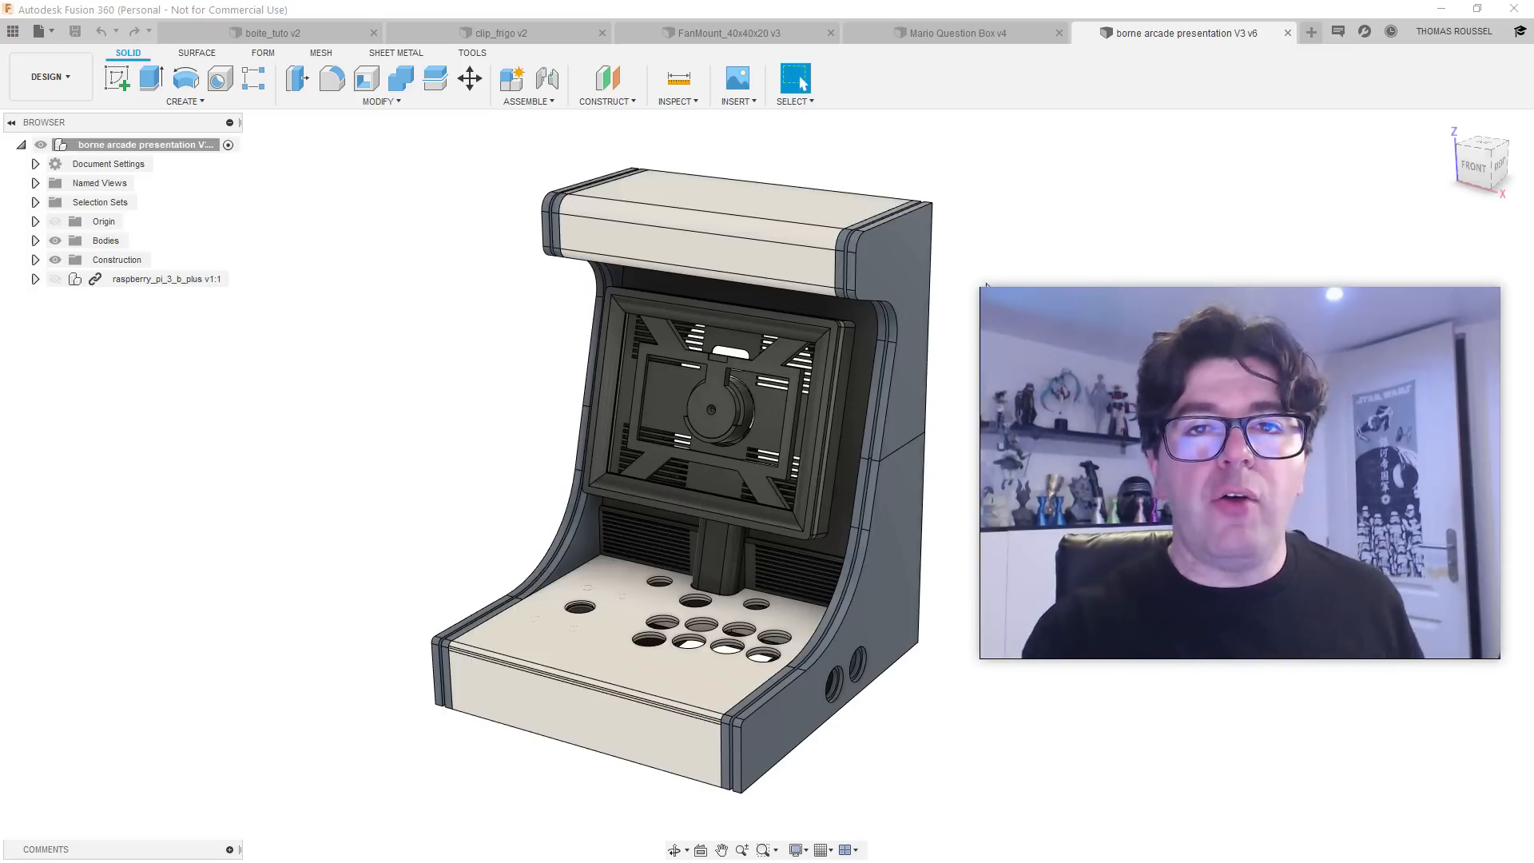
Step: Look over the arcade cabinet model and read the Fusion 360 for Personal Use qualification page in the web browser
mouse_move(847, 390)
middle_mouse_down("shift")
mouse_move(780, 385)
mouse_move(856, 384)
middle_mouse_up("shift")
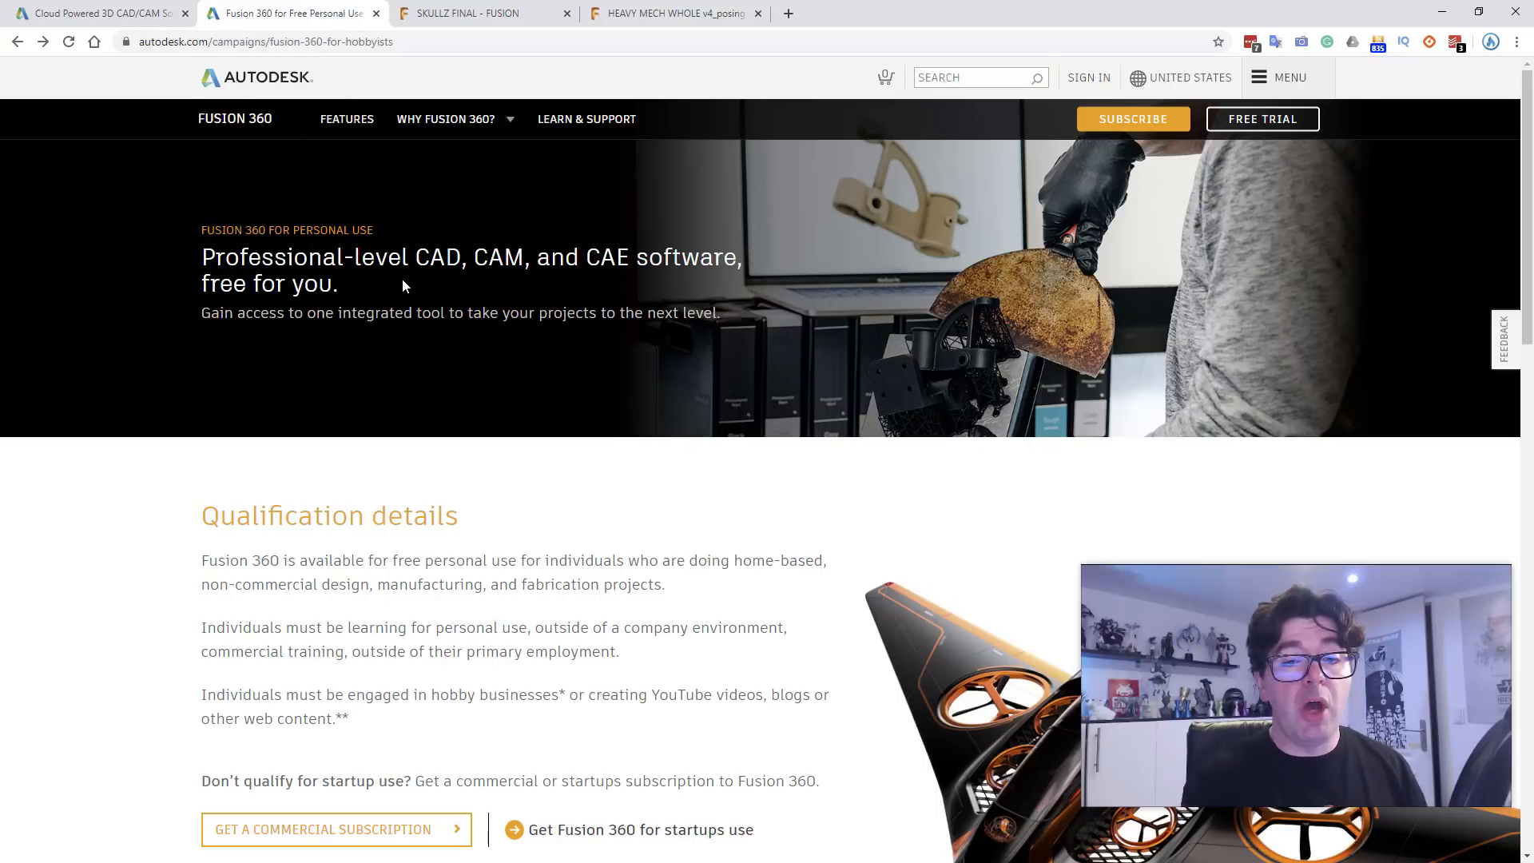
scroll(402, 286, "down", 20)
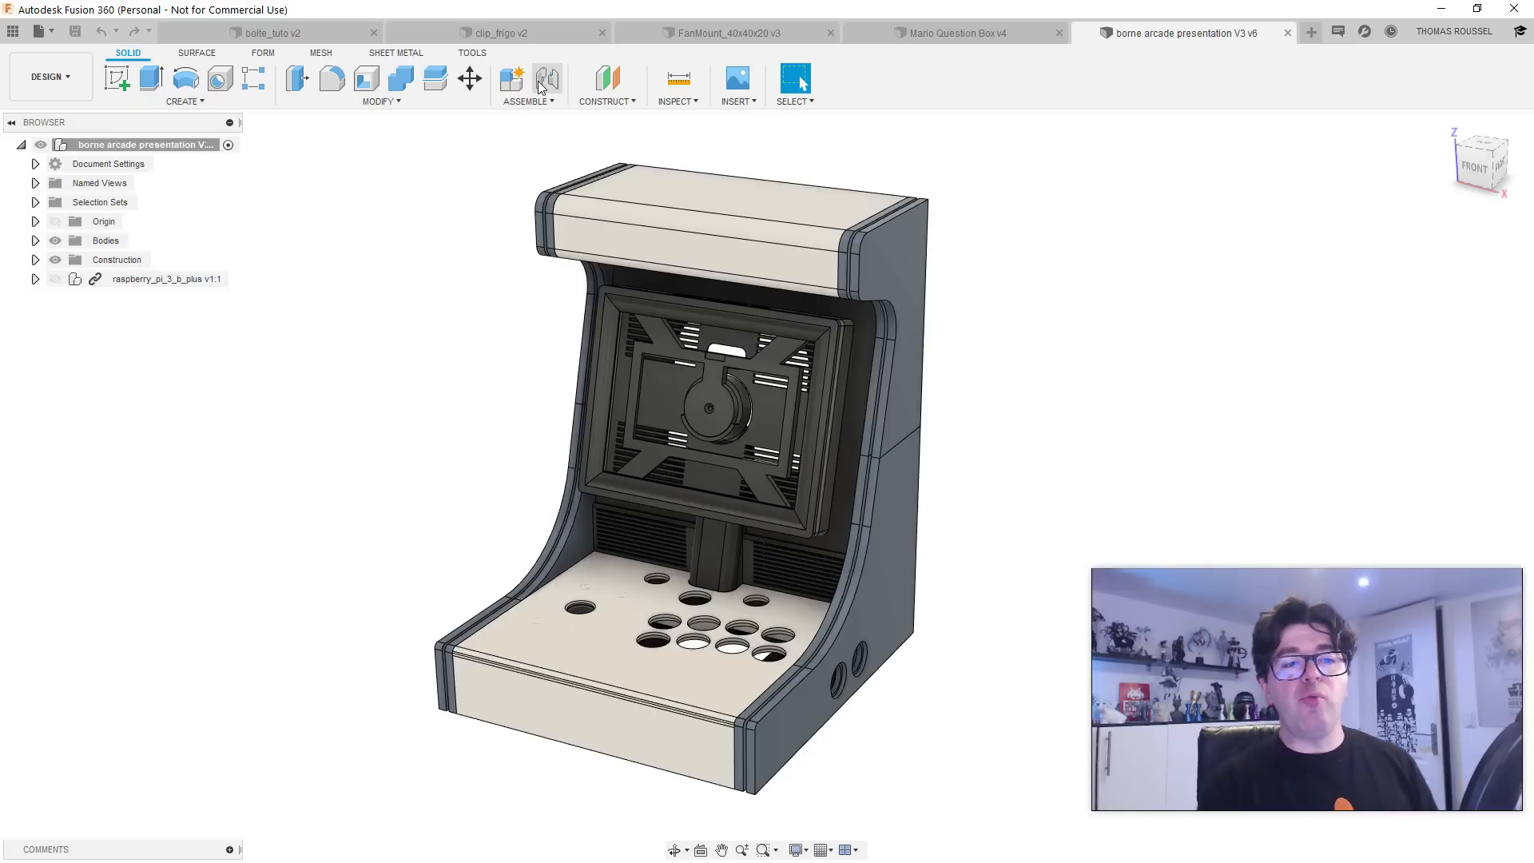
Step: Switch to the clip_frigo design and examine the clip from the side, underneath and above
left_click(499, 33)
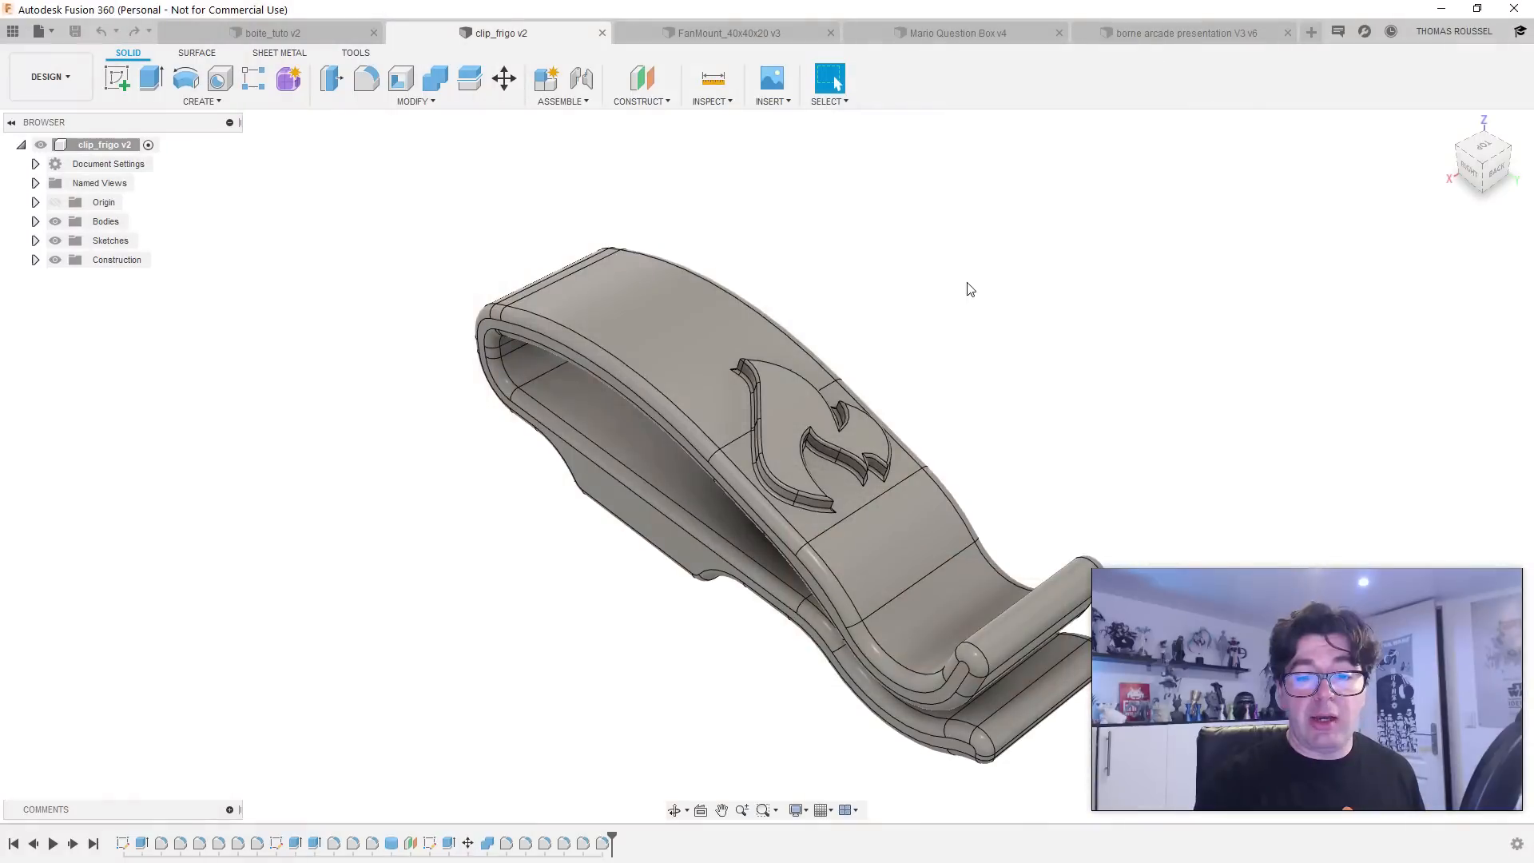
middle_click_drag(969, 288, 1137, 384, "shift")
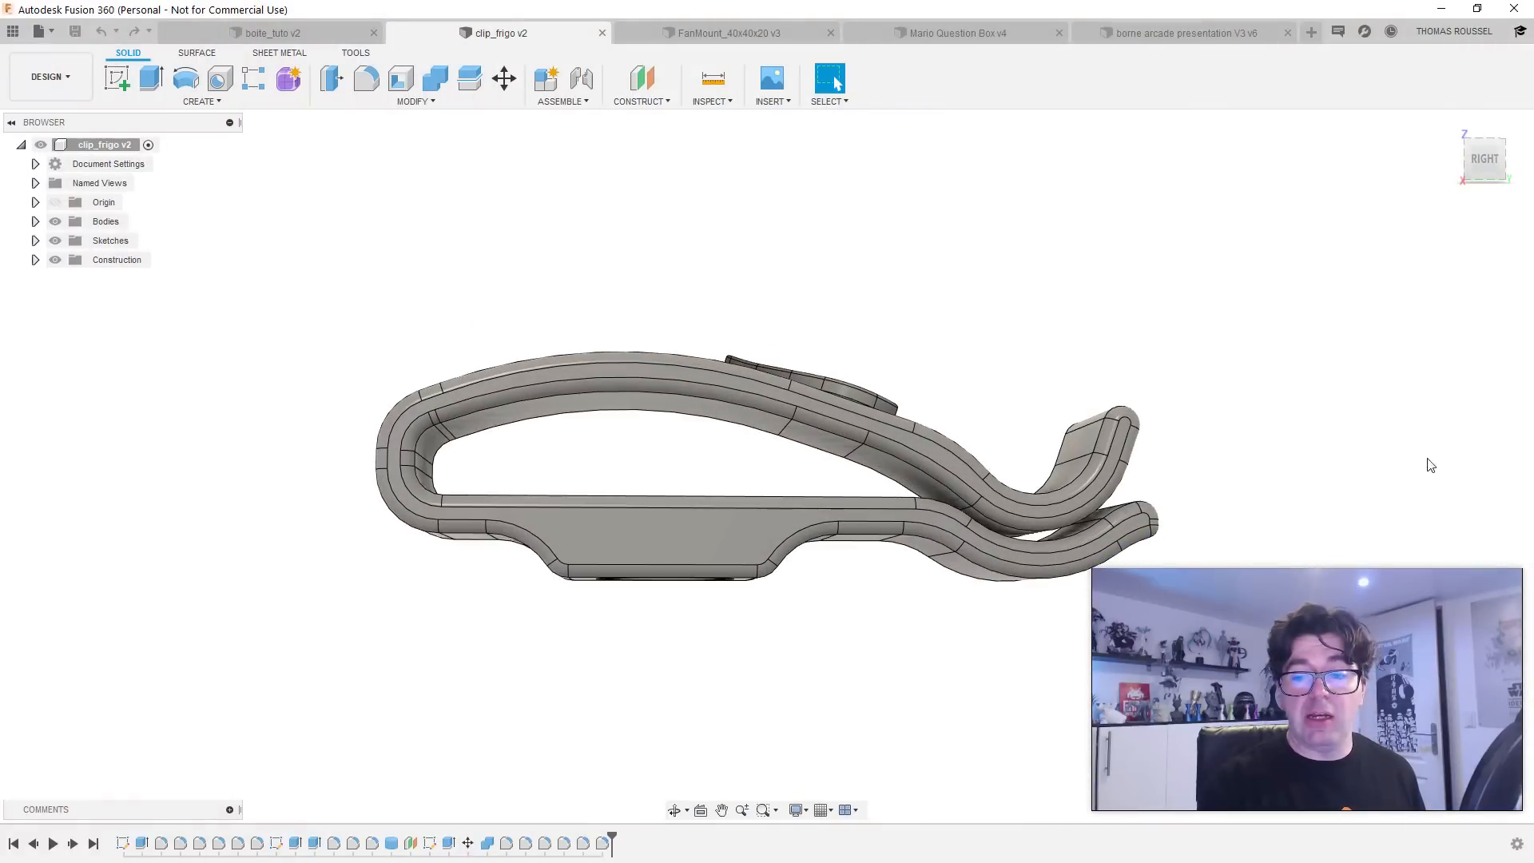
middle_click_drag(756, 668, 581, 467, "shift")
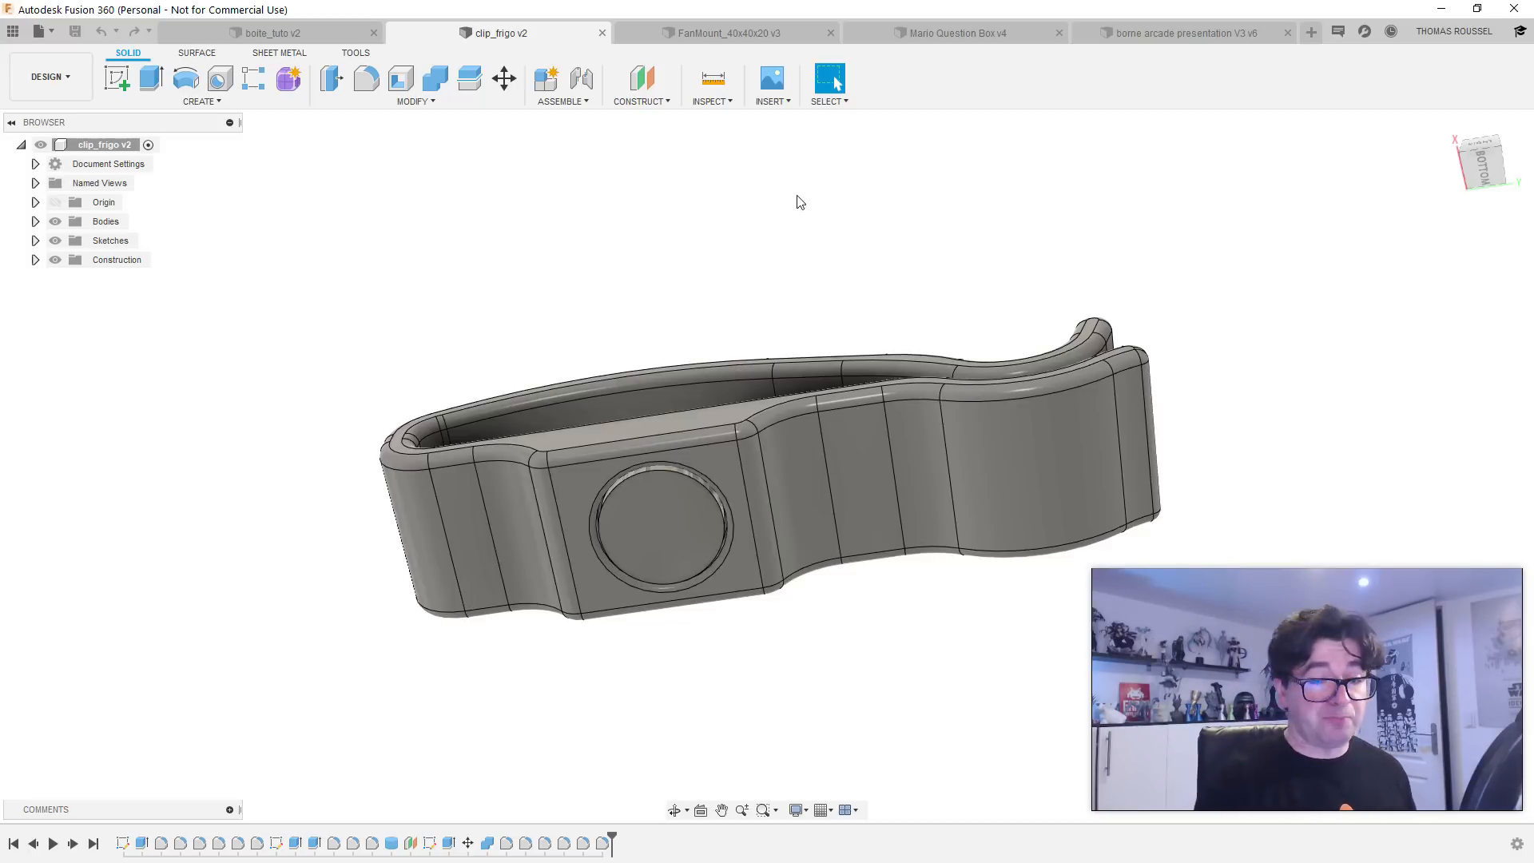
middle_click_drag(685, 229, 887, 413, "shift")
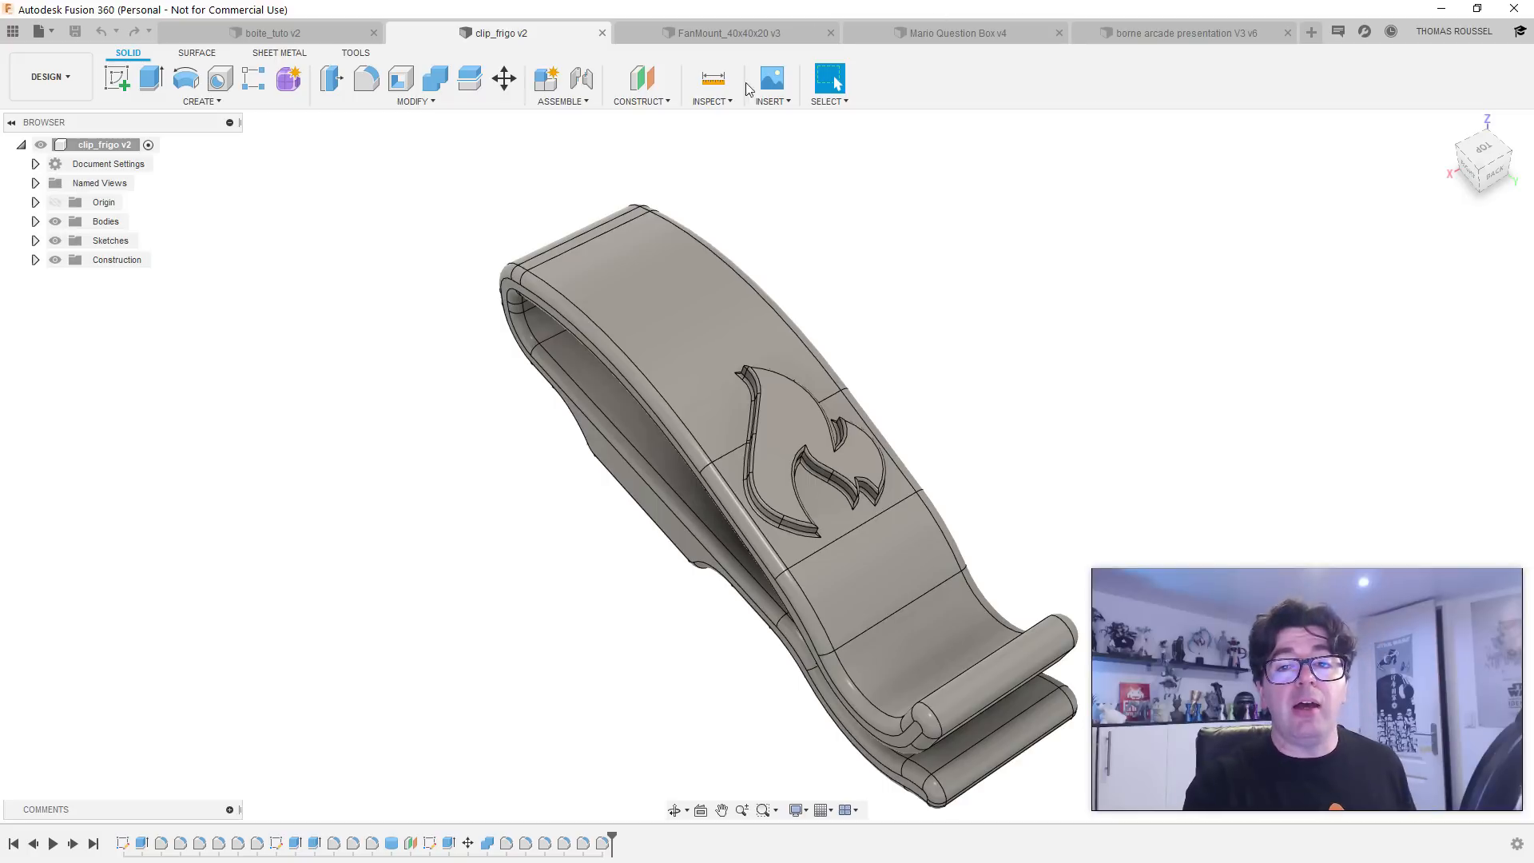
Step: Switch to the boite_tuto design, examine the box and animate its Slider1 lid joint
left_click(260, 34)
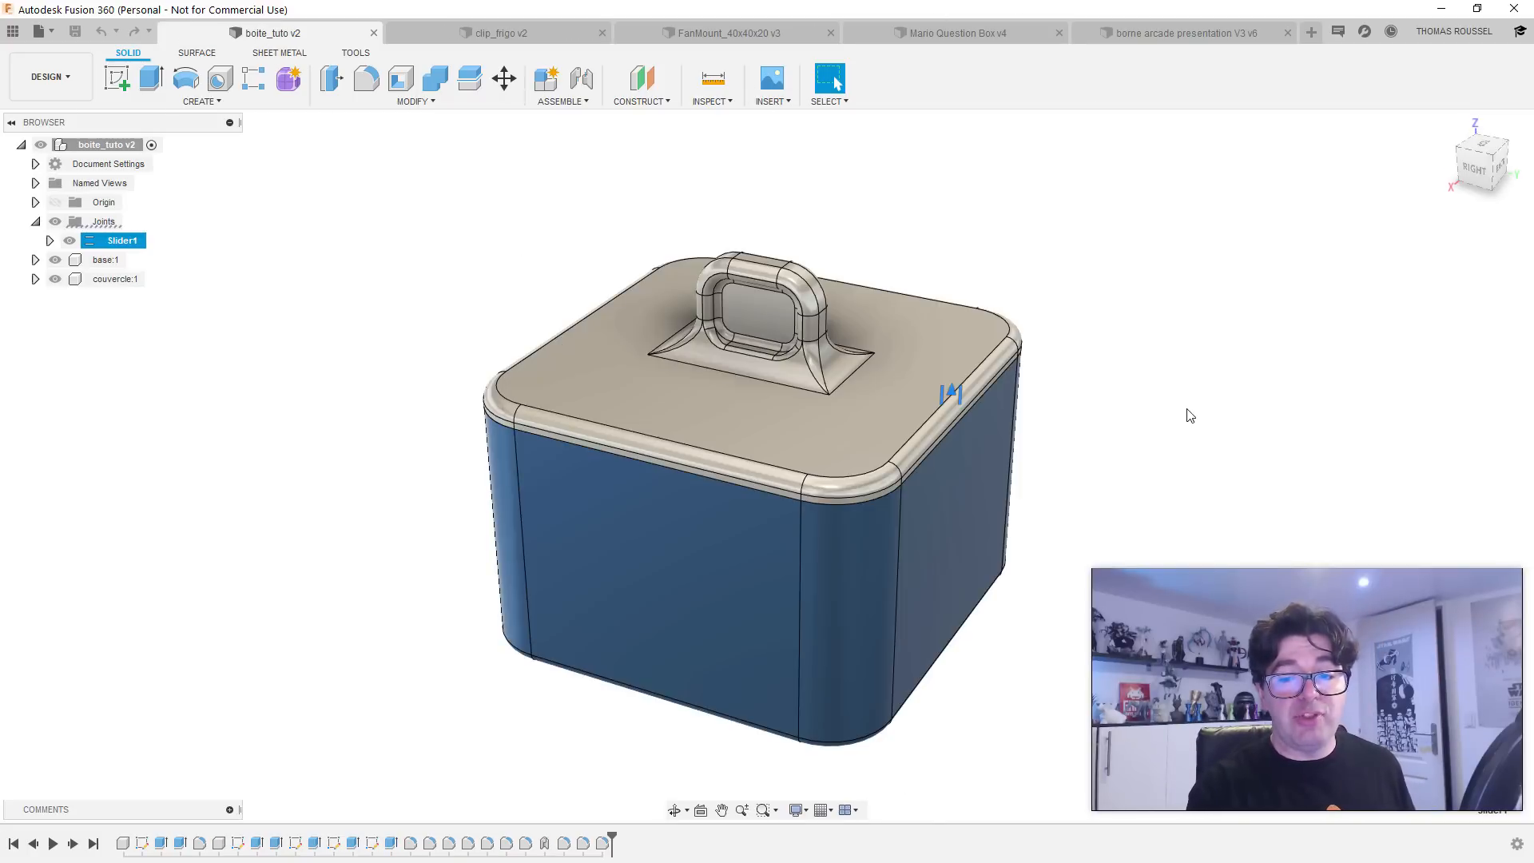
middle_click_drag(1188, 414, 1122, 385, "shift")
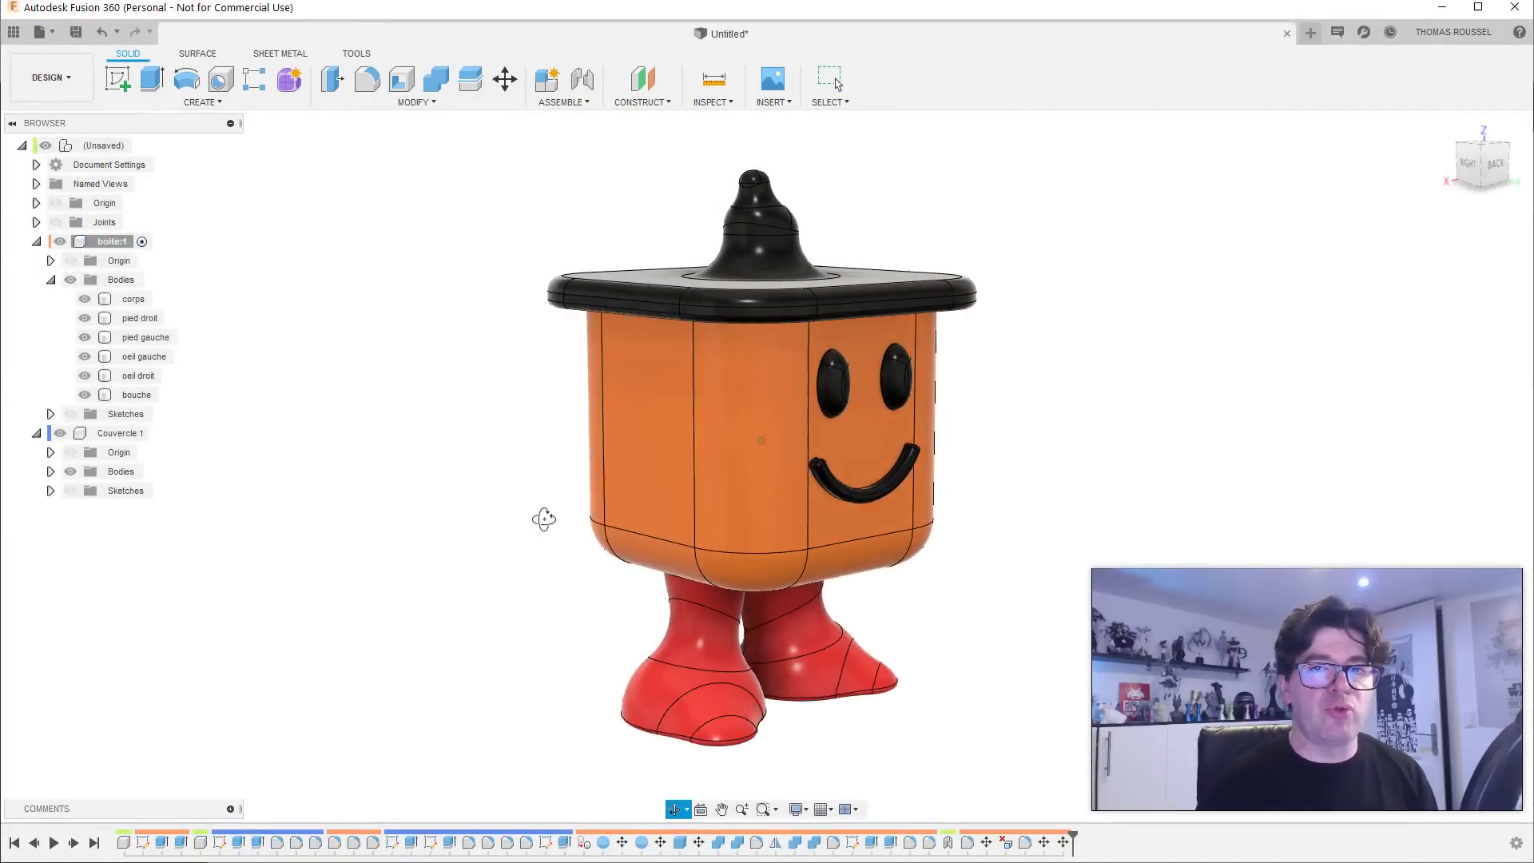
middle_click_drag(541, 517, 421, 521, "shift")
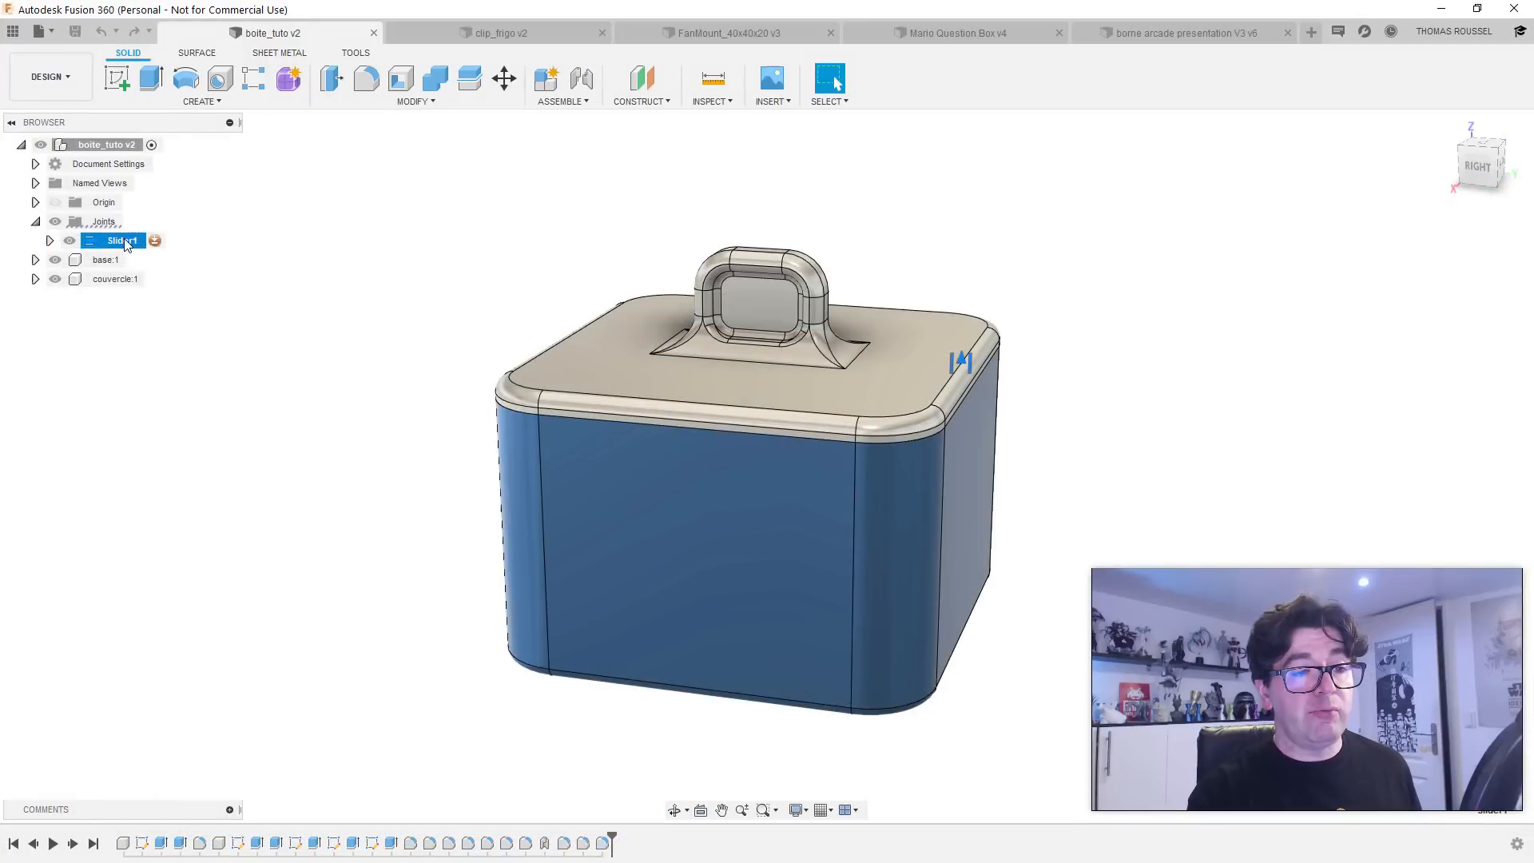
right_click(126, 245)
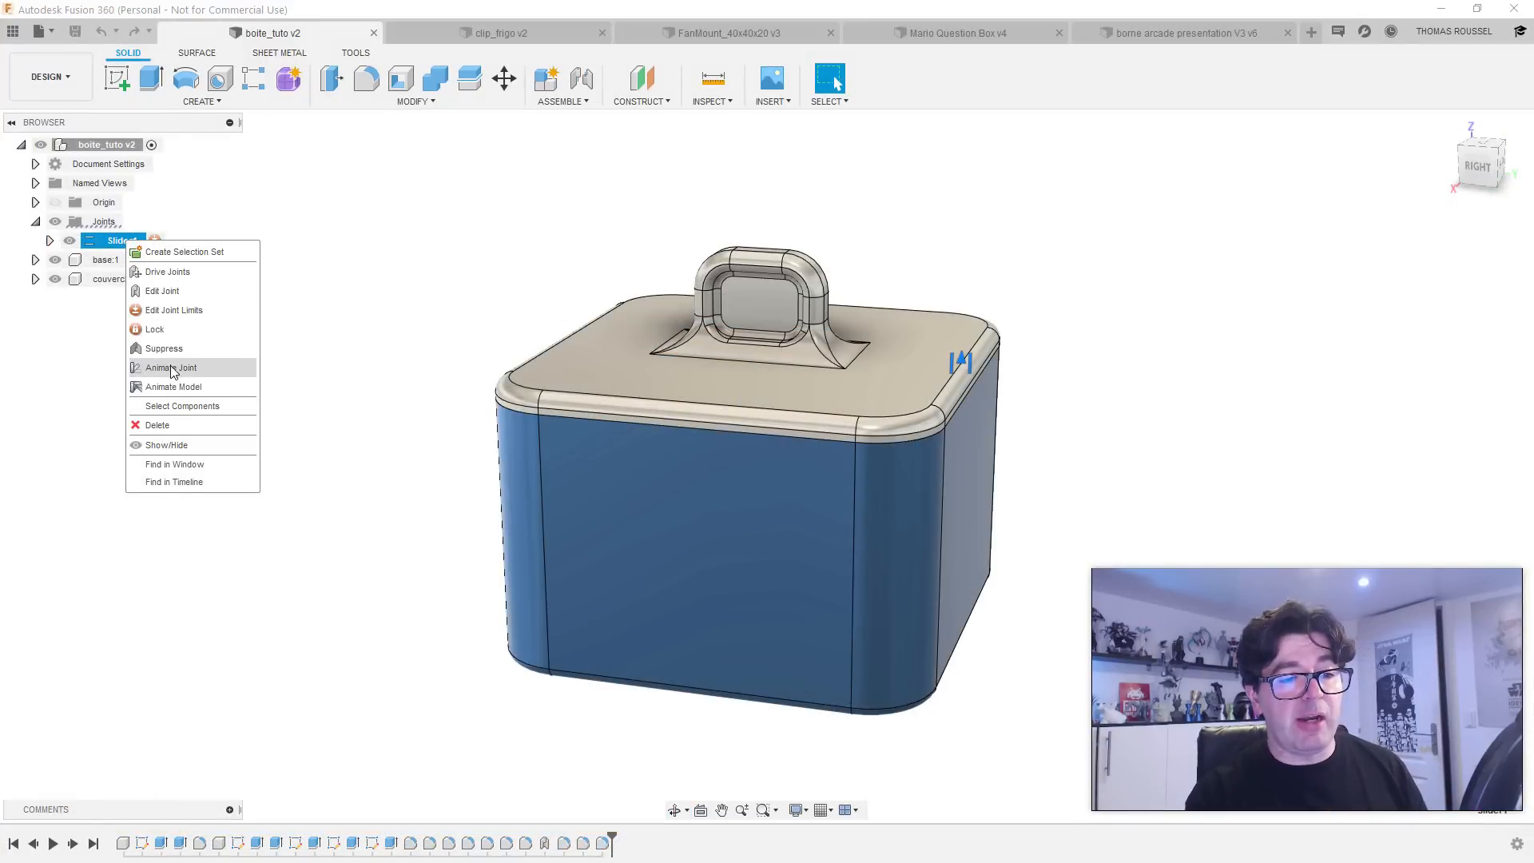
left_click(171, 369)
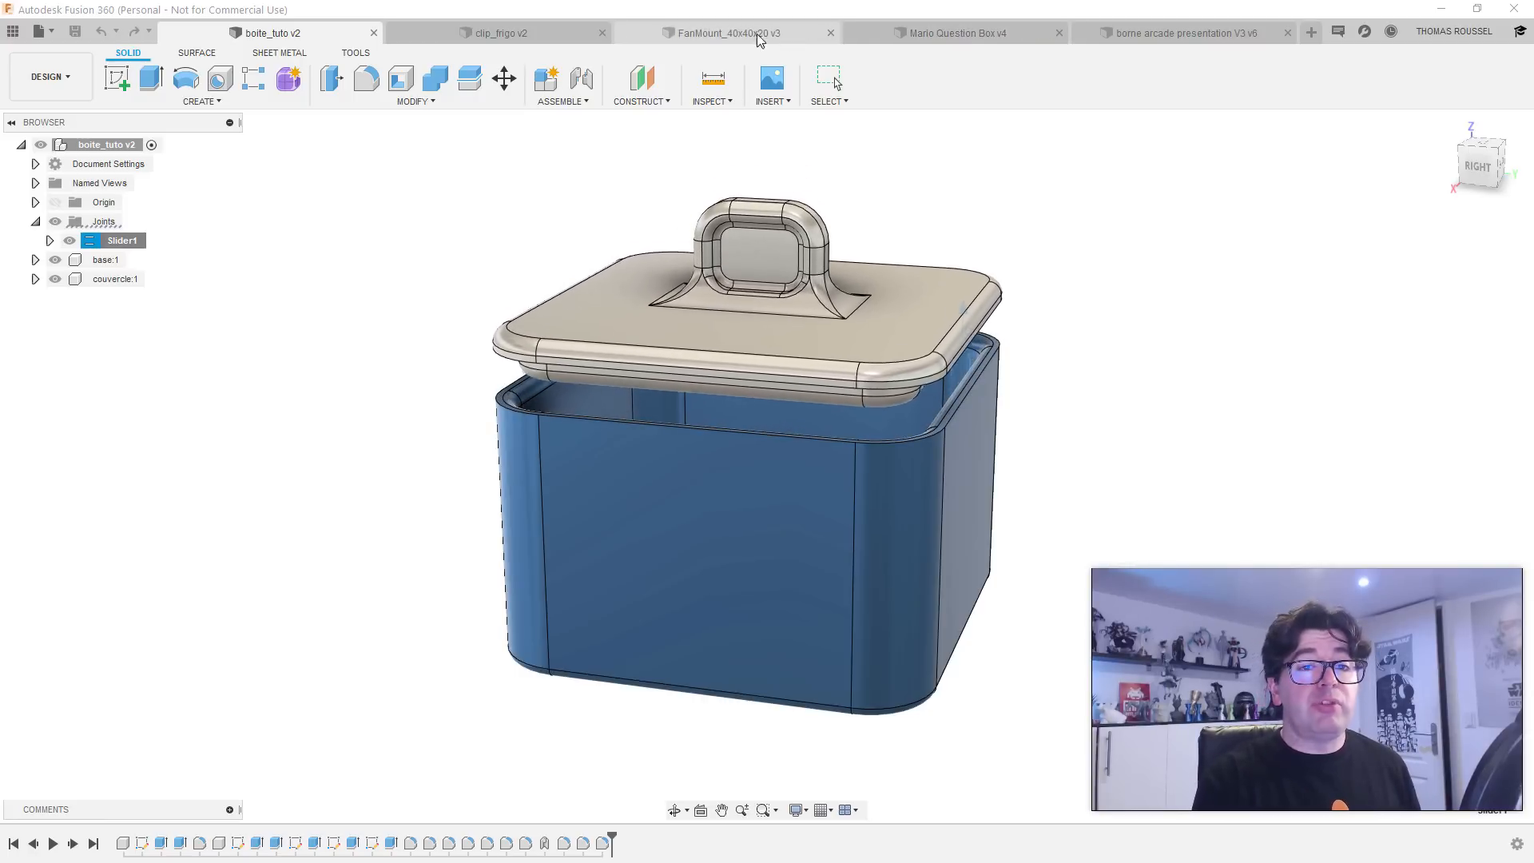
Step: Examine the bracket in the FanMount_40x40x20 design and bring up the Mario Question Box design
left_click(711, 33)
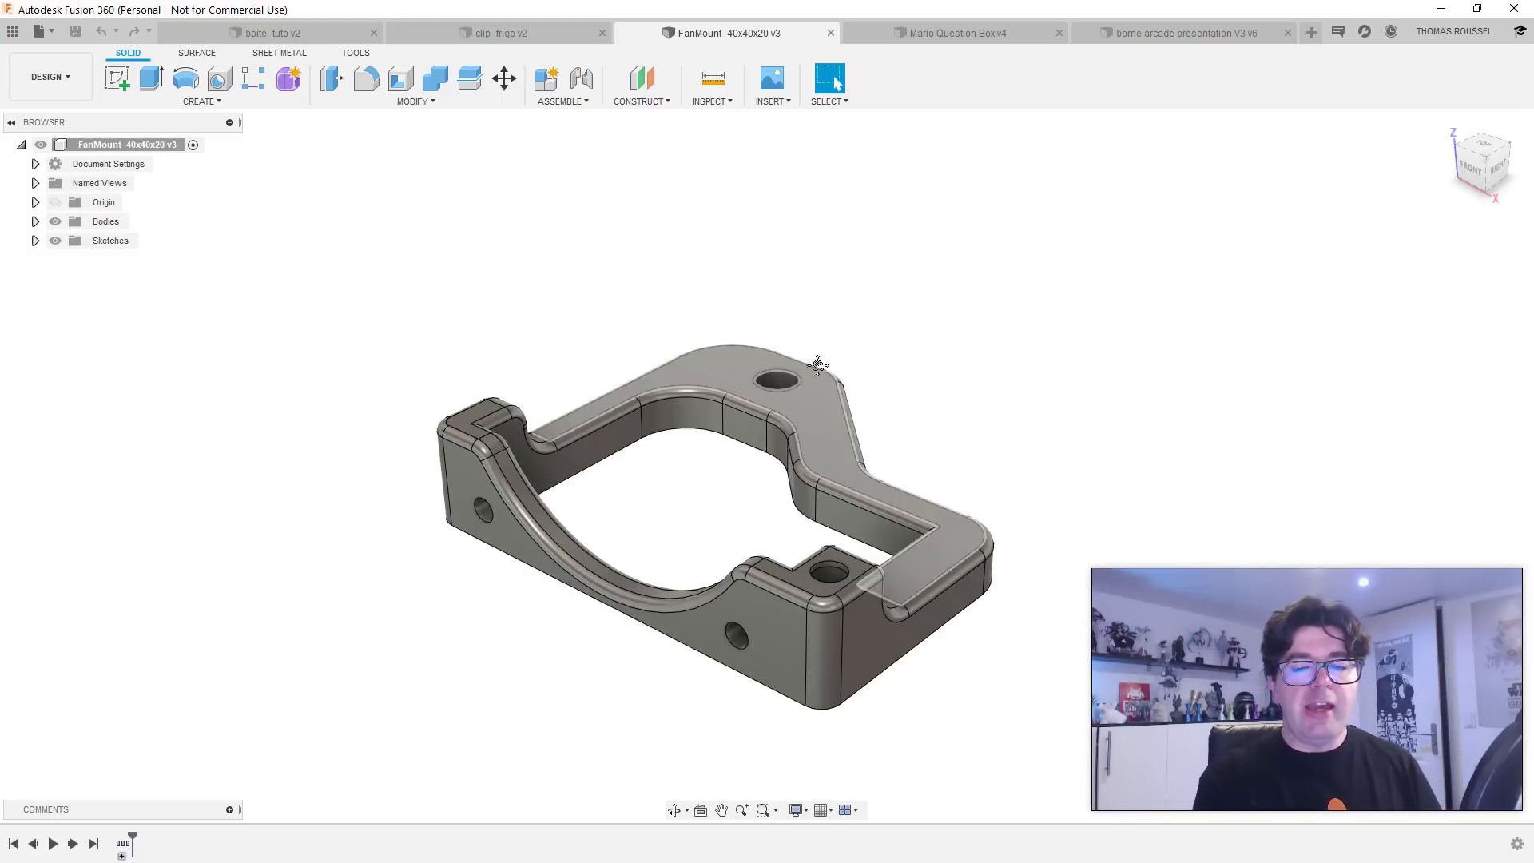
middle_click_drag(817, 396, 812, 357)
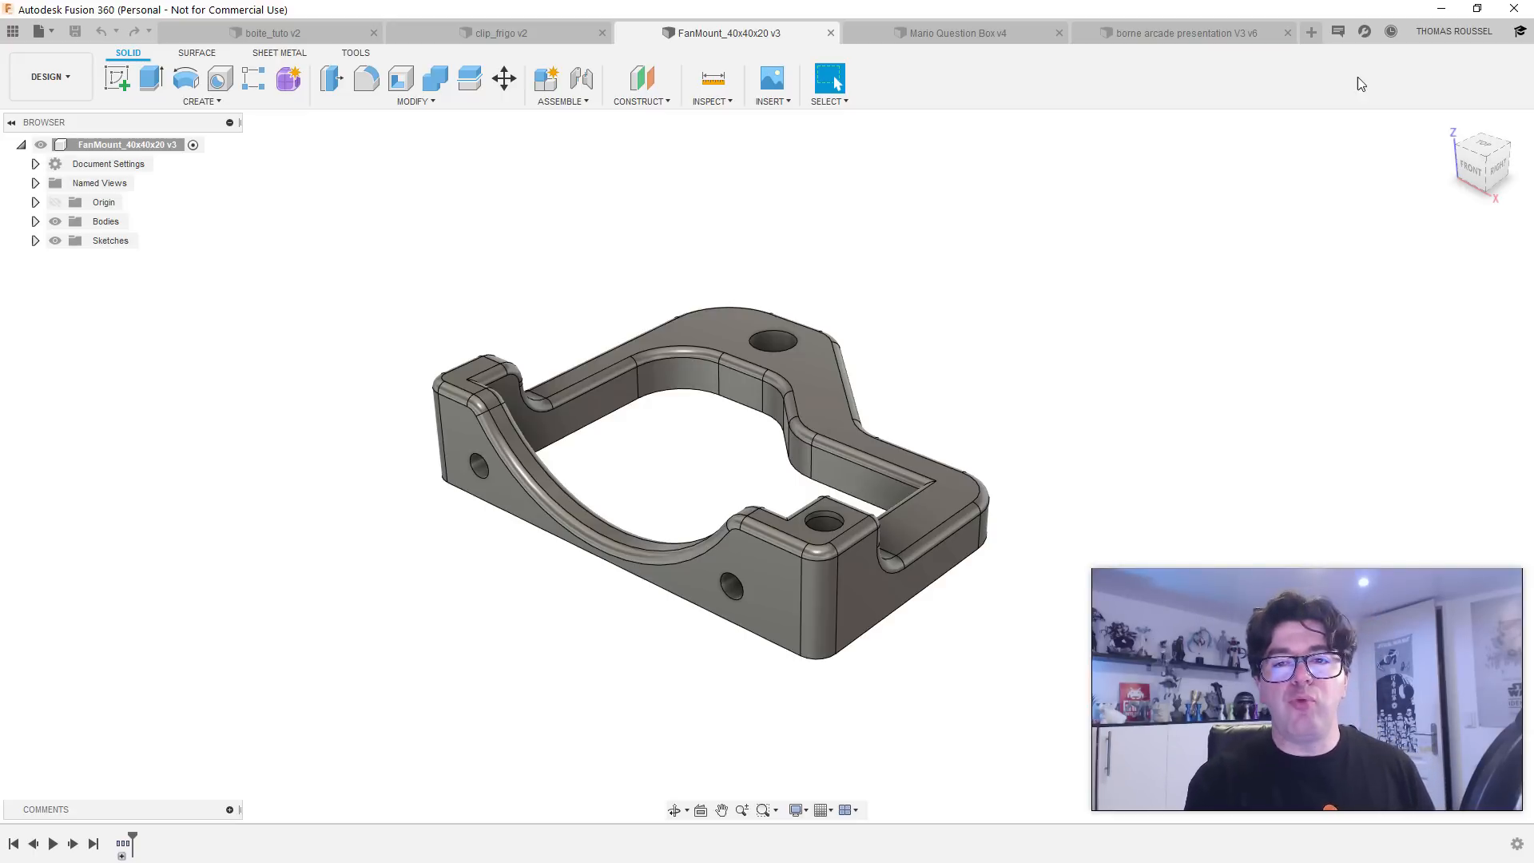
left_click(977, 33)
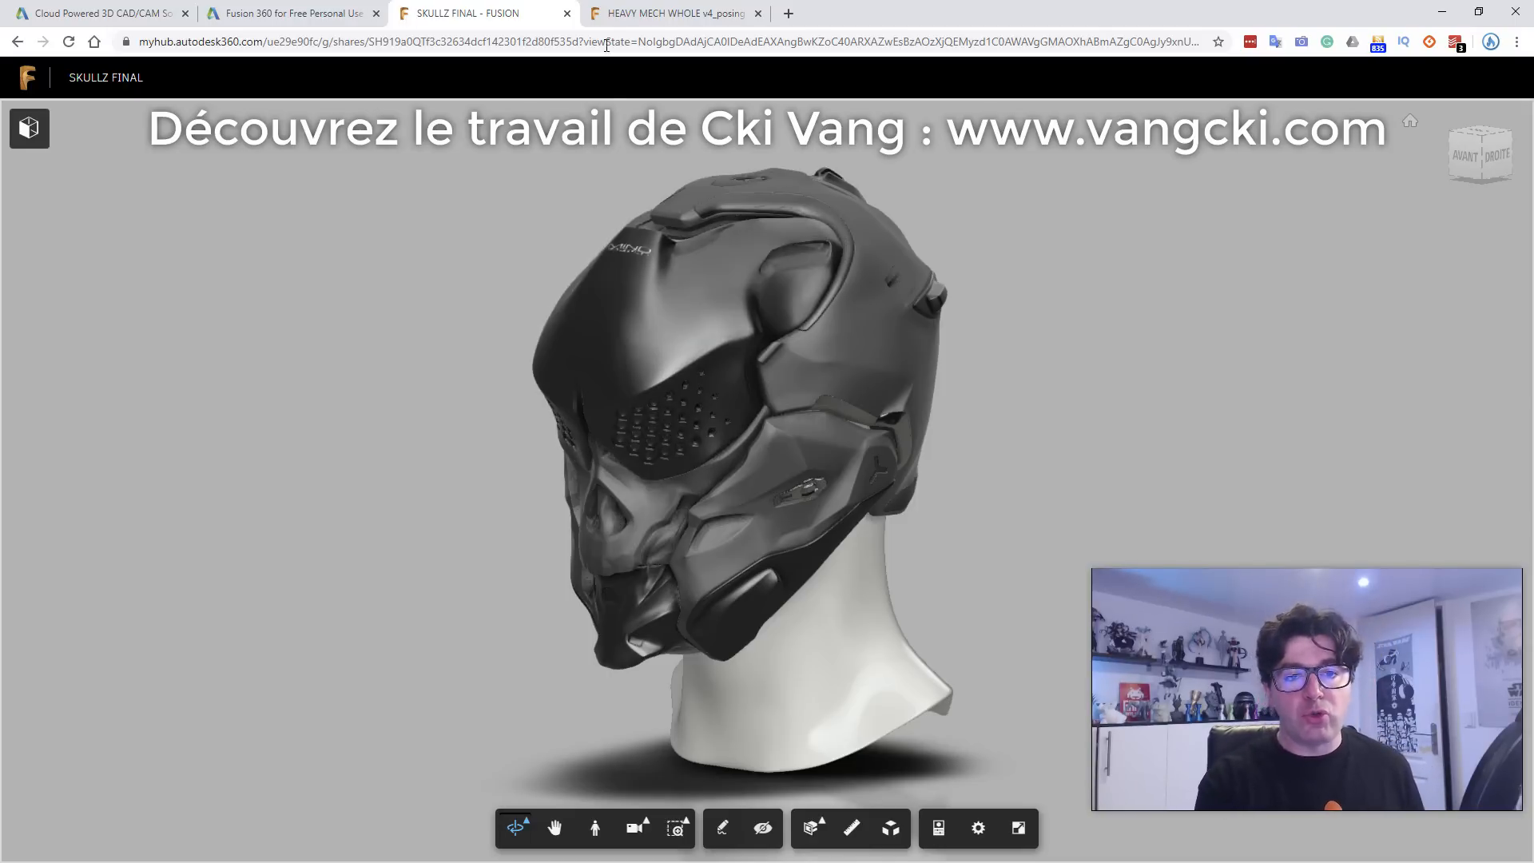
Step: Examine the HEAVY MECH WHOLE v4_posing no gun model in the browser's online viewer, both close up and as a whole
left_click(675, 12)
left_click_drag(1035, 351, 719, 399)
scroll(601, 415, "up", 10)
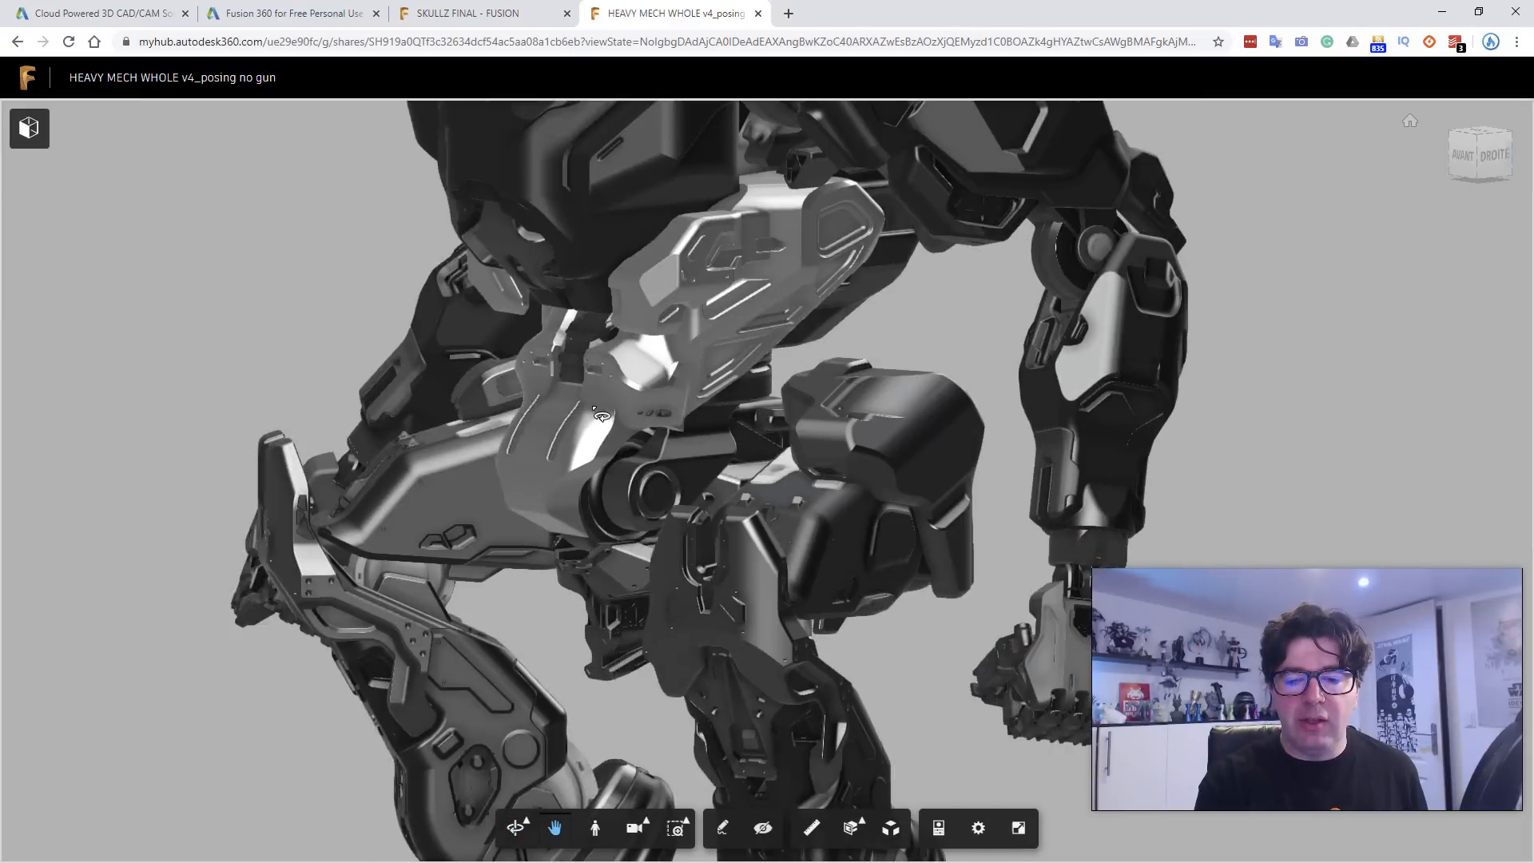
left_click_drag(601, 415, 780, 296)
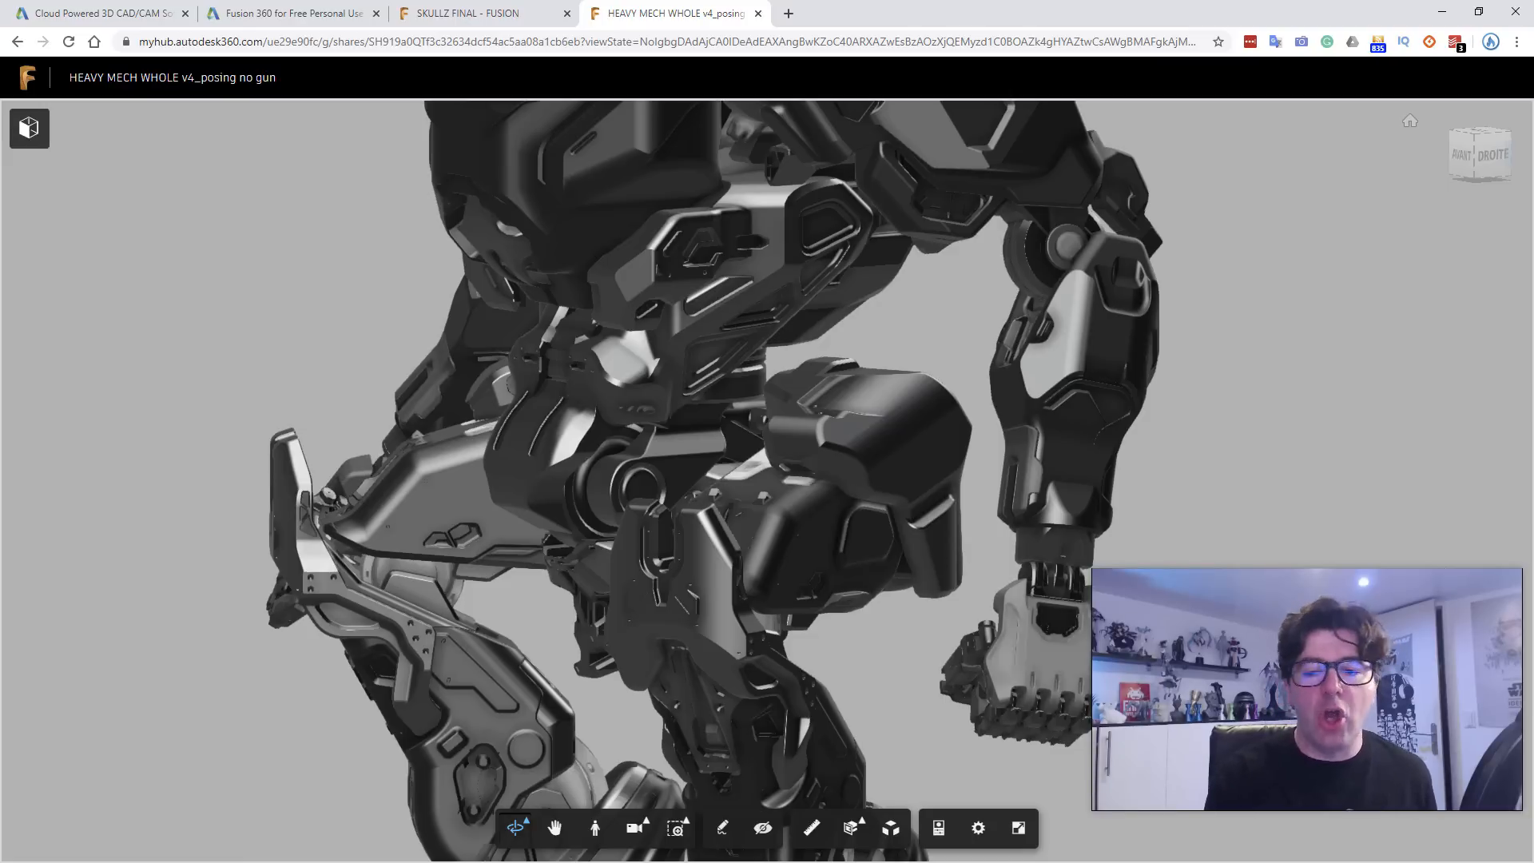
scroll(742, 501, "down", 10)
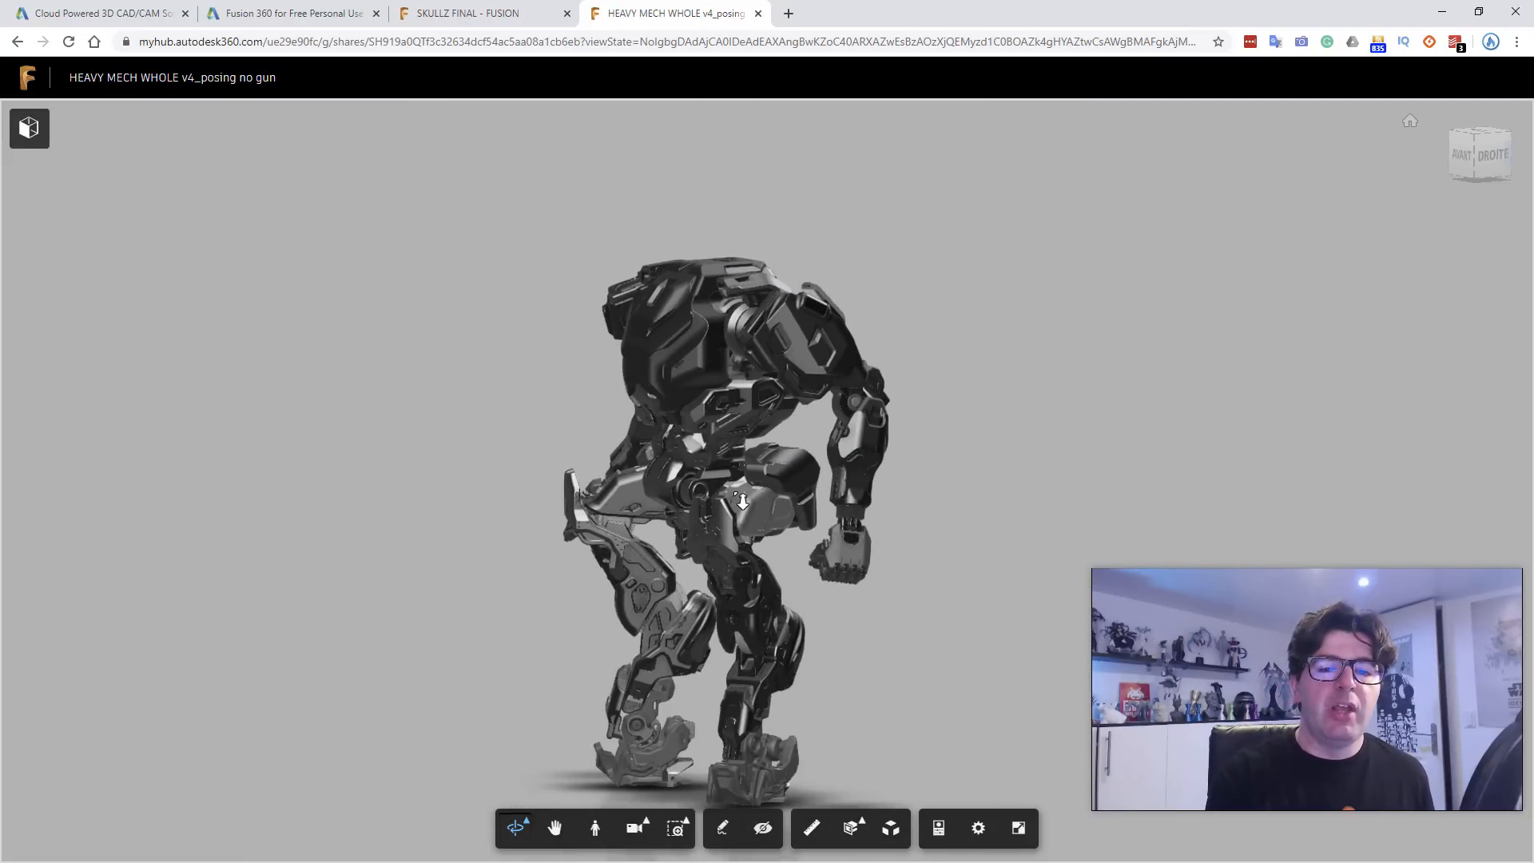
left_click_drag(743, 501, 639, 160)
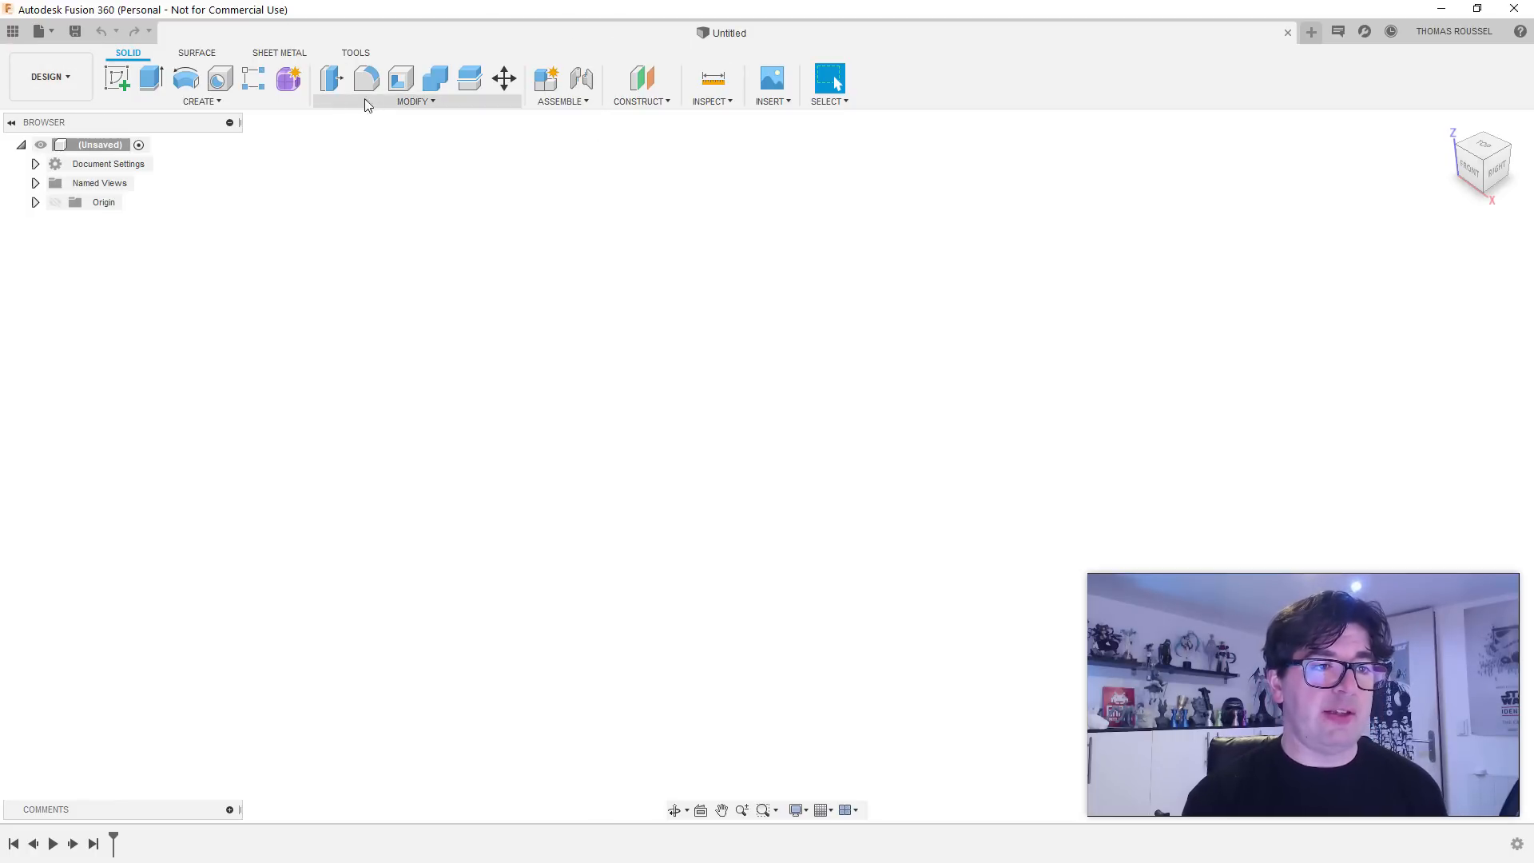
Step: Start a new sketch on the horizontal XY plane in the Design workspace
left_click(69, 75)
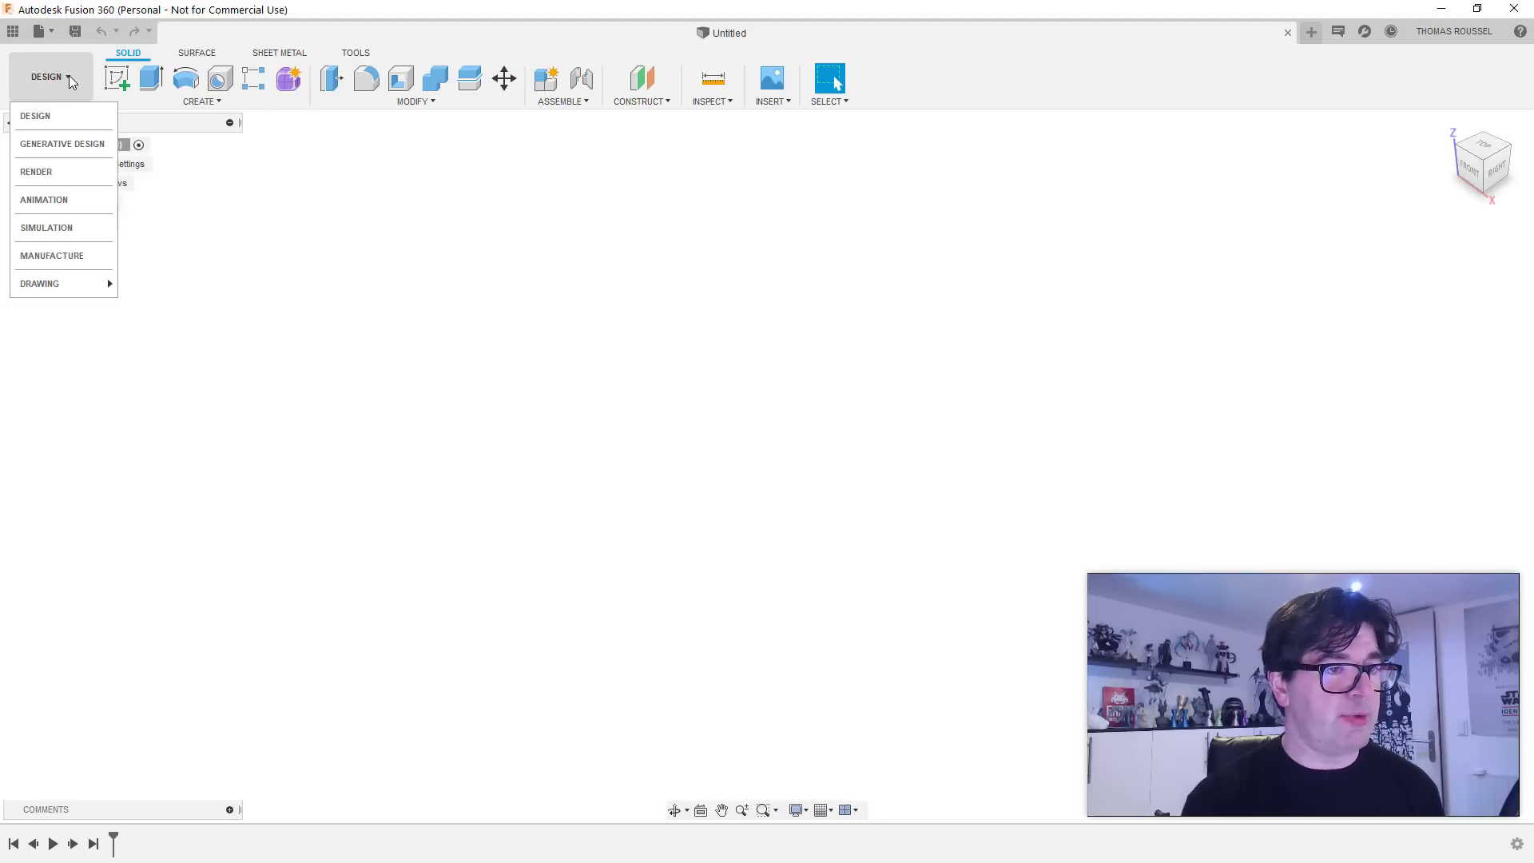
left_click(50, 118)
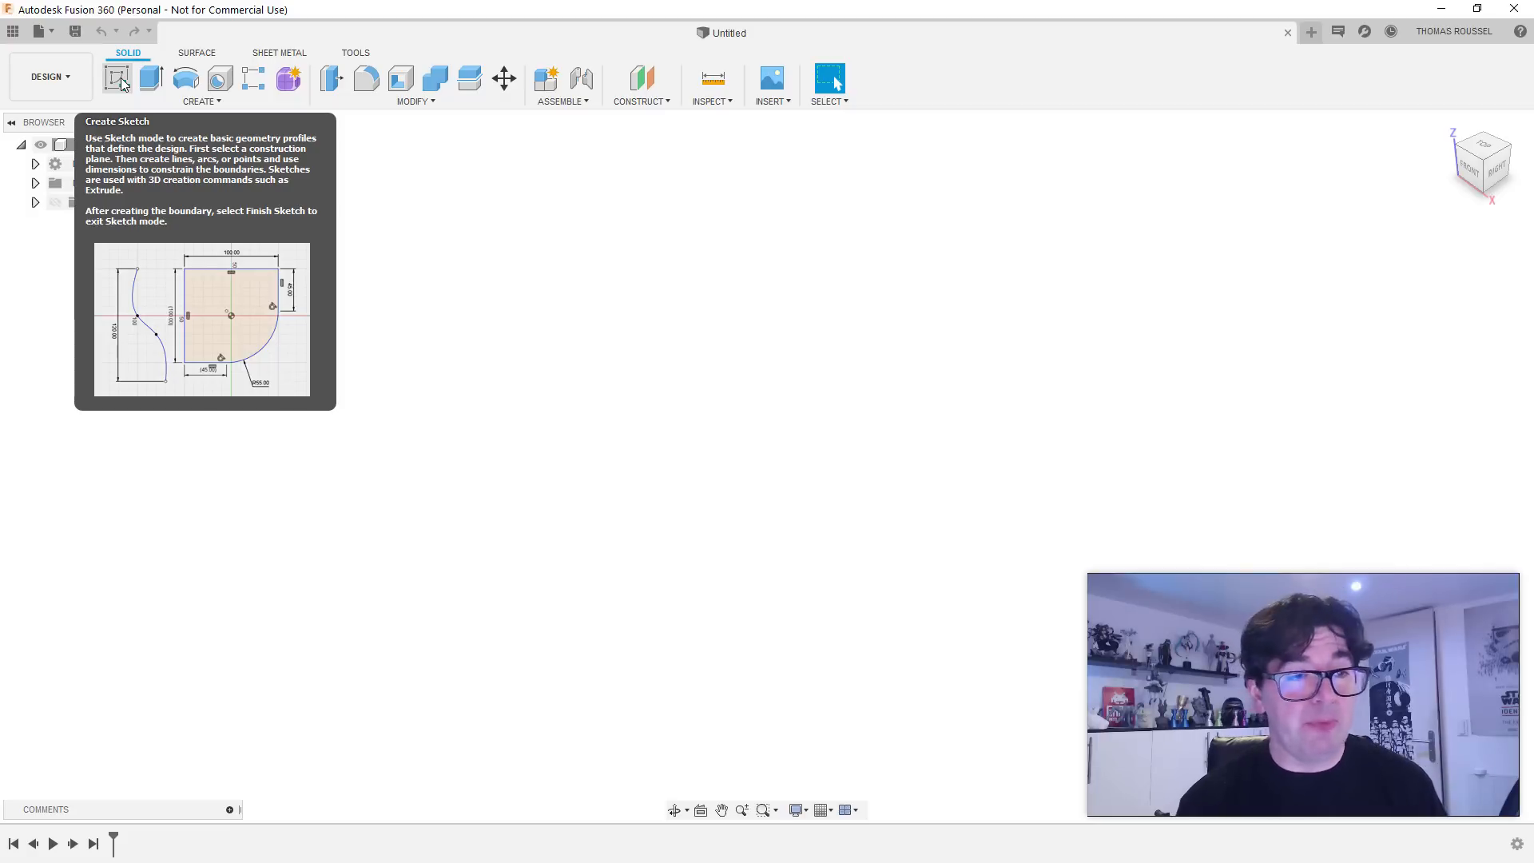
left_click(117, 78)
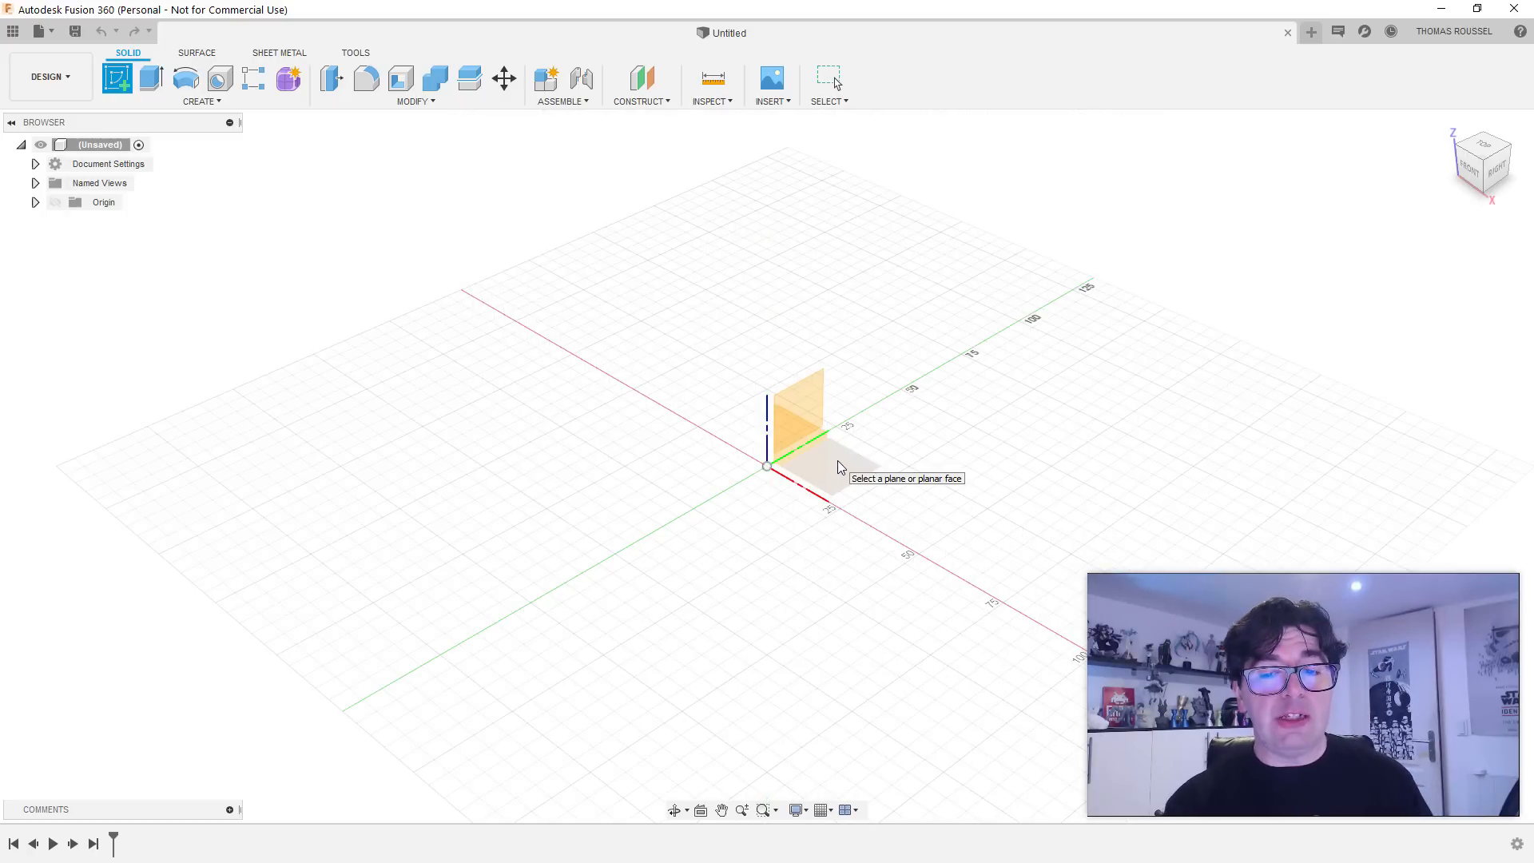
left_click(846, 470)
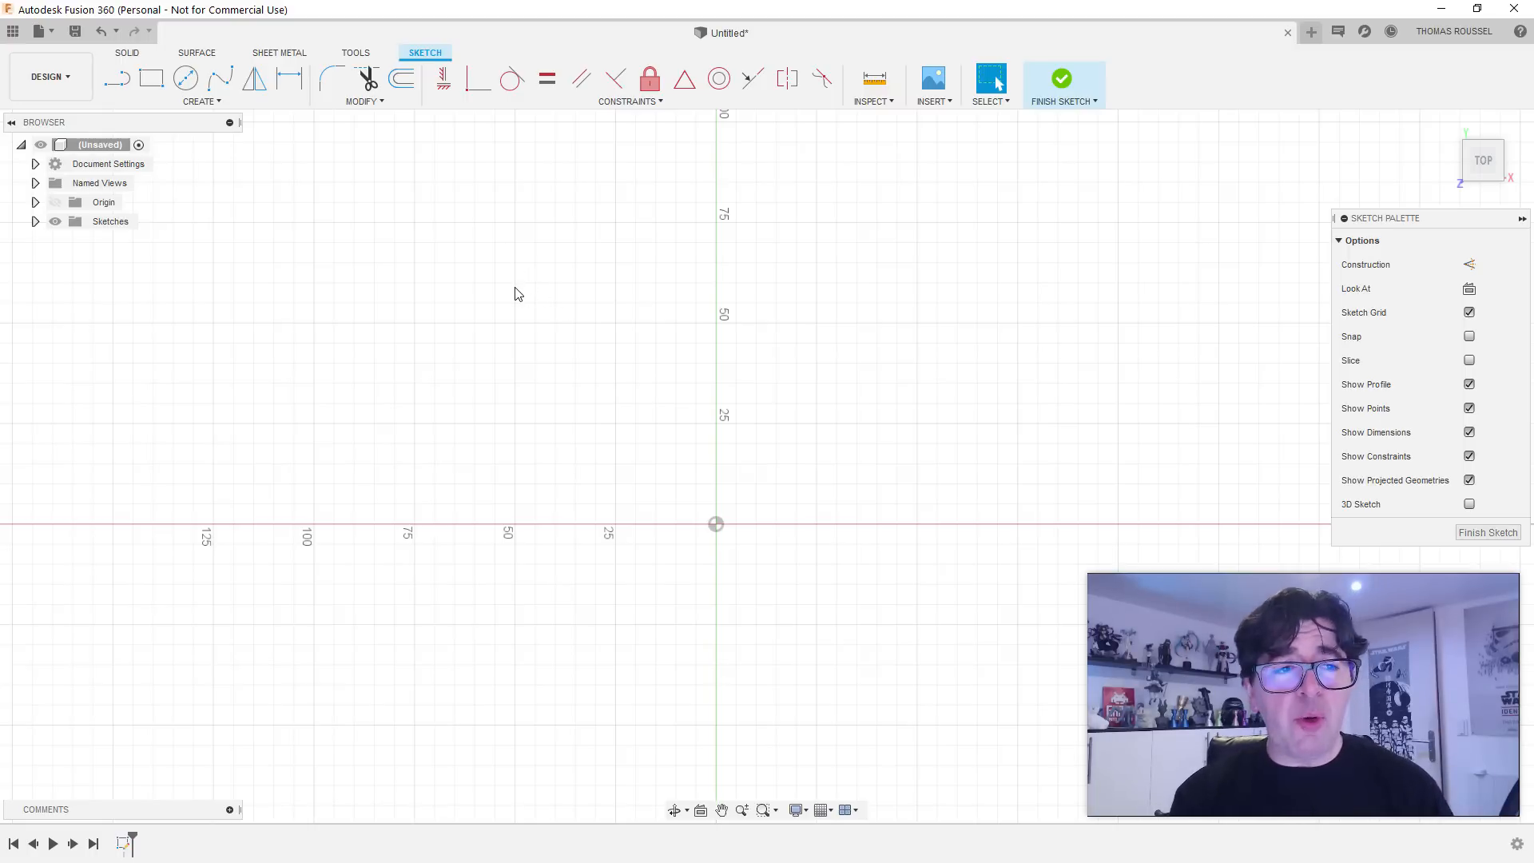
left_click(151, 79)
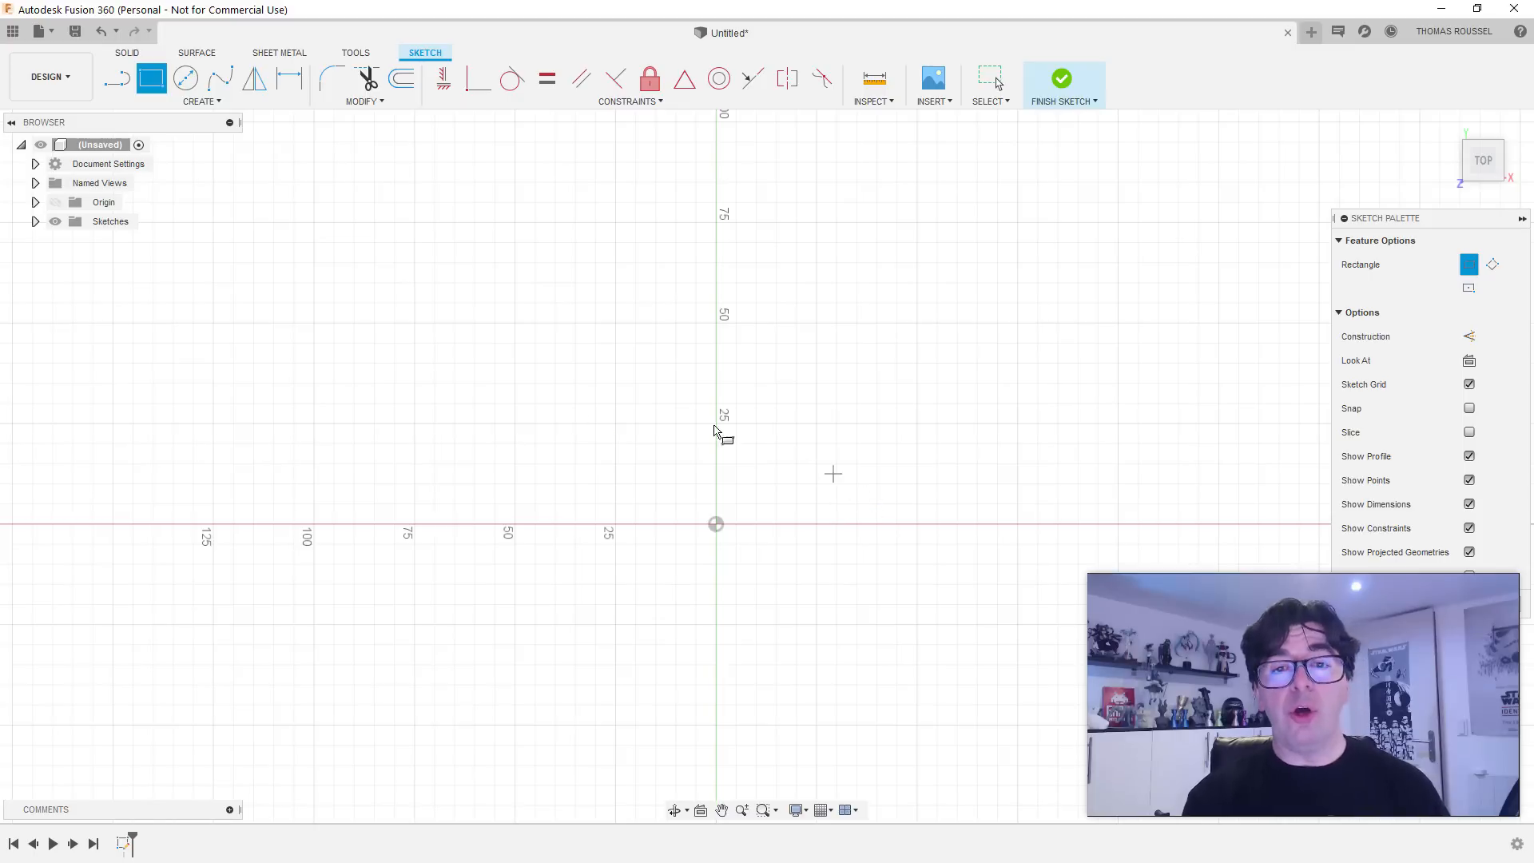
left_click(613, 423)
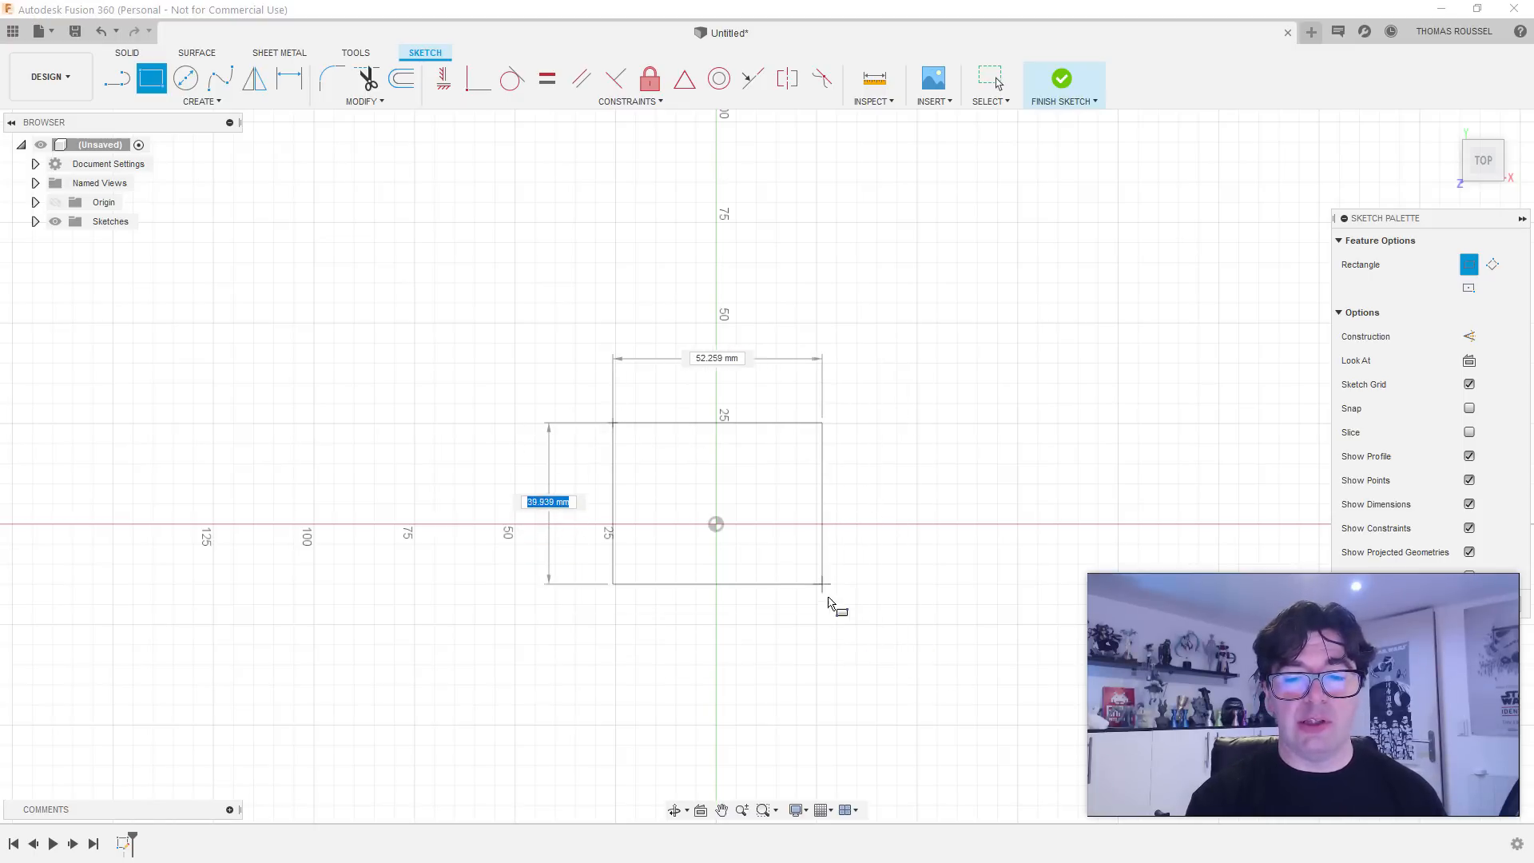
left_click(859, 611)
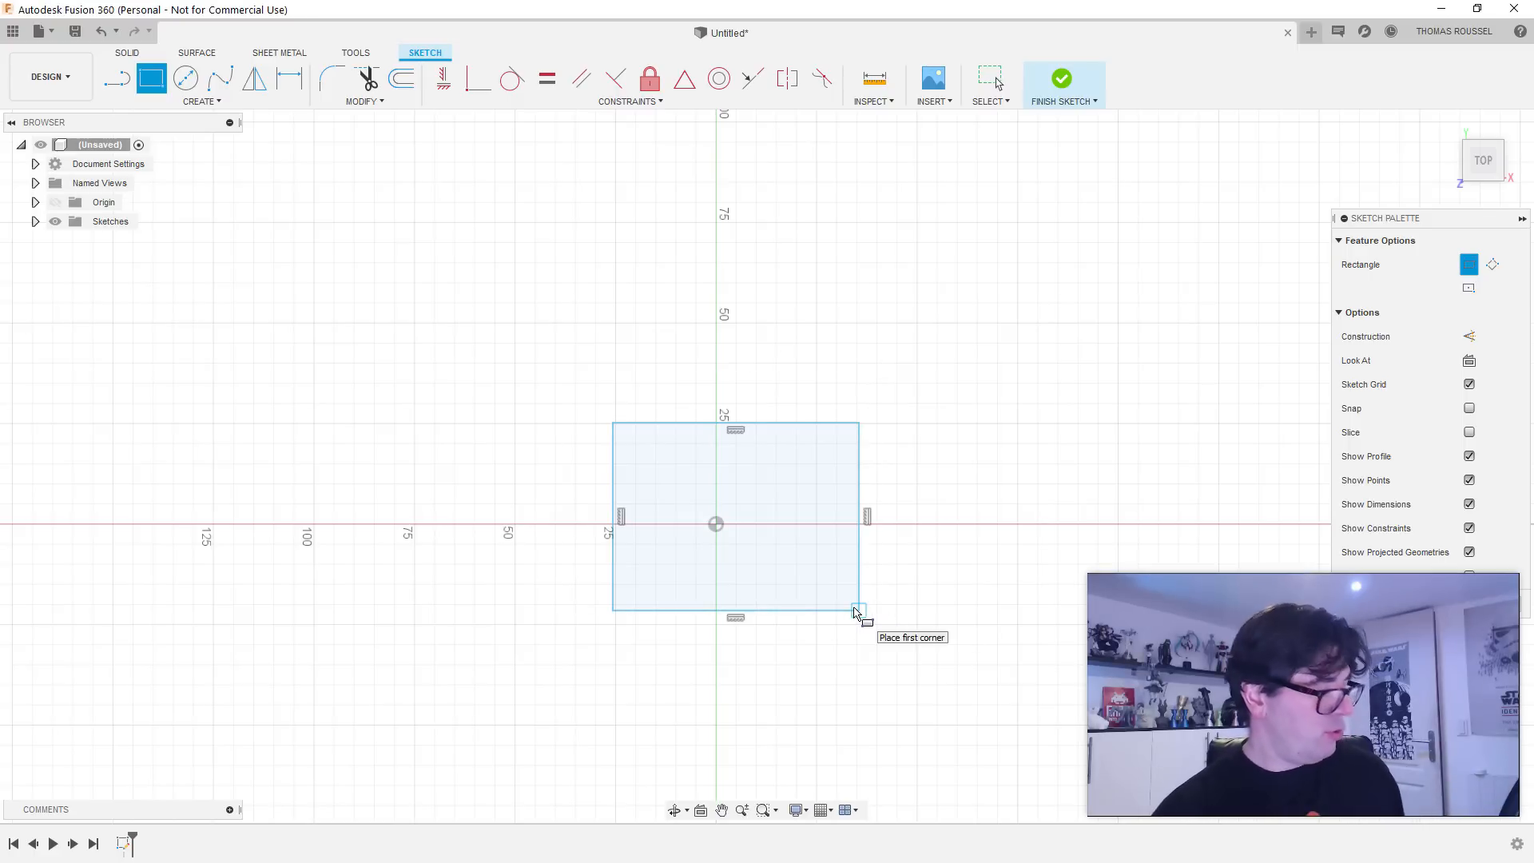
key("Escape")
key("ctrl+z")
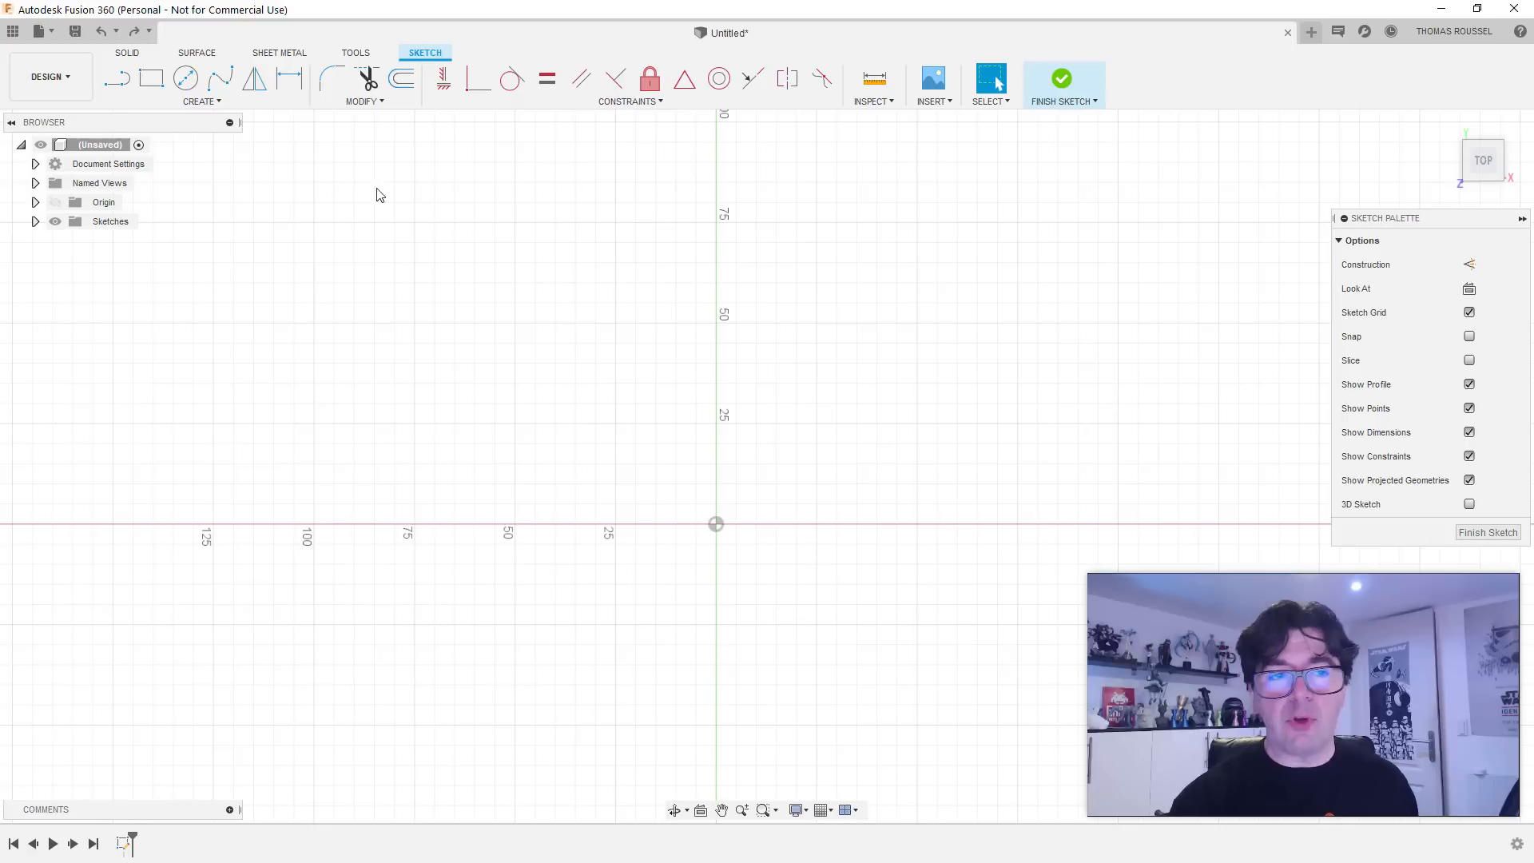
Step: Sketch a 50 by 50 mm center rectangle centred on the origin and move its two dimensions farther from the outline
left_click(151, 78)
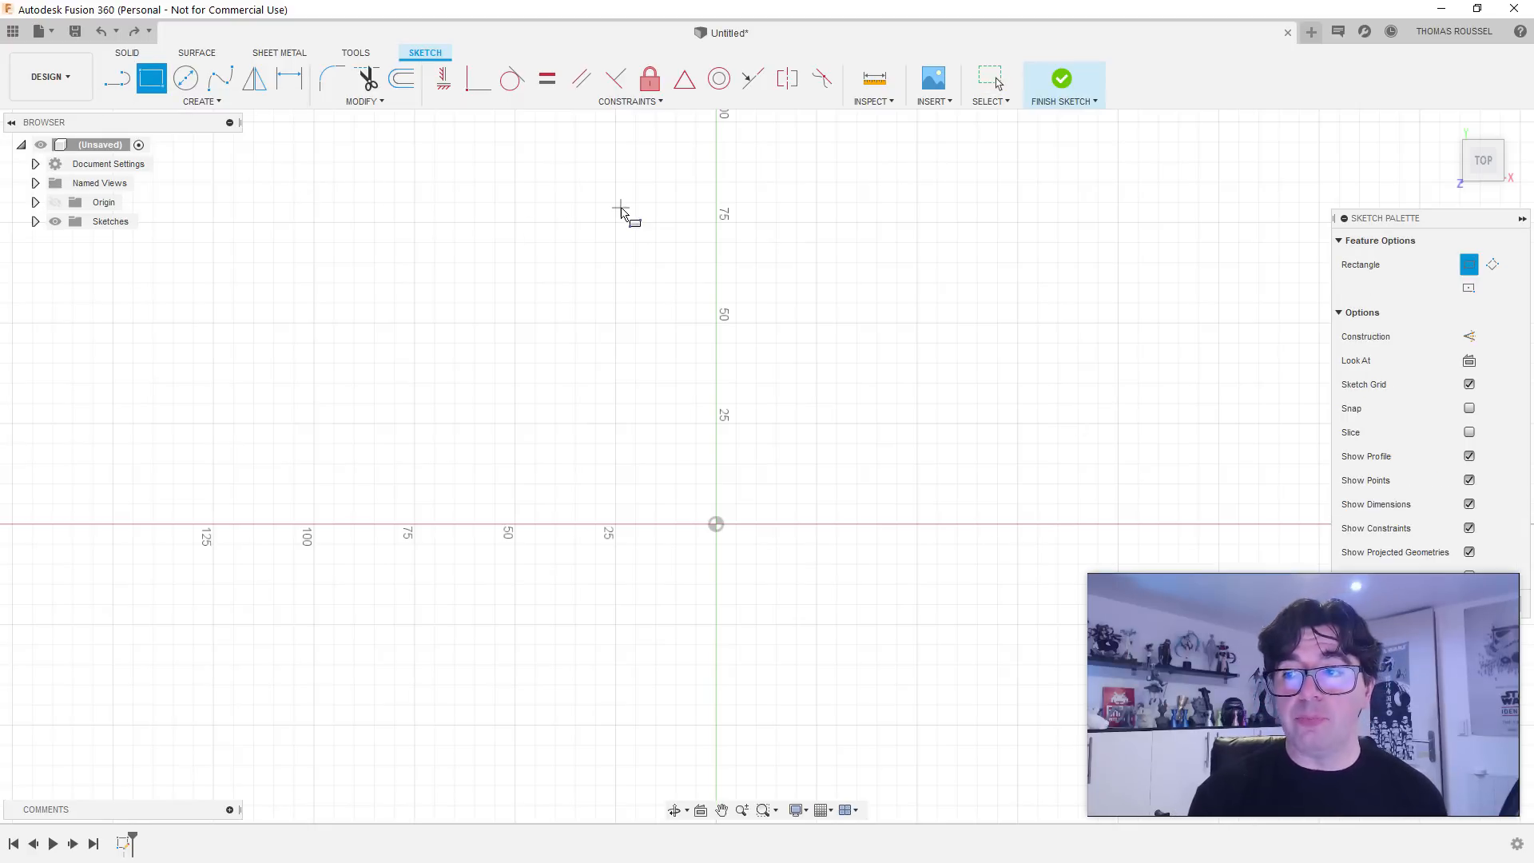
left_click(1469, 289)
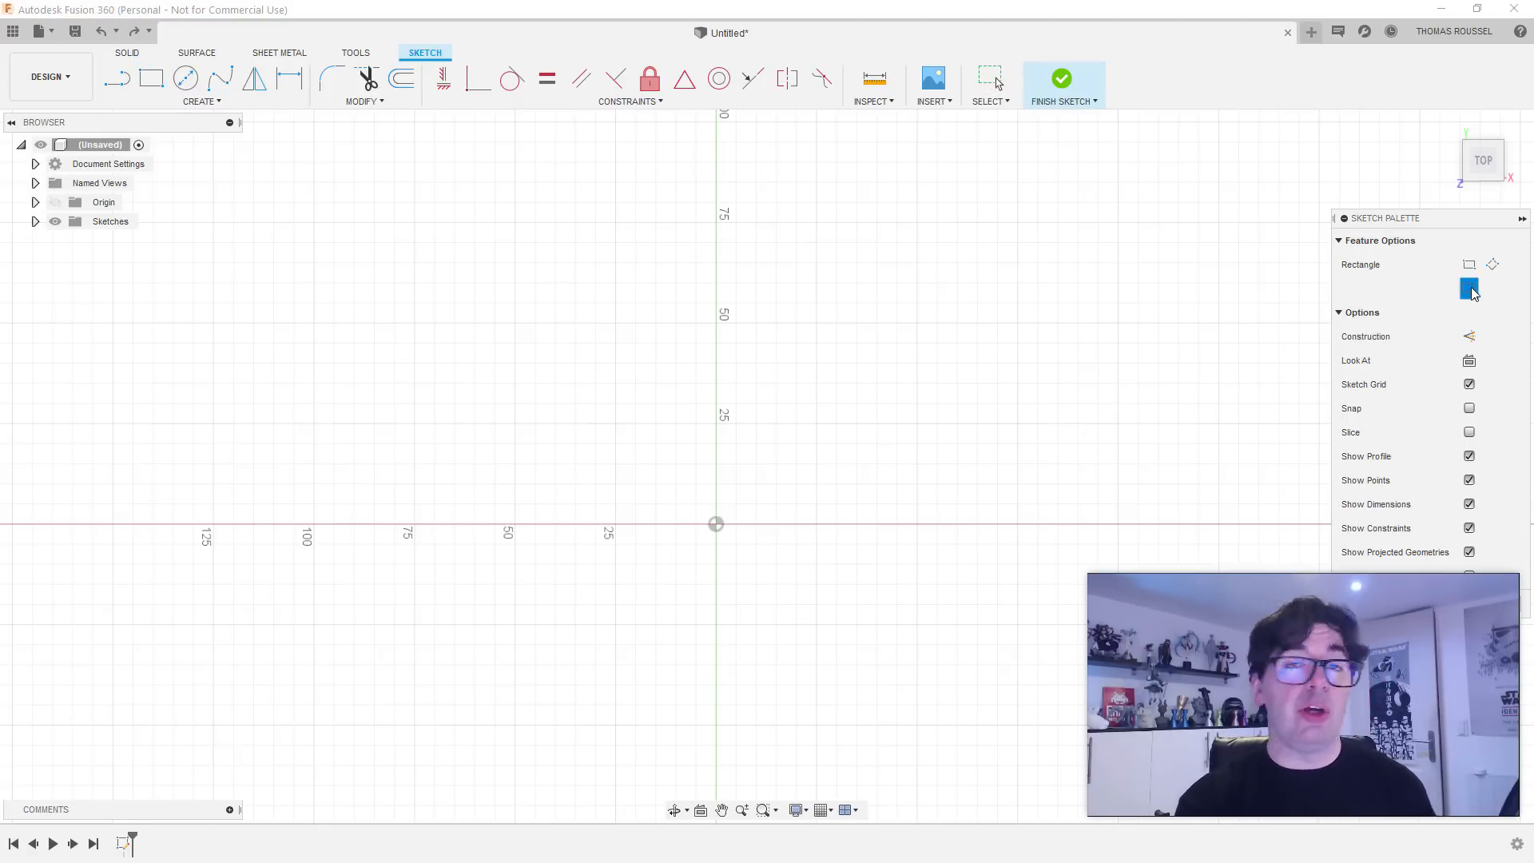
left_click(717, 524)
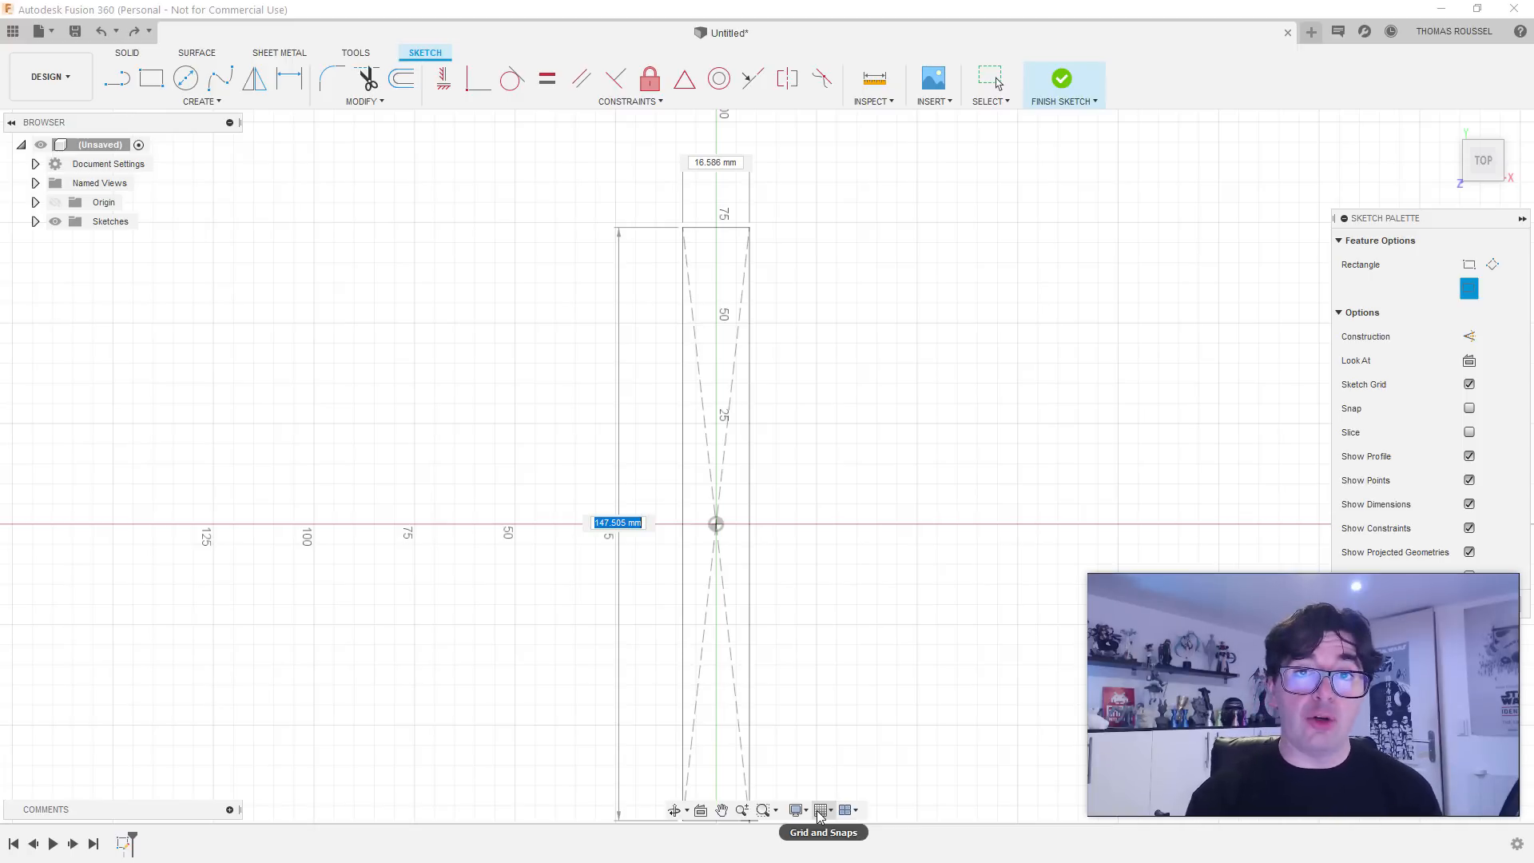
left_click(820, 811)
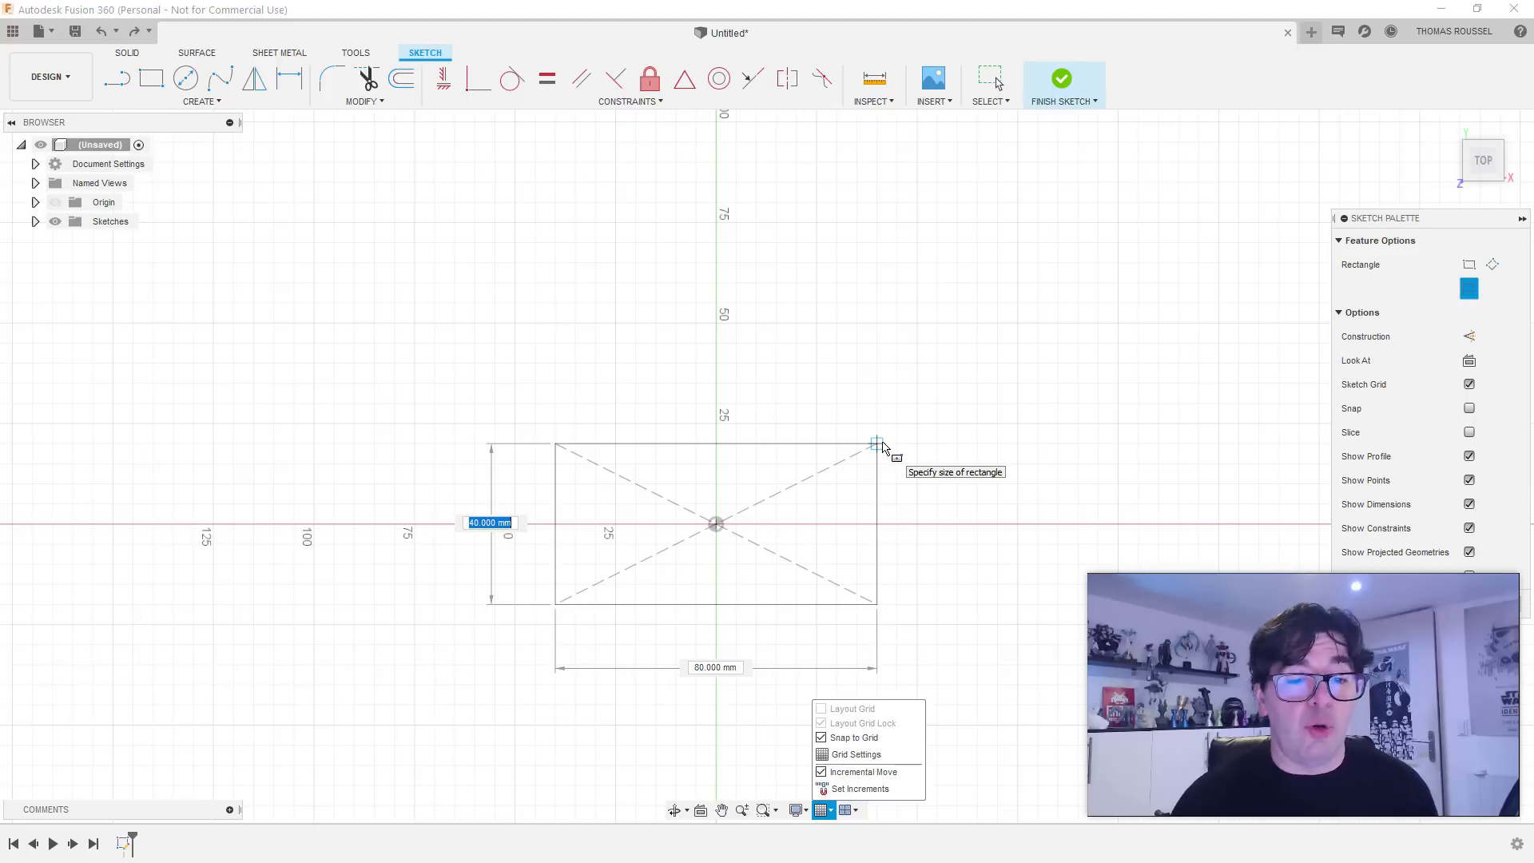
type("50")
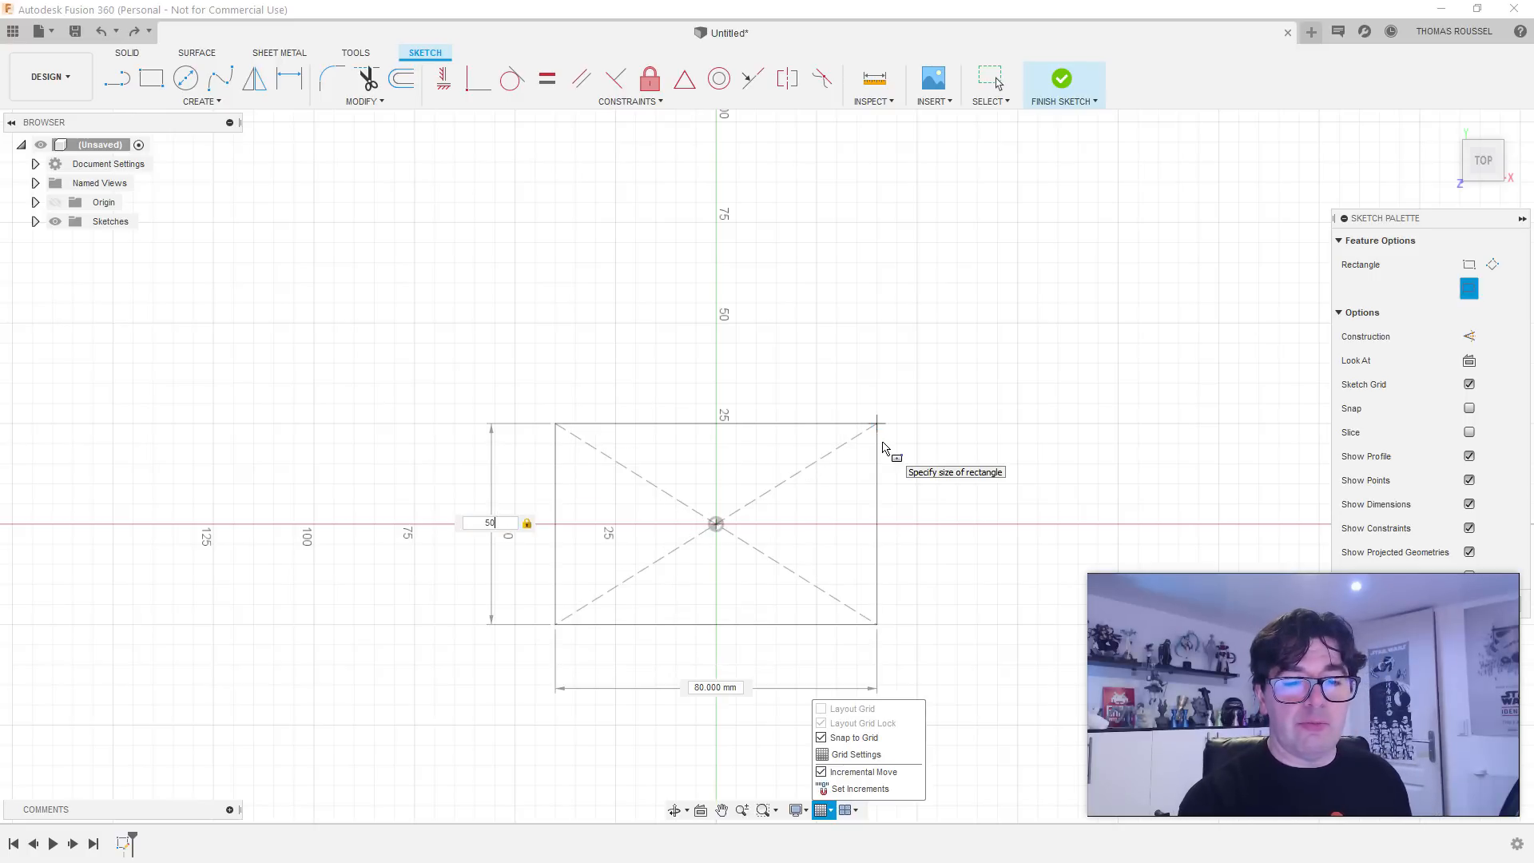
key("Tab")
type("50")
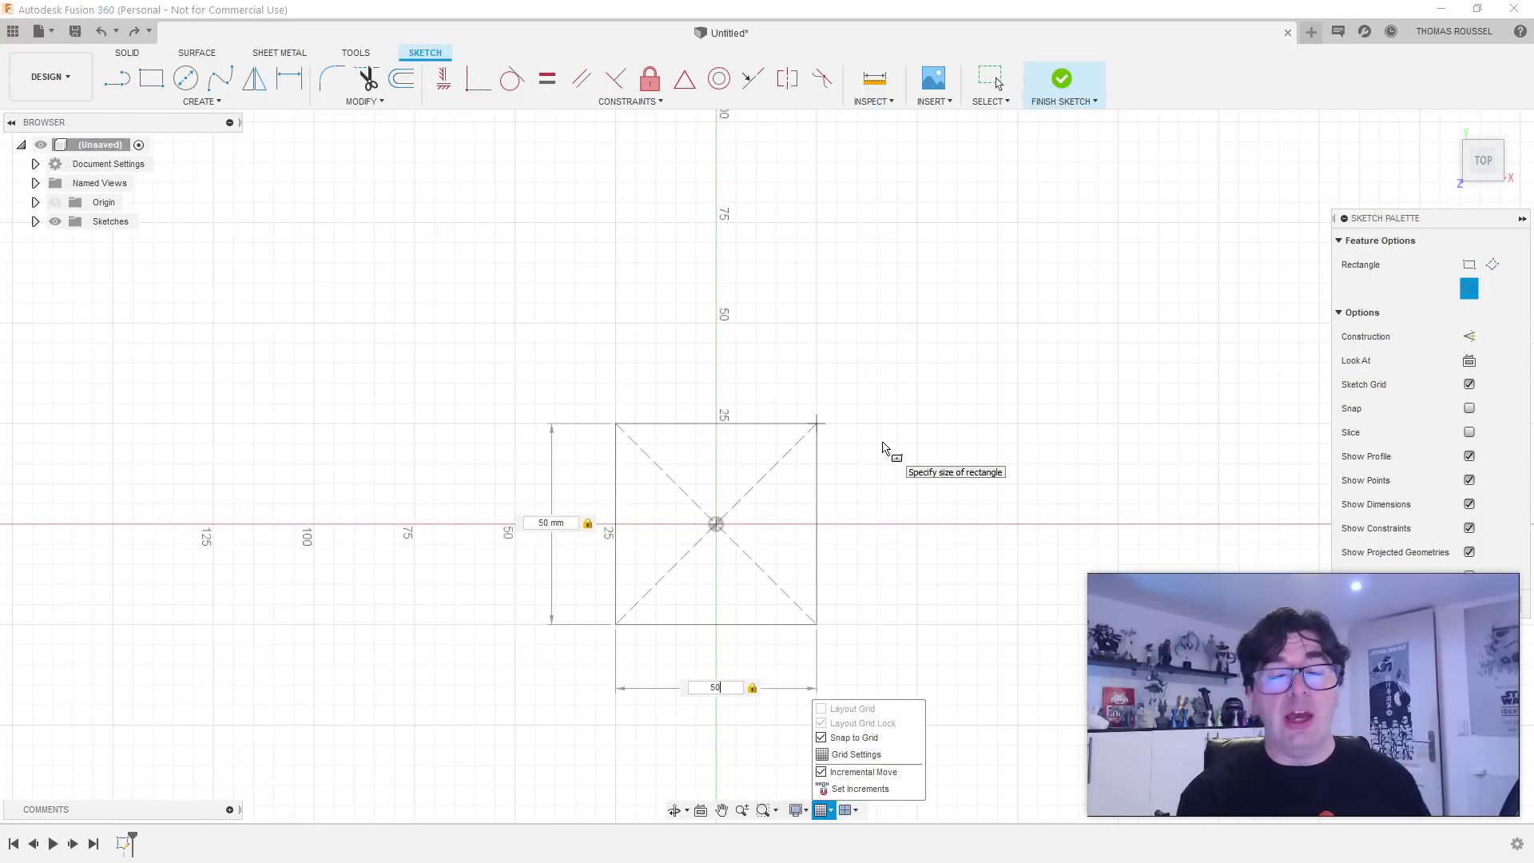
key("Return")
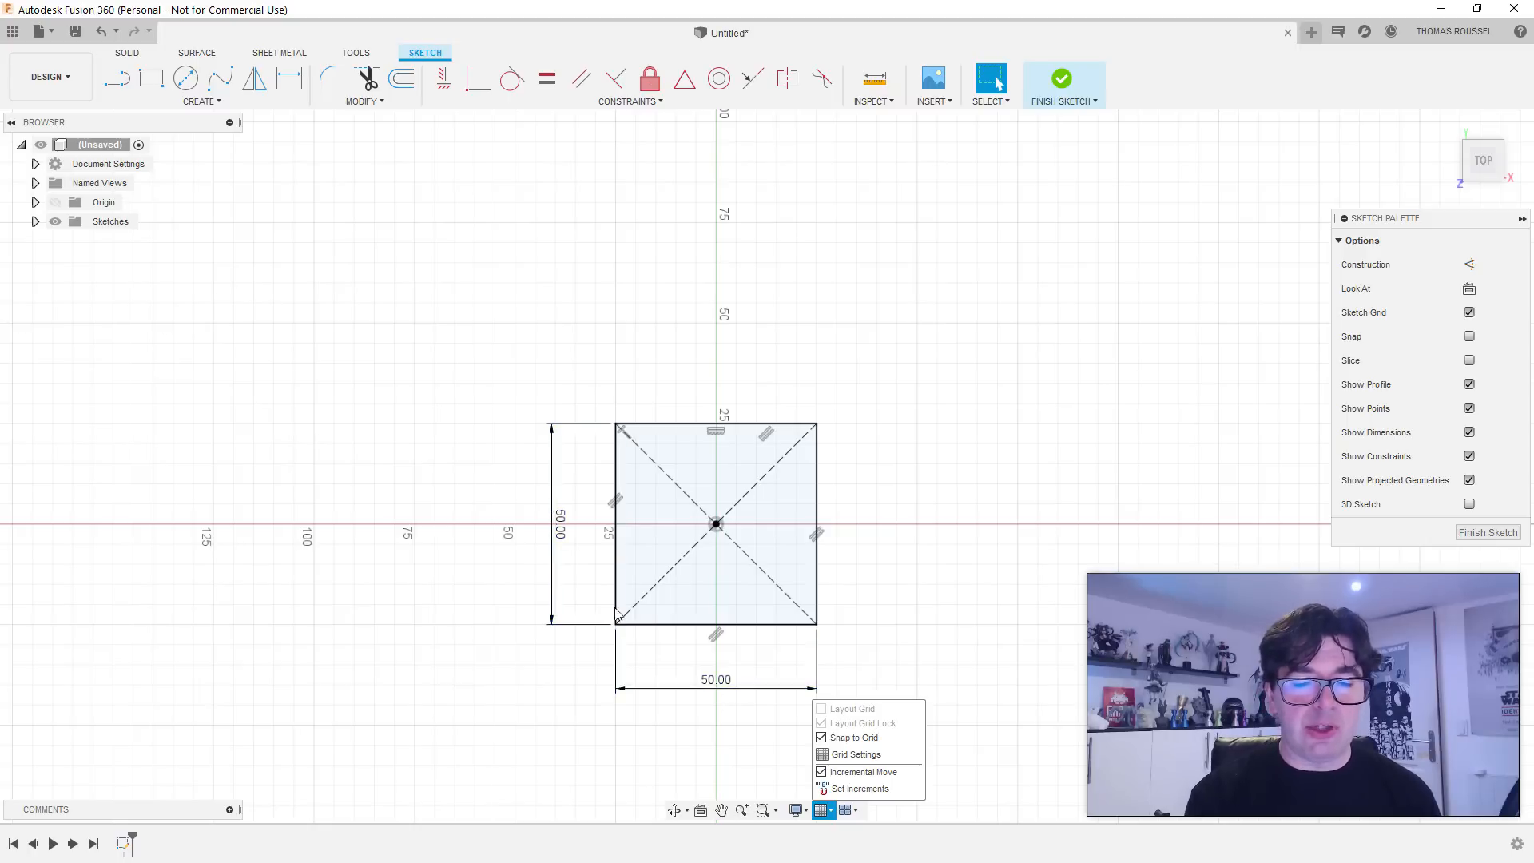
left_click_drag(722, 694, 723, 722)
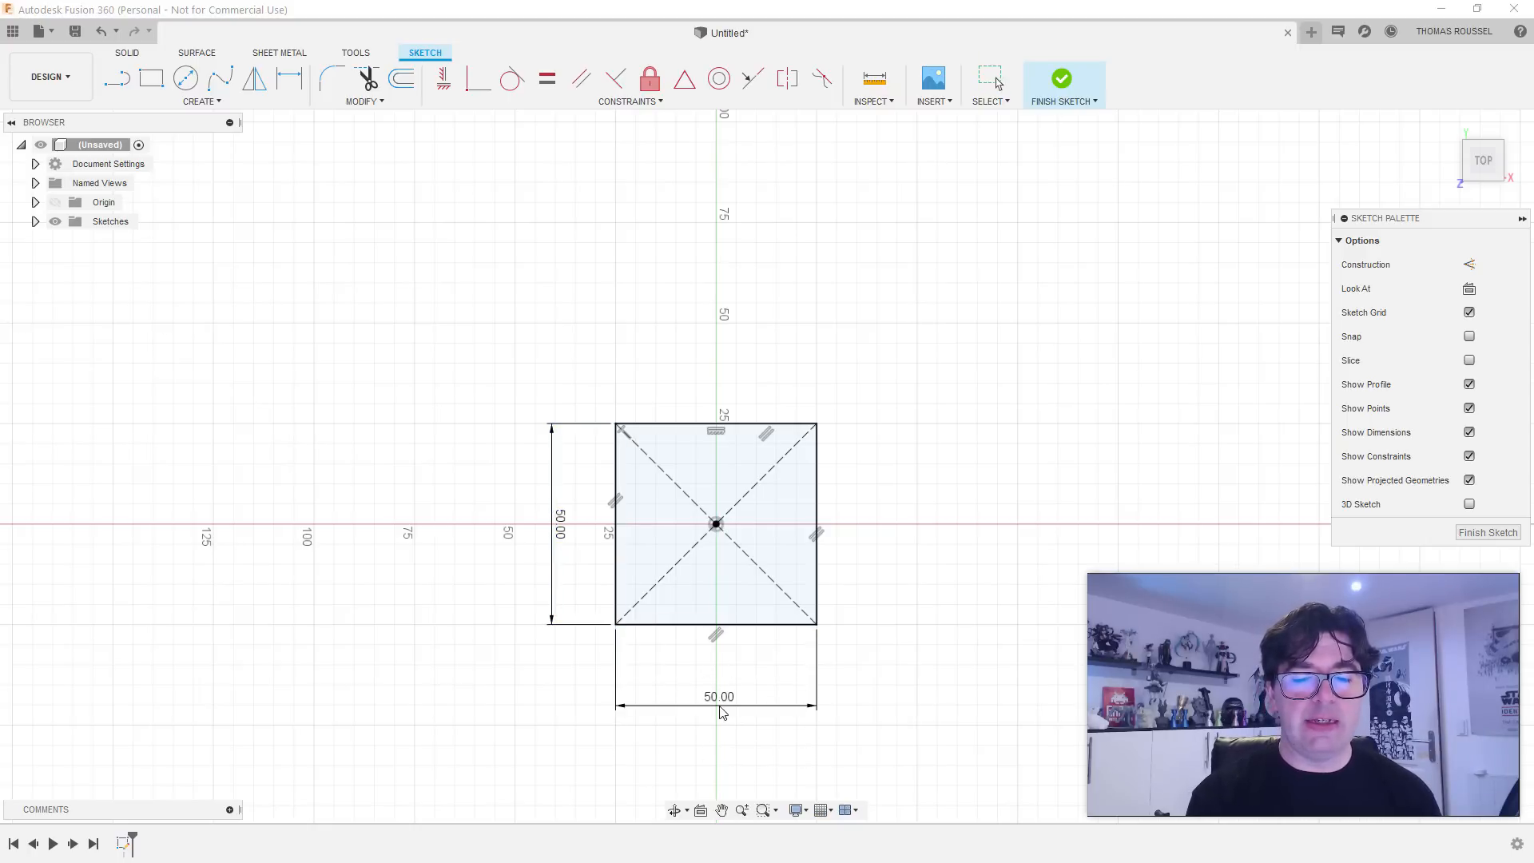
left_click_drag(562, 517, 438, 515)
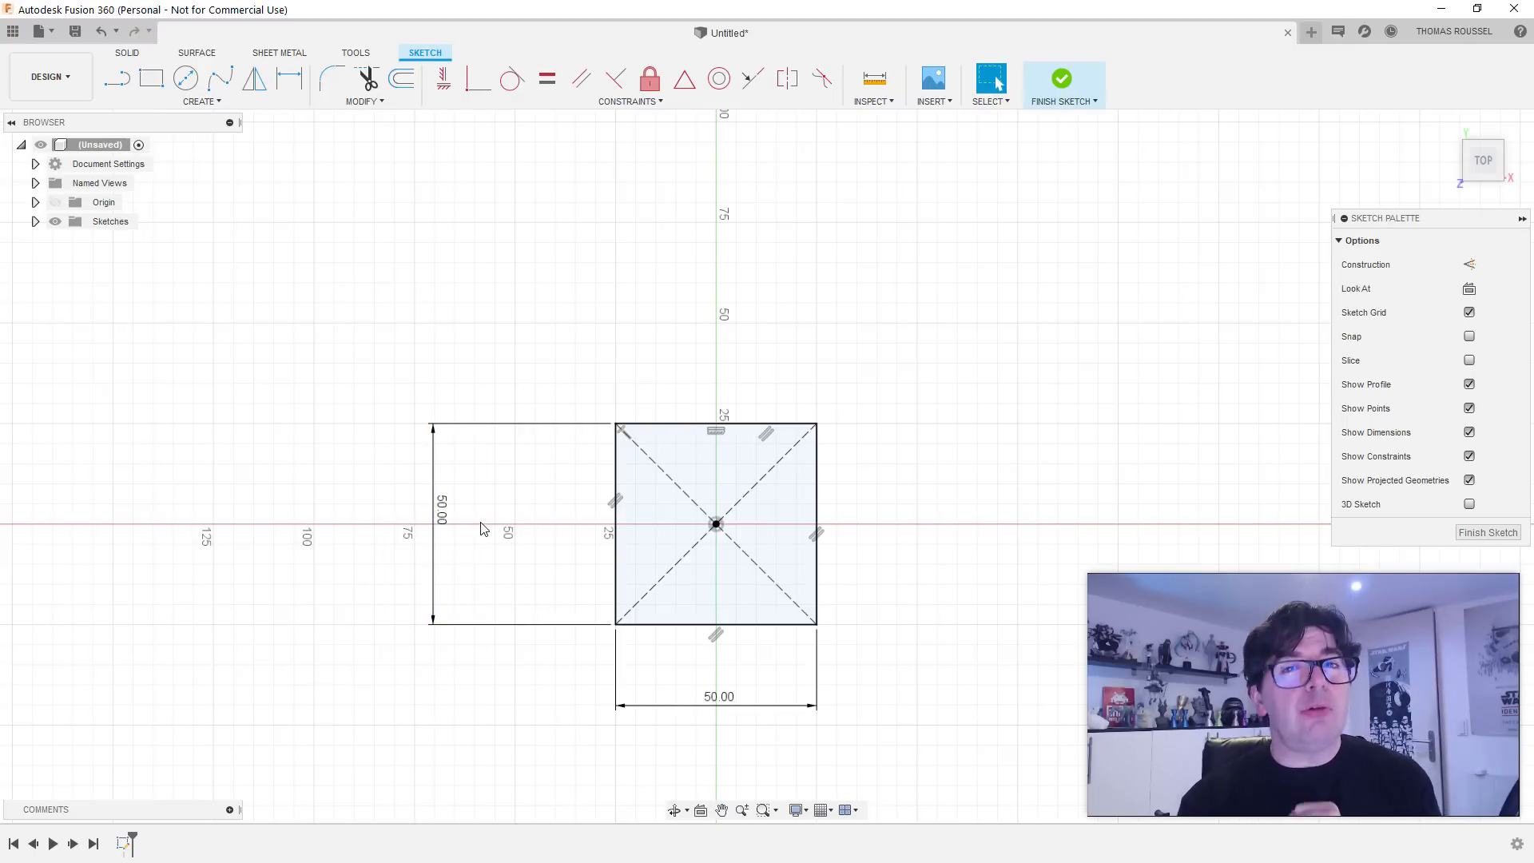
Step: Set the rectangle's height and width dimensions both to 60 mm
double_click(442, 508)
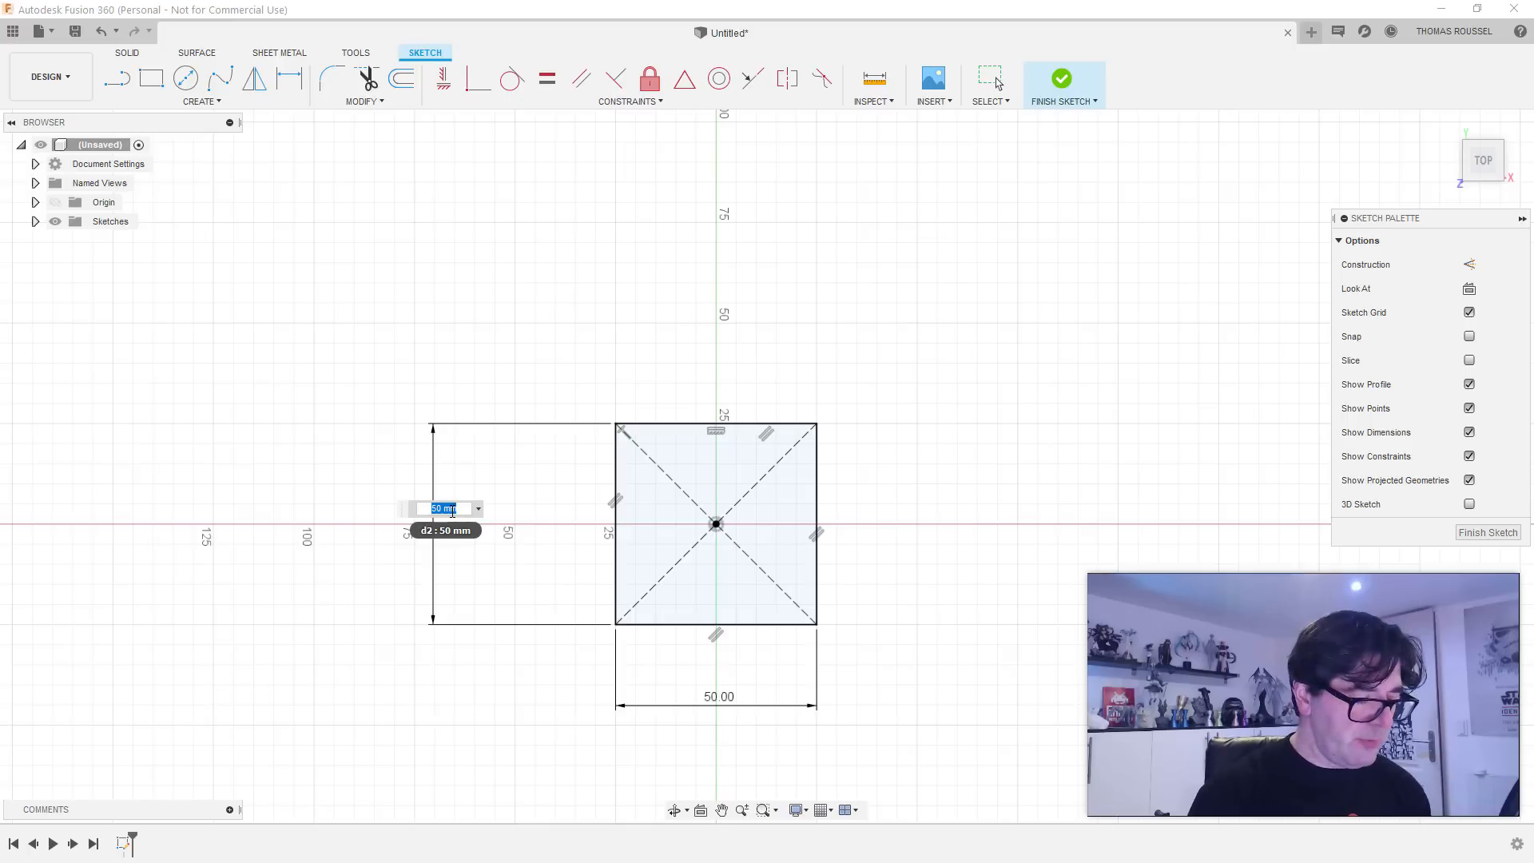
type("60")
key("Return")
key("Escape")
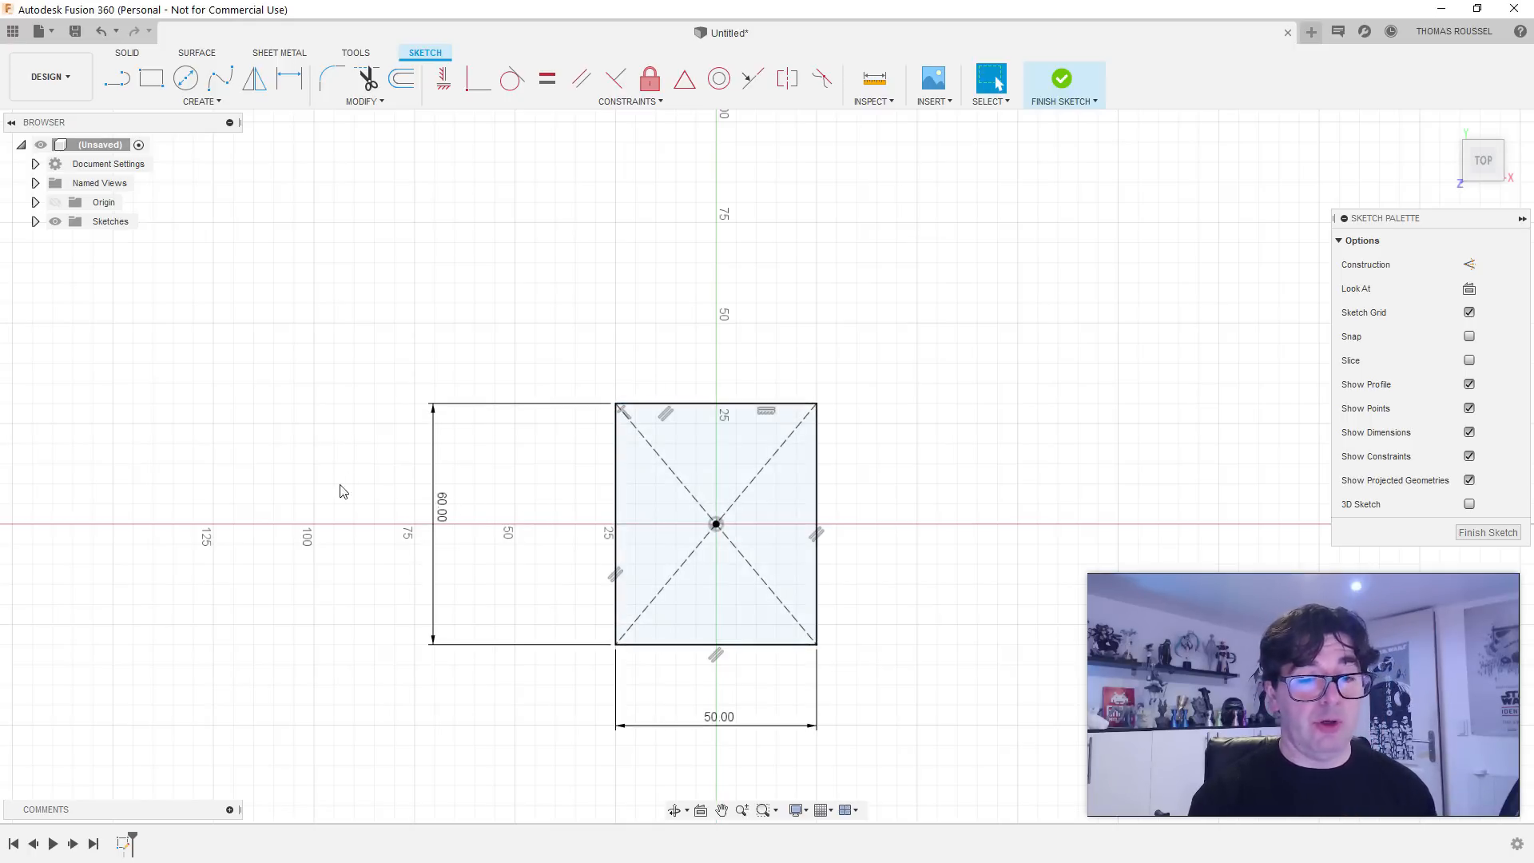
double_click(727, 723)
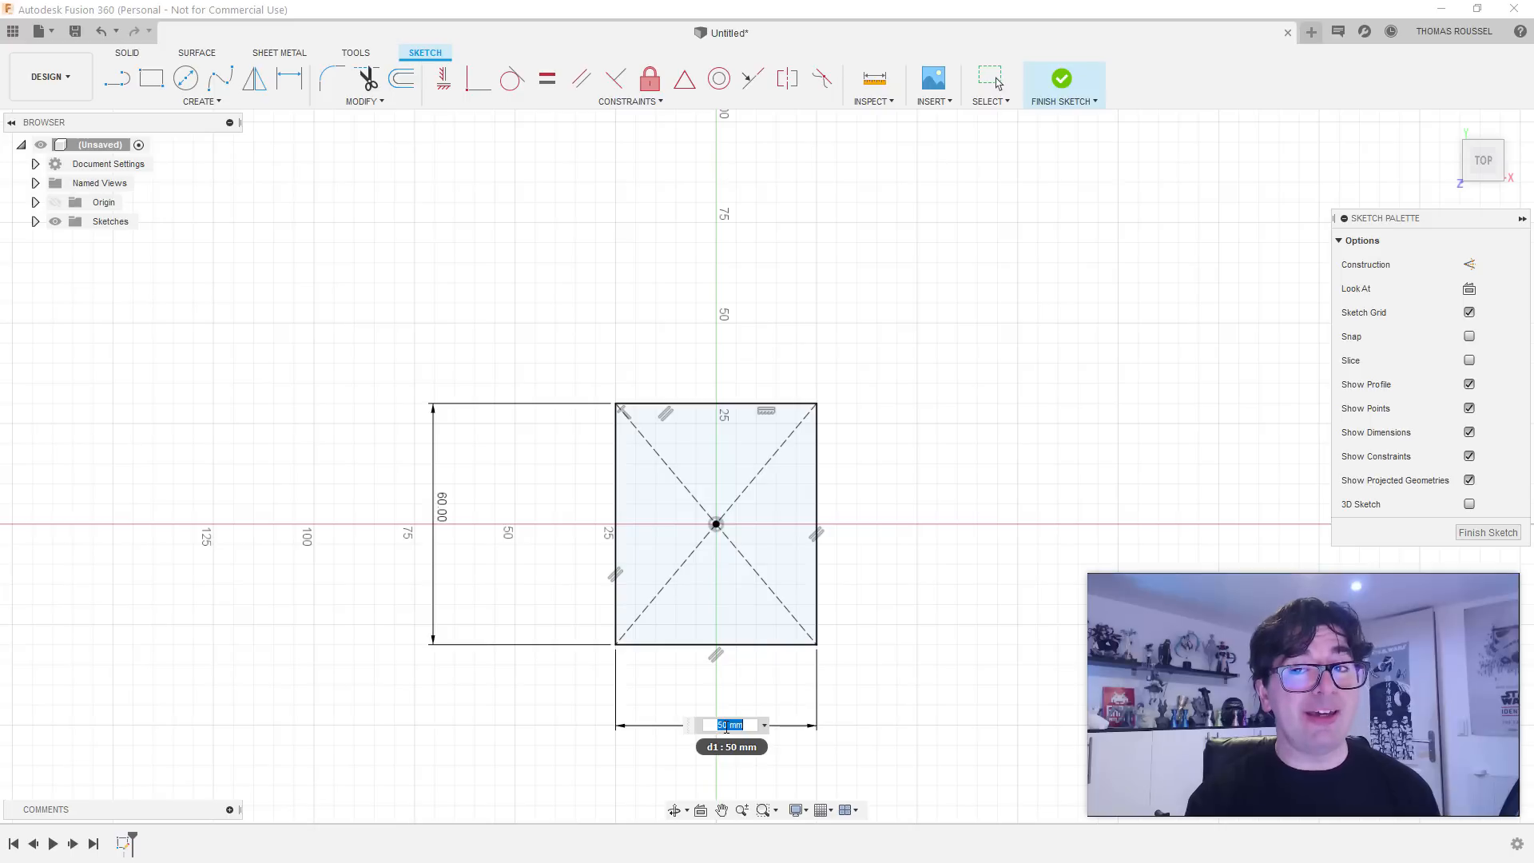
type("60")
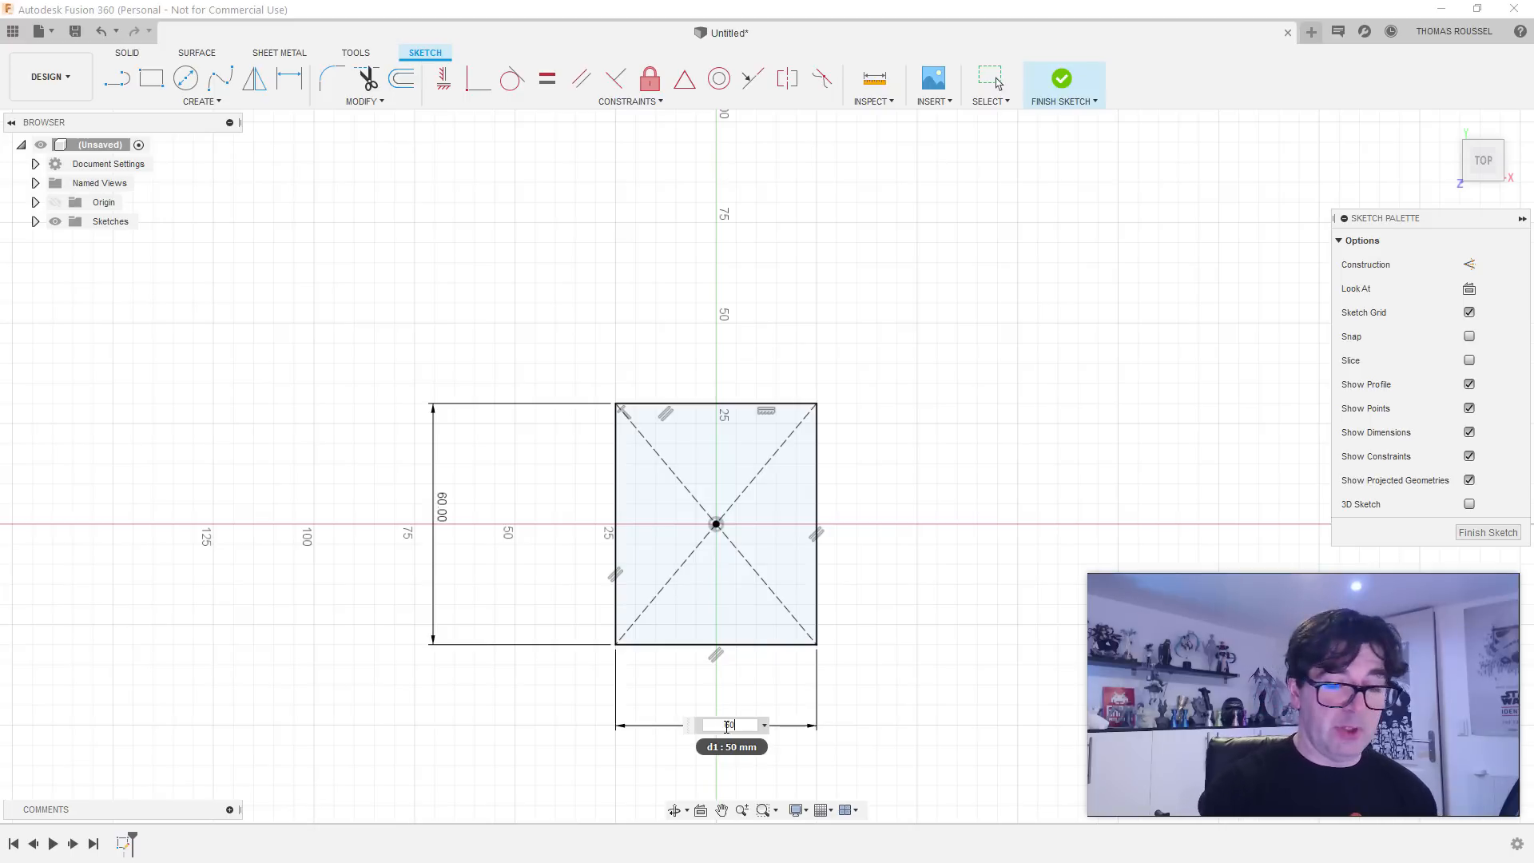
key("Return")
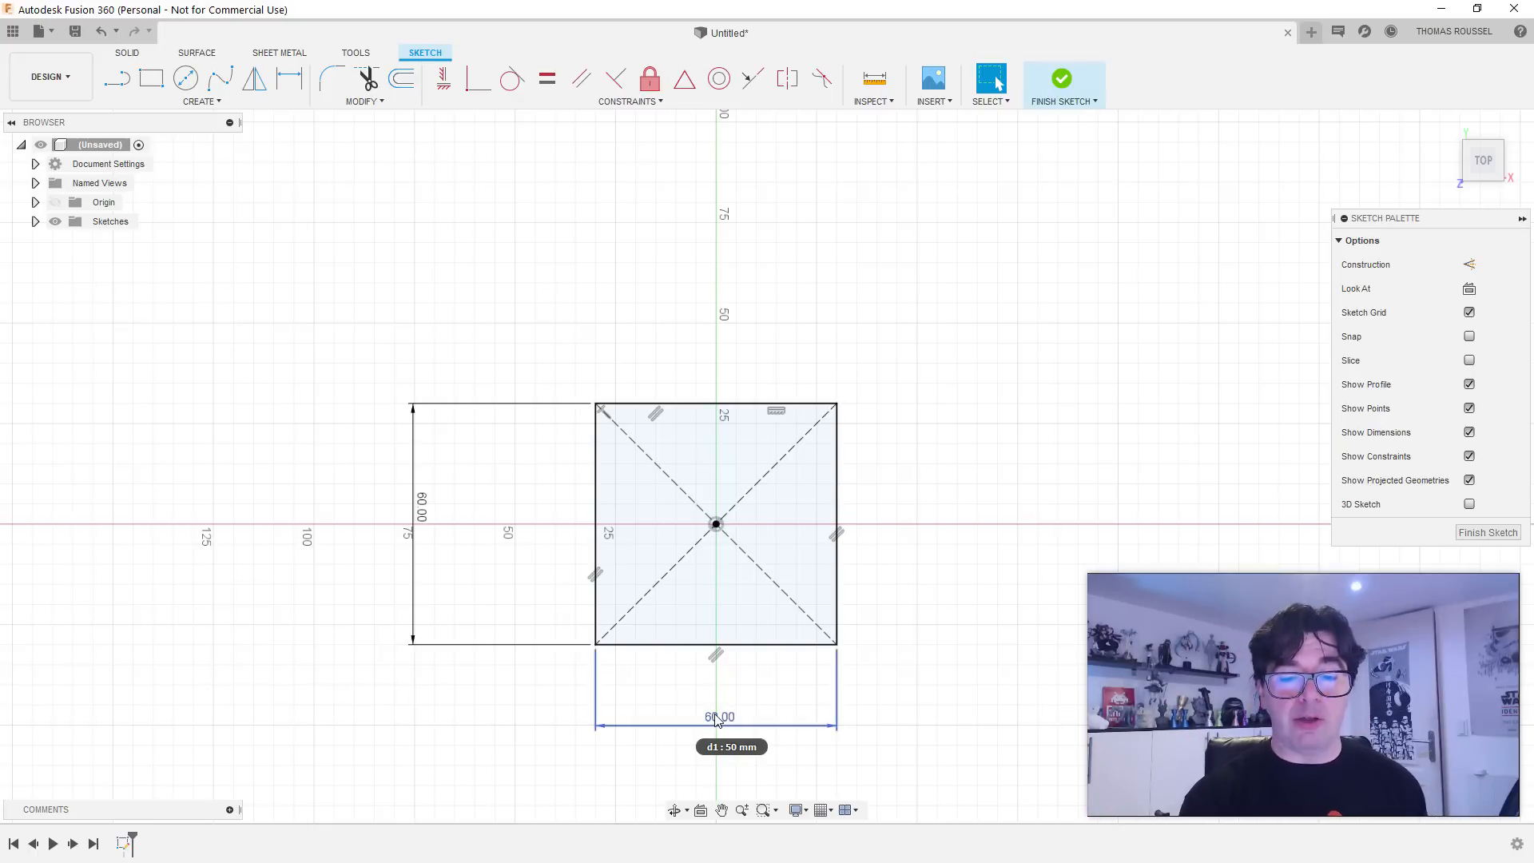
Step: Link the rectangle's height to the width dimension d1 and set the width to 50 mm
double_click(422, 505)
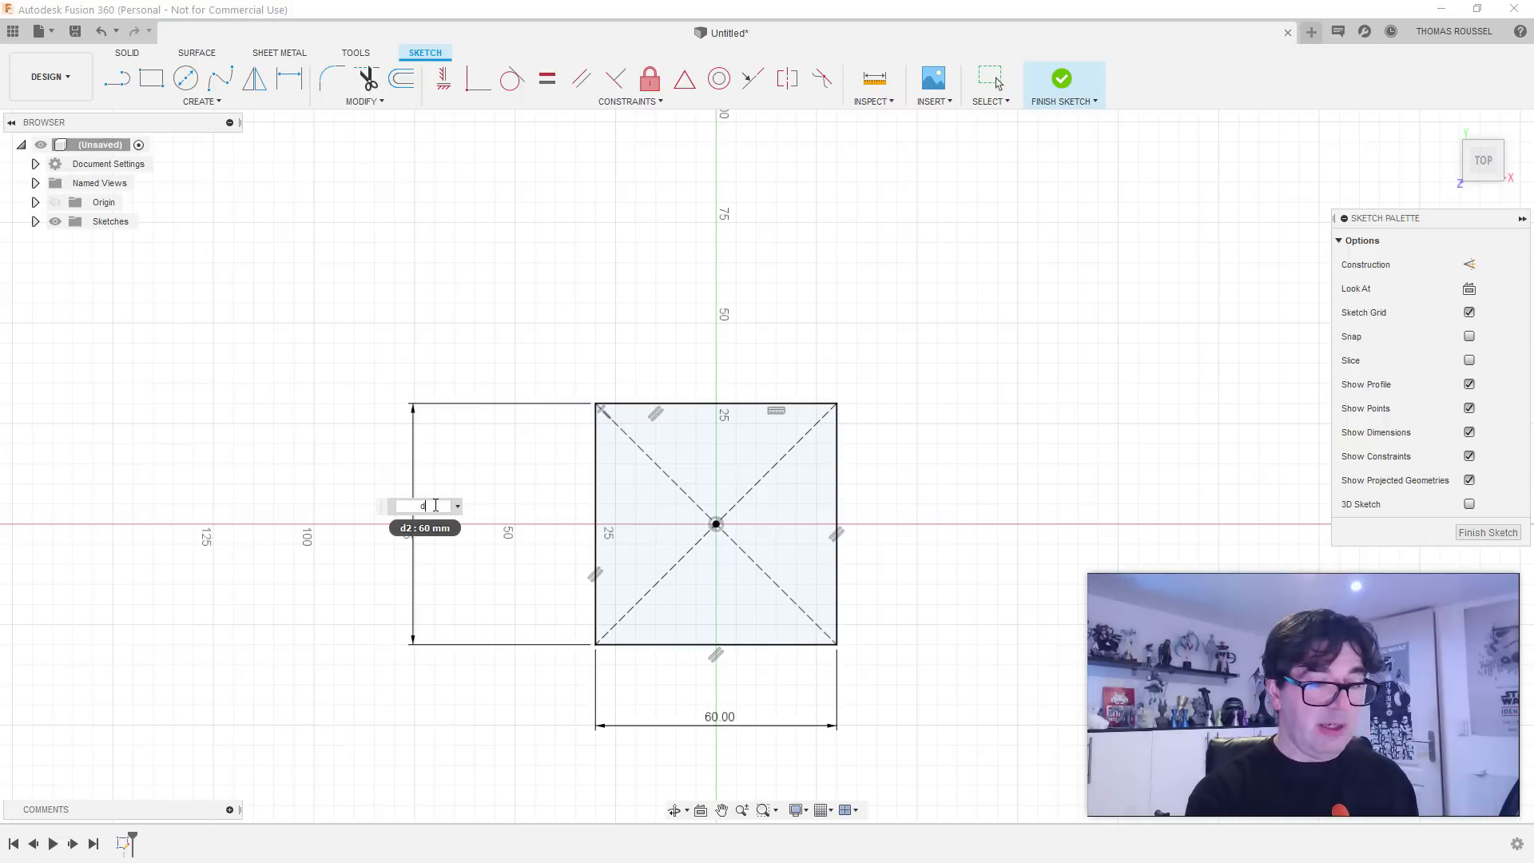
key("Return")
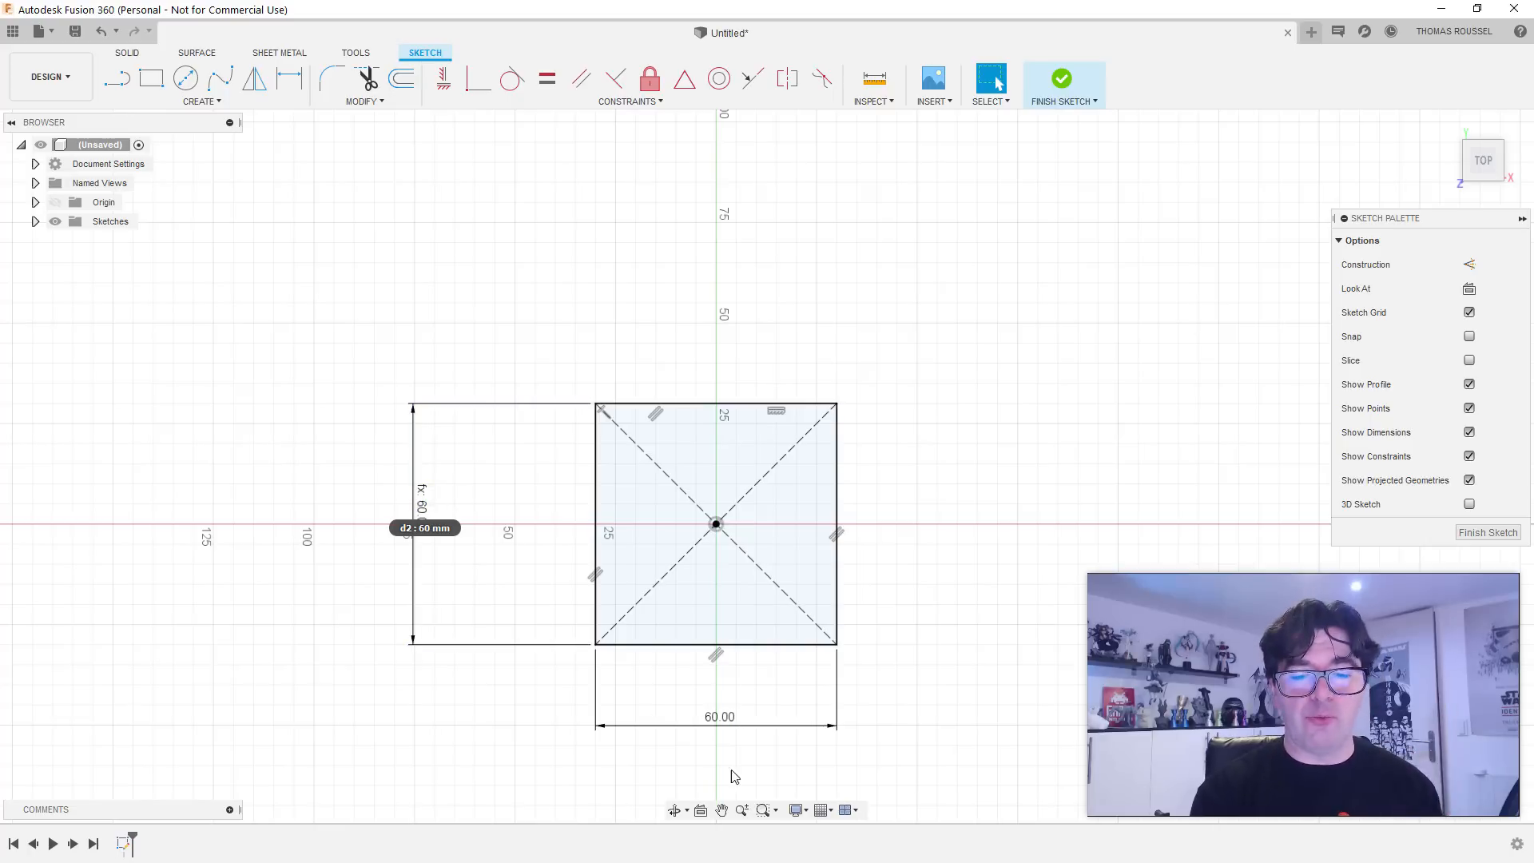
double_click(719, 717)
type("50")
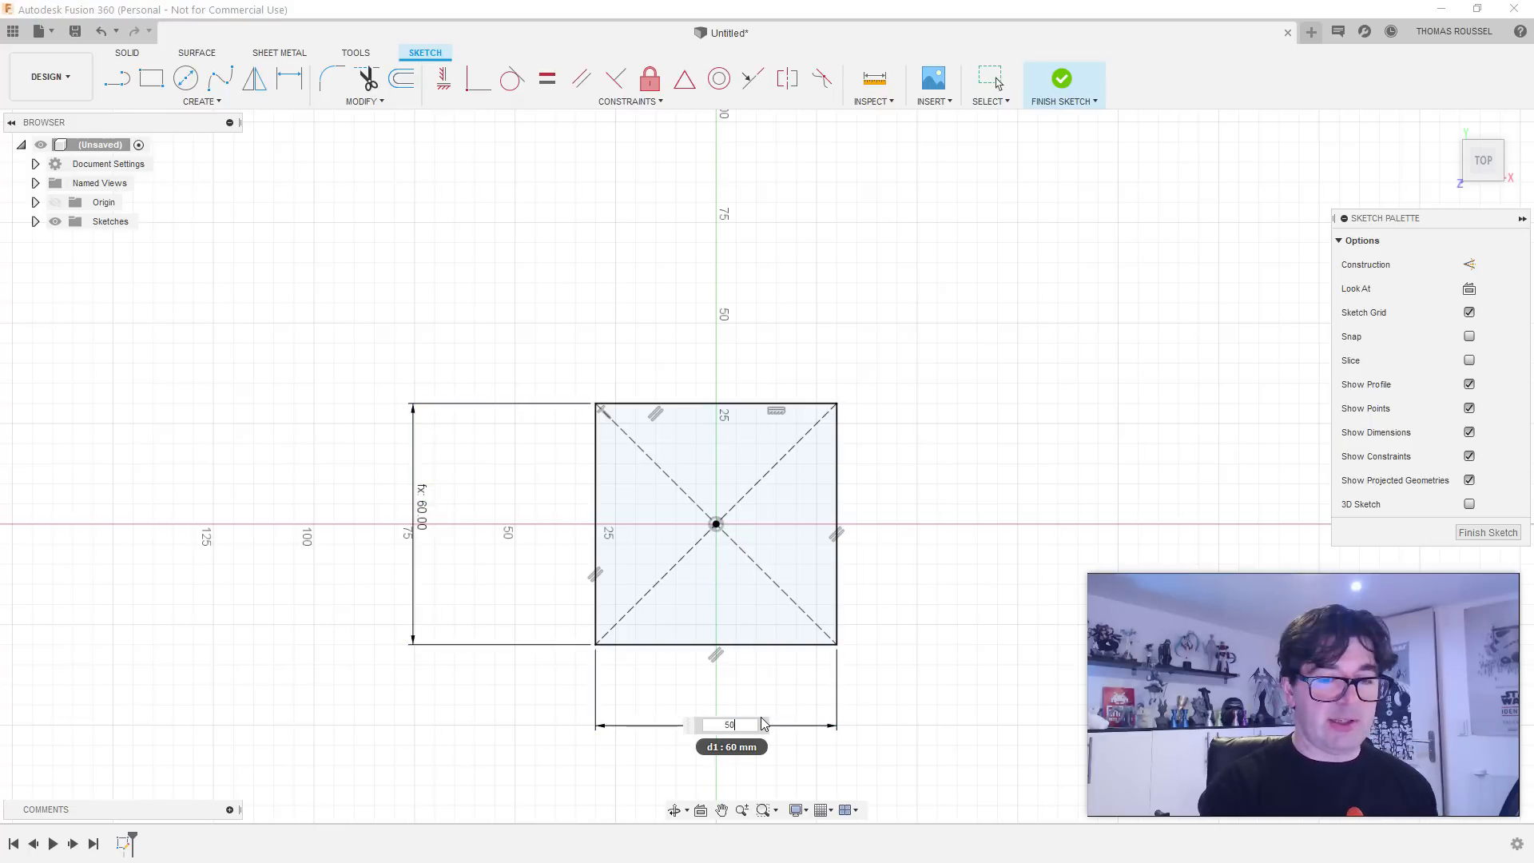
key("Return")
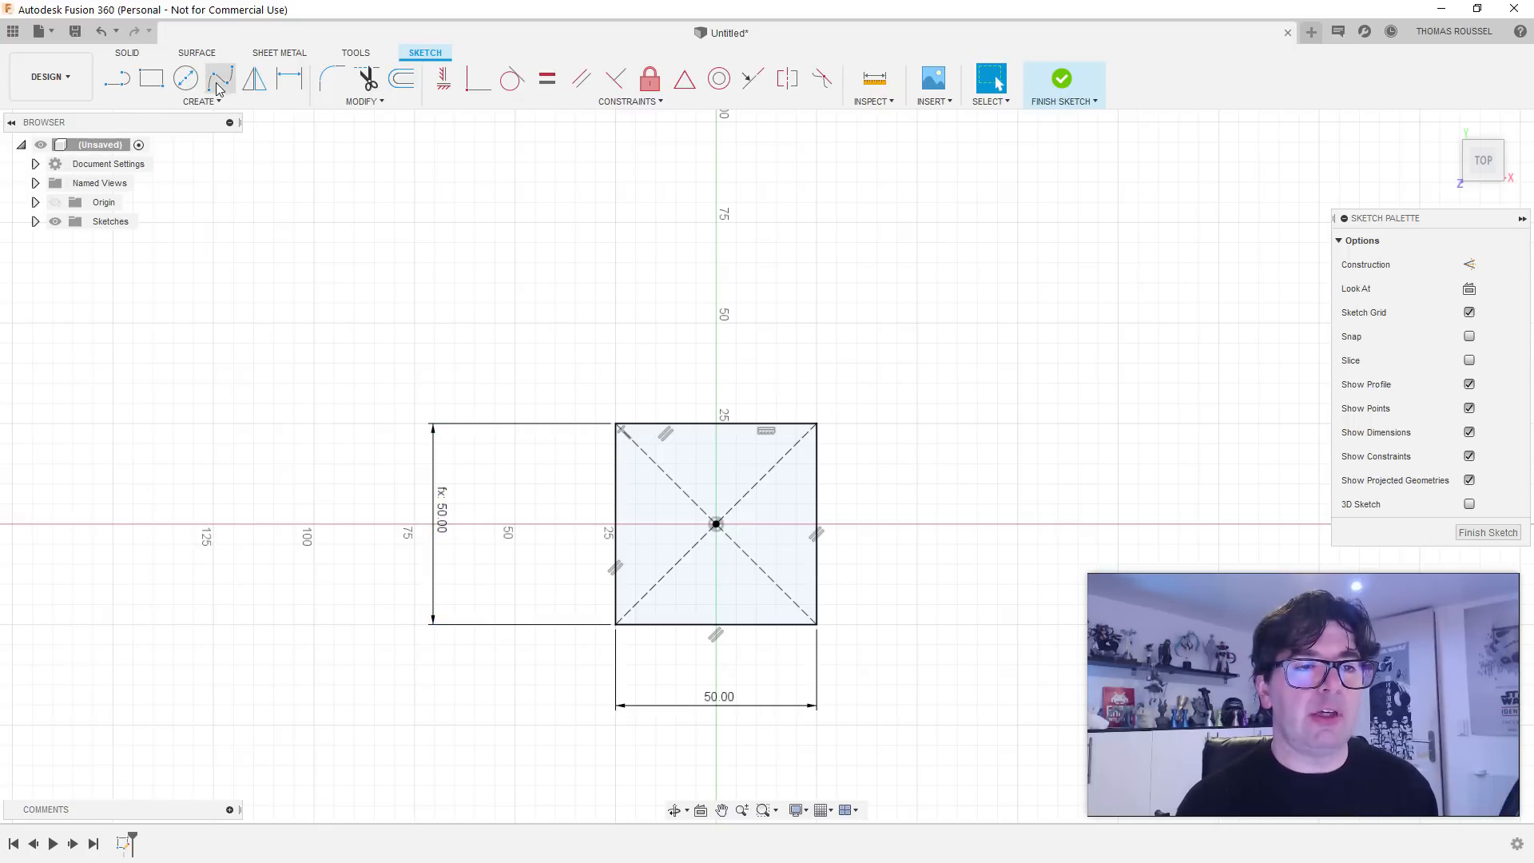
Step: Sketch a center-diameter circle on the origin, about three quarters as wide as the square
left_click(183, 83)
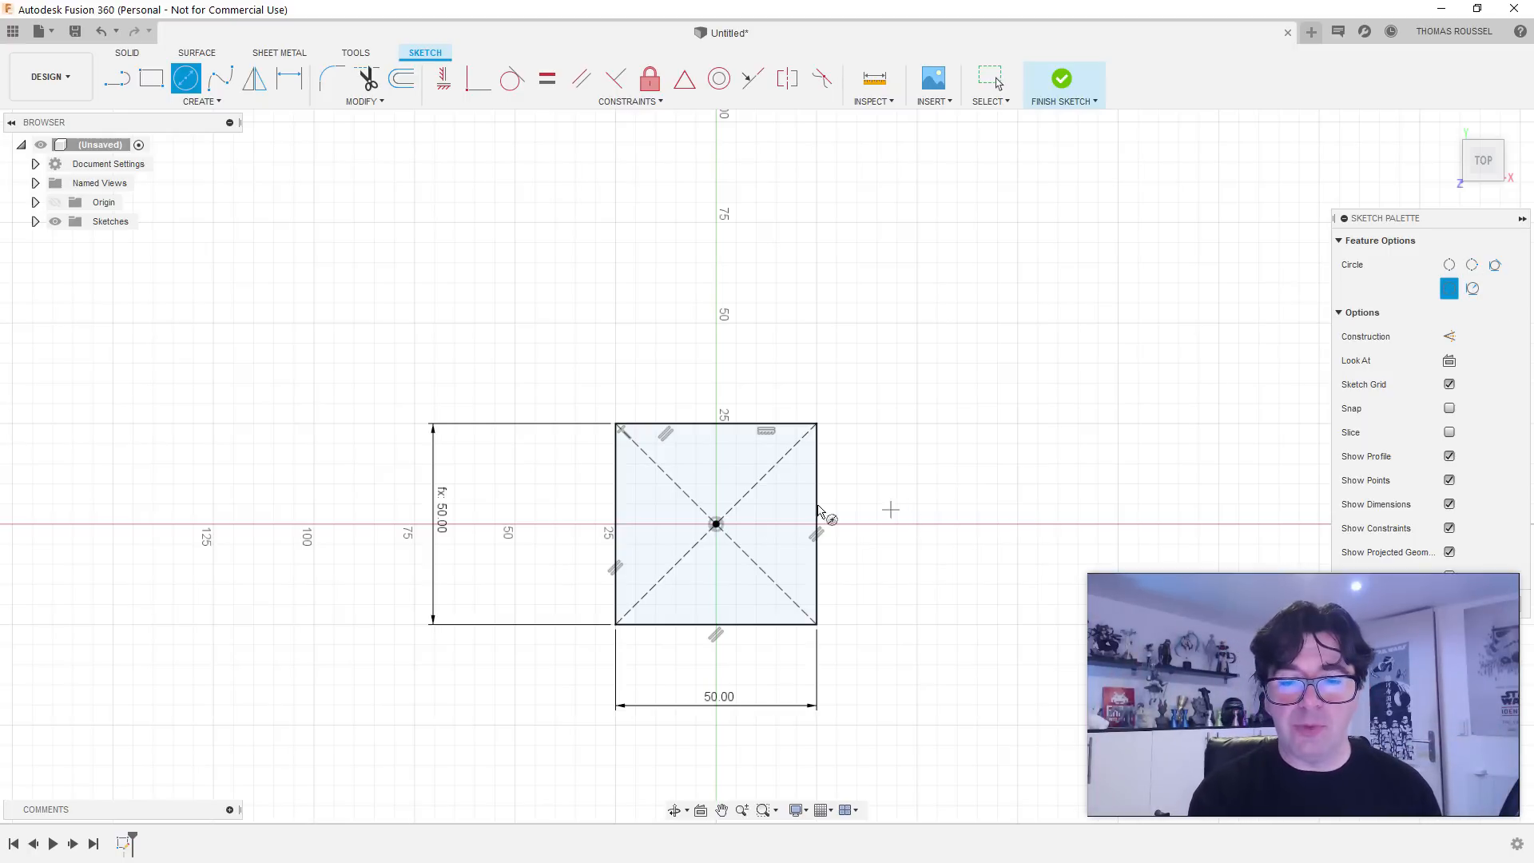
left_click(716, 524)
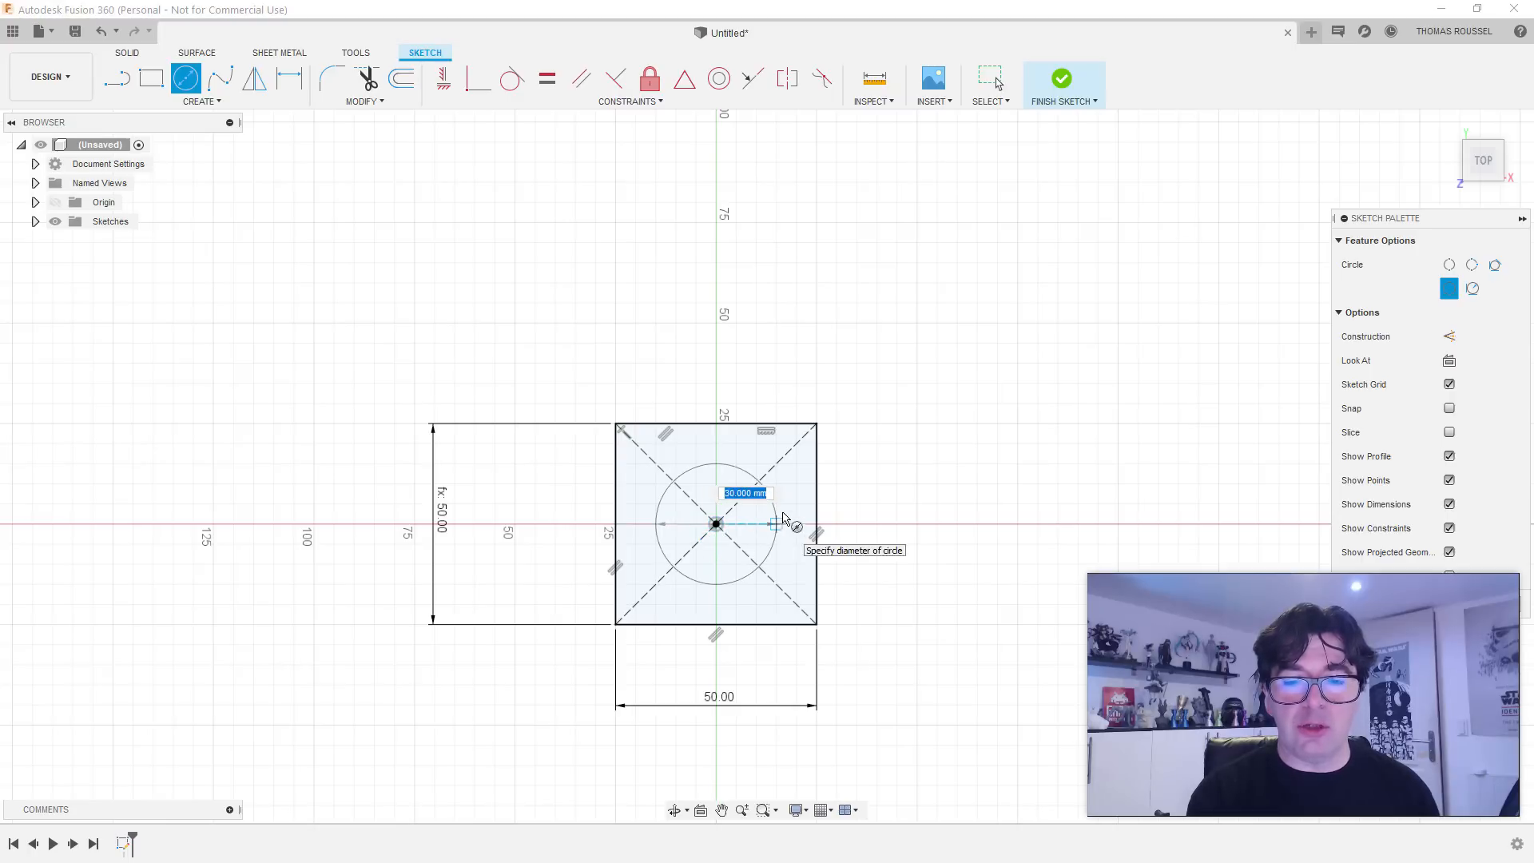
left_click(785, 501)
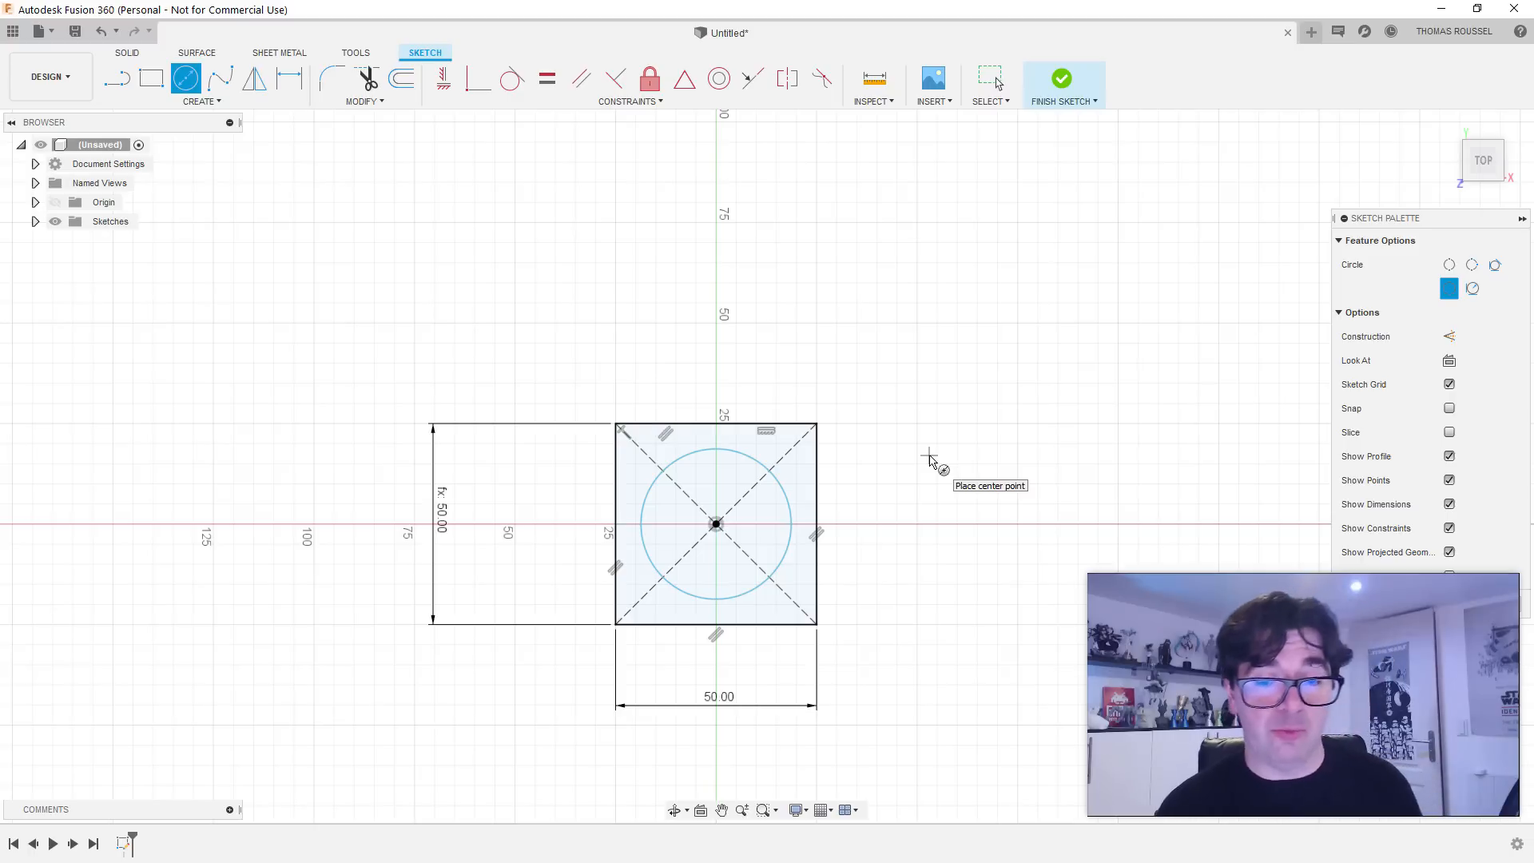
key("Escape")
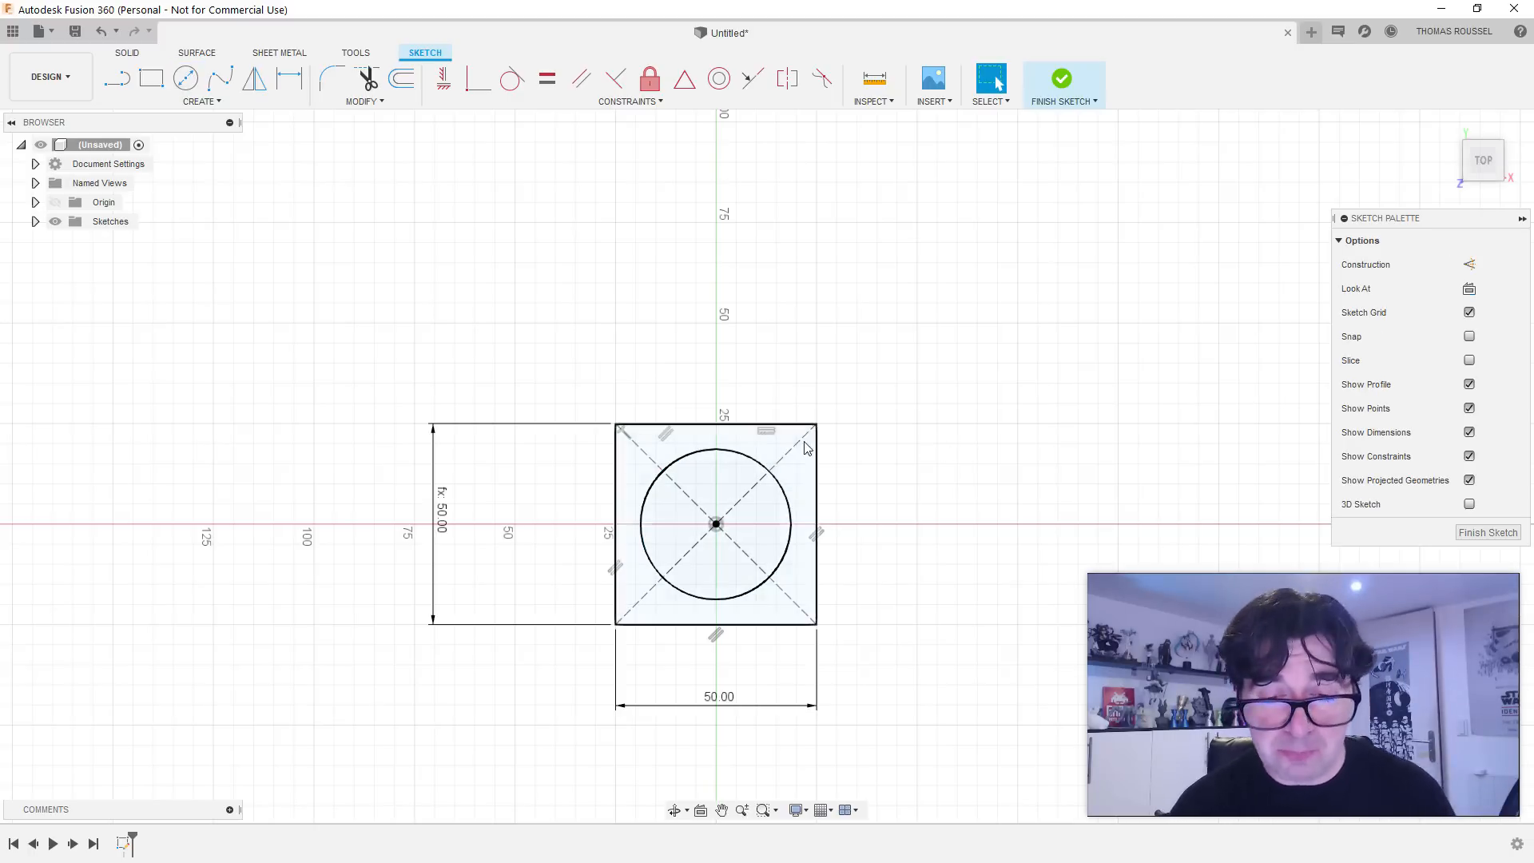
Step: Examine the closed profiles by selecting the circle's interior and the surrounding square region in turn
left_click(691, 457)
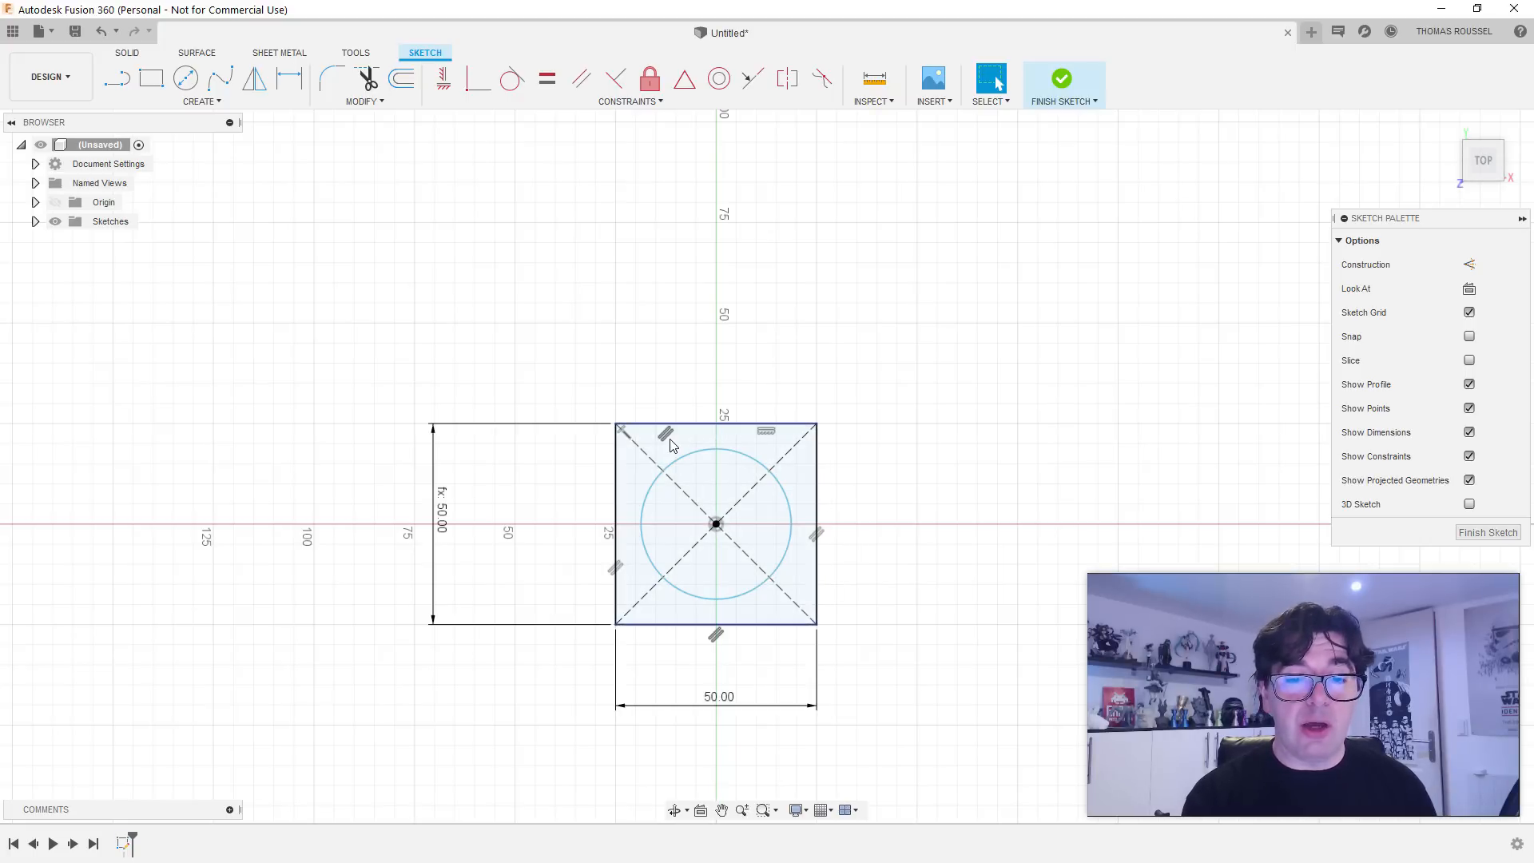
left_click(707, 478)
left_click(809, 447)
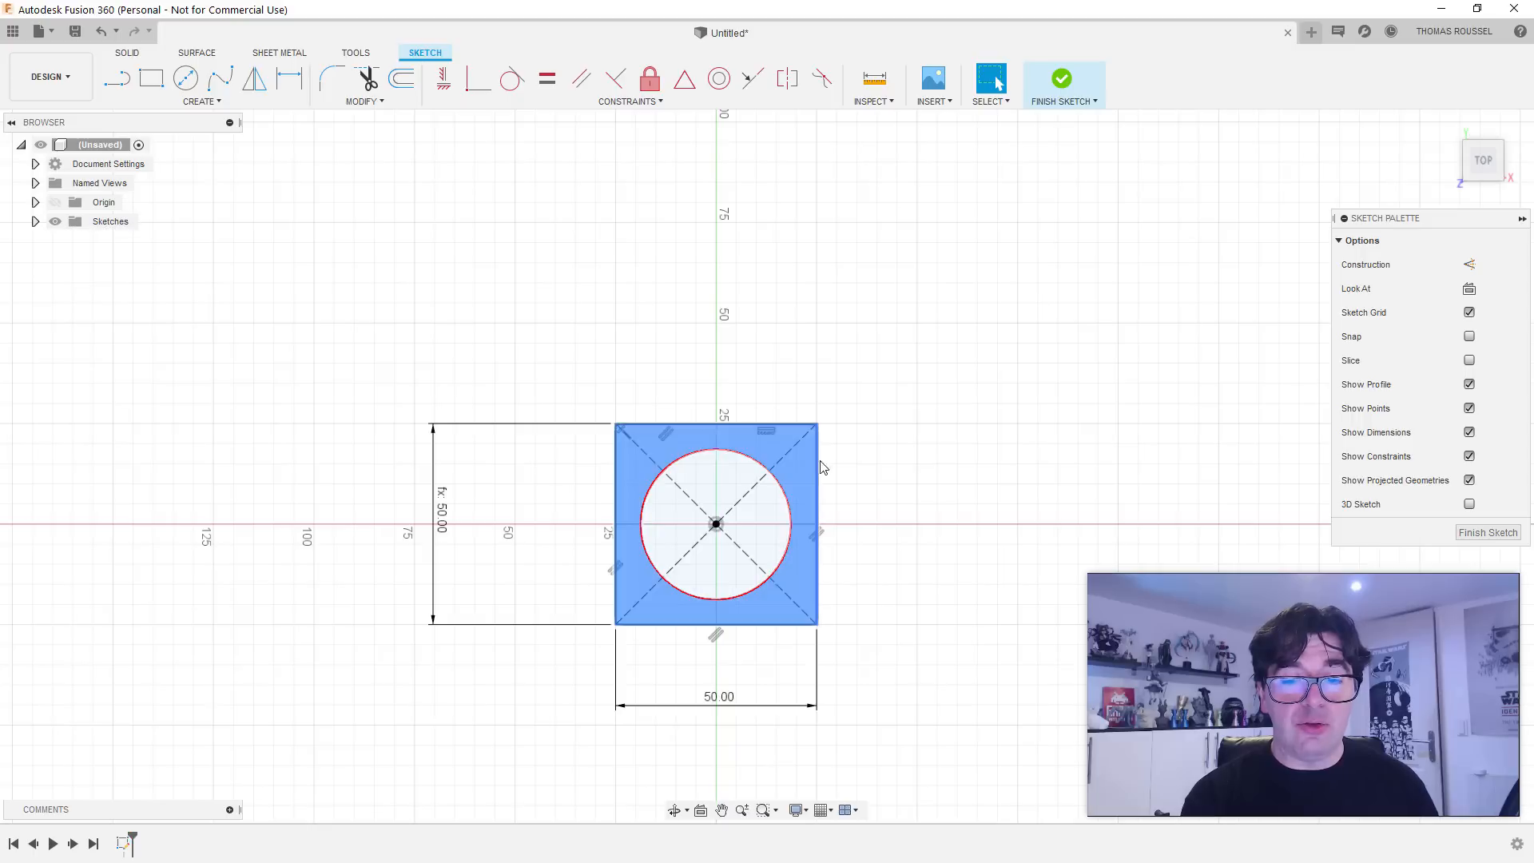
left_click(763, 505)
left_click(799, 583)
Step: Extrude the circle's interior and the surrounding square region together, with a distance of -45 mm below the sketch plane
left_click(765, 541)
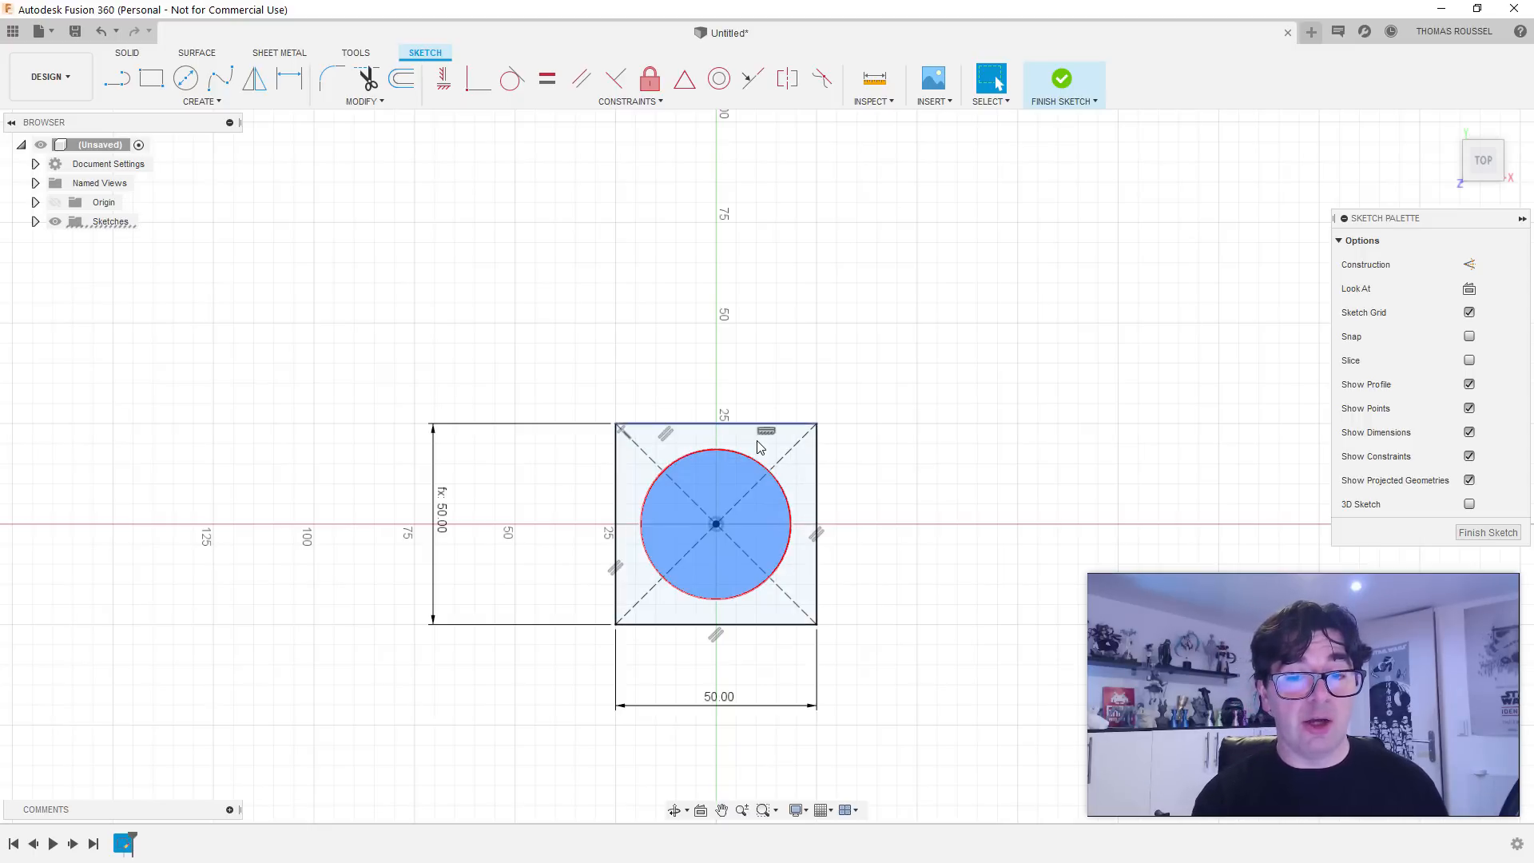
left_click(789, 462)
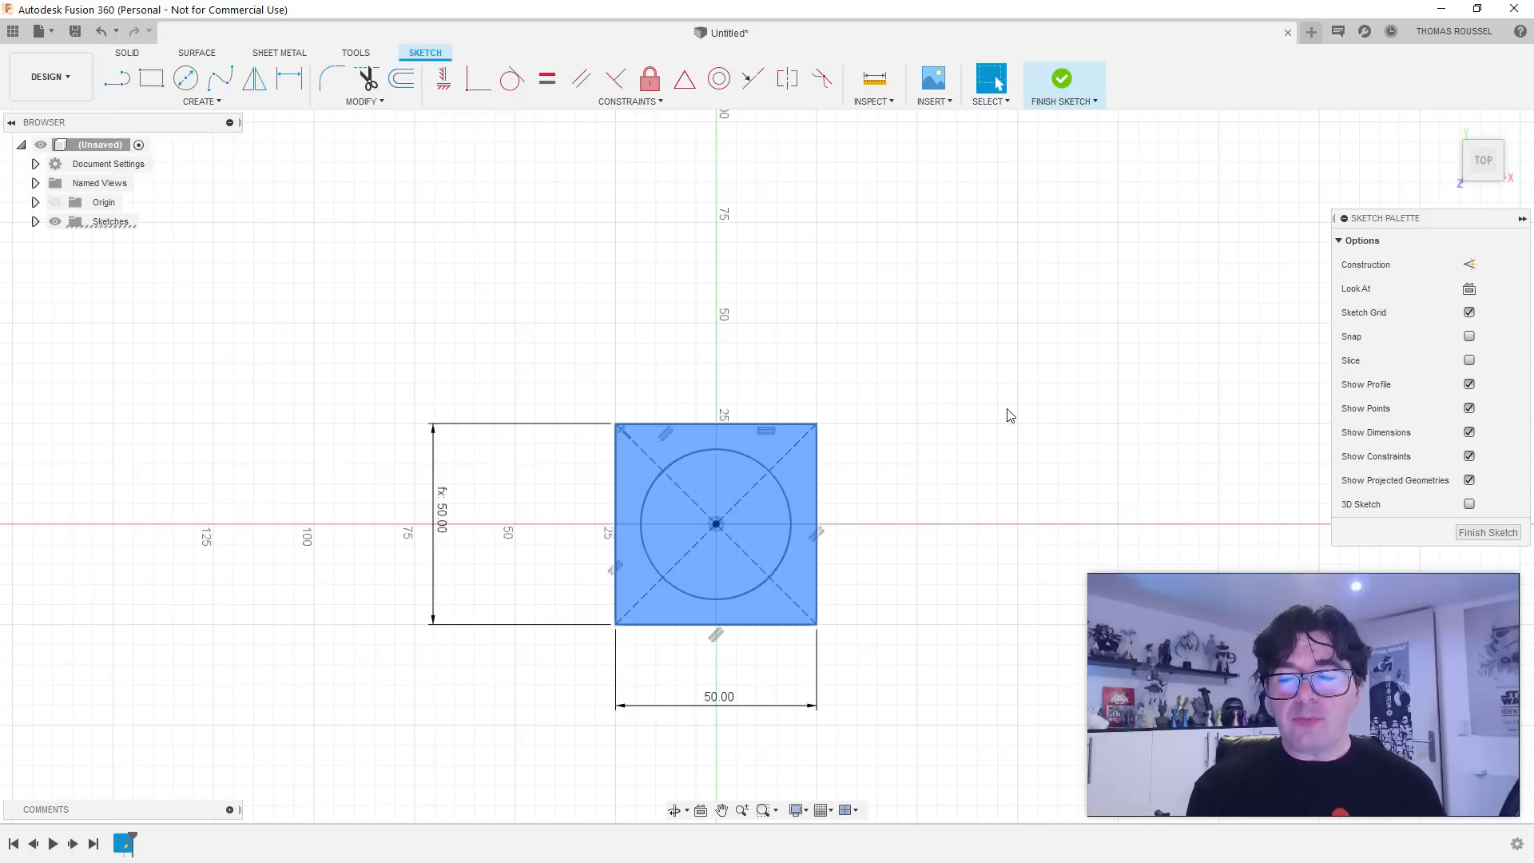
mouse_move(1406, 225)
left_mouse_down()
mouse_move(1383, 287)
mouse_move(1395, 235)
left_mouse_up()
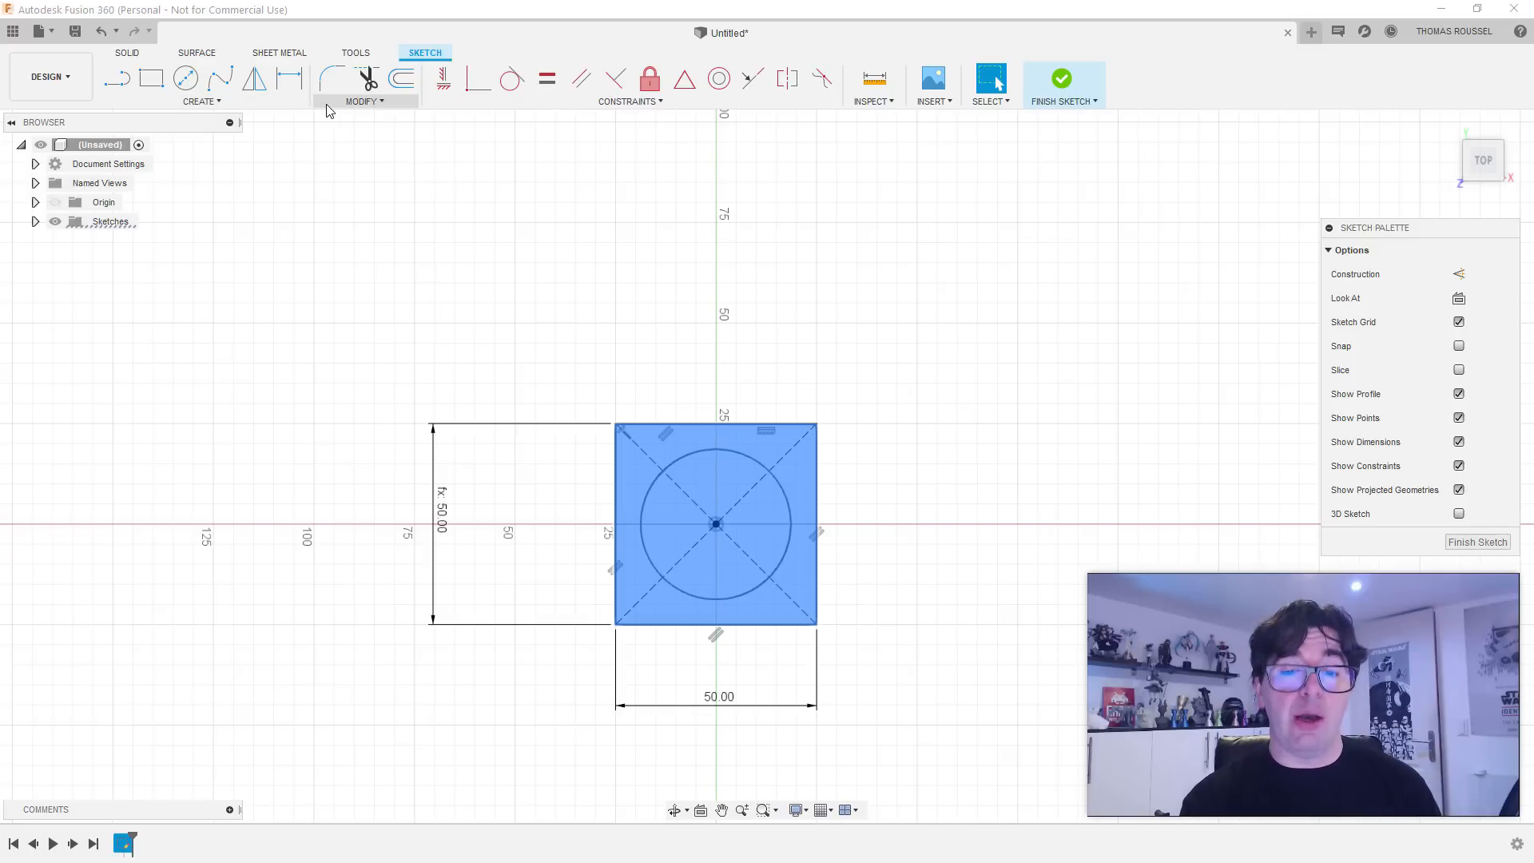
left_click(631, 436)
key("e")
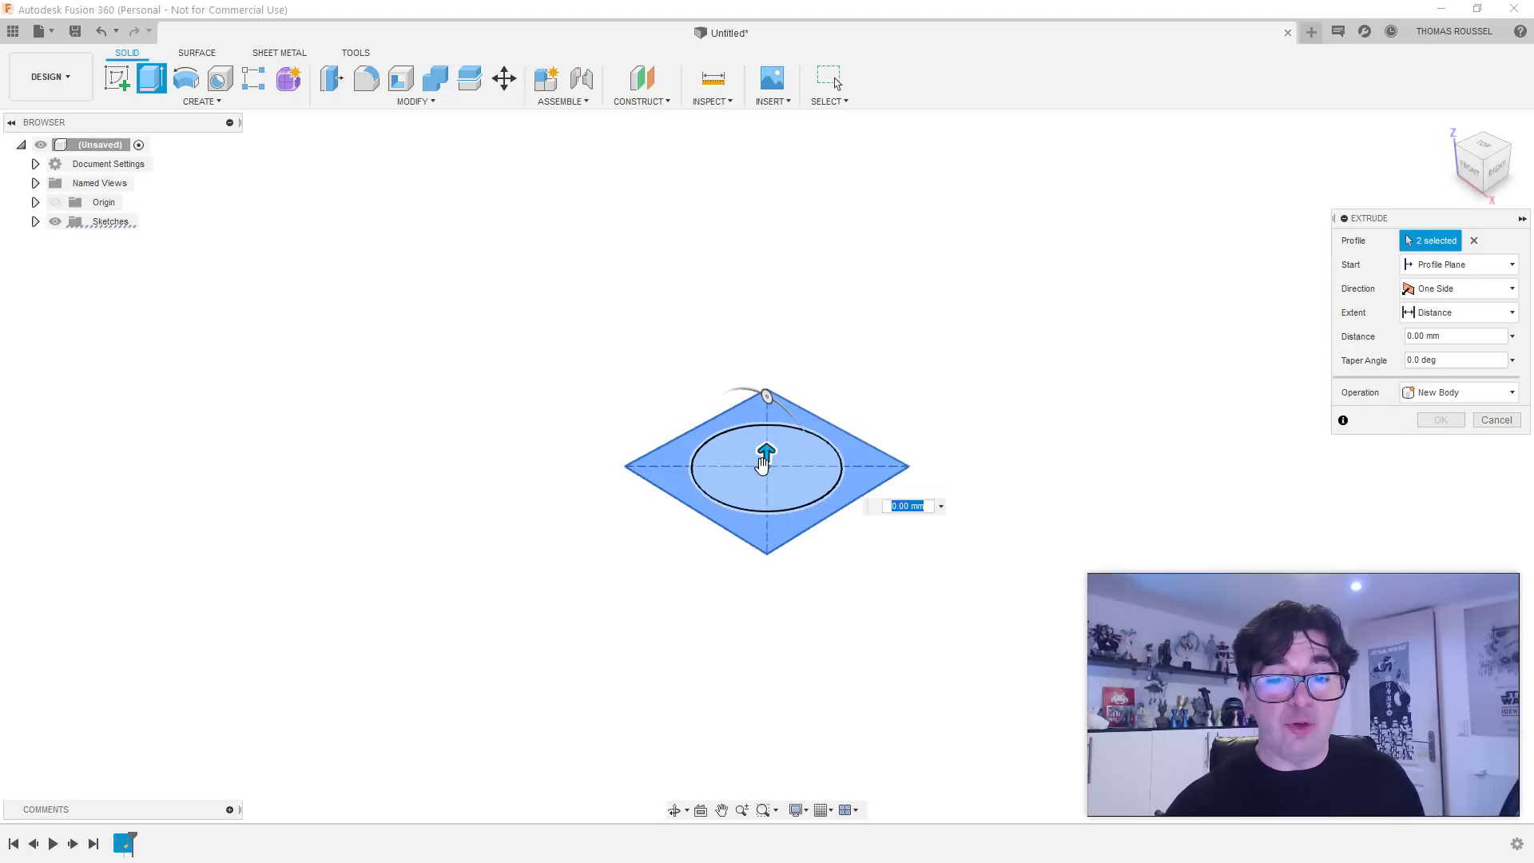
left_click_drag(766, 453, 751, 294)
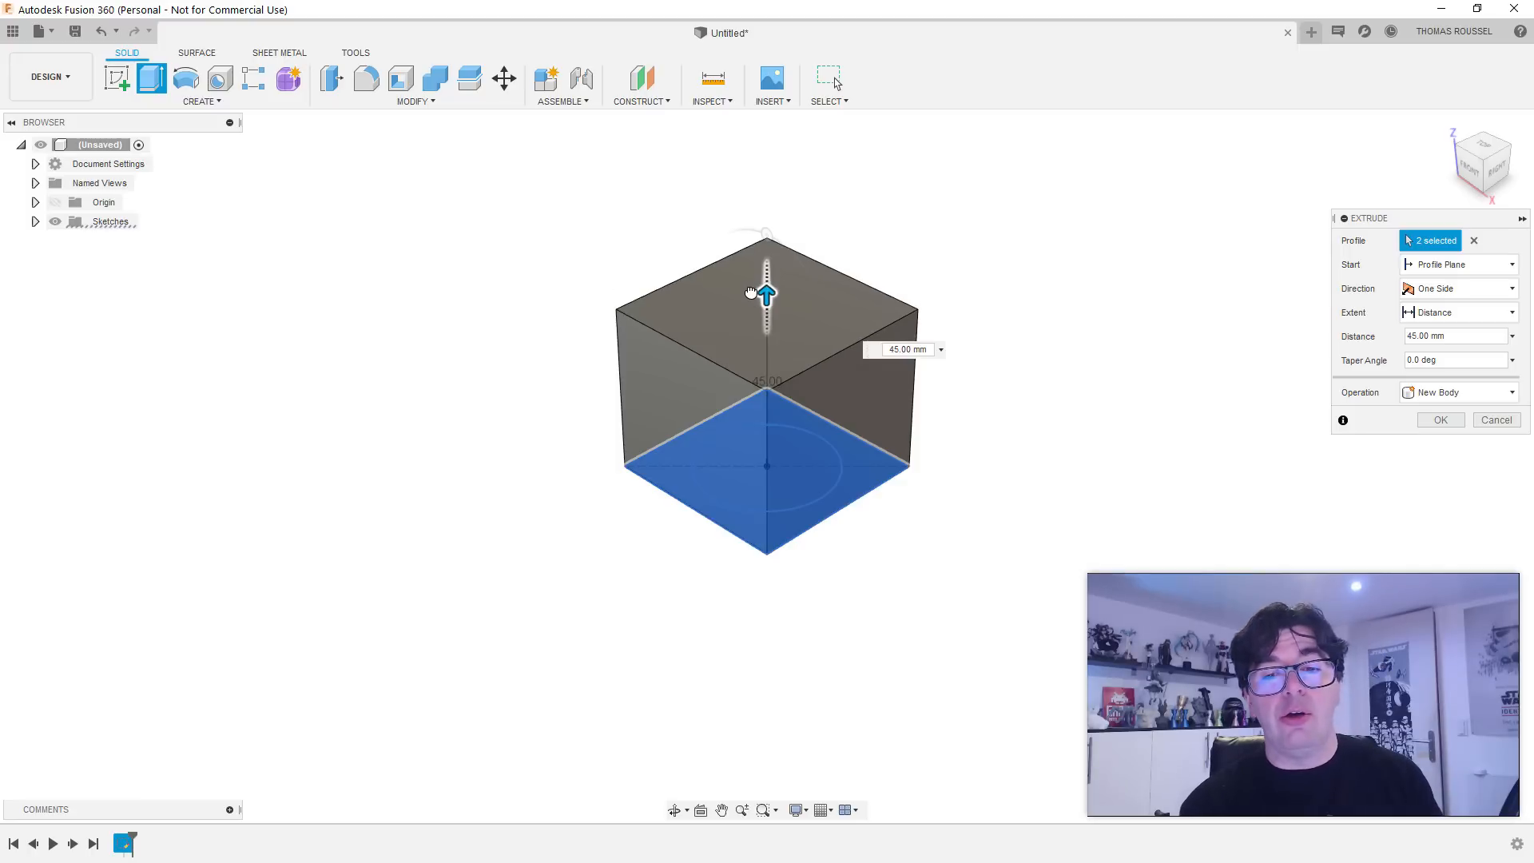
left_click_drag(751, 293, 764, 592)
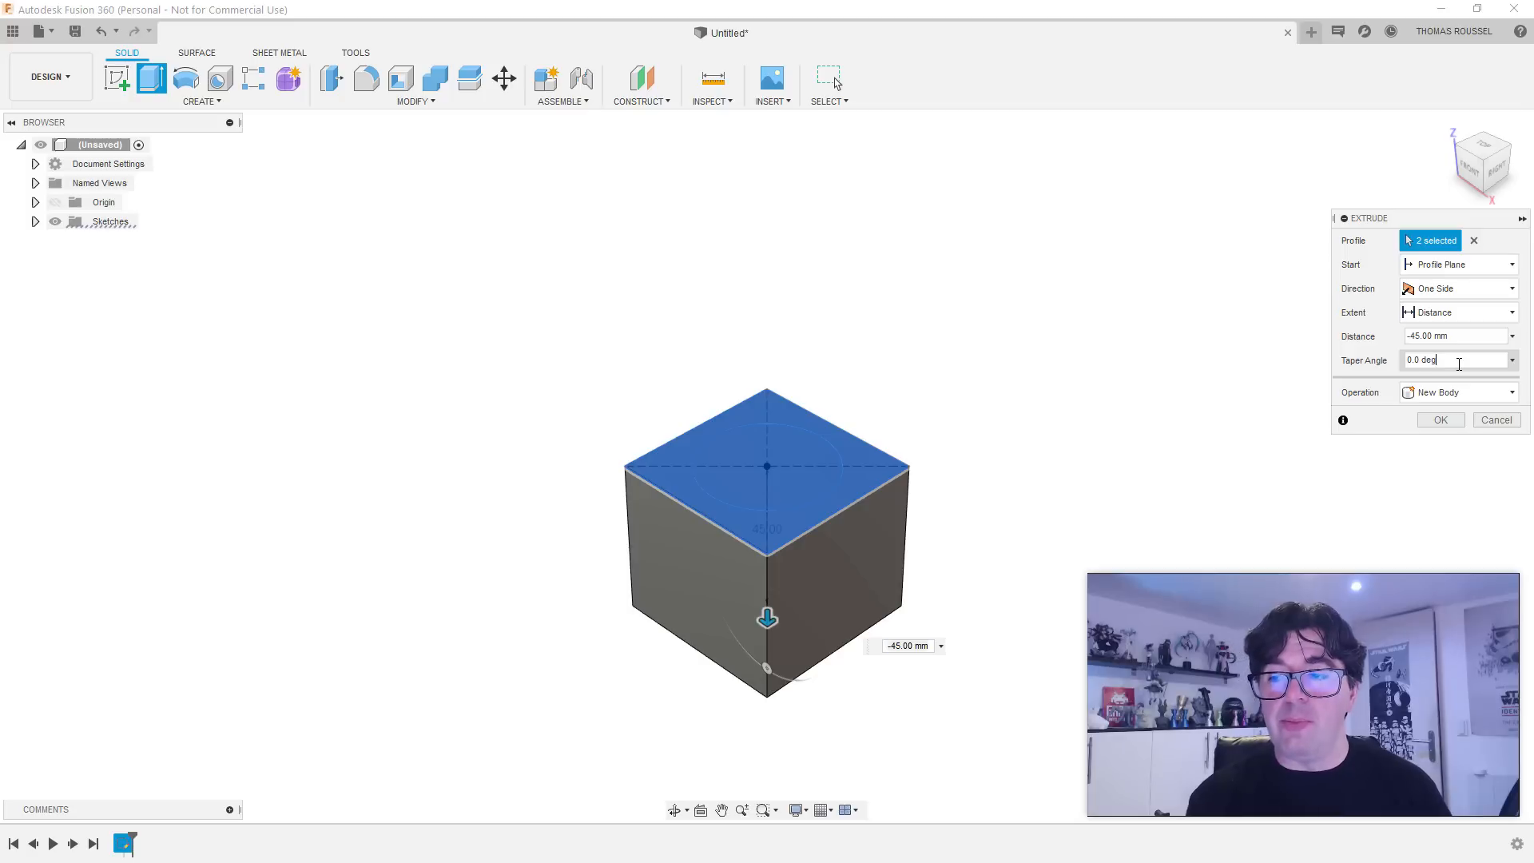
Step: Try a 10 degree taper angle on the extrusion and set it back to 0 degrees
left_click(1401, 361)
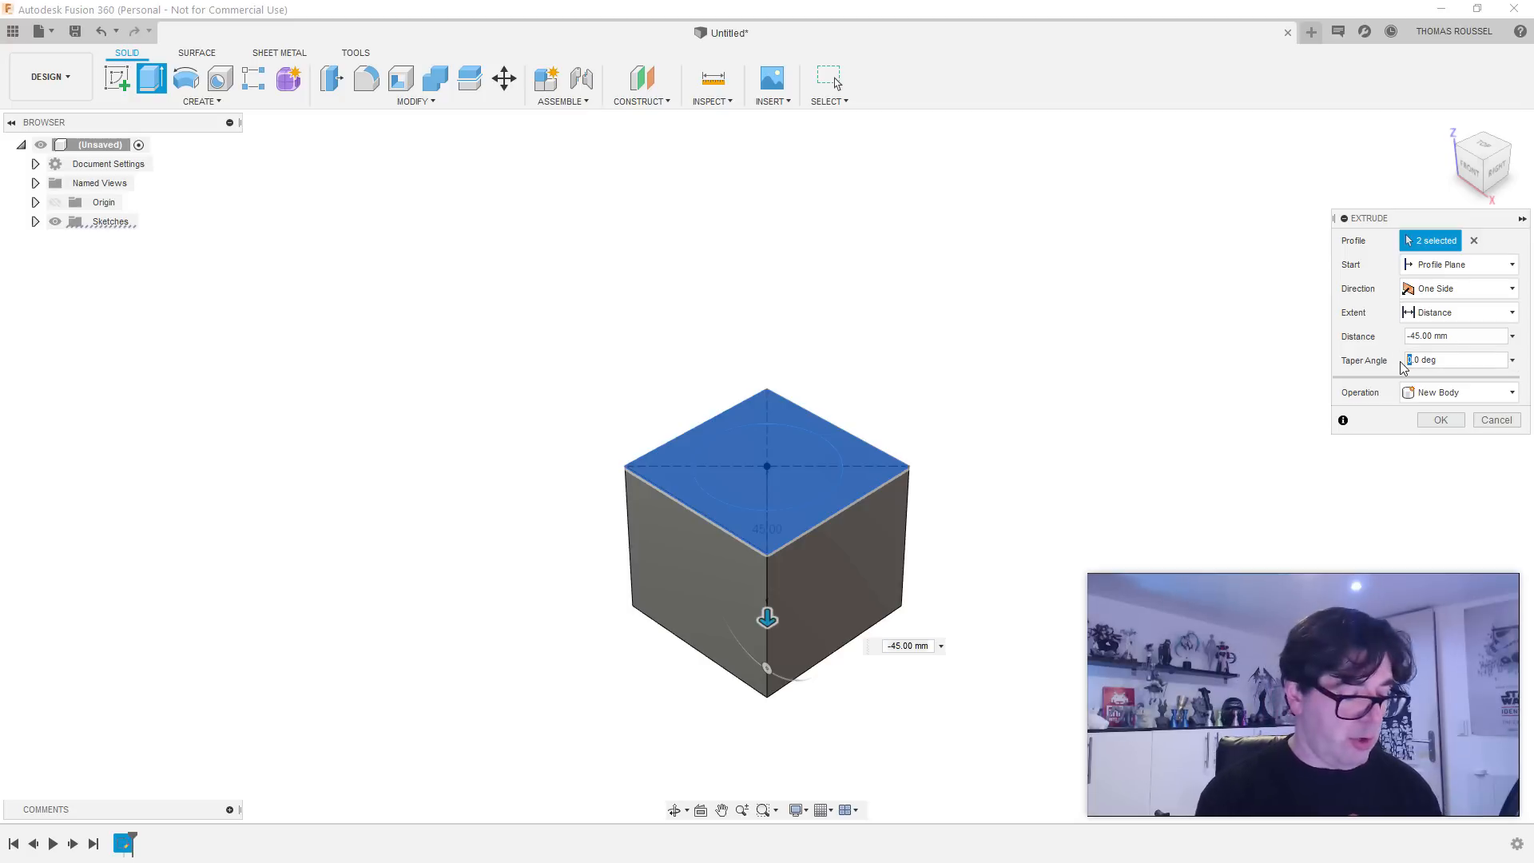
type("10")
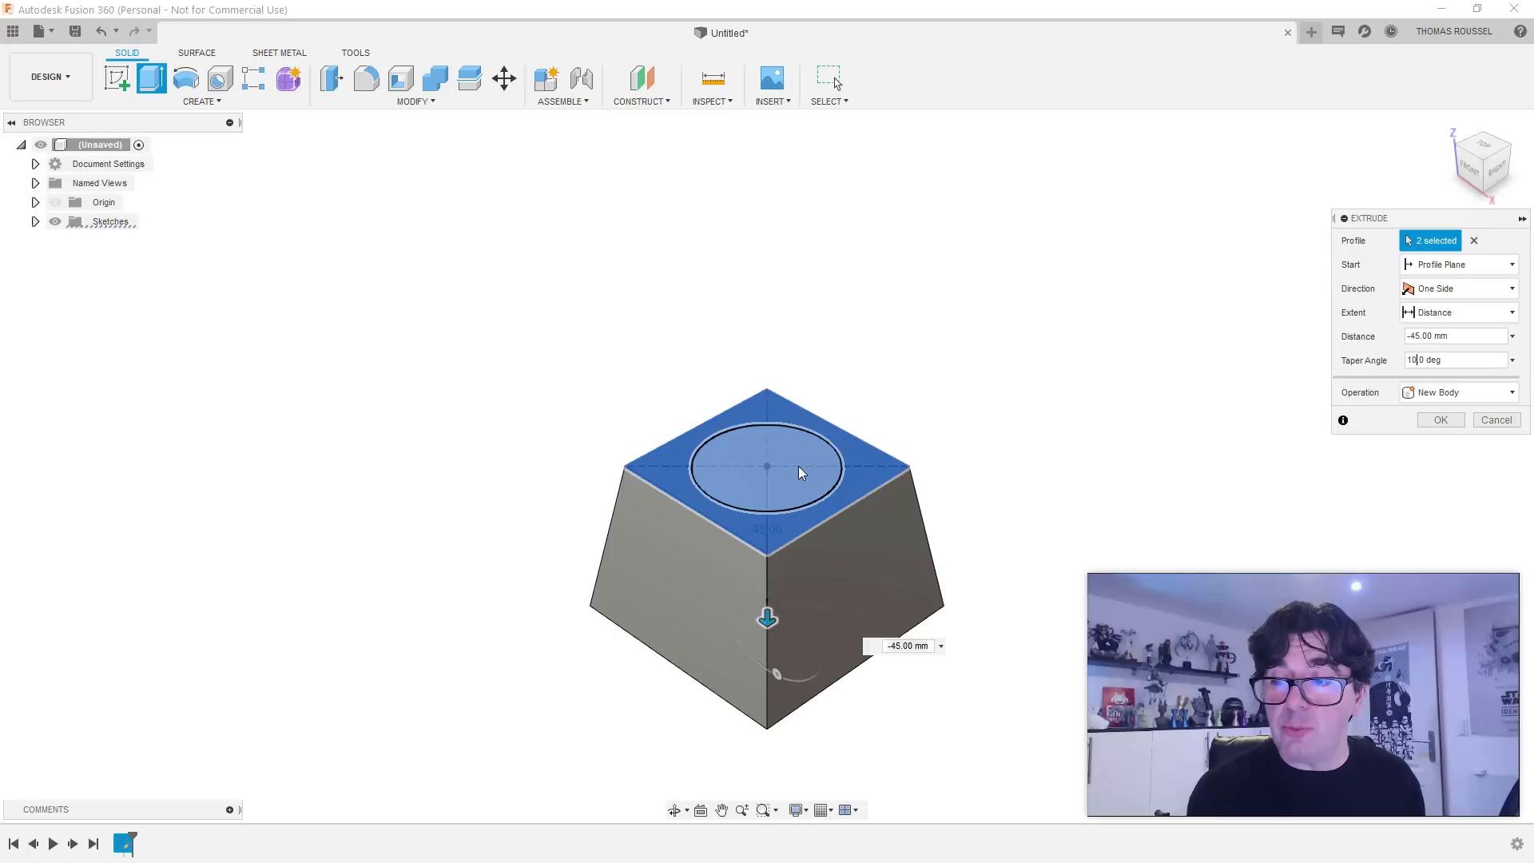
key("shift+Home")
type("0")
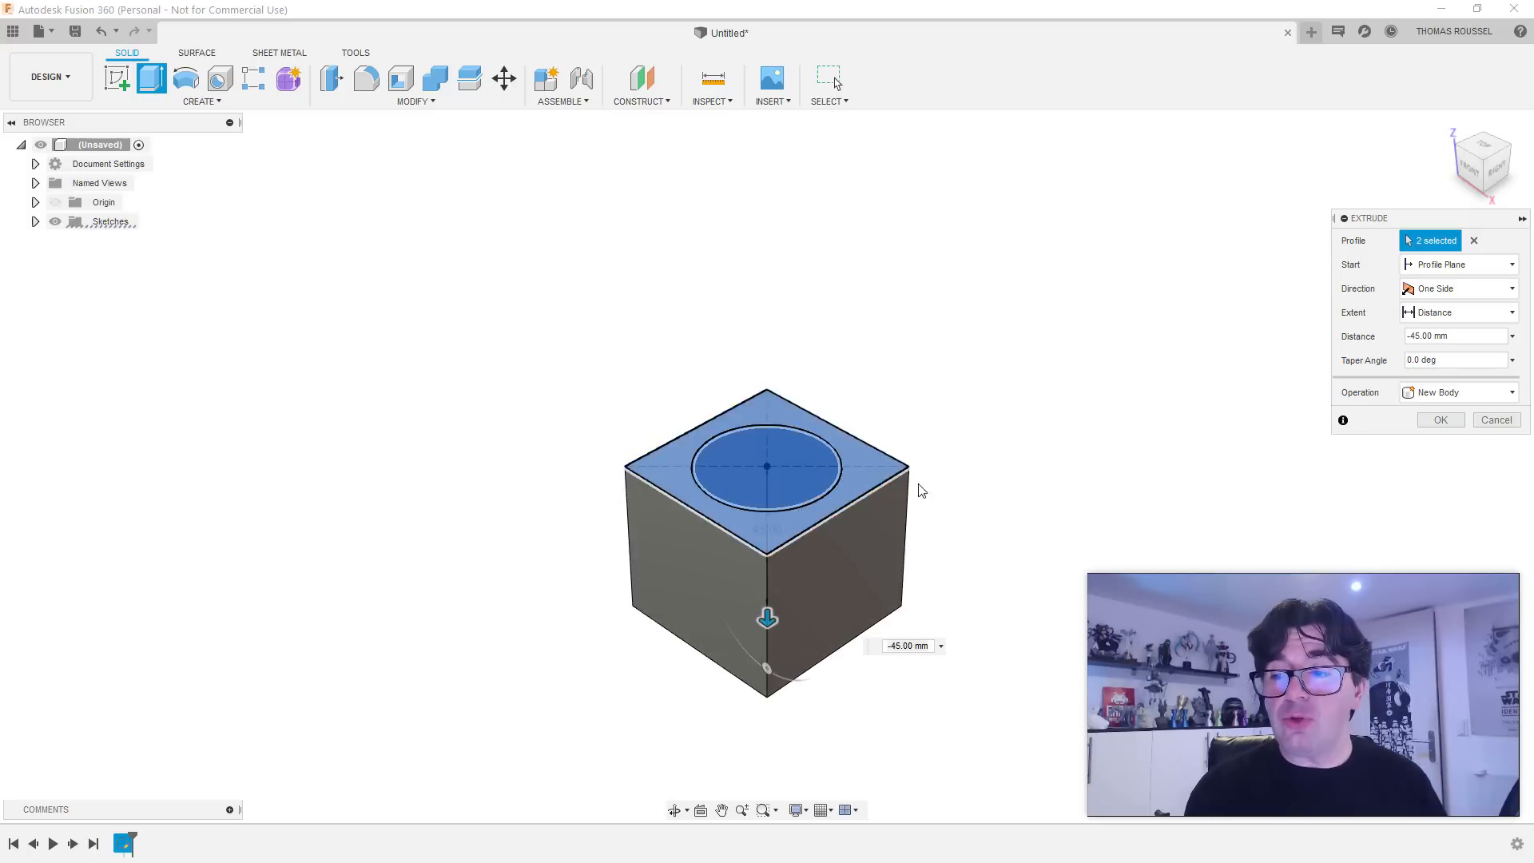
Step: Complete the extrusion with the New Body operation
left_click(1477, 396)
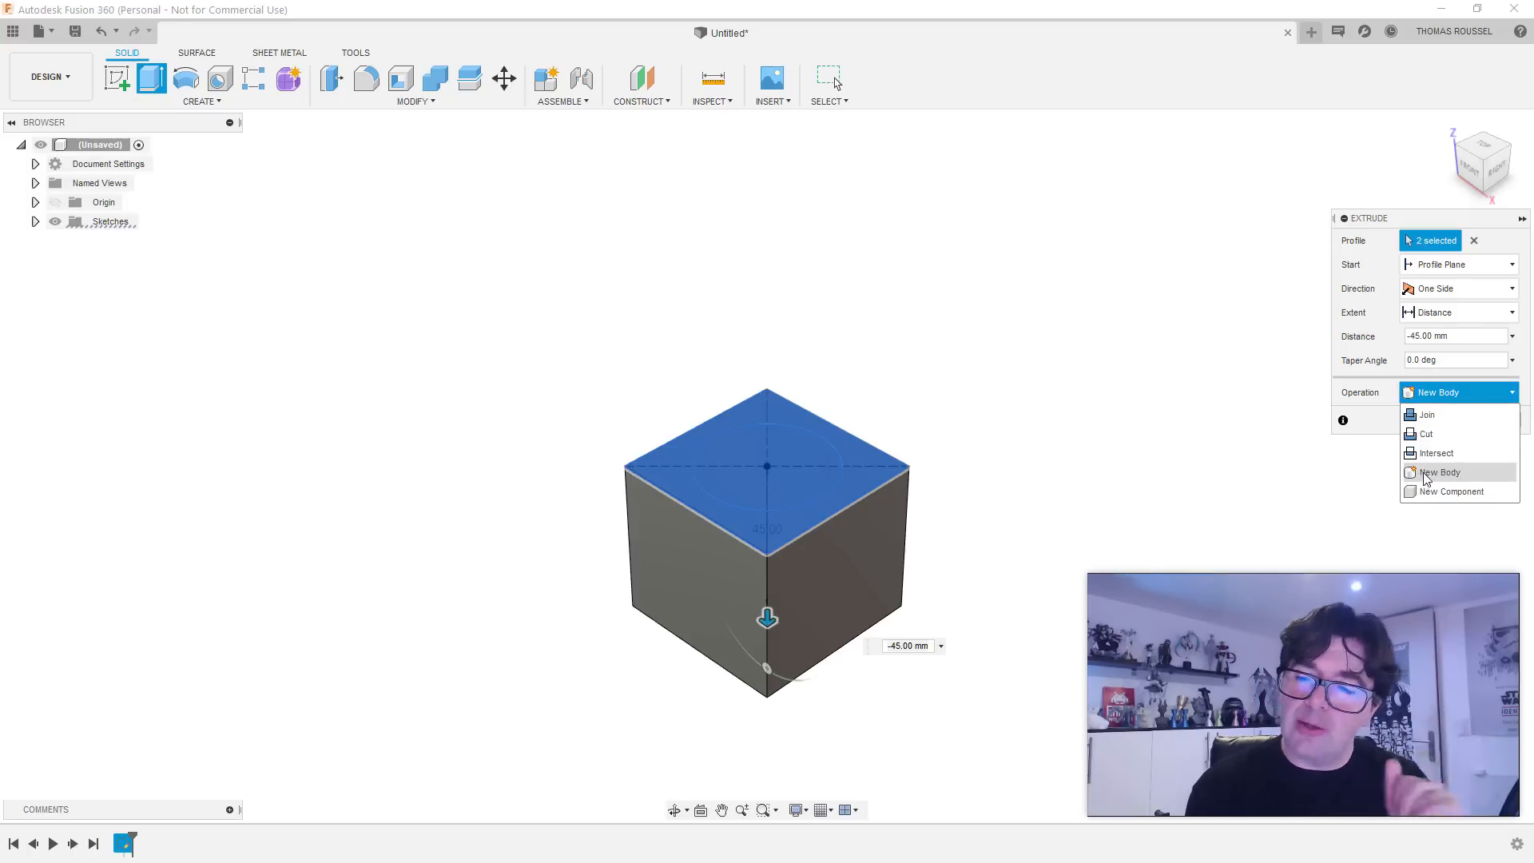
left_click(1382, 413)
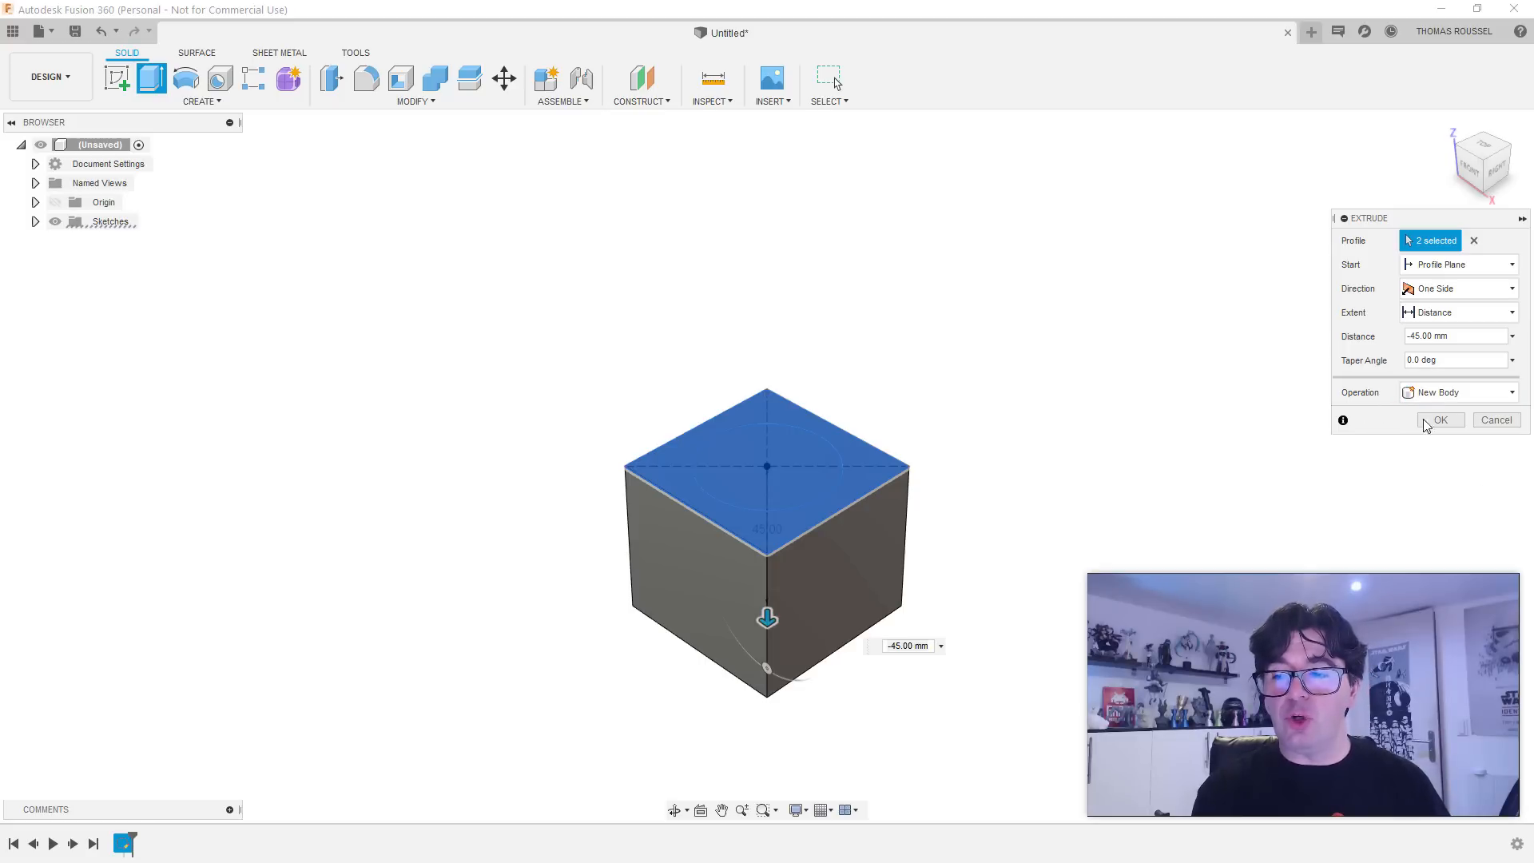
left_click(1430, 424)
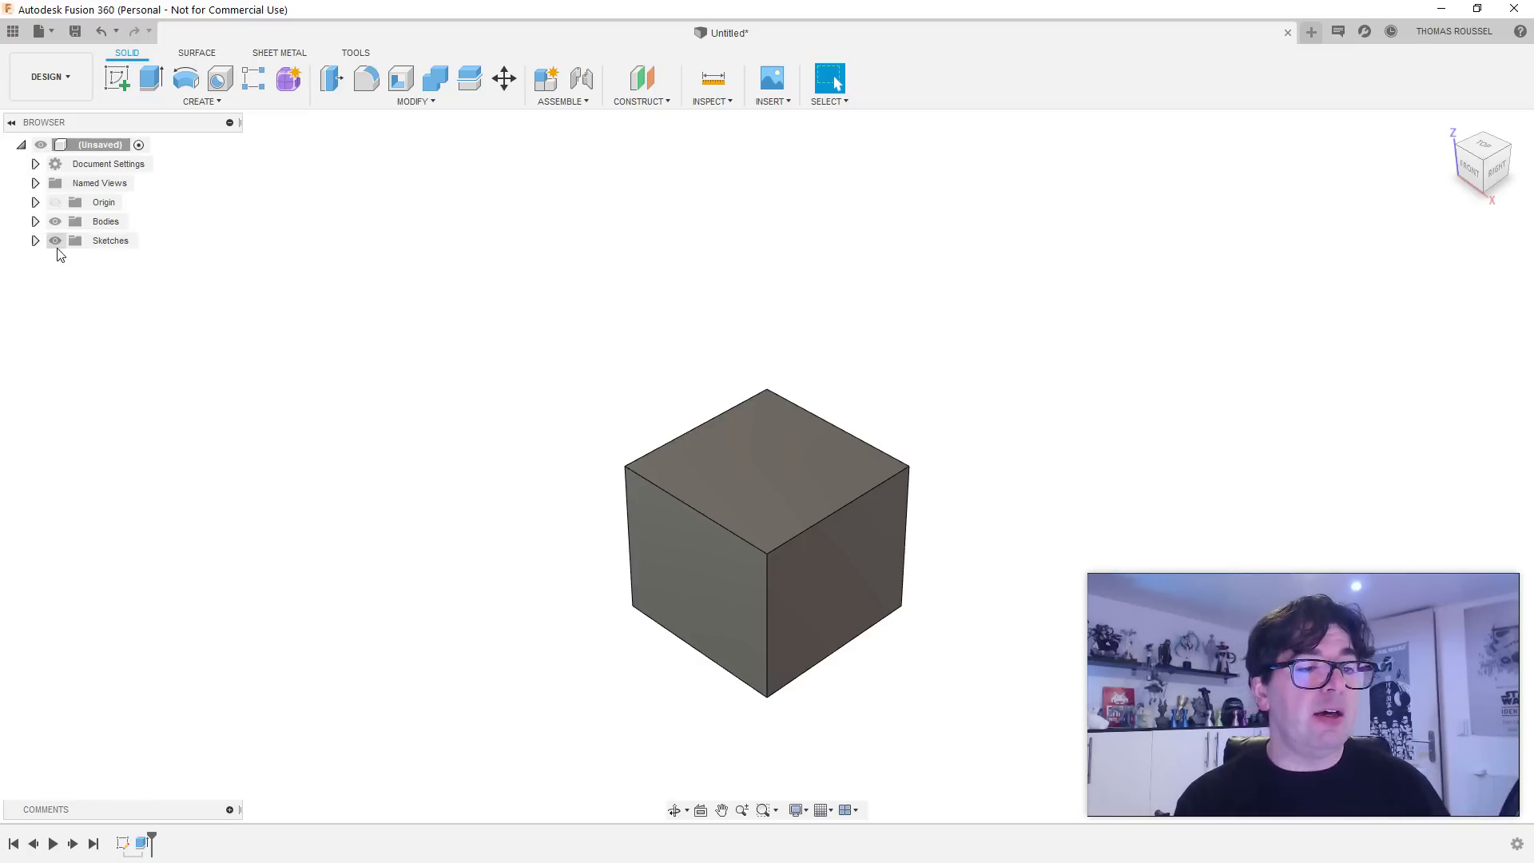
Step: Examine the entries for Sketch1 and Body1 under the design's sketches and bodies
left_click(35, 240)
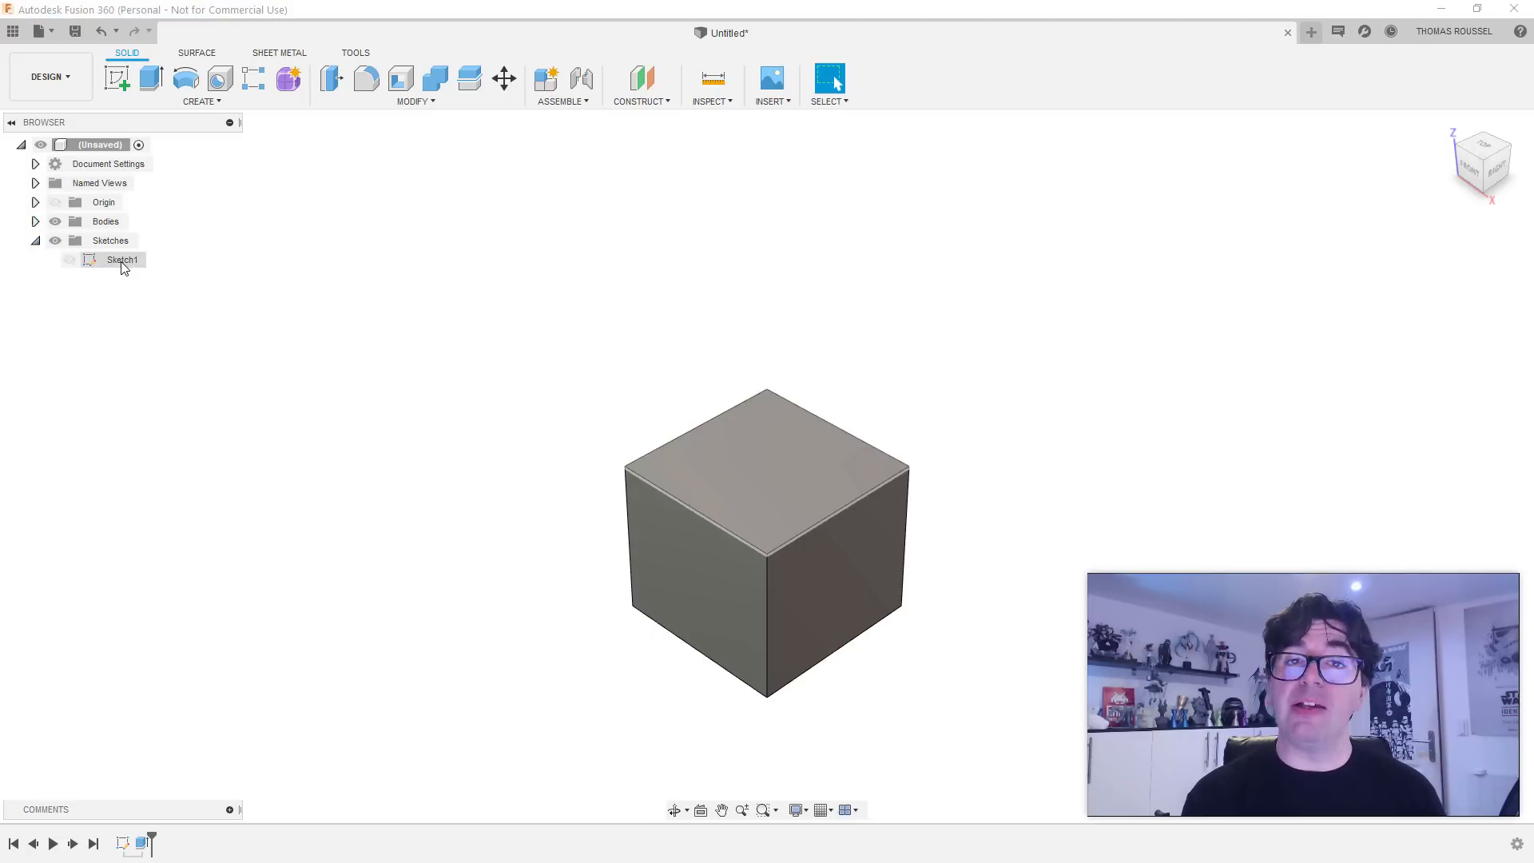
left_click(75, 262)
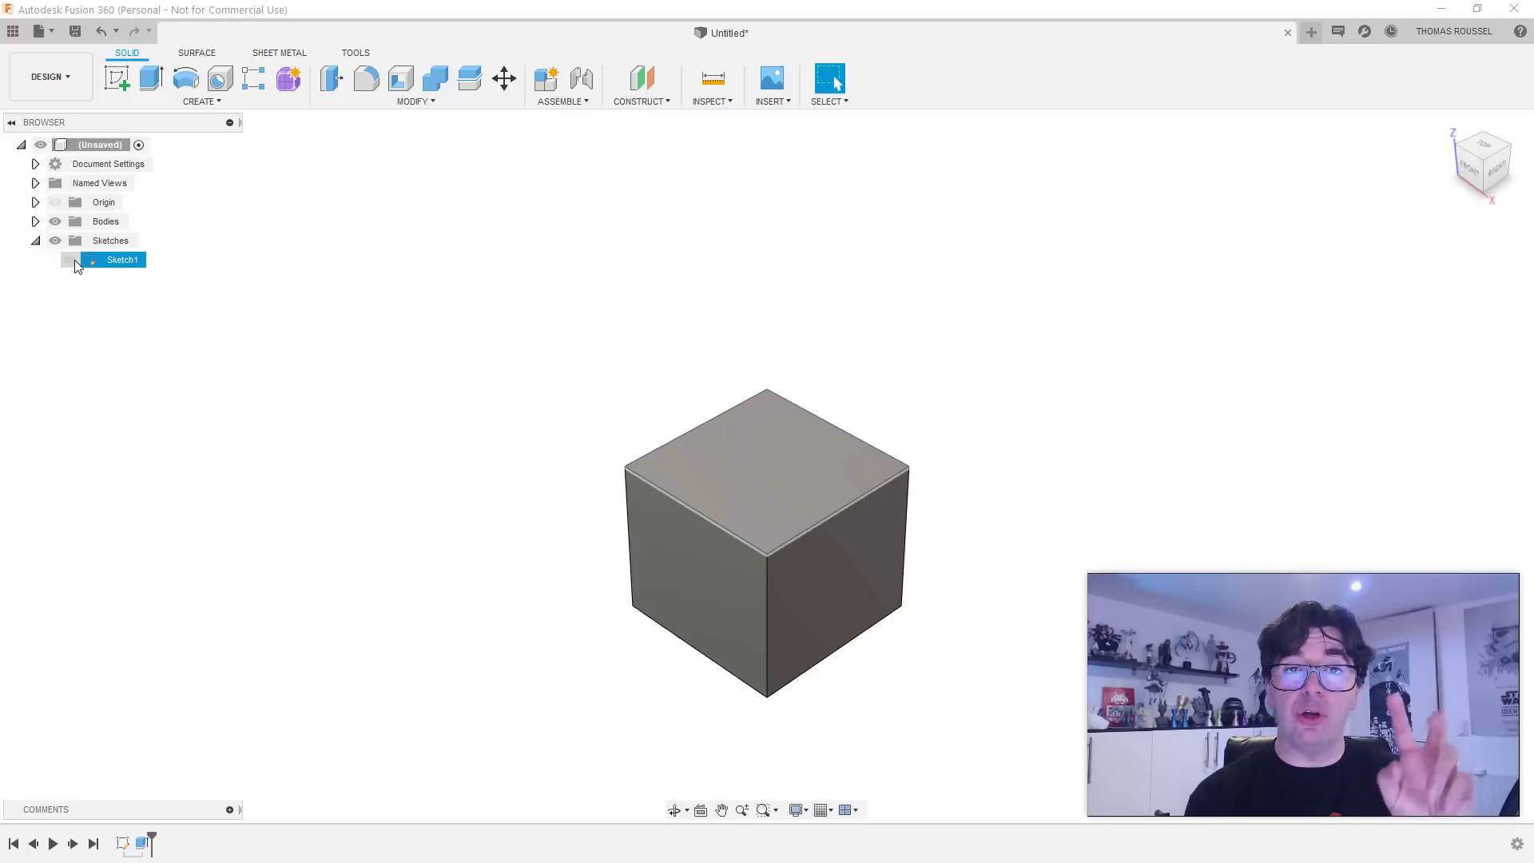
left_click(71, 259)
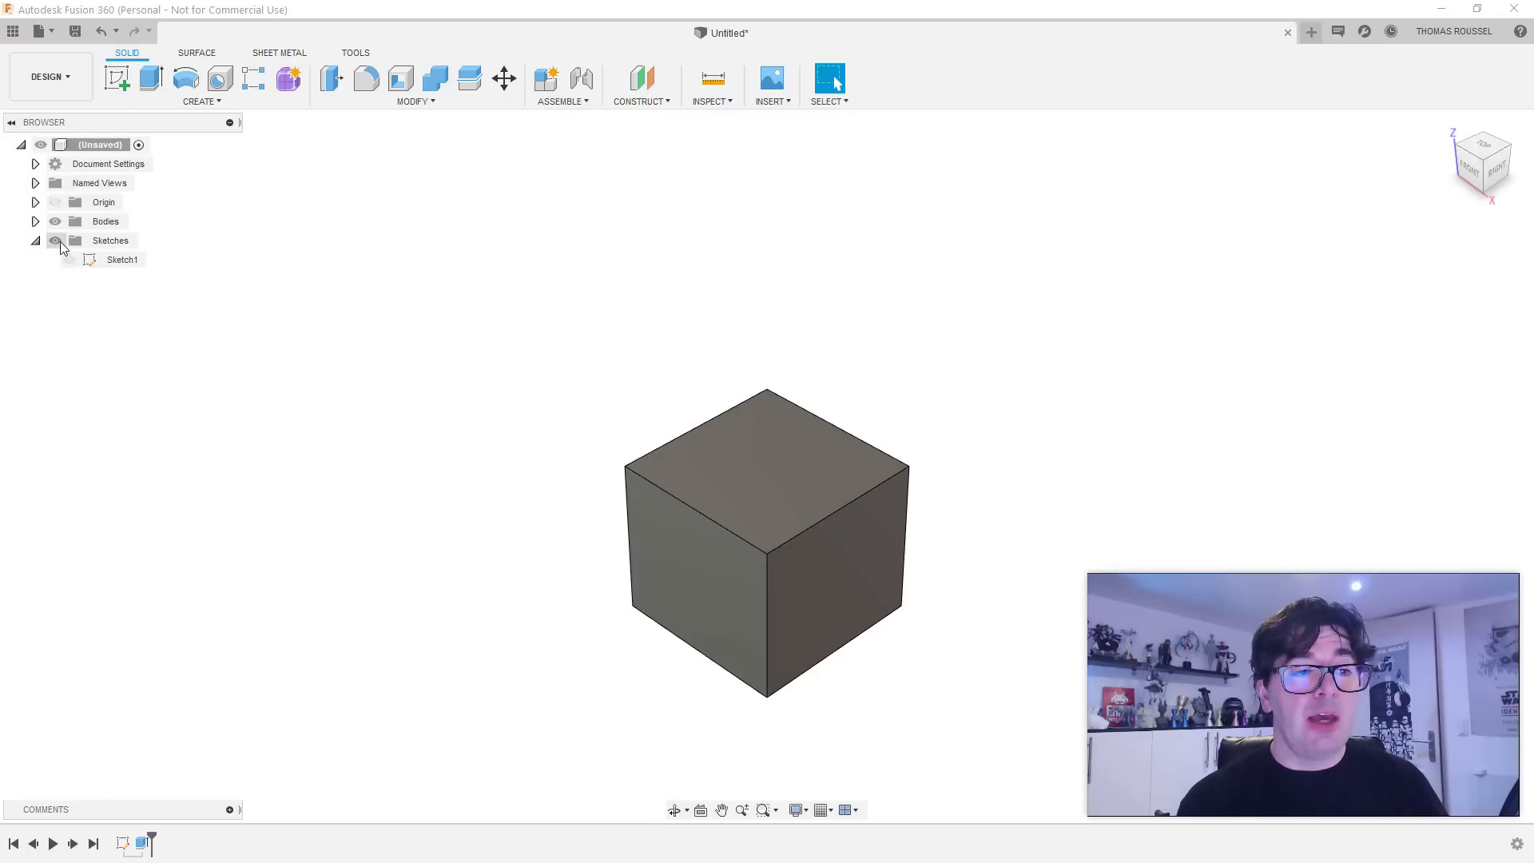
left_click(35, 221)
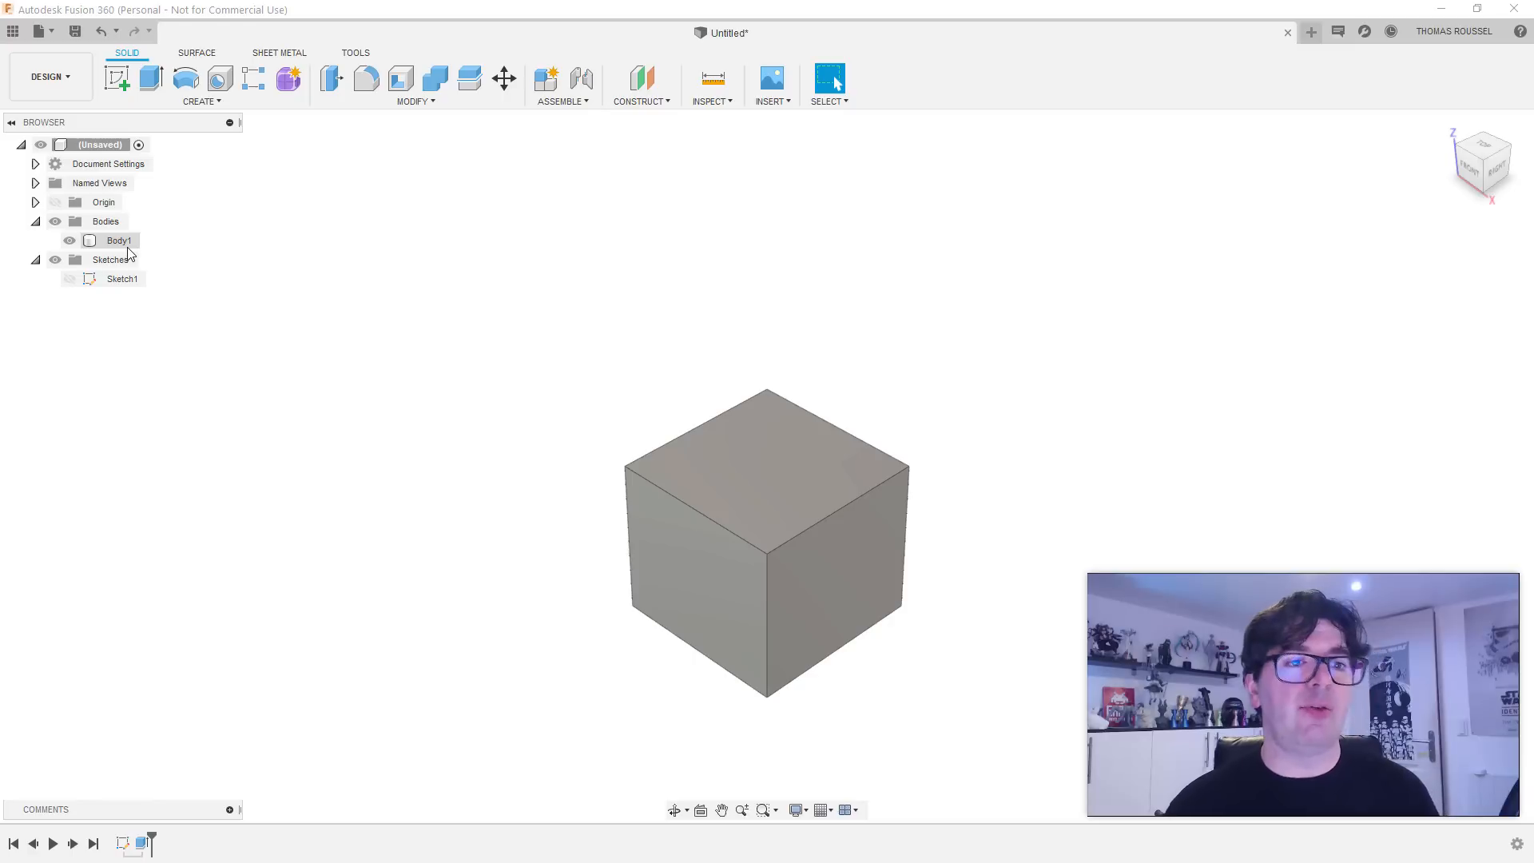
left_click(120, 241)
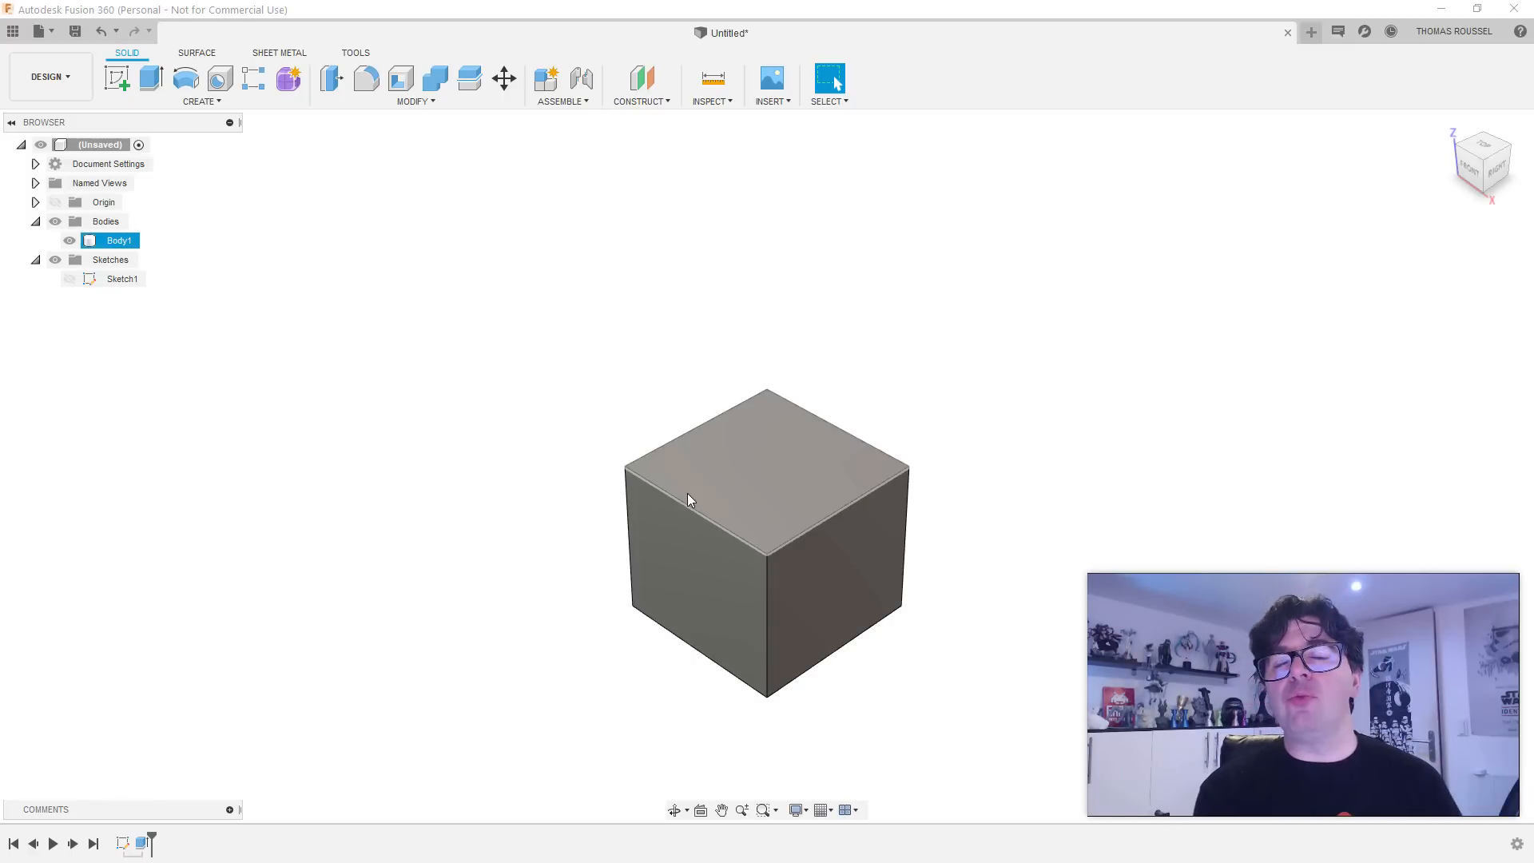
Step: Reopen Sketch1 for editing
left_click(252, 358)
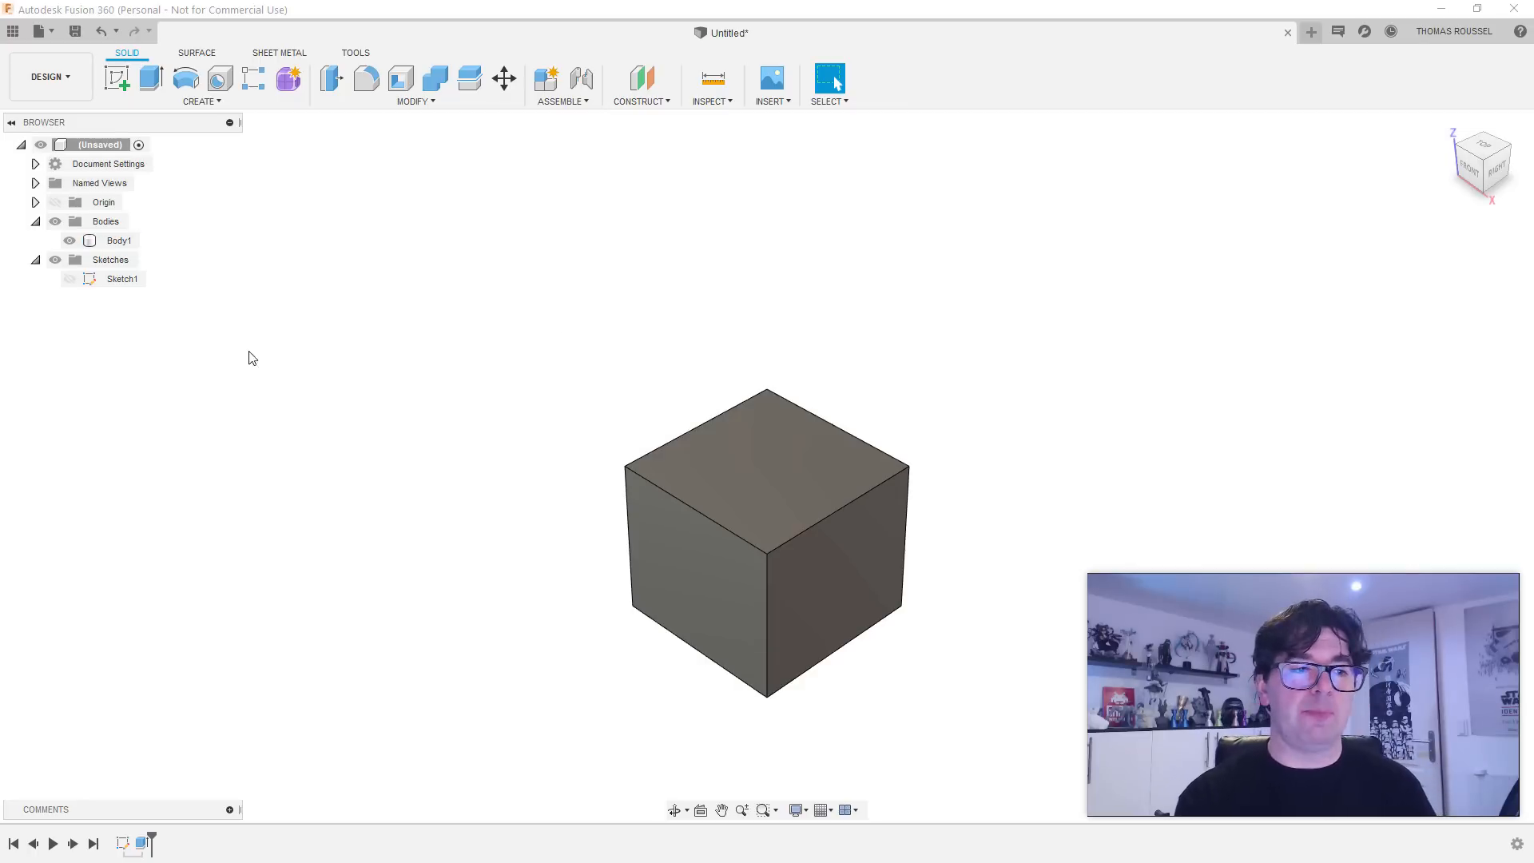
right_click(130, 281)
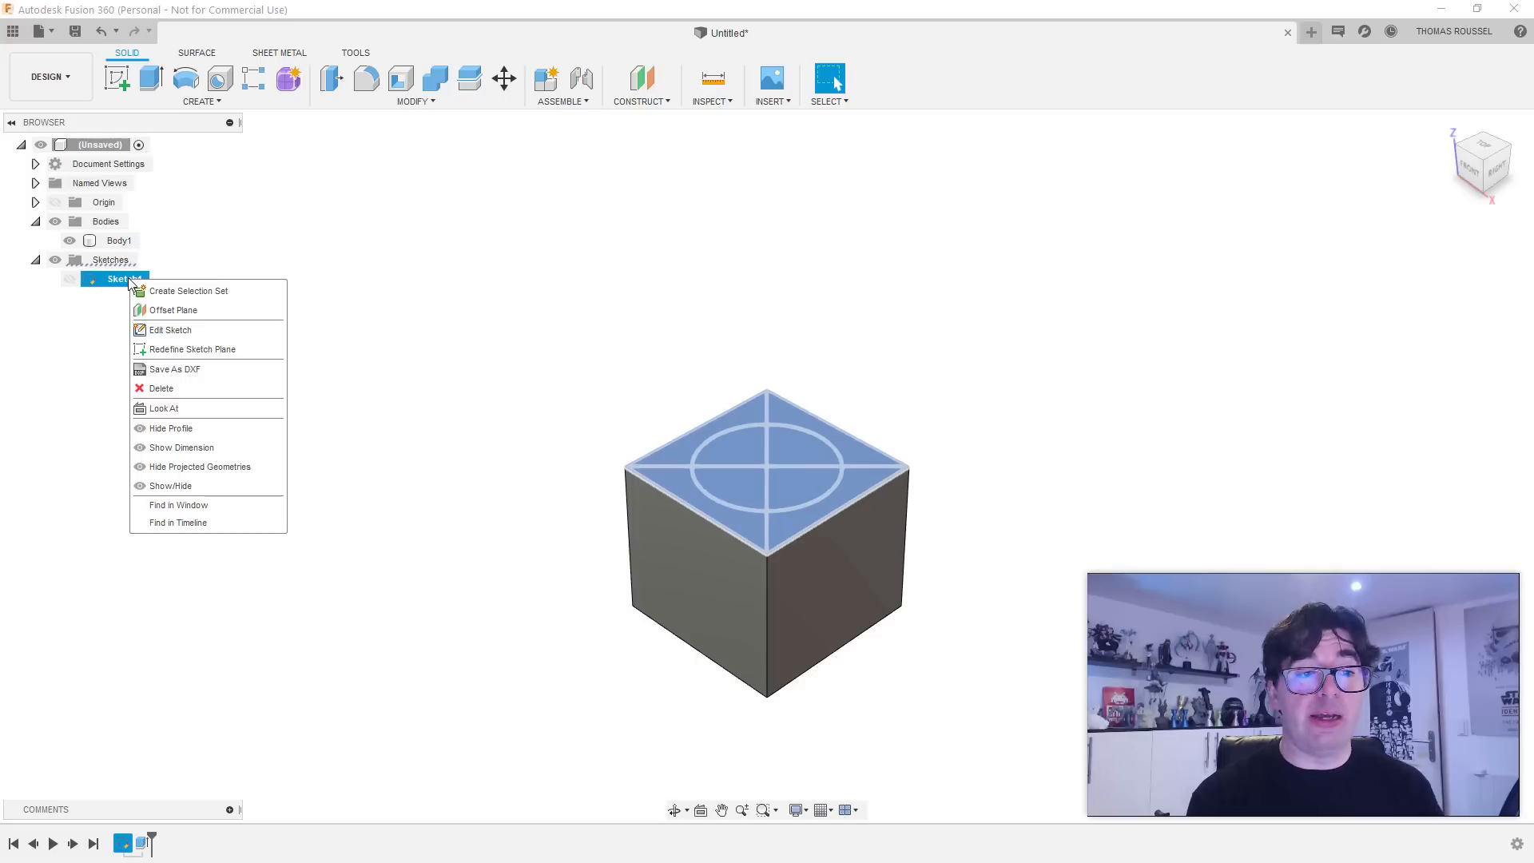
left_click(190, 334)
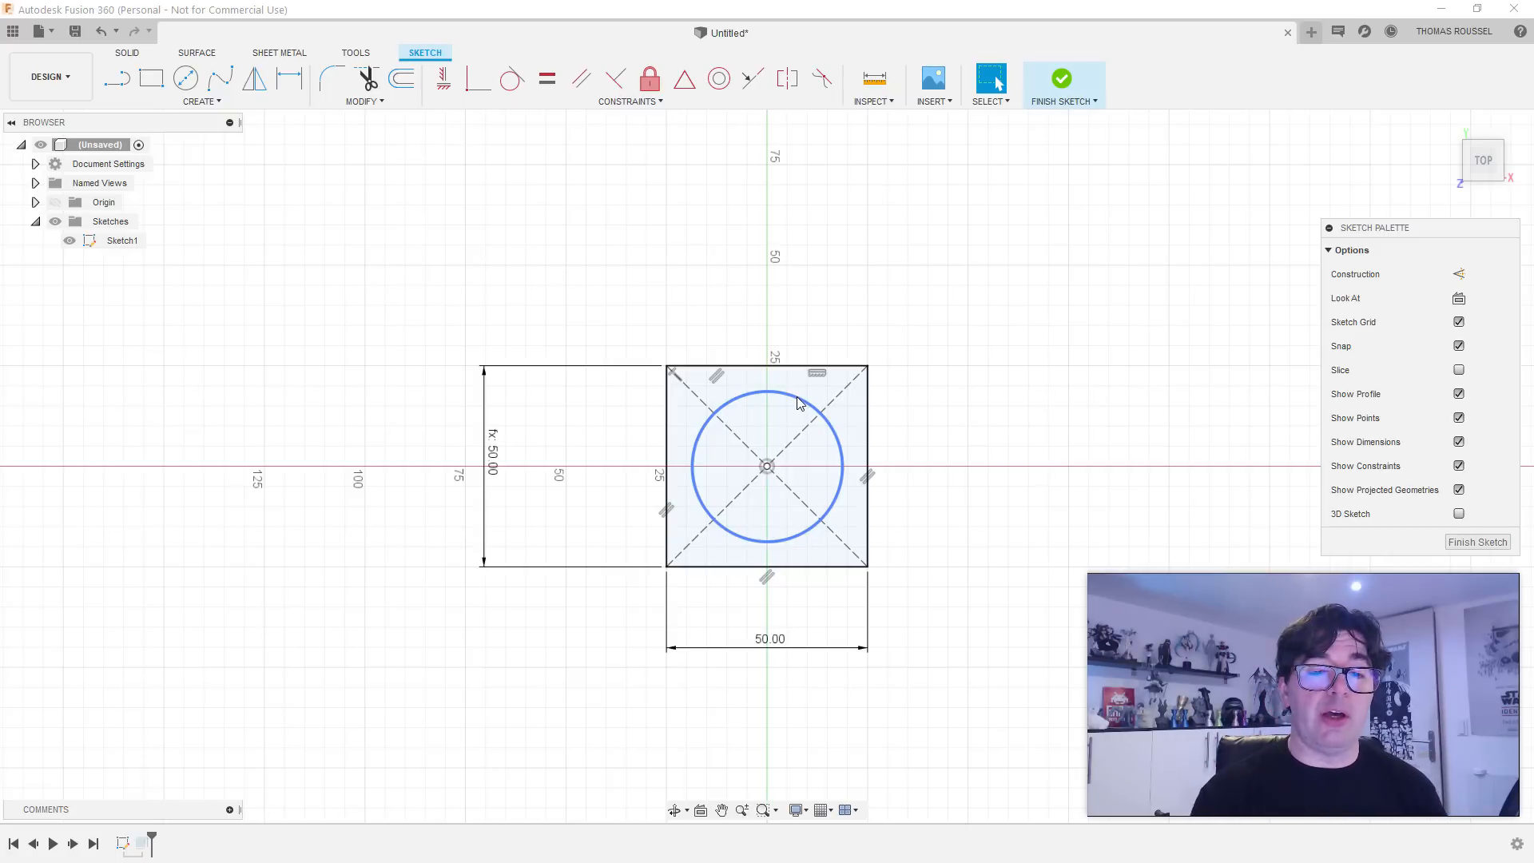
Step: Set the square's width to 70 mm and shrink the centred circle to about a fifth of the square's width
double_click(799, 641)
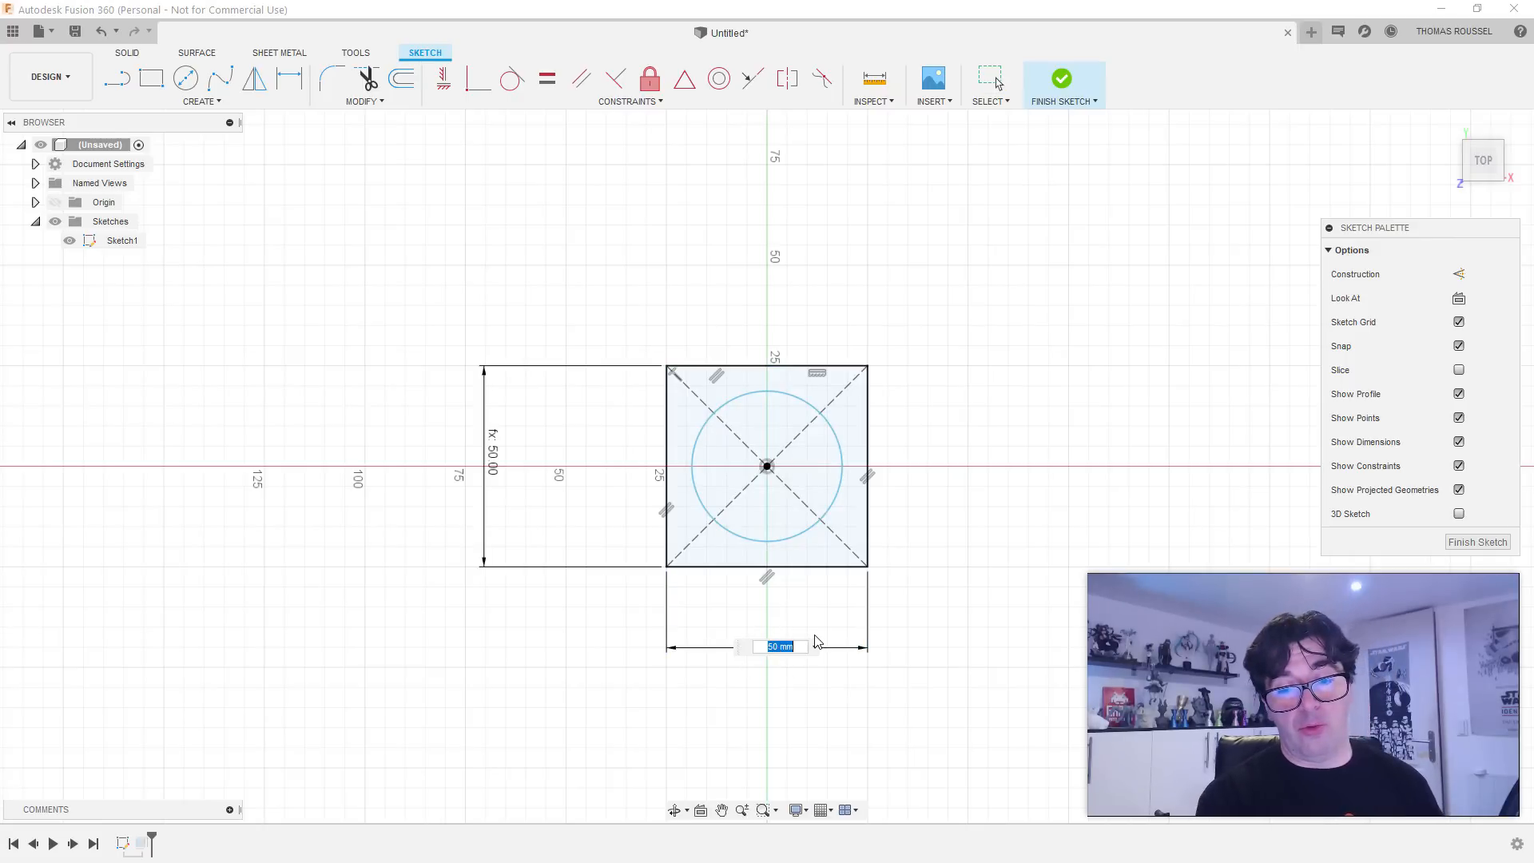
type("70")
key("Return")
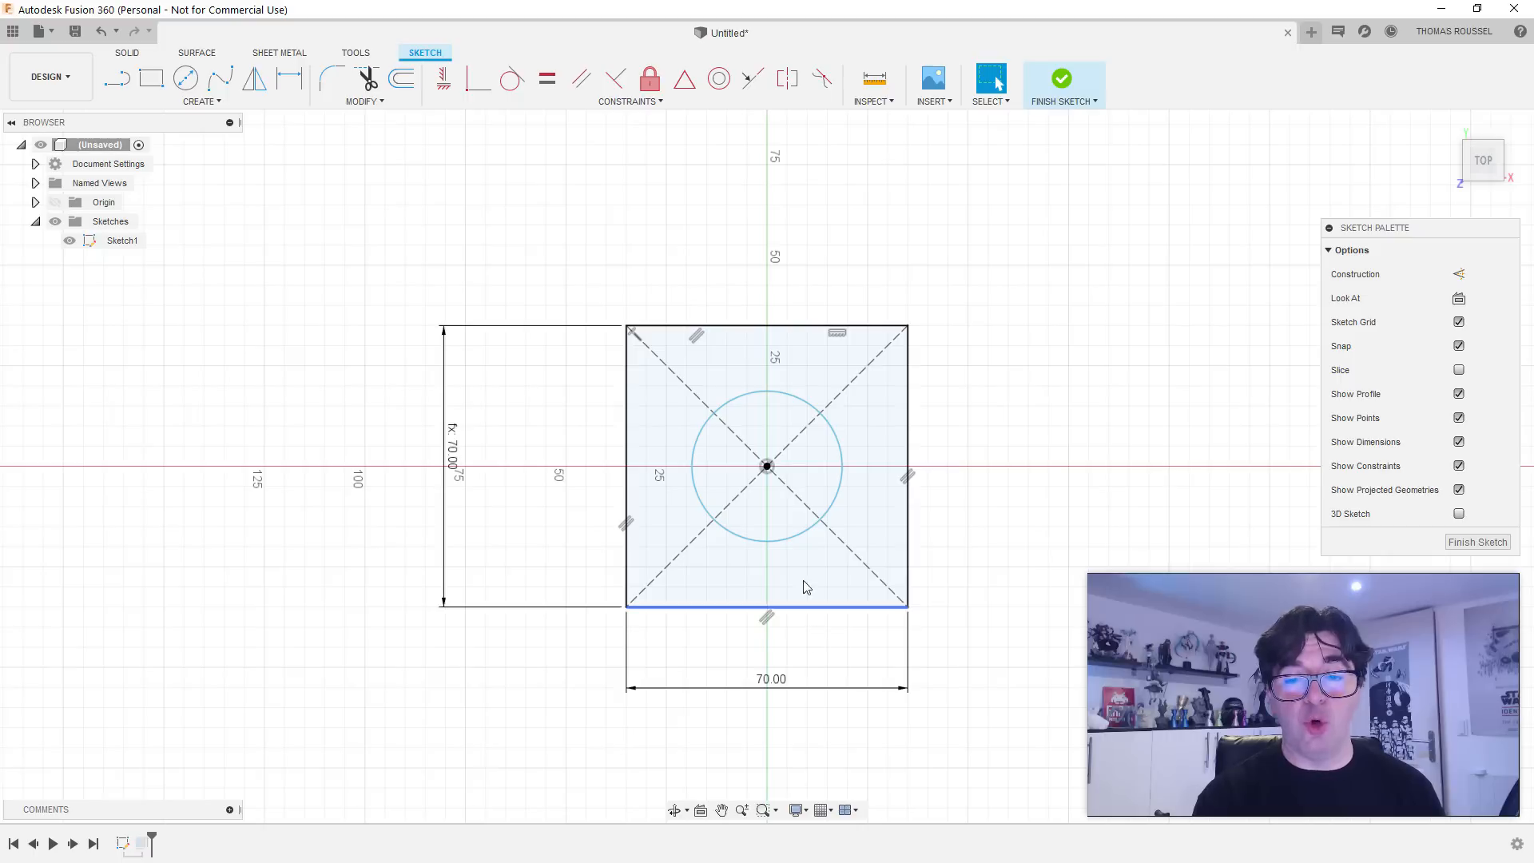
left_click(772, 546)
left_click_drag(772, 546, 775, 494)
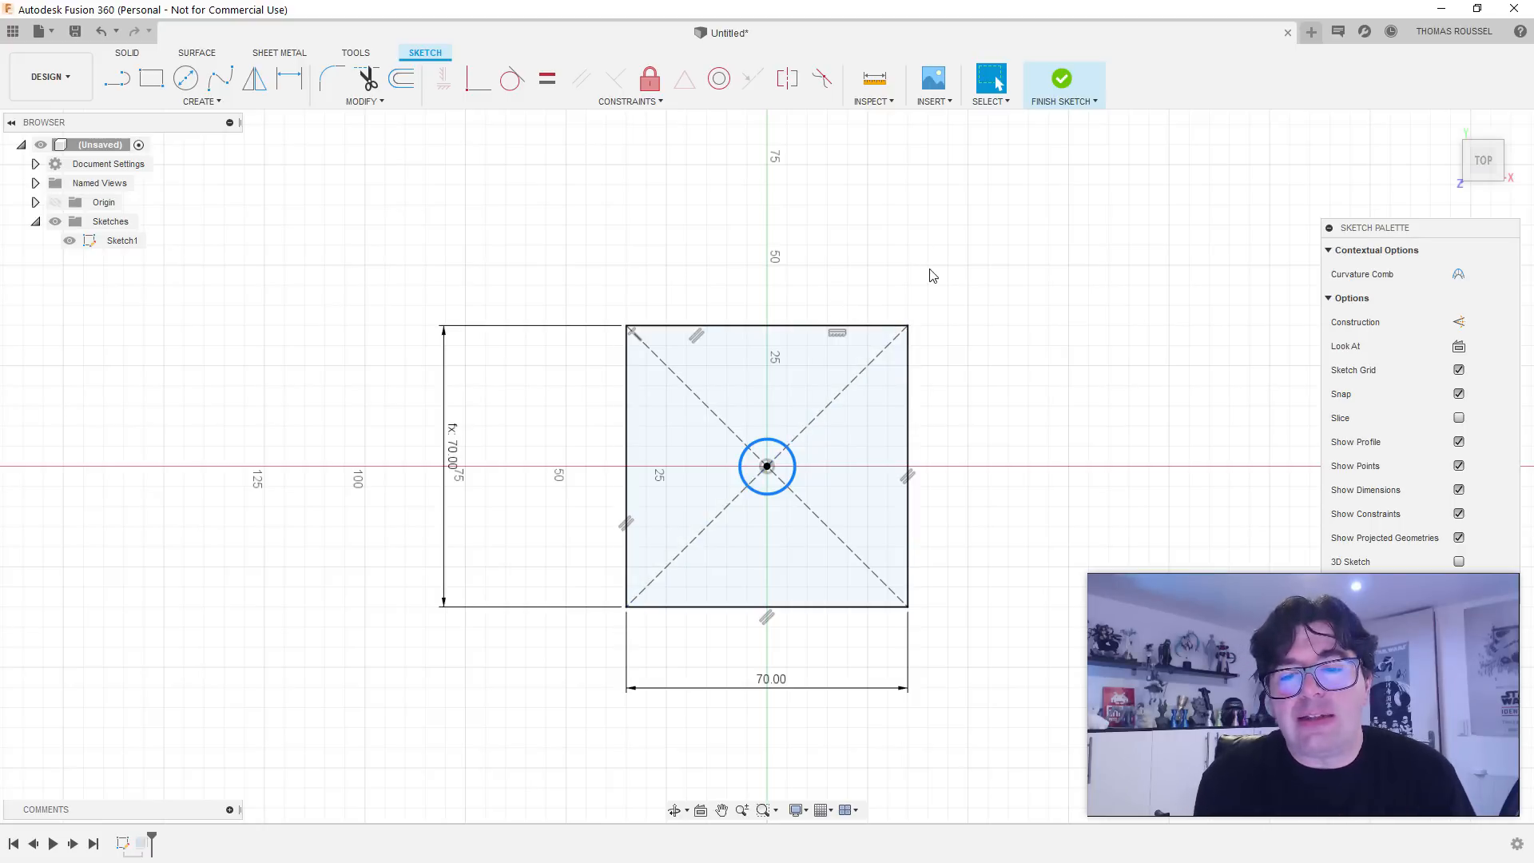
Step: Finish editing the sketch and make Sketch1 visible on the block
left_click(1062, 79)
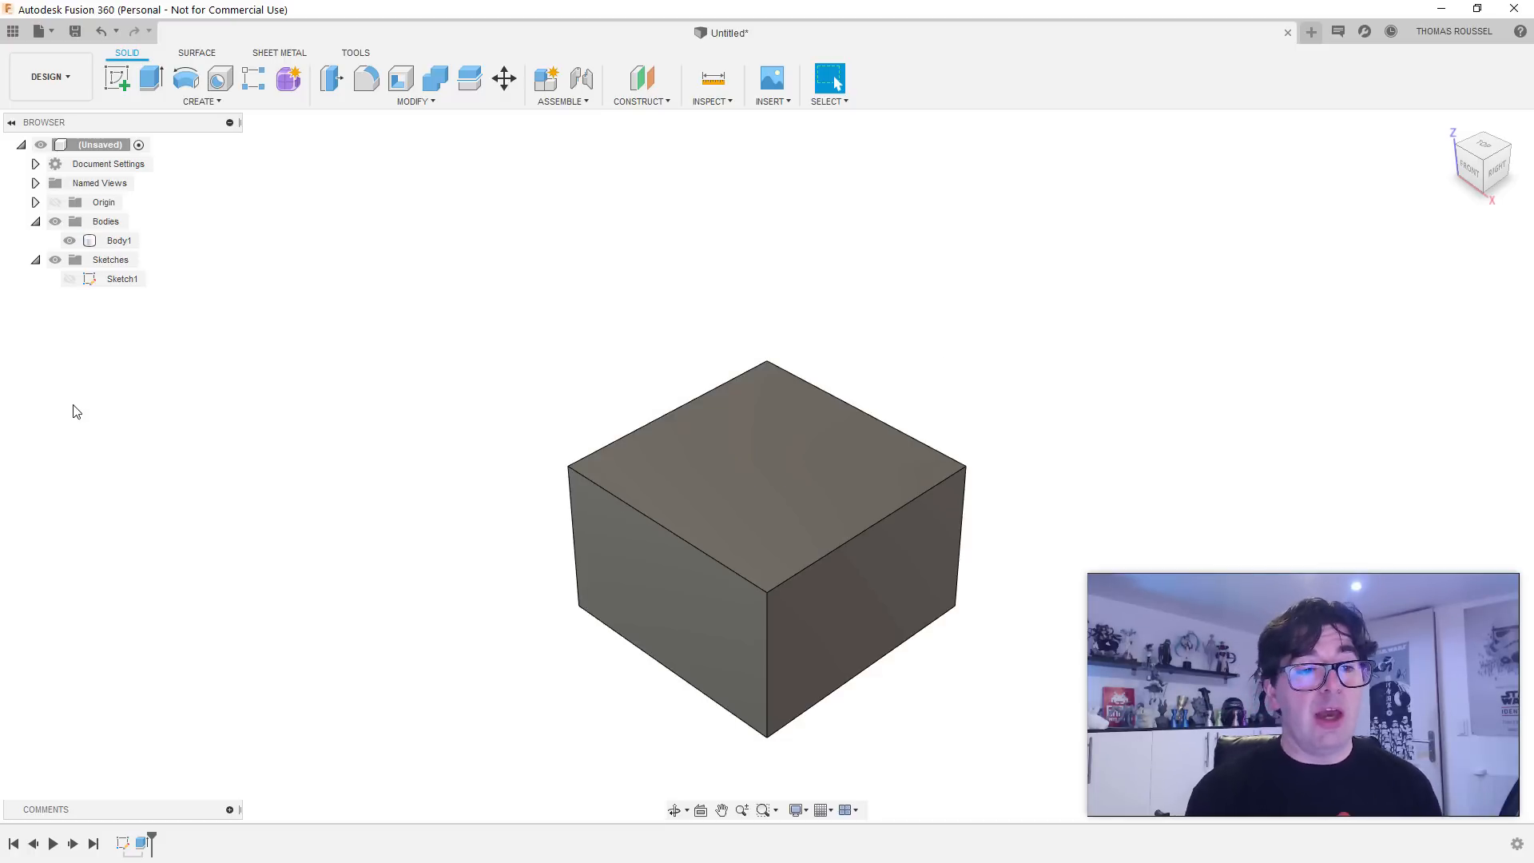
left_click(69, 279)
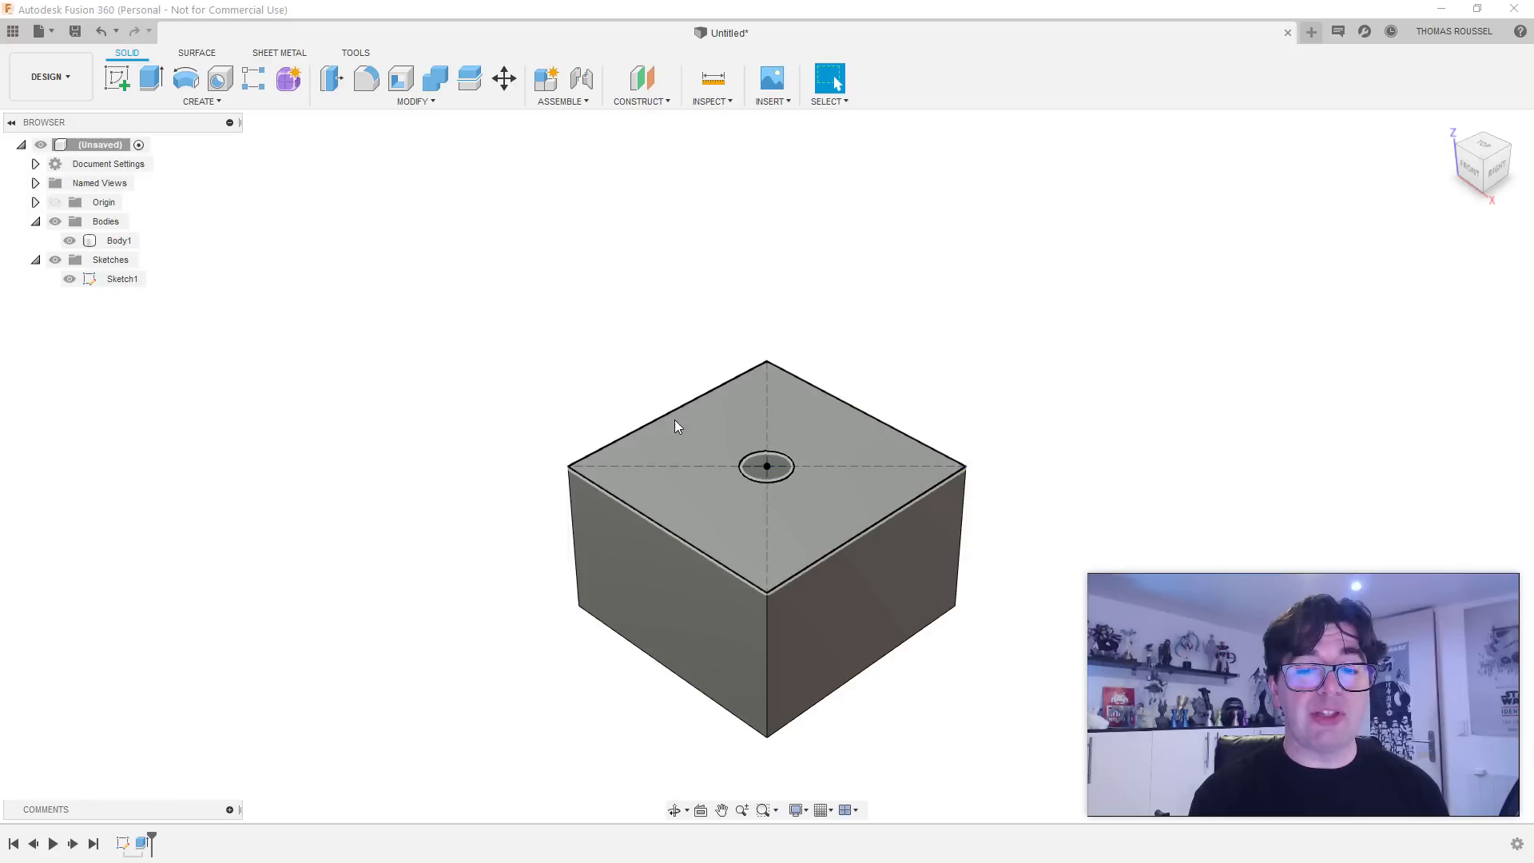
Step: Try extruding the square profile around the circle 20 mm downward as a cut and 5 mm upward as a join
left_click(837, 427)
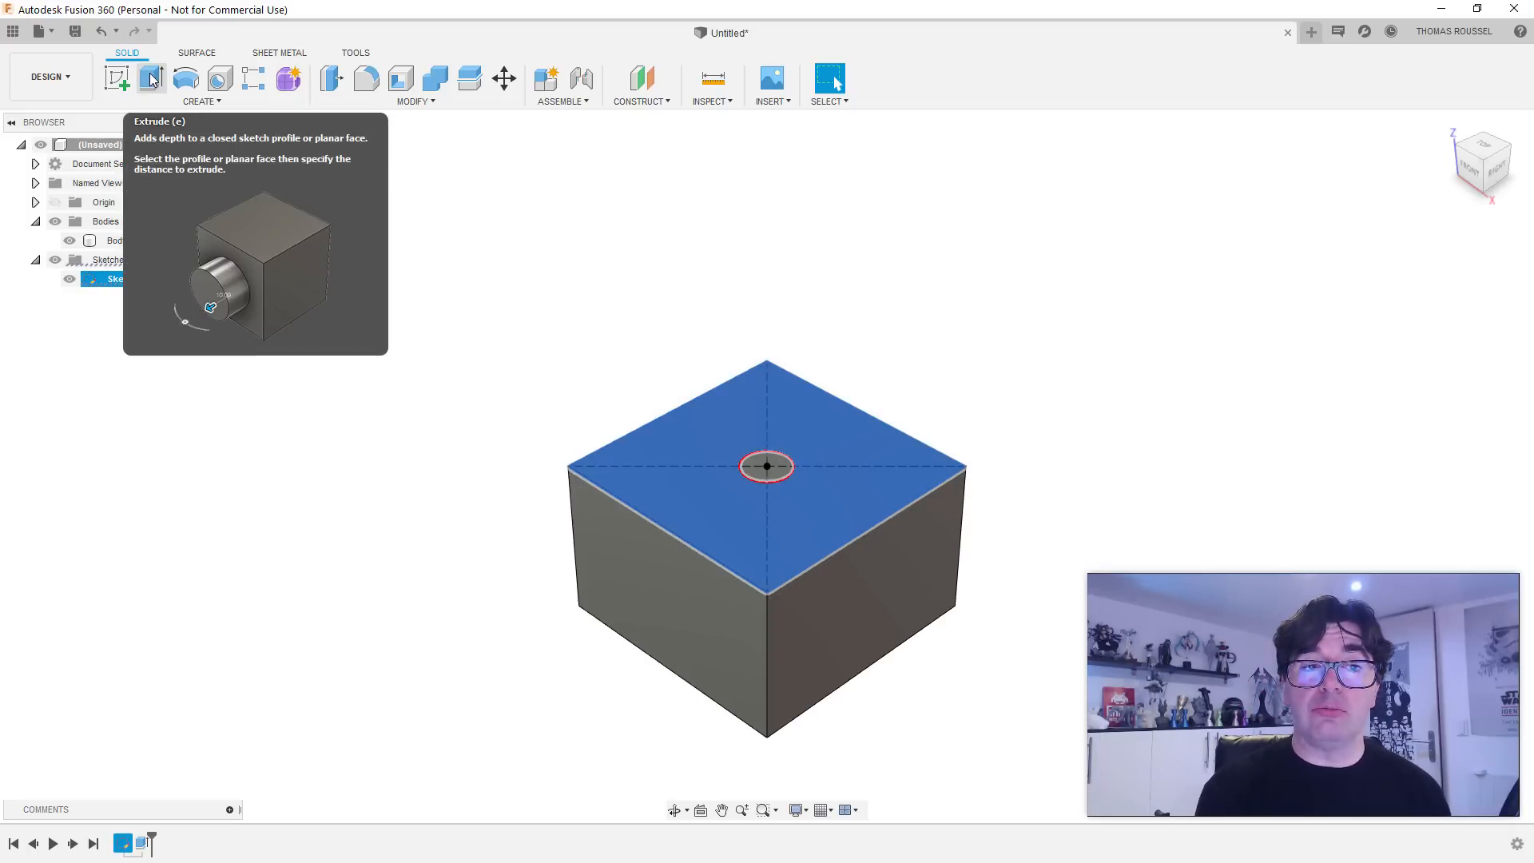
left_click(152, 80)
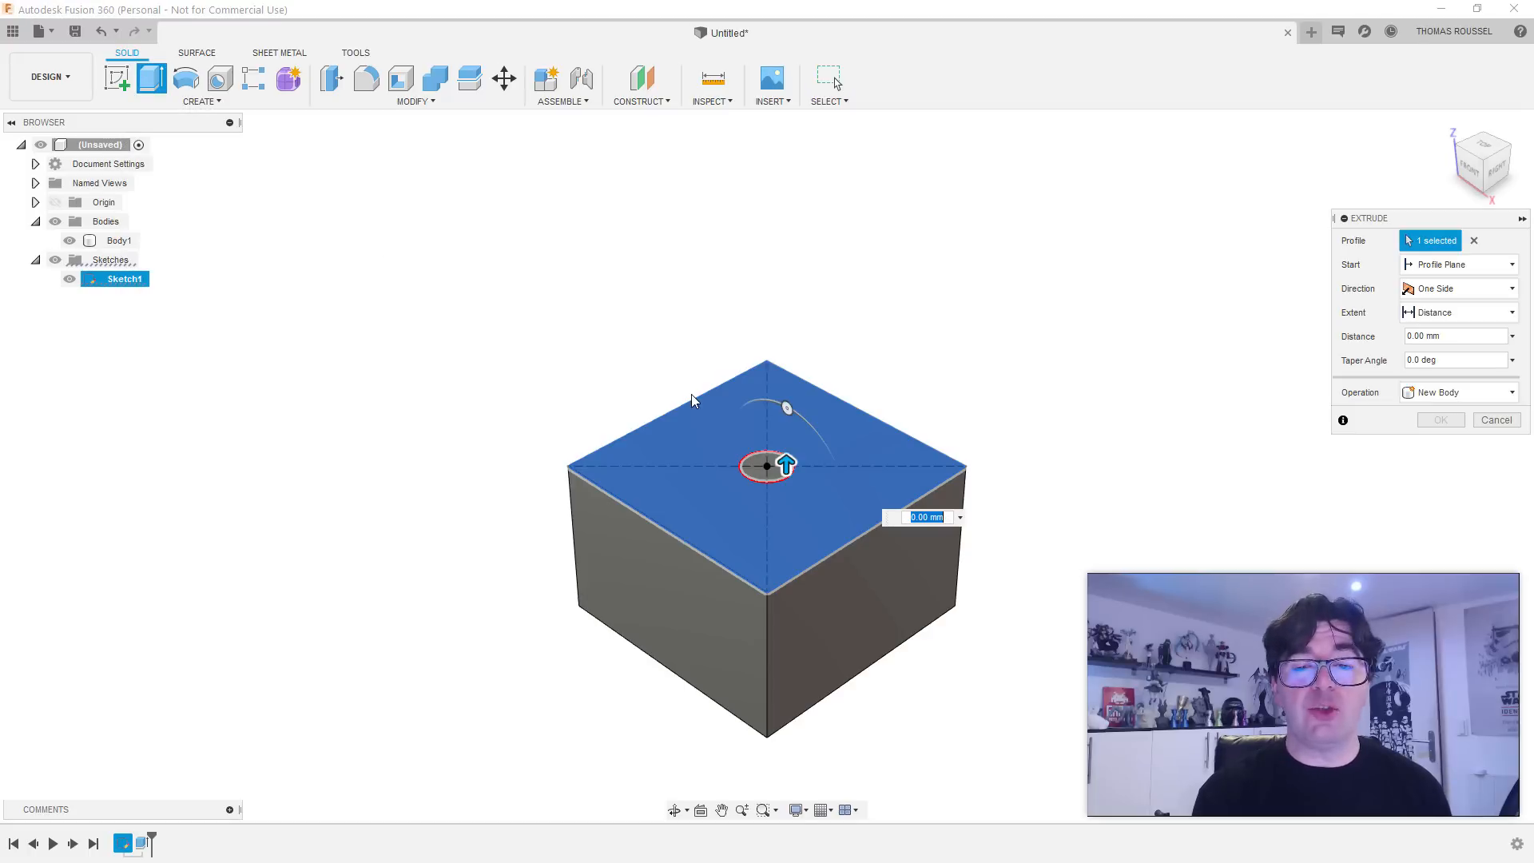
left_click_drag(787, 465, 793, 535)
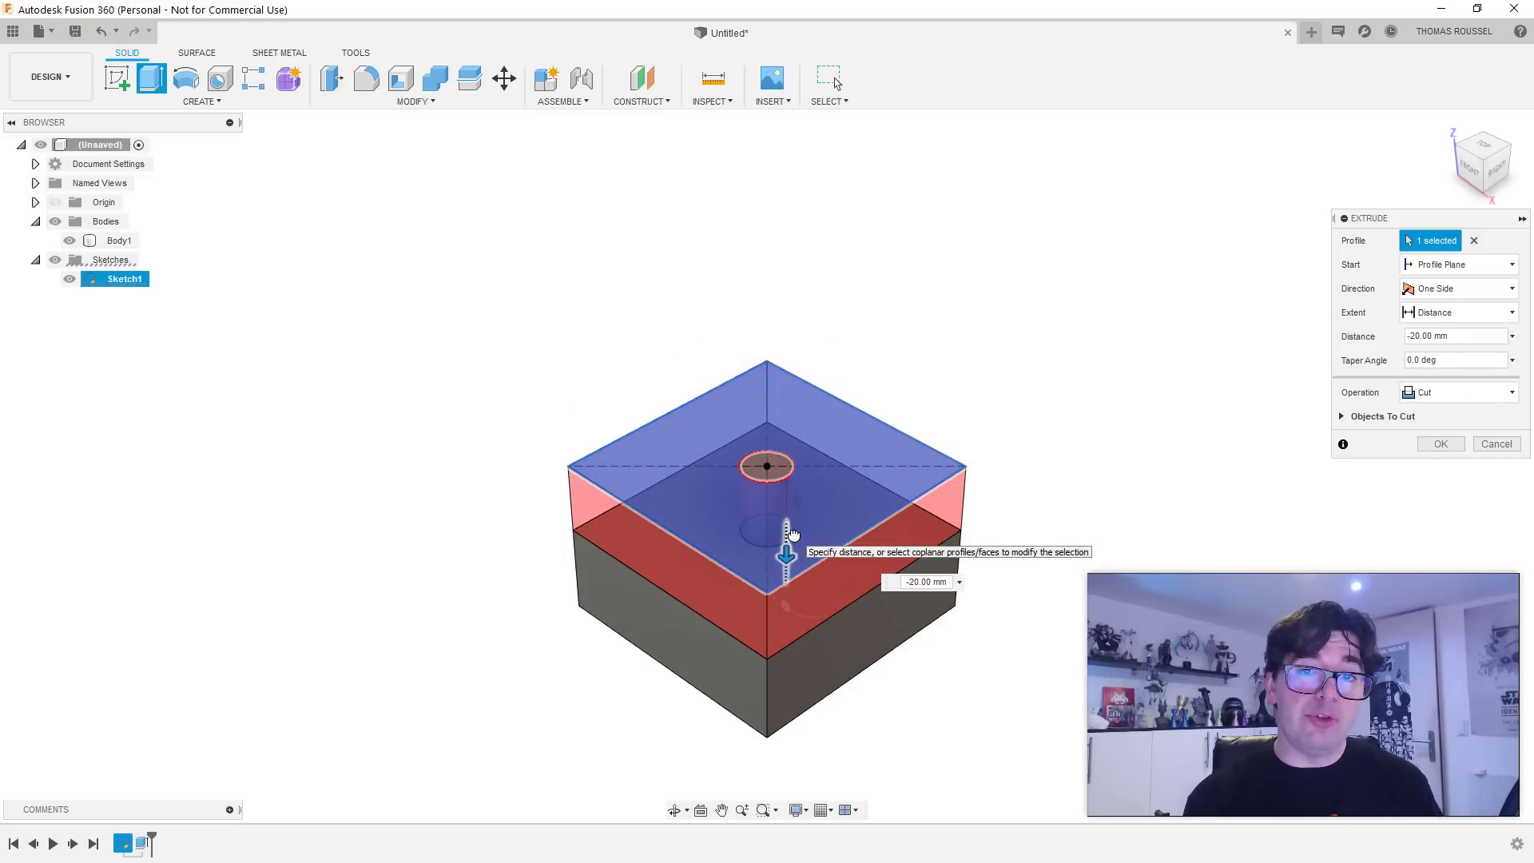
left_click_drag(793, 535, 795, 449)
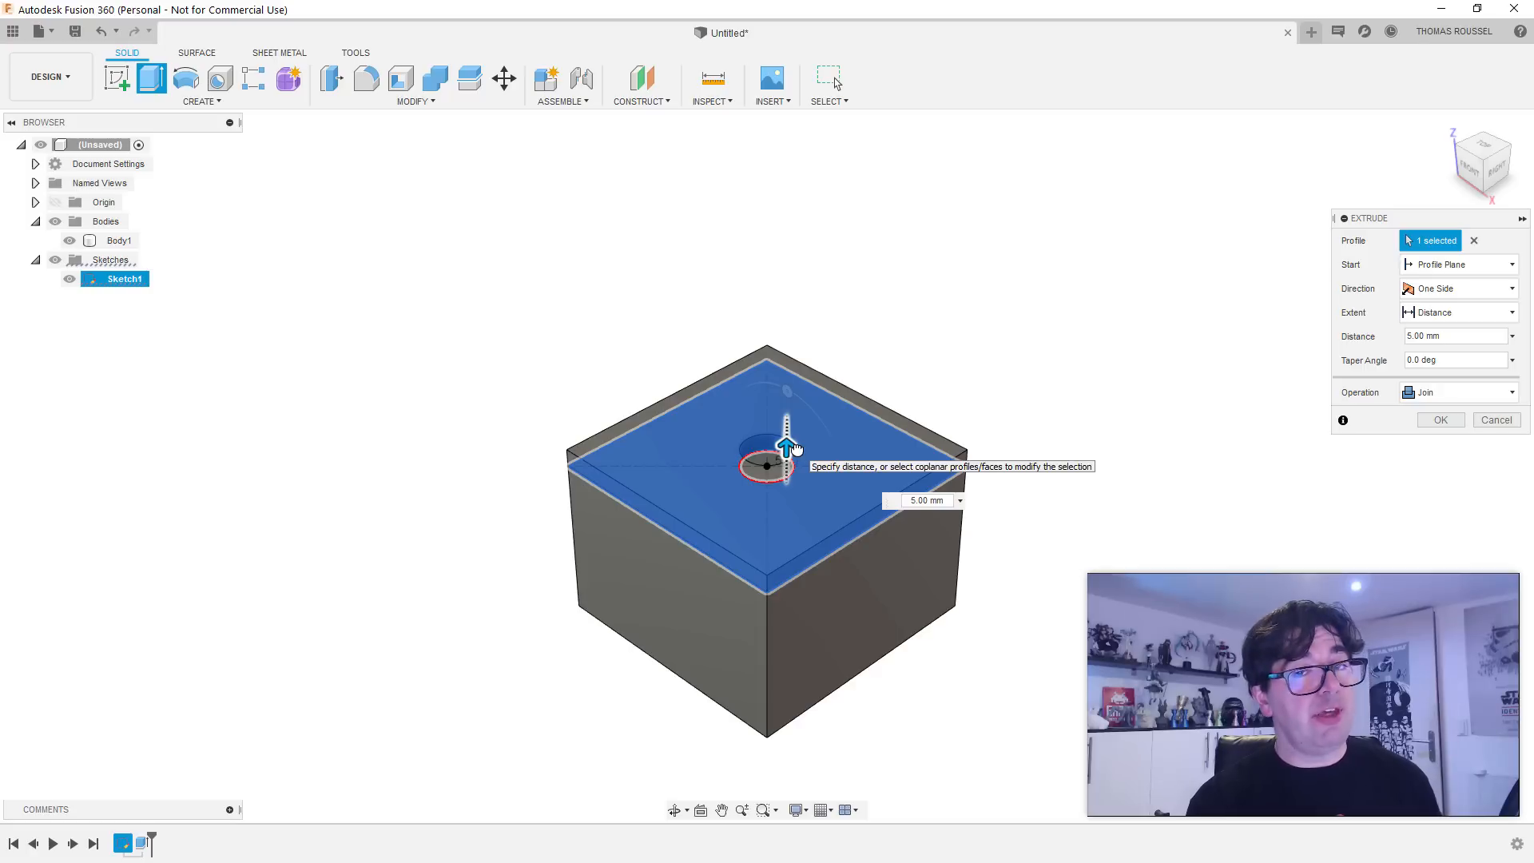
left_click_drag(797, 449, 796, 449)
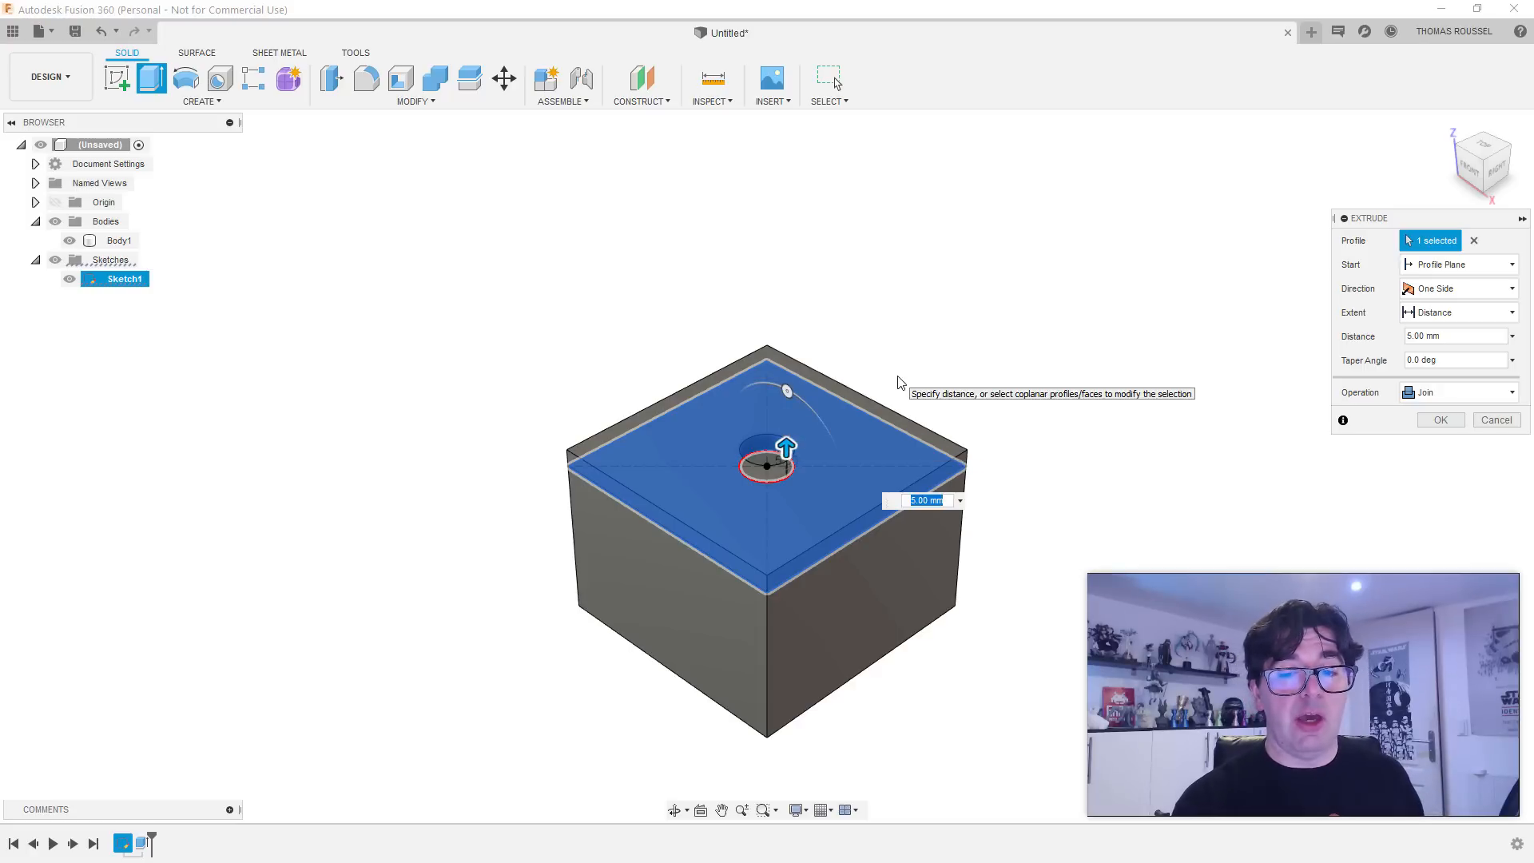
key("Escape")
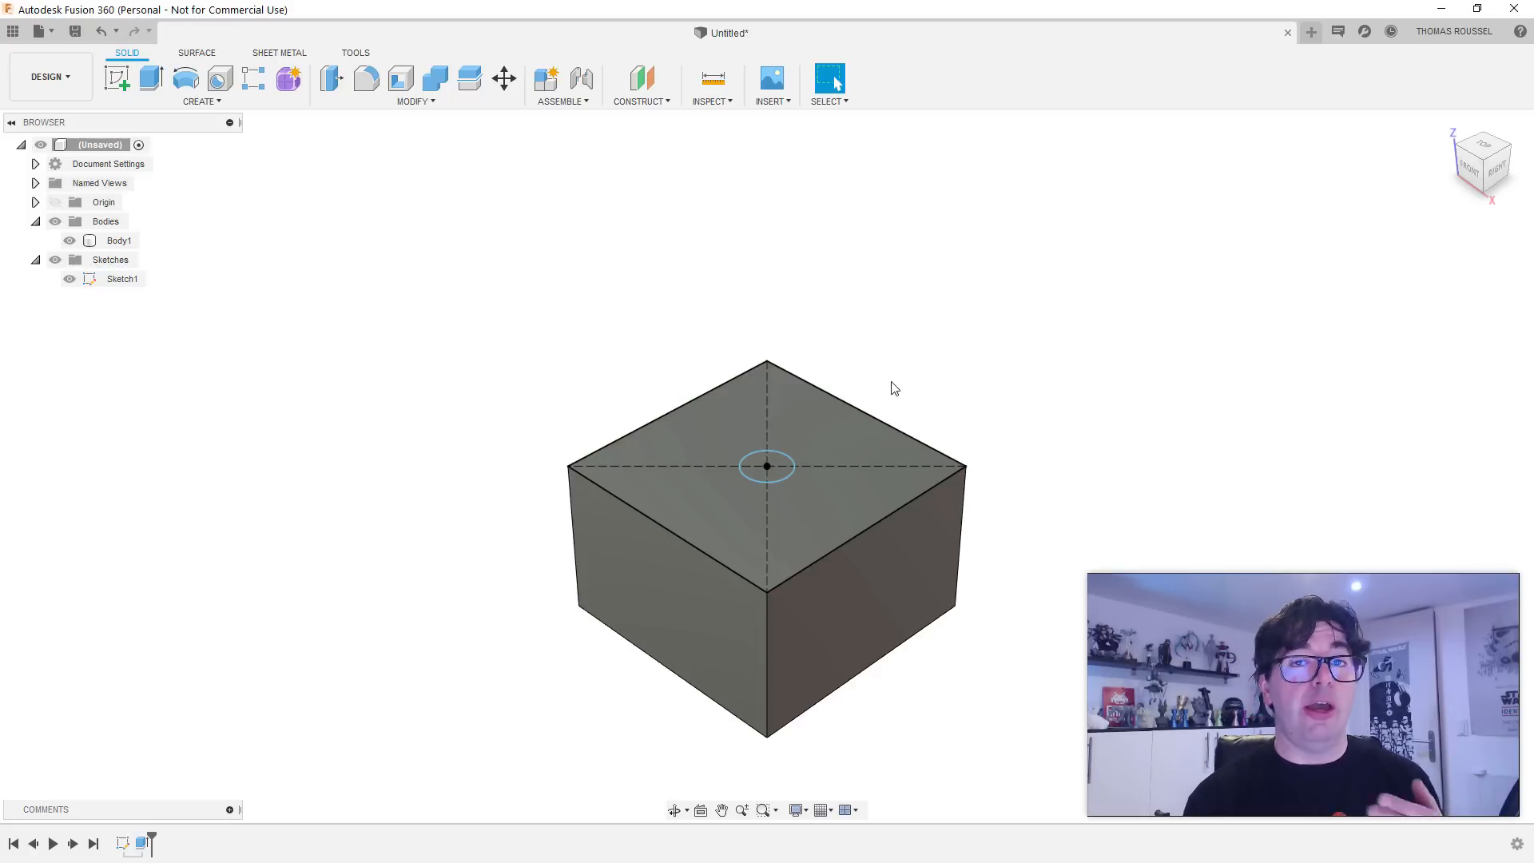
Step: Extrude the centred circle 55 mm upward from the block's upper face with the Join operation
left_click(778, 471)
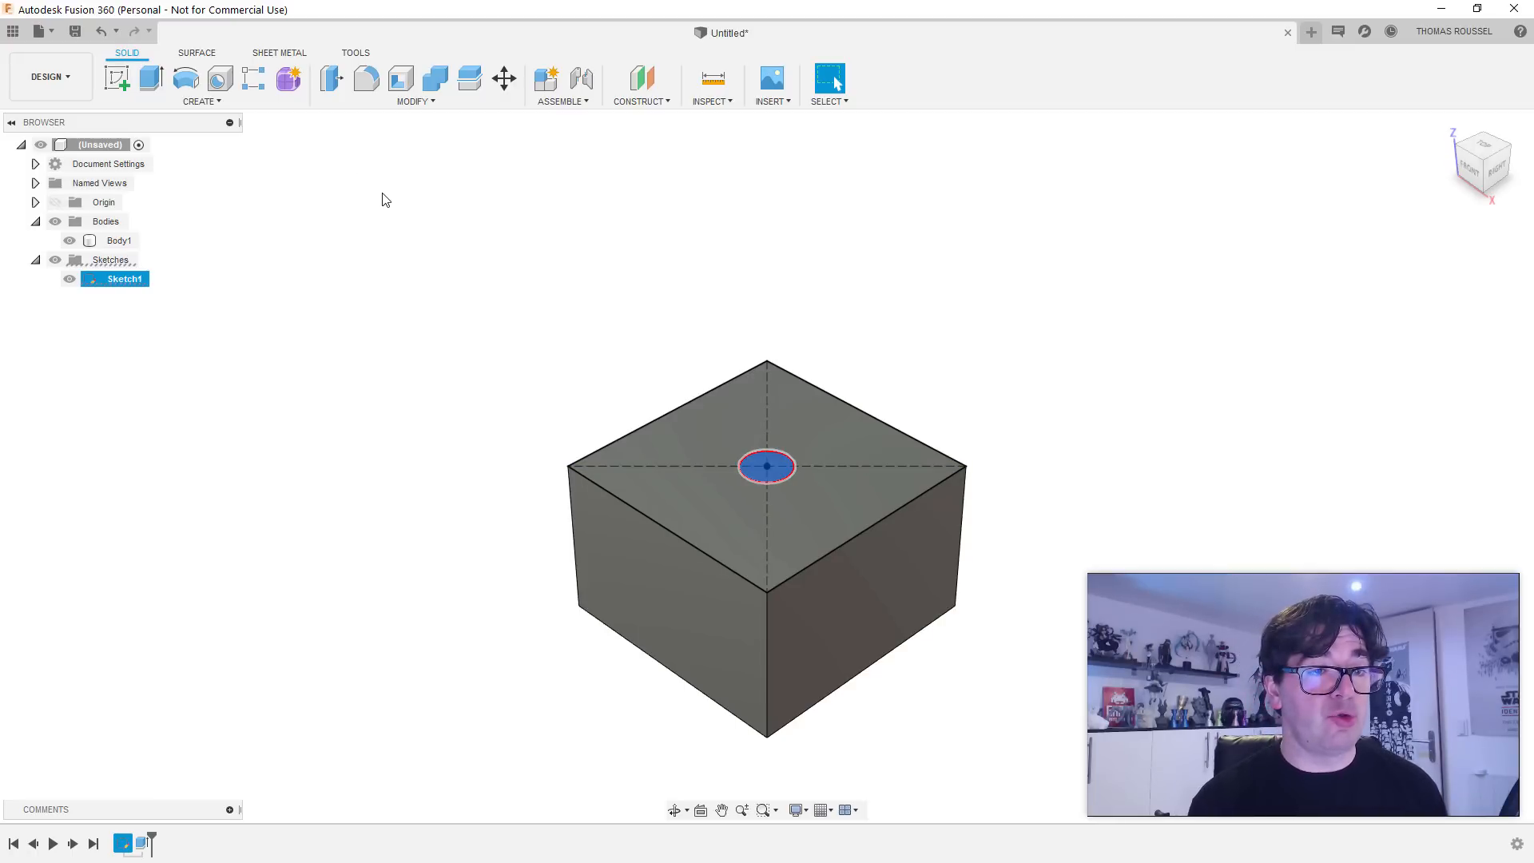
left_click(154, 83)
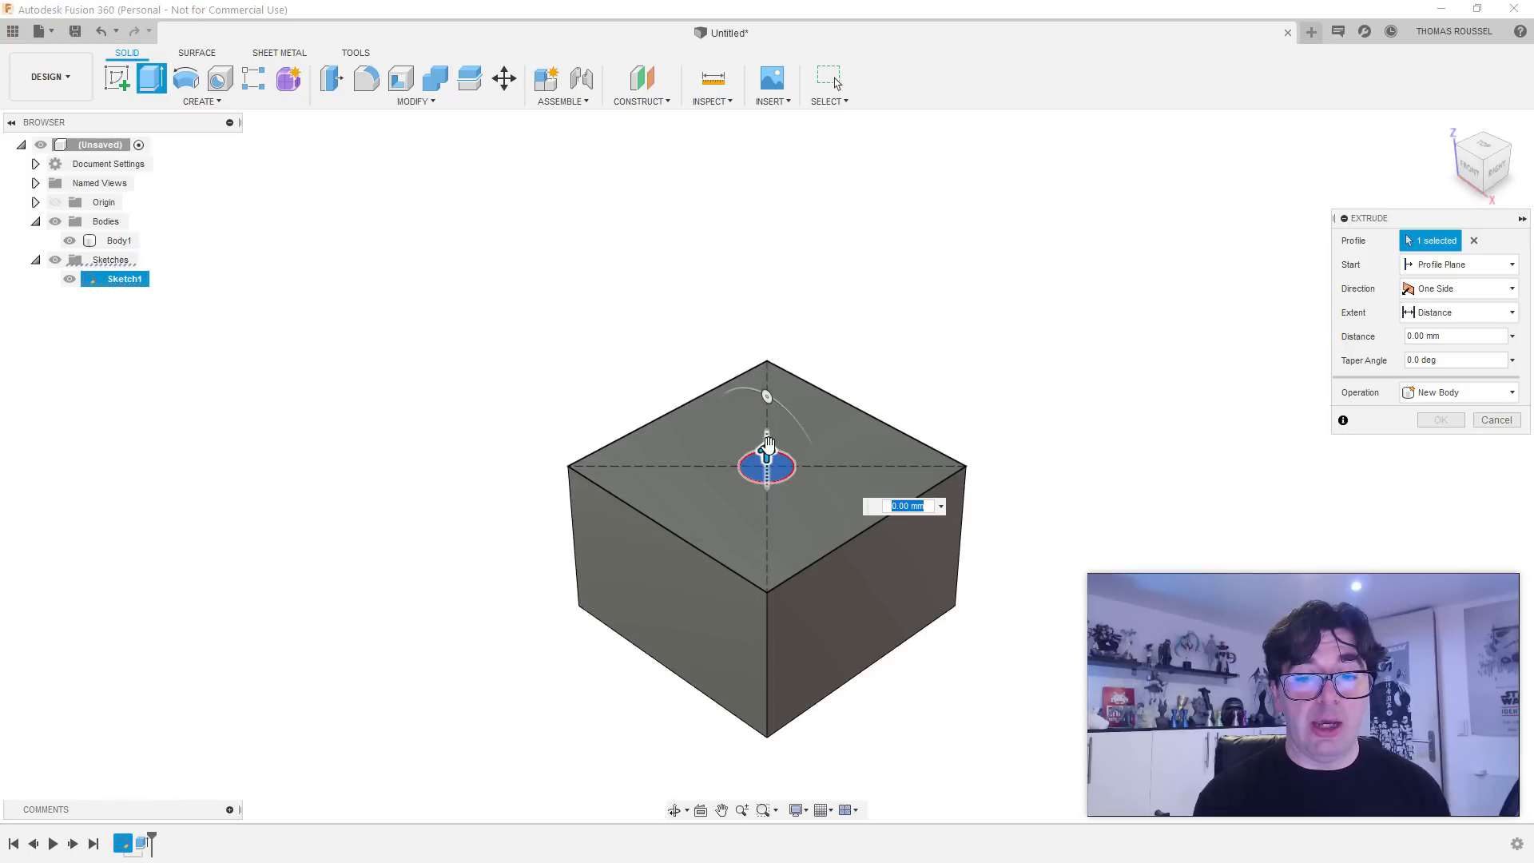
left_click_drag(765, 444, 763, 234)
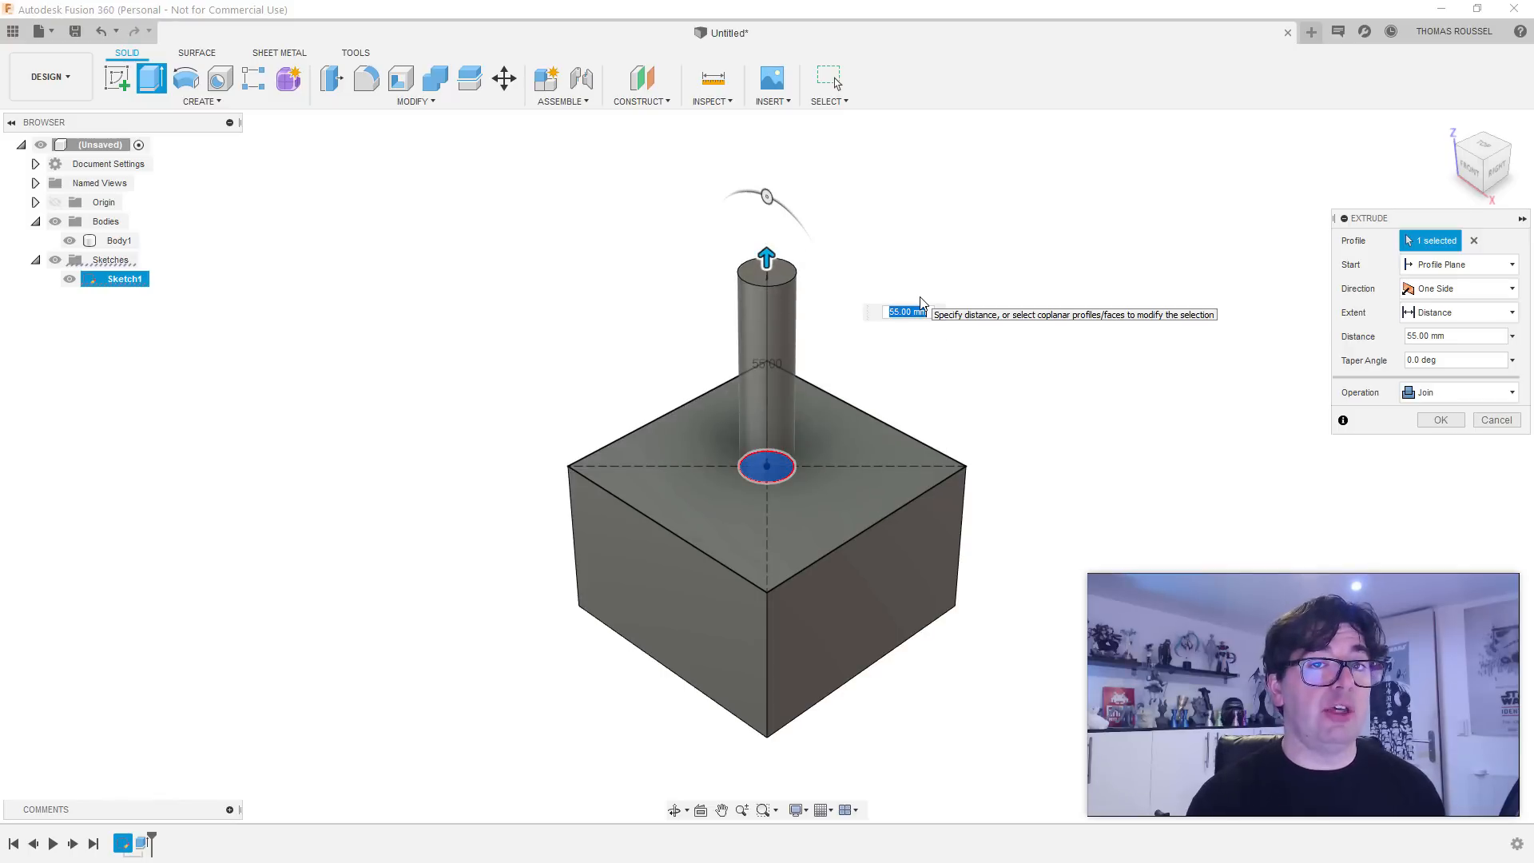
key("Return")
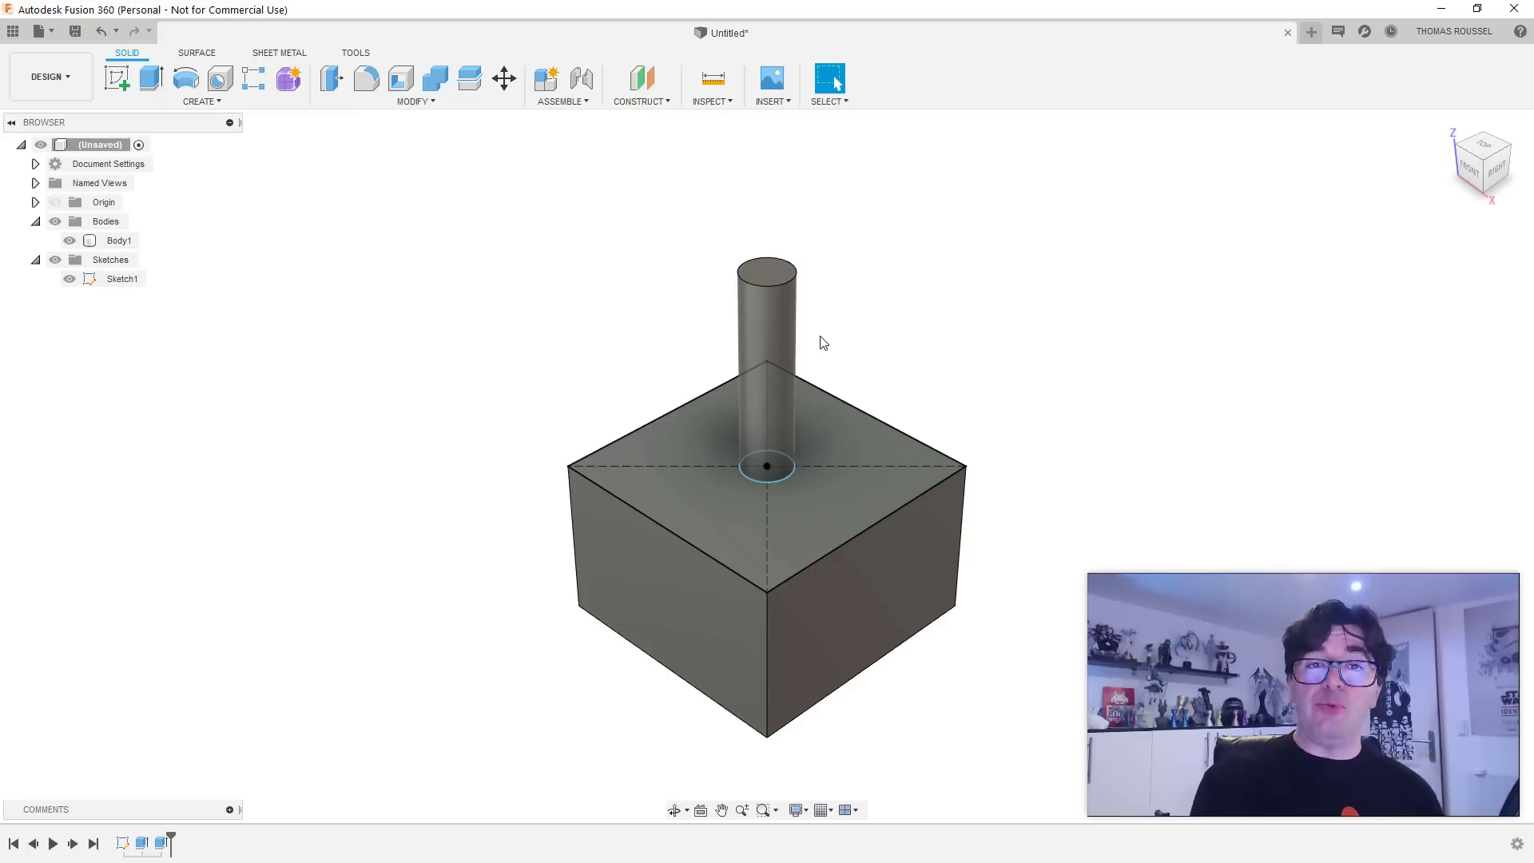
Step: Fillet the edge where the cylinder meets the block with a 12.5 mm radius and hide Sketch1
left_click(367, 79)
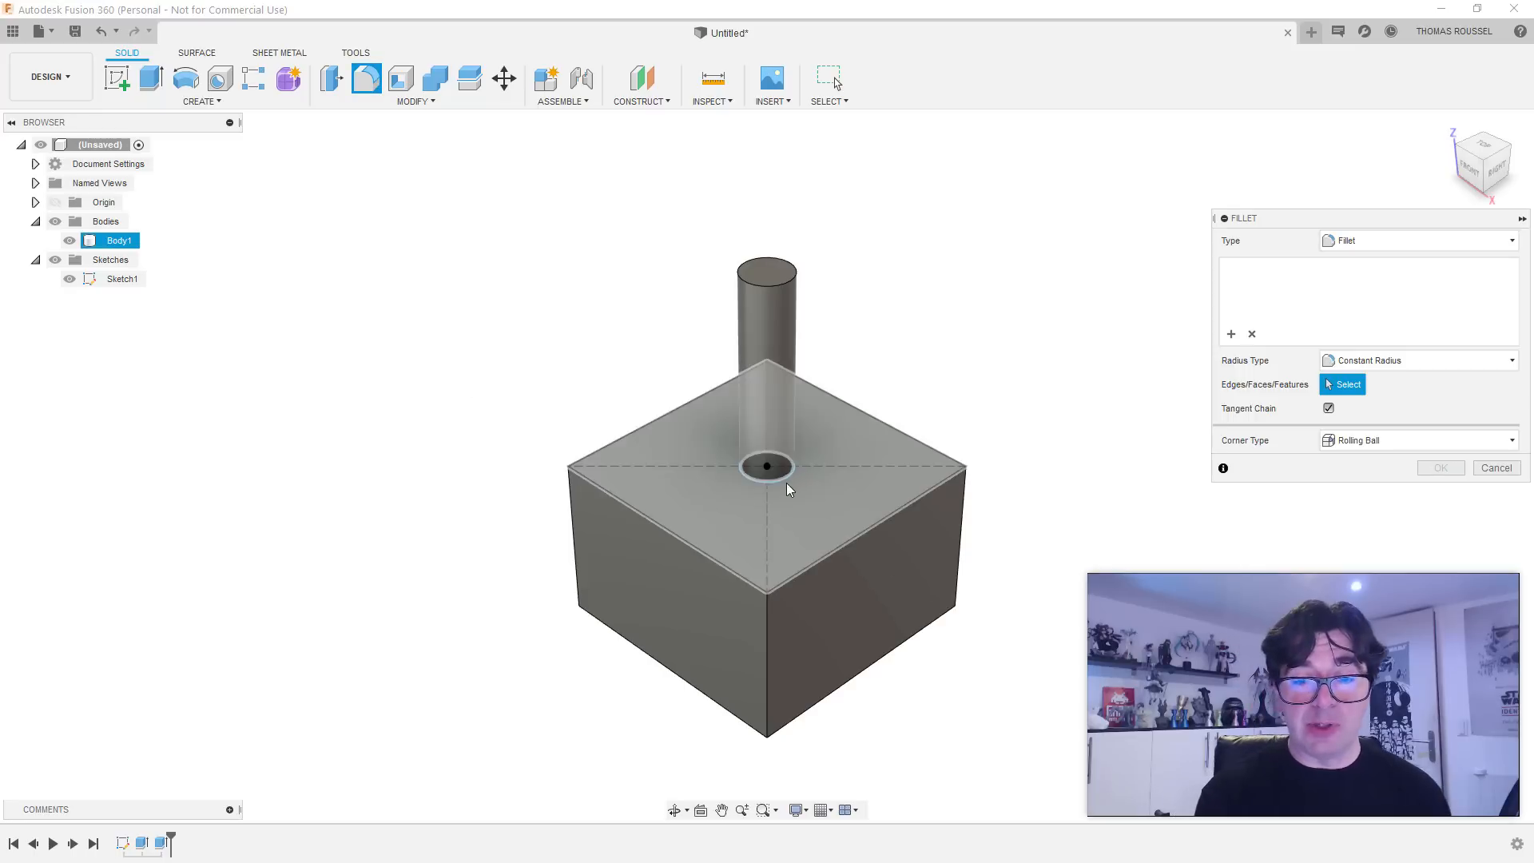
left_click(744, 482)
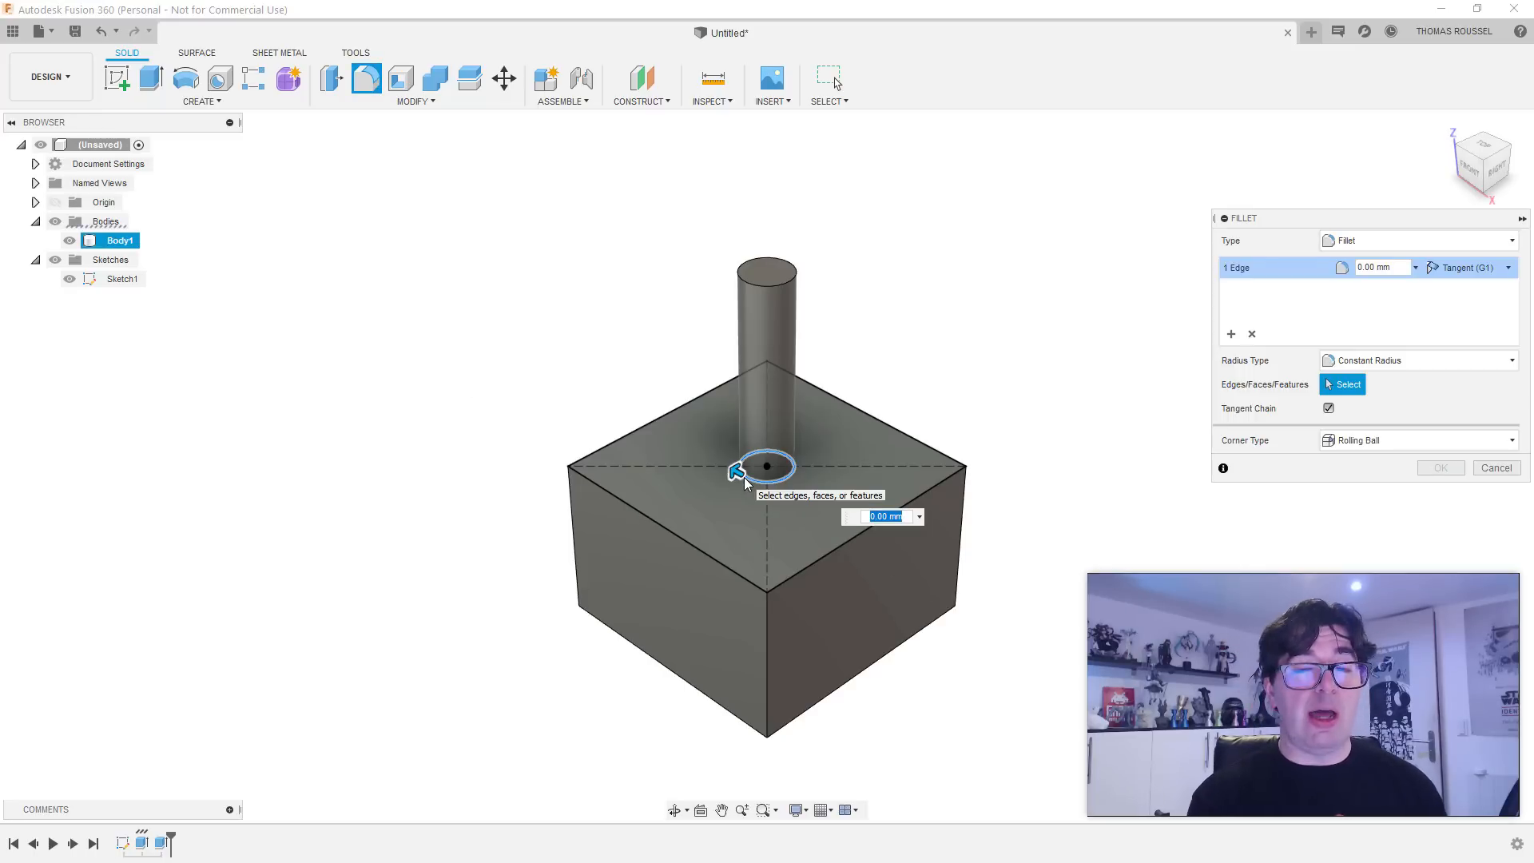
mouse_move(735, 473)
left_mouse_down()
mouse_move(695, 448)
mouse_move(728, 464)
left_mouse_up()
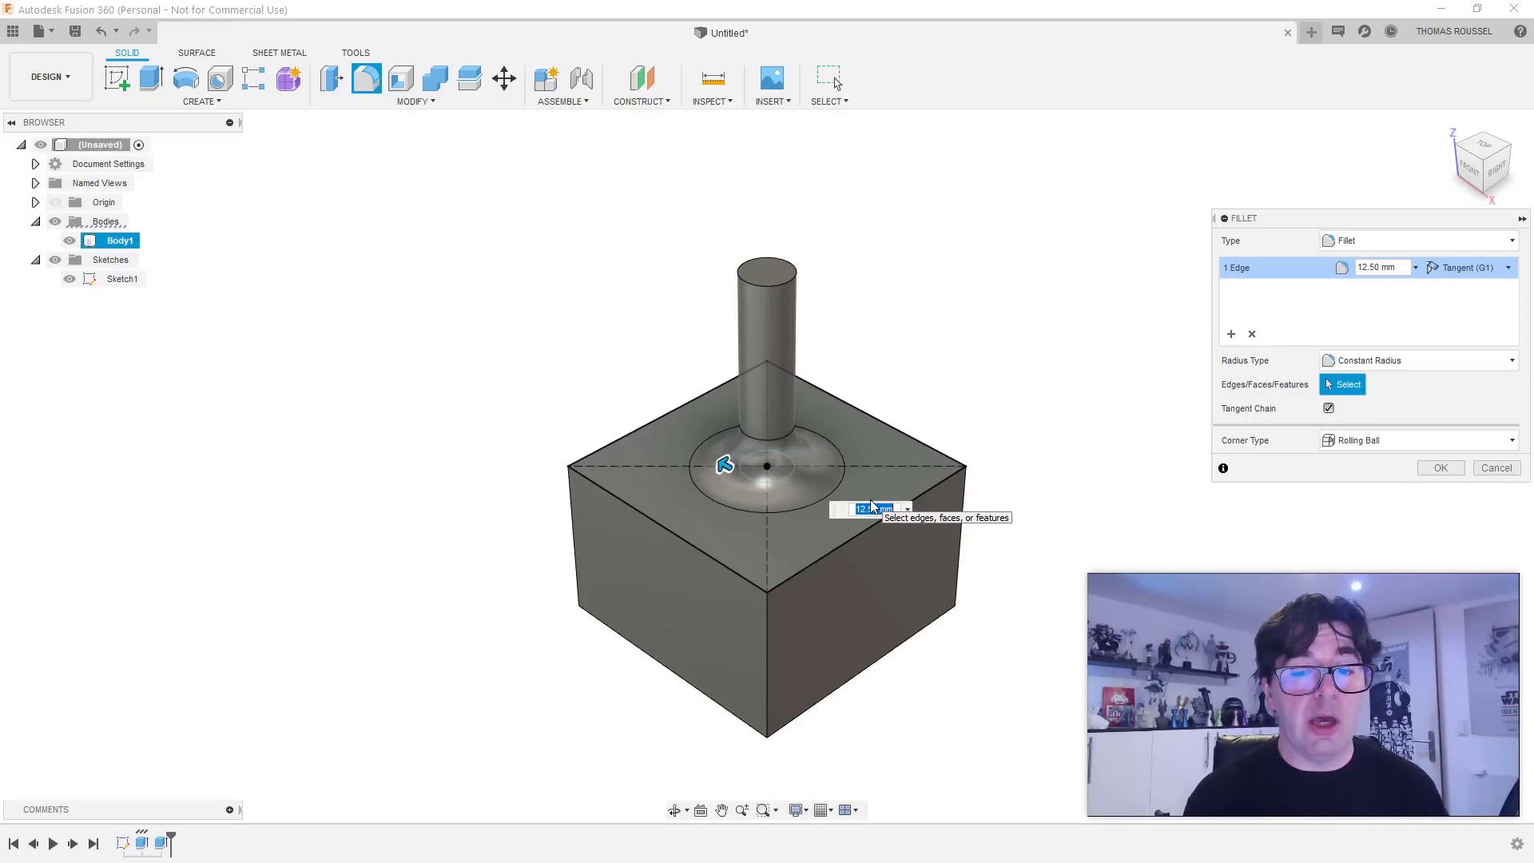
key("Return")
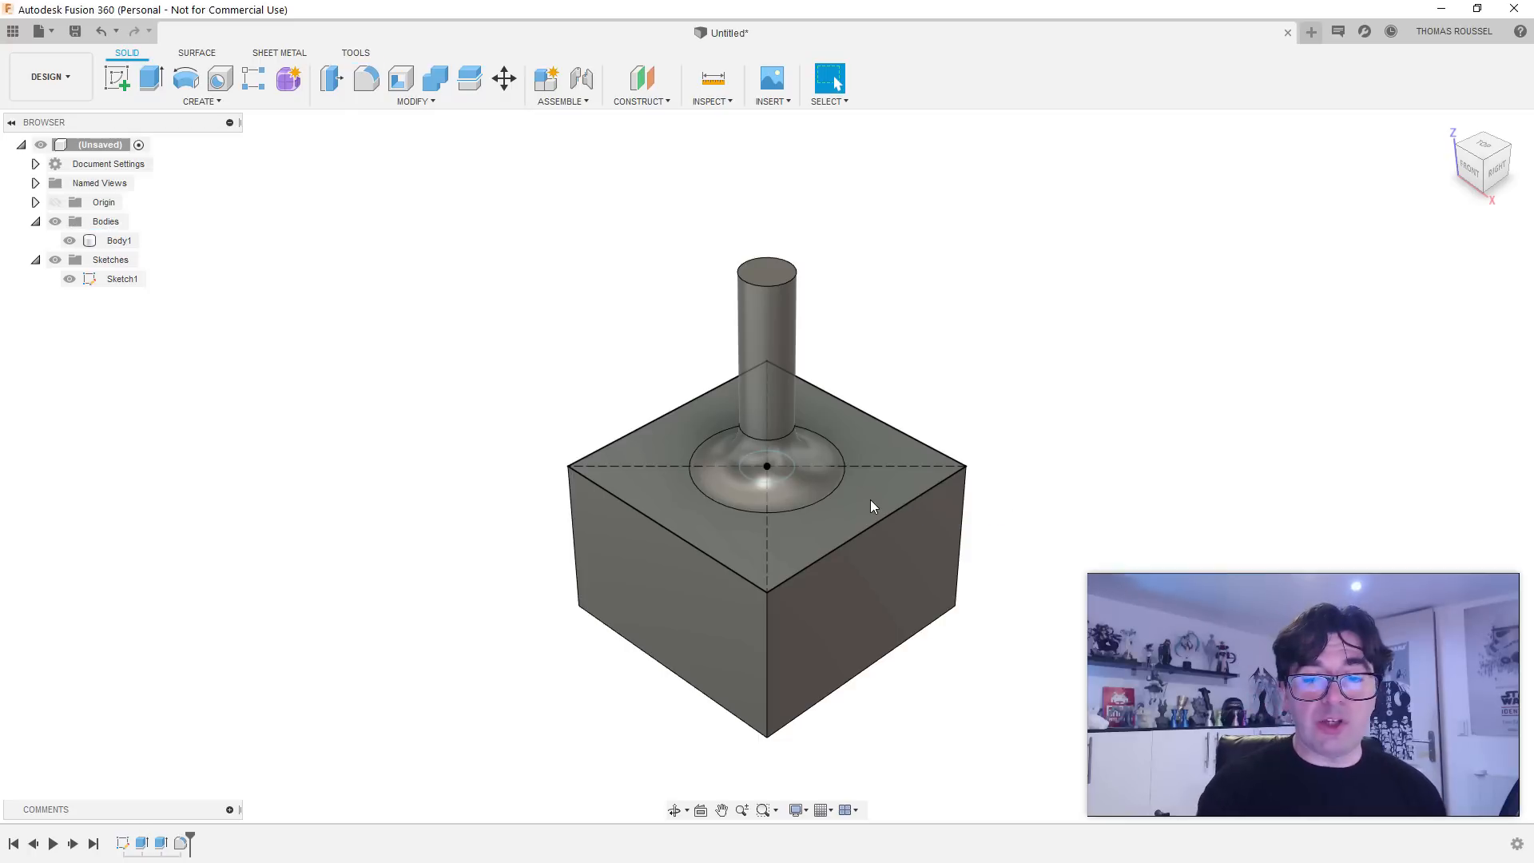
left_click(78, 284)
left_click(69, 278)
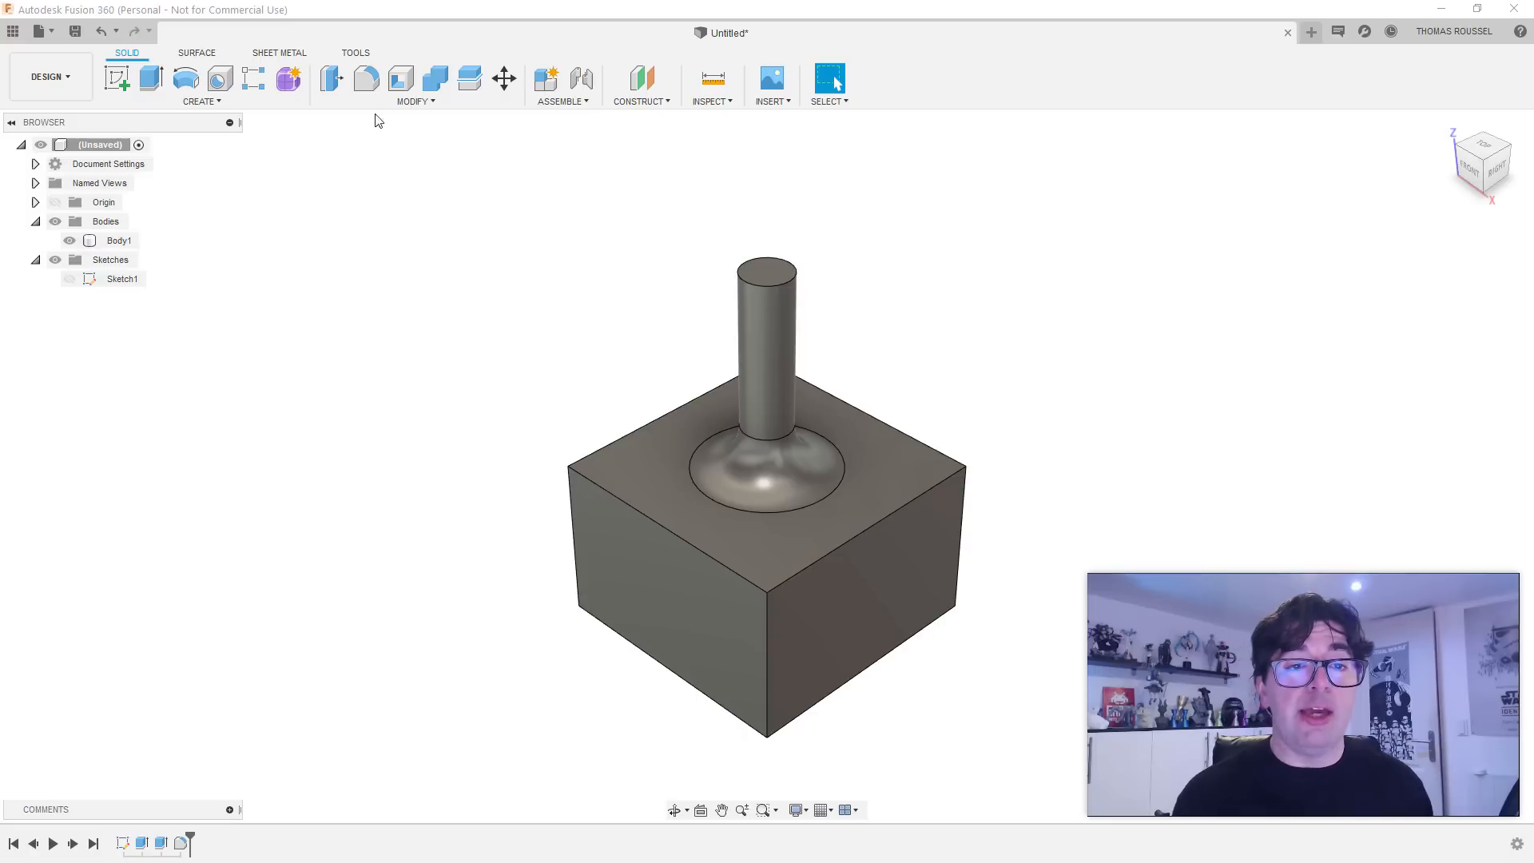
Step: Start a fillet on the cylinder's top edge, try a 30 mm radius and bring it back to 2.5 mm
left_click(366, 77)
left_click(764, 288)
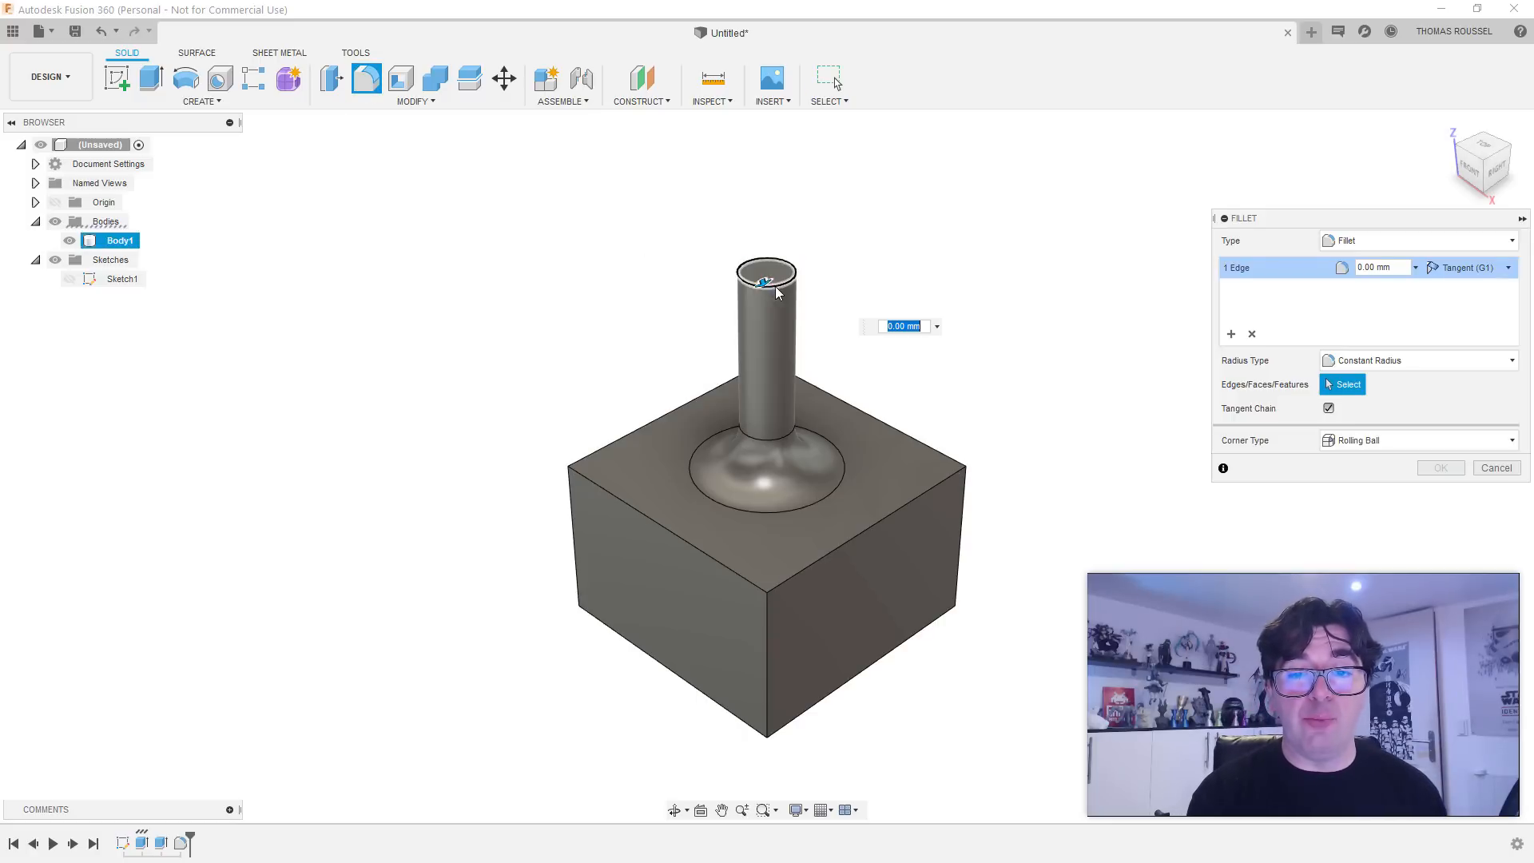
left_click_drag(764, 284, 766, 297)
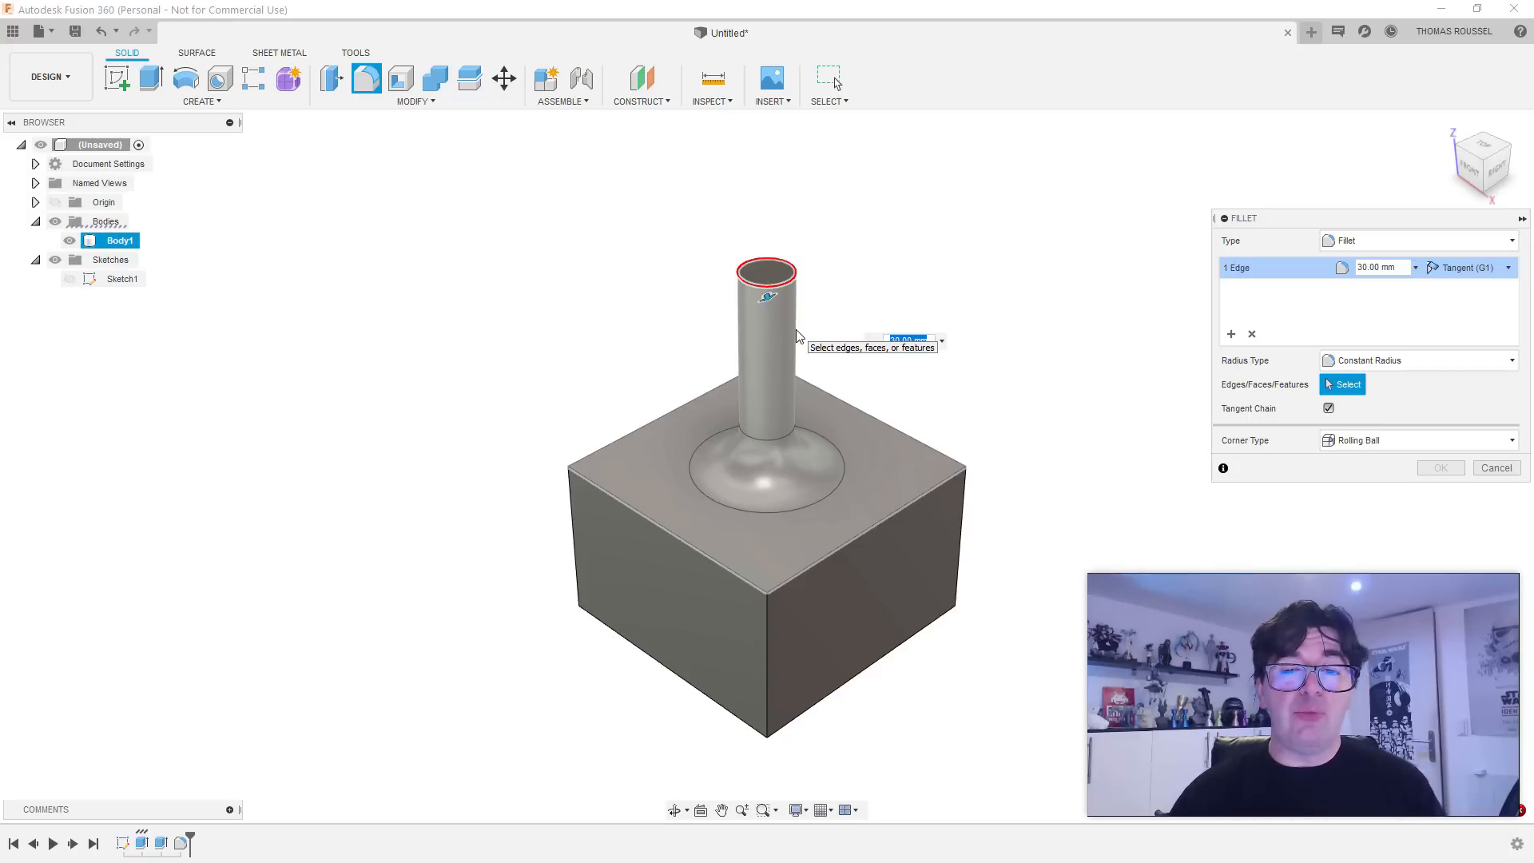
left_click_drag(766, 297, 765, 284)
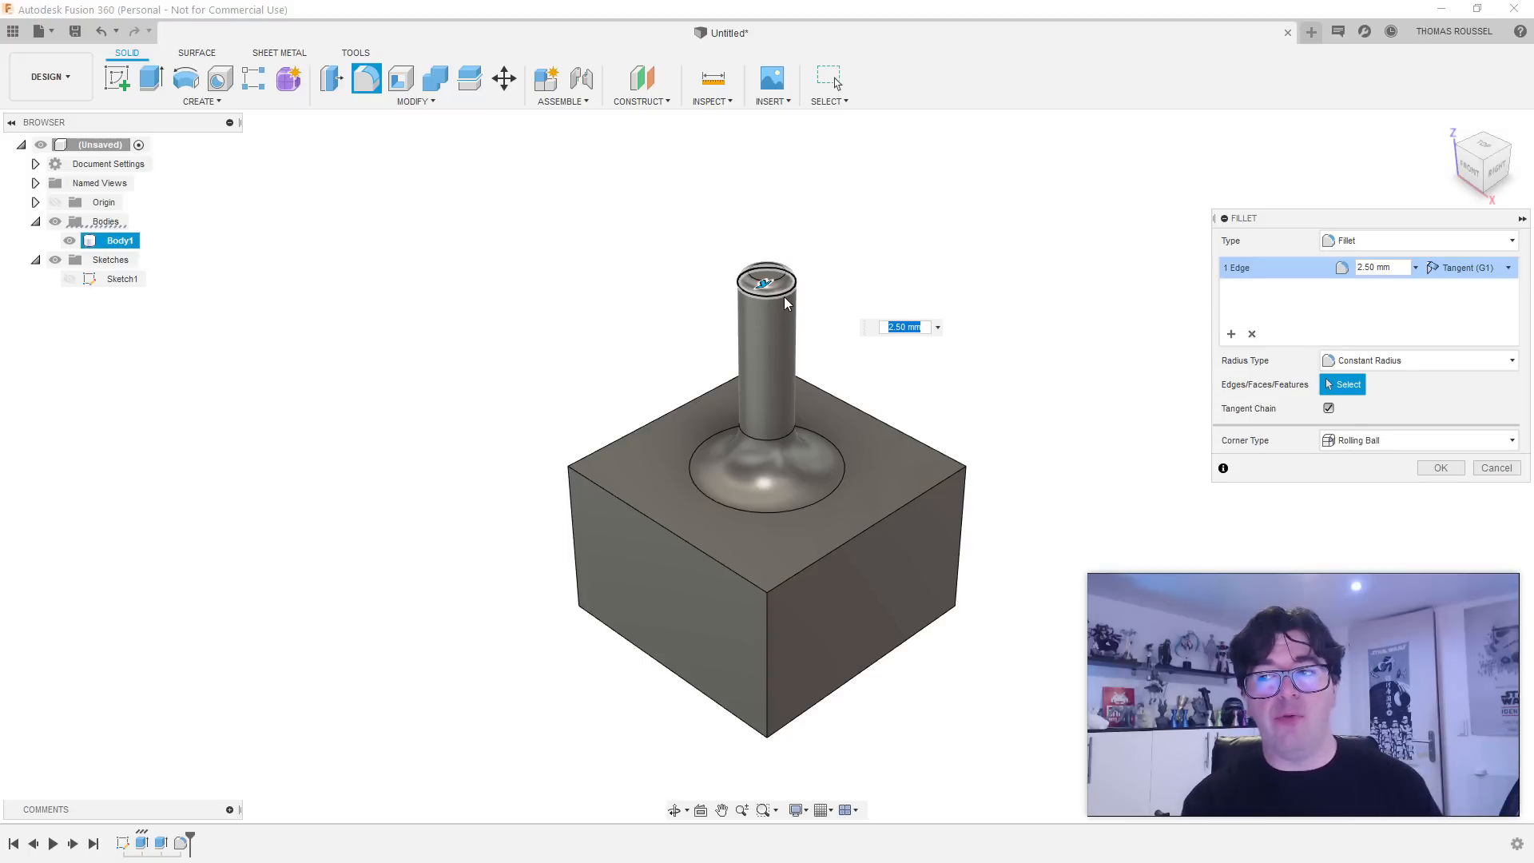
left_click_drag(1377, 227, 1370, 269)
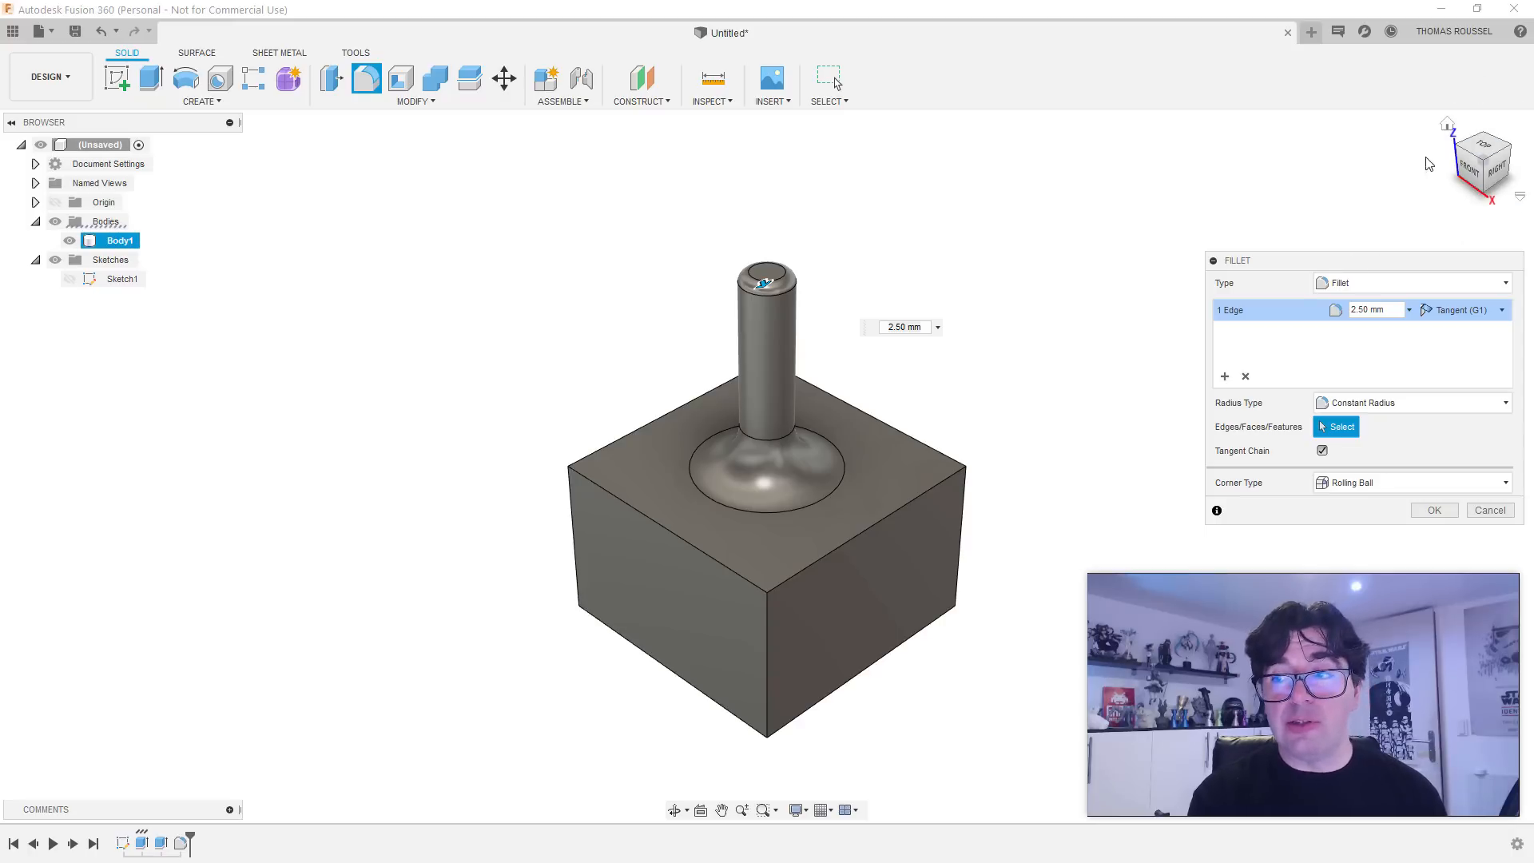
Step: Look at the filleted model from directly above and return to the home view
mouse_move(1485, 150)
left_mouse_down()
mouse_move(1398, 145)
mouse_move(1443, 157)
mouse_move(1455, 134)
mouse_move(1431, 141)
mouse_move(1462, 116)
left_mouse_up()
left_click(1484, 145)
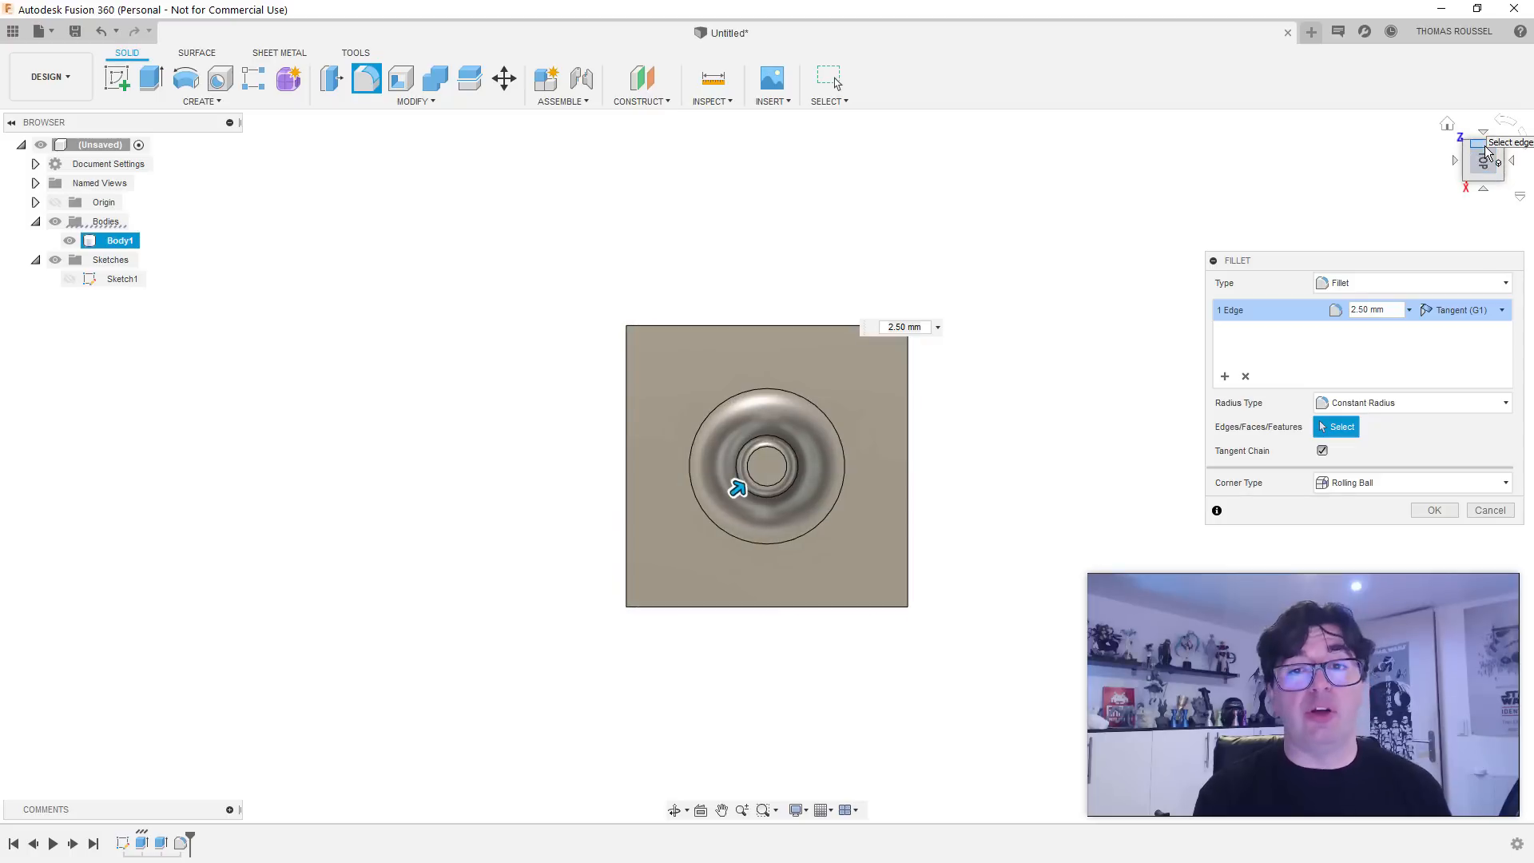
left_click(1447, 126)
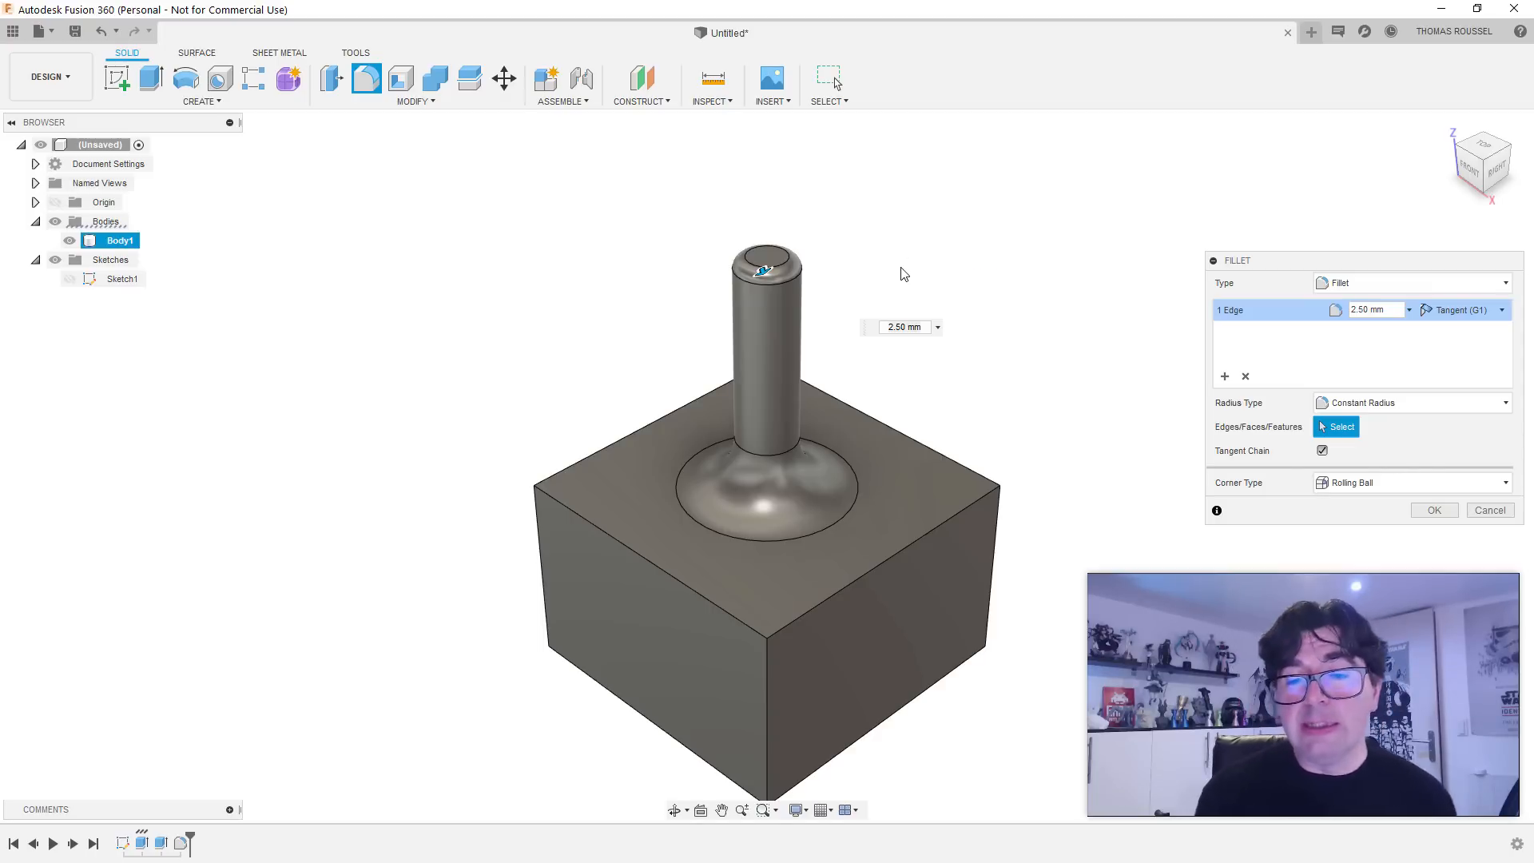
Step: Examine the cylinder's rounded top and the fillet at its base up close and from several angles
middle_click_drag(903, 274, 845, 270)
scroll(771, 294, "up", 3)
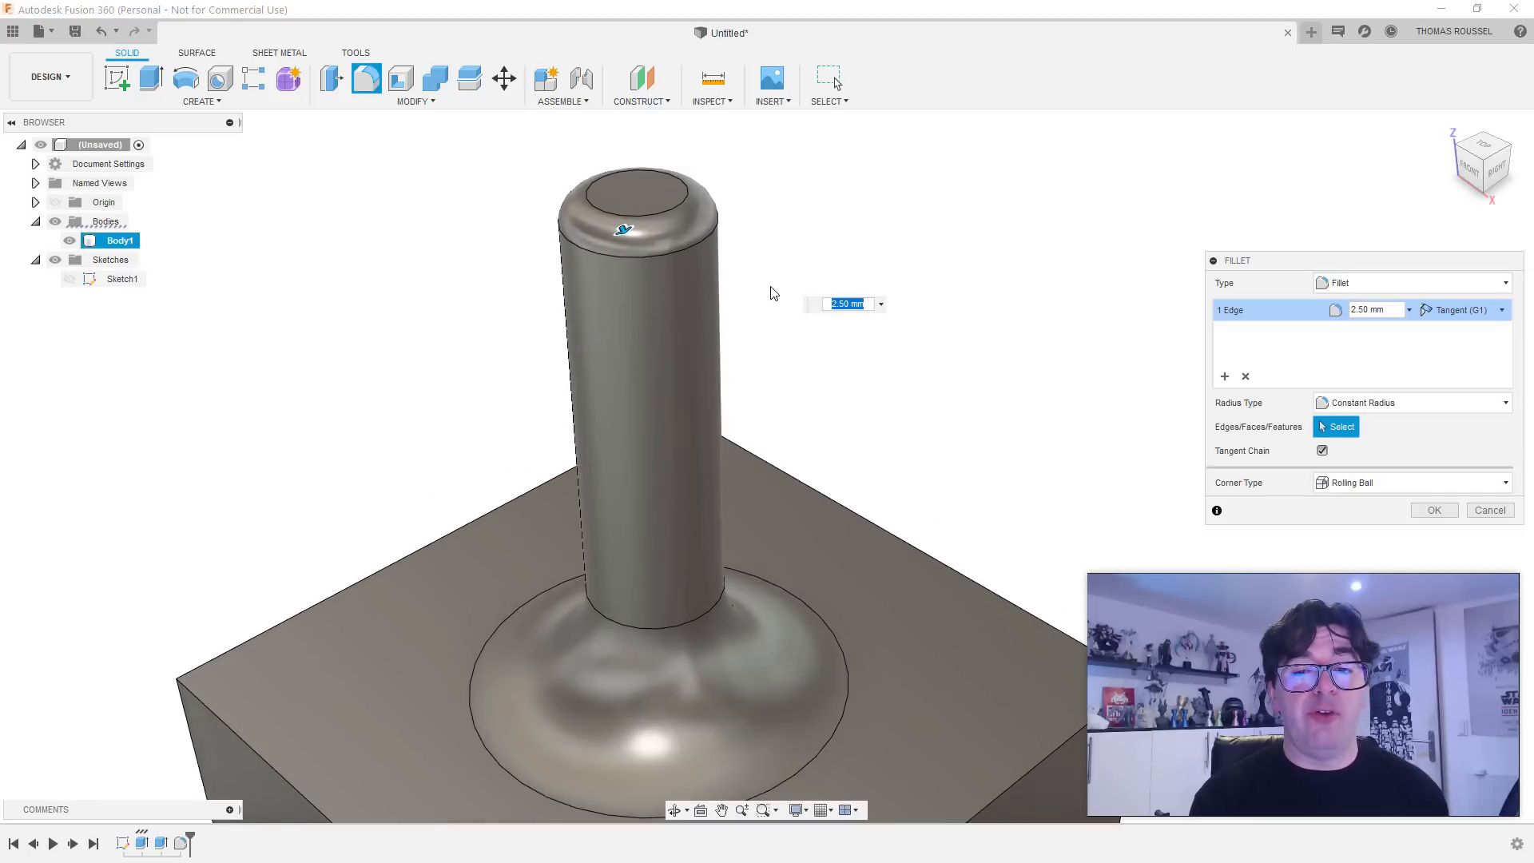
scroll(771, 295, "down", 3)
scroll(770, 301, "up", 3)
scroll(770, 301, "down", 2)
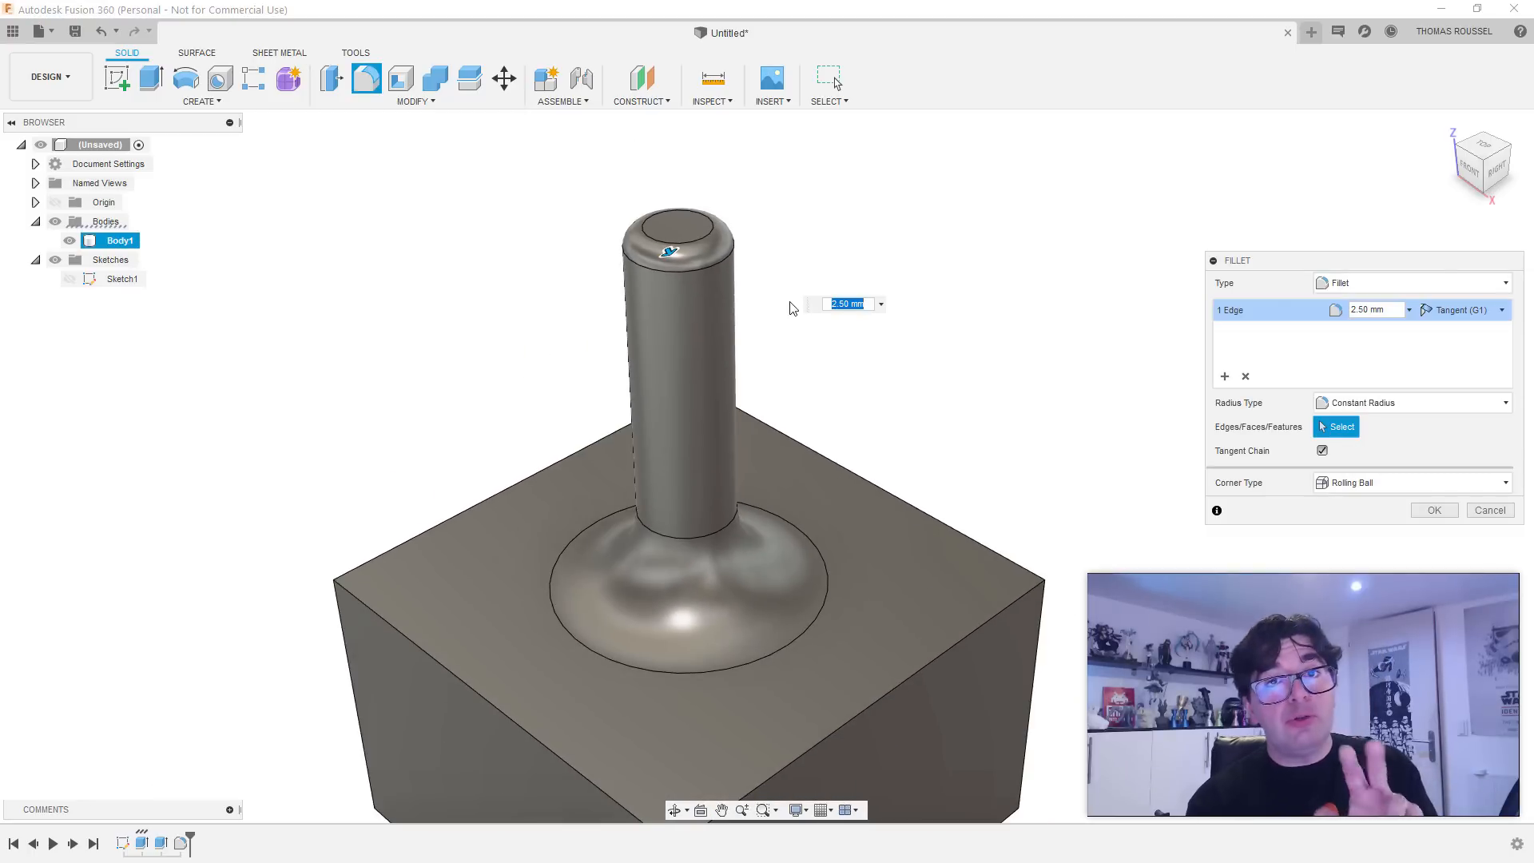
scroll(773, 342, "down", 3)
scroll(773, 342, "up", 3)
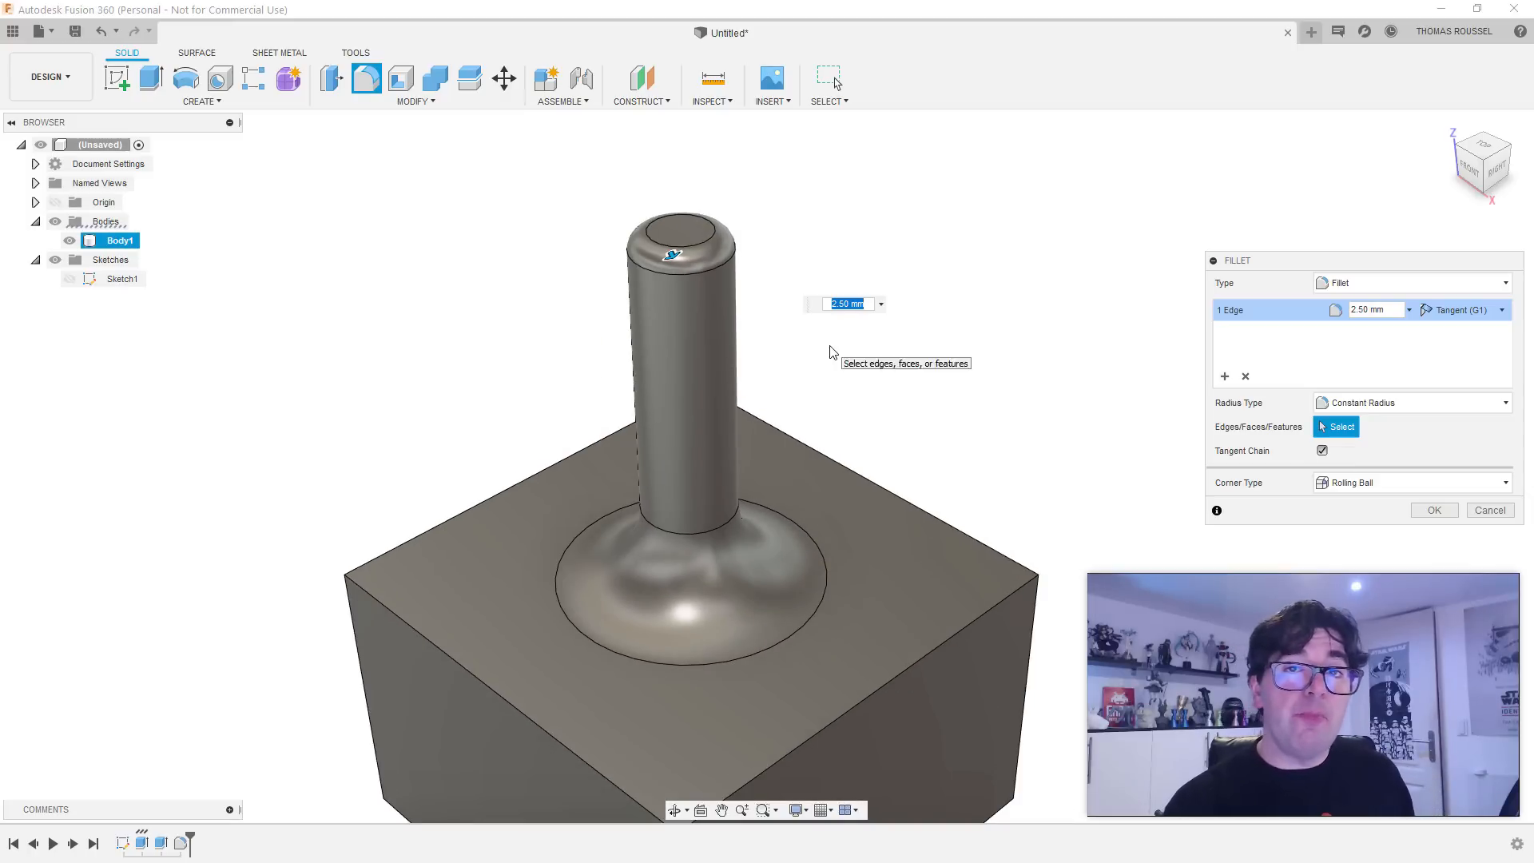
middle_click_drag(865, 376, 831, 347, "shift")
middle_click_drag(757, 311, 798, 351, "shift")
middle_click_drag(612, 314, 903, 294, "shift")
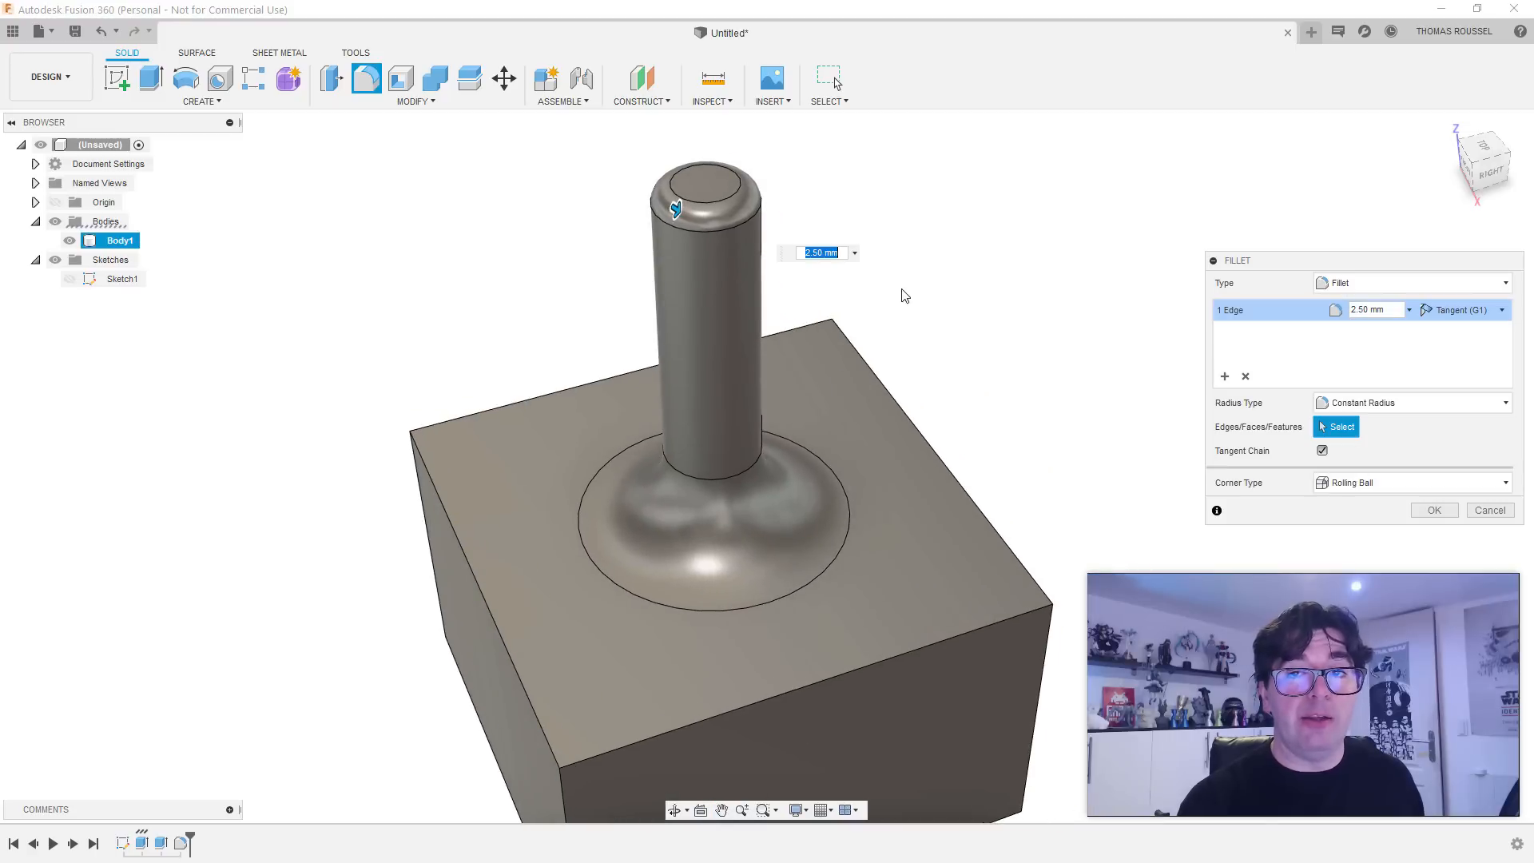
scroll(903, 288, "up", 3)
scroll(902, 285, "down", 4)
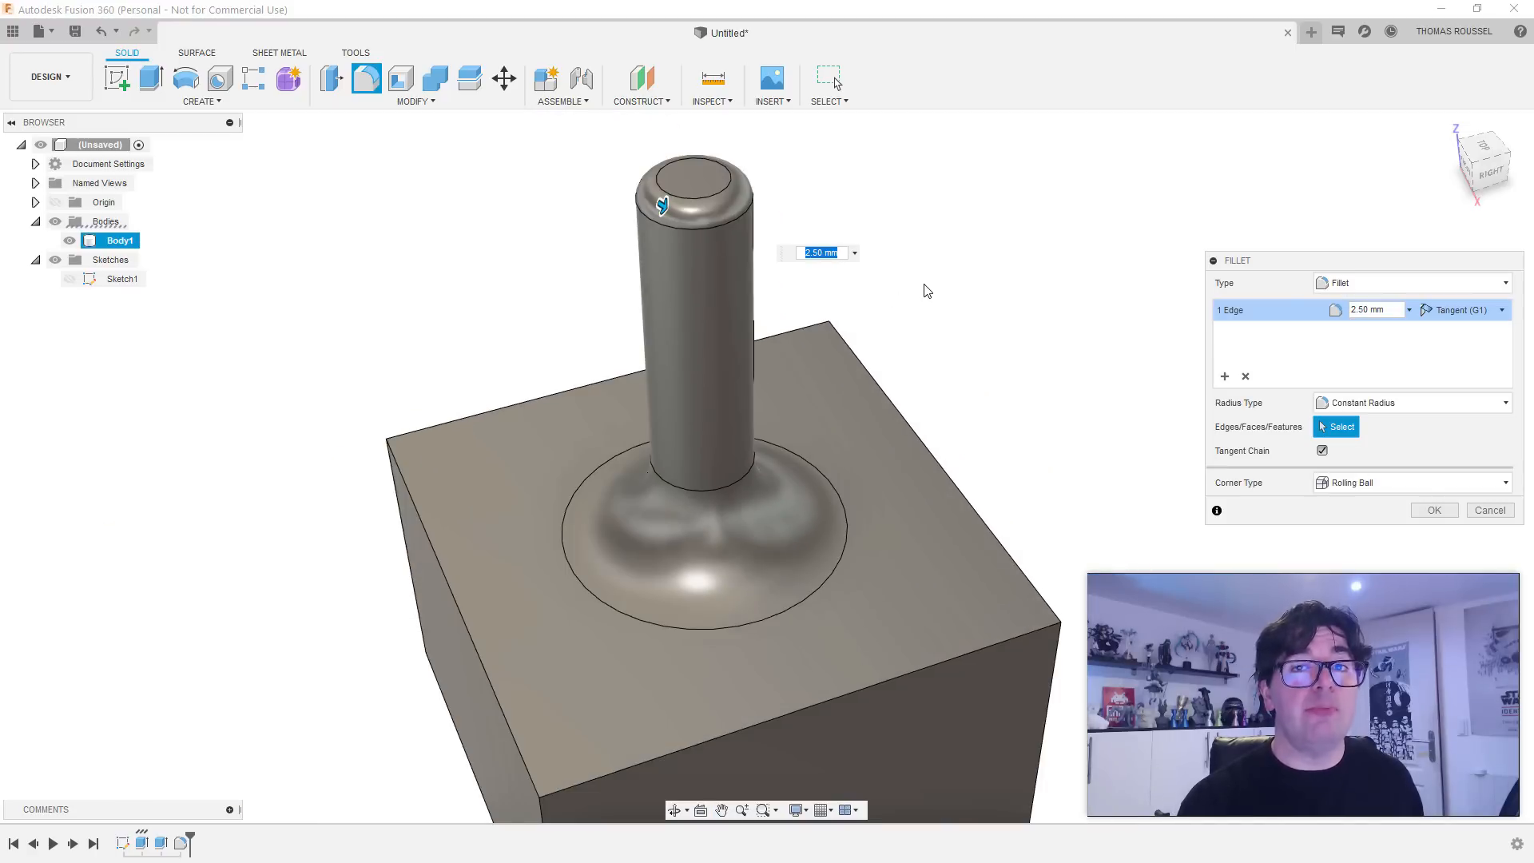
middle_click_drag(911, 292, 851, 327, "shift")
scroll(535, 334, "up", 3)
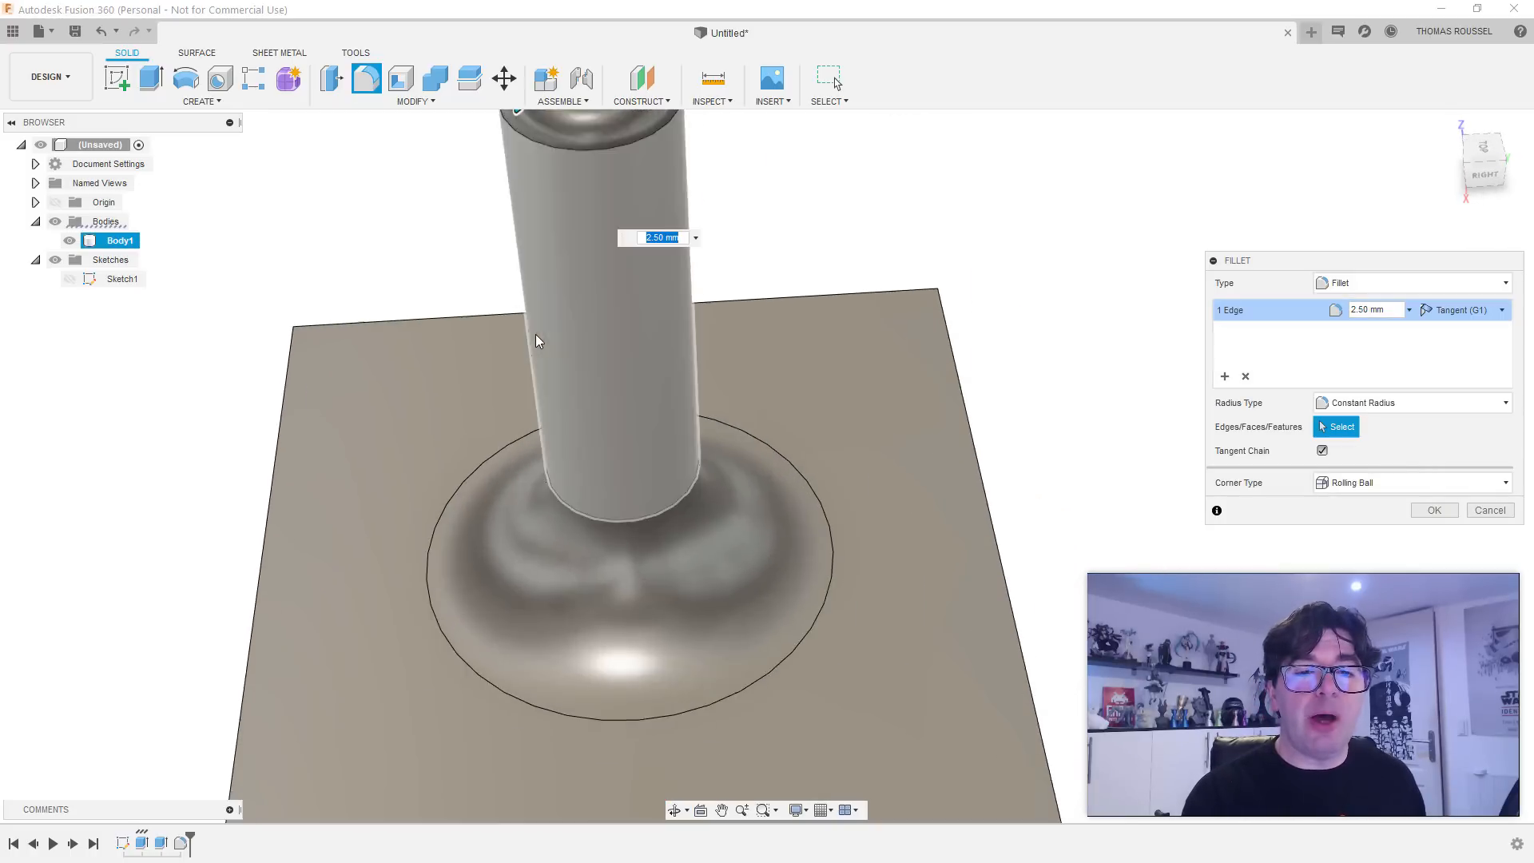
scroll(541, 333, "down", 4)
scroll(548, 336, "down", 2)
middle_click_drag(779, 375, 856, 342, "shift")
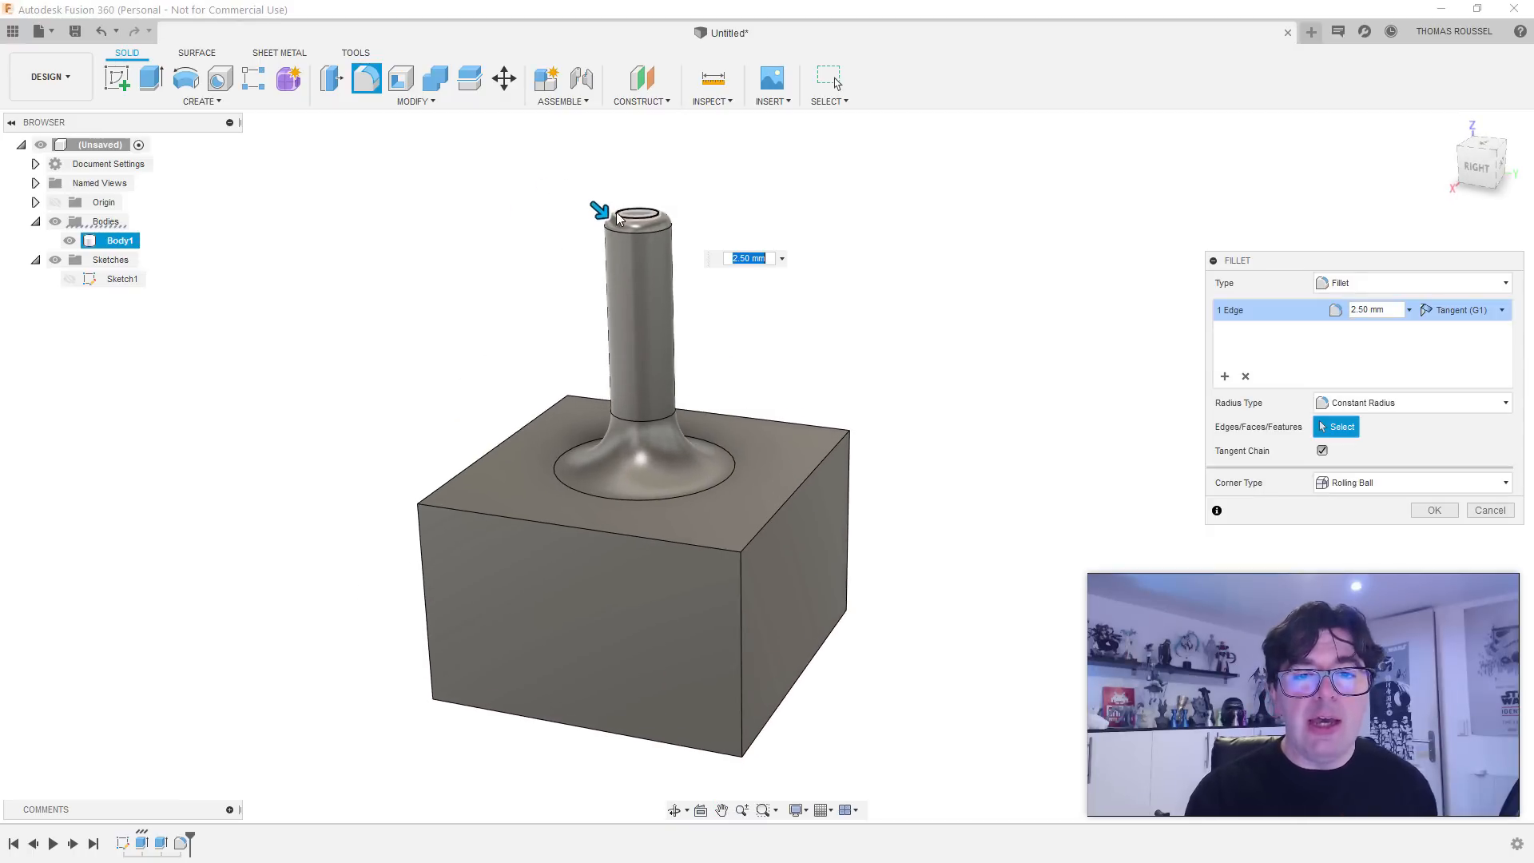
Step: Set the fillet radius on the cylinder's top edge to 1 mm and apply the fillet
left_click_drag(607, 211, 593, 202)
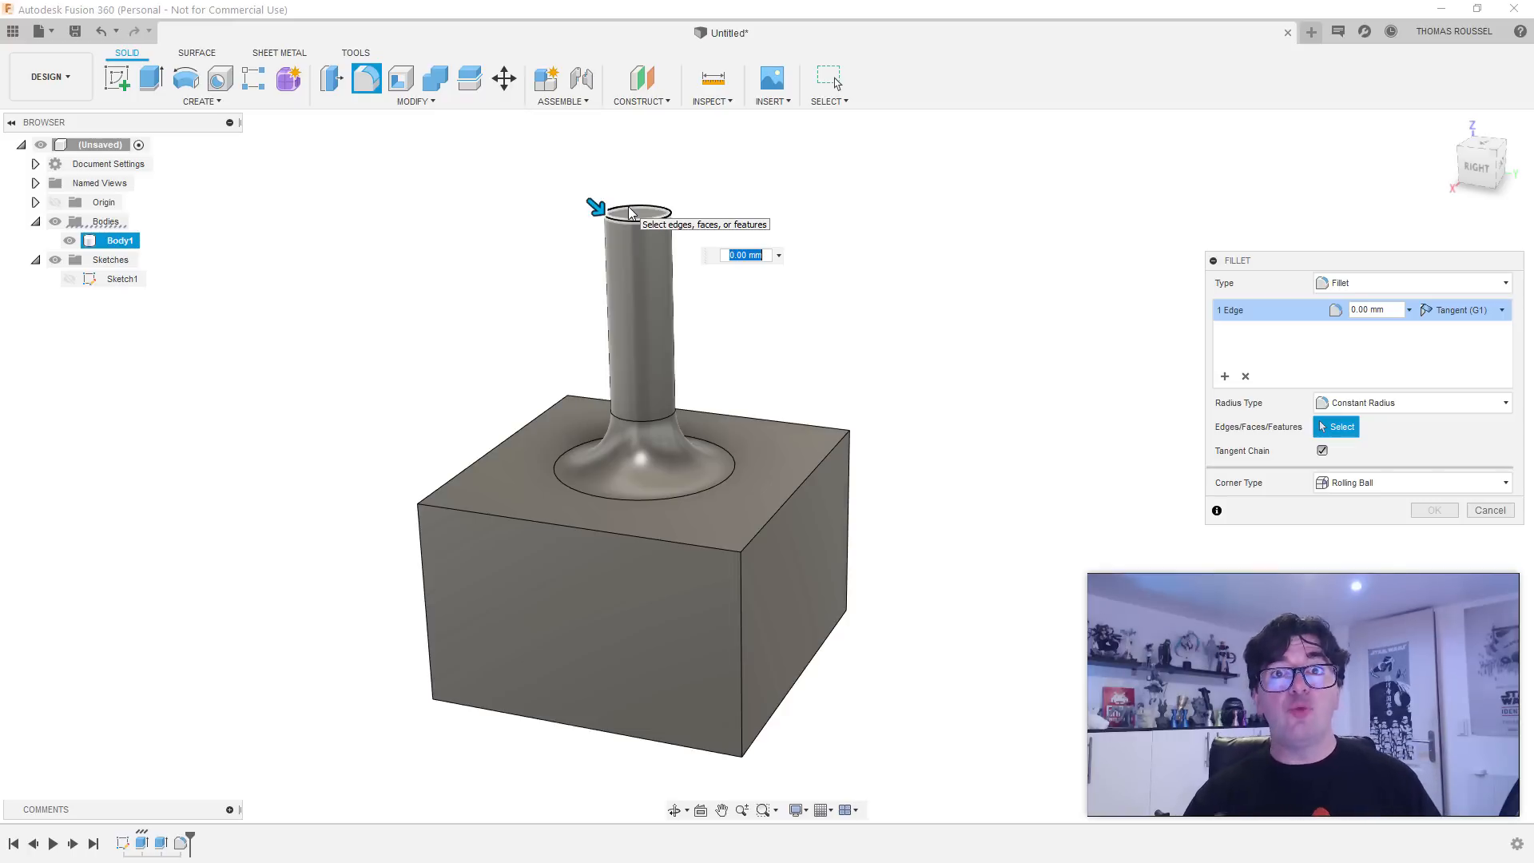
scroll(610, 207, "down", 3)
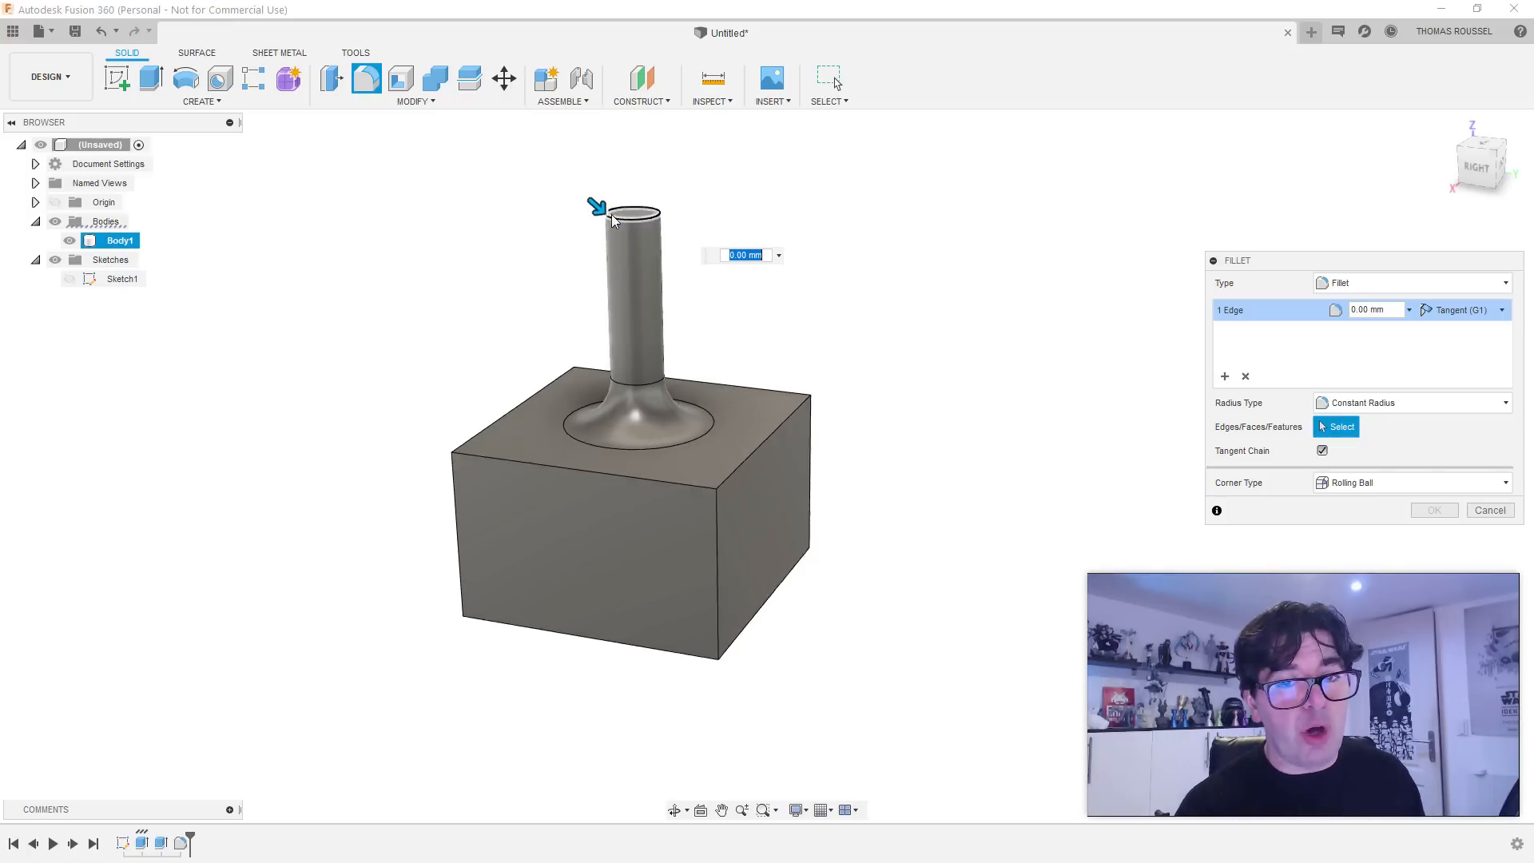
scroll(614, 219, "up", 8)
scroll(613, 218, "up", 2)
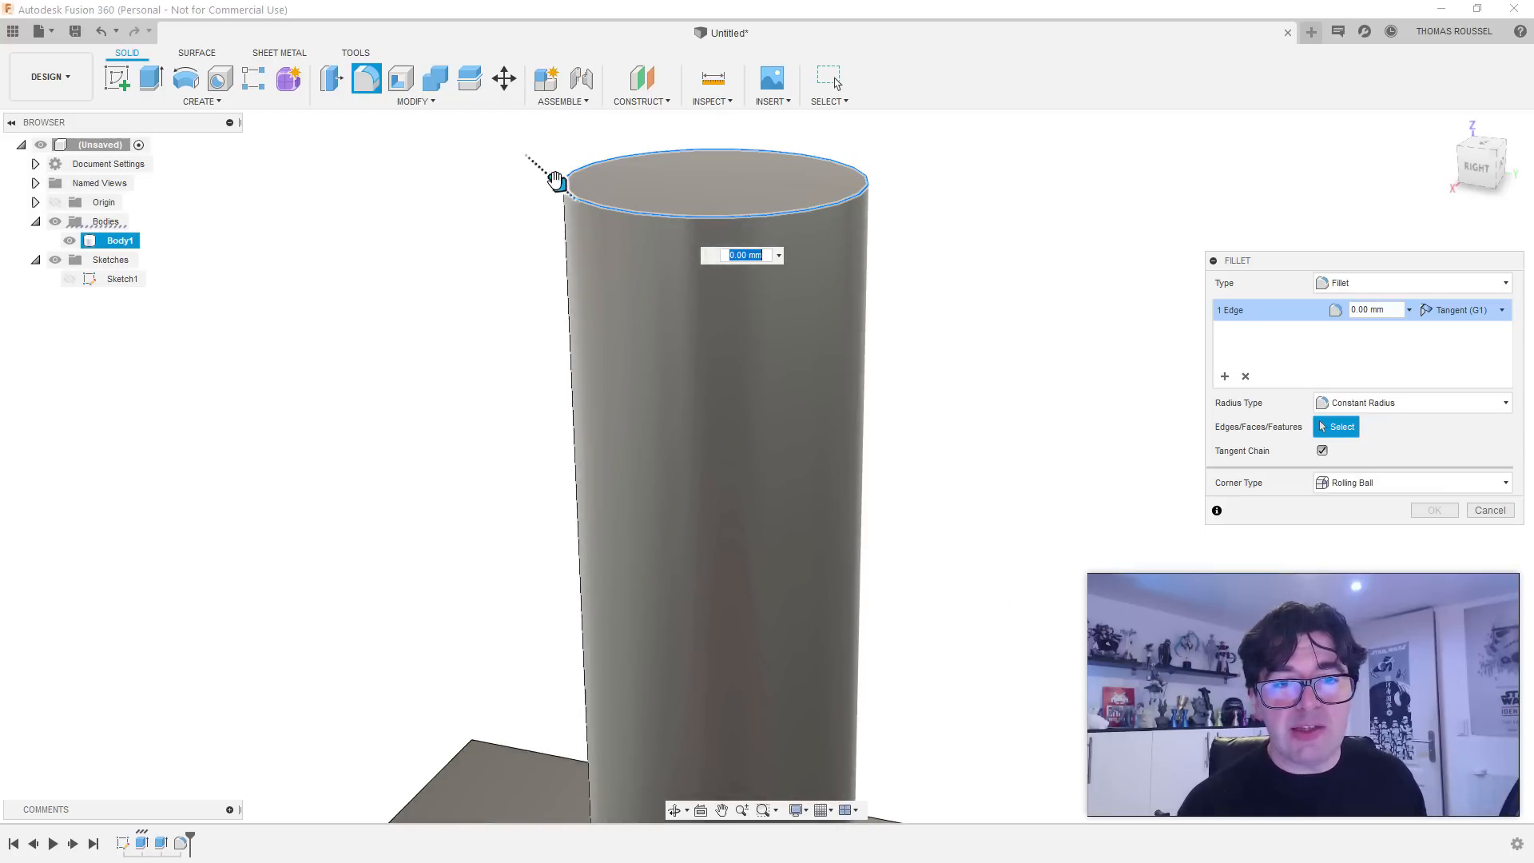
left_click_drag(551, 177, 566, 192)
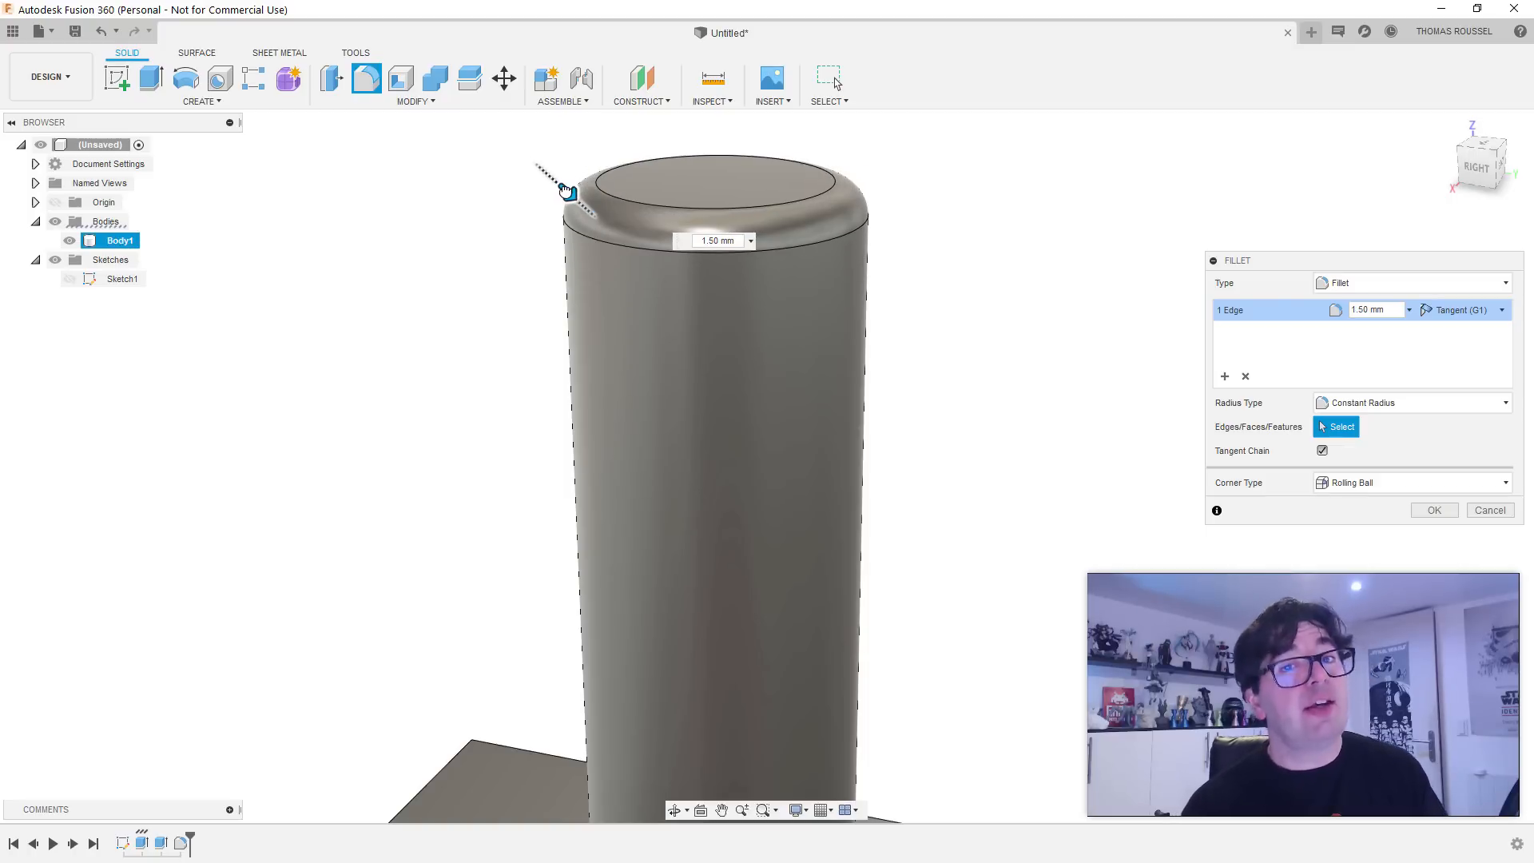
mouse_move(565, 190)
left_mouse_down()
mouse_move(543, 172)
mouse_move(564, 186)
left_mouse_up()
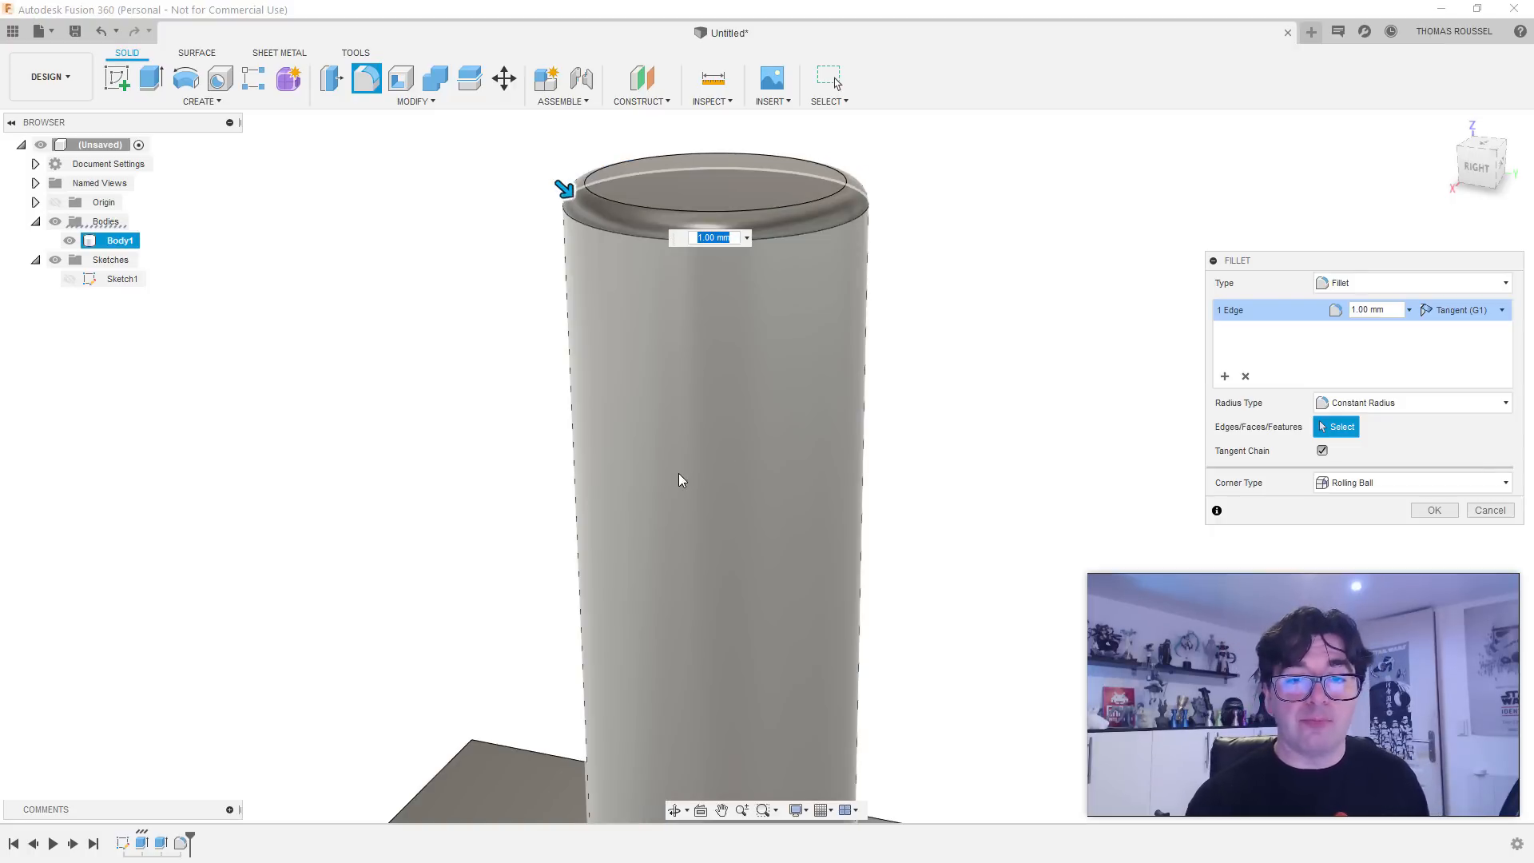
scroll(675, 468, "up", 2)
scroll(655, 465, "down", 4)
scroll(517, 384, "down", 2)
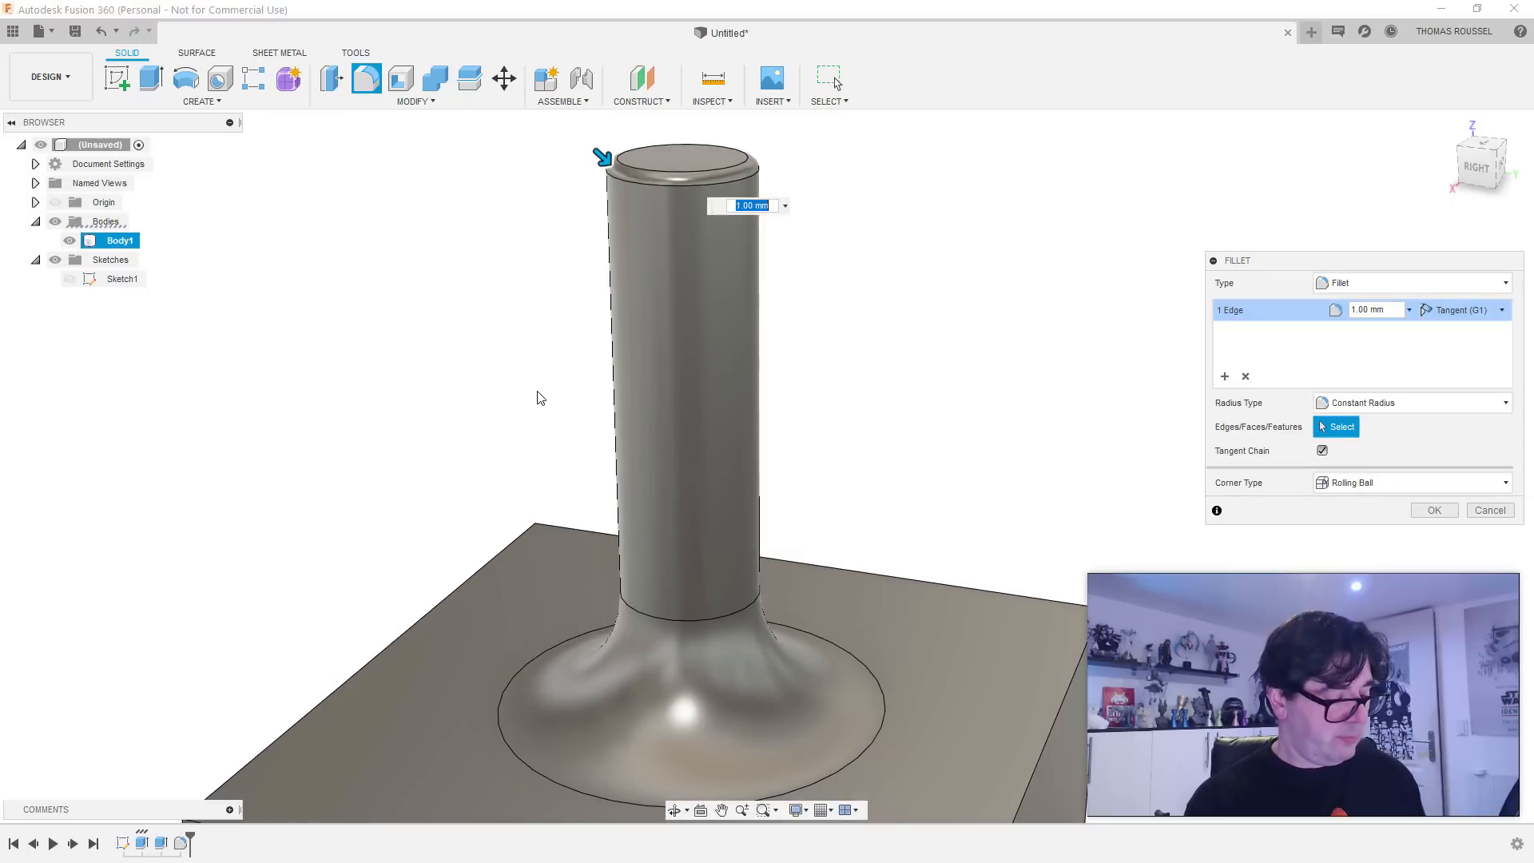
key("Return")
scroll(528, 481, "up", 5)
scroll(523, 482, "down", 5)
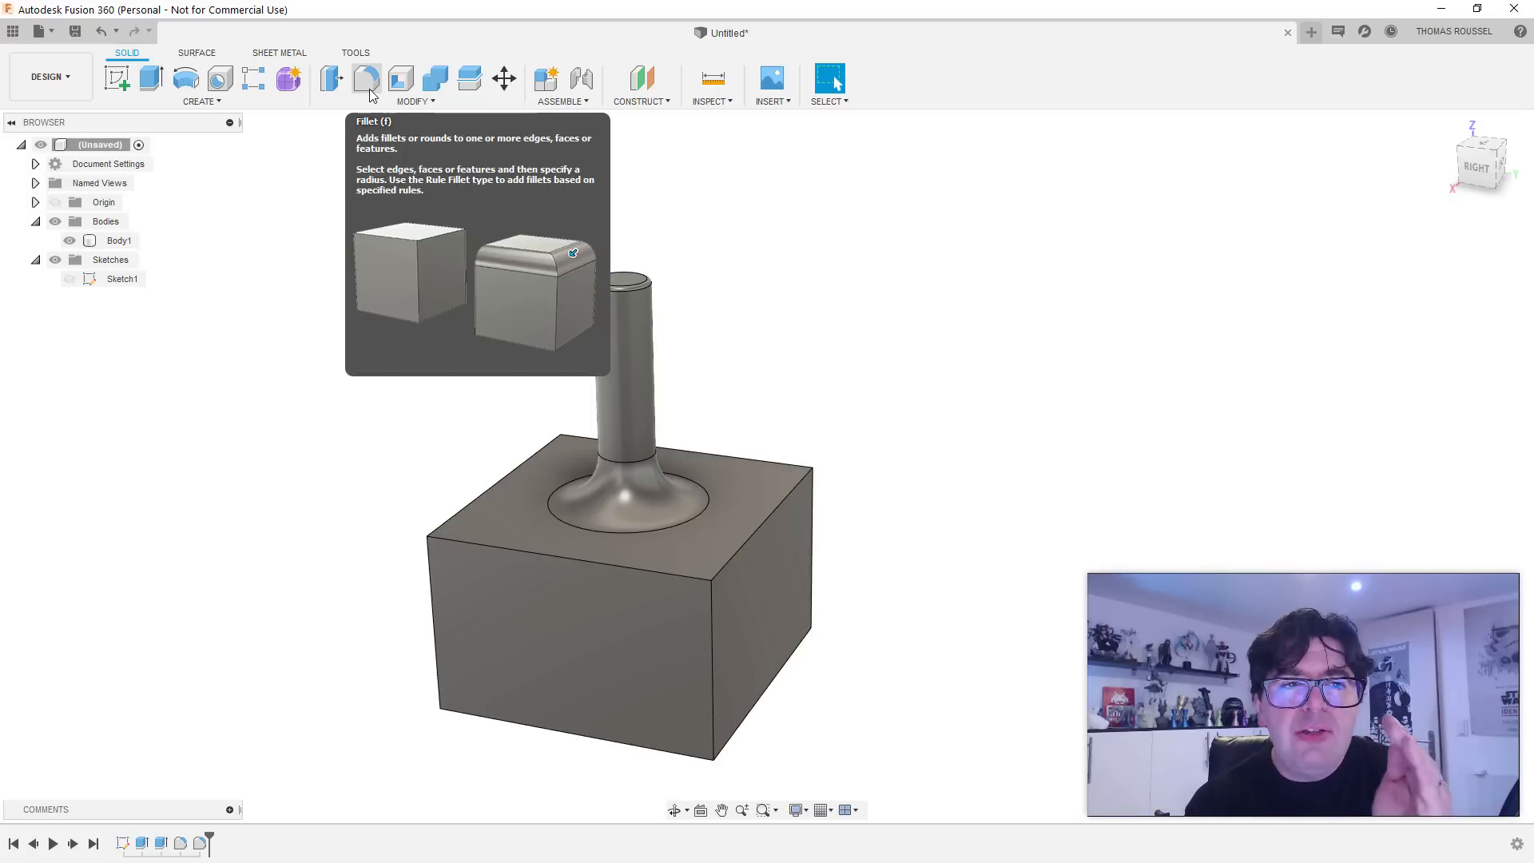
Step: Chamfer the four top edges of the block with an equal distance of 5 mm
left_click(414, 104)
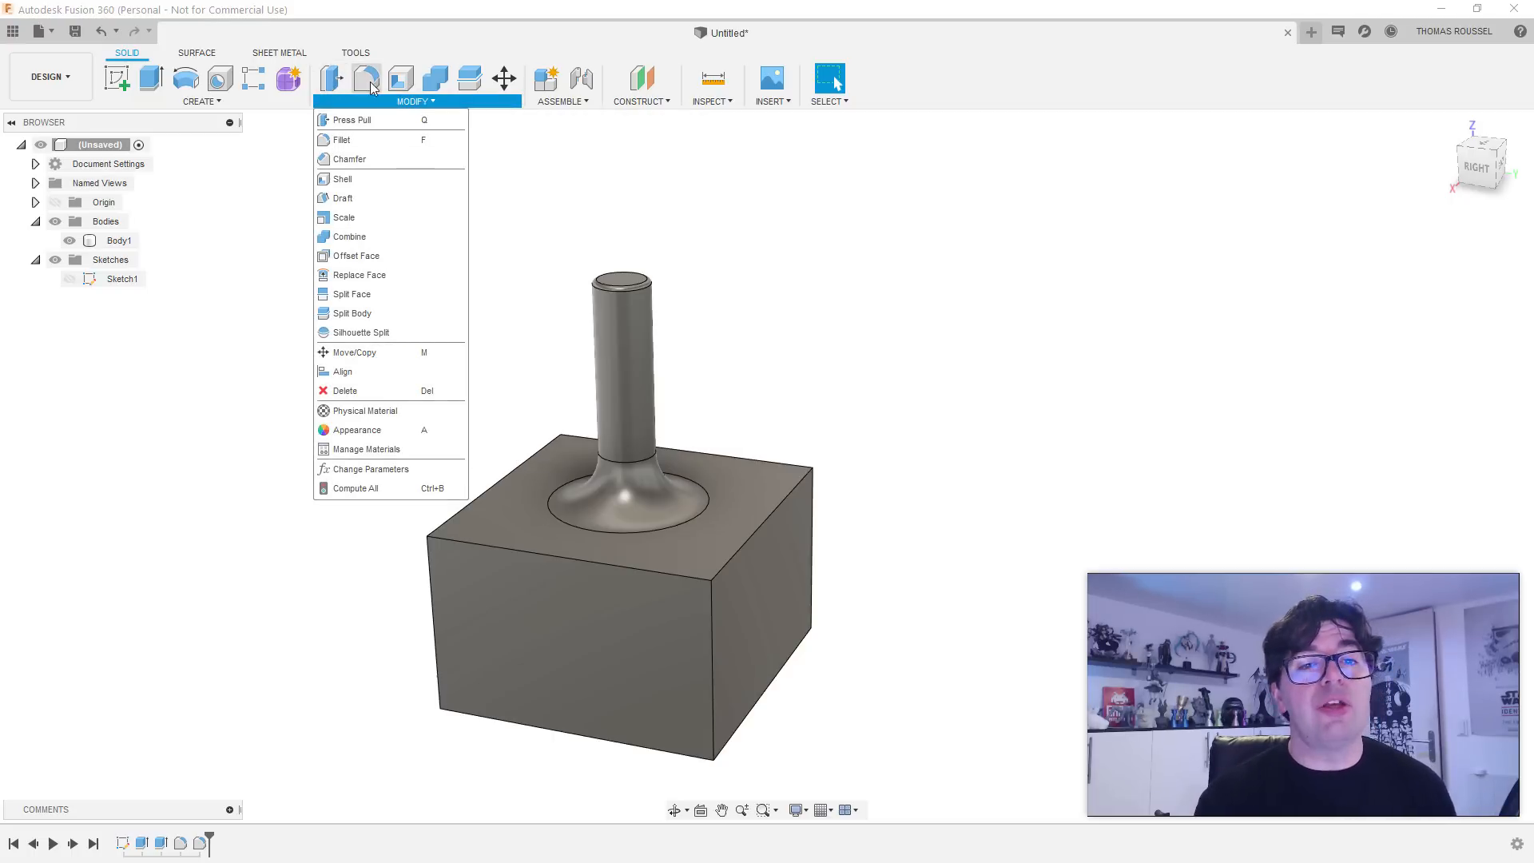
left_click(348, 161)
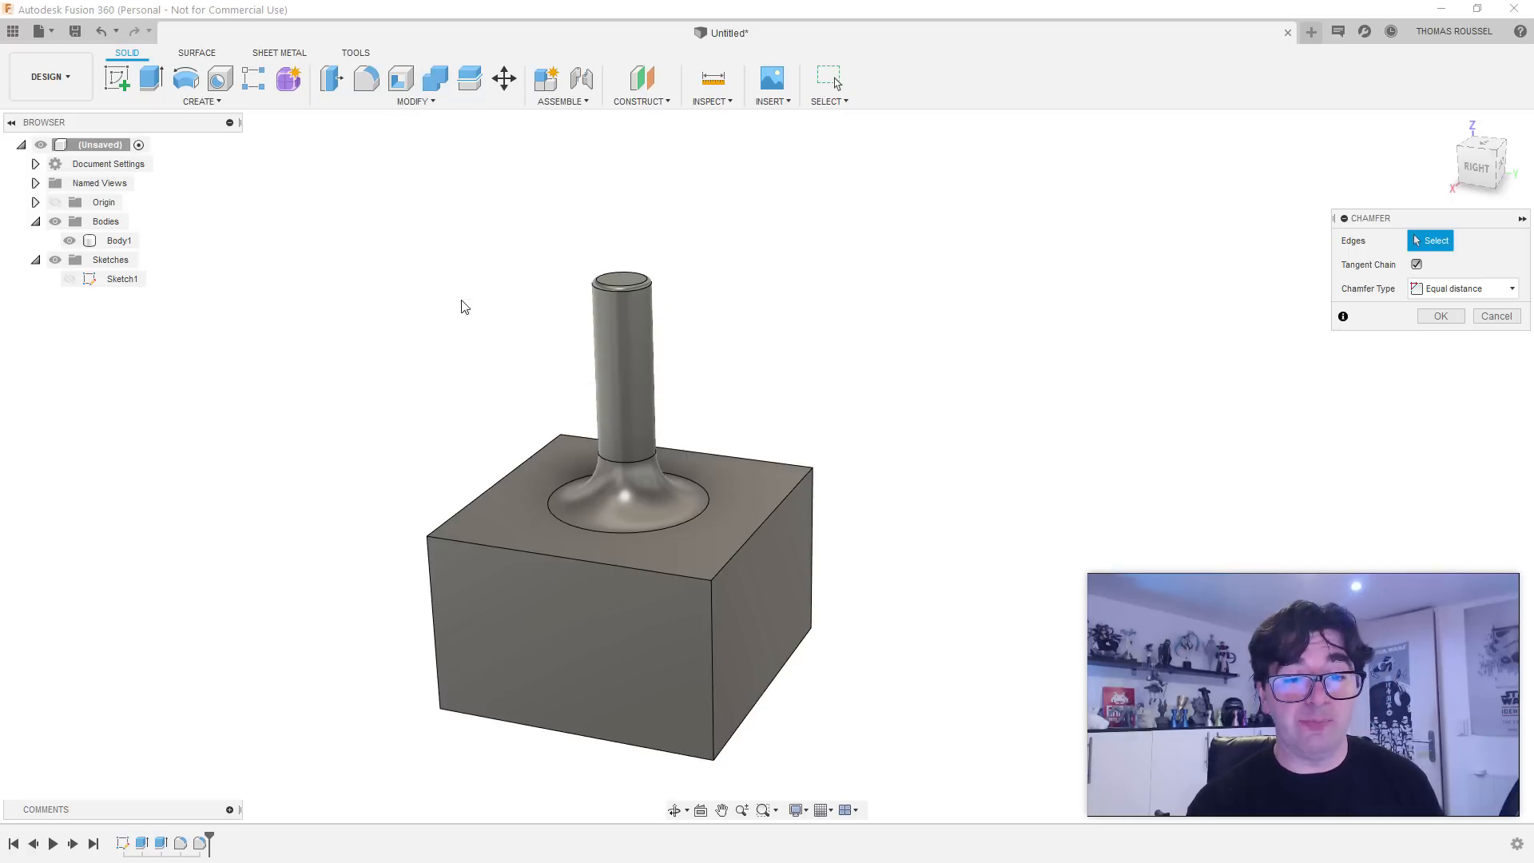
left_click(548, 554)
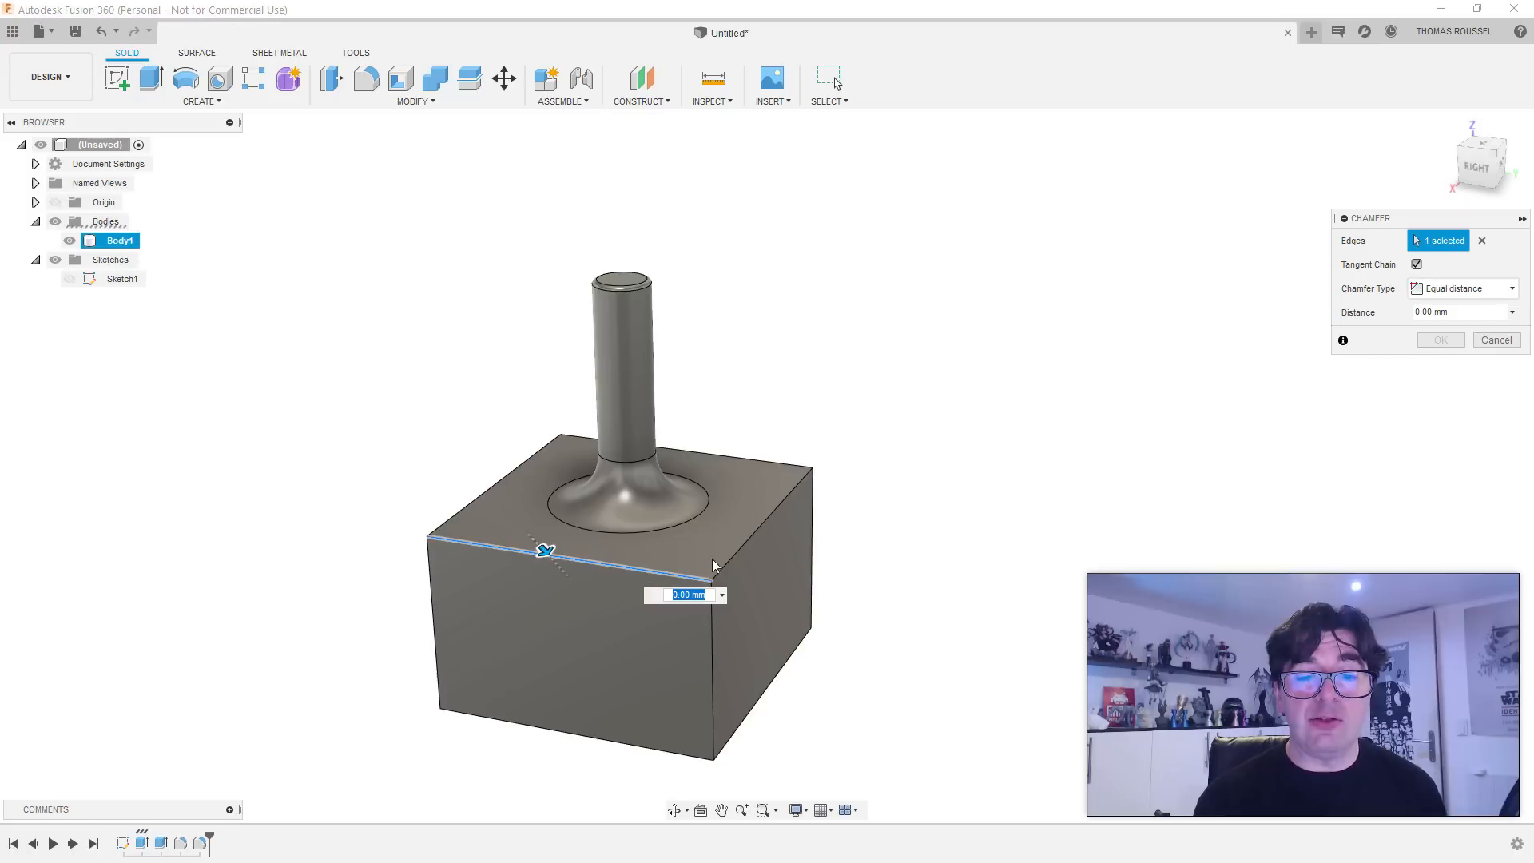
left_click(754, 534)
left_click(741, 459)
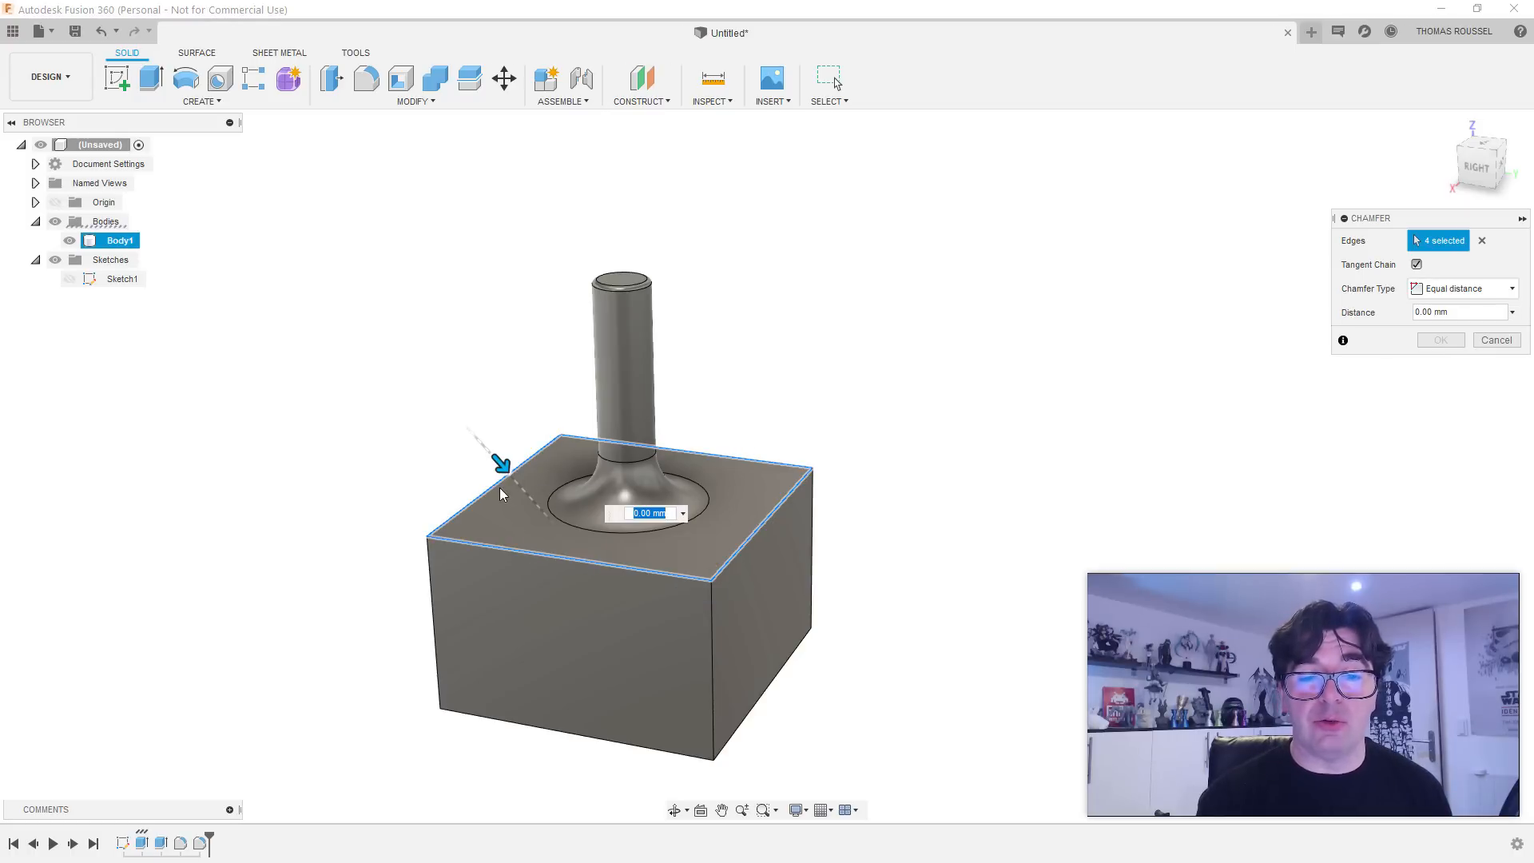
left_click(500, 485)
left_click_drag(500, 462, 508, 482)
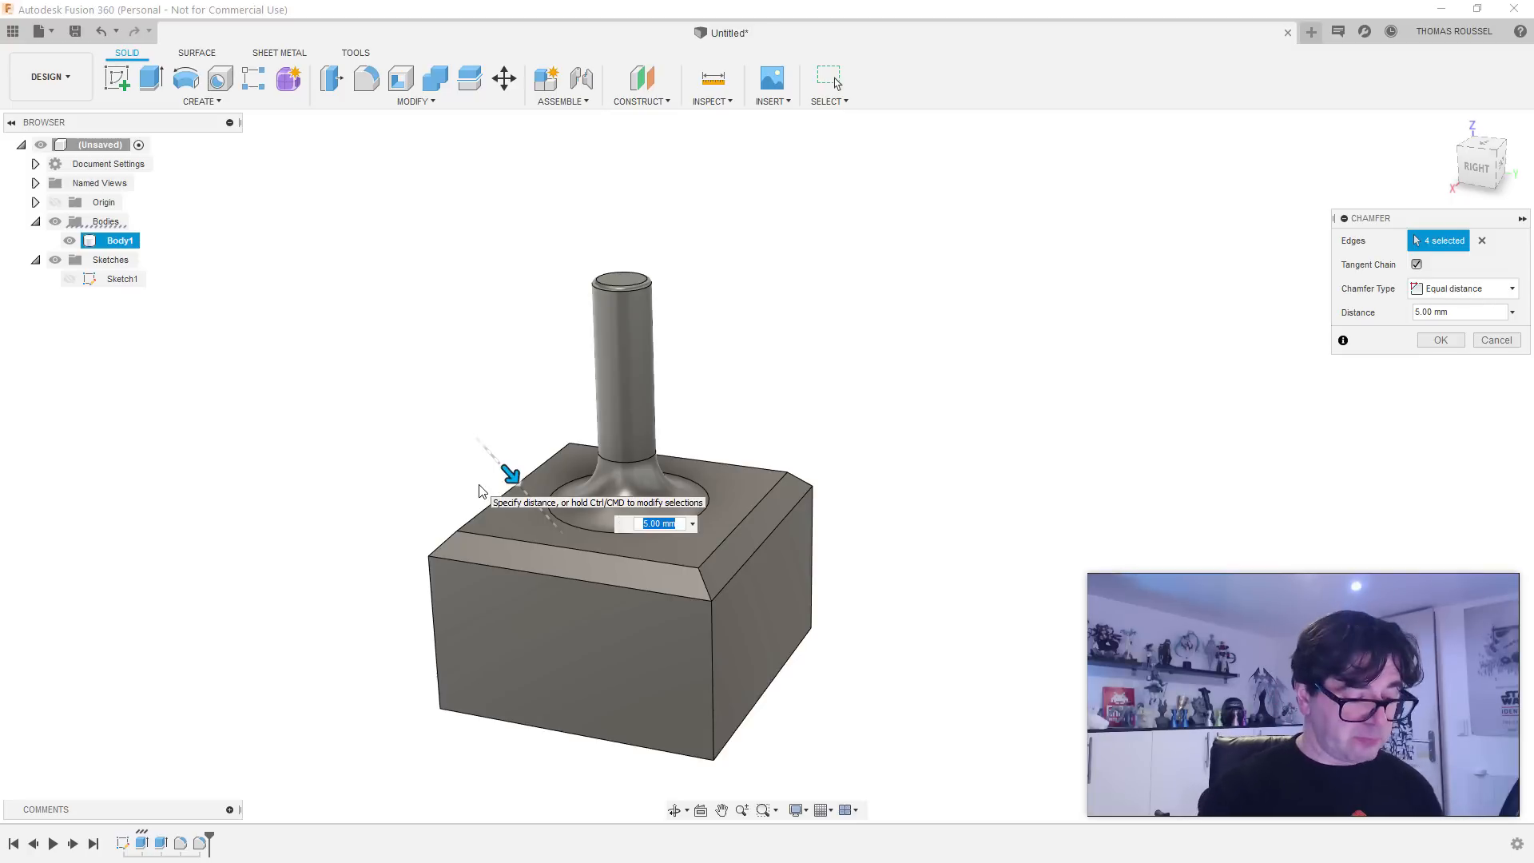
key("Return")
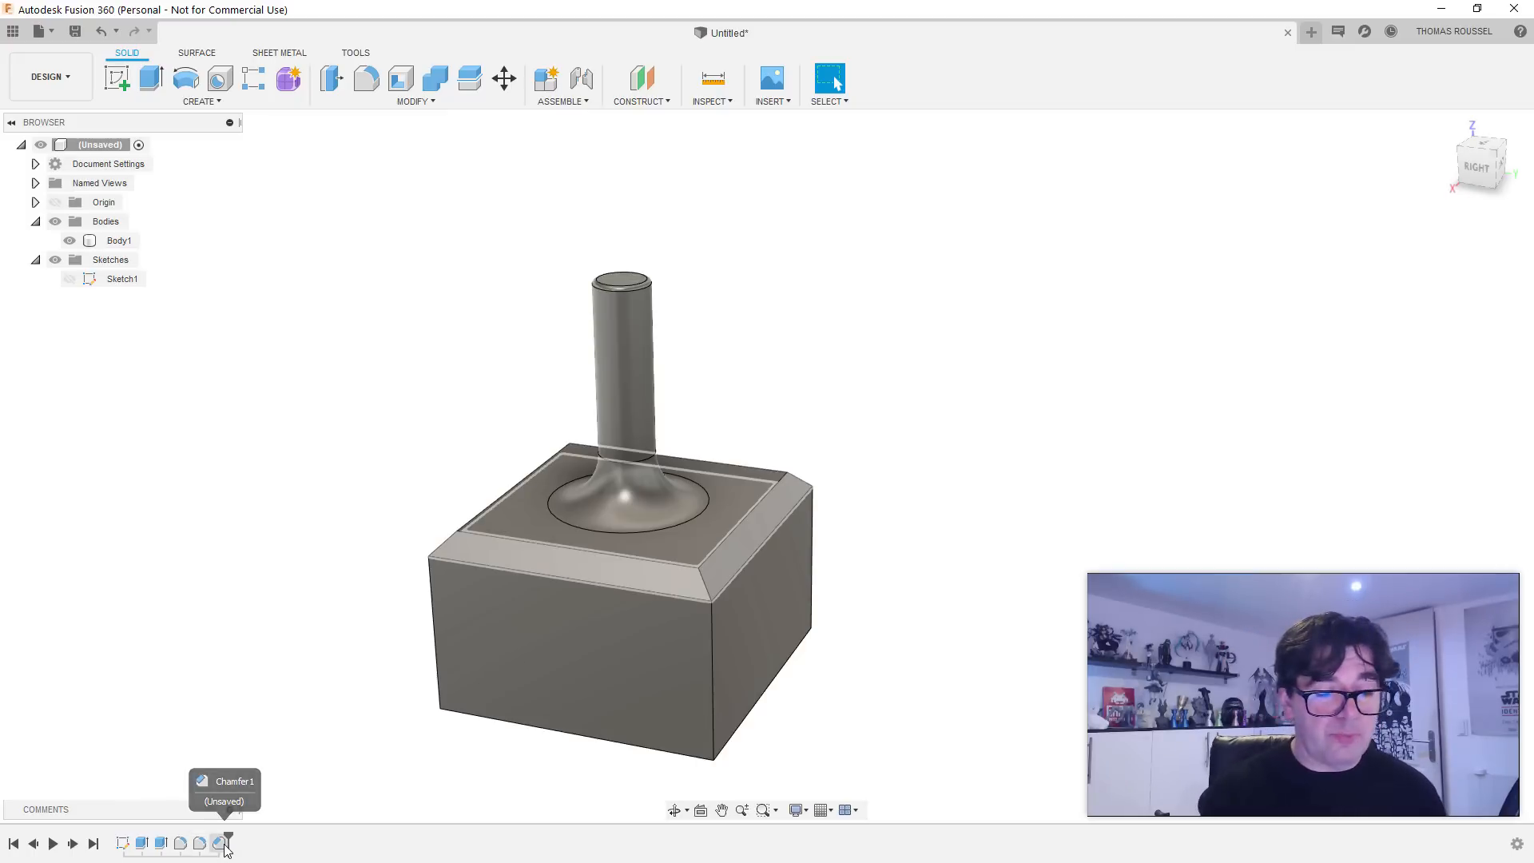
Step: Edit the existing fillet at the cylinder's base and set its radius to 10 mm
mouse_move(227, 845)
left_mouse_down()
mouse_move(147, 838)
mouse_move(250, 837)
left_mouse_up()
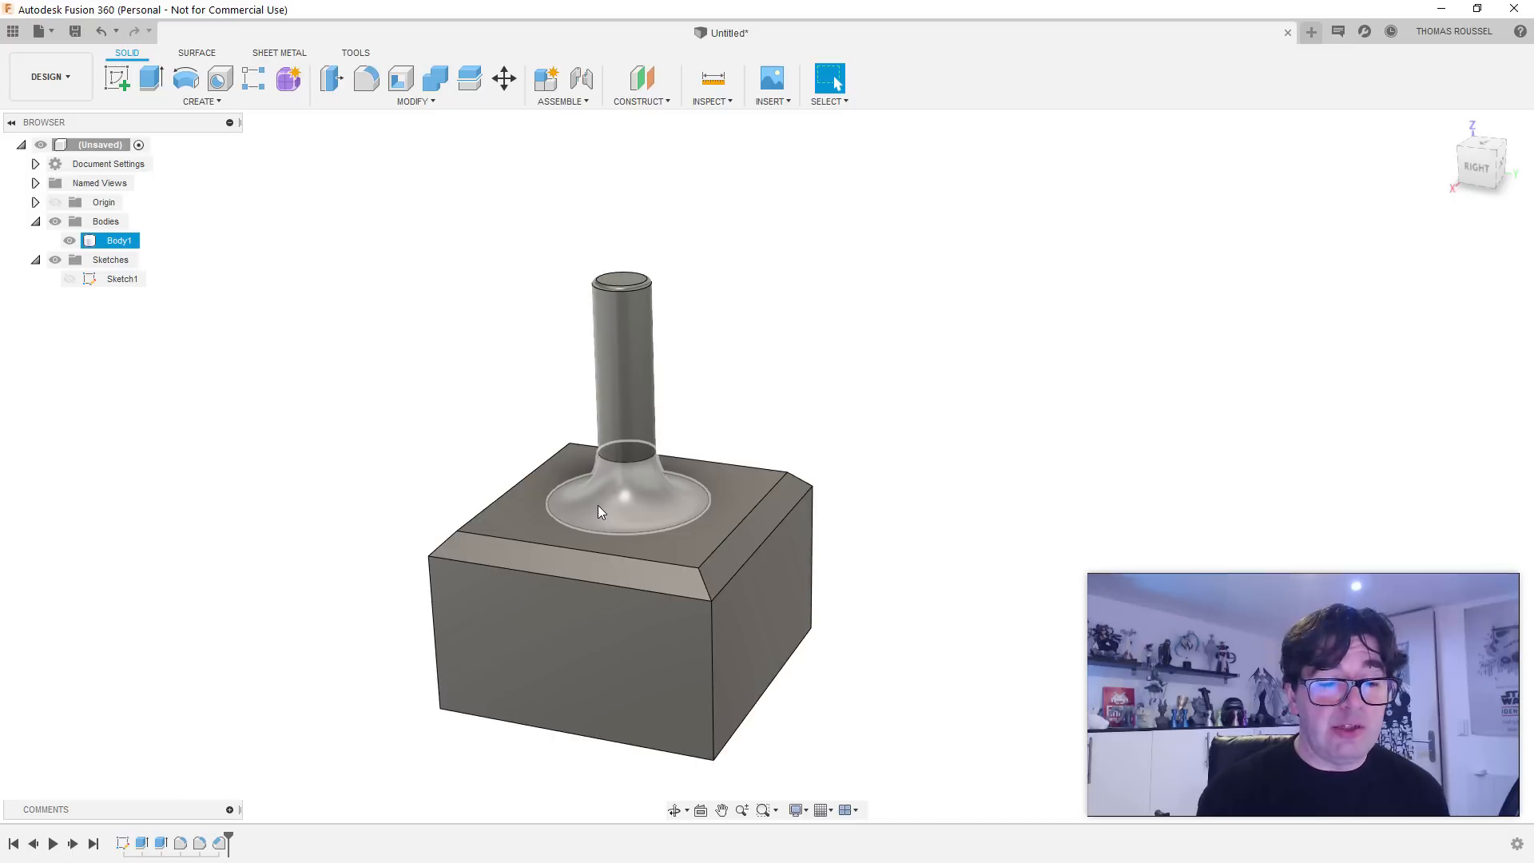
left_click(181, 845)
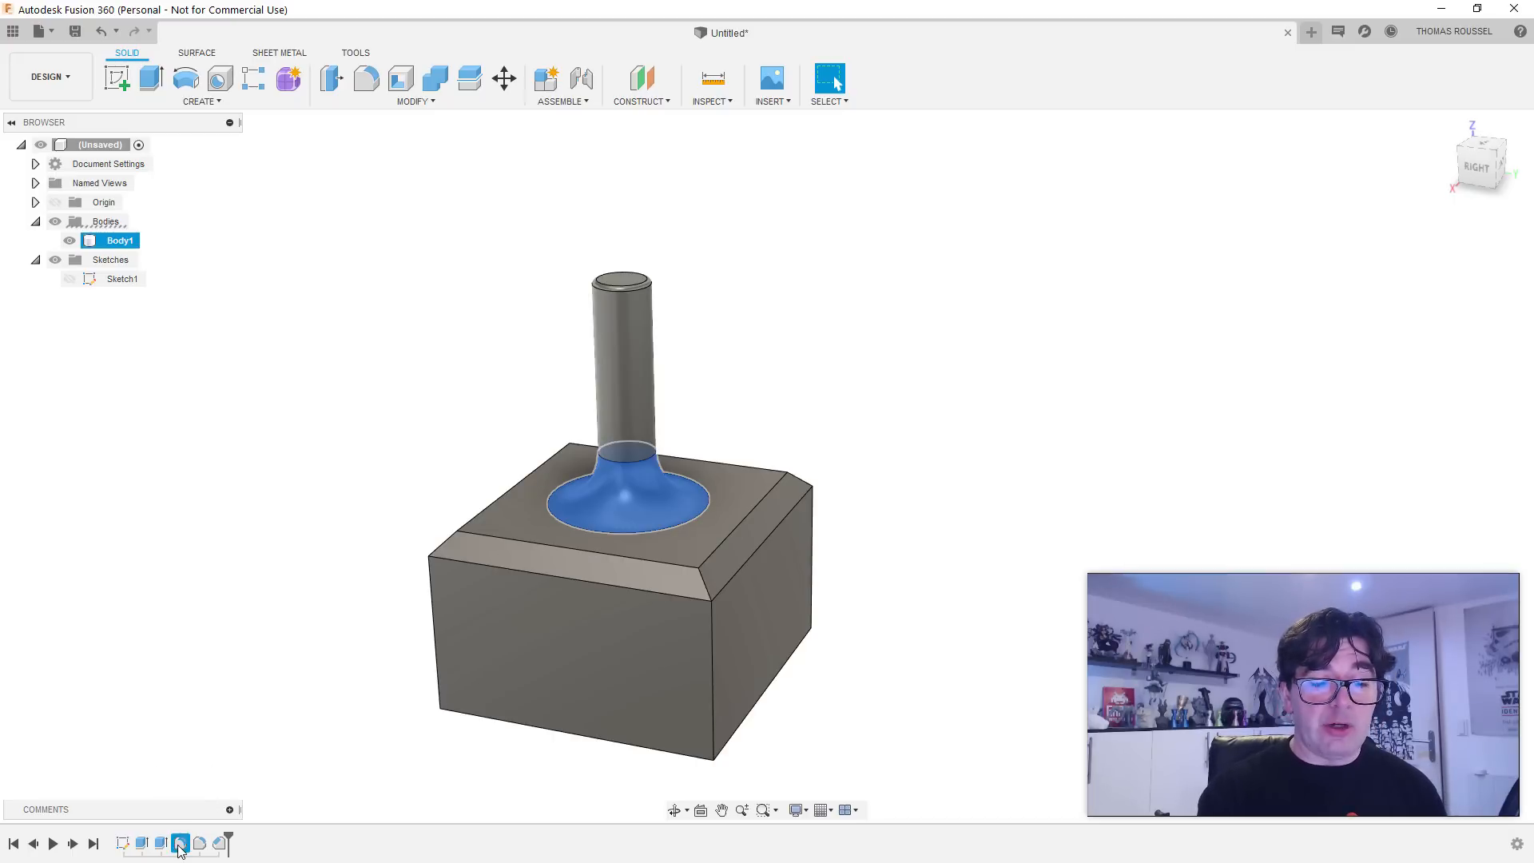
right_click(181, 845)
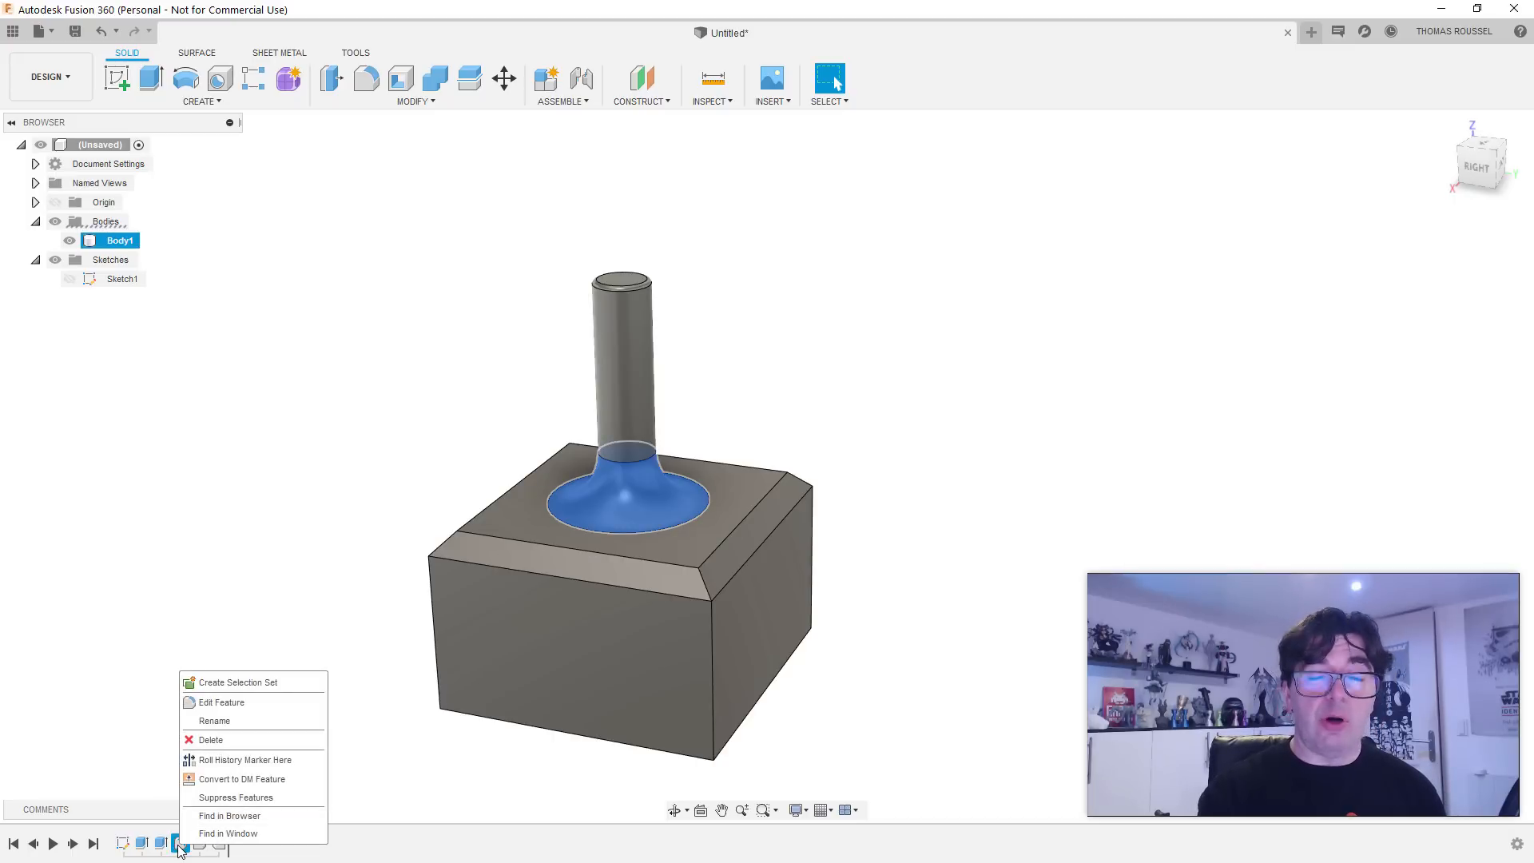
left_click(254, 701)
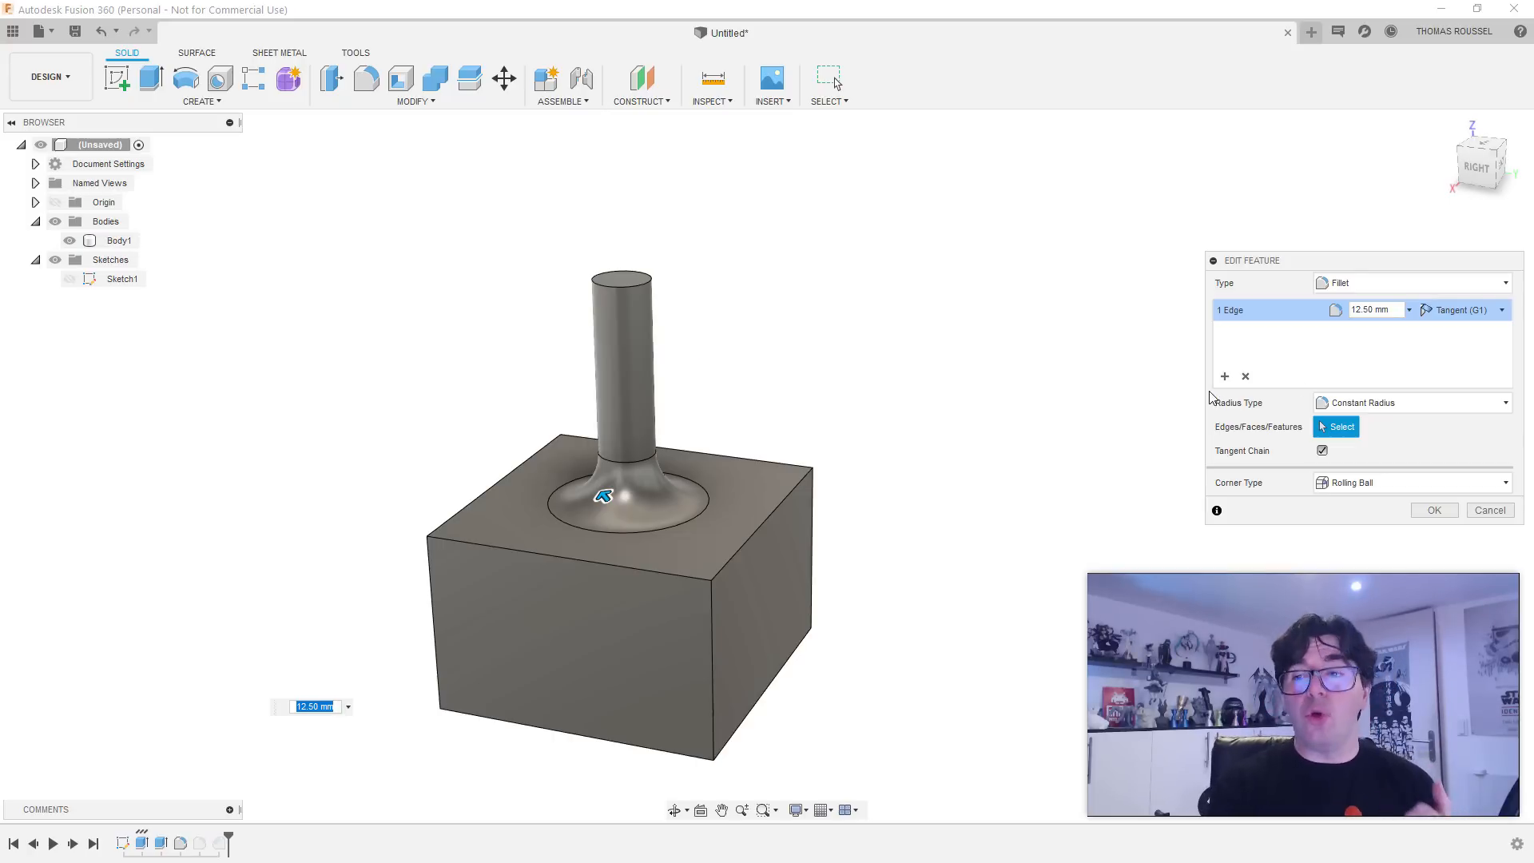
left_click(1372, 311)
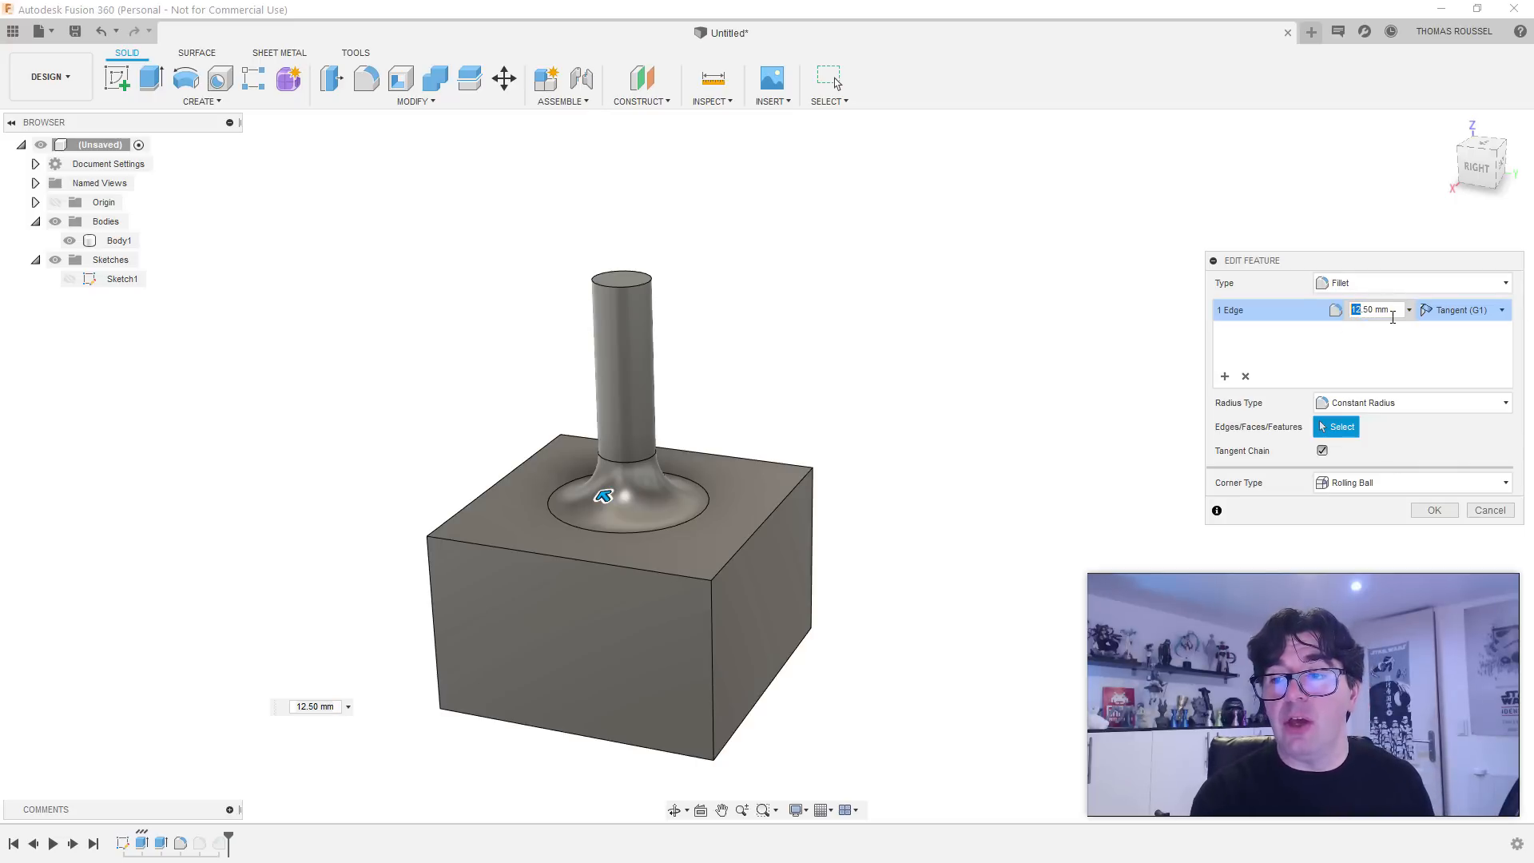
type("10")
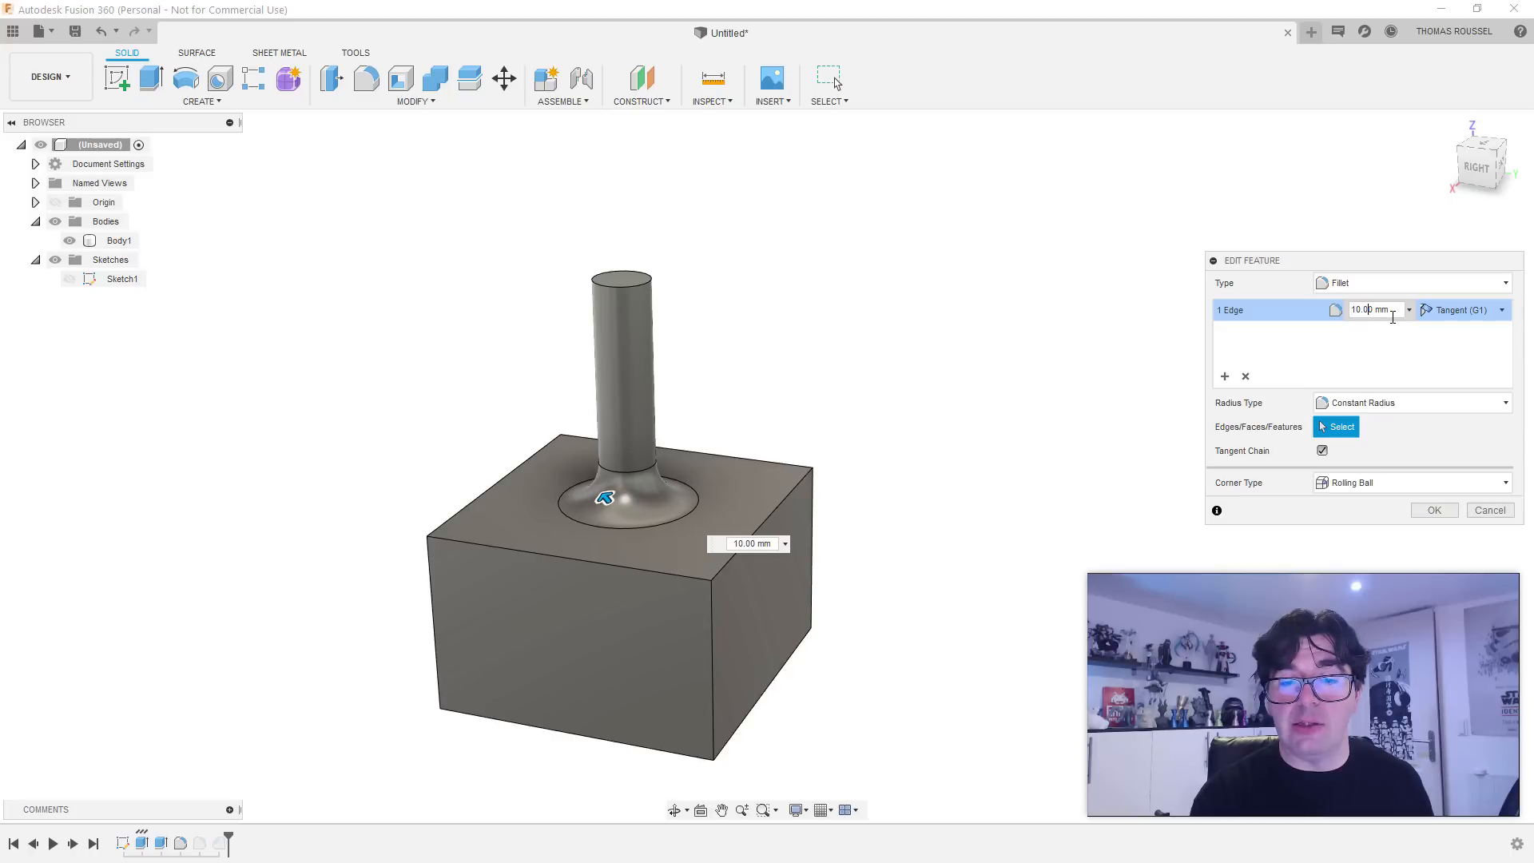
key("Return")
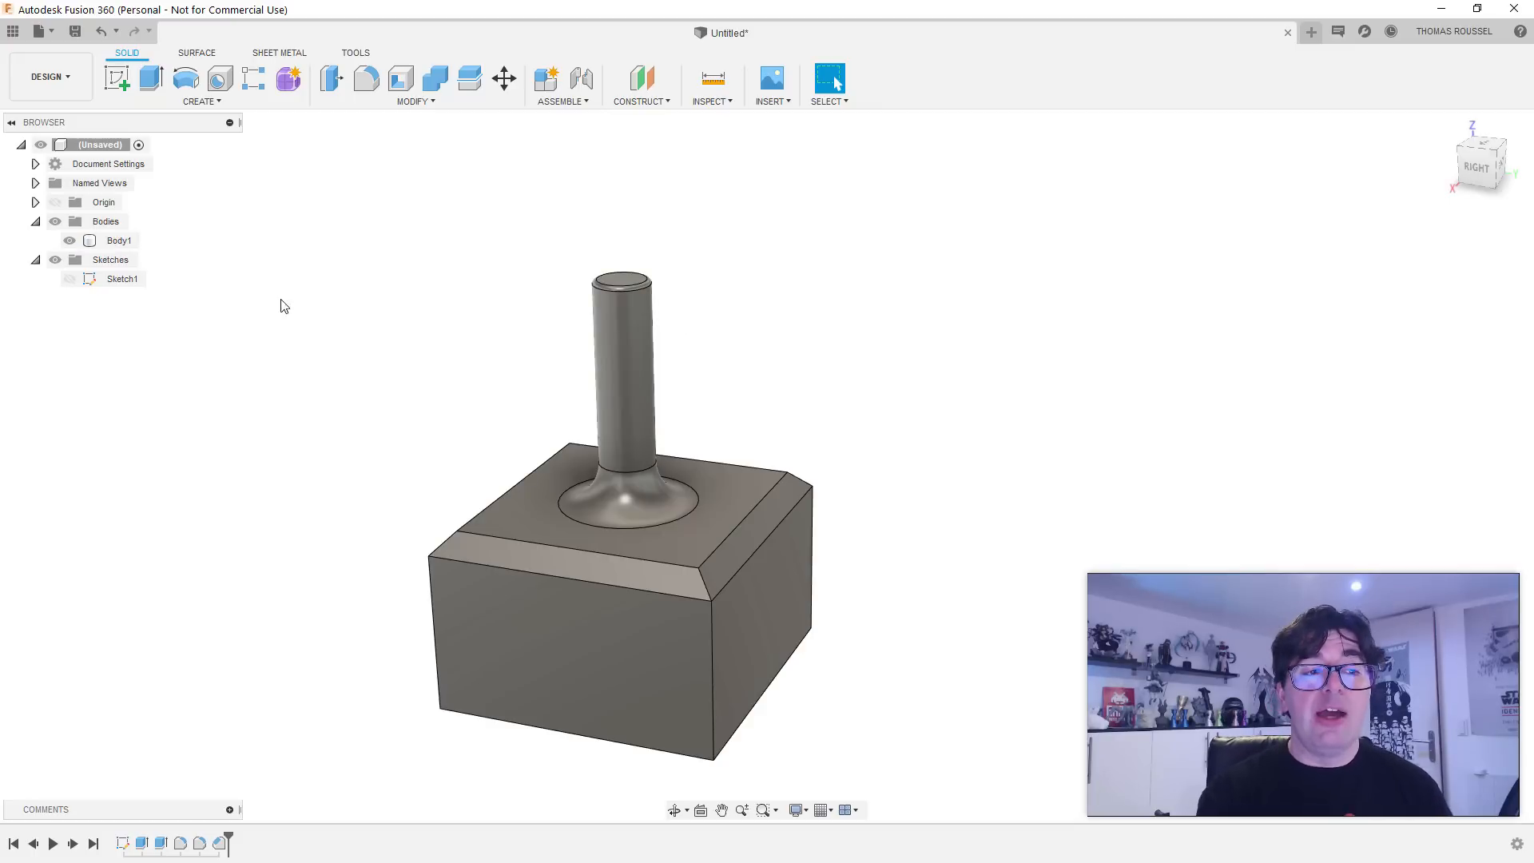
Step: Edit Sketch1 to enlarge the central circle until it nearly fills the 70 mm square, and finish the sketch
right_click(124, 282)
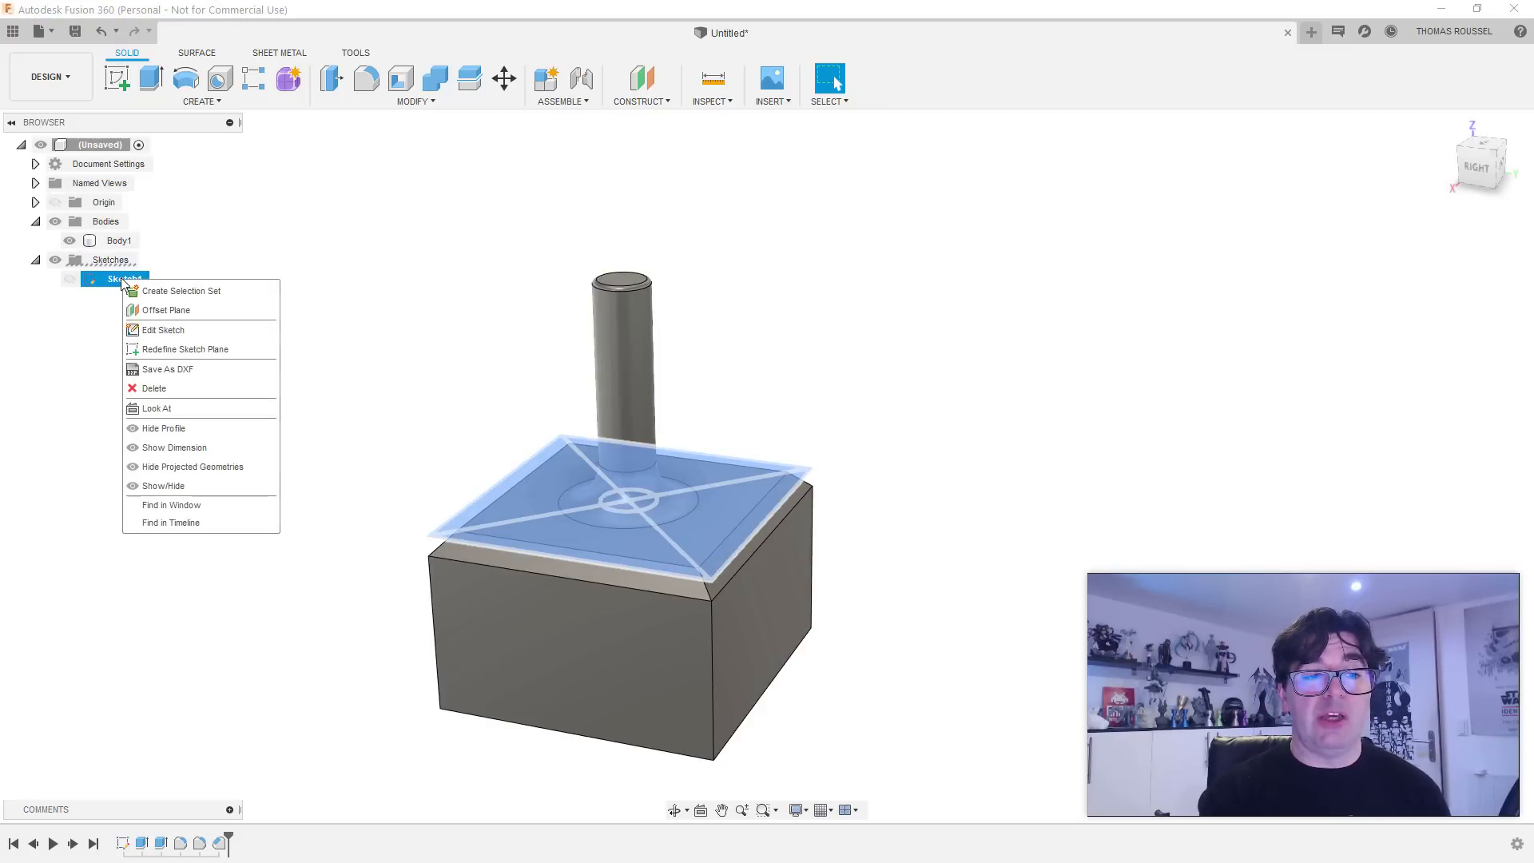
left_click(154, 330)
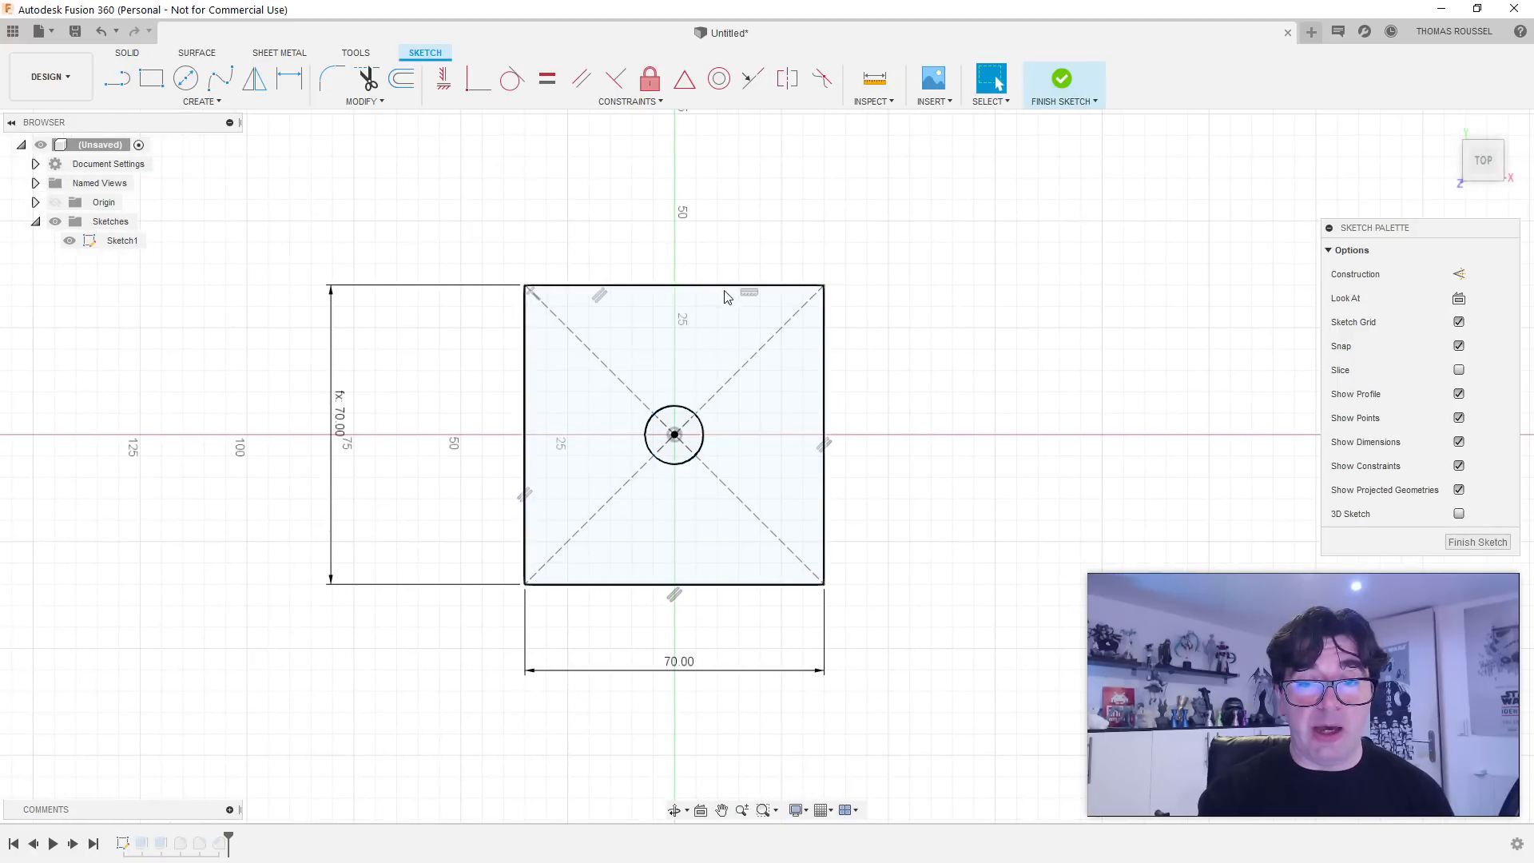
left_click_drag(702, 424, 791, 421)
key("Escape")
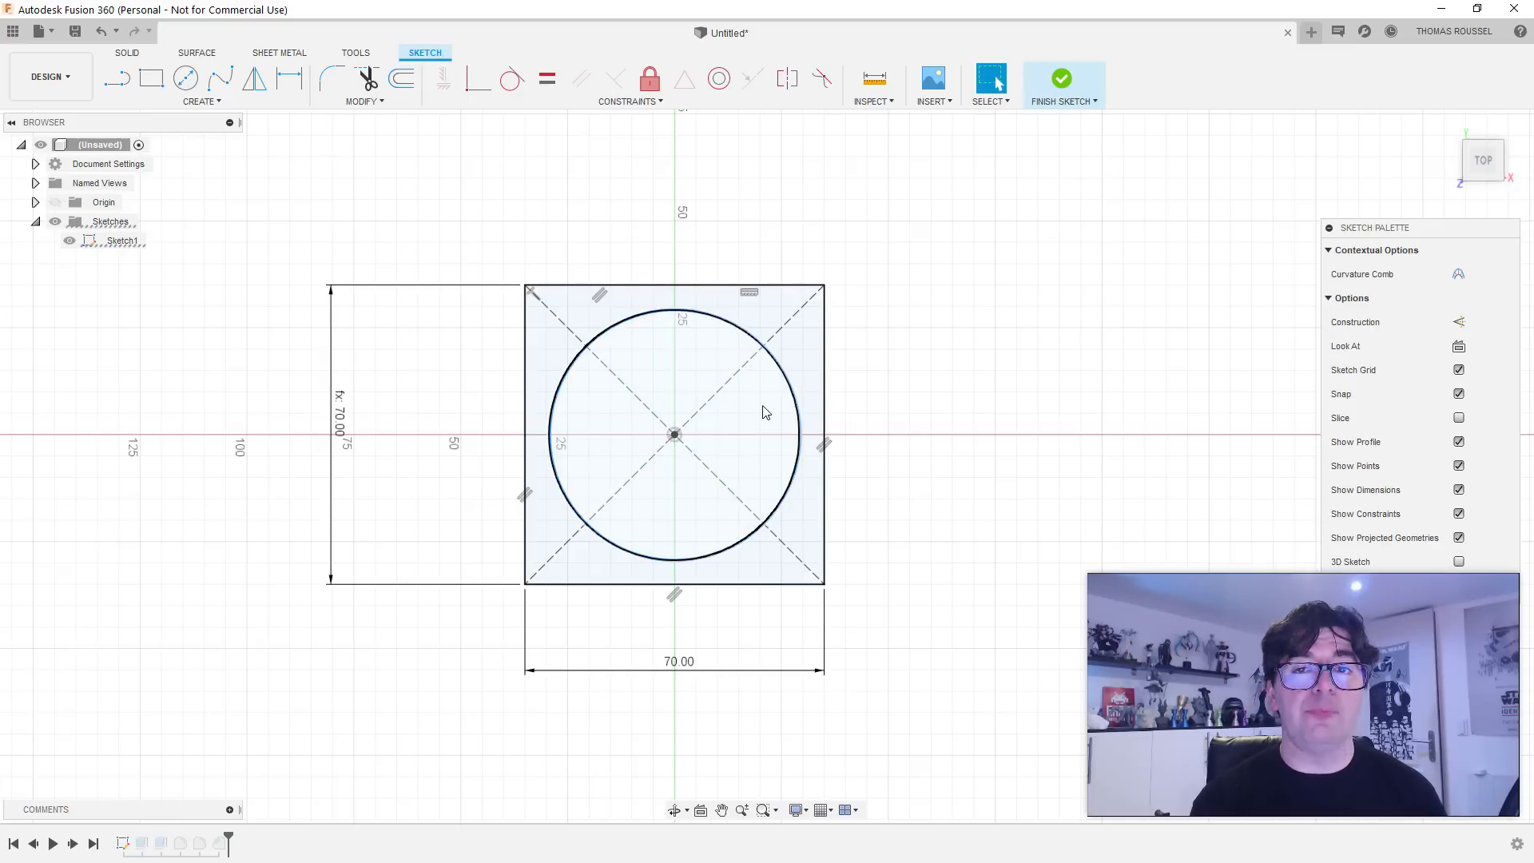
left_click(560, 435)
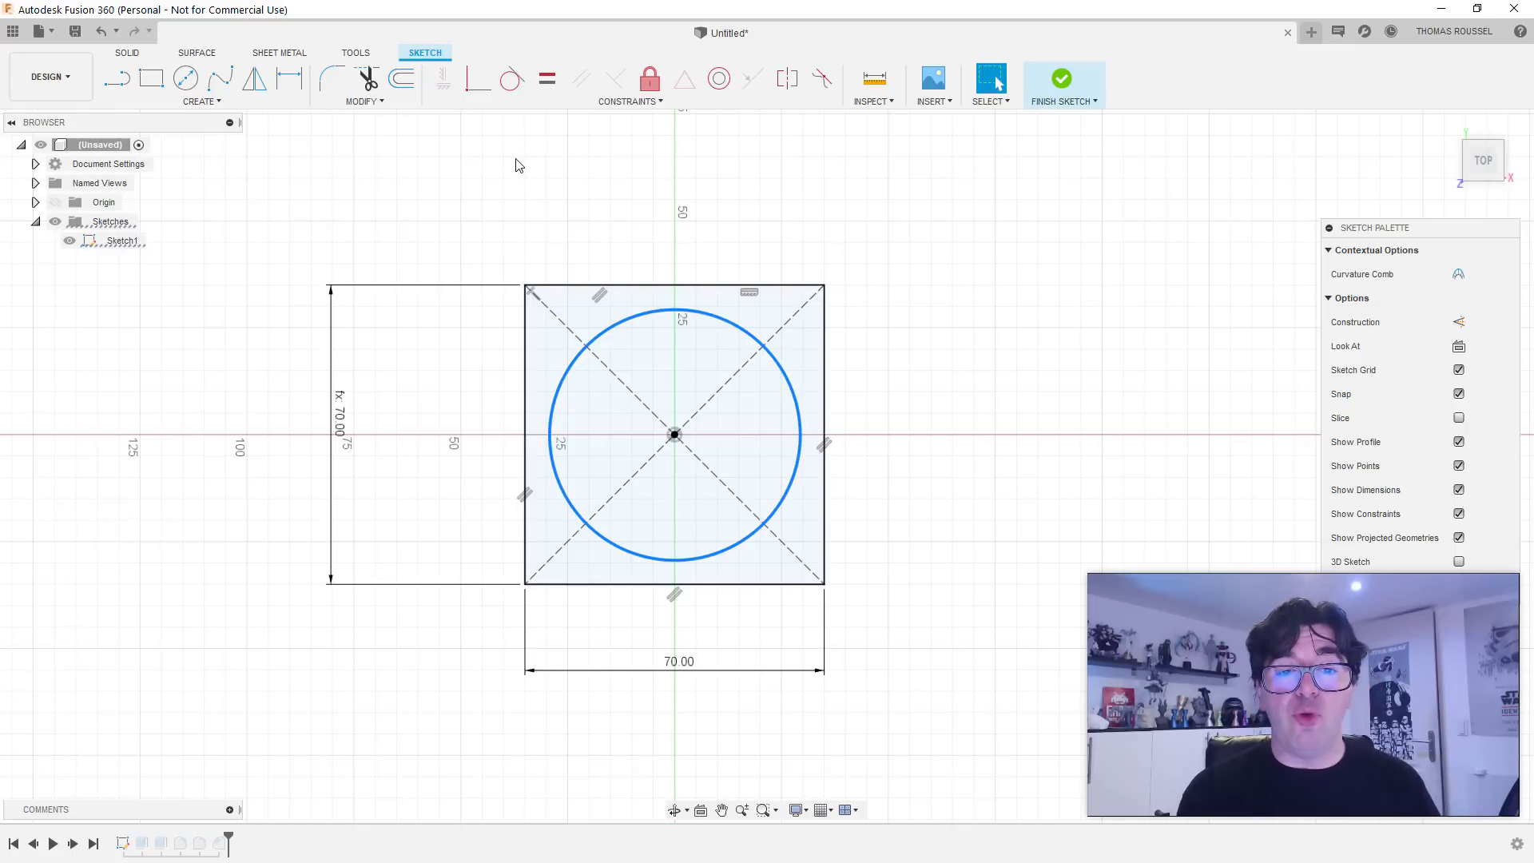
left_click(1058, 80)
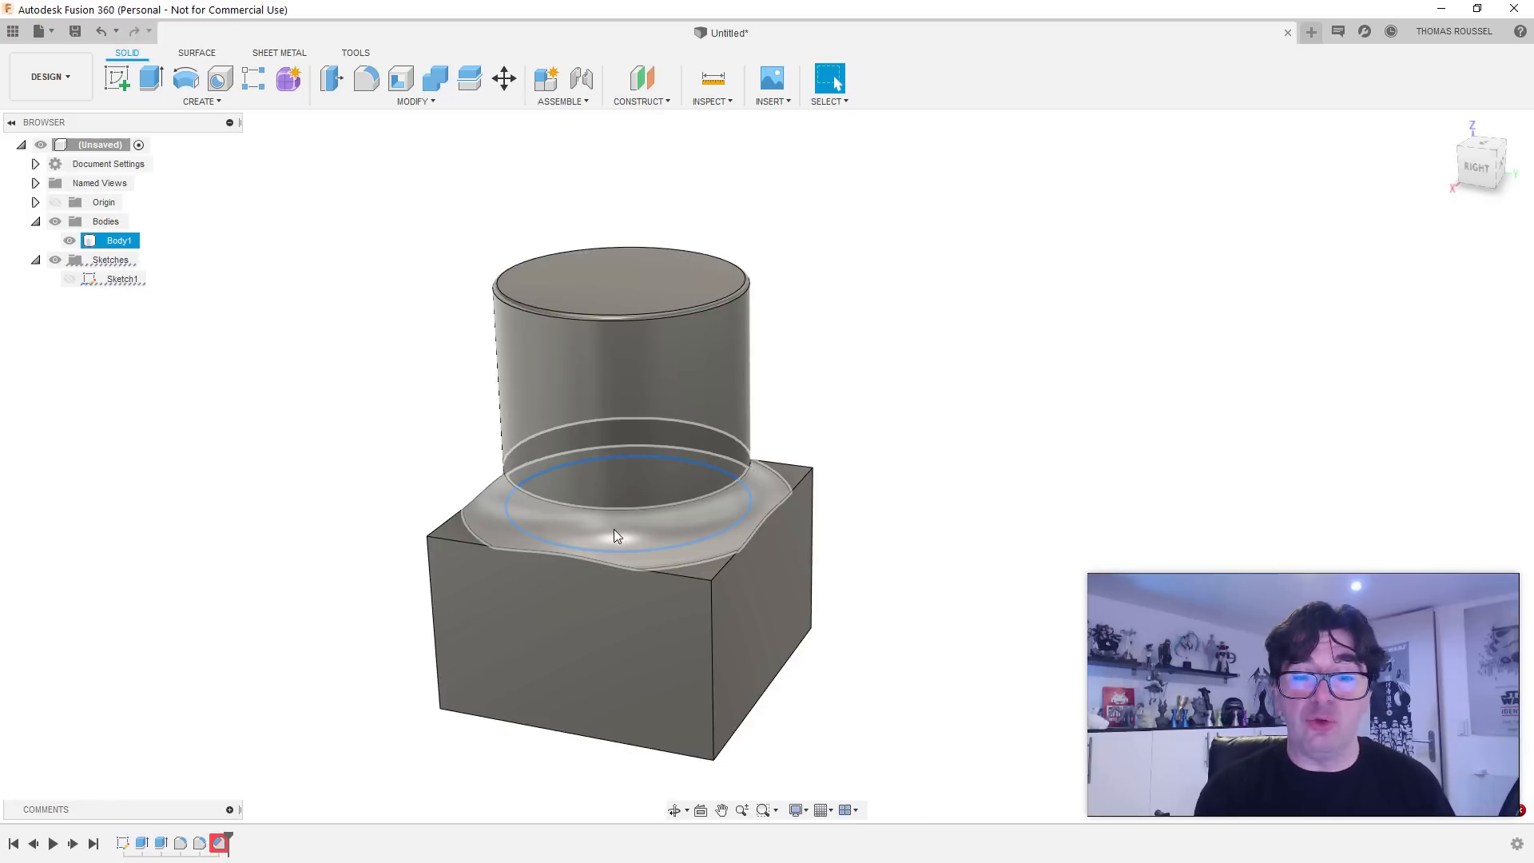
Step: Try to redefine the 5 mm chamfer by clearing its edge selection and picking one of the block's top edges again
left_click(400, 673)
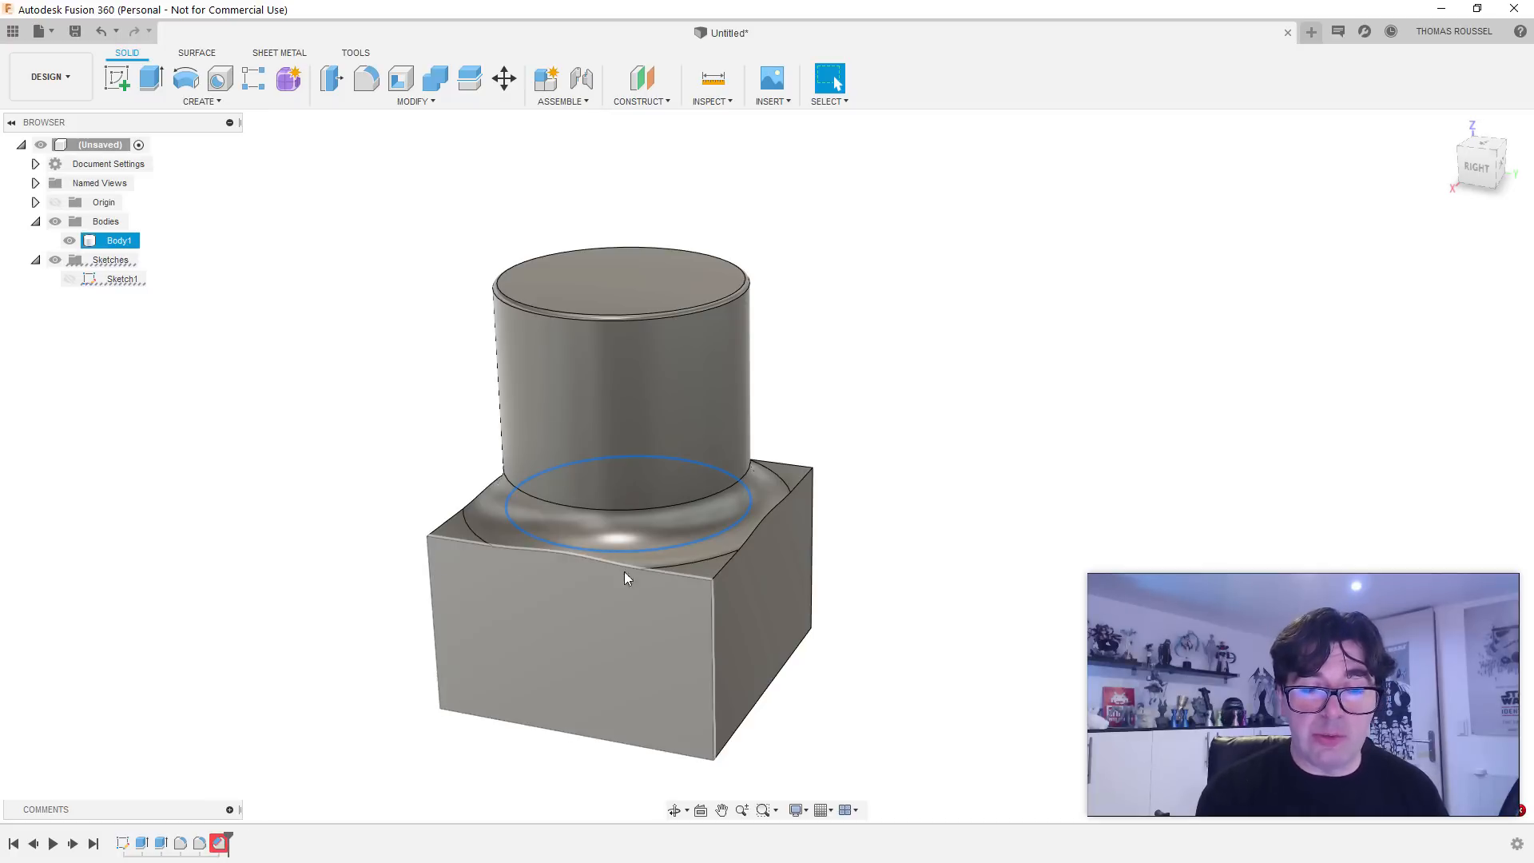
left_click(561, 553)
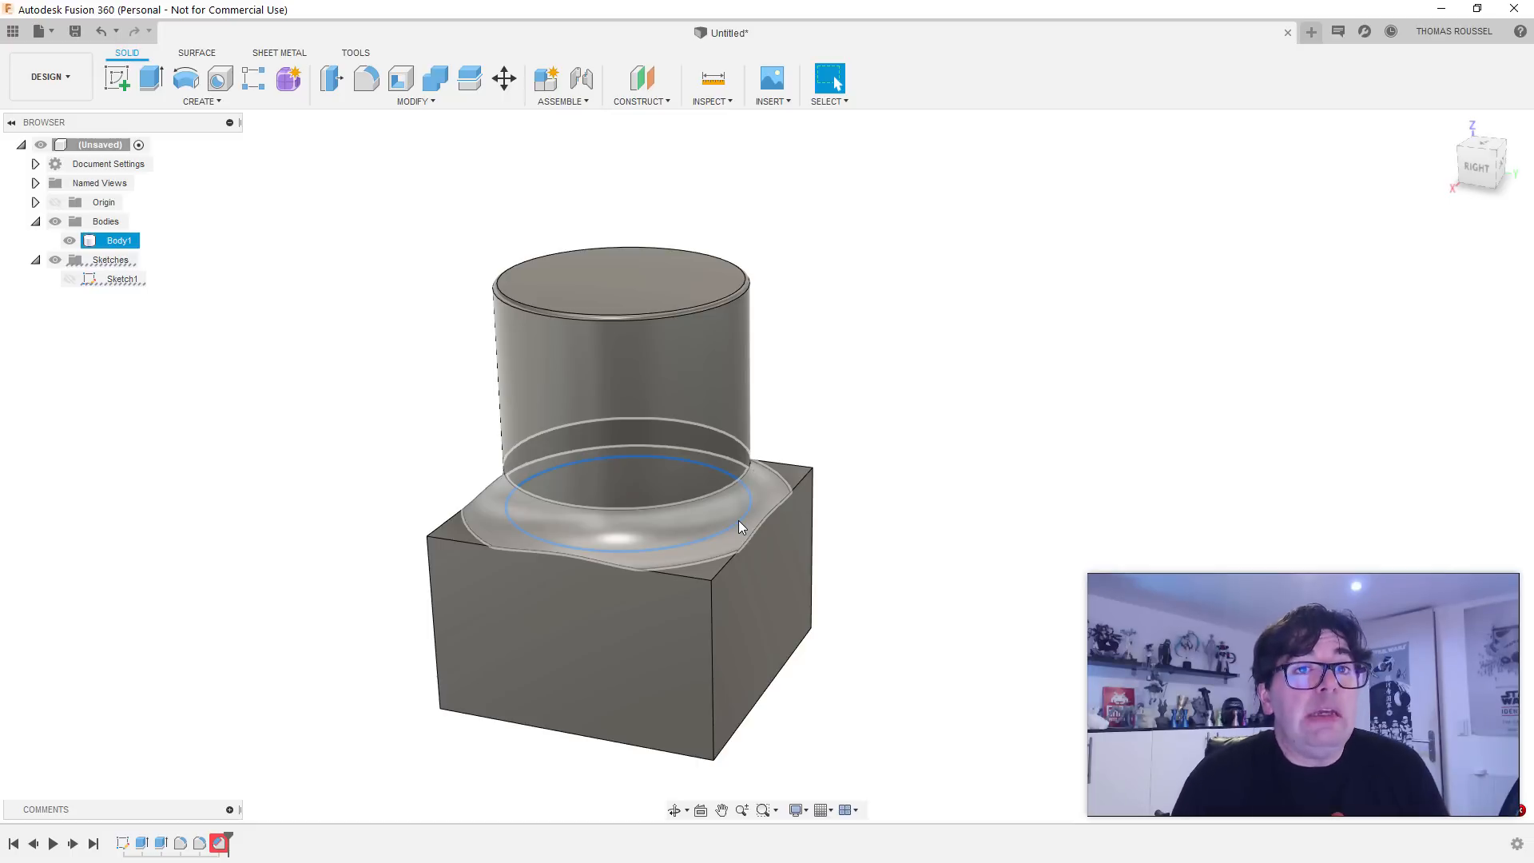
right_click(220, 845)
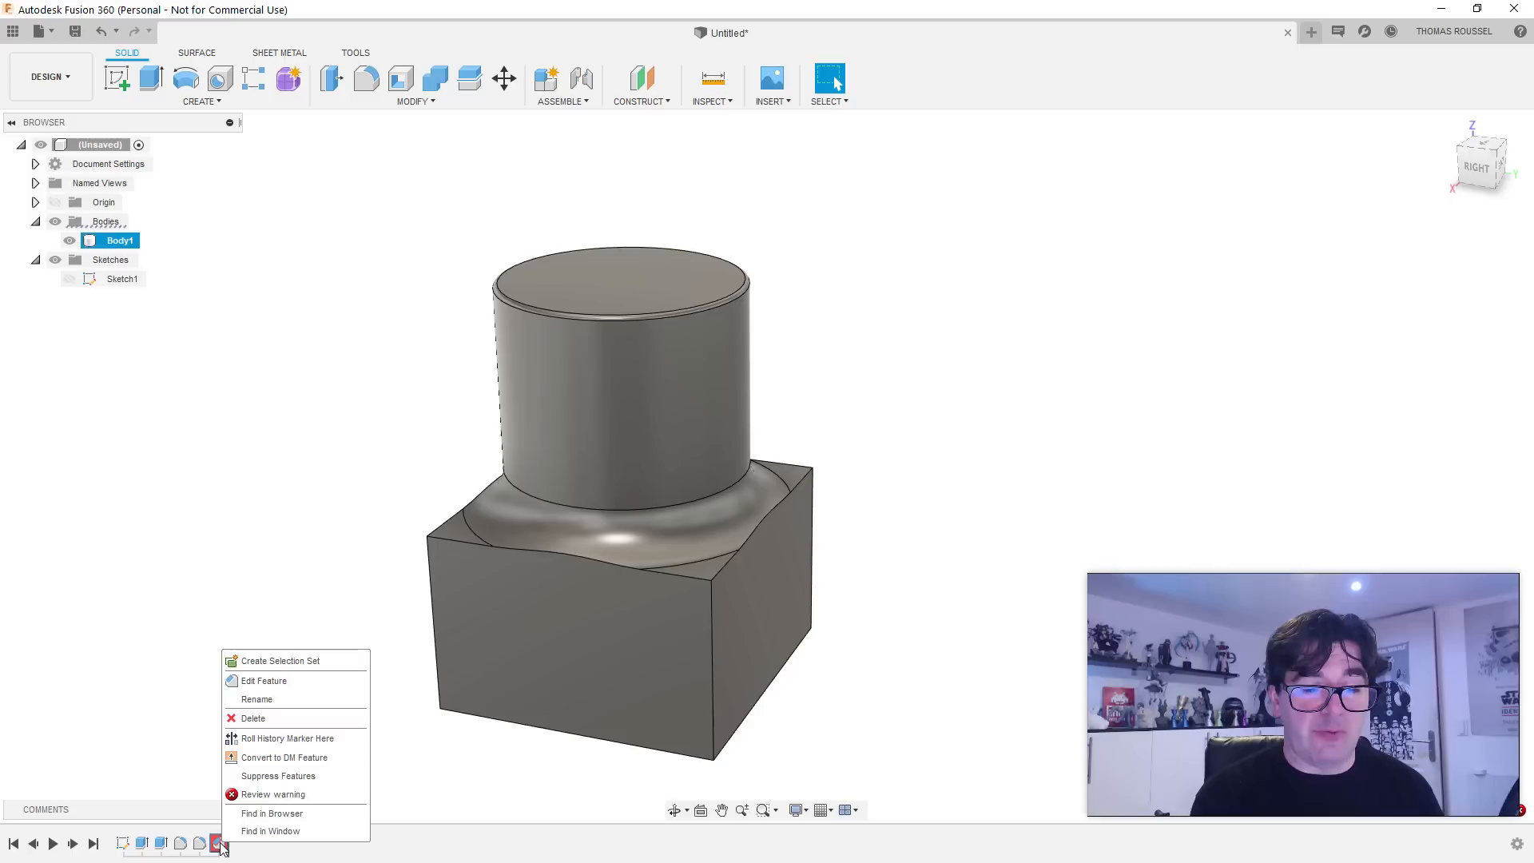
left_click(263, 681)
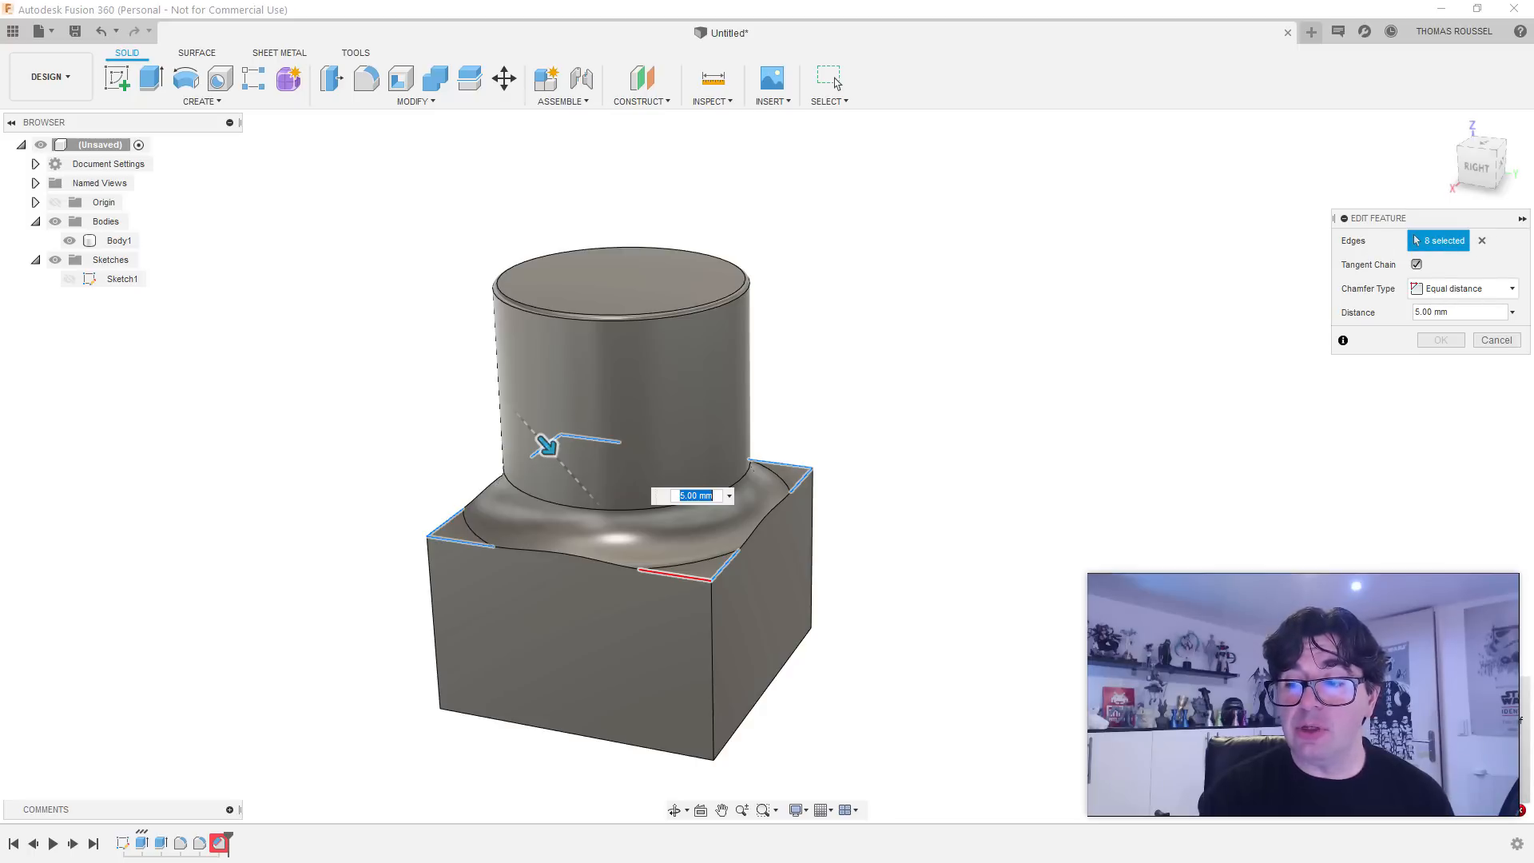
left_click(1482, 240)
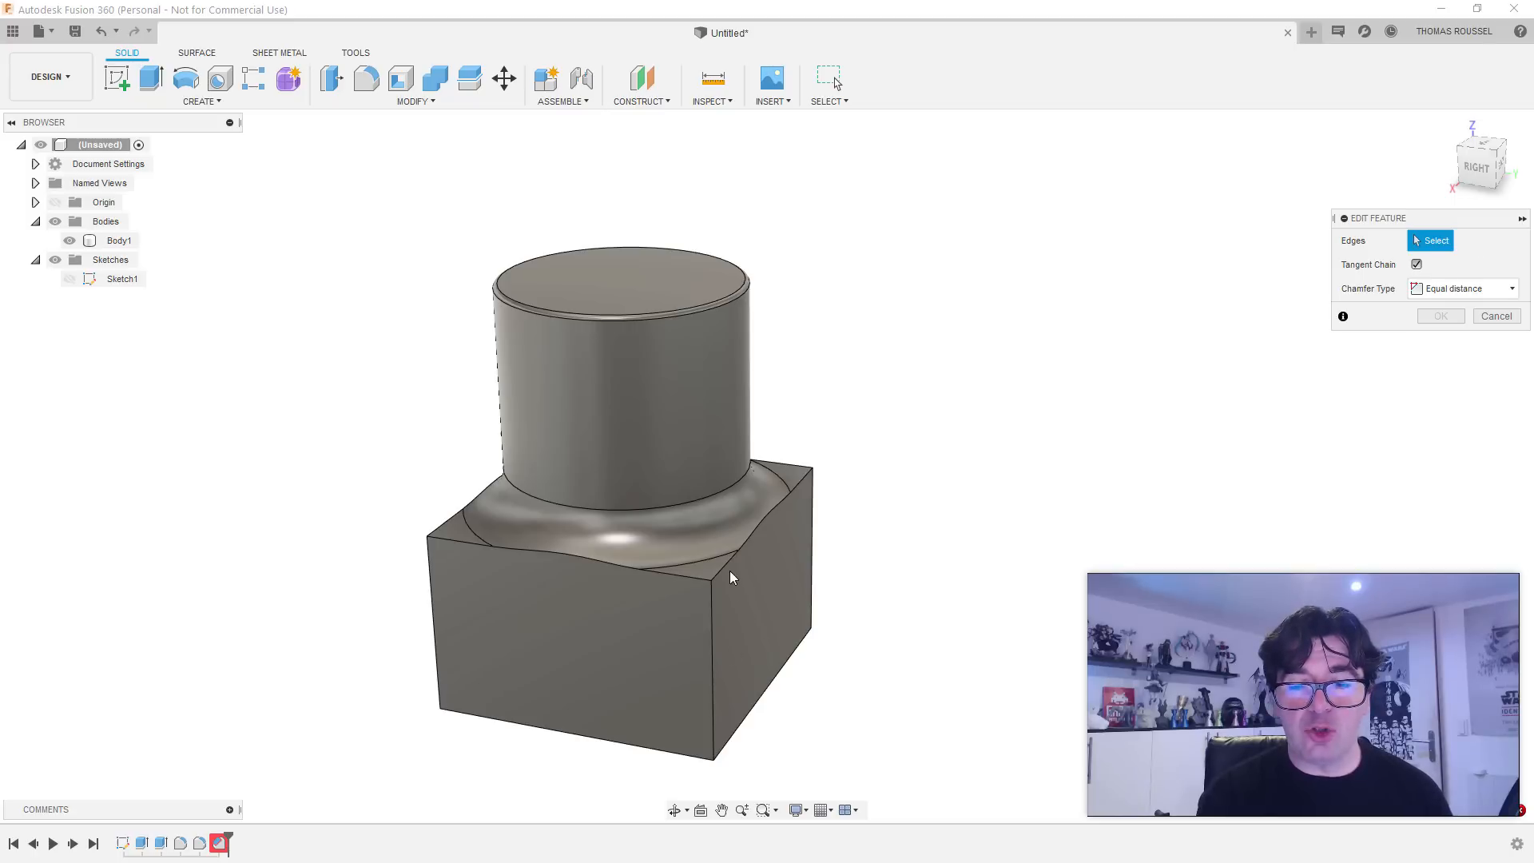
left_click(689, 573)
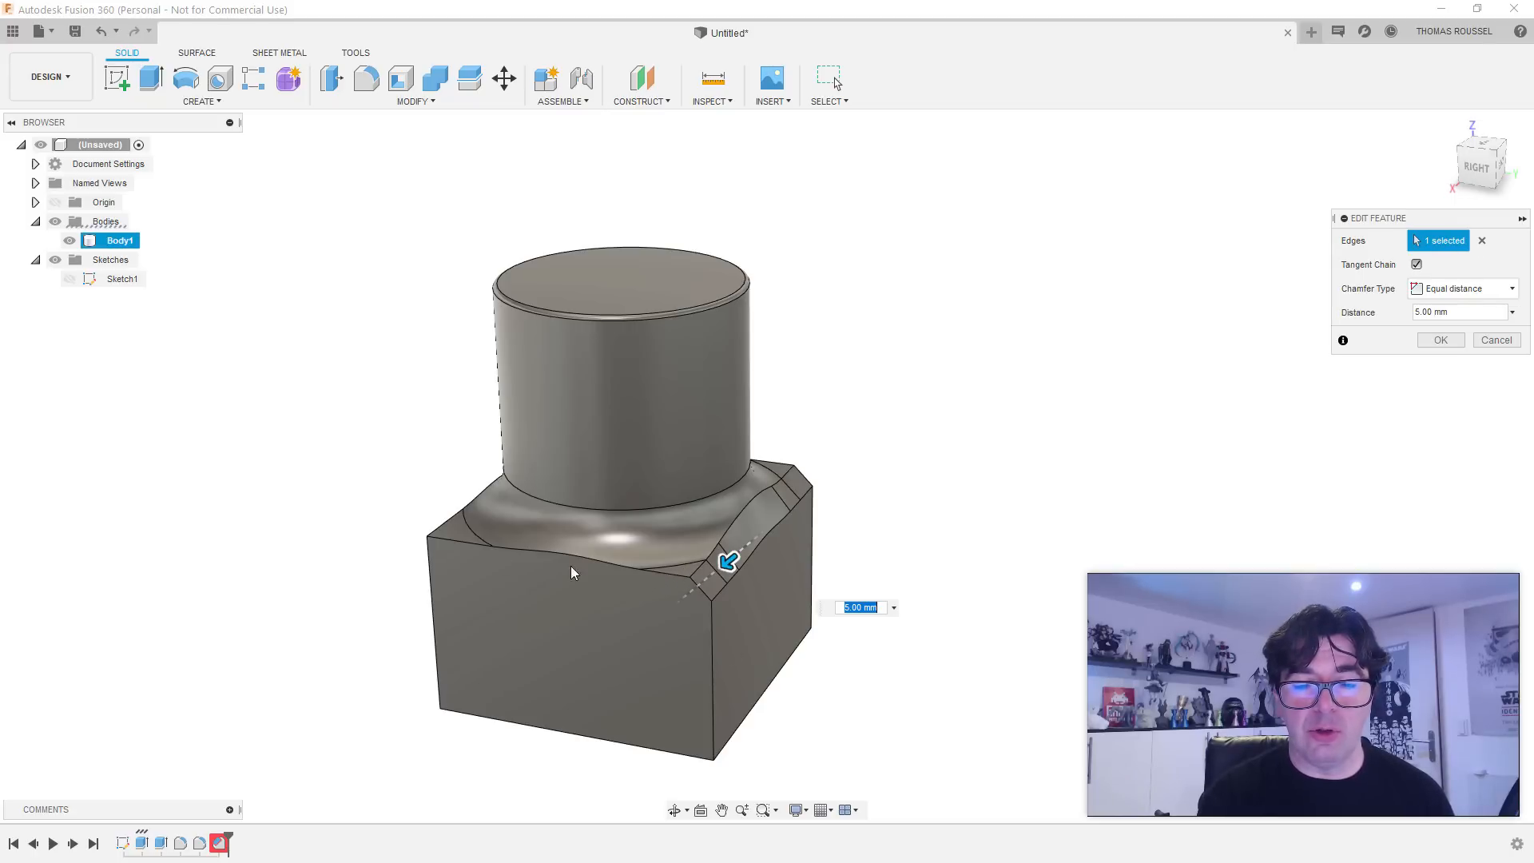
mouse_move(728, 562)
left_mouse_down()
mouse_move(724, 577)
mouse_move(746, 545)
mouse_move(725, 569)
left_mouse_up()
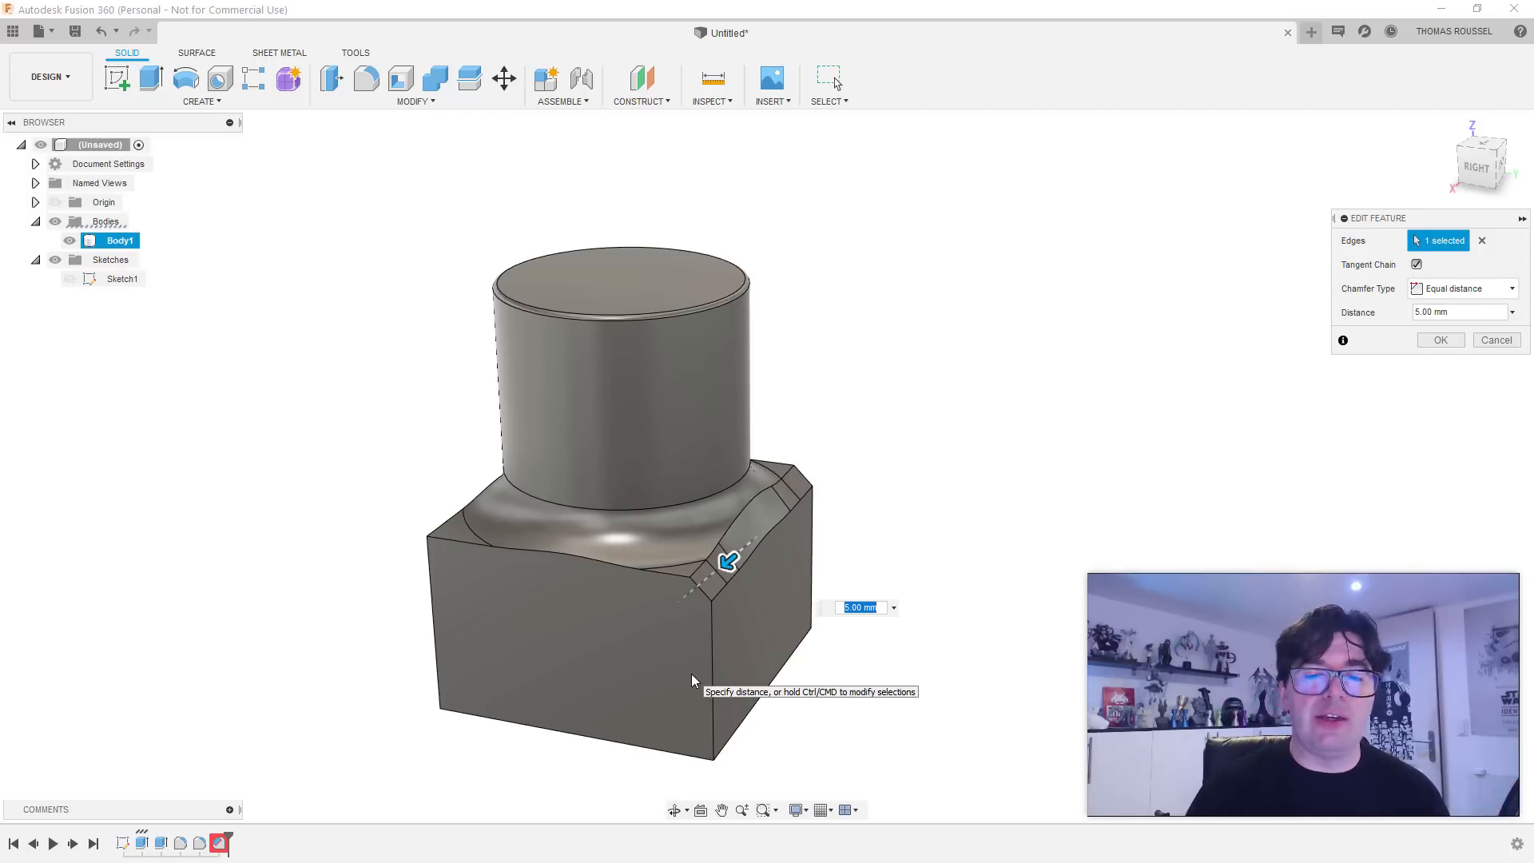
key("Escape")
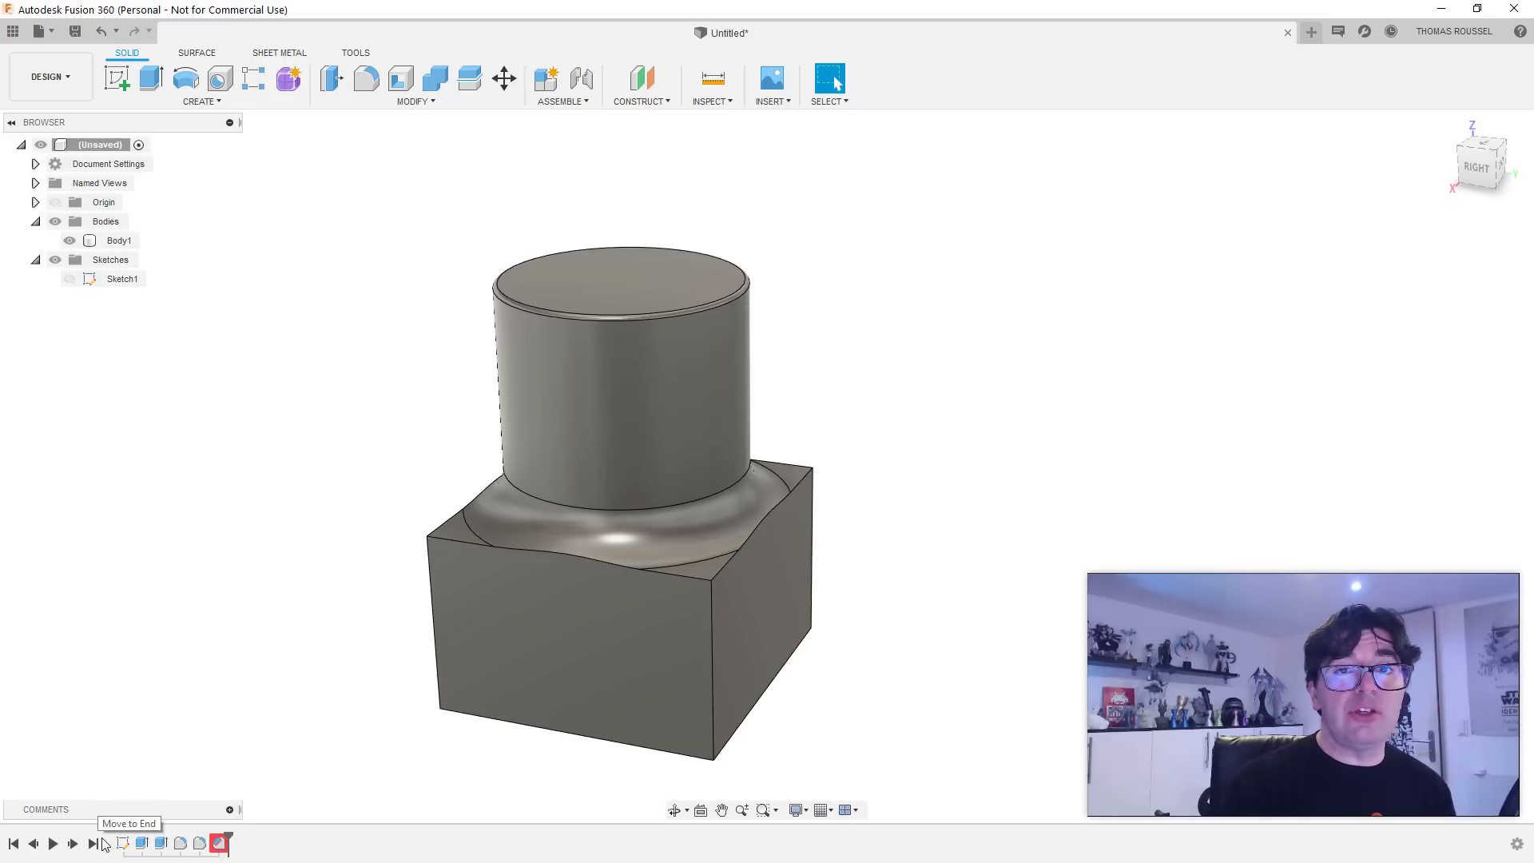
Step: Delete the failed 5 mm chamfer from the end of the design history
left_click(684, 338)
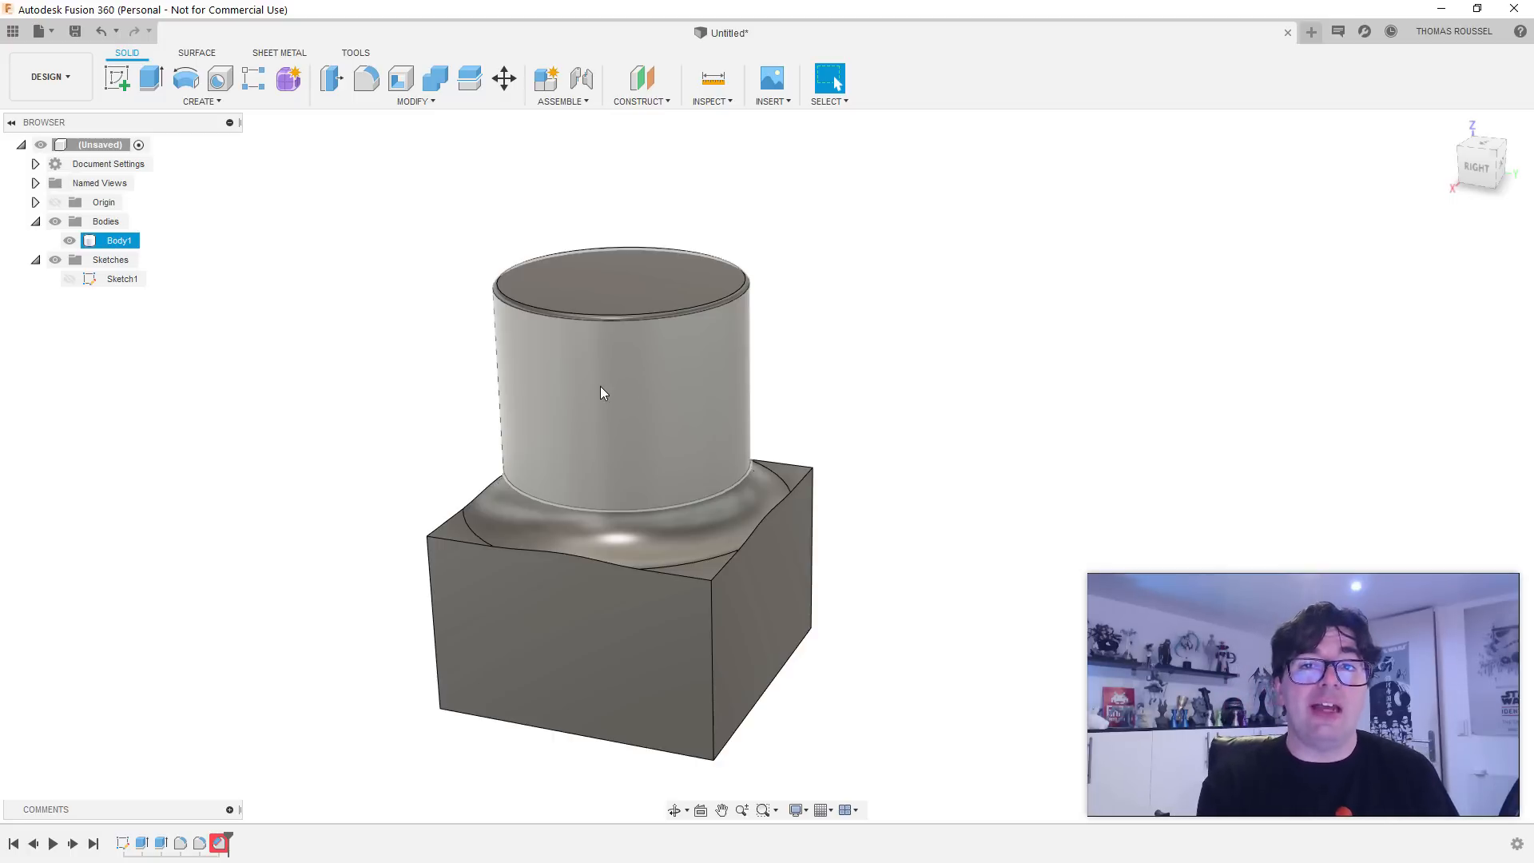
right_click(220, 848)
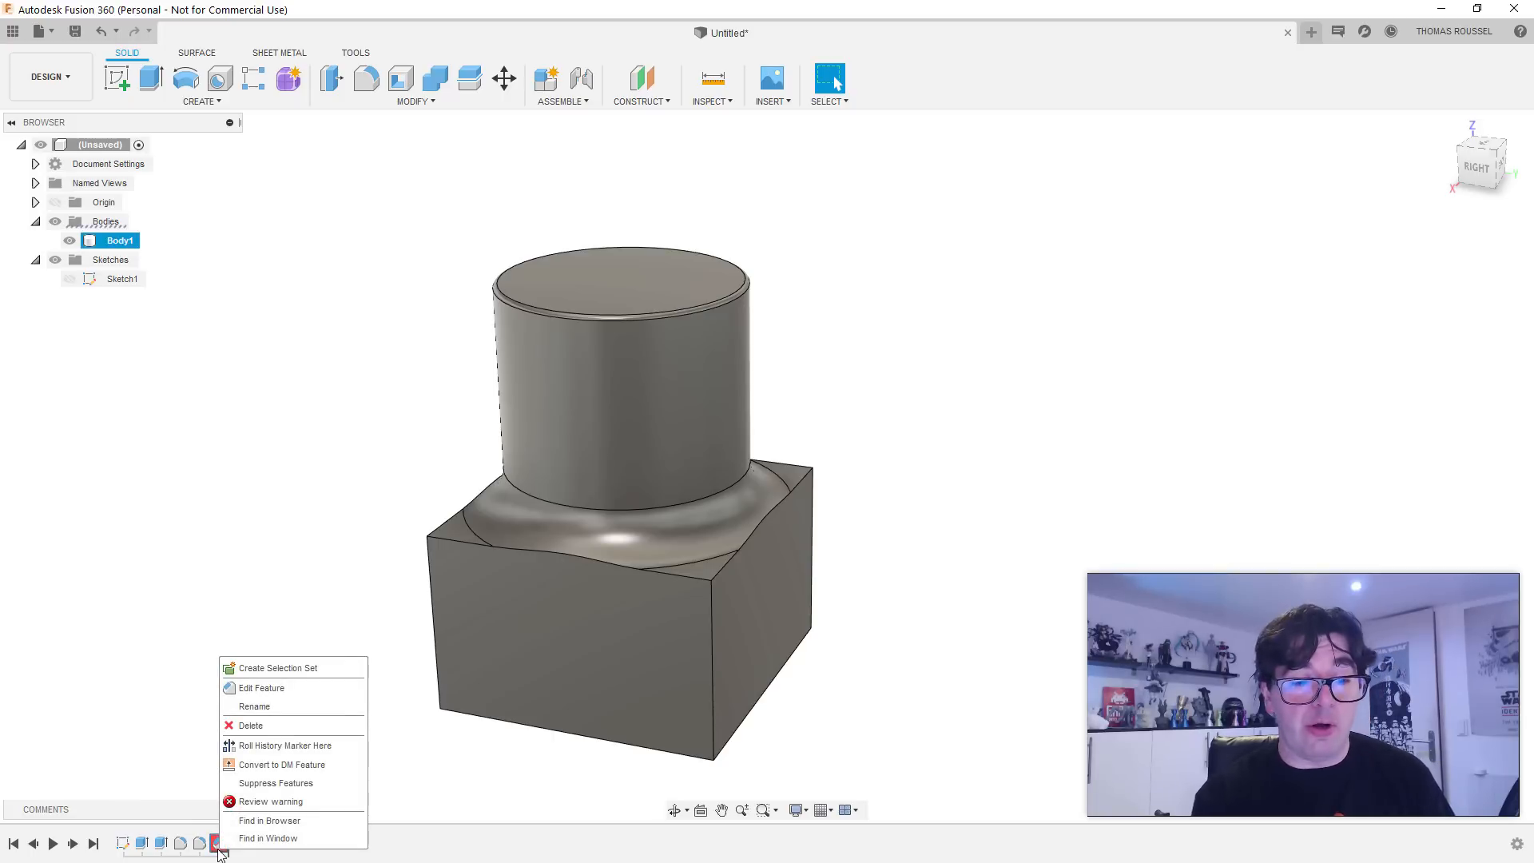
left_click(256, 726)
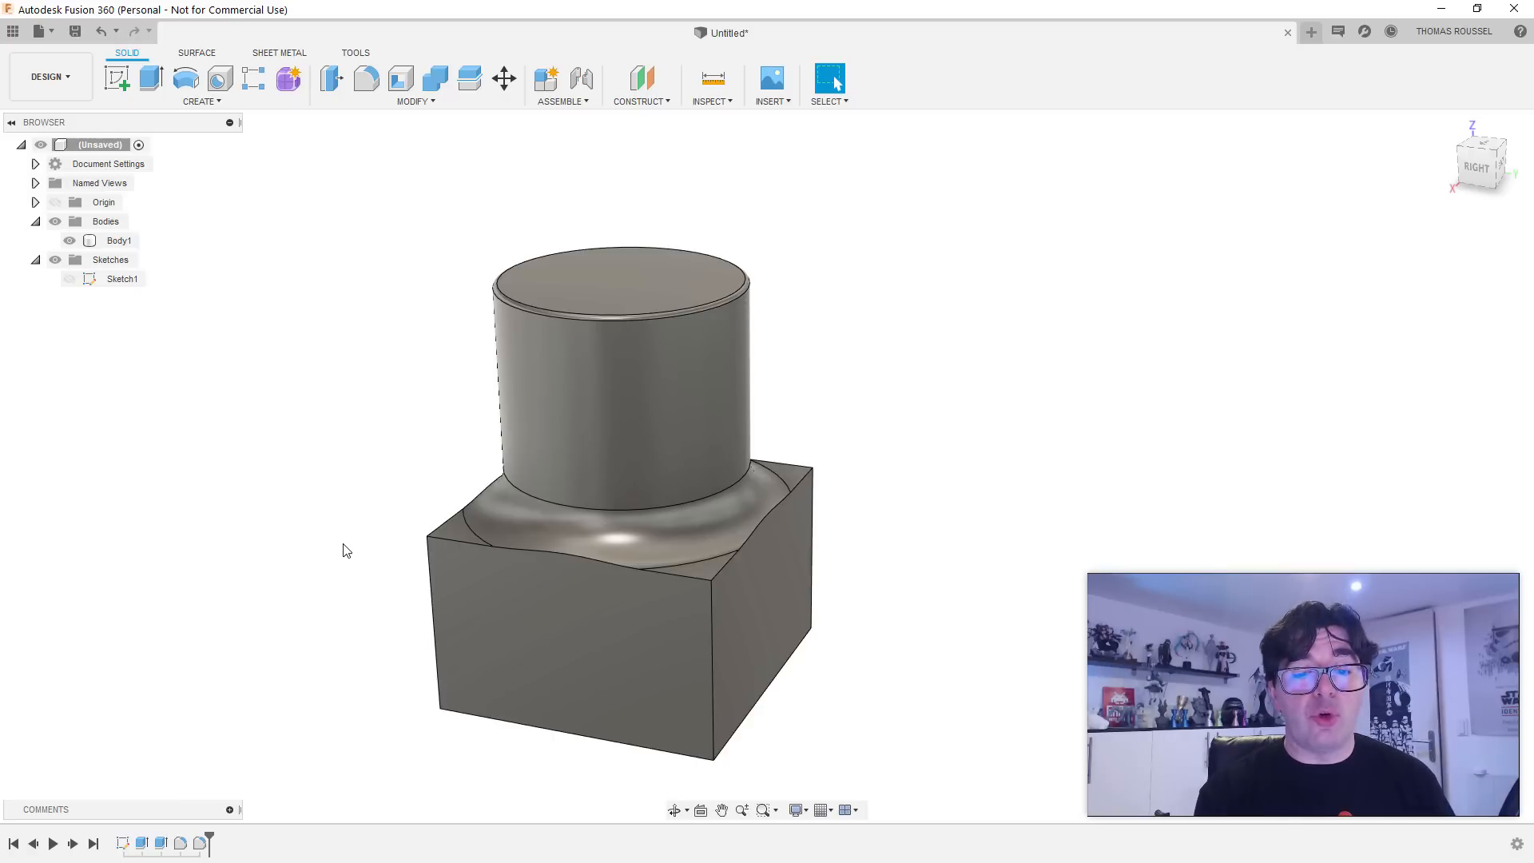
left_click(624, 660)
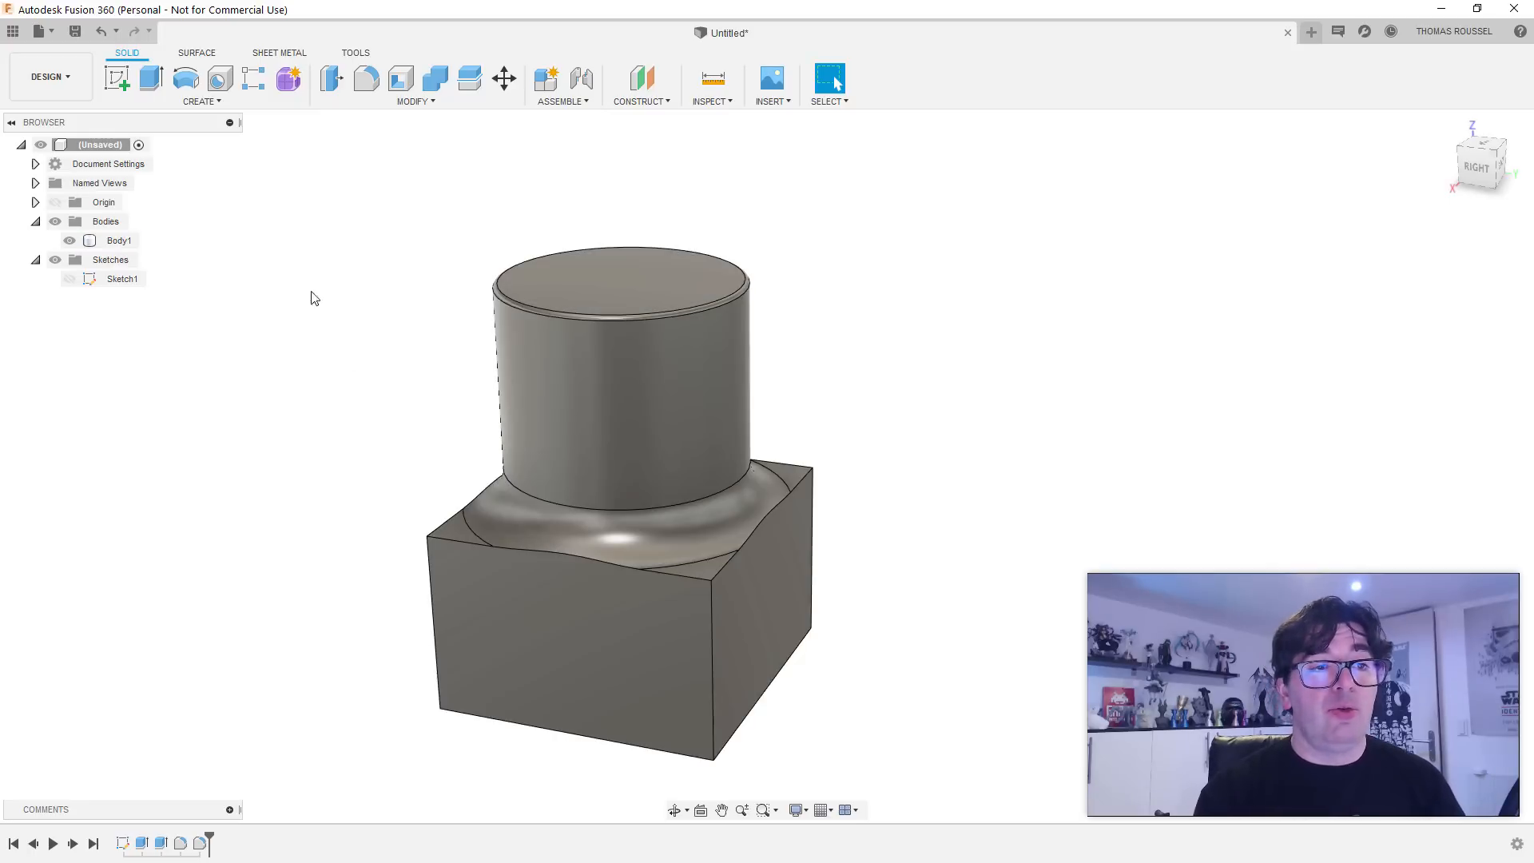
Step: Create a sketch on the block's front side face and draw a two-point rectangle within the face
left_click(116, 73)
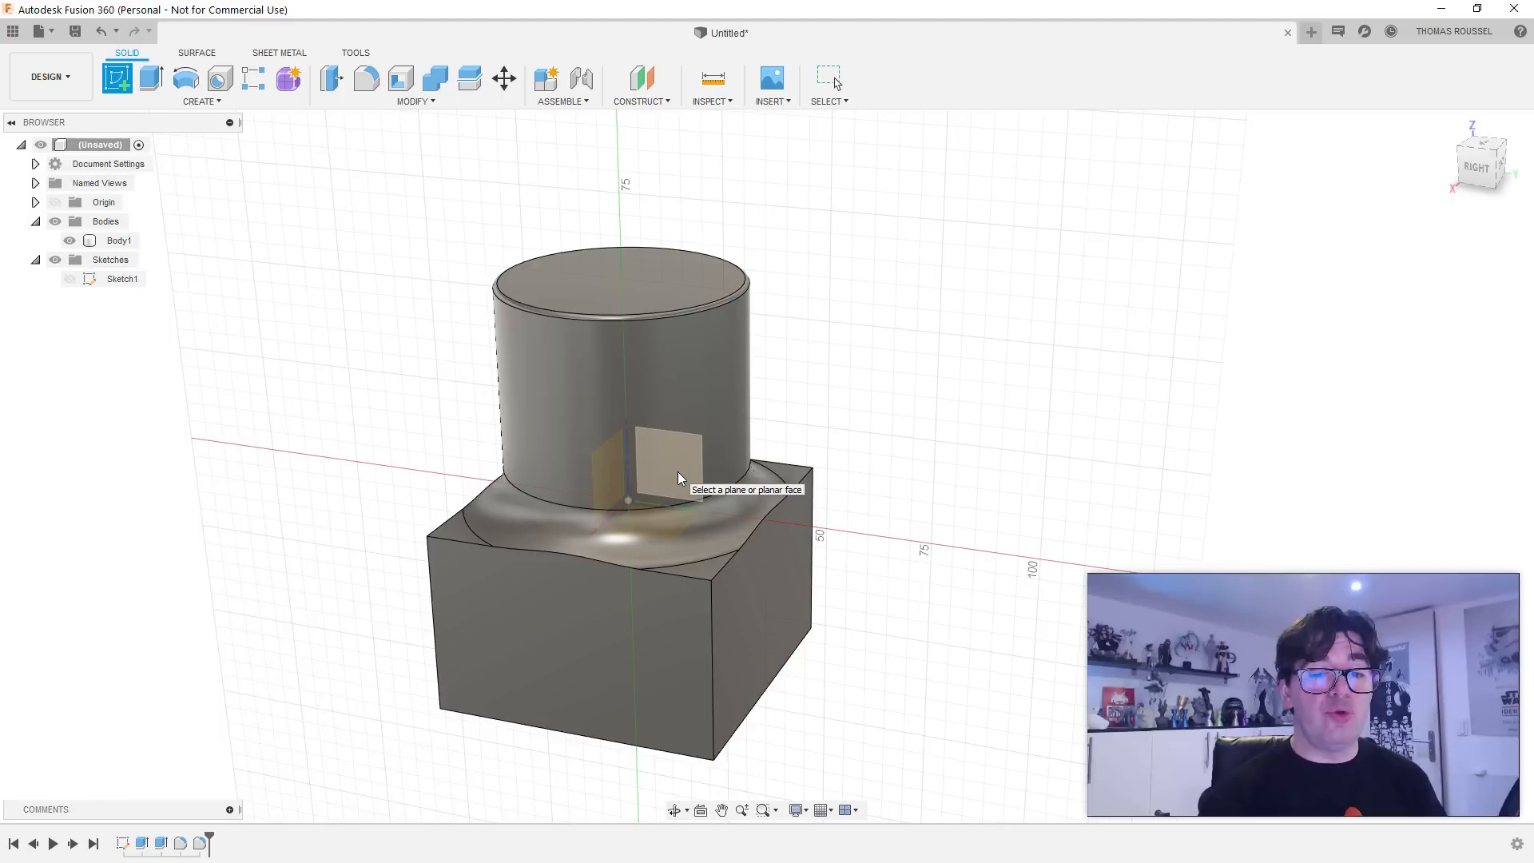
left_click(577, 655)
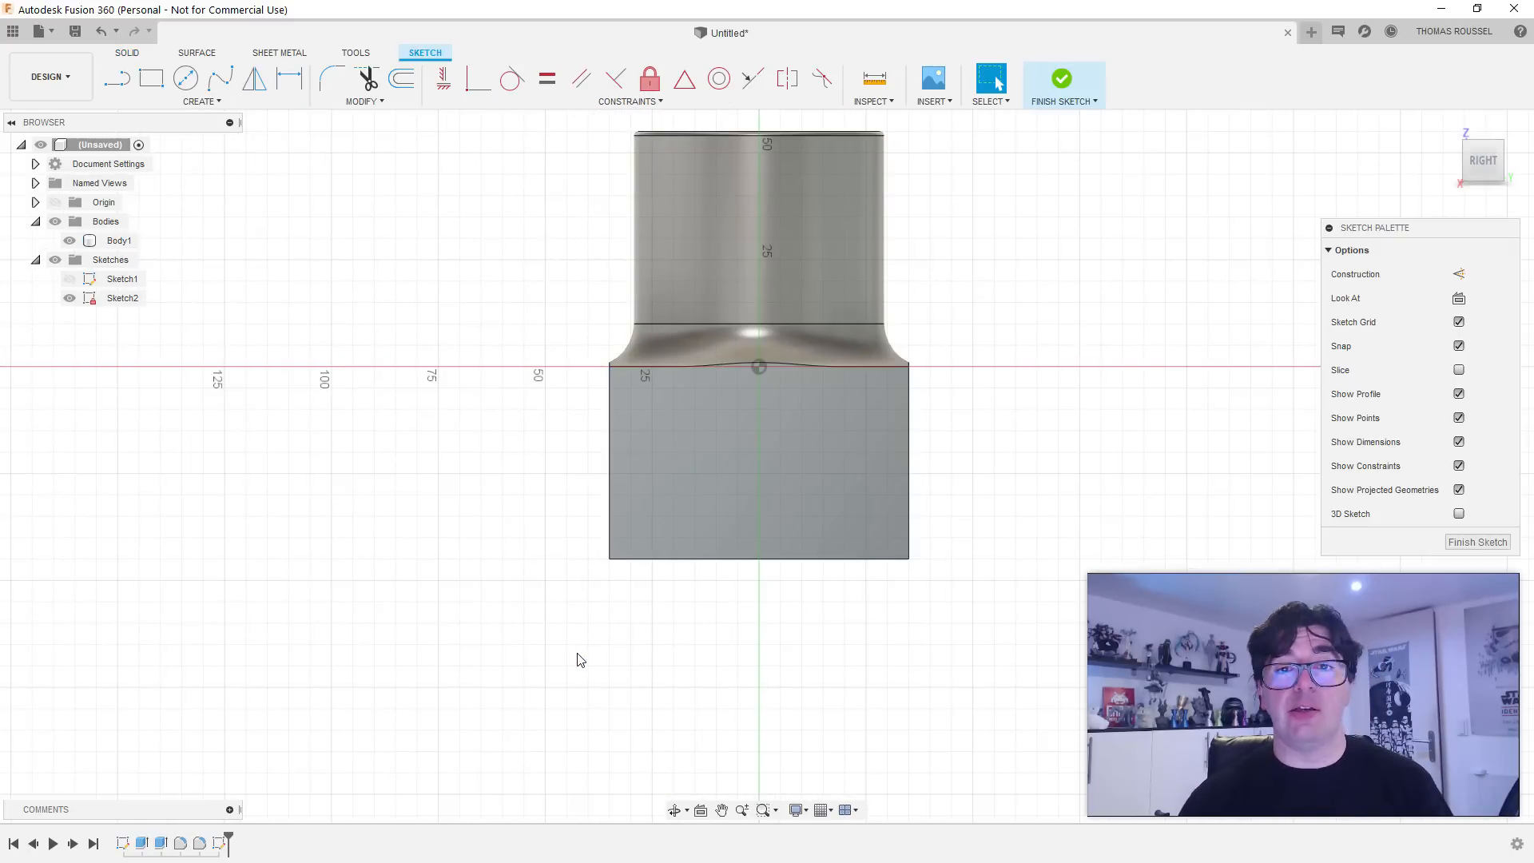
left_click(156, 90)
left_click(663, 416)
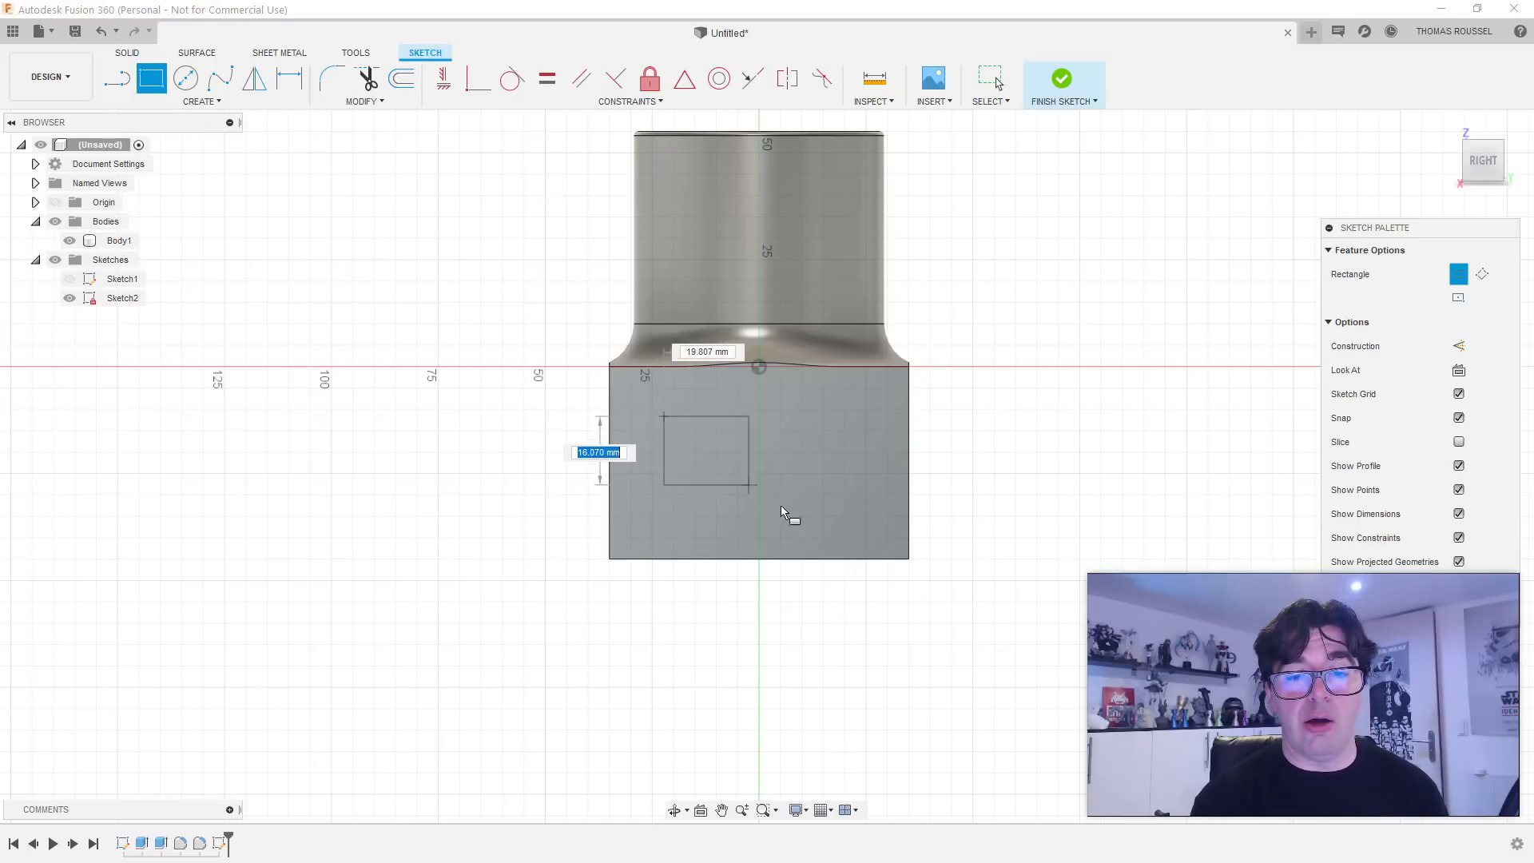
left_click(832, 517)
Step: Draw a three-point circle about 43 mm in diameter through the rectangle's upper-right corner and the block's lower-right corner
key("c")
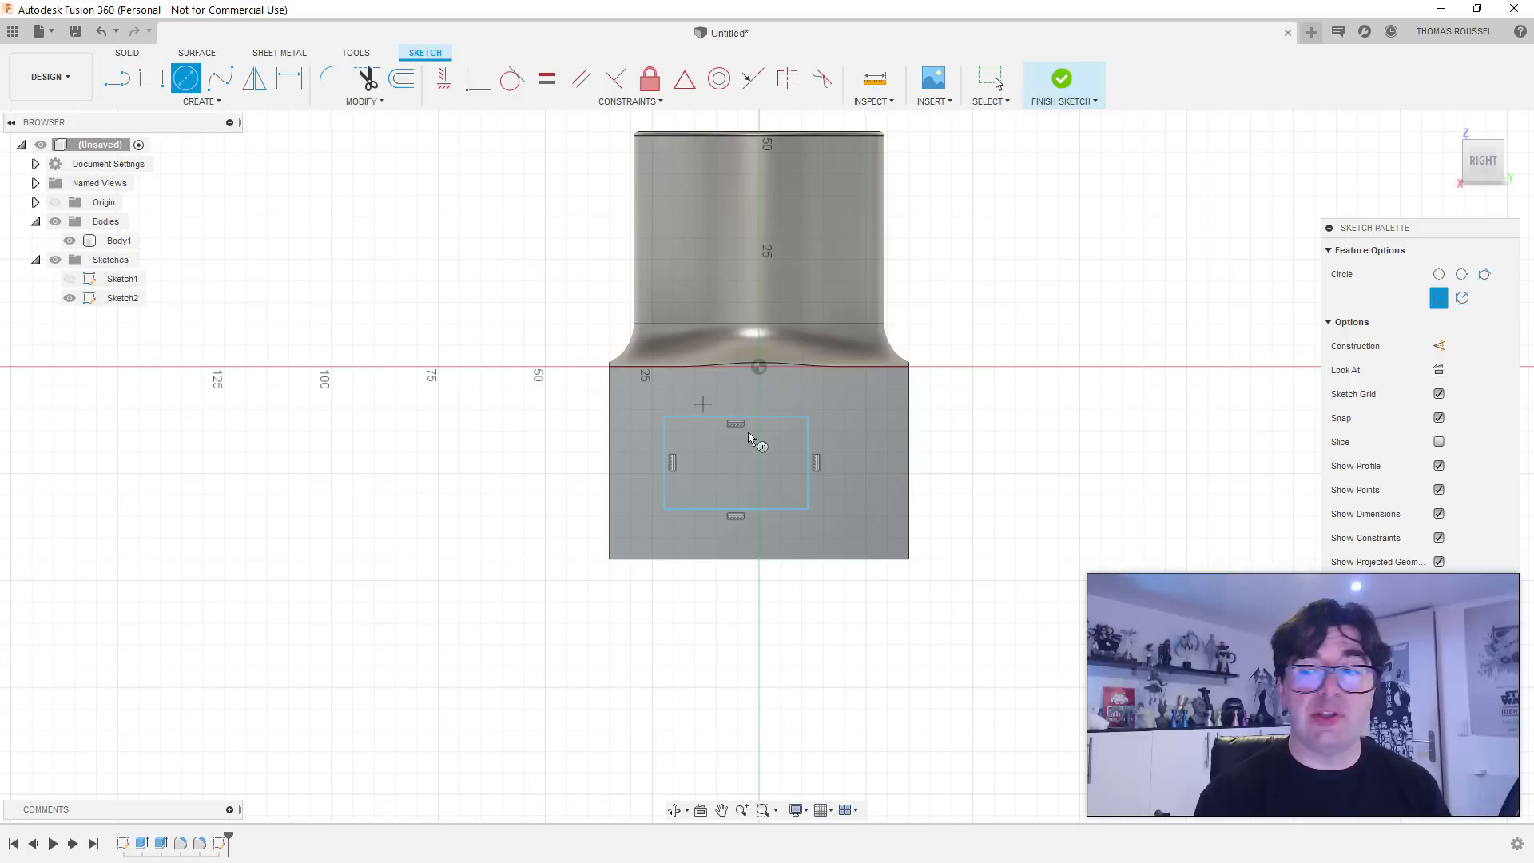
left_click(1461, 274)
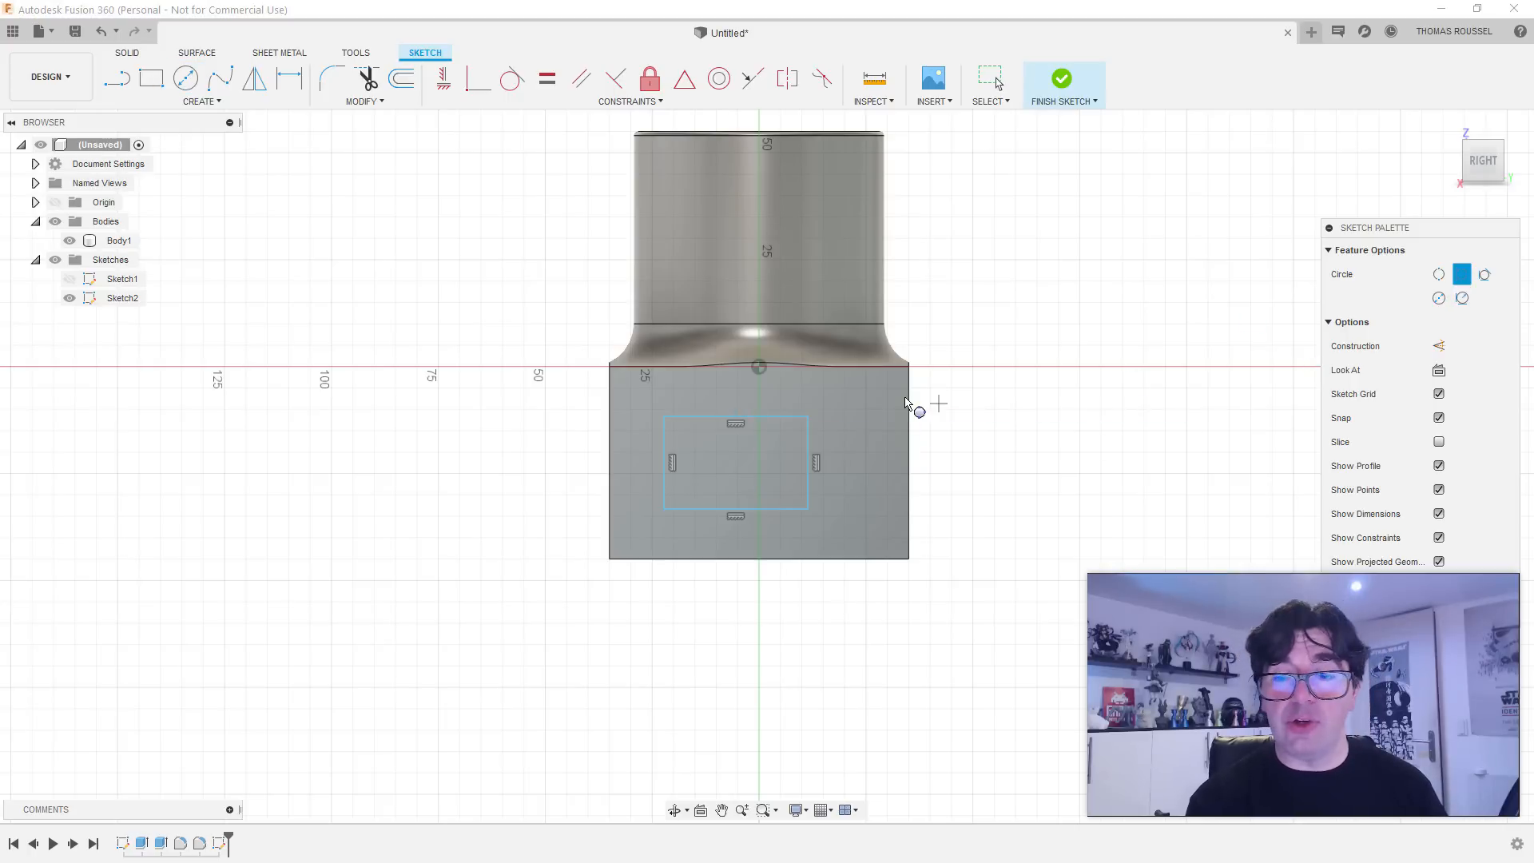
left_click(807, 416)
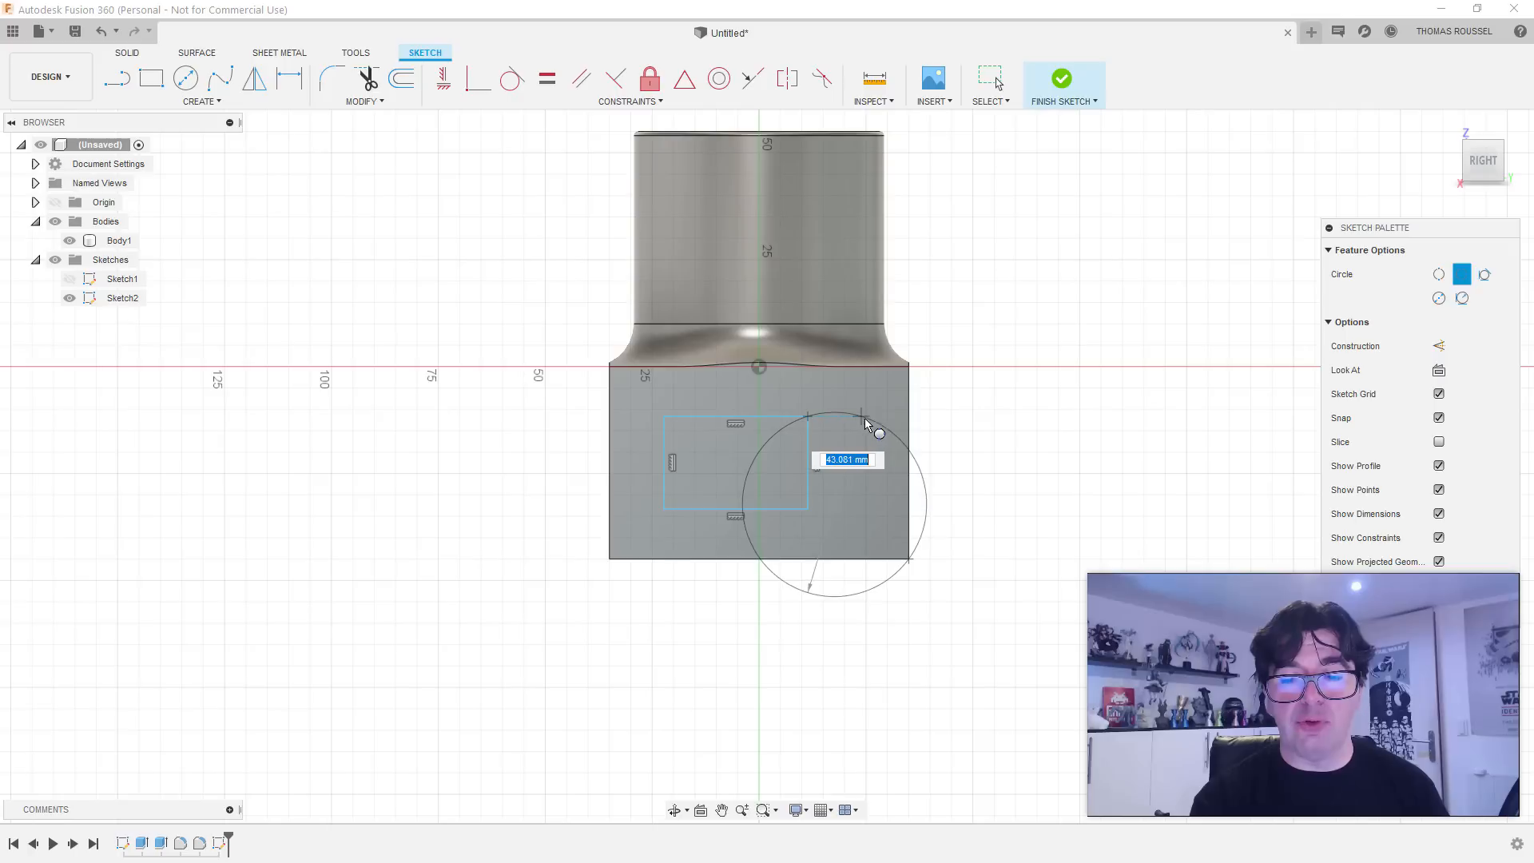
left_click(865, 418)
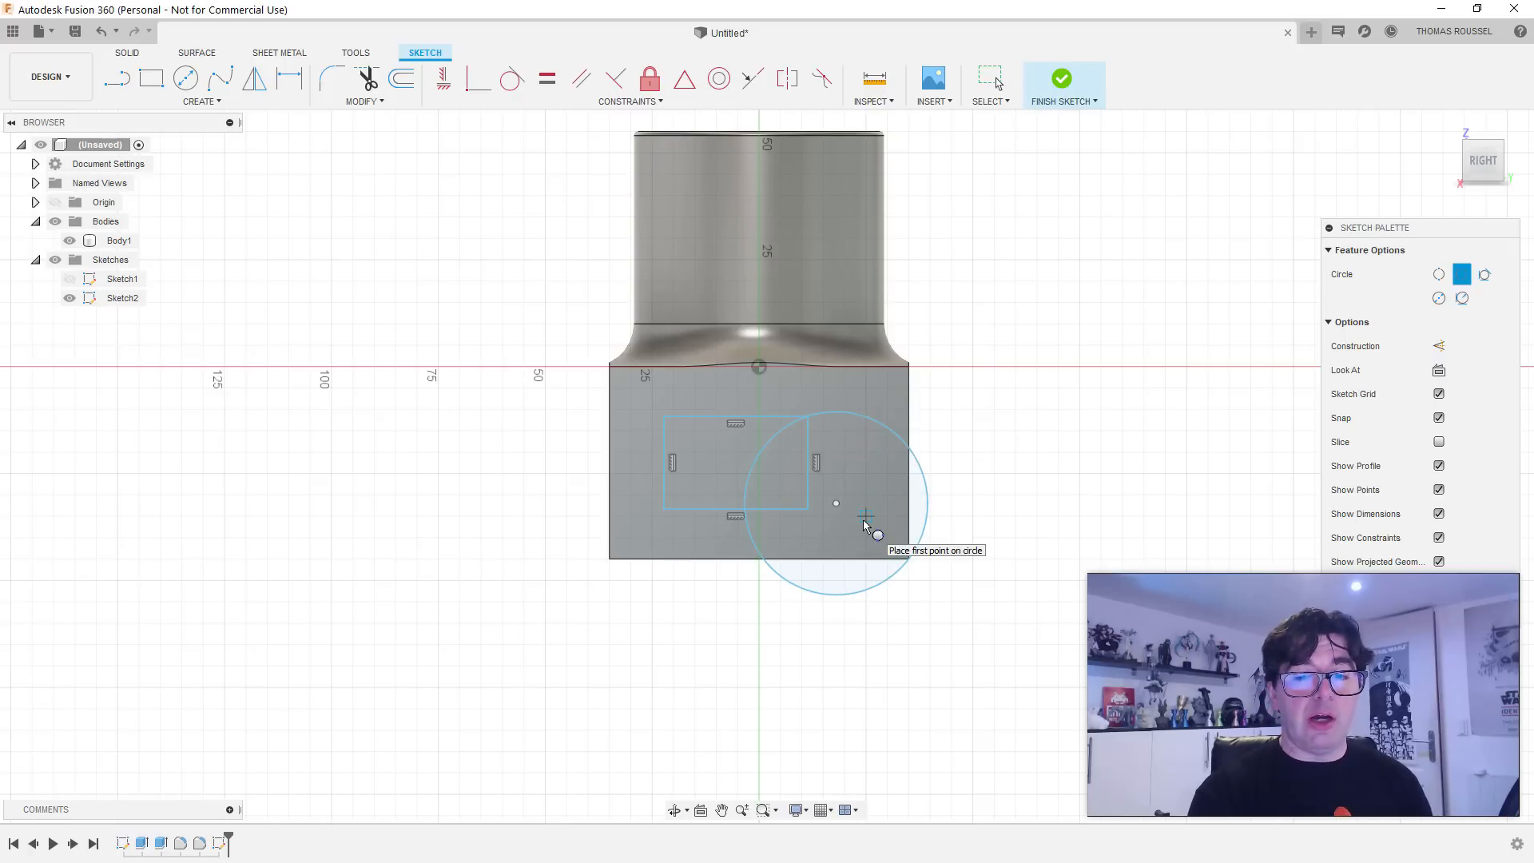
key("Escape")
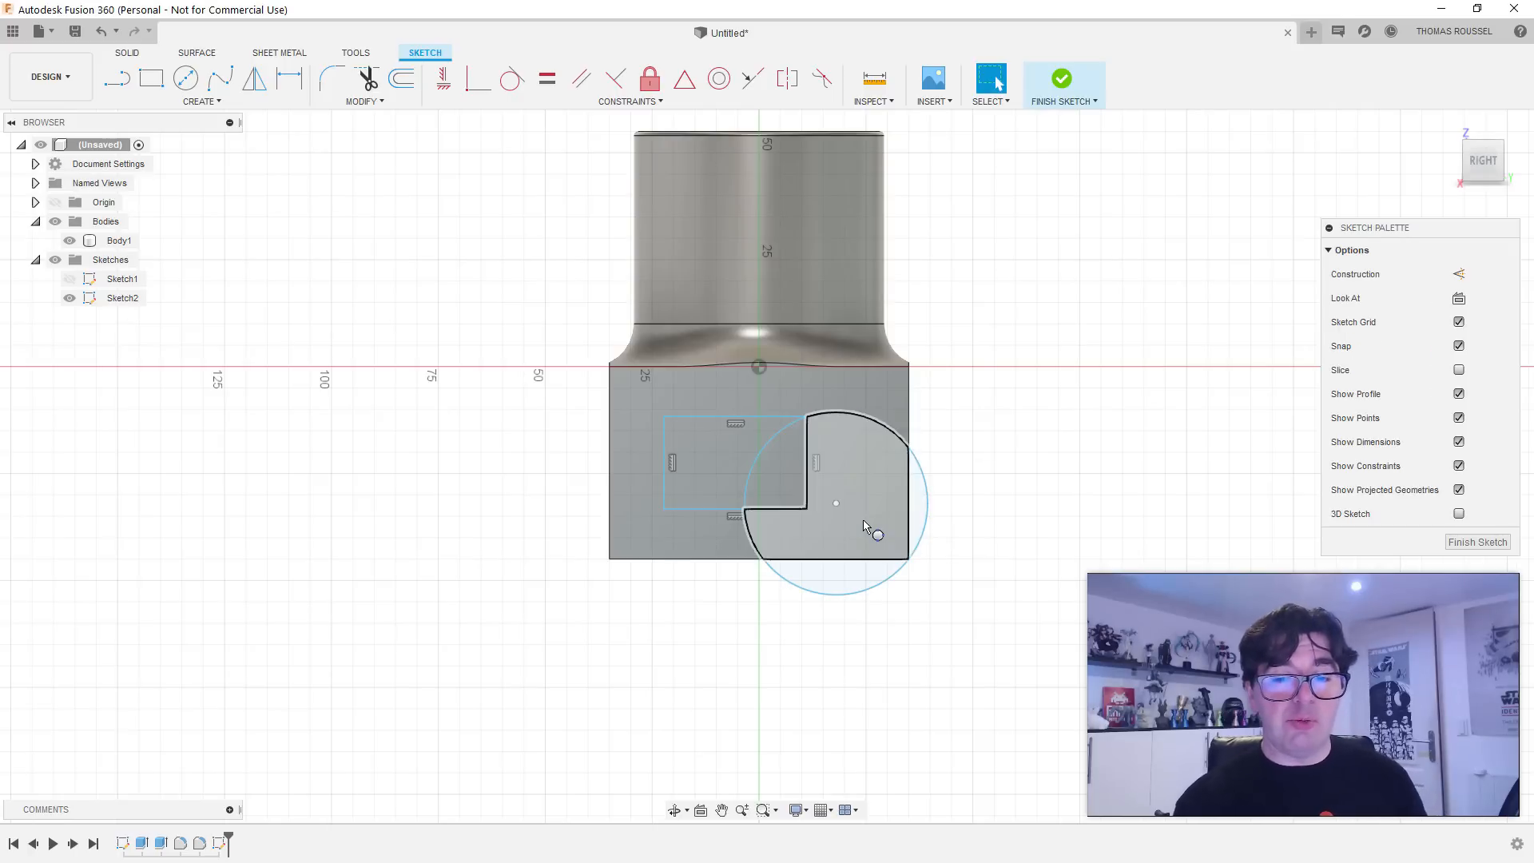
Step: Extrude the region where the rectangle and circle overlap 30 mm outward, joined to the block
left_click(791, 473)
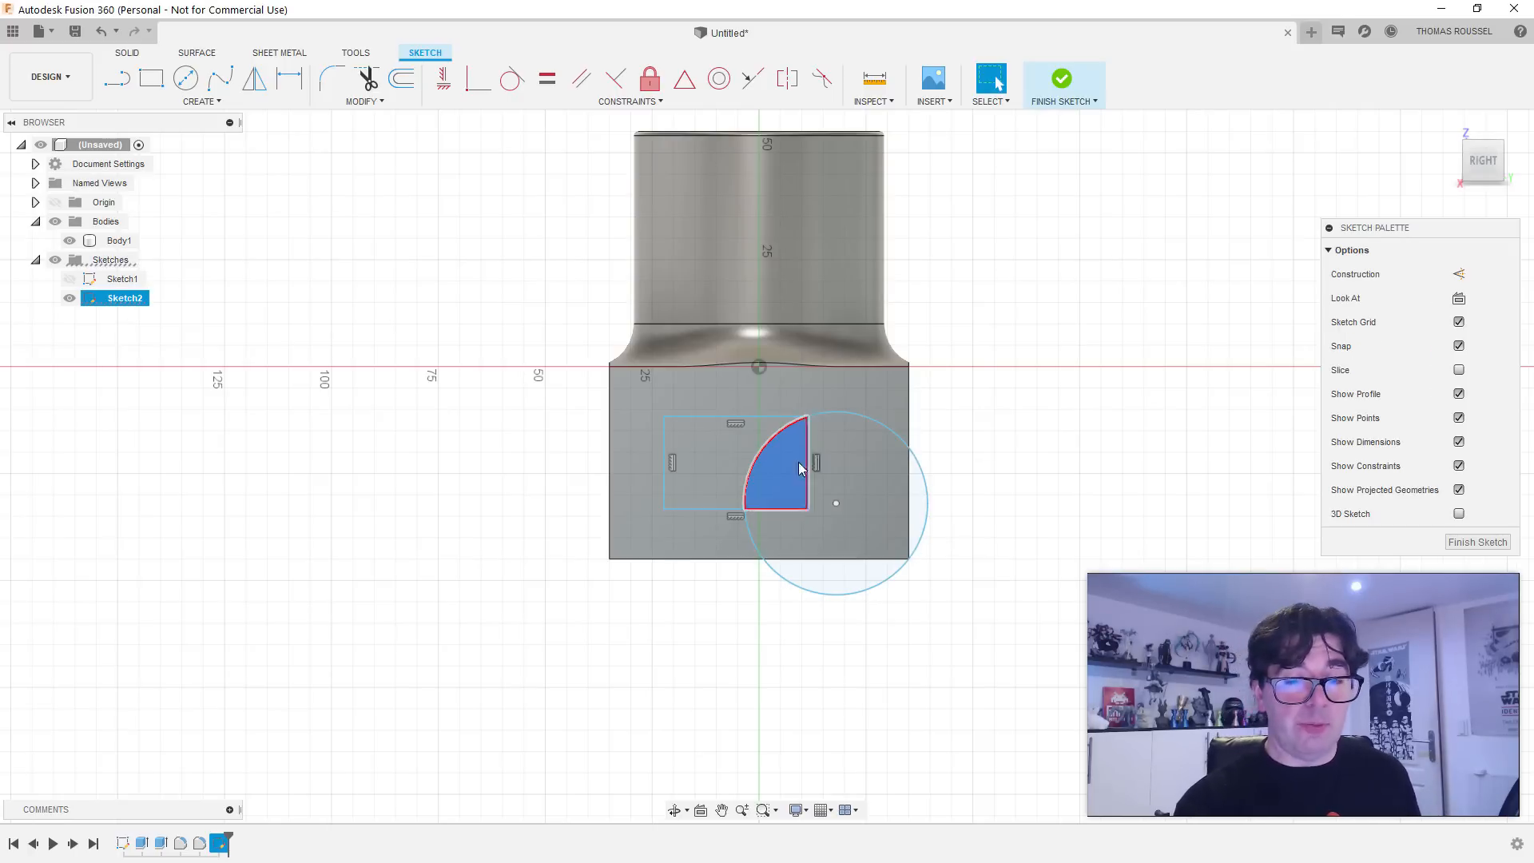
key("e")
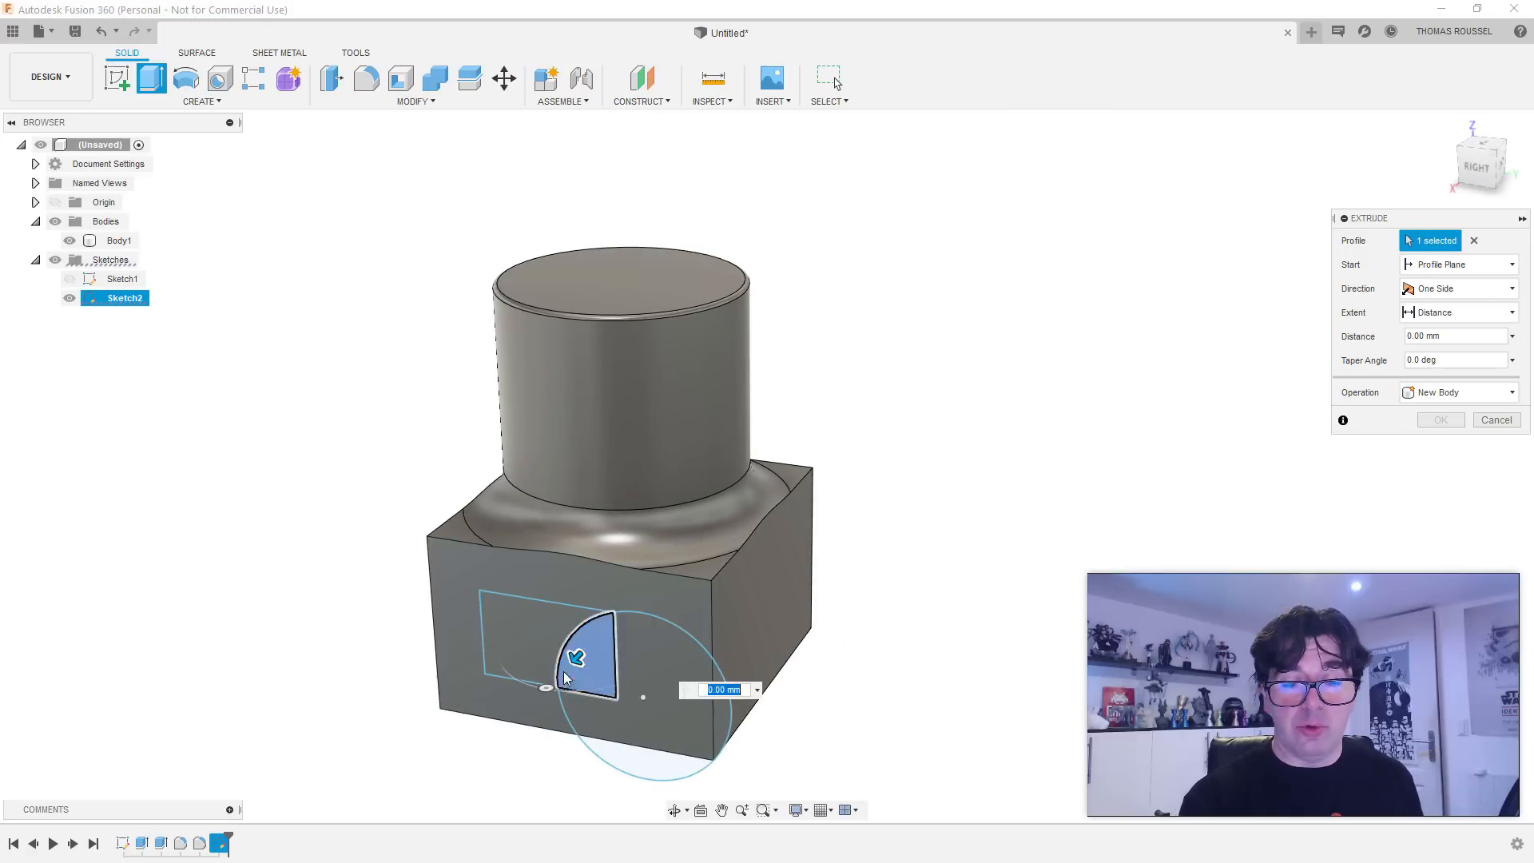
left_click_drag(566, 668, 506, 711)
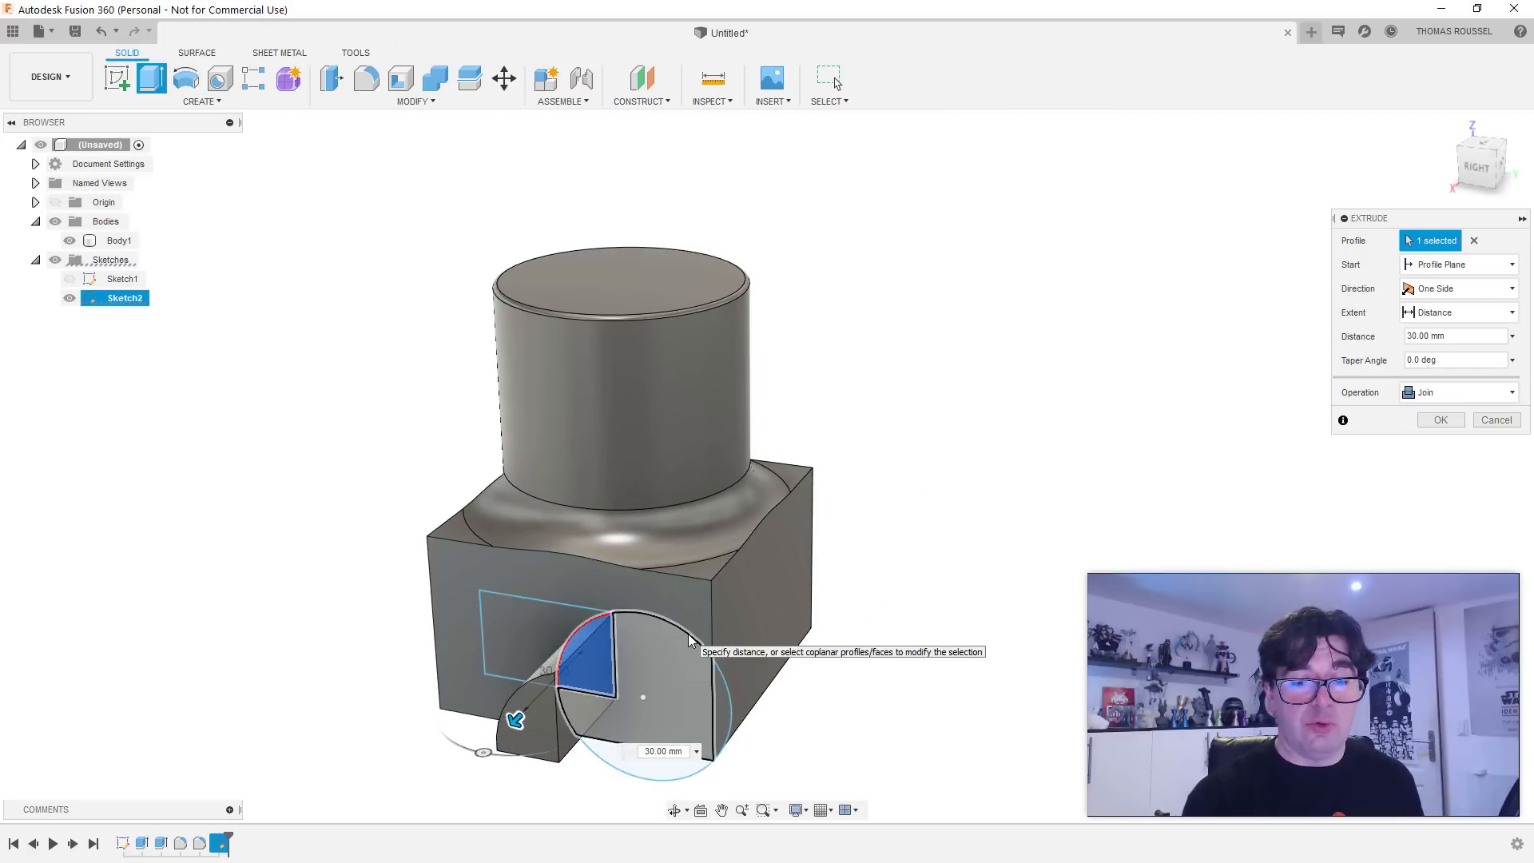
key("Return")
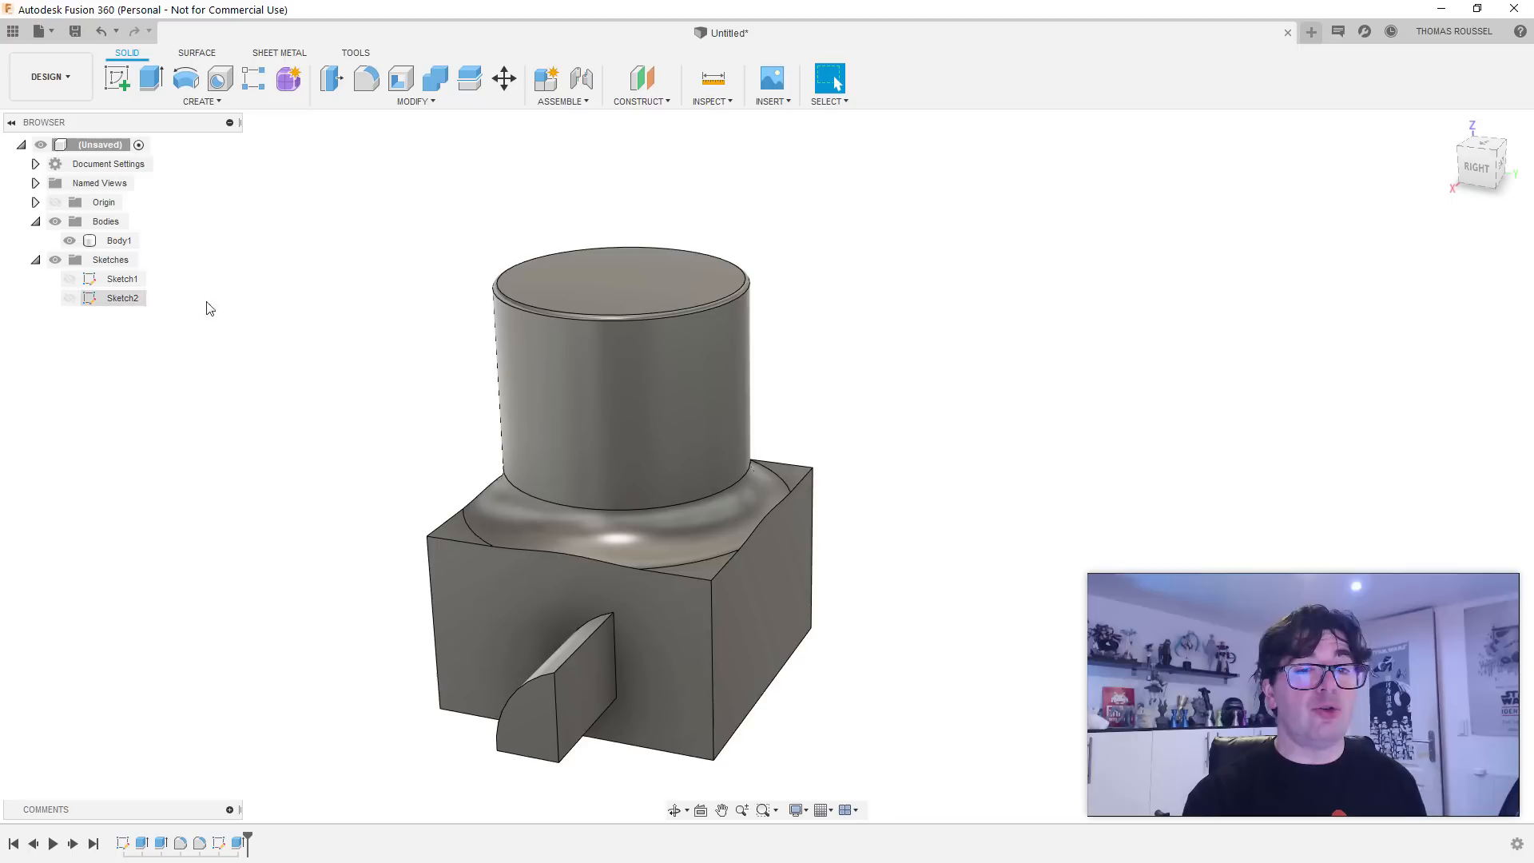
Step: Show Sketch2 and extrude the circle's remaining region on the block face by -20 mm as a cut
left_click(69, 298)
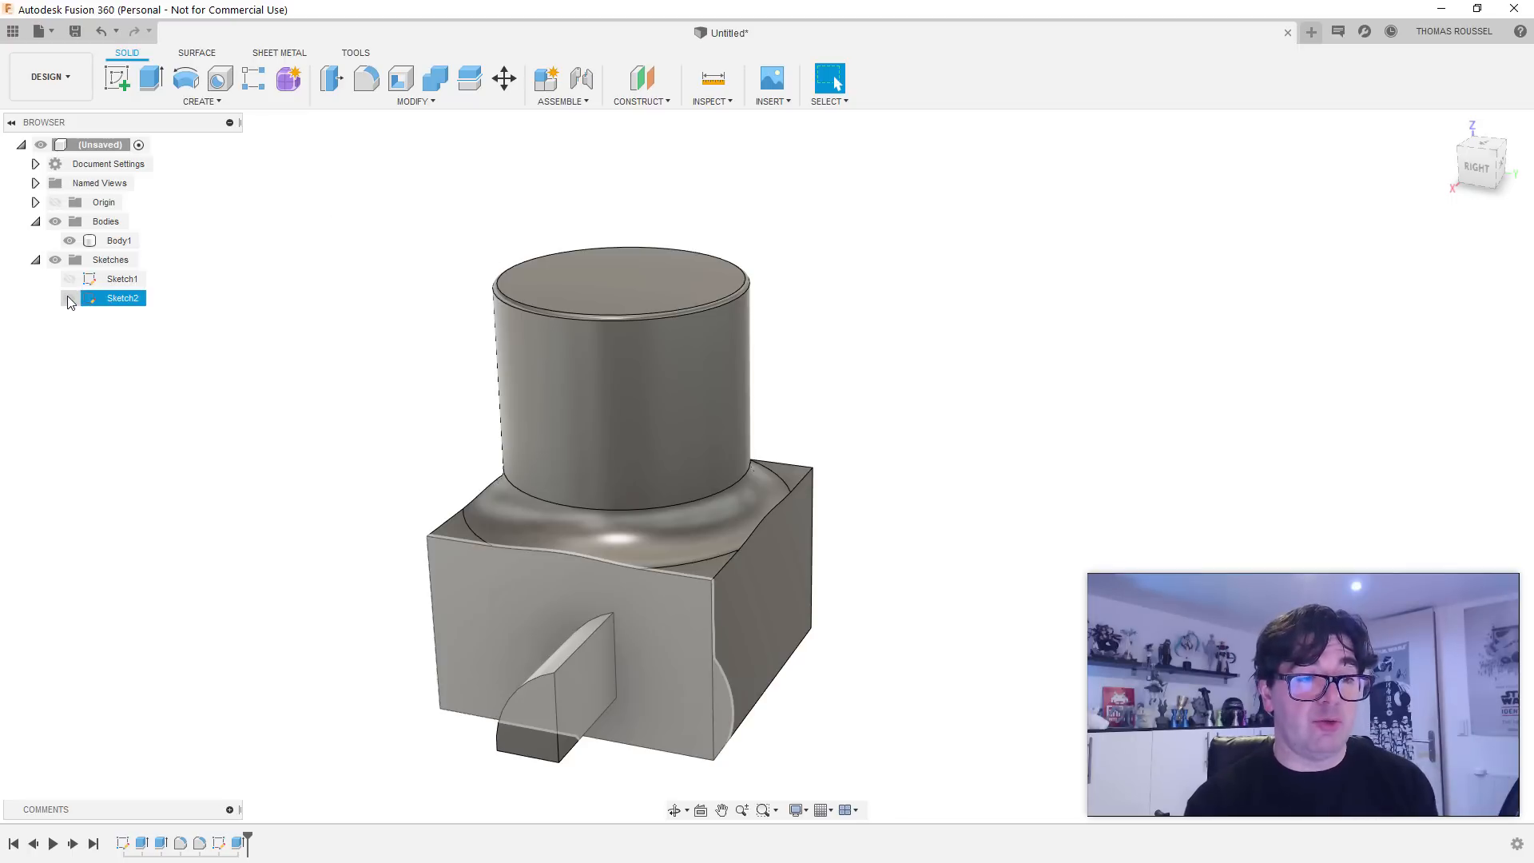
left_click(669, 722)
key("e")
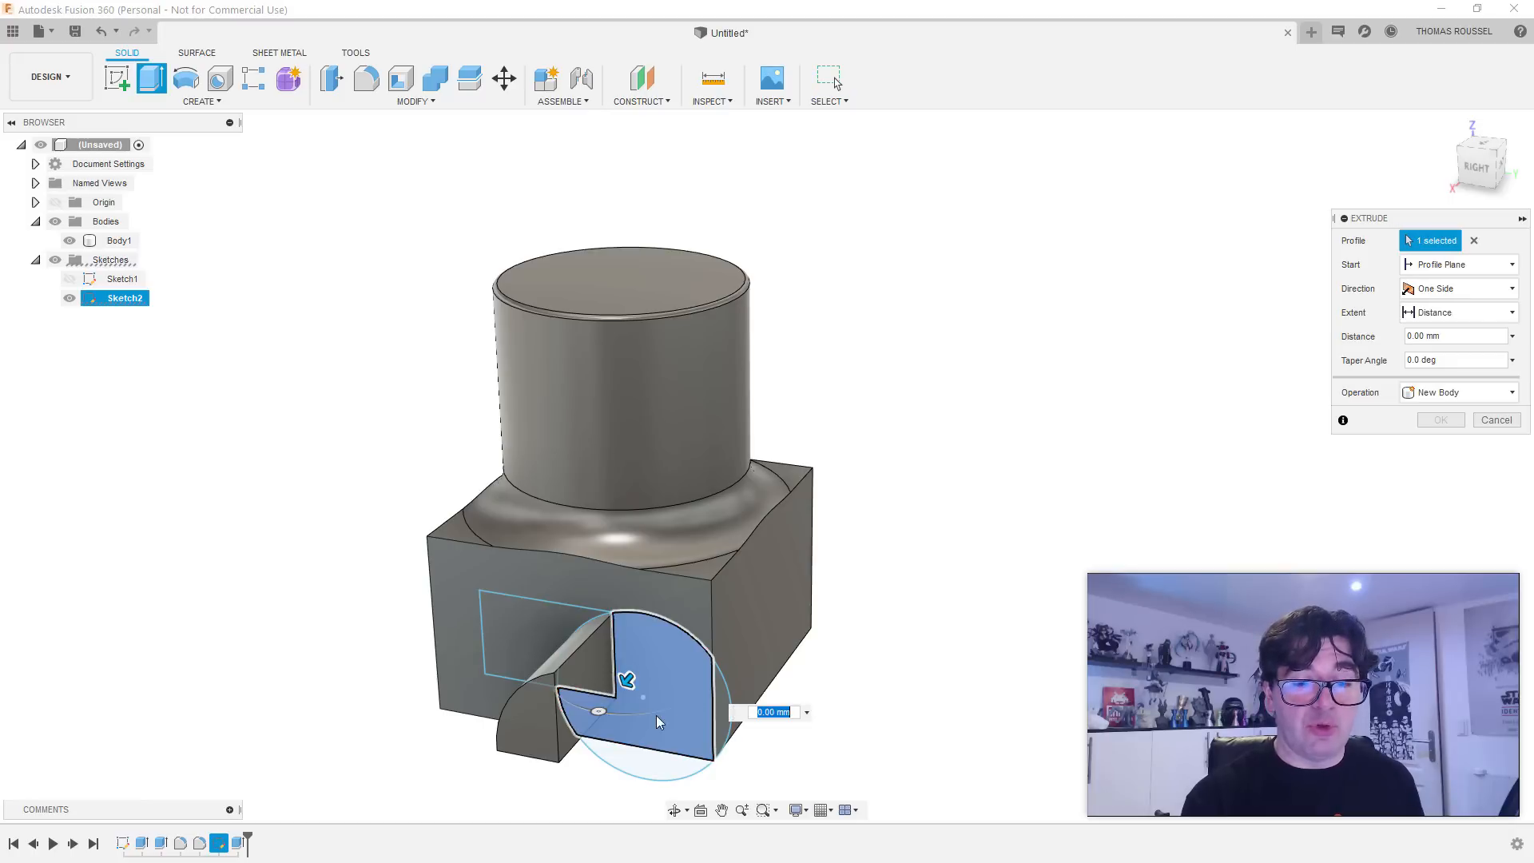
left_click_drag(647, 673, 664, 636)
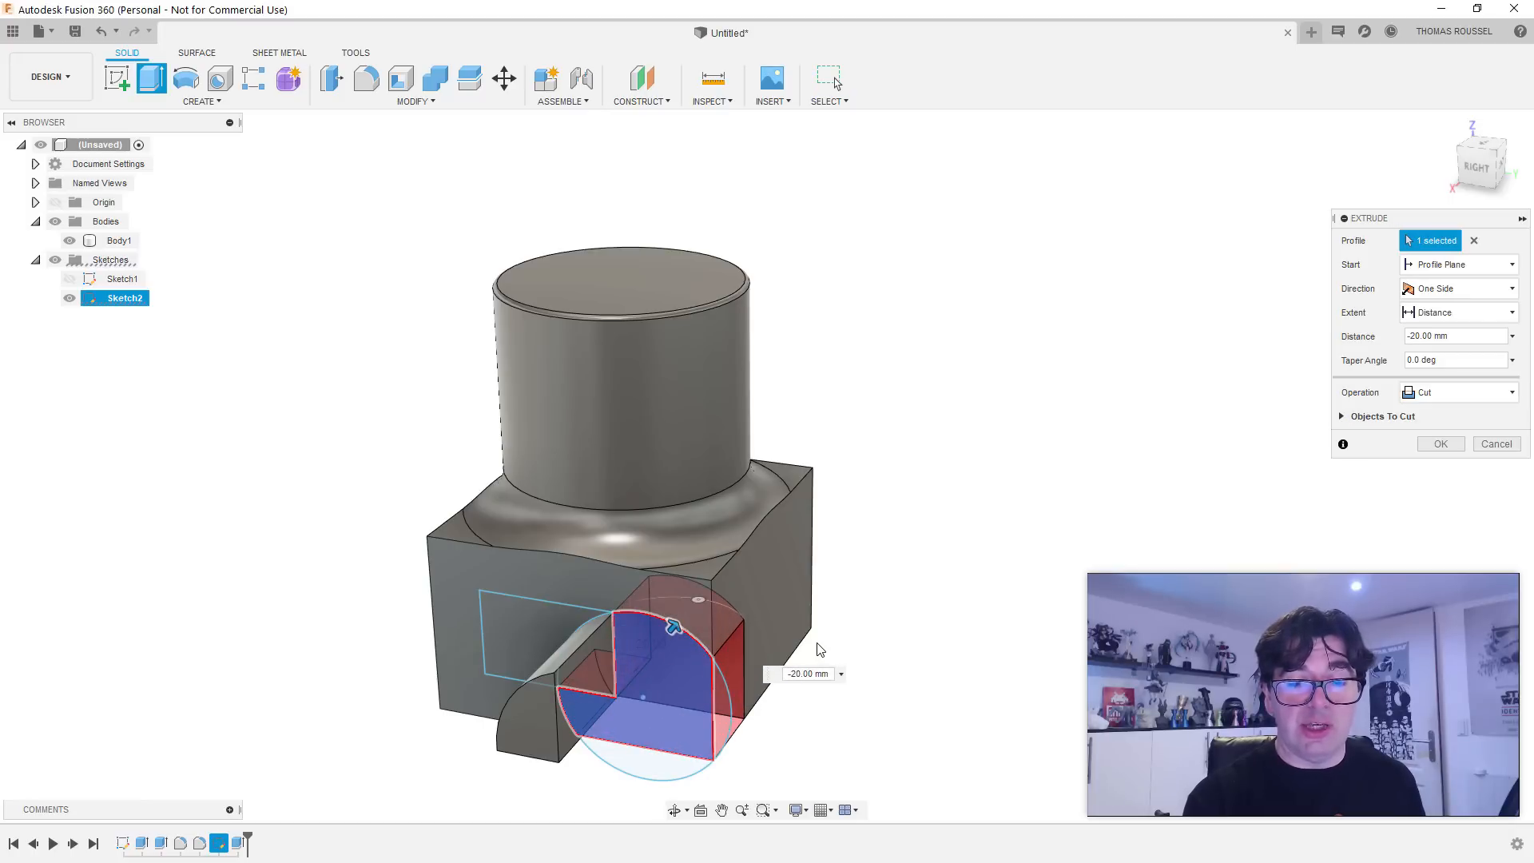
key("Return")
Step: Edit Sketch2 to enlarge the circle toward the lower left so it covers more of the rectangle, and finish the sketch
middle_click_drag(825, 664, 853, 627, "shift")
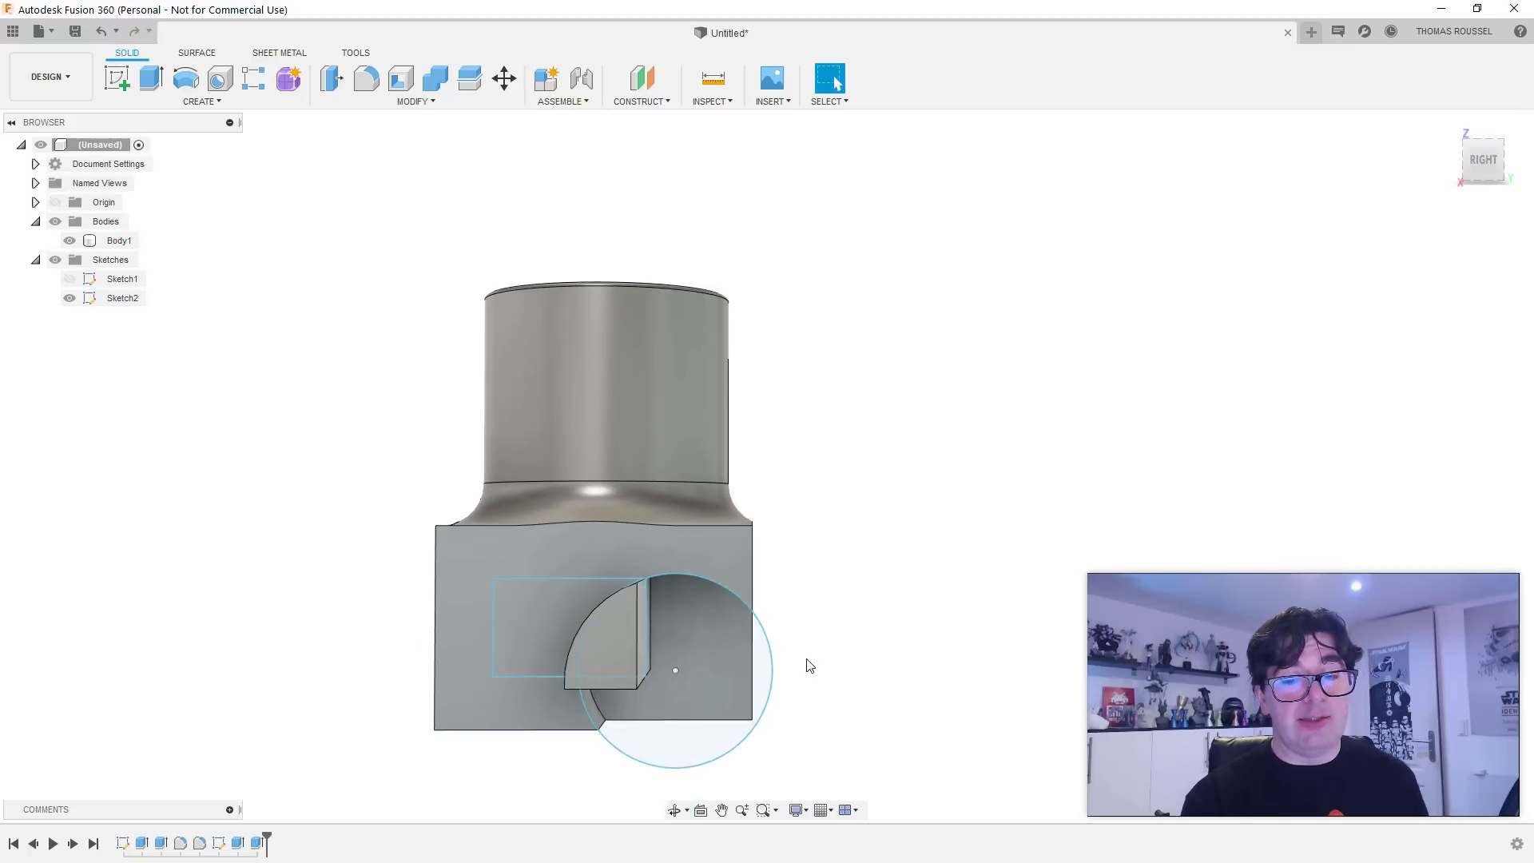
left_click(775, 662)
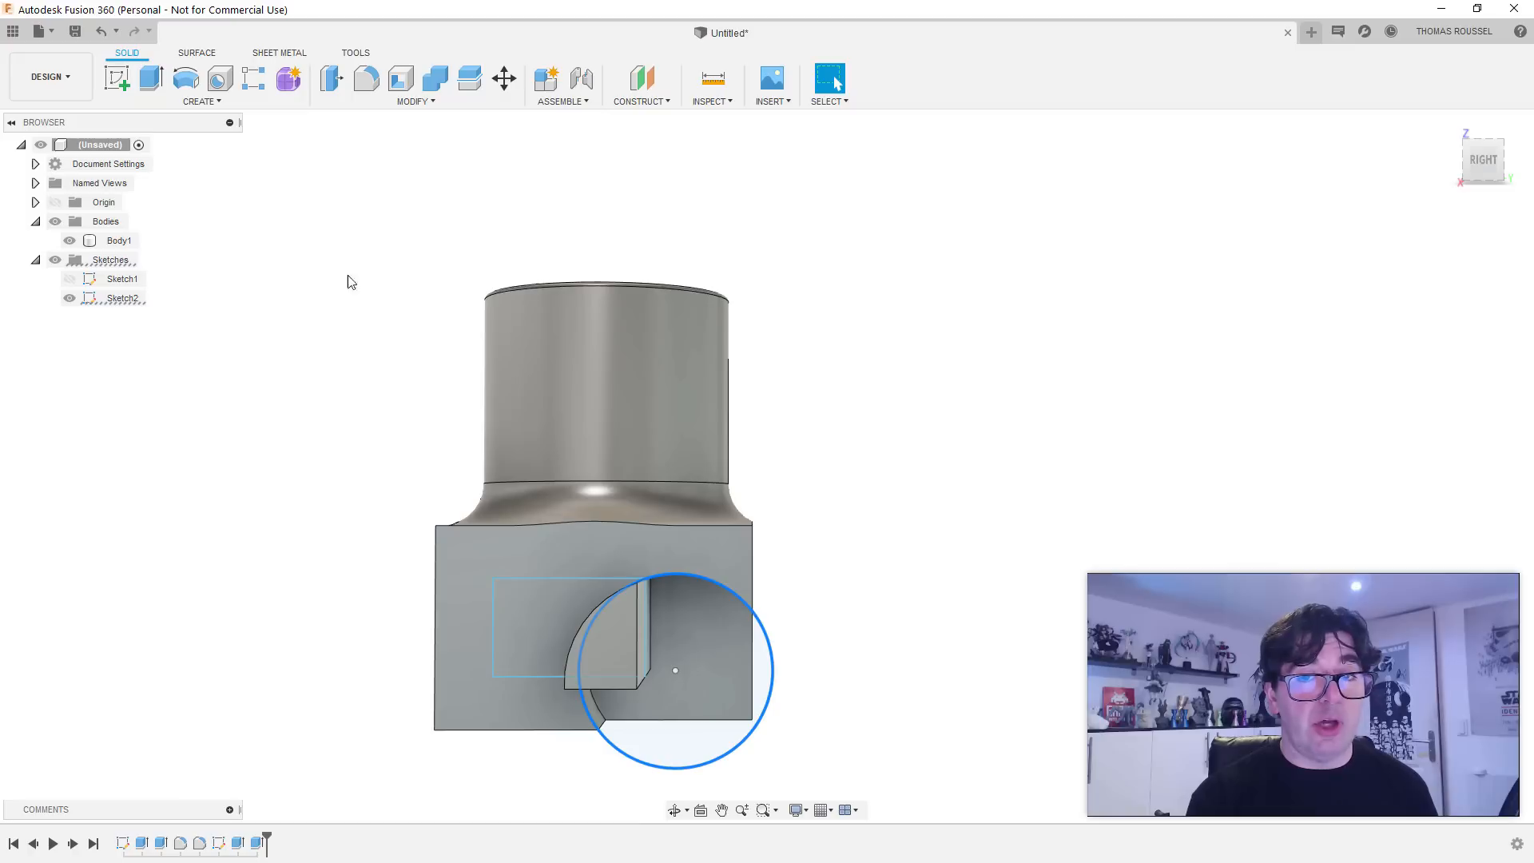
right_click(125, 299)
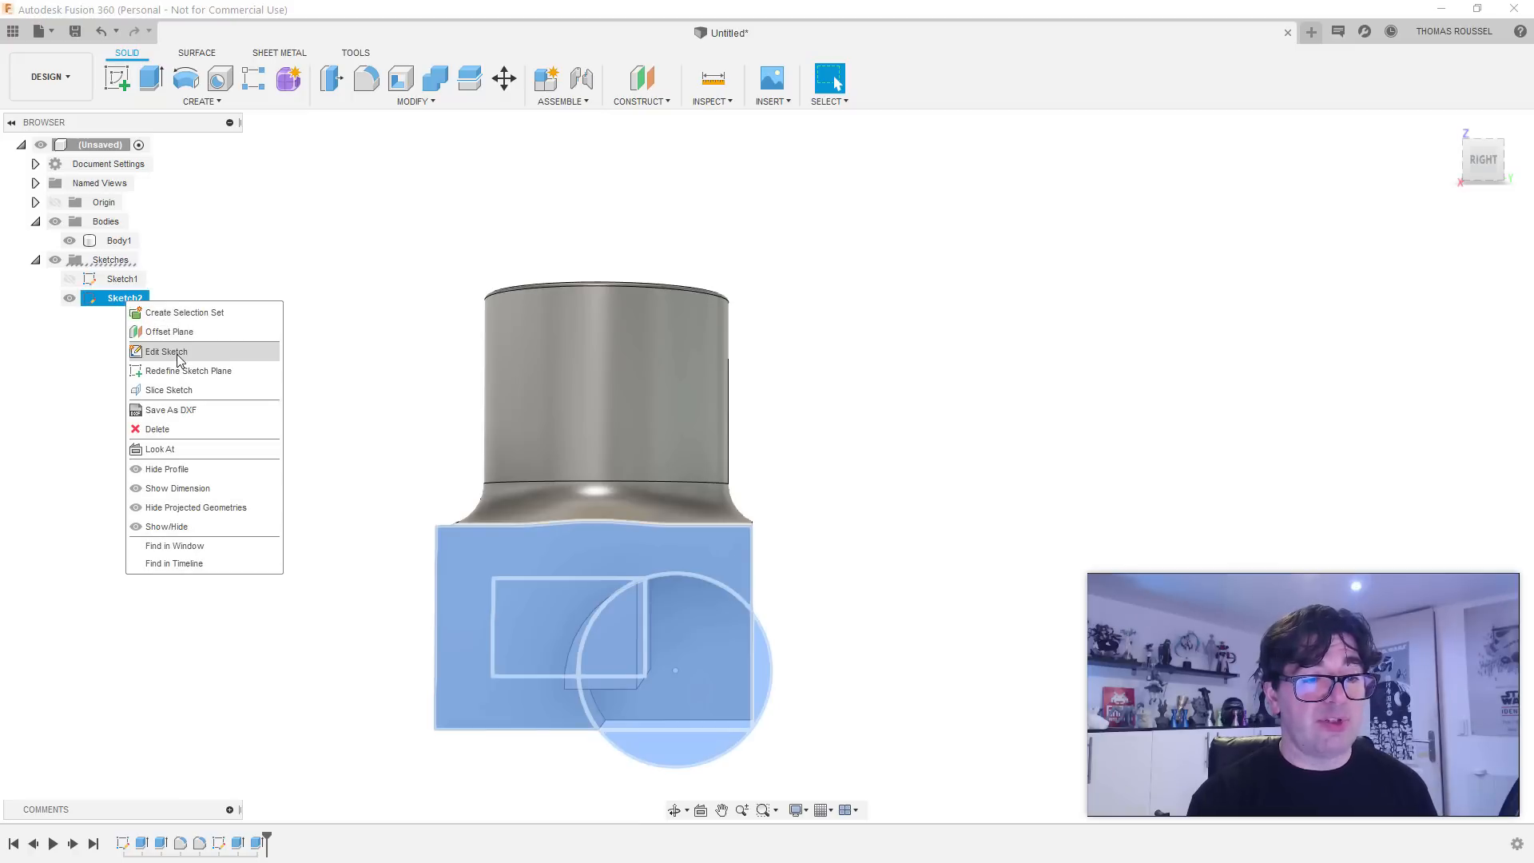
left_click(166, 352)
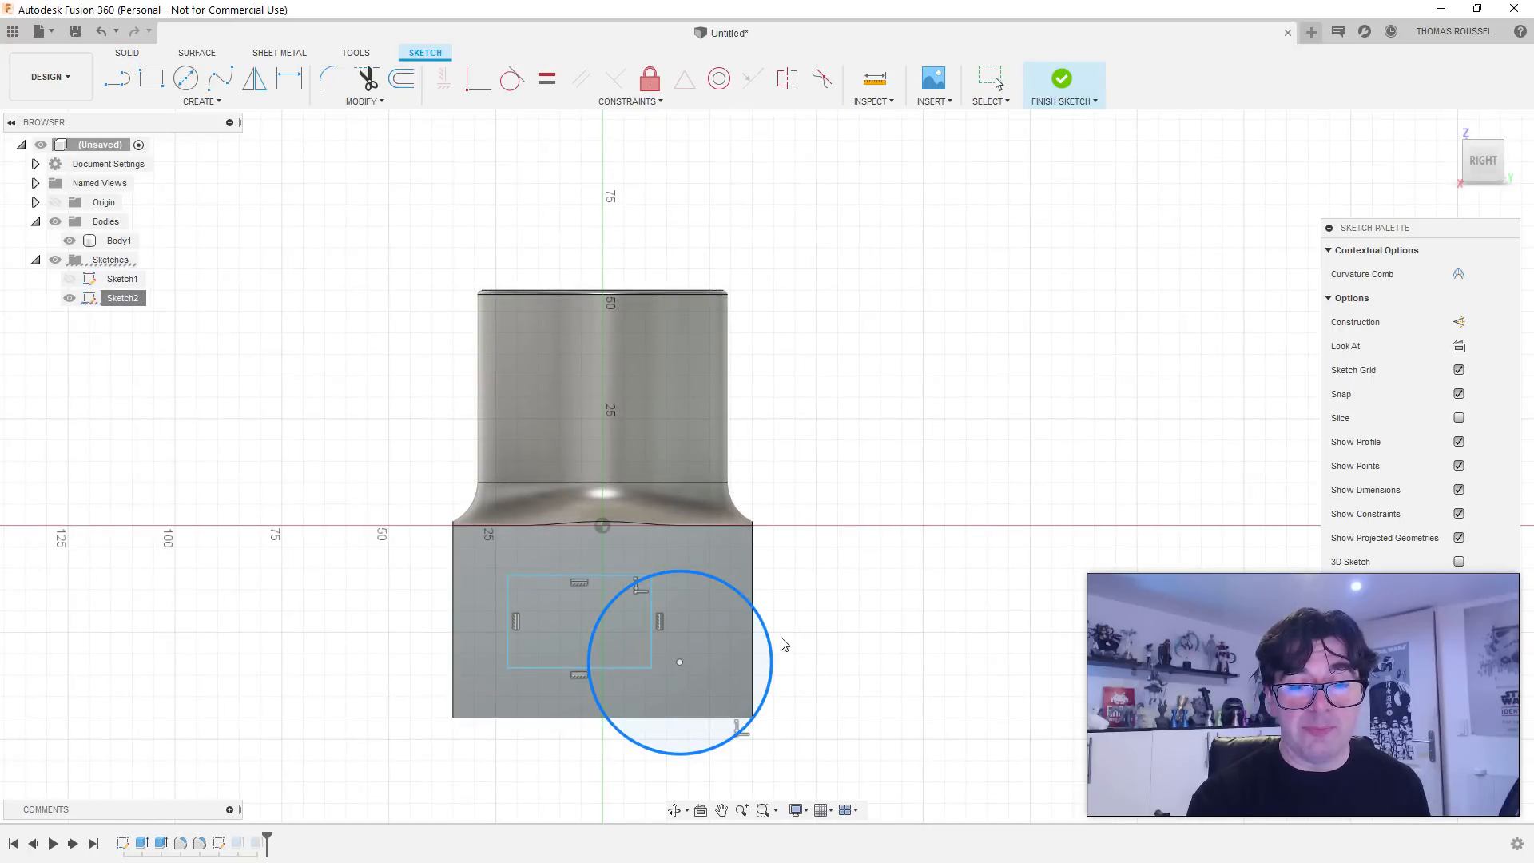
mouse_move(660, 757)
left_mouse_down()
mouse_move(702, 727)
mouse_move(643, 757)
mouse_move(581, 753)
mouse_move(630, 731)
mouse_move(640, 745)
left_mouse_up()
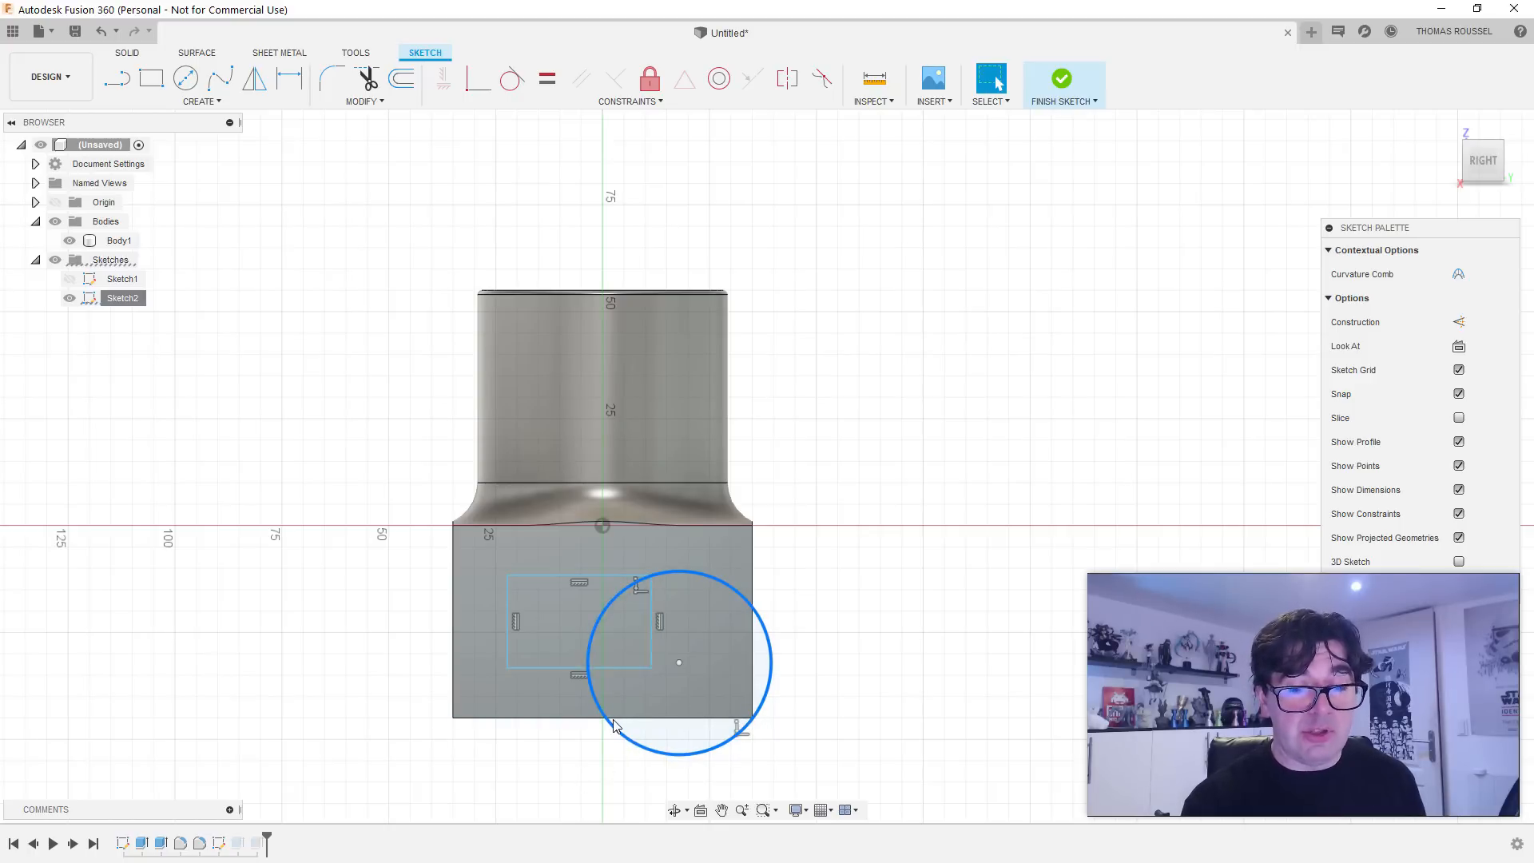
mouse_move(613, 723)
left_mouse_down()
mouse_move(585, 739)
mouse_move(637, 706)
mouse_move(572, 744)
left_mouse_up()
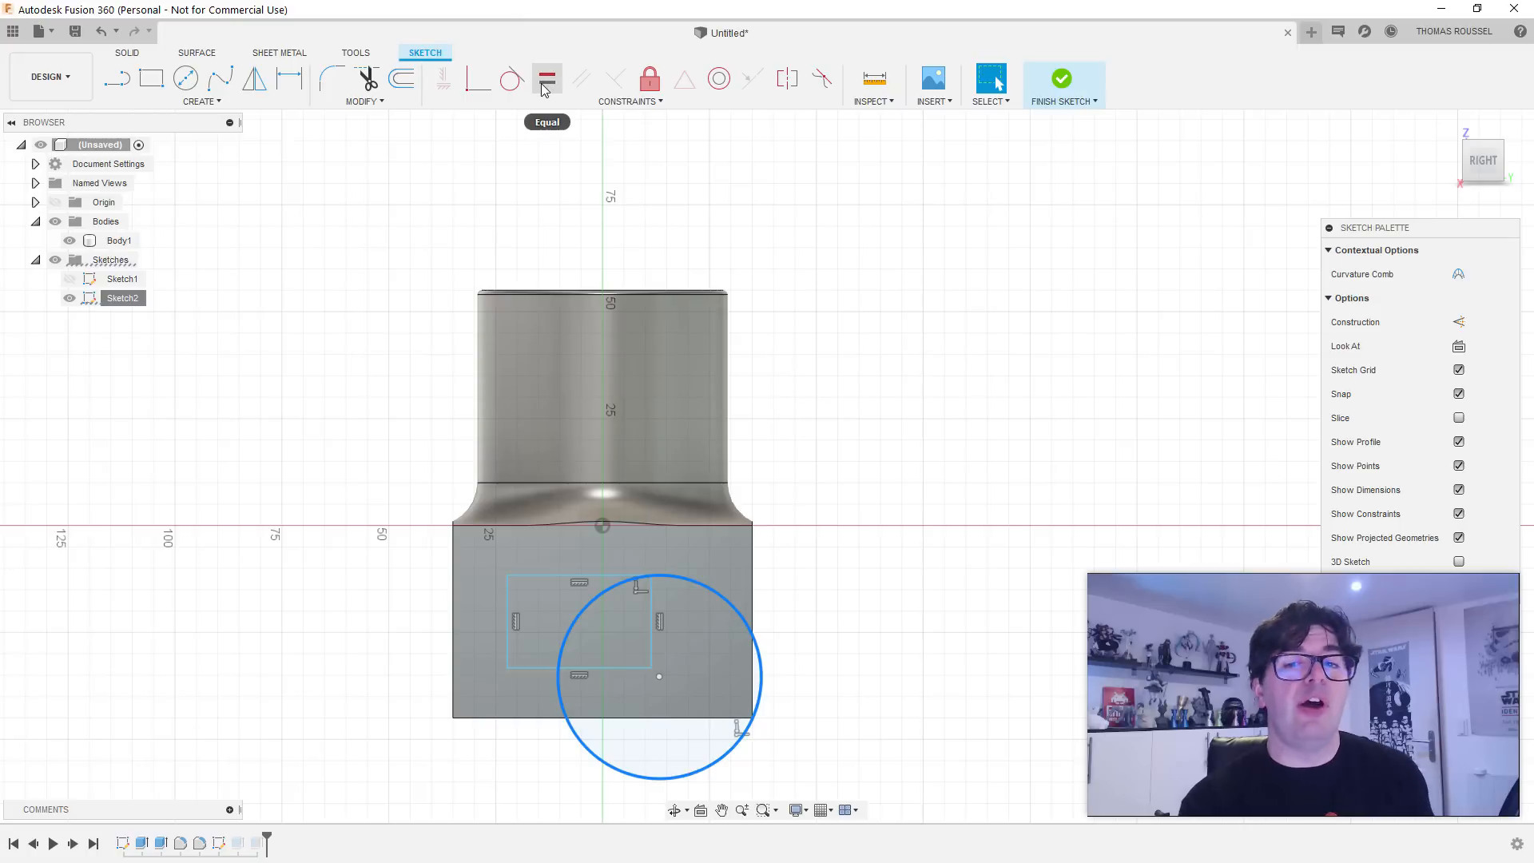
left_click_drag(580, 741, 534, 763)
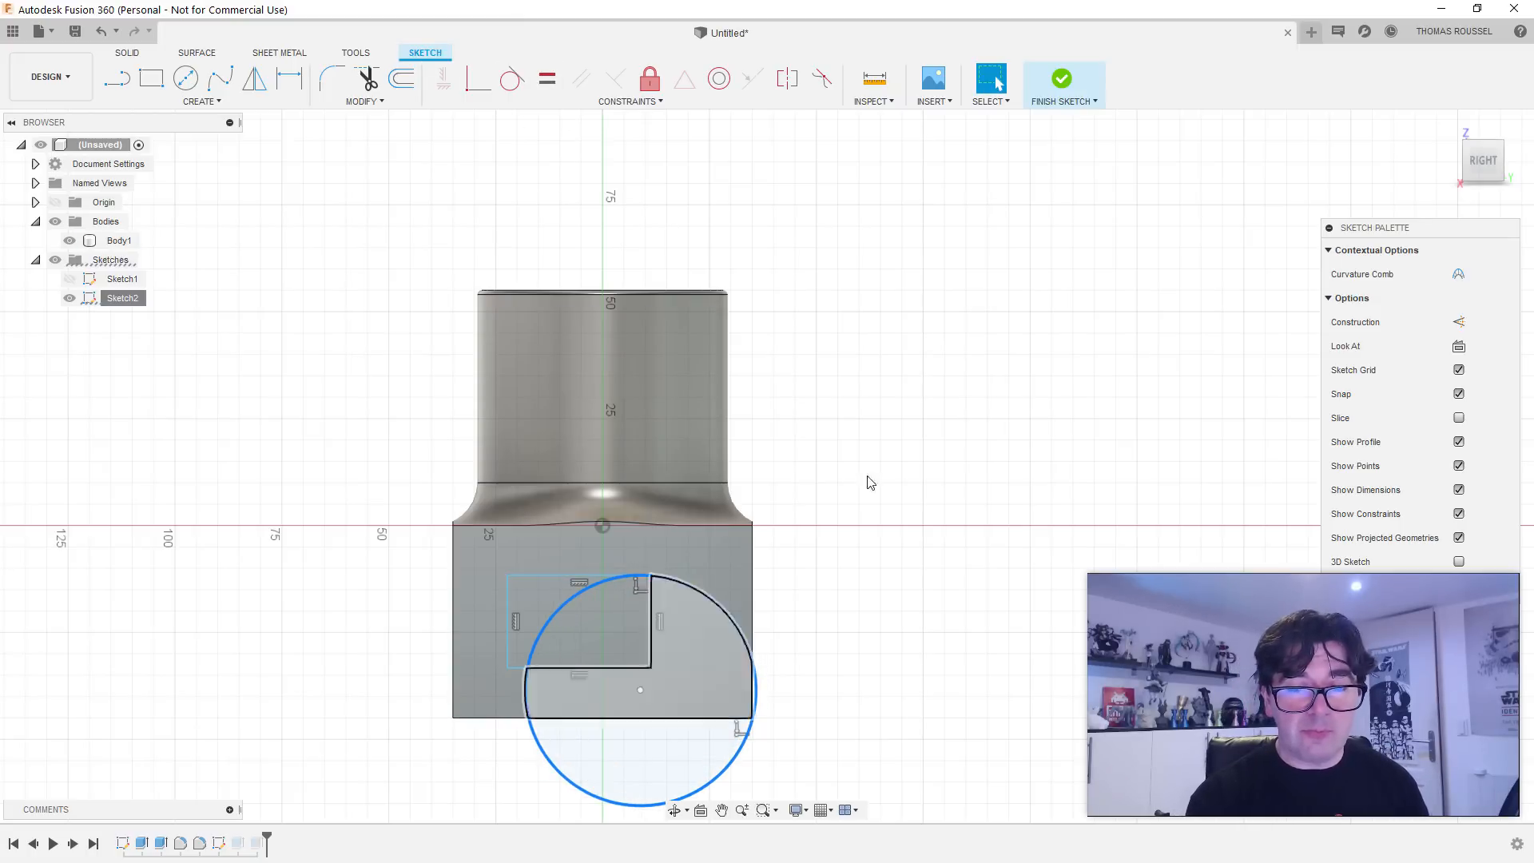
left_click(1053, 80)
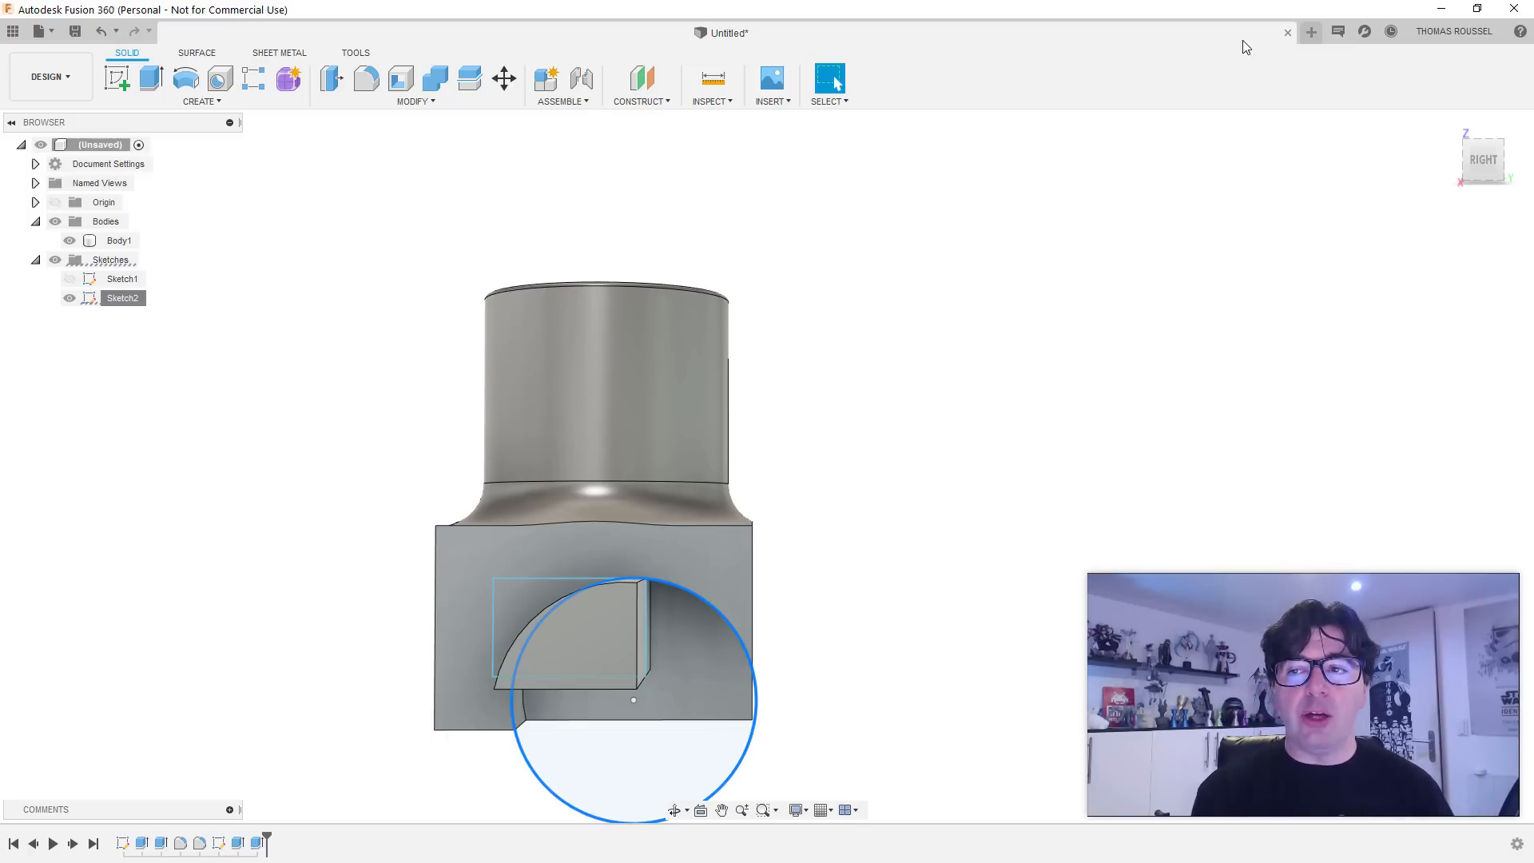
Step: Create a new empty design and switch back and forth between it and the block design
left_click(1312, 34)
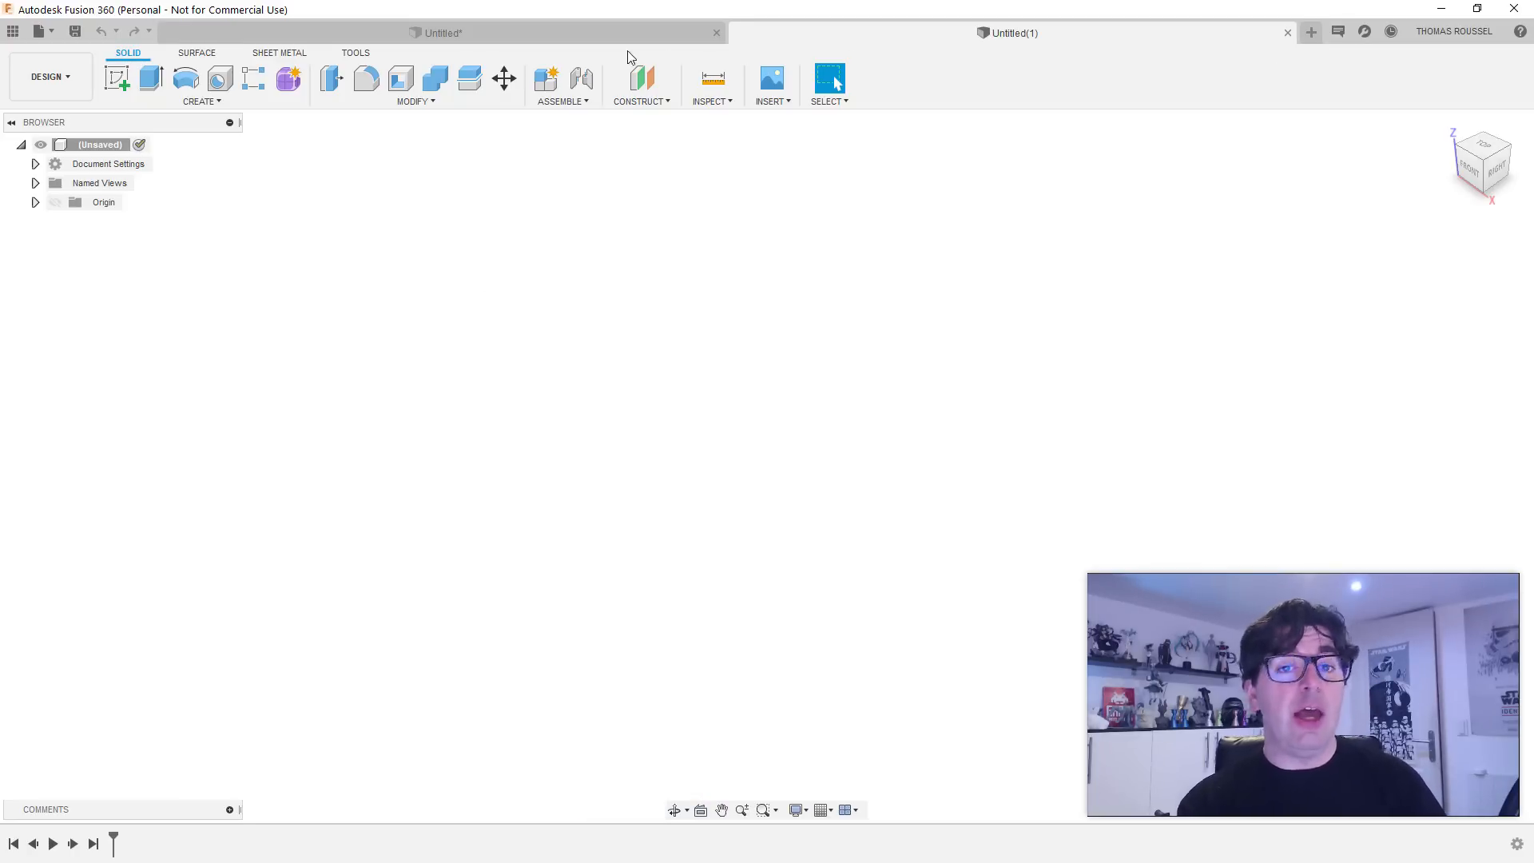
left_click(580, 37)
left_click(798, 34)
left_click(595, 28)
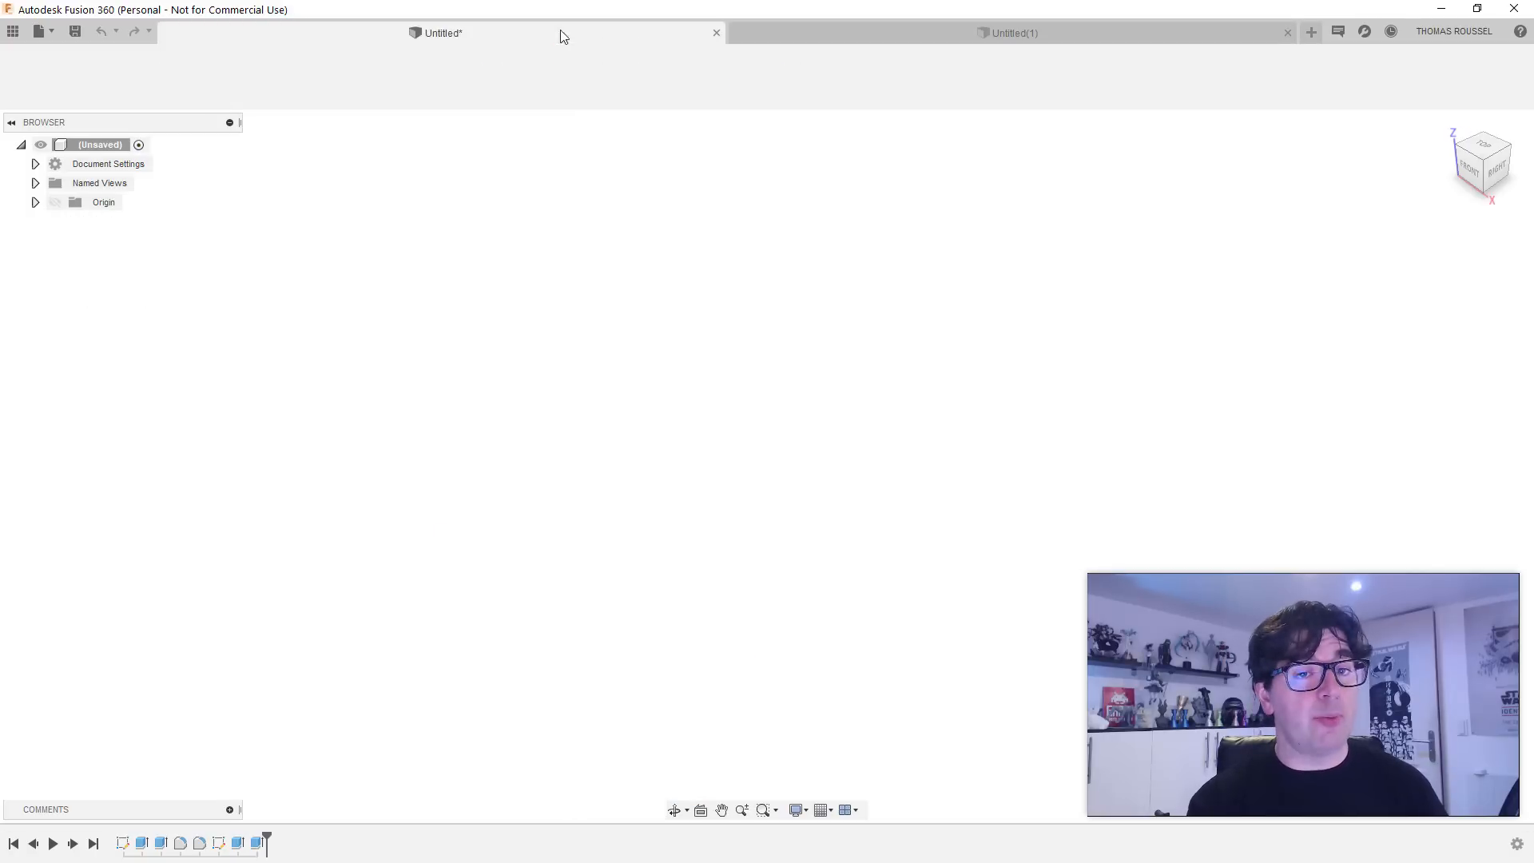
left_click(797, 35)
left_click(624, 35)
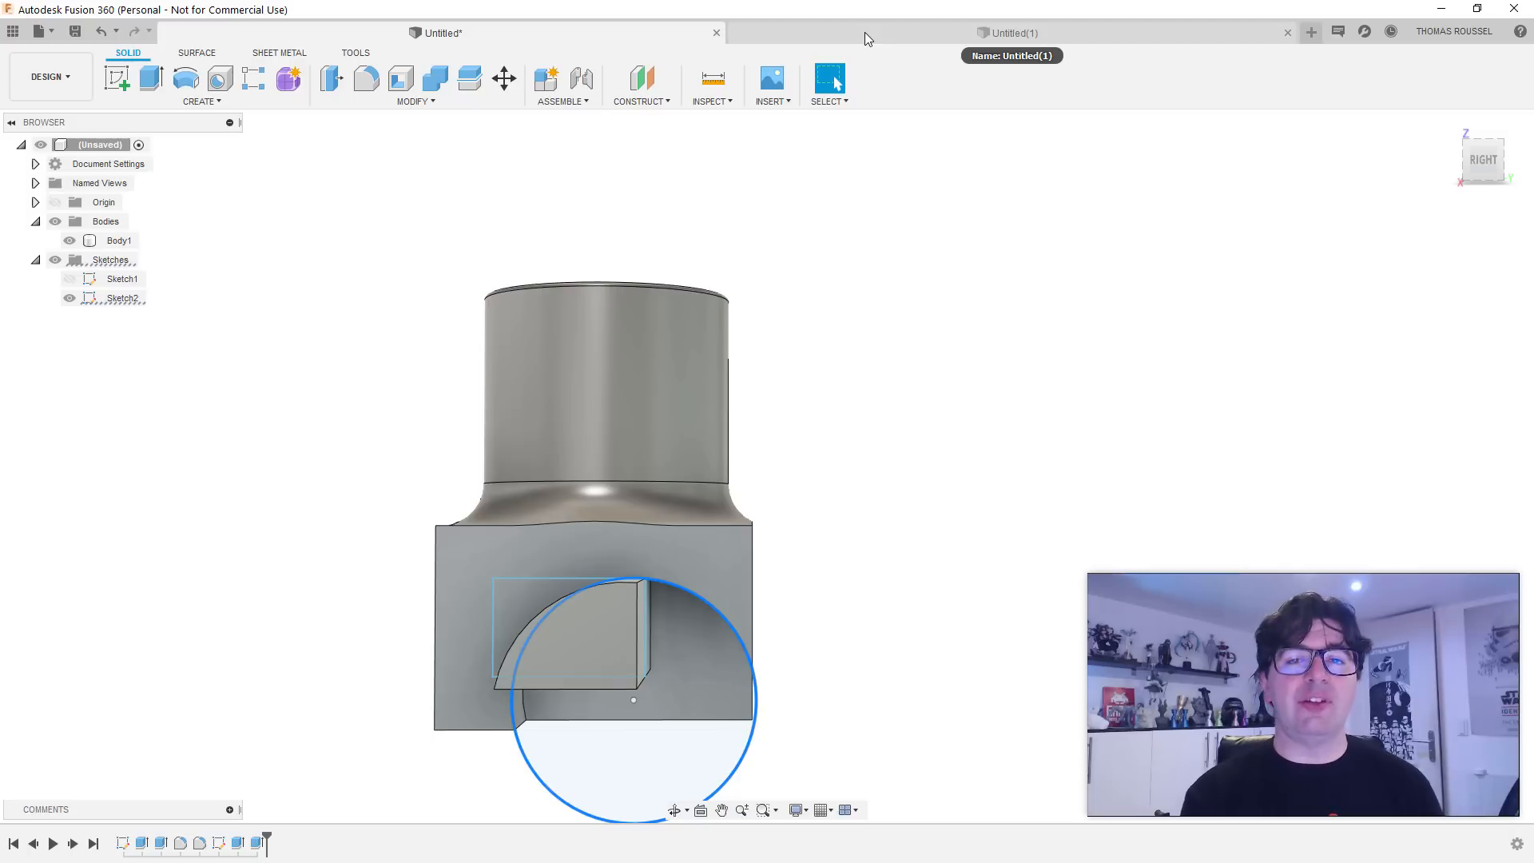
left_click(865, 32)
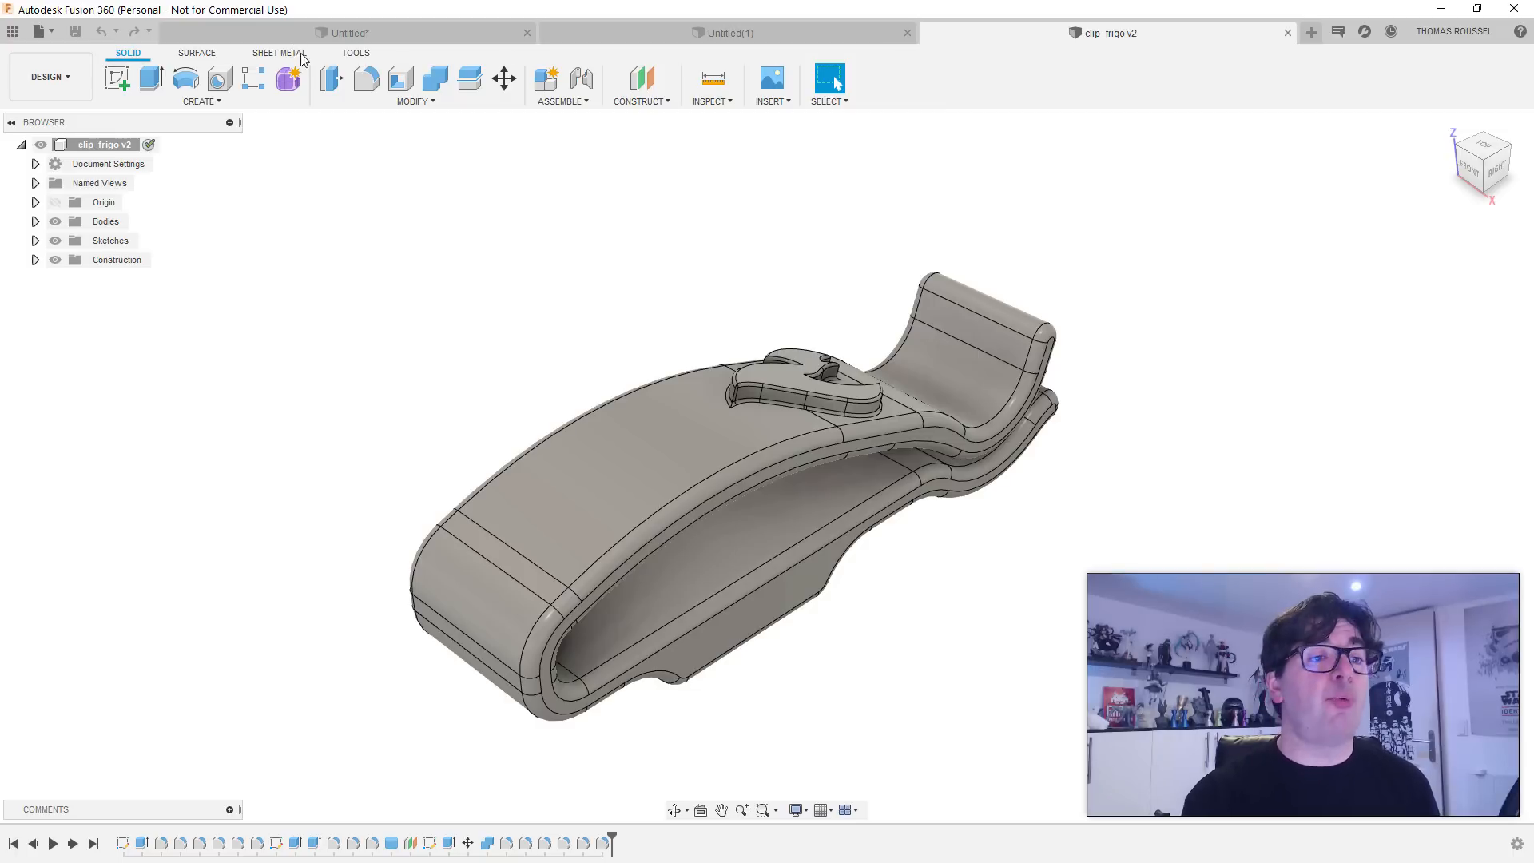
Step: Look over the file commands and examine the clip_frigo v2 model from the side
left_click(49, 32)
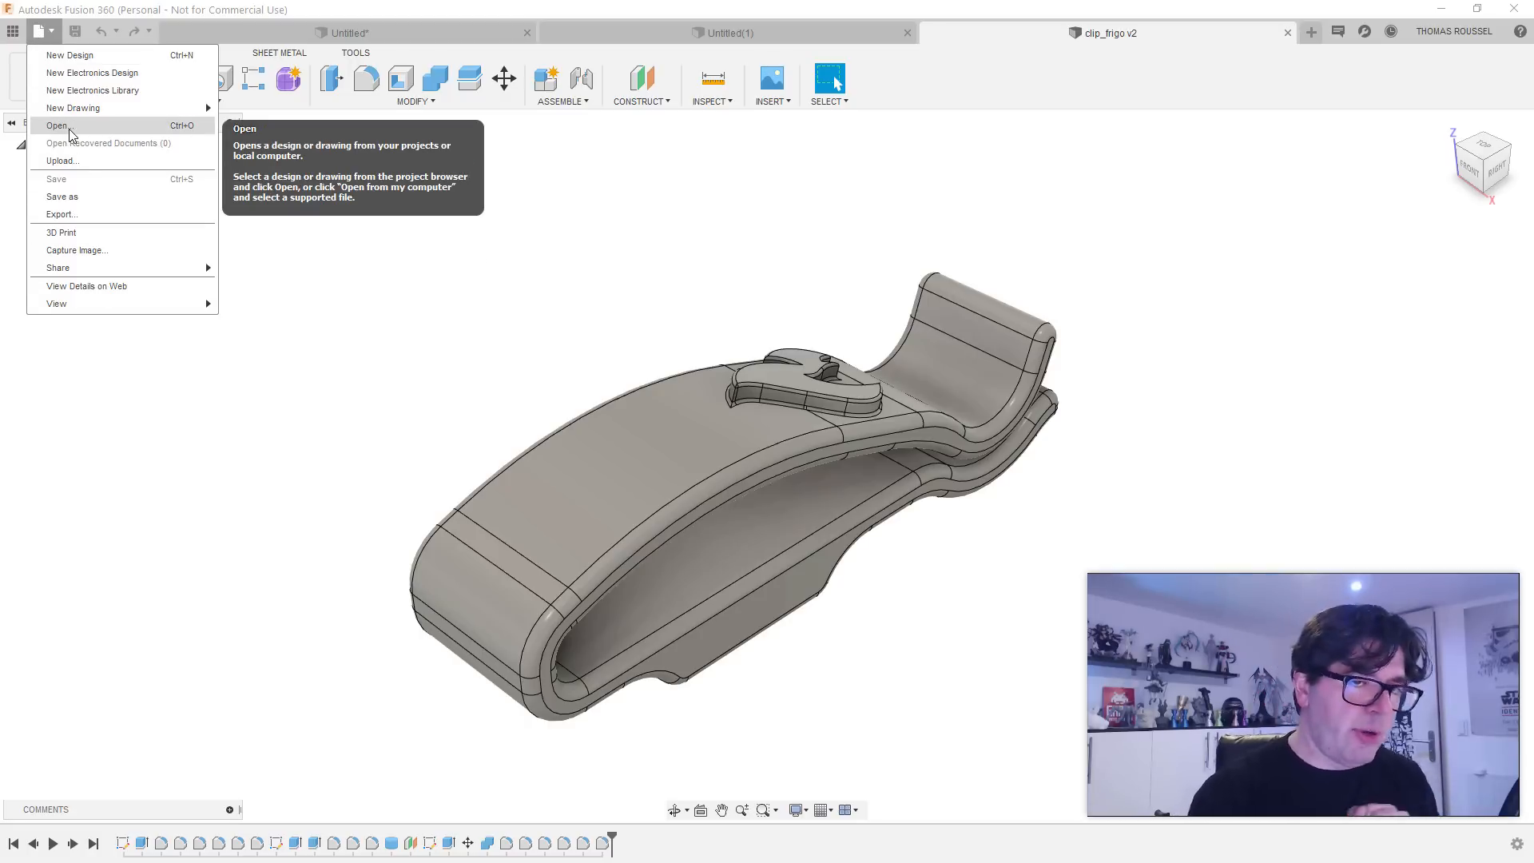
left_click(1062, 209)
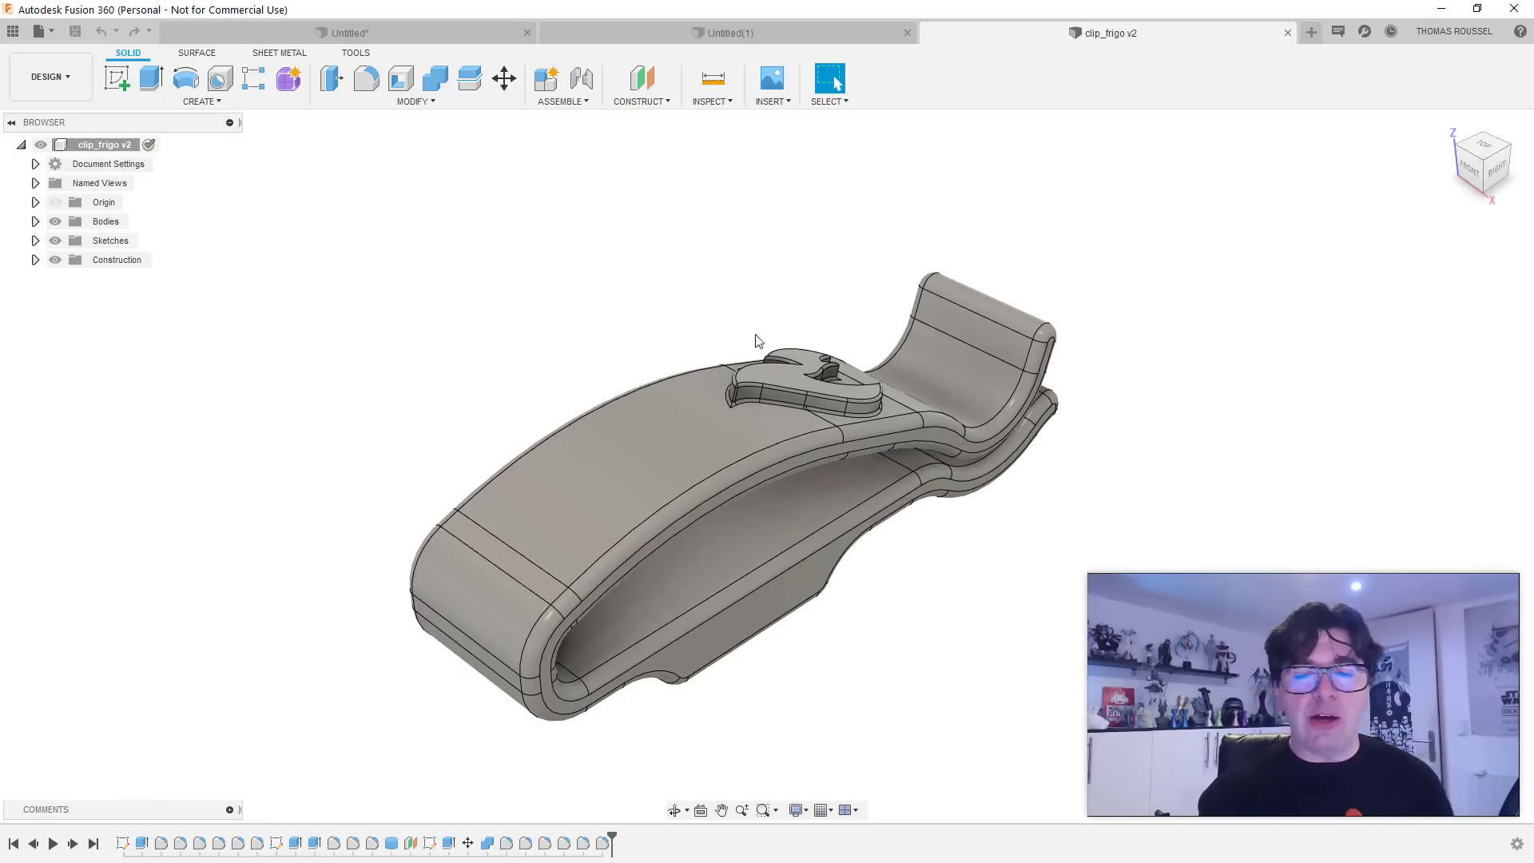
middle_click_drag(921, 551, 871, 526, "shift")
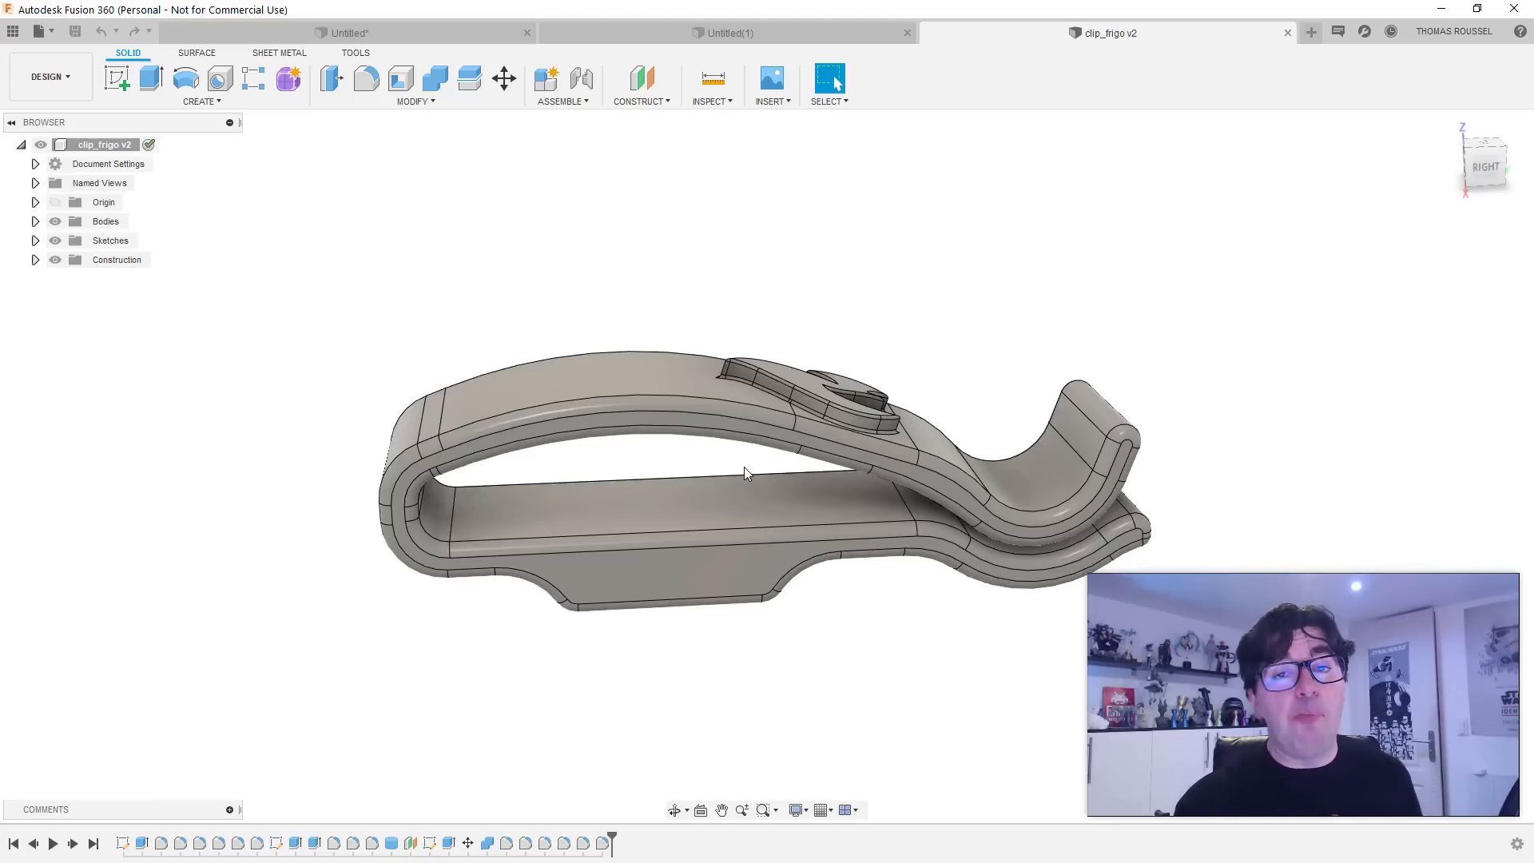
middle_click_drag(733, 477, 723, 449, "shift")
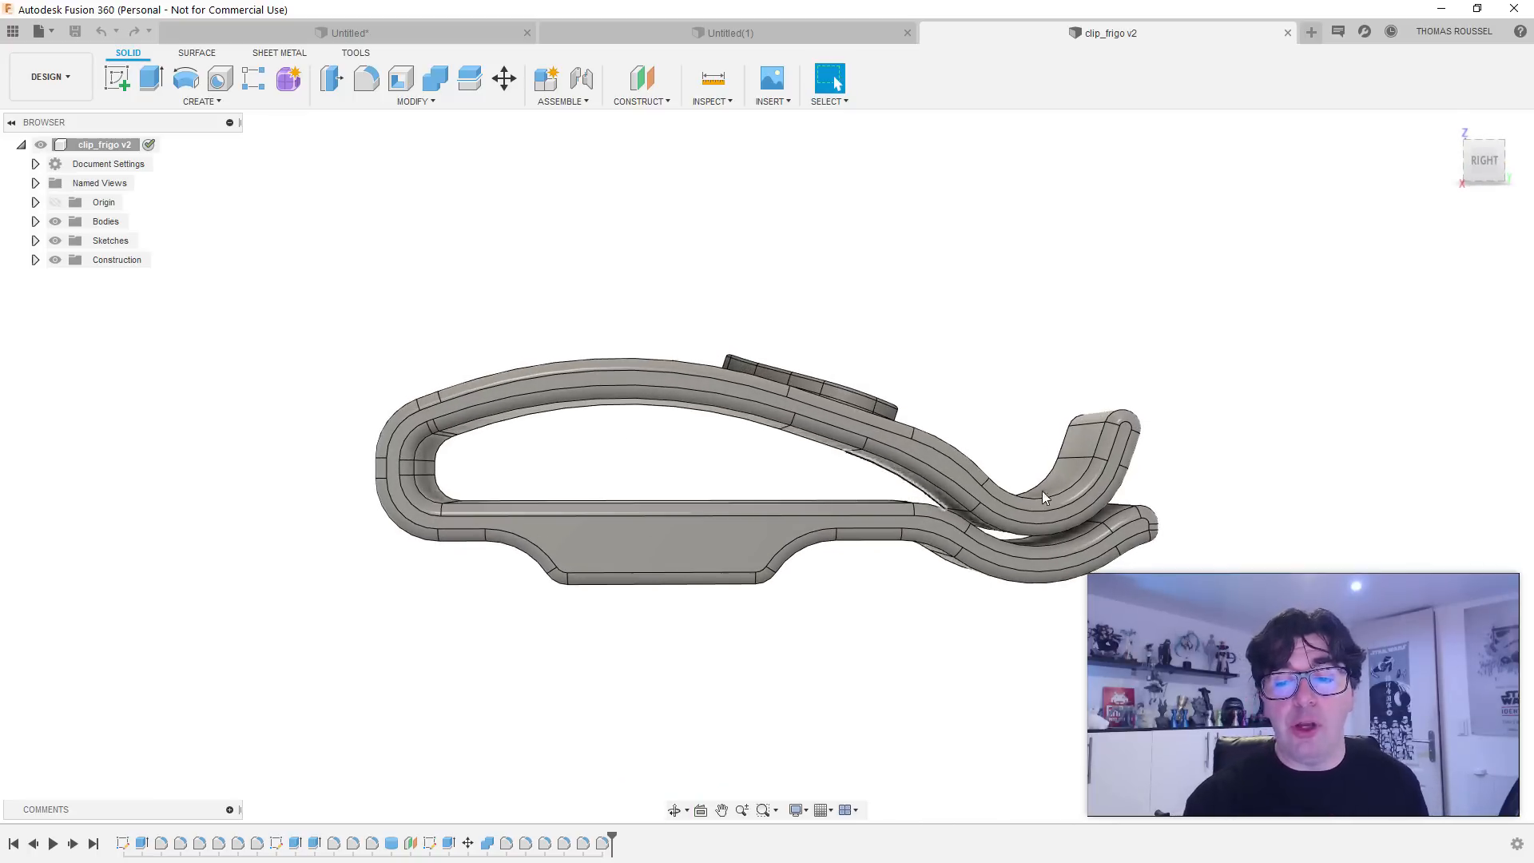
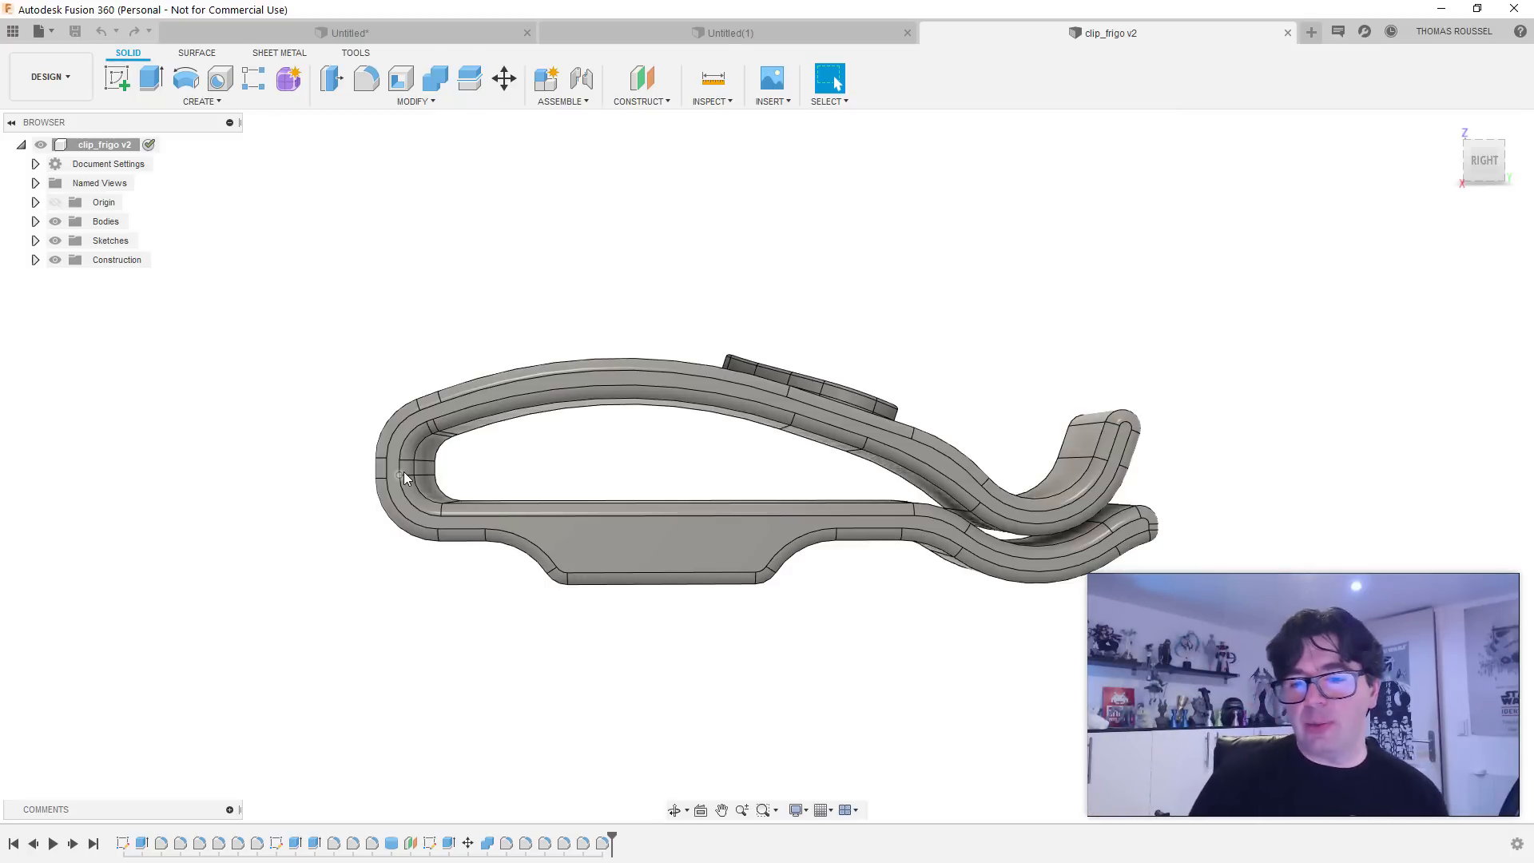
Step: Examine the clip model from its underside with the circular recess, from the side, and from above at the raised logo
middle_click_drag(654, 676, 652, 591, "shift")
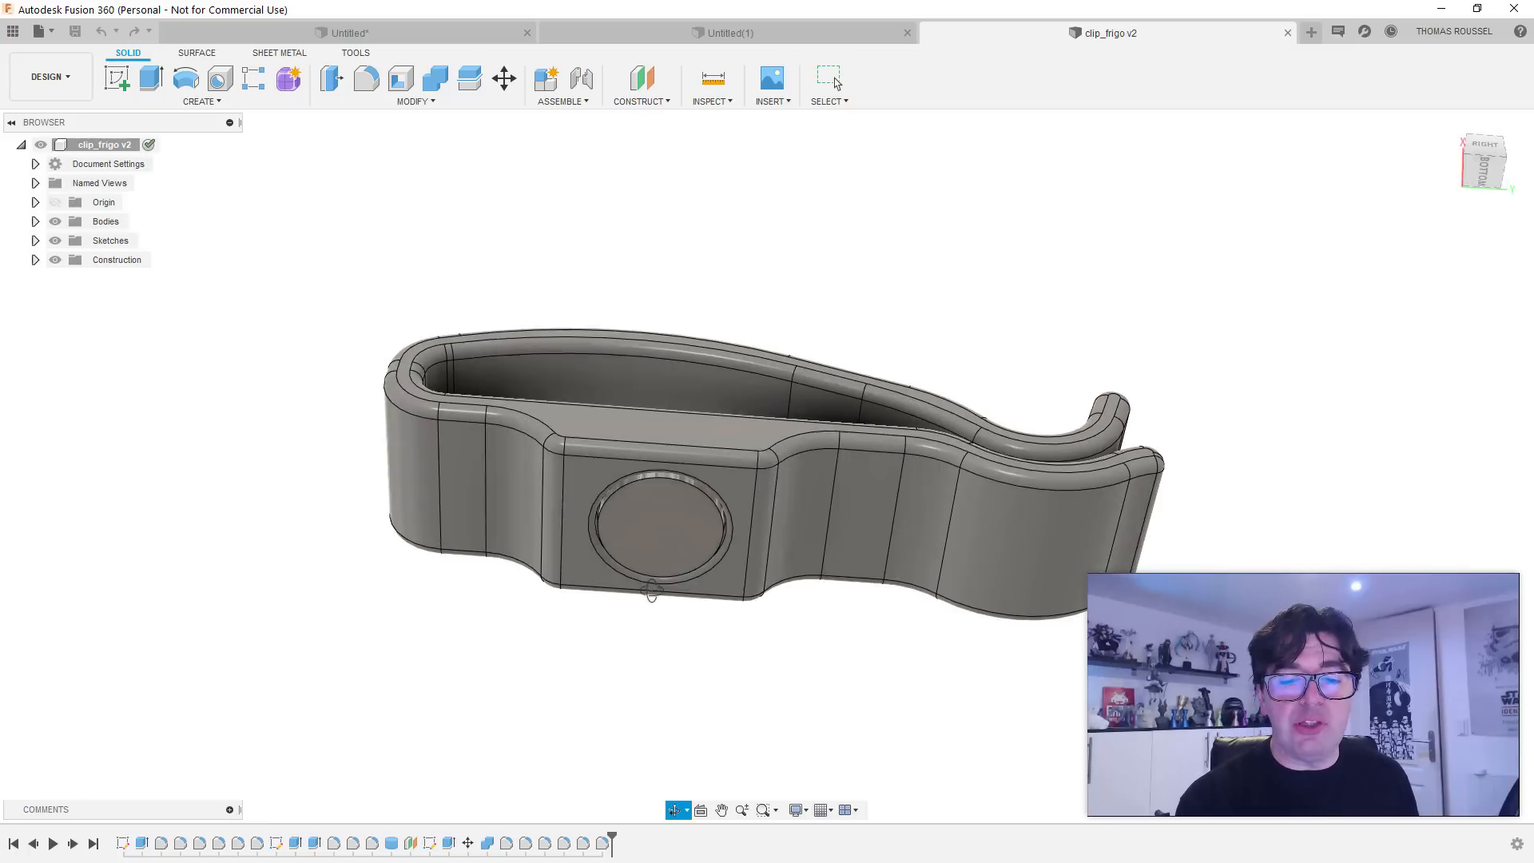
key("Escape")
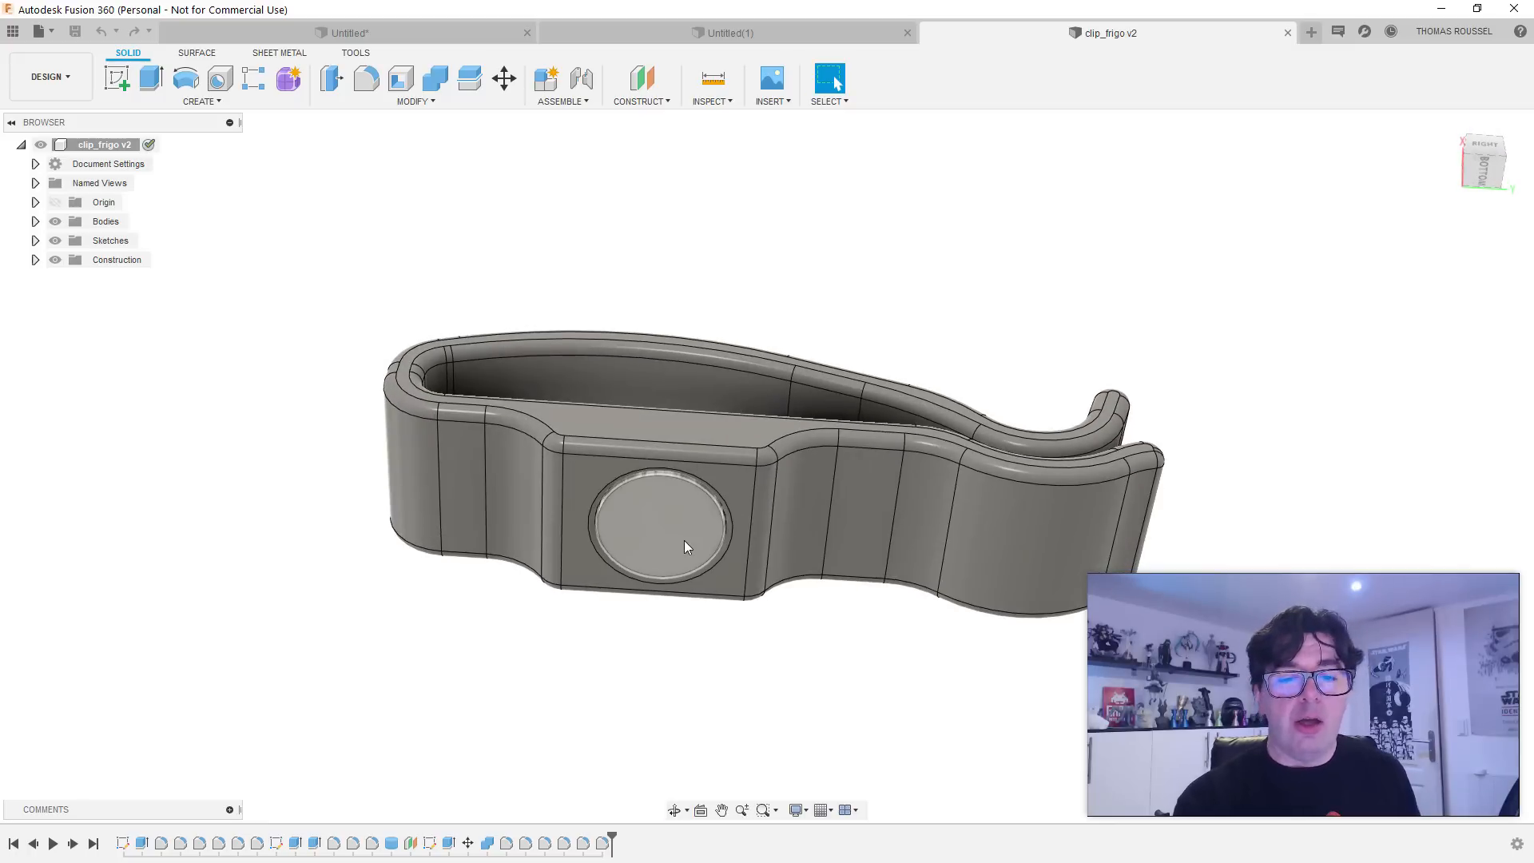
mouse_move(684, 540)
middle_mouse_down("shift")
mouse_move(671, 554)
mouse_move(668, 521)
middle_mouse_up("shift")
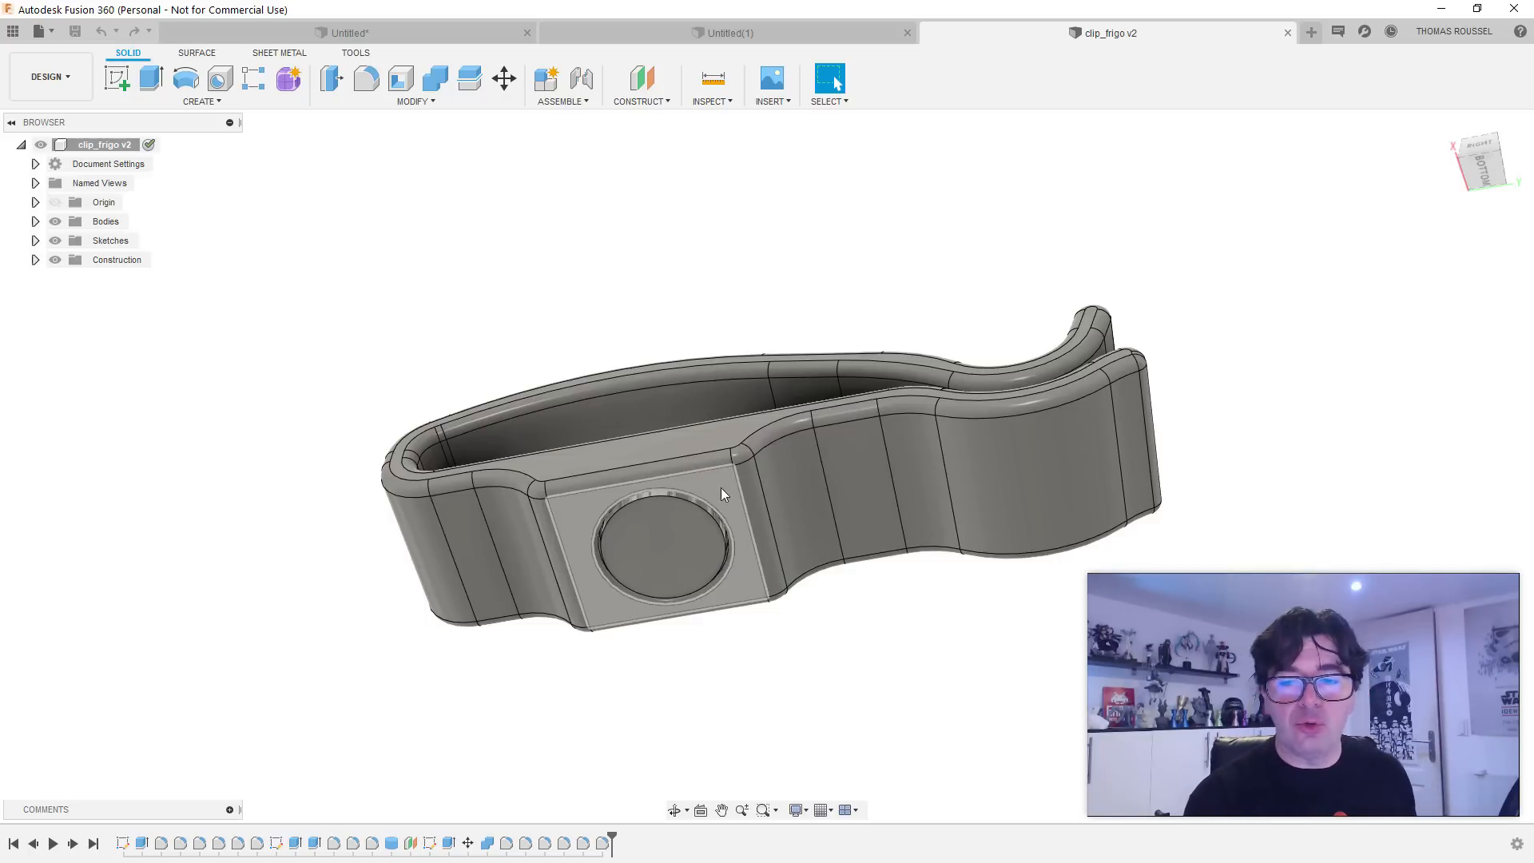
middle_click_drag(730, 458, 748, 541, "shift")
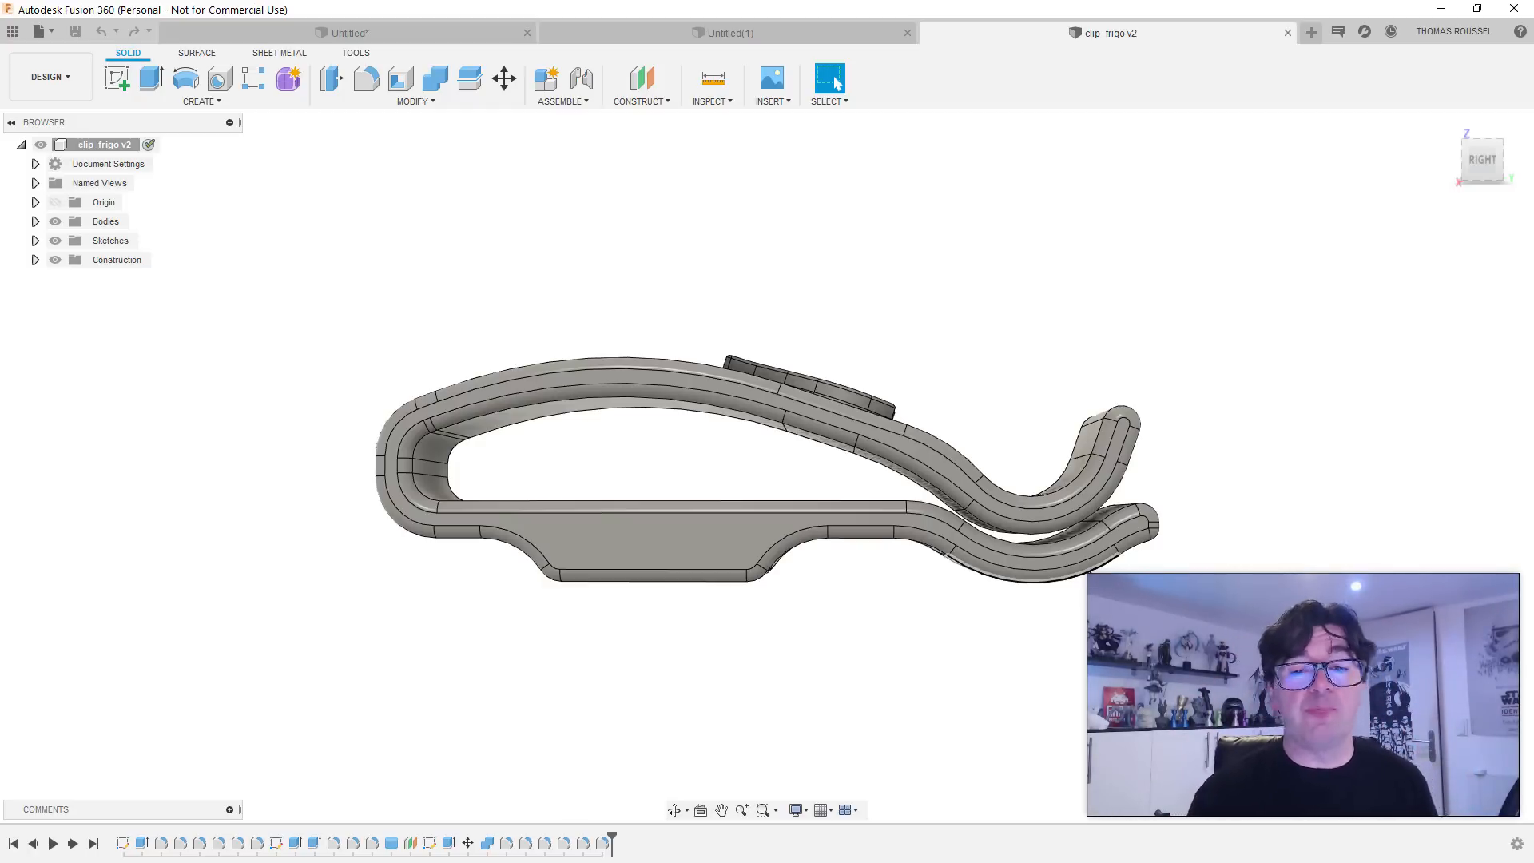
middle_click_drag(966, 400, 769, 498, "shift")
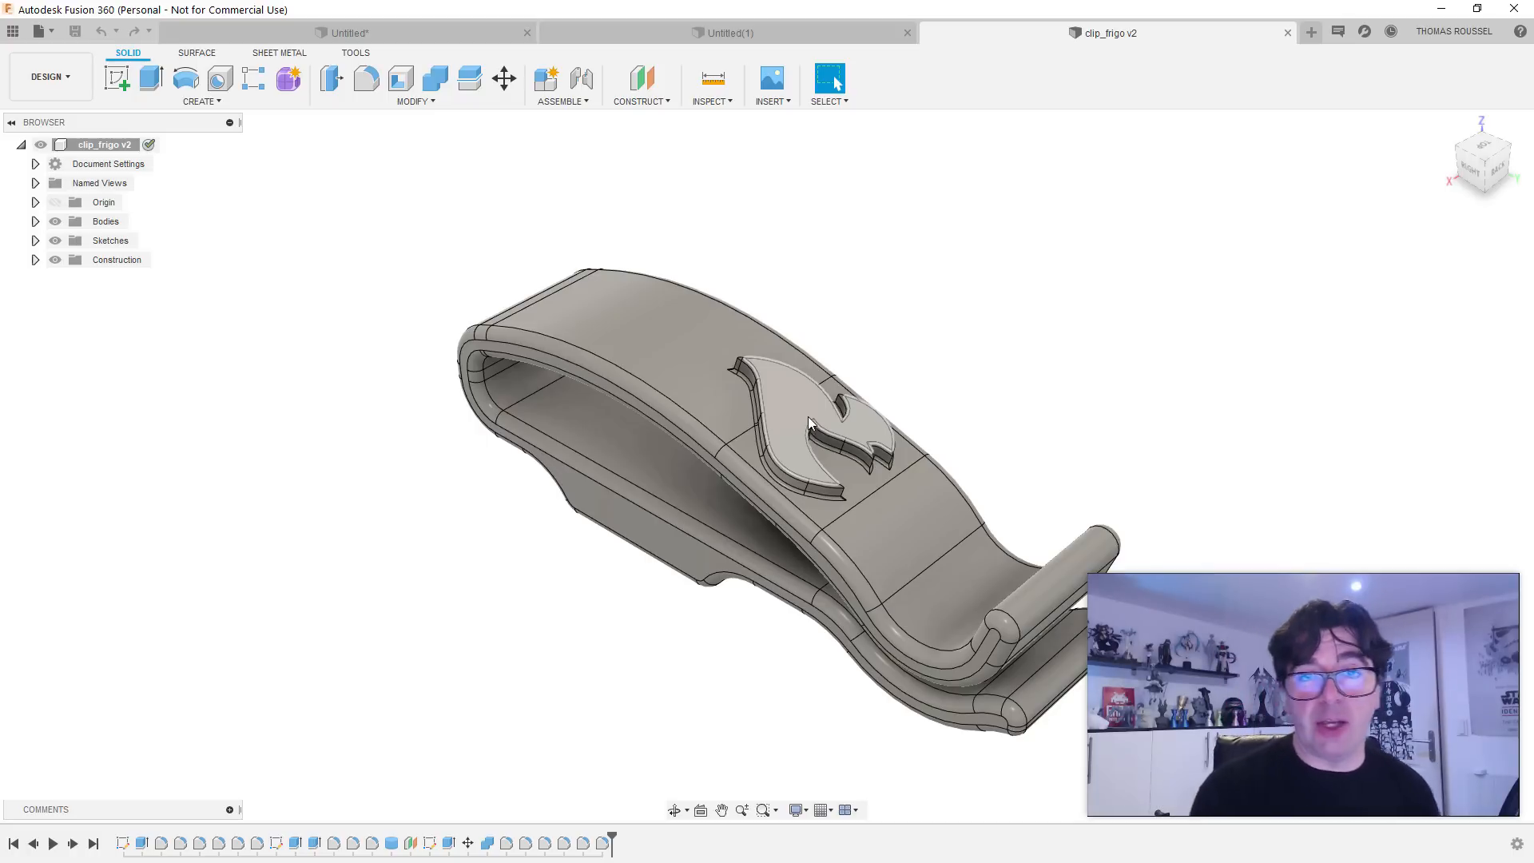
middle_click_drag(969, 421, 859, 356, "shift")
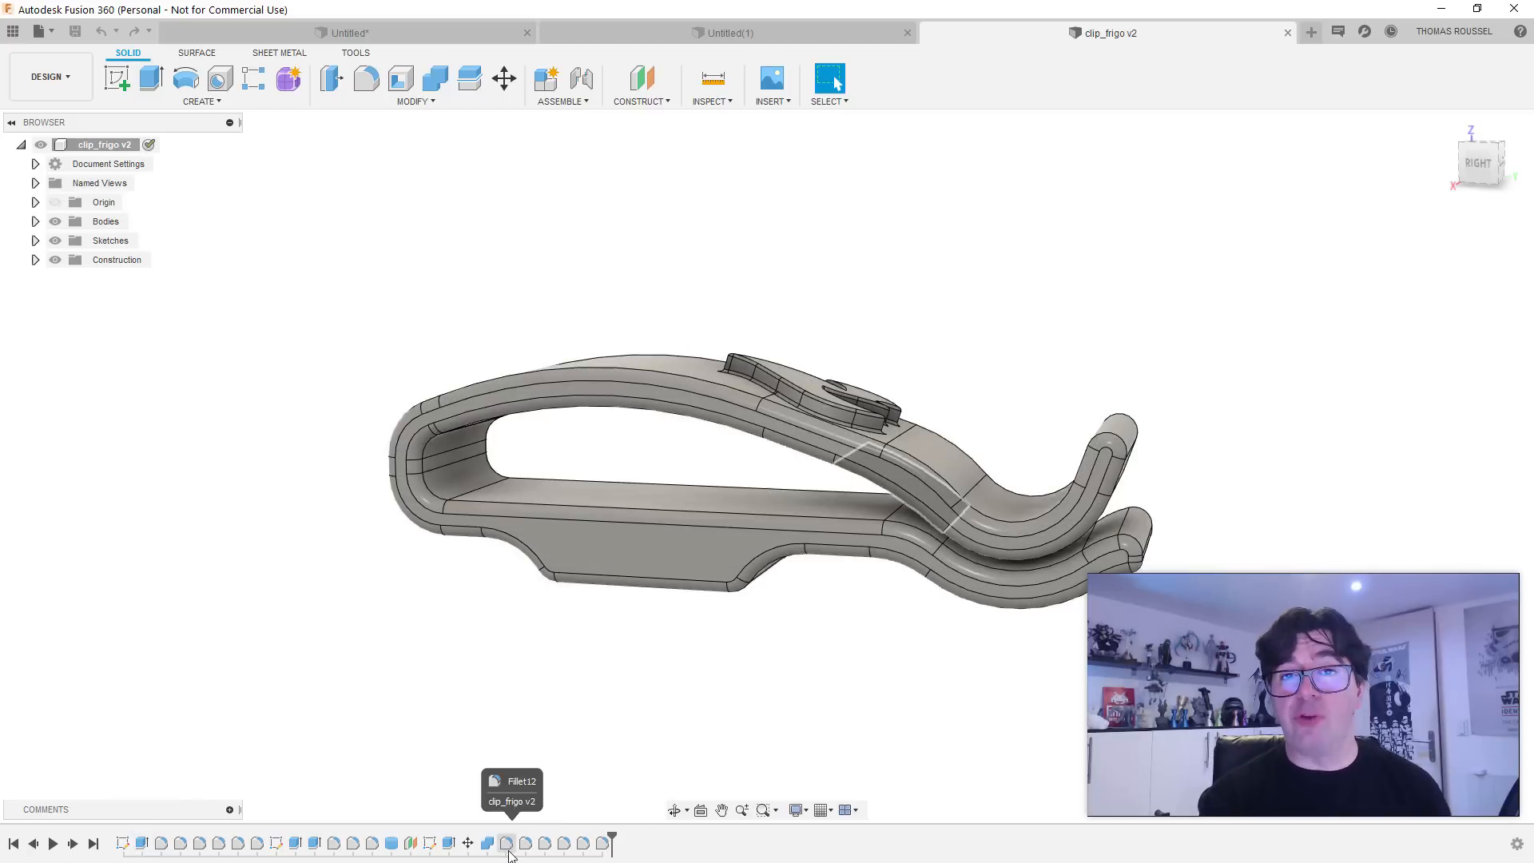
Step: List the clip's bodies and highlight Body2 and Body3 in turn to see which part each one is
left_click(35, 222)
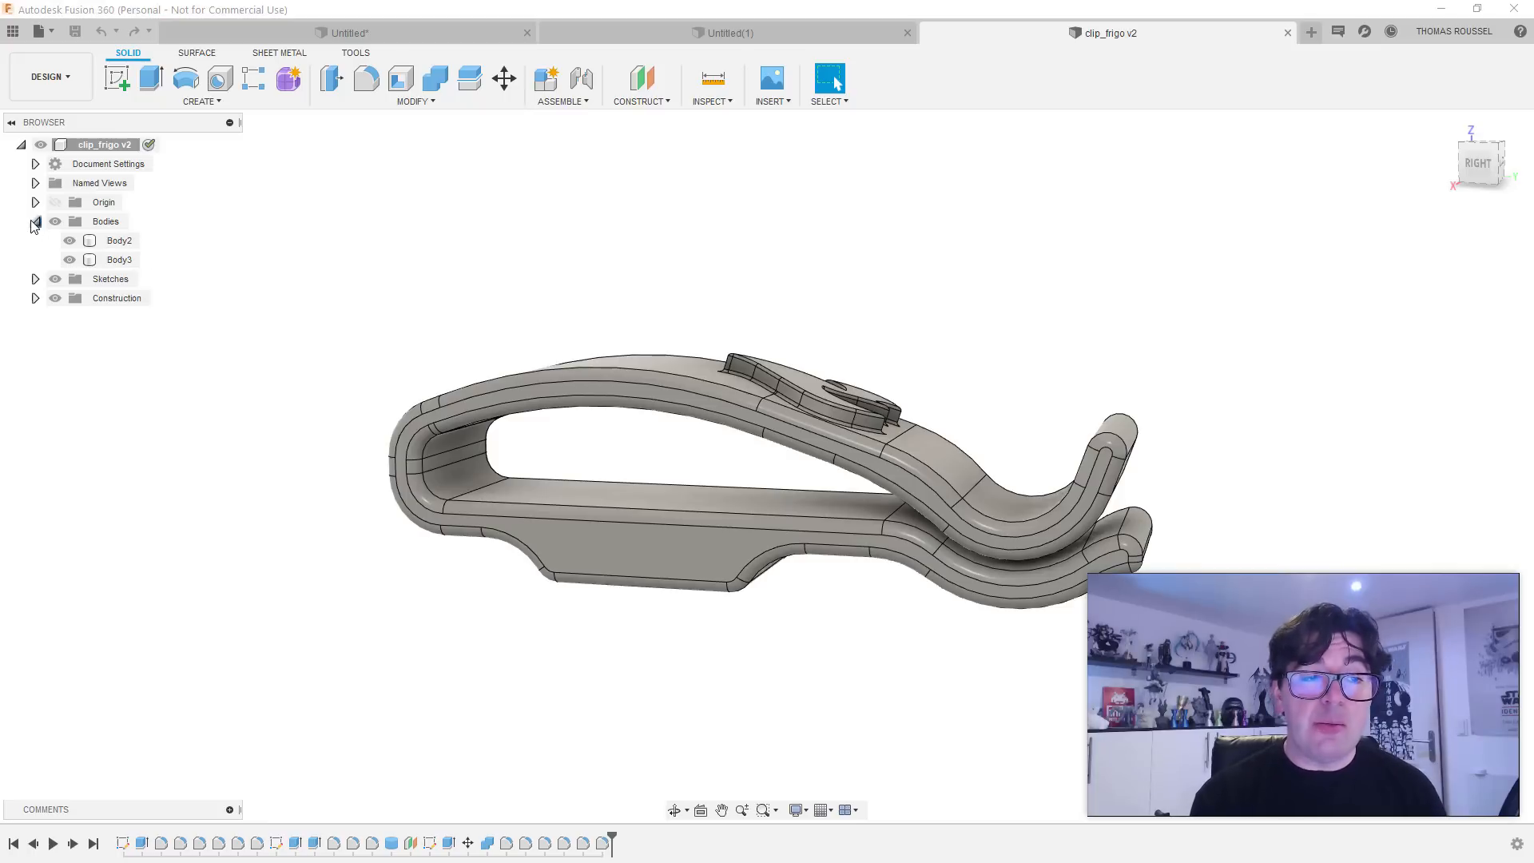
left_click(121, 242)
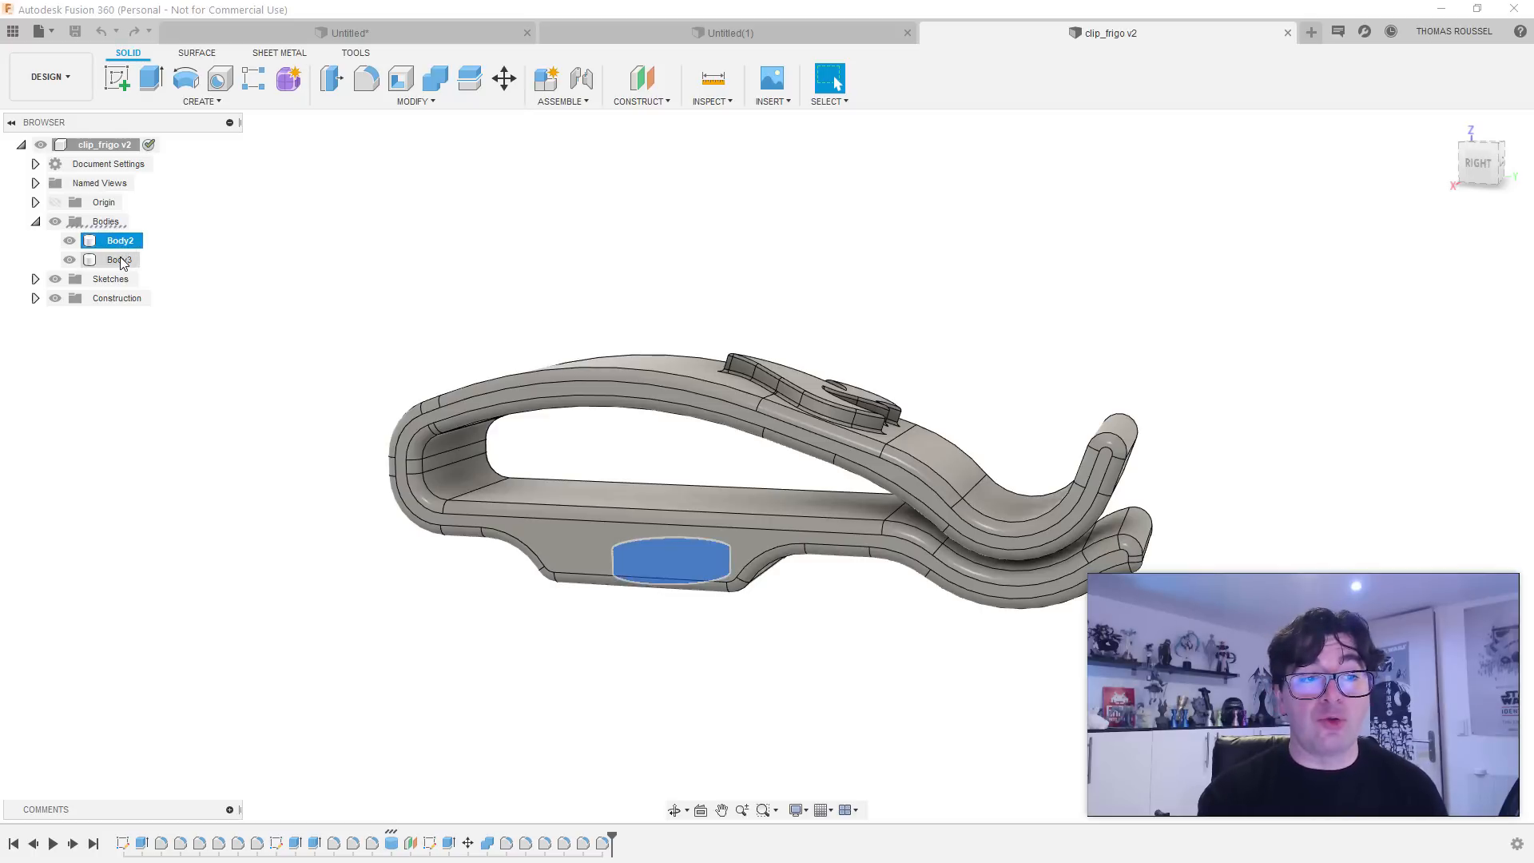
left_click(120, 260)
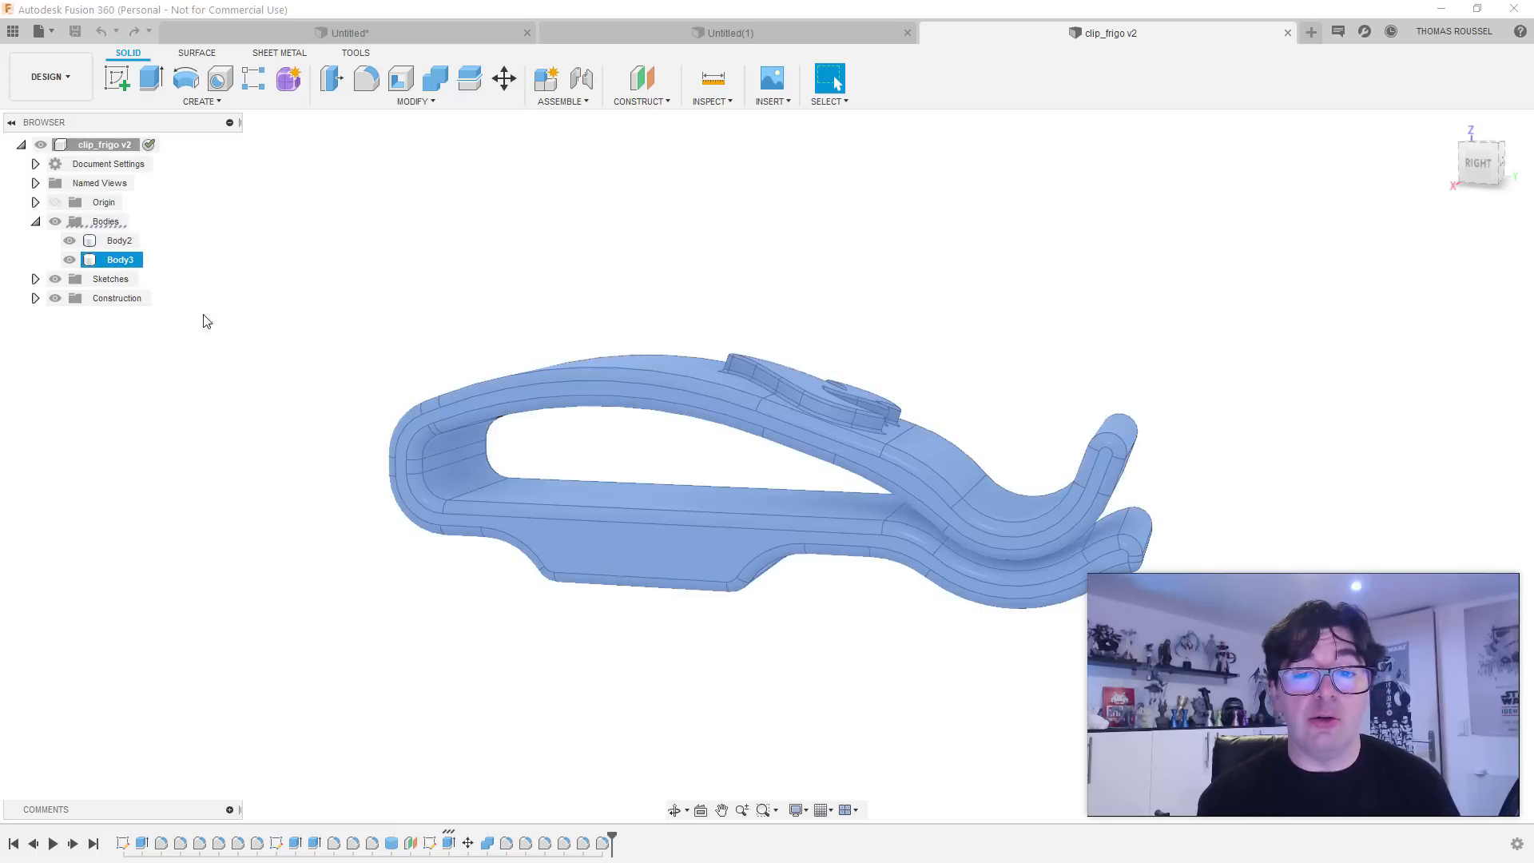
Step: Show Sketch1 and hide both Body2 and Body3 so only the clip's profile sketch is displayed
left_click(35, 279)
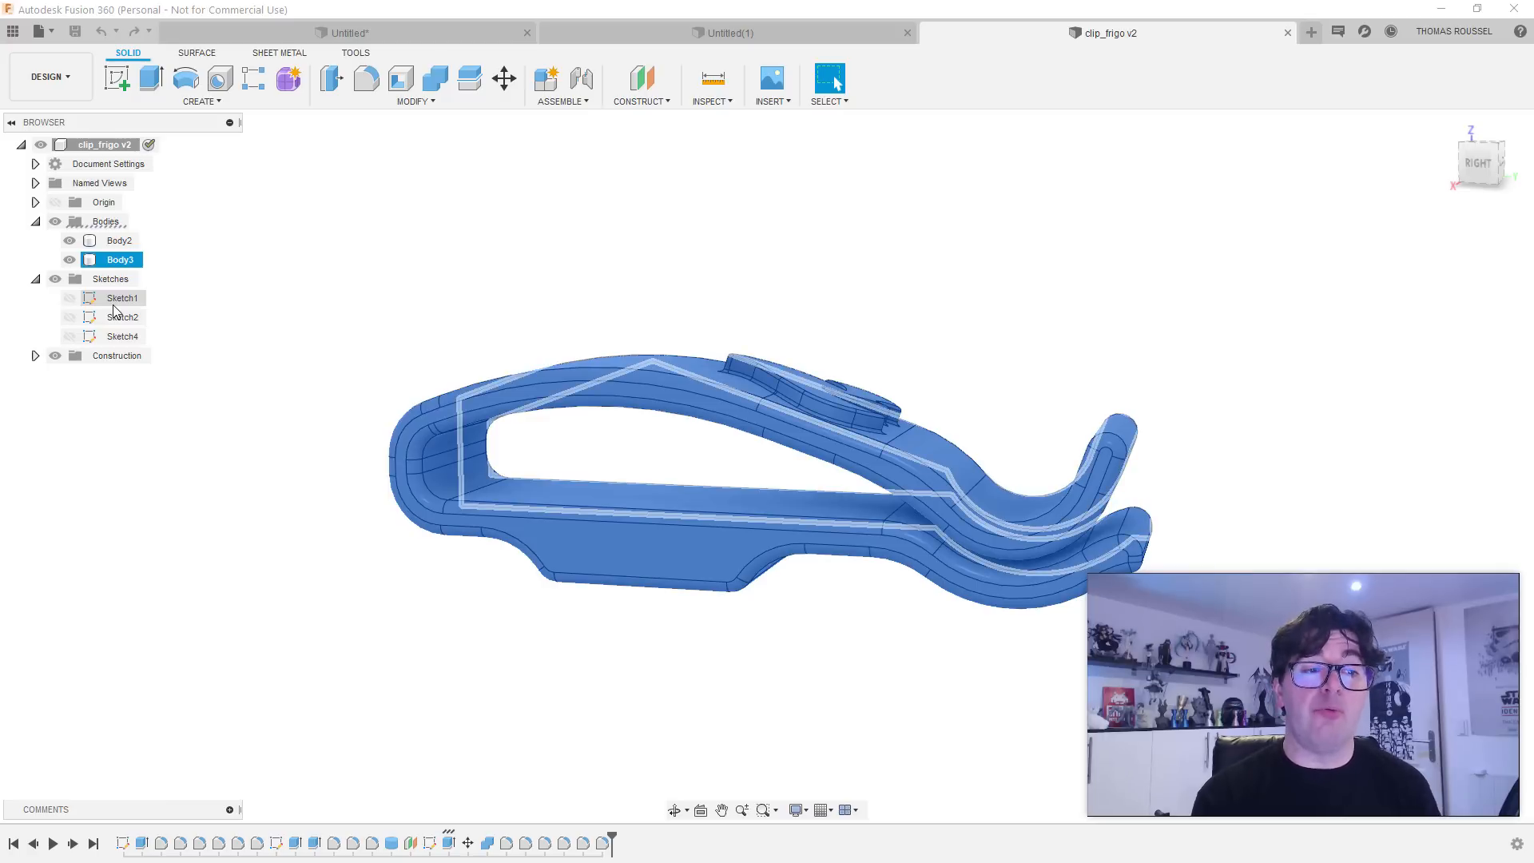
left_click(69, 298)
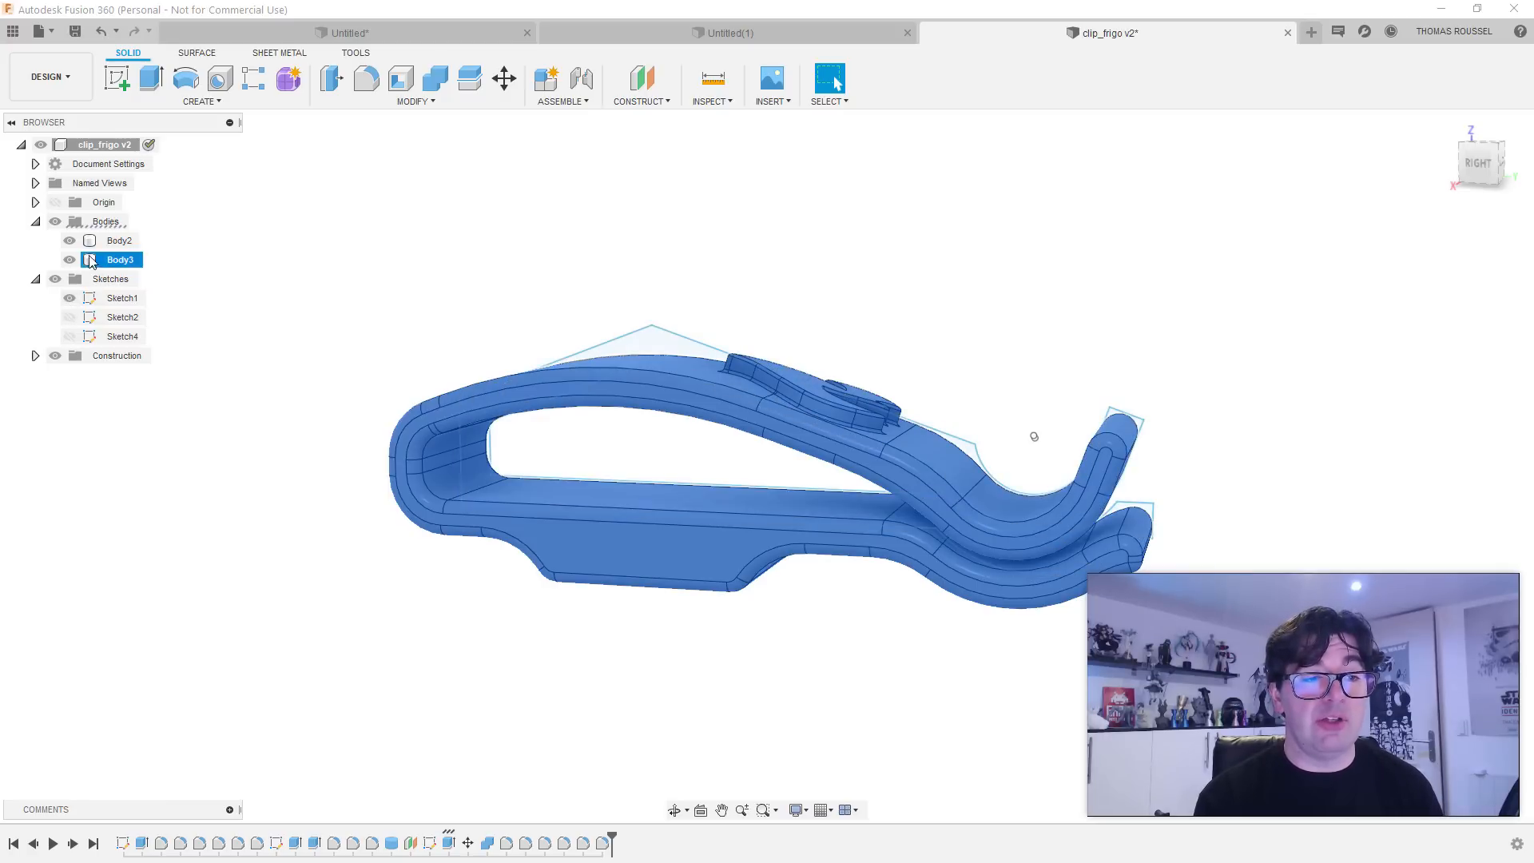
left_click(70, 260)
left_click(70, 240)
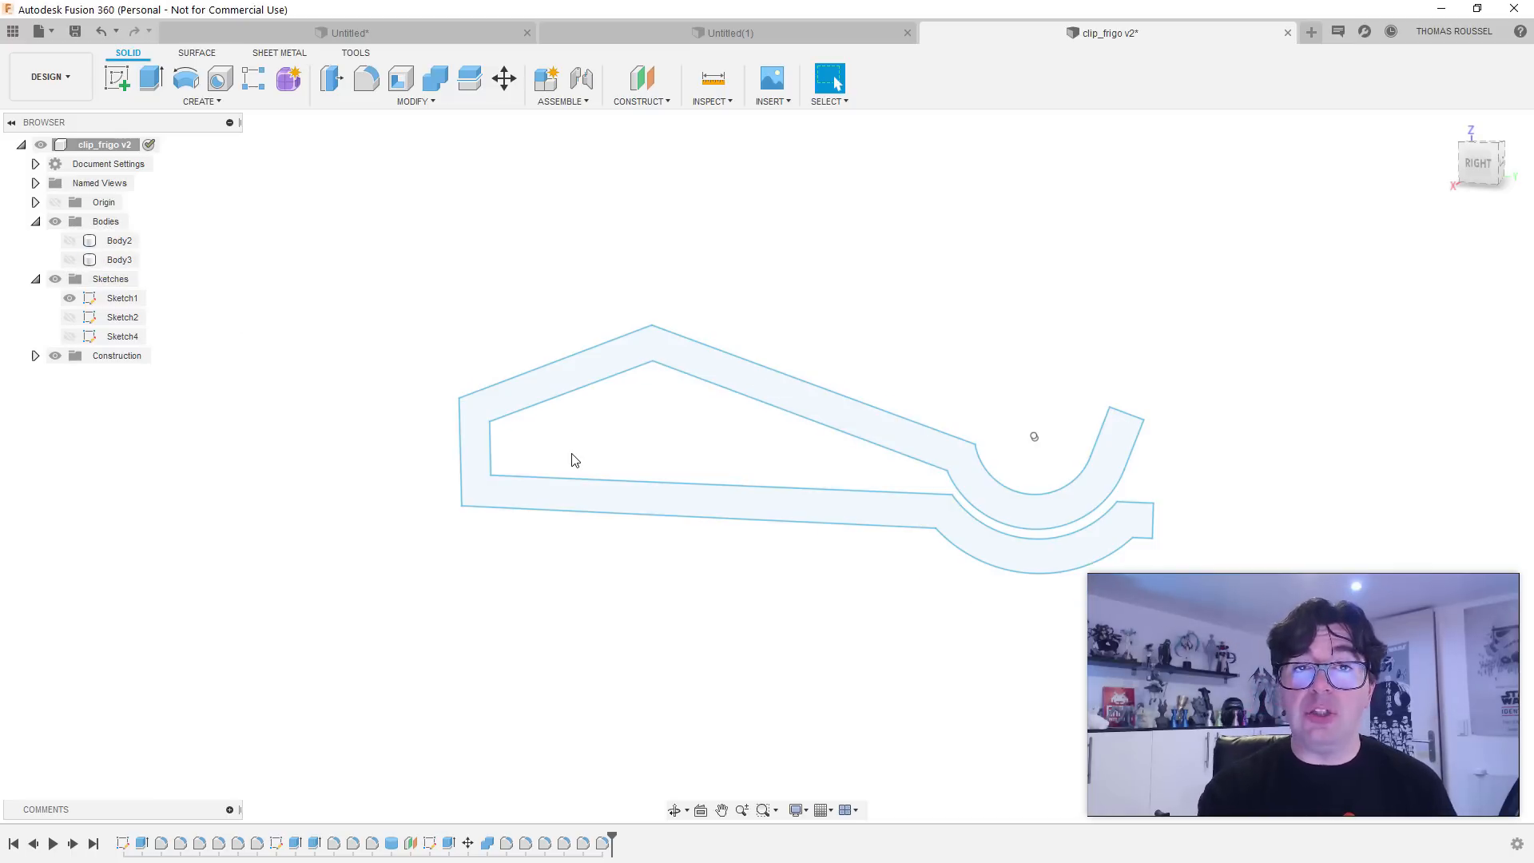
Step: Display Sketch2 alone and view it from an angle, and replace it with Sketch4 containing the logo
left_click(70, 297)
left_click(70, 317)
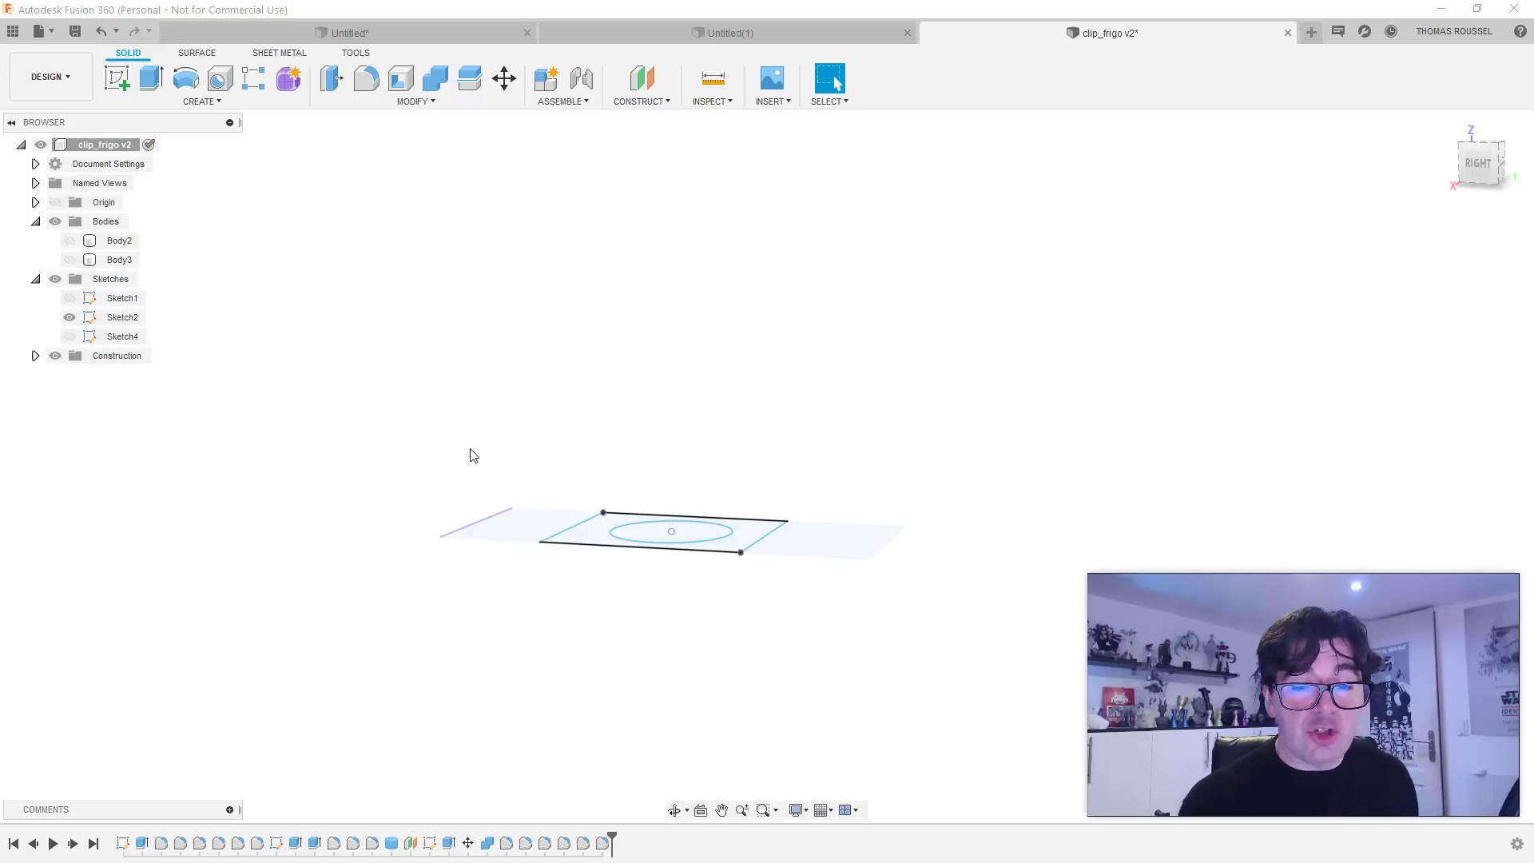
mouse_move(472, 452)
middle_mouse_down("shift")
mouse_move(472, 506)
mouse_move(747, 531)
middle_mouse_up("shift")
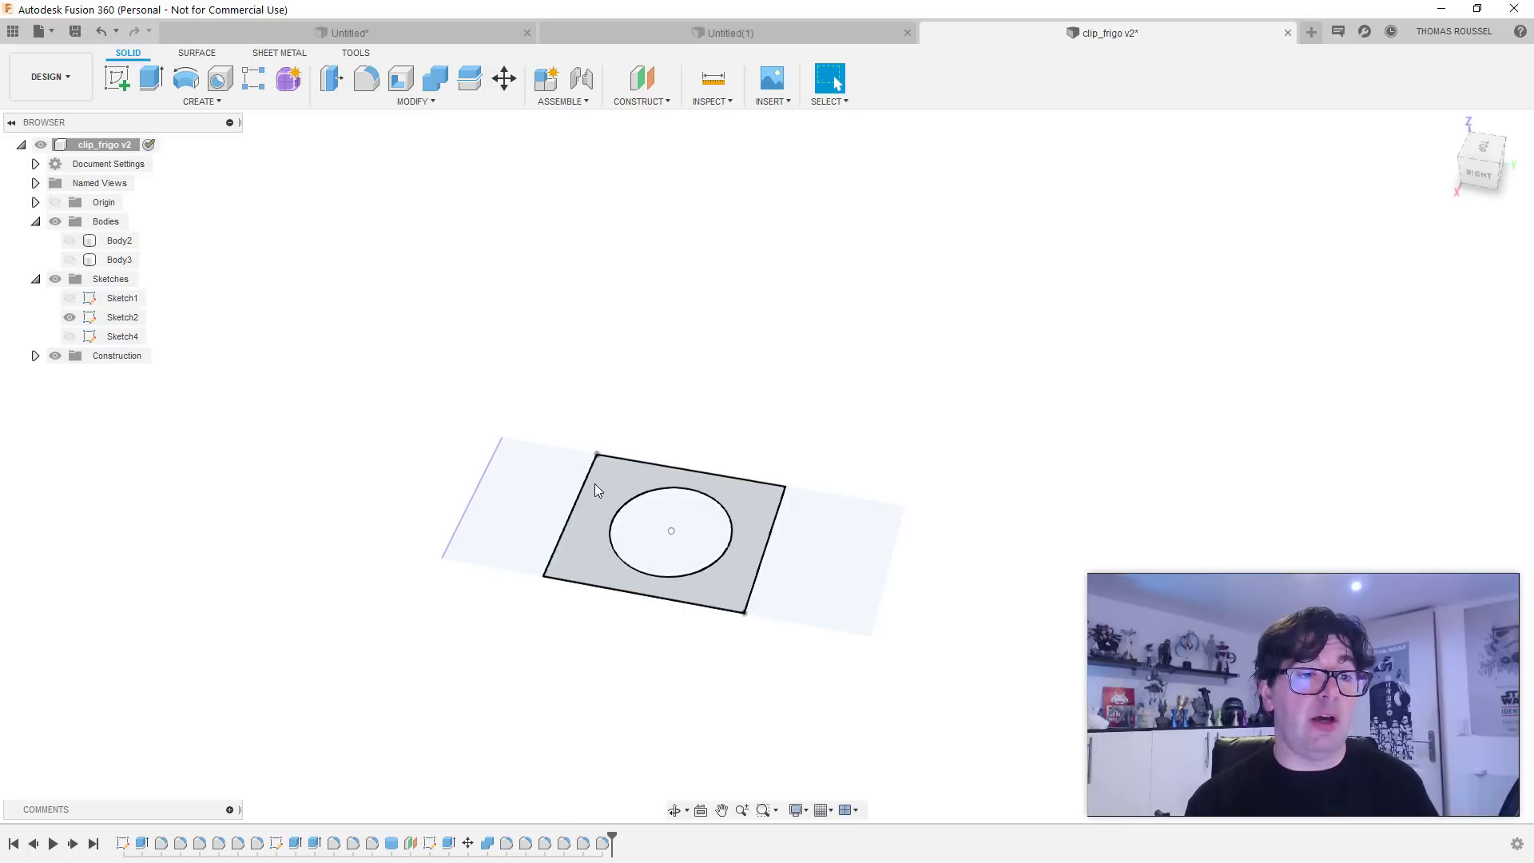
left_click(70, 317)
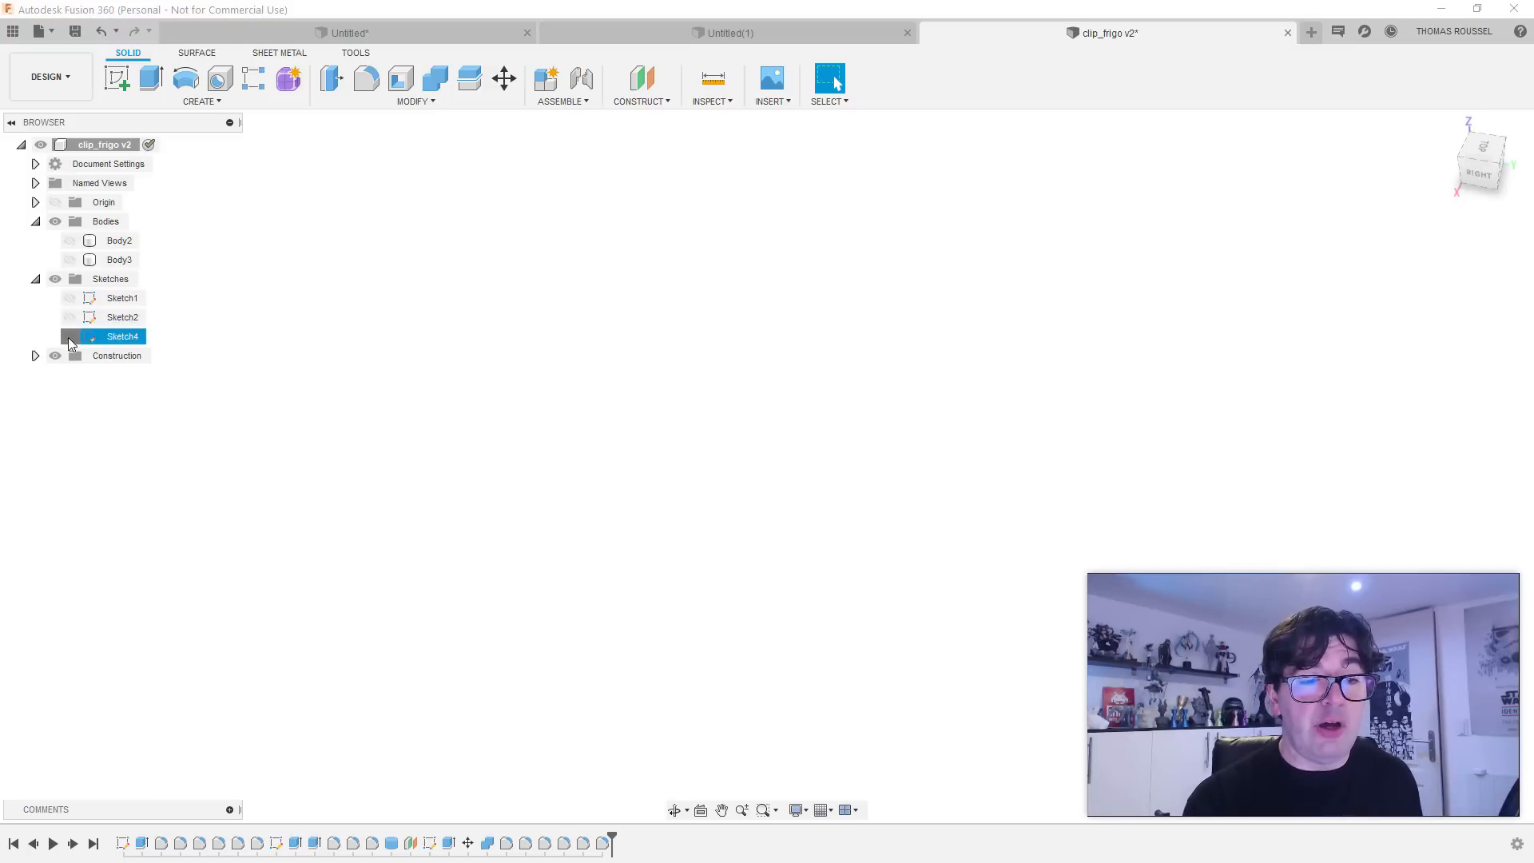
left_click(69, 337)
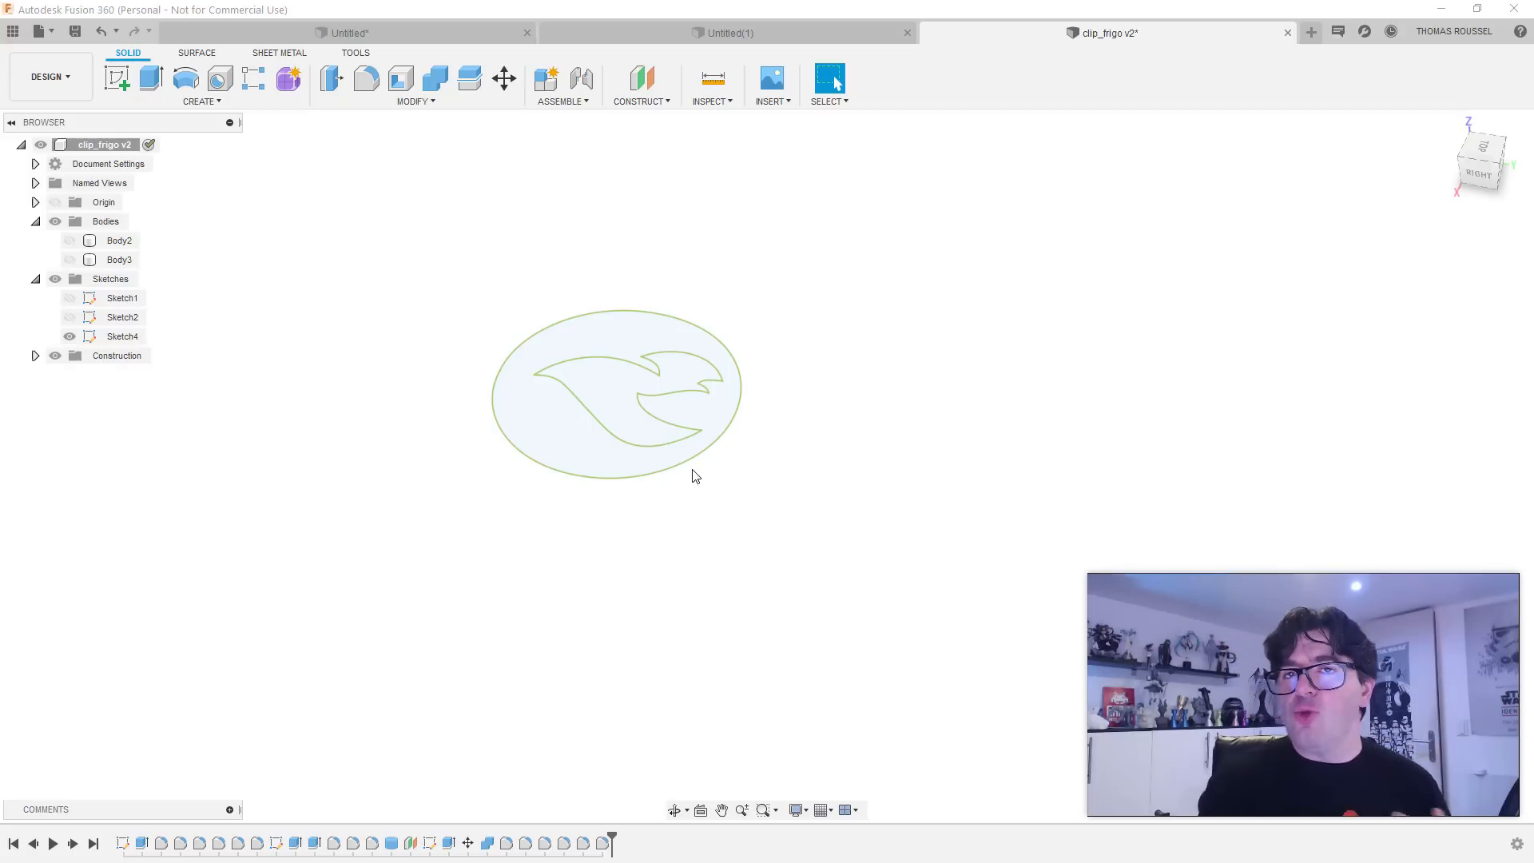
Step: Switch to the empty Untitled(1) design and start a new sketch on the vertical plane facing the Right view
left_click(644, 36)
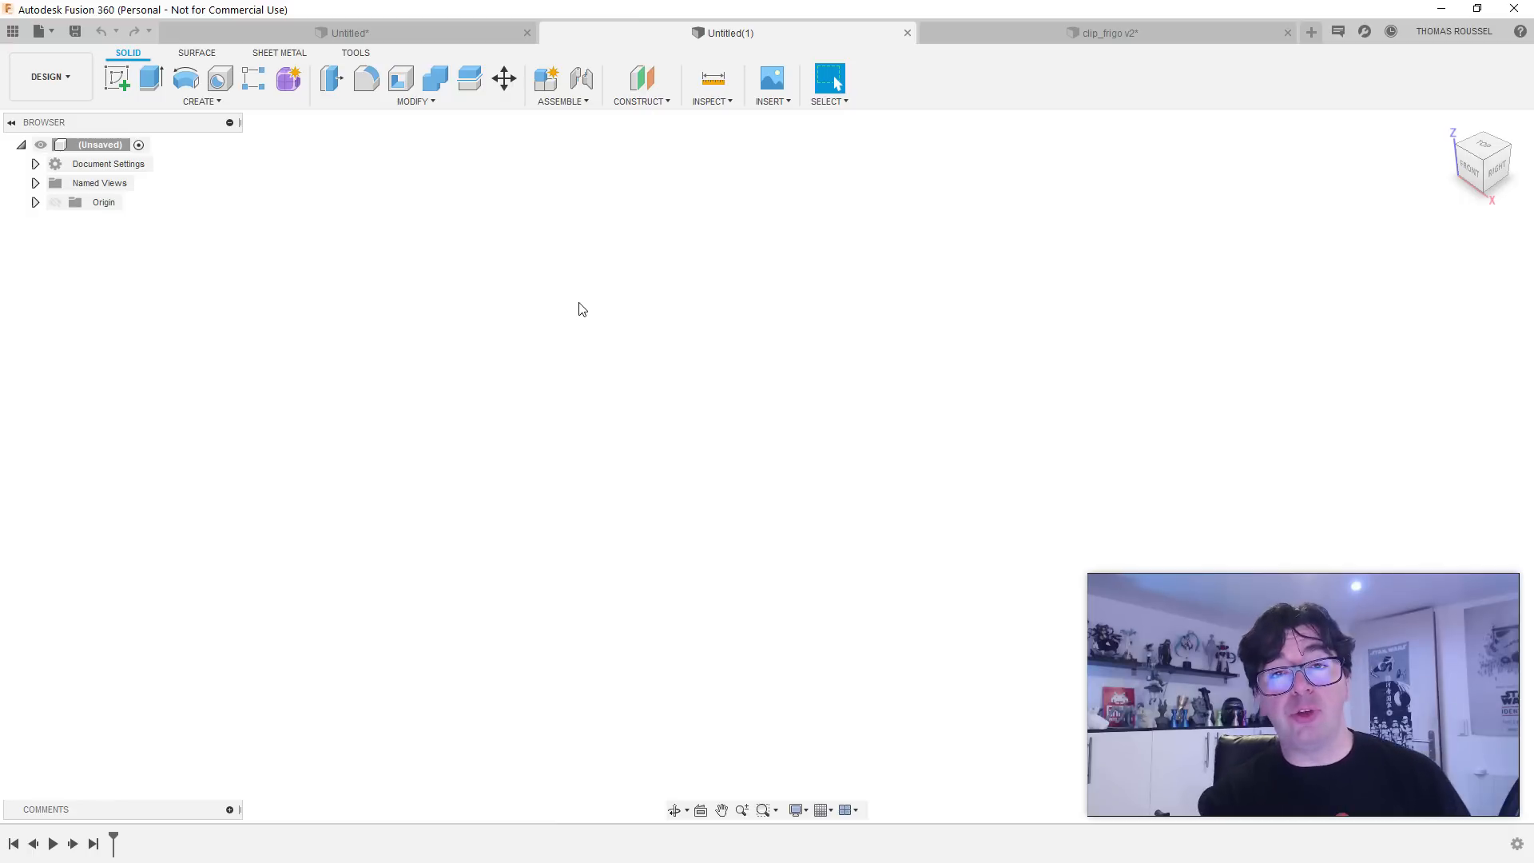
left_click(118, 80)
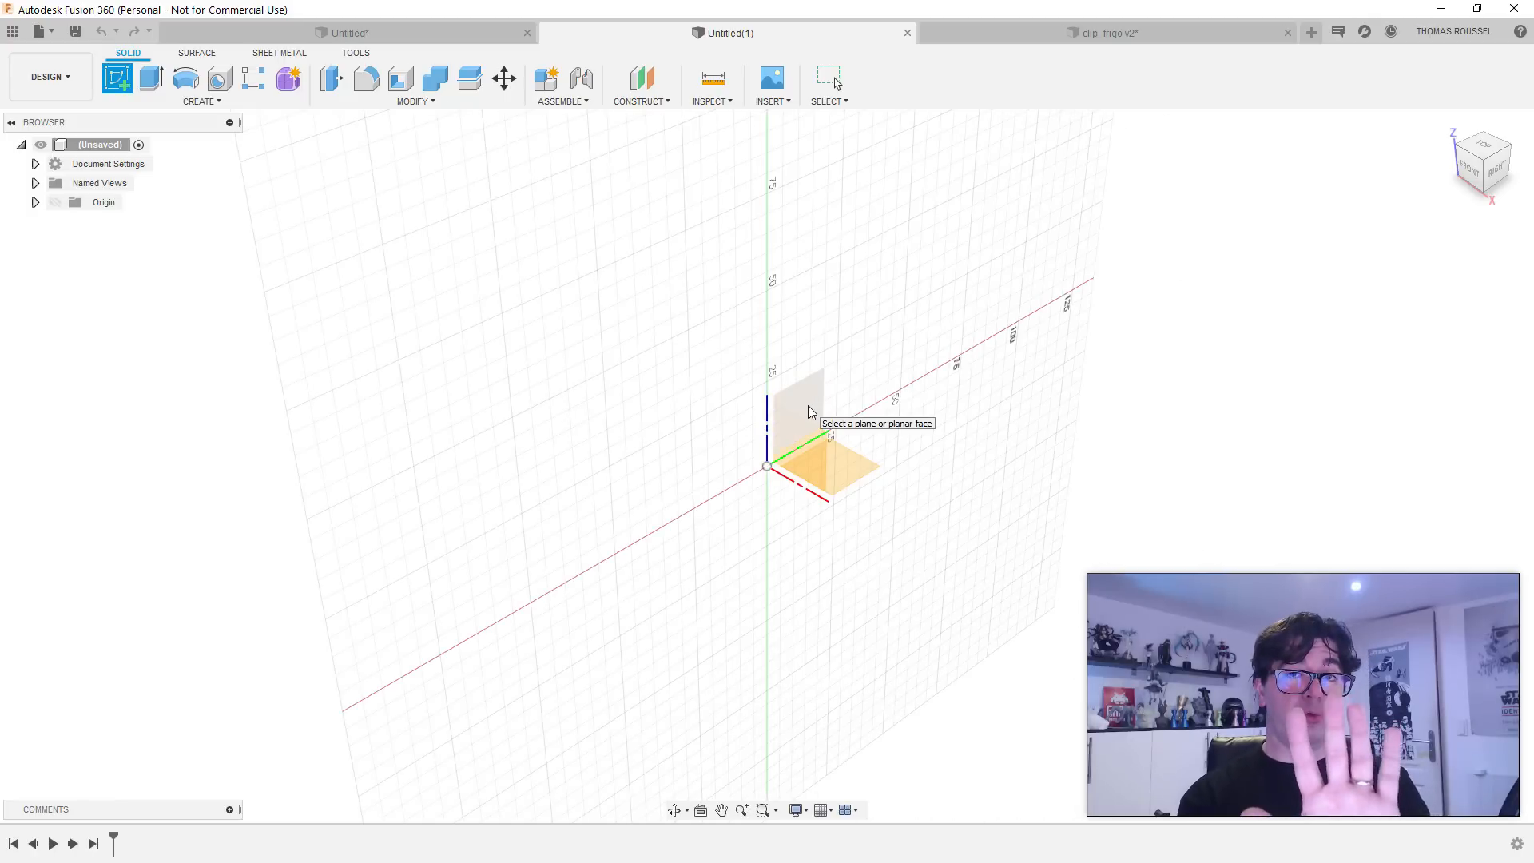
left_click(809, 411)
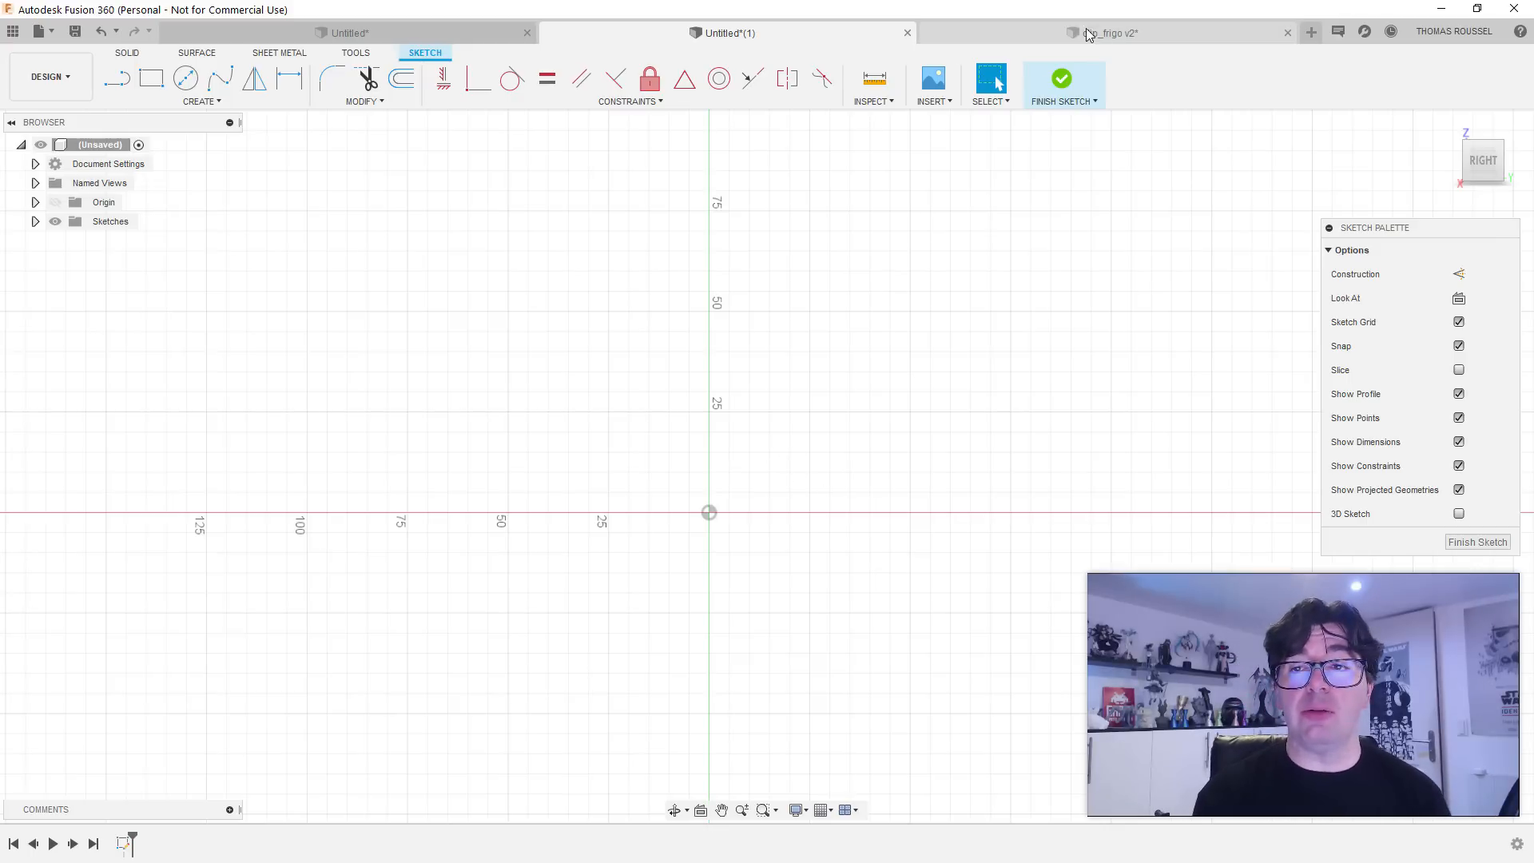
Step: Return to the clip_frigo v2 design, display Sketch1 in place of Sketch4, and open Sketch1 for editing
left_click(1143, 35)
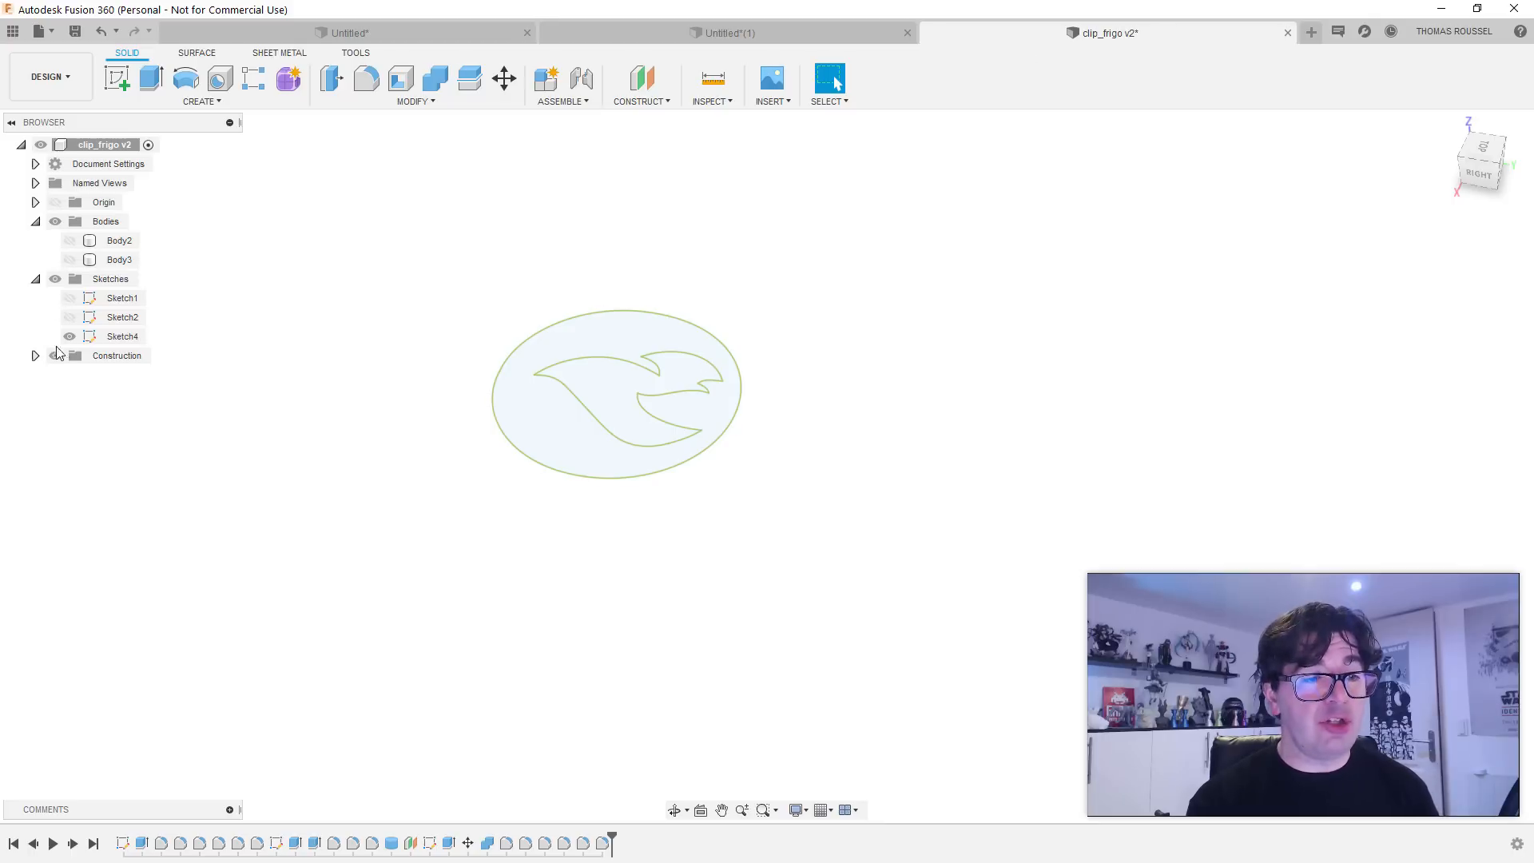
left_click(70, 298)
left_click(69, 336)
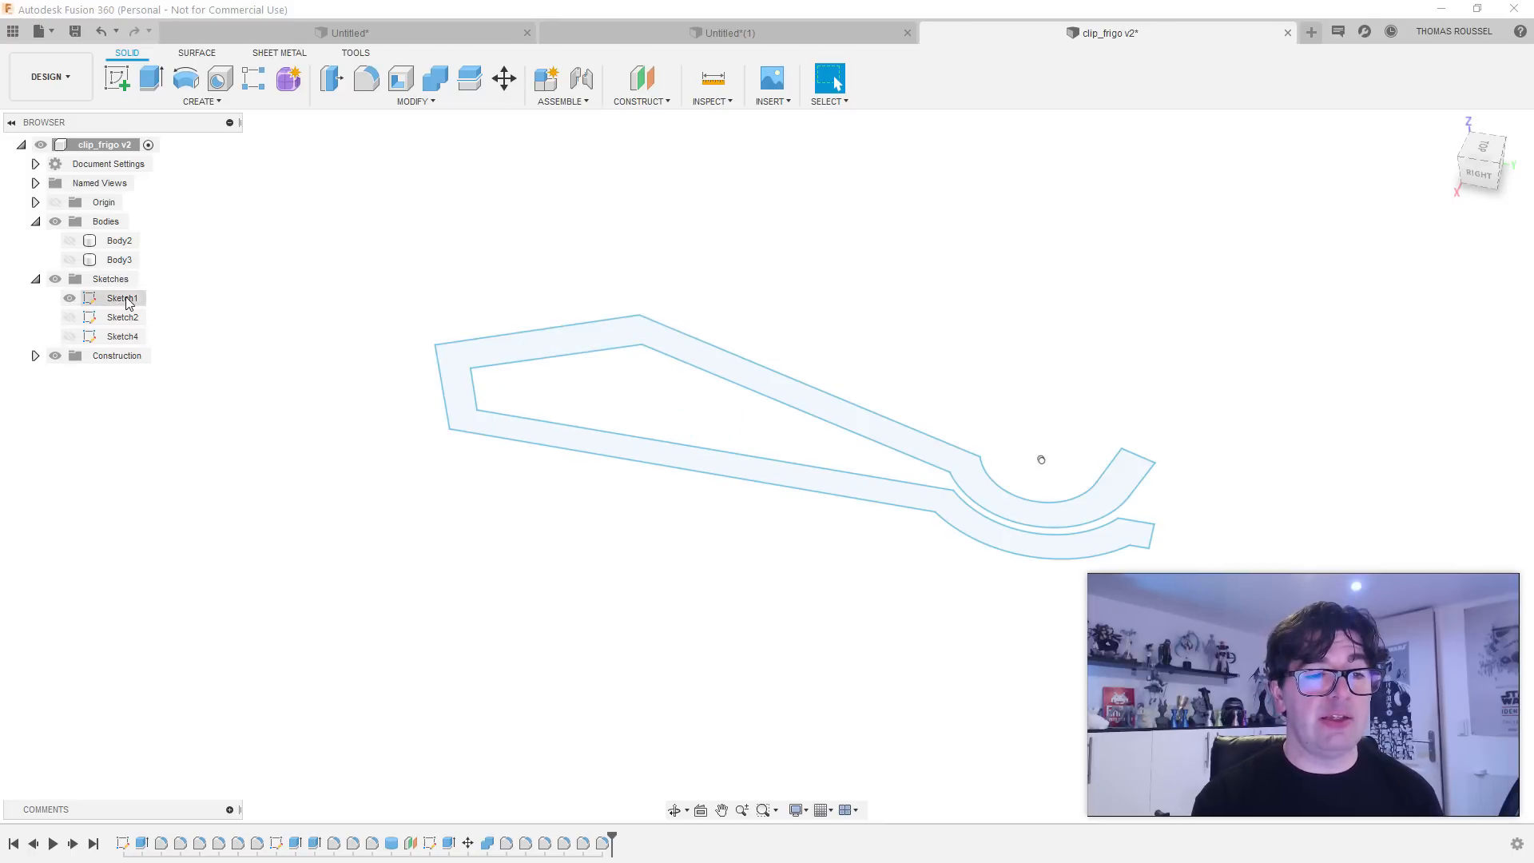
double_click(122, 298)
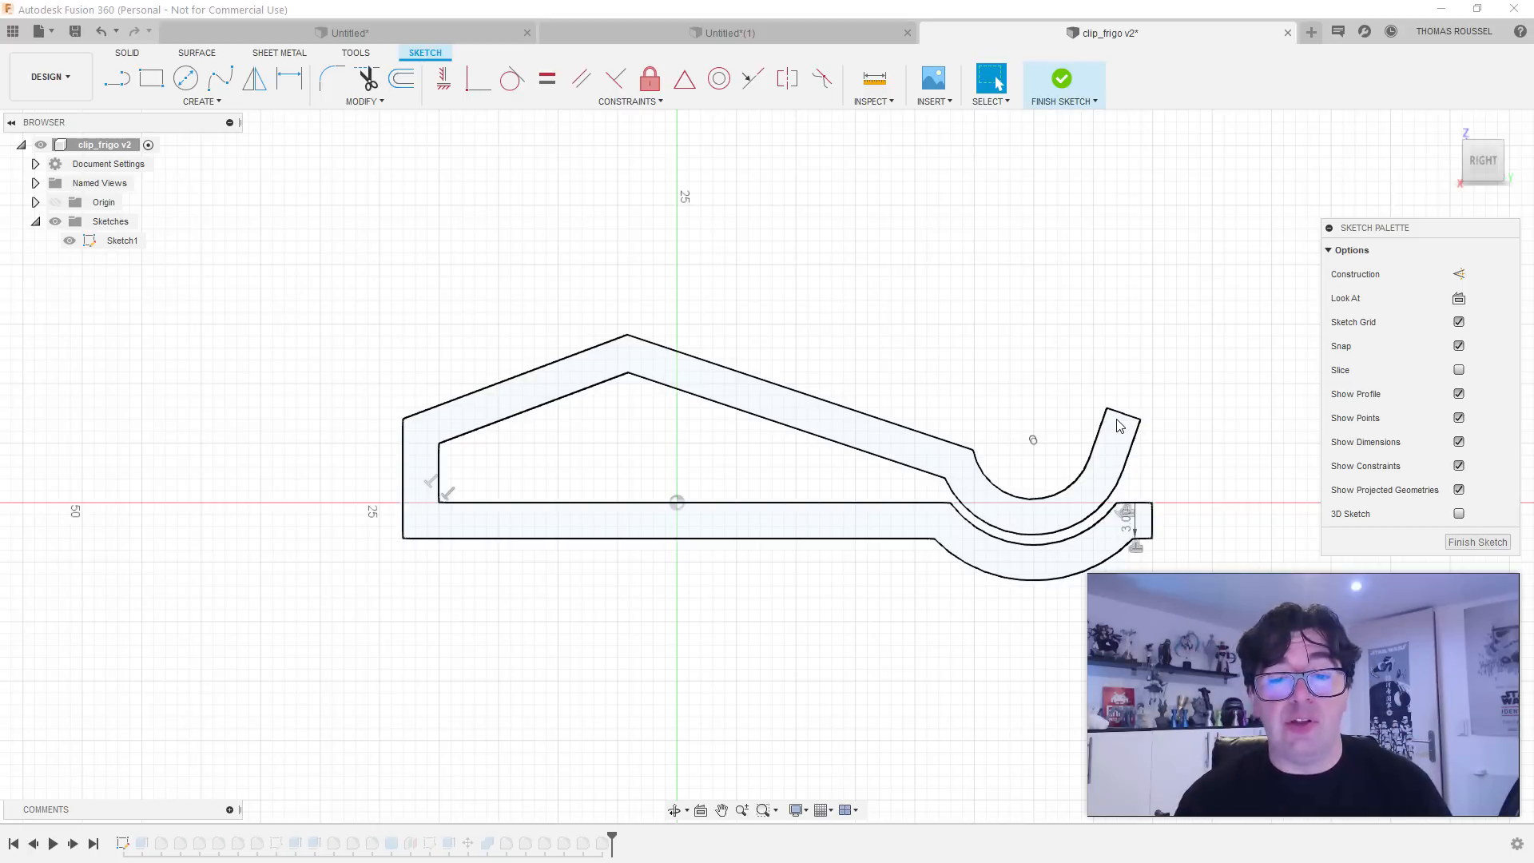
Step: Move the 3.00 thickness dimension above the clip's end and add a driven dimension for the profile's overall horizontal length
left_click_drag(1120, 425, 1137, 419)
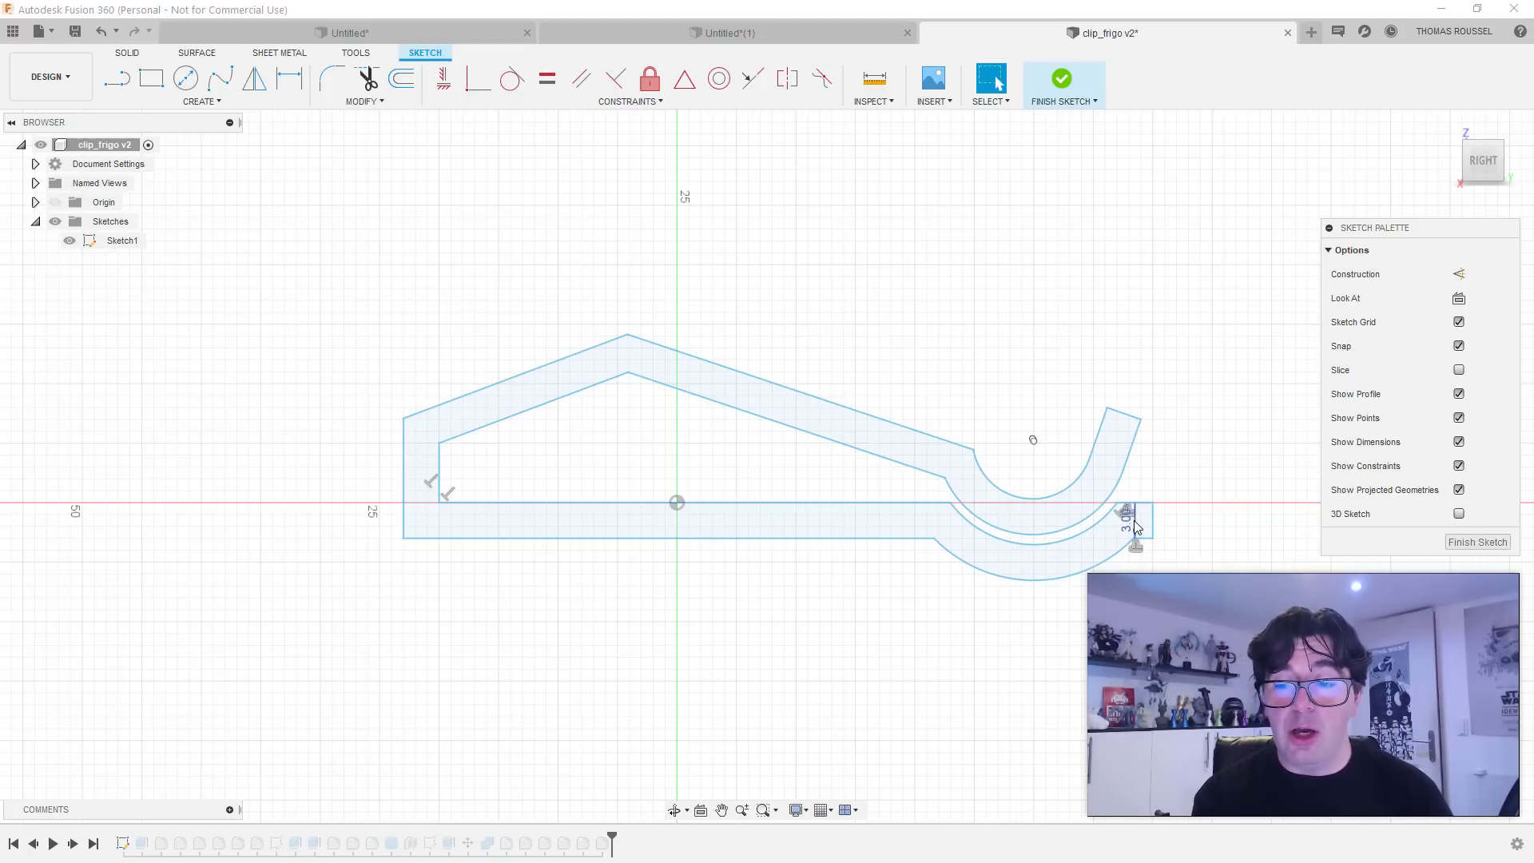
left_click_drag(1146, 515, 1146, 356)
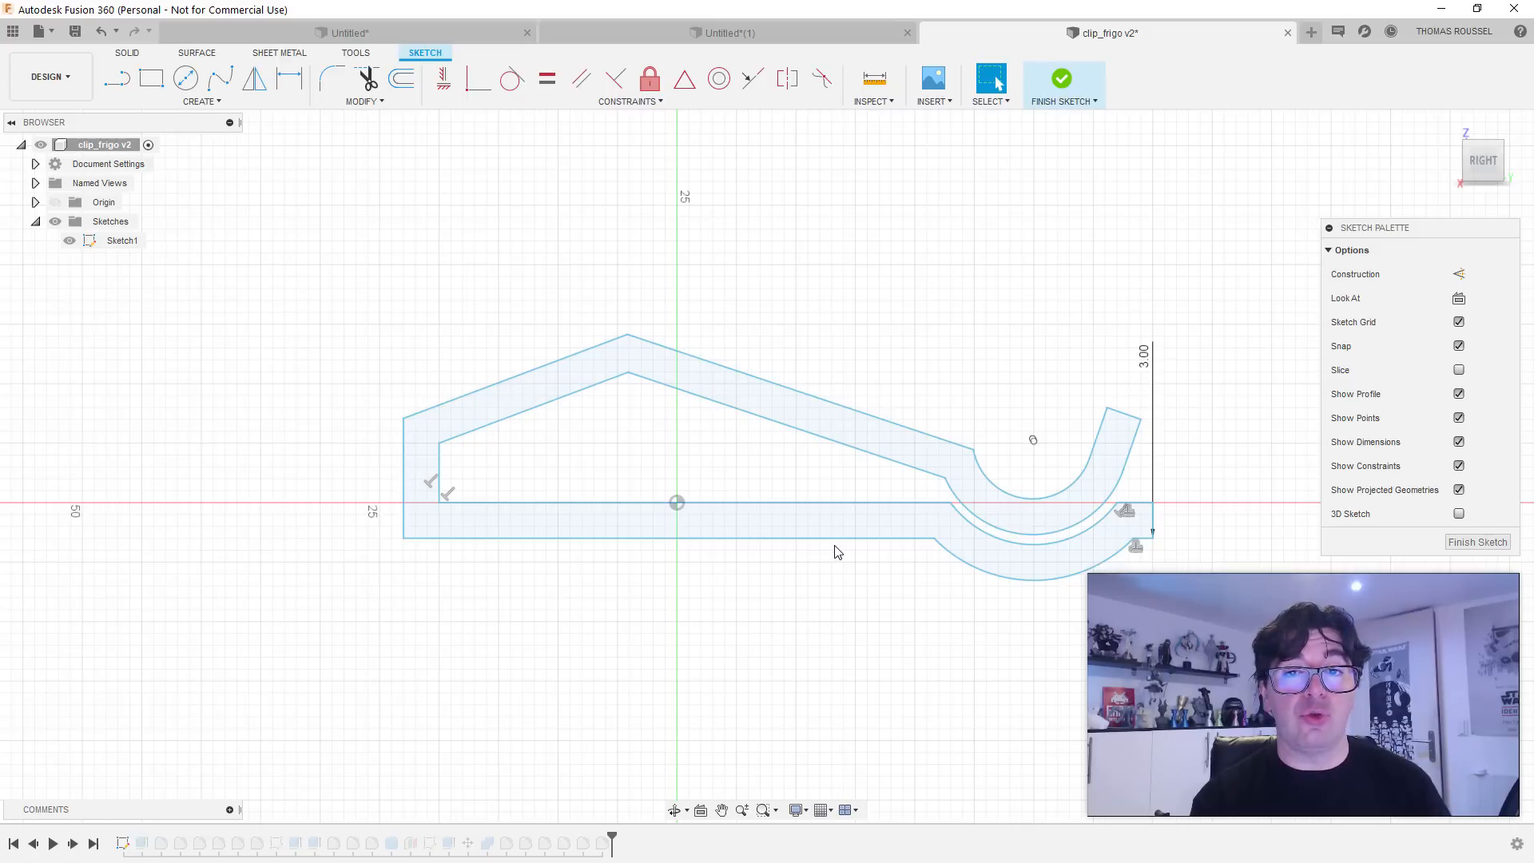
key("d")
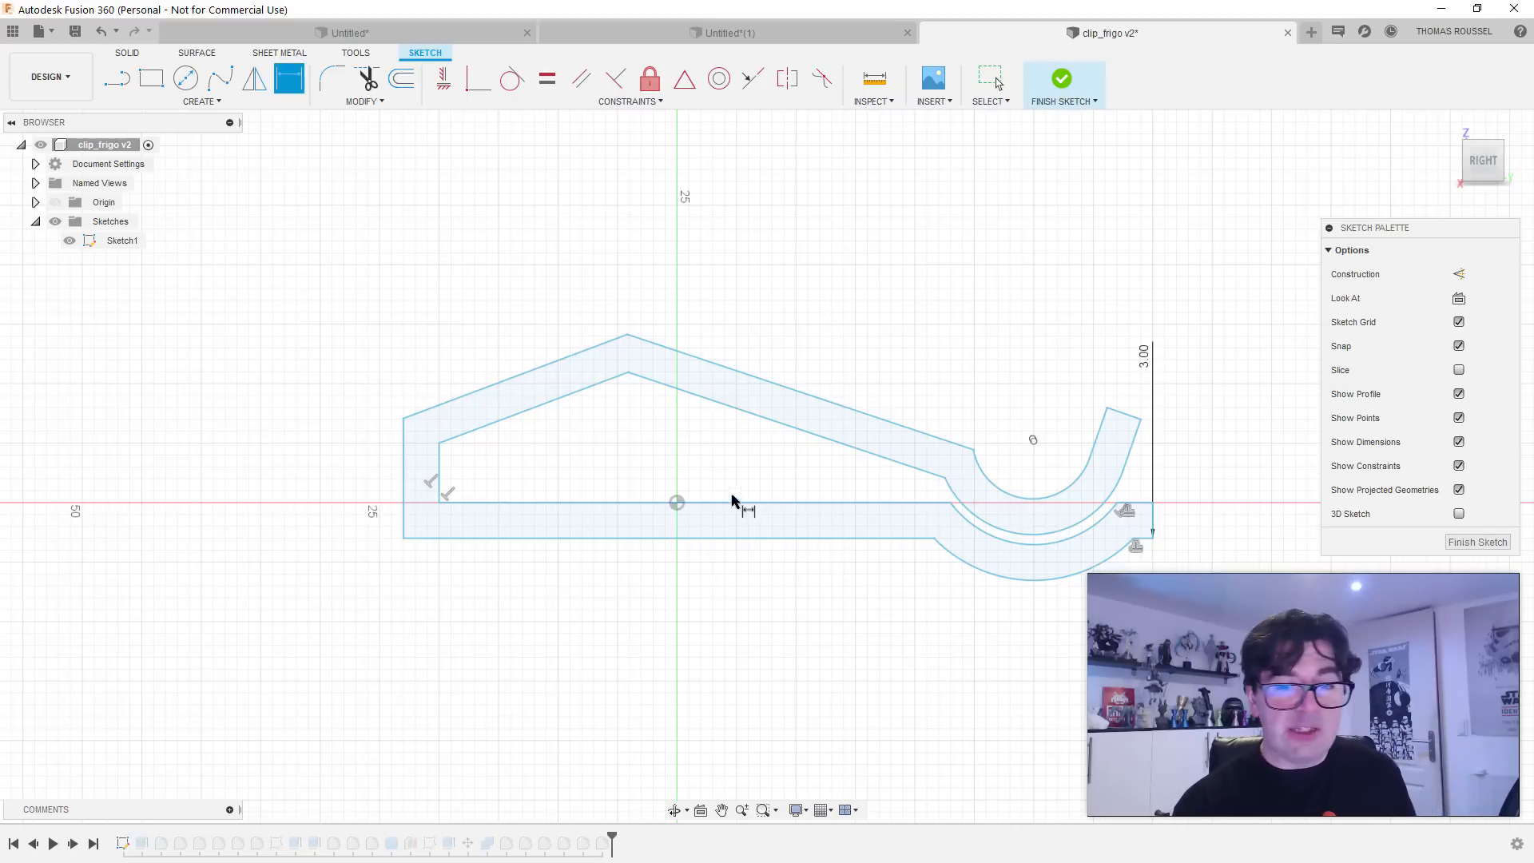
left_click(403, 538)
left_click(1152, 537)
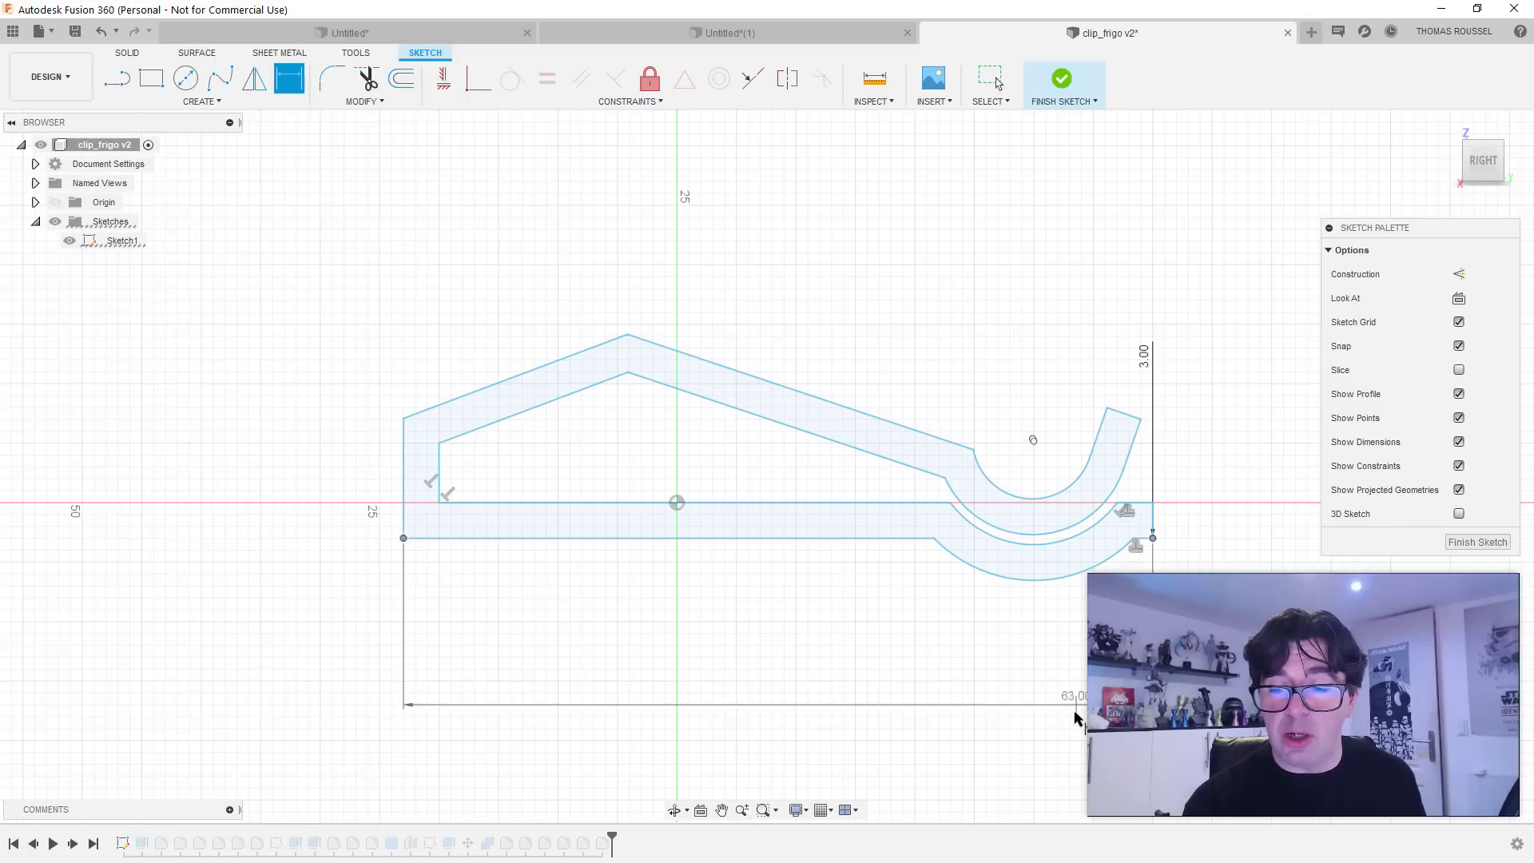
left_click(1072, 716)
left_click(820, 466)
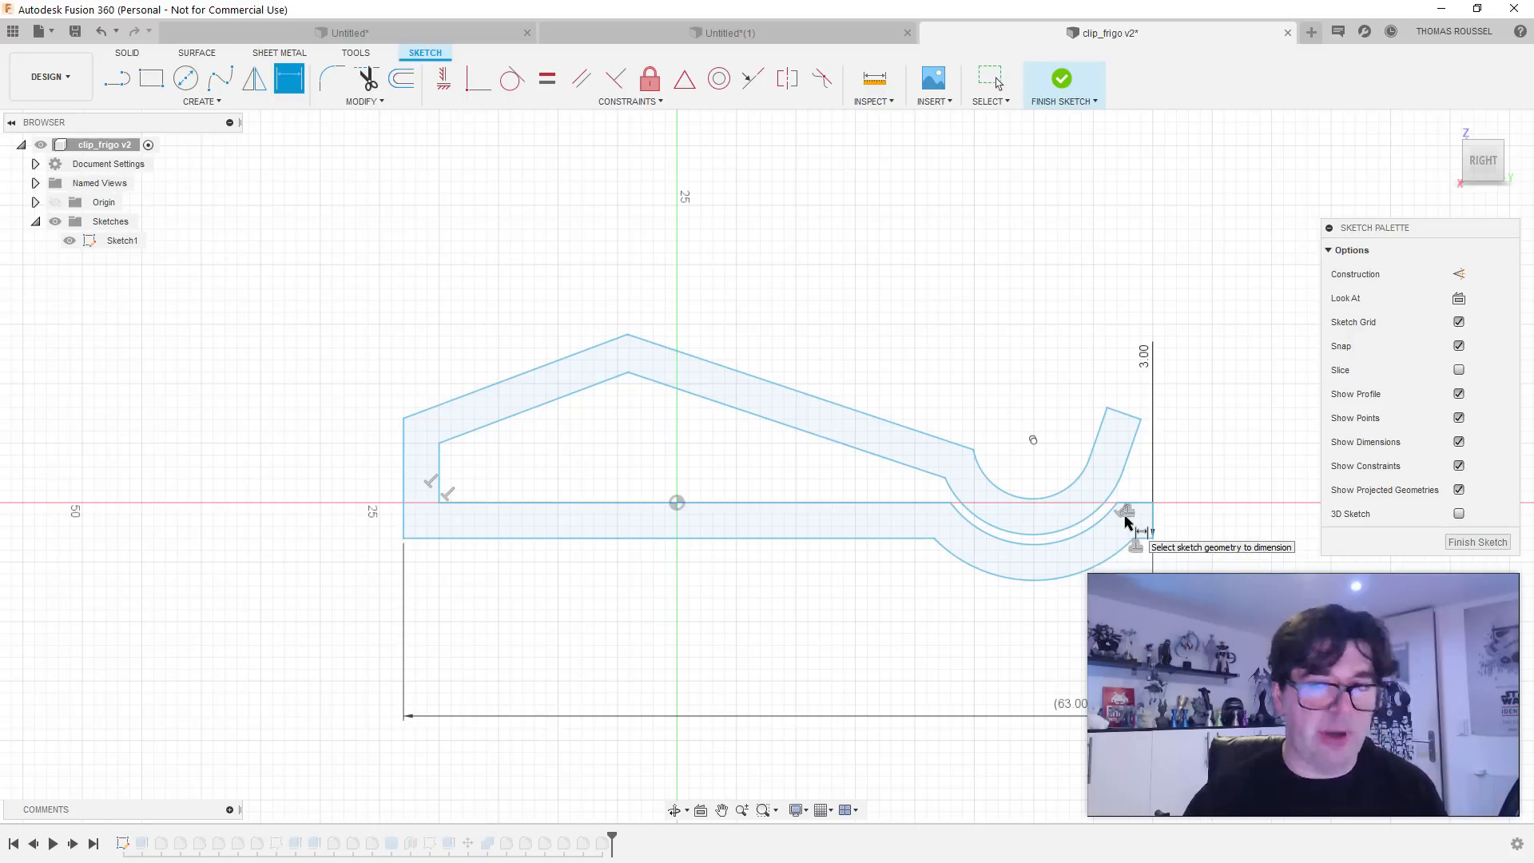
key("Escape")
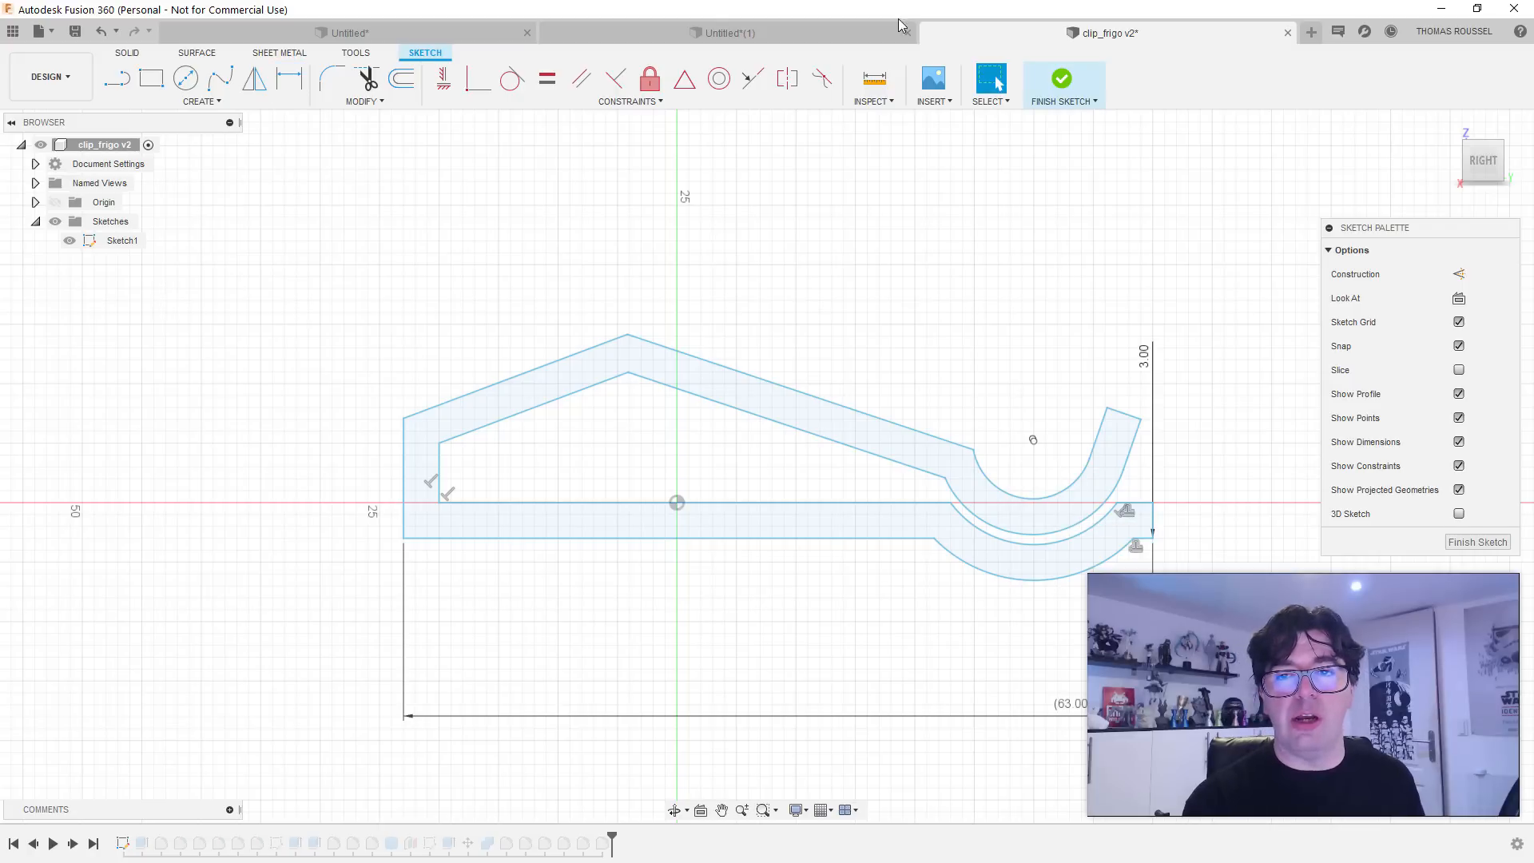
Step: Switch to the Untitled(1) design and draw a horizontal baseline ending near the origin, continued by a vertical line about 7 mm high
left_click(703, 31)
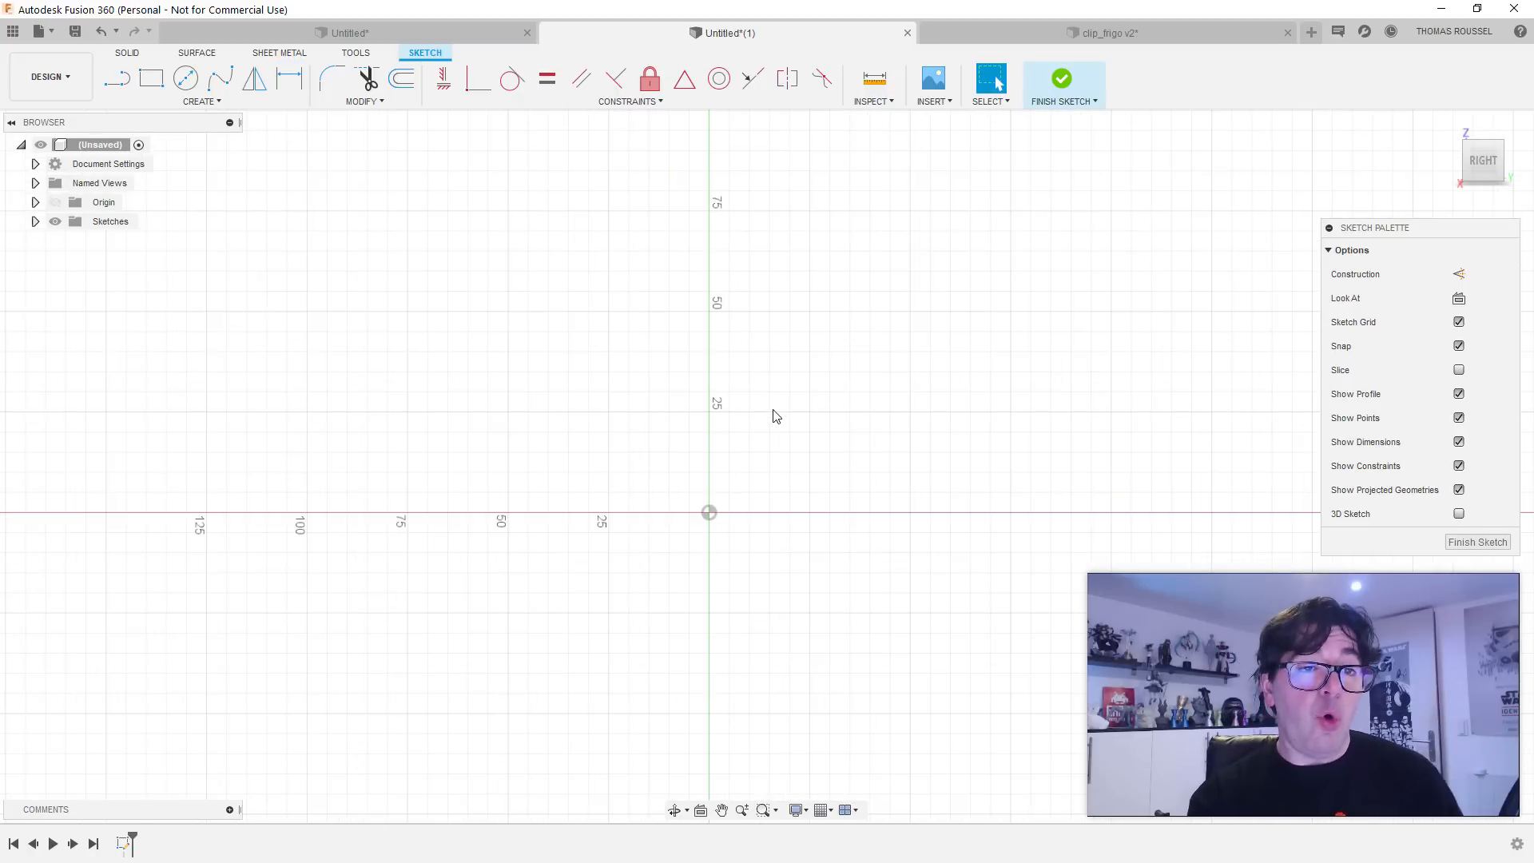
left_click(113, 88)
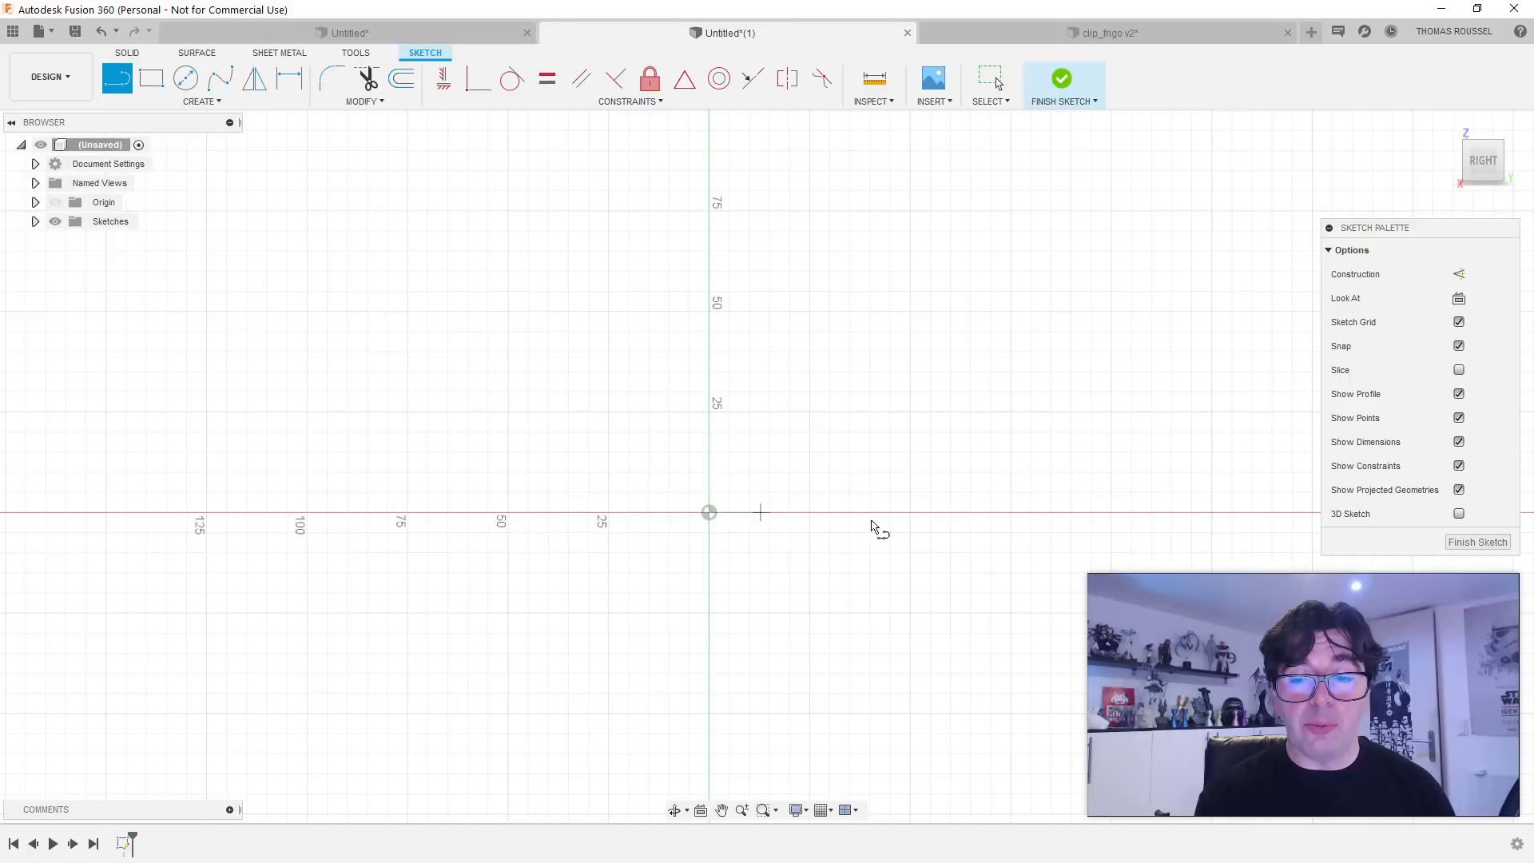
left_click(1011, 516)
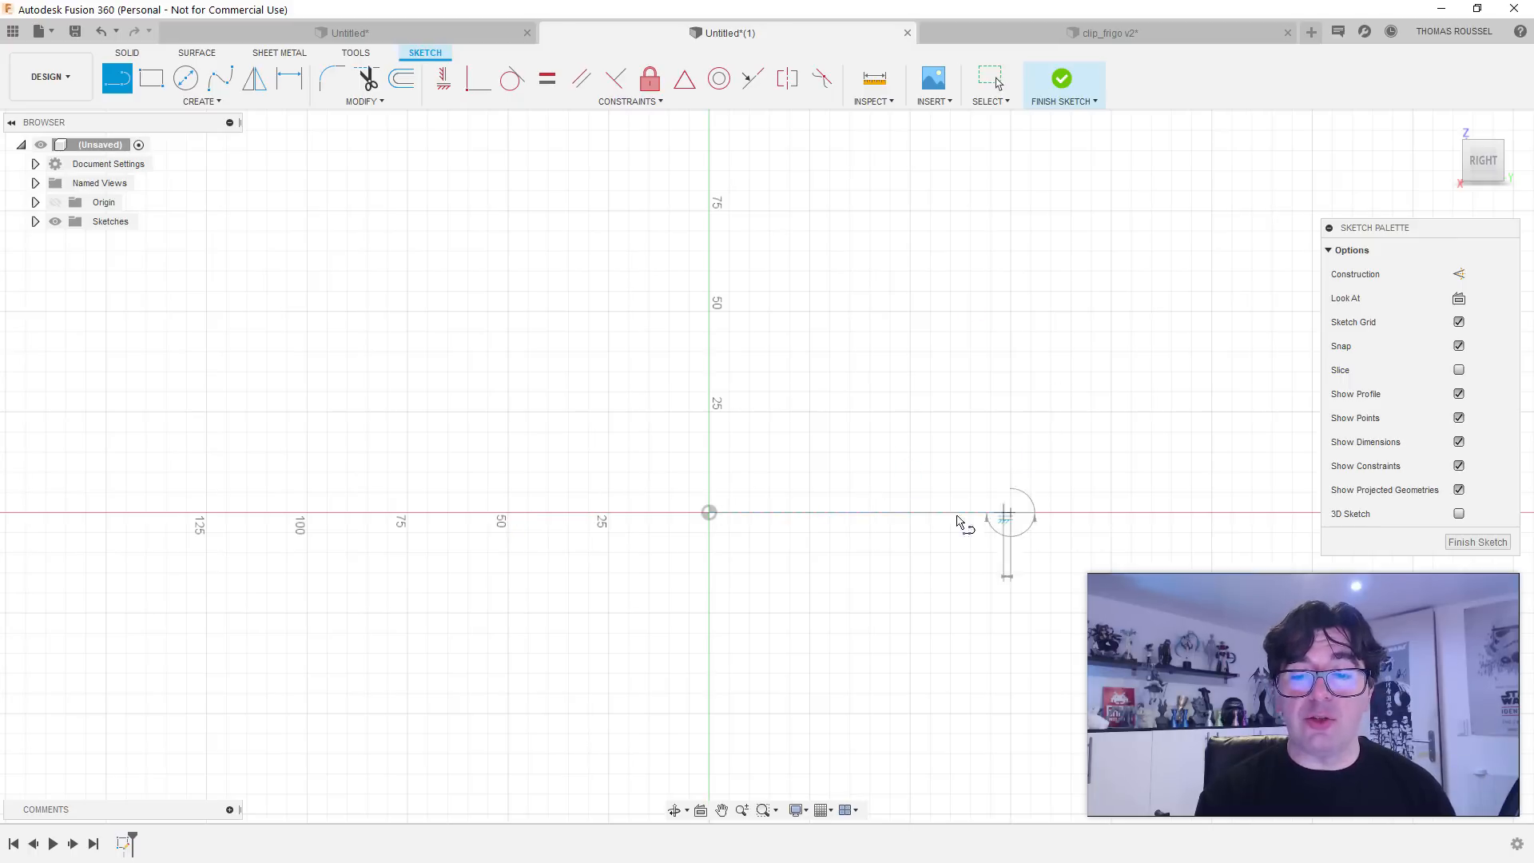
left_click(733, 512)
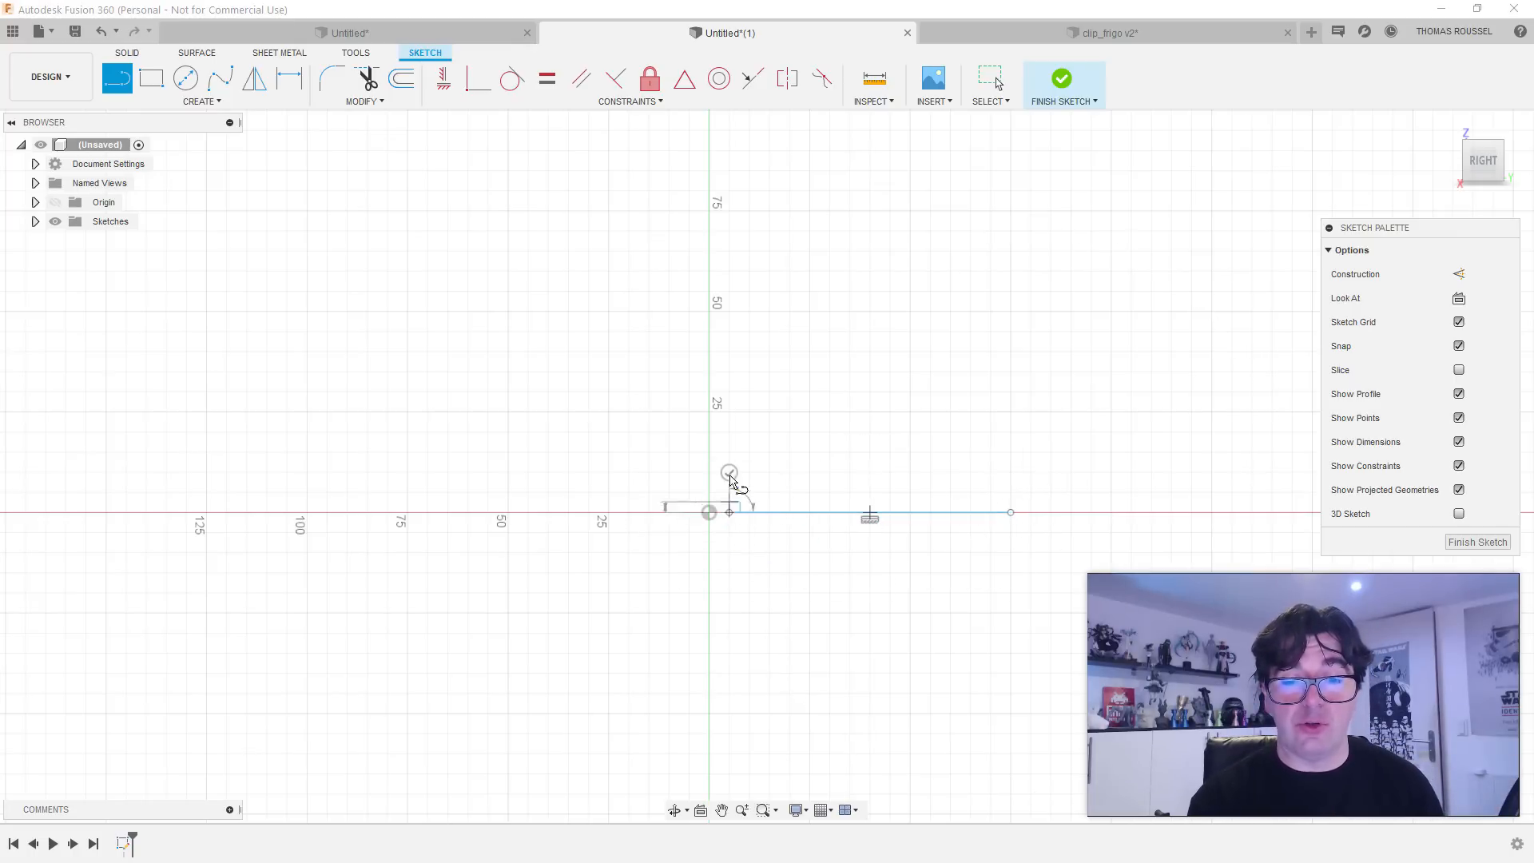
scroll(730, 470, "up", 4)
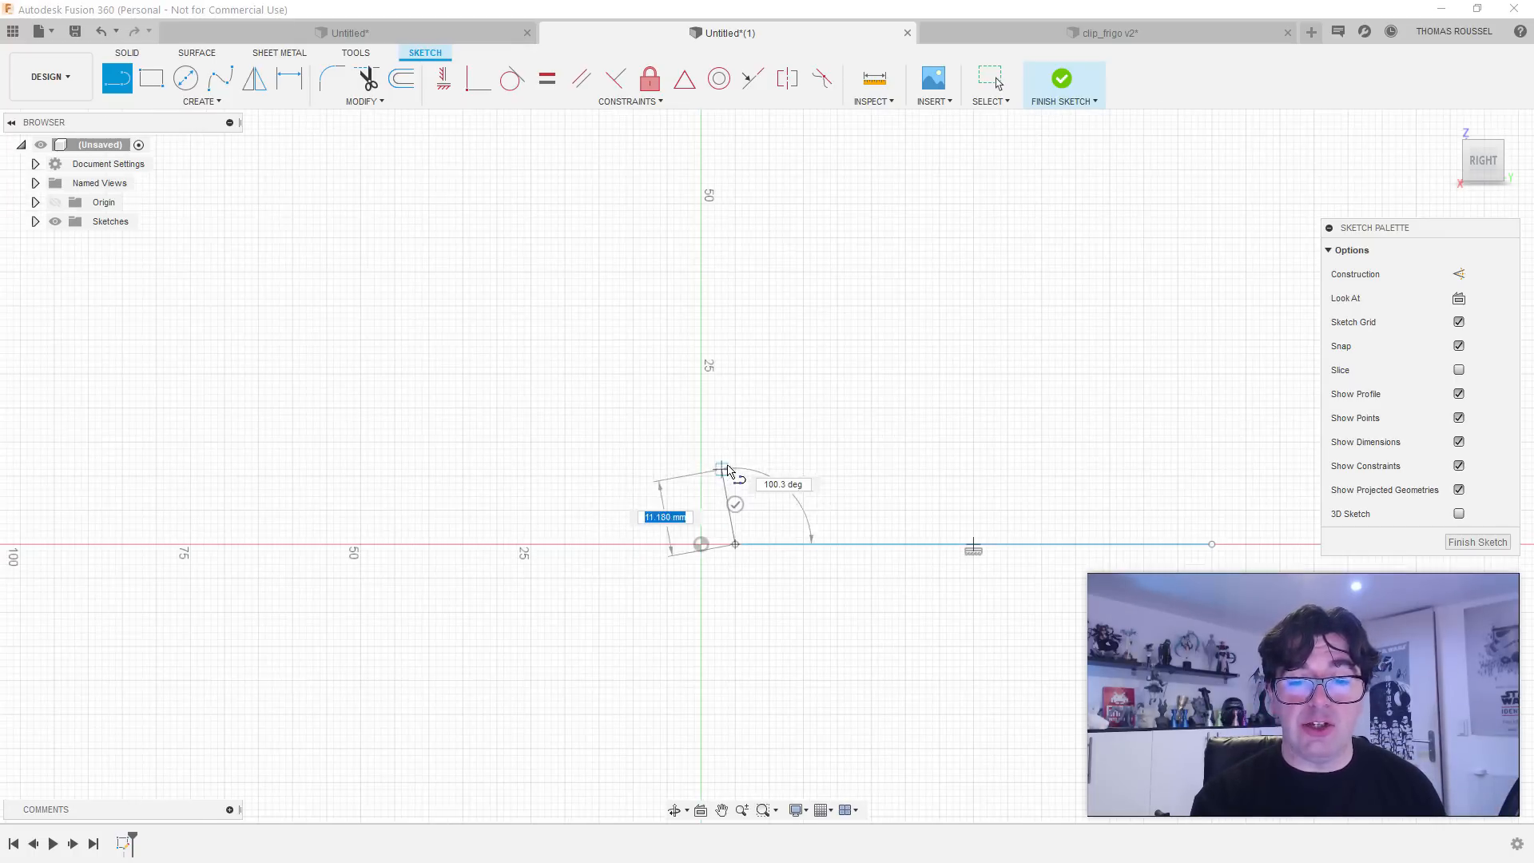
scroll(735, 472, "up", 1)
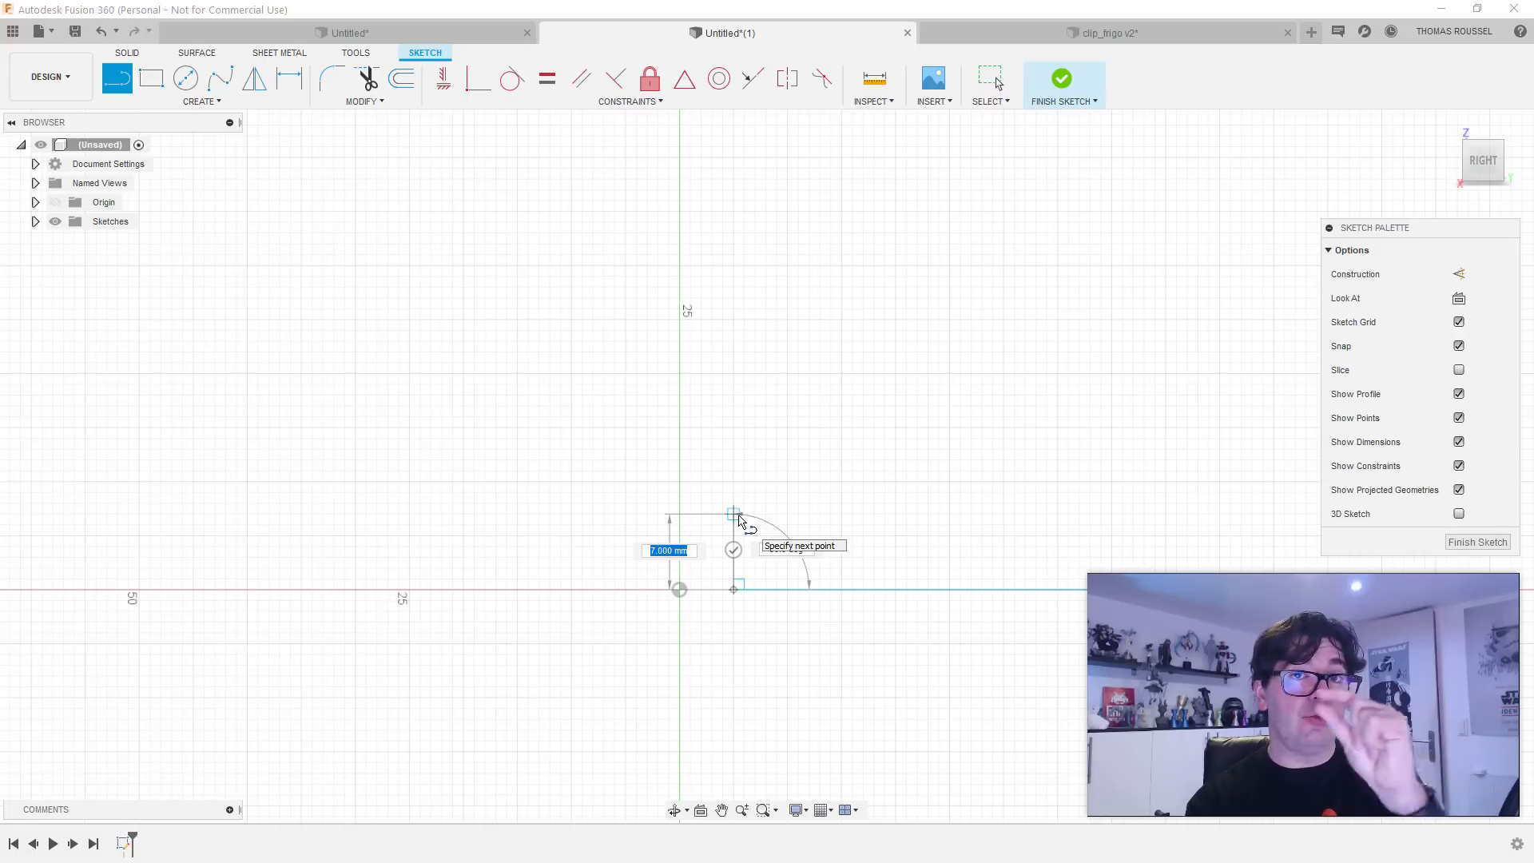
left_click(736, 517)
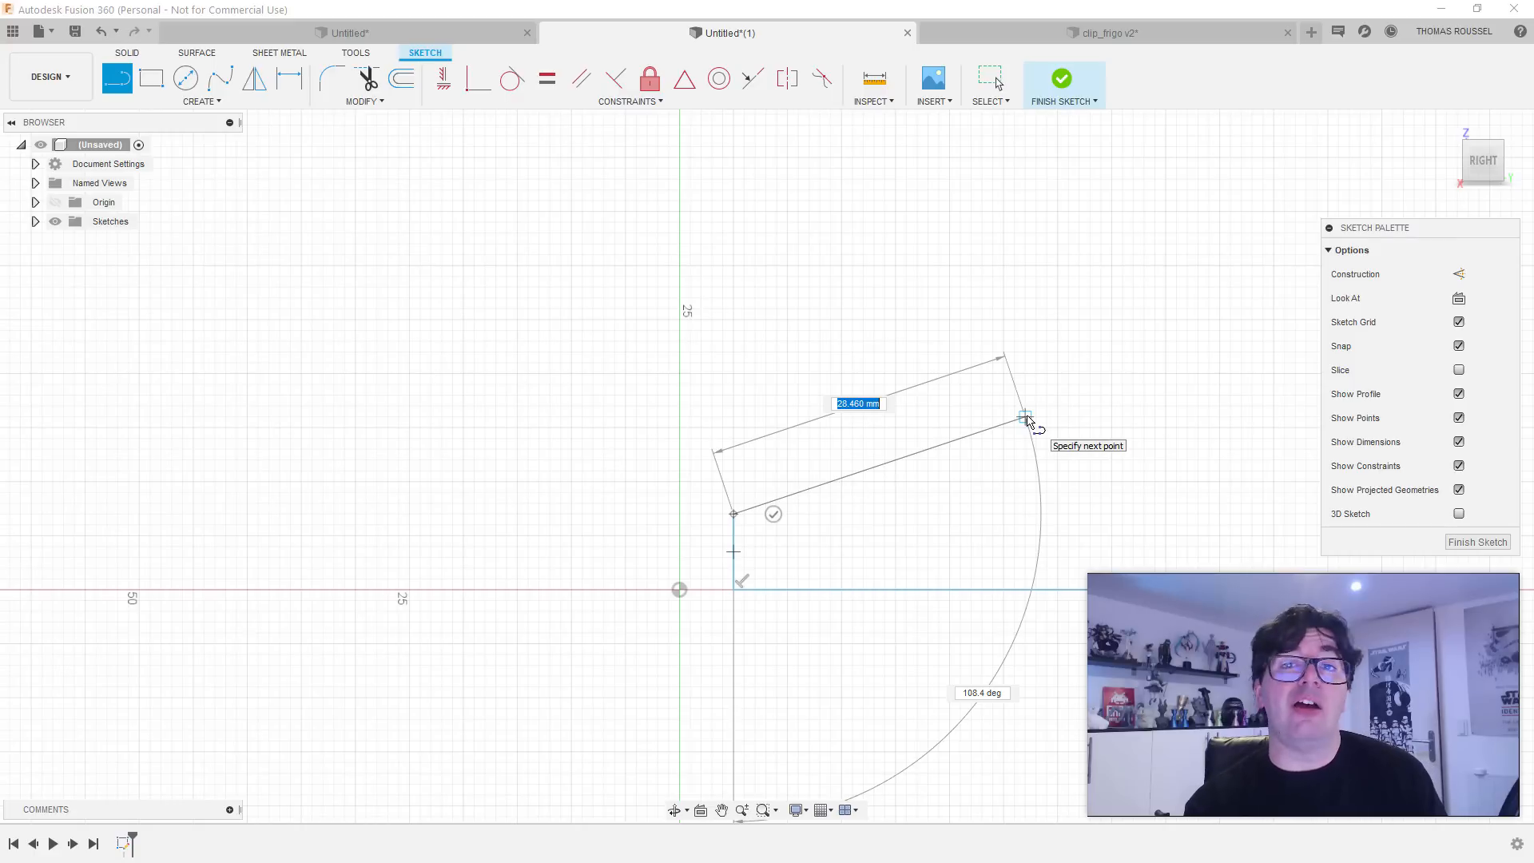
Step: Continue the profile with a rising line about 28.5 mm long and a descending line about 28 mm long, forming a peak
left_click(1027, 417)
middle_click_drag(1167, 479, 723, 475)
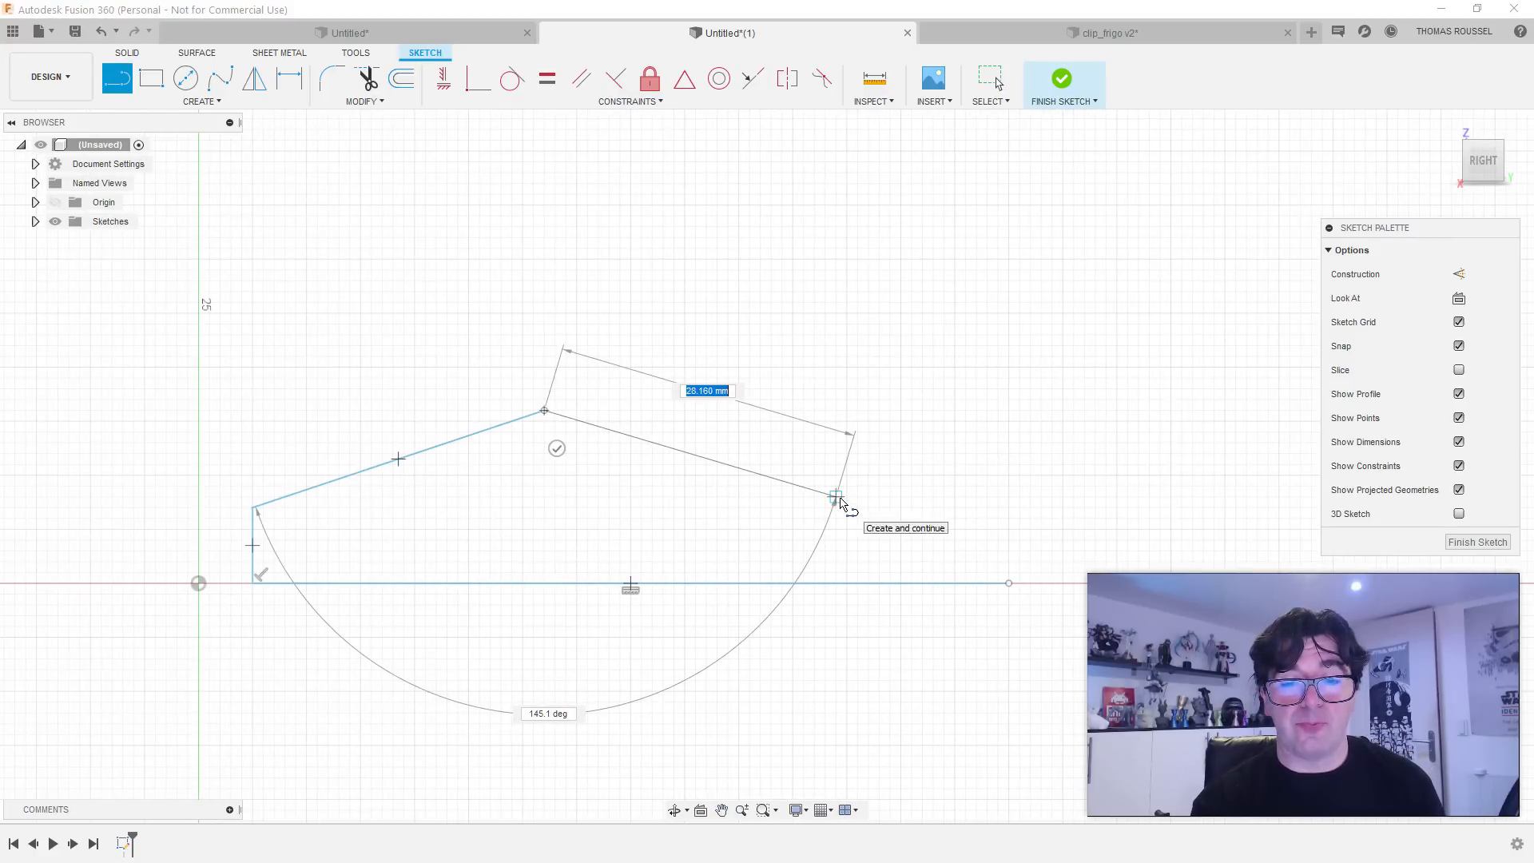
left_click(840, 501)
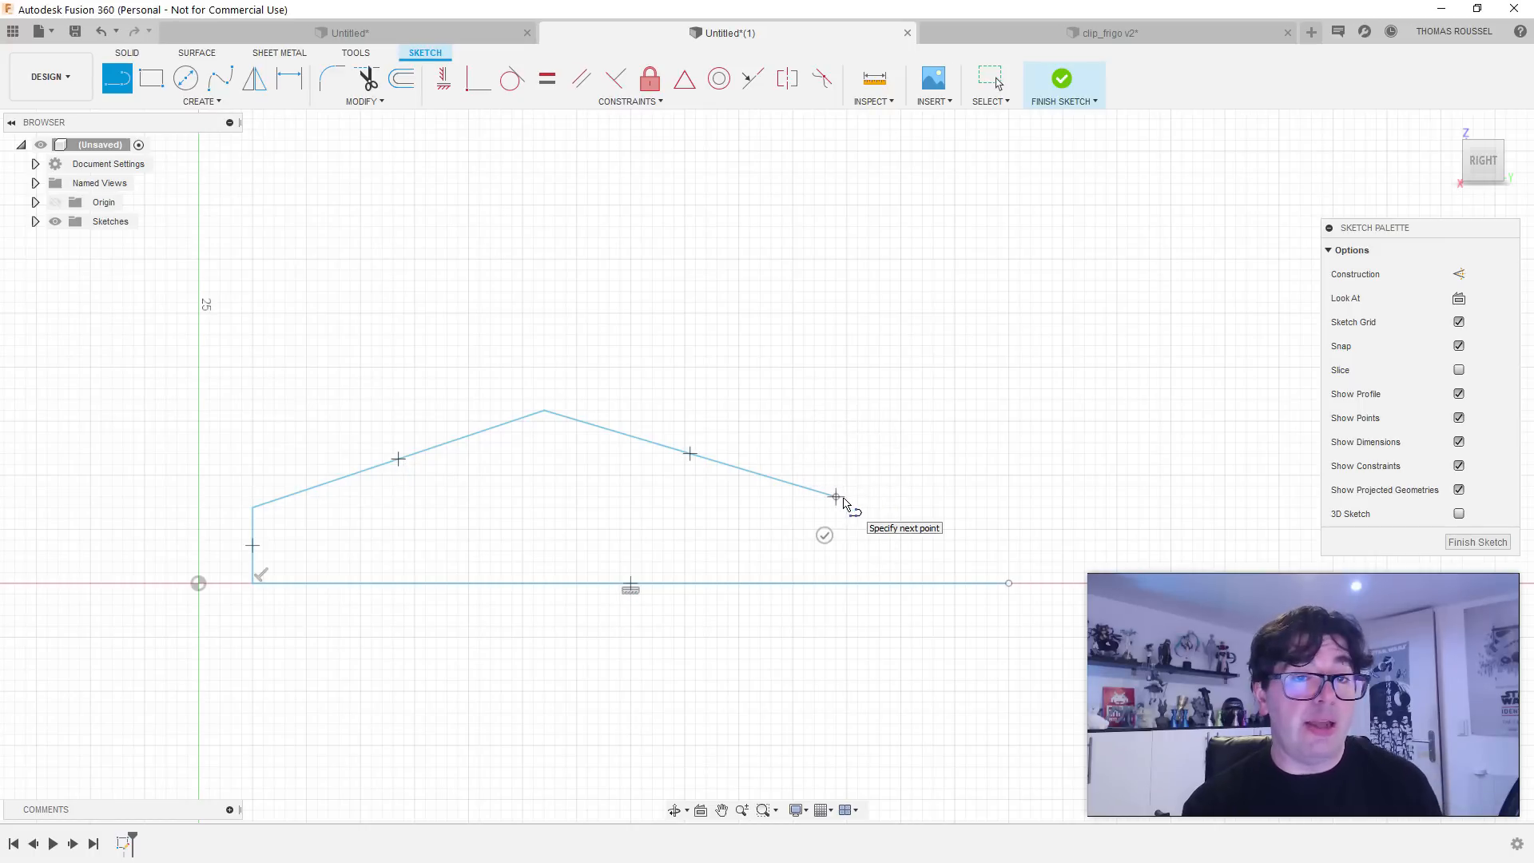
Step: Add a 13 mm line rising from the lower end of the descending line and delete it
type("13")
key("Return")
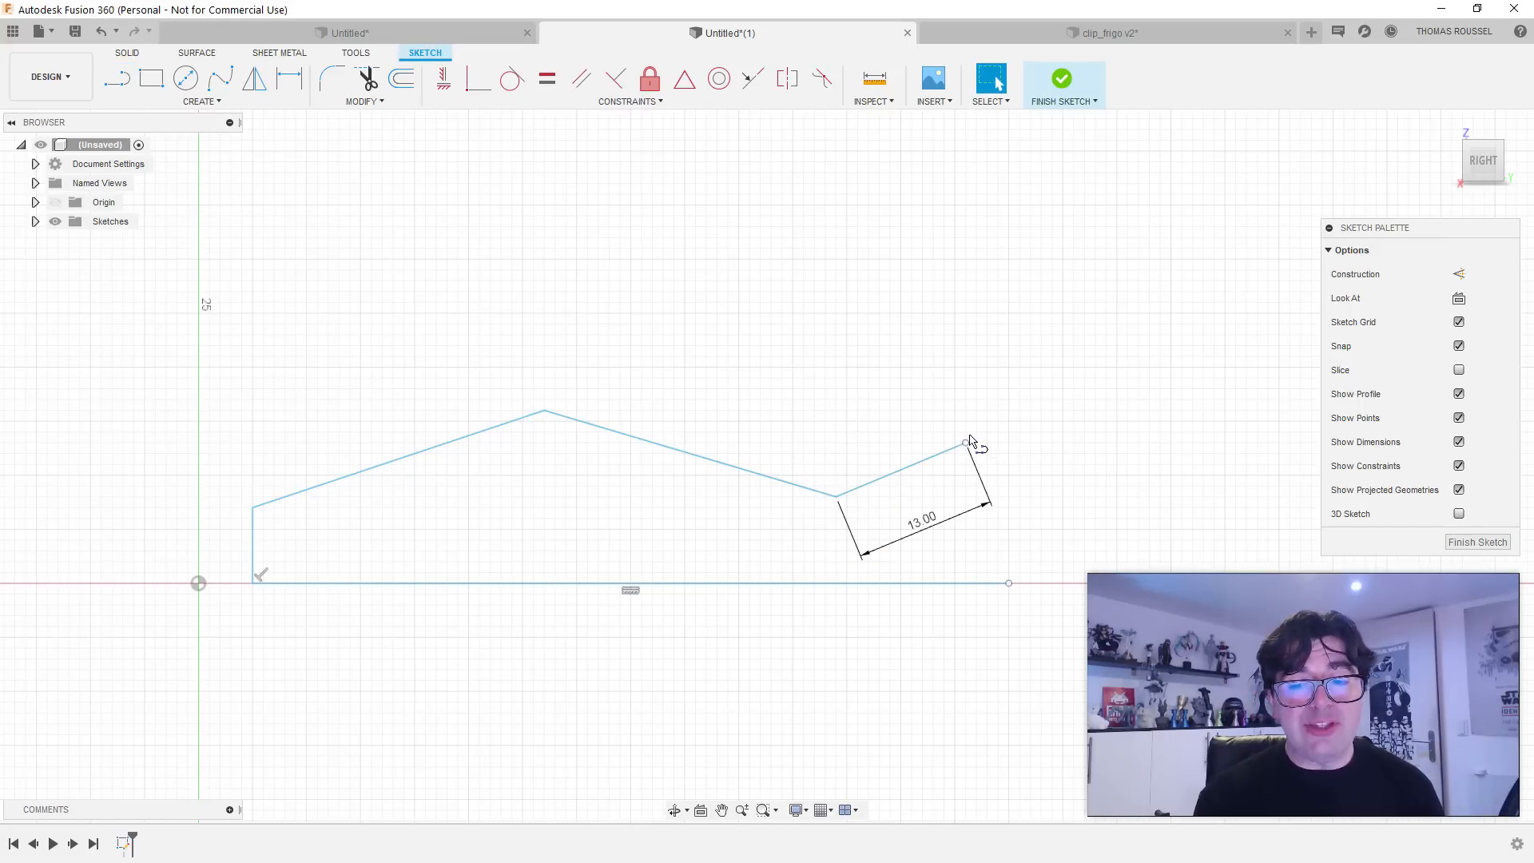
key("Escape")
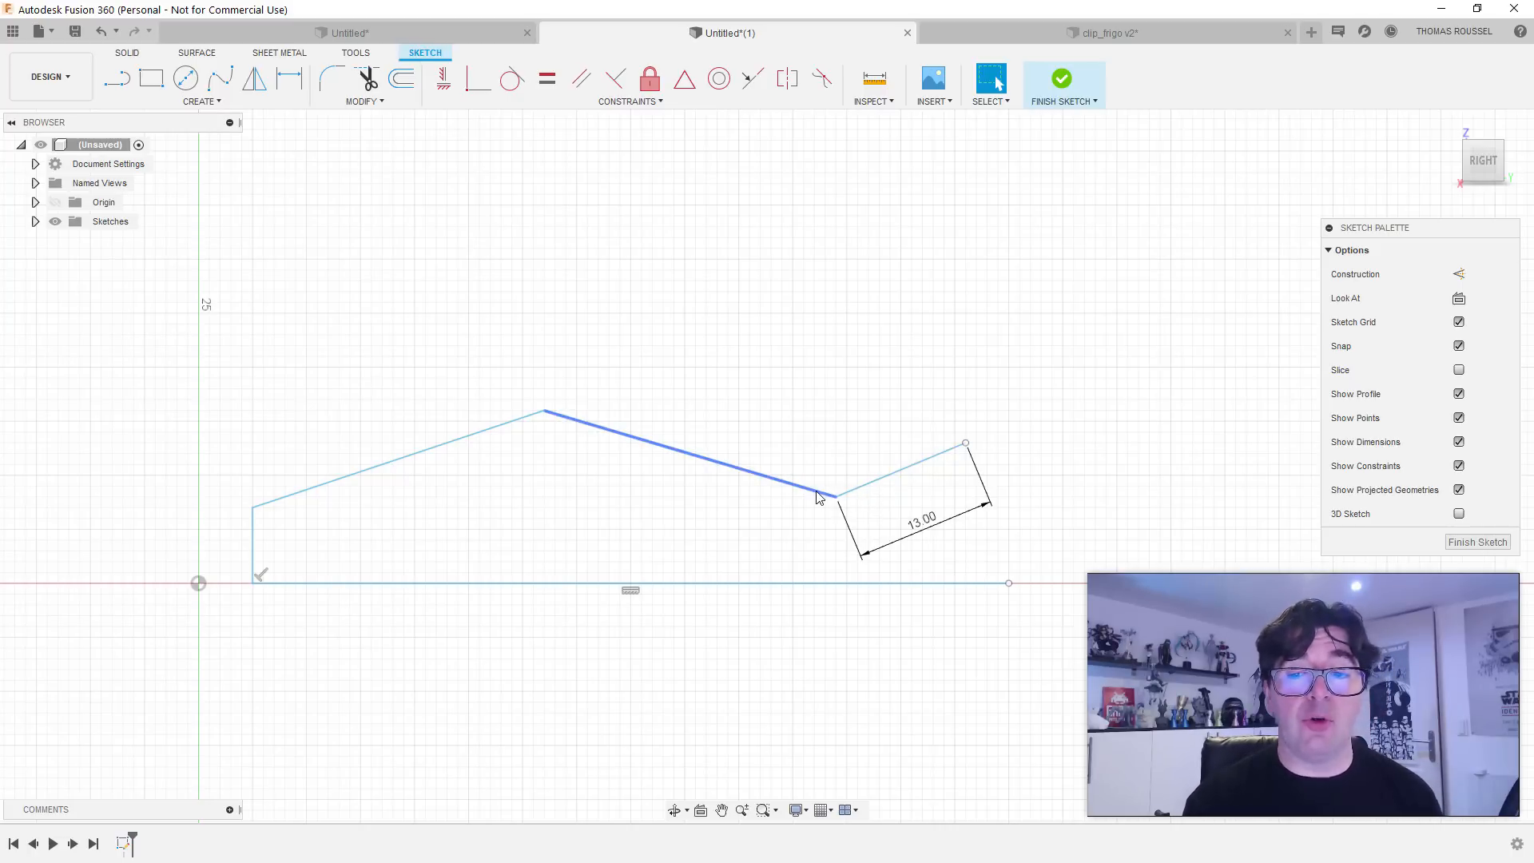
left_click(946, 453)
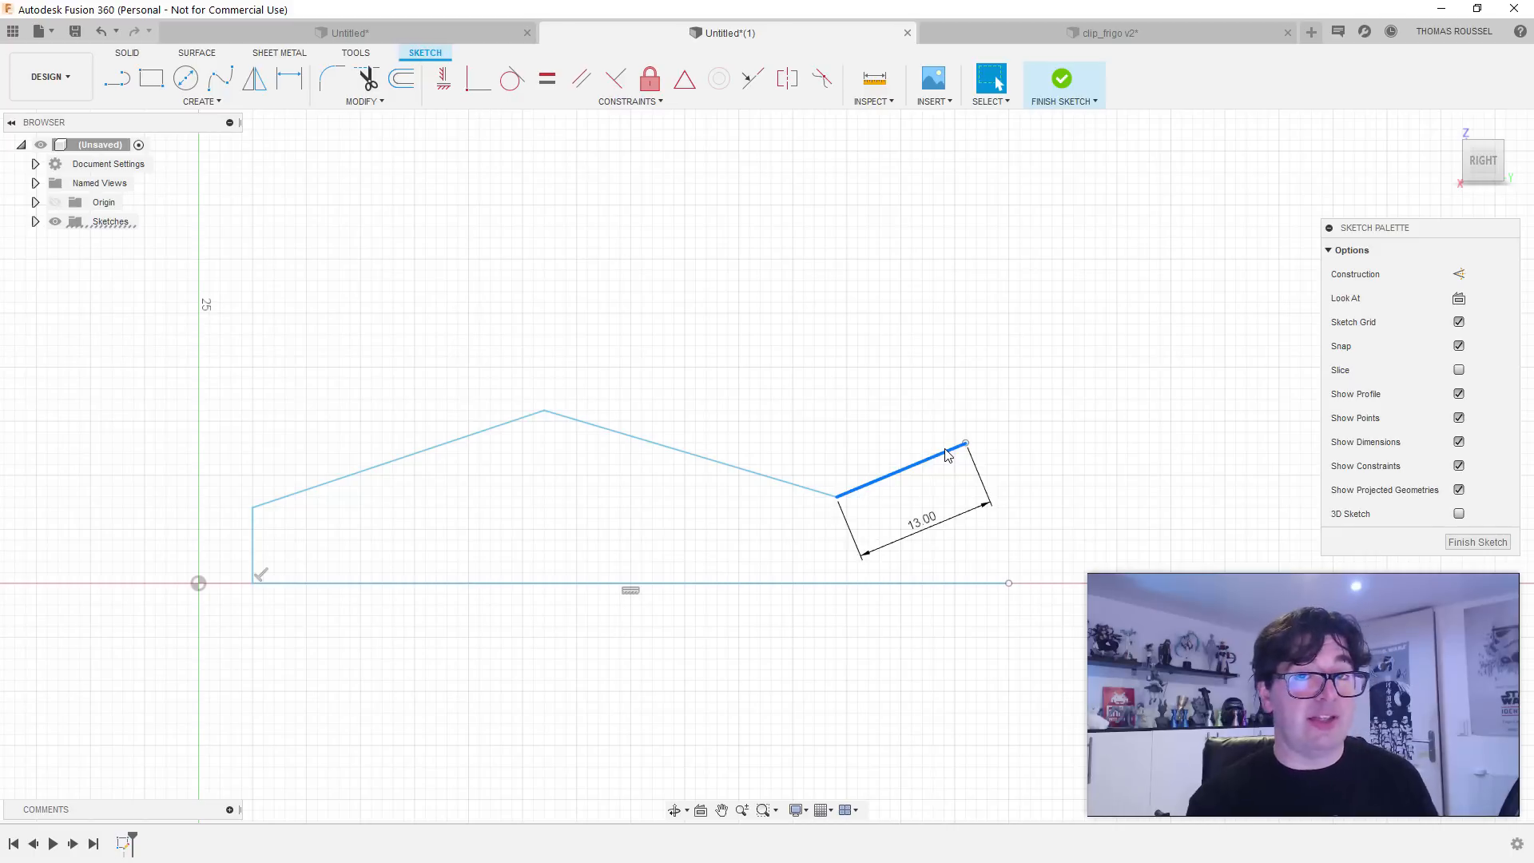
key("Delete")
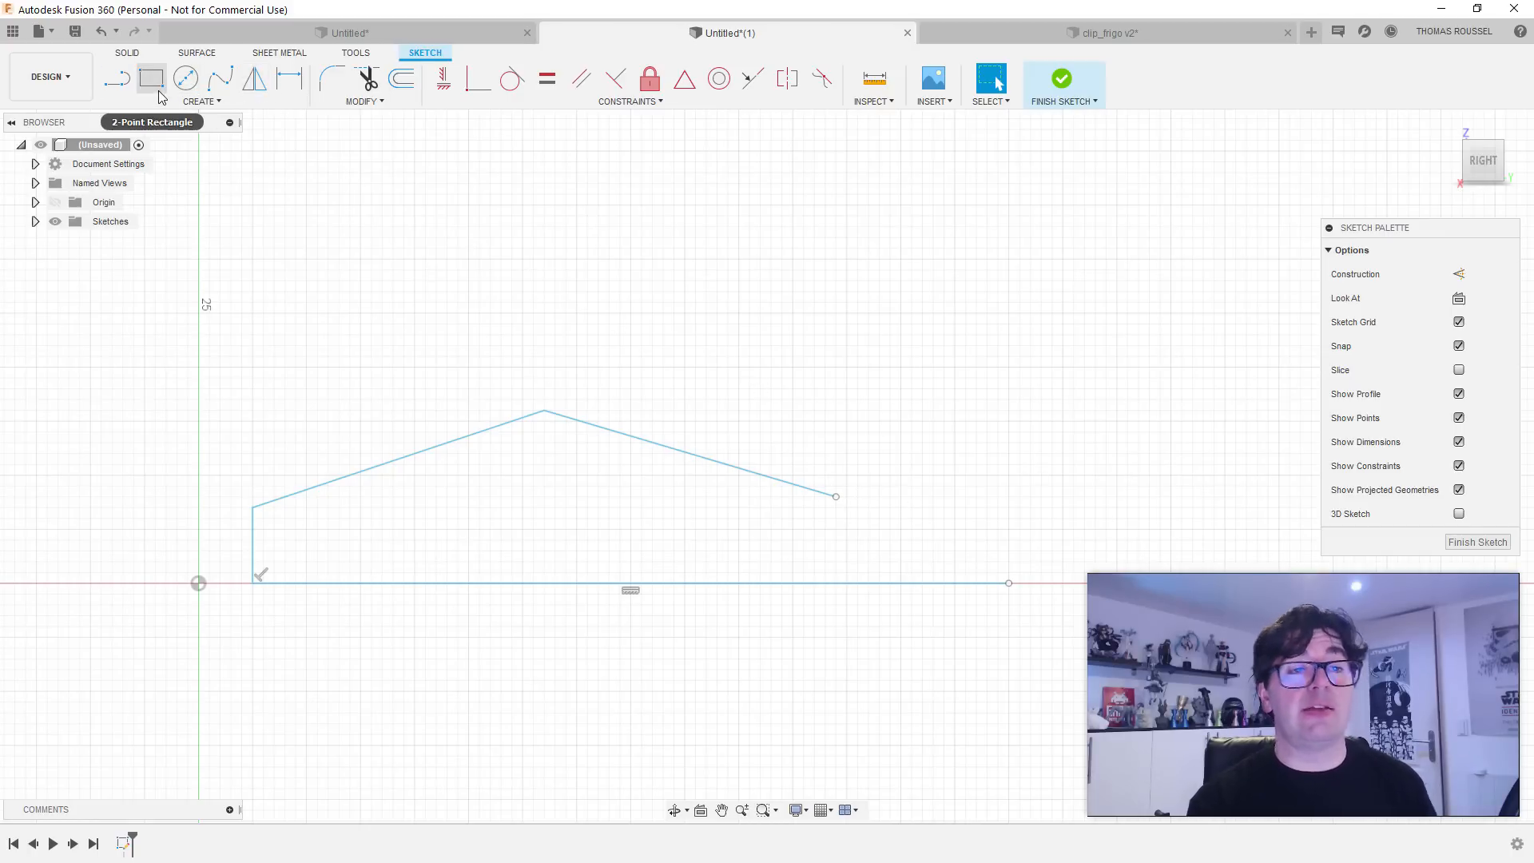
Step: Draw a three-point arc from the descending line's open end to a point level with it, bulging down slightly below the baseline
left_click(196, 102)
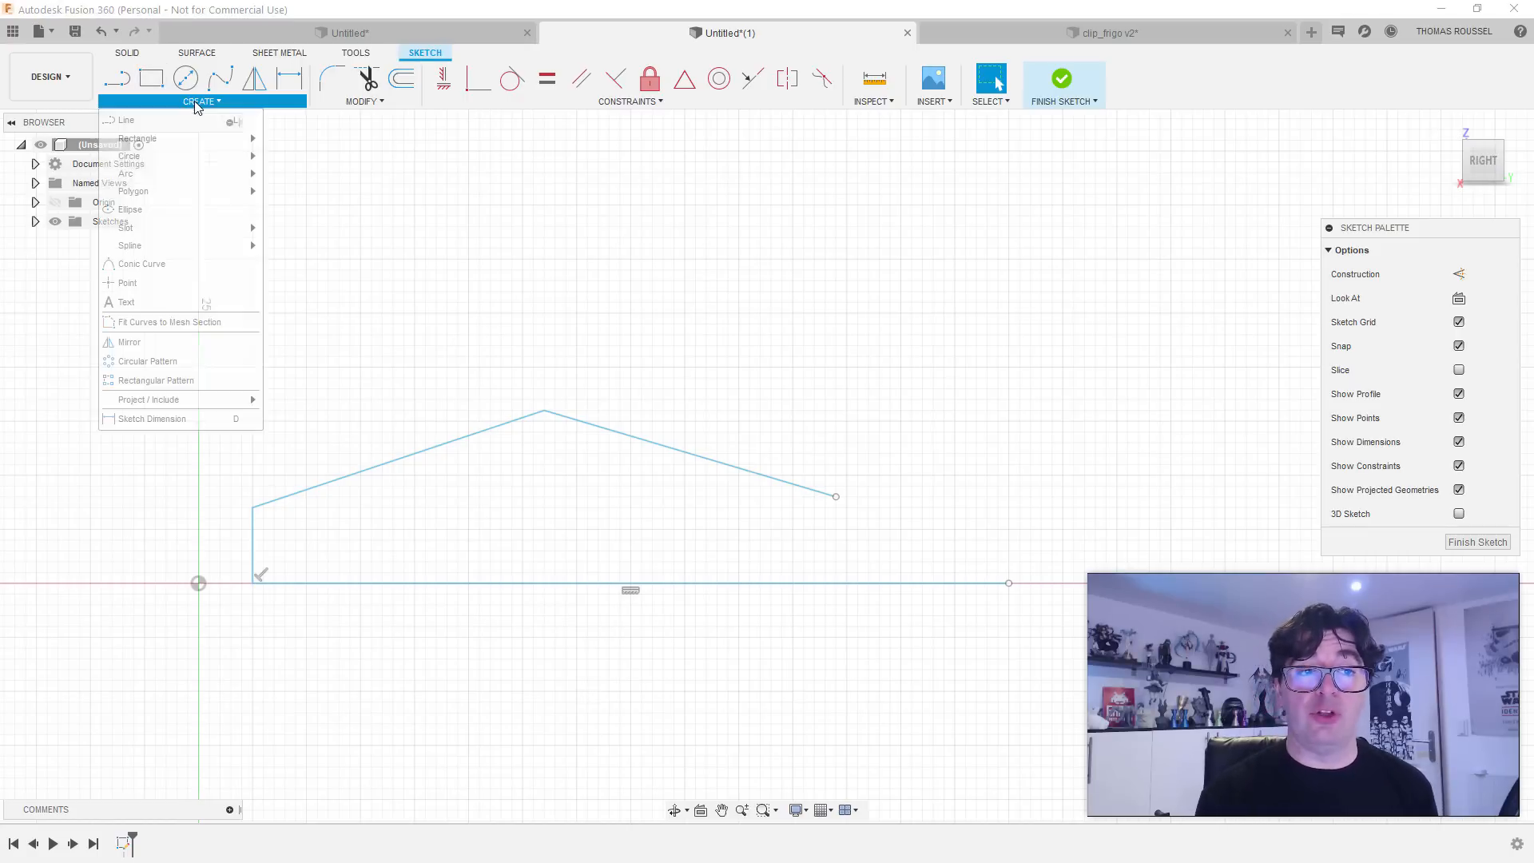
mouse_move(158, 176)
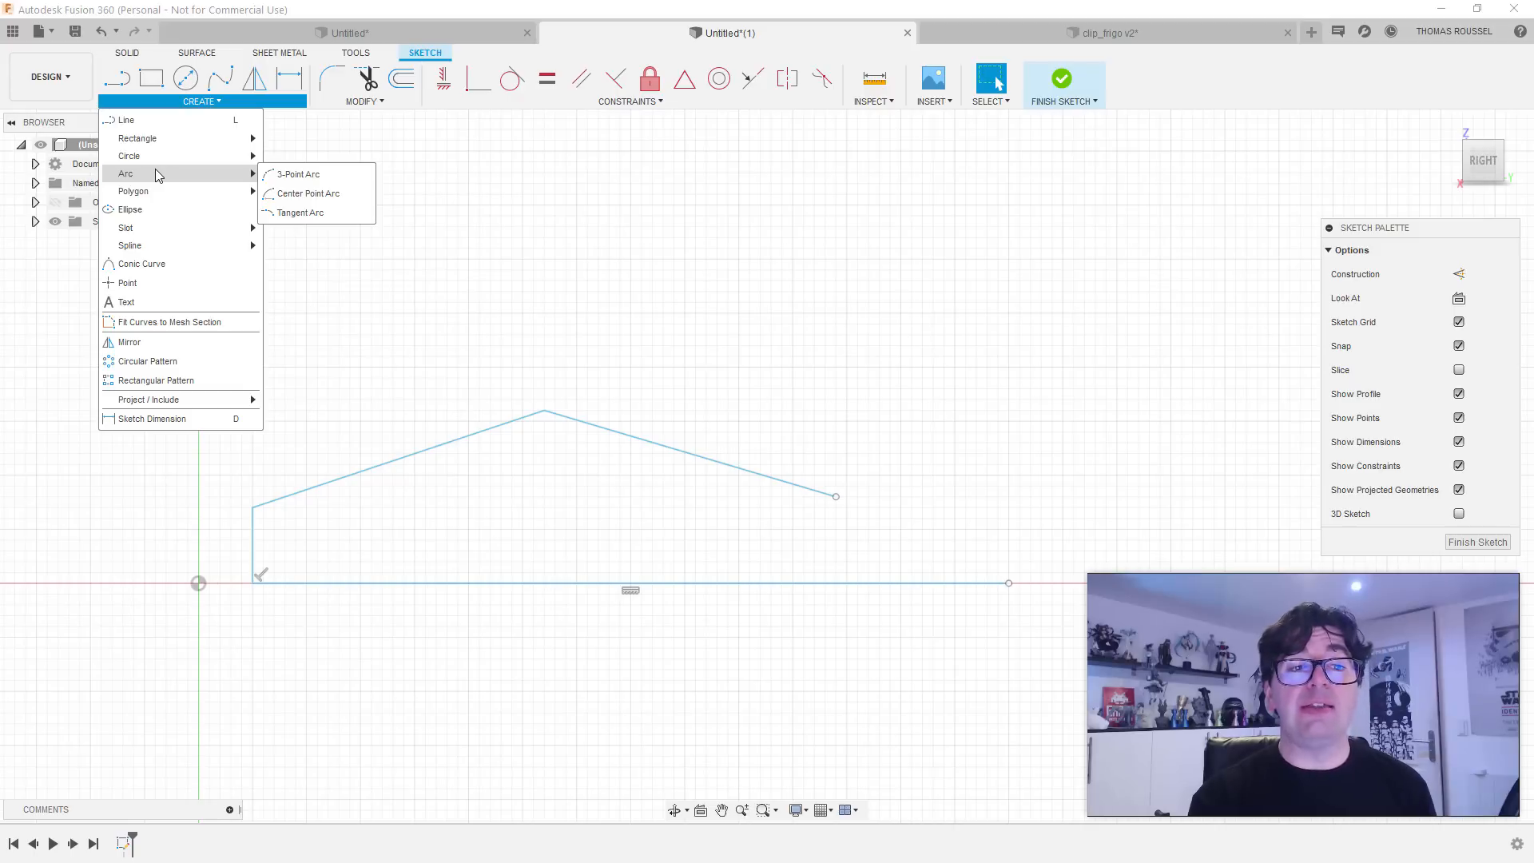
left_click(282, 176)
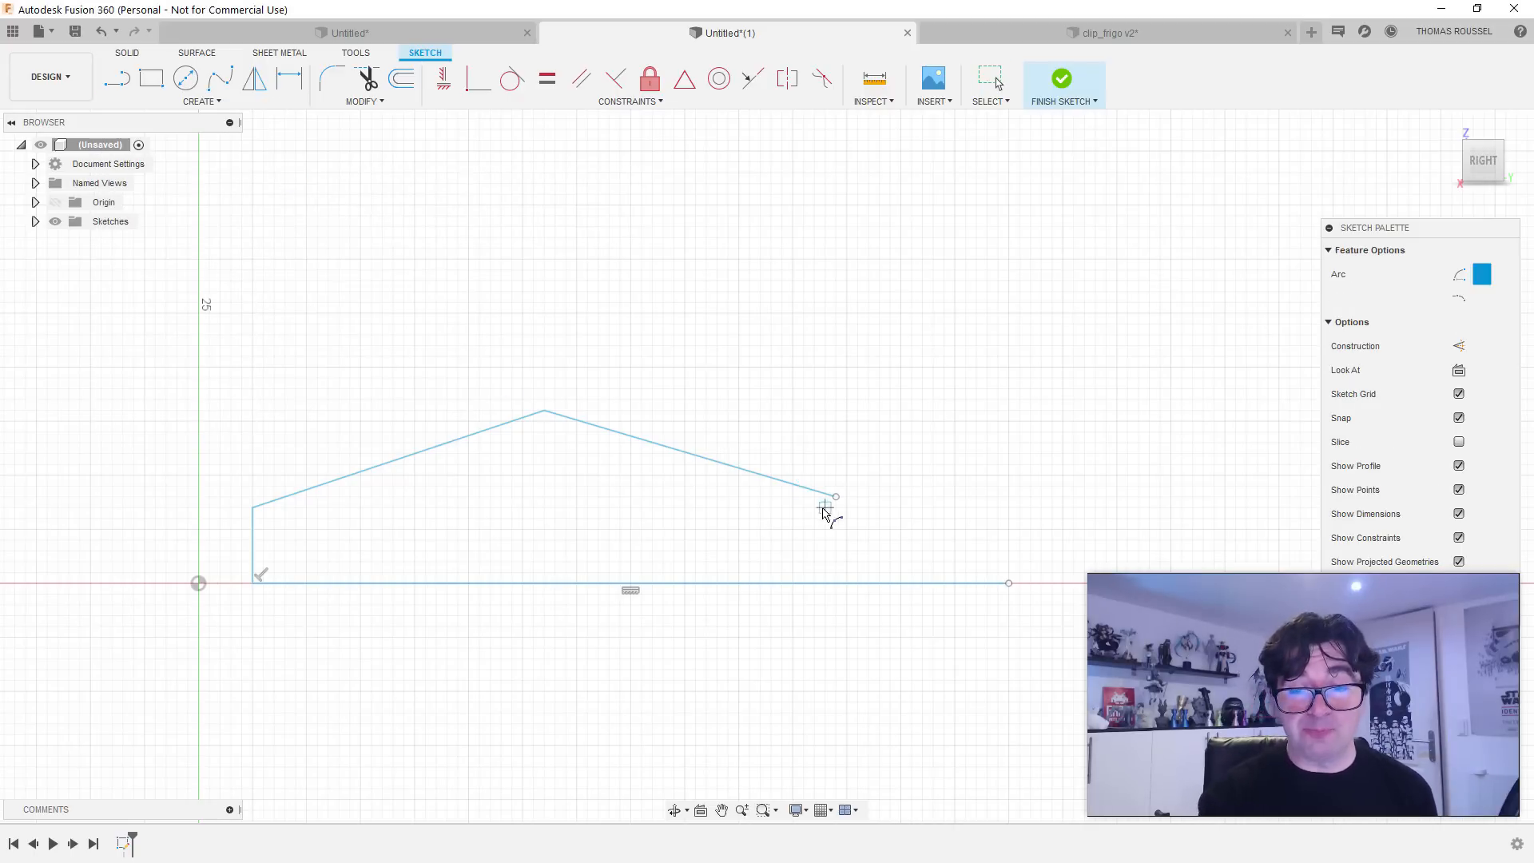
left_click(837, 497)
left_click(1031, 496)
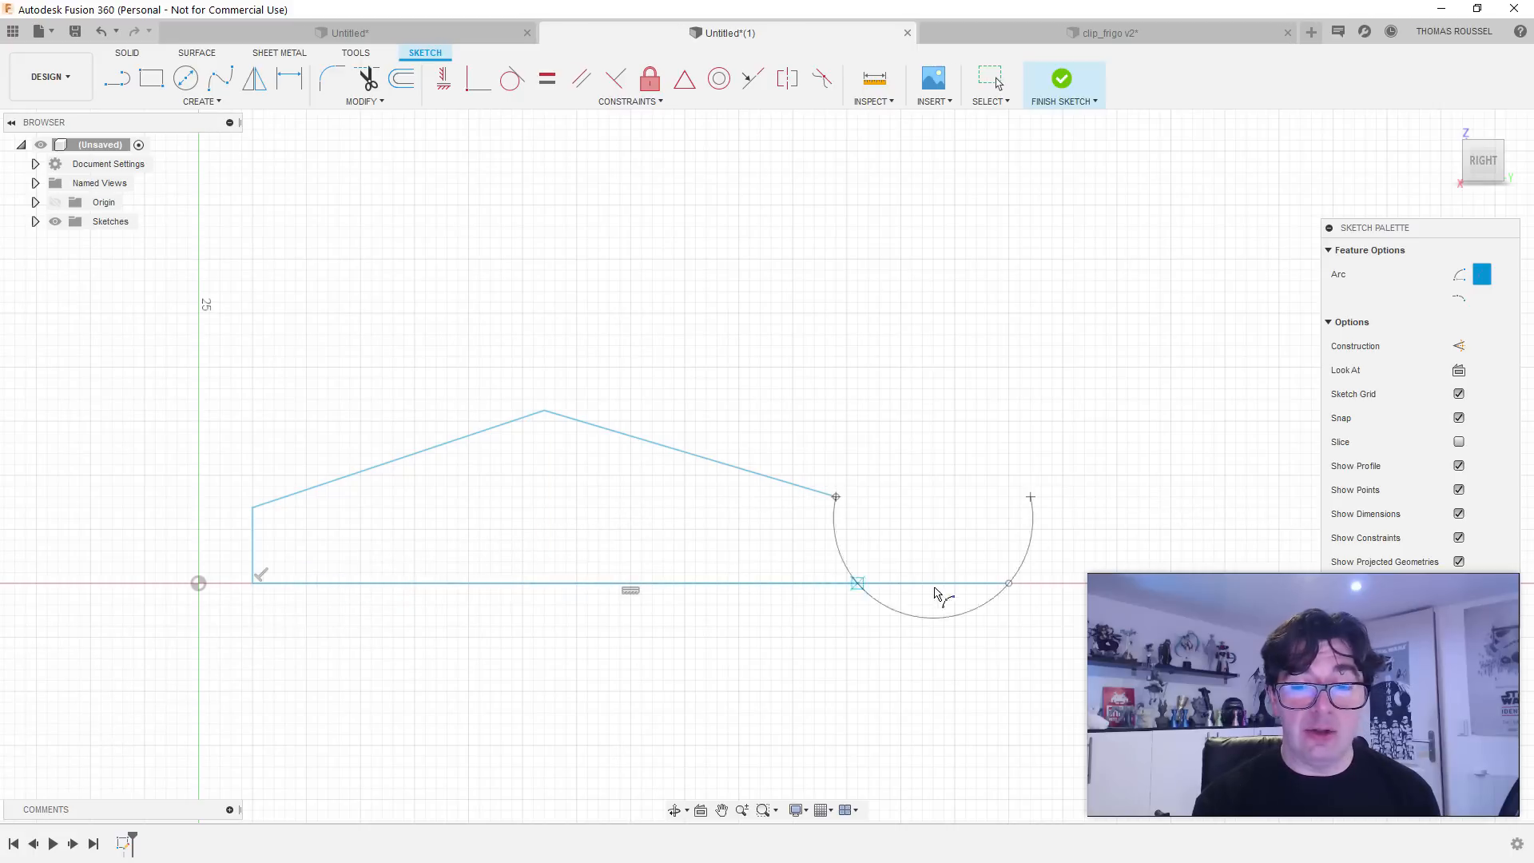
left_click(961, 594)
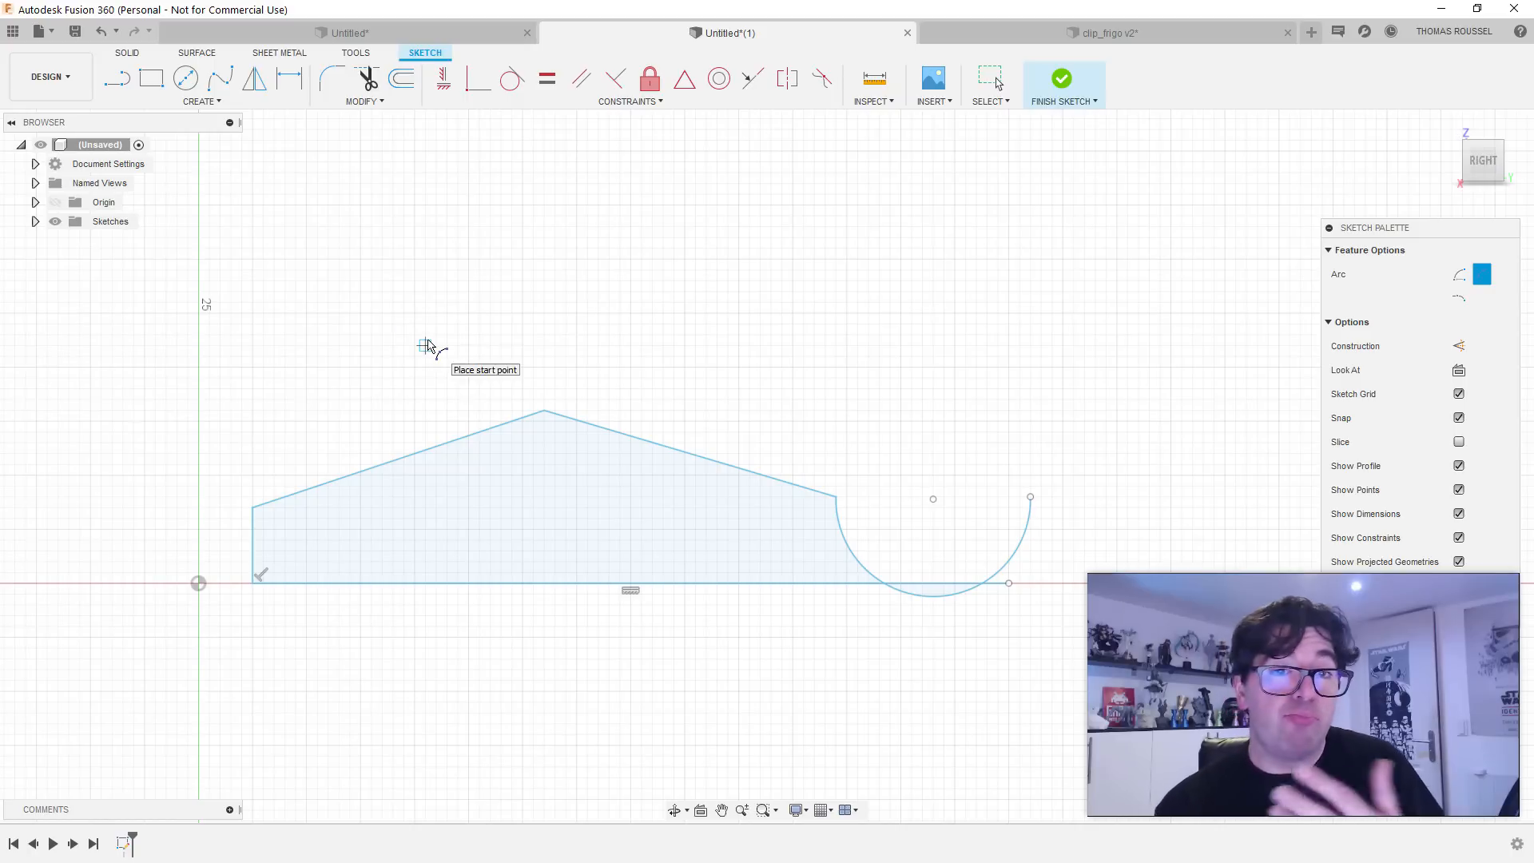
Step: Draw a circle about 24 mm in diameter centred on the arc's centre point and convert it to construction geometry
left_click(187, 79)
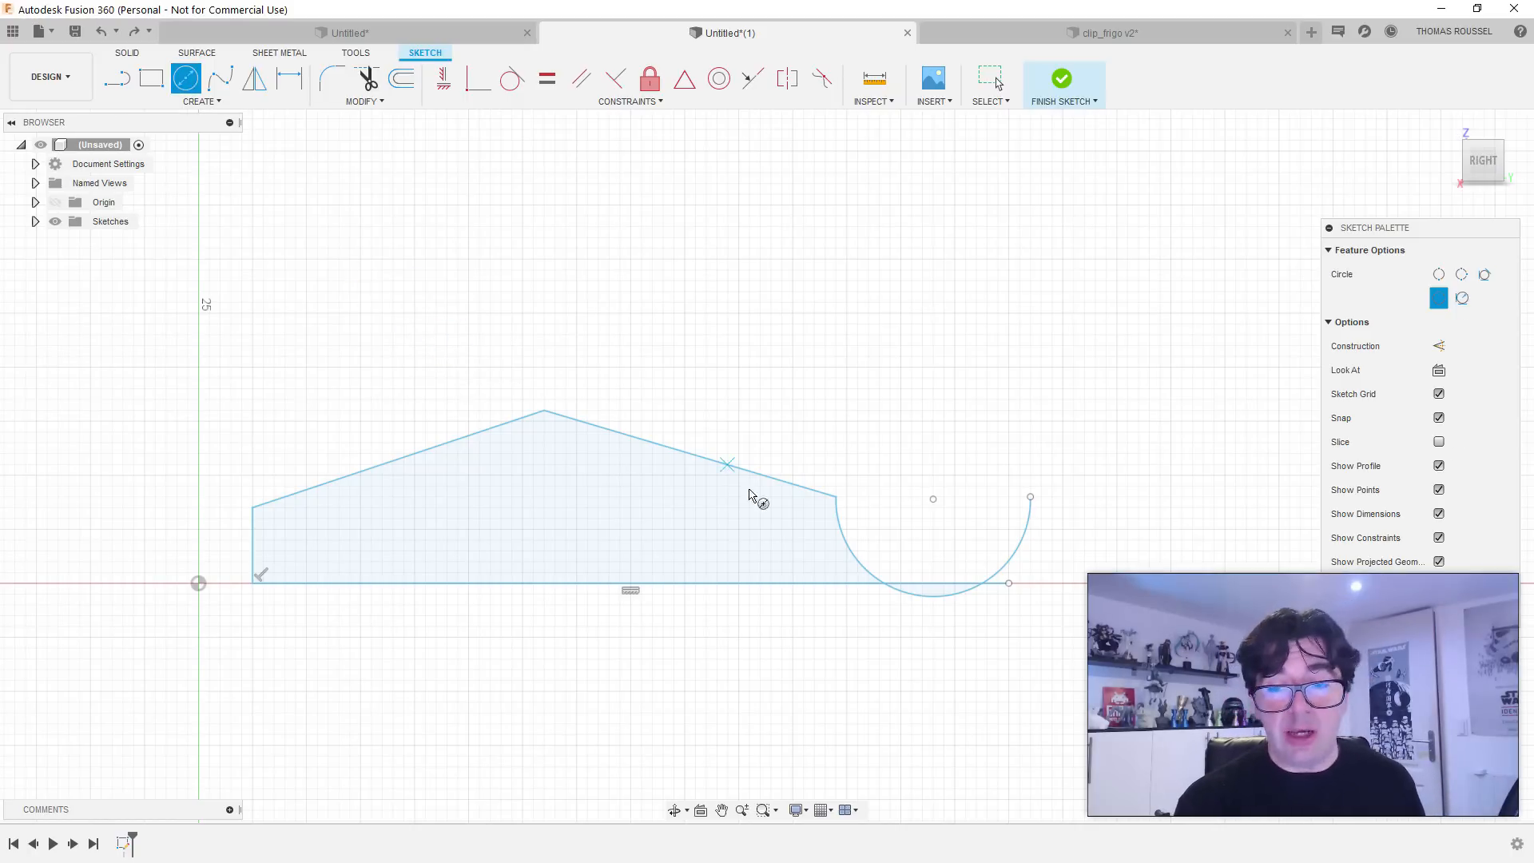
left_click(933, 500)
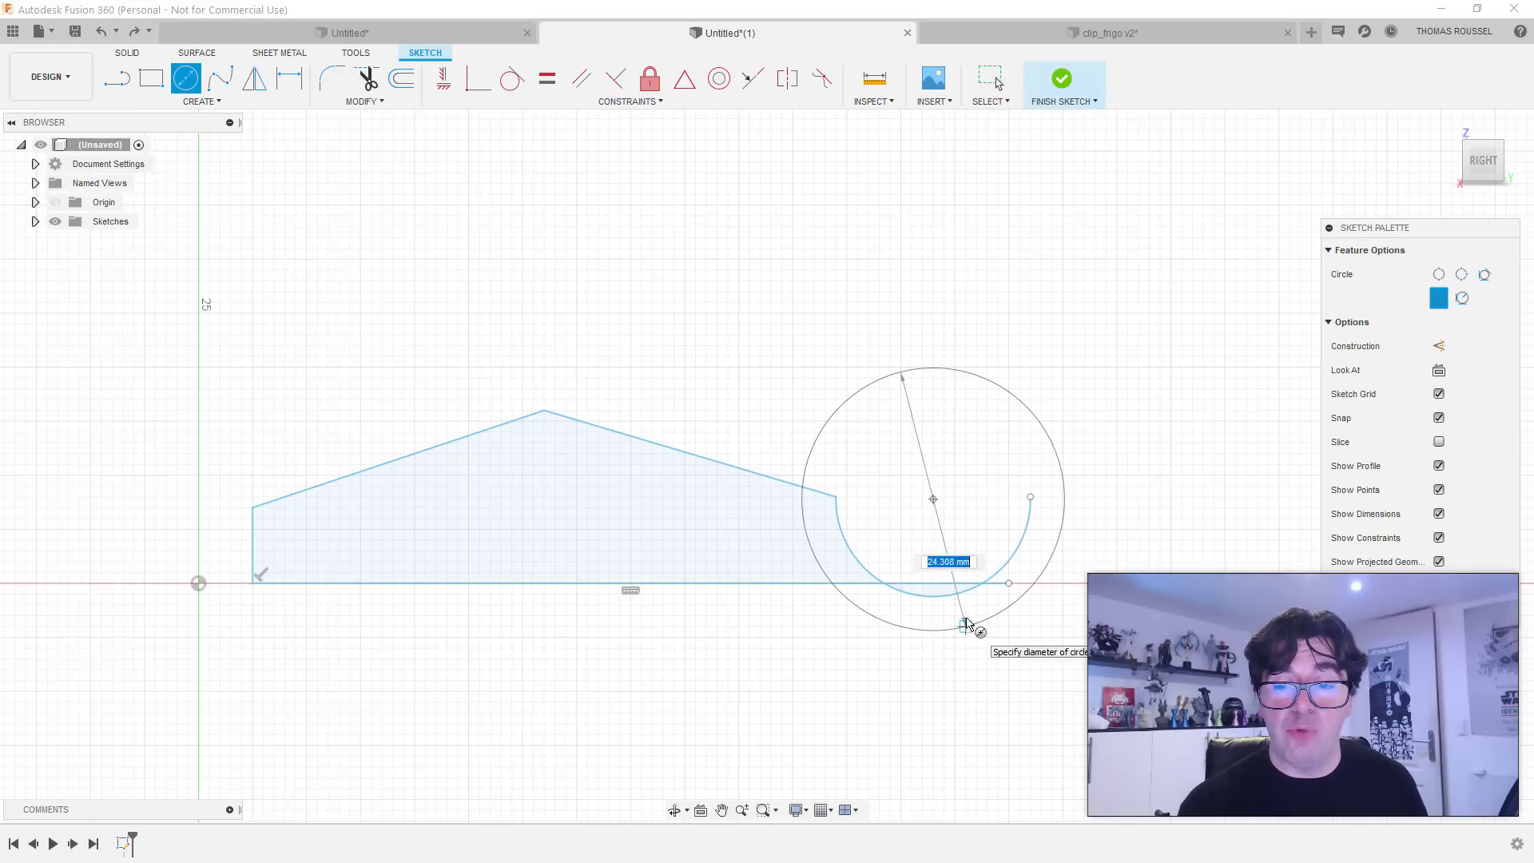
left_click(965, 625)
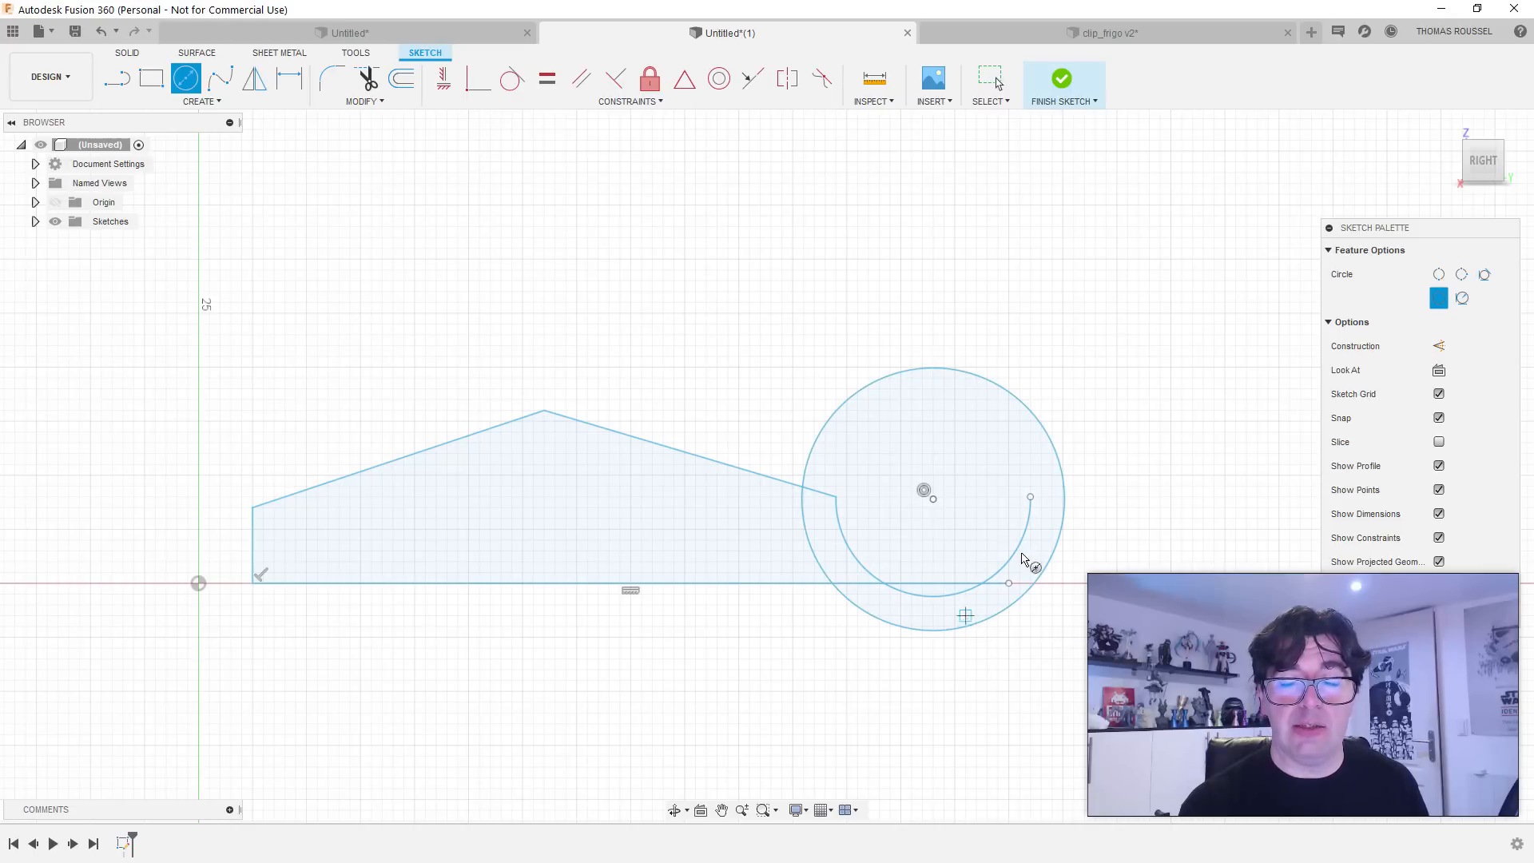
key("Escape")
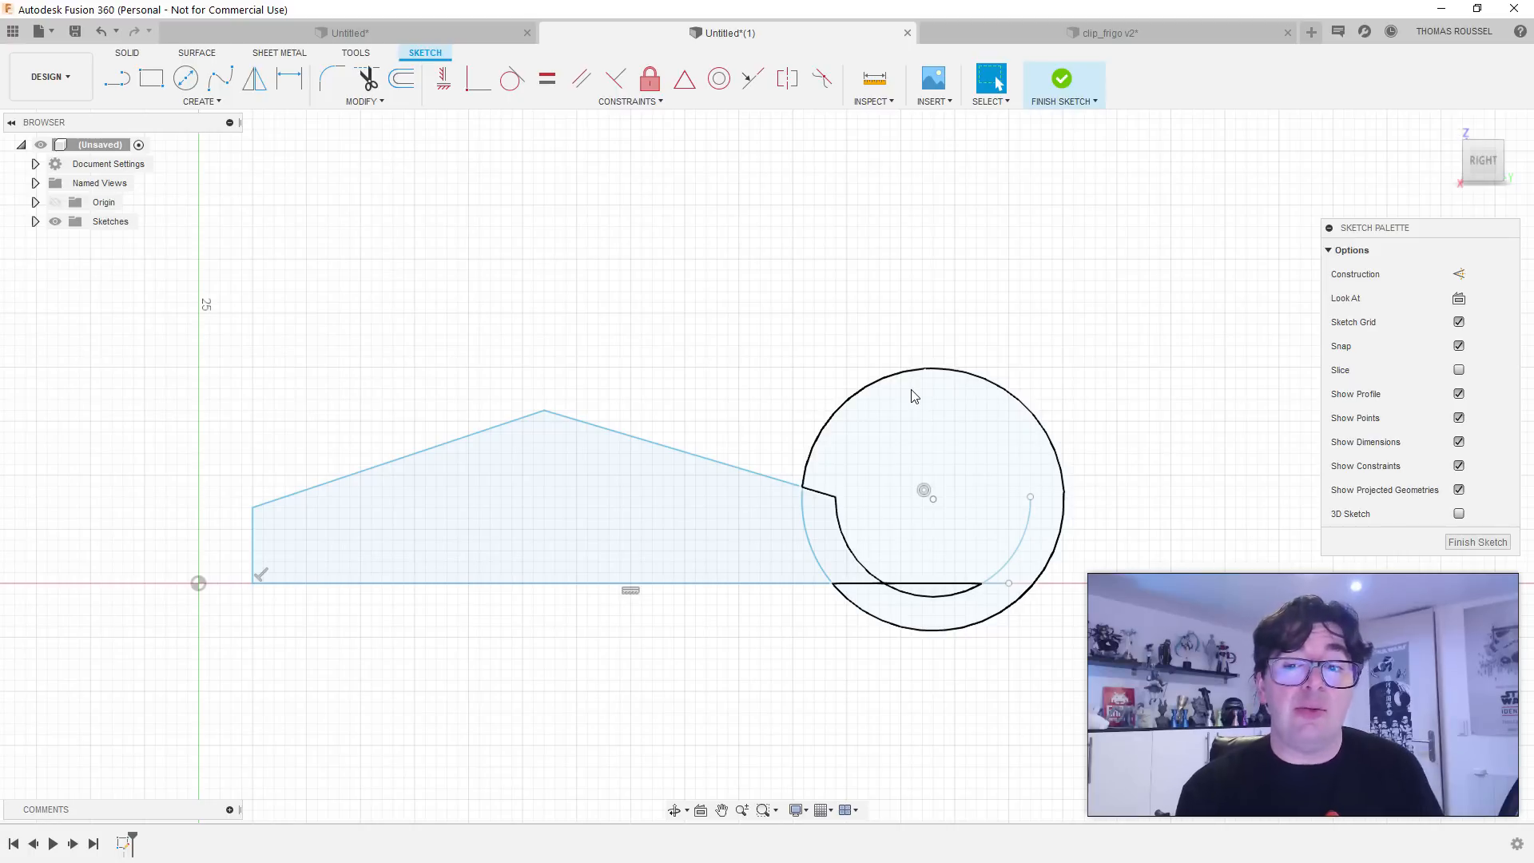
left_click(883, 386)
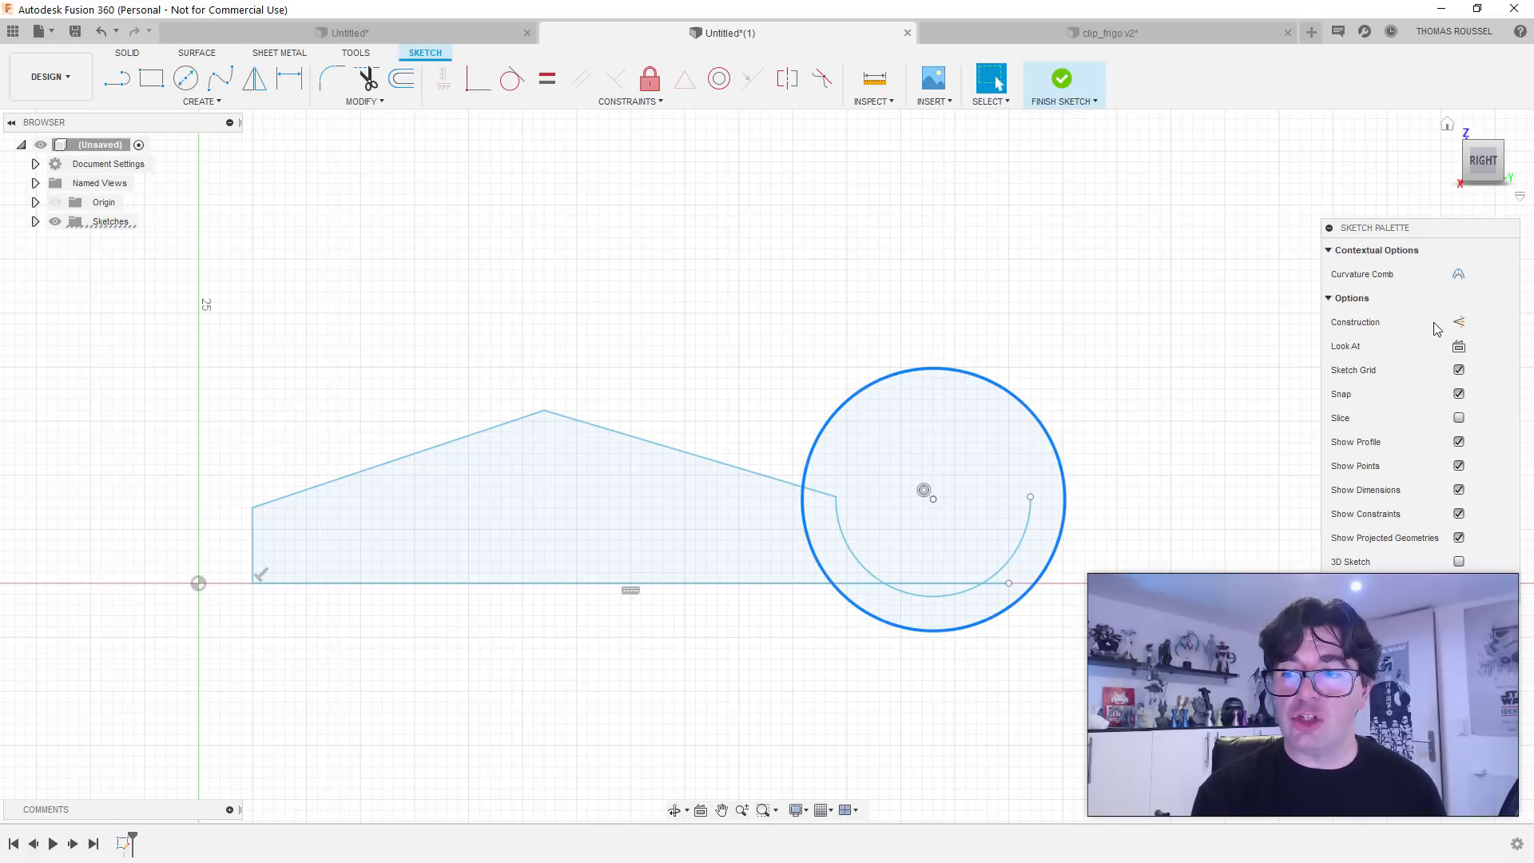
left_click(1459, 324)
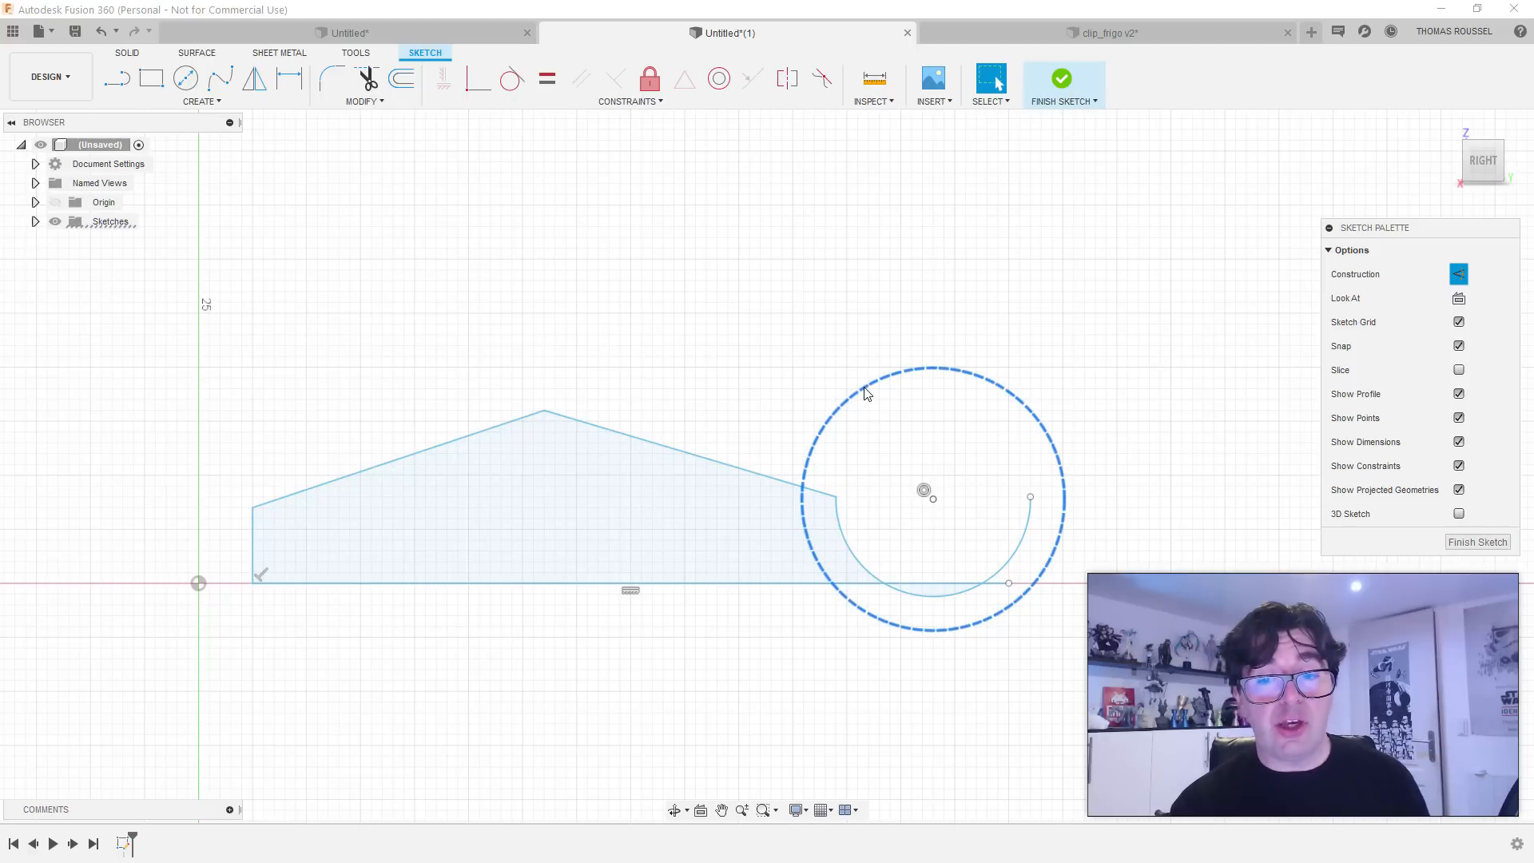
left_click(791, 386)
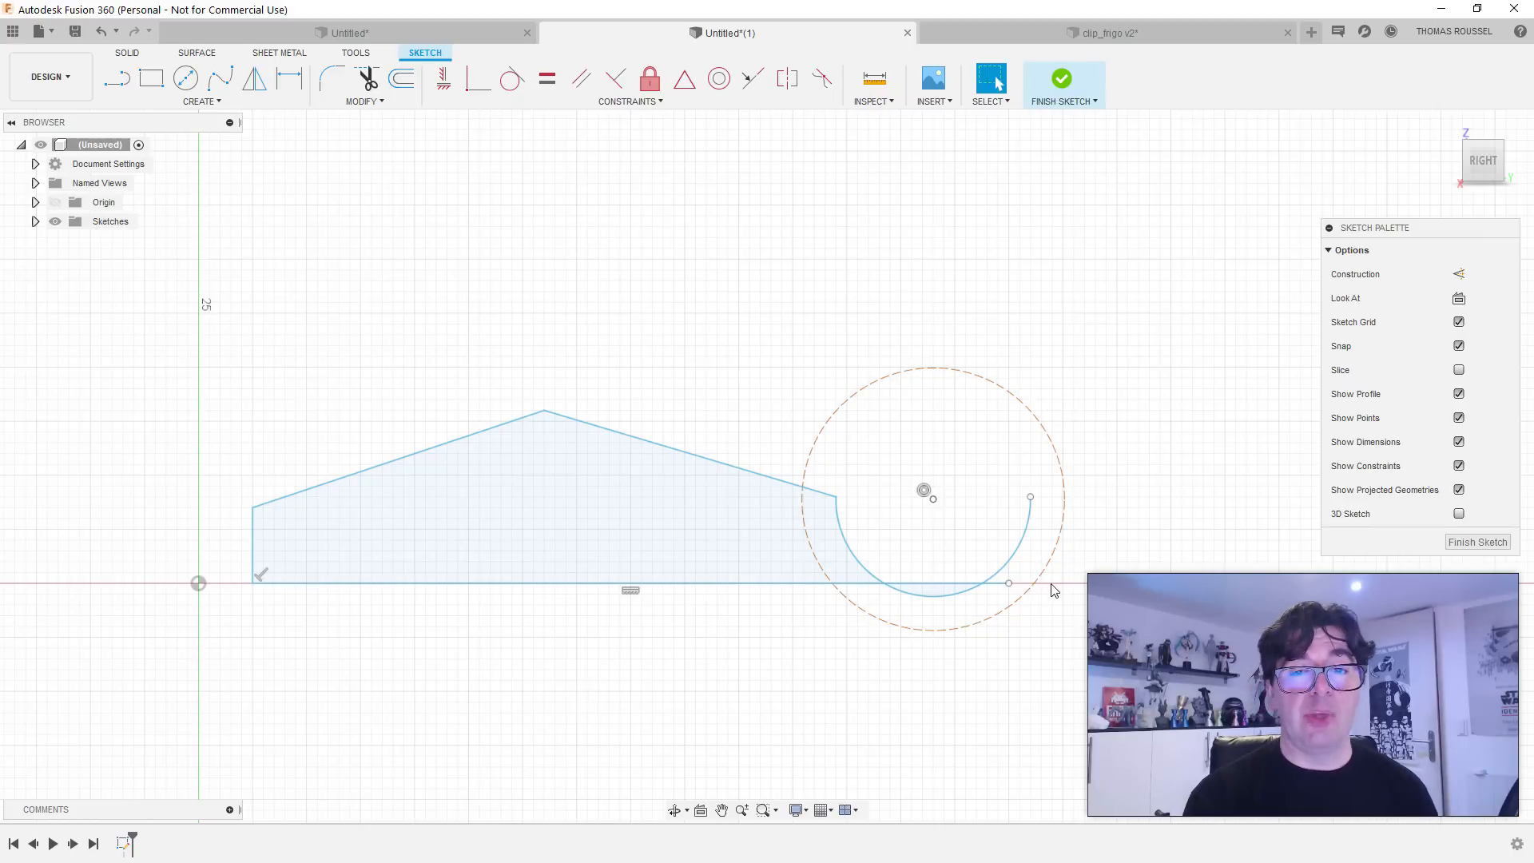
Step: Draw a centre-point arc along the lower construction circle, about 12 mm in radius, from its far side to its near crossing with the baseline
left_click(200, 102)
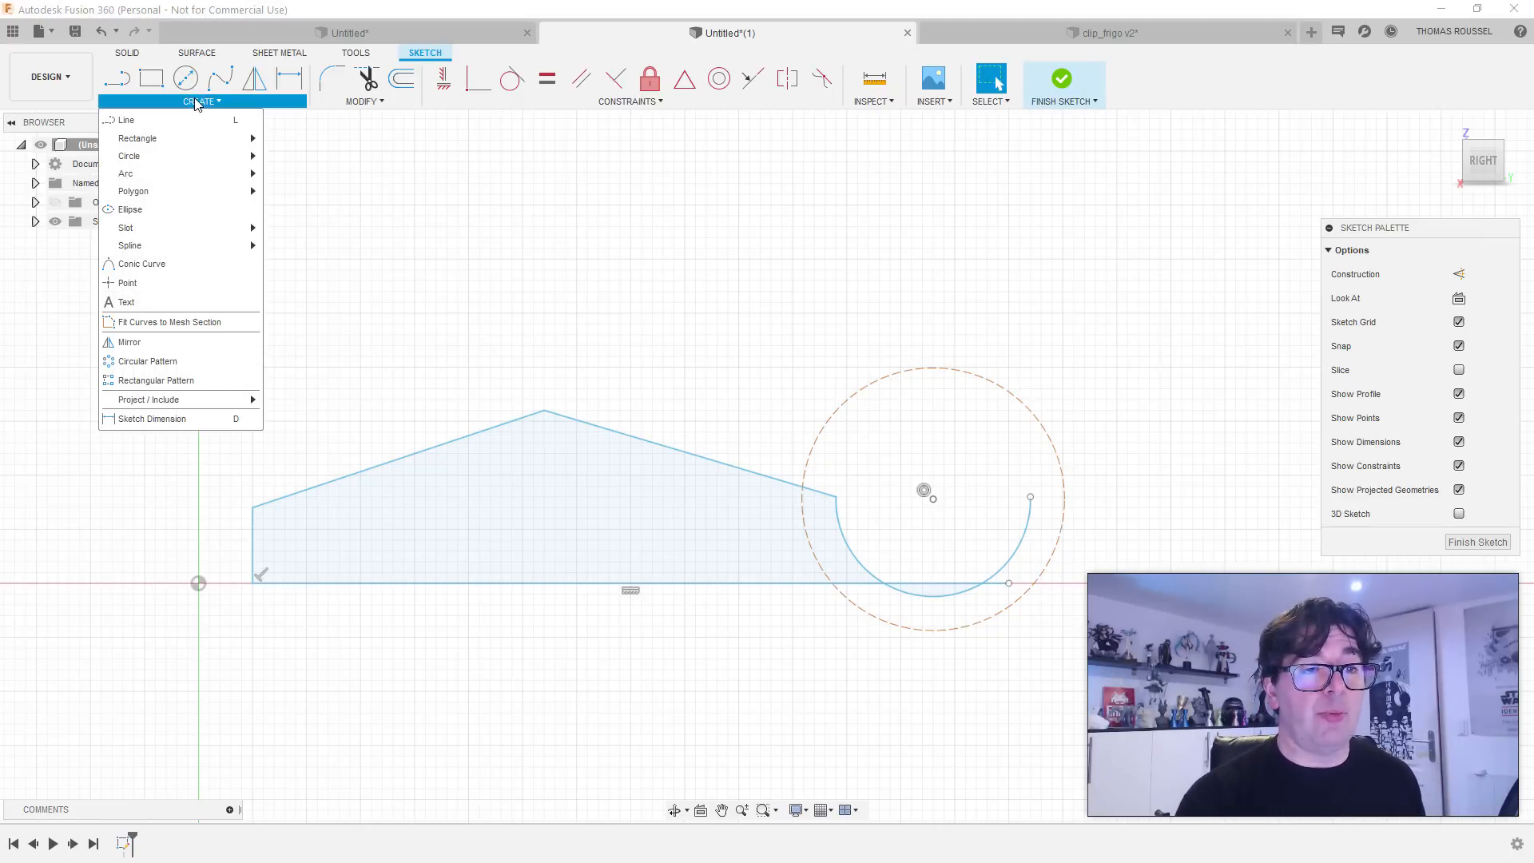
mouse_move(190, 185)
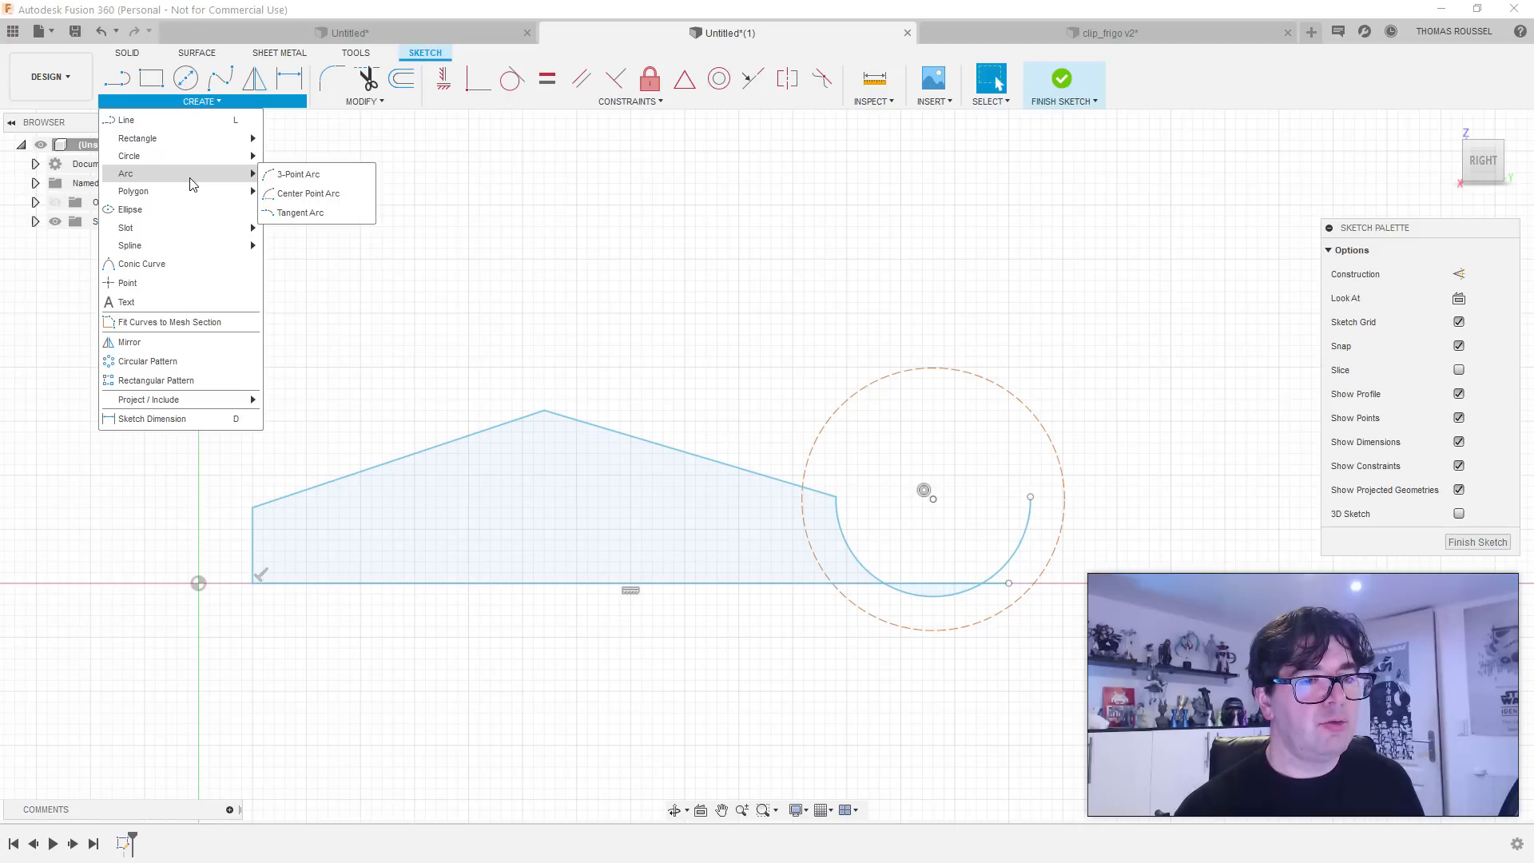
left_click(318, 195)
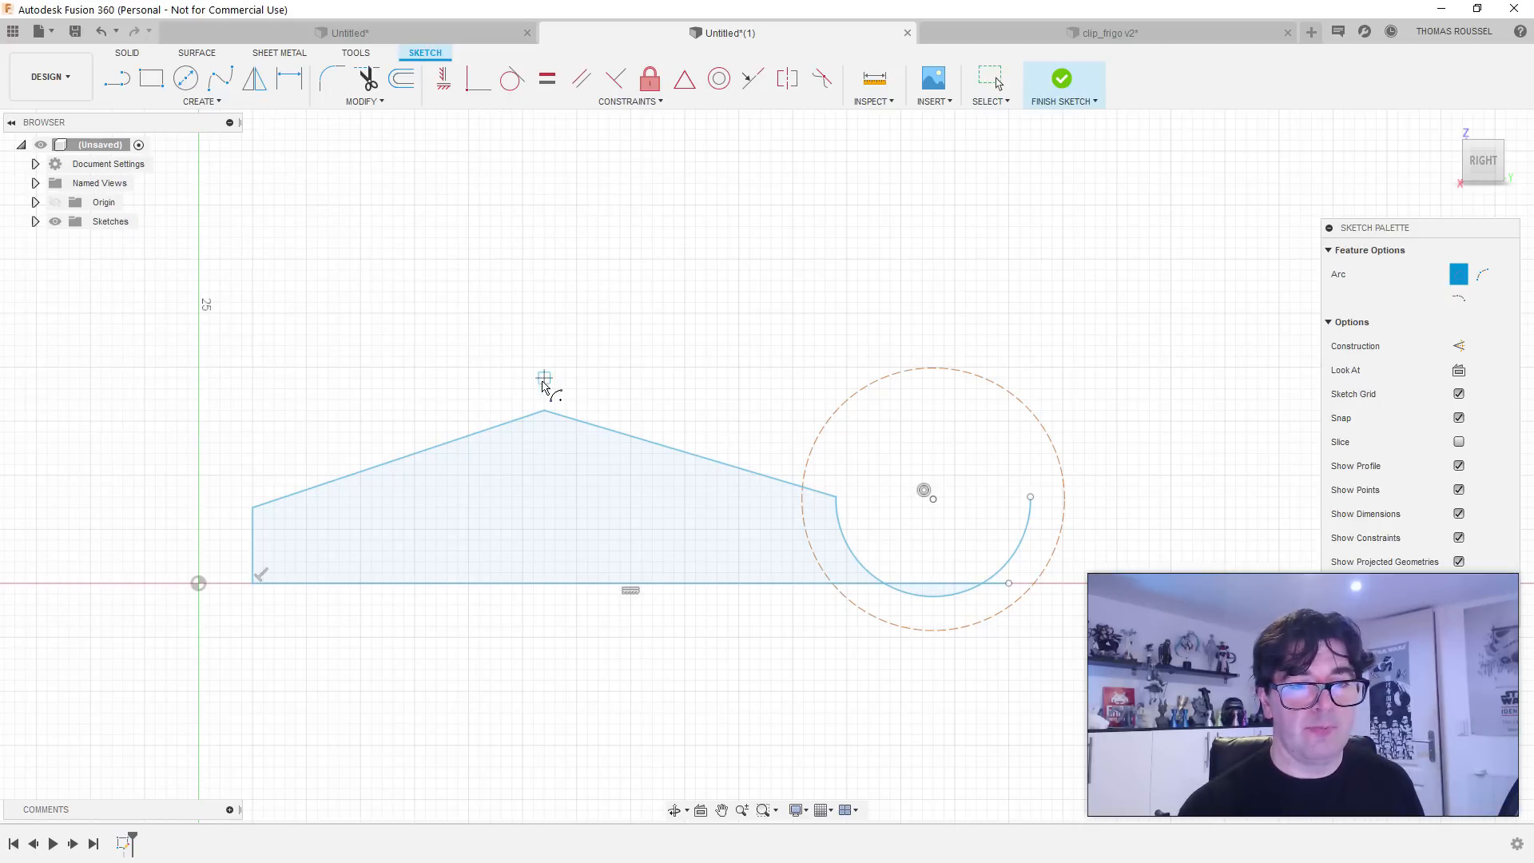
left_click(932, 499)
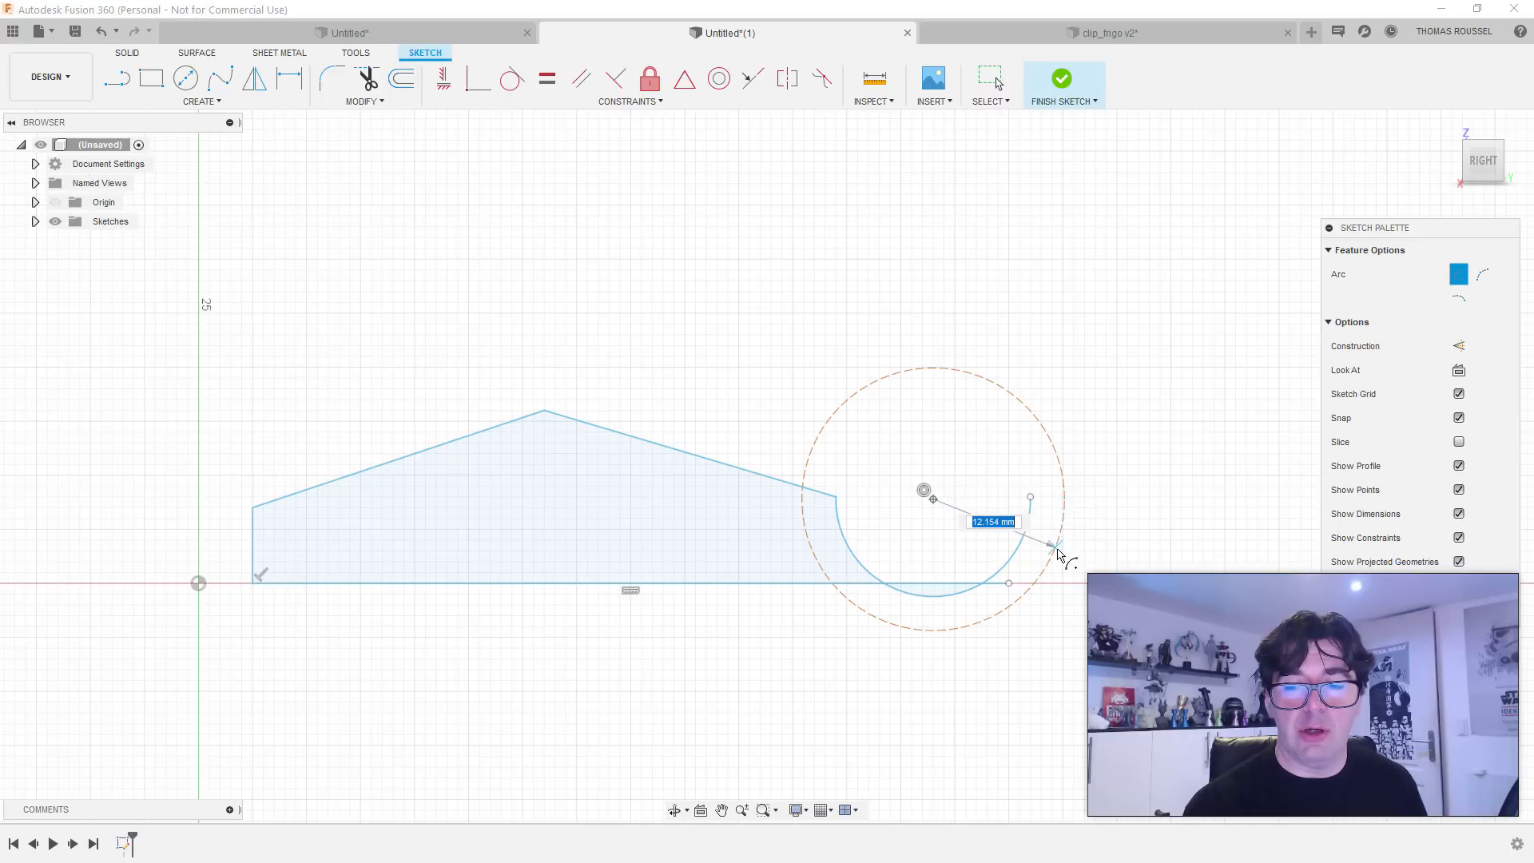
left_click(1063, 517)
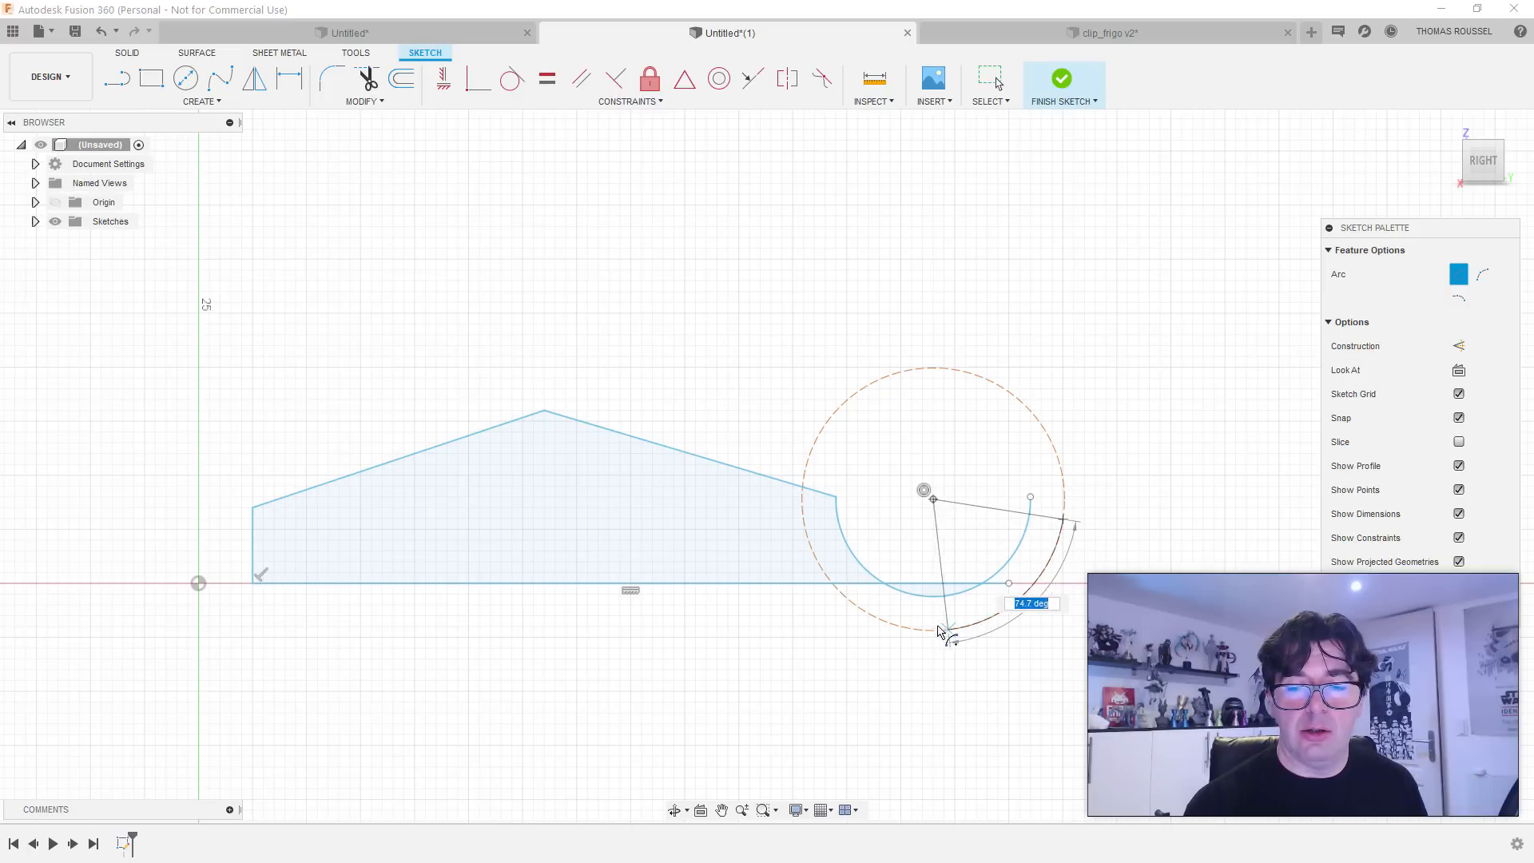
left_click(834, 588)
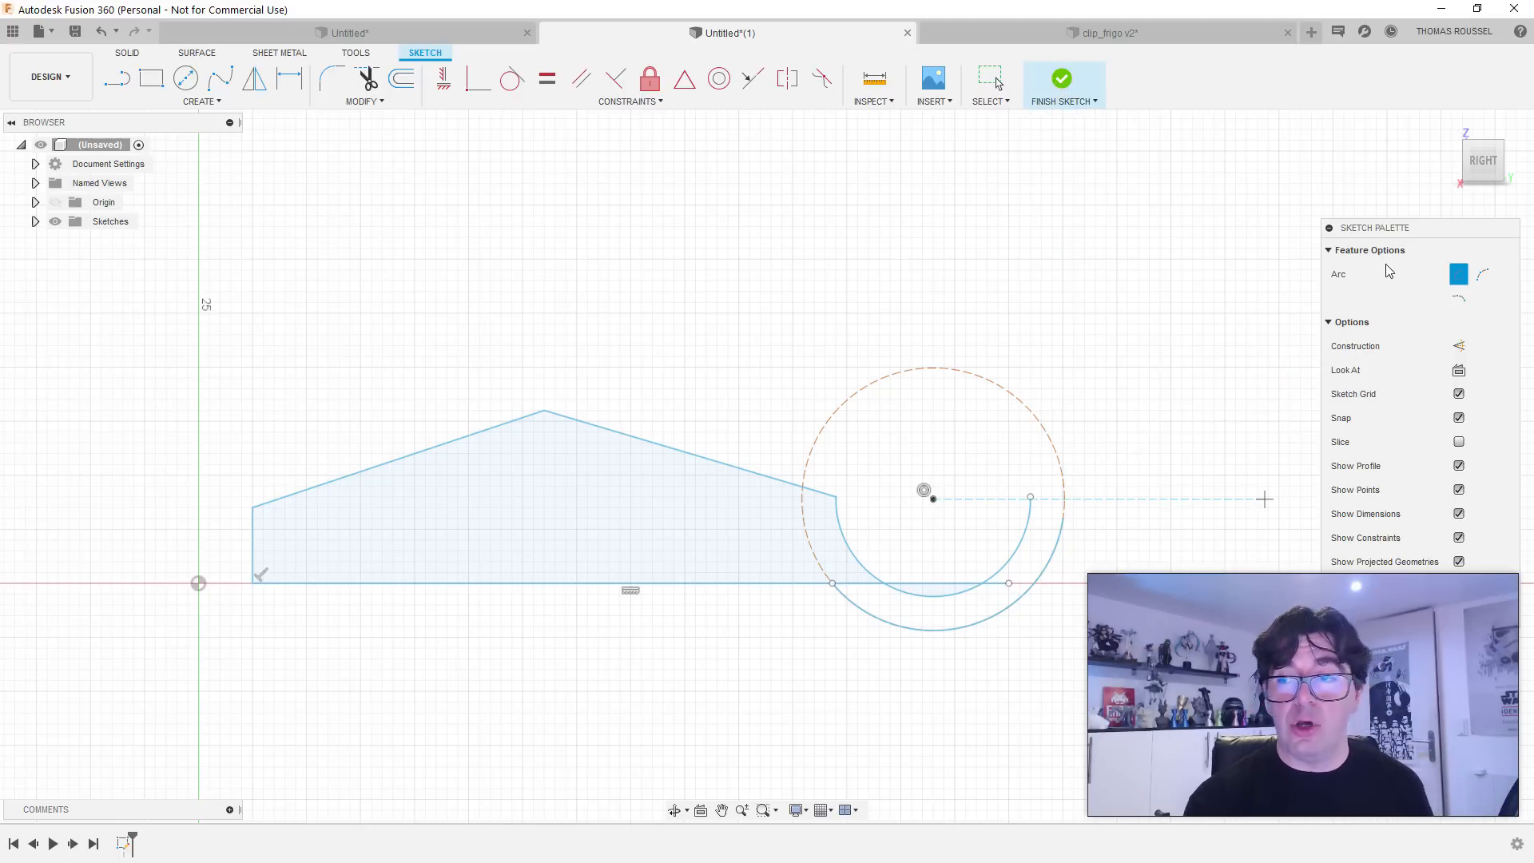
key("Escape")
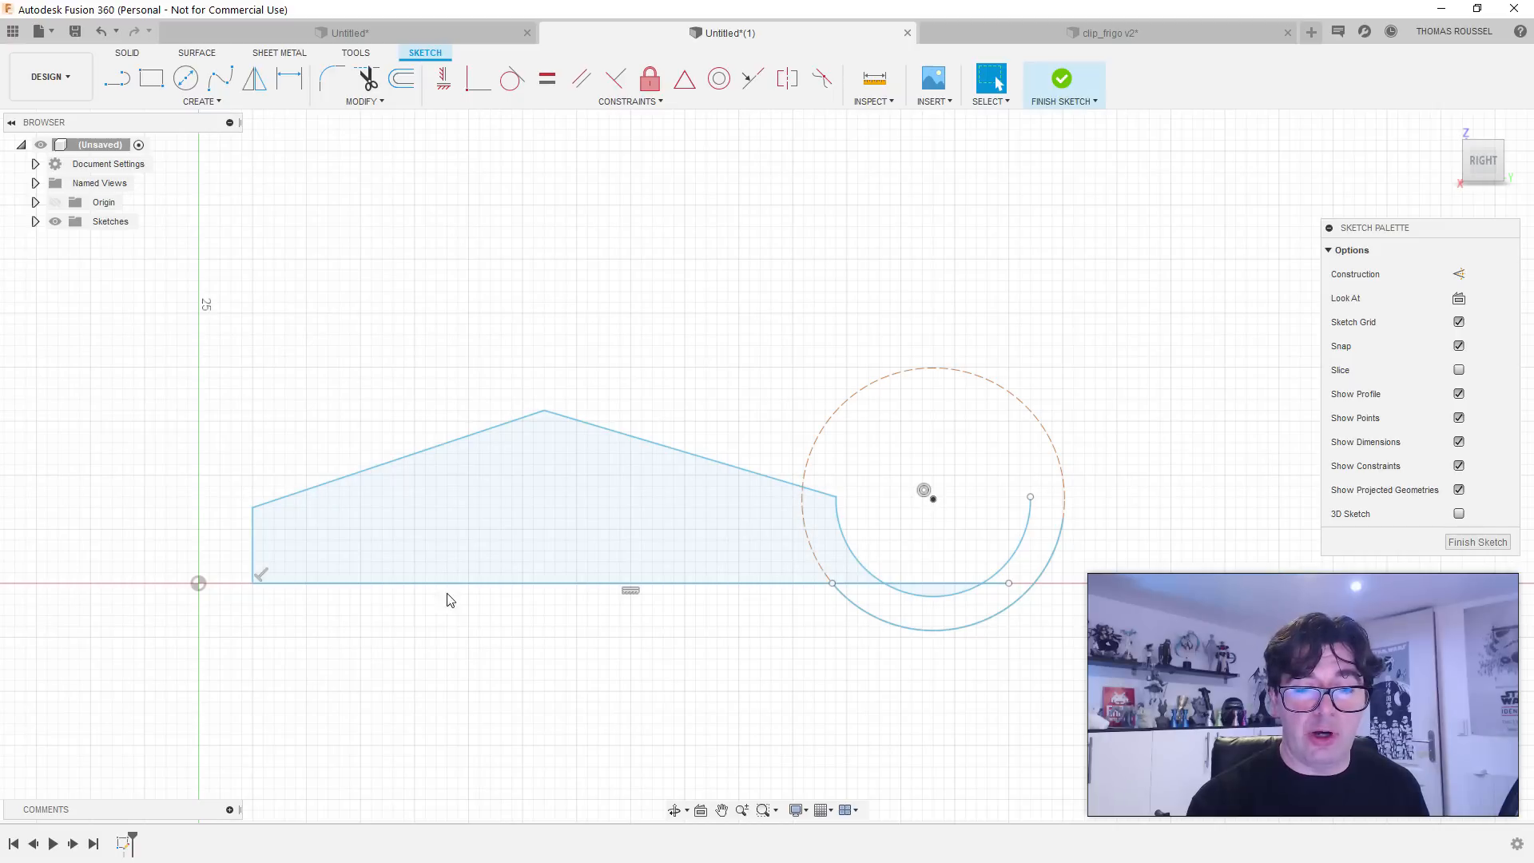
Step: Shorten the baseline by moving its free end to the outer arc's endpoint on the construction circle
left_click(1063, 543)
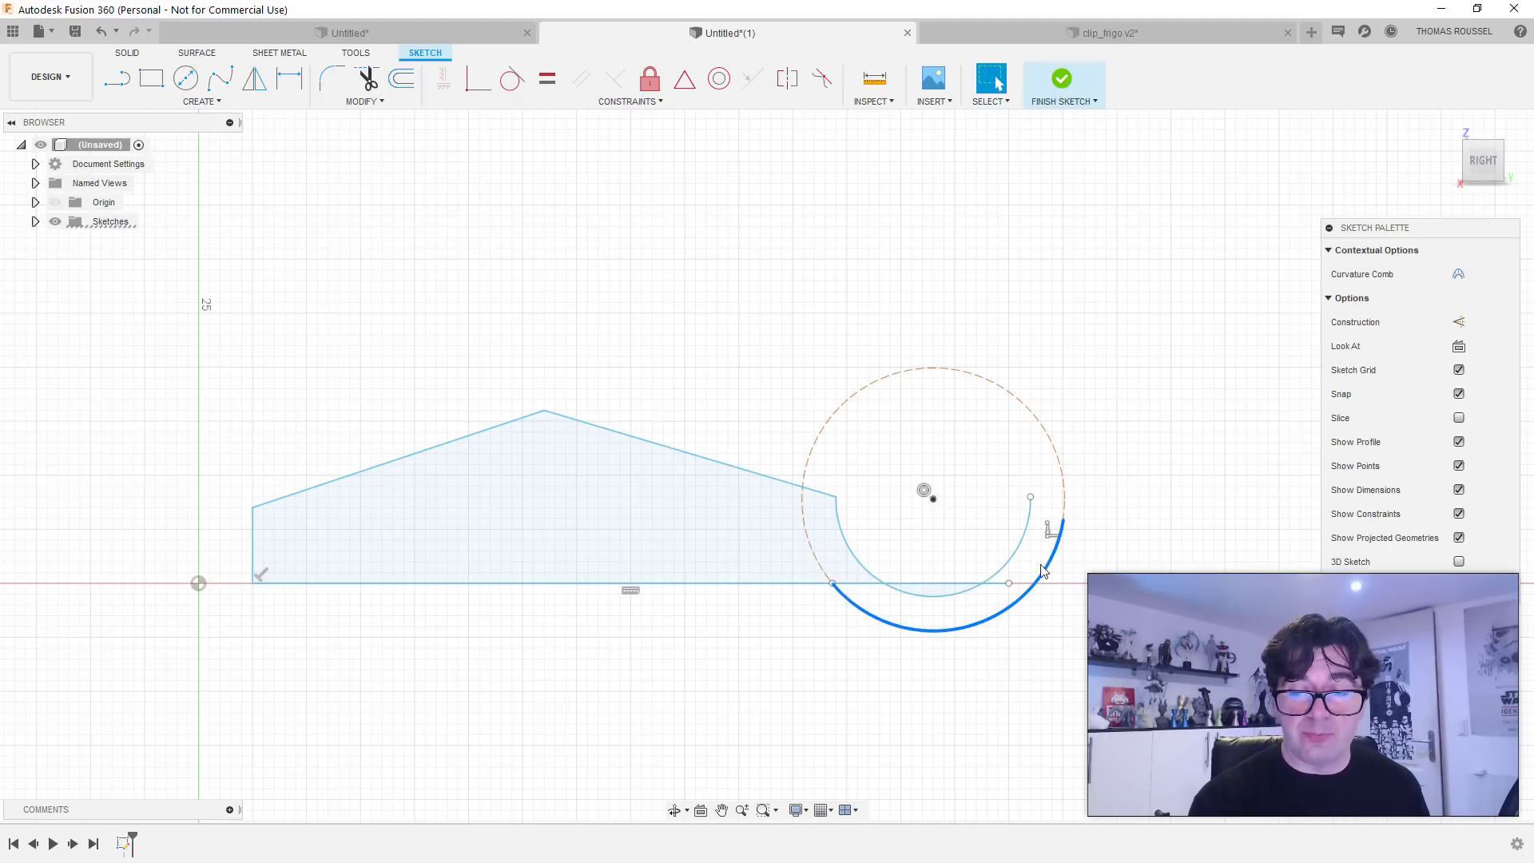
left_click(799, 584)
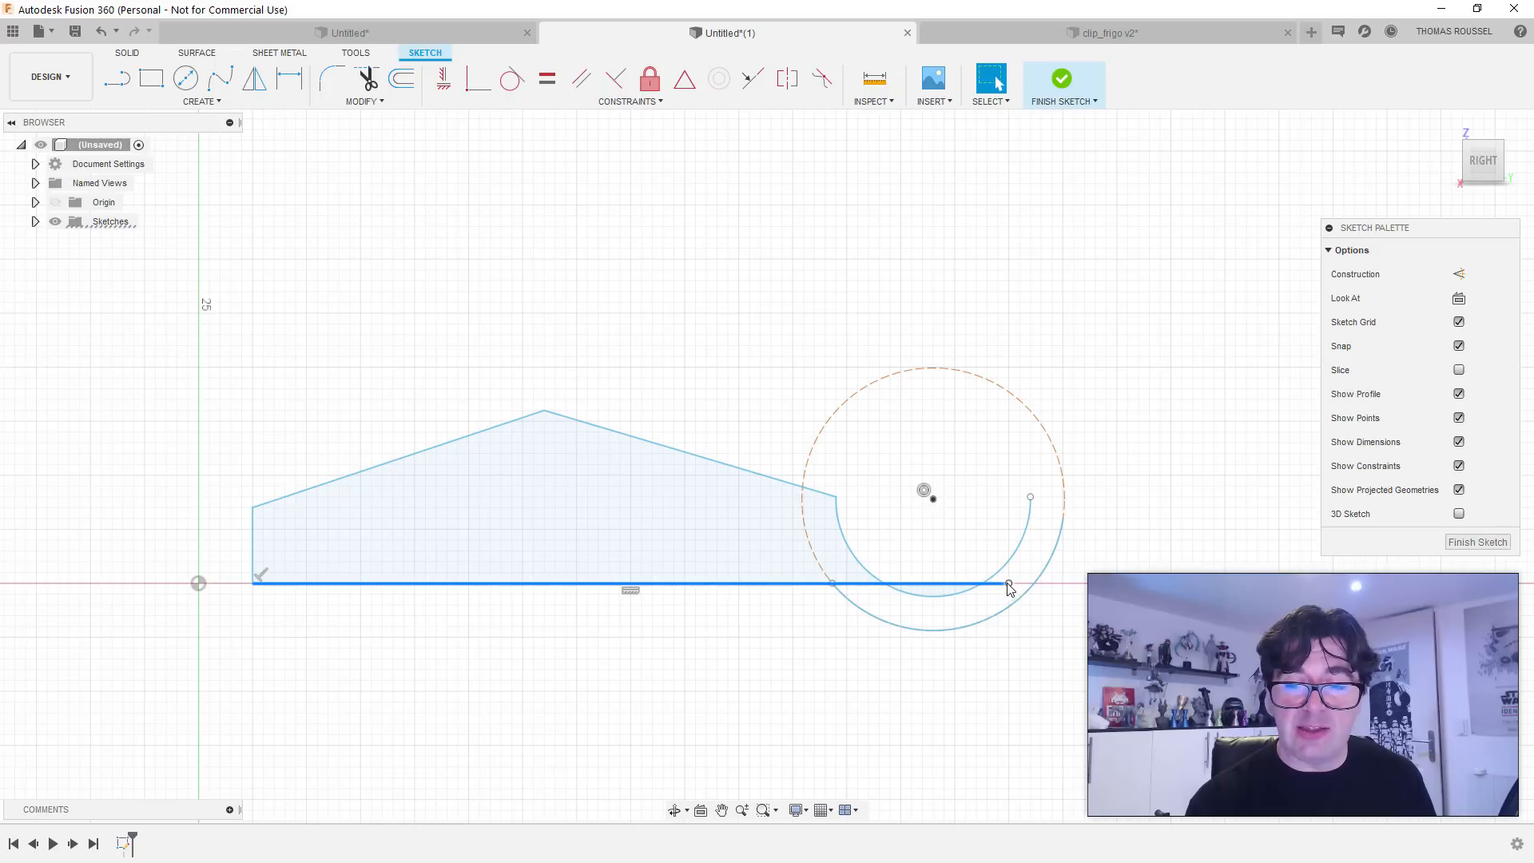
left_click_drag(1009, 584, 833, 585)
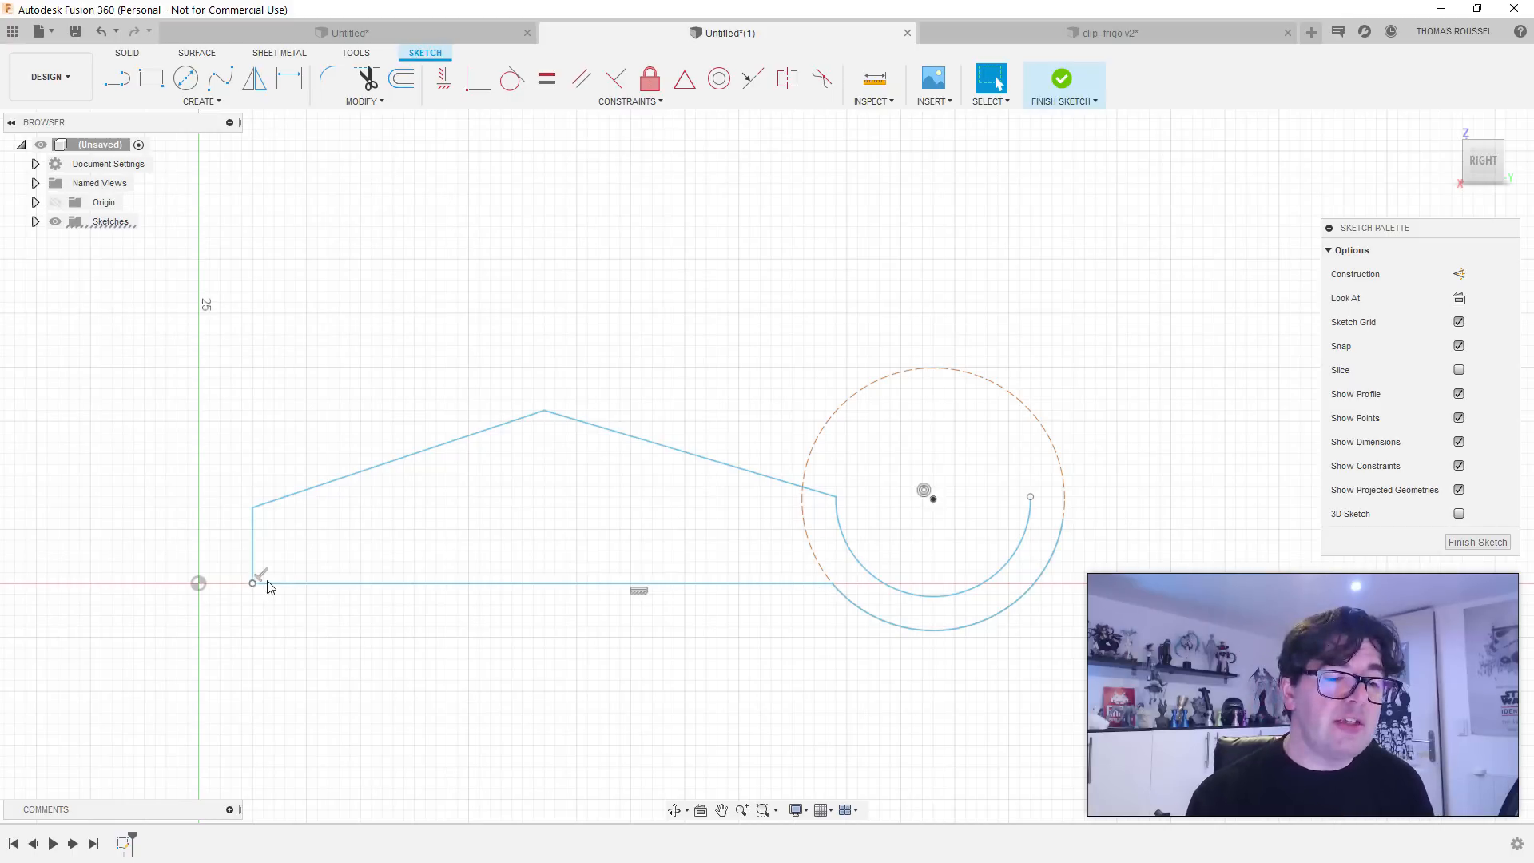
Step: Offset the six connected profile curves outward by 3 mm, covering the straight outline and both arcs
left_click(1017, 547)
left_click(822, 492, "shift")
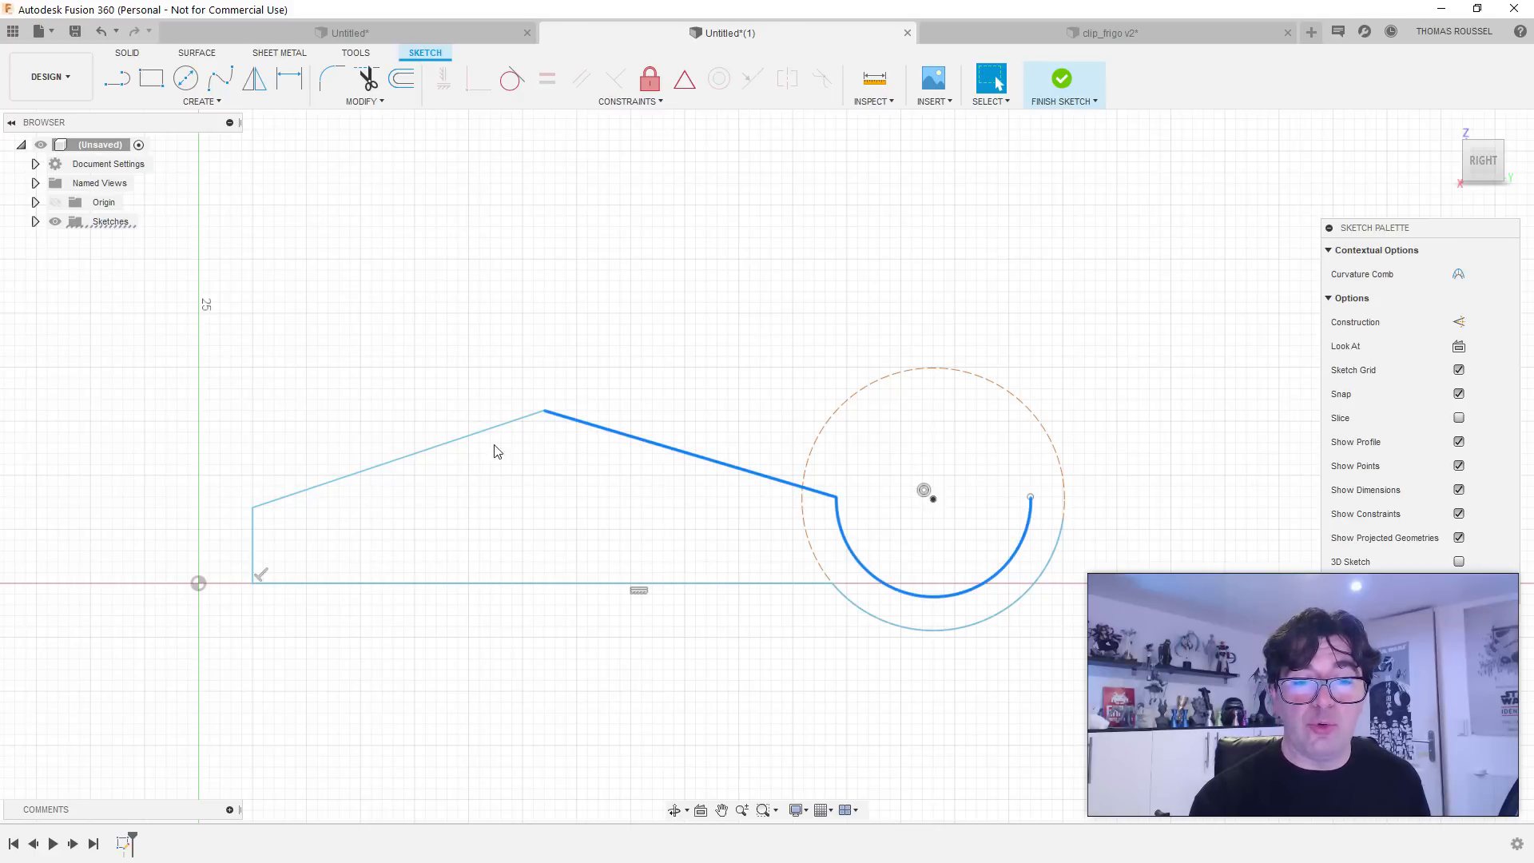
left_click(488, 432, "shift")
left_click(432, 583, "shift")
left_click(254, 537, "shift")
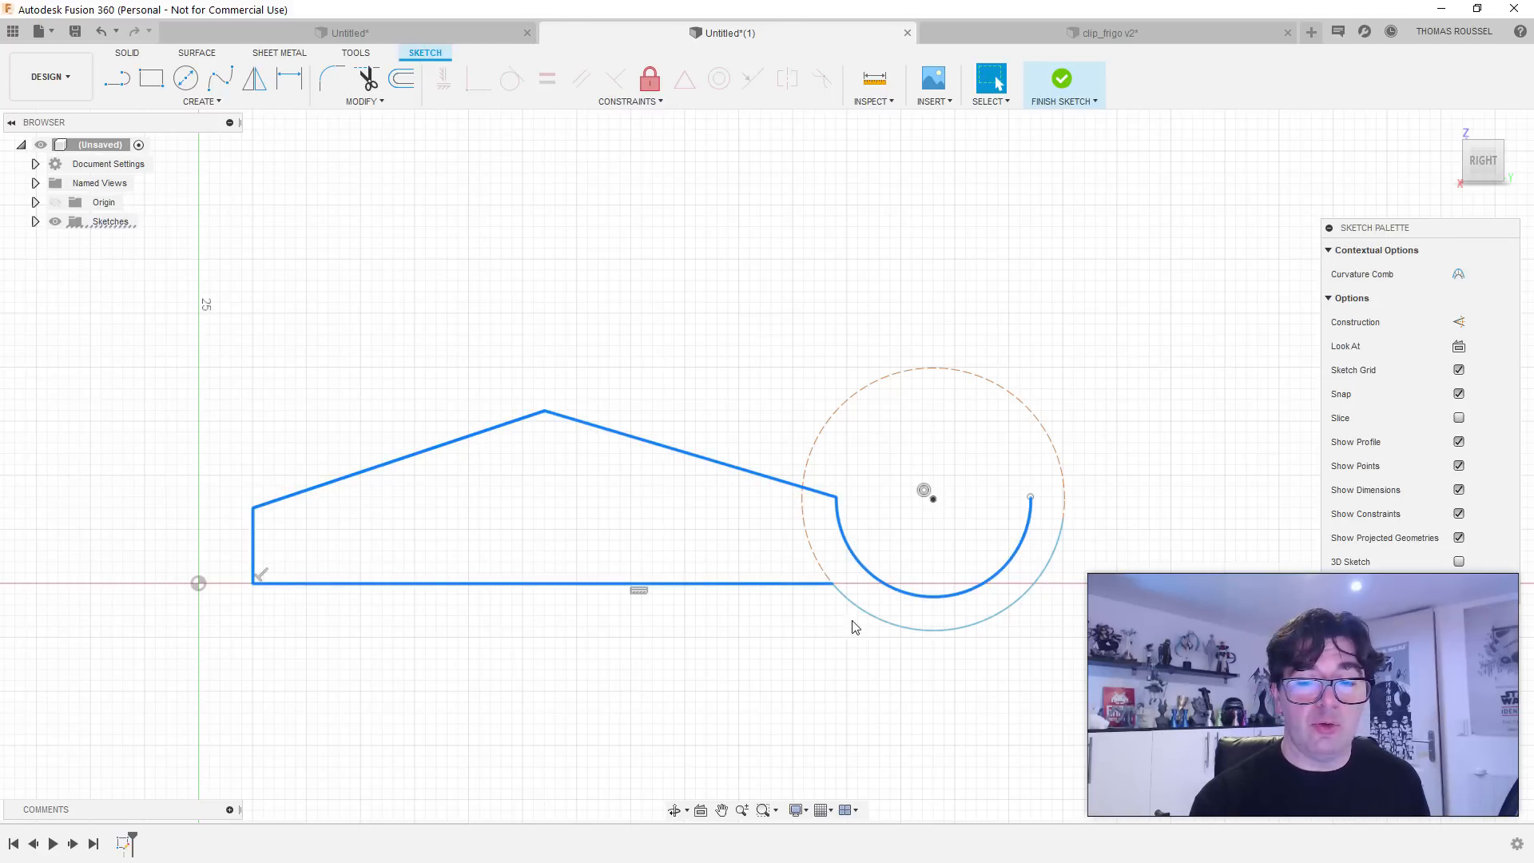
left_click(884, 620, "shift")
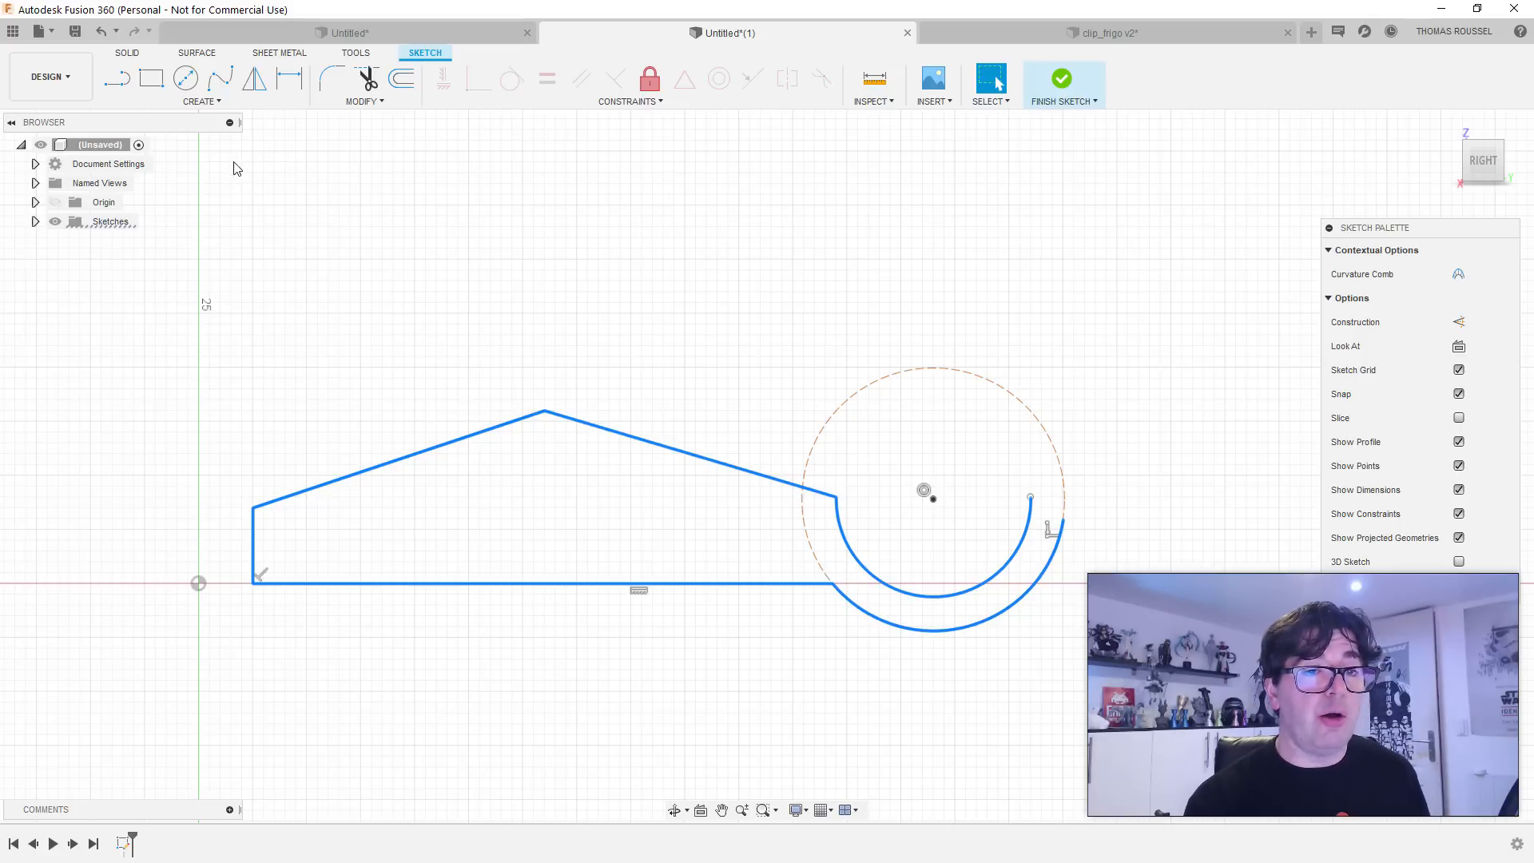
left_click(399, 77)
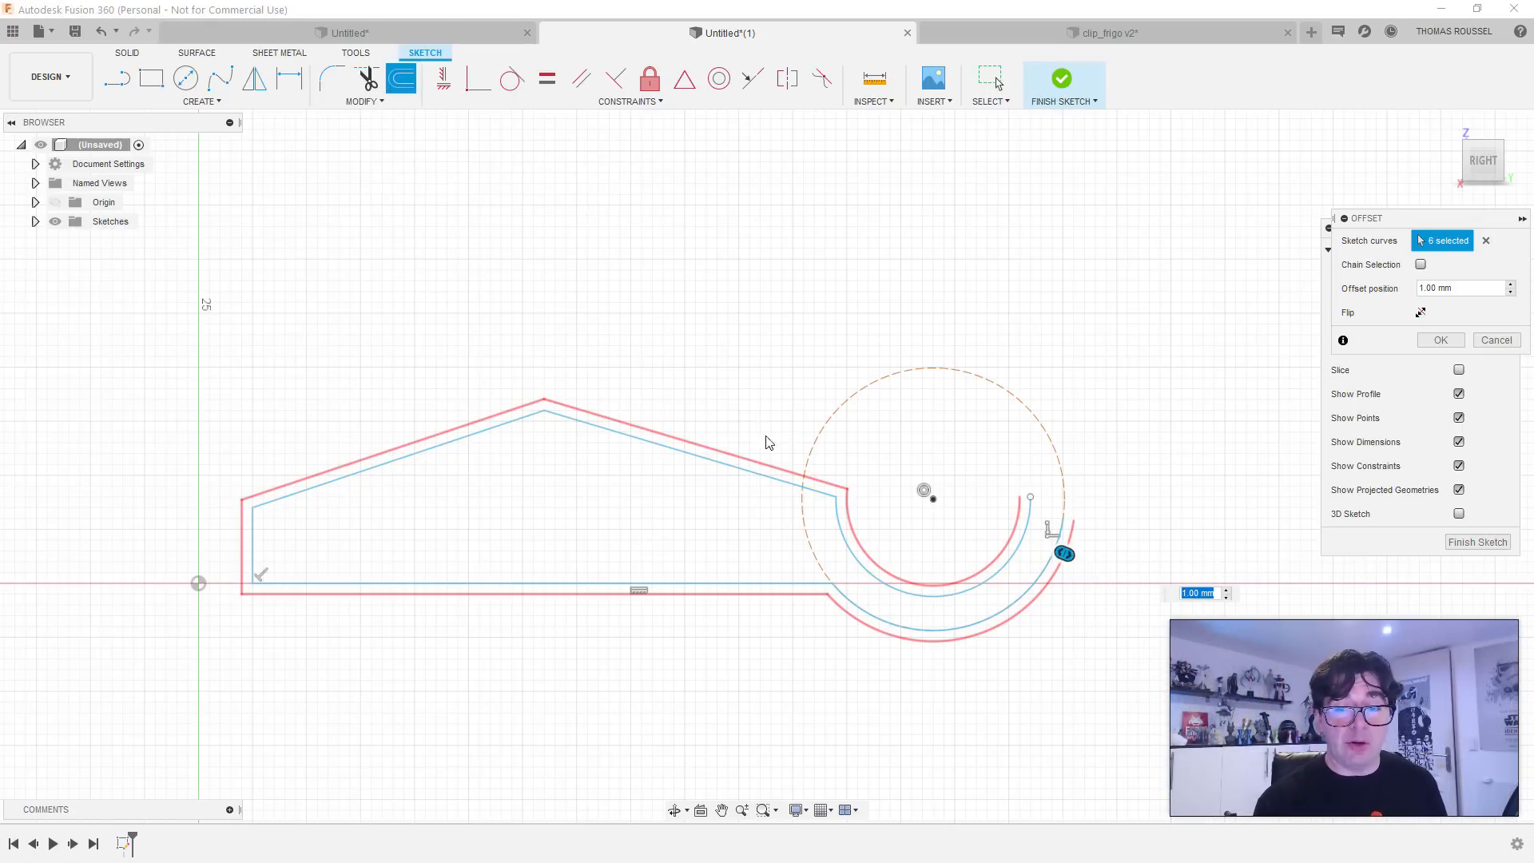
mouse_move(1062, 553)
left_mouse_down()
mouse_move(1070, 639)
mouse_move(1059, 561)
mouse_move(1078, 570)
left_mouse_up()
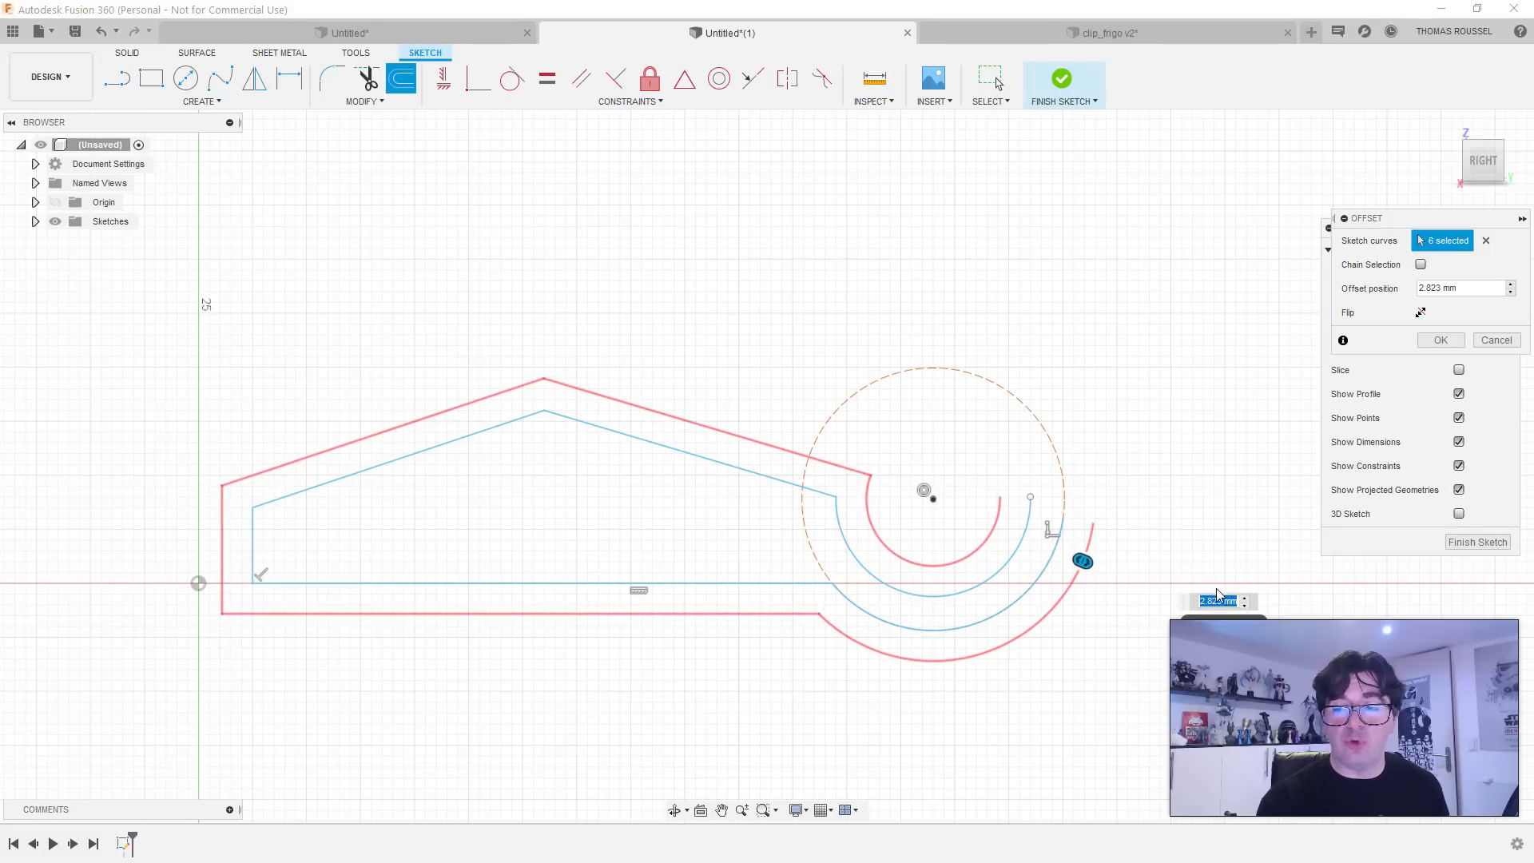
type("3")
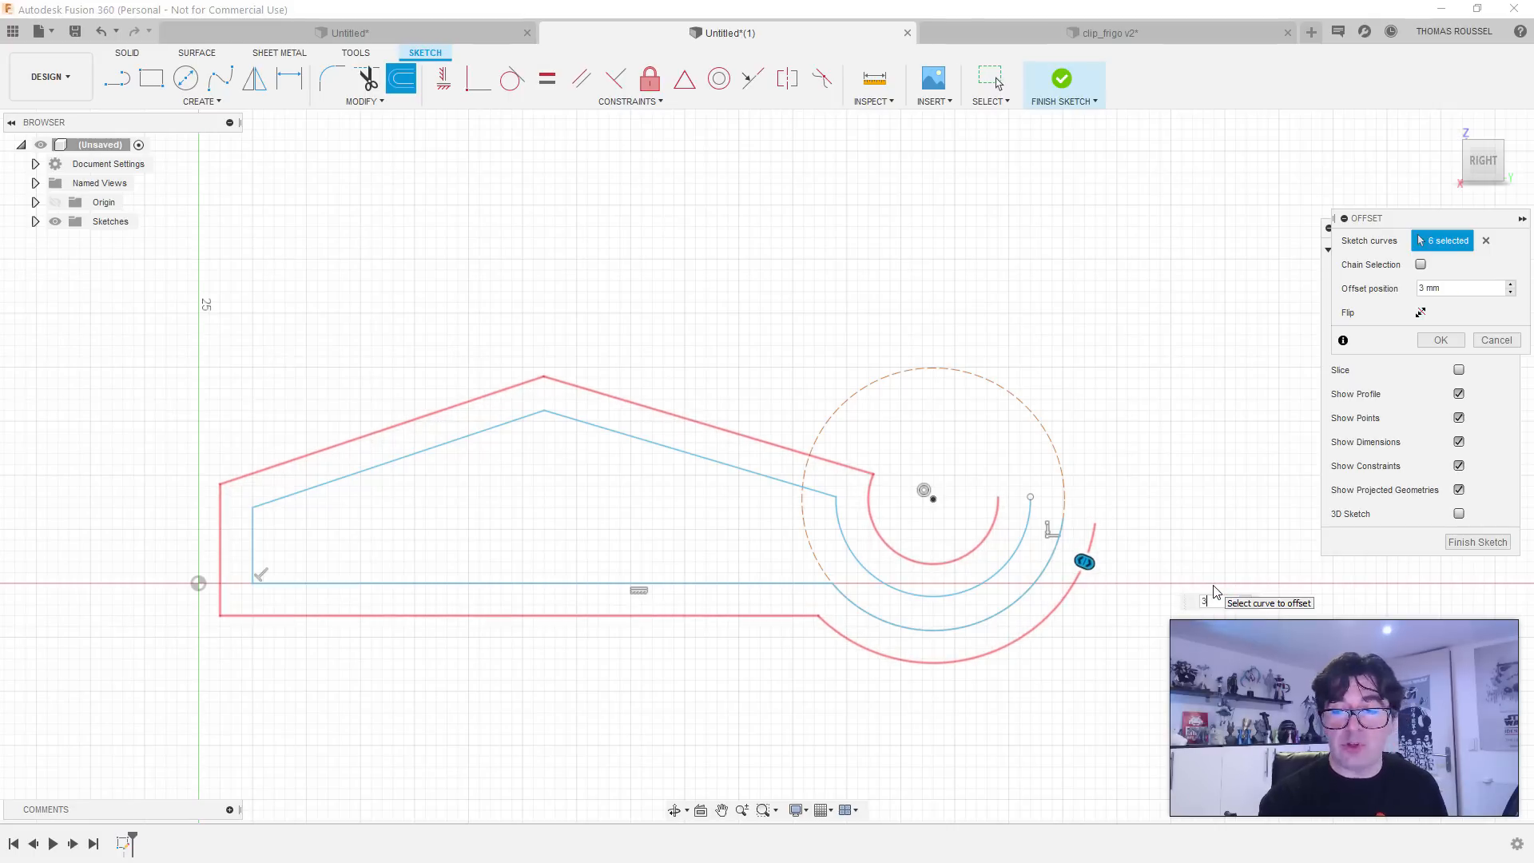
key("Return")
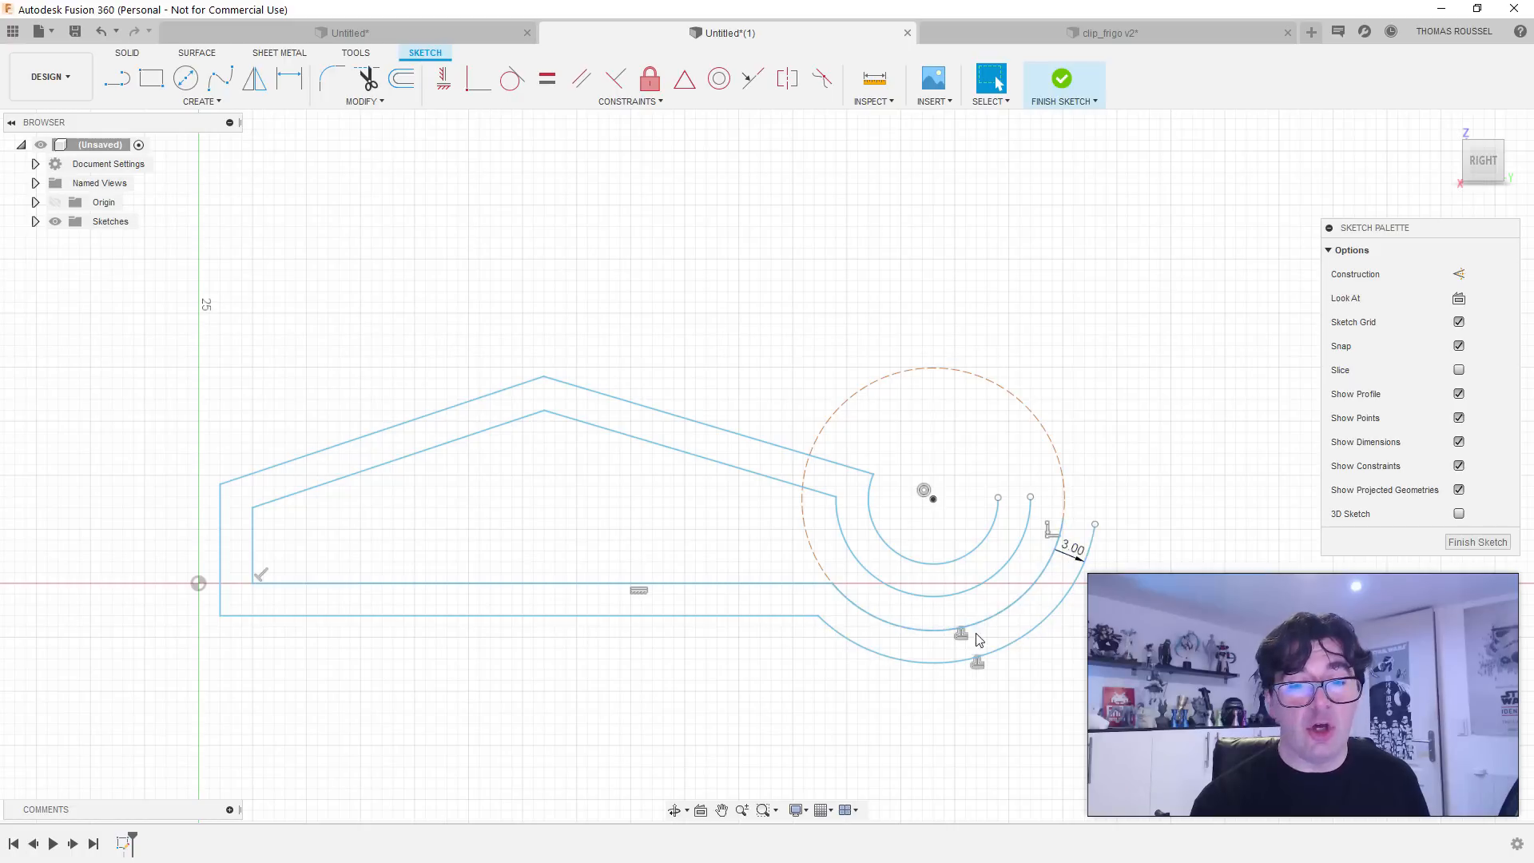
Step: Adjust the free ends of the upper and lower jaw arcs, shortening both arcs around the construction circle
left_click(998, 497)
left_click(996, 531)
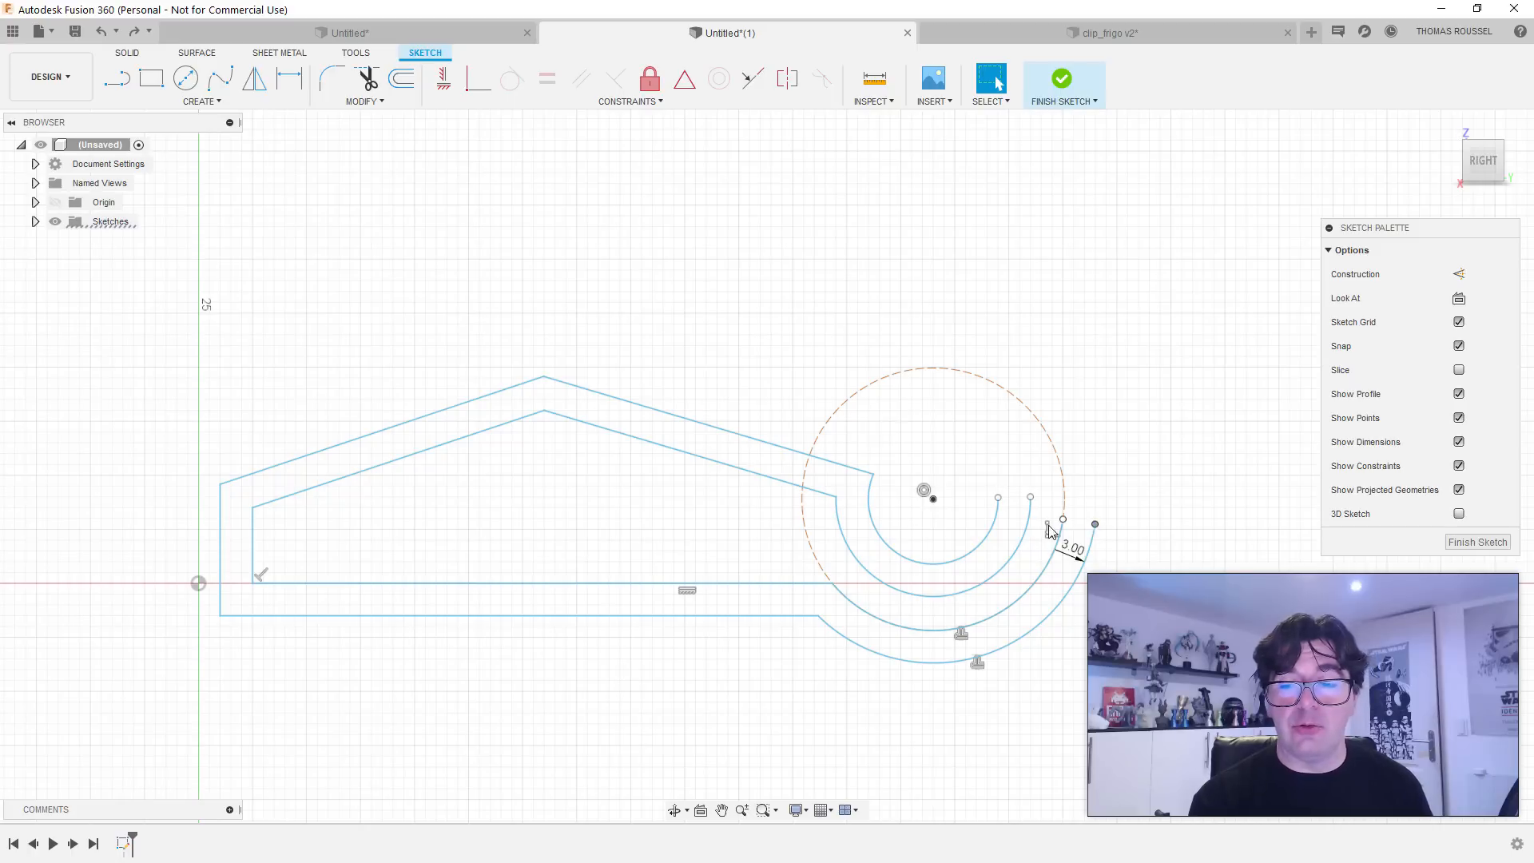
mouse_move(1064, 524)
left_mouse_down()
mouse_move(1040, 577)
mouse_move(1061, 552)
mouse_move(1062, 569)
mouse_move(1044, 586)
mouse_move(997, 577)
mouse_move(1037, 564)
left_mouse_up()
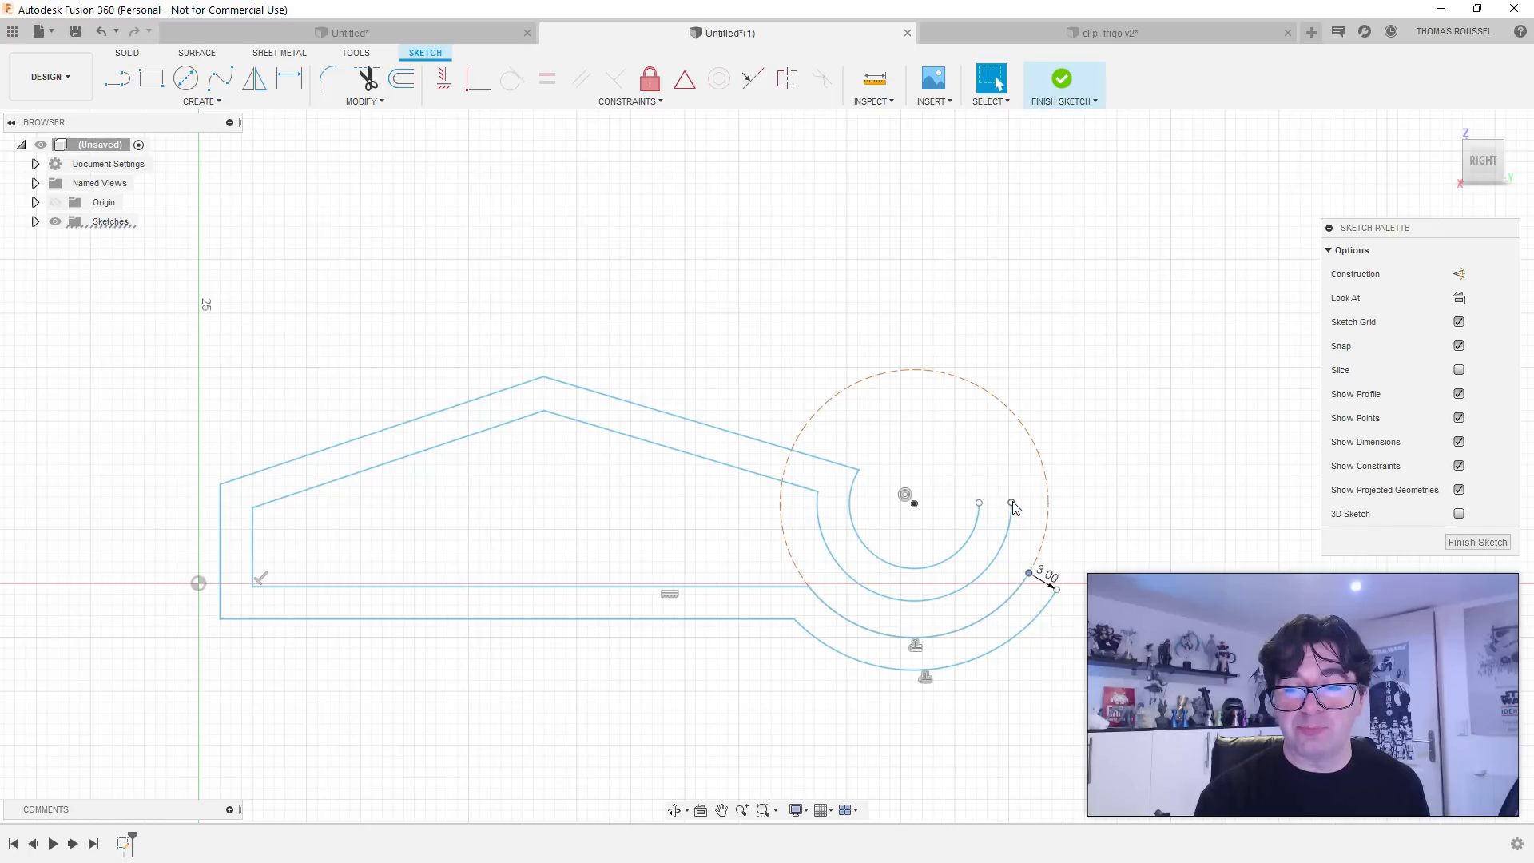
mouse_move(1013, 506)
left_mouse_down()
mouse_move(993, 554)
mouse_move(979, 540)
left_mouse_up()
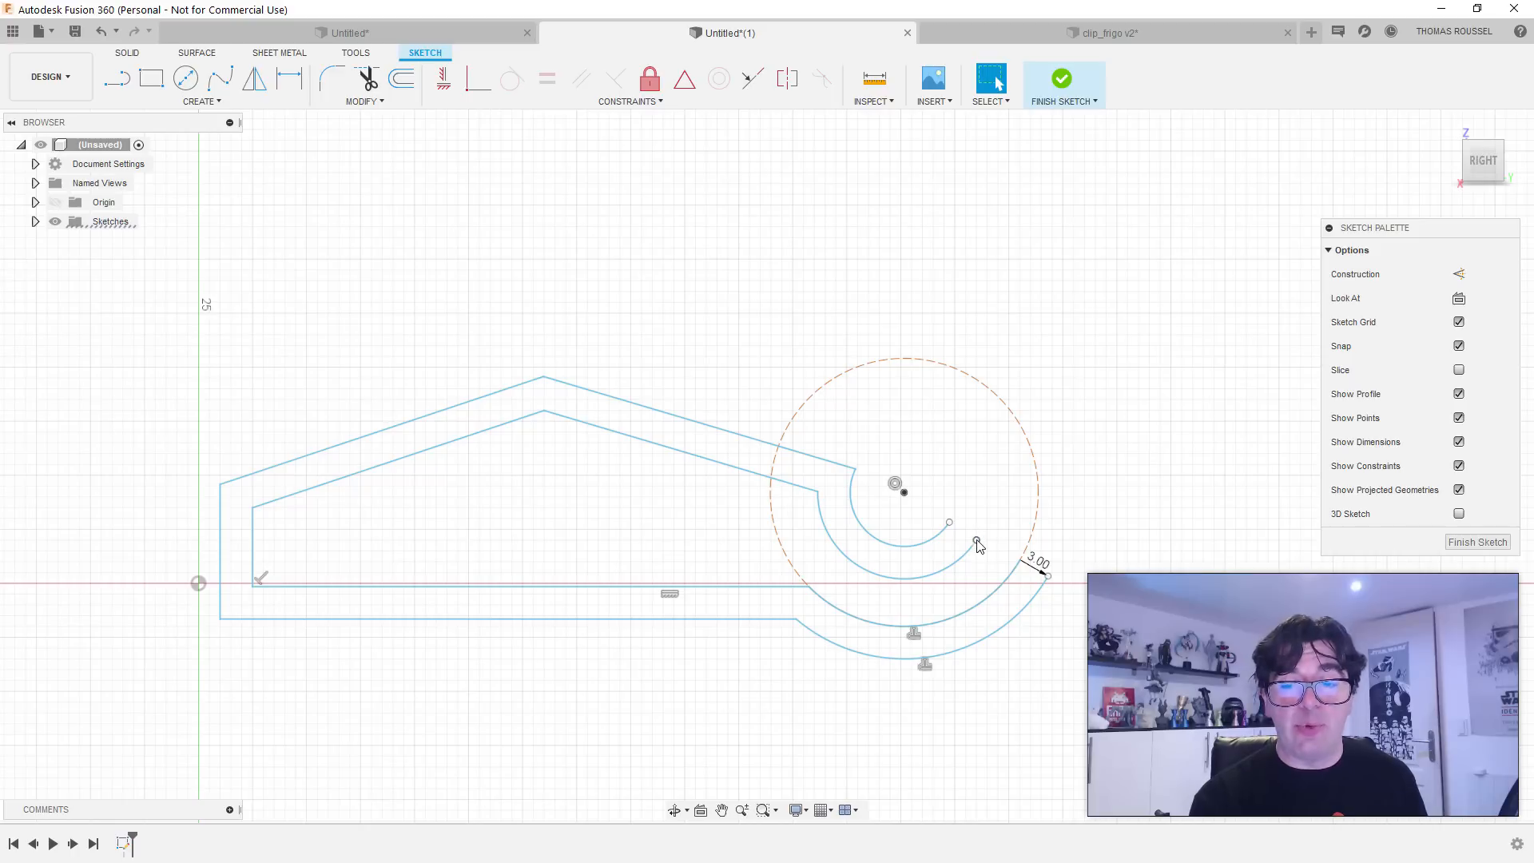
mouse_move(978, 545)
left_mouse_down()
mouse_move(990, 515)
mouse_move(982, 538)
mouse_move(1003, 540)
mouse_move(1025, 489)
mouse_move(994, 523)
mouse_move(959, 528)
mouse_move(1008, 561)
mouse_move(1008, 541)
left_mouse_up()
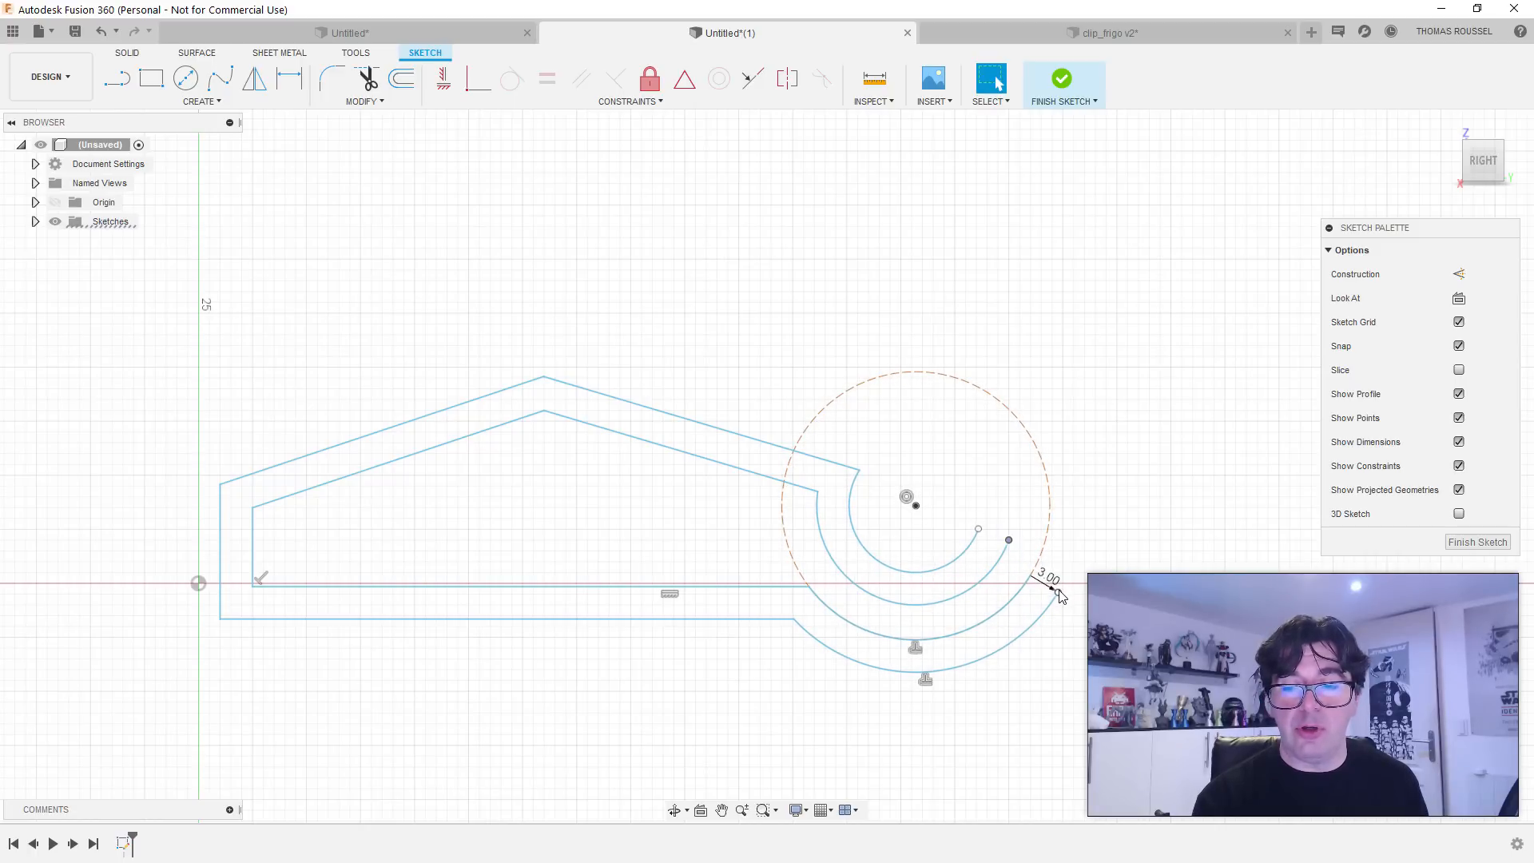
left_click_drag(1061, 595, 1062, 584)
left_click_drag(1078, 575, 1067, 597)
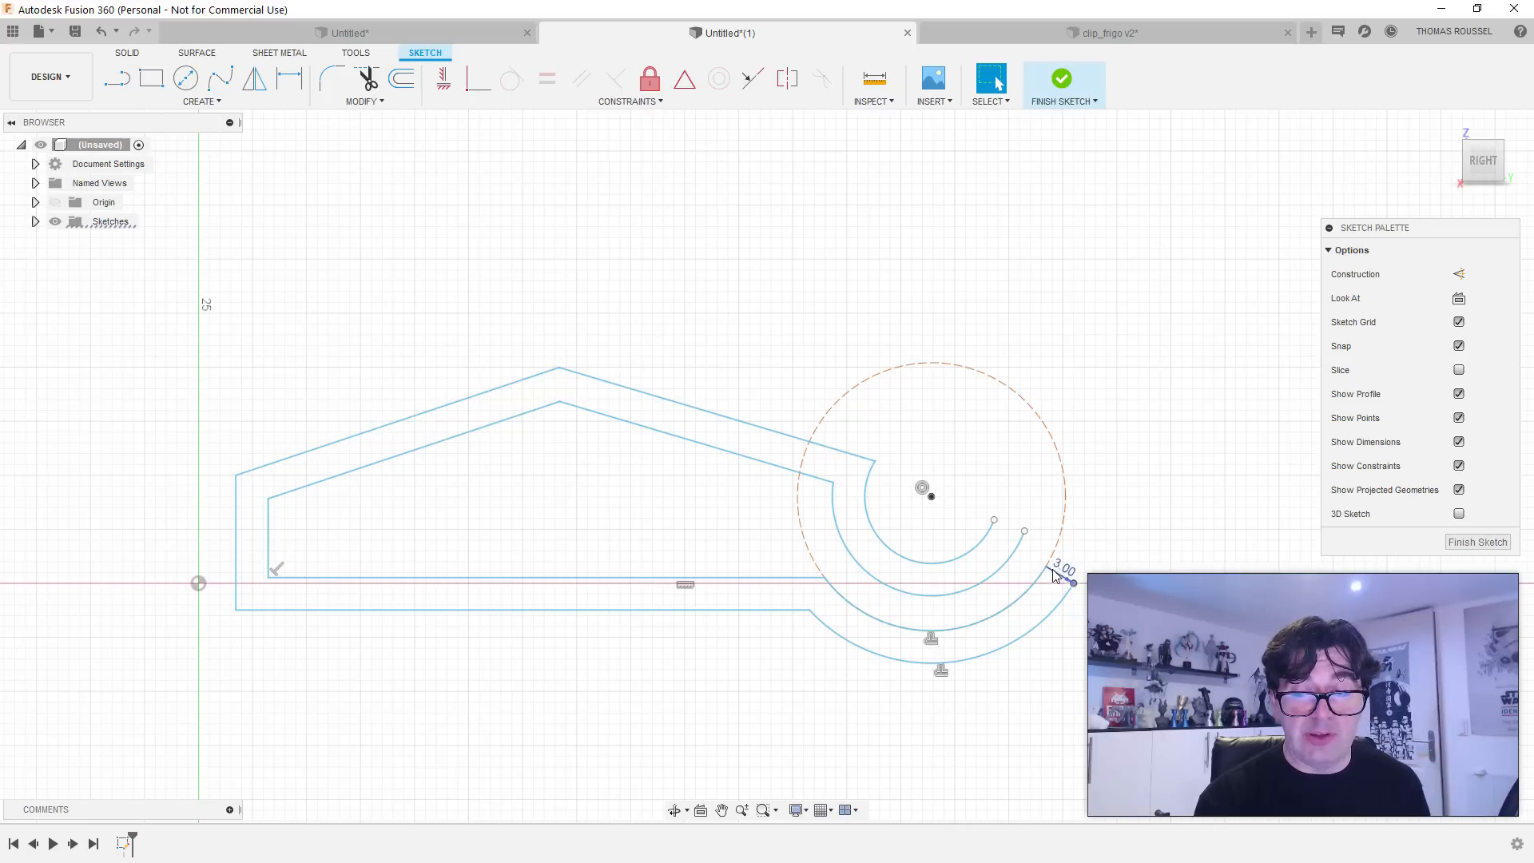
mouse_move(1045, 567)
left_mouse_down()
mouse_move(1038, 577)
mouse_move(1064, 555)
mouse_move(1032, 577)
left_mouse_up()
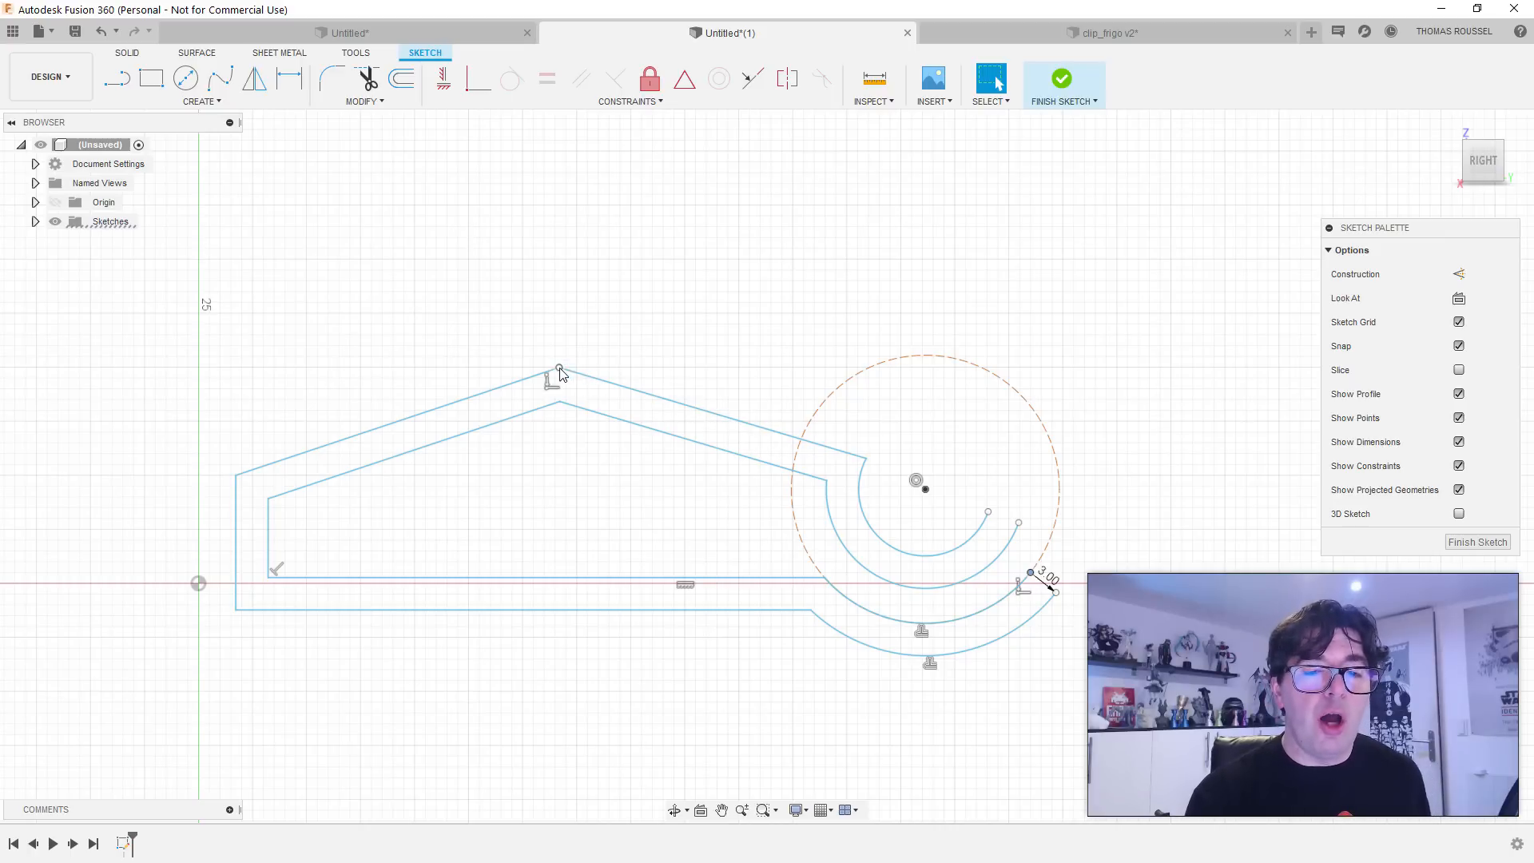
Step: Shift the inner outline's peak toward the clip's vertical end and lower the sloping line's junction with the upper jaw arc
mouse_move(561, 370)
left_mouse_down()
mouse_move(515, 372)
mouse_move(568, 380)
left_mouse_up()
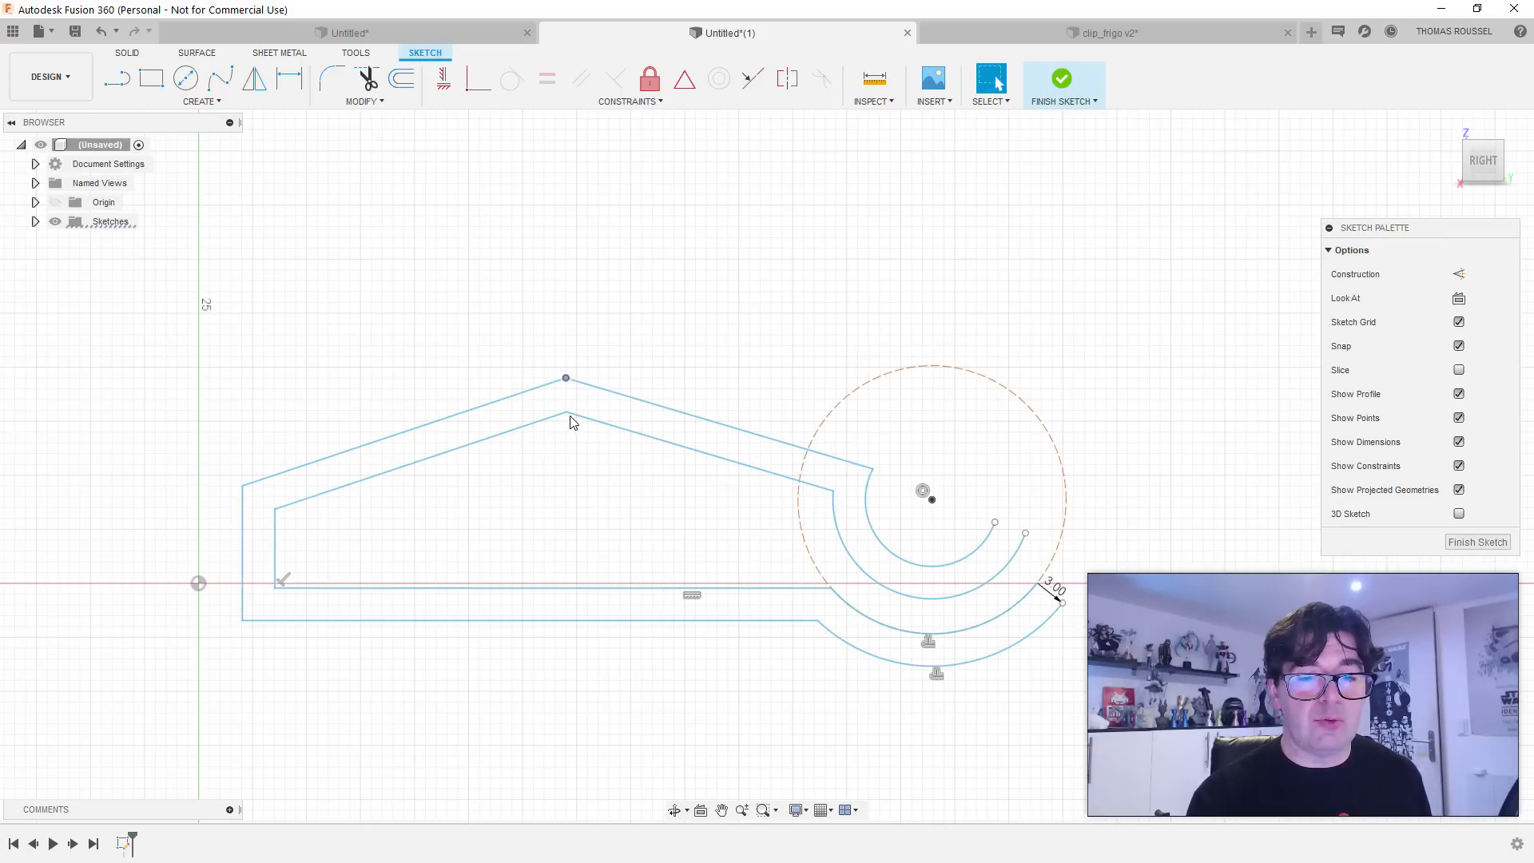
key("ctrl+z")
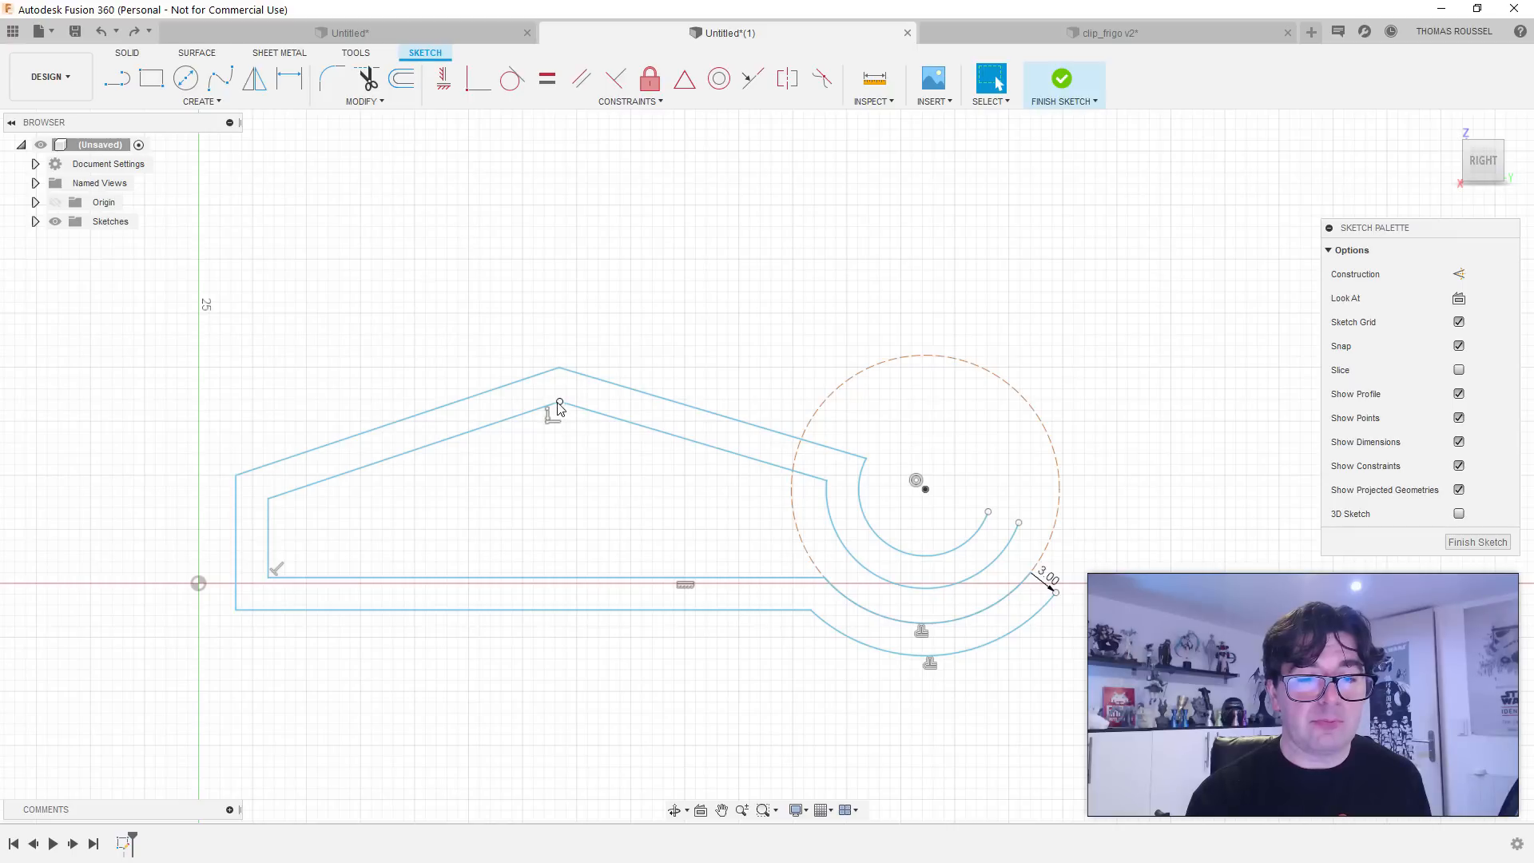
mouse_move(560, 403)
left_mouse_down()
mouse_move(391, 435)
mouse_move(370, 425)
mouse_move(407, 433)
mouse_move(414, 410)
left_mouse_up()
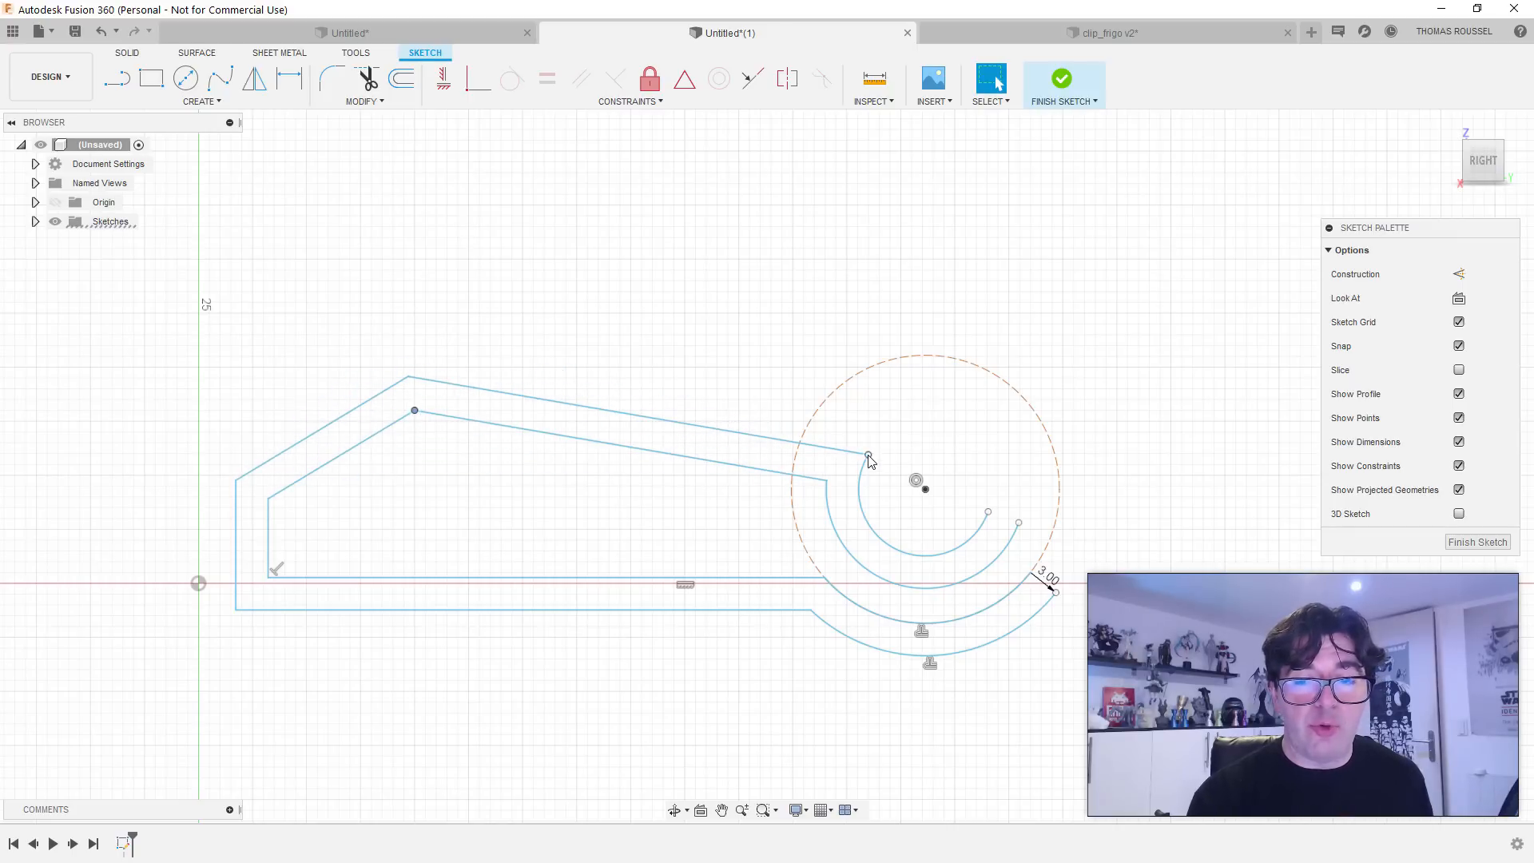
left_click_drag(827, 482, 824, 584)
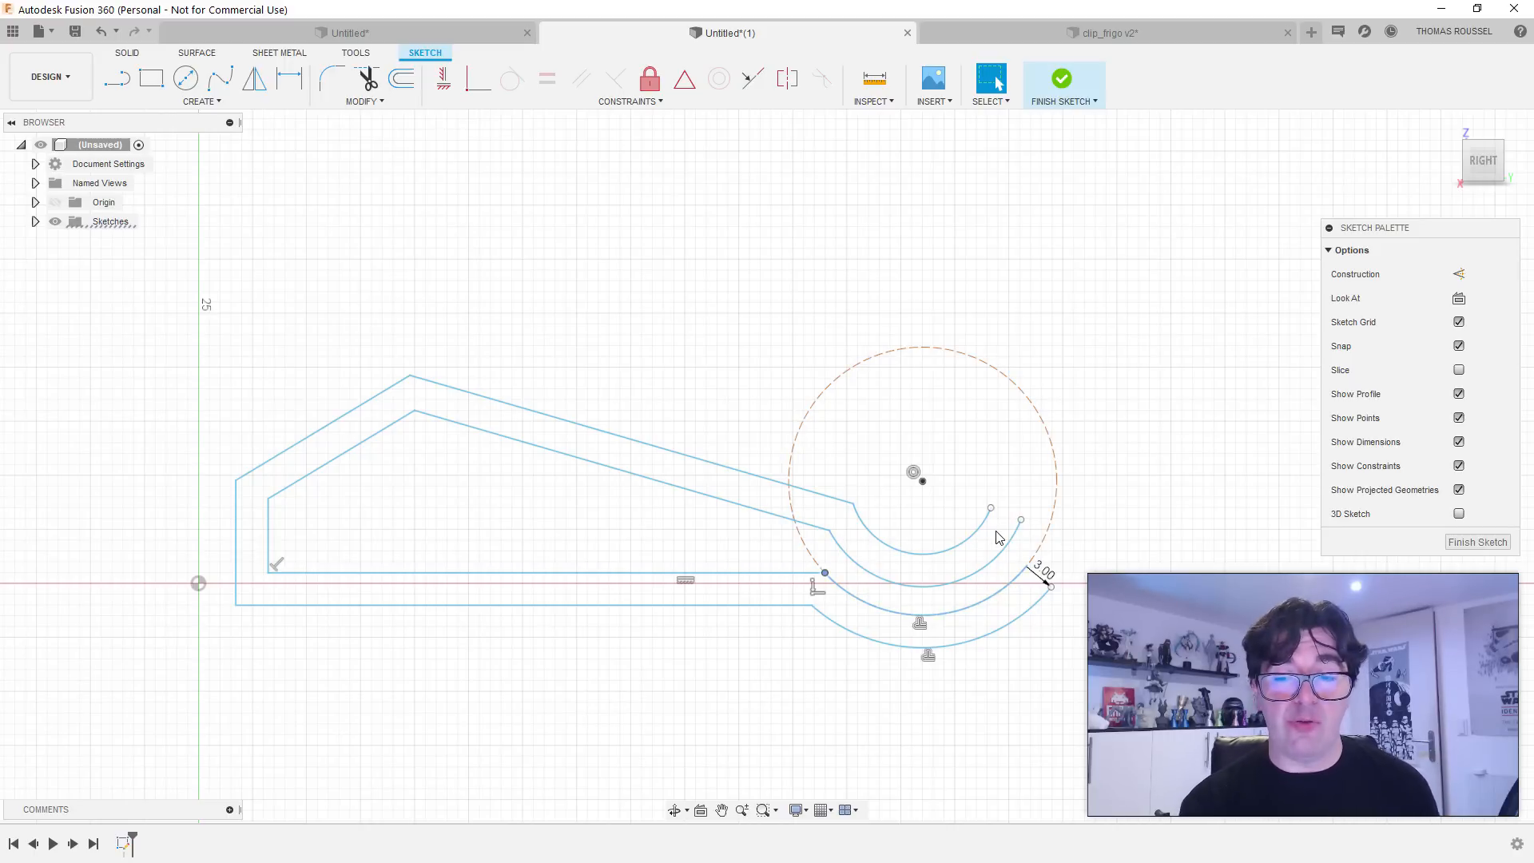
Step: Clear the 3 mm offset dimension from the arc ends and close both jaws' open ends with short lines
left_click(1042, 580)
key("Delete")
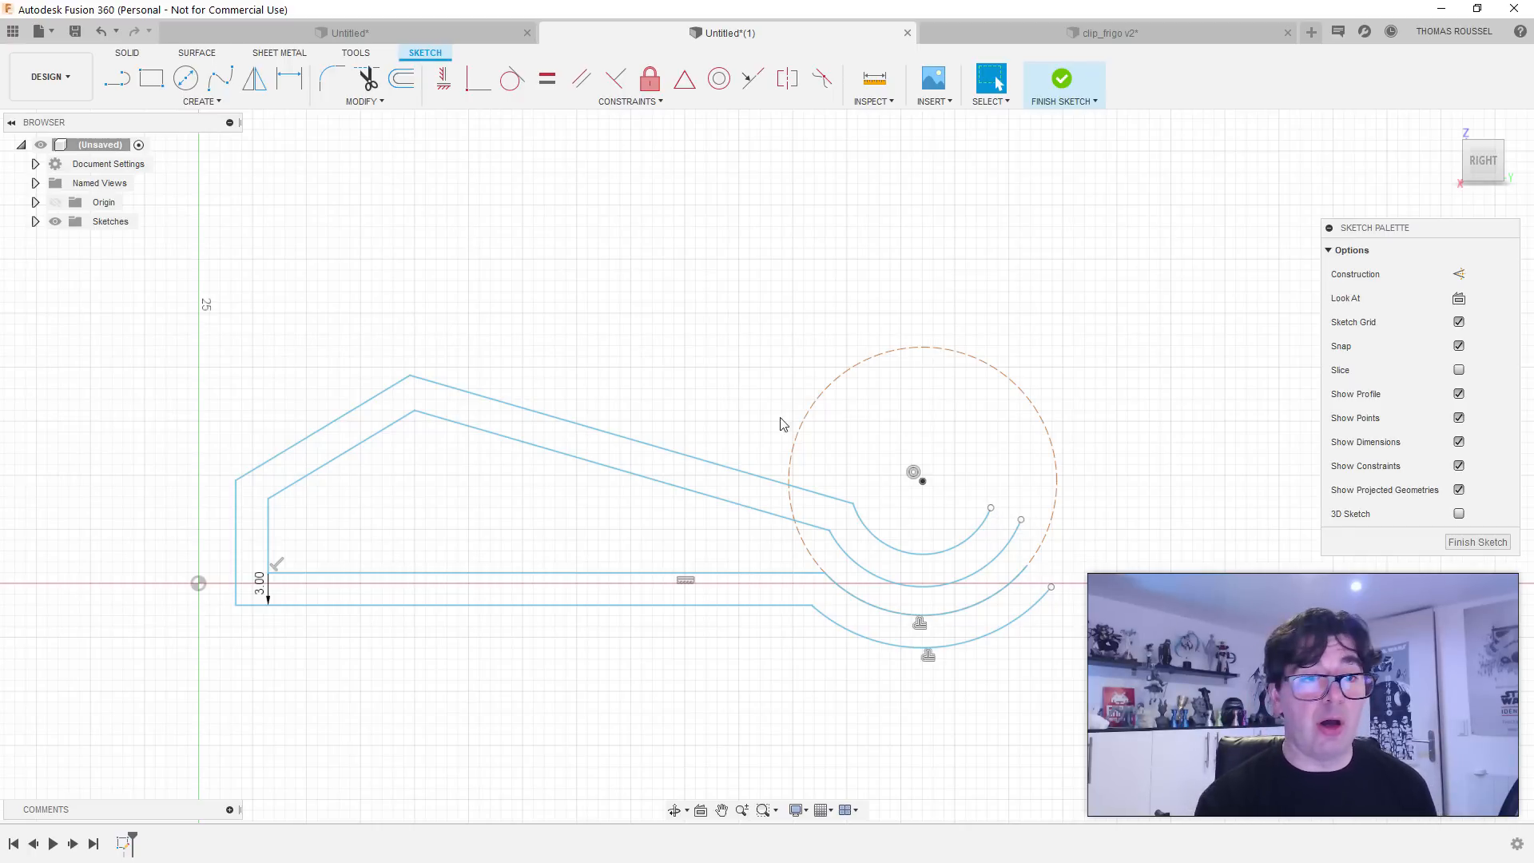
left_click(117, 78)
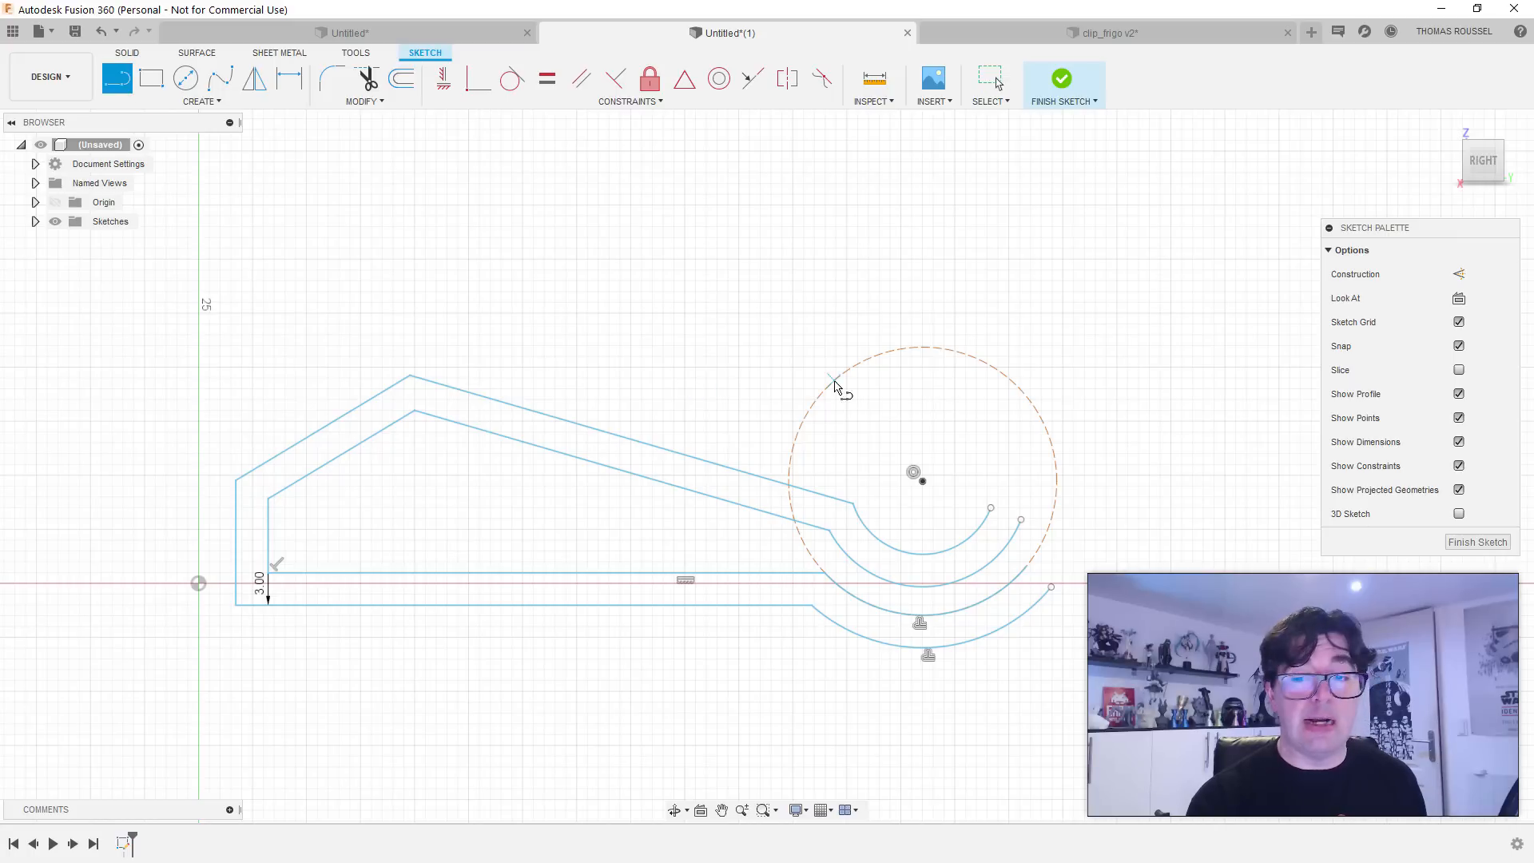
left_click(990, 508)
left_click(1021, 519)
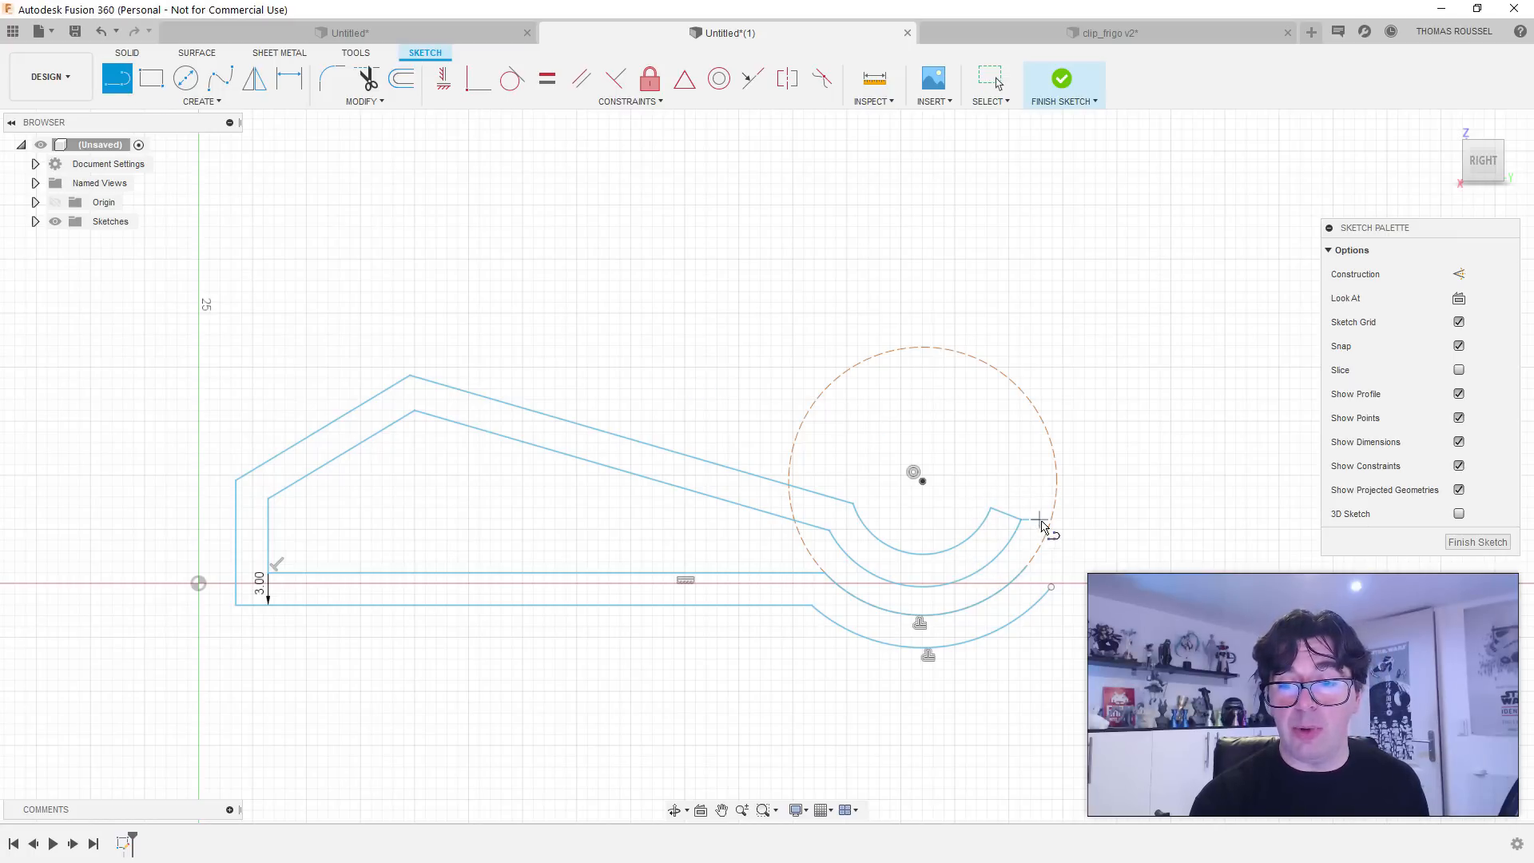
left_click_drag(1028, 569, 1051, 588)
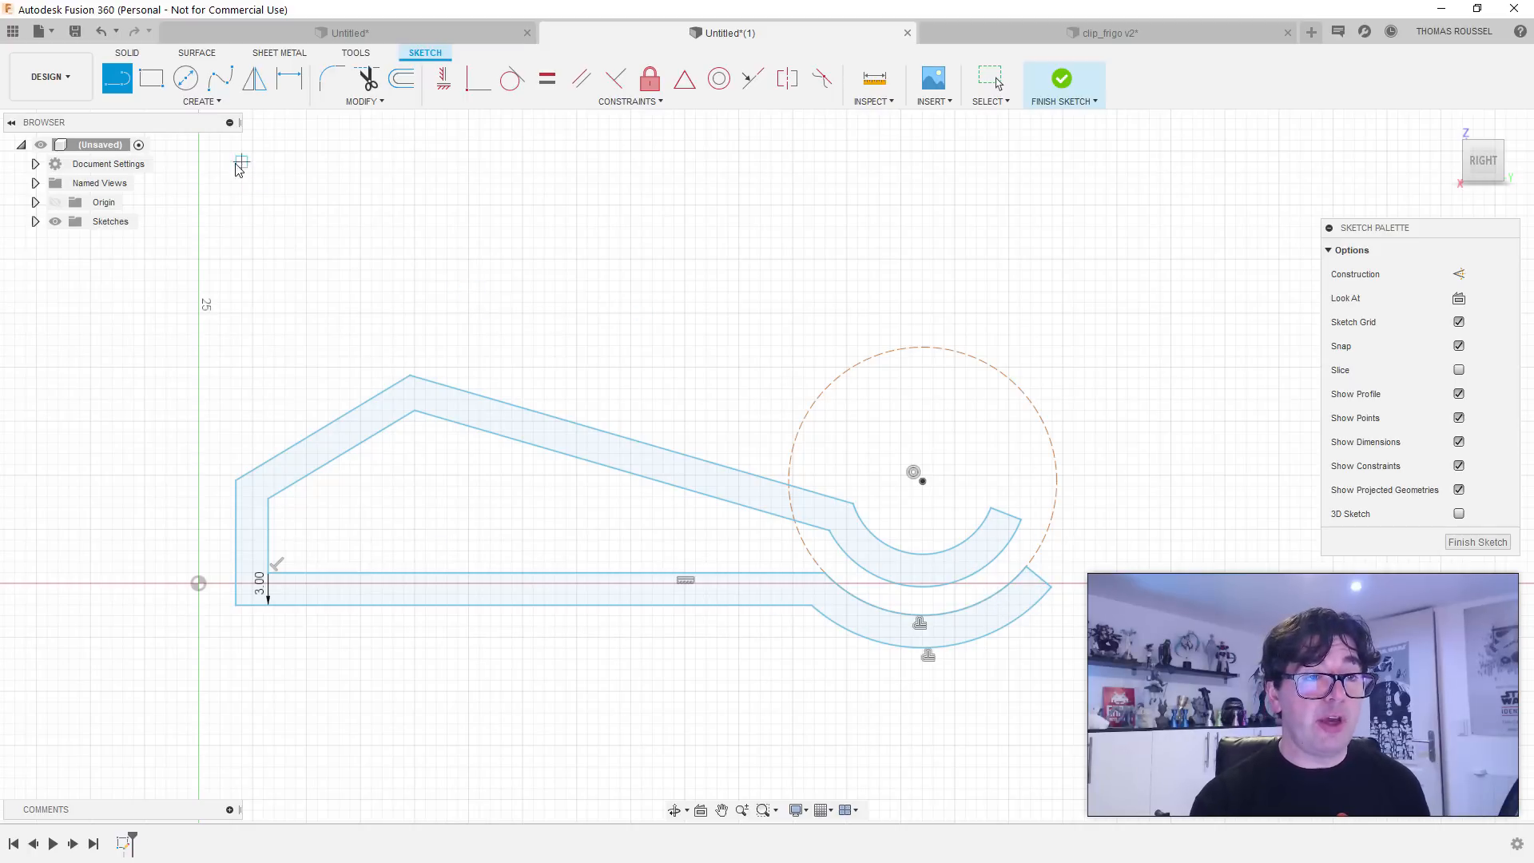
key("Escape")
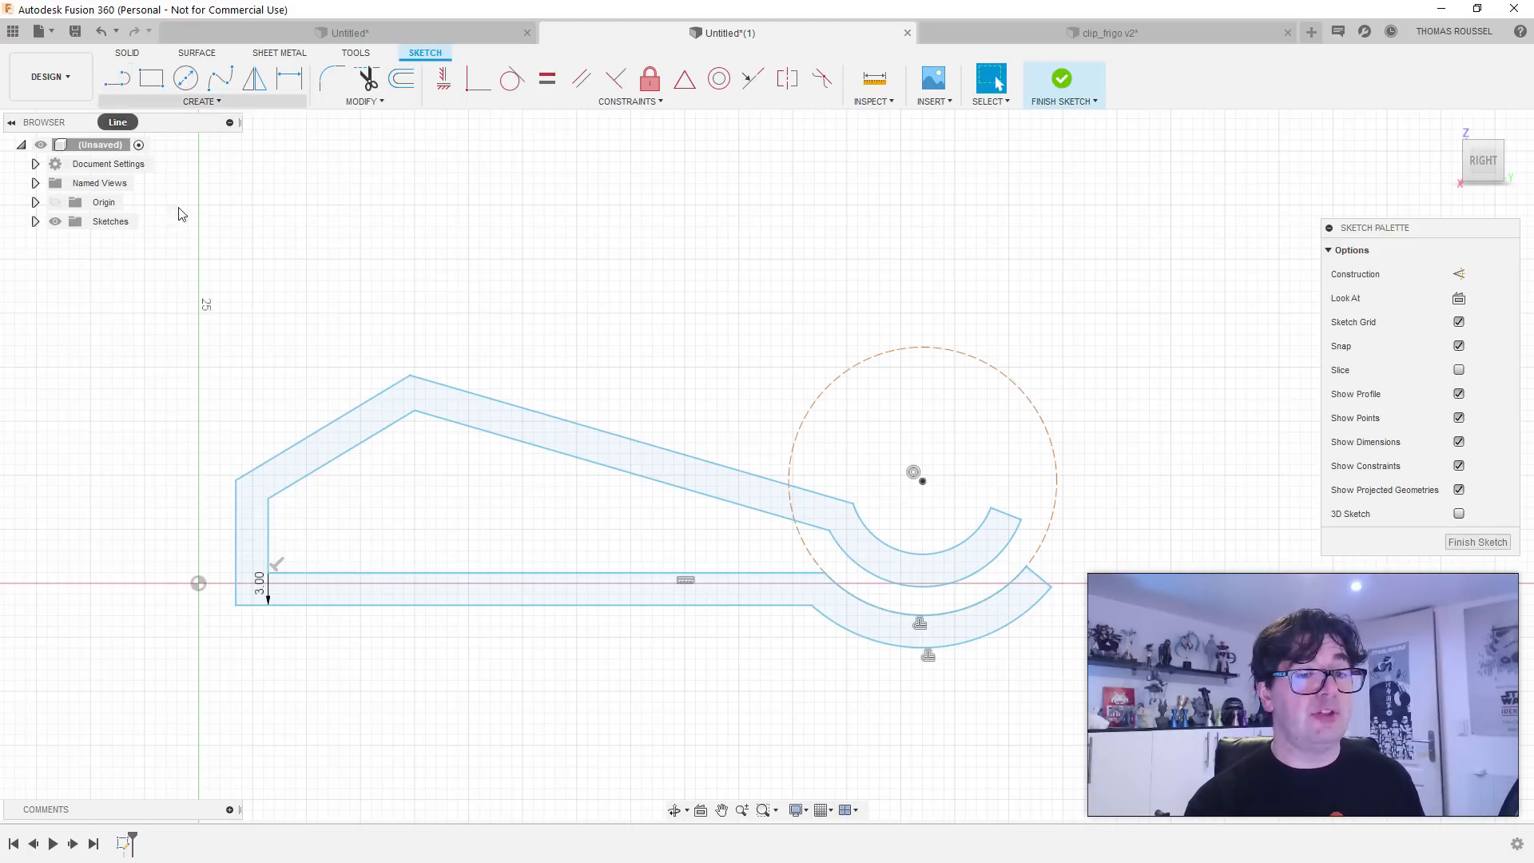
Step: Extrude the closed clip profile 17 mm as a new body
left_click(432, 401)
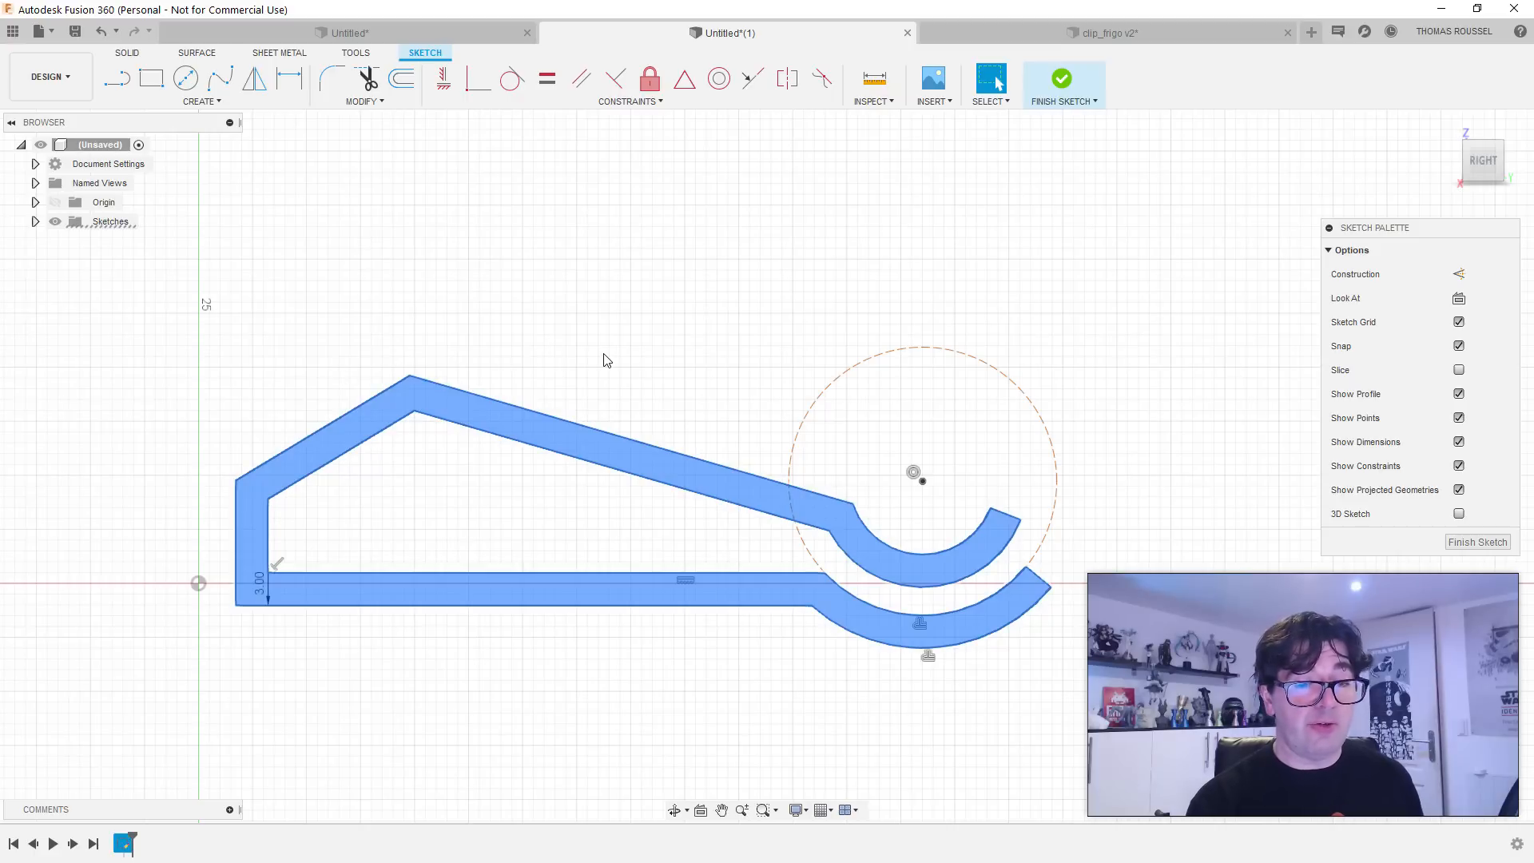
key("e")
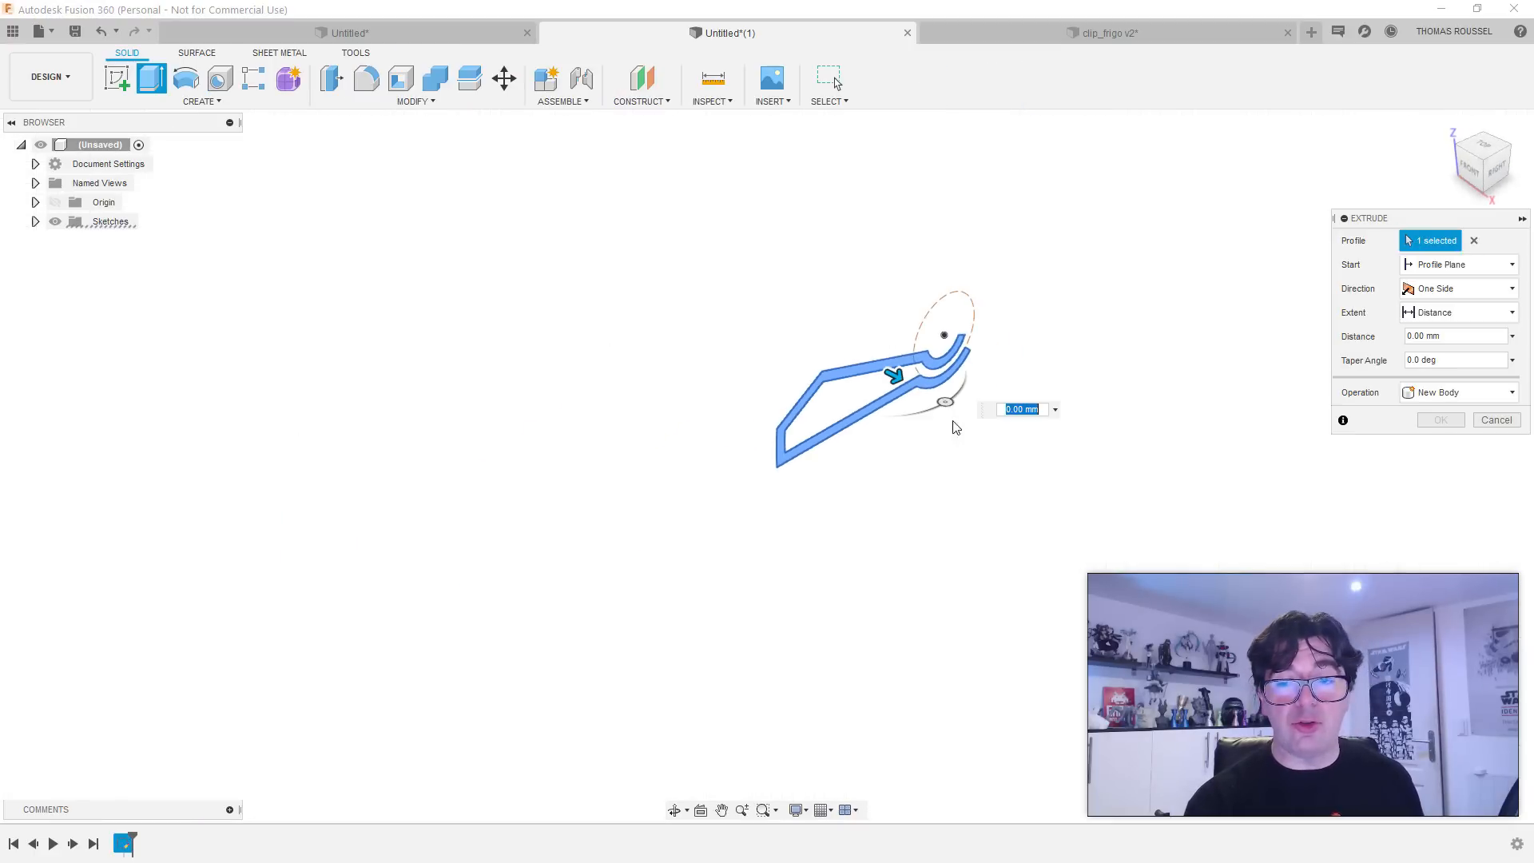
left_click_drag(905, 384, 984, 405)
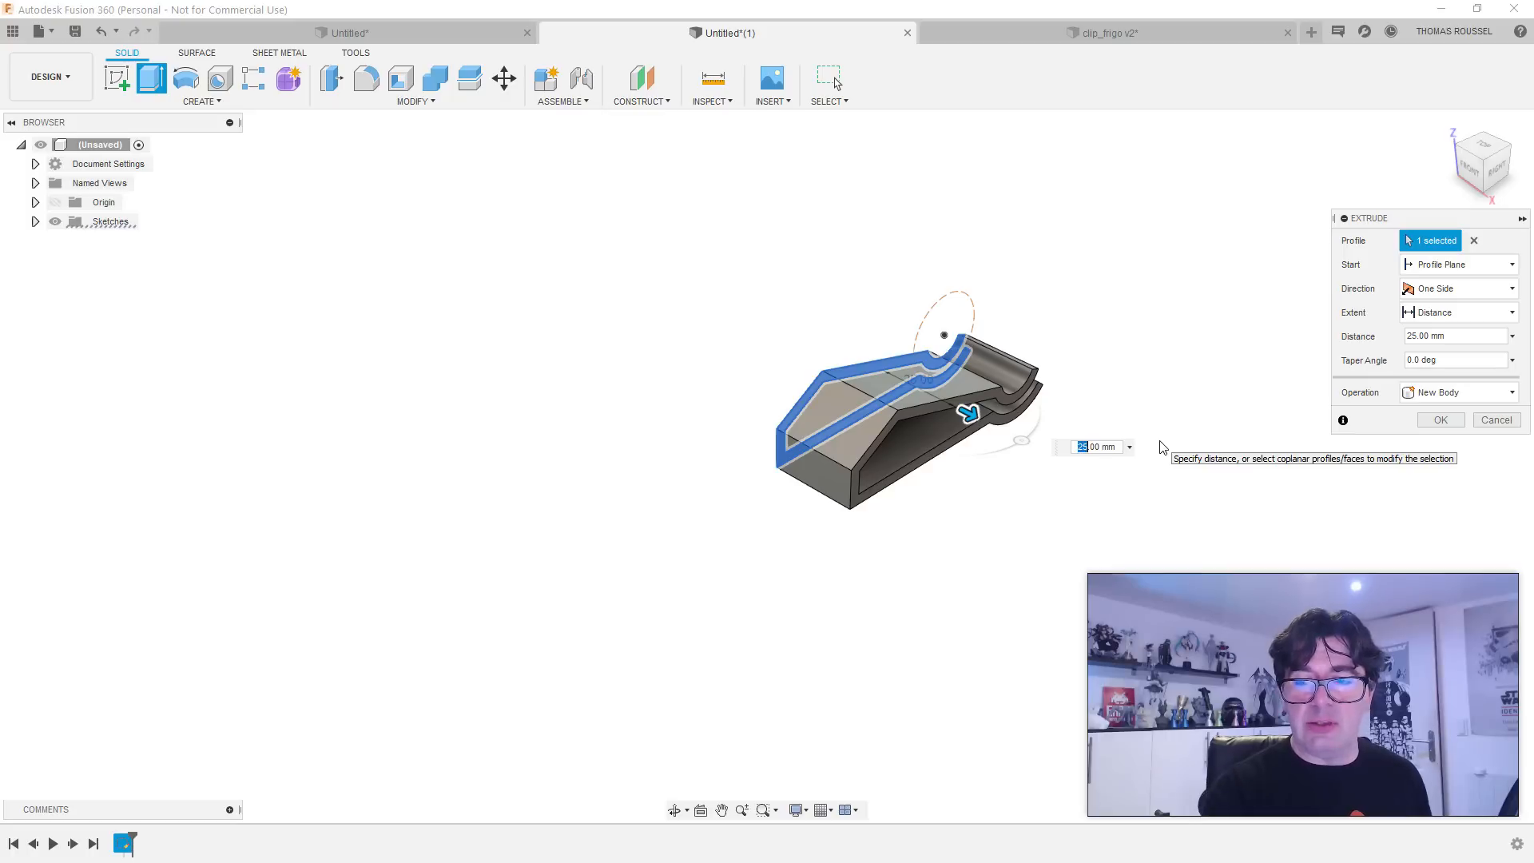
type("17")
key("Return")
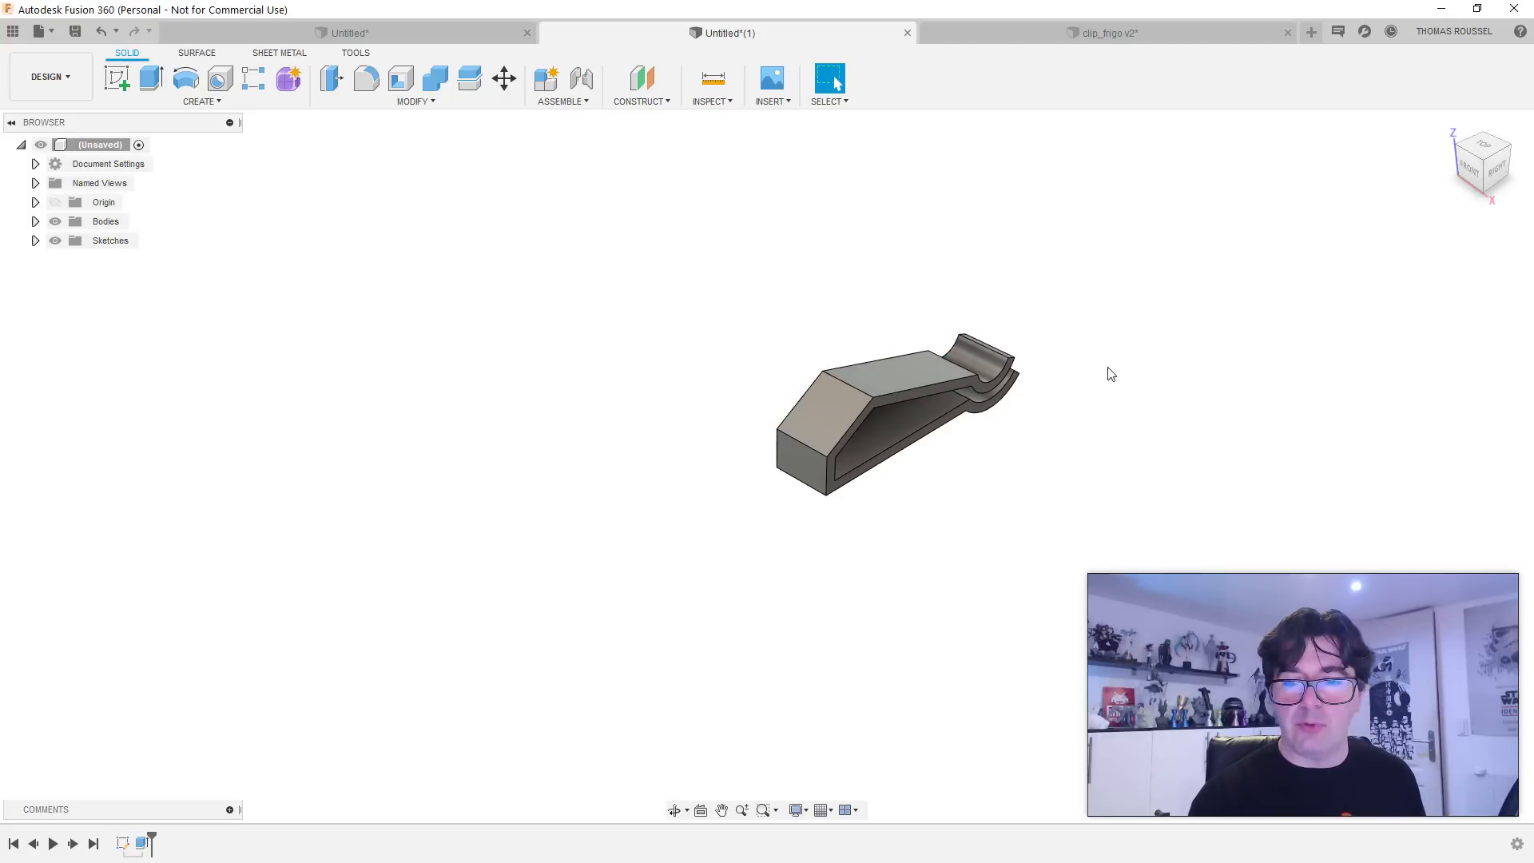
Step: Inspect the gap between the extruded clip's jaws and reopen its profile sketch for editing
middle_click_drag(1110, 374, 971, 419, "shift")
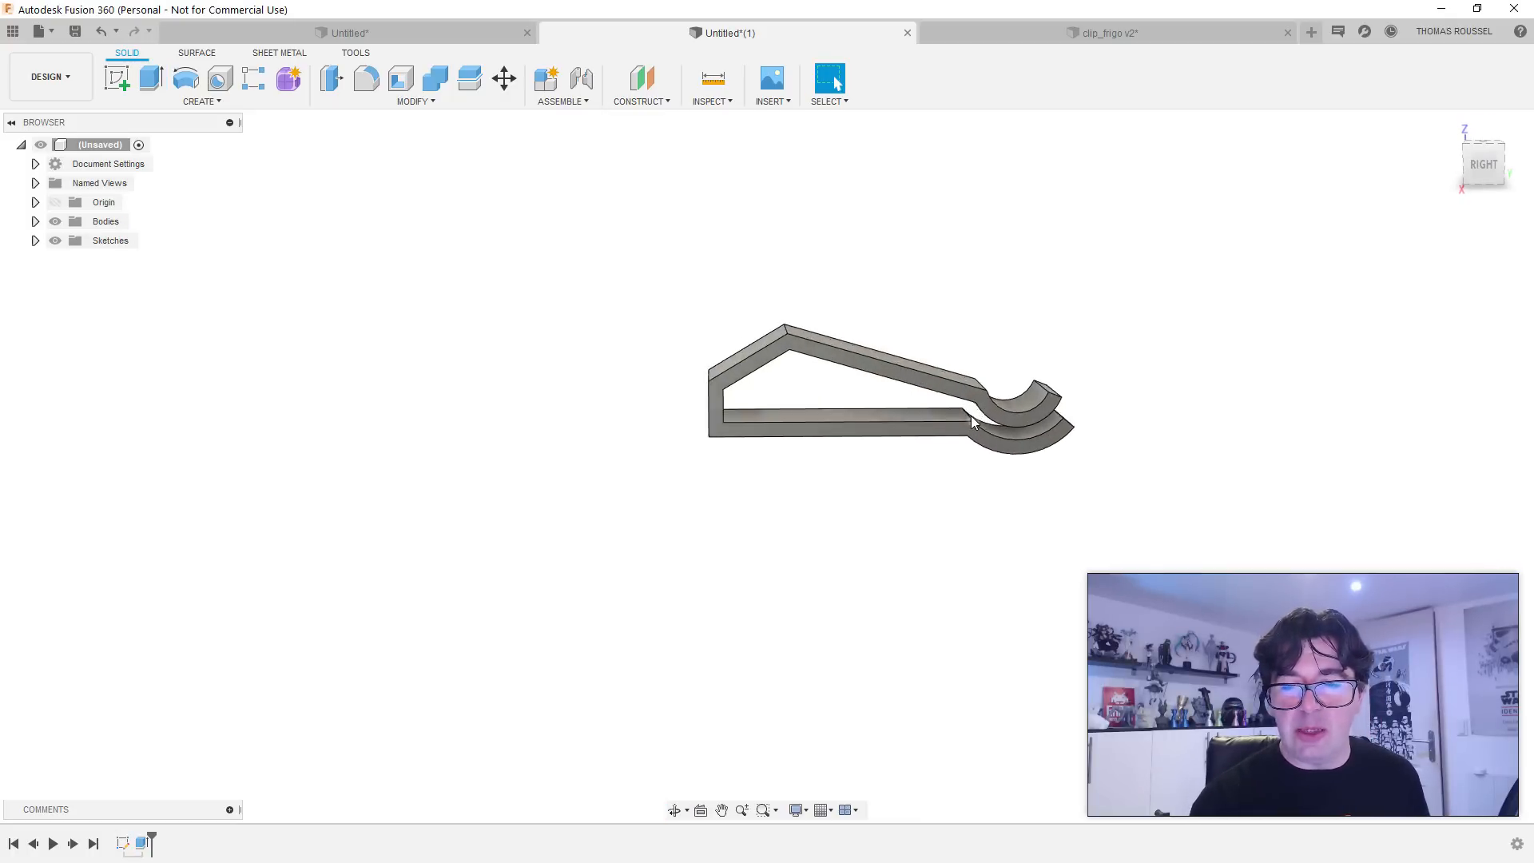
mouse_move(908, 496)
middle_mouse_down("shift")
mouse_move(897, 459)
mouse_move(894, 487)
middle_mouse_up("shift")
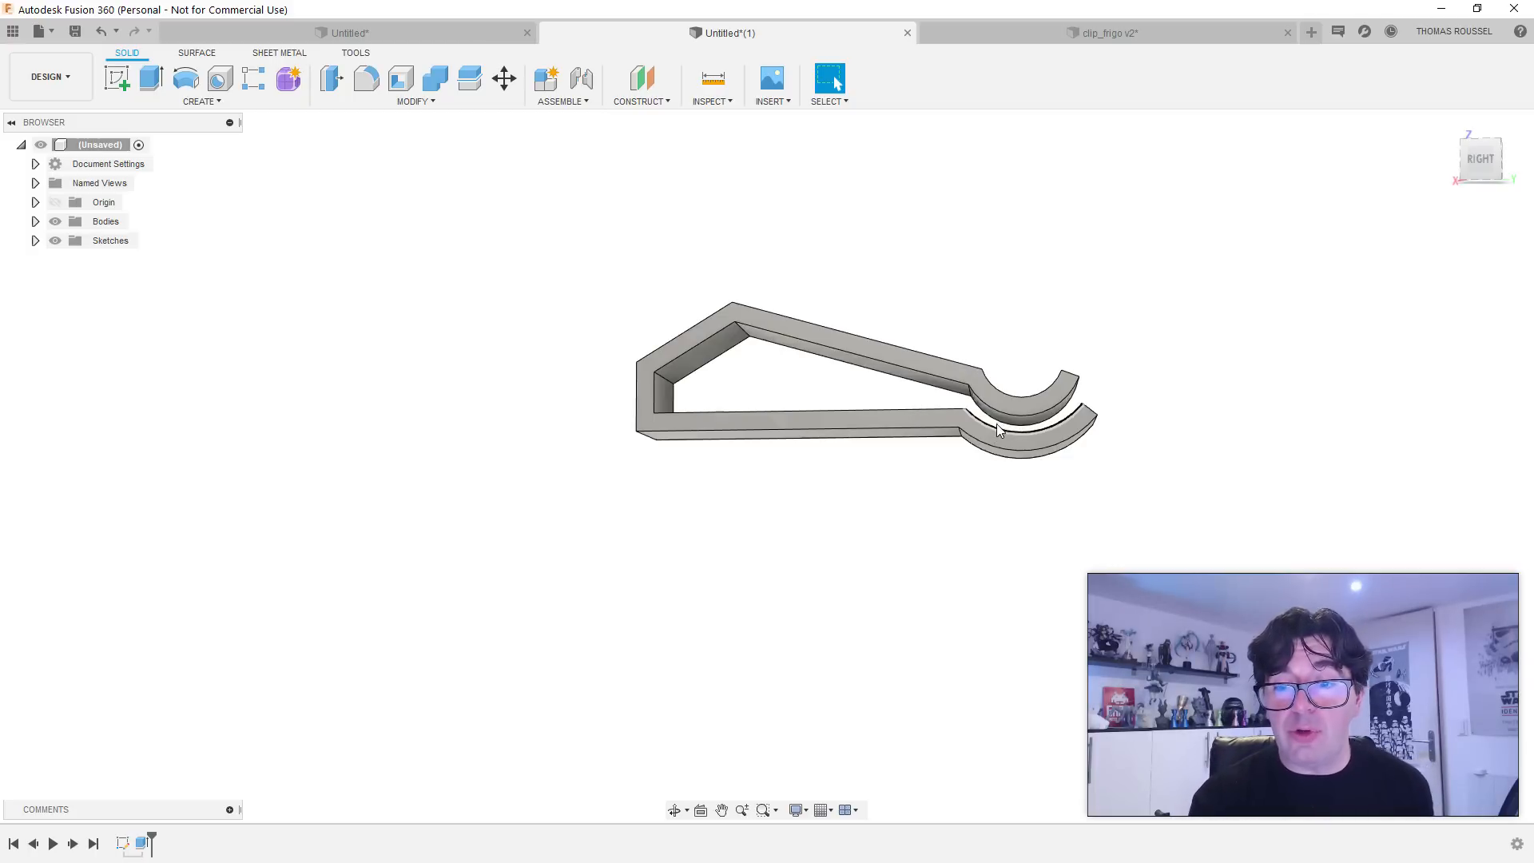
scroll(995, 397, "up", 5)
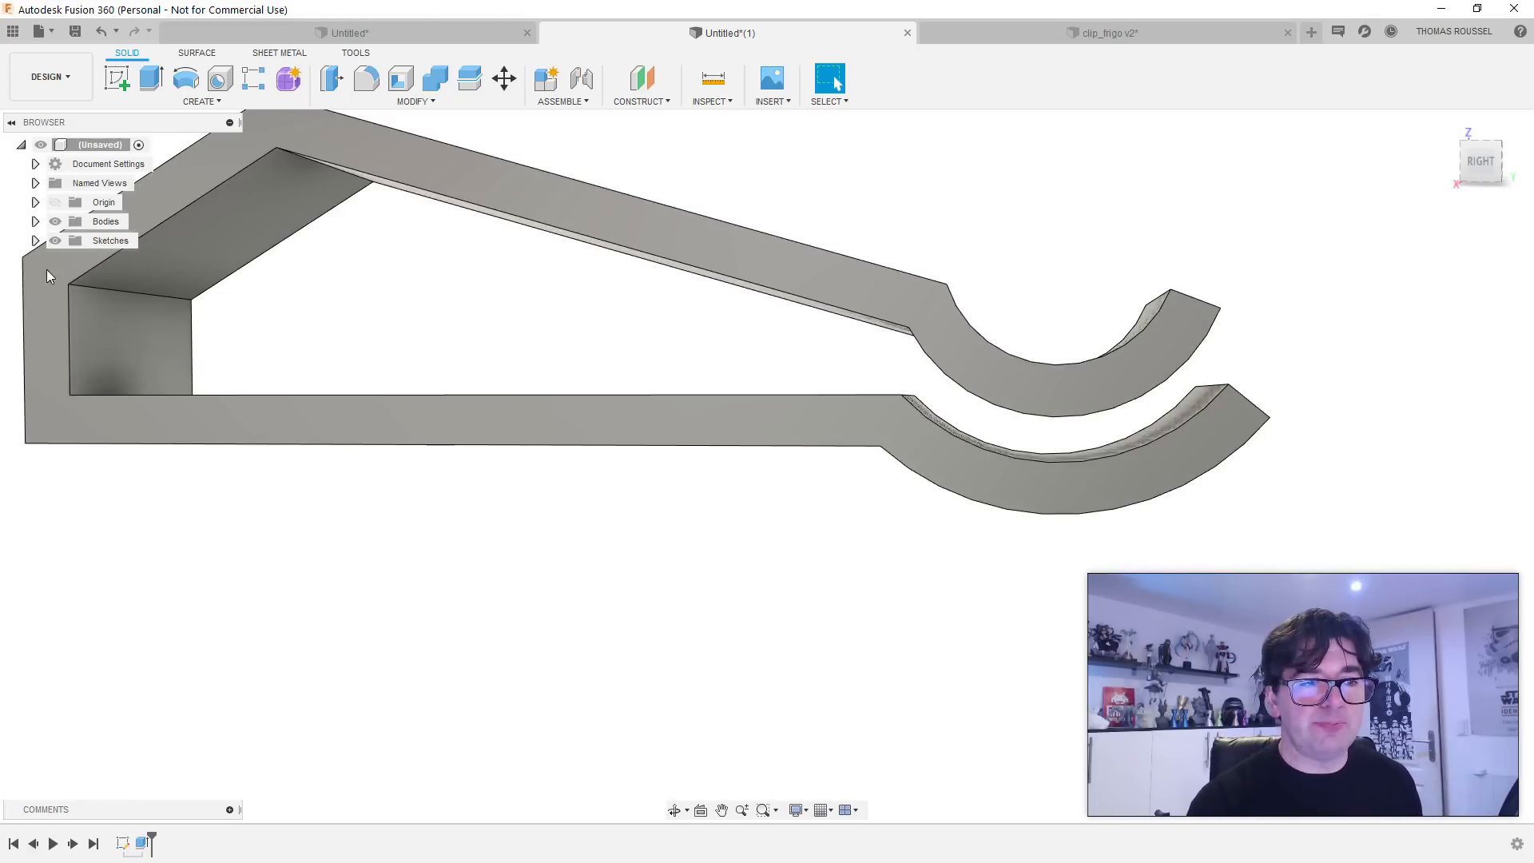
left_click(36, 240)
left_click(120, 262)
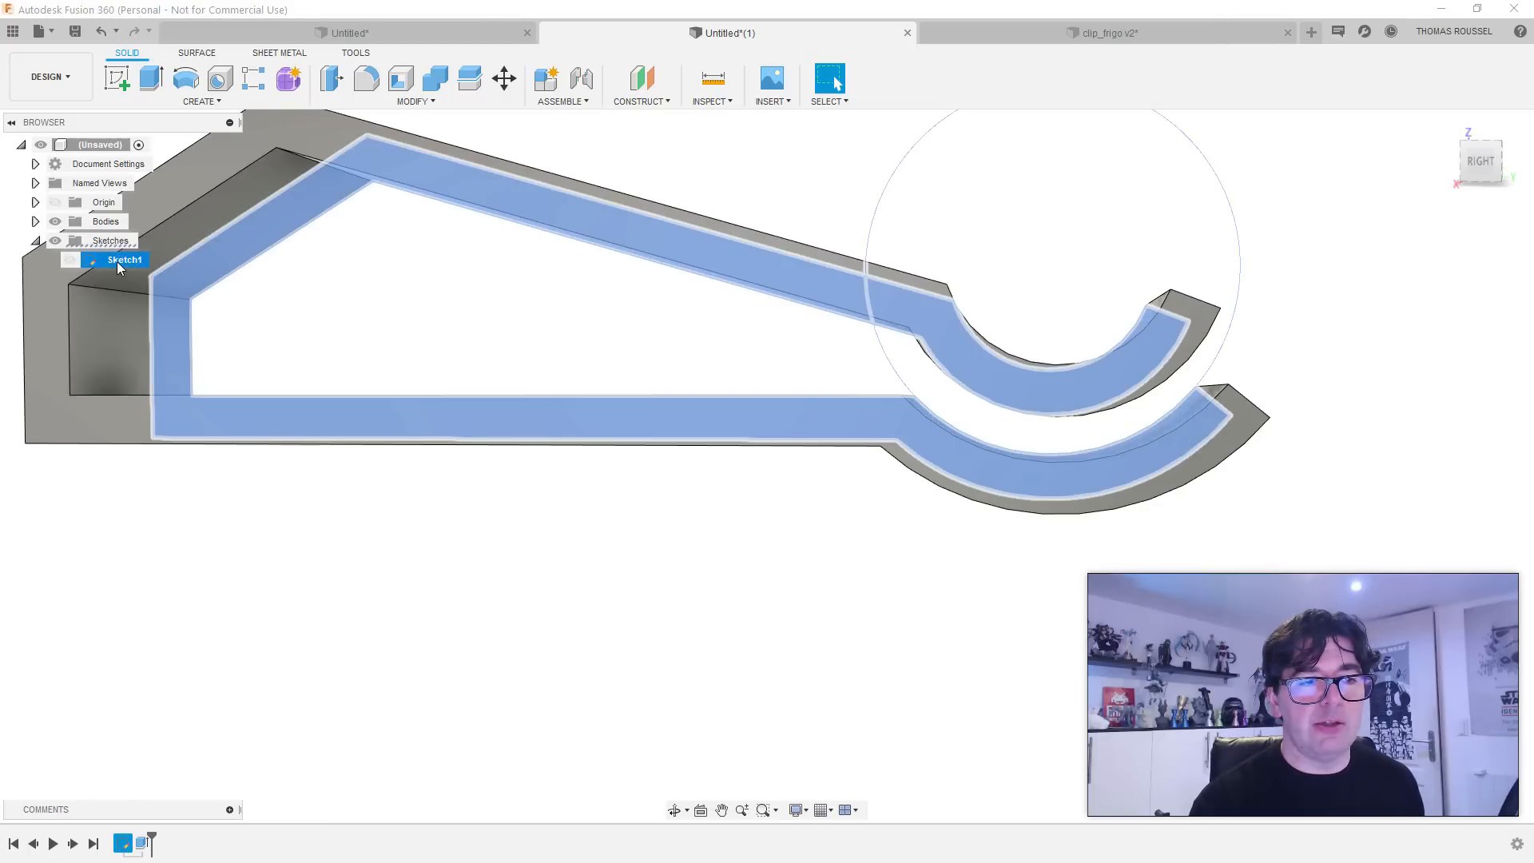
double_click(100, 260)
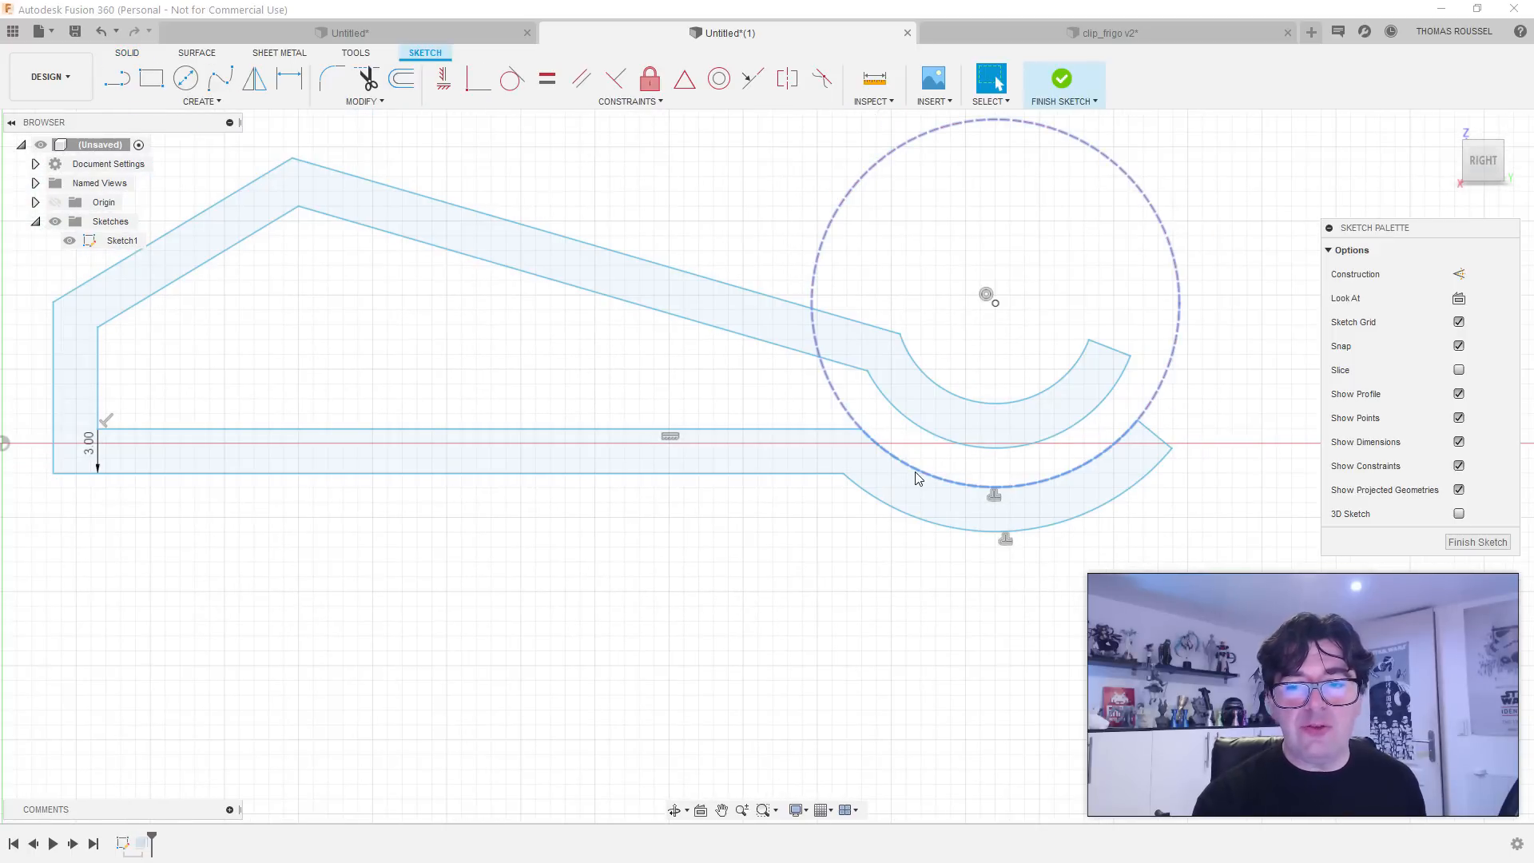
Step: Try to shift the lower arm's inner line and the upper jaw's outer arc in the profile sketch, undoing each move
left_click(665, 439)
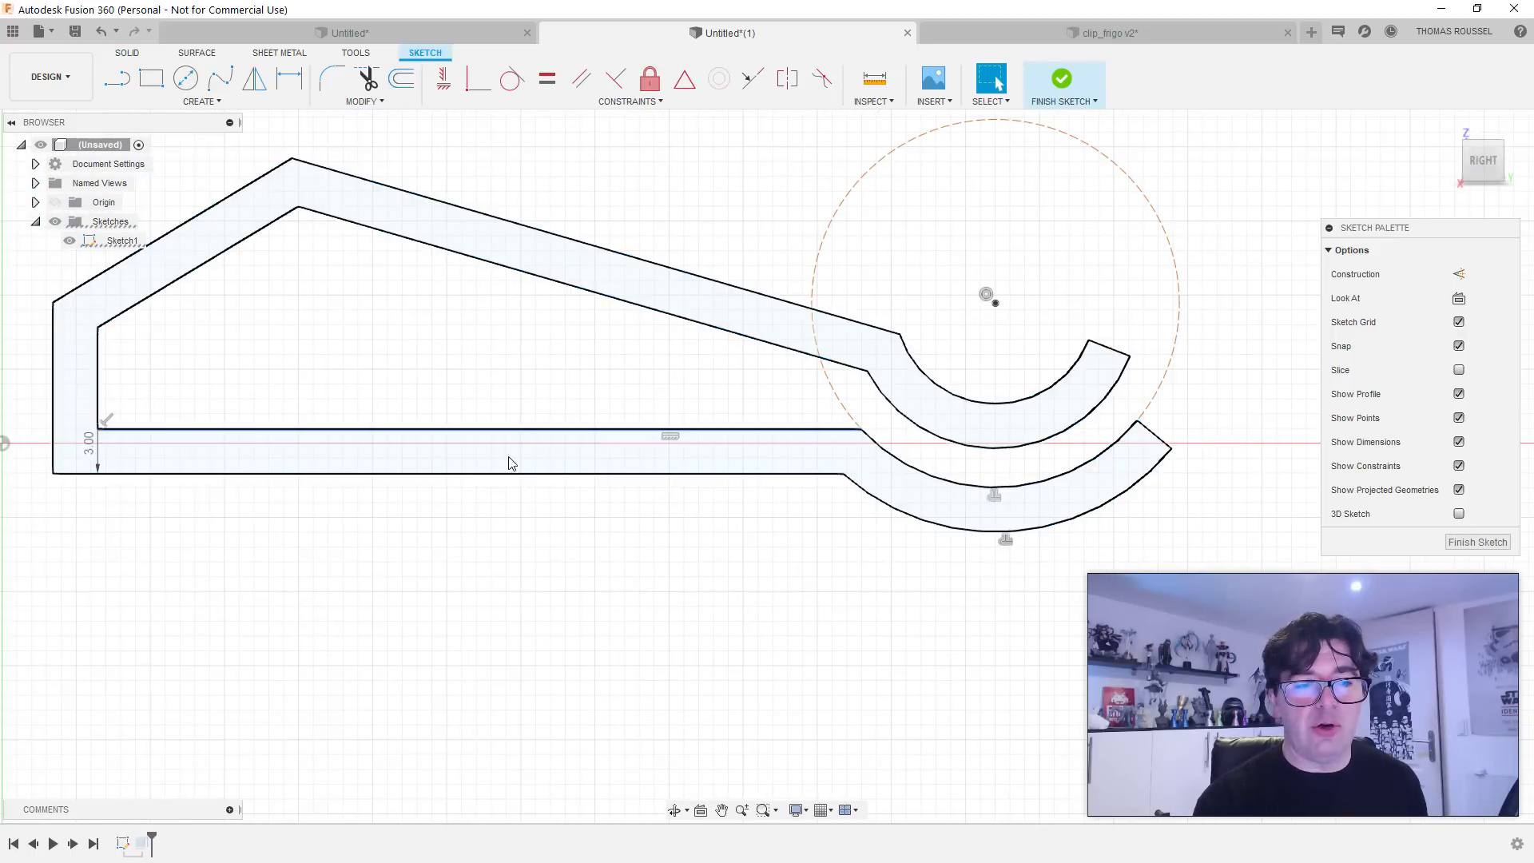
left_click(907, 472)
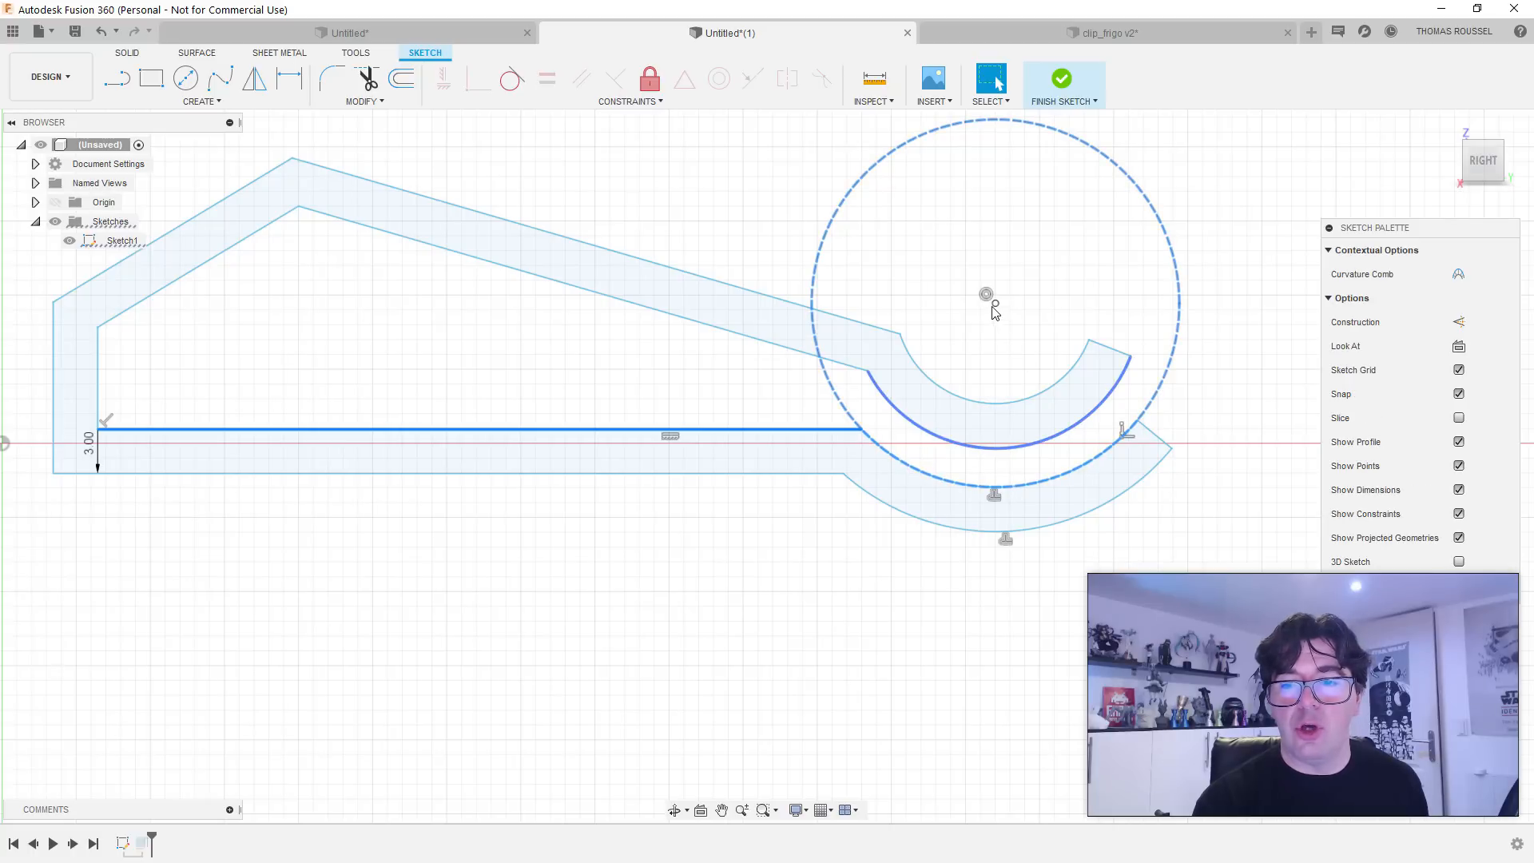
mouse_move(703, 439)
left_mouse_down()
mouse_move(702, 424)
mouse_move(702, 437)
left_mouse_up()
key("ctrl+z")
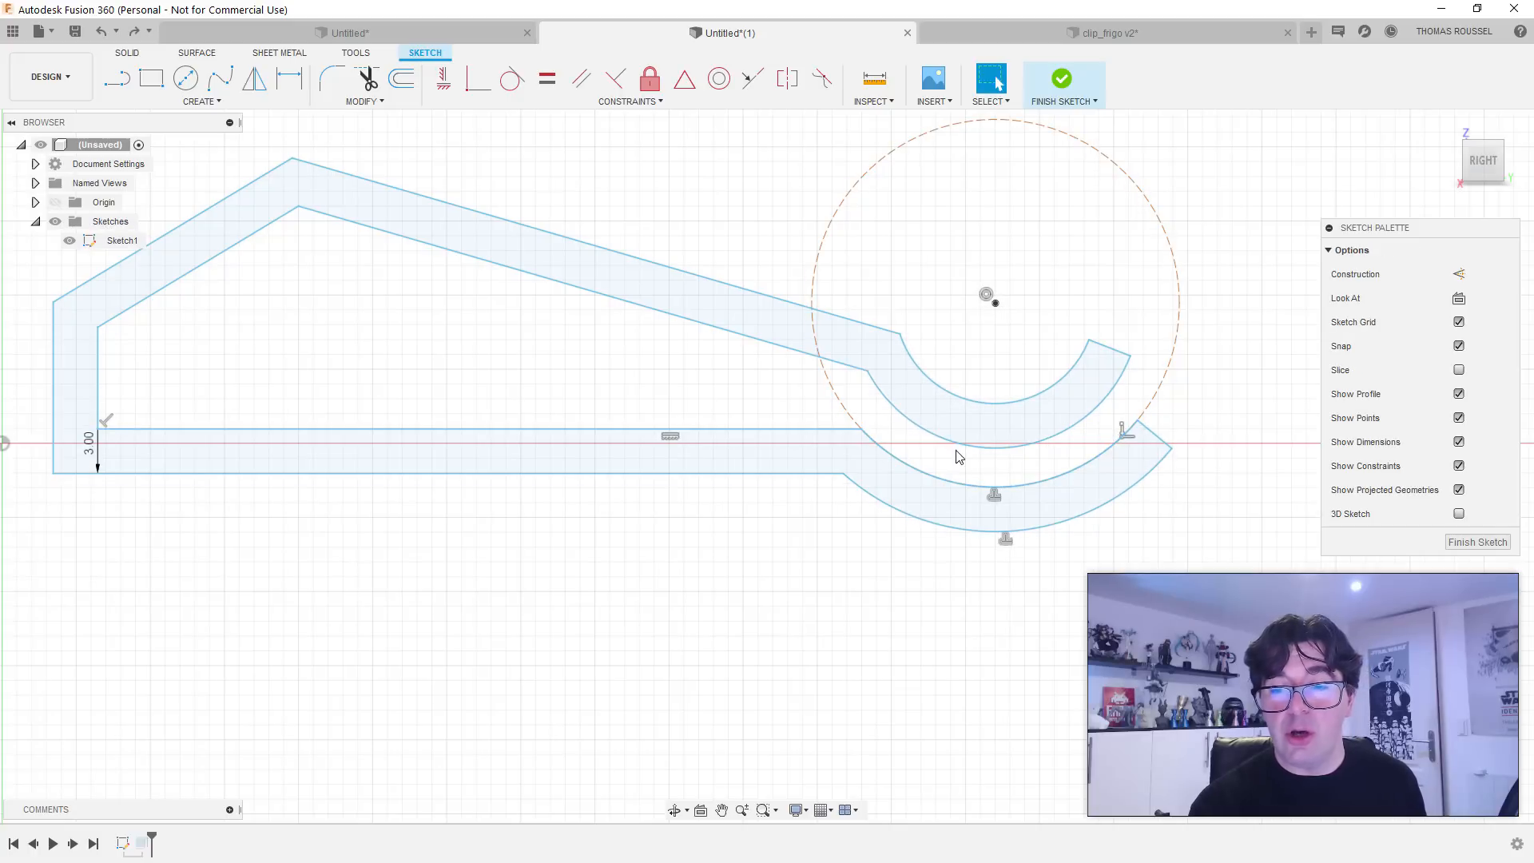
left_click(955, 439)
left_click(956, 445)
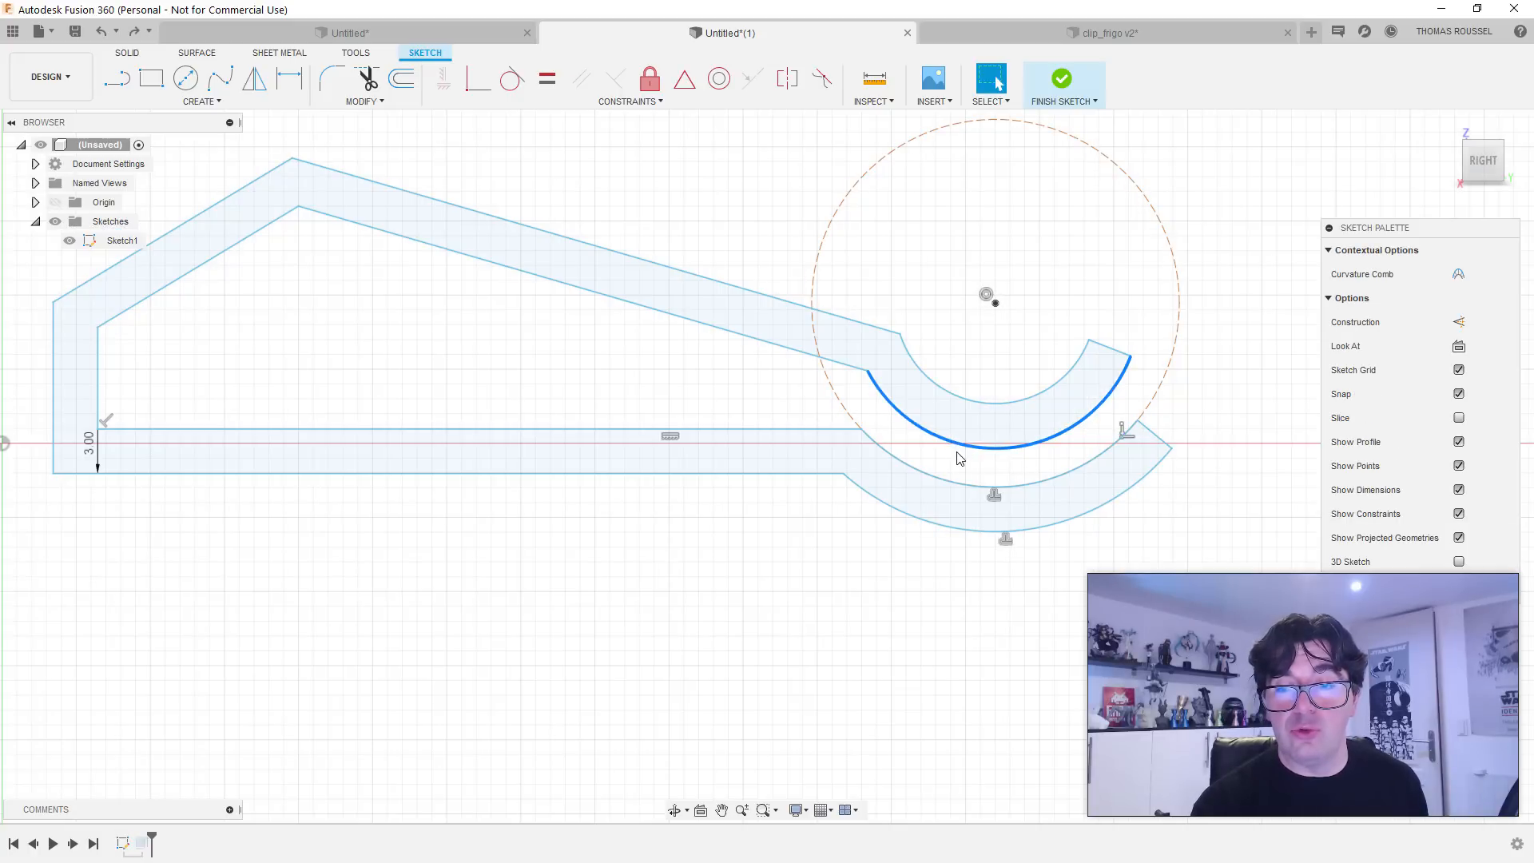
left_click_drag(957, 447, 945, 457)
key("ctrl+z")
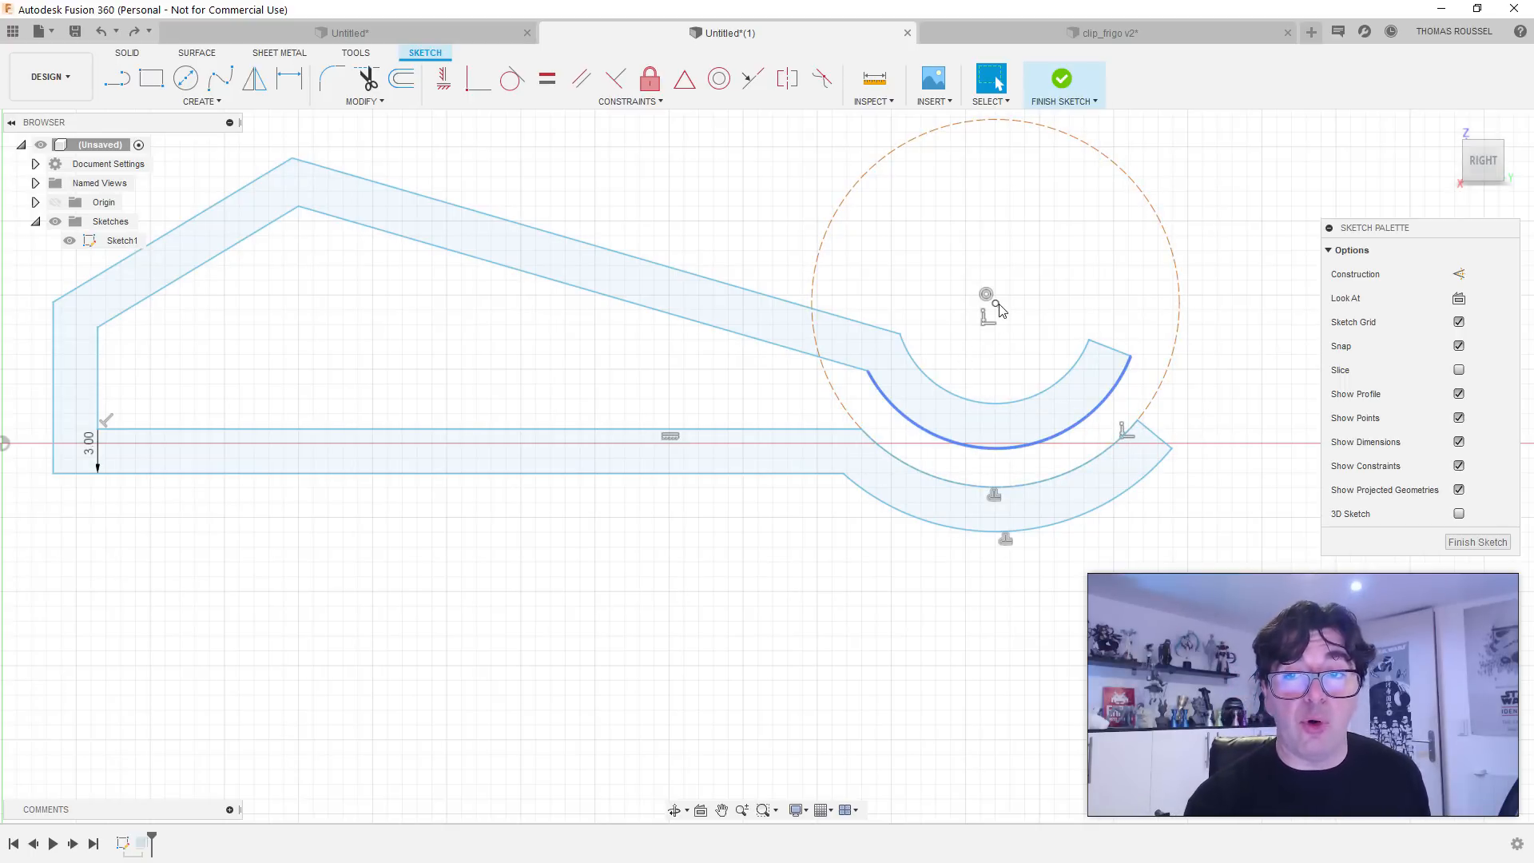
Step: Remove the concentric constraint at the construction circle's center, test lowering the upper jaw, and finish the sketch with the jaw in its original position
left_click(996, 303)
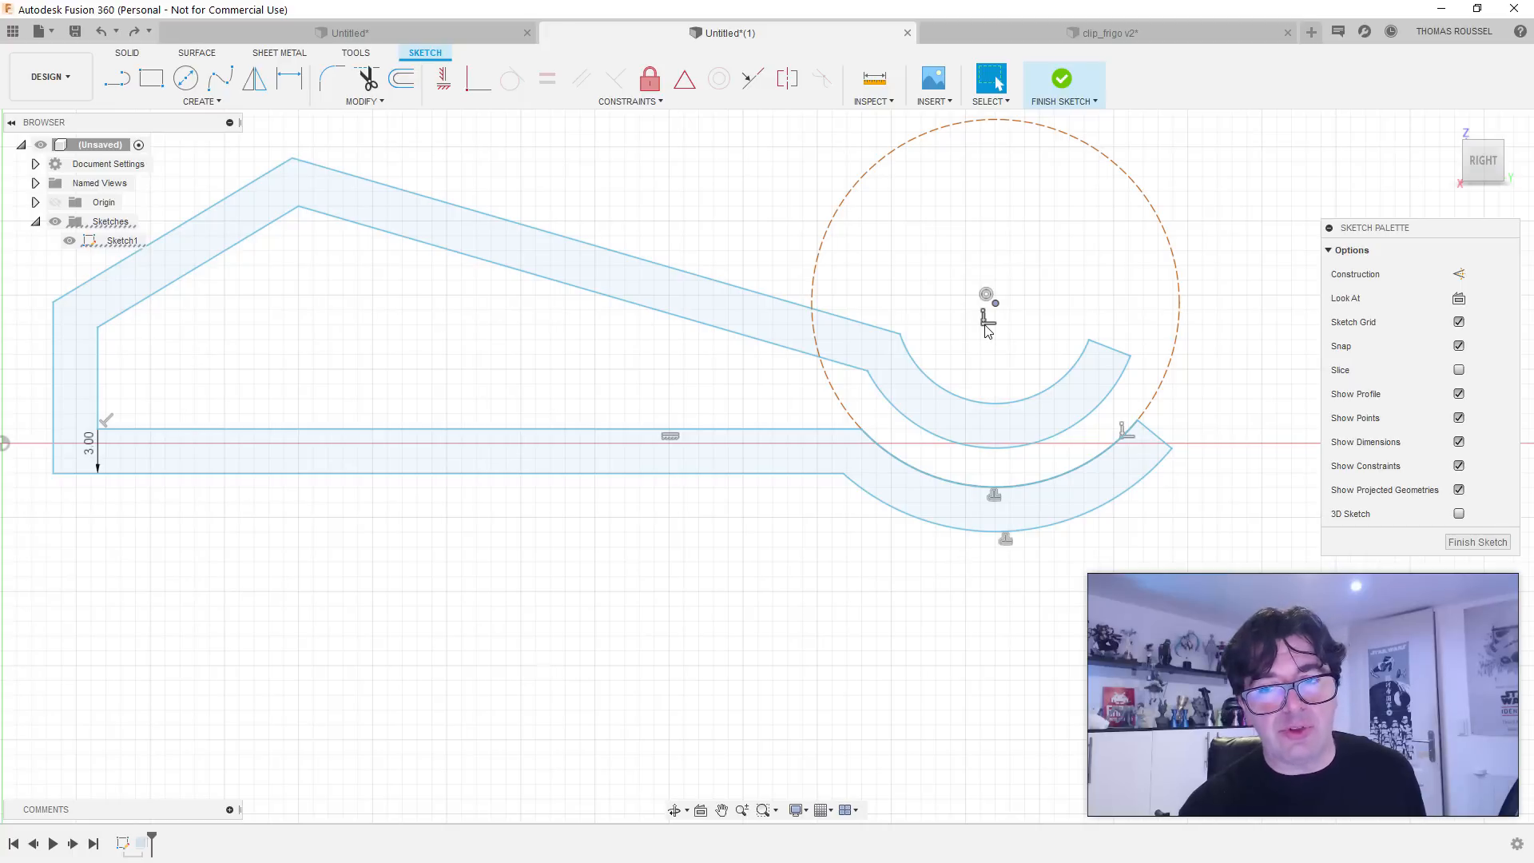
left_click(985, 326)
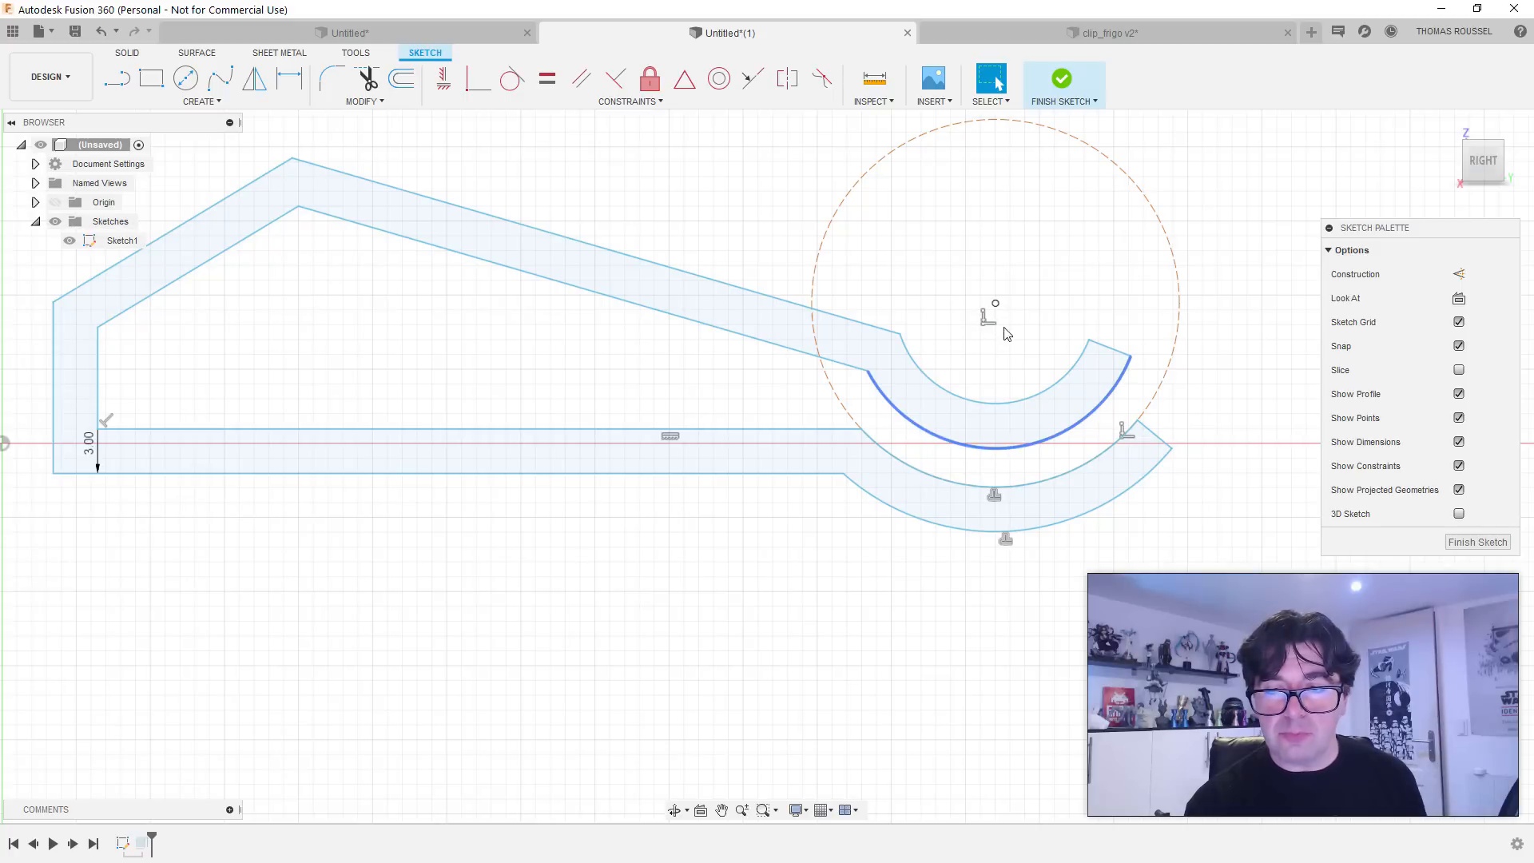
mouse_move(952, 442)
left_mouse_down()
mouse_move(972, 461)
mouse_move(935, 465)
left_mouse_up()
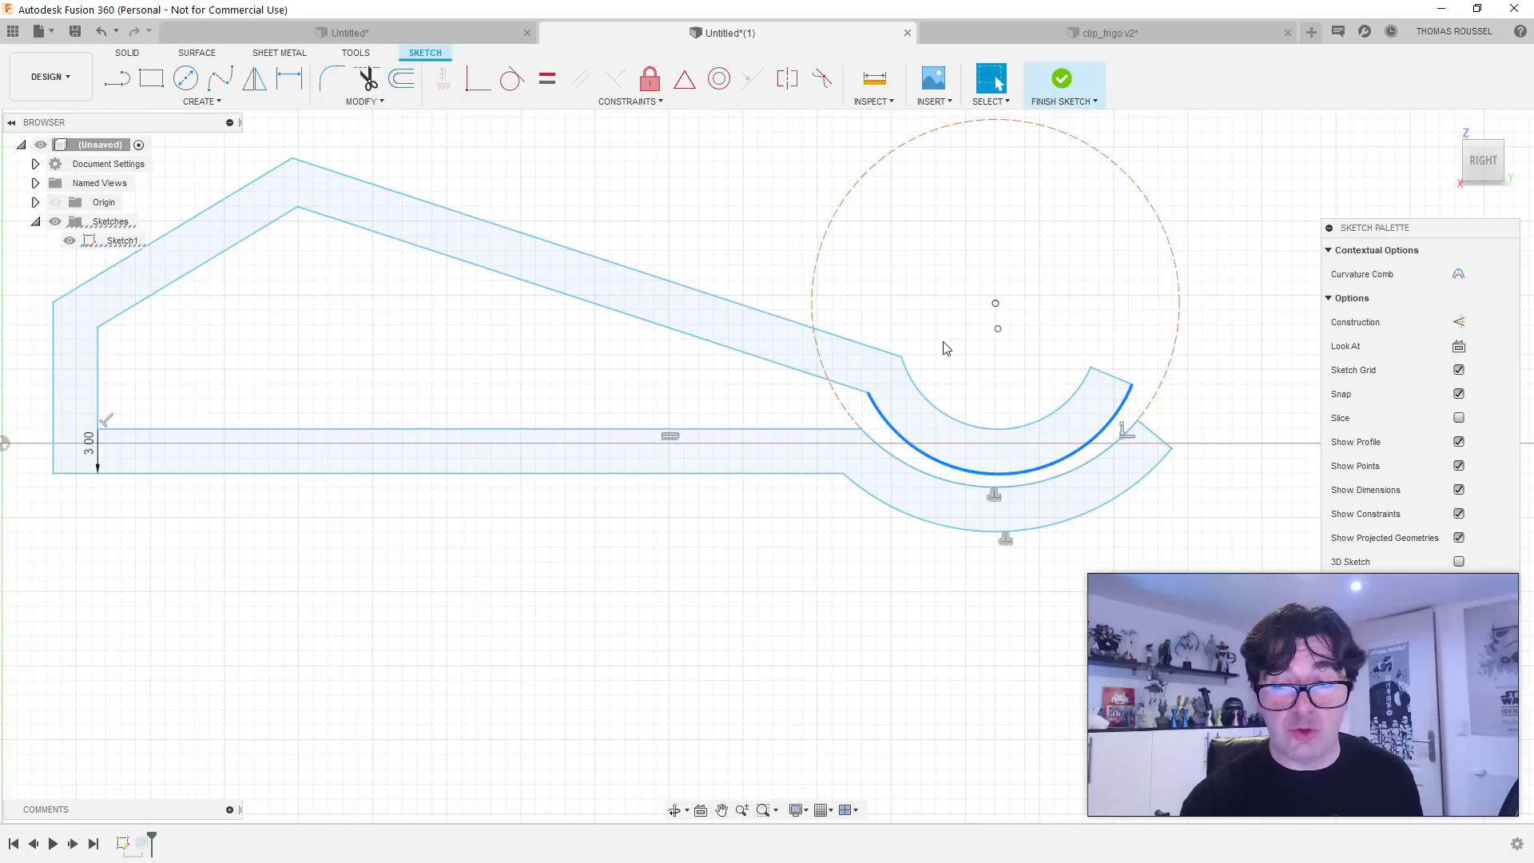
key("Delete")
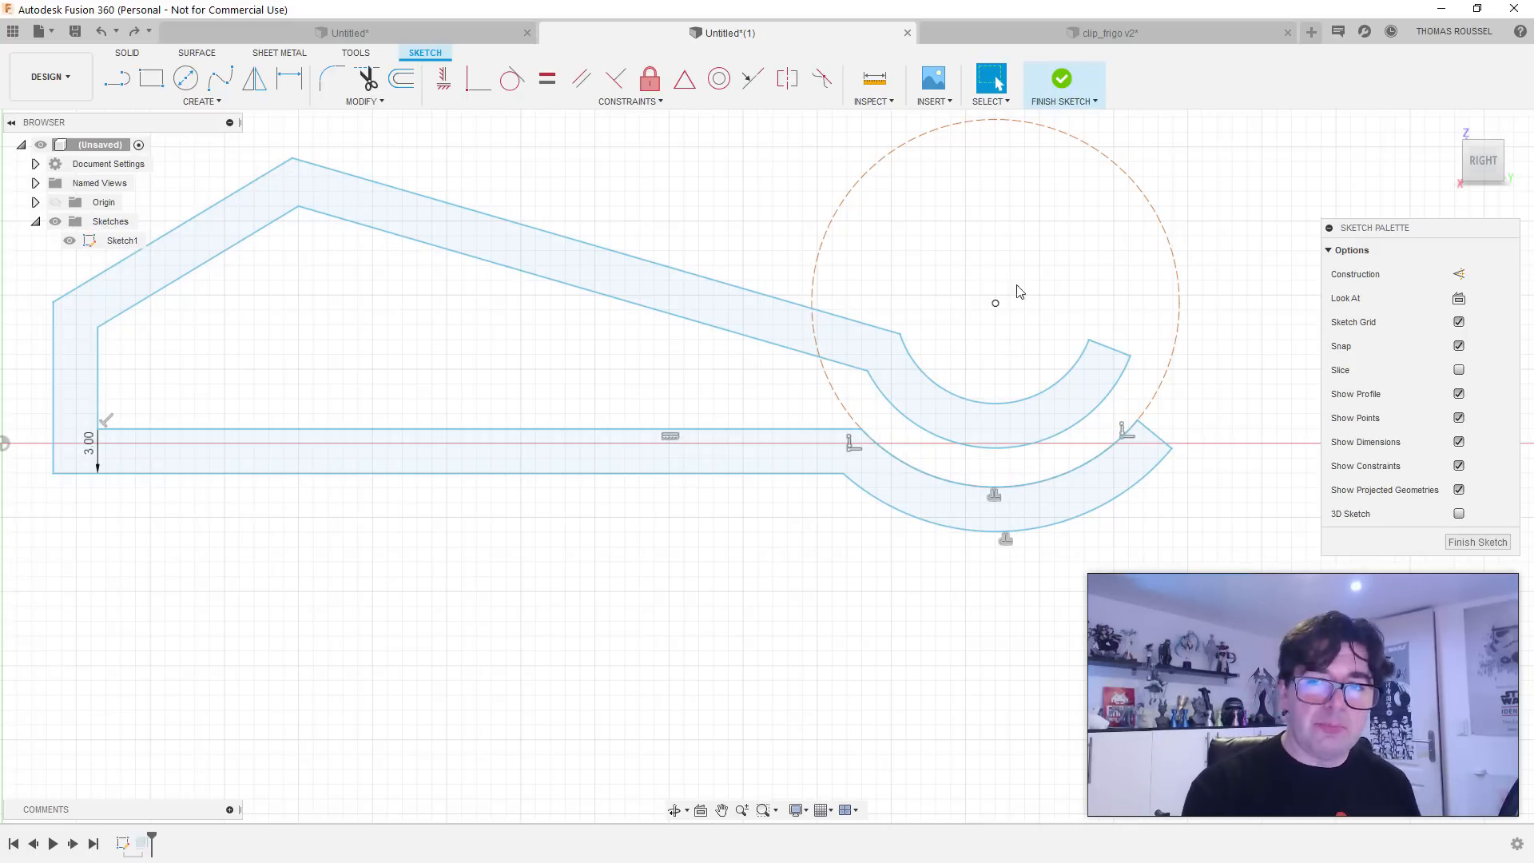
left_click(1061, 79)
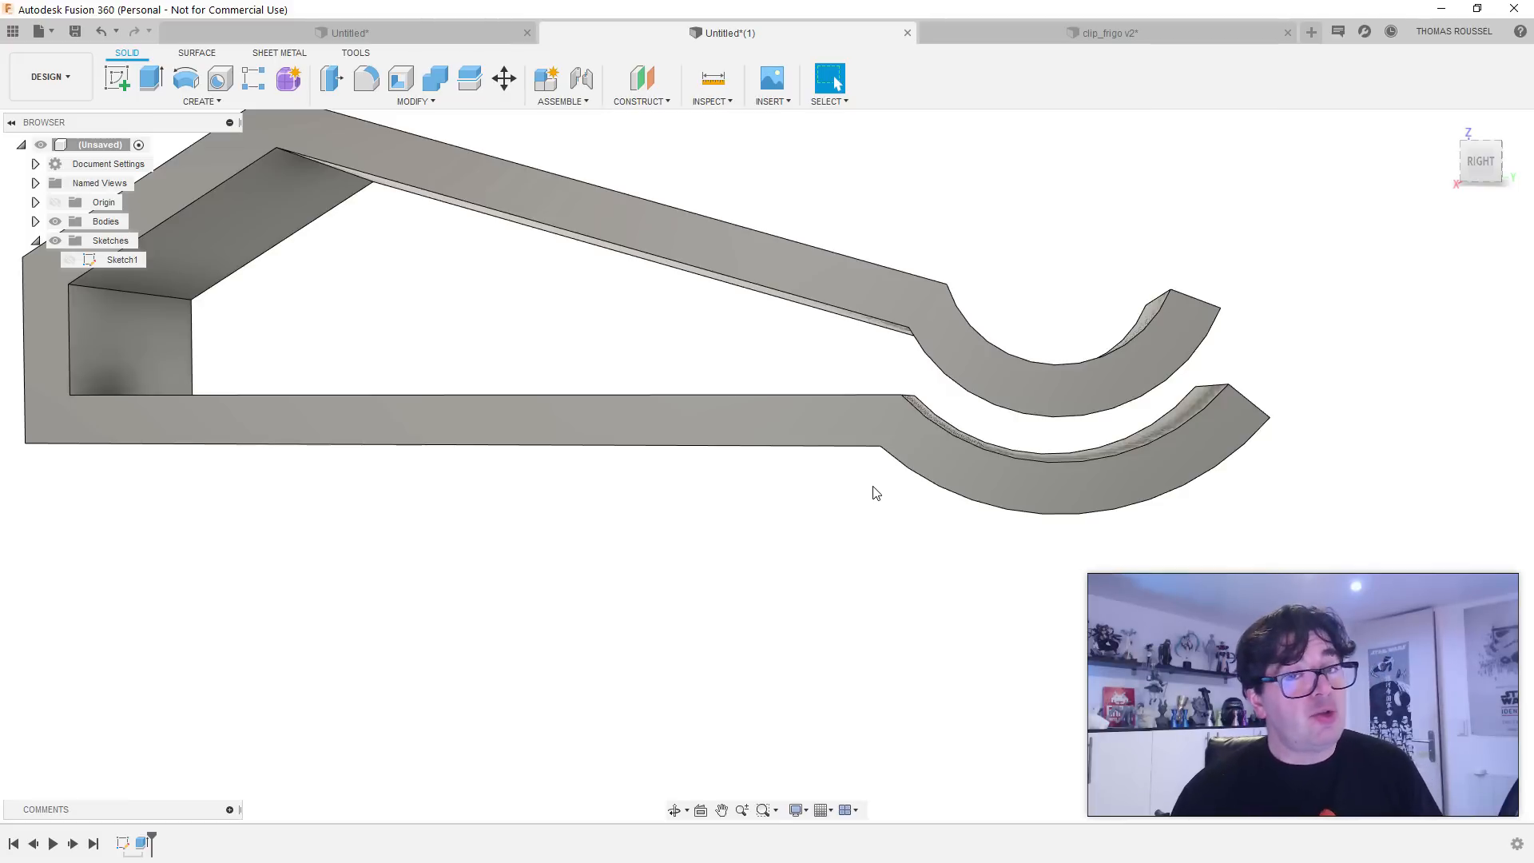
Step: Review the clip's profile sketch once more and return to the extruded body
double_click(108, 260)
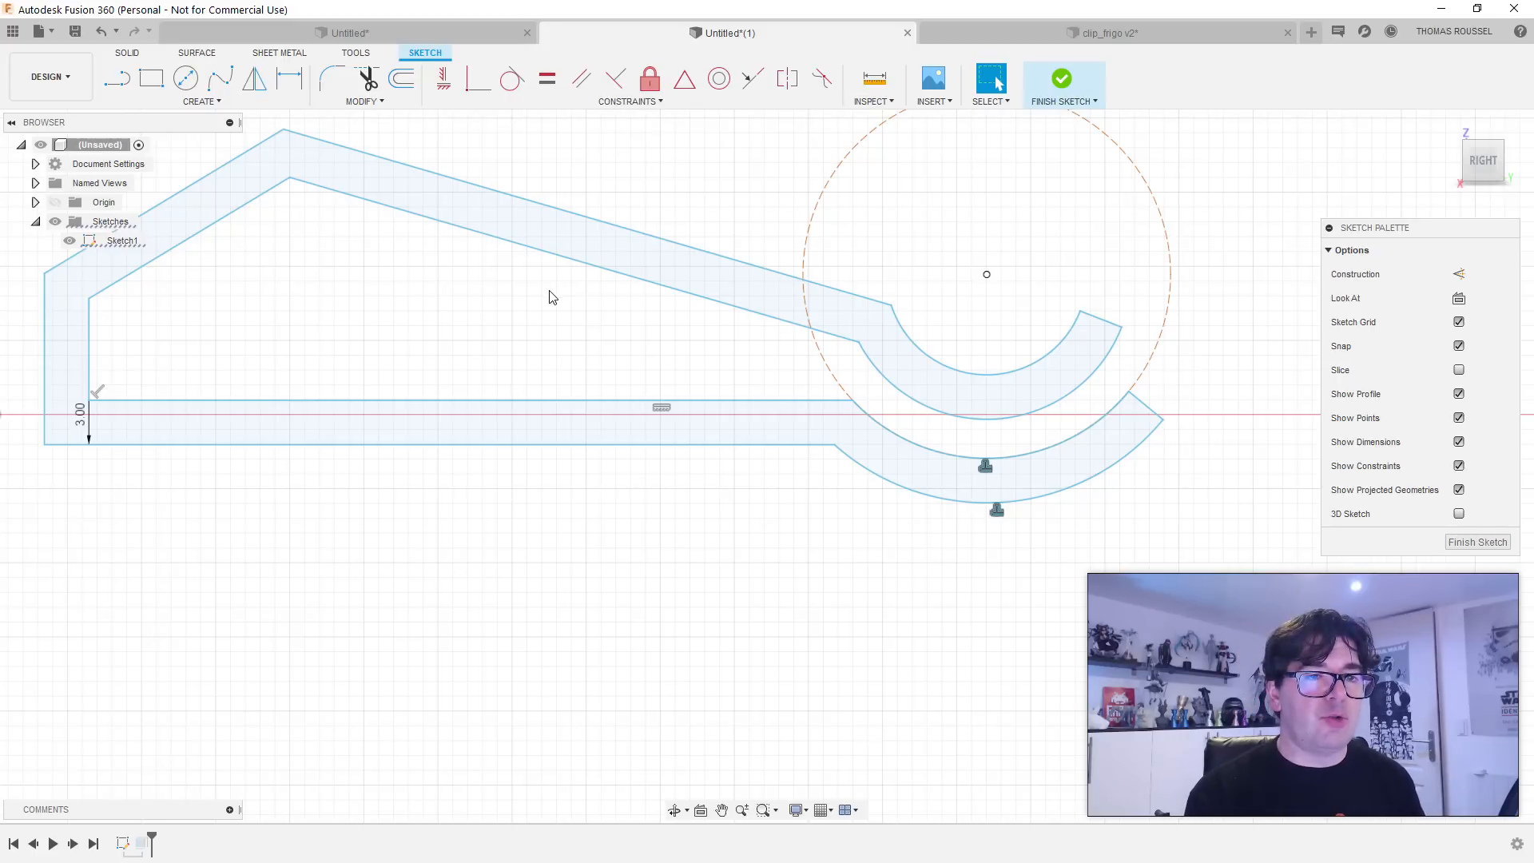
middle_click_drag(548, 295, 634, 396)
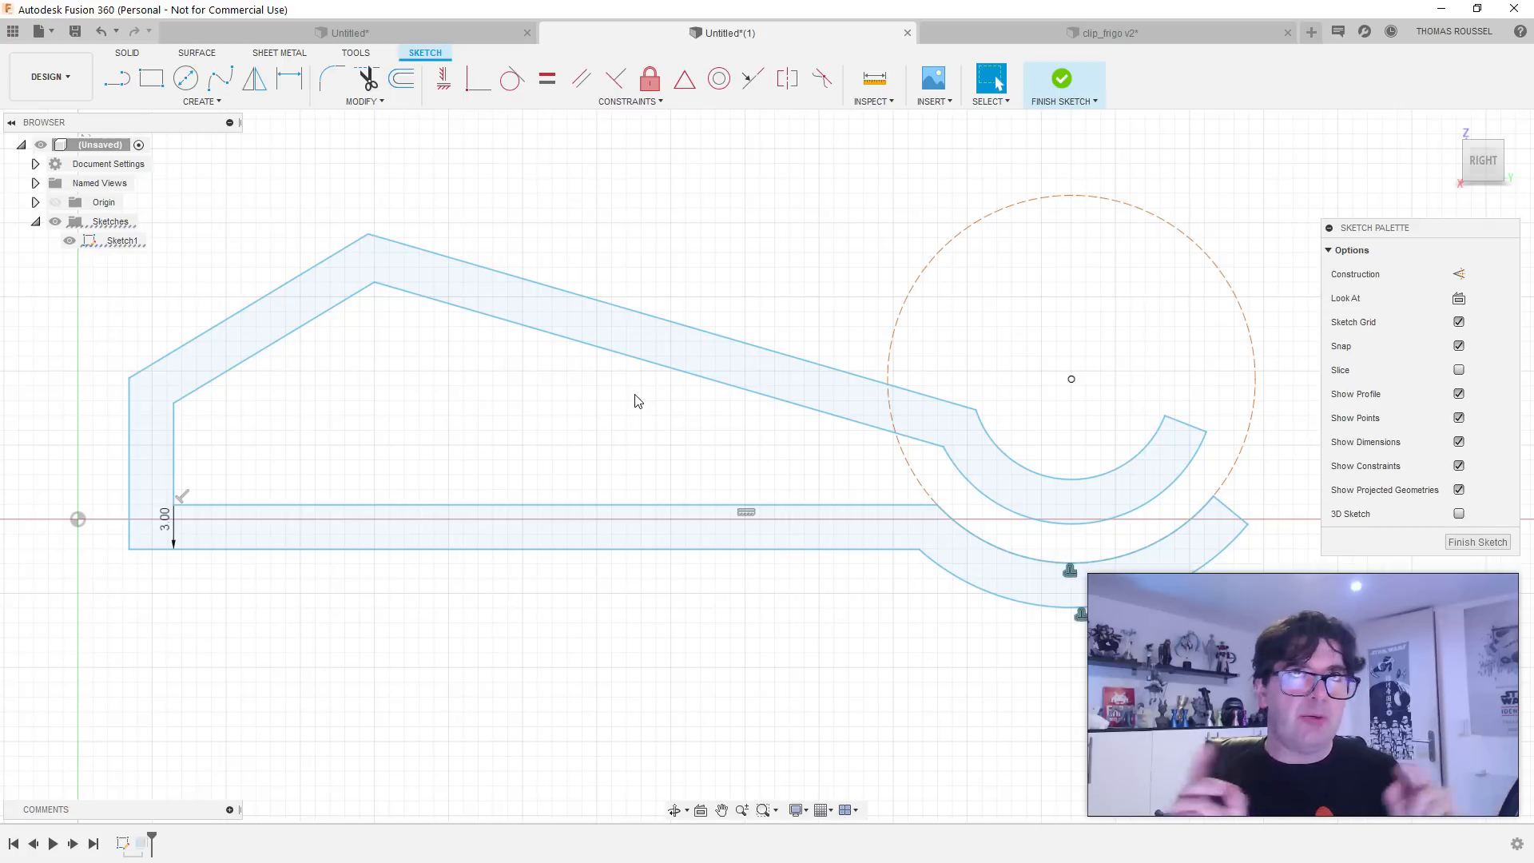
left_click(1062, 80)
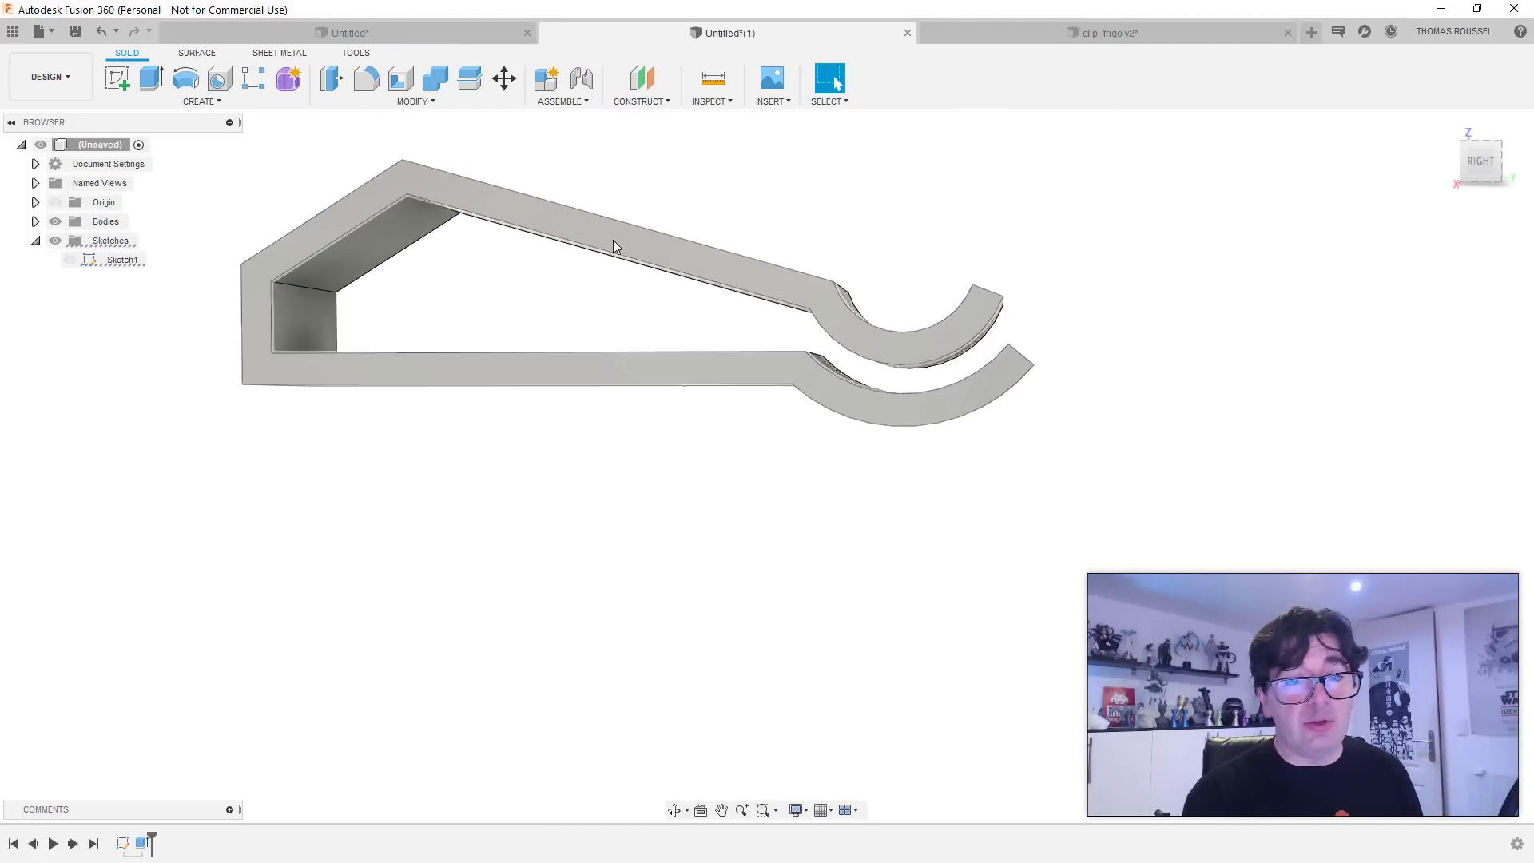
middle_click_drag(472, 321, 609, 333, "shift")
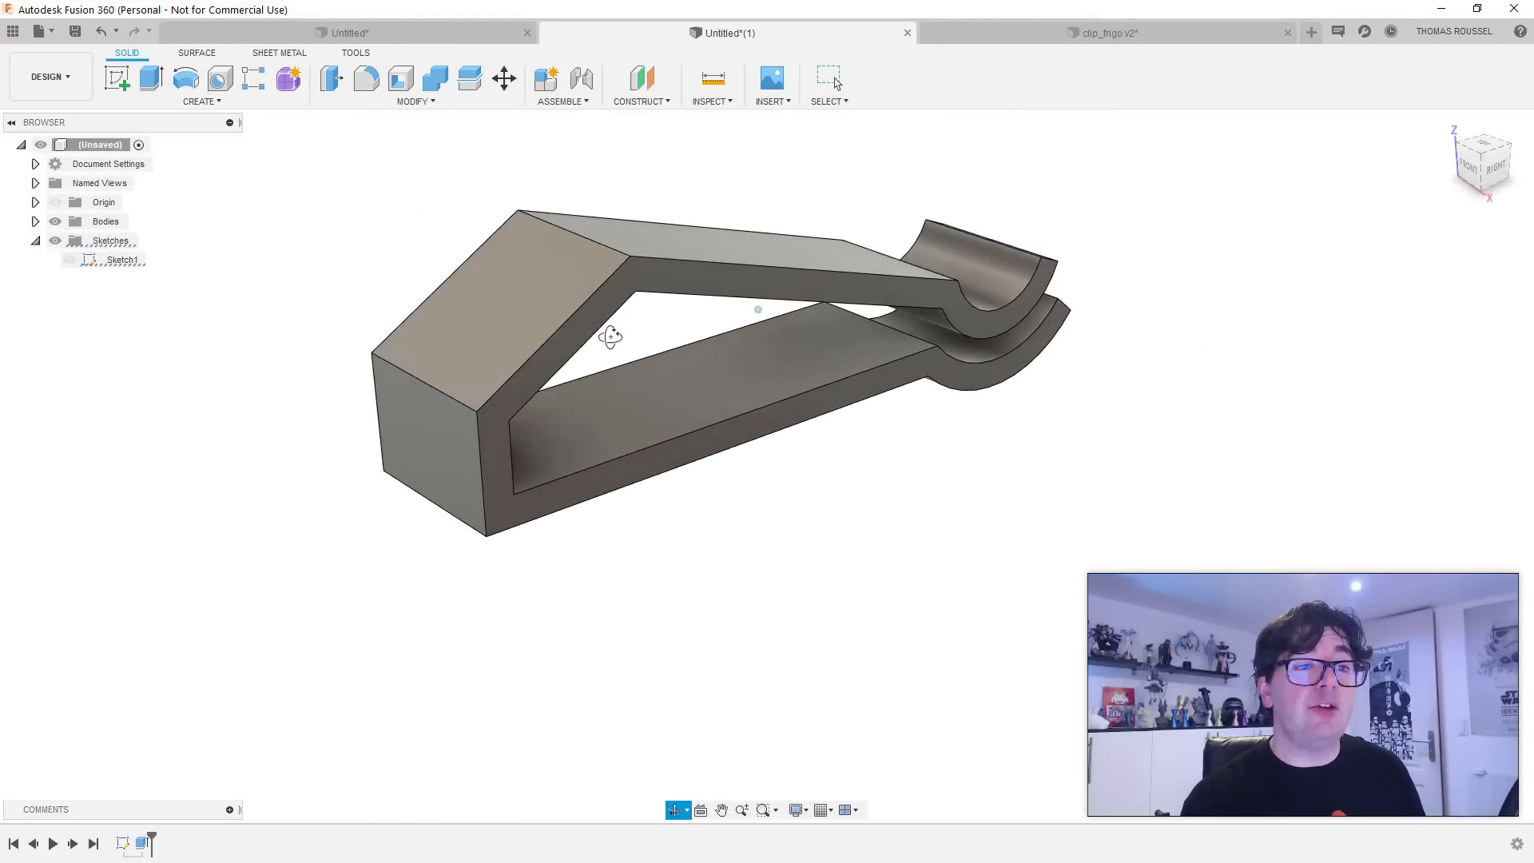
Step: Try a 7.5 mm fillet on the two outer edges of the clip's vertical end and cancel it
left_click(364, 84)
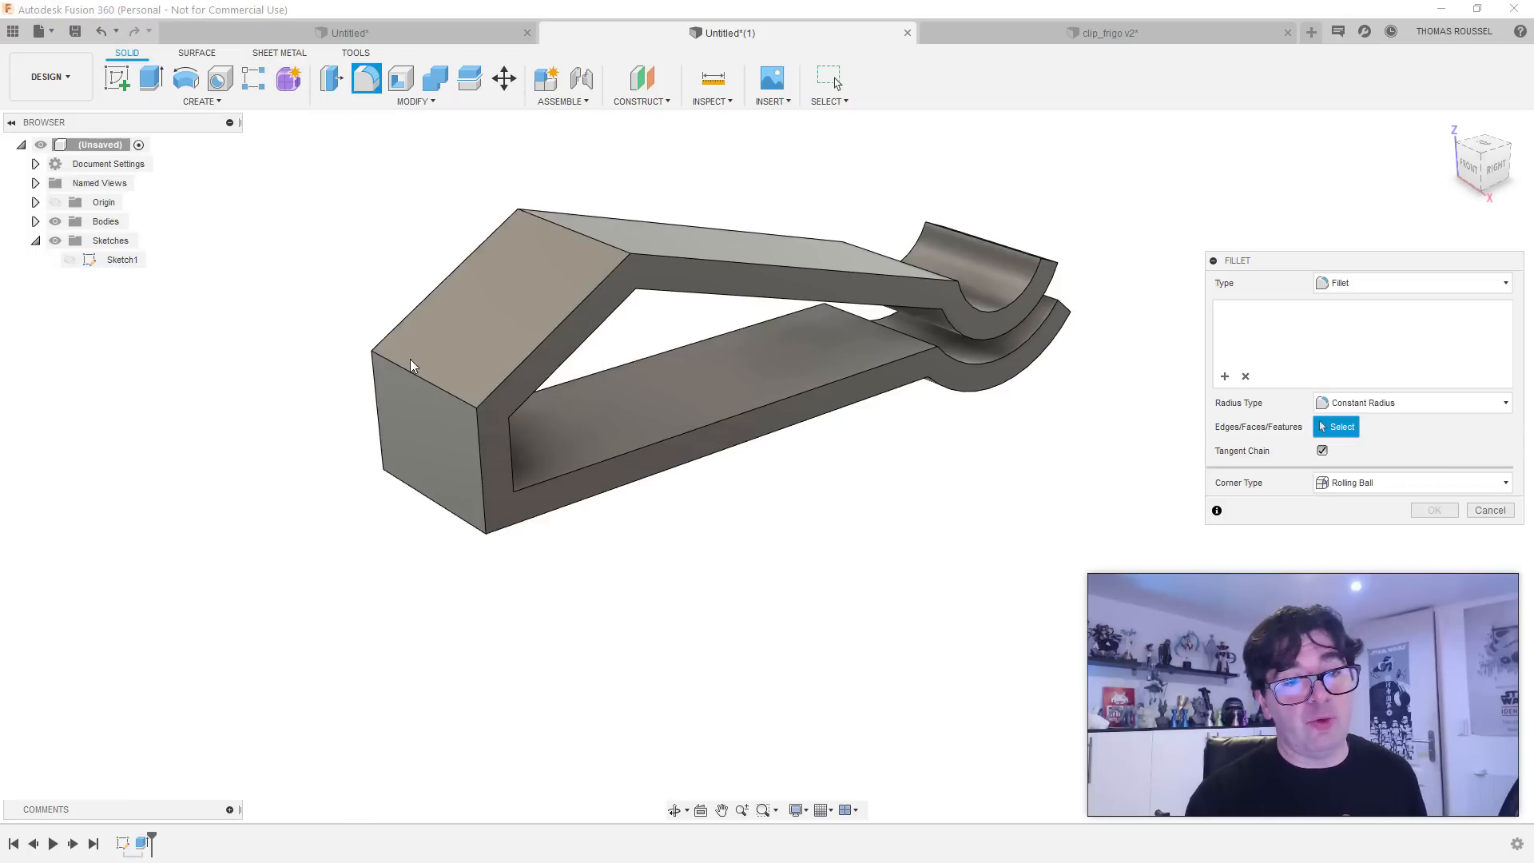
left_click(429, 381)
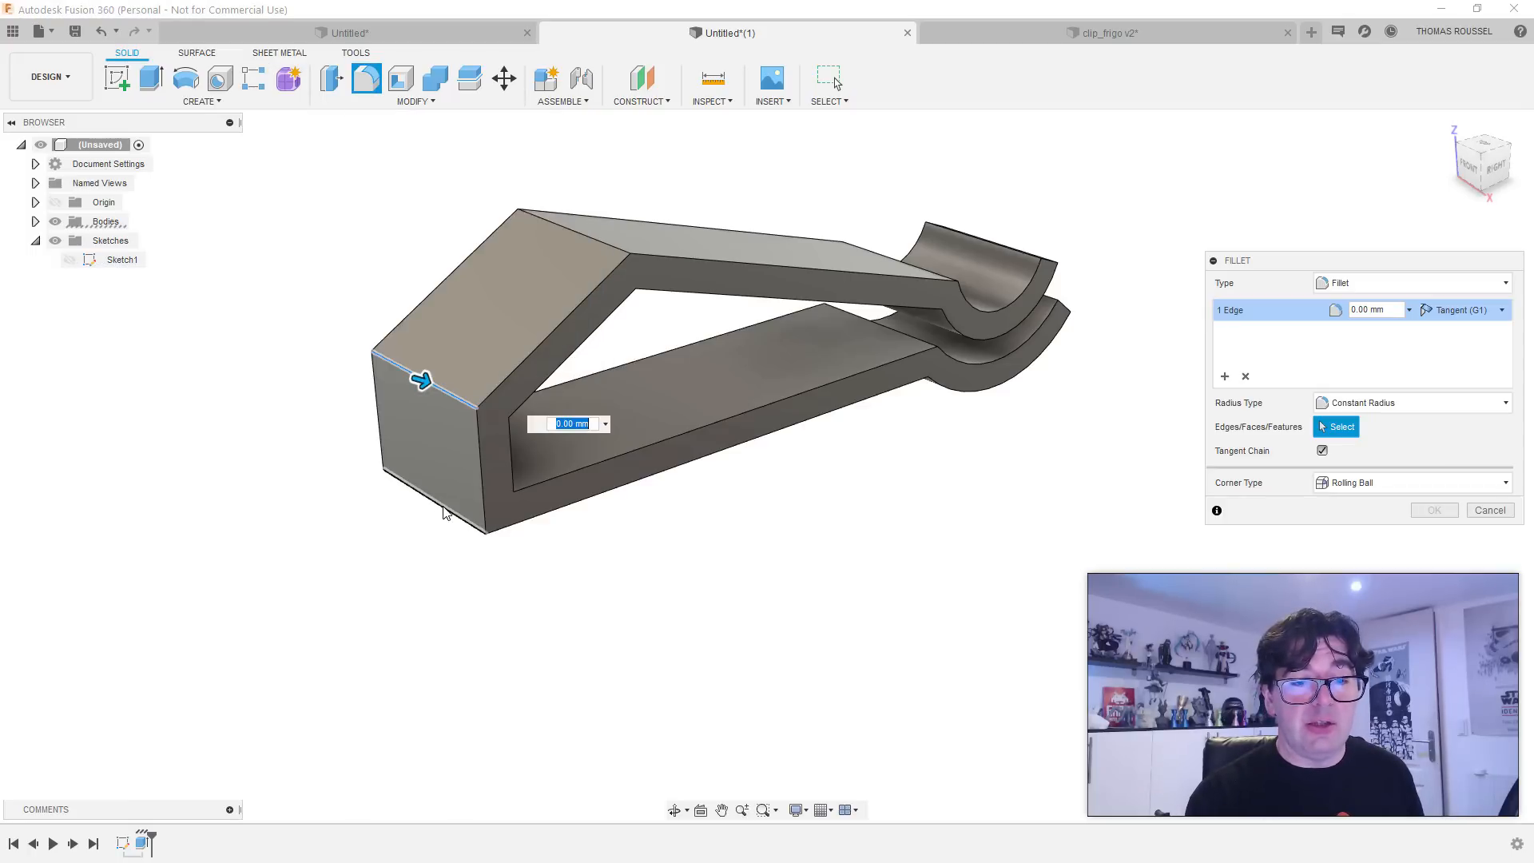
left_click(444, 512)
mouse_move(432, 515)
left_mouse_down()
mouse_move(457, 480)
mouse_move(452, 493)
left_mouse_up()
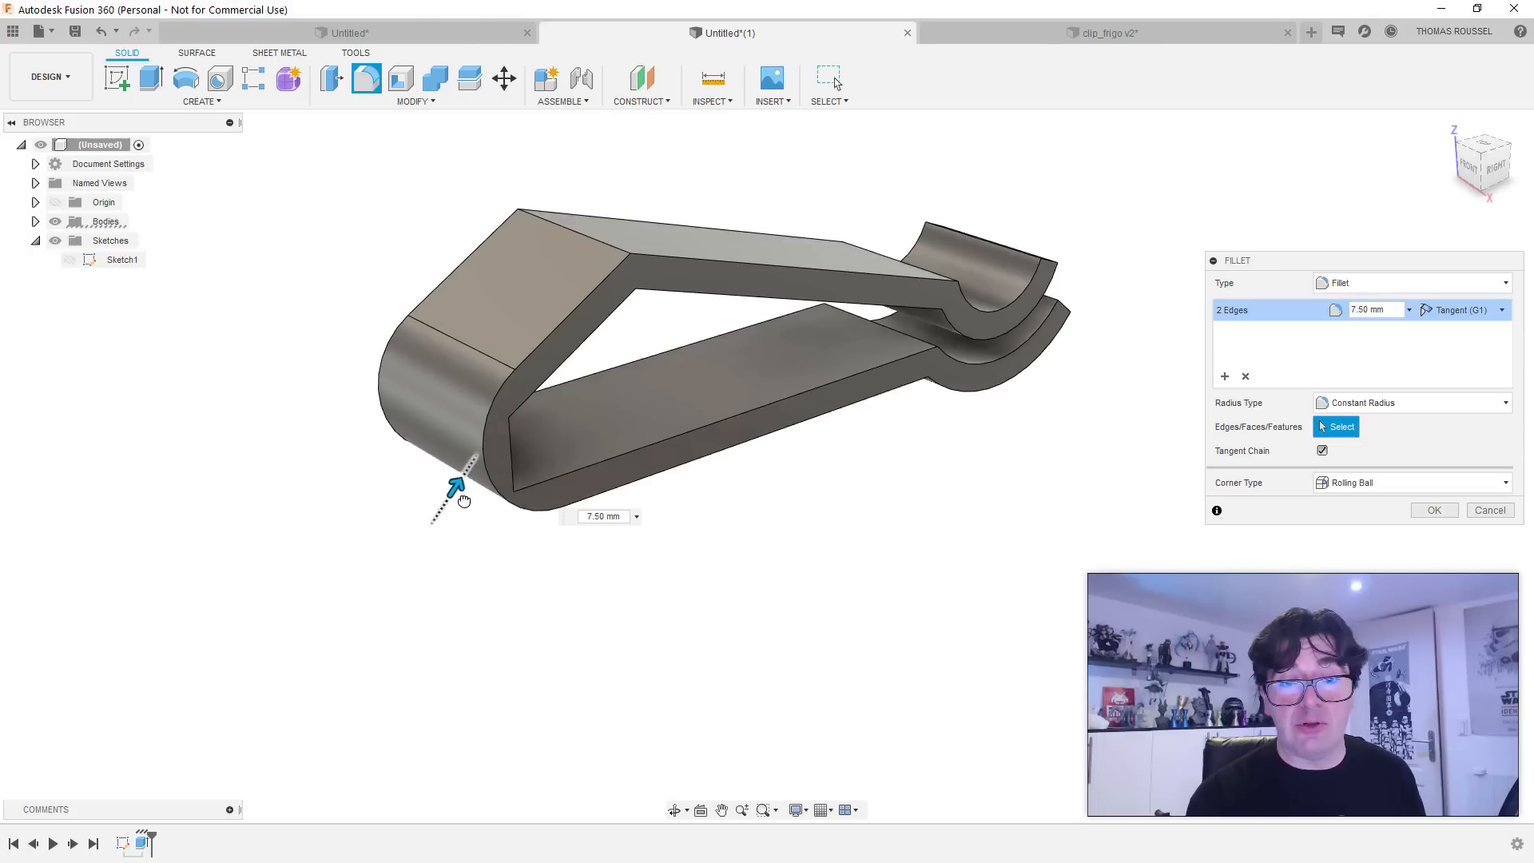
left_click_drag(465, 501, 462, 502)
middle_click_drag(645, 538, 582, 546, "shift")
key("Escape")
middle_click_drag(476, 531, 561, 515, "shift")
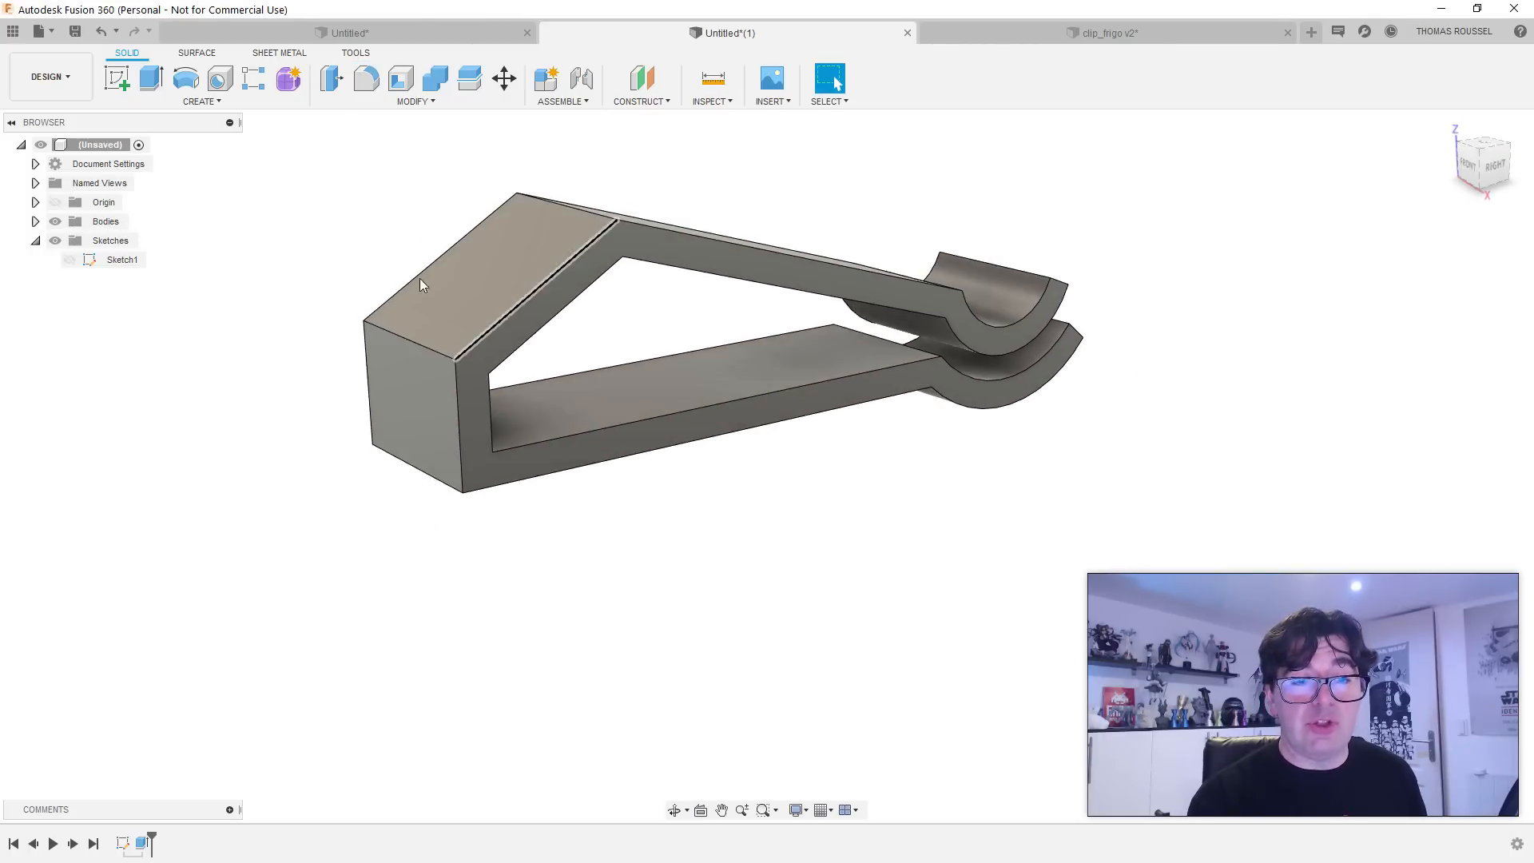
Step: Try a 4 mm fillet on the four inner and outer edges of the clip's vertical end and cancel it
left_click(366, 81)
left_click(405, 343)
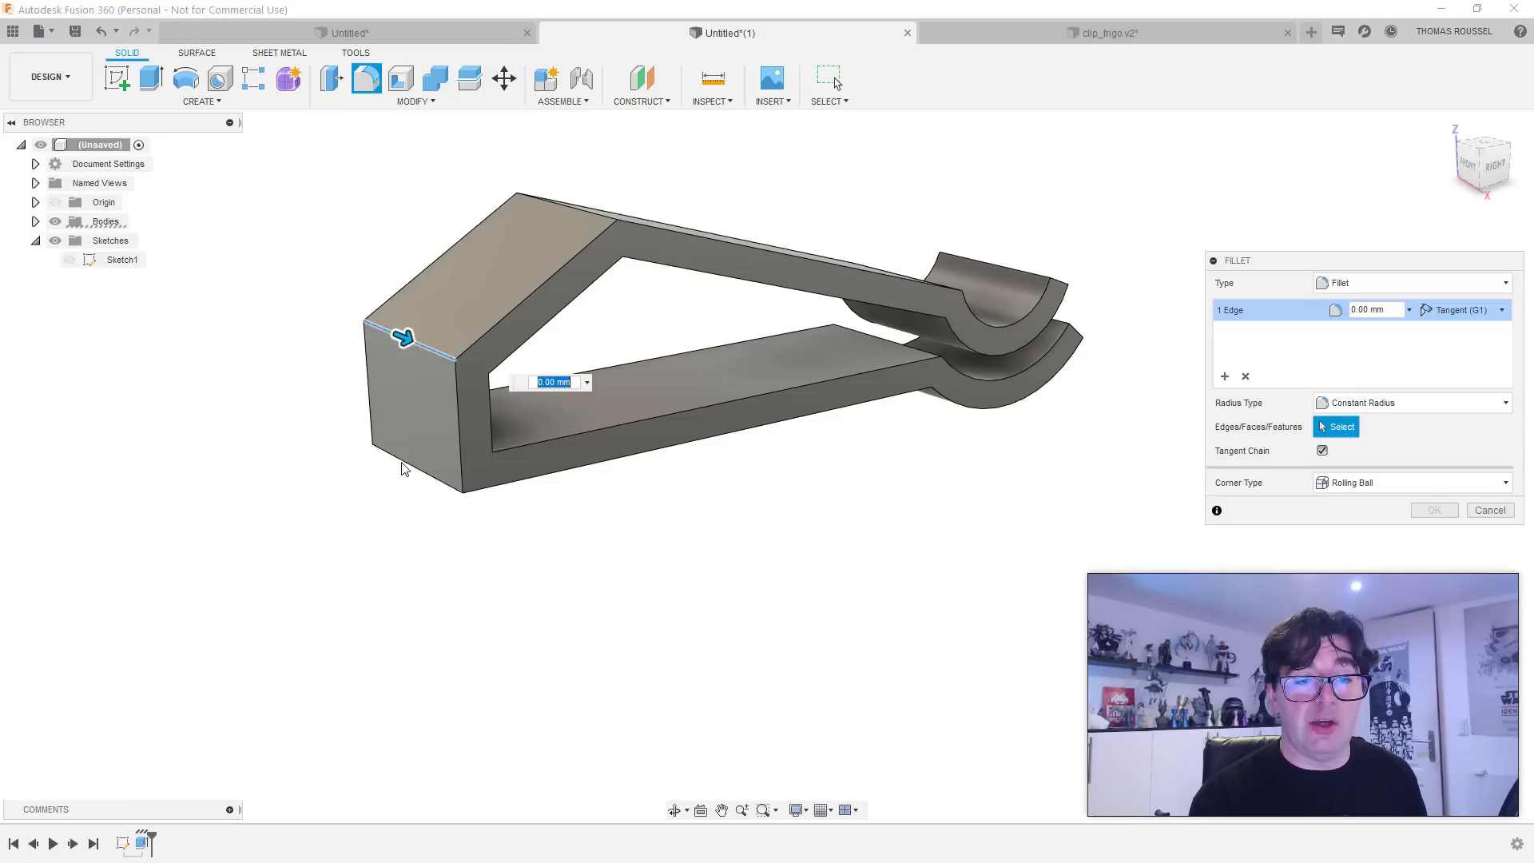
middle_click_drag(571, 520, 503, 479, "shift")
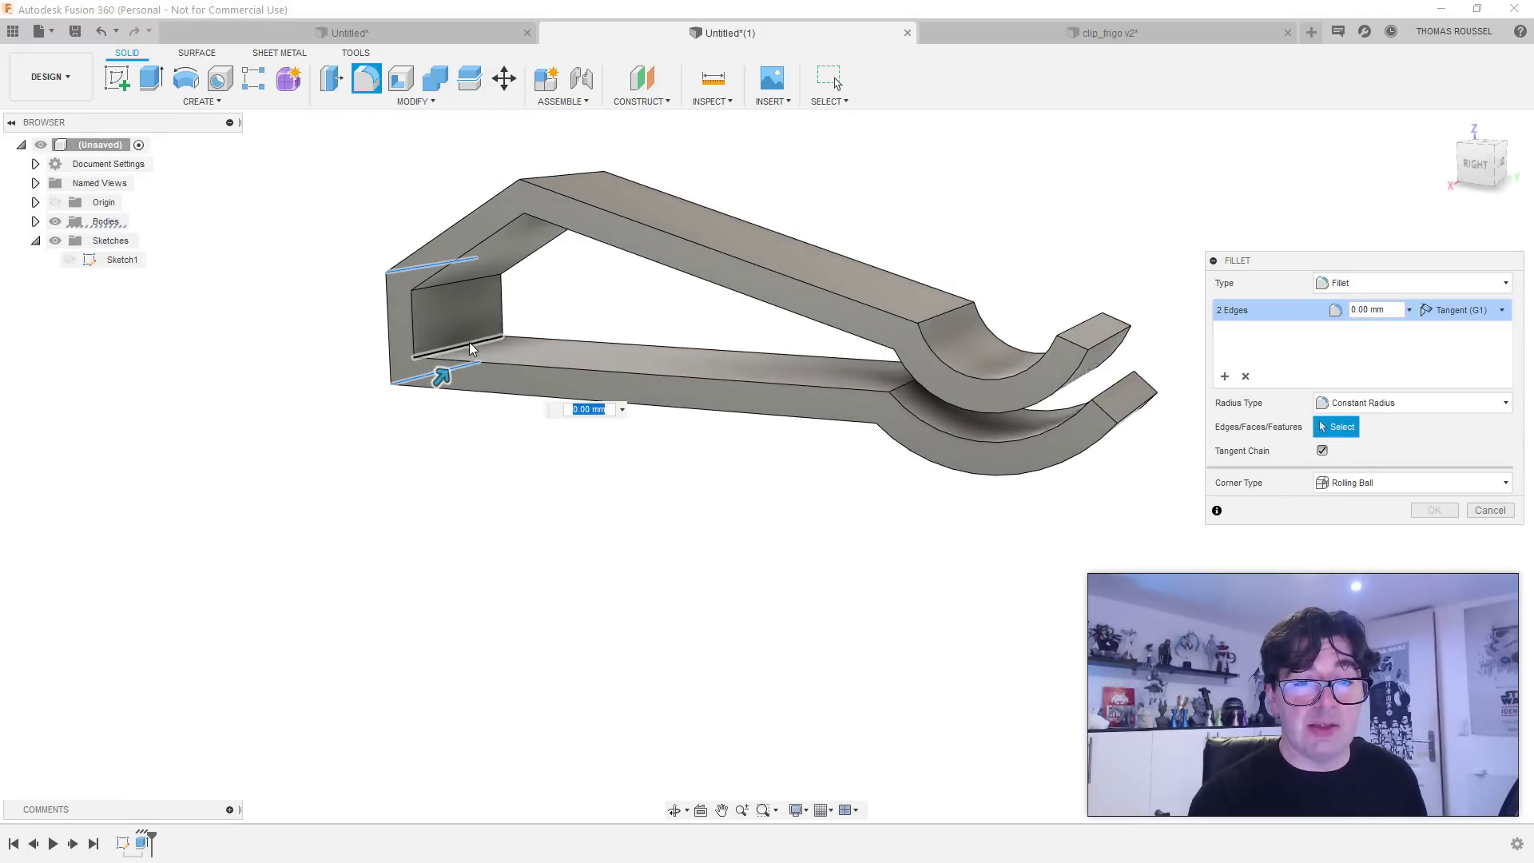
left_click(459, 345)
middle_click_drag(366, 472, 425, 463, "shift")
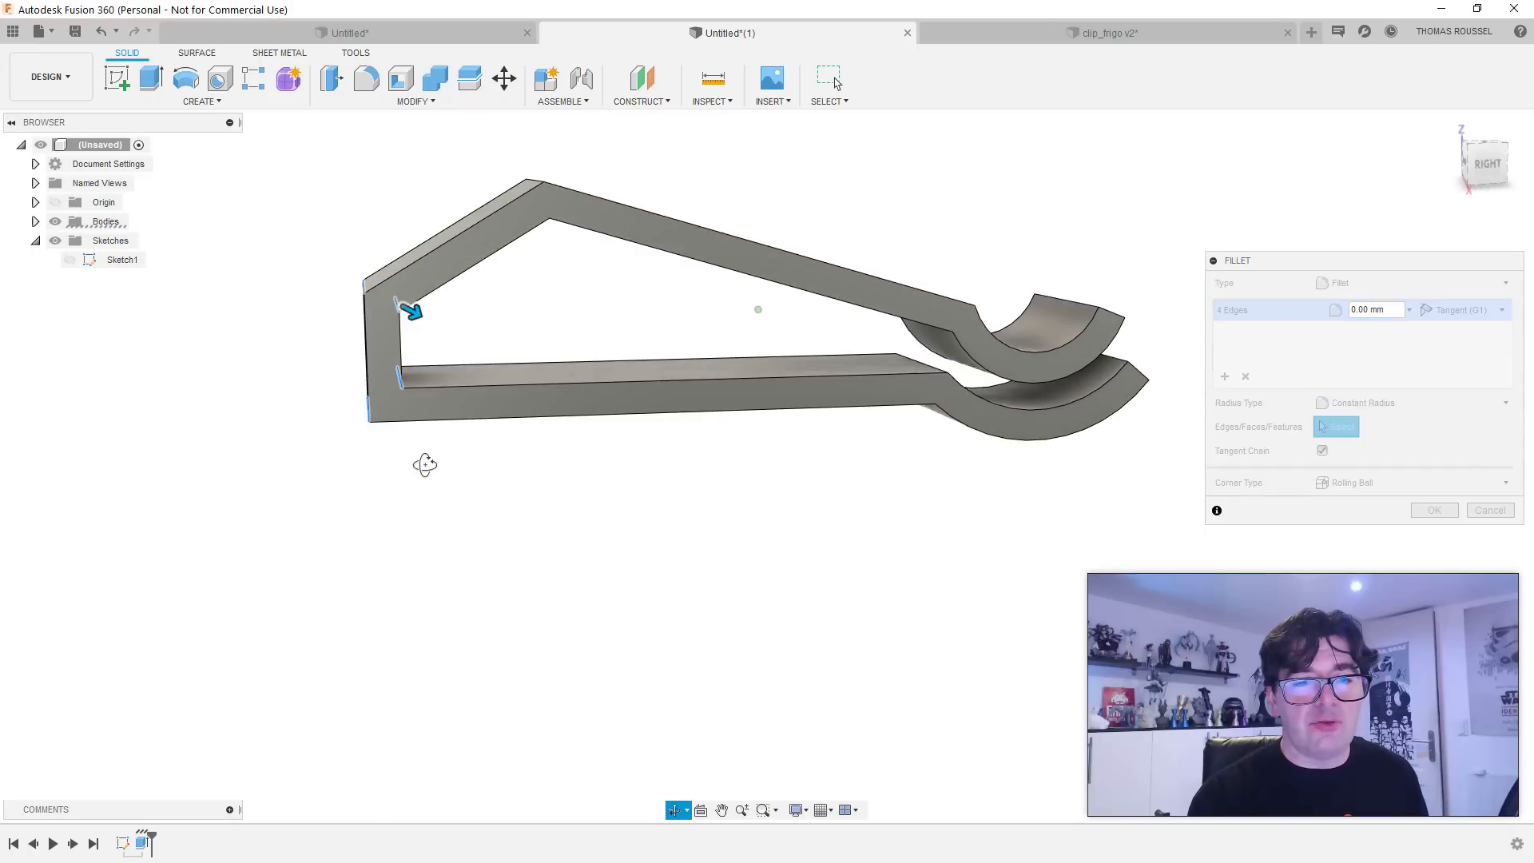
left_click(409, 311)
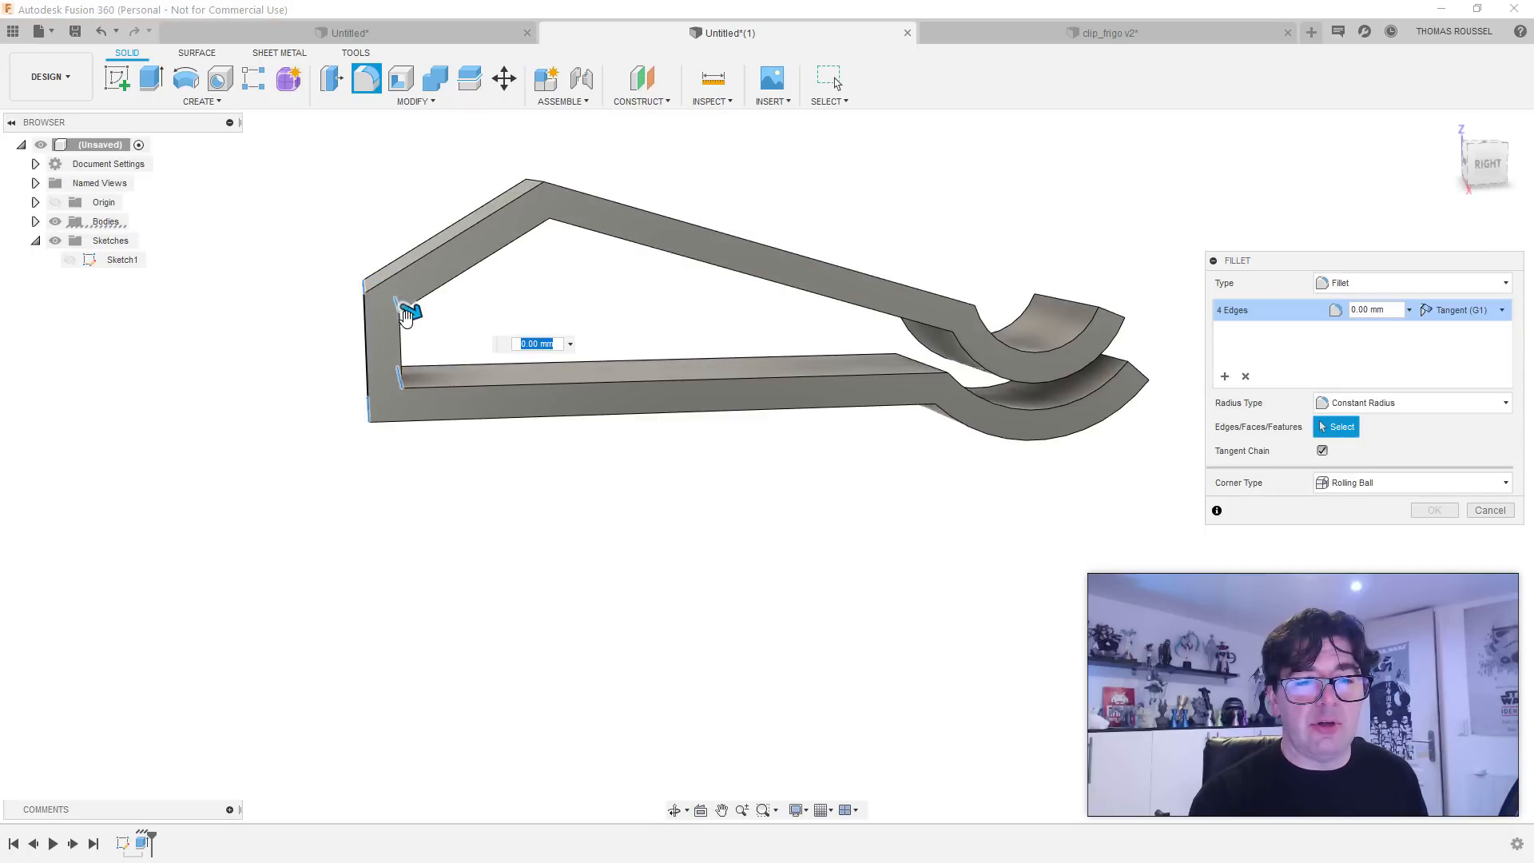
left_click_drag(405, 311, 421, 320)
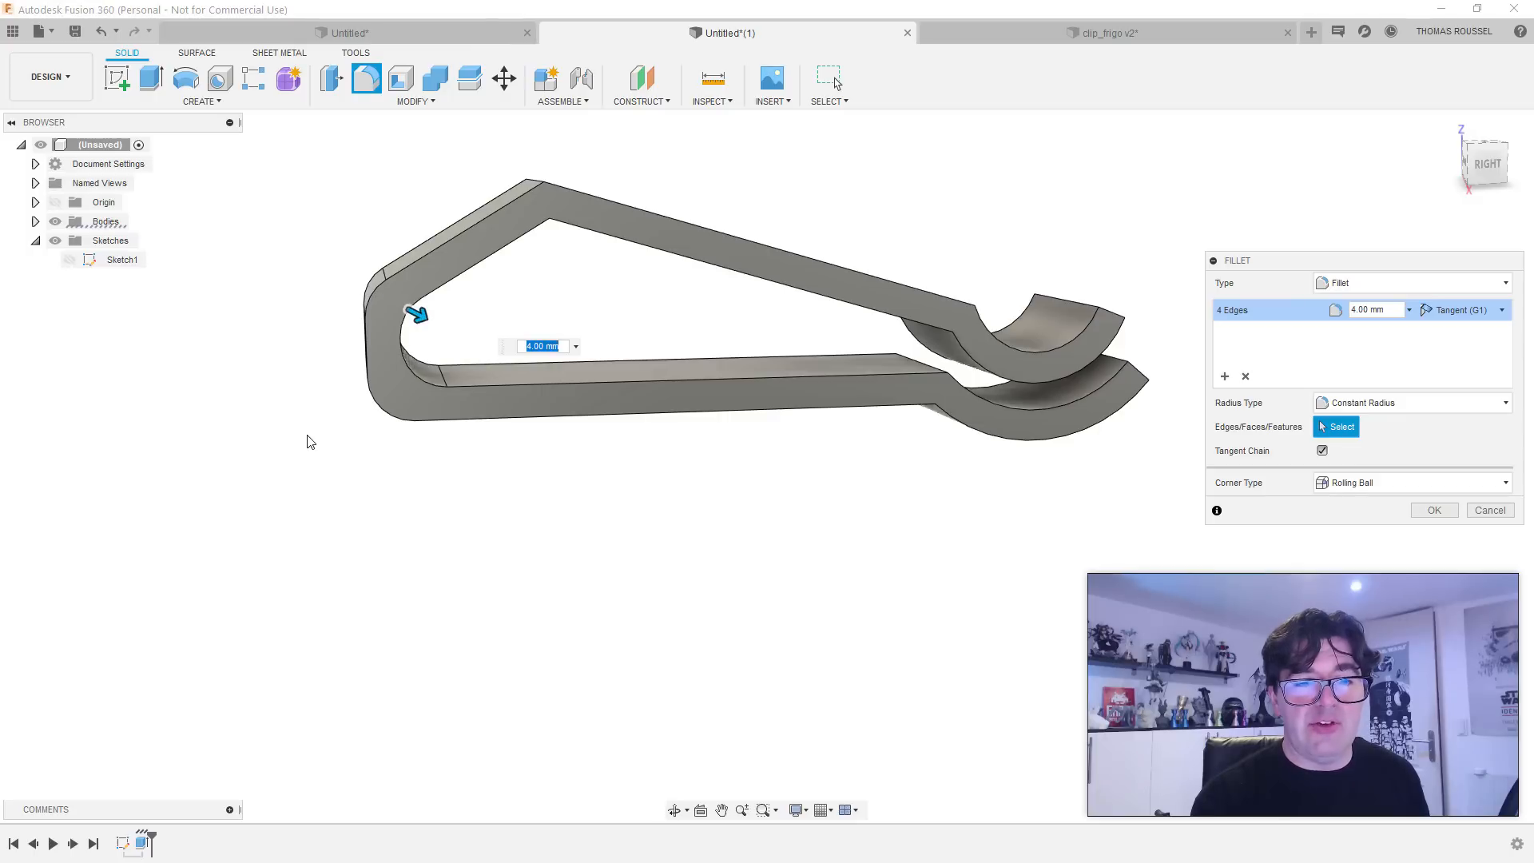
middle_click_drag(310, 441, 403, 331, "shift")
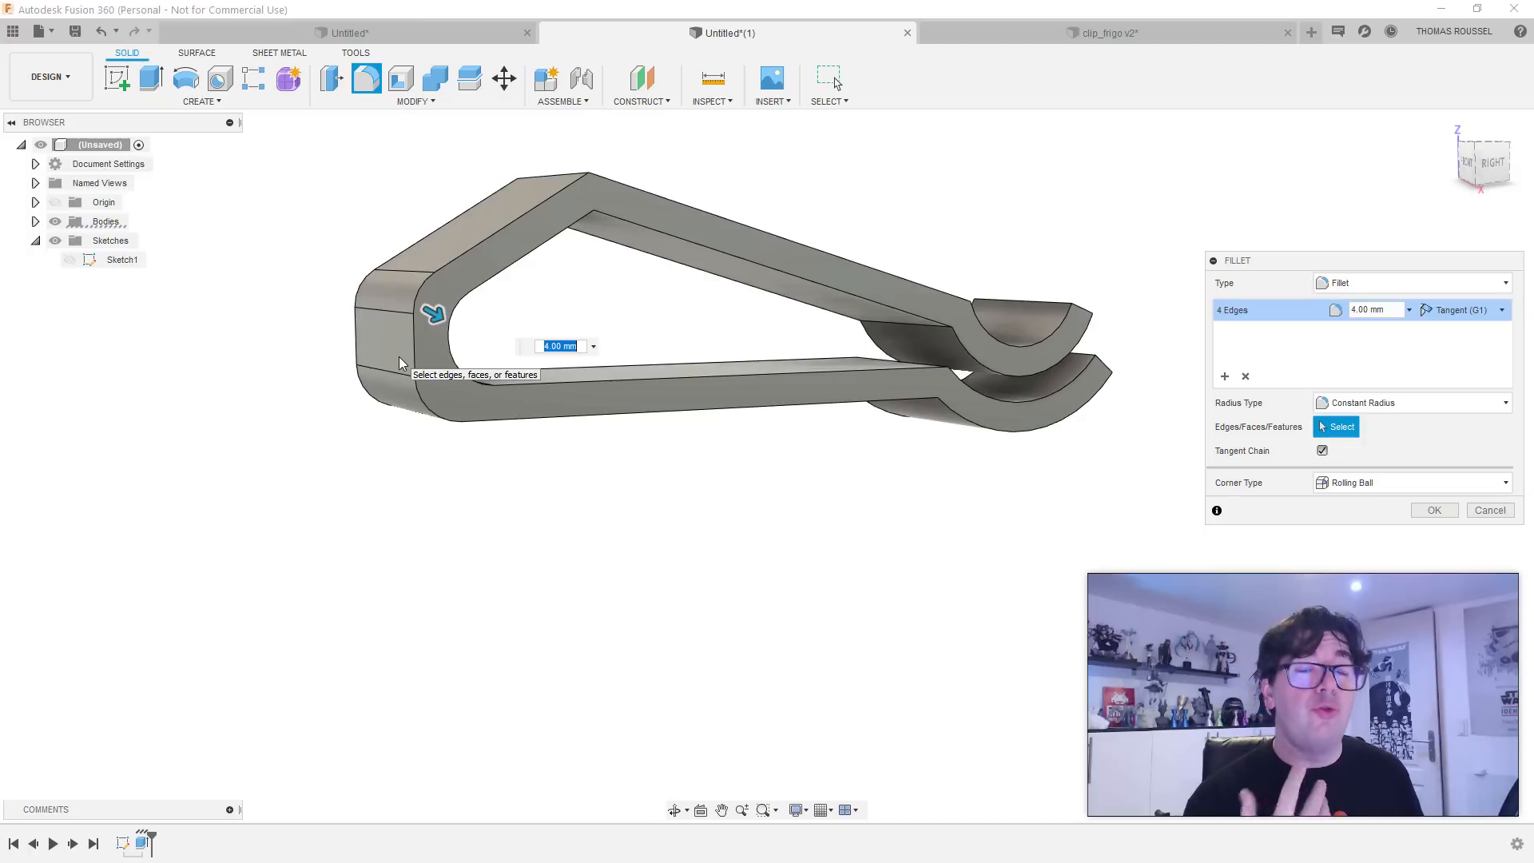
key("Escape")
middle_click_drag(530, 374, 386, 301, "shift")
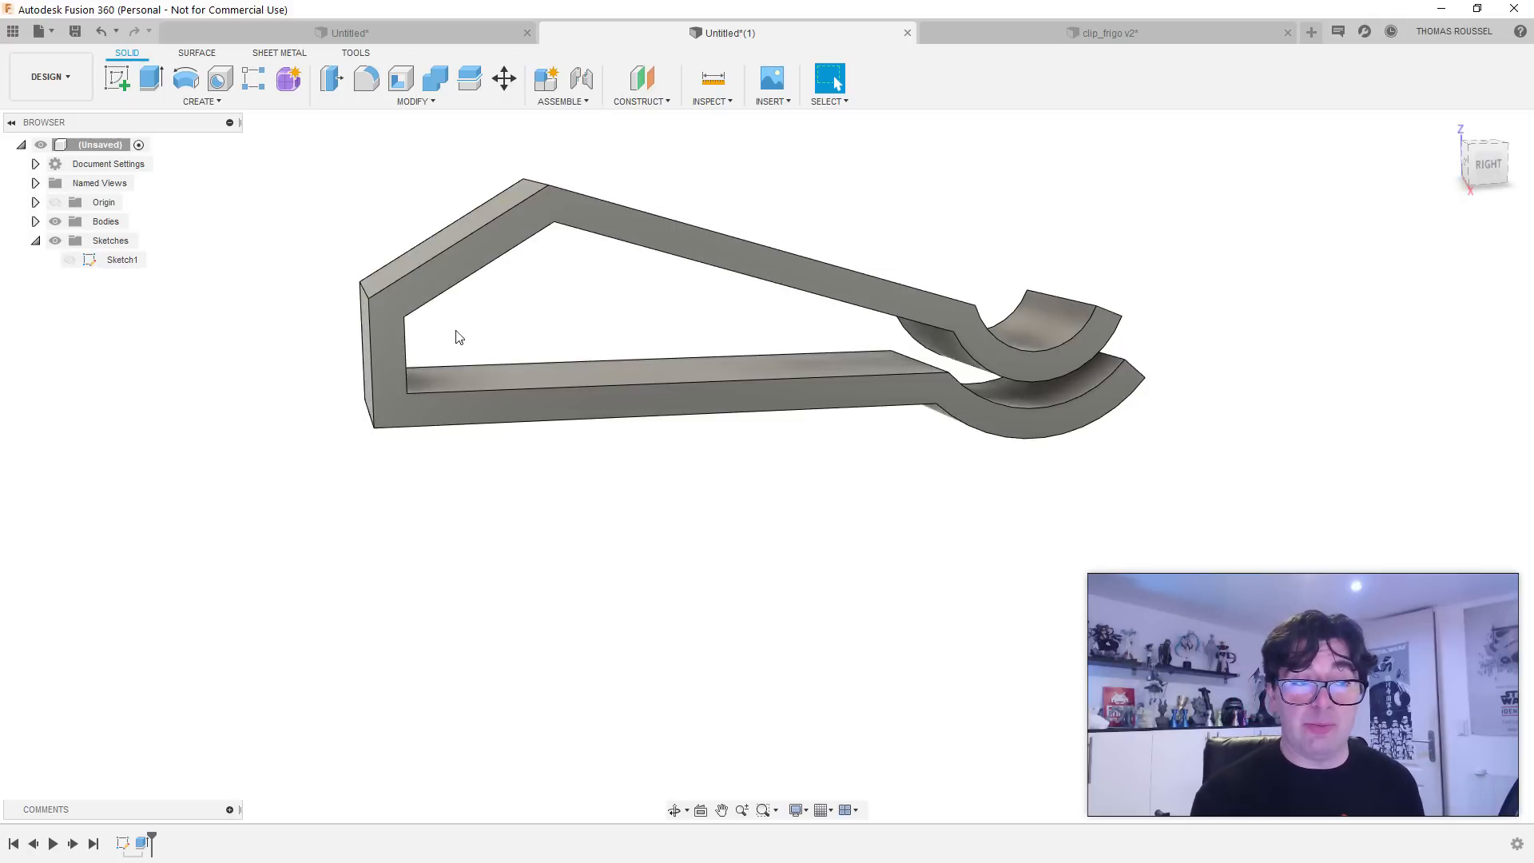
Step: Reopen the profile sketch and test moving the lower outer line and the vertical end's inner line, undoing both moves
double_click(118, 262)
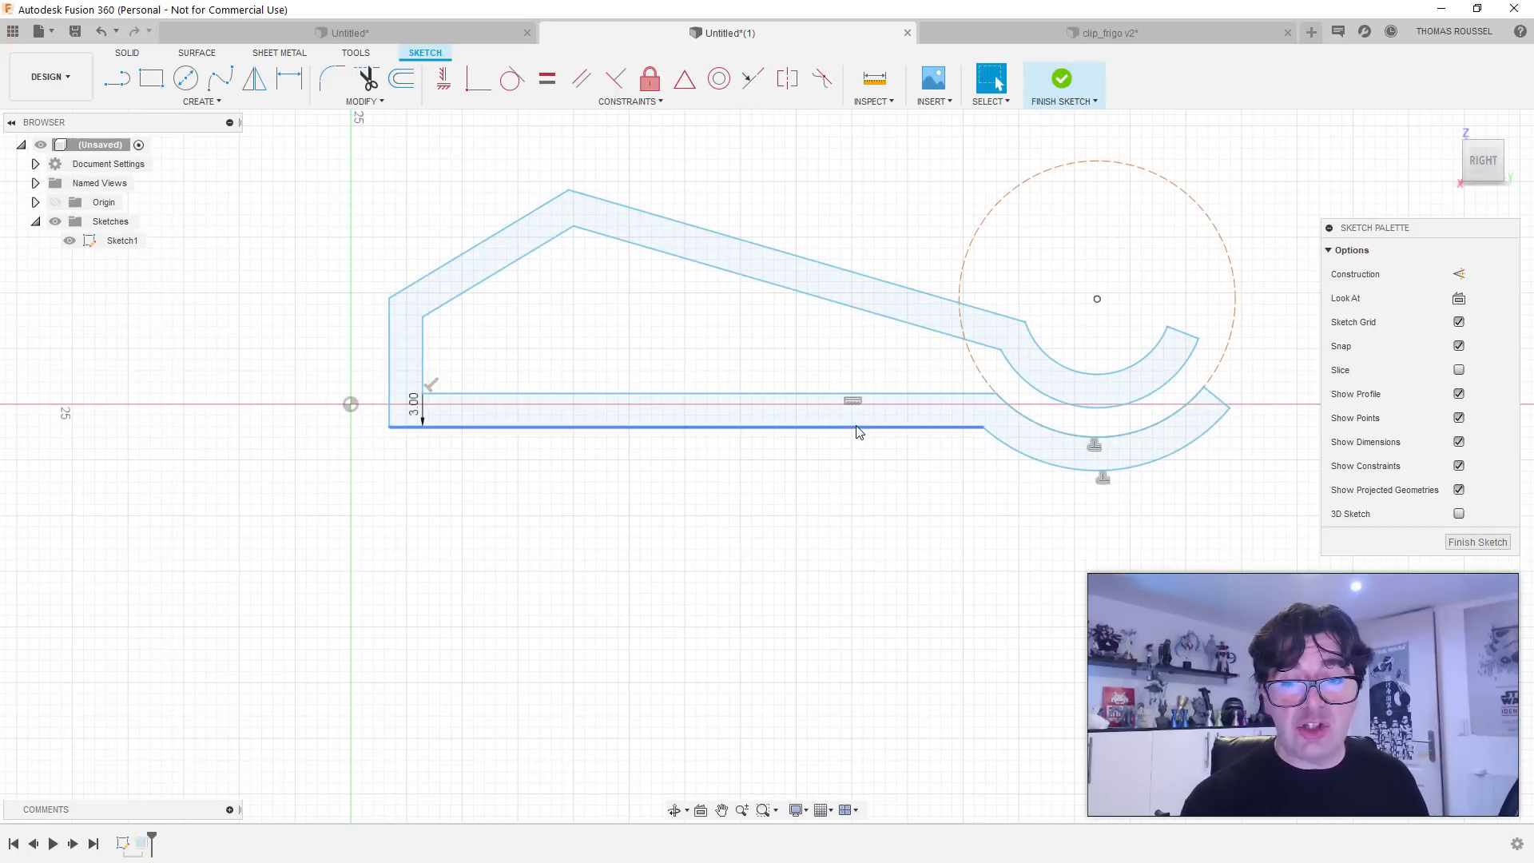
left_click_drag(855, 426, 841, 477)
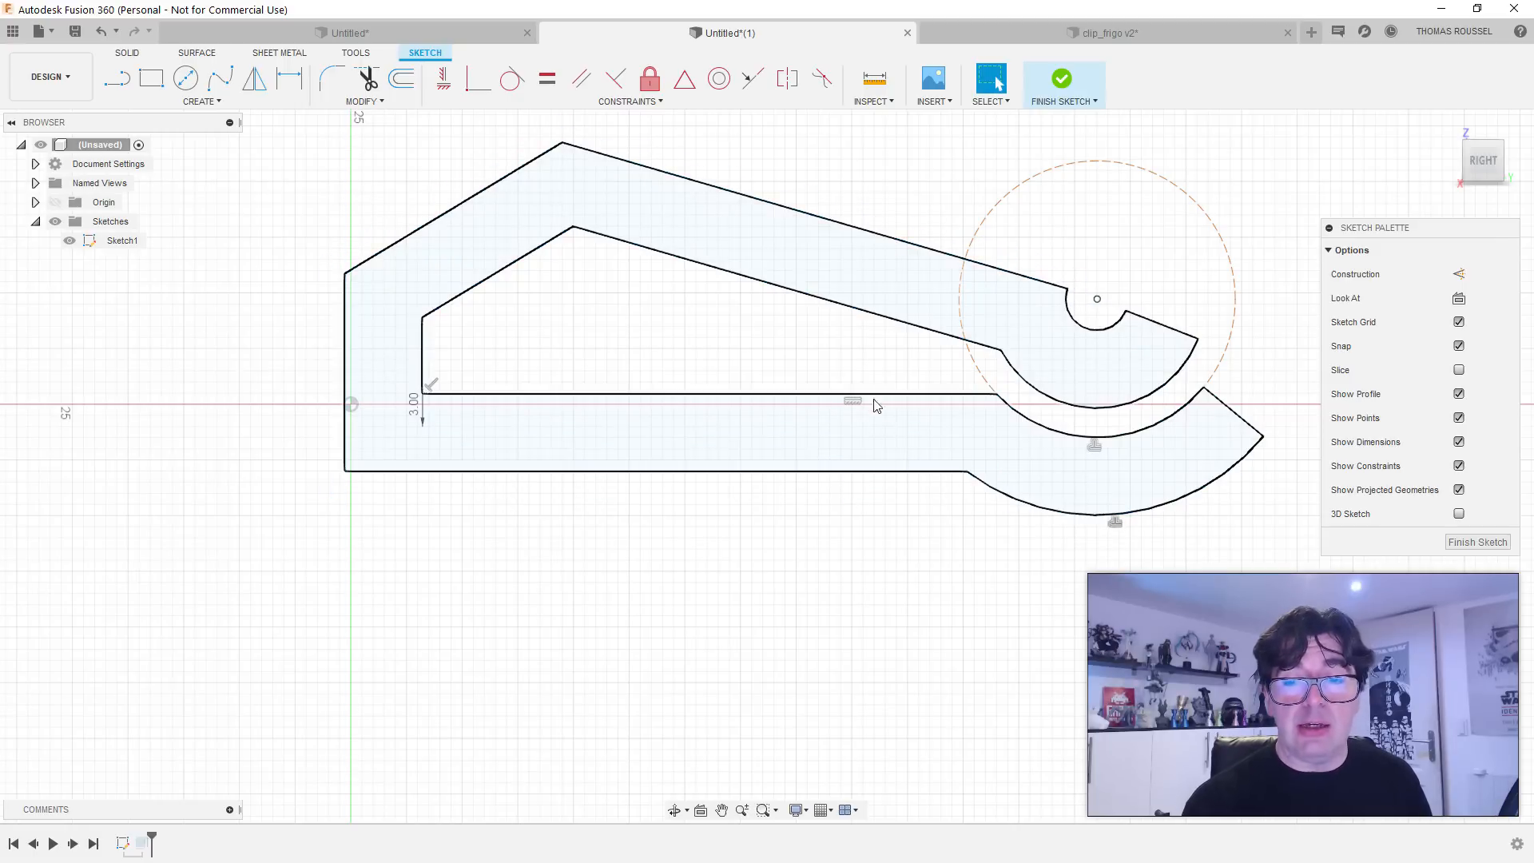
key("ctrl+z")
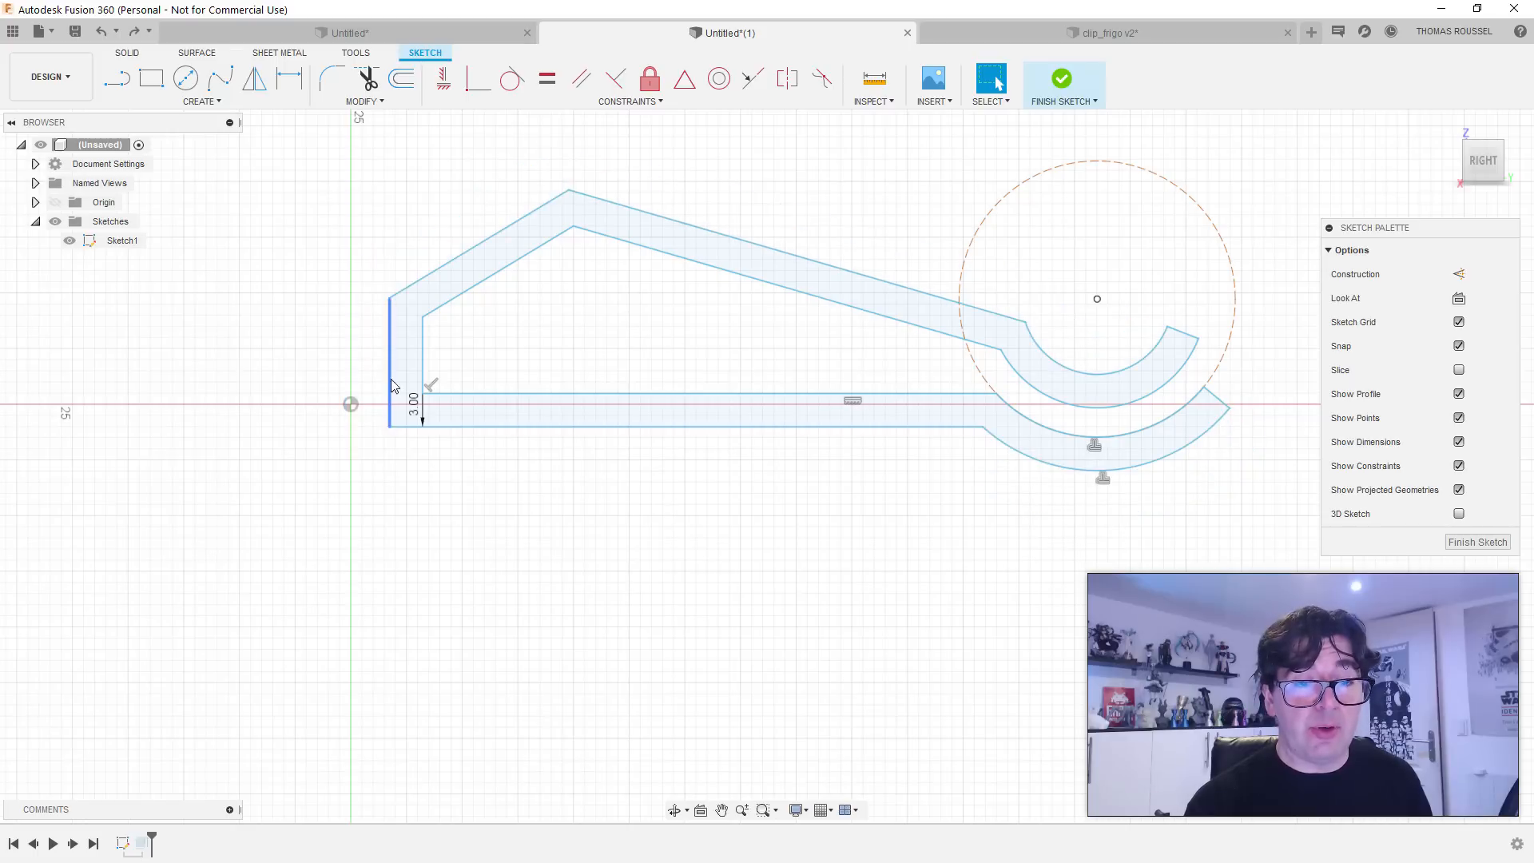
left_click_drag(424, 353, 487, 351)
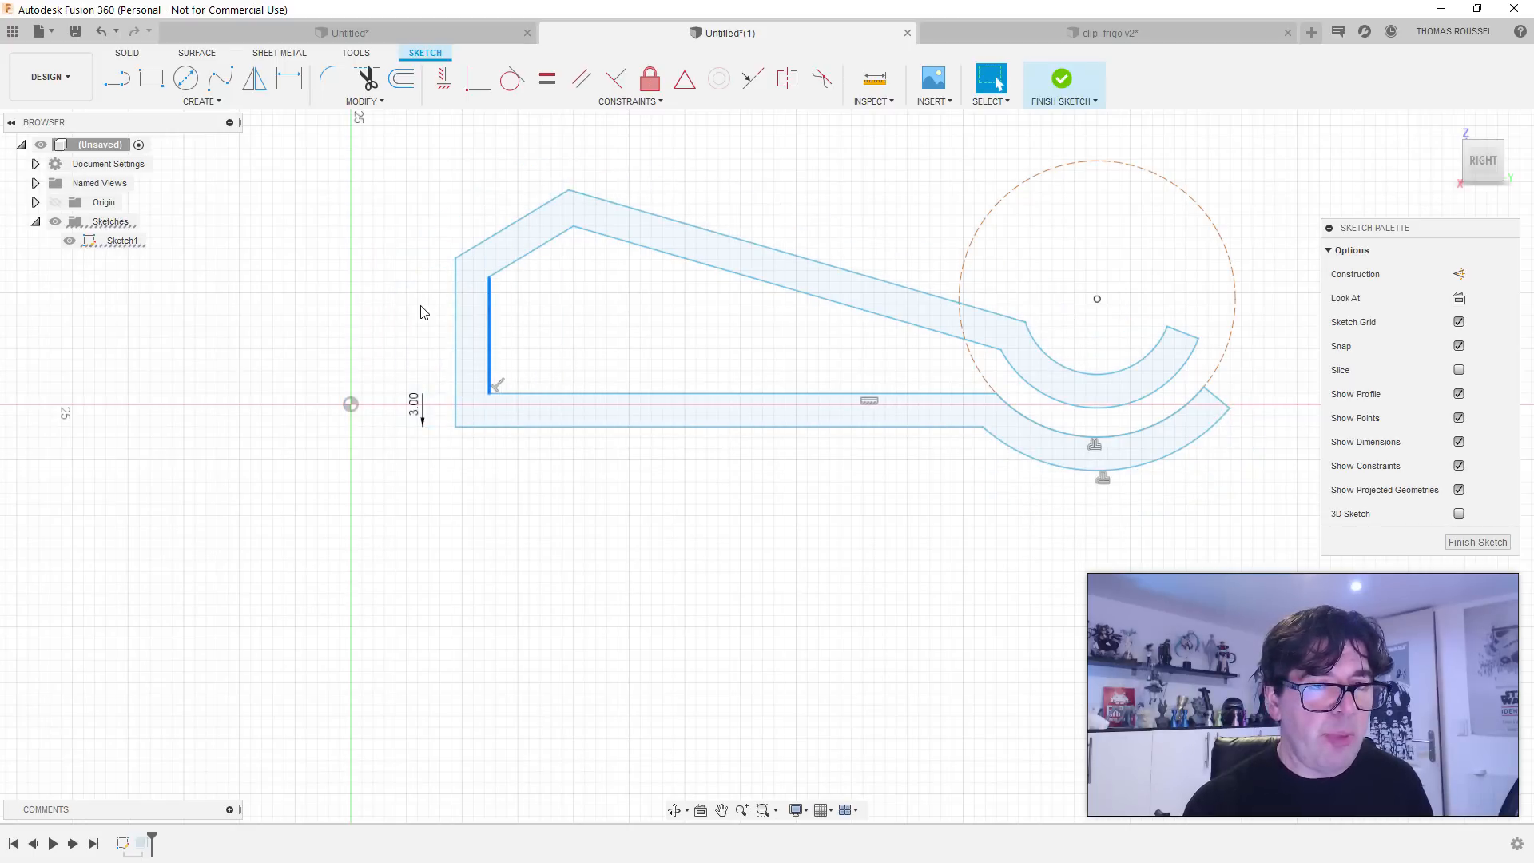
key("ctrl+z")
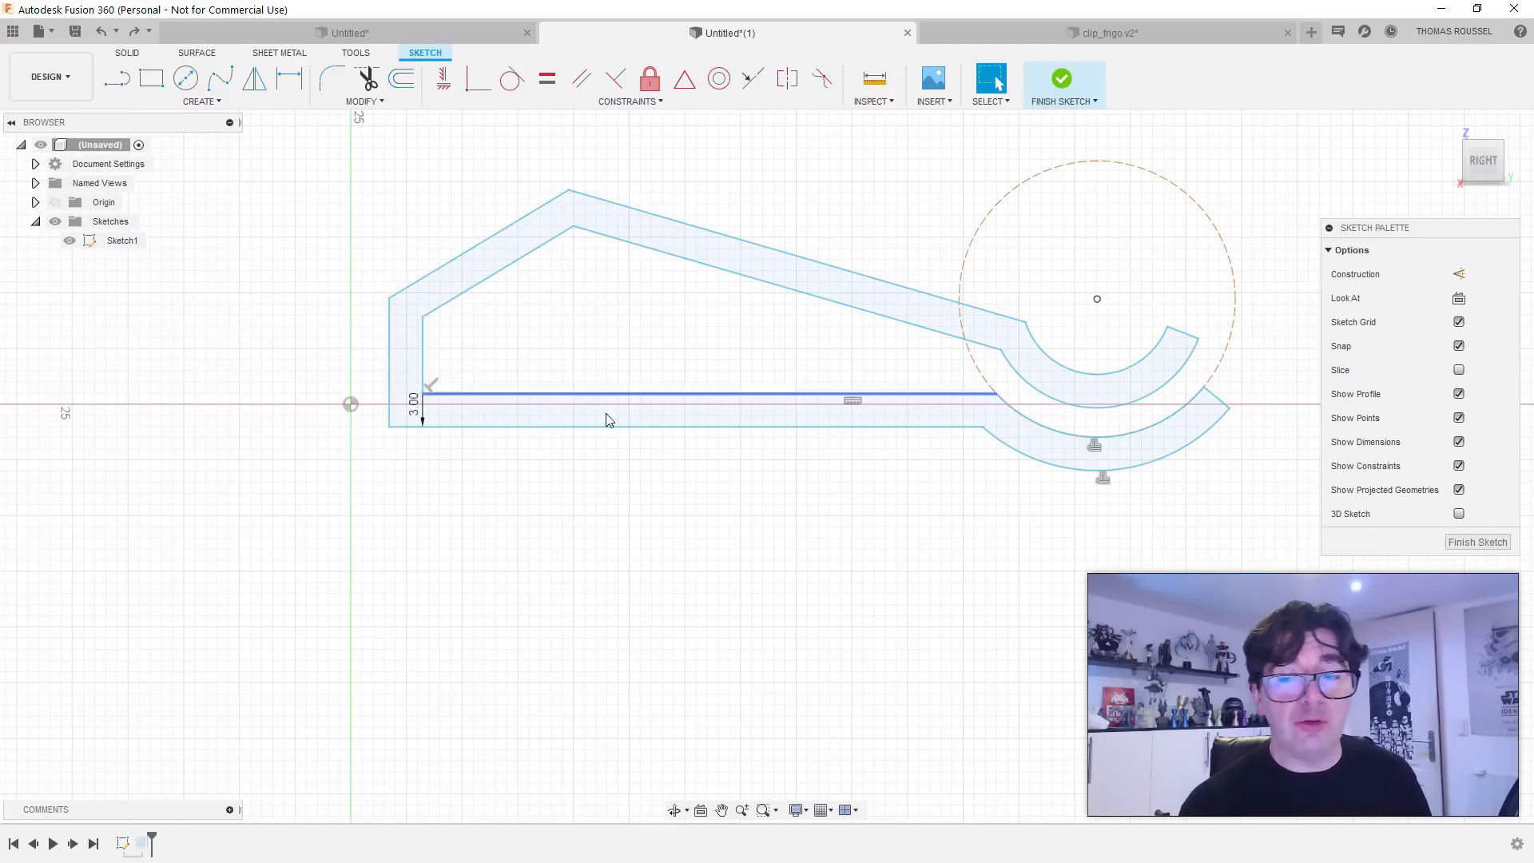
Step: Delete the offset constraint that links the clip's inner and outer outlines
left_click(630, 428)
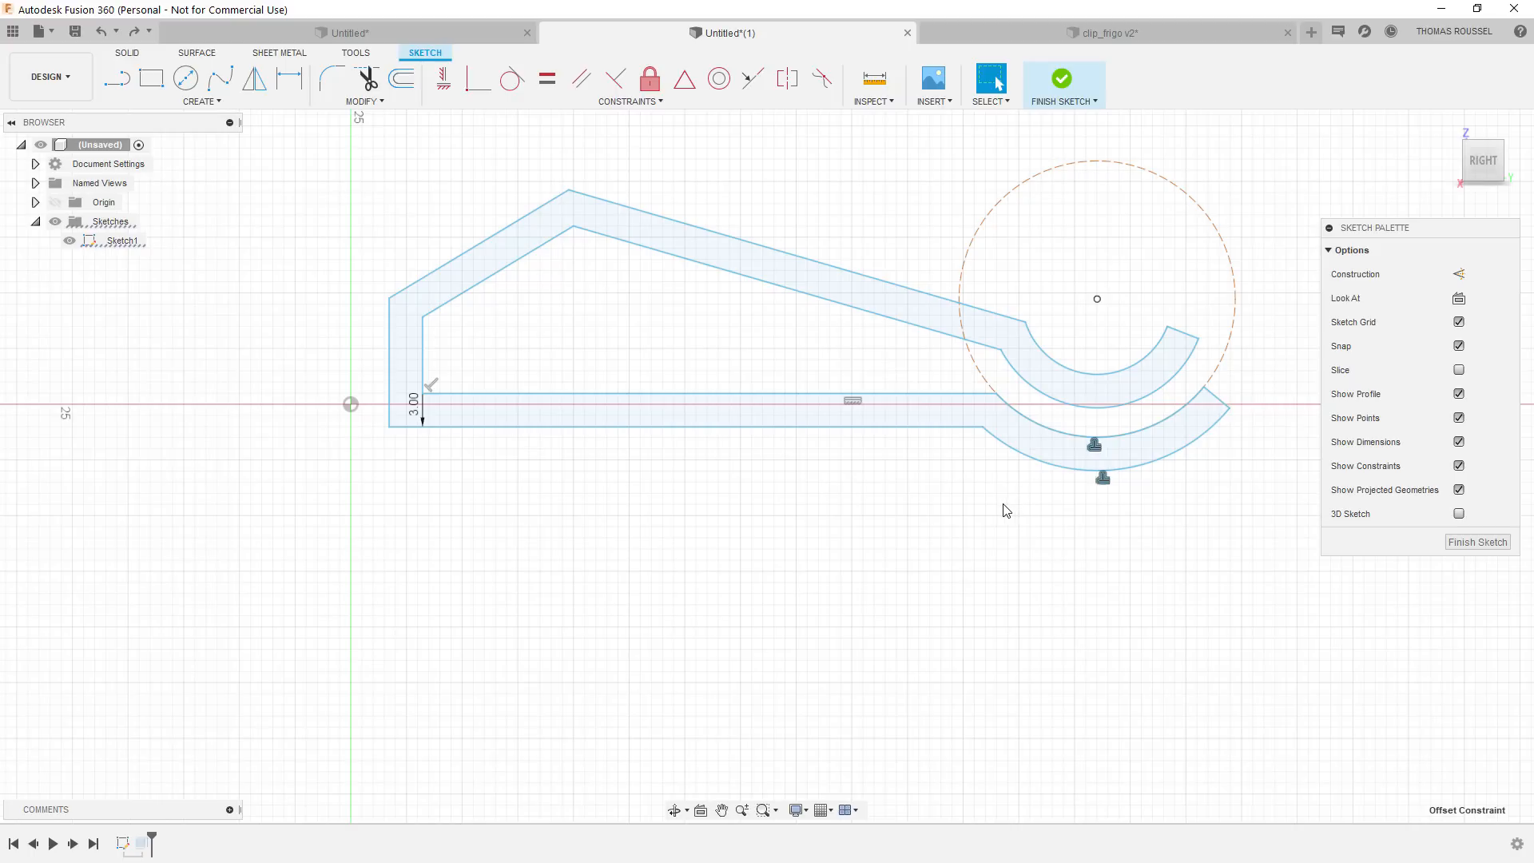
left_click(1102, 480)
key("Delete")
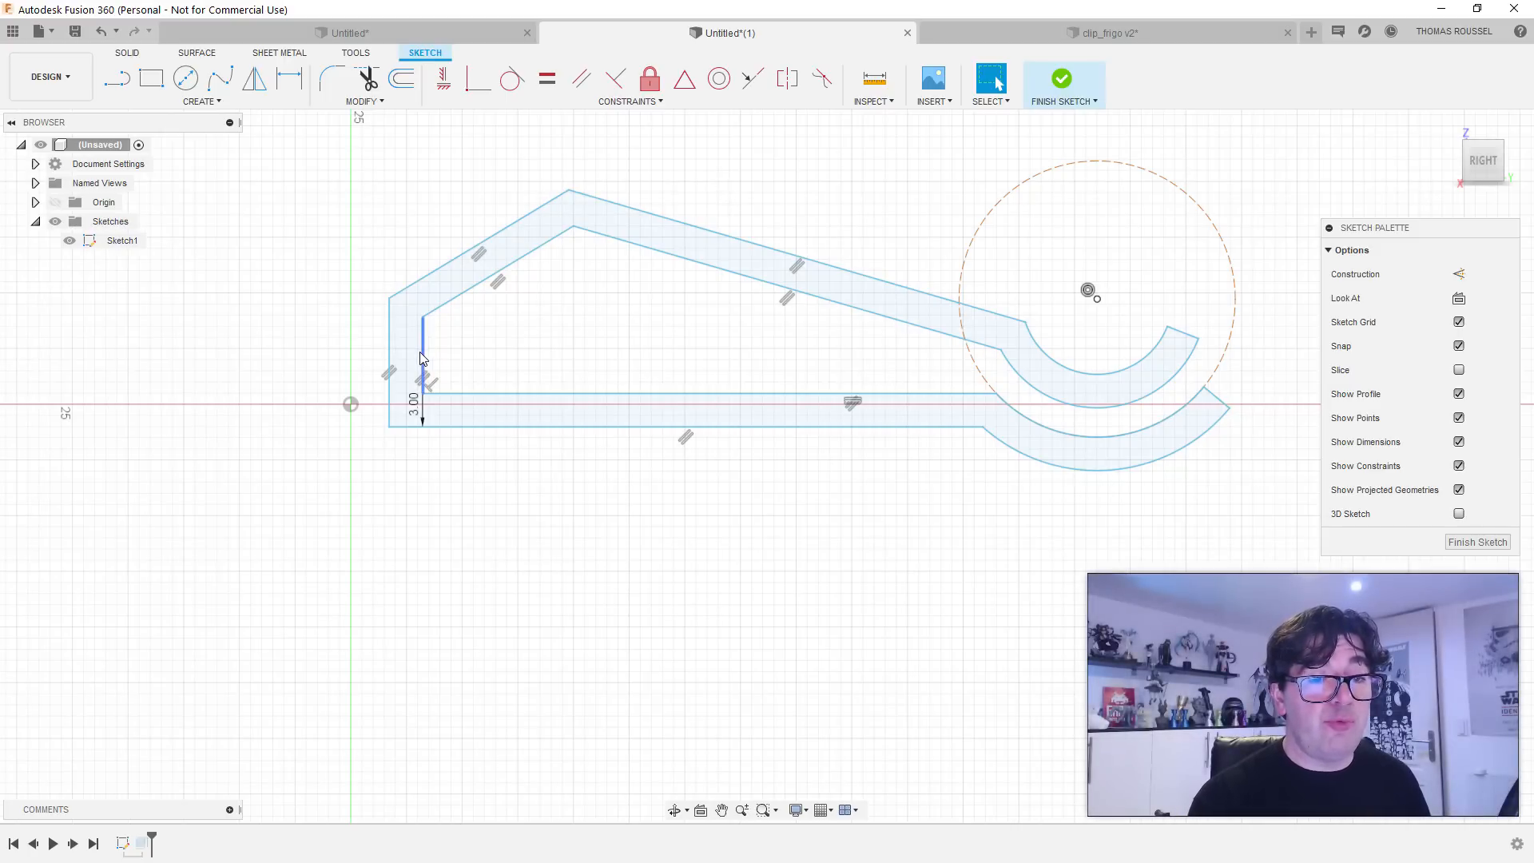
Step: Thicken the clip's vertical end by moving its inner line toward the jaws, nudge the upper jaw's outer arc, and finish the sketch
left_click_drag(428, 362, 447, 363)
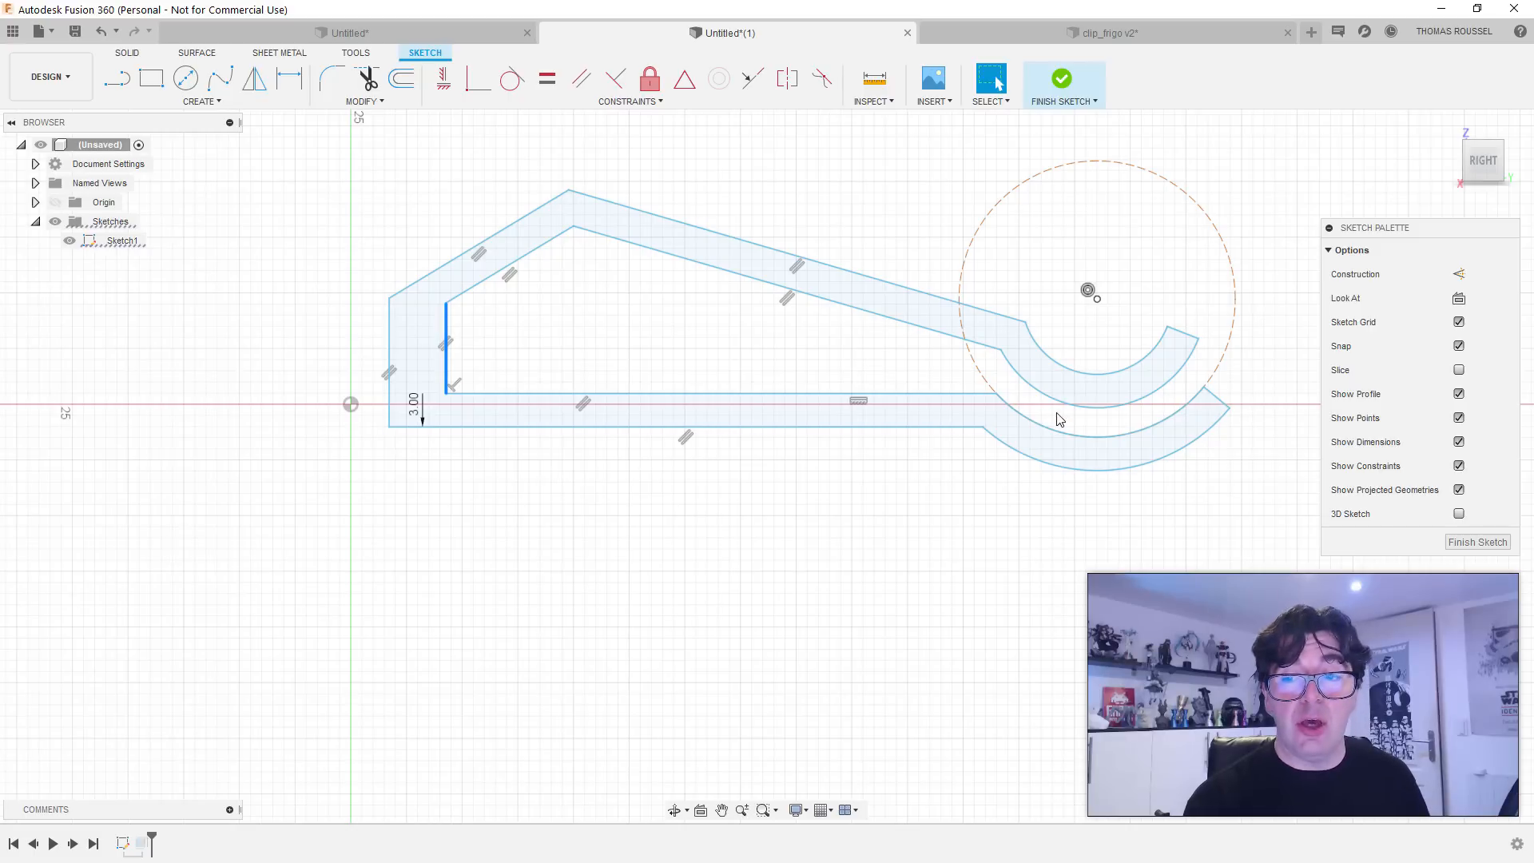
mouse_move(1061, 409)
left_mouse_down()
mouse_move(1061, 427)
mouse_move(1068, 410)
left_mouse_up()
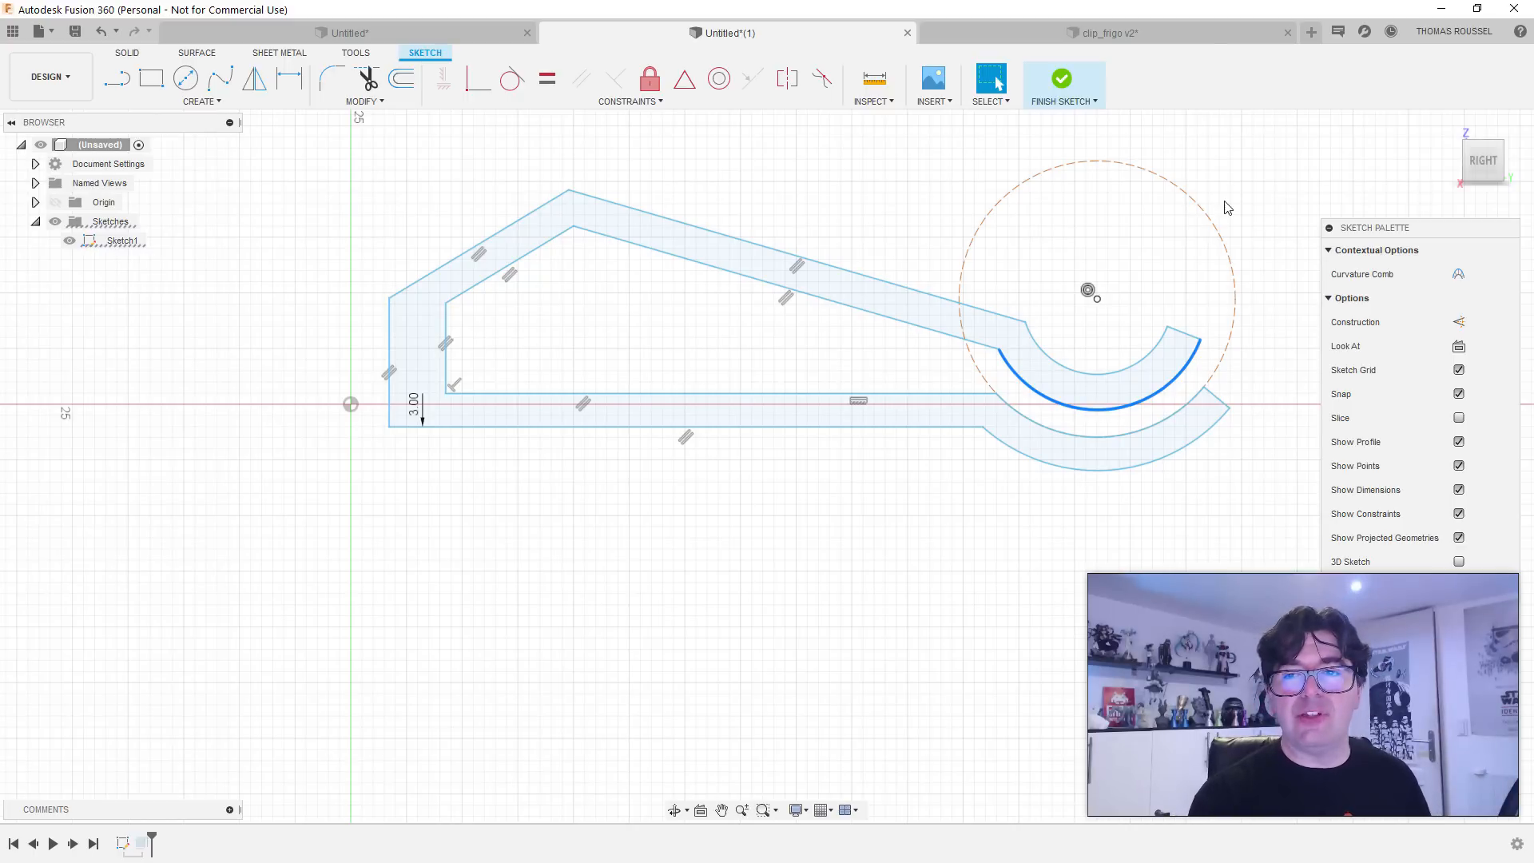
left_click(1062, 83)
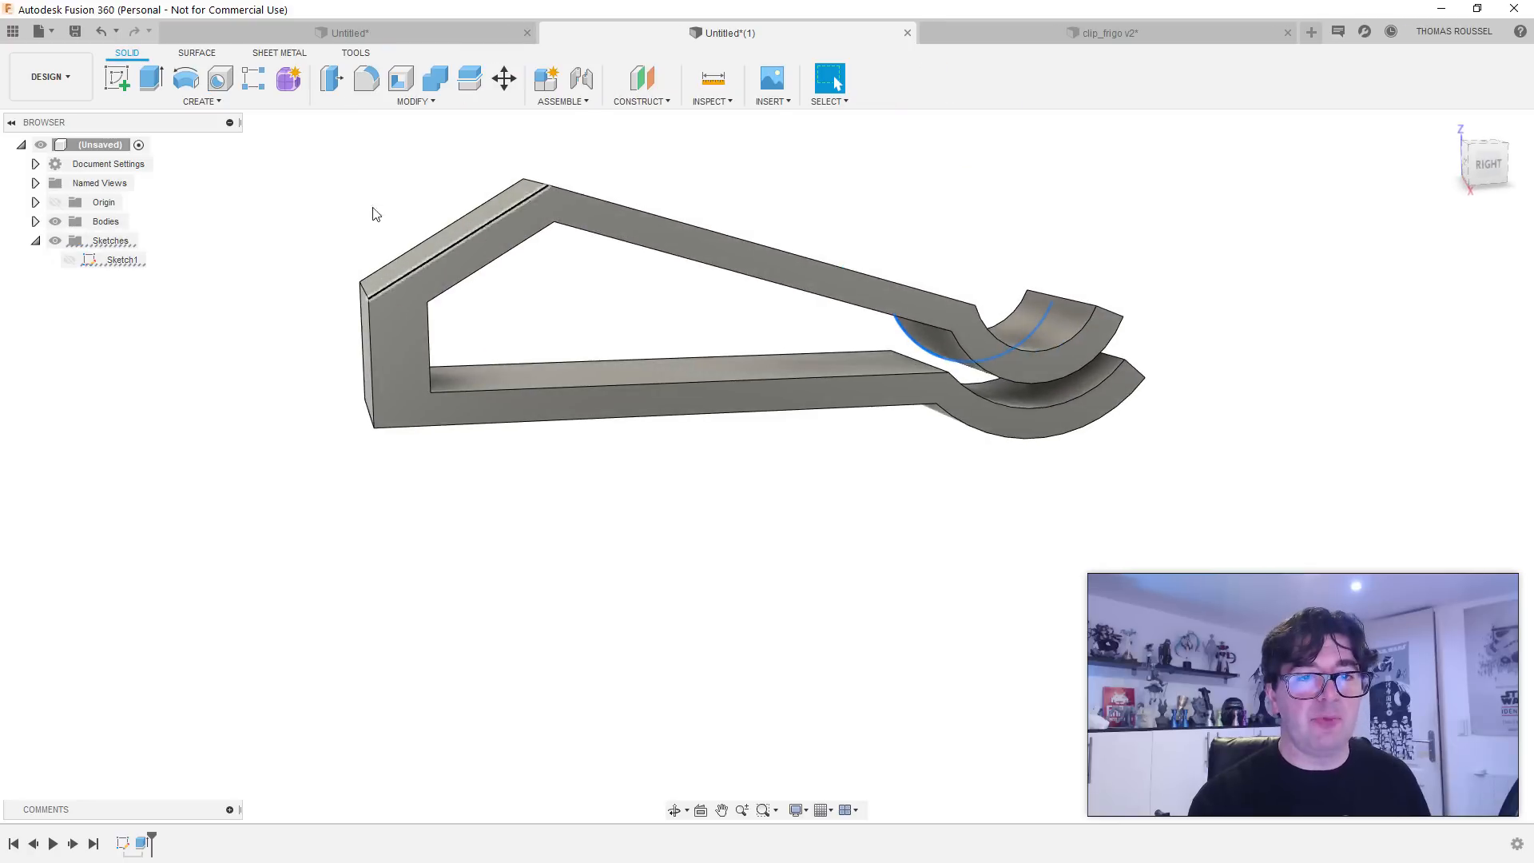
Step: Fillet the upper outer edge of the clip's vertical end with a large radius, then leave the command
left_click(366, 78)
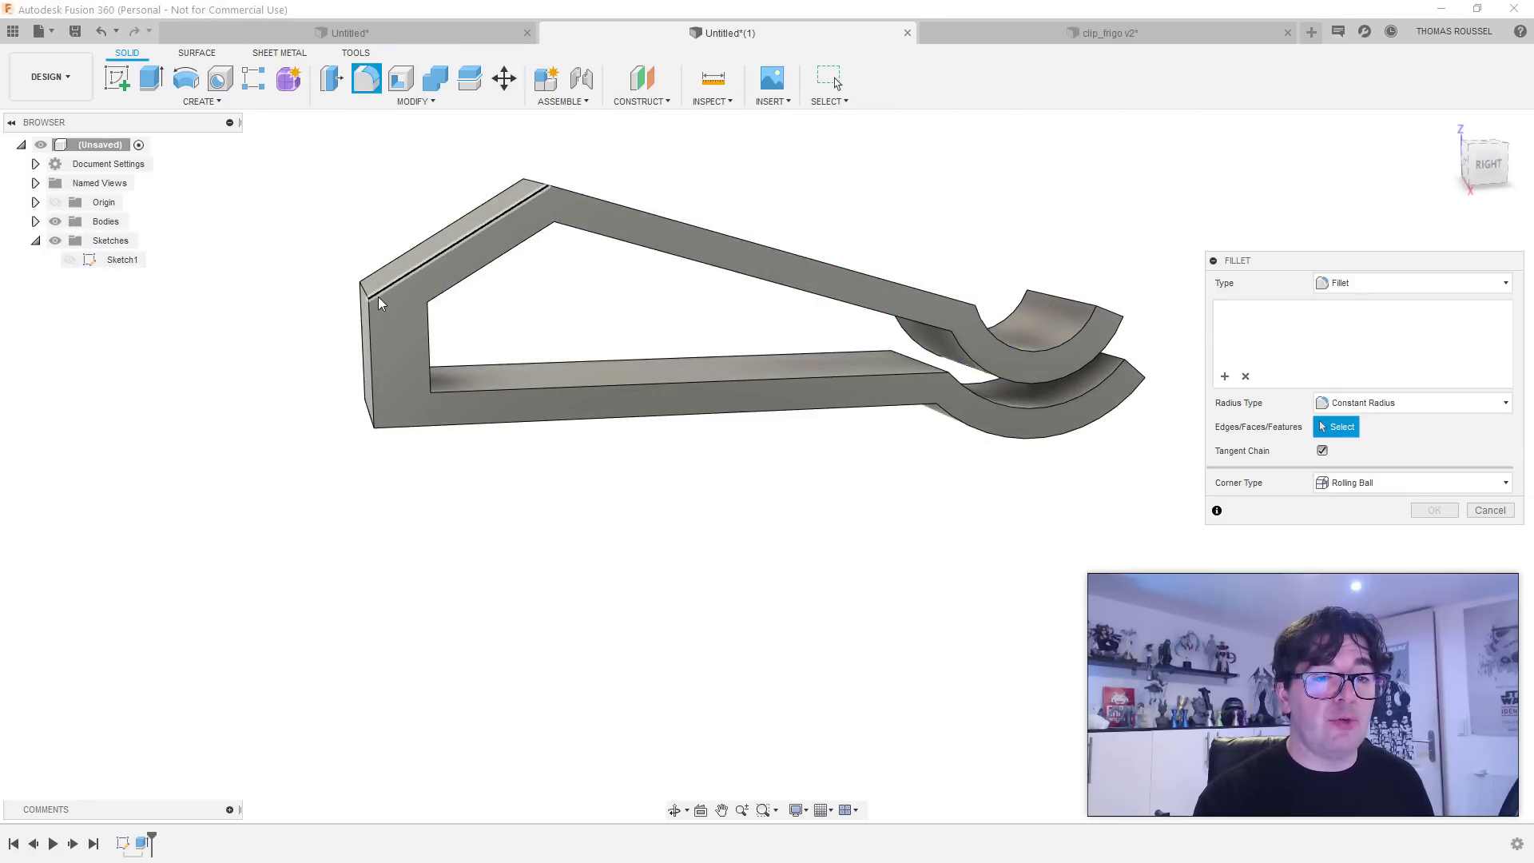
left_click(362, 292)
left_click_drag(355, 287, 372, 294)
key("Return")
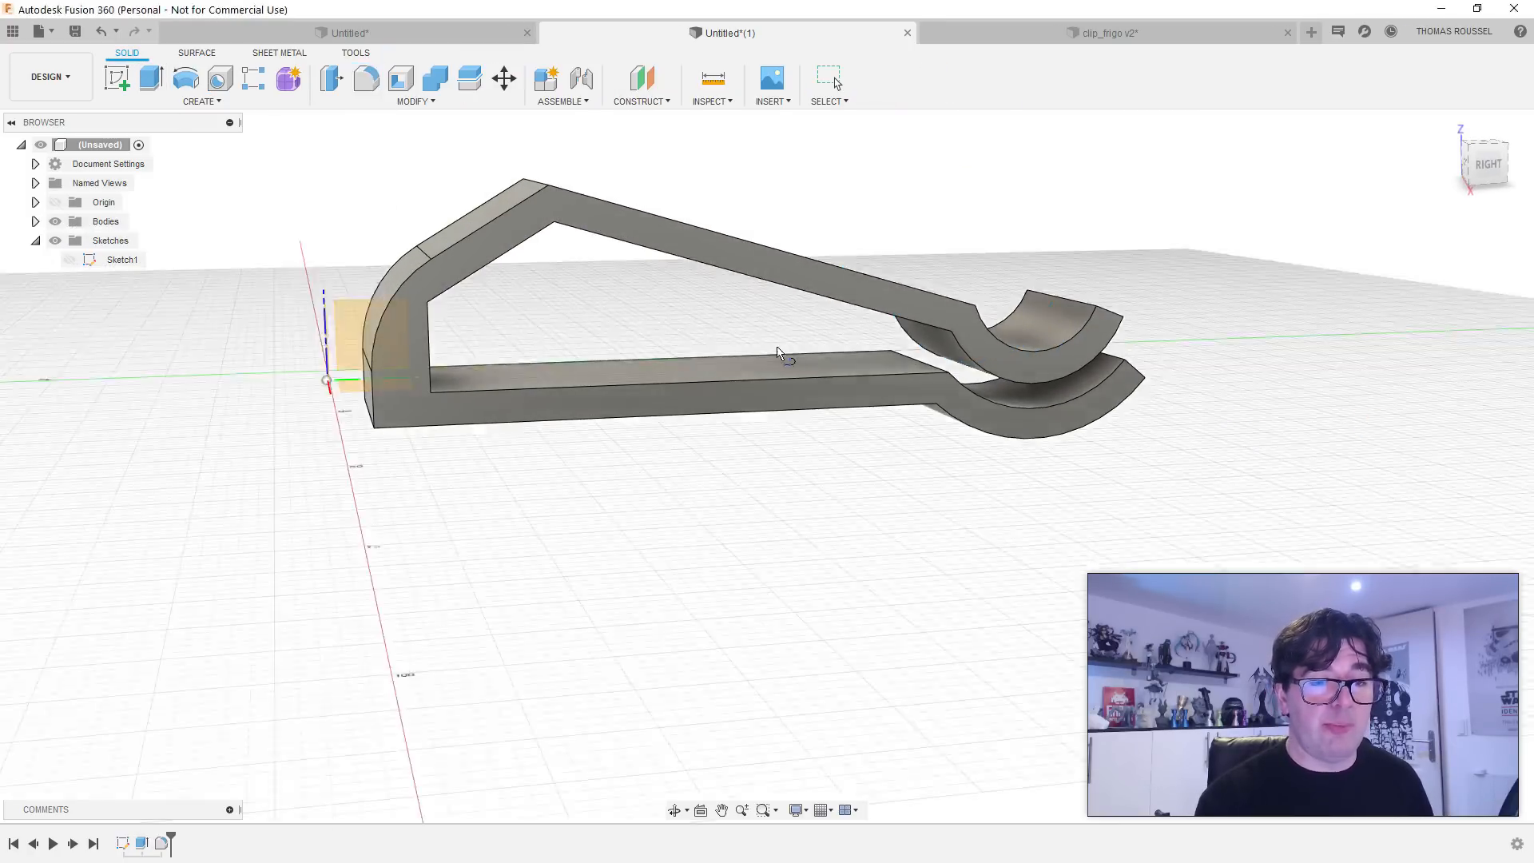
key("Escape")
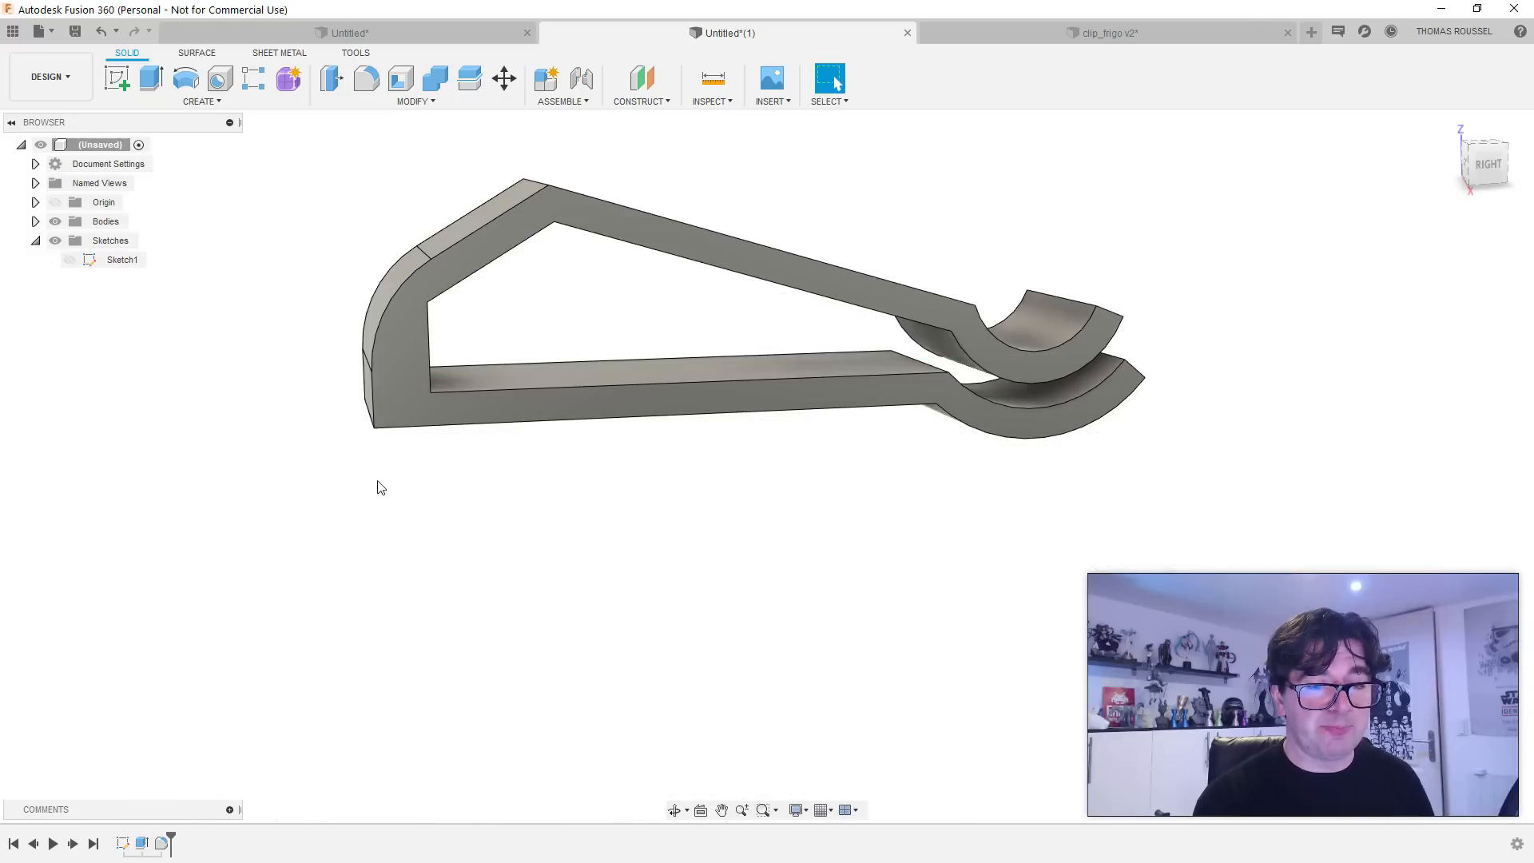
Step: Fillet the lower outer edge of the clip's vertical end with a radius of about 5 mm
left_click(367, 78)
middle_click_drag(253, 555, 441, 407, "shift")
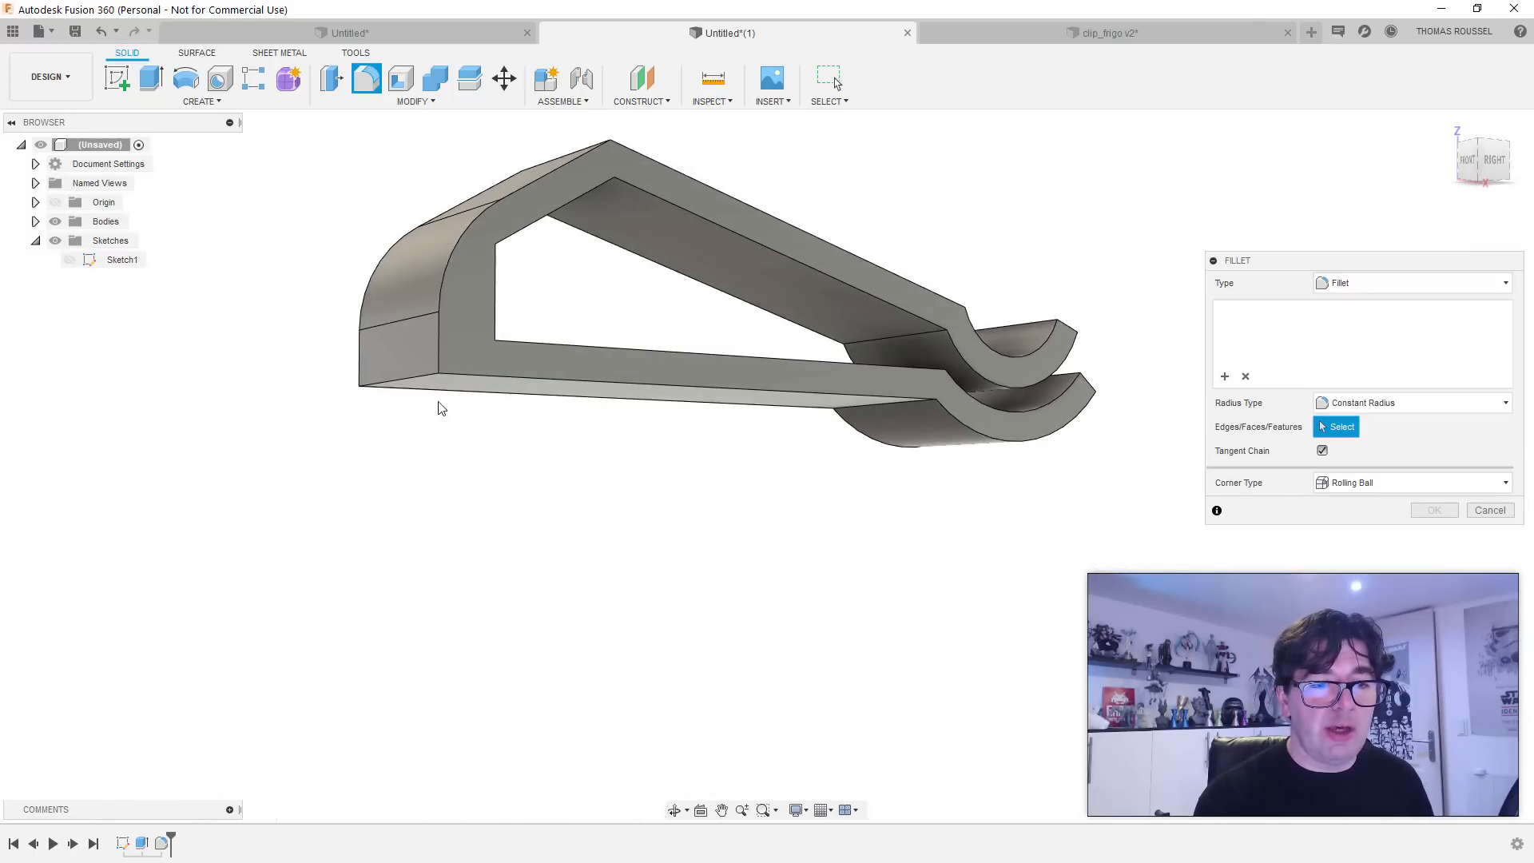
left_click(413, 386)
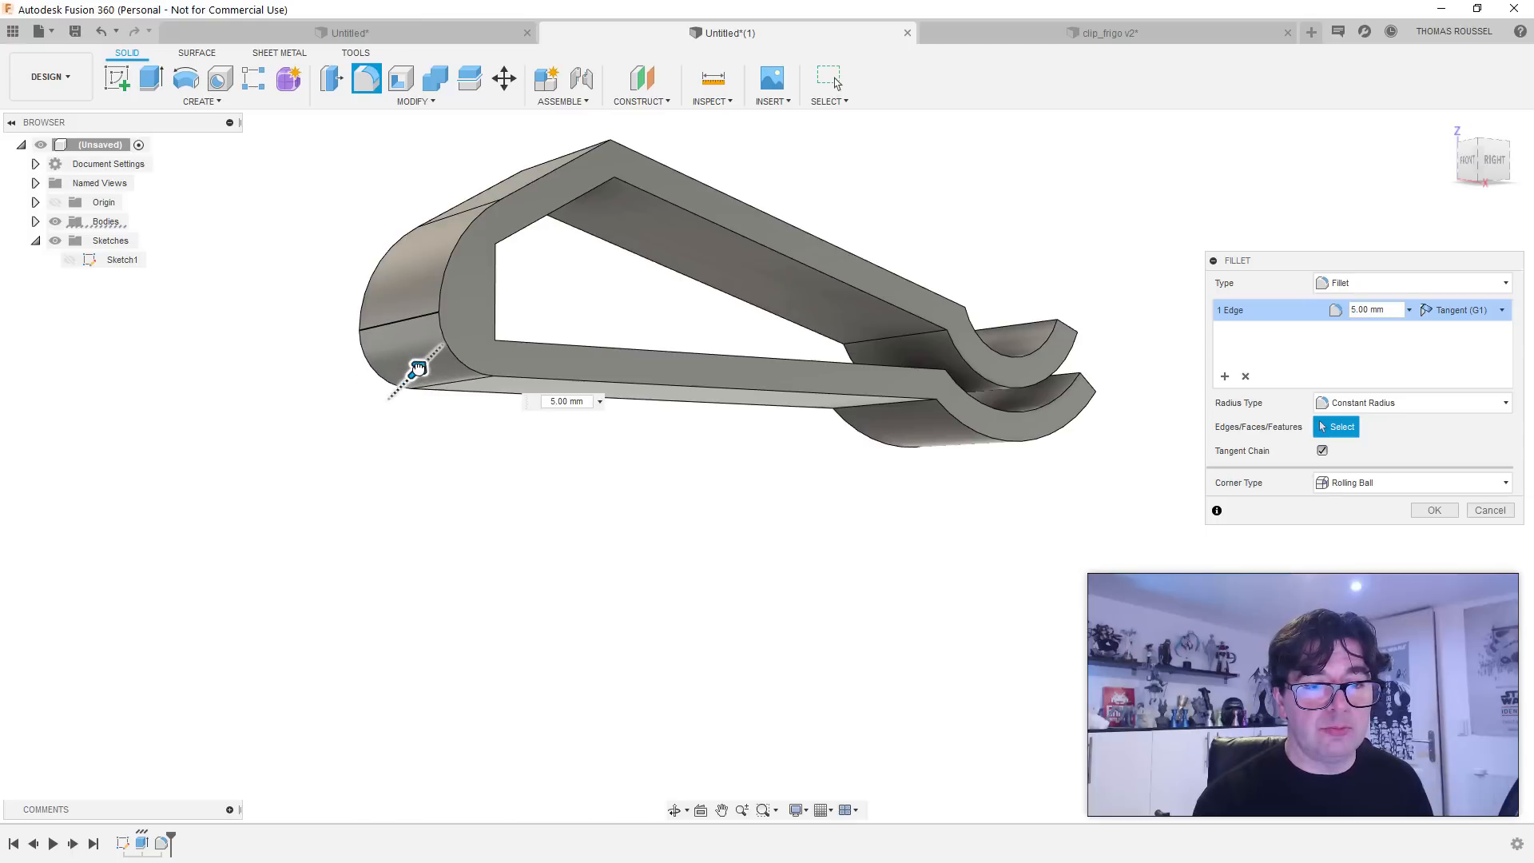
middle_click_drag(455, 486, 435, 496, "shift")
key("Return")
Step: Fillet the upper inner edge of the clip's vertical end with a 9 mm radius
left_click(366, 78)
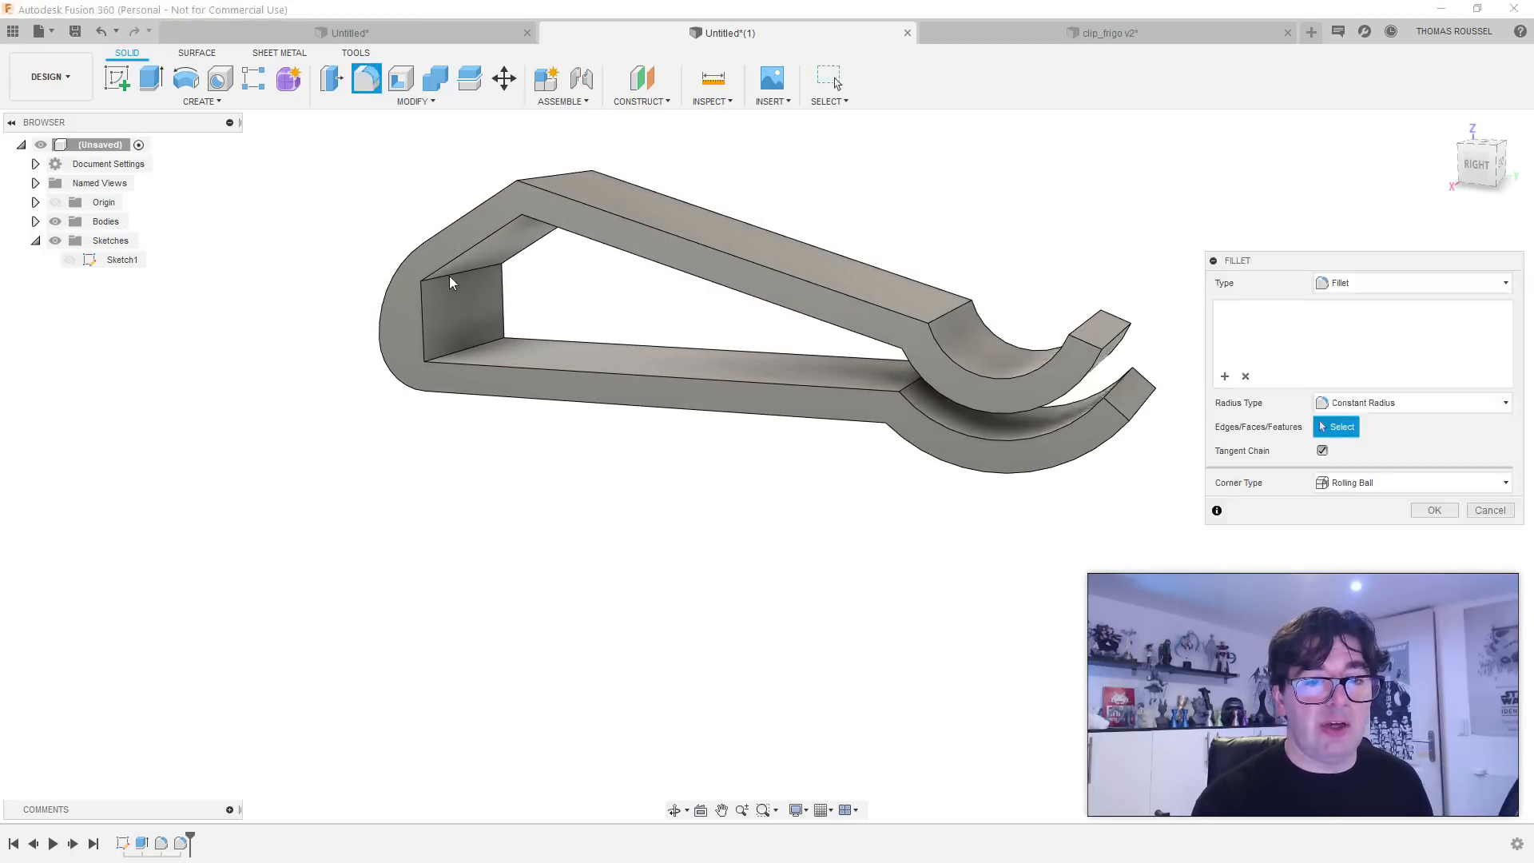
left_click(465, 281)
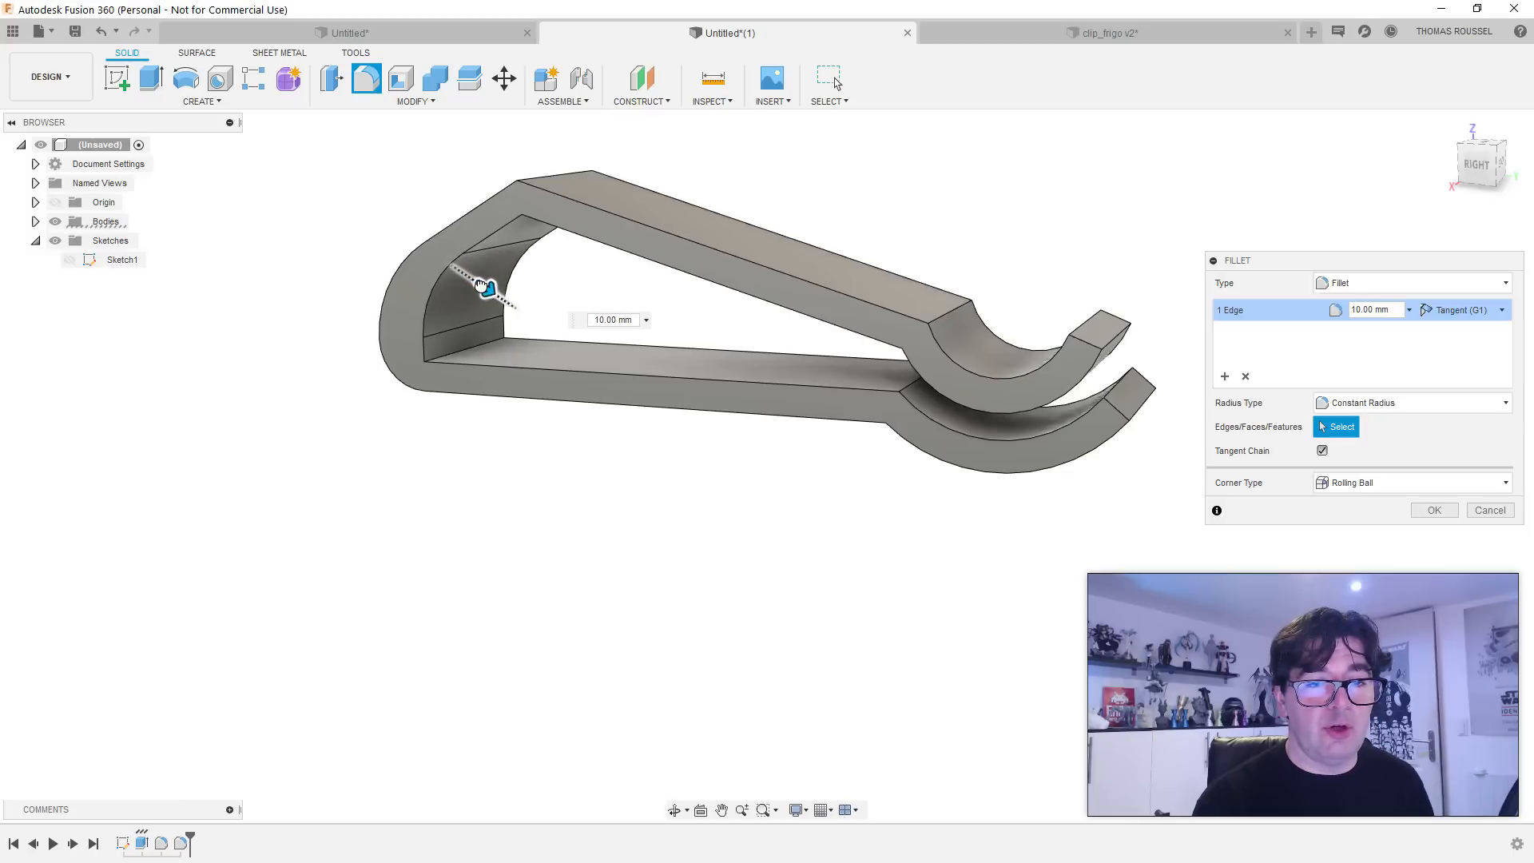
left_click_drag(482, 284, 481, 283)
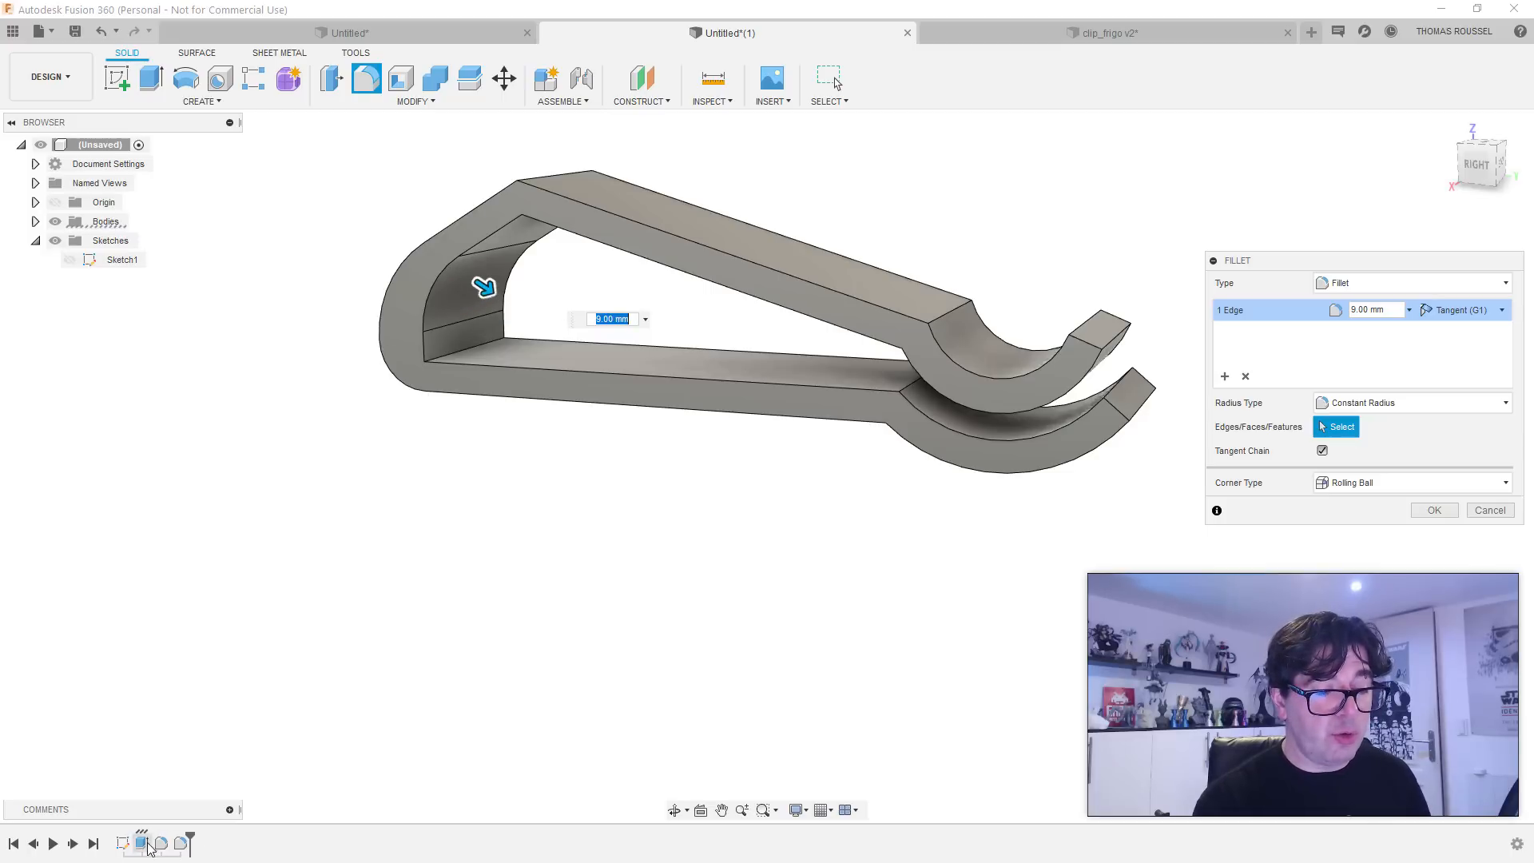
key("Return")
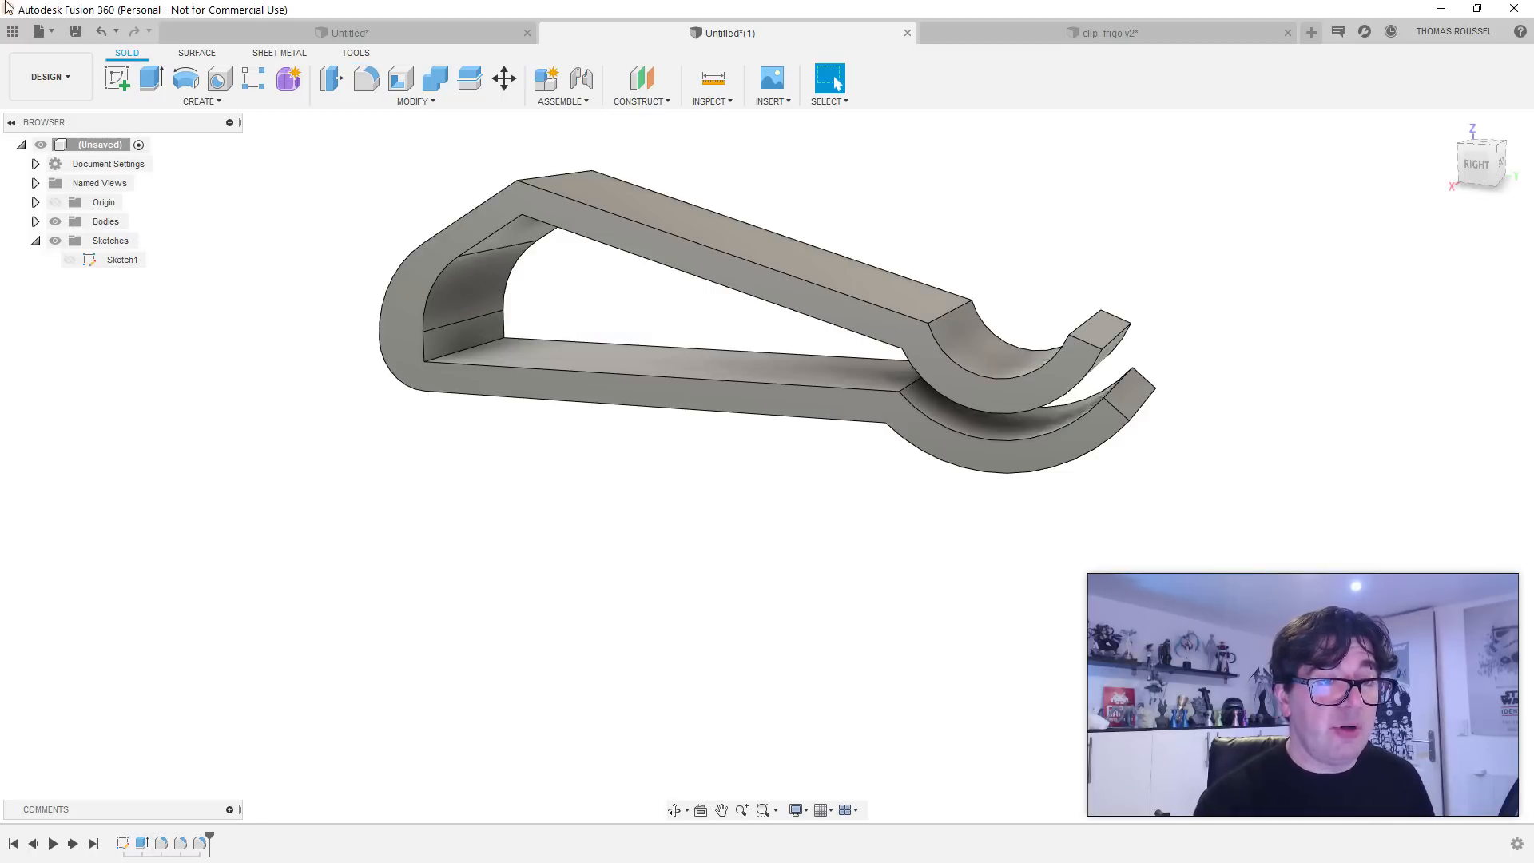
Step: Fillet the lower inner edge of the clip's vertical end with a 4 mm radius, selecting only that edge
left_click(366, 78)
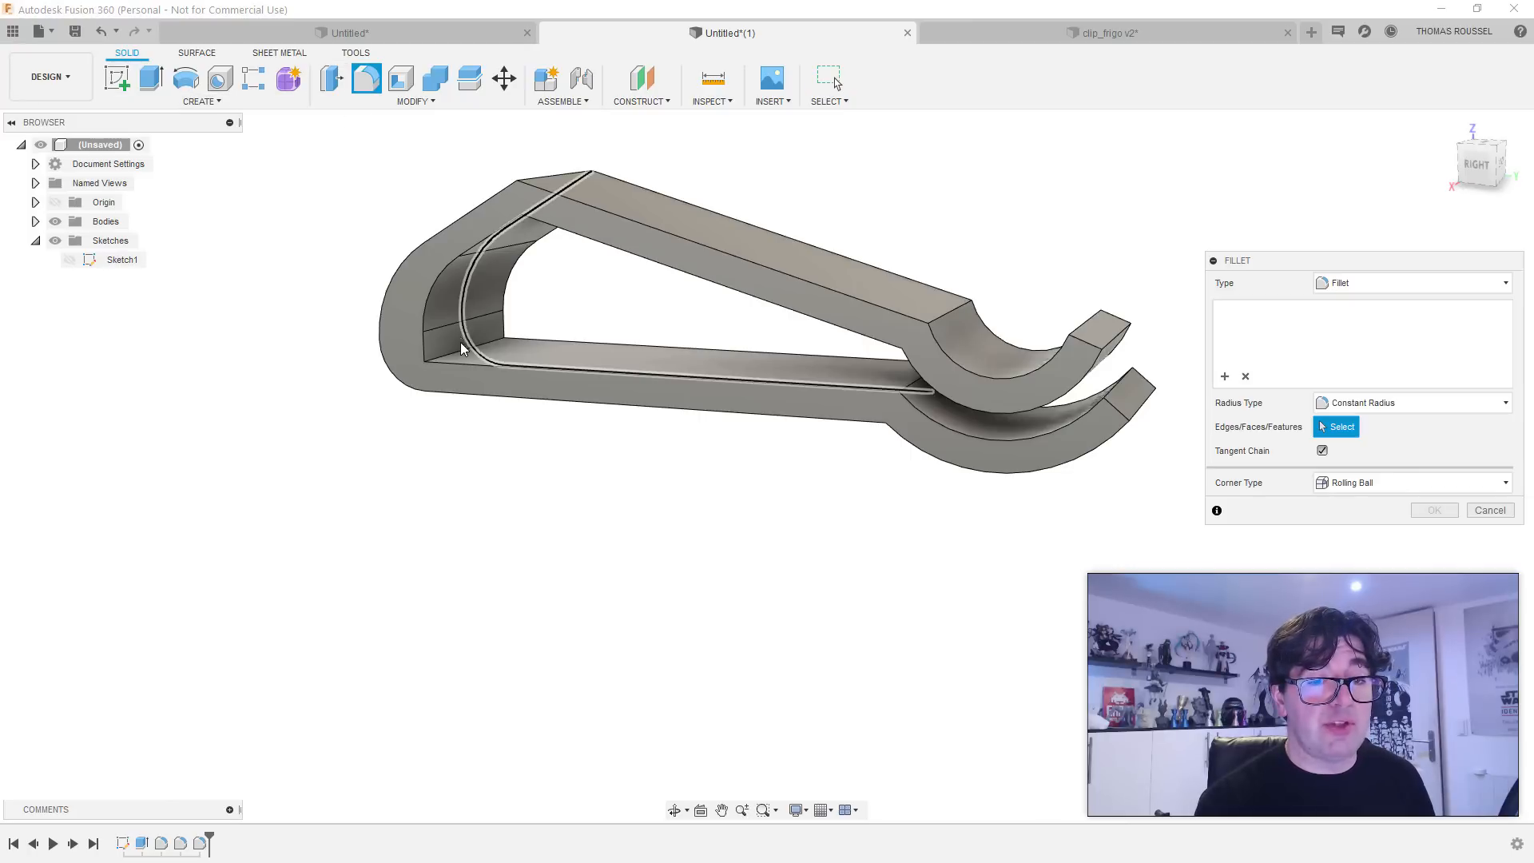
left_click(461, 348)
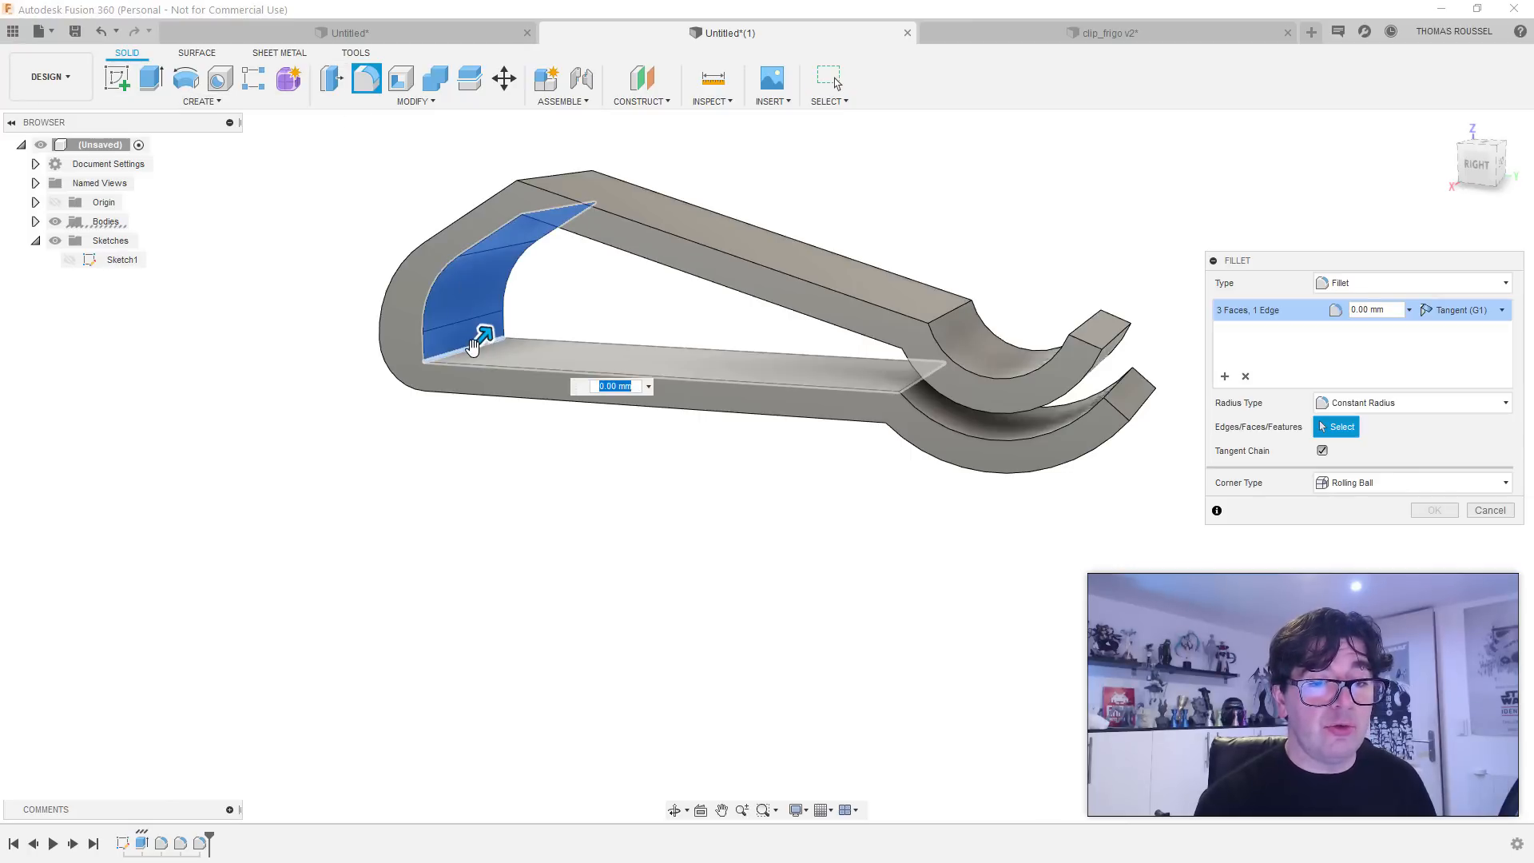
left_click(471, 329)
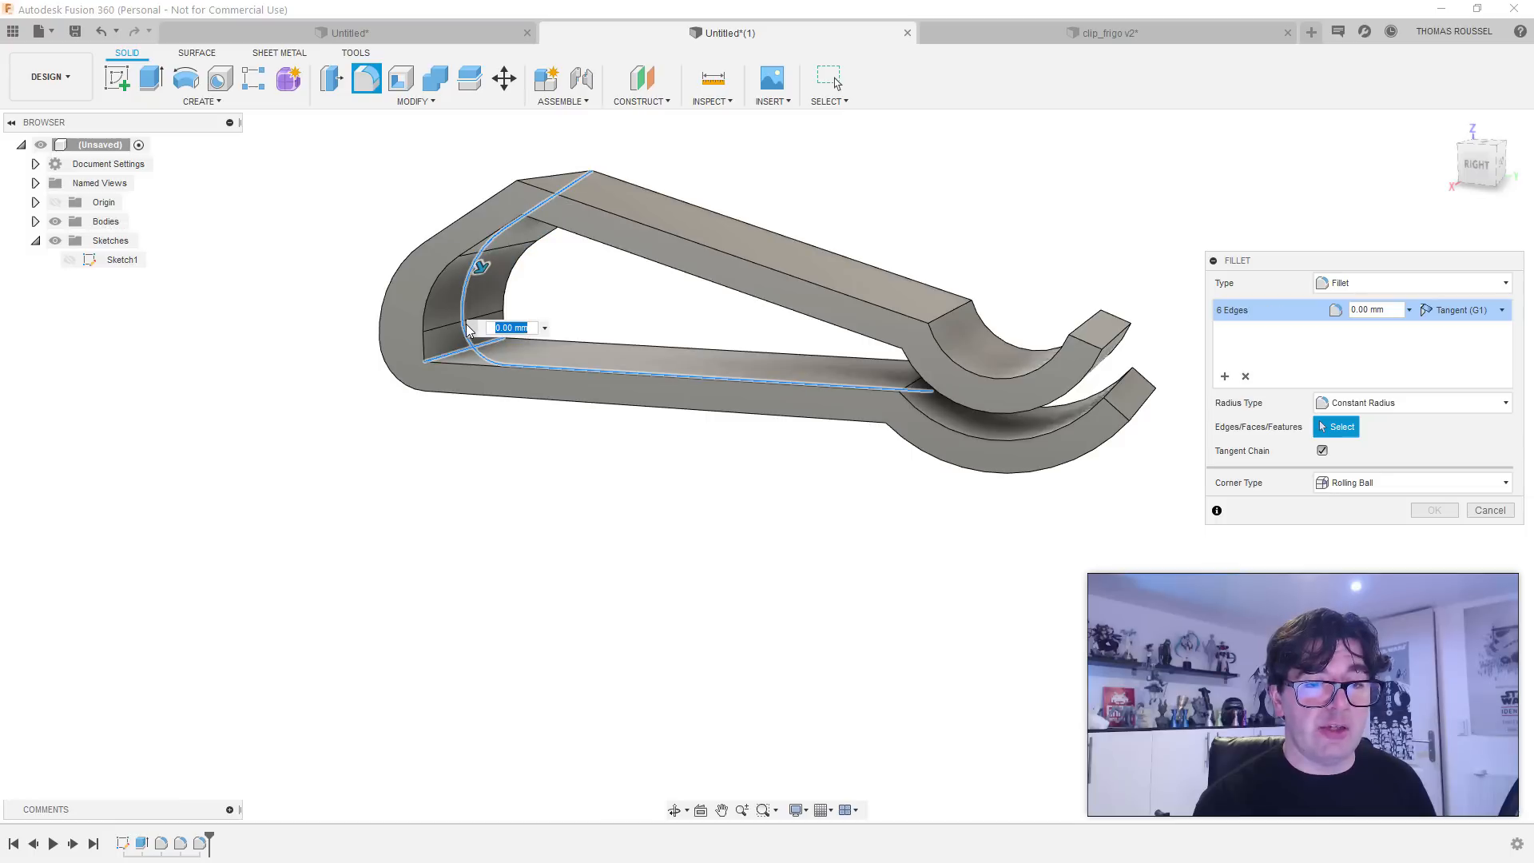
left_click(466, 326)
left_click_drag(483, 345, 494, 338)
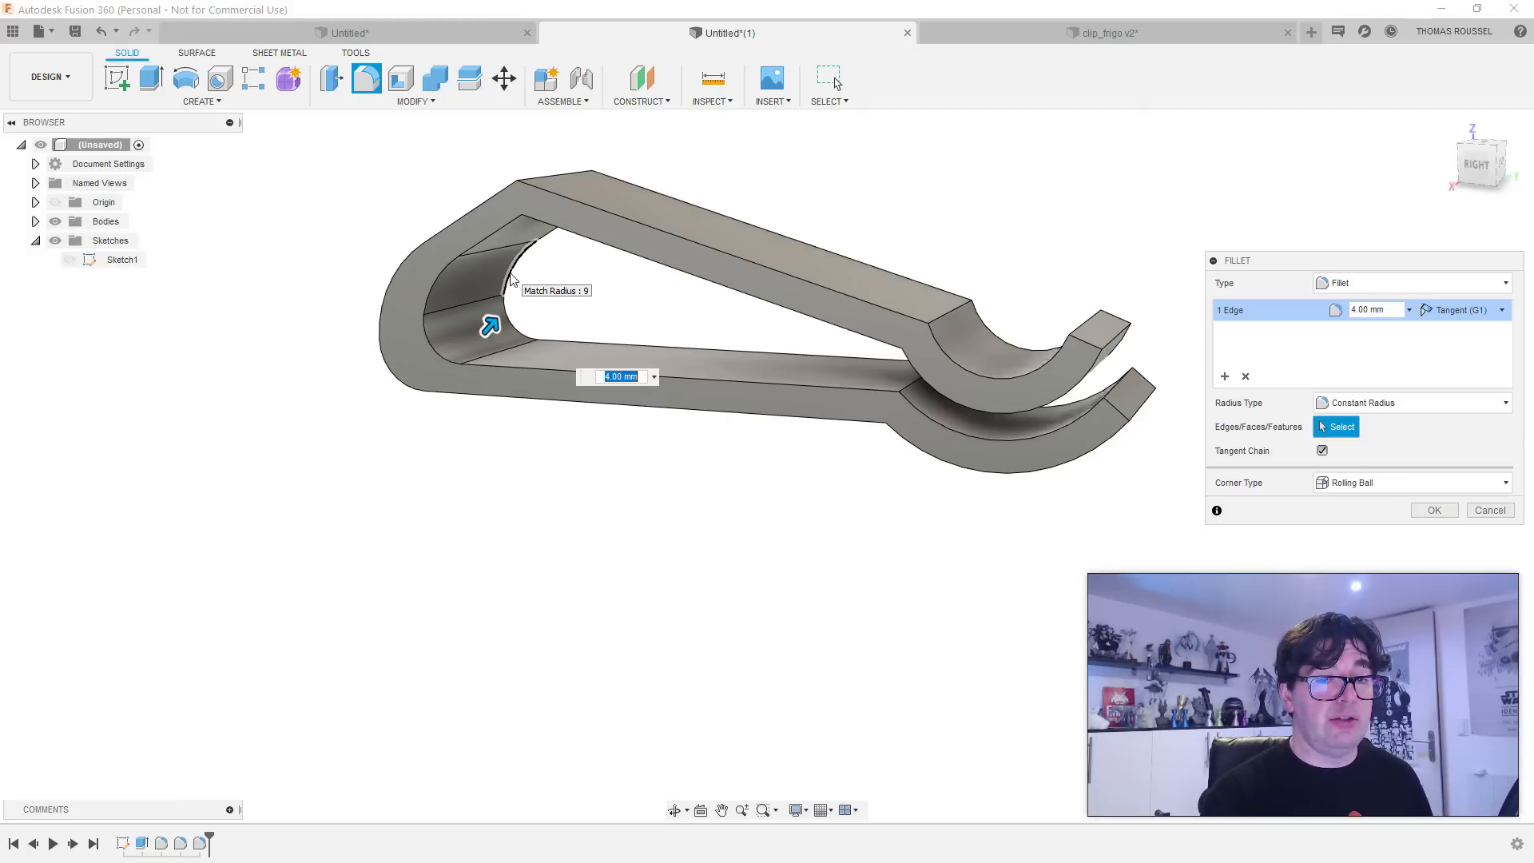
key("Return")
Step: Round the inner edge of the upper arm's bend with a large fillet
middle_click_drag(531, 277, 528, 273, "shift")
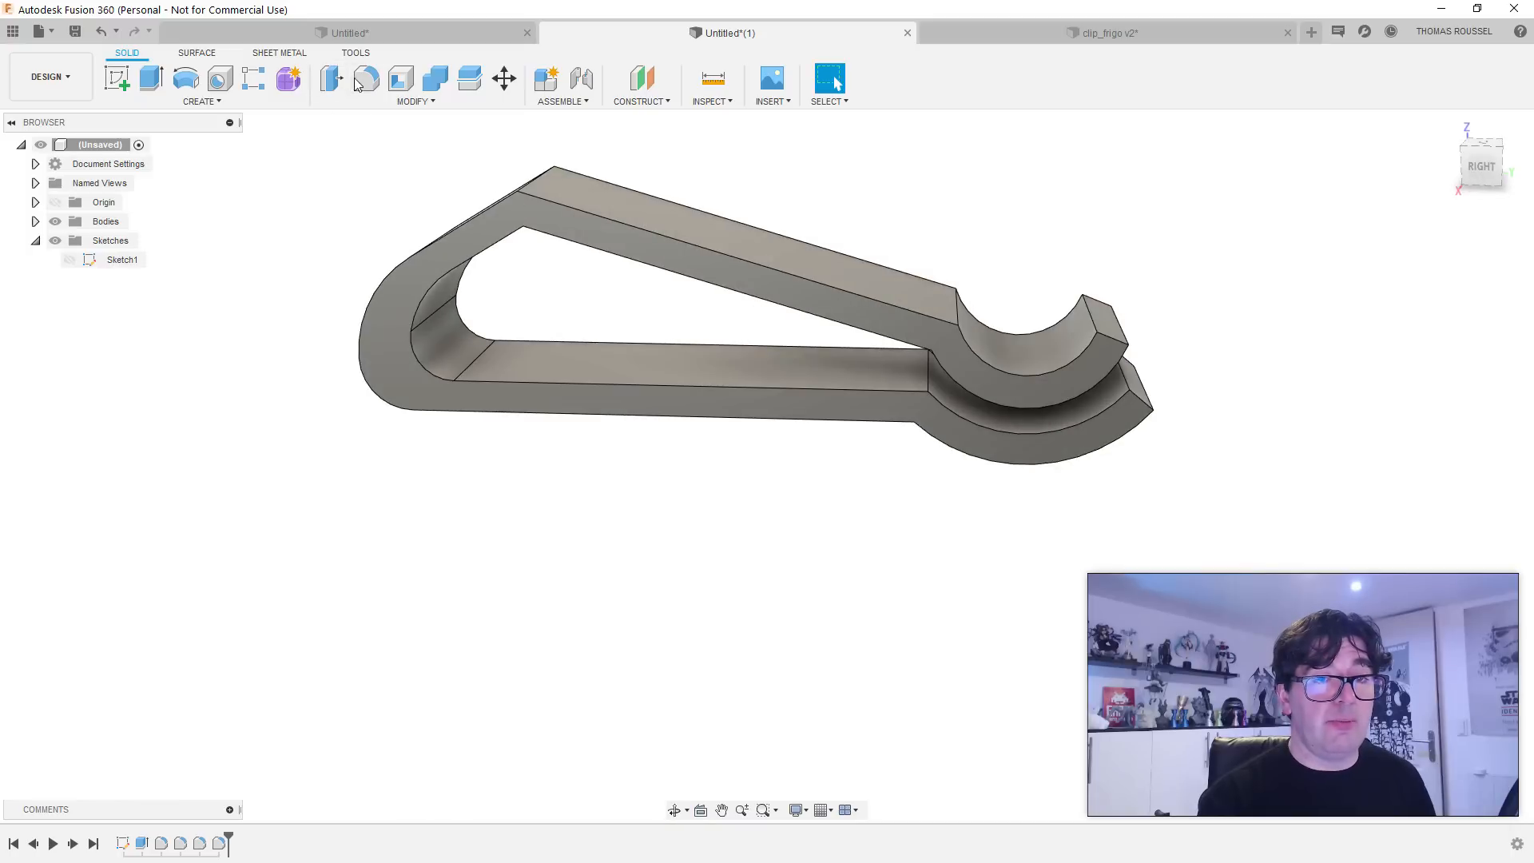
key("f")
left_click(552, 238)
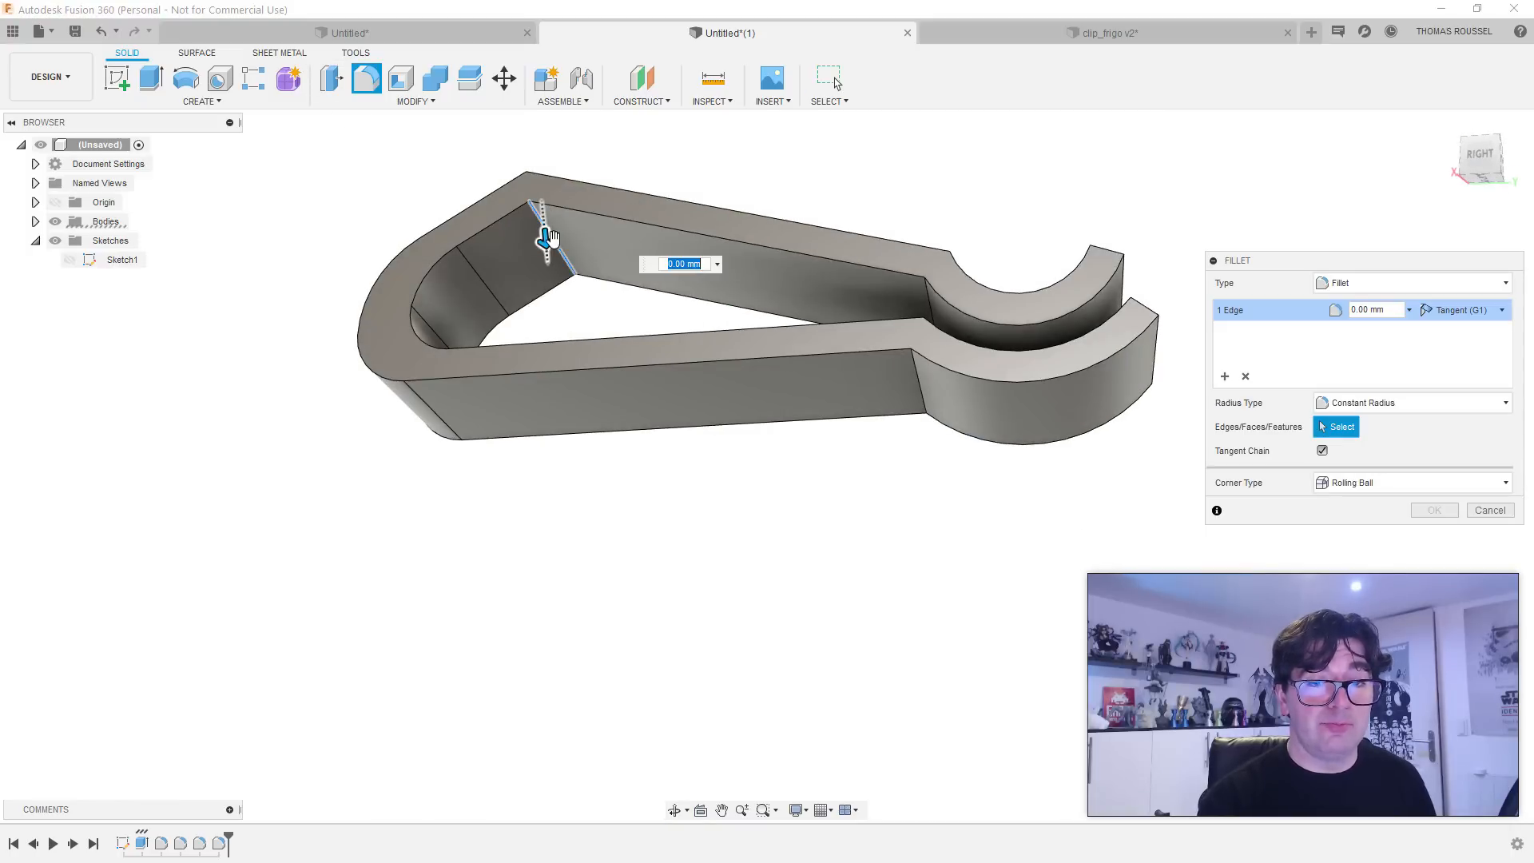
left_click_drag(553, 254, 555, 252)
key("Return")
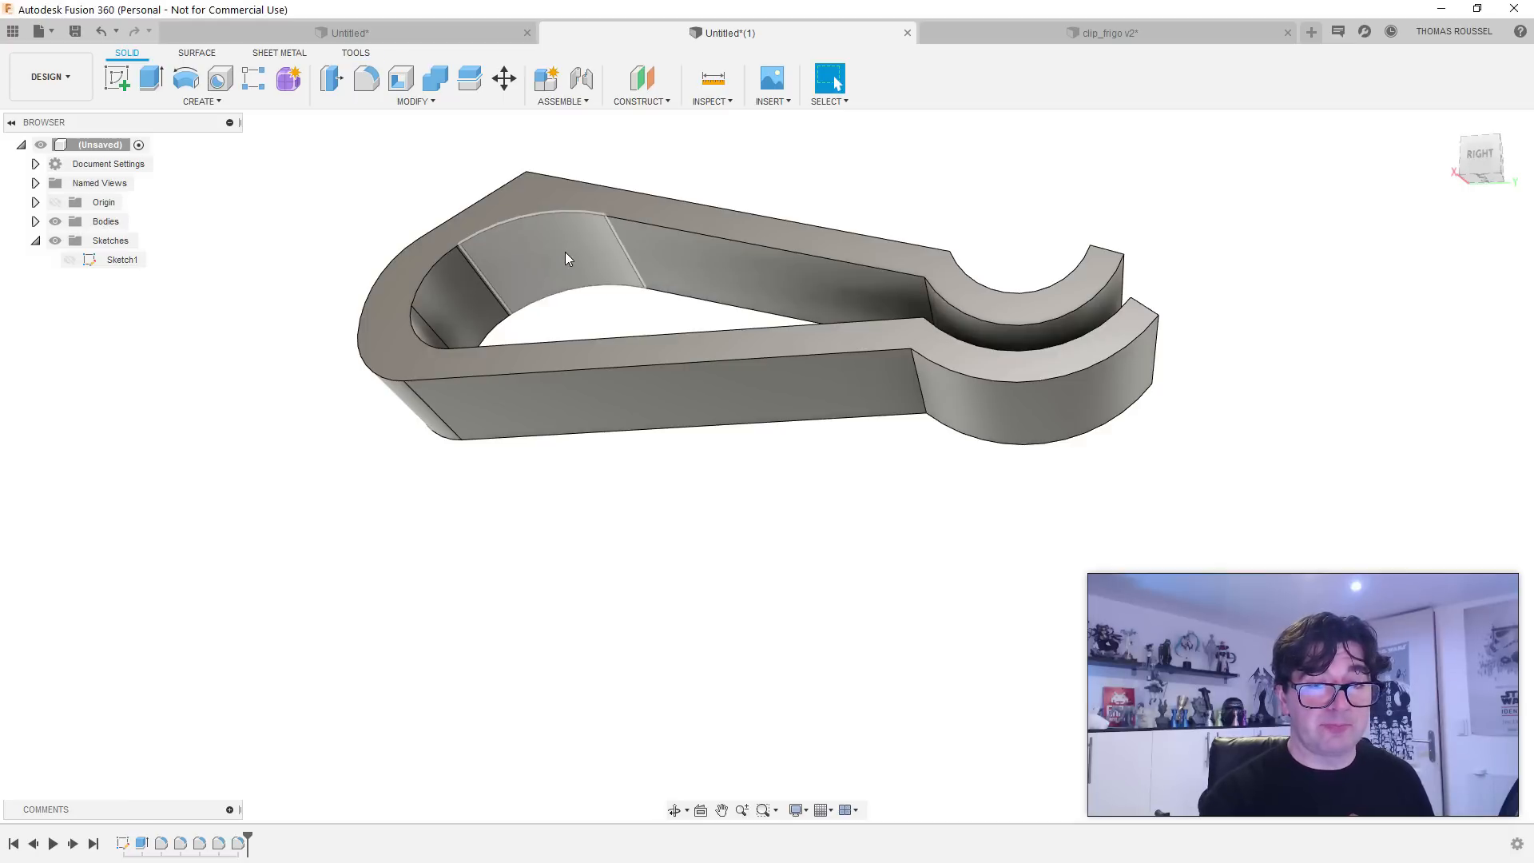
Step: Fillet the outer edge of the upper arm's bend with a 28 mm radius
middle_click_drag(564, 252, 465, 36, "shift")
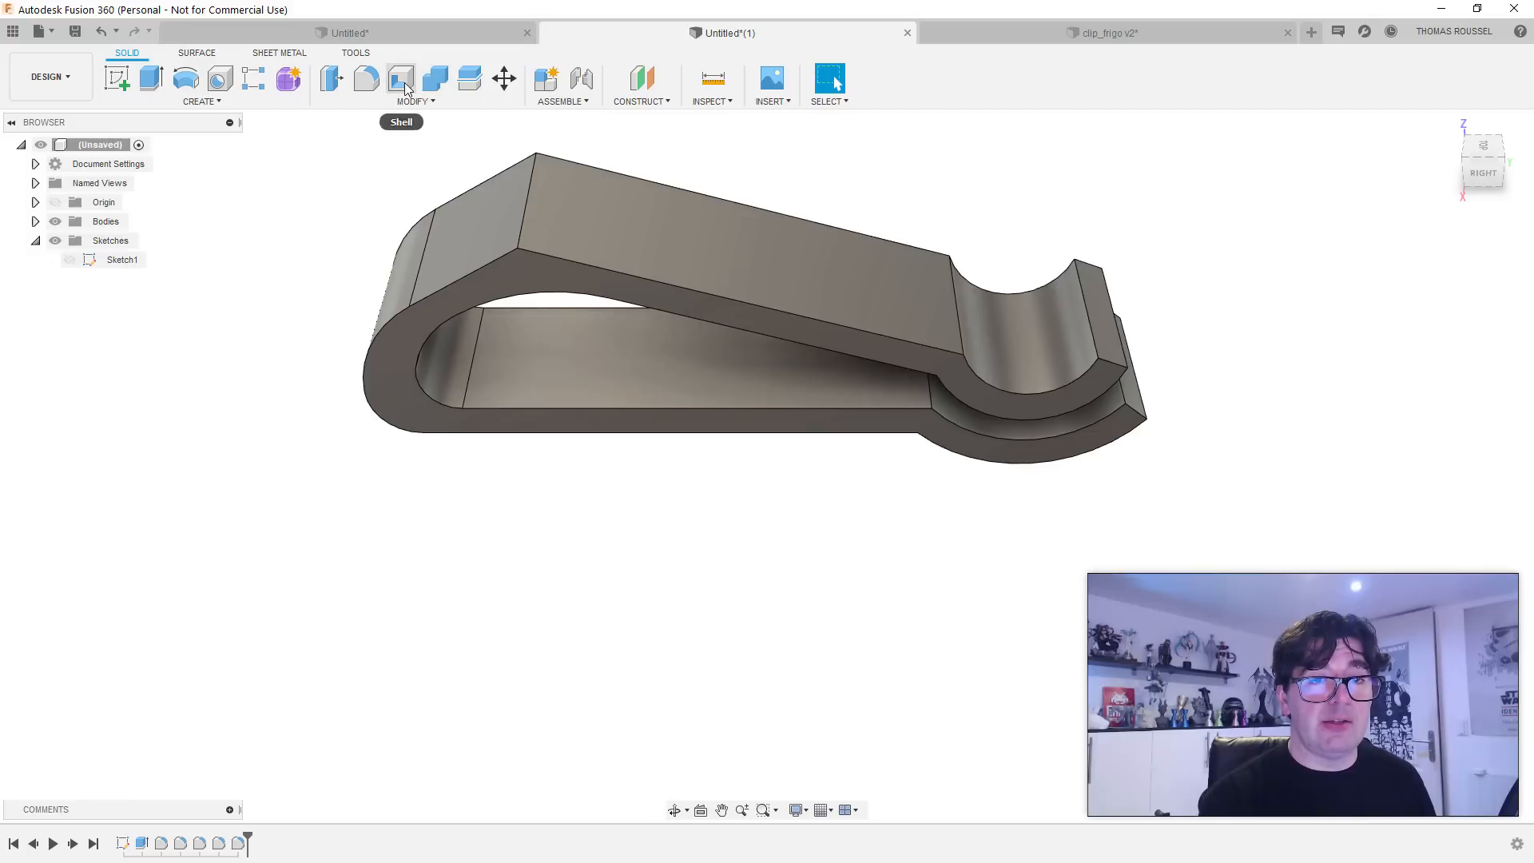
left_click(366, 78)
left_click(524, 203)
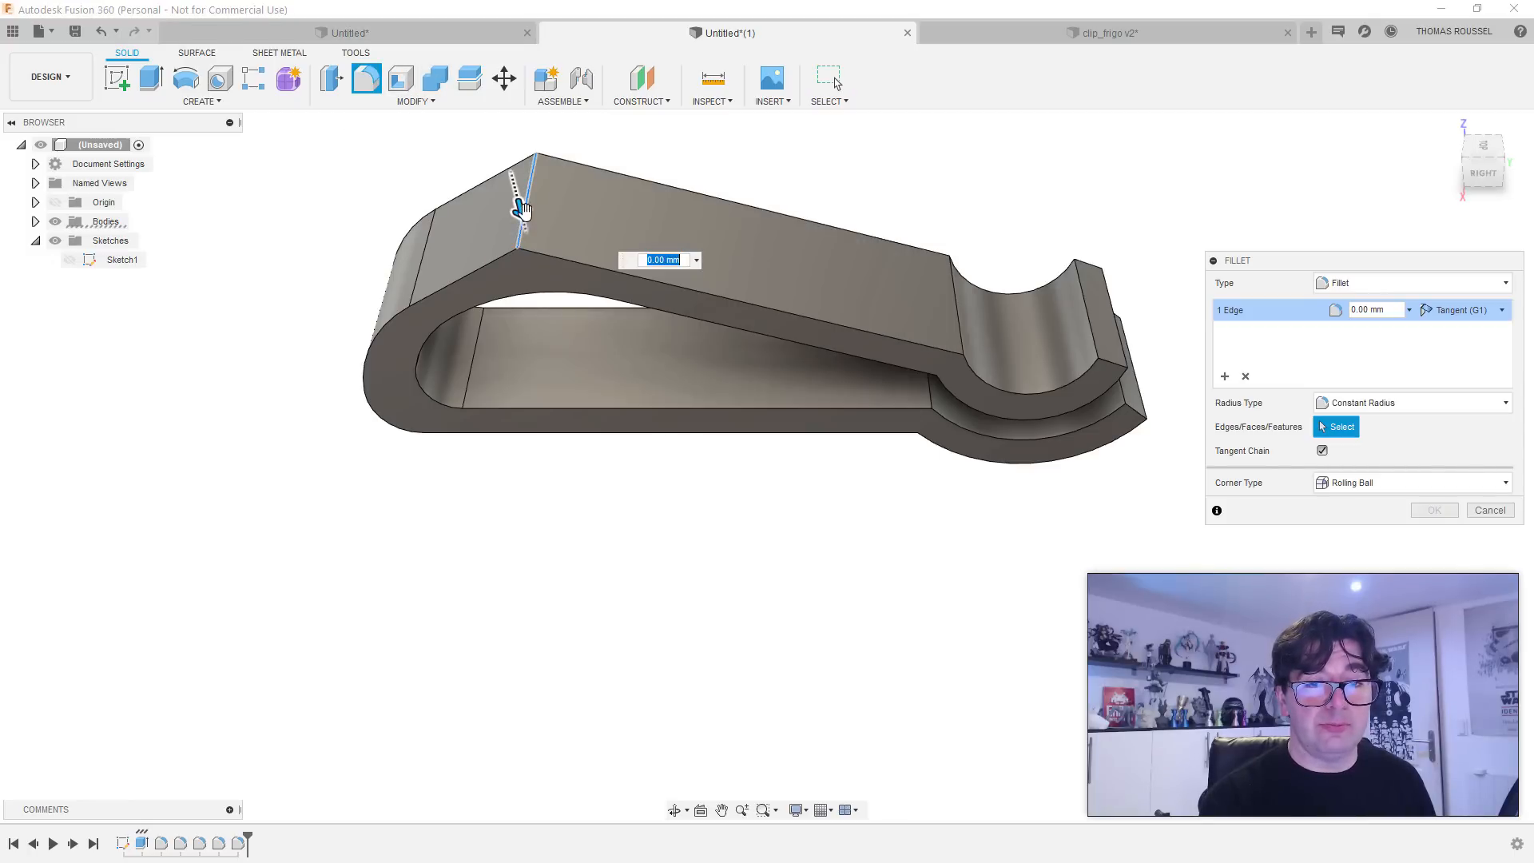
left_click_drag(520, 213, 535, 235)
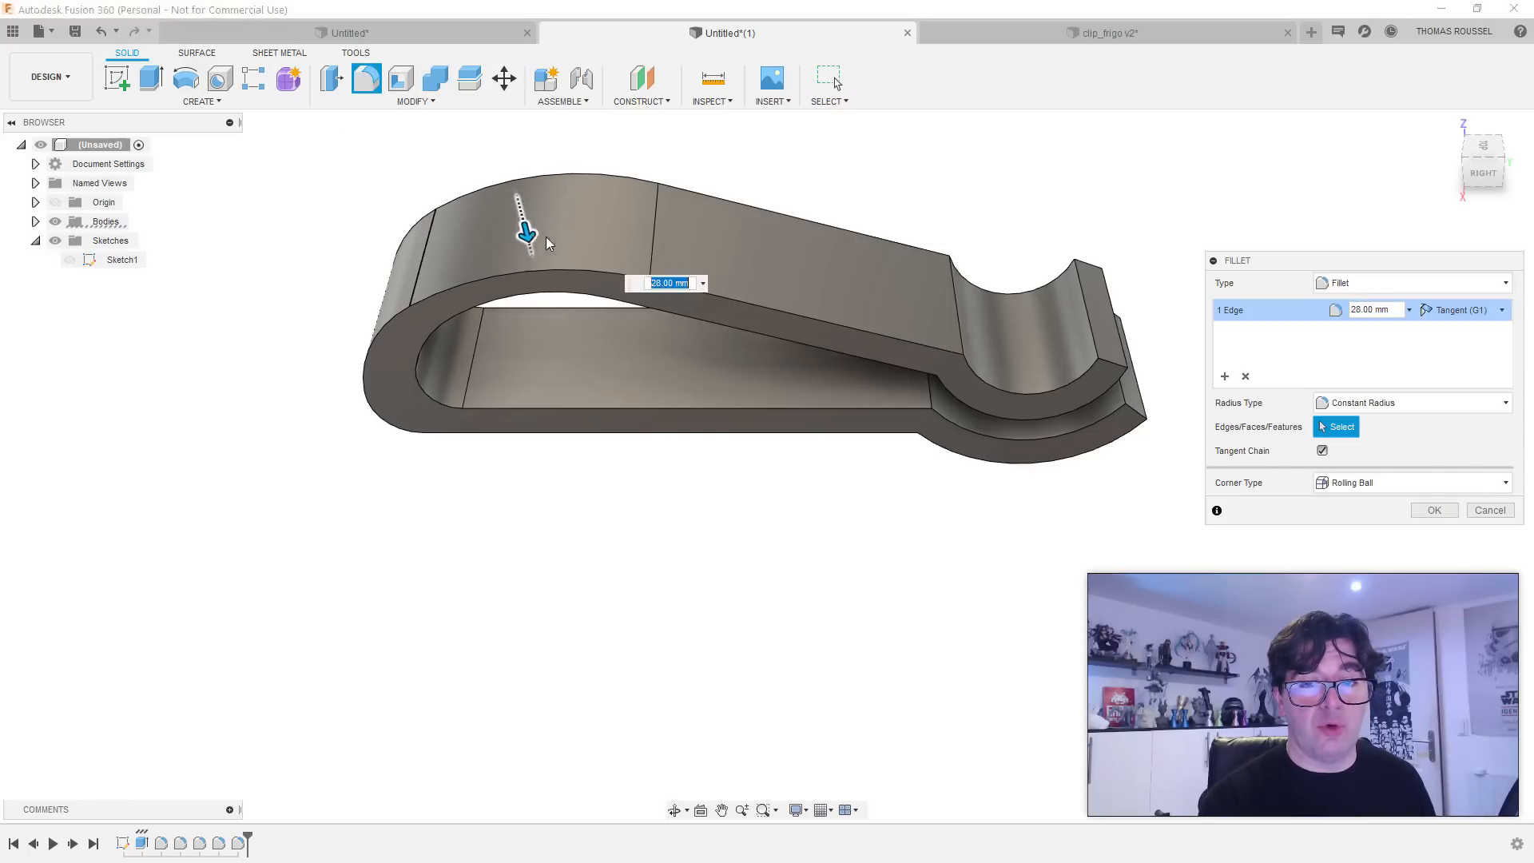
mouse_move(766, 379)
middle_mouse_down("shift")
mouse_move(759, 353)
mouse_move(793, 368)
middle_mouse_up("shift")
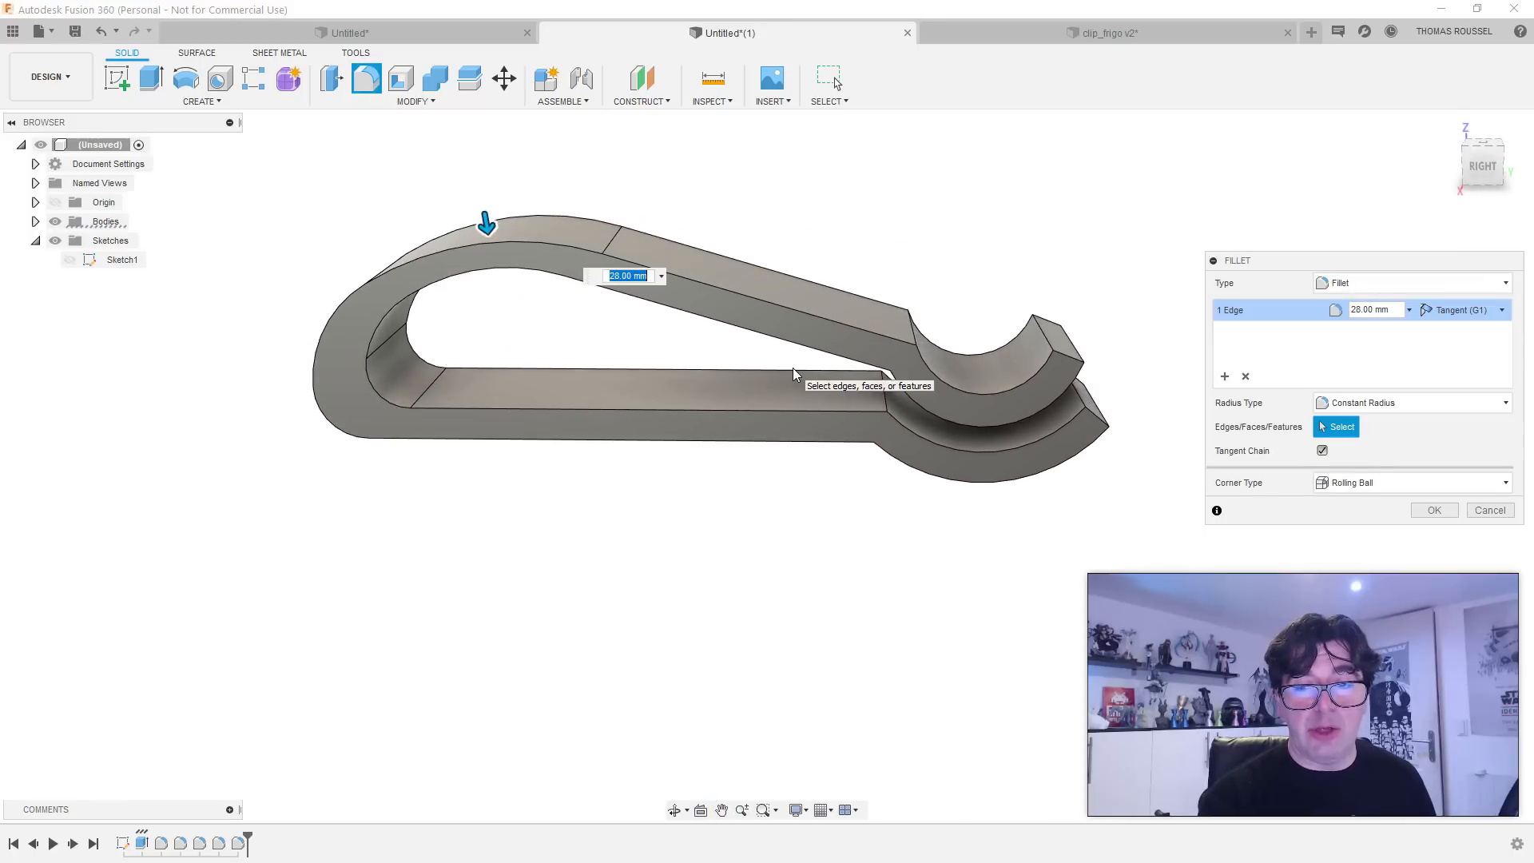
key("Return")
Step: Apply a 1 mm fillet to seven jaw edges: both edges of each jaw tip, the upper arm's outer junction and both lower arm junctions
left_click(366, 78)
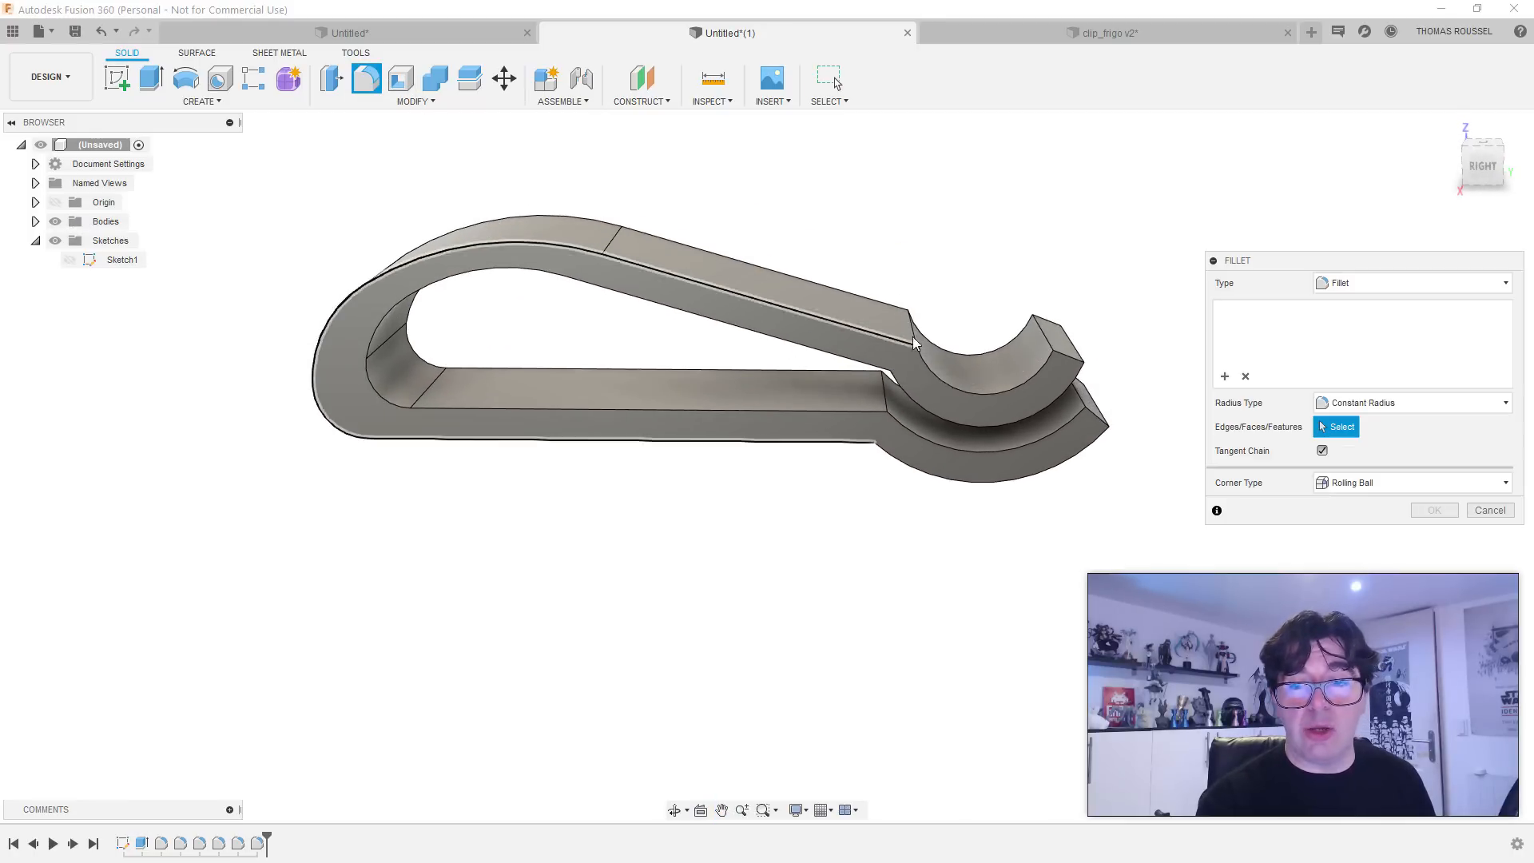
left_click(1038, 341)
left_click(1045, 341)
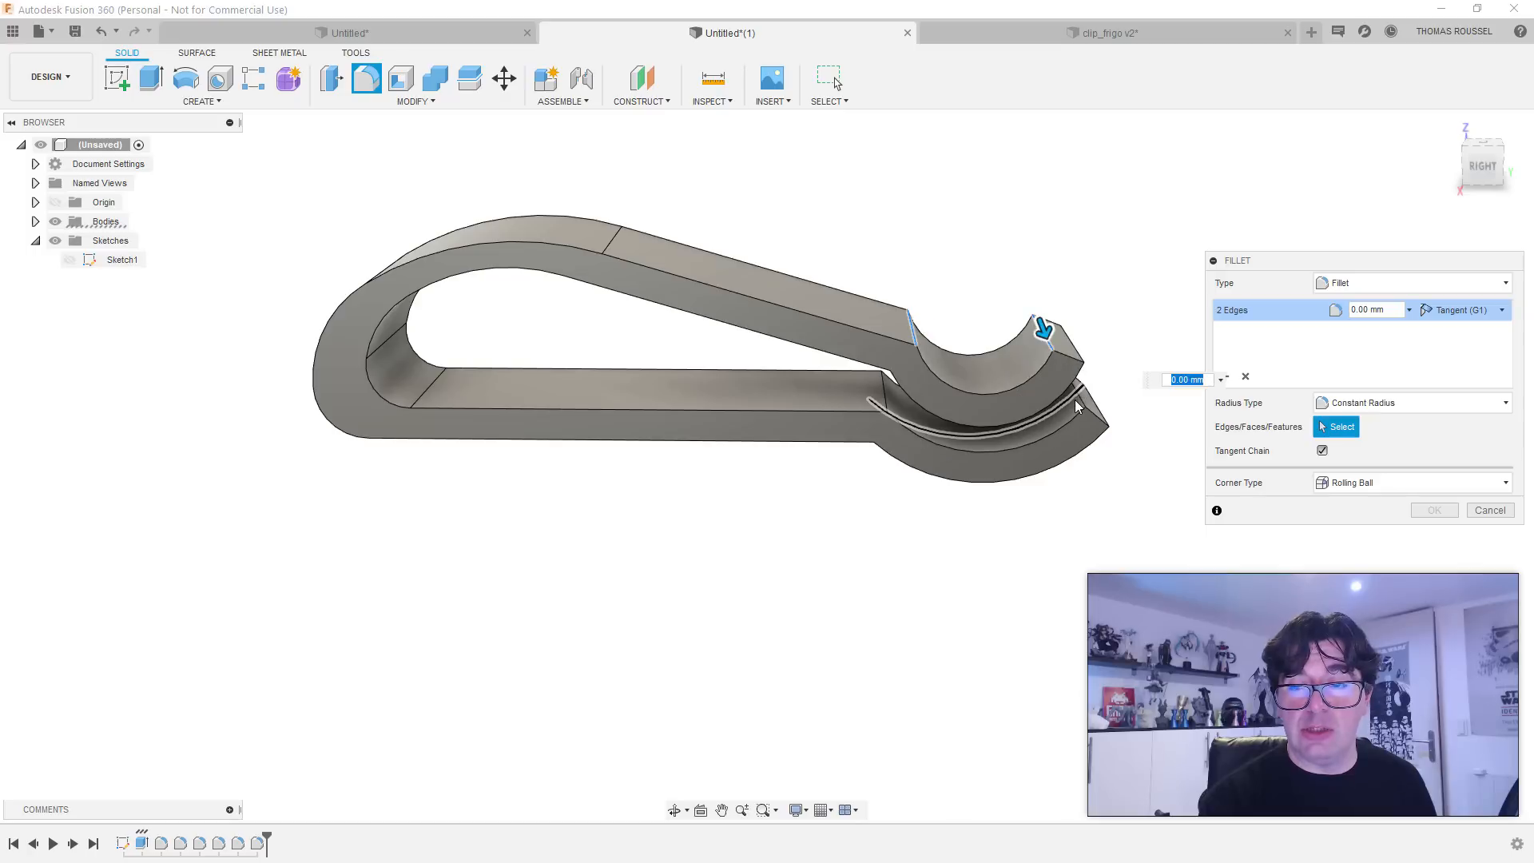
left_click(1074, 389)
left_click(885, 398)
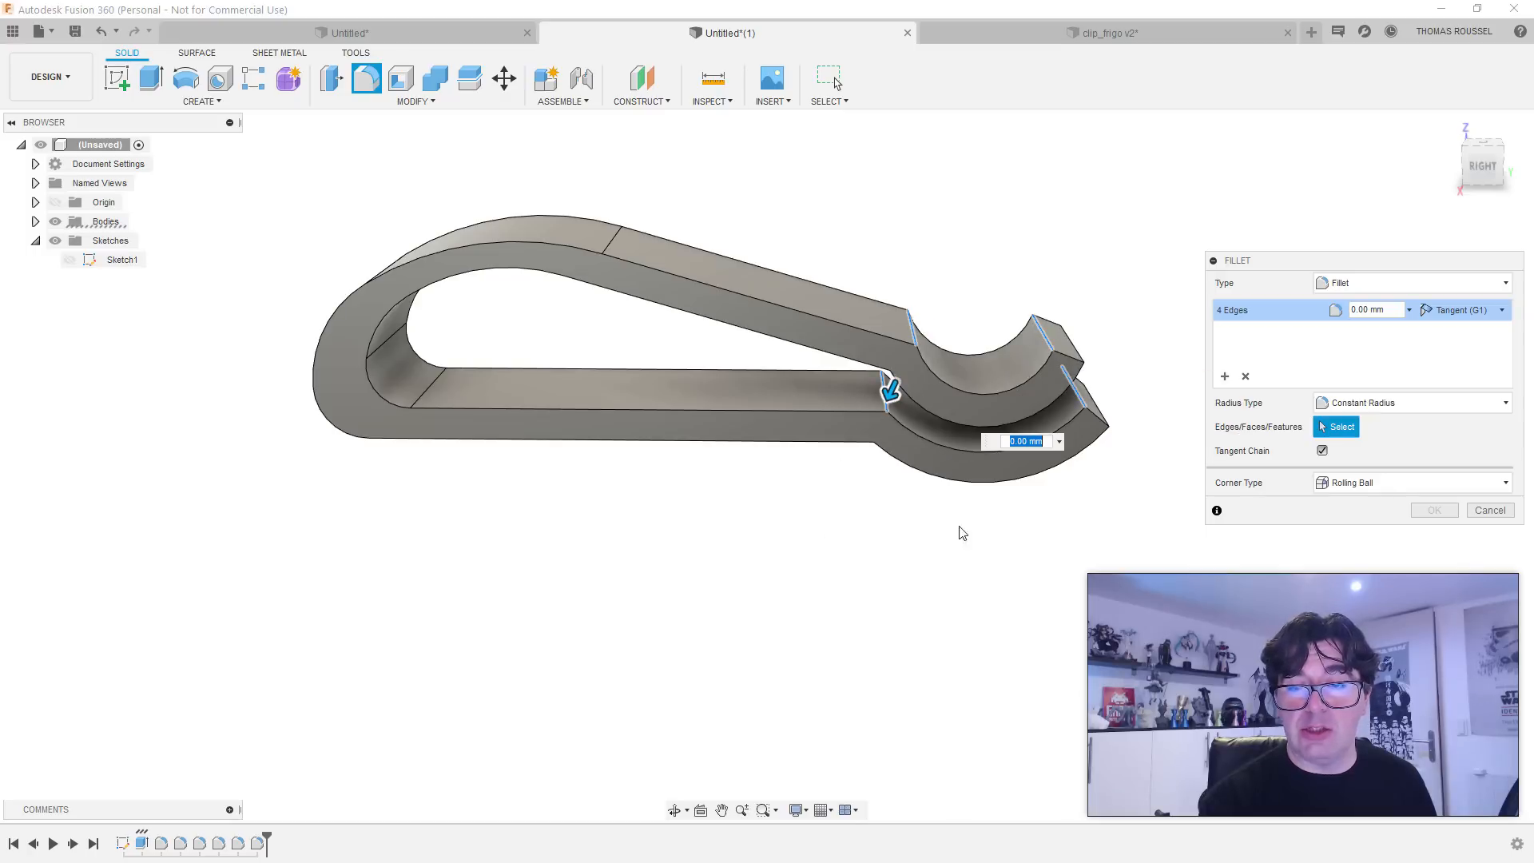
left_click(1076, 351)
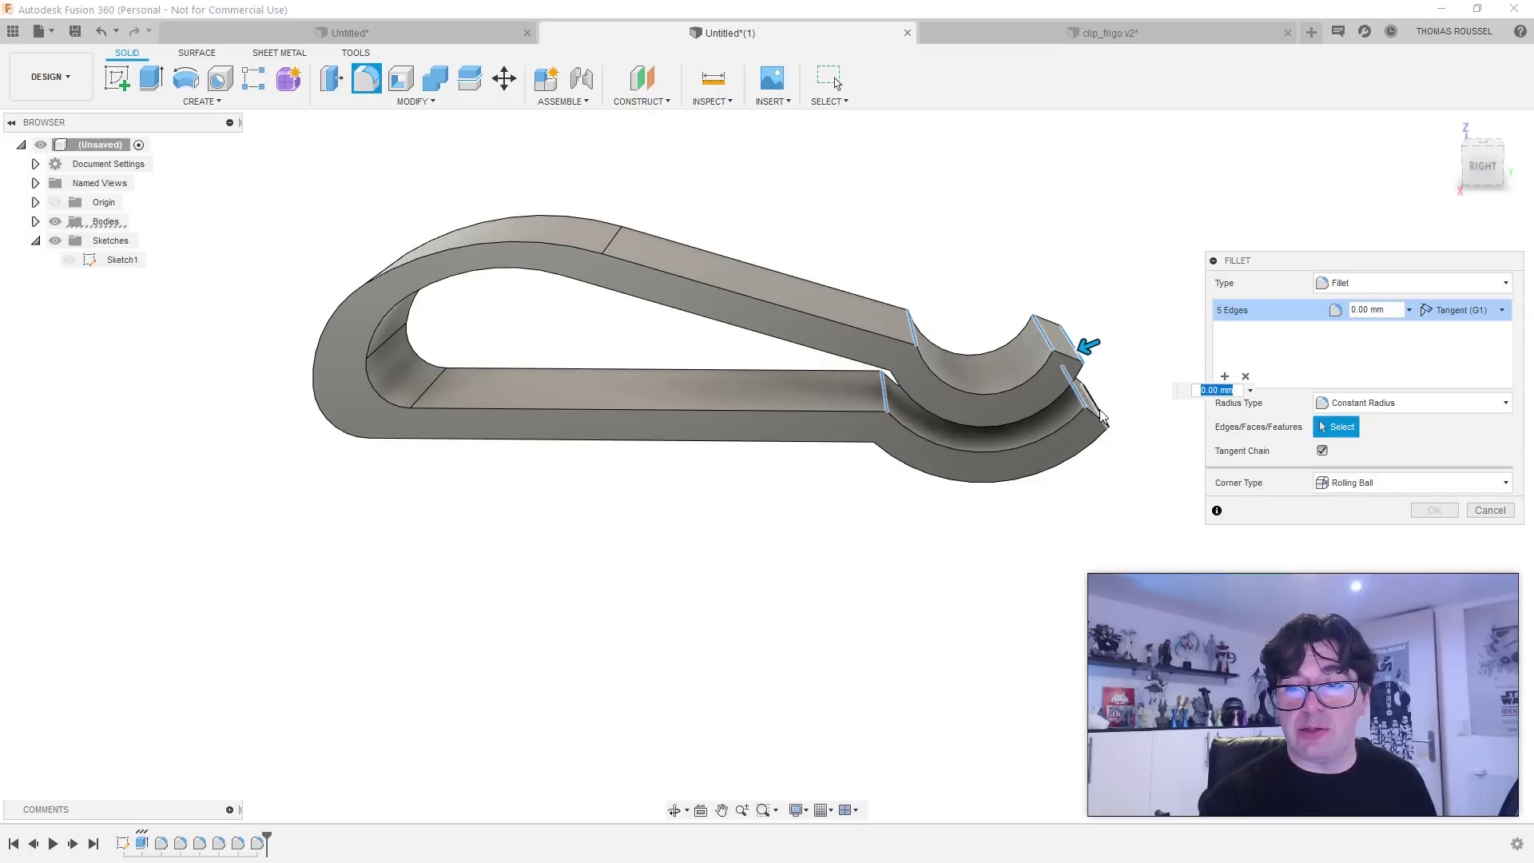
left_click(1099, 413)
middle_click_drag(993, 562, 897, 410, "shift")
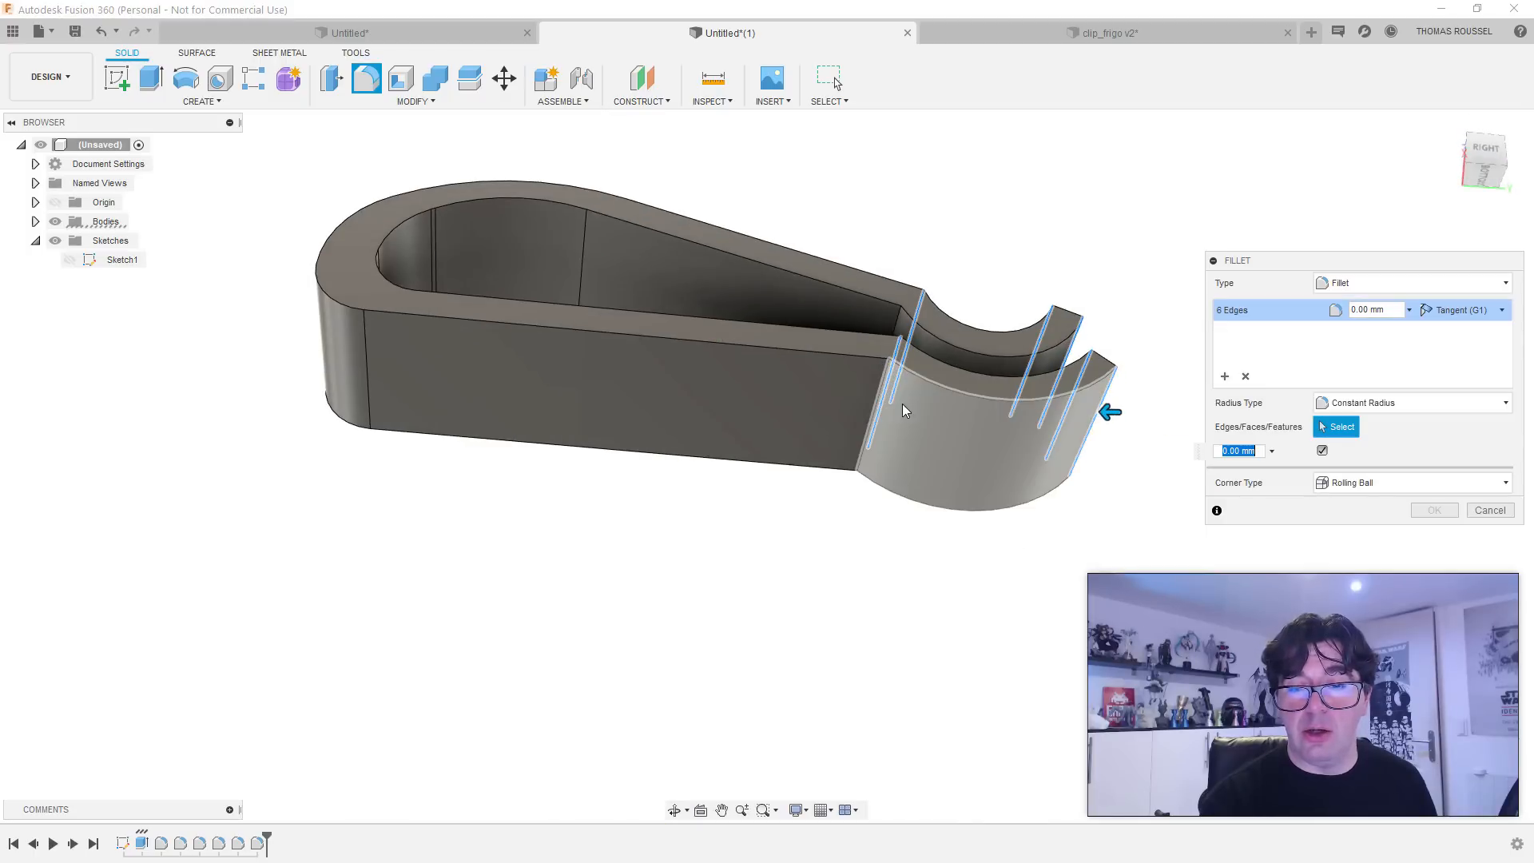
left_click(865, 435)
left_click_drag(868, 441, 870, 446)
middle_click_drag(982, 415, 1112, 362, "shift")
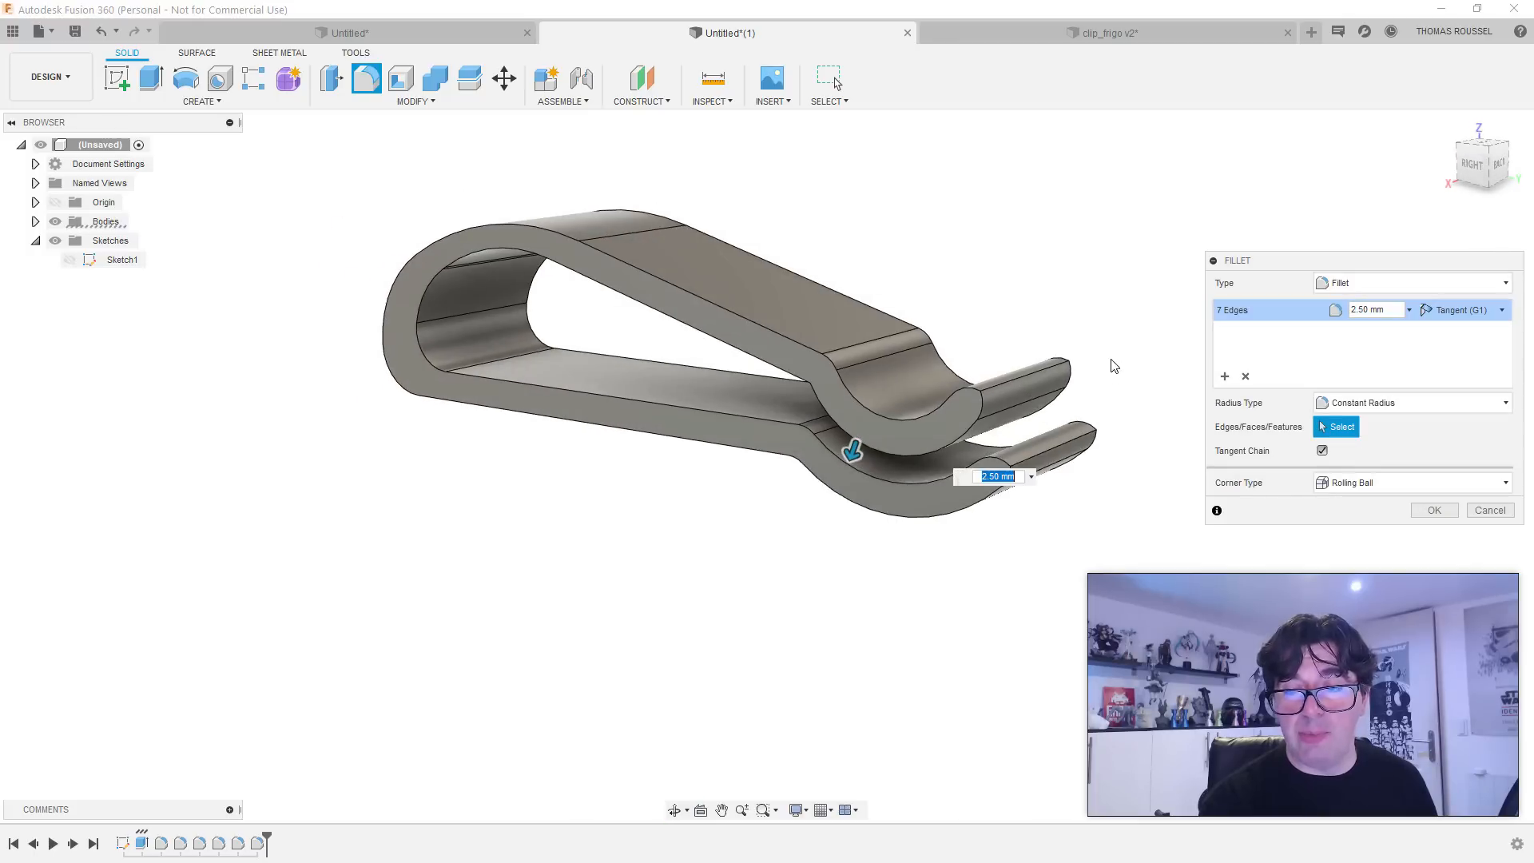
scroll(731, 507, "up", 5)
left_click_drag(731, 507, 740, 513)
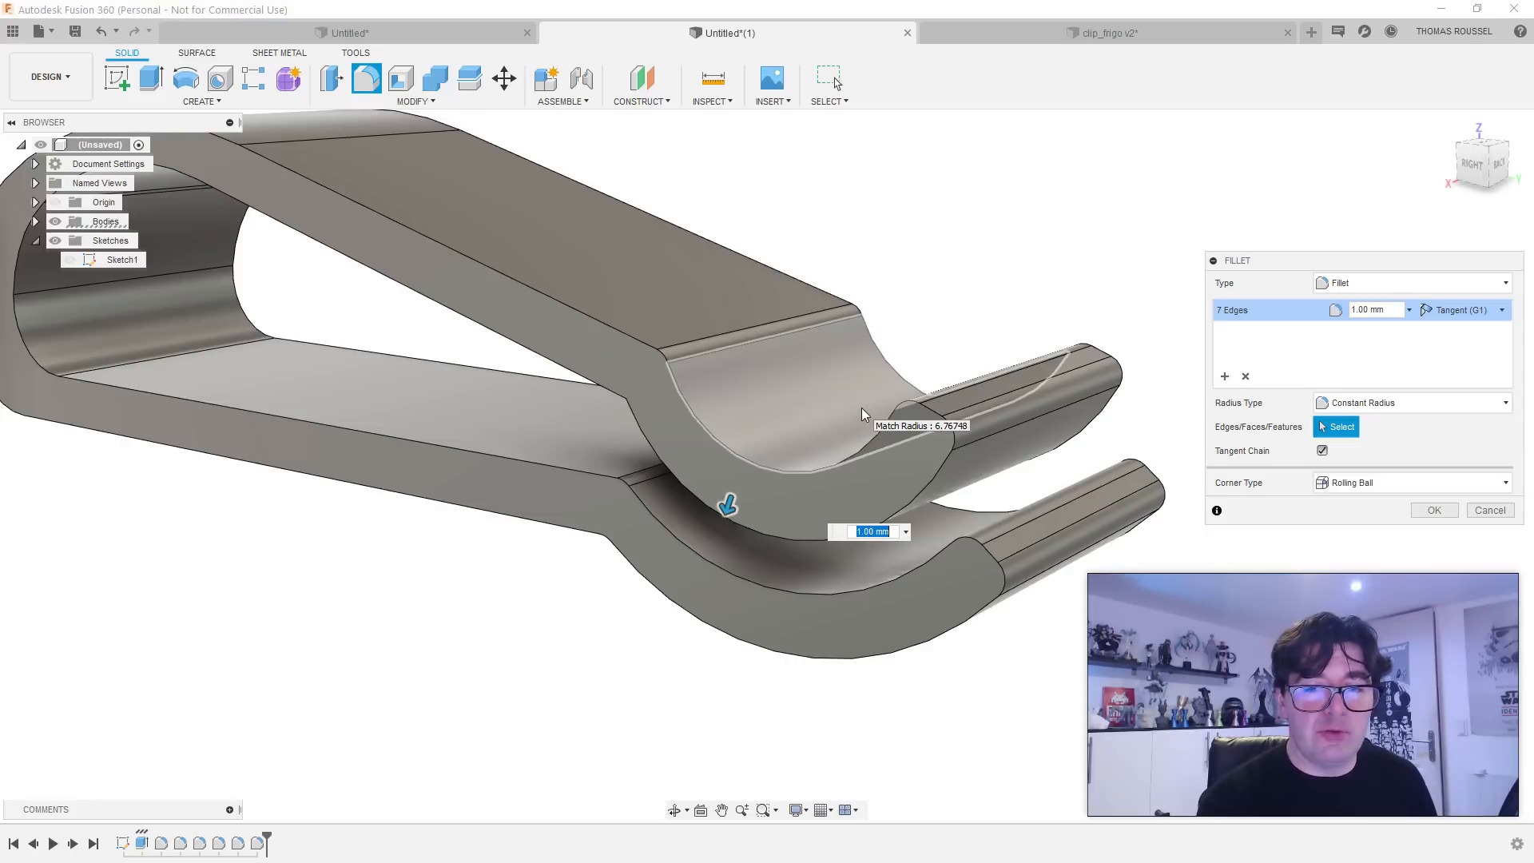
key("Return")
Step: Delete the two small fillet faces where the upper arm's outer face and the lower arm's inner face meet the jaws
scroll(572, 538, "down", 3)
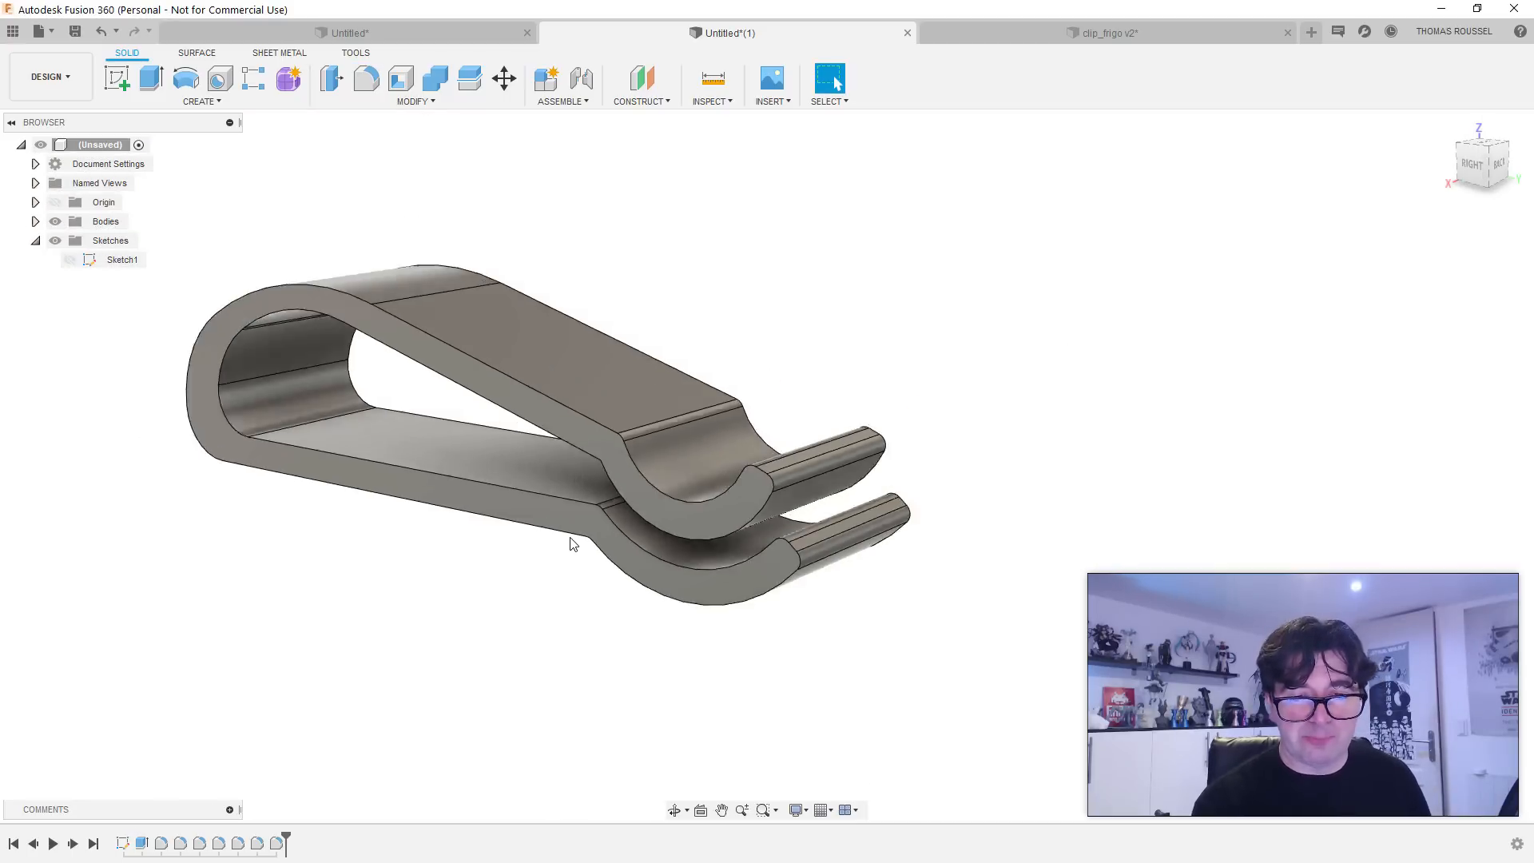
middle_click_drag(572, 537, 608, 536, "shift")
scroll(609, 534, "up", 3)
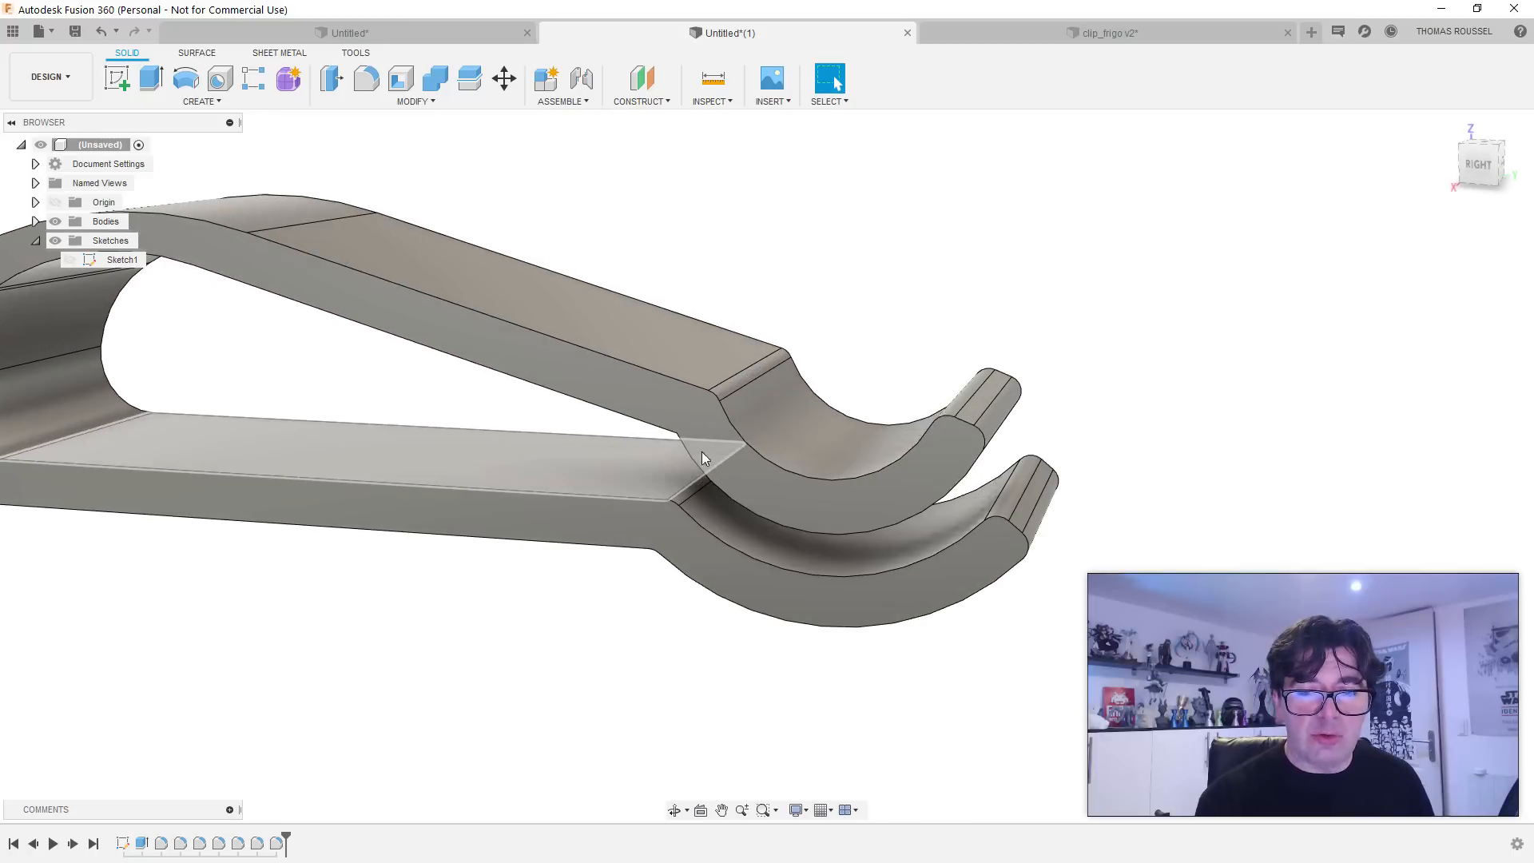
left_click(744, 377)
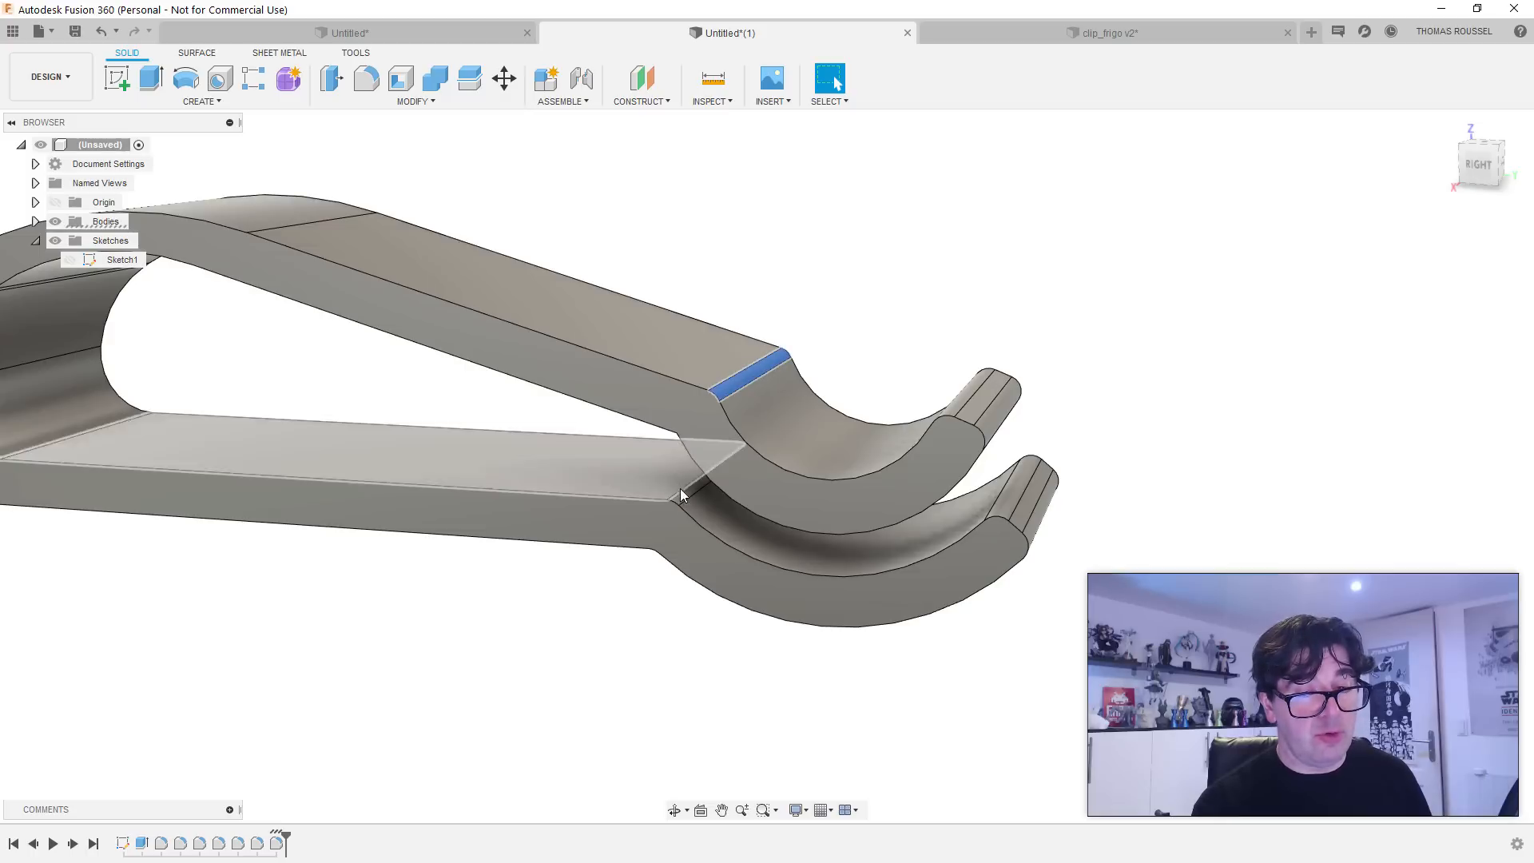
scroll(684, 494, "up", 4)
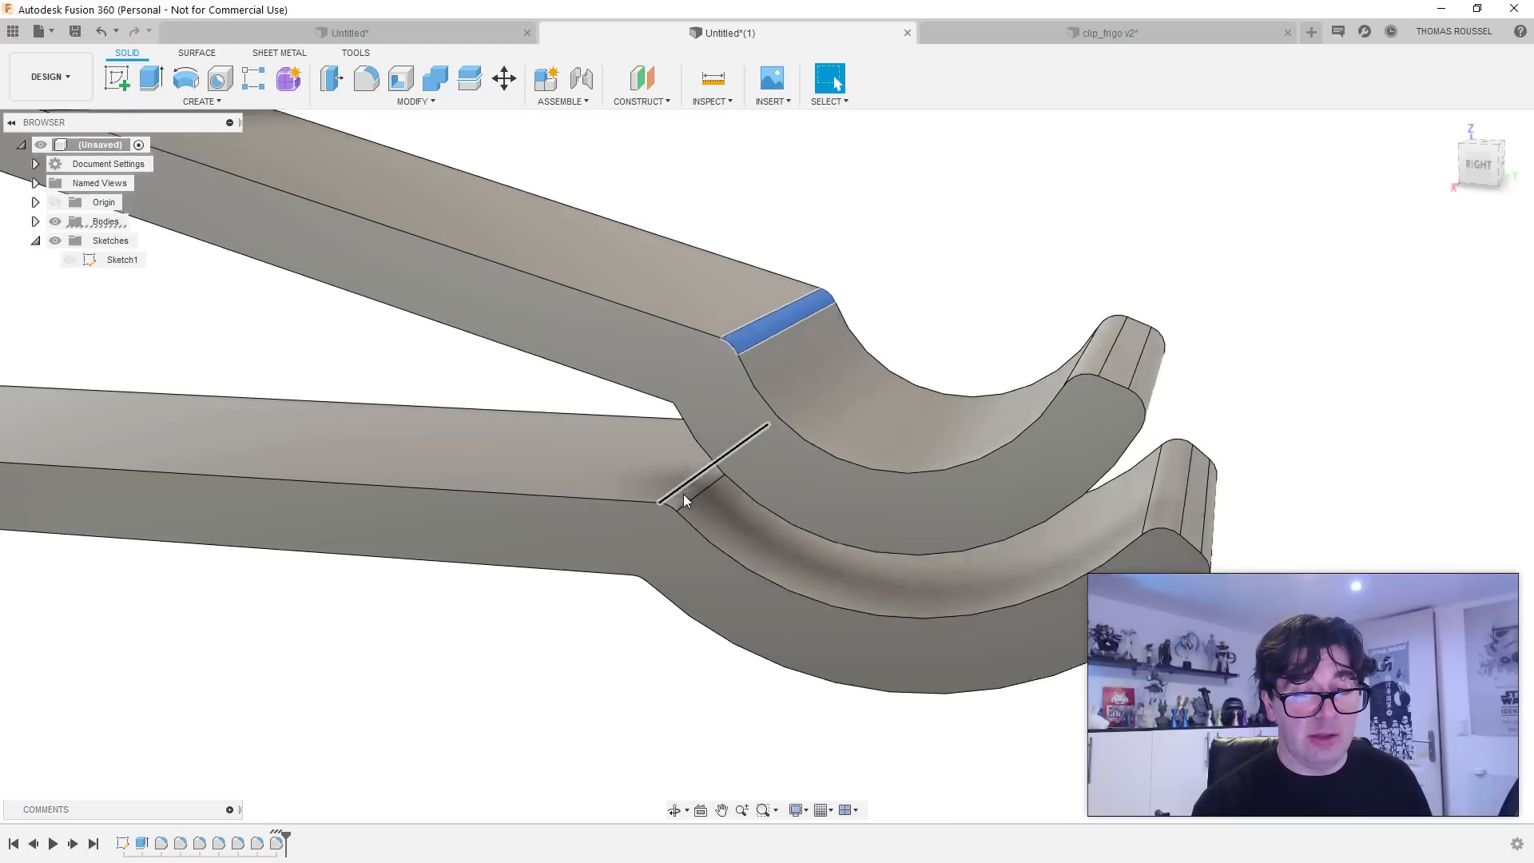
left_click(693, 484)
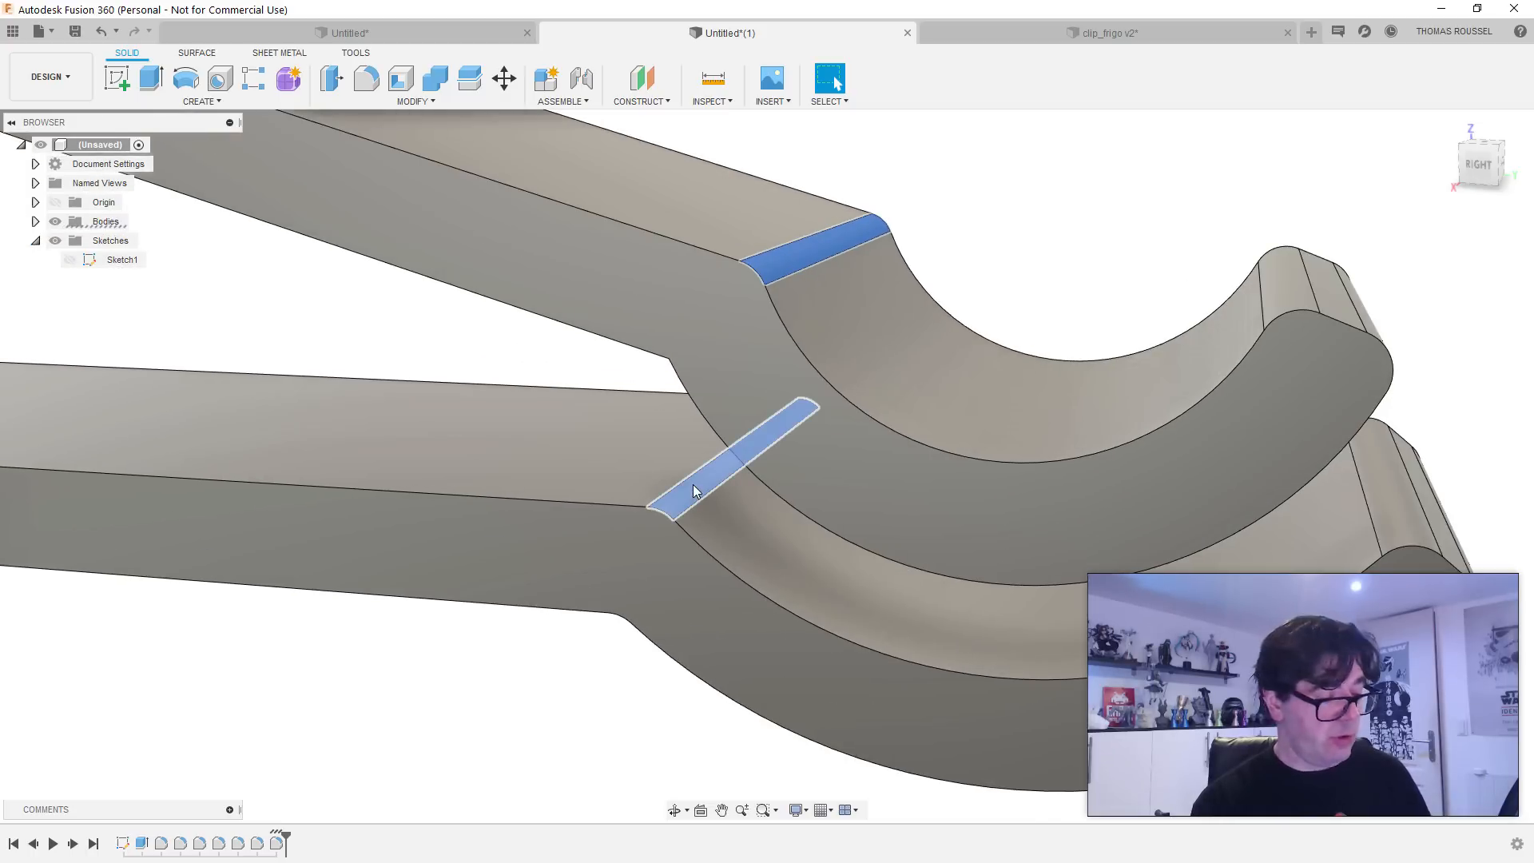
key("Delete")
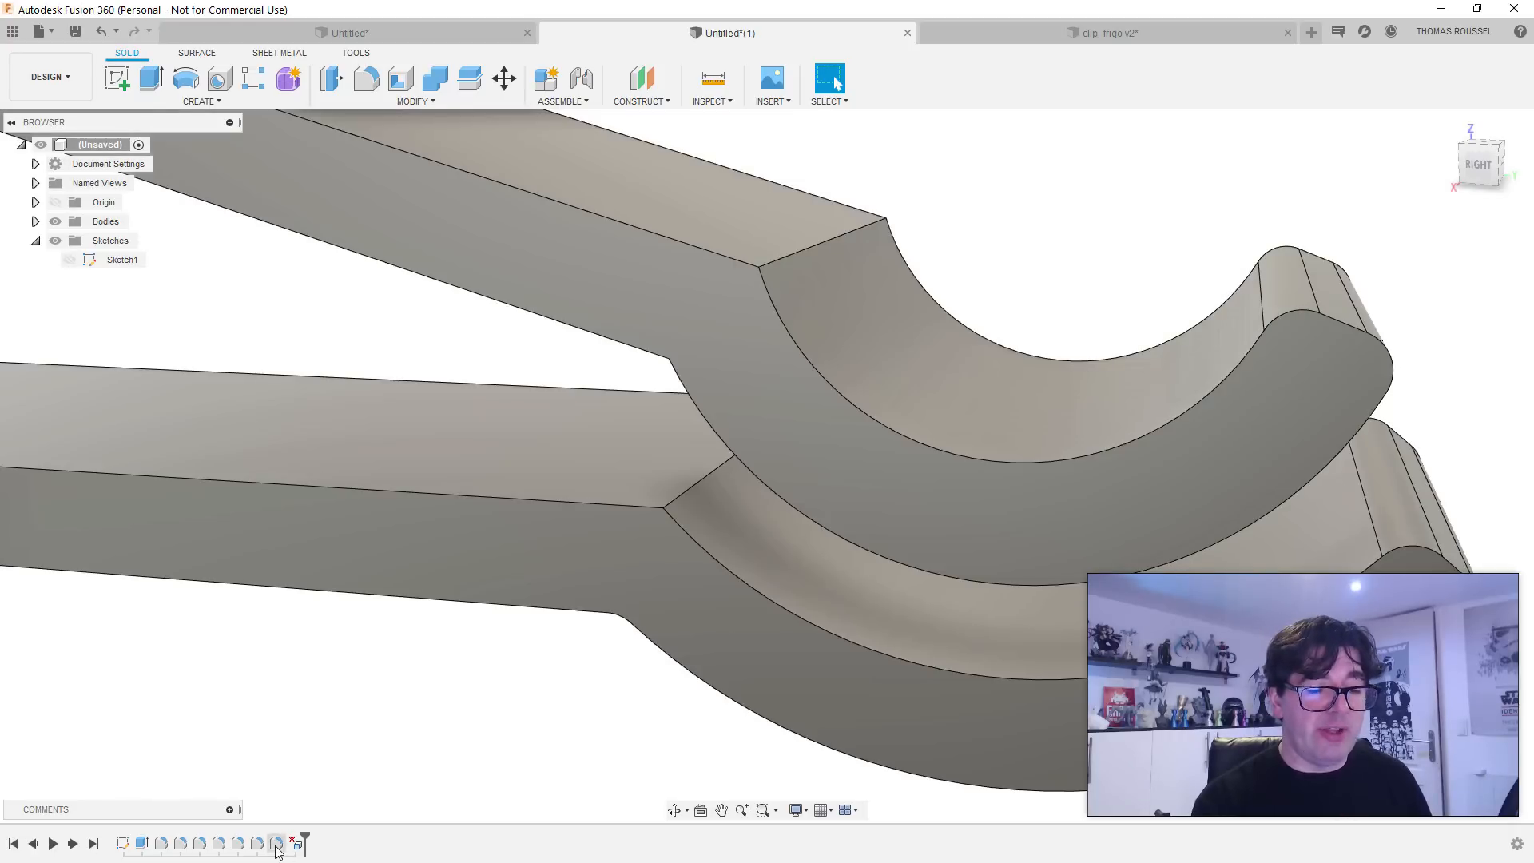
scroll(527, 655, "down", 2)
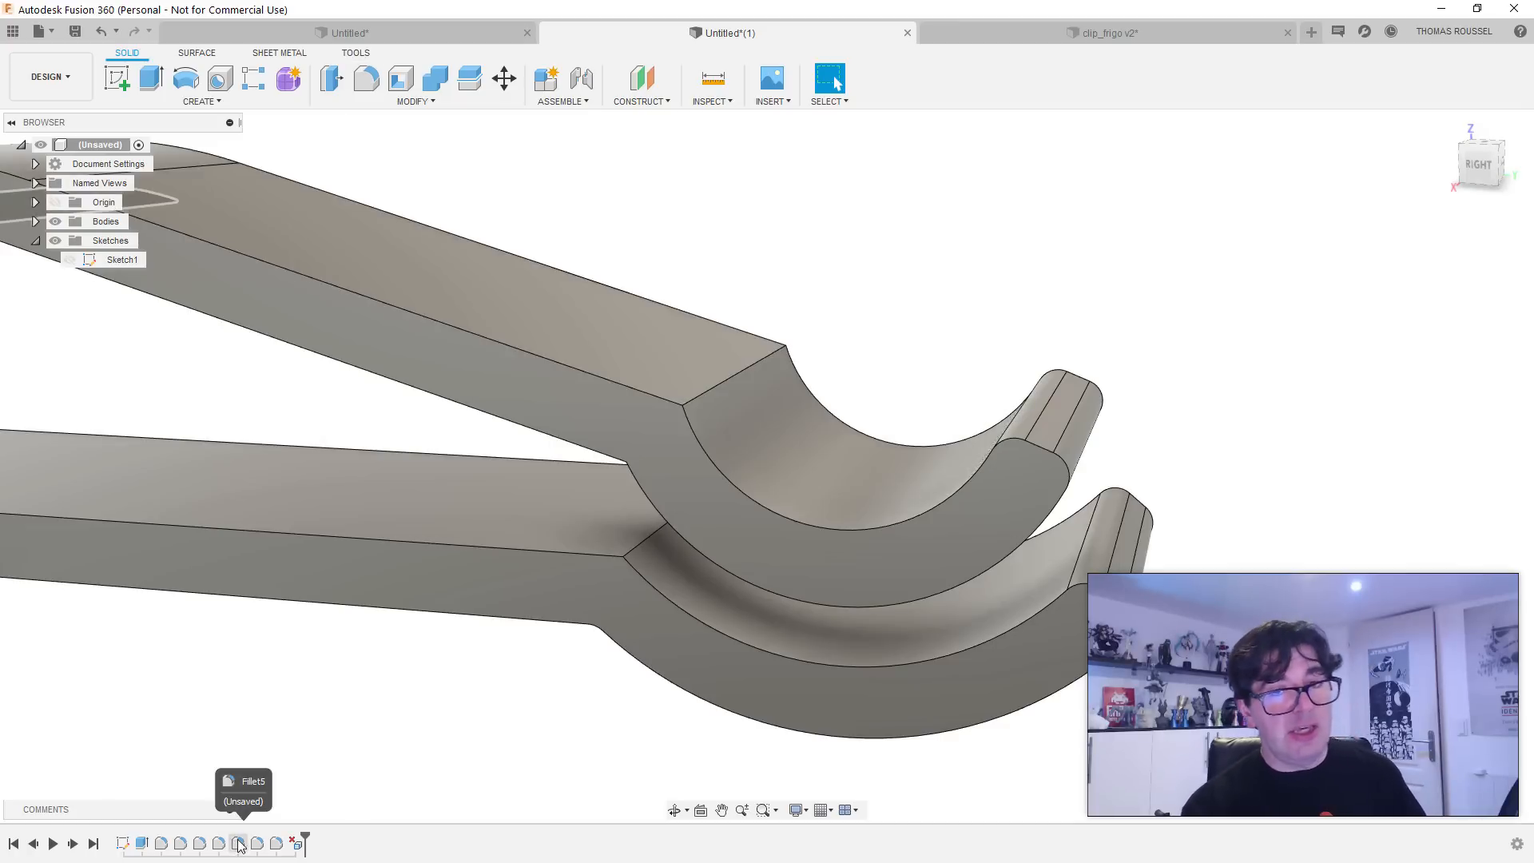
left_click(366, 78)
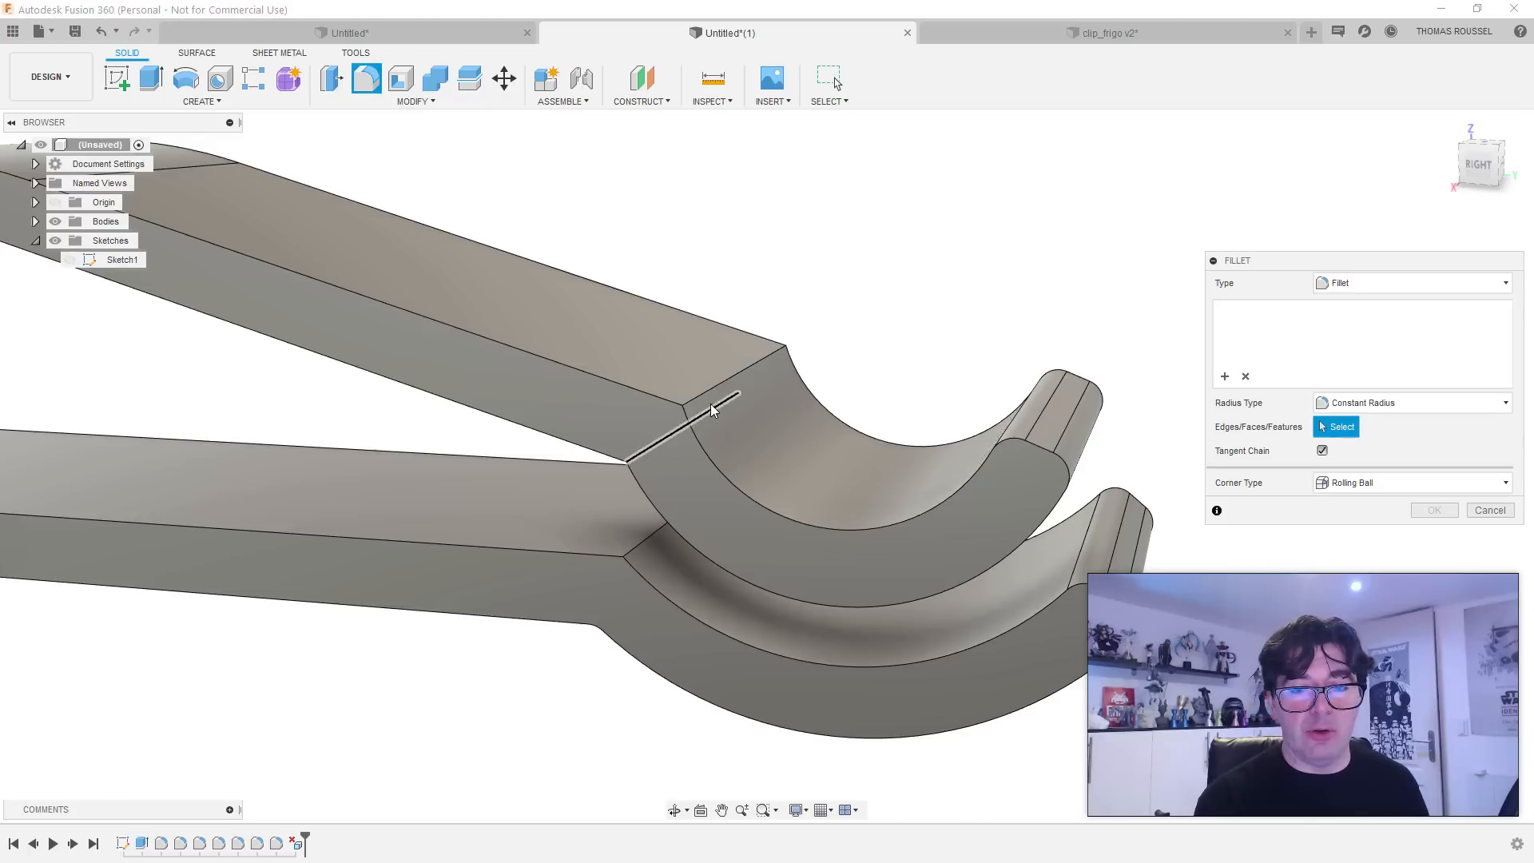
left_click(712, 391)
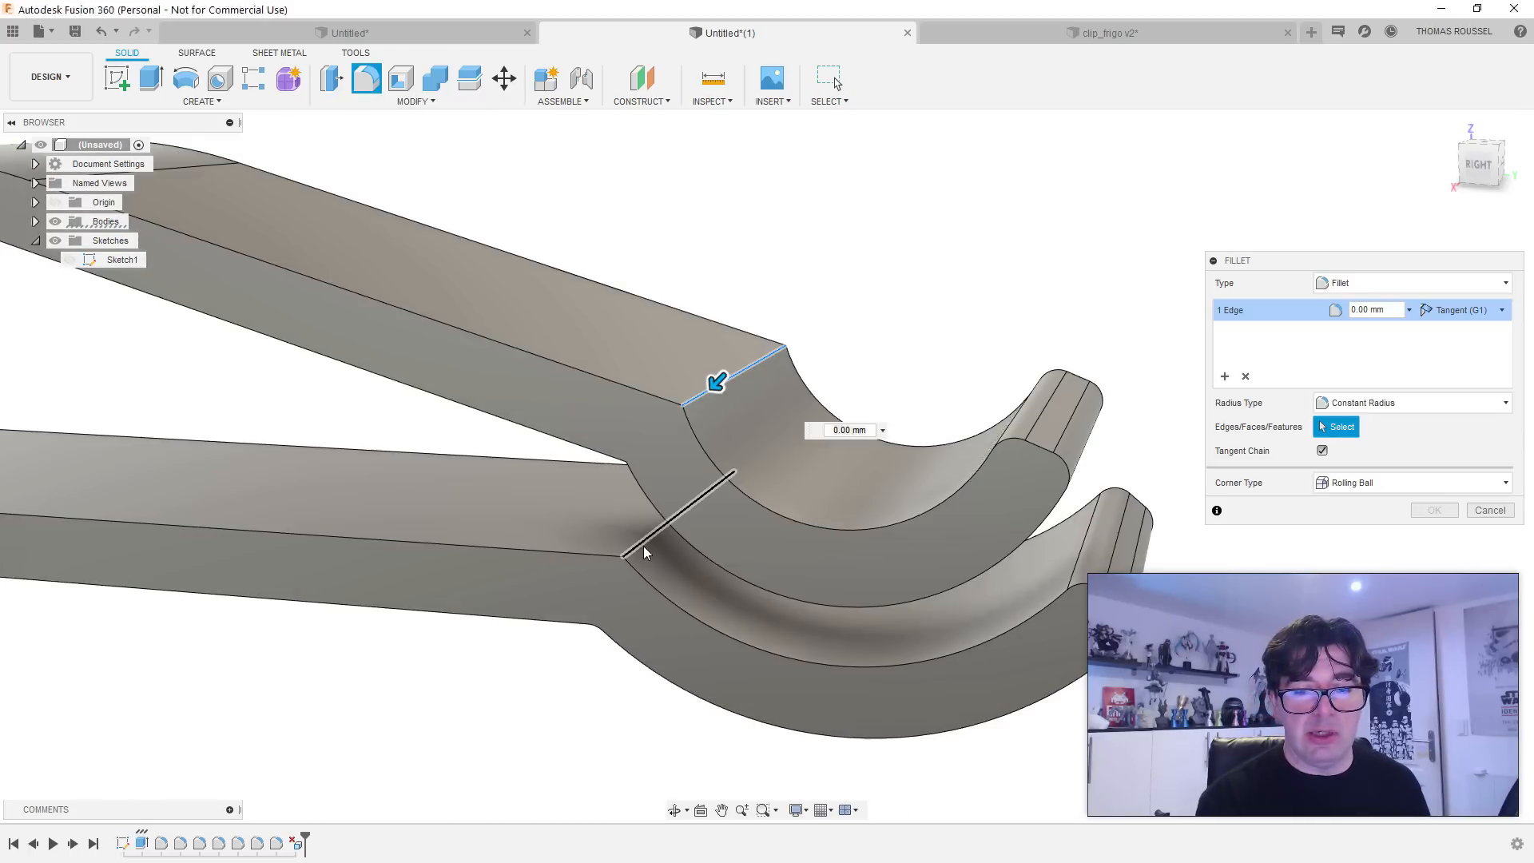
left_click(639, 548)
left_click_drag(653, 509, 637, 557)
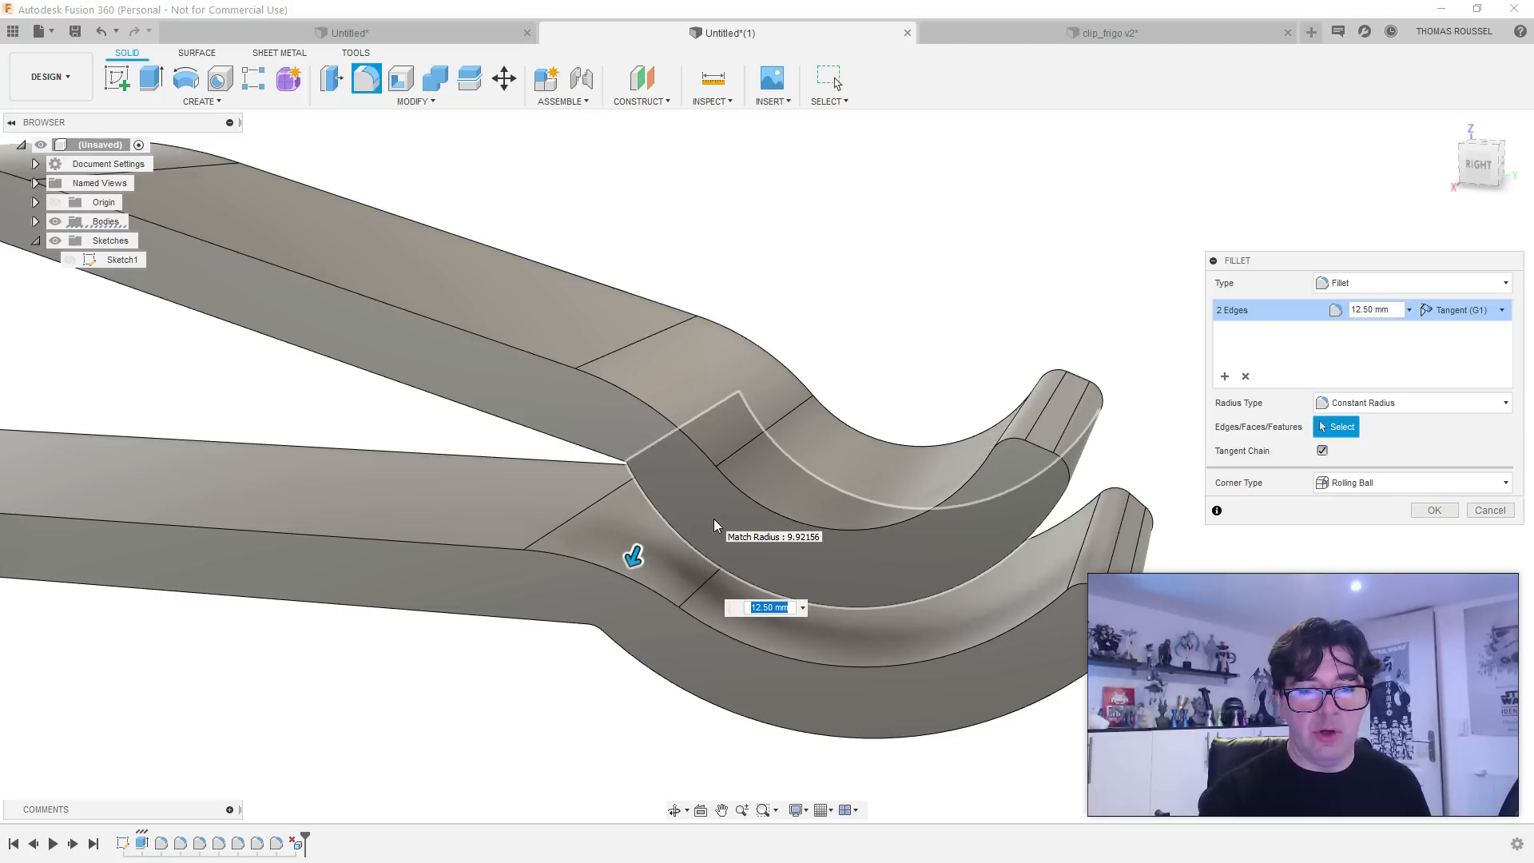
key("Return")
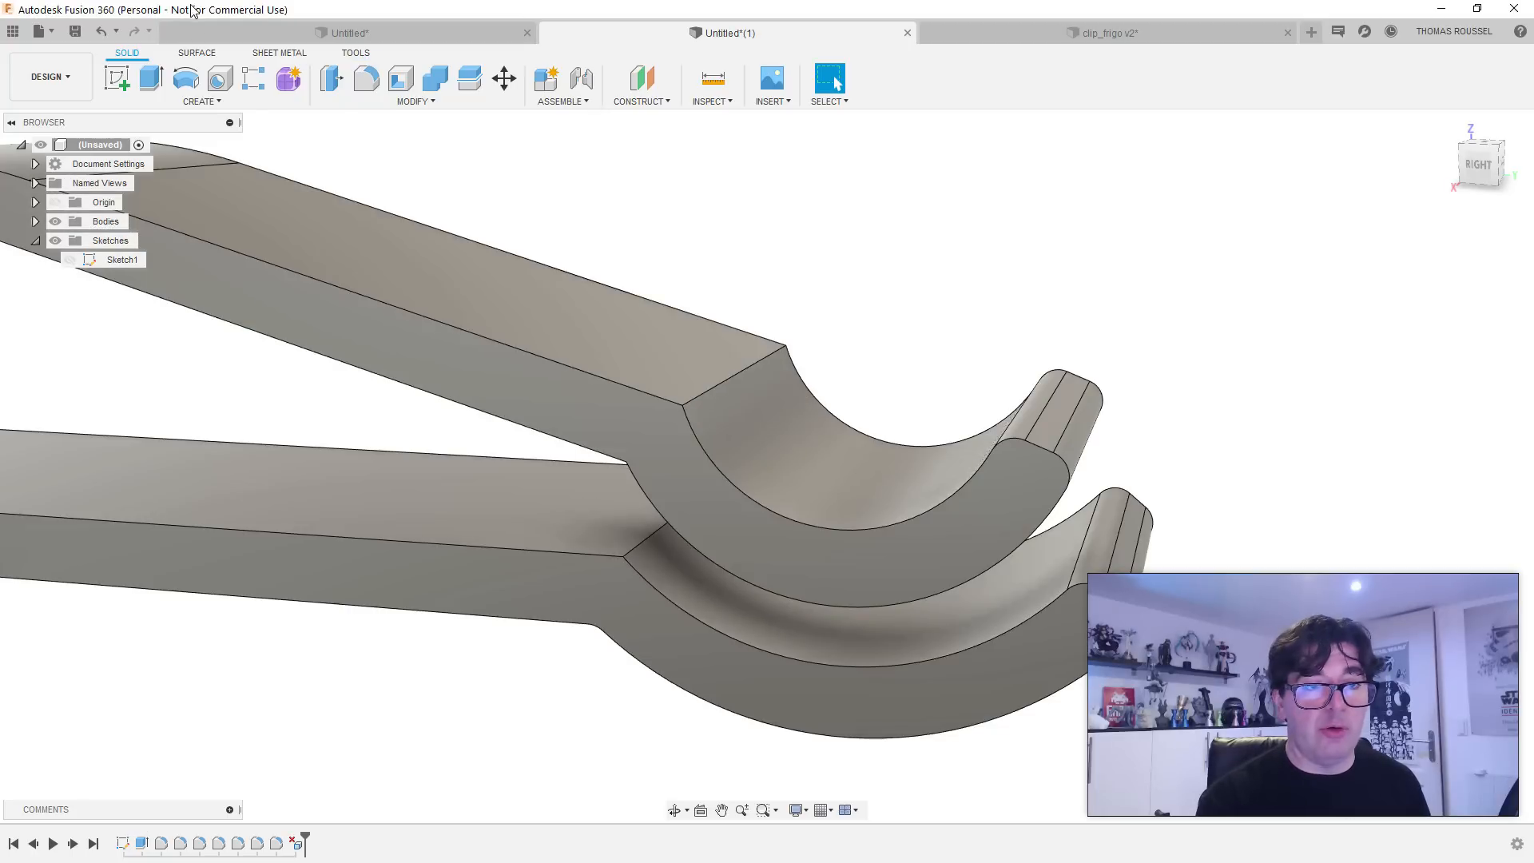
left_click(366, 77)
left_click(705, 398)
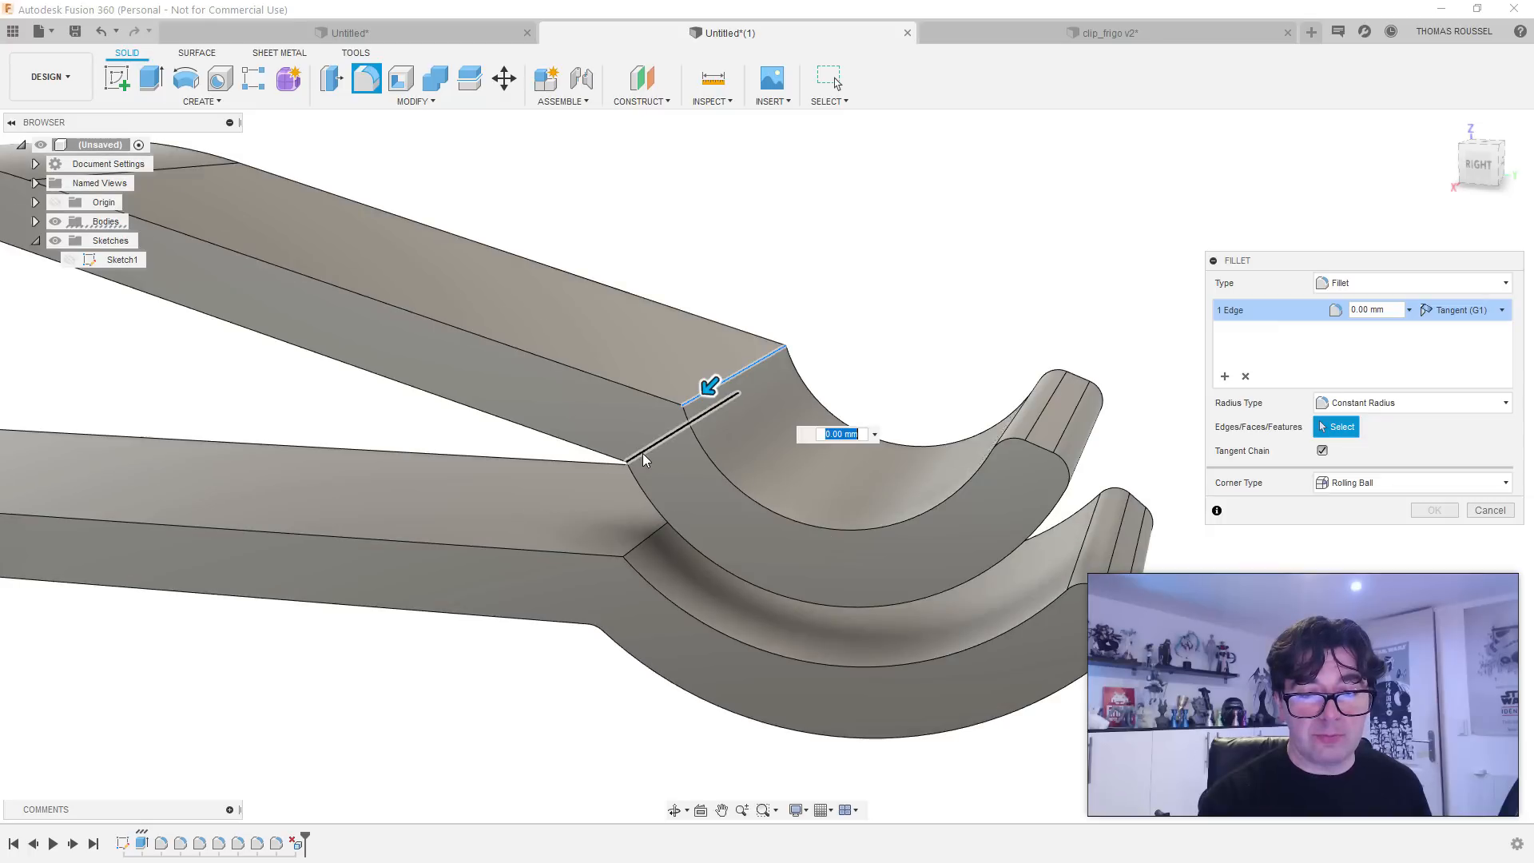
left_click(644, 449)
left_click(644, 538)
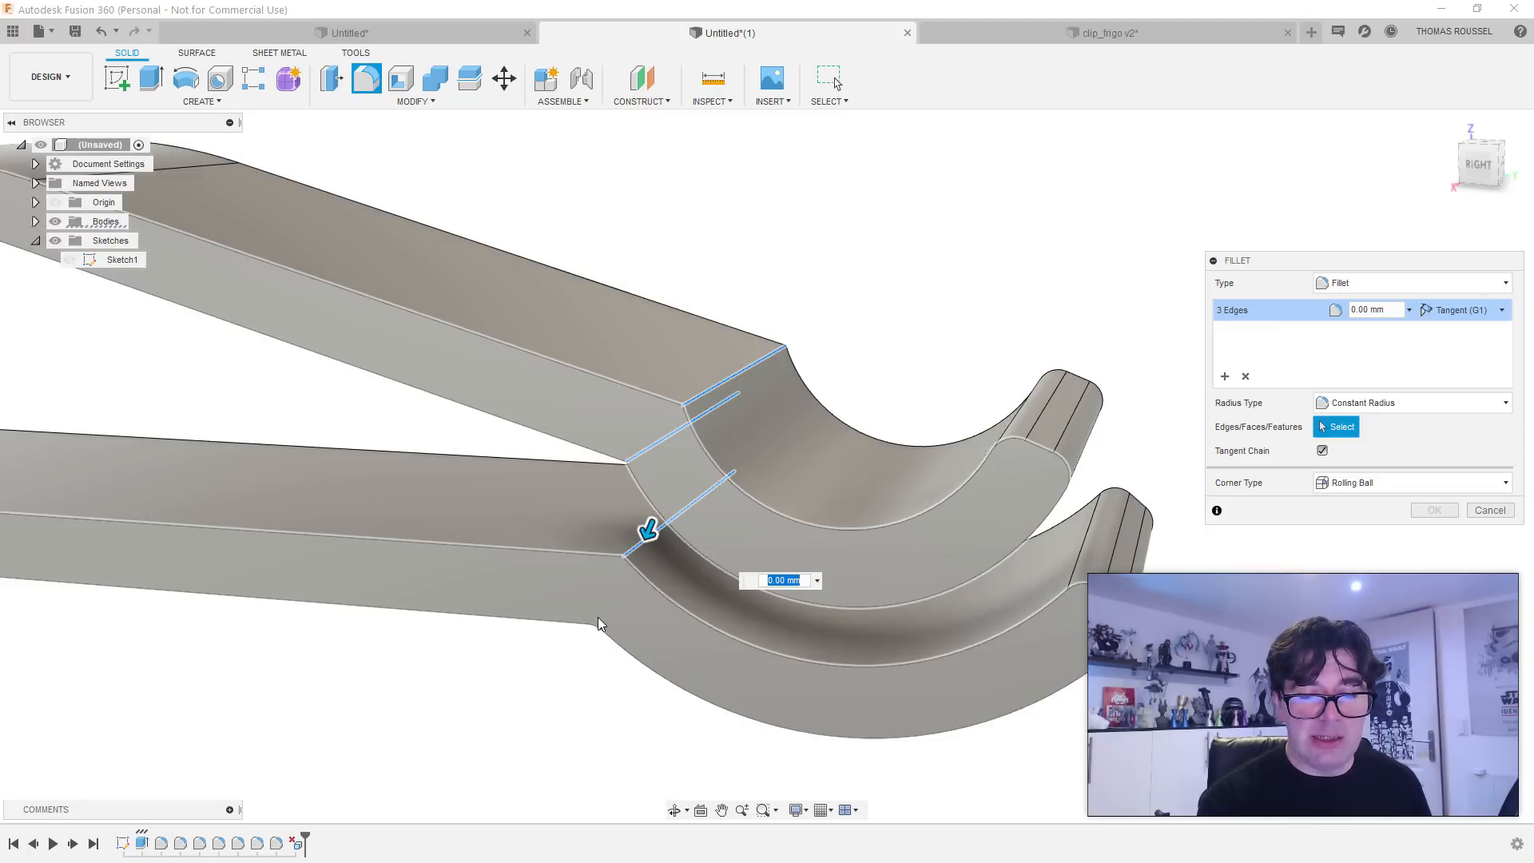
middle_click_drag(583, 639, 607, 668, "shift")
type("2")
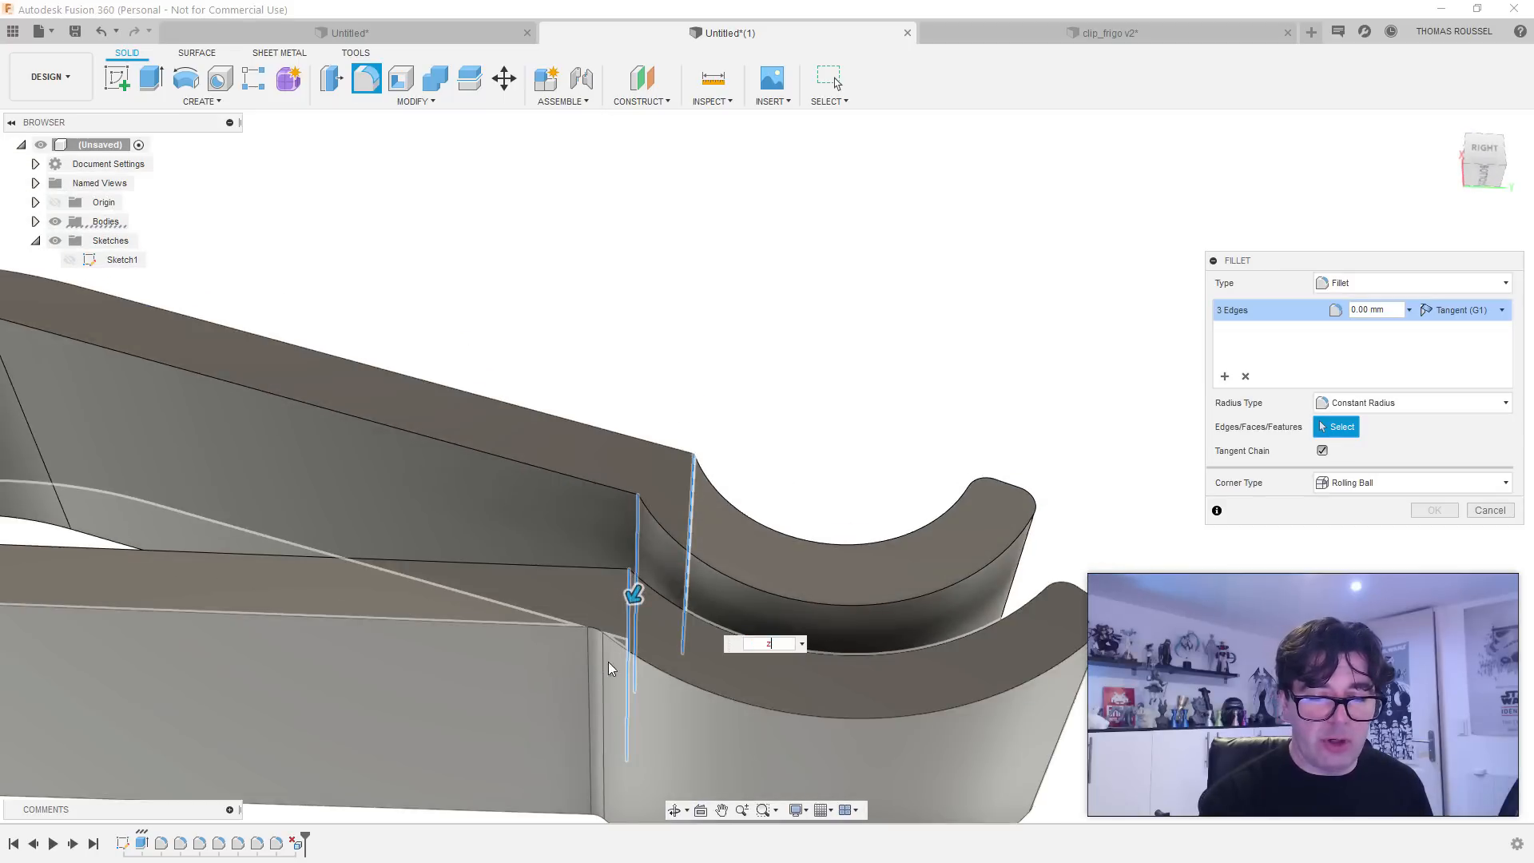
Step: Delete the small fillet face where the lower arm's outer face meets the jaw
key("Return")
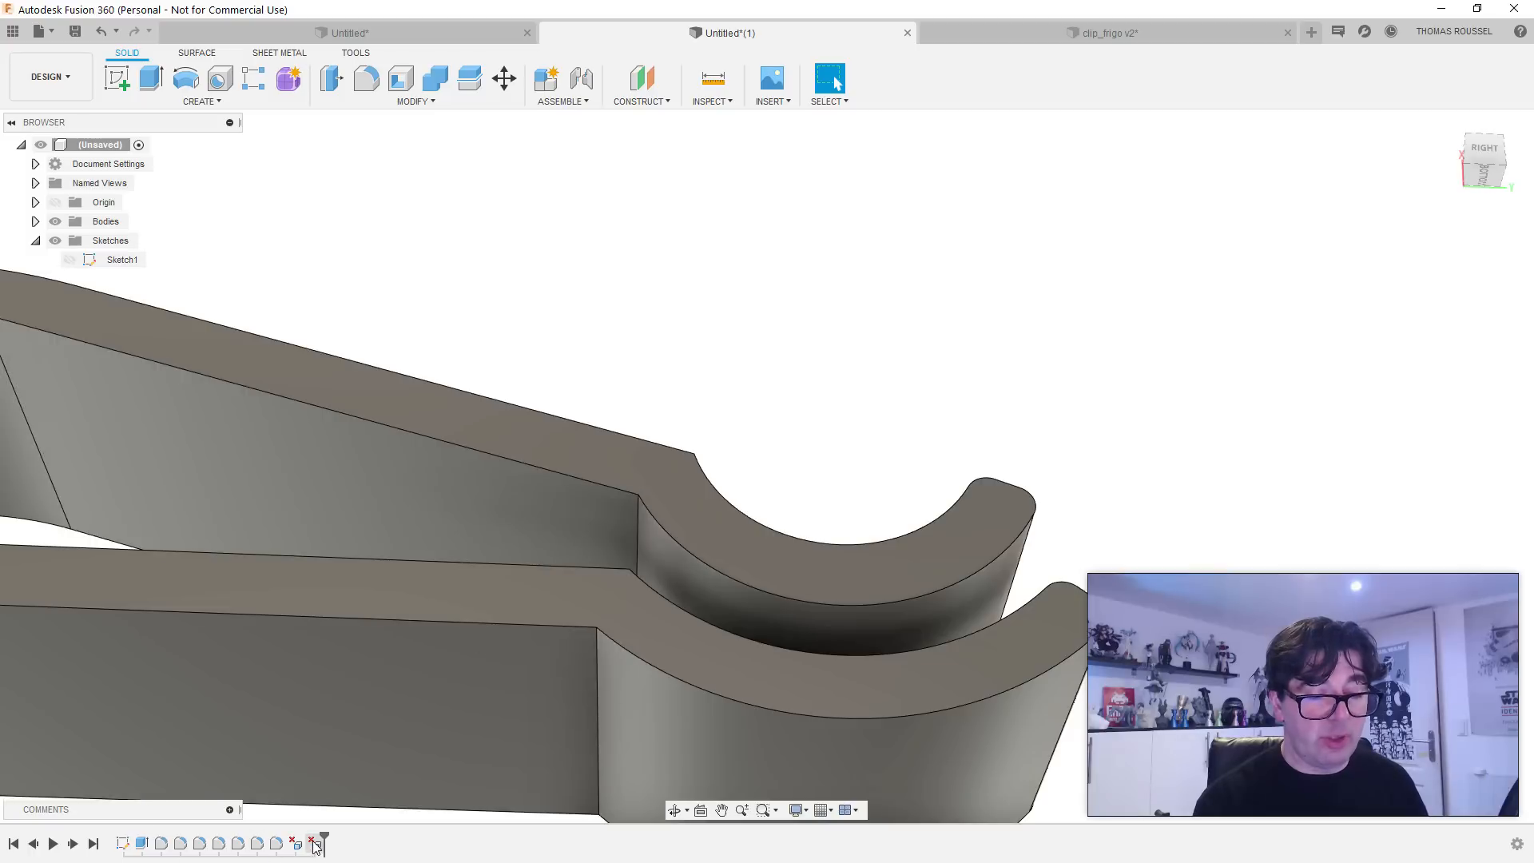
Step: Fillet the four edges where the inner and outer faces of both arms meet the jaws with a 24.5 mm radius
left_click(366, 77)
left_click(596, 723)
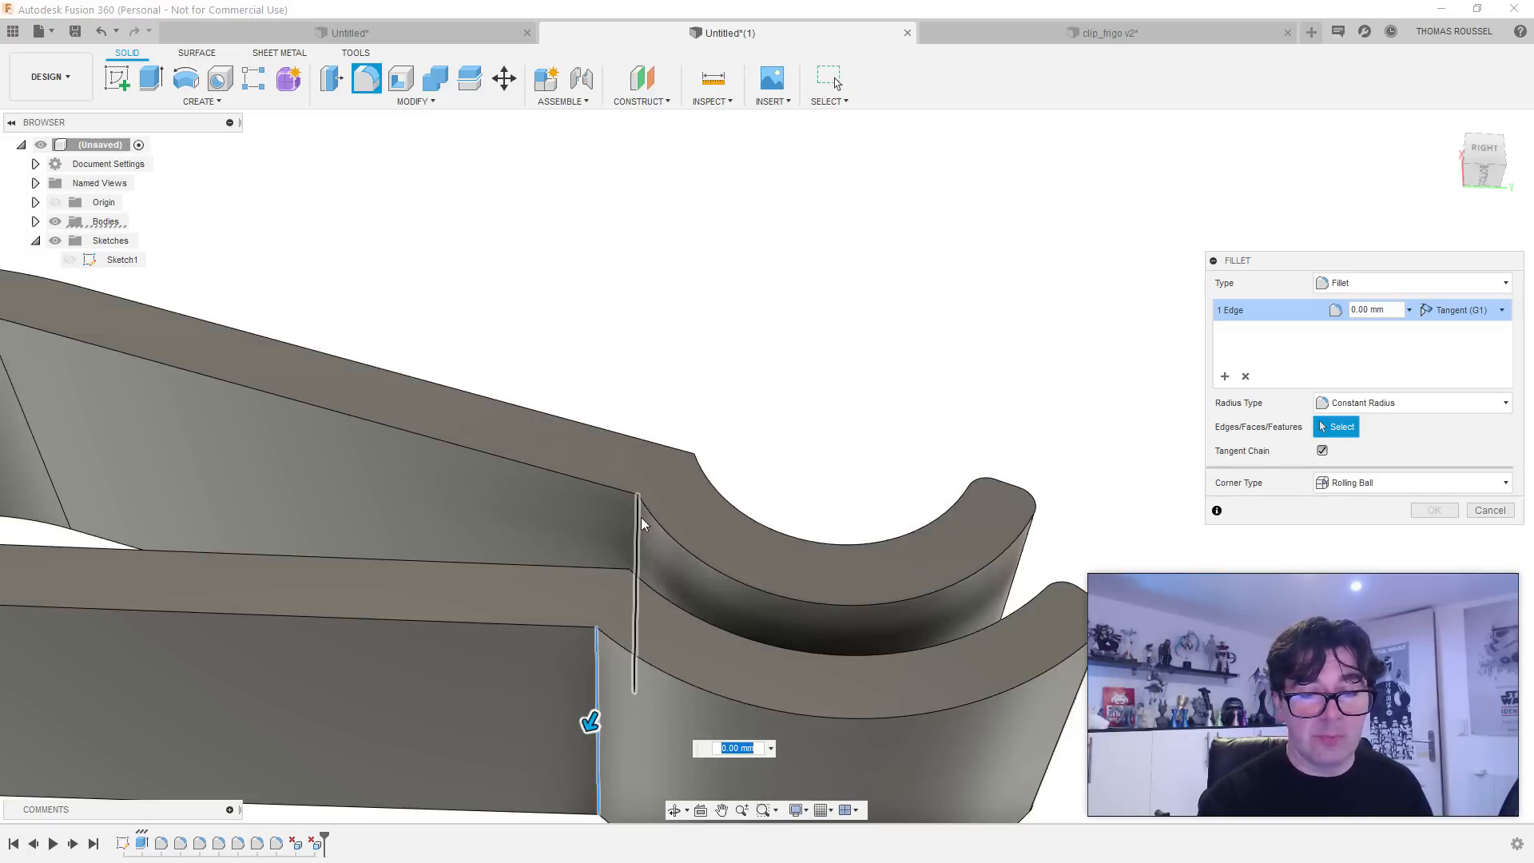
middle_click_drag(730, 462, 672, 553, "shift")
left_click(716, 464)
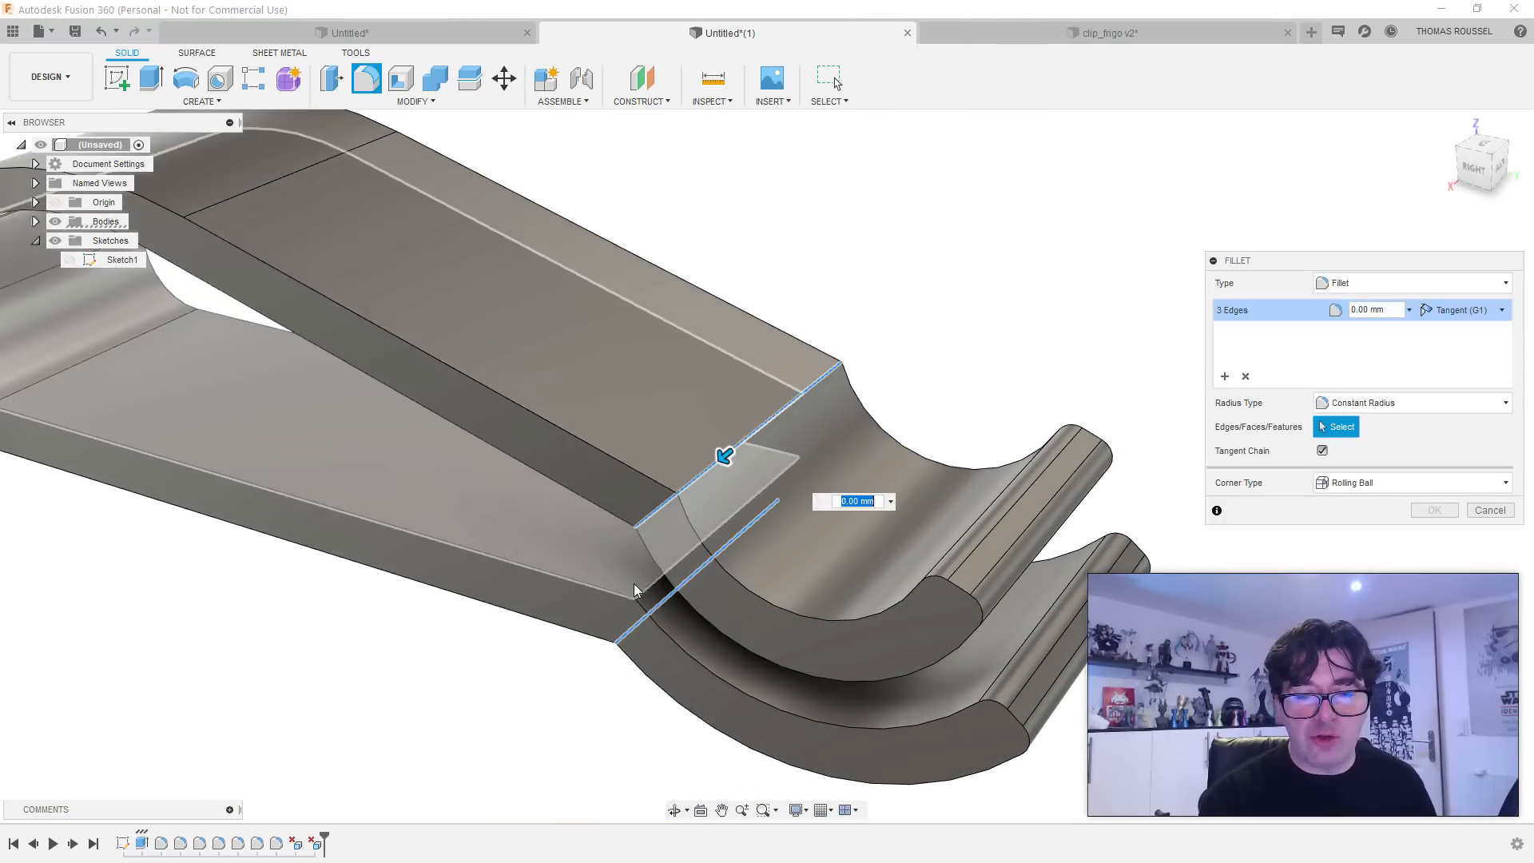
left_click(650, 586)
middle_click_drag(592, 618, 663, 587, "shift")
left_click_drag(722, 546, 690, 569)
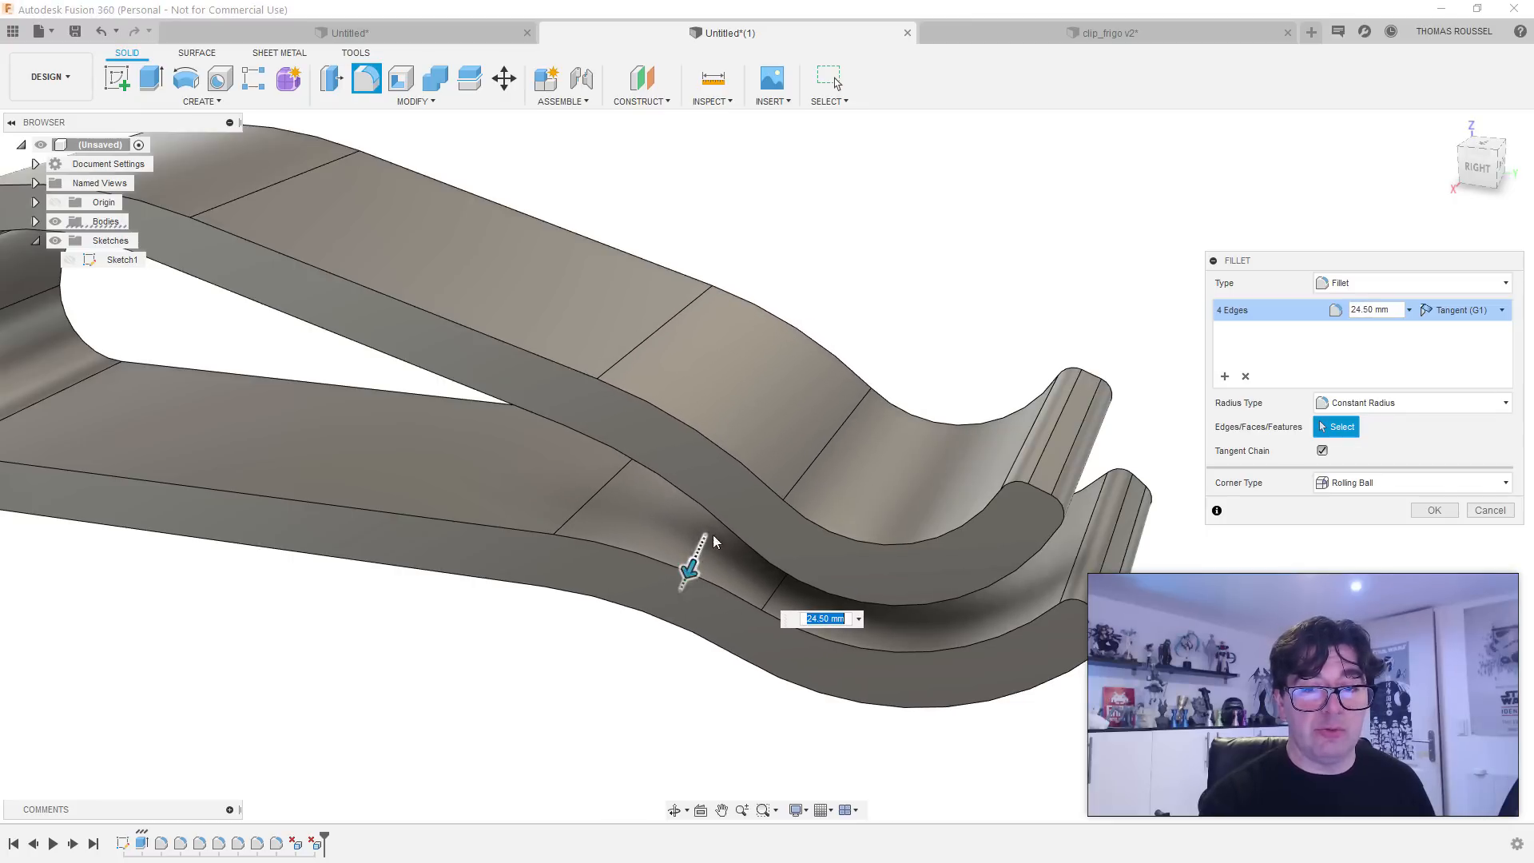
middle_click_drag(438, 670, 469, 634, "shift")
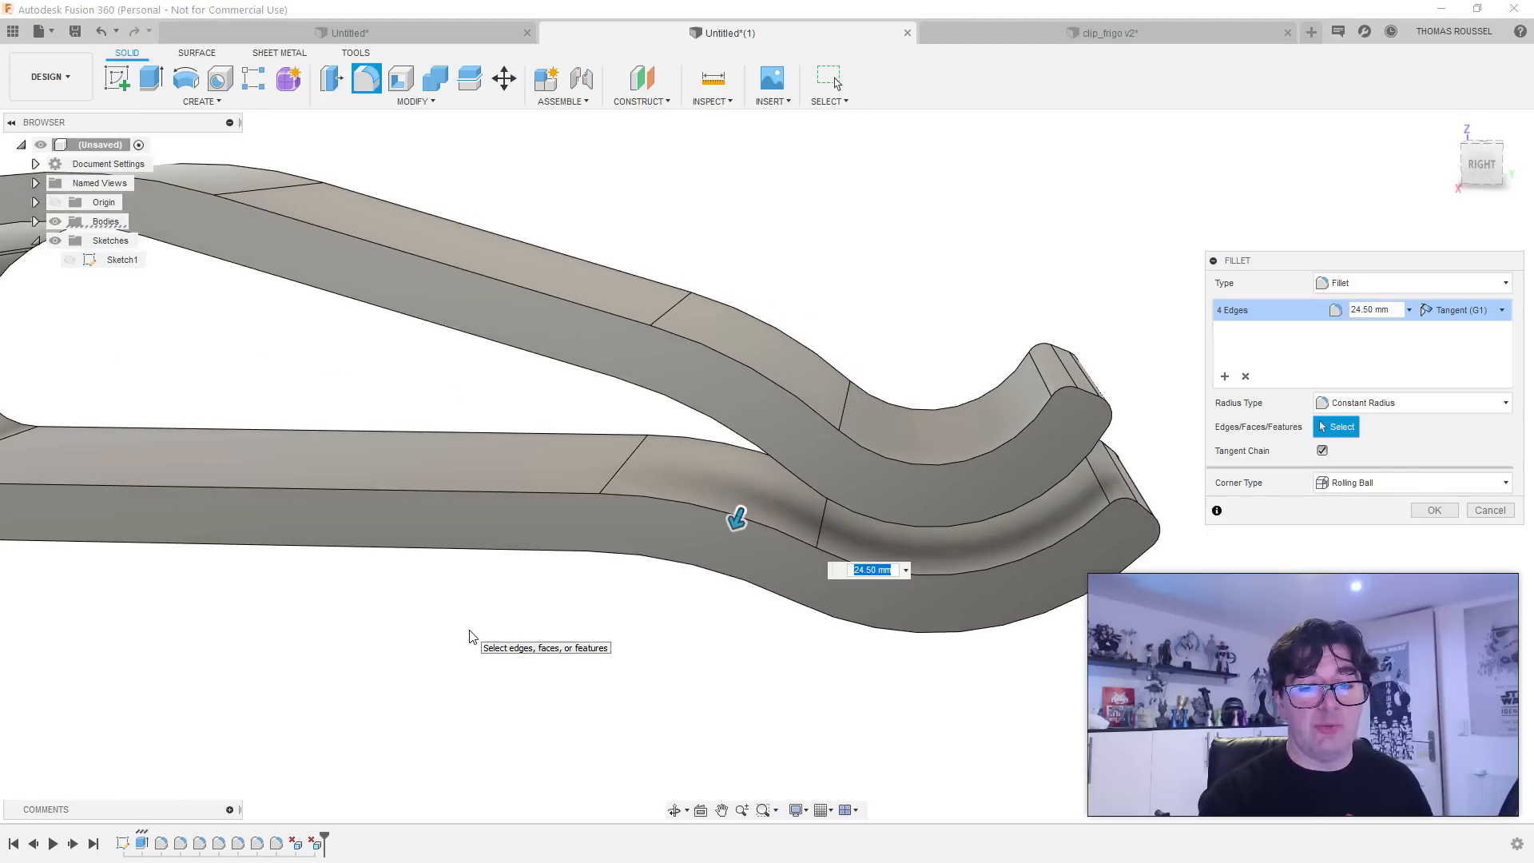
key("Return")
middle_click_drag(527, 541, 618, 510, "shift")
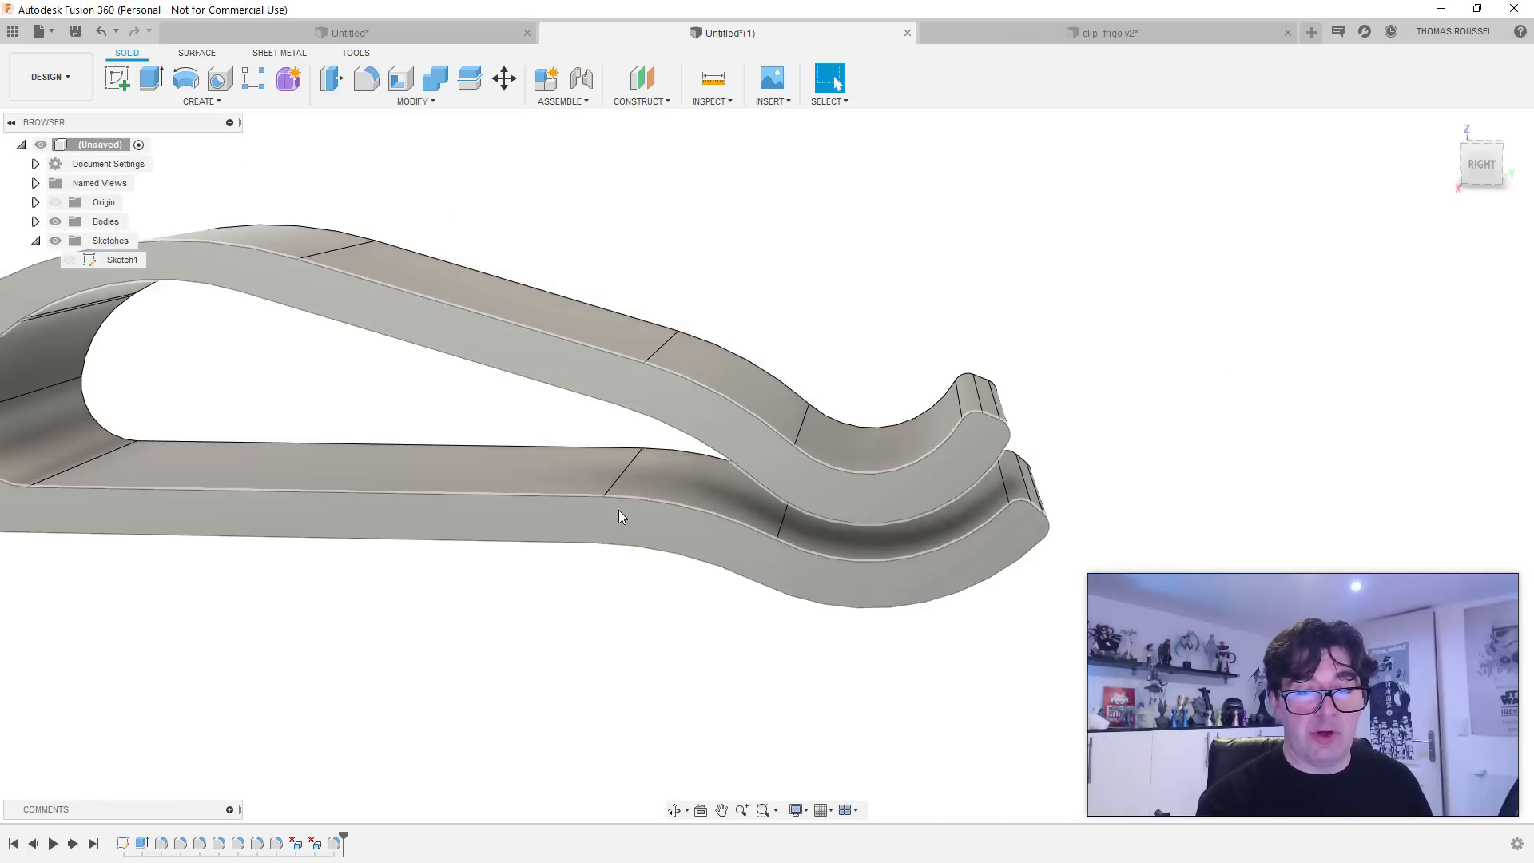
scroll(618, 510, "up", 1)
scroll(600, 519, "down", 2)
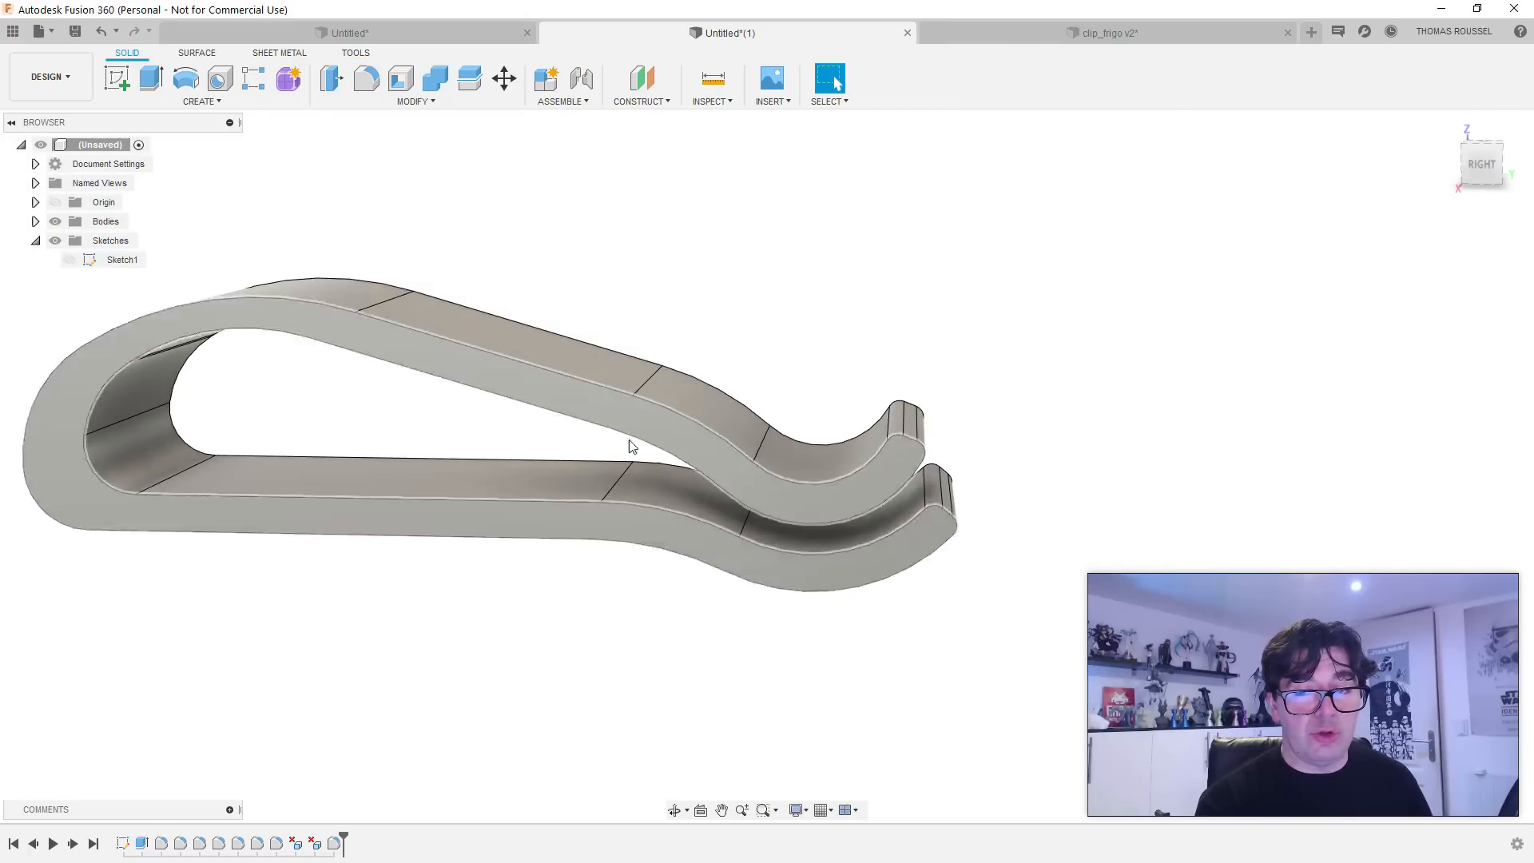
Step: Apply a 0.5 mm fillet around all edges of the clip's two side faces
left_click(364, 79)
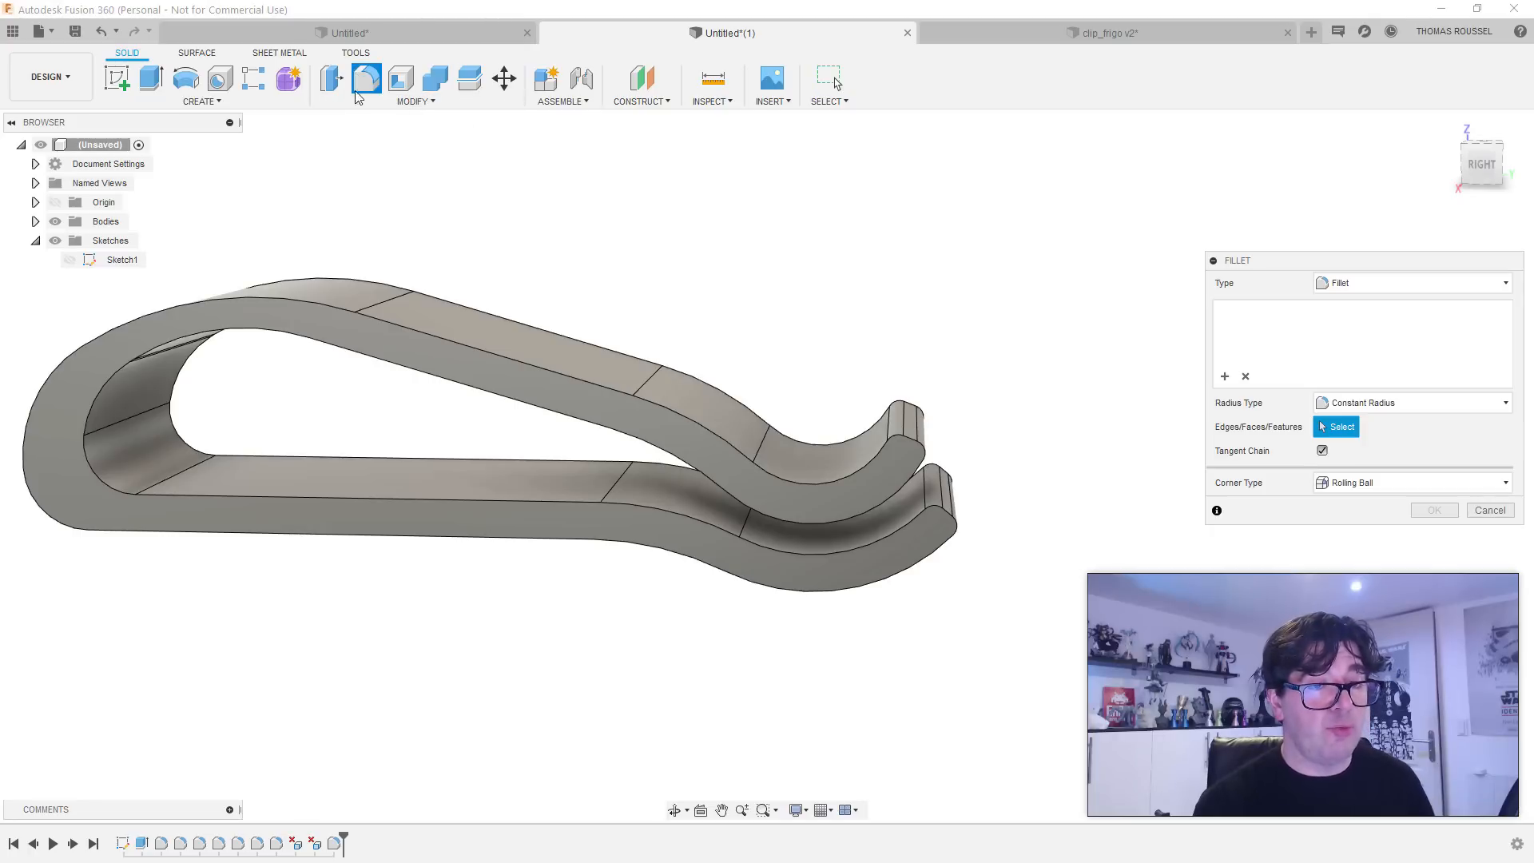
left_click(401, 334)
middle_click_drag(677, 377, 531, 409, "shift")
left_click(526, 400)
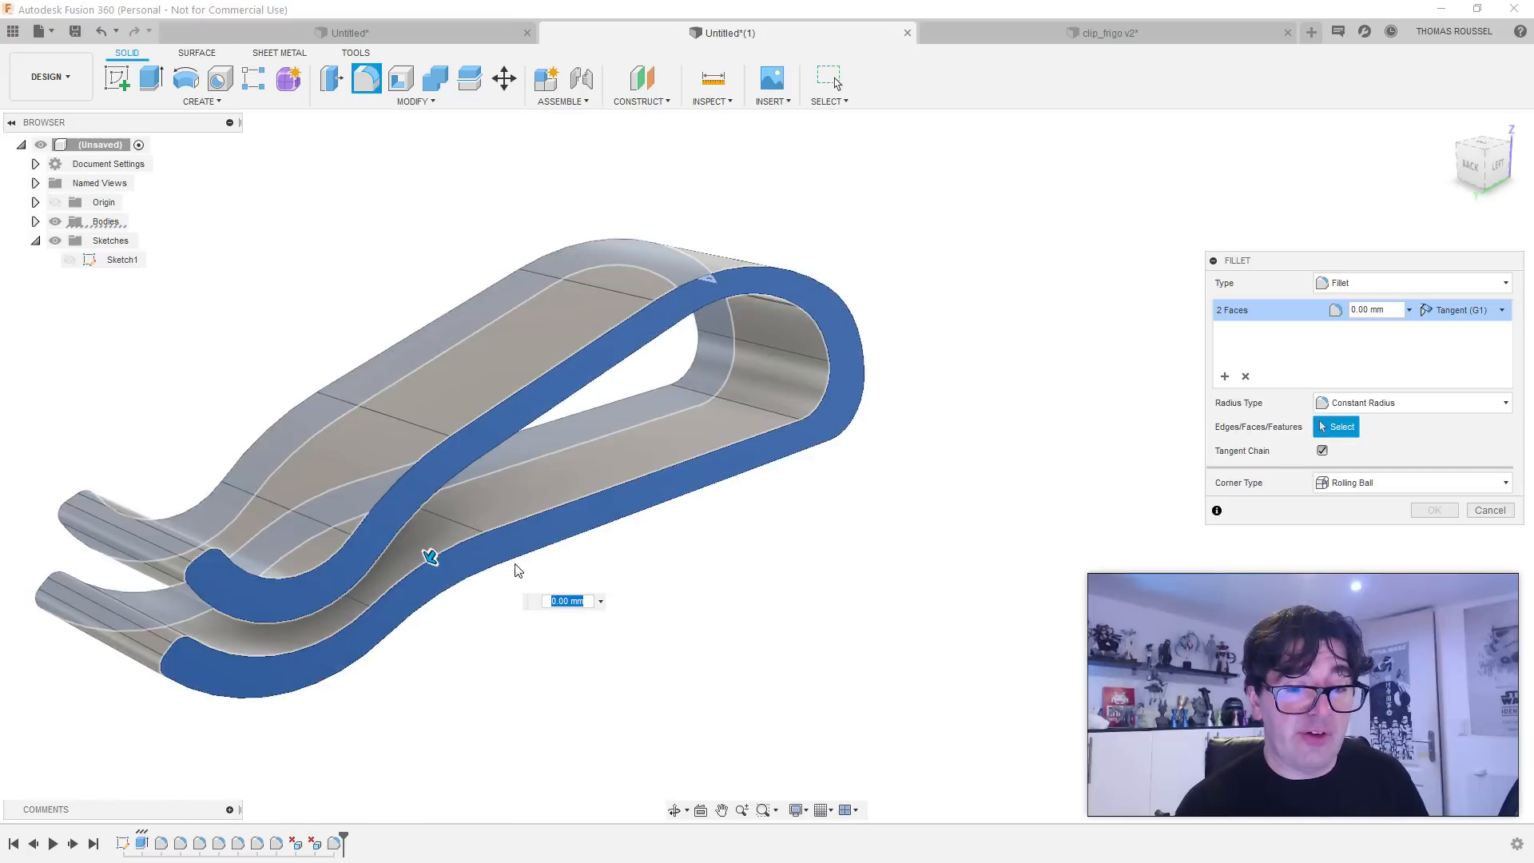
scroll(349, 536, "up", 3)
middle_click_drag(349, 536, 452, 464)
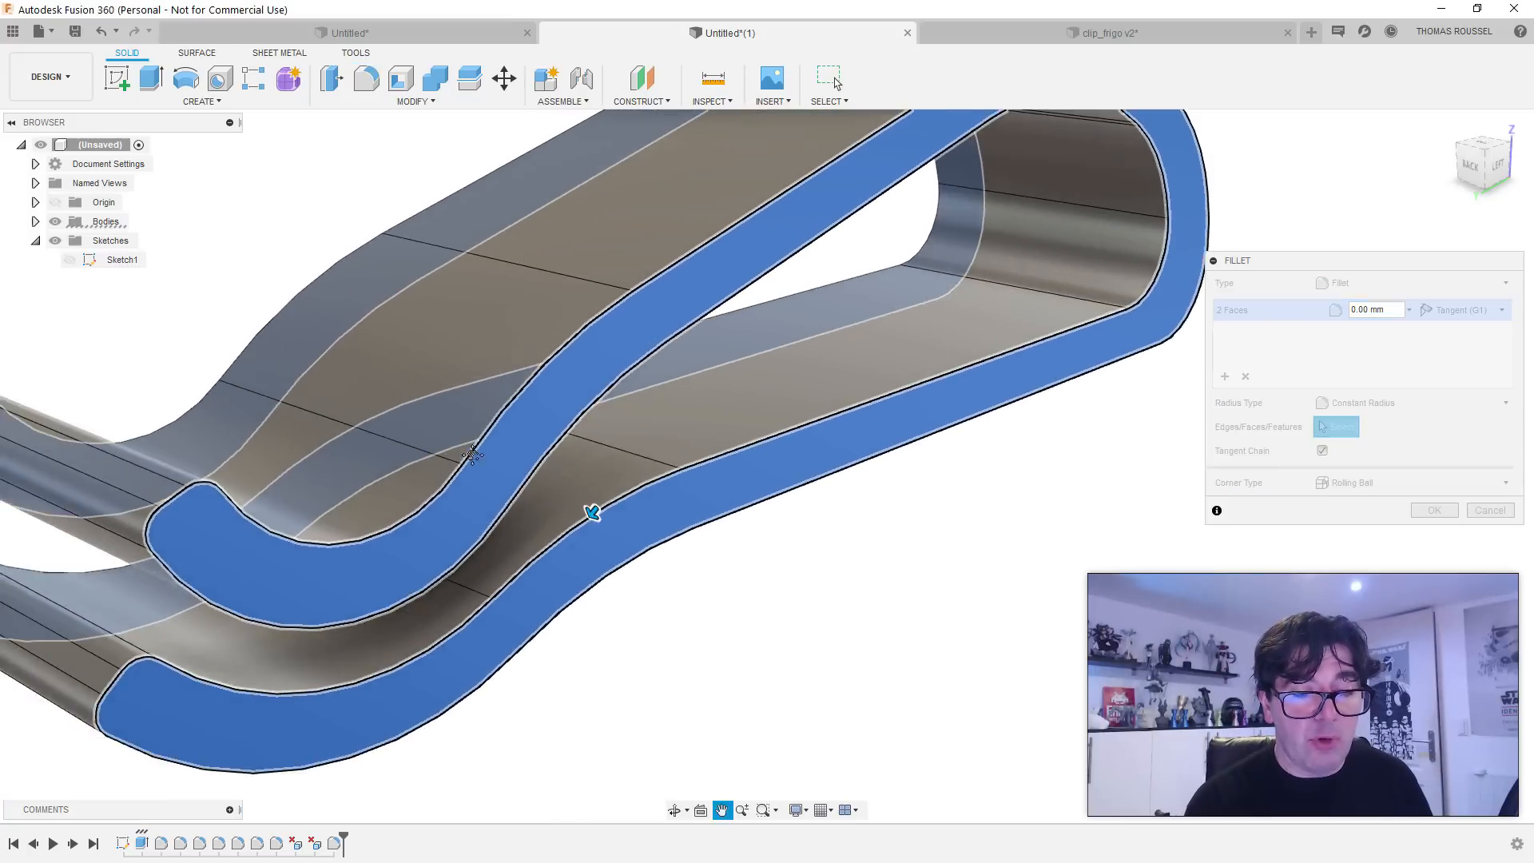
left_click_drag(588, 521, 598, 509)
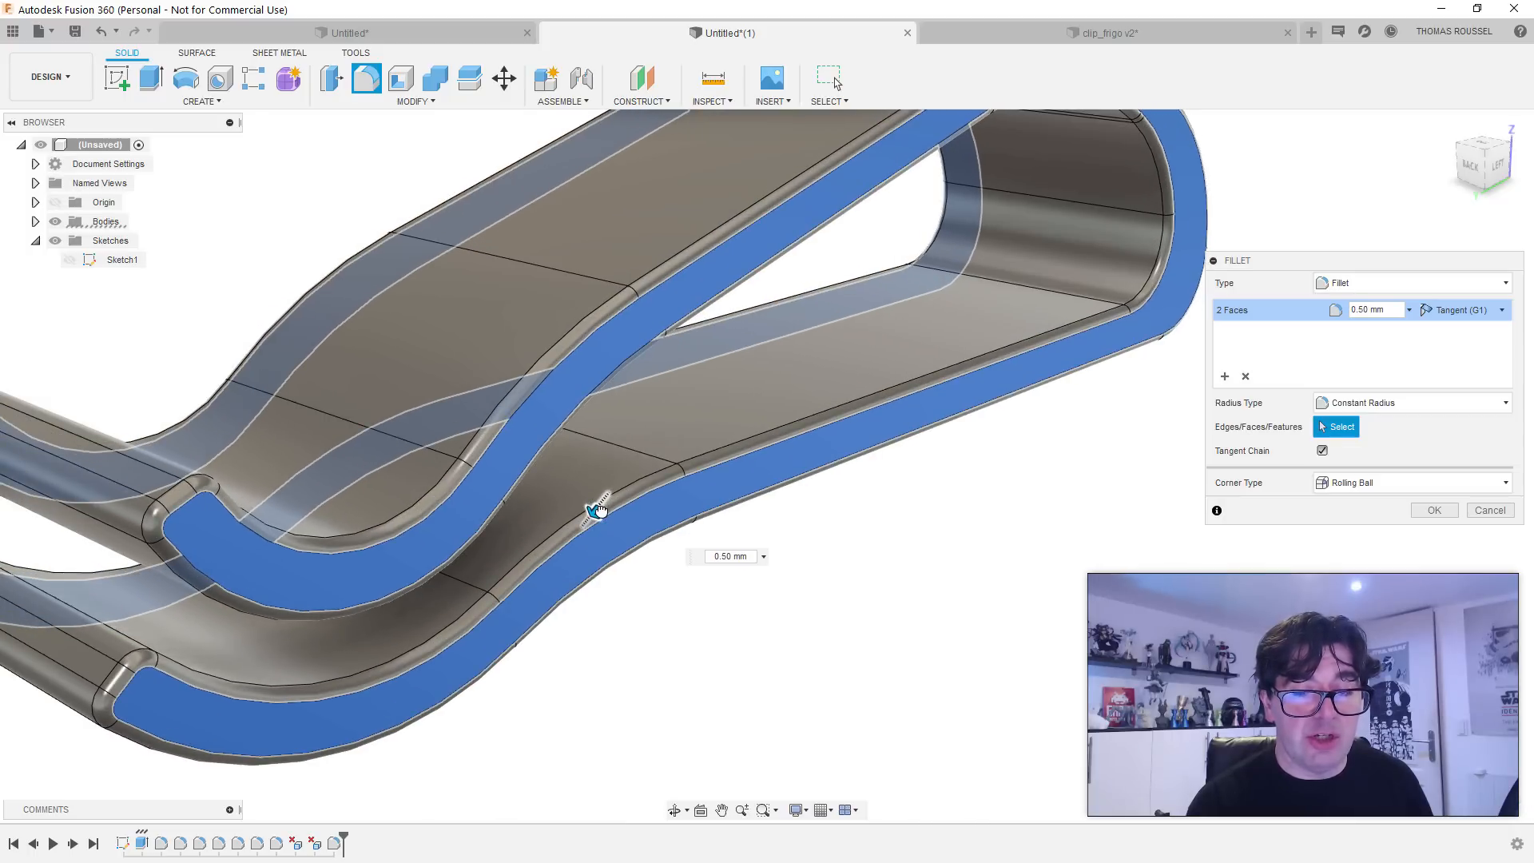
key("Return")
scroll(697, 497, "down", 5)
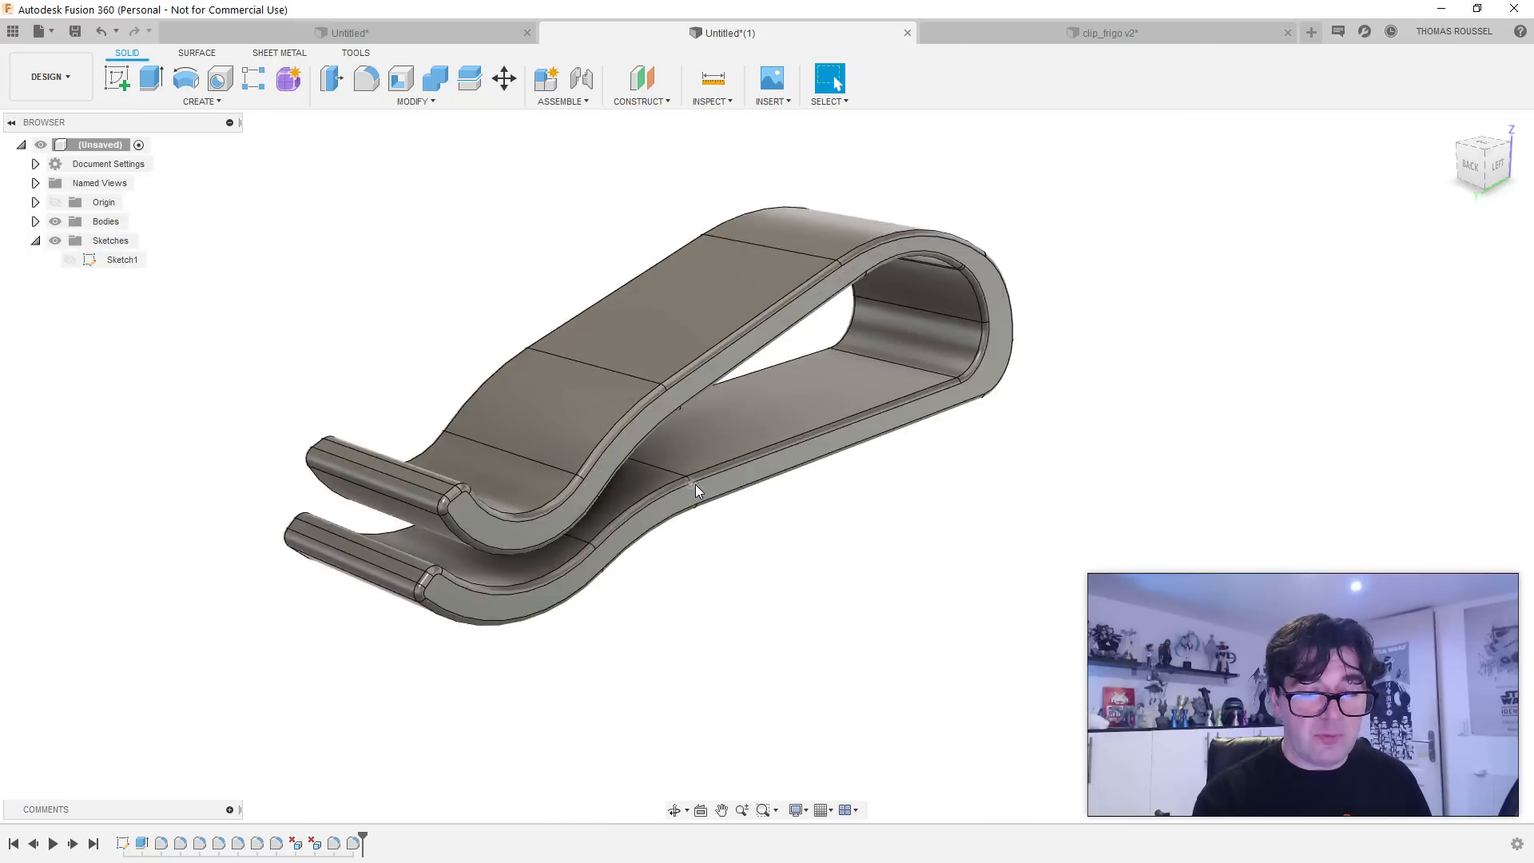
Step: Create a sketch on the flat outer face of the lower arm
middle_click_drag(581, 521, 778, 532, "shift")
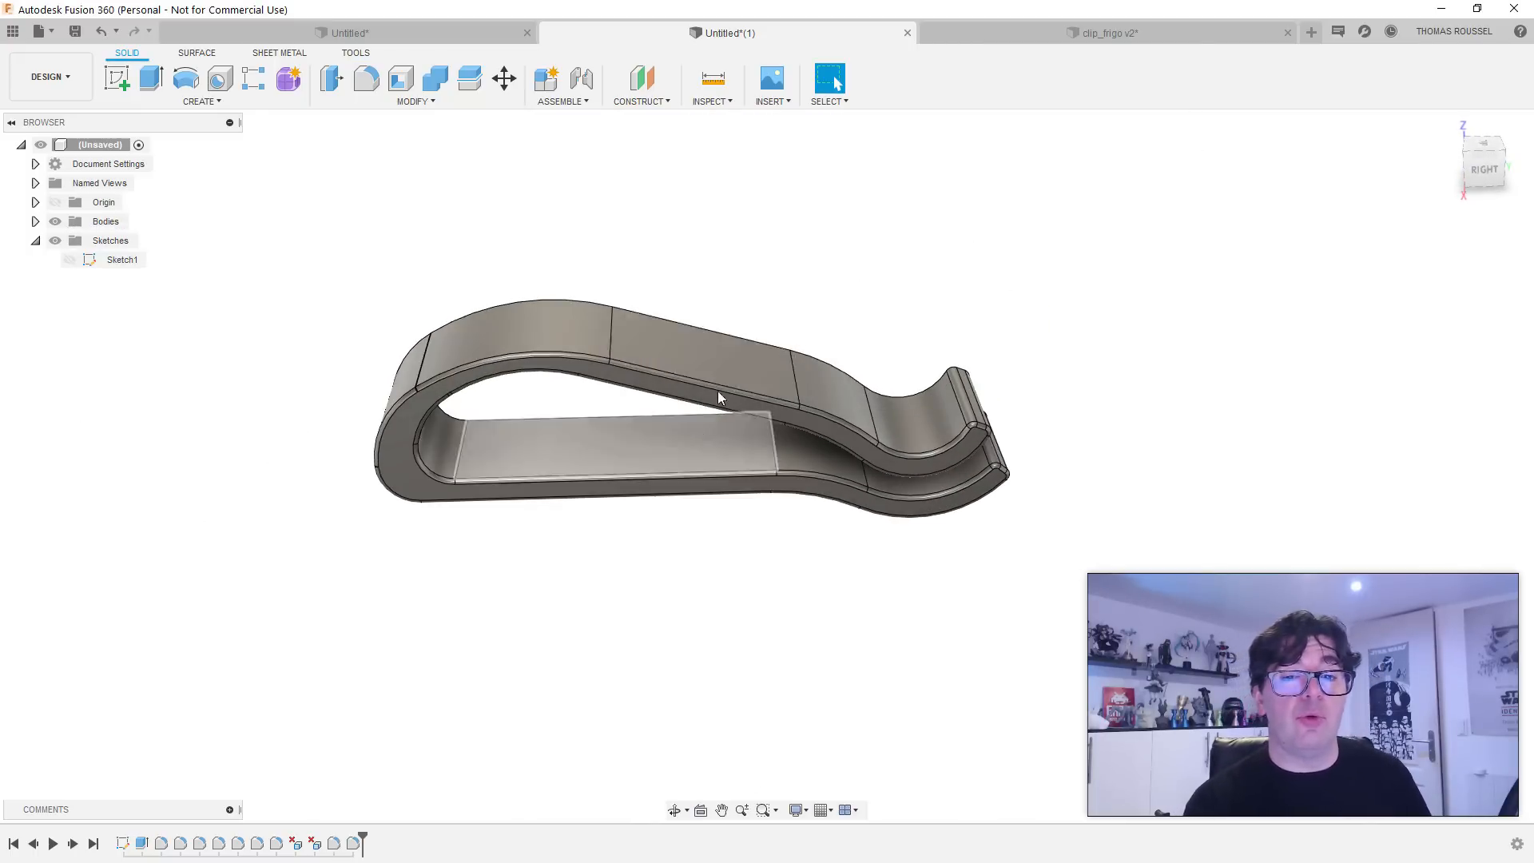
middle_click_drag(740, 505, 715, 542, "shift")
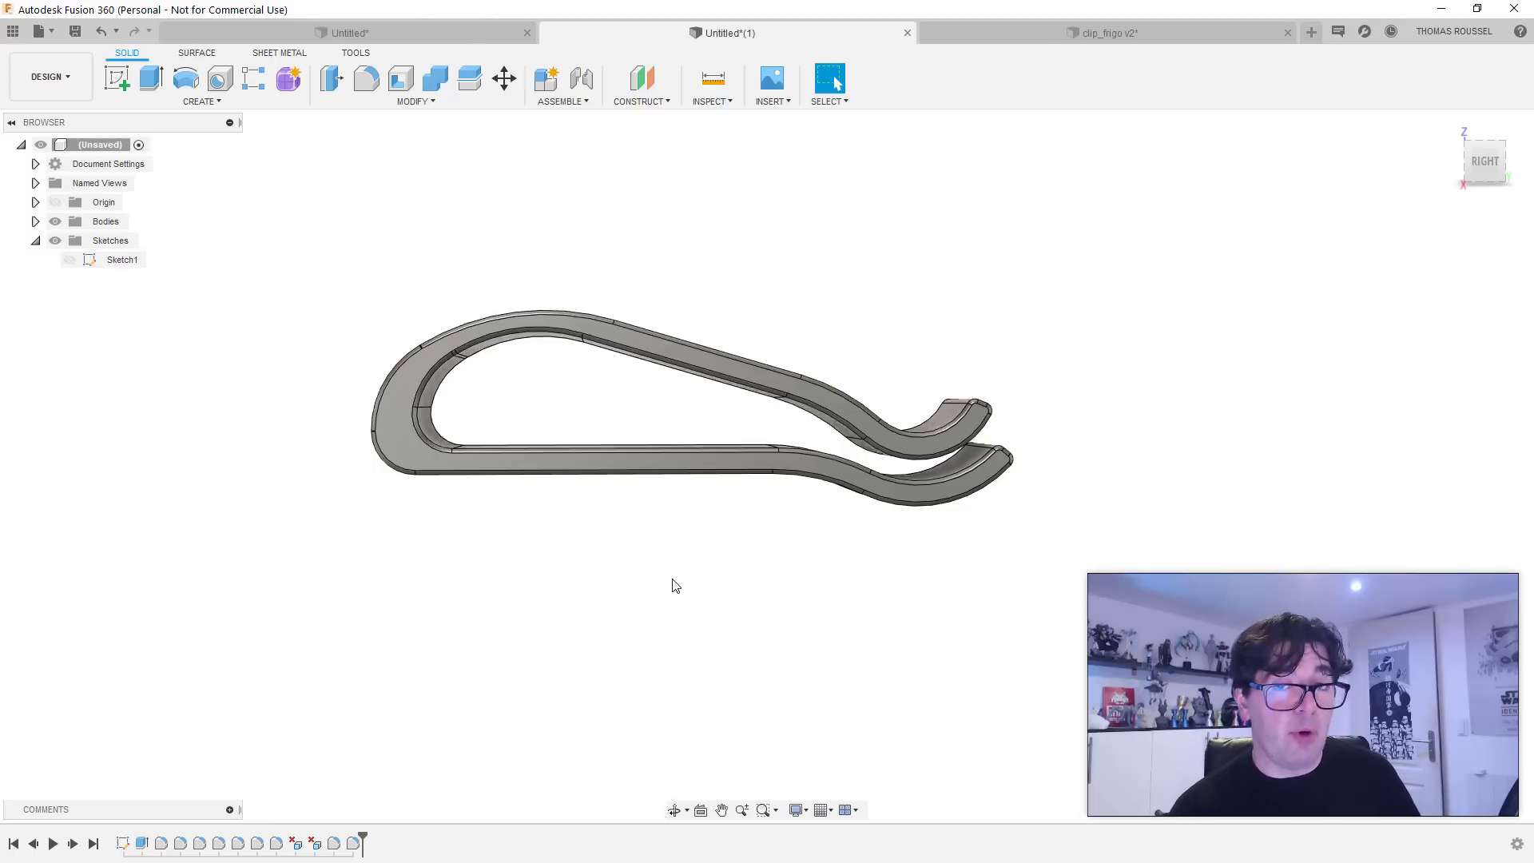
middle_click_drag(705, 615, 668, 524, "shift")
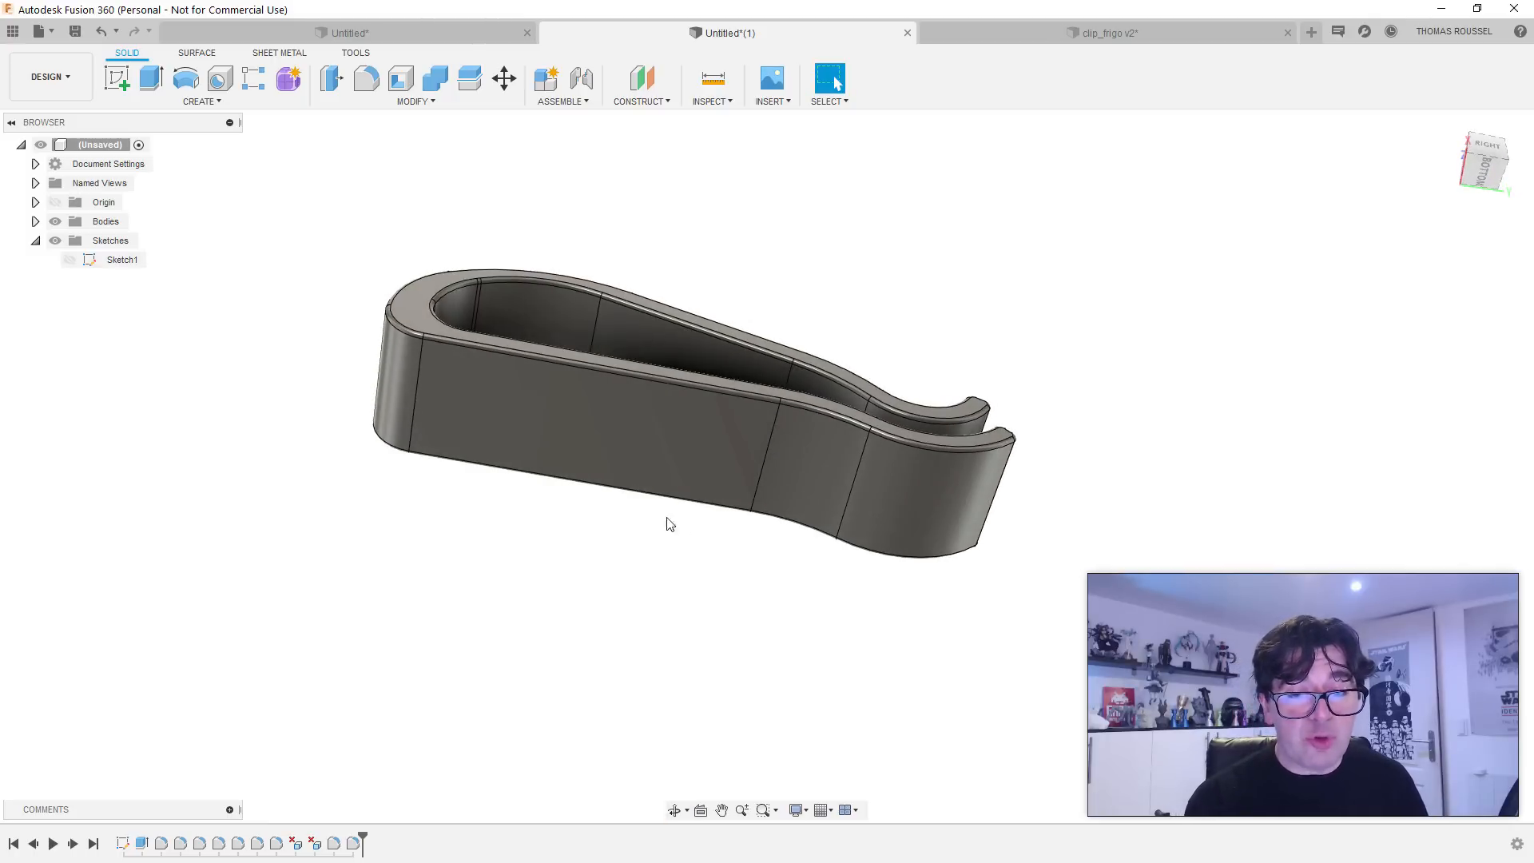
scroll(599, 424, "up", 5)
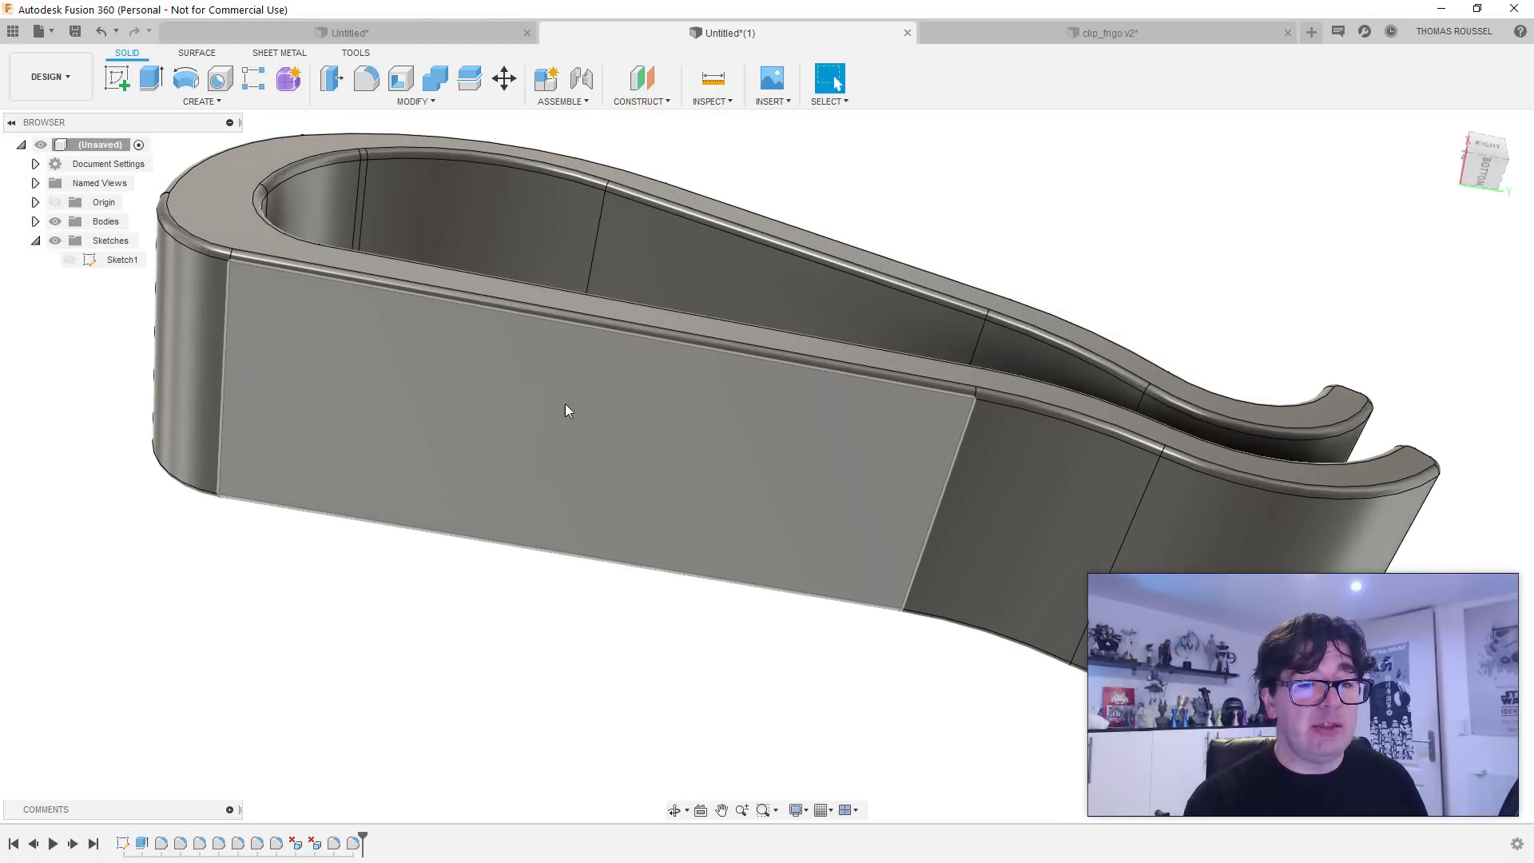
left_click(525, 429)
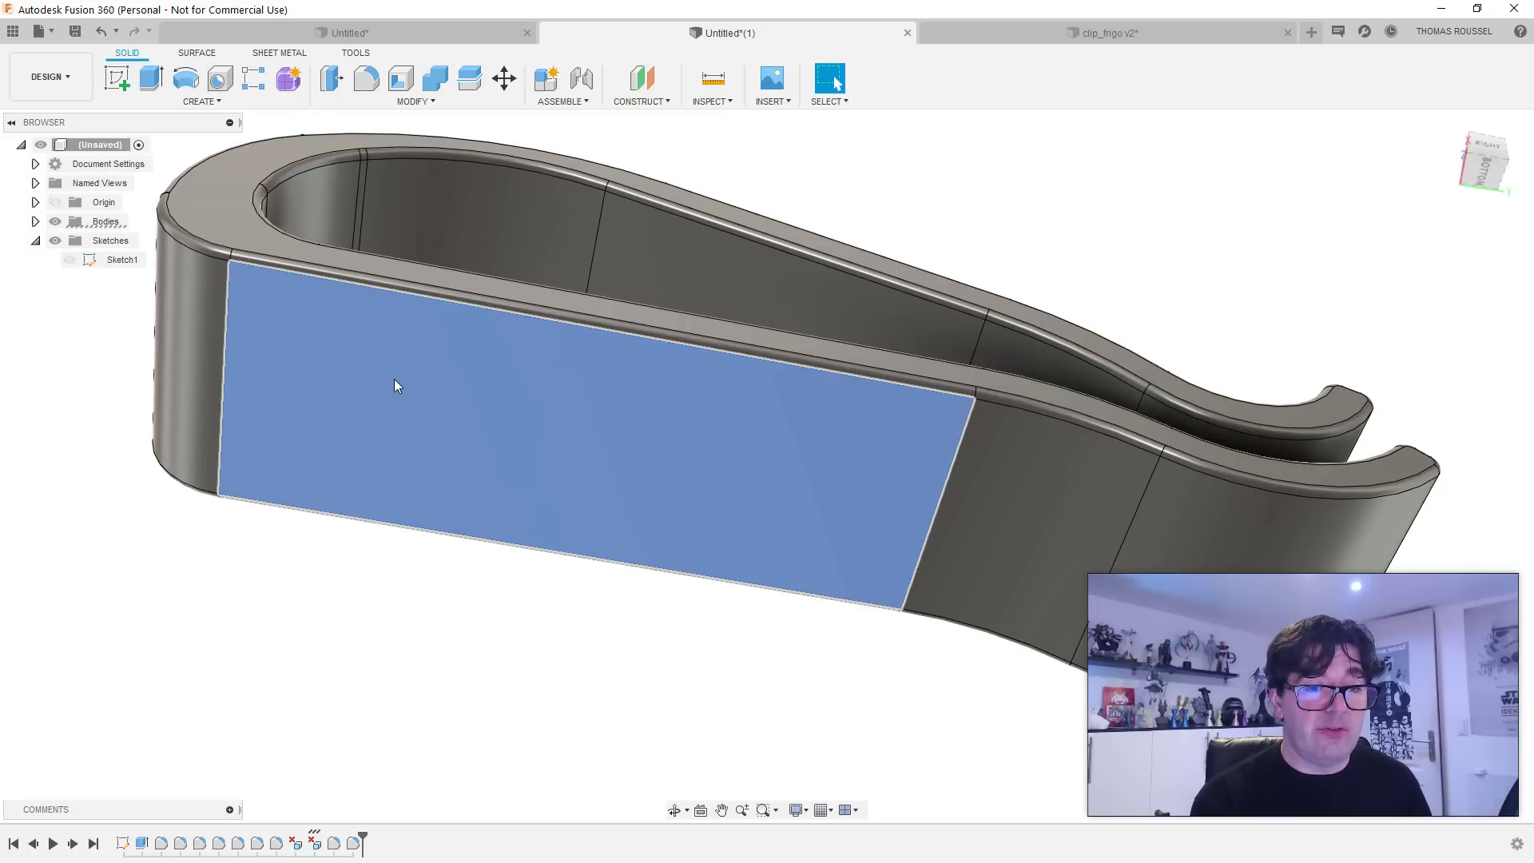
left_click(117, 78)
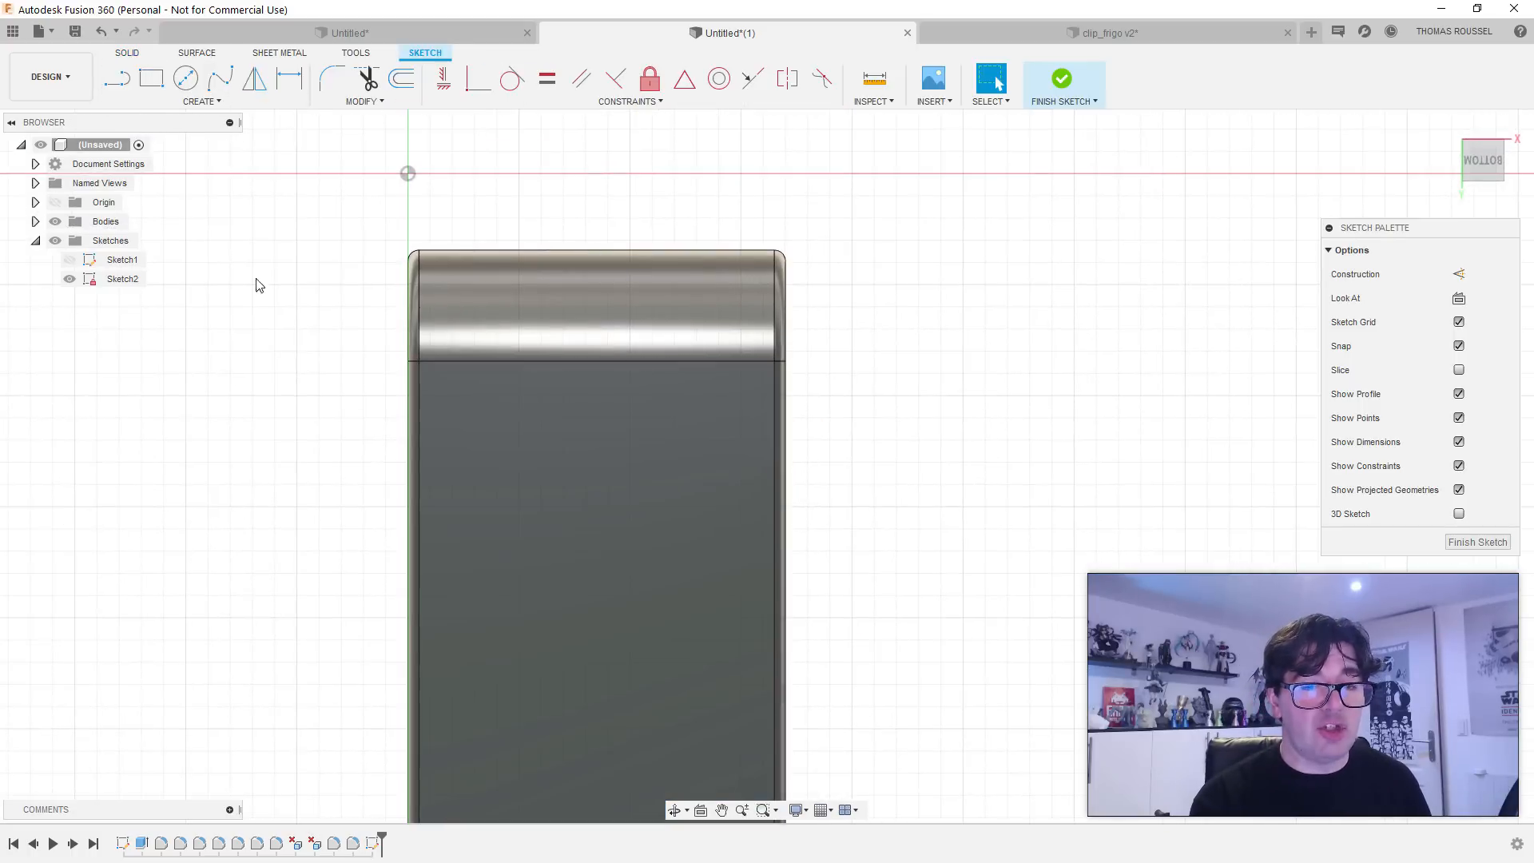
Step: Sketch a 10.2 mm diameter circle centred across the width of the lower arm's outer face, slightly nearer the rounded end
scroll(301, 456, "up", 1)
scroll(318, 479, "down", 4)
middle_click_drag(277, 486, 323, 254)
mouse_move(334, 402)
middle_mouse_down("shift")
mouse_move(387, 383)
mouse_move(424, 325)
mouse_move(446, 330)
mouse_move(315, 452)
middle_mouse_up("shift")
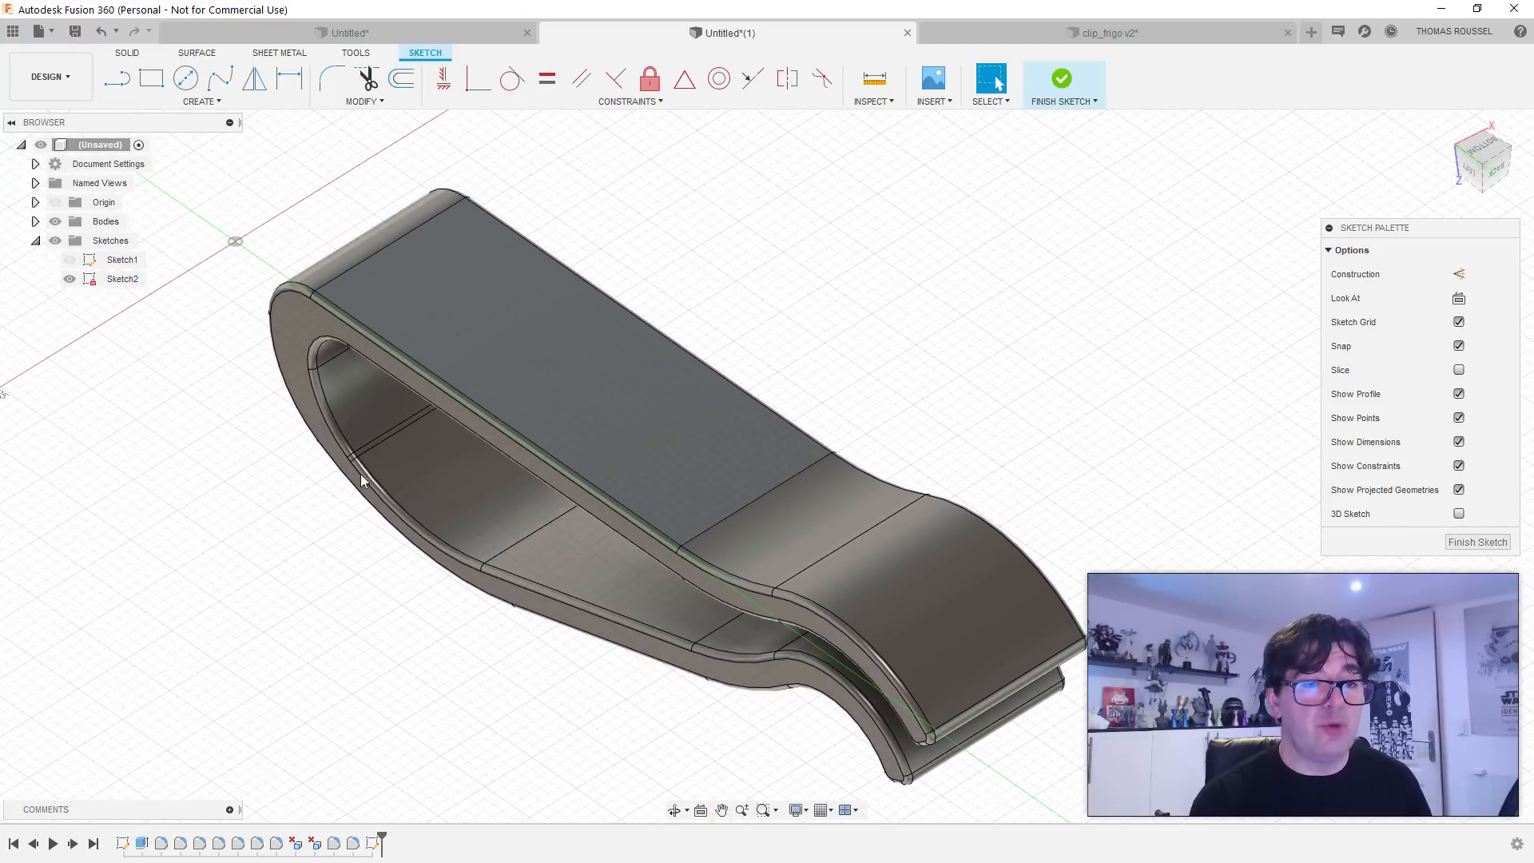
left_click(1481, 148)
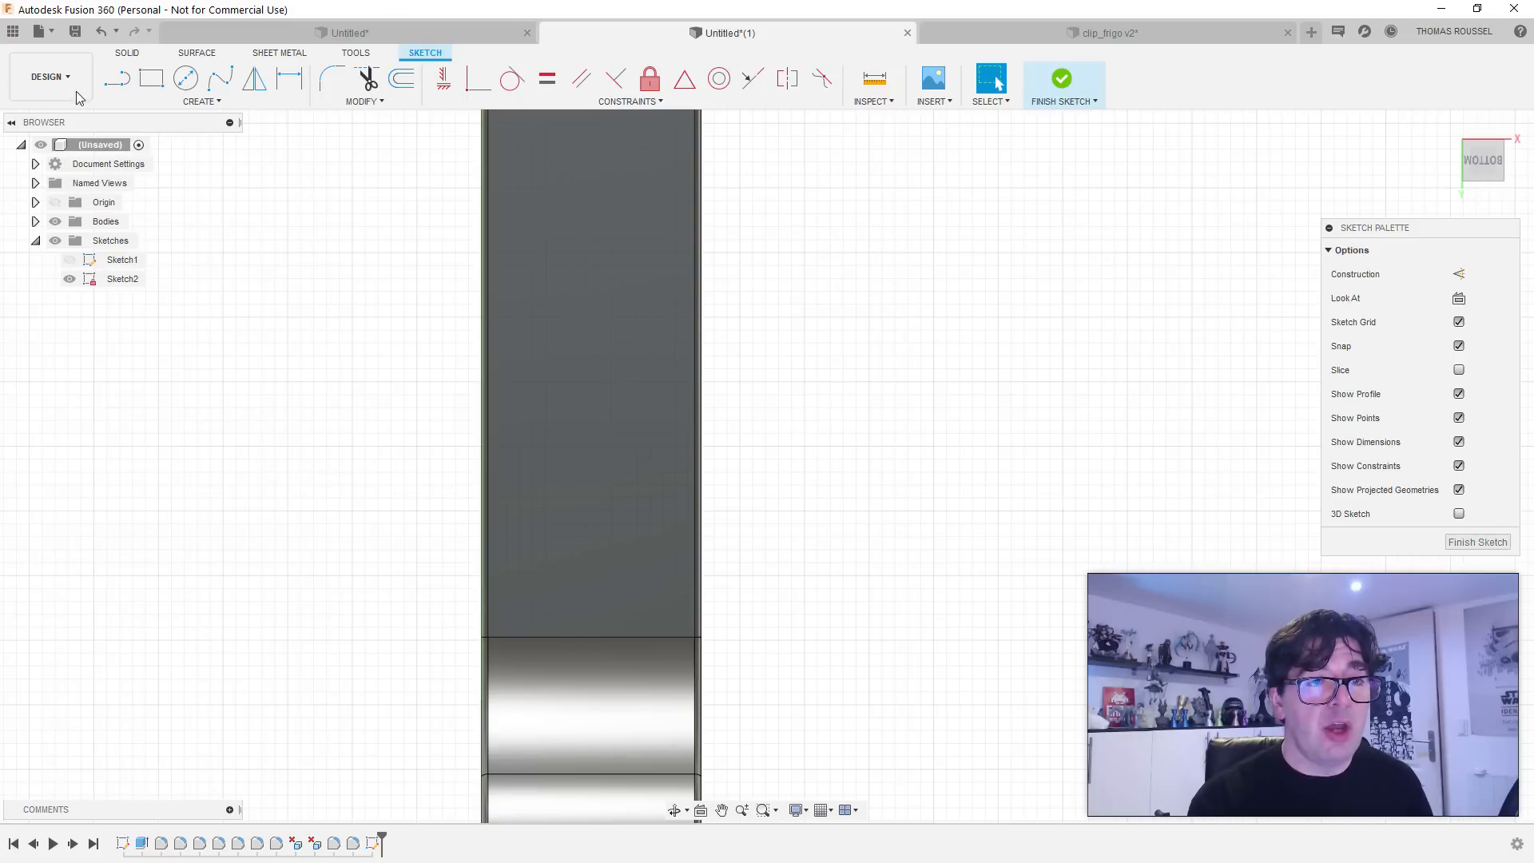
left_click(187, 80)
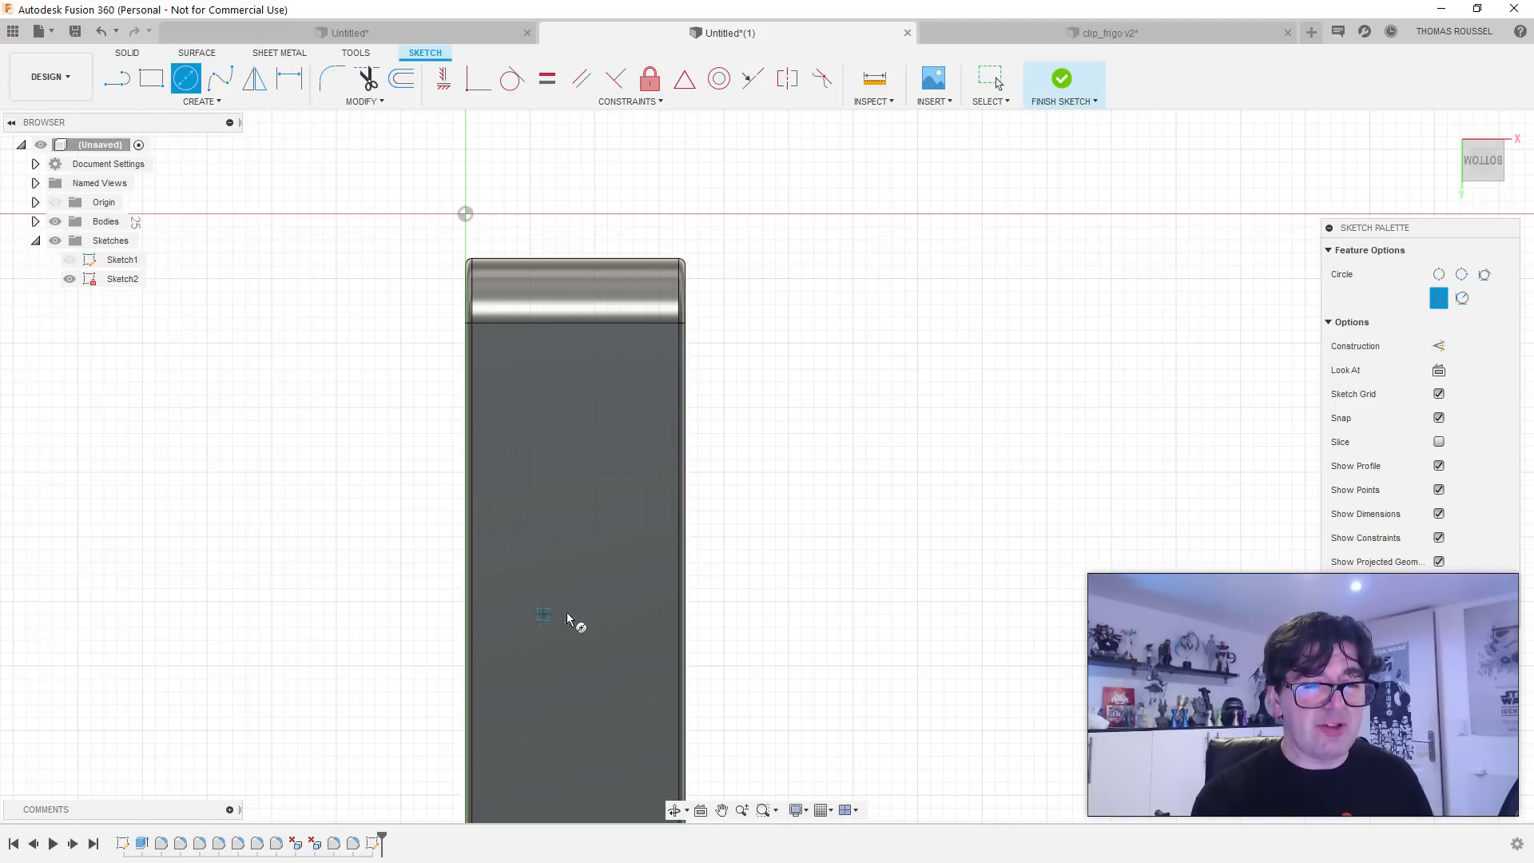
middle_click_drag(569, 619, 589, 497)
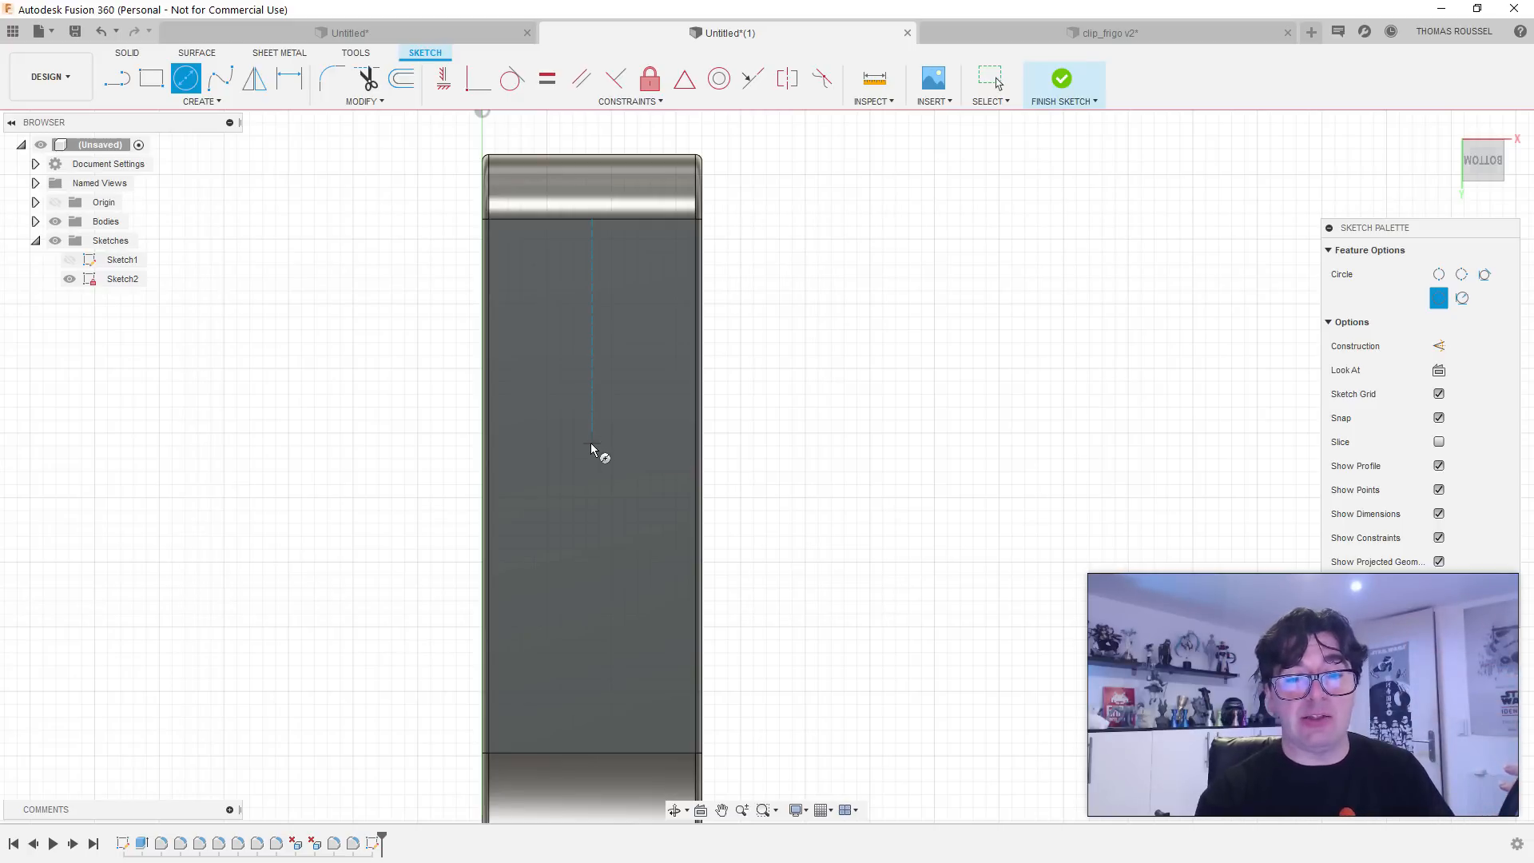
left_click(591, 442)
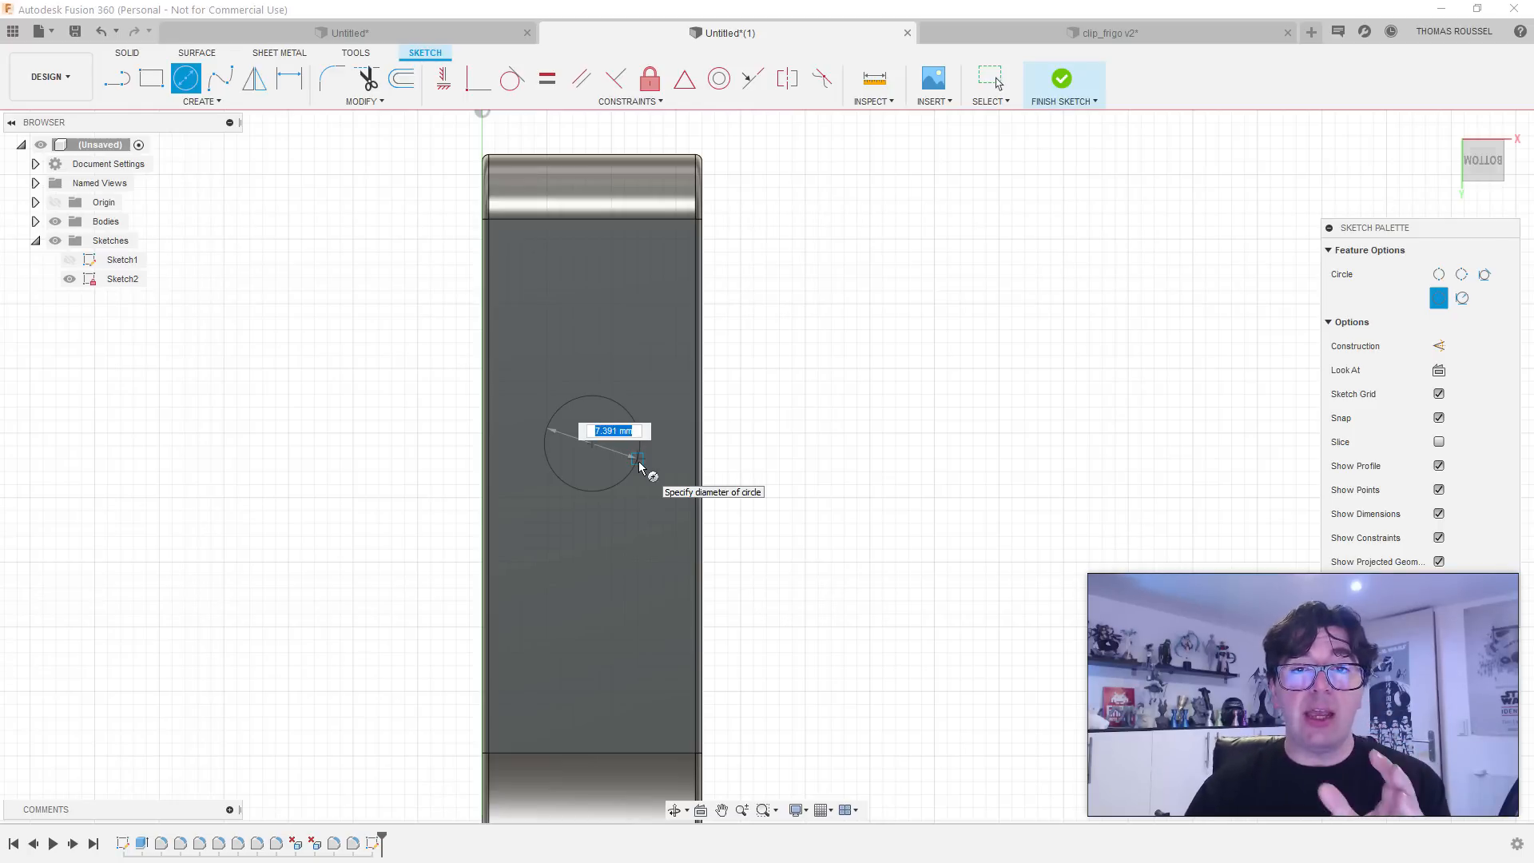
type("10.2")
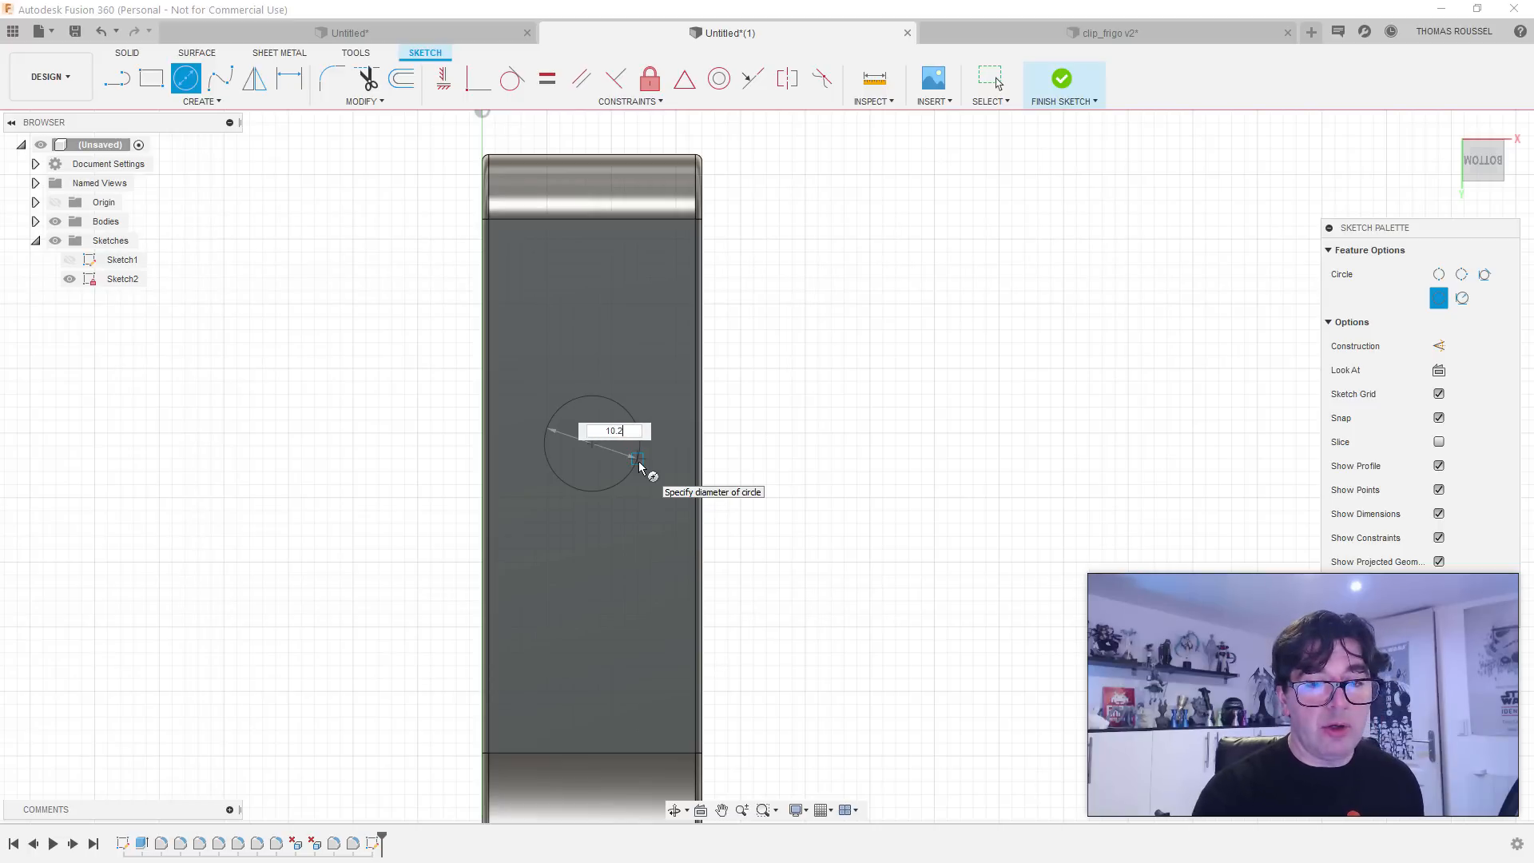
Step: Finish the circle on the clip's flat outer face with a diameter of 10.5 mm
key("Tab")
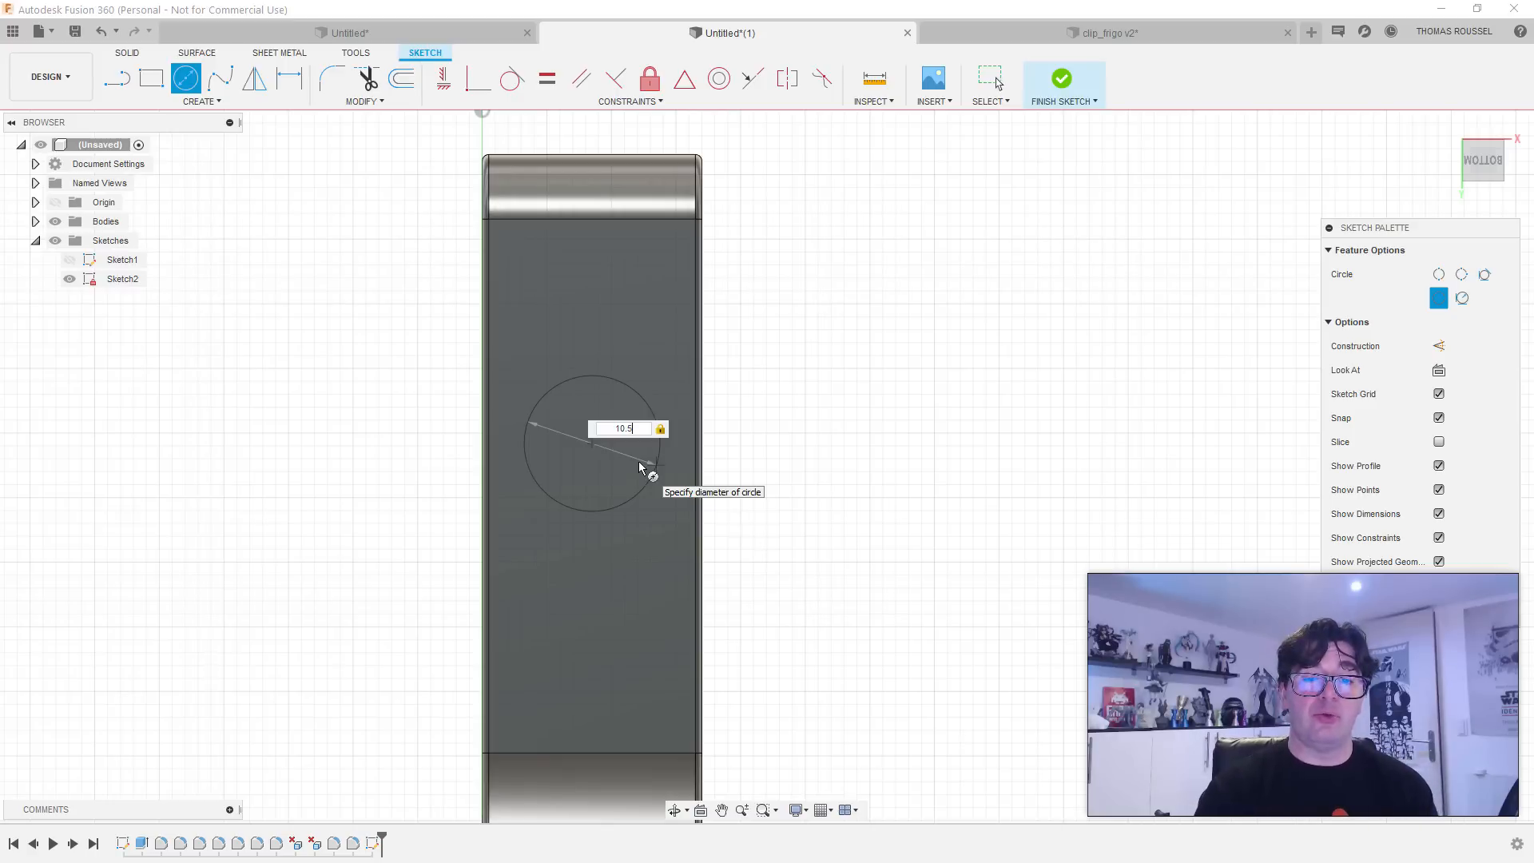
key("Return")
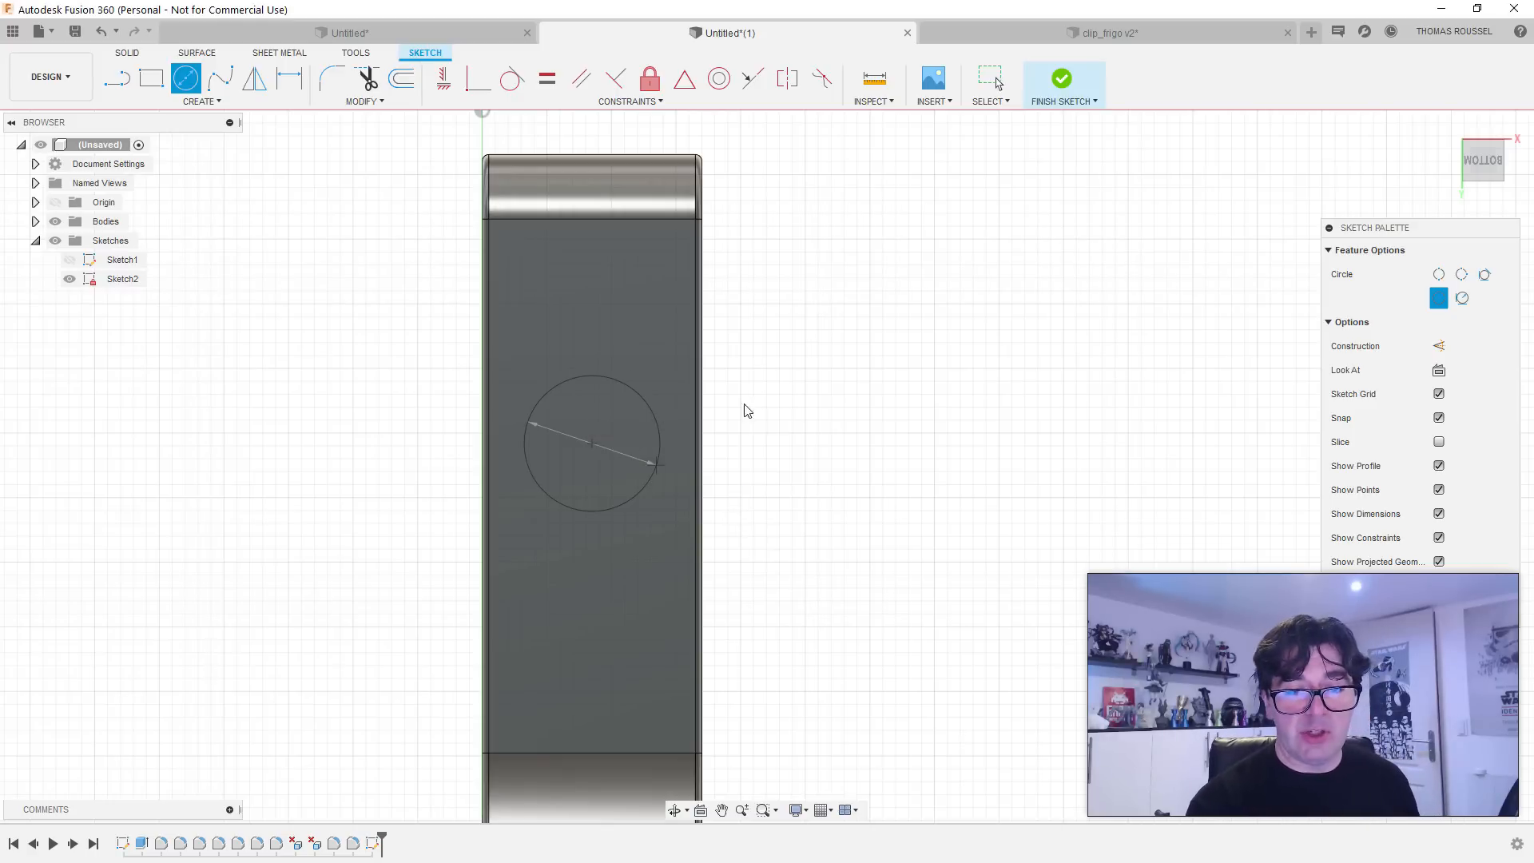
key("Escape")
Step: Draw a center rectangle measuring 25 by 13 mm, centred on the 10.5 mm circle
middle_click_drag(658, 487, 706, 326, "shift")
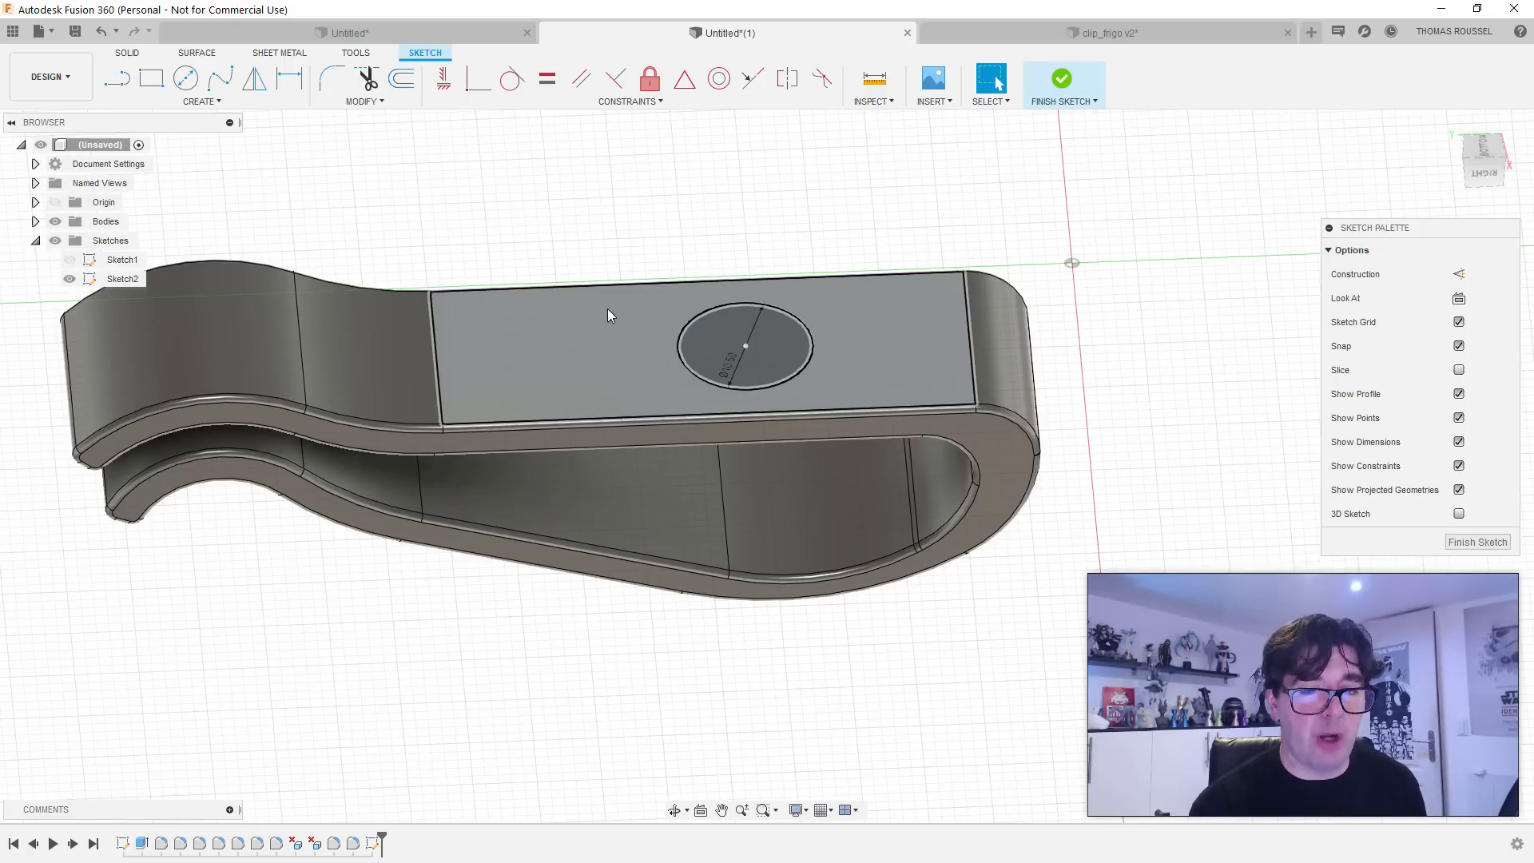
left_click(152, 80)
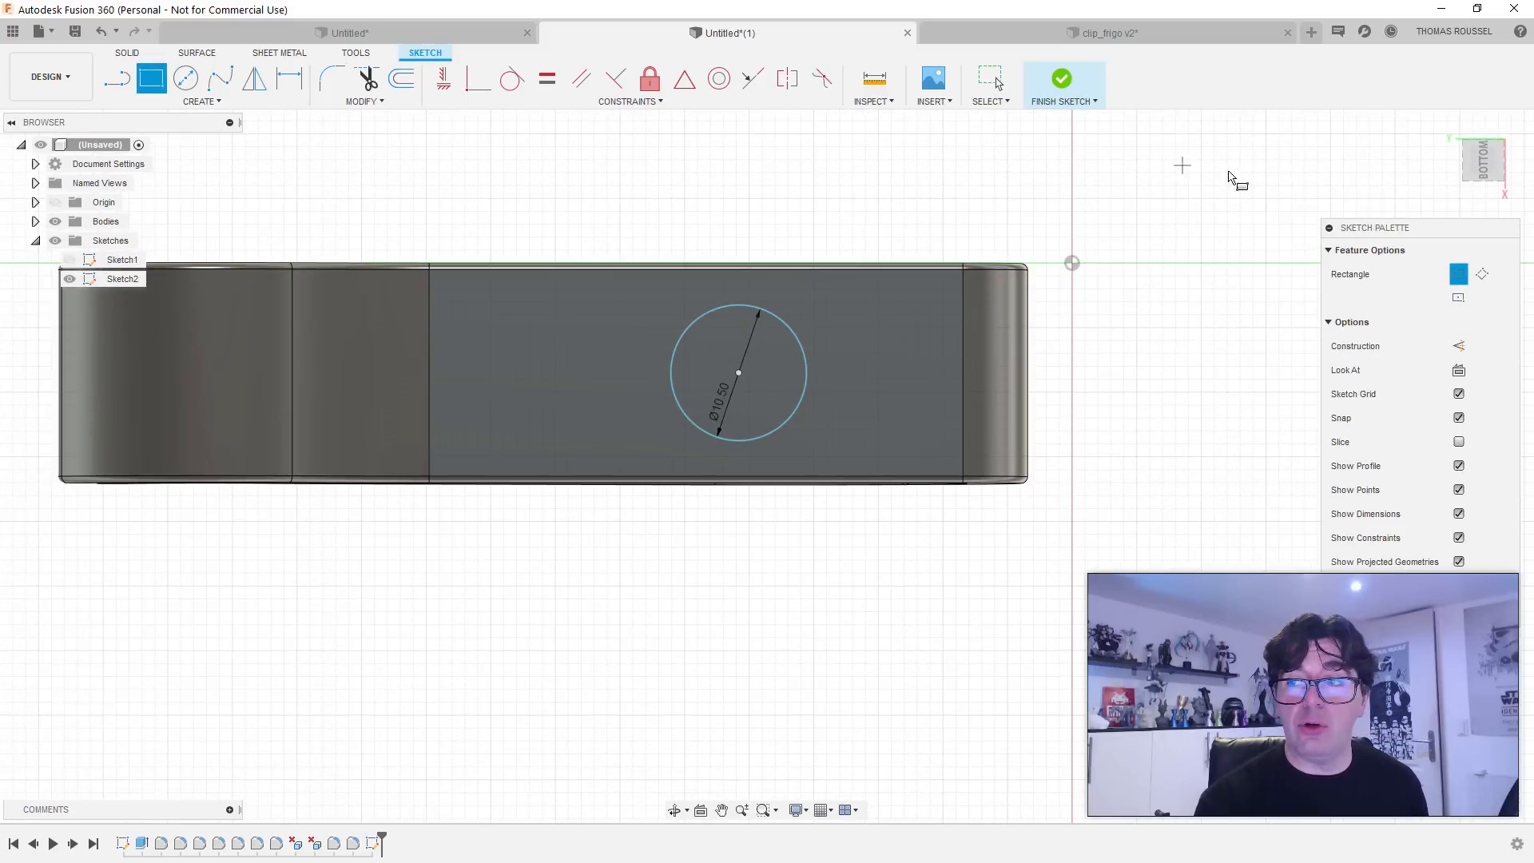
left_click(1458, 299)
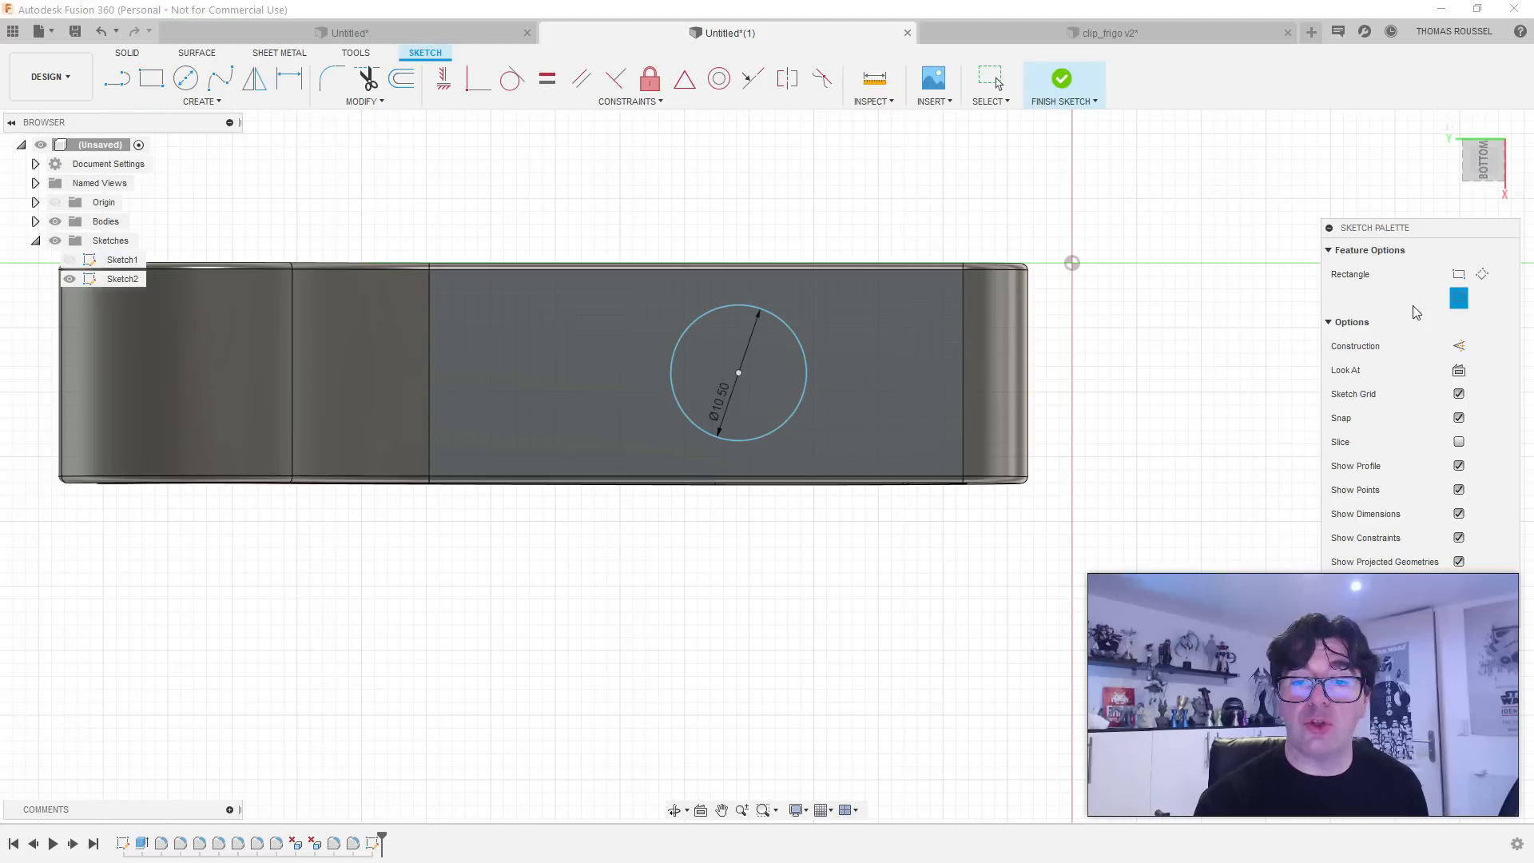
left_click(739, 373)
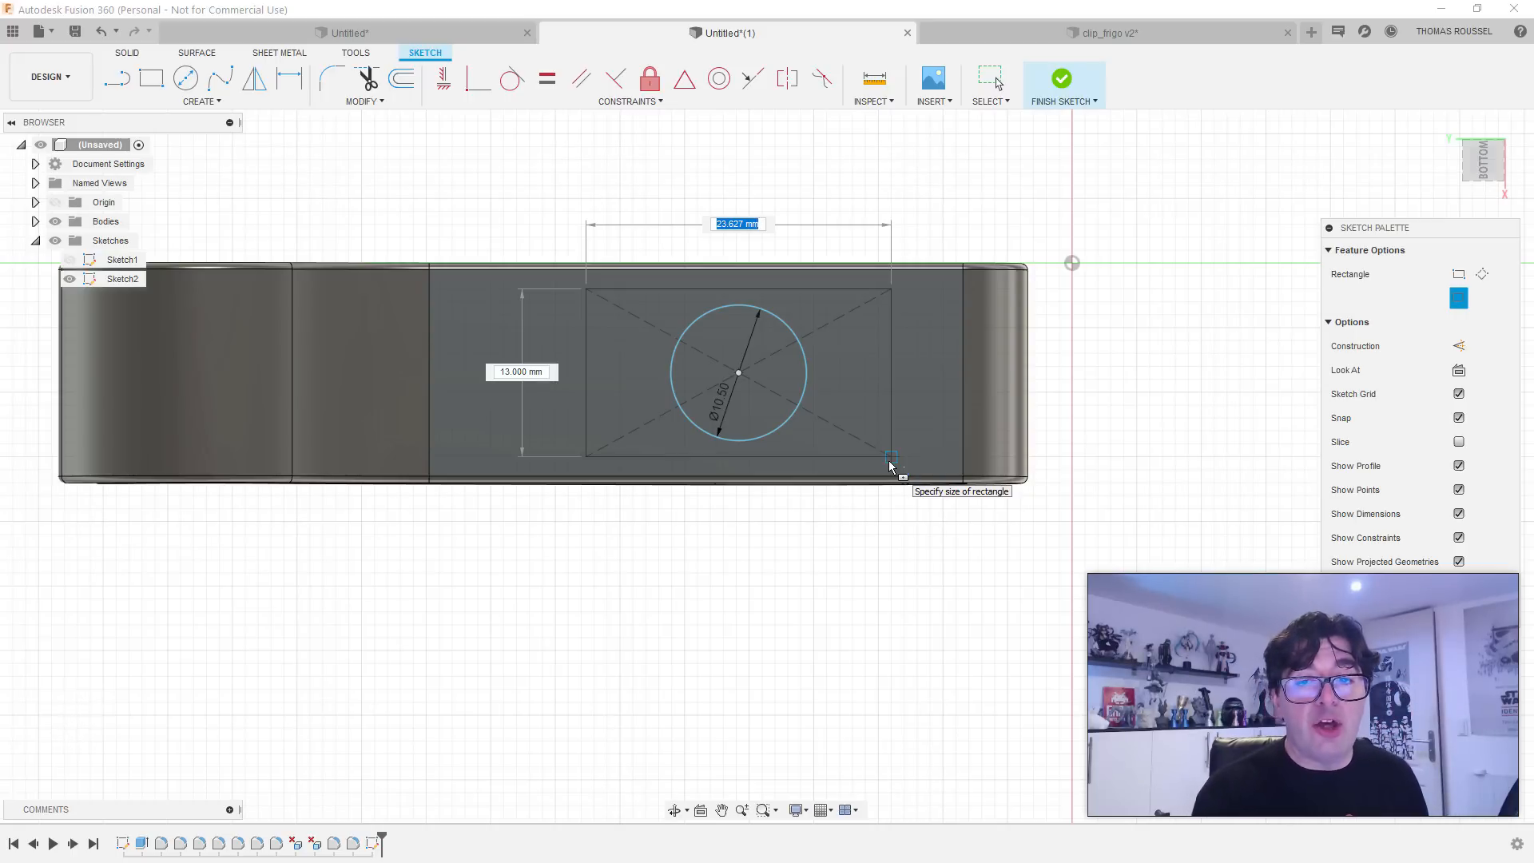
type("25")
key("Tab")
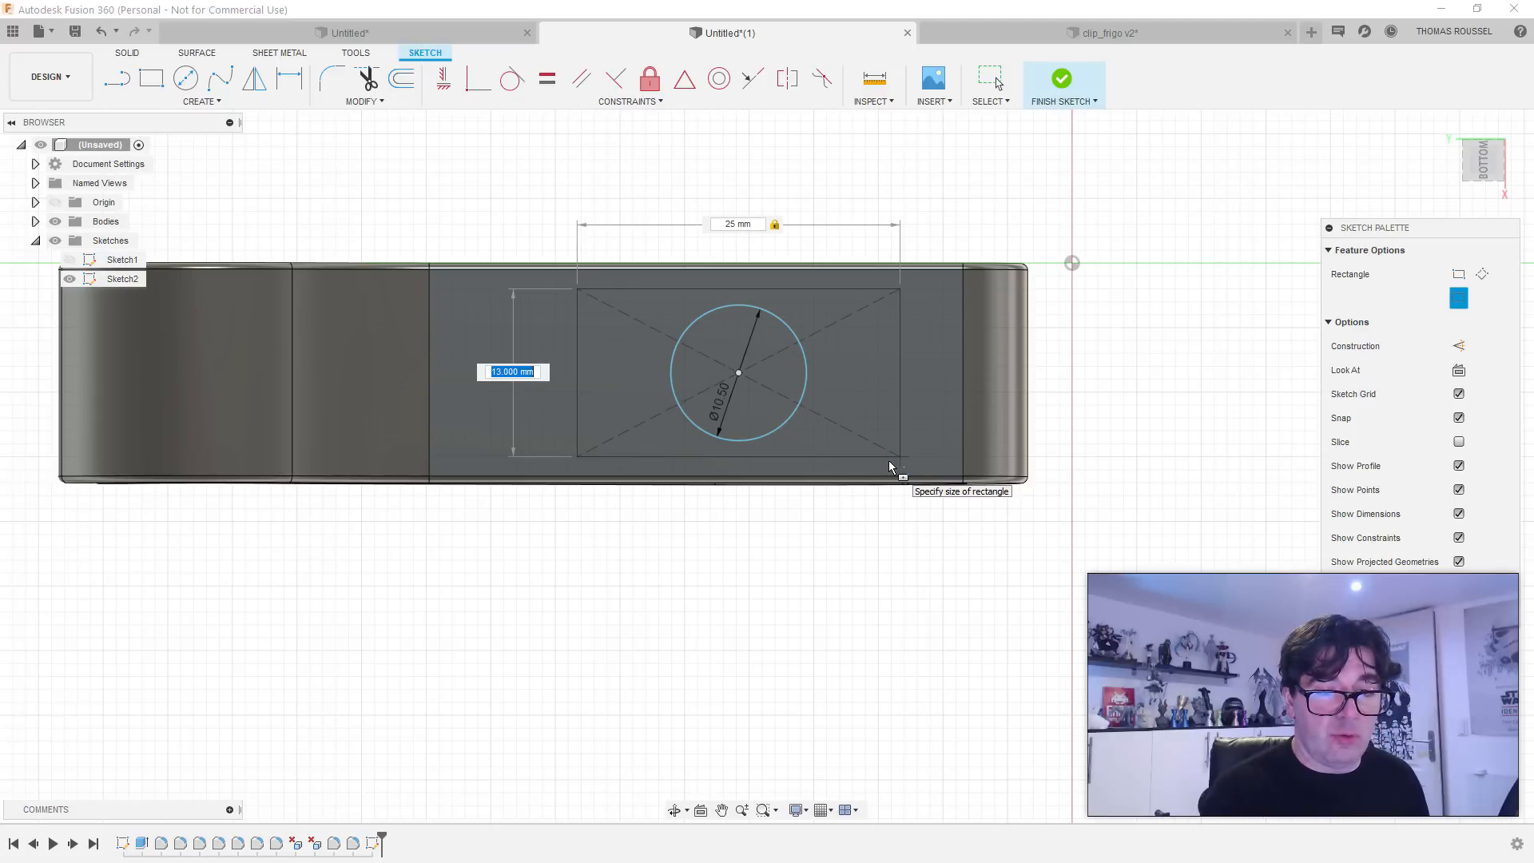
type("13")
key("Return")
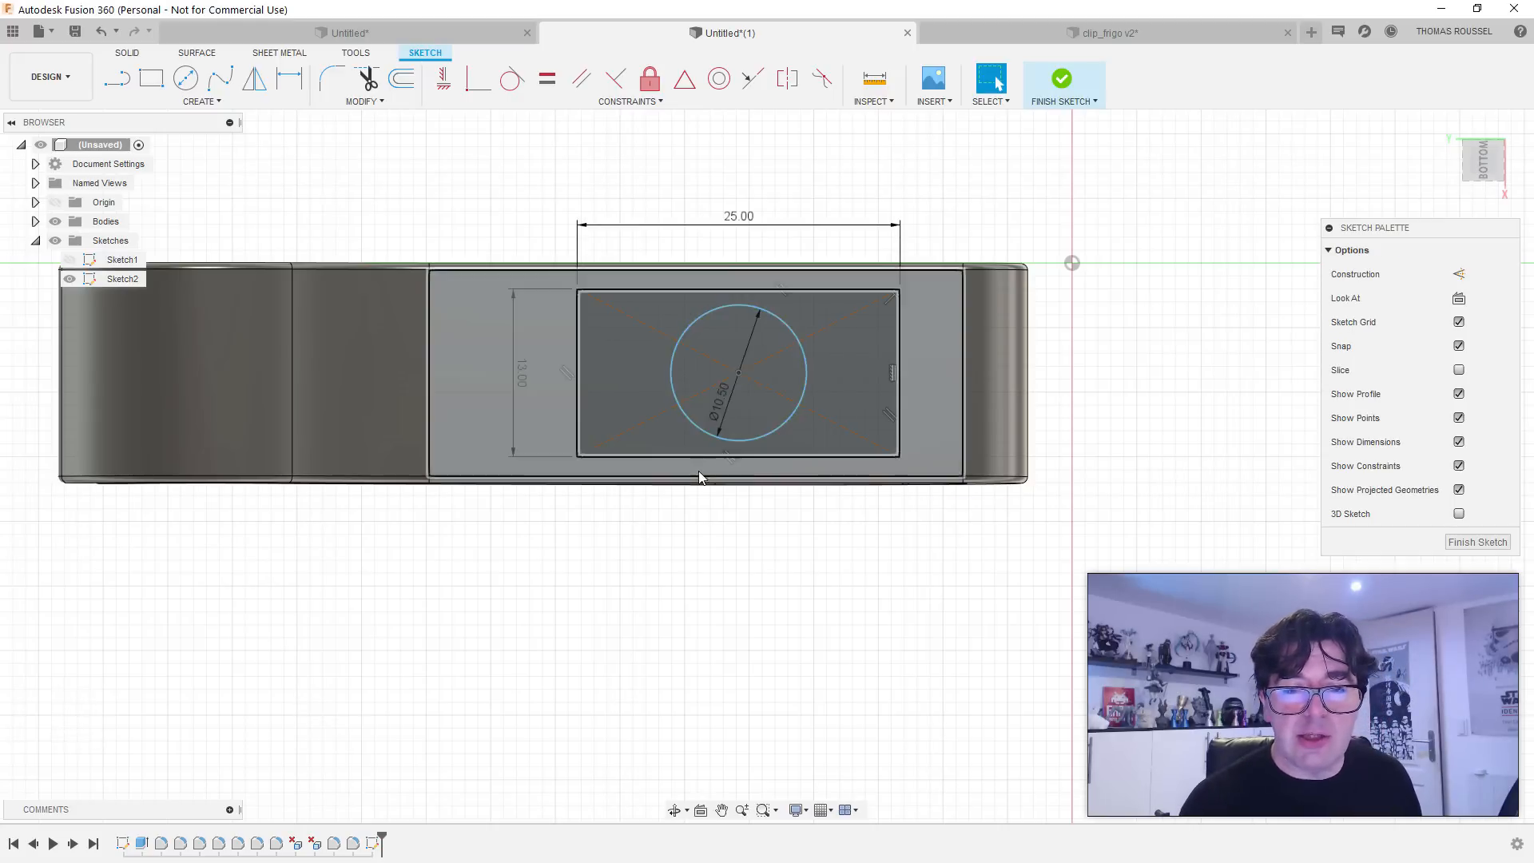
Step: Start an Extrude of the rectangle area outside the circle and switch the camera to orthographic projection
mouse_move(703, 473)
middle_mouse_down("shift")
mouse_move(736, 373)
mouse_move(707, 396)
middle_mouse_up("shift")
left_click(679, 365)
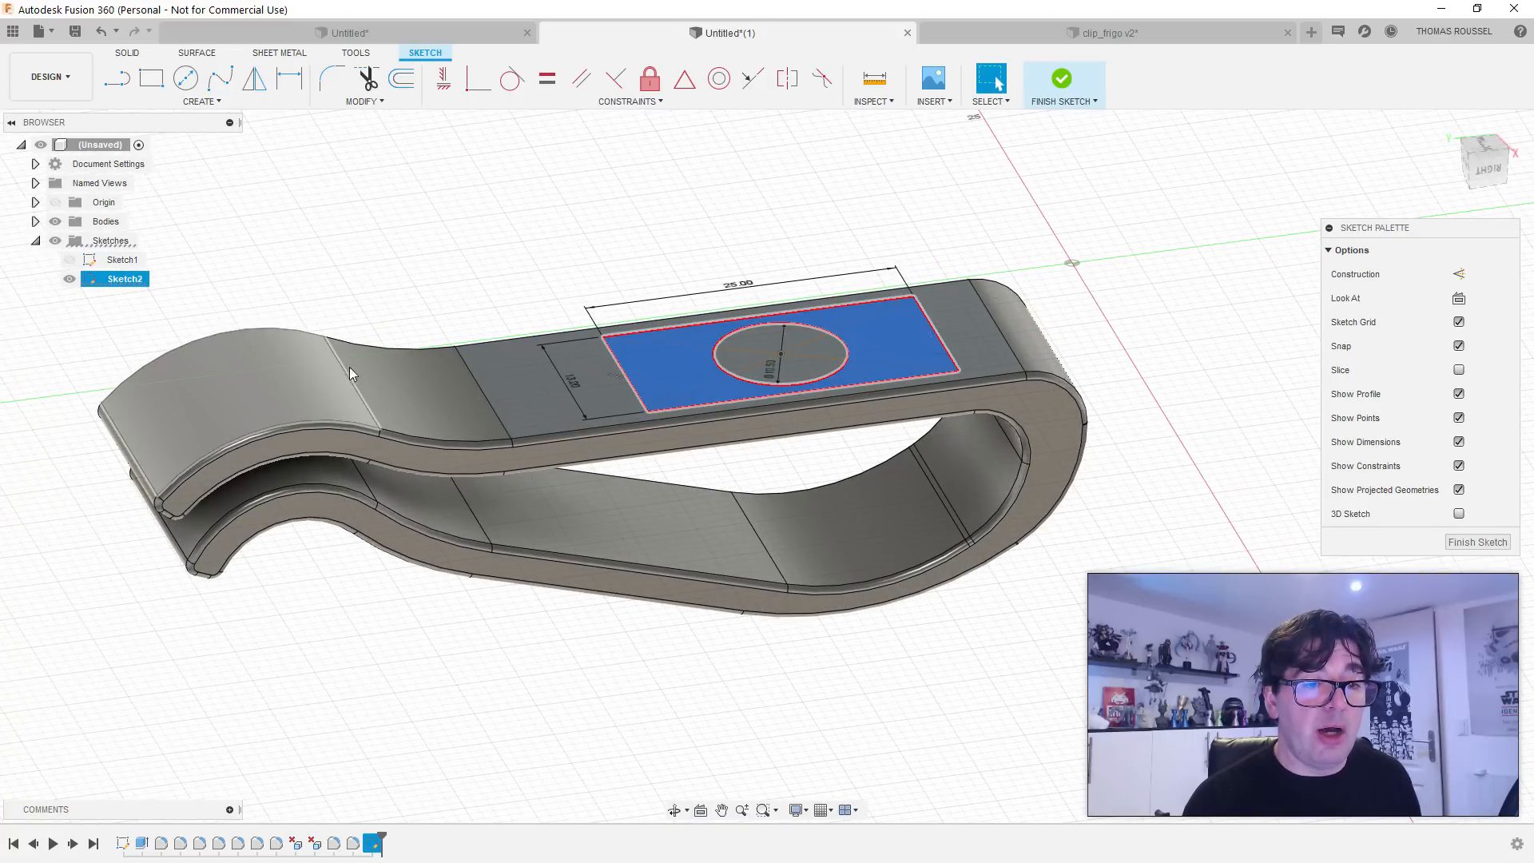
middle_click_drag(348, 367, 533, 347, "shift")
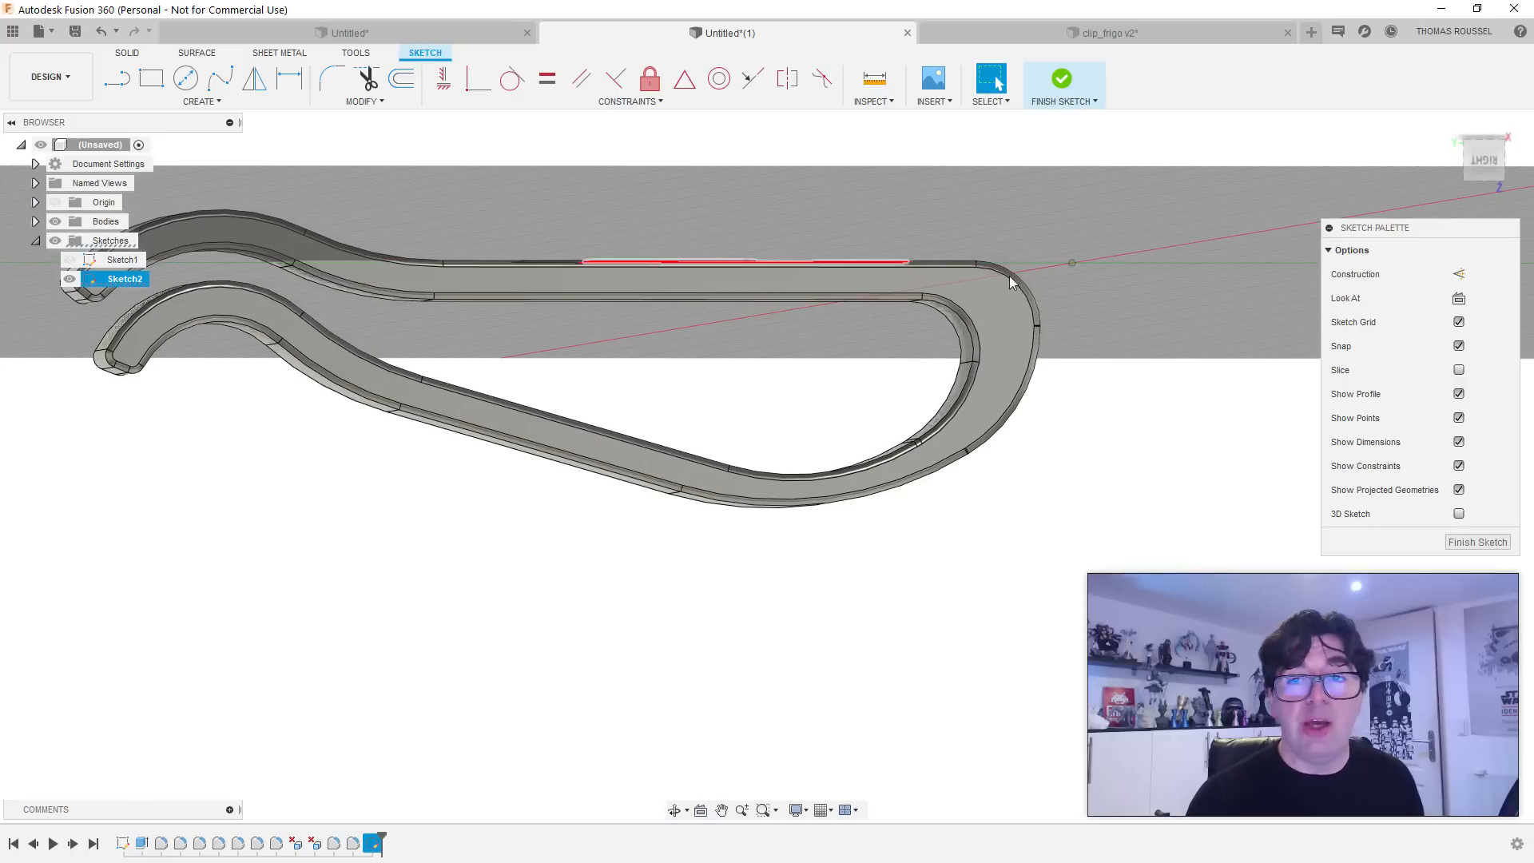
key("e")
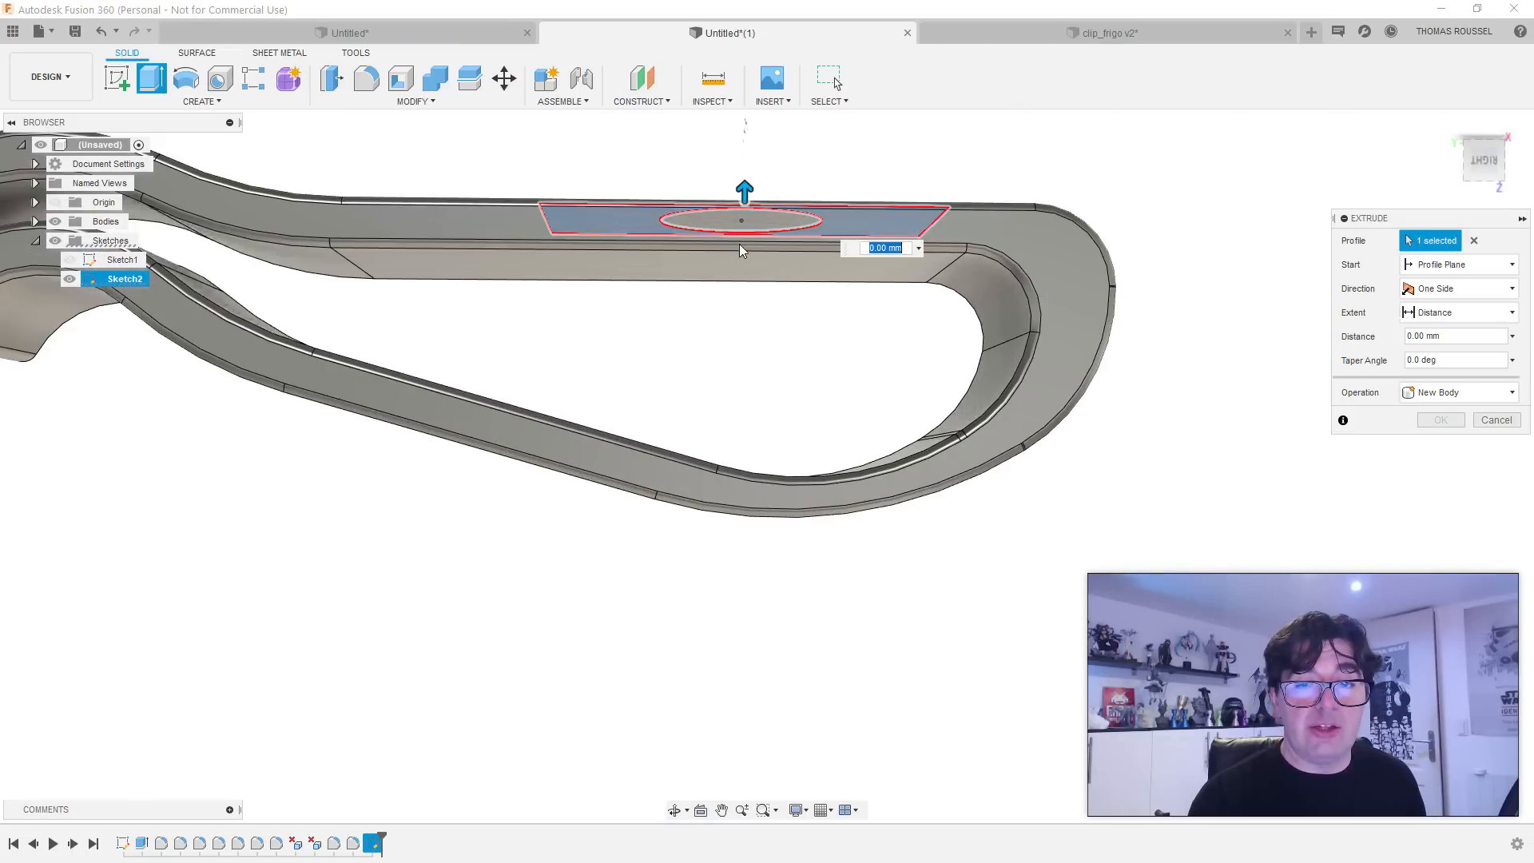
middle_click_drag(703, 267, 832, 400)
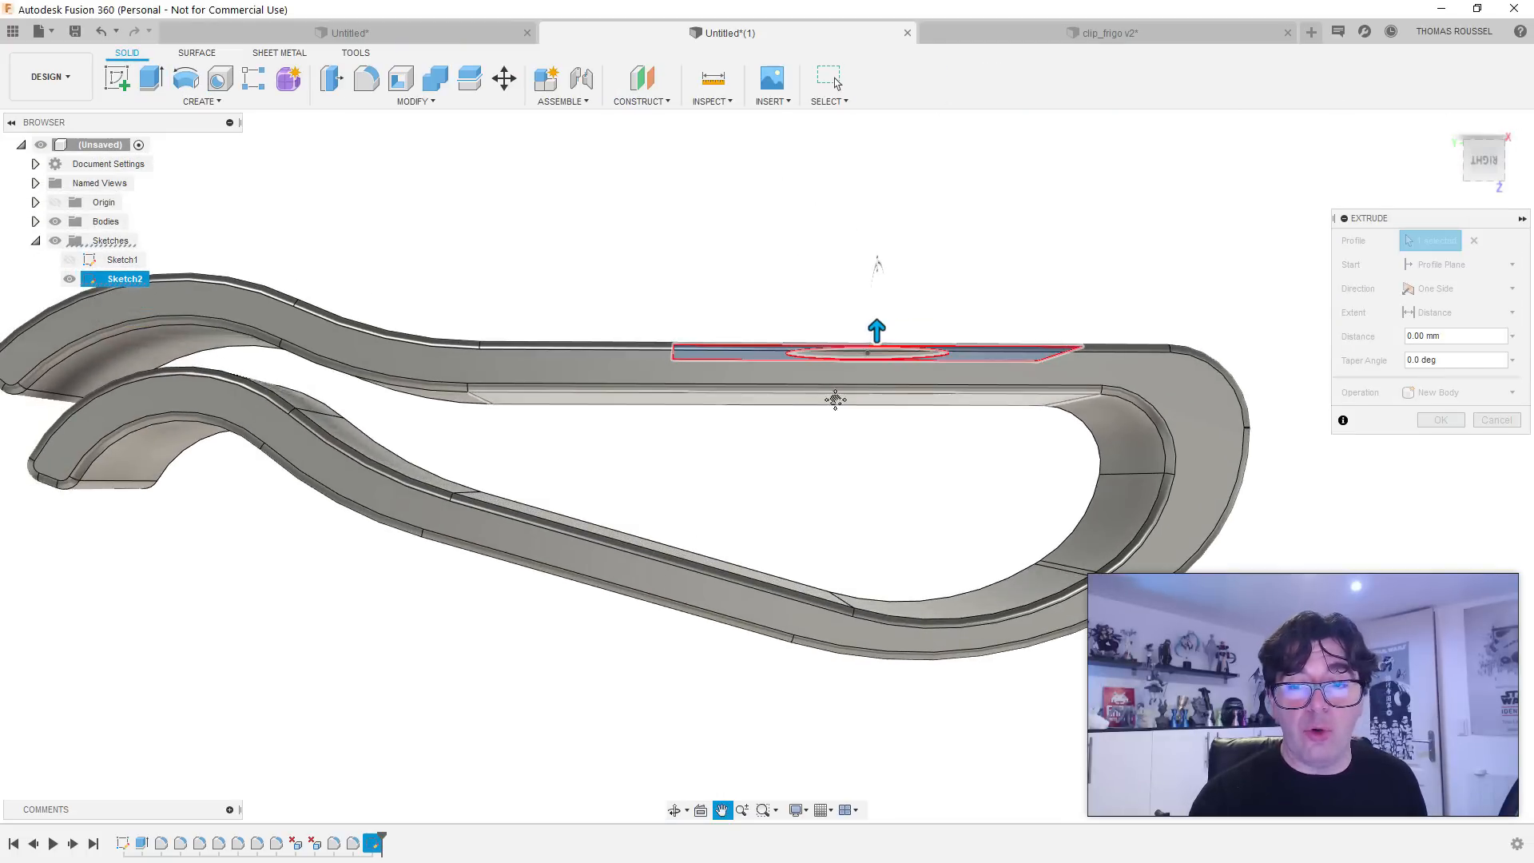
left_click(1480, 160)
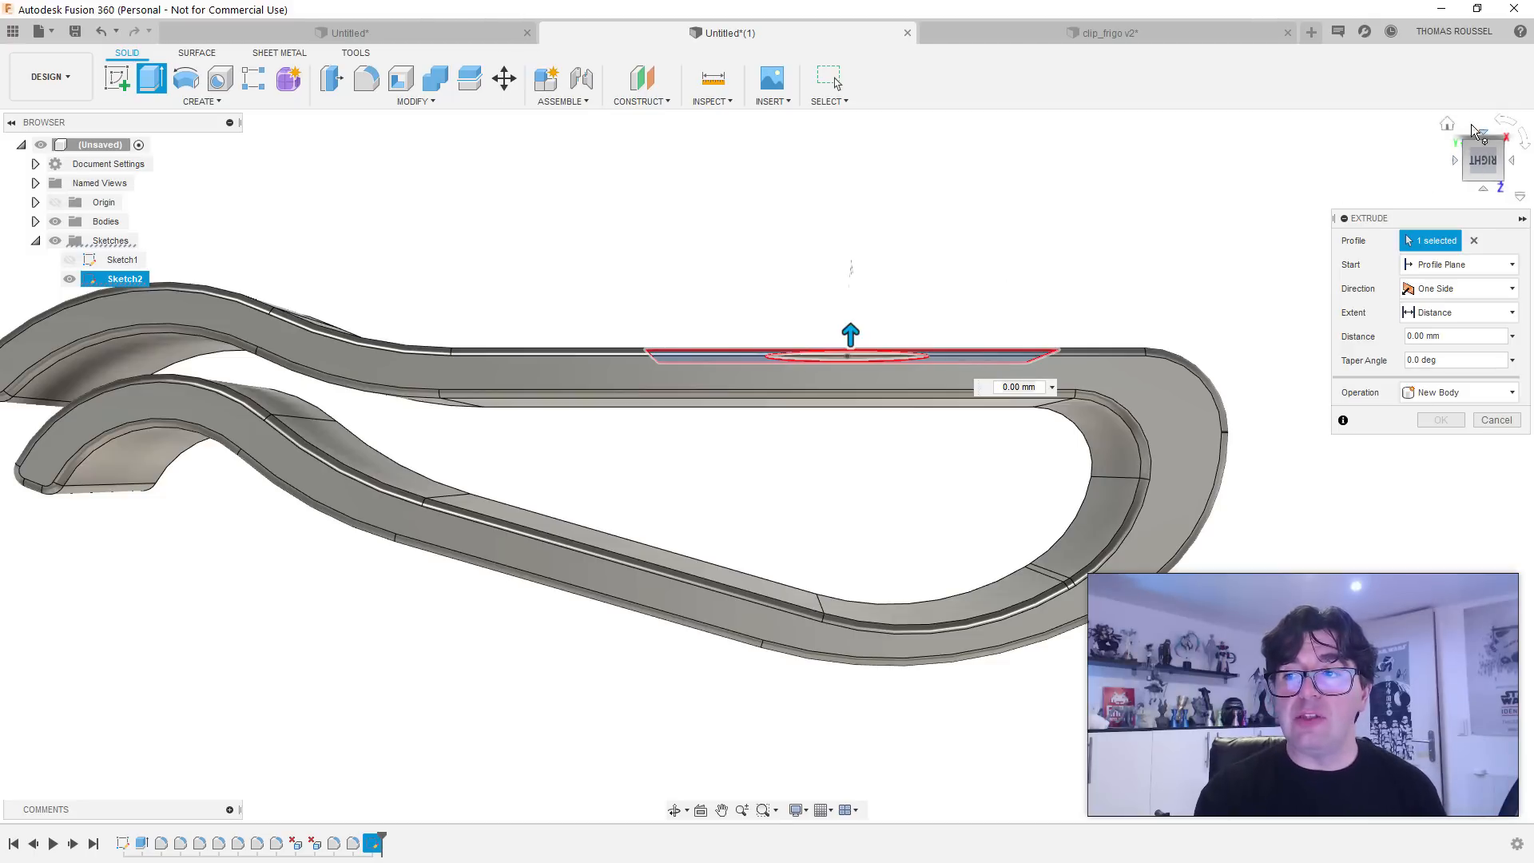
left_click(1520, 198)
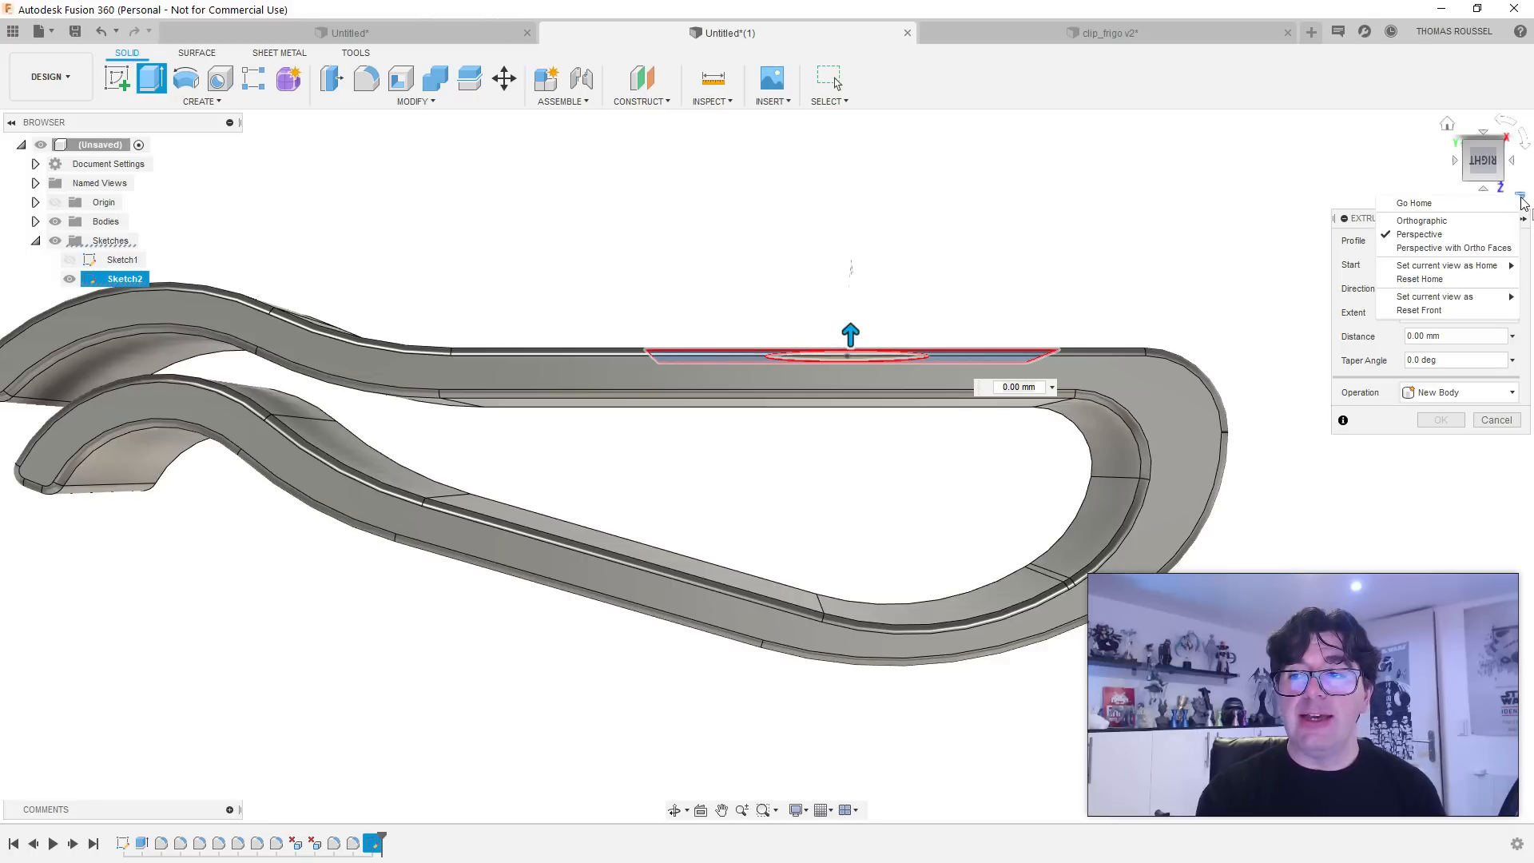
left_click(1420, 222)
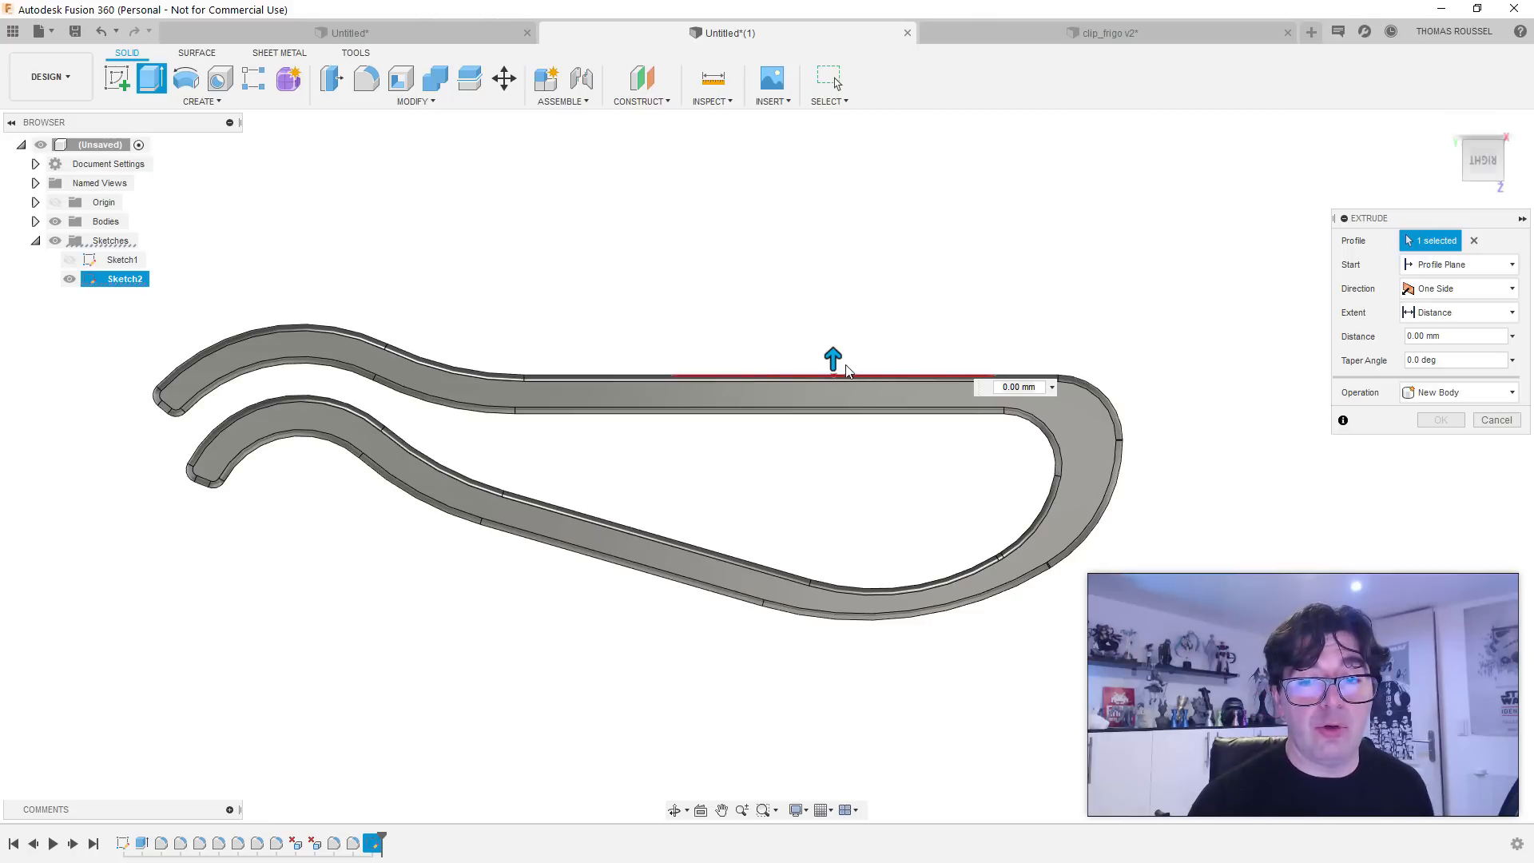
Step: Extrude the selected profile 4 mm outward from the clip face, using the Distance extent and Join operation
left_click_drag(836, 361, 829, 308)
middle_click_drag(641, 296, 690, 334, "shift")
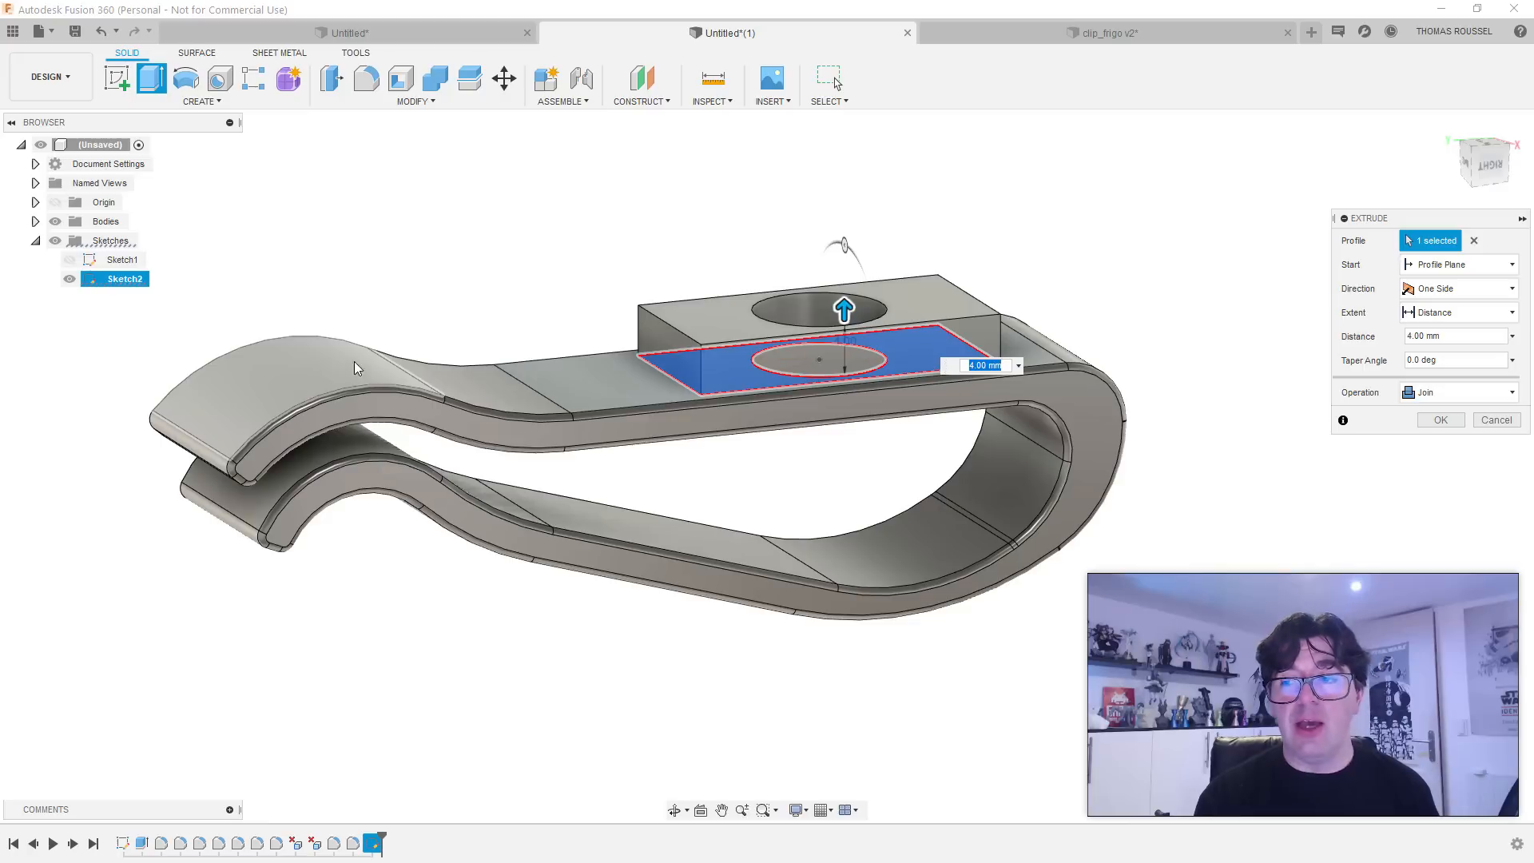
left_click(1452, 320)
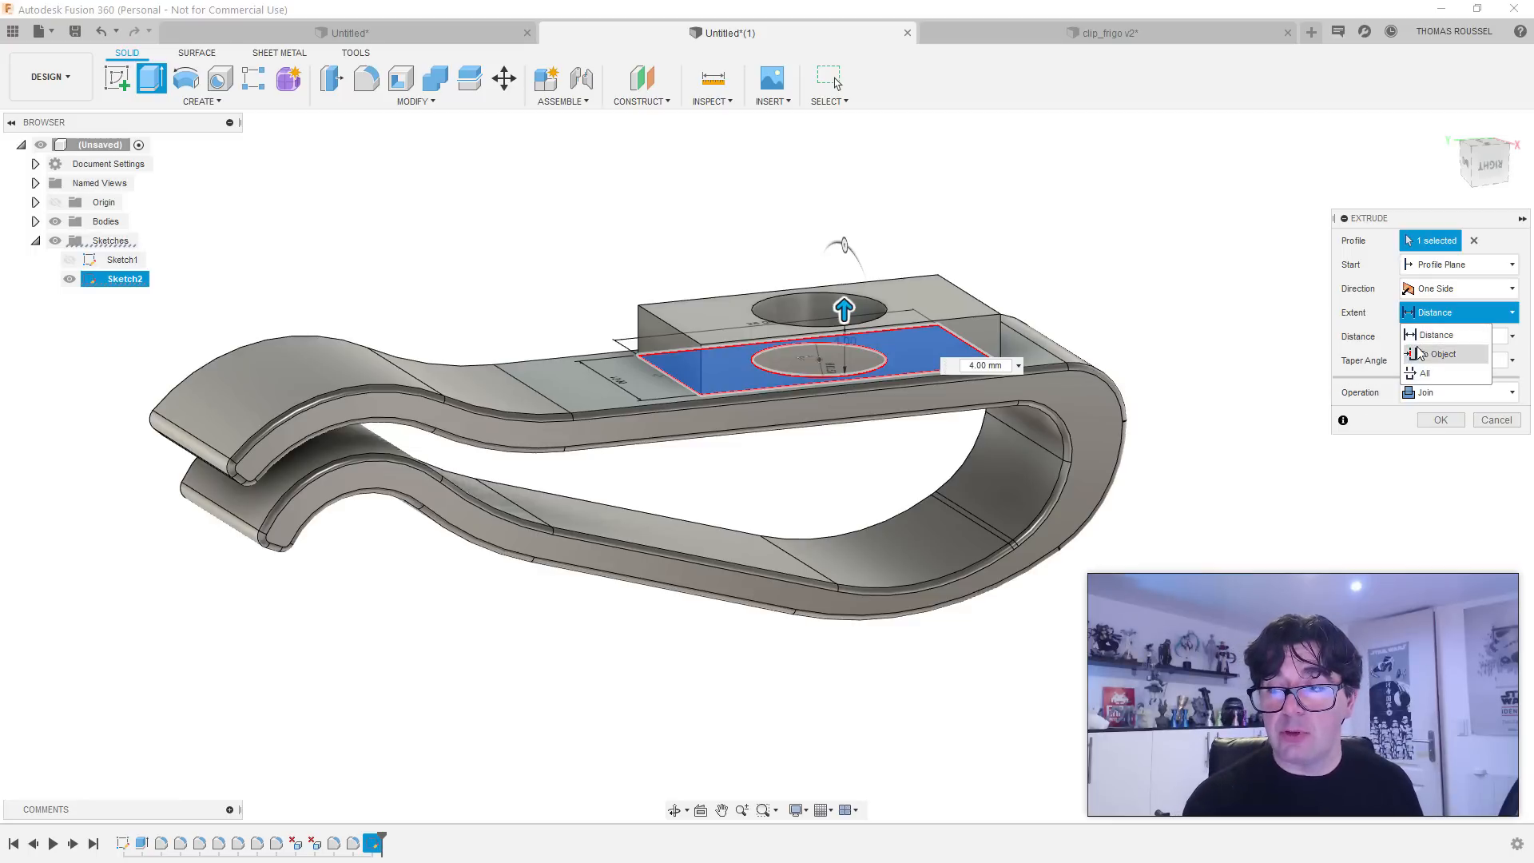
left_click(1436, 335)
left_click(1440, 420)
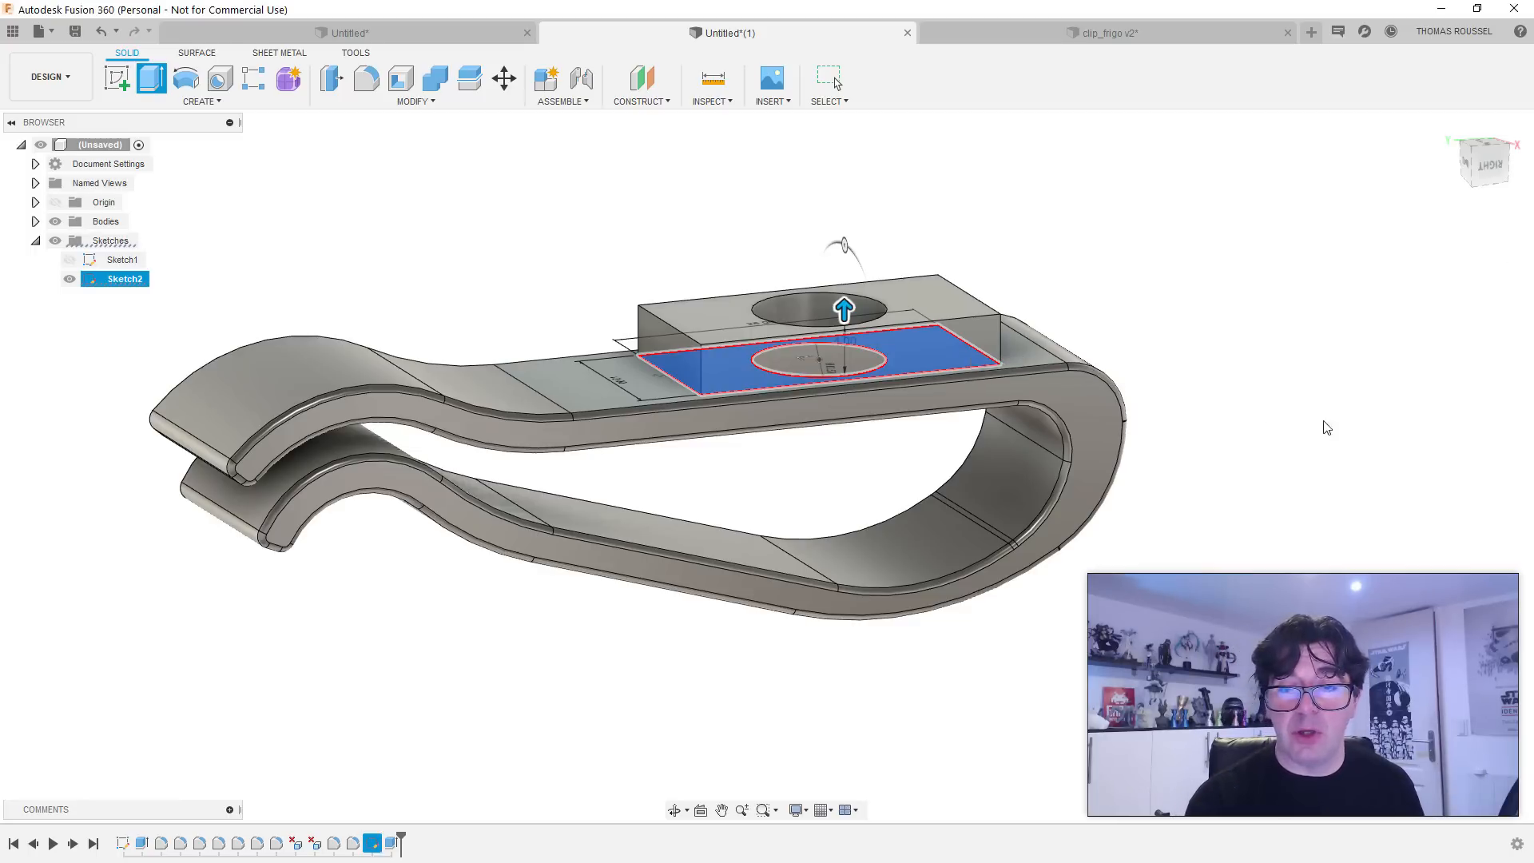
Step: In Sketch1, draw a vertical line about 3.88 mm long from the straight outer edge to the outer arc's lowest level, check its length and finish the sketch
middle_click_drag(884, 479, 834, 457, "shift")
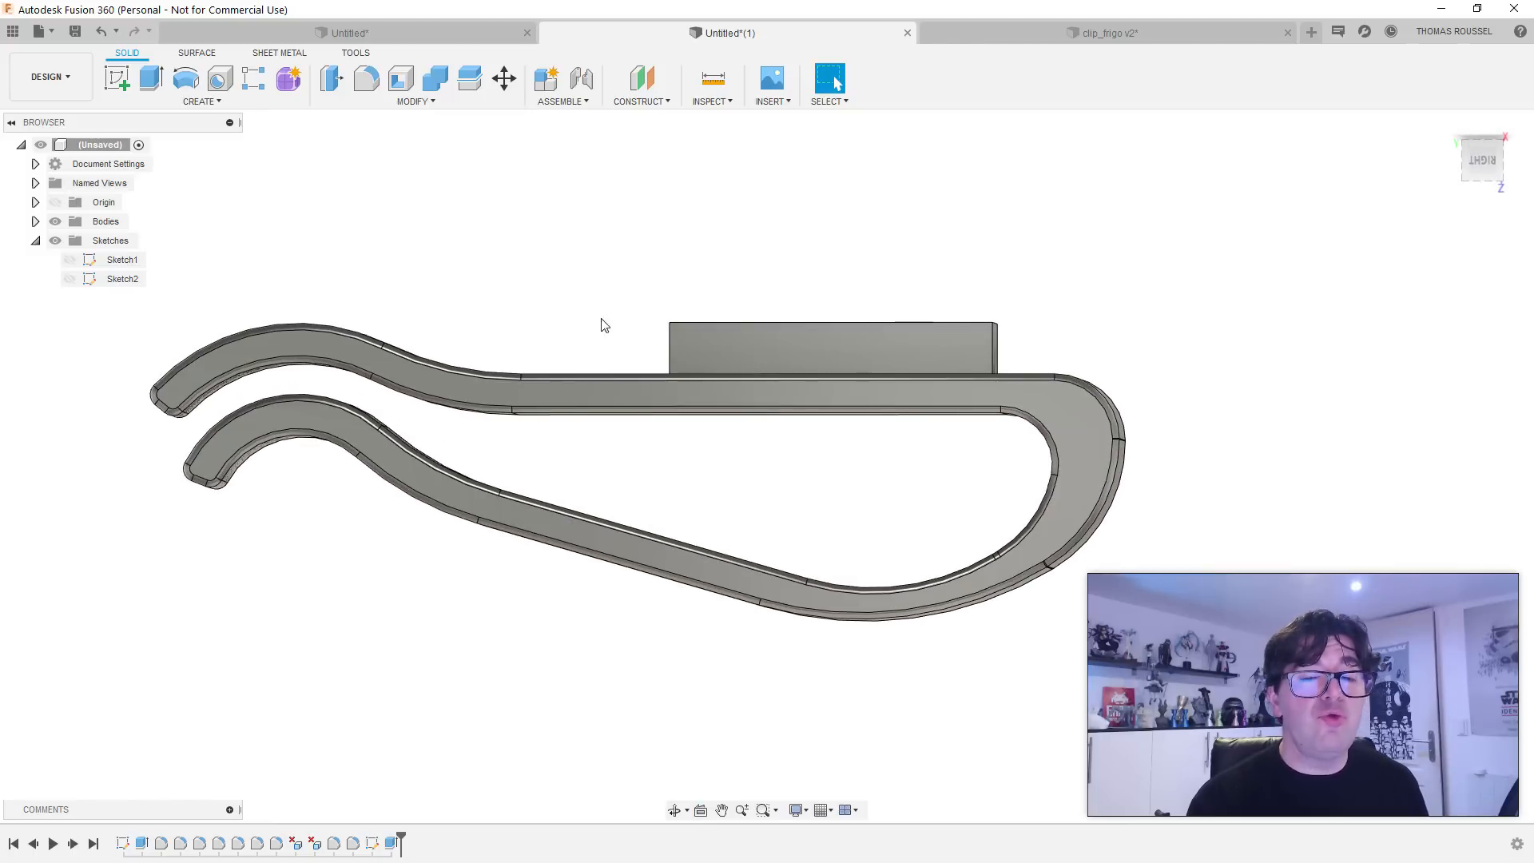
middle_click_drag(519, 332, 668, 357)
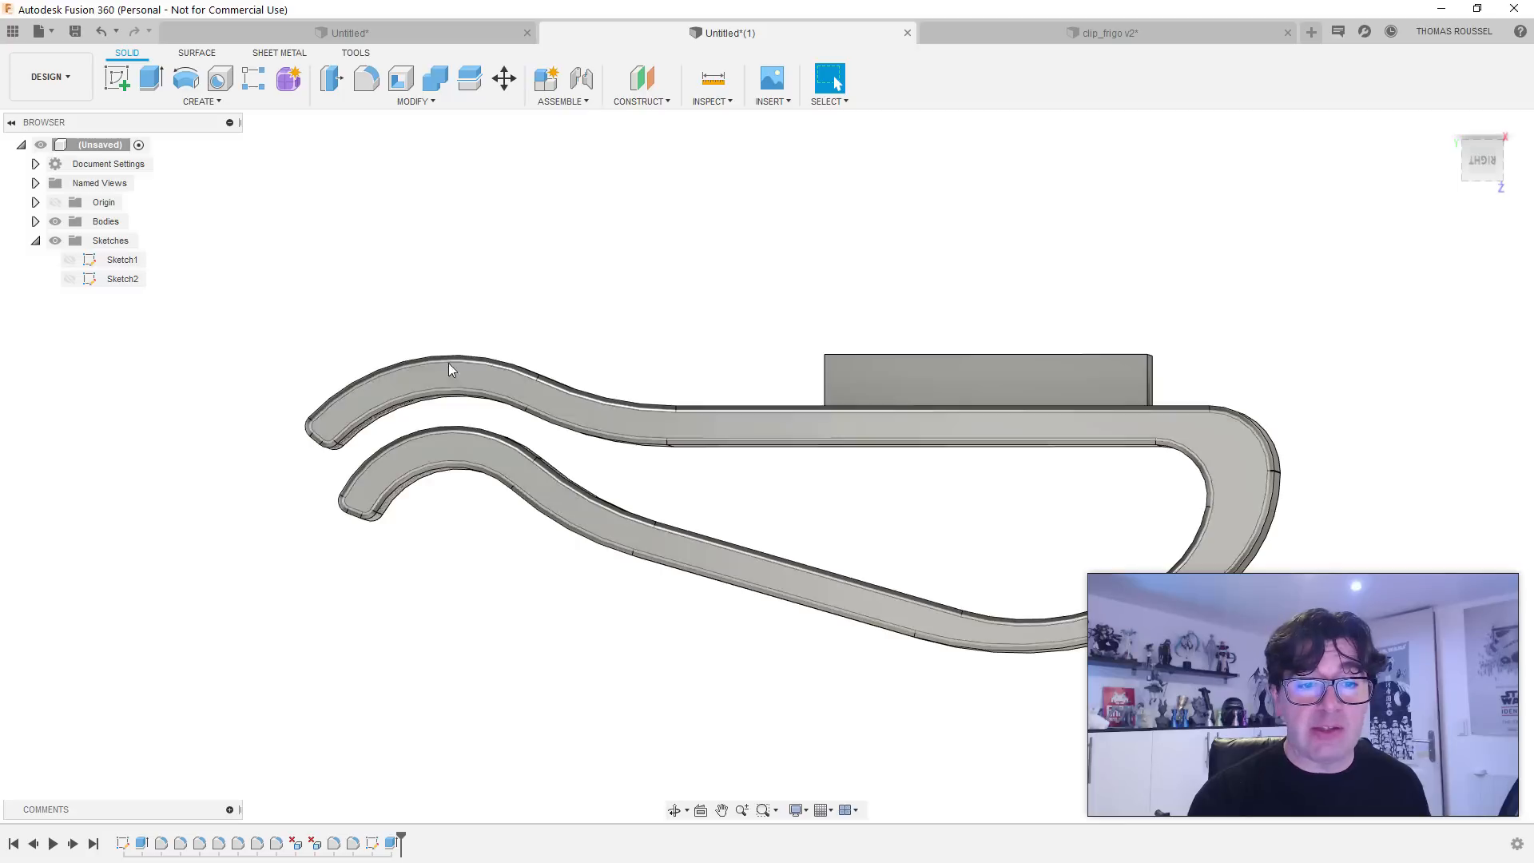
double_click(120, 261)
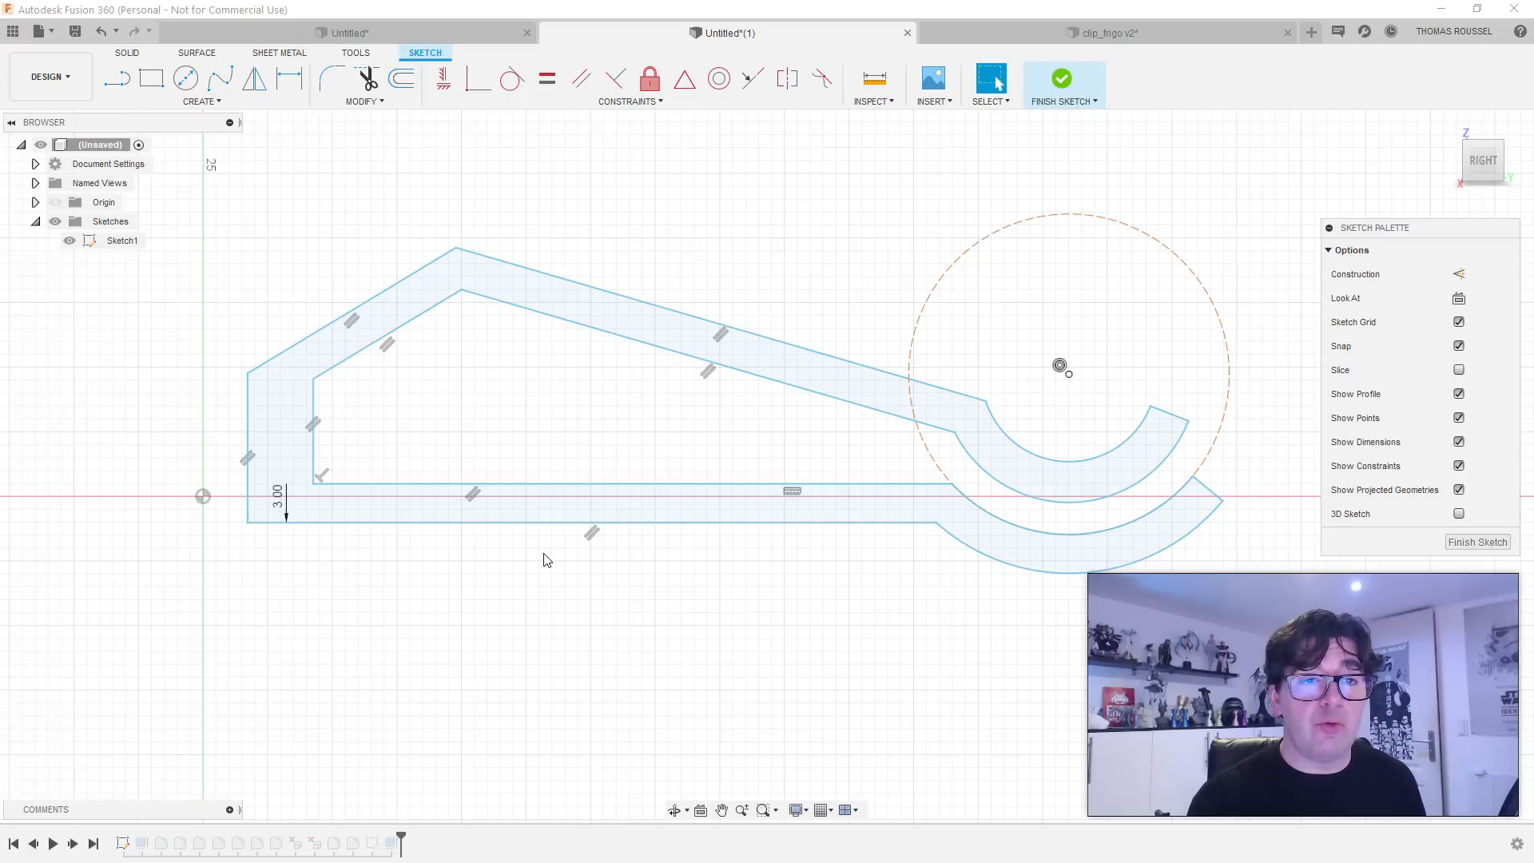
left_click(117, 78)
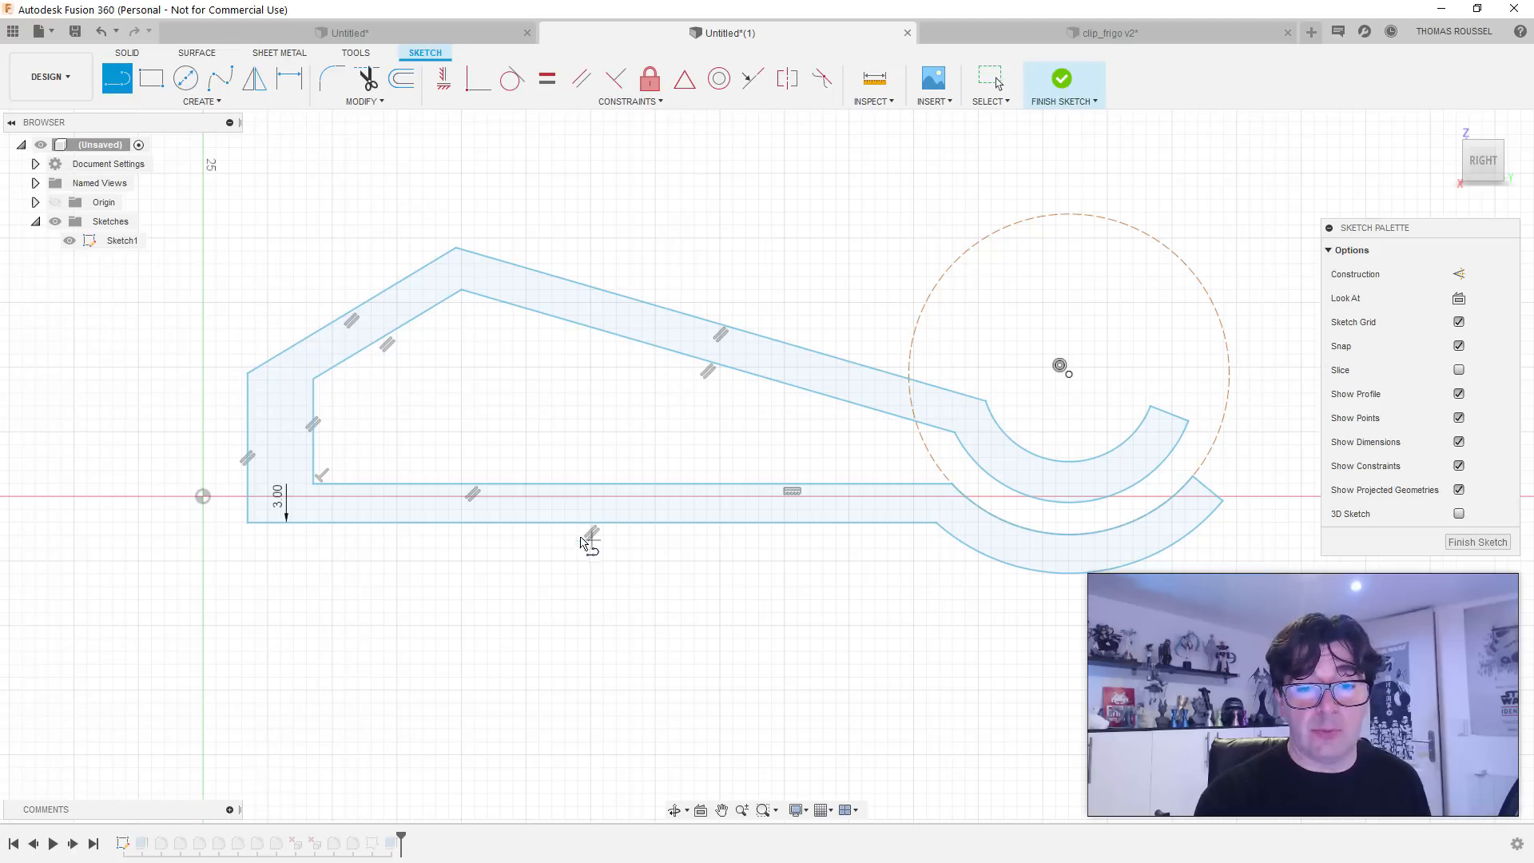
left_click(617, 524)
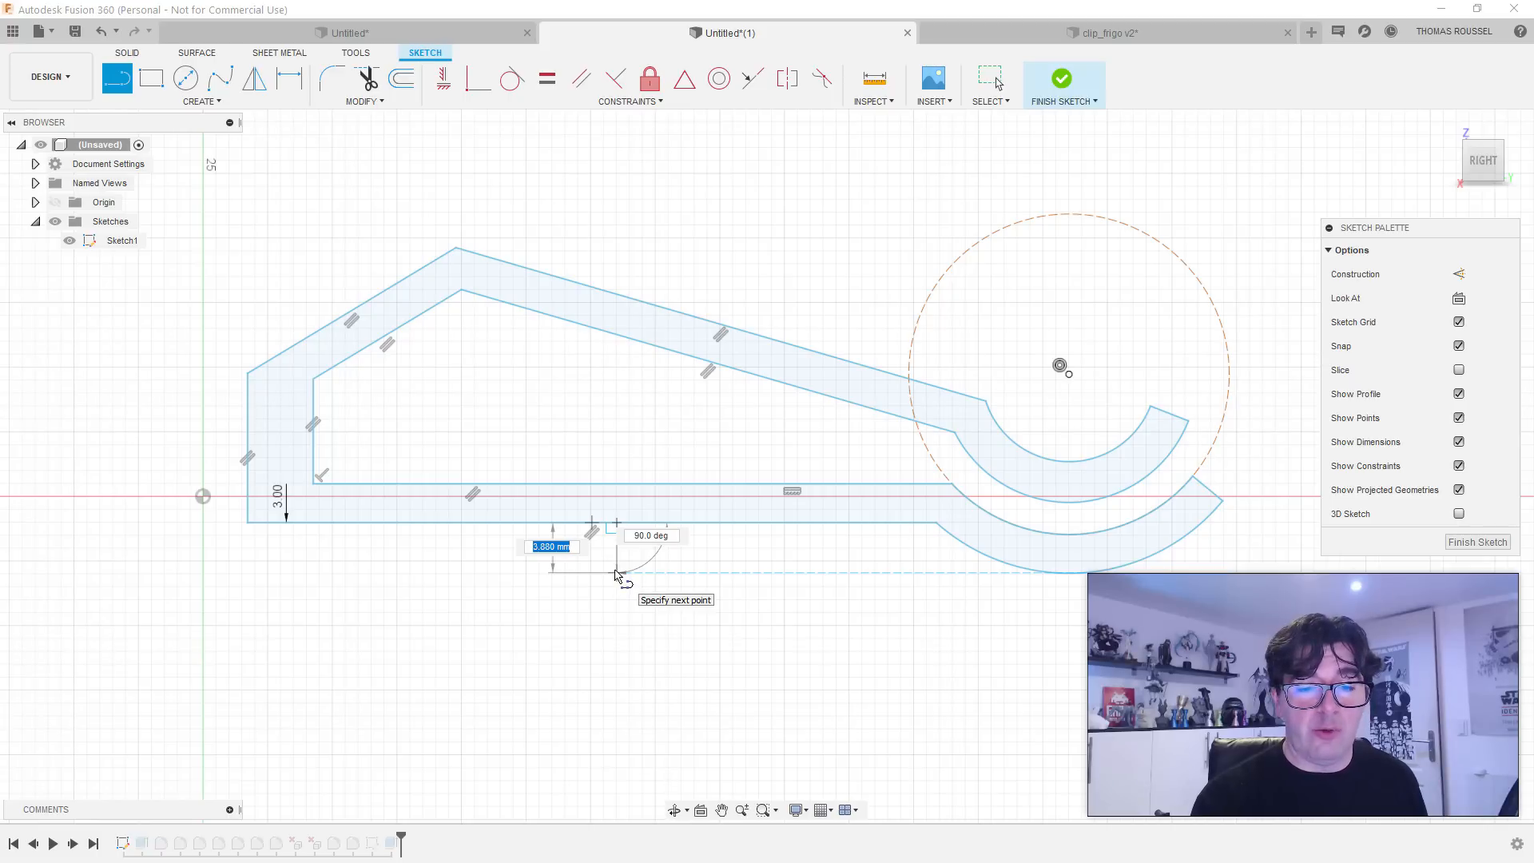
left_click(616, 572)
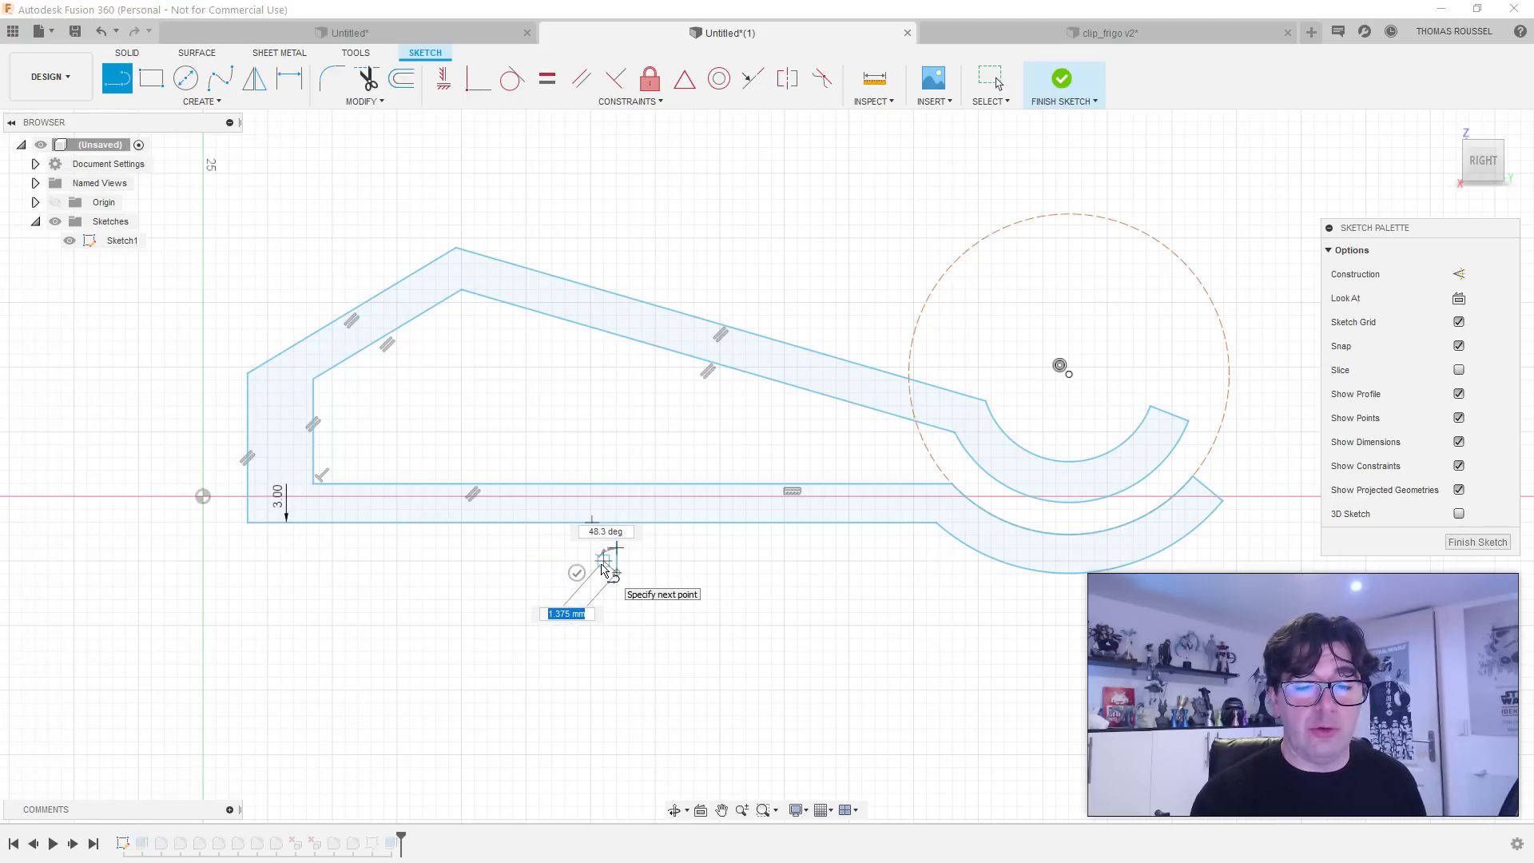
key("Escape")
left_click(618, 549)
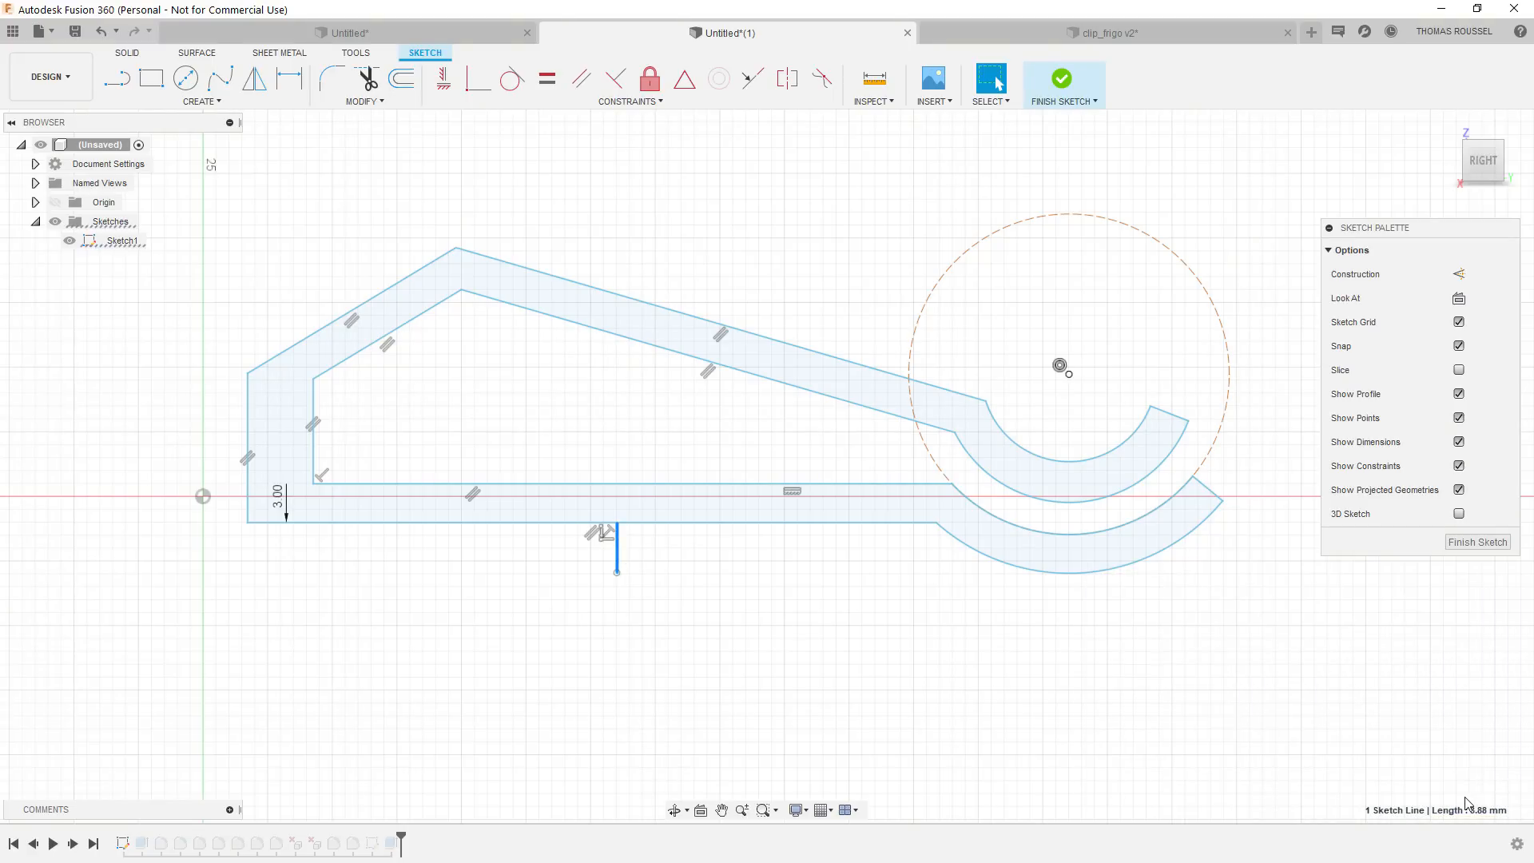
left_click(1061, 79)
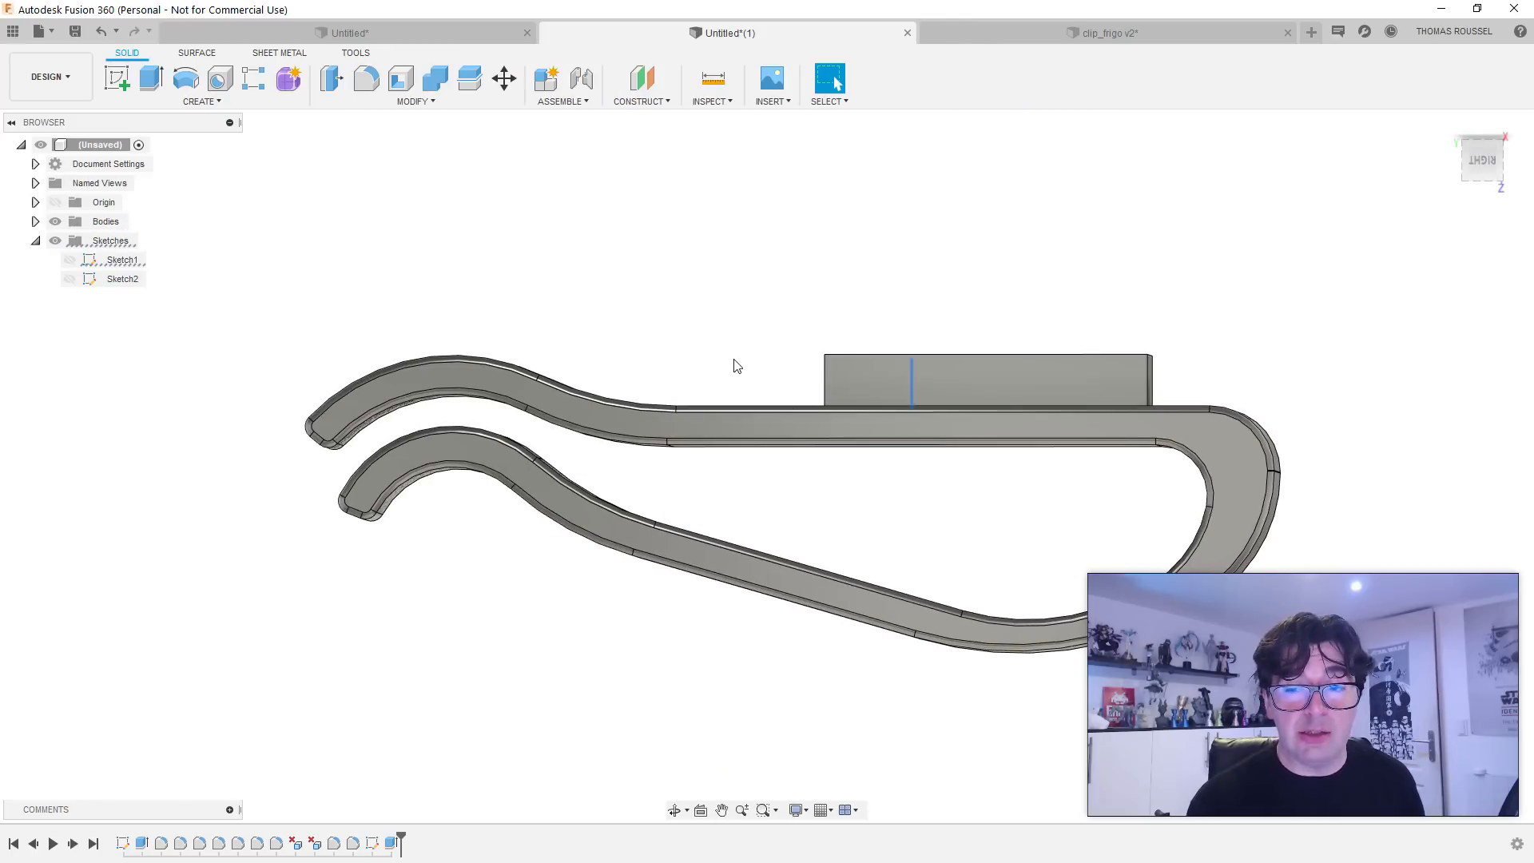
Step: Edit the block's extrusion and set its distance to 3.88 mm
middle_click_drag(737, 365, 765, 386, "shift")
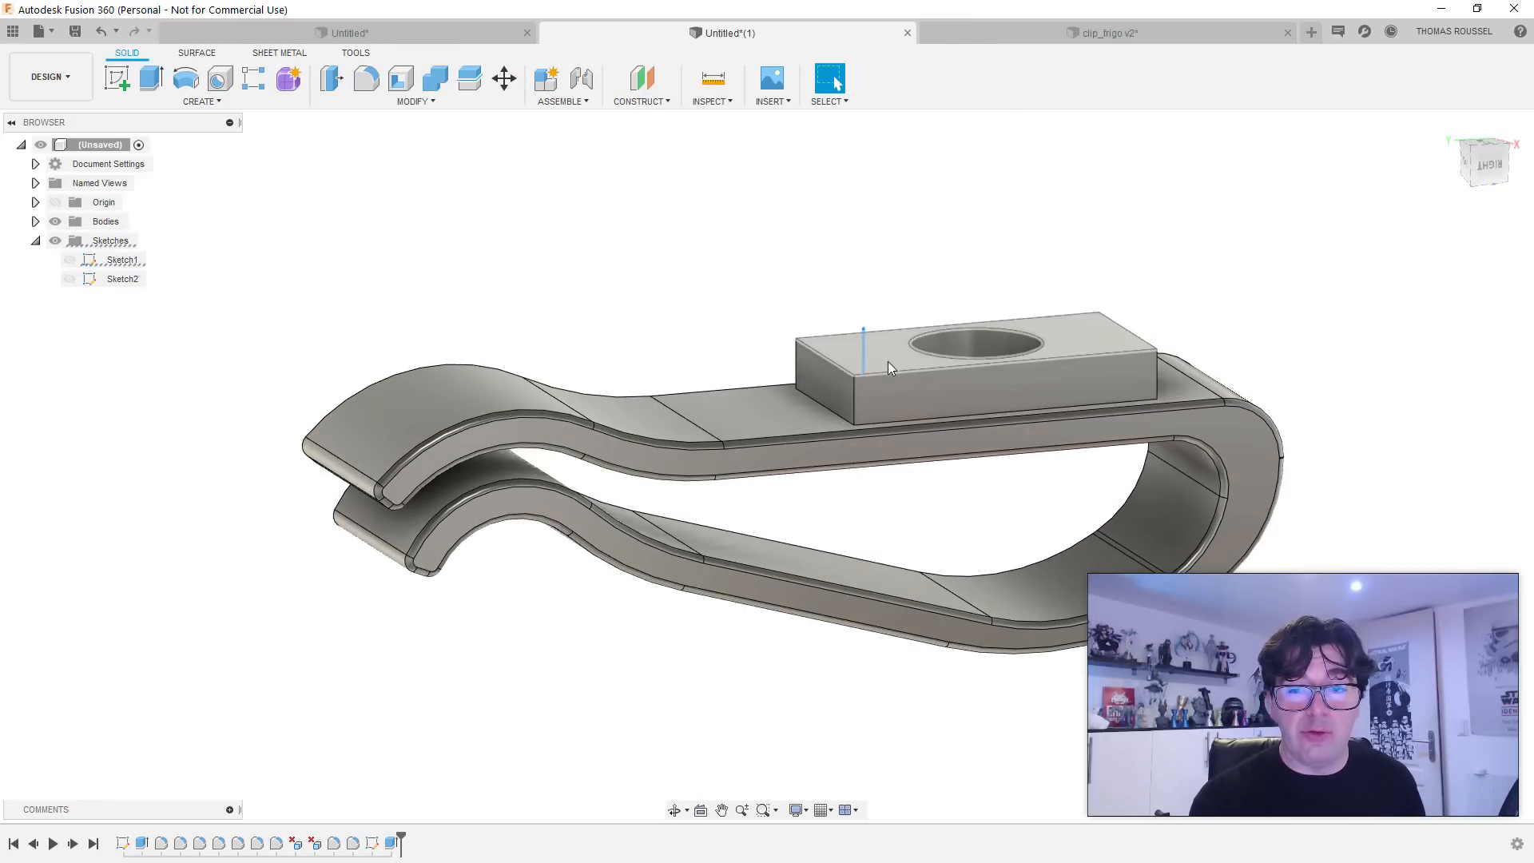
right_click(395, 846)
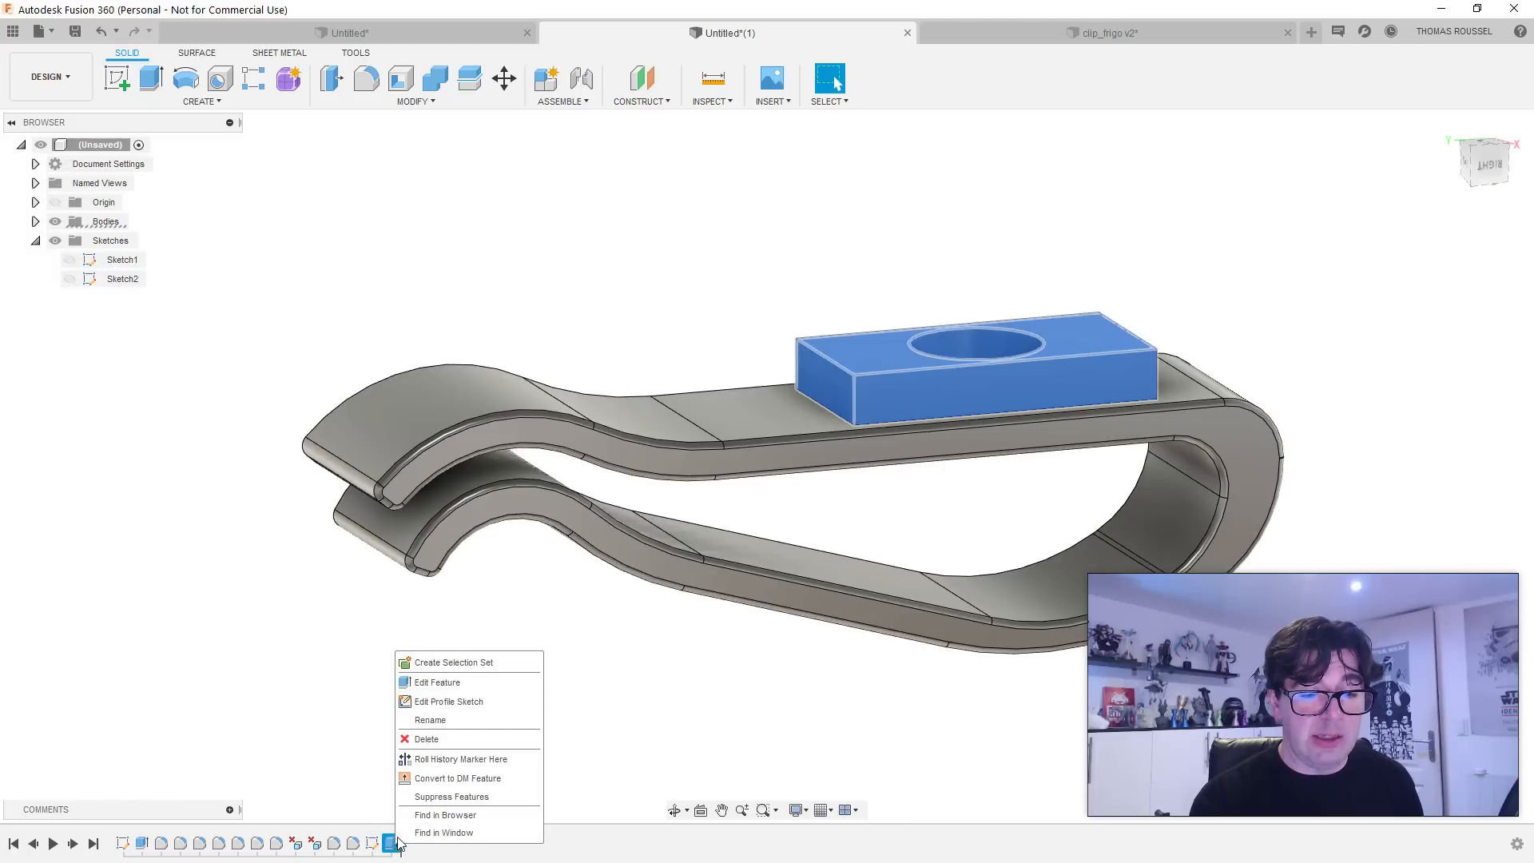
left_click(434, 687)
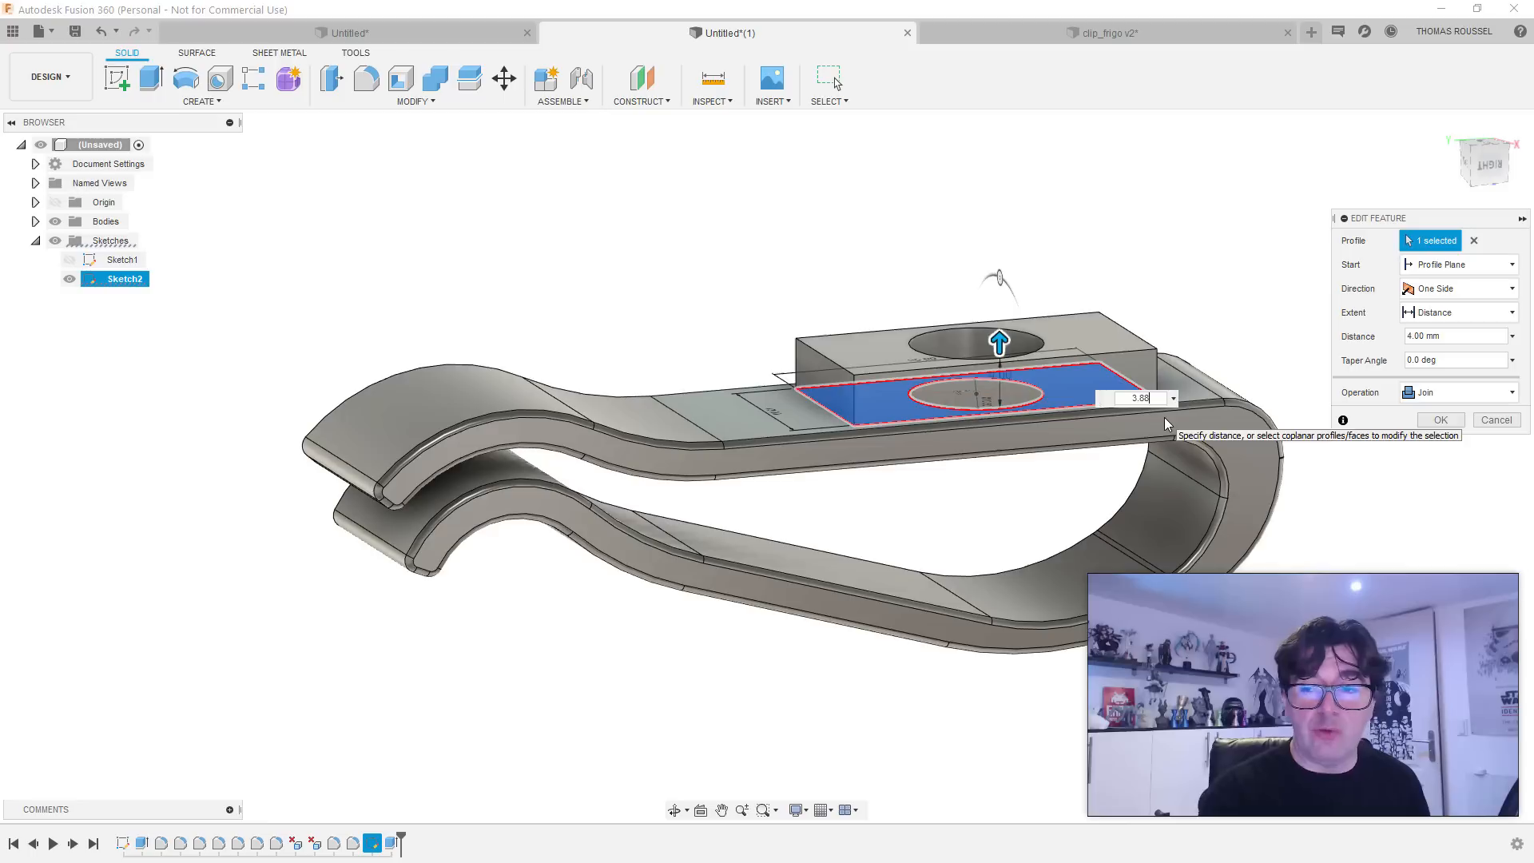
key("Return")
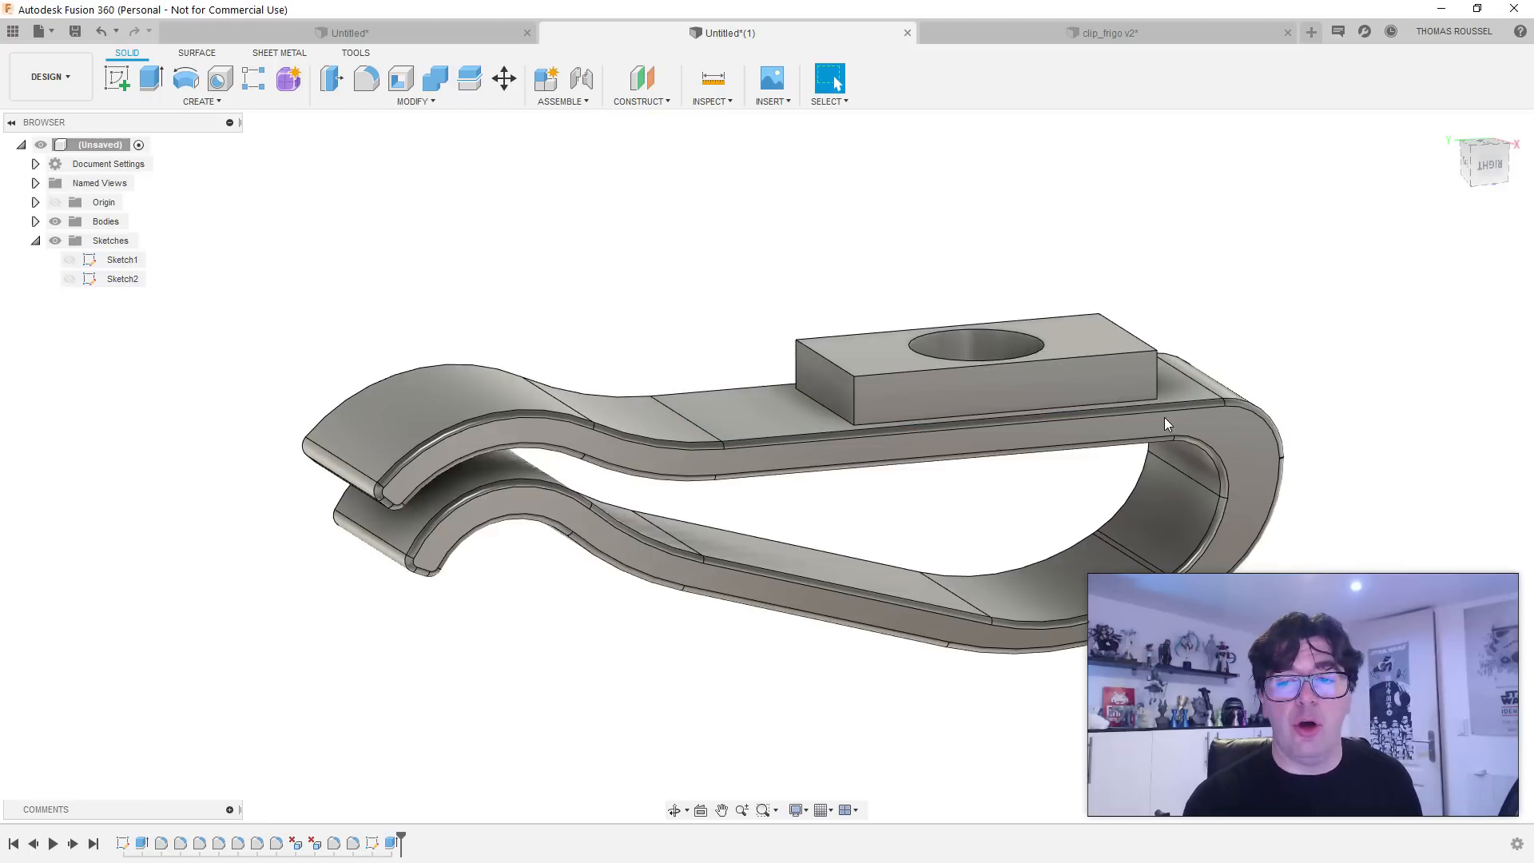
Step: Fillet the block's short base edge nearest the clip's open end with an 11 mm constant radius
middle_click_drag(964, 288, 998, 240, "shift")
left_click(835, 82)
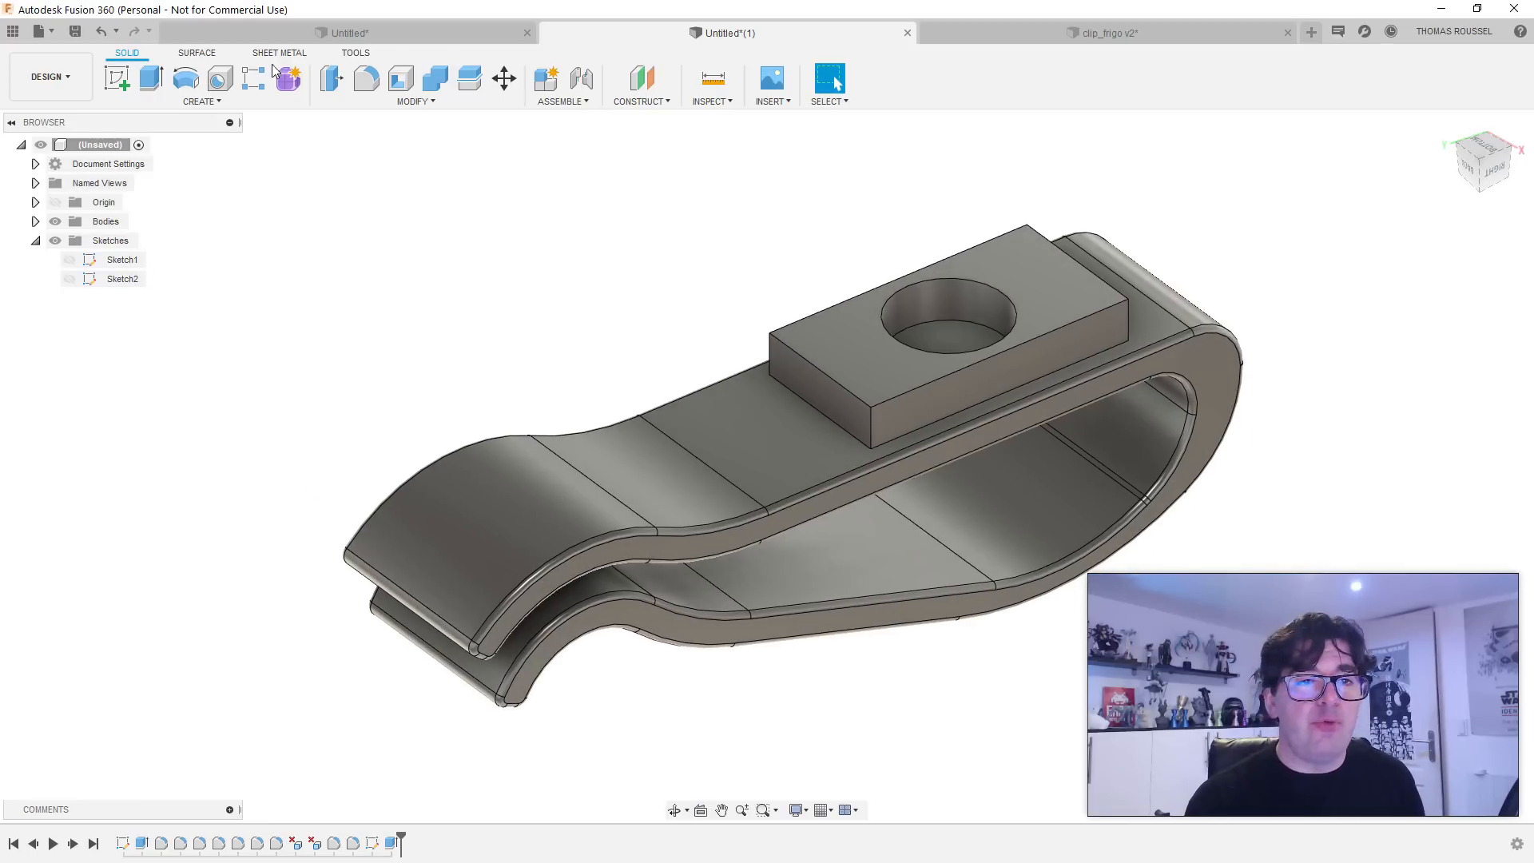
left_click(364, 83)
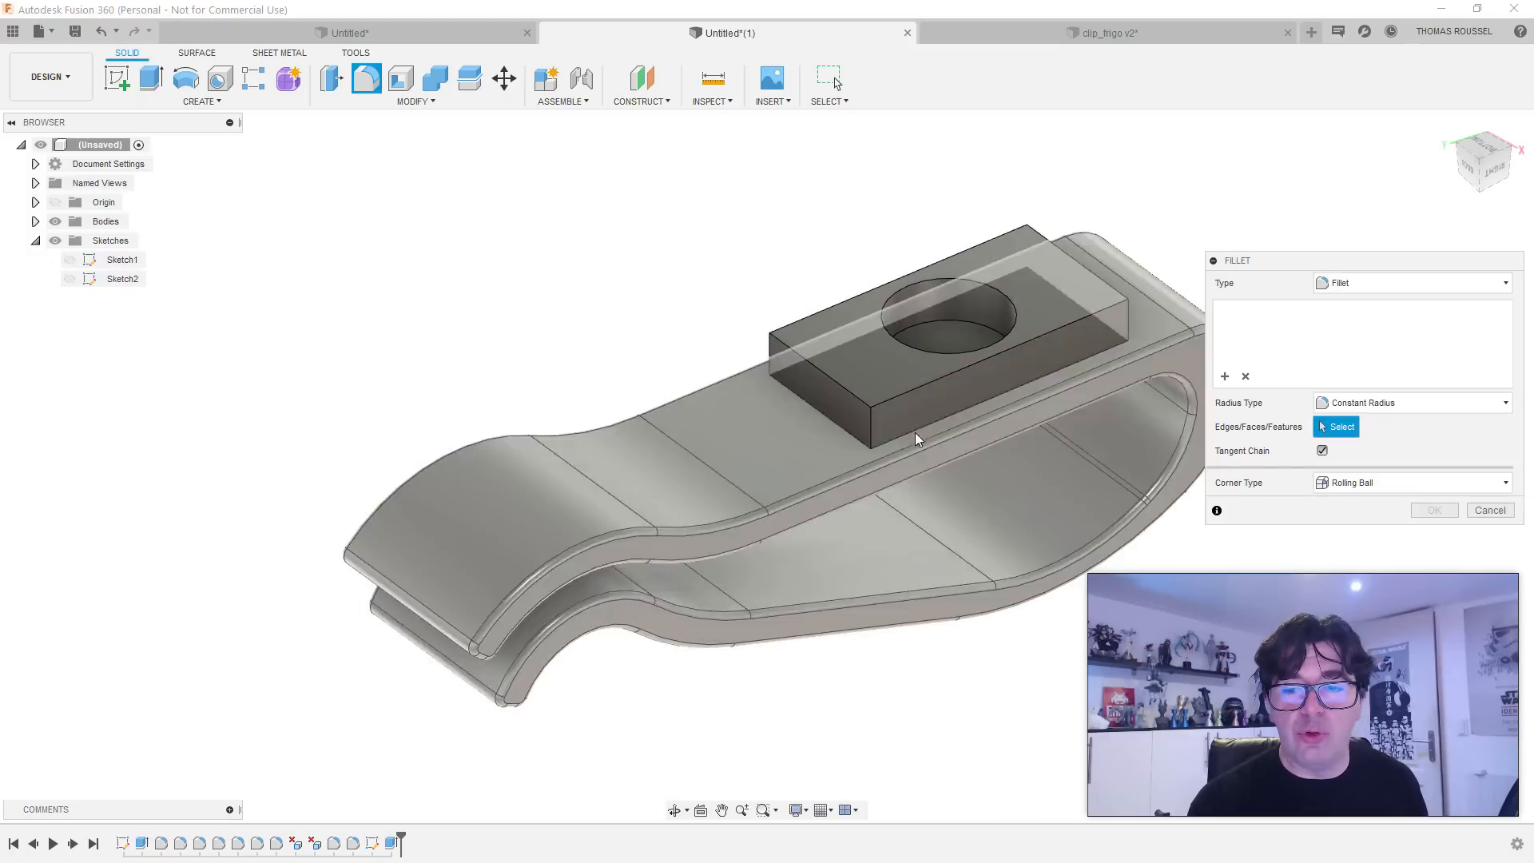
left_click(831, 423)
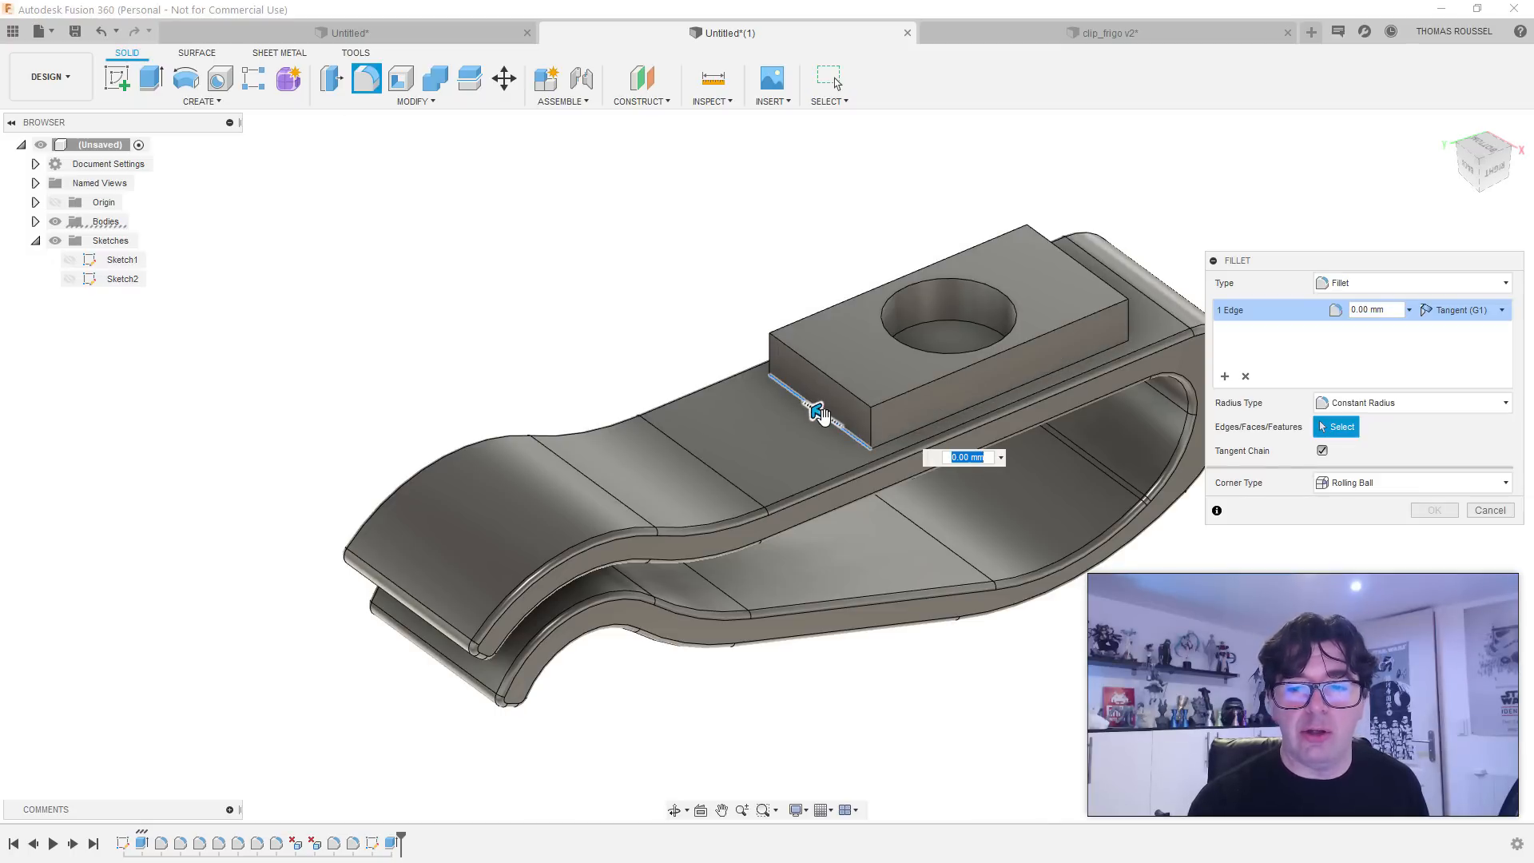
left_click_drag(813, 410, 778, 400)
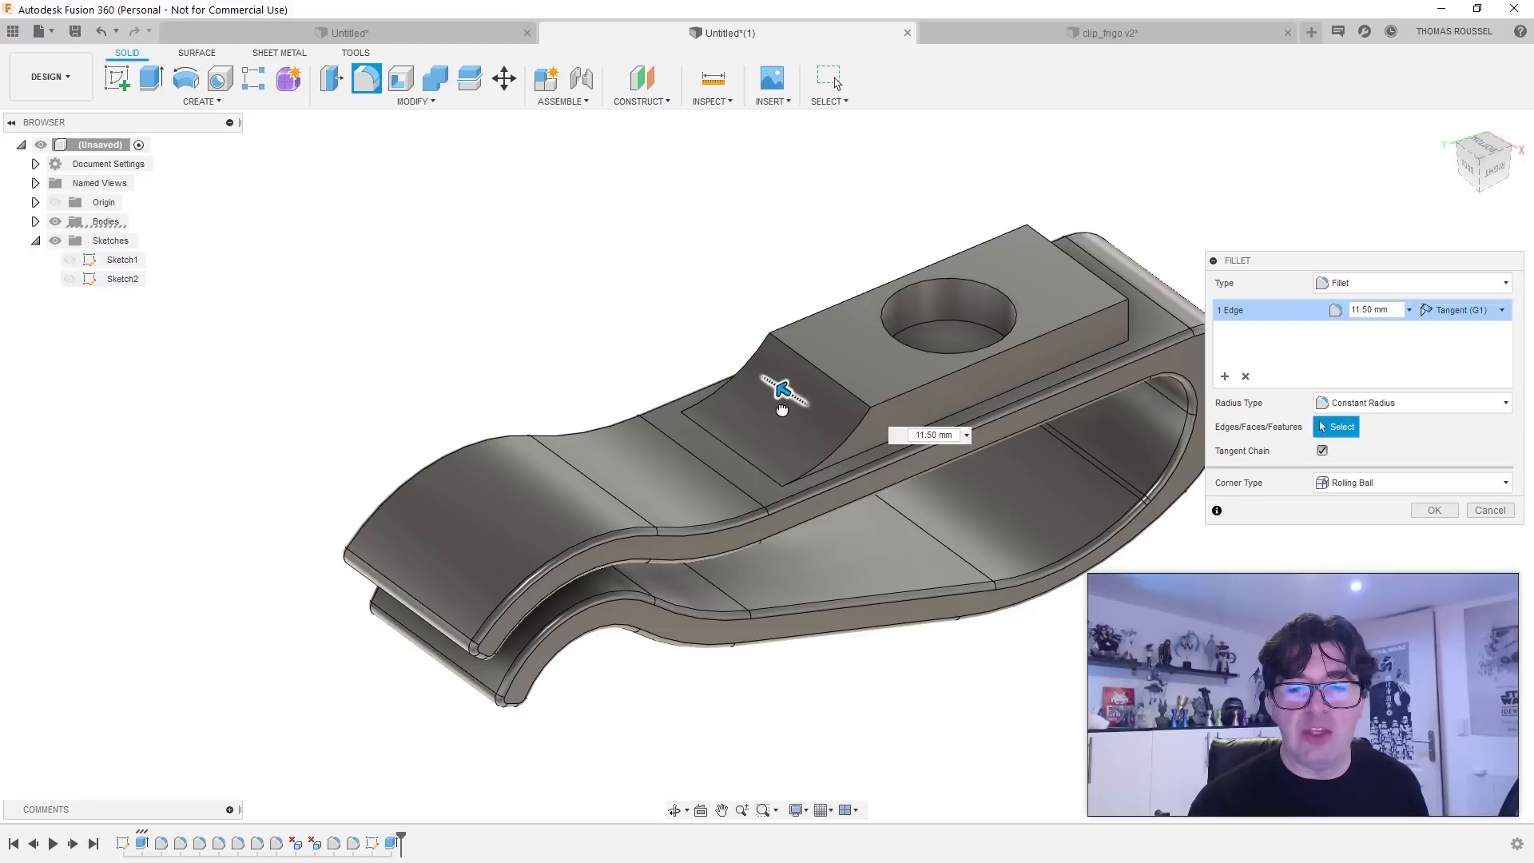
middle_click_drag(965, 411, 1009, 479, "shift")
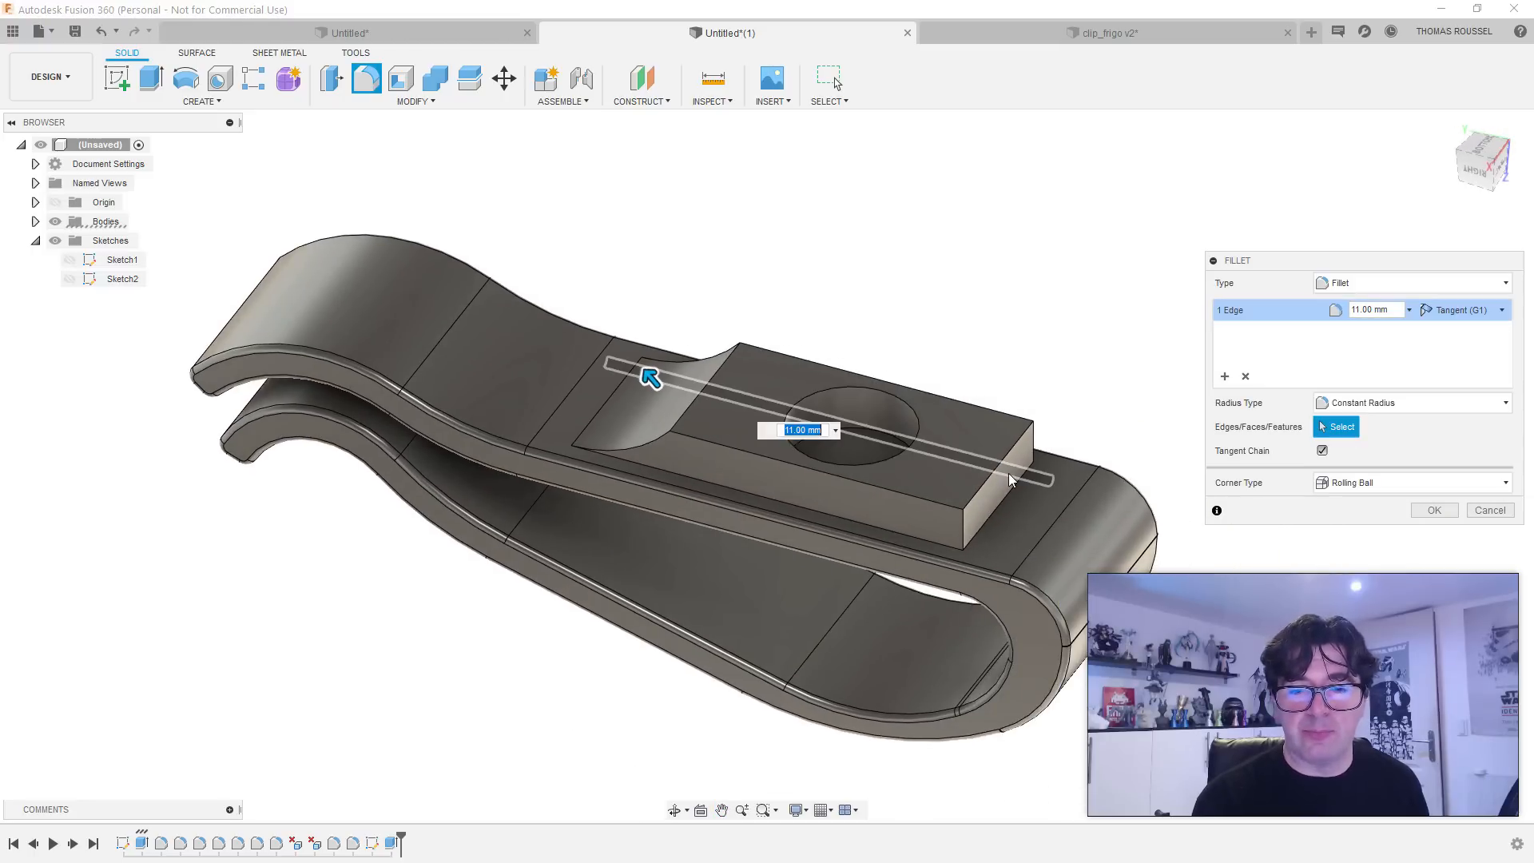
key("Return")
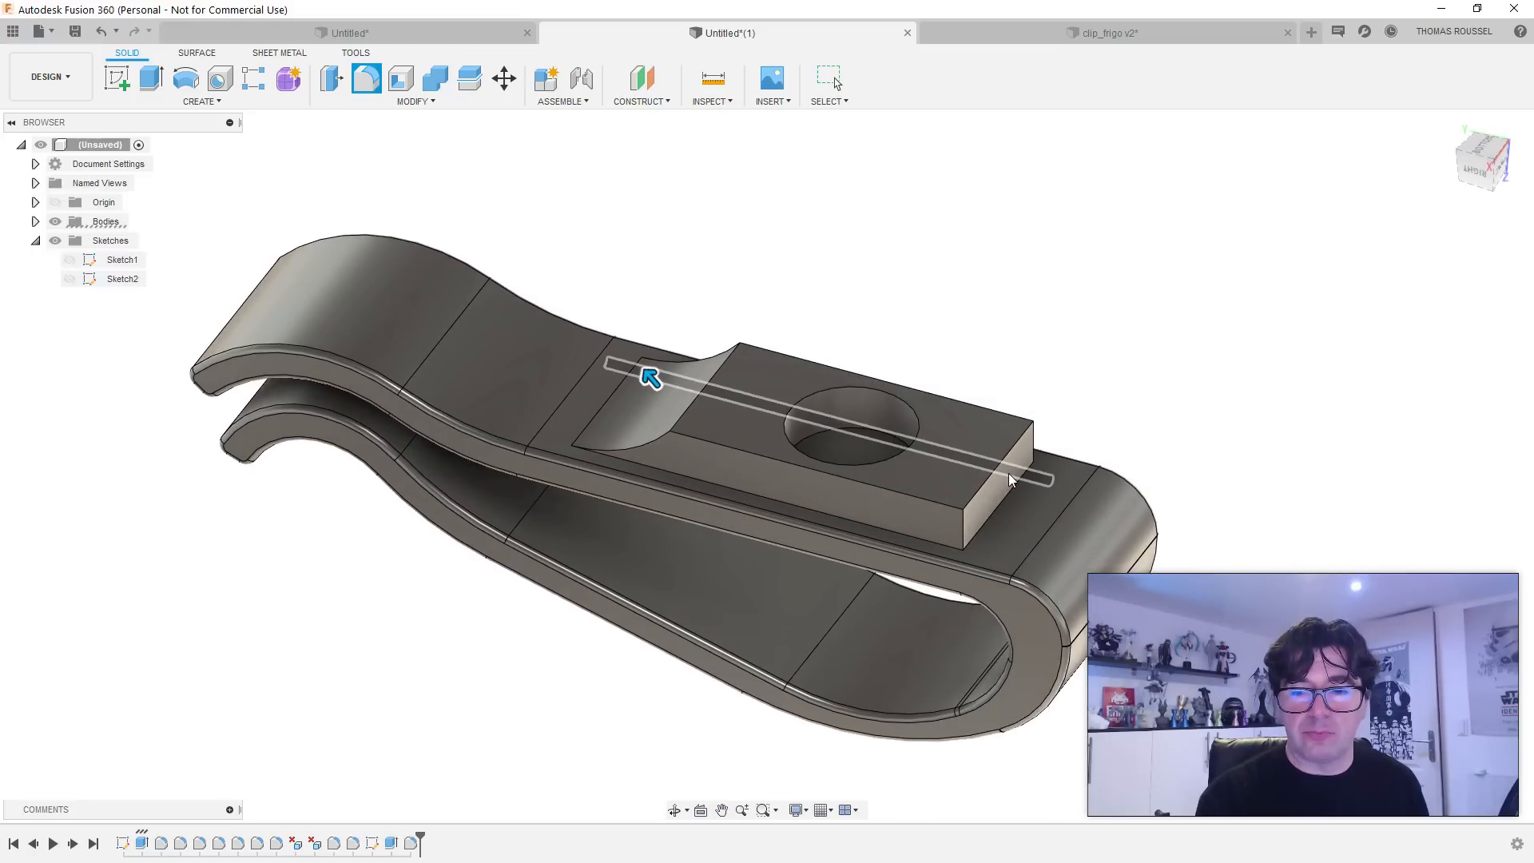
Step: Fillet the block's opposite short base edge, nearest the clip's rounded bend, to blend it into the clip face
left_click(368, 78)
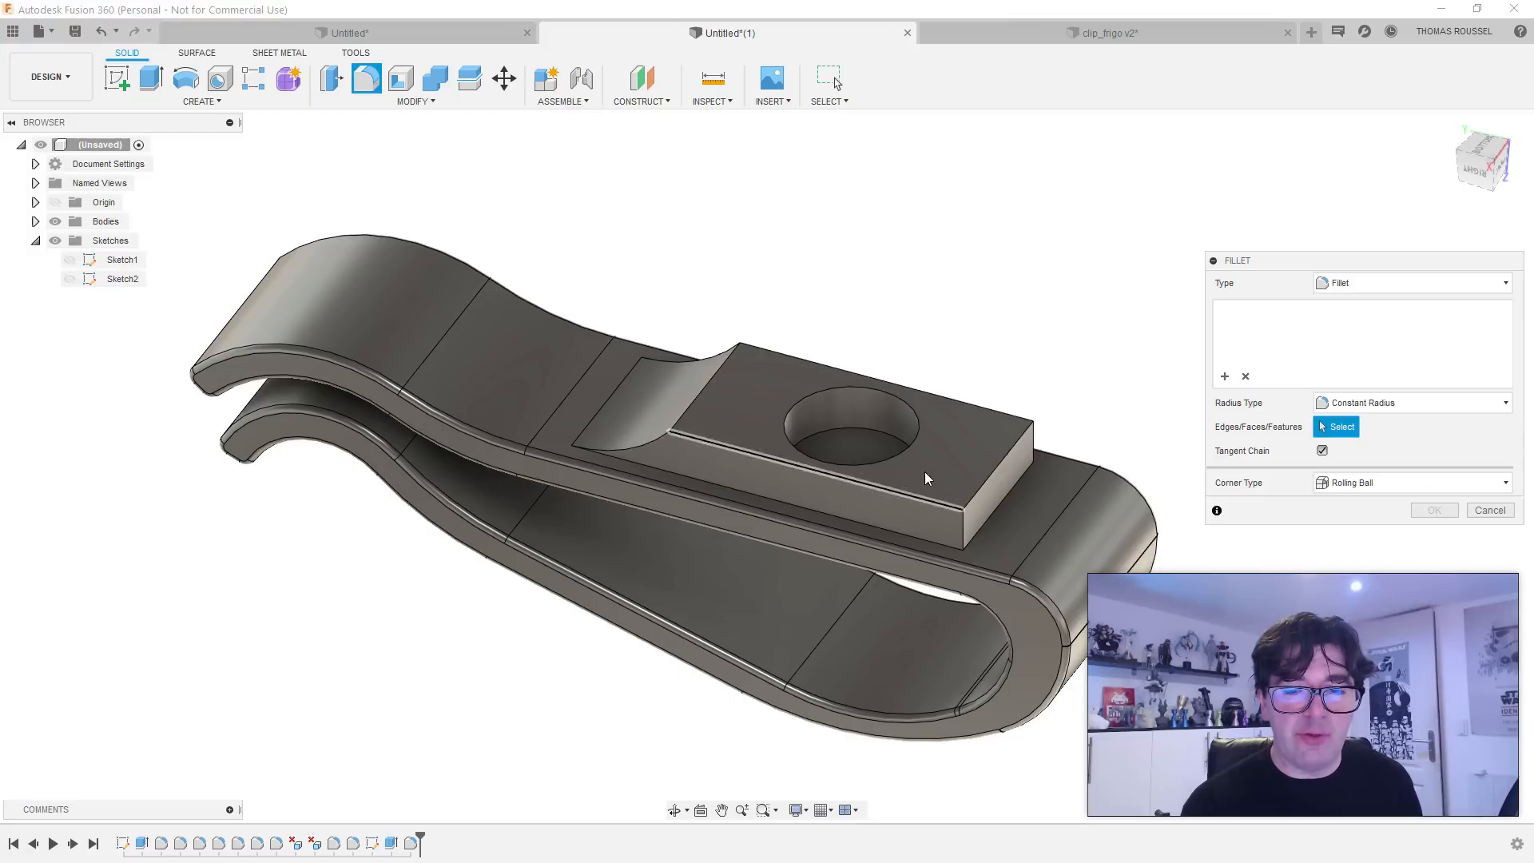
left_click(1008, 499)
mouse_move(1008, 499)
left_mouse_down()
mouse_move(1044, 485)
mouse_move(1029, 493)
left_mouse_up()
key("Return")
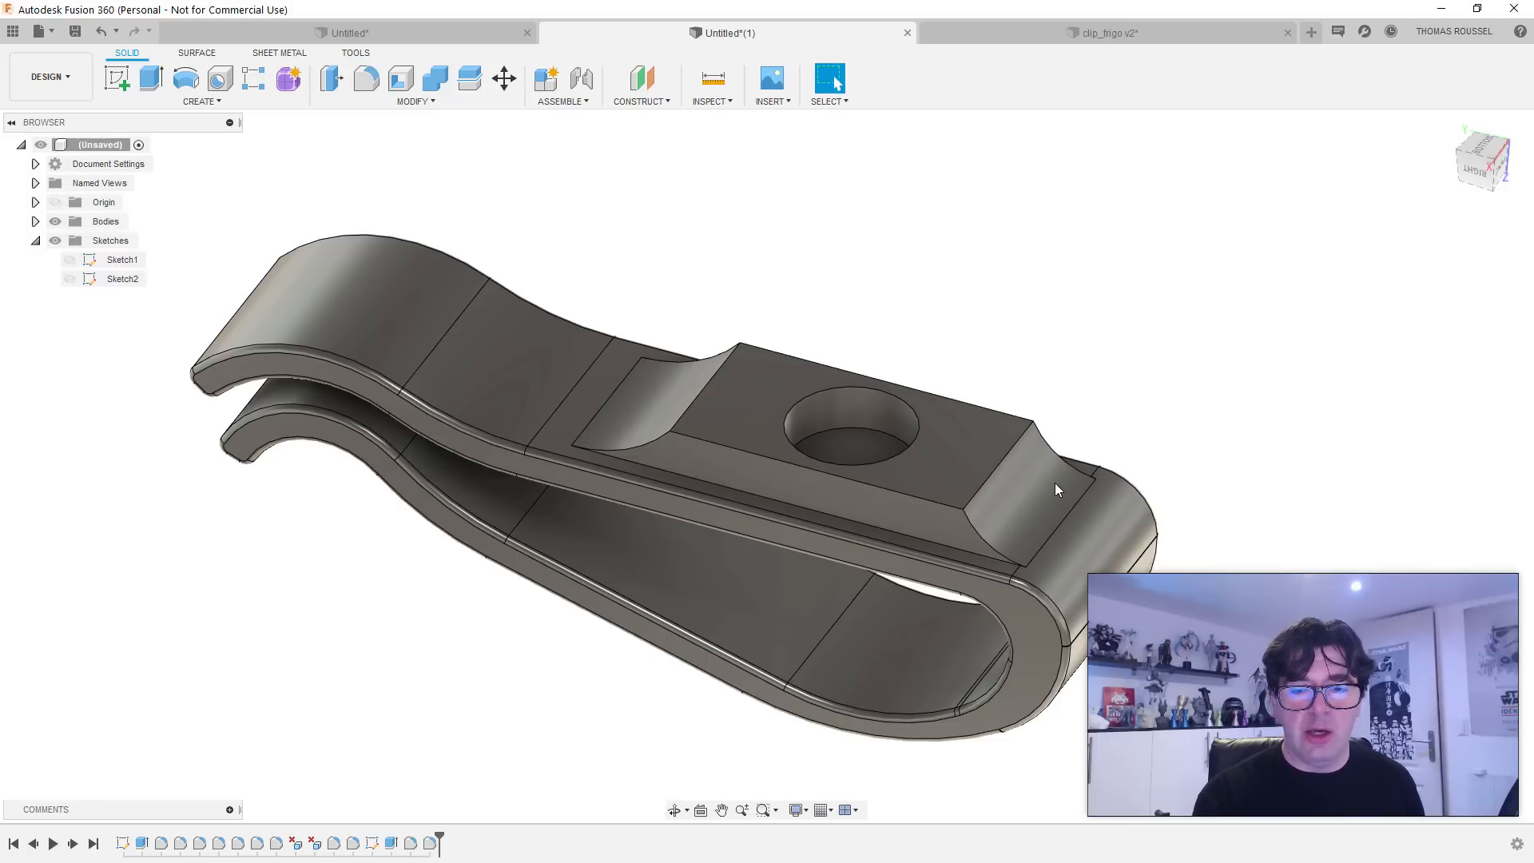
Step: Fillet the upper rim of the round recess with a 0.5 mm radius
left_click(365, 77)
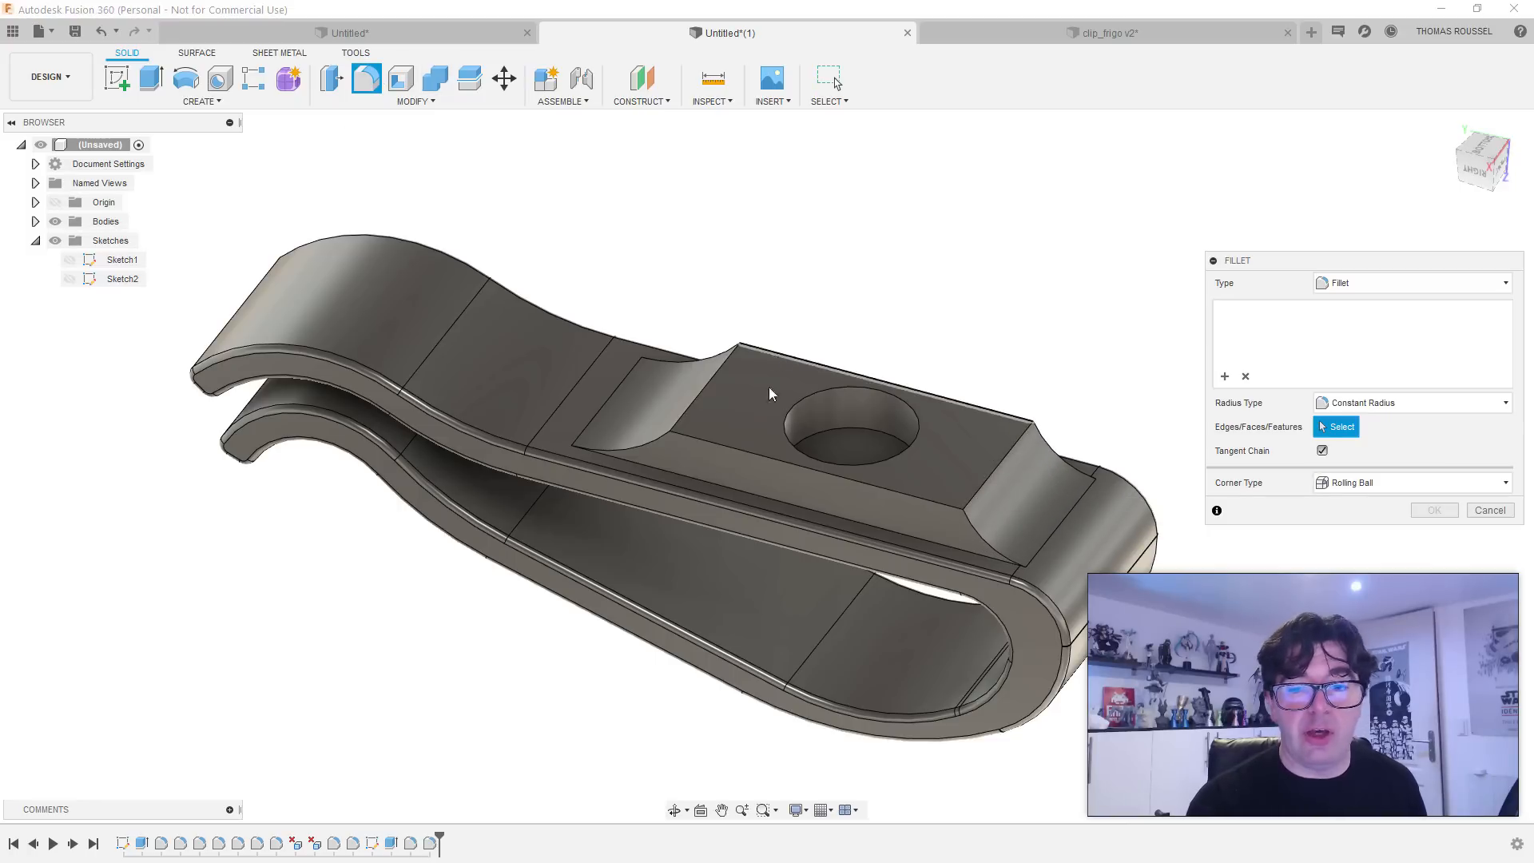
left_click(804, 419)
left_click_drag(801, 403, 797, 400)
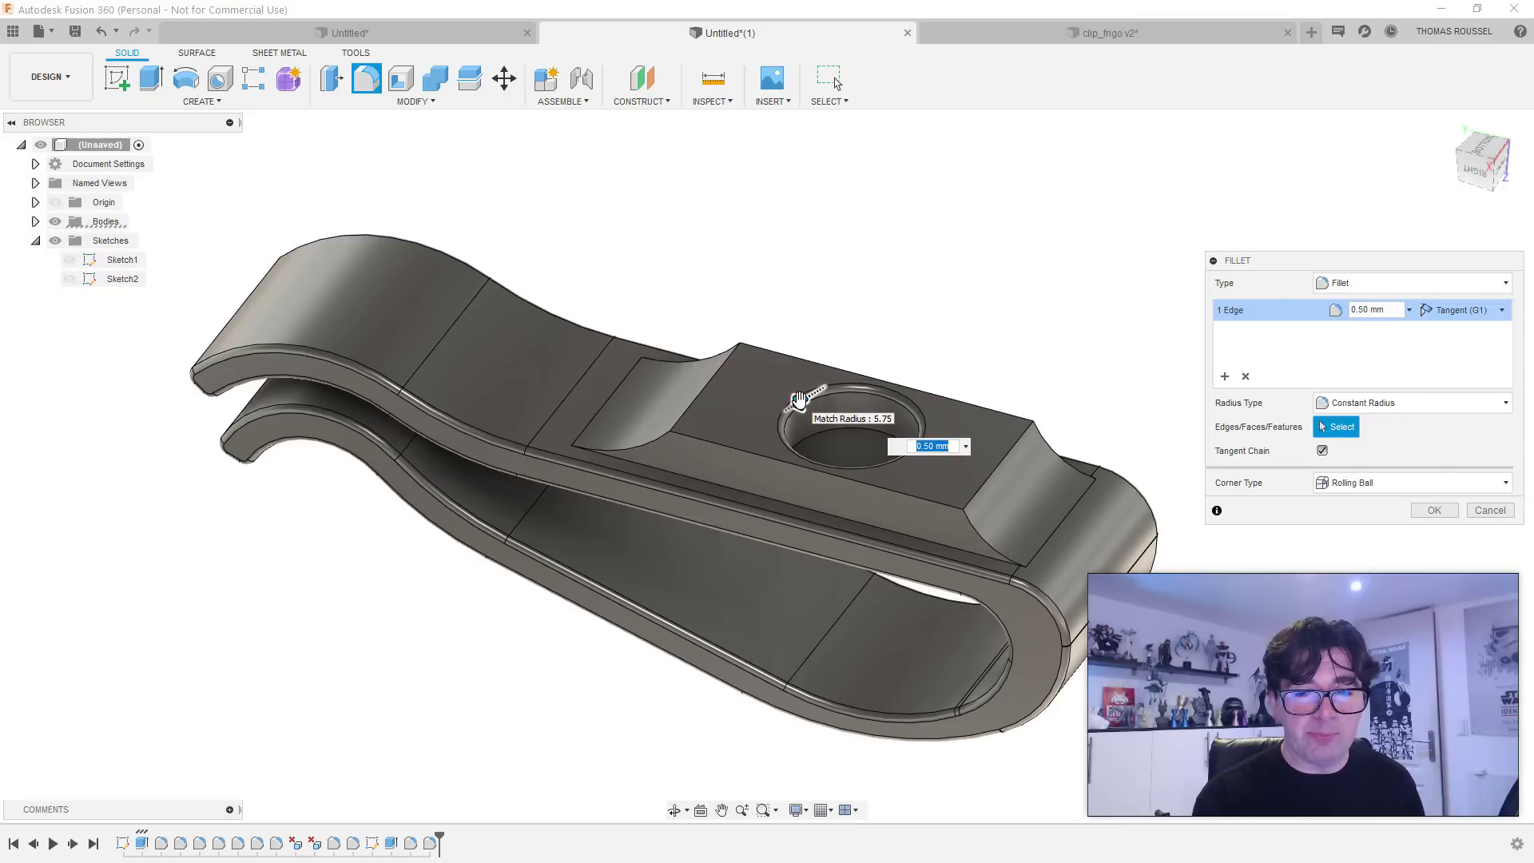
key("Return")
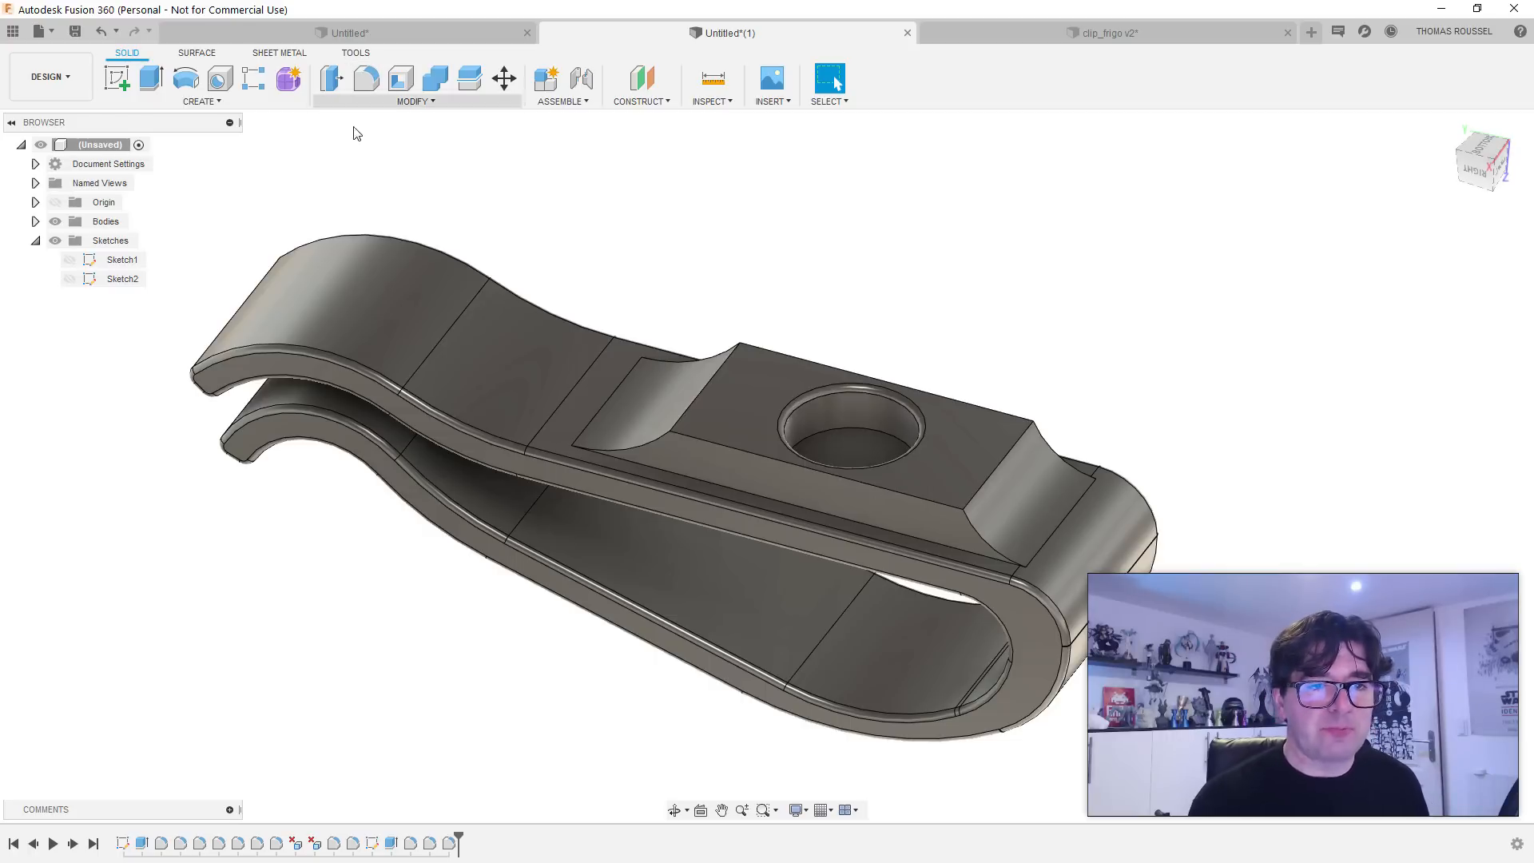
Step: Fillet the four outer edges of the block's top face with a 0.5 mm radius
left_click(362, 80)
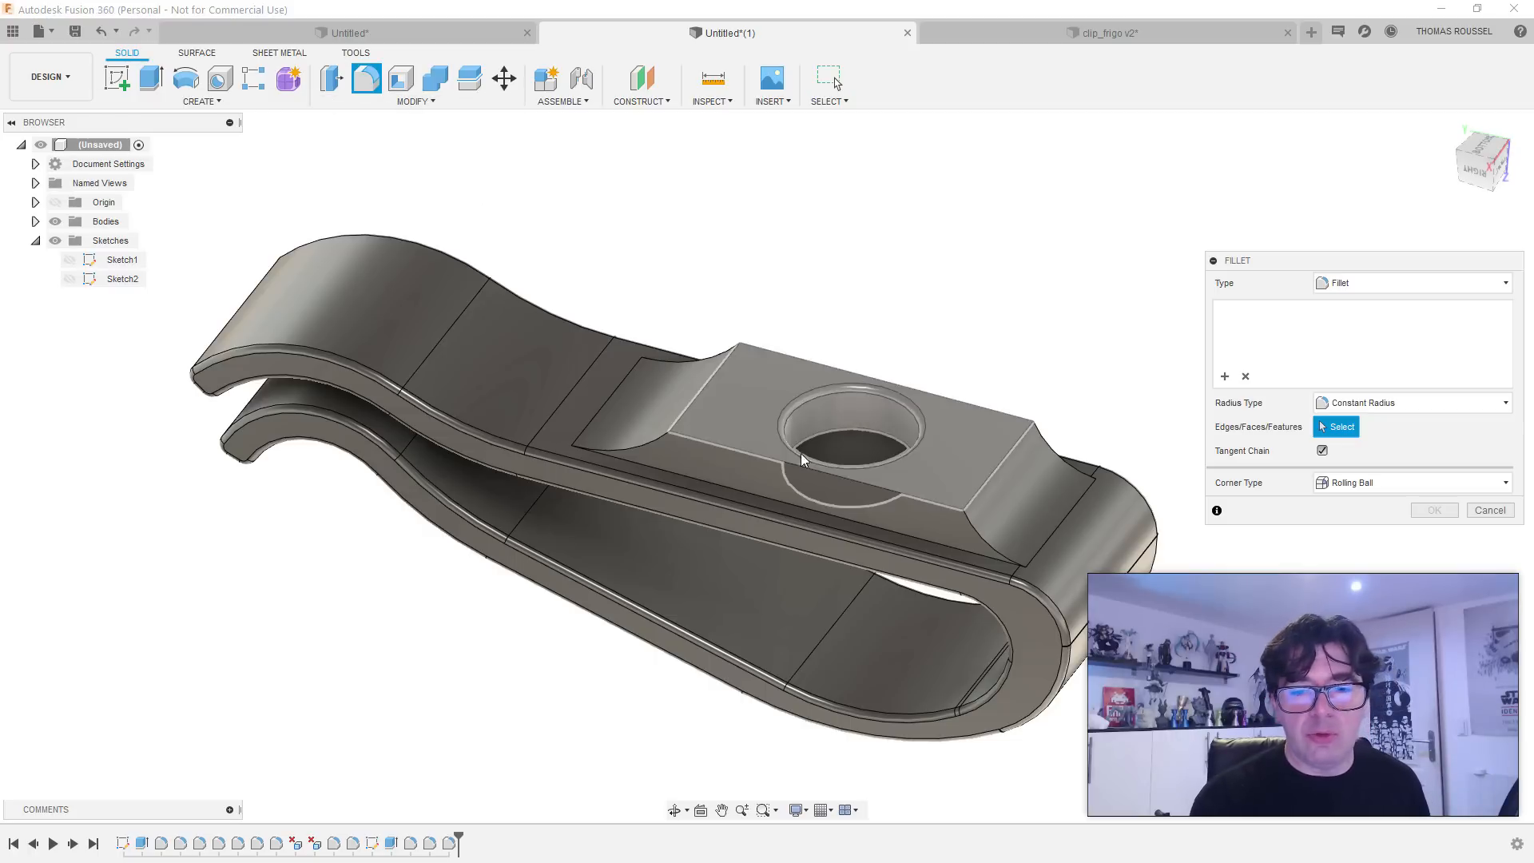
left_click(723, 446)
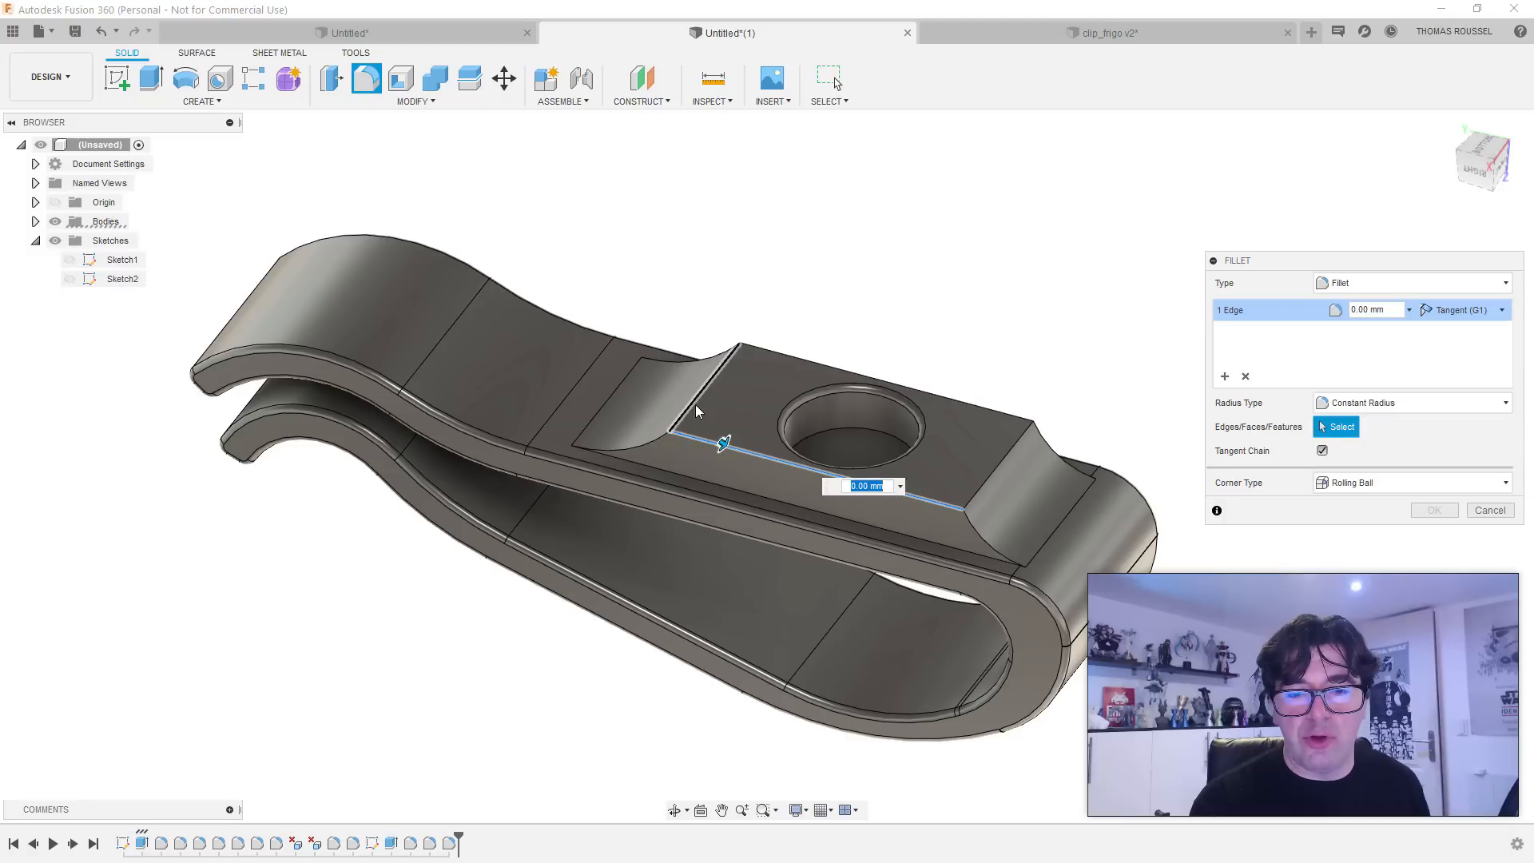
left_click(804, 360)
left_click(1005, 445)
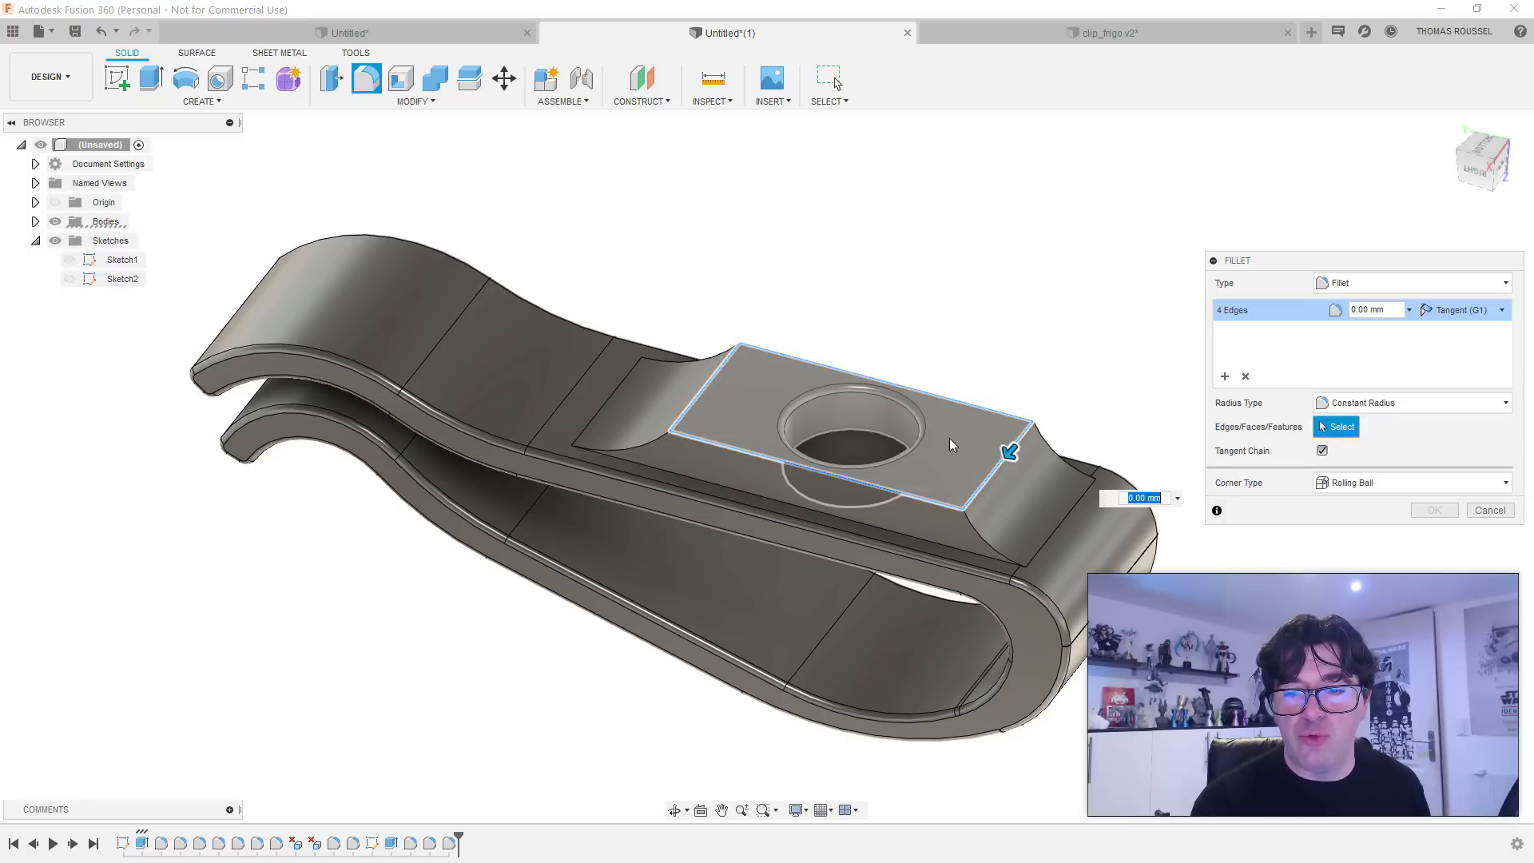
left_click_drag(1008, 451, 1008, 452)
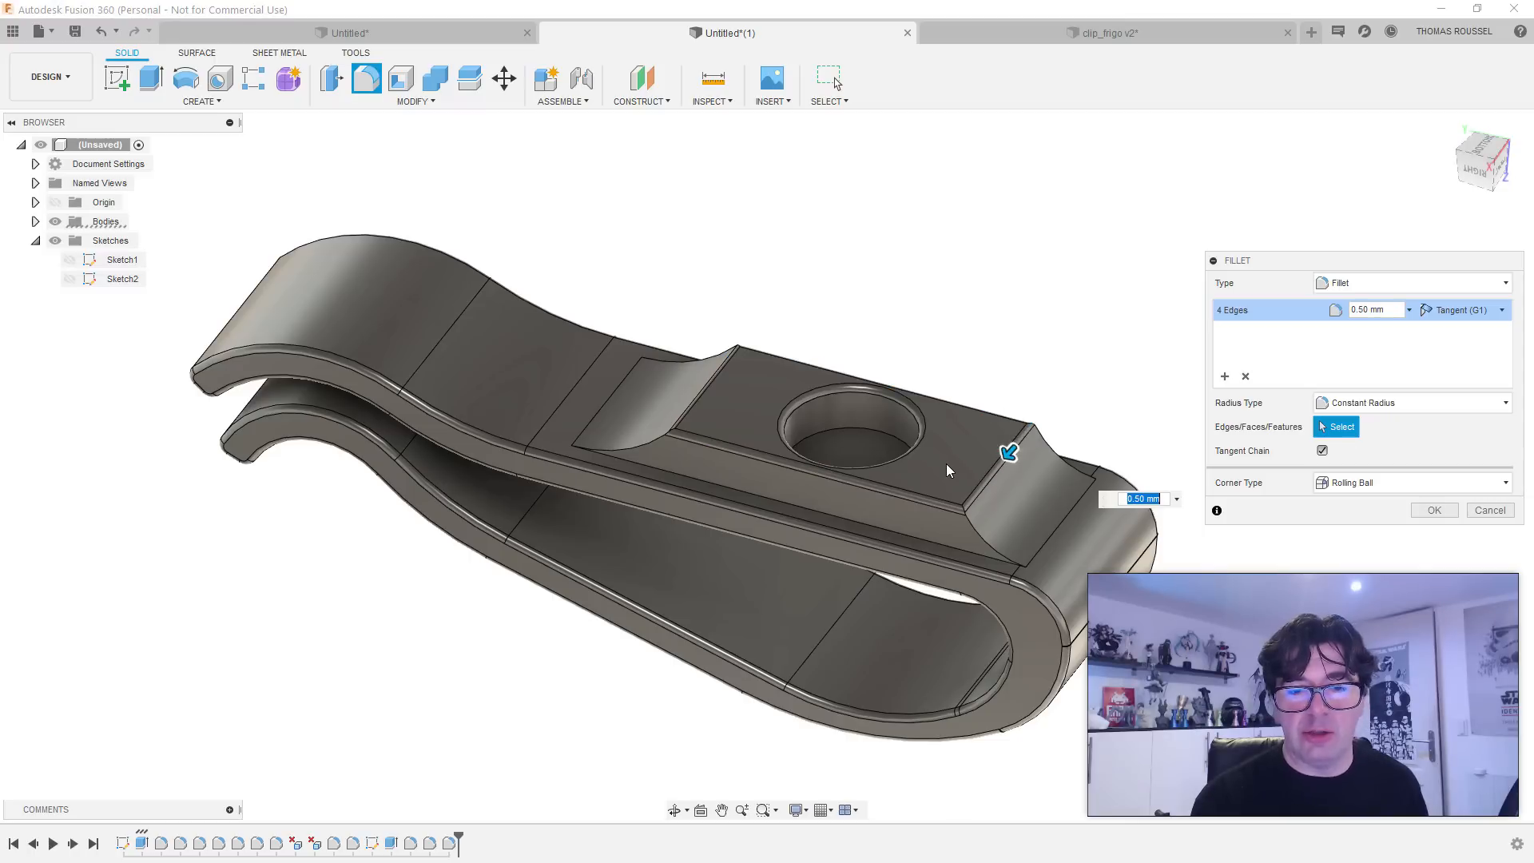
key("Escape")
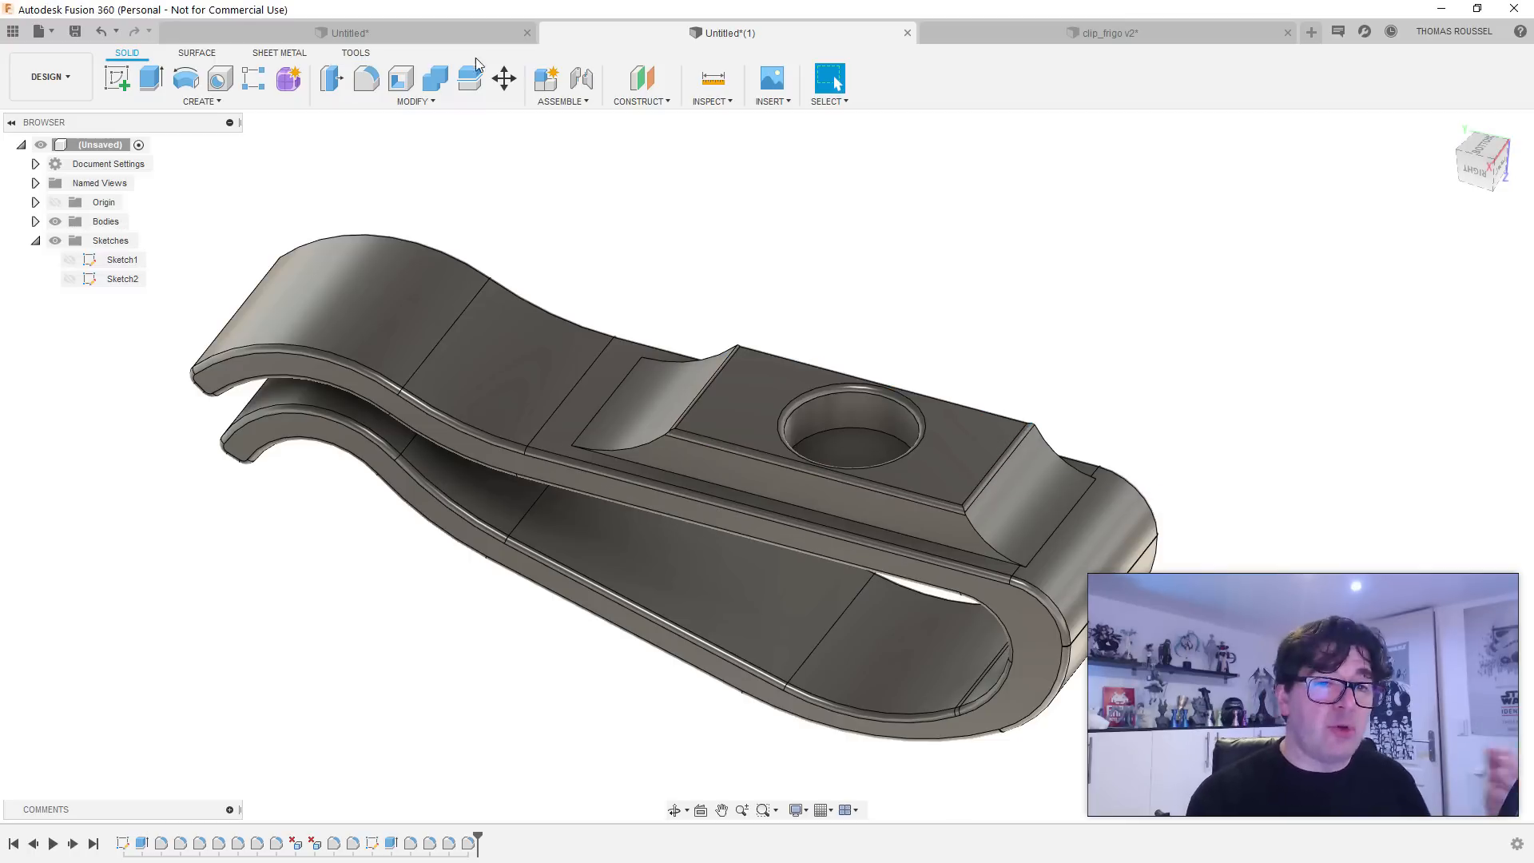
Step: Fillet the base edges along both long sides of the block with a 1 mm radius
left_click(367, 78)
left_click(738, 495)
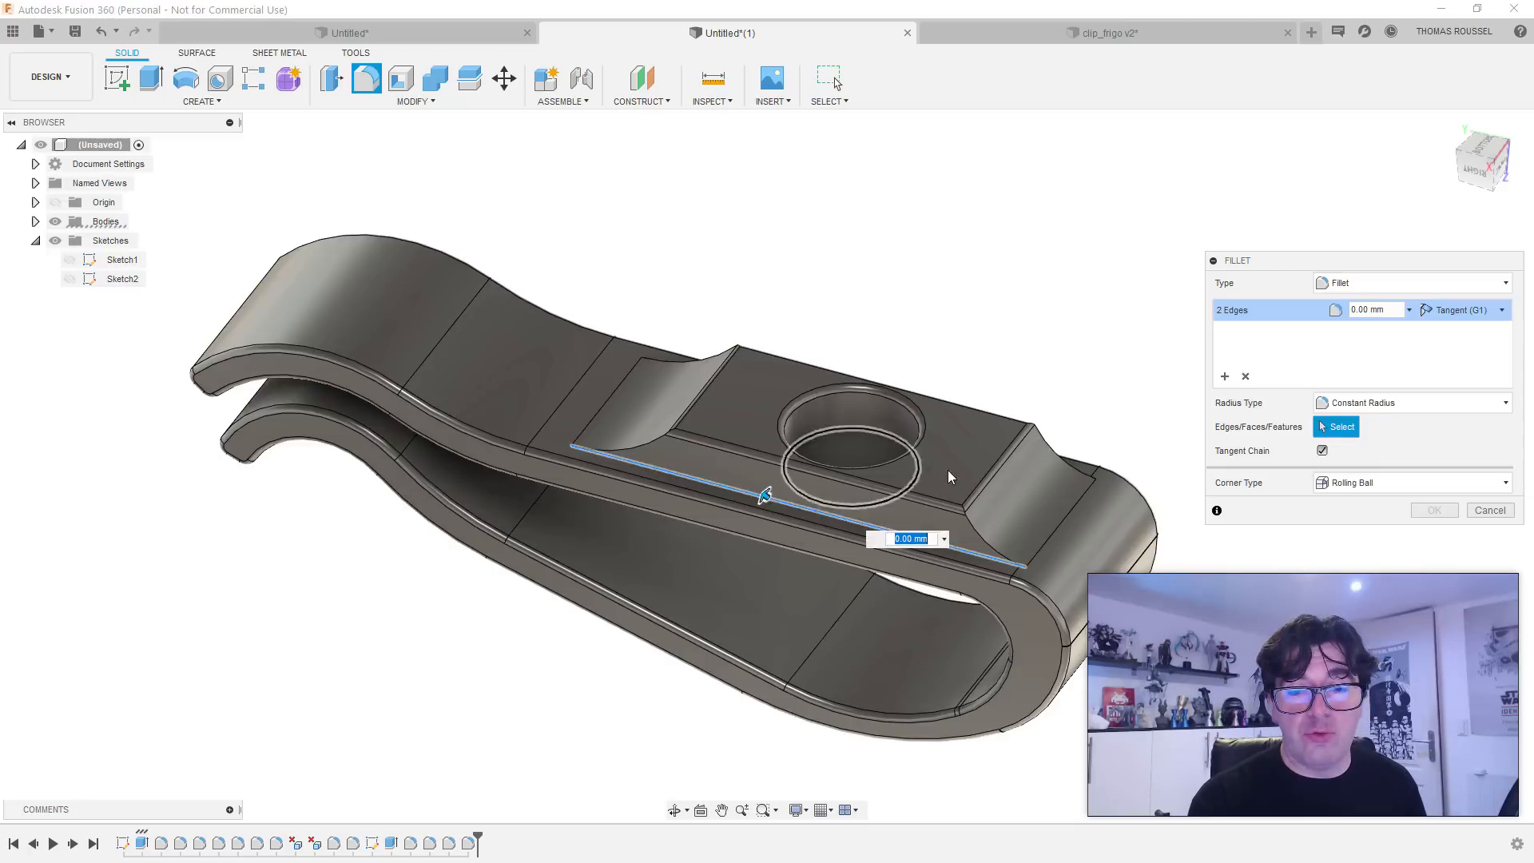
middle_click_drag(739, 495, 697, 496, "shift")
left_click(702, 466)
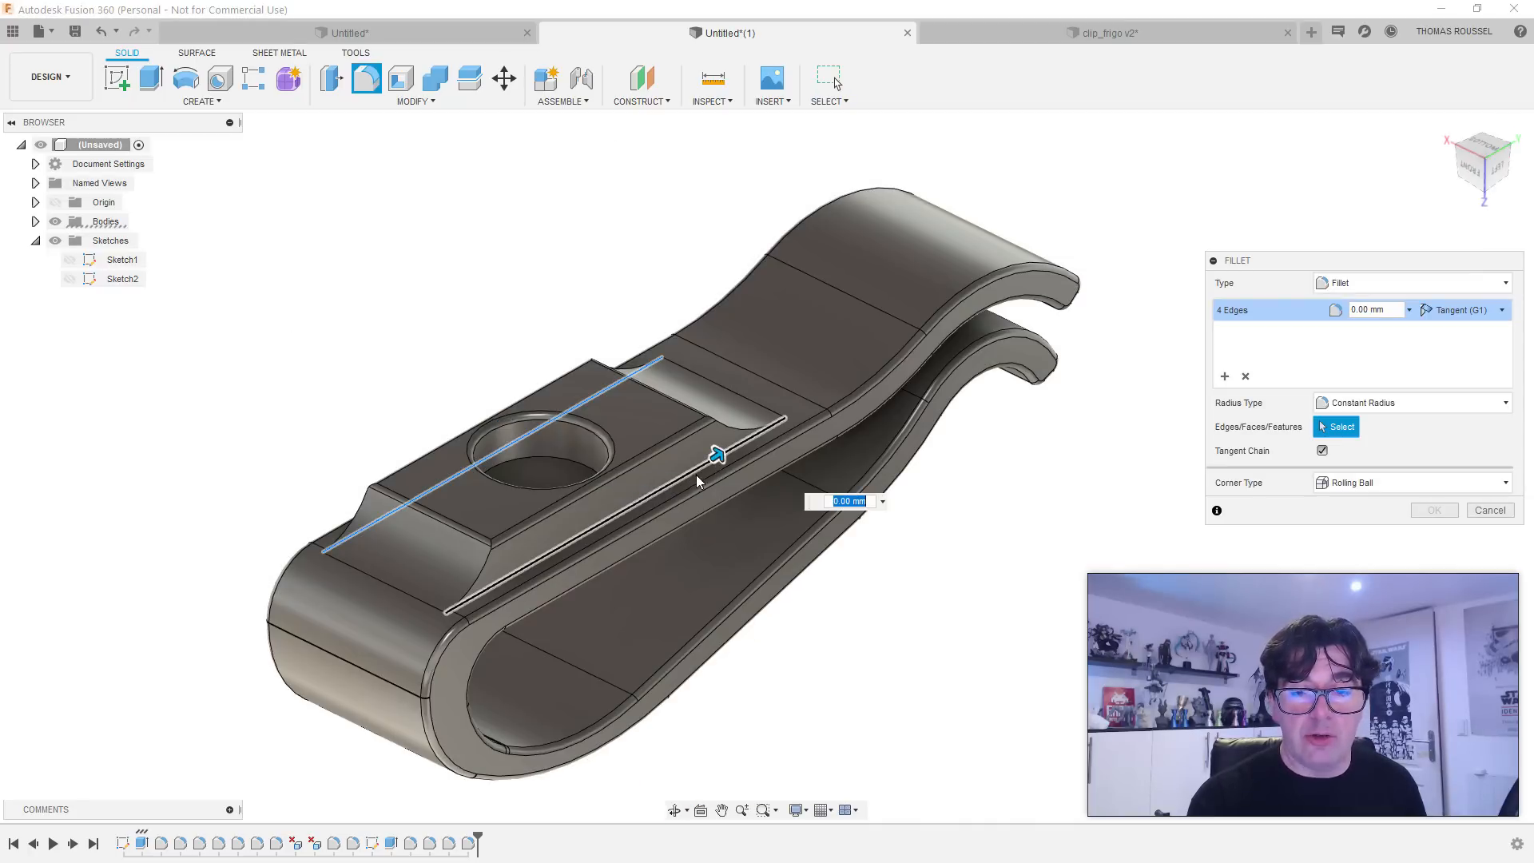
left_click_drag(720, 454, 715, 457)
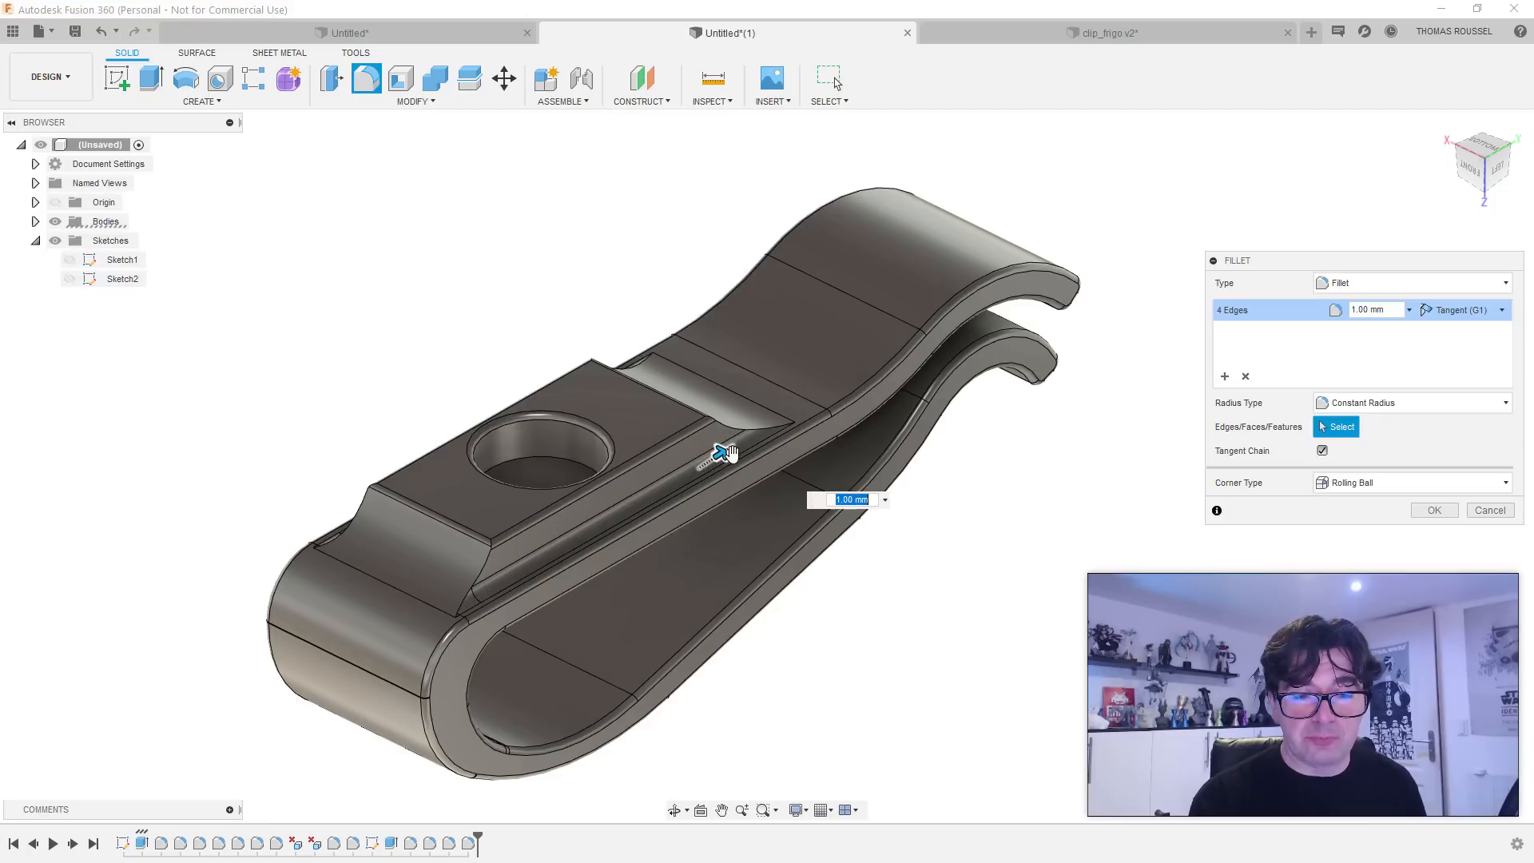
key("Return")
middle_click_drag(921, 591, 797, 553, "shift")
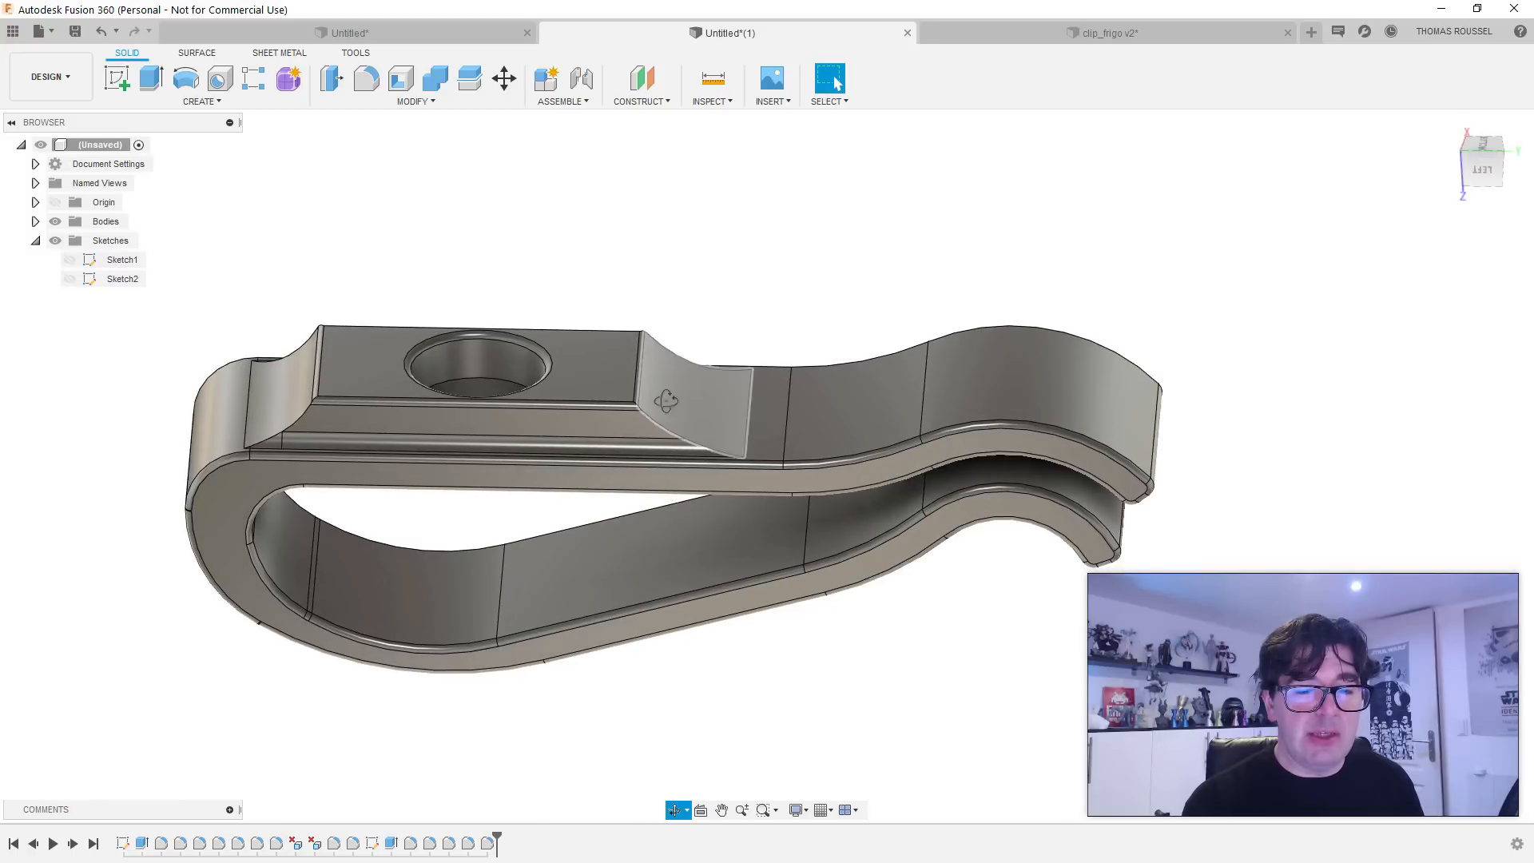
middle_click_drag(660, 386, 506, 319, "shift")
middle_click_drag(472, 447, 473, 414, "shift")
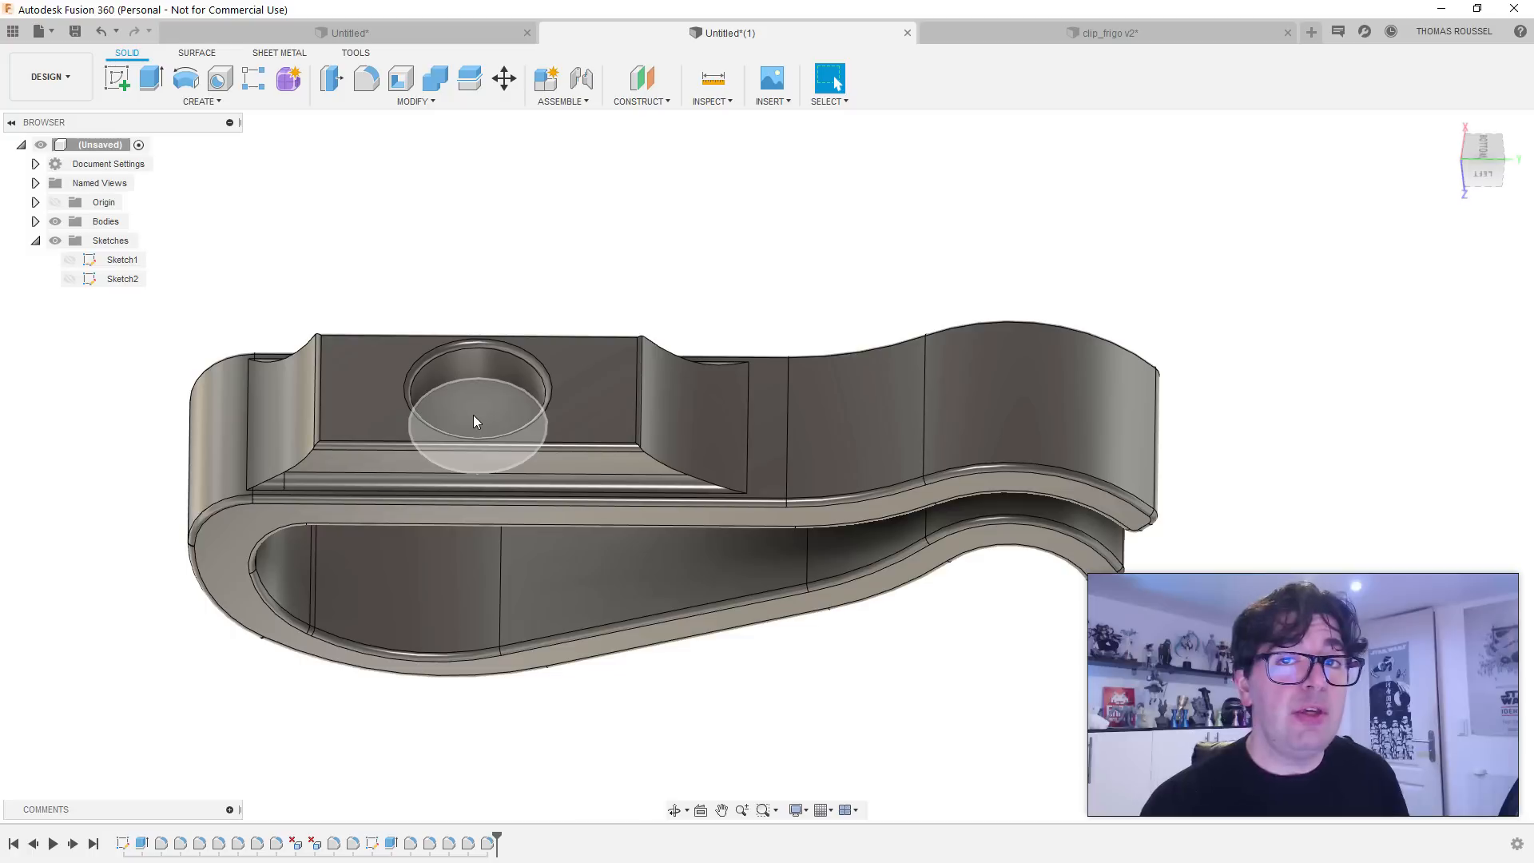
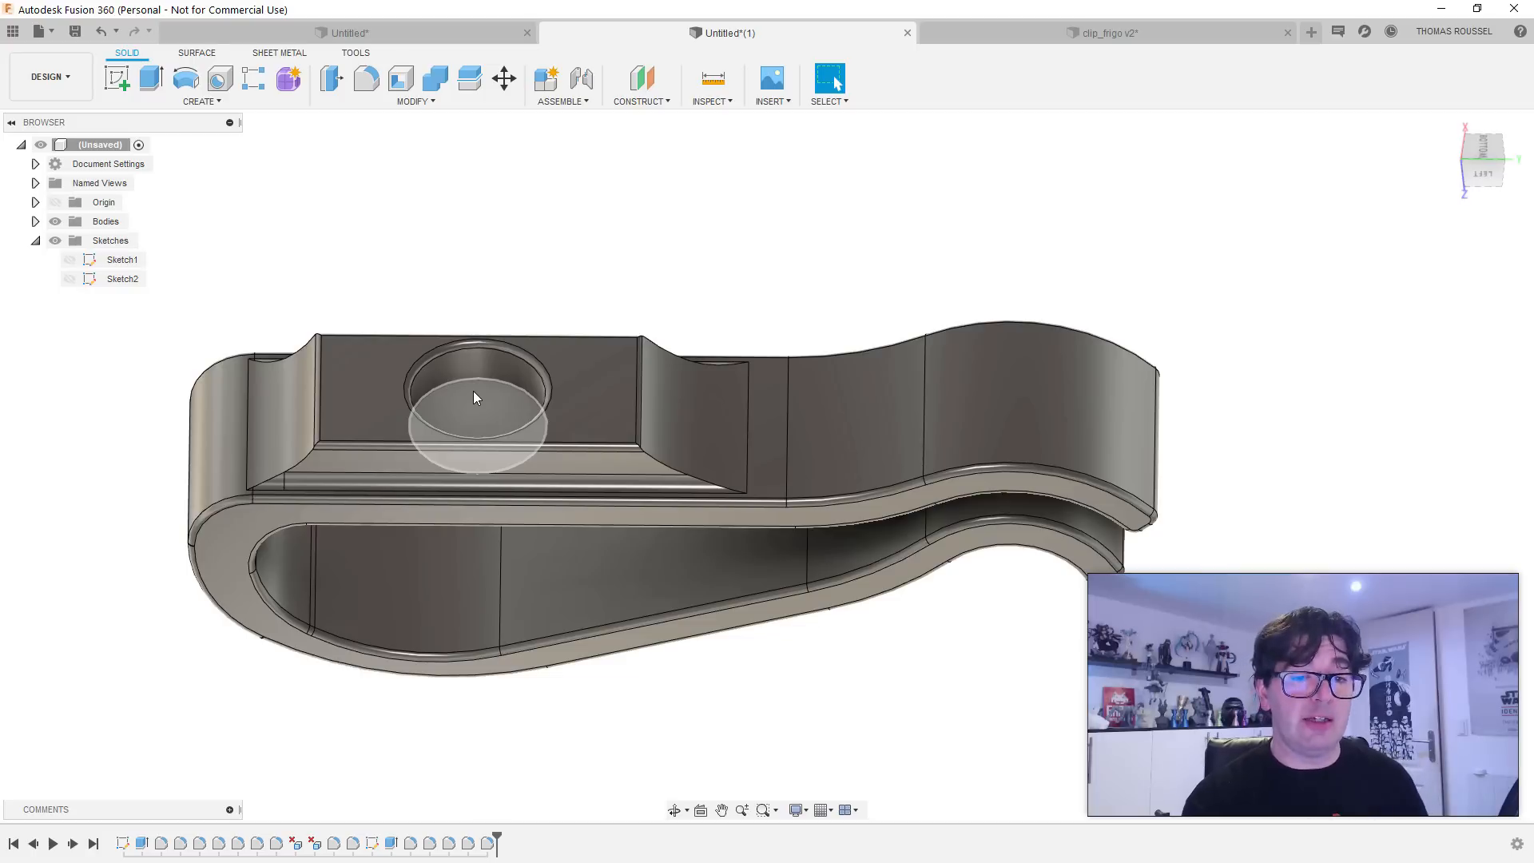
left_click(486, 409)
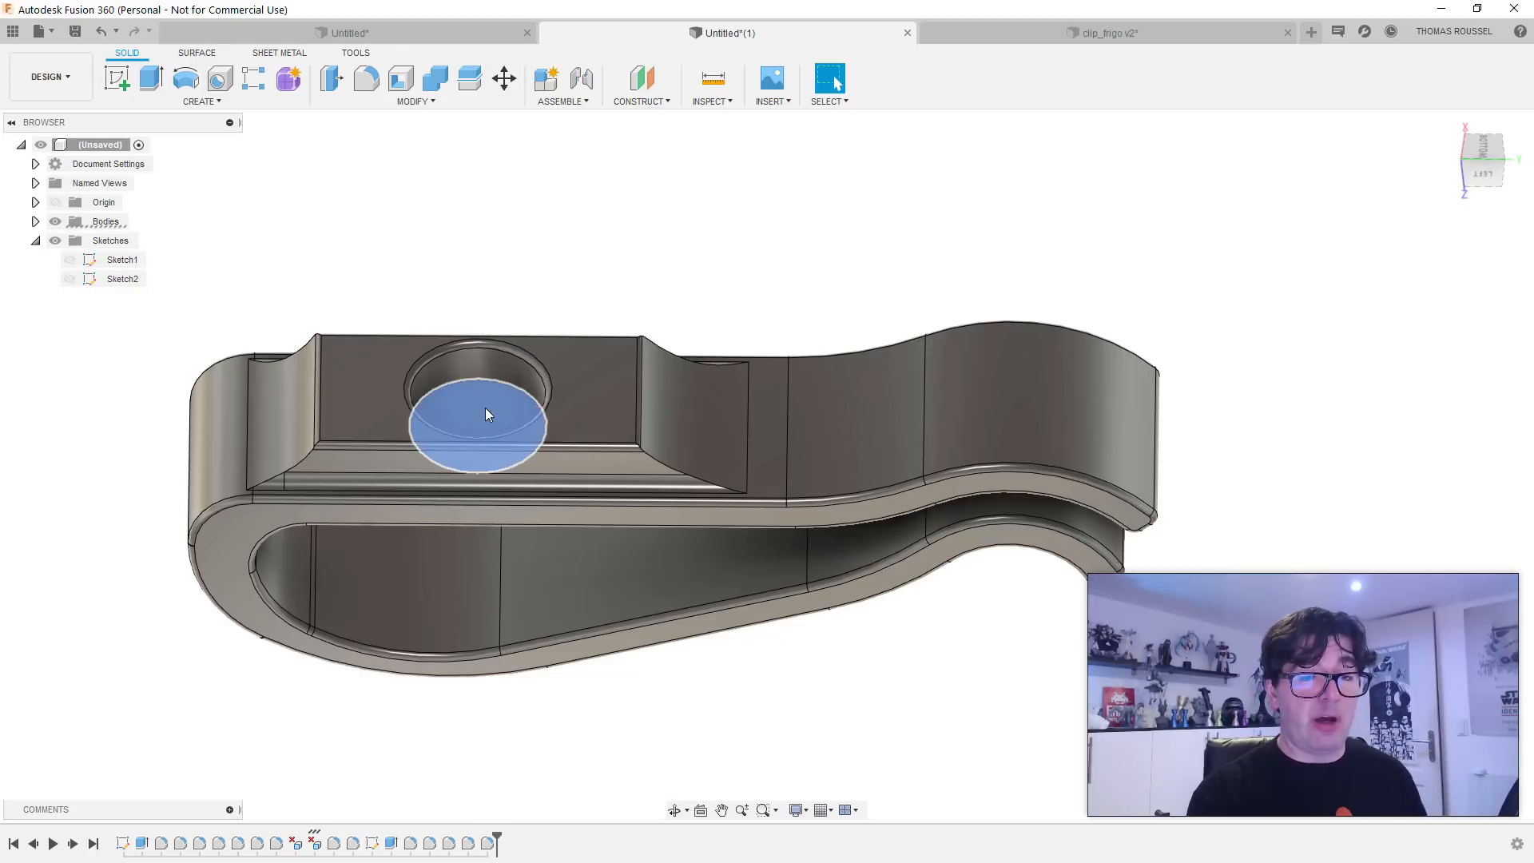
left_click(152, 79)
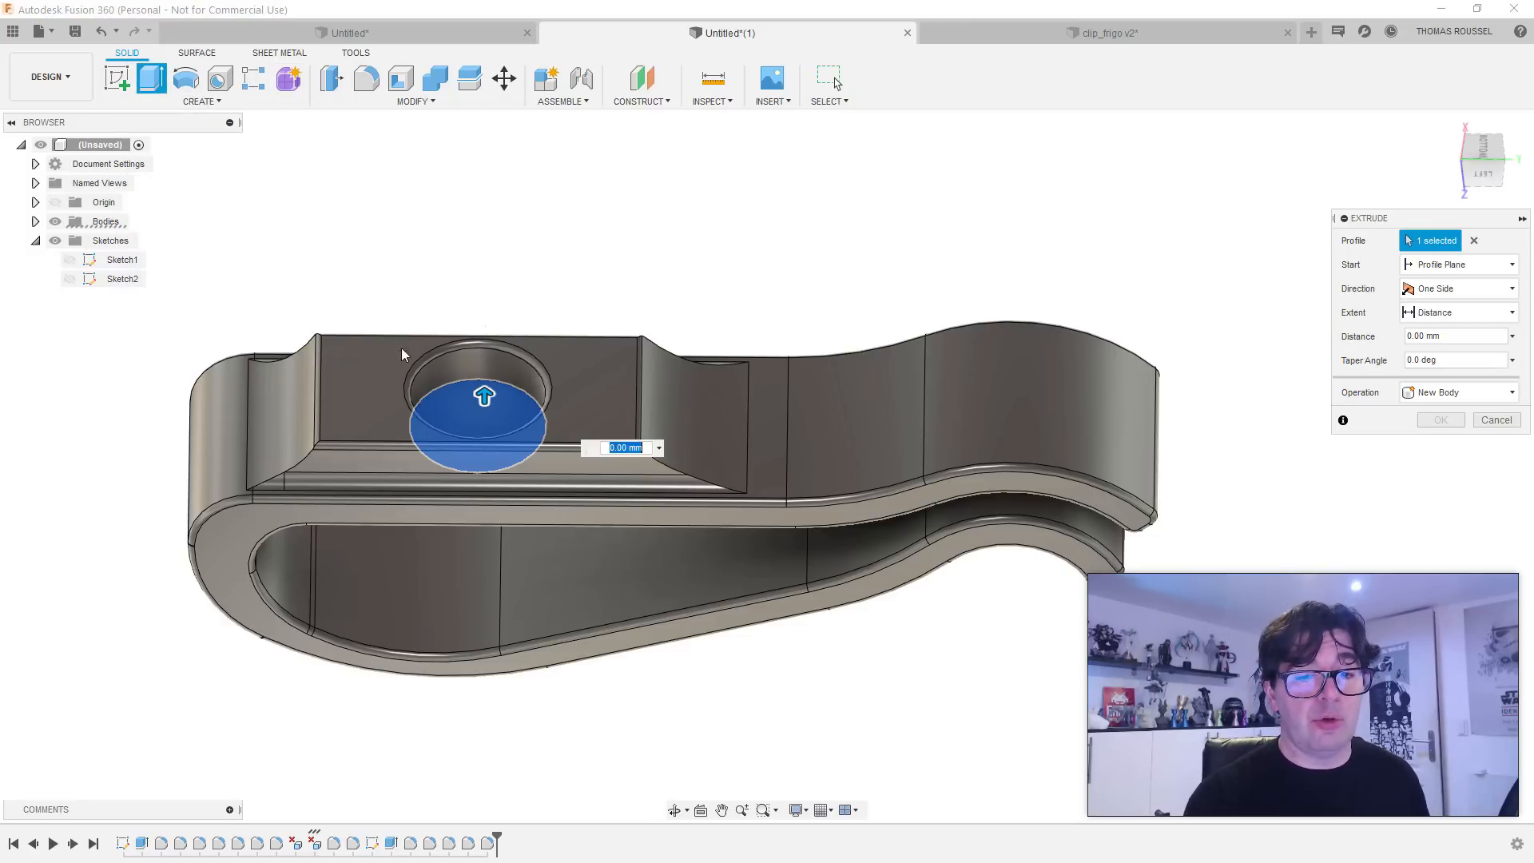
left_click(484, 387)
key("Escape")
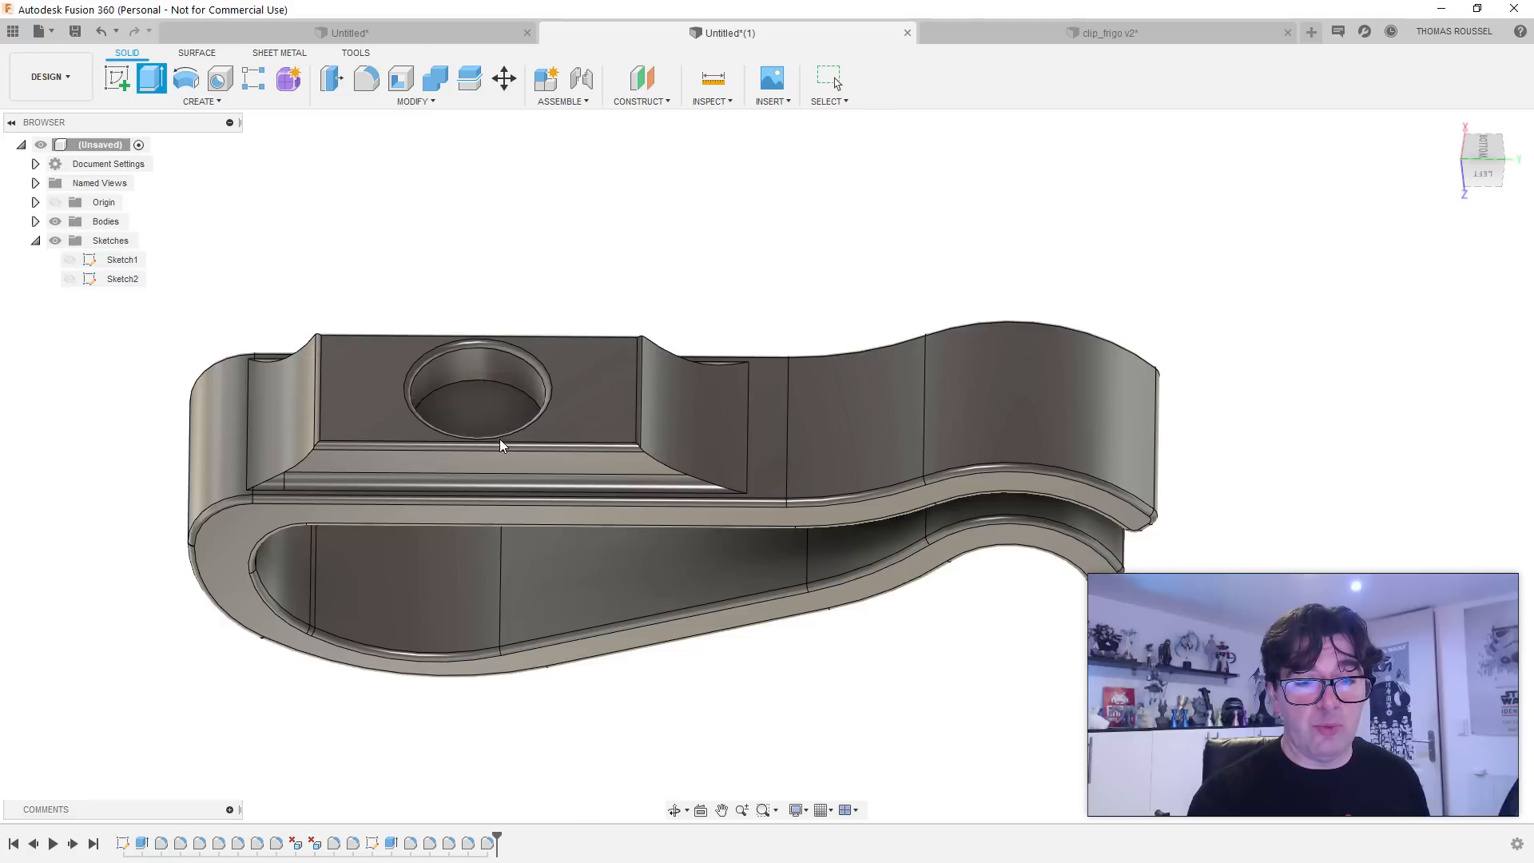
Step: Extrude the circular floor of the recess 1.80 mm toward the block's top to make the recess shallower
left_click(487, 411)
left_click(159, 84)
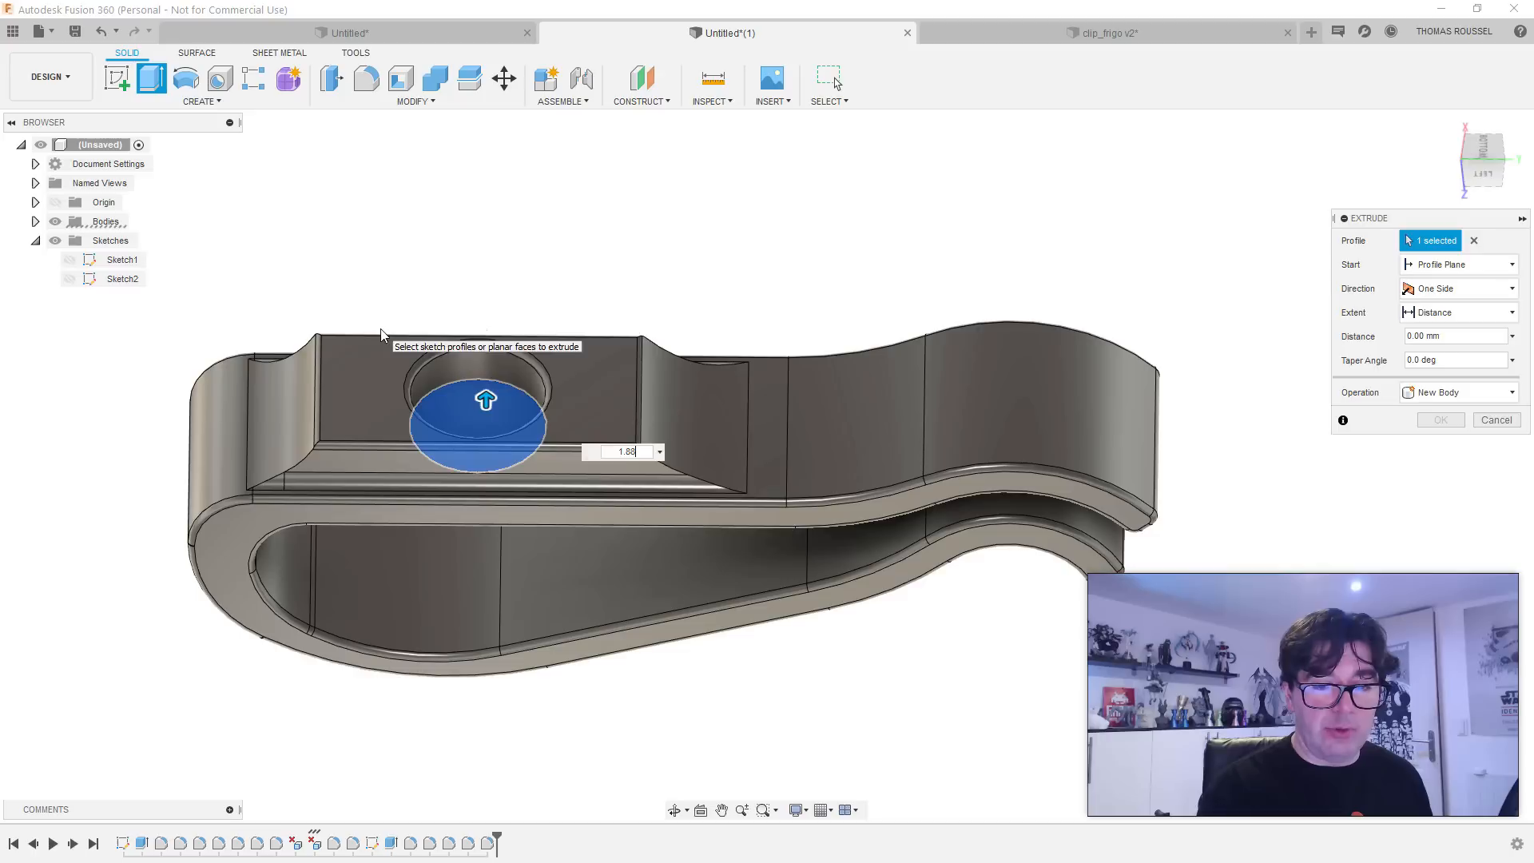
key("Return")
middle_click_drag(472, 391, 492, 345, "shift")
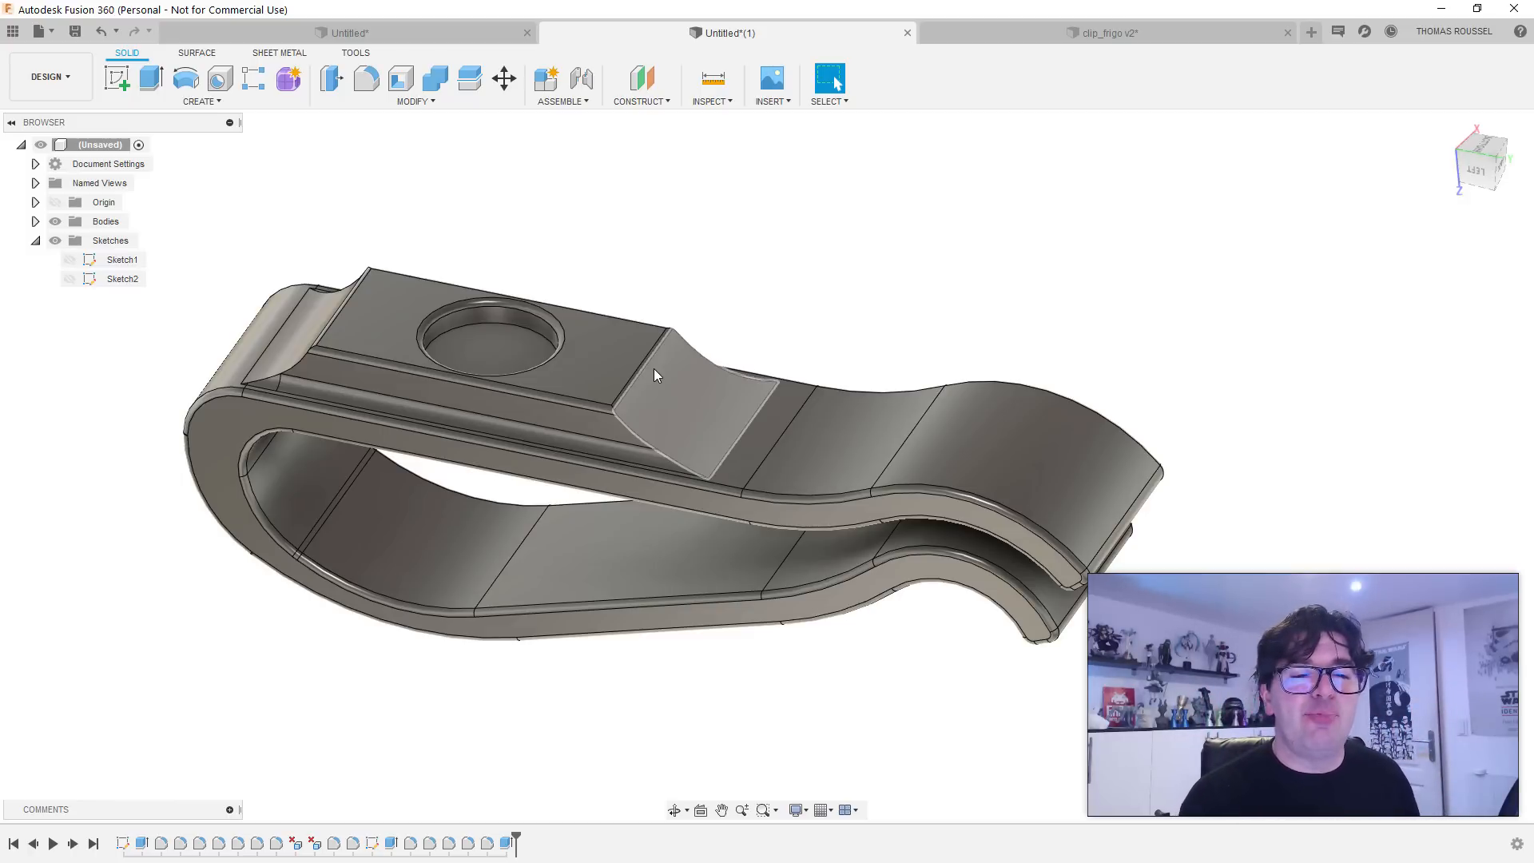
Step: Create a sketch on the flat outer face of the clip arm opposite the block
middle_click_drag(652, 344, 697, 343, "shift")
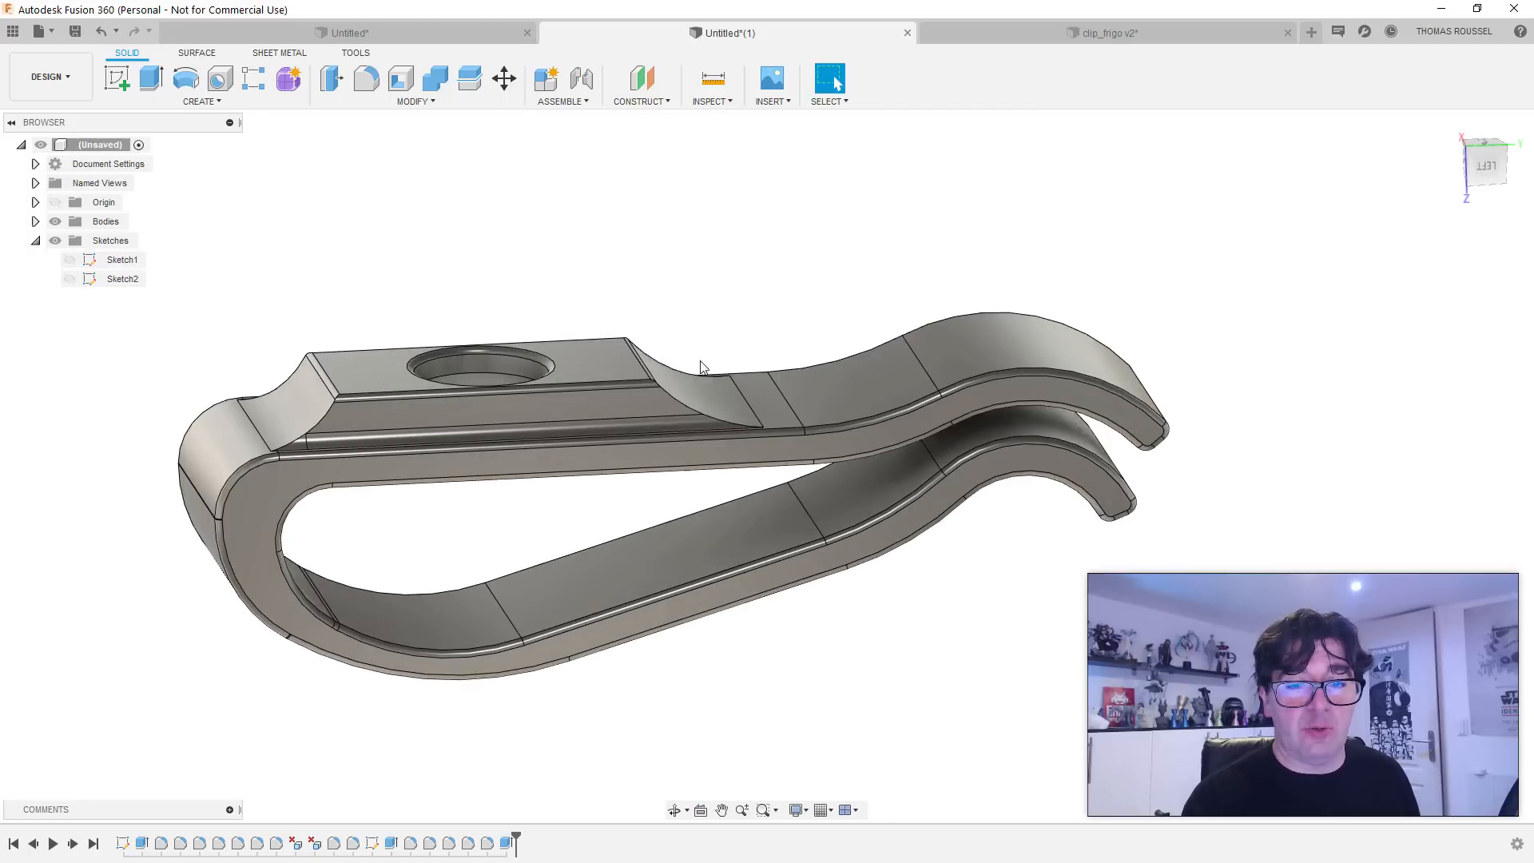
middle_click_drag(708, 620, 690, 477, "shift")
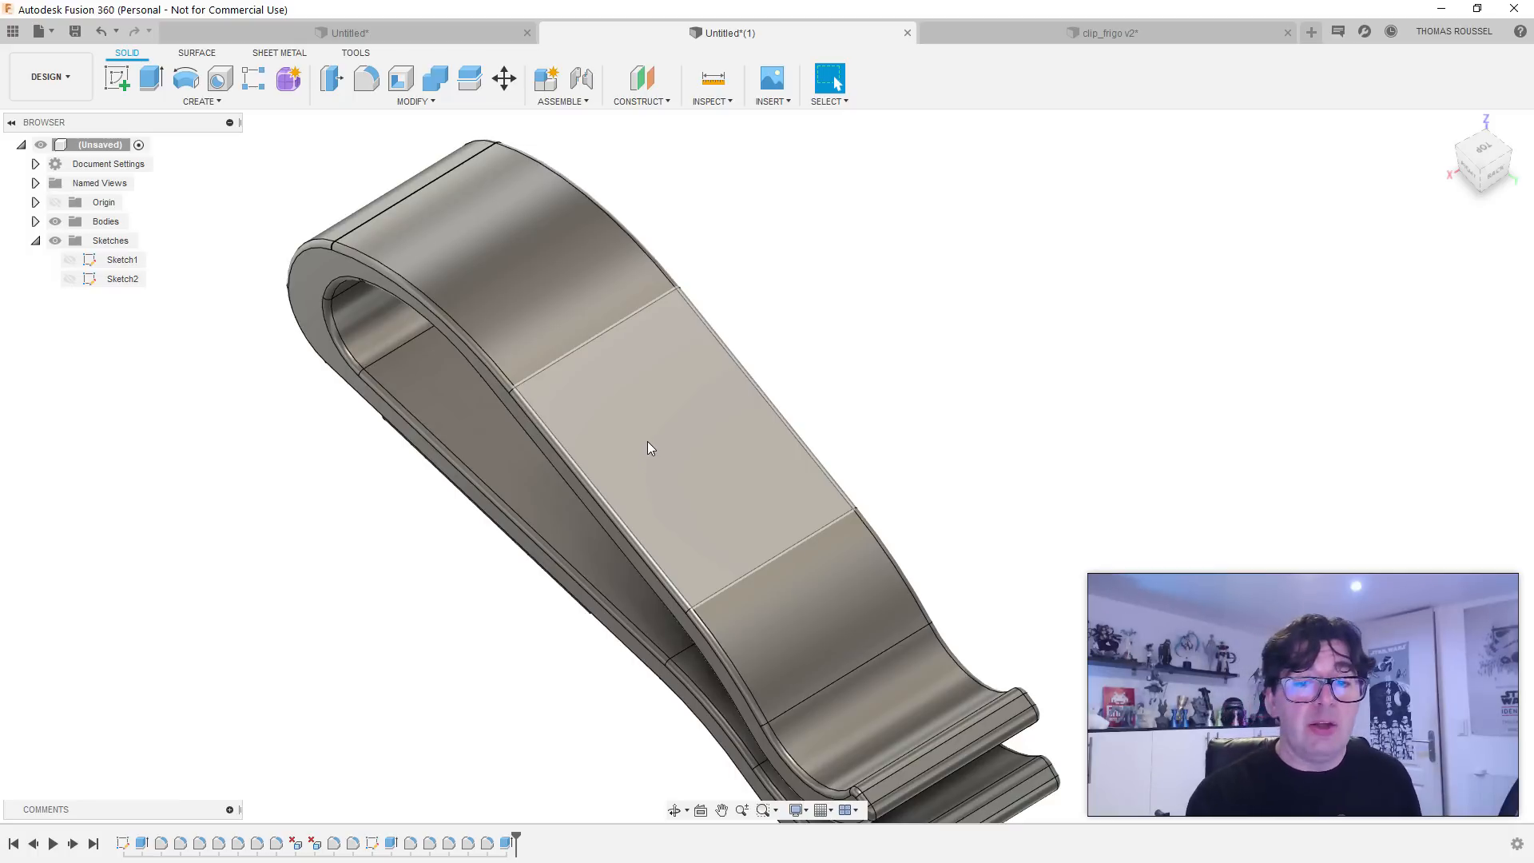
middle_click_drag(631, 457, 673, 406, "shift")
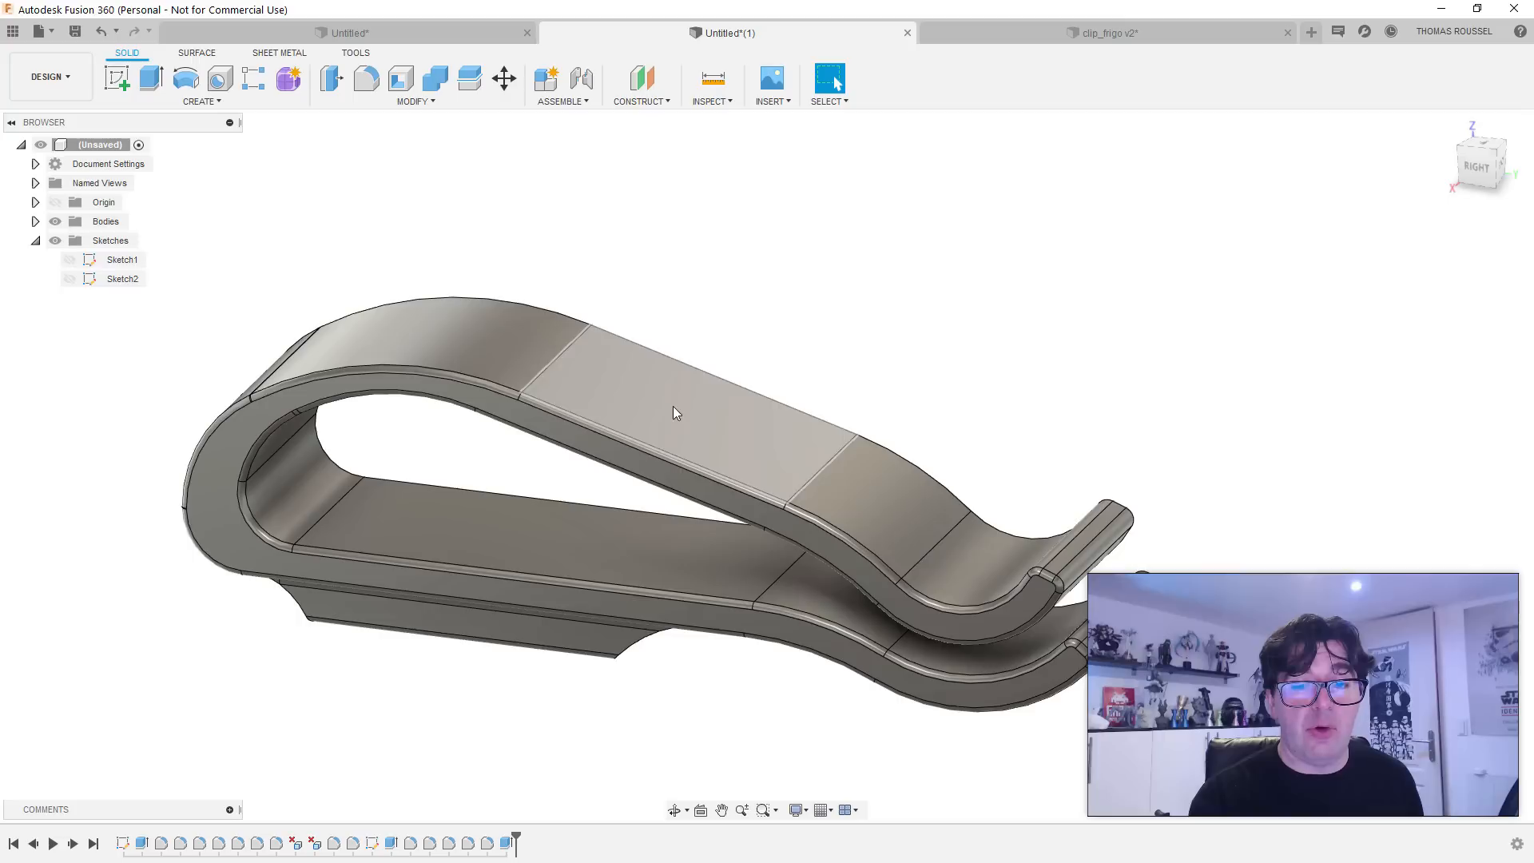
right_click(673, 406)
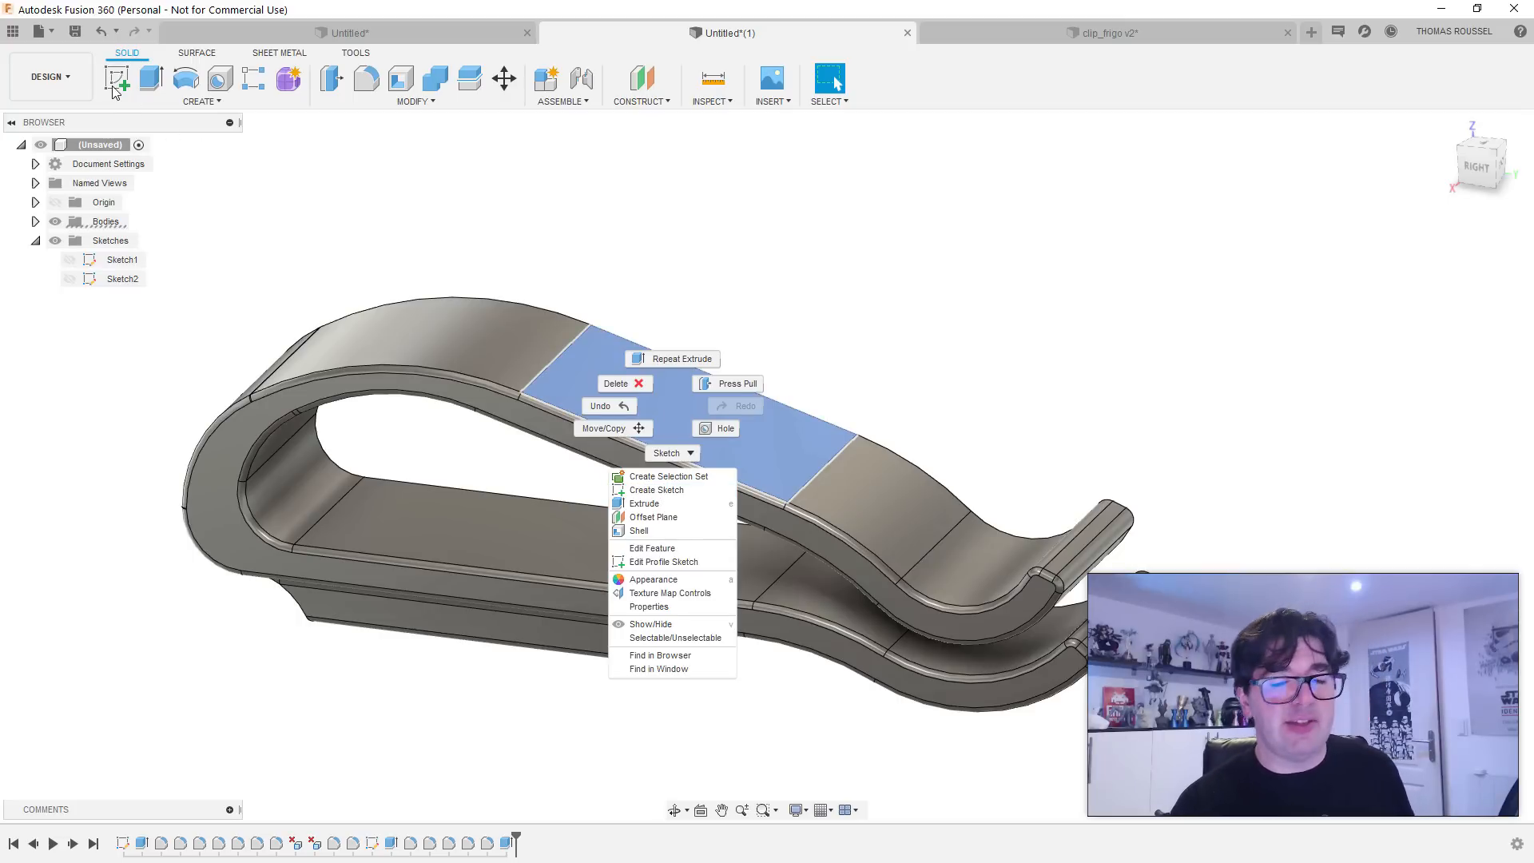
left_click(683, 490)
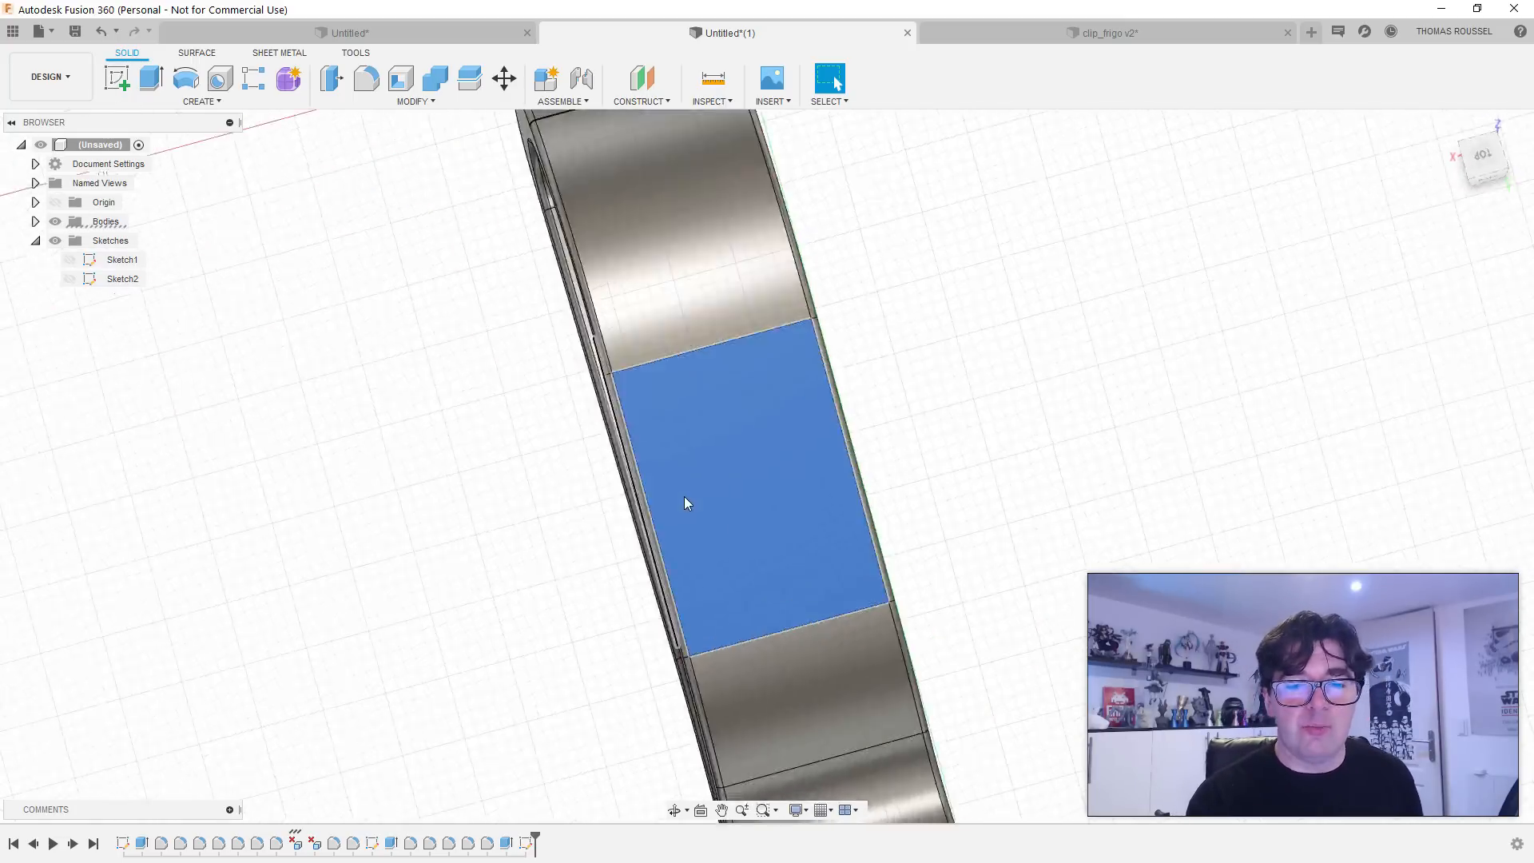
mouse_move(653, 453)
middle_mouse_down("shift")
mouse_move(537, 511)
mouse_move(596, 438)
mouse_move(675, 417)
mouse_move(485, 538)
mouse_move(537, 507)
middle_mouse_up("shift")
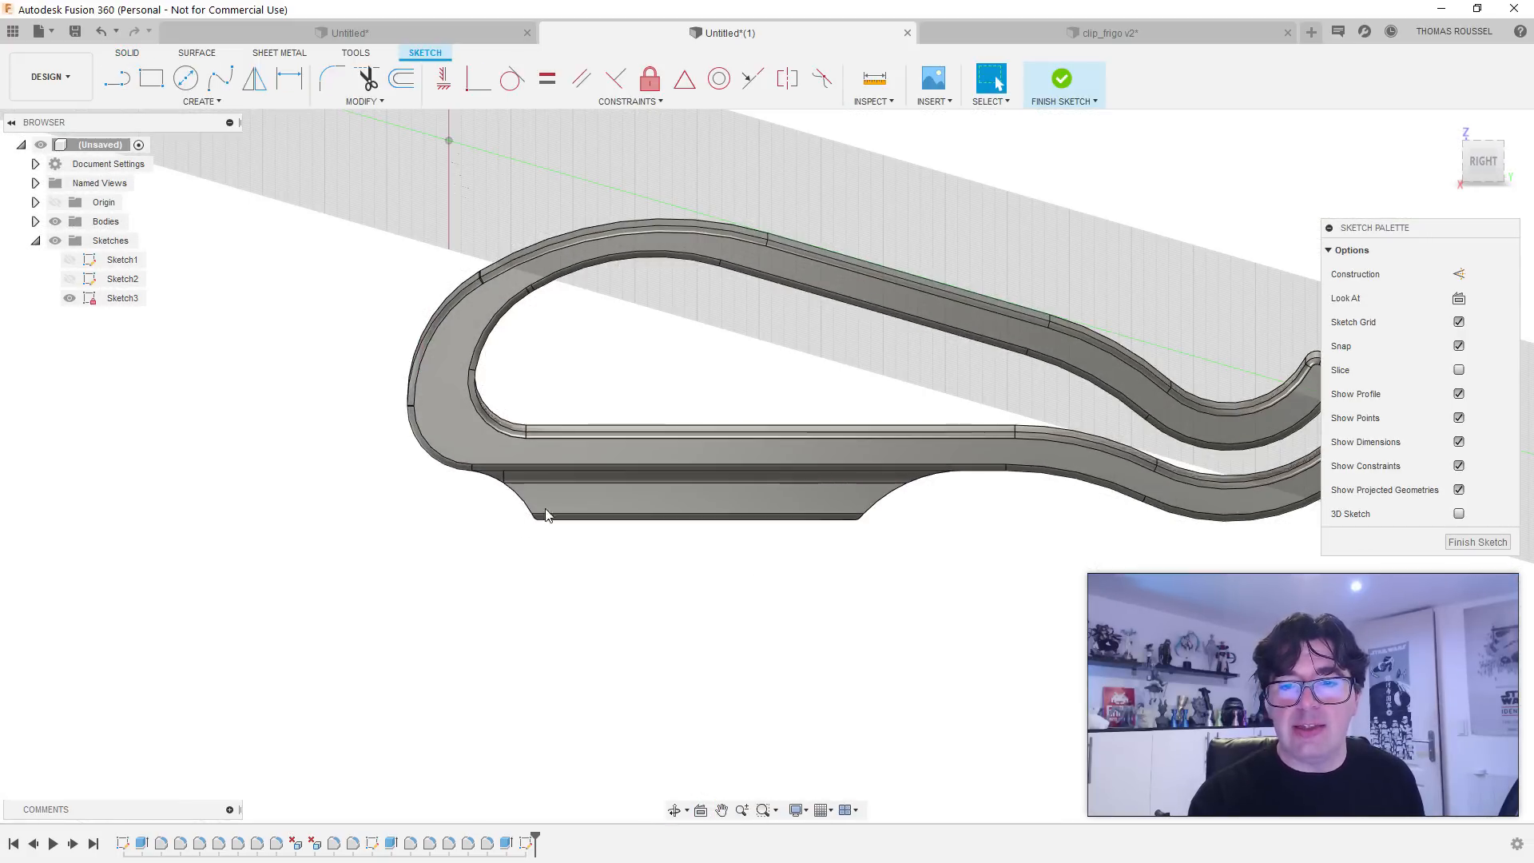
middle_click_drag(957, 272, 909, 400, "shift")
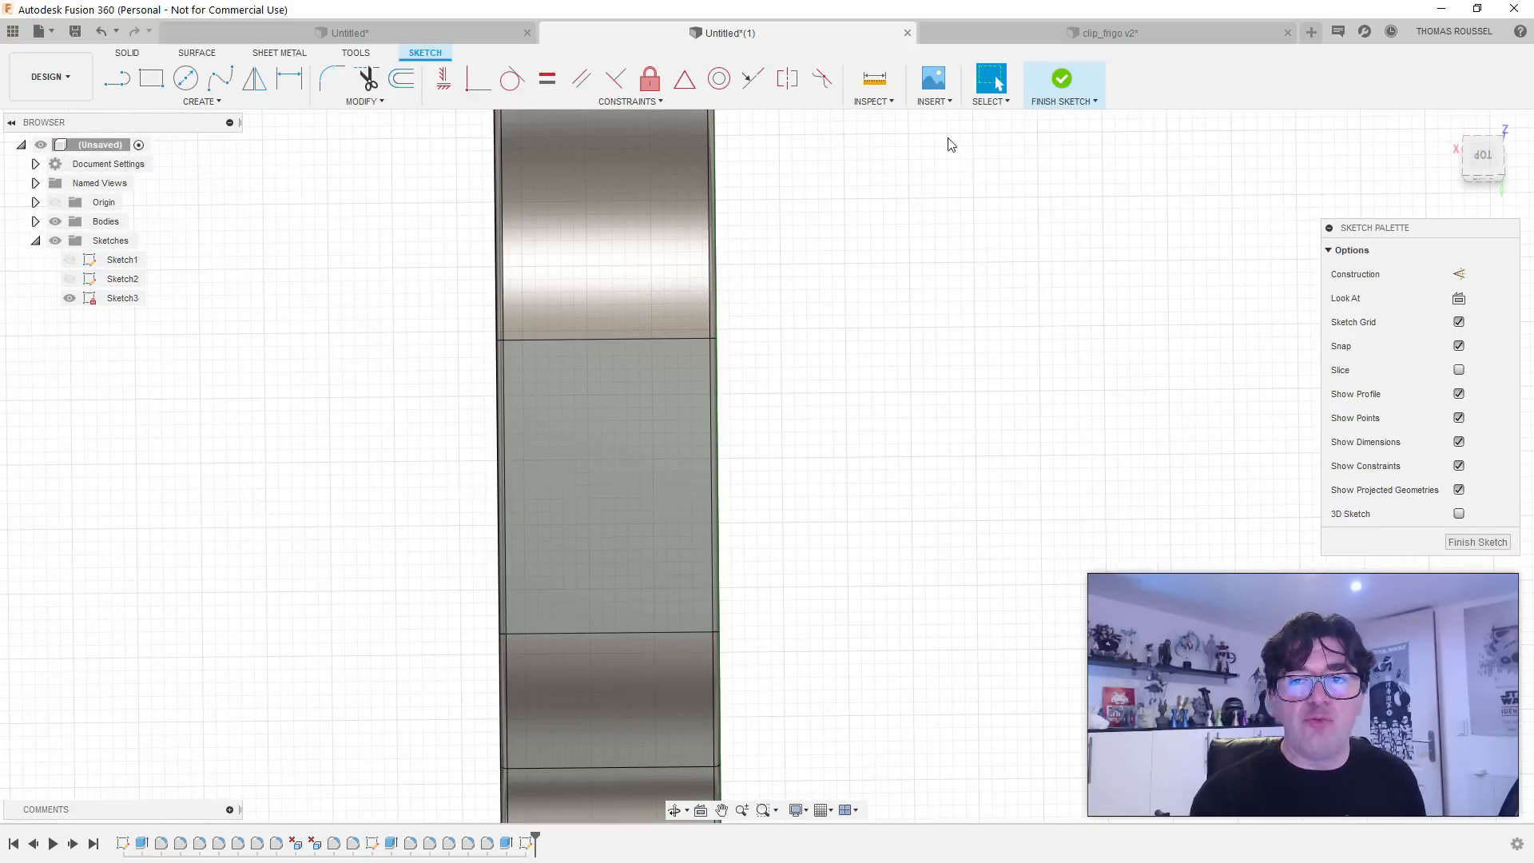
left_click(936, 102)
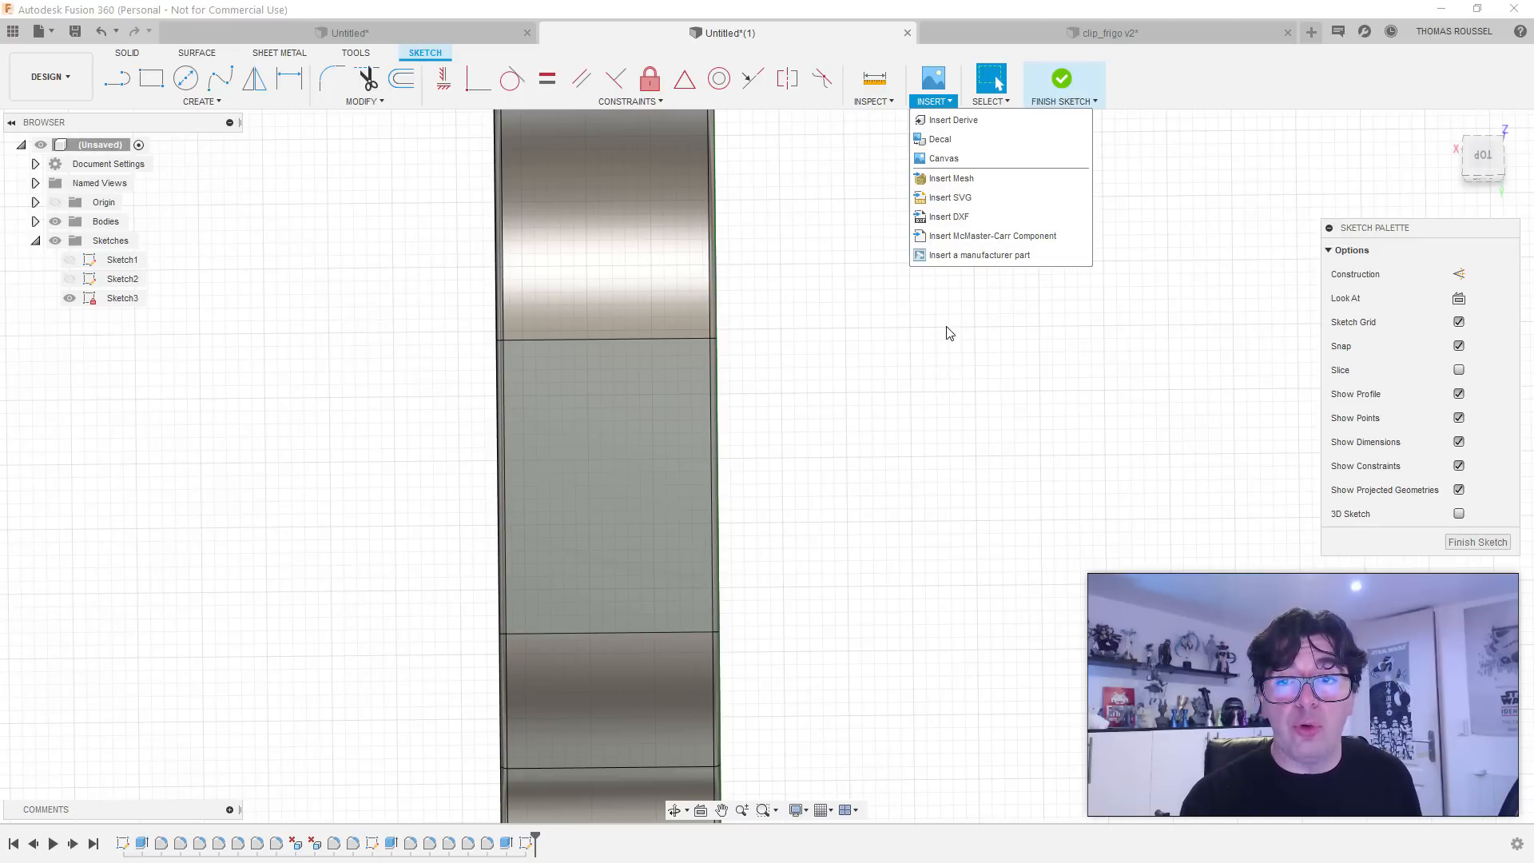
left_click(1176, 83)
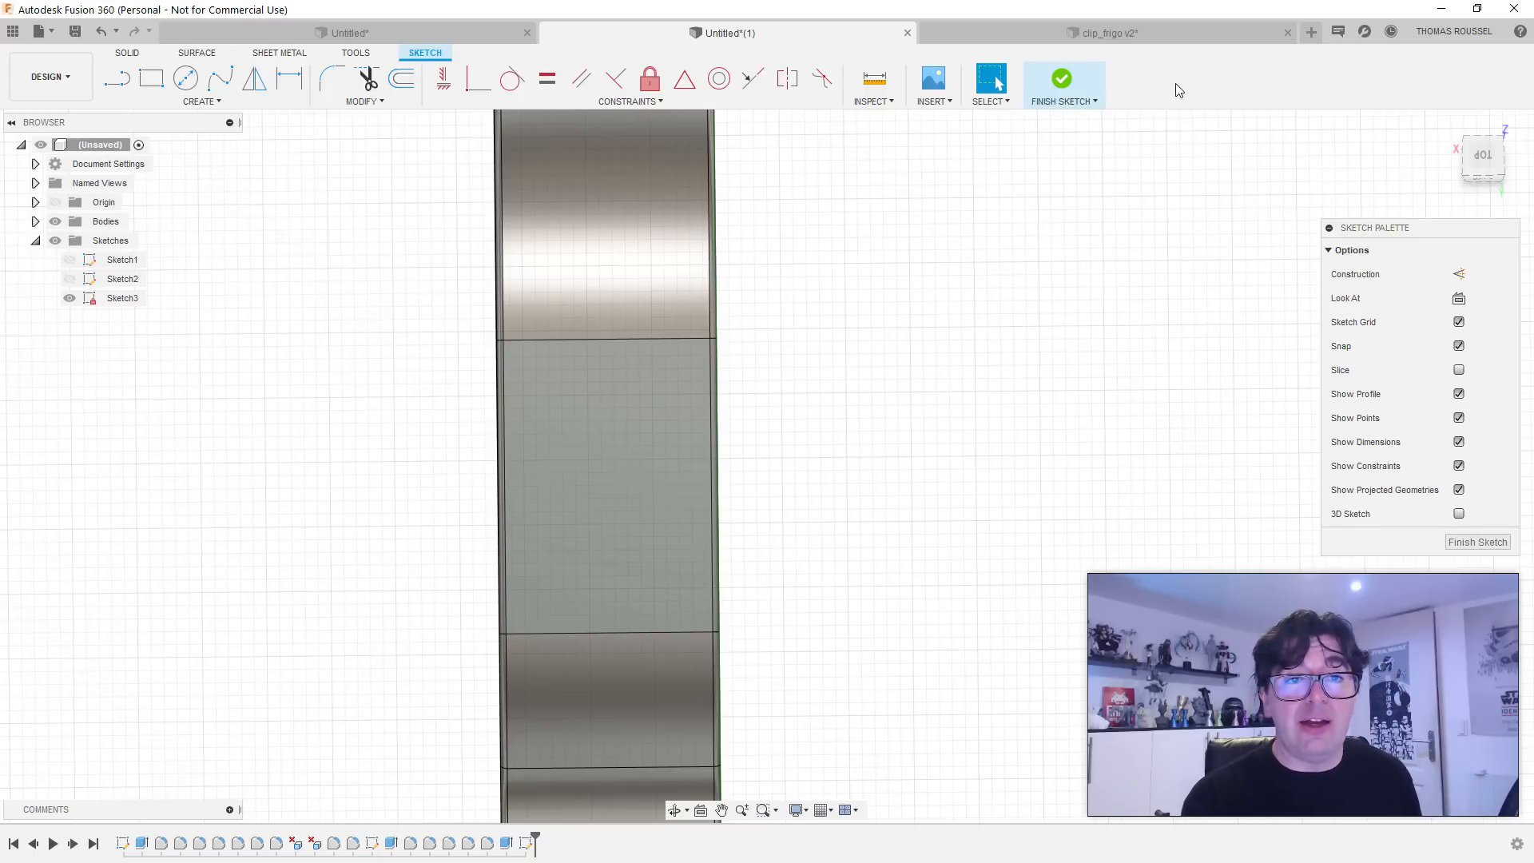
Step: Add the sketch text "LOVE" on the flat face of the clip arm
left_click(202, 101)
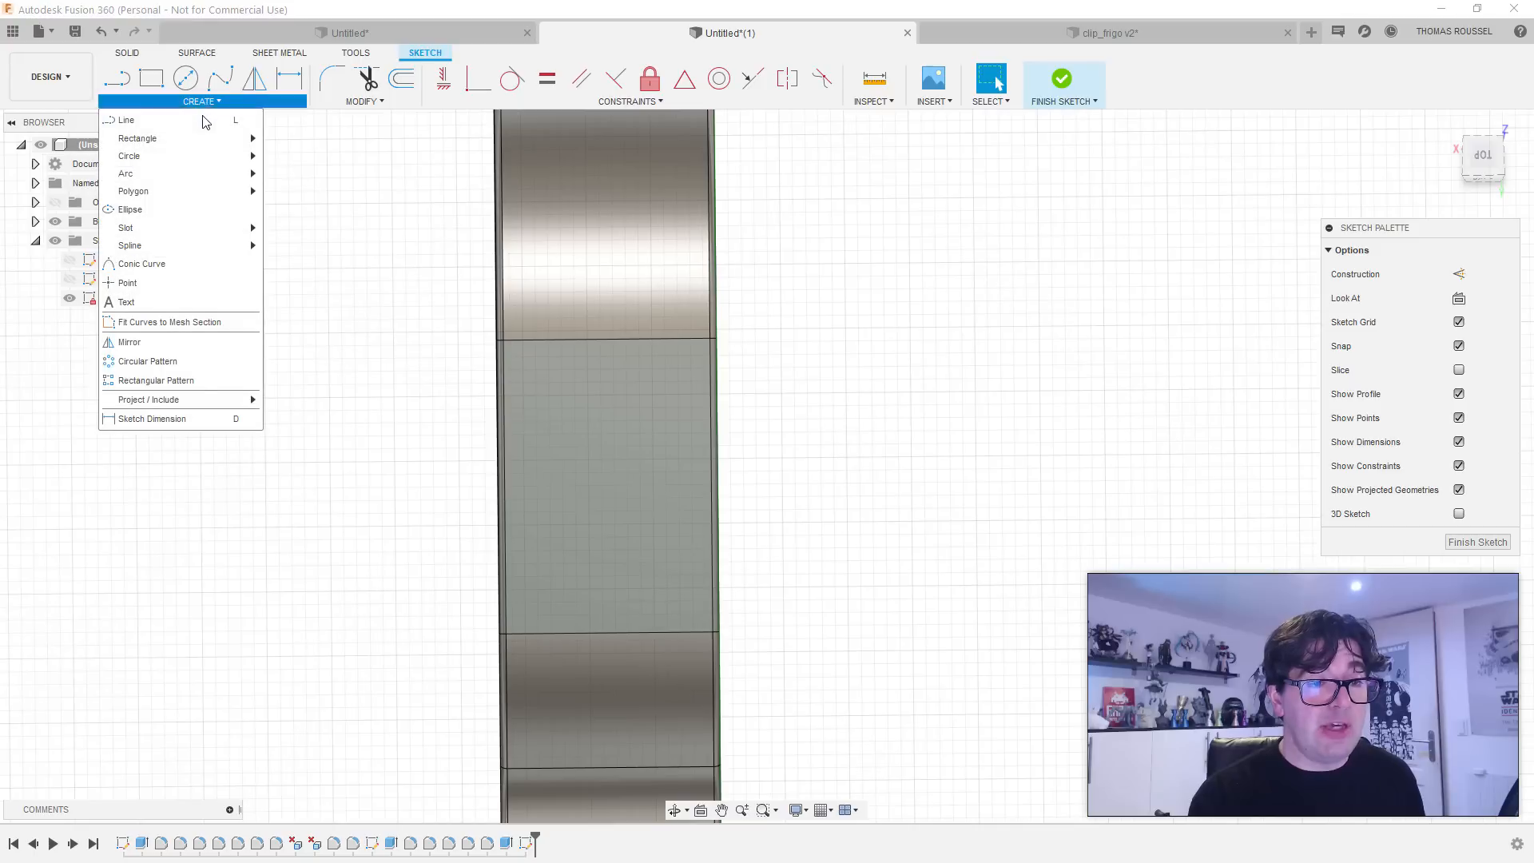
left_click(154, 301)
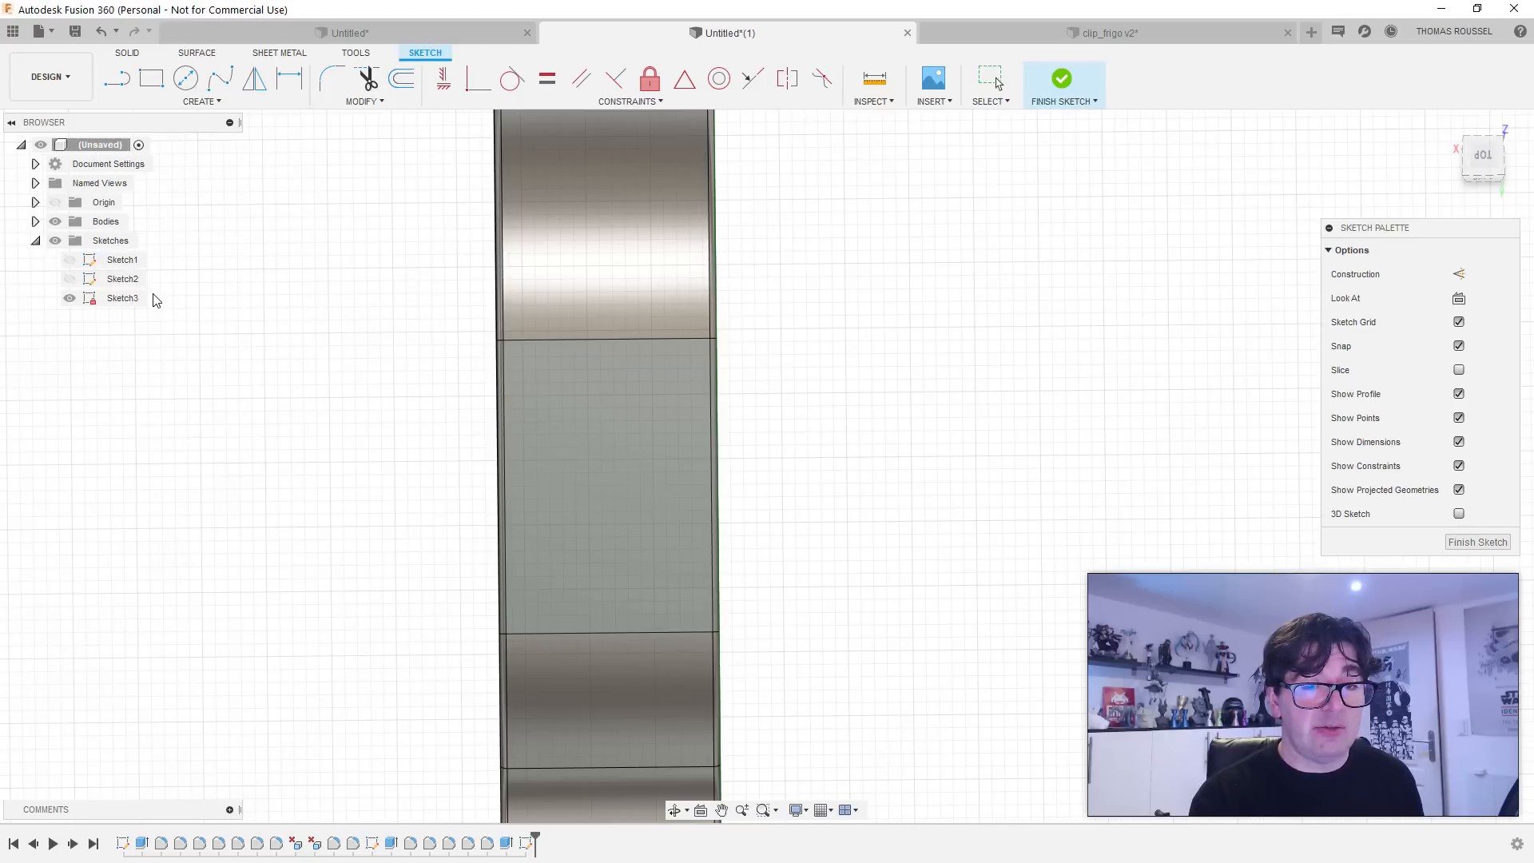
left_click(536, 459)
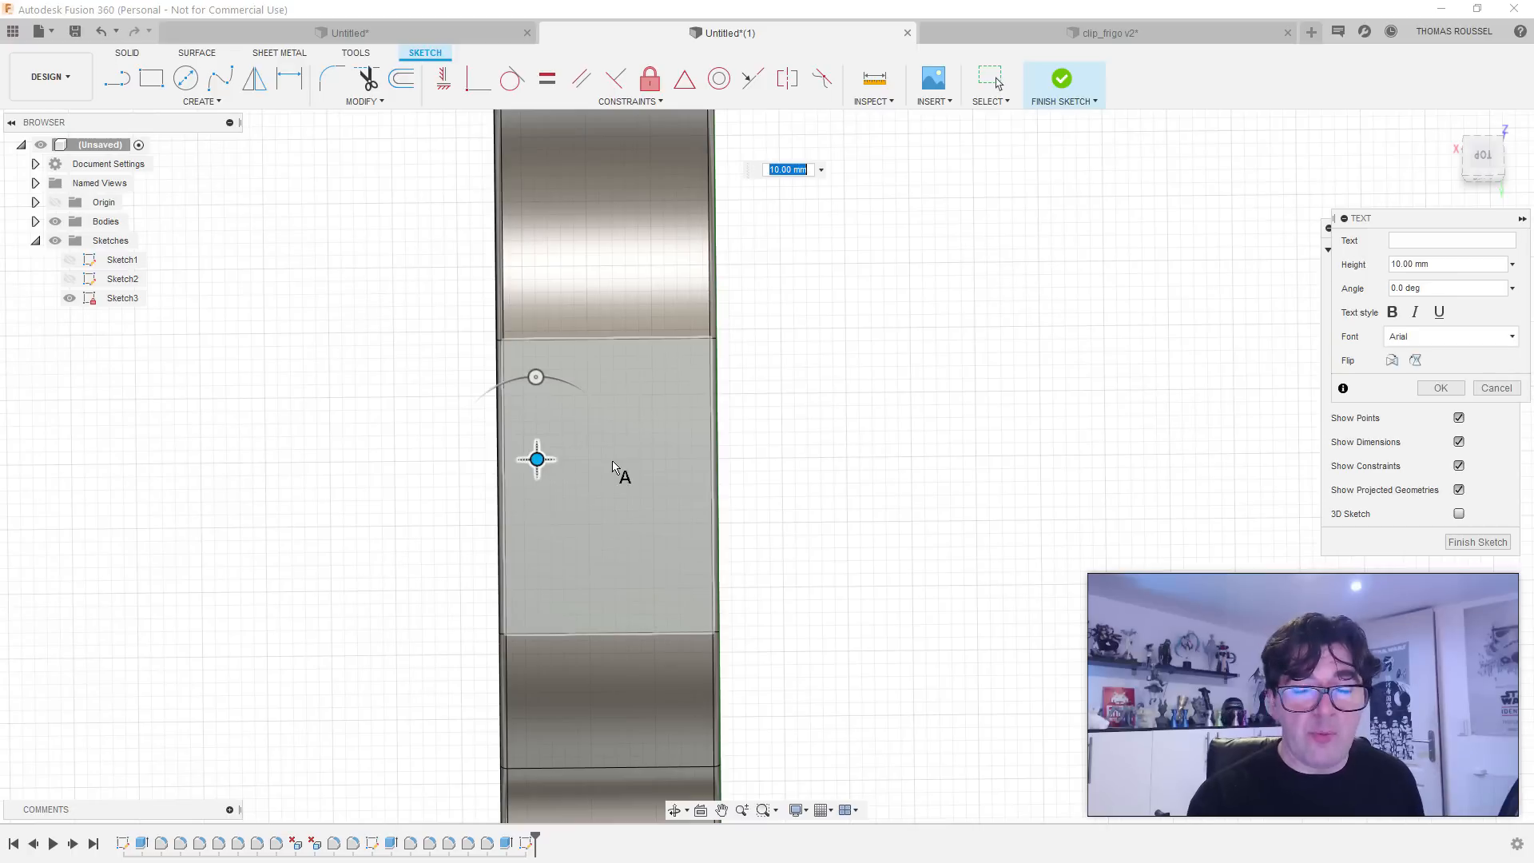
left_click(1422, 238)
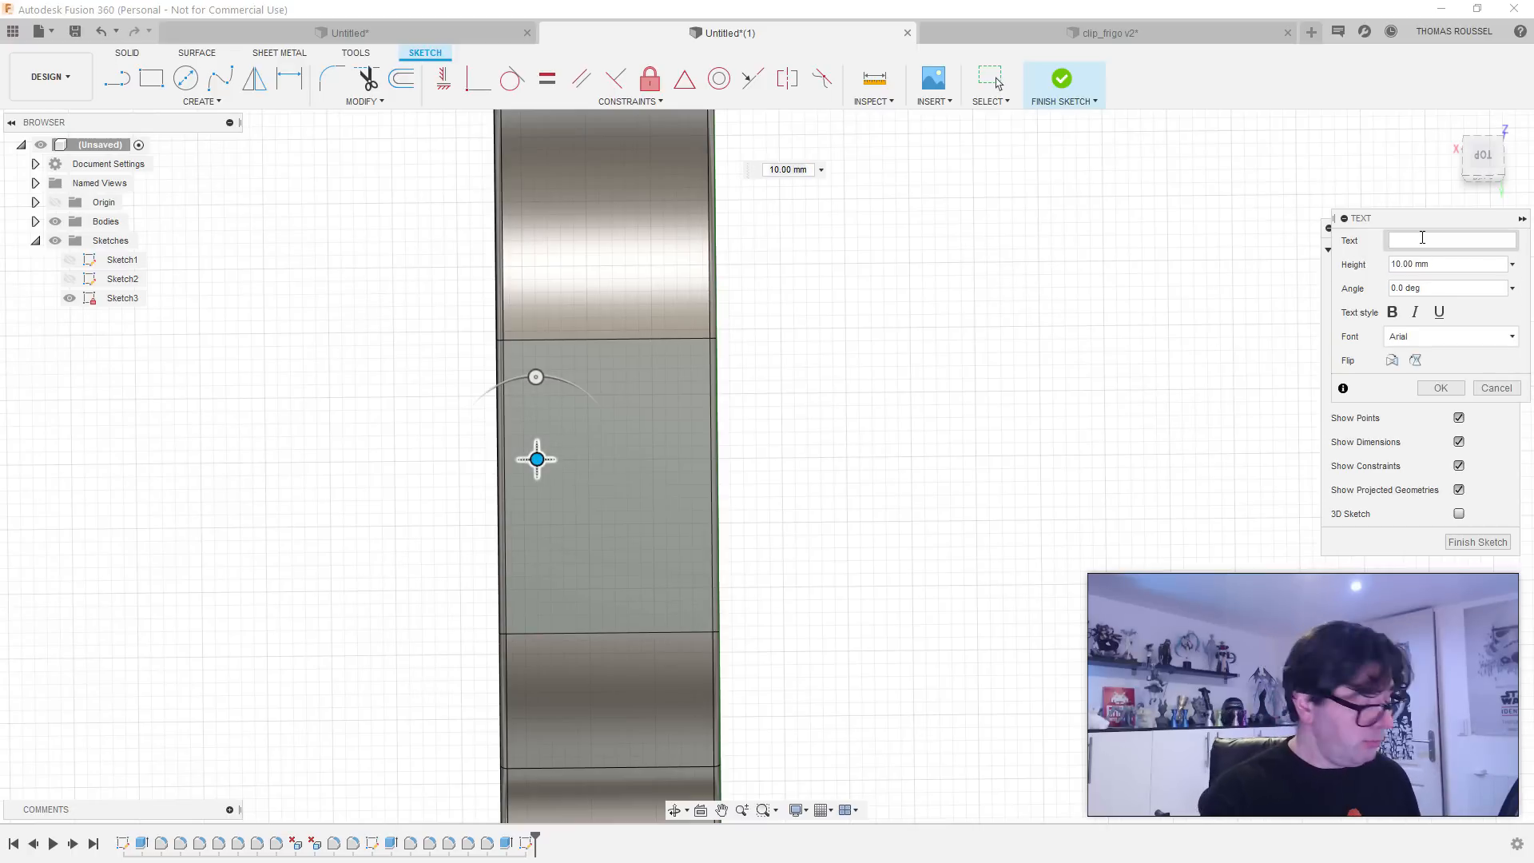
type("LOVE")
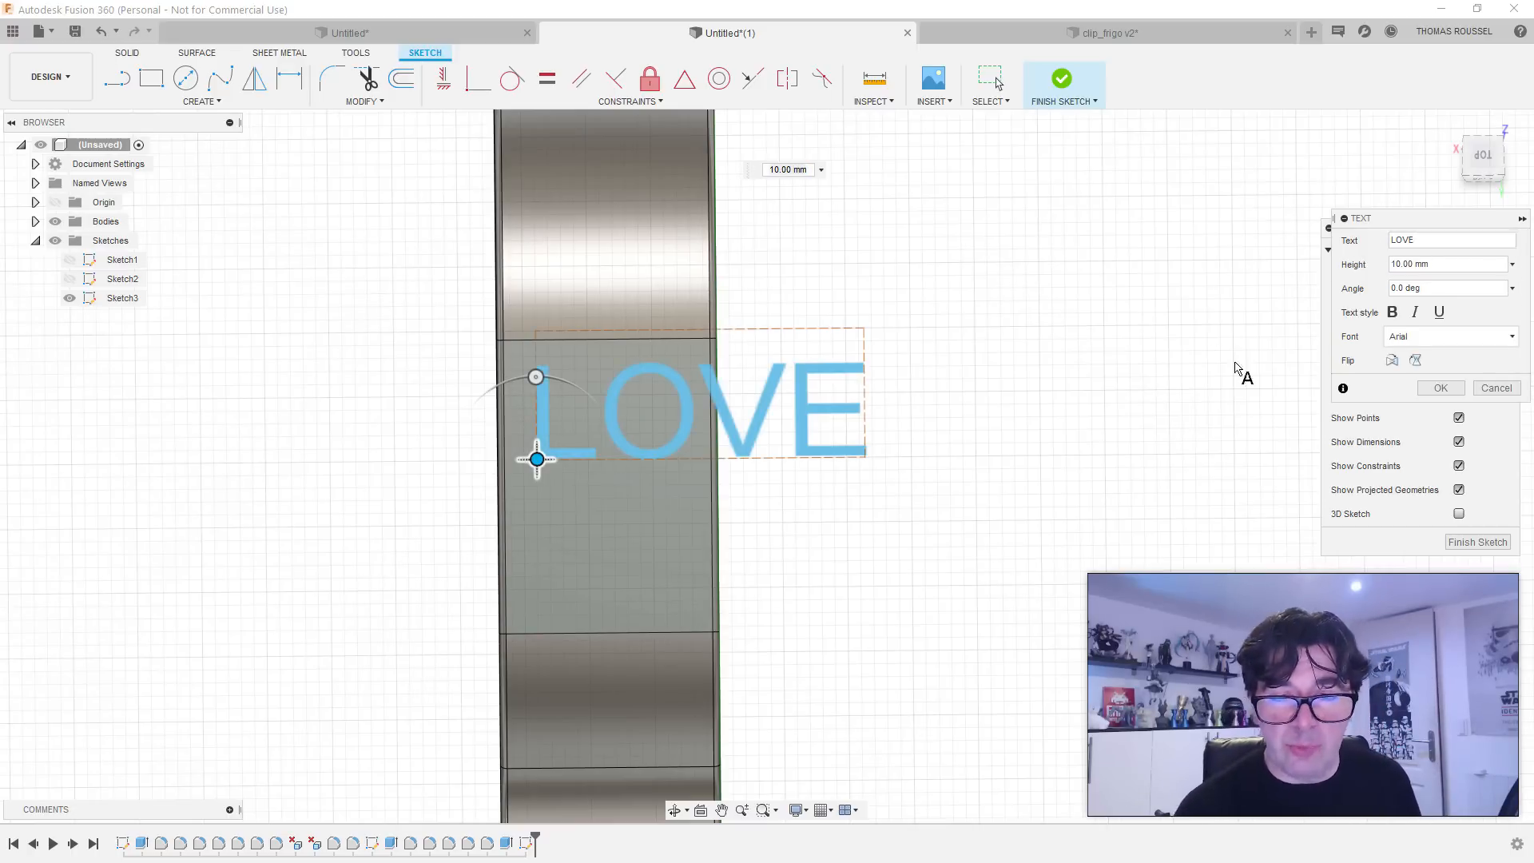
Step: Change the font of the LOVE text to Aller
left_click(1512, 336)
left_click(1382, 399)
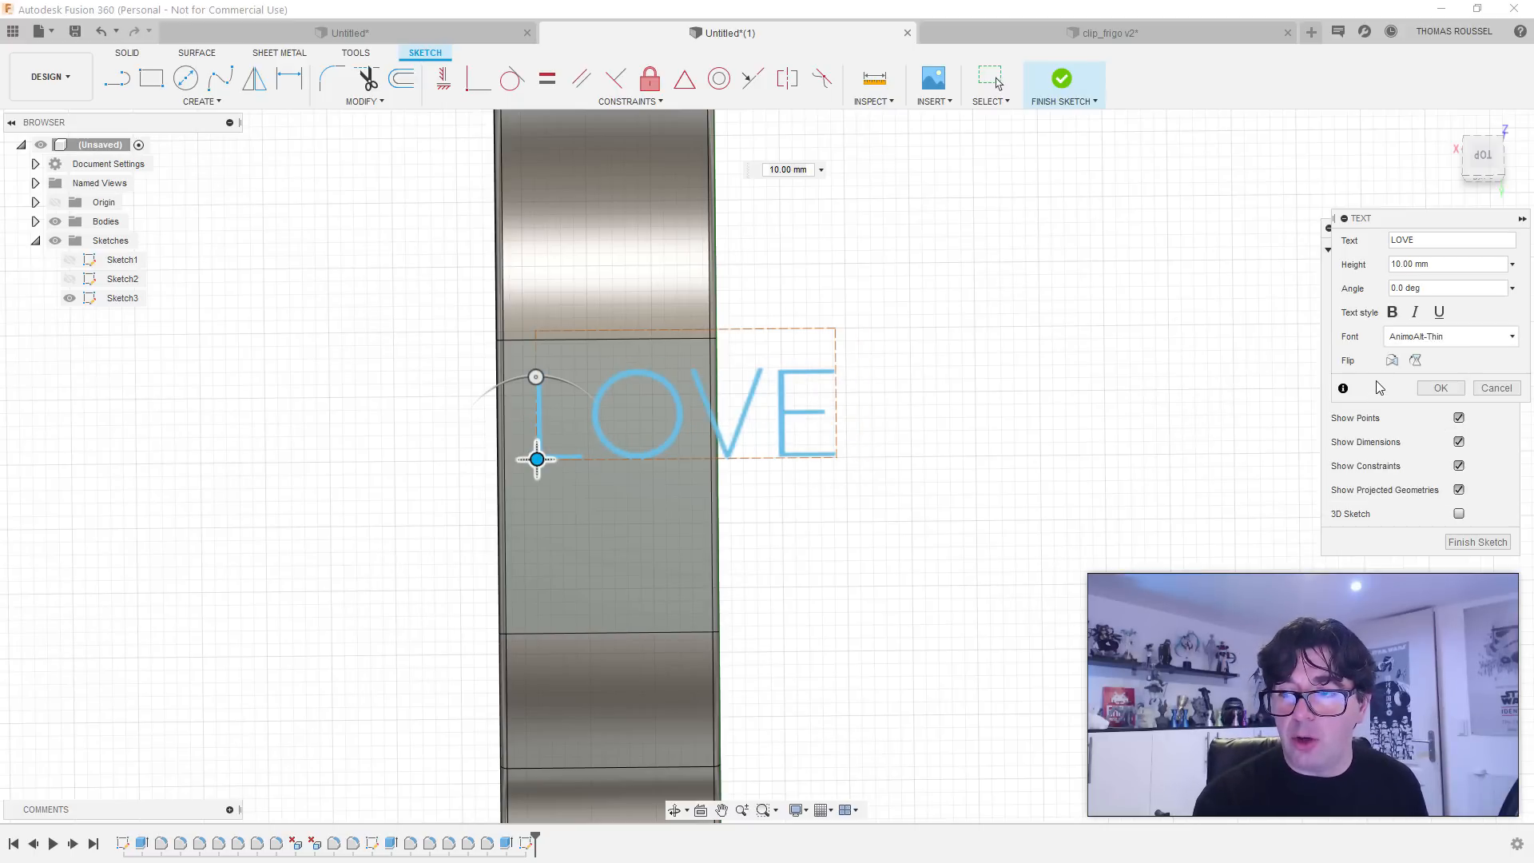
left_click(1415, 339)
scroll(1387, 424, "up", 6)
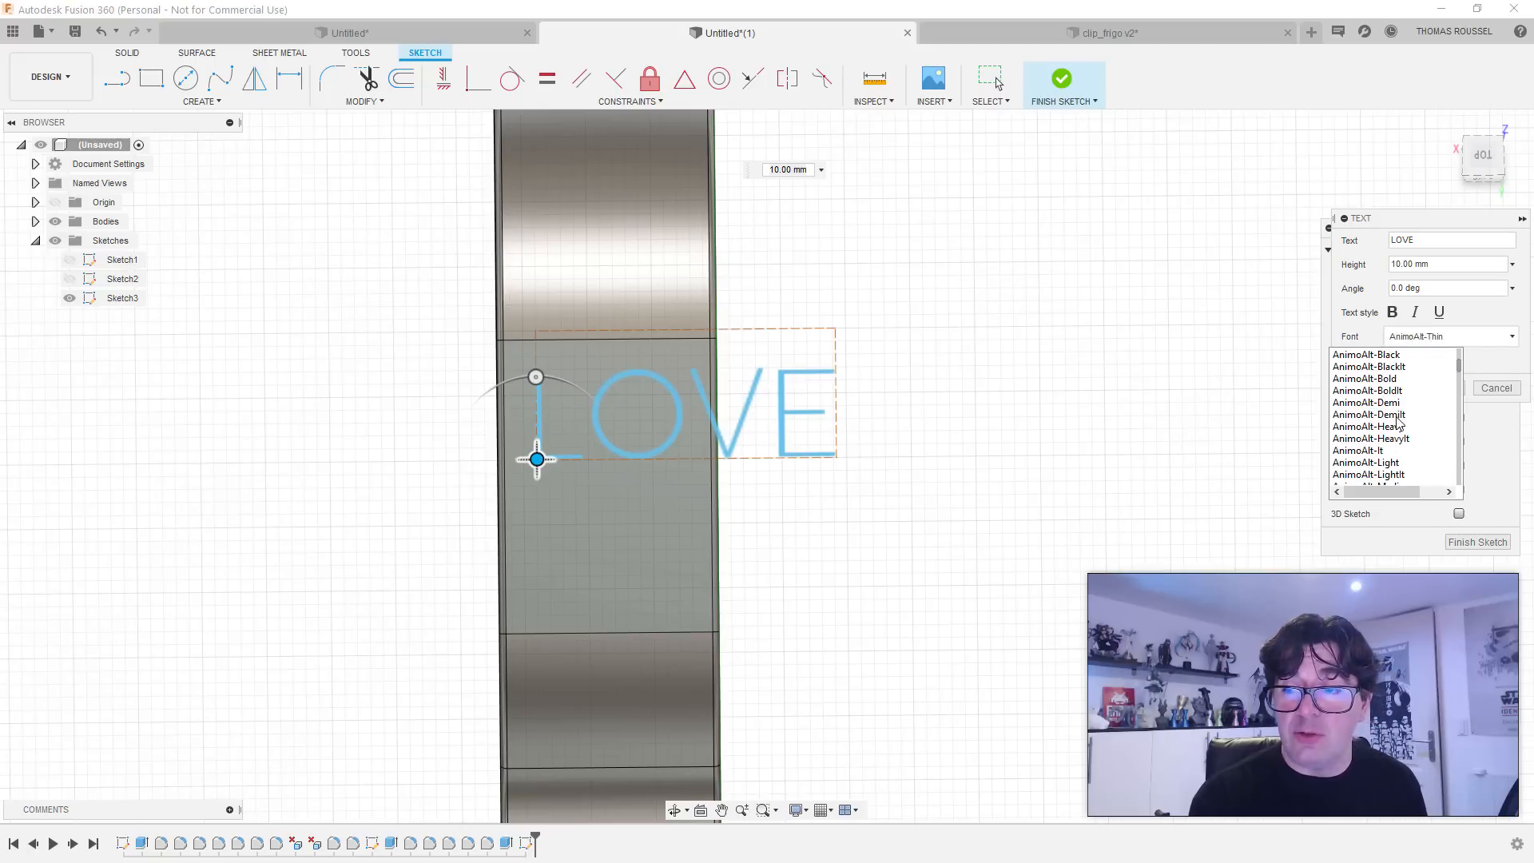
scroll(1387, 426, "up", 10)
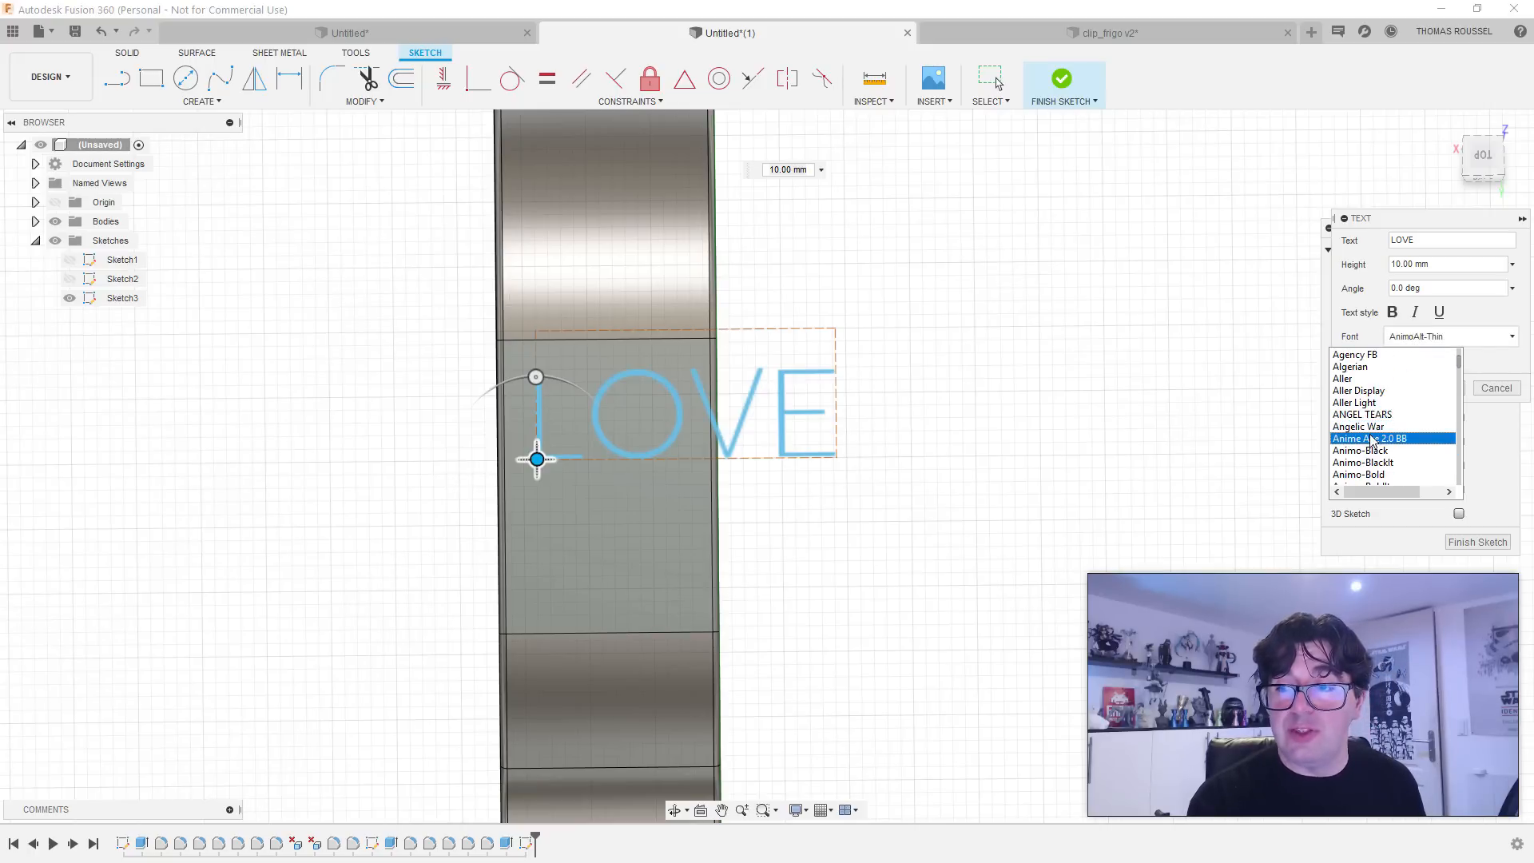
left_click(1368, 389)
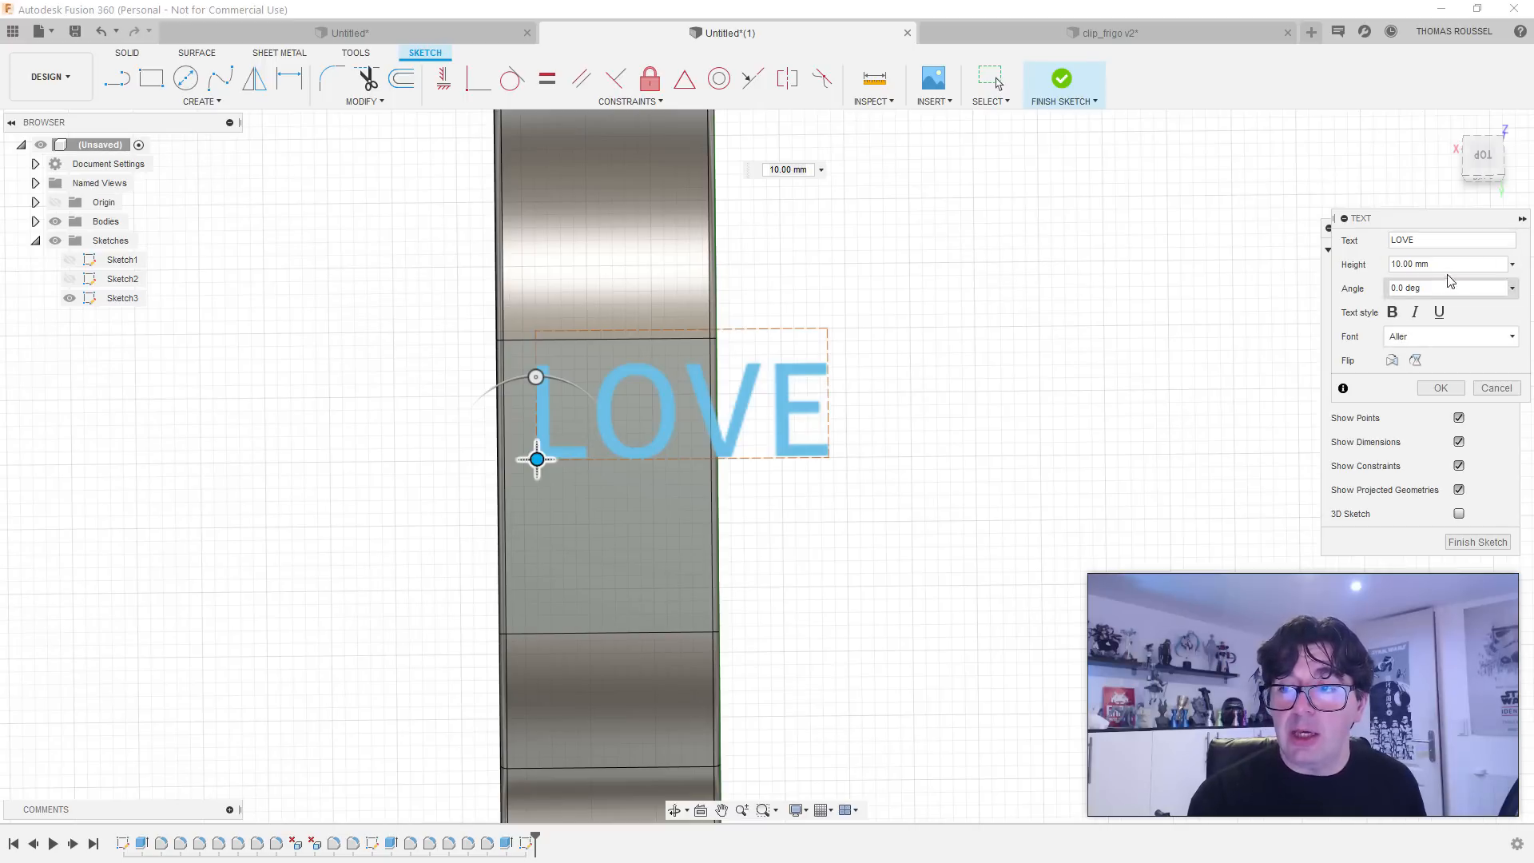
Step: Rotate the LOVE text to -90 degrees and position it lengthwise along the arm's flat face
left_click_drag(534, 378, 562, 349)
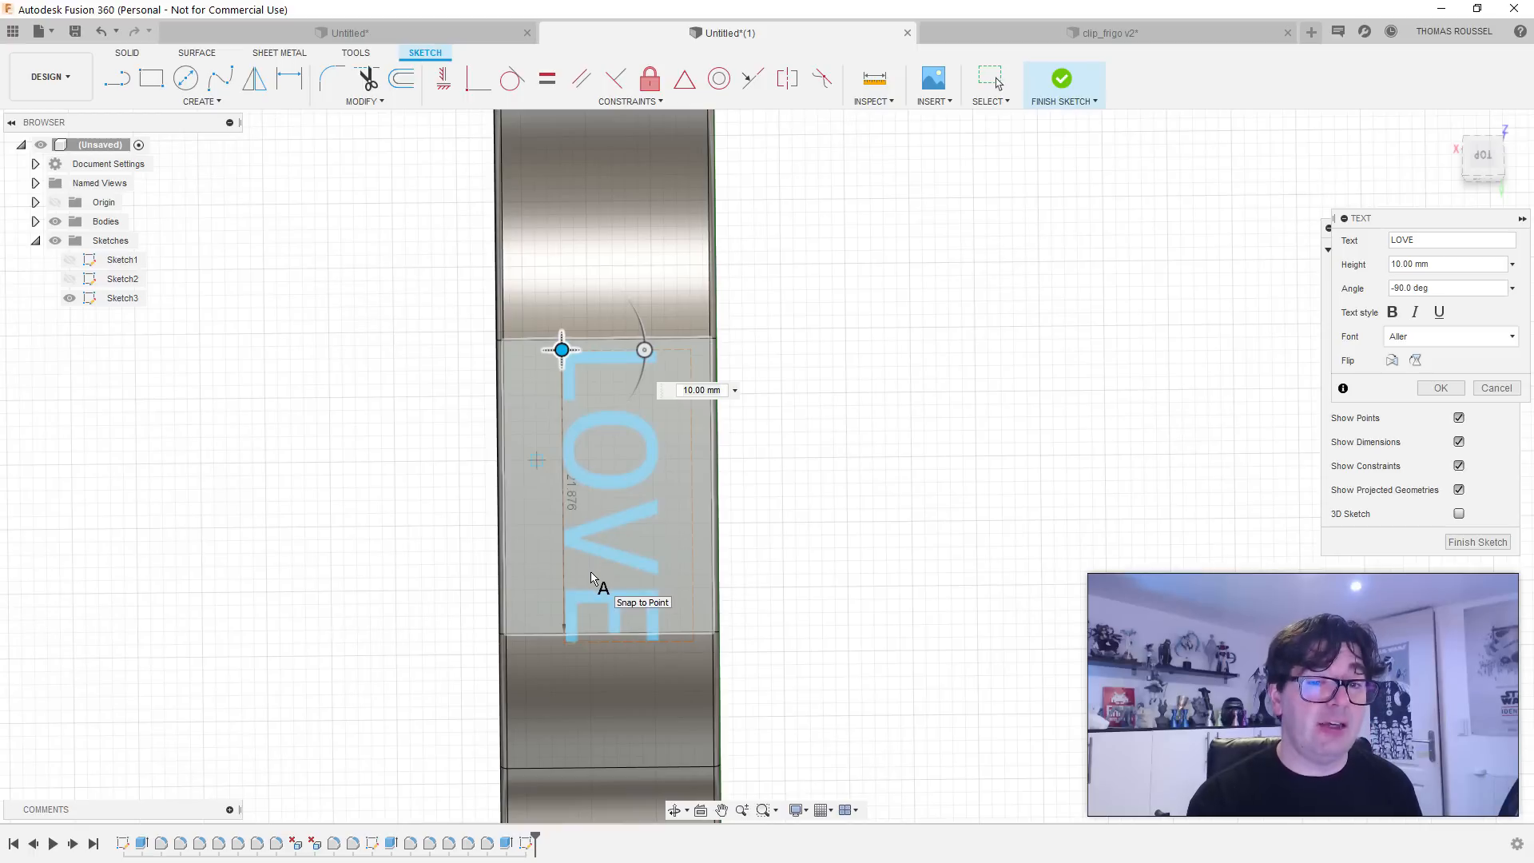
middle_click_drag(557, 518, 884, 381, "shift")
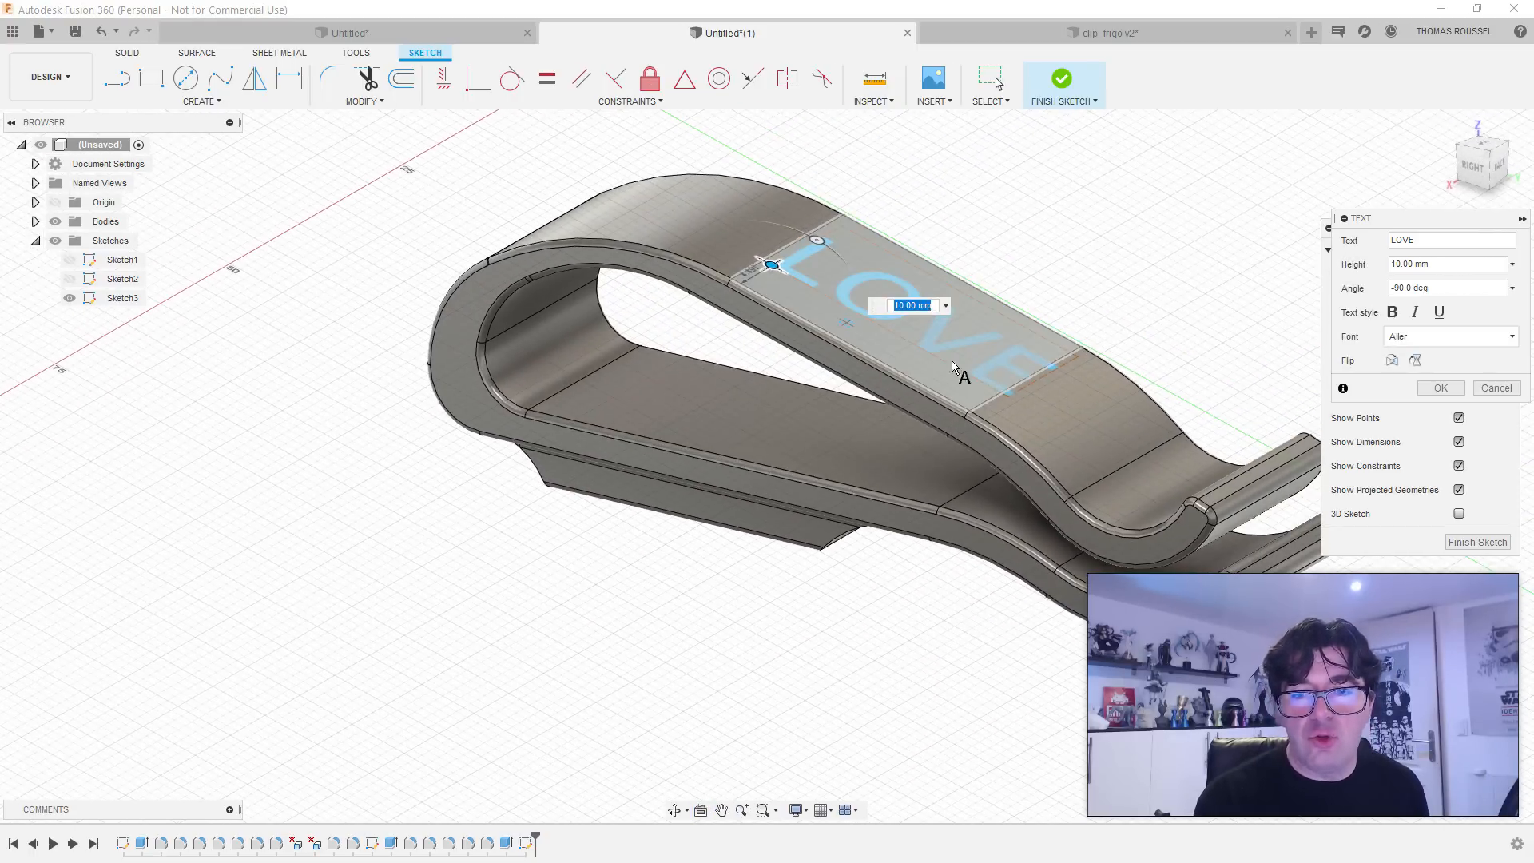
left_click_drag(771, 266, 755, 258)
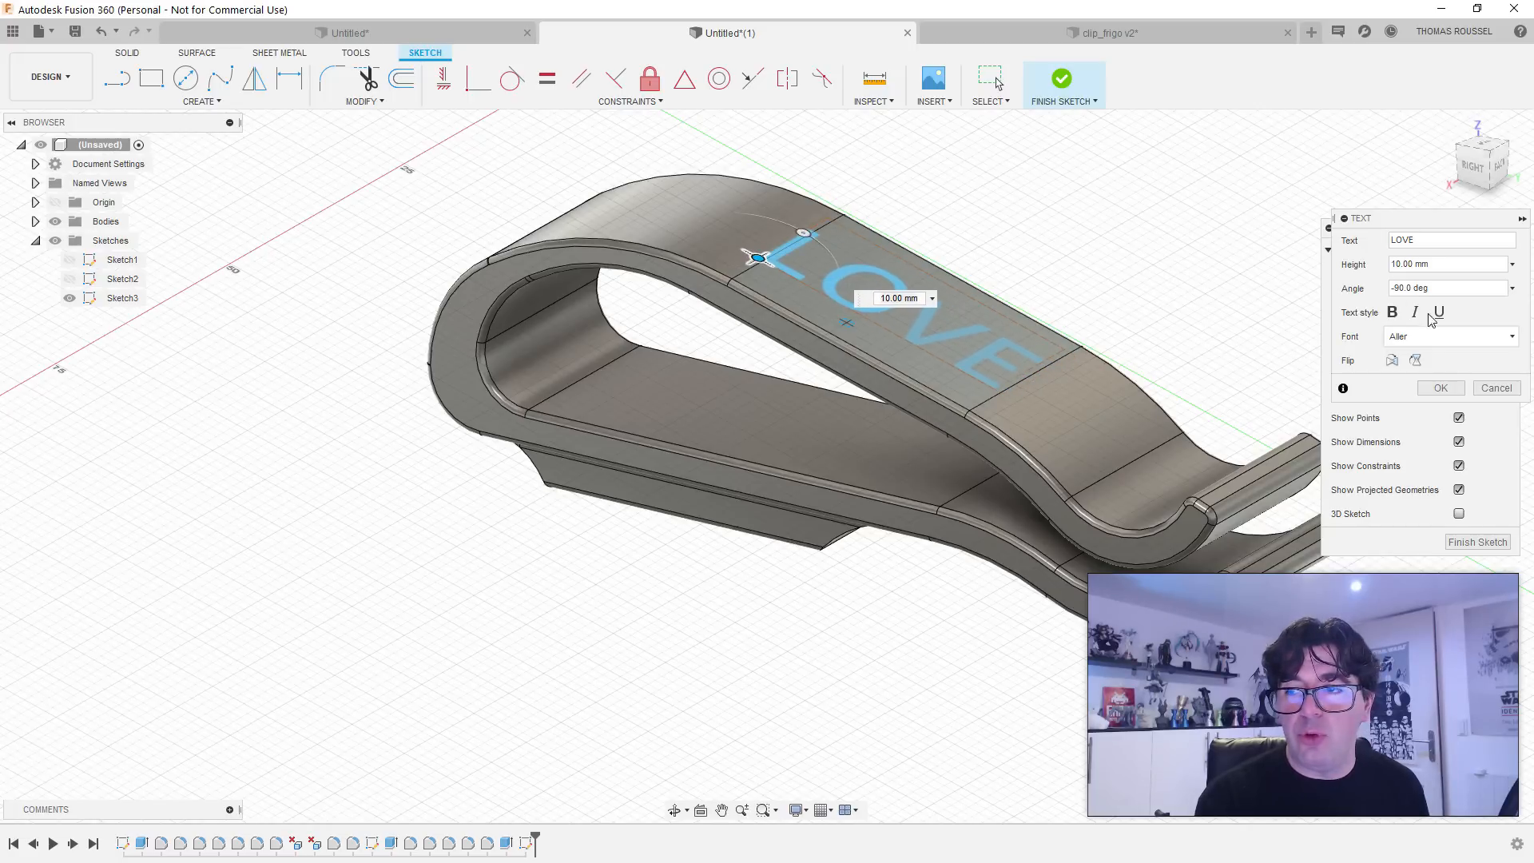
Step: Set the text height to 12 mm and shift the word back along the arm so it overlaps both ends of the flat face
left_click(1402, 266)
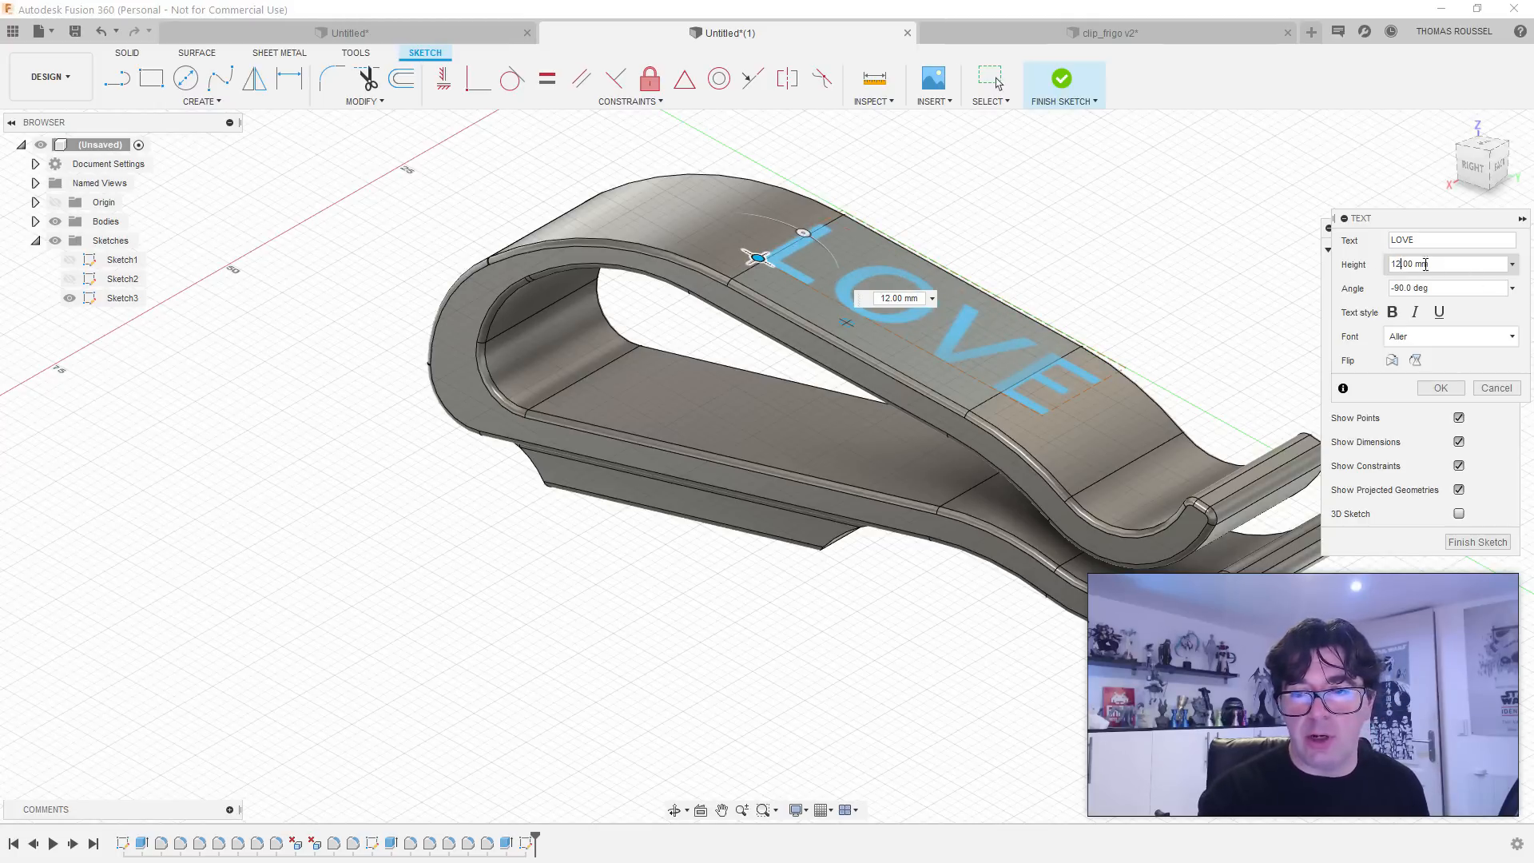
middle_click_drag(900, 393, 756, 509, "shift")
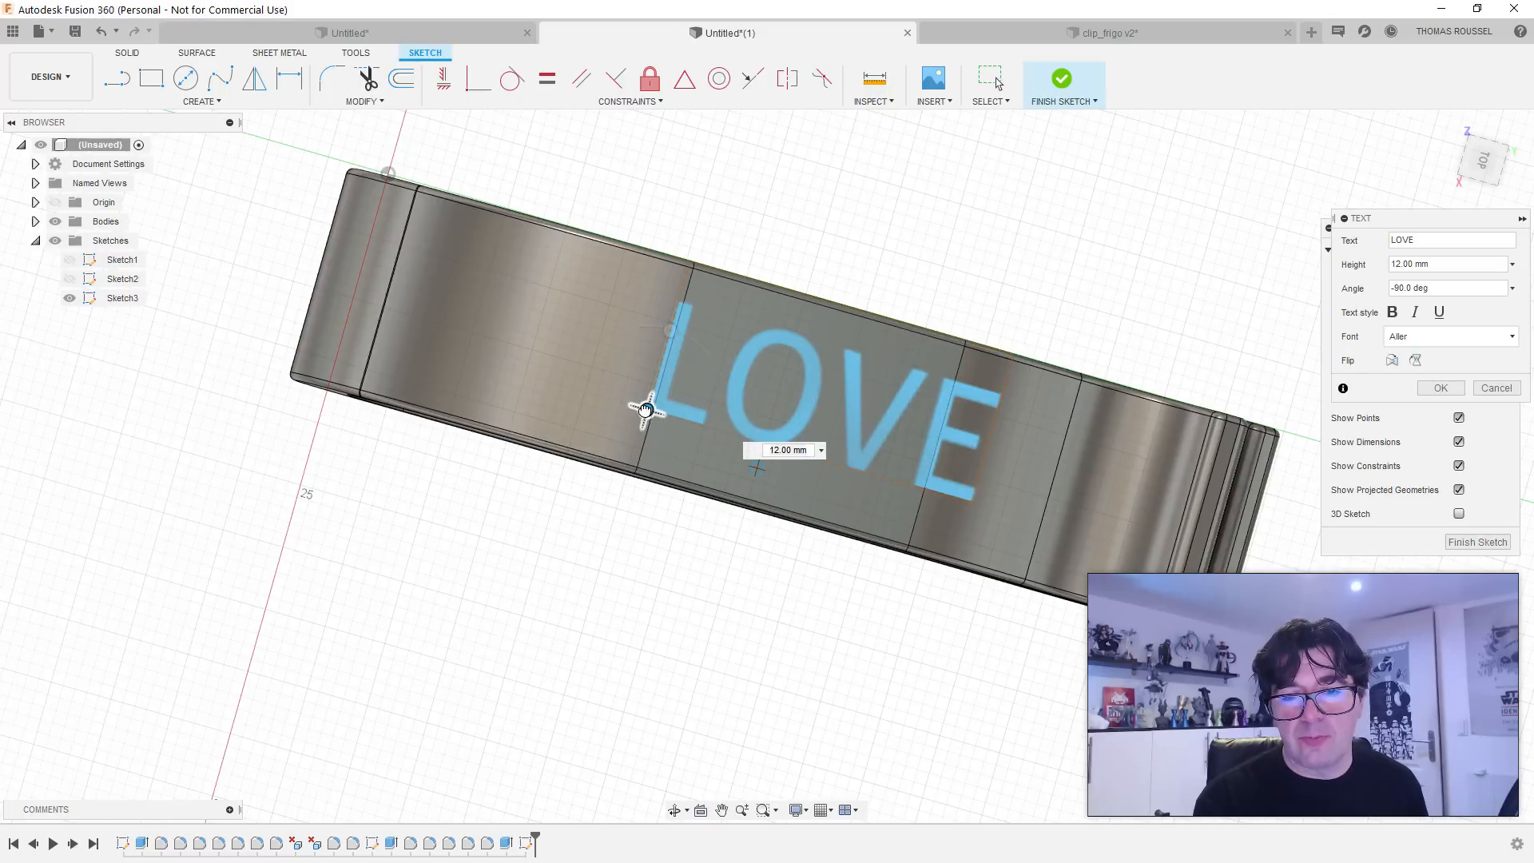
left_click_drag(645, 409, 621, 411)
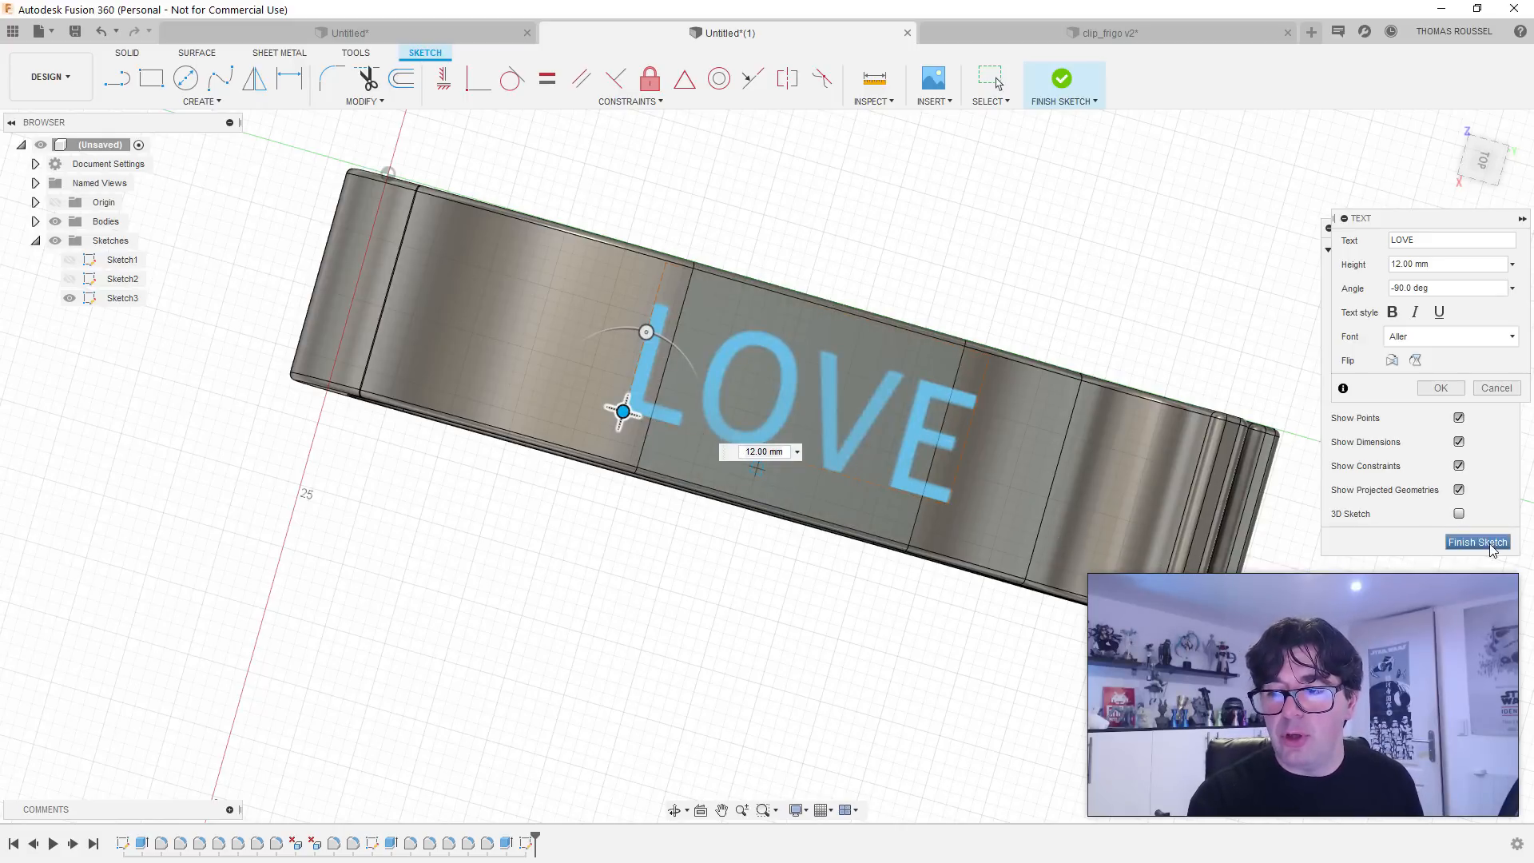
left_click(1439, 389)
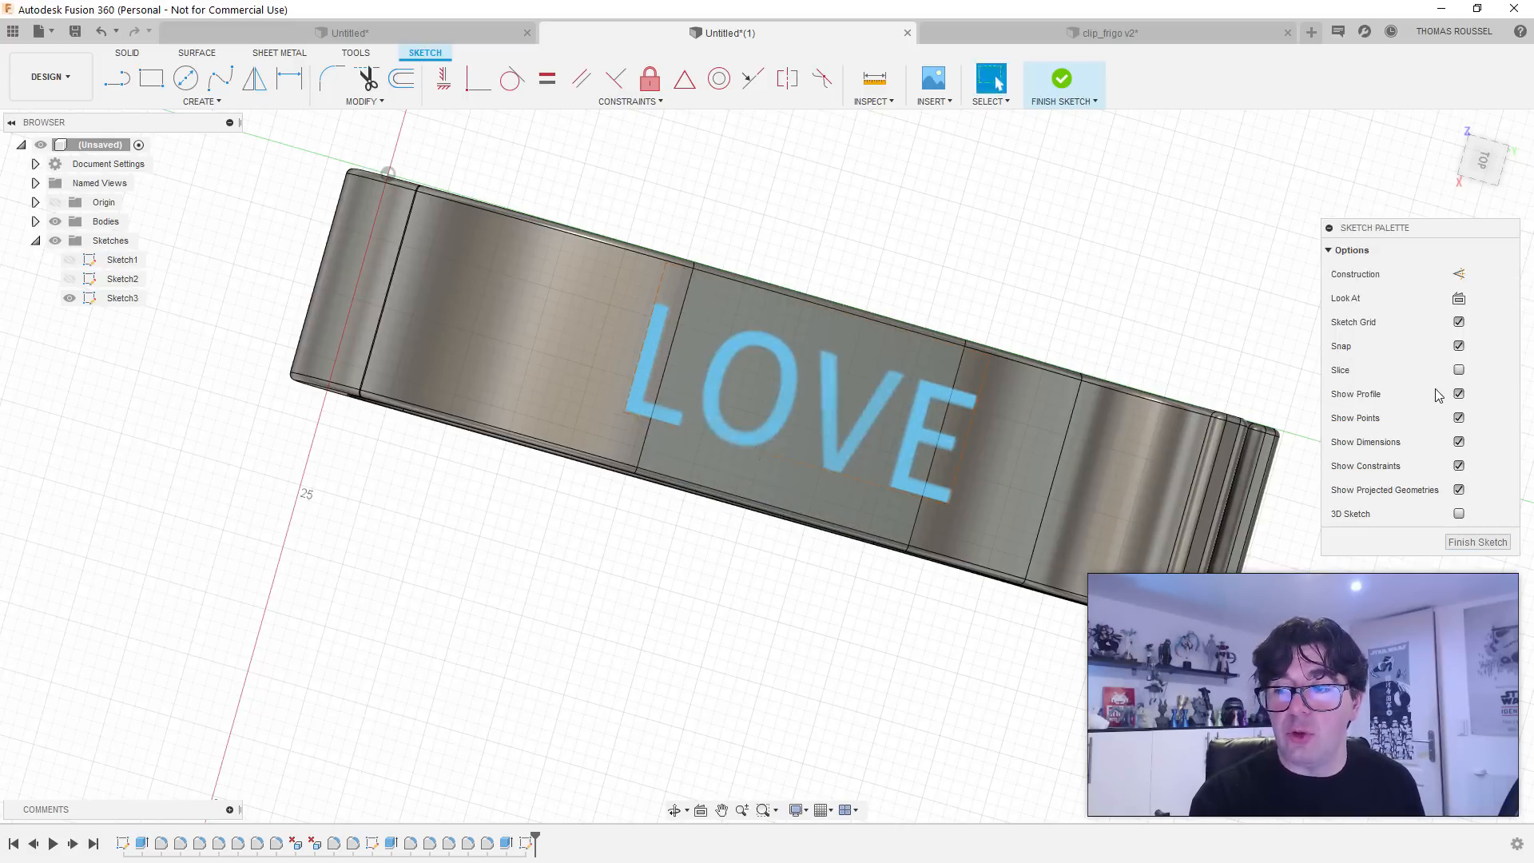
Step: Extrude the LOVE text 2 mm outward from the arm as a Join
middle_click_drag(896, 630, 967, 499, "shift")
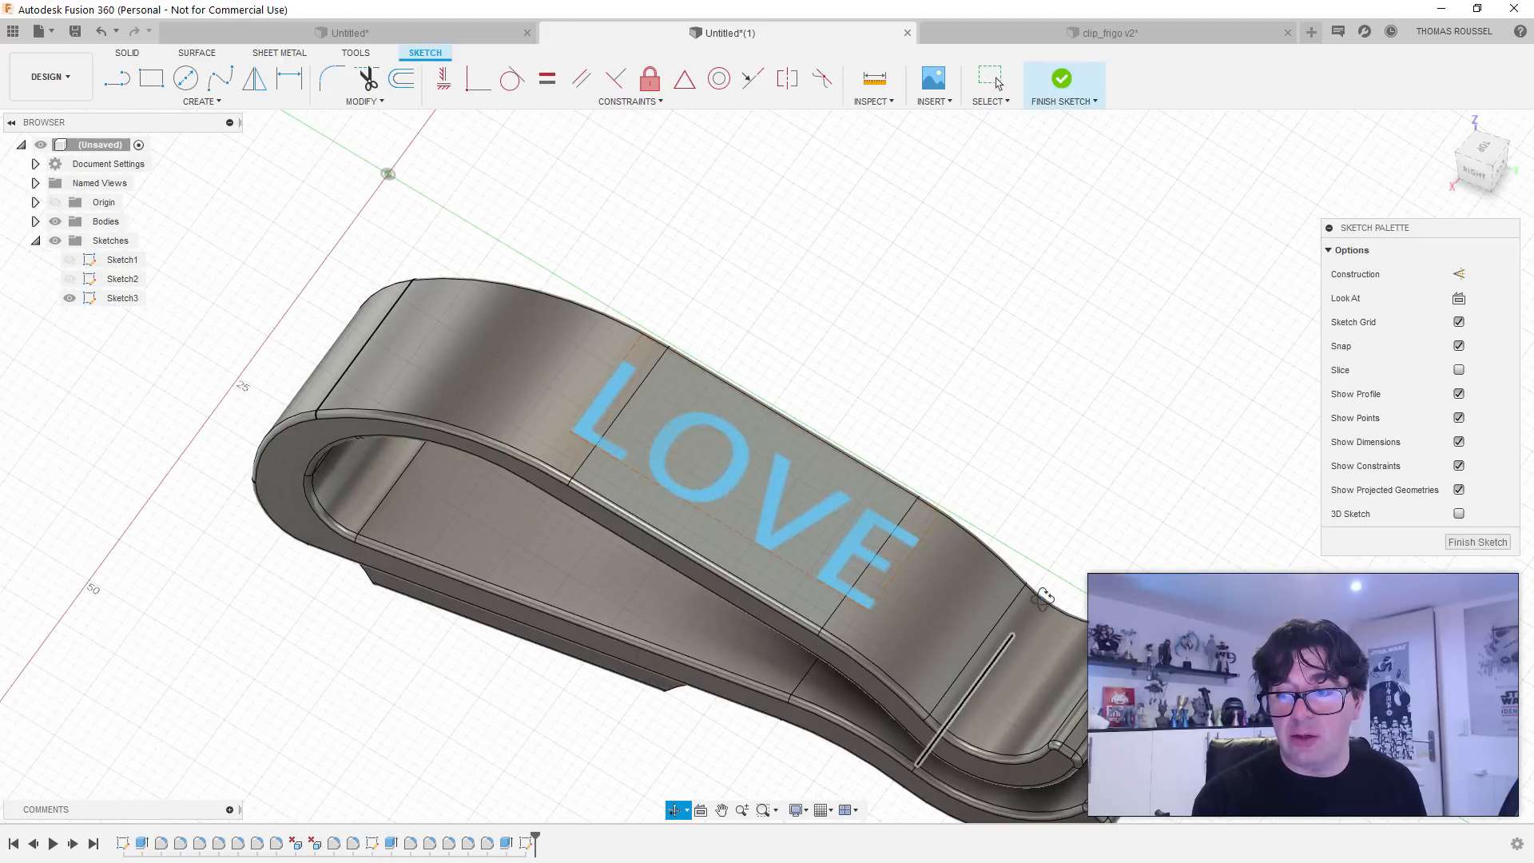
left_click(813, 503)
key("e")
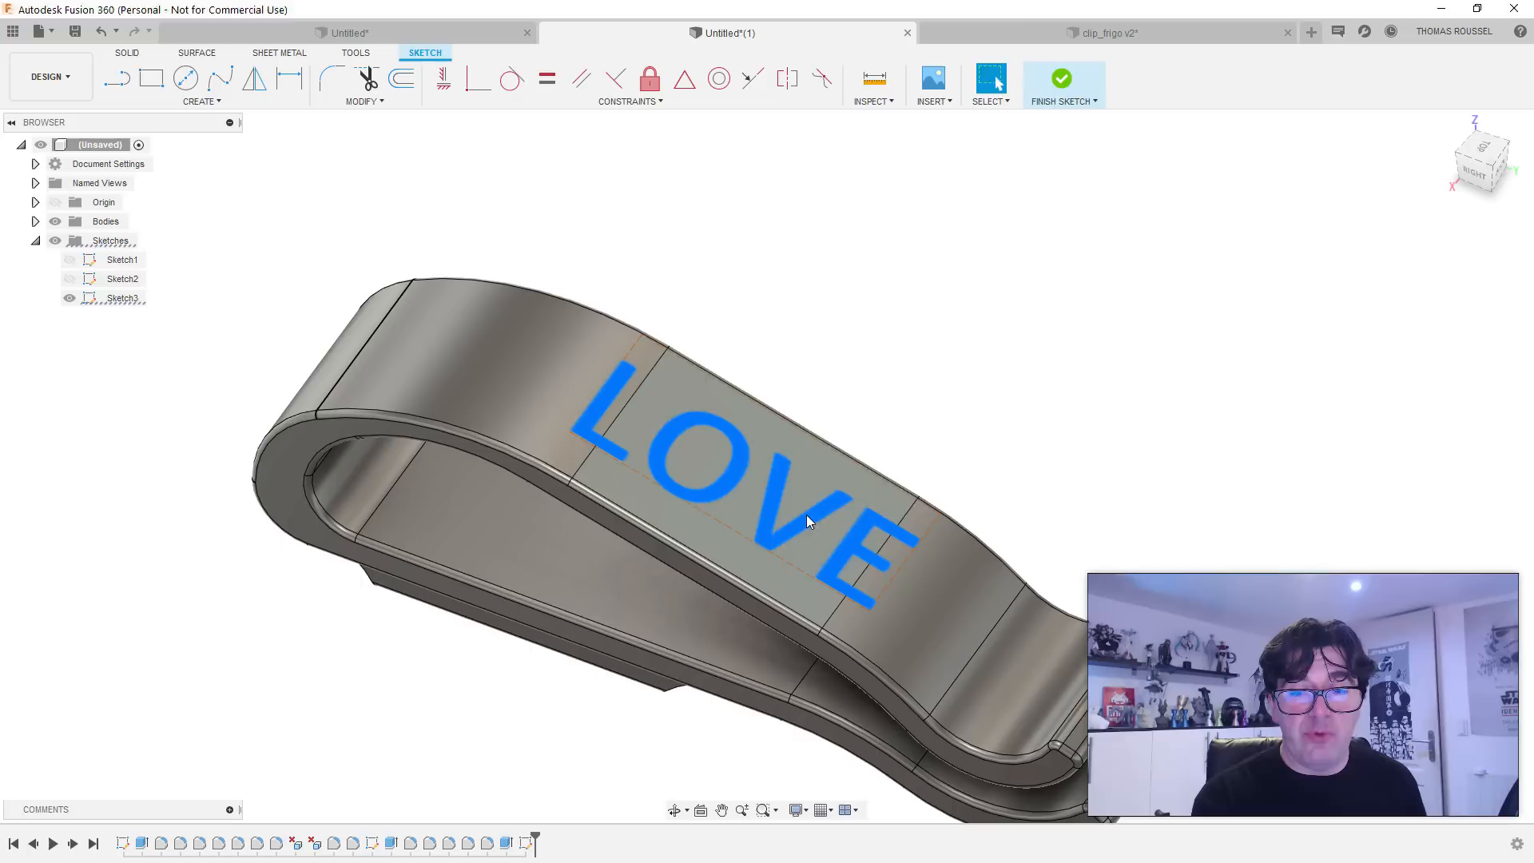
left_click_drag(760, 457, 767, 445)
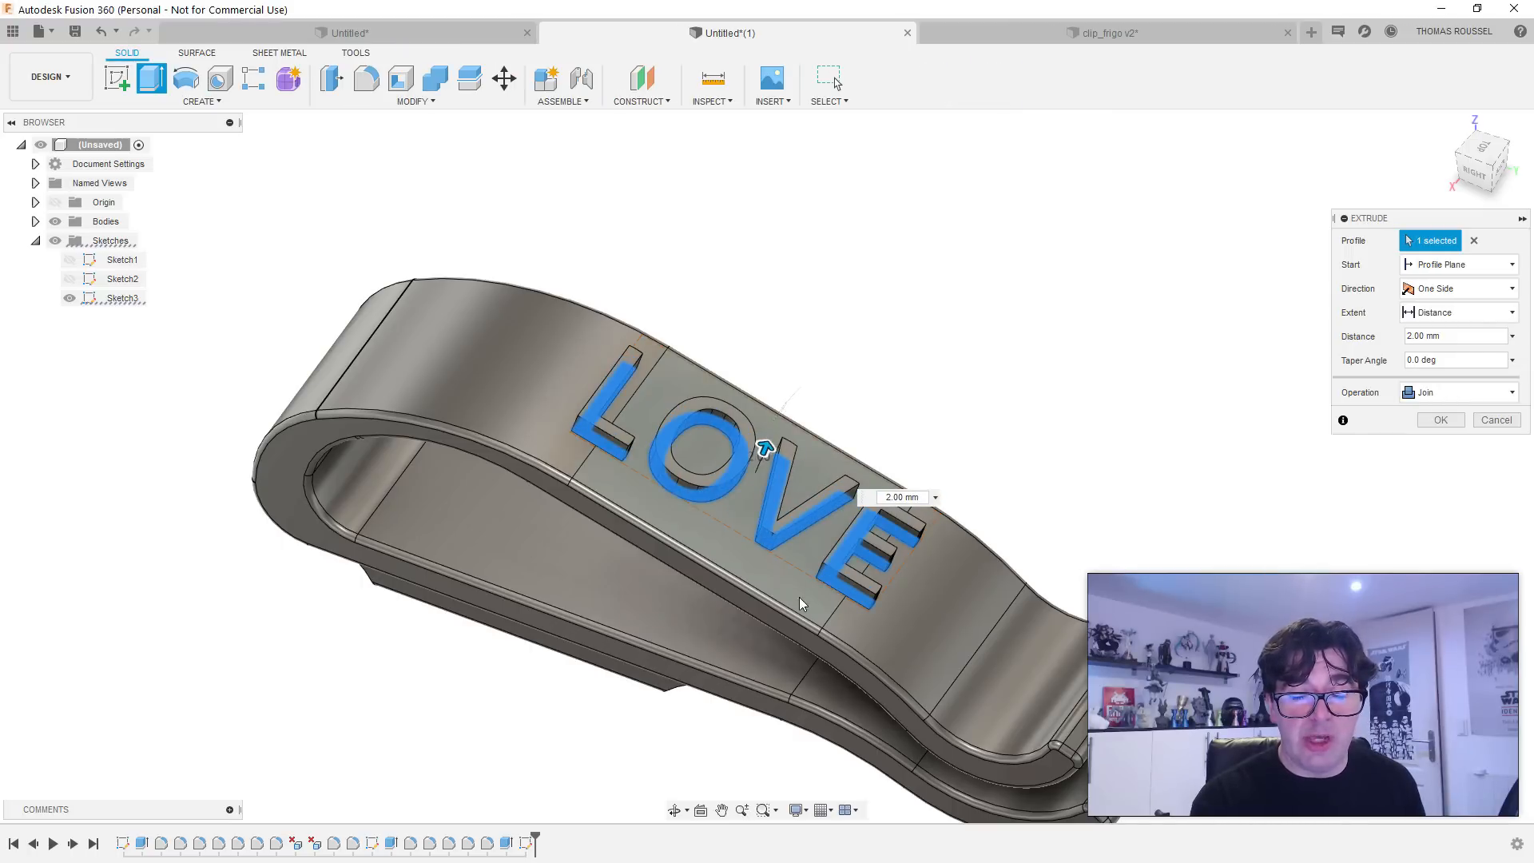
Step: Examine where the base of the extruded letter E meets the curved part of the arm
middle_click_drag(772, 444, 889, 557, "shift")
scroll(887, 557, "up", 8)
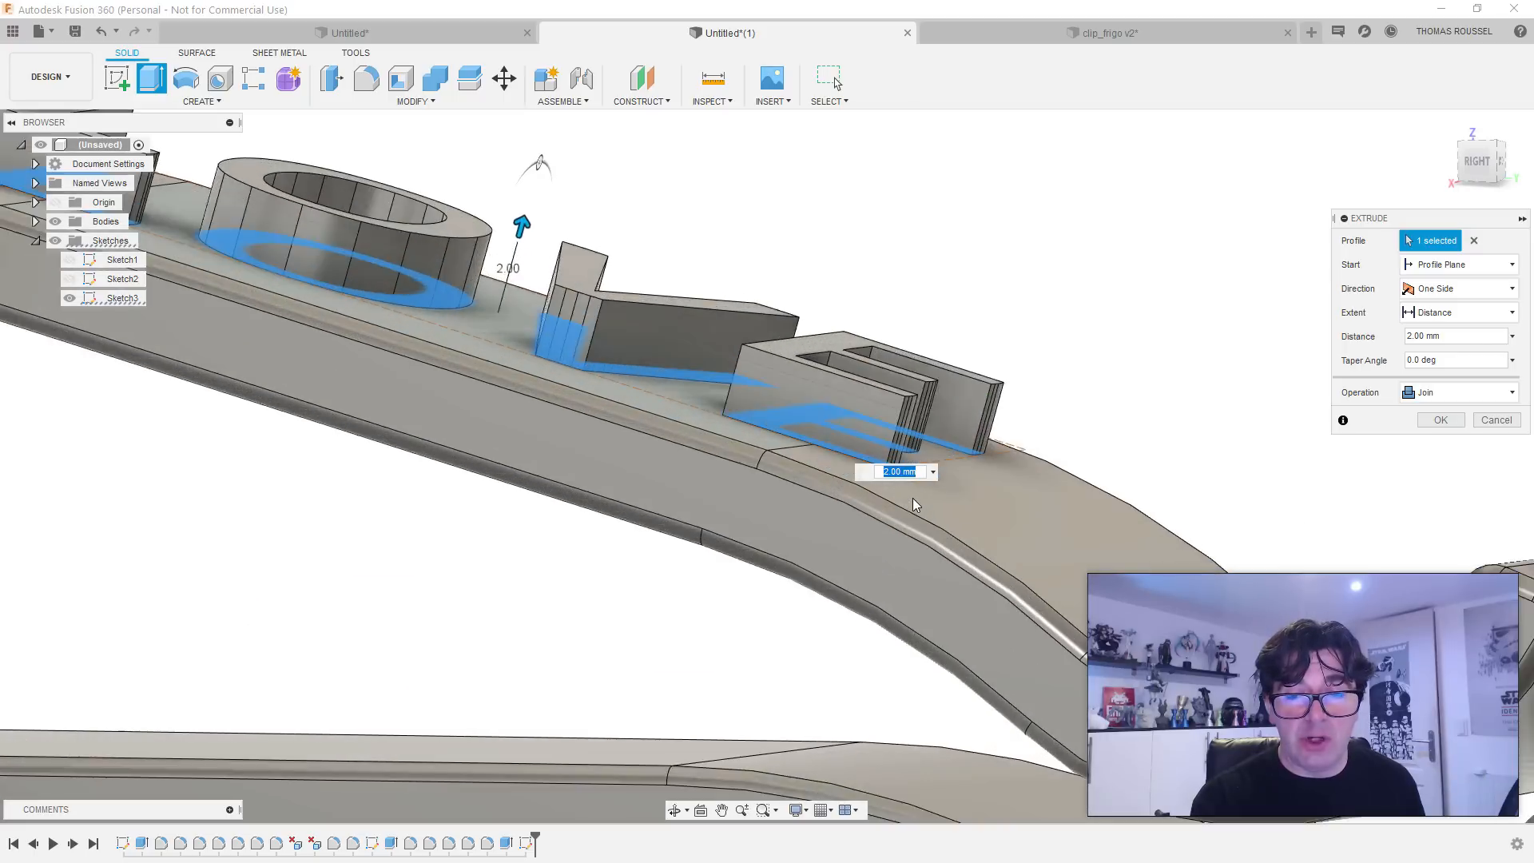
mouse_move(784, 432)
middle_mouse_down("shift")
mouse_move(807, 431)
mouse_move(685, 391)
mouse_move(808, 418)
mouse_move(783, 412)
middle_mouse_up("shift")
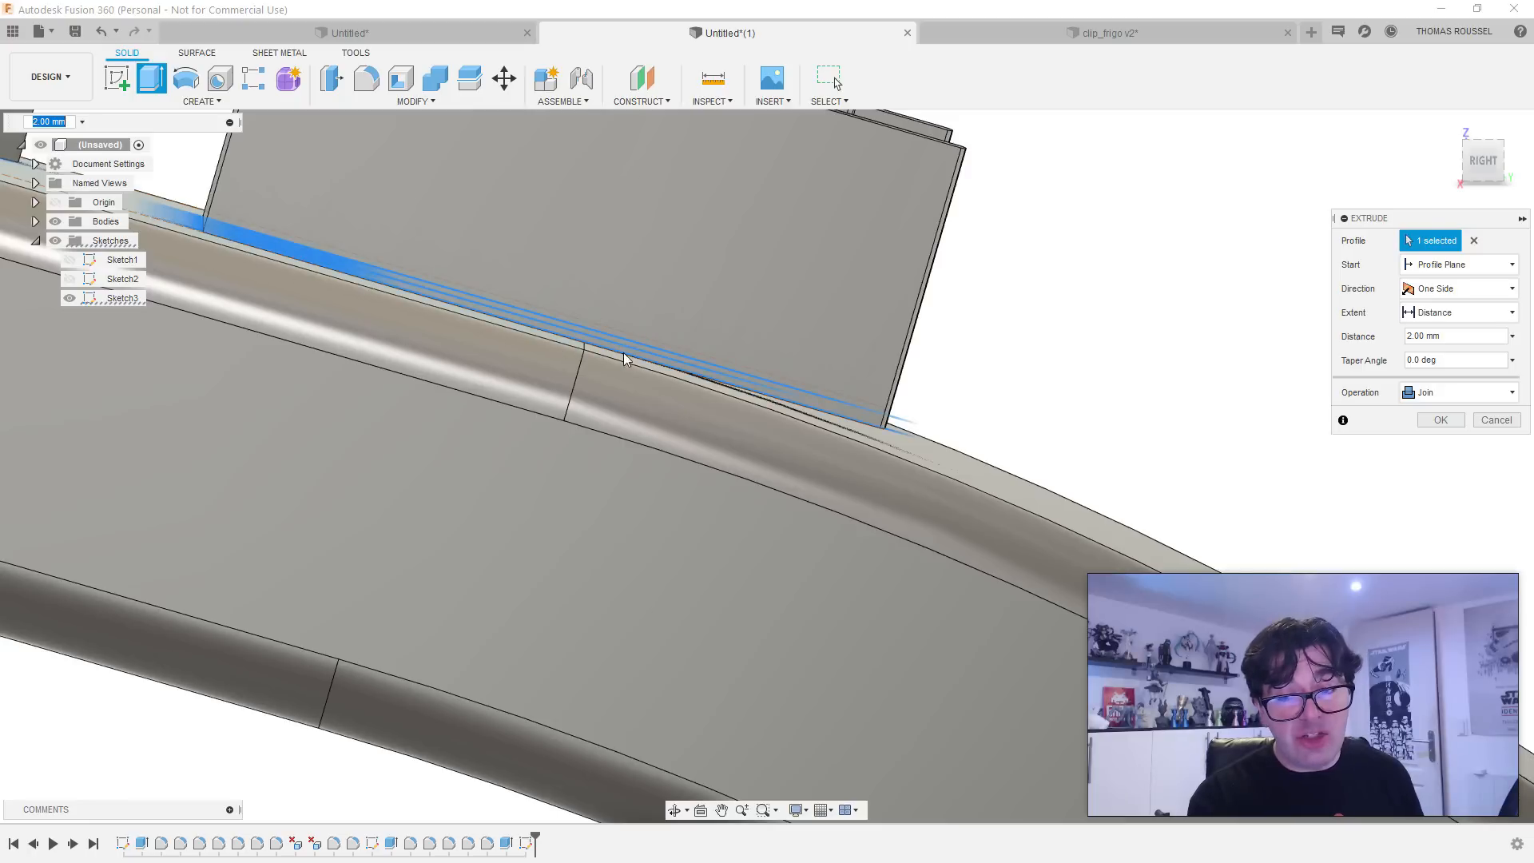
middle_click_drag(867, 437, 918, 451, "shift")
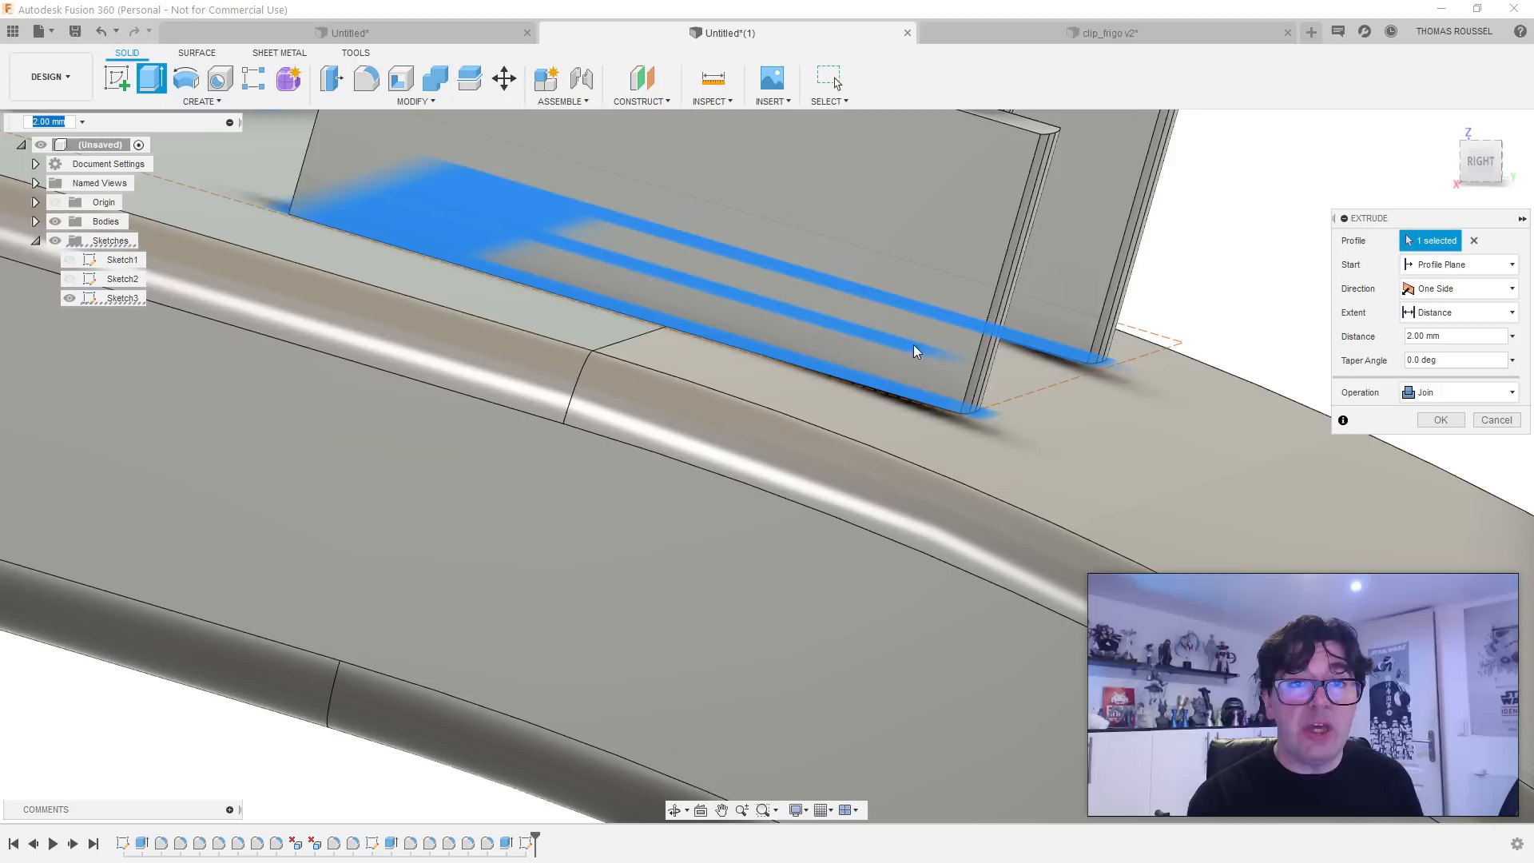
scroll(802, 413, "up", 3)
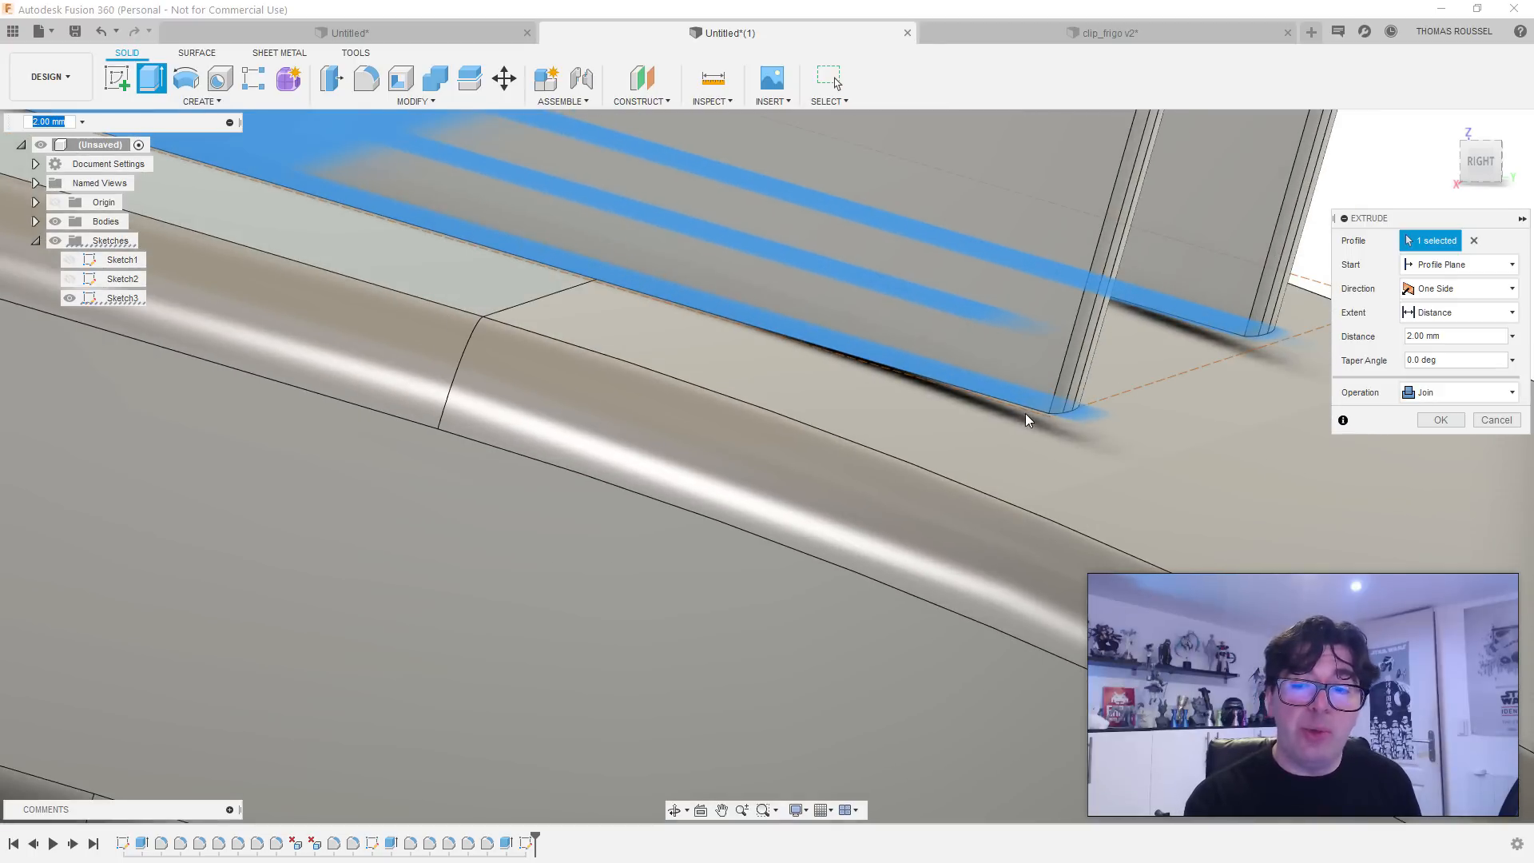
scroll(948, 442, "down", 5)
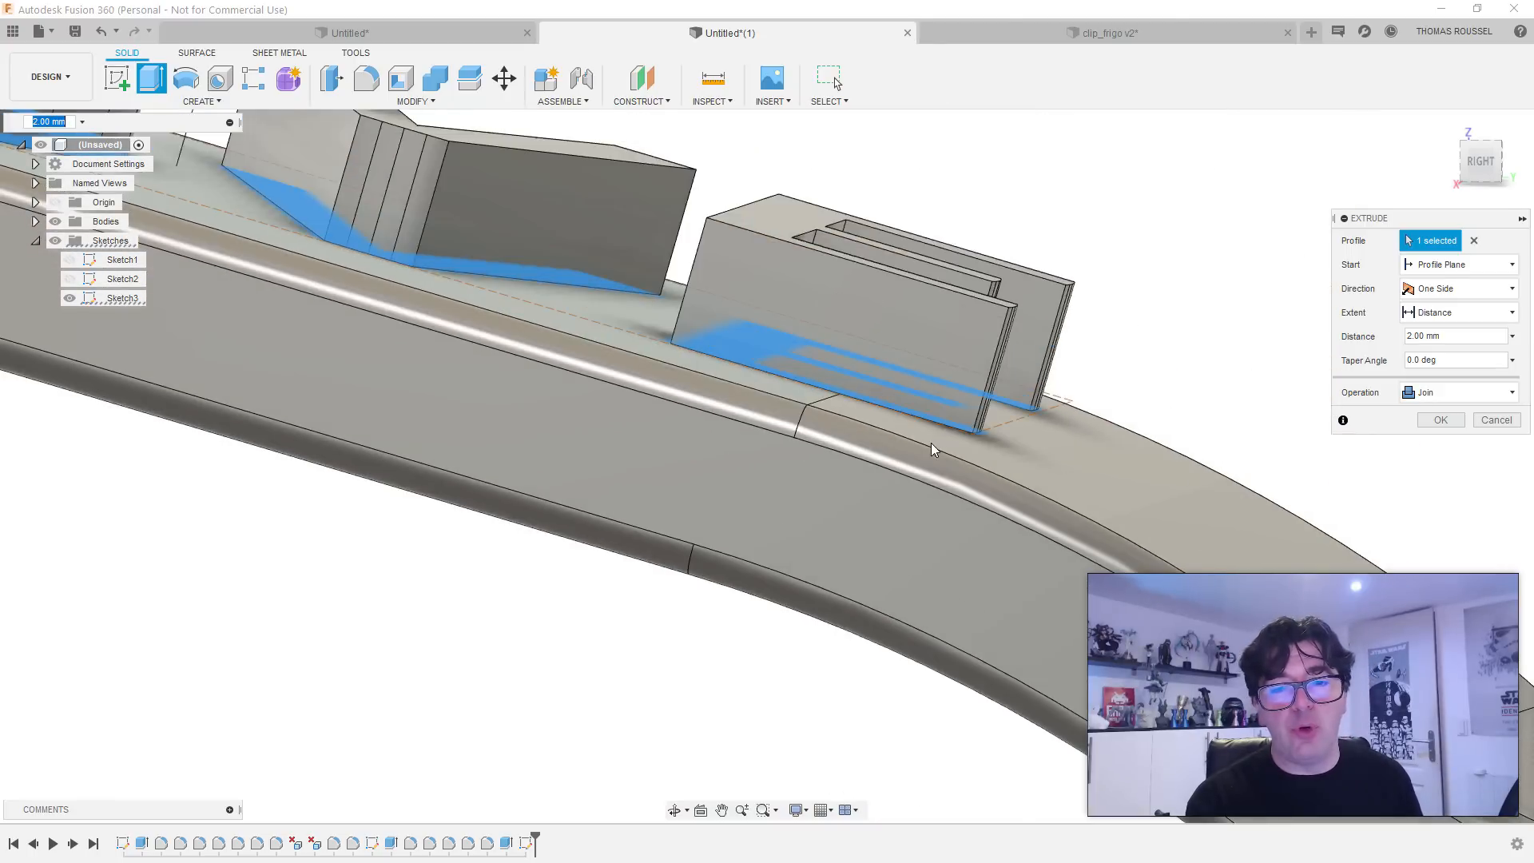
scroll(774, 404, "up", 5)
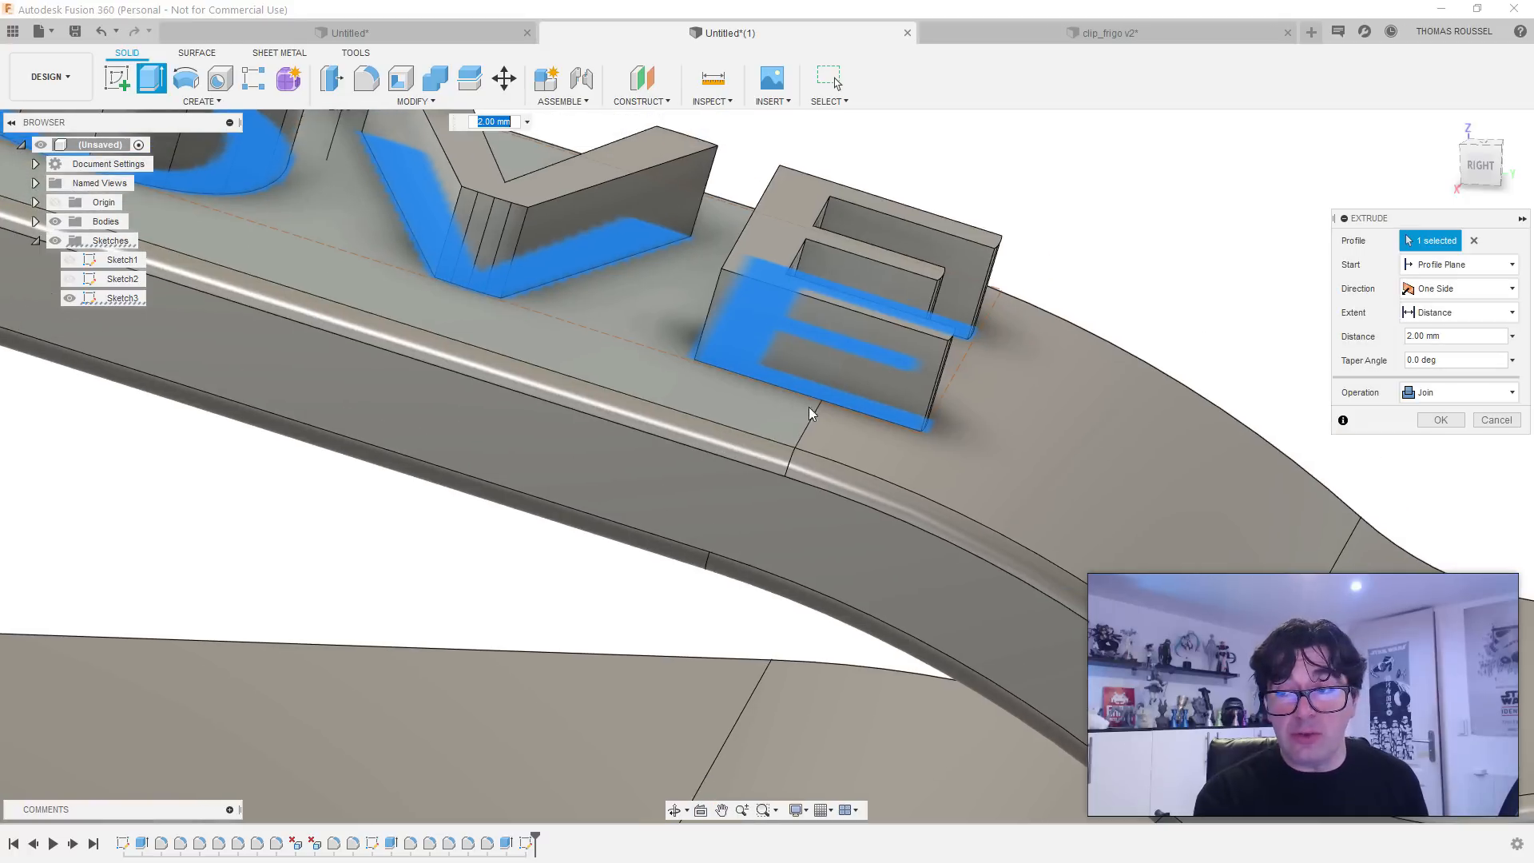
Step: Make the LOVE text extrusion two-sided and extend its second side 1 mm down into the arm
left_click(1420, 297)
left_click(1438, 329)
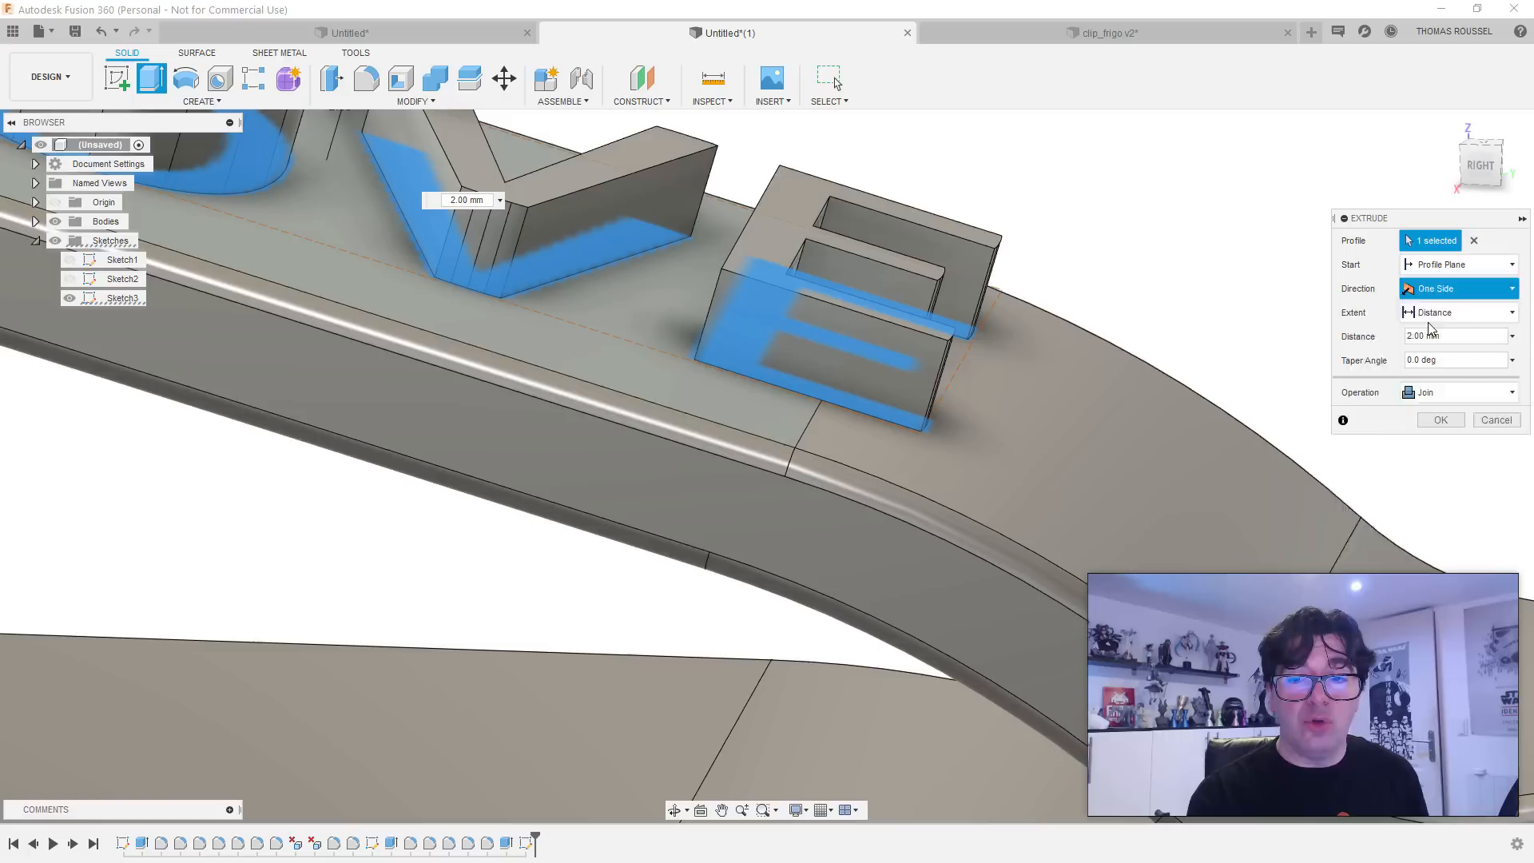
scroll(426, 397, "down", 3)
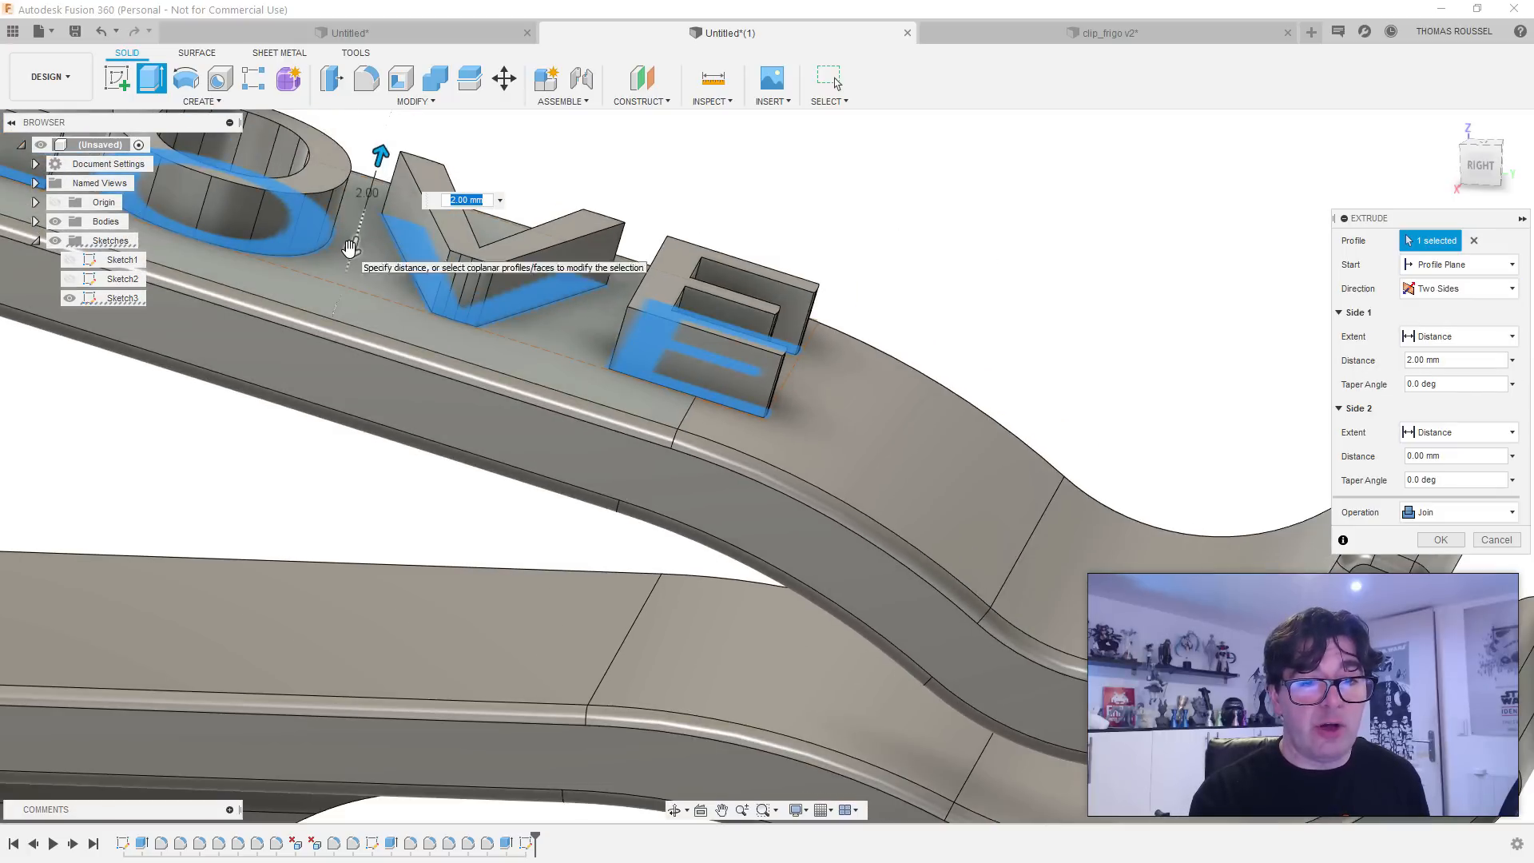
left_click_drag(349, 268, 343, 279)
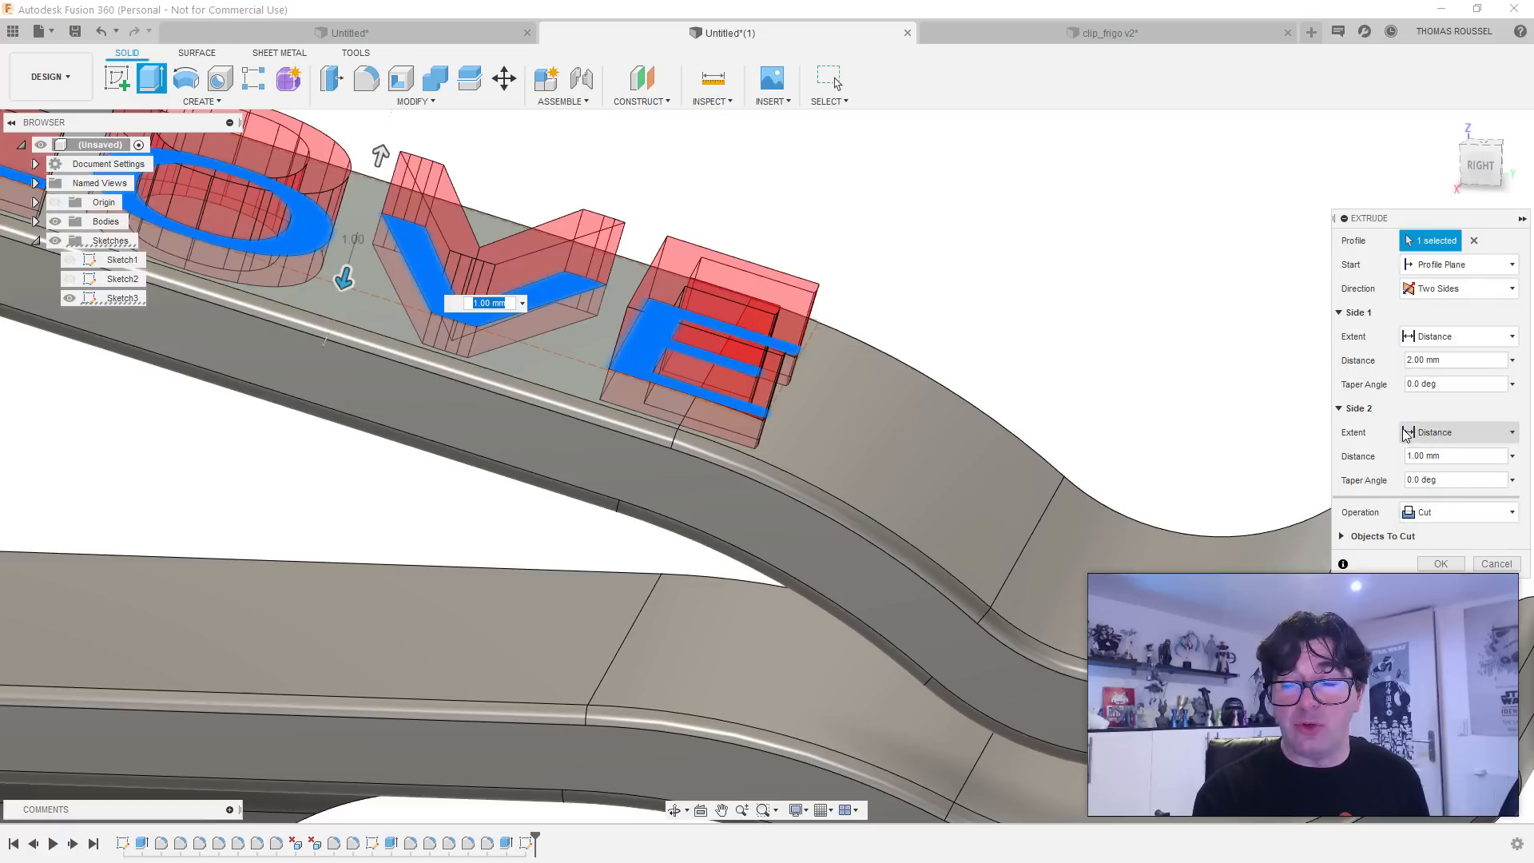
Step: Set the two-sided lettering extrusion's operation to Join and apply it so all four letters merge with the arm
left_click(1425, 514)
left_click(1427, 536)
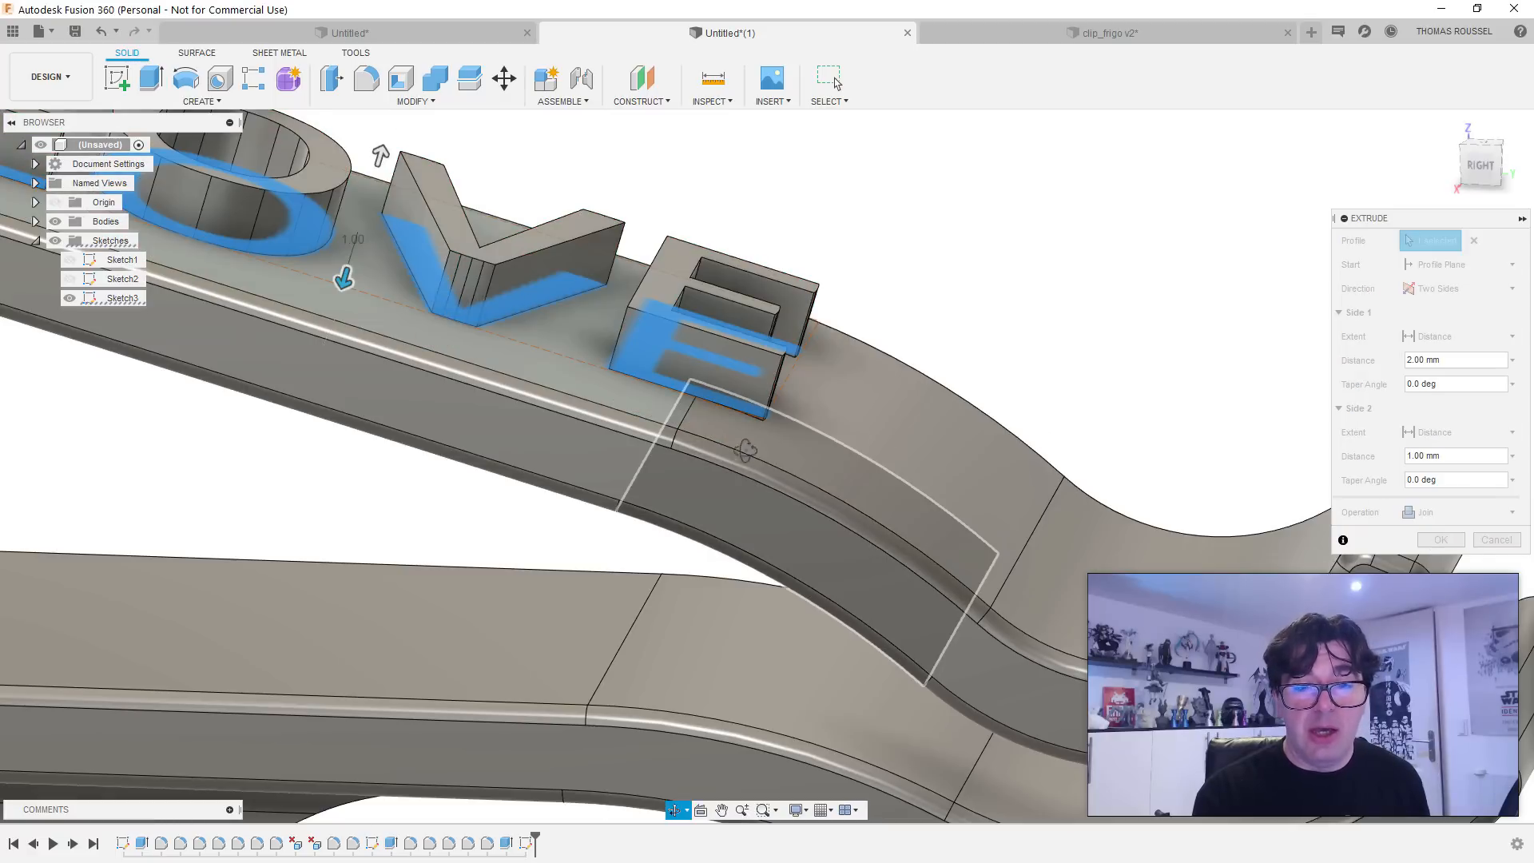
middle_click_drag(826, 471, 803, 421, "shift")
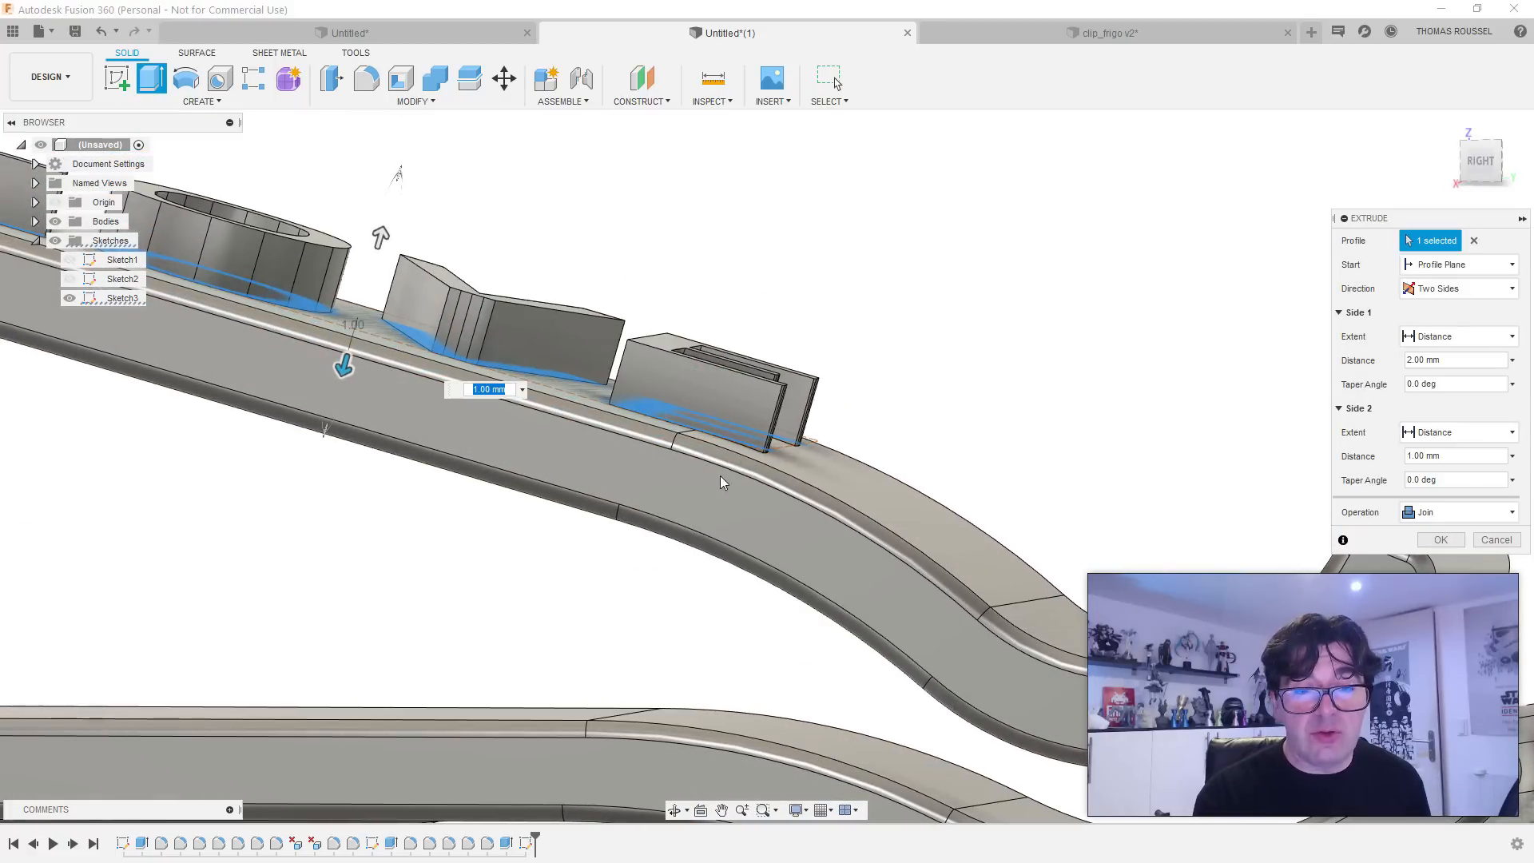
middle_click_drag(721, 482, 1138, 549)
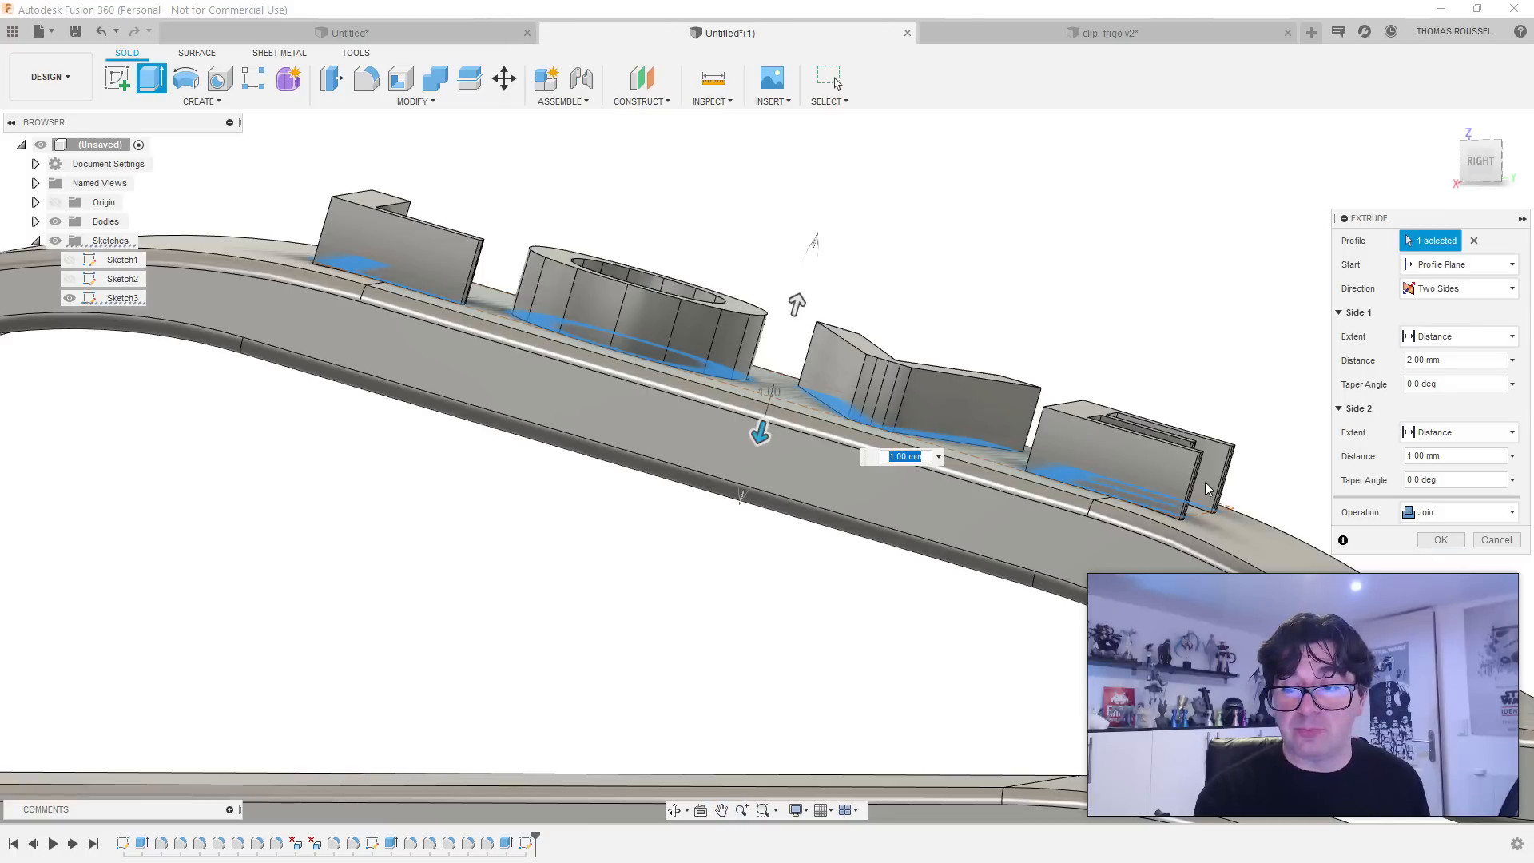
middle_click_drag(1208, 489, 1168, 524, "shift")
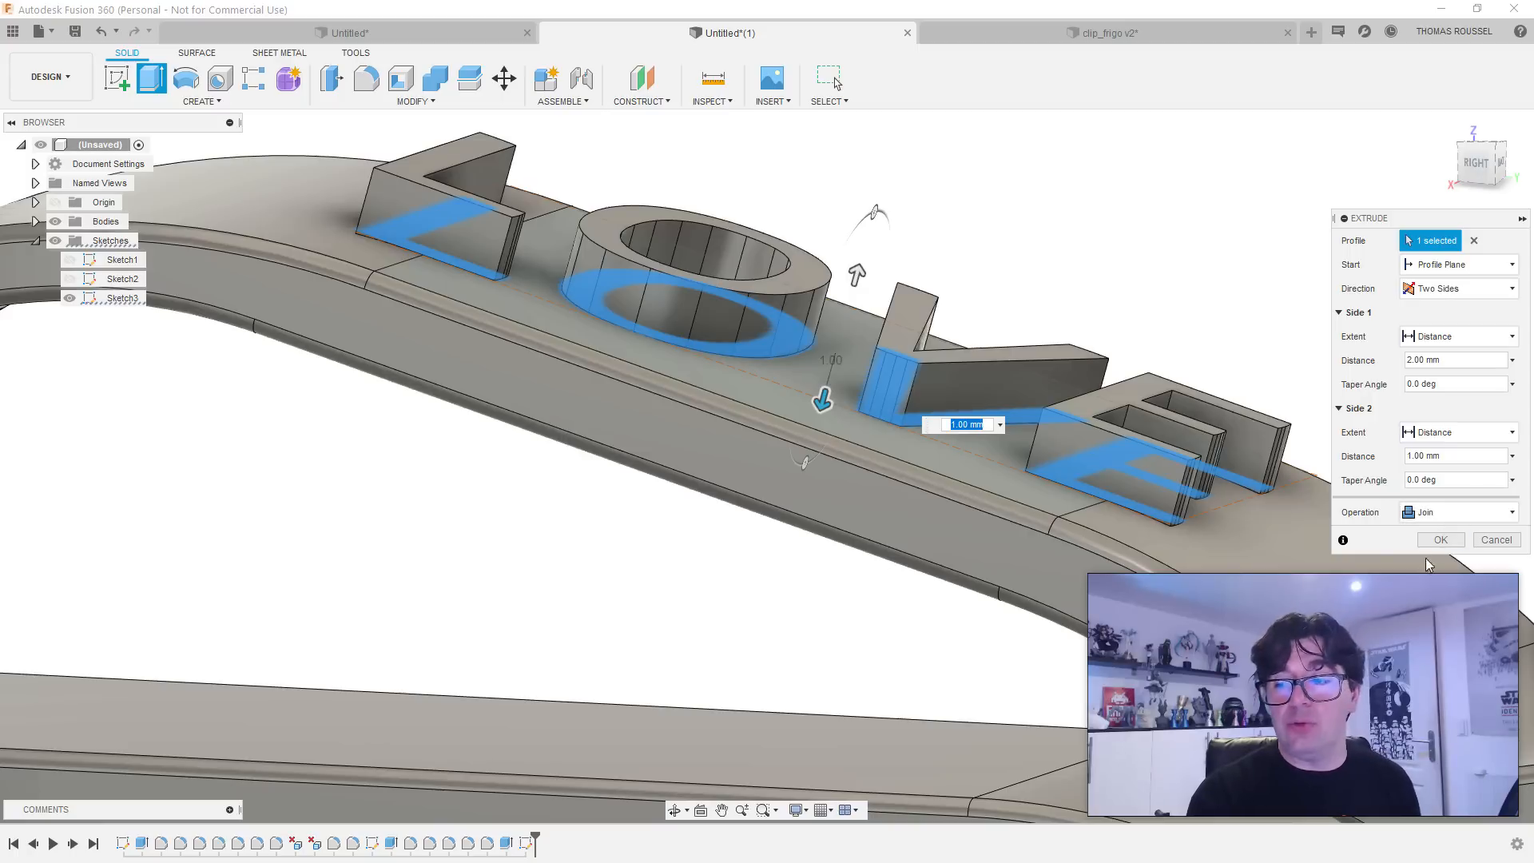
left_click(1440, 541)
scroll(973, 471, "down", 5)
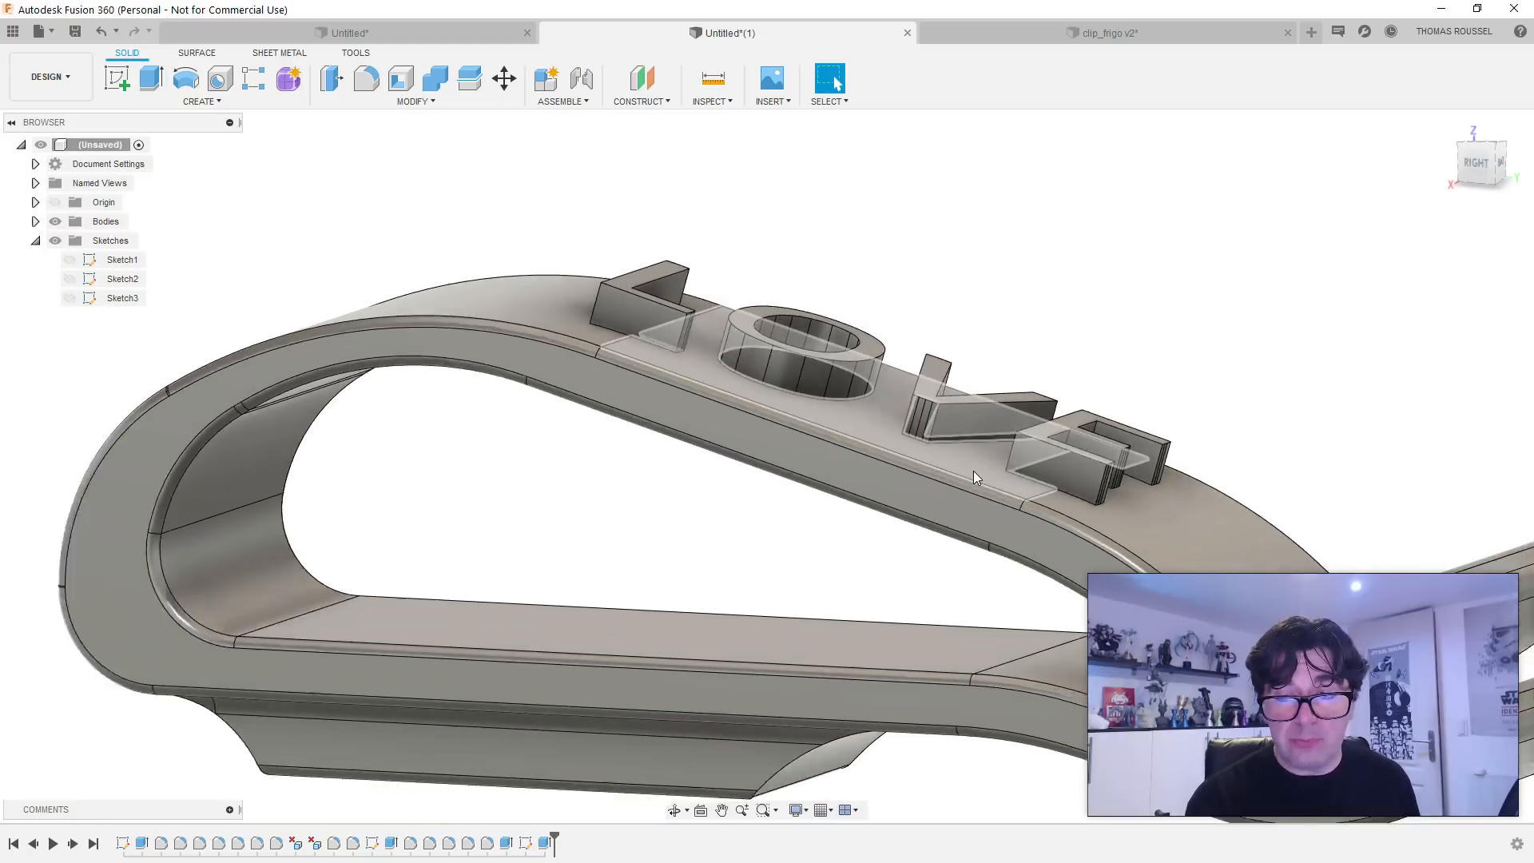
middle_click_drag(973, 471, 919, 479, "shift")
scroll(869, 466, "up", 4)
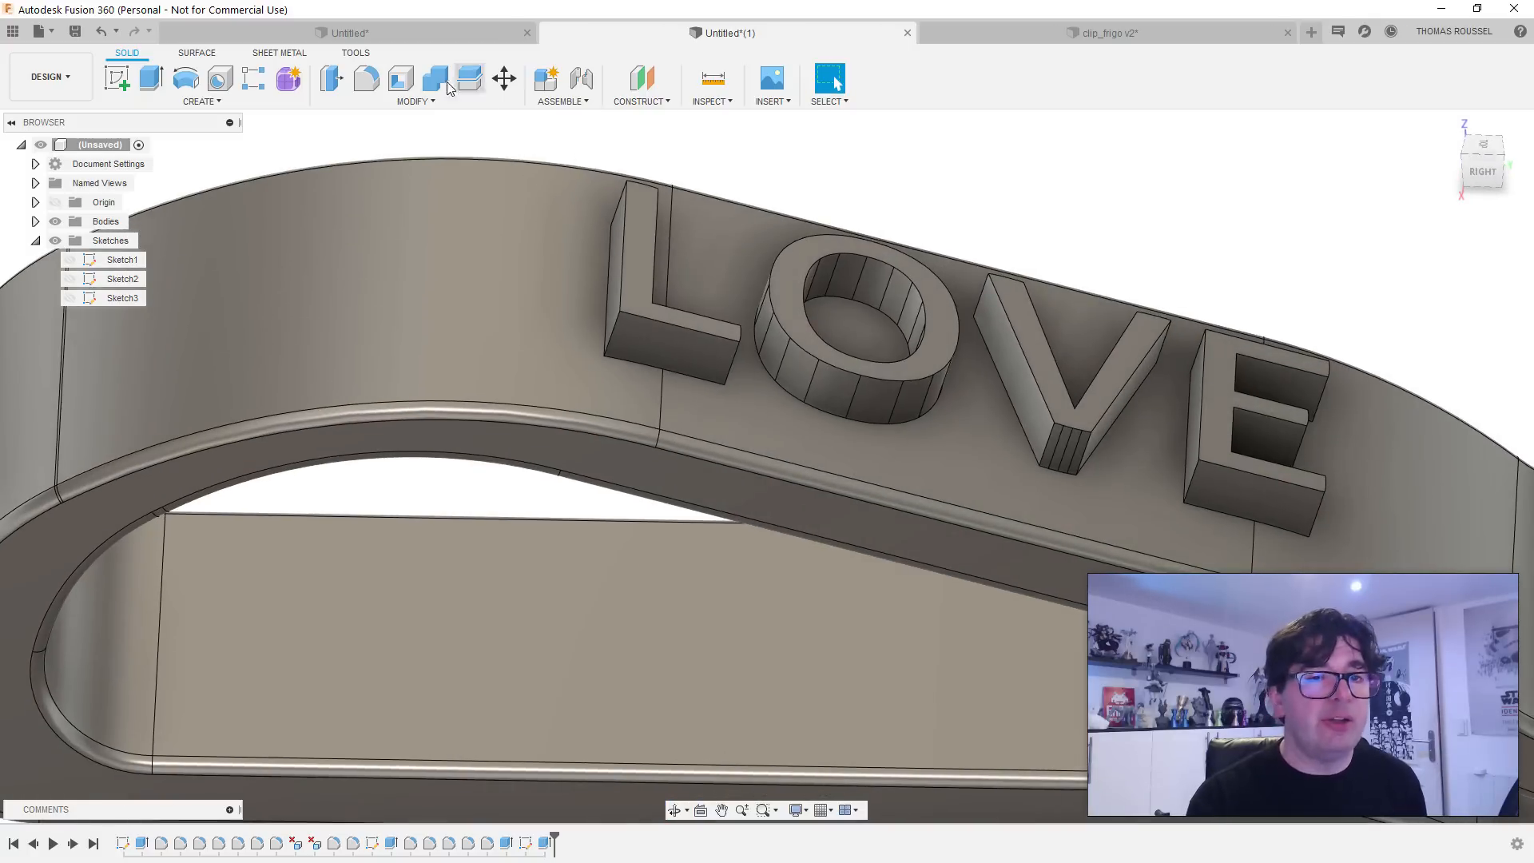
left_click(366, 80)
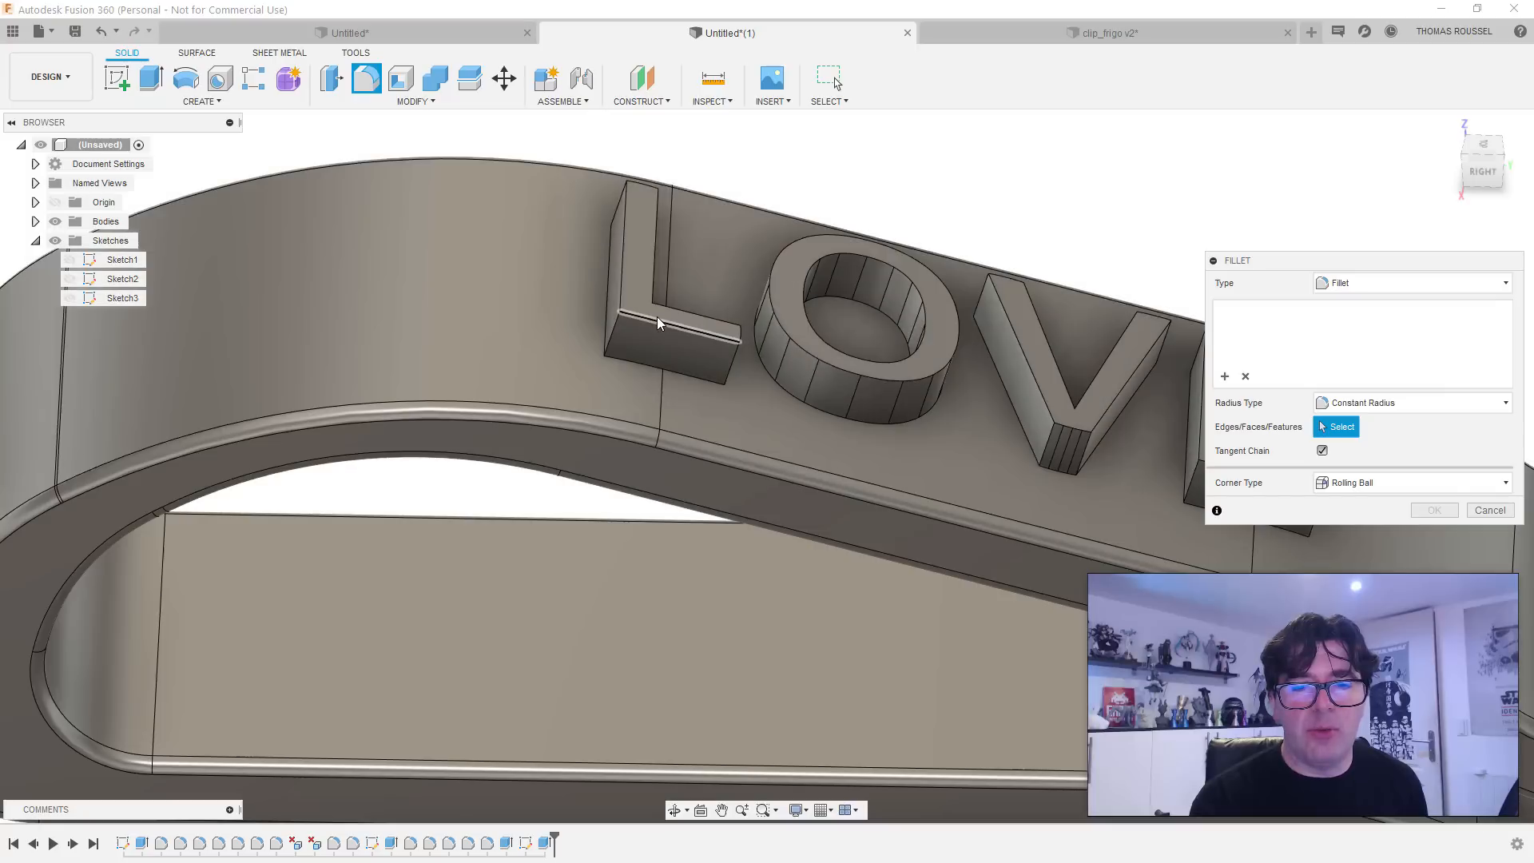
left_click(658, 322)
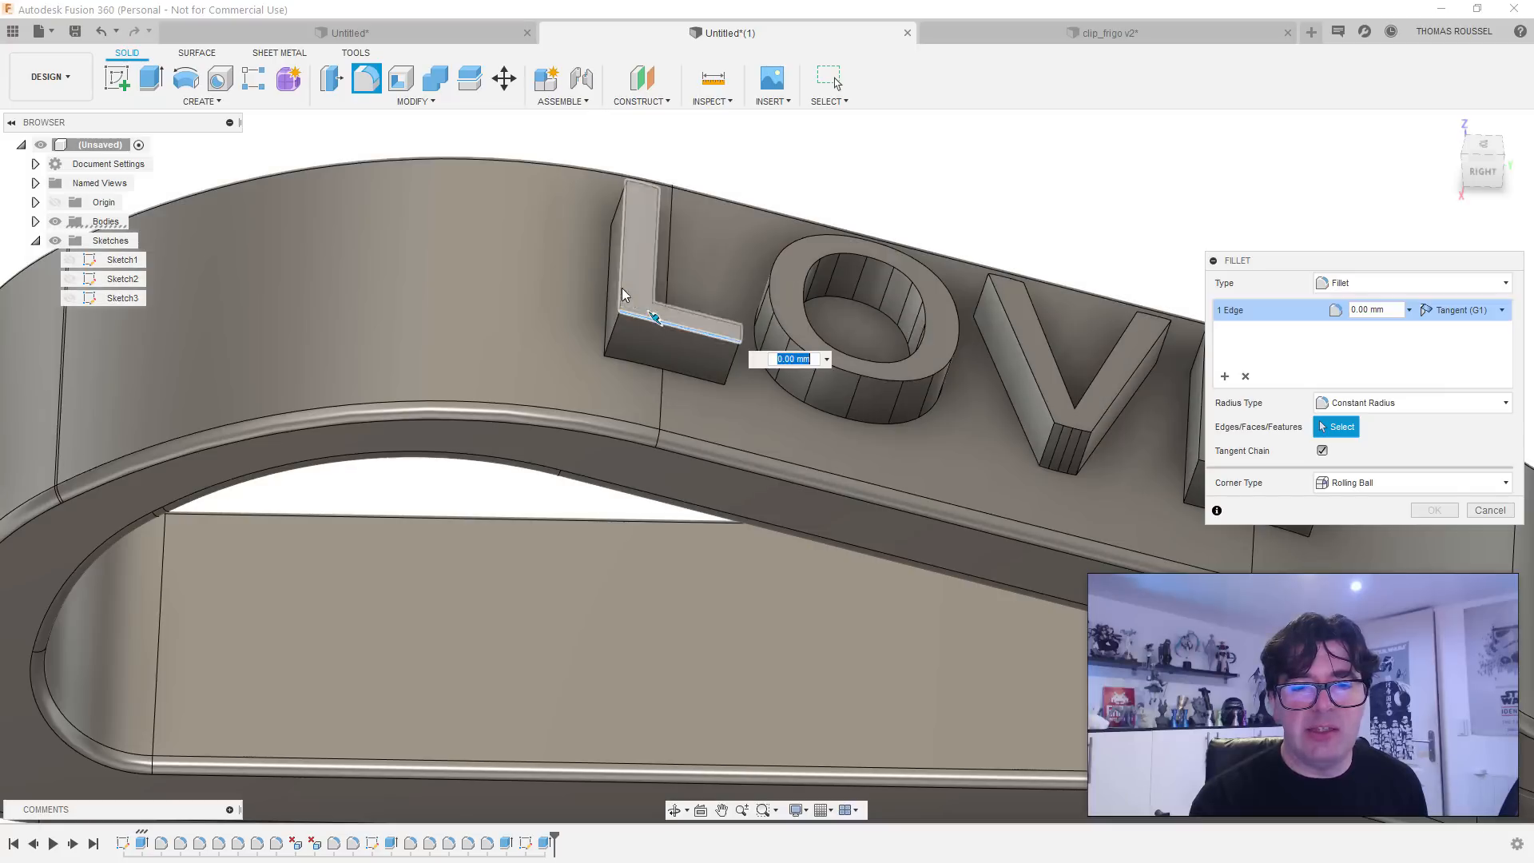
left_click(654, 275)
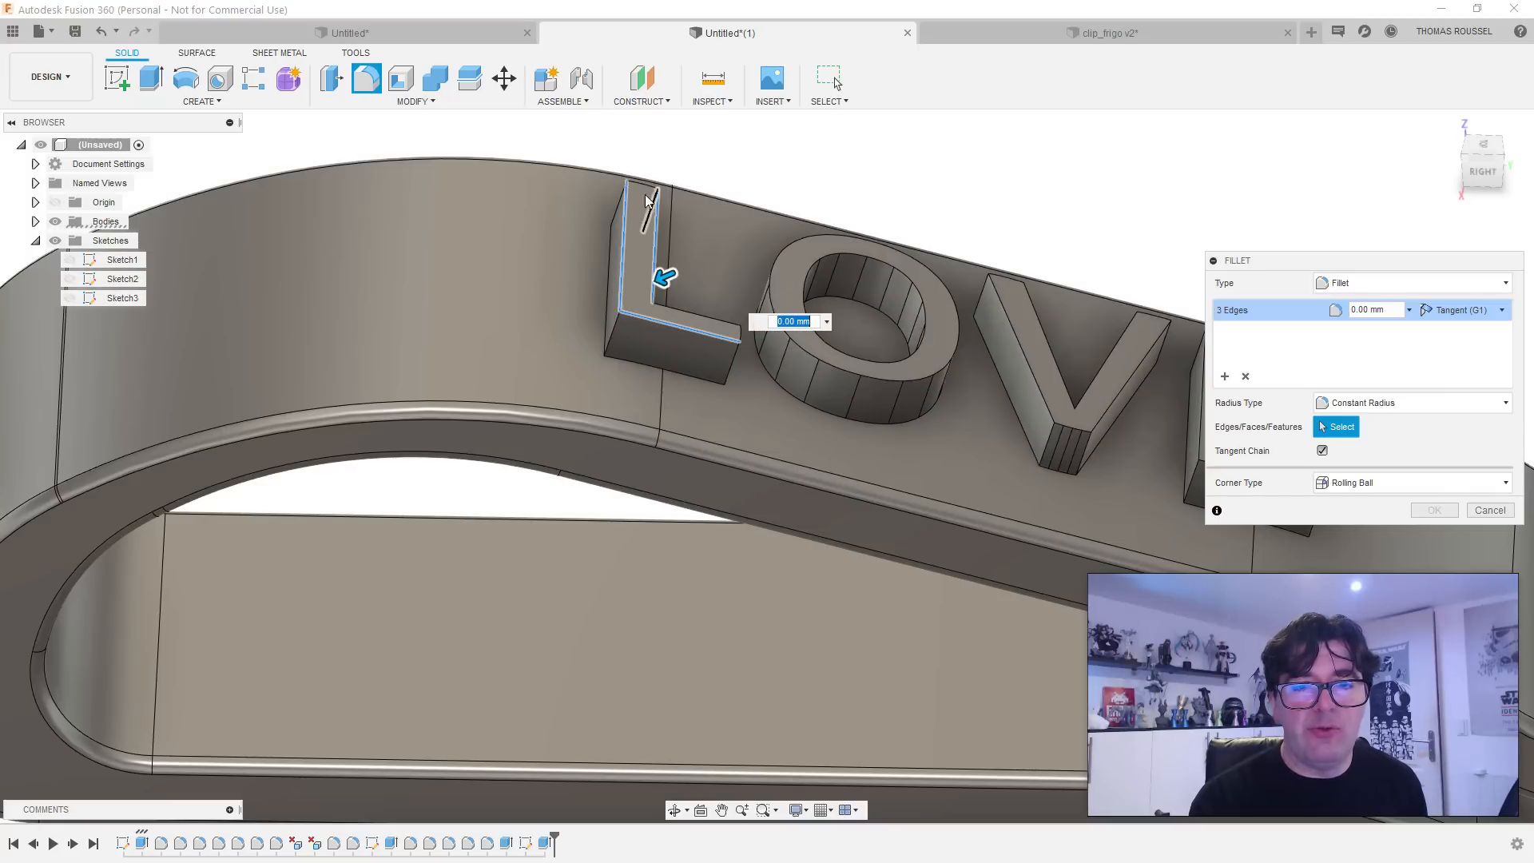
key("Escape")
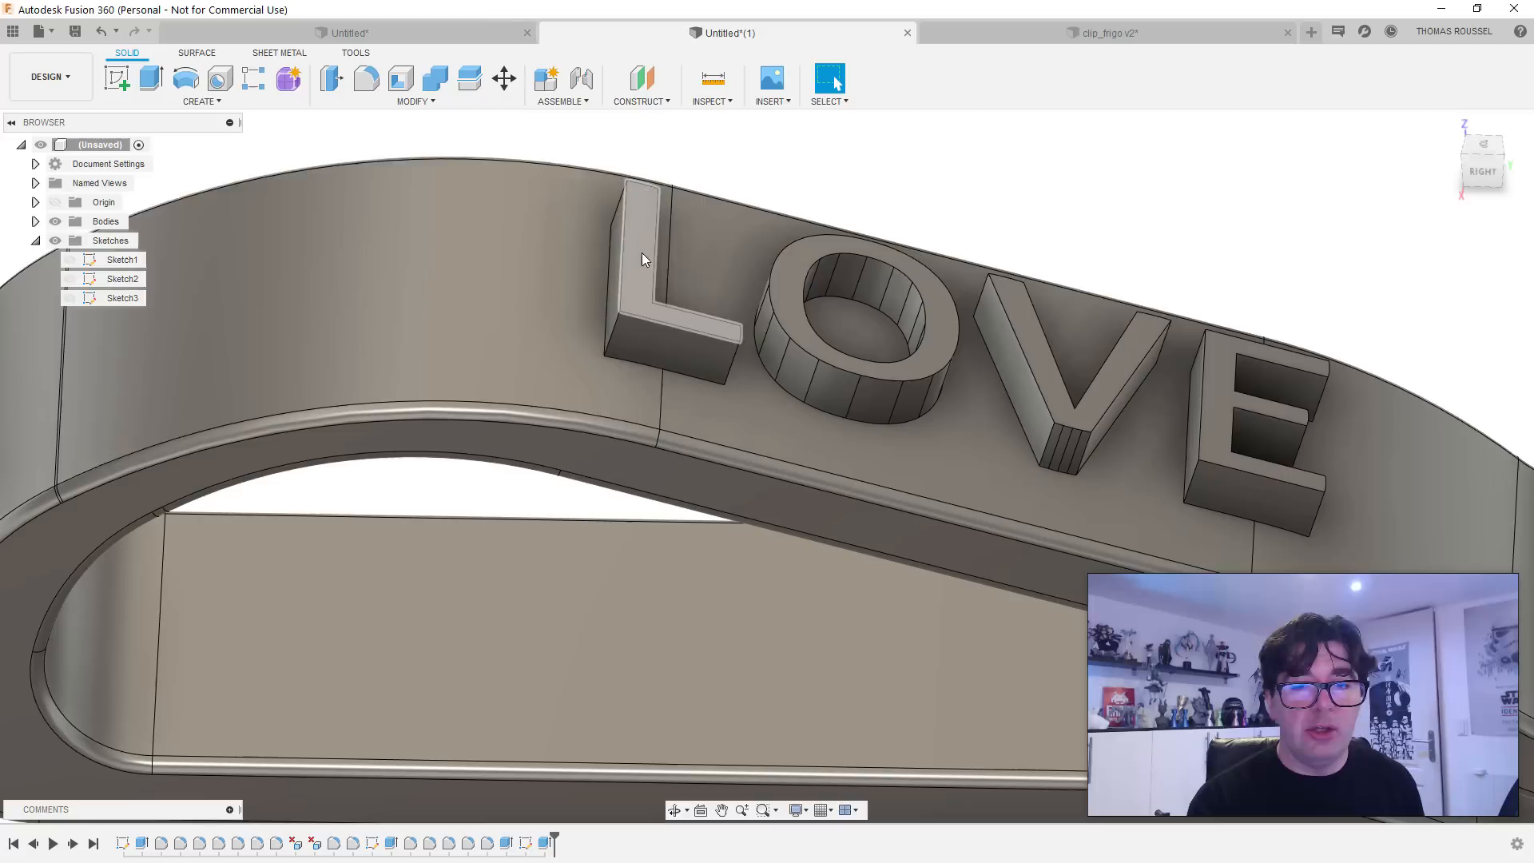
Step: Fillet the top faces of all four LOVE letters with a 0.2 mm radius
left_click(365, 79)
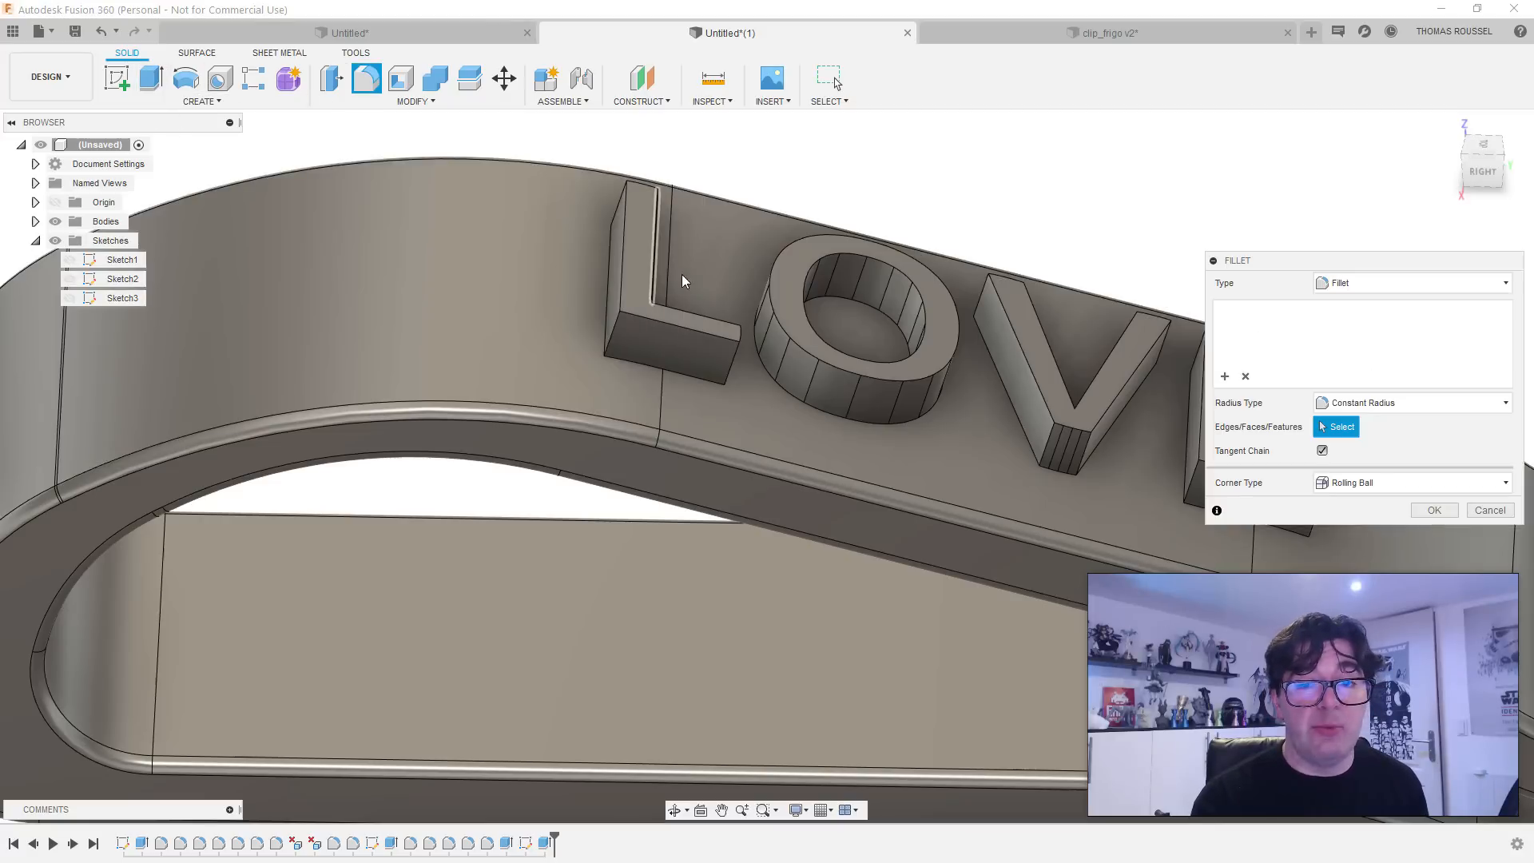
left_click(631, 240)
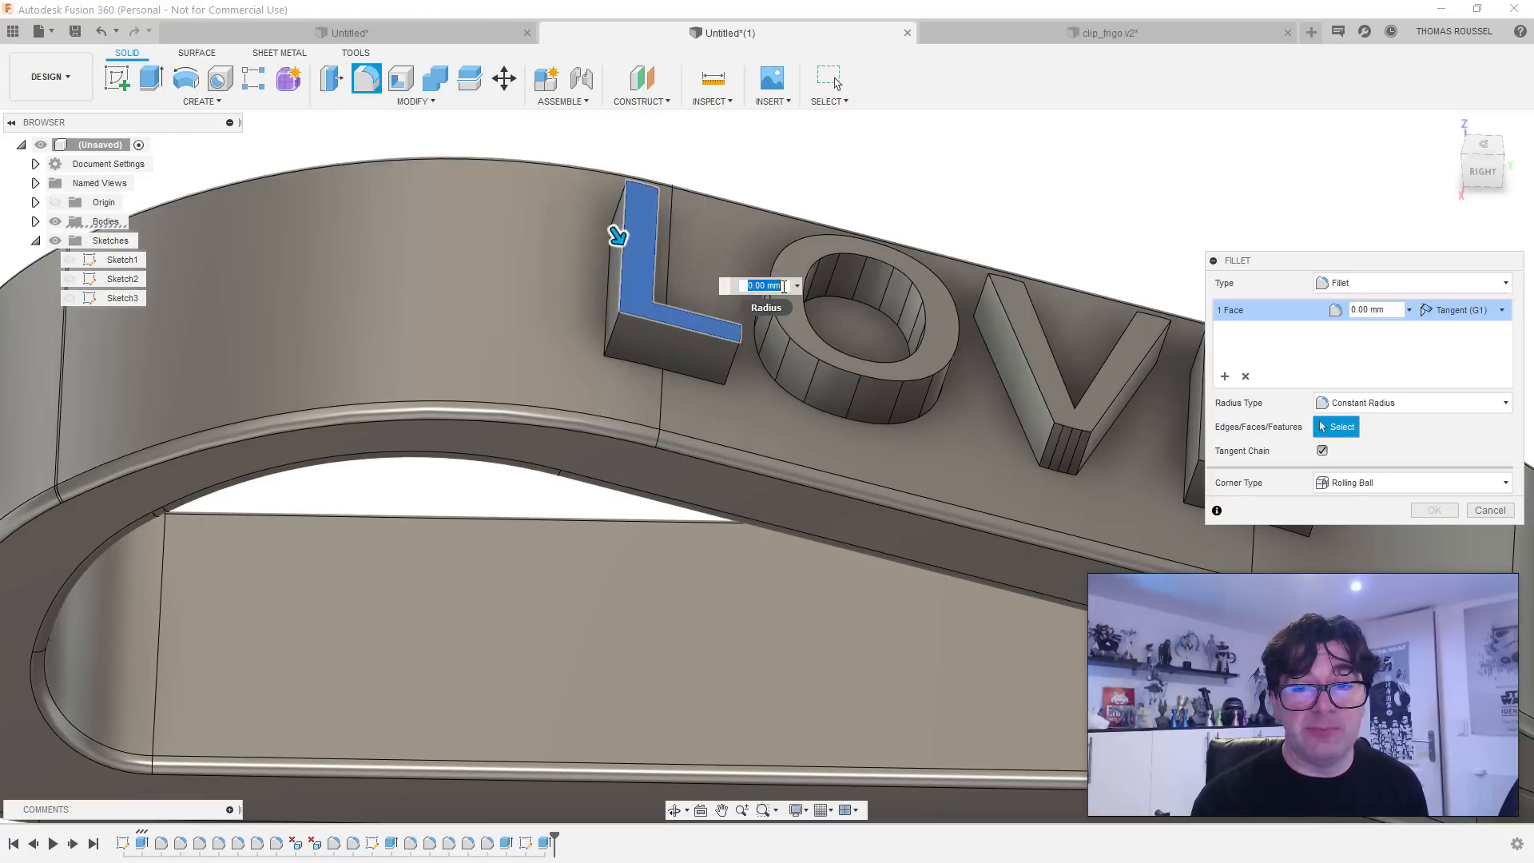
left_click(883, 372)
left_click(1039, 340)
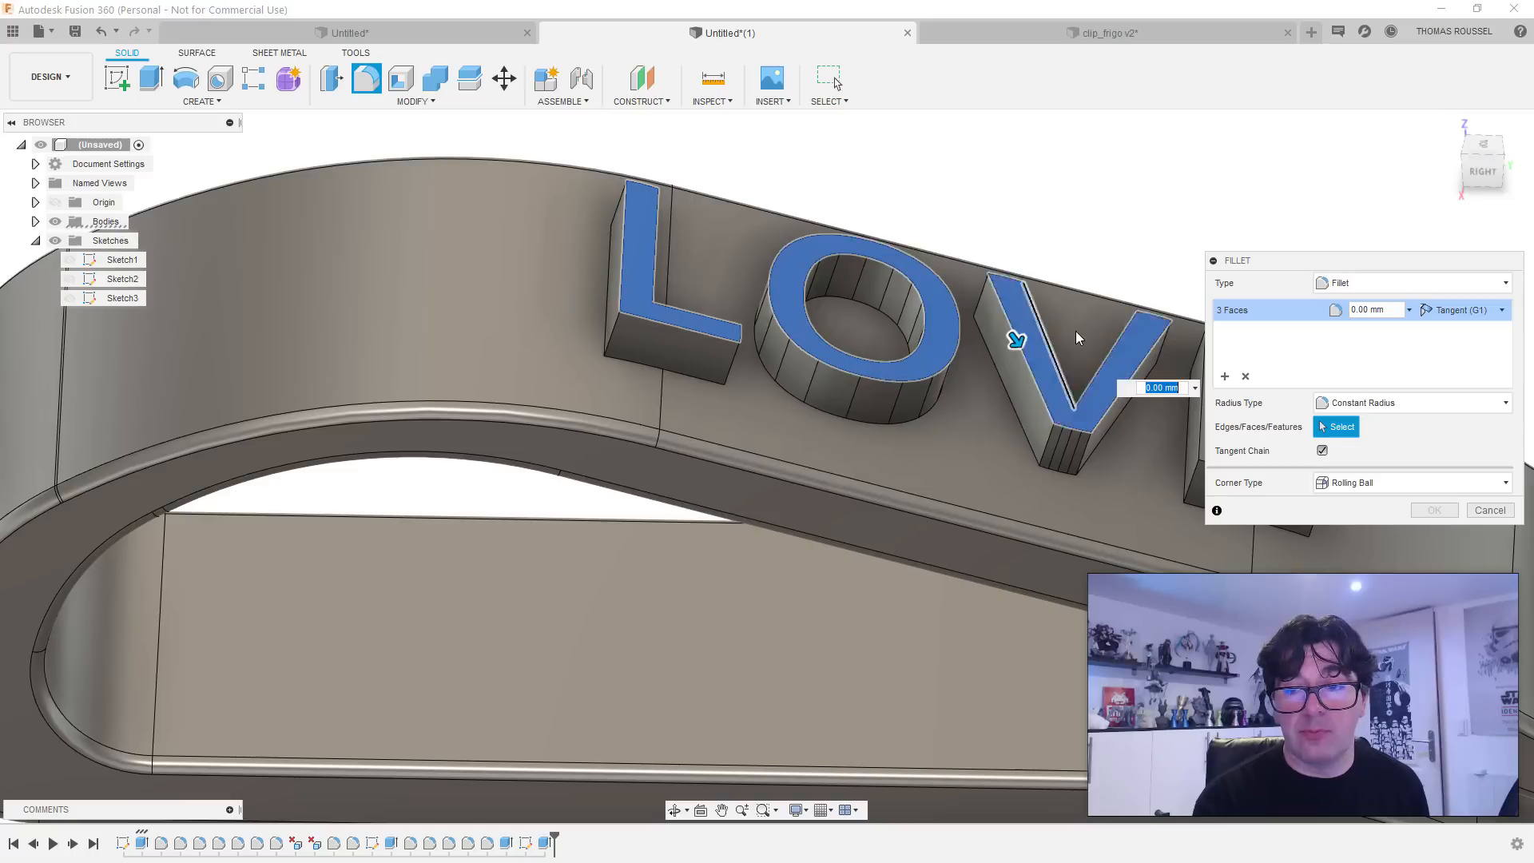
middle_click_drag(1039, 339, 599, 325)
left_click(790, 368)
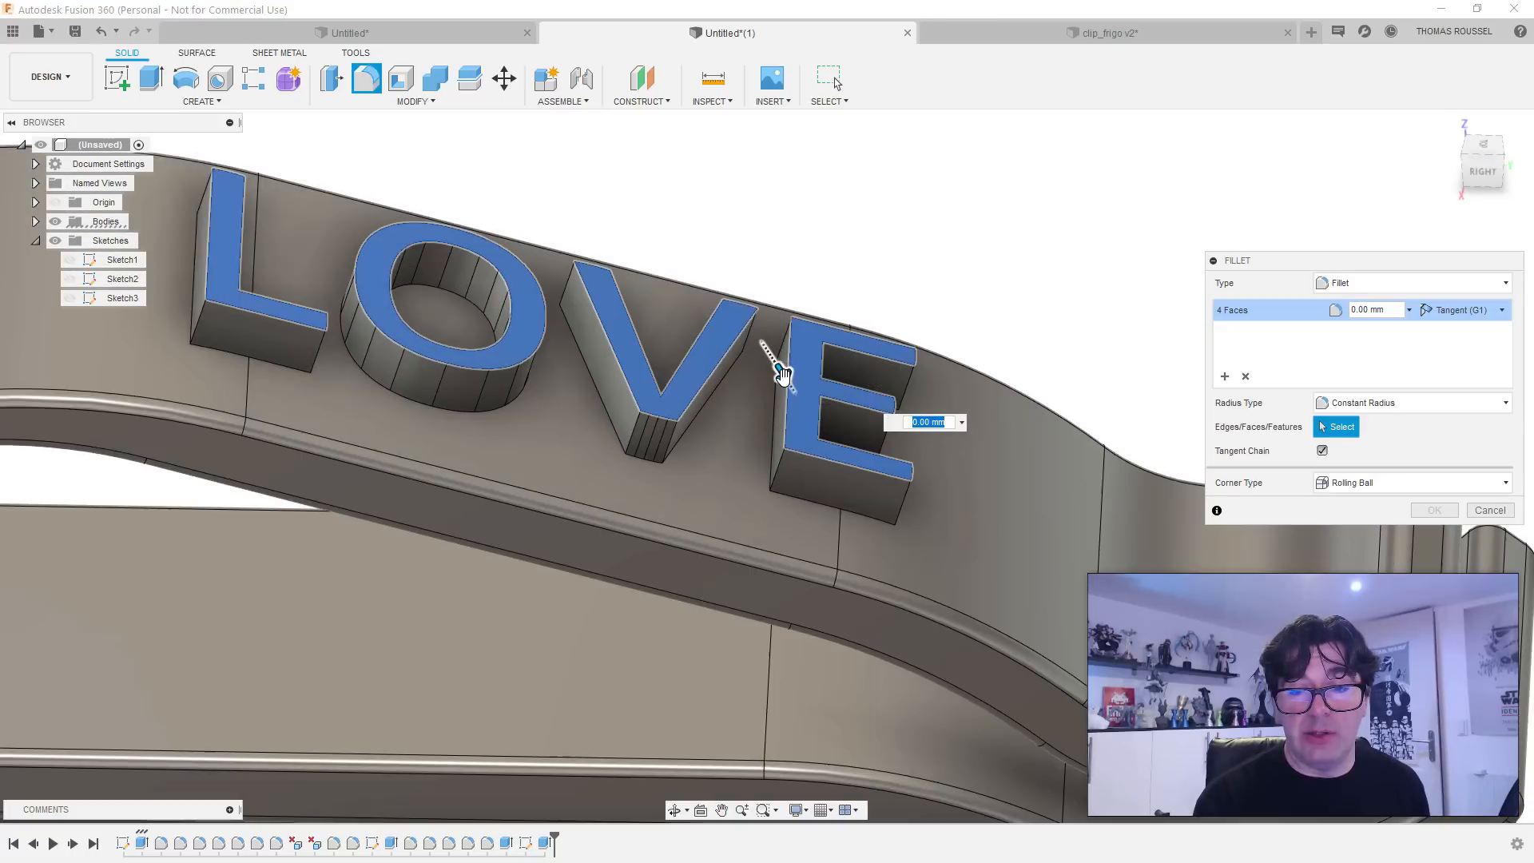
key("BackSpace")
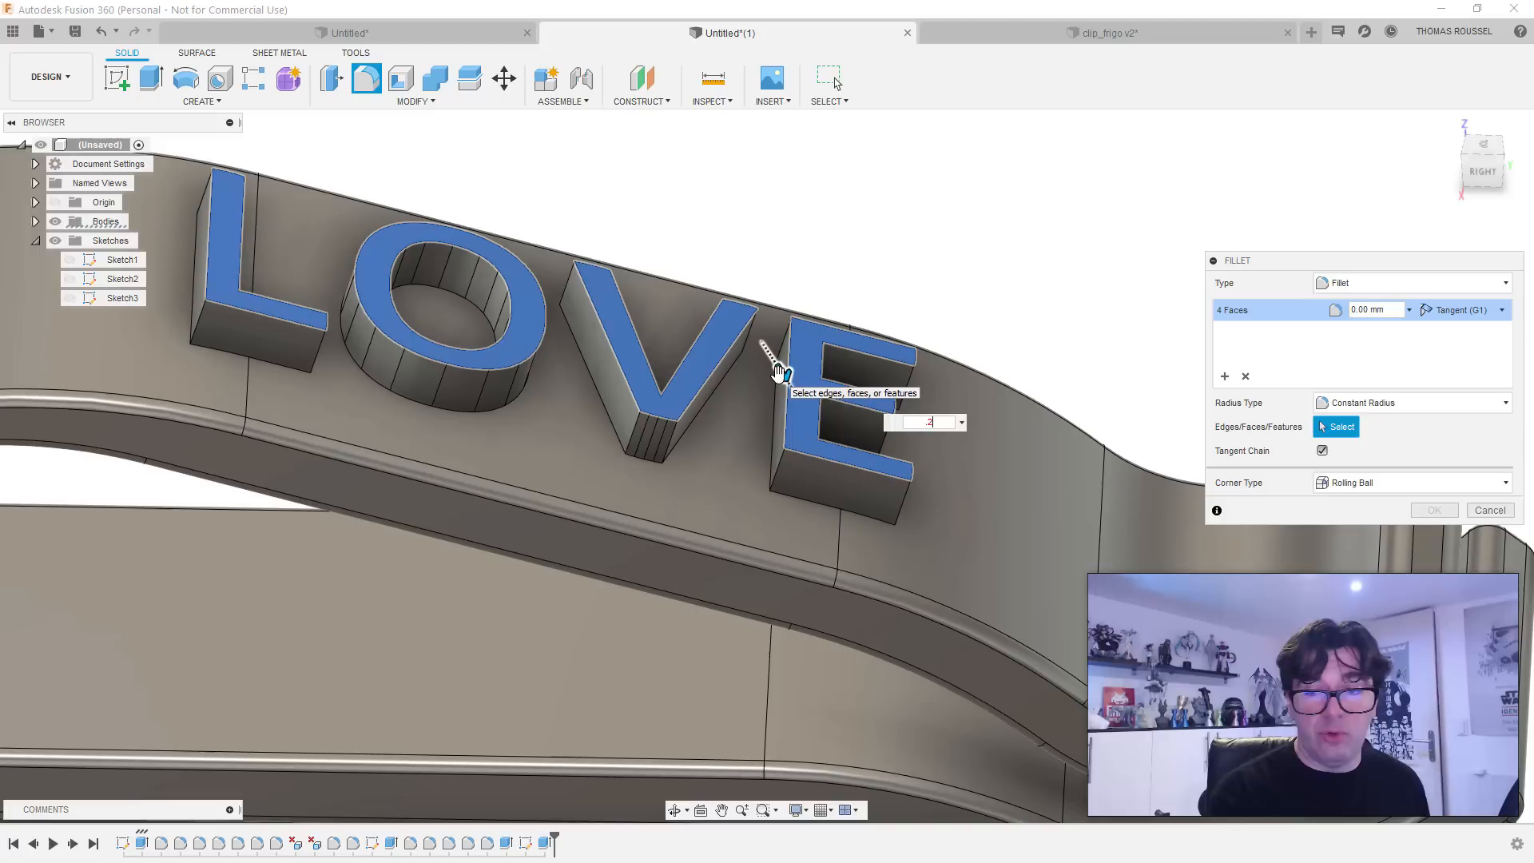
type(".2")
key("Return")
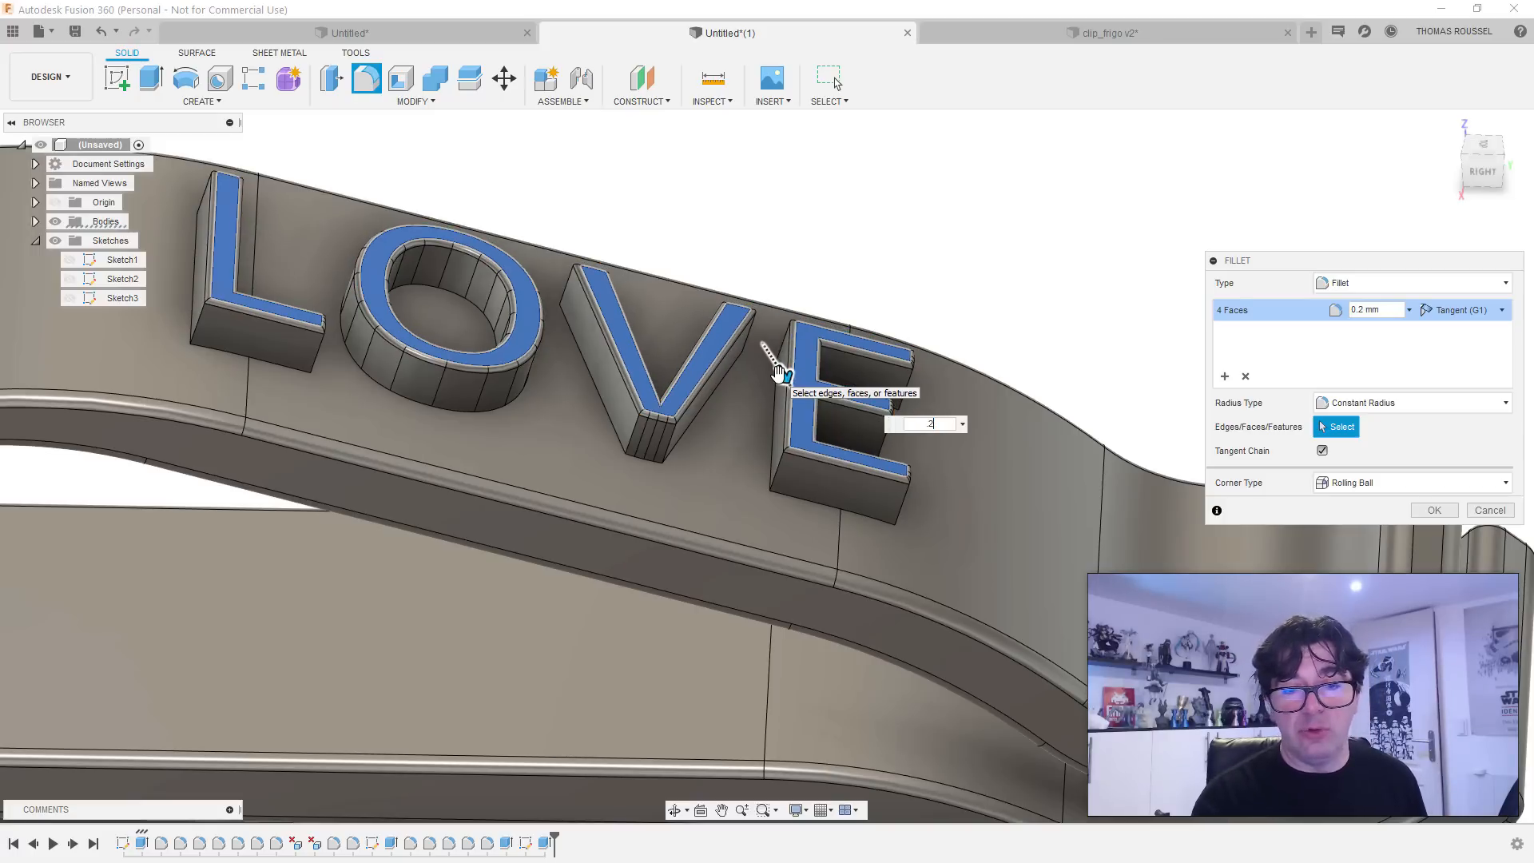
key("Return")
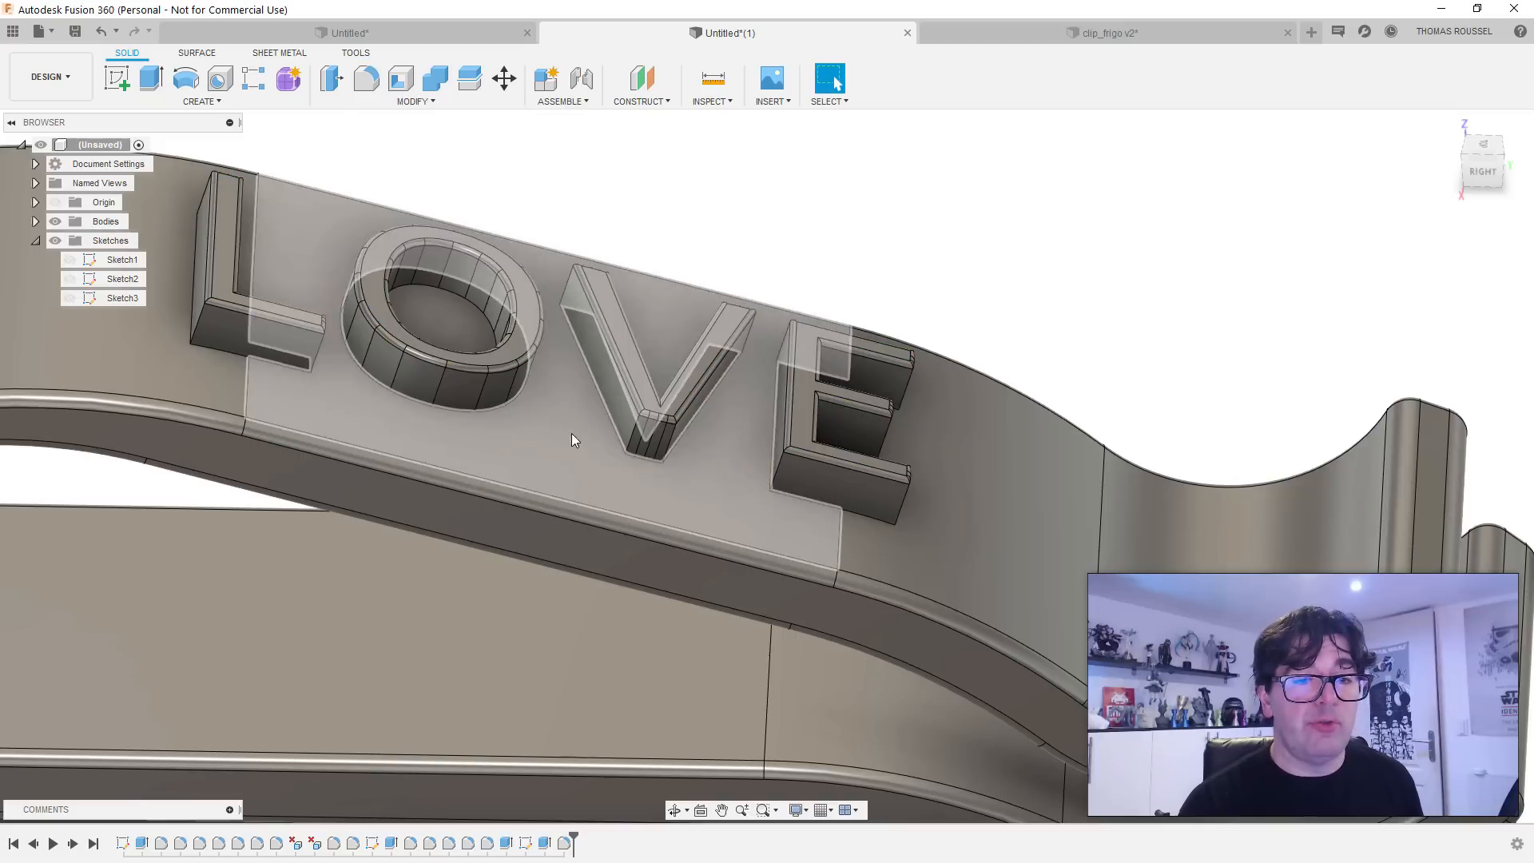
Step: Examine the filleted lettering up close and the whole clip from several angles
scroll(572, 433, "down", 3)
scroll(591, 419, "down", 5)
middle_click_drag(602, 414, 729, 418, "shift")
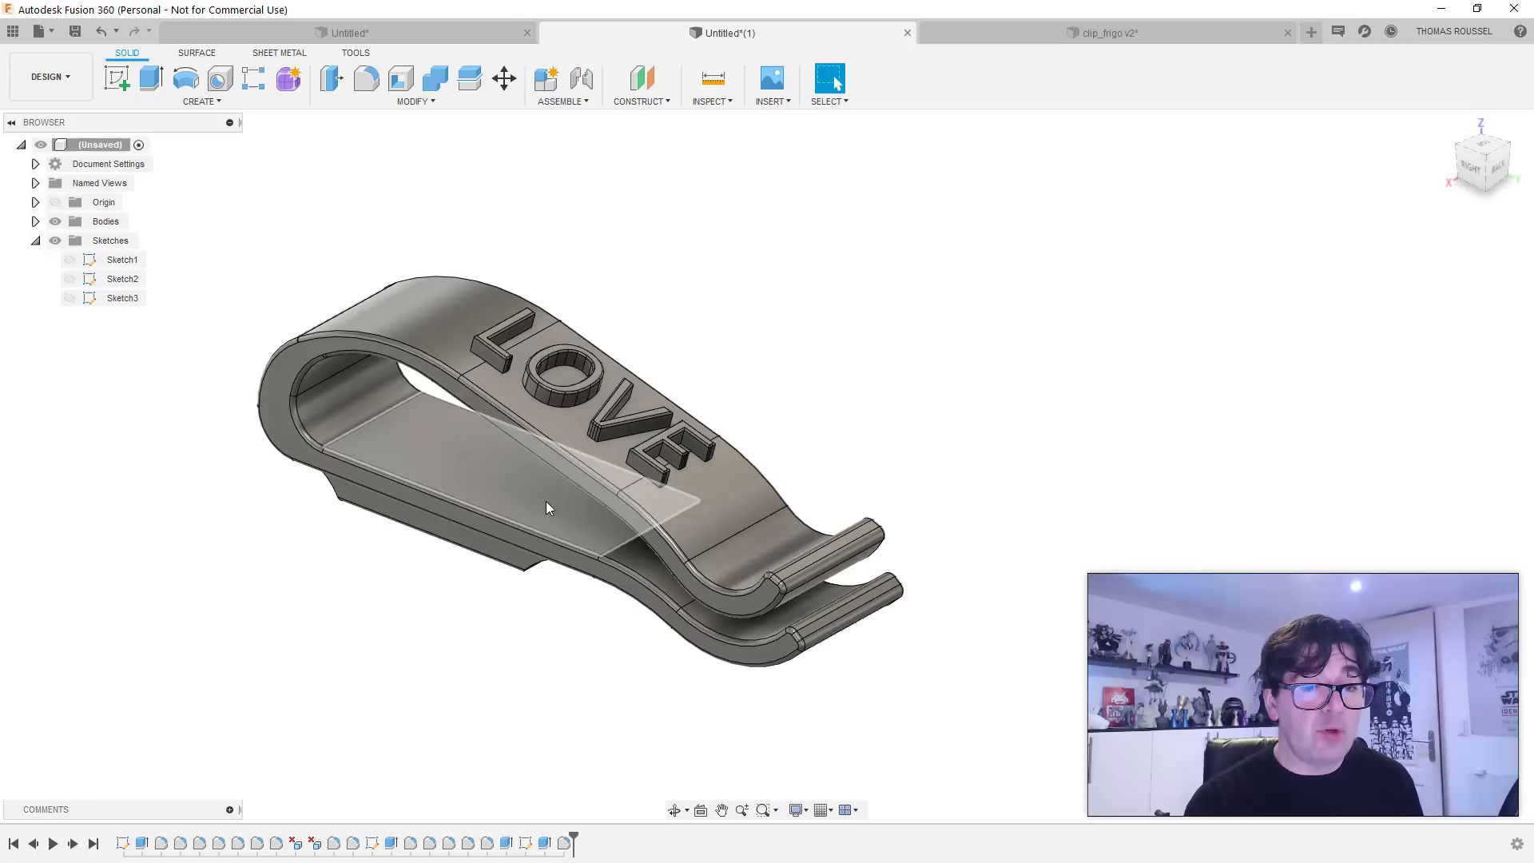
middle_click_drag(546, 504, 587, 421, "shift")
scroll(495, 406, "up", 5)
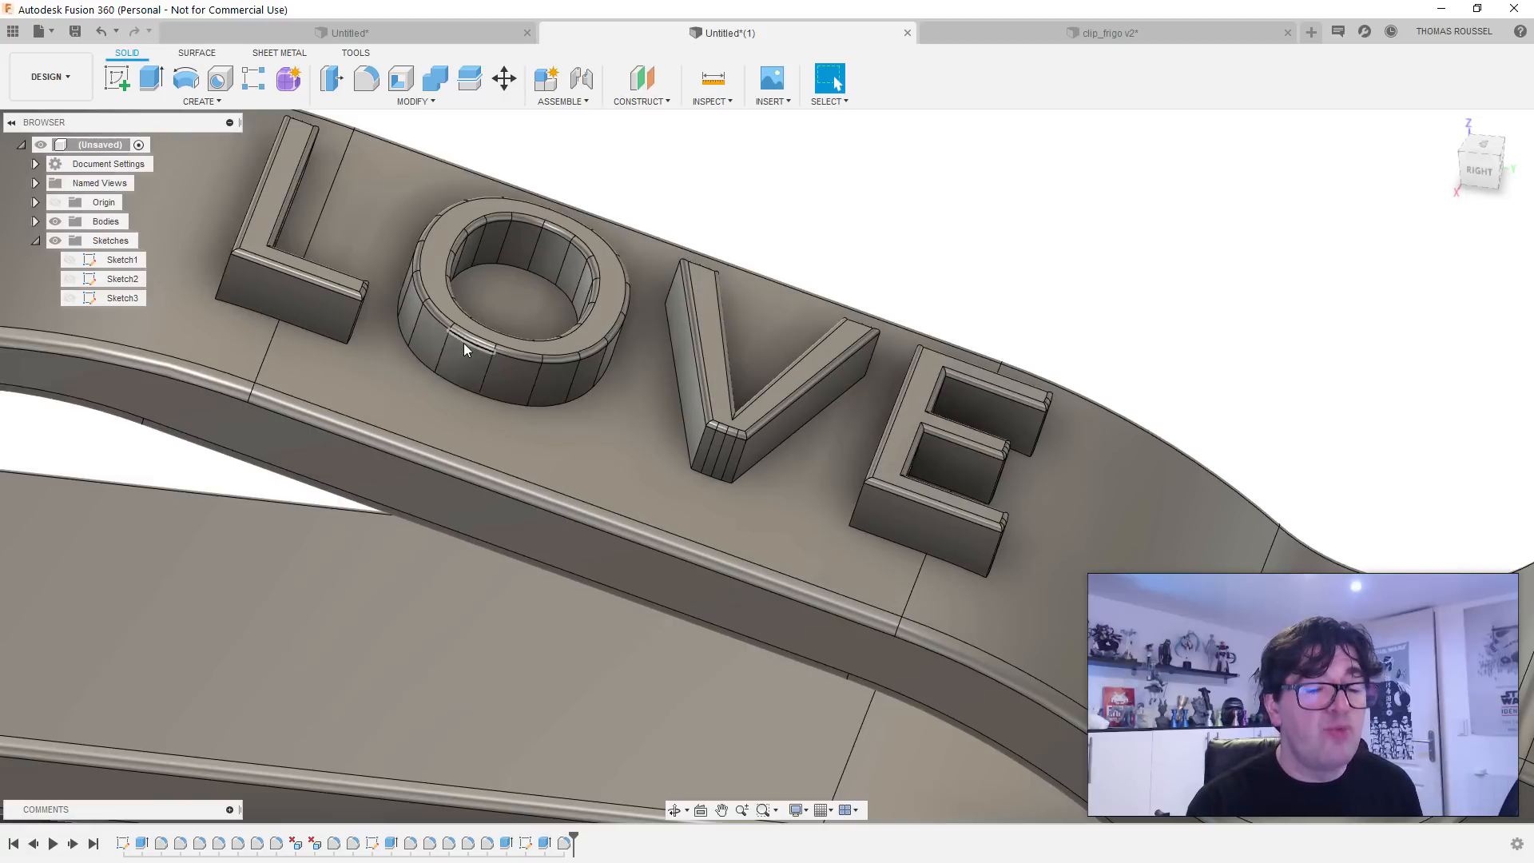
scroll(566, 496, "down", 3)
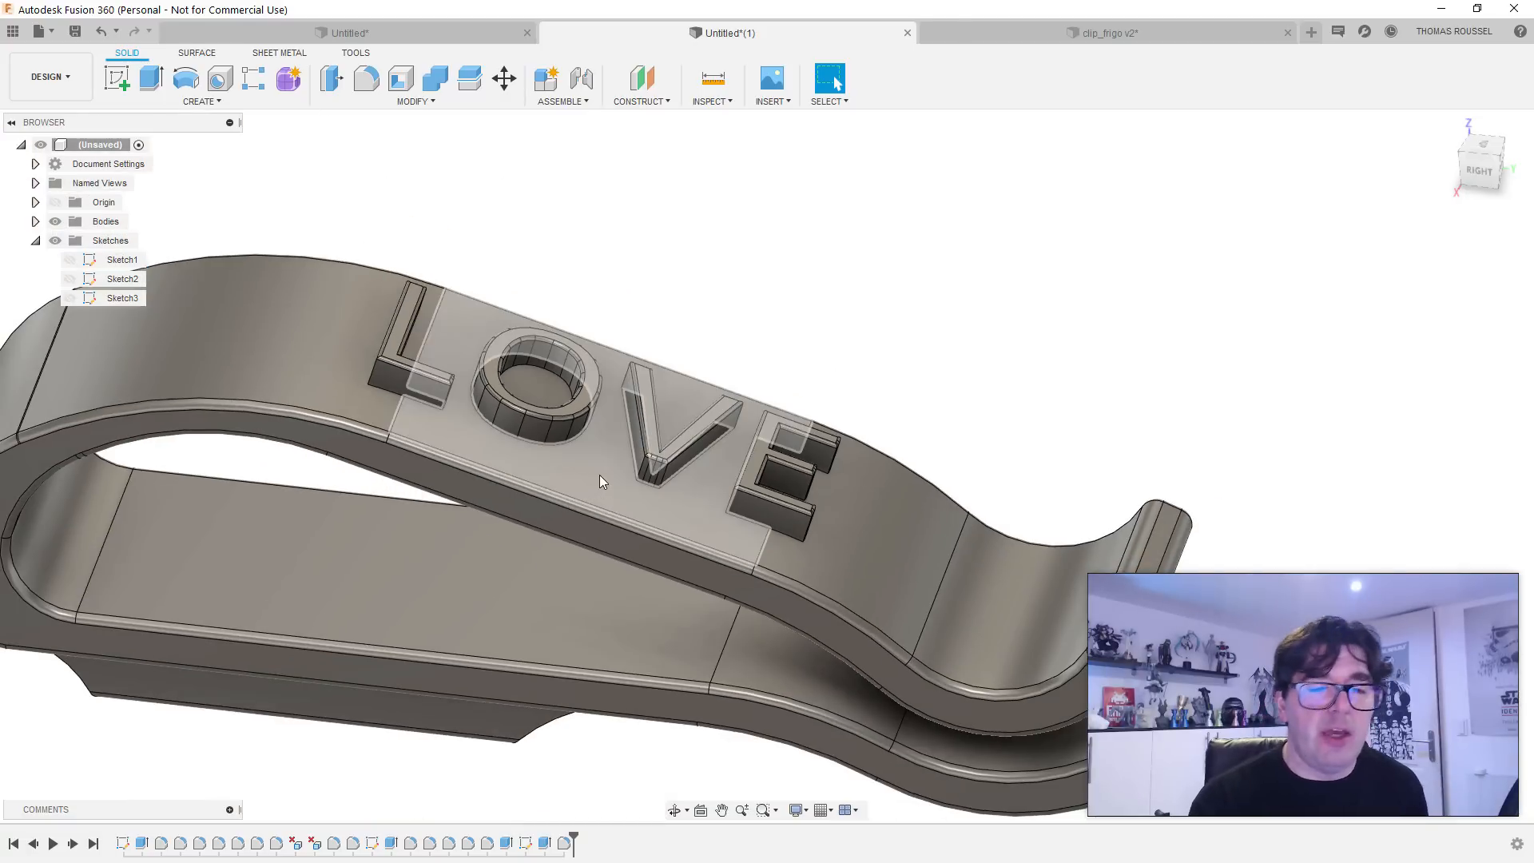
middle_click_drag(599, 474, 422, 367, "shift")
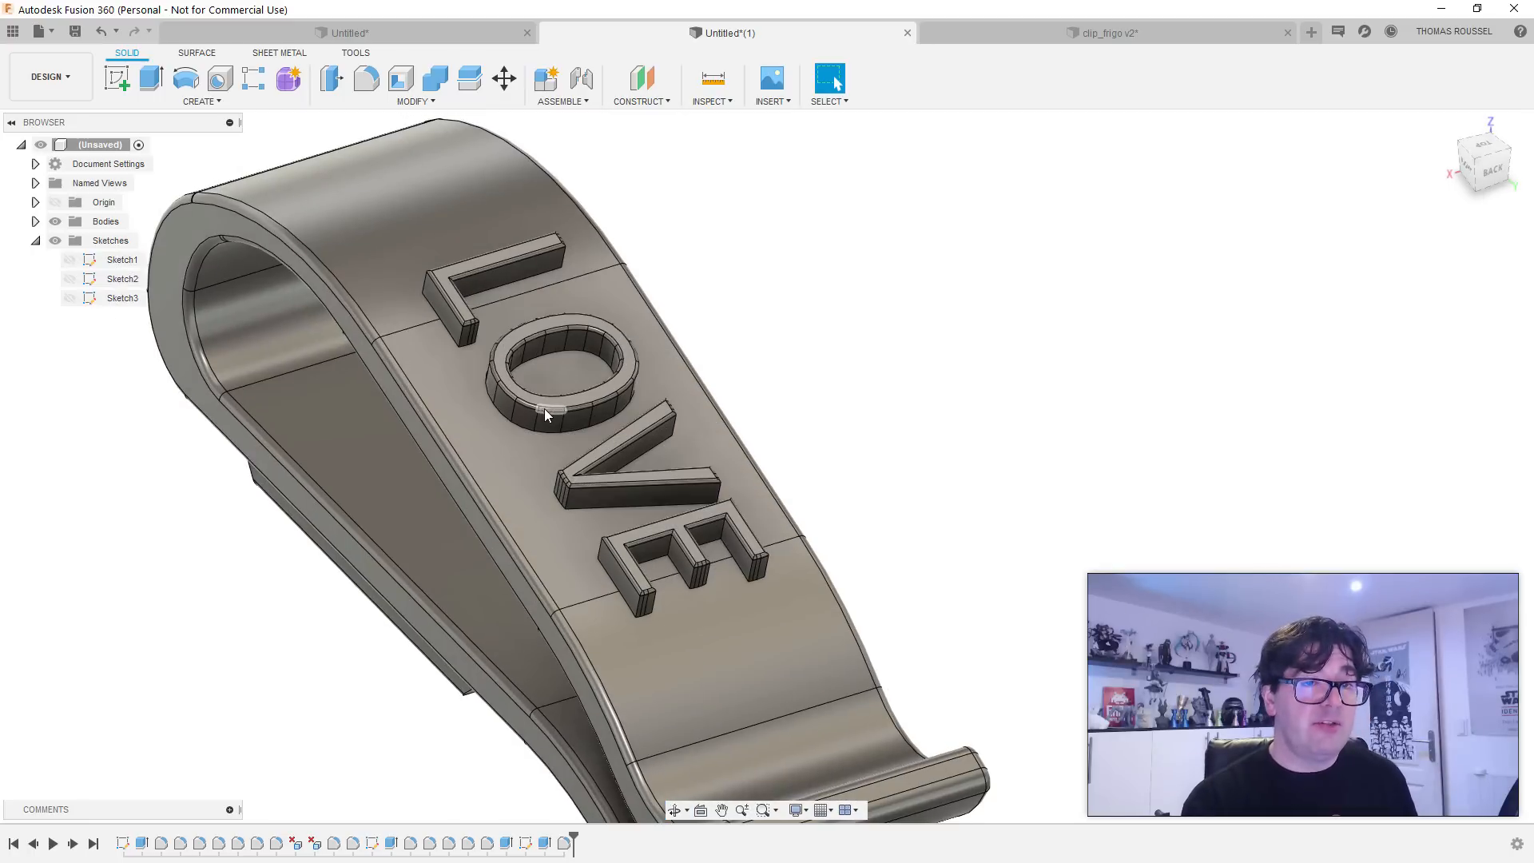
middle_click_drag(481, 472, 831, 422, "shift")
scroll(559, 520, "down", 5)
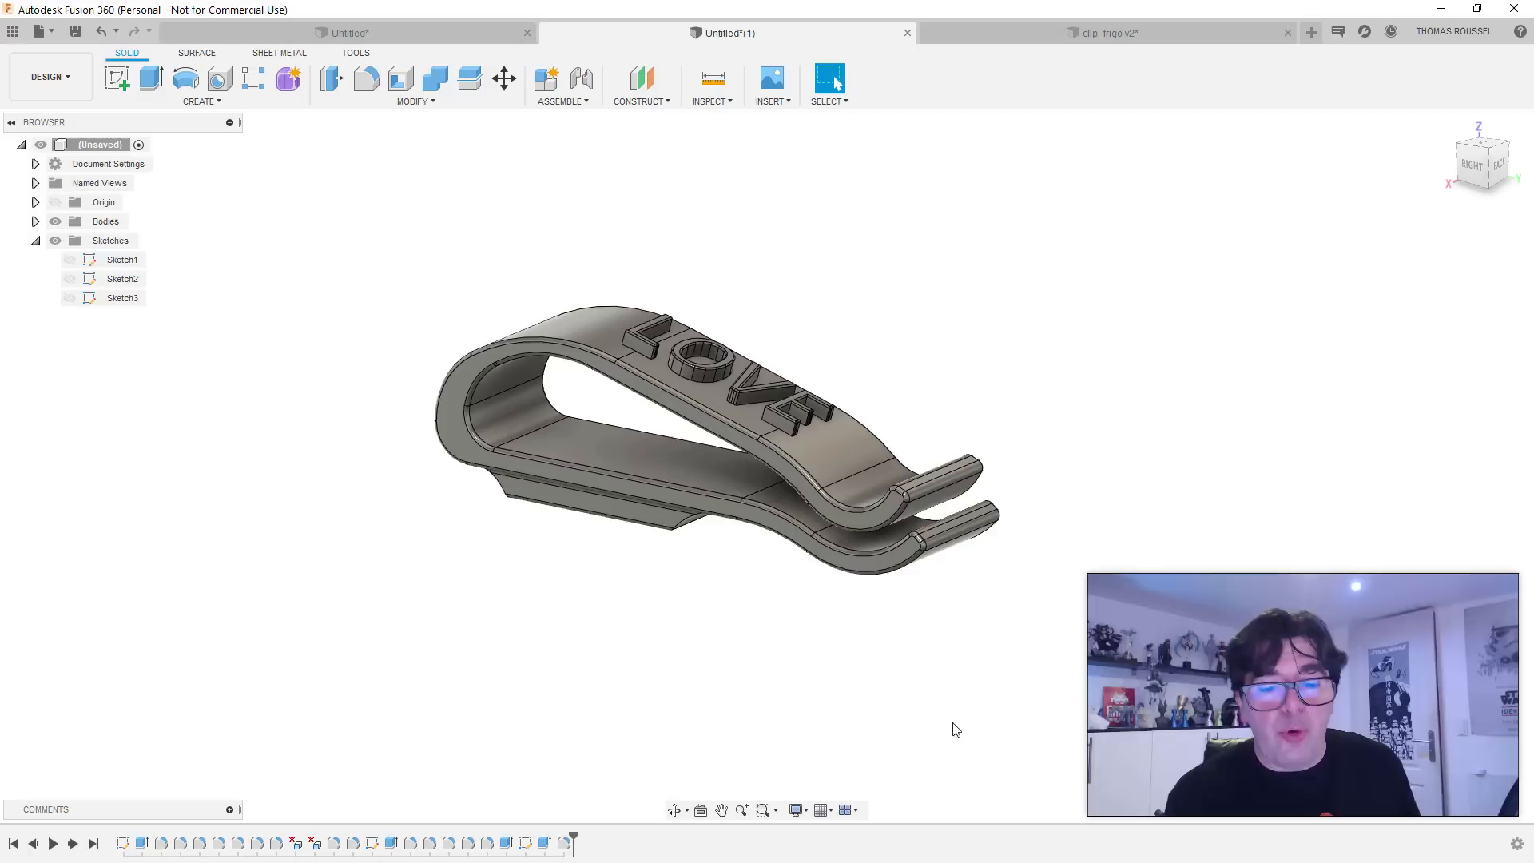
scroll(288, 795, "down", 1)
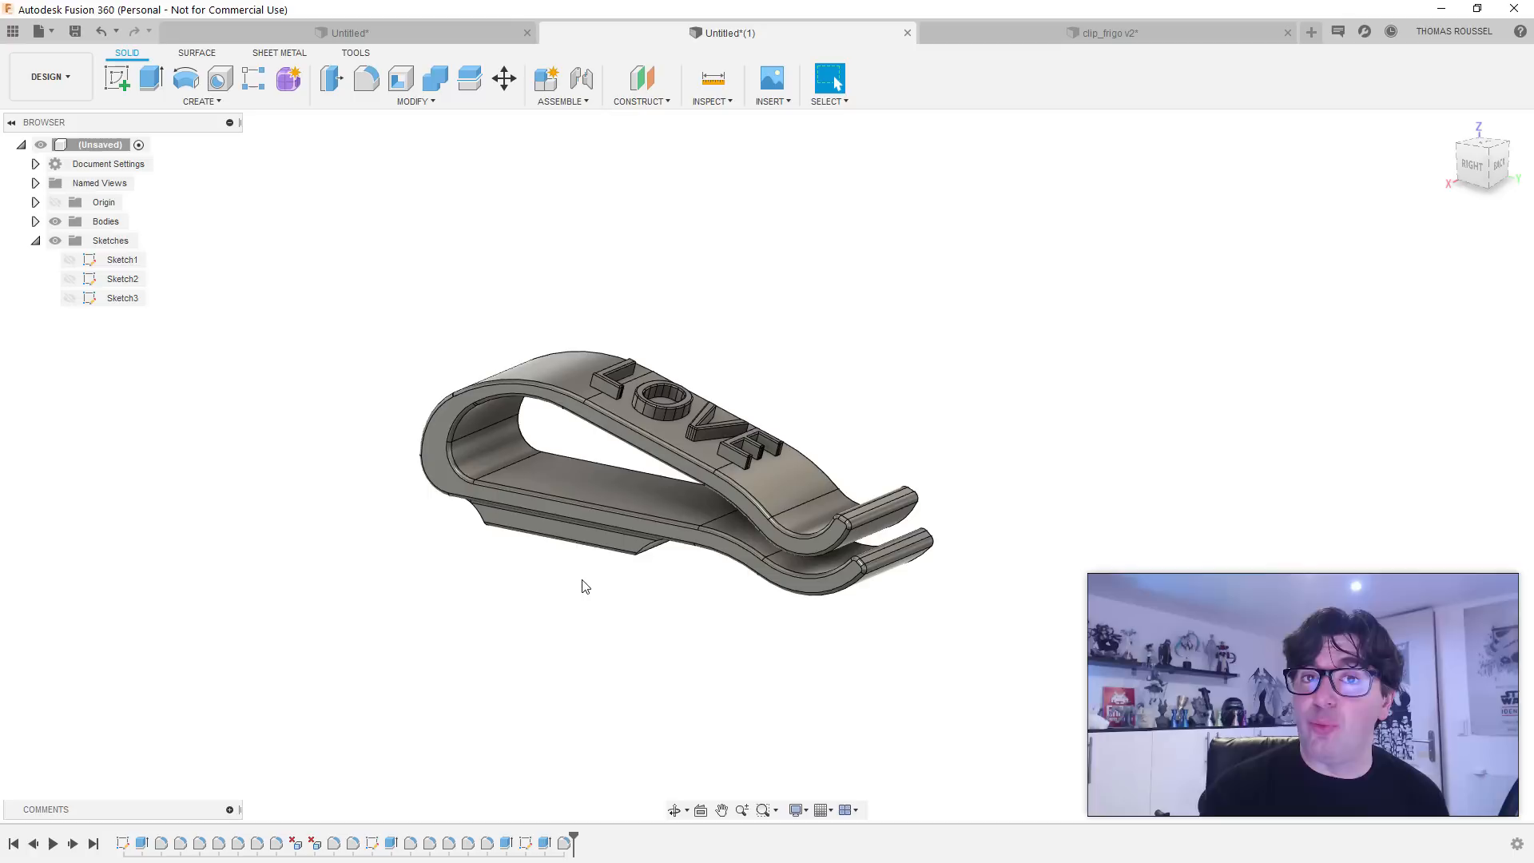
Step: Save the design as "clip V2" in the Divers project
left_click(48, 31)
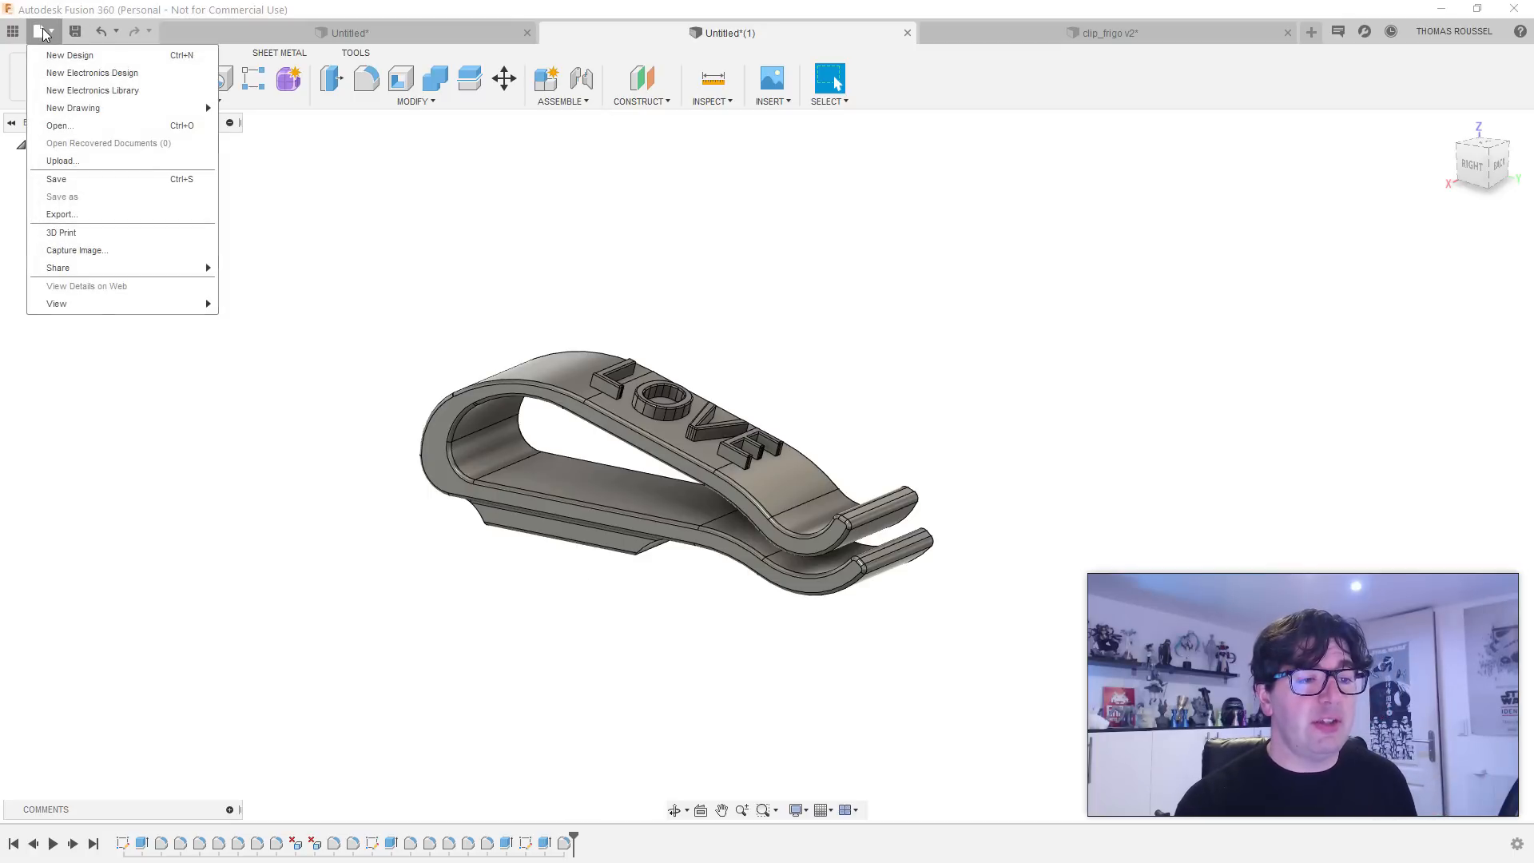
left_click(80, 182)
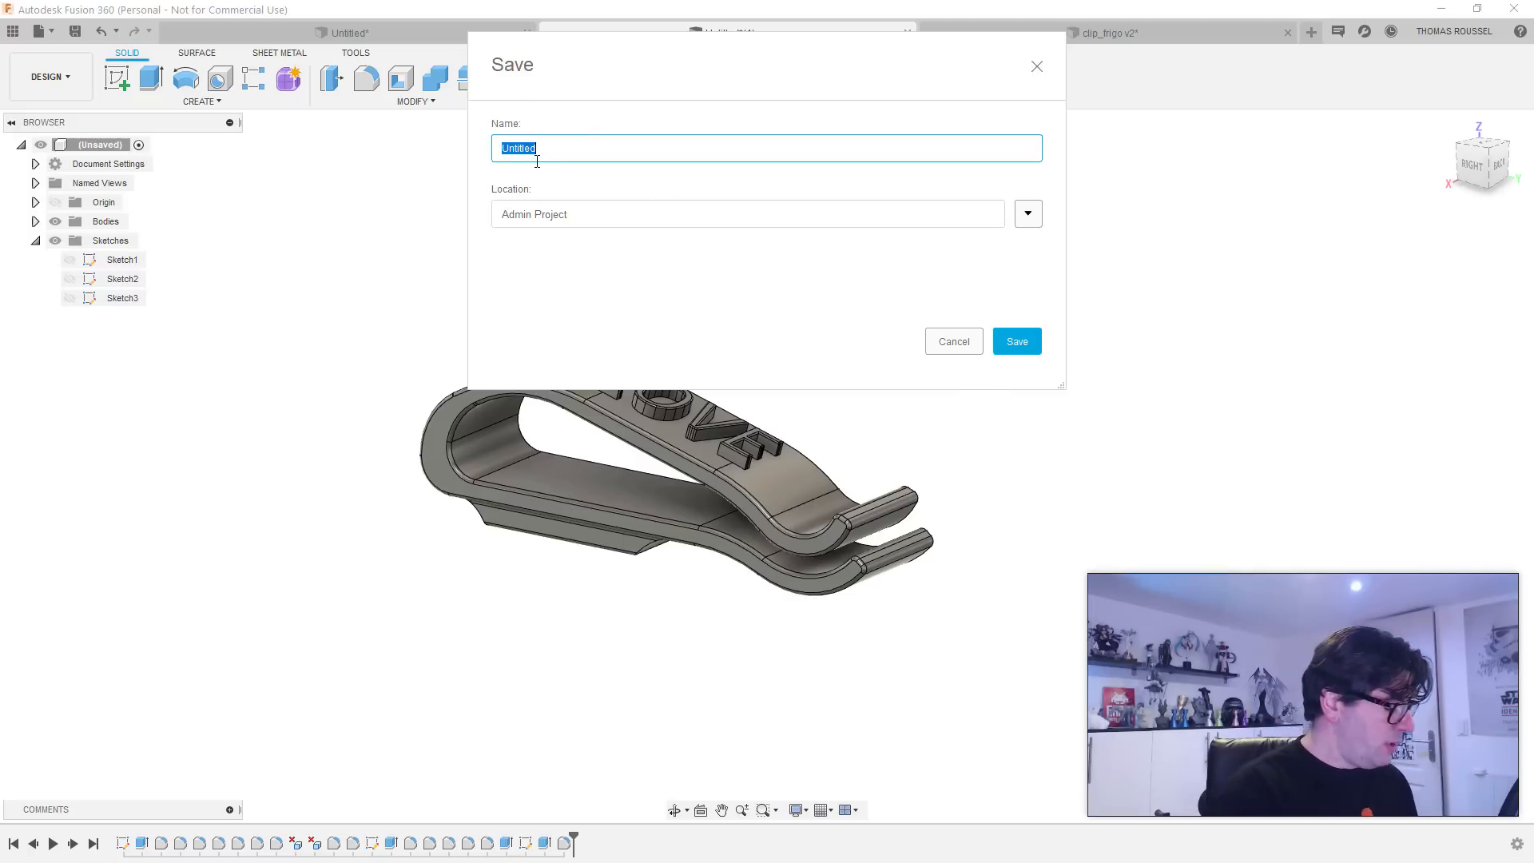
type("clip V2")
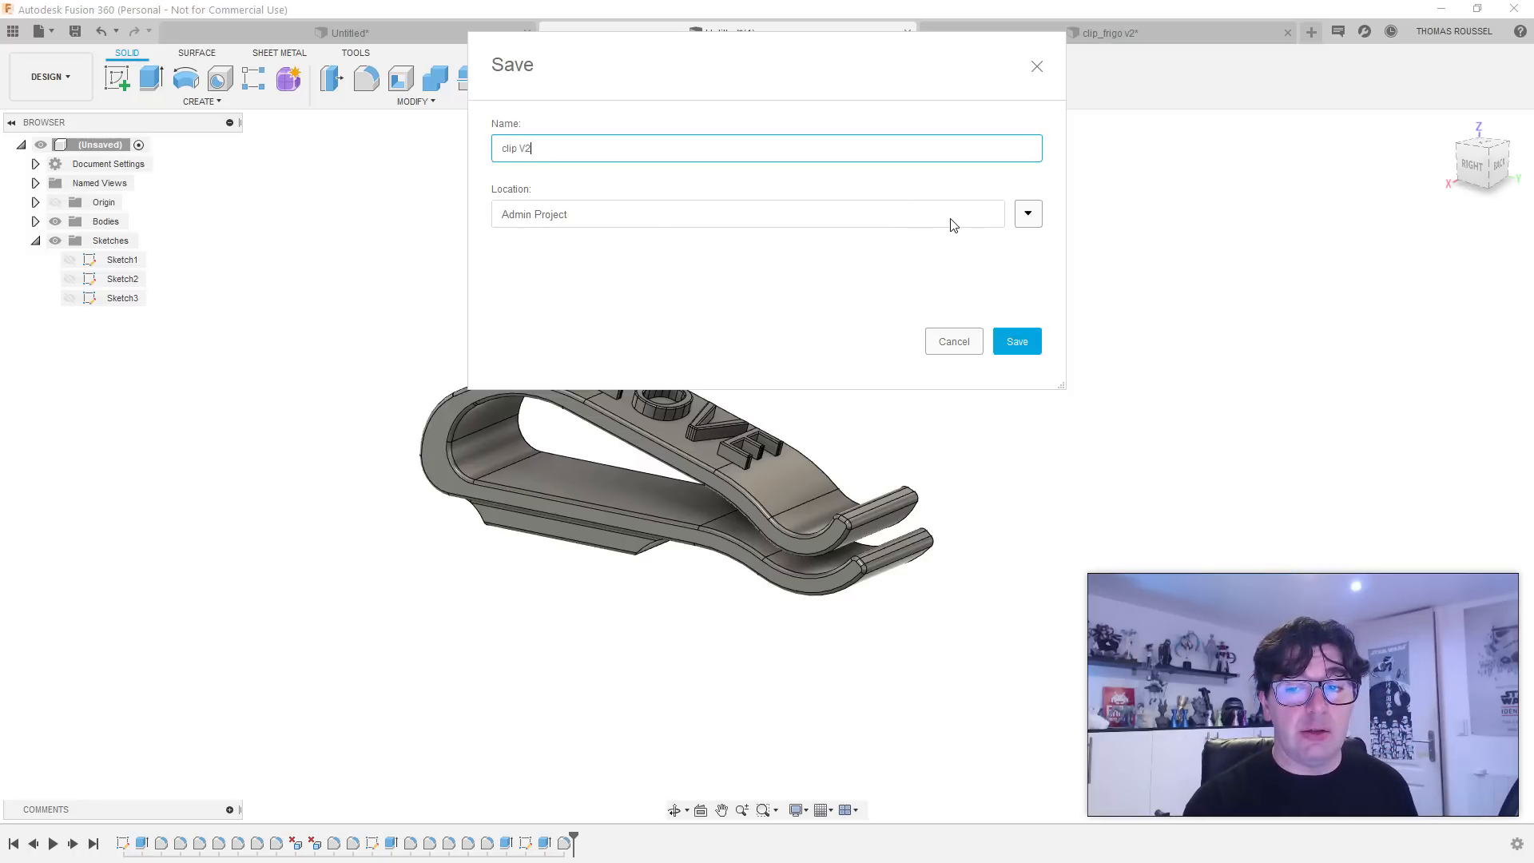
left_click(1028, 213)
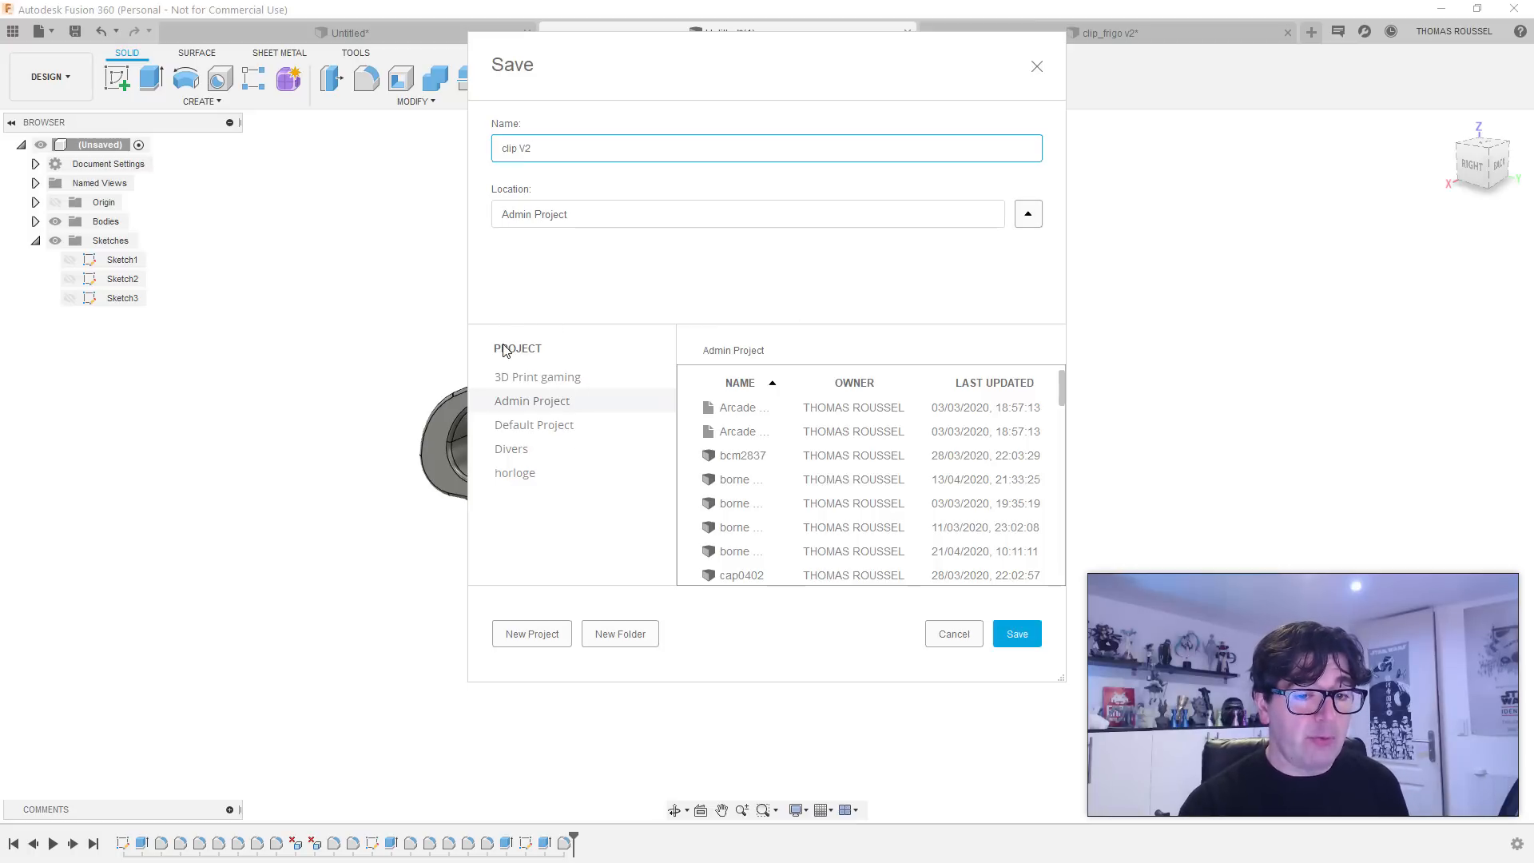
left_click(519, 452)
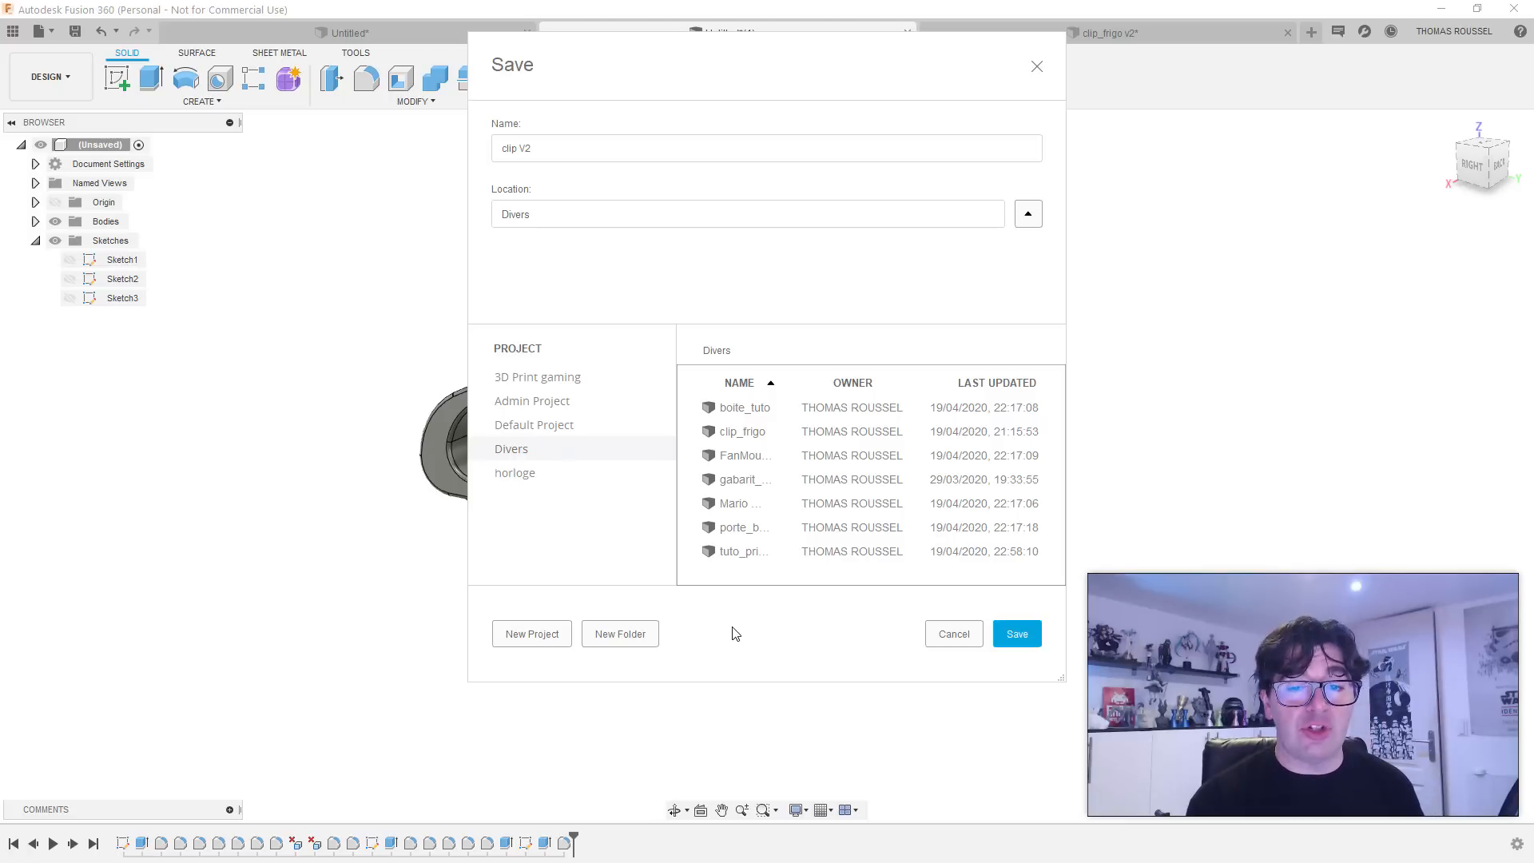
left_click(1014, 635)
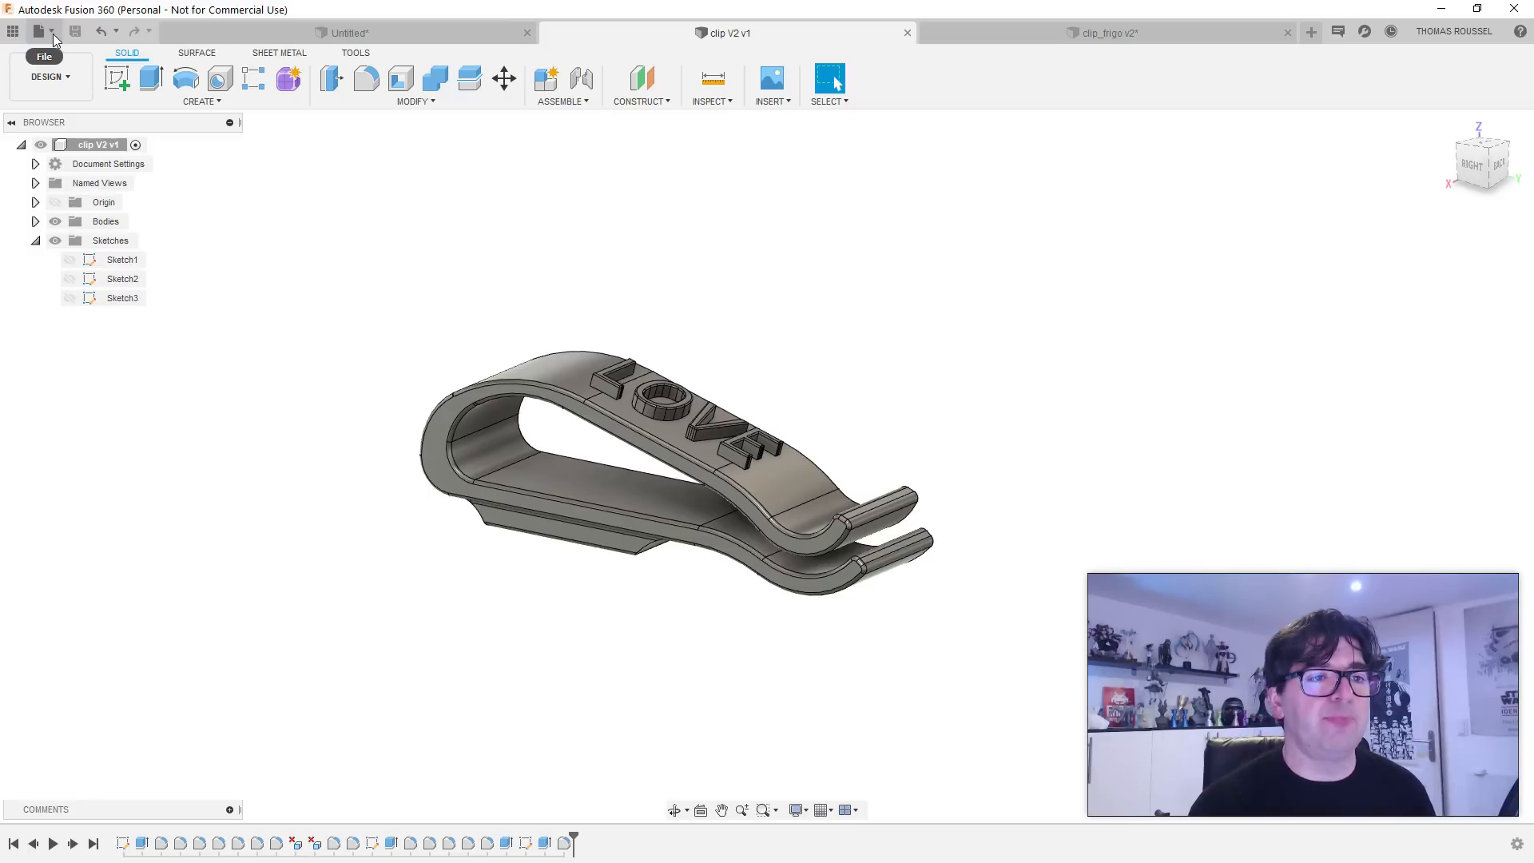
Step: Review the design's export settings for name, file type and location, and close them without exporting
left_click(53, 34)
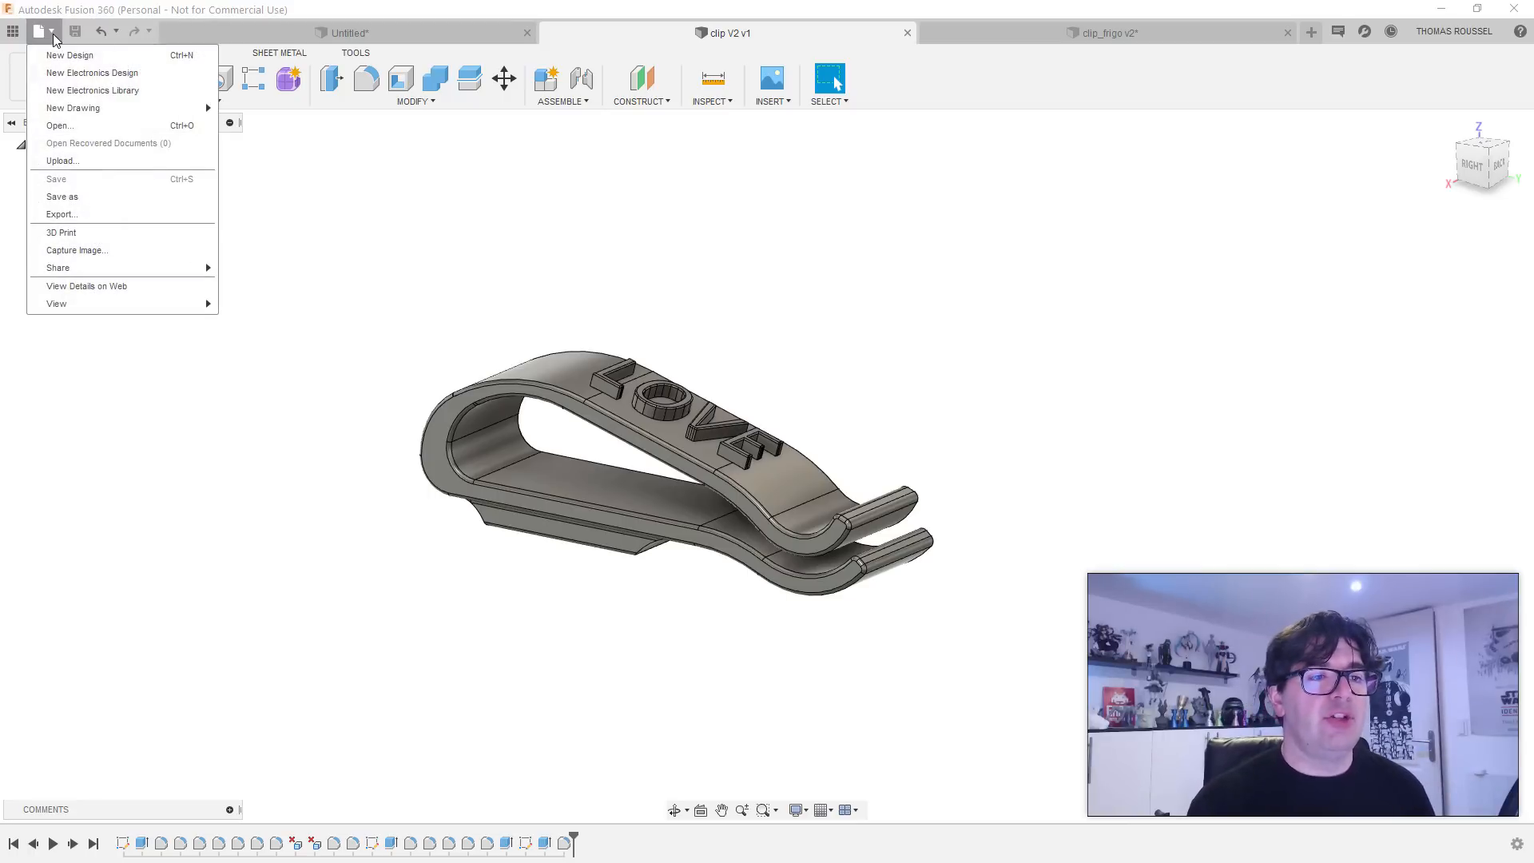
left_click(75, 214)
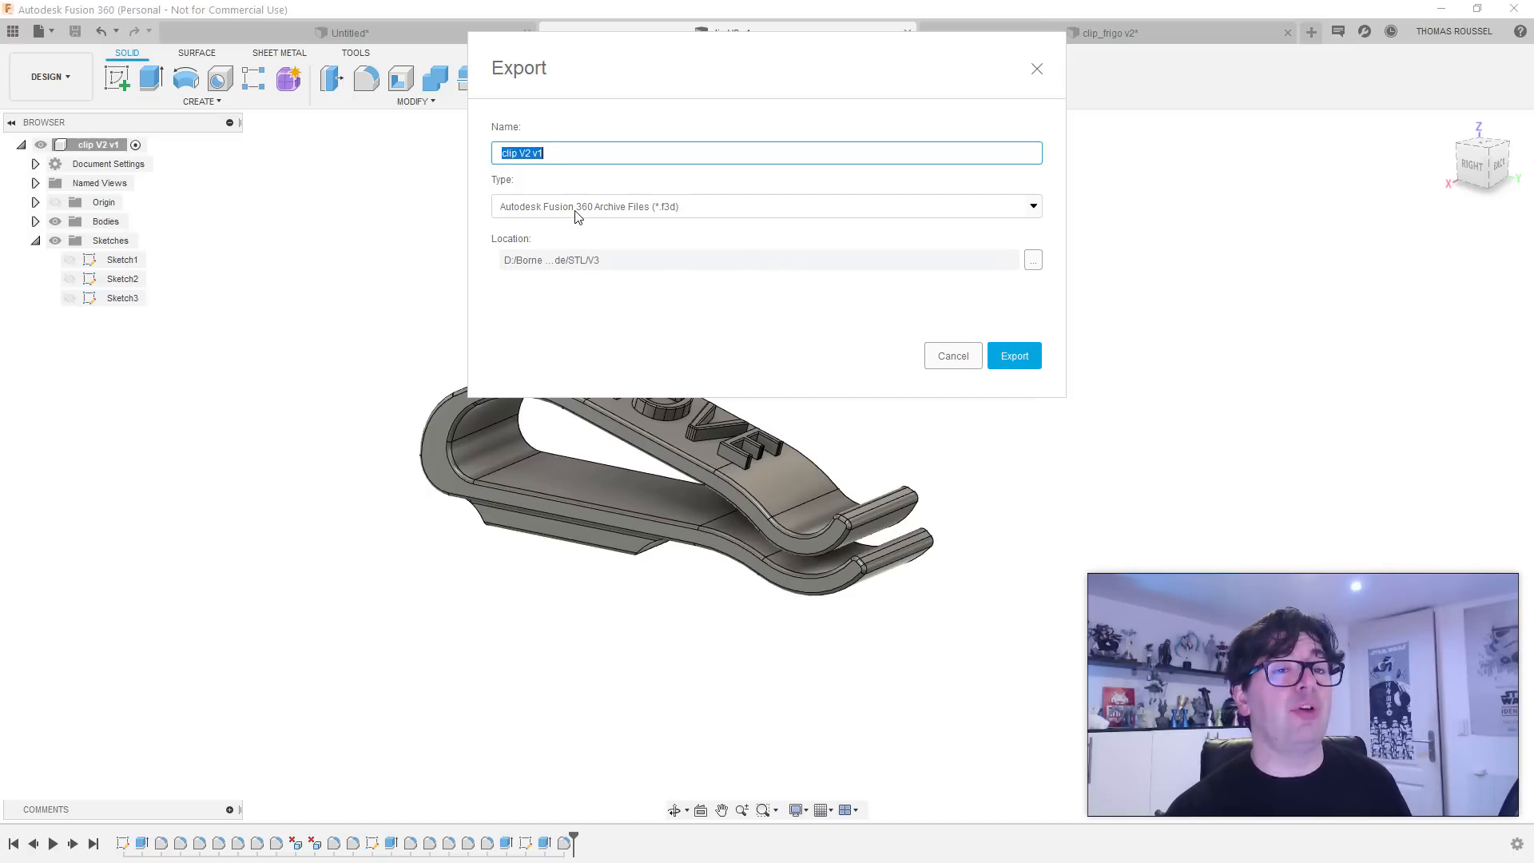
left_click(947, 356)
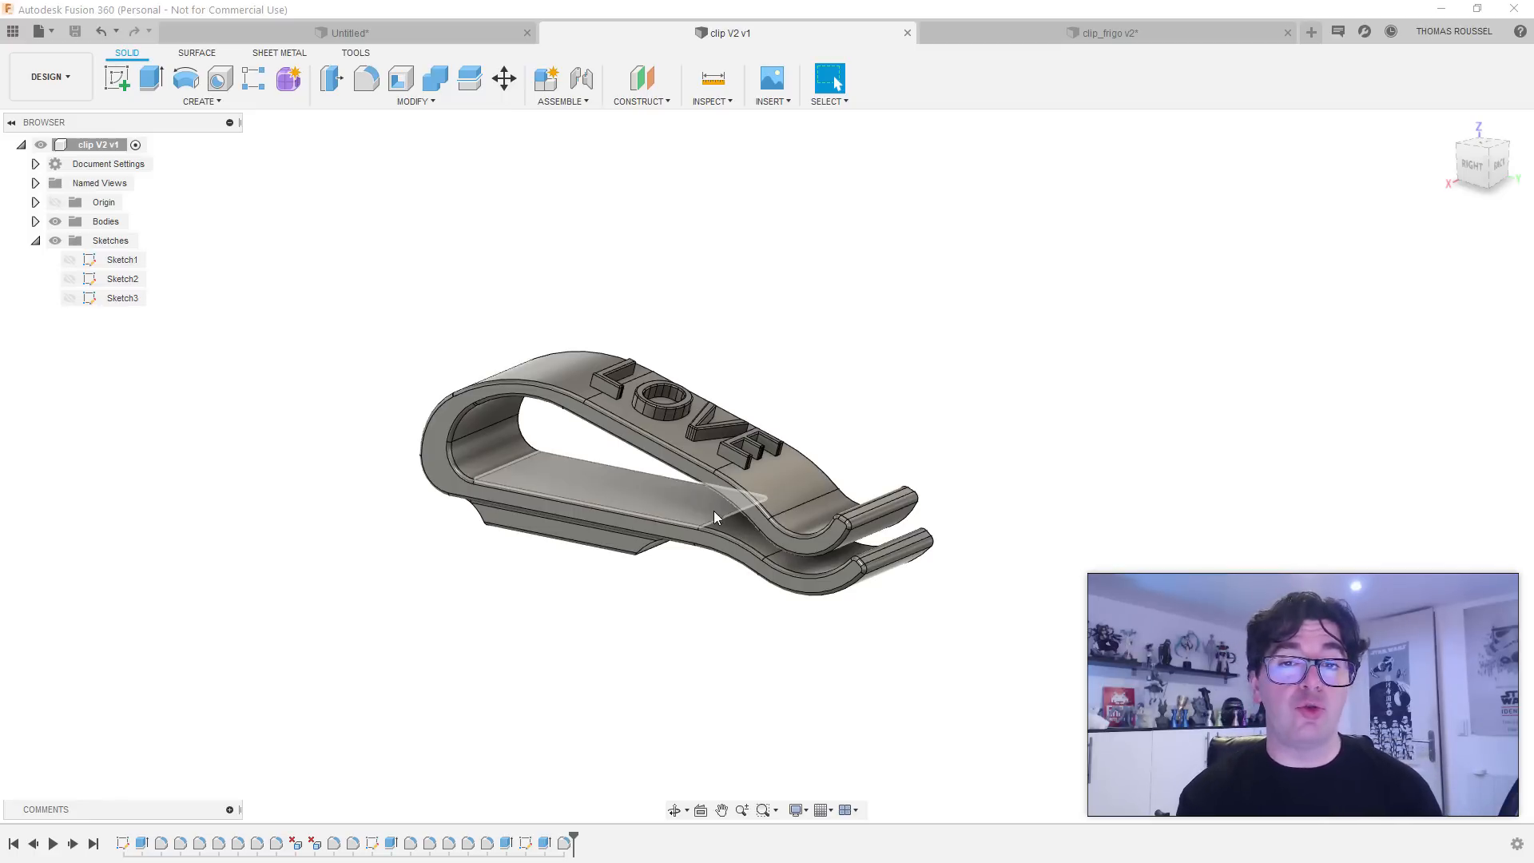
Step: Close the clip V2 design and the other open untitled design, discarding the untitled design's changes
left_click(907, 33)
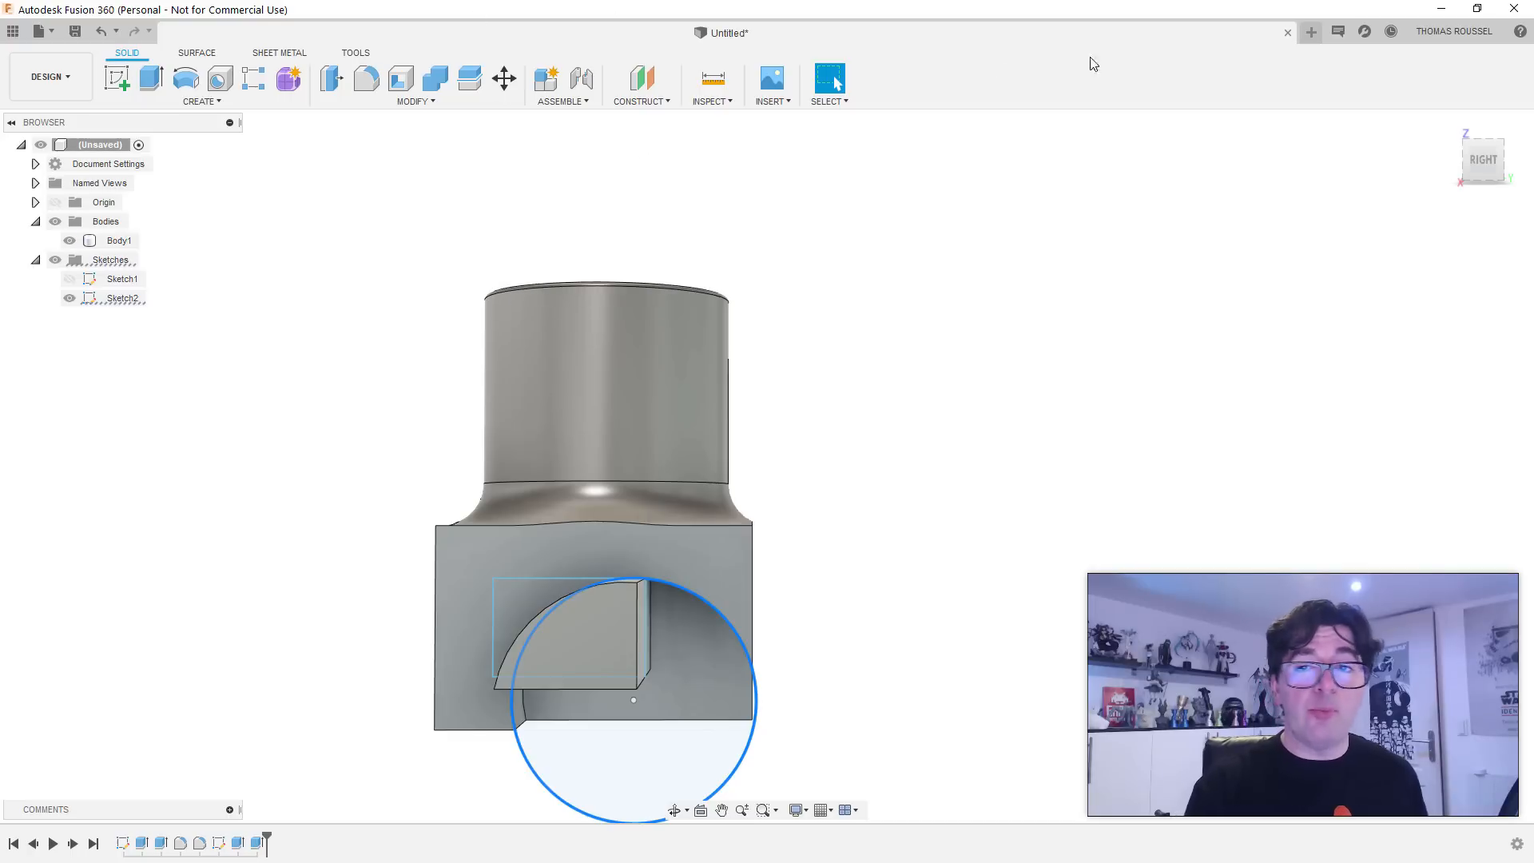
left_click(1287, 33)
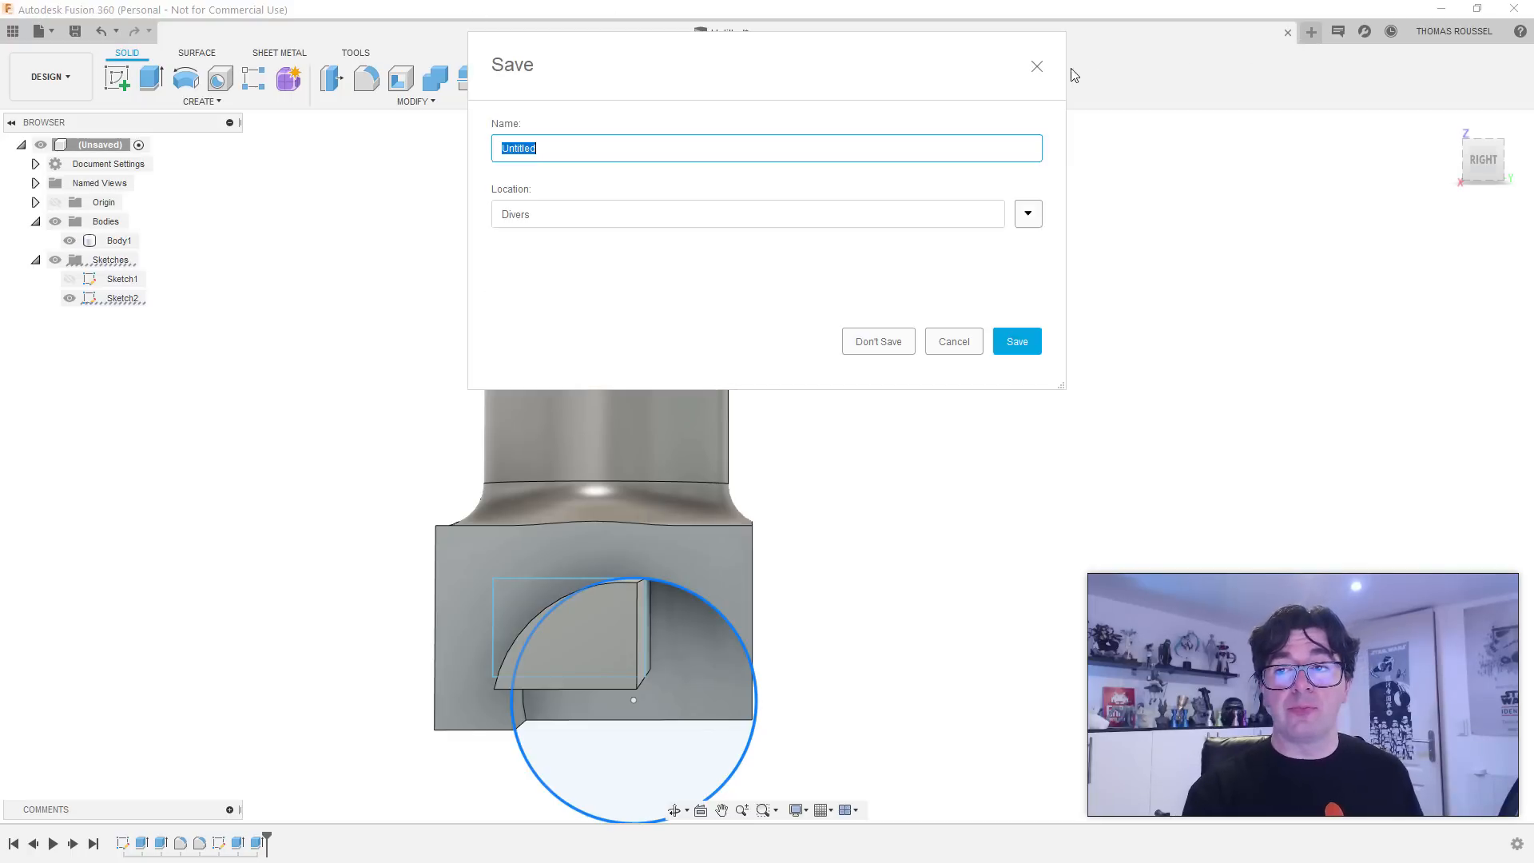
left_click(857, 343)
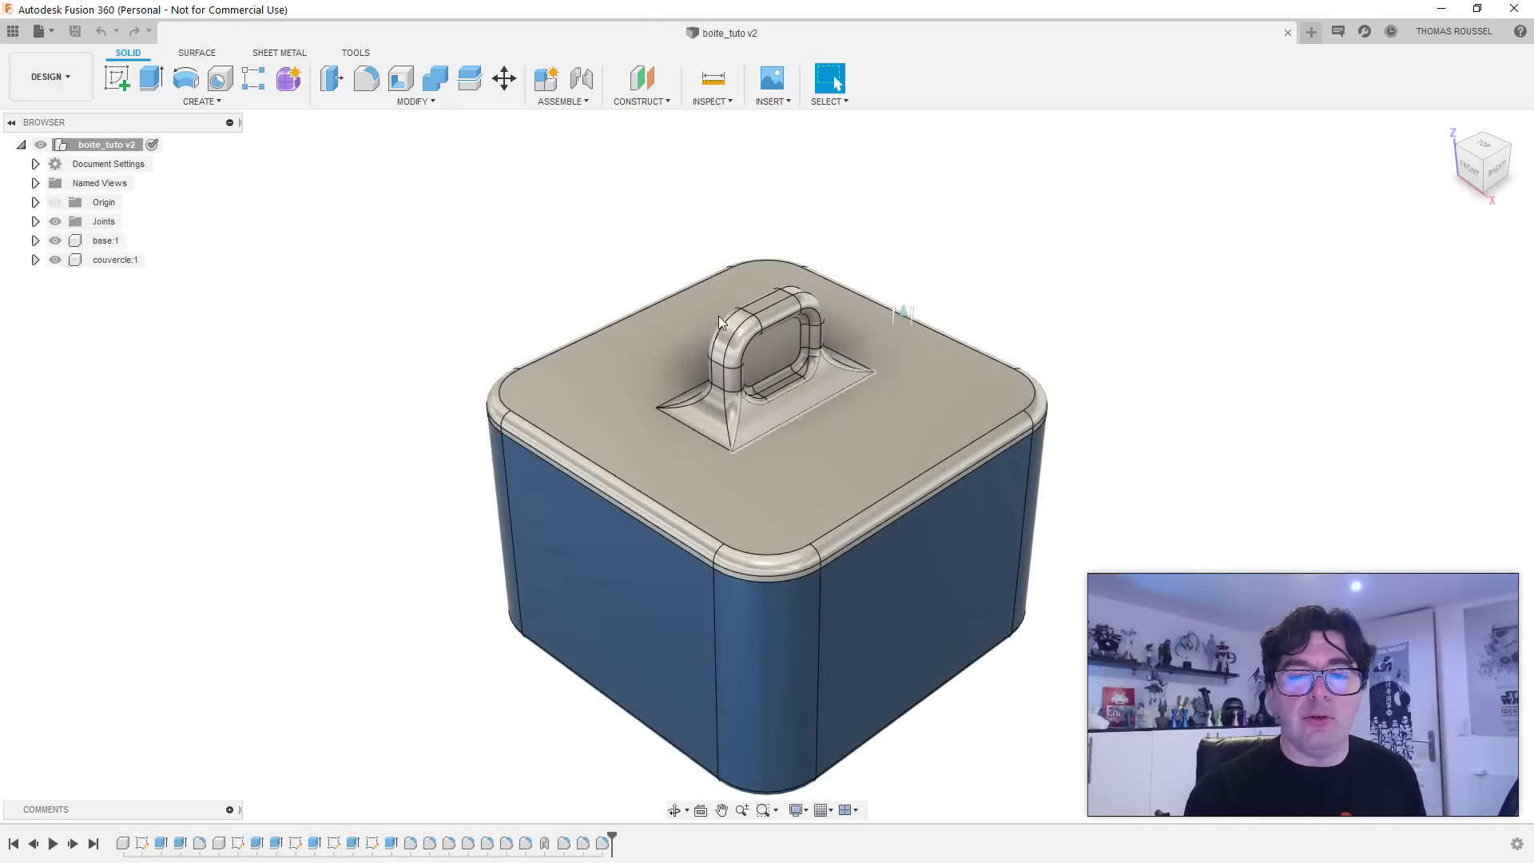
Step: Examine the boite_tuto box model and expand the bodies and sketches of its base and couvercle components
middle_click_drag(801, 497, 767, 436, "shift")
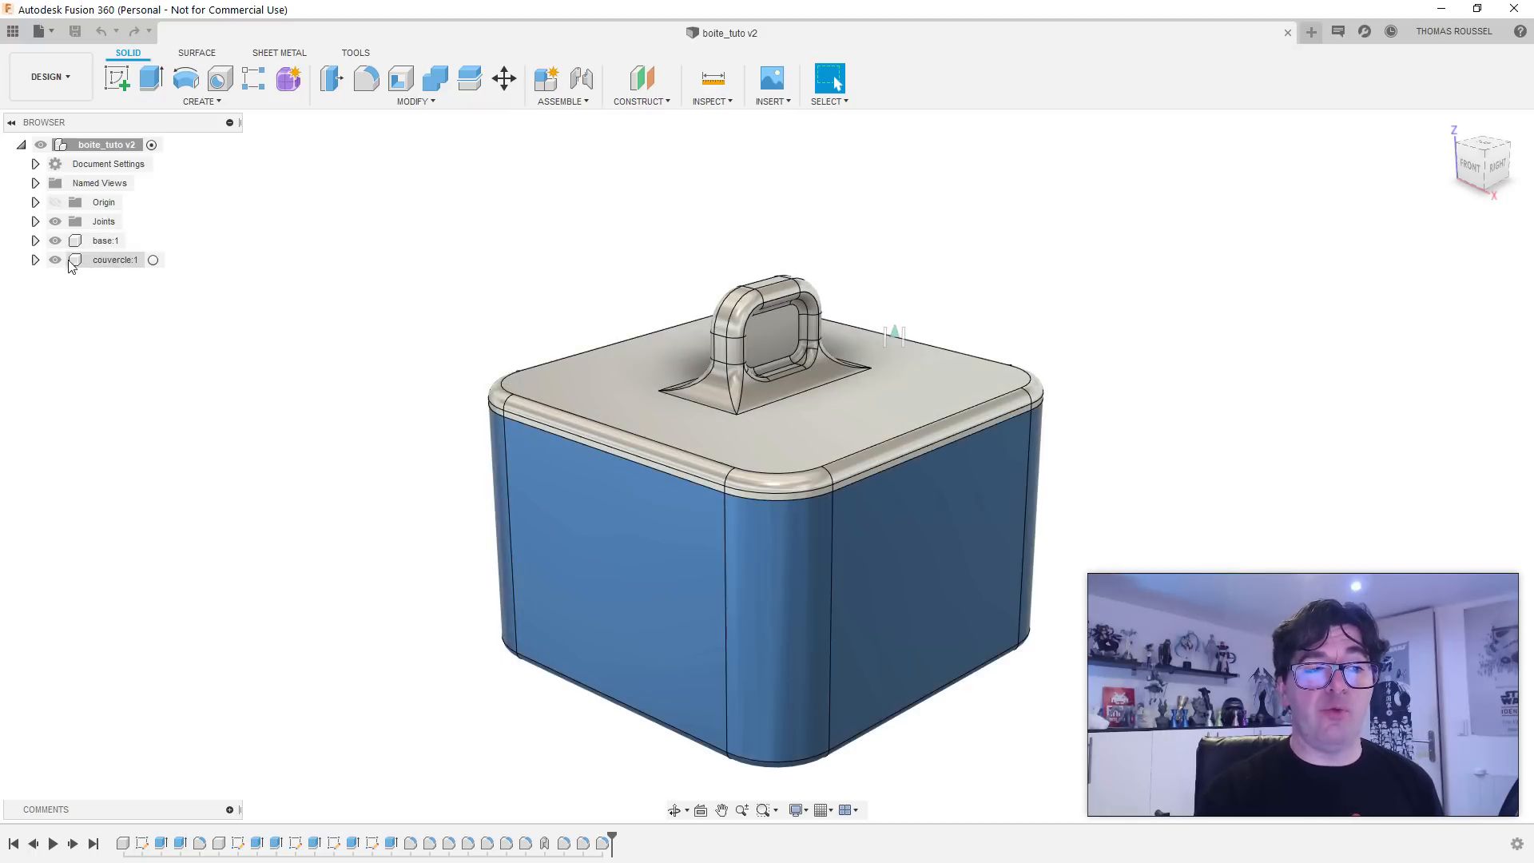
left_click(35, 260)
left_click(35, 240)
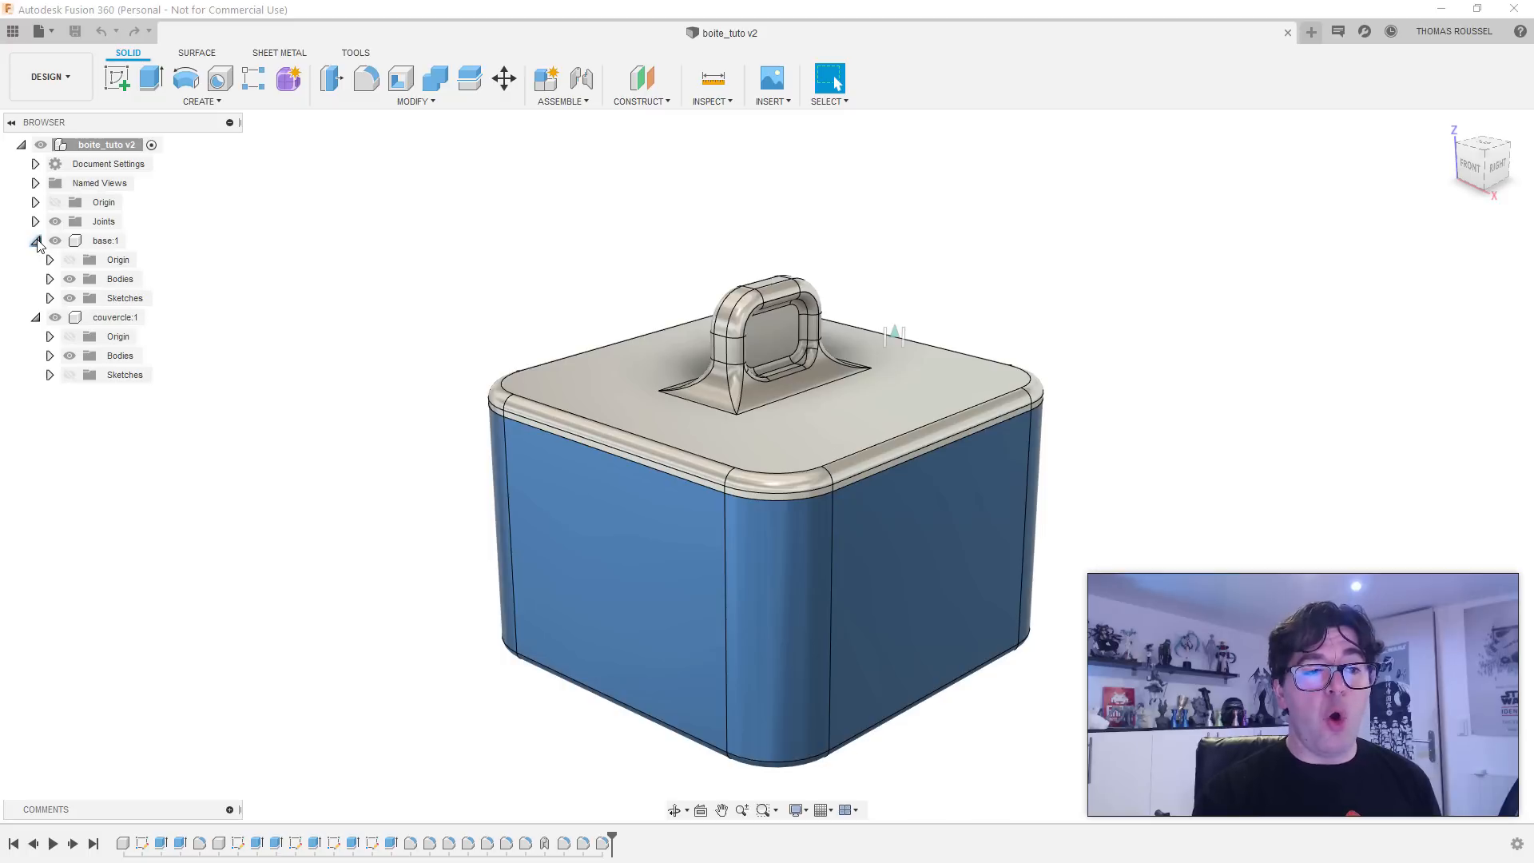
left_click(50, 279)
left_click(50, 317)
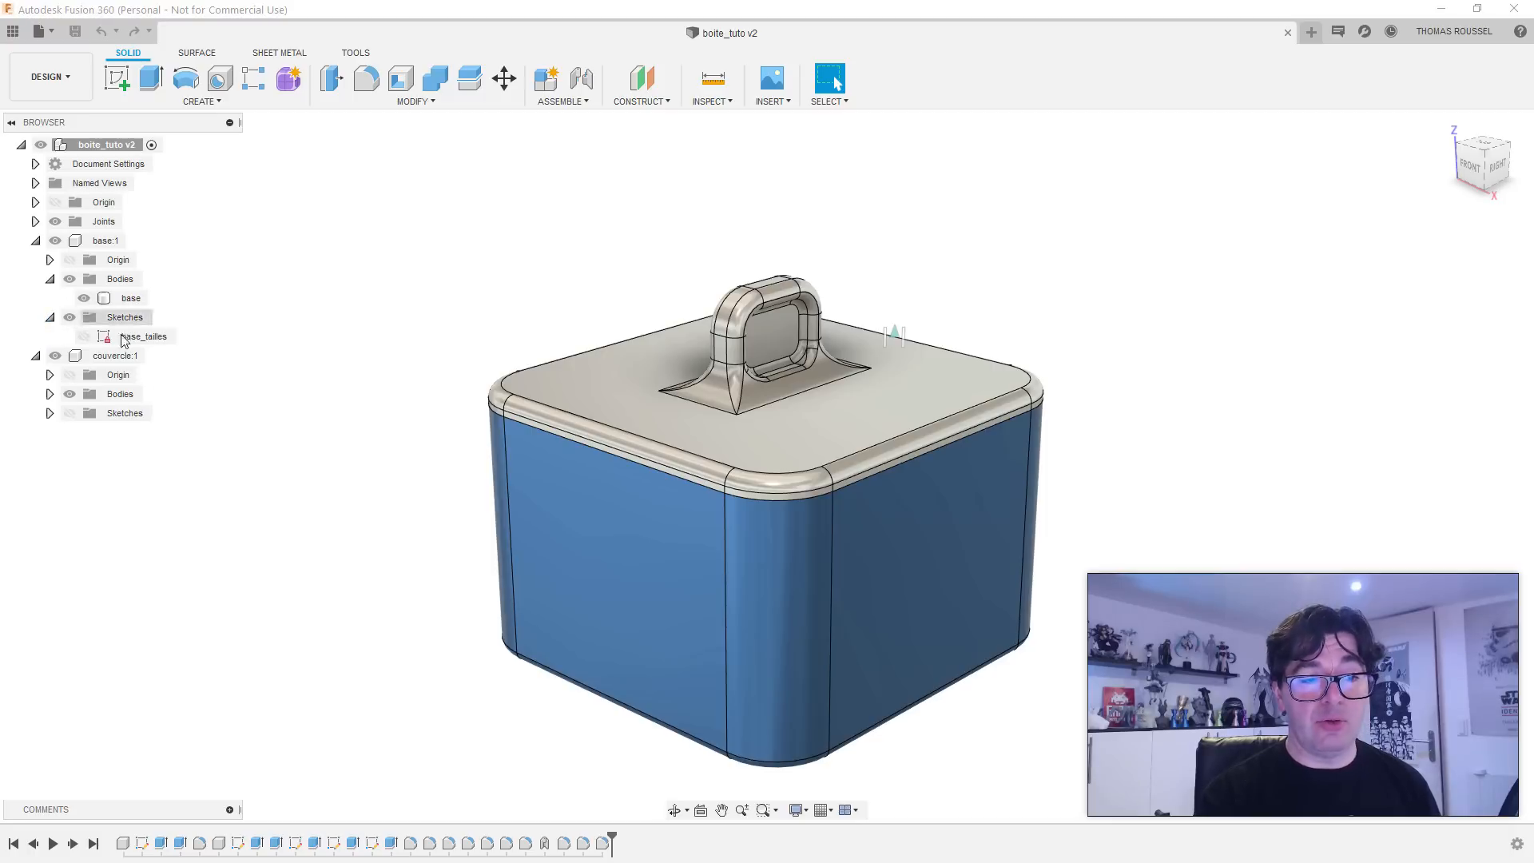
left_click(50, 413)
left_click(49, 394)
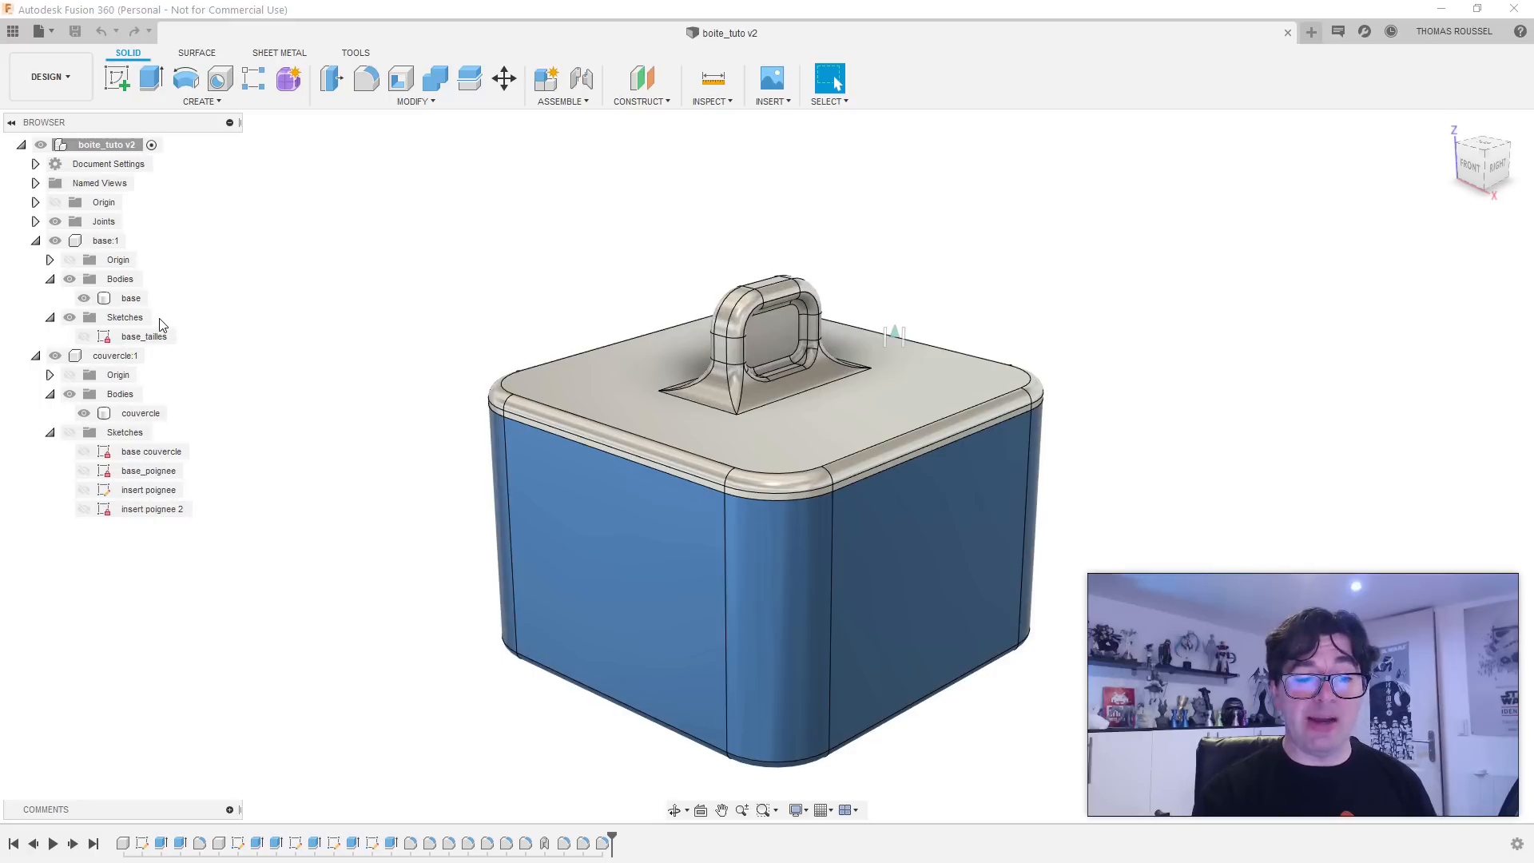
Step: Activate the couvercle and base components in turn, highlight their bodies in the model, and reactivate the root assembly
left_click(156, 359)
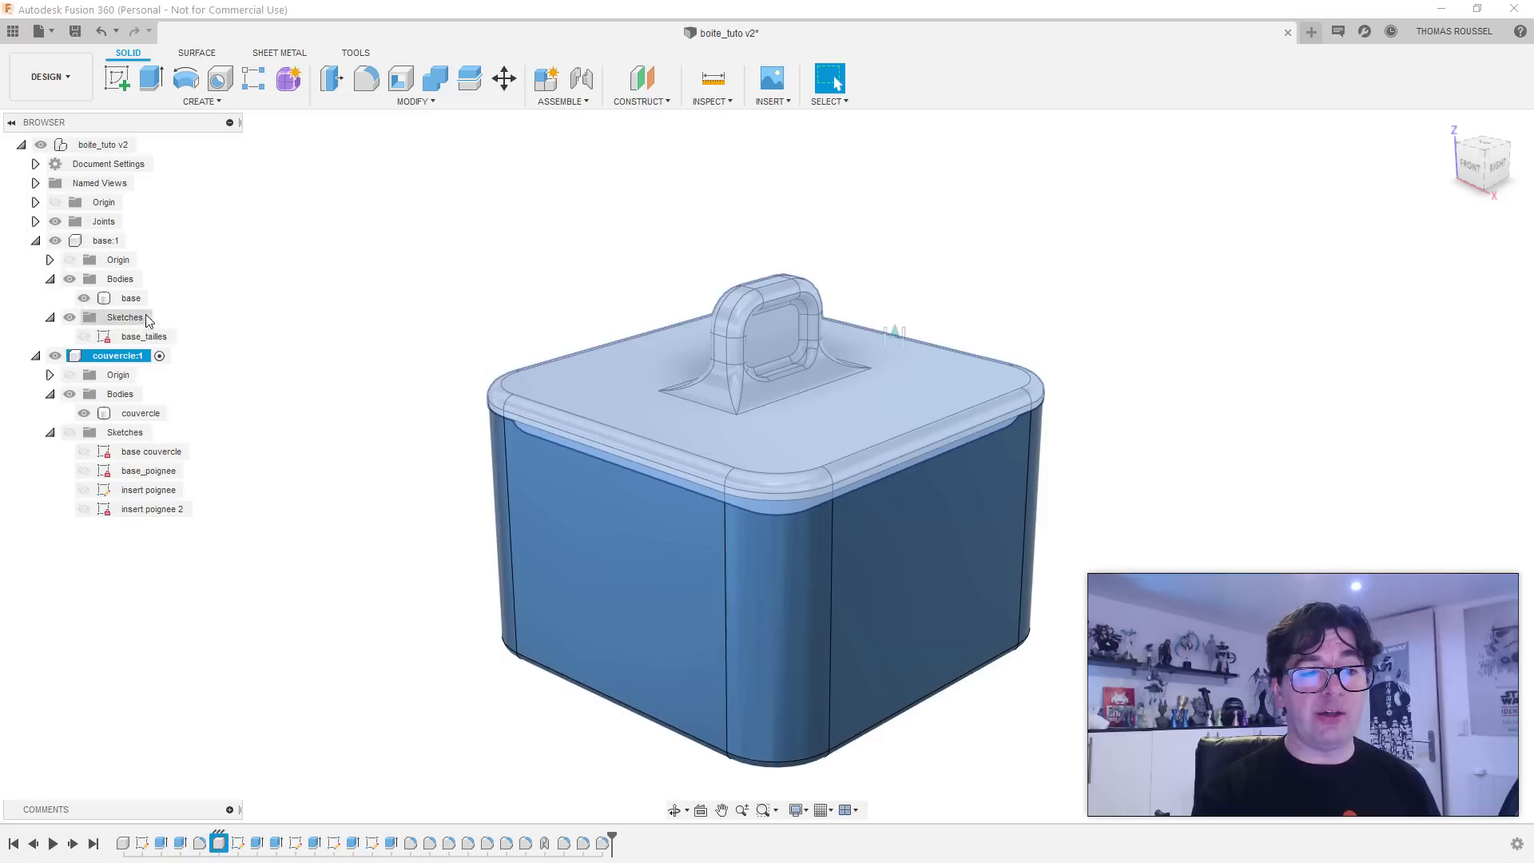
left_click(137, 241)
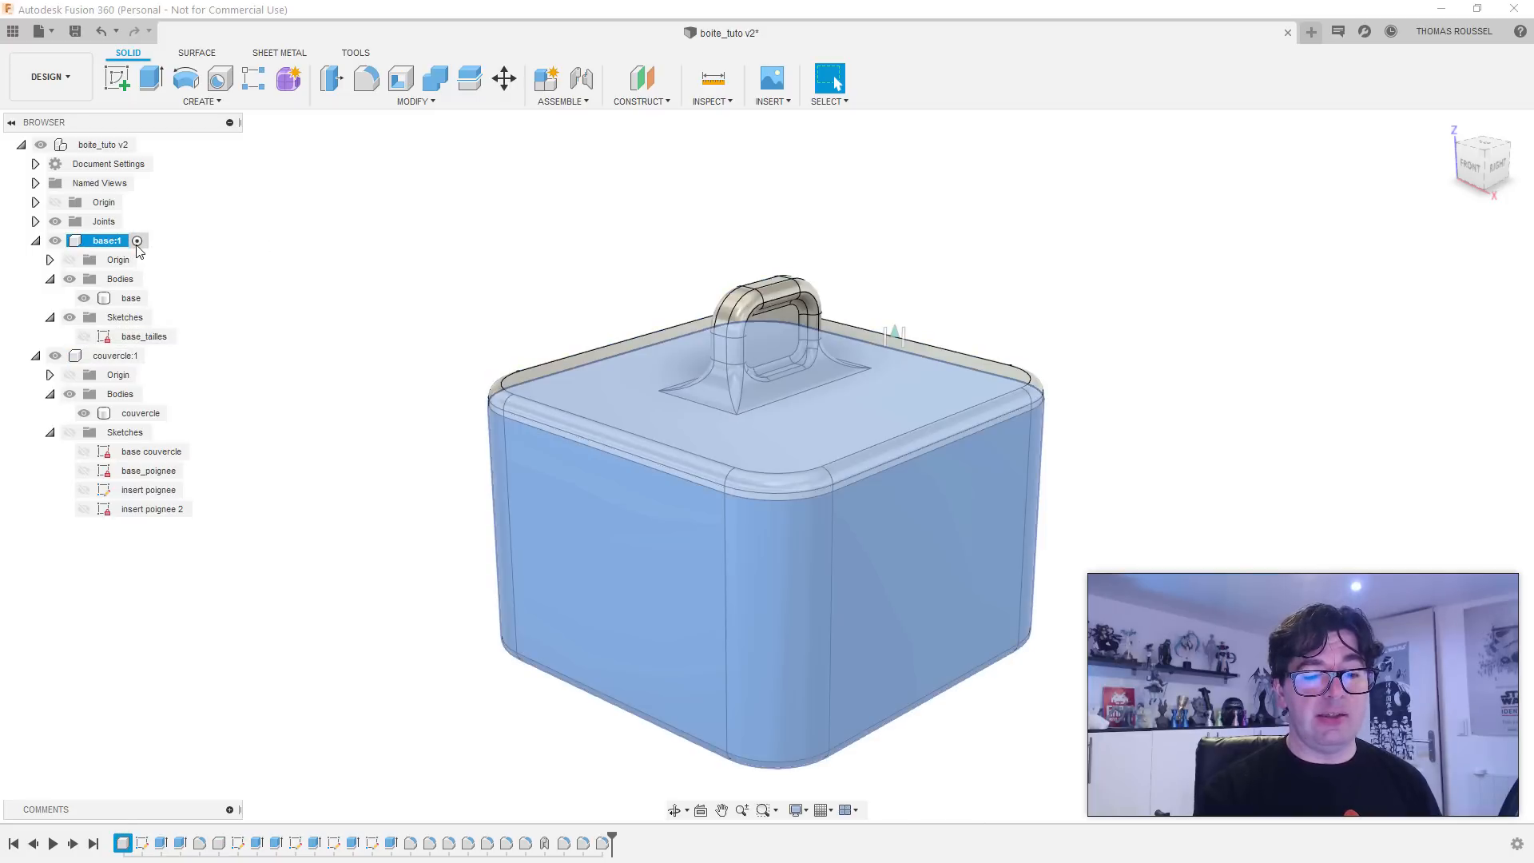
left_click(128, 299)
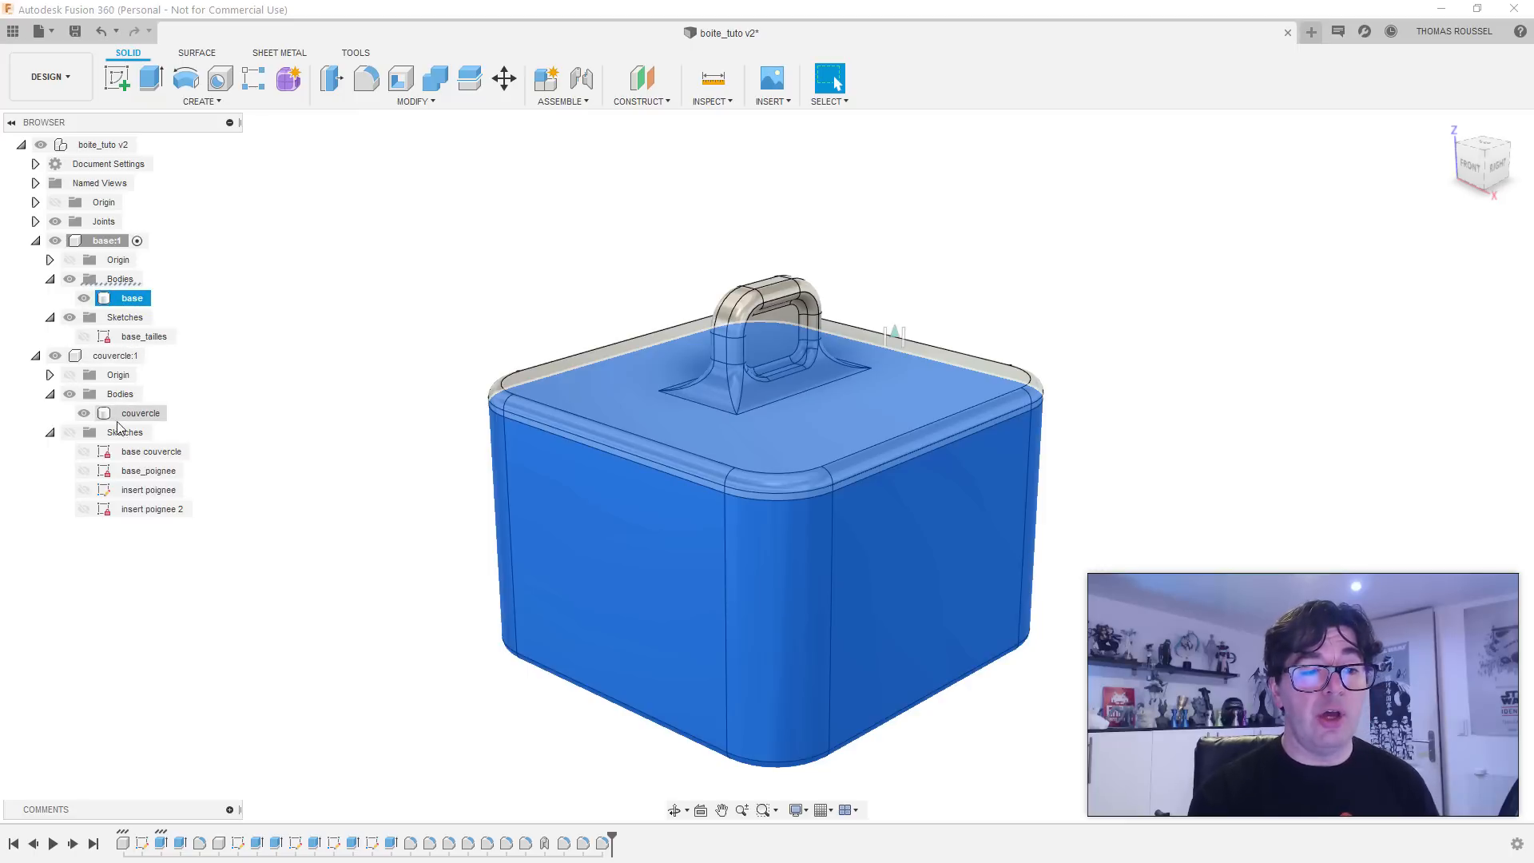
left_click(140, 415)
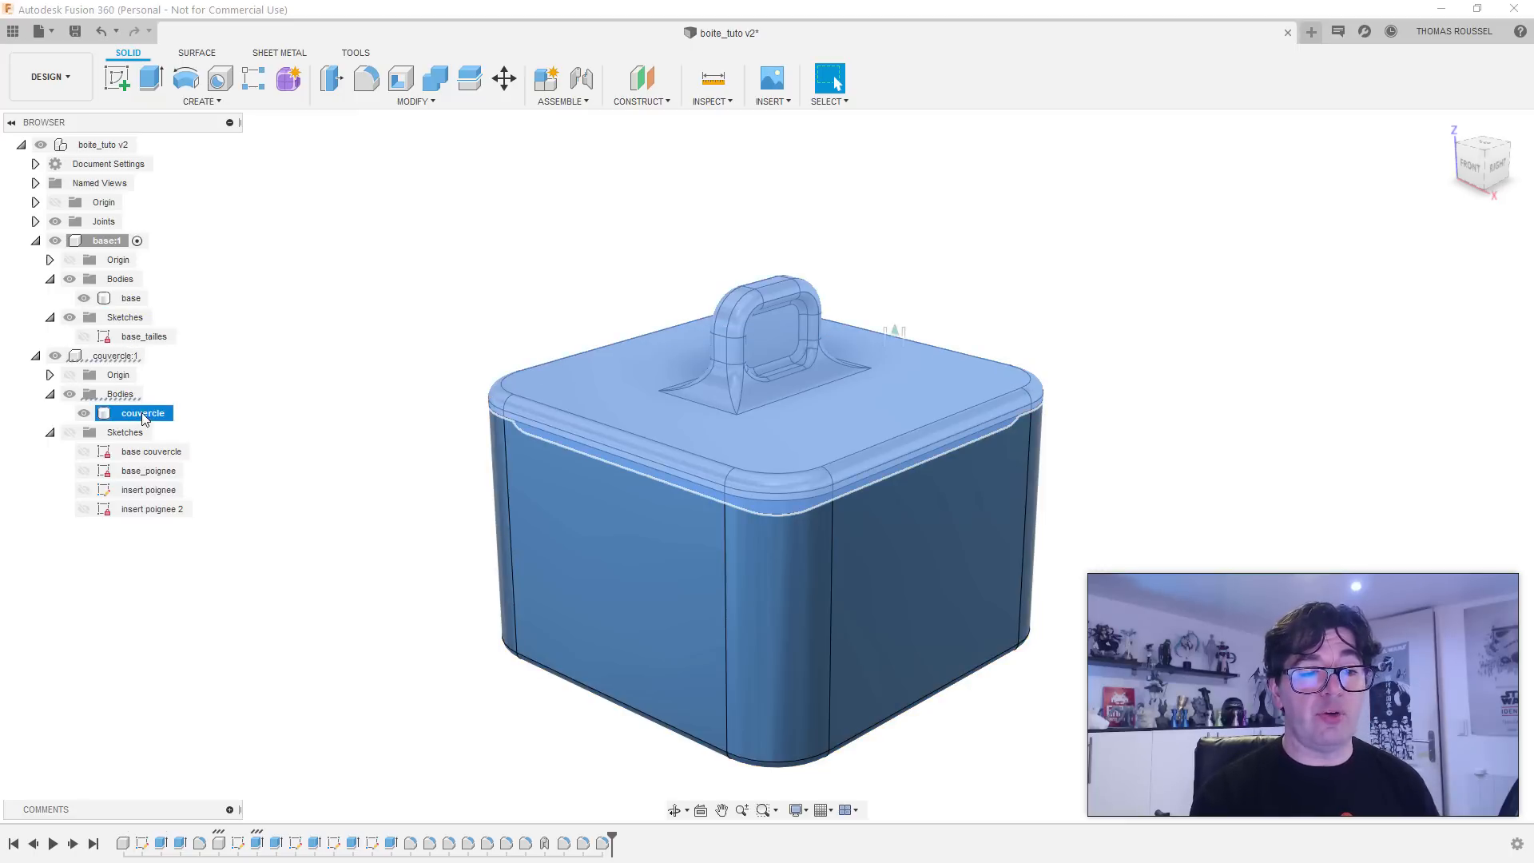
left_click(154, 355)
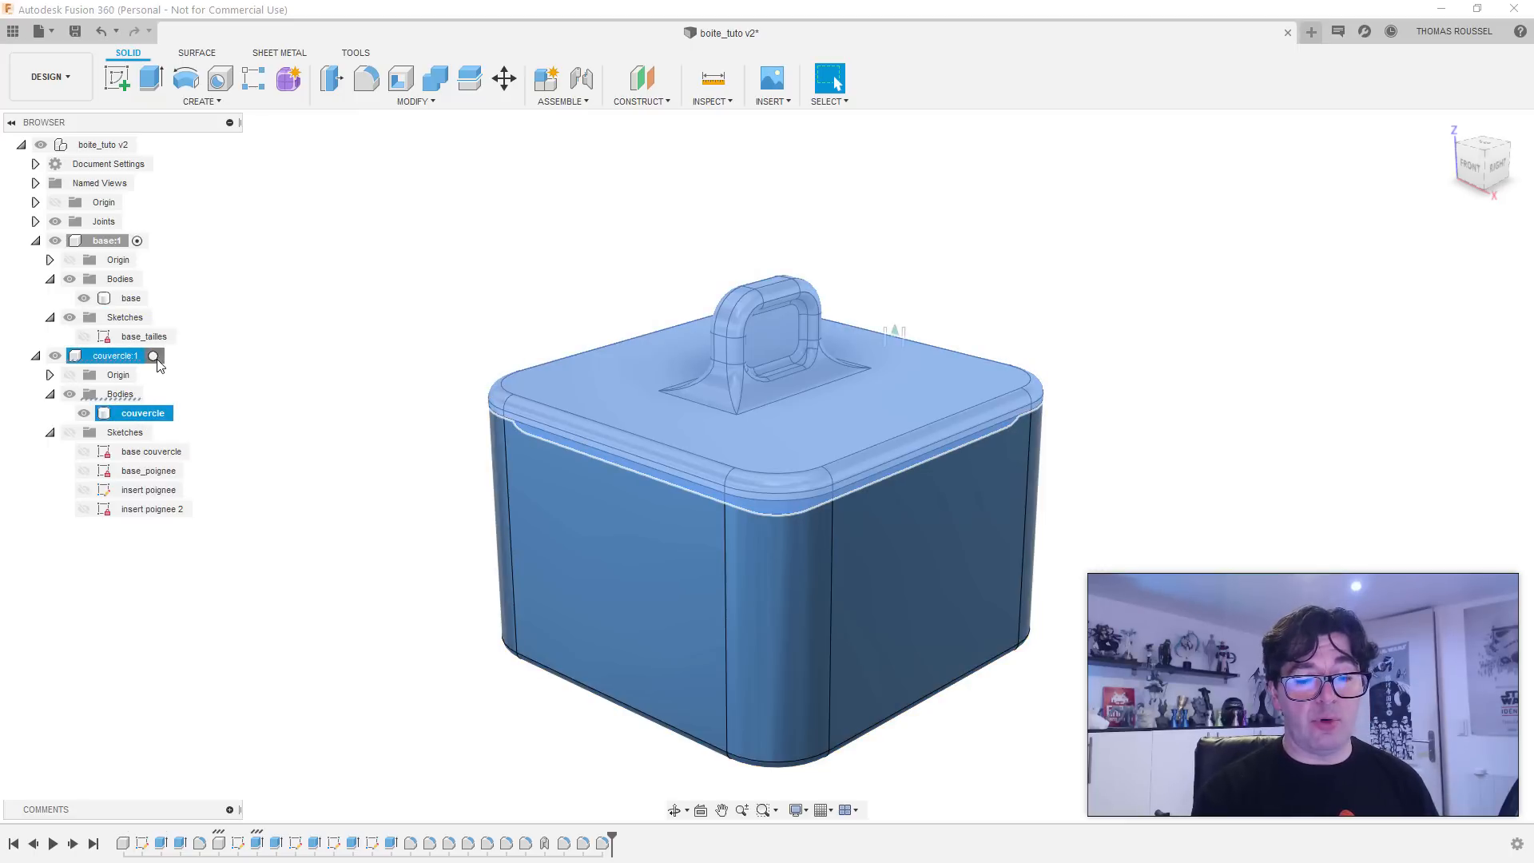
left_click(144, 145)
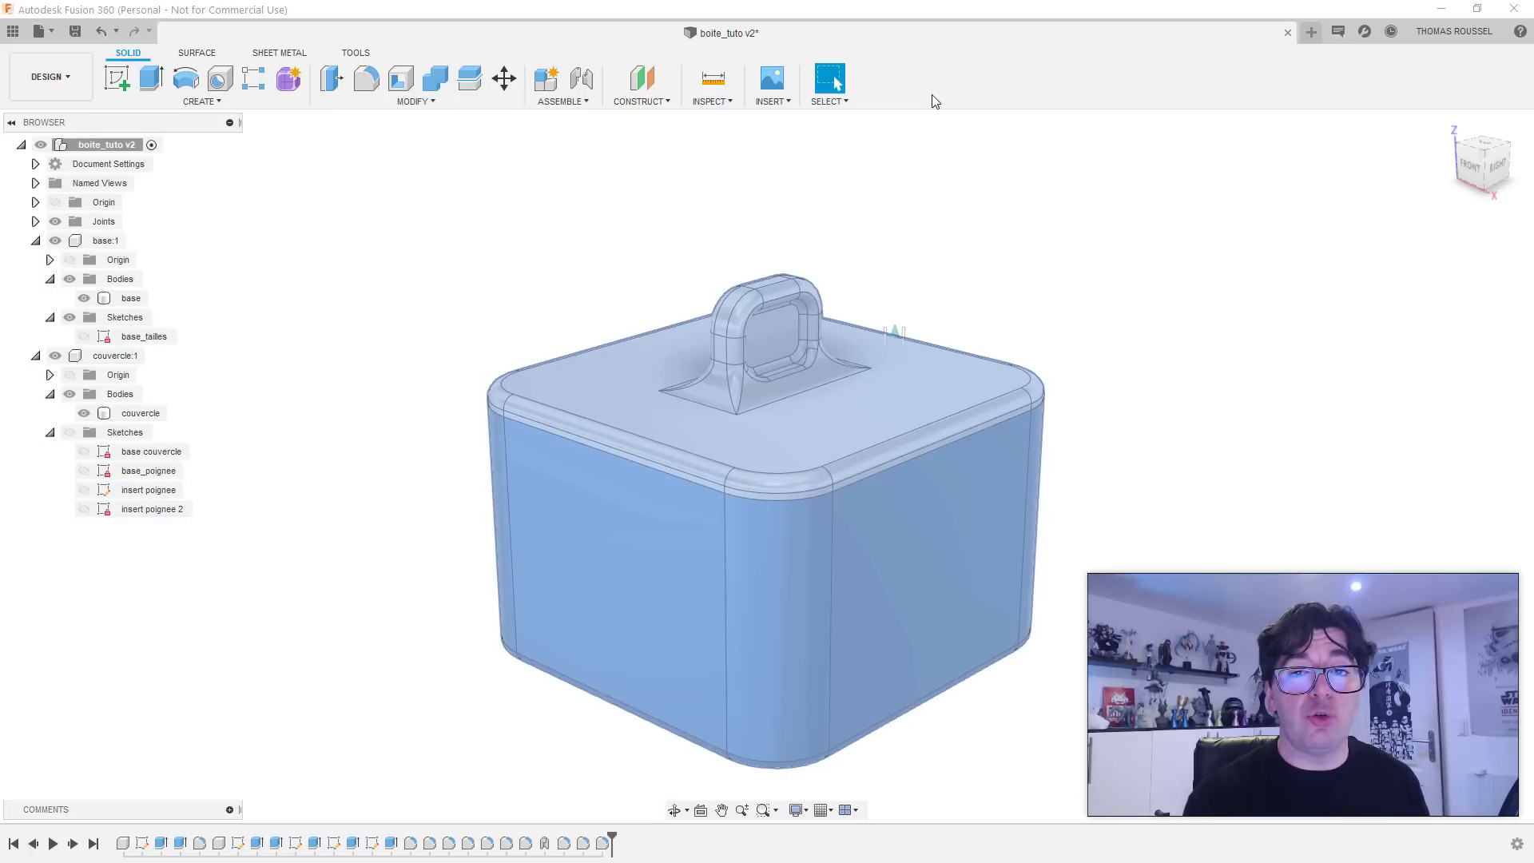
Step: Start a new empty design and add a new component under its root, undoing and redoing the creation once
left_click(1311, 32)
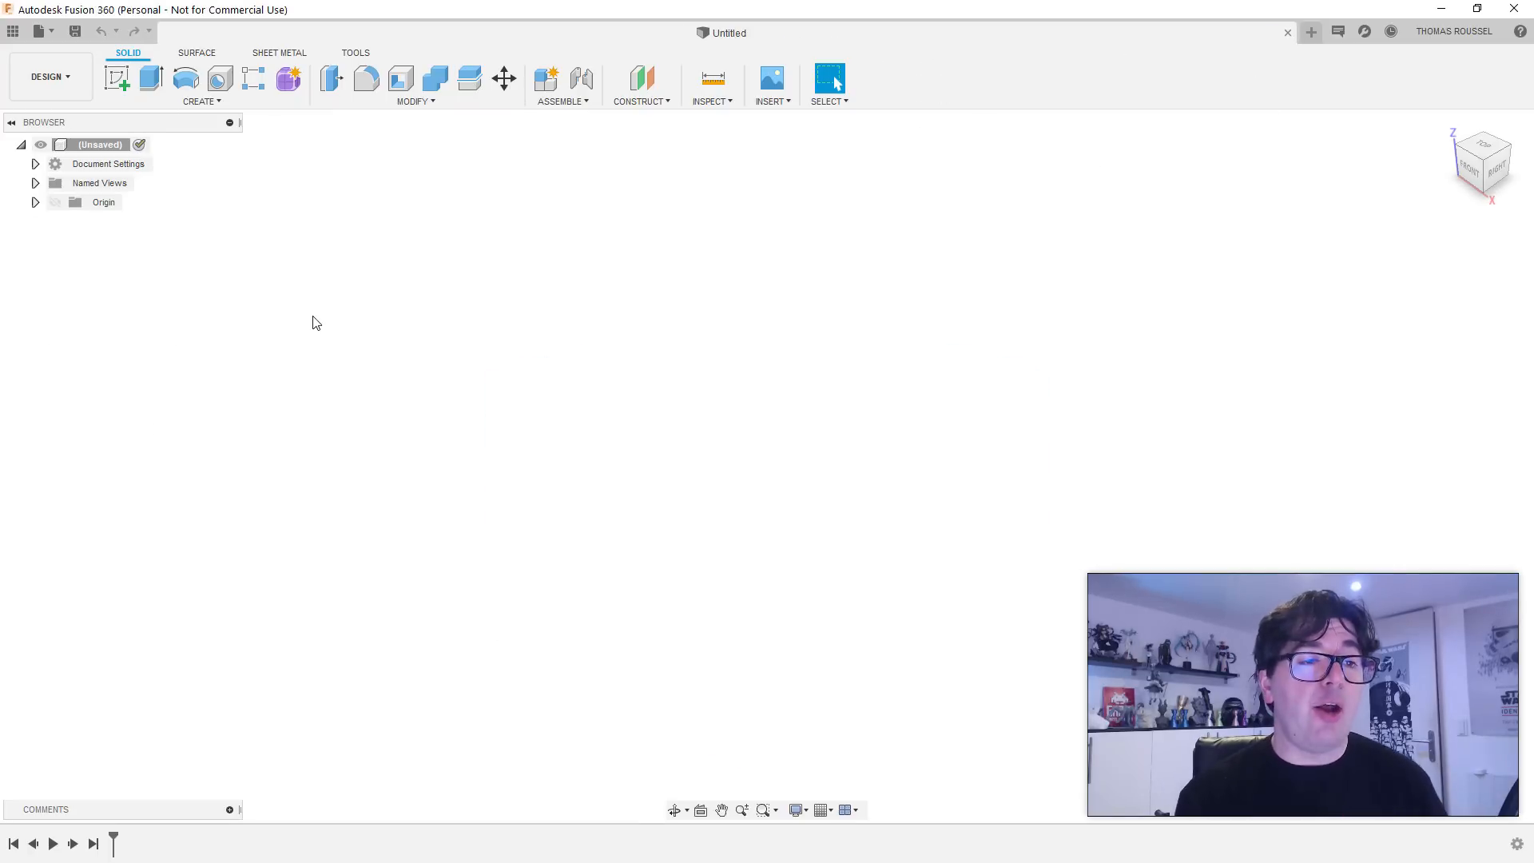
right_click(110, 145)
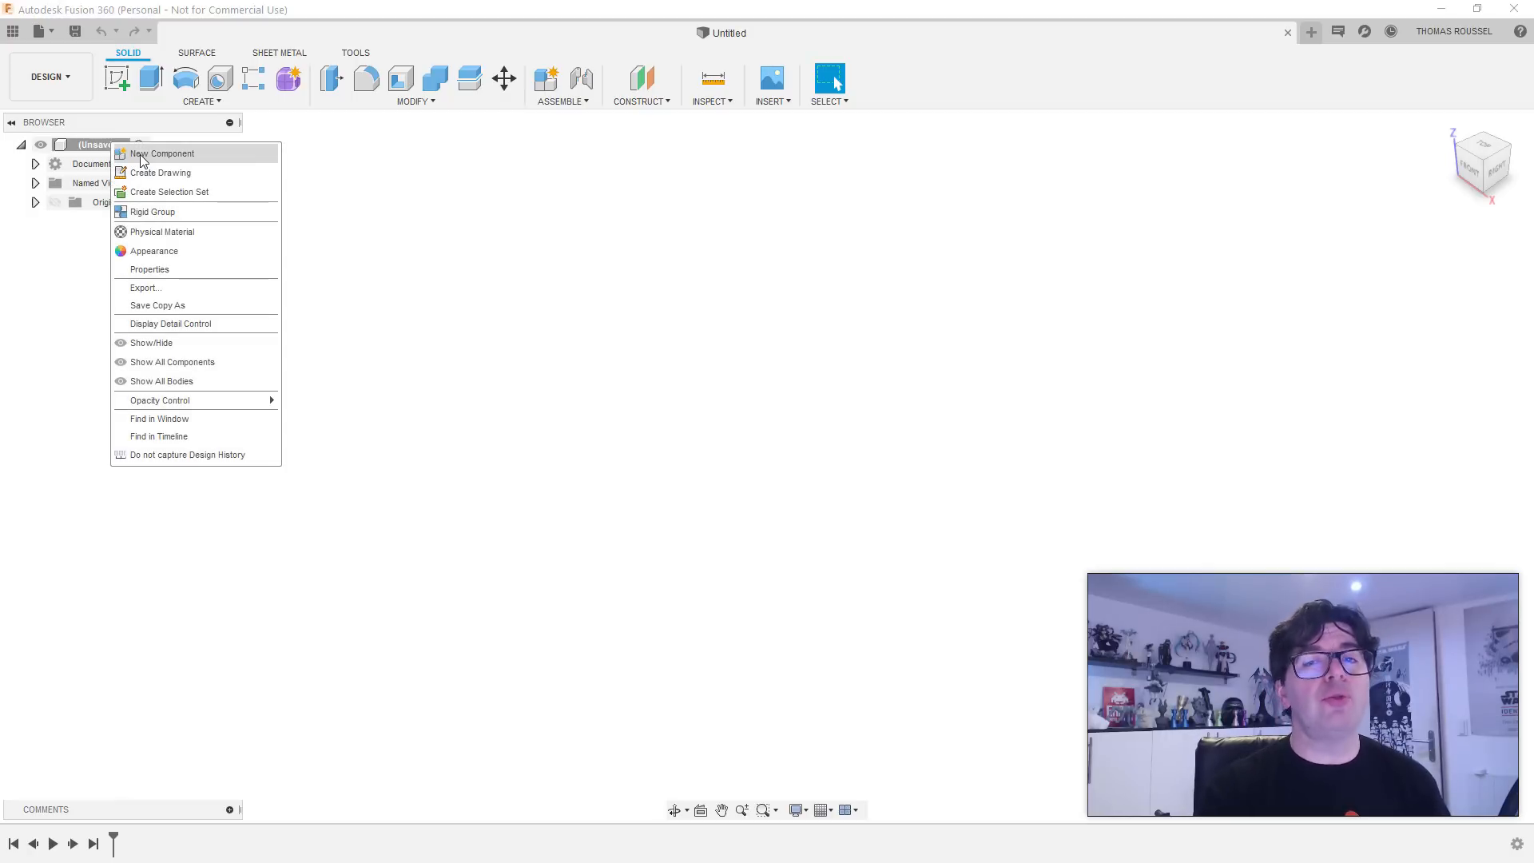
left_click(143, 154)
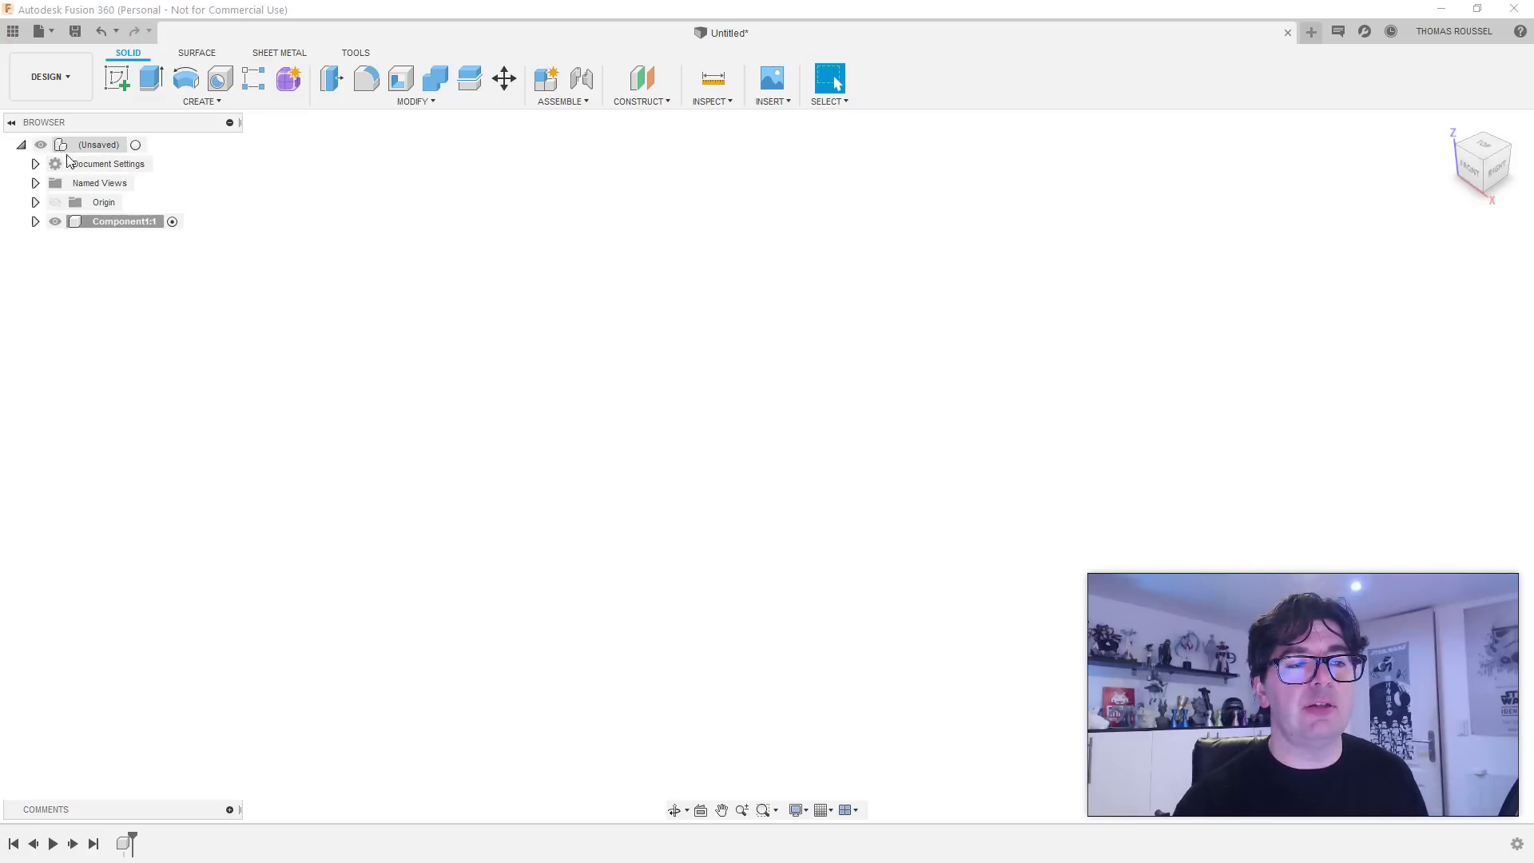
key("ctrl+z")
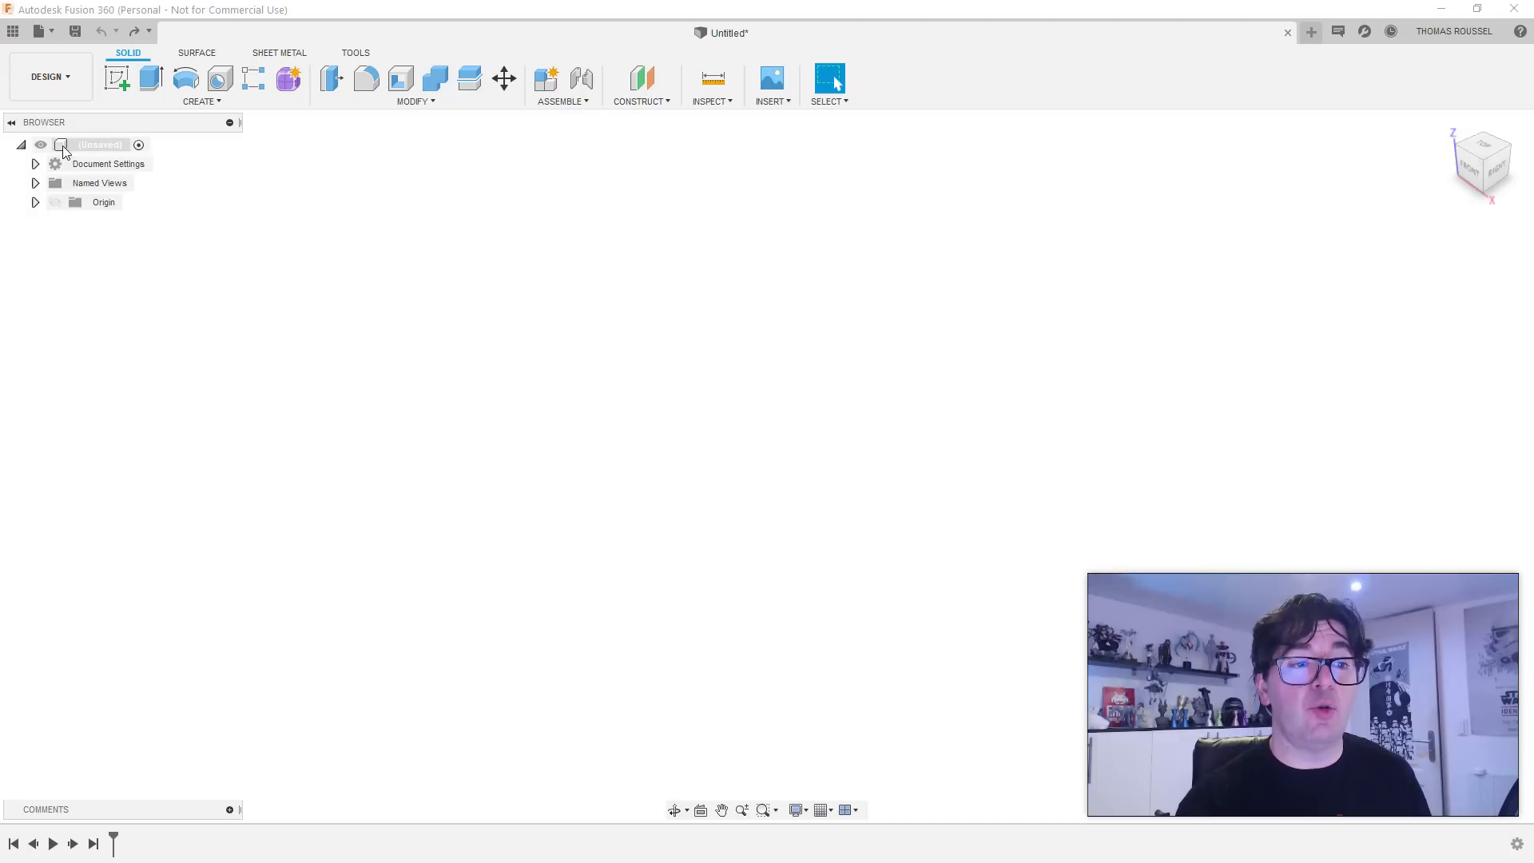
key("ctrl+y")
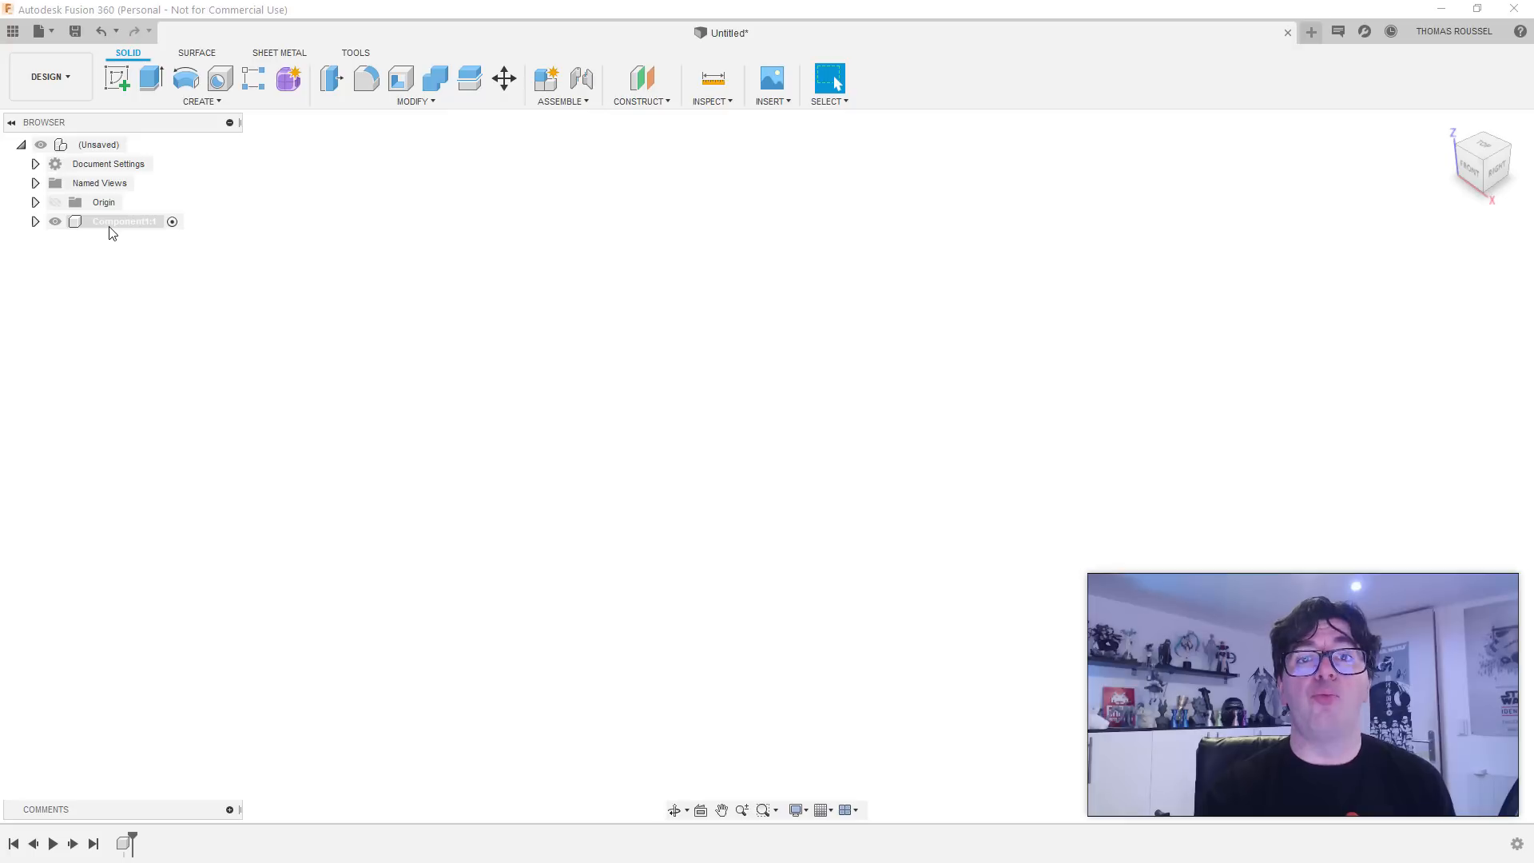
Step: Expand the new component and switch activation to the root design and back to the component
left_click(35, 222)
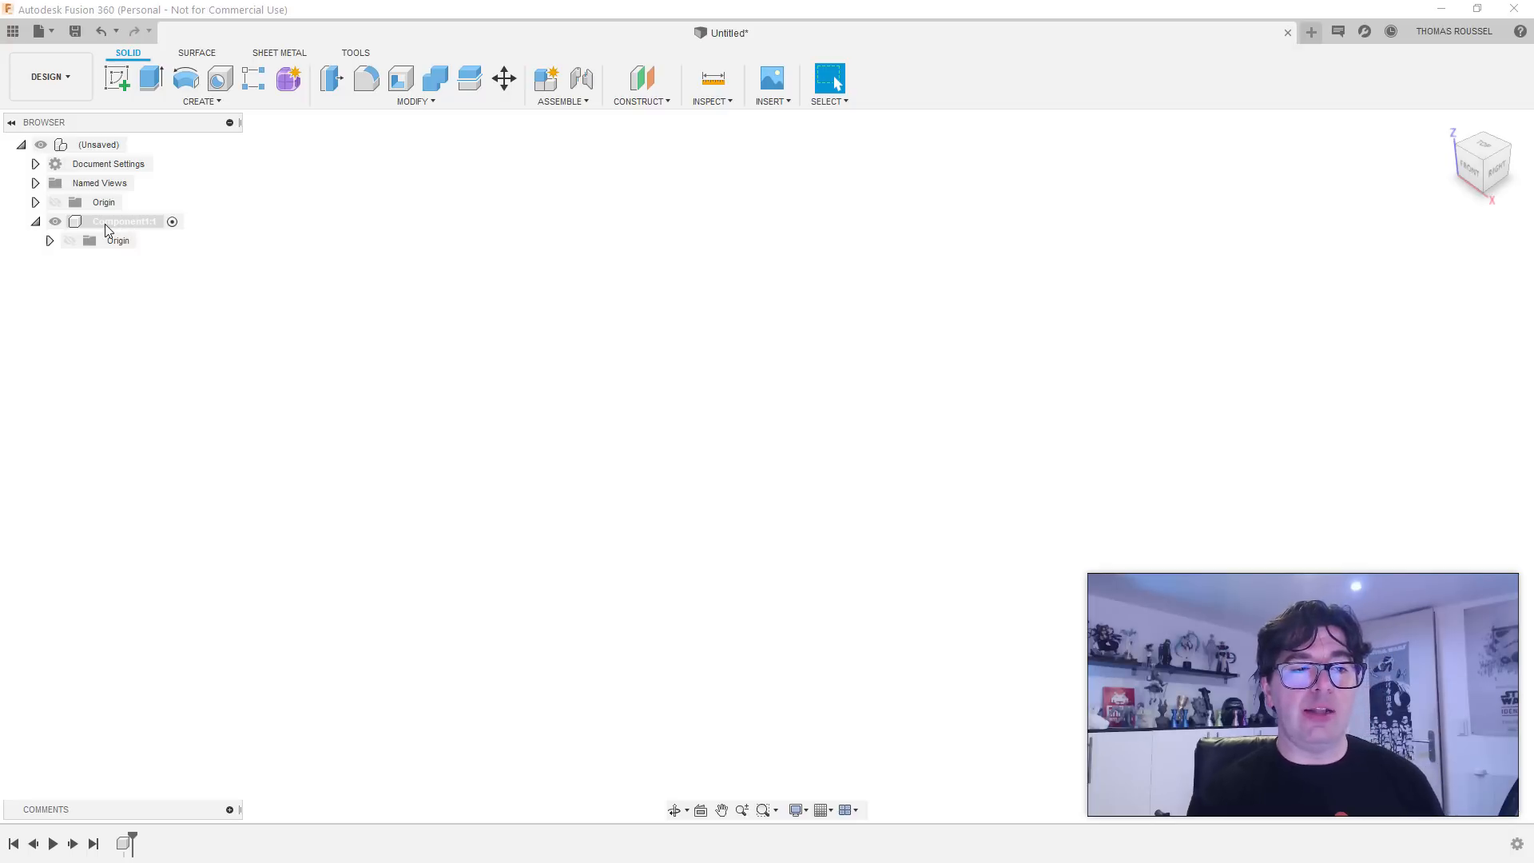
left_click(158, 223)
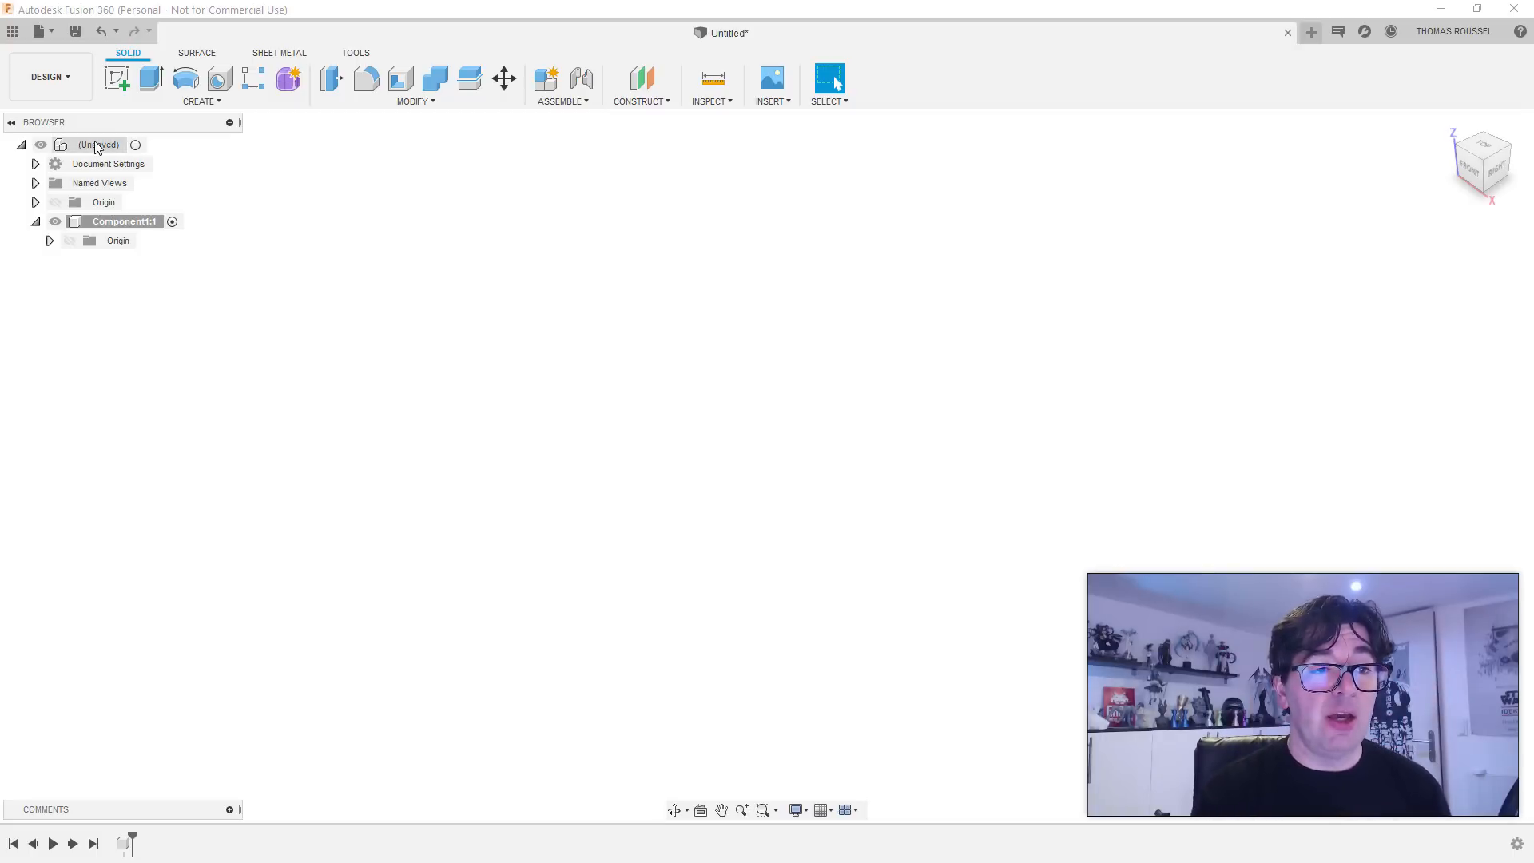
left_click(137, 146)
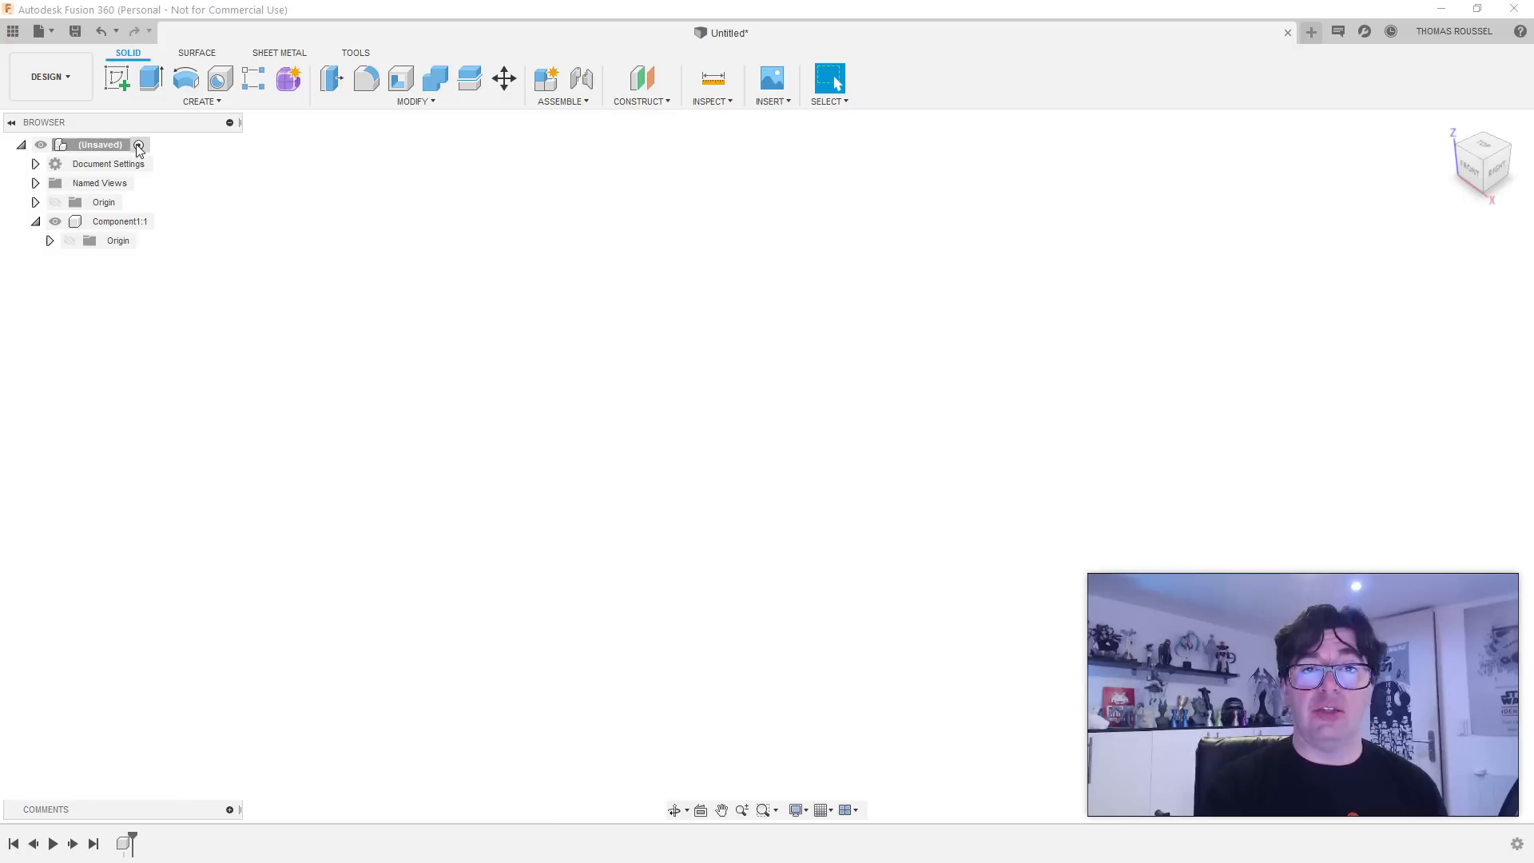
left_click(173, 227)
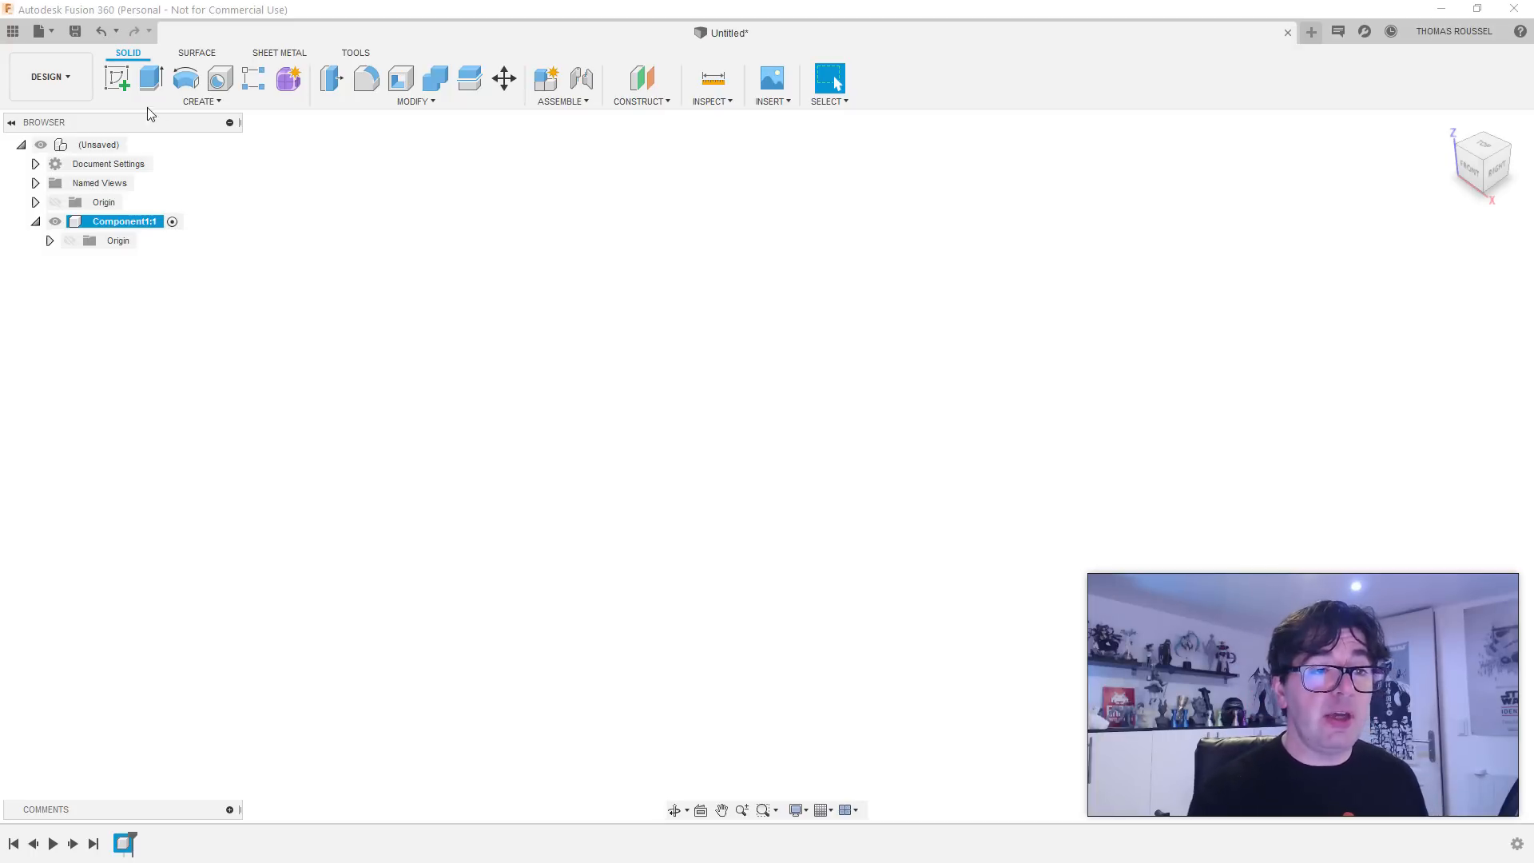
Step: Sketch a 70 by 70 mm center rectangle at the origin on the horizontal plane in the active component
left_click(117, 77)
left_click(846, 472)
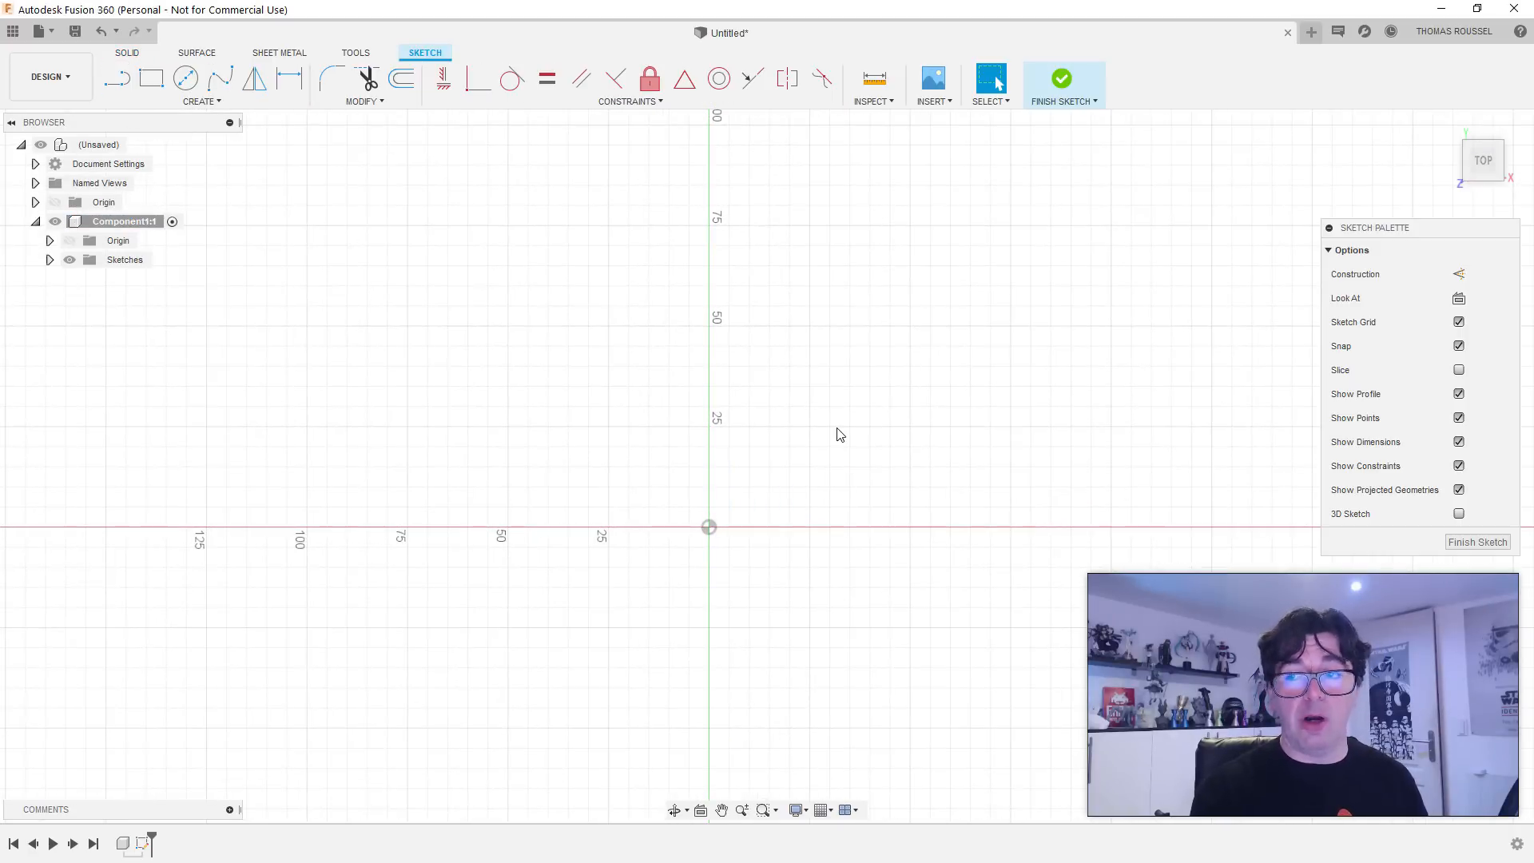
left_click(147, 77)
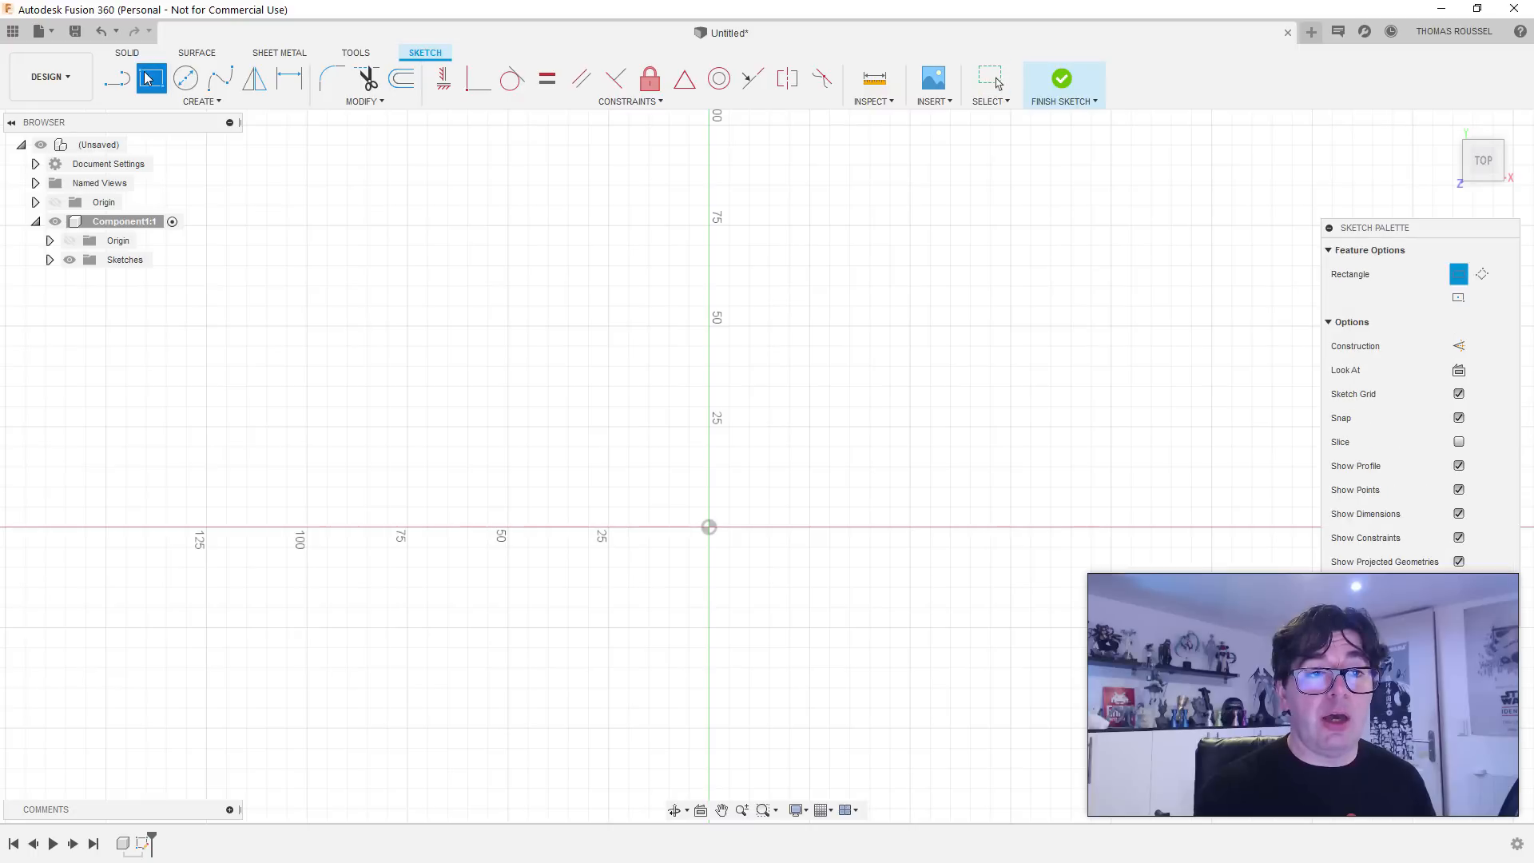
left_click(1457, 301)
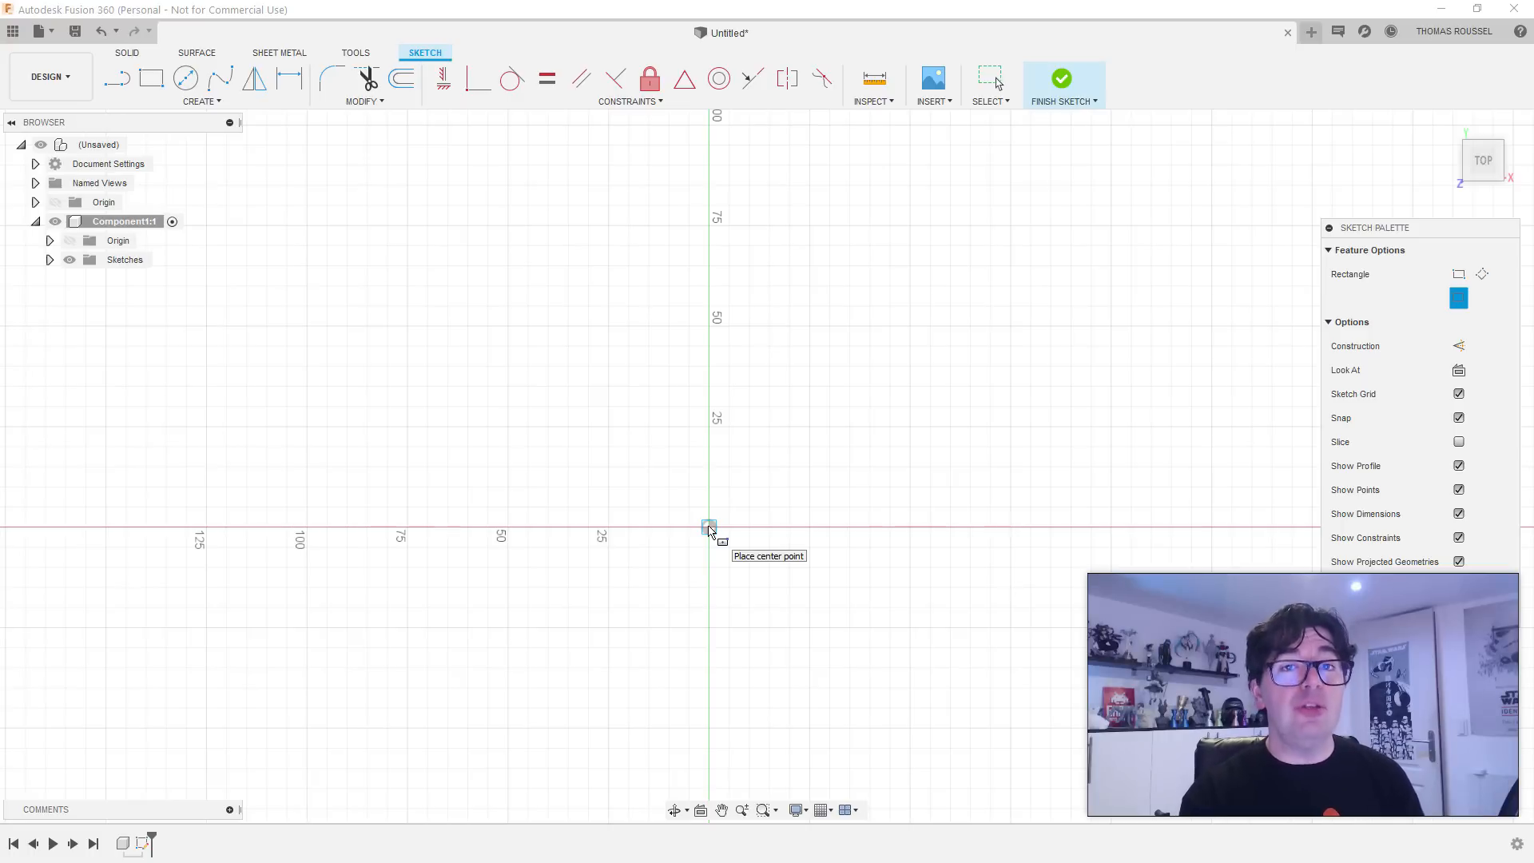
left_click(709, 527)
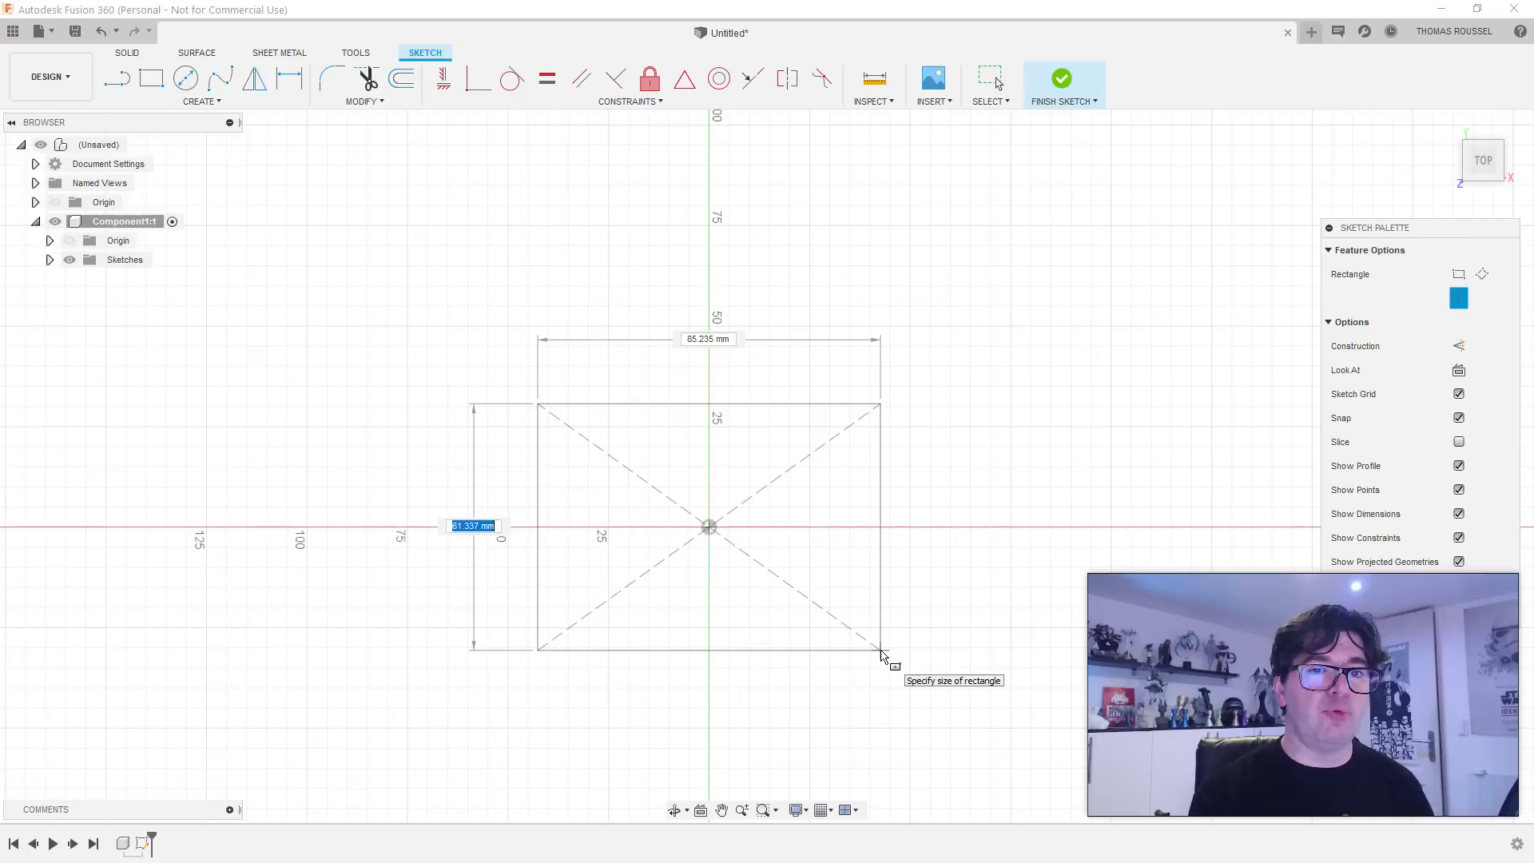
type("70")
key("Tab")
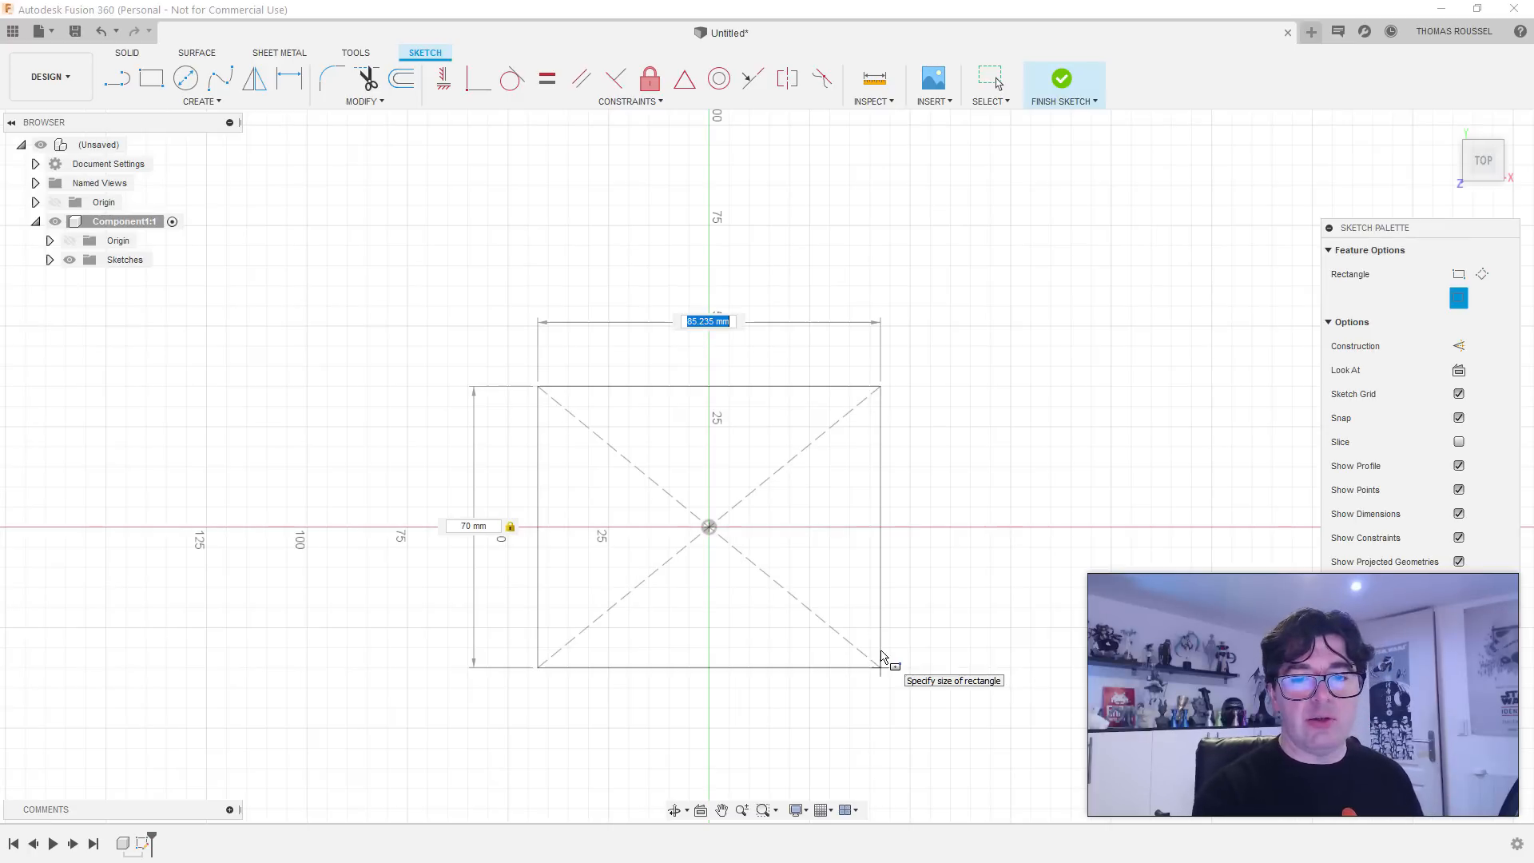
type("70")
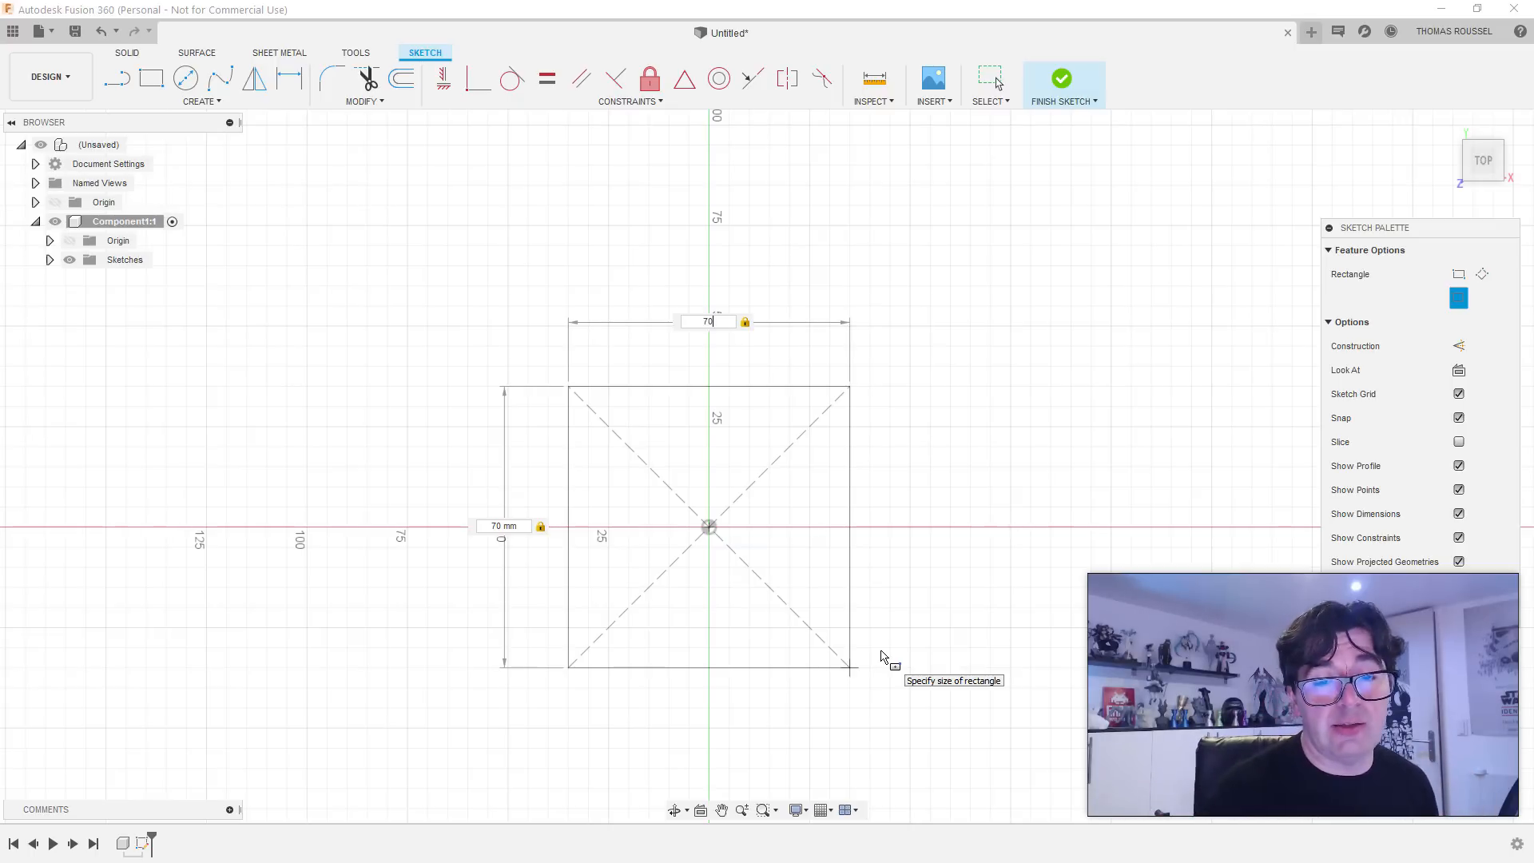
key("Return")
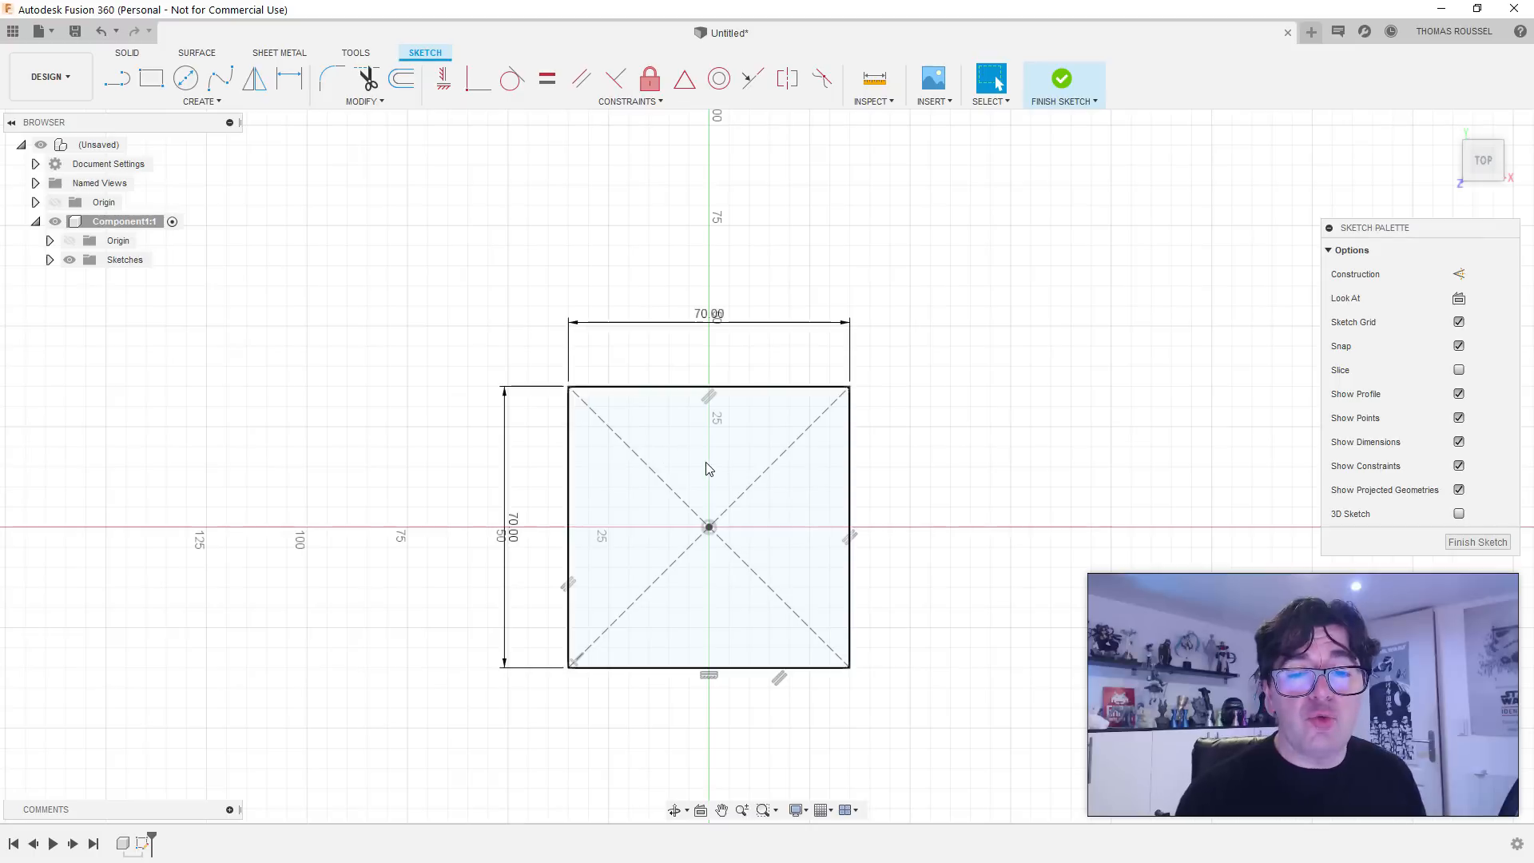
Step: Offset the square's outline inward by 2.8 mm to form the box's wall profile
mouse_move(707, 469)
middle_mouse_down("shift")
mouse_move(733, 394)
mouse_move(759, 431)
middle_mouse_up("shift")
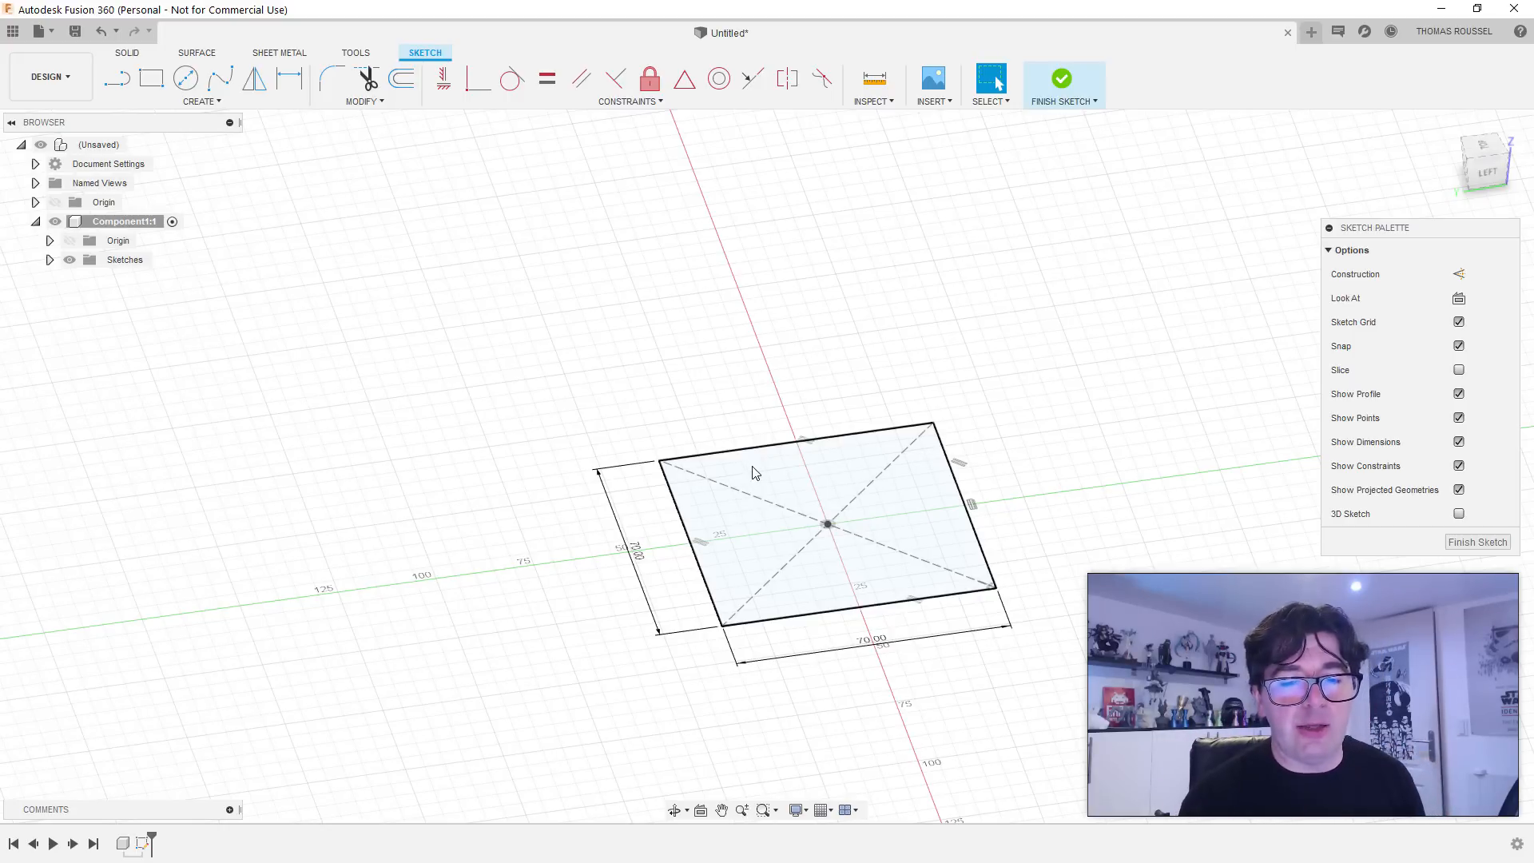
mouse_move(813, 516)
middle_mouse_down("shift")
mouse_move(787, 575)
mouse_move(774, 548)
mouse_move(663, 486)
middle_mouse_up("shift")
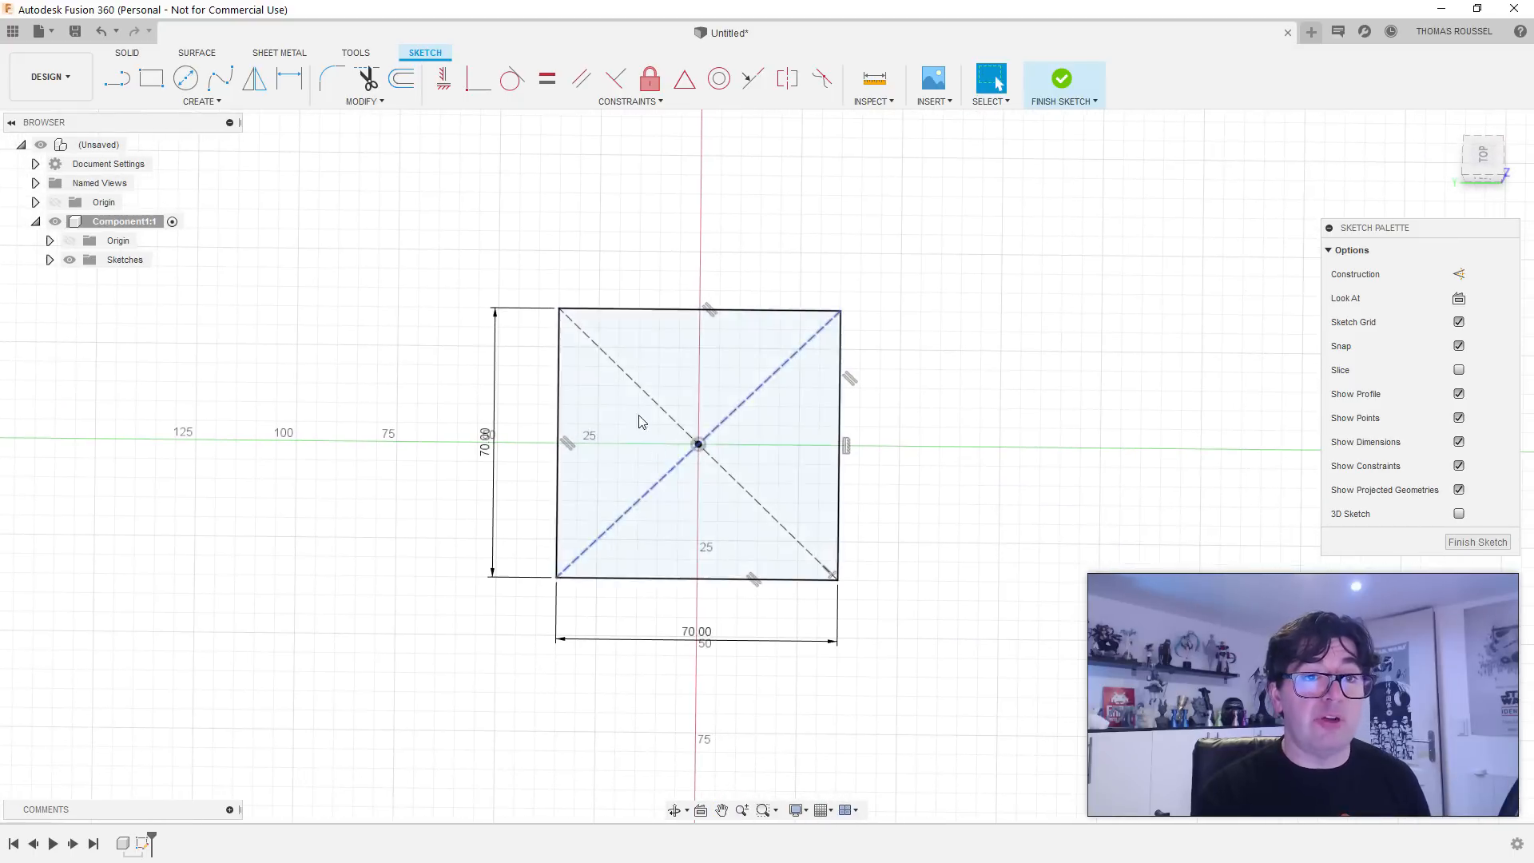
left_click(399, 83)
left_click(606, 310)
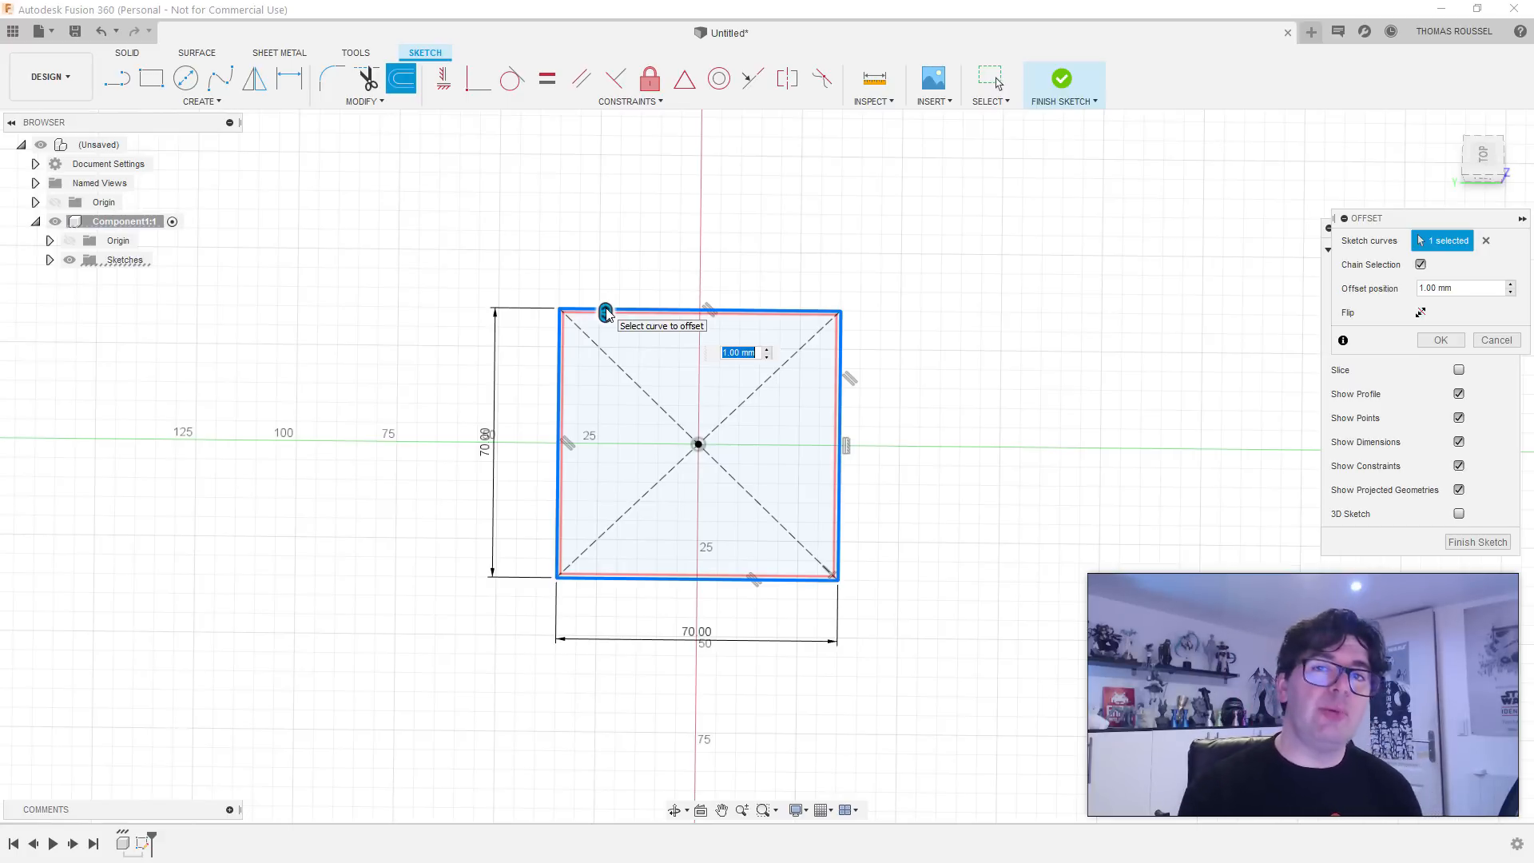
type("3")
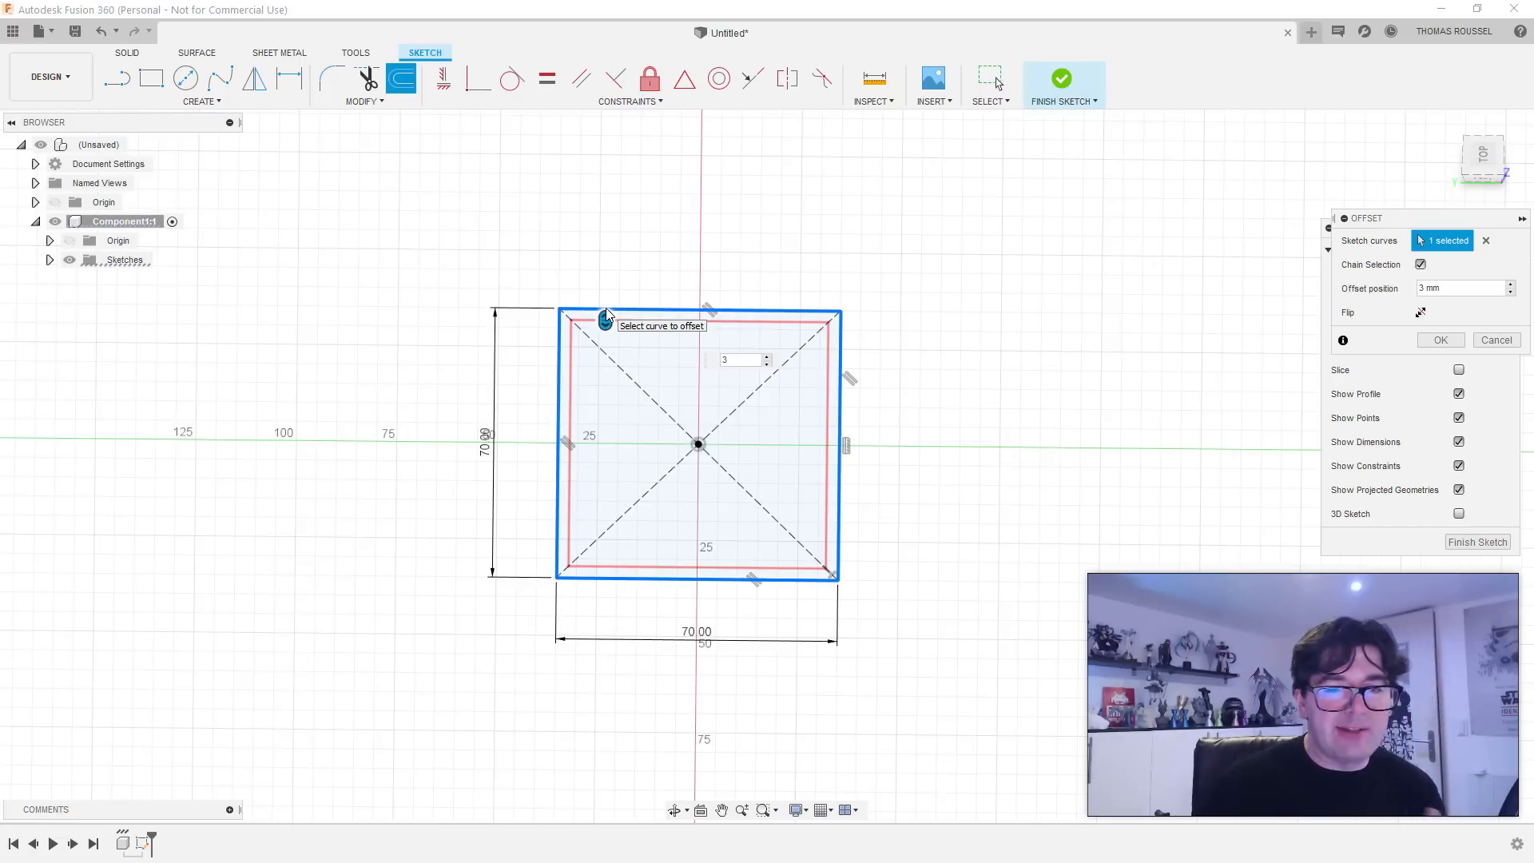
key("BackSpace")
type("2.8")
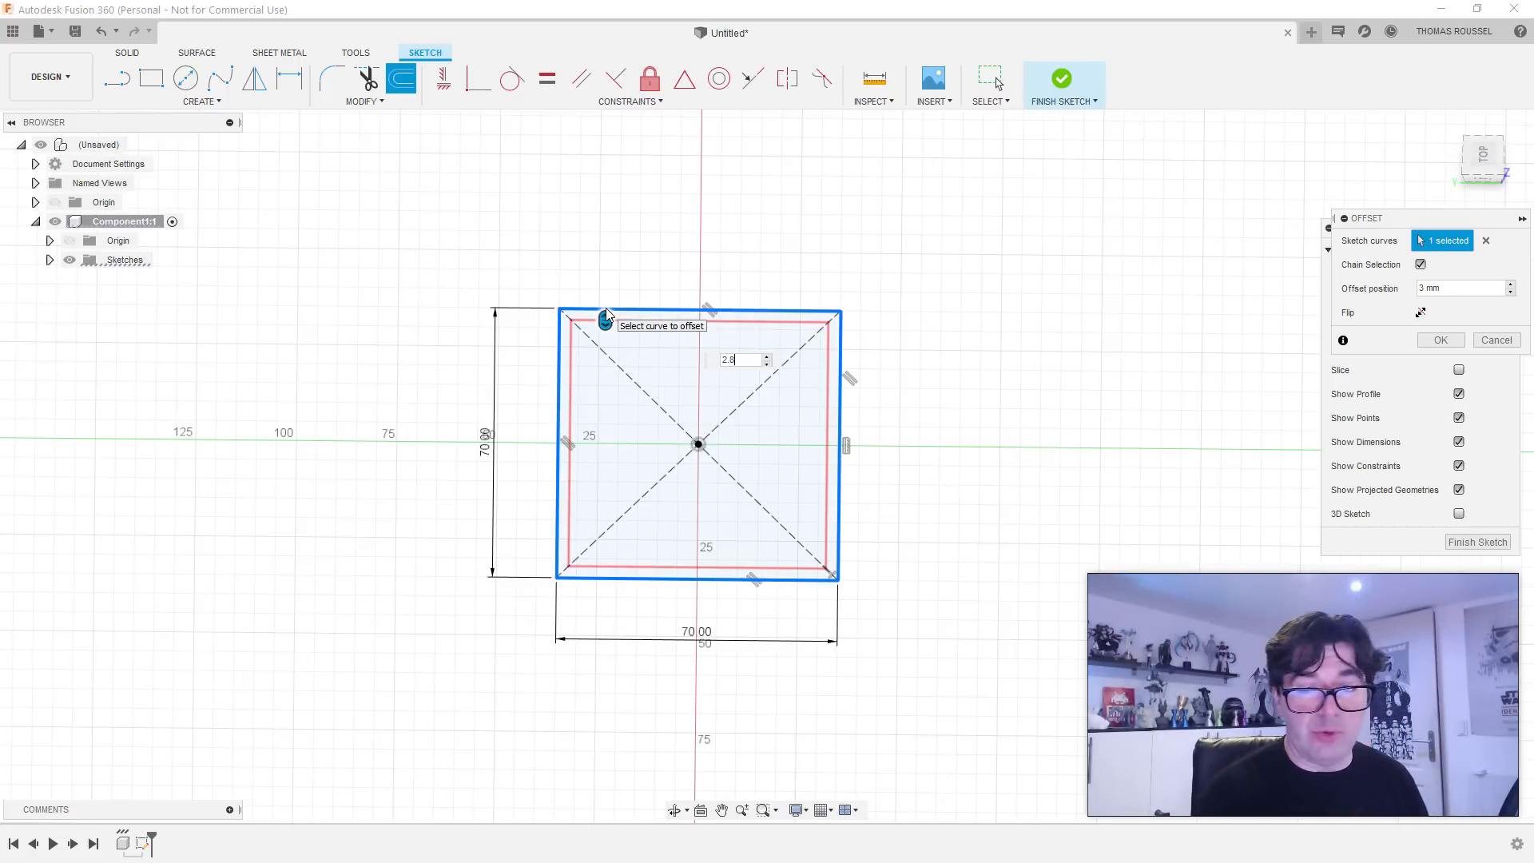
key("Return")
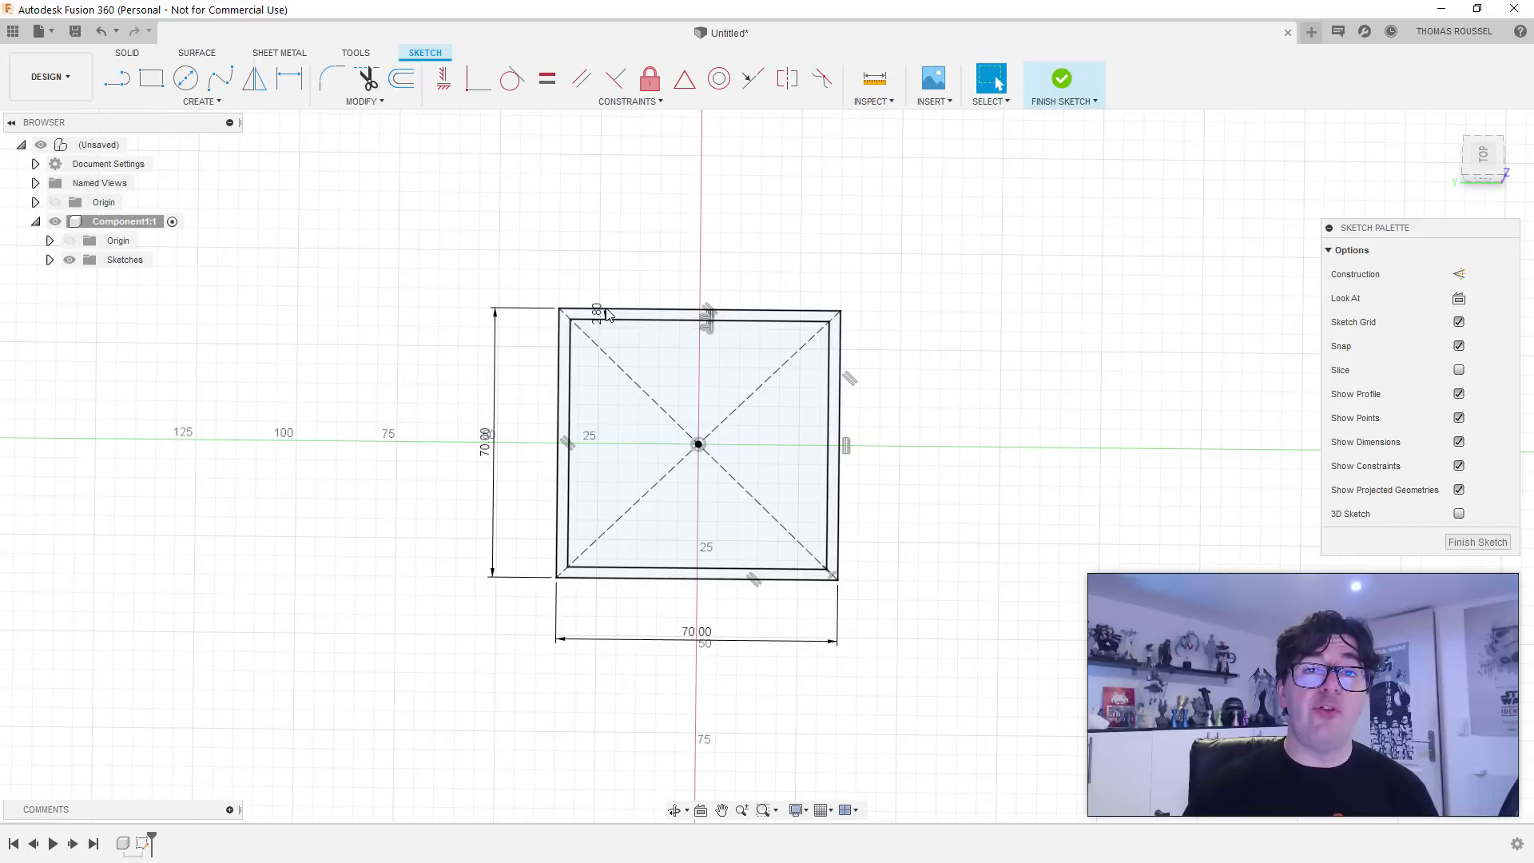
Step: Extrude the wall profile between the two squares upward 60 mm as a new body
mouse_move(736, 559)
middle_mouse_down("shift")
mouse_move(740, 415)
mouse_move(728, 461)
middle_mouse_up("shift")
scroll(618, 444, "up", 3)
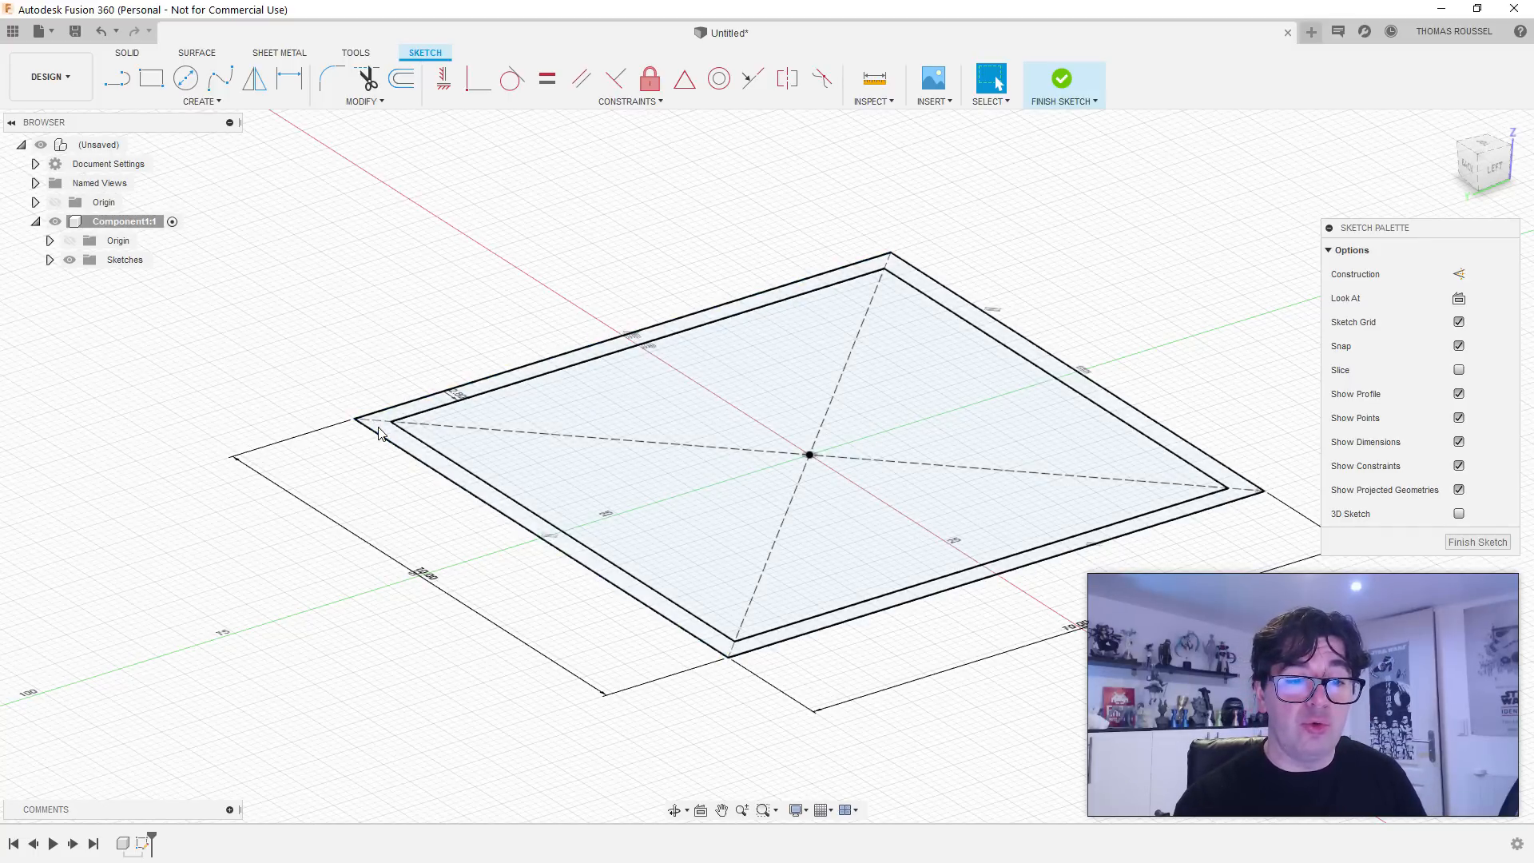
scroll(394, 428, "up", 2)
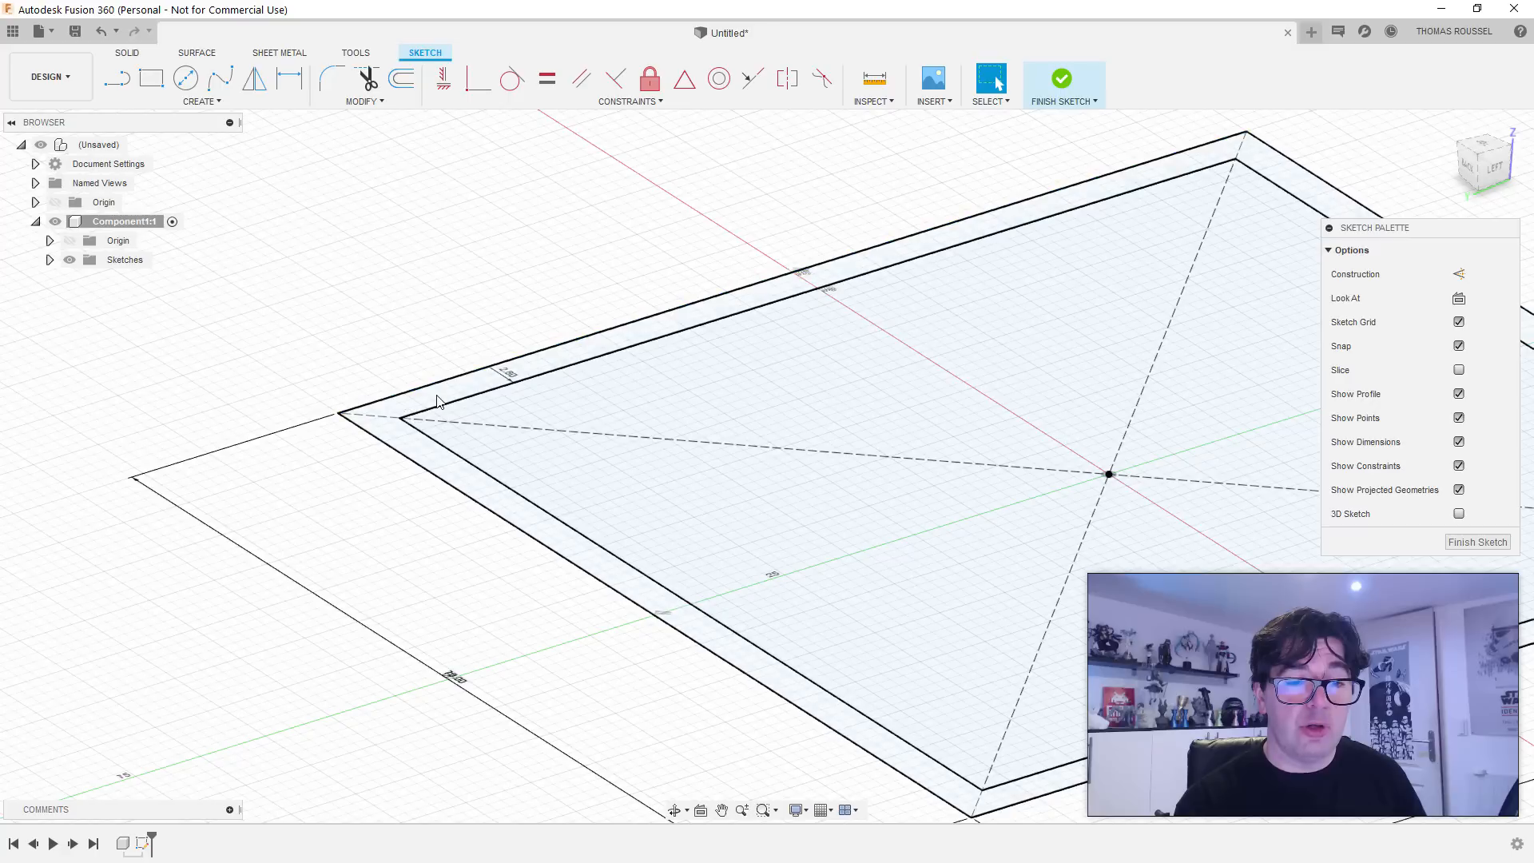
middle_click_drag(581, 356, 628, 371, "shift")
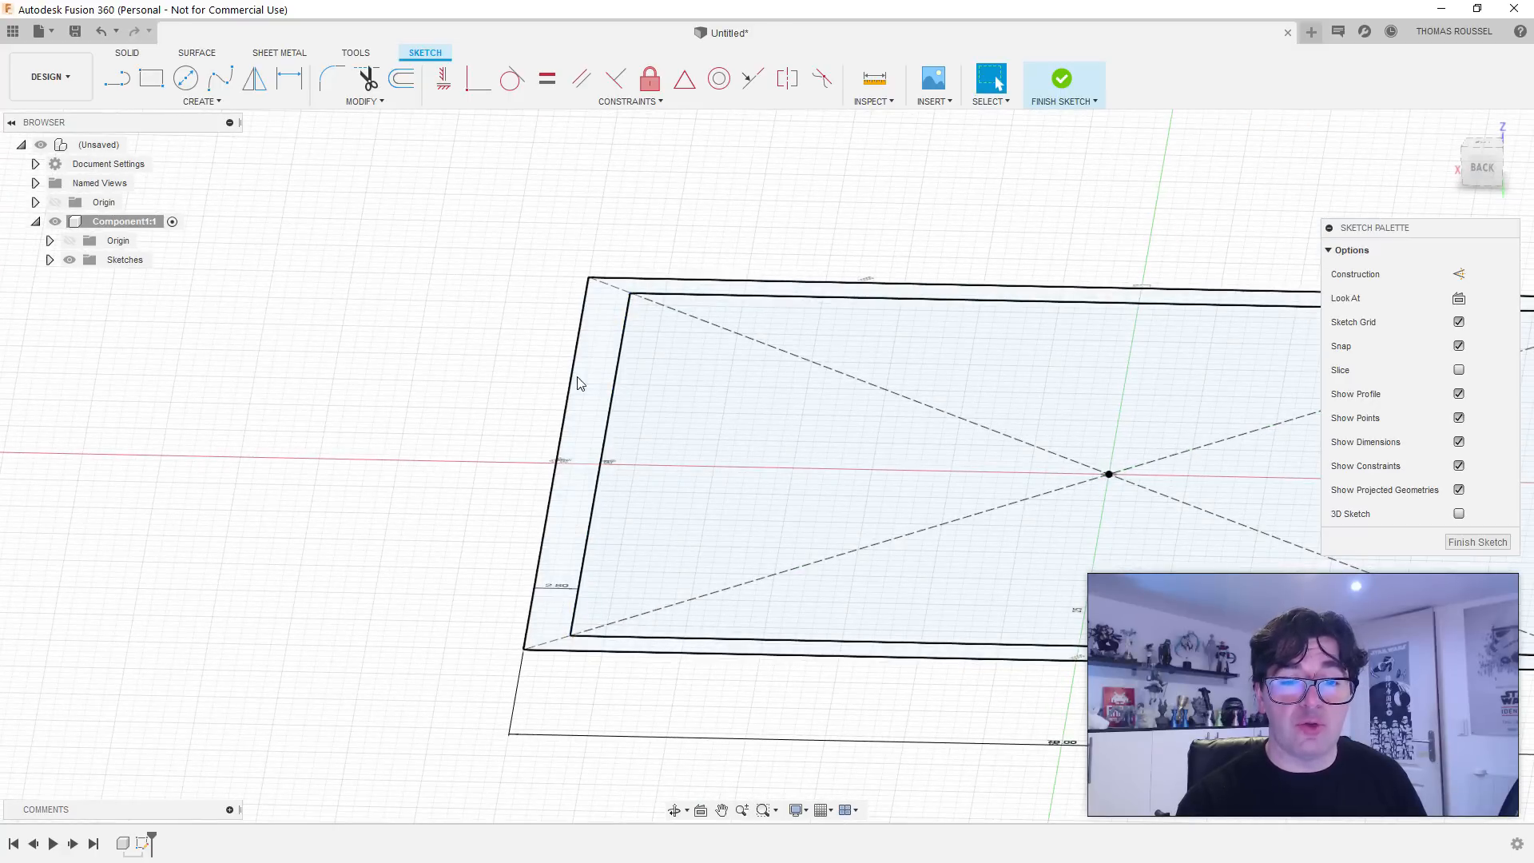
scroll(602, 383, "up", 4)
left_click(593, 551)
middle_click_drag(595, 555, 641, 535, "shift")
scroll(642, 535, "down", 5)
scroll(657, 539, "down", 3)
middle_click_drag(820, 540, 699, 524)
scroll(703, 524, "up", 6)
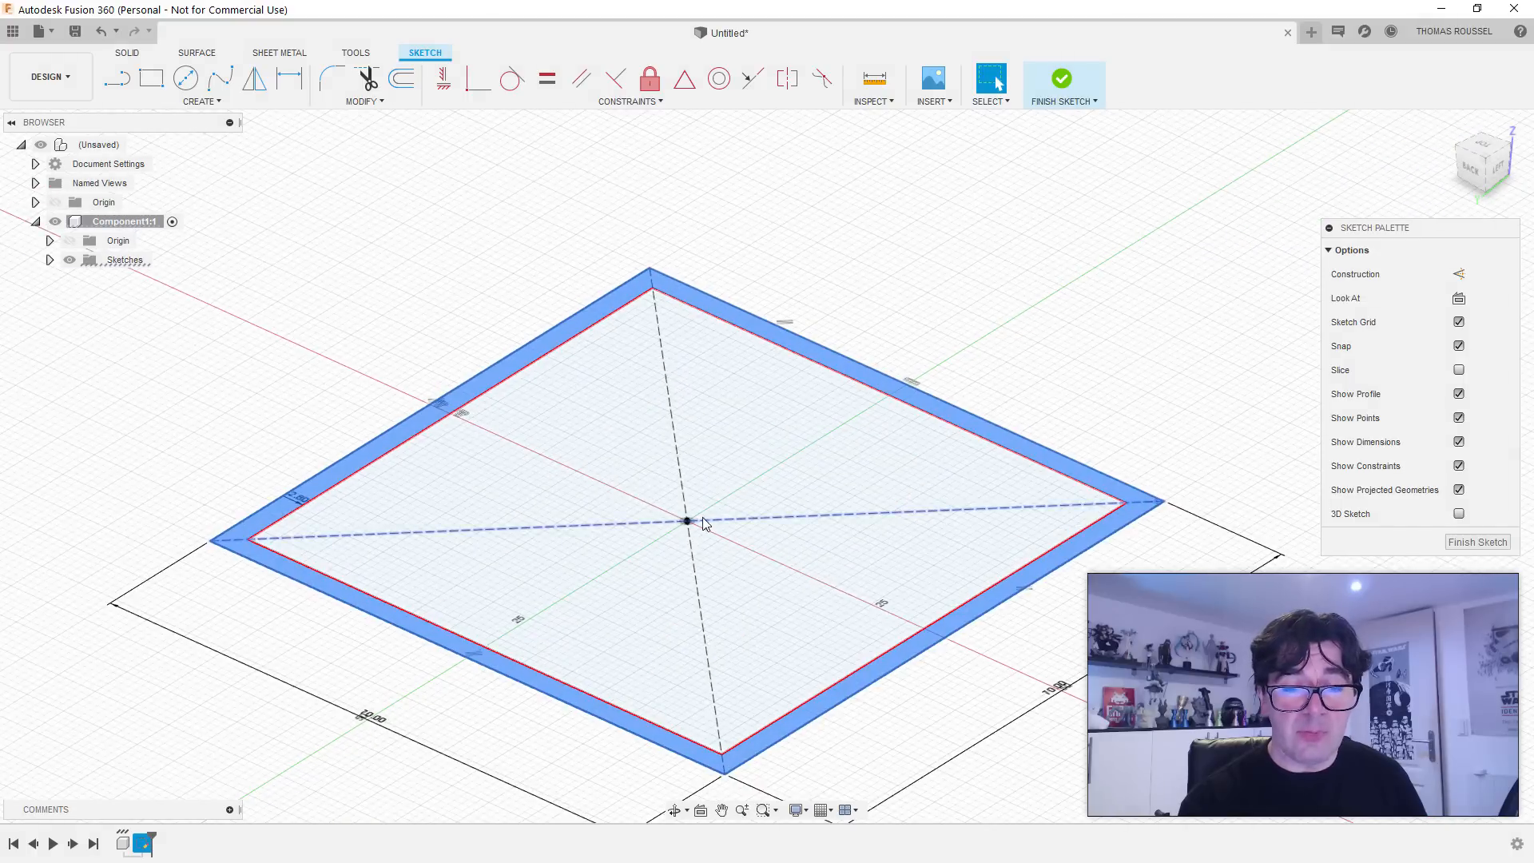
scroll(704, 523, "down", 1)
key("e")
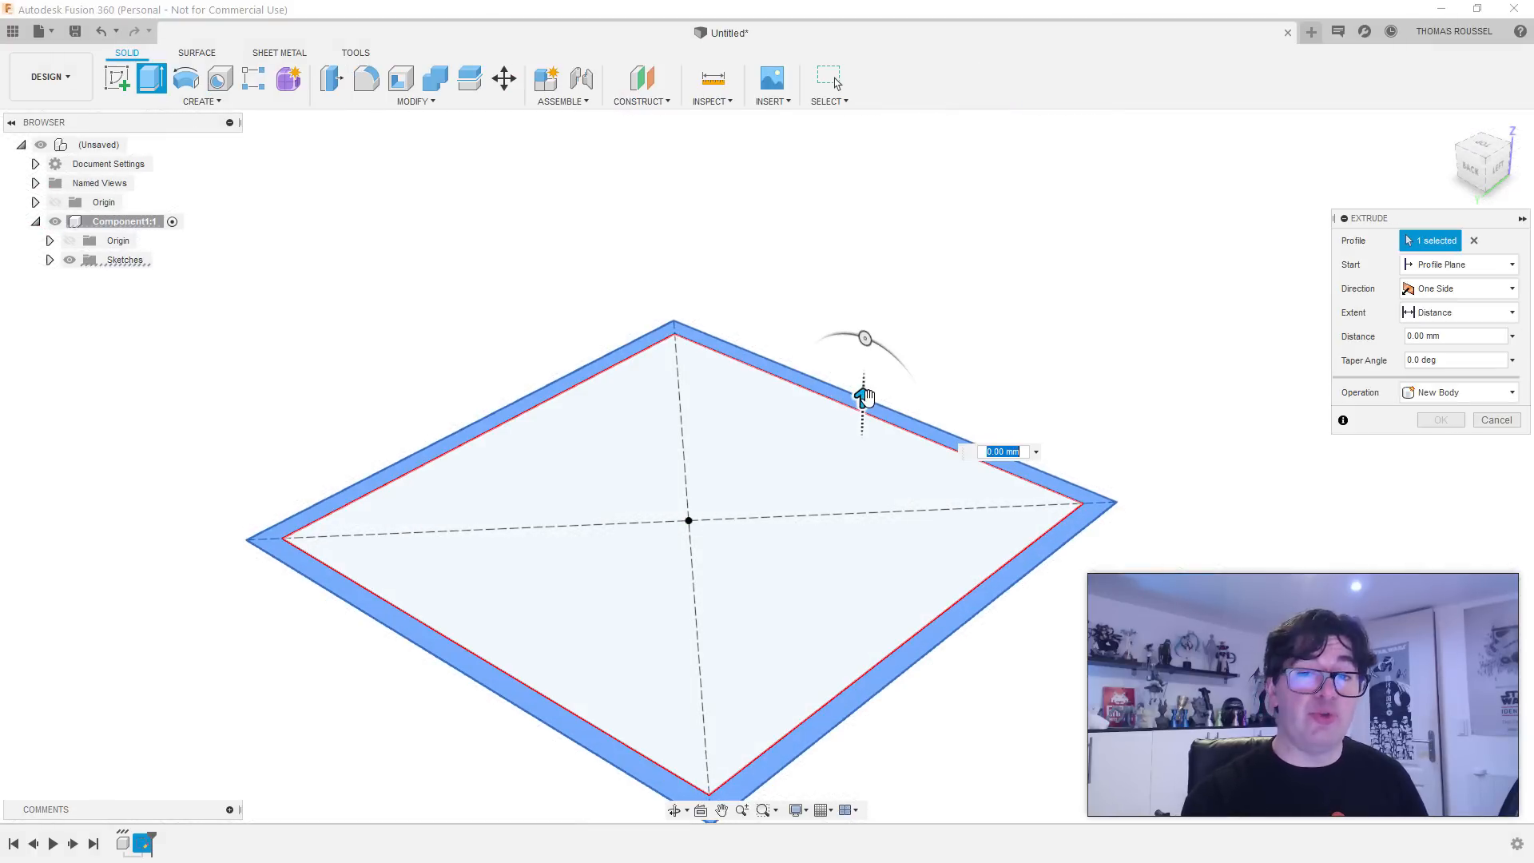
left_click_drag(864, 395, 847, 100)
scroll(856, 205, "down", 3)
middle_click_drag(862, 121, 825, 305)
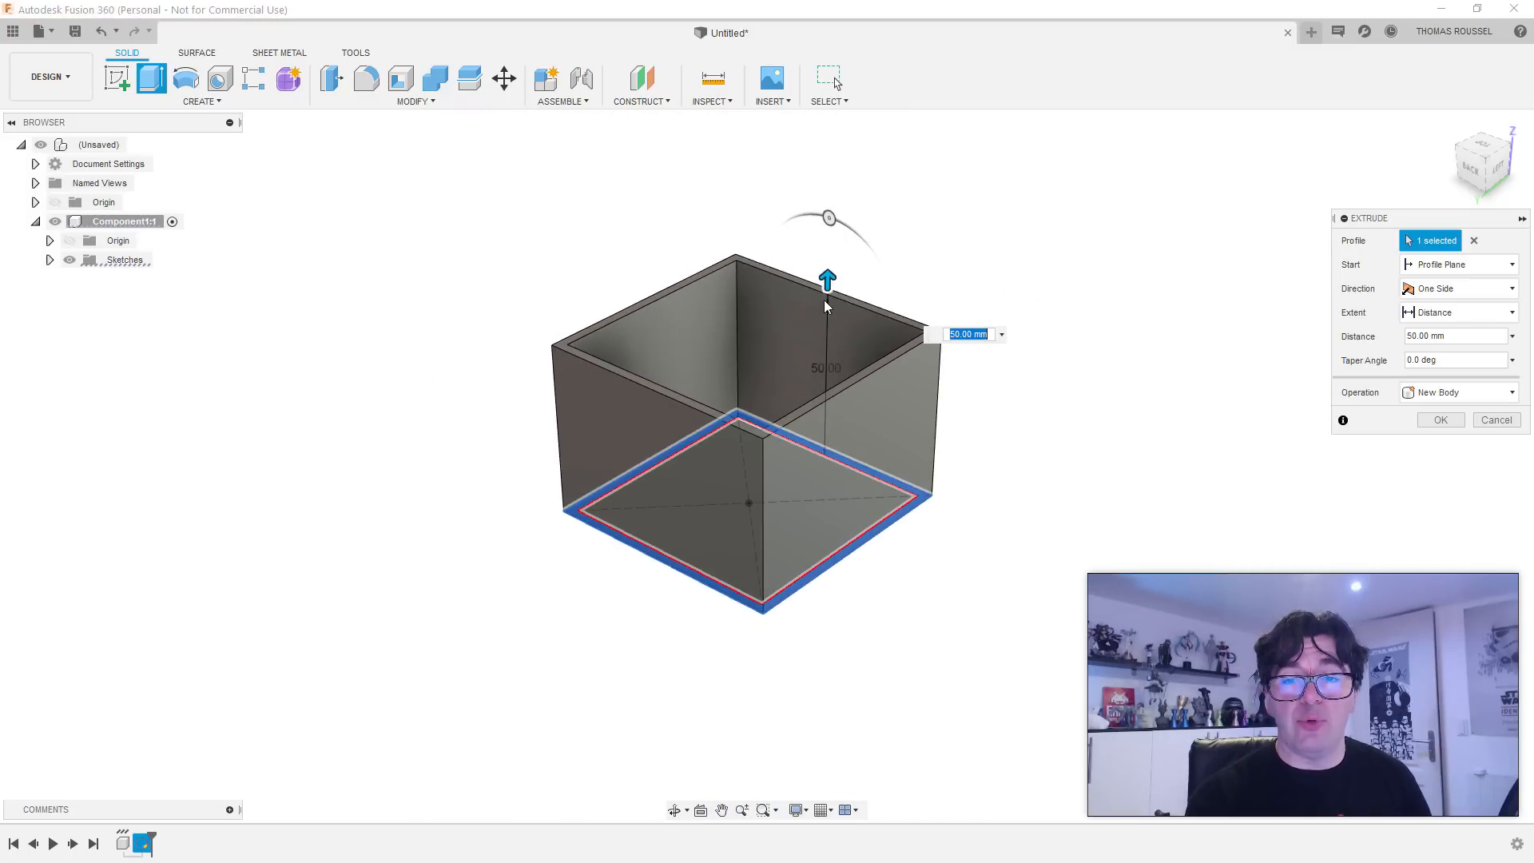
left_click_drag(823, 296, 823, 254)
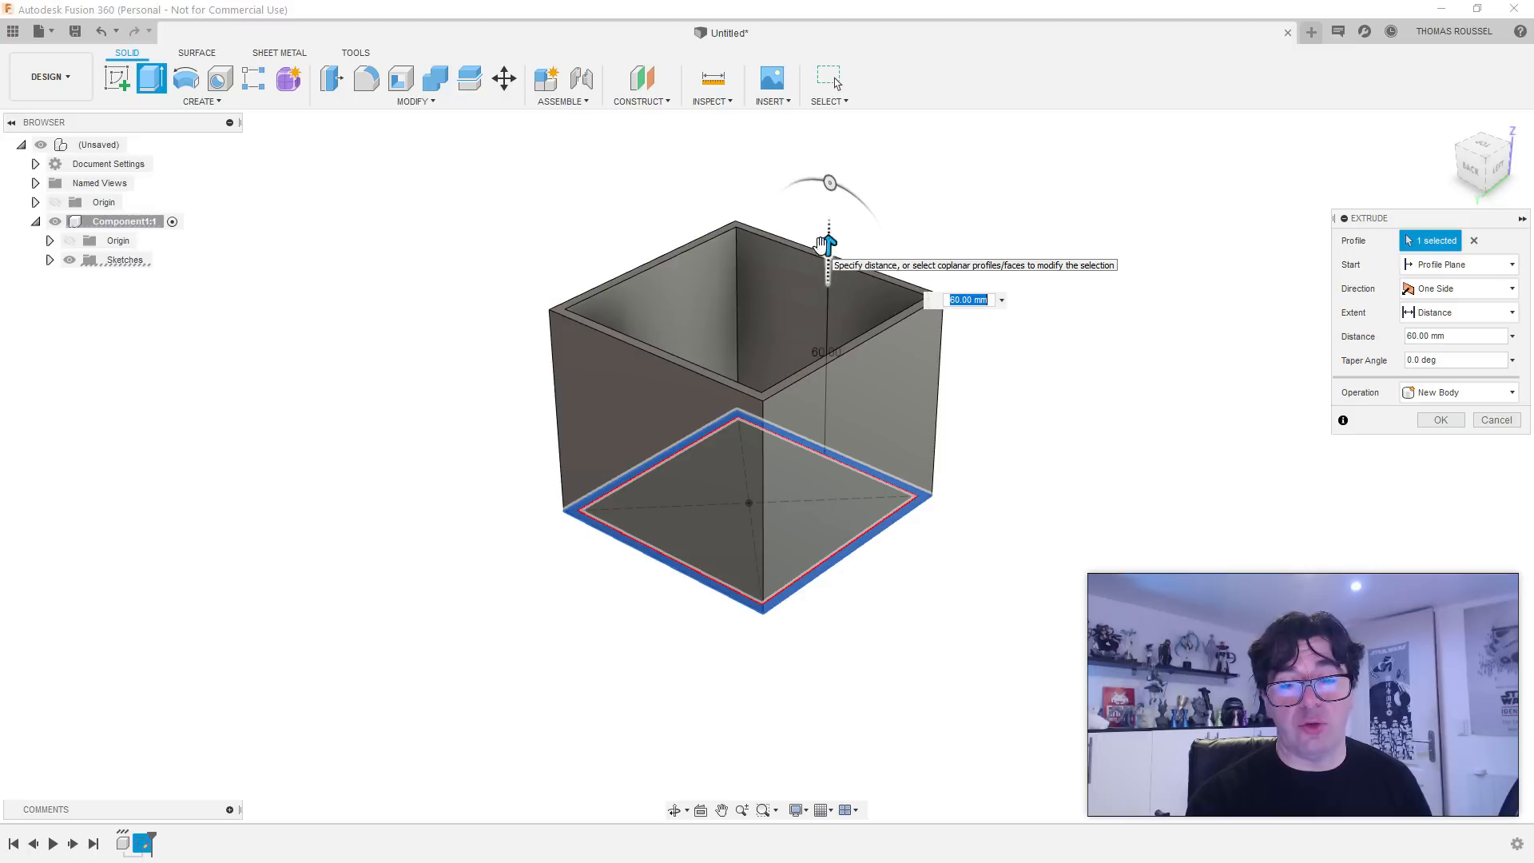
key("Return")
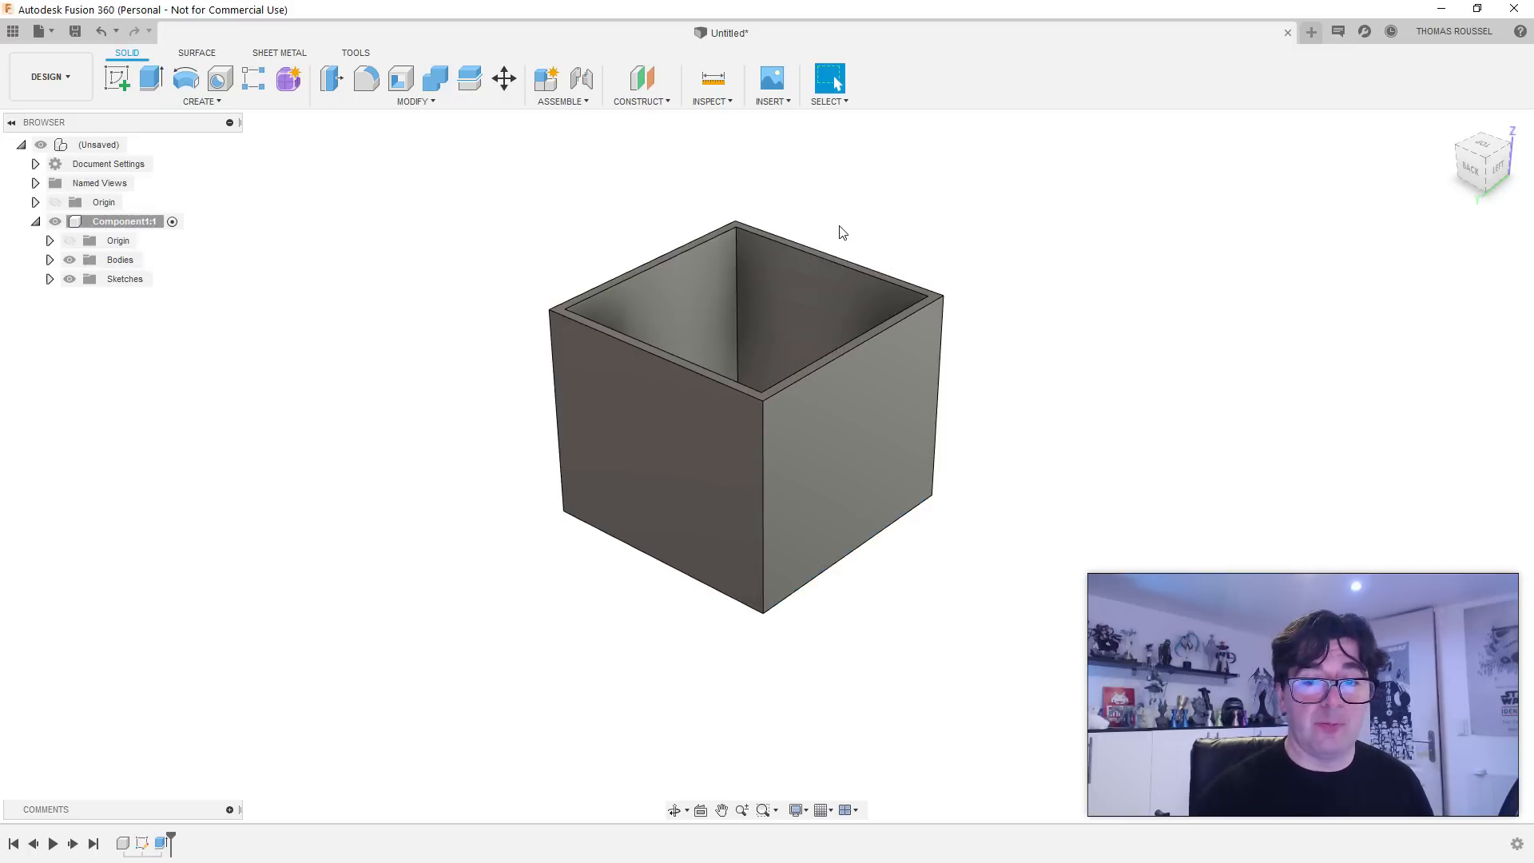
Step: Make the hidden profile sketch of the component visible again under the open-bottomed box
middle_click_drag(899, 244, 897, 284, "shift")
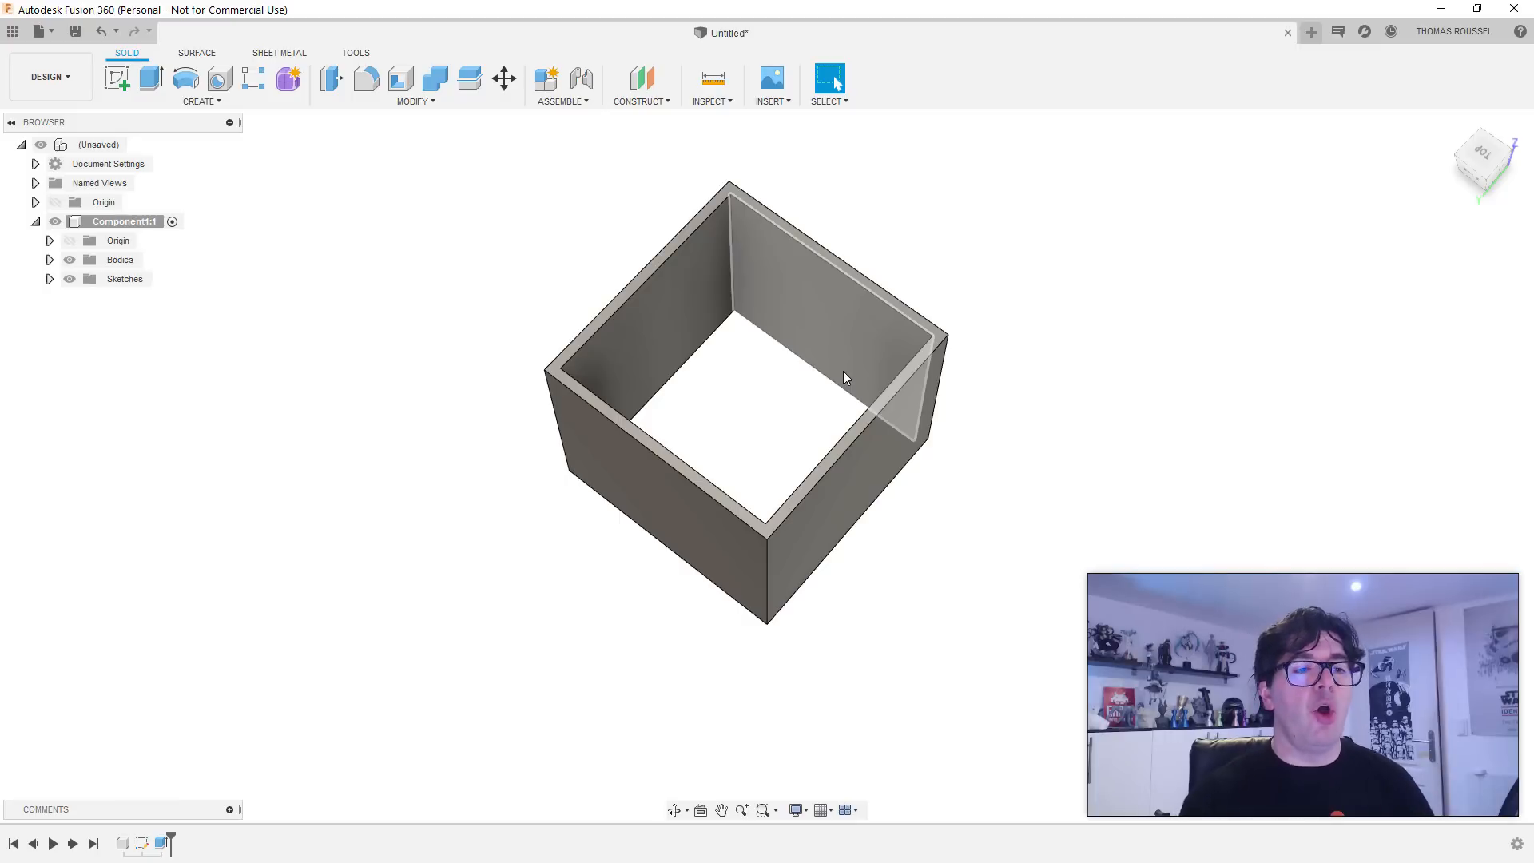
left_click(49, 278)
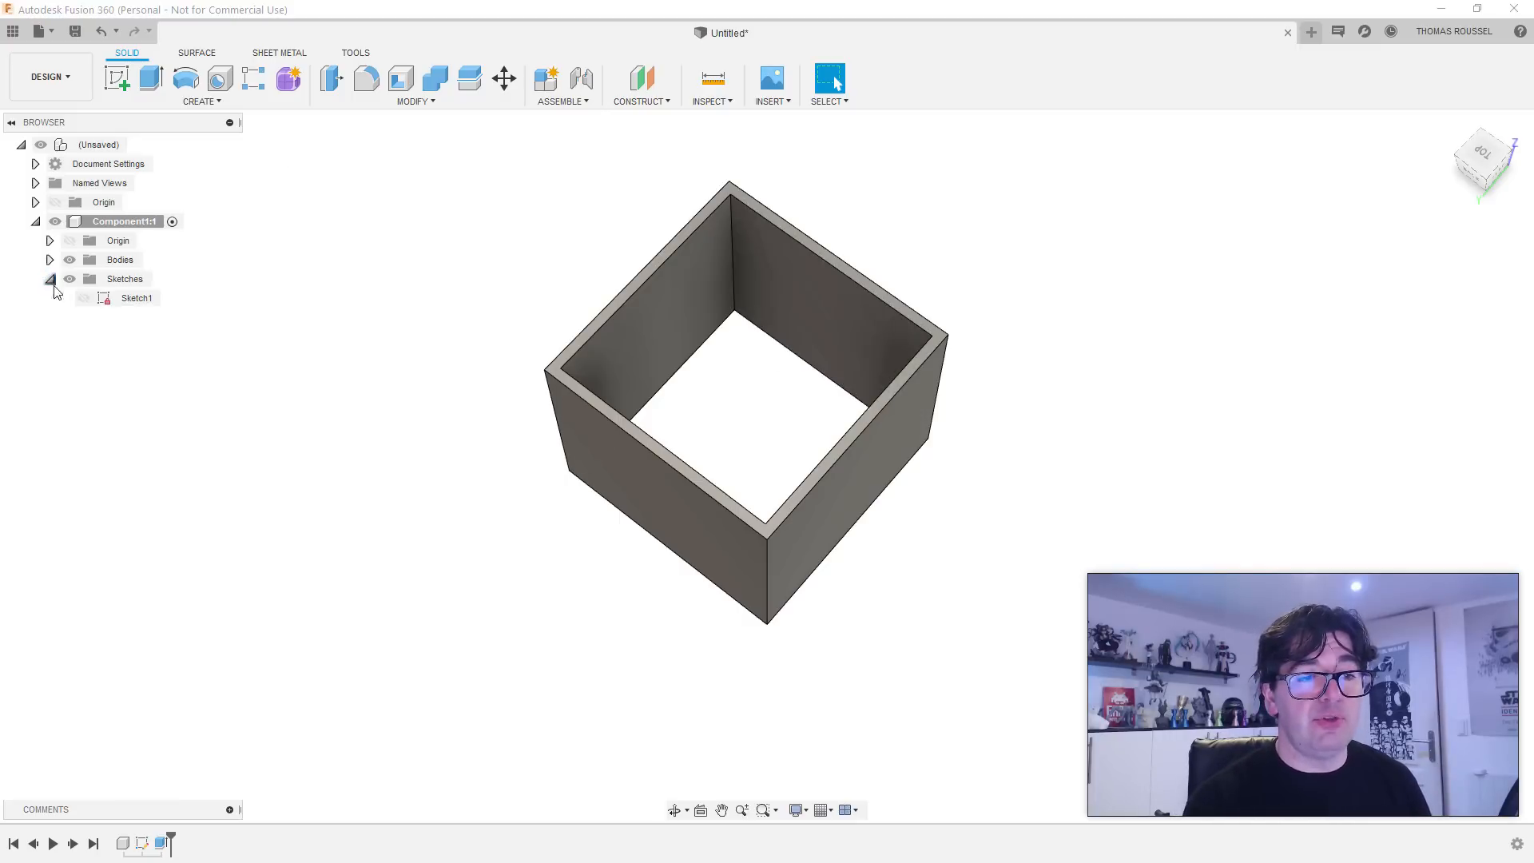
left_click(100, 298)
left_click(86, 299)
middle_click_drag(438, 616, 444, 440, "shift")
Step: Extrude the inner square and the wall ring profiles together 2.8 mm downward to close the box's bottom
left_click(714, 462)
scroll(722, 436, "up", 8)
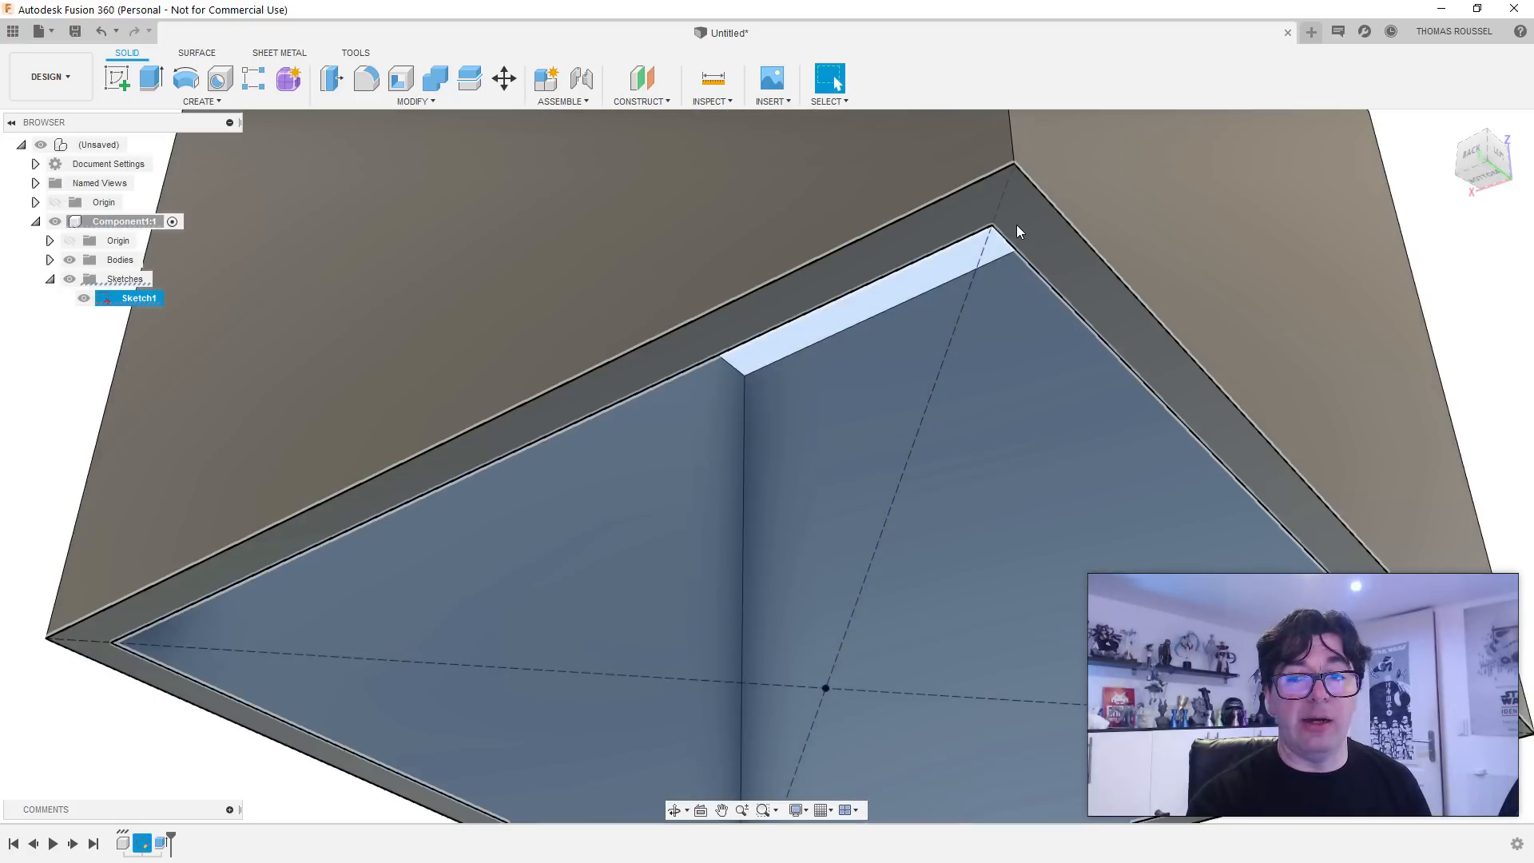
left_click(1015, 224)
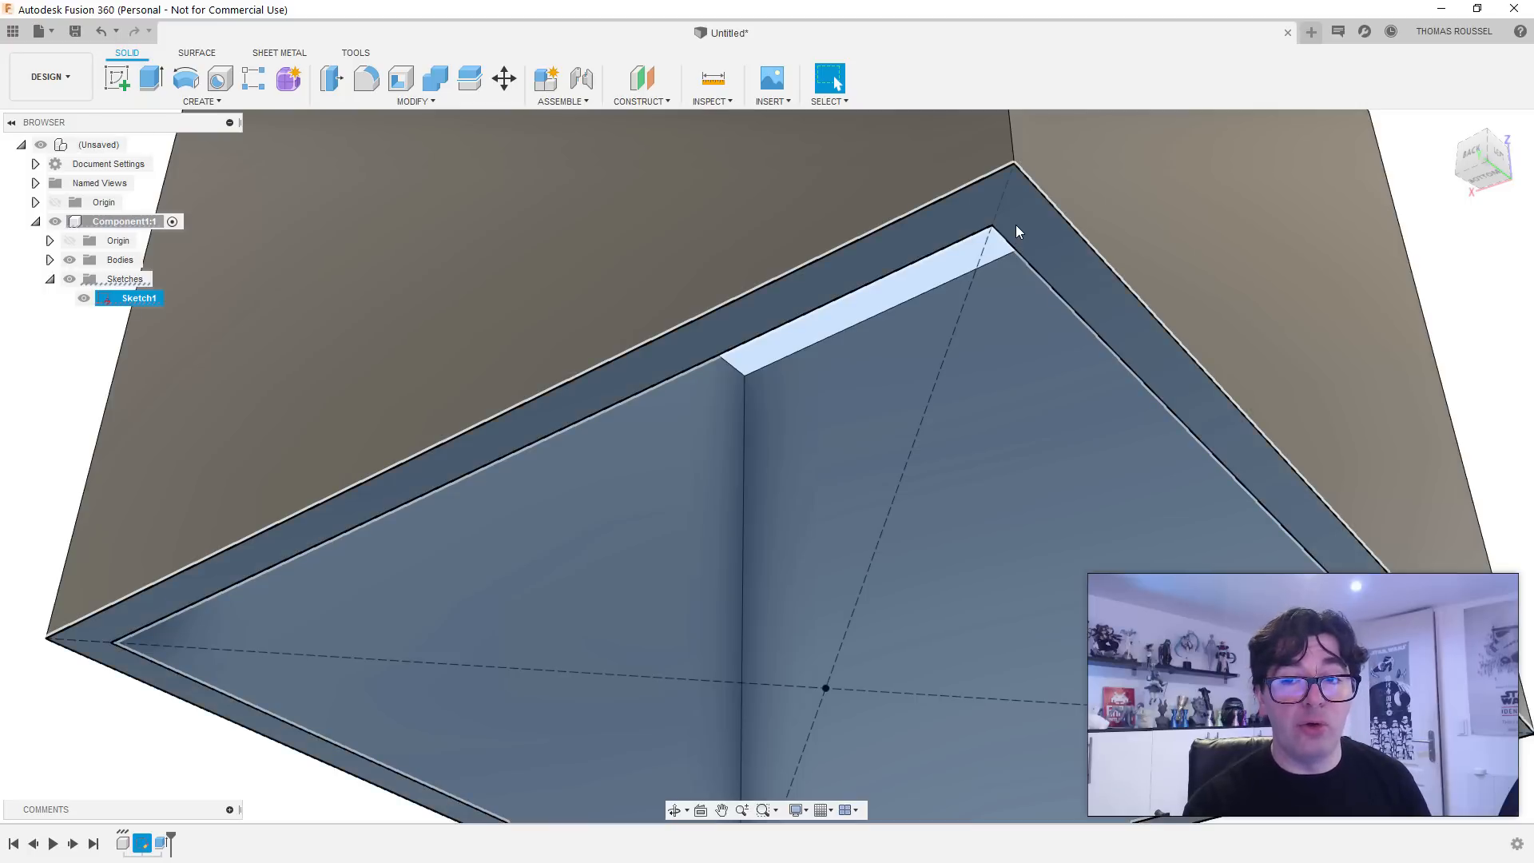
left_click(883, 497, "shift")
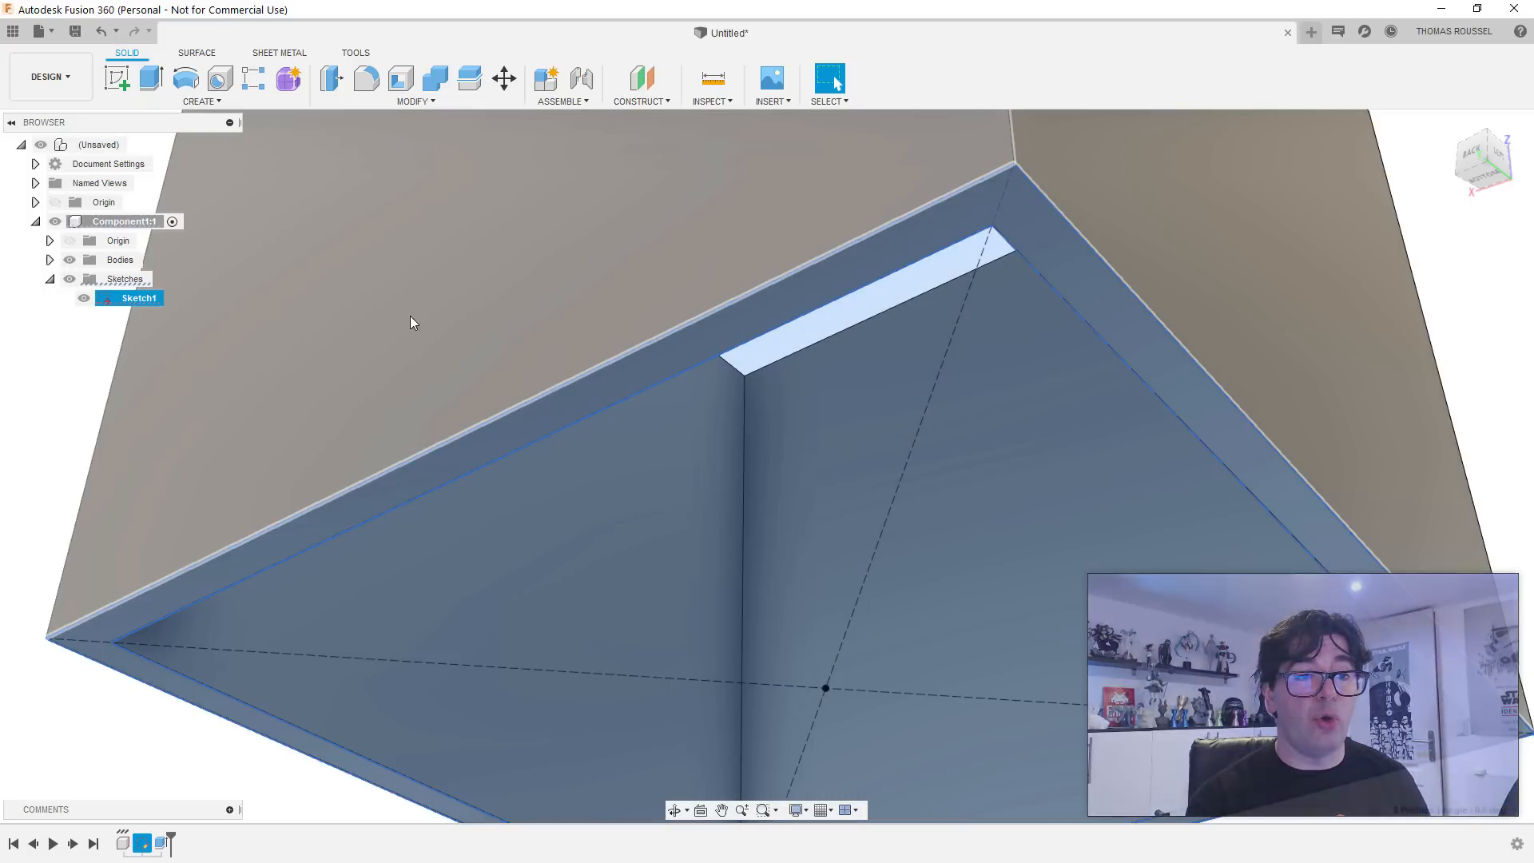
left_click(149, 80)
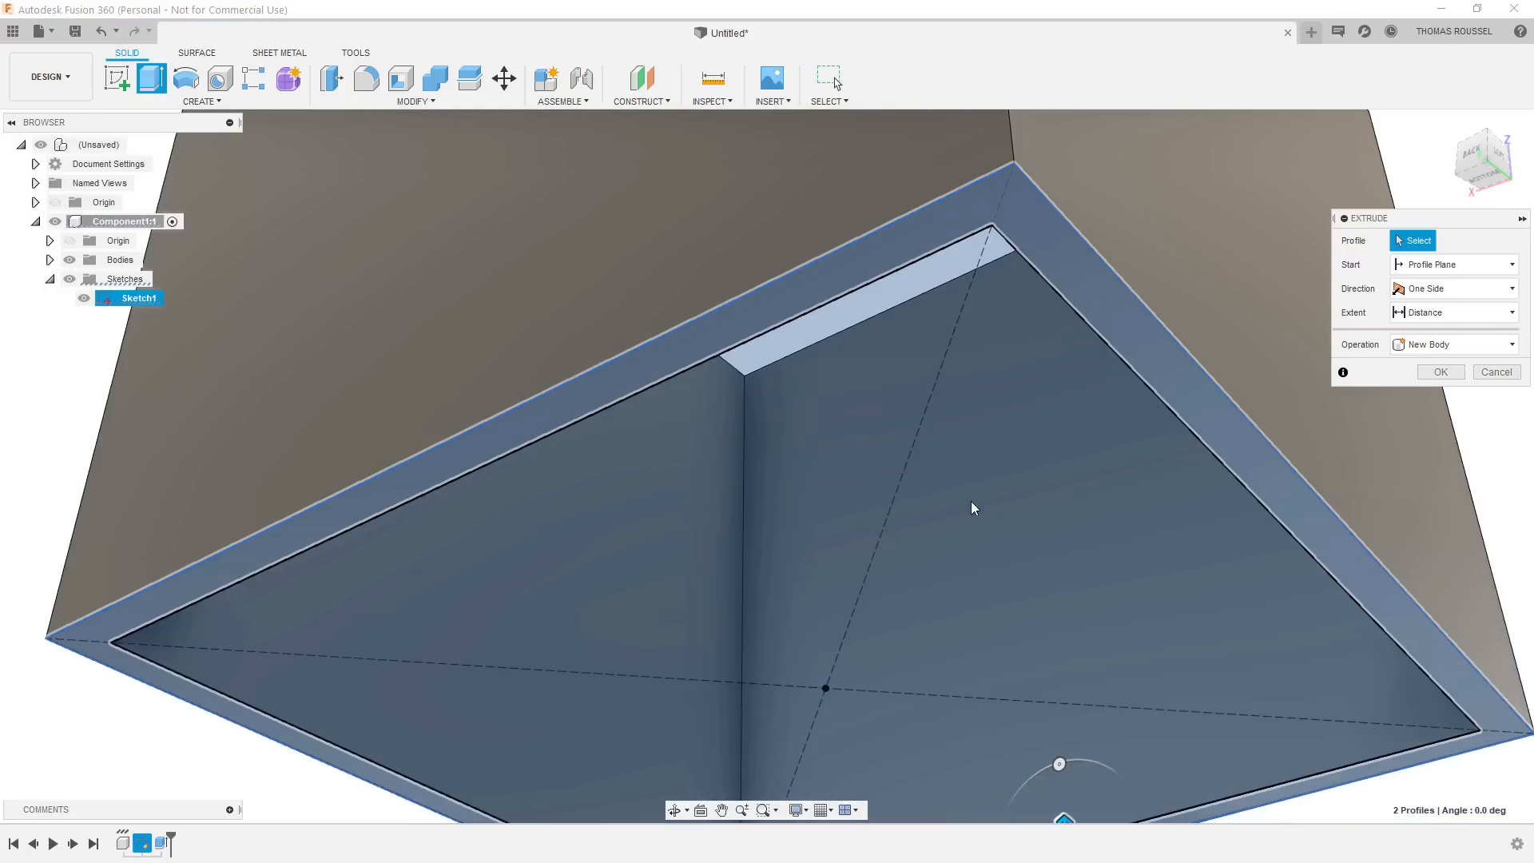
middle_click_drag(935, 524, 927, 536, "shift")
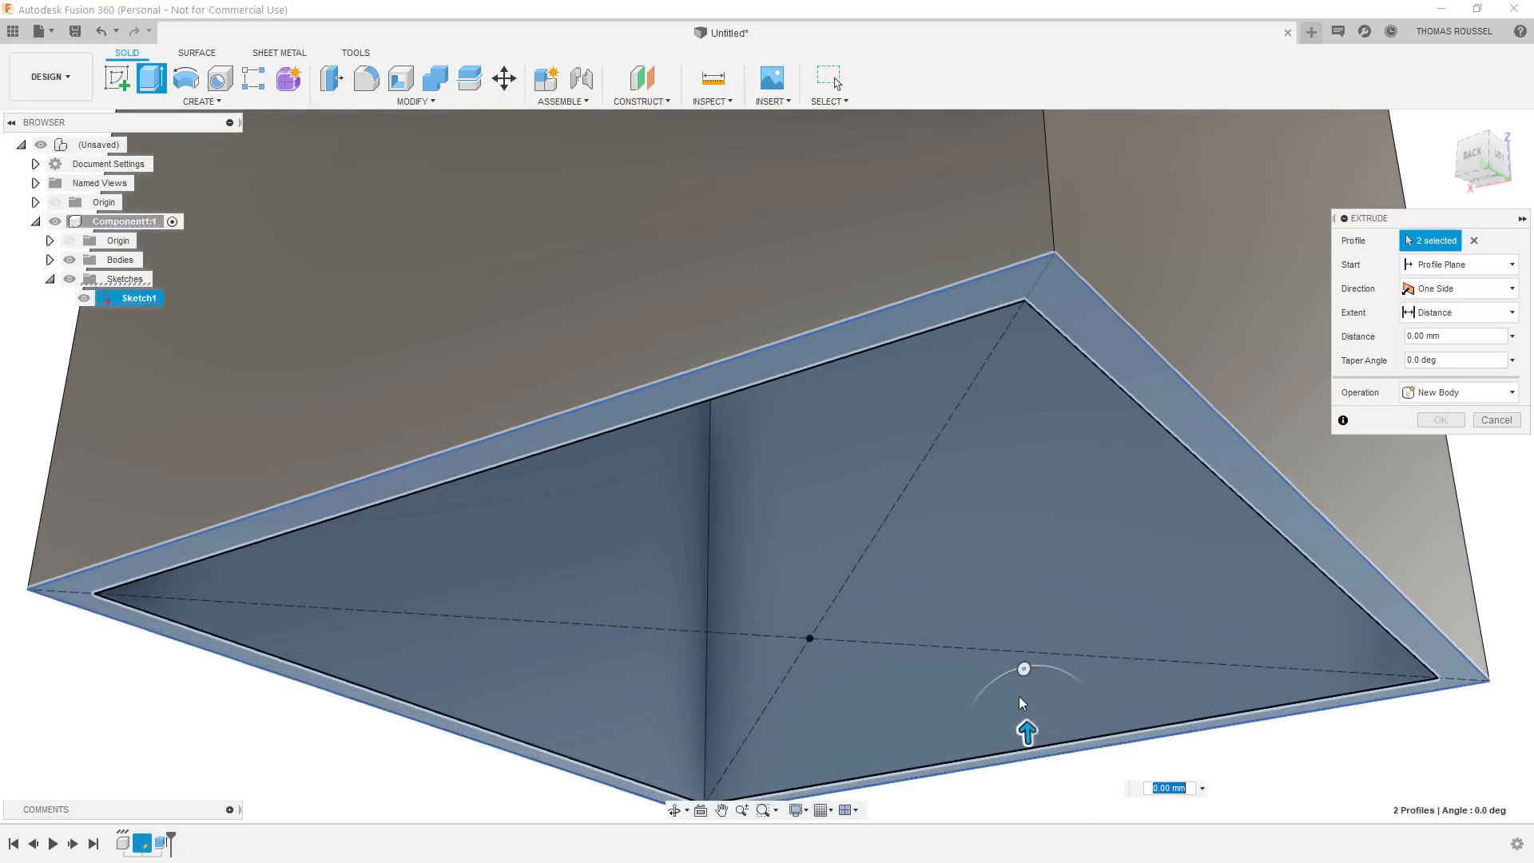
type("2")
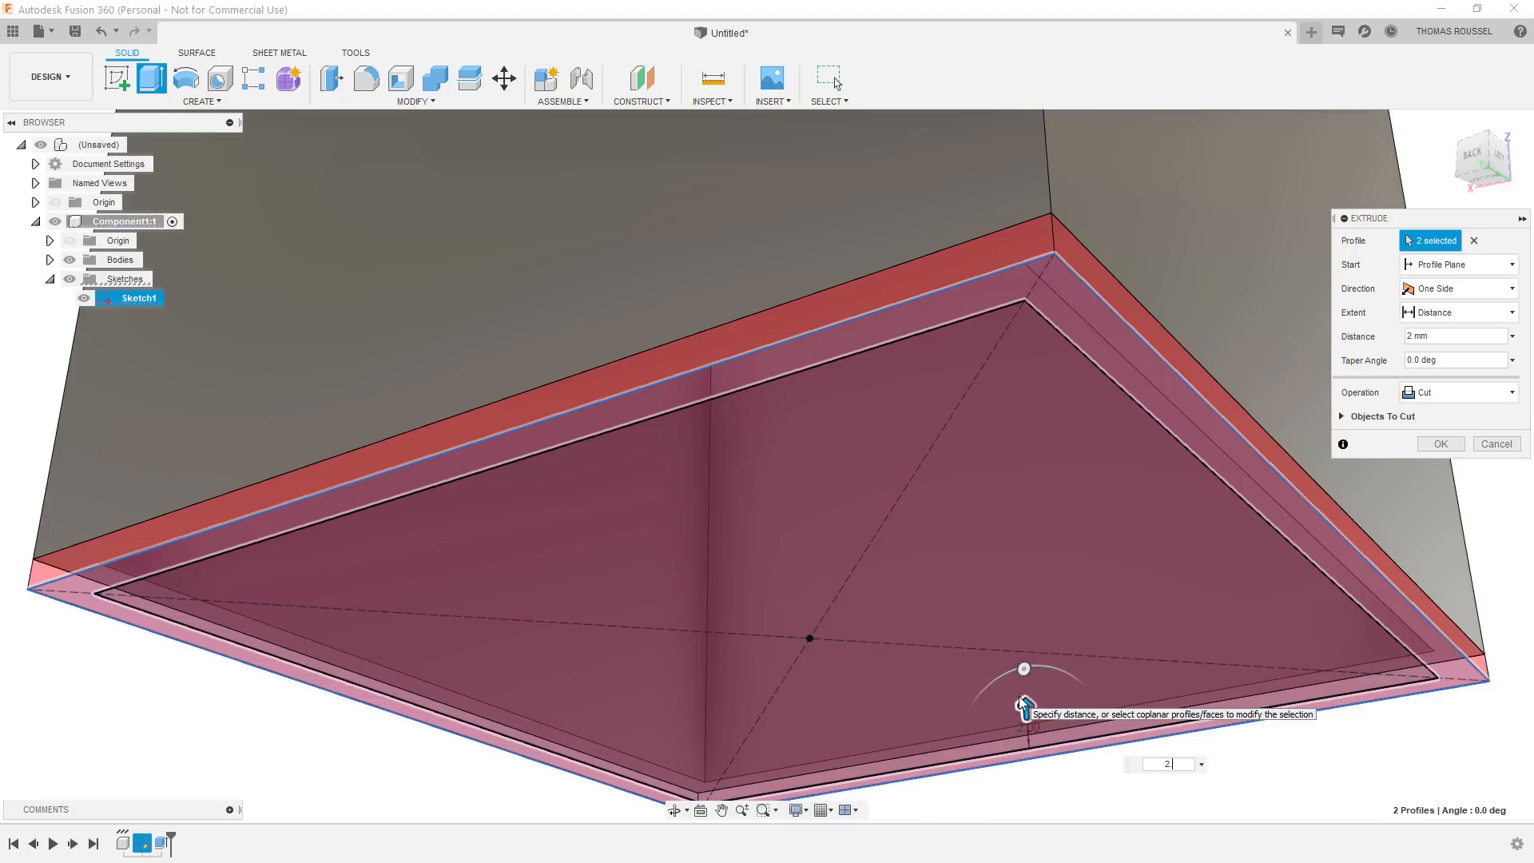
type(".8")
scroll(927, 641, "down", 3)
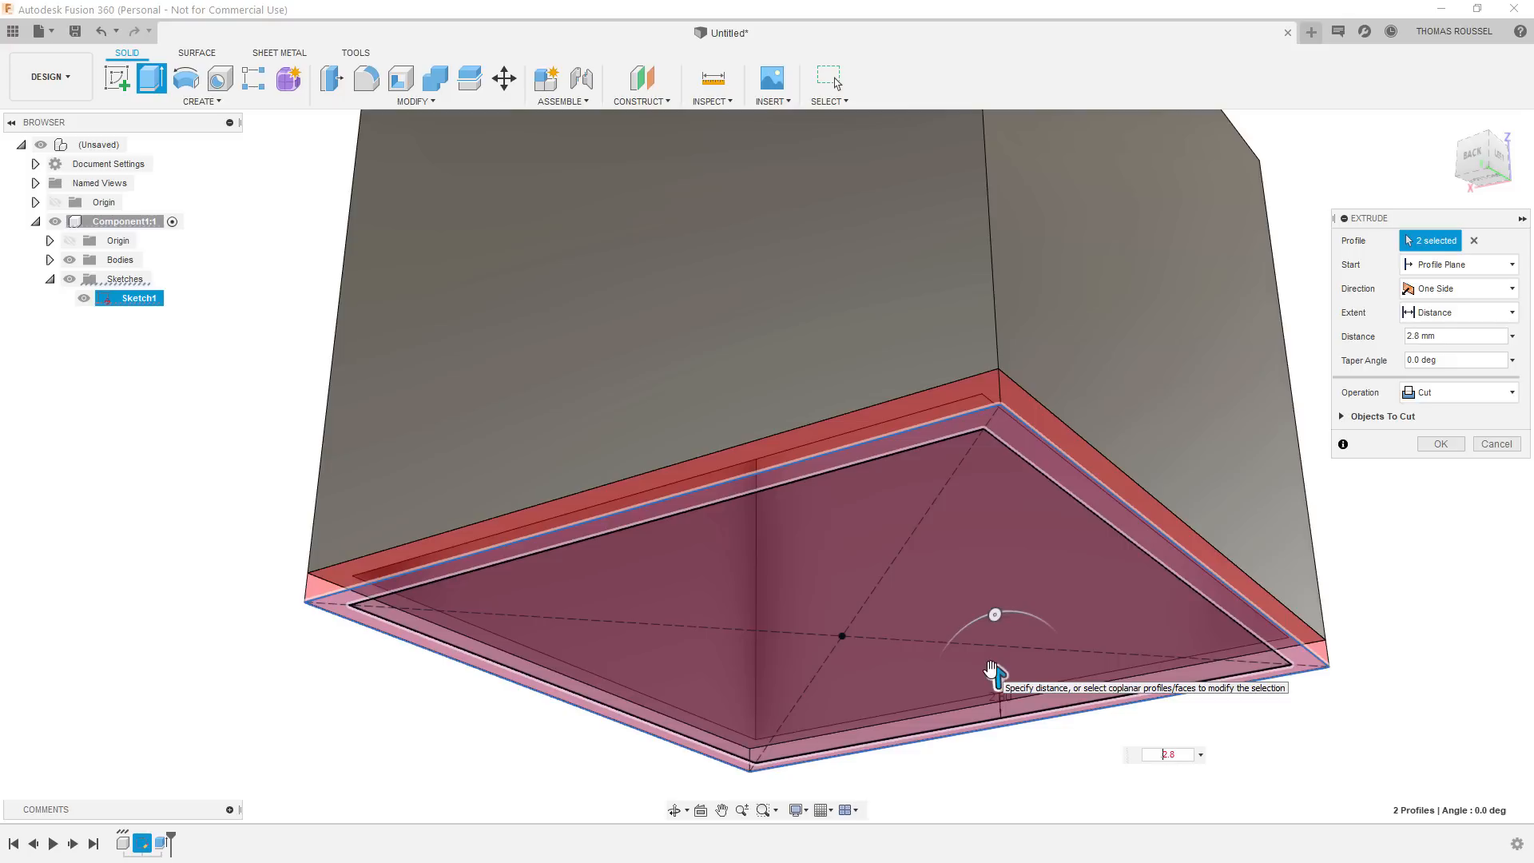
key("Return")
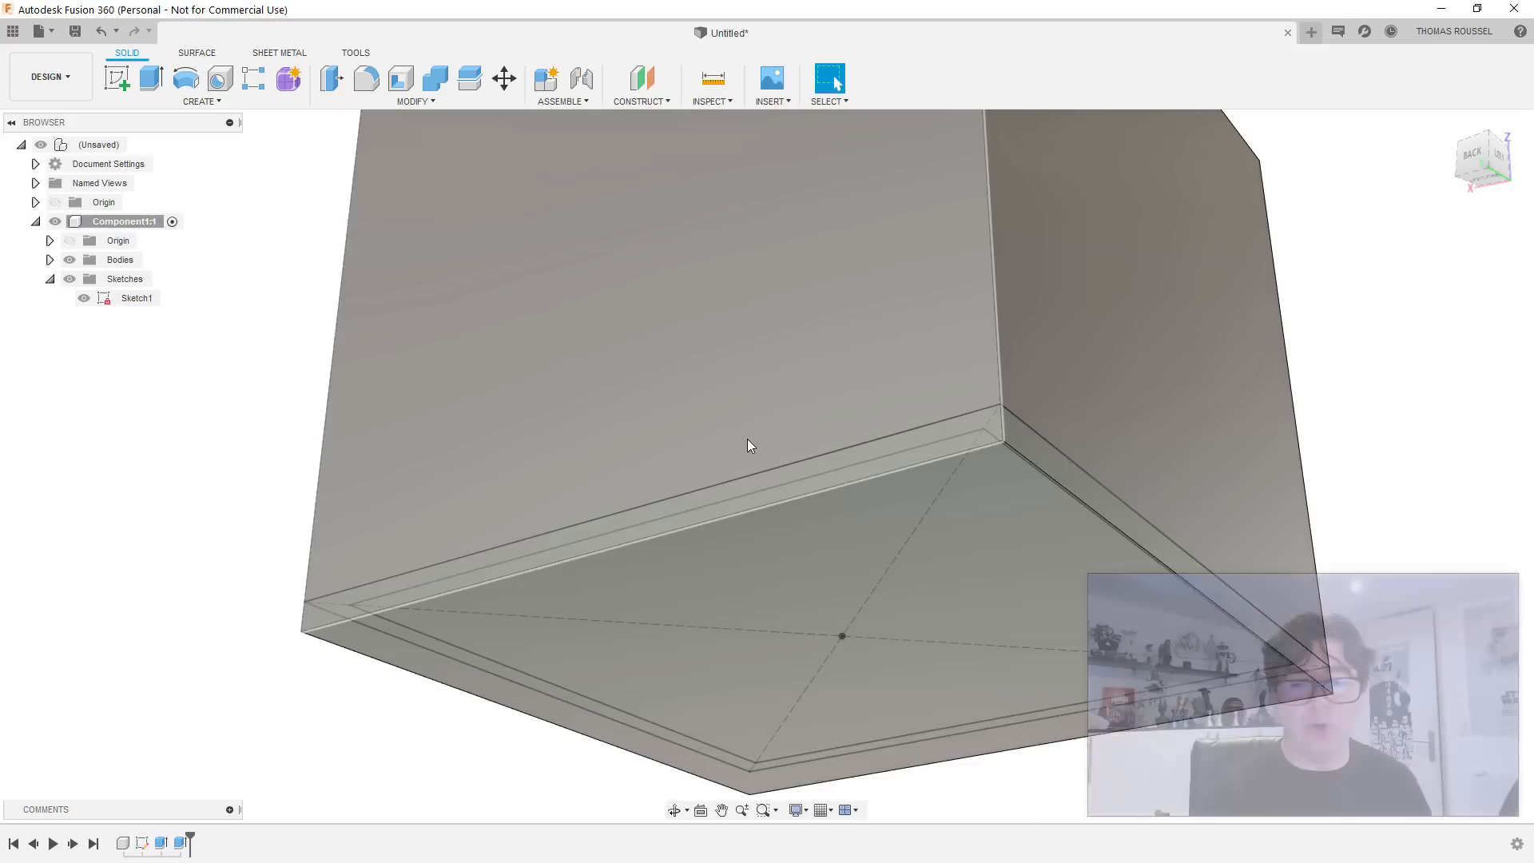
Step: Examine the box's new floor from the outside and through the open top
middle_click_drag(749, 445, 759, 462, "shift")
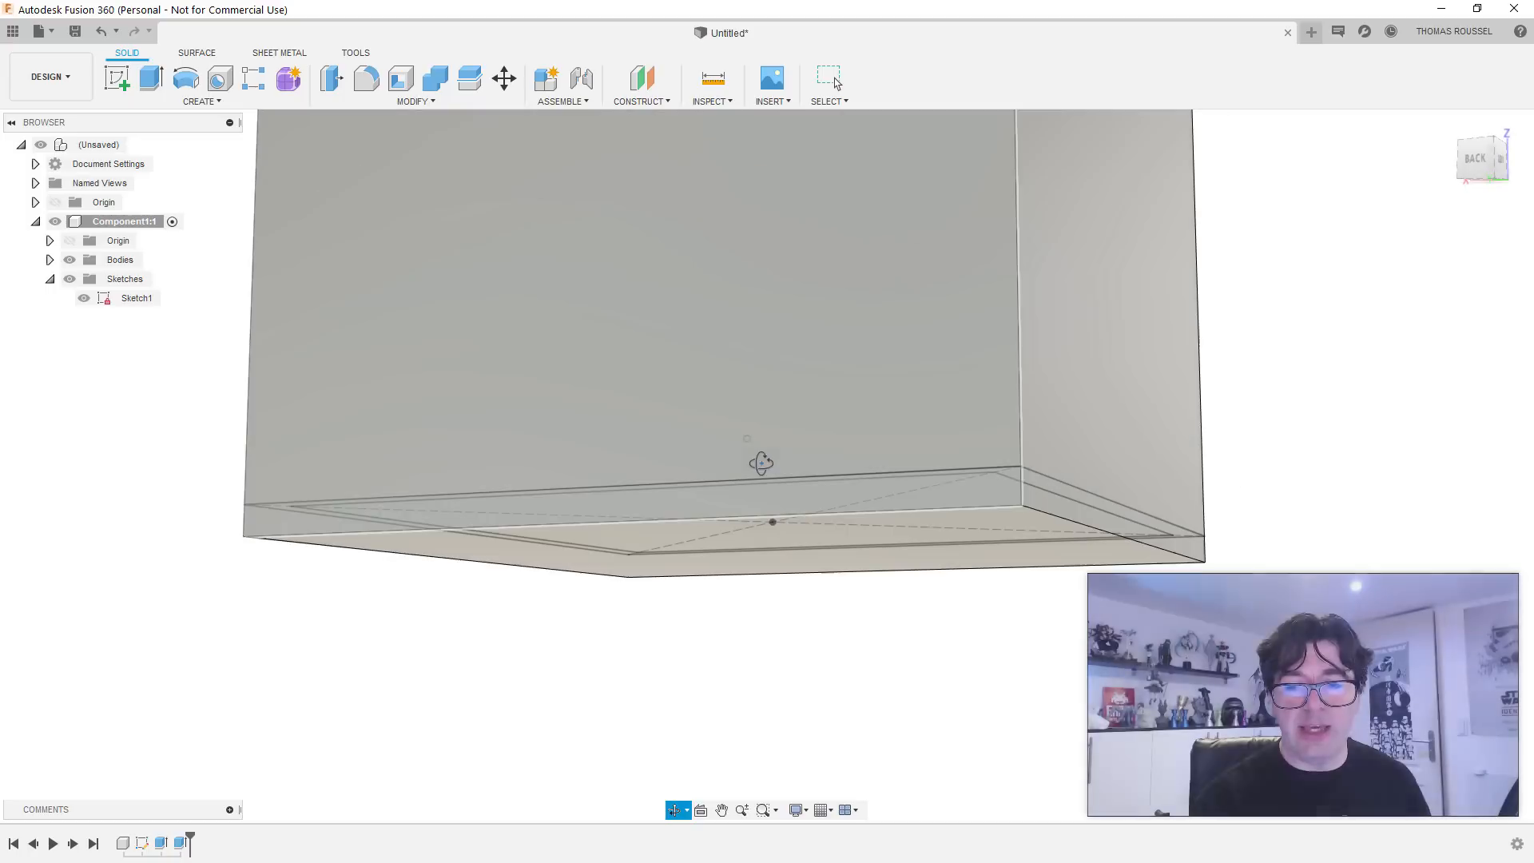
scroll(998, 486, "down", 3)
scroll(975, 482, "down", 2)
middle_click_drag(849, 424, 679, 501, "shift")
scroll(904, 387, "up", 3)
scroll(907, 275, "up", 3)
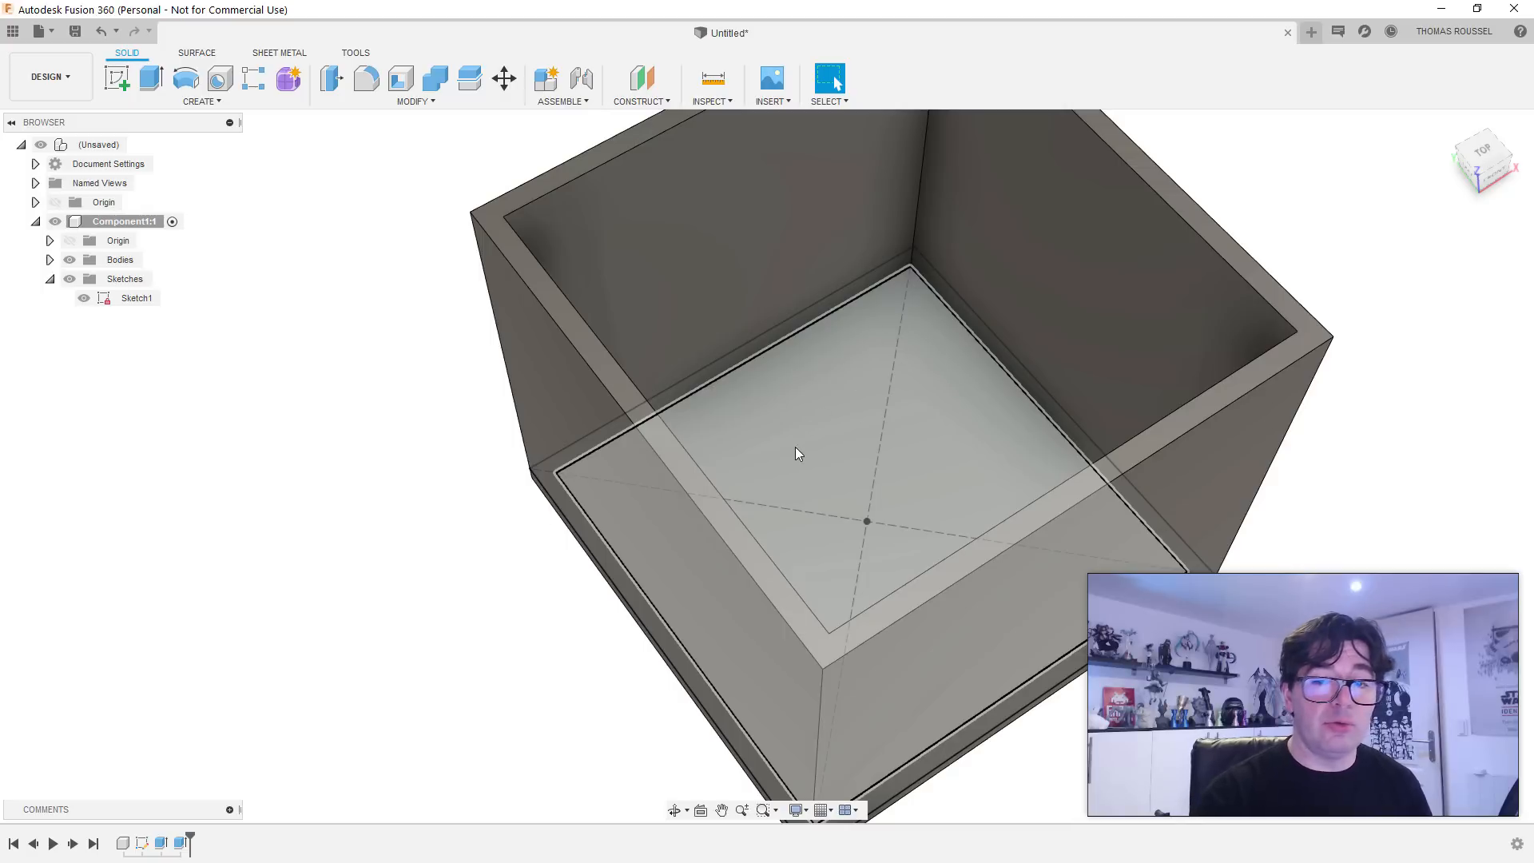
middle_click_drag(795, 448, 990, 439, "shift")
scroll(856, 458, "down", 3)
middle_click_drag(793, 468, 804, 523)
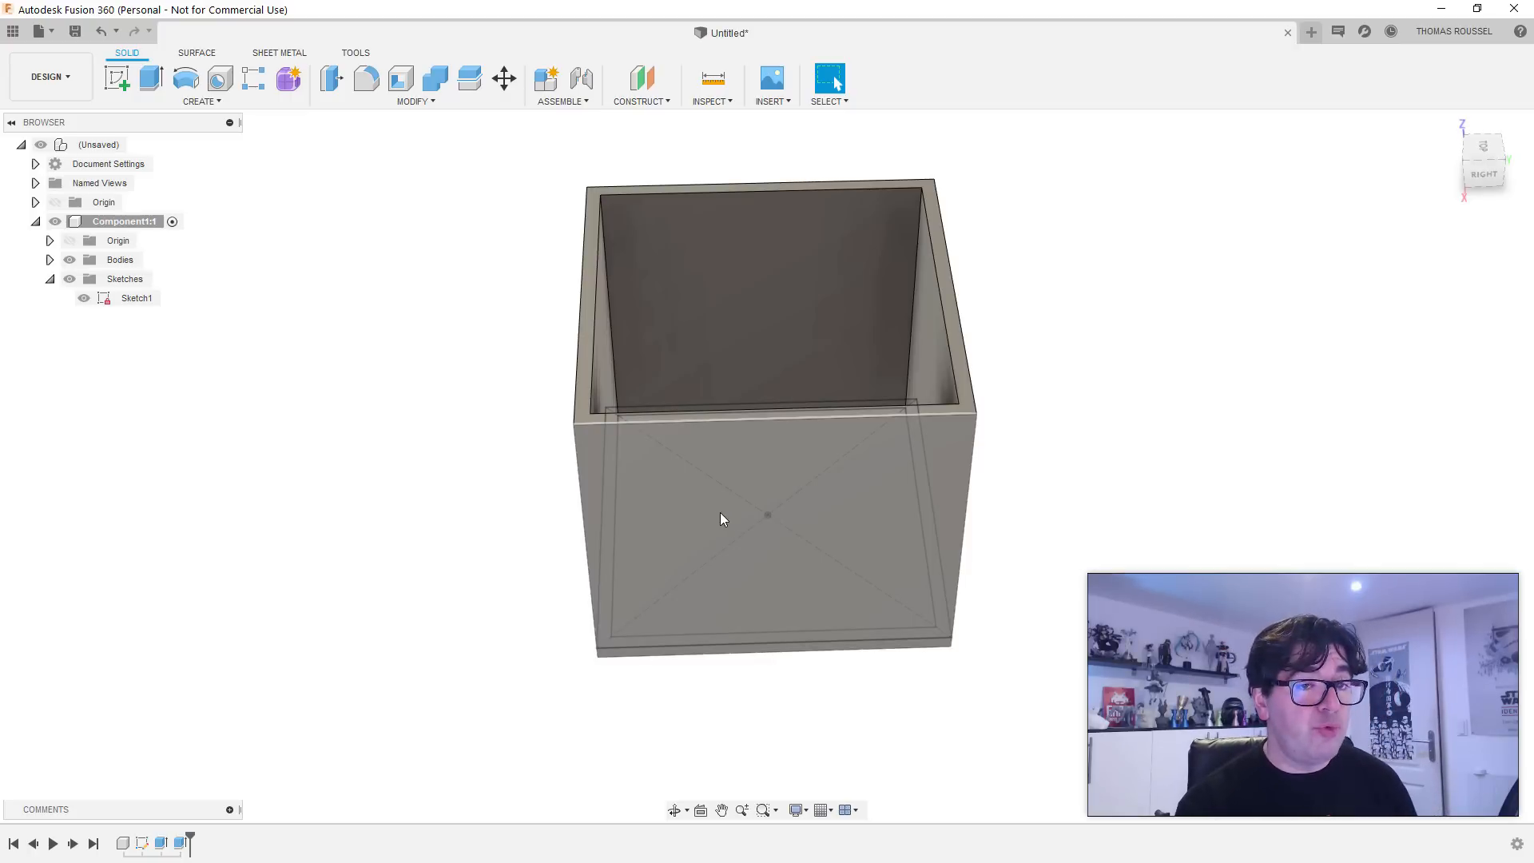
Step: Open the box's wall profile sketch for editing
left_click(128, 300)
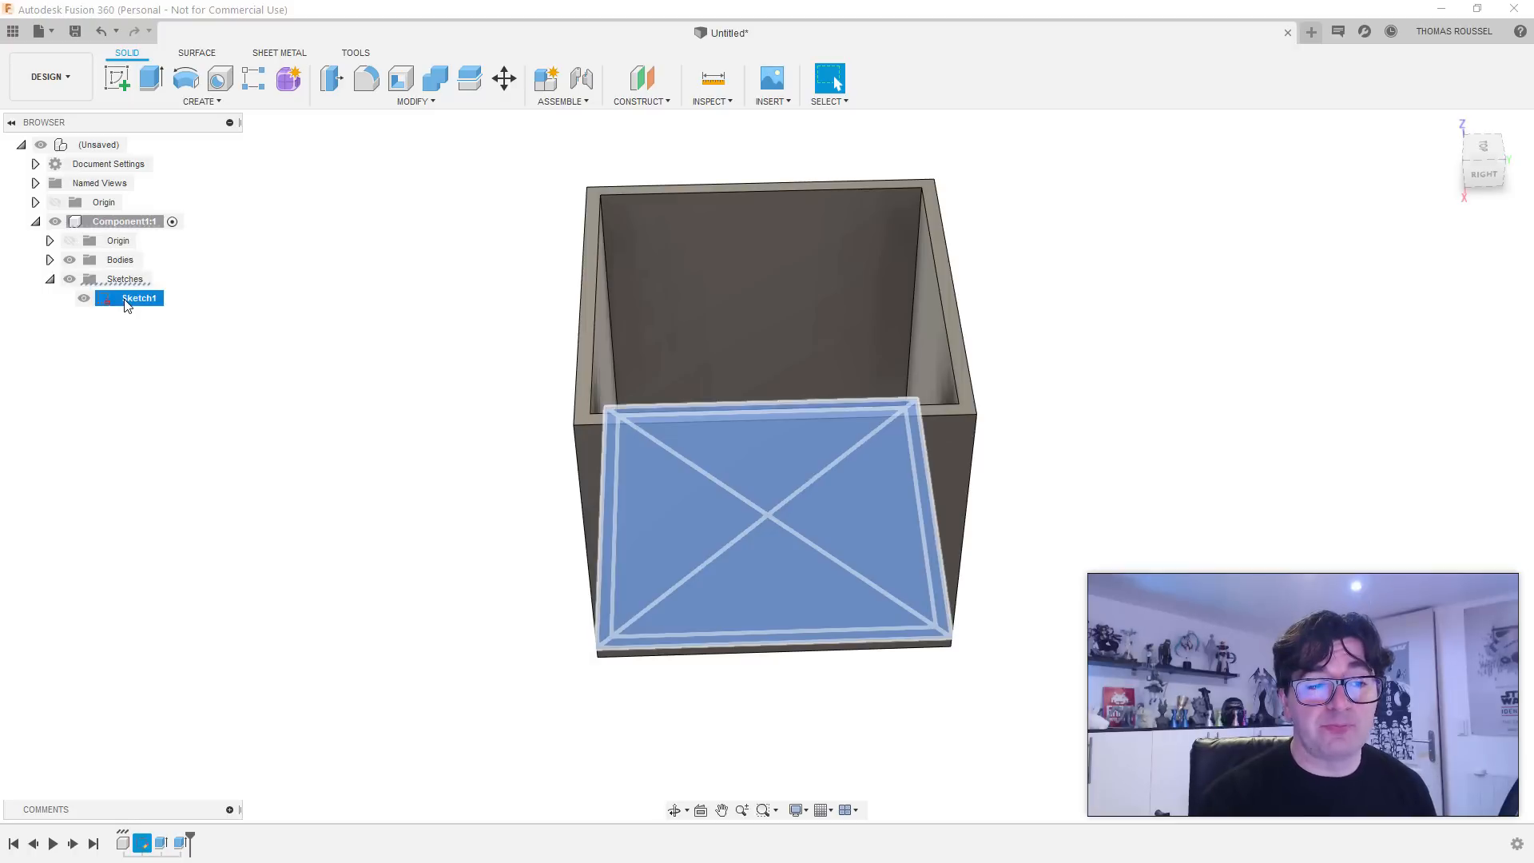
right_click(128, 300)
left_click(157, 352)
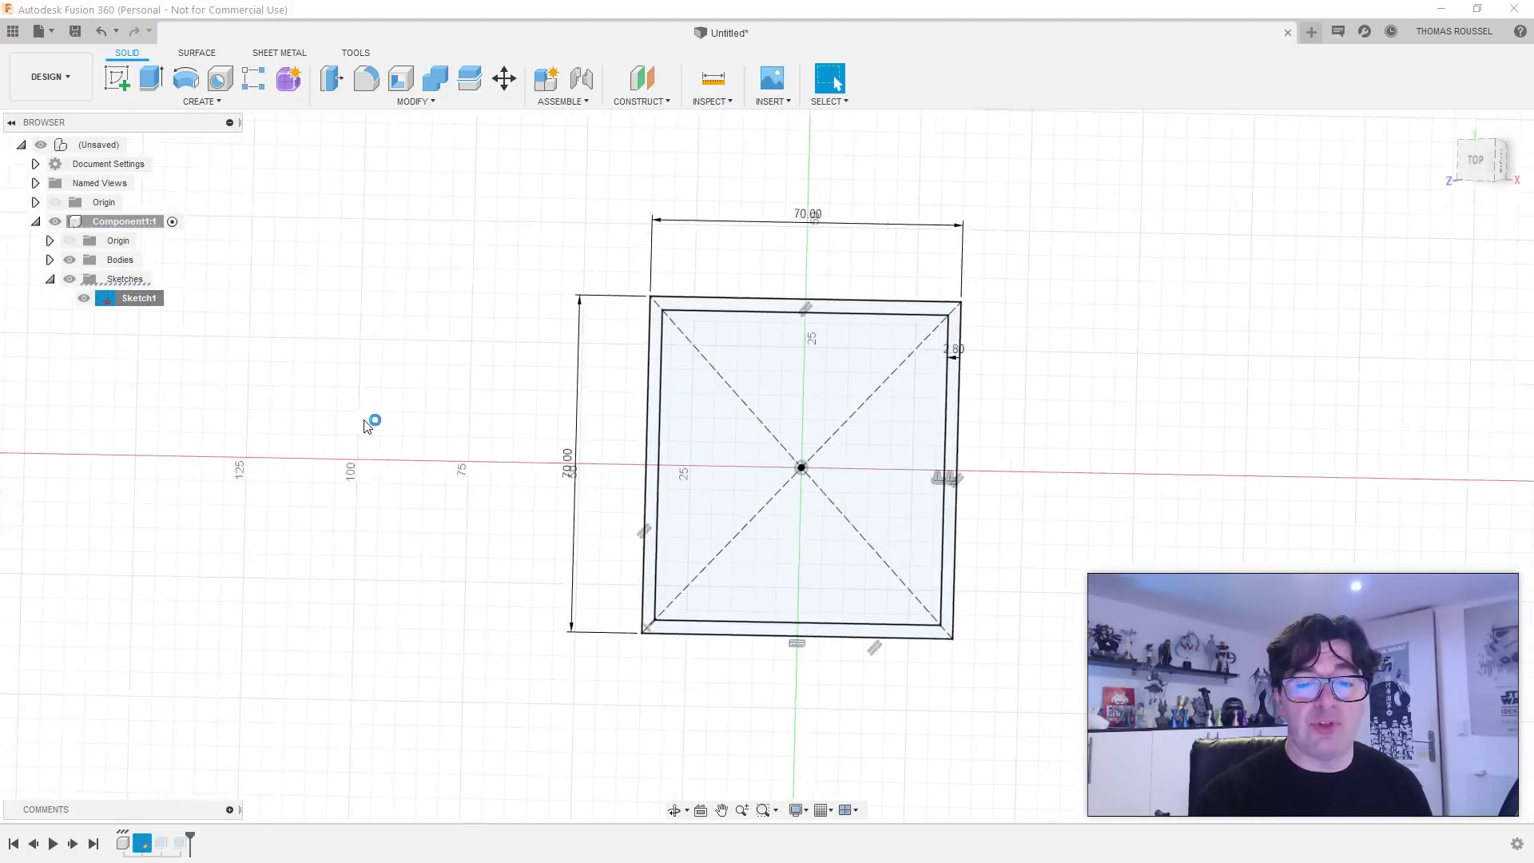
scroll(640, 350, "up", 5)
scroll(643, 350, "down", 3)
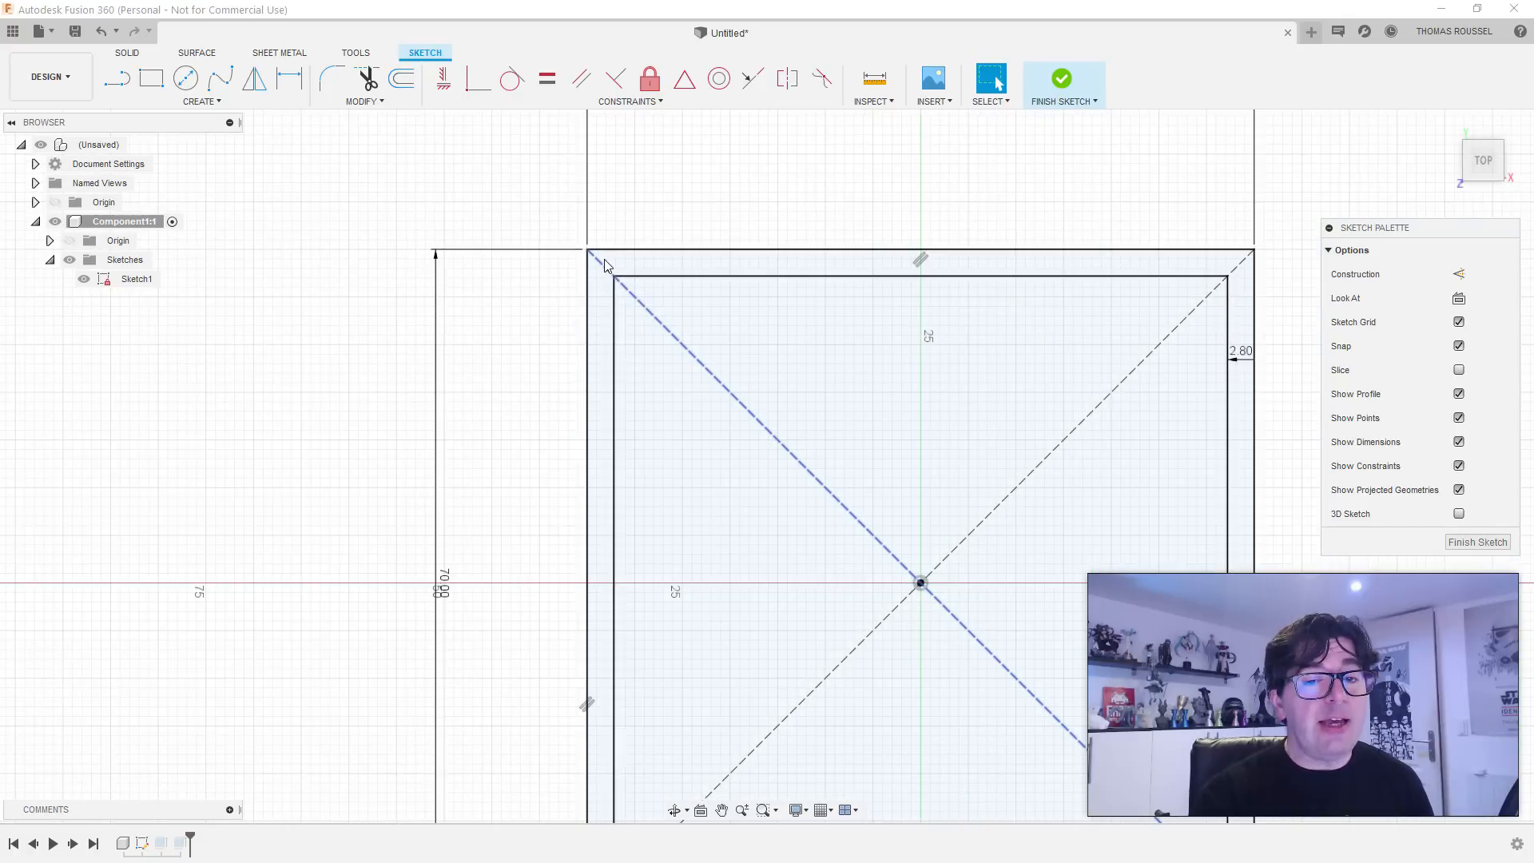
Step: Fillet all four corners of the outer square with a shared 17 mm radius
left_click(622, 254)
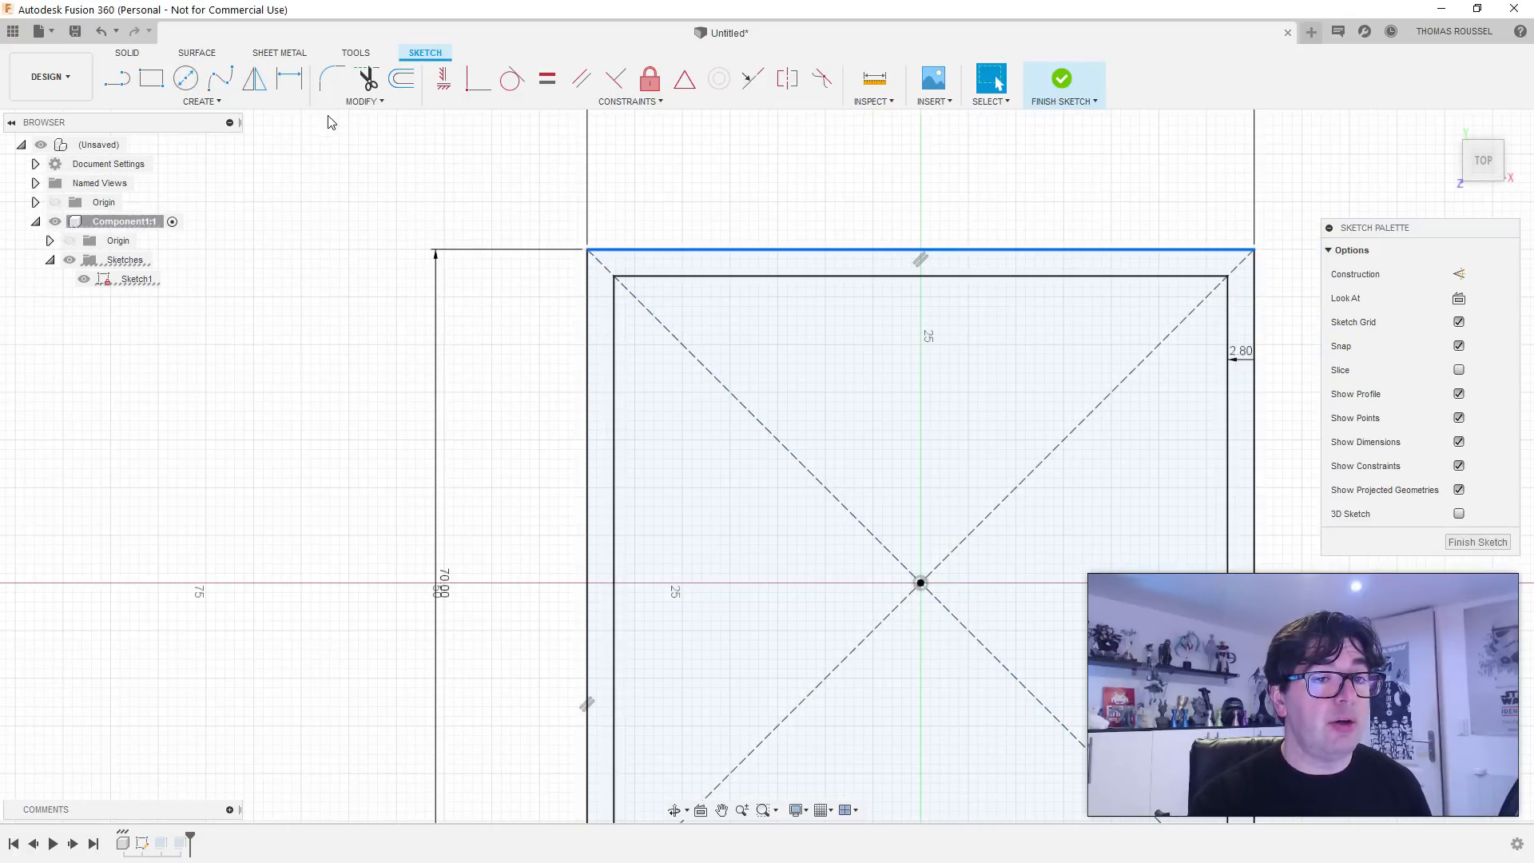
left_click(333, 80)
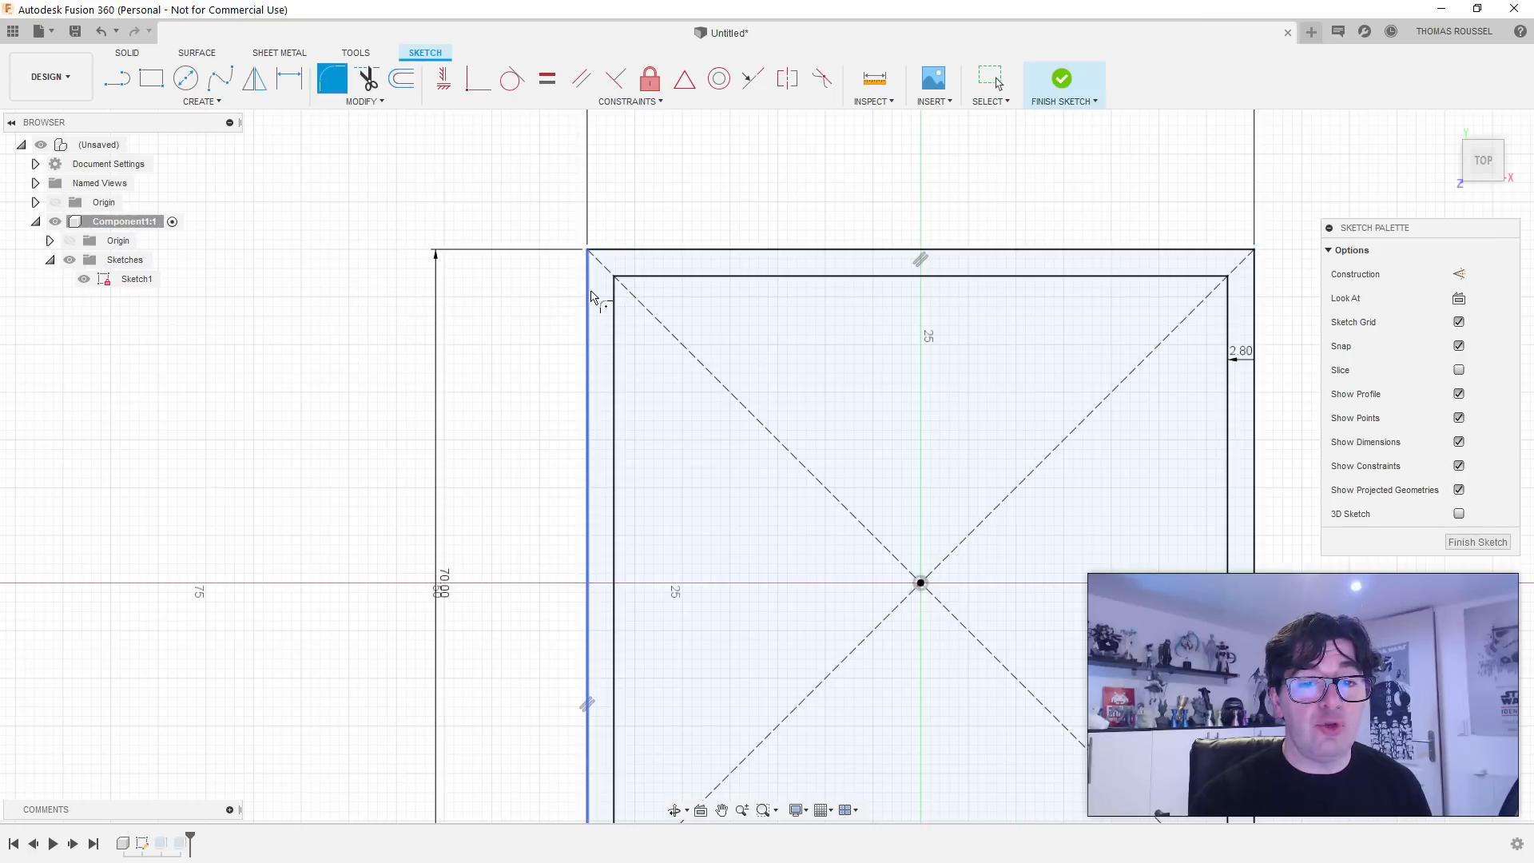
left_click(588, 294)
left_click(628, 250)
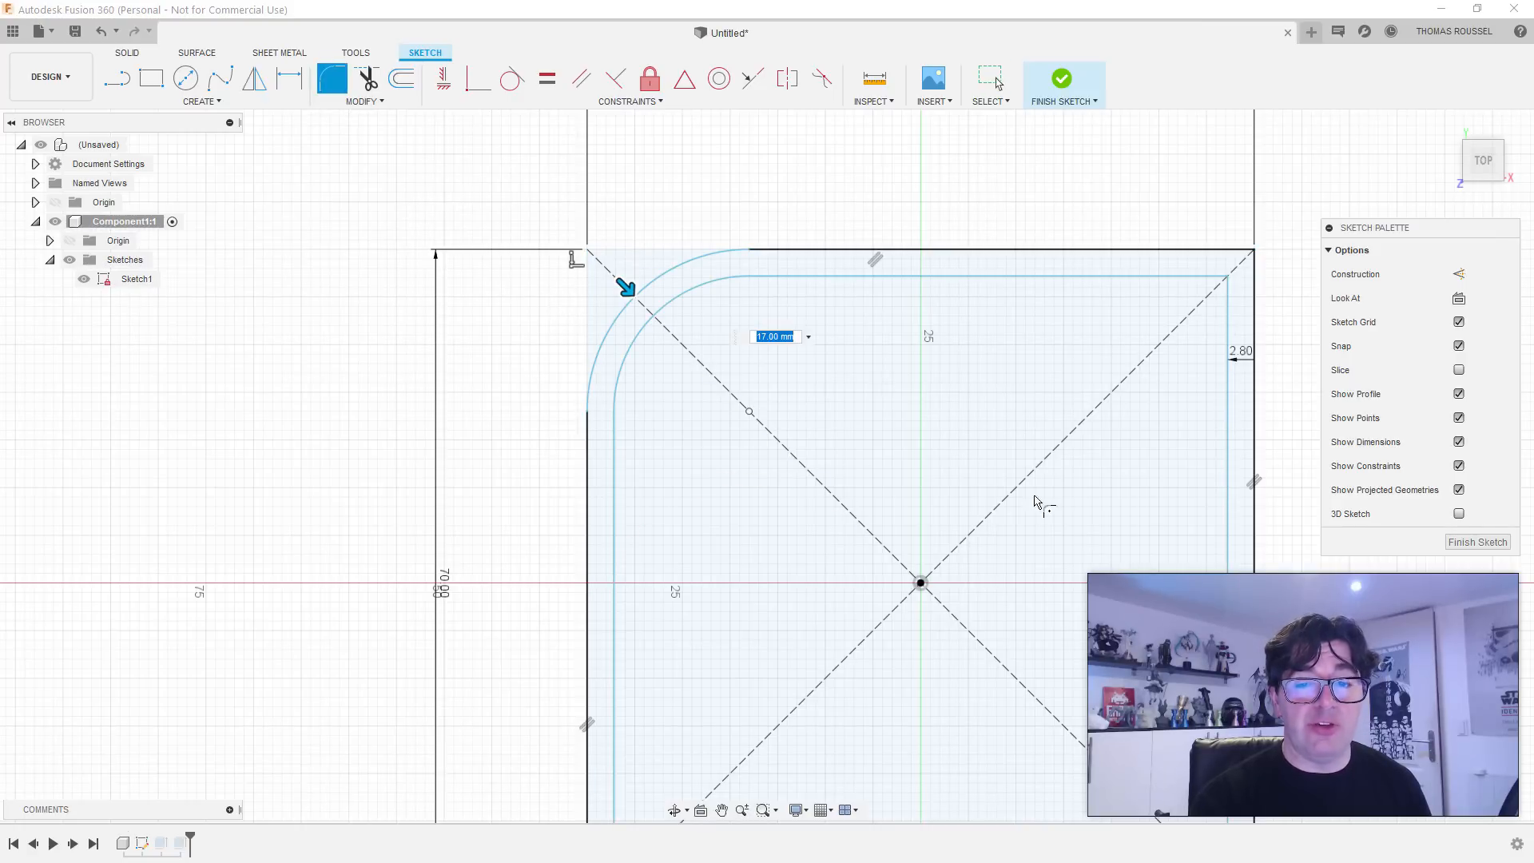
mouse_move(1046, 503)
middle_mouse_down()
mouse_move(911, 452)
mouse_move(894, 464)
middle_mouse_up()
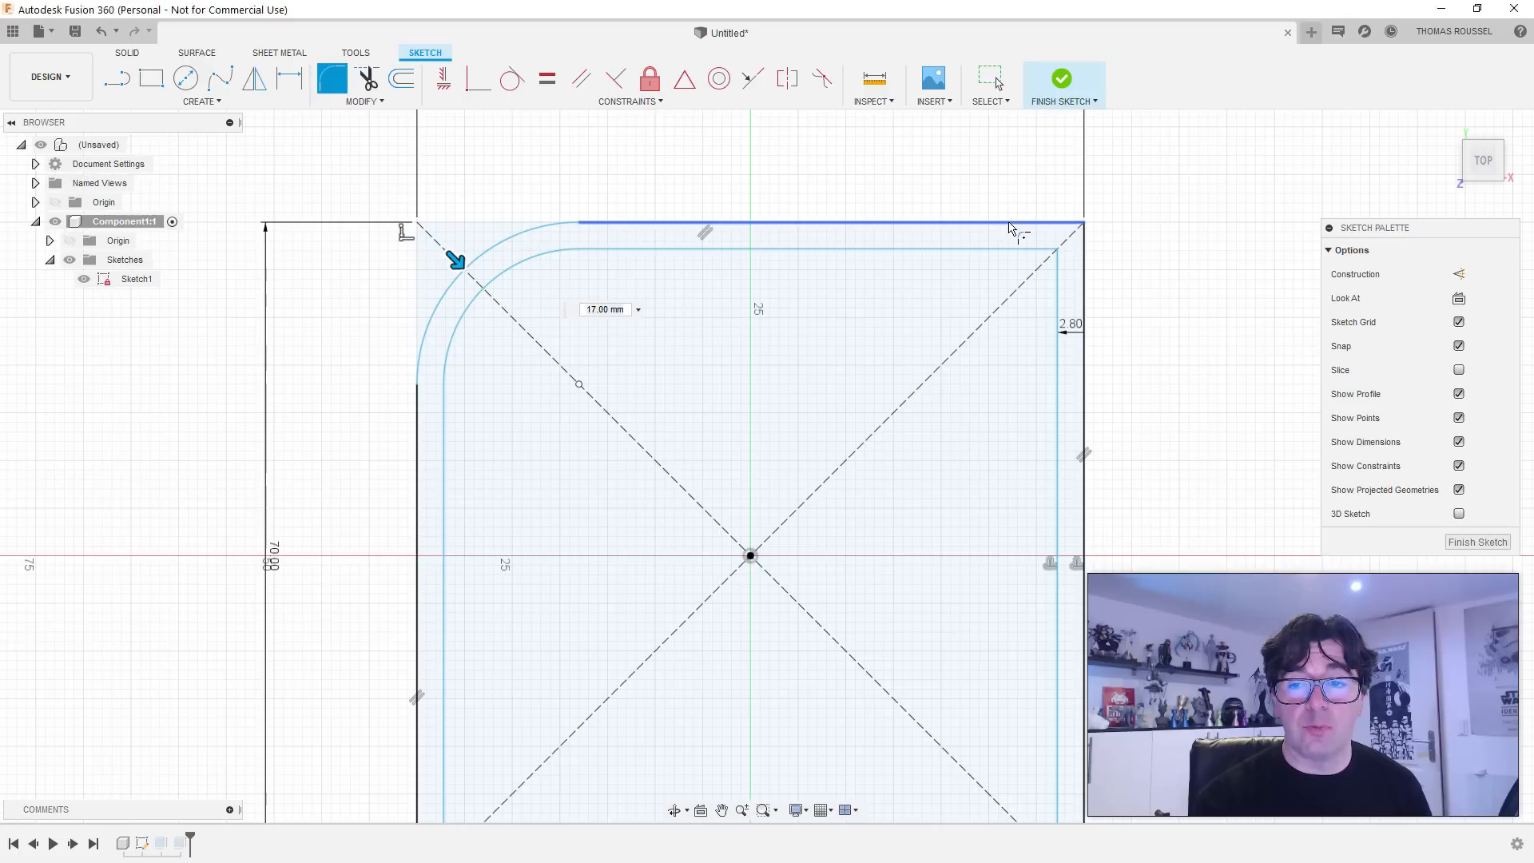
left_click(1011, 225)
left_click(1083, 378)
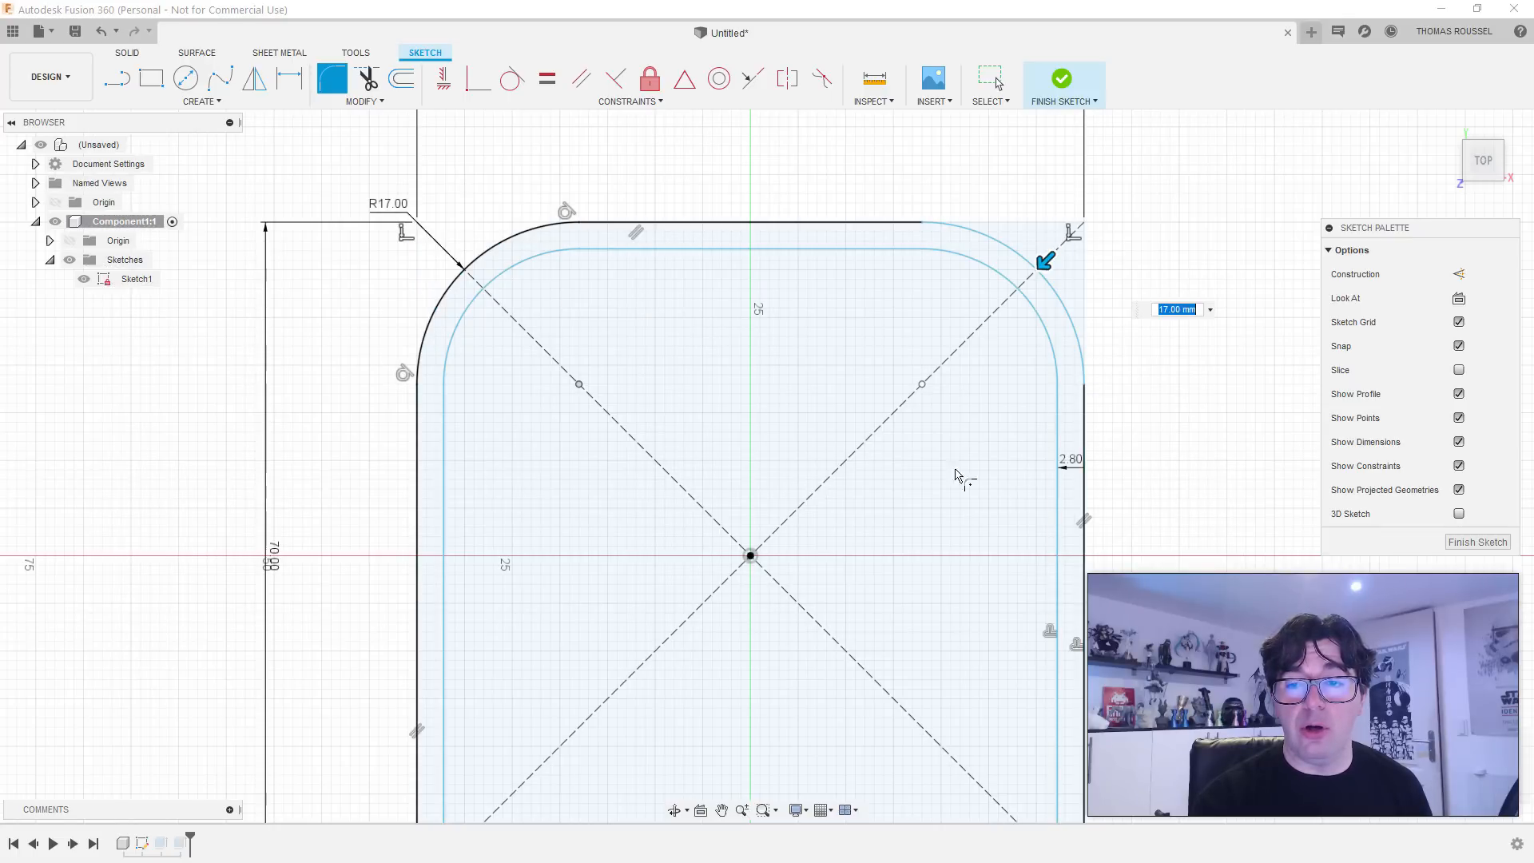
middle_click_drag(849, 448, 894, 219)
left_click(460, 572)
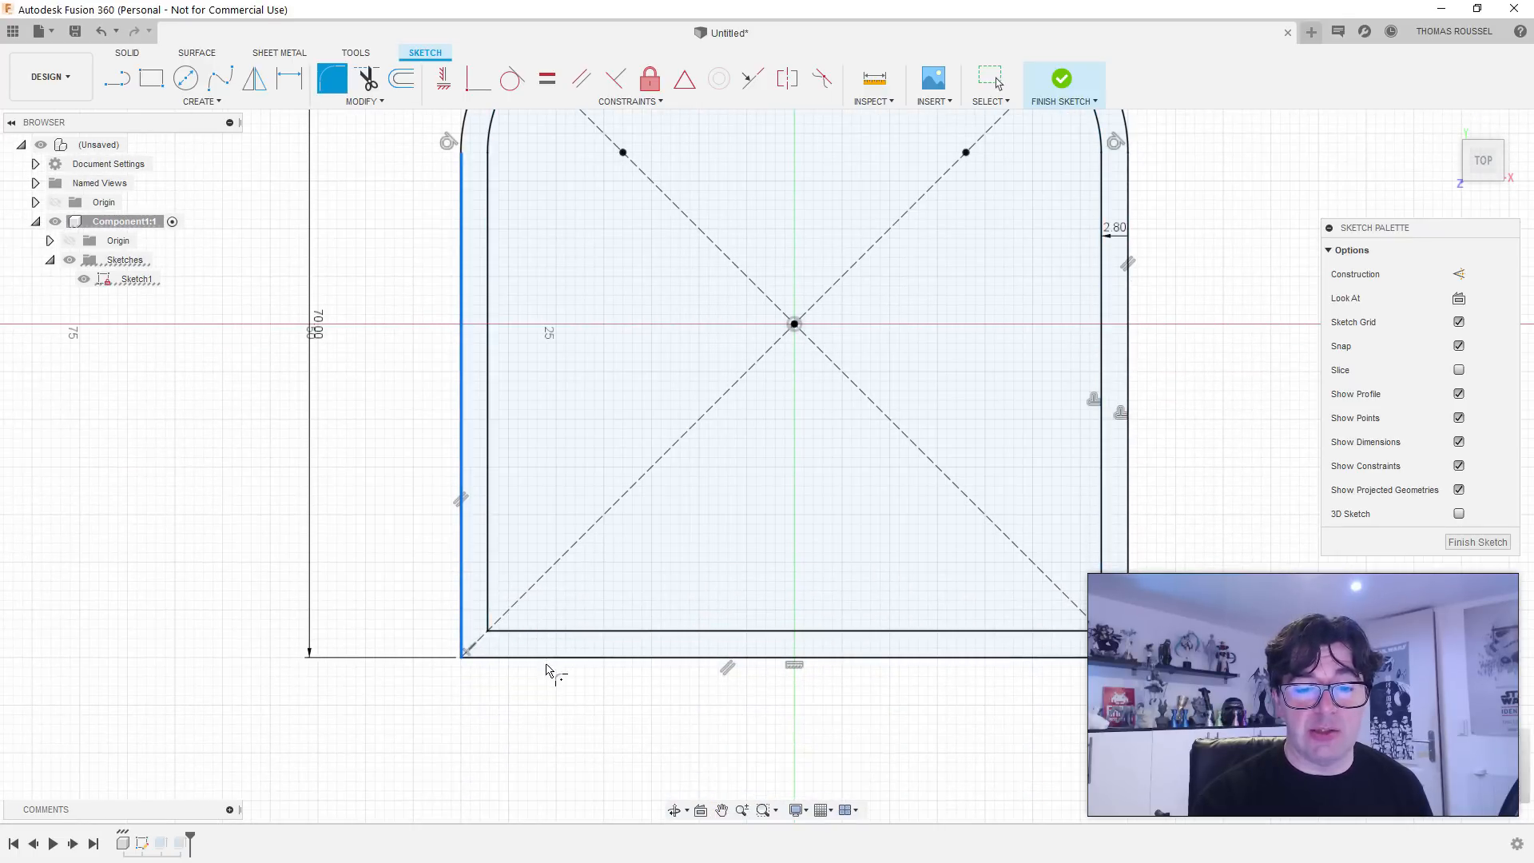
left_click(559, 658)
left_click(1084, 657)
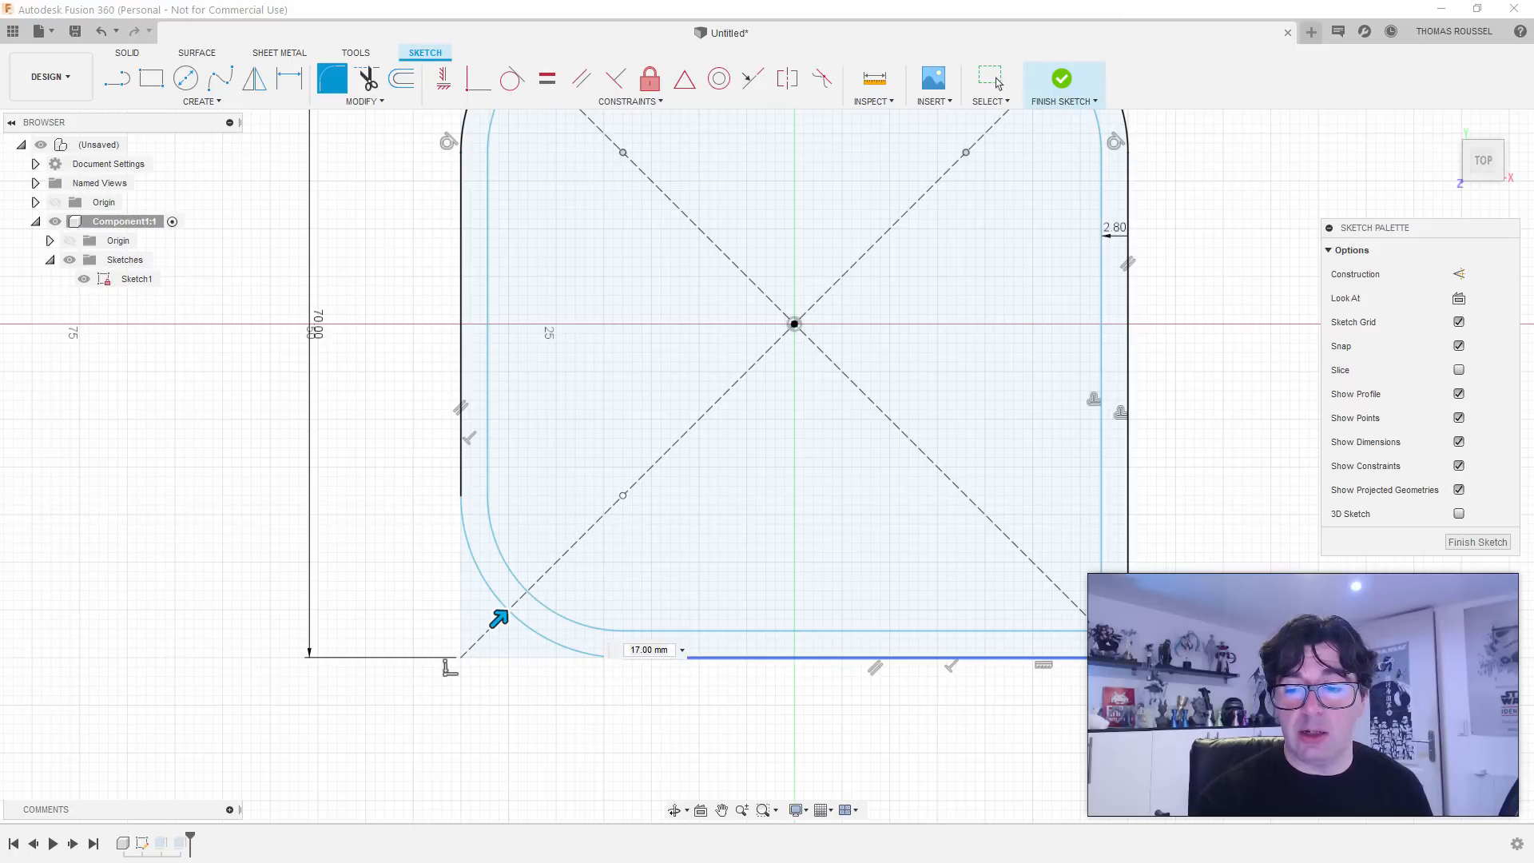
left_click(1127, 588)
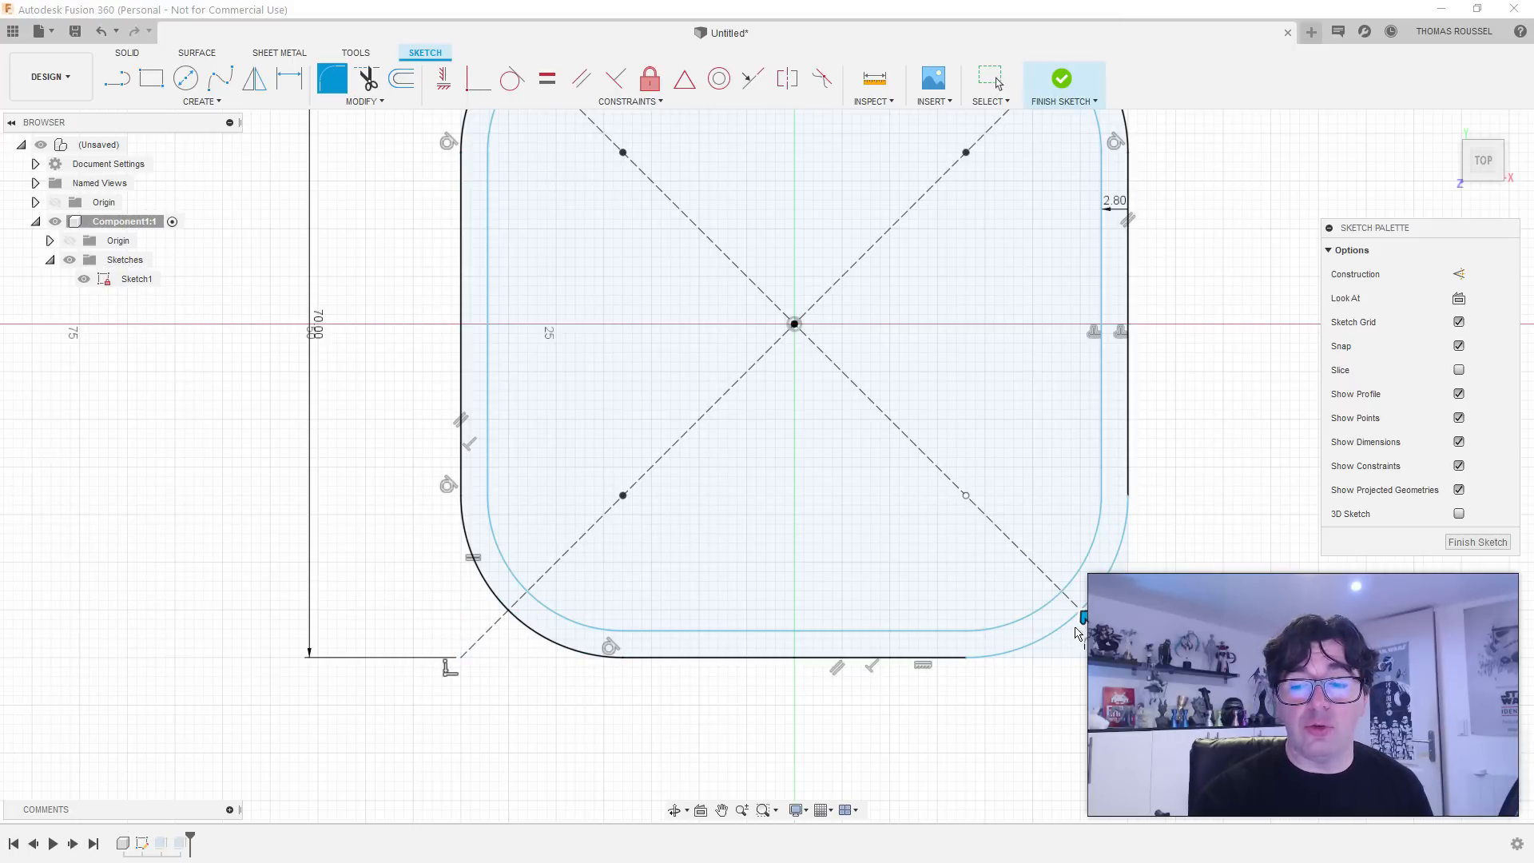
Step: Try smaller and larger corner roundings, then set the outer square's shared fillet radius to 18 mm and finish the sketch
left_click_drag(1083, 615, 984, 545)
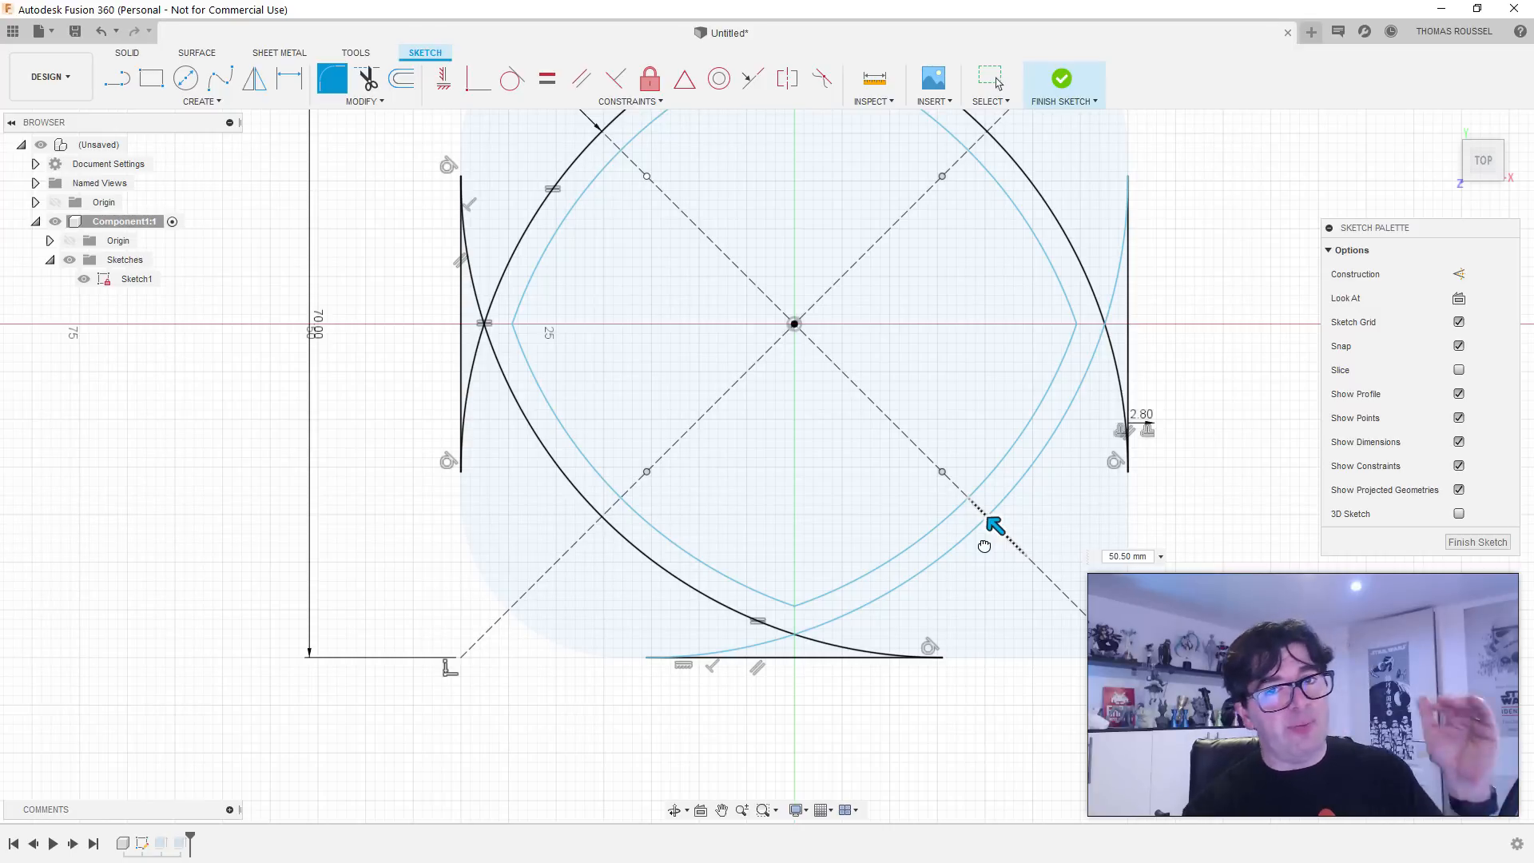
left_click_drag(984, 546, 1039, 637)
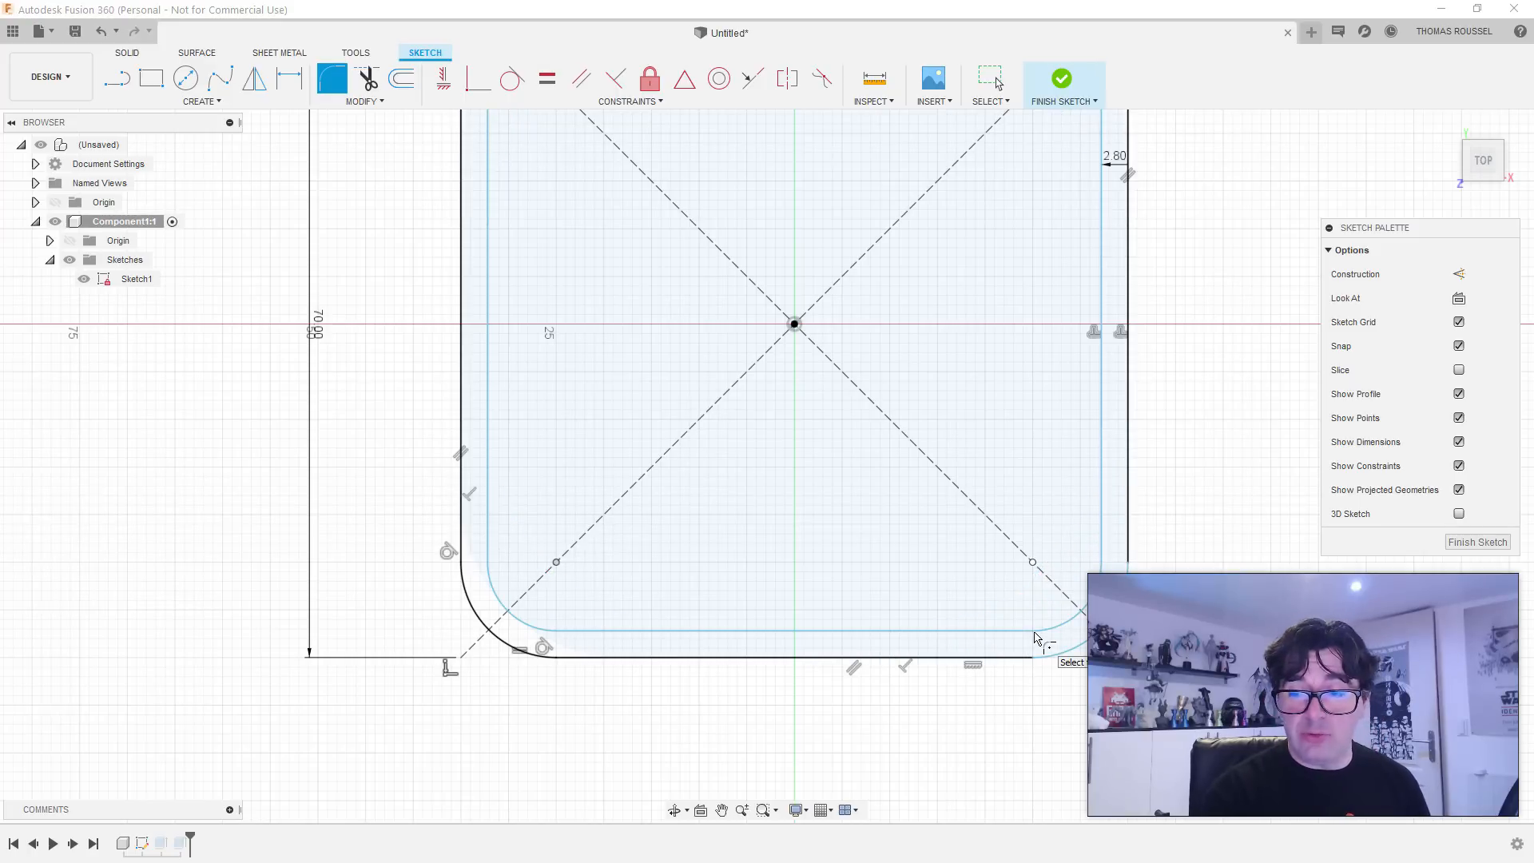
key("BackSpace")
type("7")
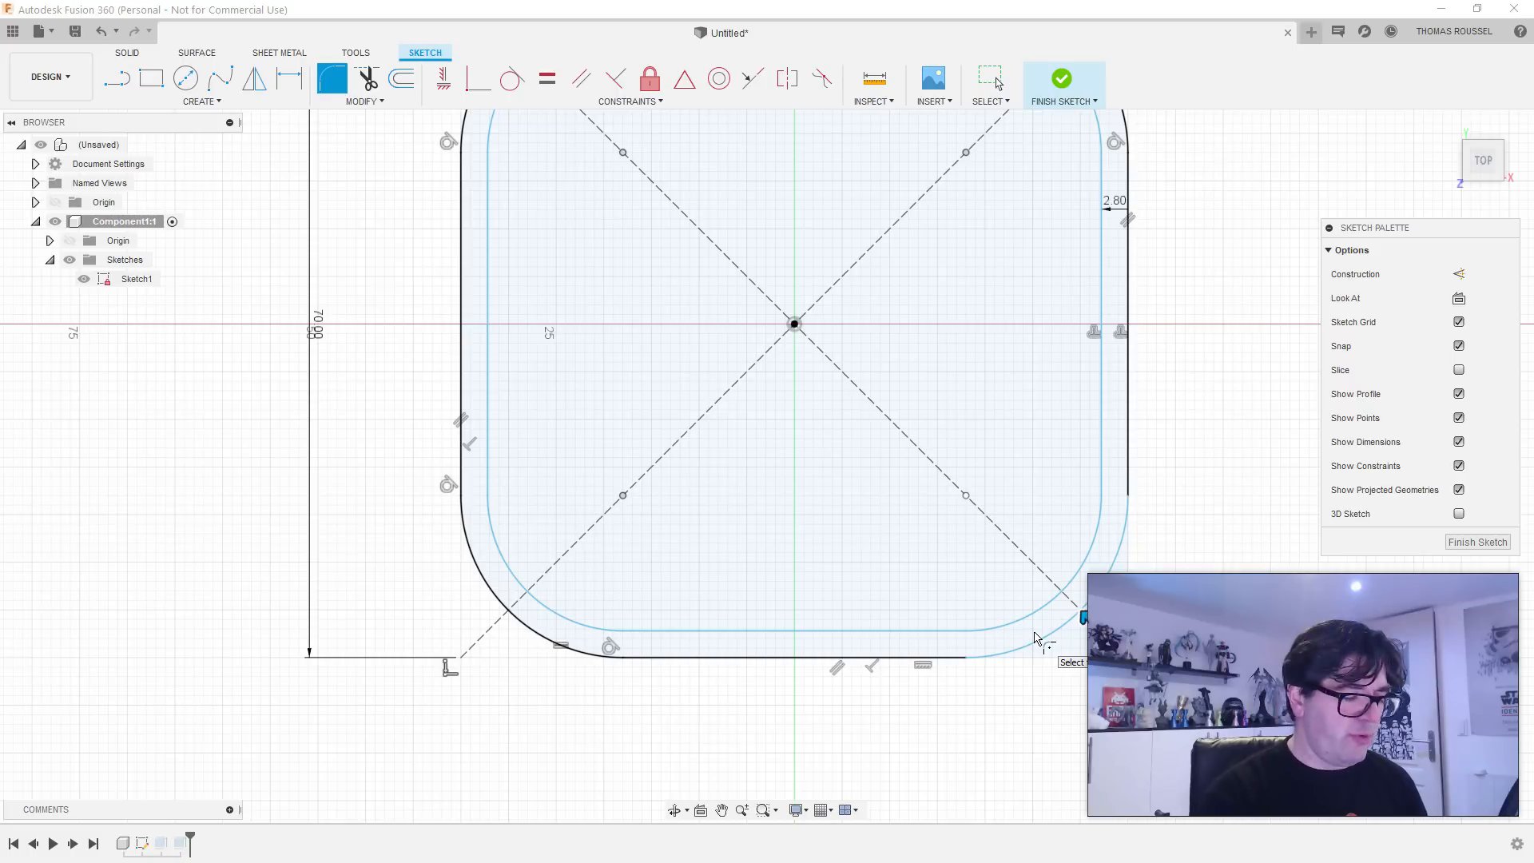
key("BackSpace")
type("8")
key("Return")
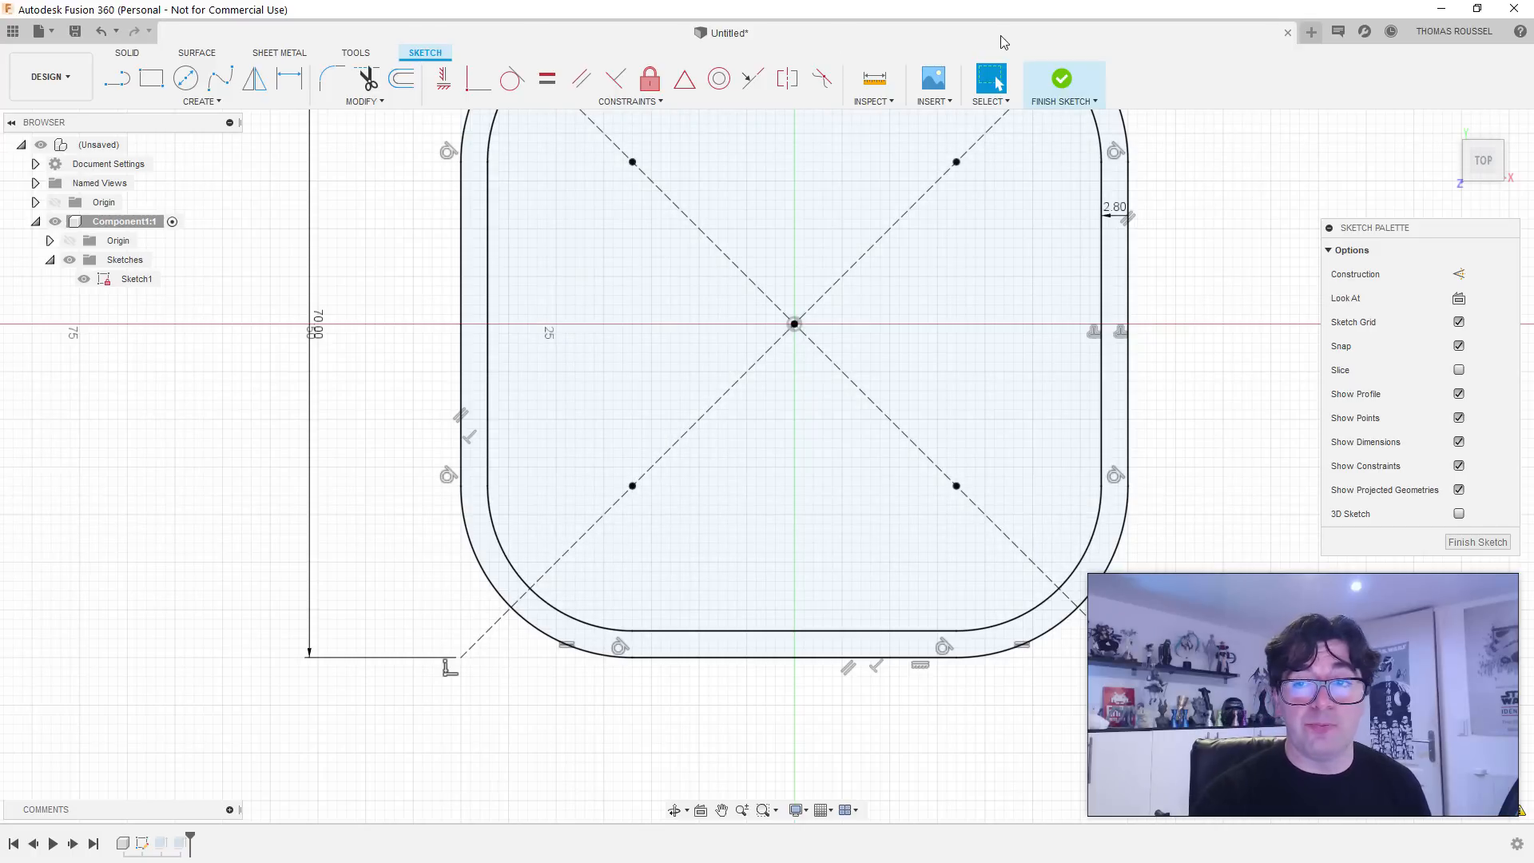
key("e")
mouse_move(700, 503)
middle_mouse_down("shift")
mouse_move(579, 469)
mouse_move(687, 509)
middle_mouse_up("shift")
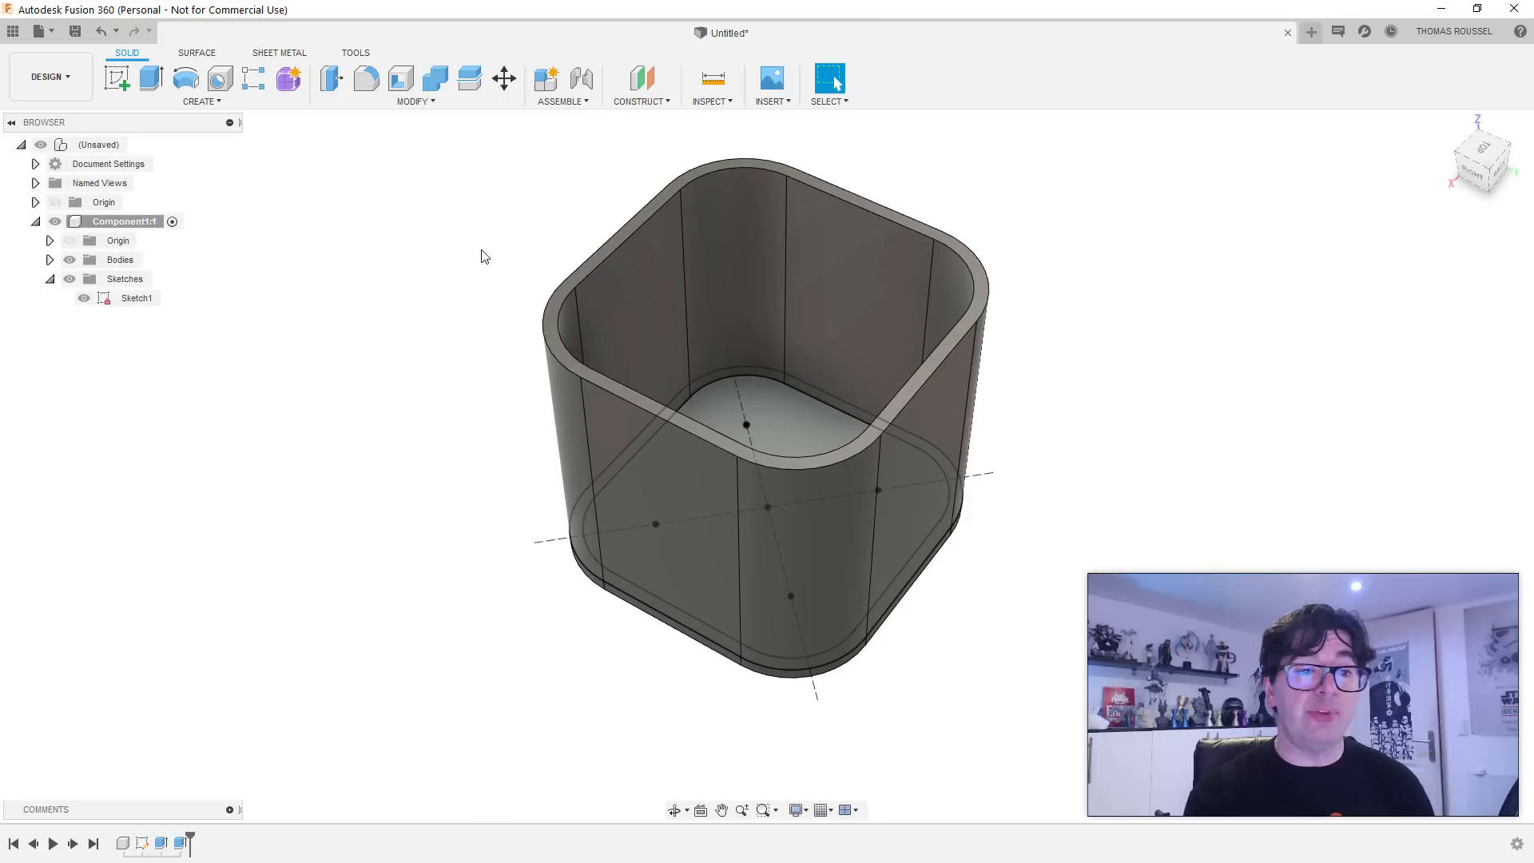
Step: Add a new component under the root assembly and rename the box's component boite
right_click(89, 150)
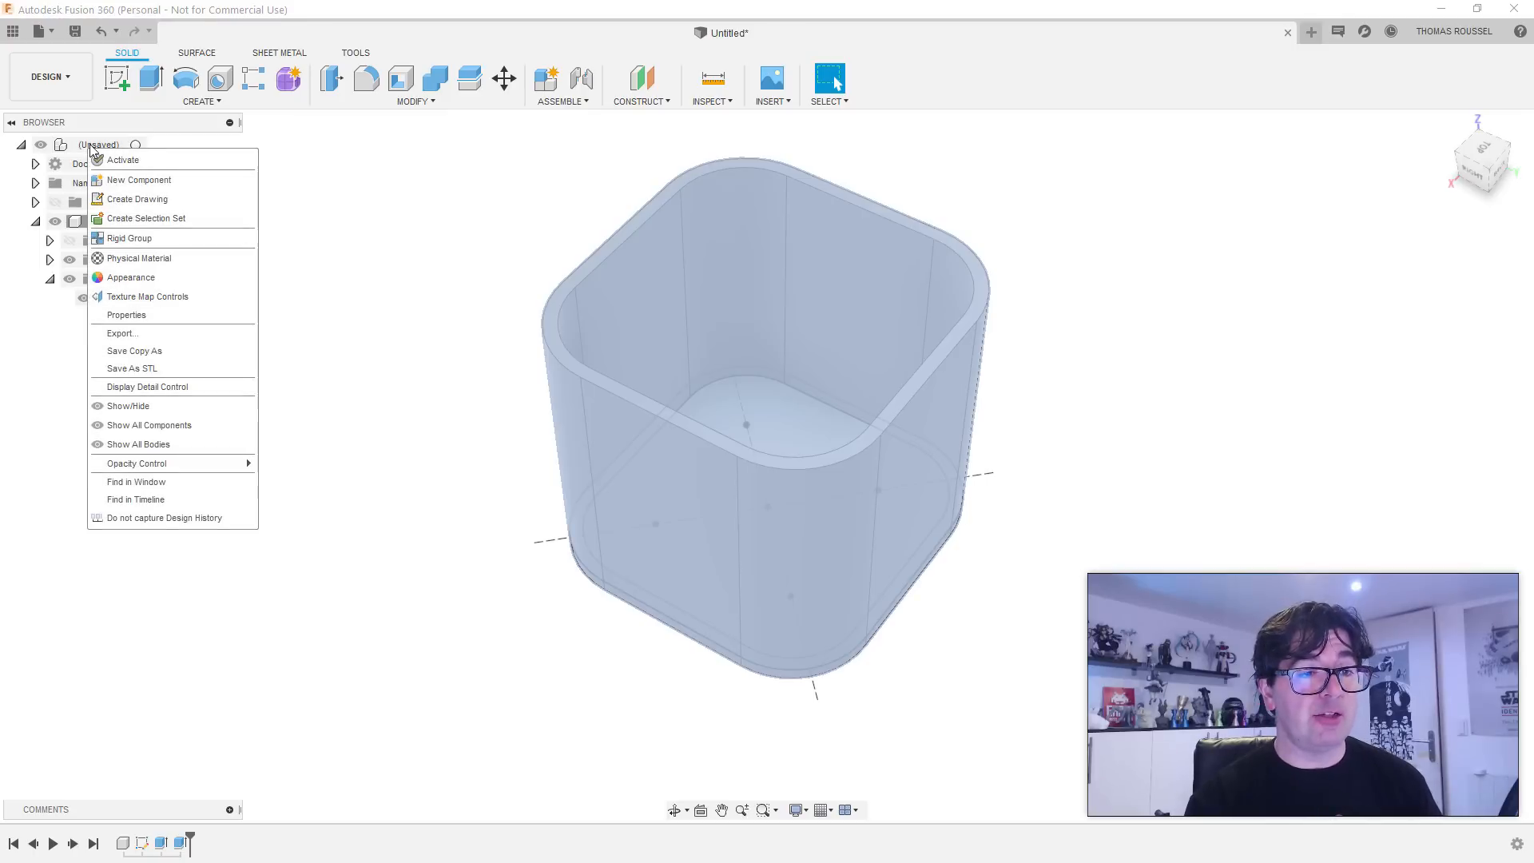
left_click(112, 177)
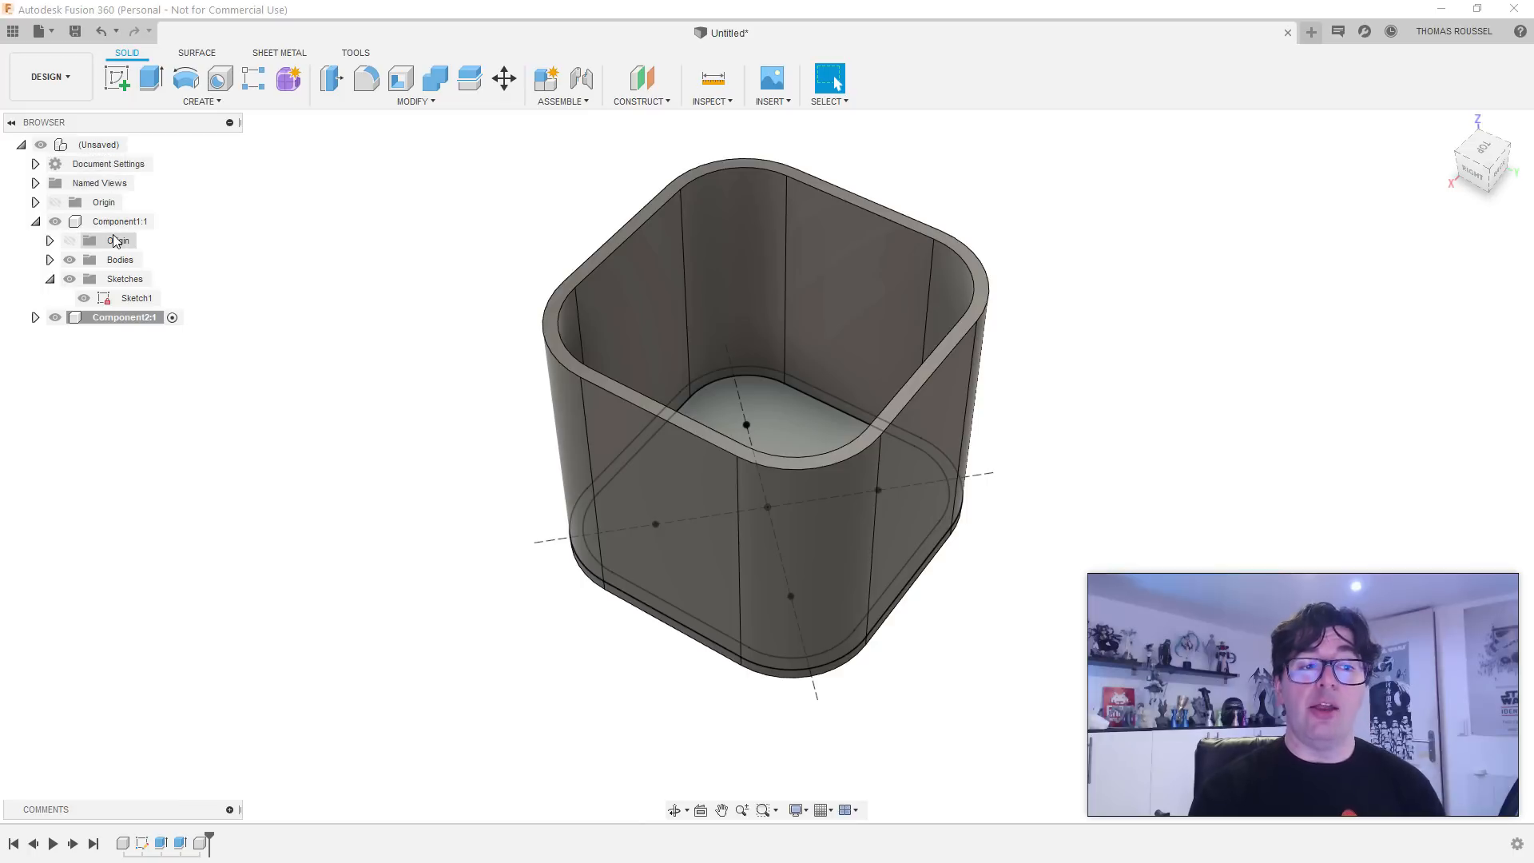
left_click(126, 222)
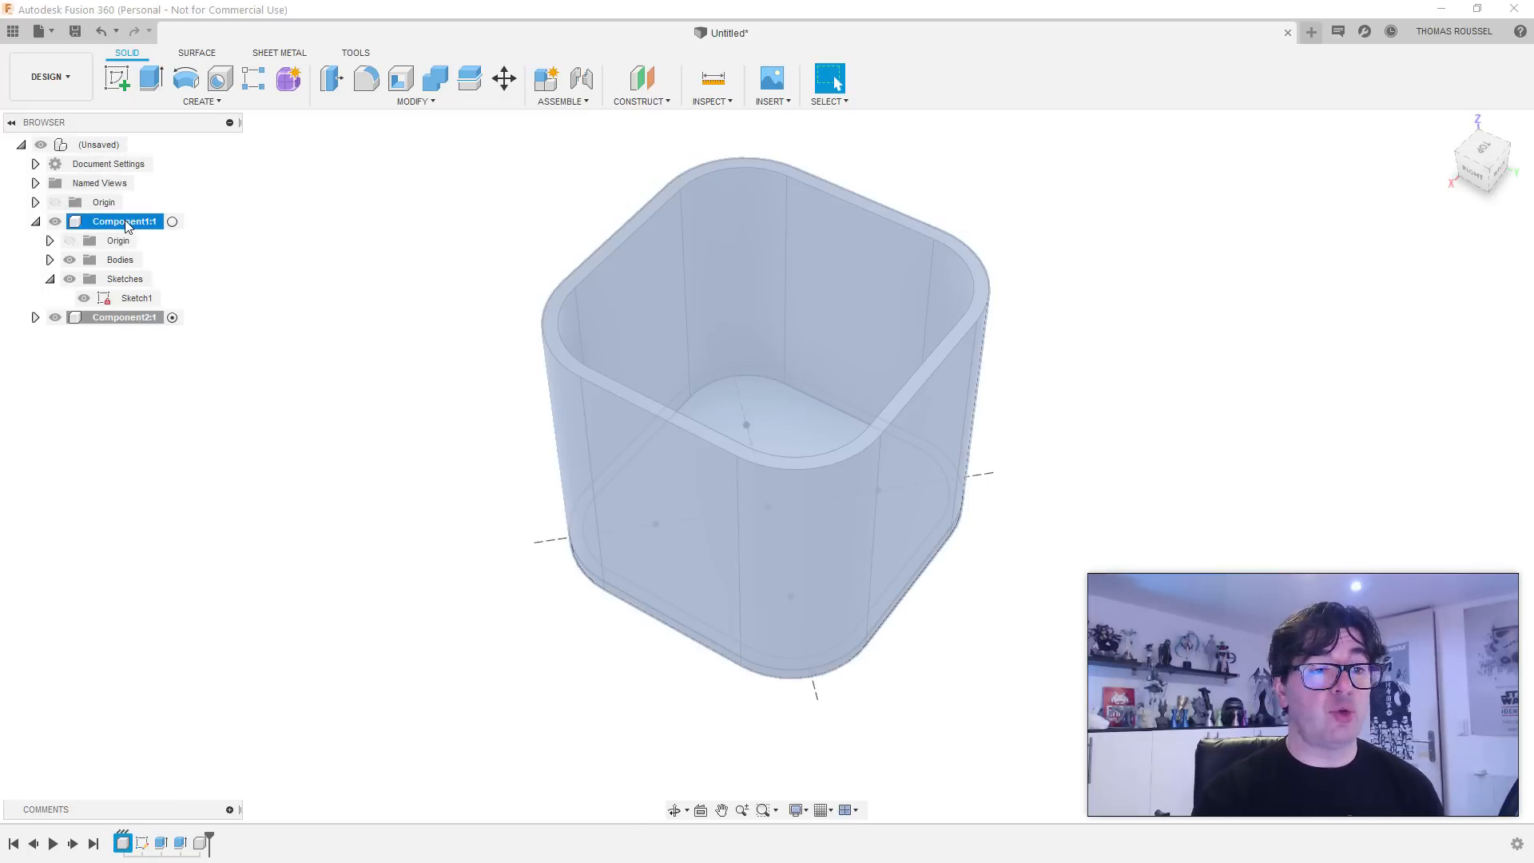
left_click(131, 223)
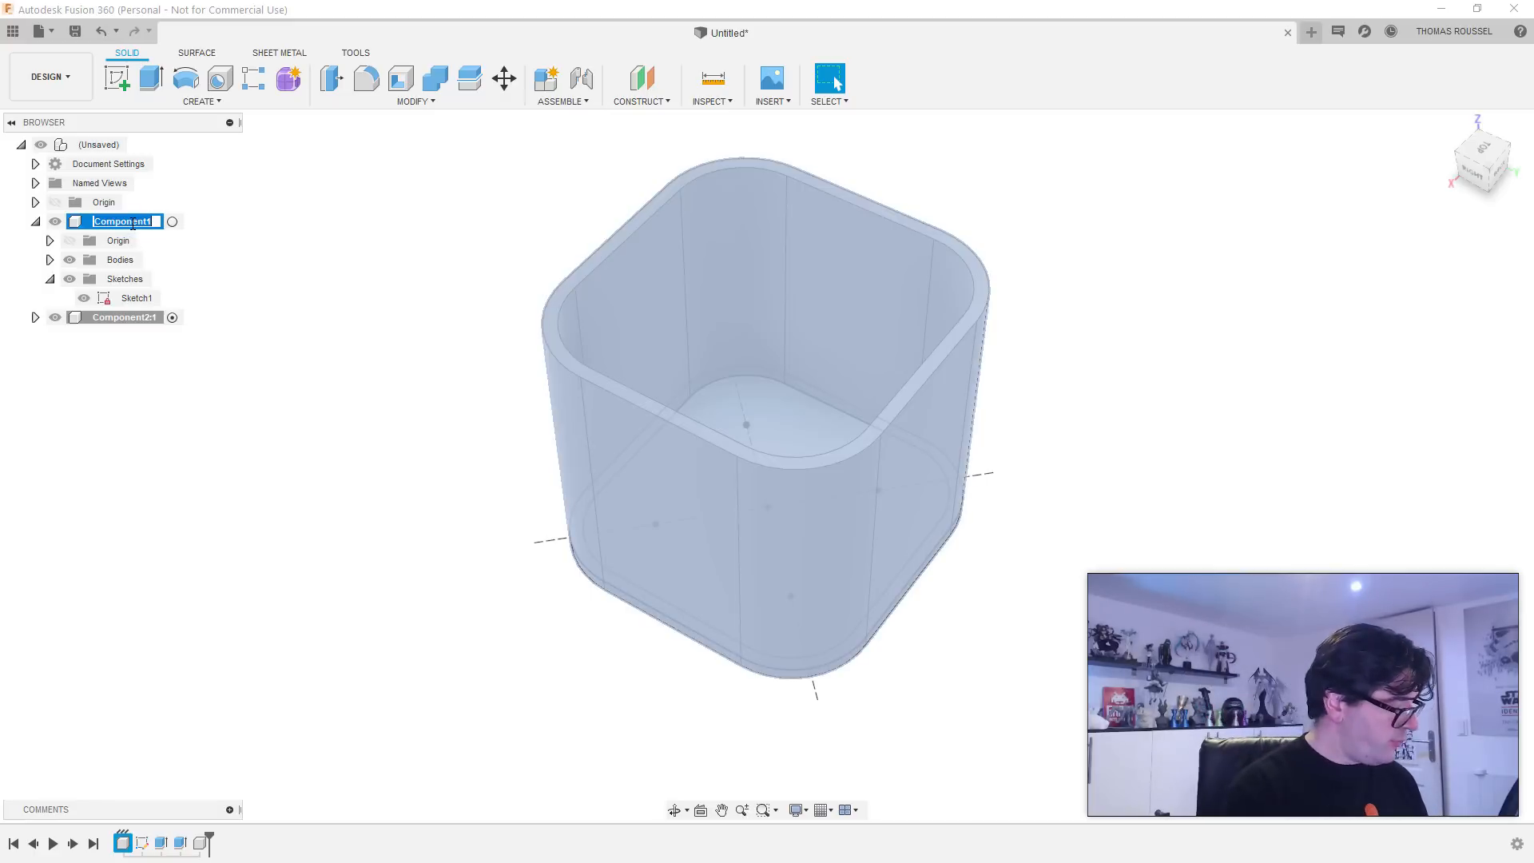
type("boite")
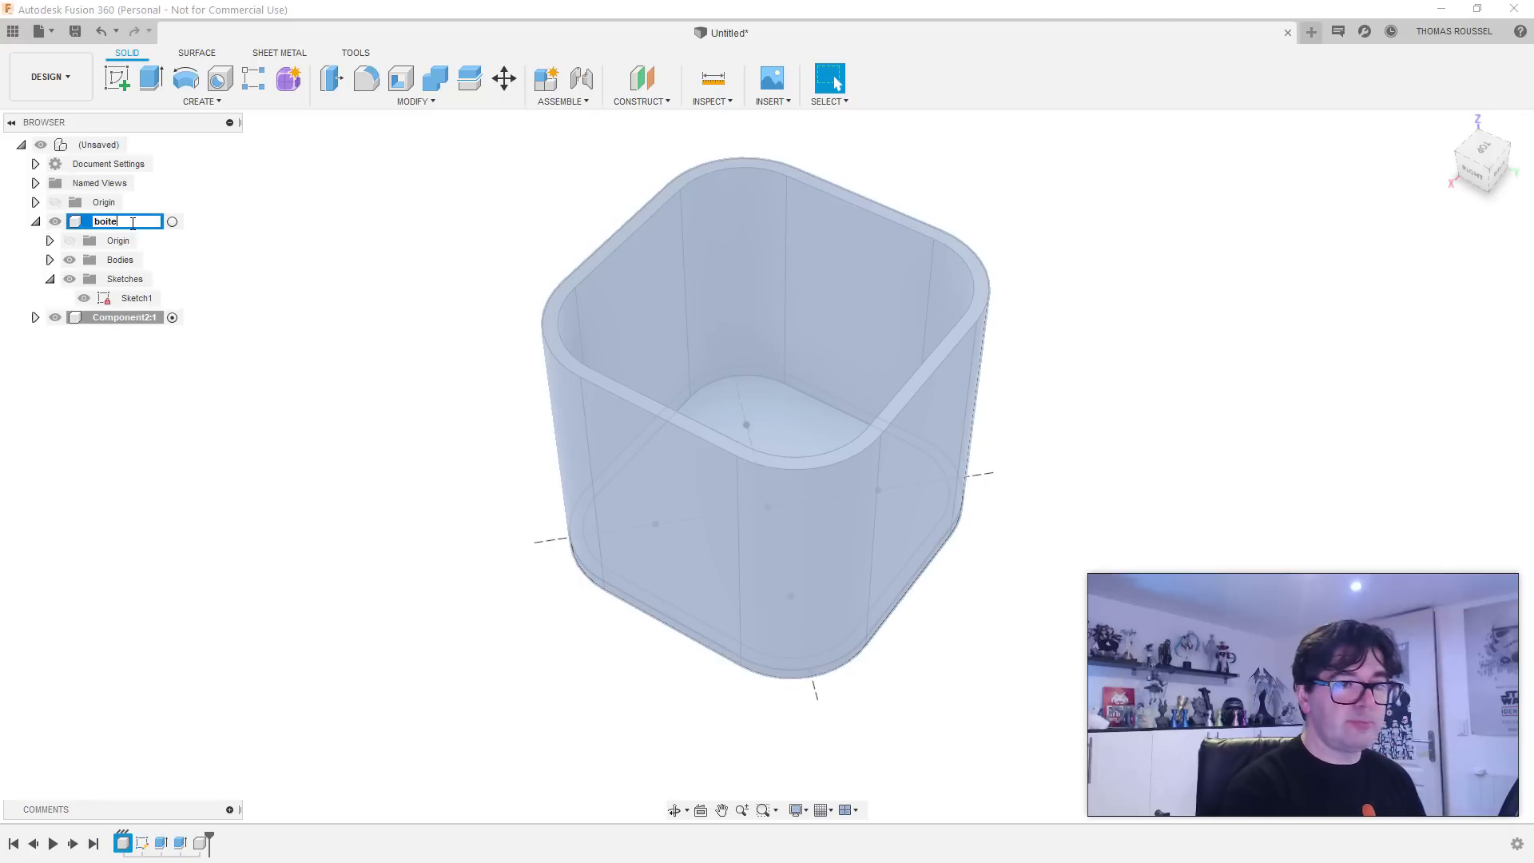
key("Return")
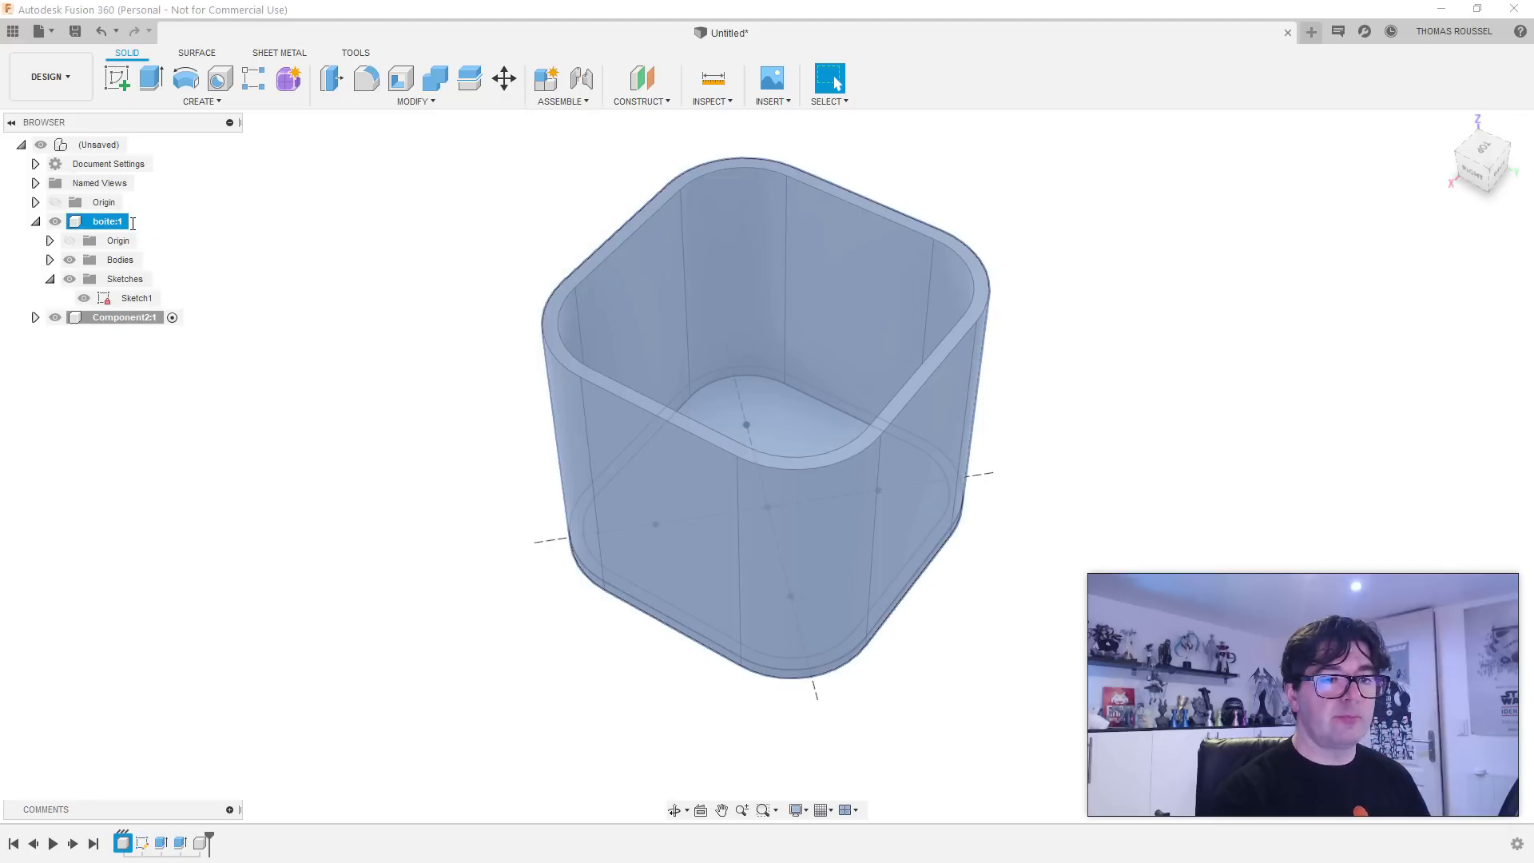
Step: Change the new empty component's part name to Couvercle through its properties
right_click(123, 318)
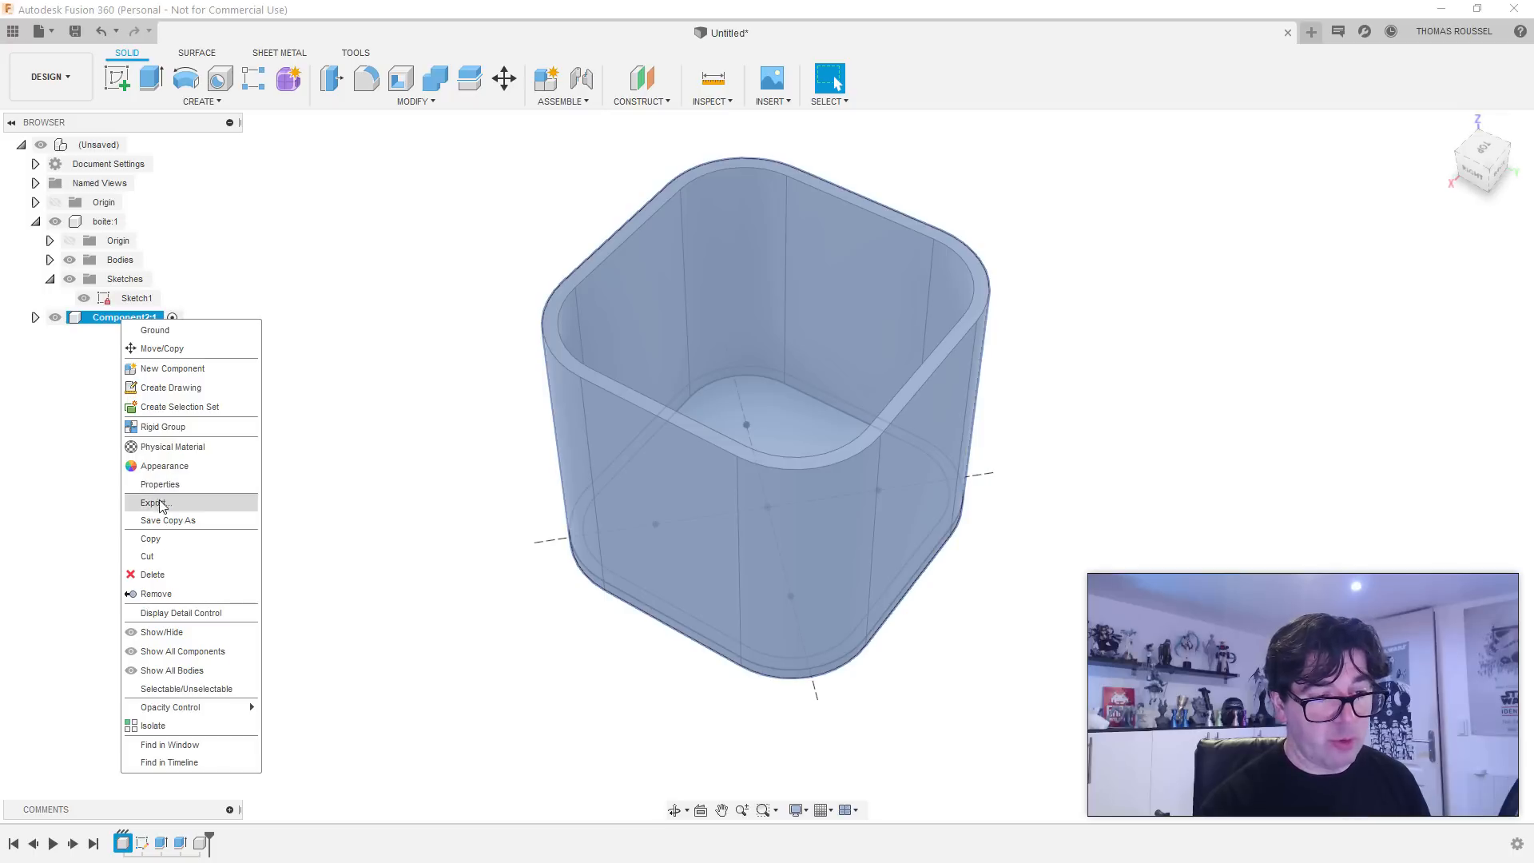
left_click(160, 484)
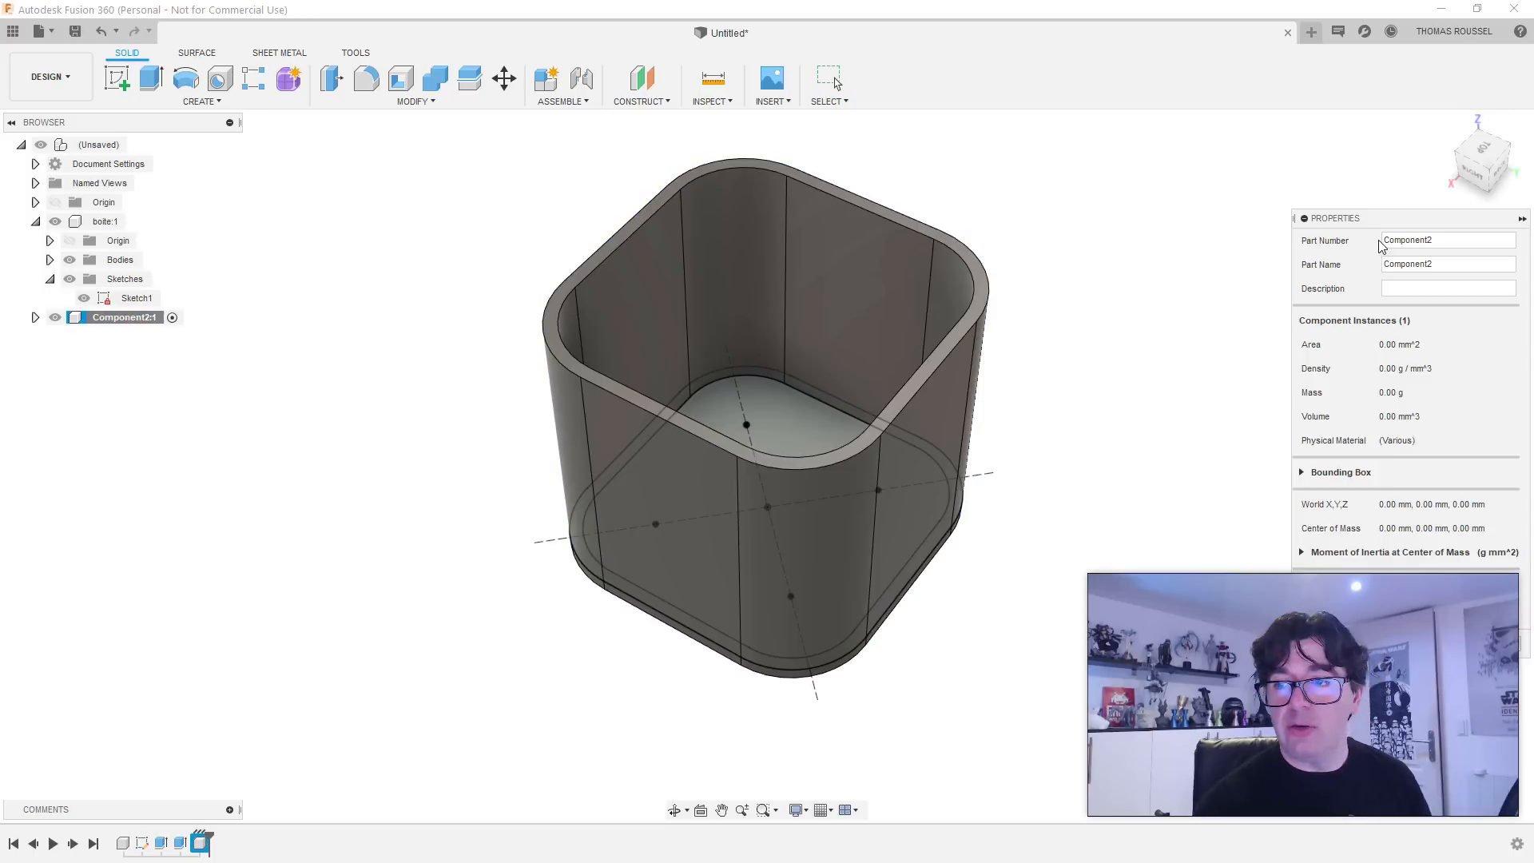
left_click_drag(1438, 257, 1202, 231)
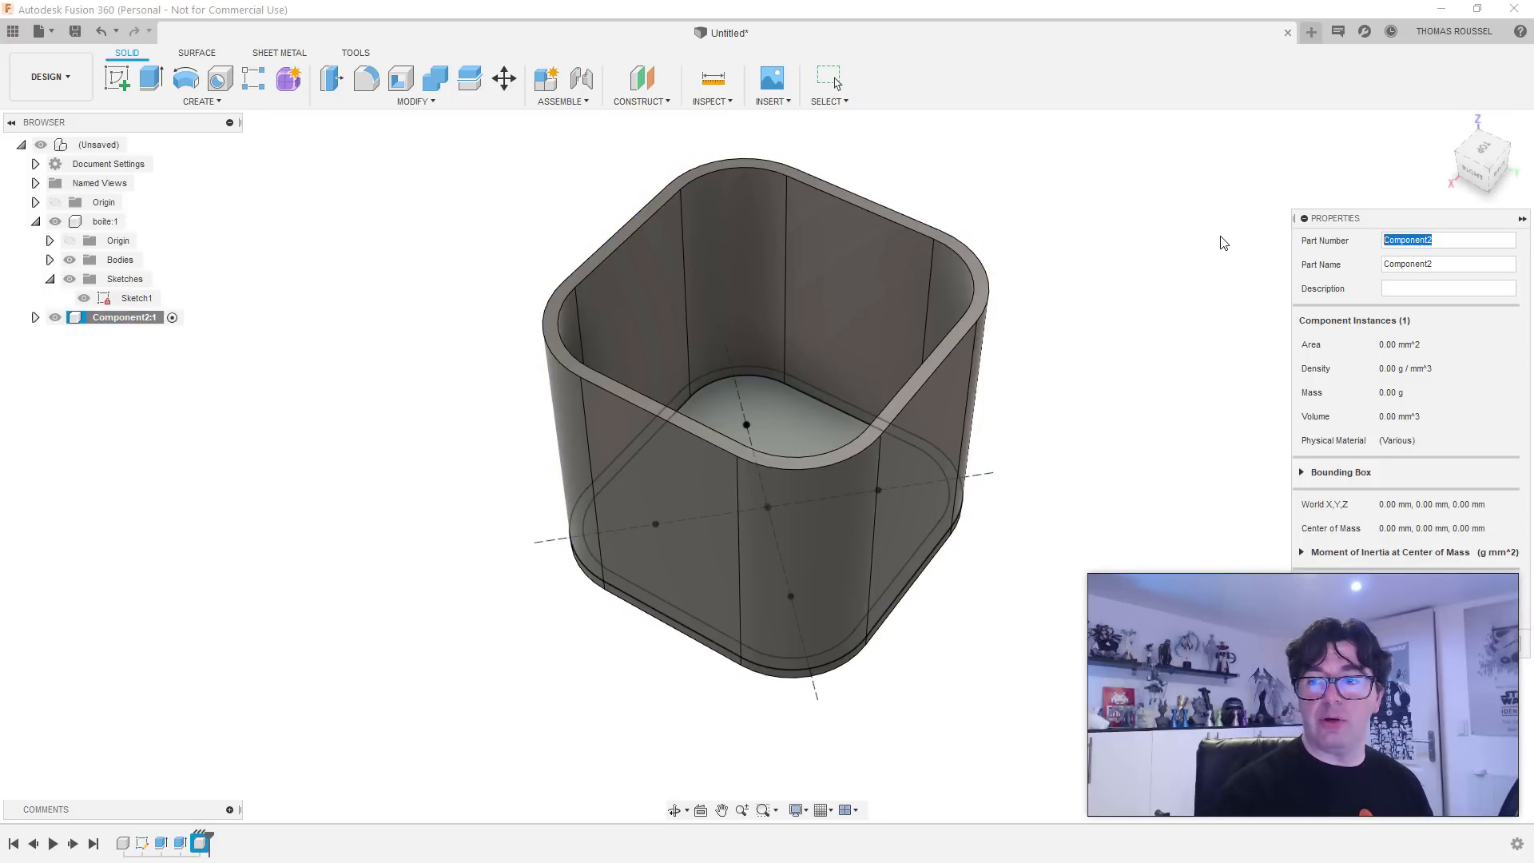
double_click(1481, 266)
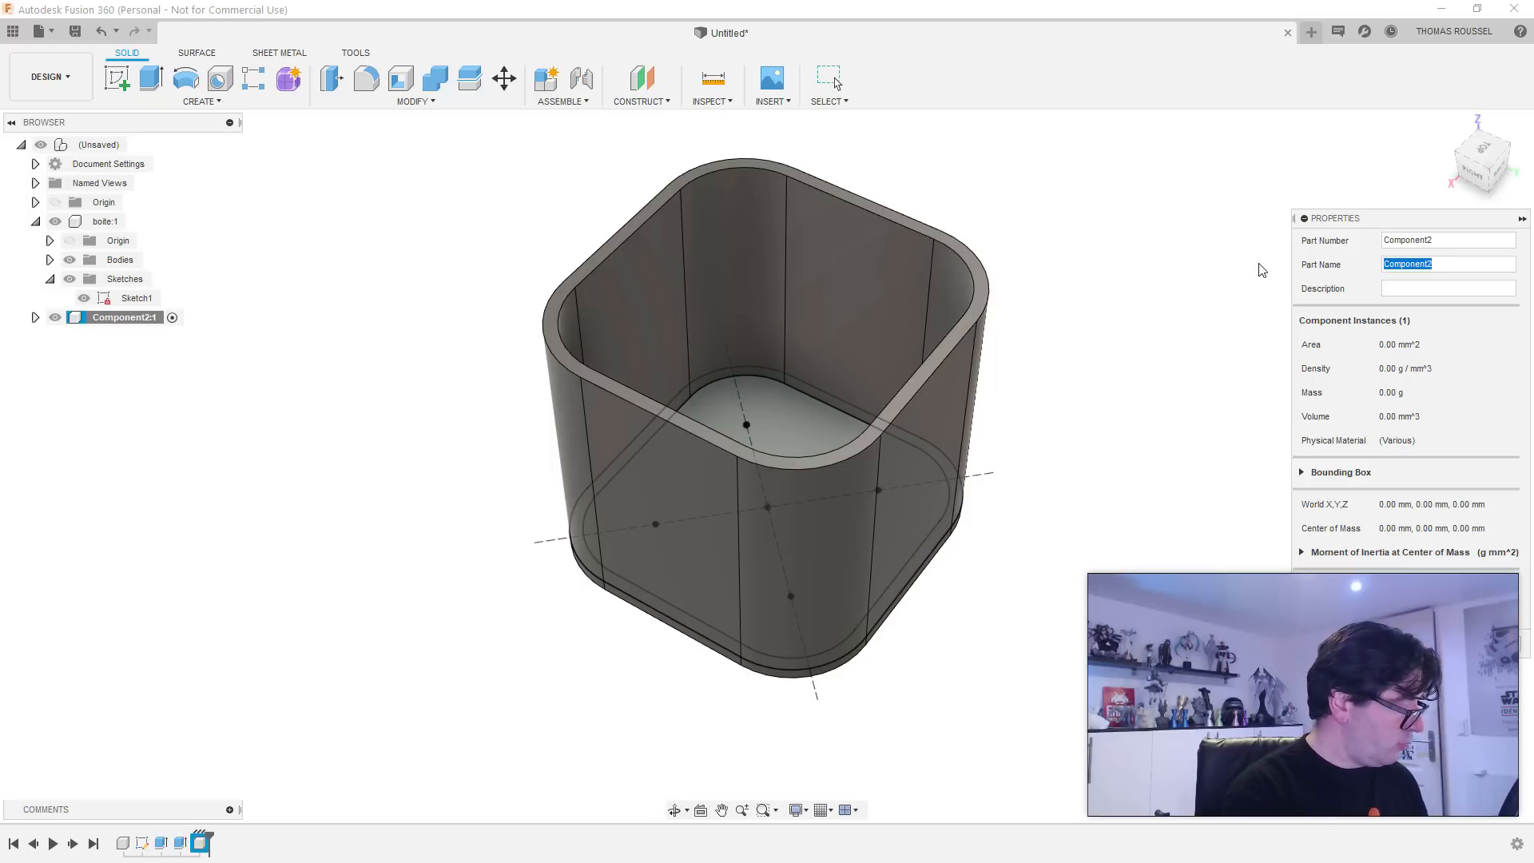
type("Couvercle")
key("Return")
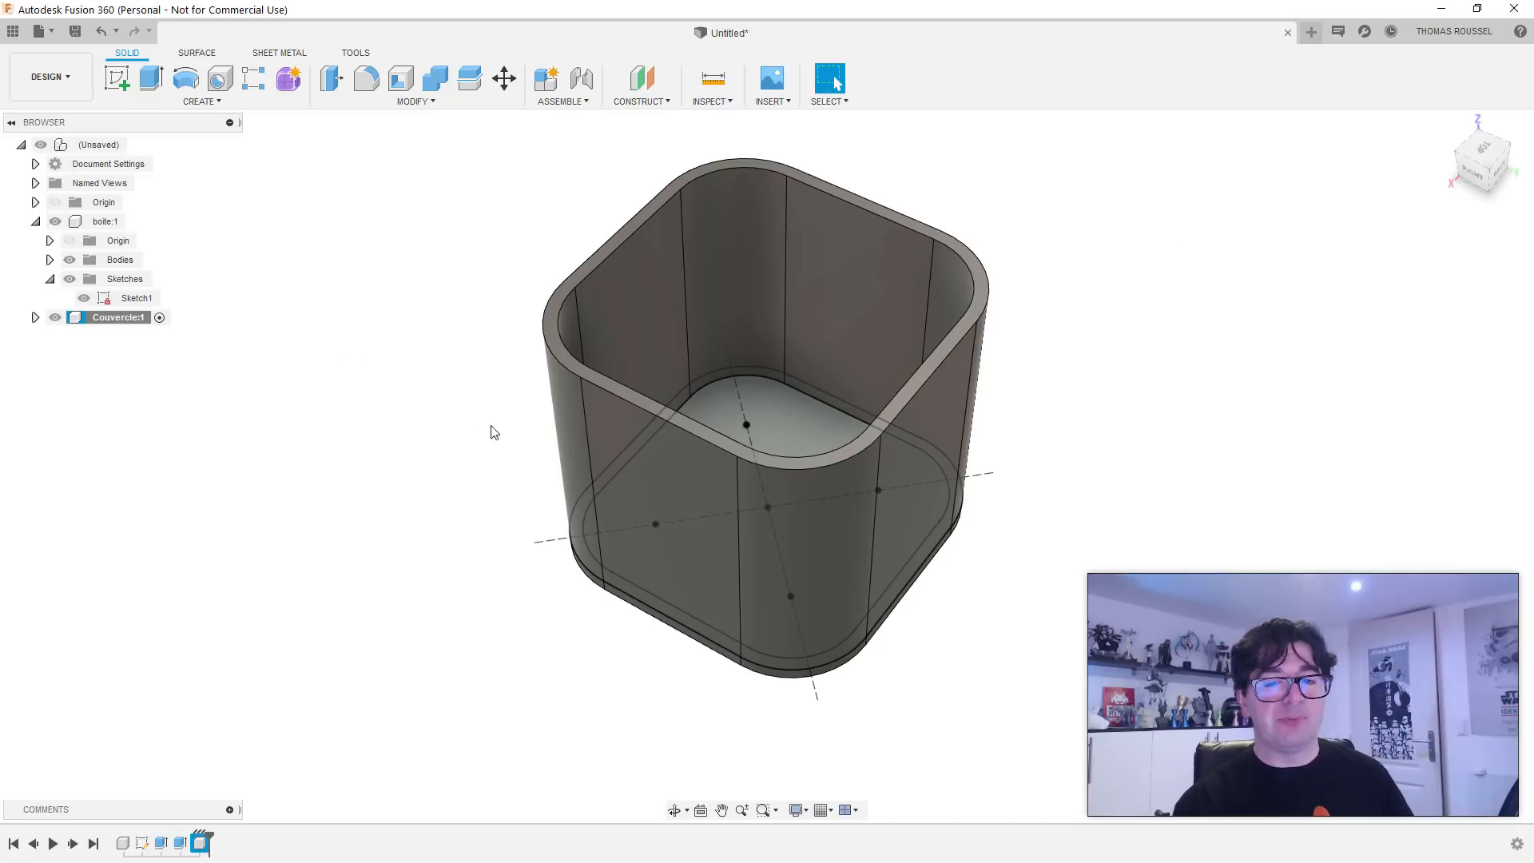
Step: Start a sketch in the Couvercle component on the flat top rim of the box
left_click(35, 317)
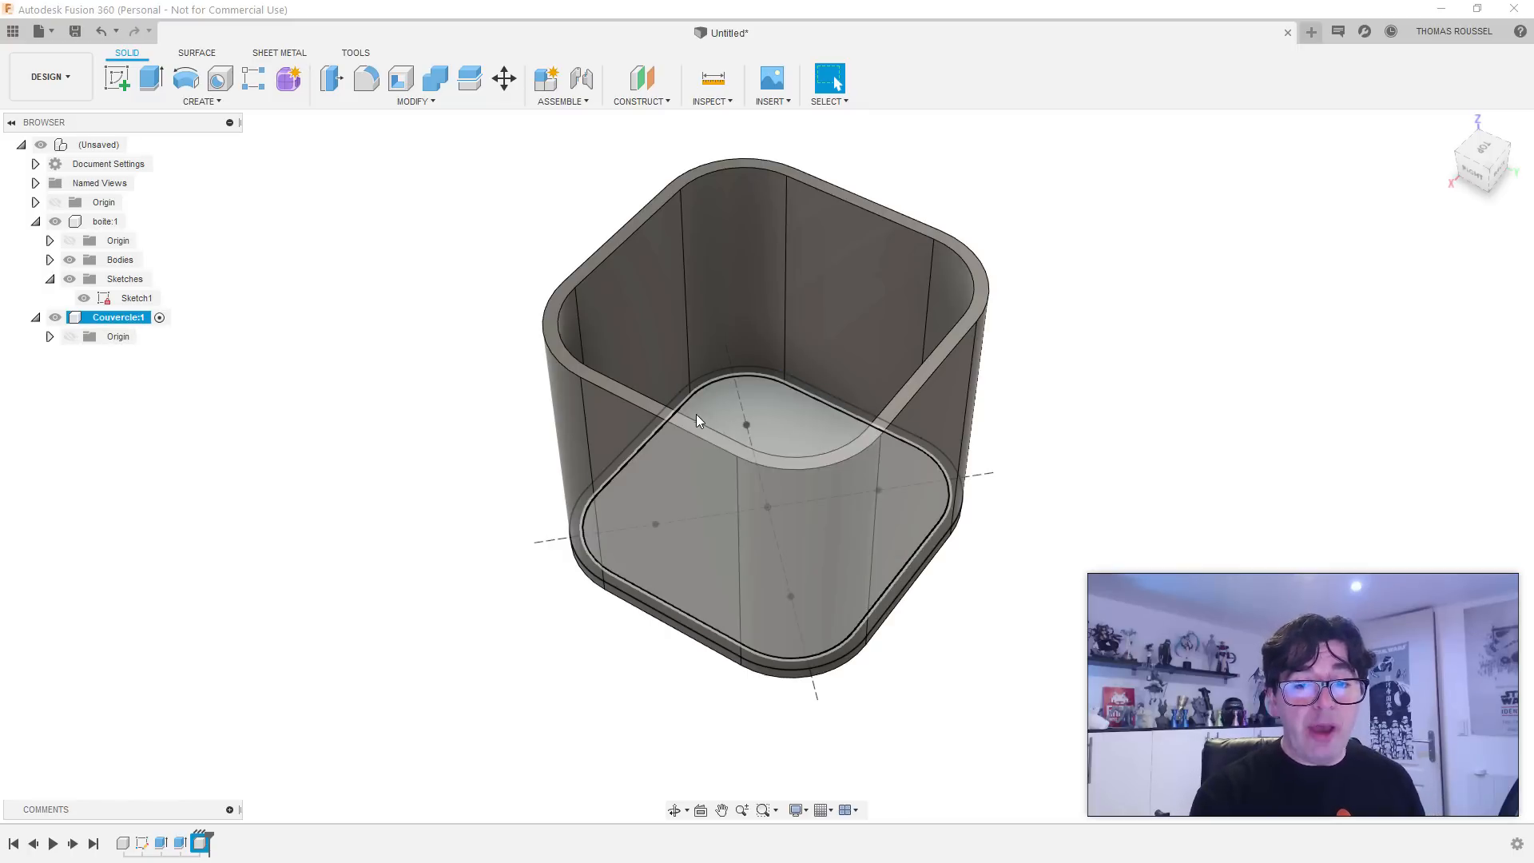
middle_click_drag(696, 413, 689, 326, "shift")
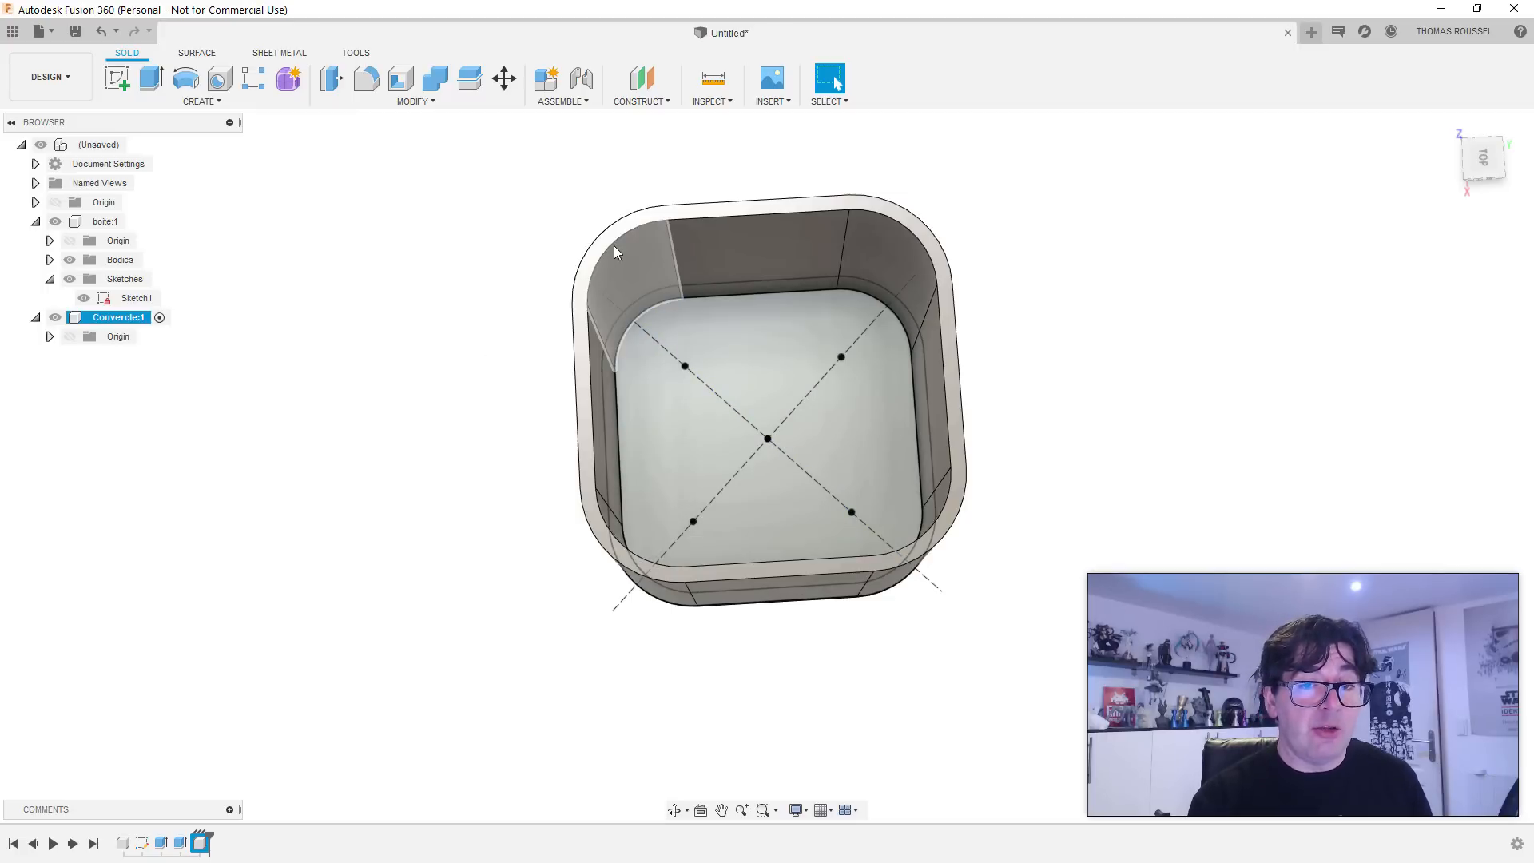
left_click(118, 80)
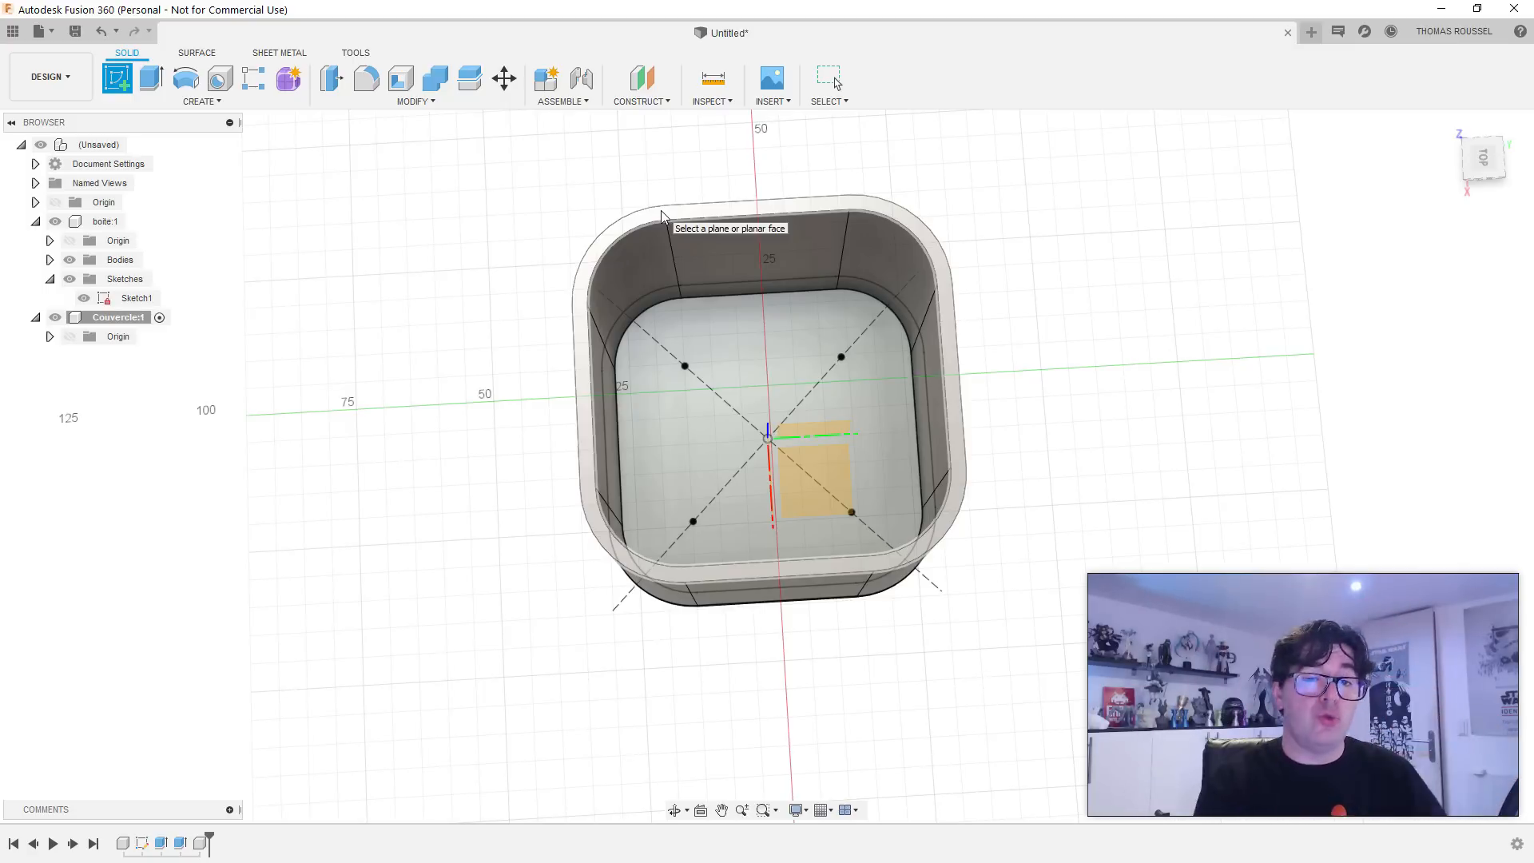
left_click(660, 210)
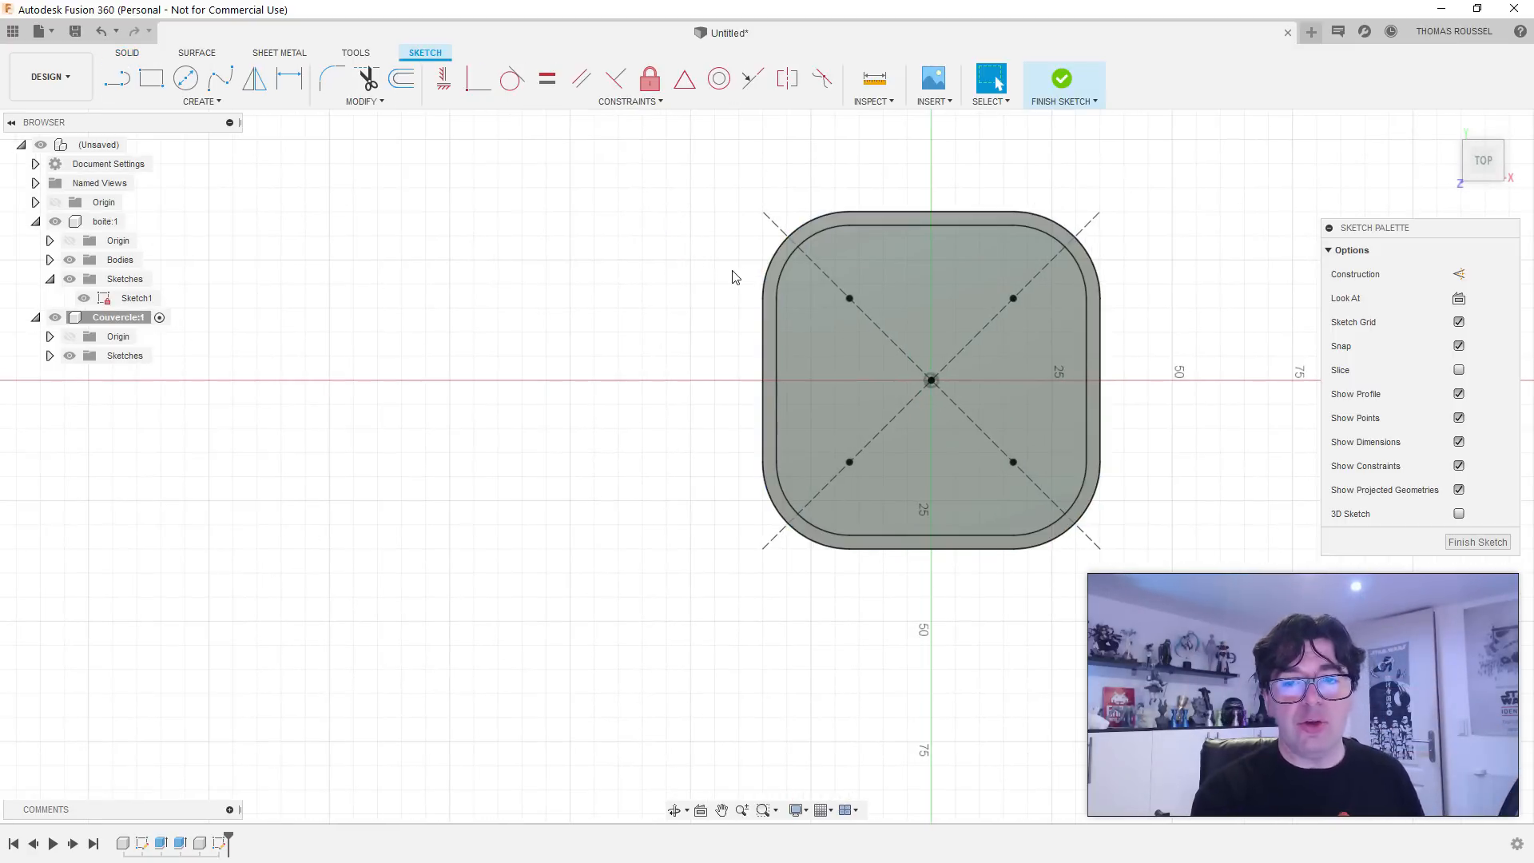
middle_click_drag(557, 272, 379, 306)
scroll(679, 305, "down", 2)
scroll(679, 304, "up", 4)
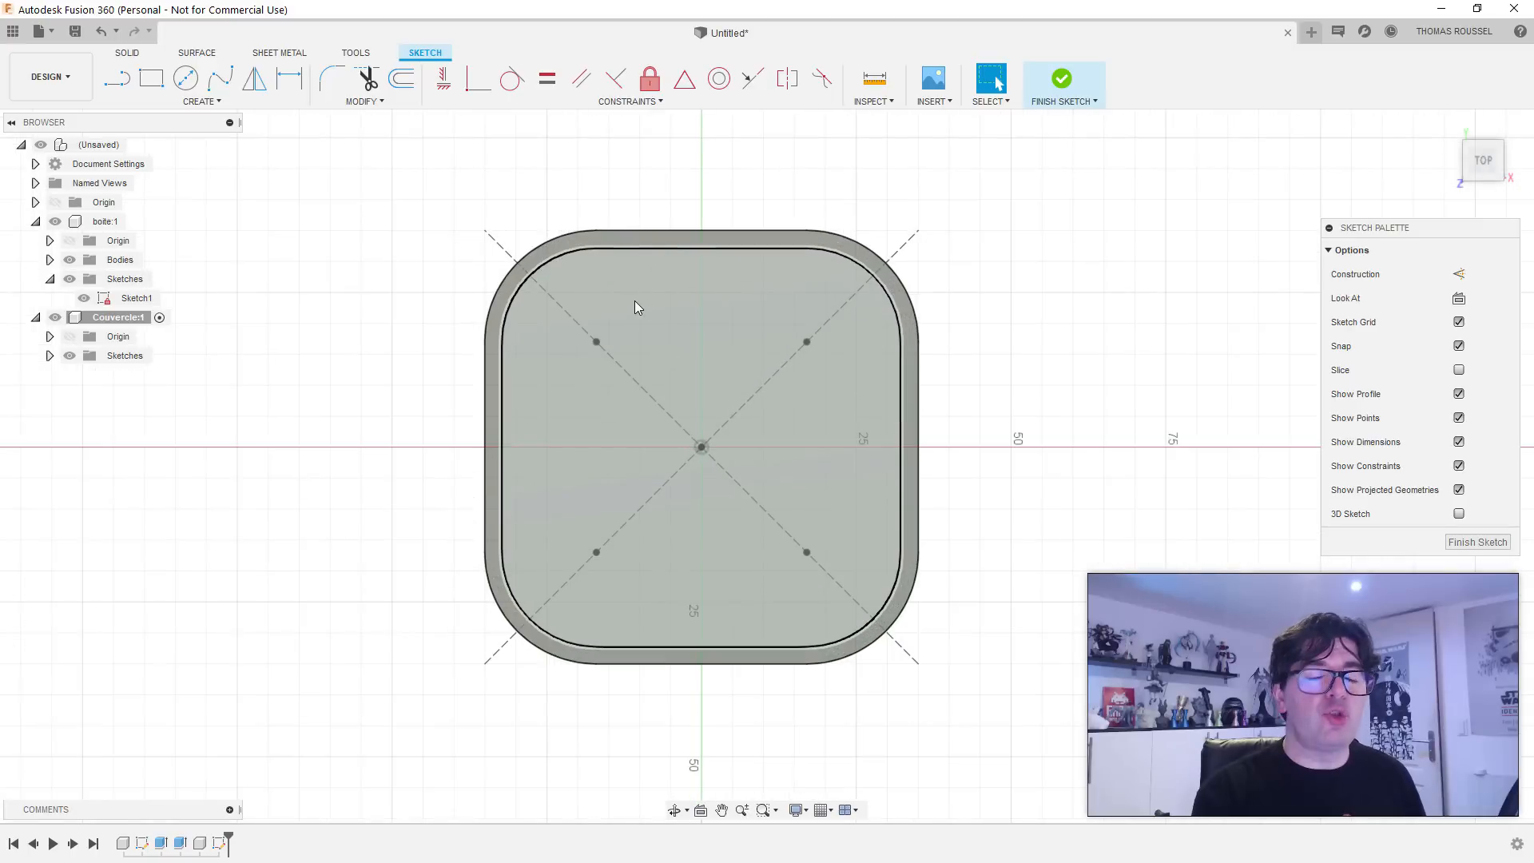
middle_click_drag(634, 298, 636, 295)
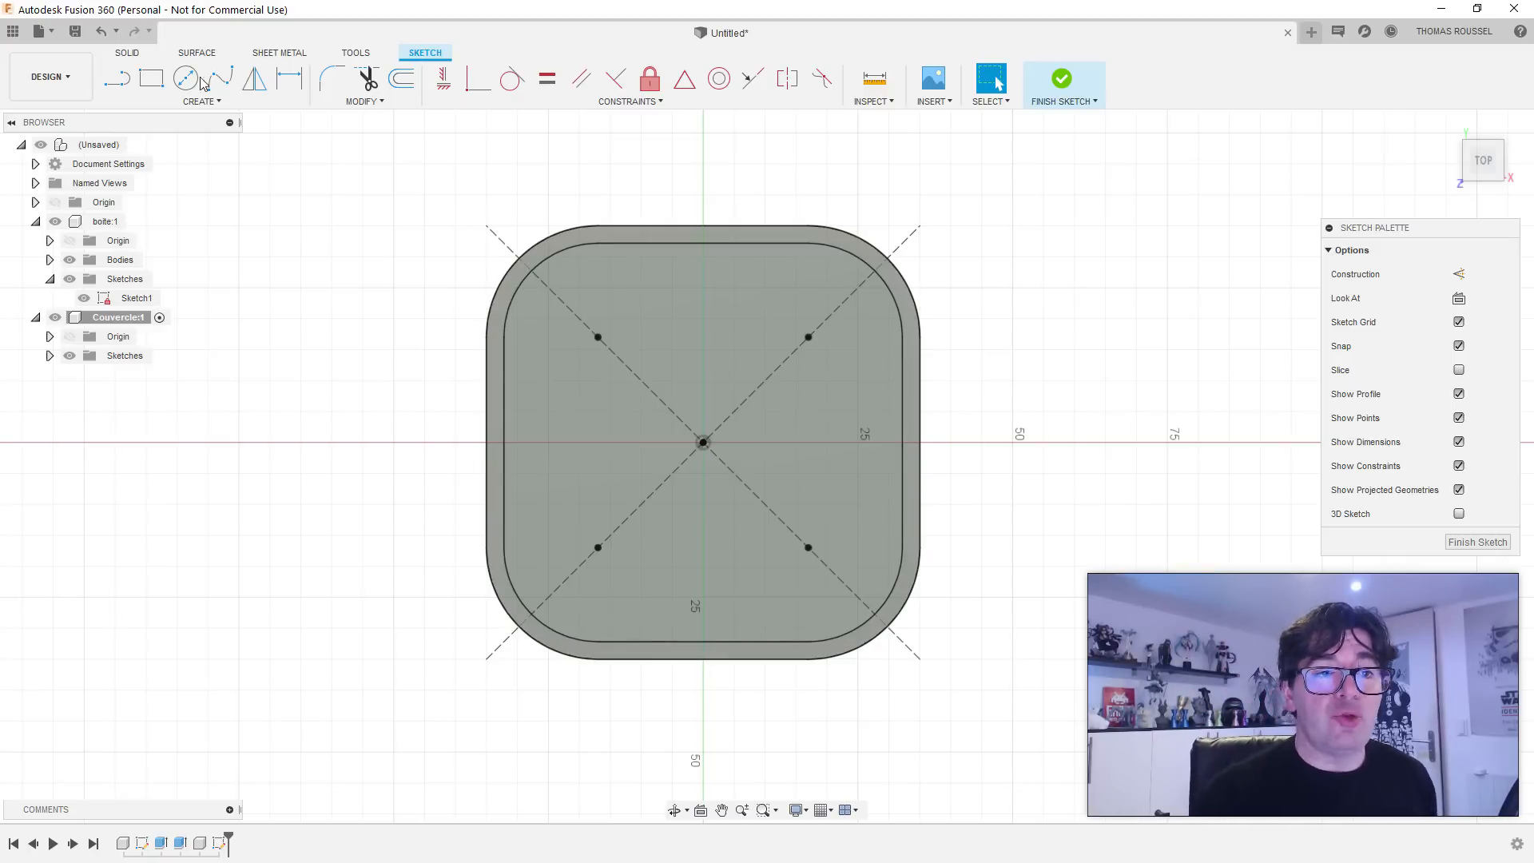
left_click(151, 77)
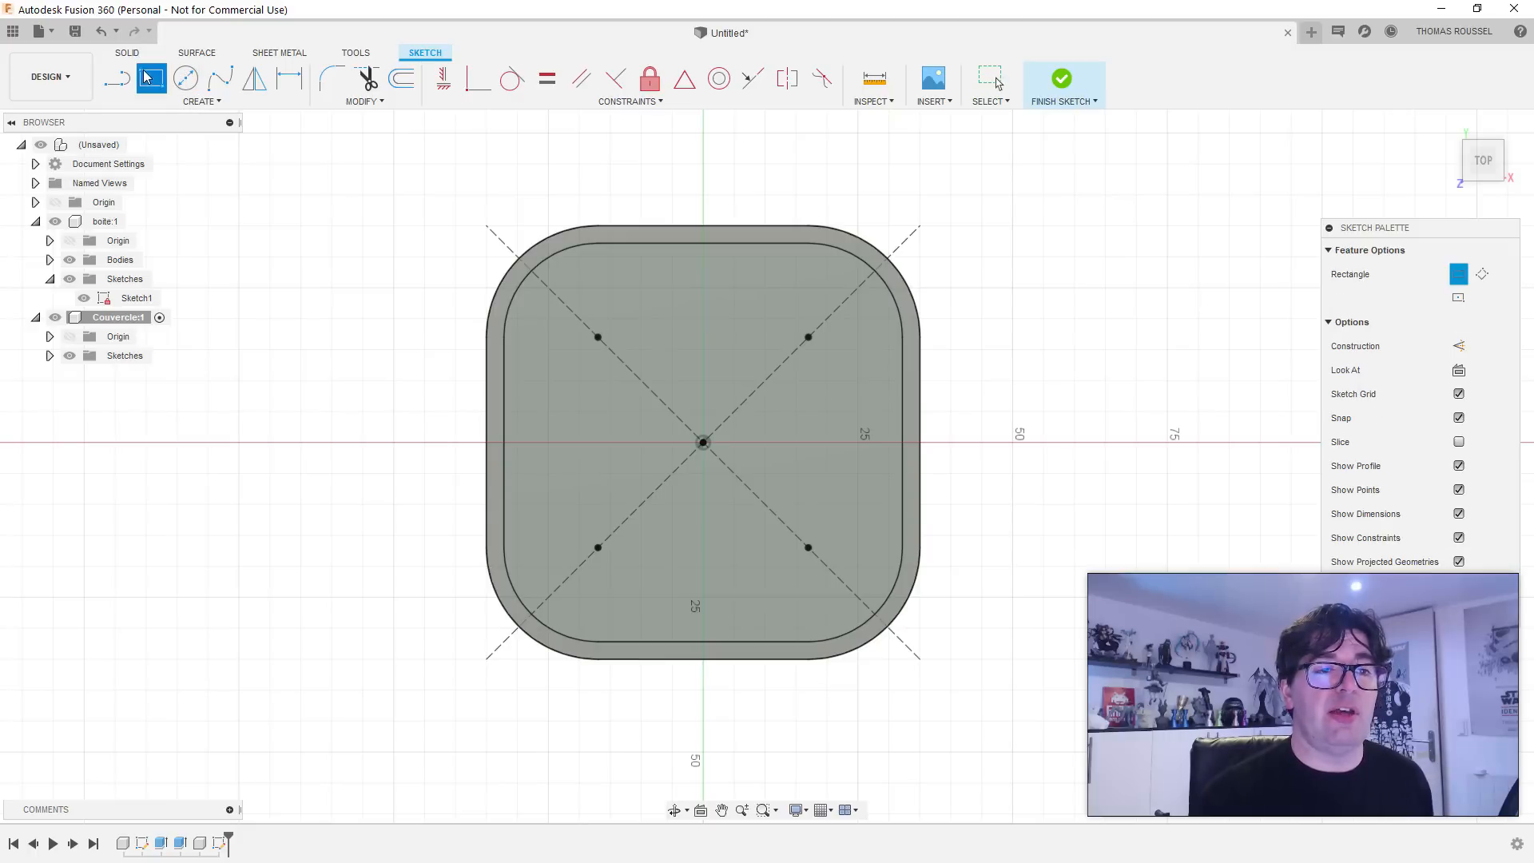
left_click(1458, 298)
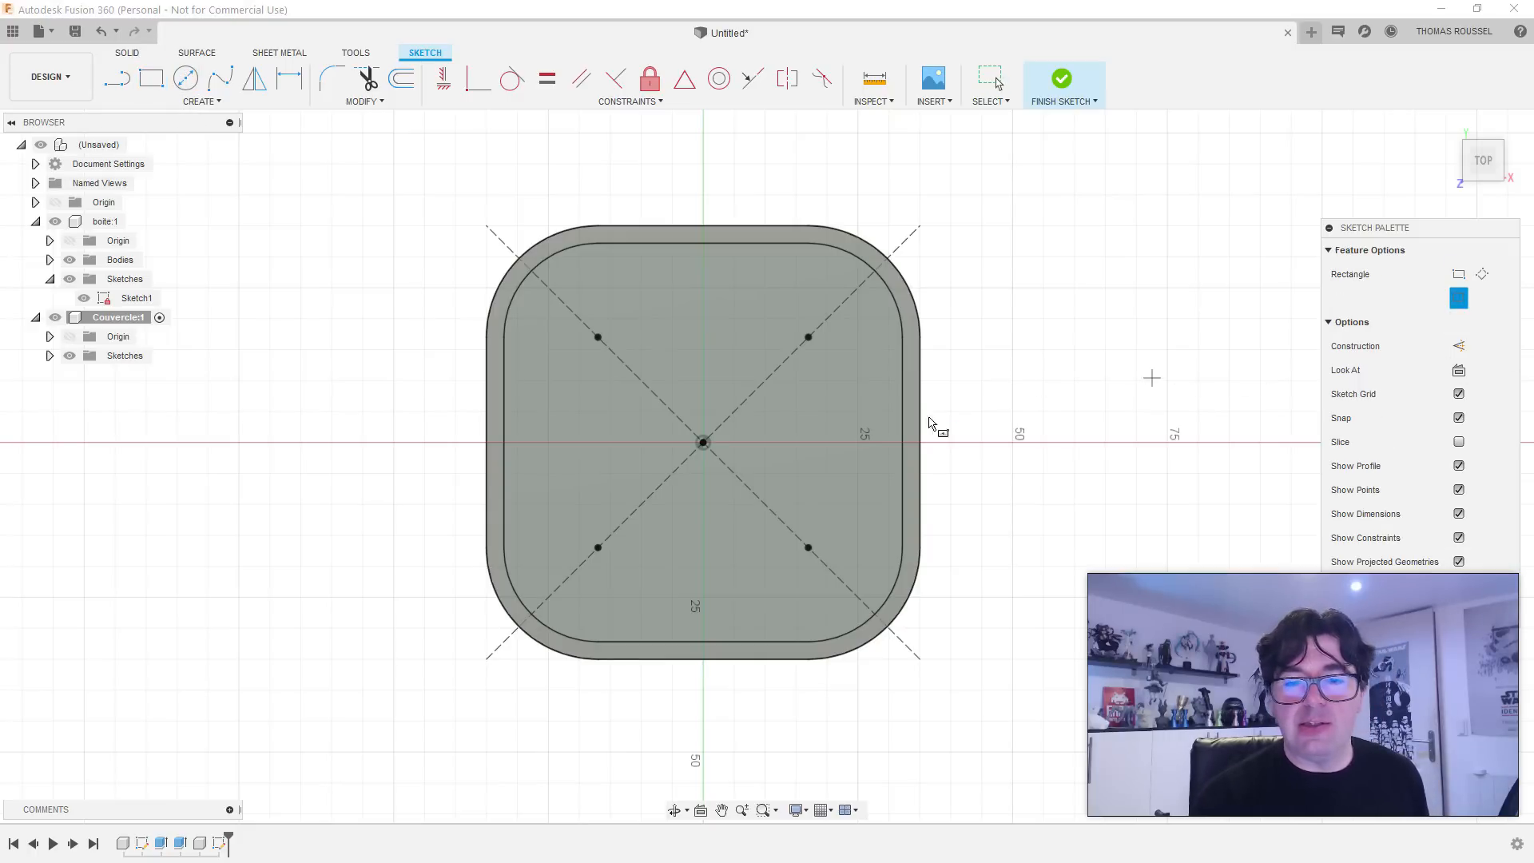
left_click(703, 443)
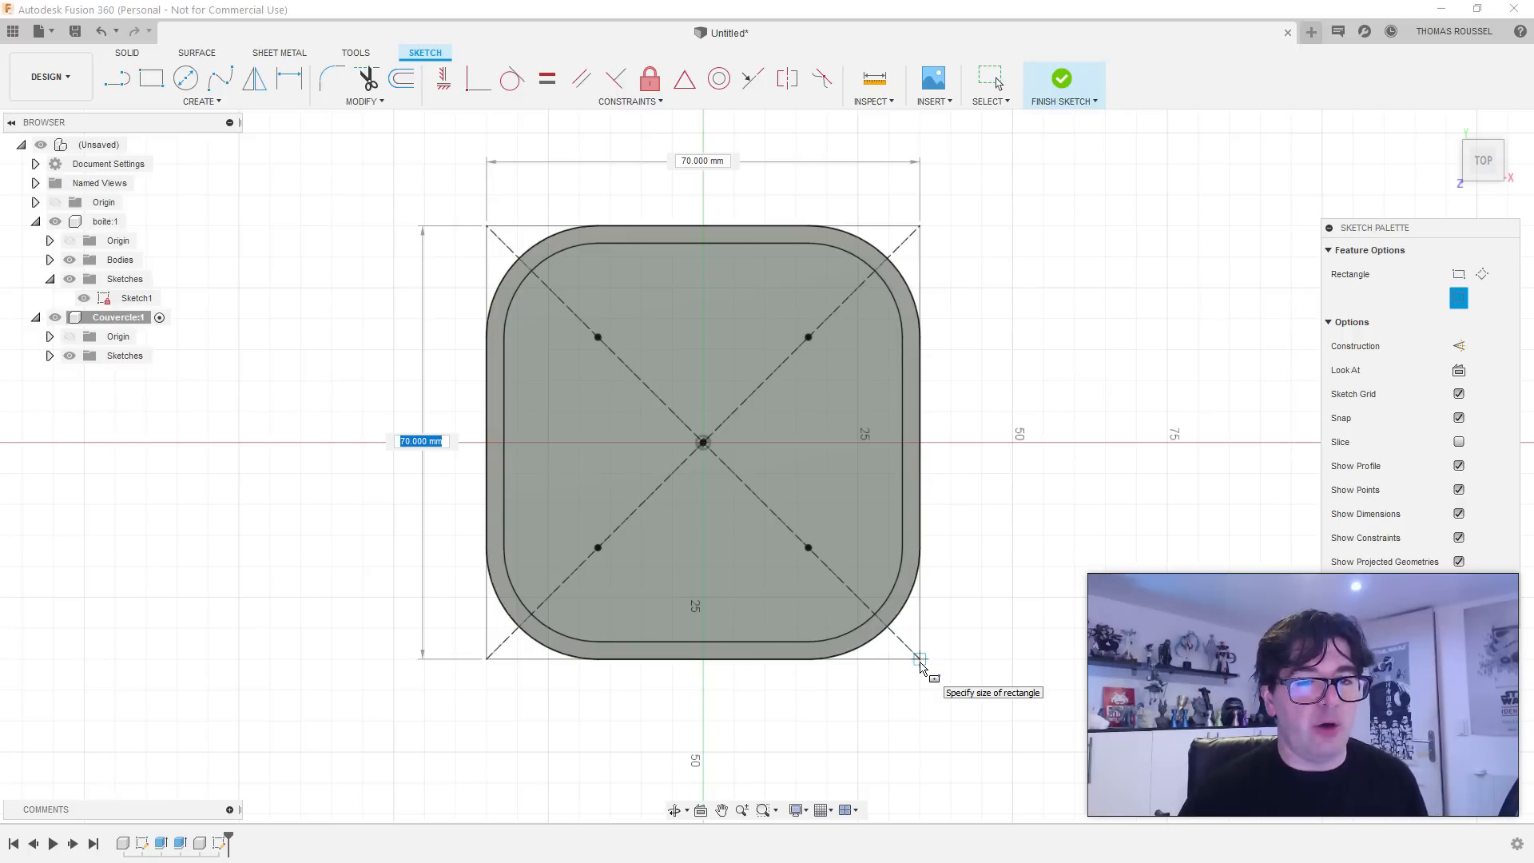
key("Return")
key("Escape")
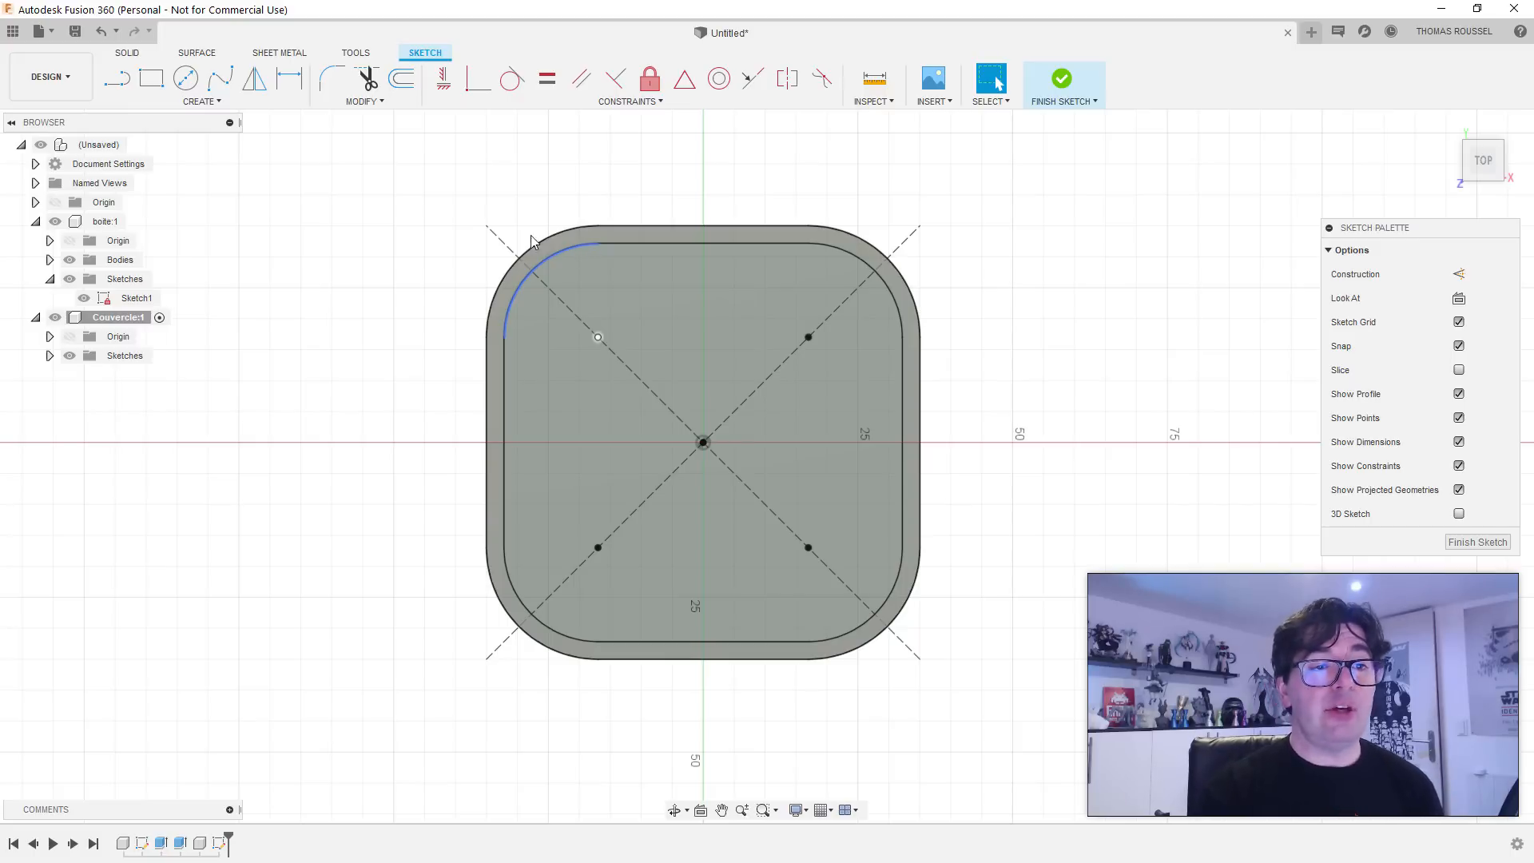
Step: Project the eight lines and arcs of the box's inner rounded-square outline into the lid sketch with Projection Link enabled
left_click(212, 102)
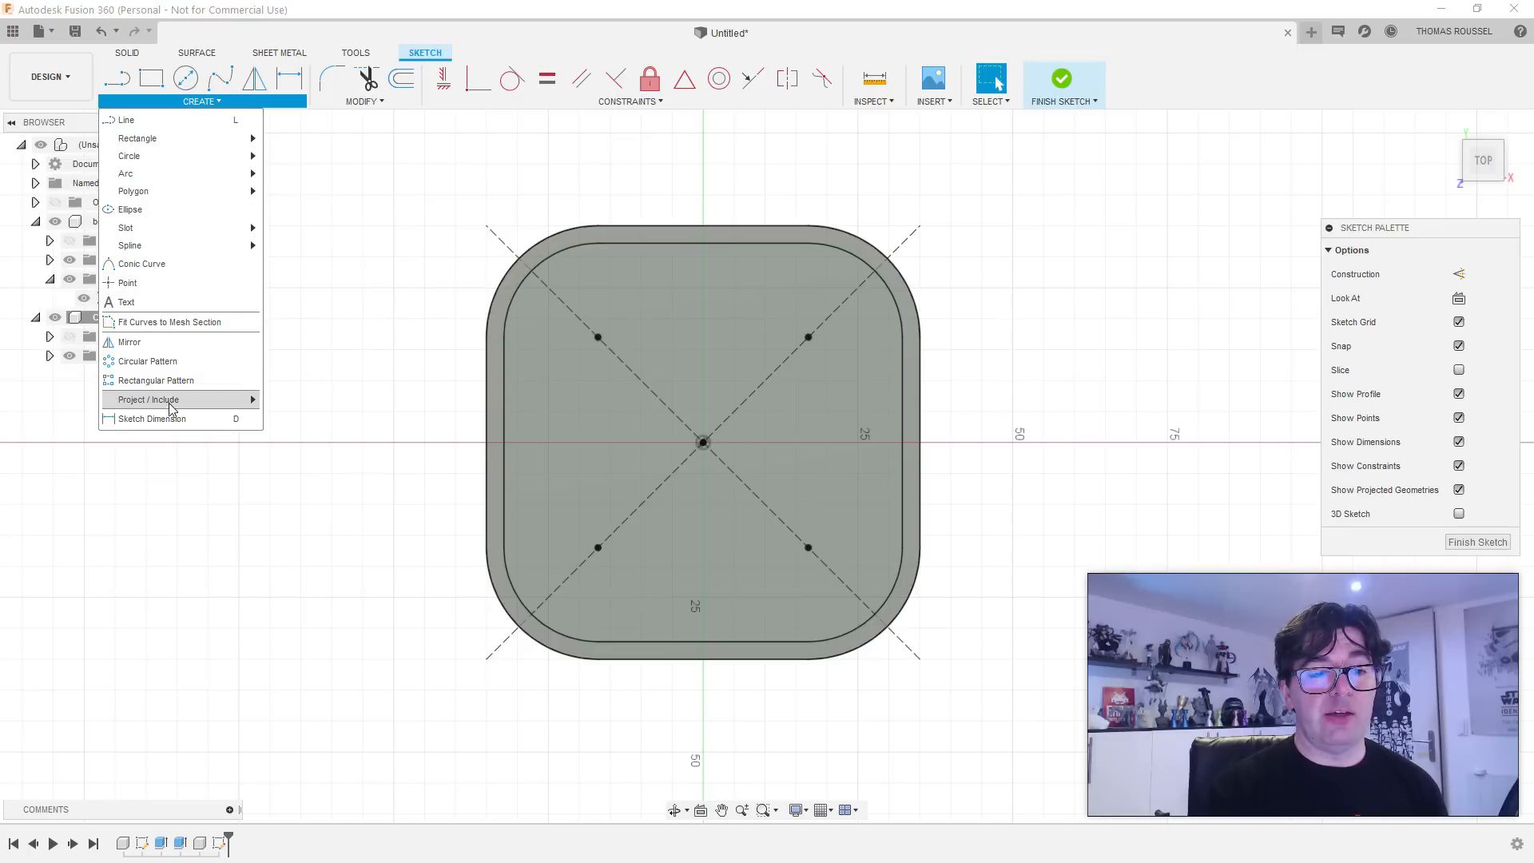
mouse_move(149, 406)
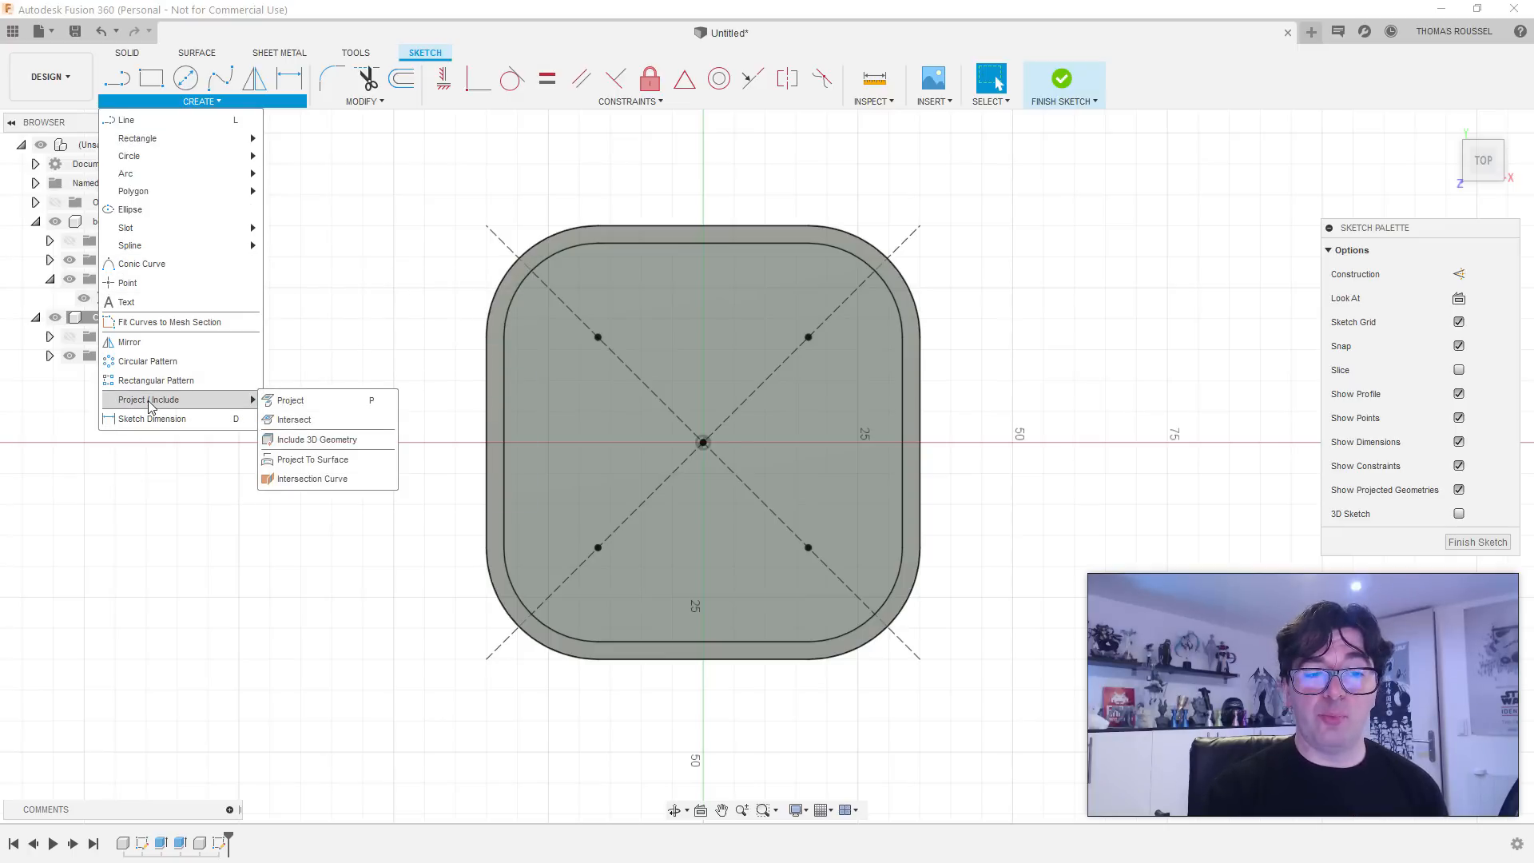
left_click(289, 406)
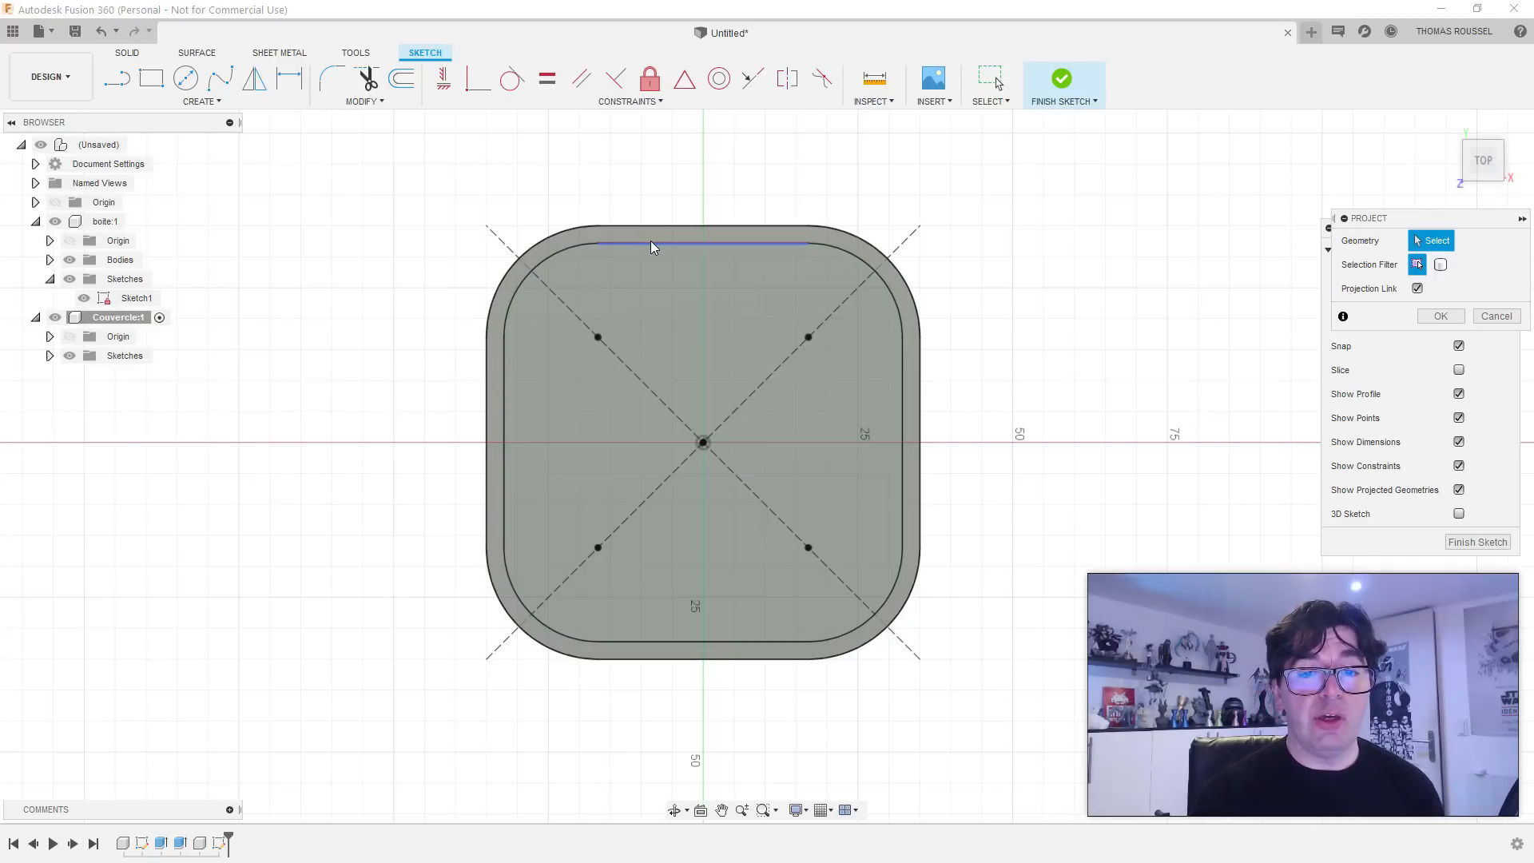
left_click(575, 254)
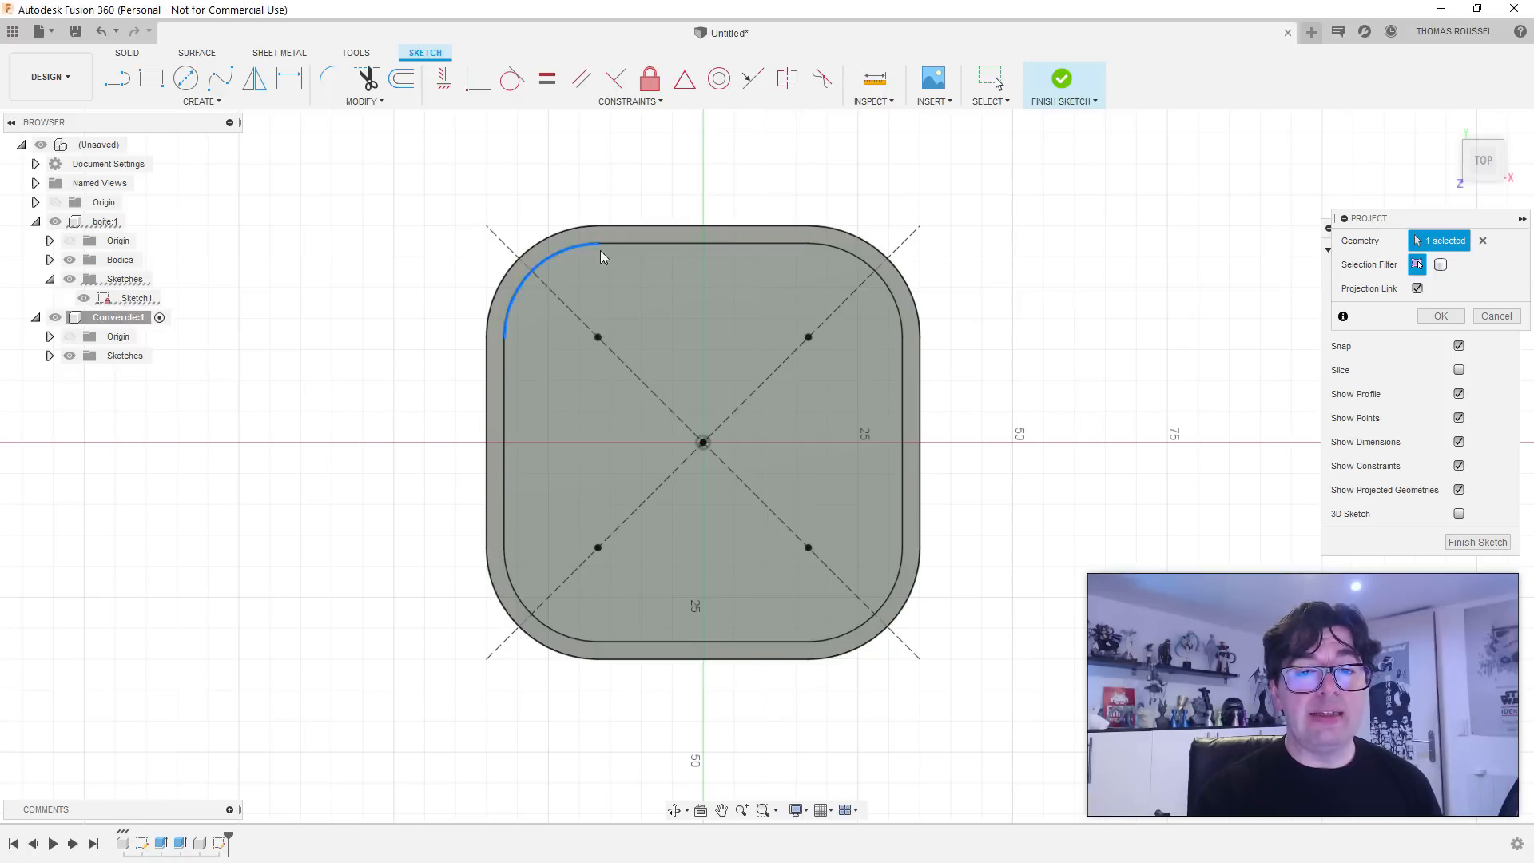
left_click(650, 243)
left_click(845, 253)
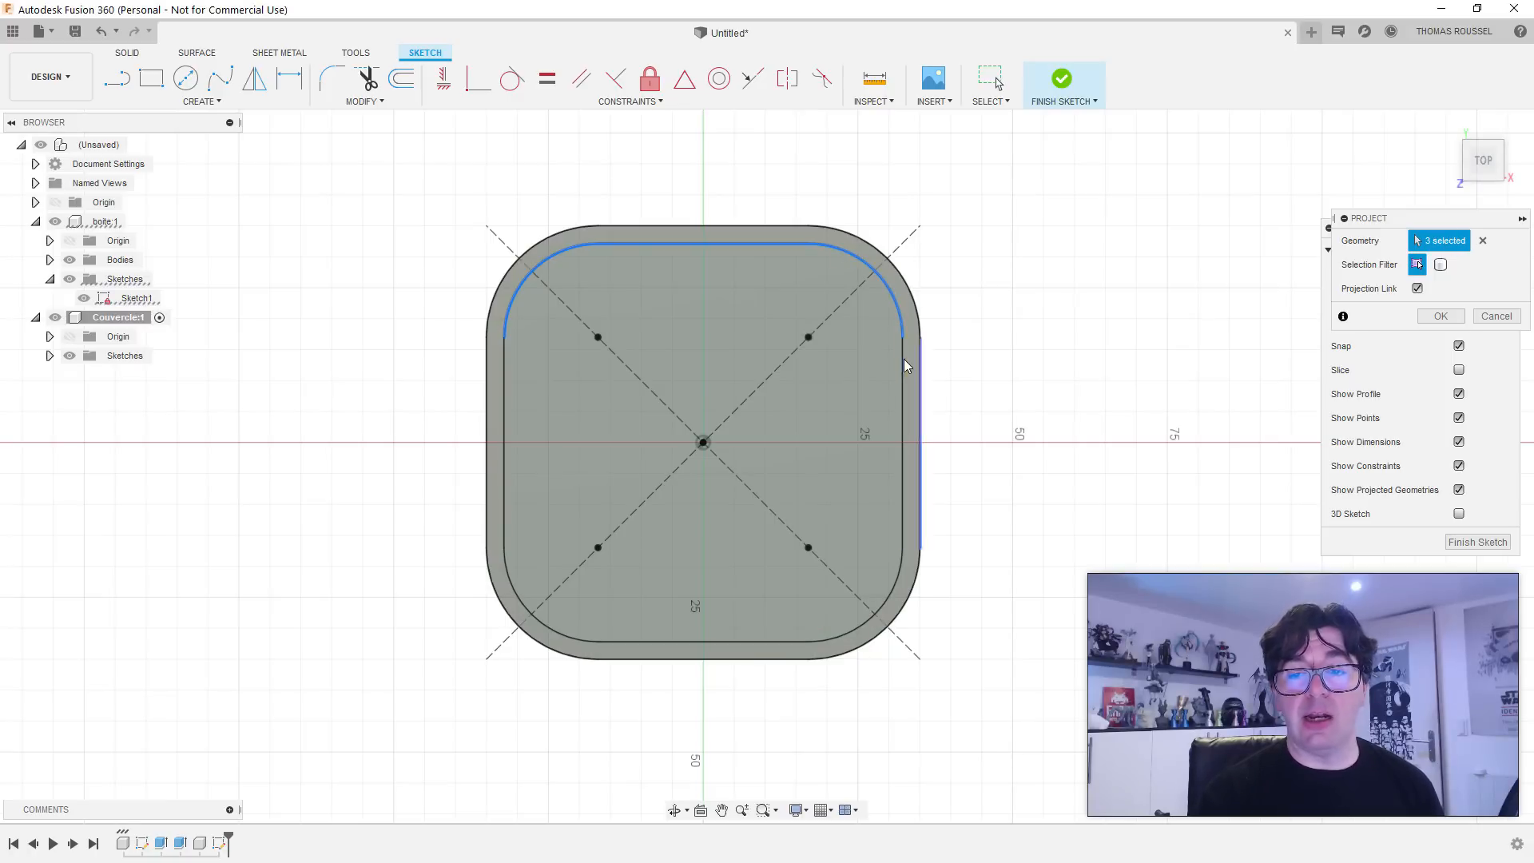
left_click(901, 452)
left_click(895, 595)
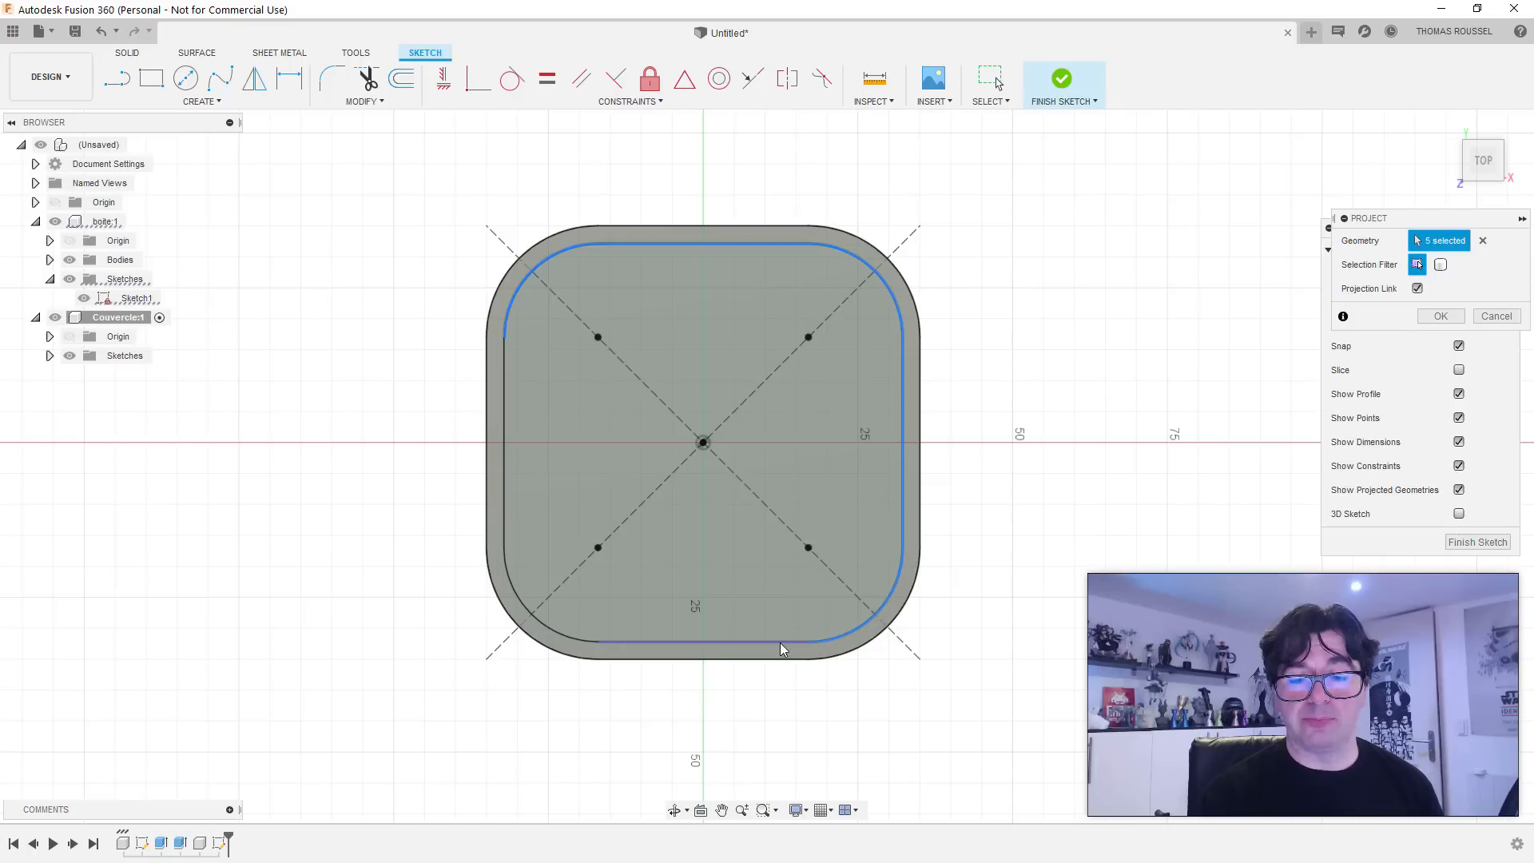
left_click(780, 642)
left_click(533, 616)
left_click(511, 546)
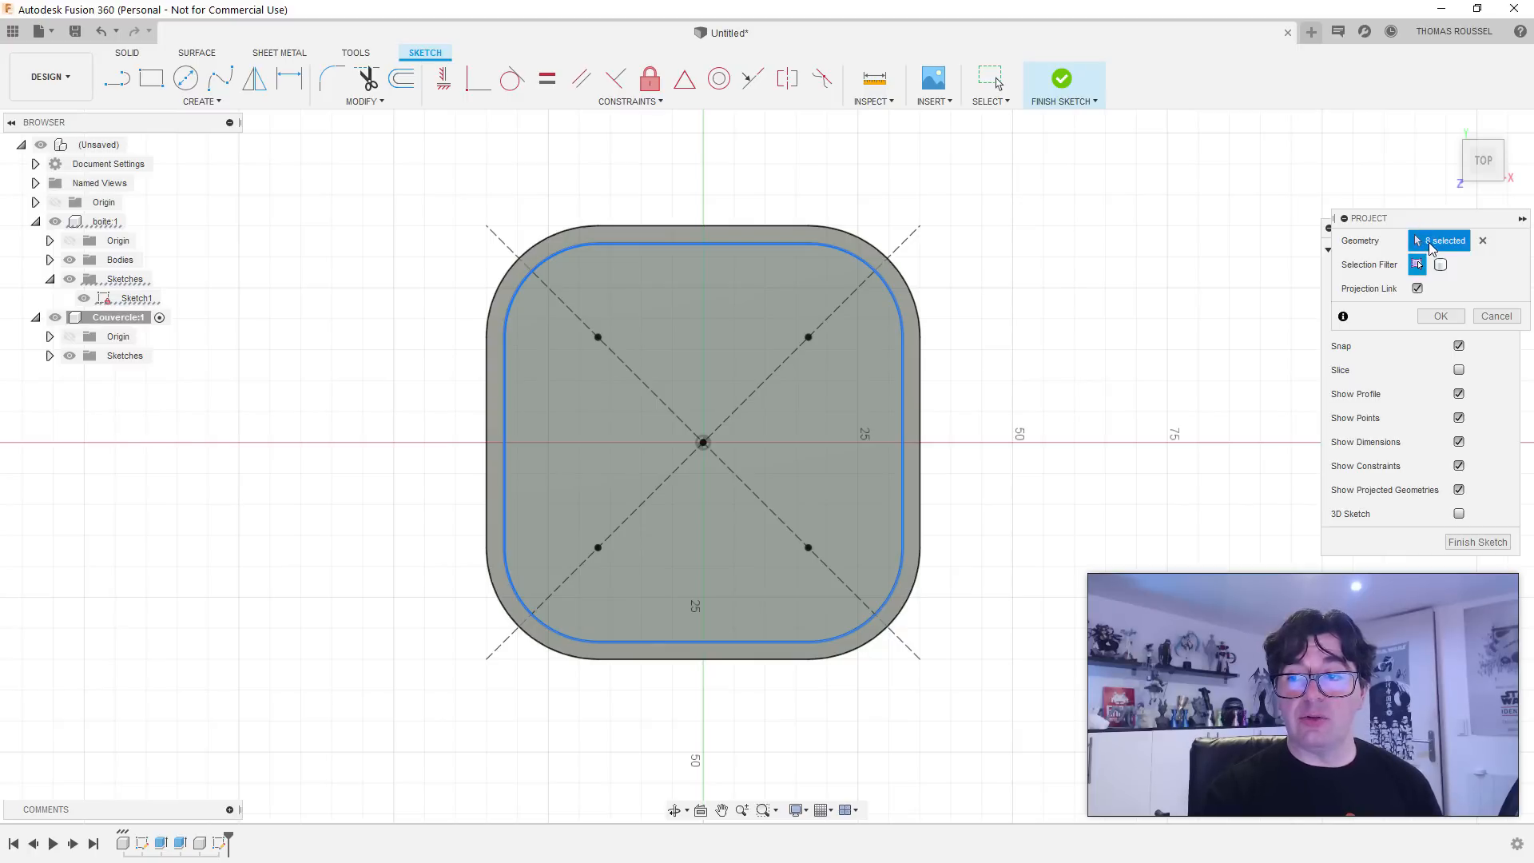
left_click(1451, 316)
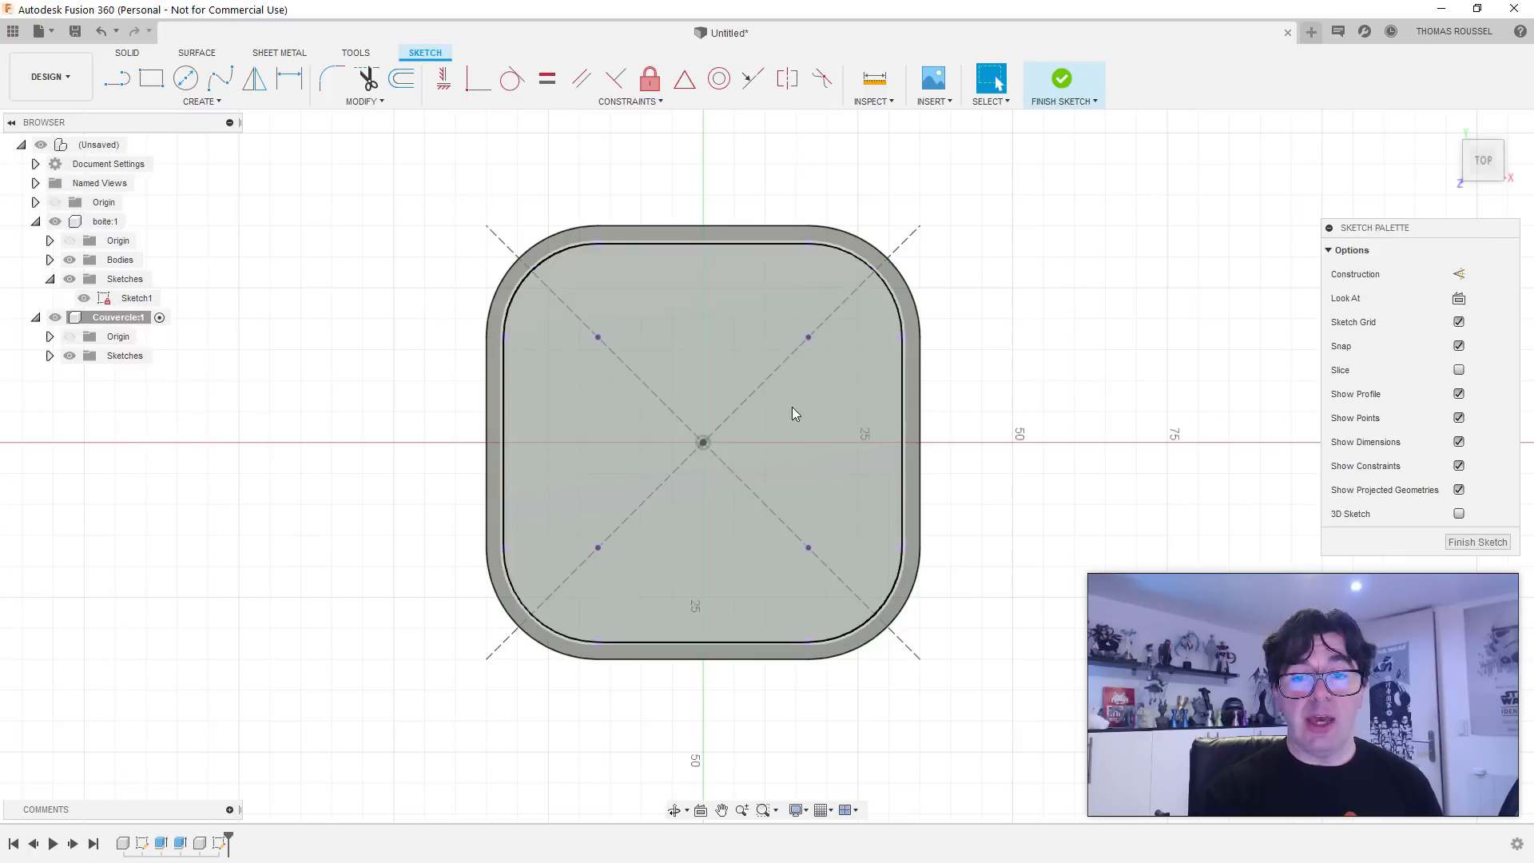
middle_click_drag(1110, 487, 1065, 425, "shift")
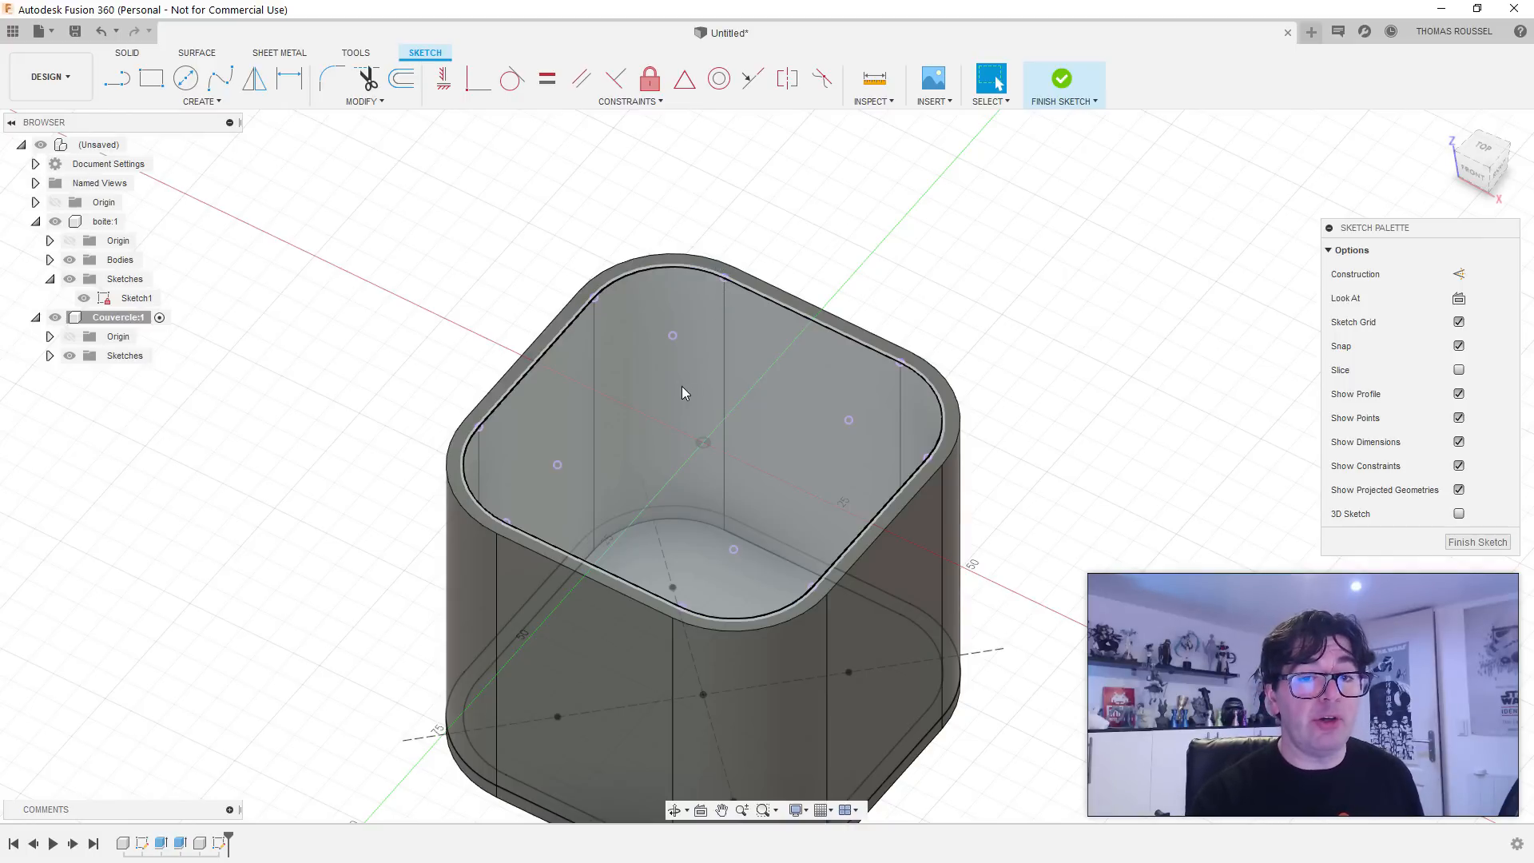
mouse_move(682, 386)
middle_mouse_down("shift")
mouse_move(736, 448)
mouse_move(707, 312)
middle_mouse_up("shift")
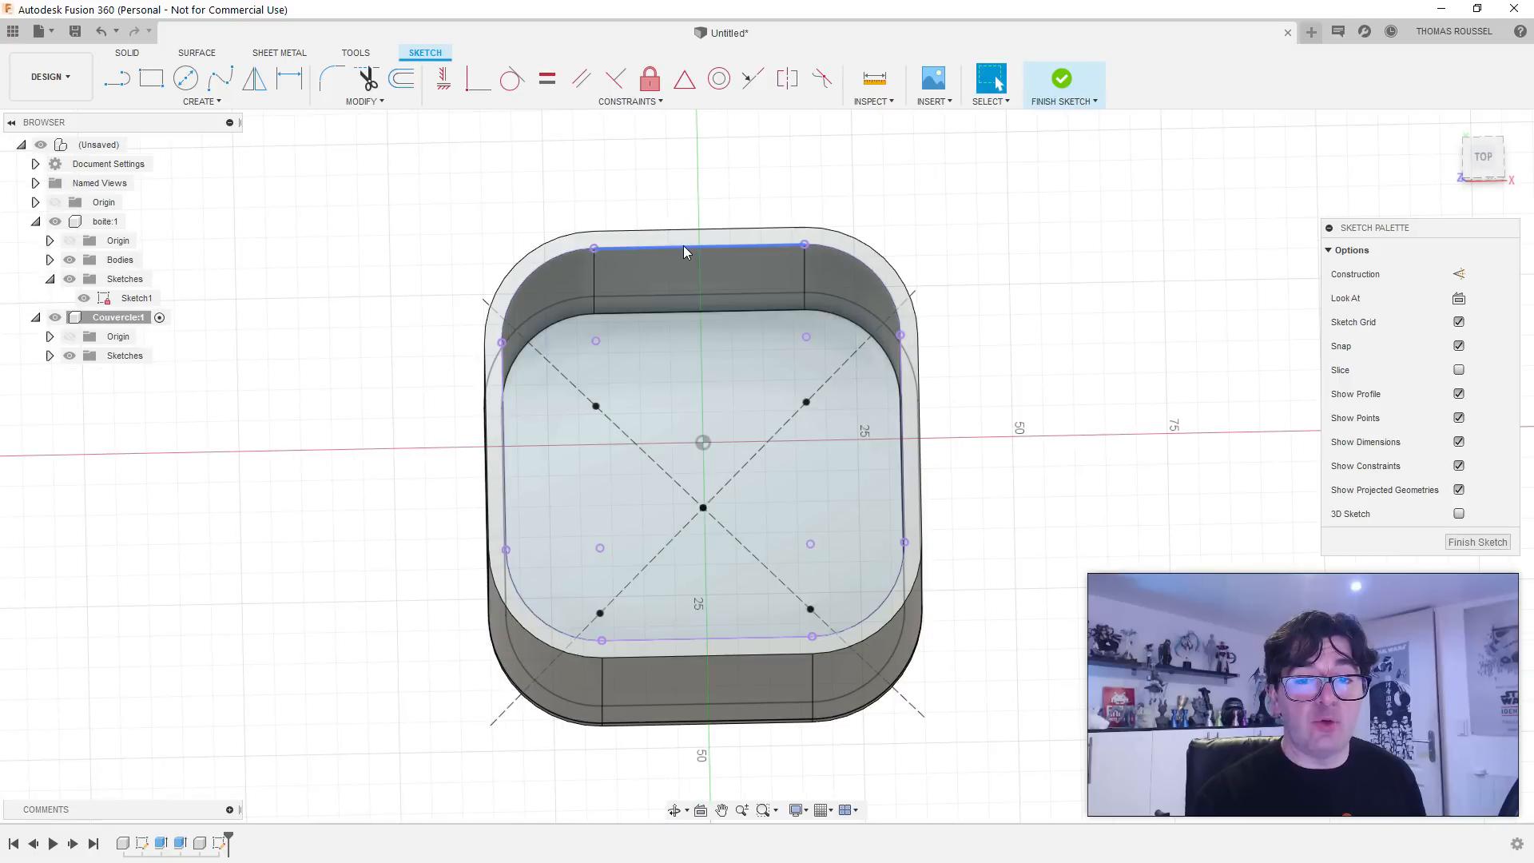
left_click(683, 246)
left_click(972, 326)
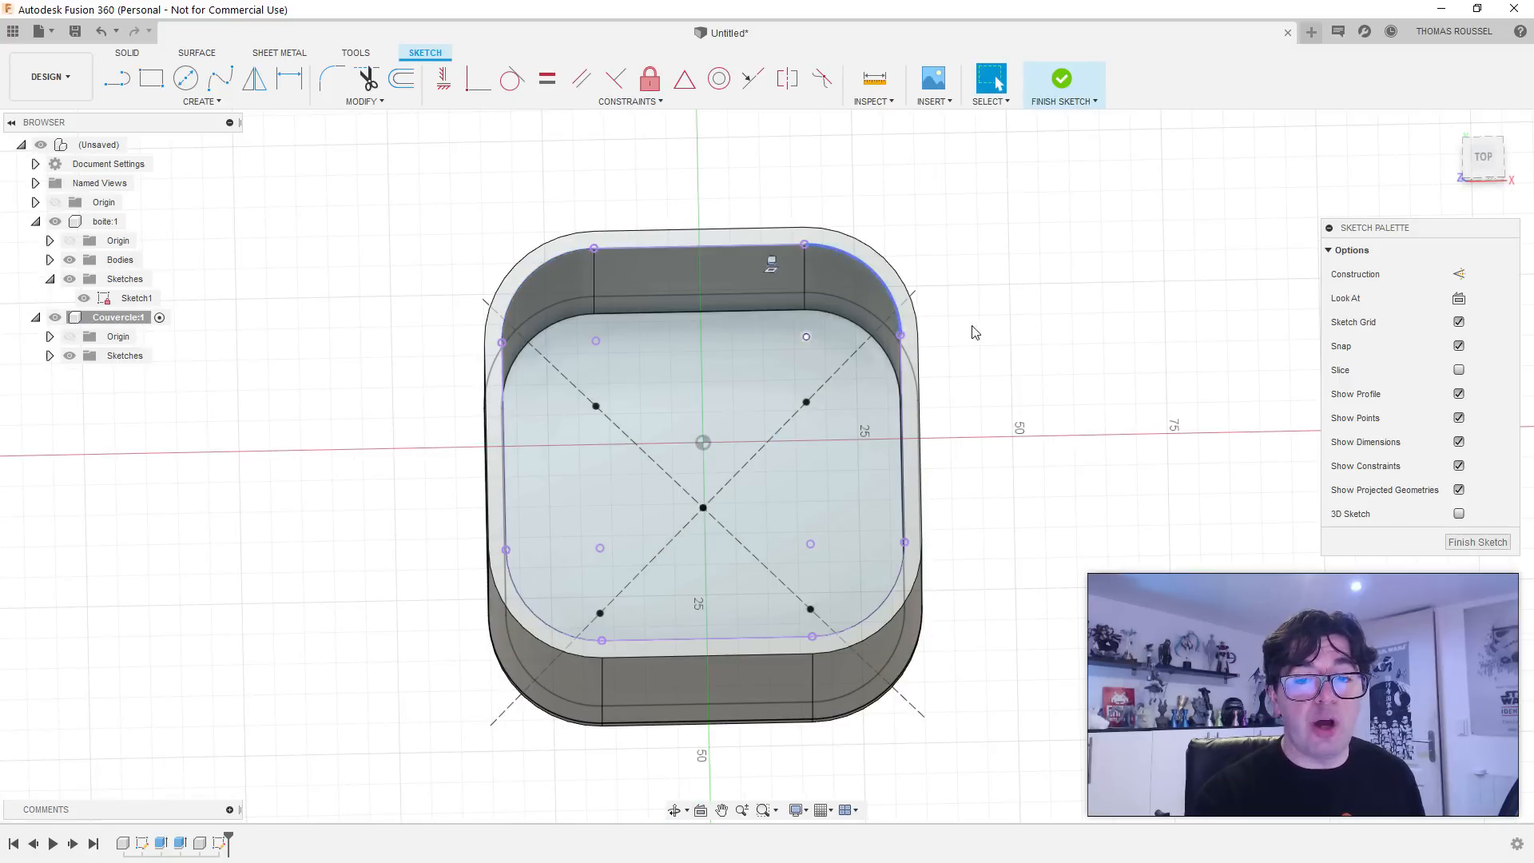
middle_click_drag(803, 346, 807, 356, "shift")
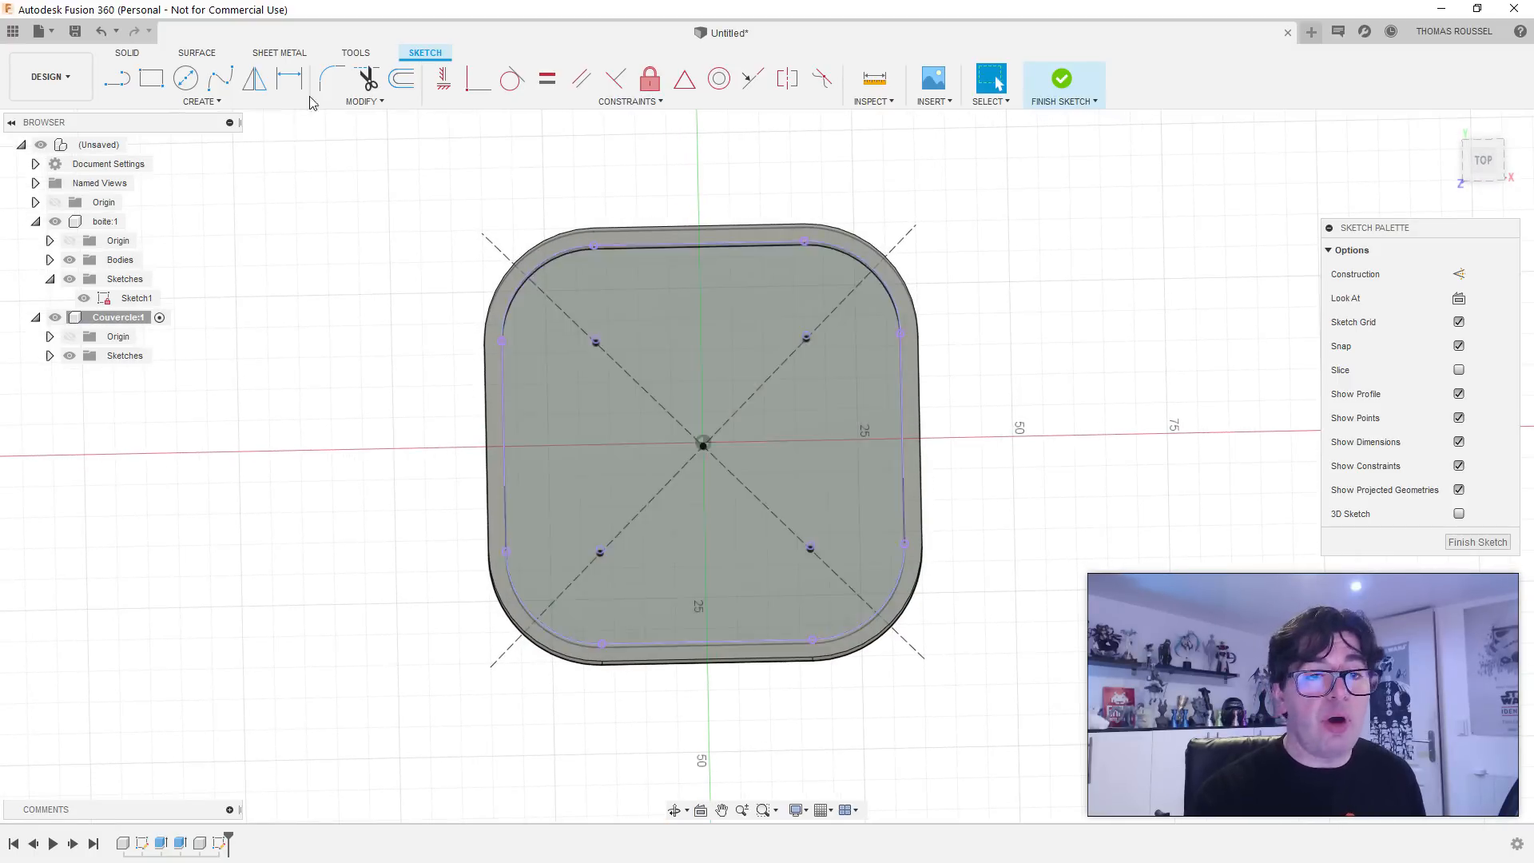
left_click(153, 81)
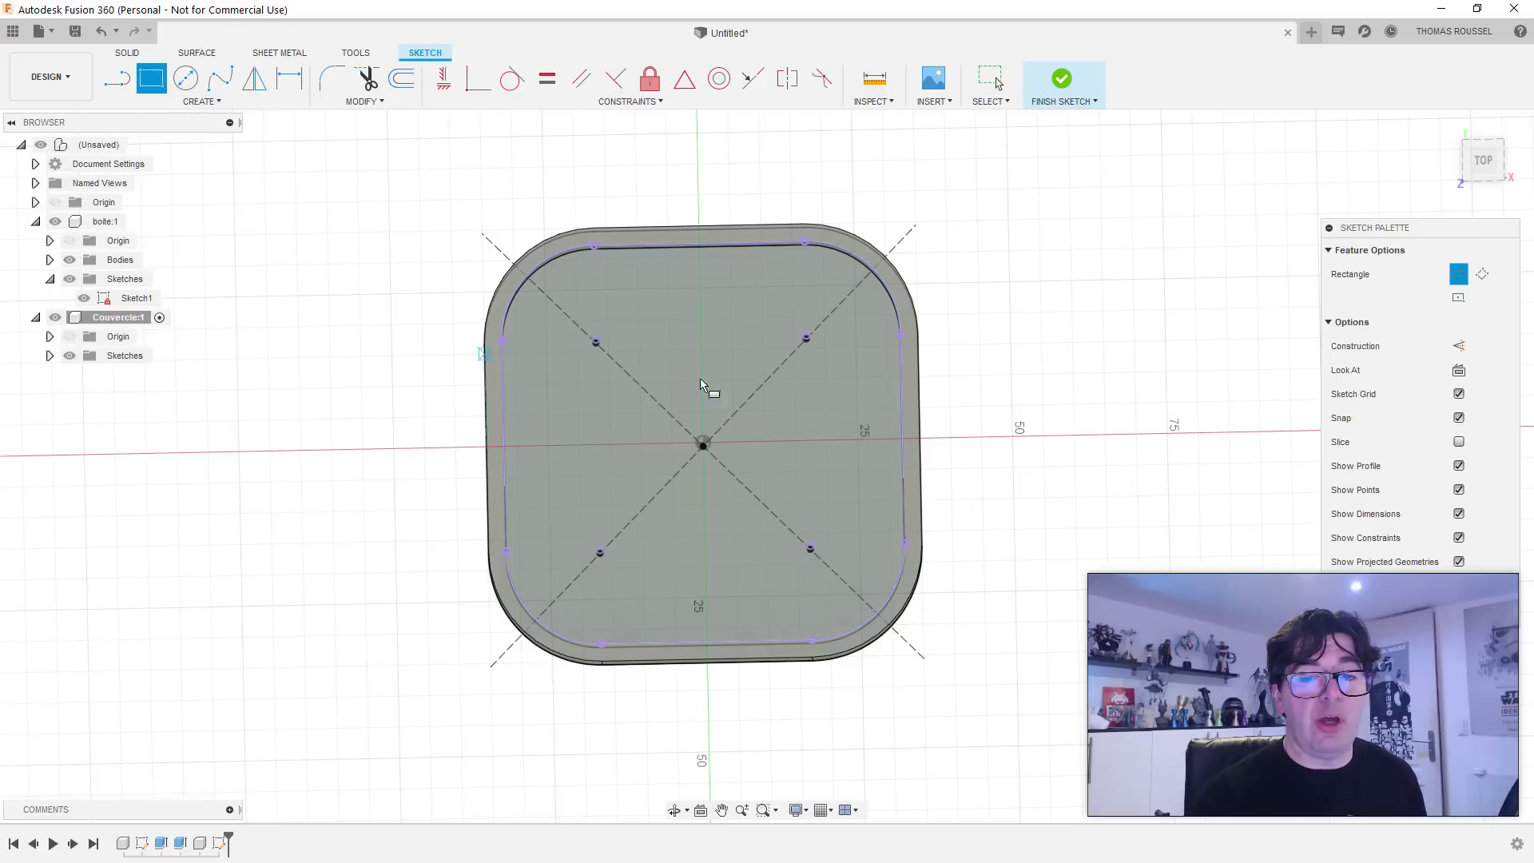
left_click(1458, 297)
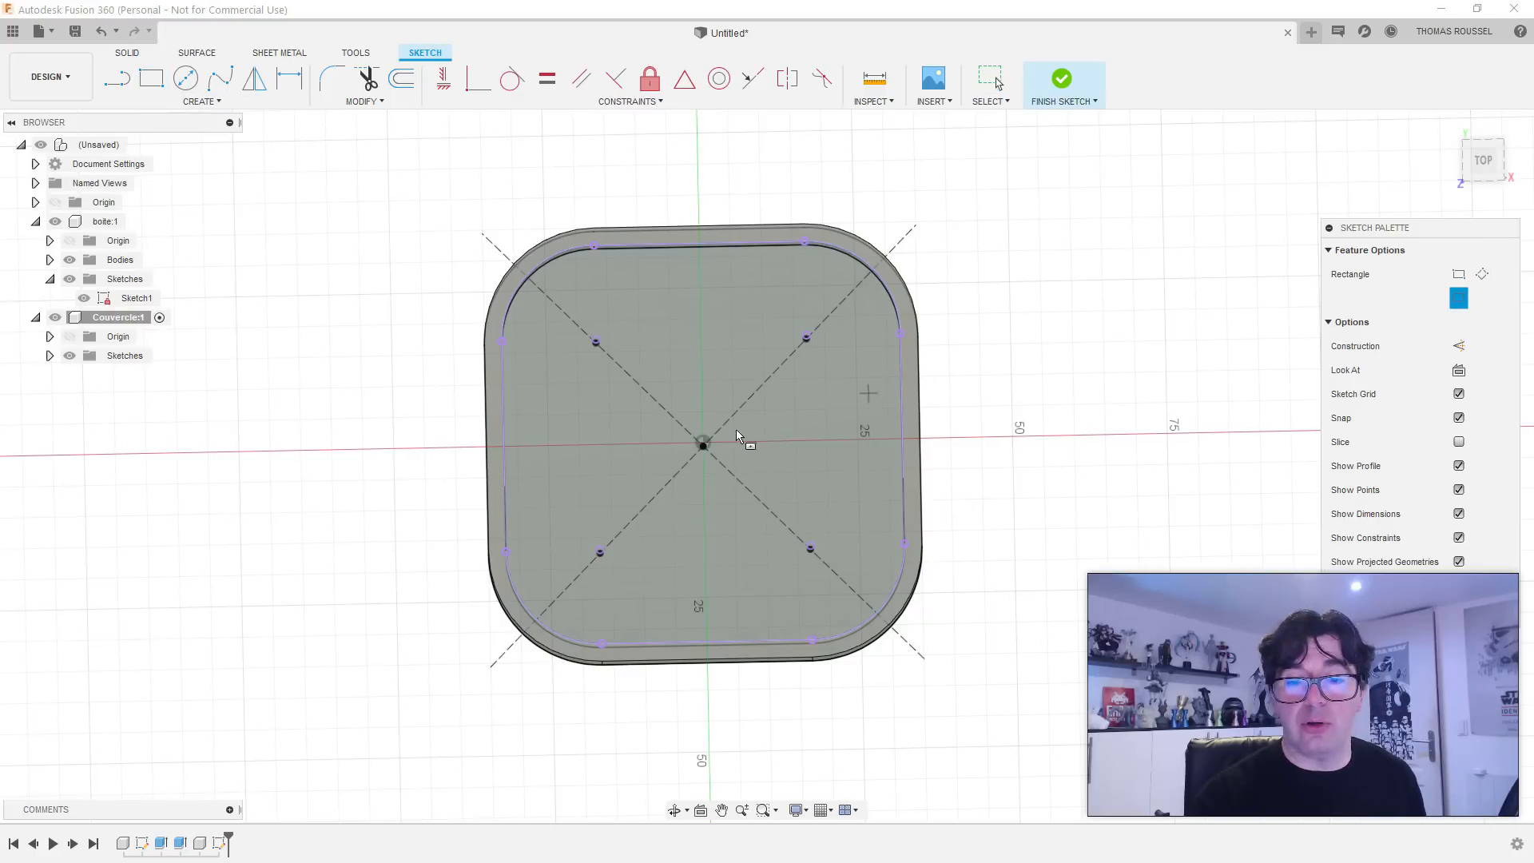
mouse_move(807, 435)
middle_mouse_down("shift")
mouse_move(720, 435)
mouse_move(738, 420)
middle_mouse_up("shift")
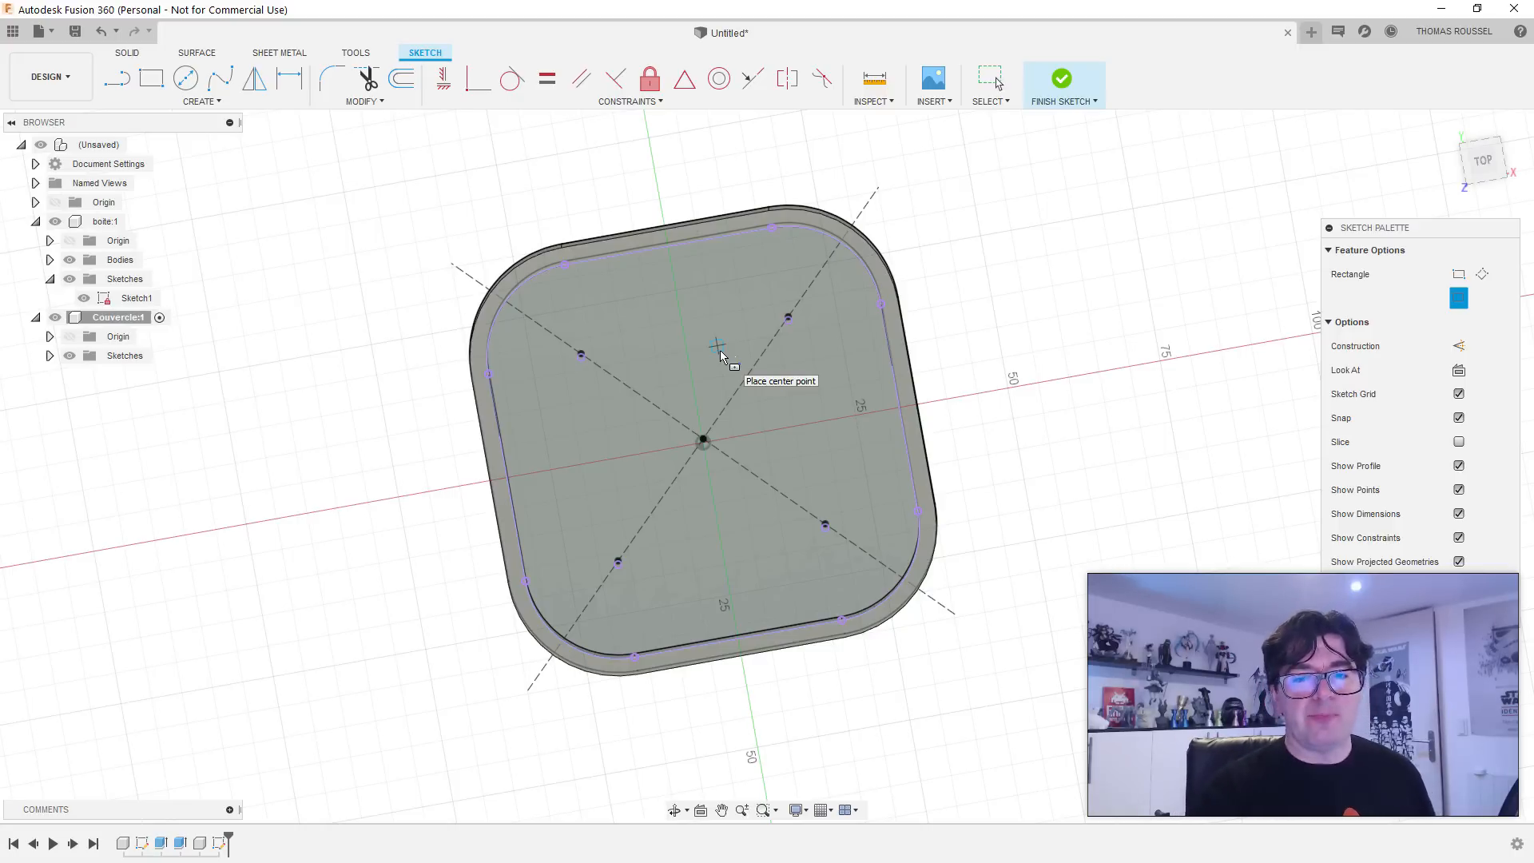
key("Escape")
middle_click_drag(611, 242, 657, 174, "shift")
middle_click_drag(501, 684, 491, 525)
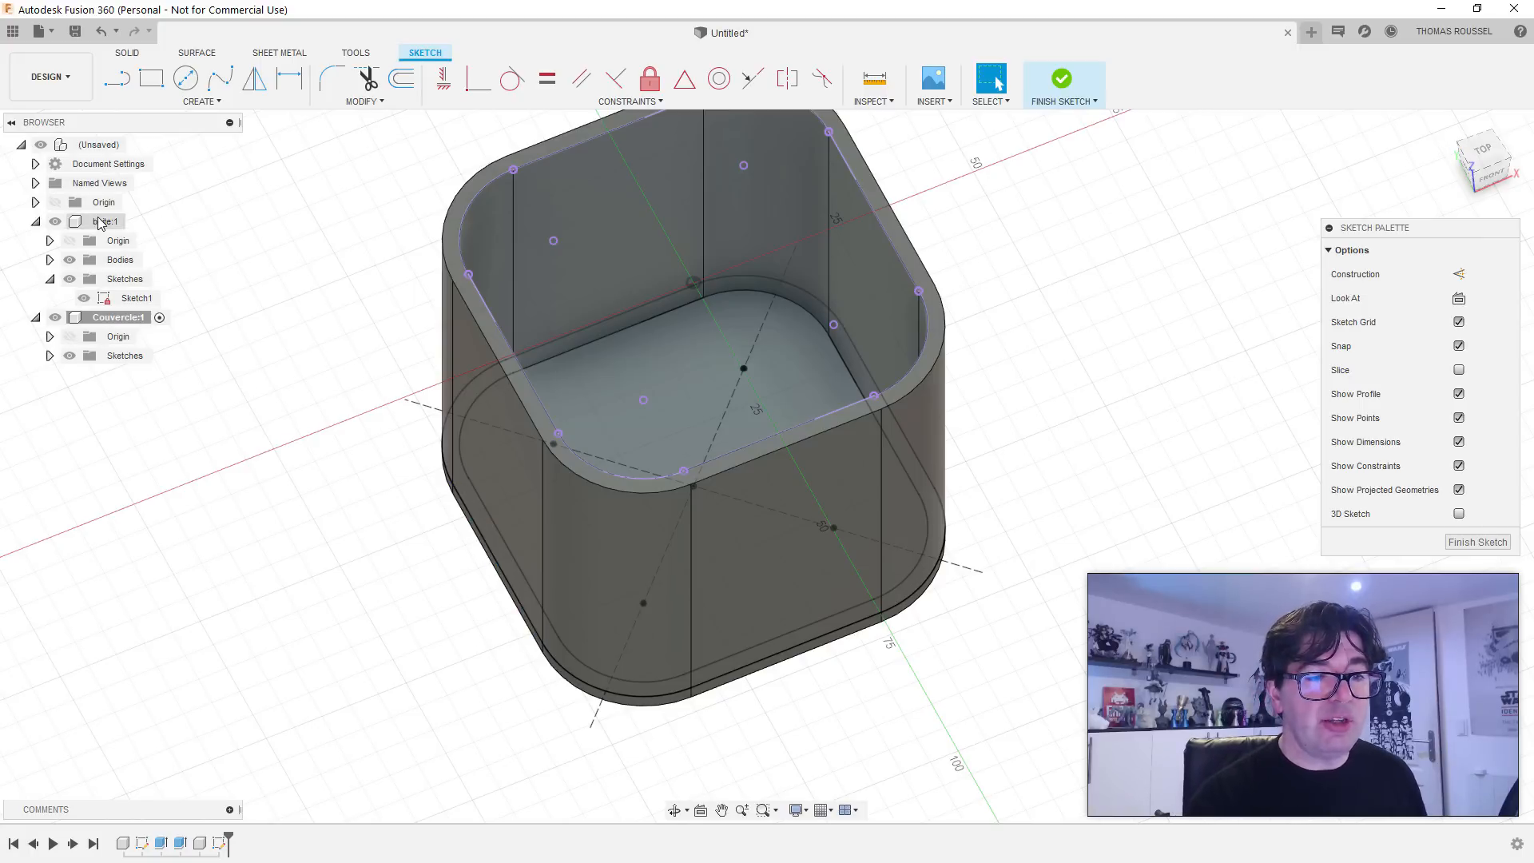
Step: Leave the lid sketch and open Sketch1 of the boite component to check its overall horizontal width dimension
left_click(1051, 84)
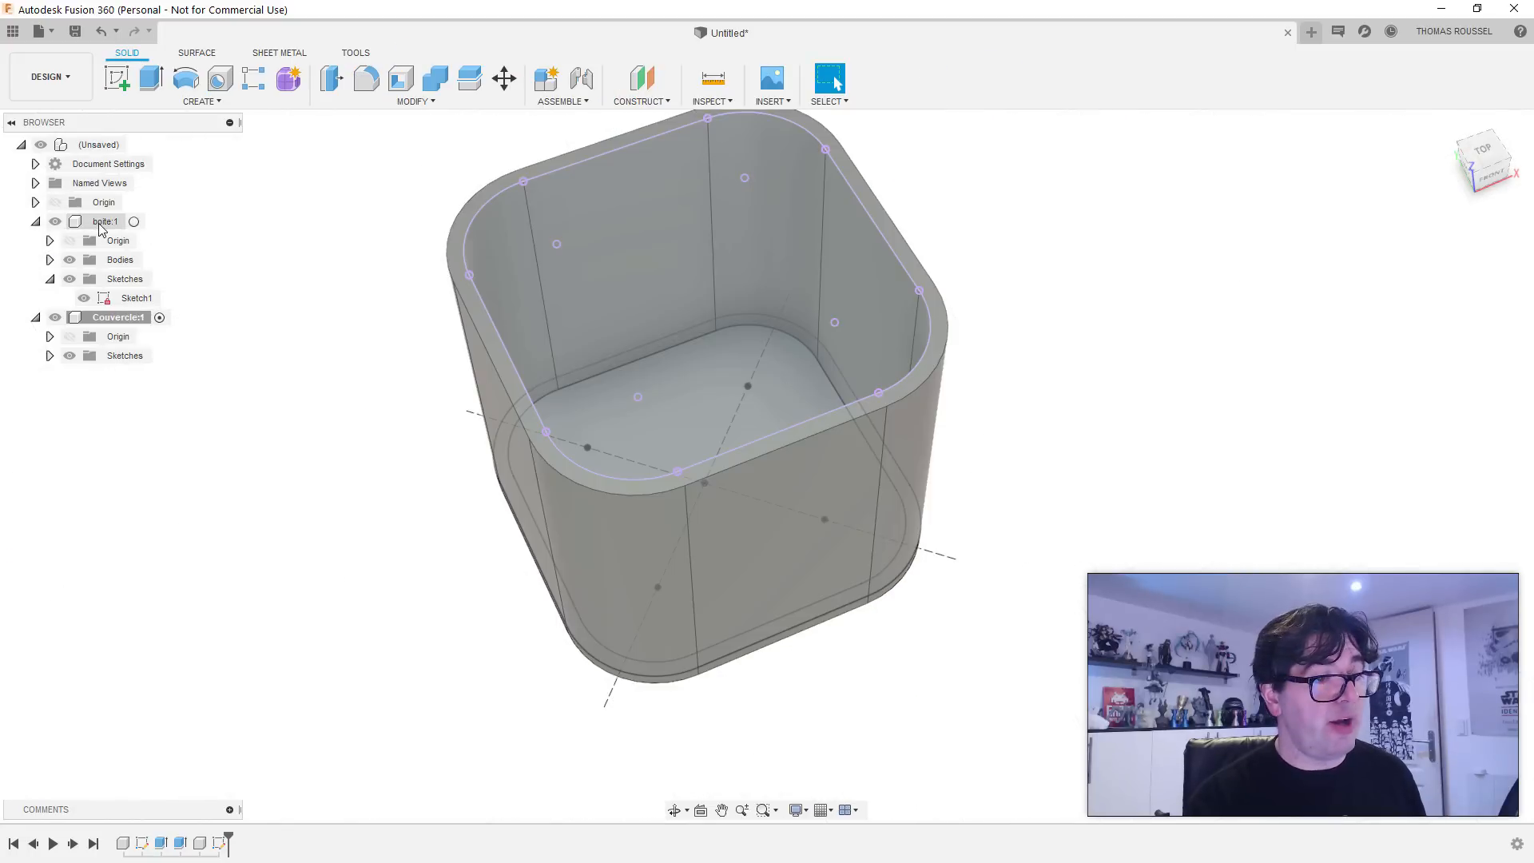
left_click(136, 300)
right_click(134, 301)
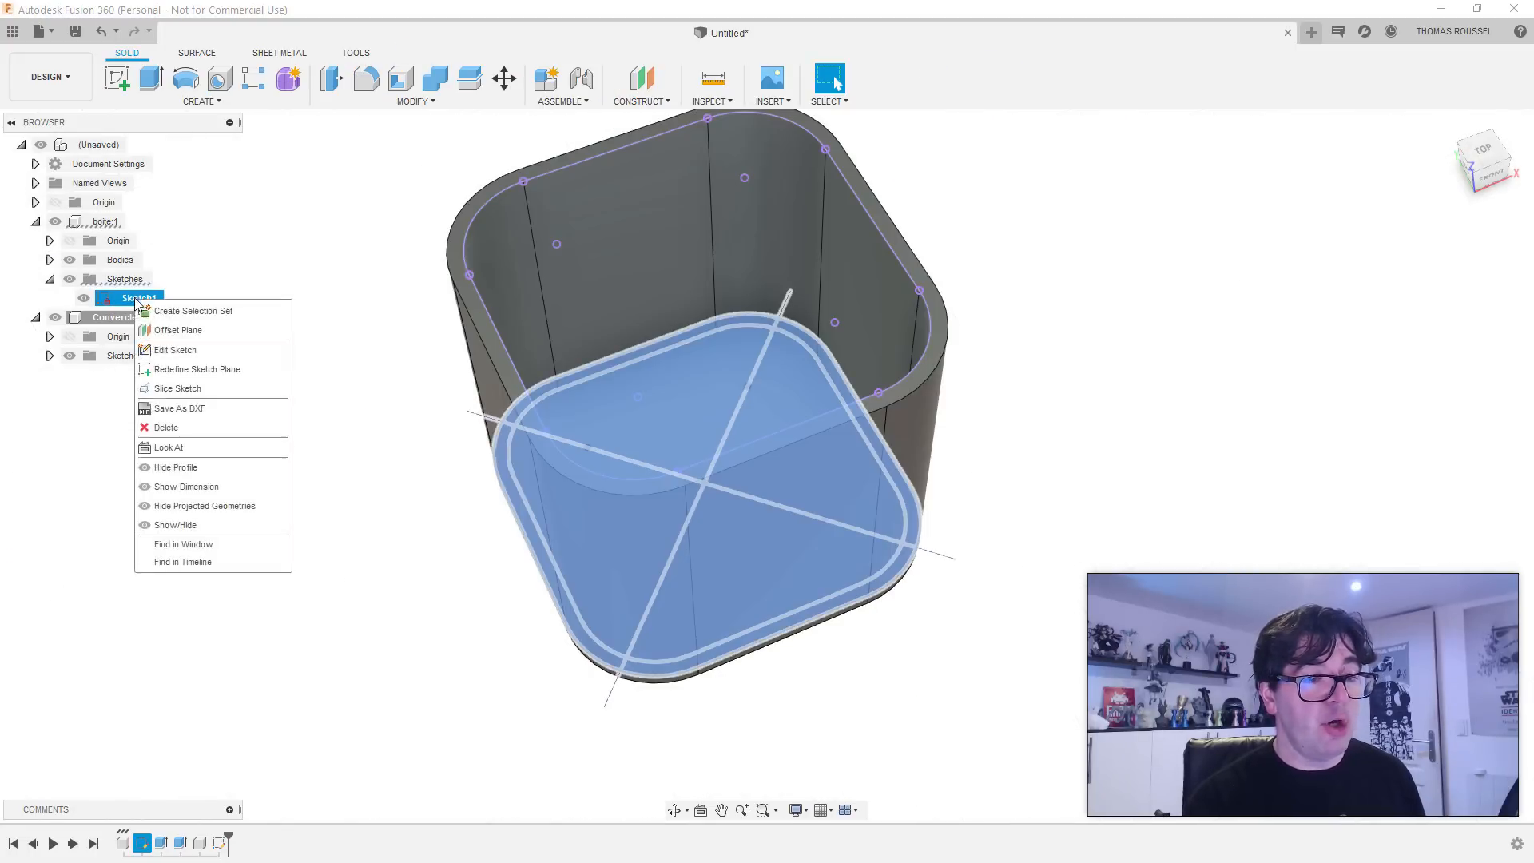
left_click(192, 352)
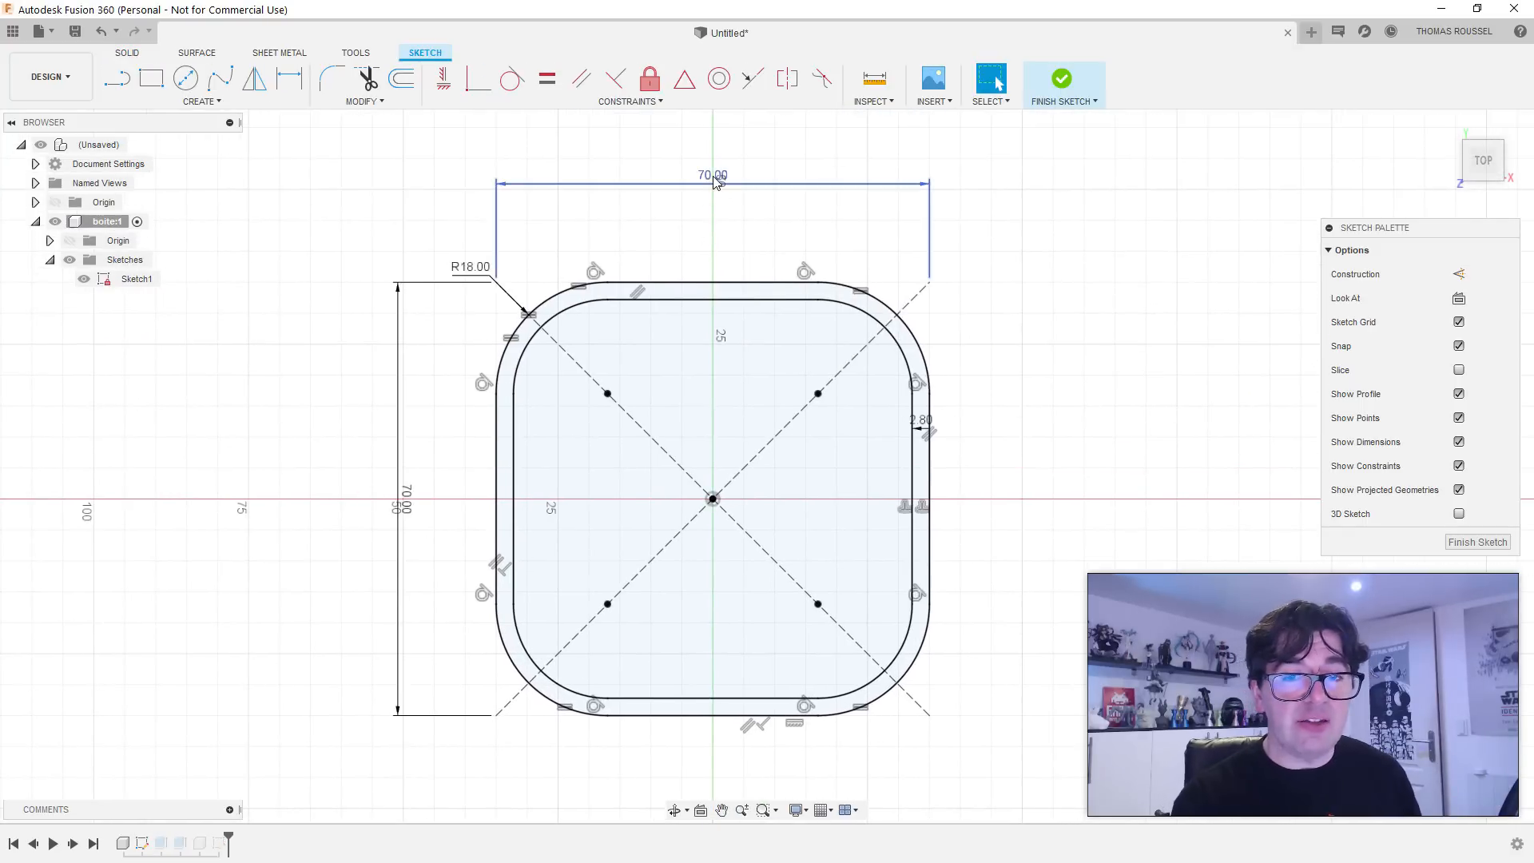
left_click(711, 183)
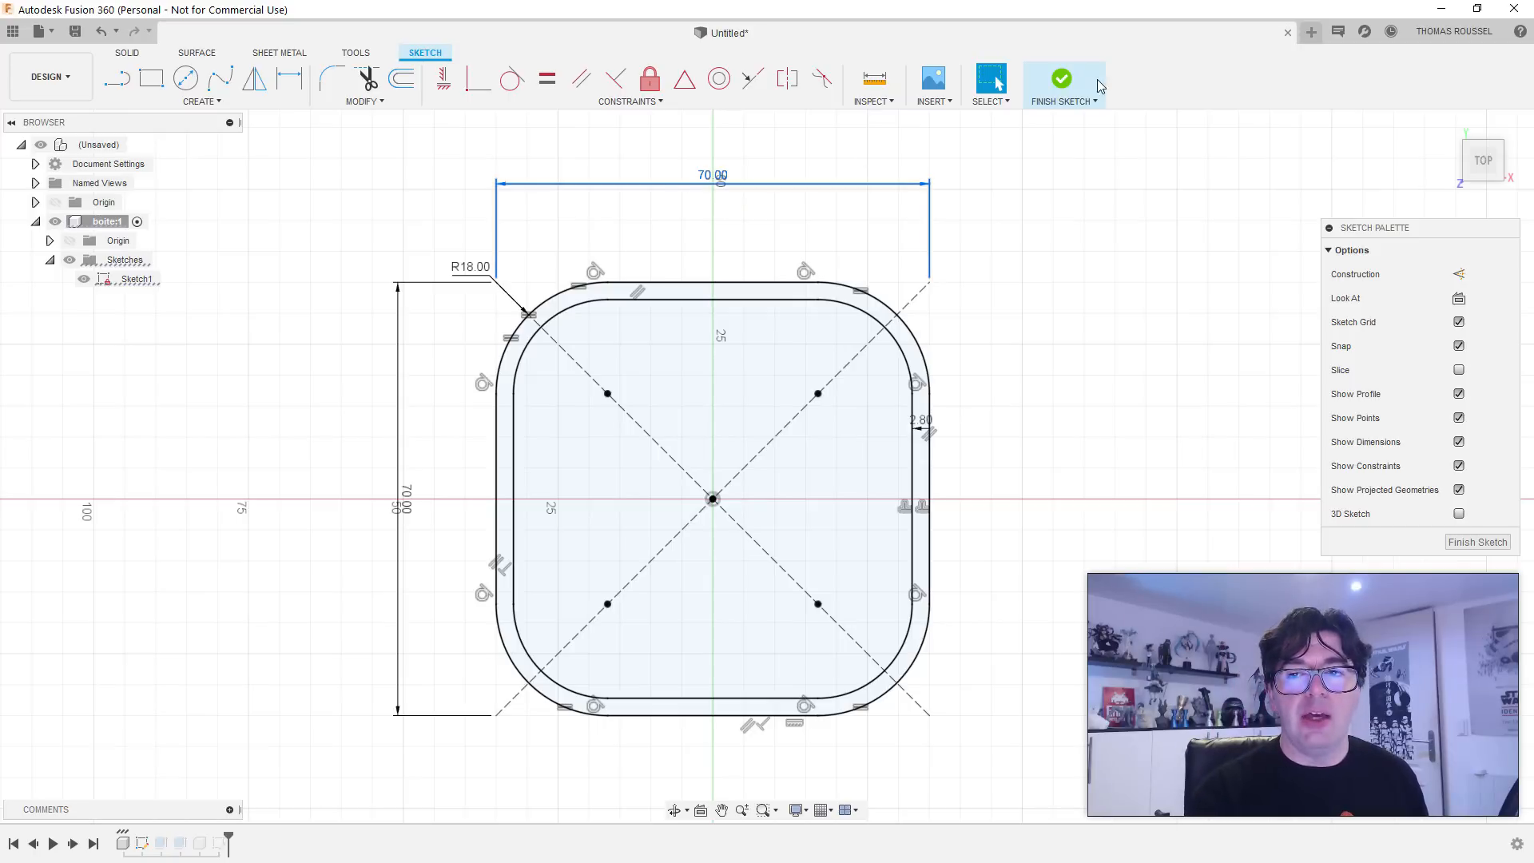
left_click(1061, 80)
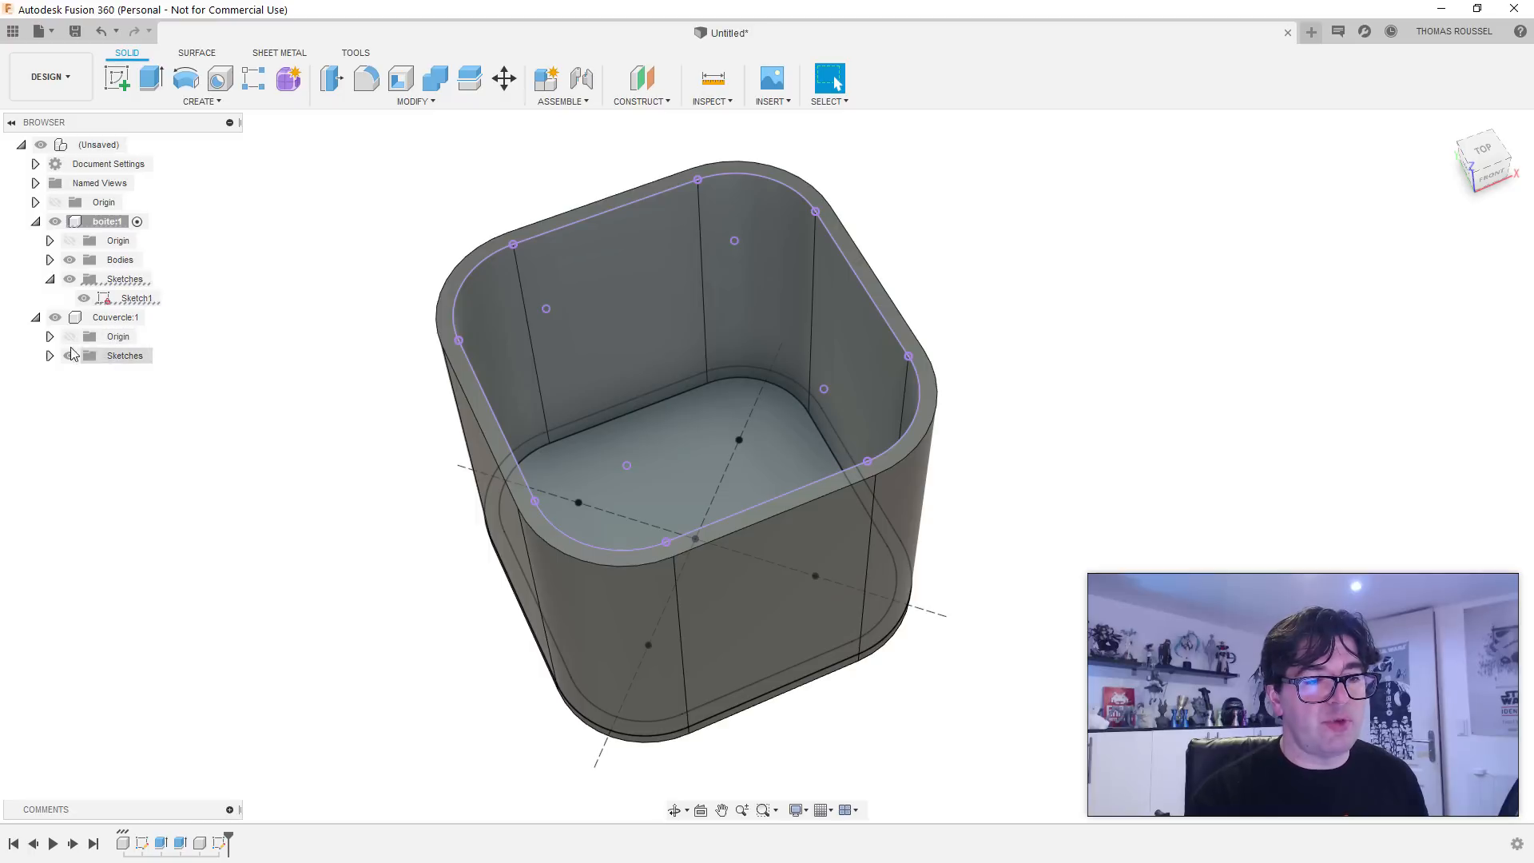
Step: Reopen Sketch1 of the Couvercle component for editing
left_click(49, 355)
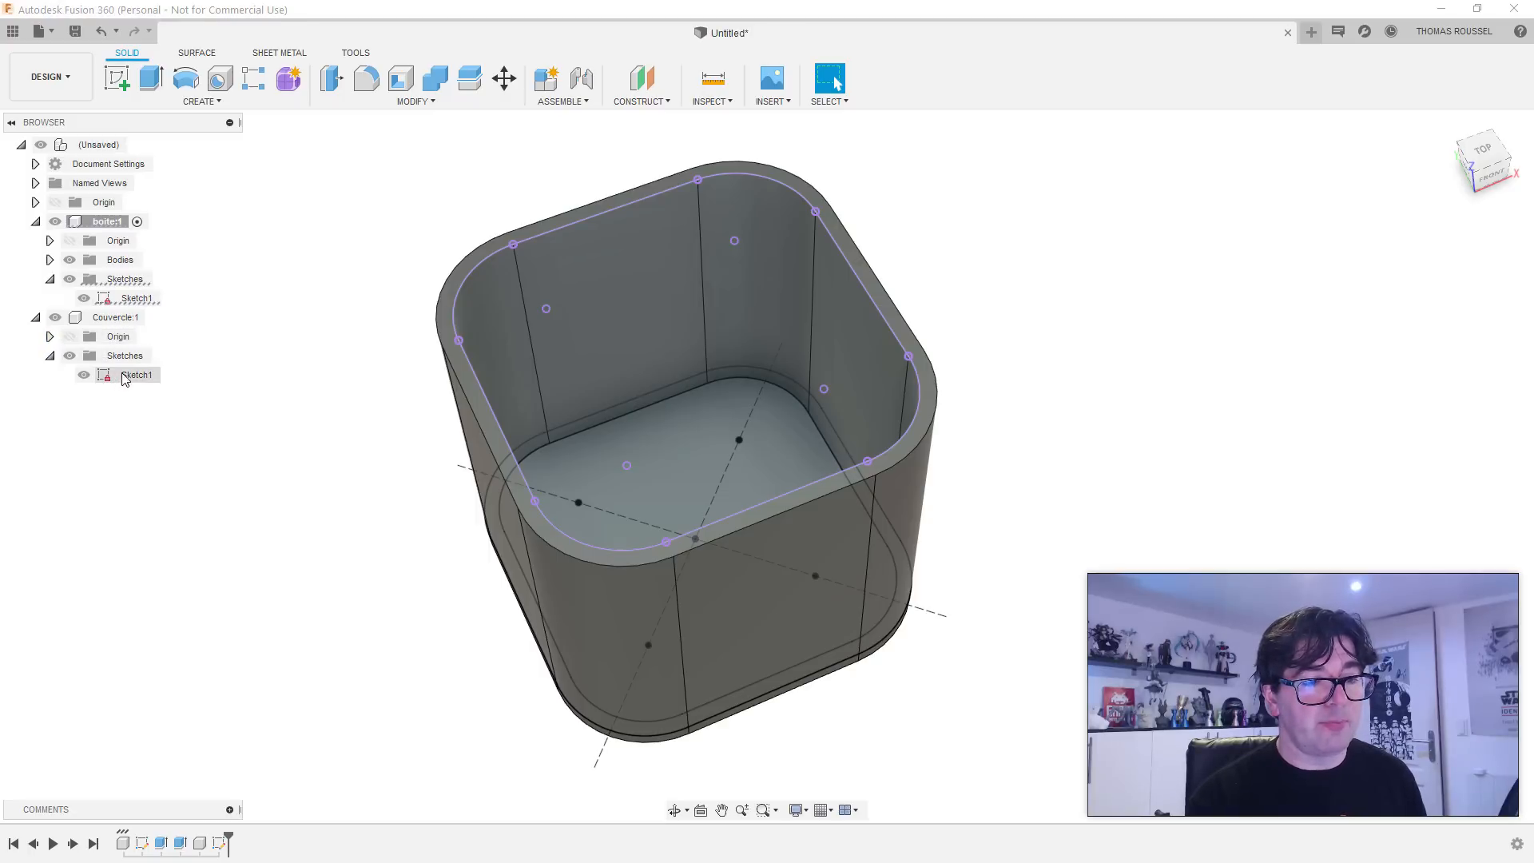
left_click(130, 375)
right_click(132, 375)
left_click(169, 426)
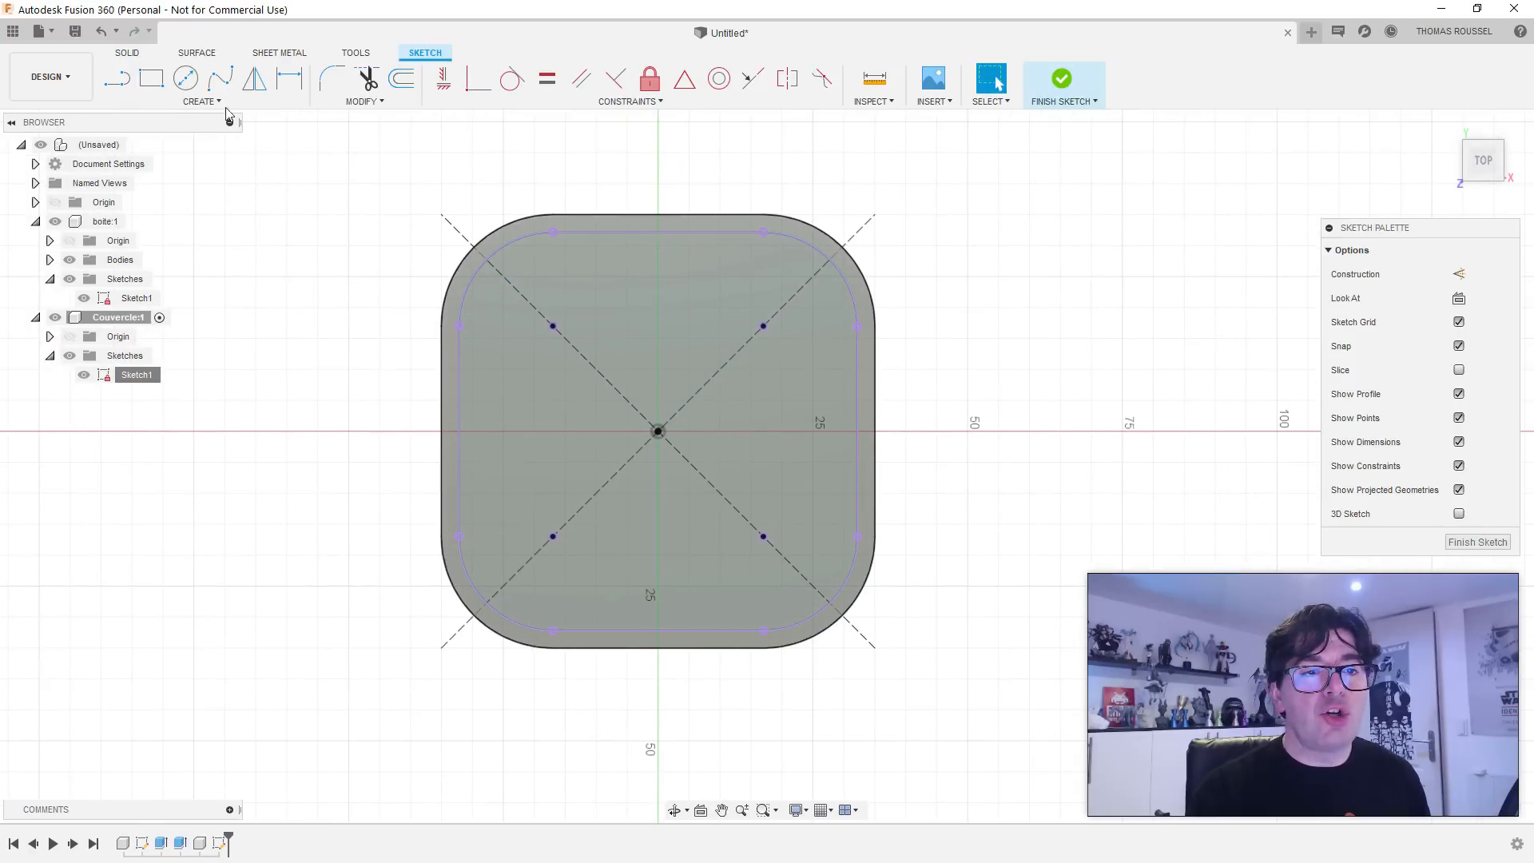
Step: Draw a center rectangle from the sketch origin with both width and height set to d1 + 15 mm
key("r")
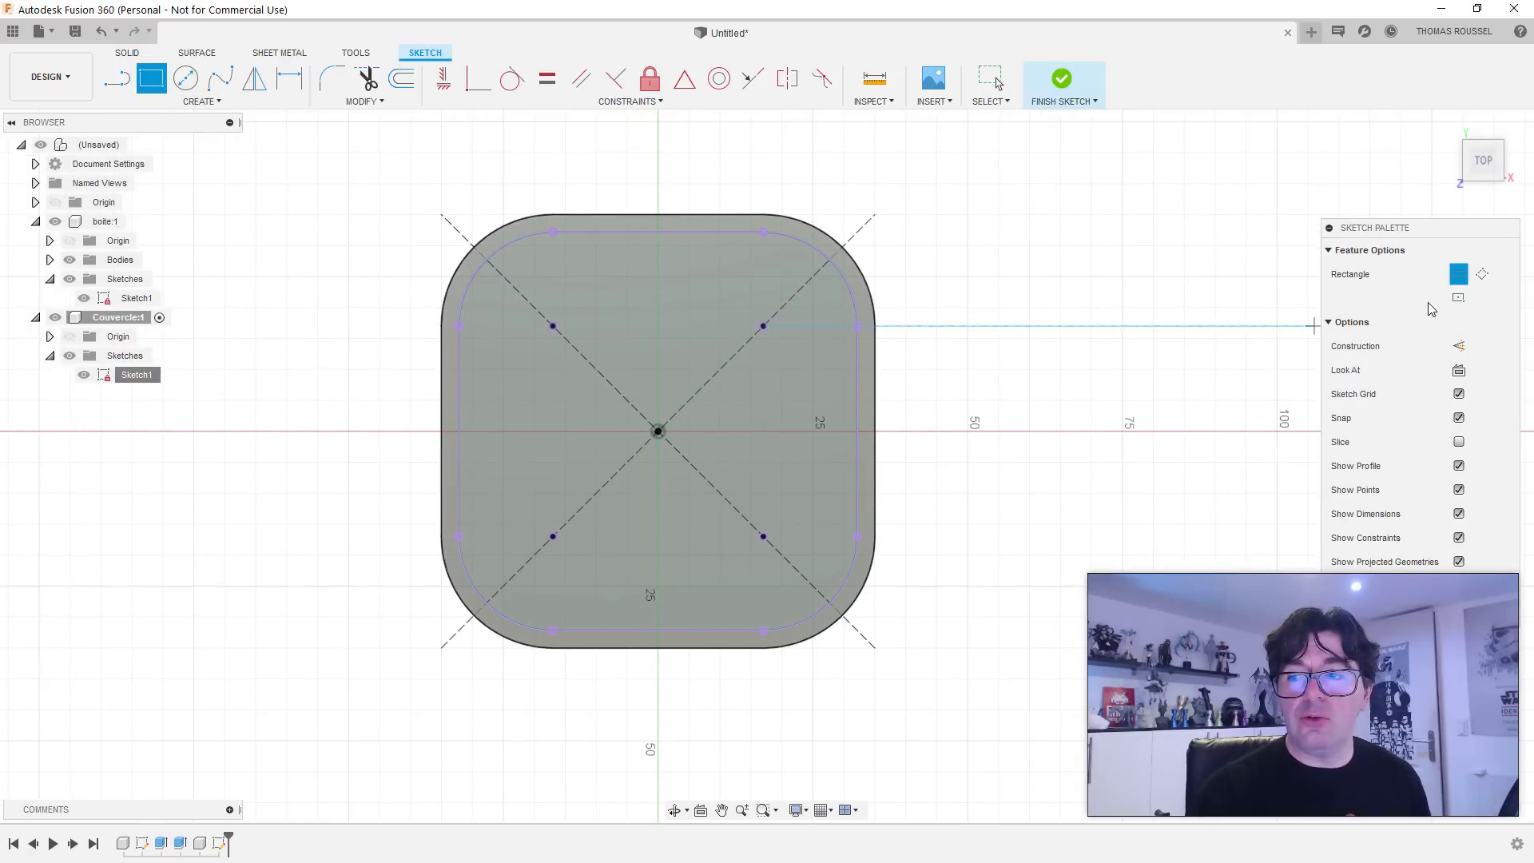
left_click(1459, 297)
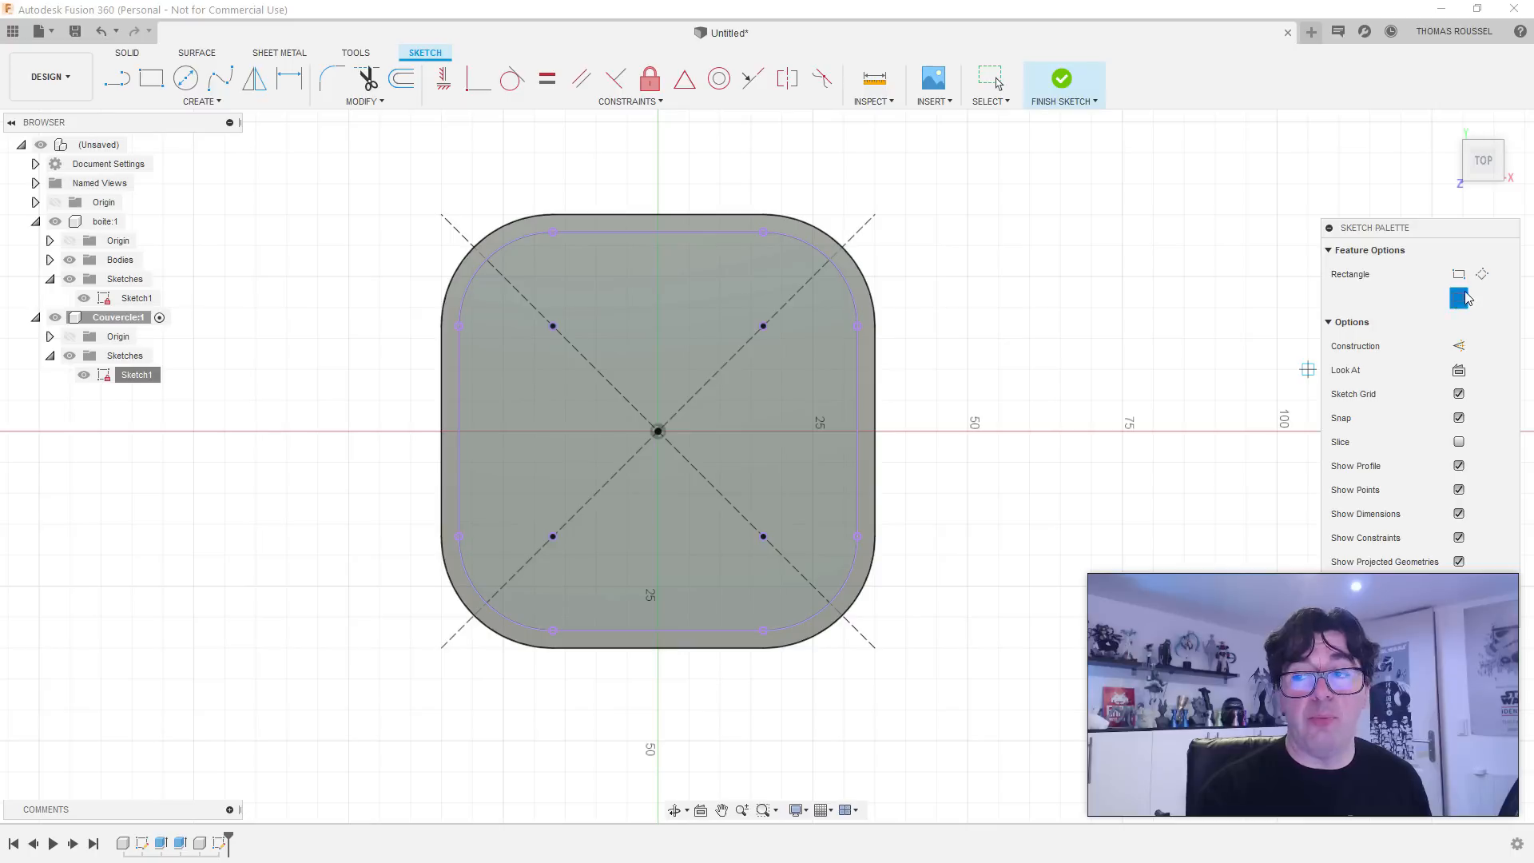
left_click(657, 431)
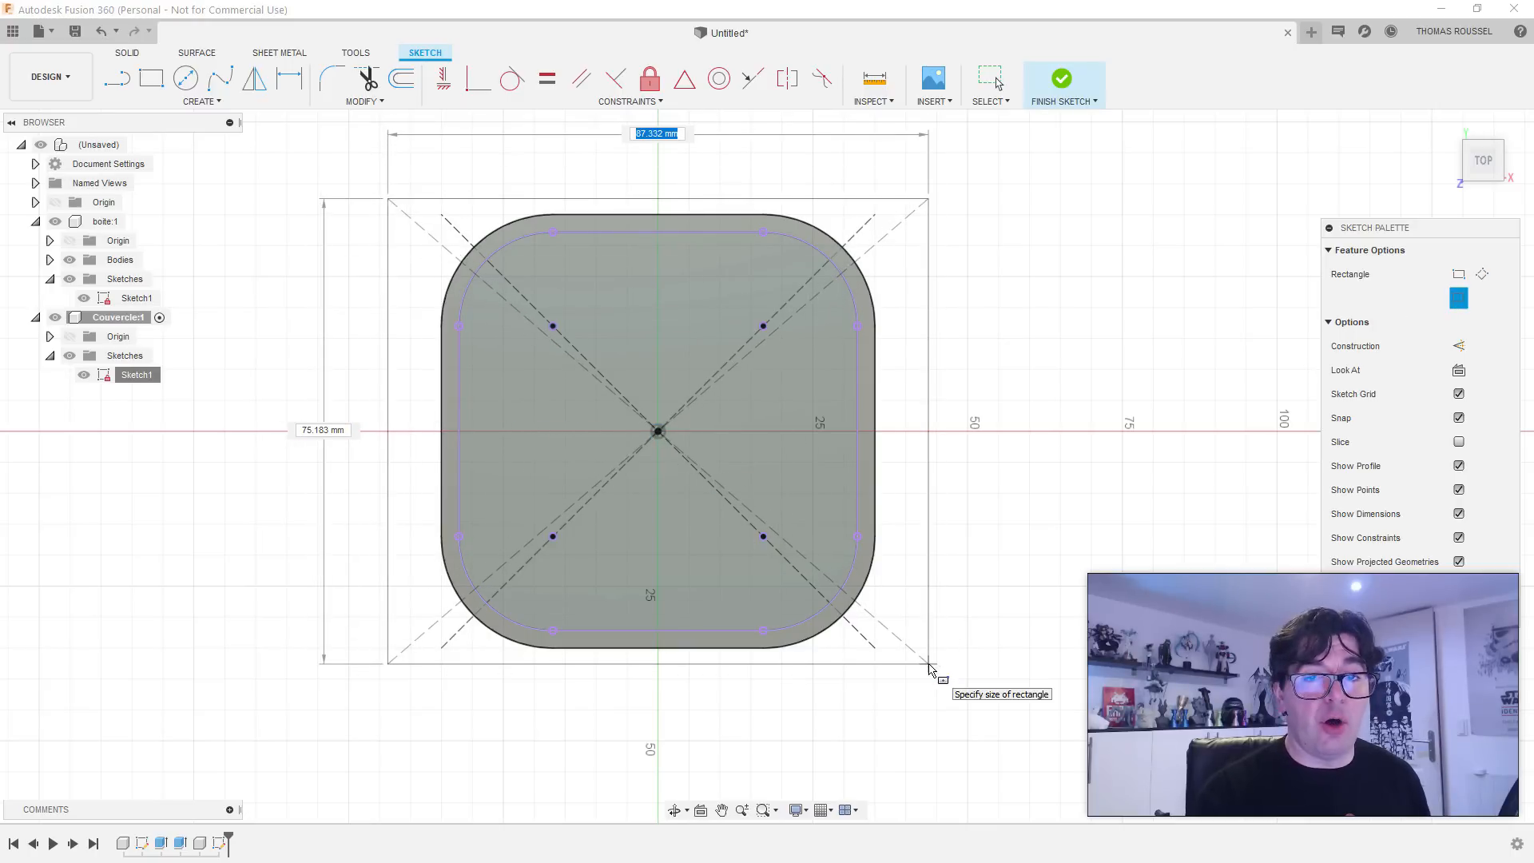
type("d1")
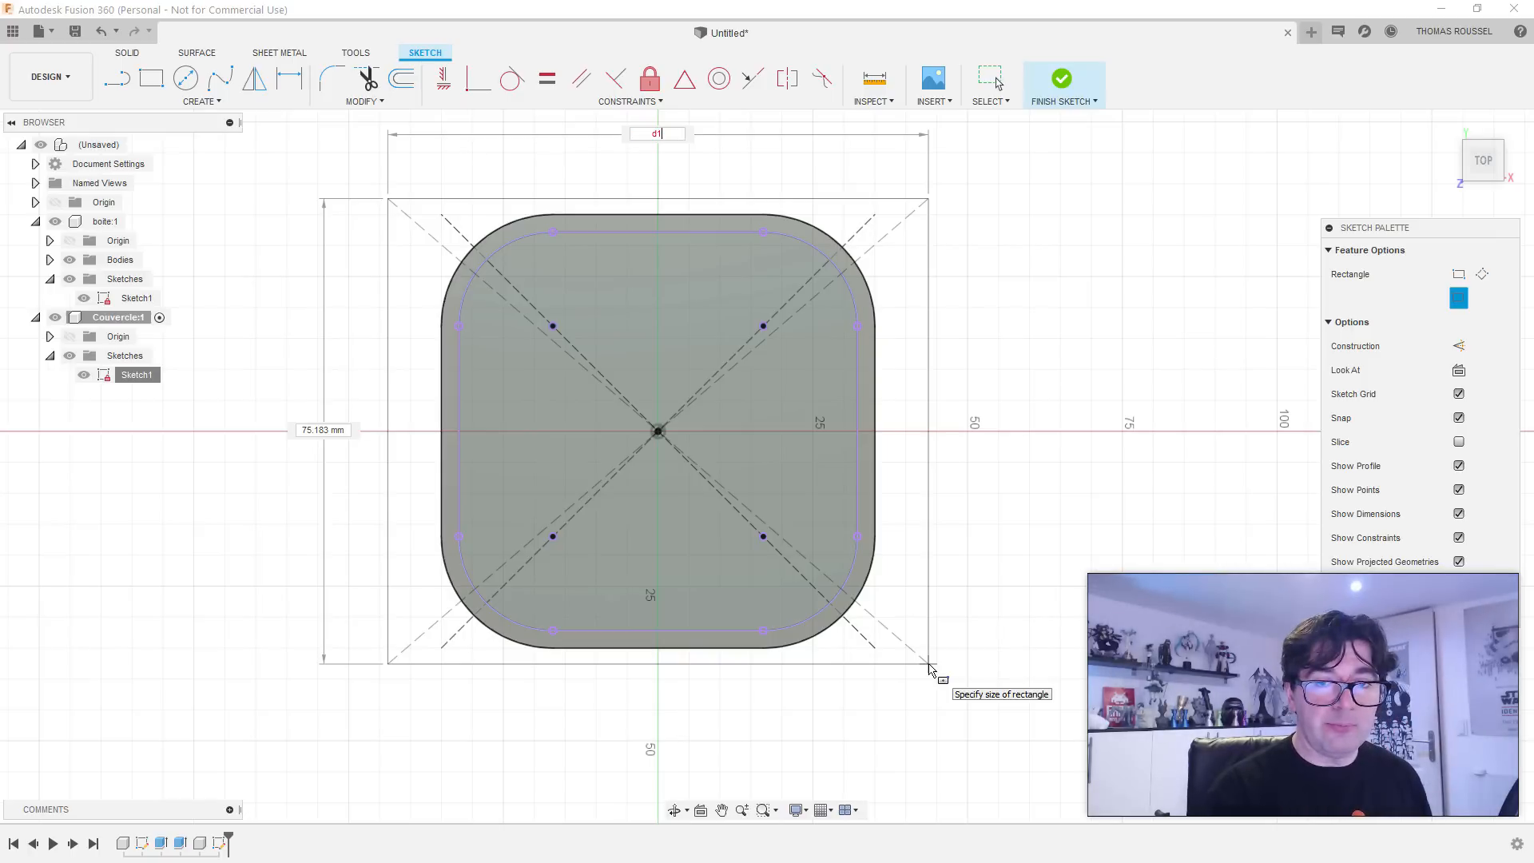
key("Tab")
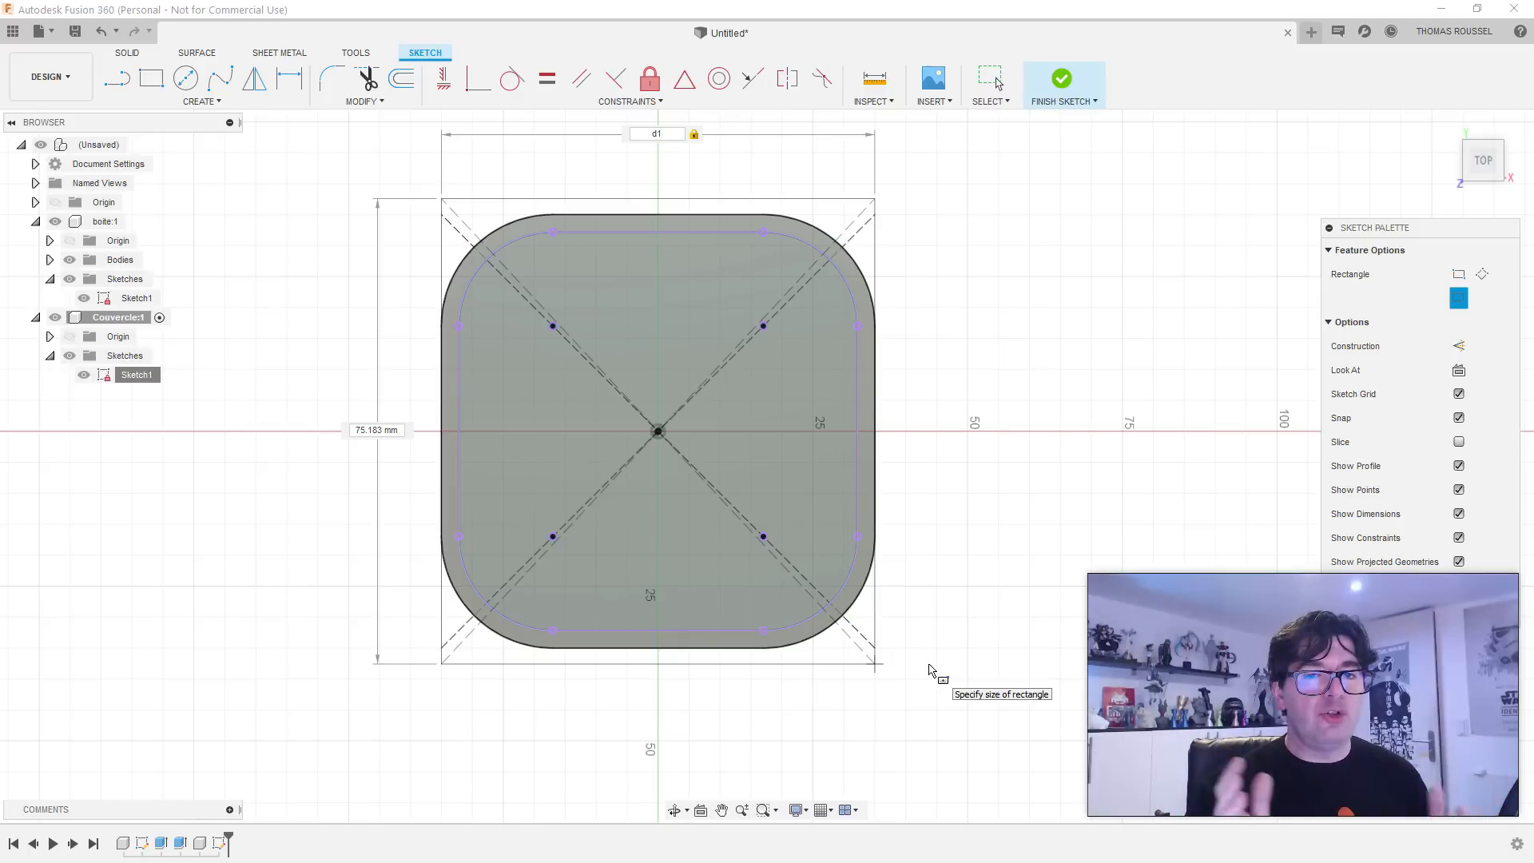
type("+15")
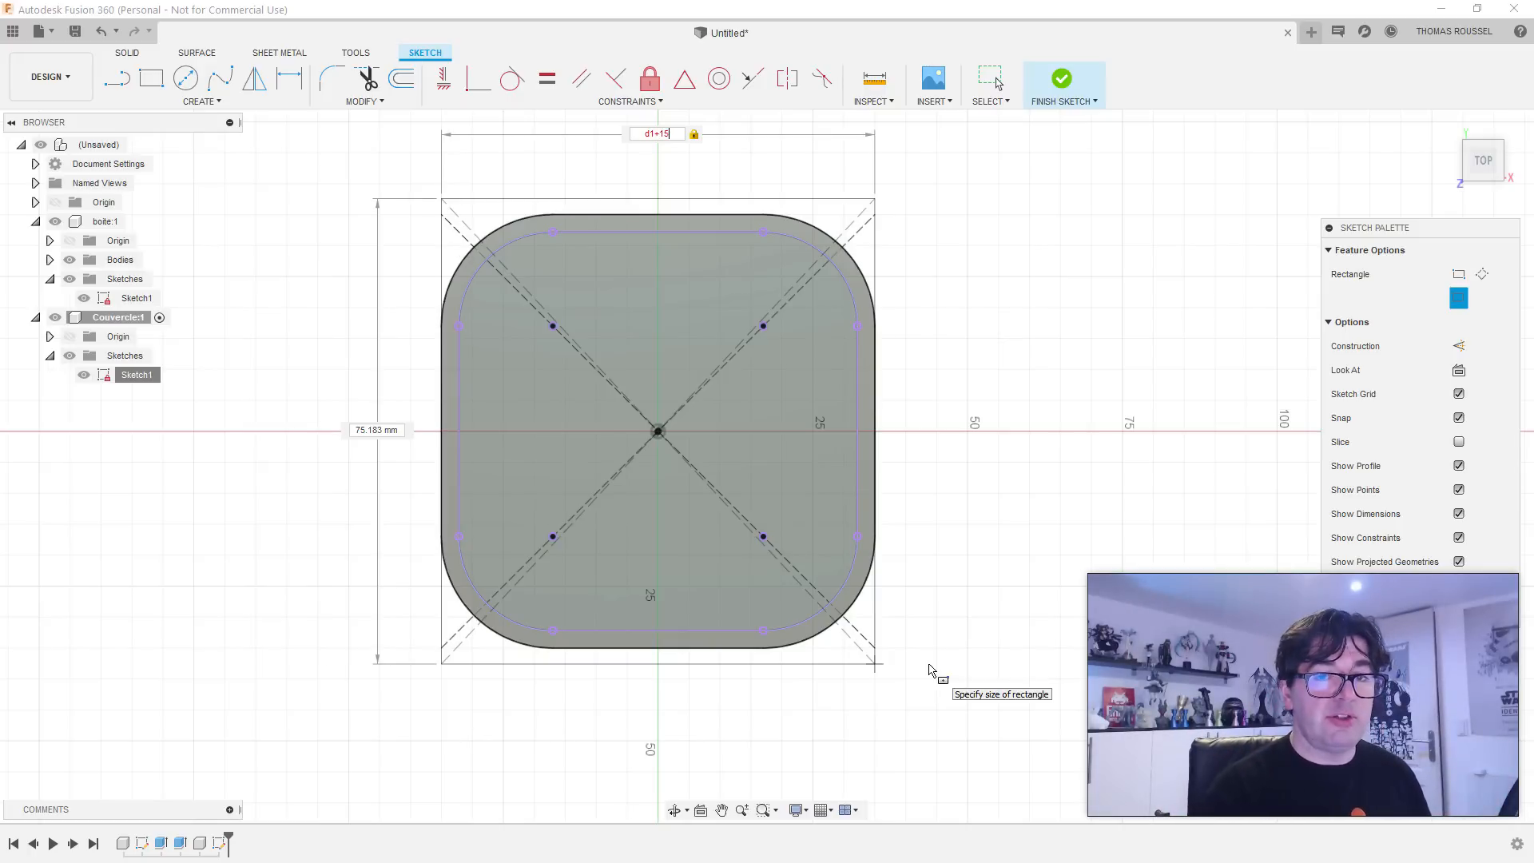
key("Tab")
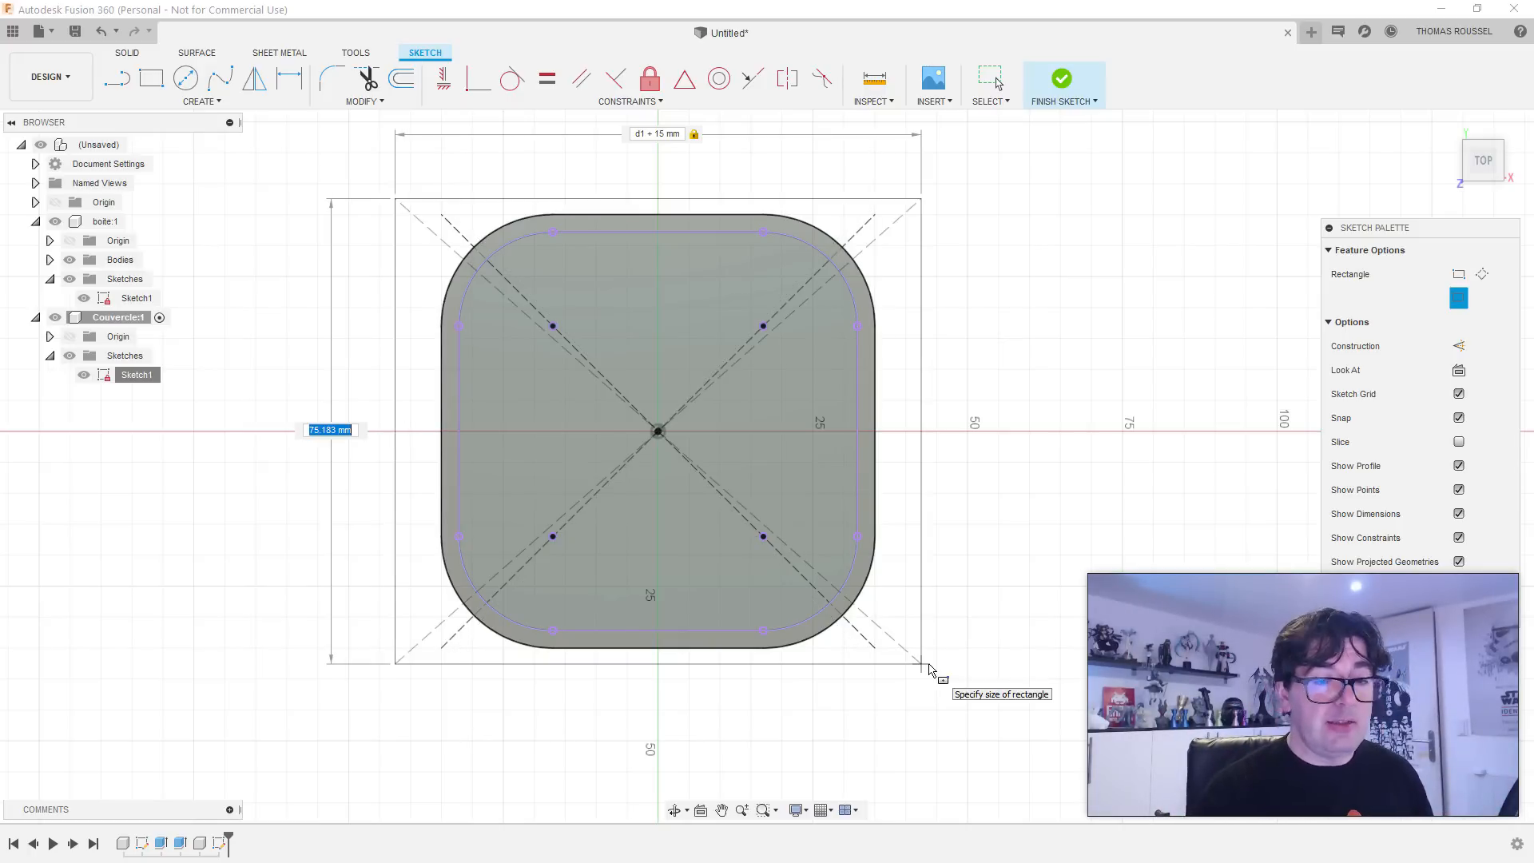
type("d1")
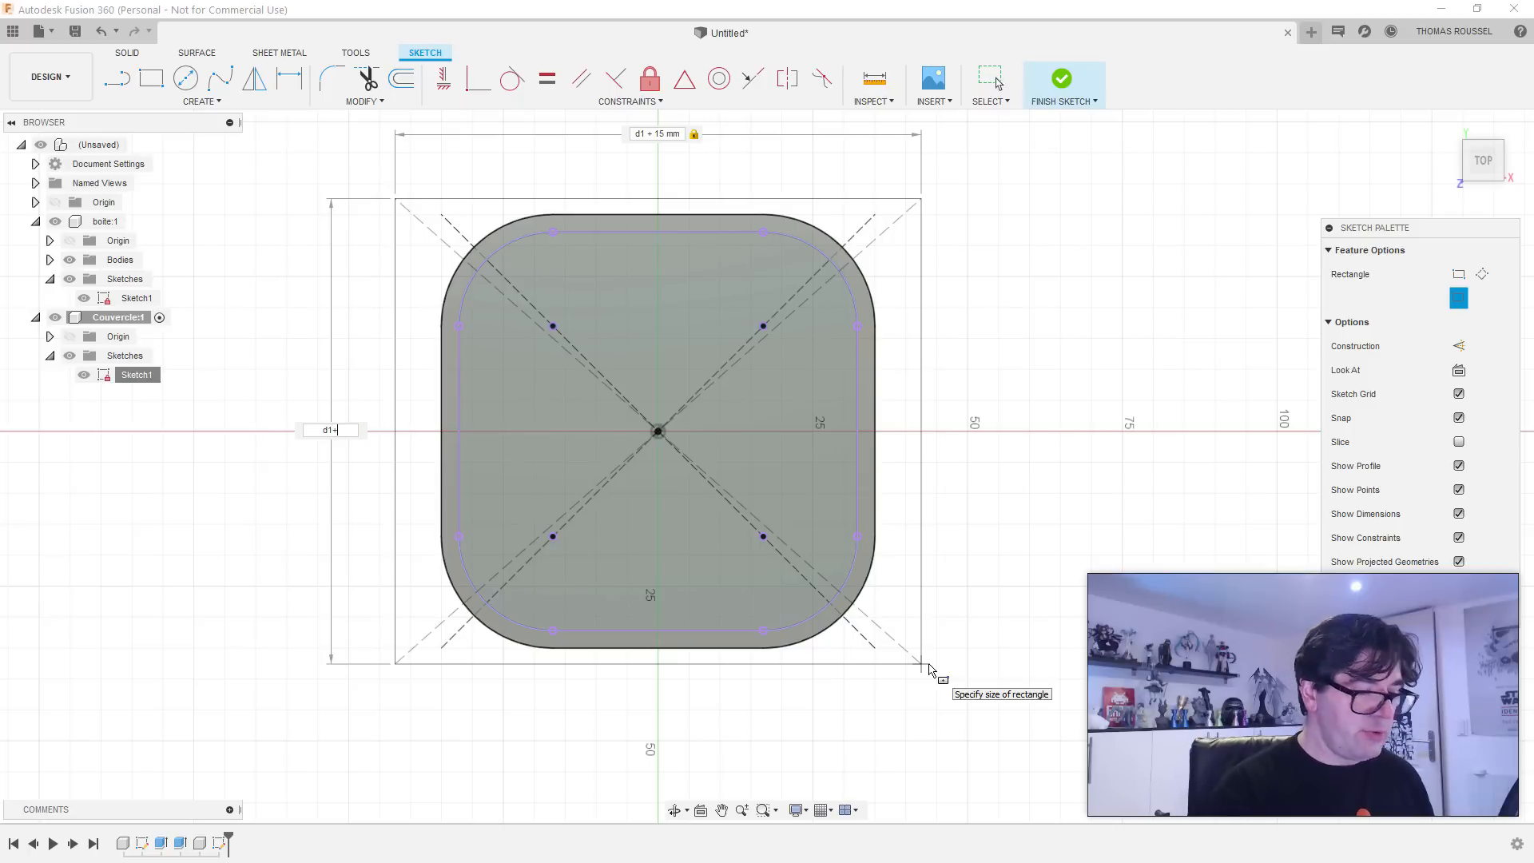
type("+15")
key("Tab")
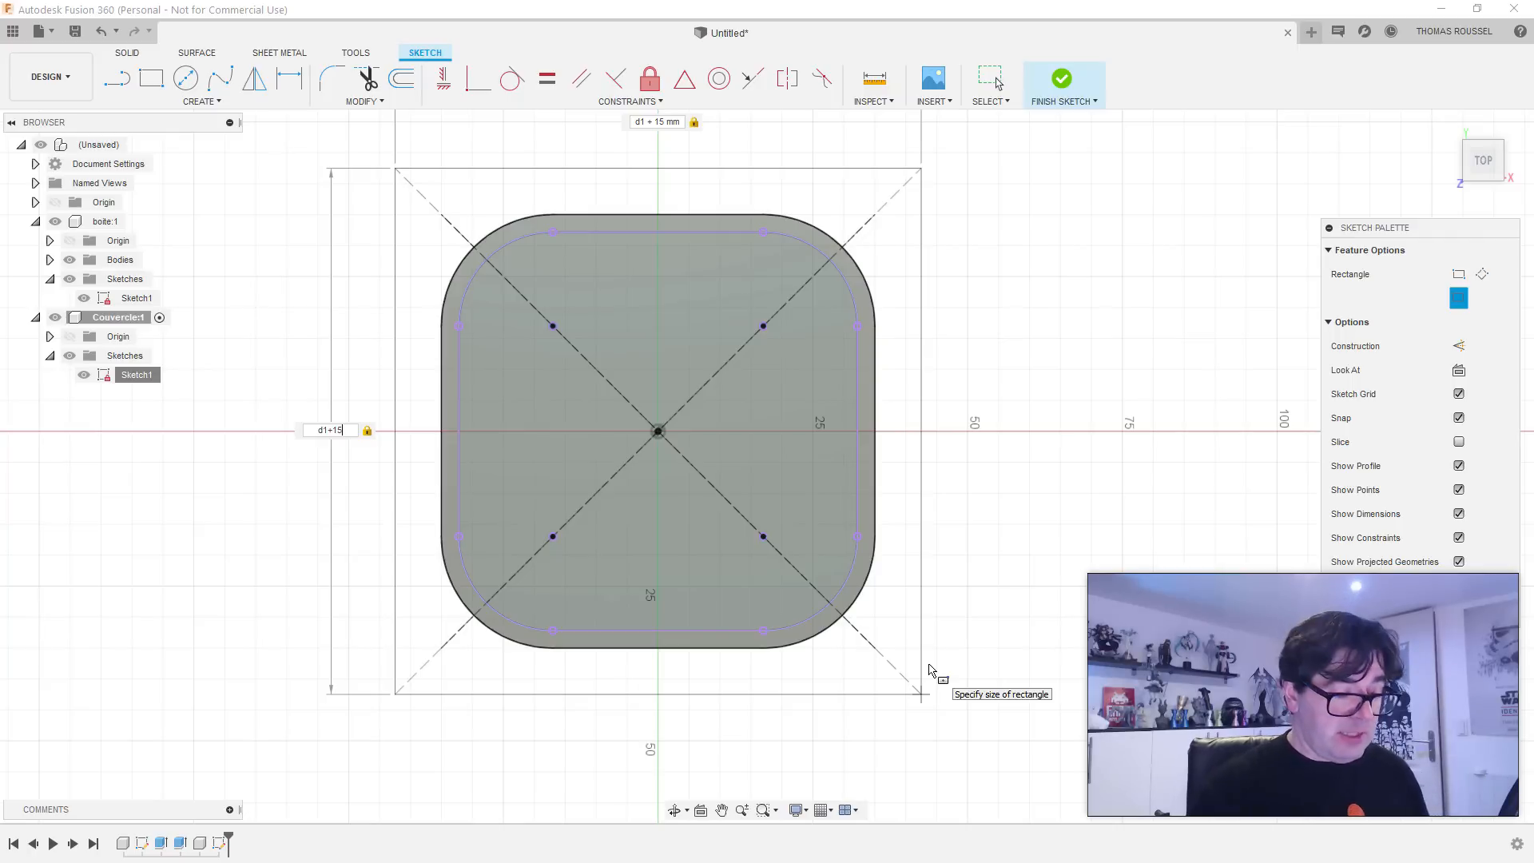
key("Return")
key("Escape")
Step: Offset the eight projected lines and arcs of the box's inner outline inward in the lid sketch
middle_click_drag(708, 679, 729, 517, "shift")
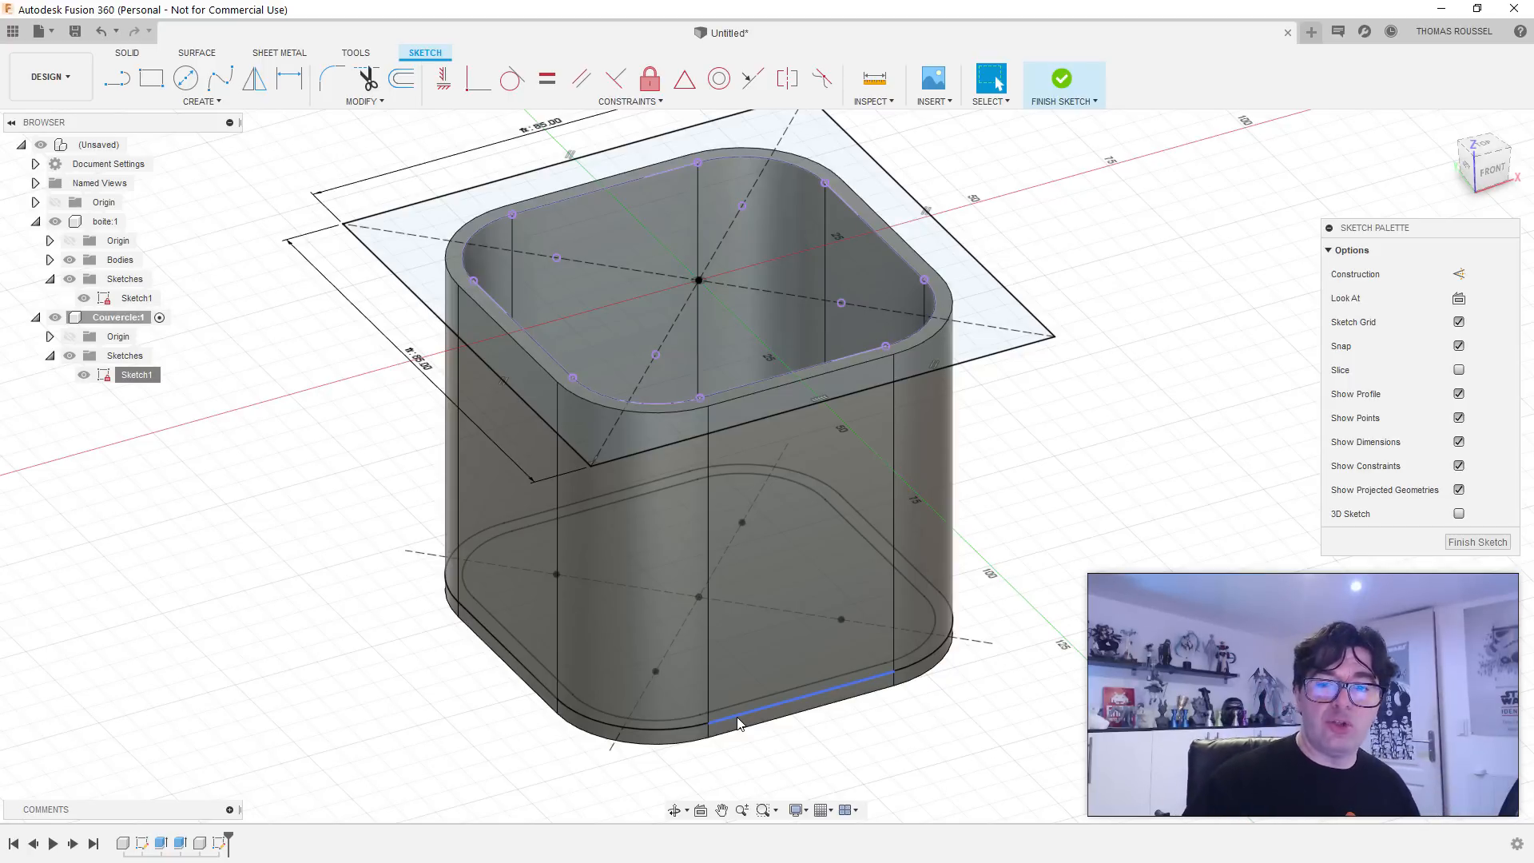
mouse_move(1133, 533)
middle_mouse_down("shift")
mouse_move(1157, 503)
mouse_move(1146, 490)
middle_mouse_up("shift")
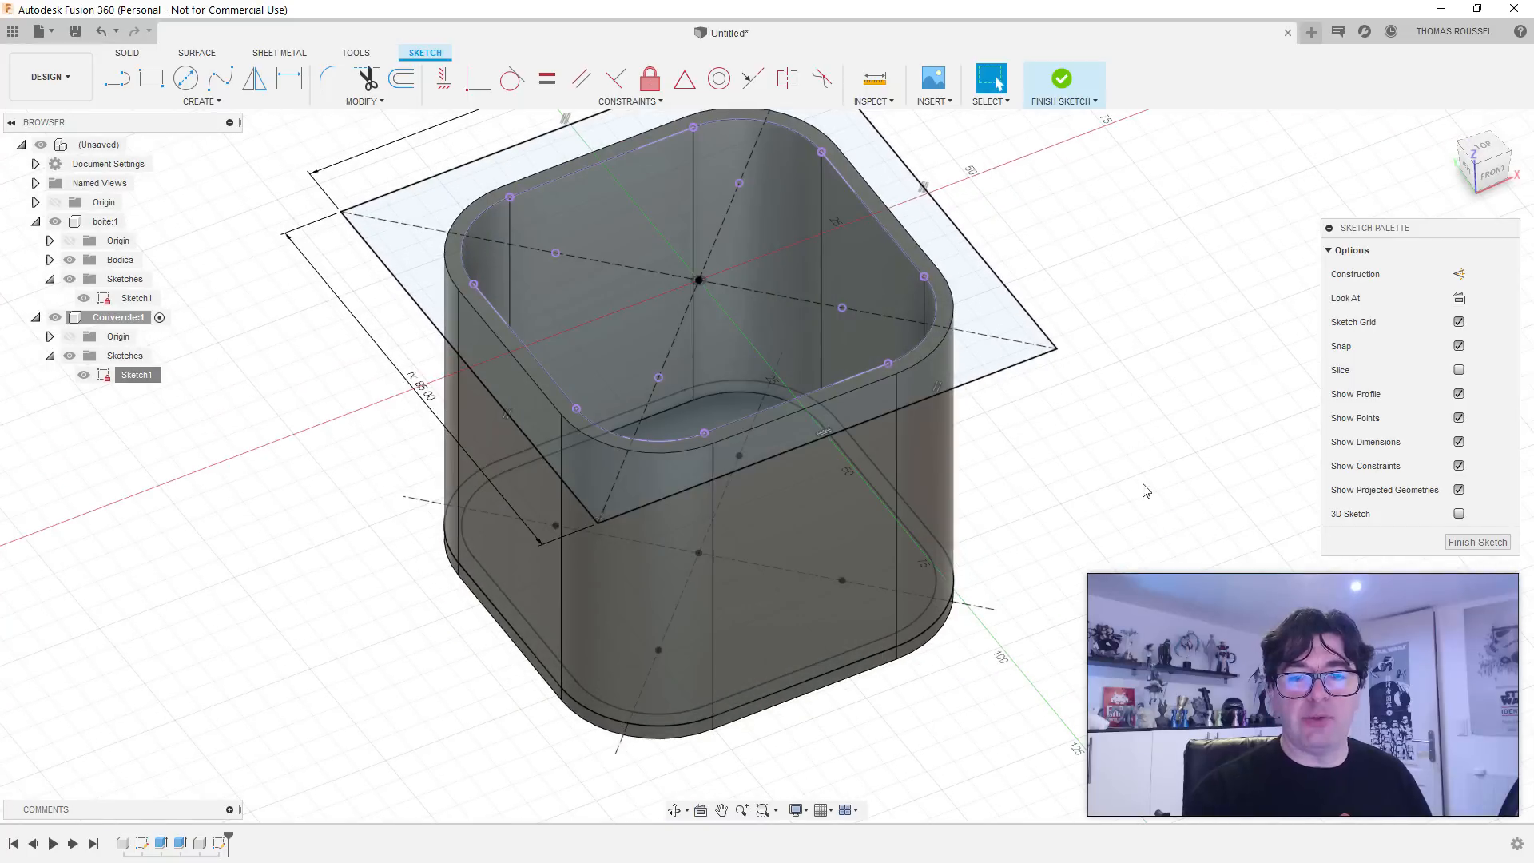
middle_click_drag(871, 320, 810, 260, "shift")
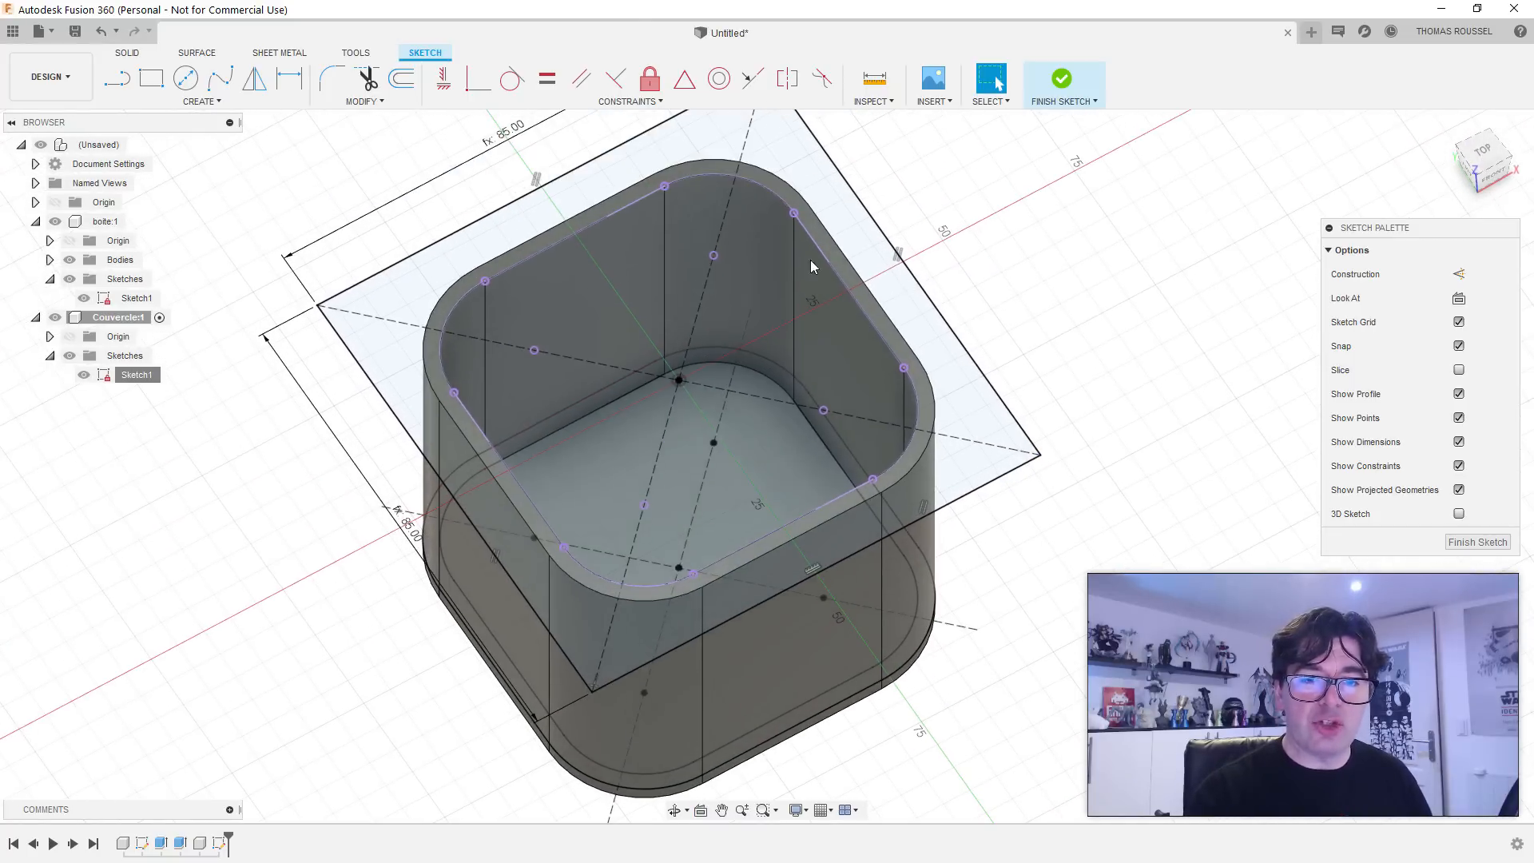
left_click(587, 228)
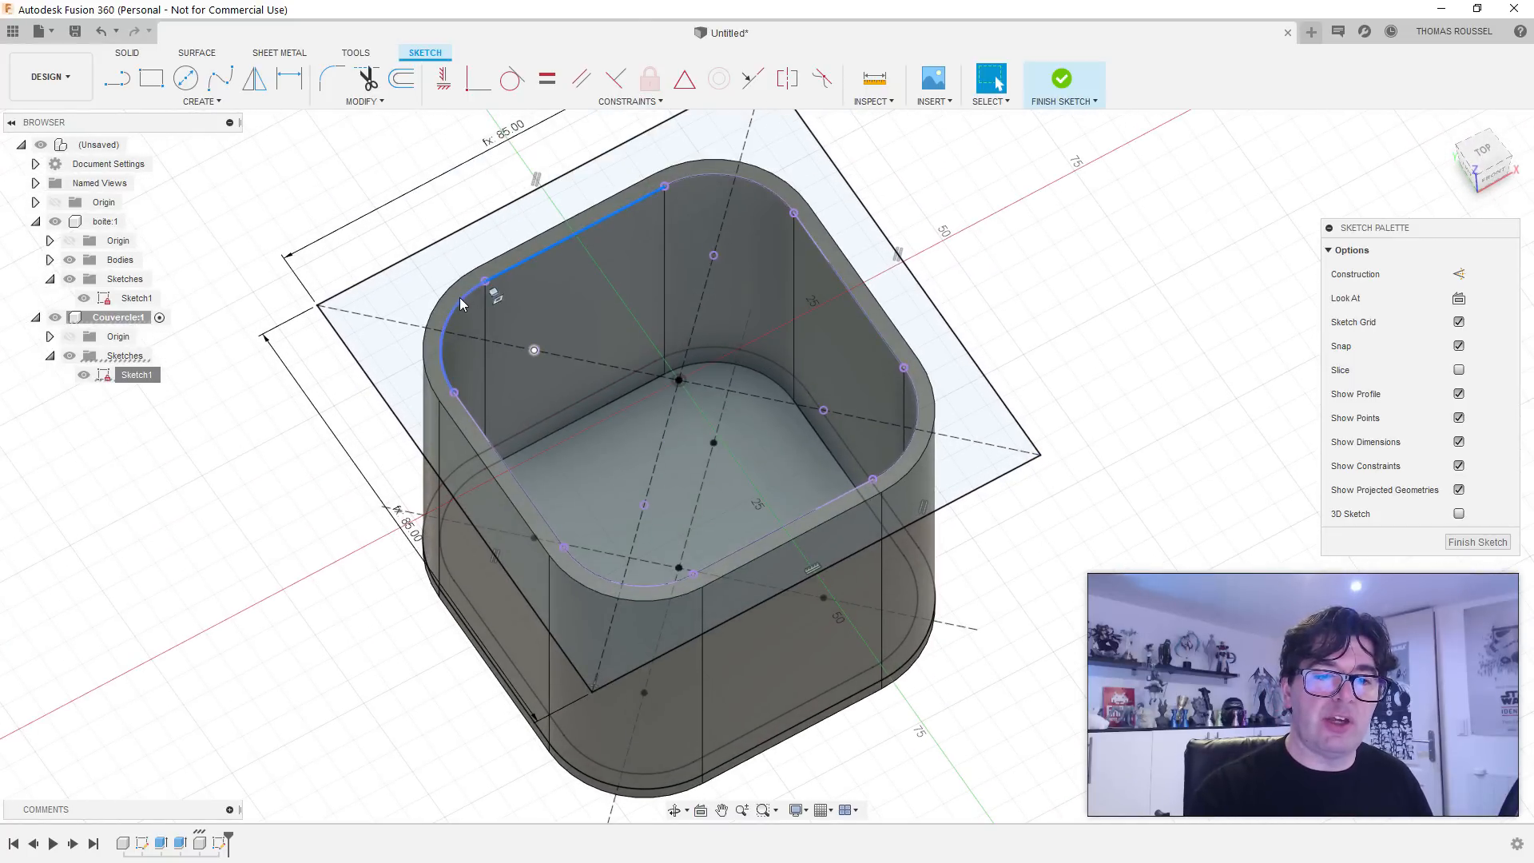
double_click(462, 304)
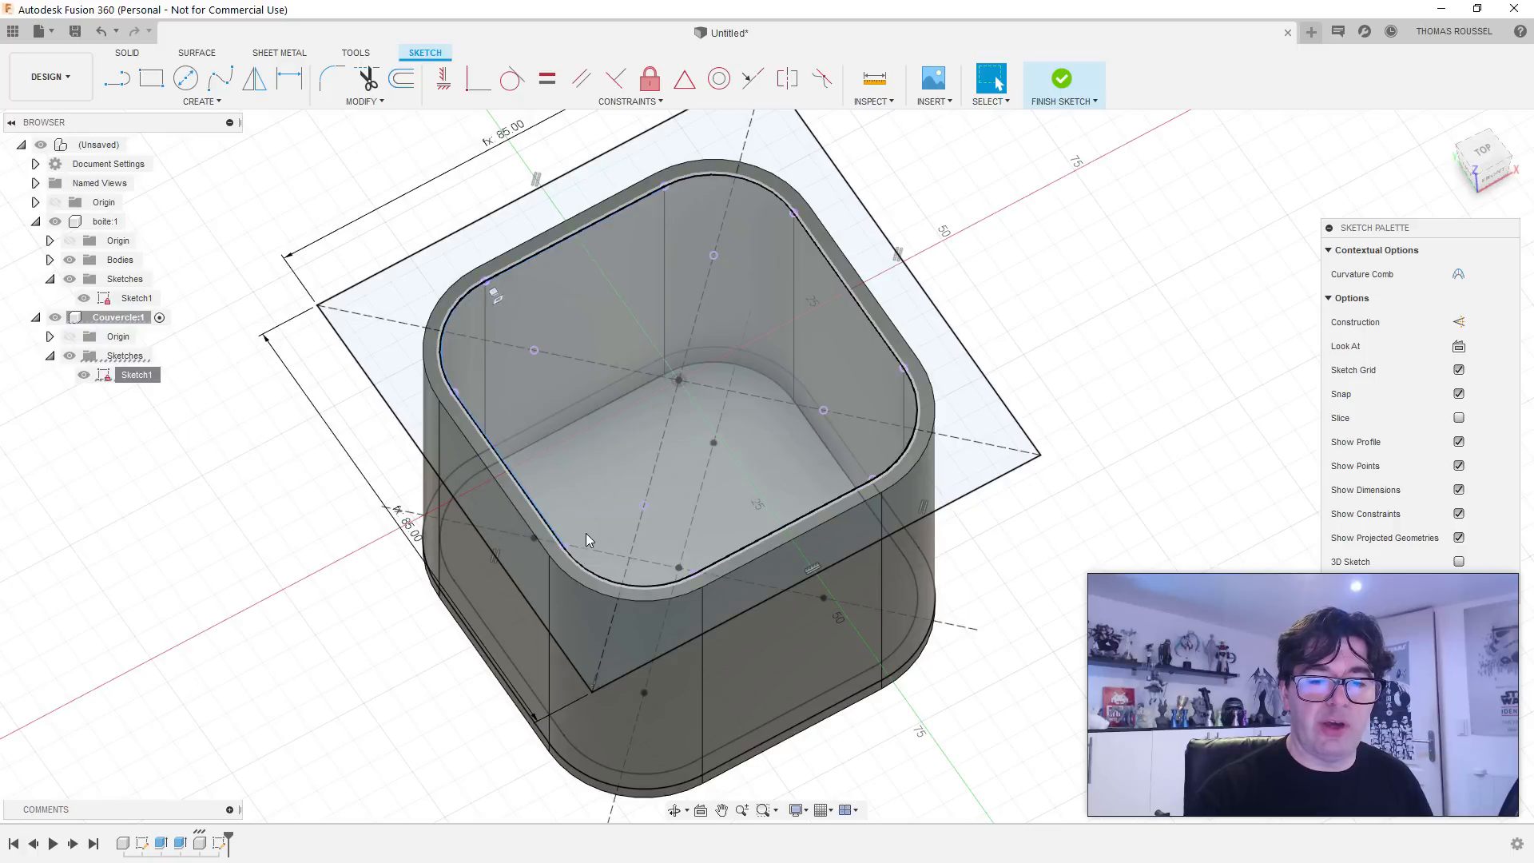
left_click(596, 574, "ctrl")
left_click(725, 557, "ctrl")
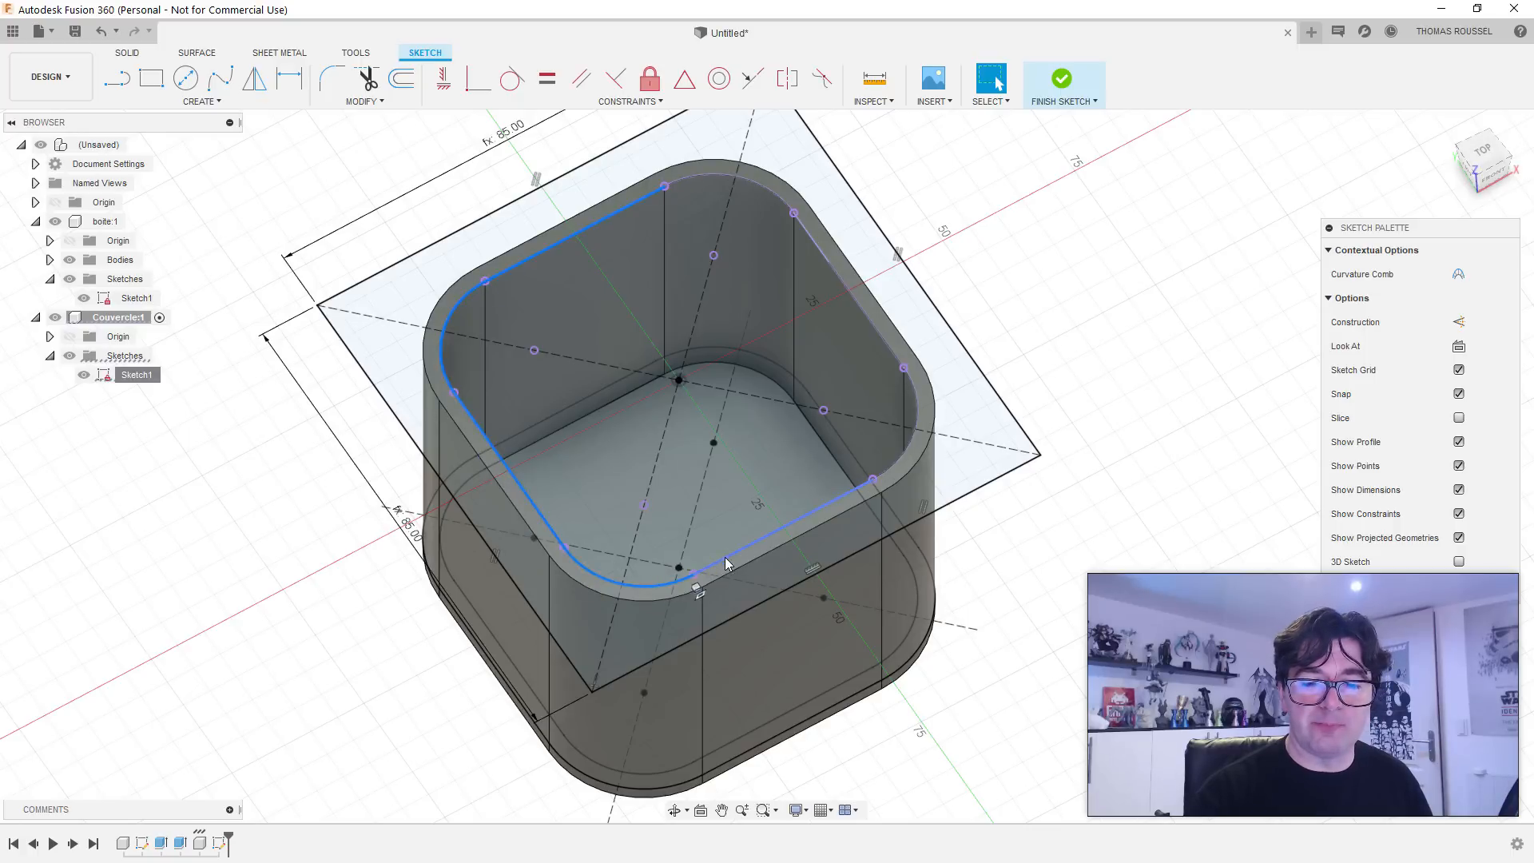
left_click(891, 461, "ctrl")
left_click(896, 355, "ctrl")
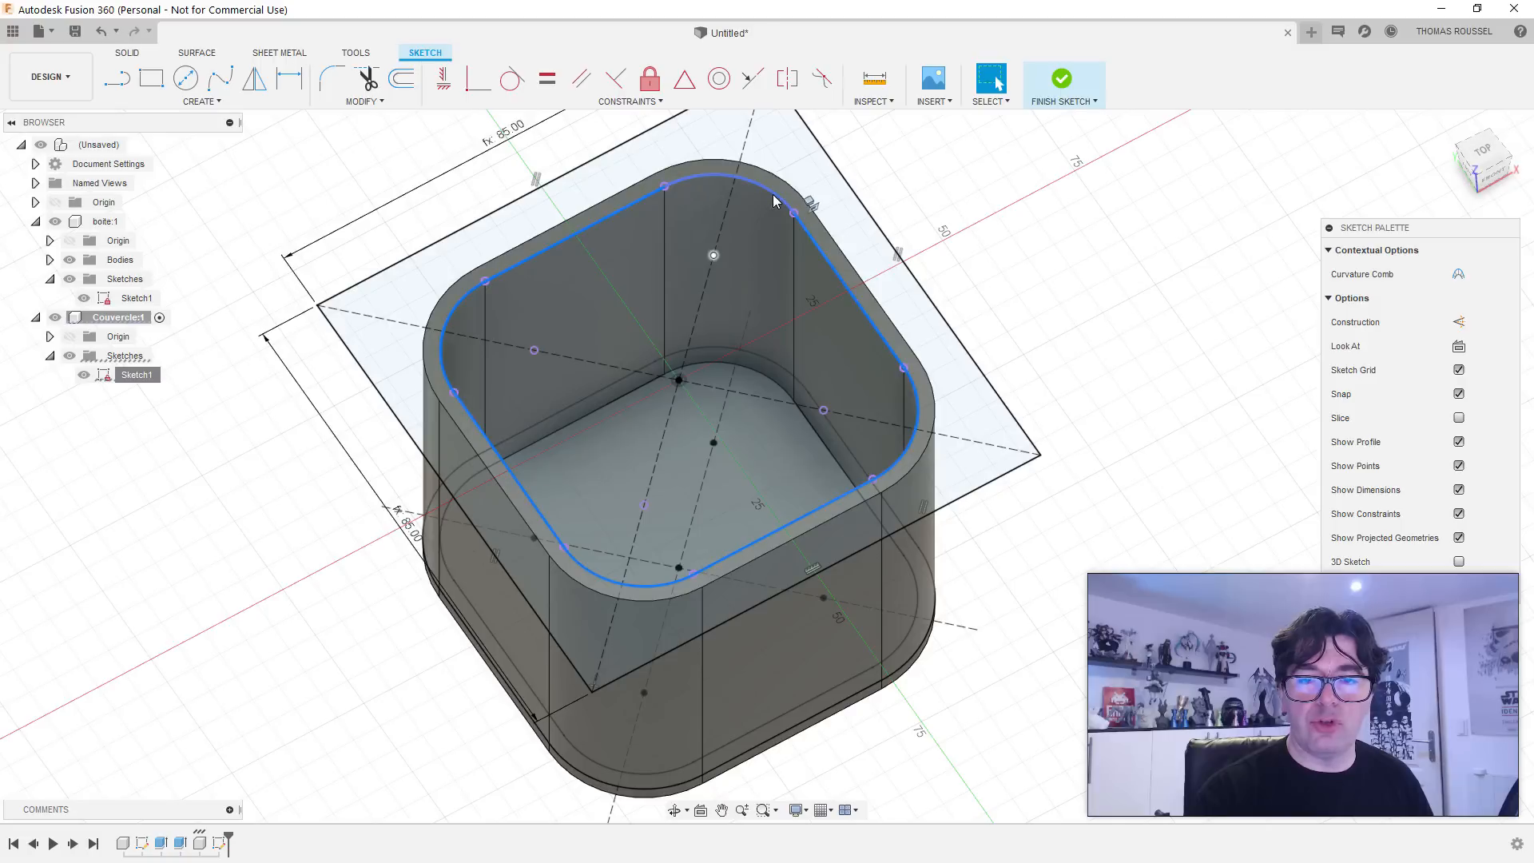
left_click(773, 201, "ctrl")
left_click(401, 80)
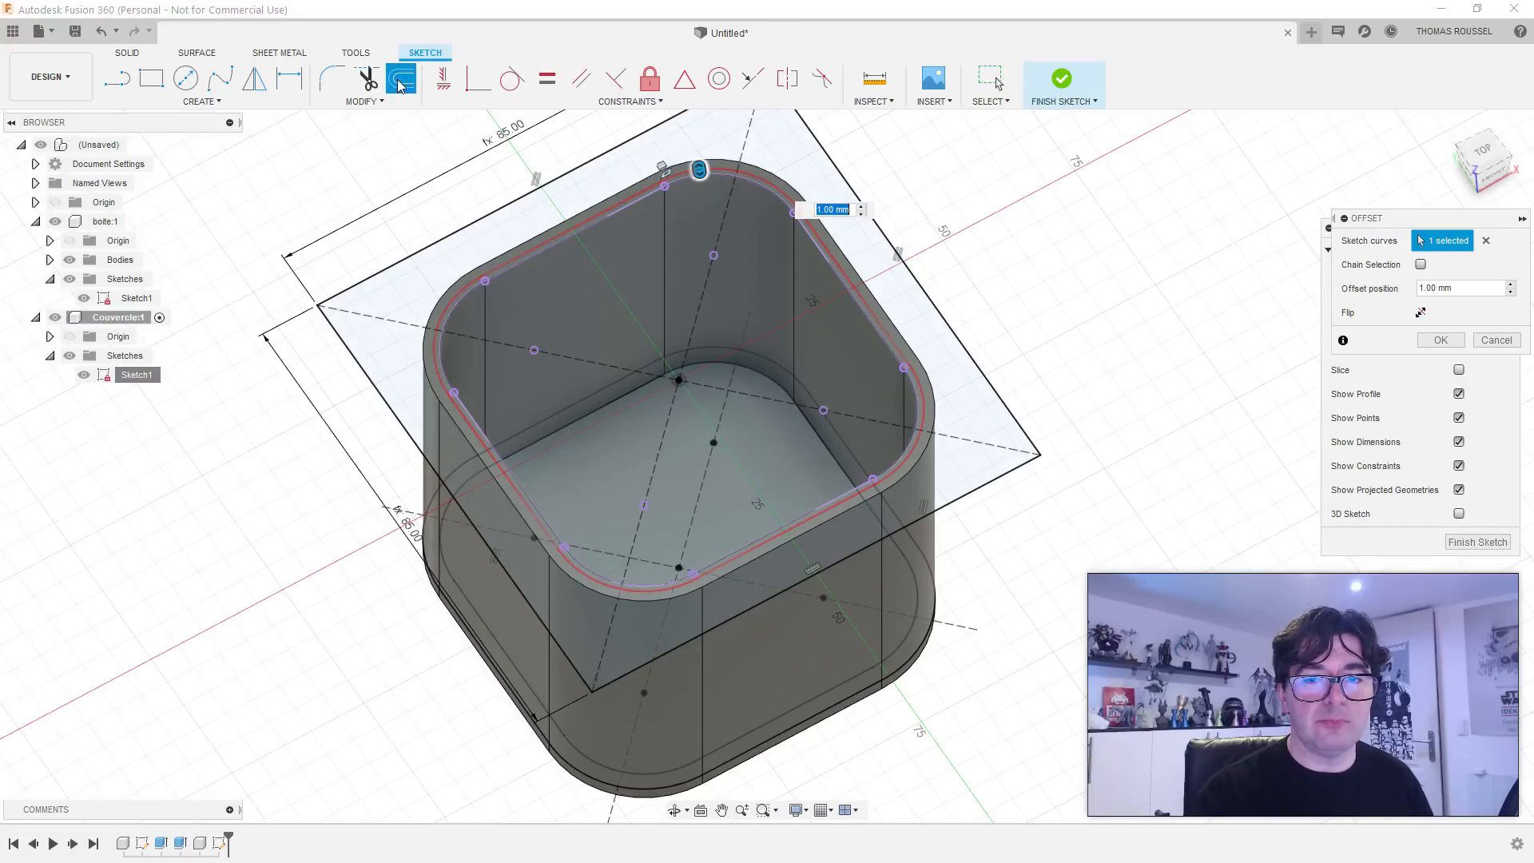
left_click_drag(699, 169, 699, 181)
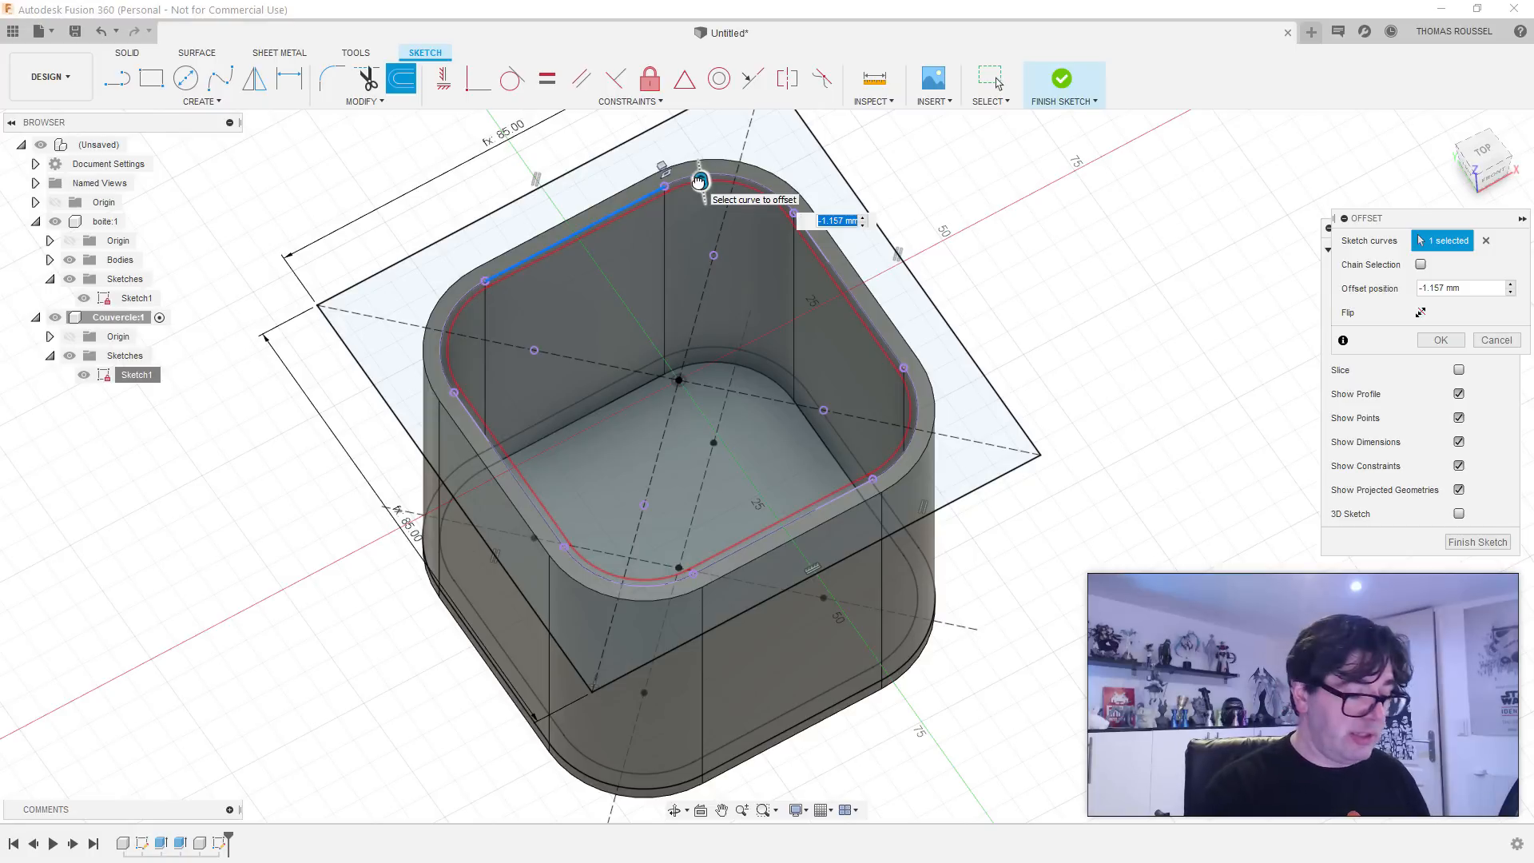
key("BackSpace")
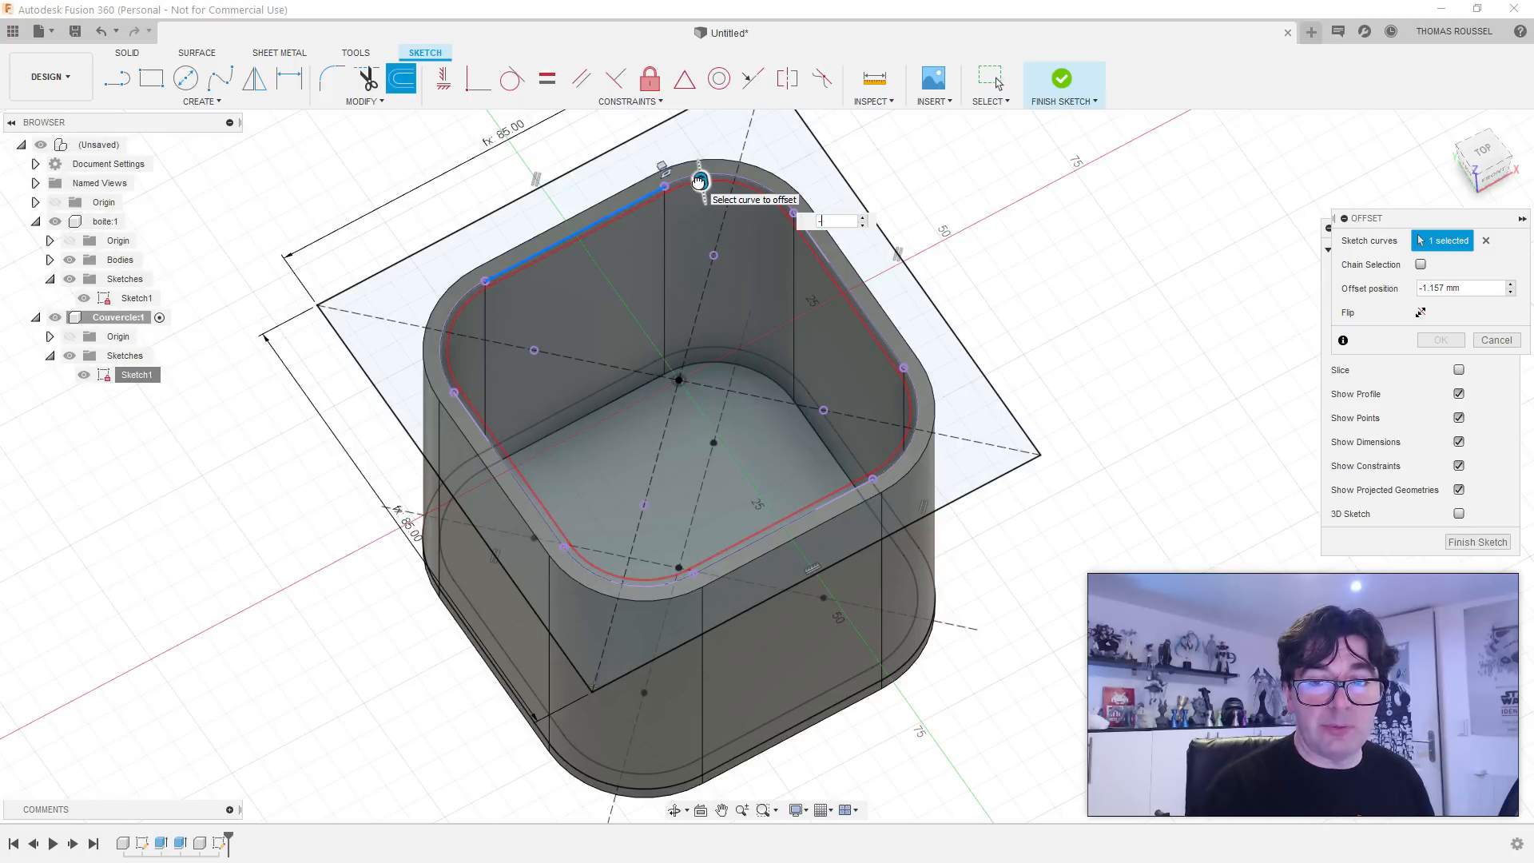
key("Return")
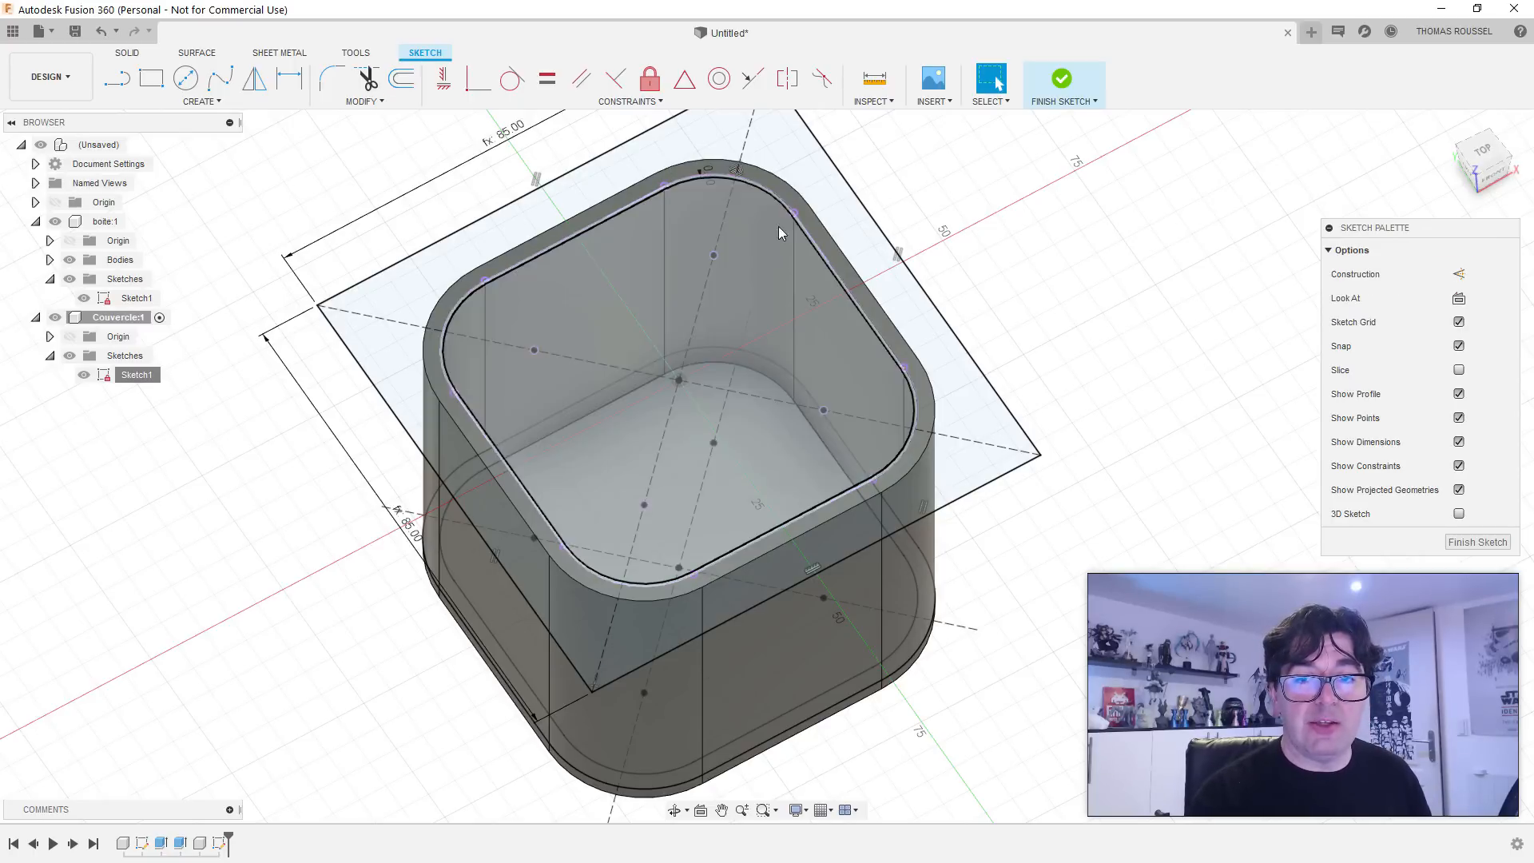
scroll(789, 207, "down", 3)
scroll(788, 208, "up", 5)
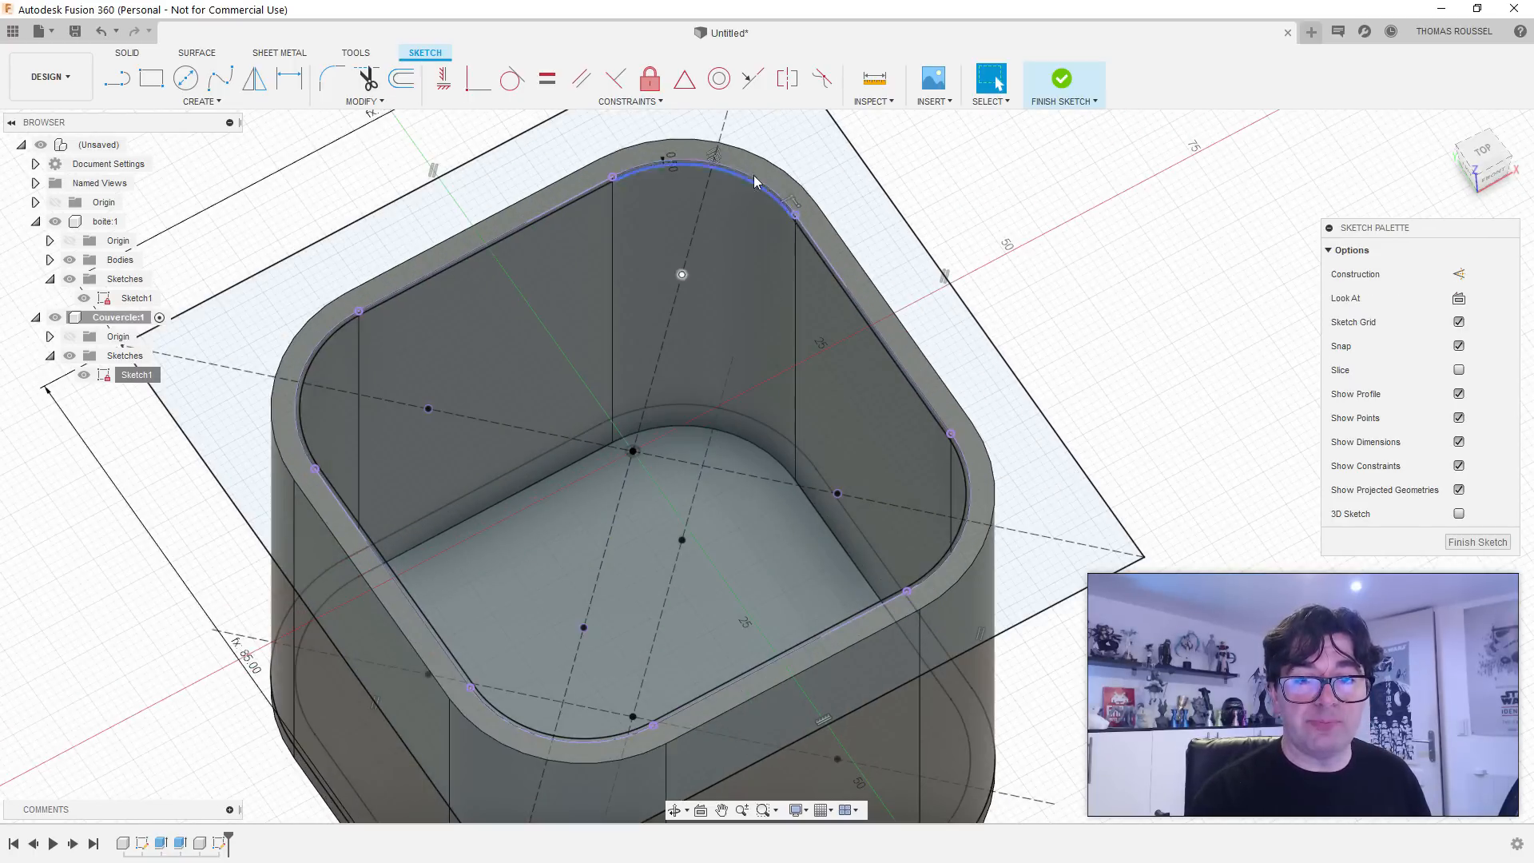
Step: Offset the lid sketch's closed inner clearance outline inward by 4 mm to form the lip ring
left_click(663, 172)
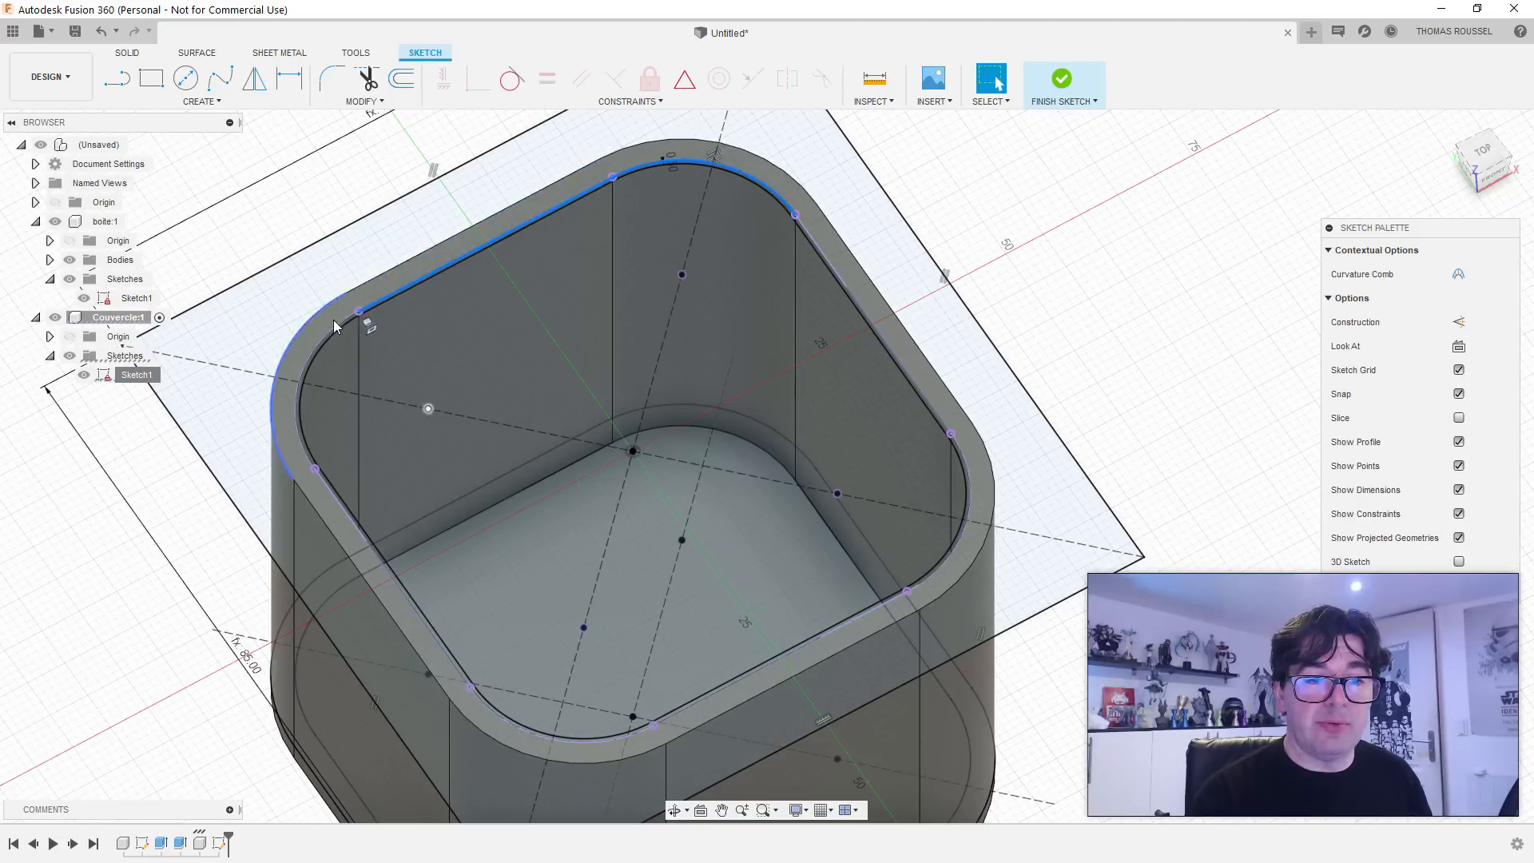
left_click(331, 329, "ctrl")
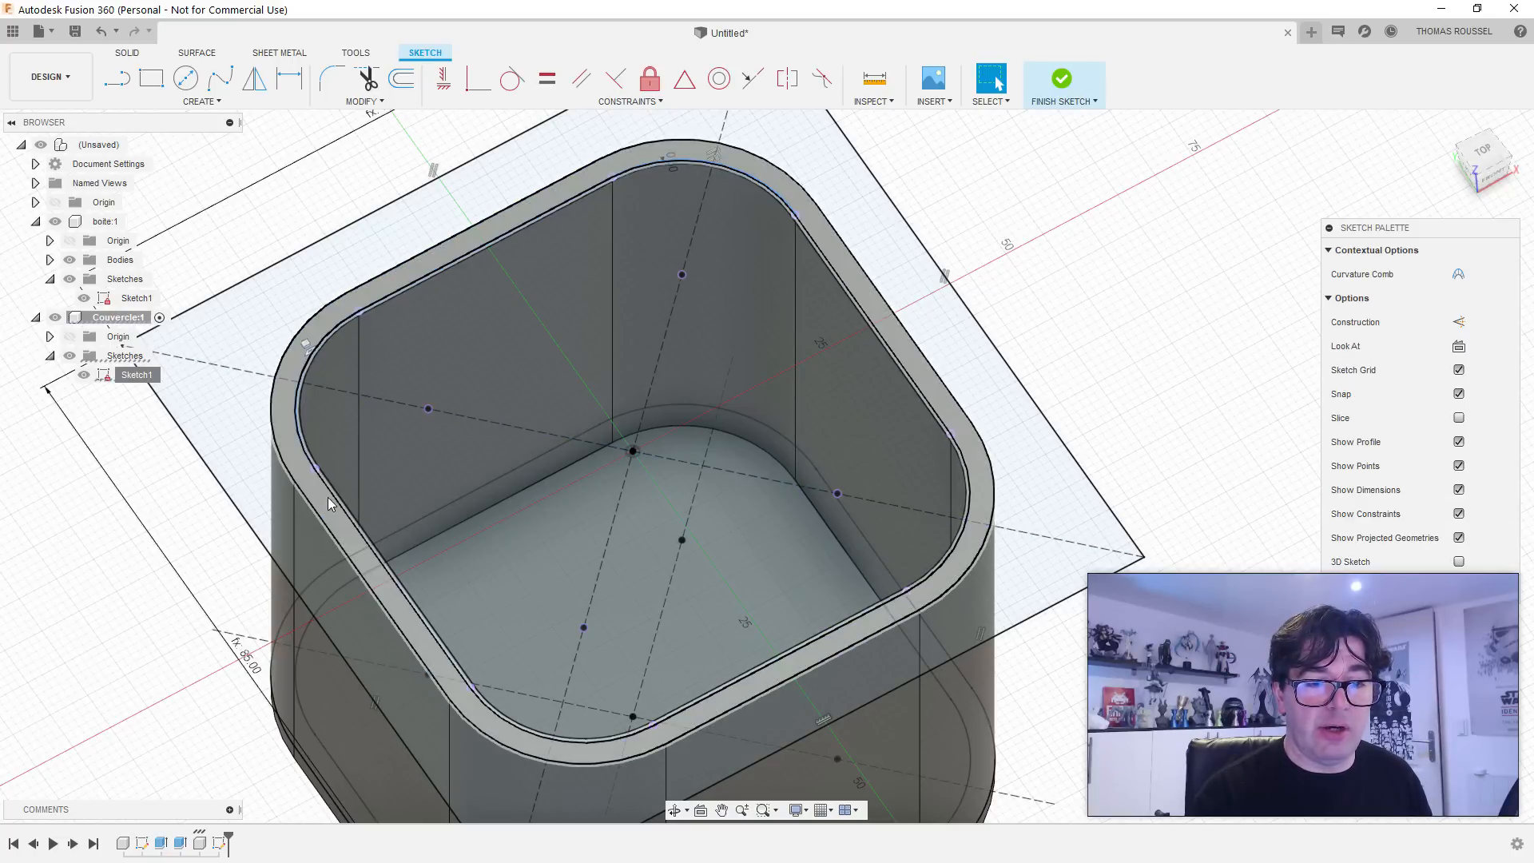
left_click(328, 493, "ctrl")
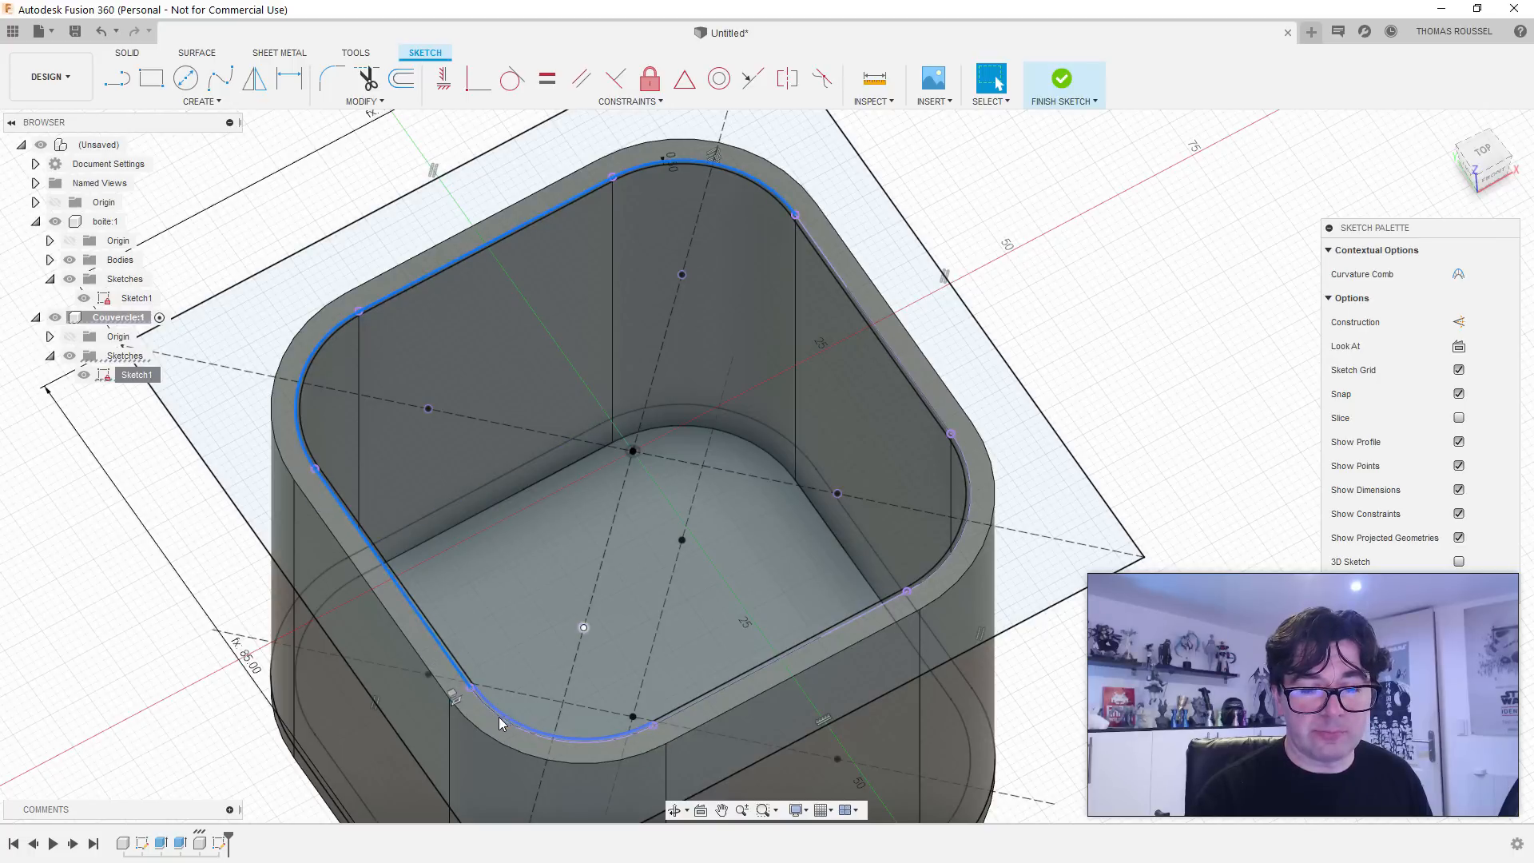
left_click(498, 717, "ctrl")
left_click(689, 706, "ctrl")
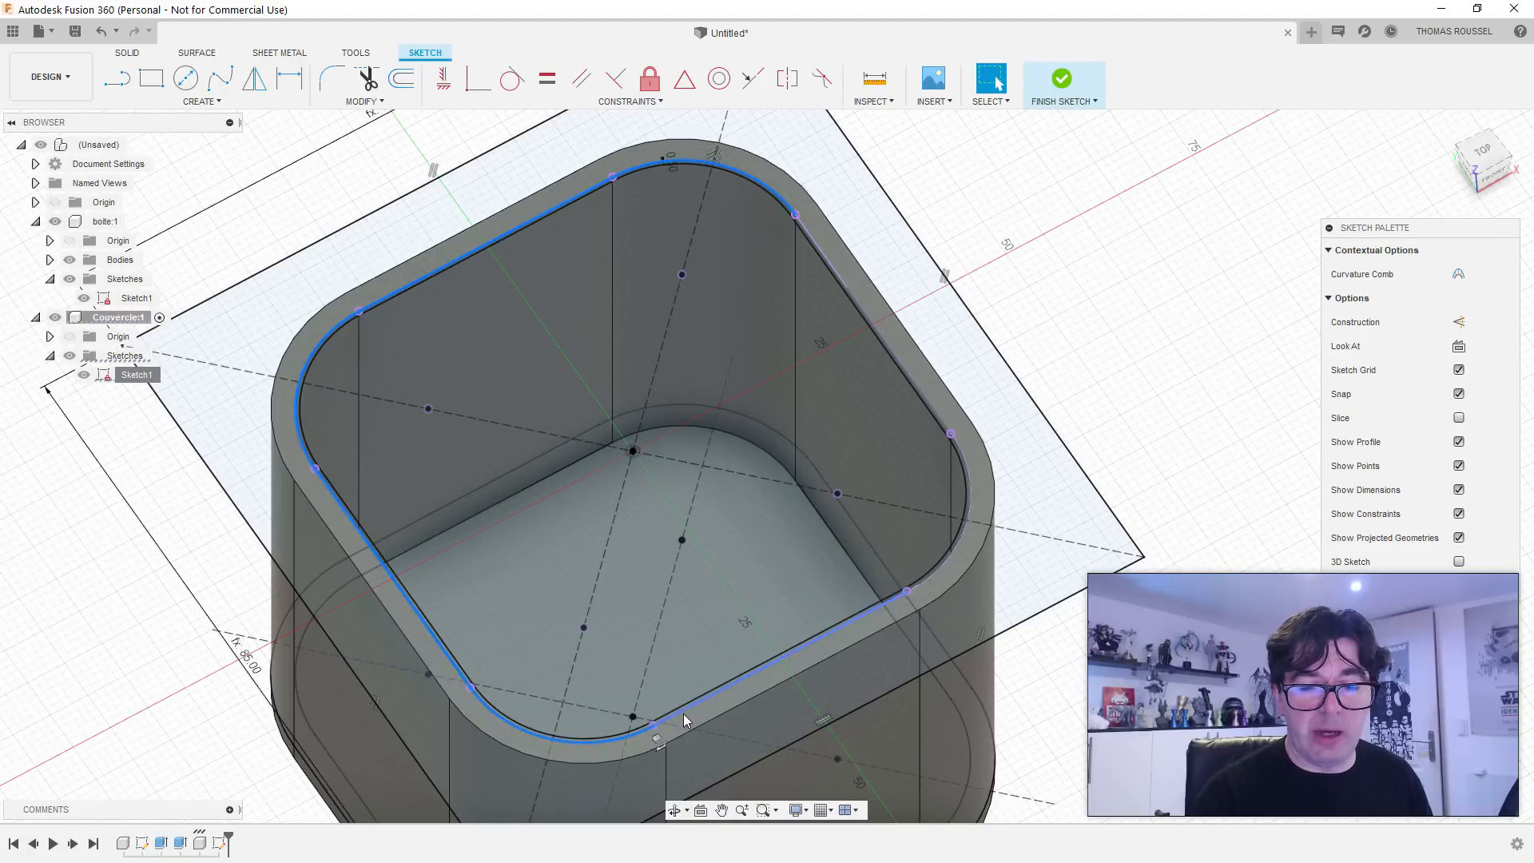
left_click(933, 583, "ctrl")
left_click(944, 421, "ctrl")
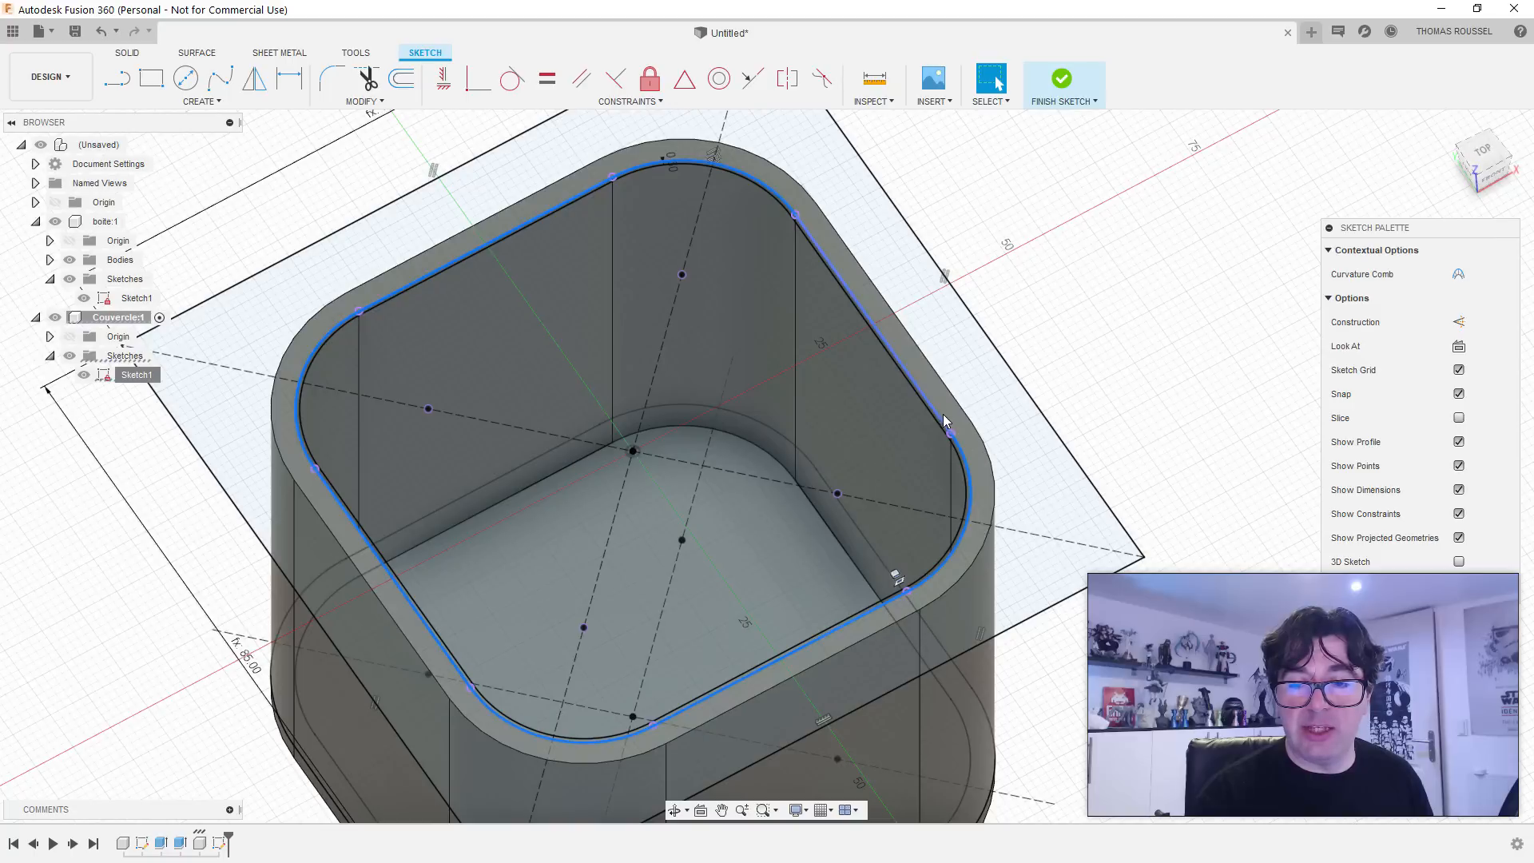
left_click(410, 80)
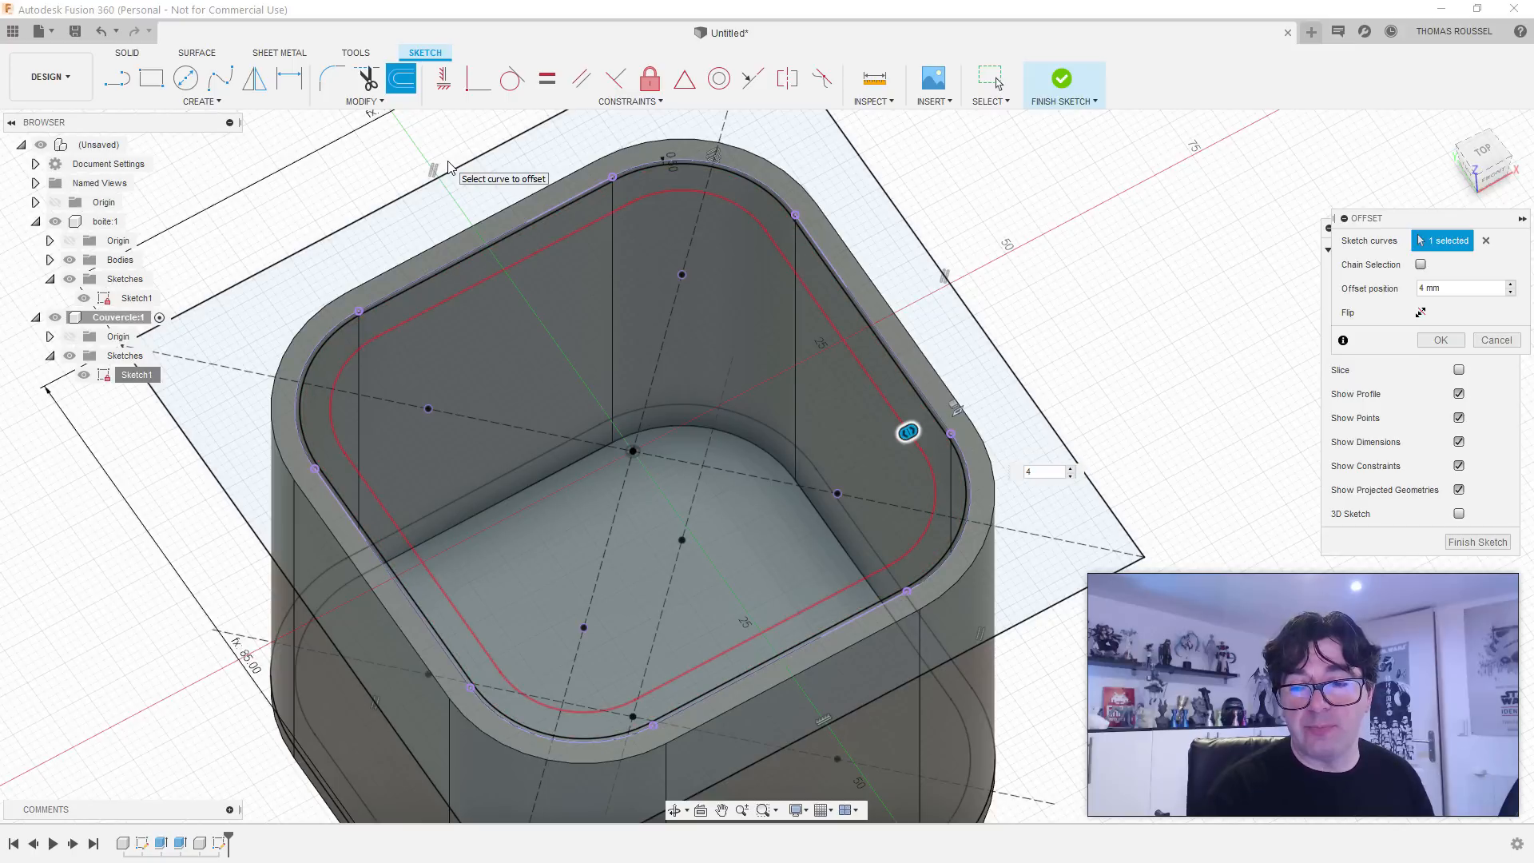
key("Return")
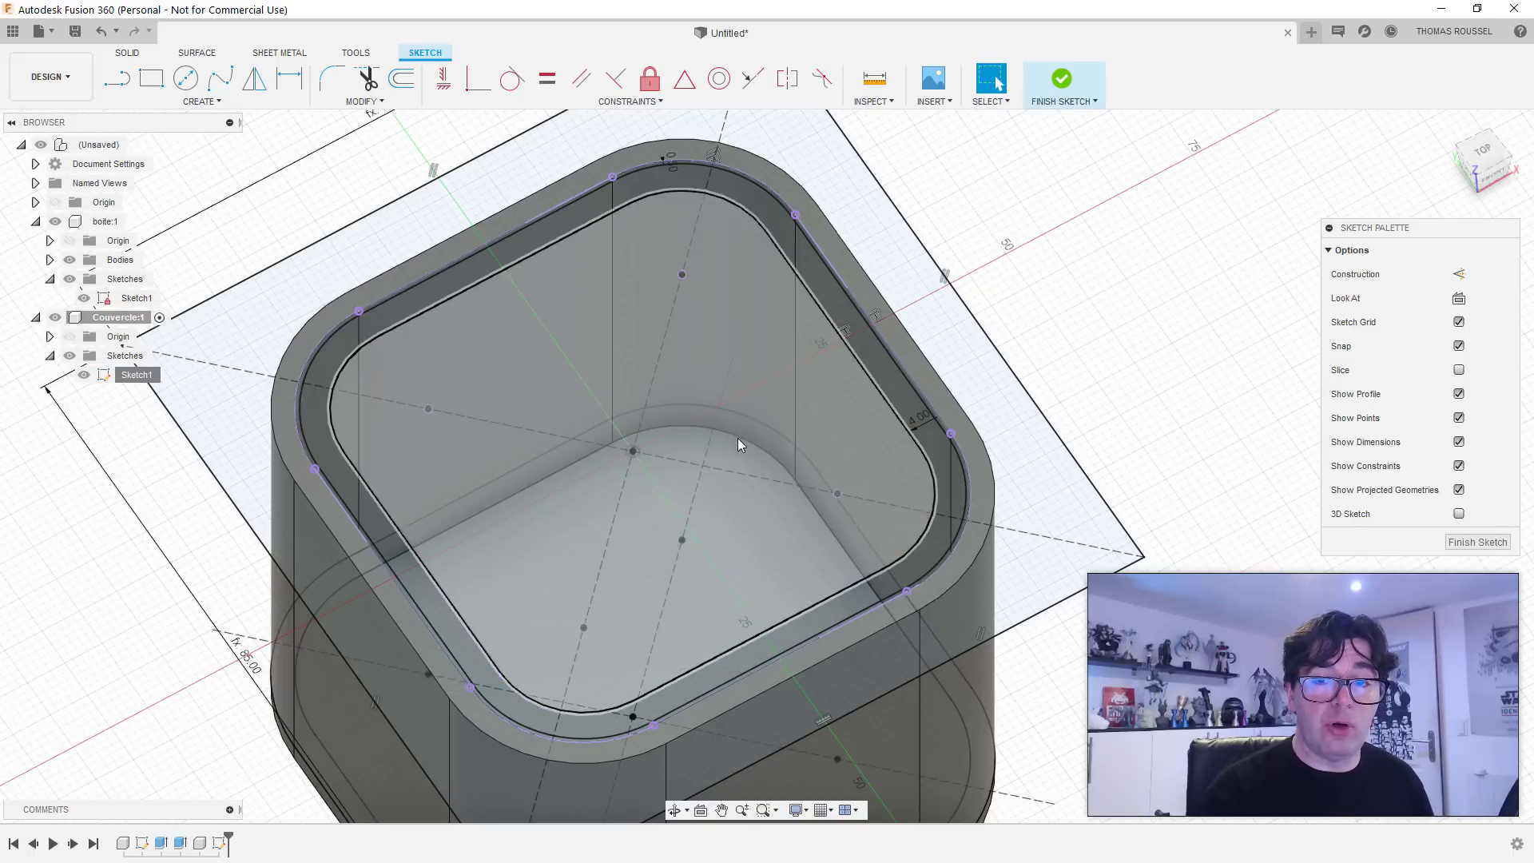
Step: Fillet the four corners of the lid's outer rectangle with a 21 mm radius
middle_click_drag(736, 438, 726, 423, "shift")
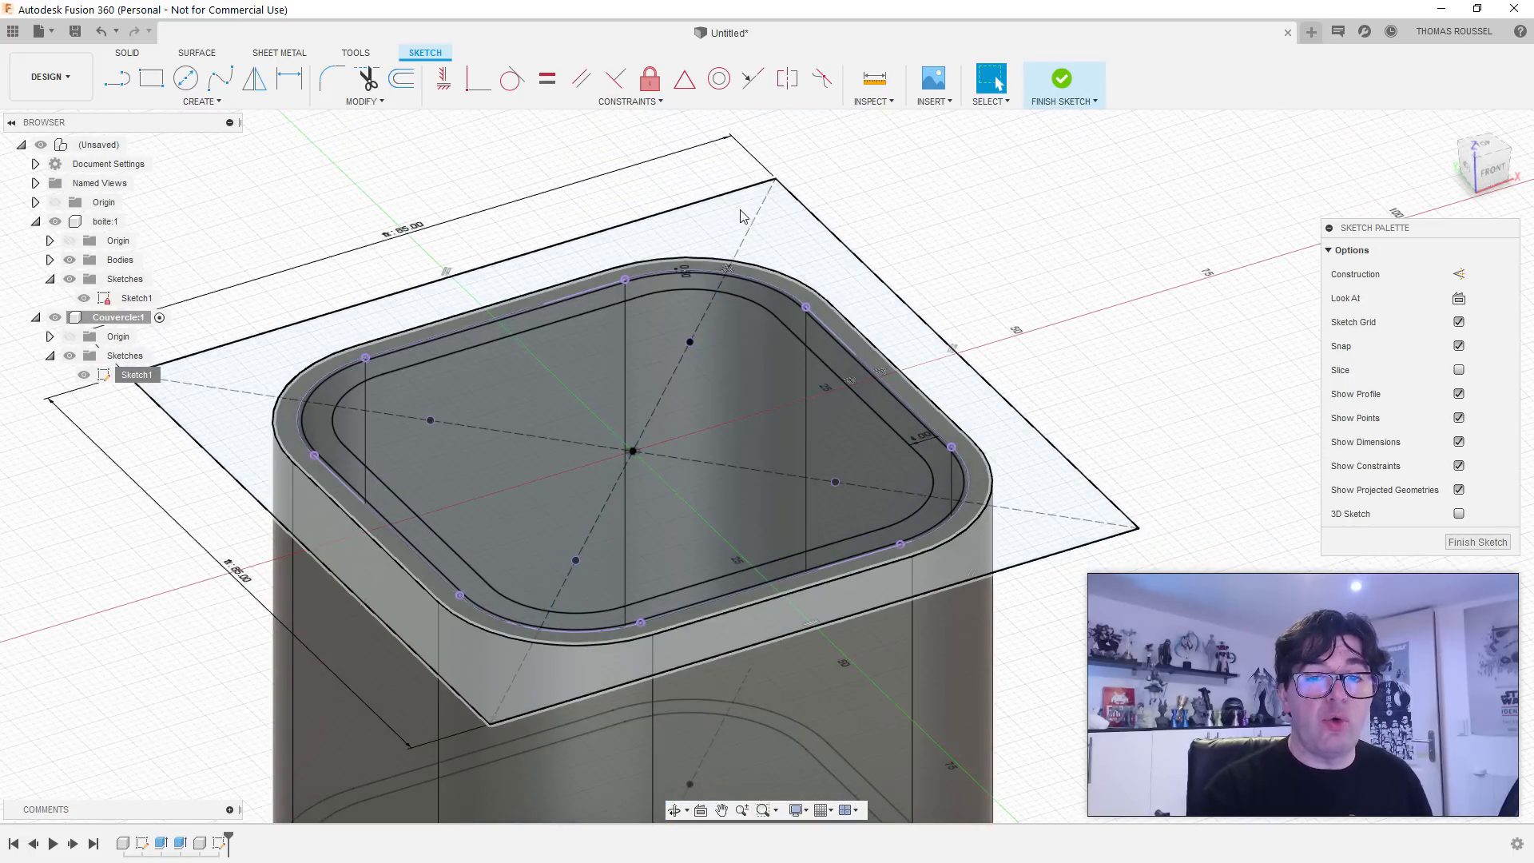
middle_click_drag(743, 215, 831, 220, "shift")
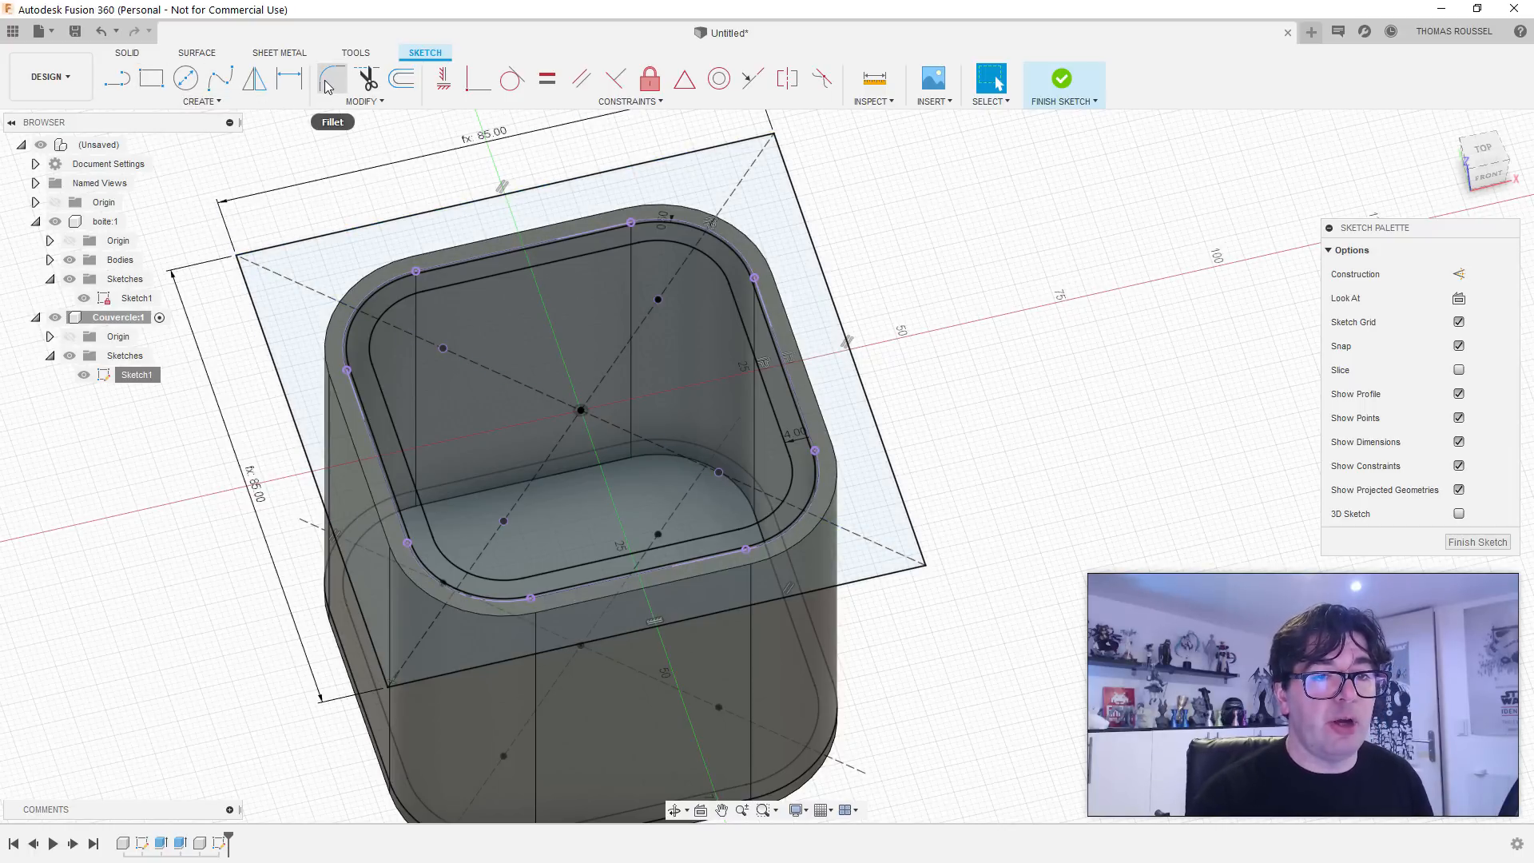
left_click(311, 239)
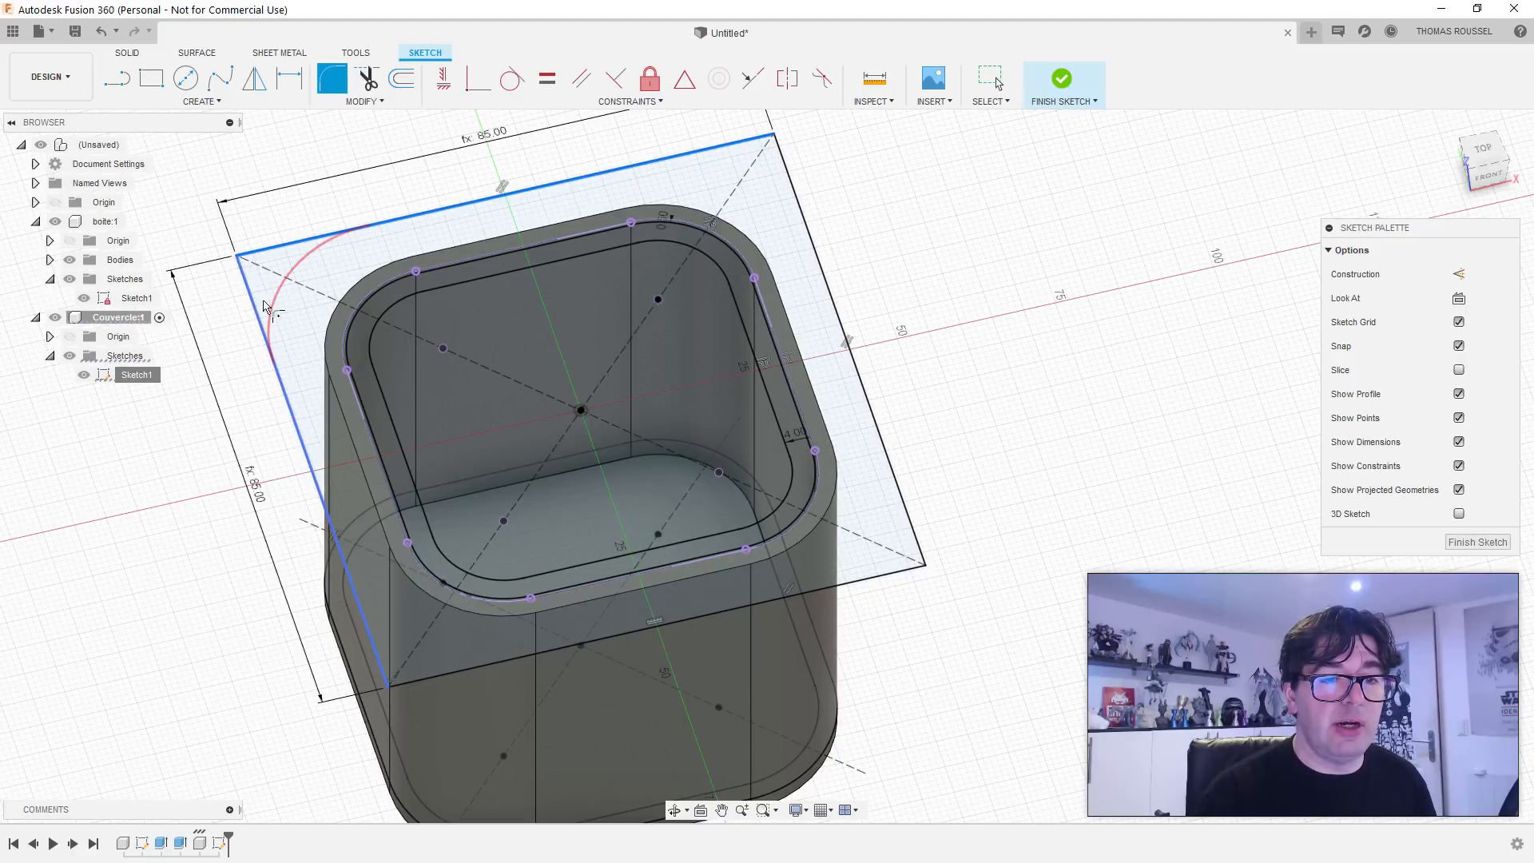
left_click(258, 310)
left_click(719, 152)
left_click(841, 327)
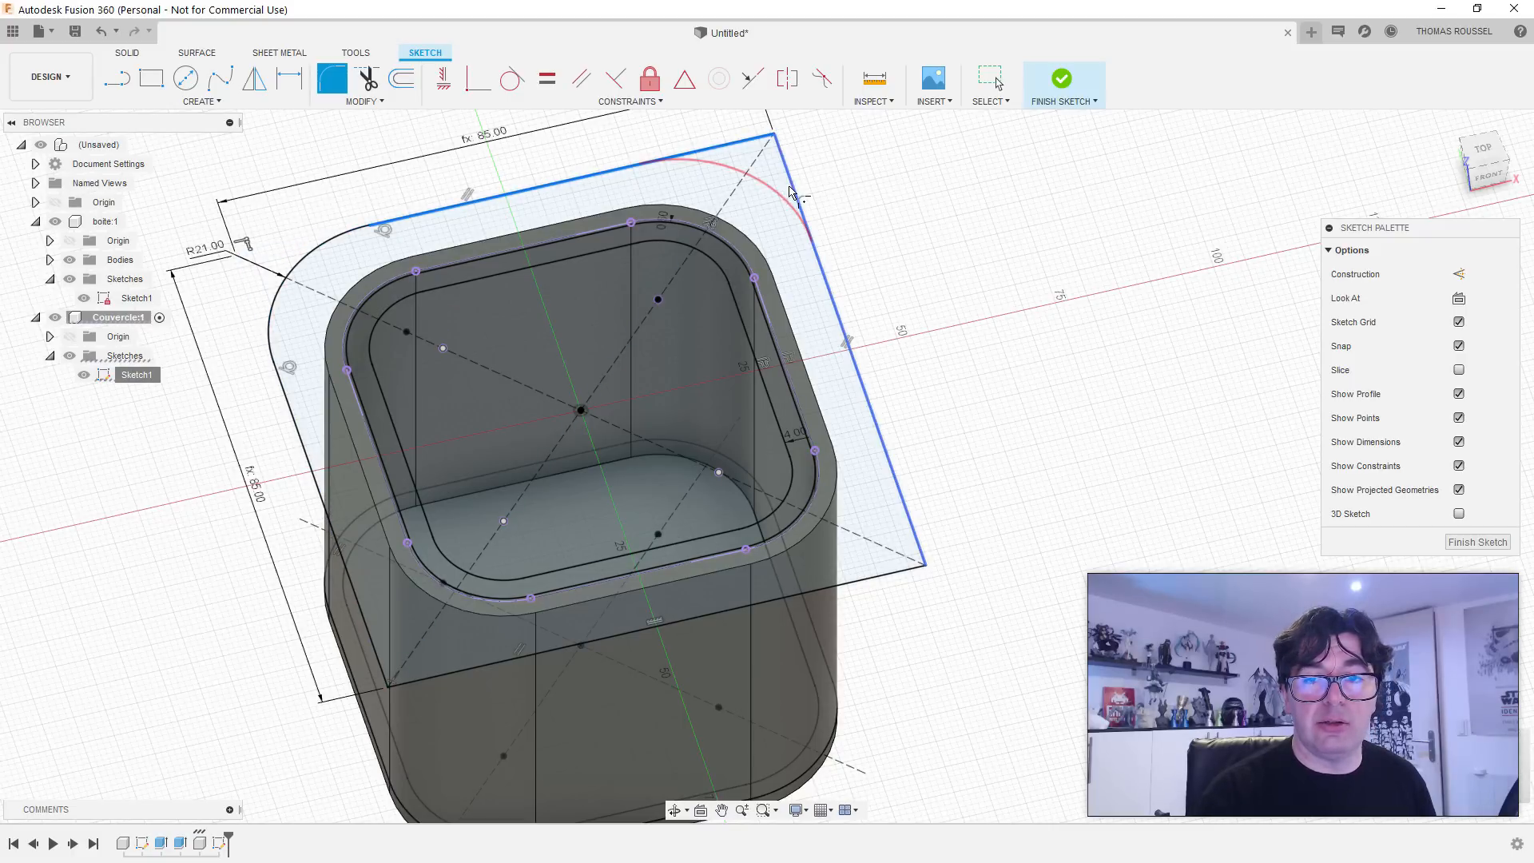
left_click(871, 580)
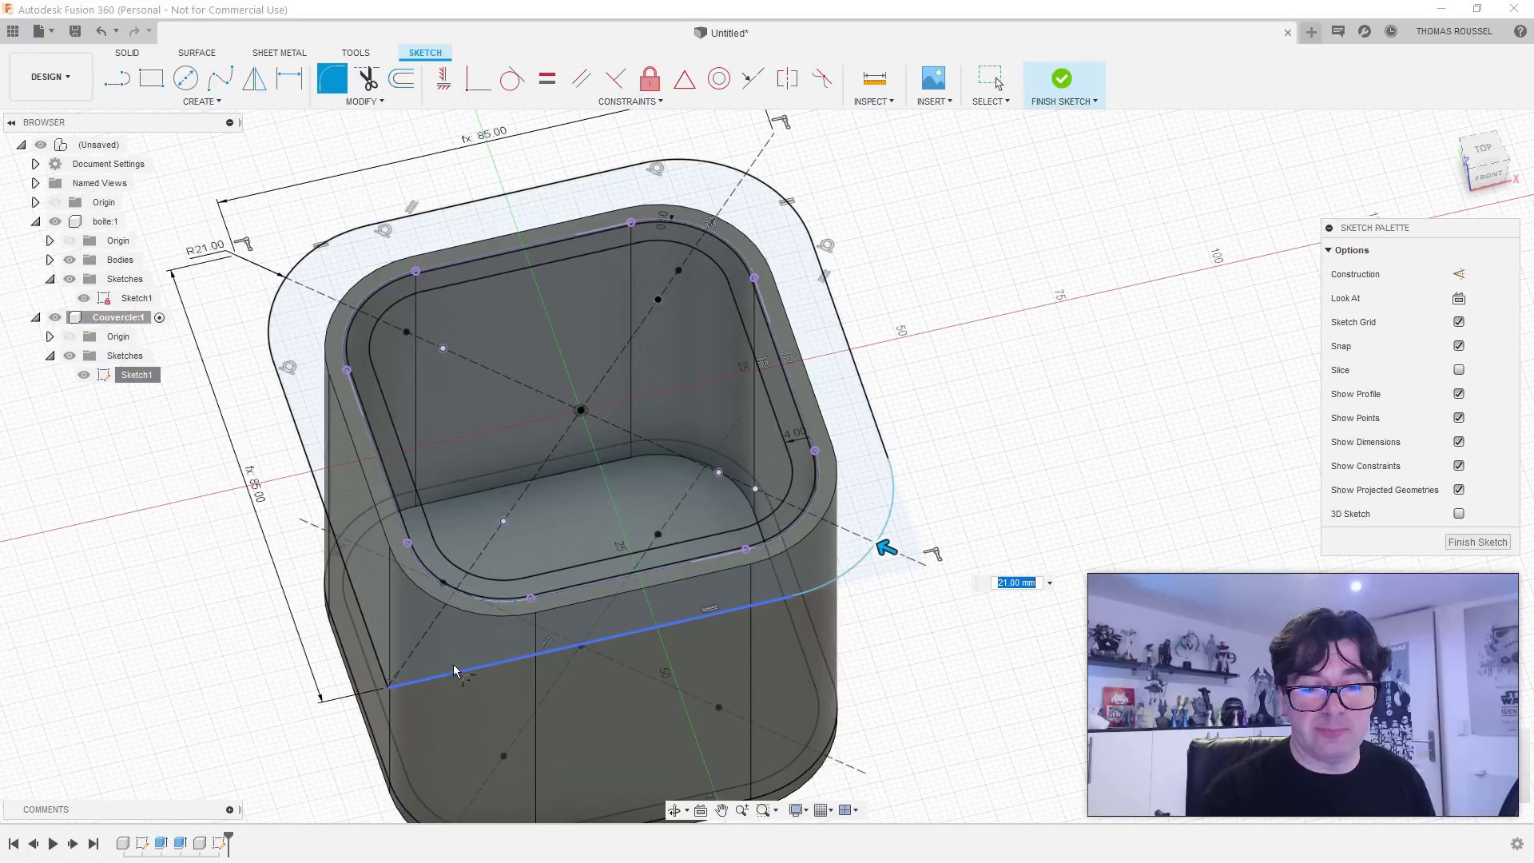
left_click(437, 675)
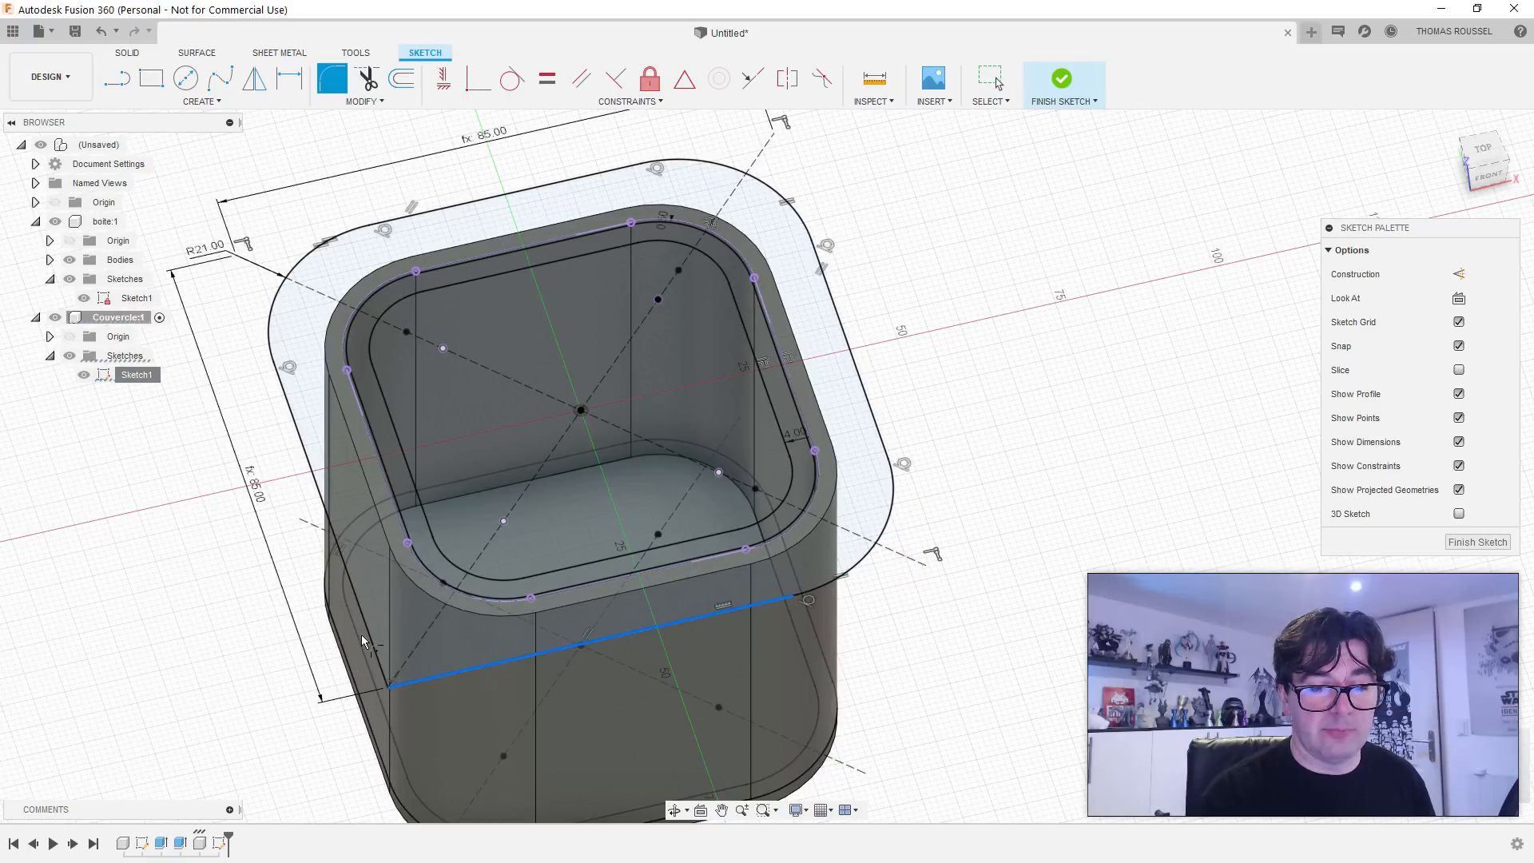
middle_click_drag(326, 637, 285, 577, "shift")
left_click(282, 540)
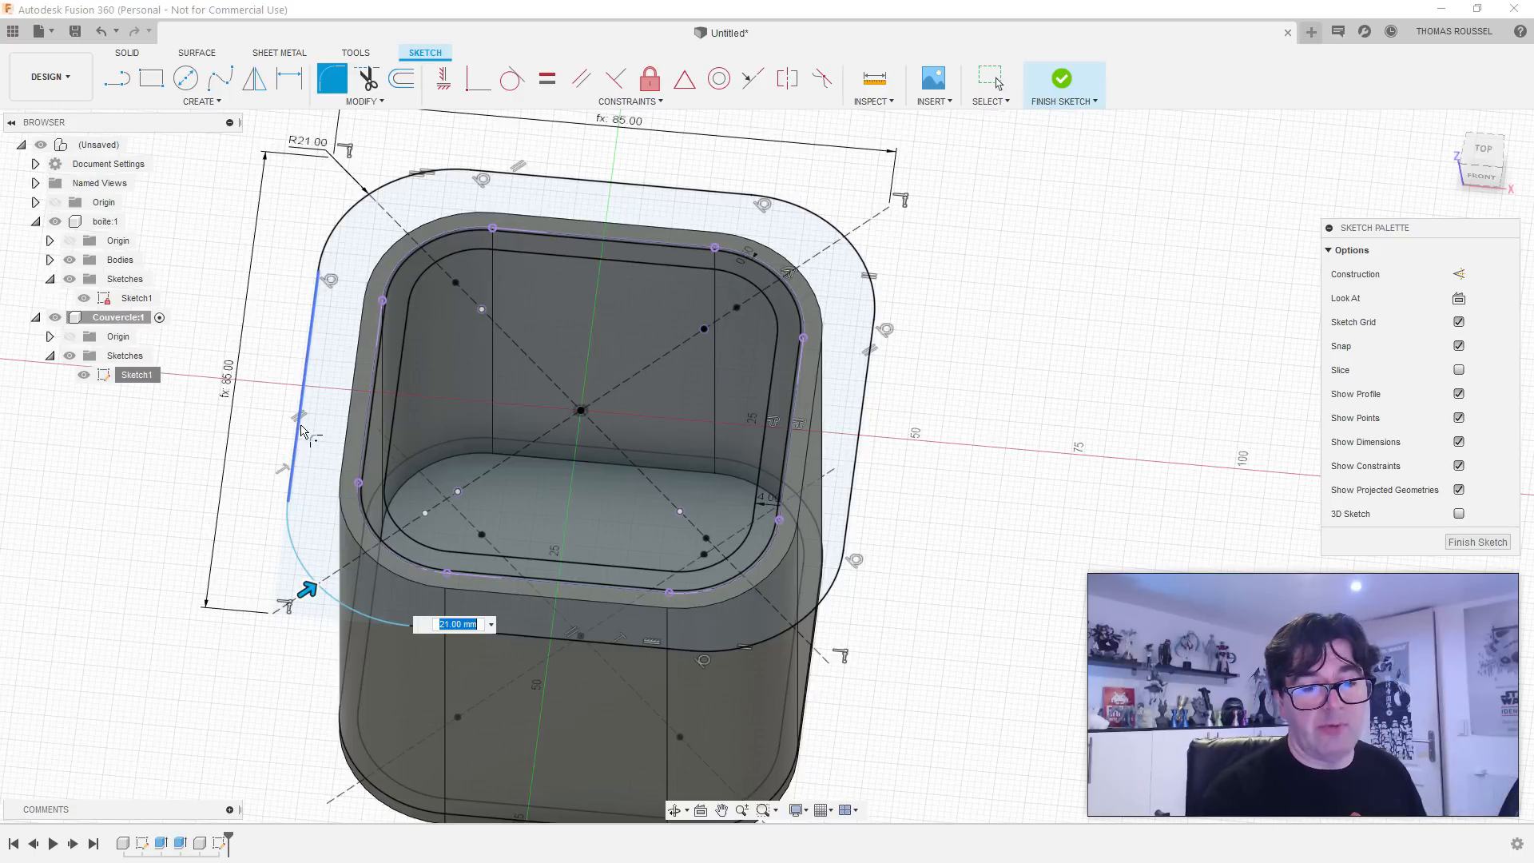
key("Return")
Step: Extrude all five profiles of the lid sketch upward 5 mm as a new body
middle_click_drag(494, 381, 974, 497, "shift")
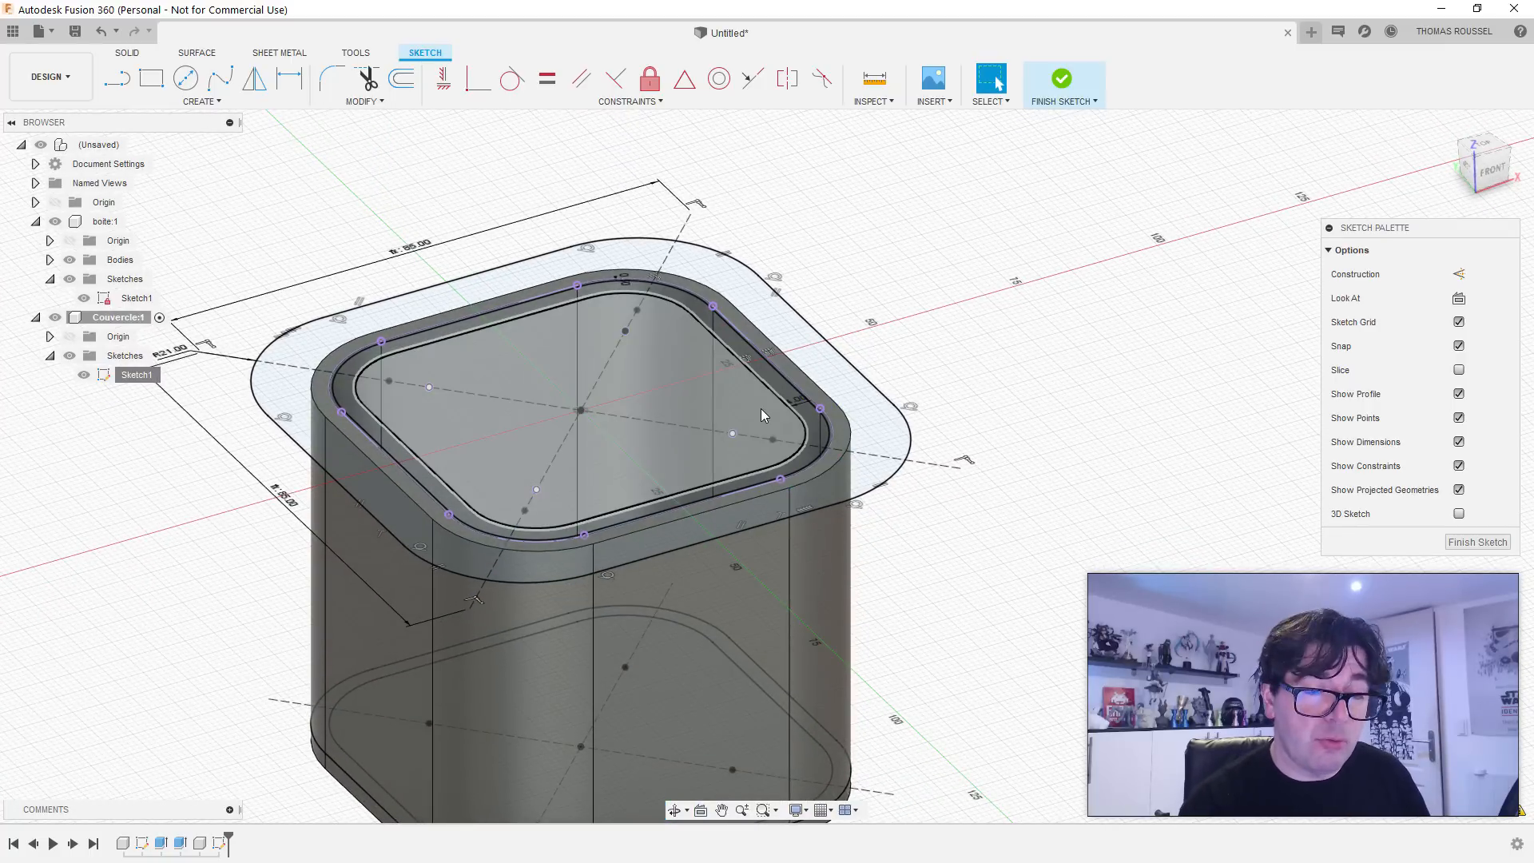
mouse_move(760, 409)
middle_mouse_down("shift")
mouse_move(702, 401)
mouse_move(767, 431)
middle_mouse_up("shift")
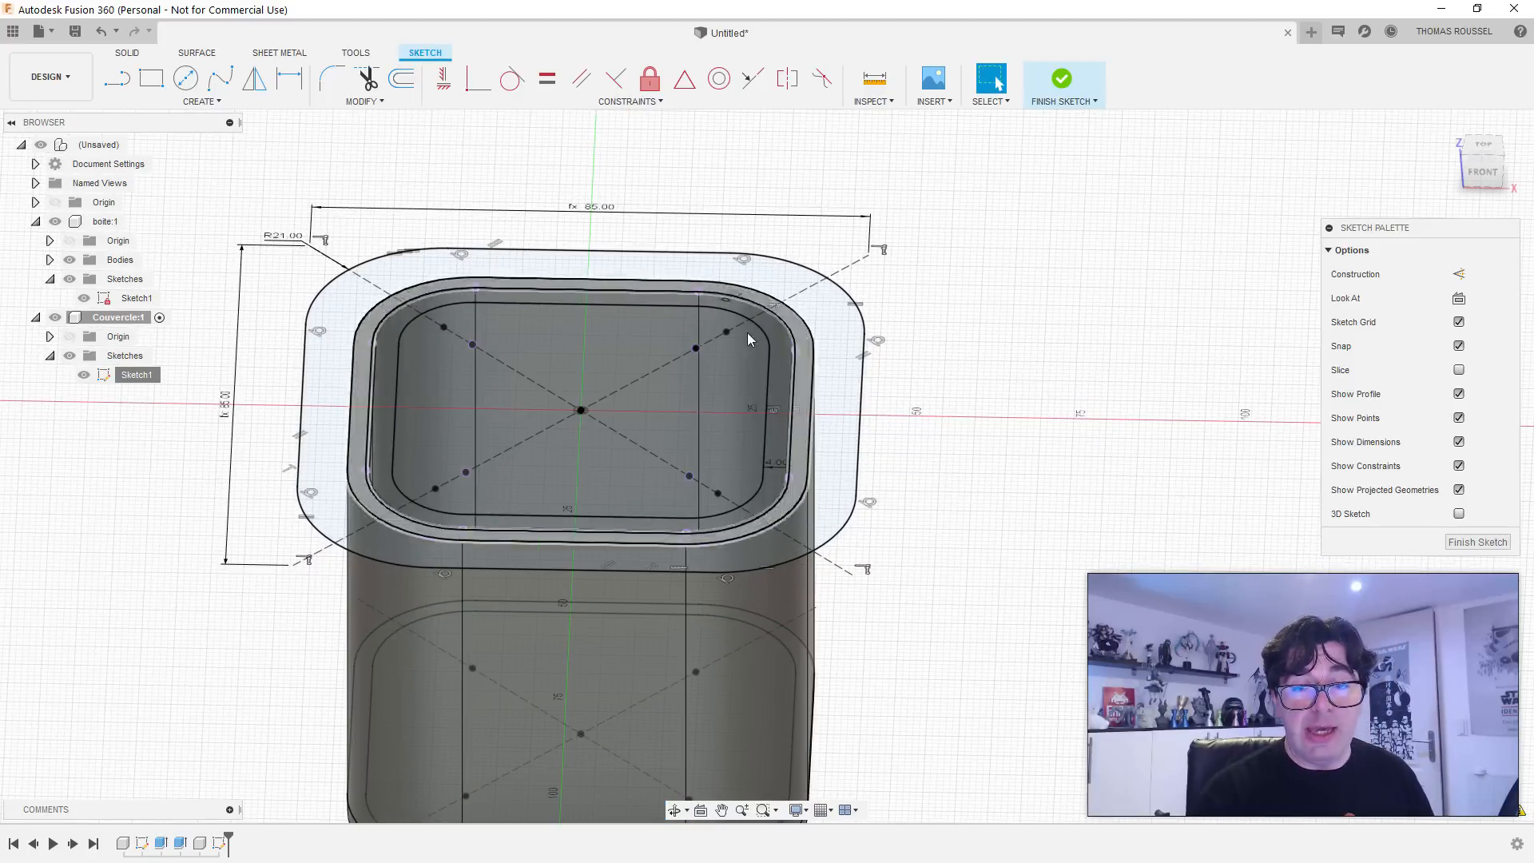
mouse_move(746, 332)
middle_mouse_down("shift")
mouse_move(678, 432)
mouse_move(815, 431)
middle_mouse_up("shift")
scroll(831, 432, "up", 3)
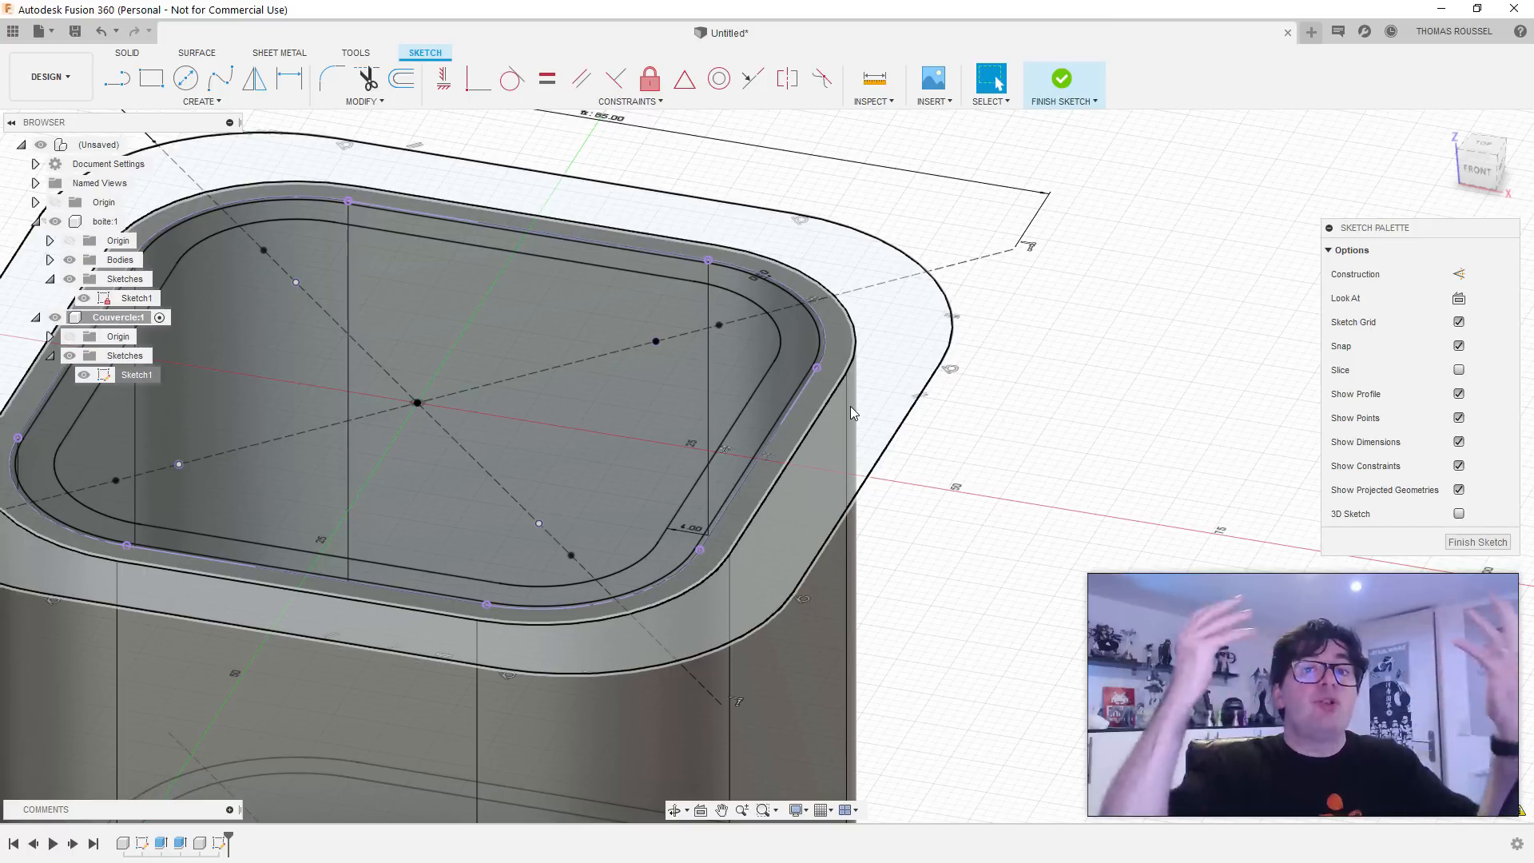
left_click(850, 406)
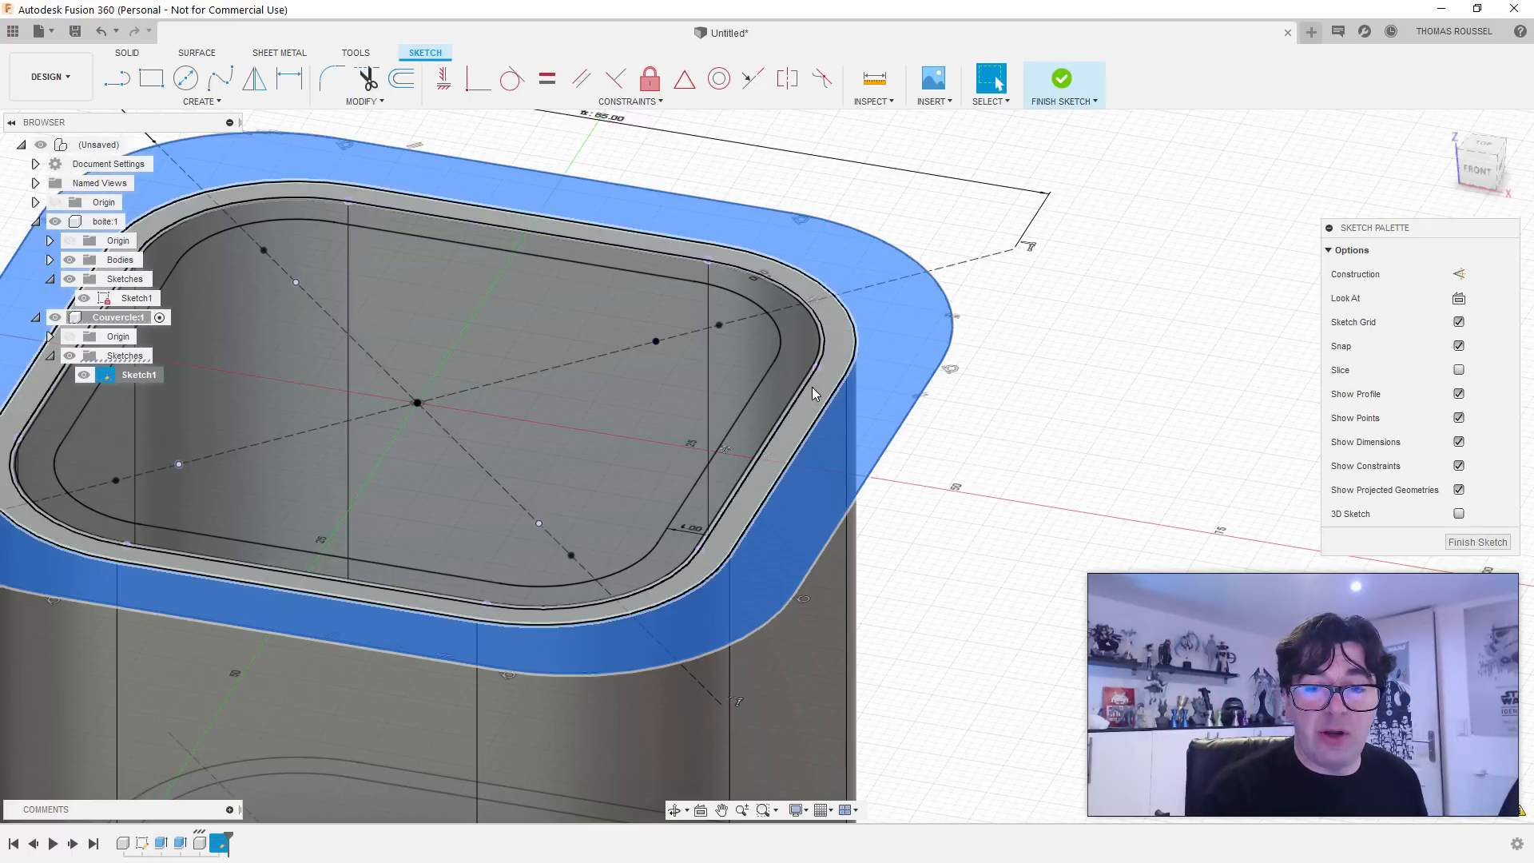
scroll(798, 390, "up", 5)
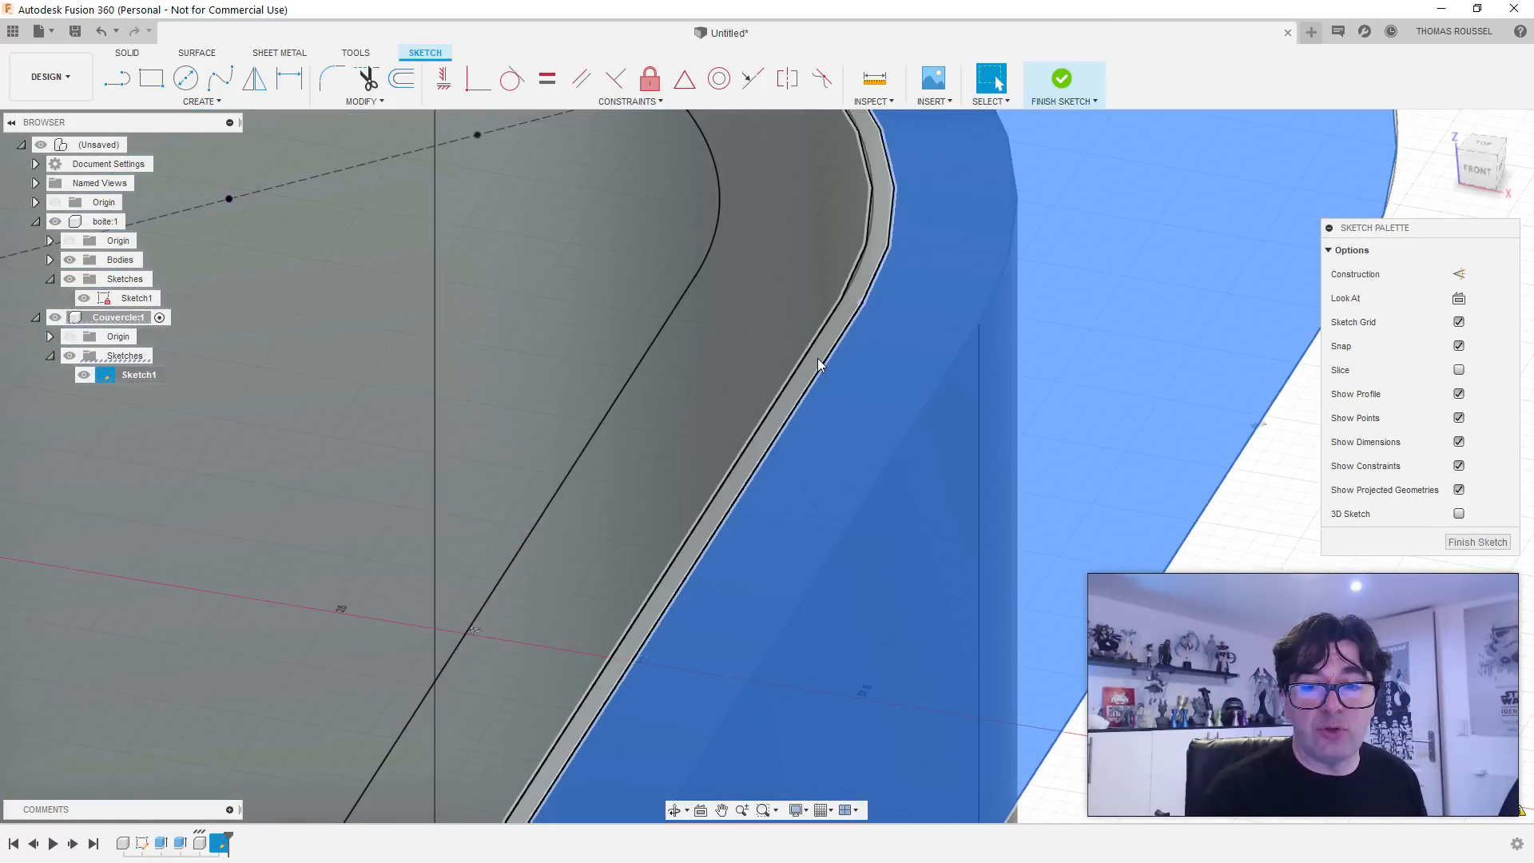
scroll(668, 357, "down", 8)
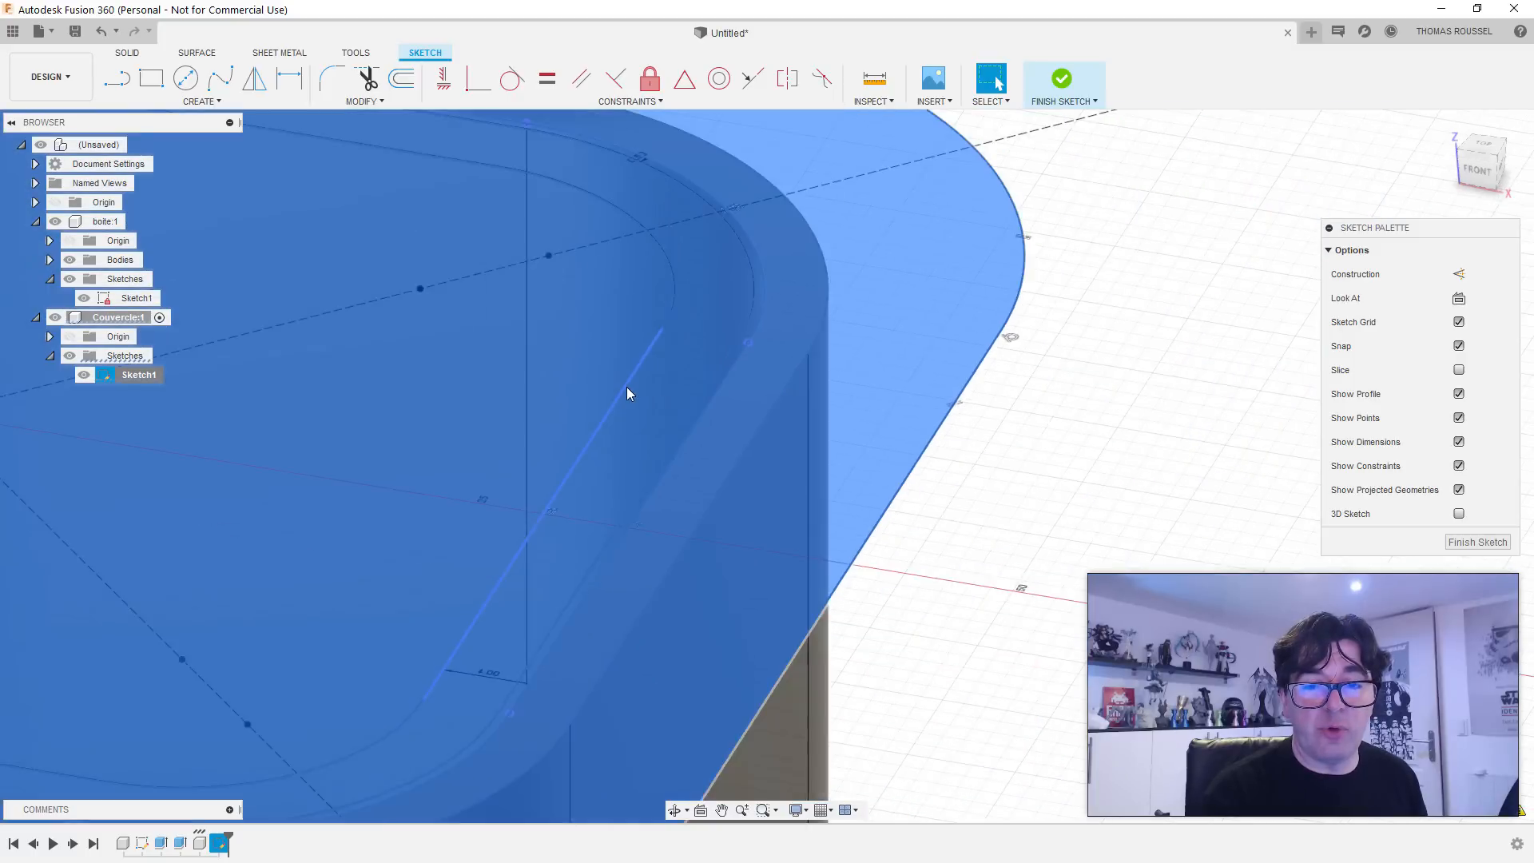
key("e")
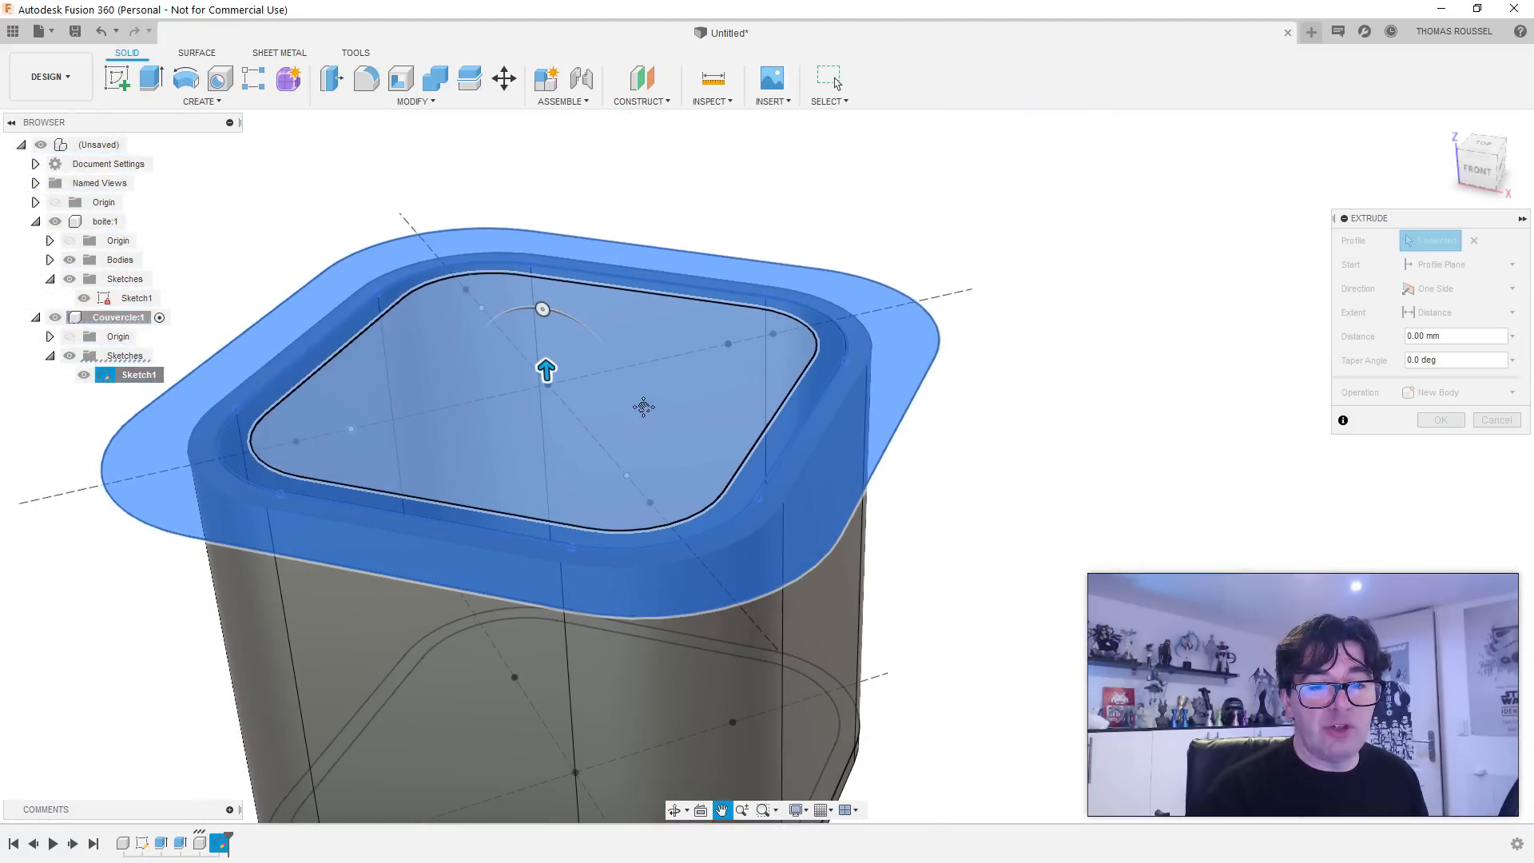
type("5")
key("Return")
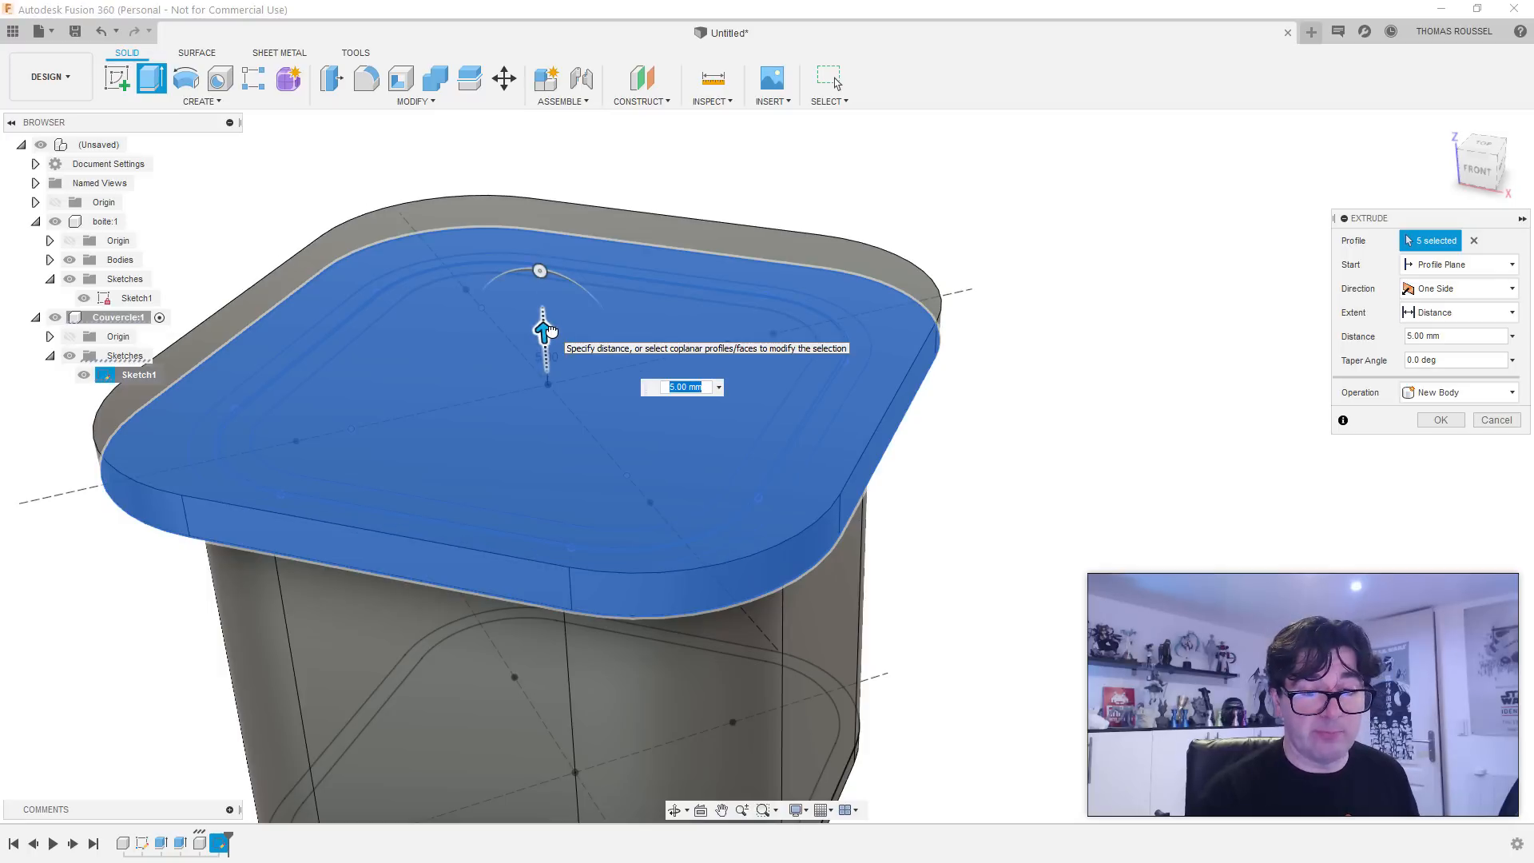
key("Return")
Step: Hide the boite component and show Sketch1 of the Couvercle component on the lid's underside
middle_click_drag(554, 334, 631, 414, "shift")
middle_click_drag(503, 393, 851, 322)
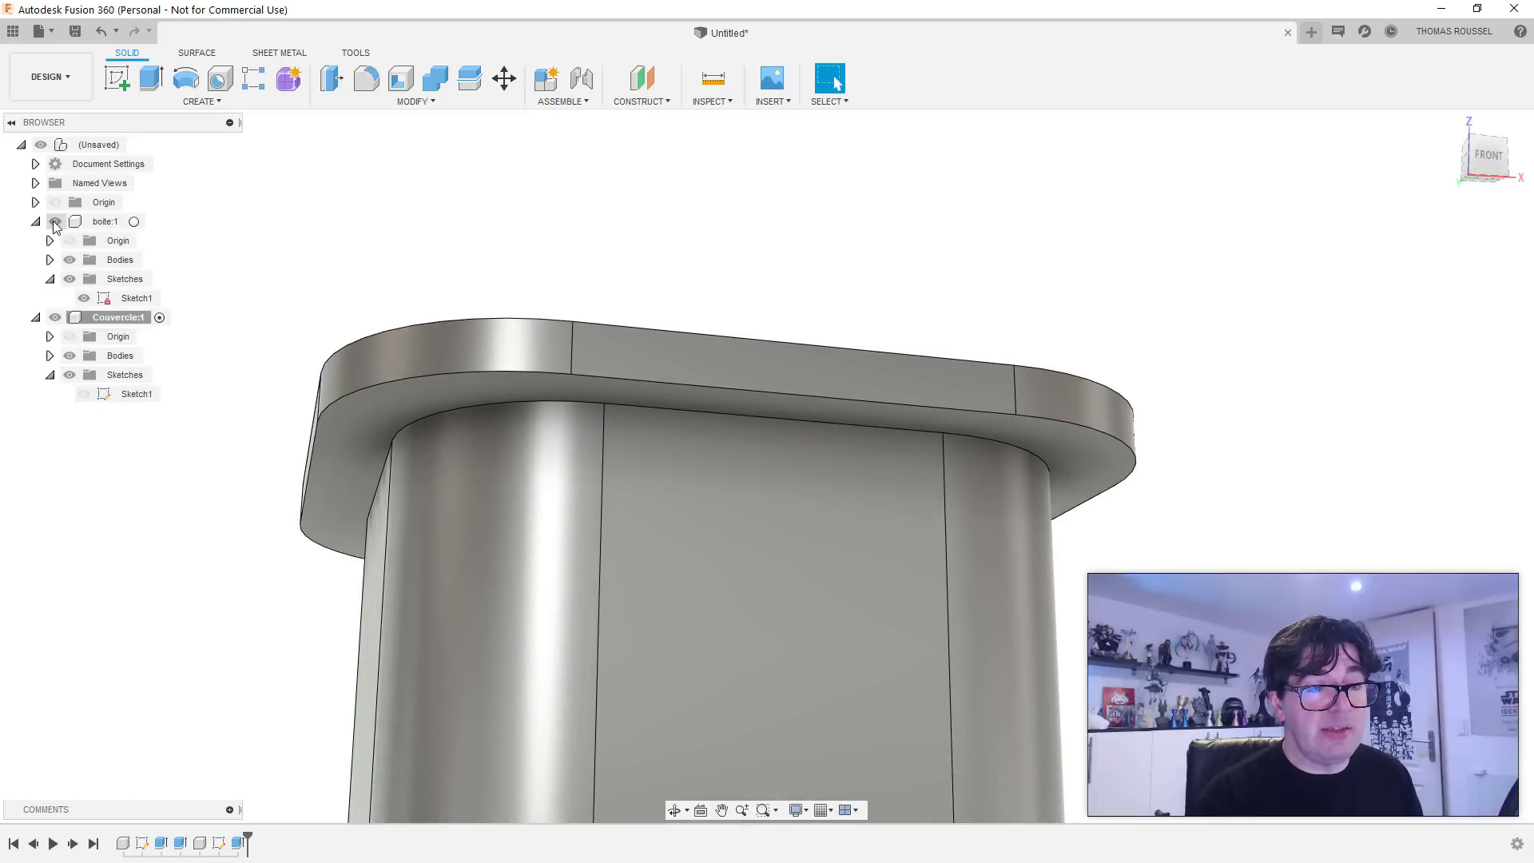
left_click(54, 222)
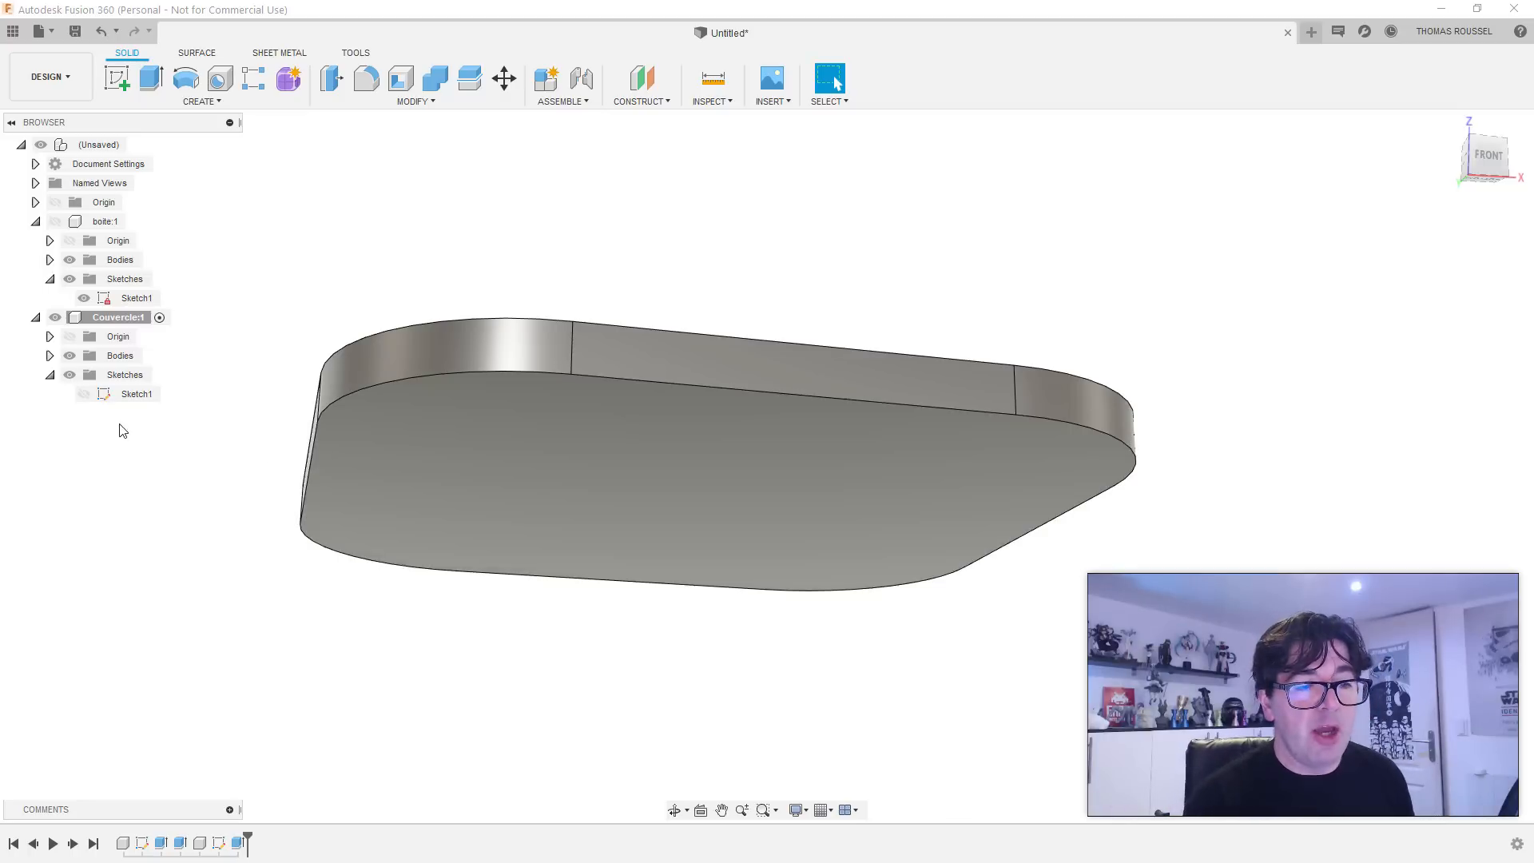
left_click(84, 394)
Step: Extrude the narrow ring profile -5 mm below the lid plate, joining it to the lid body
scroll(482, 470, "up", 5)
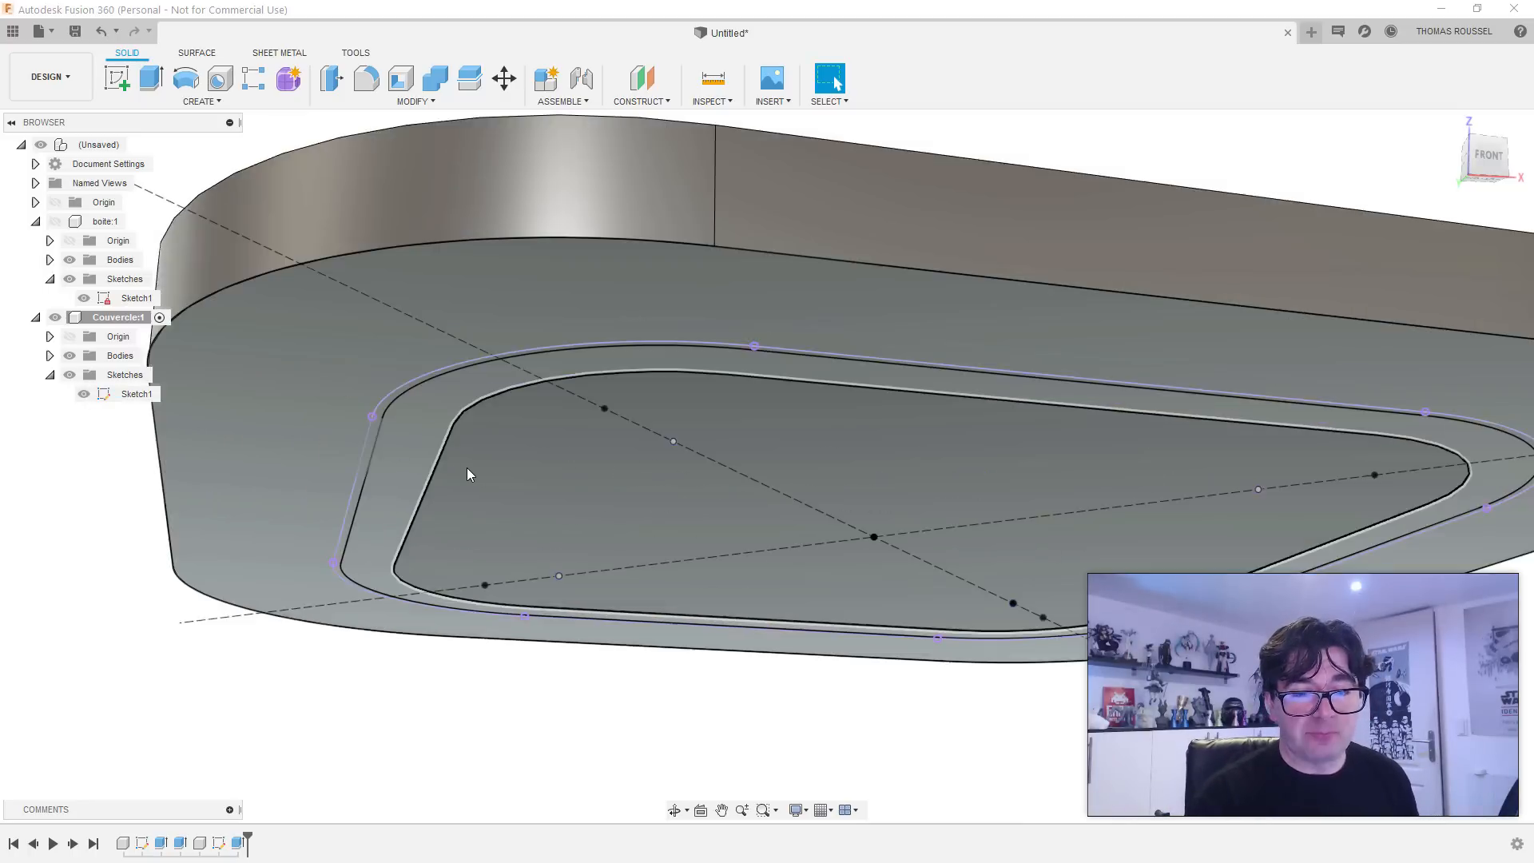
left_click(389, 449)
scroll(391, 452, "down", 4)
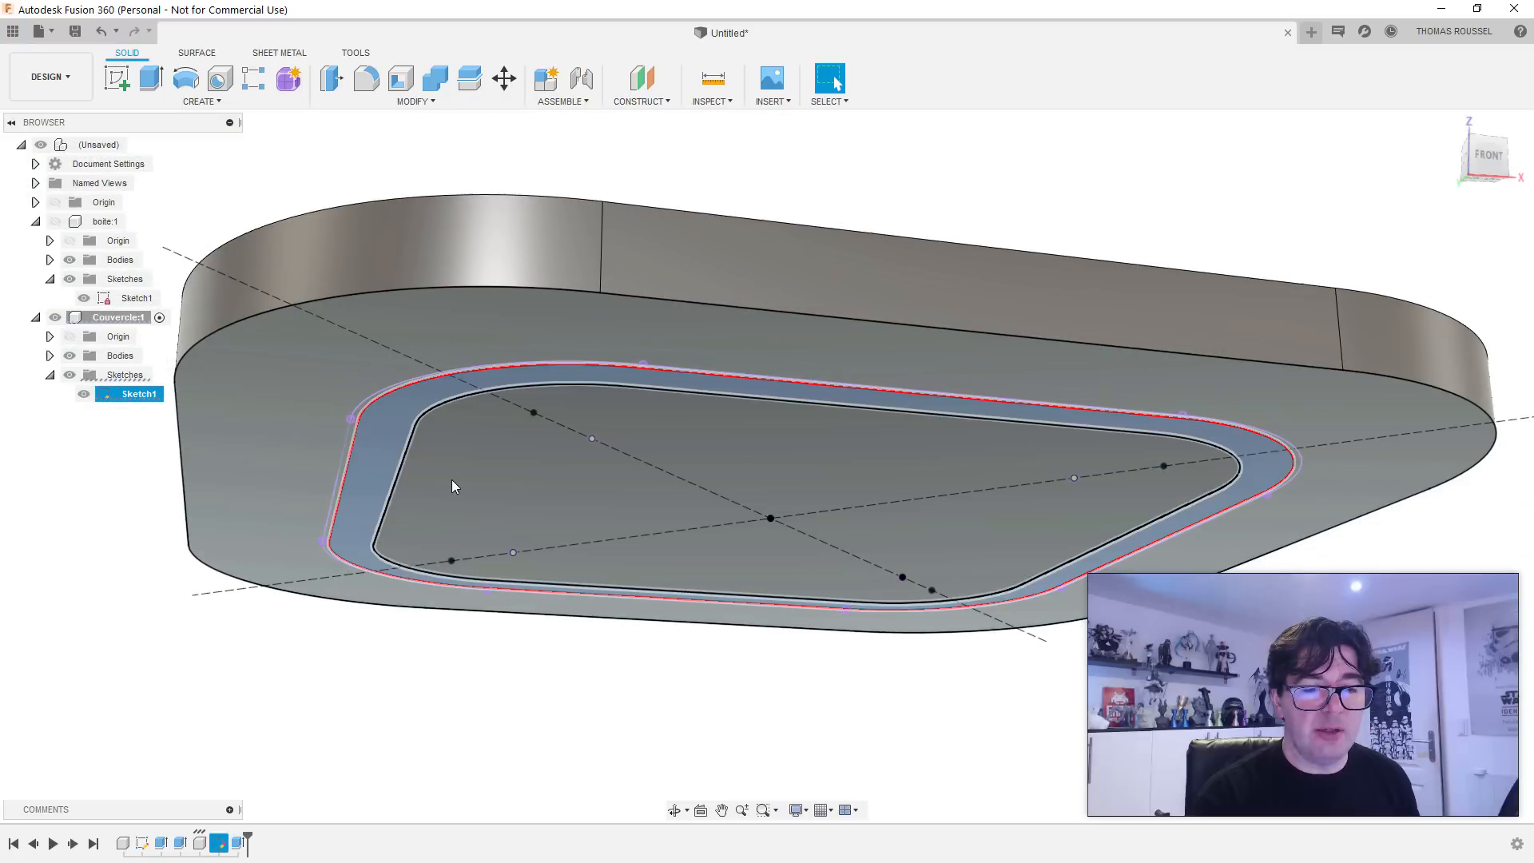
key("e")
left_click_drag(1106, 526, 1101, 595)
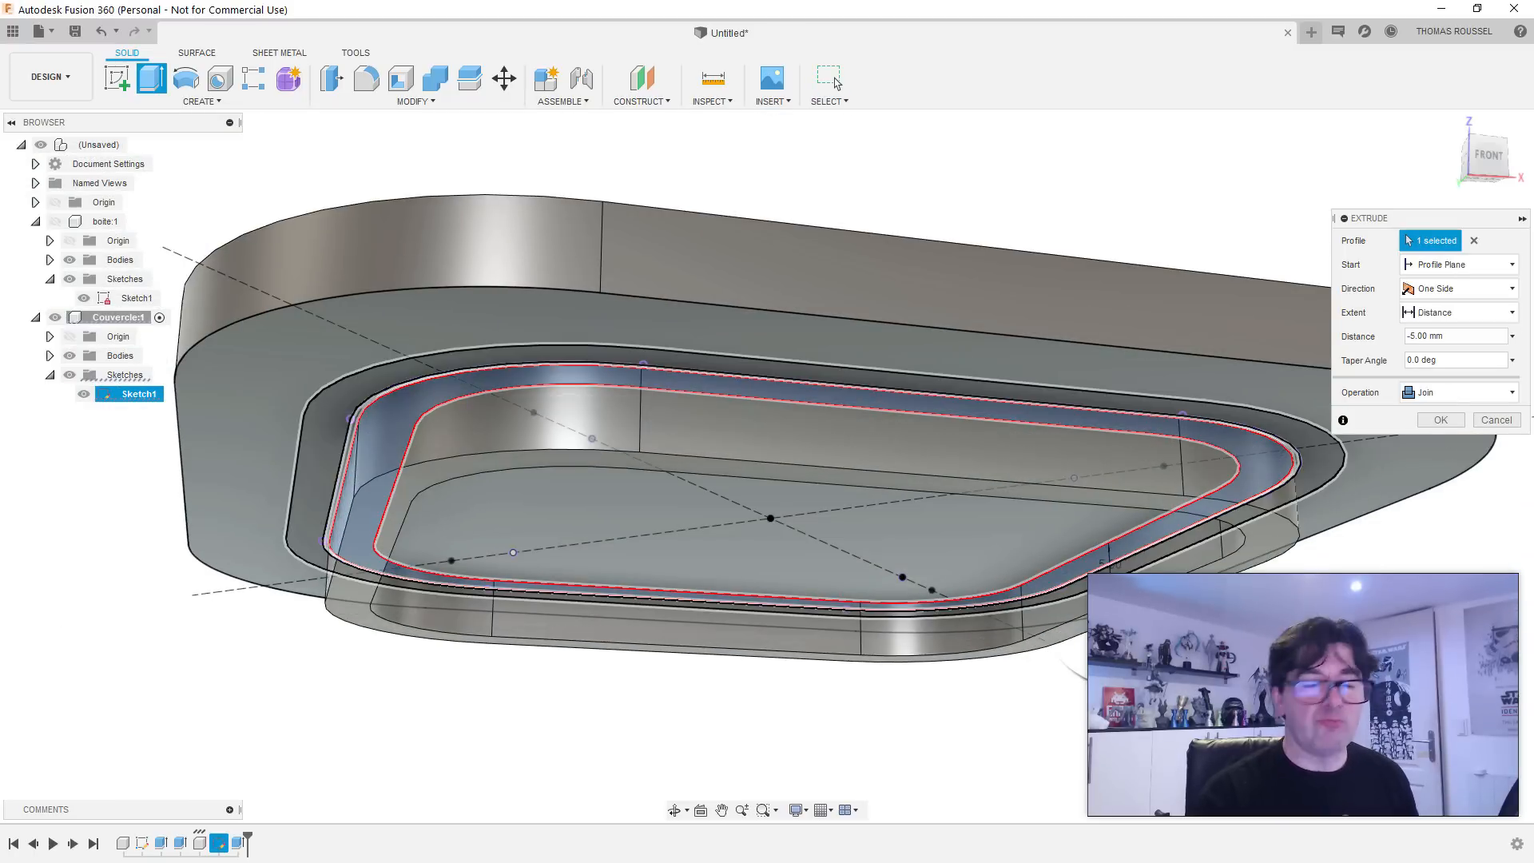
key("Return")
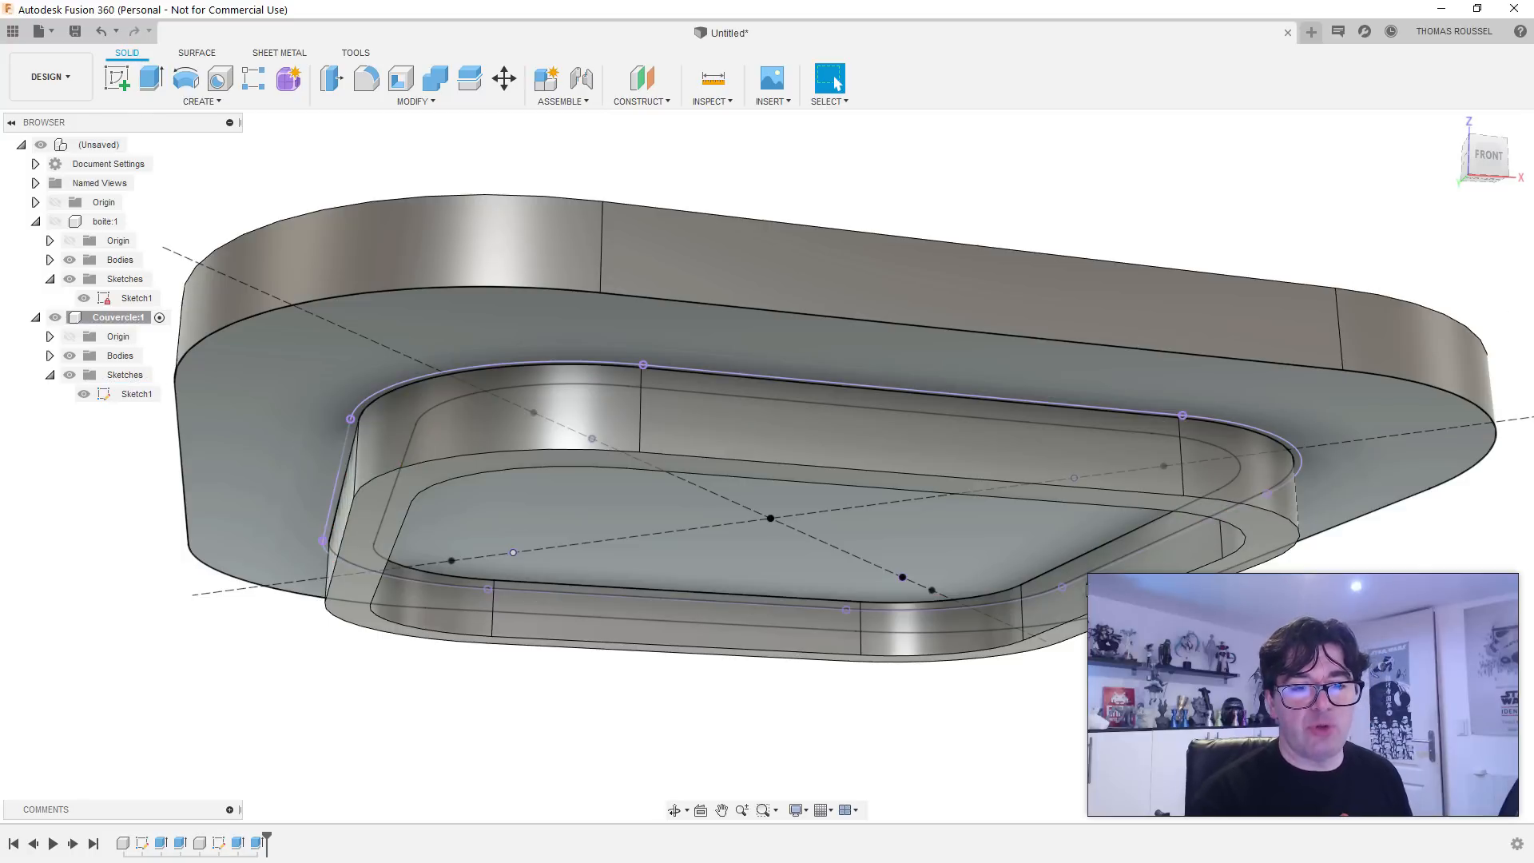
Step: Fillet the inner and outer bottom edges of the lid's lip with a 1 mm radius
scroll(567, 367, "down", 5)
middle_click_drag(576, 436, 612, 437, "shift")
scroll(588, 328, "up", 5)
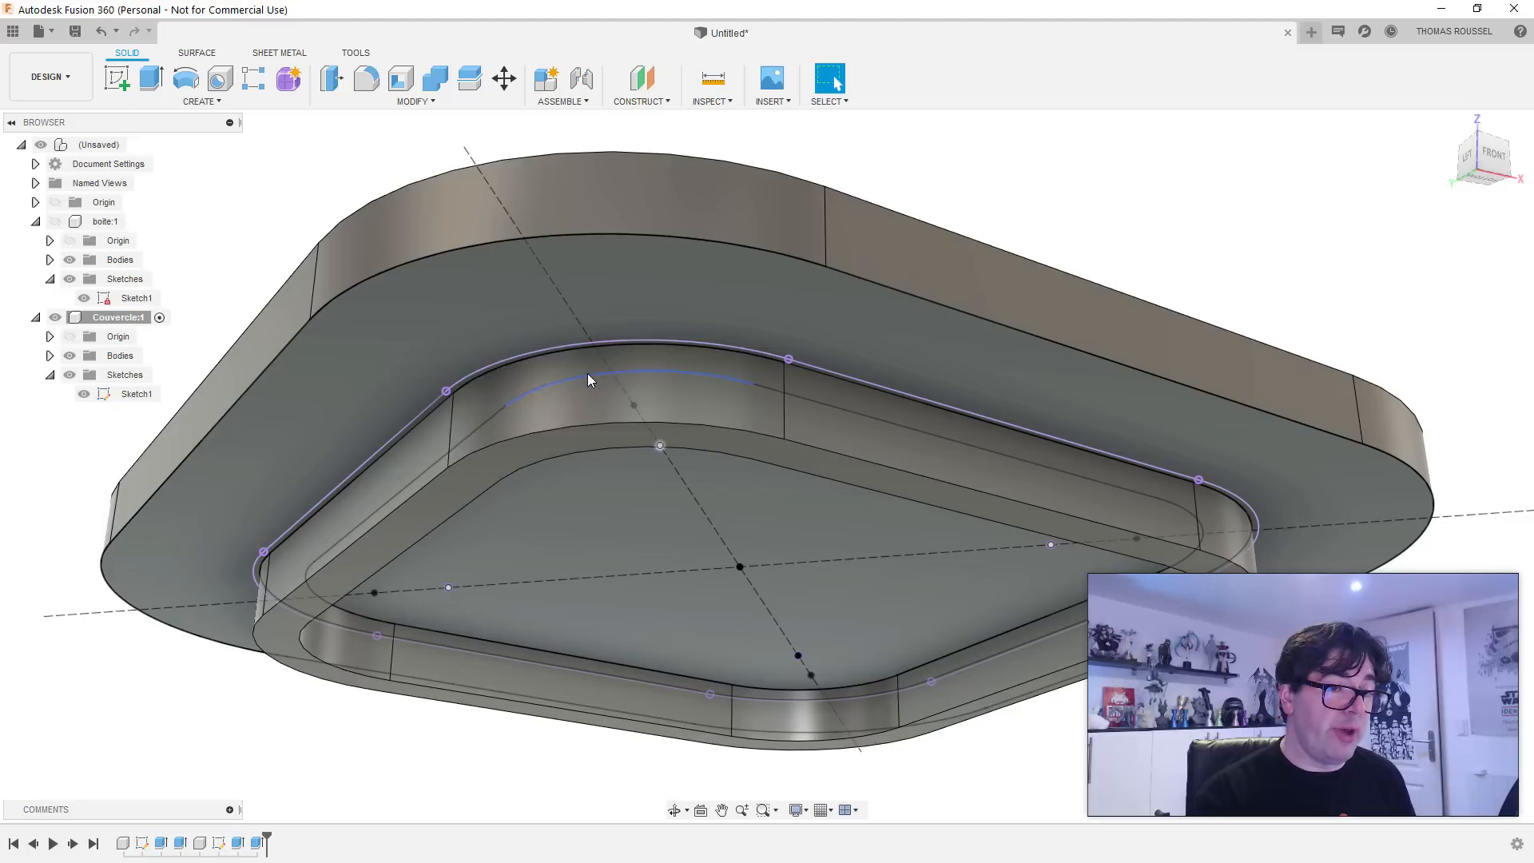
scroll(588, 372, "down", 5)
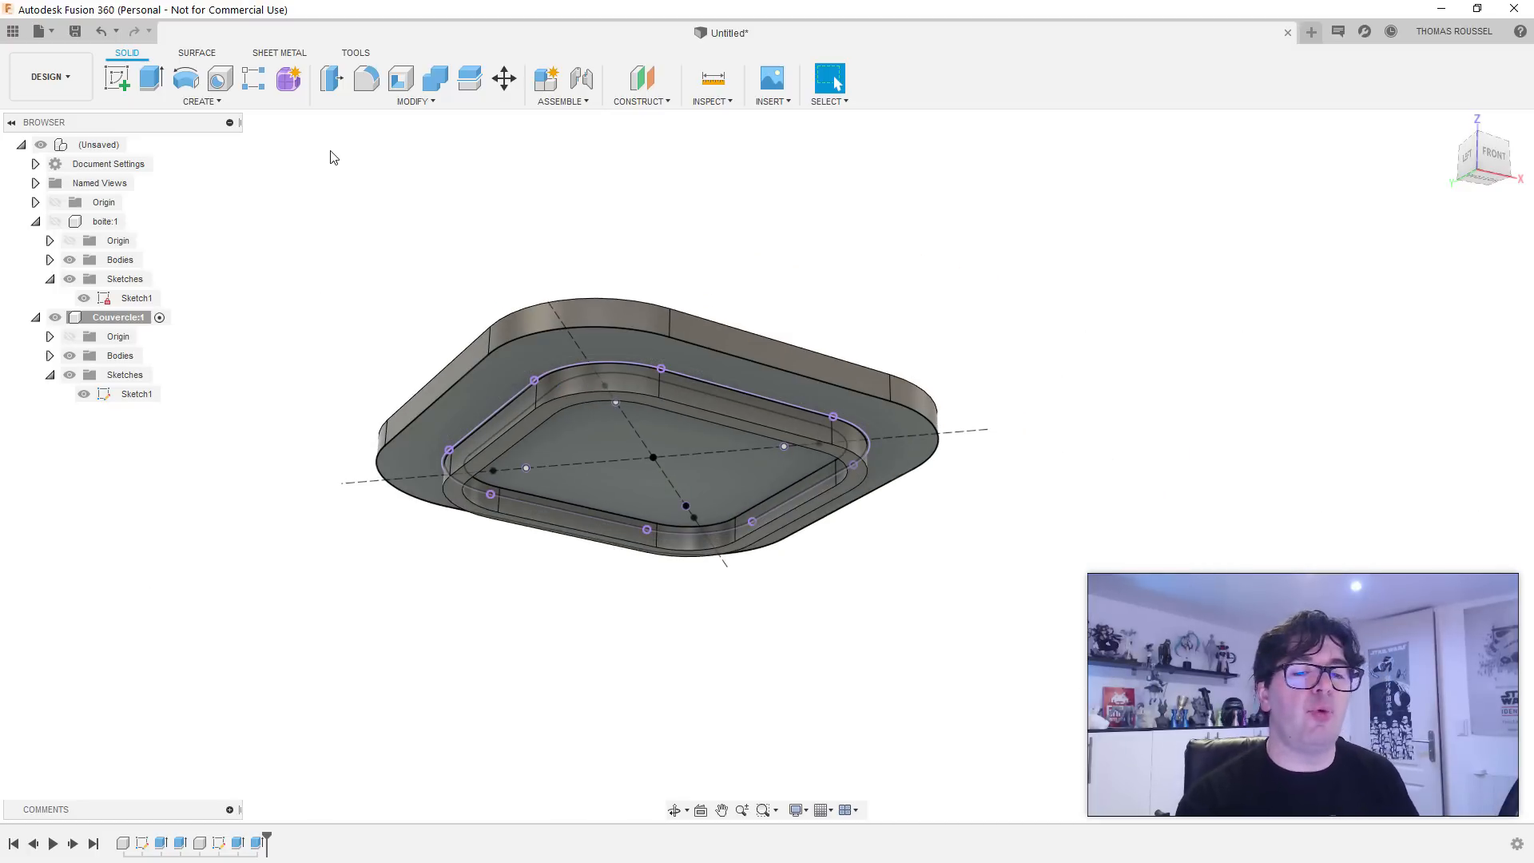
left_click(367, 78)
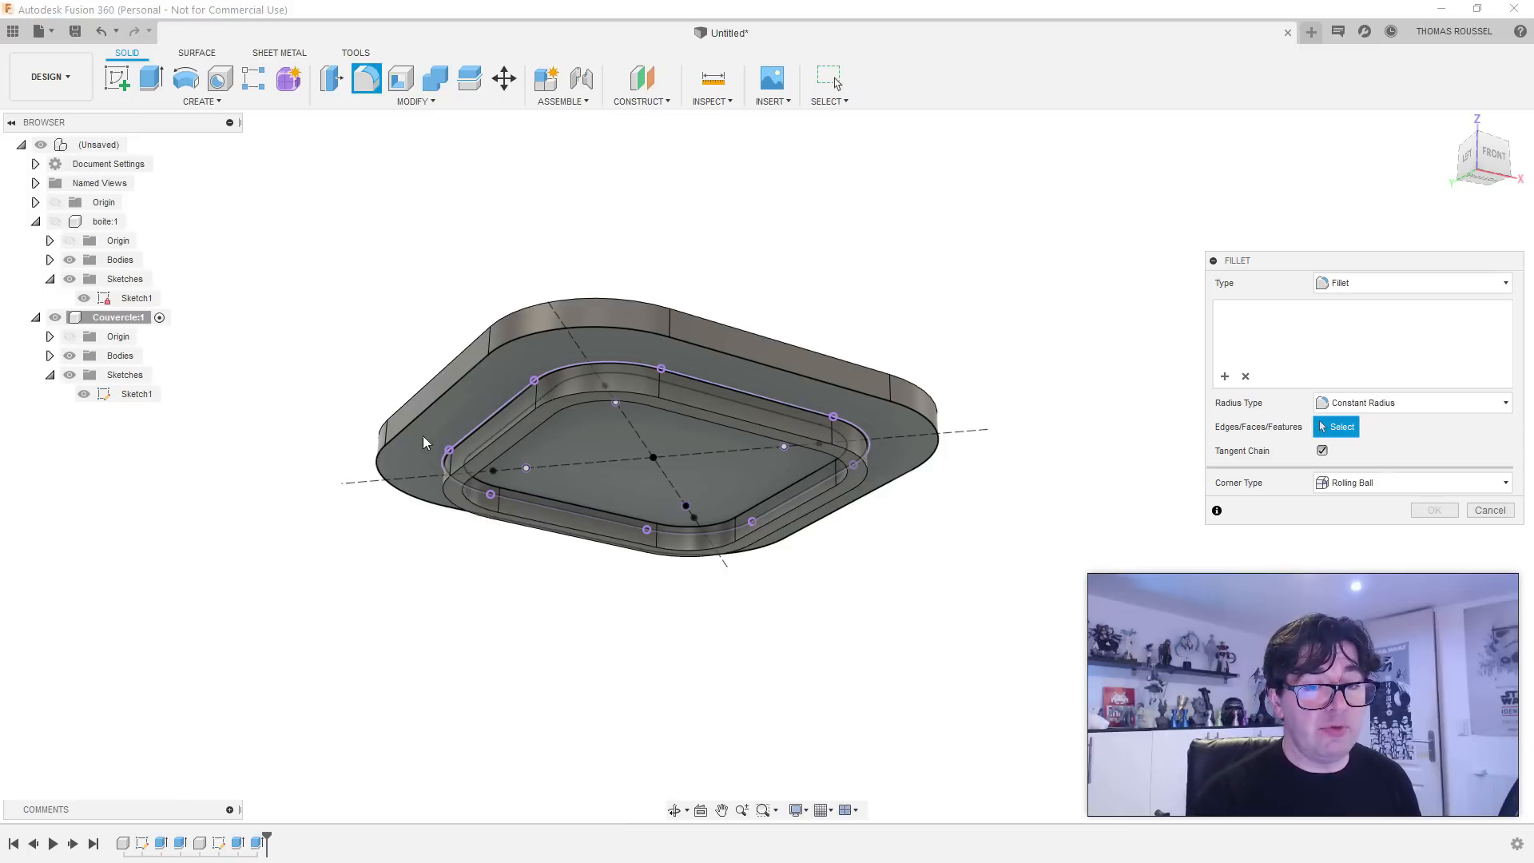
scroll(511, 424, "up", 5)
left_click(586, 390)
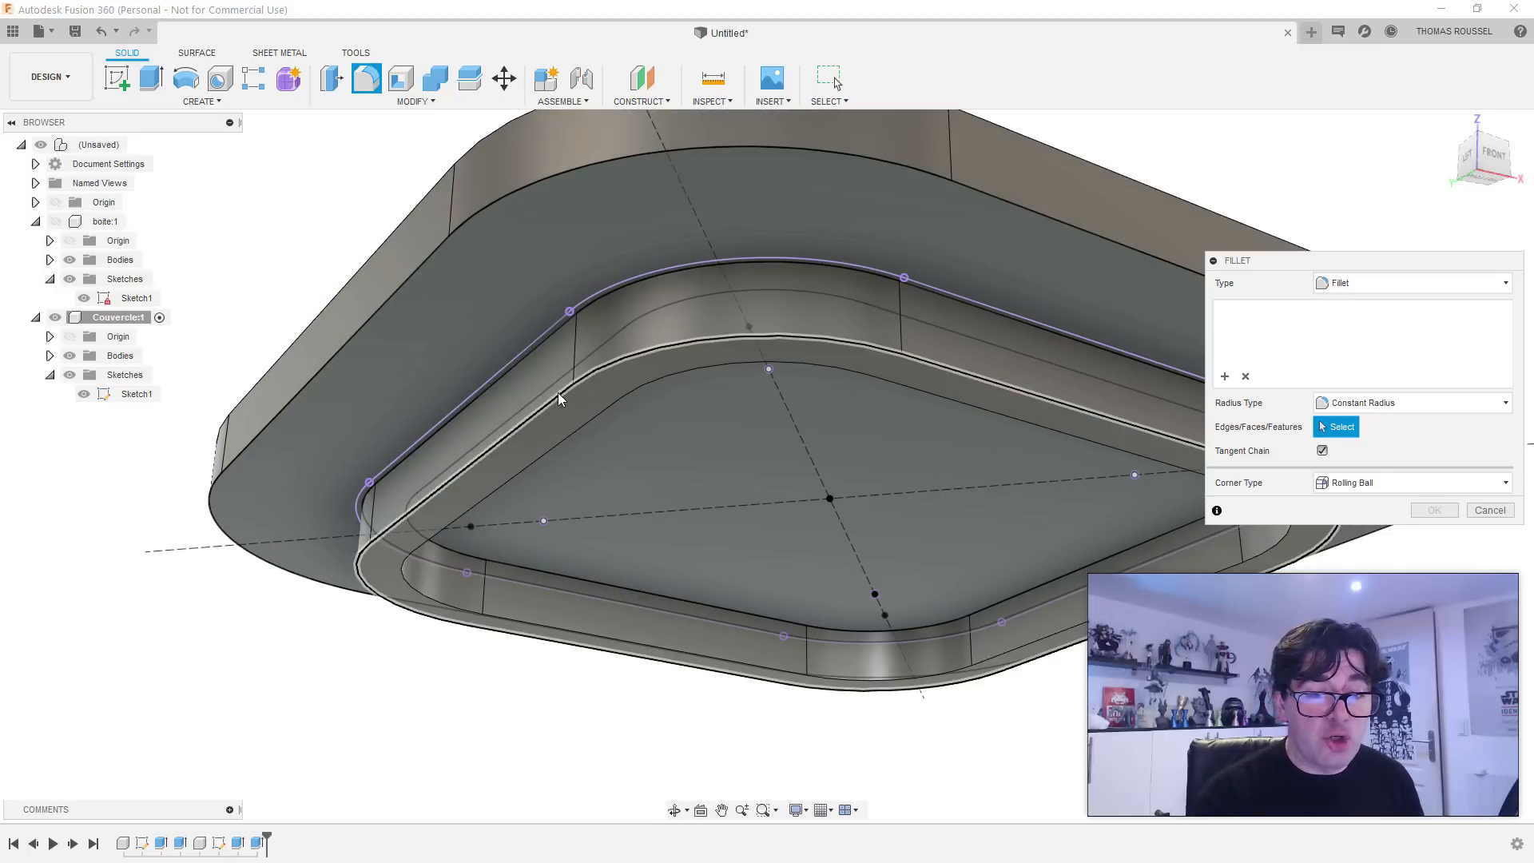
left_click(576, 436)
left_click_drag(576, 441, 575, 440)
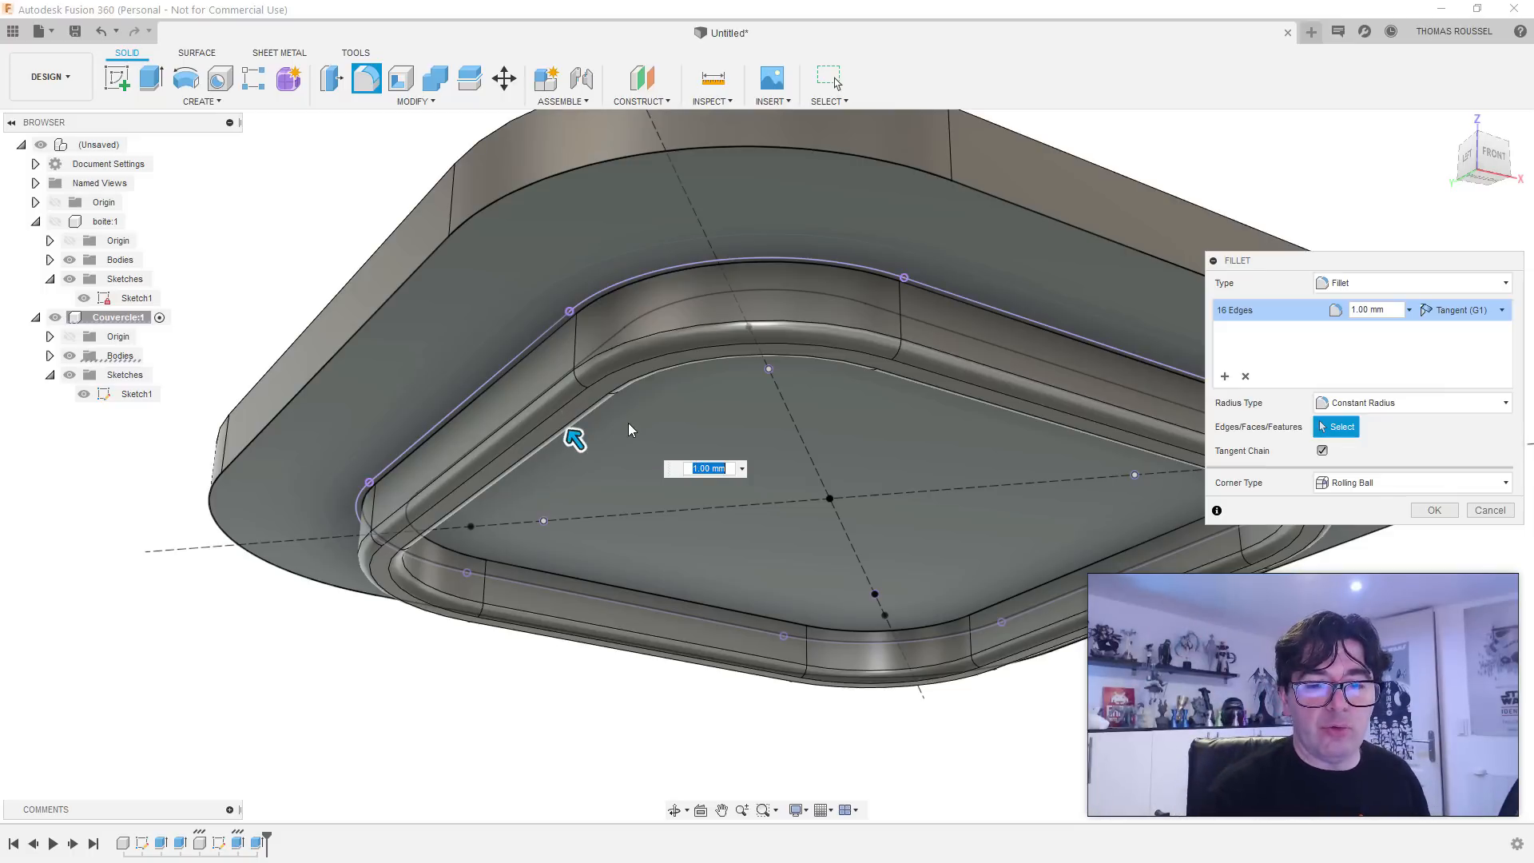
key("Return")
scroll(568, 341, "down", 3)
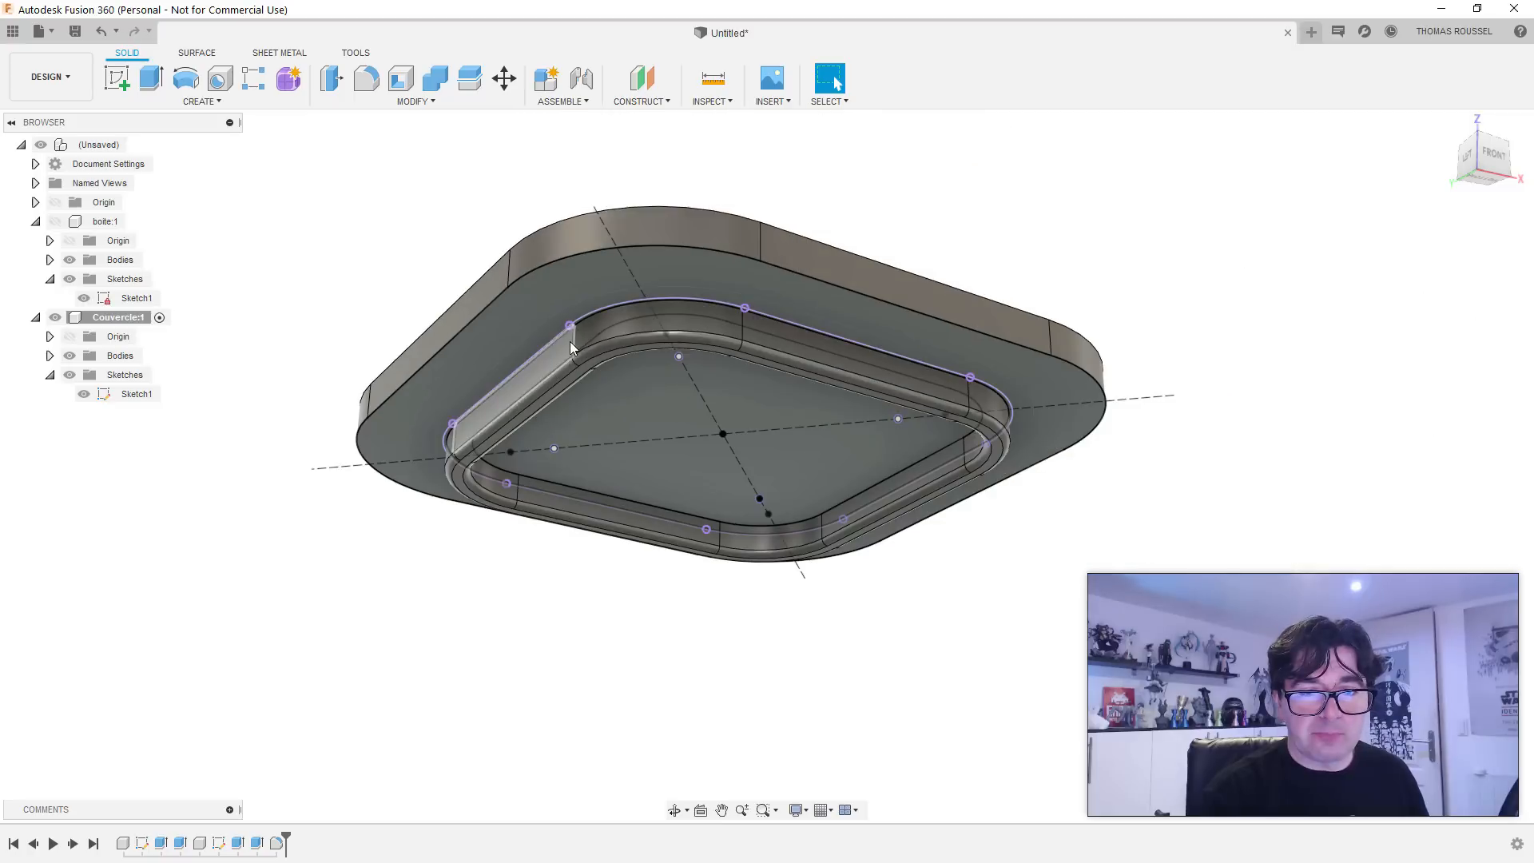
middle_click_drag(569, 342, 424, 432, "shift")
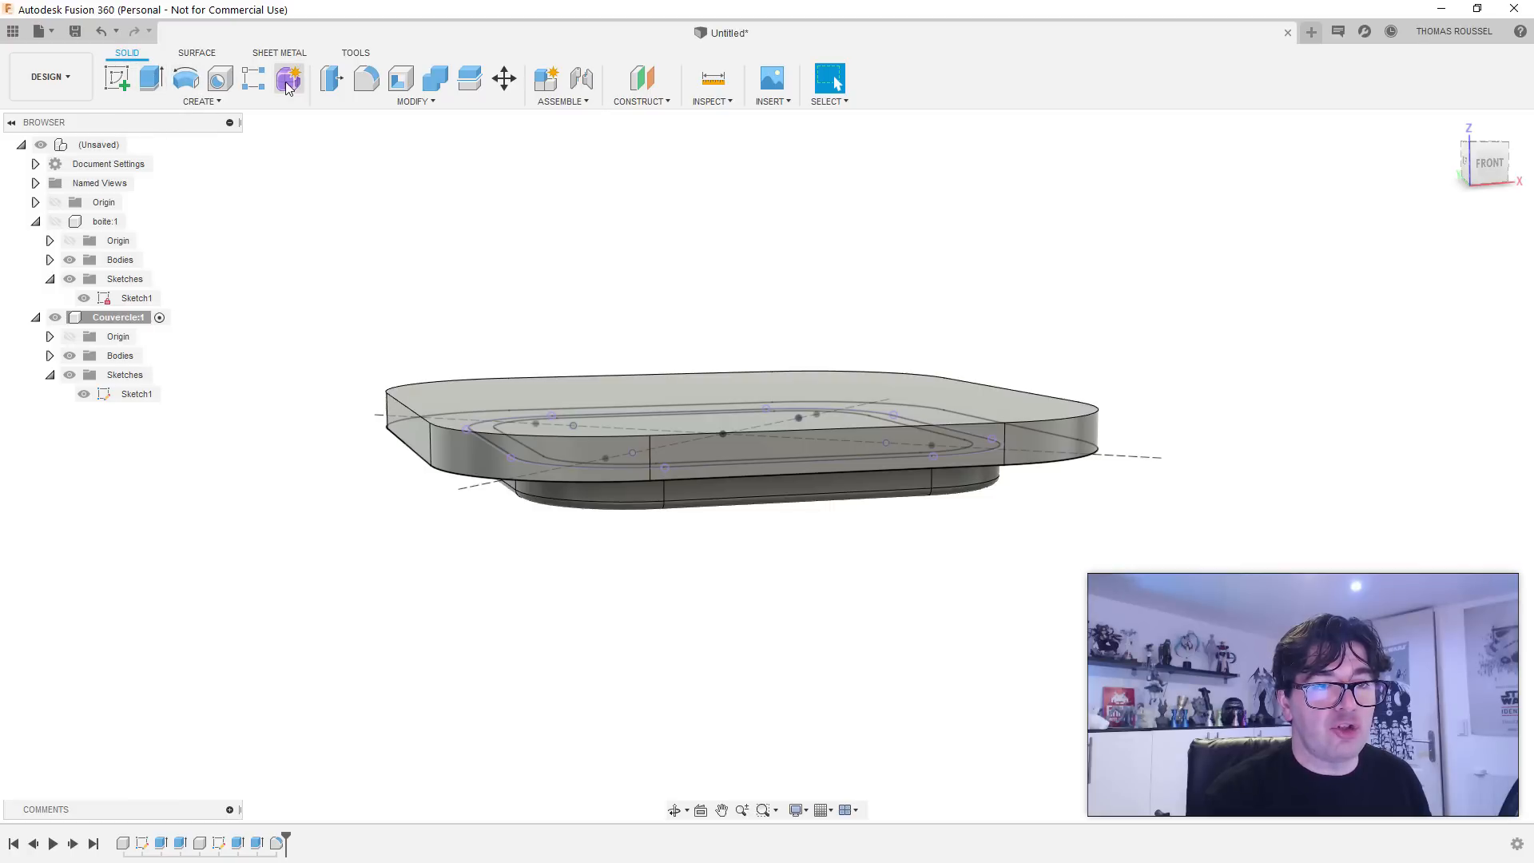
Step: Fillet the lower outer edge of the lid plate with a 1.5 mm radius
left_click(366, 77)
middle_click_drag(397, 631, 407, 483, "shift")
scroll(413, 407, "up", 3)
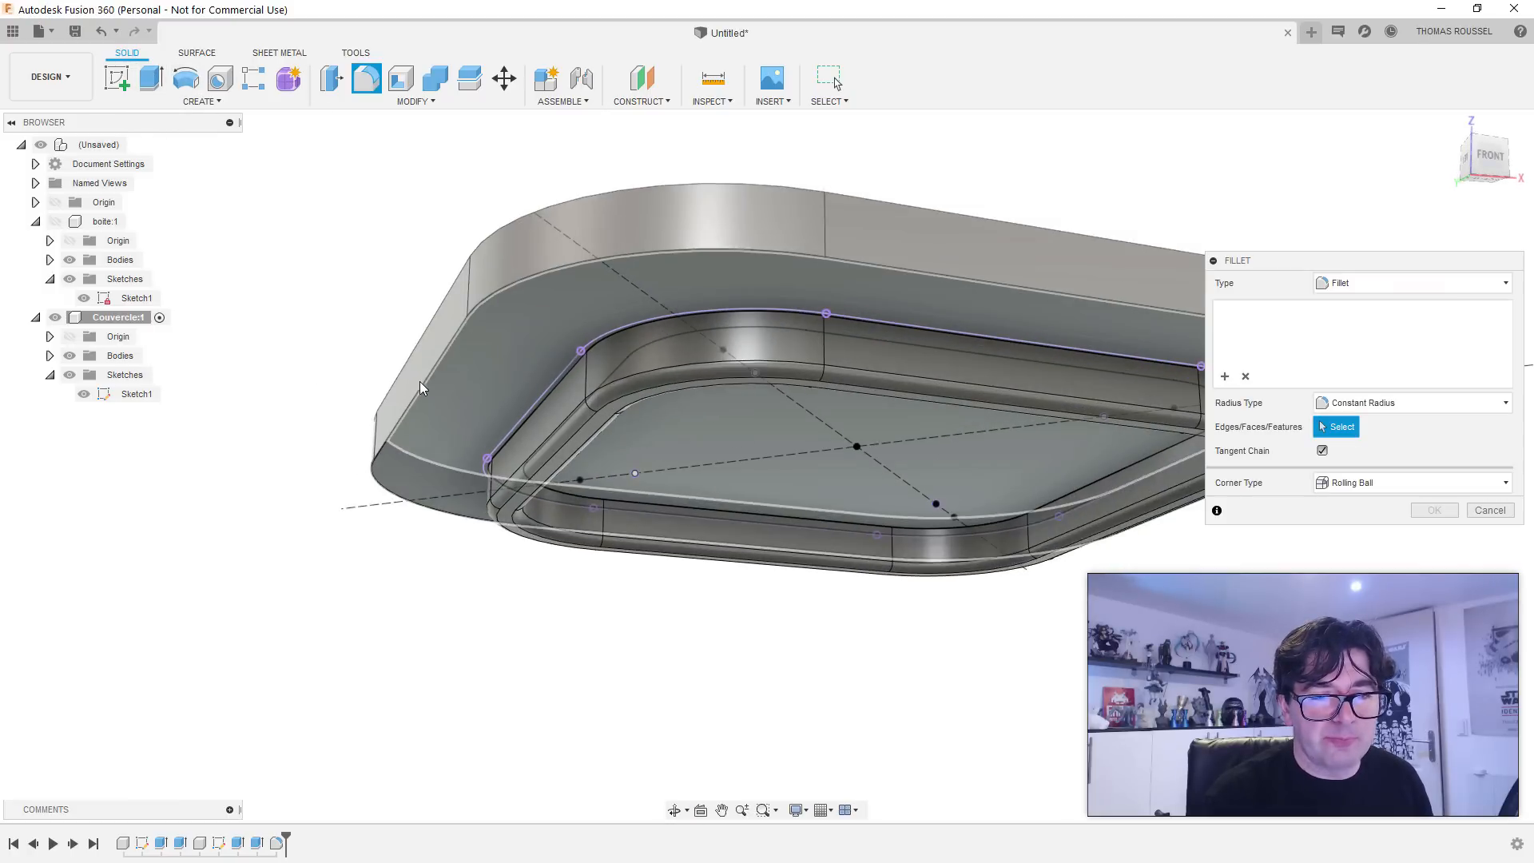
left_click(420, 388)
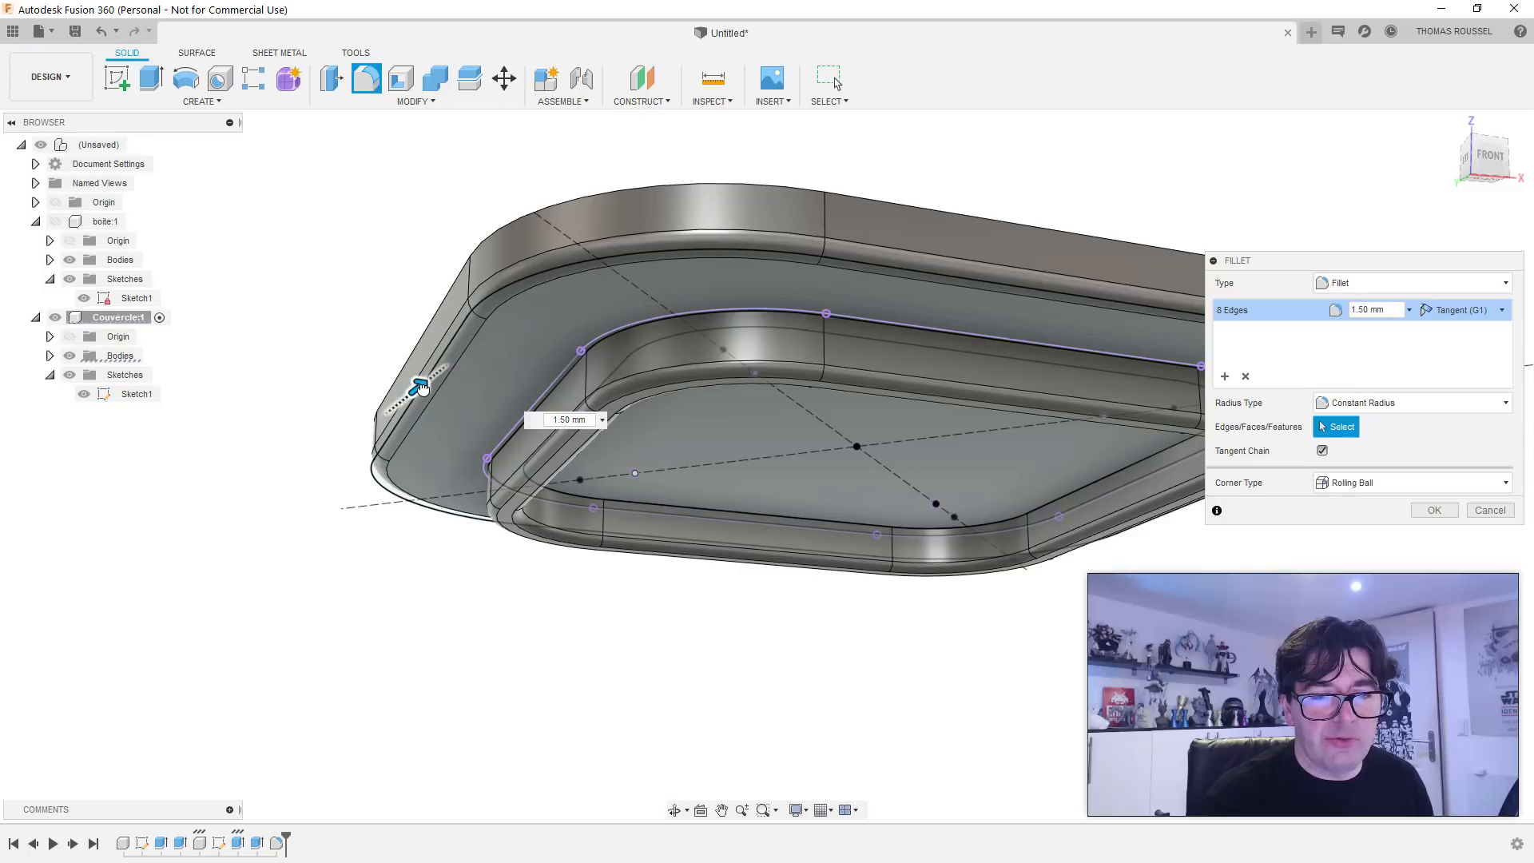
key("Return")
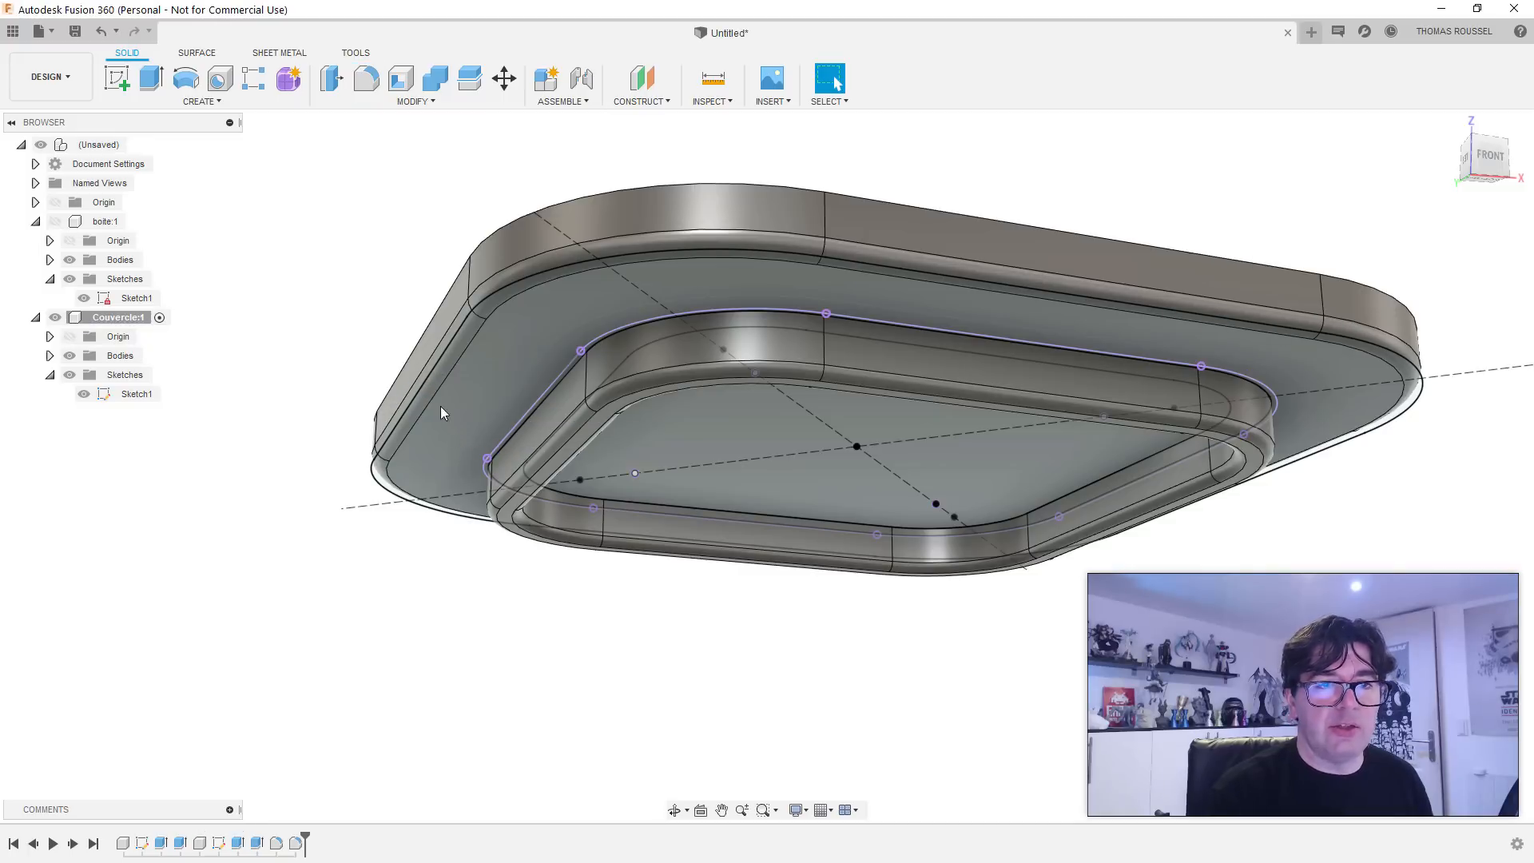
Step: Fillet the upper outer edge of the lid plate with a 3.5 mm radius
left_click(366, 77)
middle_click_drag(367, 202, 360, 411, "shift")
left_click(382, 377)
mouse_move(359, 411)
left_mouse_down()
mouse_move(384, 415)
mouse_move(352, 400)
mouse_move(358, 412)
left_mouse_up()
middle_click_drag(332, 472, 316, 509, "shift")
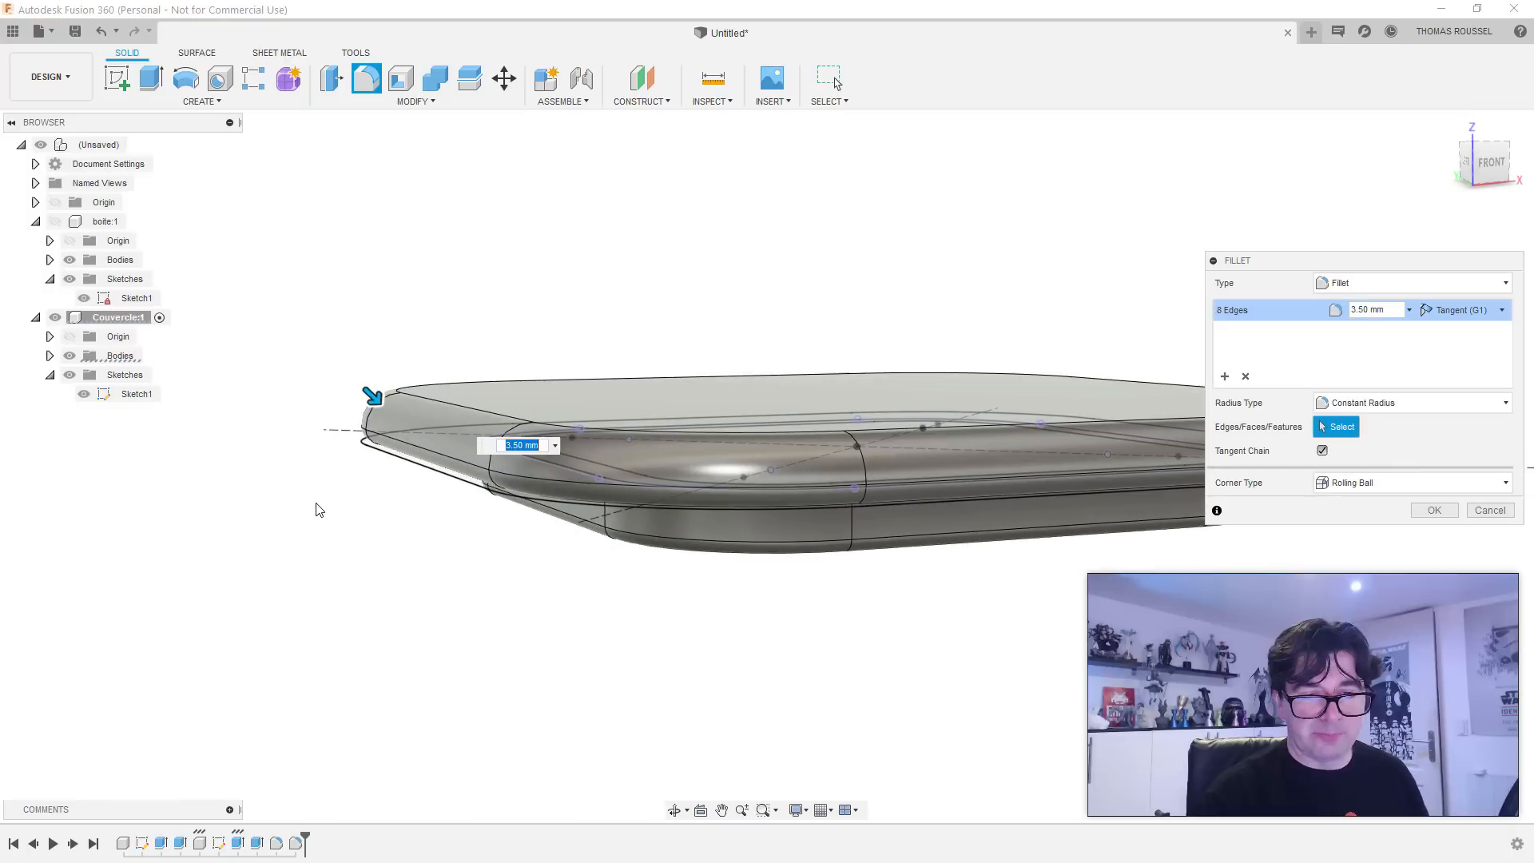
key("Return")
scroll(583, 424, "down", 4)
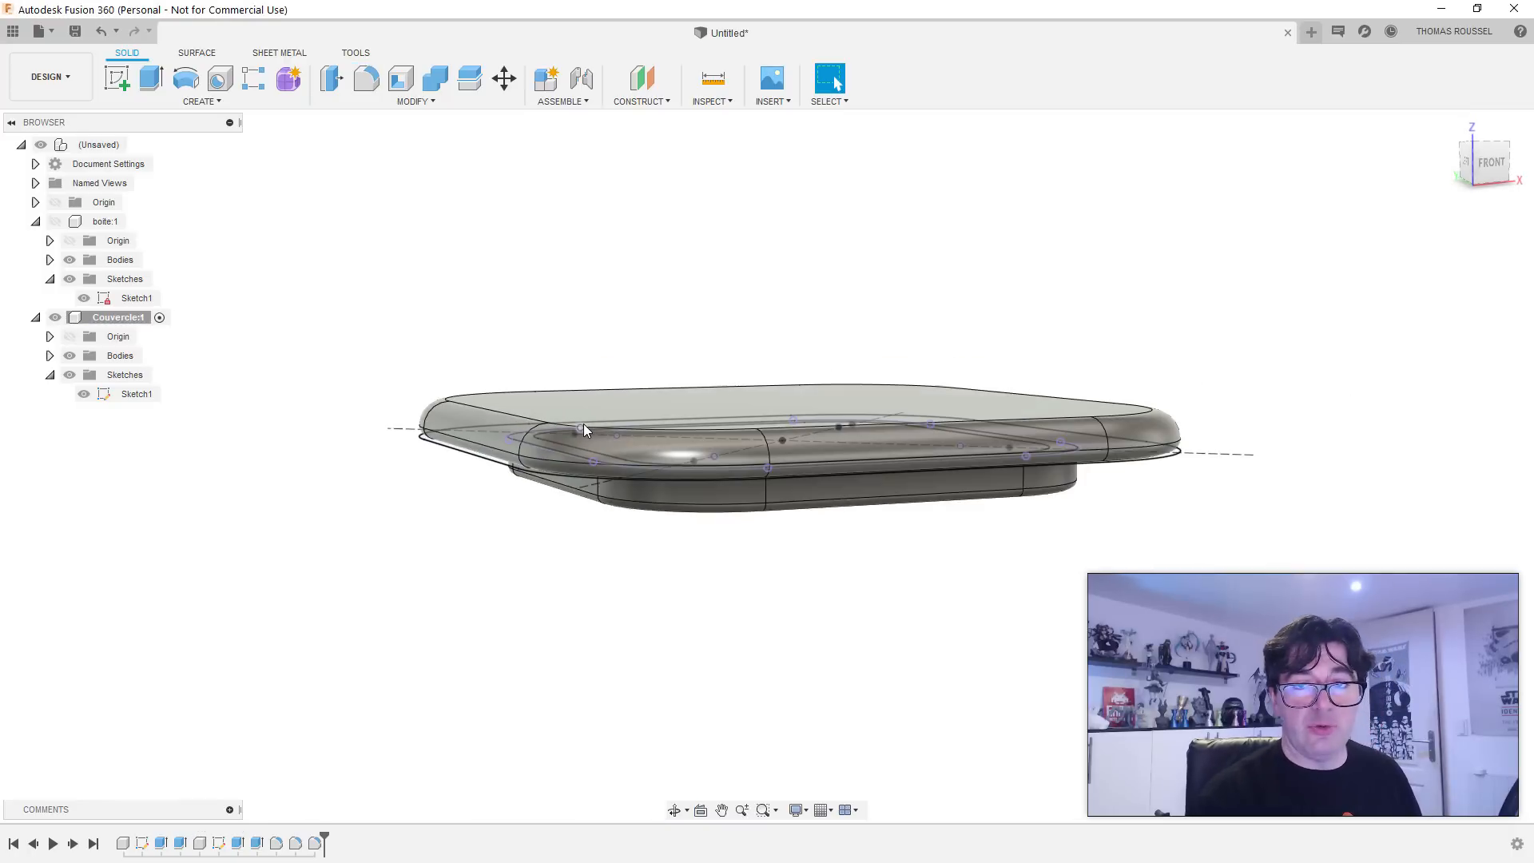
Step: Show the boite component and fillet the outer bottom edge of the box
left_click(56, 223)
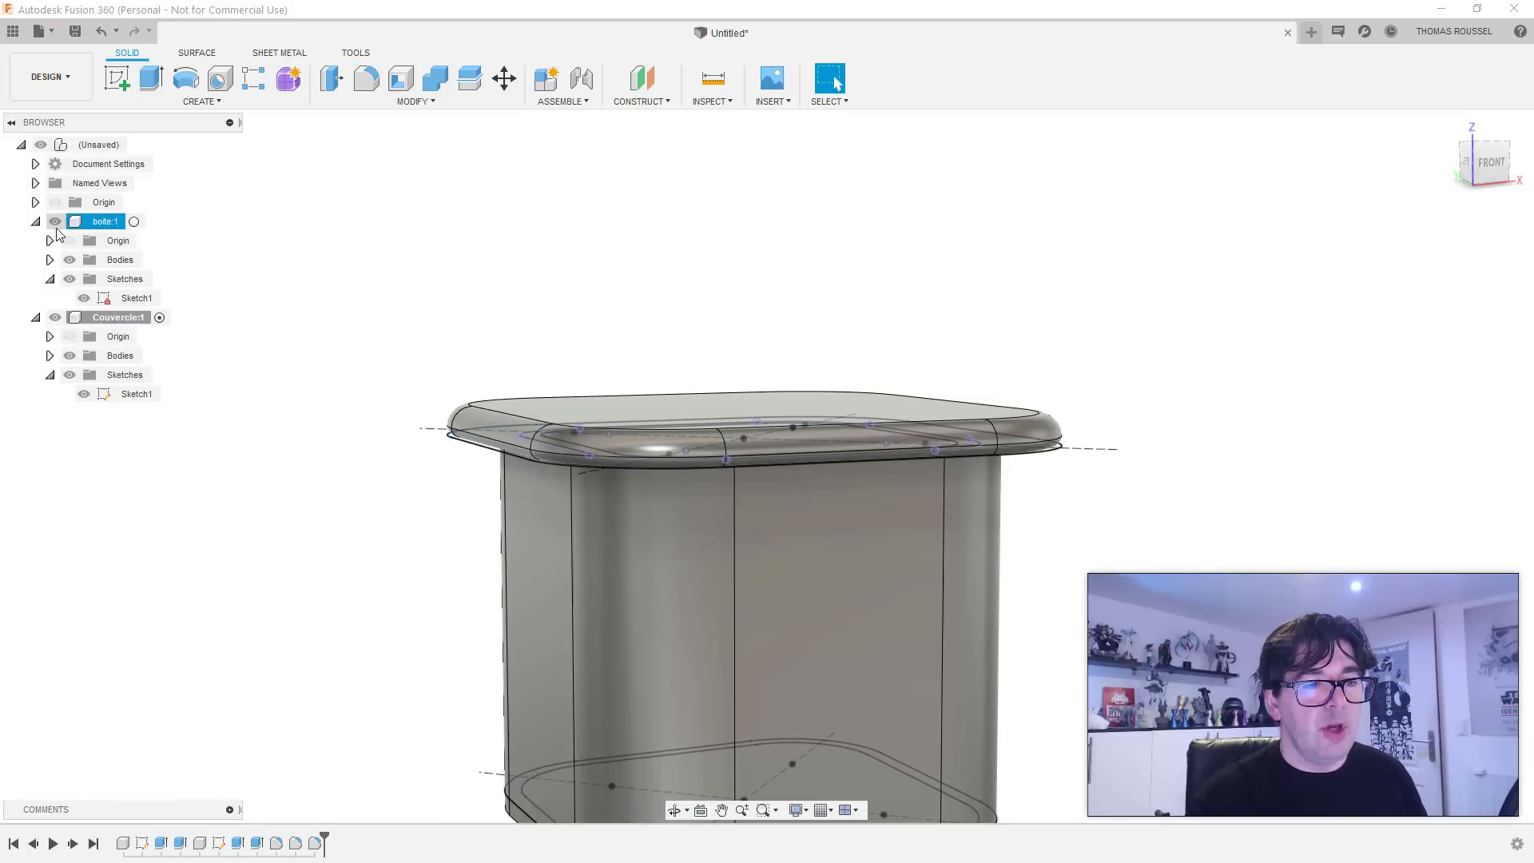
middle_click_drag(352, 412, 530, 568, "shift")
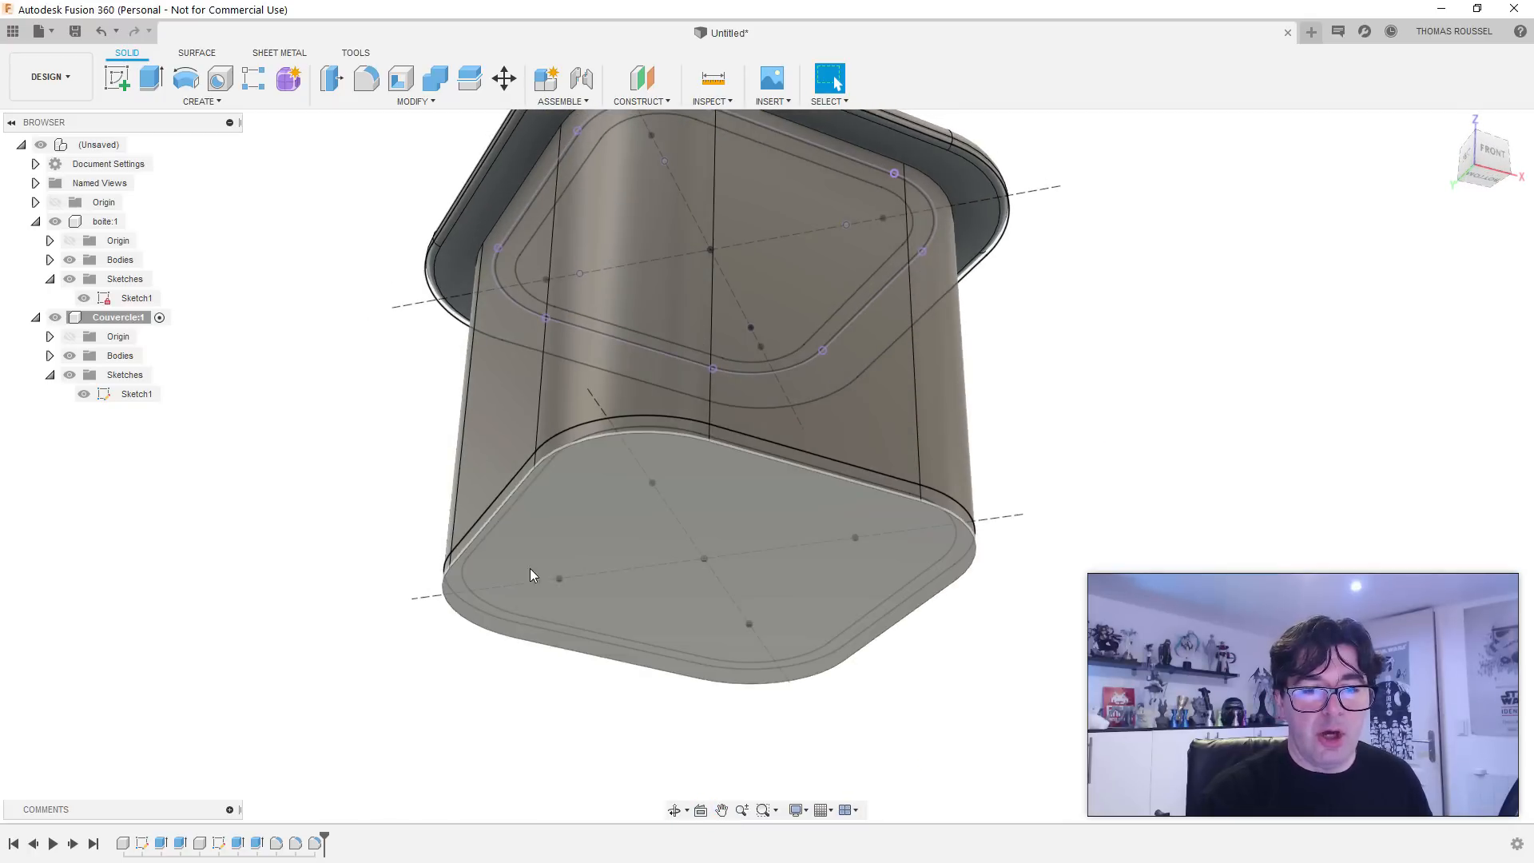
scroll(439, 468, "up", 4)
key("f")
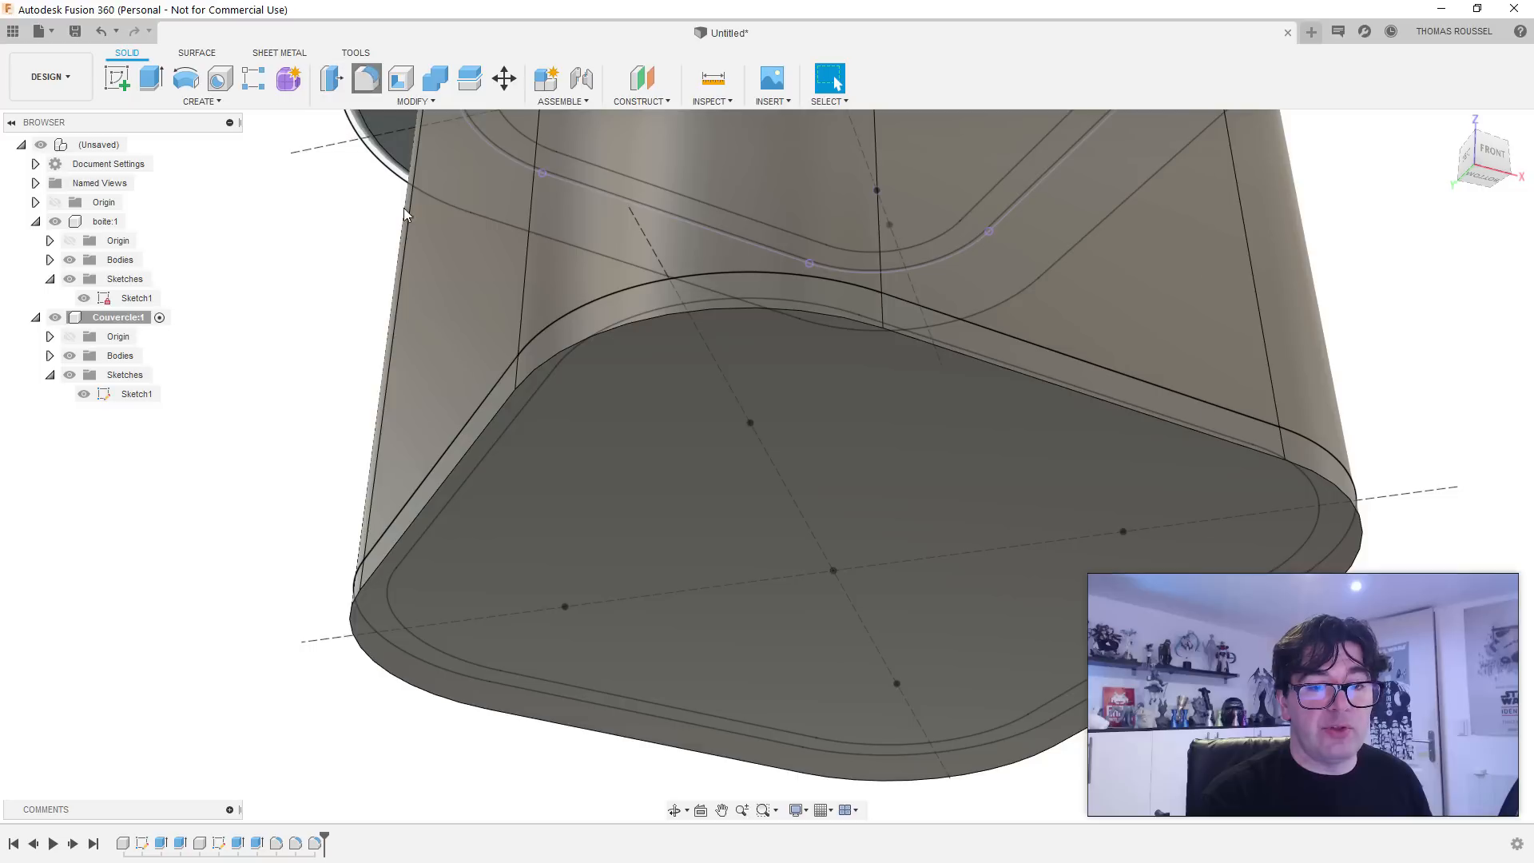
left_click(457, 472)
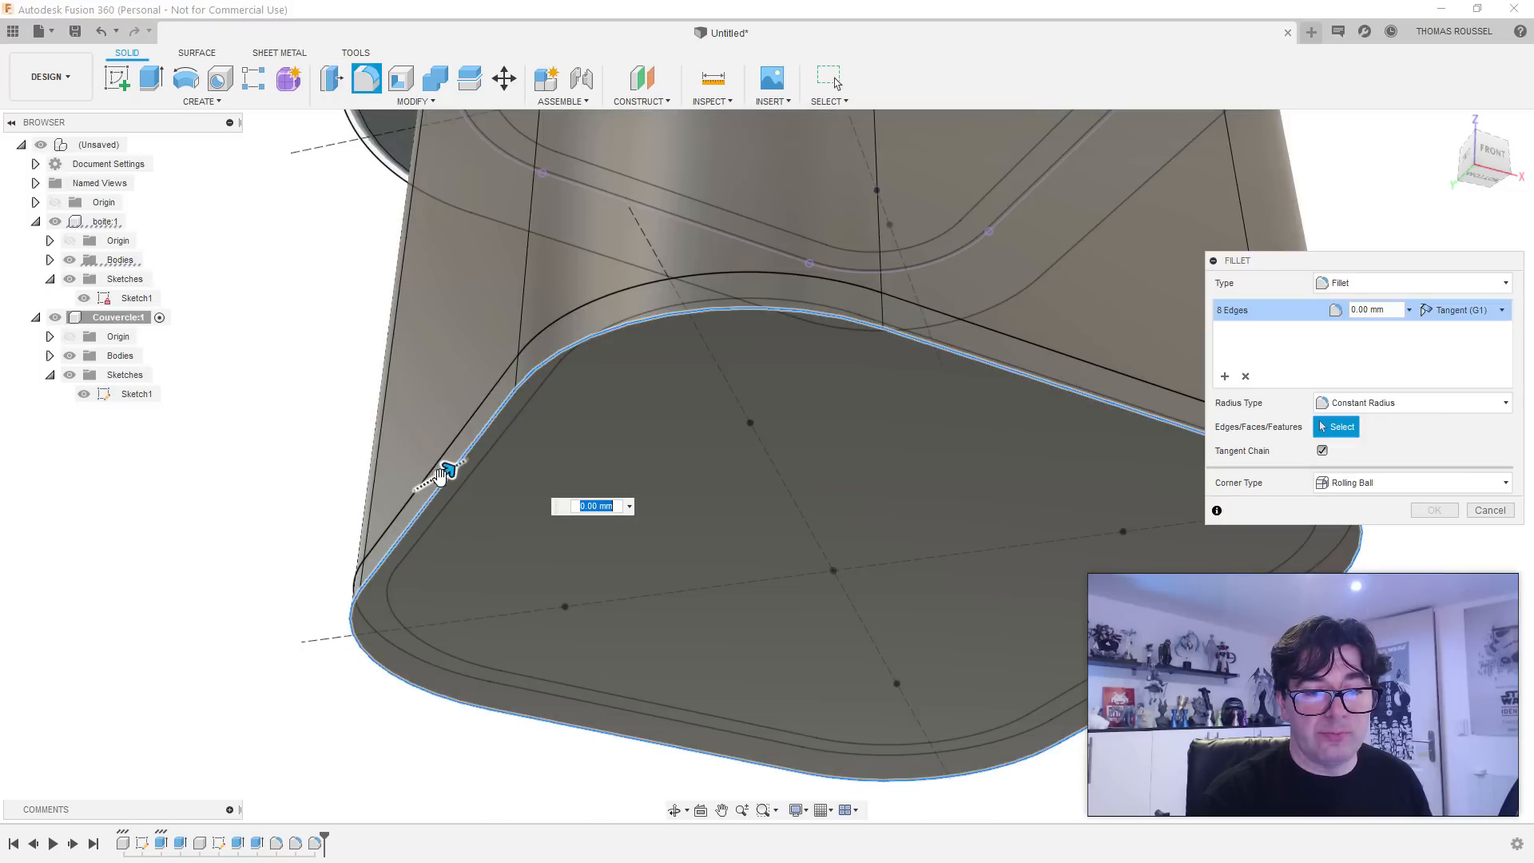
mouse_move(447, 471)
left_mouse_down()
mouse_move(501, 436)
mouse_move(468, 476)
left_mouse_up()
middle_click_drag(371, 438, 361, 486, "shift")
key("Return")
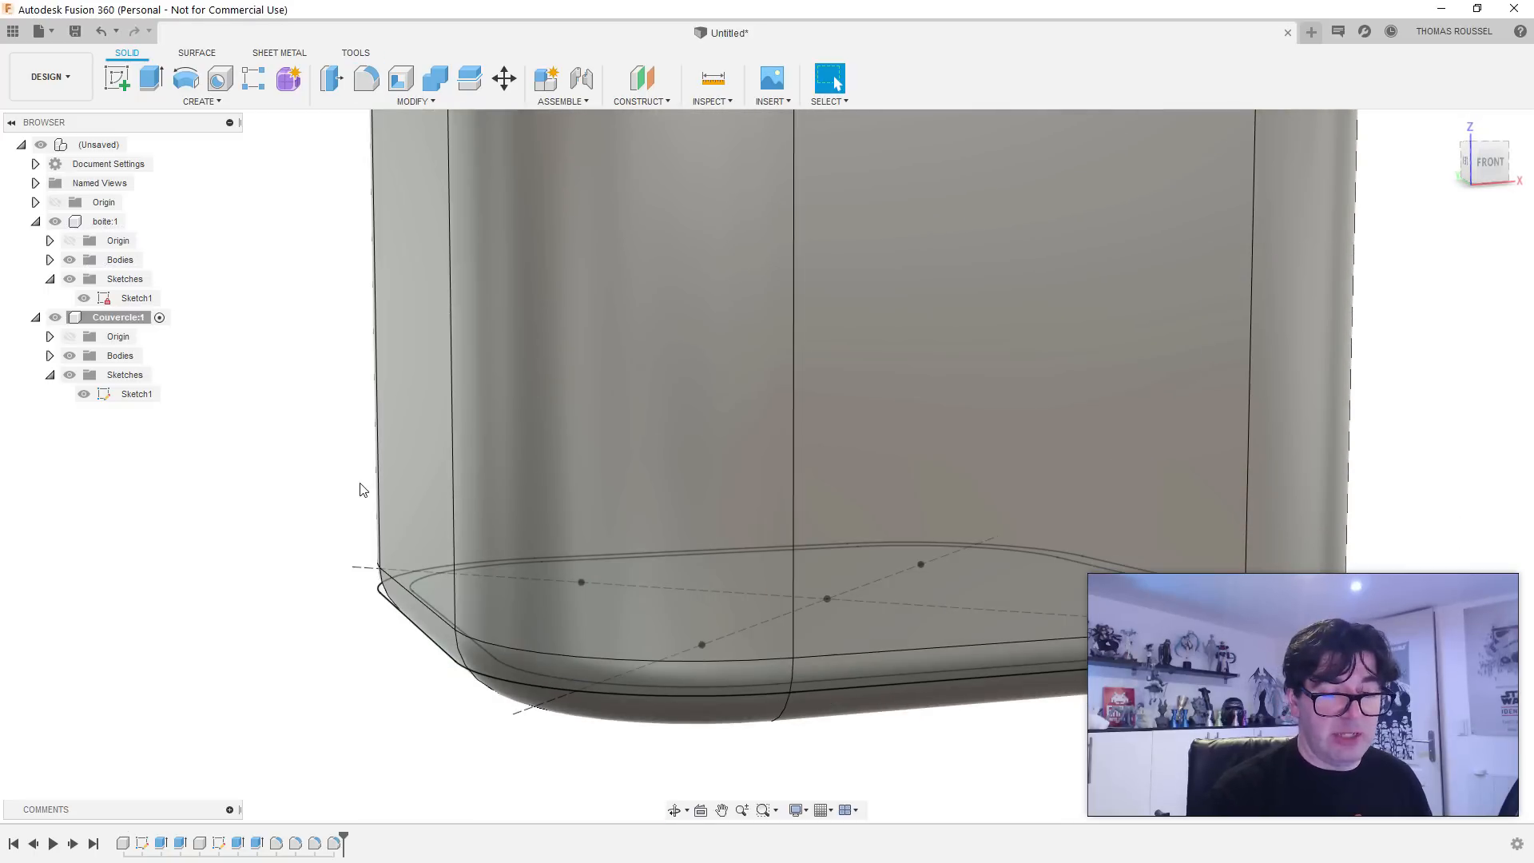
scroll(385, 495, "down", 5)
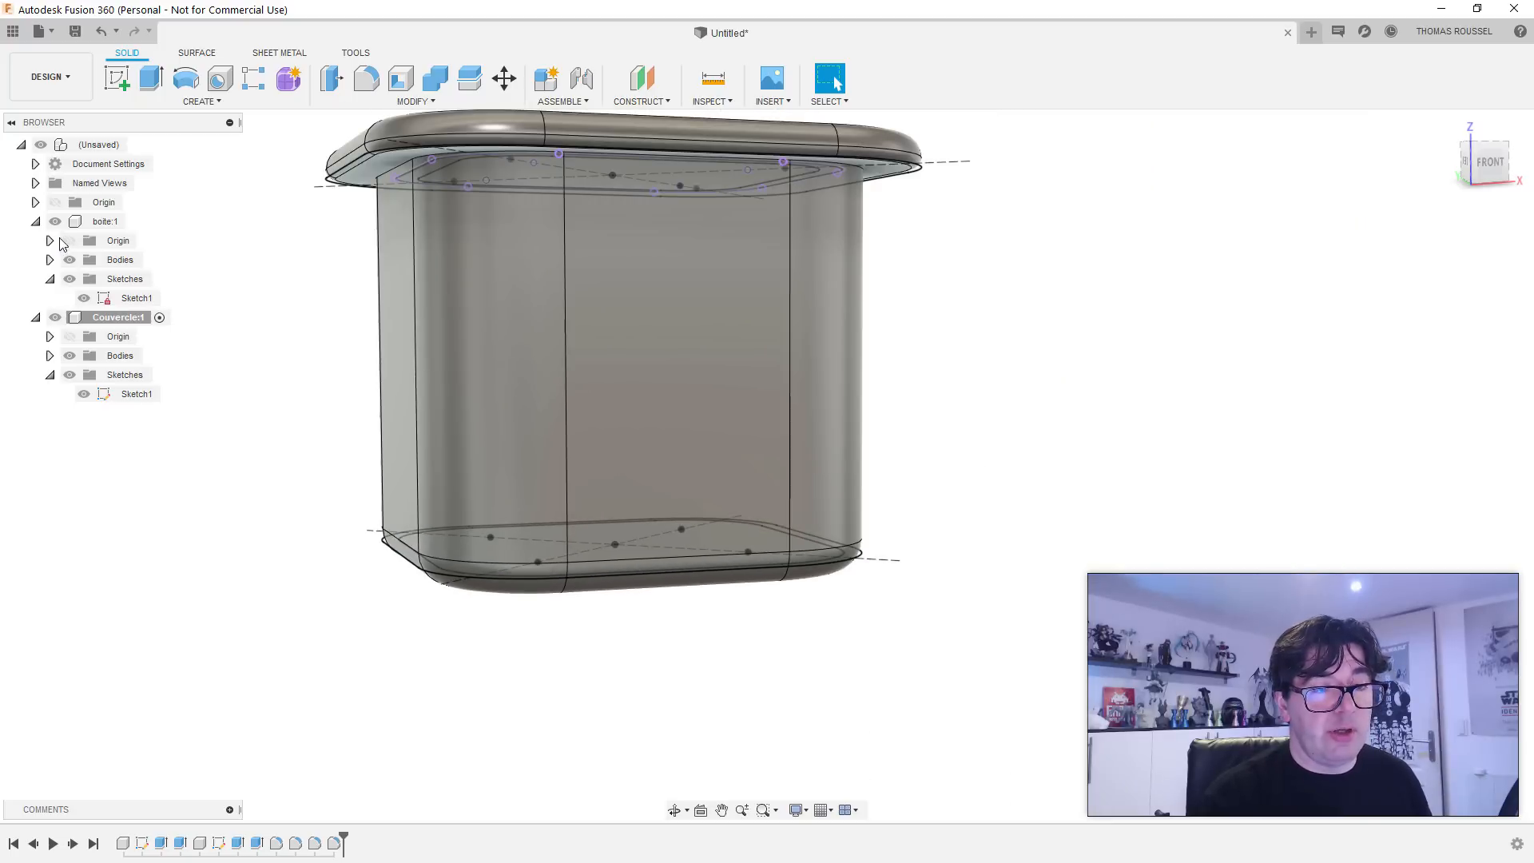
Step: Hide the Couvercle component and fillet the inner floor edge of the box with a 10 mm radius
left_click(55, 318)
middle_click_drag(366, 354, 516, 328, "shift")
left_click(366, 78)
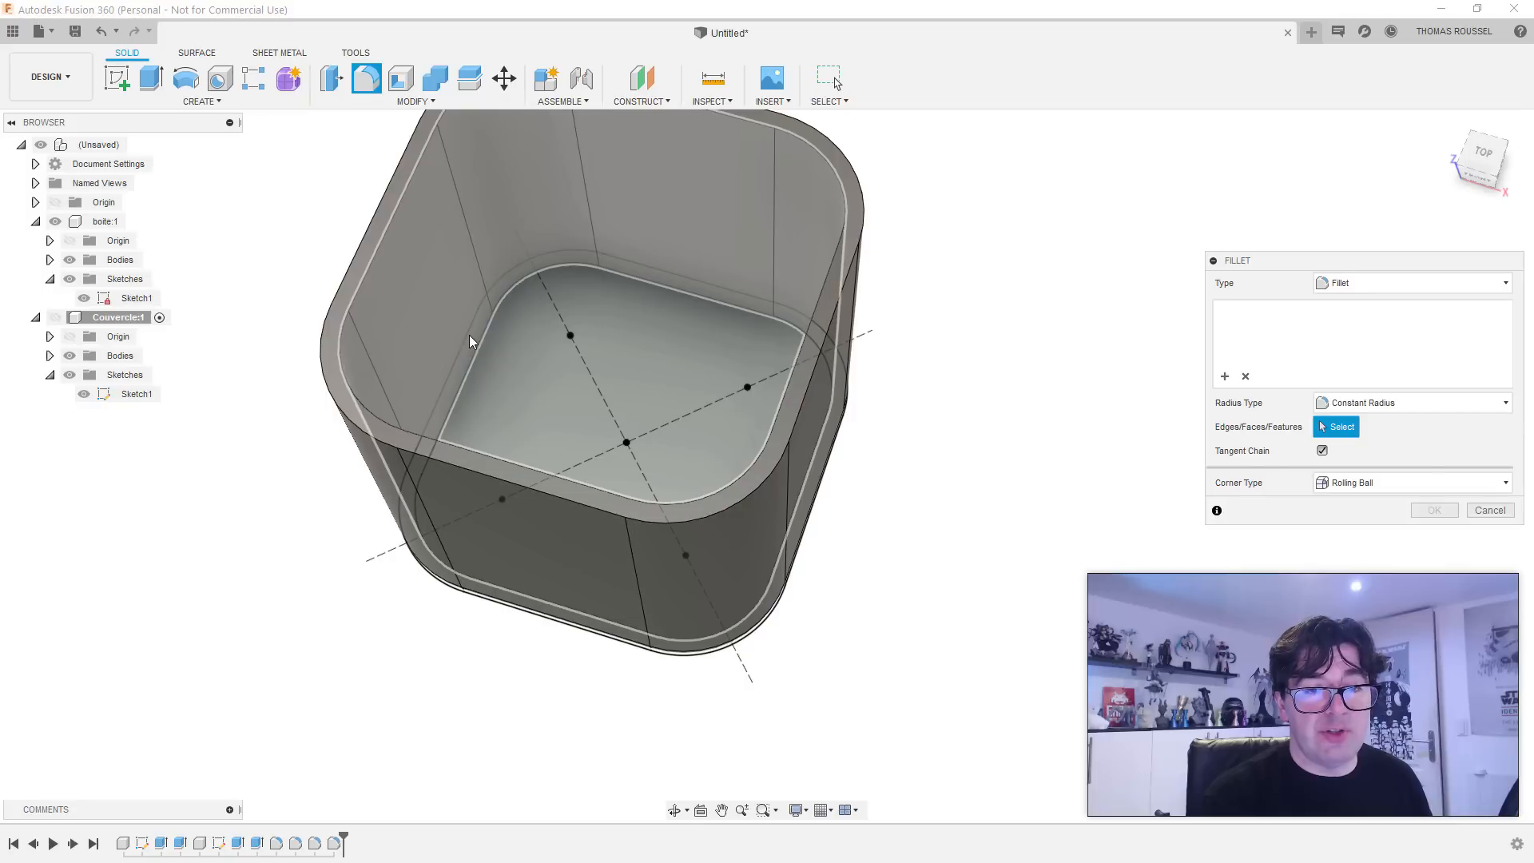
left_click(482, 341)
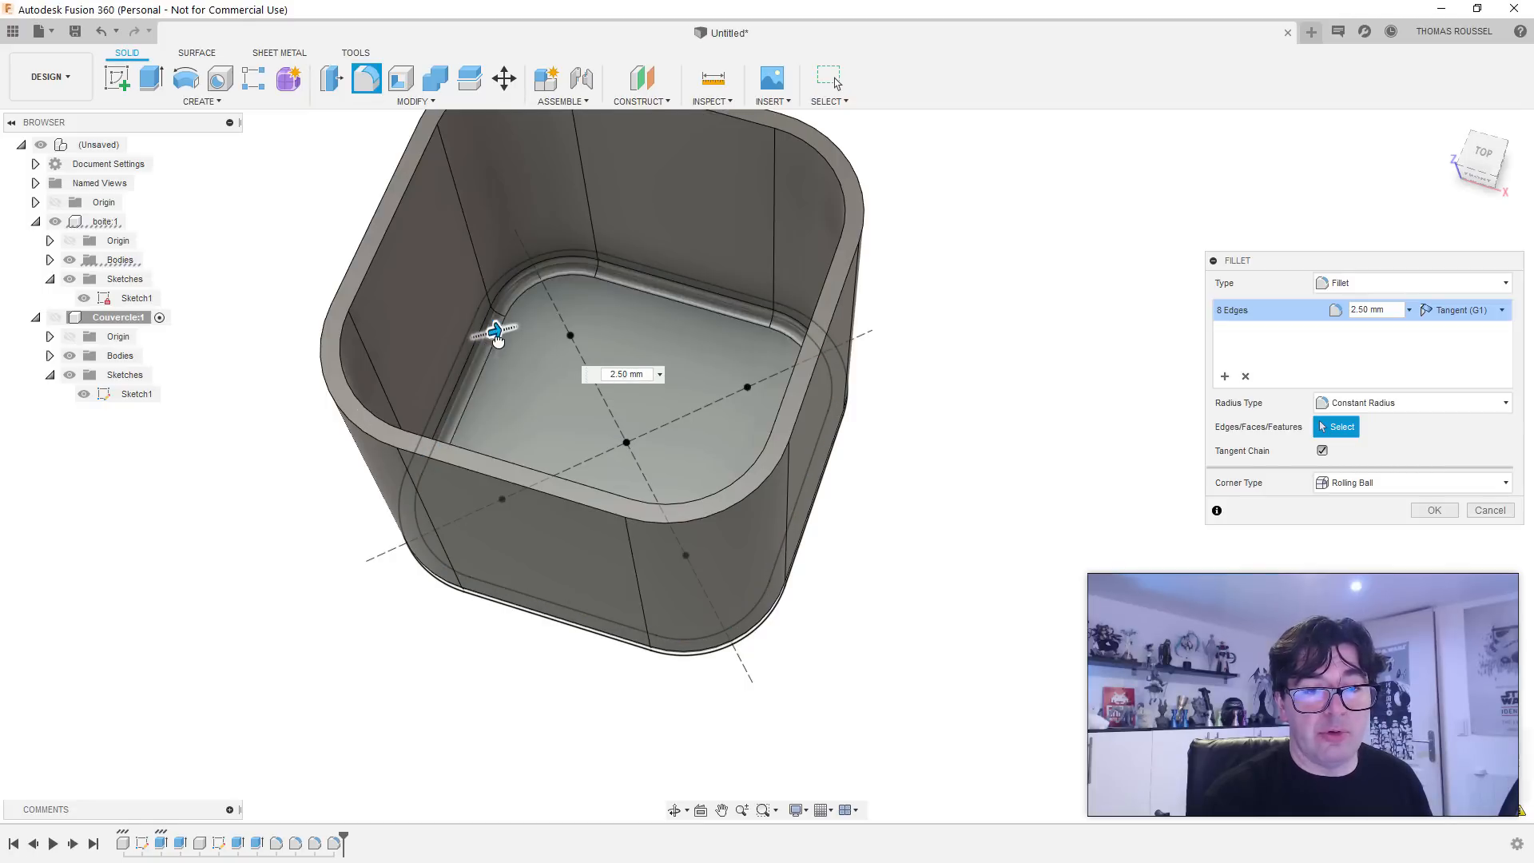
left_click_drag(499, 335, 504, 334)
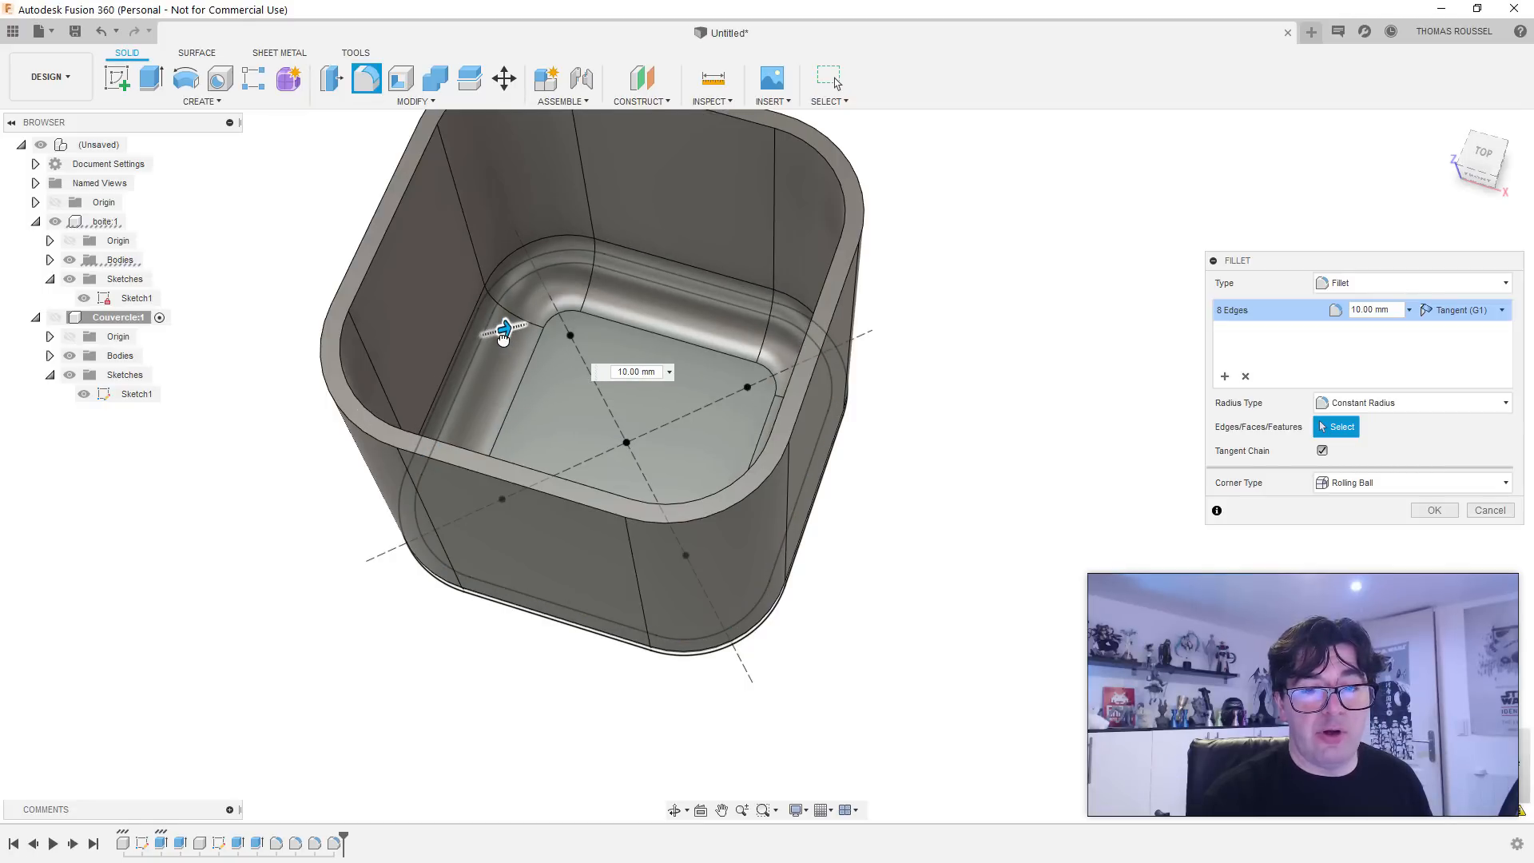
middle_click_drag(504, 334, 625, 368, "shift")
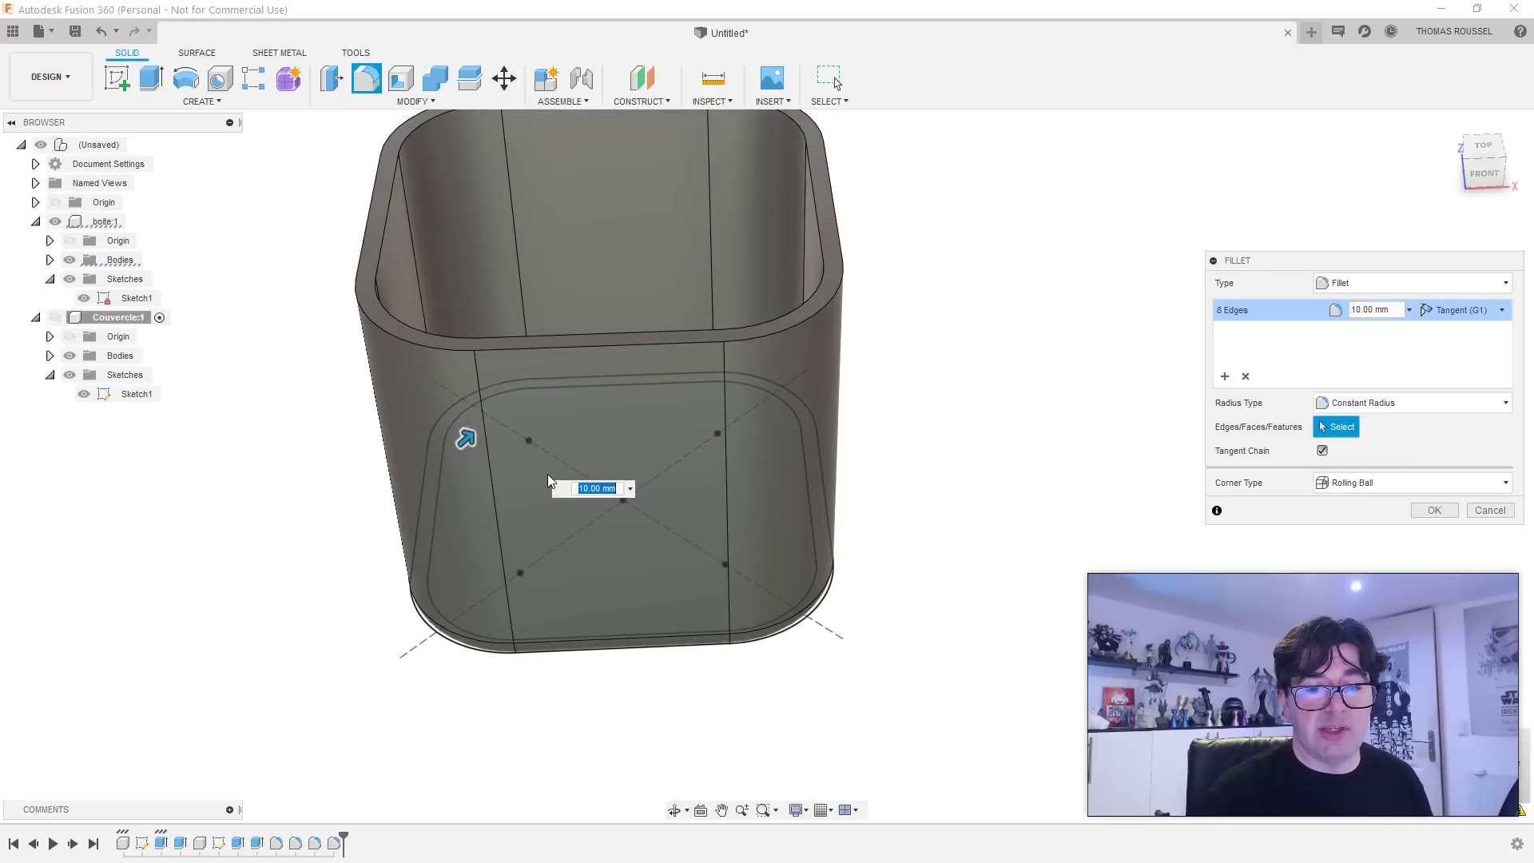
key("Return")
scroll(292, 220, "down", 3)
Step: Fillet the inner and outer edges of the box's top rim with a 0.5 mm radius
scroll(295, 228, "up", 5)
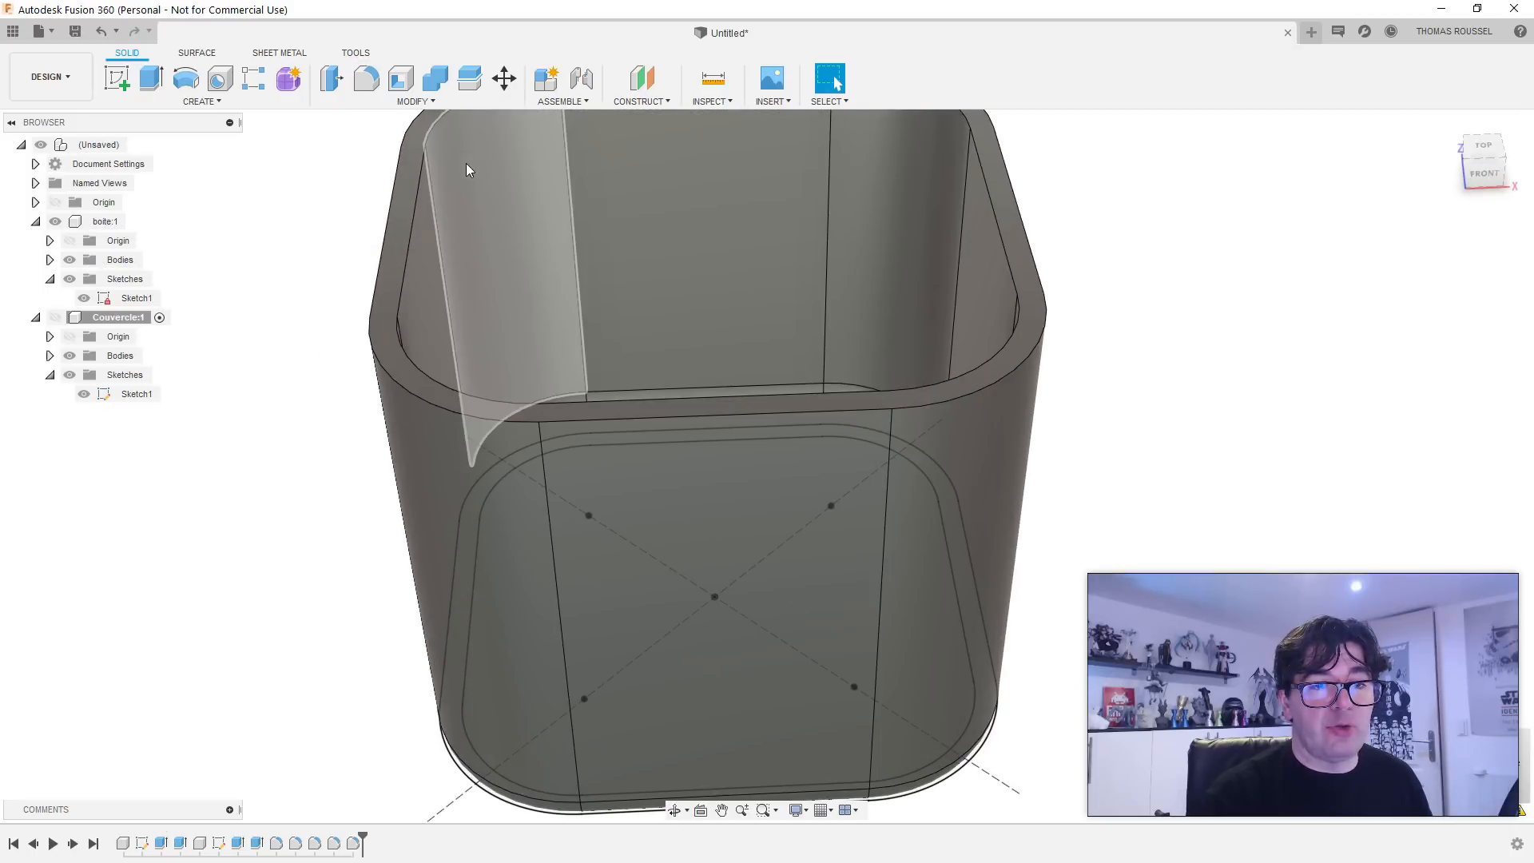
key("f")
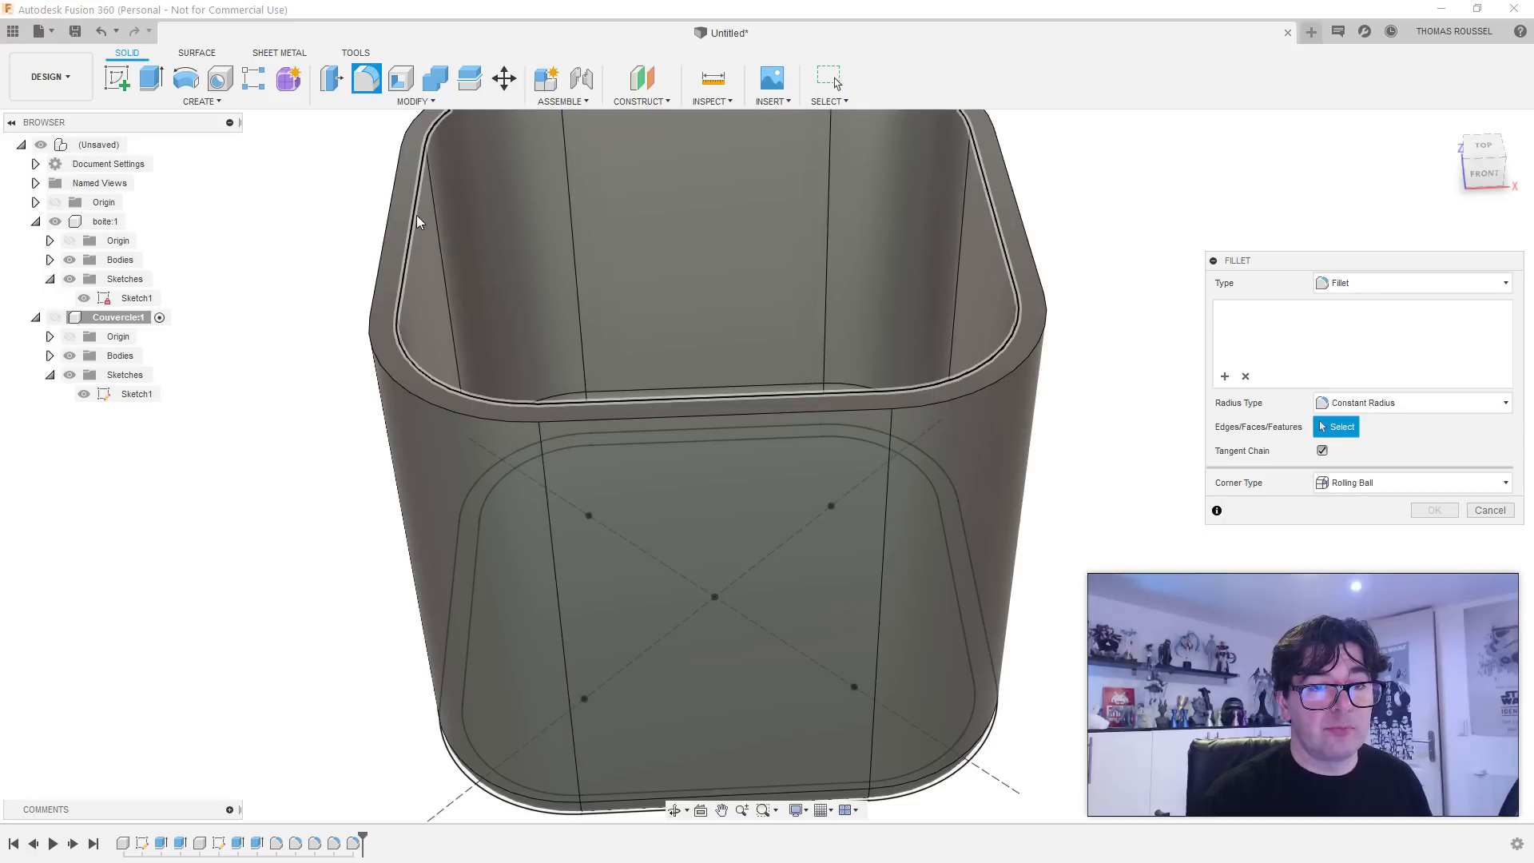
left_click(414, 205)
left_click_drag(384, 205, 383, 209)
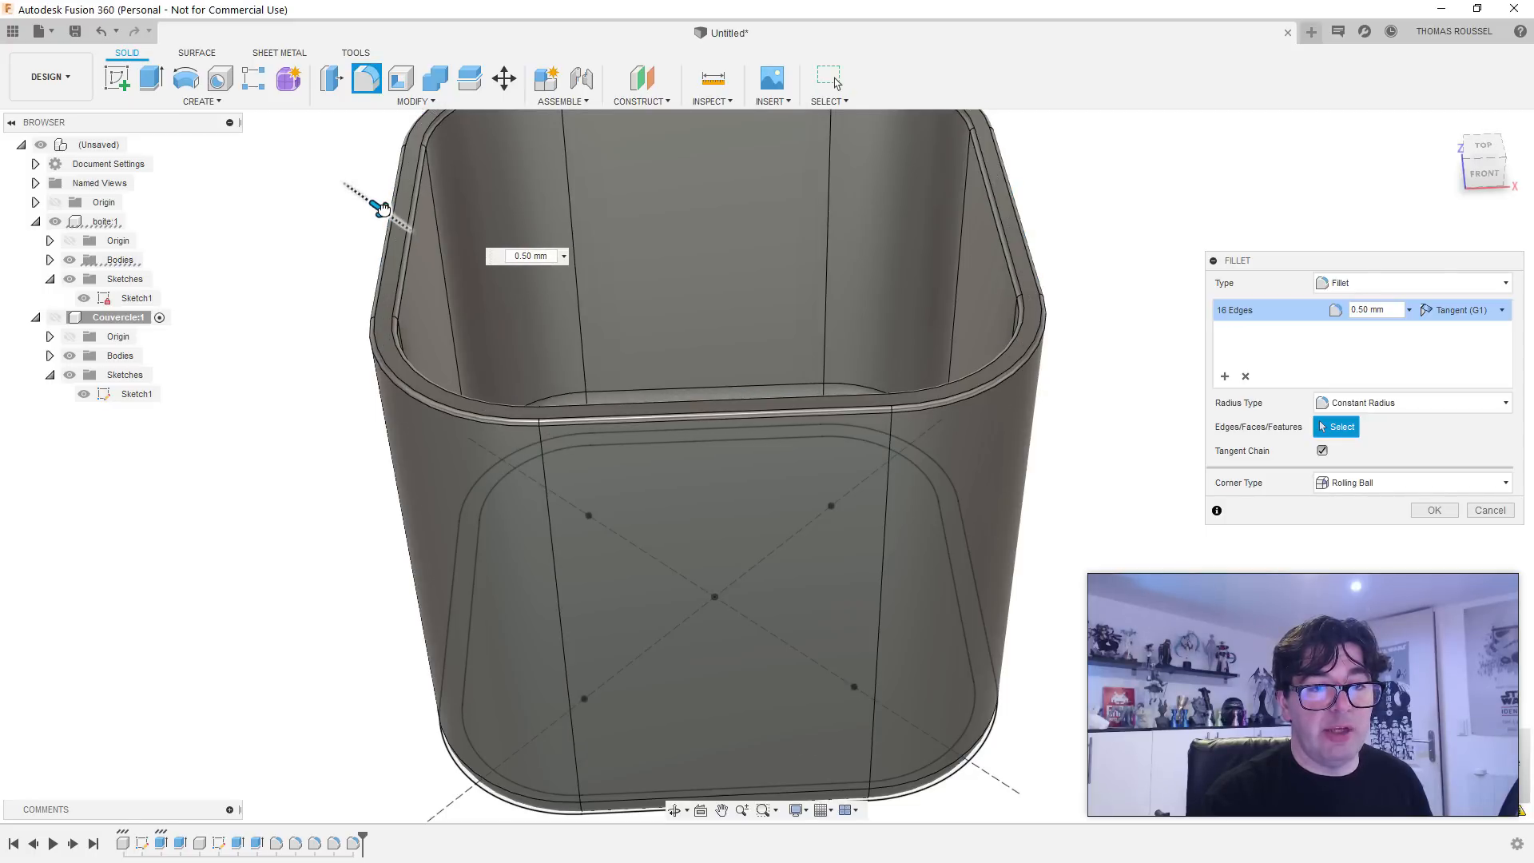
key("Return")
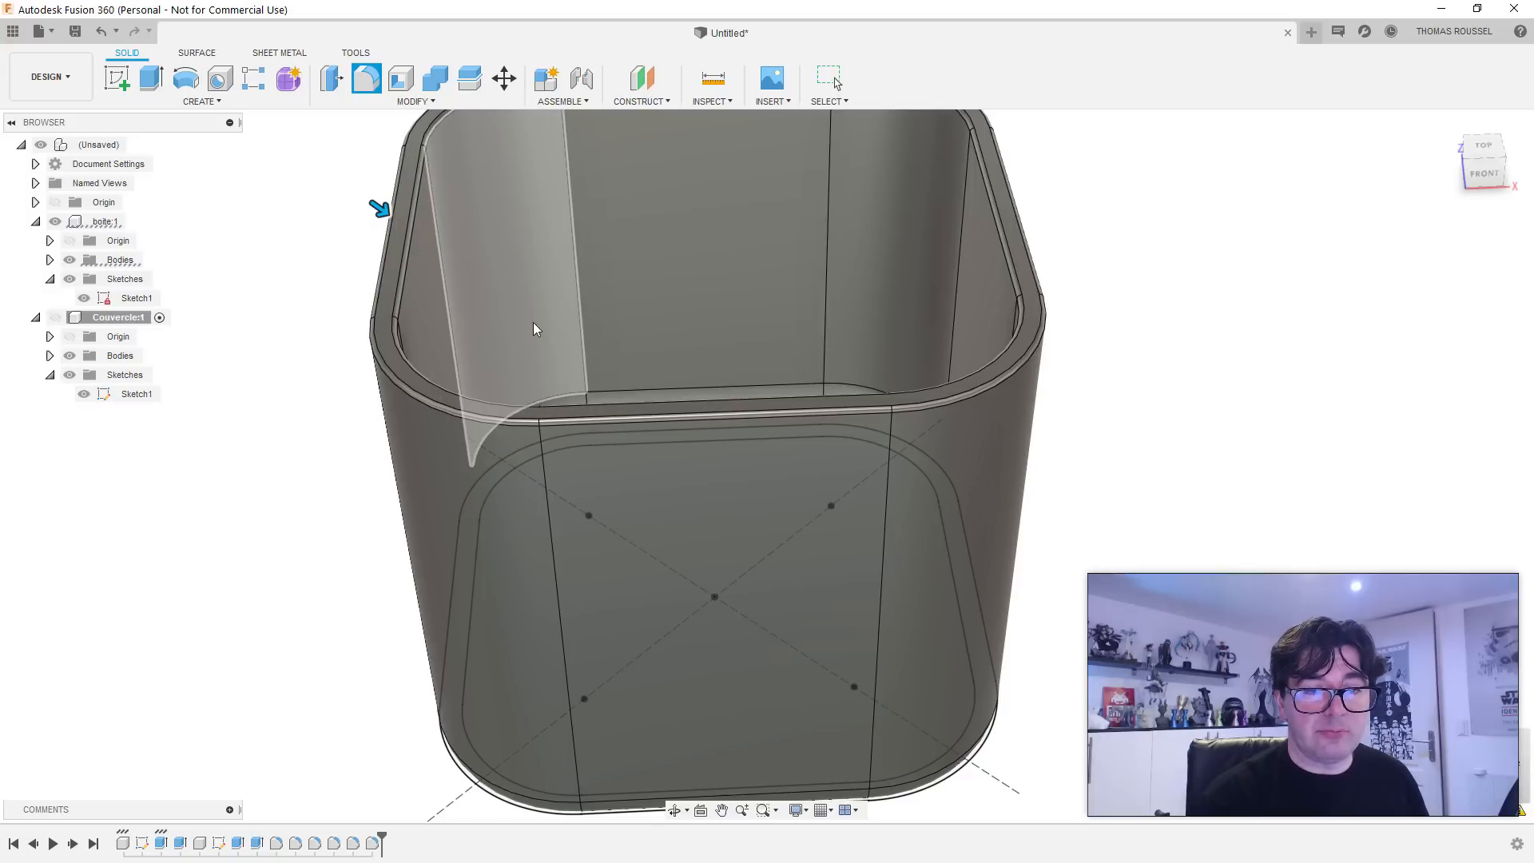
Step: Show the Couvercle component again and inspect the closed box from several sides
middle_click_drag(247, 402, 288, 356, "shift")
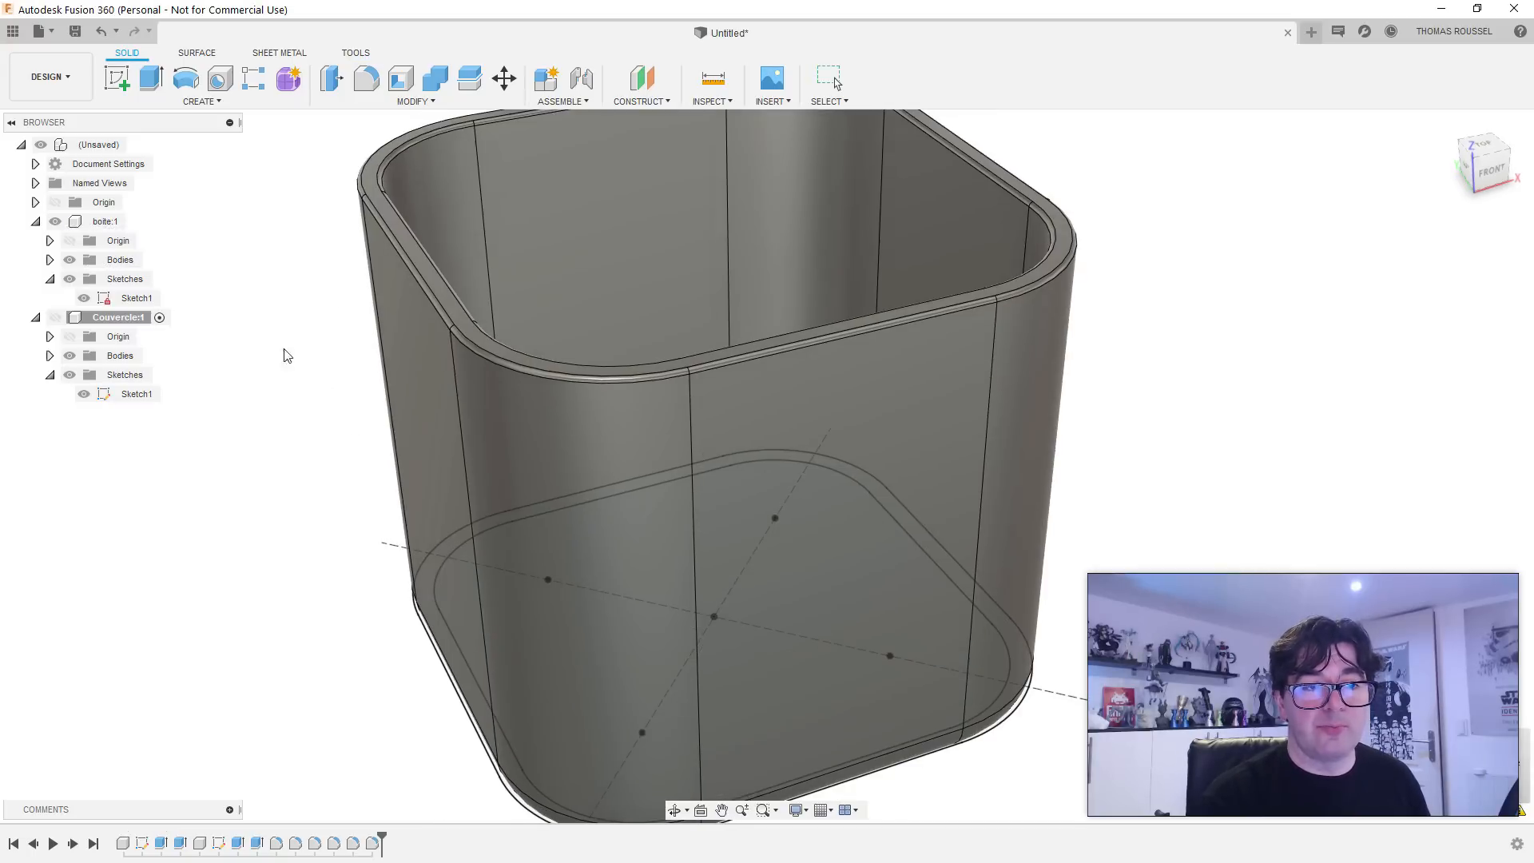
left_click(55, 318)
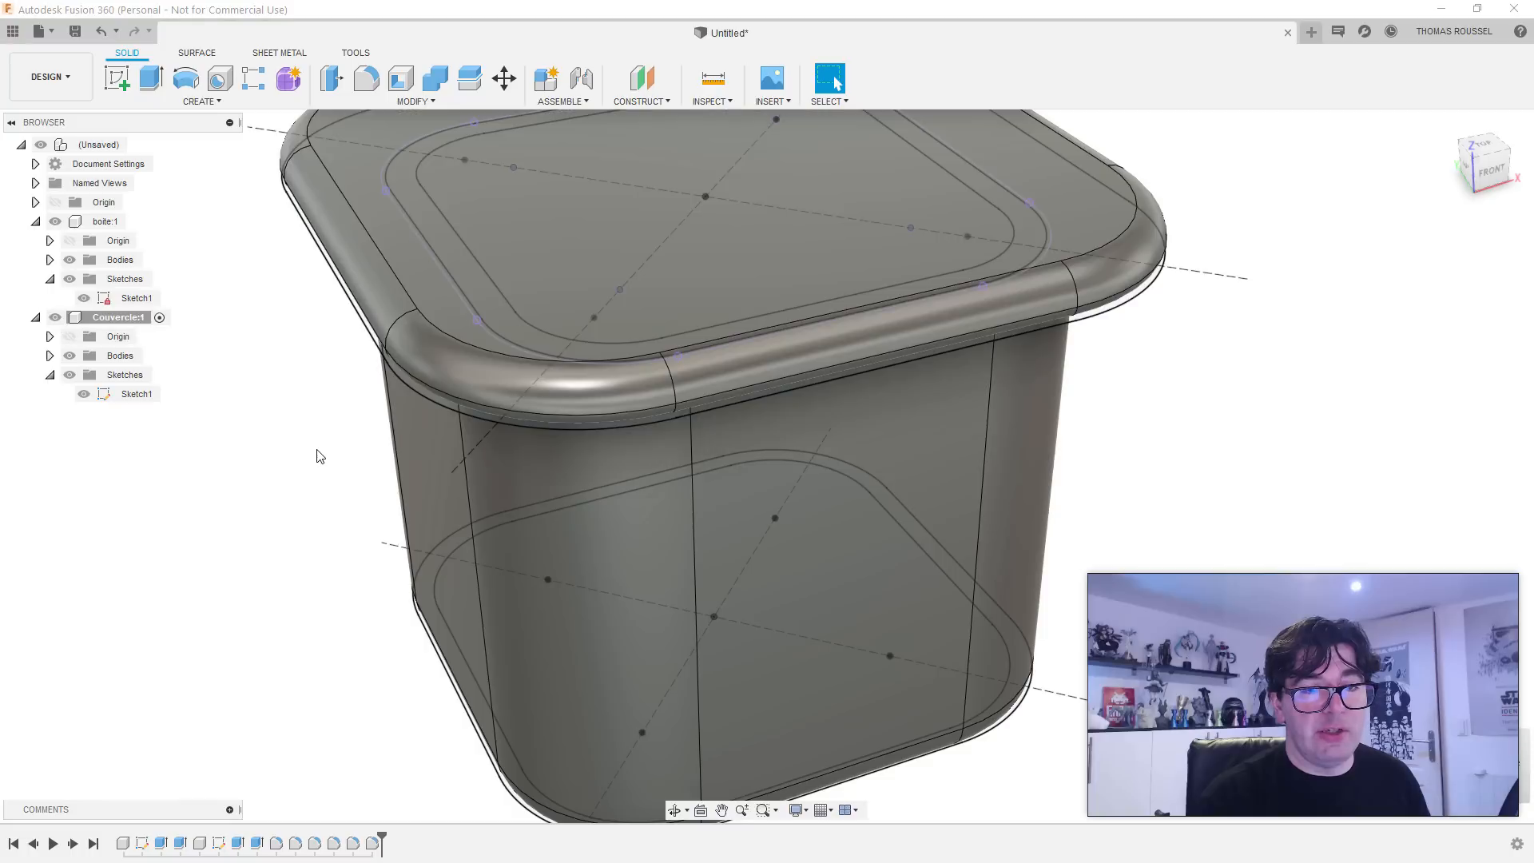
scroll(317, 450, "down", 3)
middle_click_drag(238, 480, 357, 459, "shift")
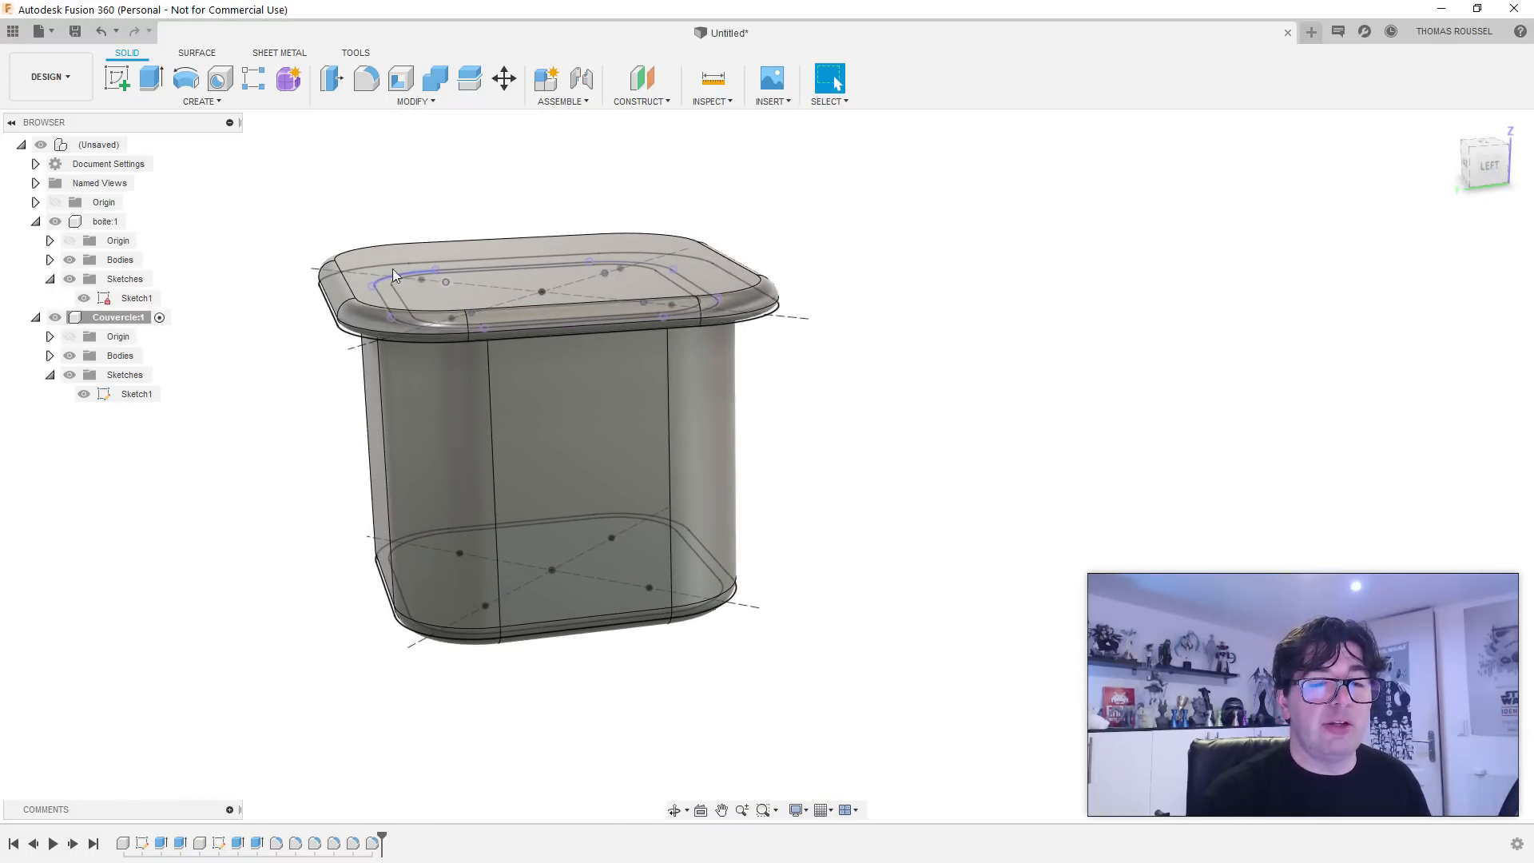
middle_click_drag(713, 406, 366, 448, "shift")
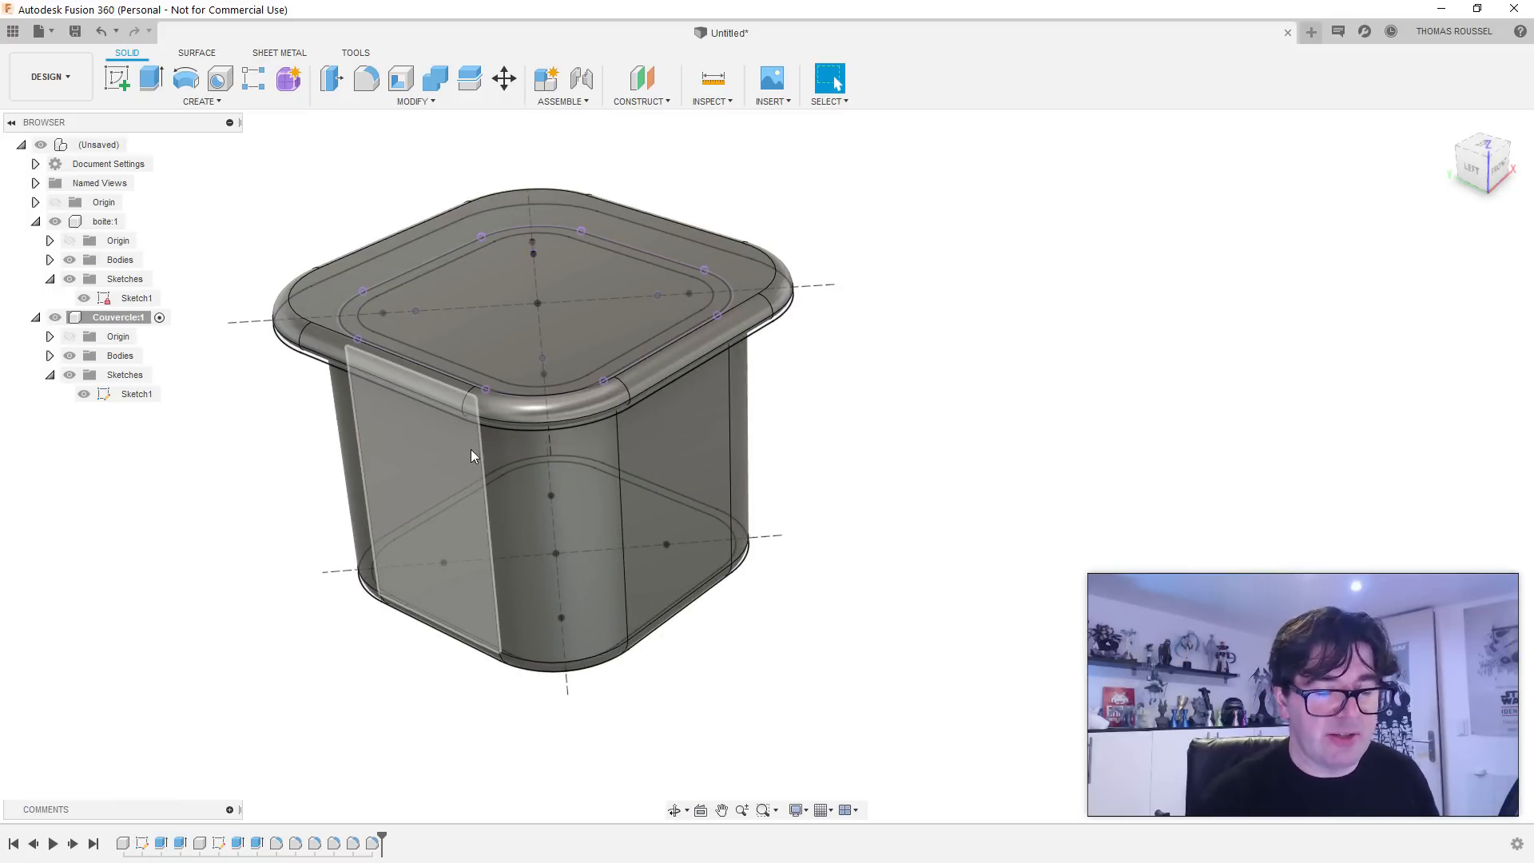
middle_click_drag(471, 449, 588, 478, "shift")
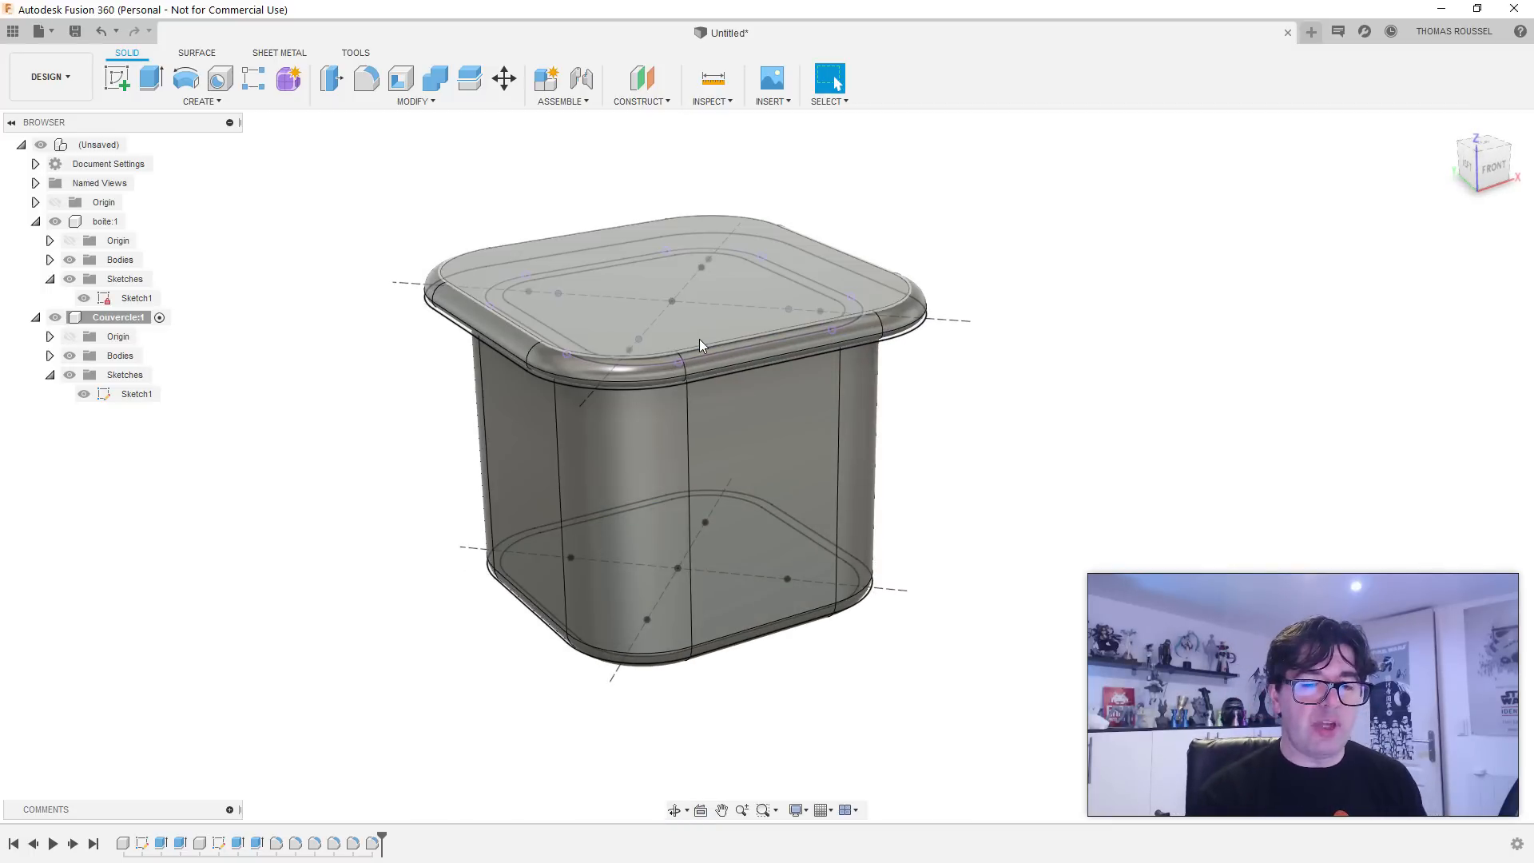
Step: Edit Sketch1 of the boite component, set the horizontal width to 100 mm, and finish the sketch
double_click(136, 298)
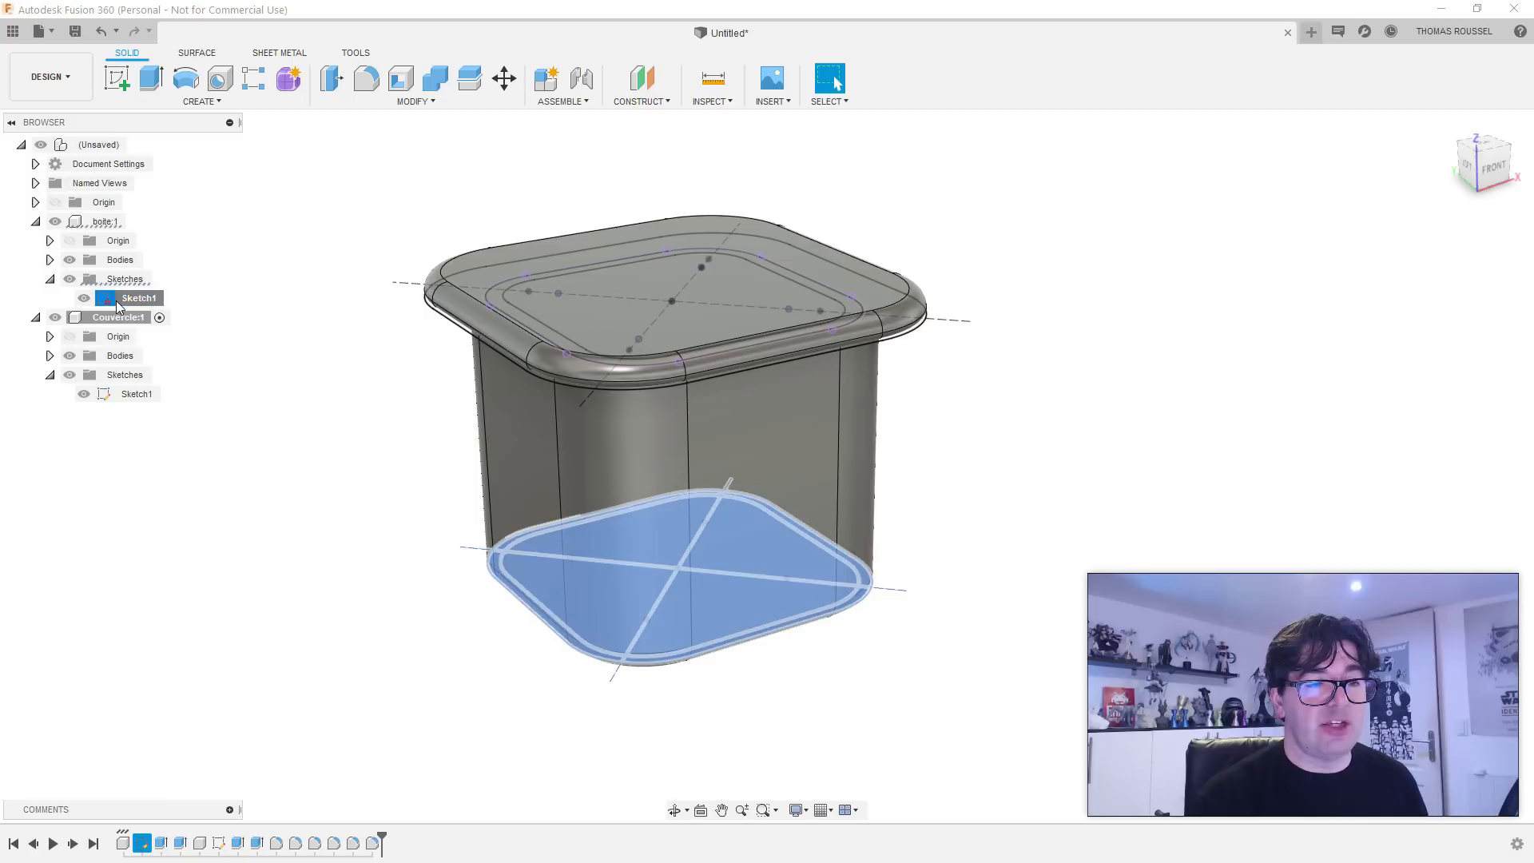
double_click(121, 302)
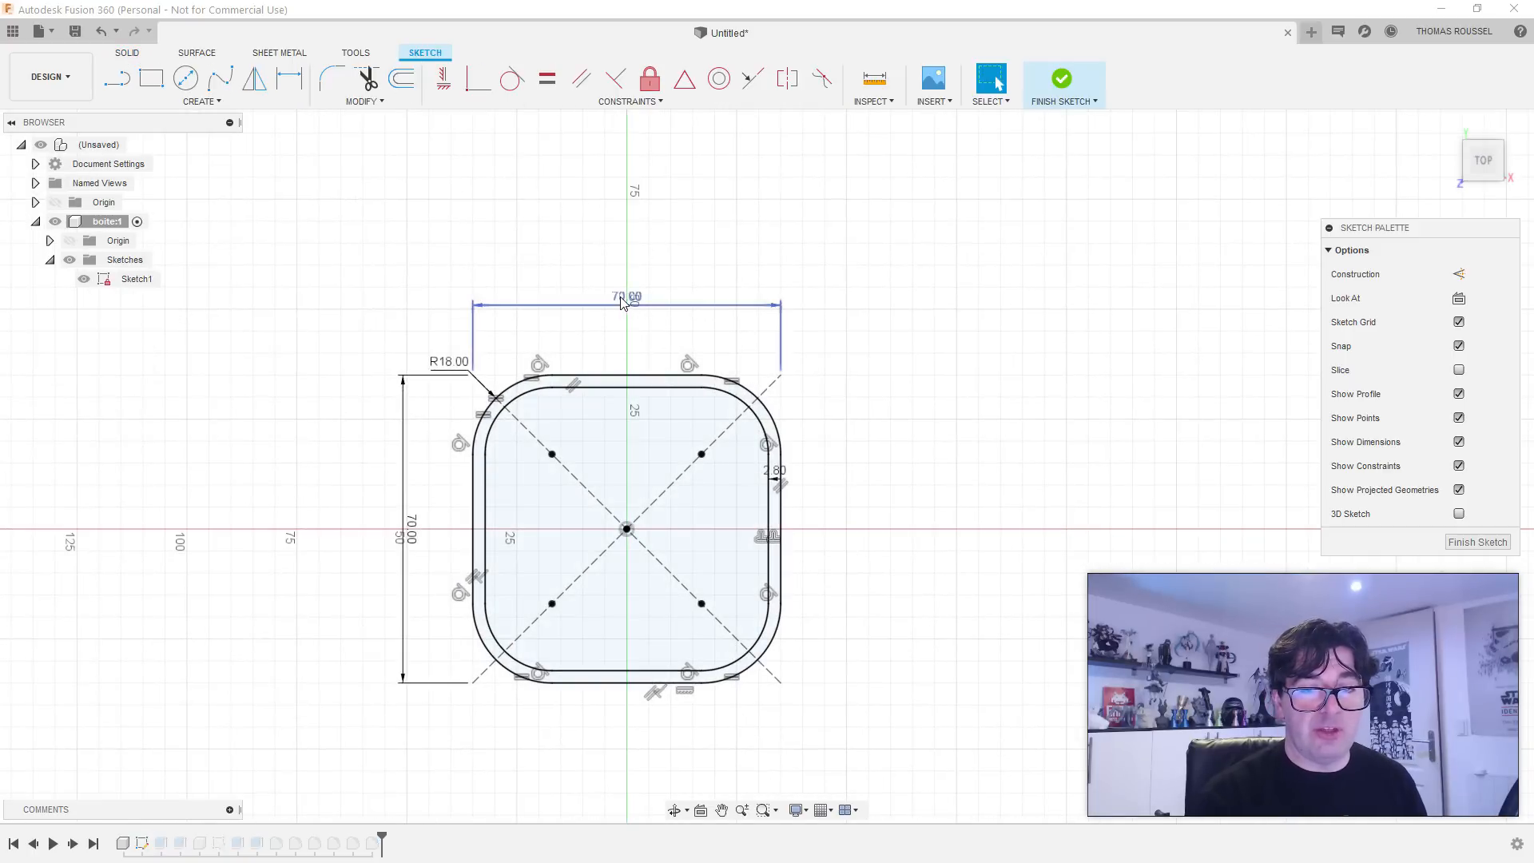
double_click(658, 296)
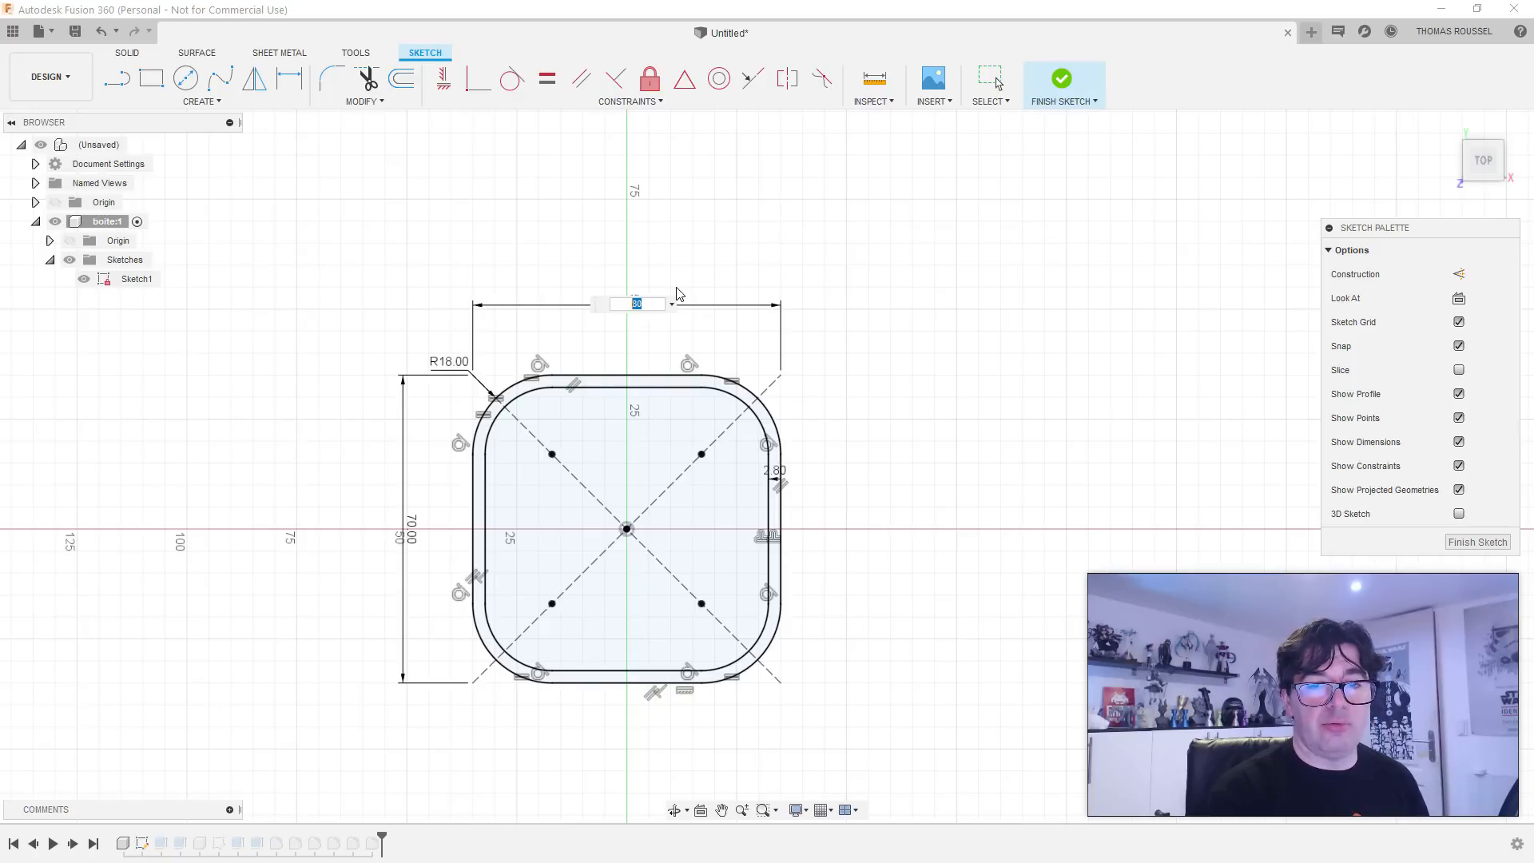
key("Return")
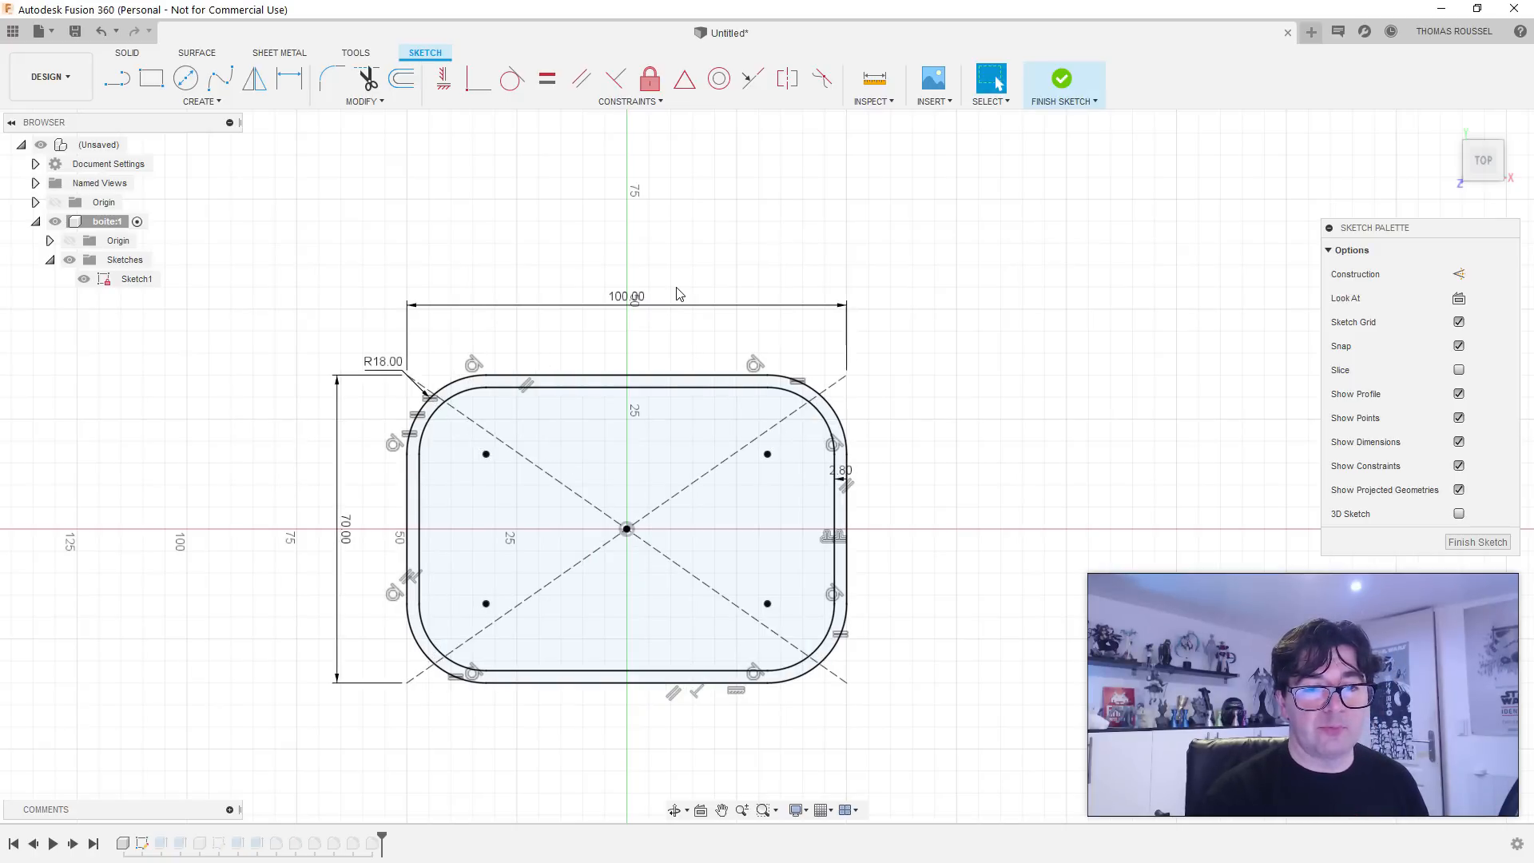
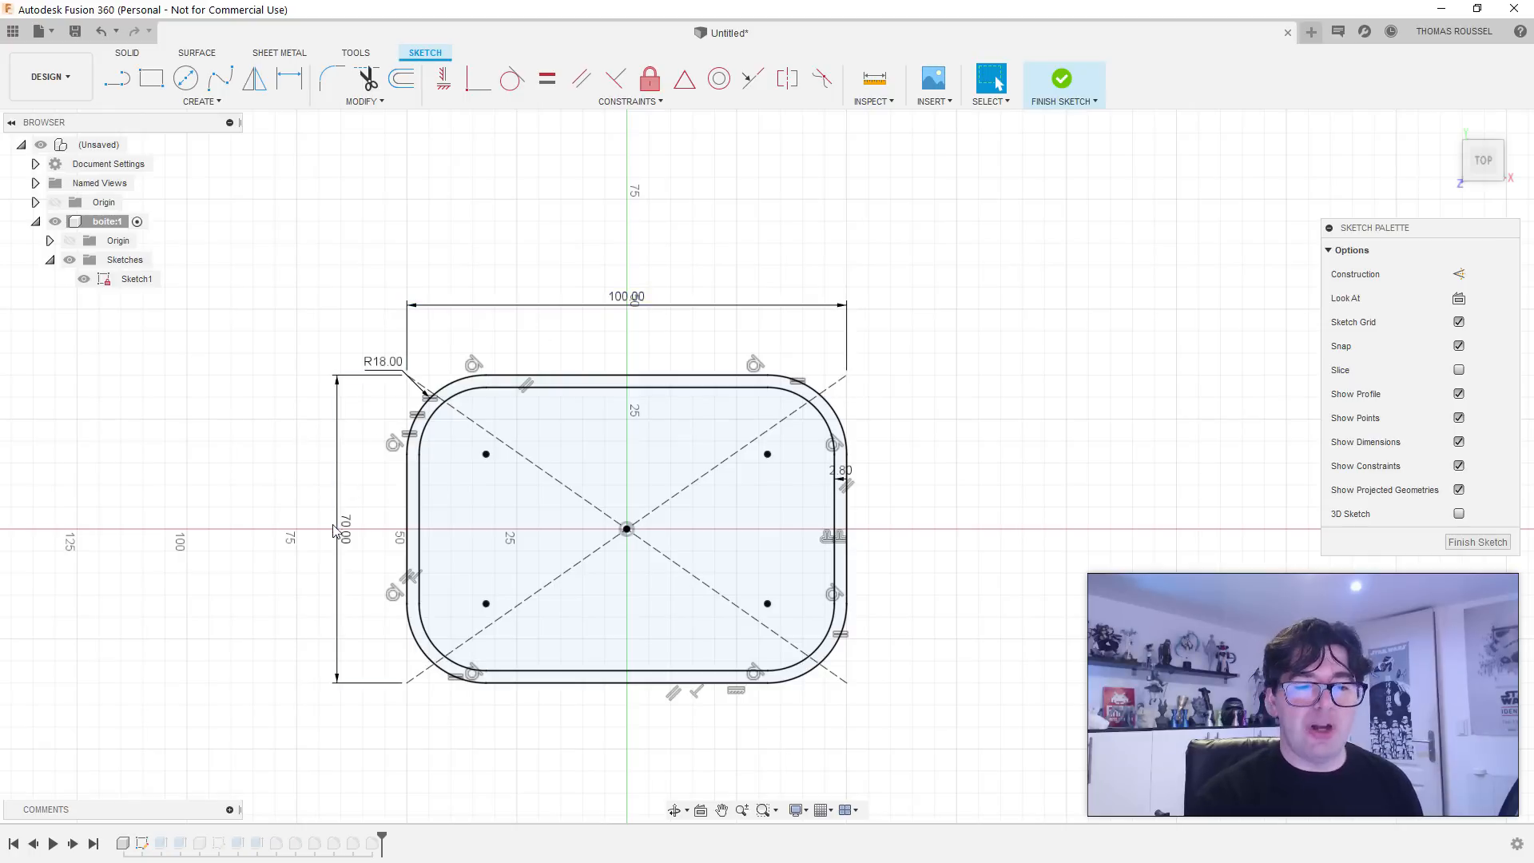
left_click(1063, 80)
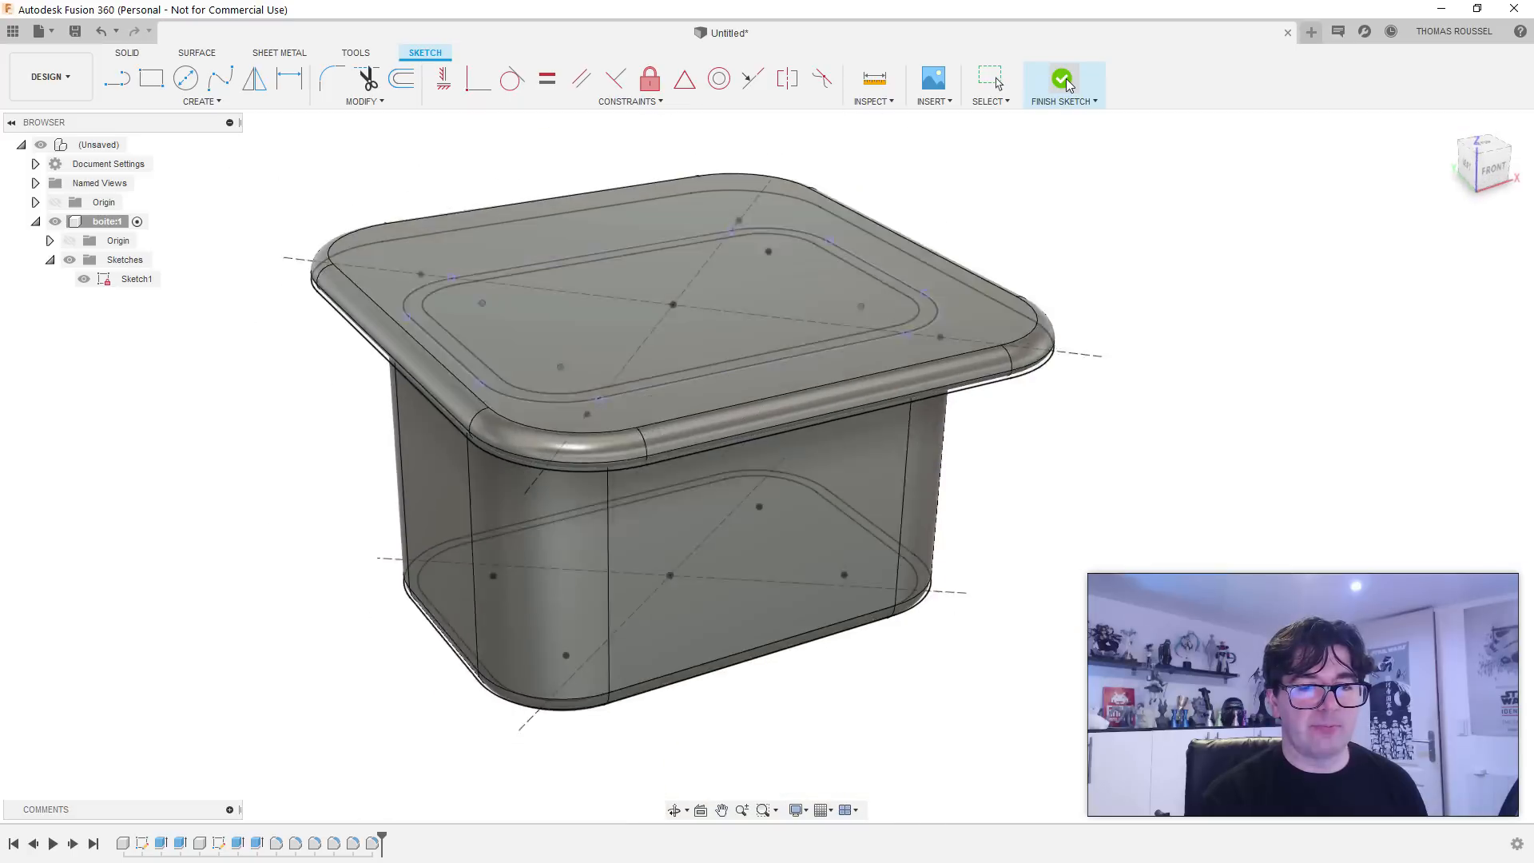
Step: Hide the boite component and examine the lid's lip and outline from below and above
mouse_move(713, 326)
middle_mouse_down("shift")
mouse_move(697, 176)
mouse_move(691, 354)
middle_mouse_up("shift")
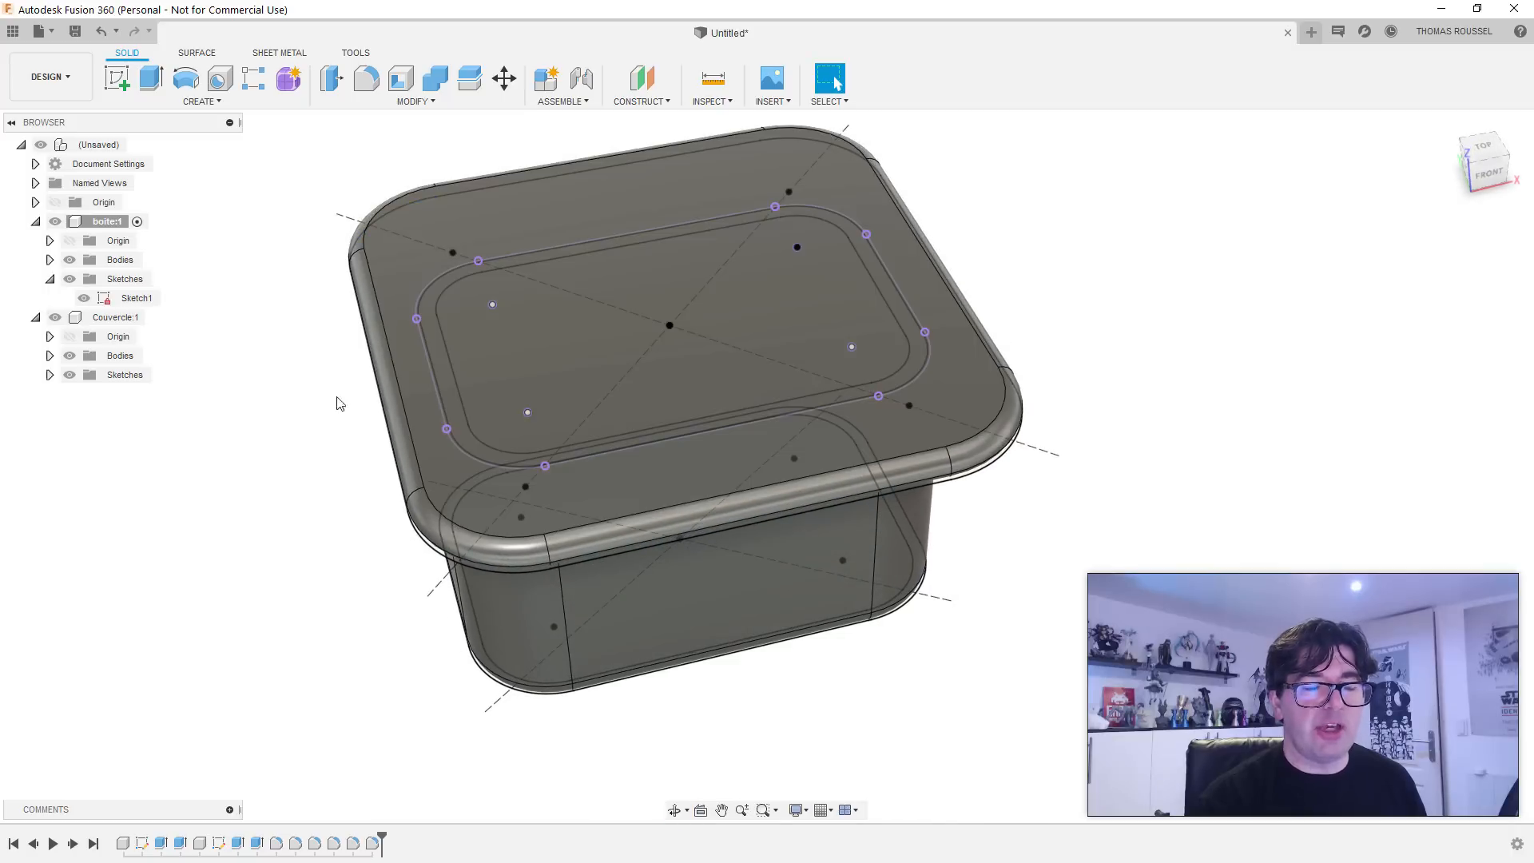
middle_click_drag(385, 372, 392, 339, "shift")
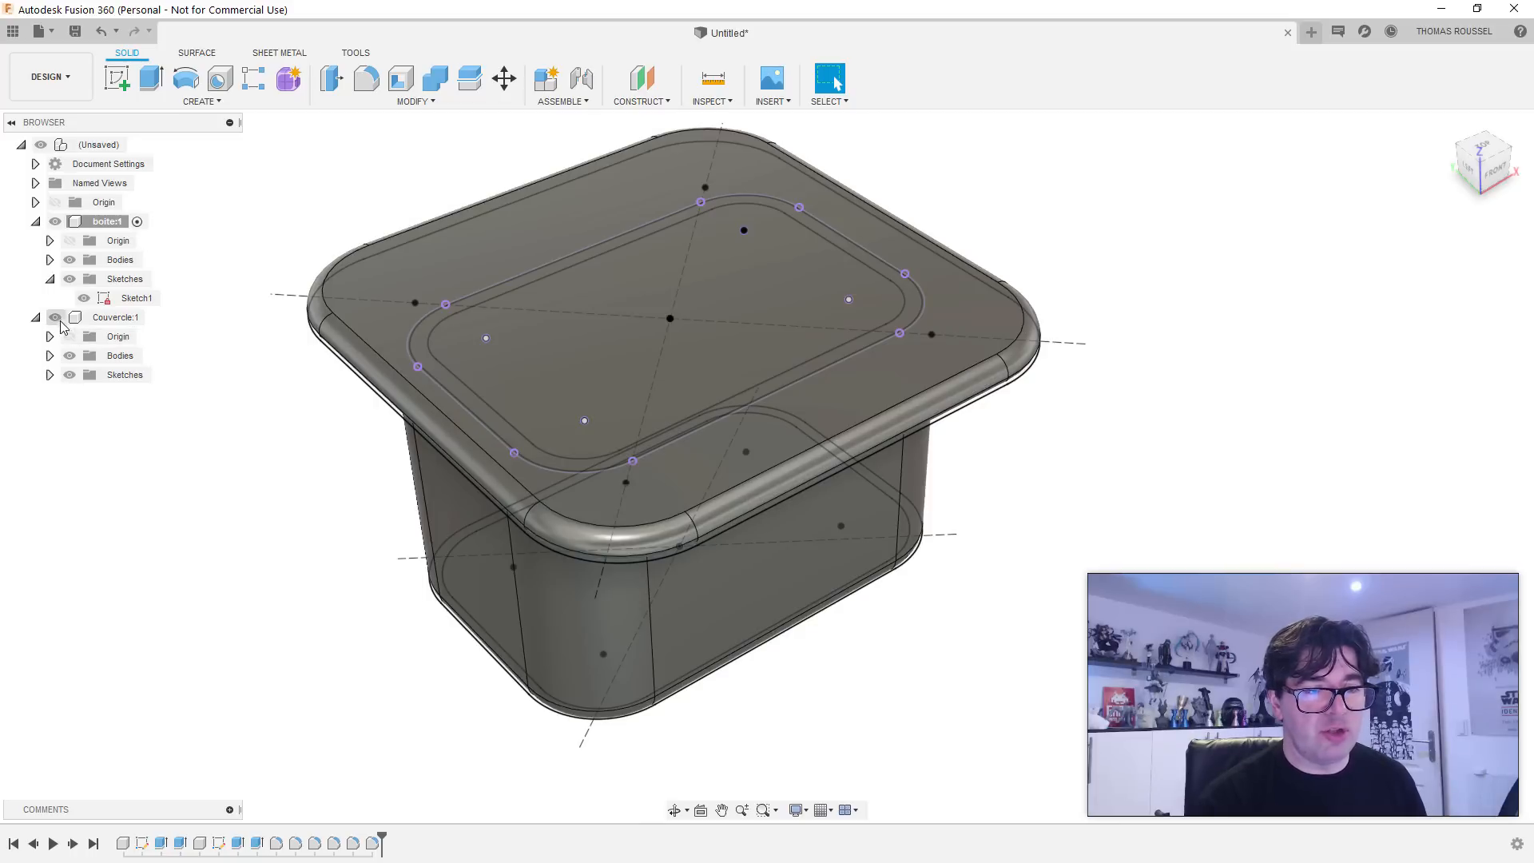
left_click(54, 221)
middle_click_drag(234, 373, 199, 215, "shift")
middle_click_drag(271, 294, 295, 294, "shift")
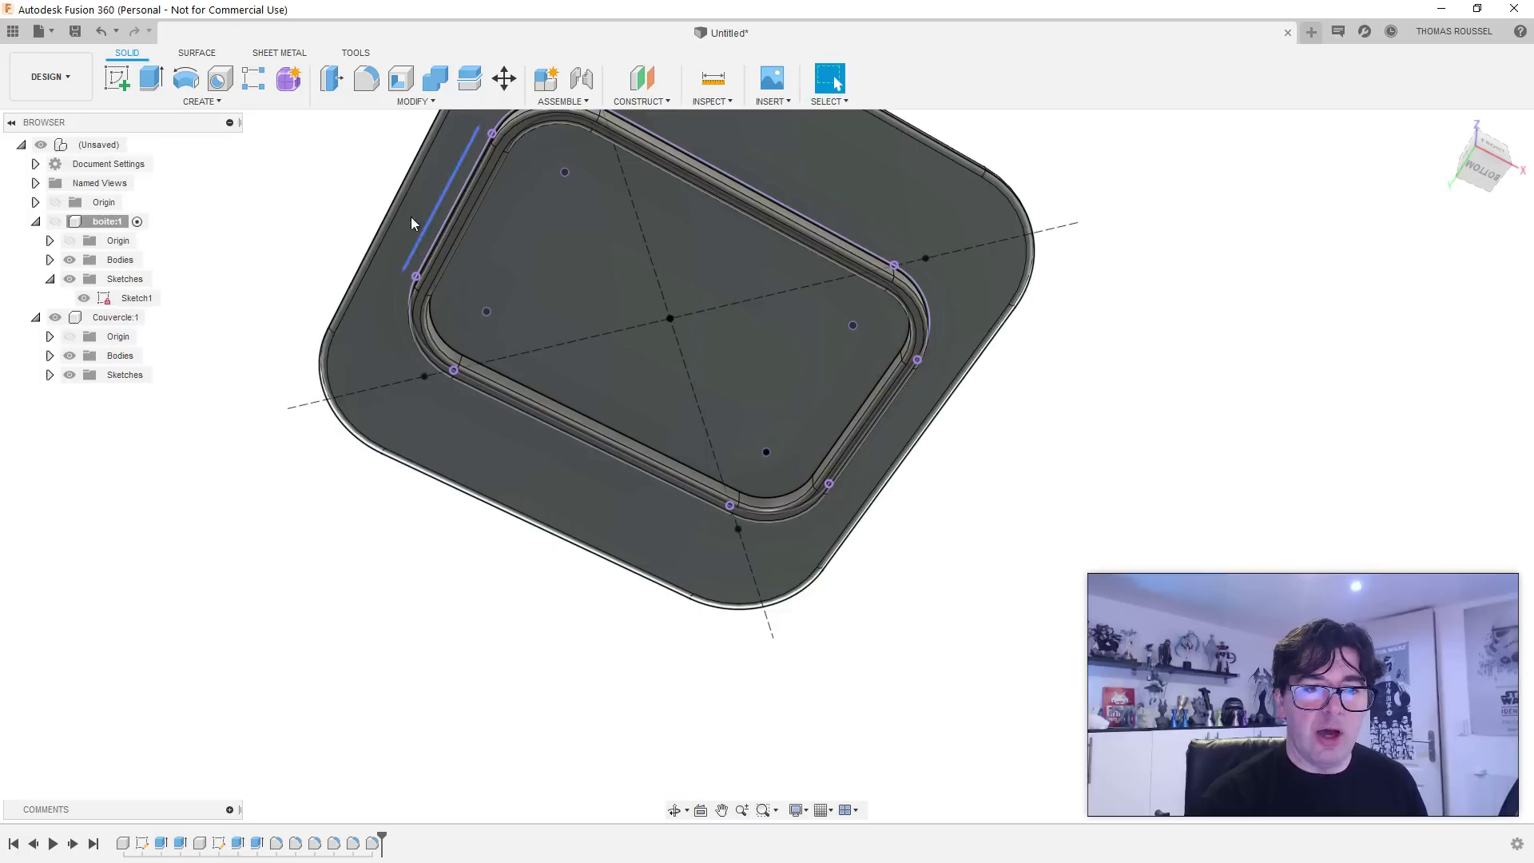
middle_click_drag(874, 352, 711, 692, "shift")
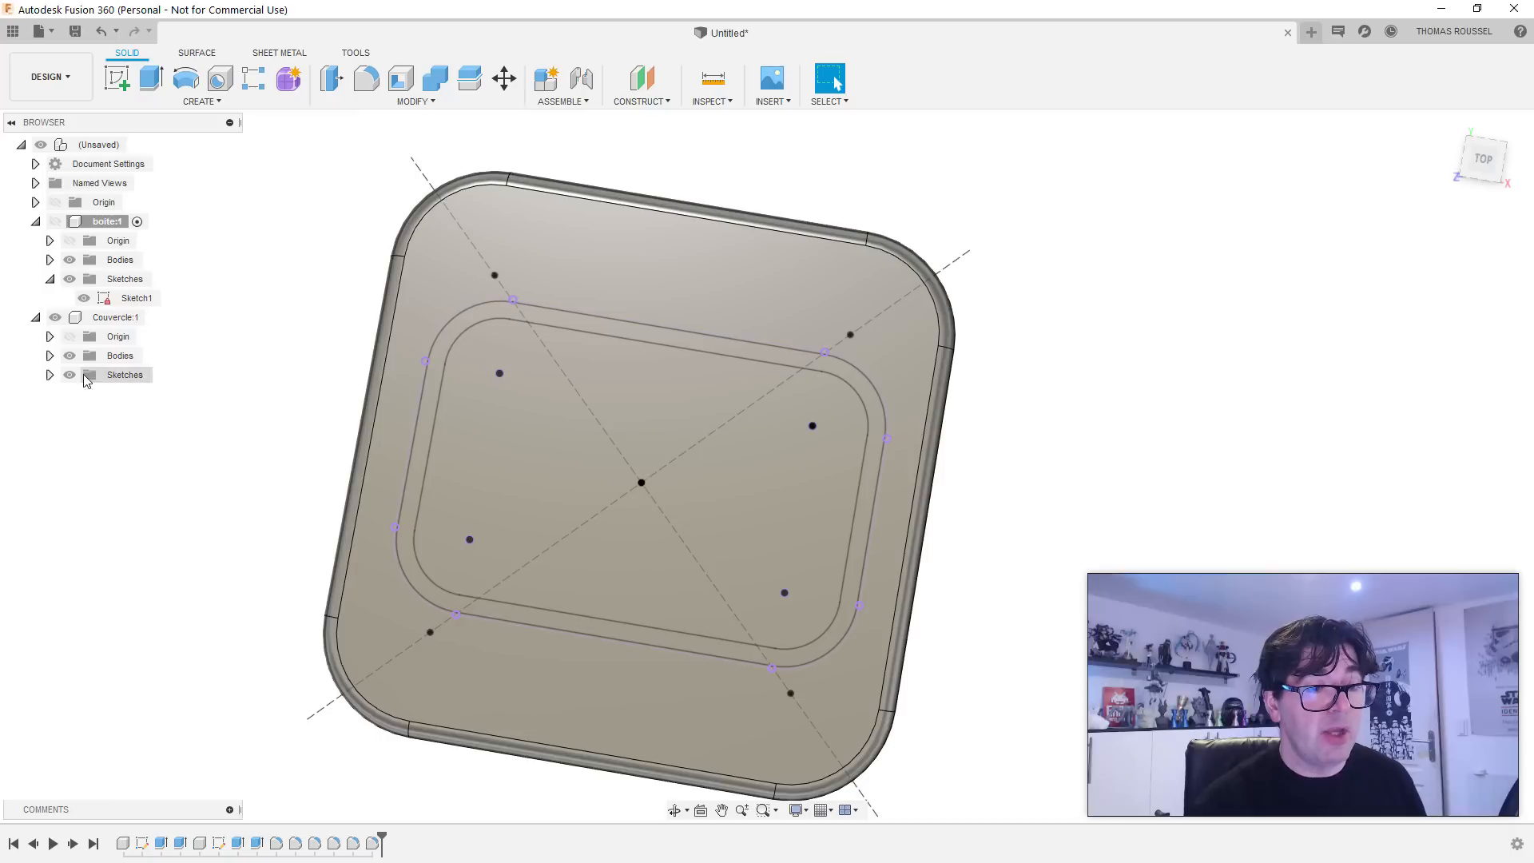
Step: Set the vertical dimension of the Couvercle component's Sketch1 to d2 + 15 mm, and show the boite component again
left_click(50, 374)
double_click(146, 399)
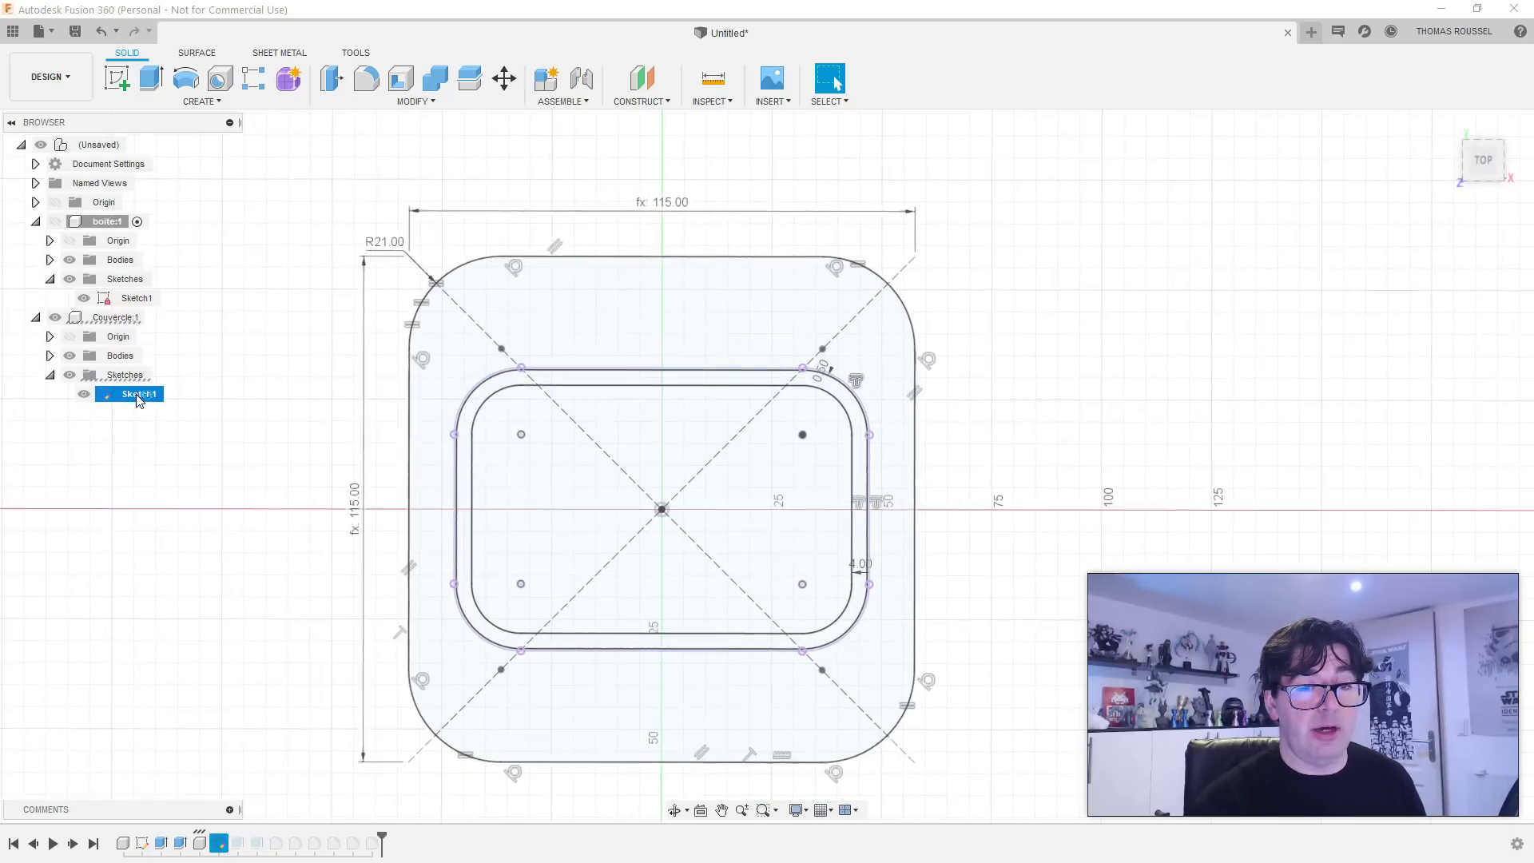
double_click(359, 512)
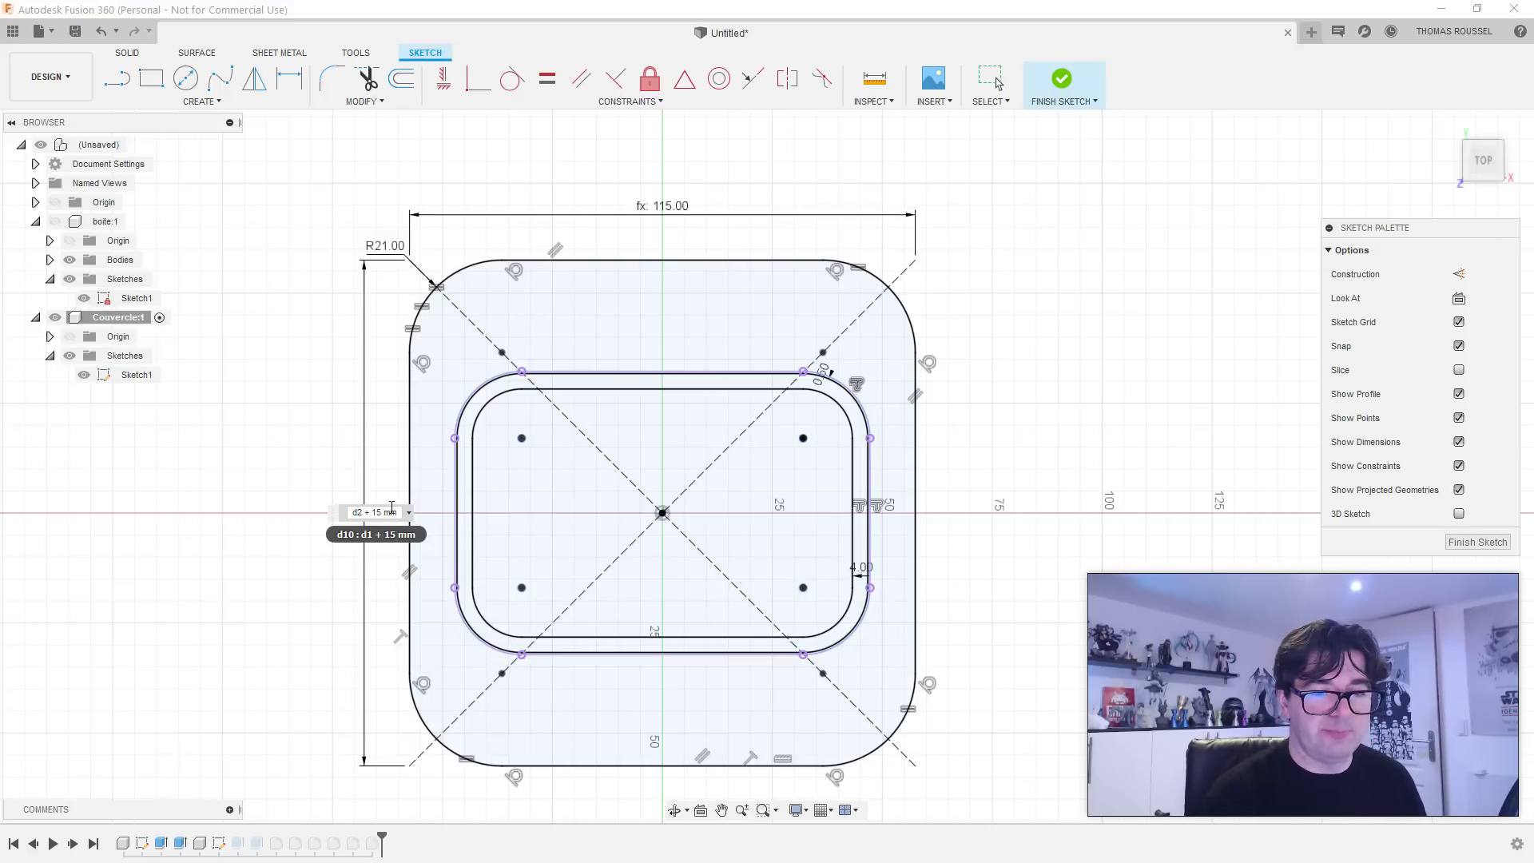
key("Return")
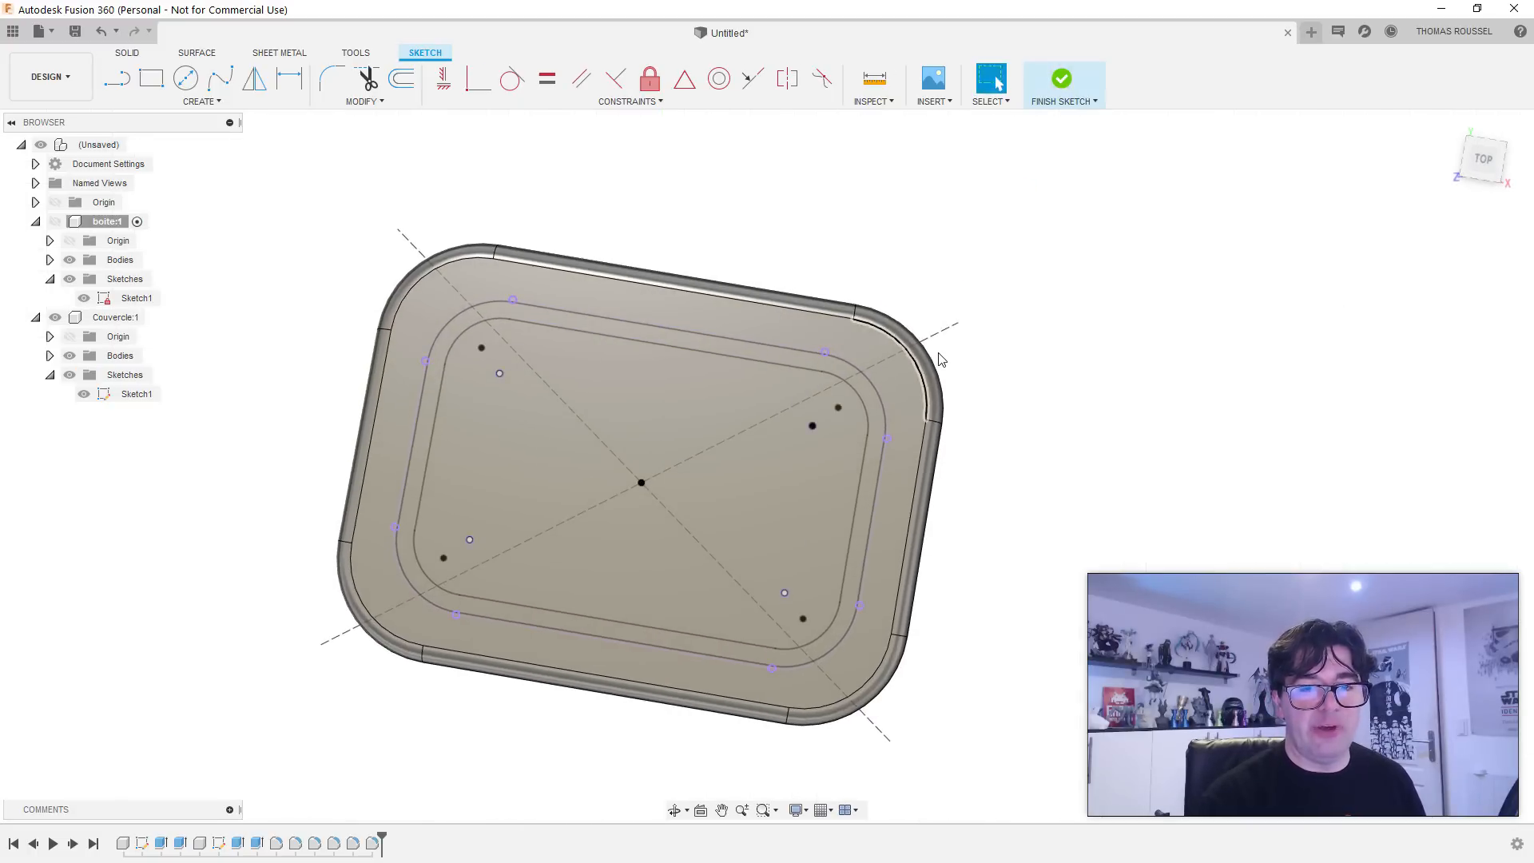
mouse_move(939, 359)
middle_mouse_down("shift")
mouse_move(966, 244)
mouse_move(993, 286)
middle_mouse_up("shift")
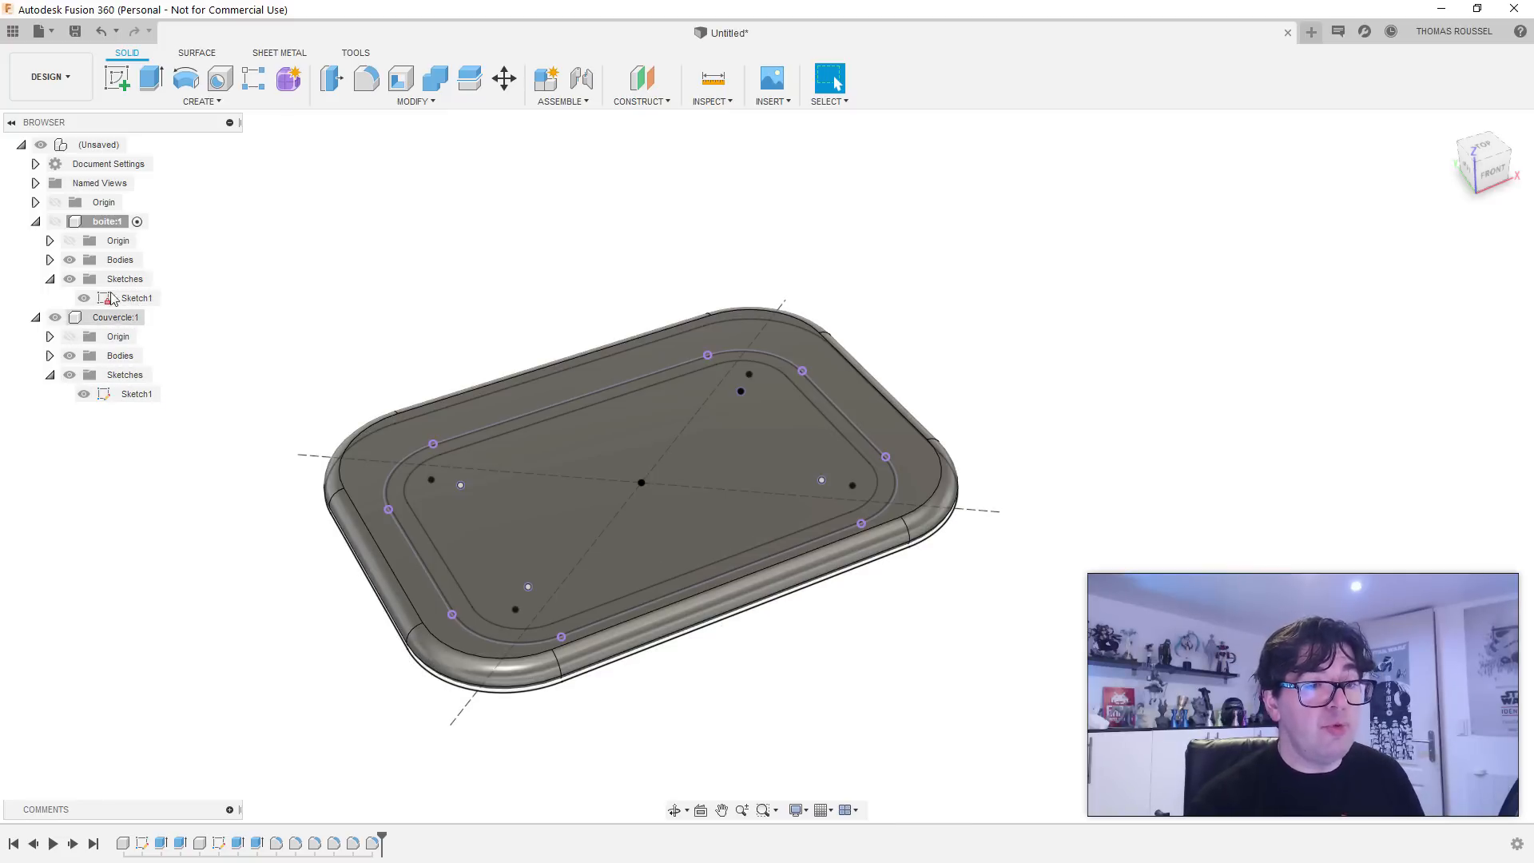
left_click(55, 223)
middle_click_drag(347, 411, 390, 326, "shift")
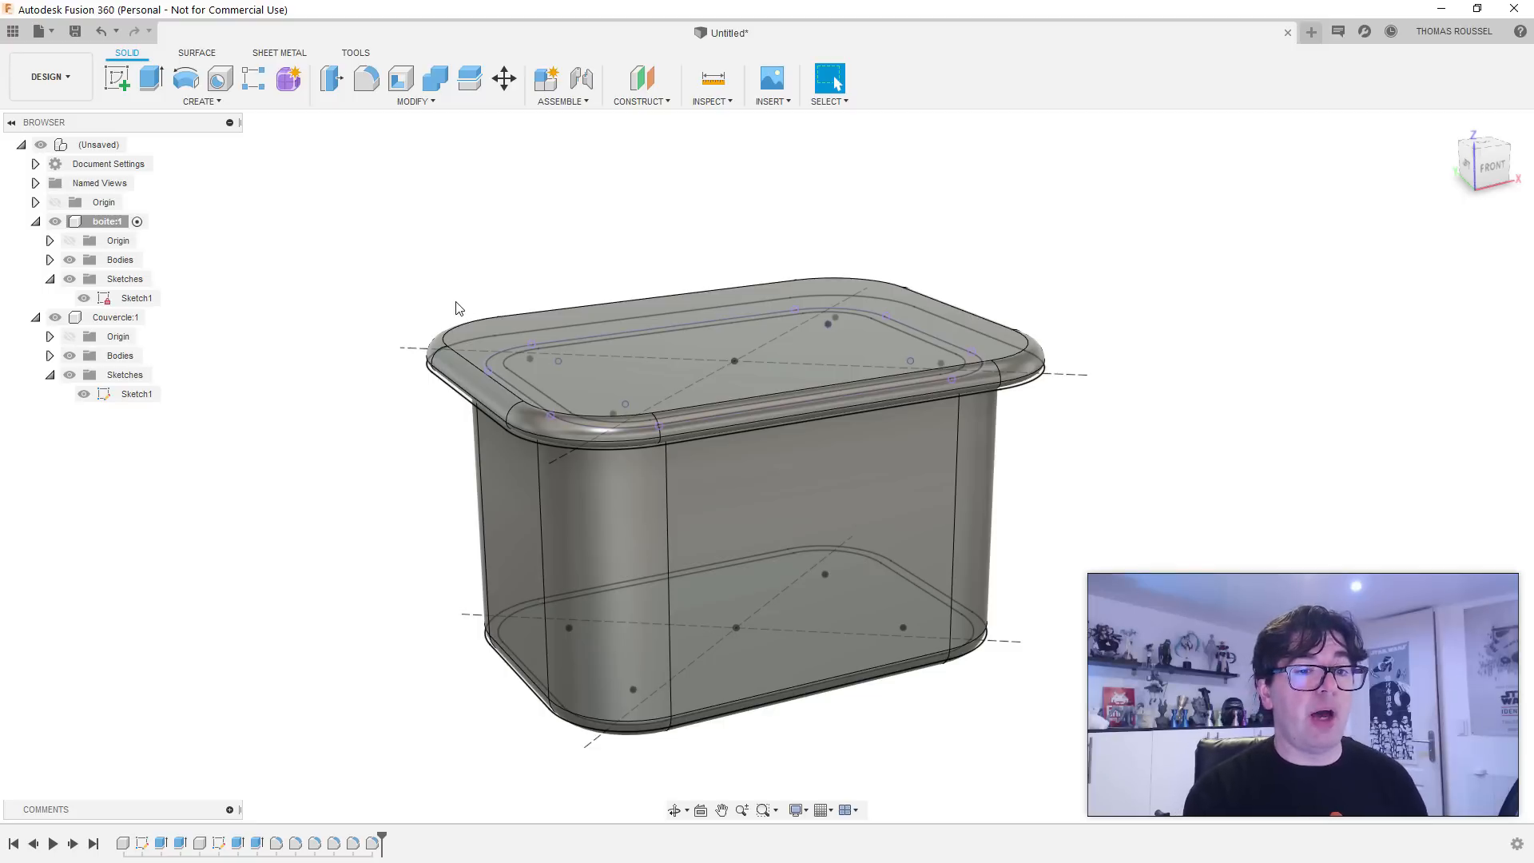
Step: Edit Sketch1 of the boite component, linking the vertical dimension to d1 and setting the horizontal width to 70 mm, and finish the sketch
double_click(135, 298)
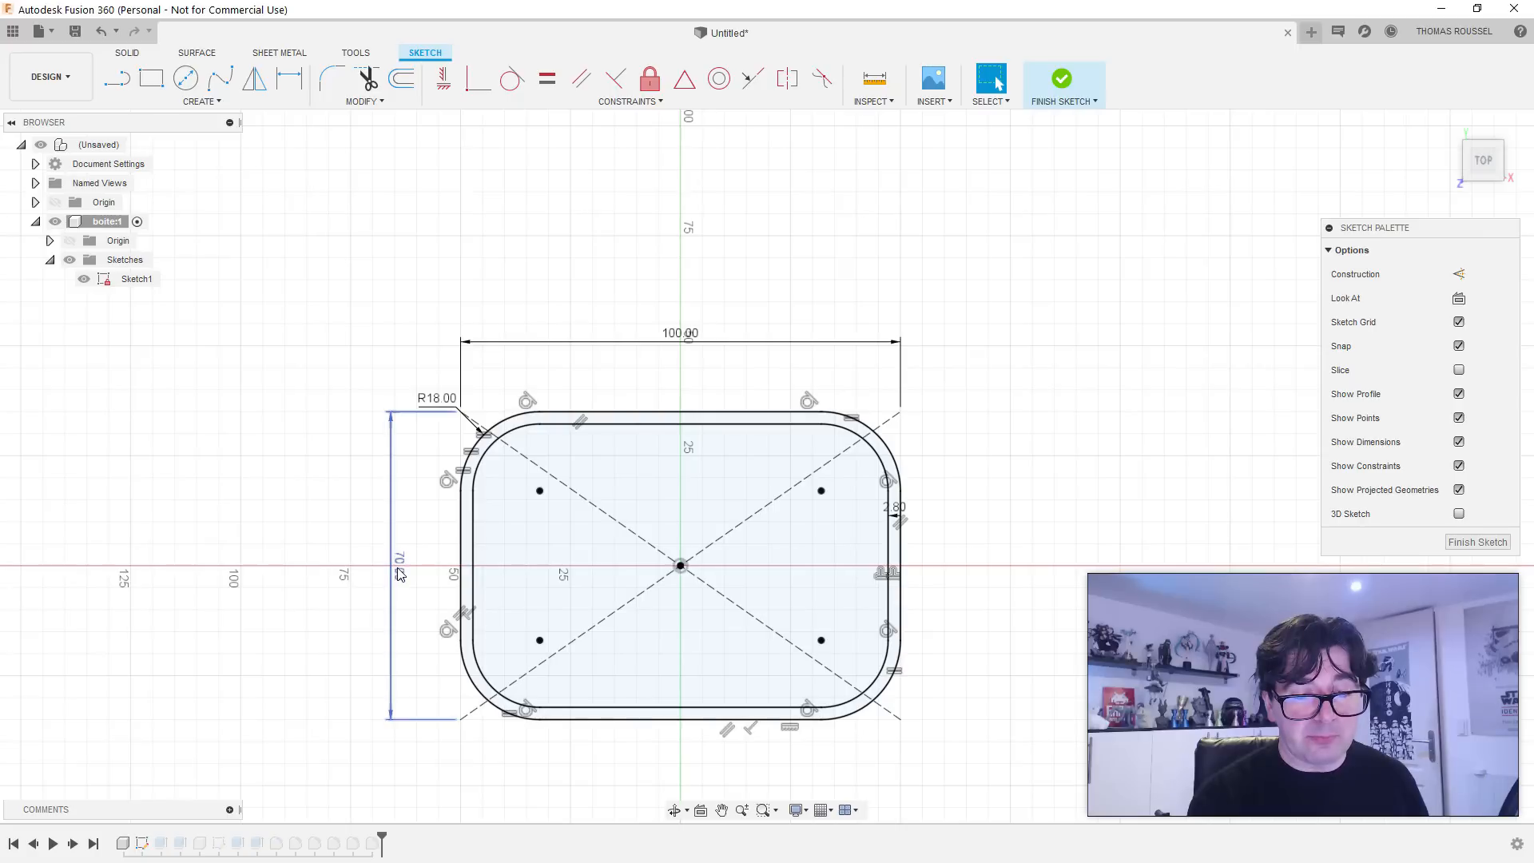
double_click(400, 574)
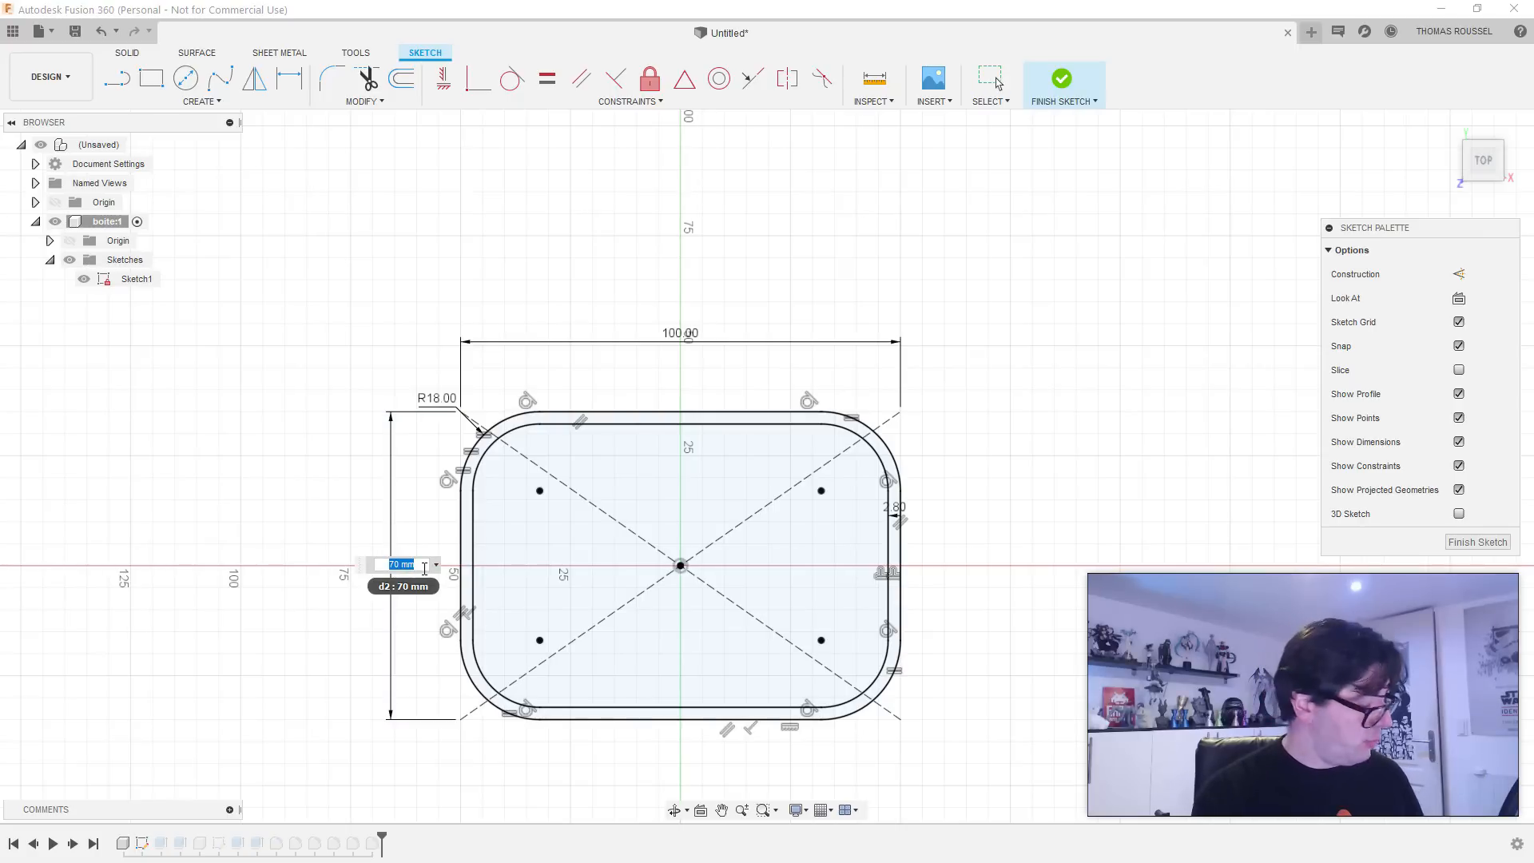
type("d1")
key("Return")
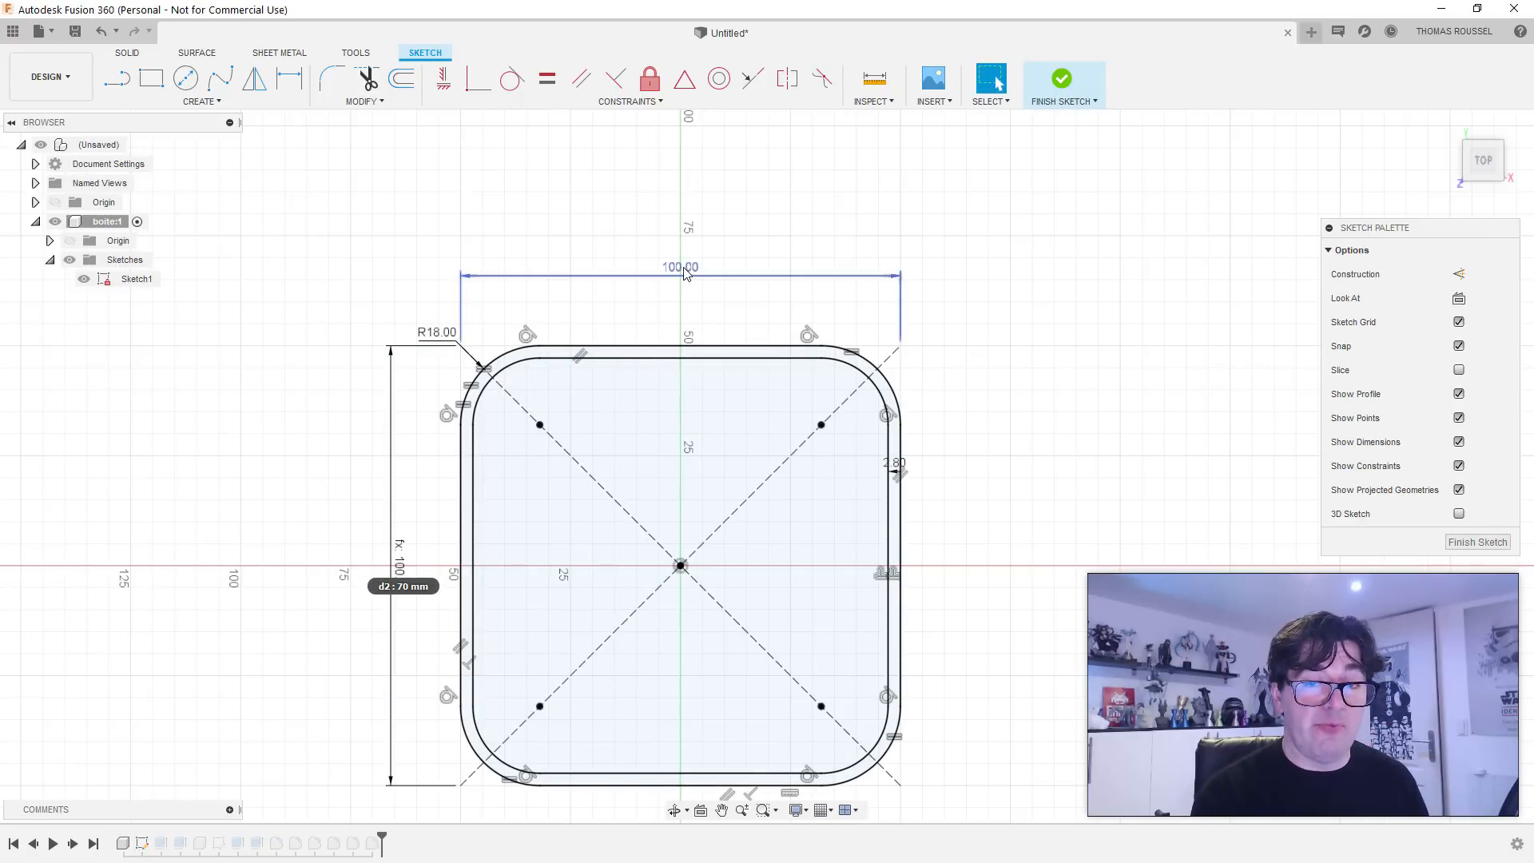
double_click(757, 276)
type("70")
key("Return")
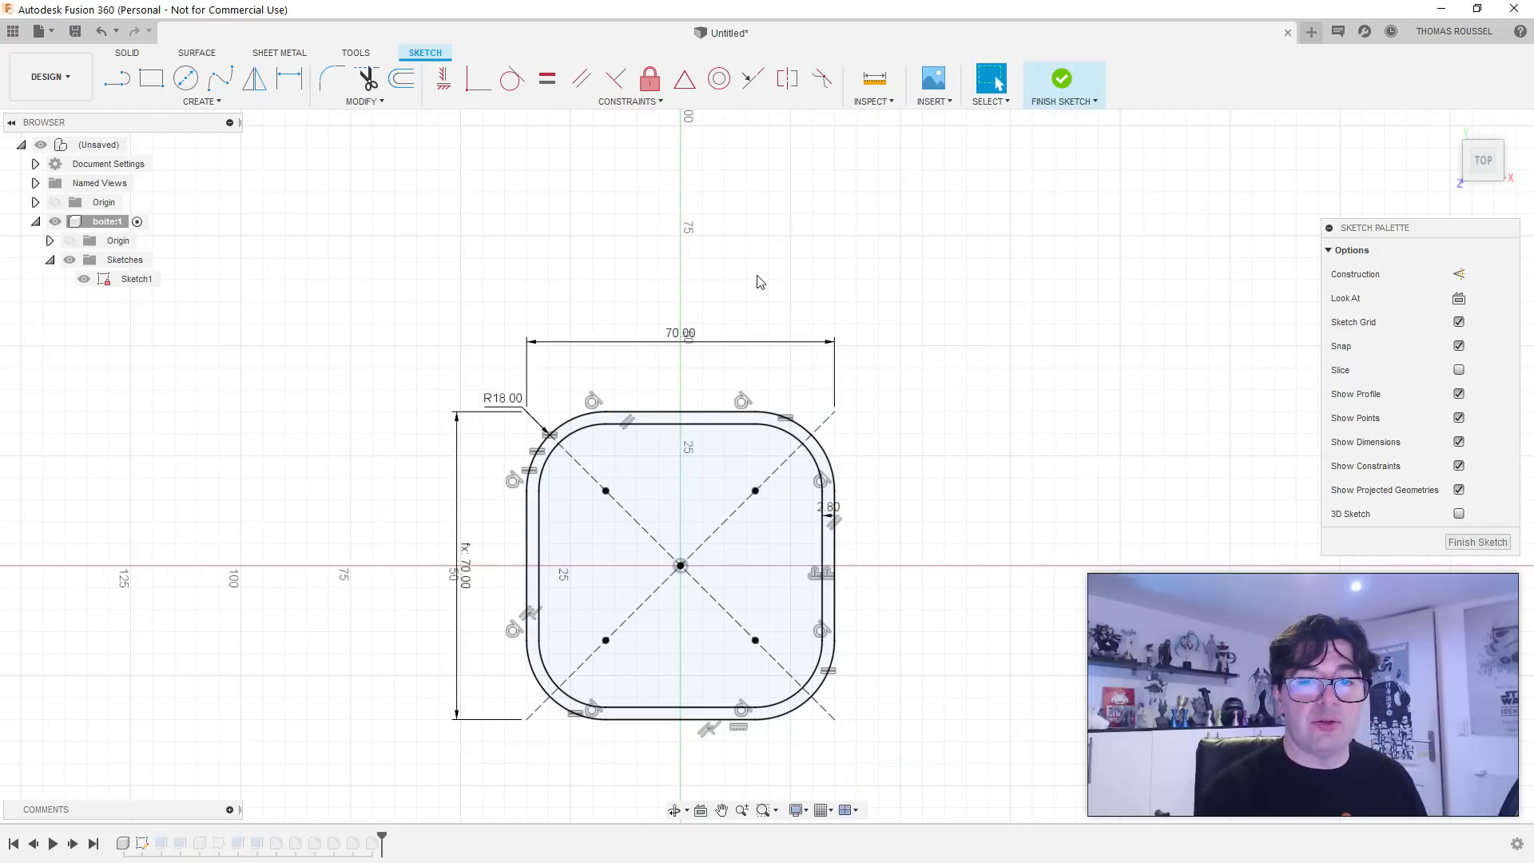
left_click(1061, 79)
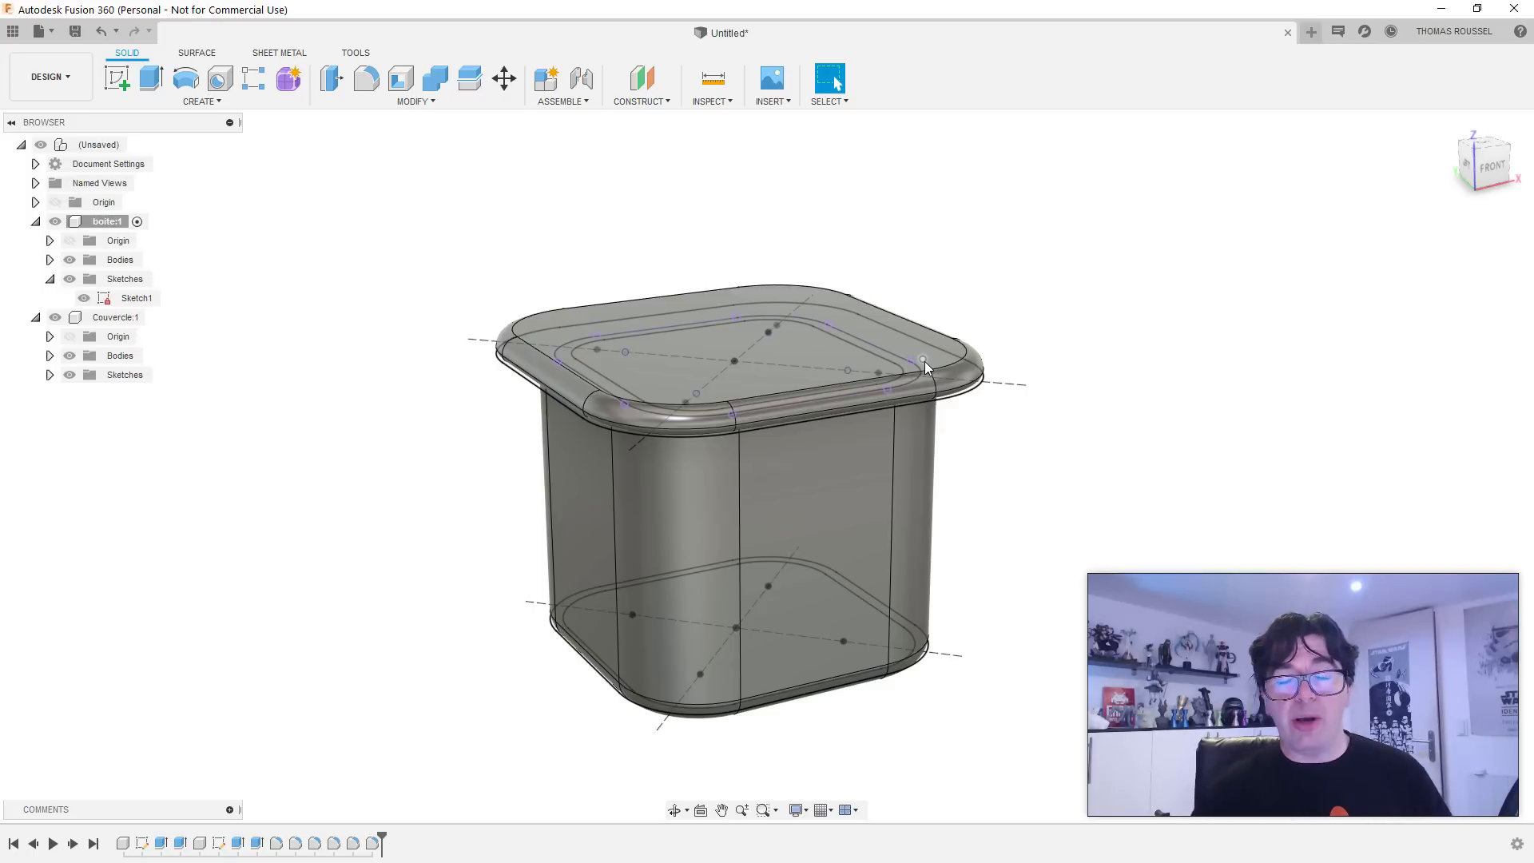
Step: Activate the Couvercle component
middle_click_drag(826, 320, 743, 334, "shift")
right_click(726, 341)
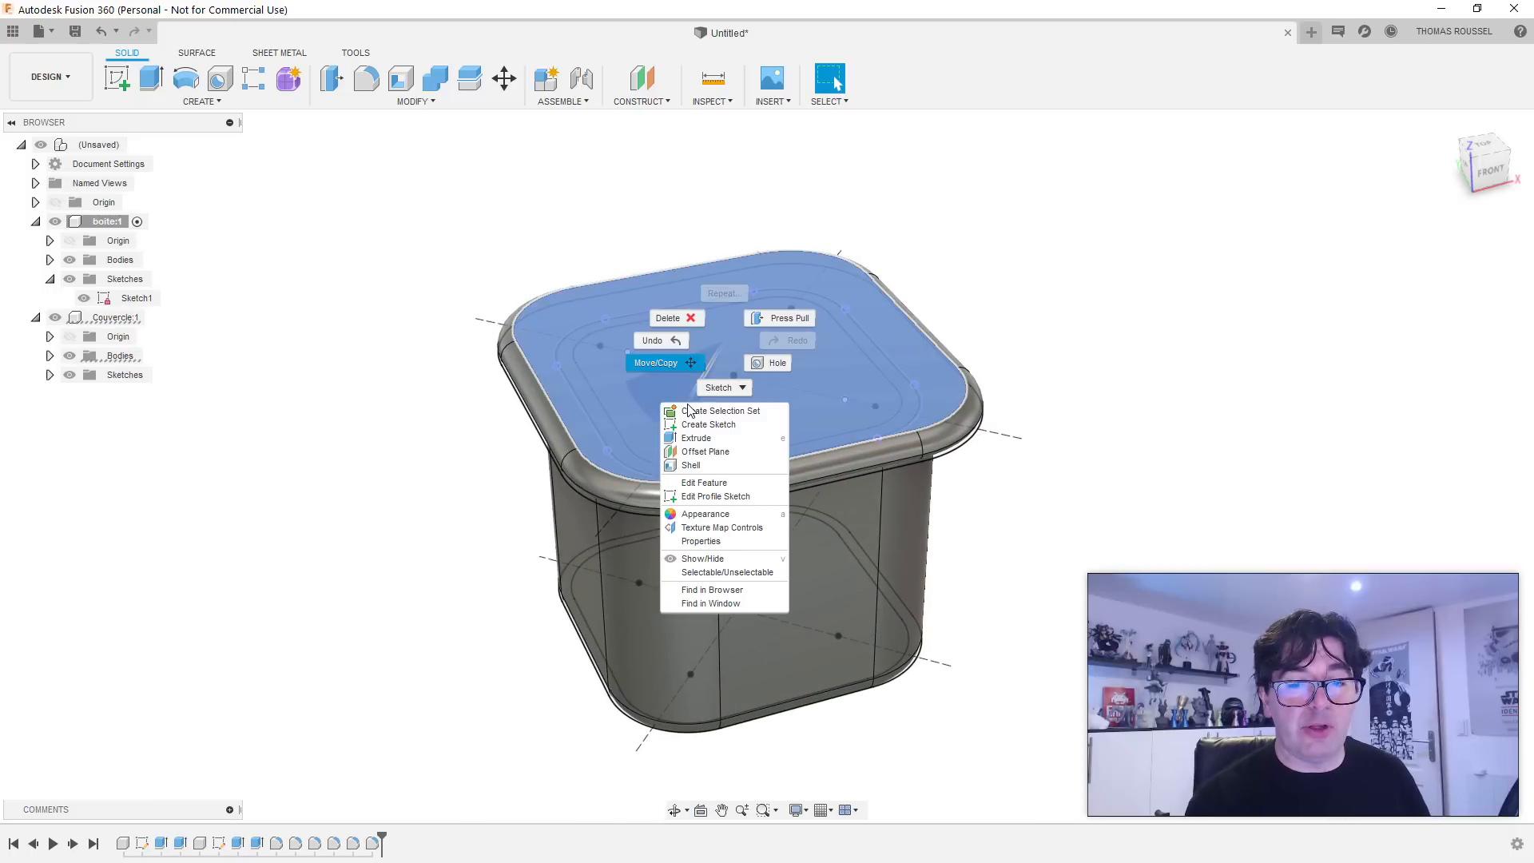
left_click(150, 323)
left_click(130, 319)
left_click(160, 318)
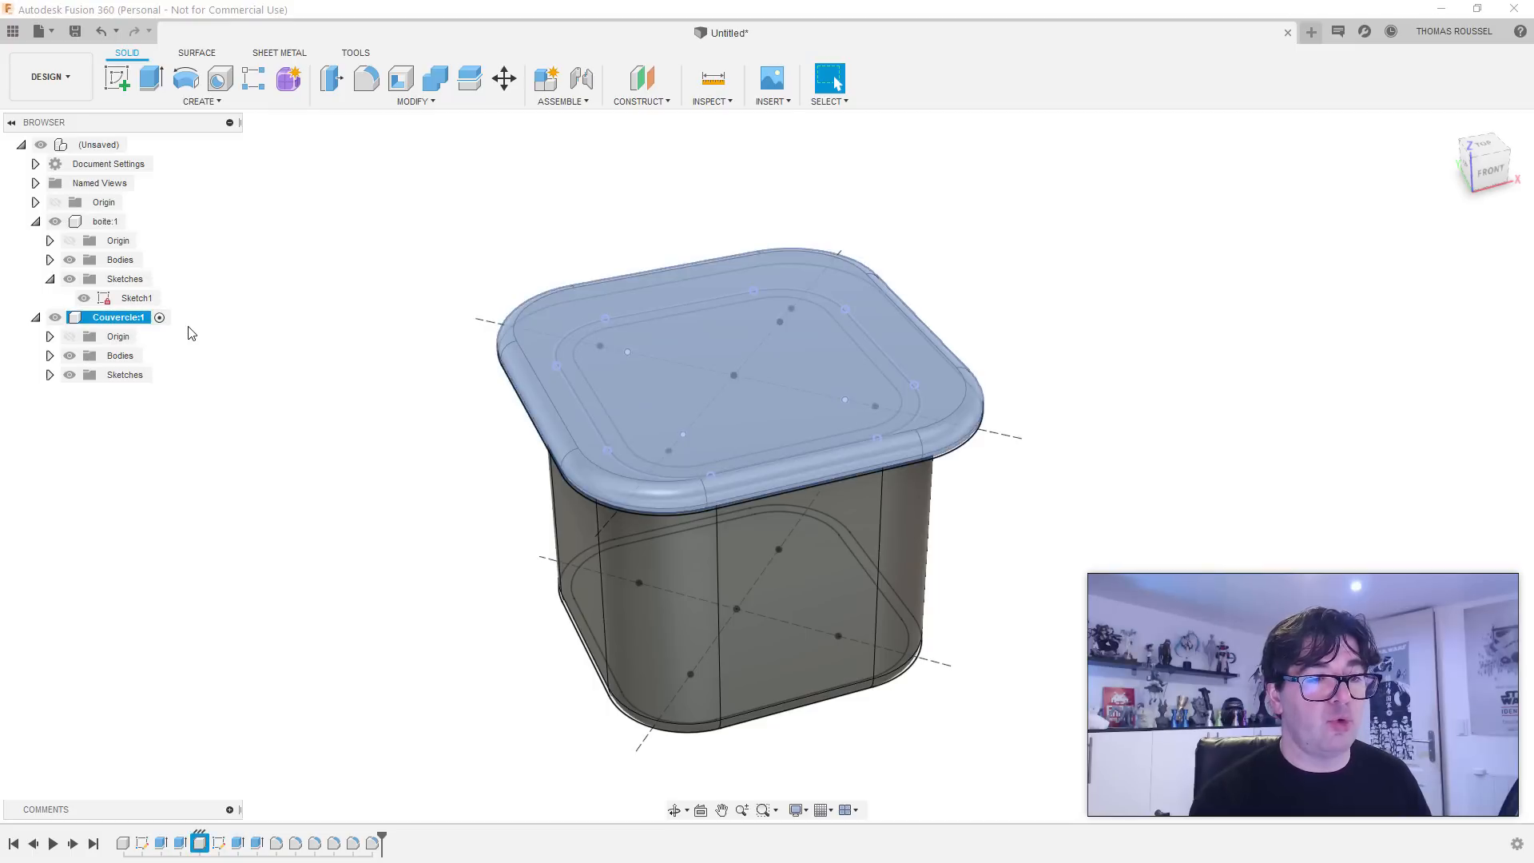
right_click(700, 333)
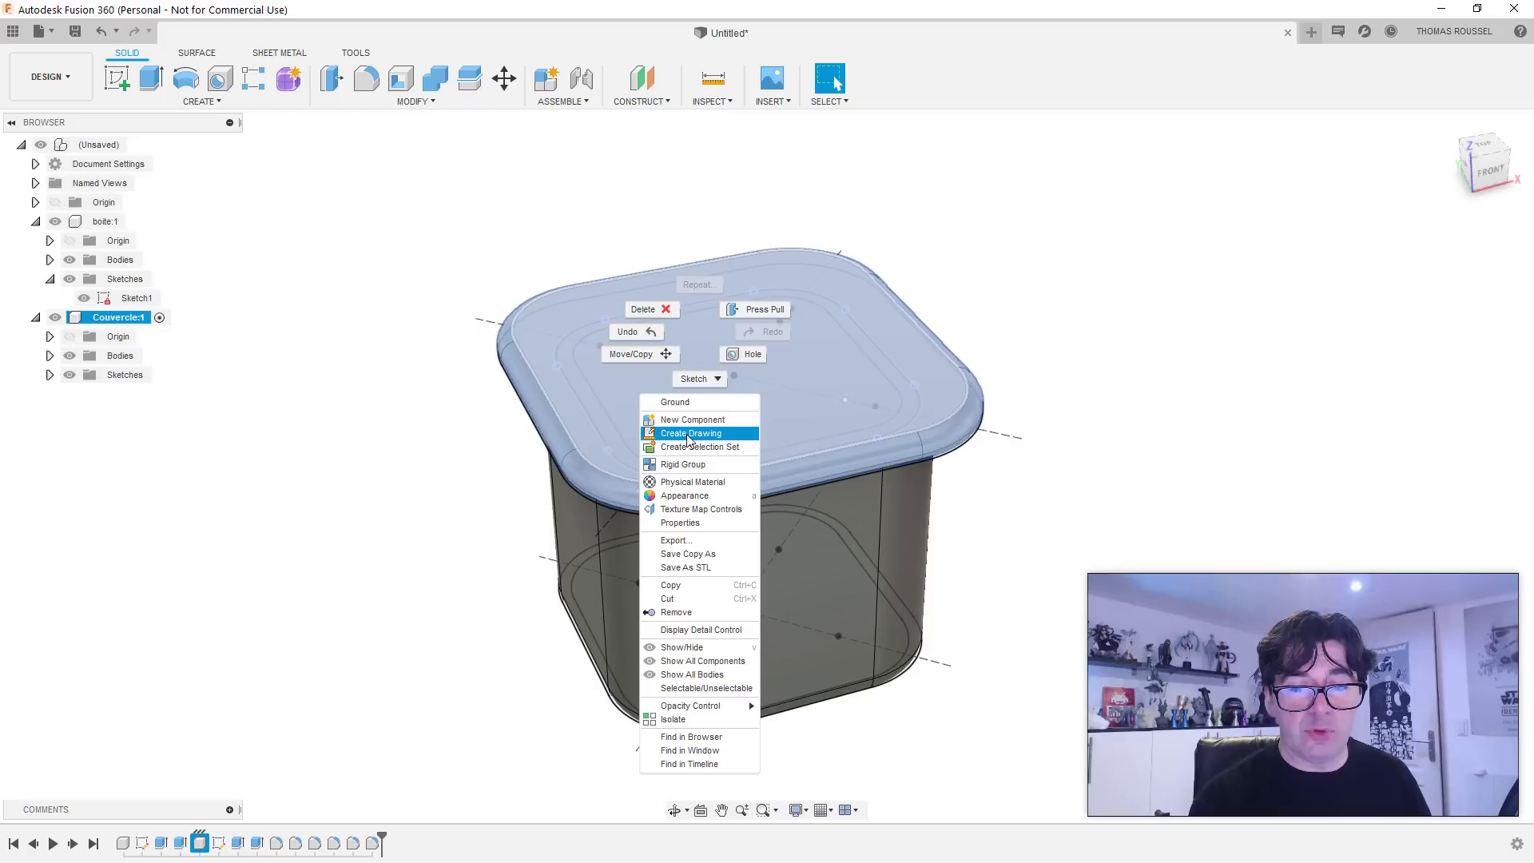
left_click(1182, 327)
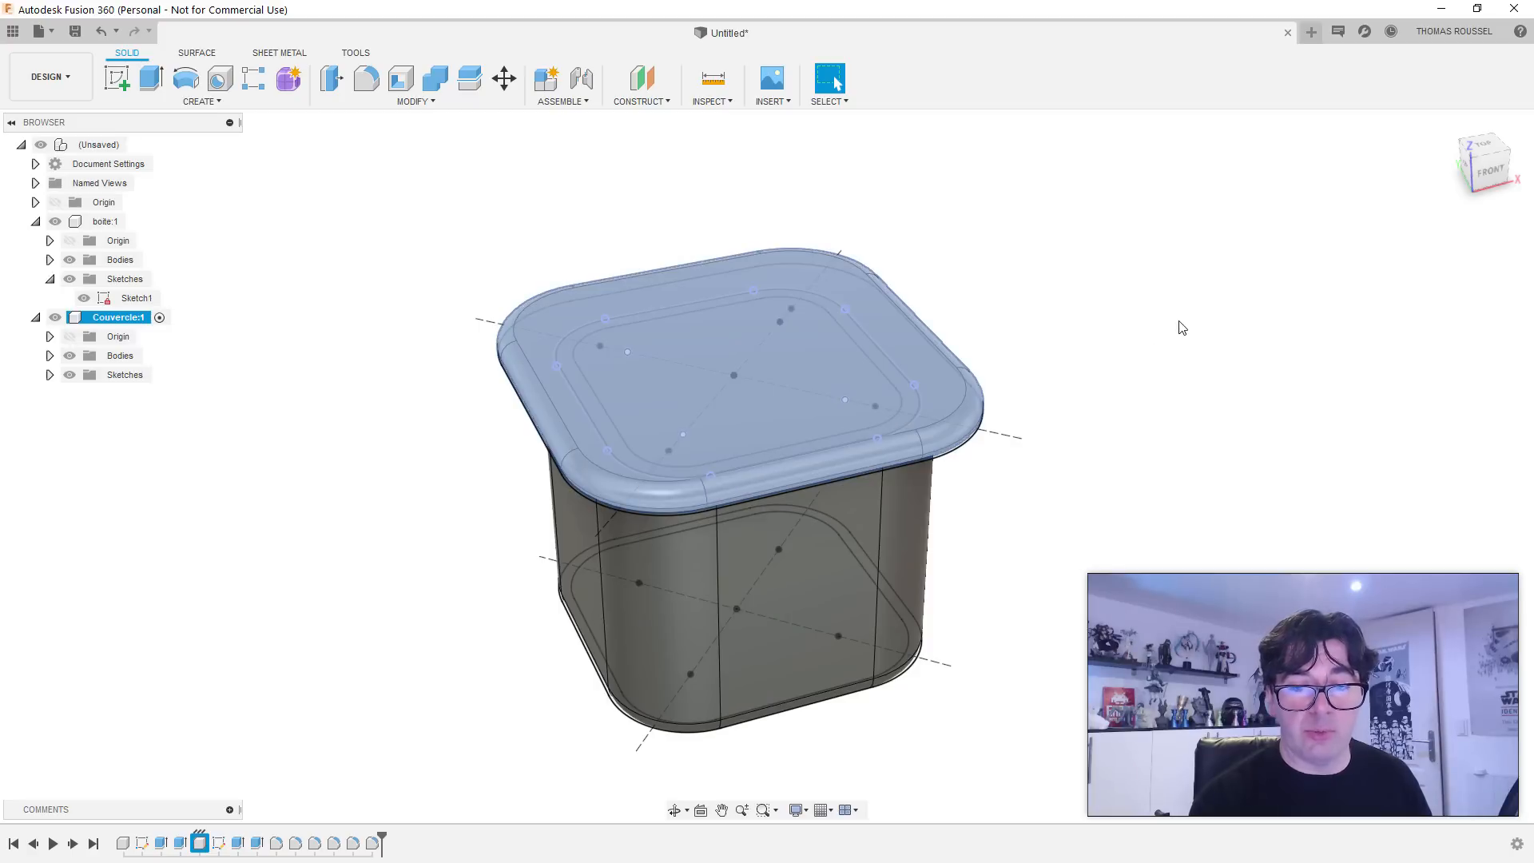
left_click(1182, 328)
Step: Sketch a circle about 18 mm in diameter, centred on the origin, on the lid's top face, and finish the sketch
left_click(192, 105)
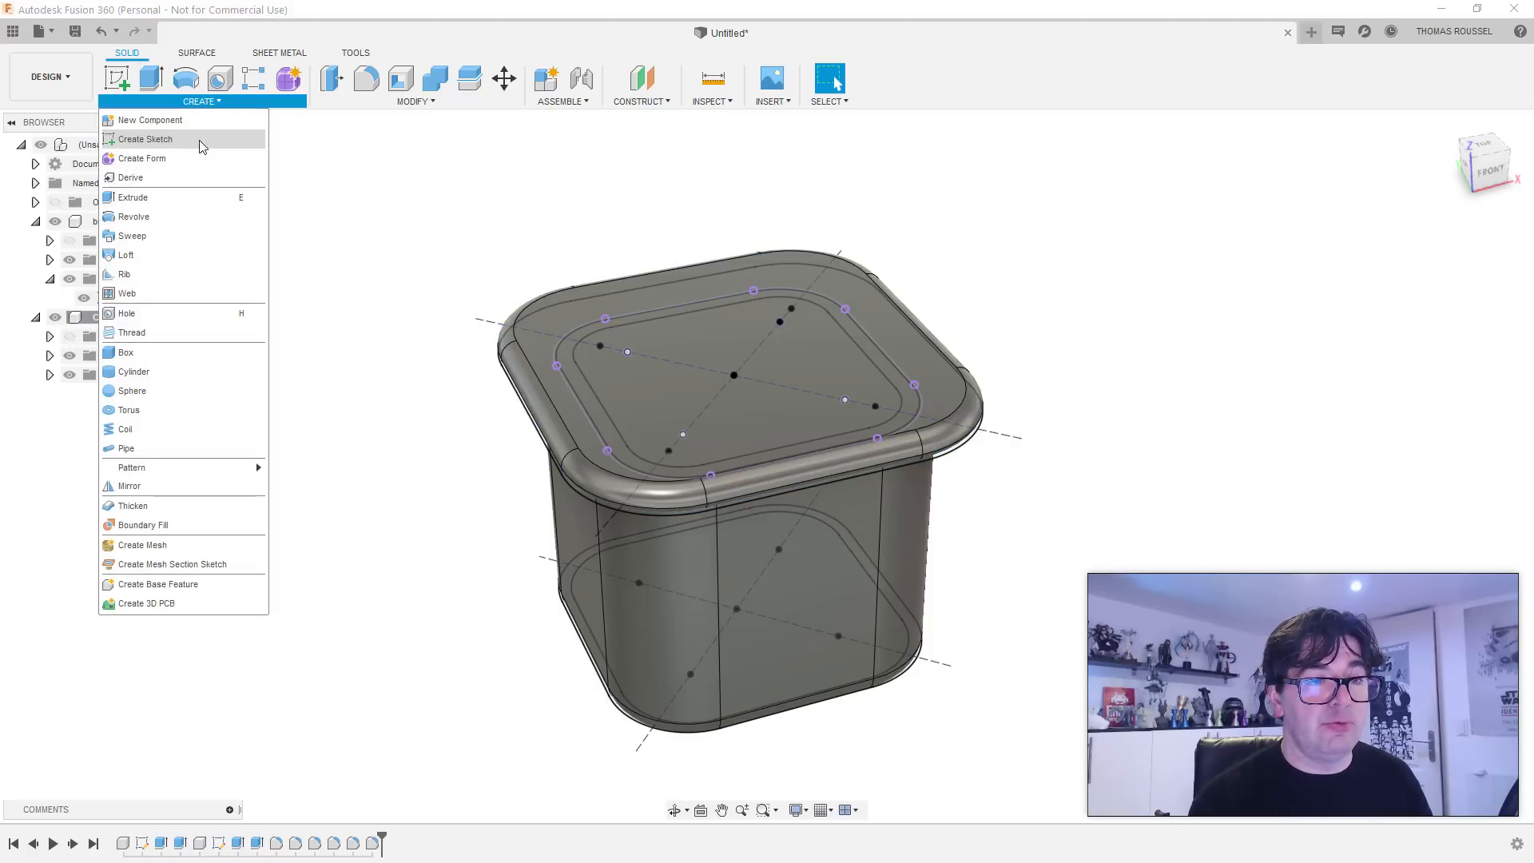
left_click(687, 354)
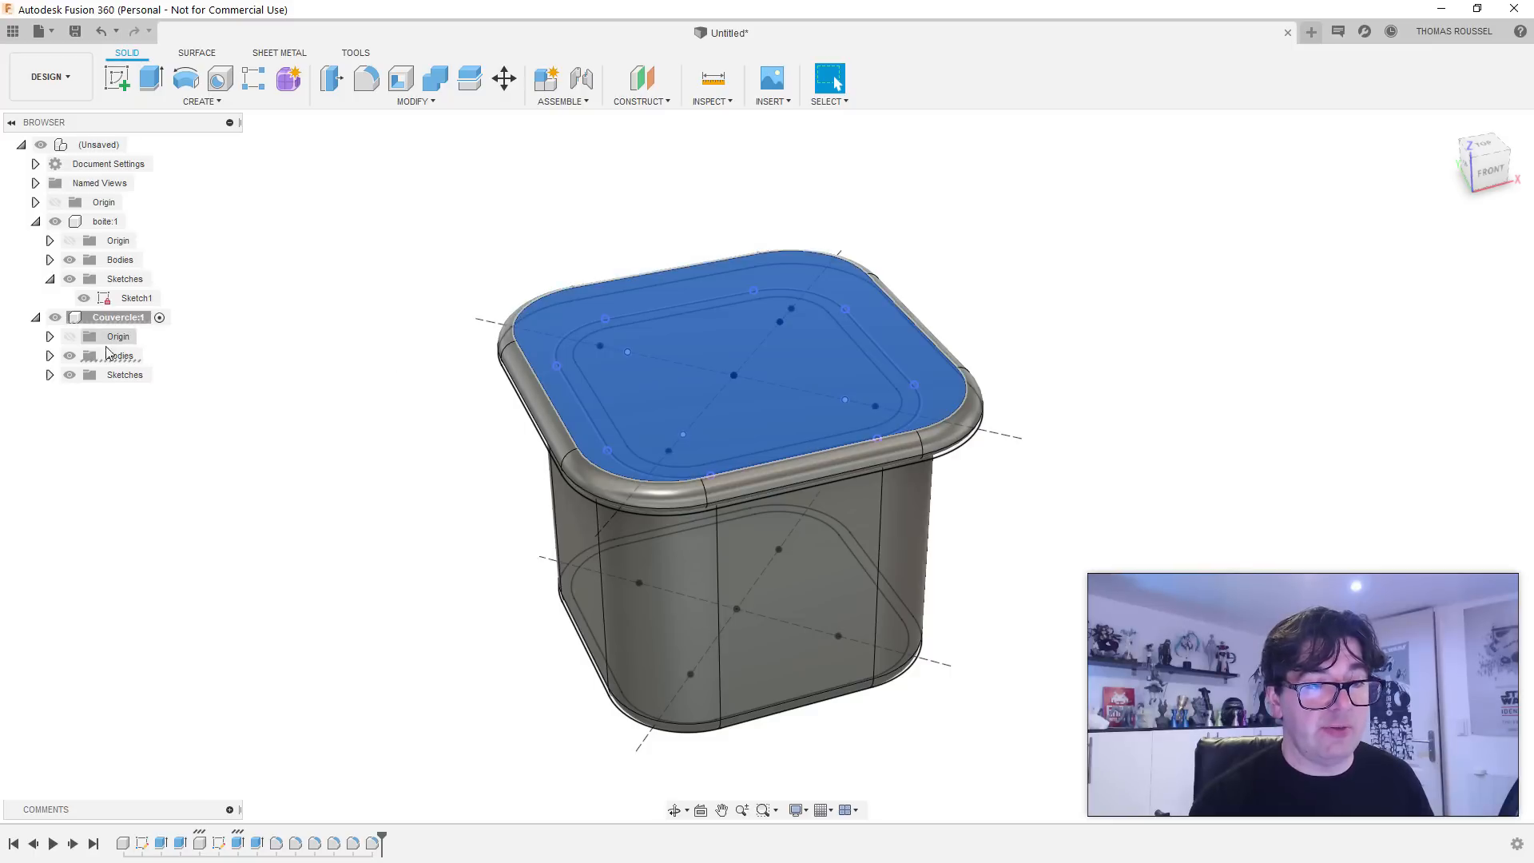
left_click(117, 79)
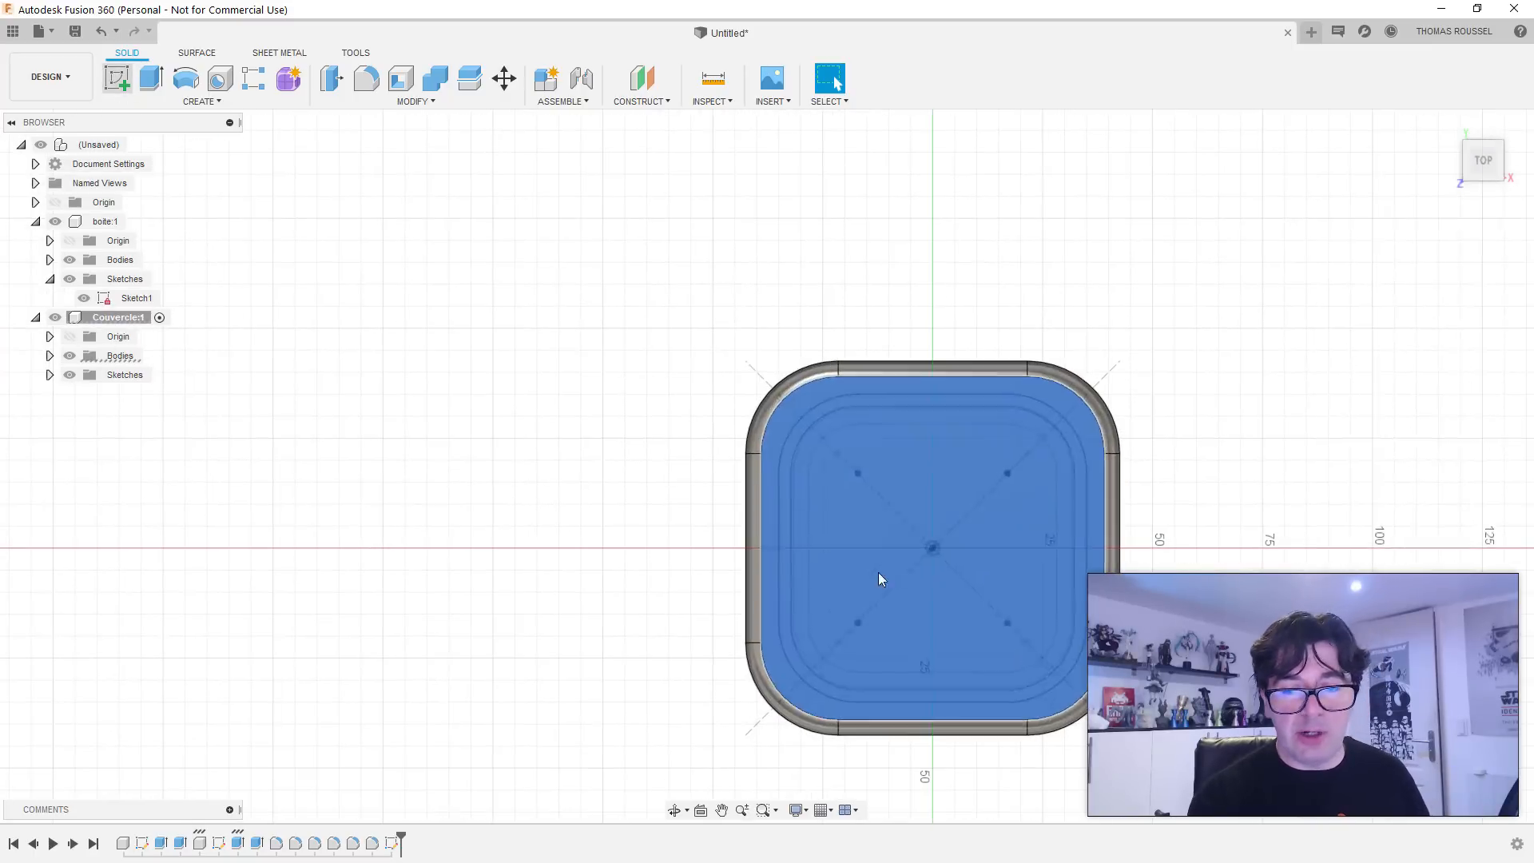
middle_click_drag(942, 562, 670, 494)
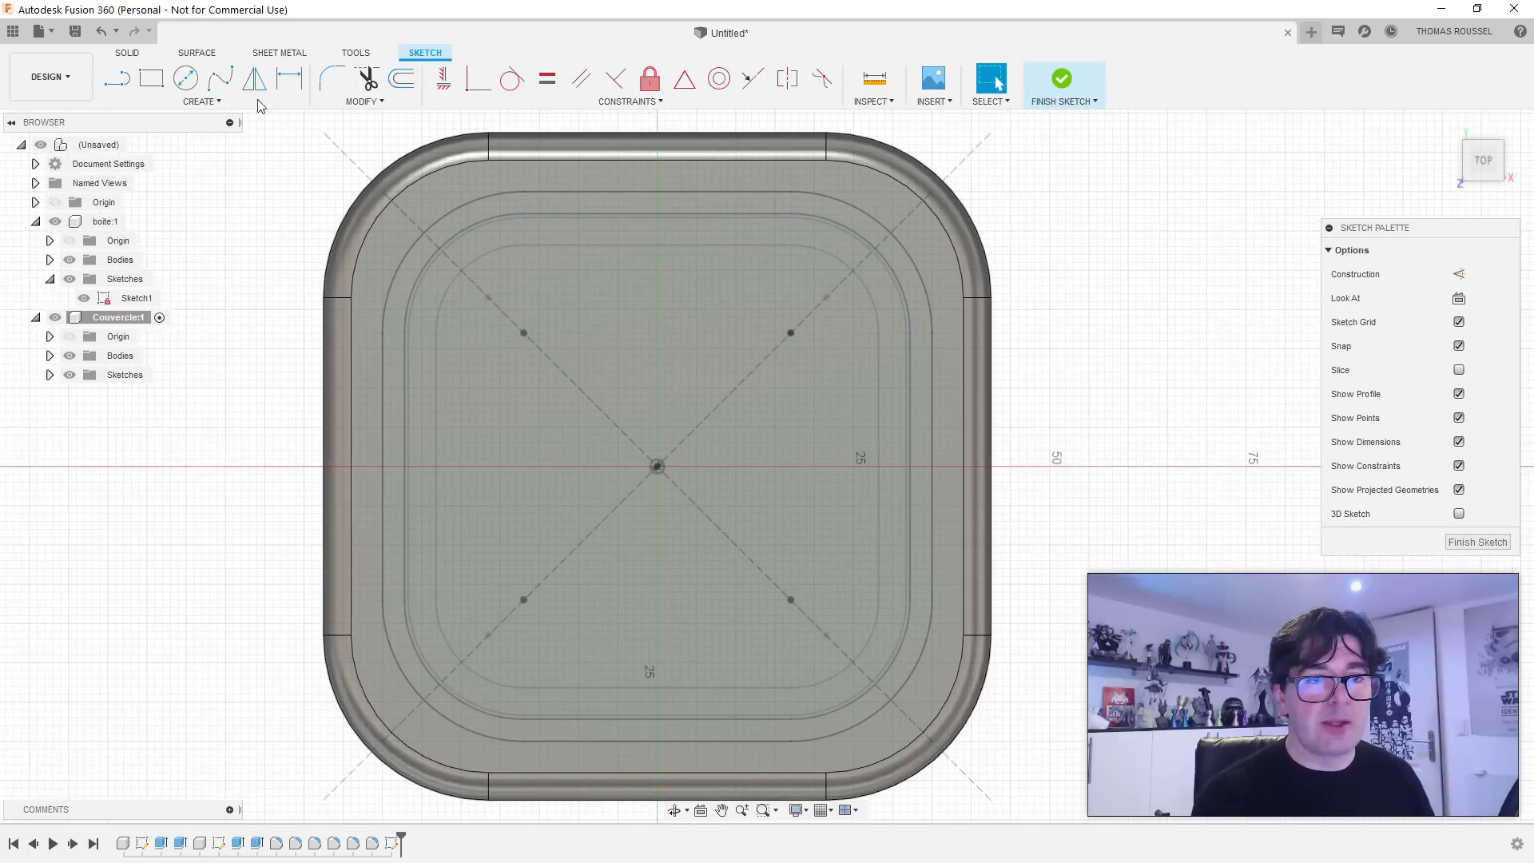
left_click(186, 80)
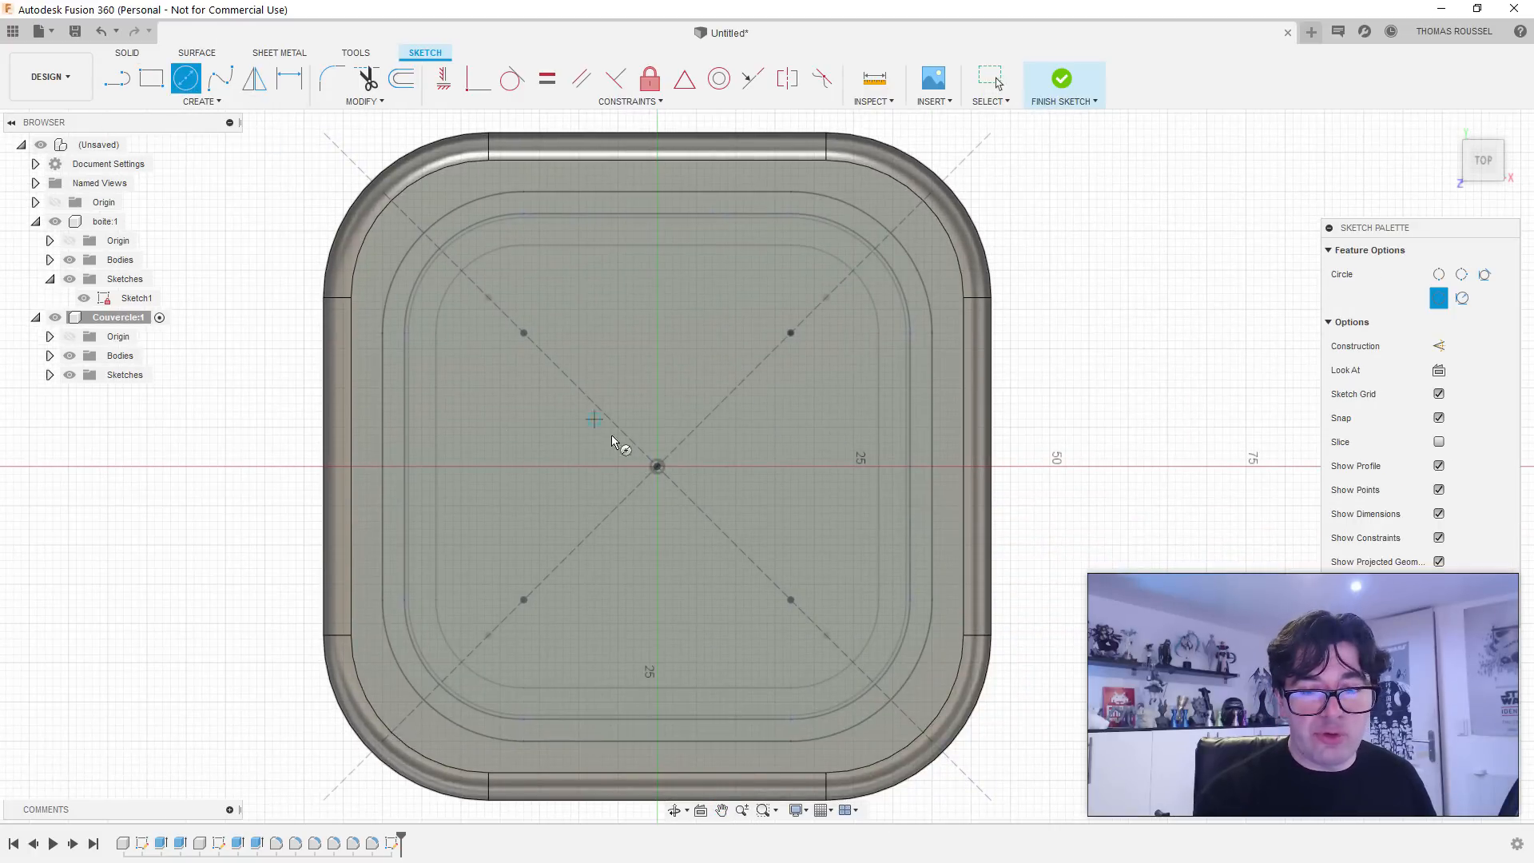
left_click(657, 466)
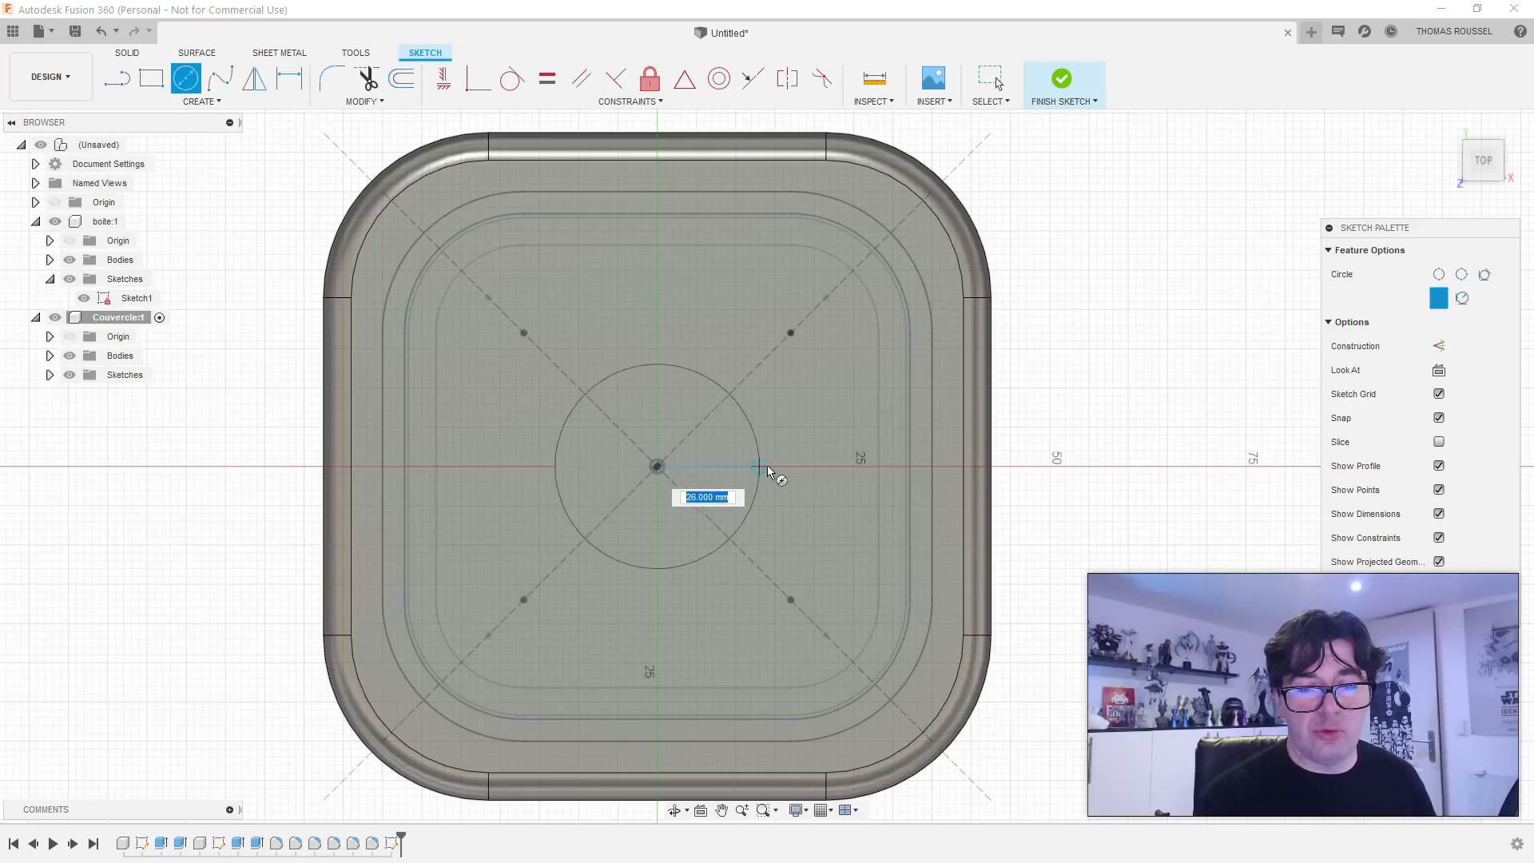
left_click(727, 467)
left_click(1062, 79)
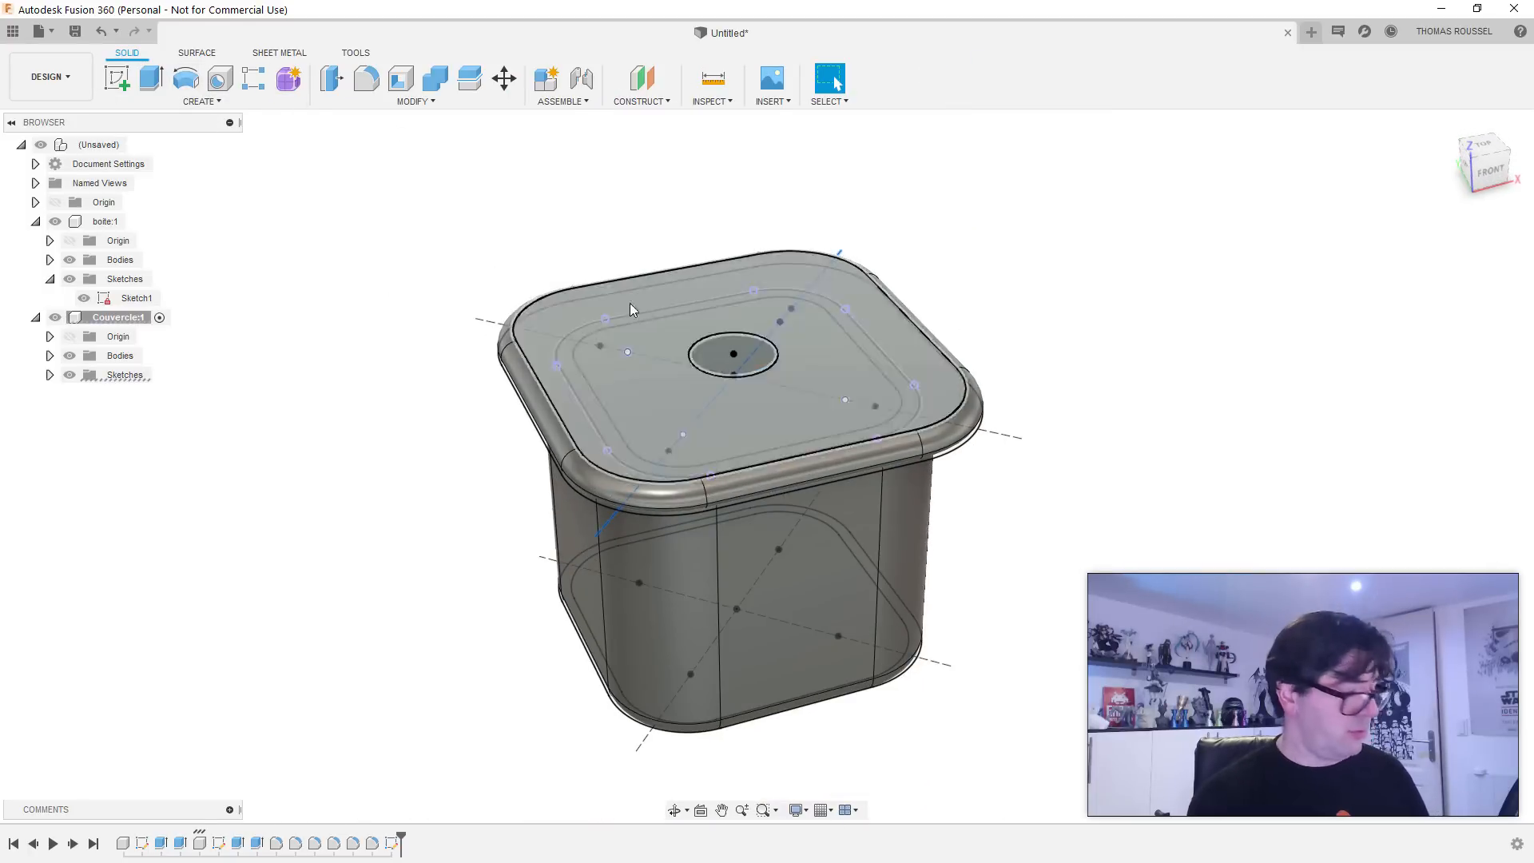
Step: Extrude the centred circle 15 mm upward, joined to the lid, to form a round knob
key("e")
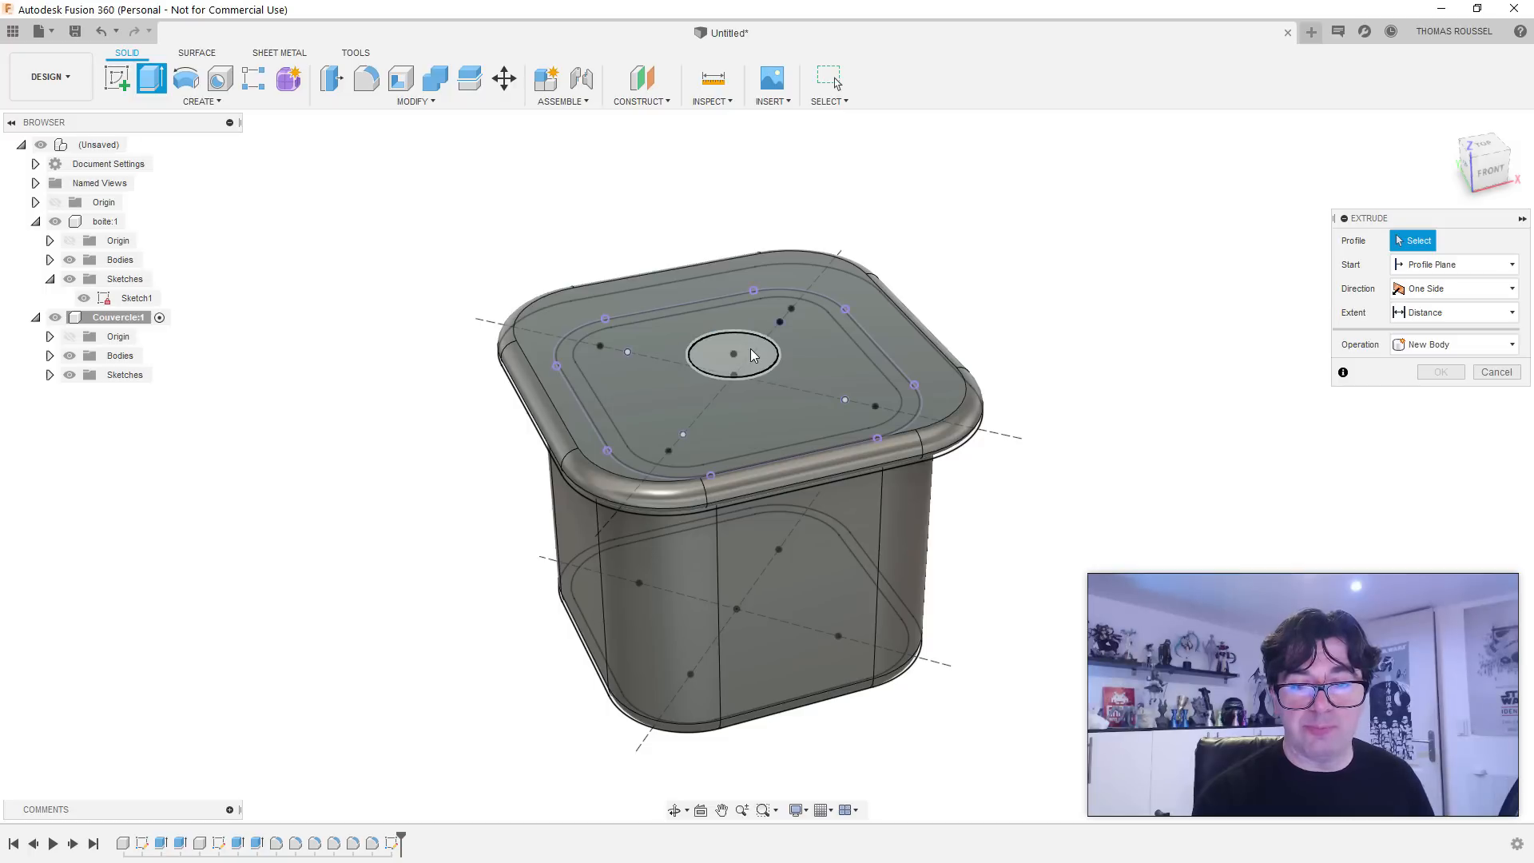
left_click(743, 357)
left_click_drag(734, 280, 728, 274)
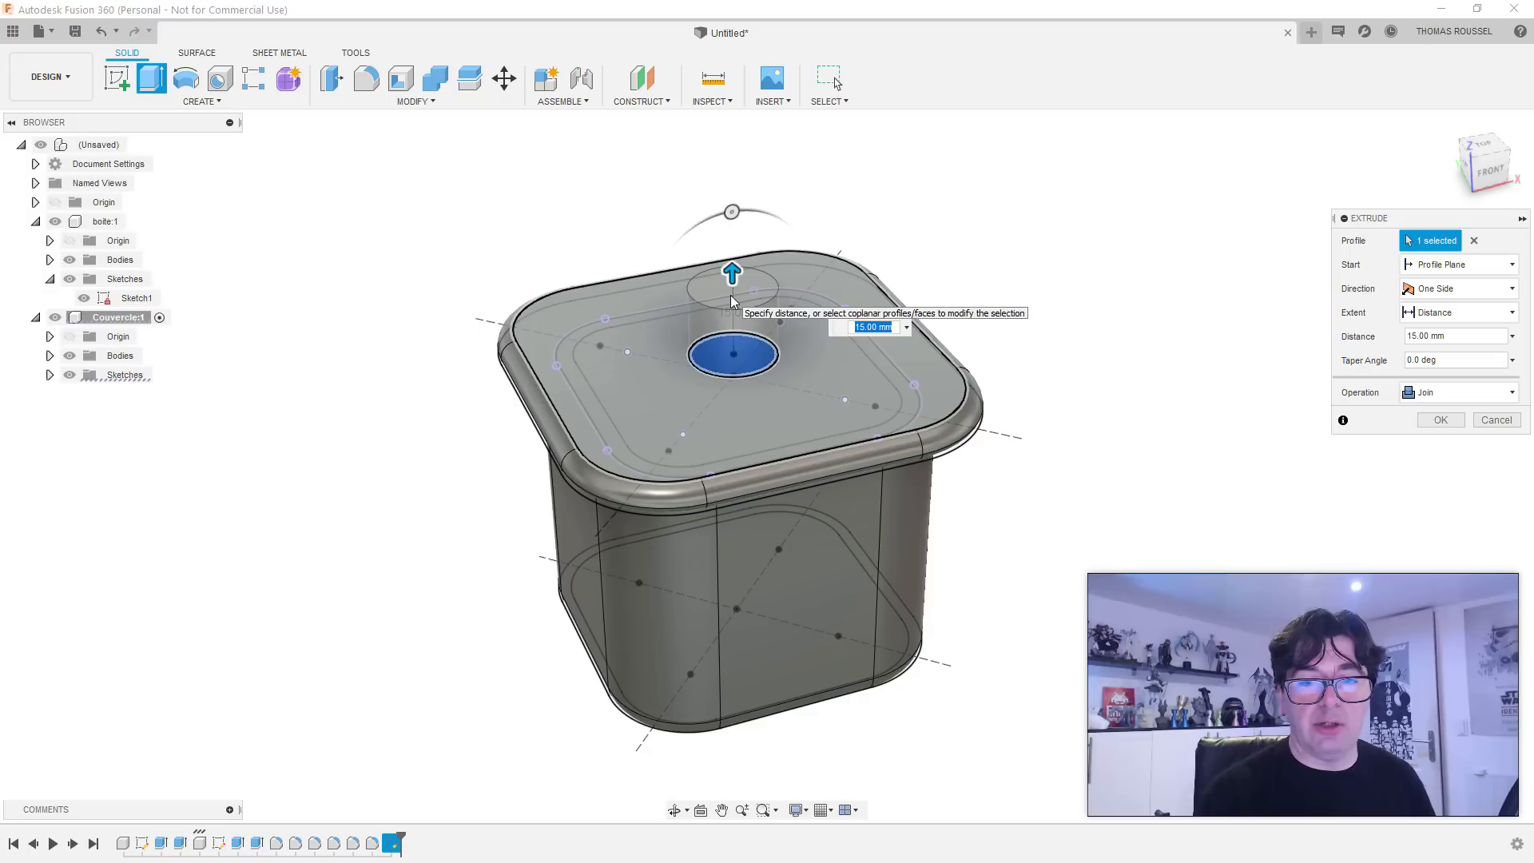
key("Return")
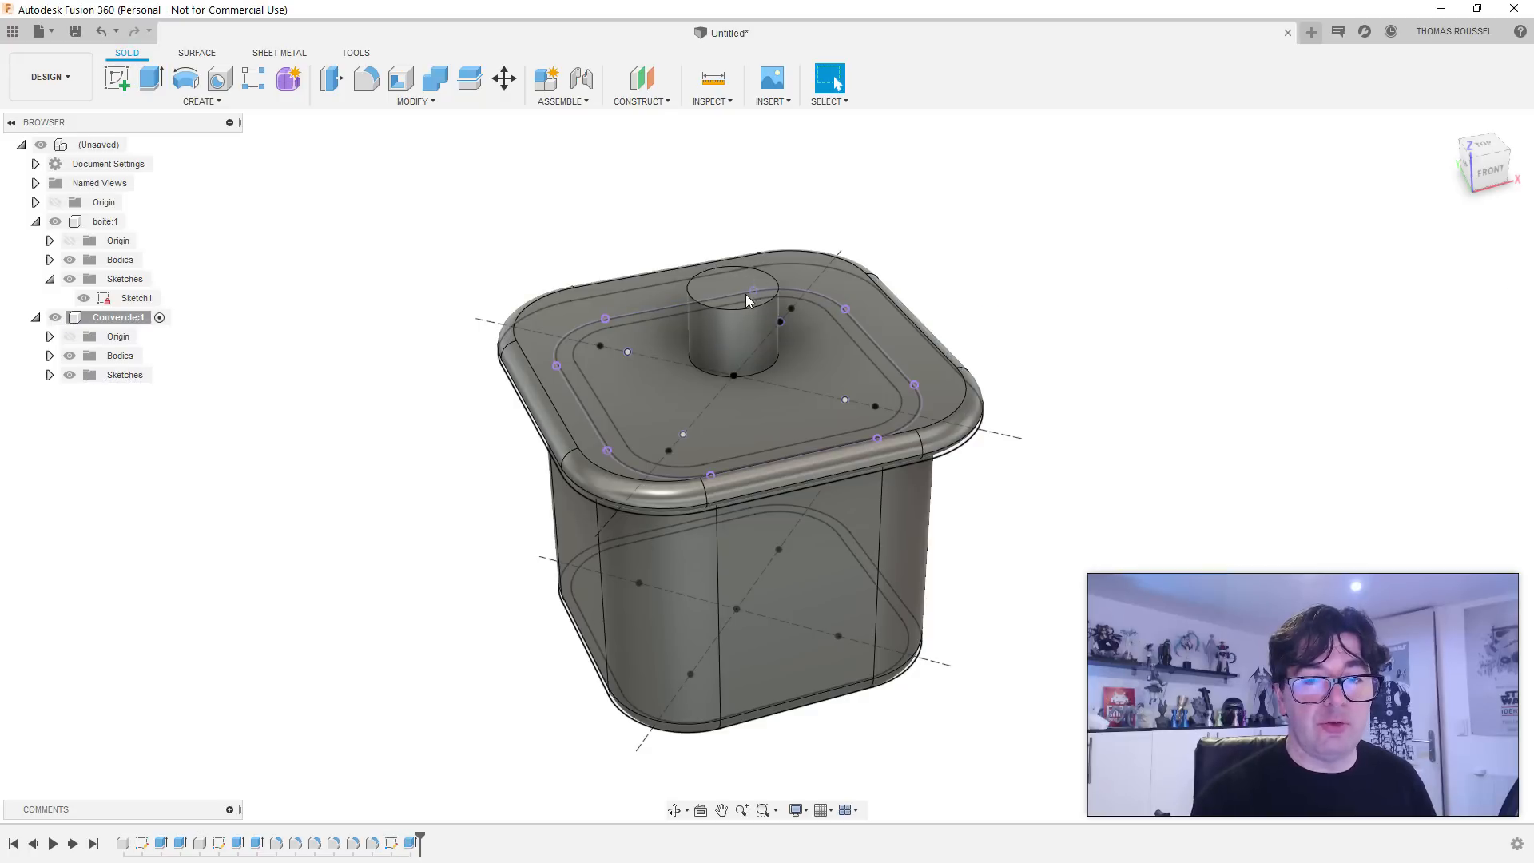
Step: Sketch an off-centre circle about 7.2 mm in diameter on the knob's top face
right_click(740, 280)
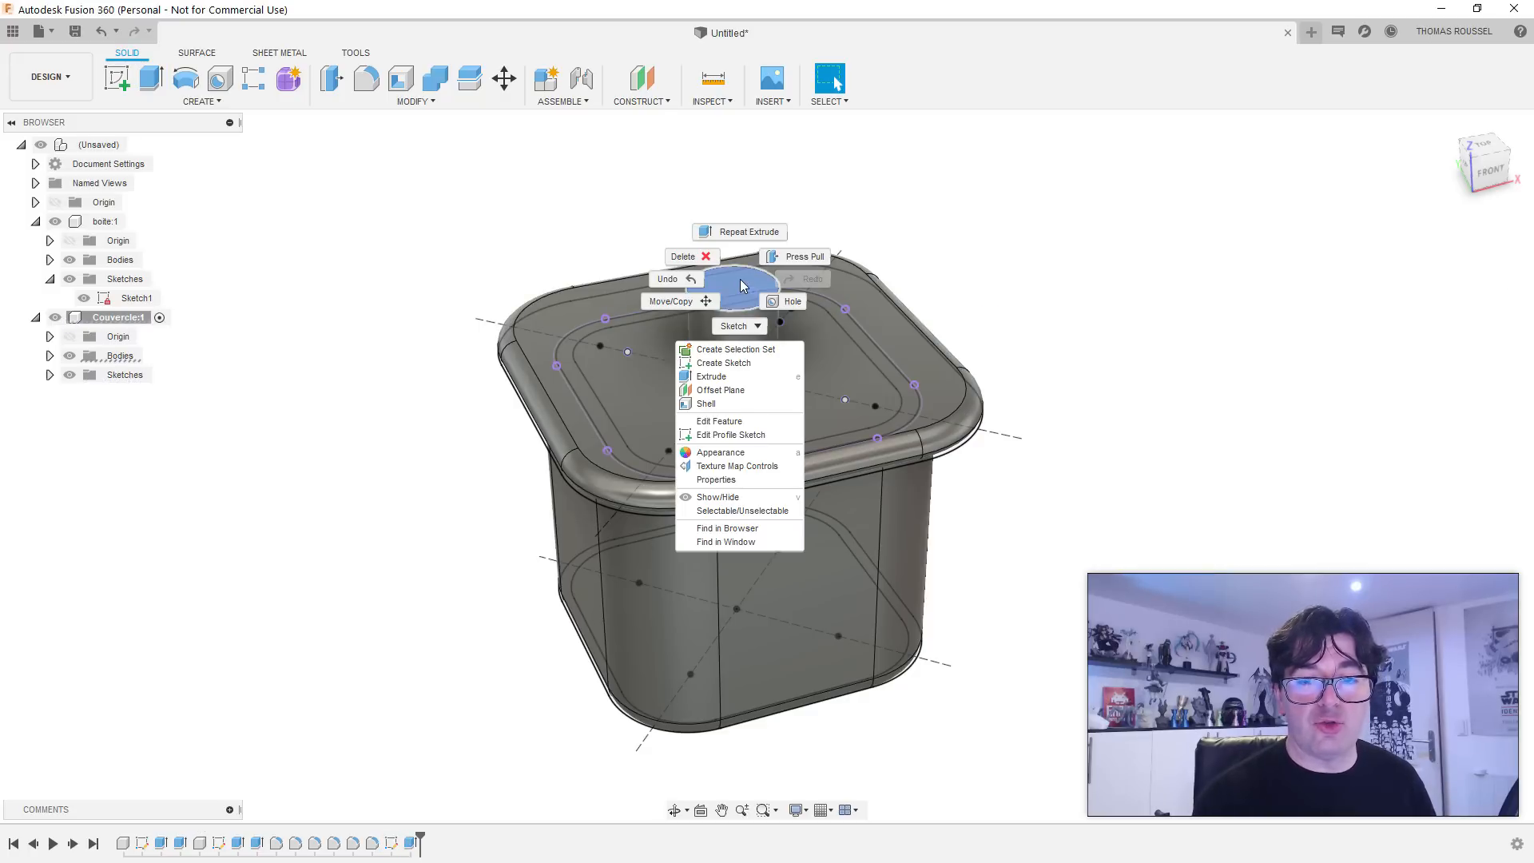
left_click(727, 369)
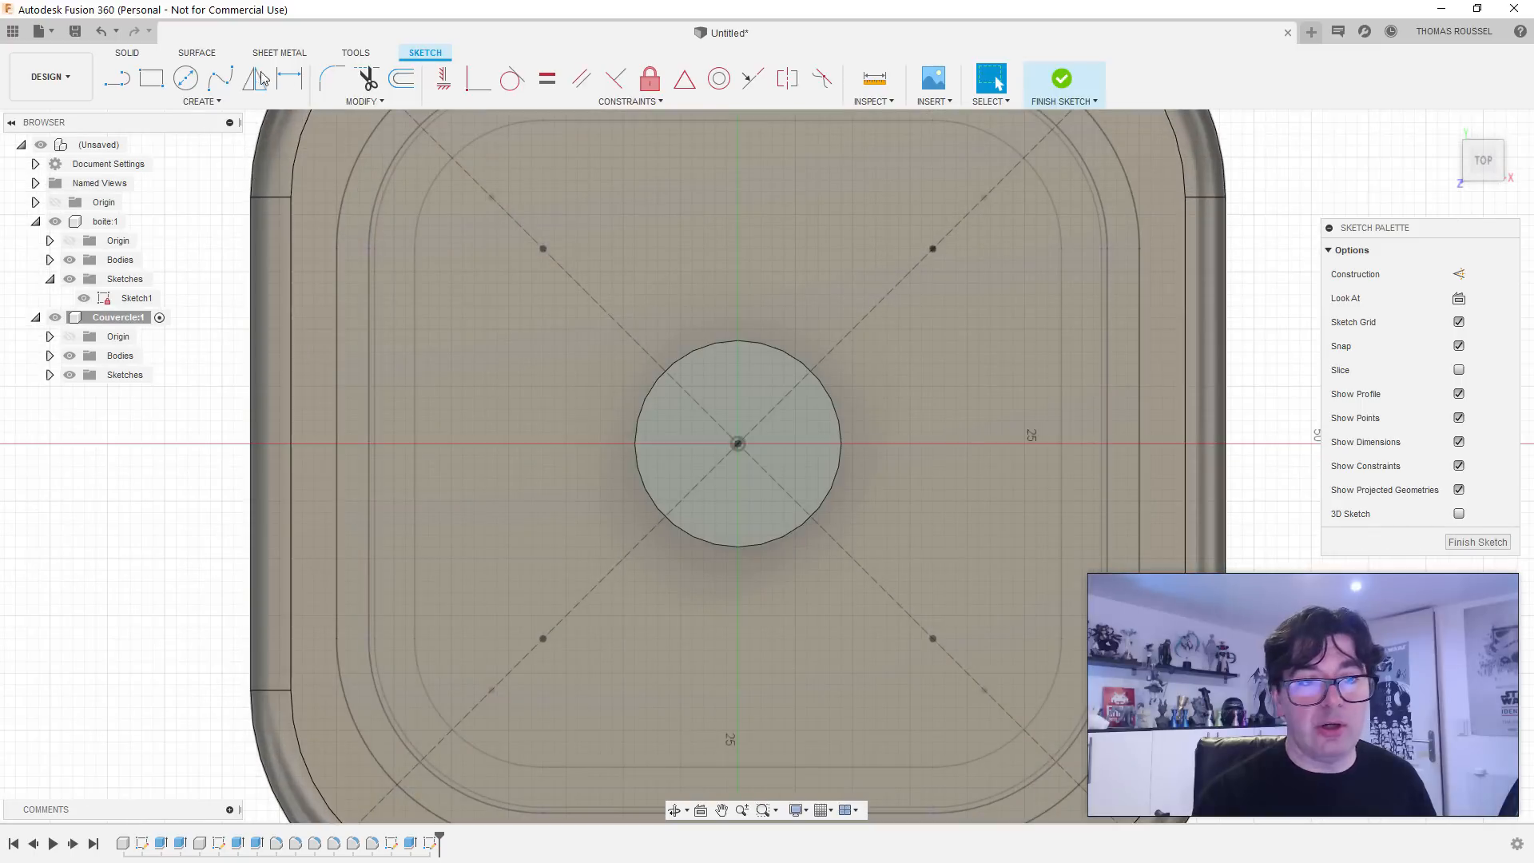
left_click(185, 77)
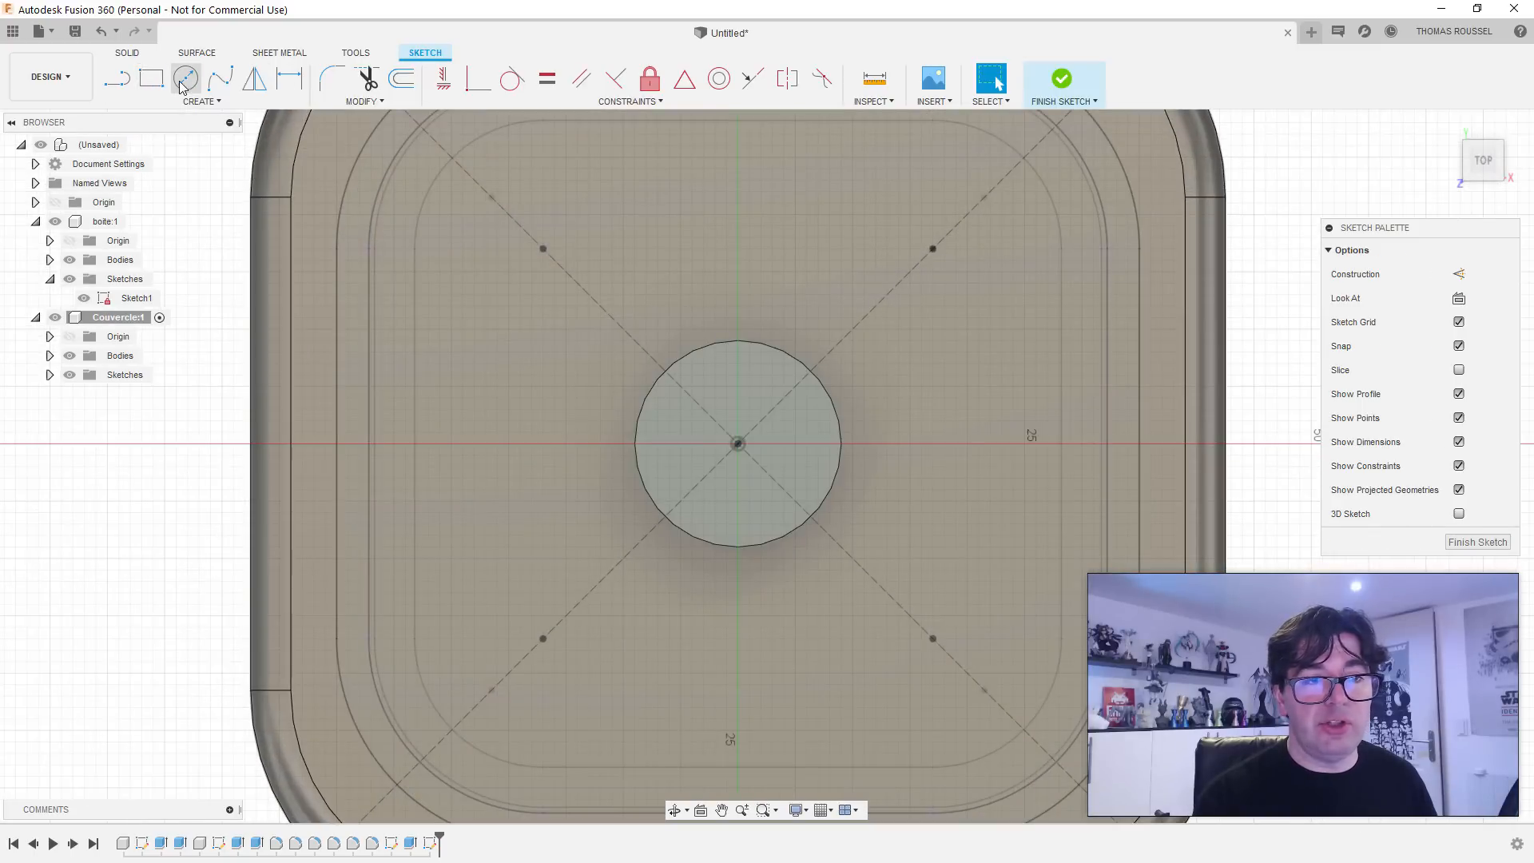
left_click(771, 432)
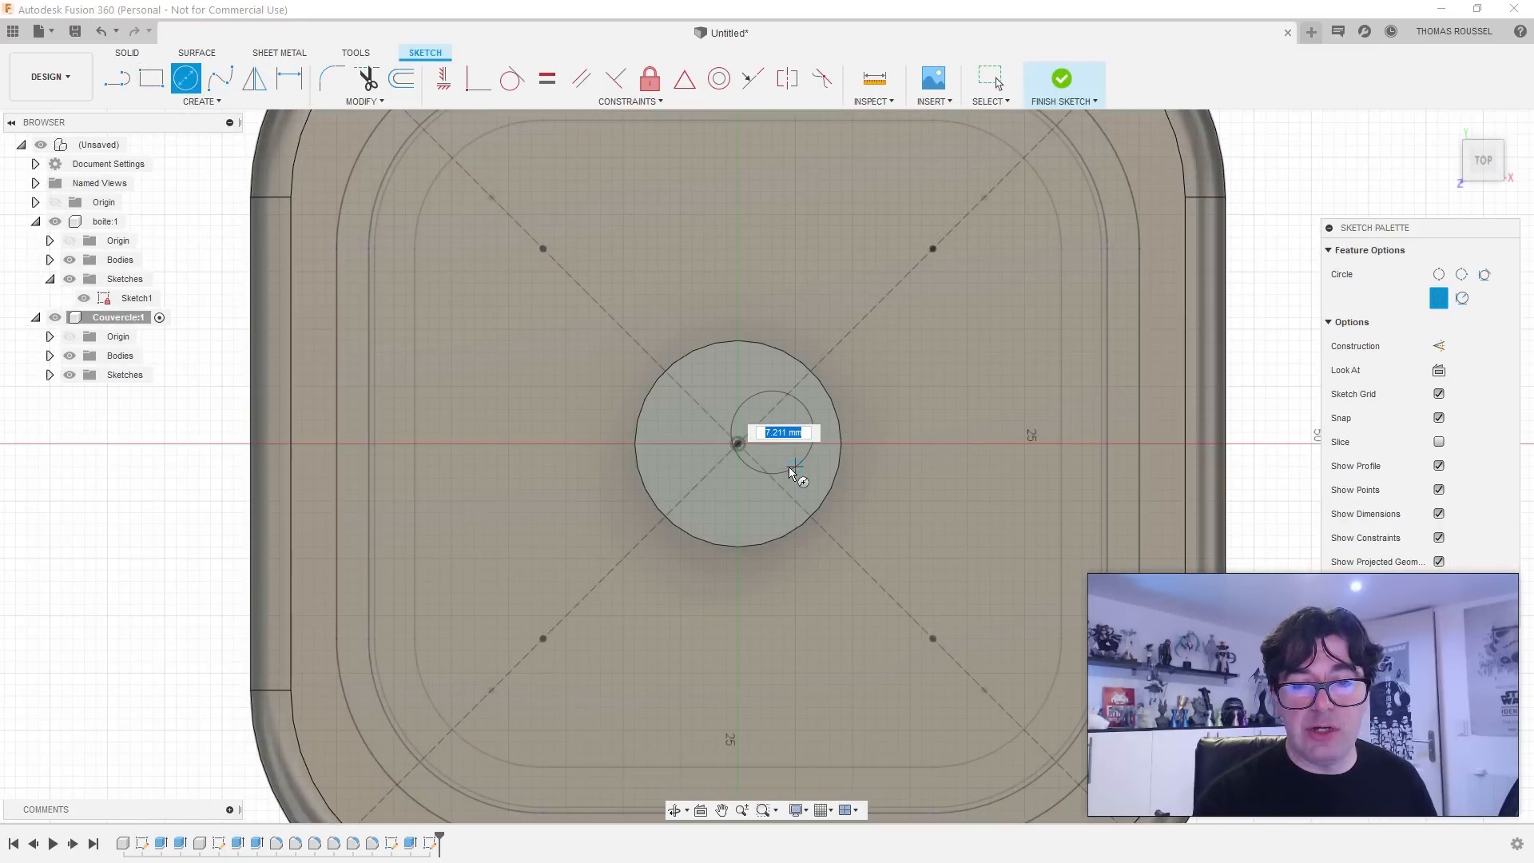
left_click(790, 468)
key("Escape")
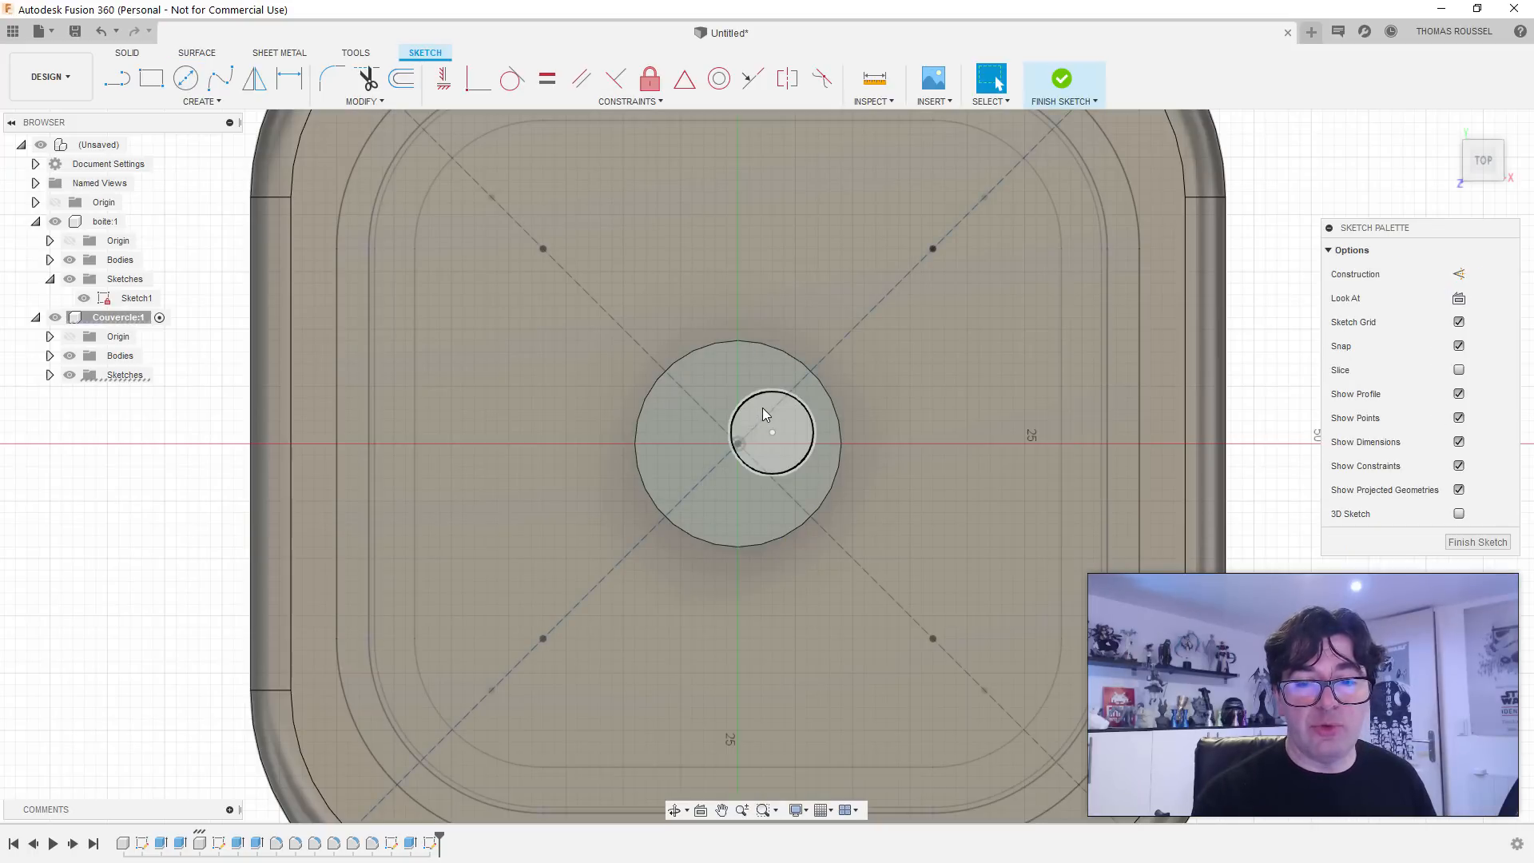
Step: Extrude the small off-centre circle upward to form a thin pin on top of the knob
left_click(762, 407)
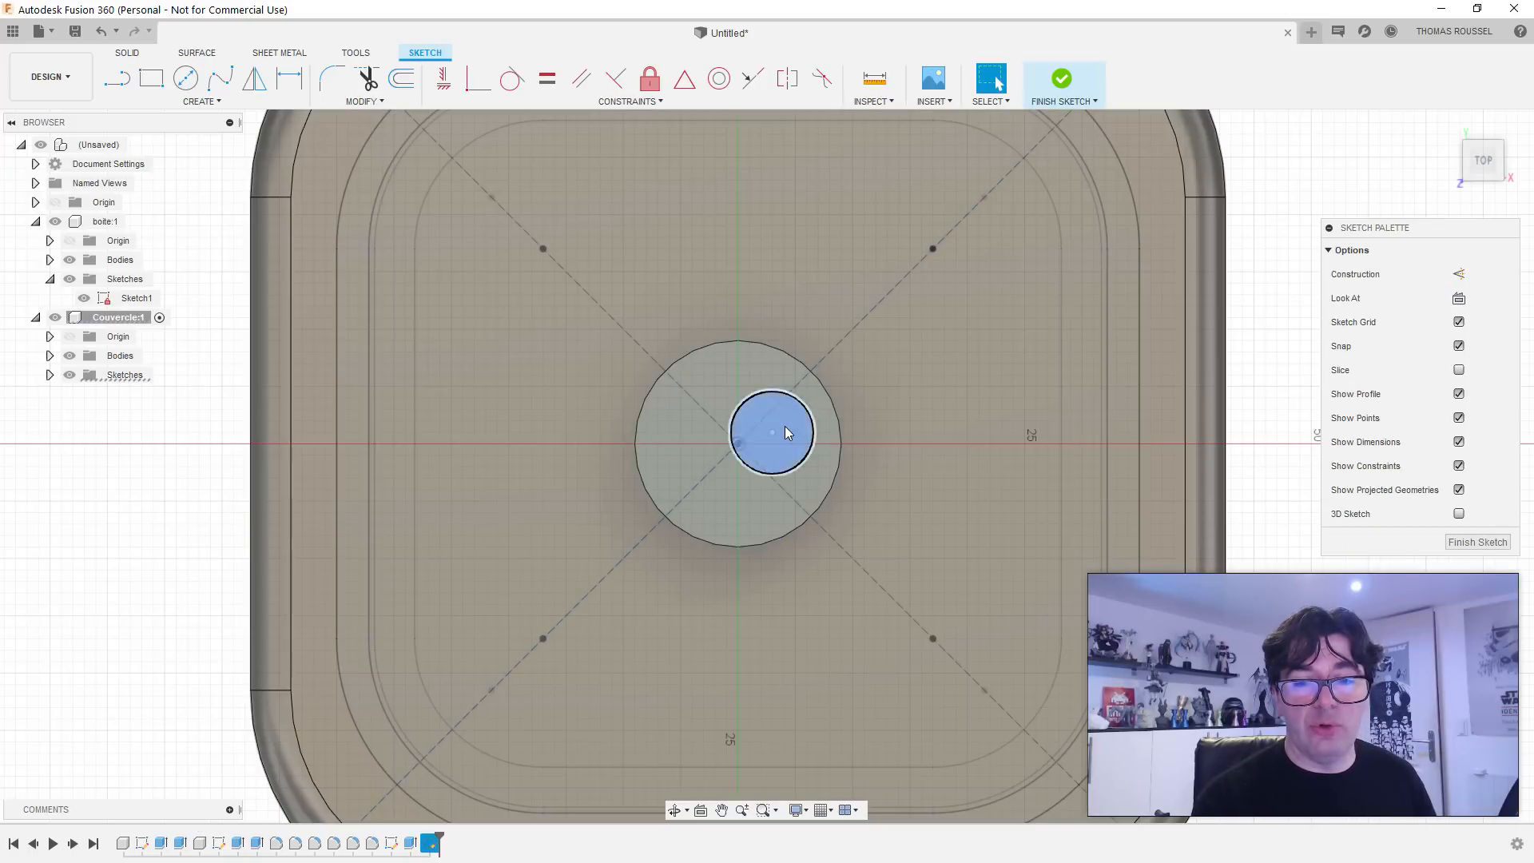
key("e")
left_click_drag(744, 266, 744, 232)
key("Return")
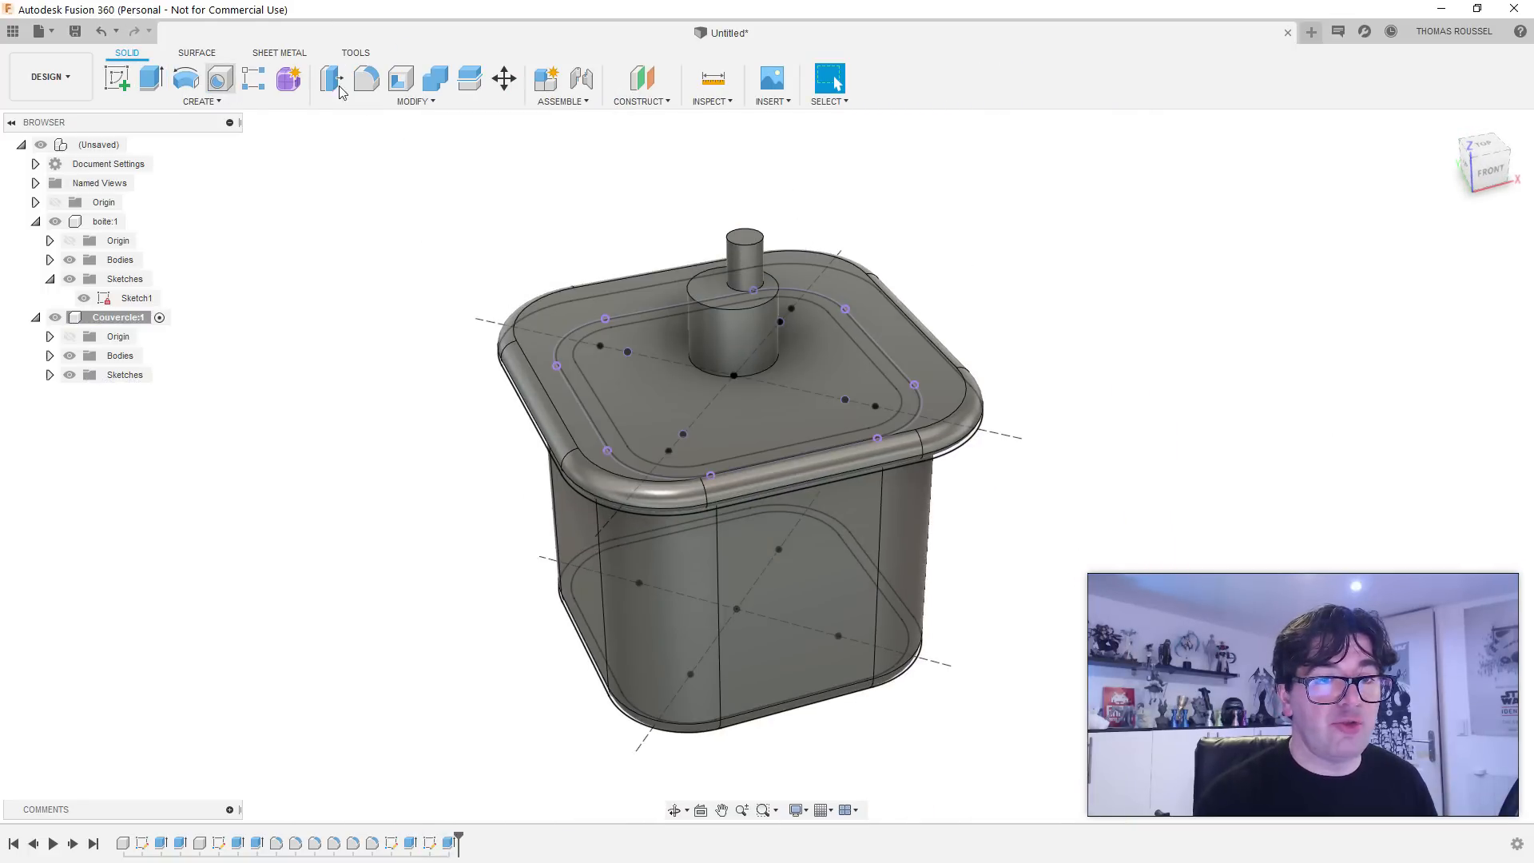
Step: Fillet the knob's top outer edge with a 2.5 mm radius
left_click(367, 78)
left_click(729, 308)
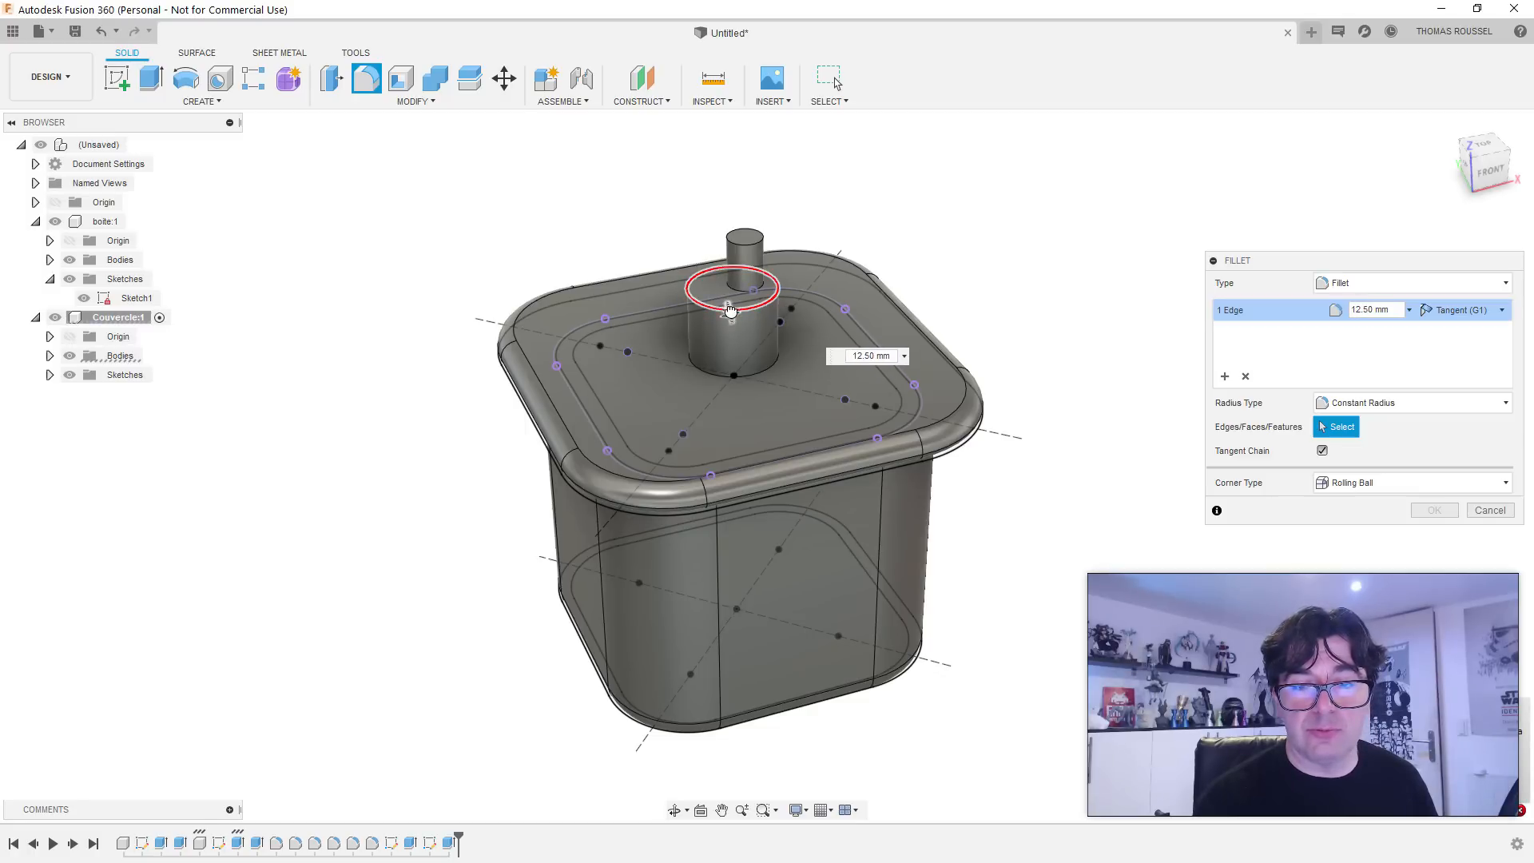
left_click_drag(729, 306, 724, 352)
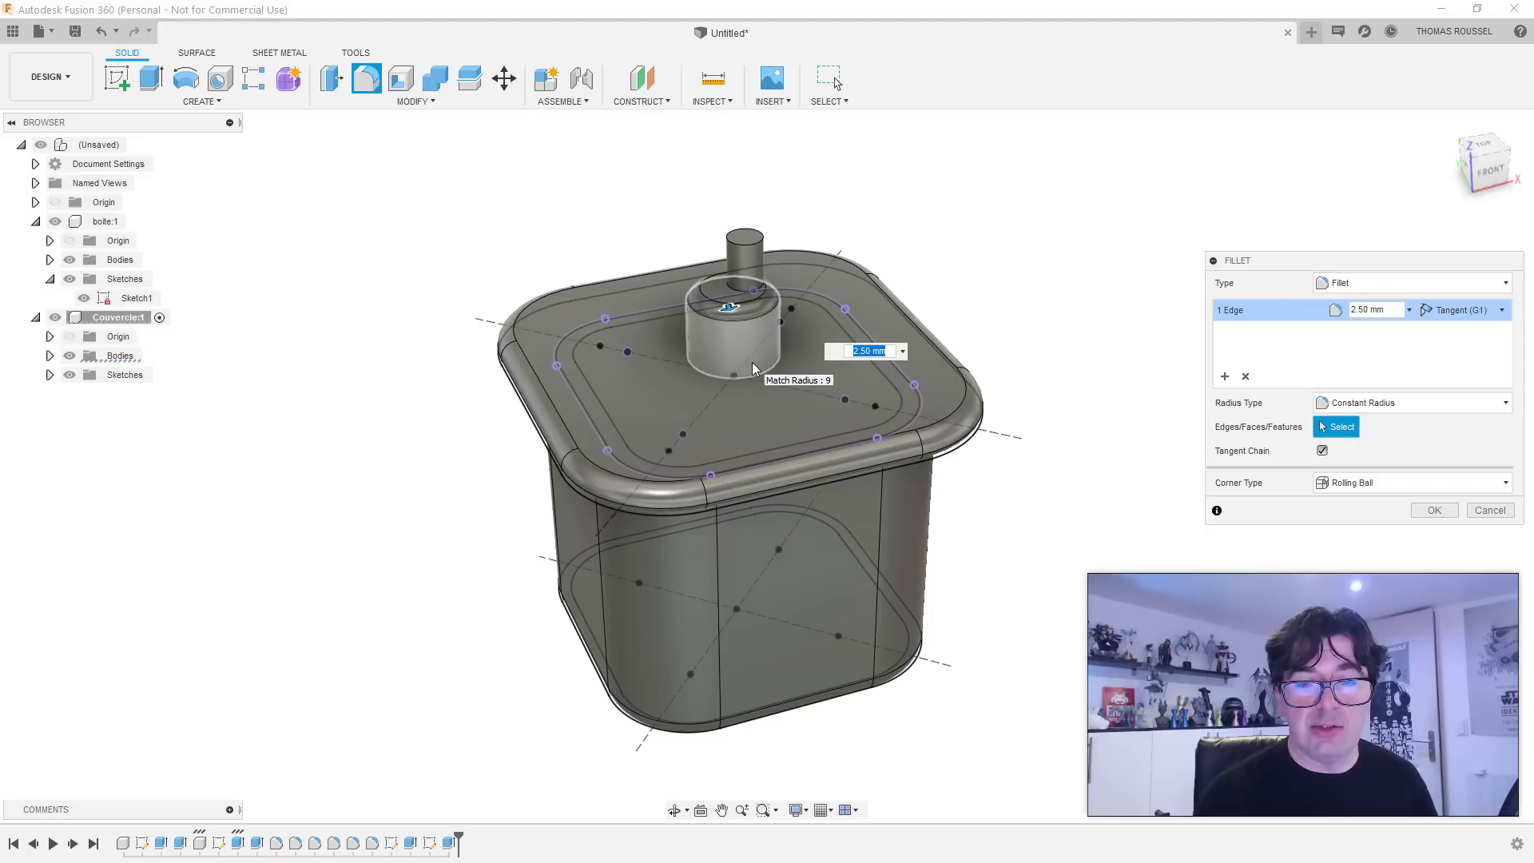
Step: Try a 2.5 mm fillet on the top edge of the lid knob's wide cylinder and undo it
key("Return")
scroll(745, 342, "up", 5)
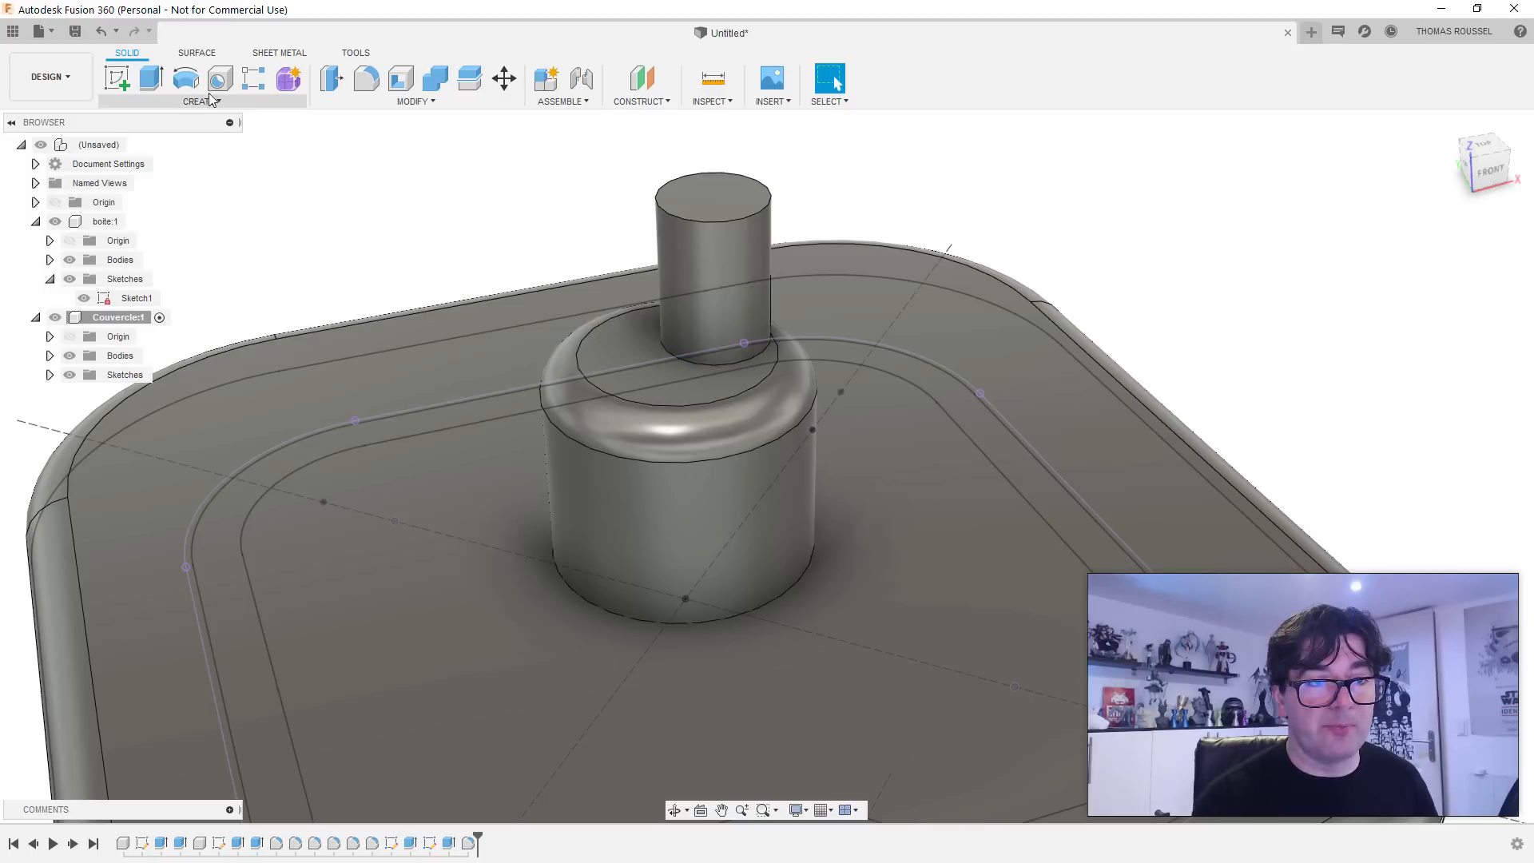
left_click(677, 353)
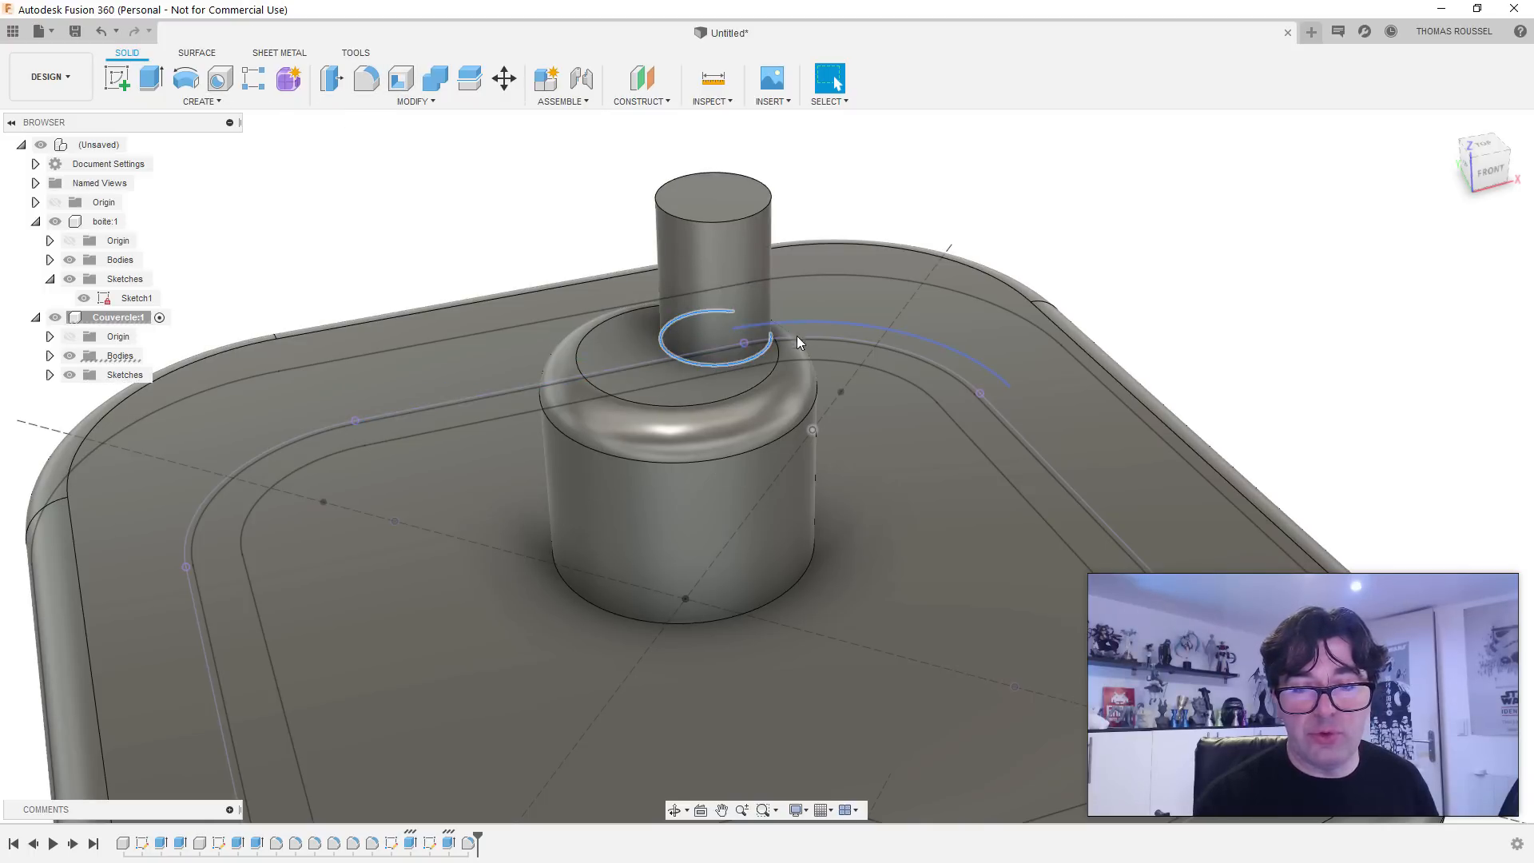
middle_click_drag(797, 342, 531, 184, "shift")
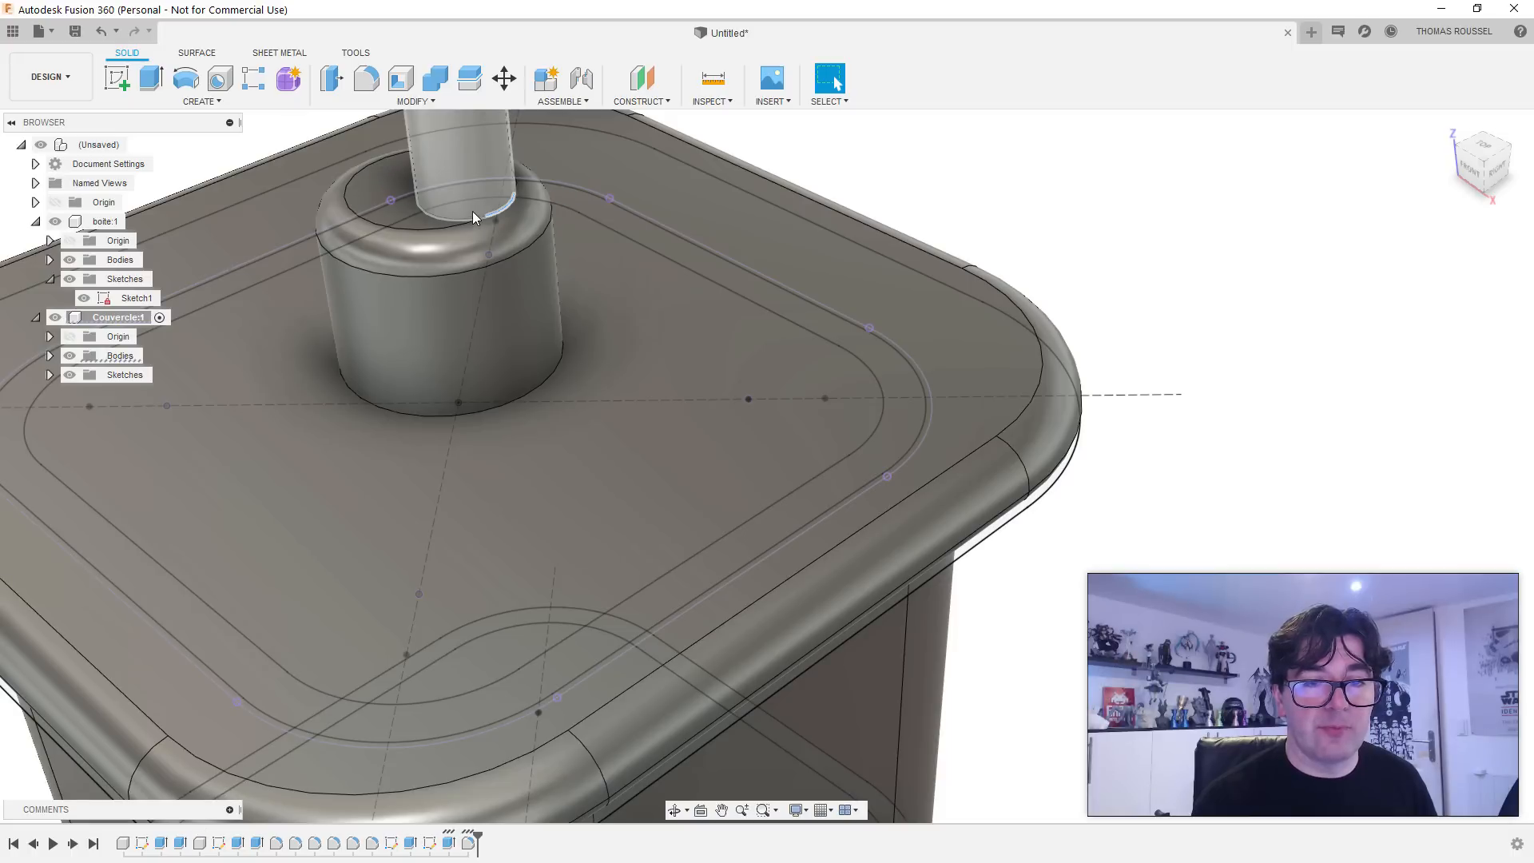
key("ctrl+z")
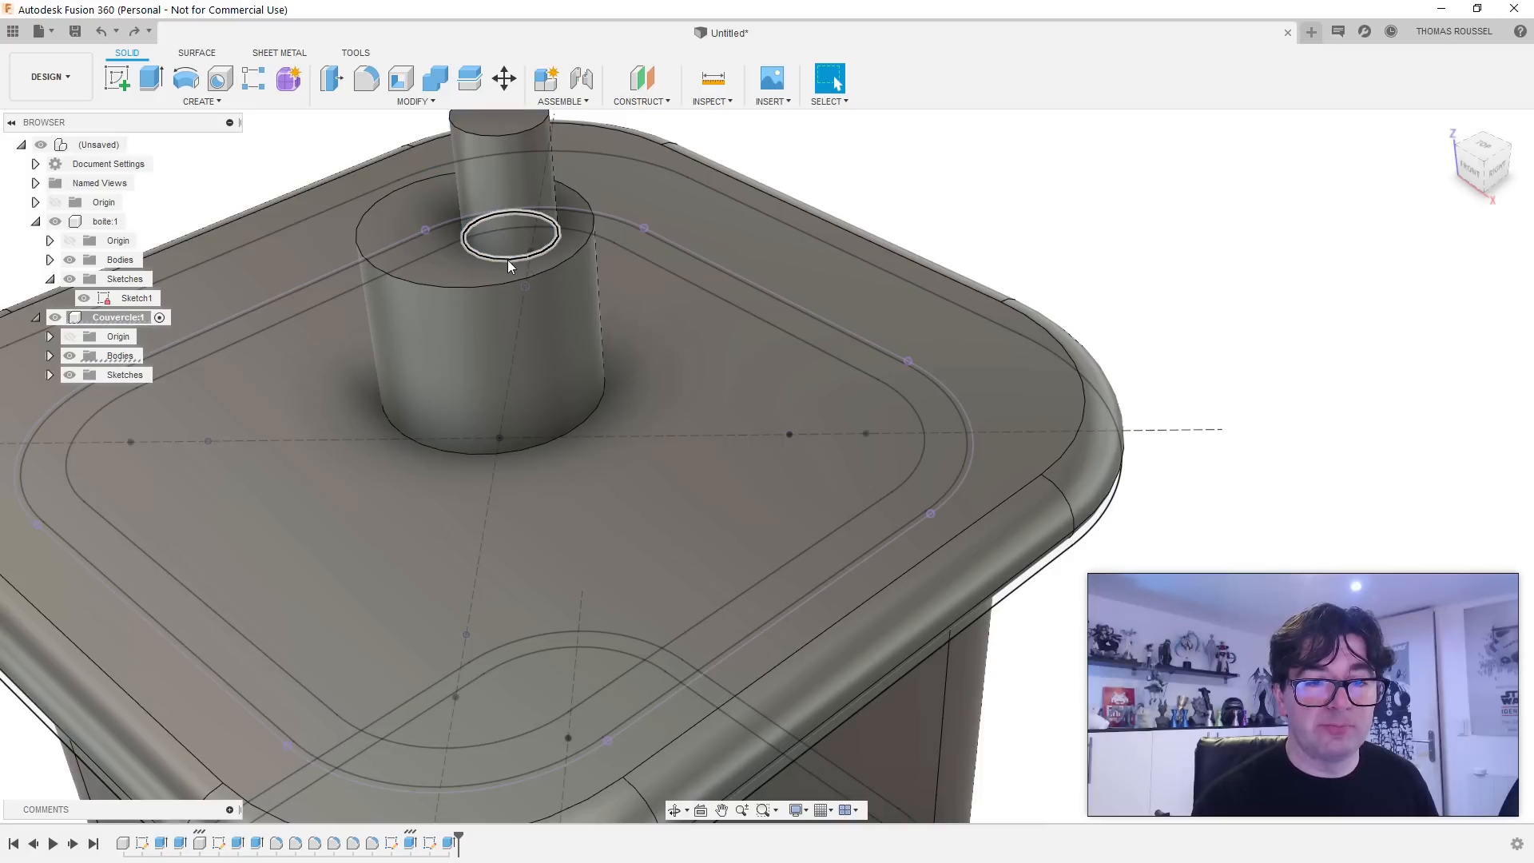
Step: Fillet the edge where the knob's thin cylinder meets the wide cylinder with a 9 mm radius
left_click(509, 257)
key("f")
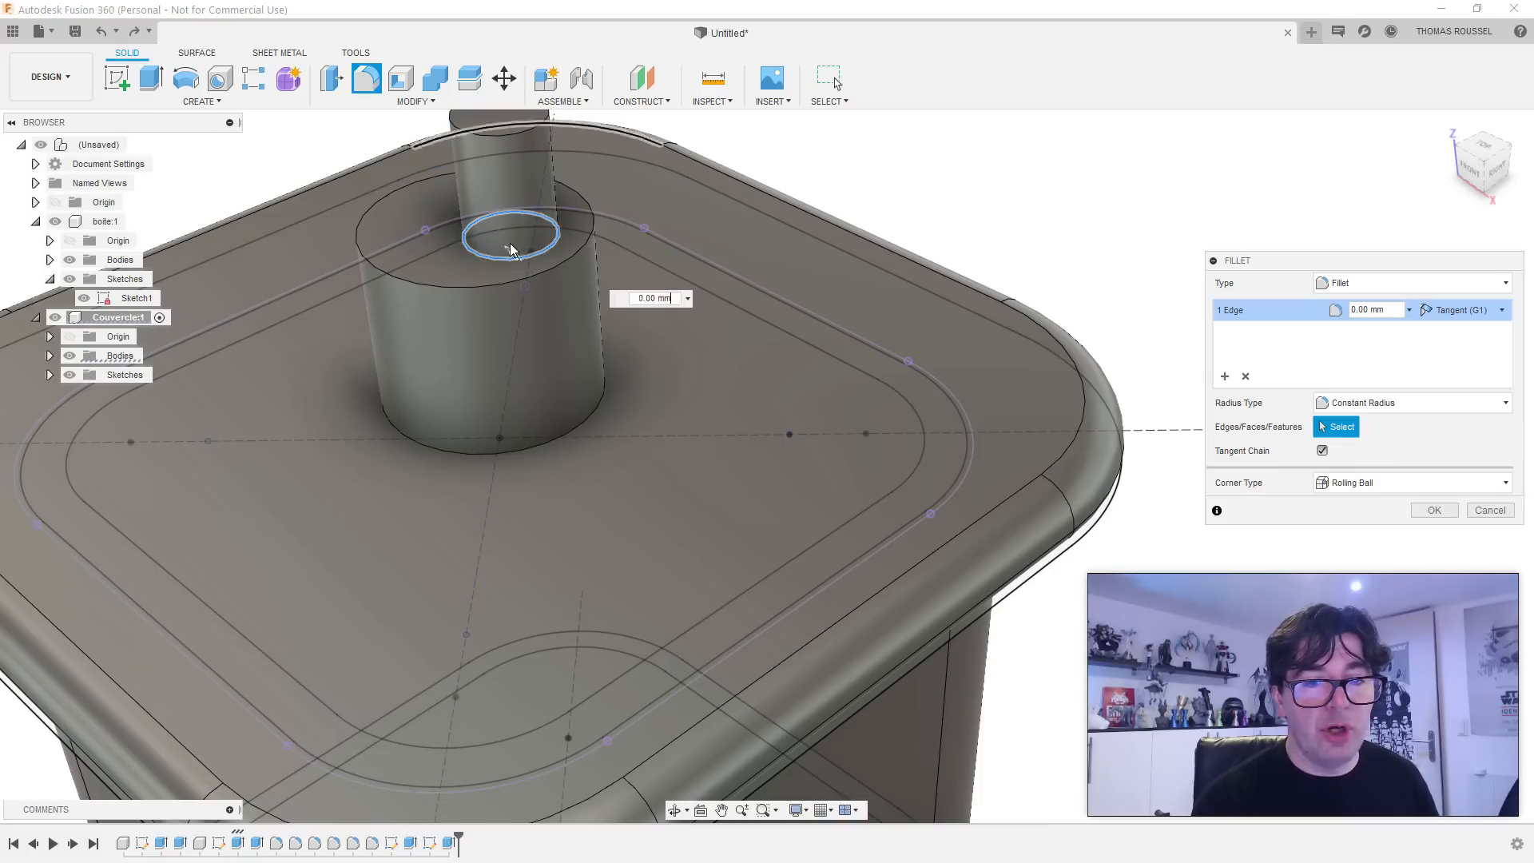
left_click_drag(511, 250, 529, 240)
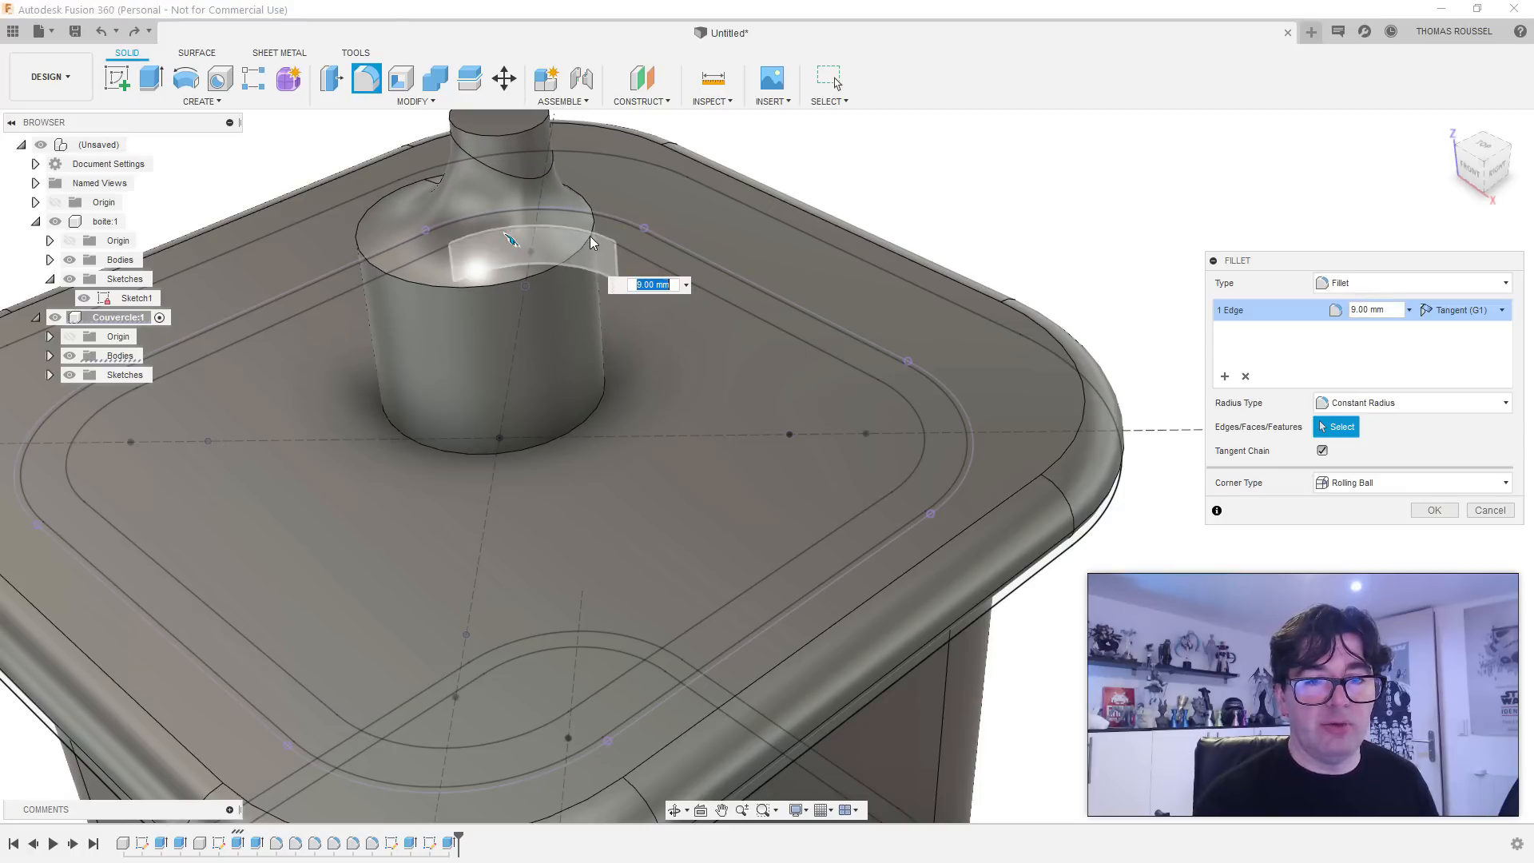
key("Return")
Step: Round the outer top edge of the knob's wide cylinder with a 6.5 mm fillet
middle_click_drag(514, 162, 573, 302, "shift")
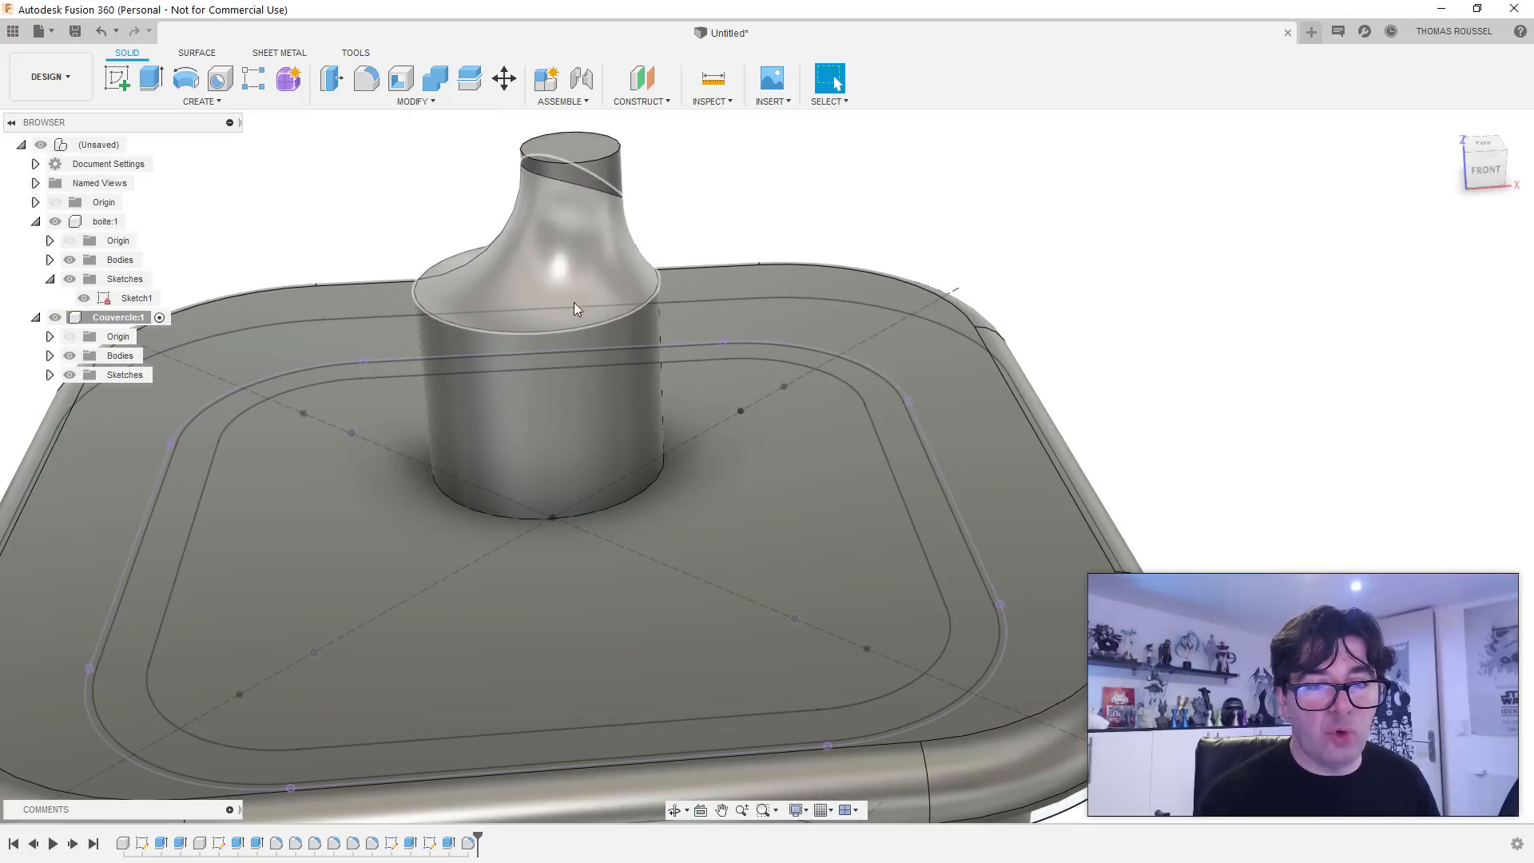
left_click(366, 78)
left_click(487, 328)
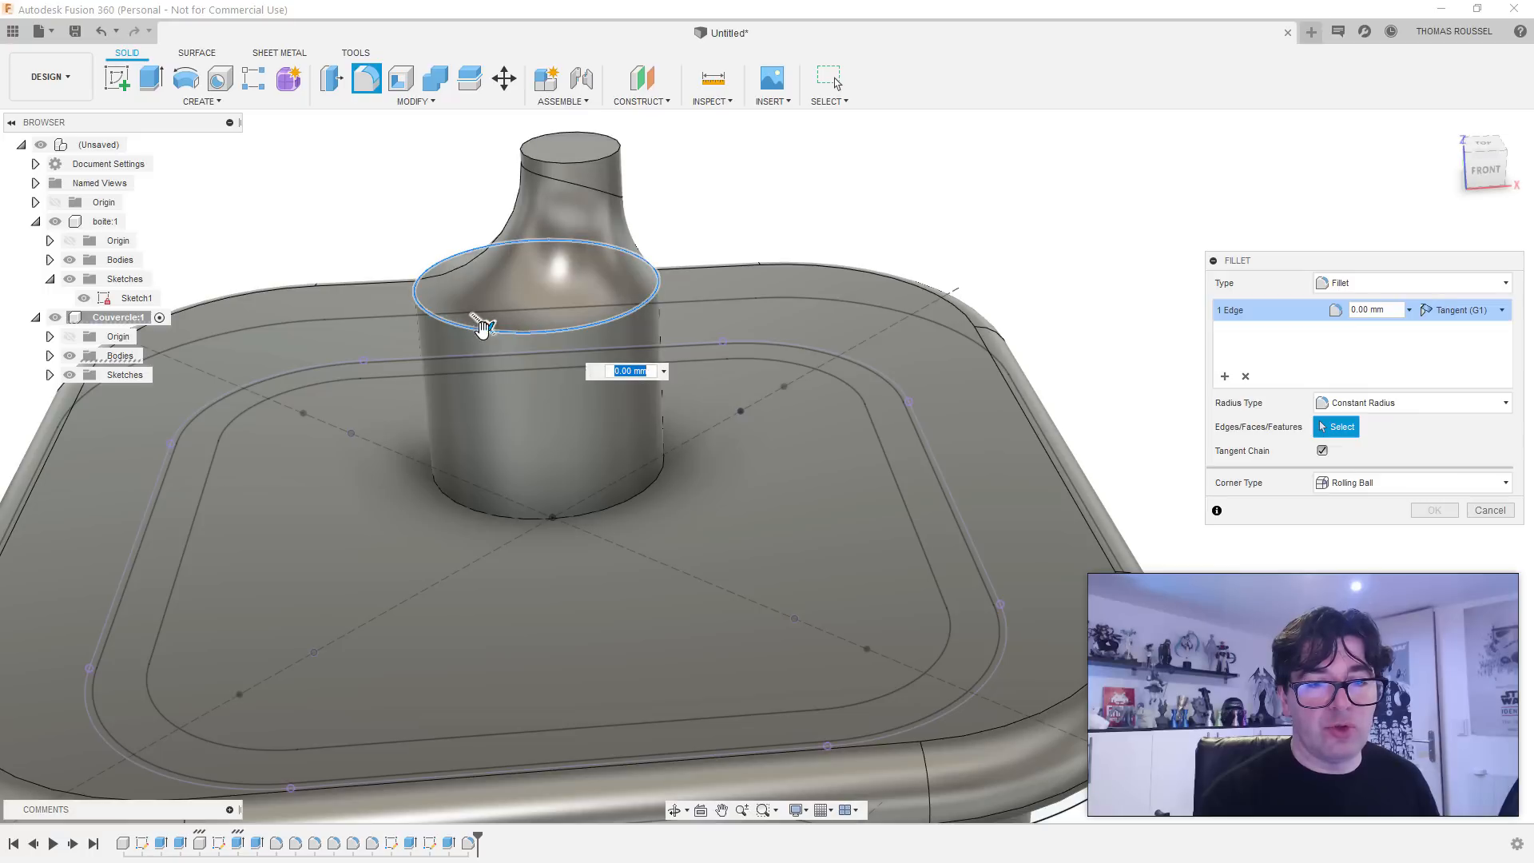
left_click_drag(483, 325, 497, 334)
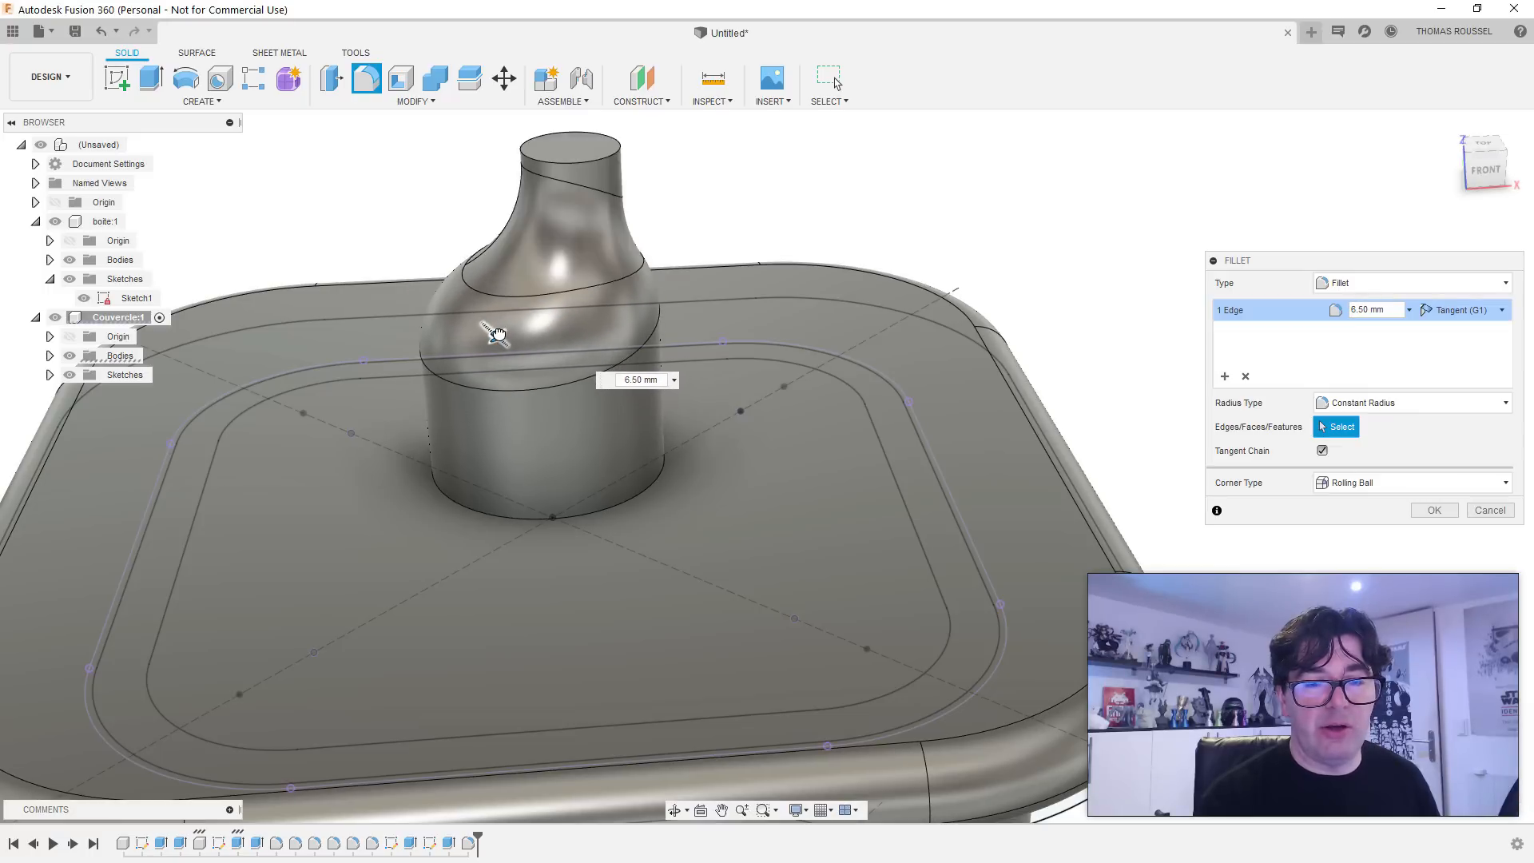
key("Return")
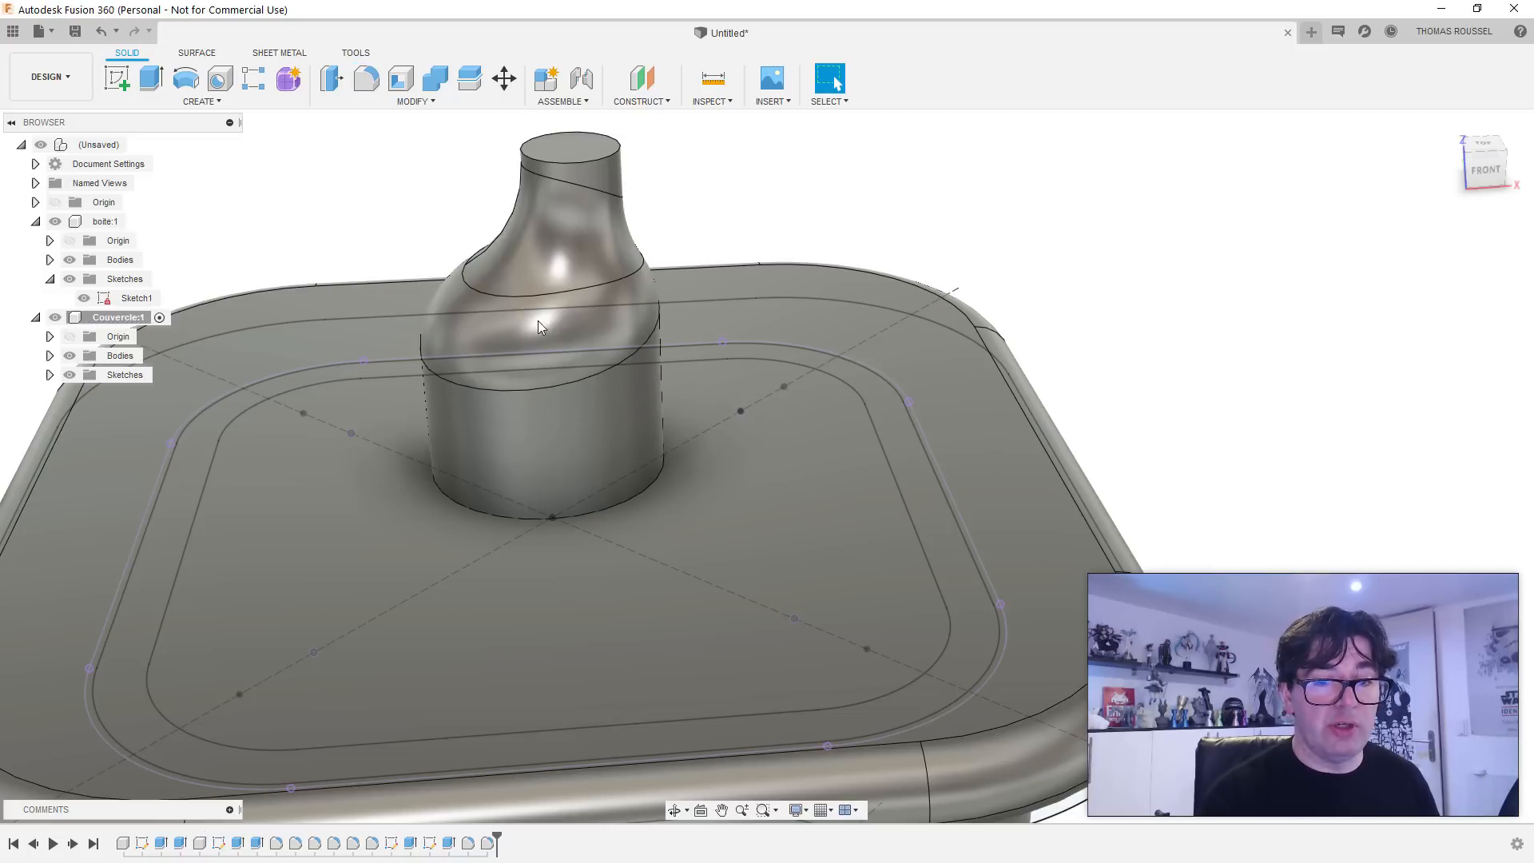
Step: Round the tip of the knob's thin upper cylinder with a 3 mm fillet
left_click(366, 78)
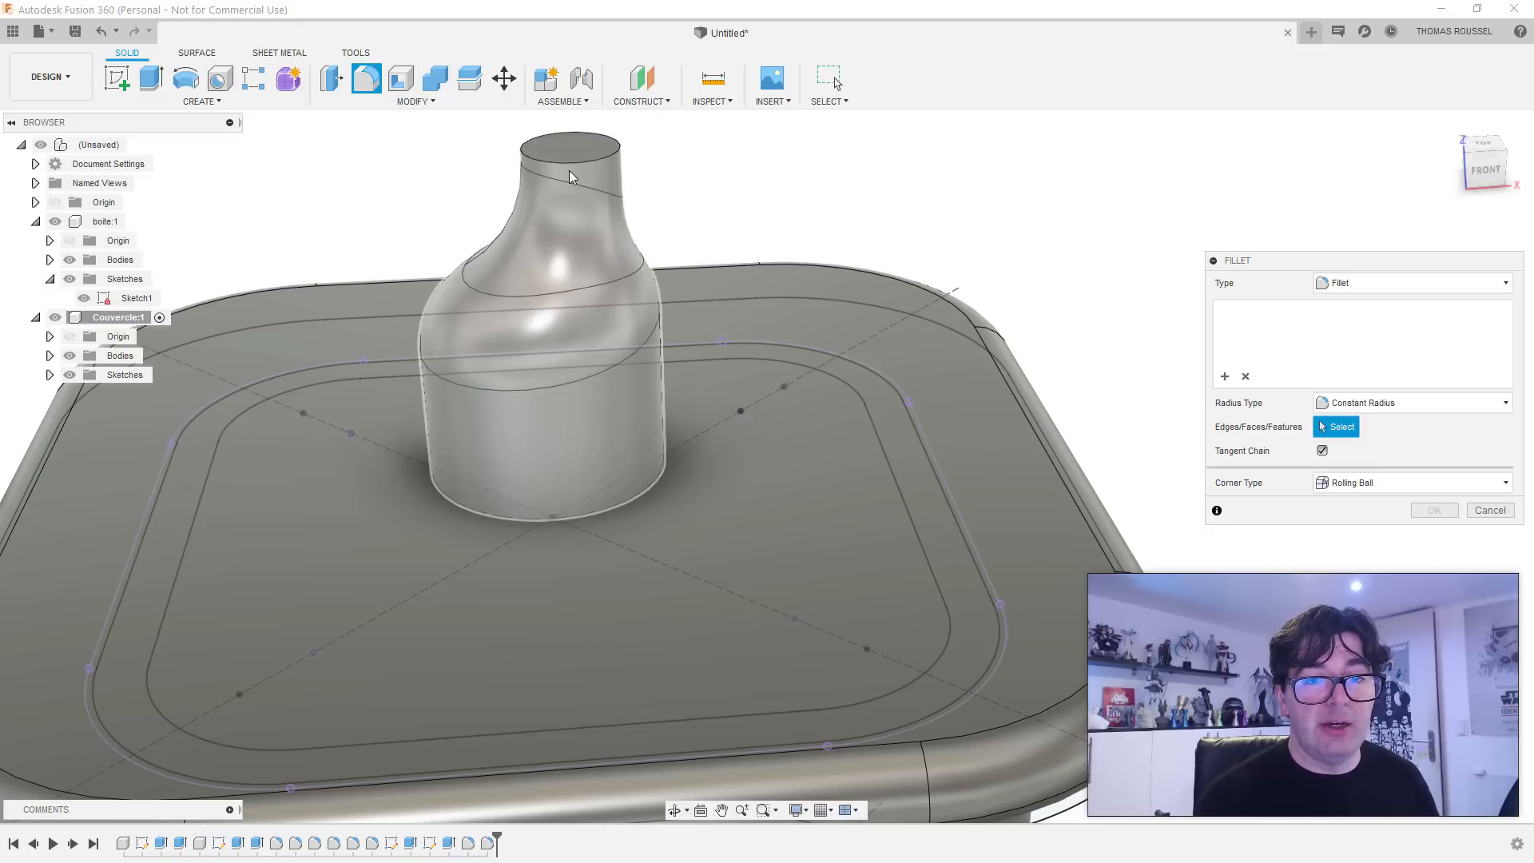
left_click(577, 165)
left_click_drag(569, 150, 571, 167)
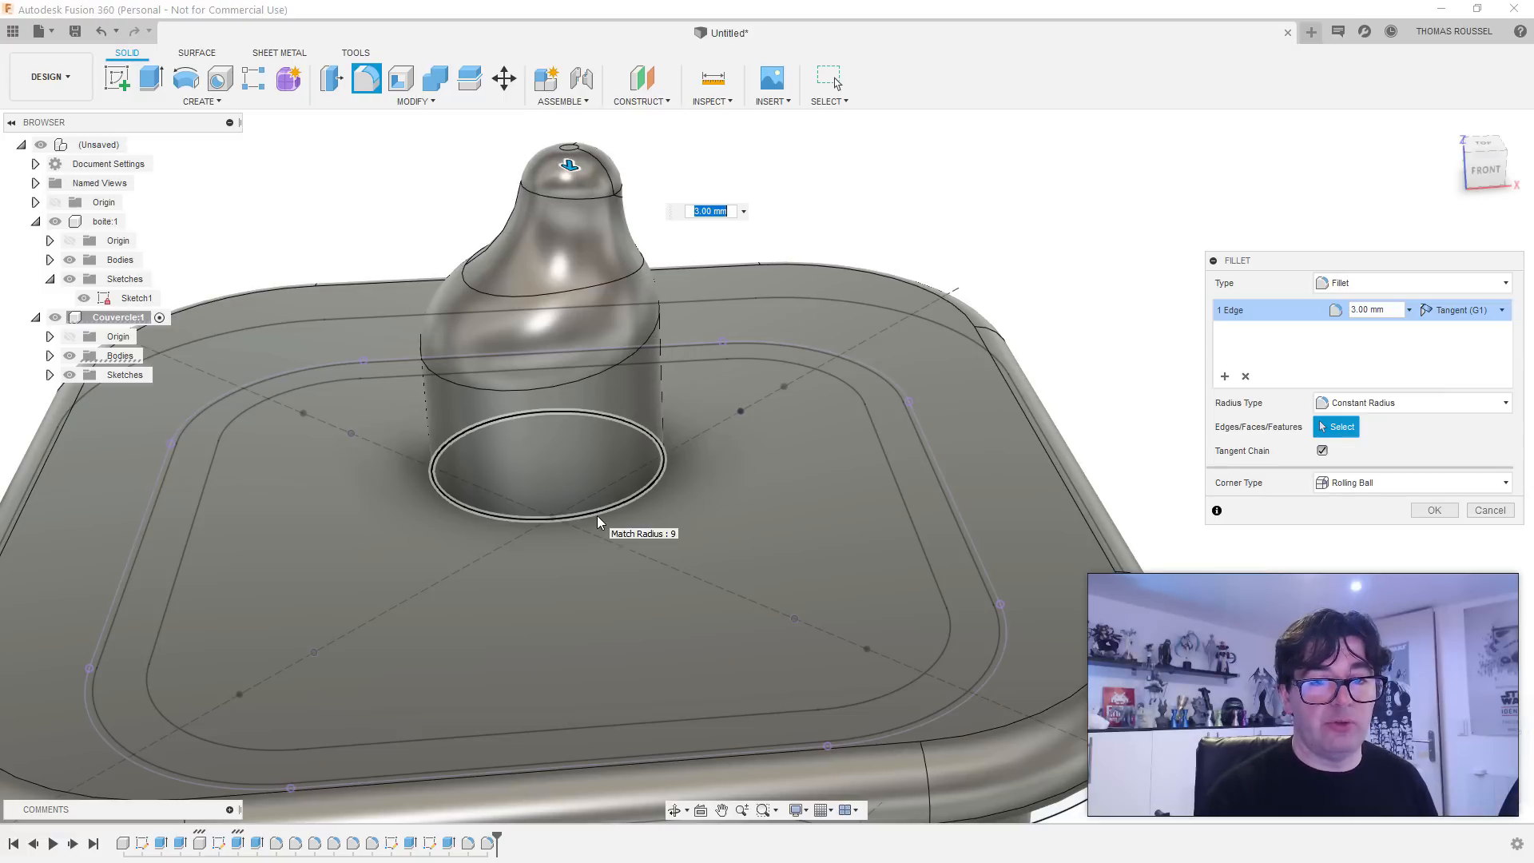
key("Return")
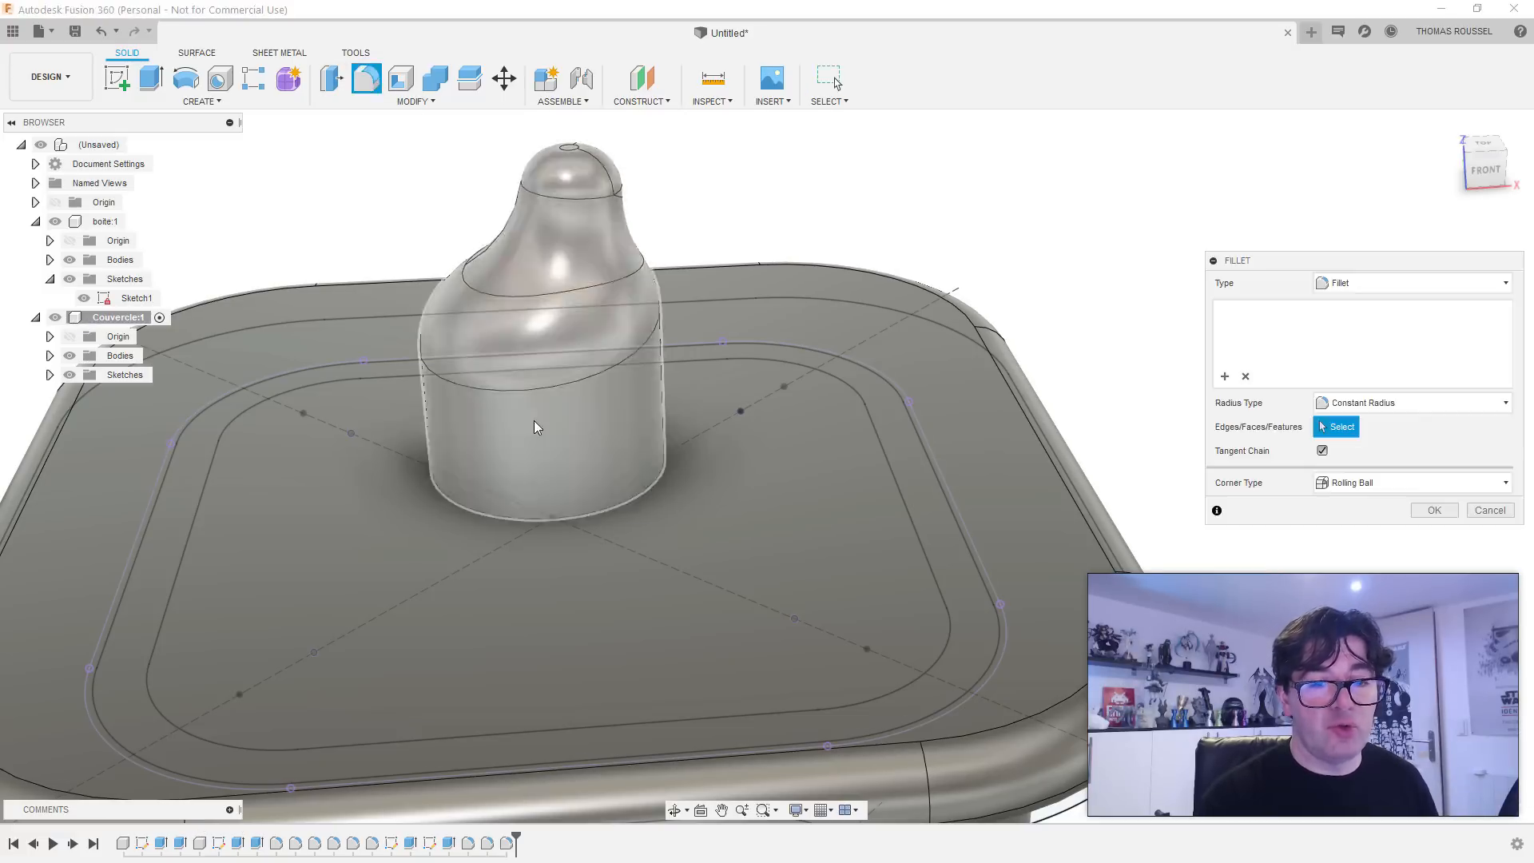
Step: Blend the knob's base edge into the top of the lid with a 10 mm fillet
left_click(366, 77)
left_click(558, 518)
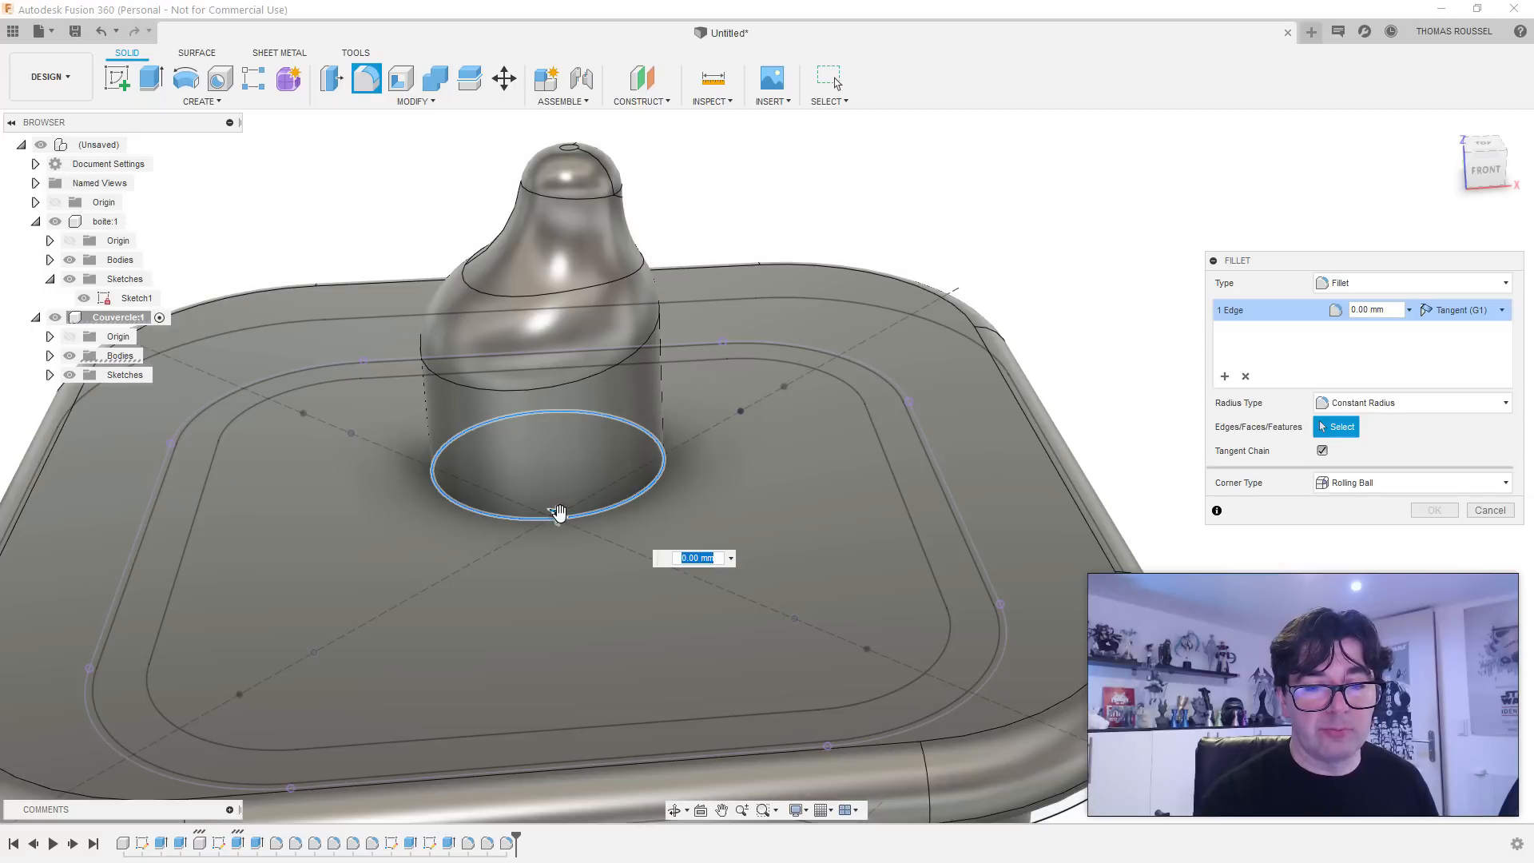
left_click_drag(558, 513, 559, 501)
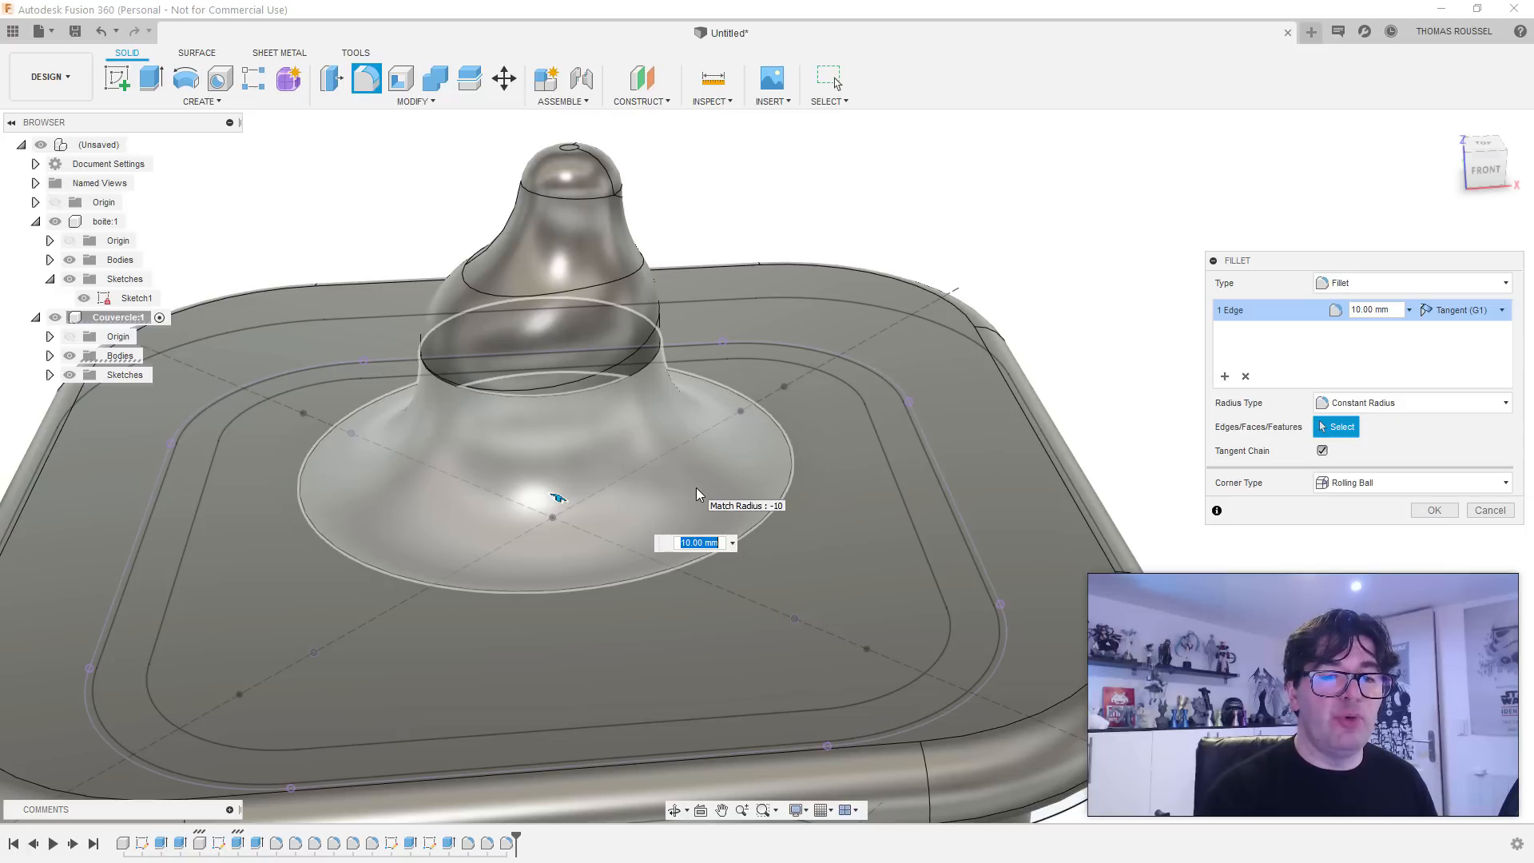
key("Return")
Step: Create a new sketch on the underside face of the box
scroll(687, 485, "down", 5)
middle_click_drag(682, 483, 651, 461, "shift")
middle_click_drag(645, 553, 625, 414, "shift")
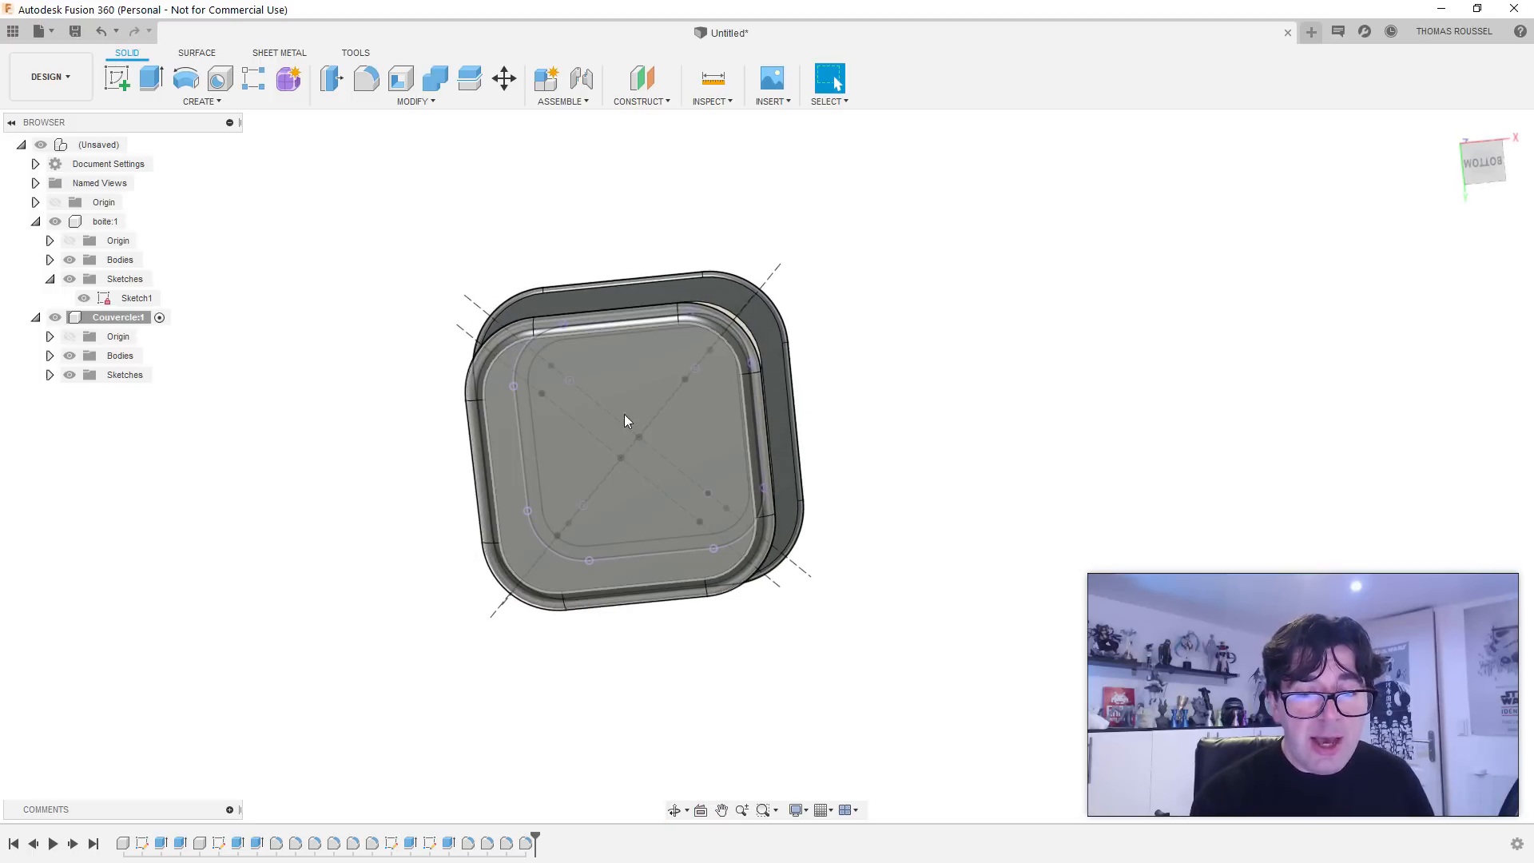
right_click(611, 382)
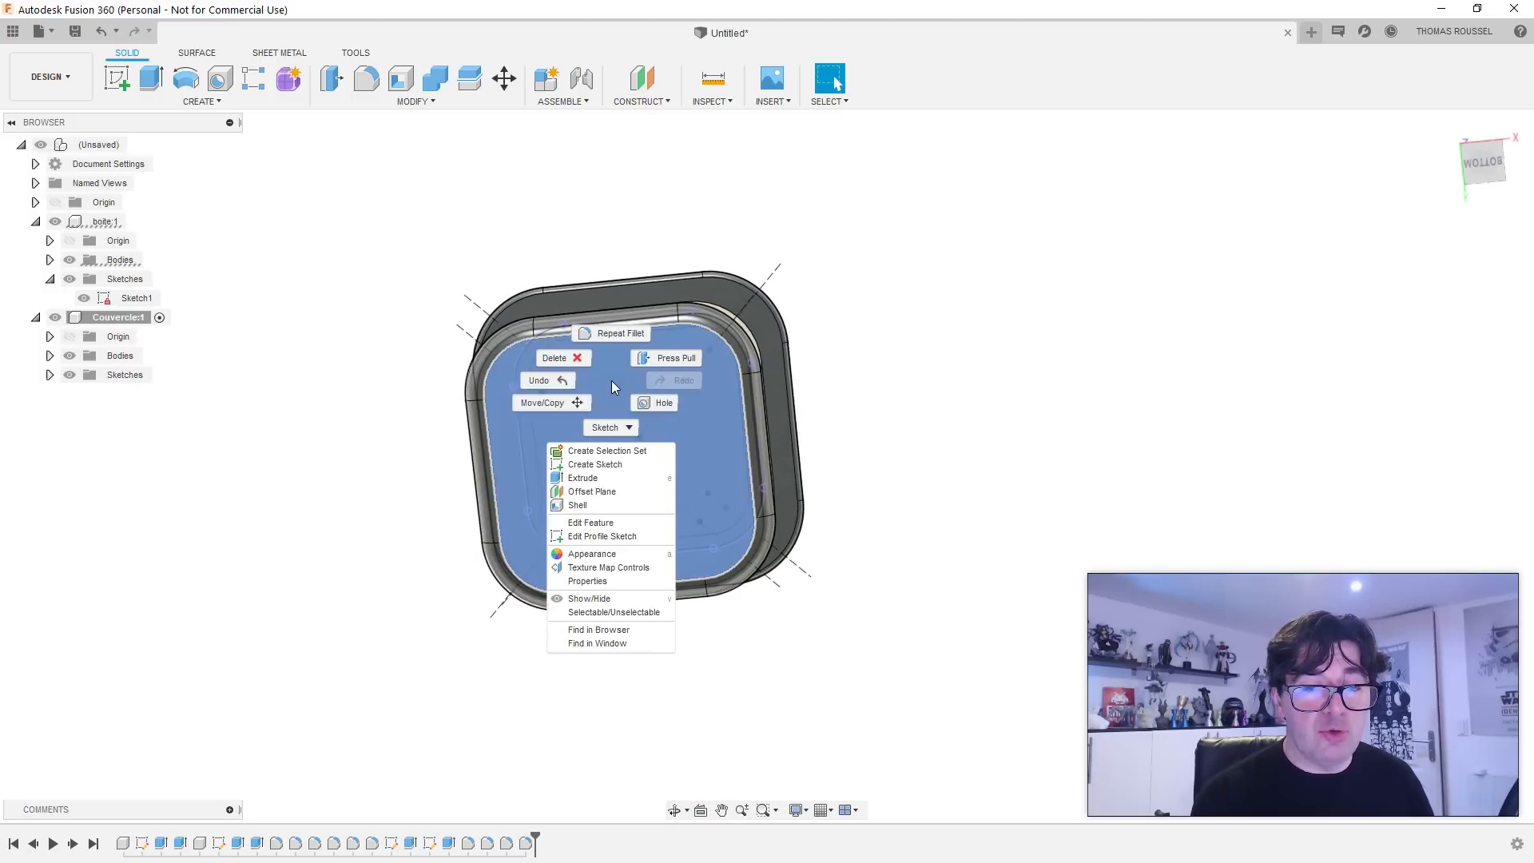
left_click(614, 467)
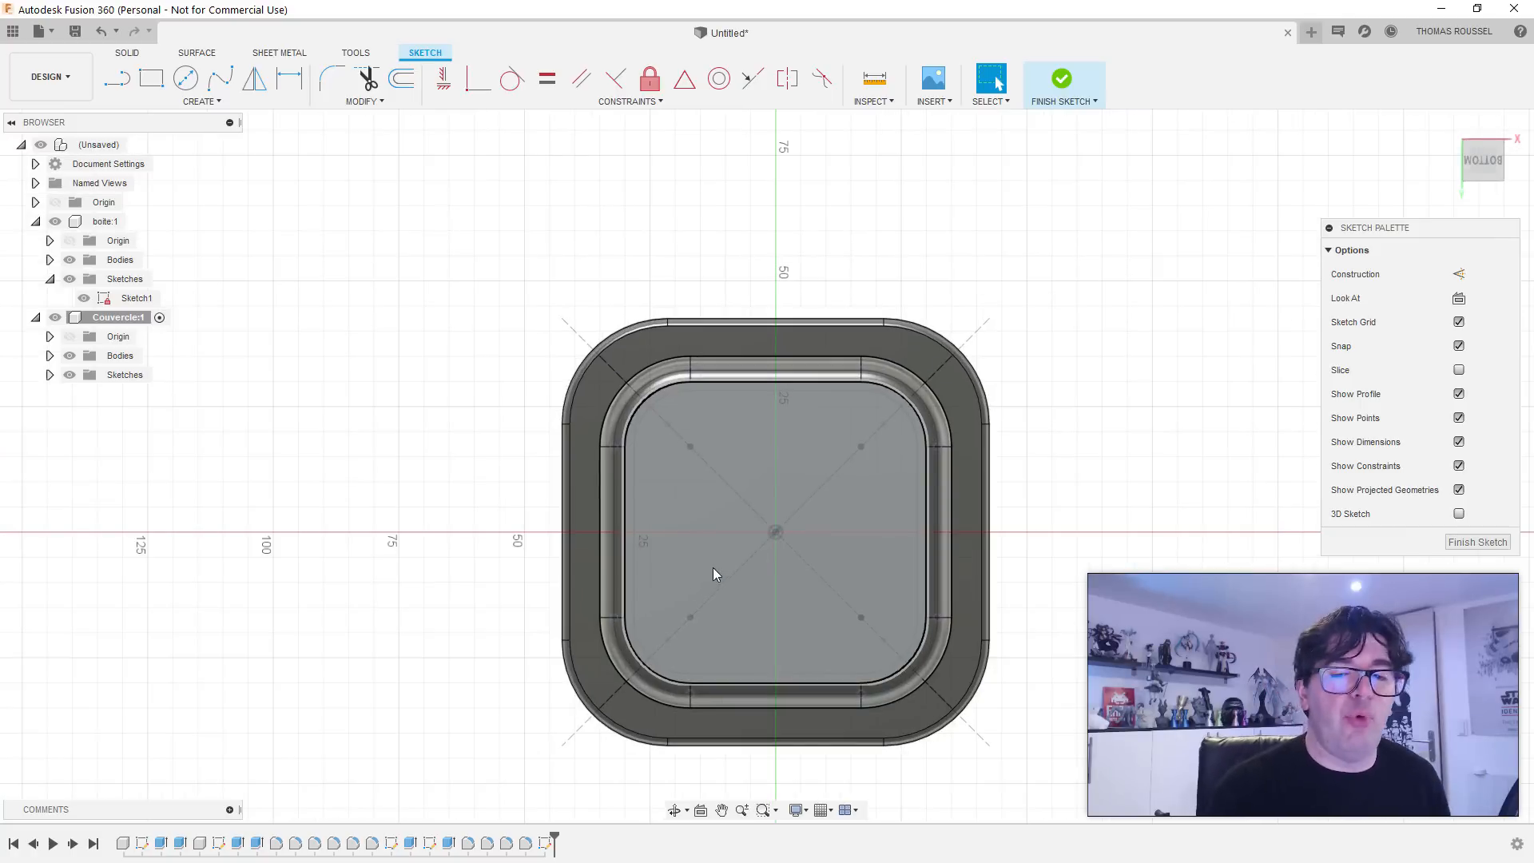
Step: Sketch an ellipse on the underside, centred on the red axis to one side of the origin, with its long axis parallel to the green axis
middle_click_drag(767, 534, 715, 466)
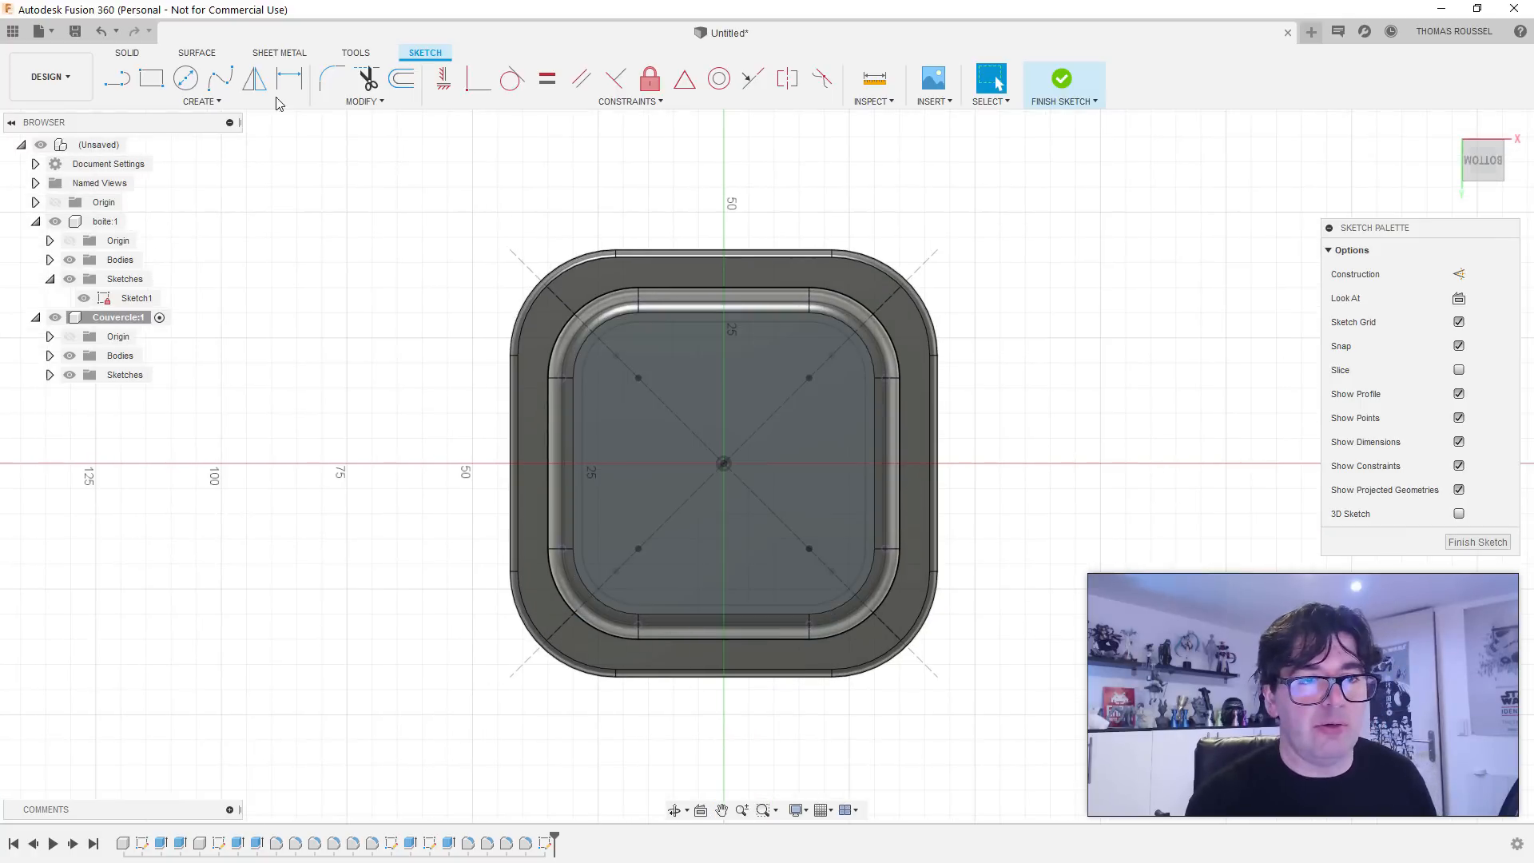
left_click(198, 102)
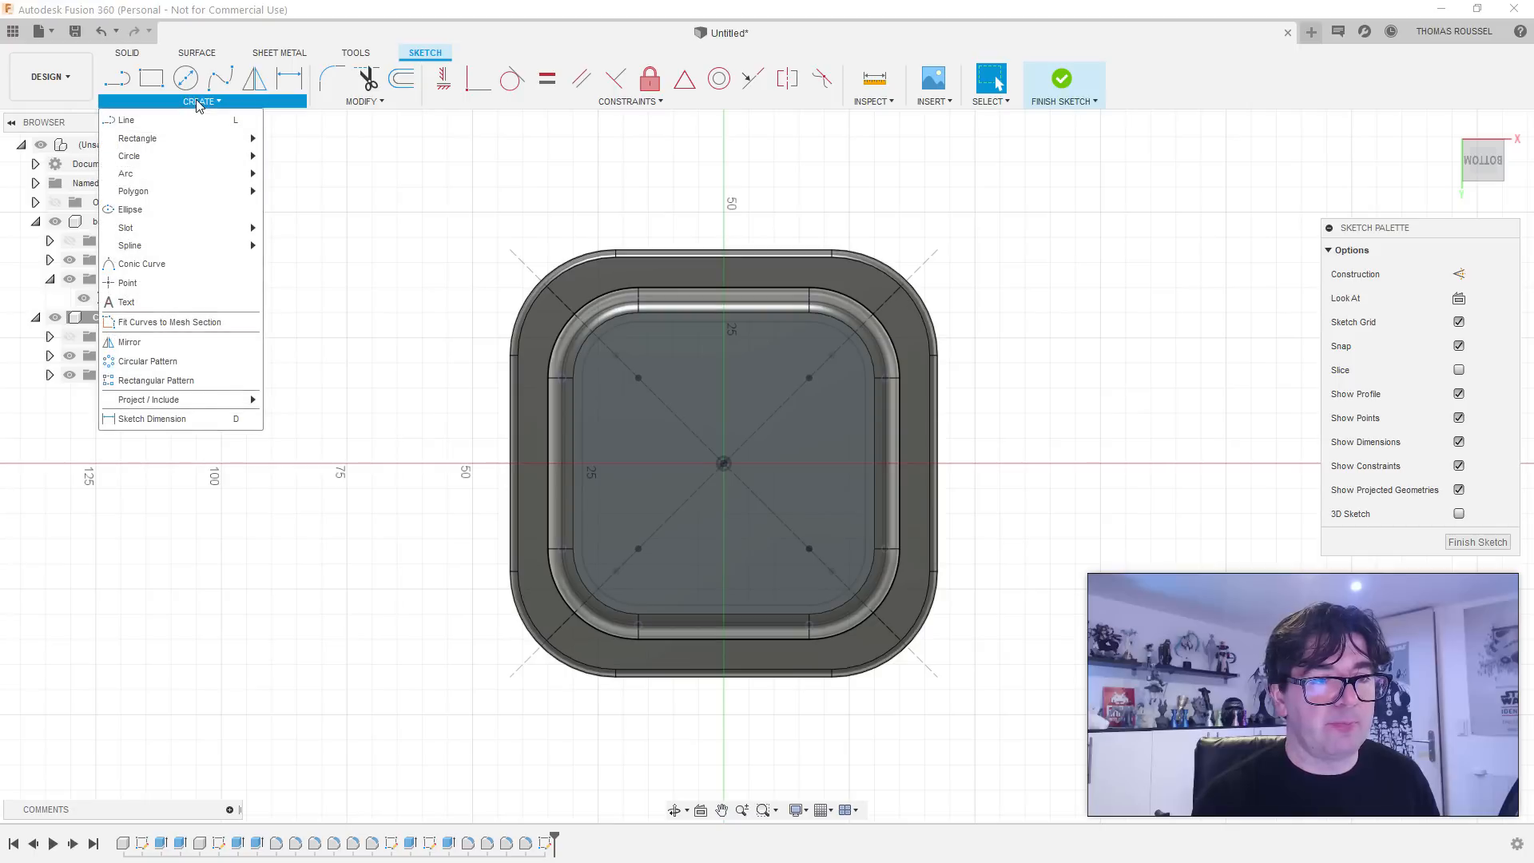
left_click(169, 211)
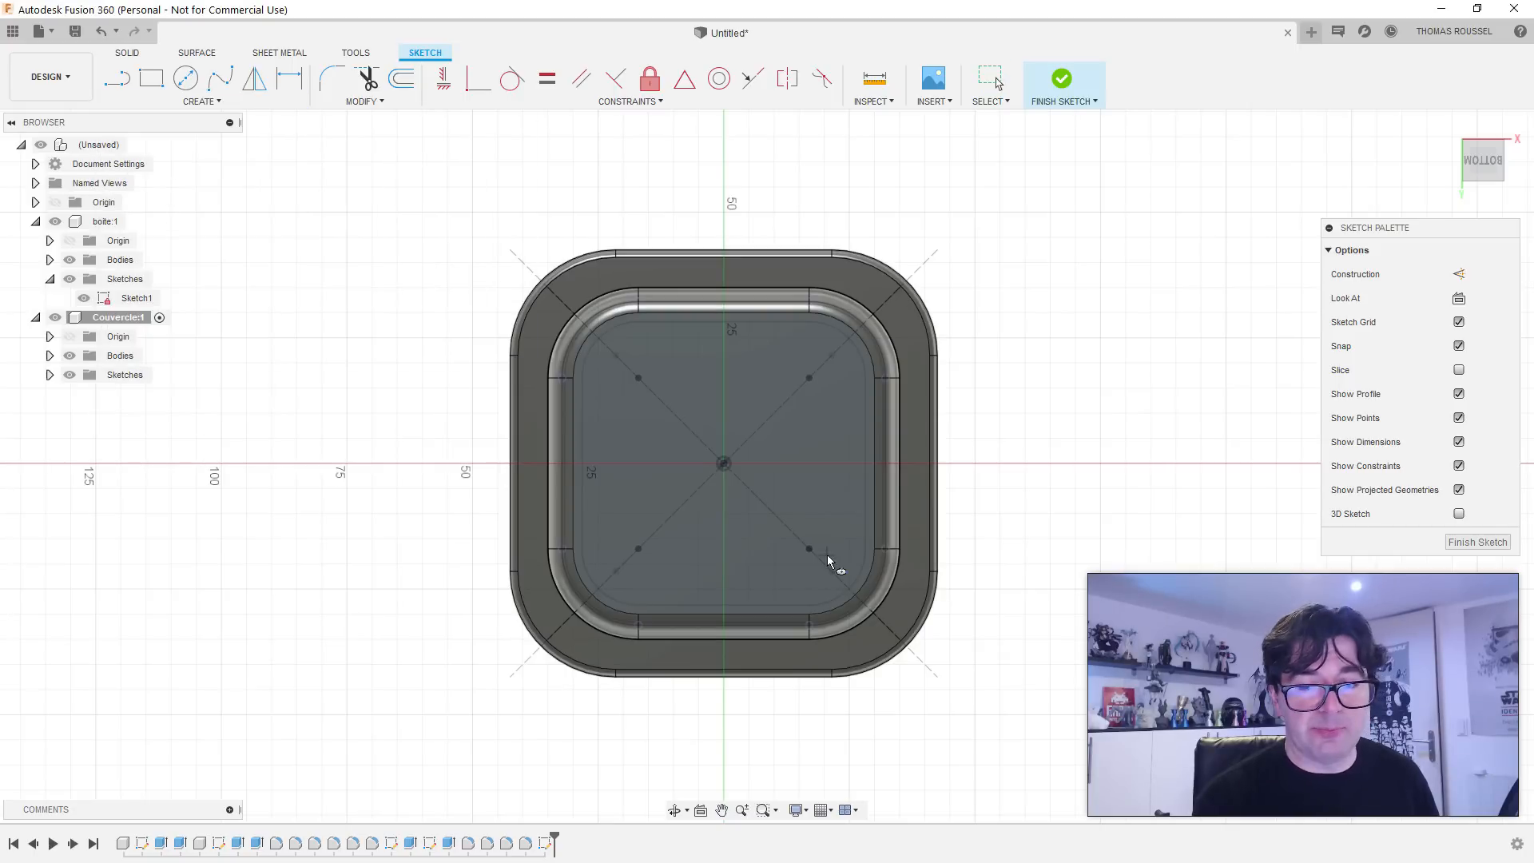
left_click(646, 464)
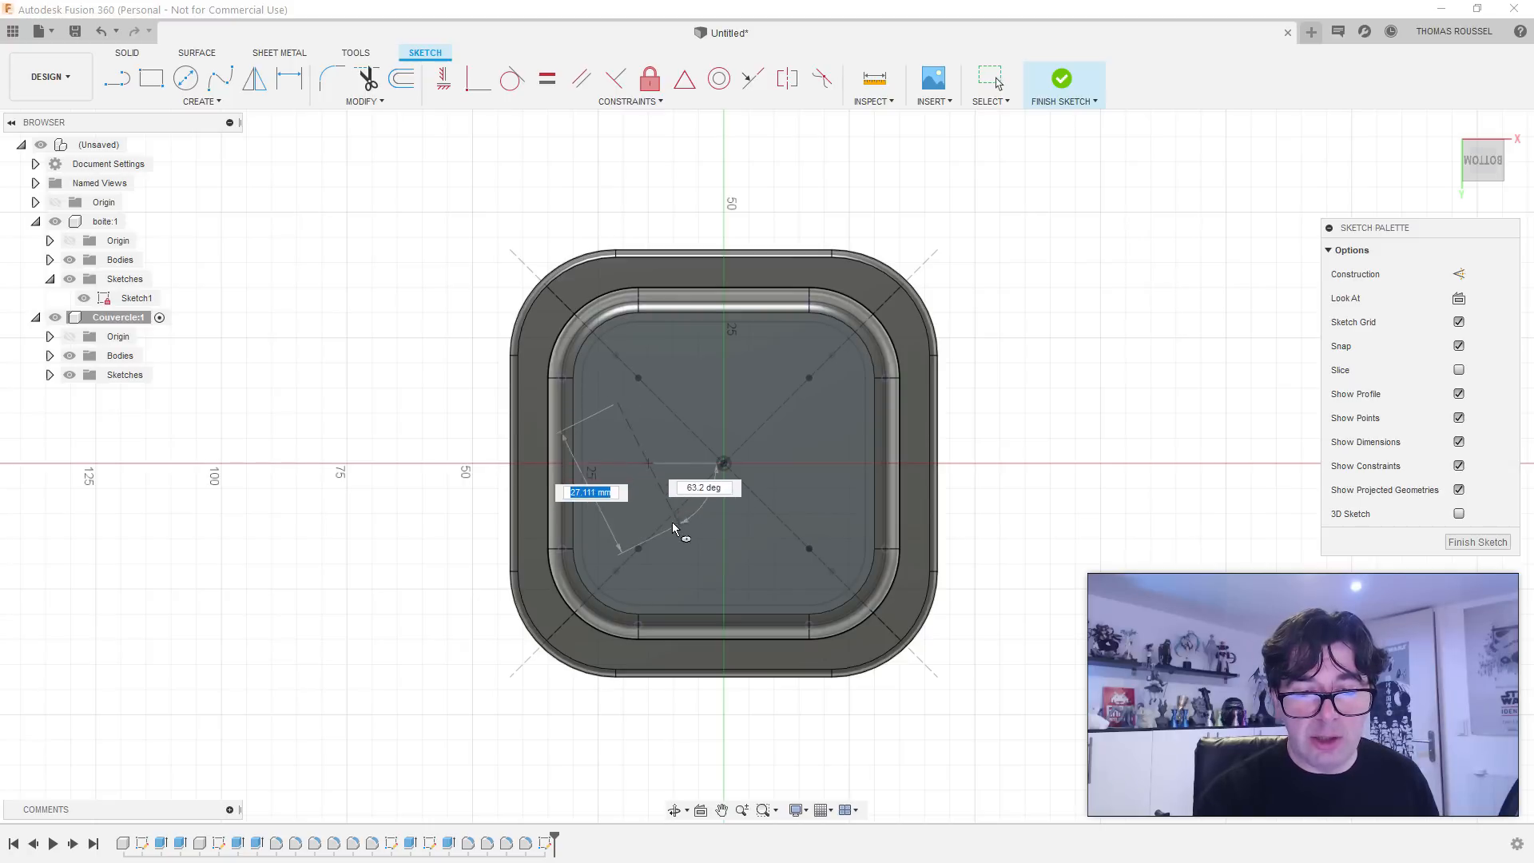
left_click(648, 539)
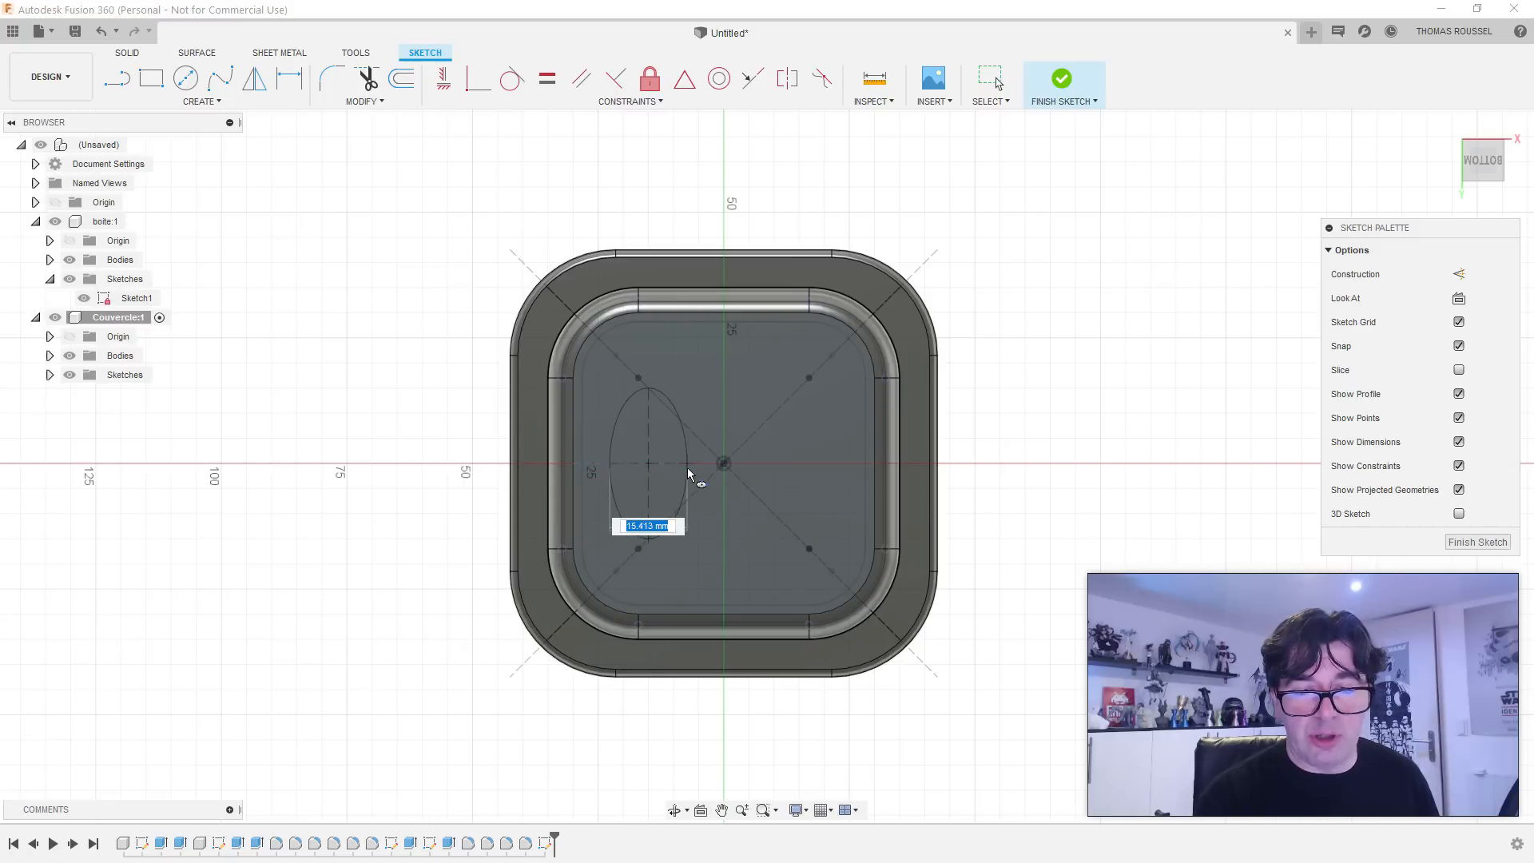
left_click(693, 473)
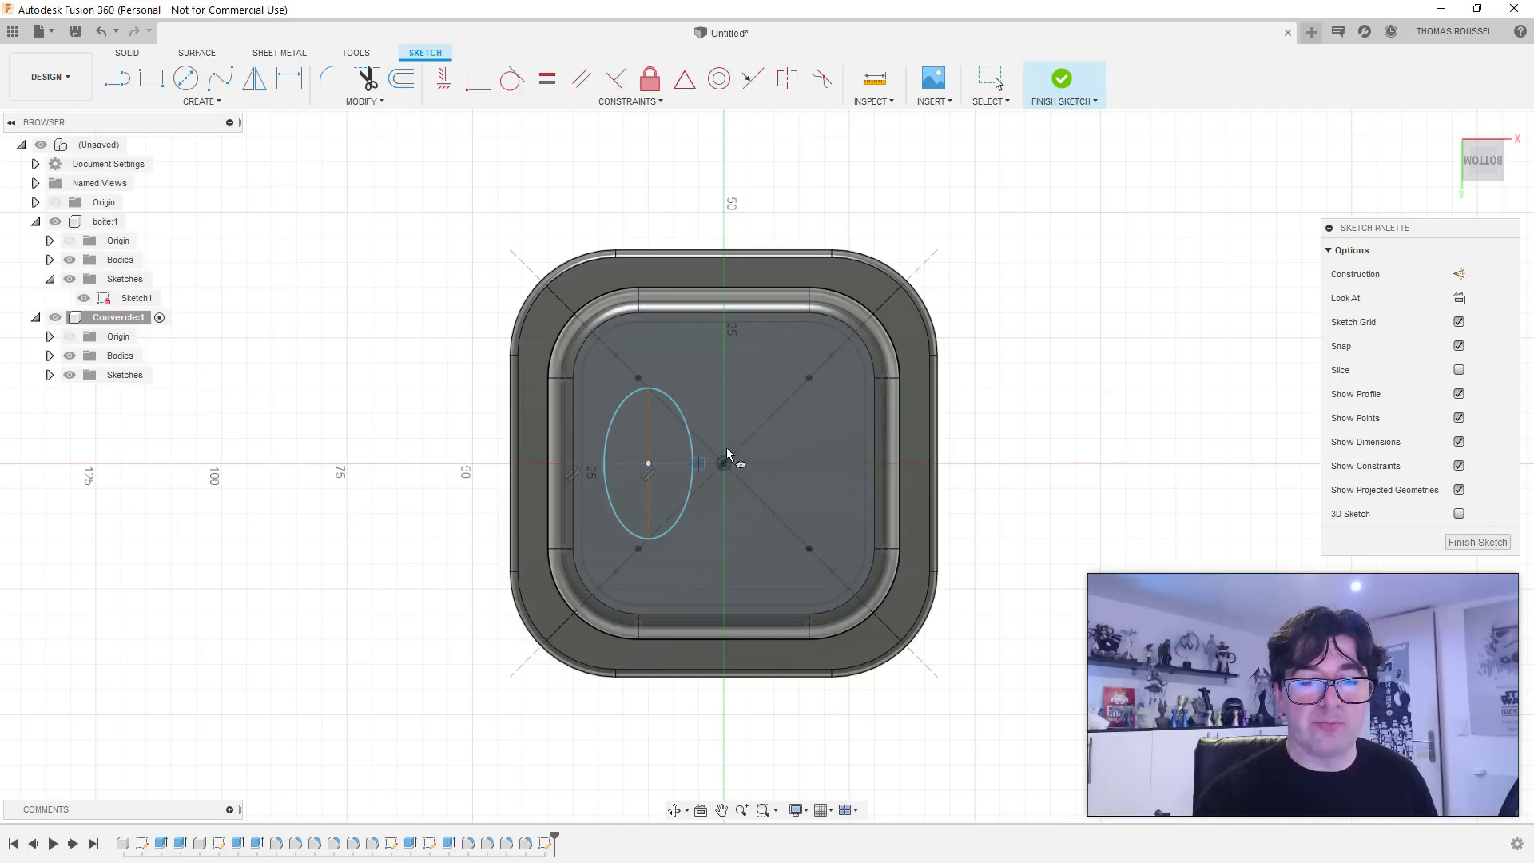
middle_click_drag(722, 432, 729, 448, "shift")
key("Escape")
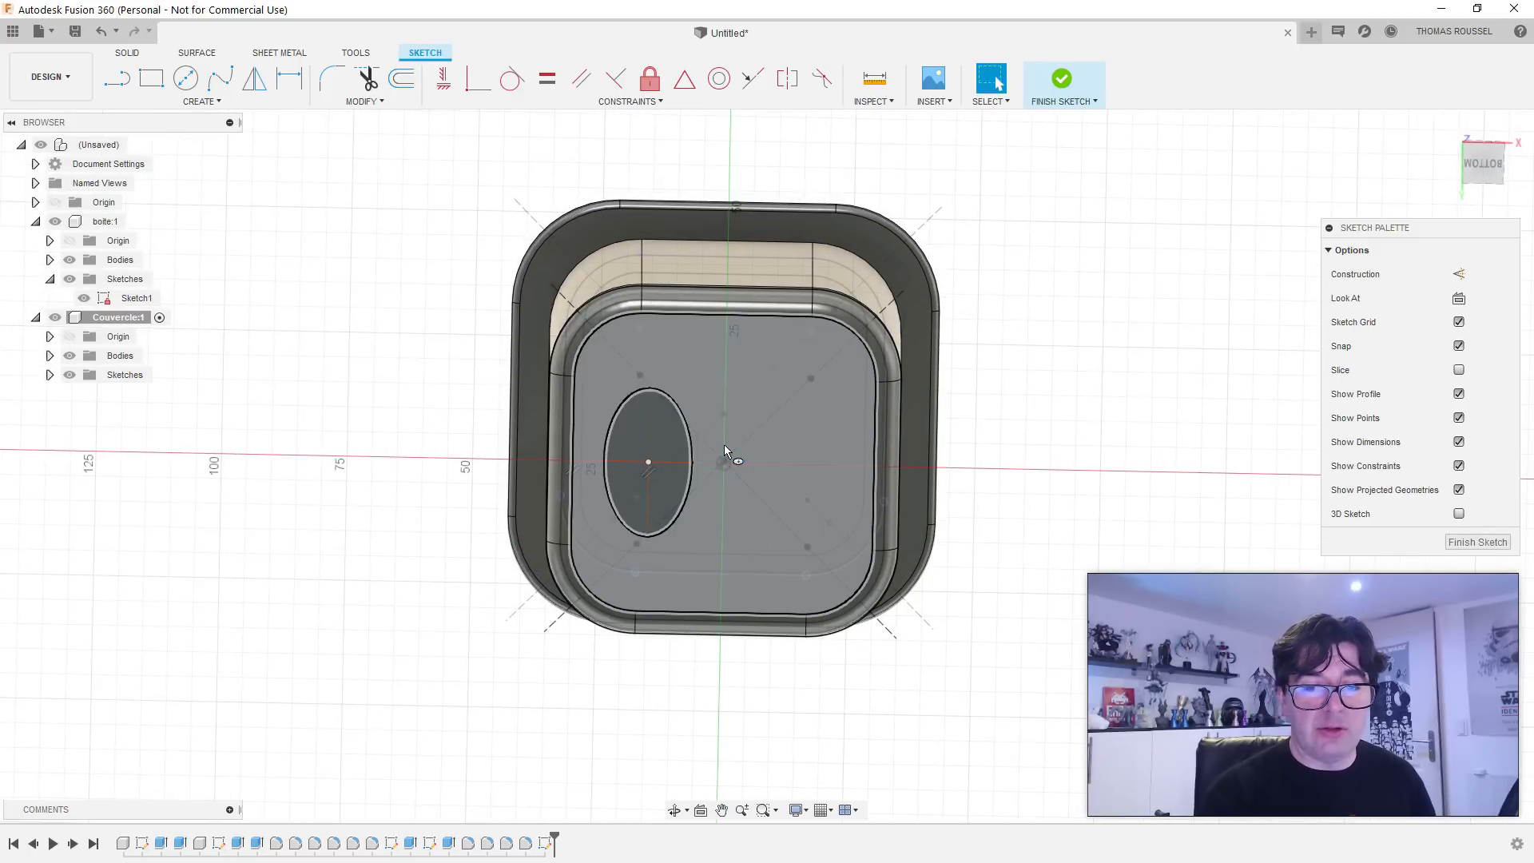
Step: Mirror the ellipse to the other side of the underside, about the green axis through the sketch origin
left_click(679, 414)
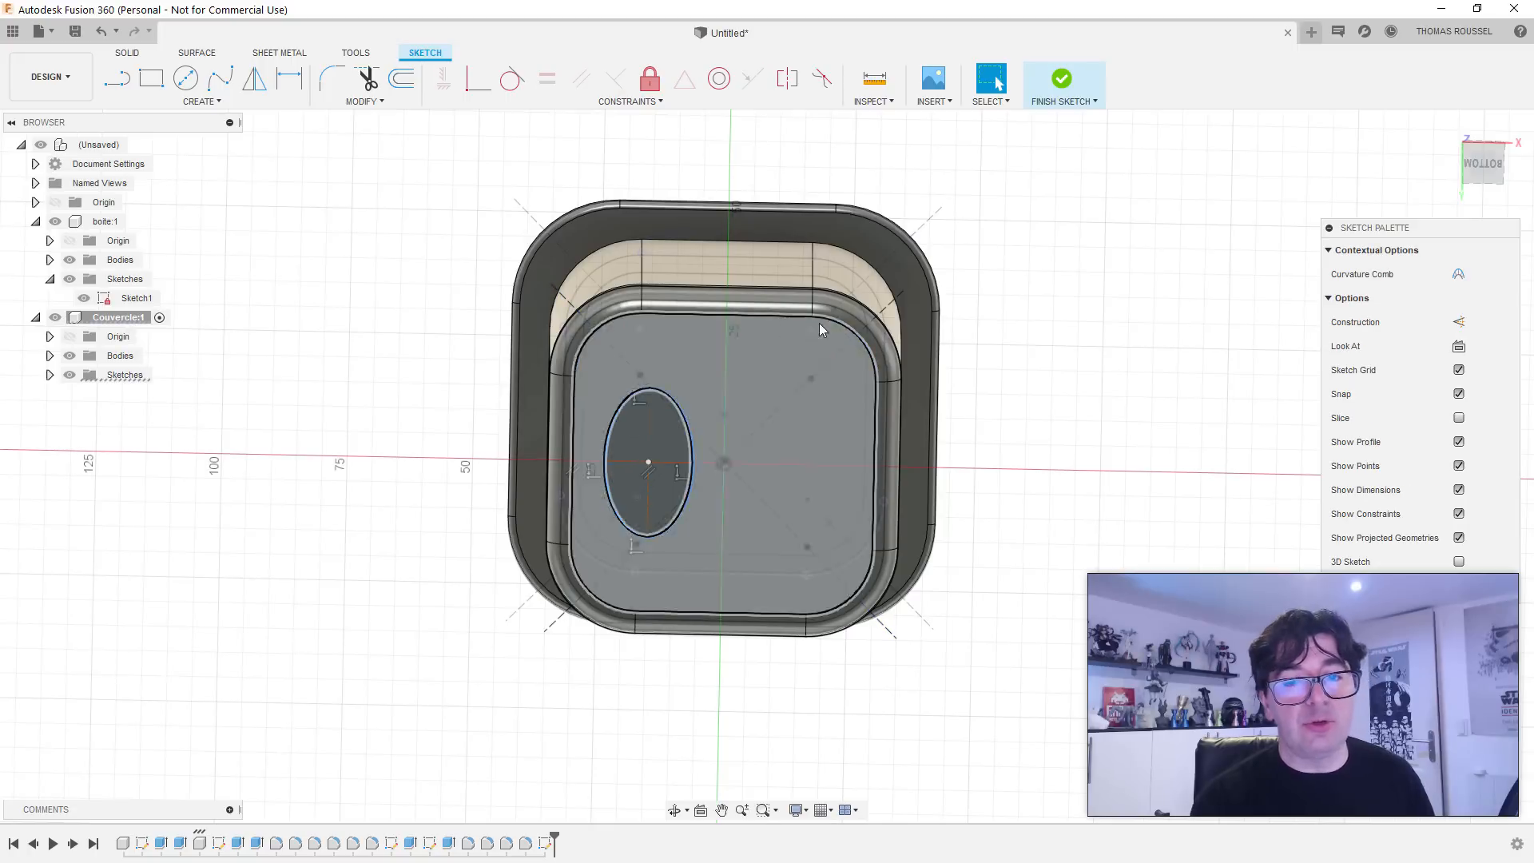
left_click(818, 476)
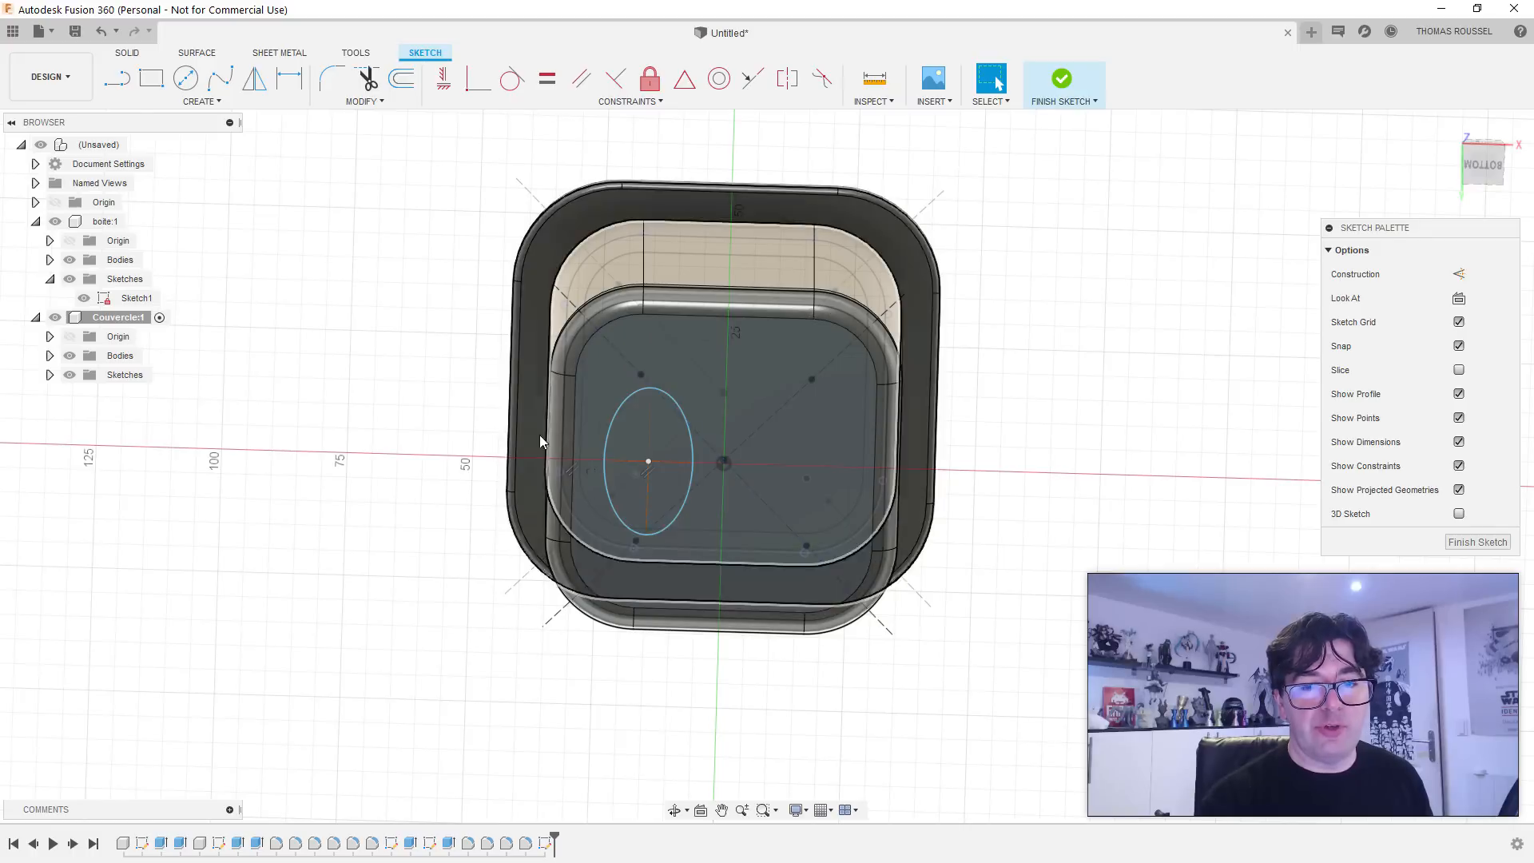
left_click(631, 396)
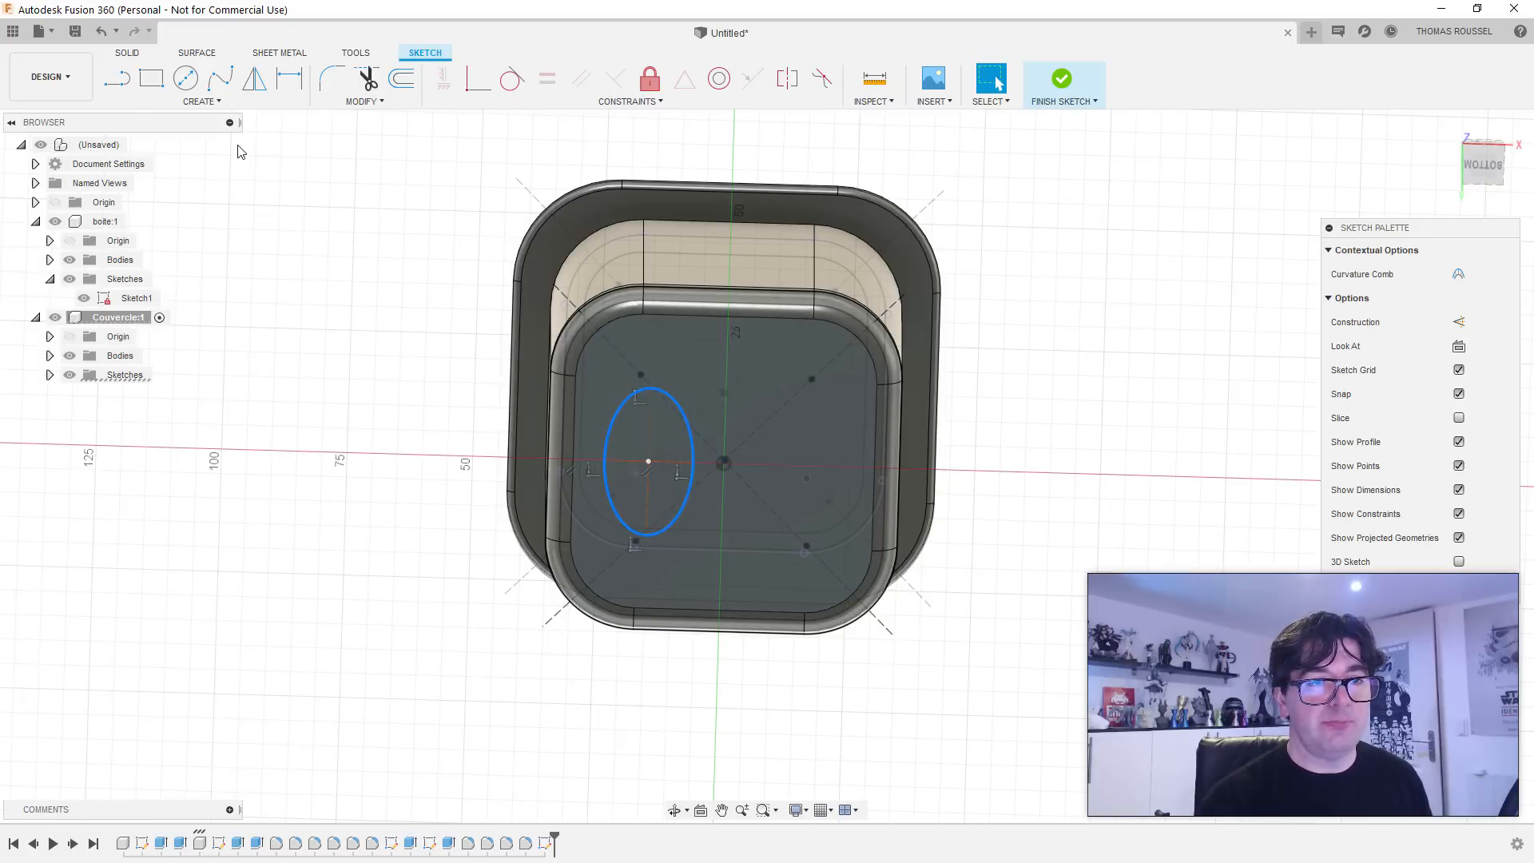
left_click(200, 102)
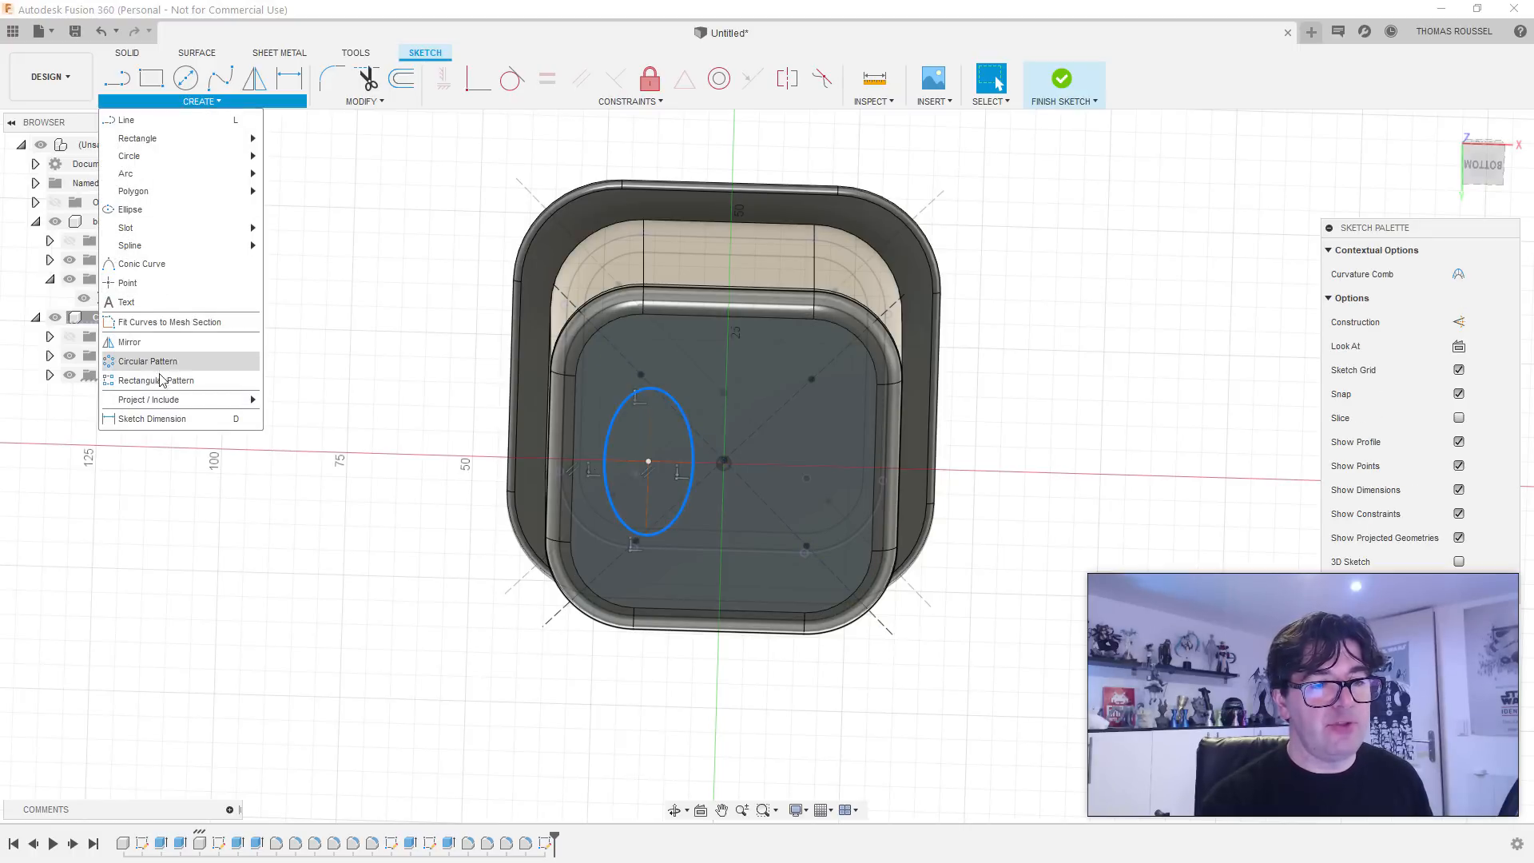
left_click(130, 342)
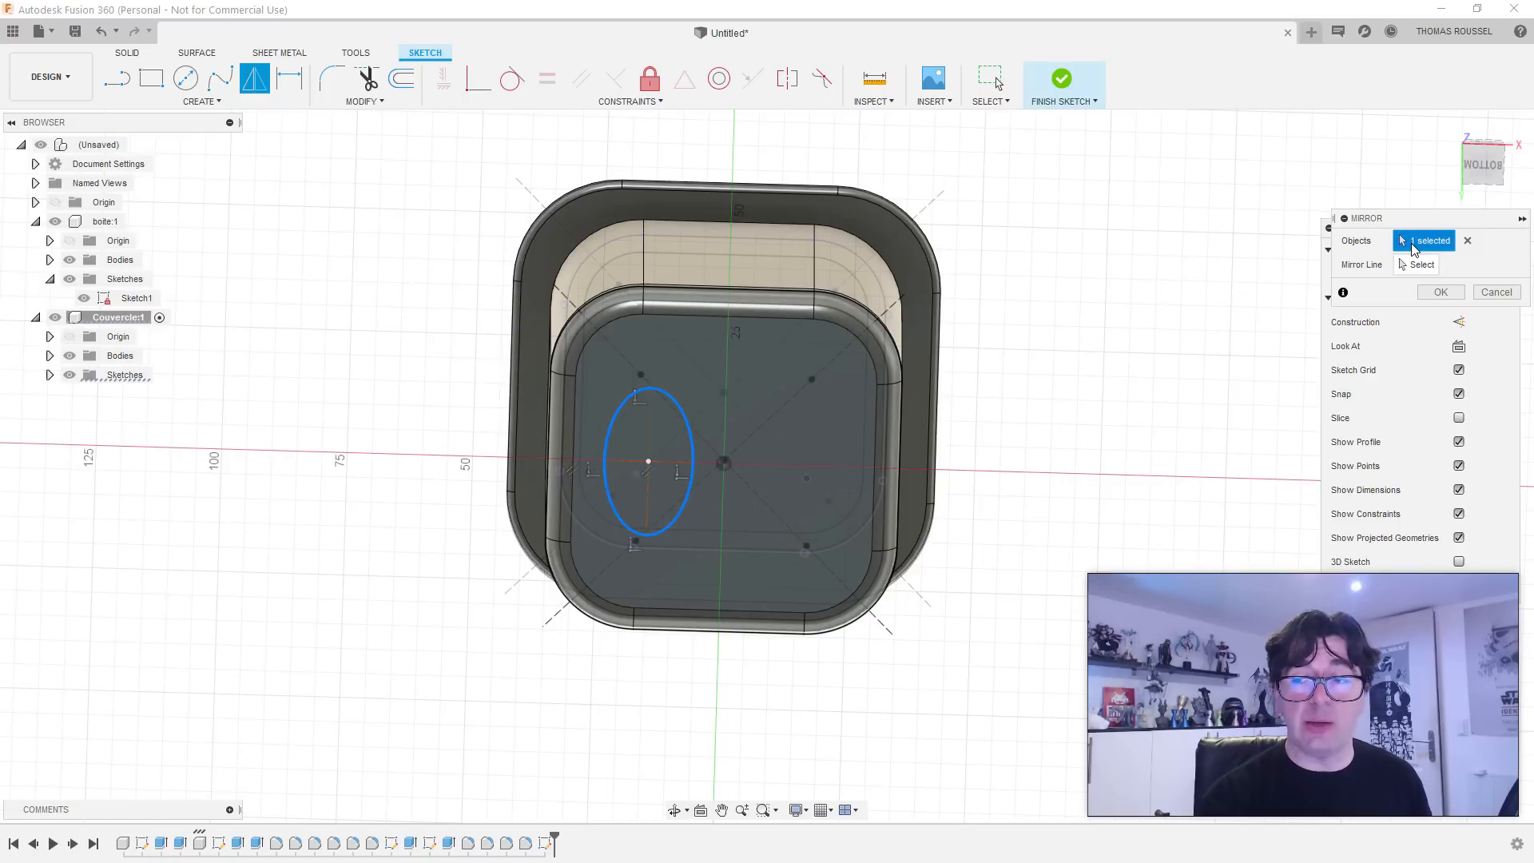
mouse_move(1399, 222)
left_mouse_down()
mouse_move(1330, 160)
mouse_move(1176, 197)
left_mouse_up()
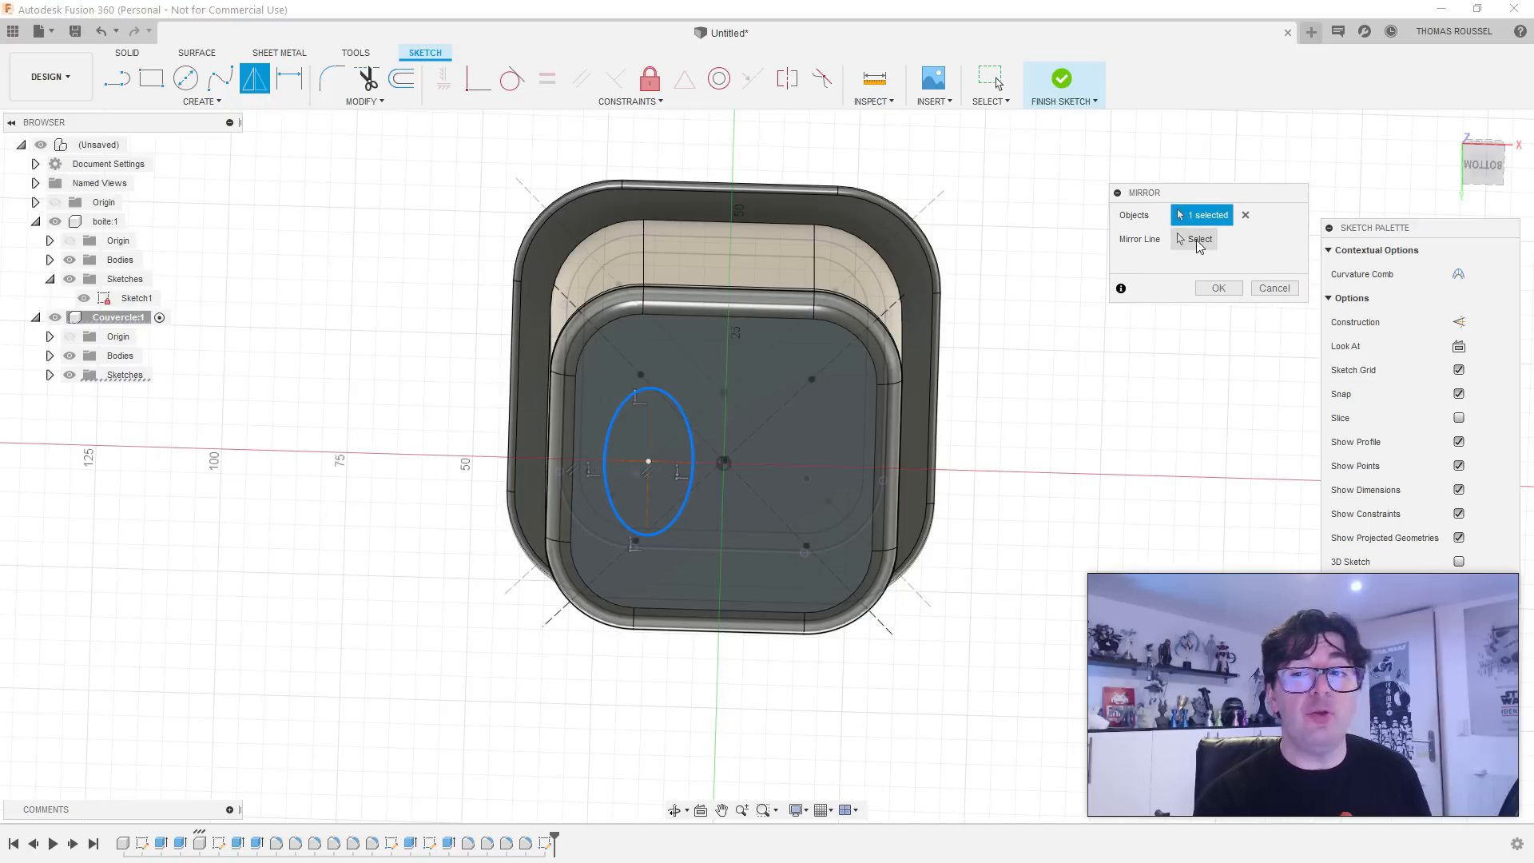
left_click(1197, 241)
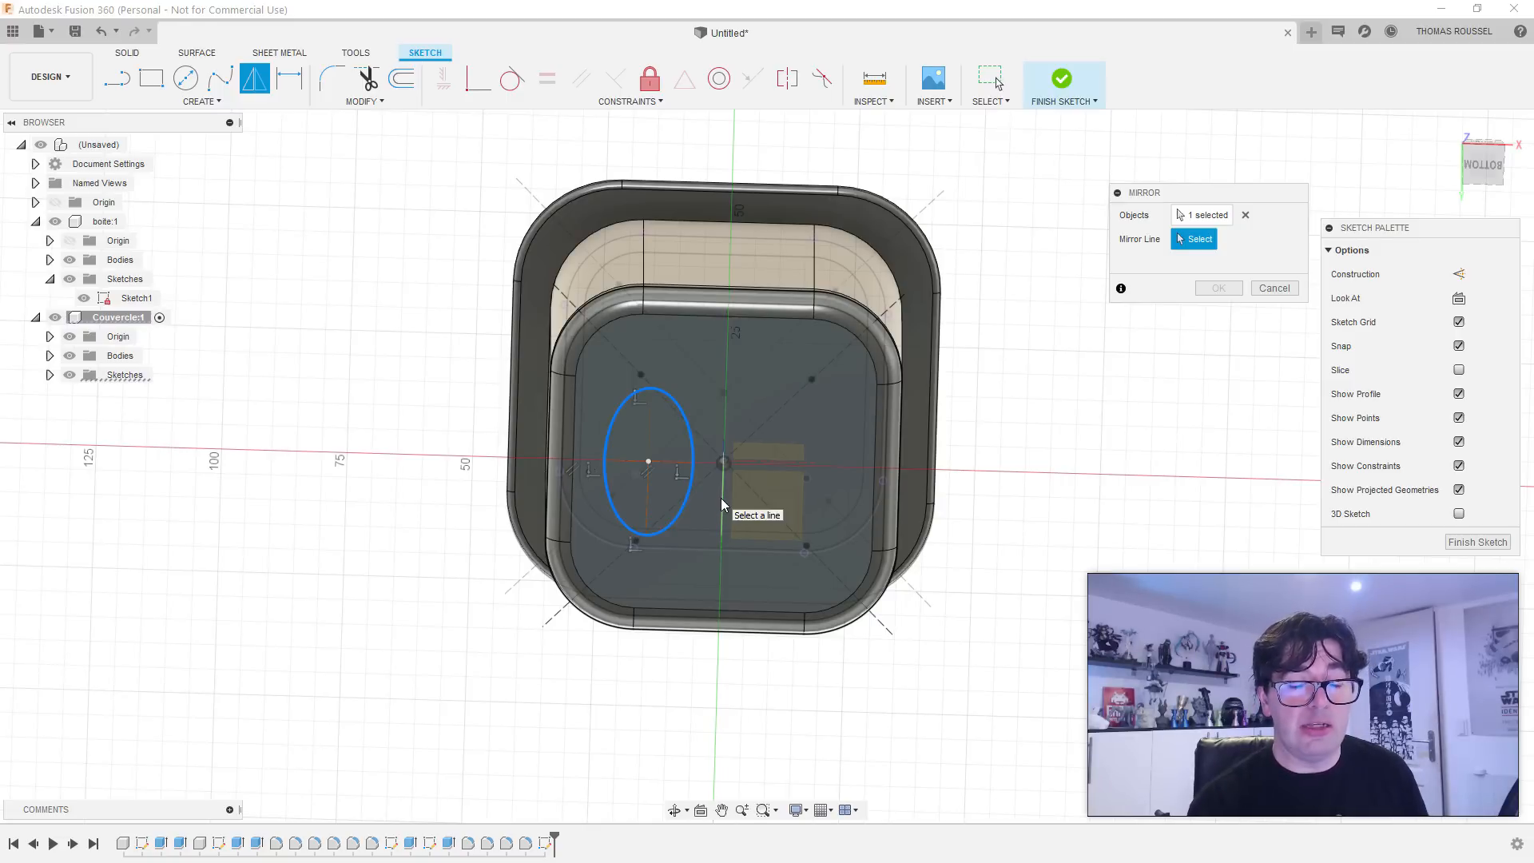
middle_click_drag(722, 504, 737, 485, "shift")
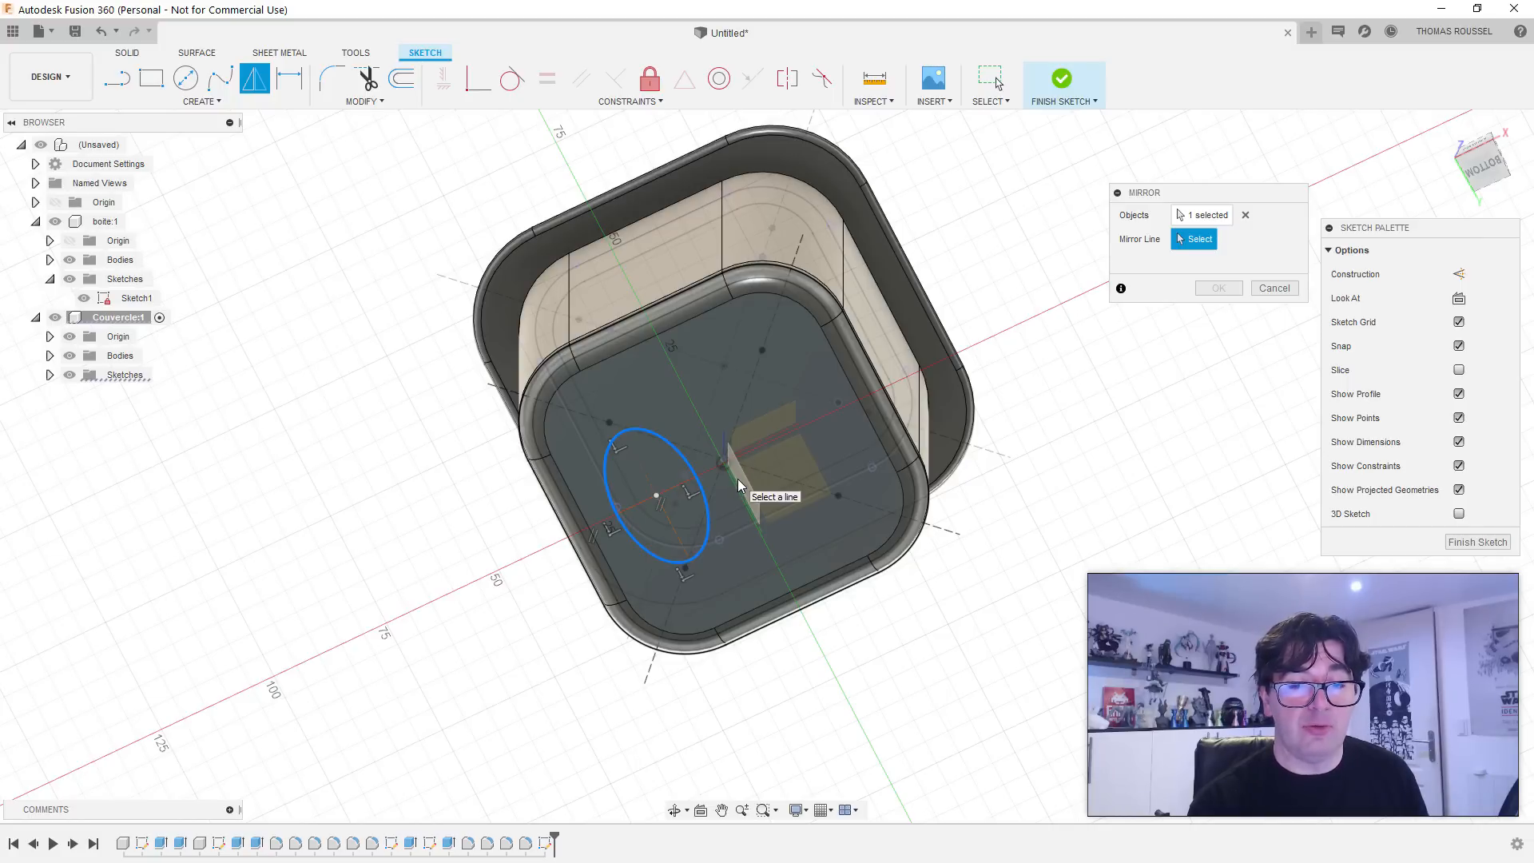
left_click(758, 456)
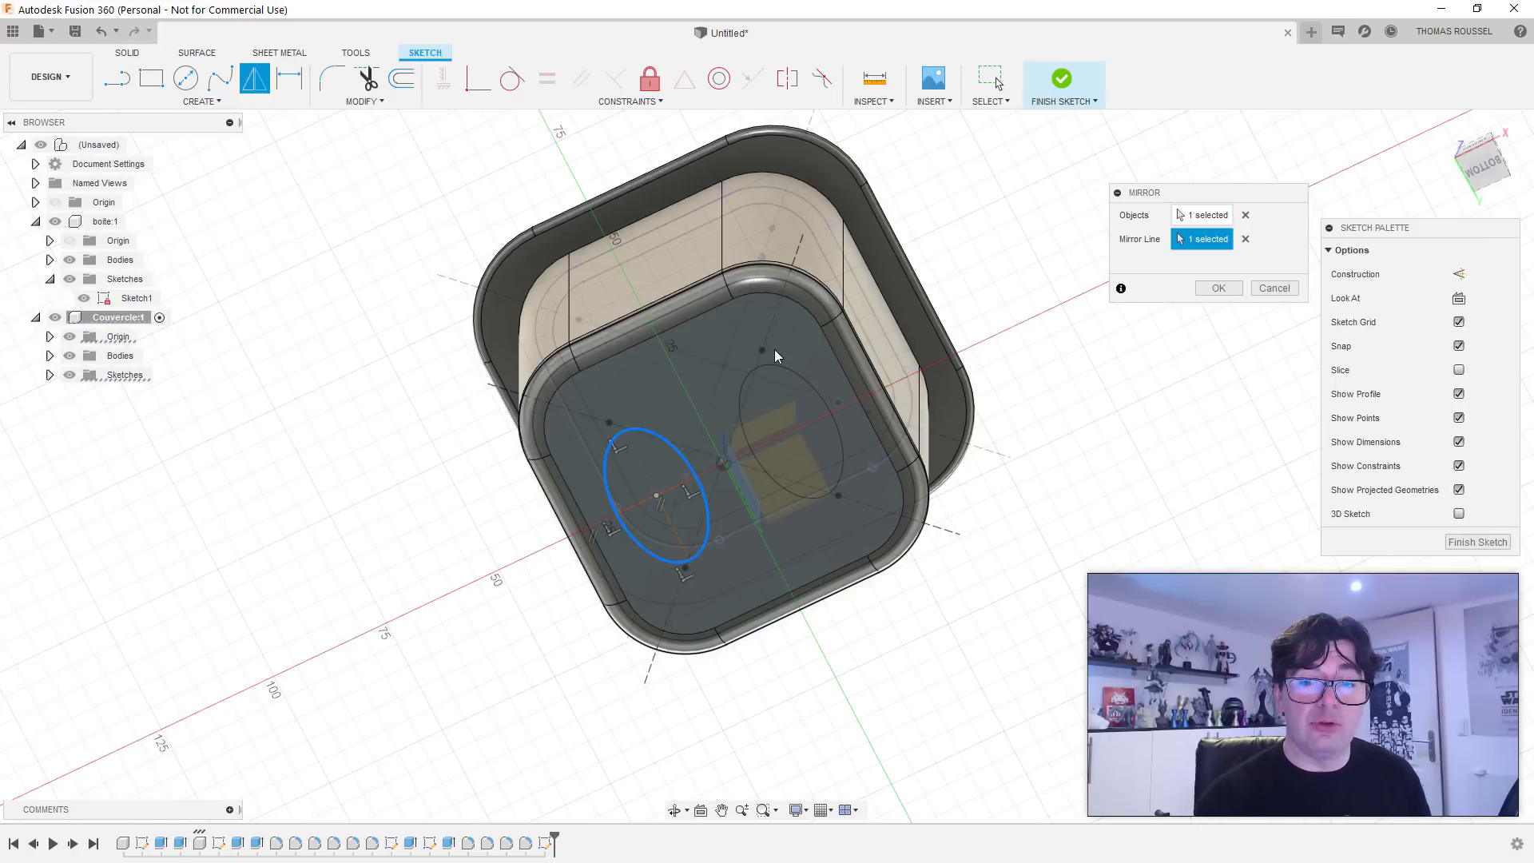
left_click(1219, 287)
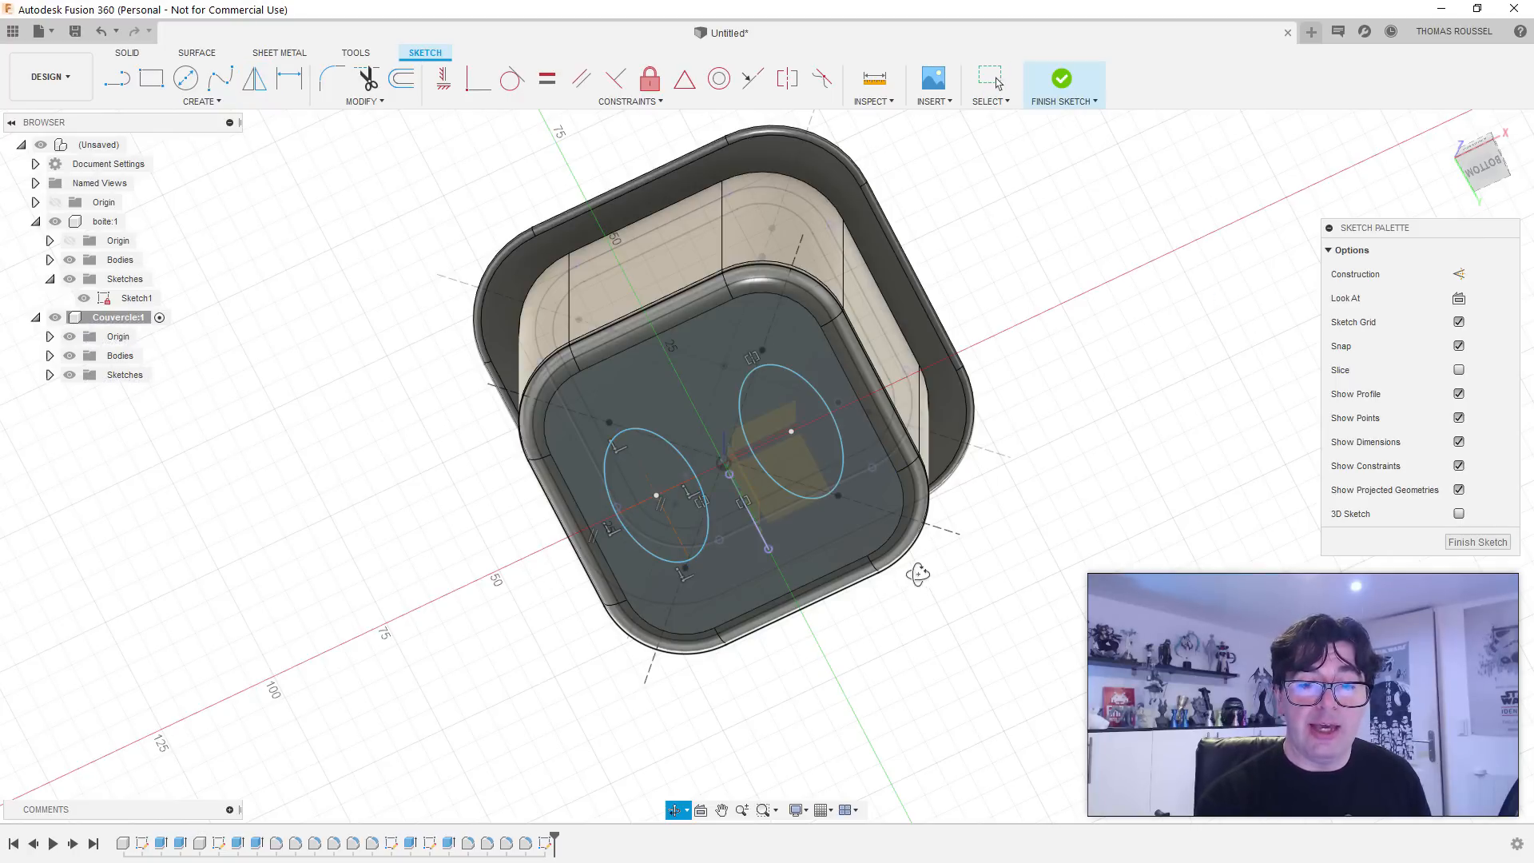
Step: Reshape the original ellipse on the underside so that it and its mirrored copy are slightly narrower
middle_click_drag(998, 495, 943, 541, "shift")
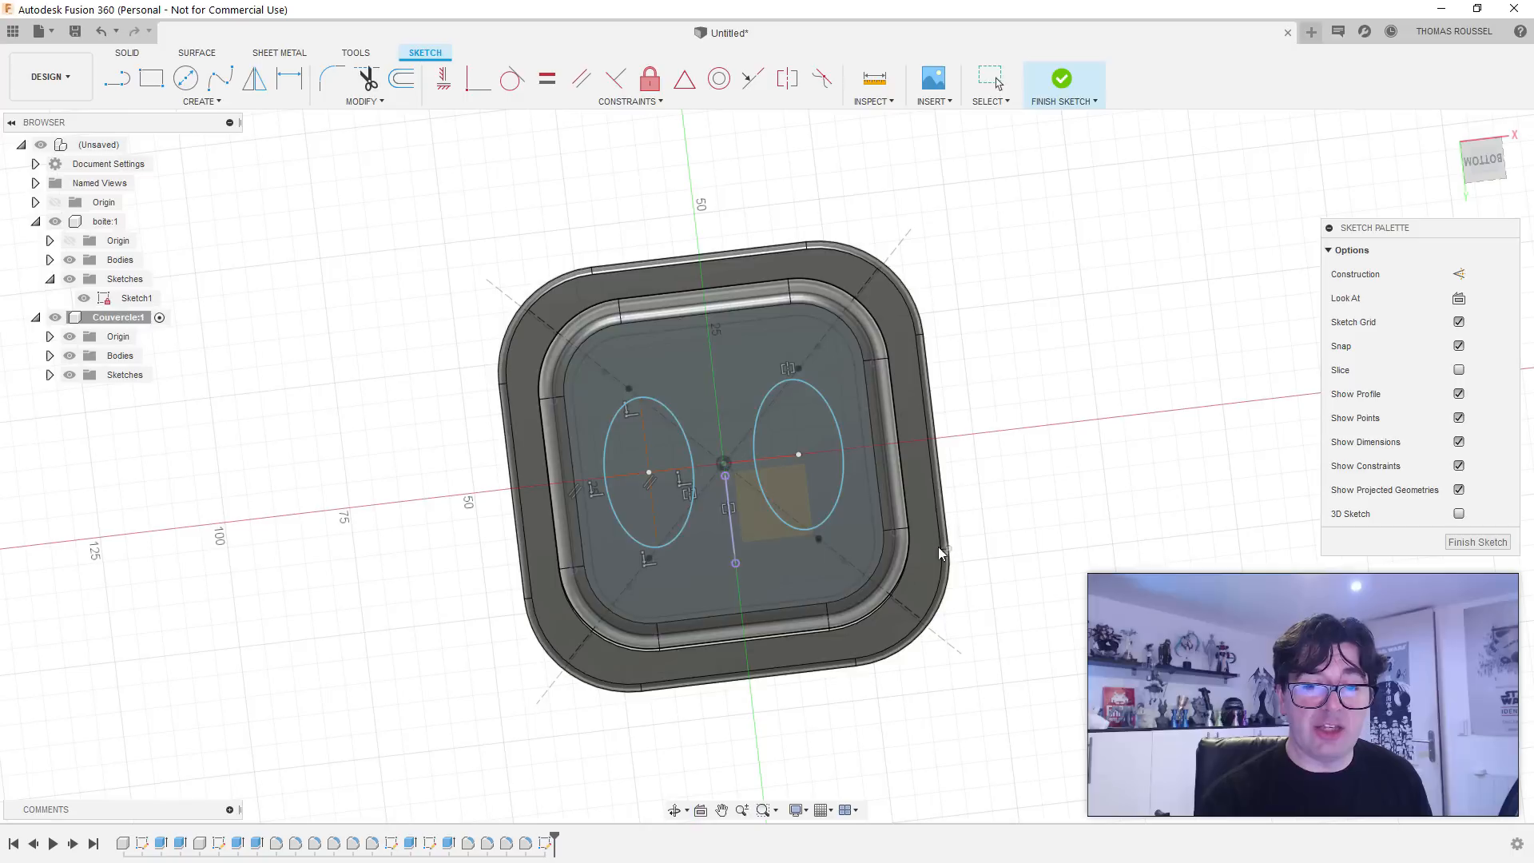
left_click(684, 434)
mouse_move(687, 439)
left_mouse_down()
mouse_move(677, 428)
mouse_move(692, 447)
left_mouse_up()
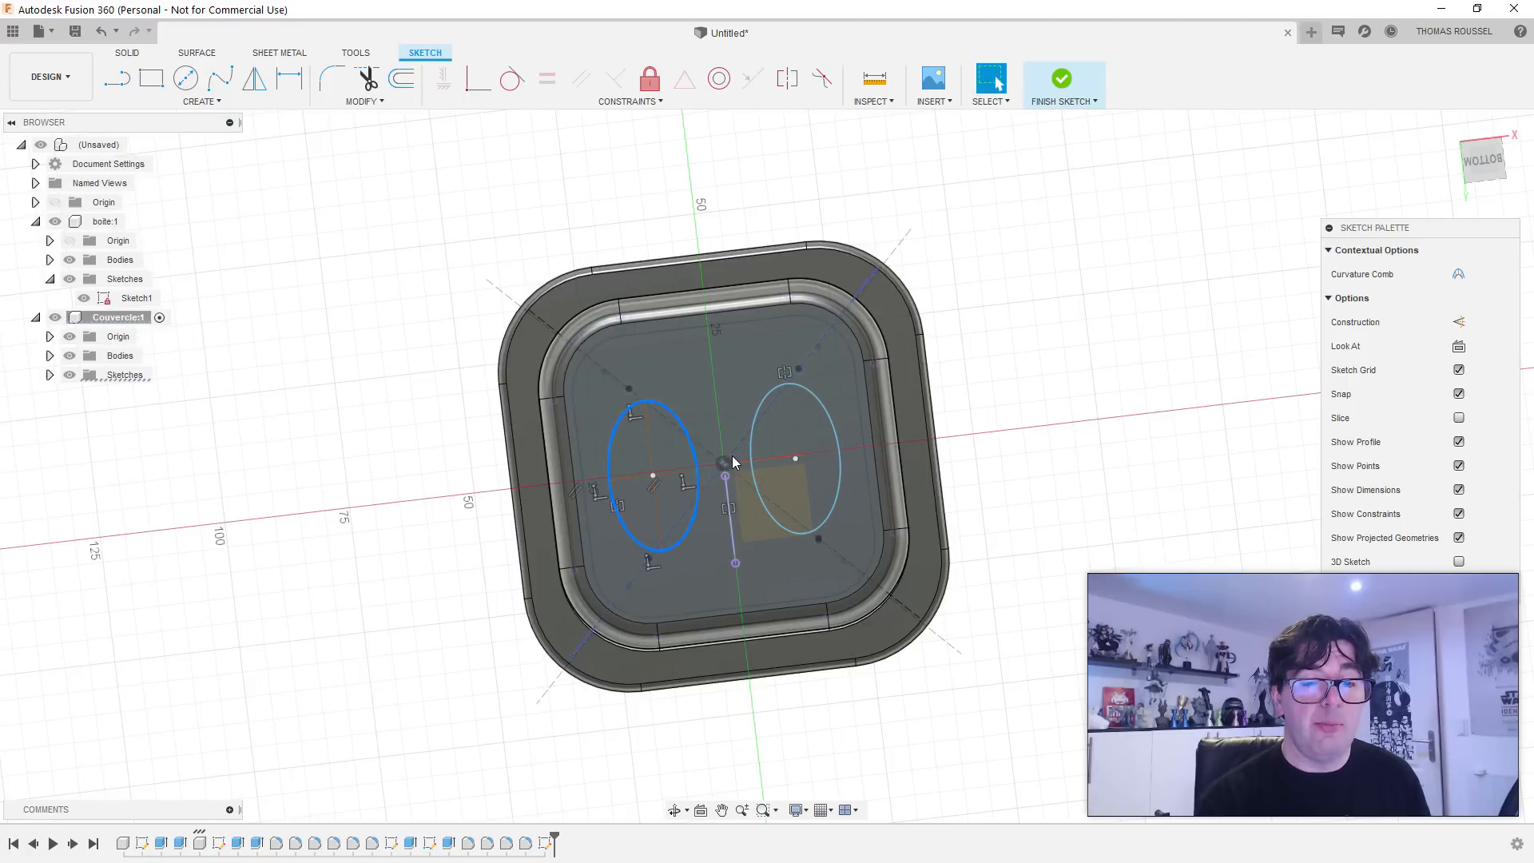
left_click_drag(688, 447, 695, 445)
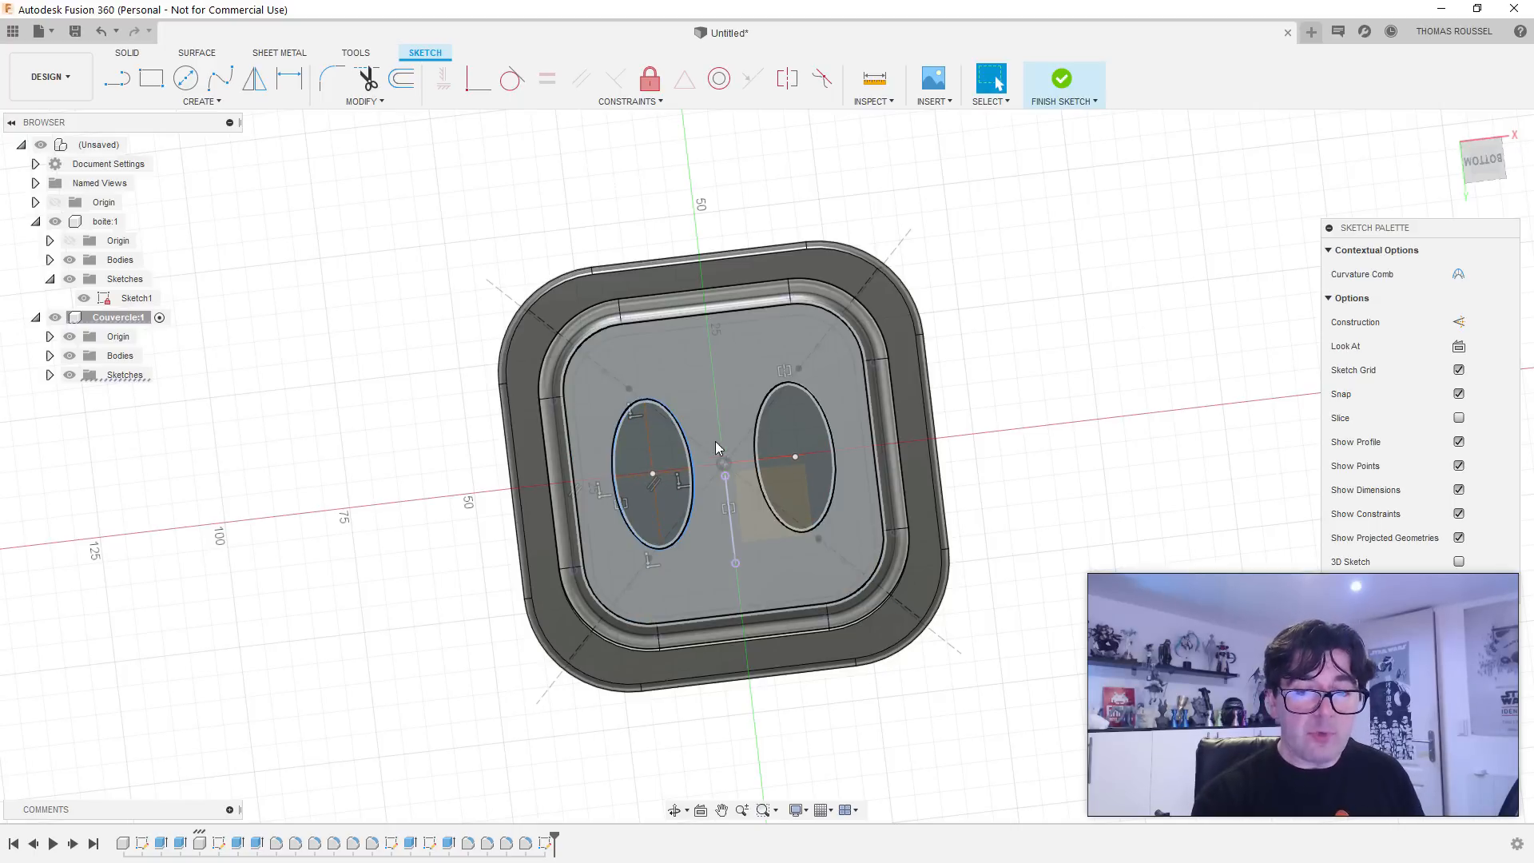
Step: Extrude both ellipse profiles 25 mm downward from the underside with a -10 degree taper, as new bodies
left_click(631, 453)
middle_click_drag(703, 446, 712, 540, "shift")
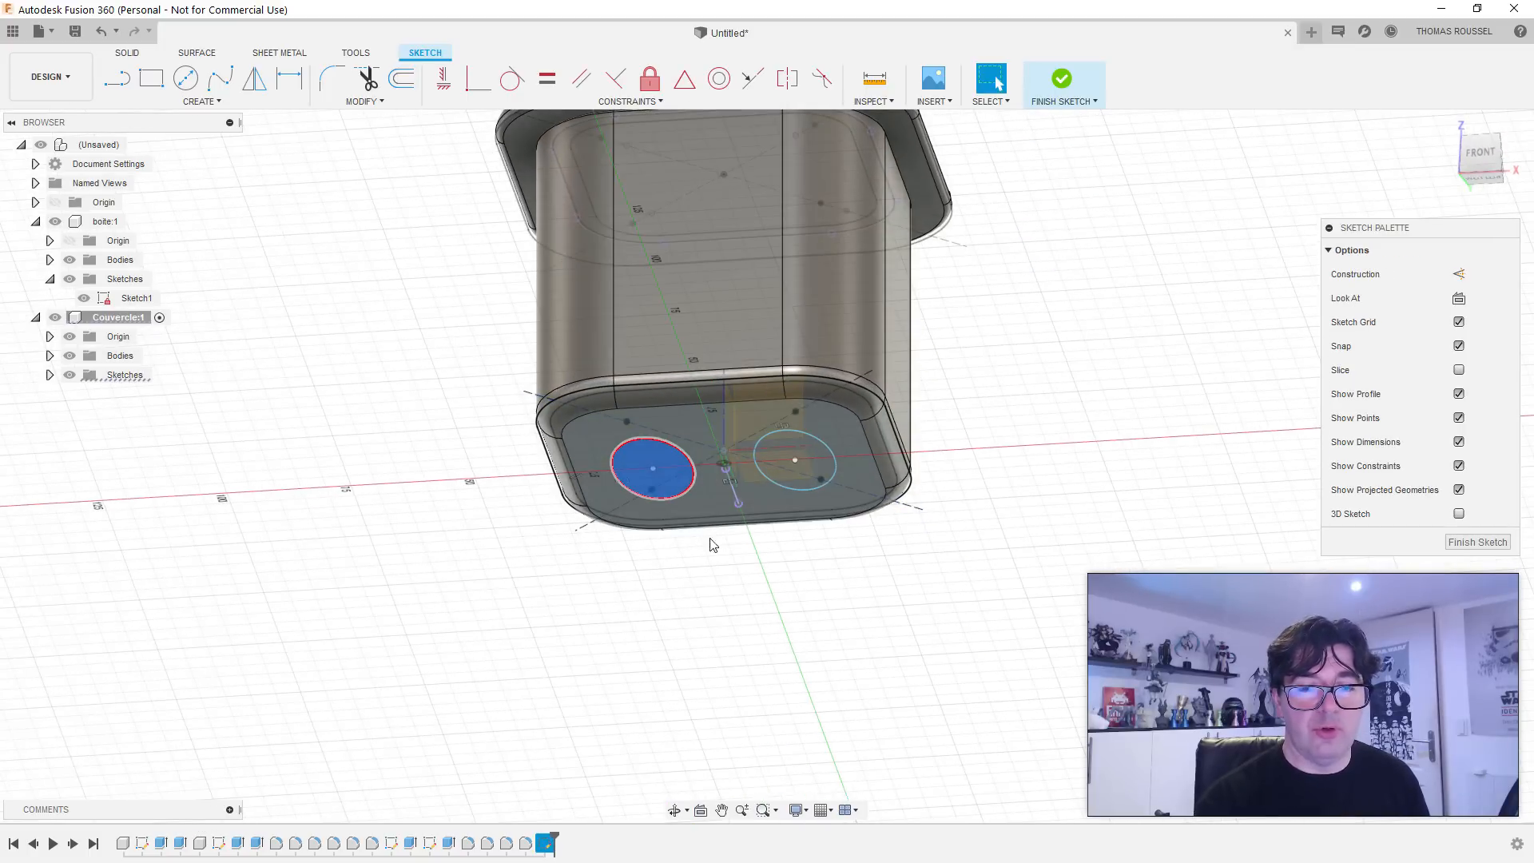
left_click(807, 447)
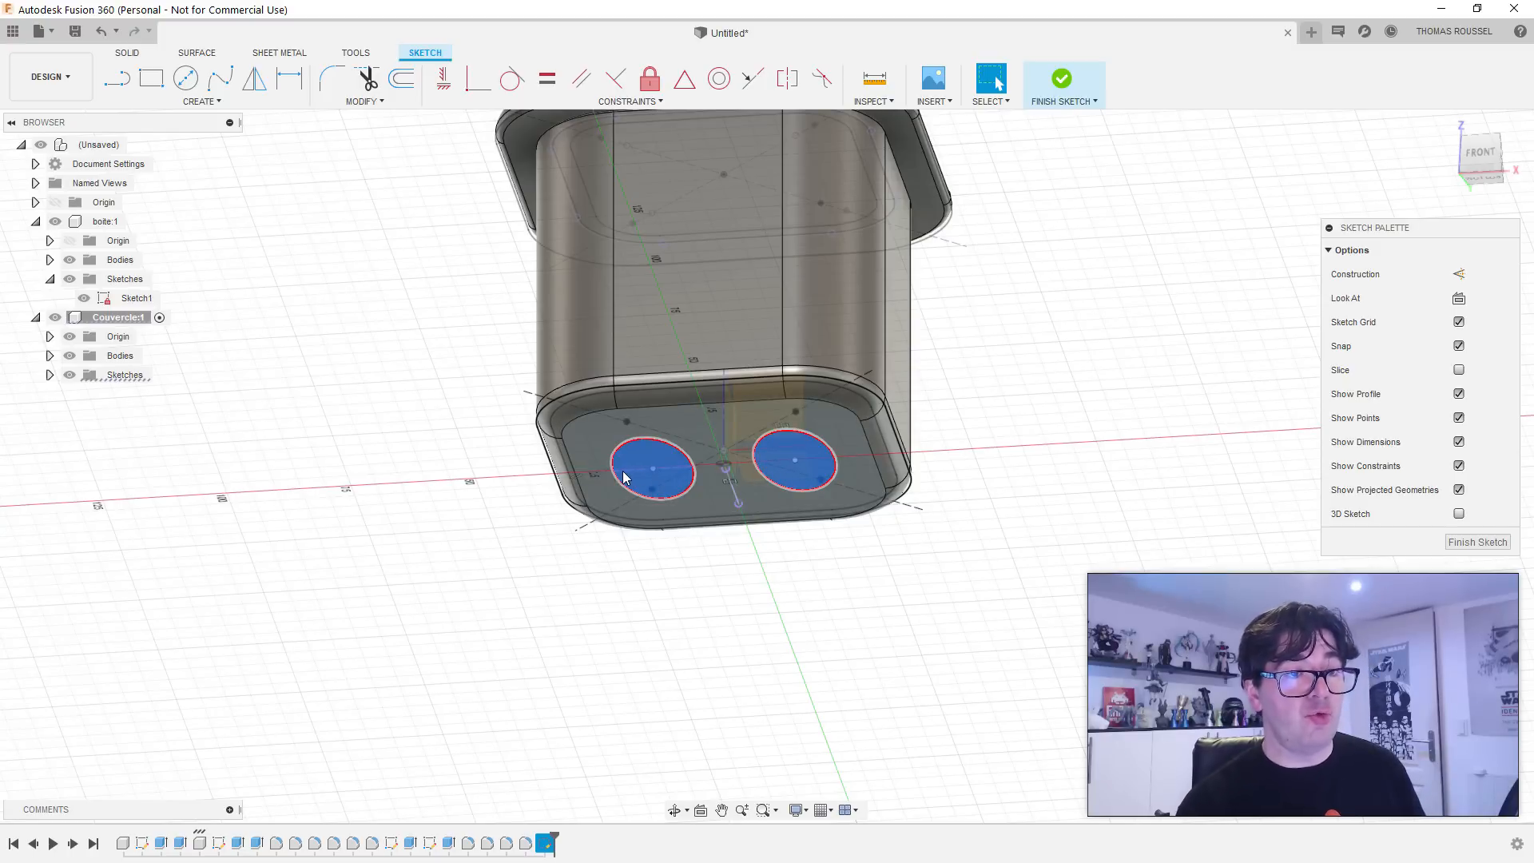
key("e")
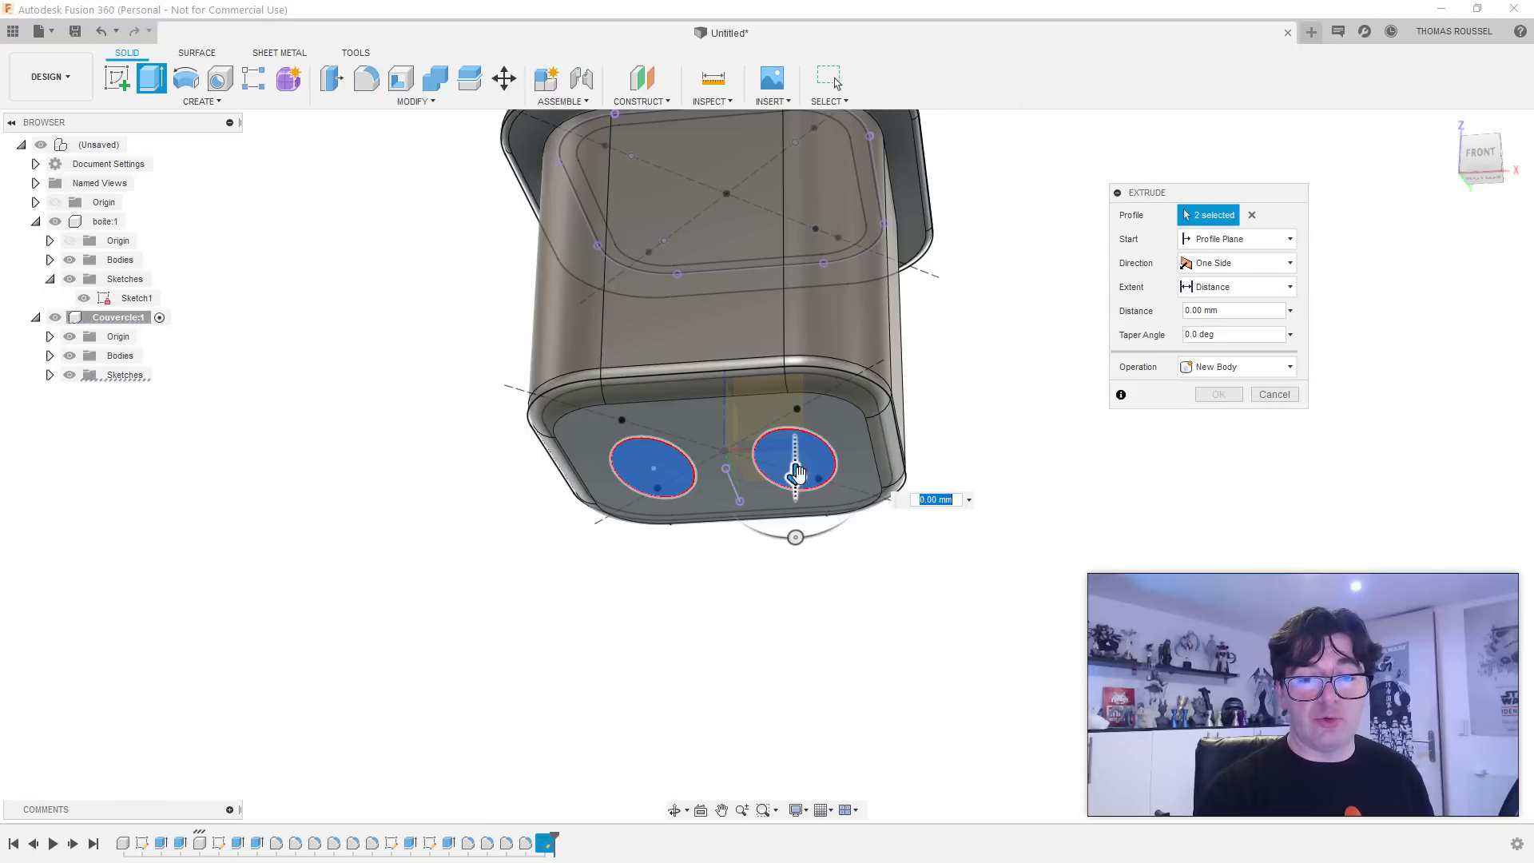
left_click_drag(795, 496, 819, 587)
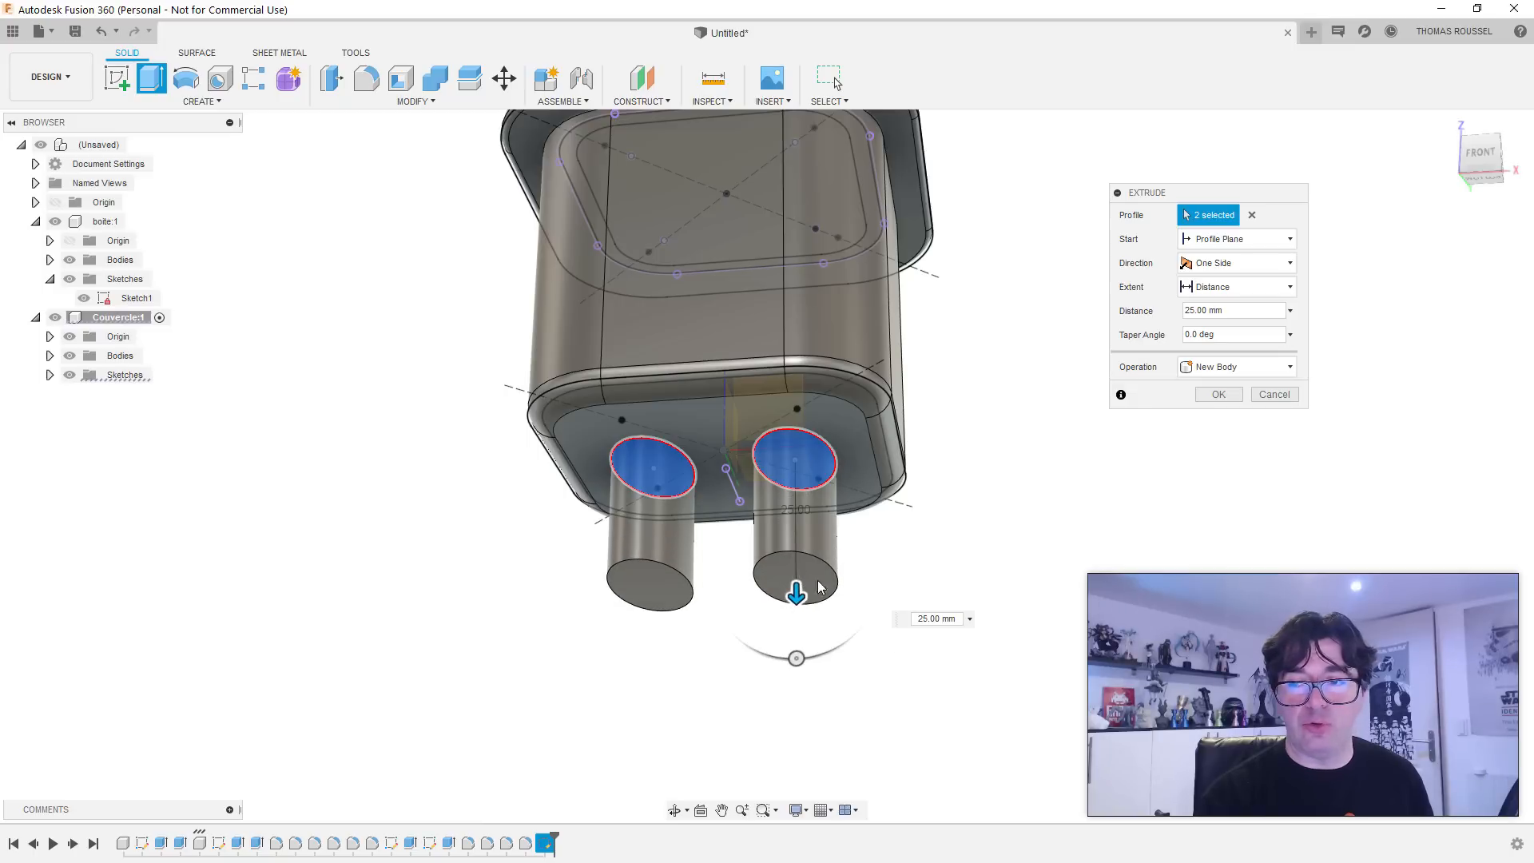
left_click(1244, 337)
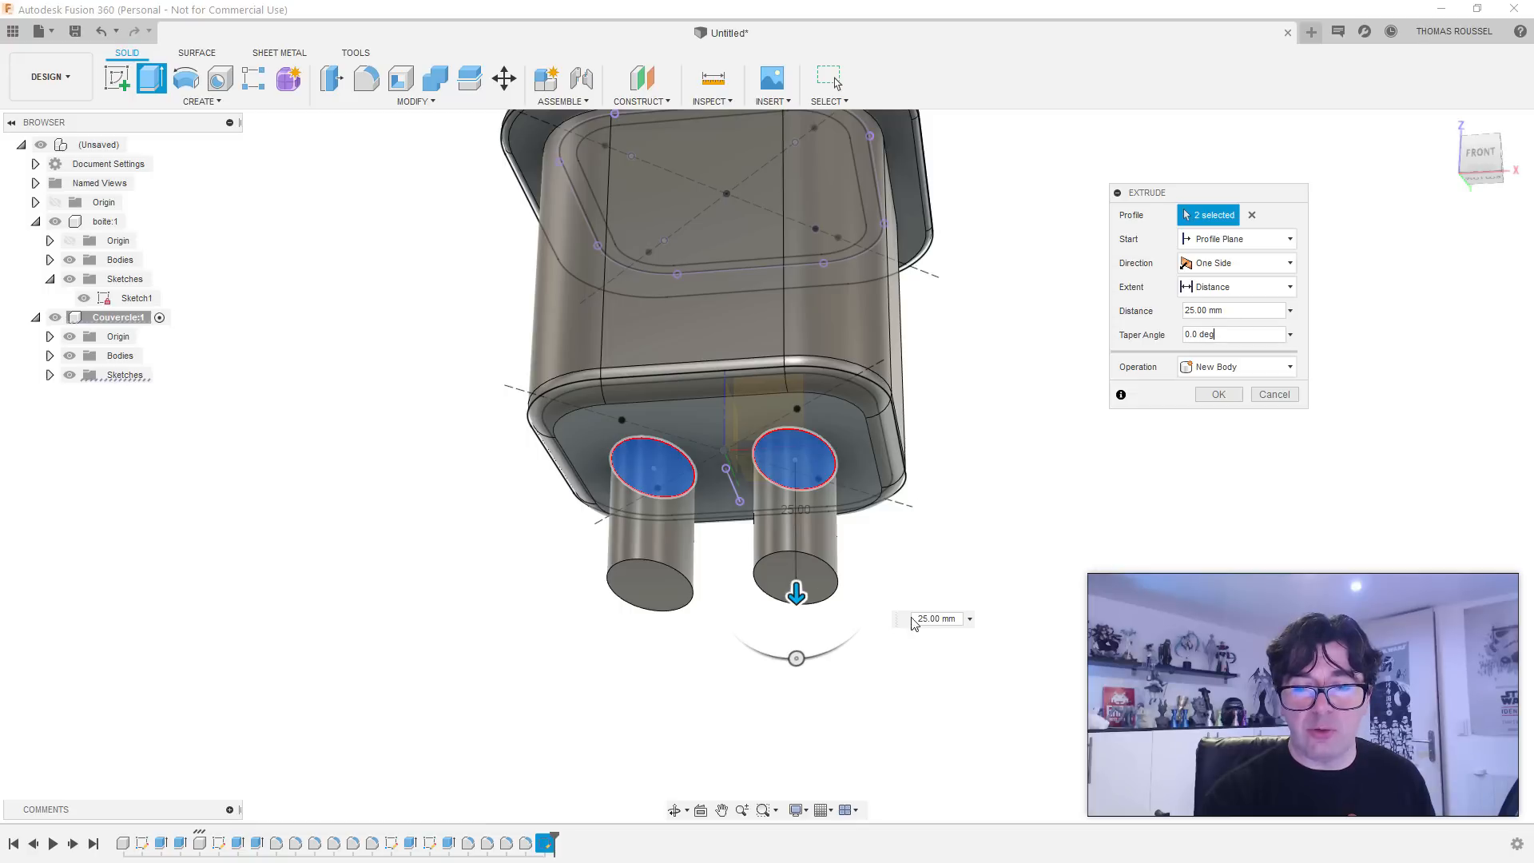
left_click_drag(796, 657, 783, 657)
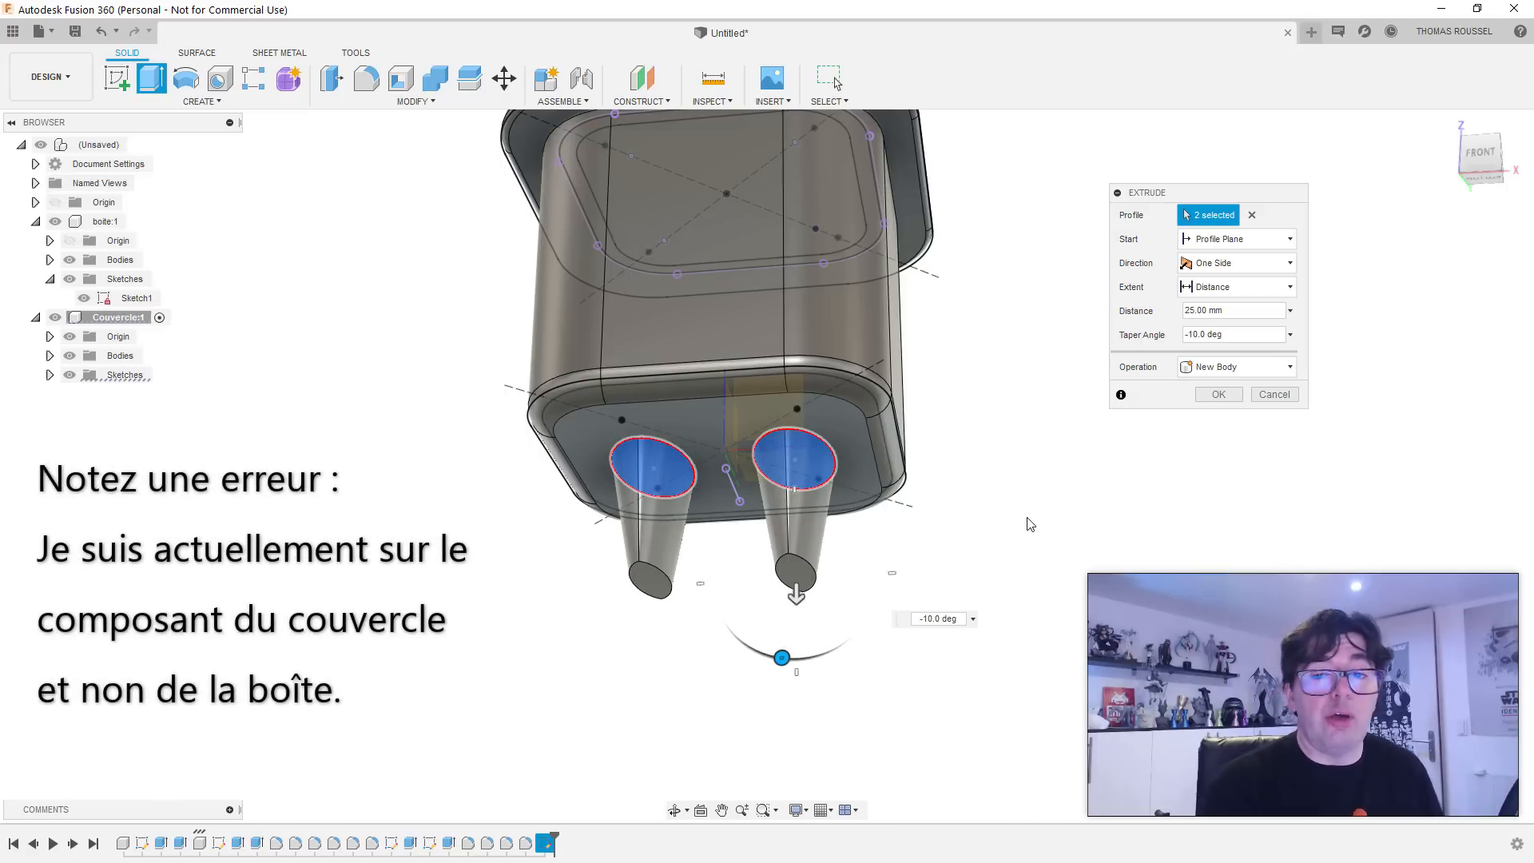
left_click(1212, 396)
middle_click_drag(901, 508, 899, 529, "shift")
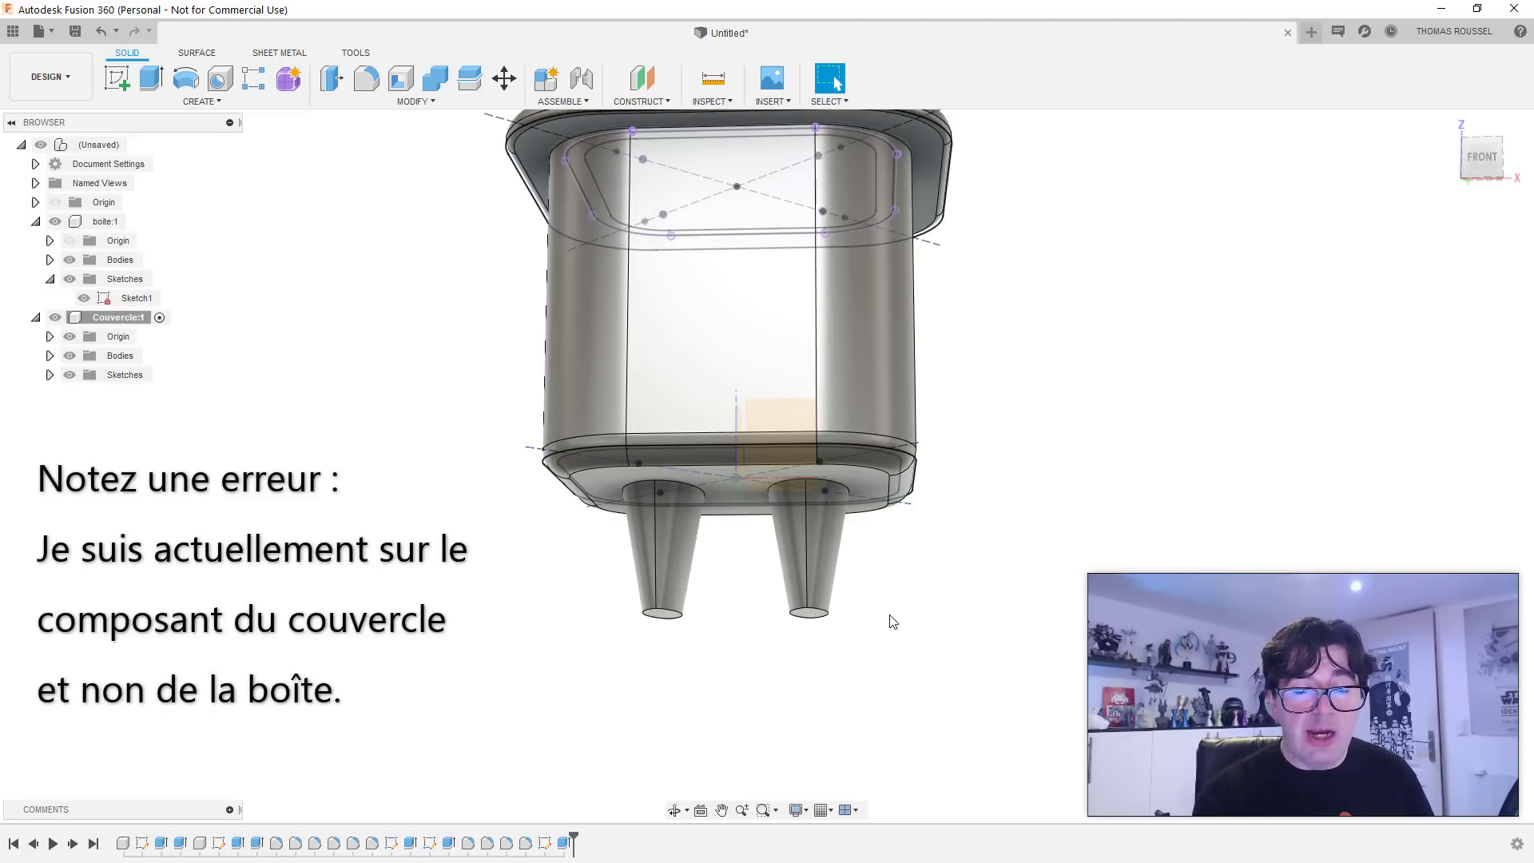
mouse_move(892, 622)
middle_mouse_down("shift")
mouse_move(760, 623)
mouse_move(799, 559)
mouse_move(825, 630)
mouse_move(784, 626)
mouse_move(890, 592)
middle_mouse_up("shift")
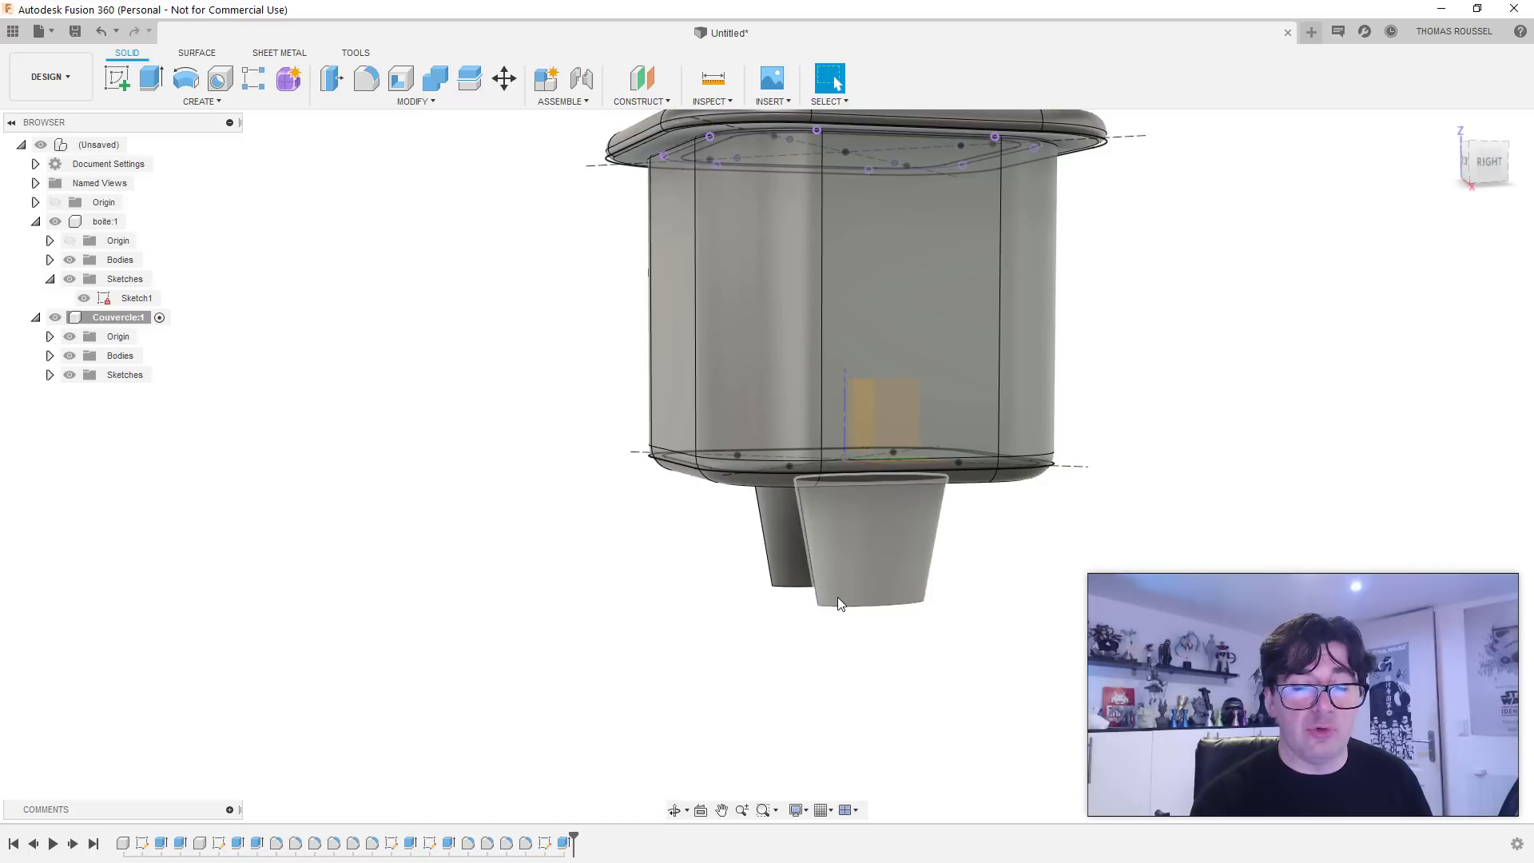
middle_click_drag(887, 590, 916, 611, "shift")
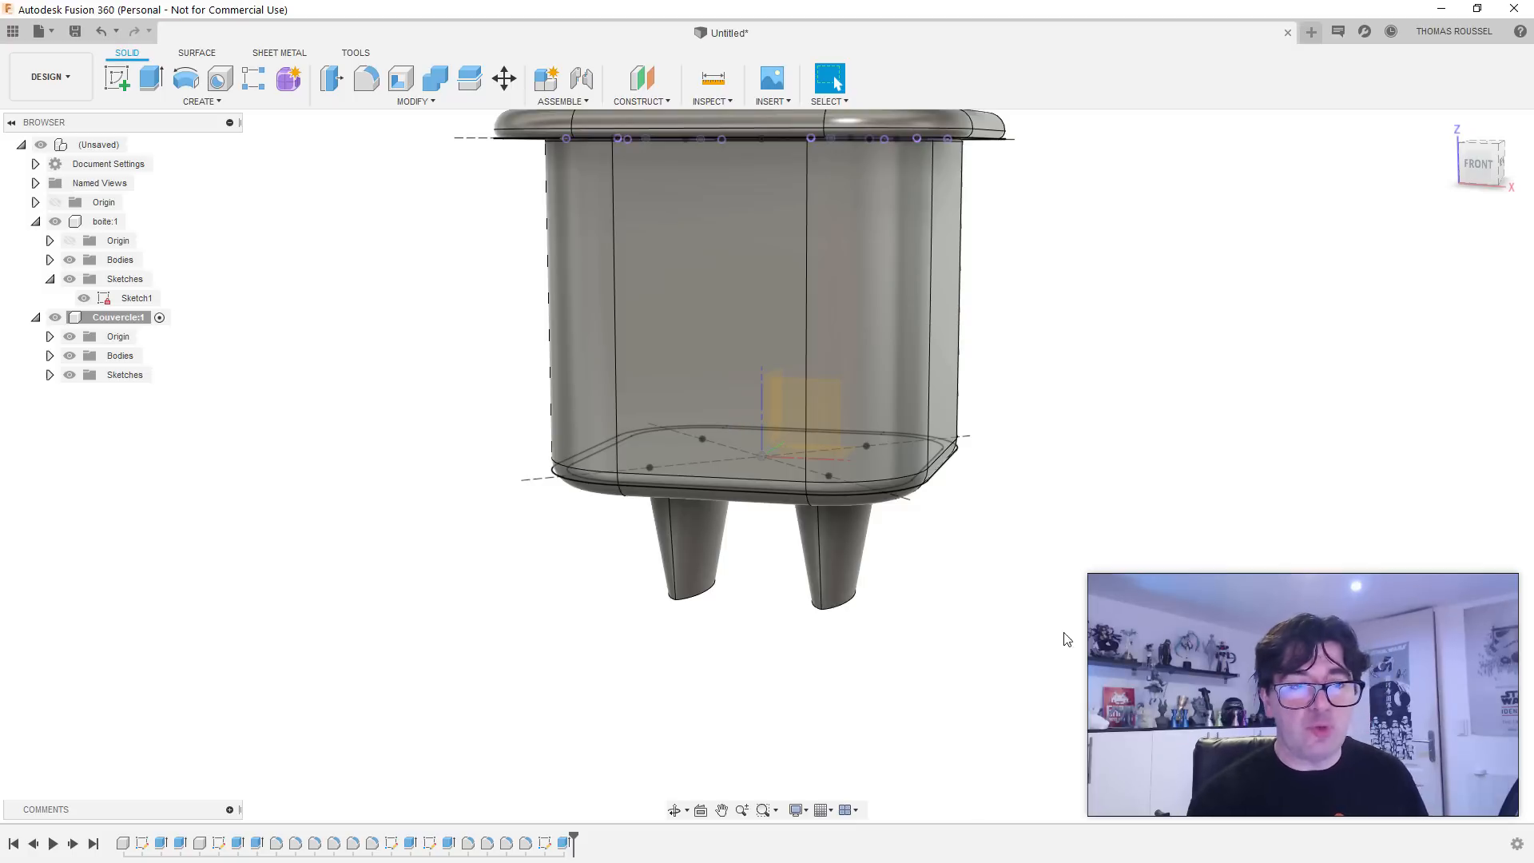
left_click(201, 102)
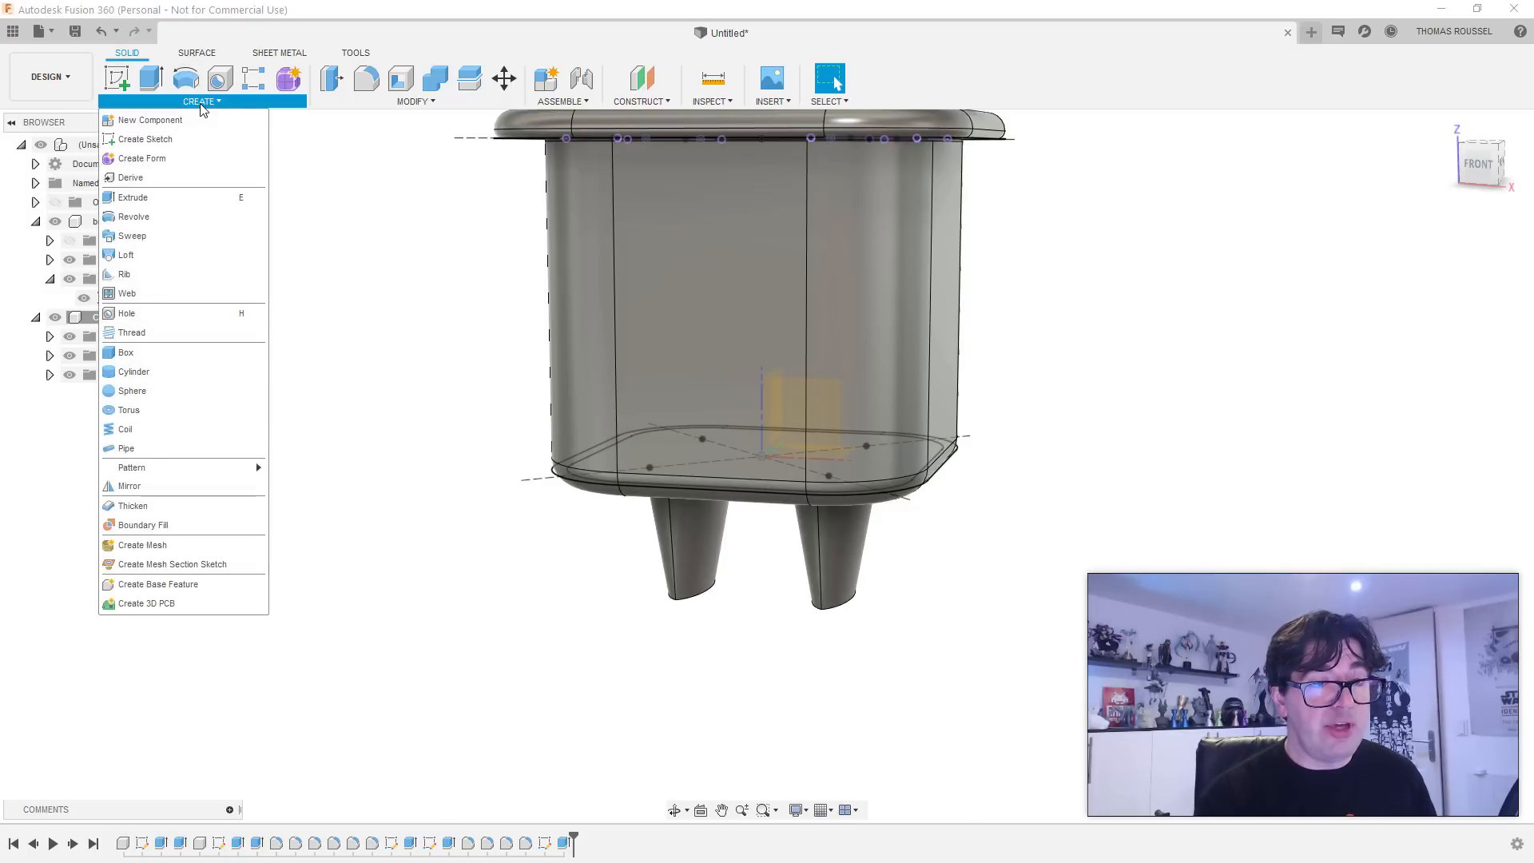
left_click(132, 391)
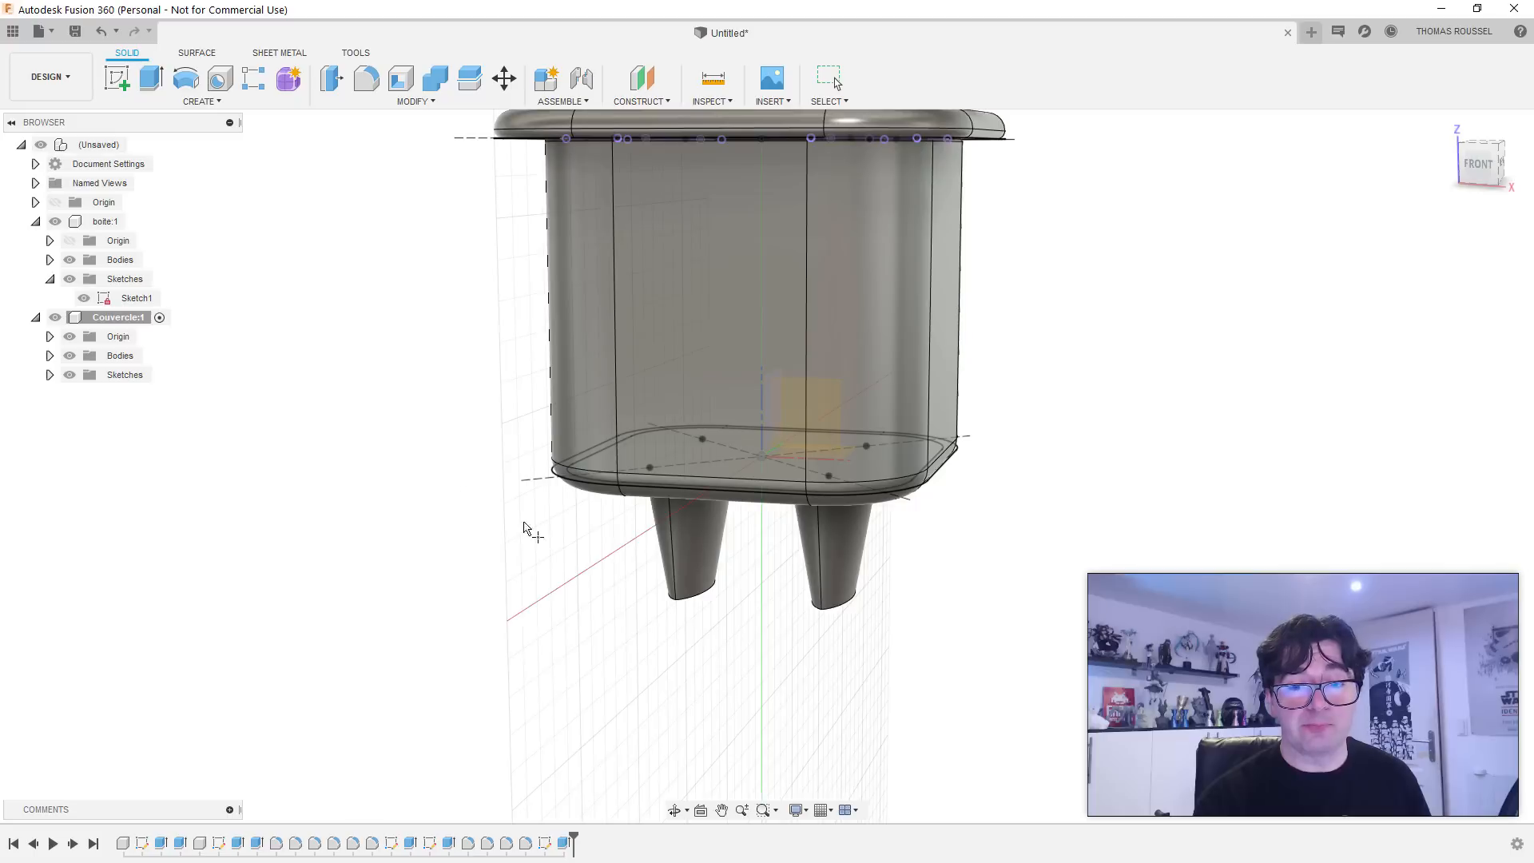
mouse_move(852, 657)
middle_mouse_down("shift")
mouse_move(850, 577)
mouse_move(828, 661)
middle_mouse_up("shift")
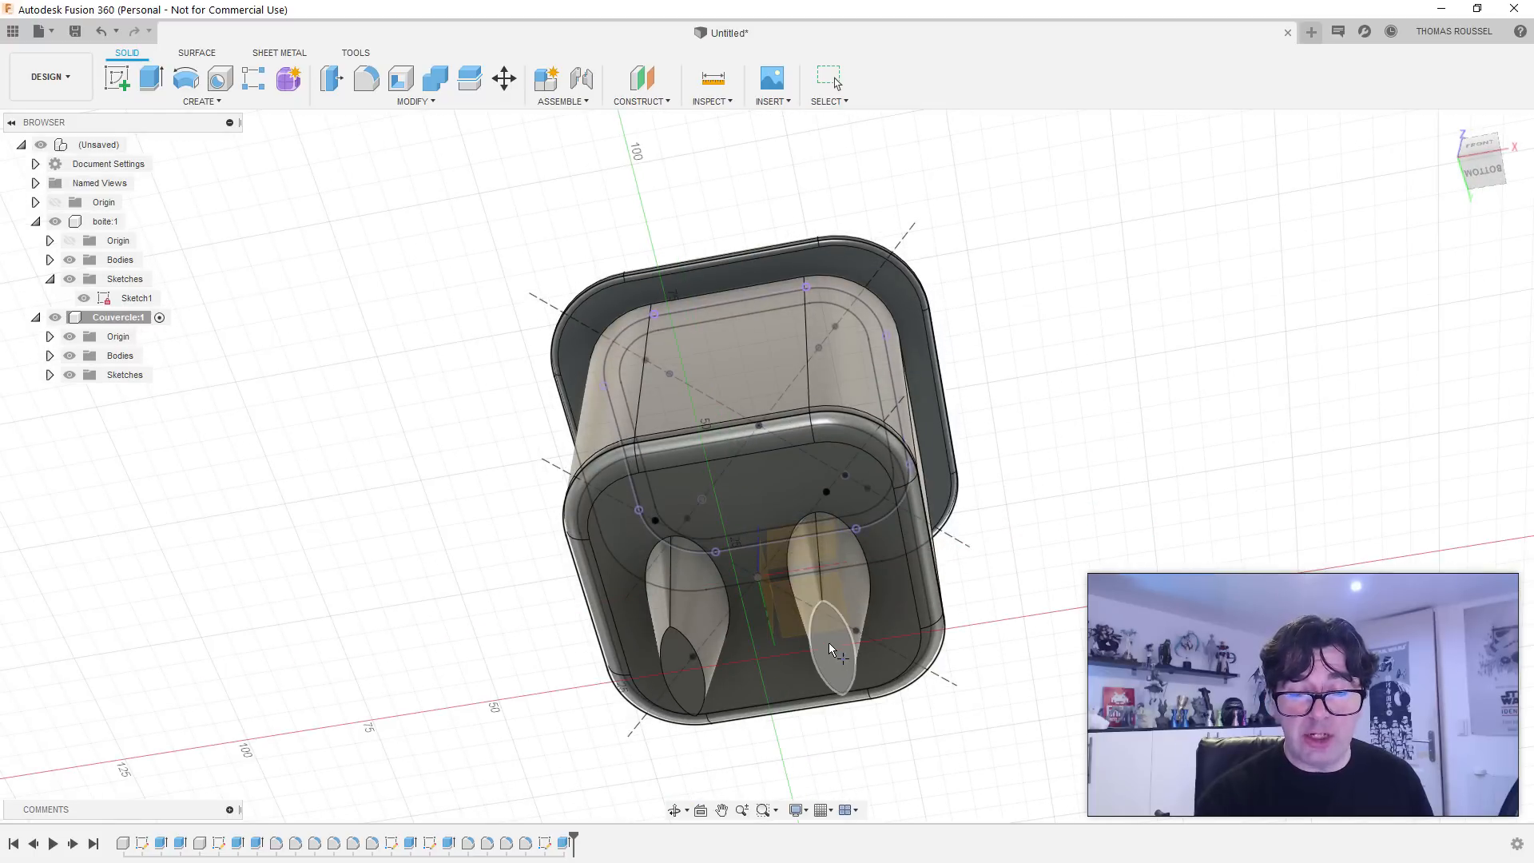
left_click(836, 647)
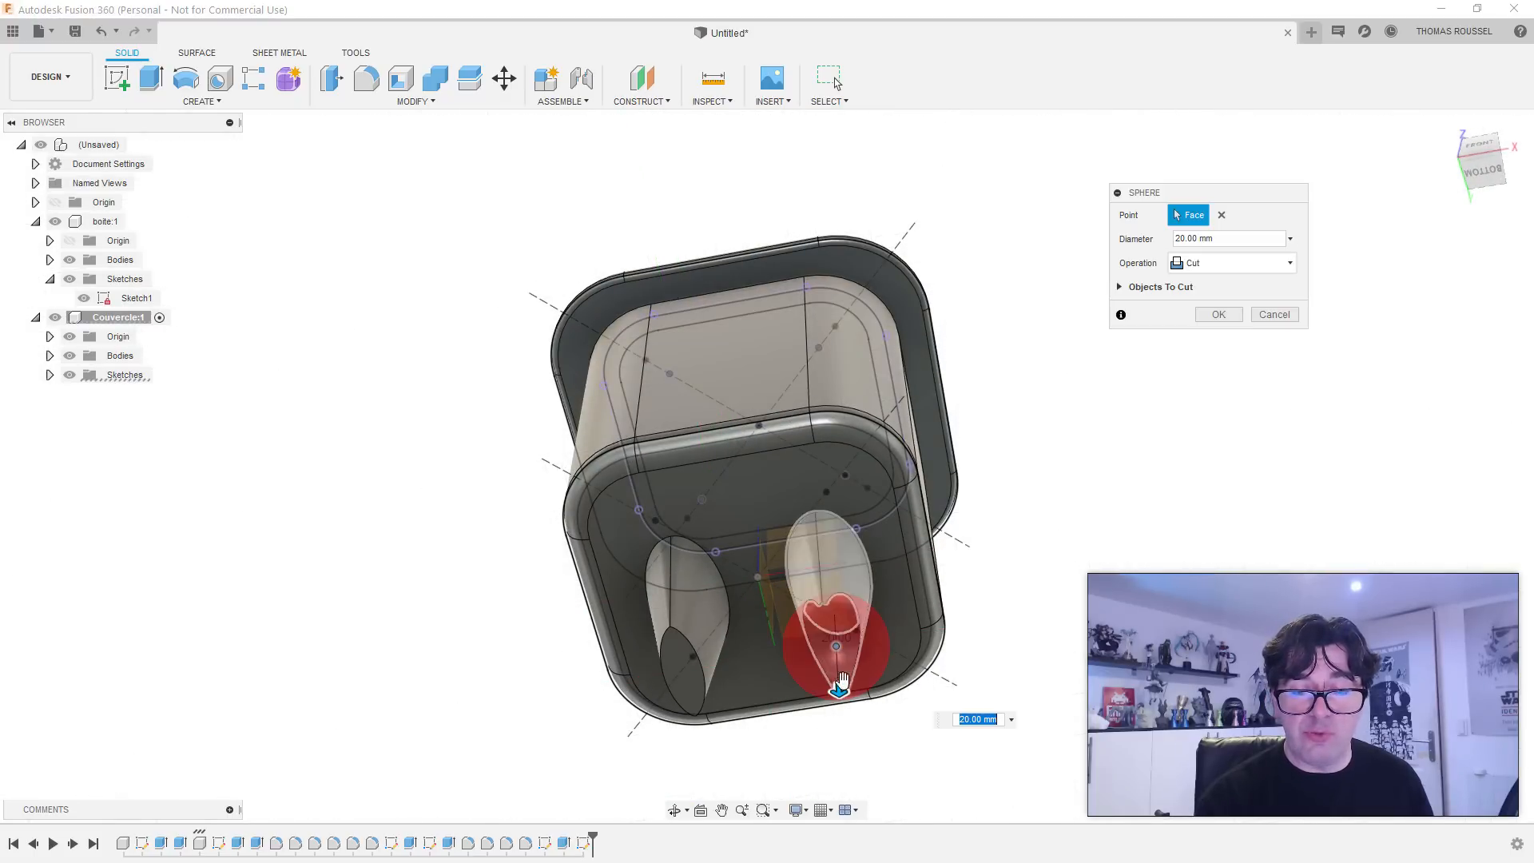
middle_click_drag(968, 671, 932, 587, "shift")
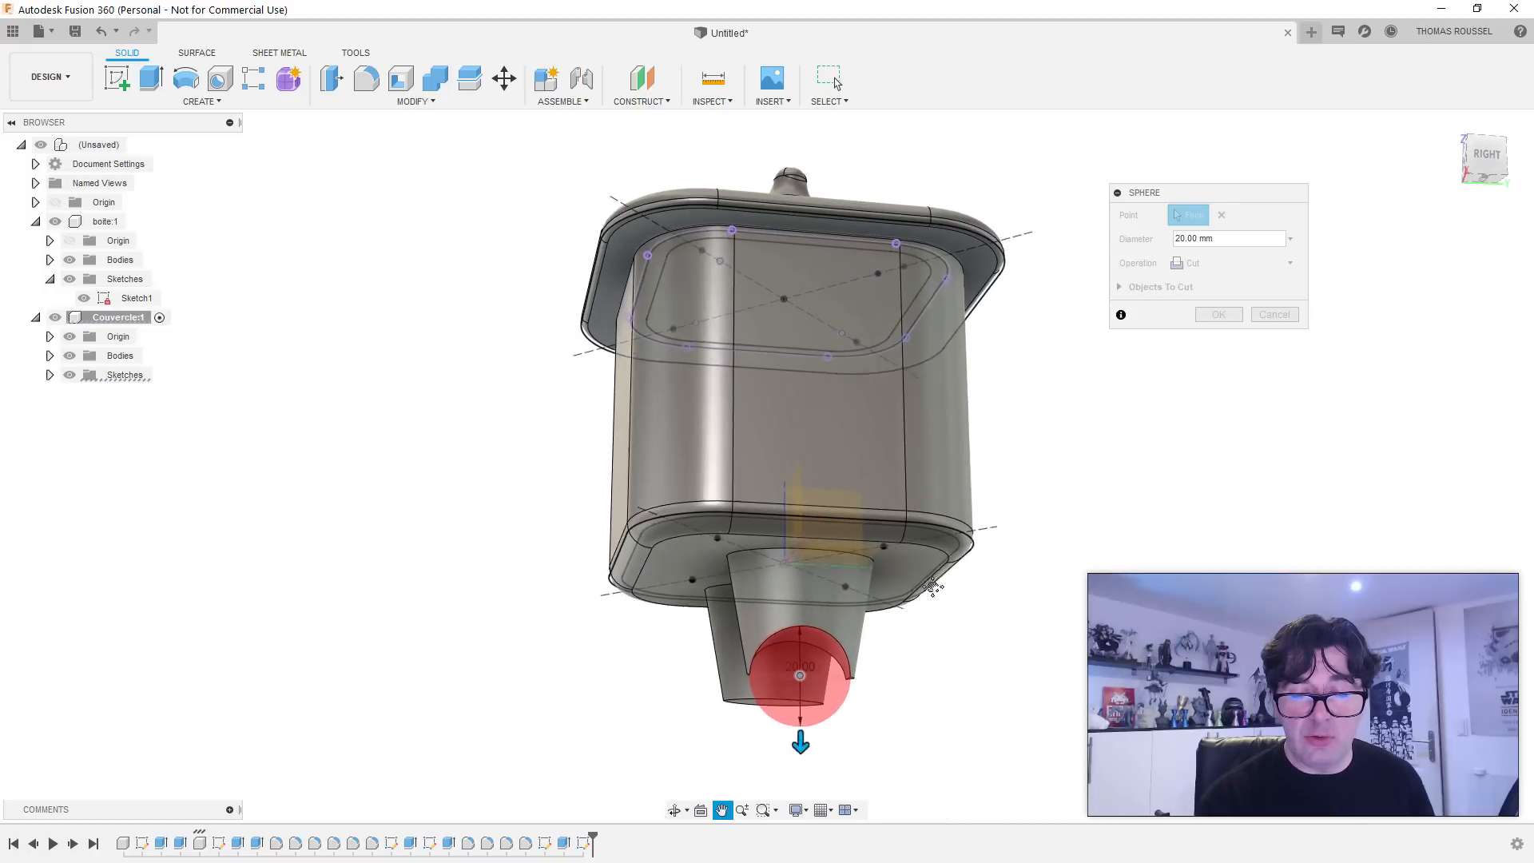
left_click_drag(801, 685, 803, 721)
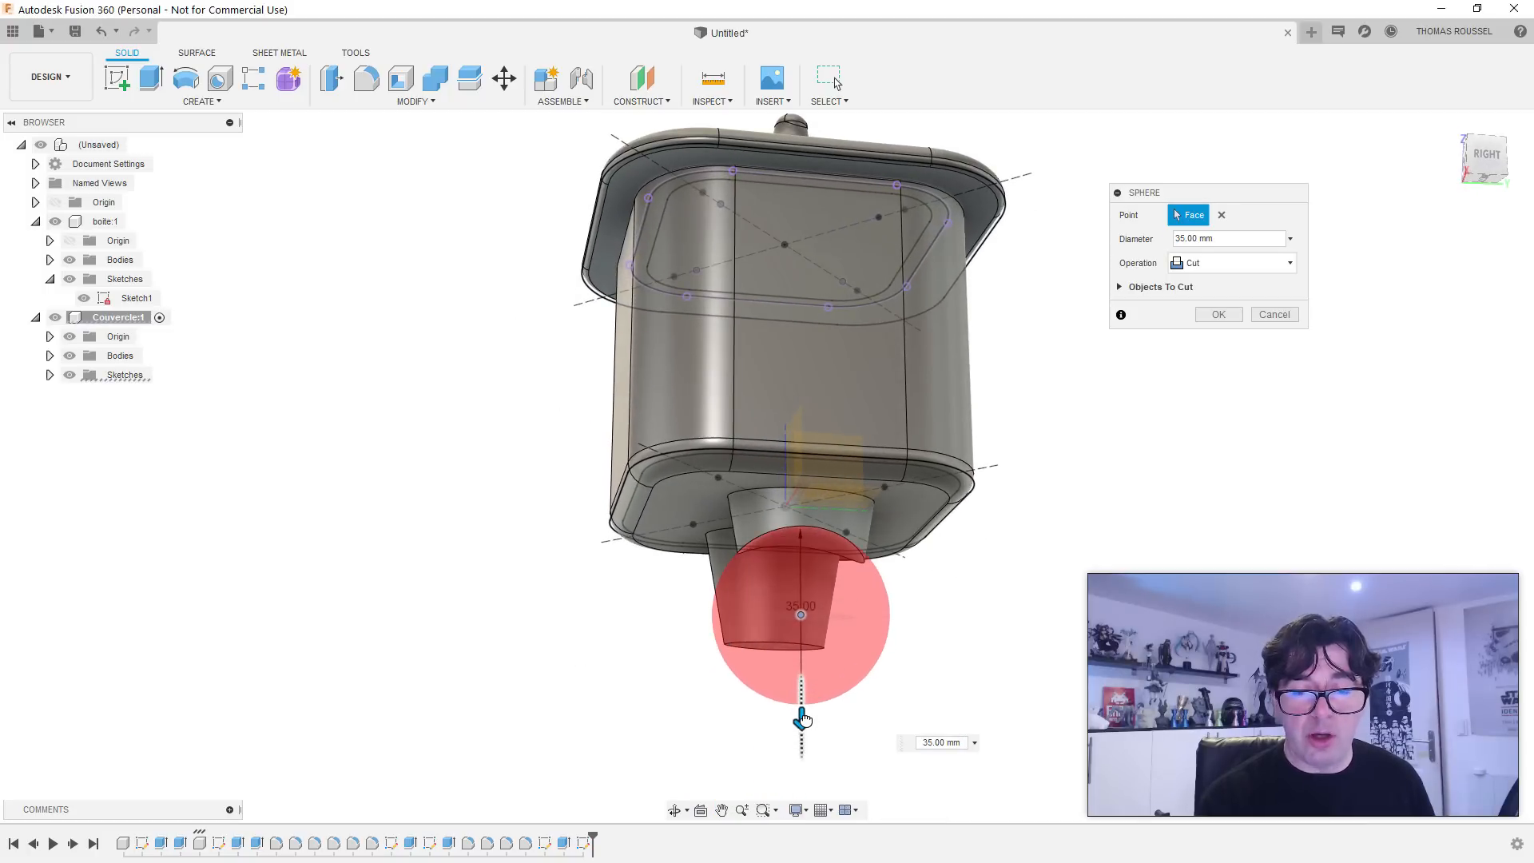
left_click(1230, 263)
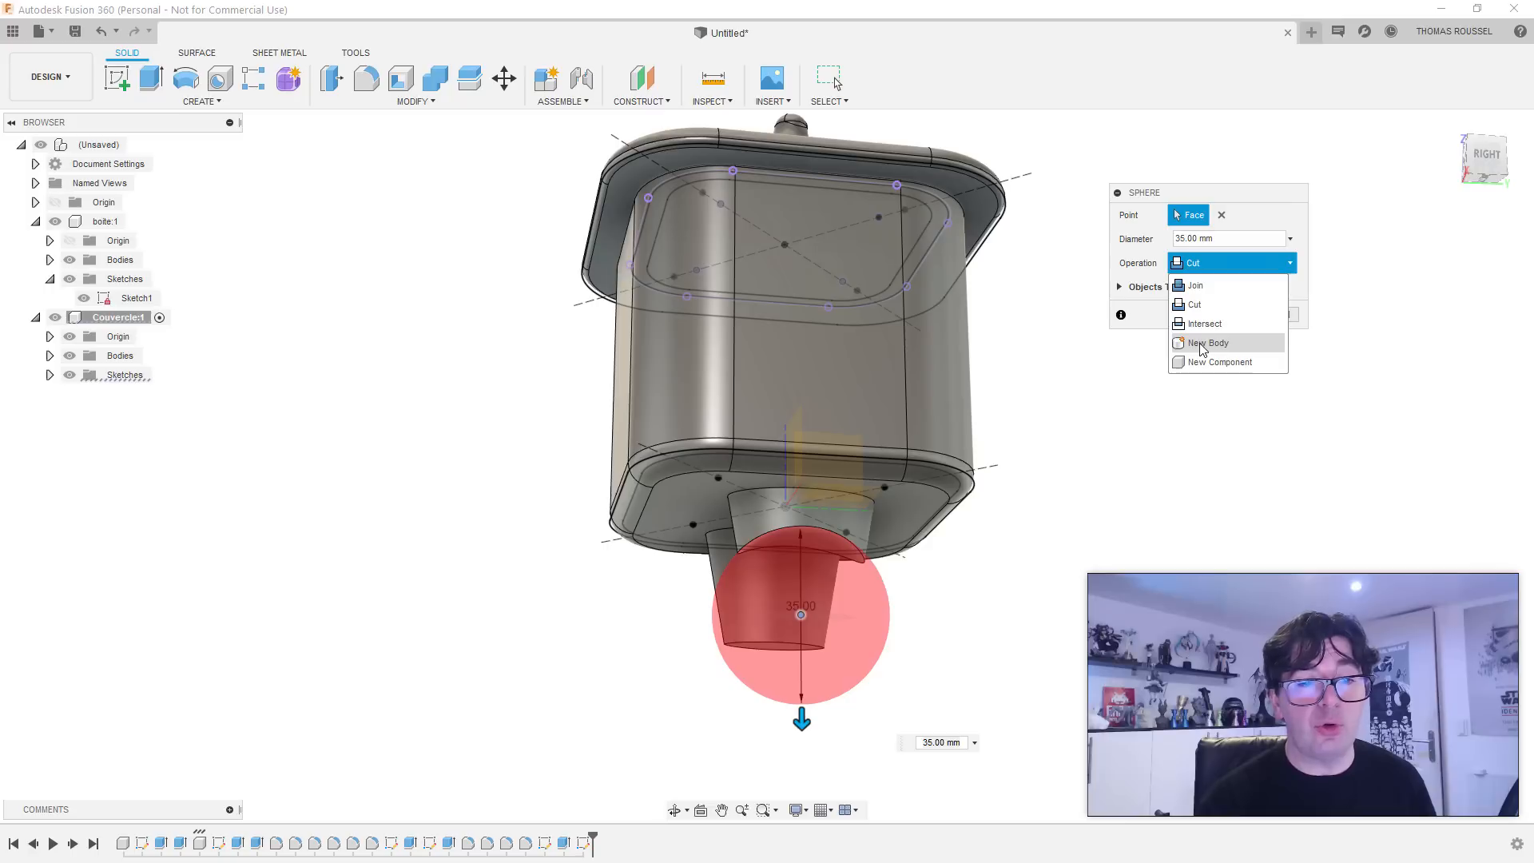
left_click(1271, 301)
left_click(1272, 313)
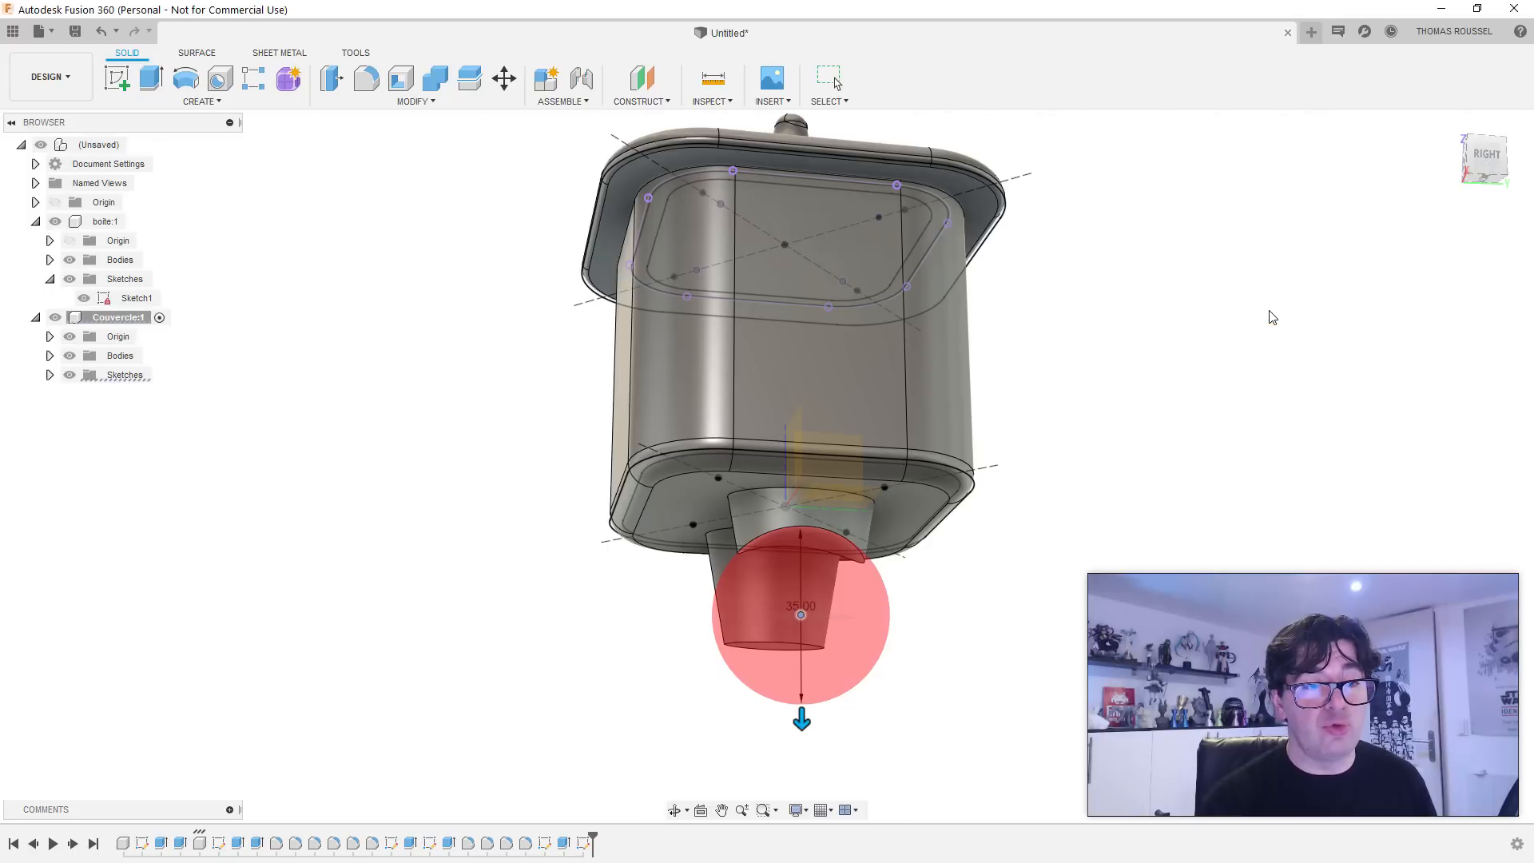
Step: Activate the boite component and identify the foot bodies inside the Couvercle component by toggling body visibility
left_click(138, 221)
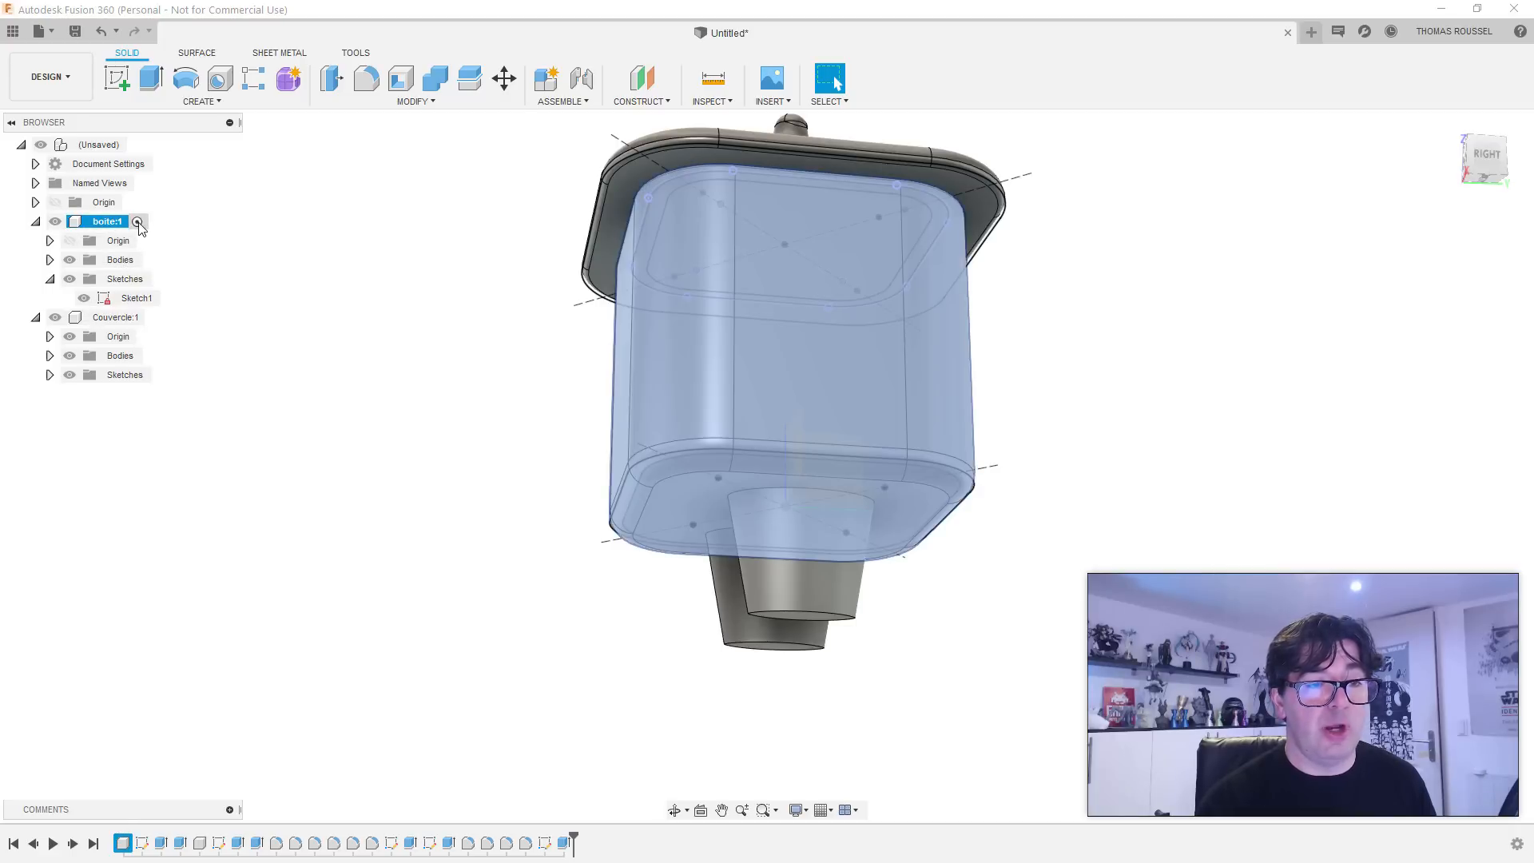
left_click(50, 355)
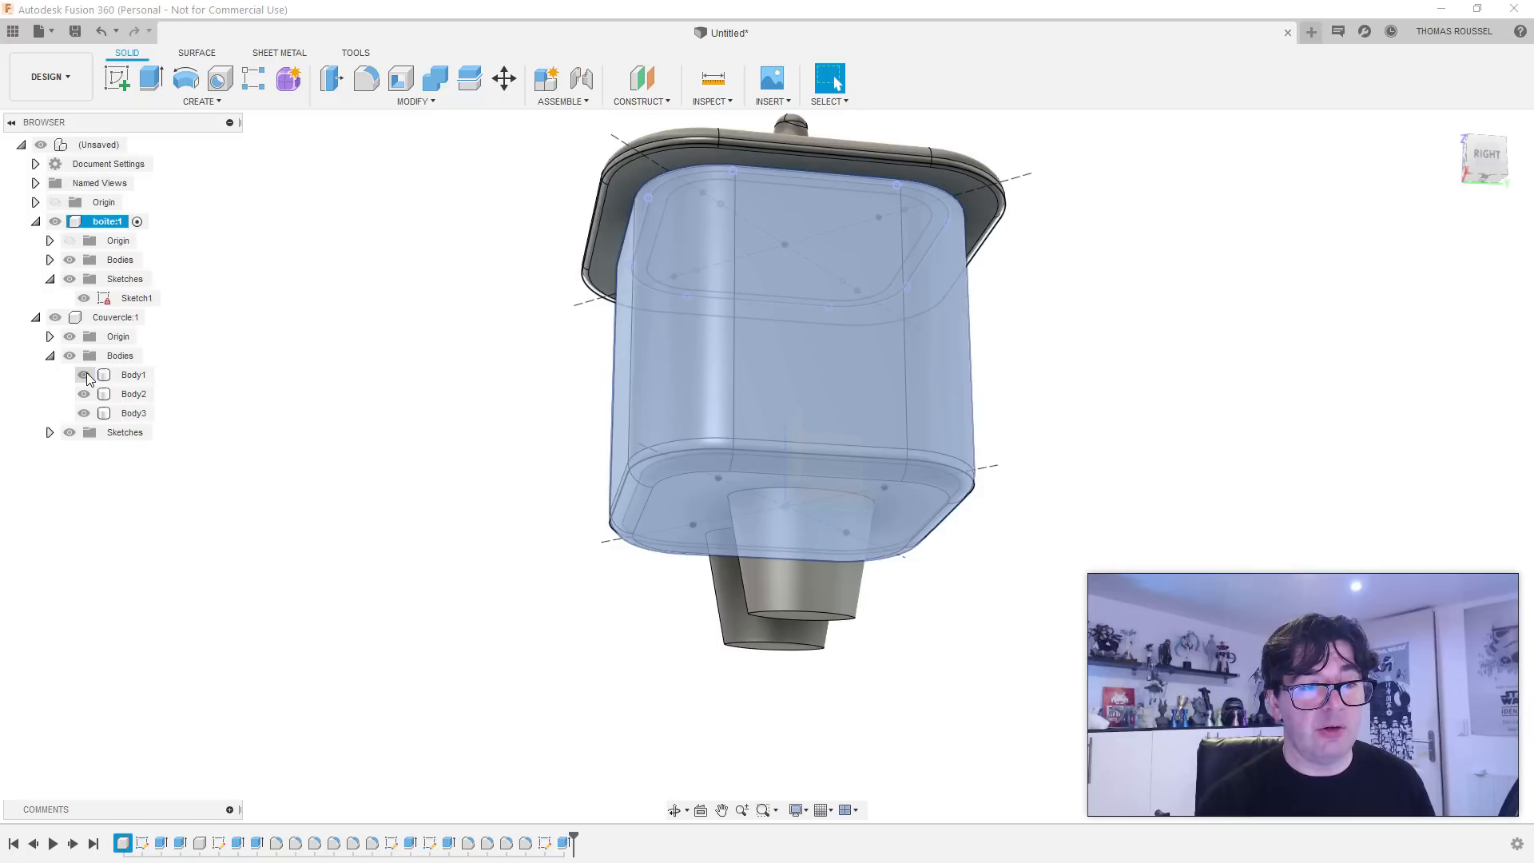
left_click(83, 374)
left_click(84, 394)
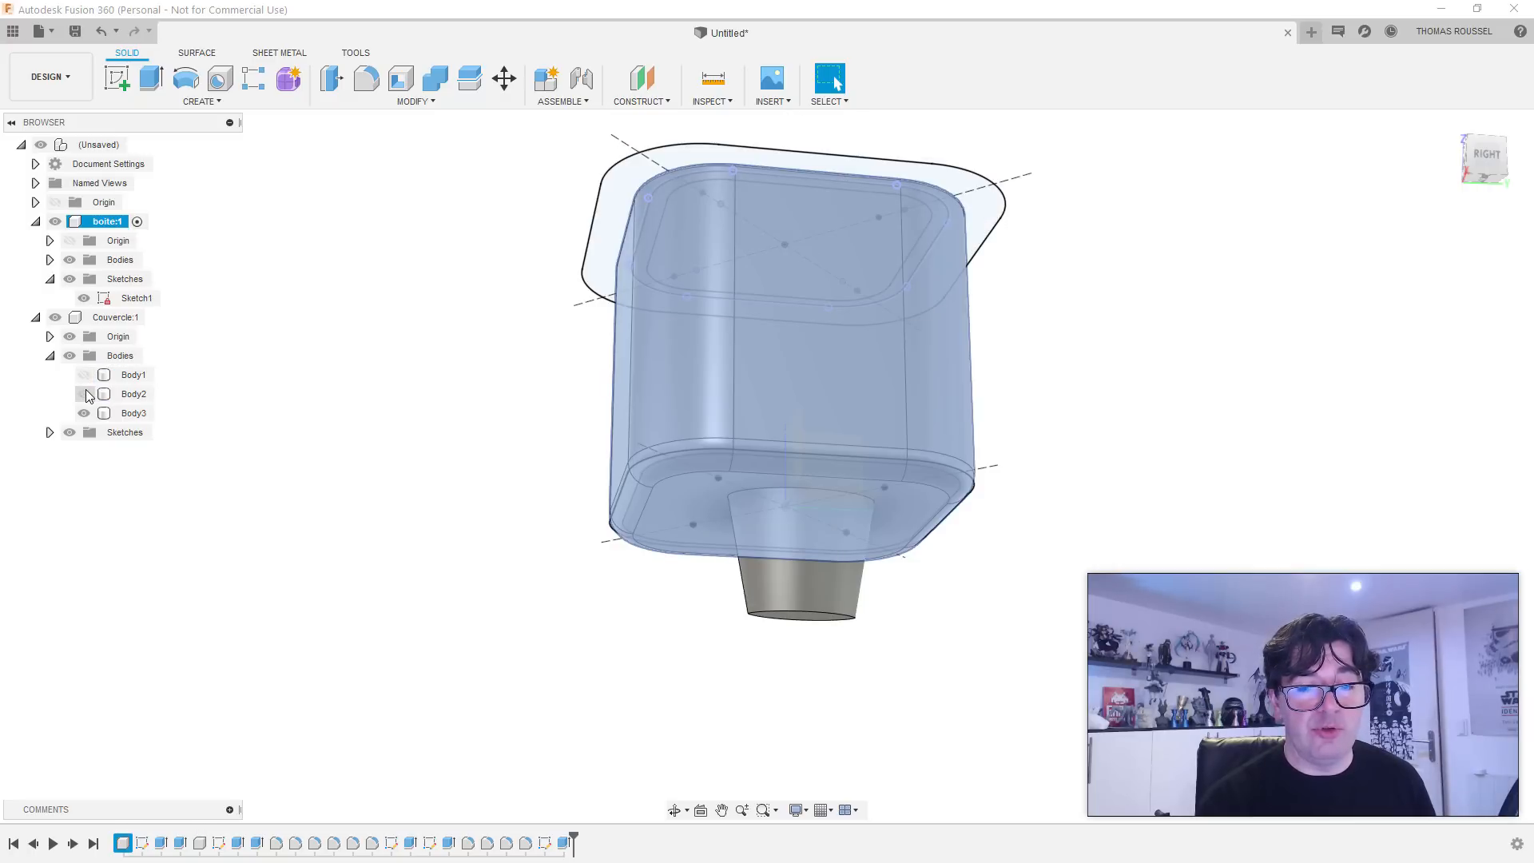
left_click(84, 394)
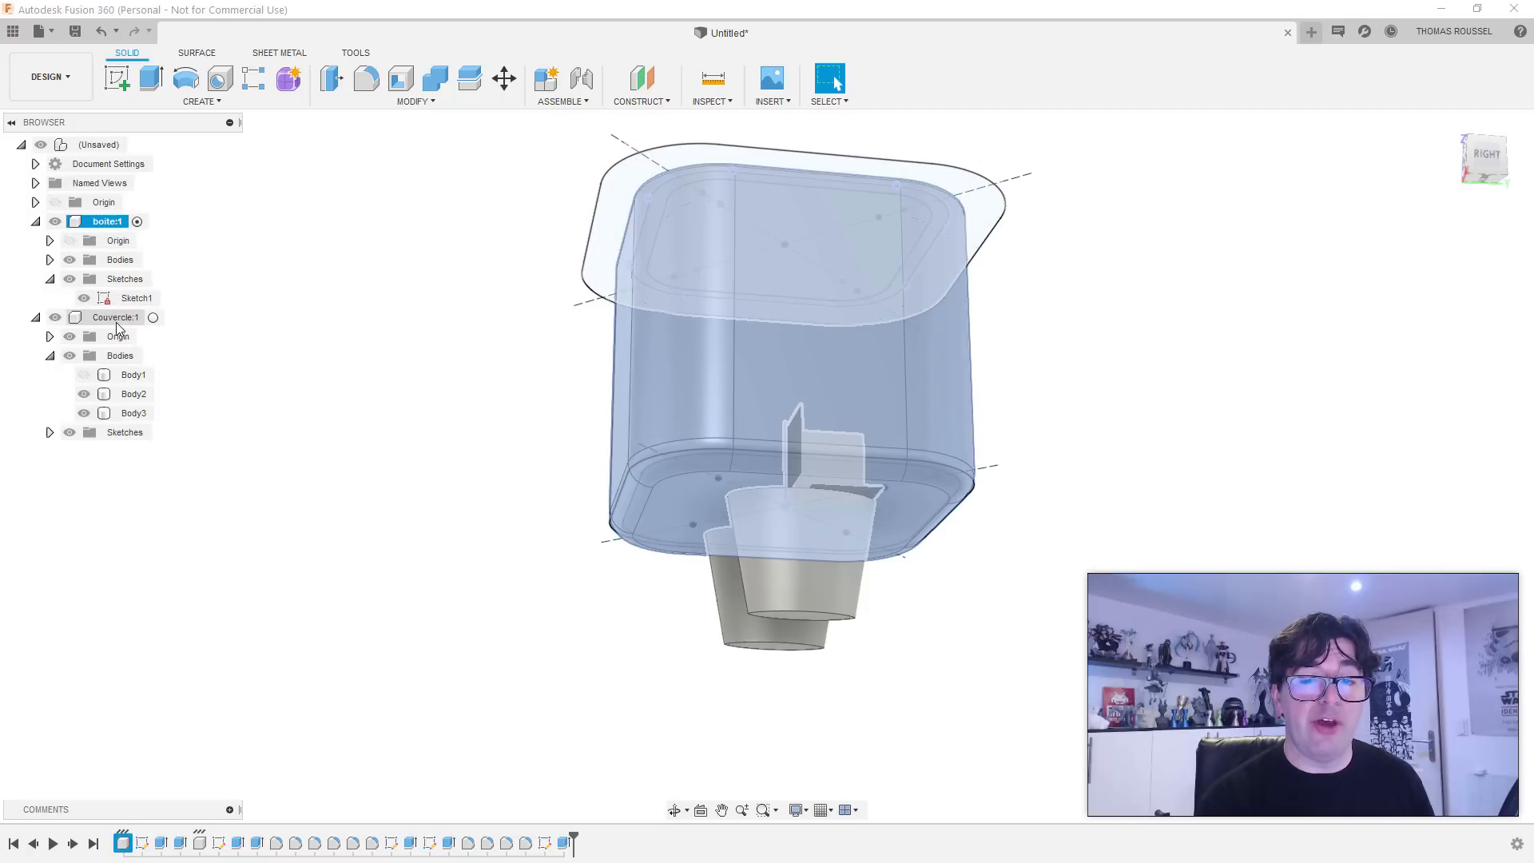
left_click(84, 374)
Step: Move the two foot bodies, Body2 and Body3, from the Couvercle component into the boite component
left_click(133, 394)
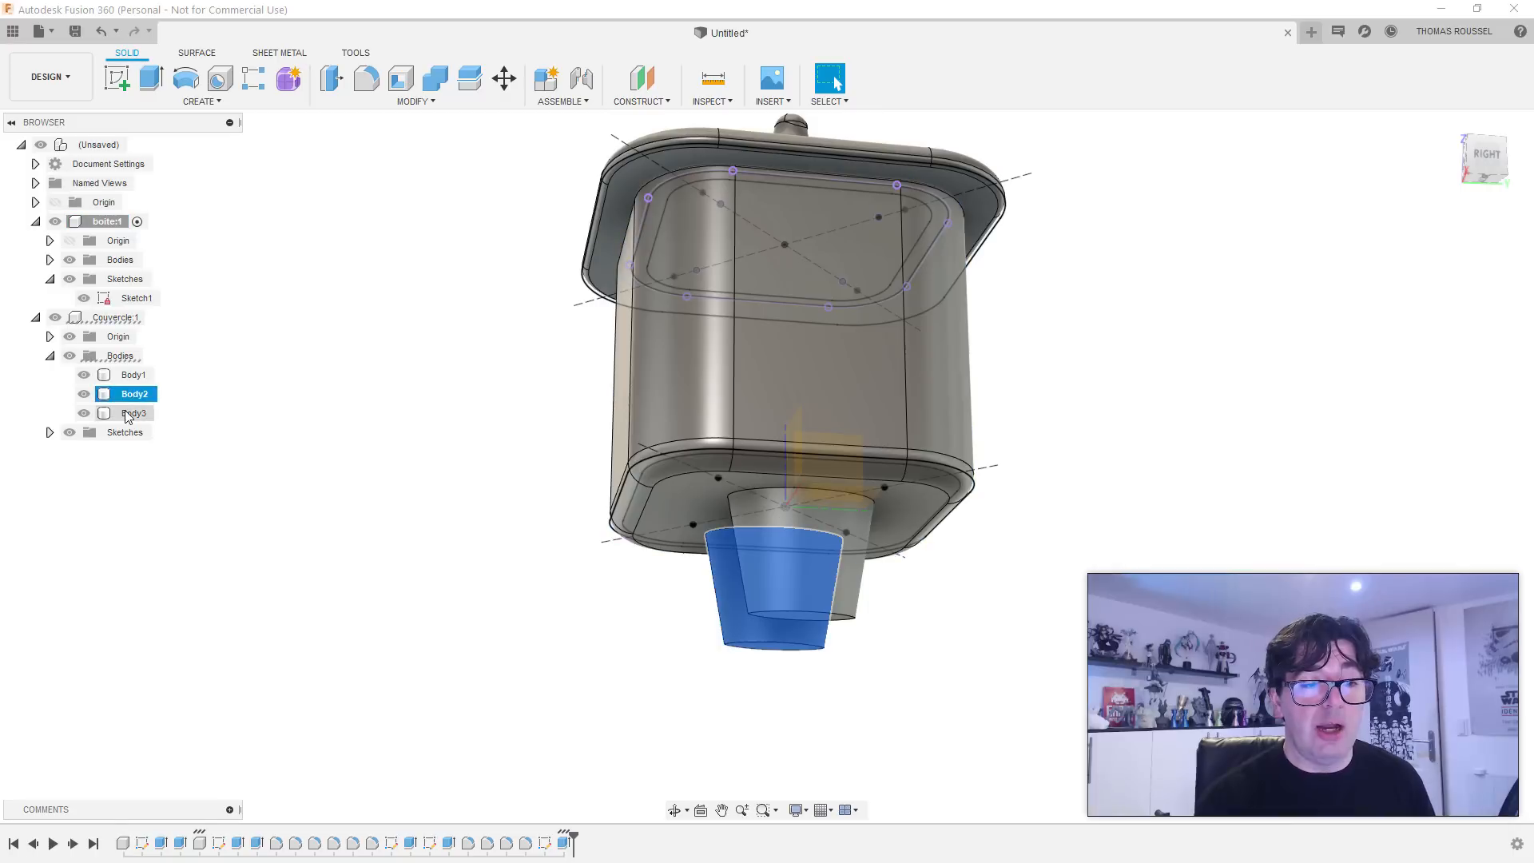
left_click(129, 412, "ctrl")
left_click_drag(129, 413, 128, 266)
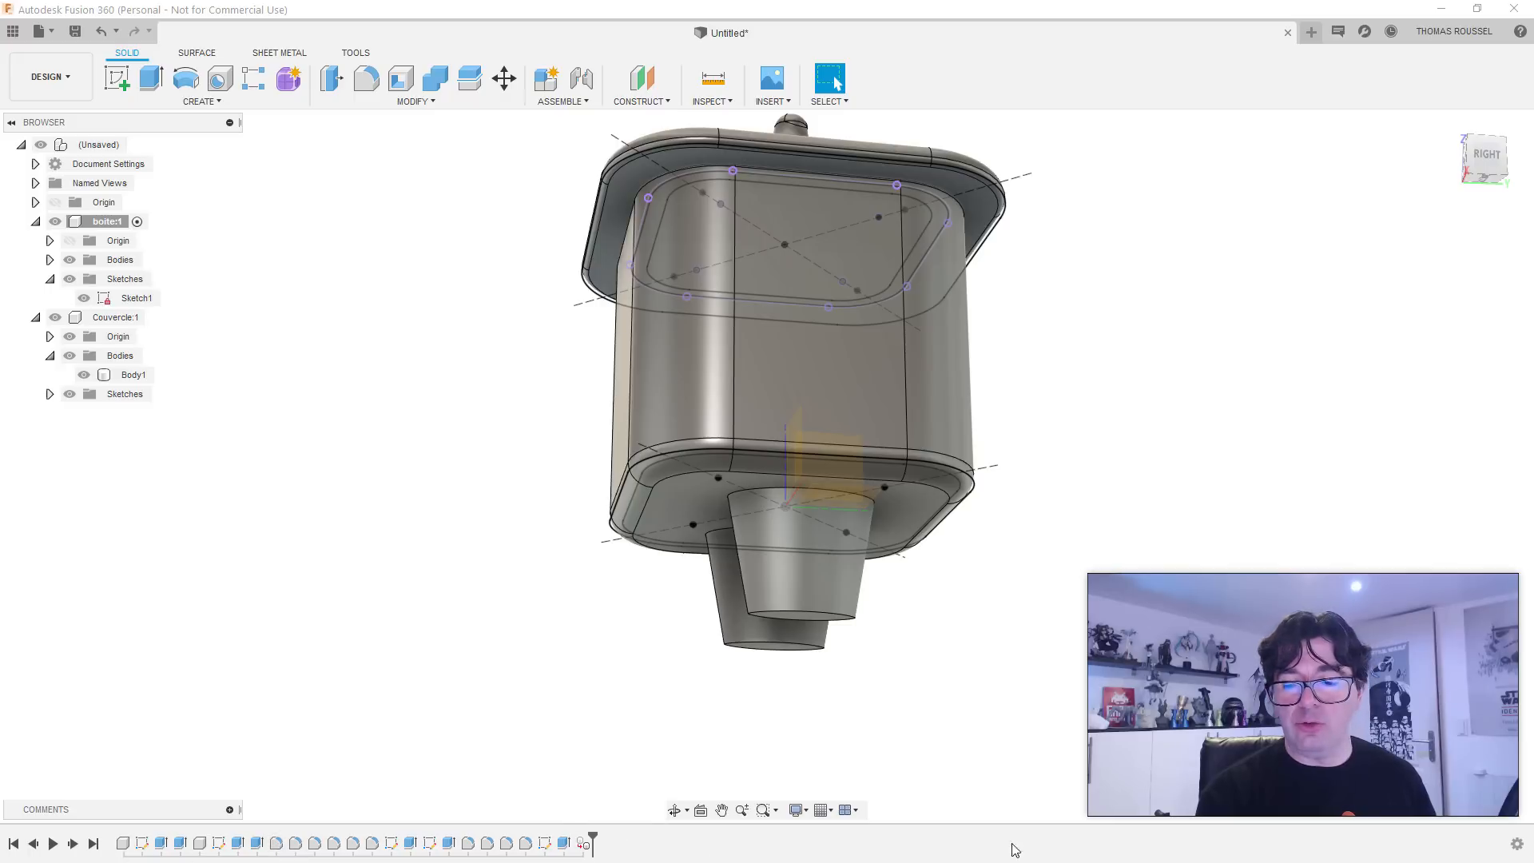
Step: Turn on the component colour markers in the timeline and browser
left_click(1515, 846)
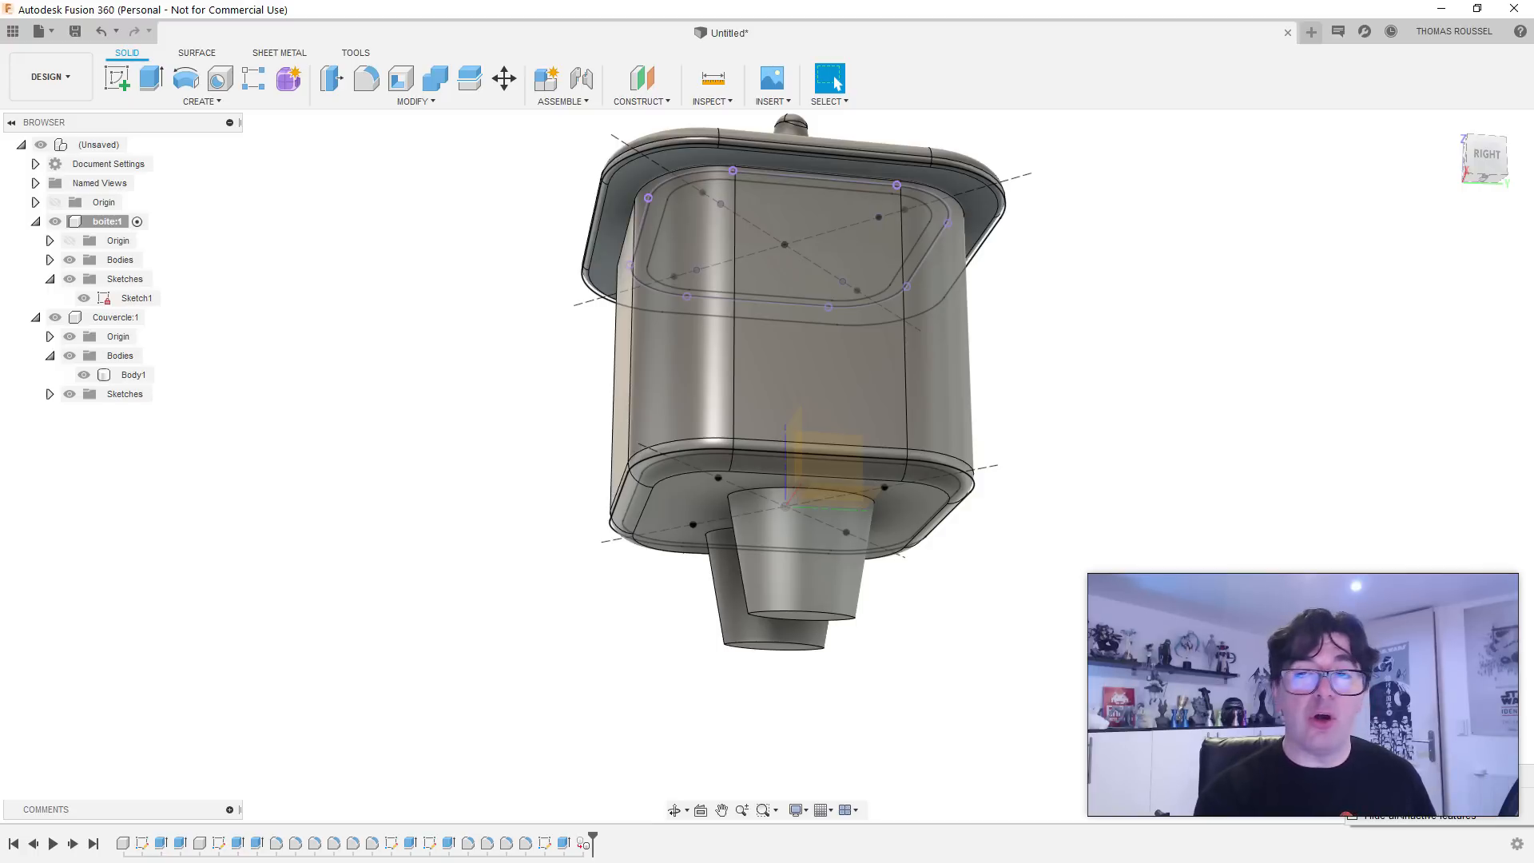
left_click(1418, 777)
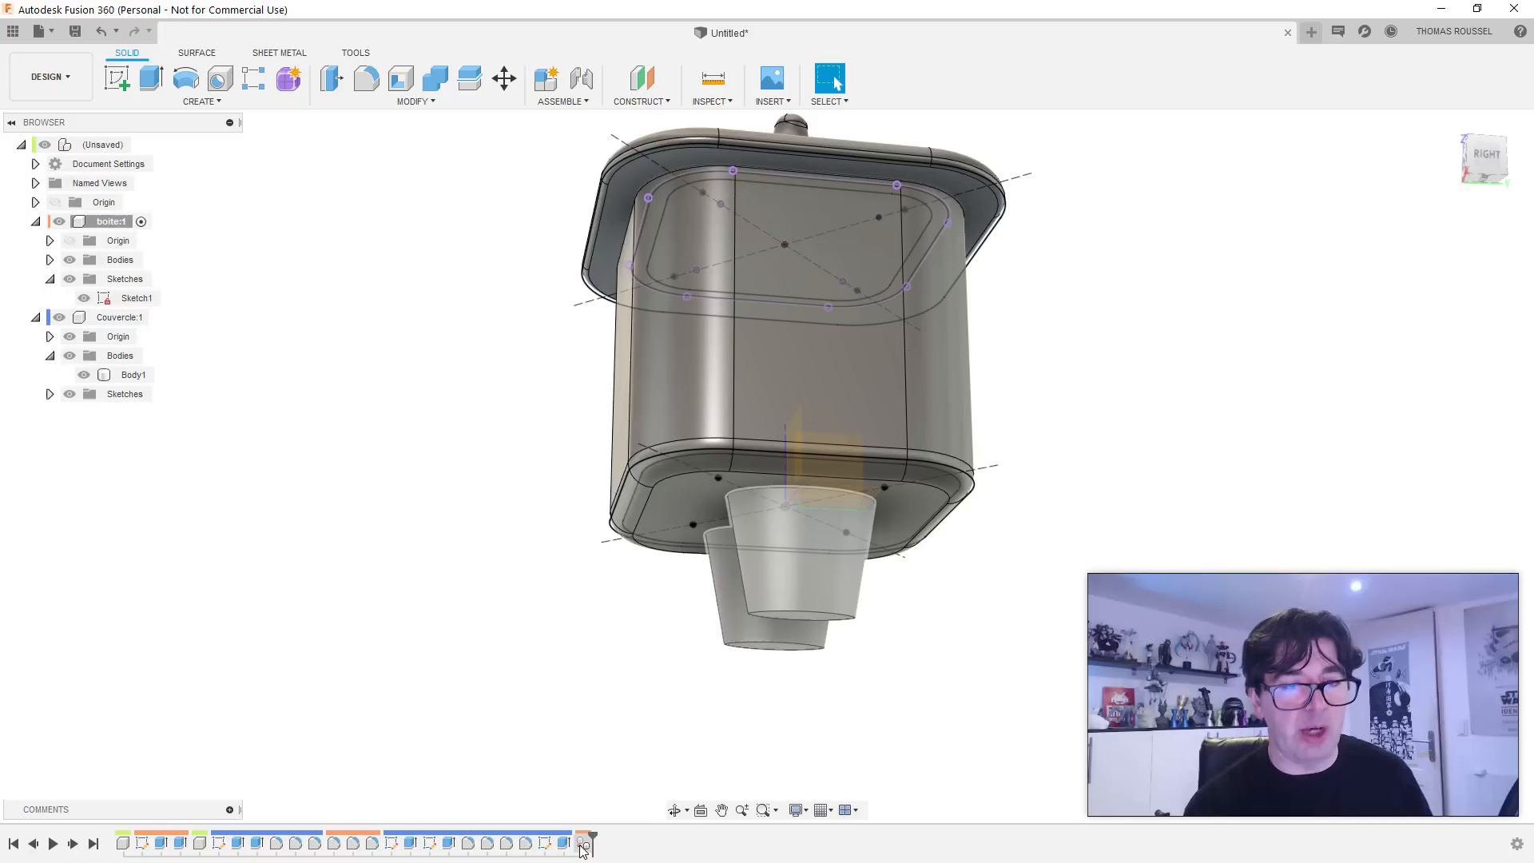
middle_click_drag(421, 501, 798, 542, "shift")
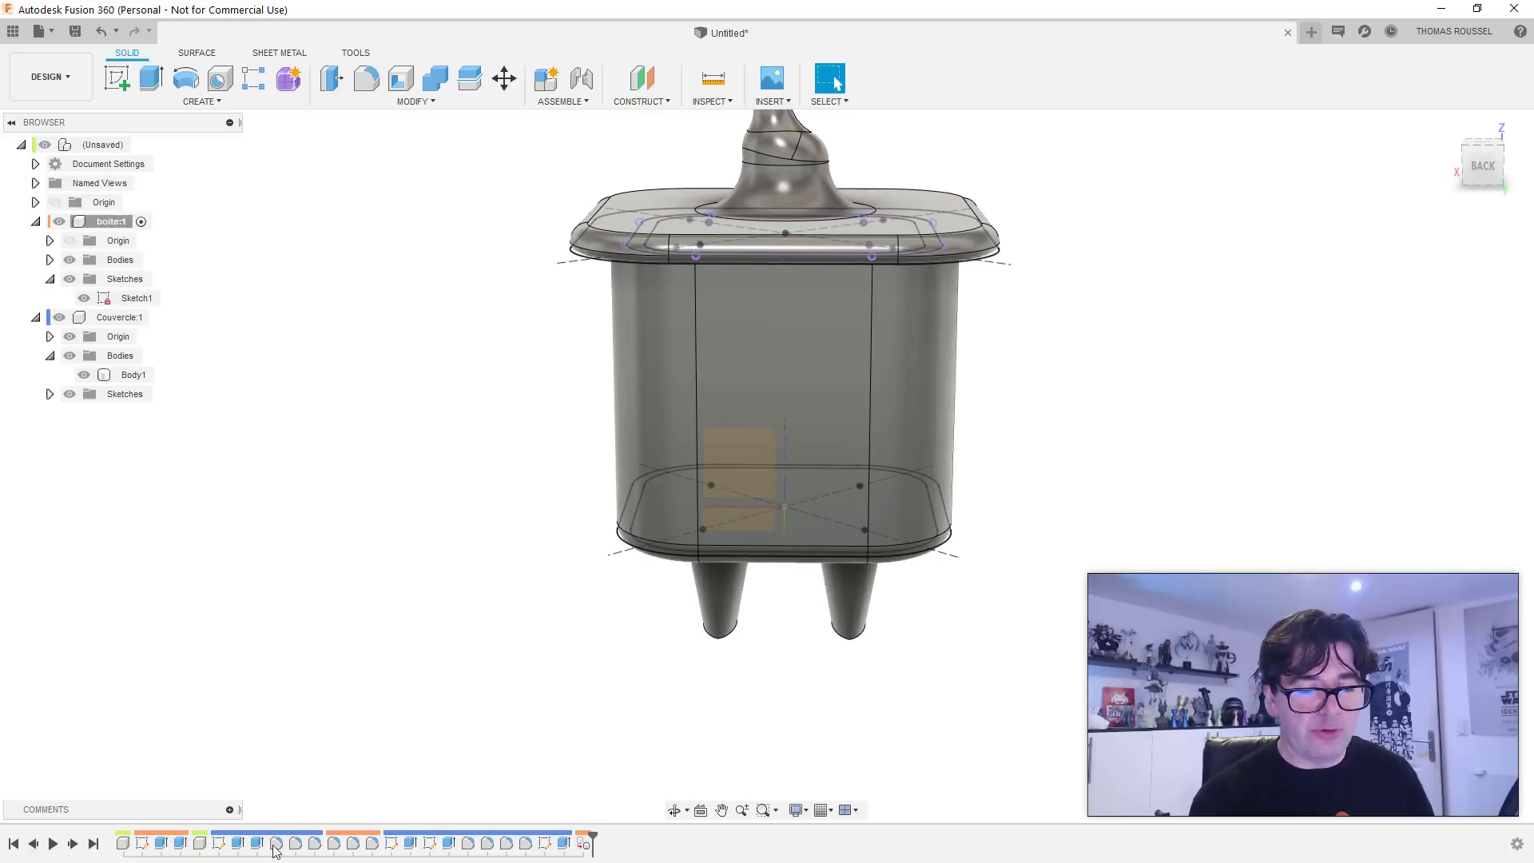
middle_click_drag(585, 609, 499, 602, "shift")
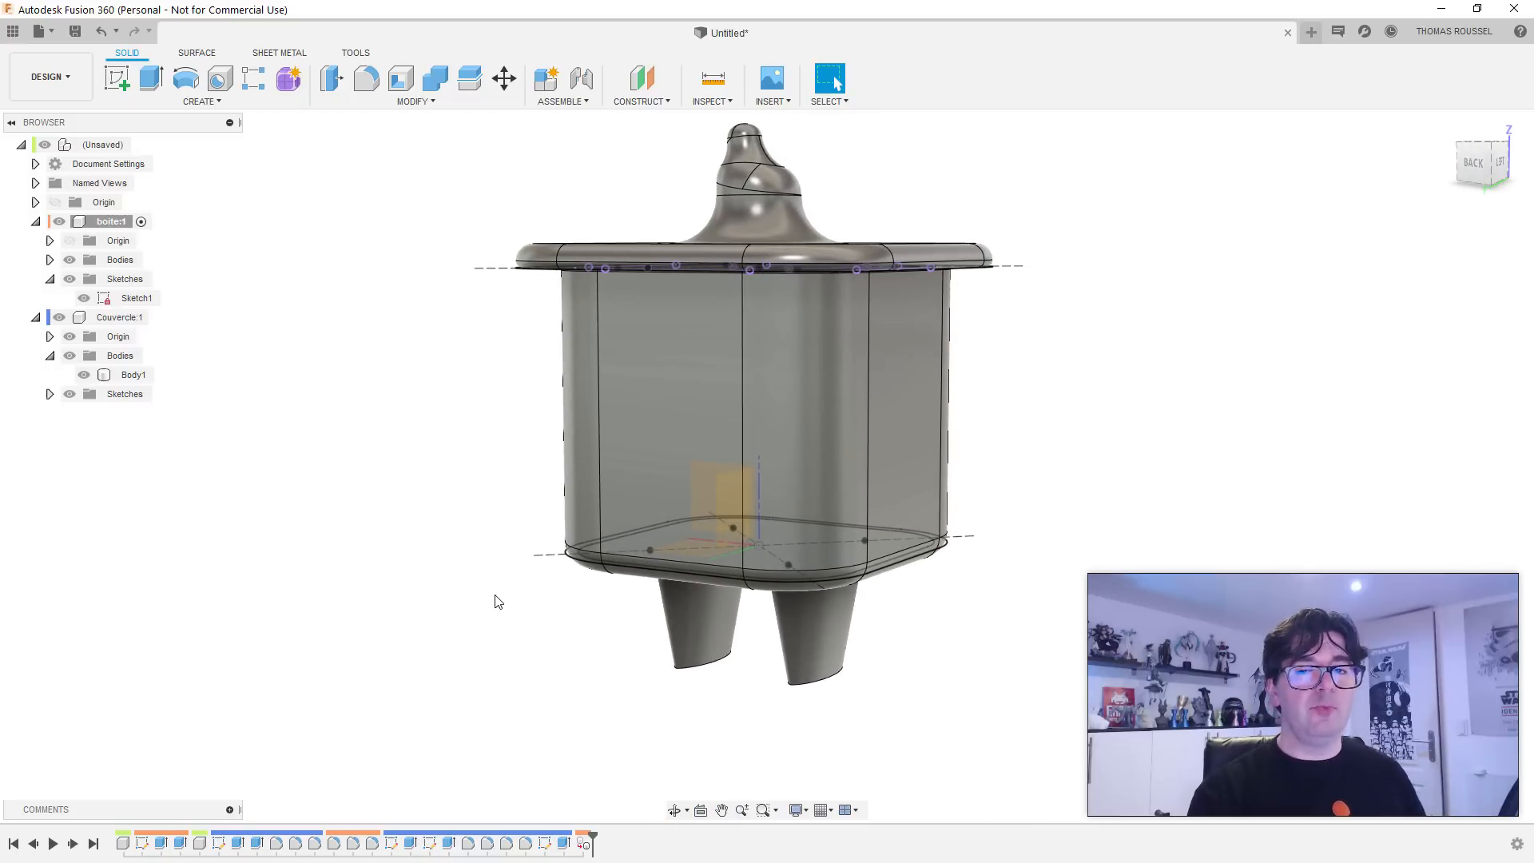
Step: Turn on component colour cycling for the model and hide the Couvercle component
left_click(710, 104)
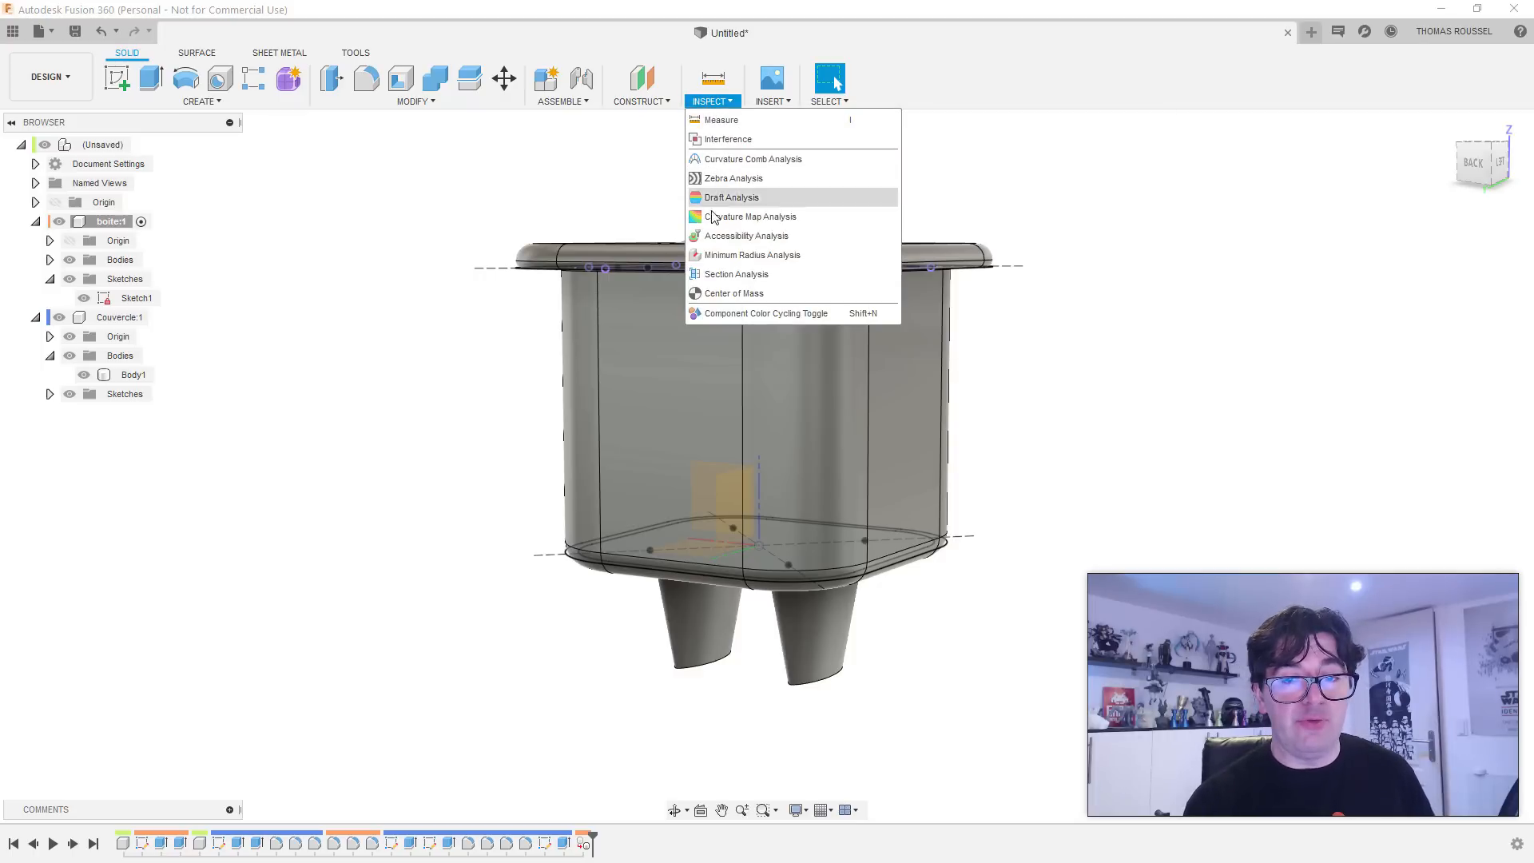
left_click(719, 314)
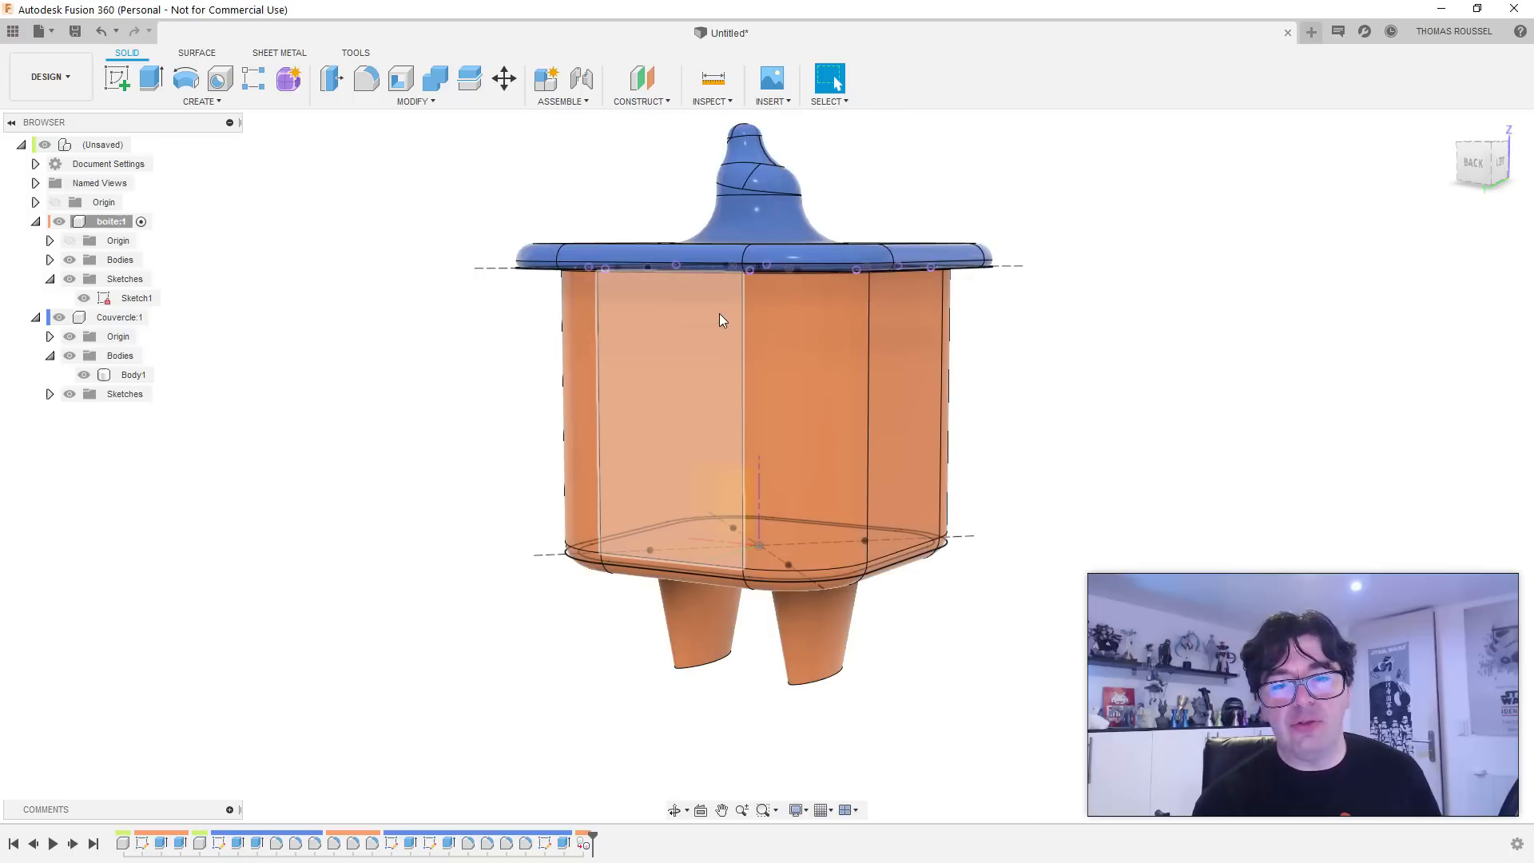
middle_click_drag(1089, 400, 1081, 435, "shift")
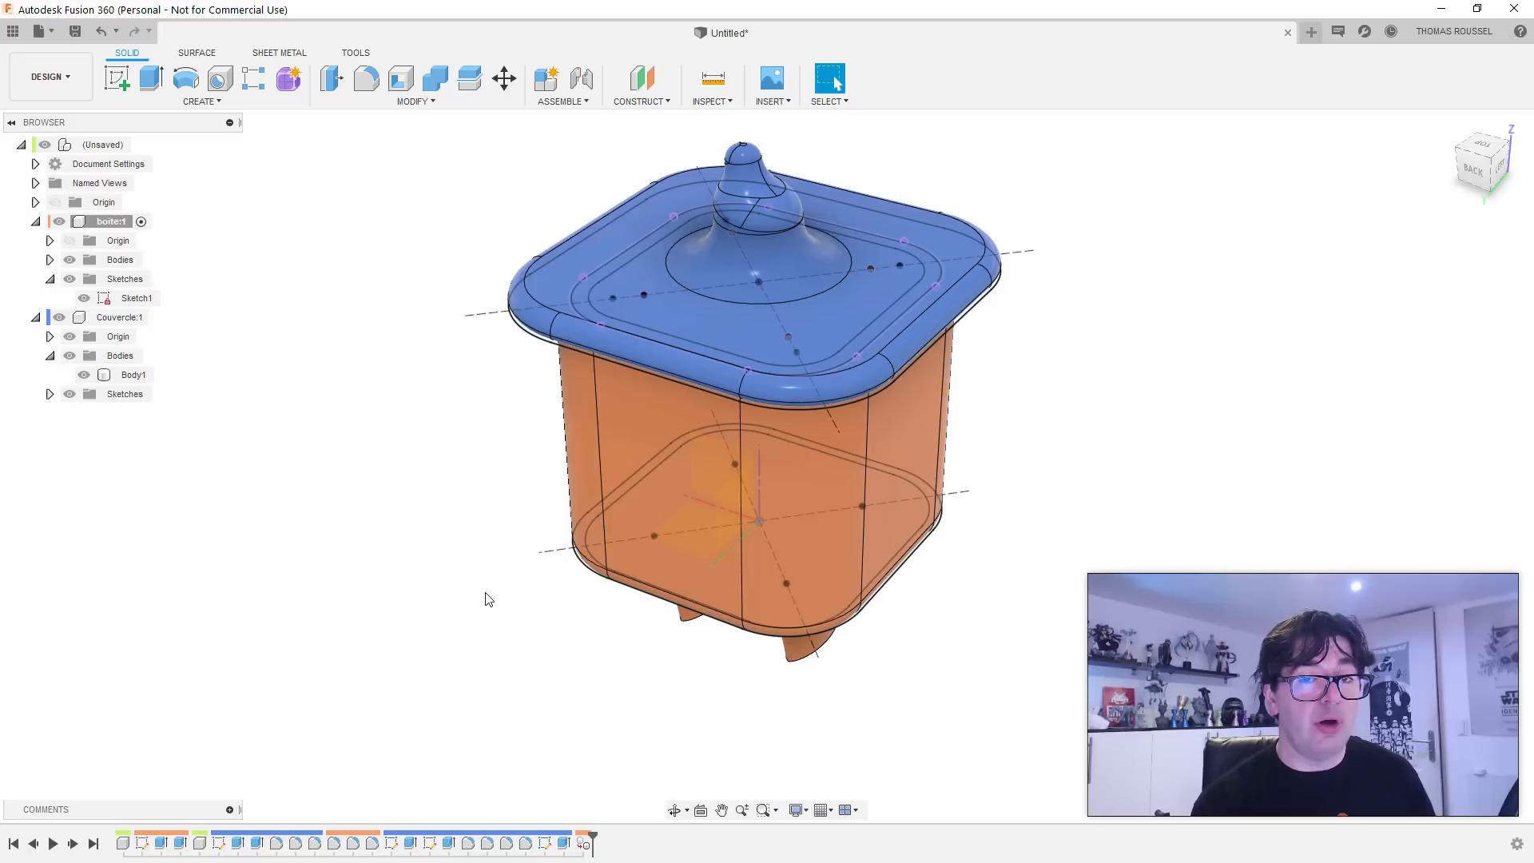
middle_click_drag(489, 599, 422, 504, "shift")
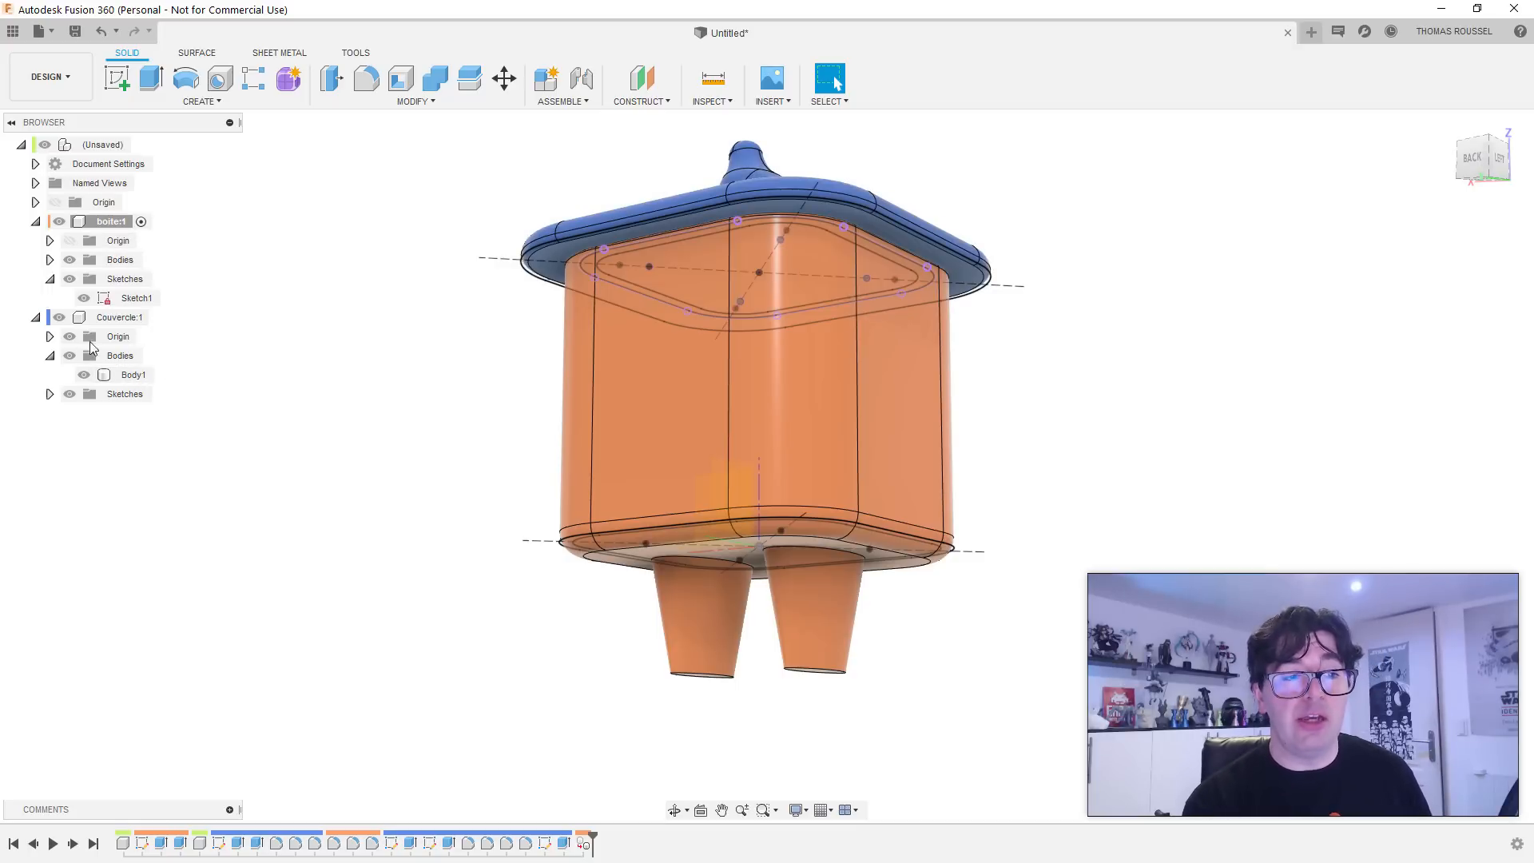
left_click(59, 318)
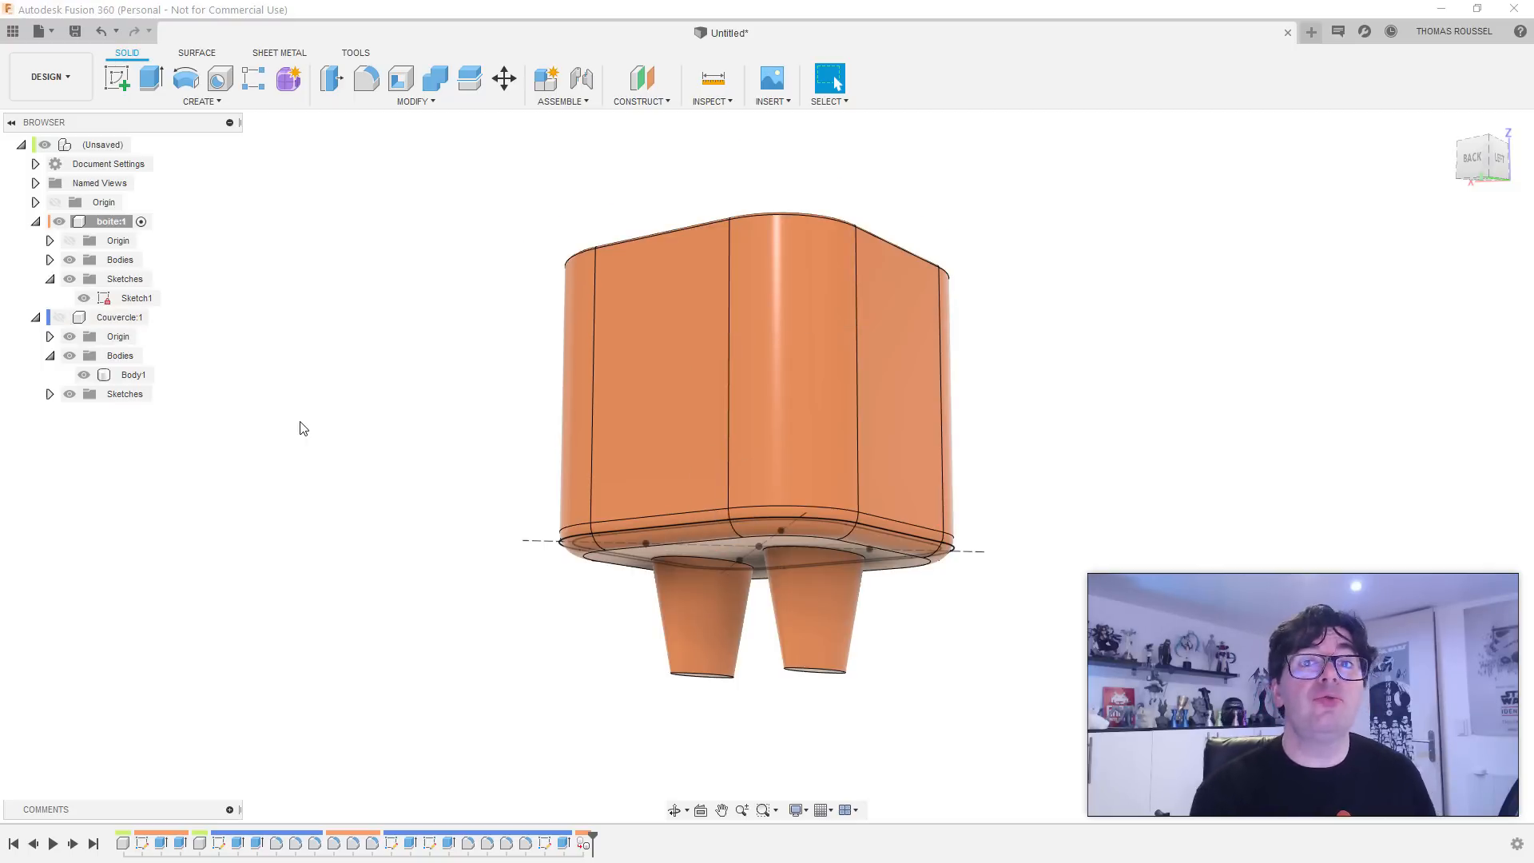
middle_click_drag(473, 650, 472, 548, "shift")
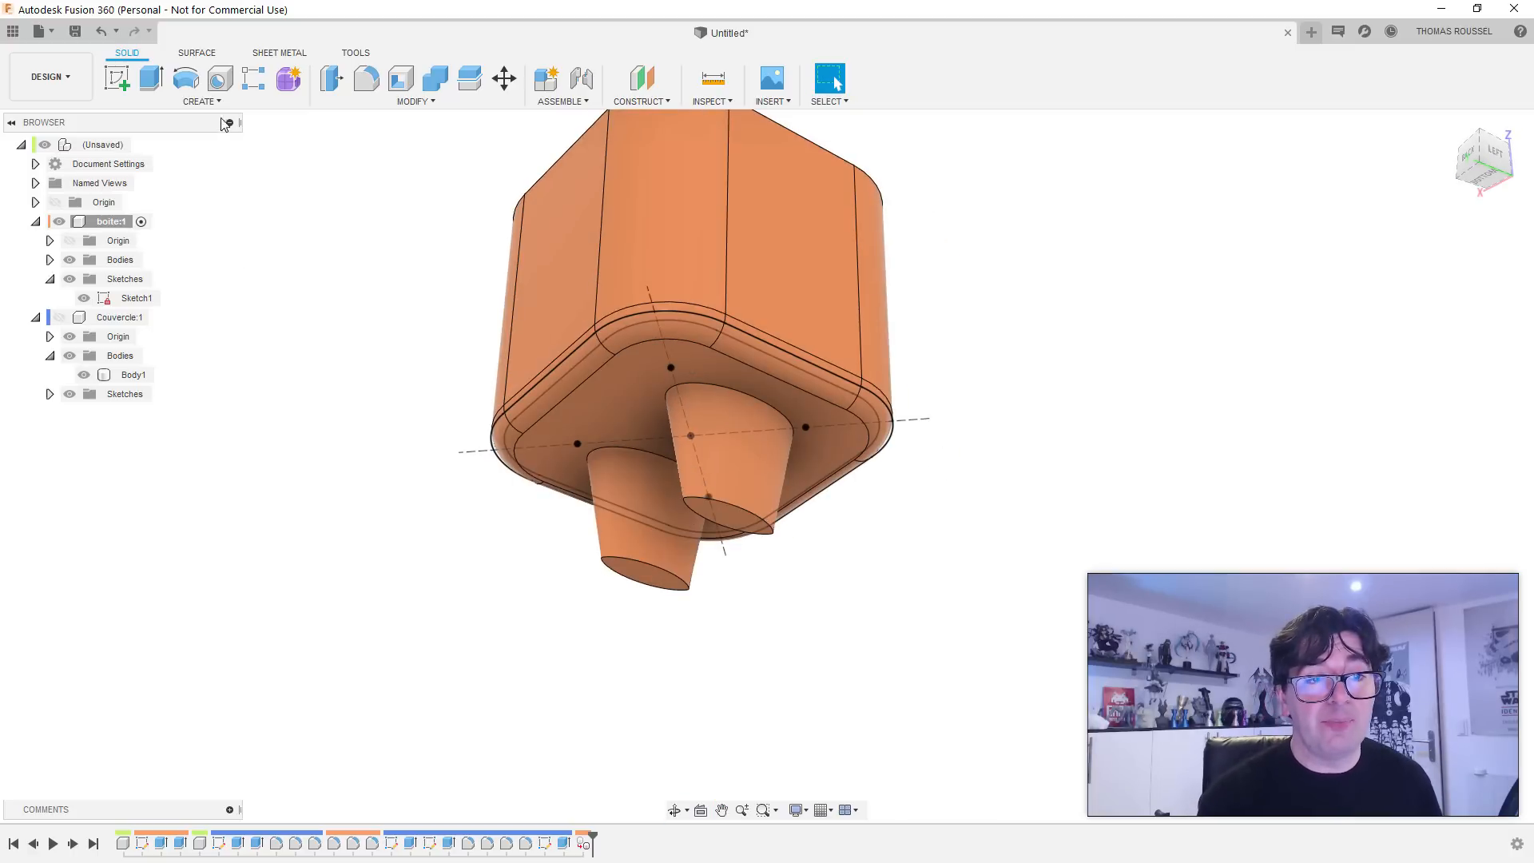
left_click(201, 101)
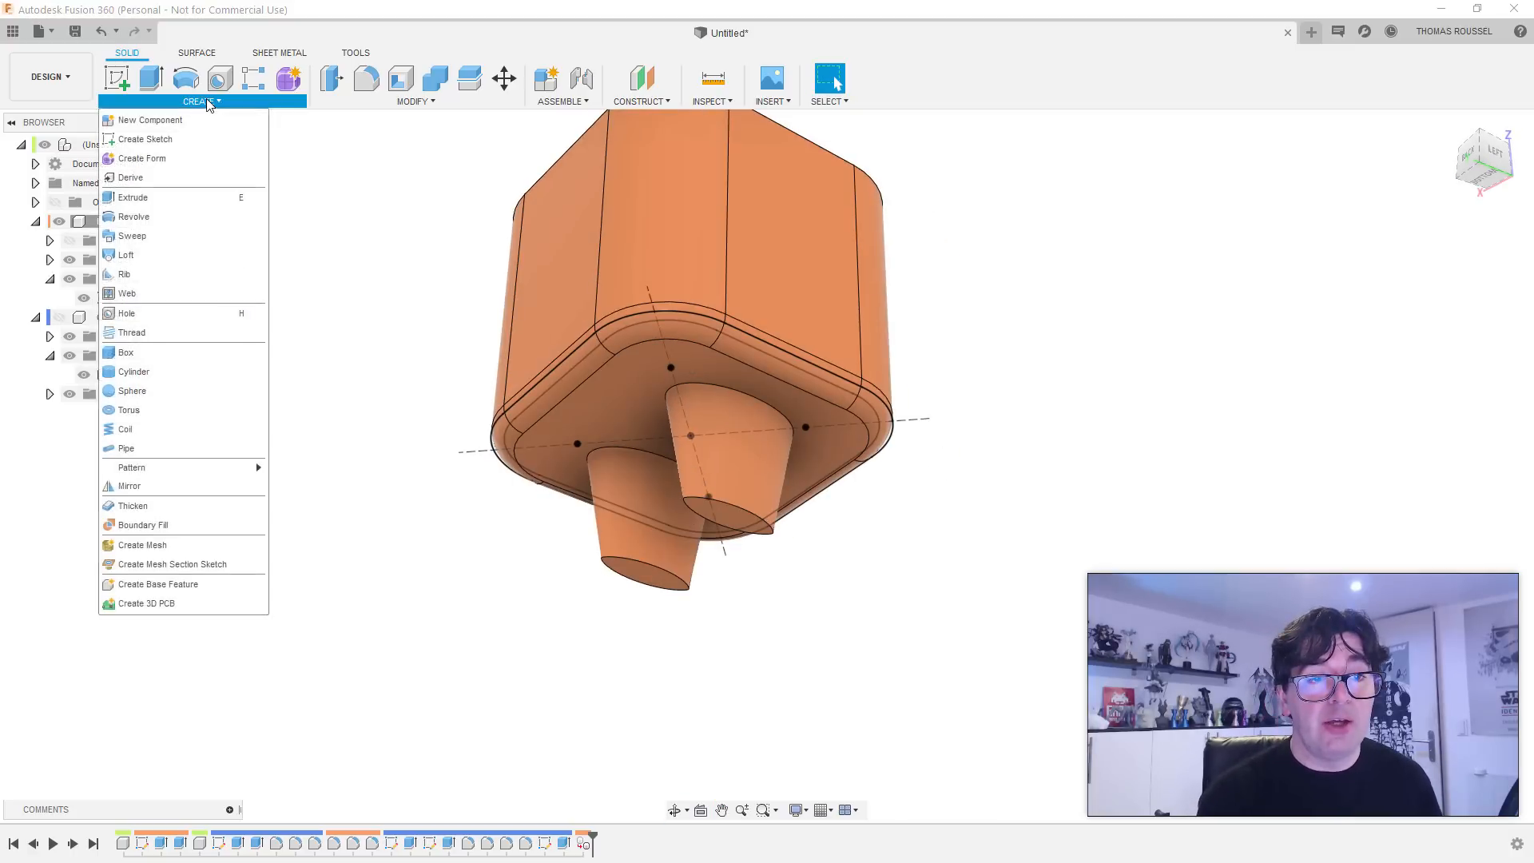
left_click(142, 395)
middle_click_drag(607, 591, 513, 524, "shift")
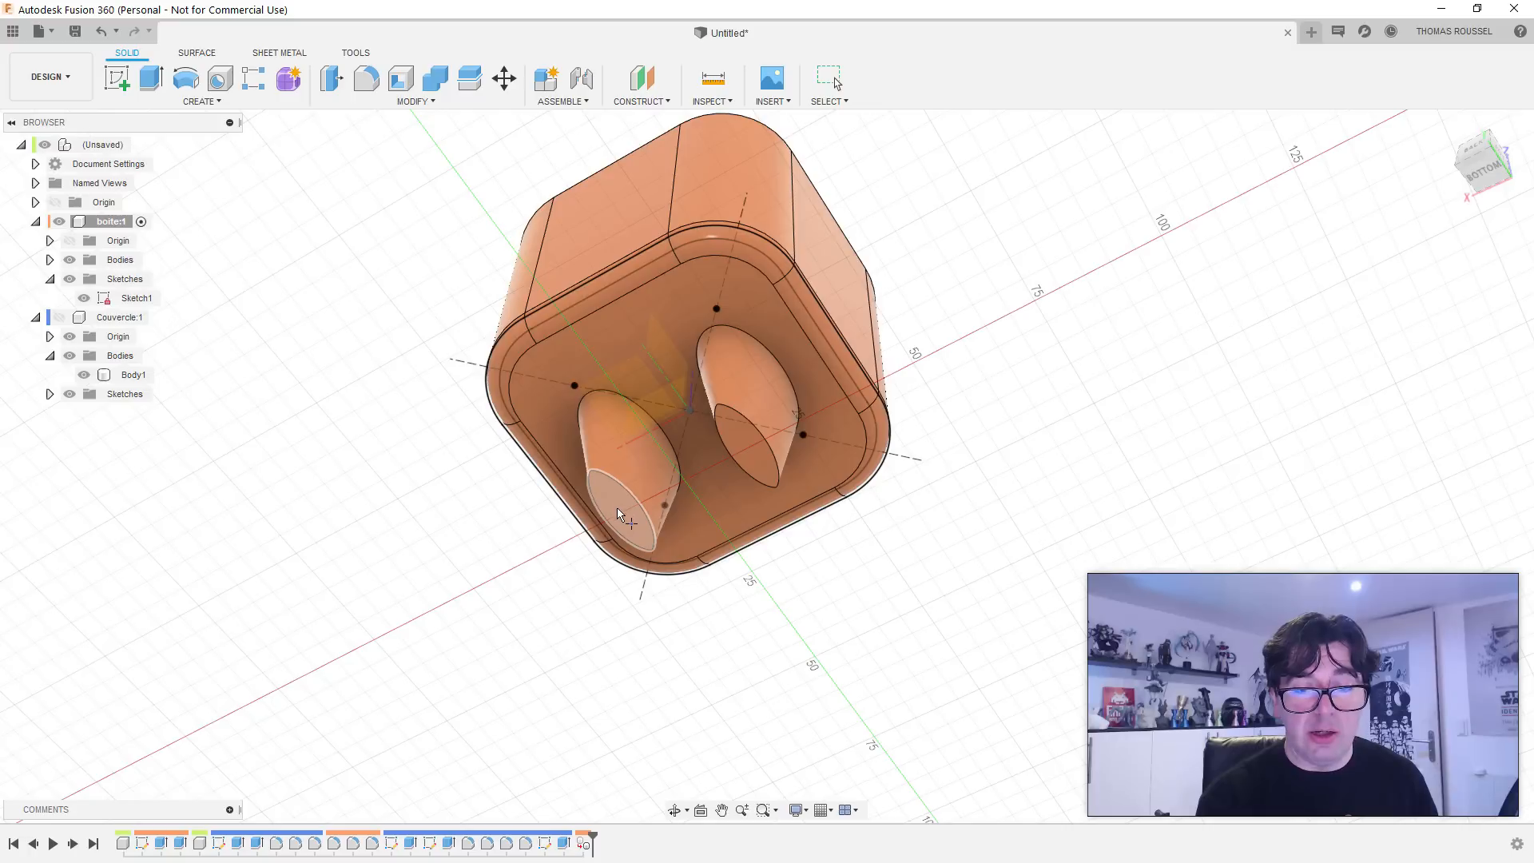
left_click(620, 517)
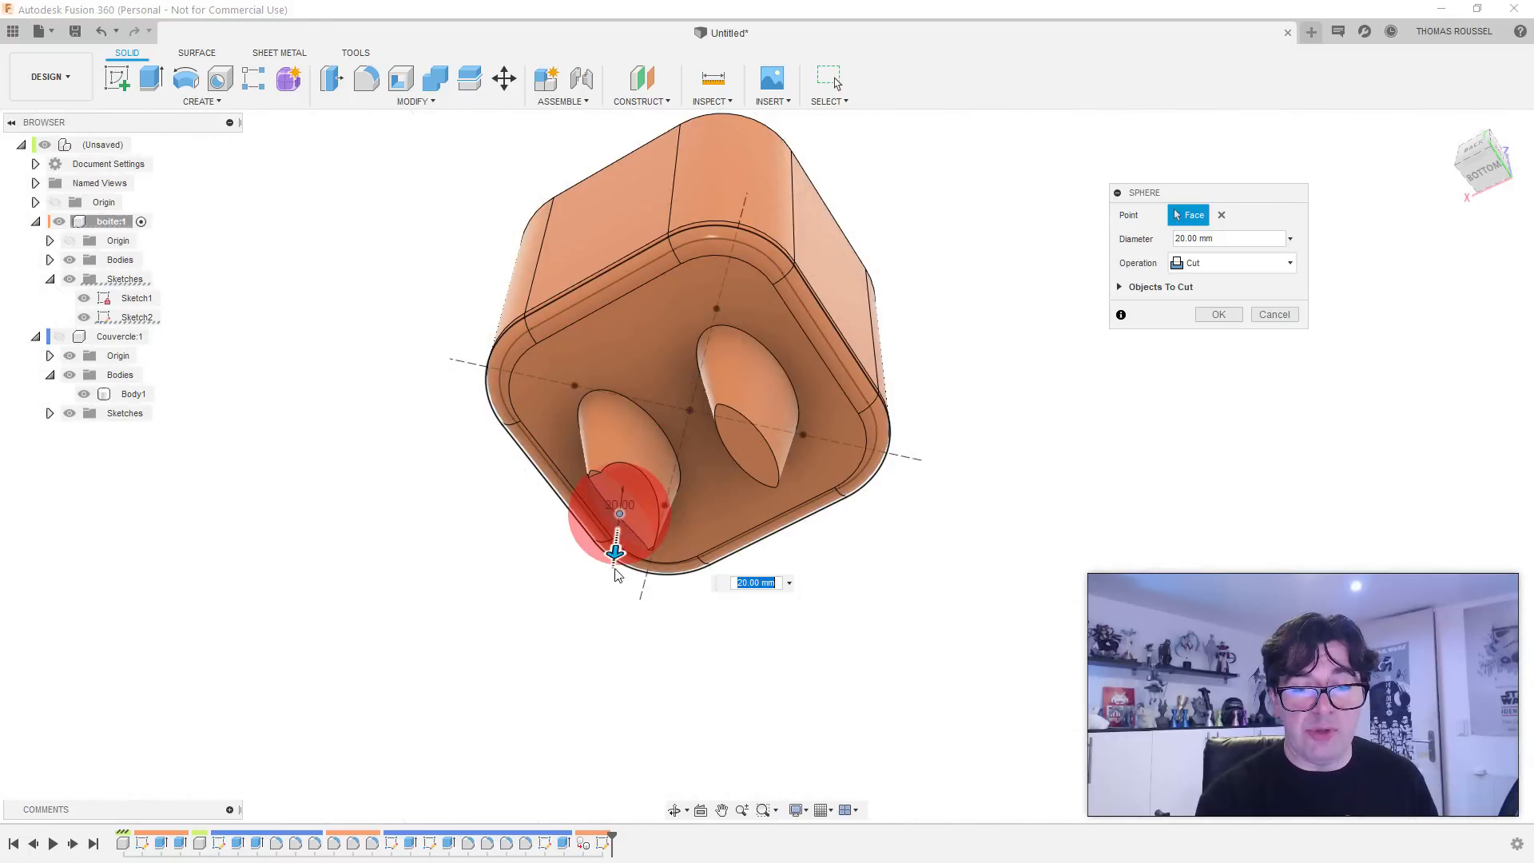
middle_click_drag(615, 574, 431, 667, "shift")
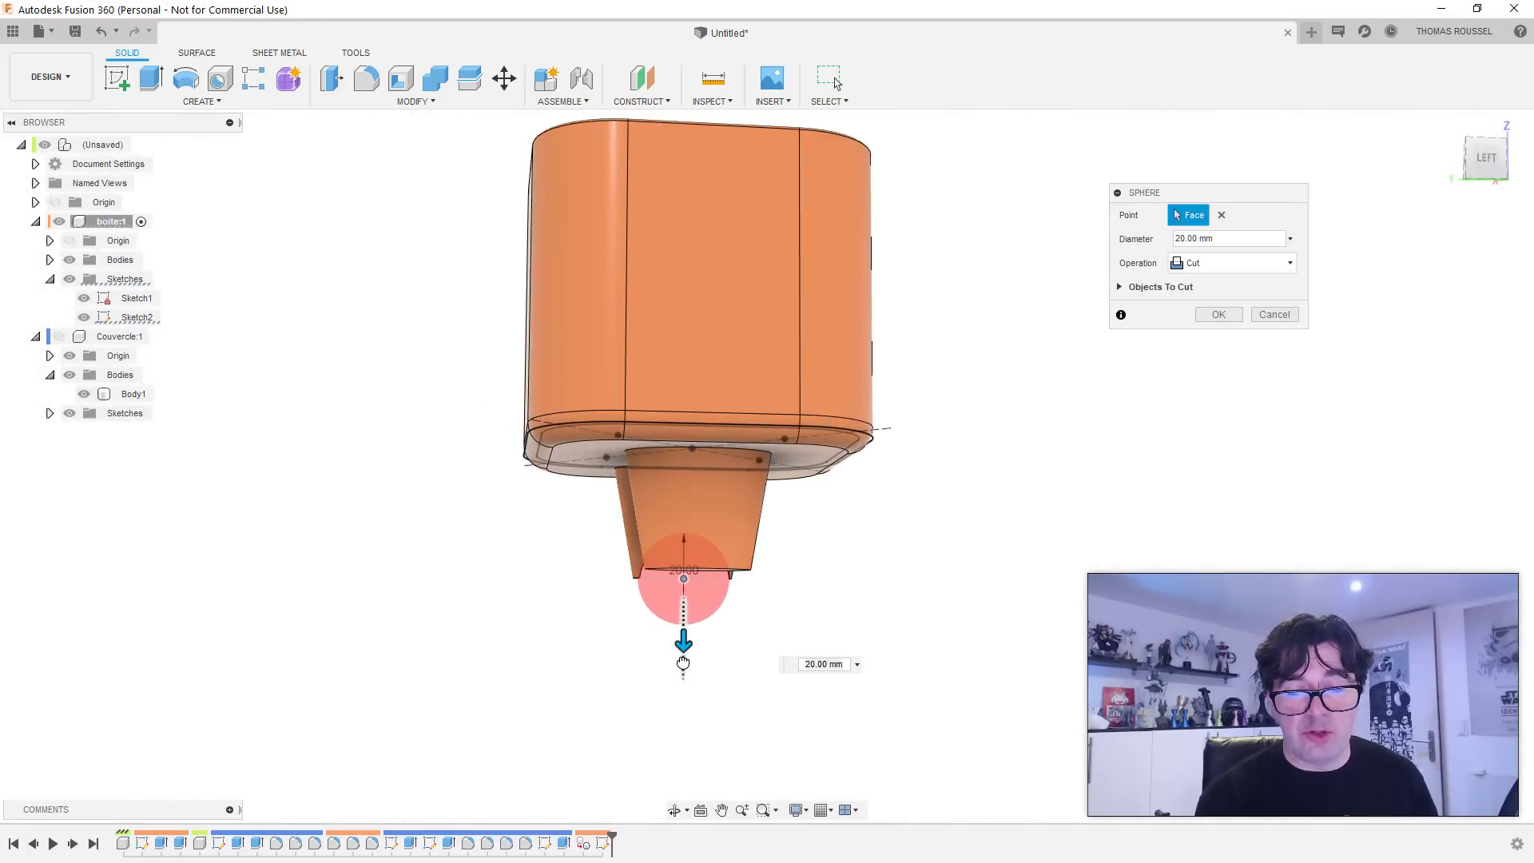
left_click_drag(683, 663, 683, 711)
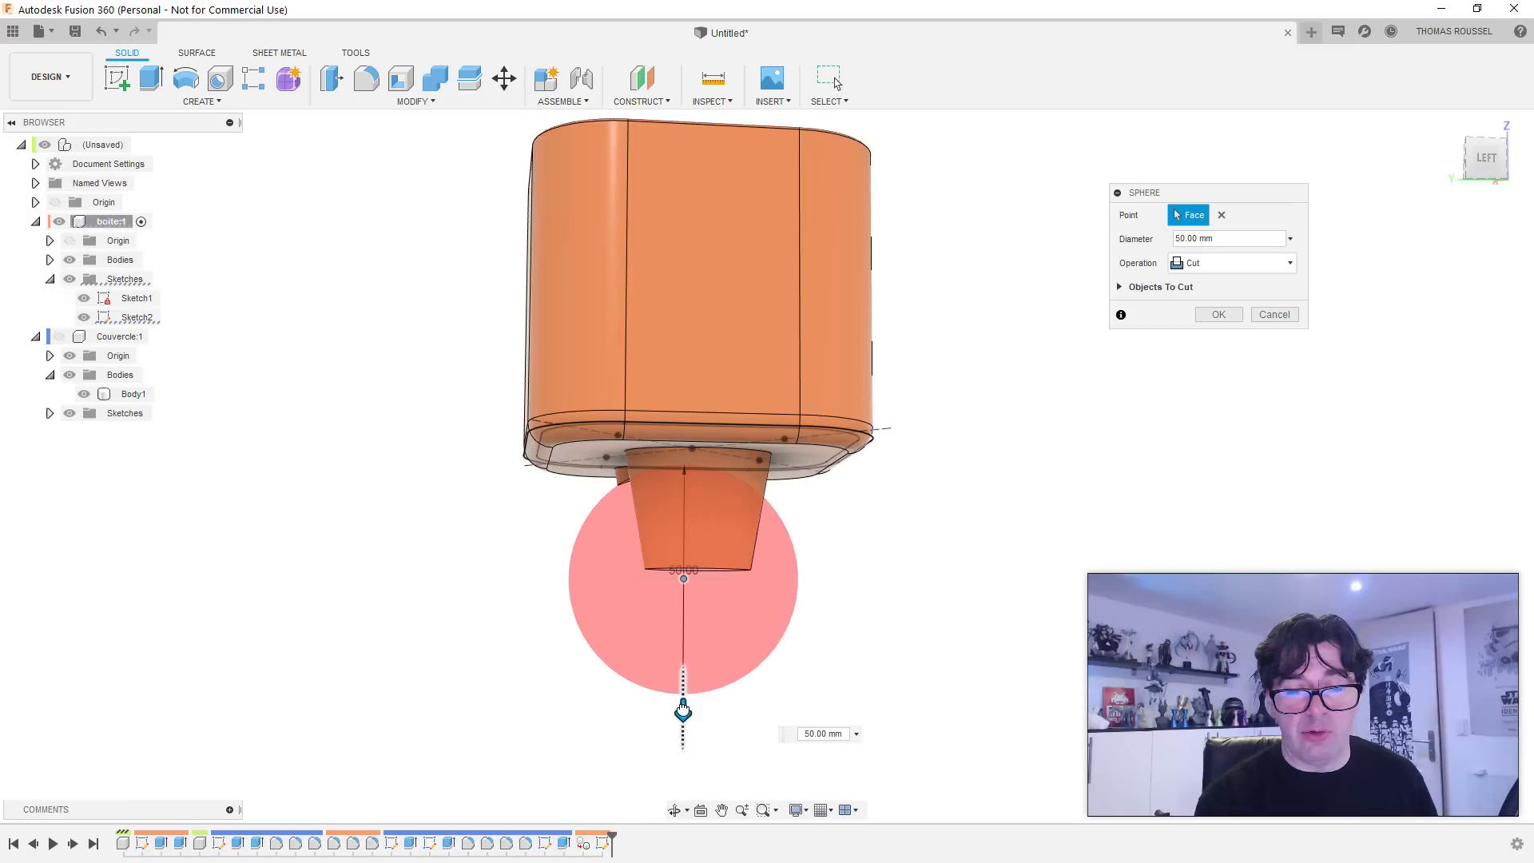
middle_click_drag(657, 688, 582, 659, "shift")
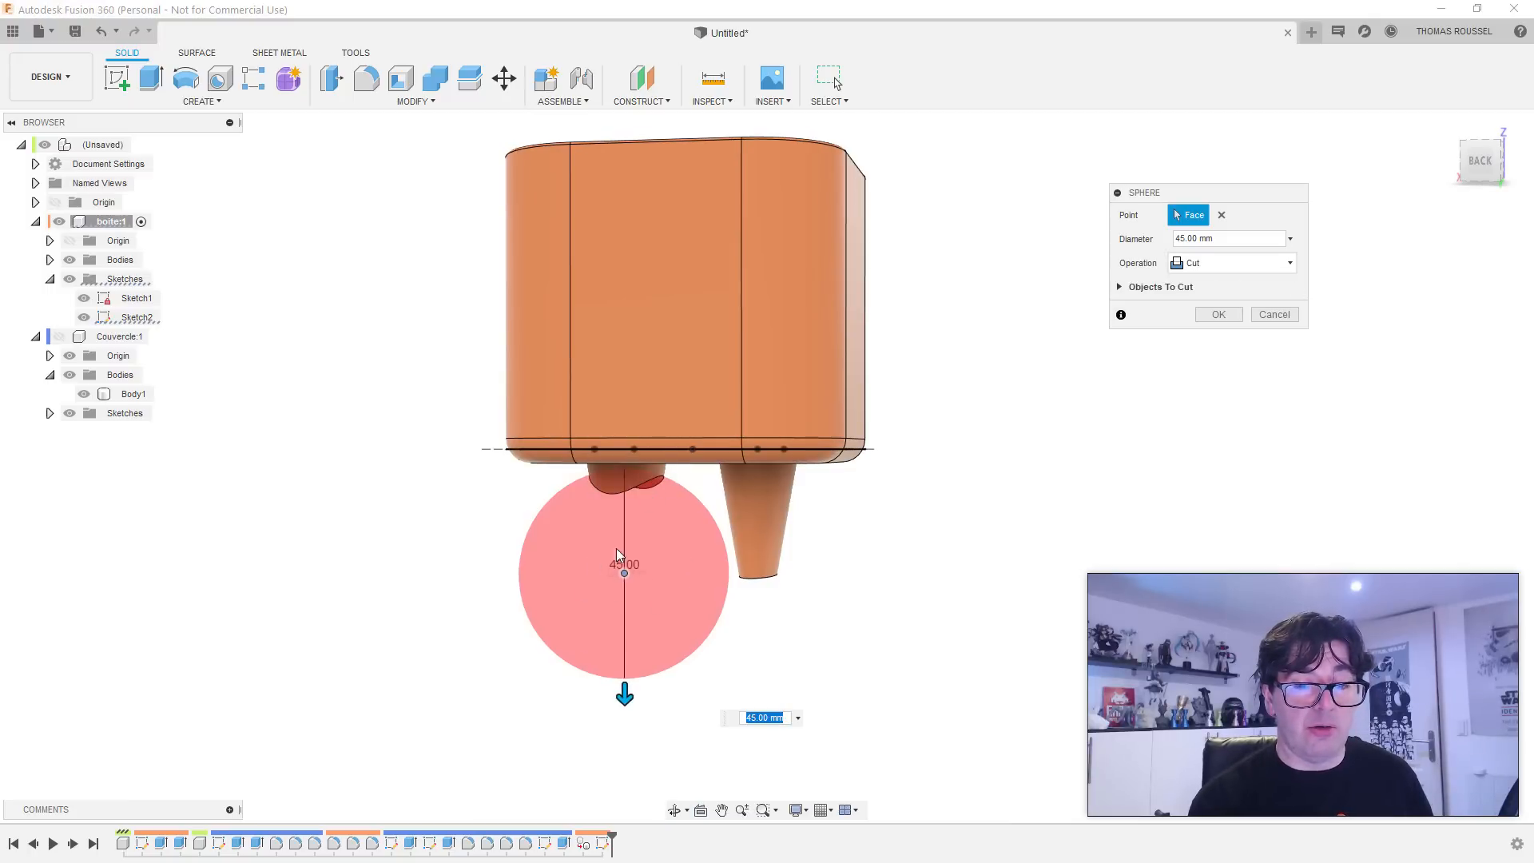
key("Escape")
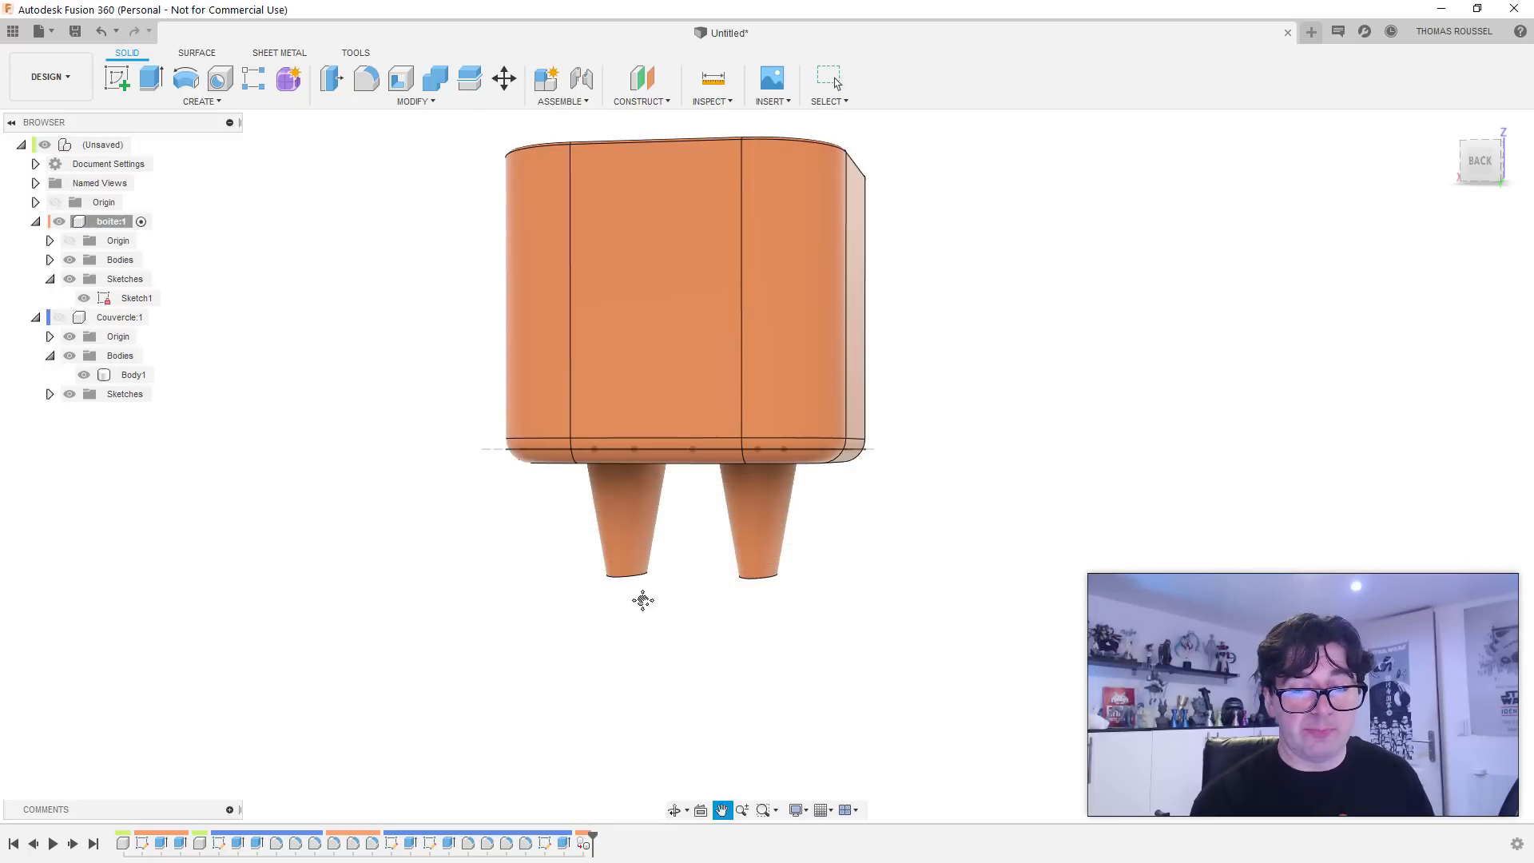
Step: Create a 35 mm diameter sphere as a new body, centred on the bottom face of one foot
middle_click_drag(640, 600, 636, 501, "shift")
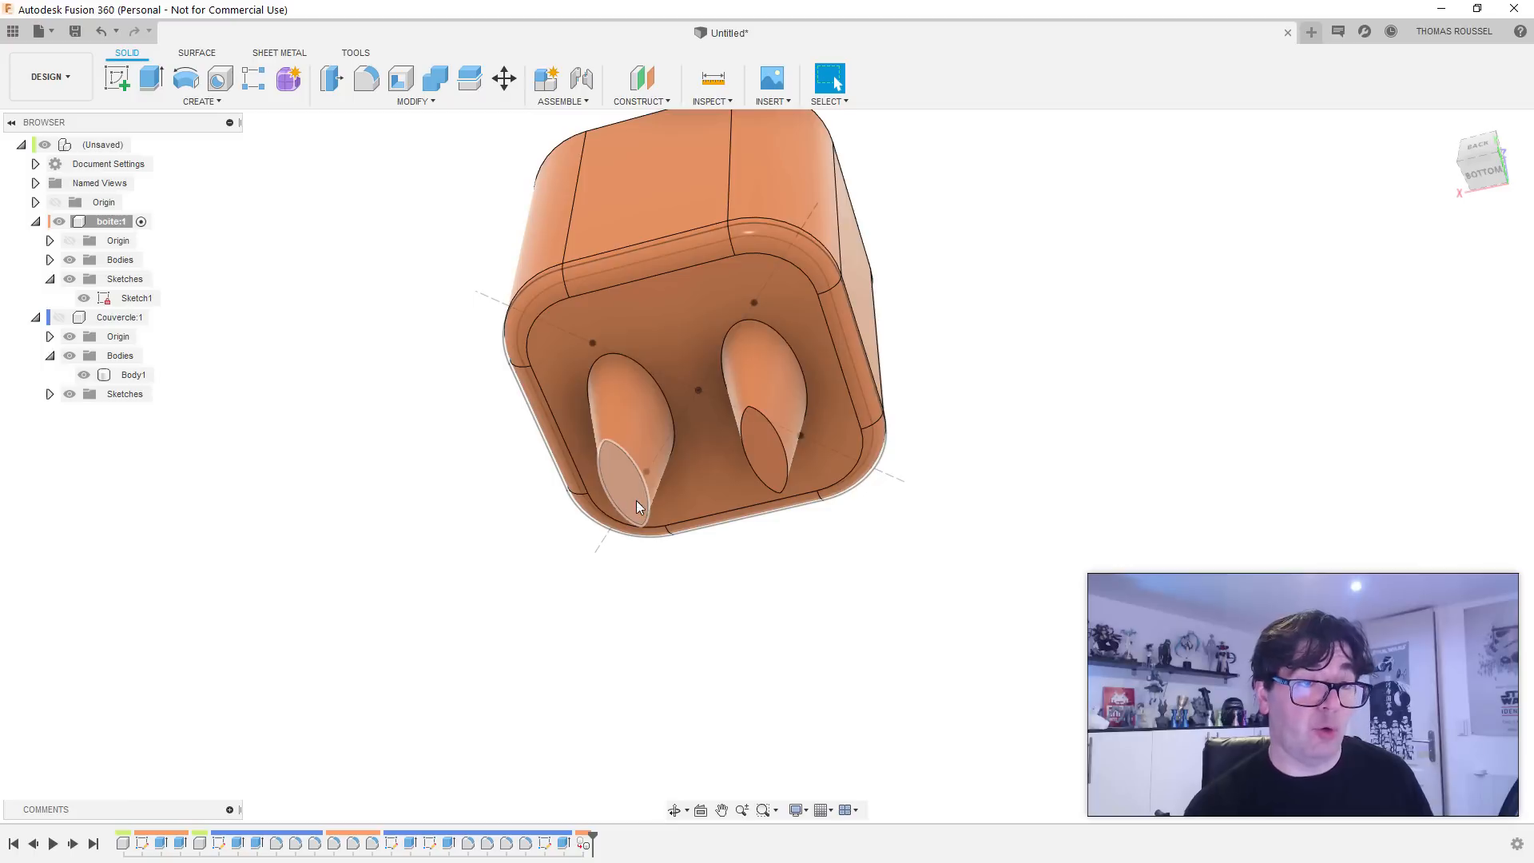
left_click(201, 102)
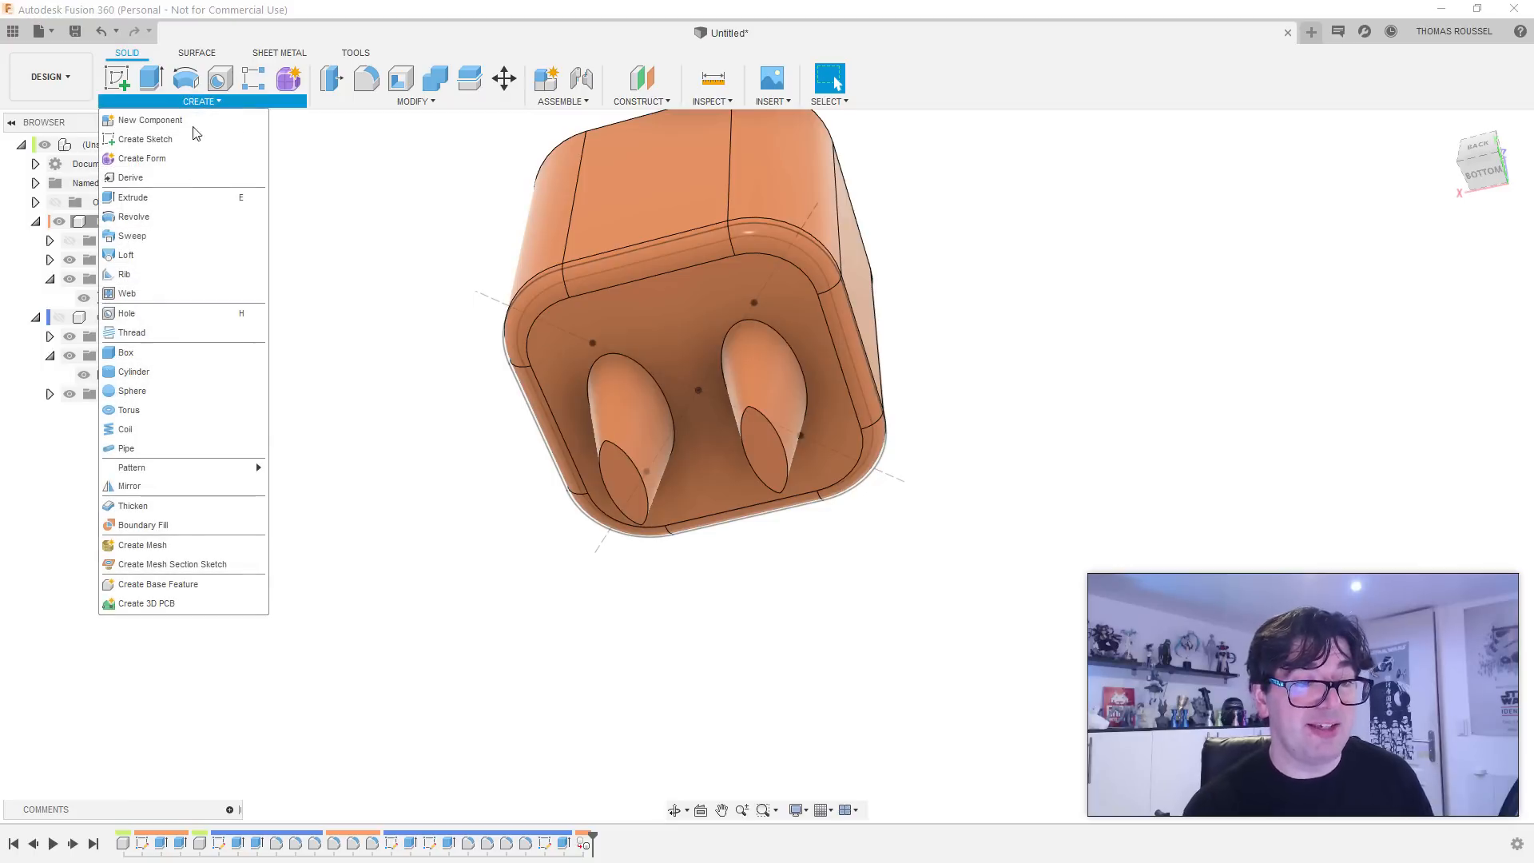
left_click(142, 393)
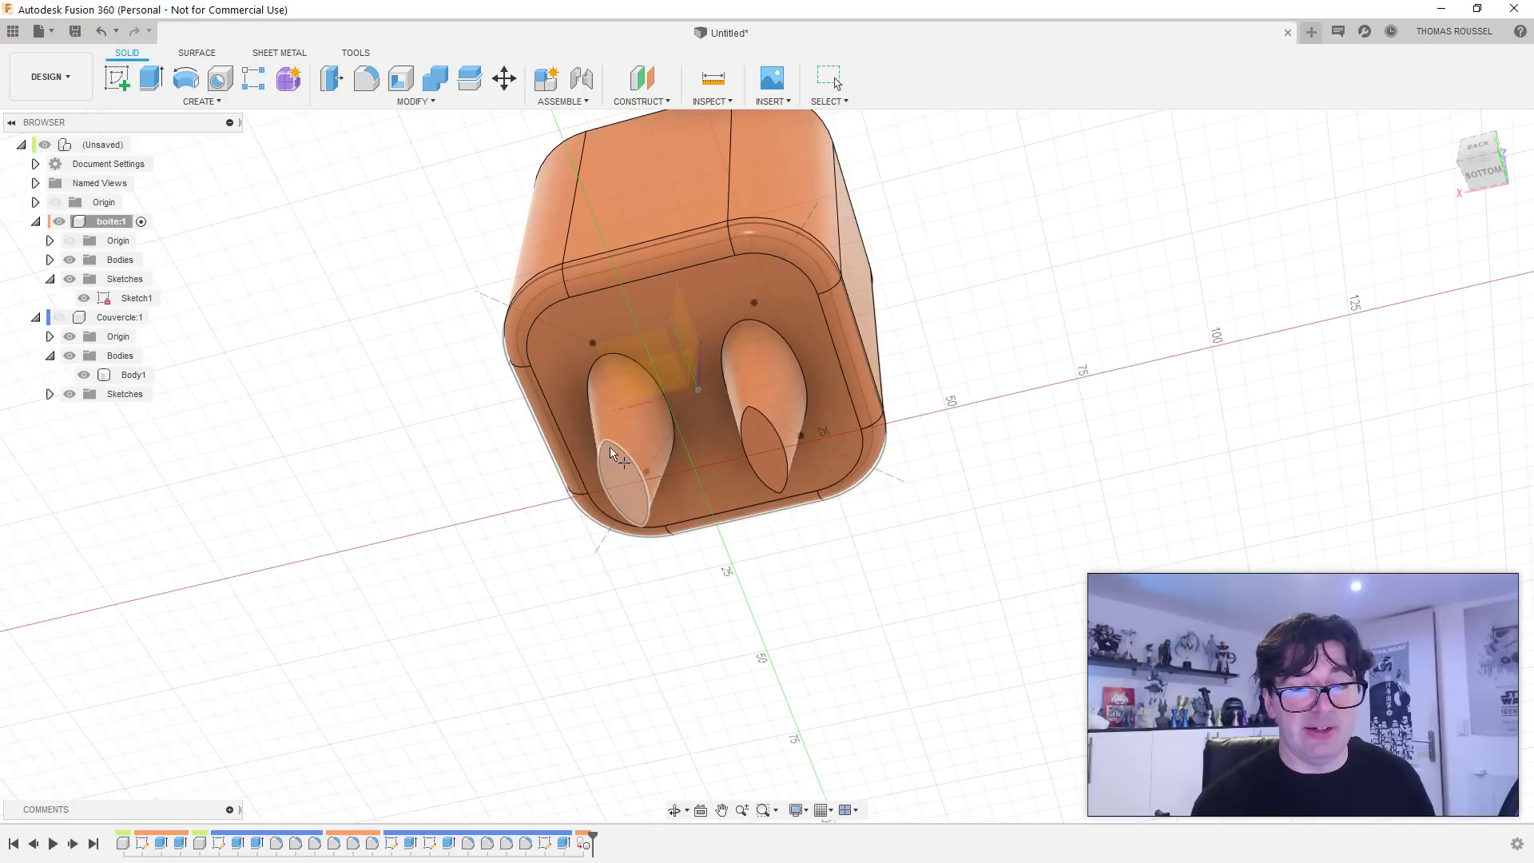
left_click(621, 489)
middle_click_drag(677, 547, 664, 607, "shift")
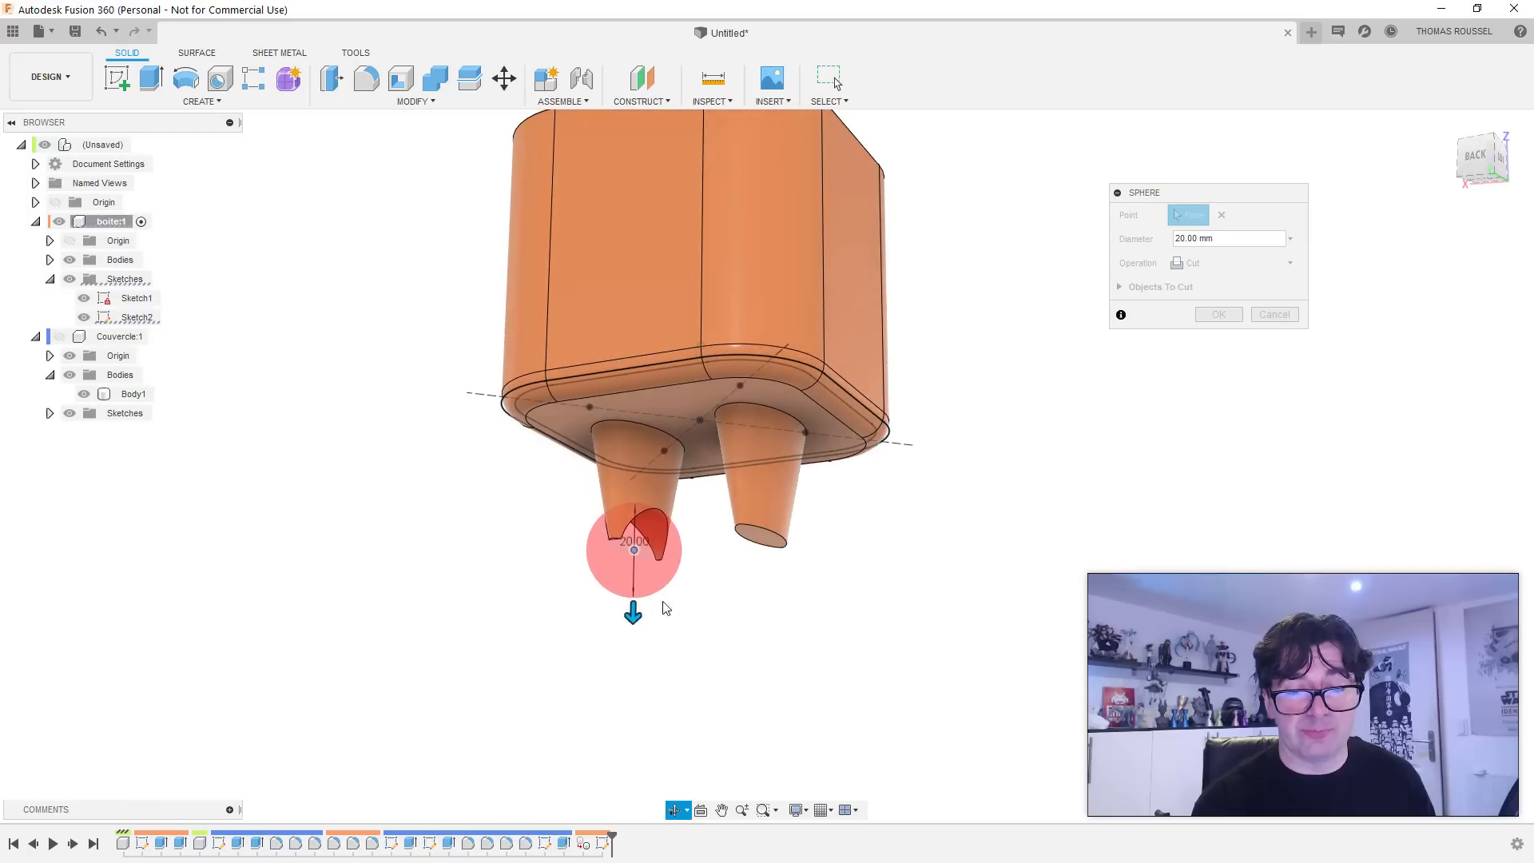
left_click_drag(632, 614, 624, 659)
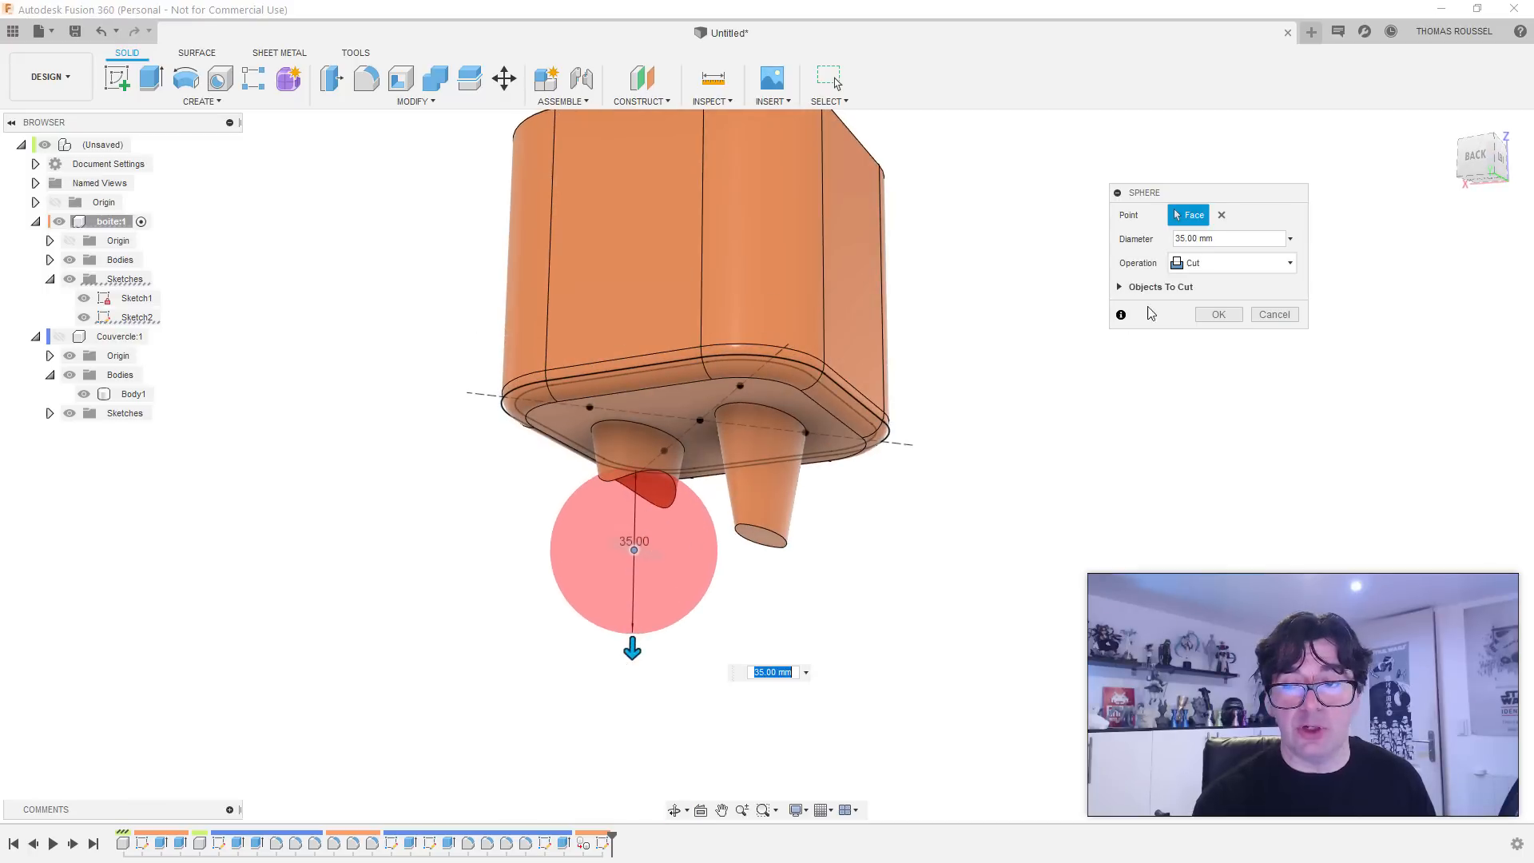
left_click(1183, 270)
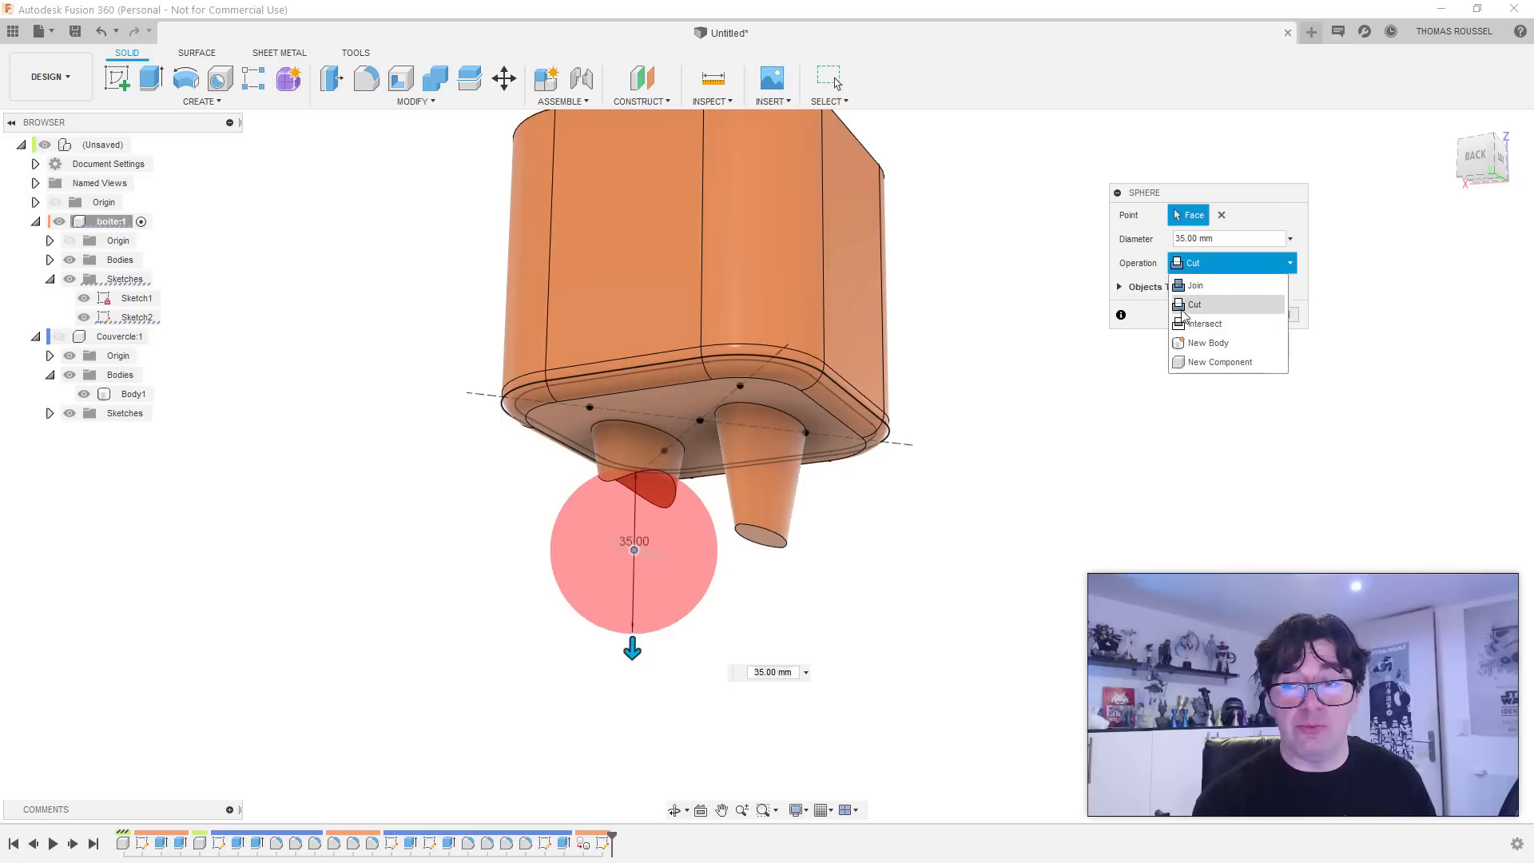
left_click(1203, 348)
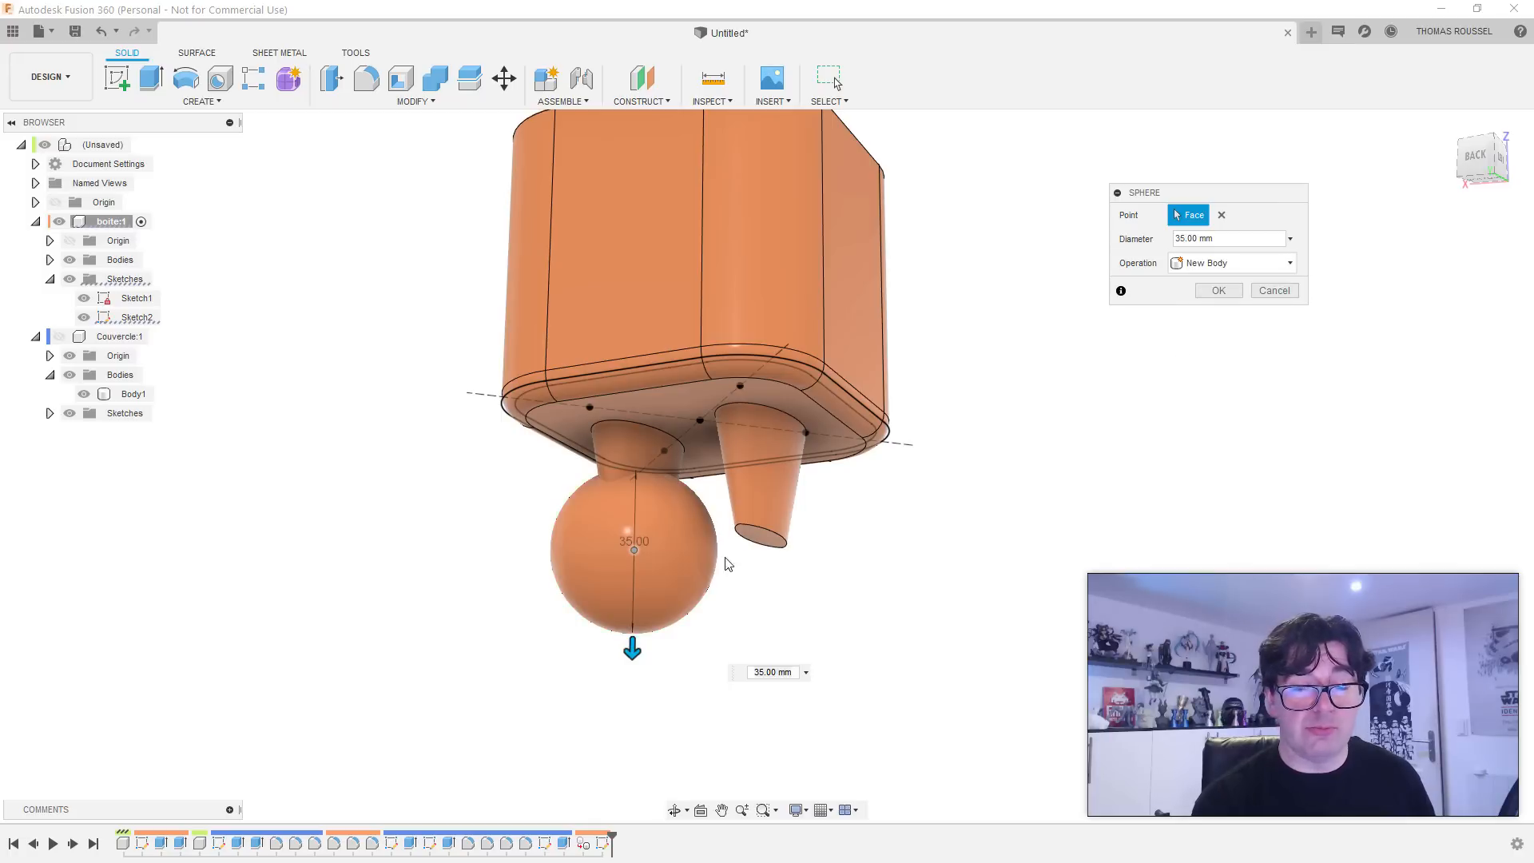
middle_click_drag(728, 564, 803, 579, "shift")
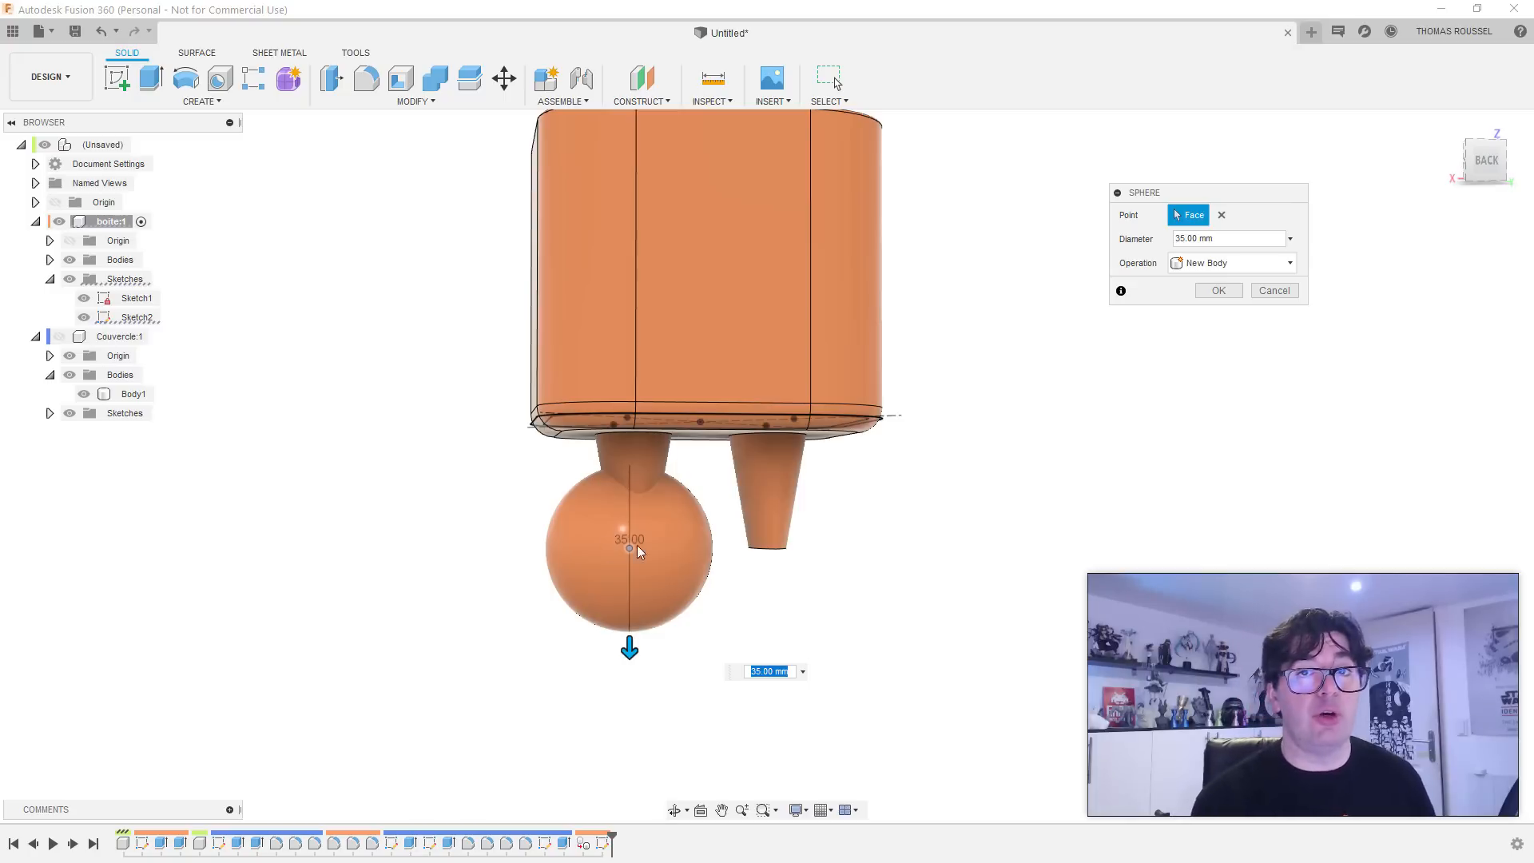
mouse_move(620, 650)
middle_mouse_down("shift")
mouse_move(729, 658)
mouse_move(588, 647)
mouse_move(623, 654)
middle_mouse_up("shift")
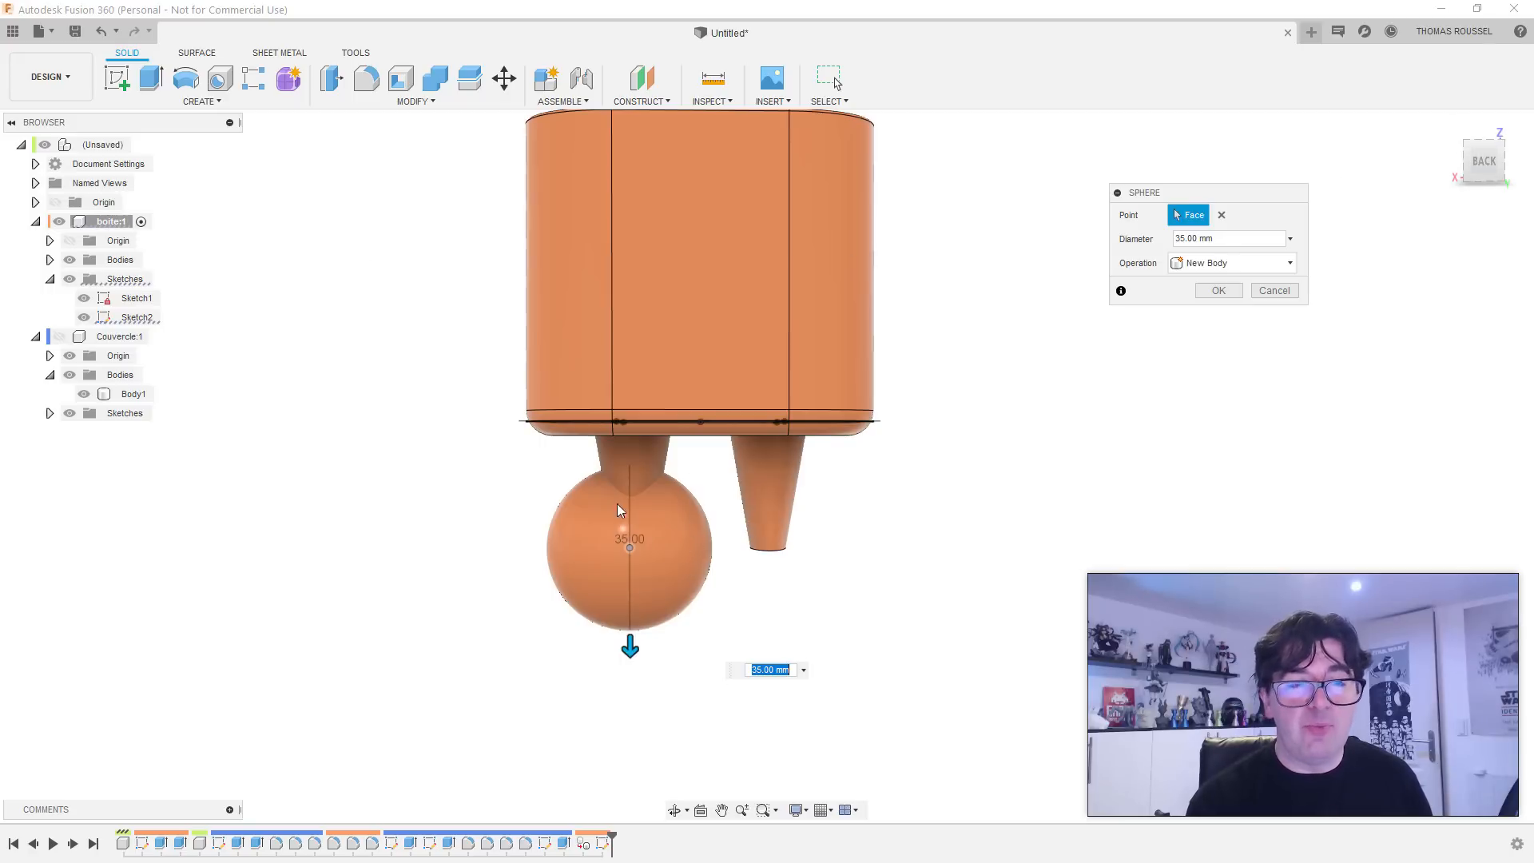
left_click(1218, 291)
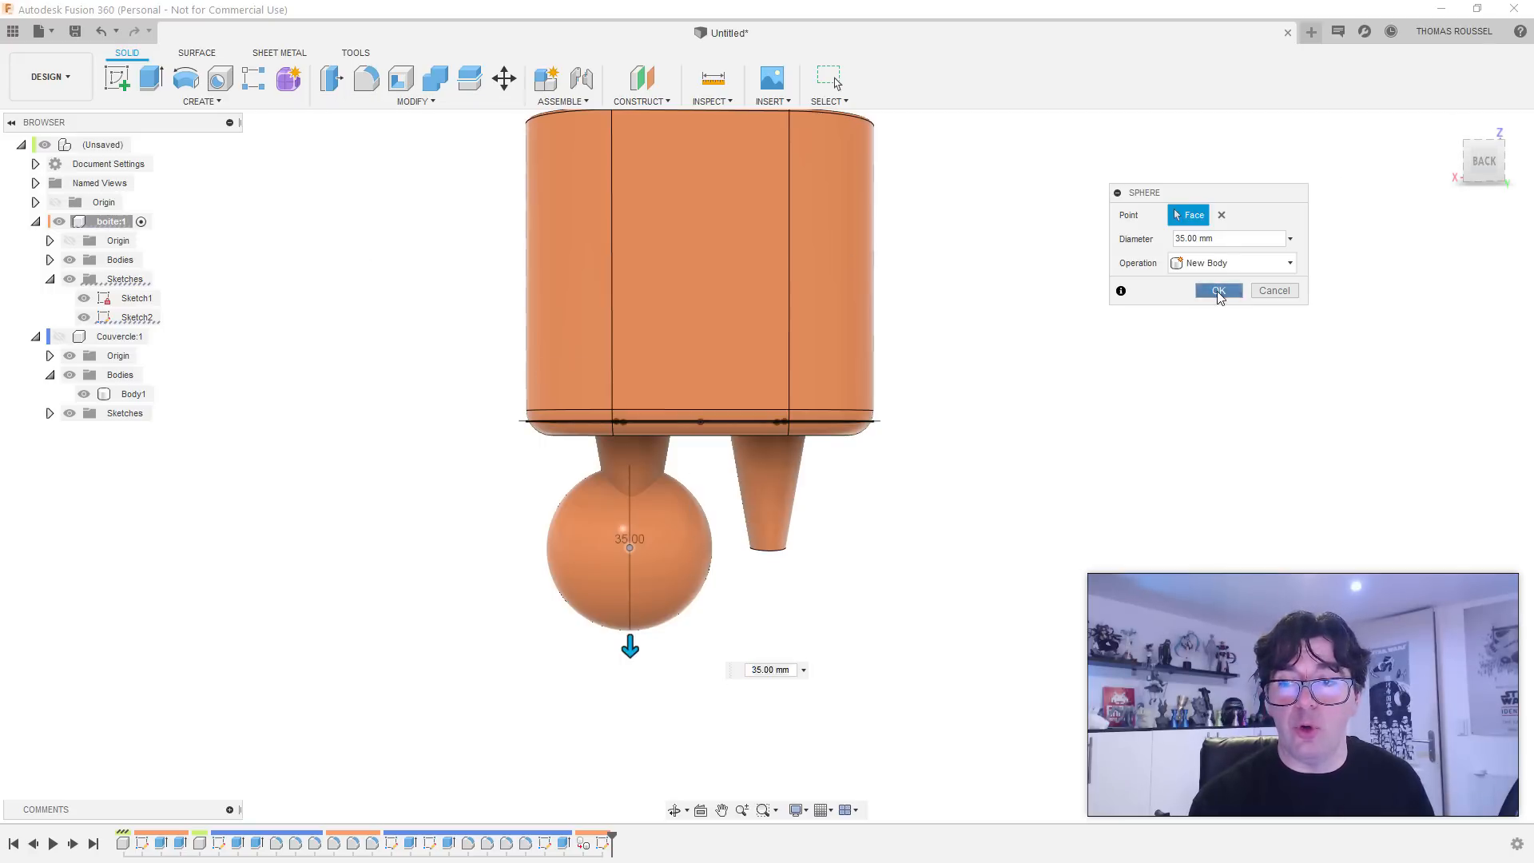
Step: Identify the bodies of the boite component and rename the main box body, Body1, to corps
left_click(50, 259)
left_click(128, 336)
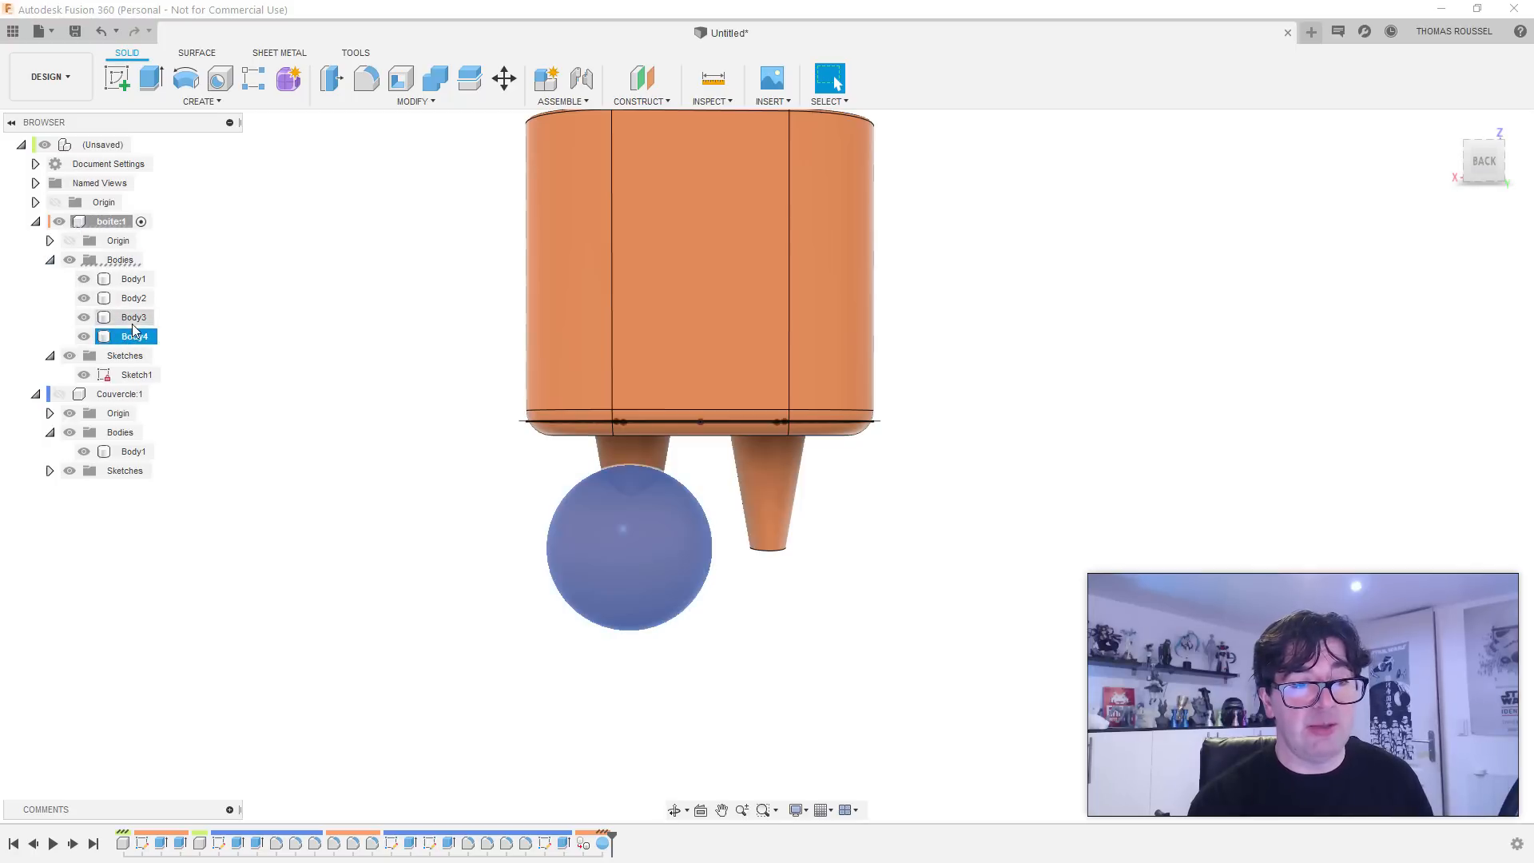
left_click(128, 317)
left_click(127, 298)
double_click(128, 279)
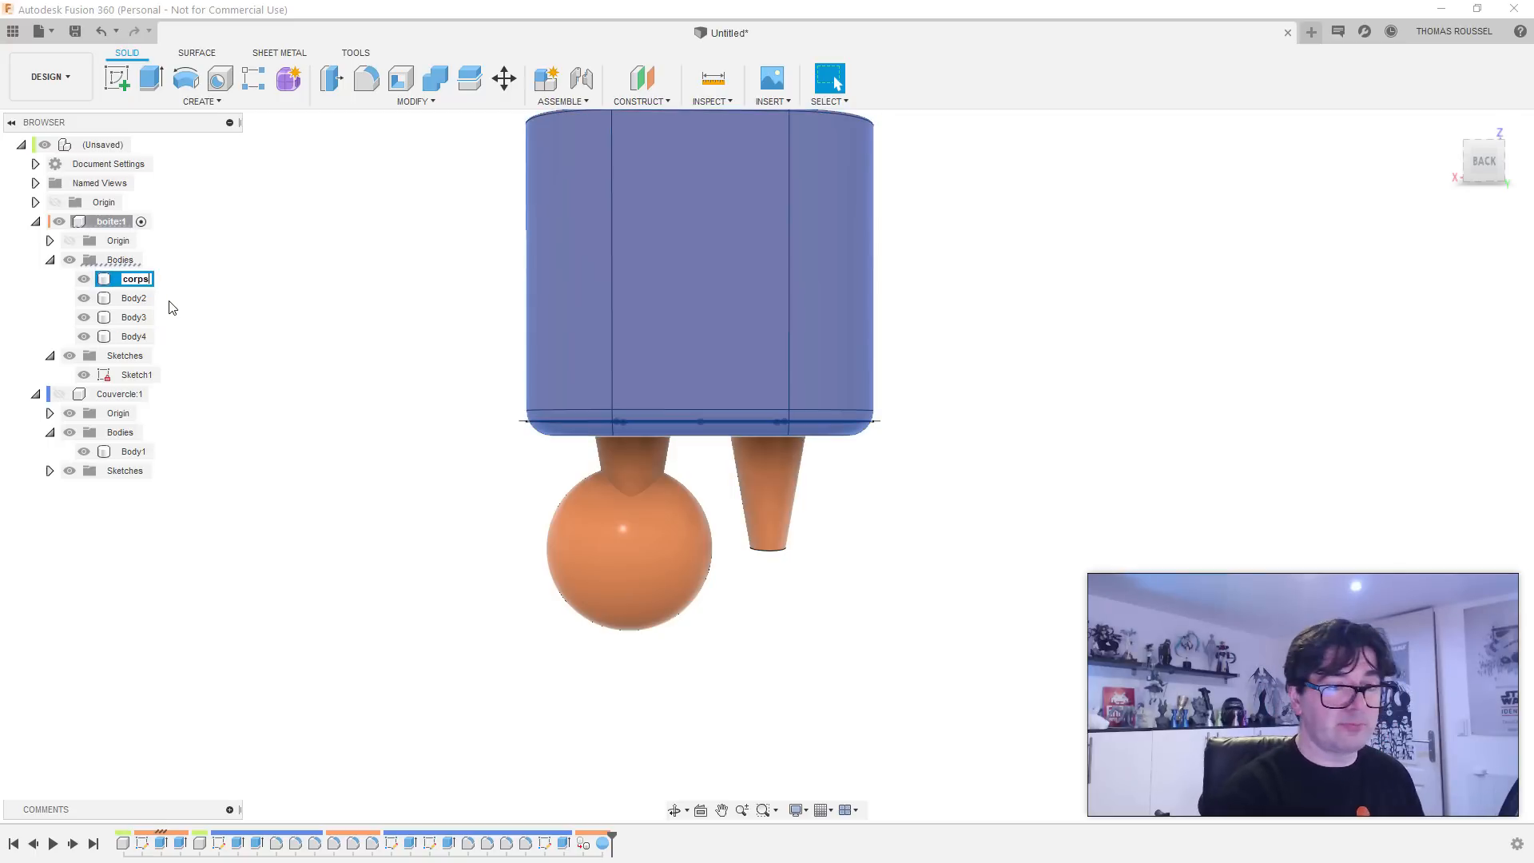
left_click(128, 298)
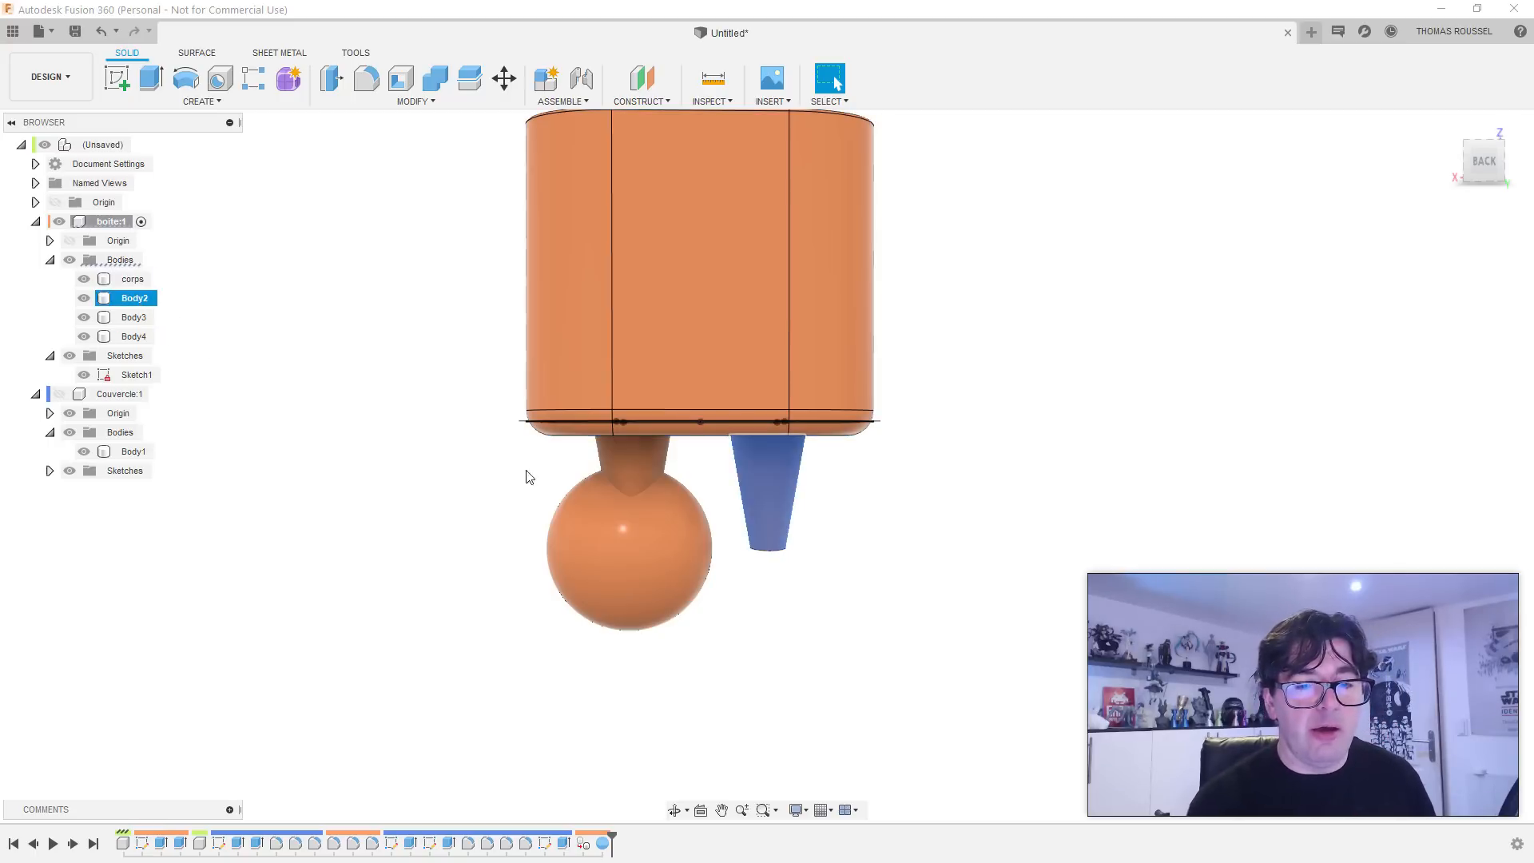
left_click(625, 478, "ctrl")
Step: Move the foot's sphere down 10 mm, plus a freehand offset of about 4.55 mm in X and 0.45 mm in Z
left_click(640, 572)
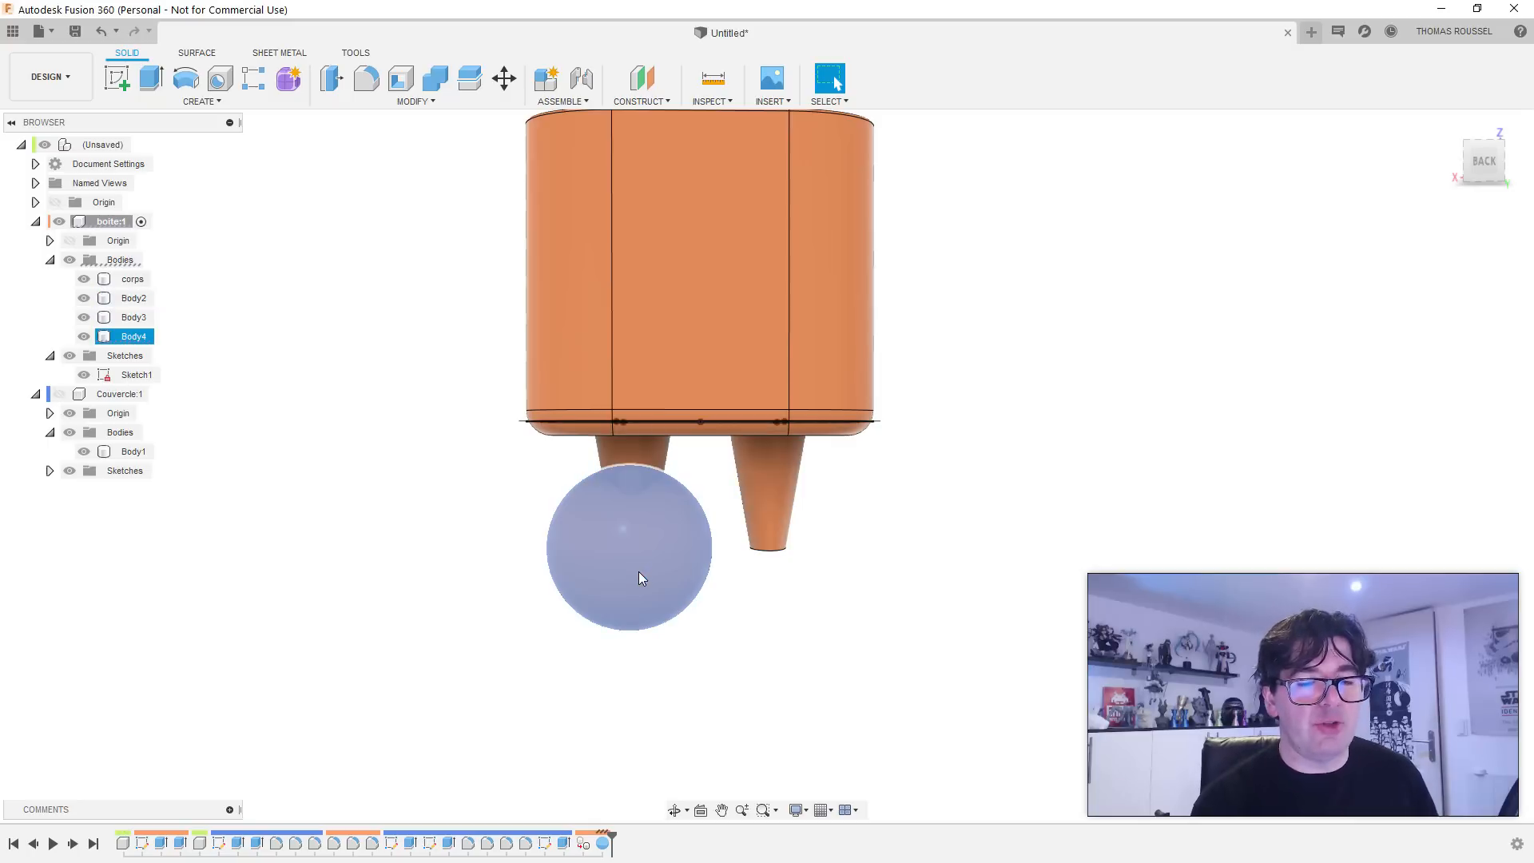
left_click(505, 84)
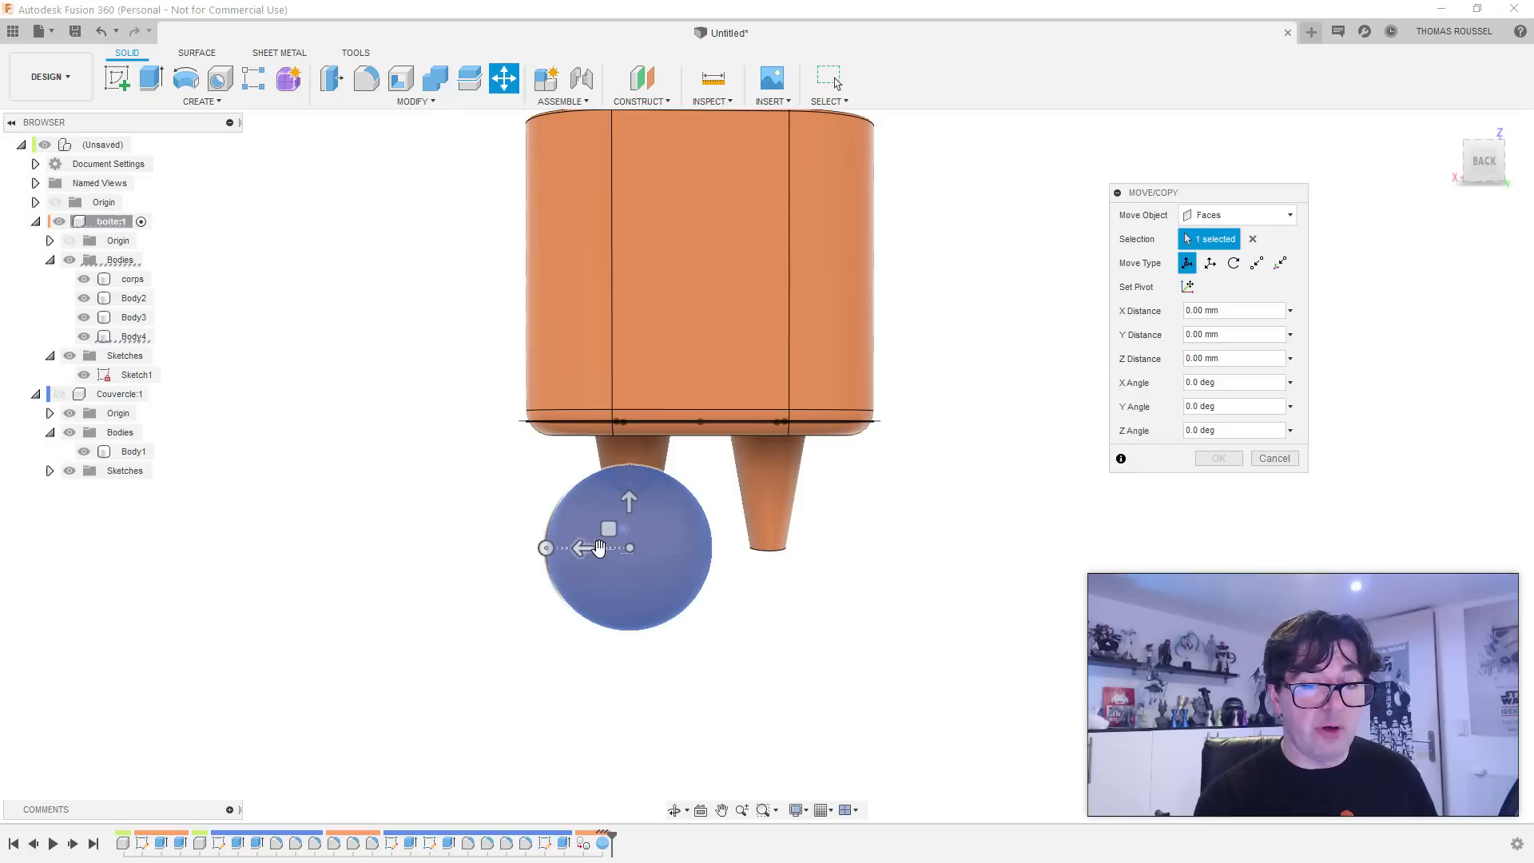
left_click_drag(629, 500, 626, 557)
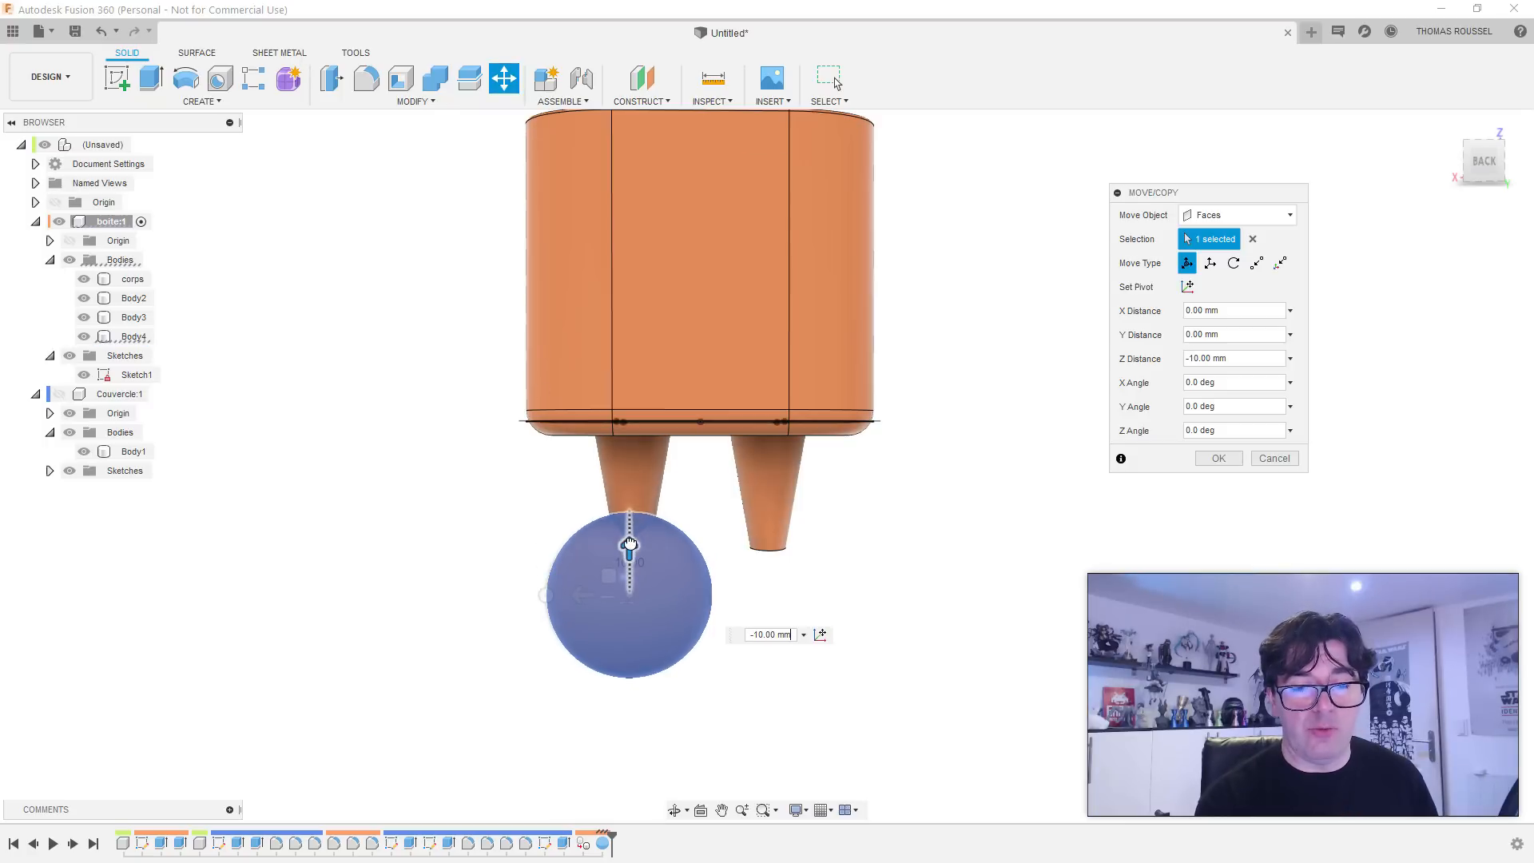
middle_click_drag(735, 573, 746, 568, "shift")
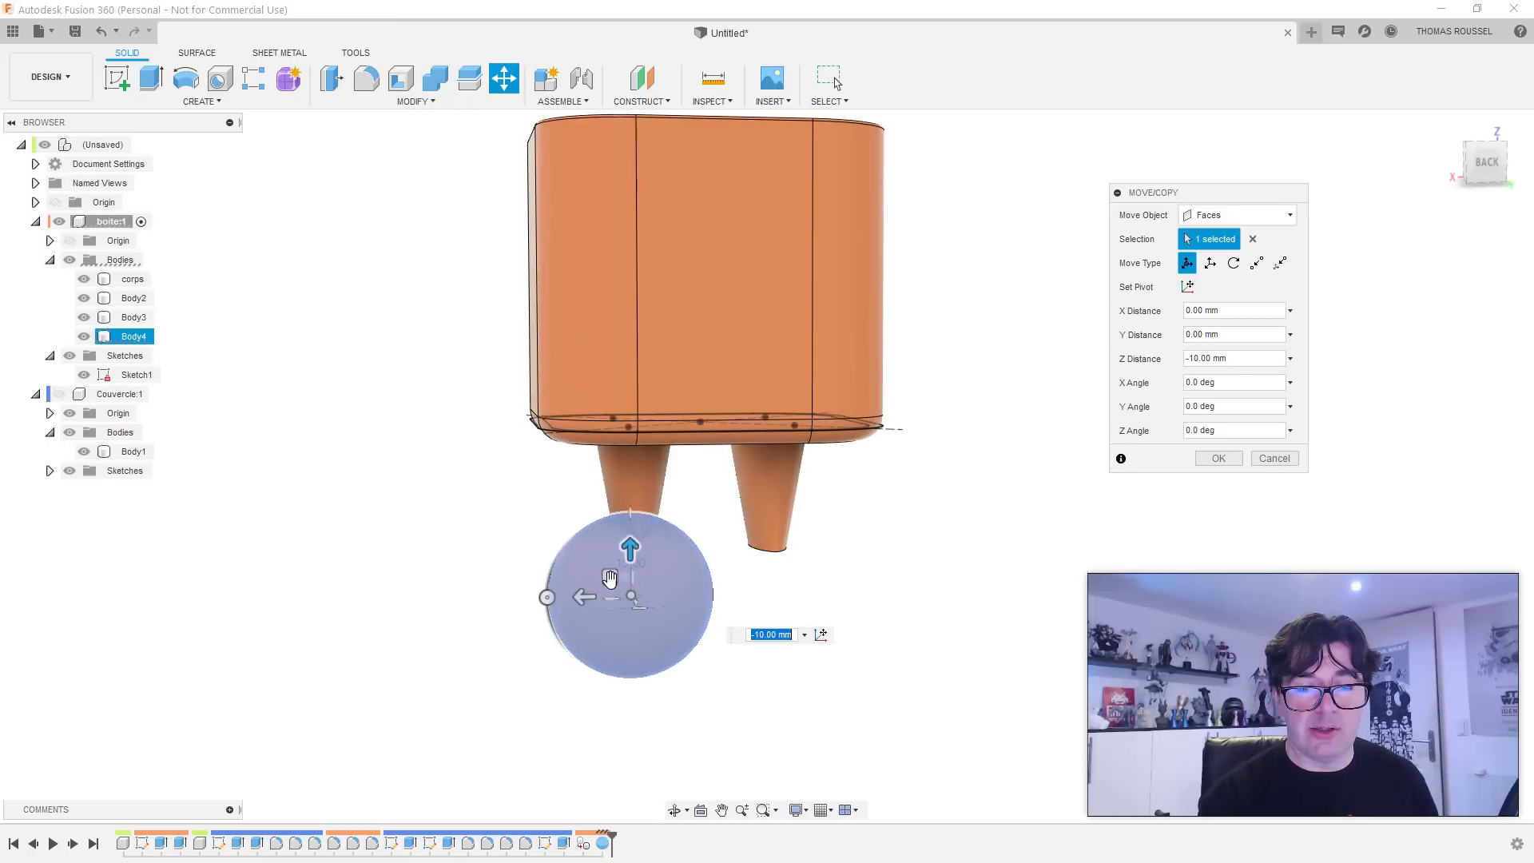
left_click_drag(611, 577, 589, 577)
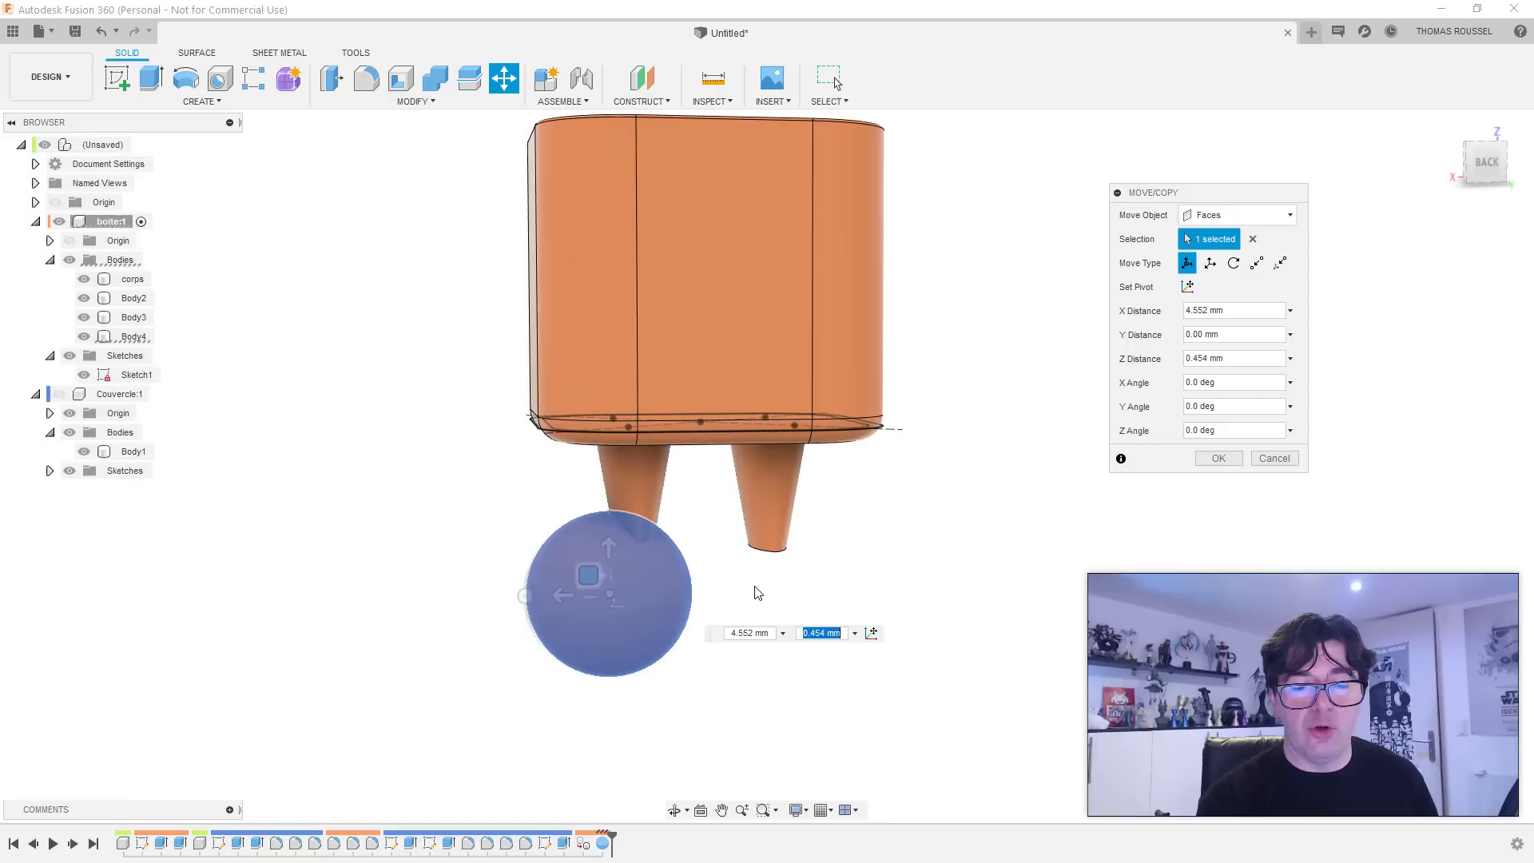
middle_click_drag(719, 580, 749, 575, "shift")
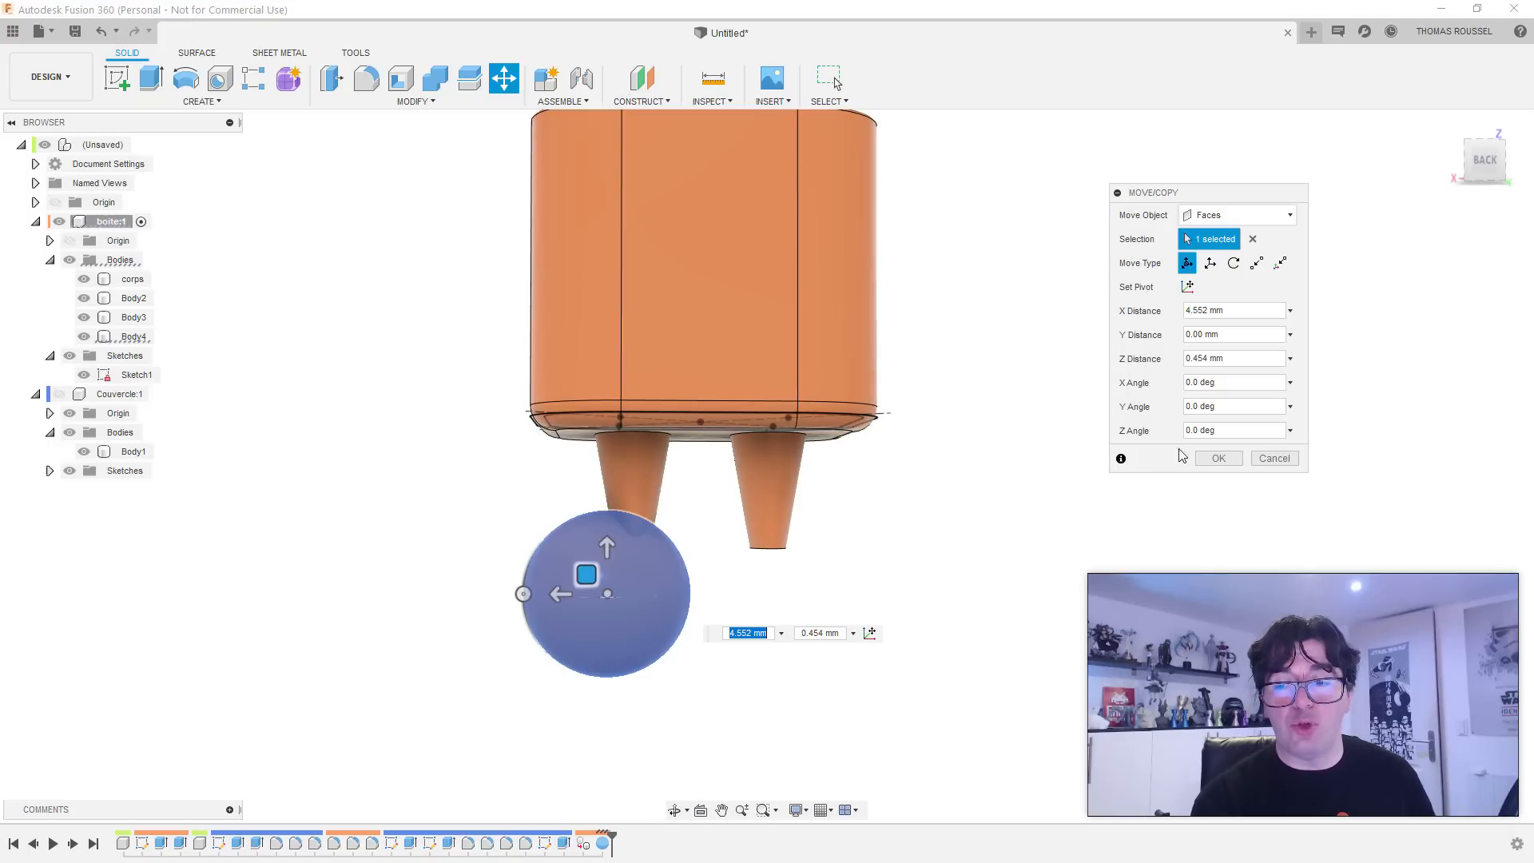
left_click(1215, 460)
Step: Create a 20 mm diameter sphere as a new body, centred on an origin plane at the middle of the box's base
middle_click_drag(695, 620, 871, 597, "shift")
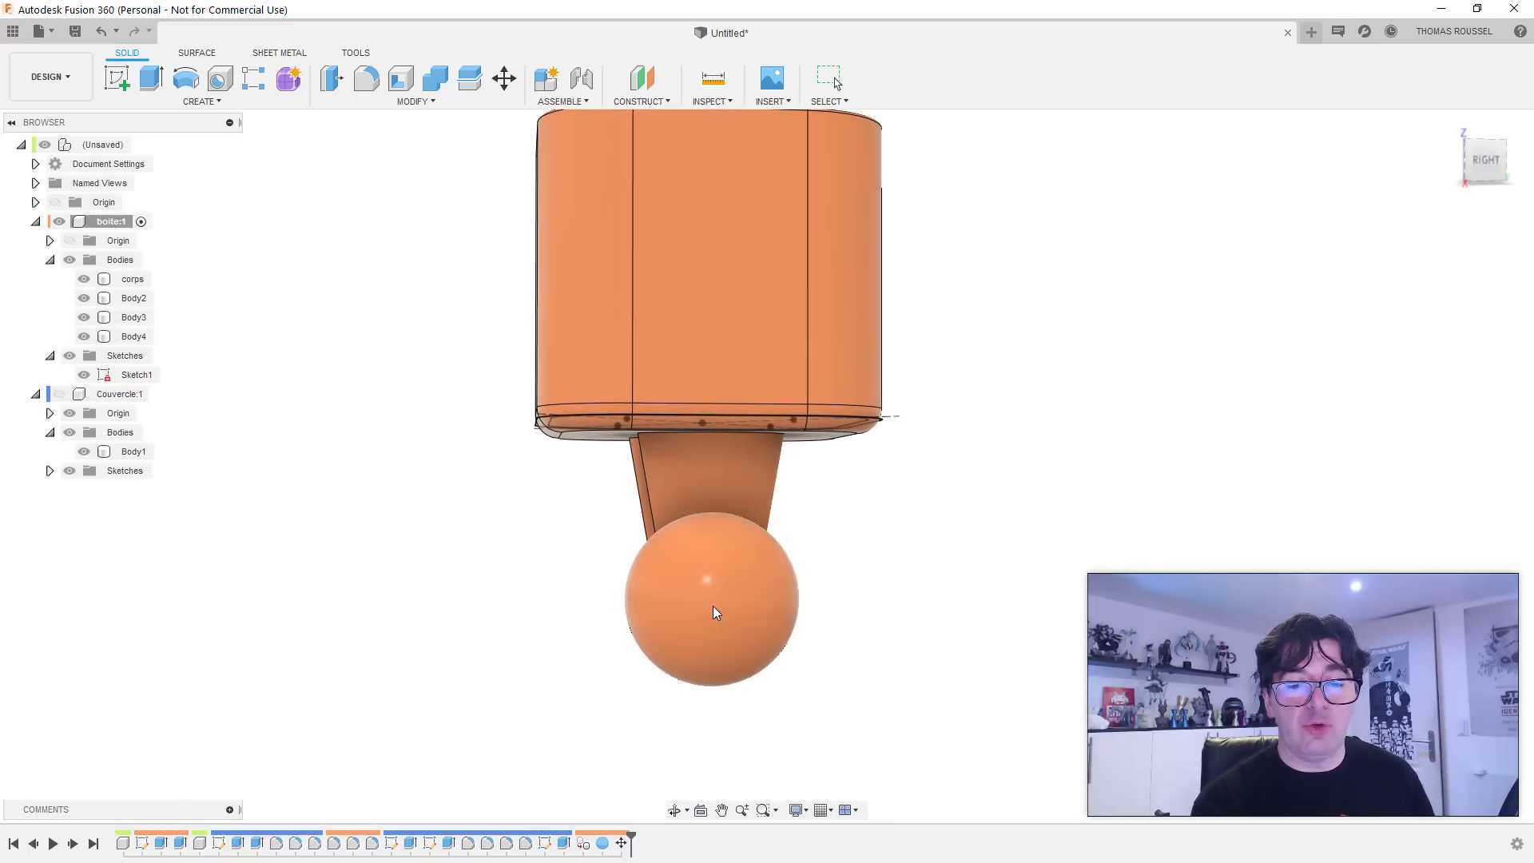
mouse_move(711, 607)
middle_mouse_down("shift")
mouse_move(822, 609)
mouse_move(698, 610)
mouse_move(719, 599)
middle_mouse_up("shift")
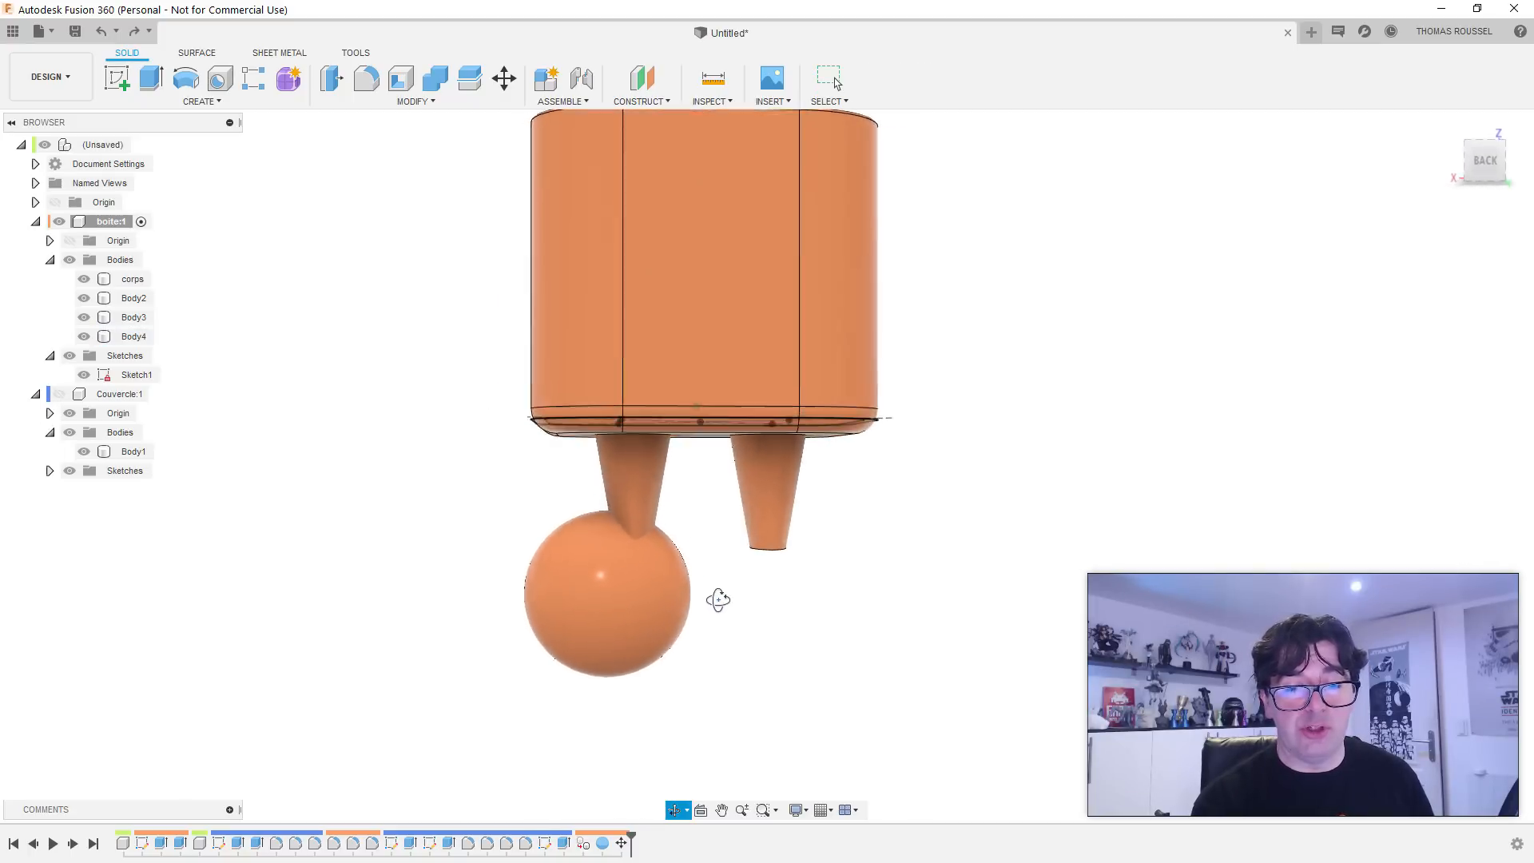
left_click(198, 103)
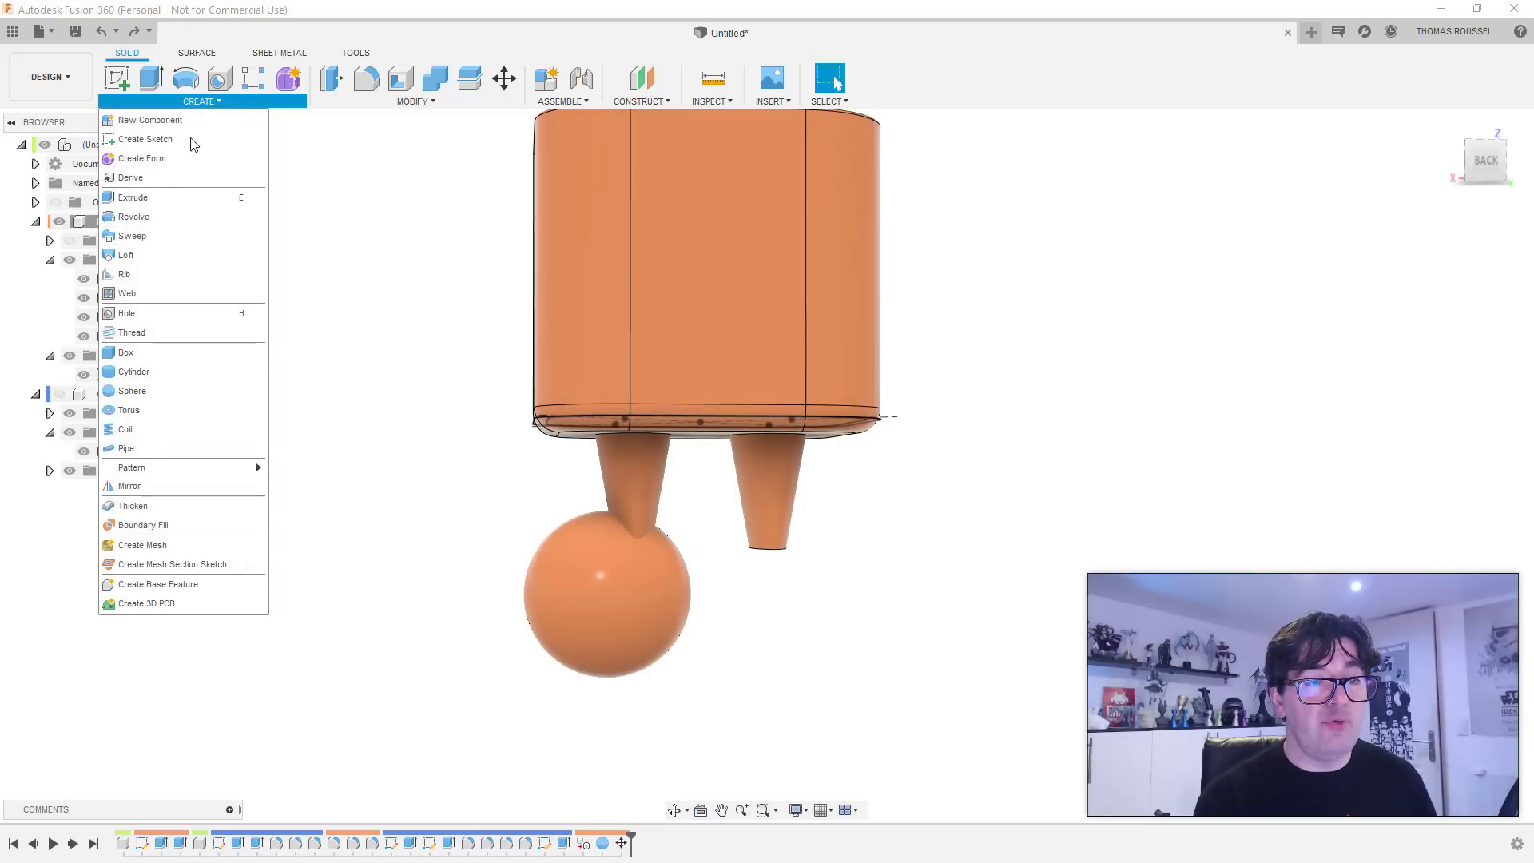
left_click(143, 395)
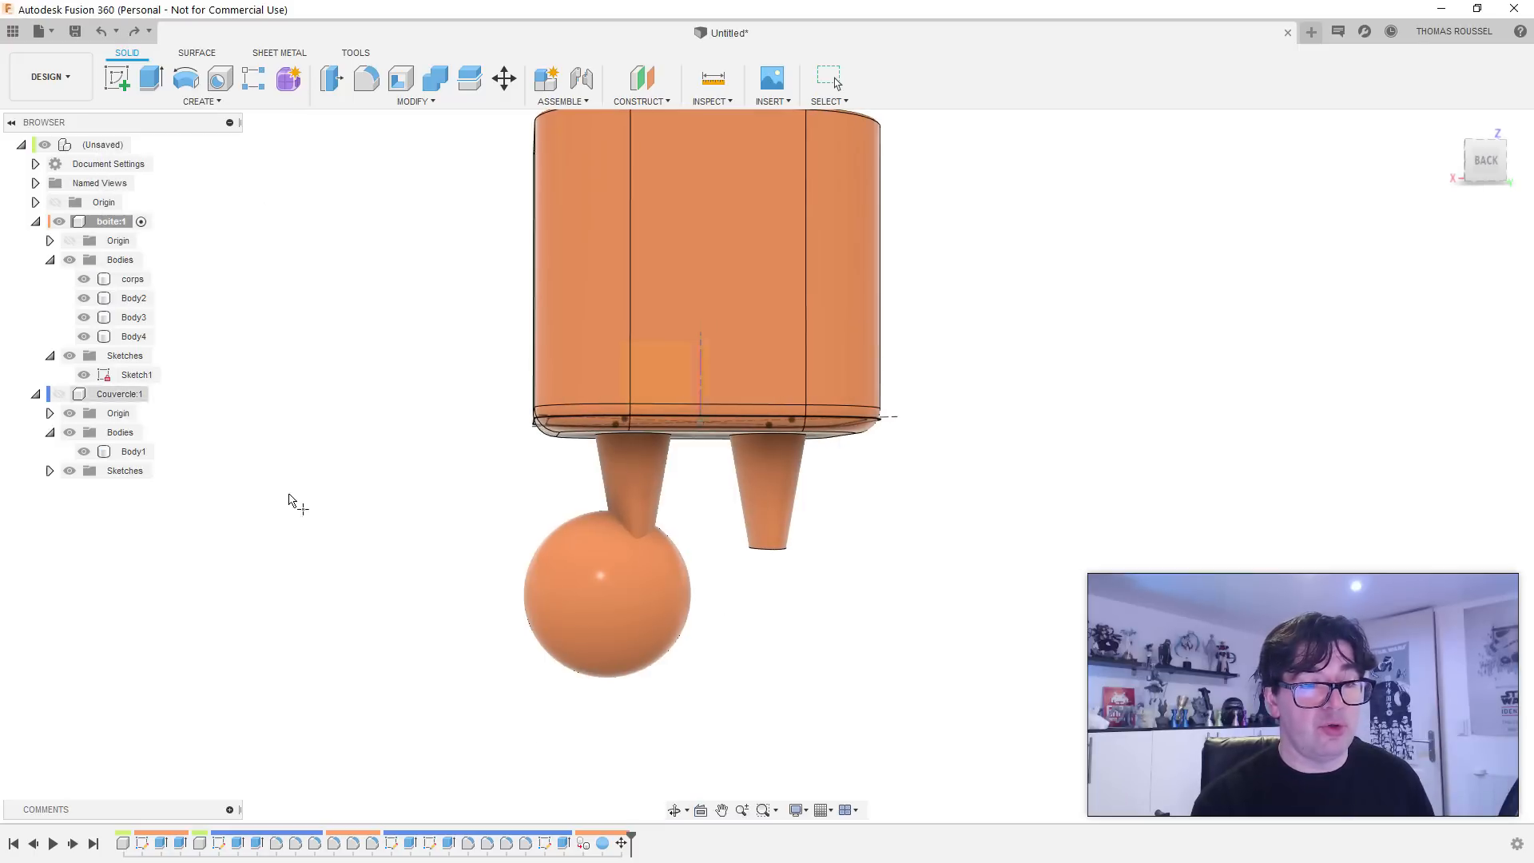
left_click(626, 598)
mouse_move(742, 603)
middle_mouse_down("shift")
mouse_move(845, 605)
mouse_move(764, 587)
middle_mouse_up("shift")
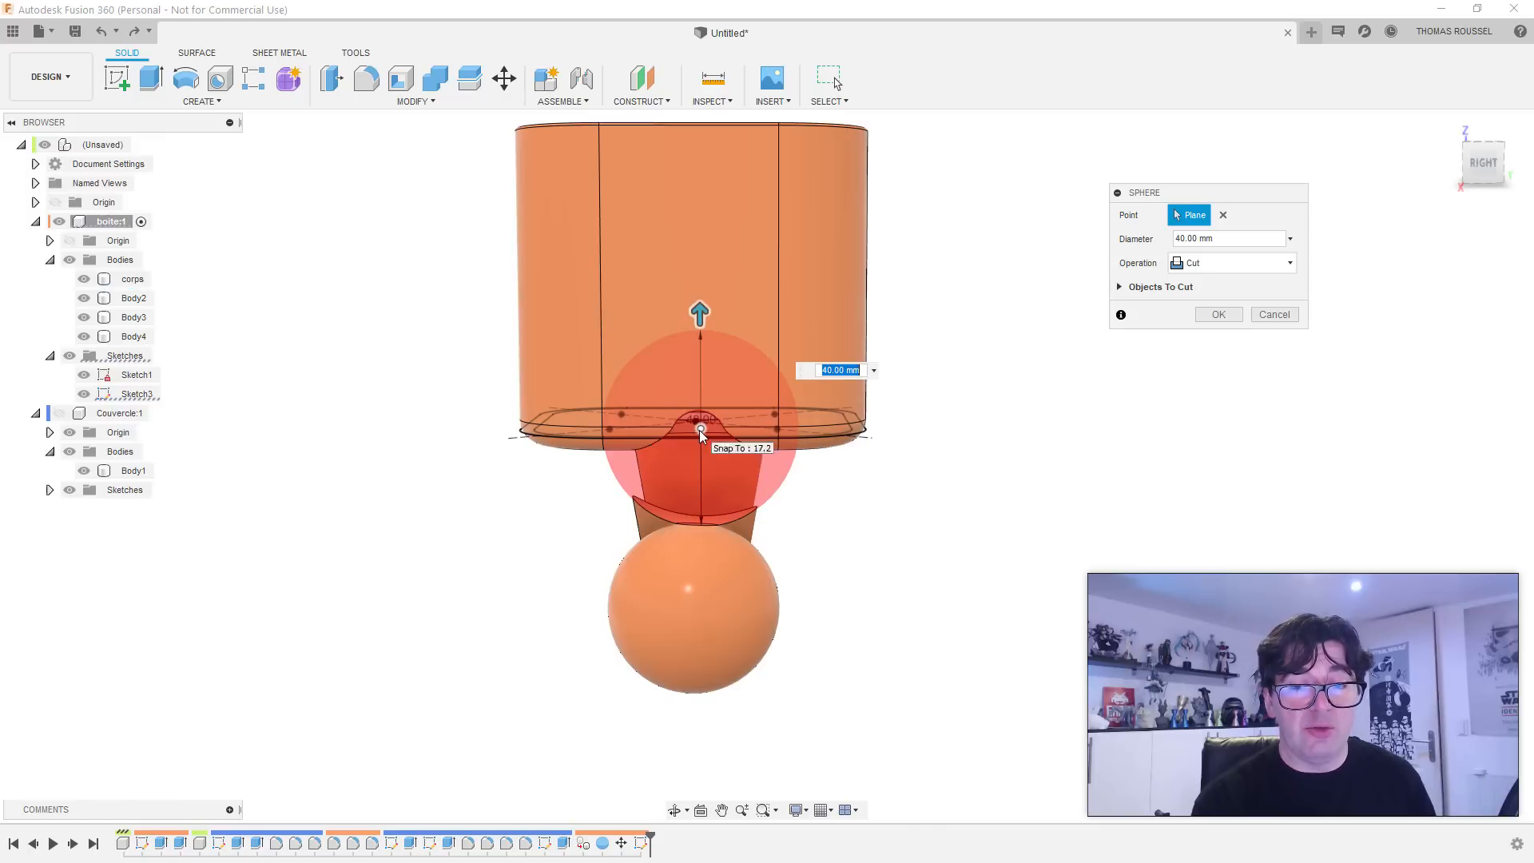
left_click_drag(699, 313, 700, 364)
left_click(1196, 265)
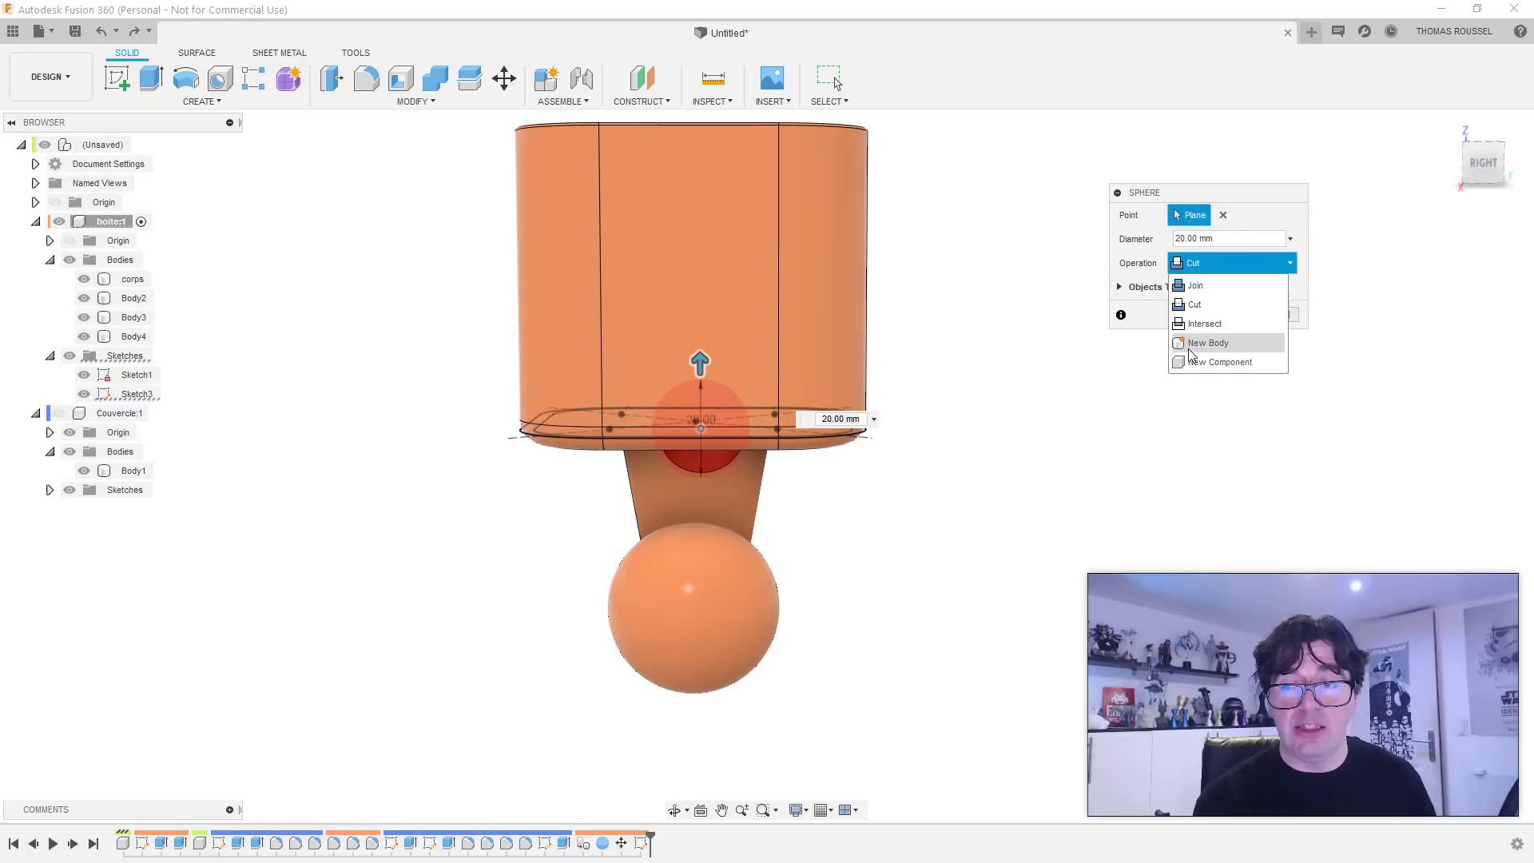
left_click(1187, 345)
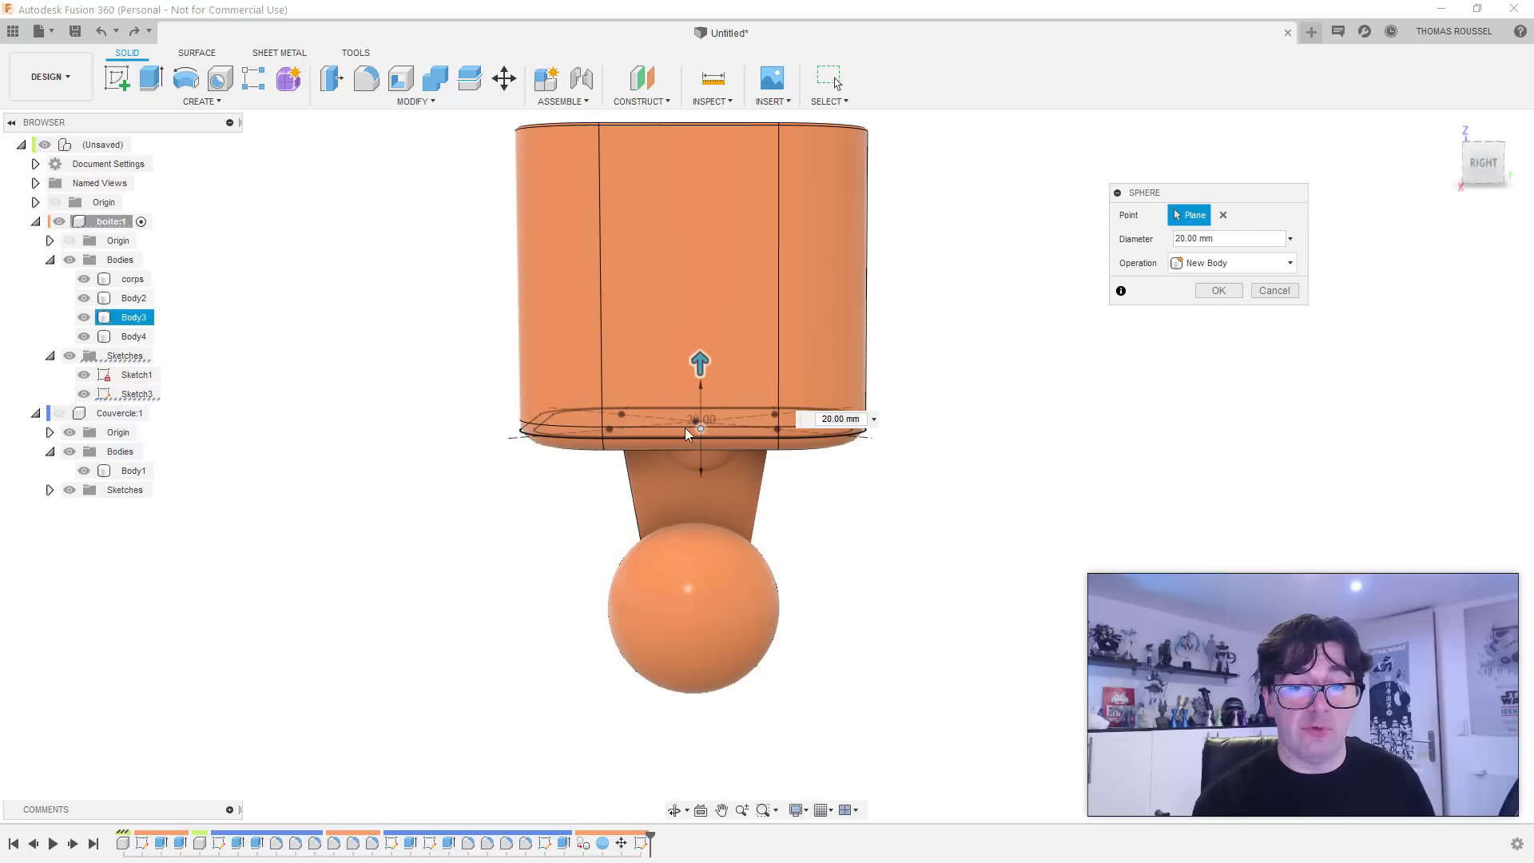
left_click(1218, 291)
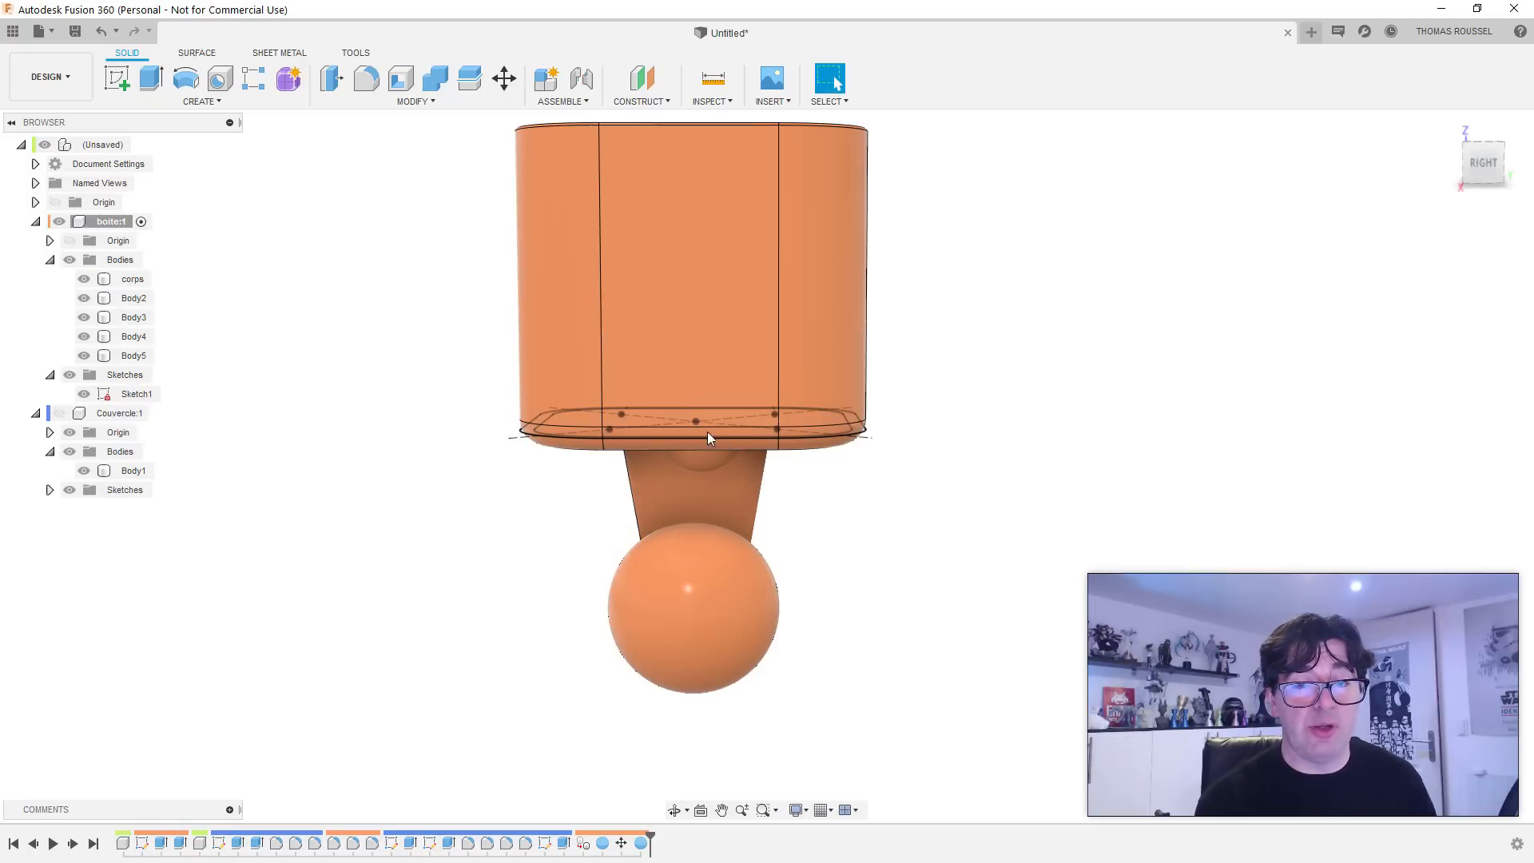
Step: Move the 20 mm sphere freehand to the foot's larger sphere, about 14.65 mm in Y and -40.82 mm in Z
left_click(132, 356)
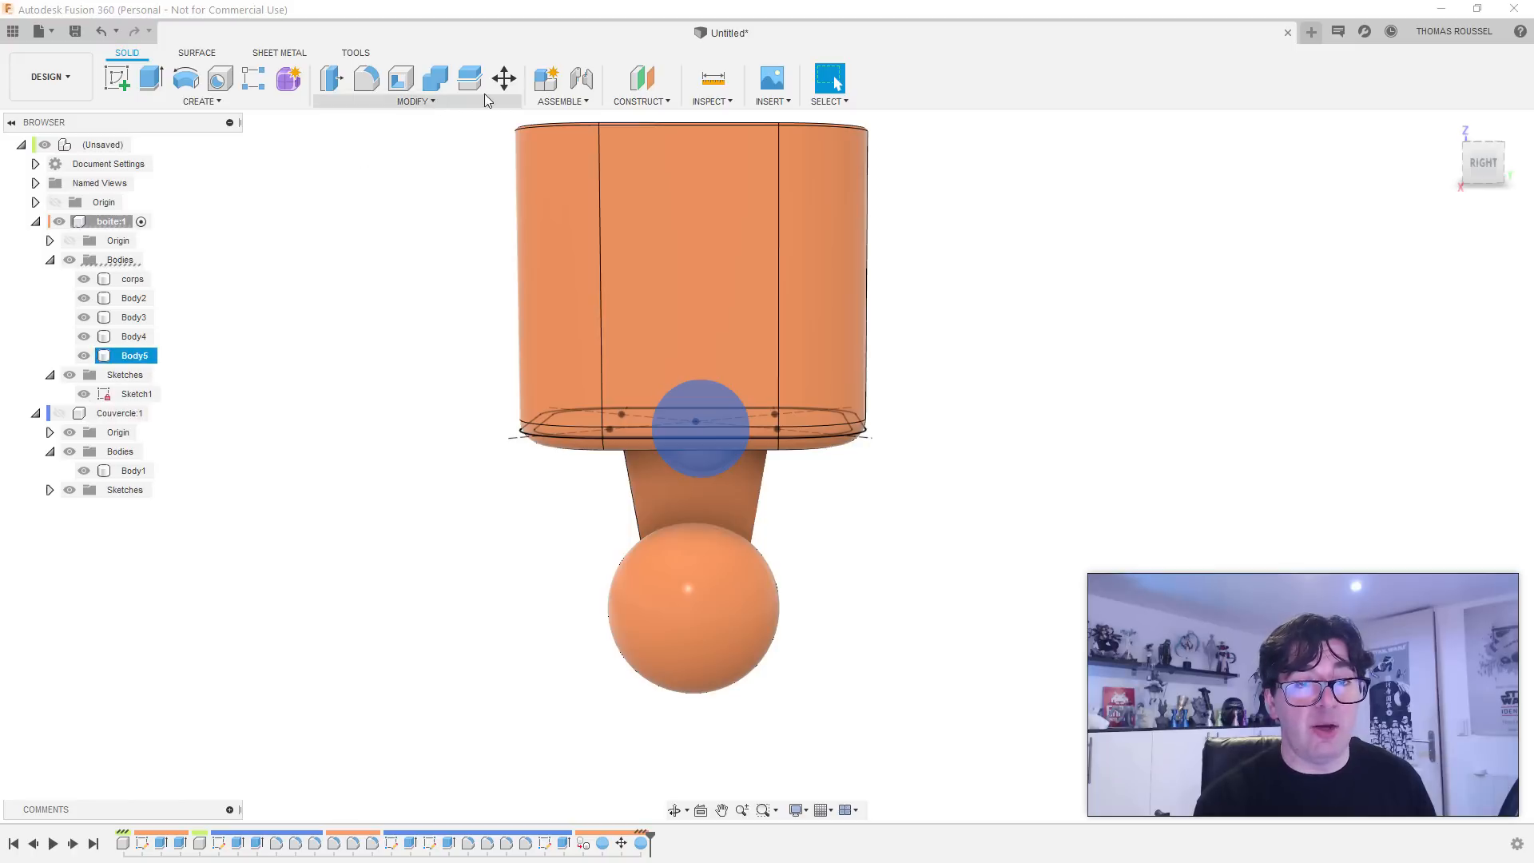
left_click(504, 79)
left_click_drag(675, 456, 763, 650)
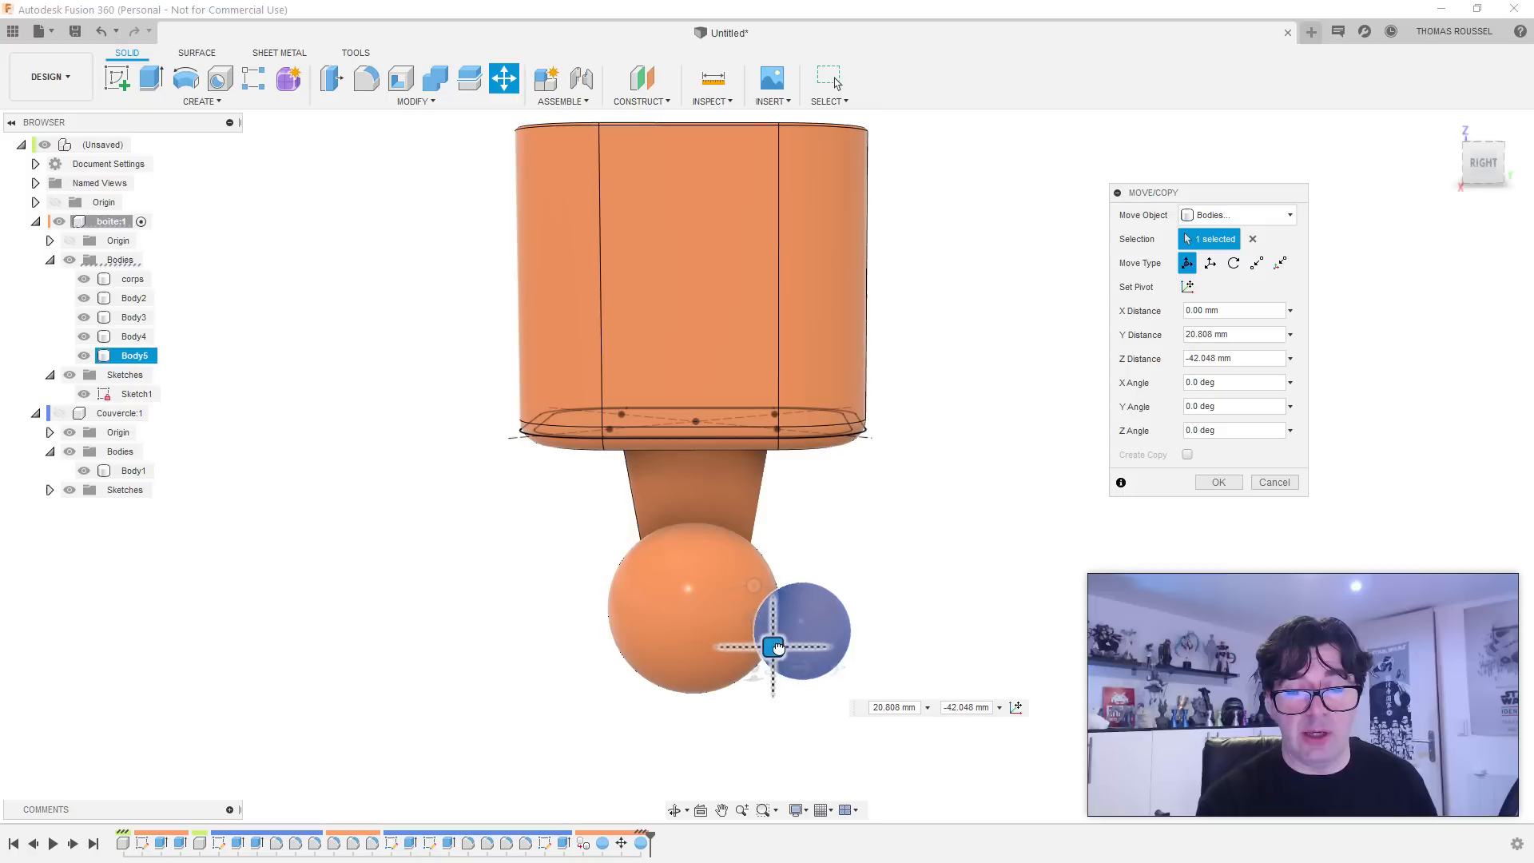
middle_click_drag(763, 650, 799, 639, "shift")
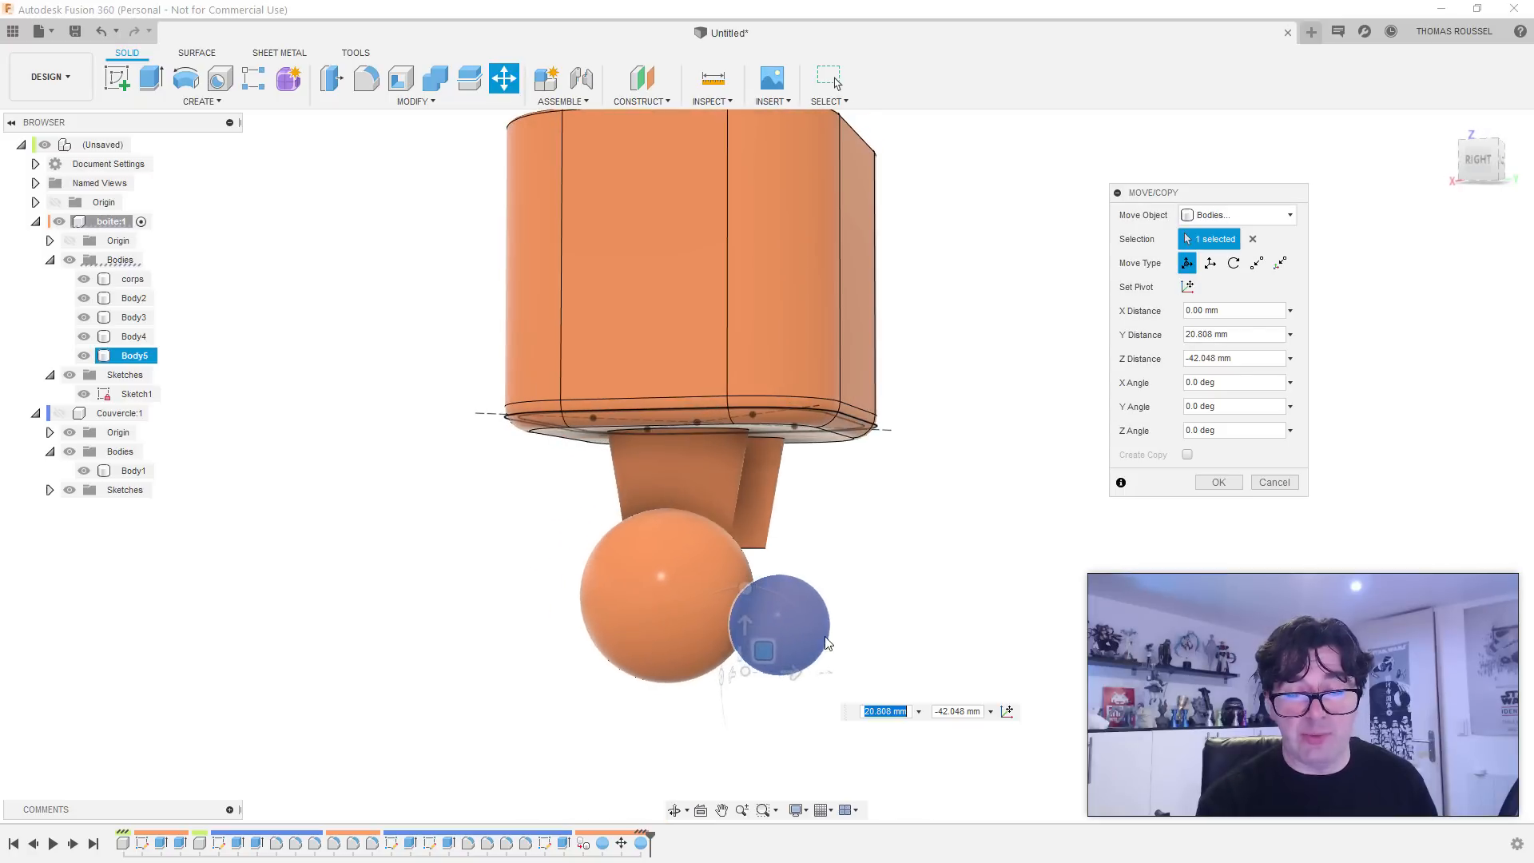
left_click_drag(761, 648, 733, 644)
middle_click_drag(900, 636, 769, 684, "shift")
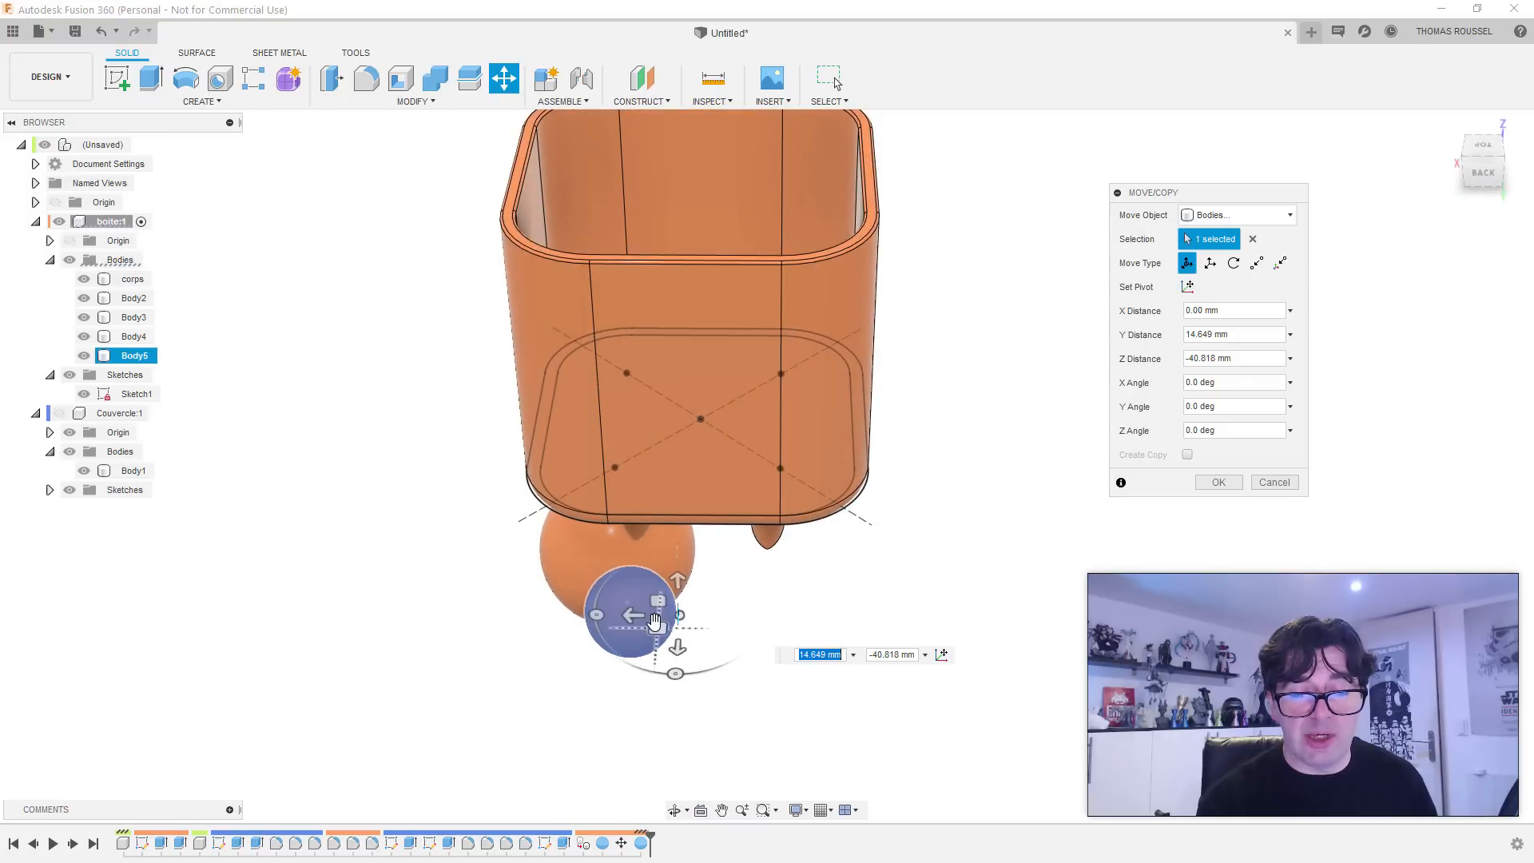
Step: Shift the small sphere 2 mm in X against the larger sphere and complete the move
left_click_drag(630, 616, 625, 622)
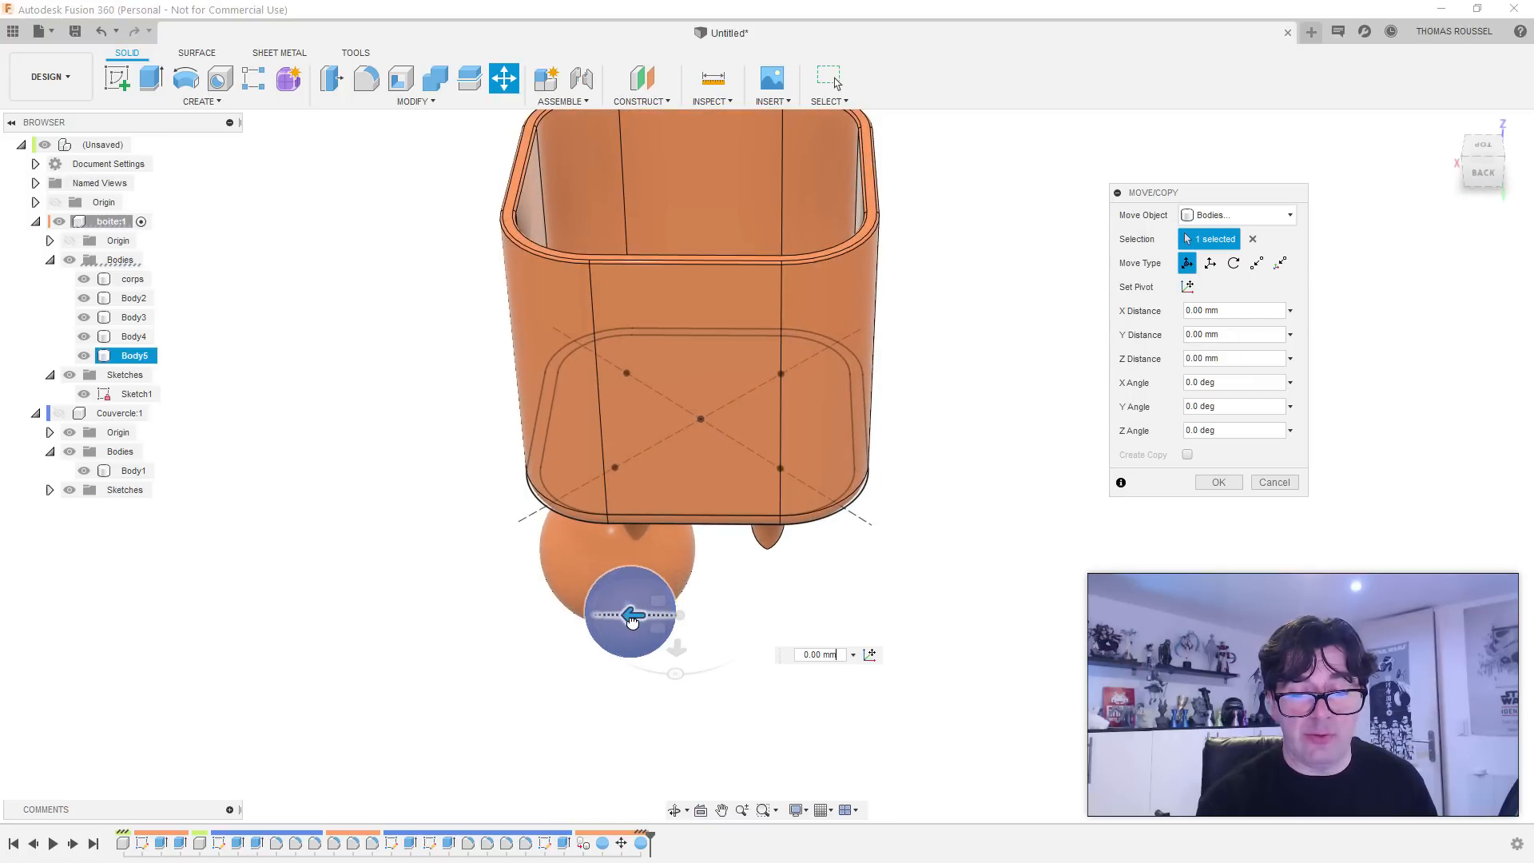
scroll(671, 643, "down", 3)
scroll(636, 626, "up", 5)
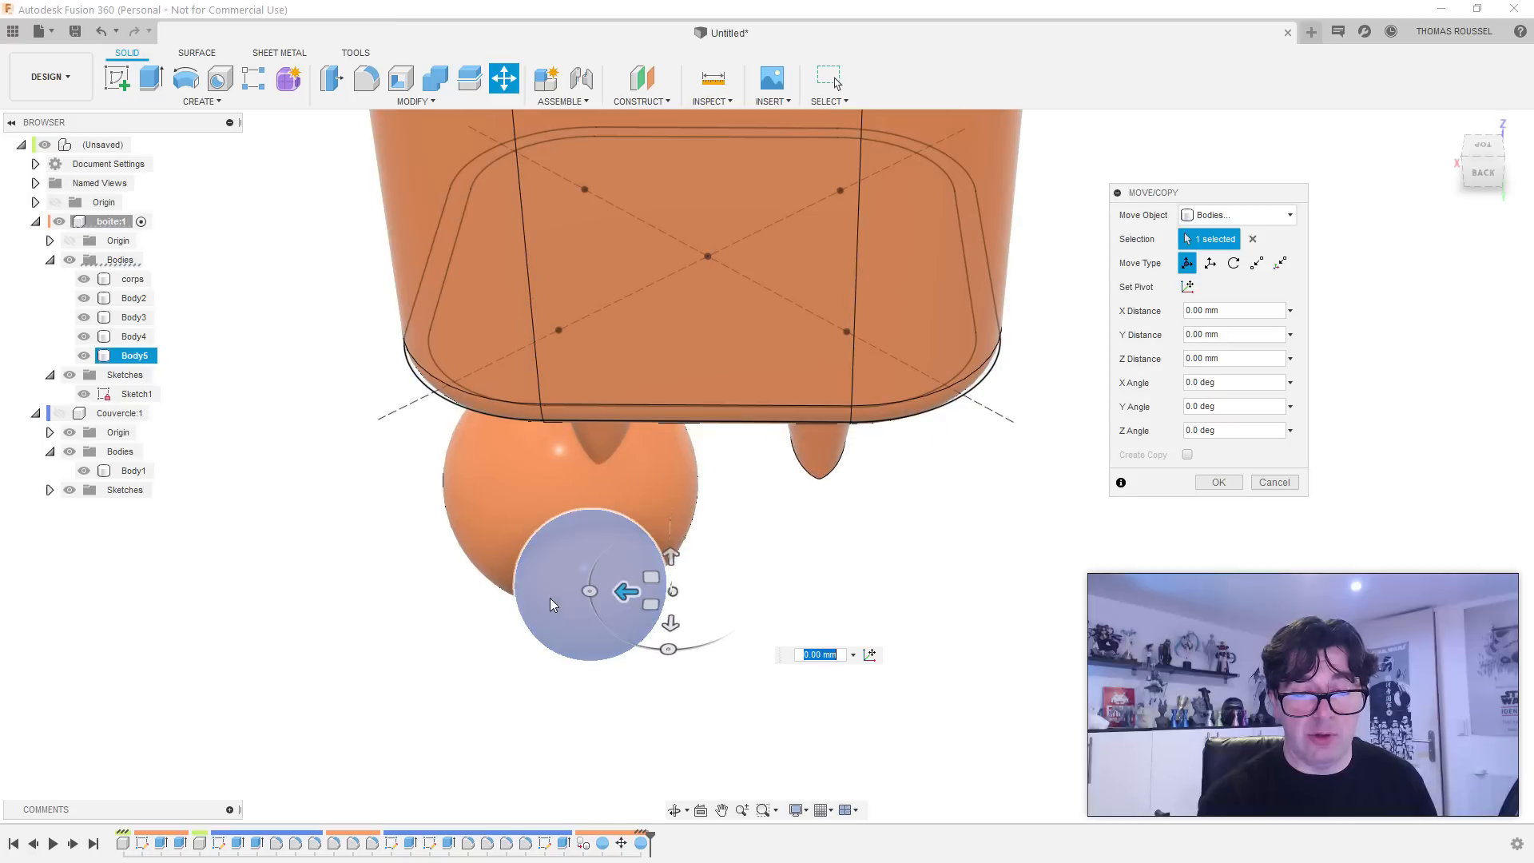
left_click_drag(624, 591, 610, 592)
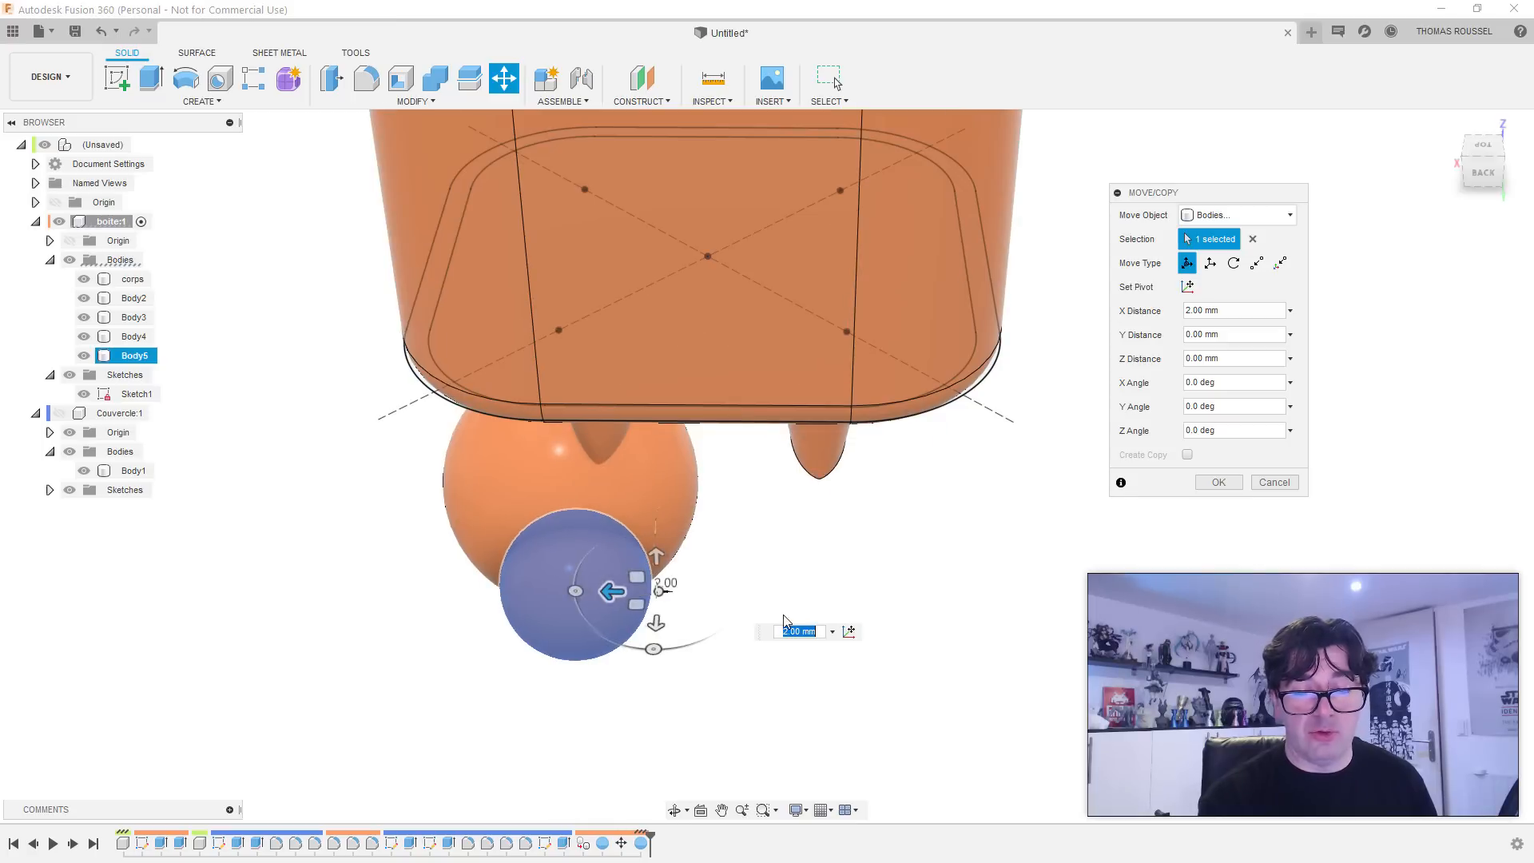
middle_click_drag(784, 620, 825, 588, "shift")
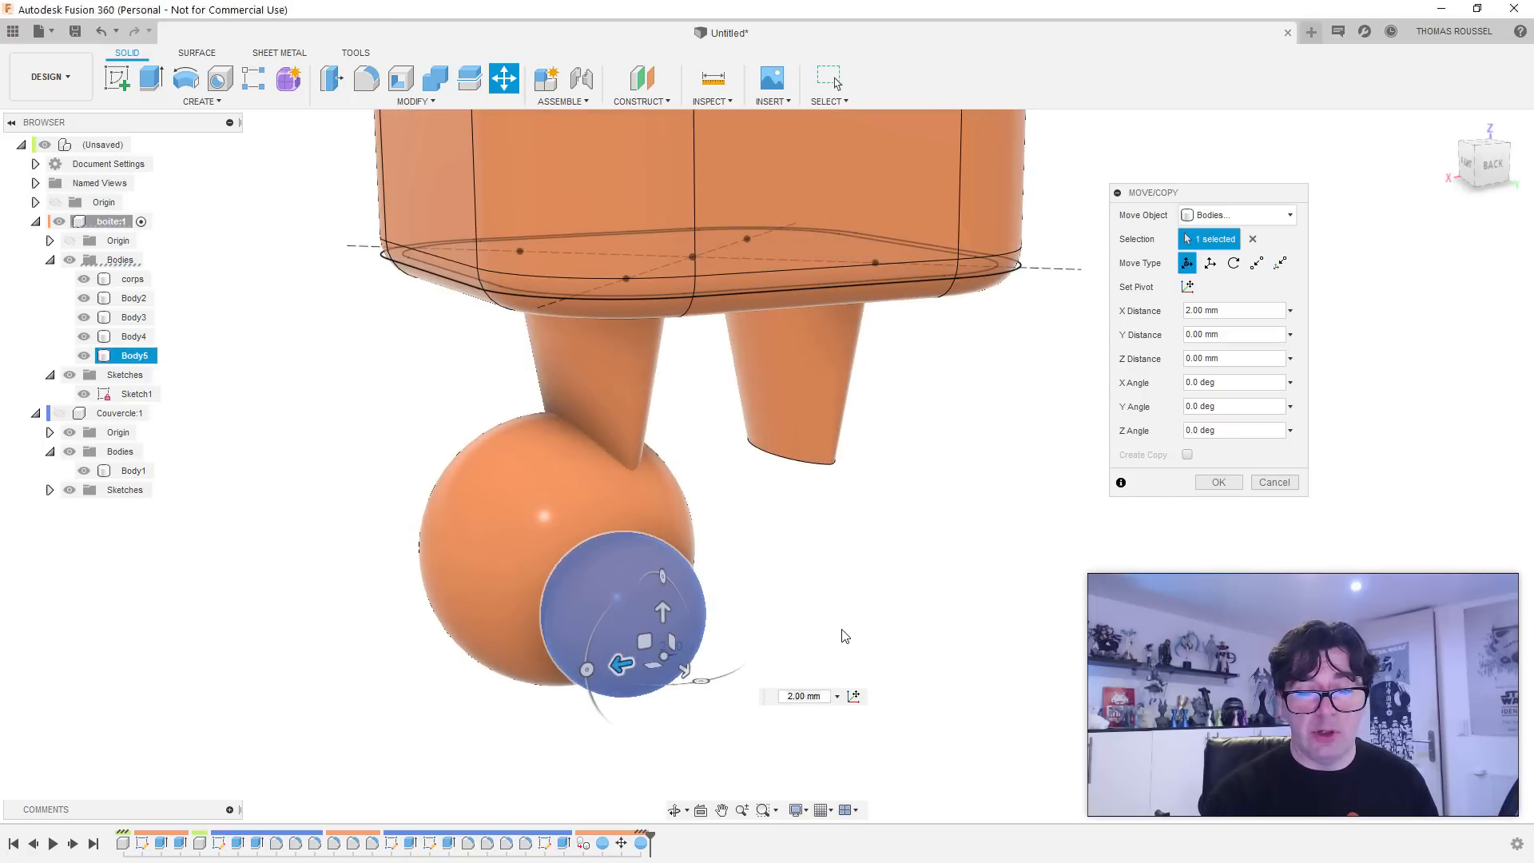
left_click(1220, 482)
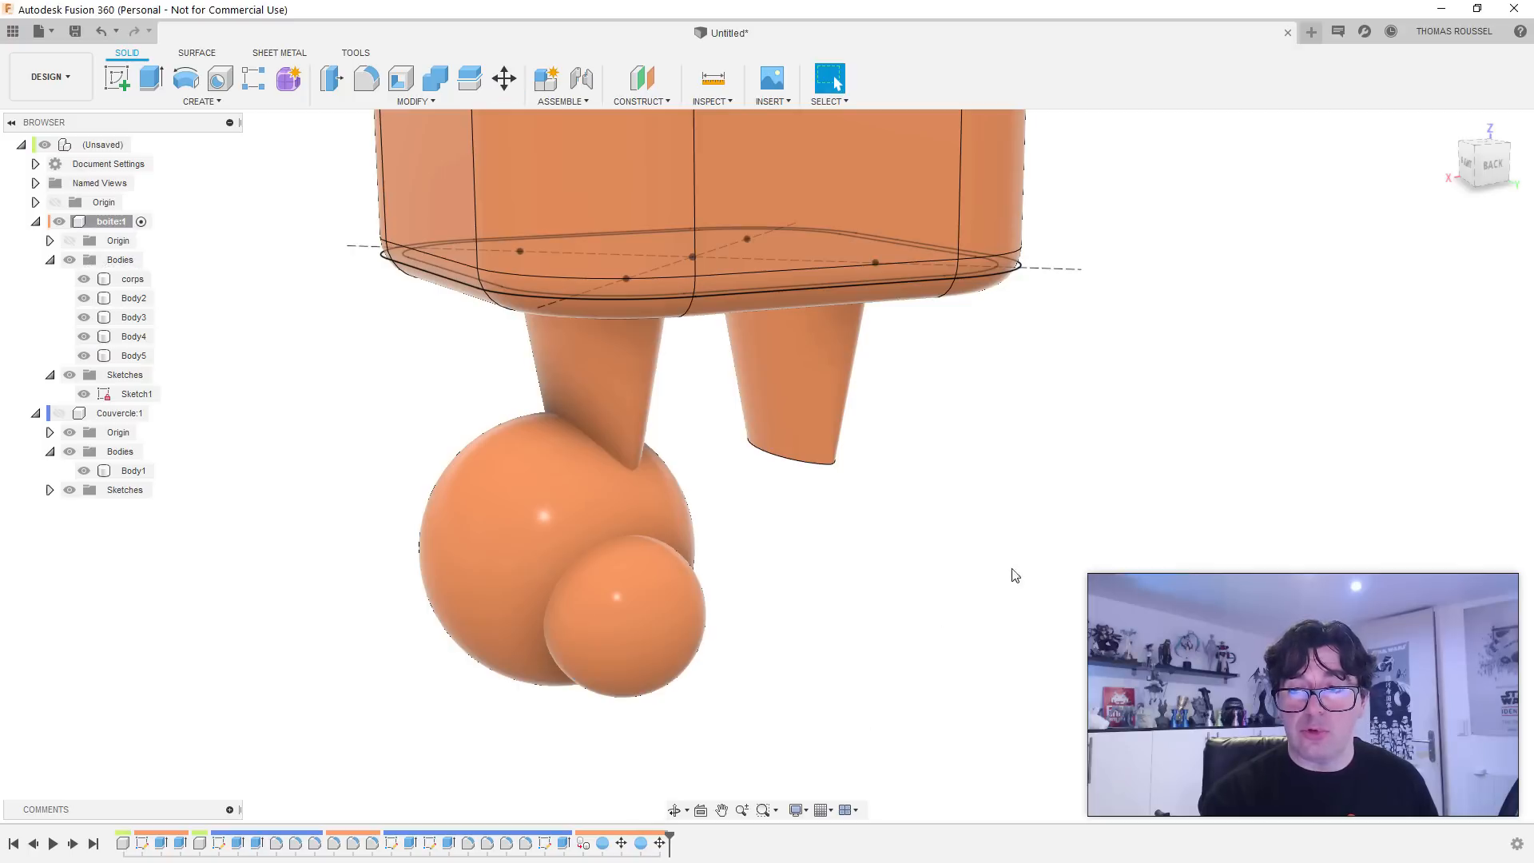
middle_click_drag(1013, 572, 821, 616, "shift")
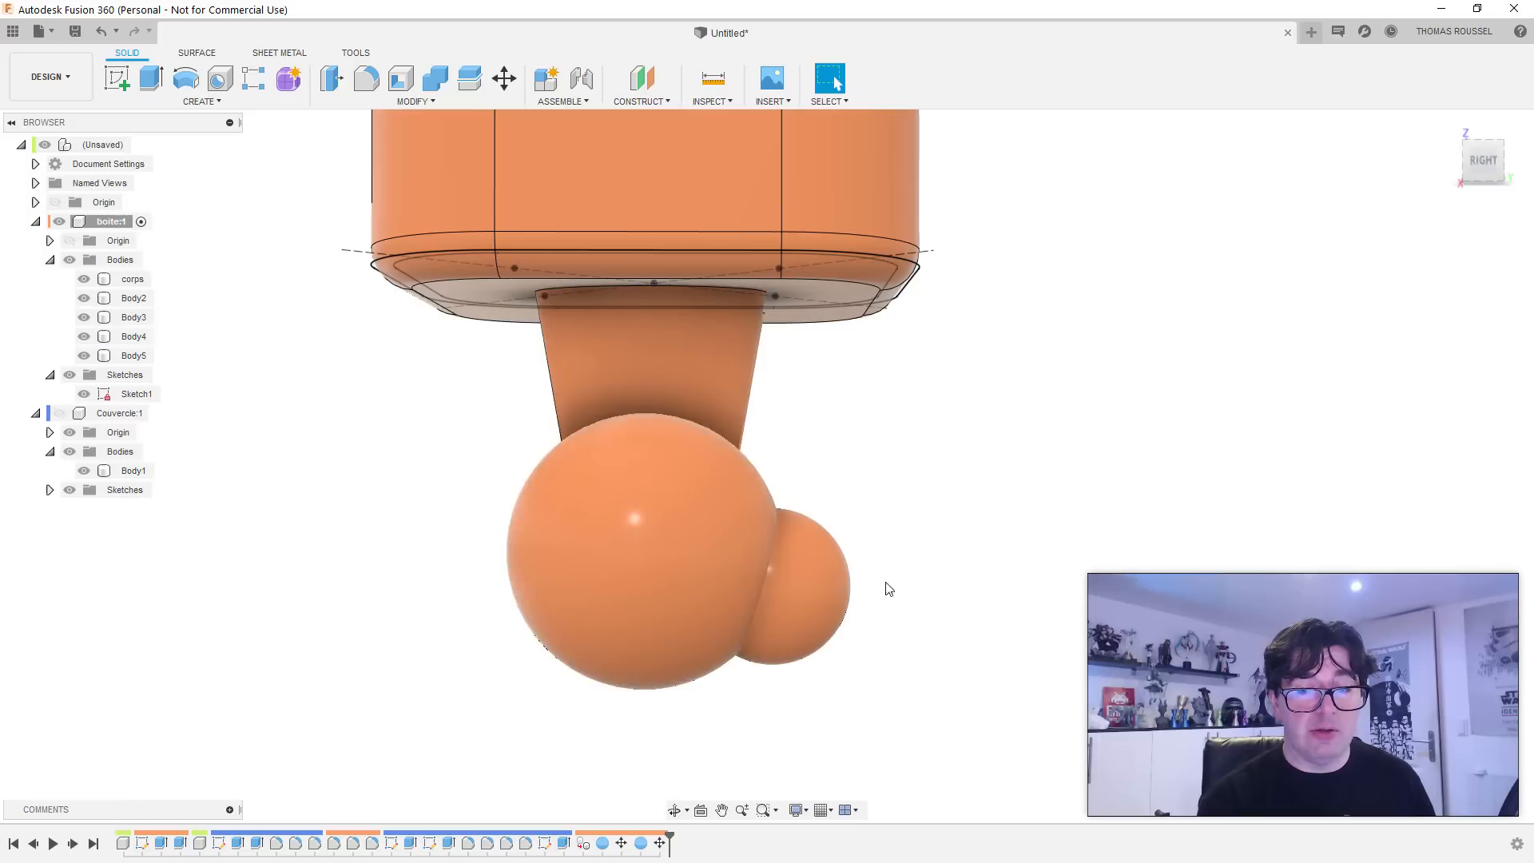
middle_click_drag(1028, 637, 942, 656, "shift")
scroll(901, 656, "down", 3)
scroll(901, 656, "up", 4)
scroll(901, 657, "down", 4)
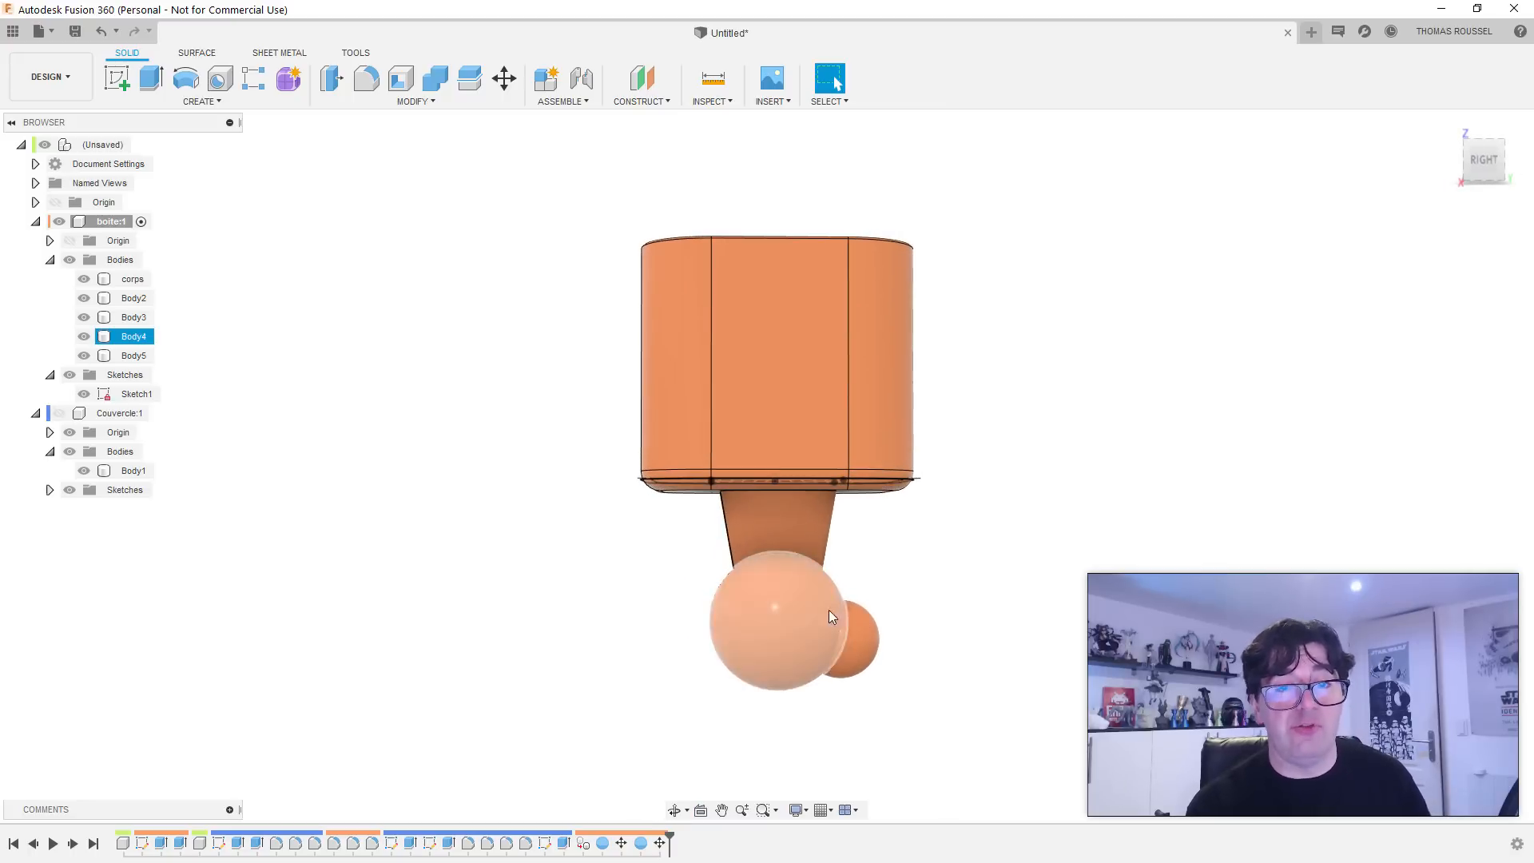
Step: Place a Box primitive on the underside of the corps body, drawn freehand about 51.4 mm long and 61.7 mm wide
left_click(205, 101)
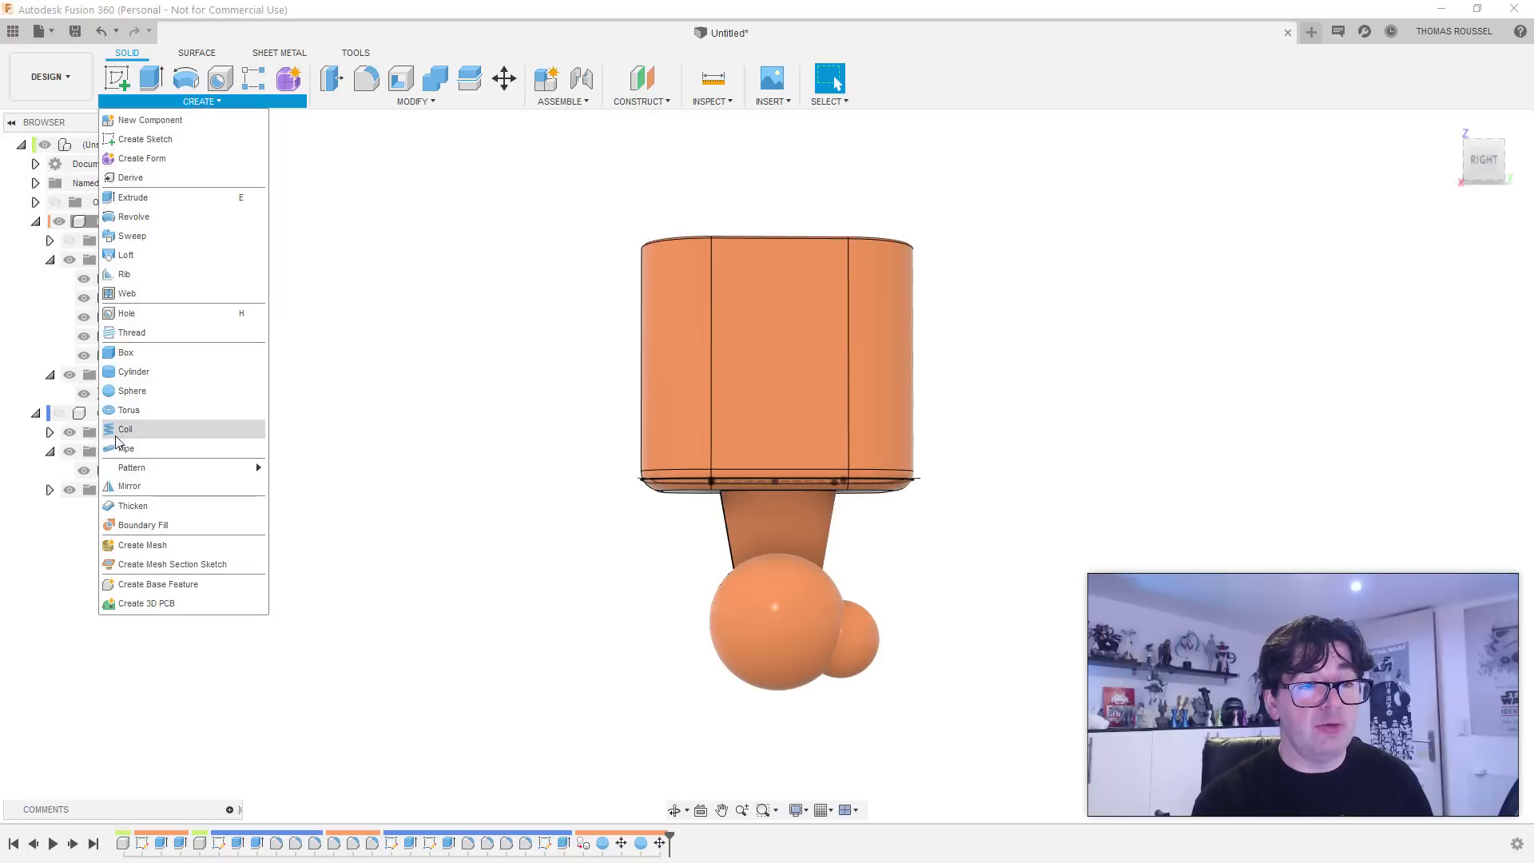
left_click(121, 353)
middle_click_drag(845, 616, 933, 538, "shift")
left_click(845, 444)
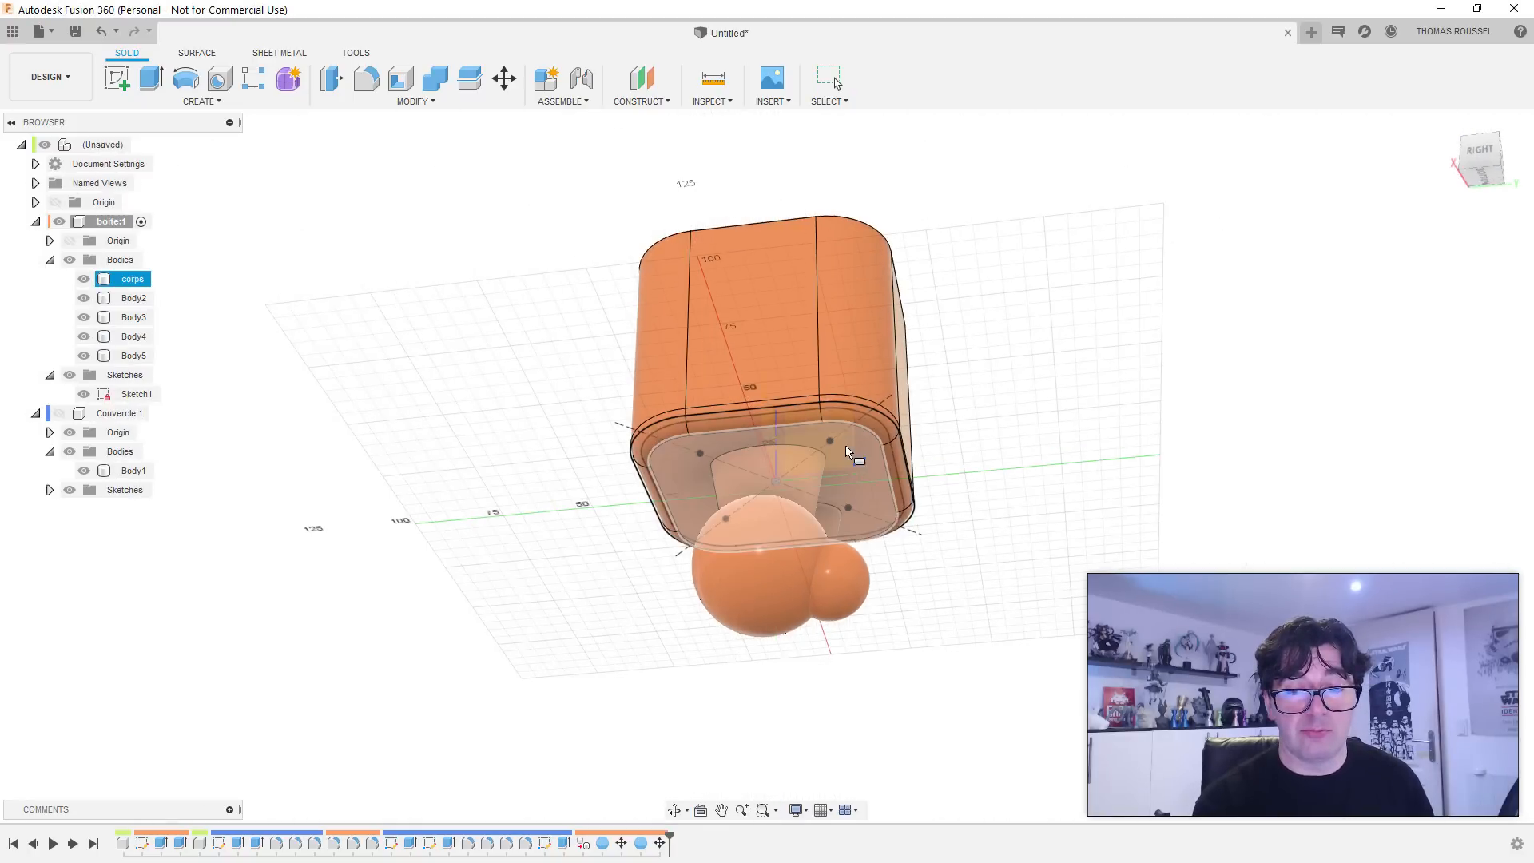
left_click(856, 457)
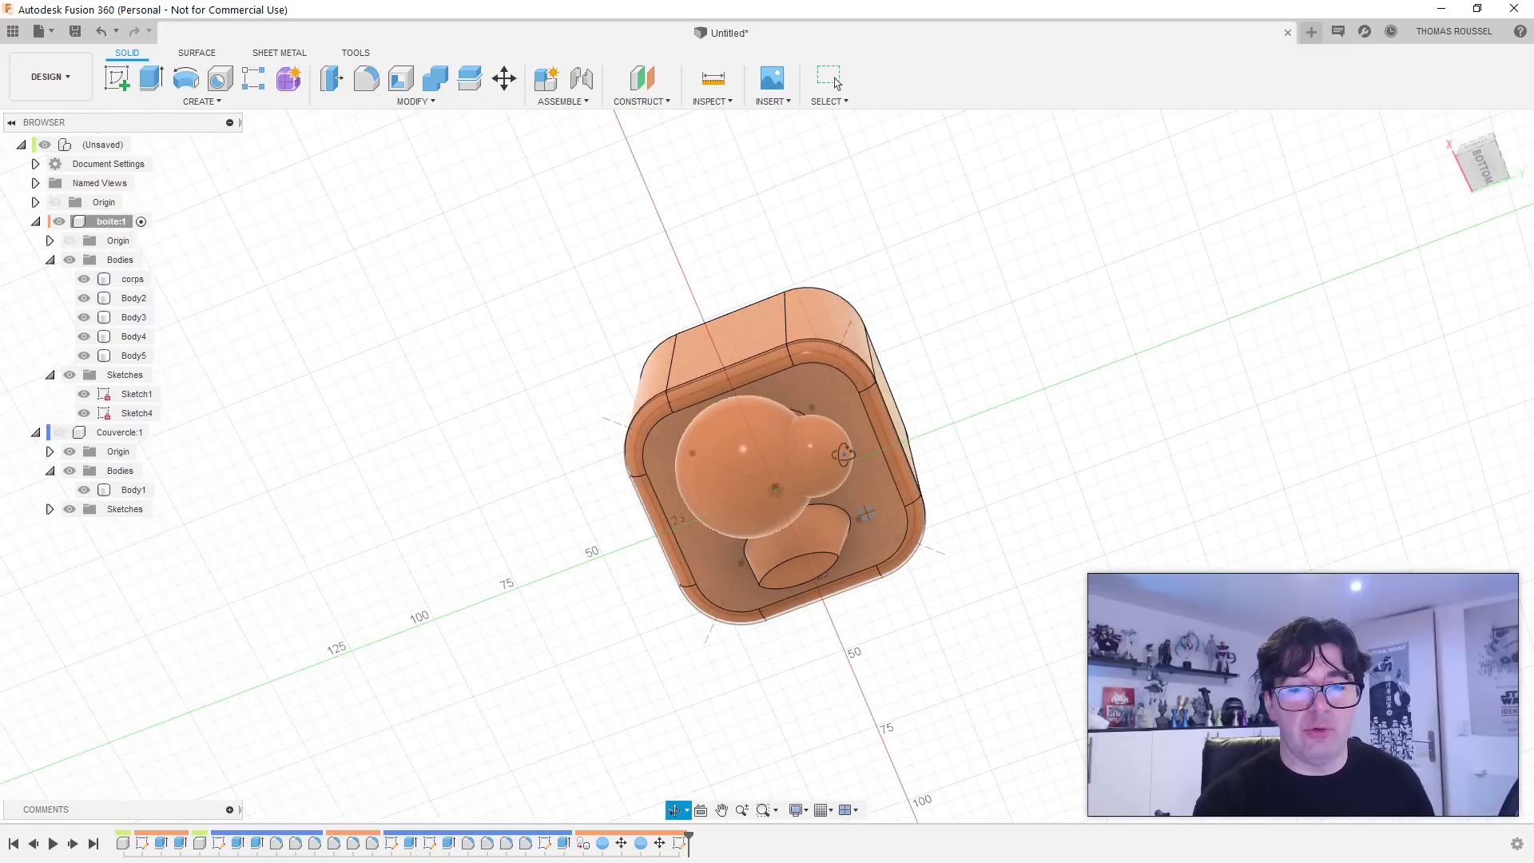
left_click(867, 447)
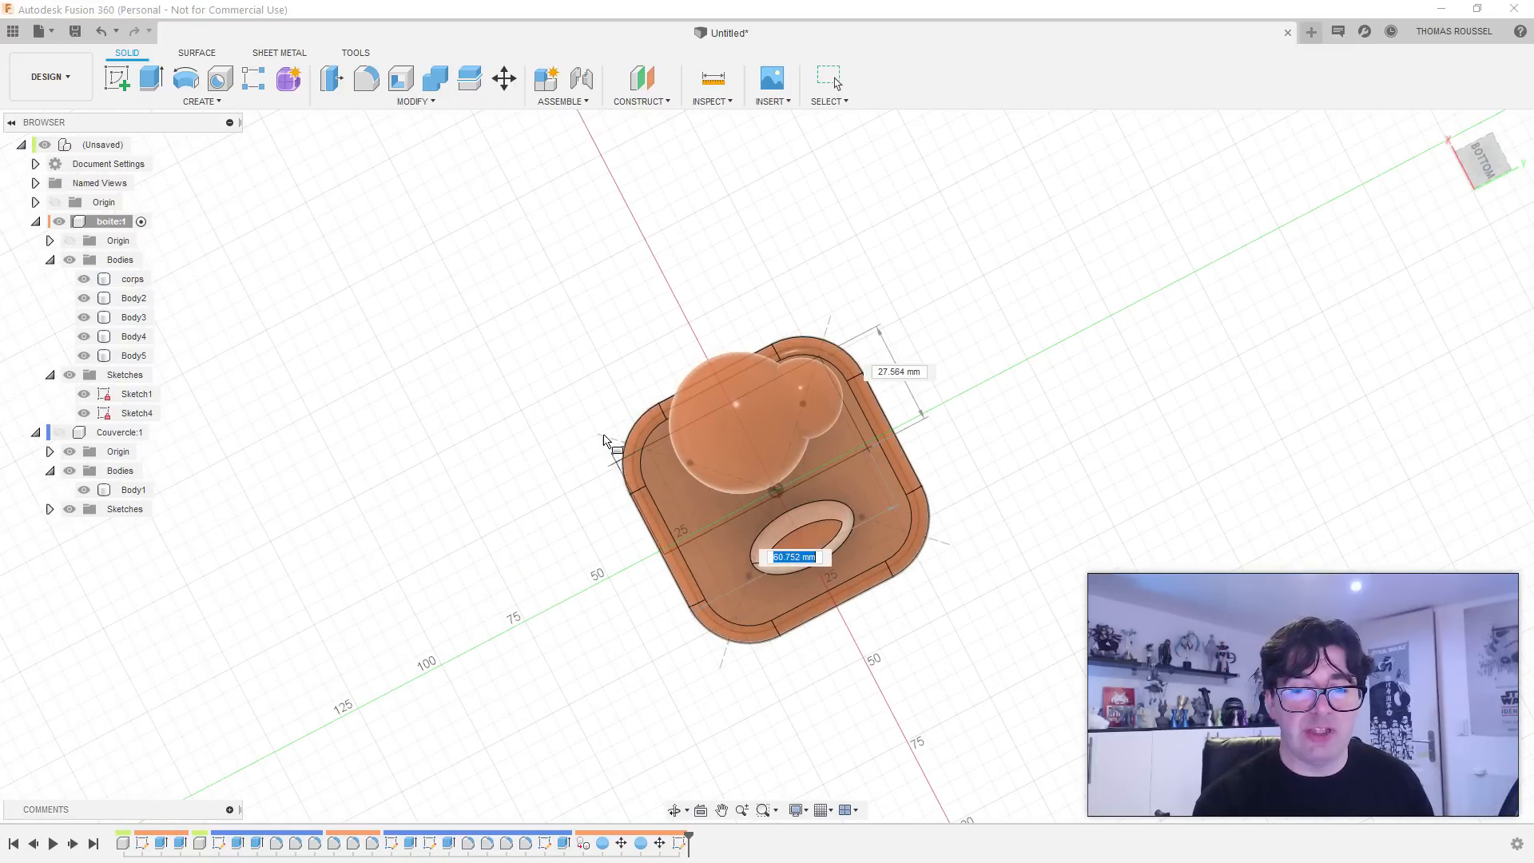
left_click(576, 423)
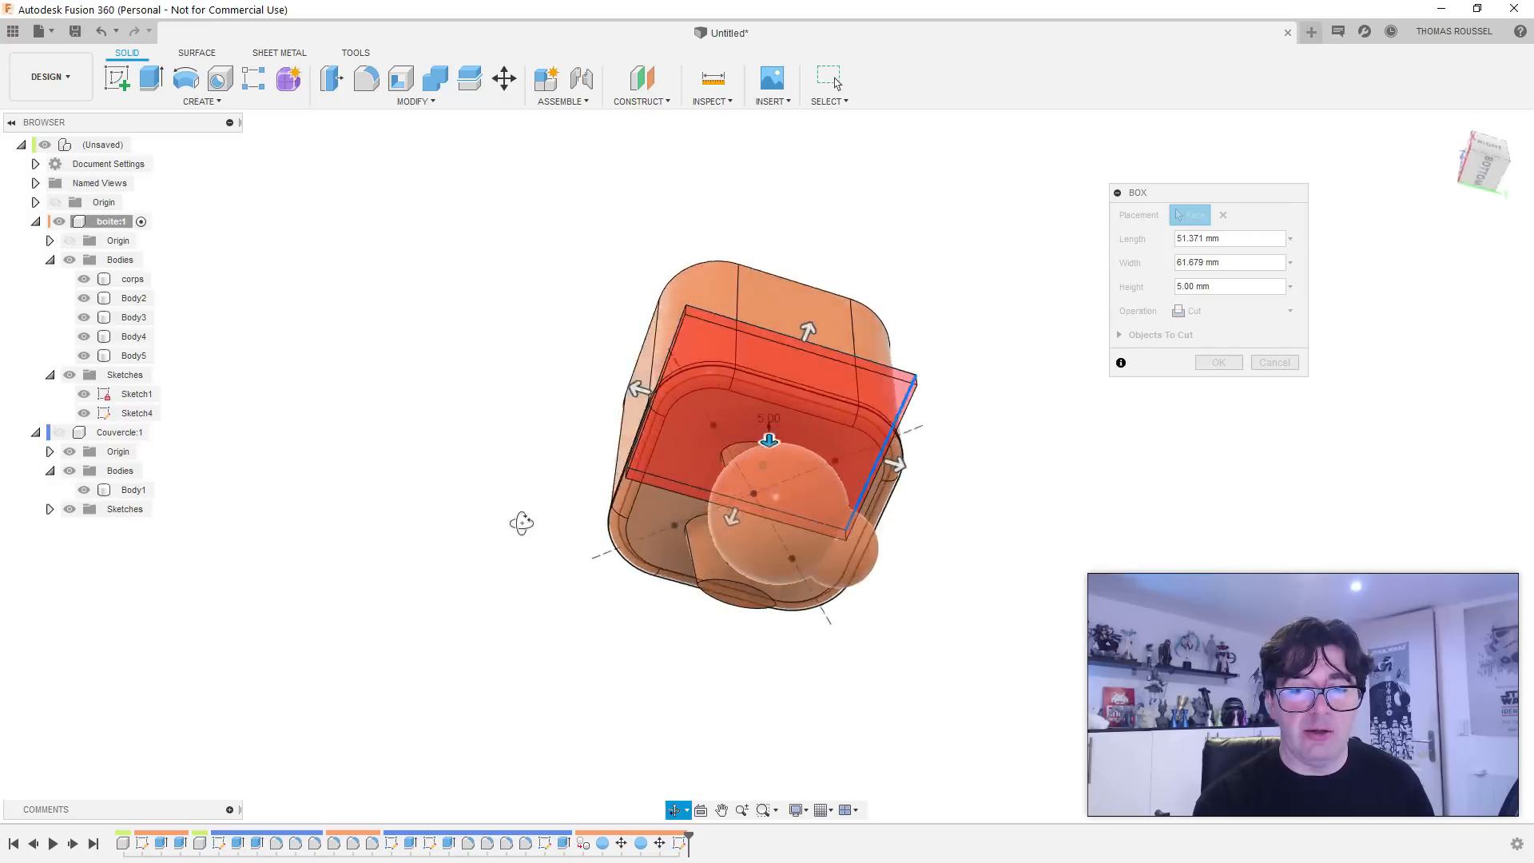
Step: Make the Box primitive 25 mm high, extending down from the underside, and create it as a new body
left_click_drag(800, 487, 800, 556)
left_click(1234, 311)
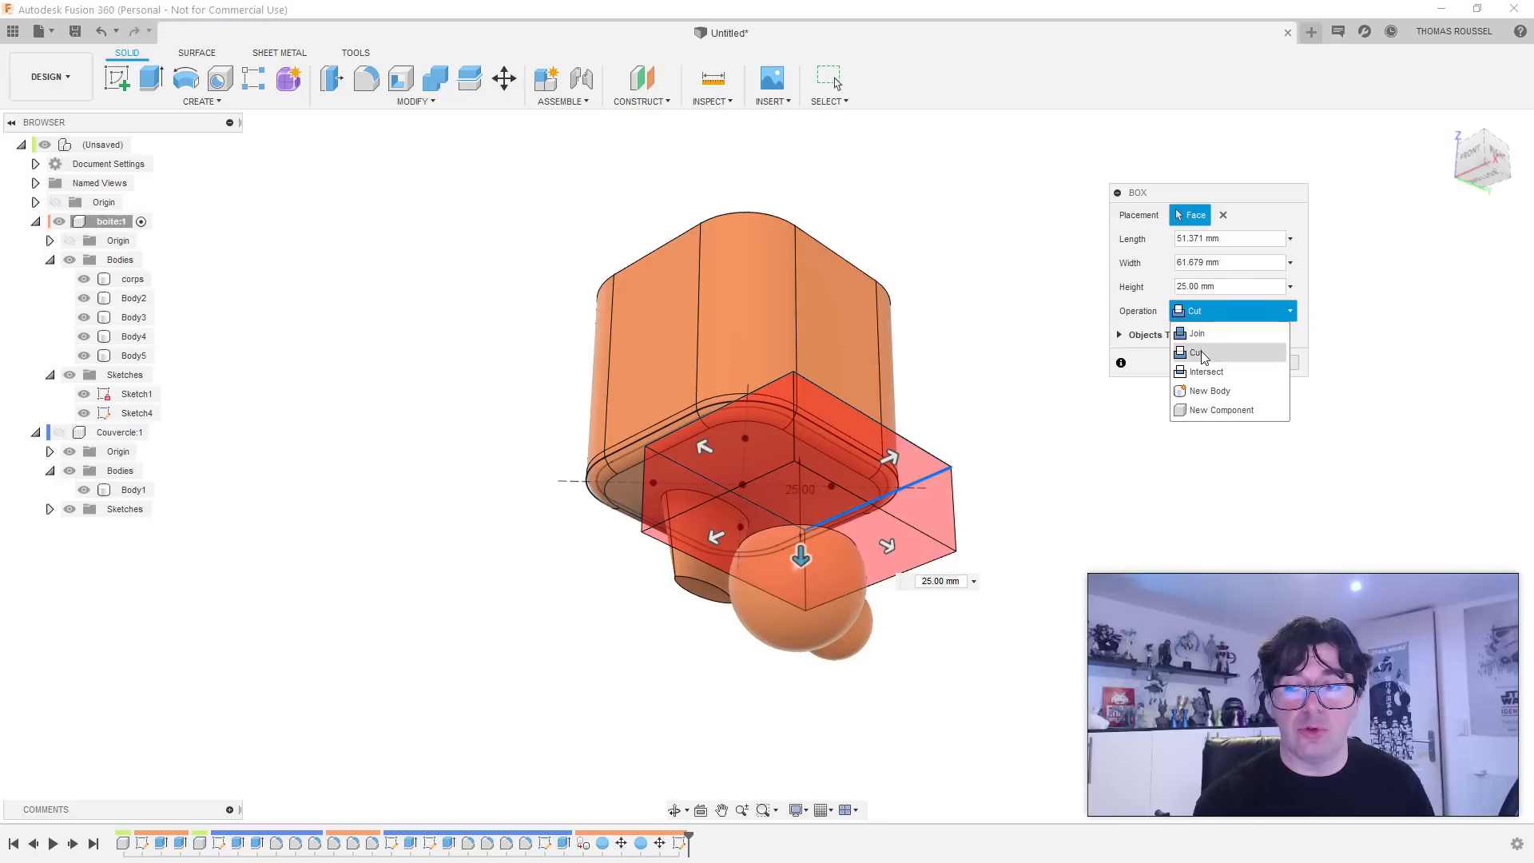
left_click(1209, 390)
middle_click_drag(938, 538, 931, 582, "shift")
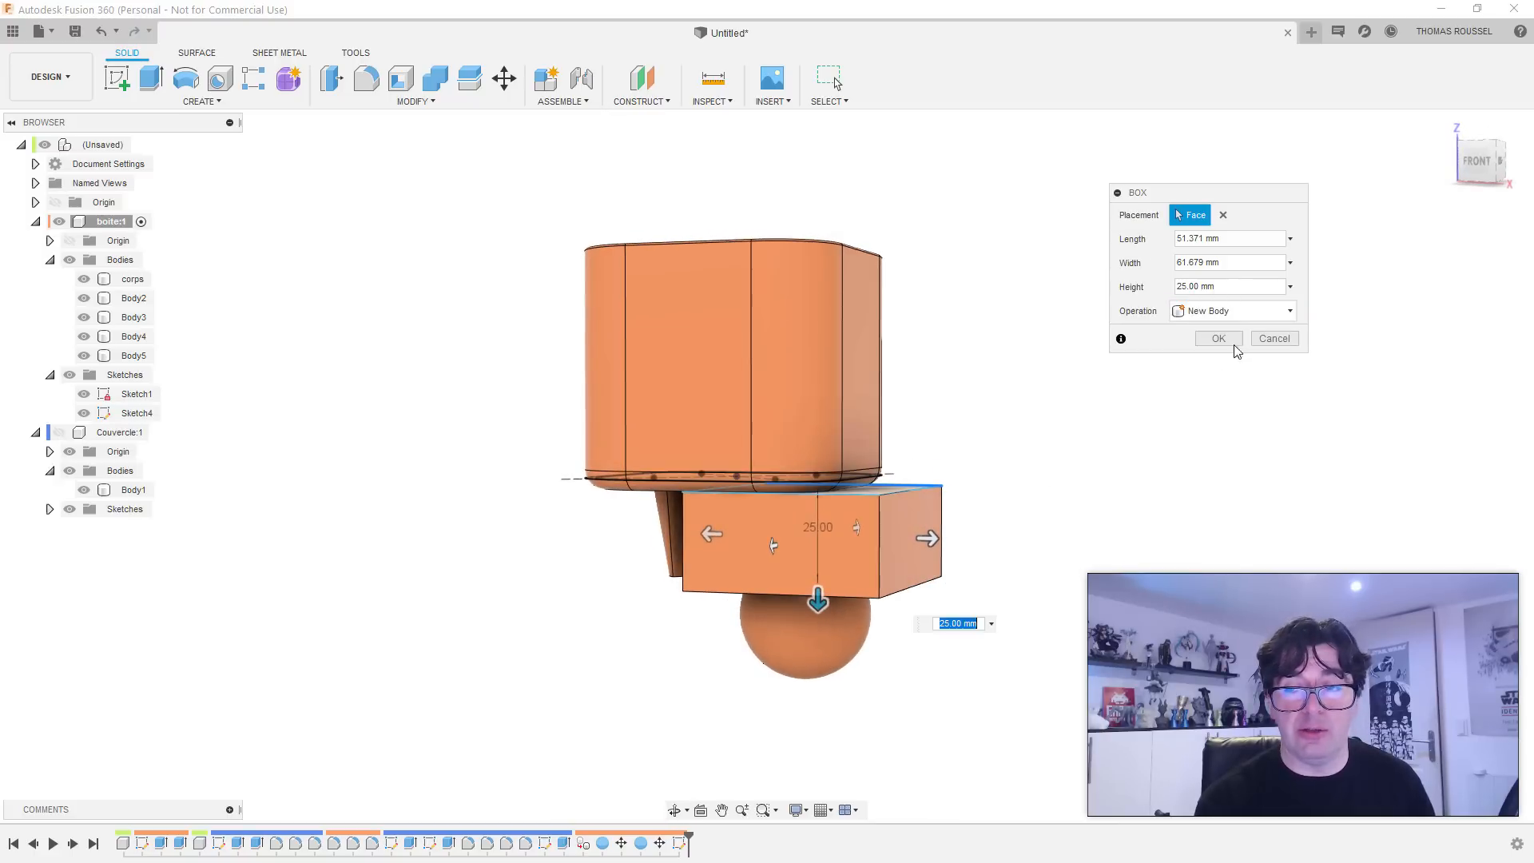
left_click(1218, 338)
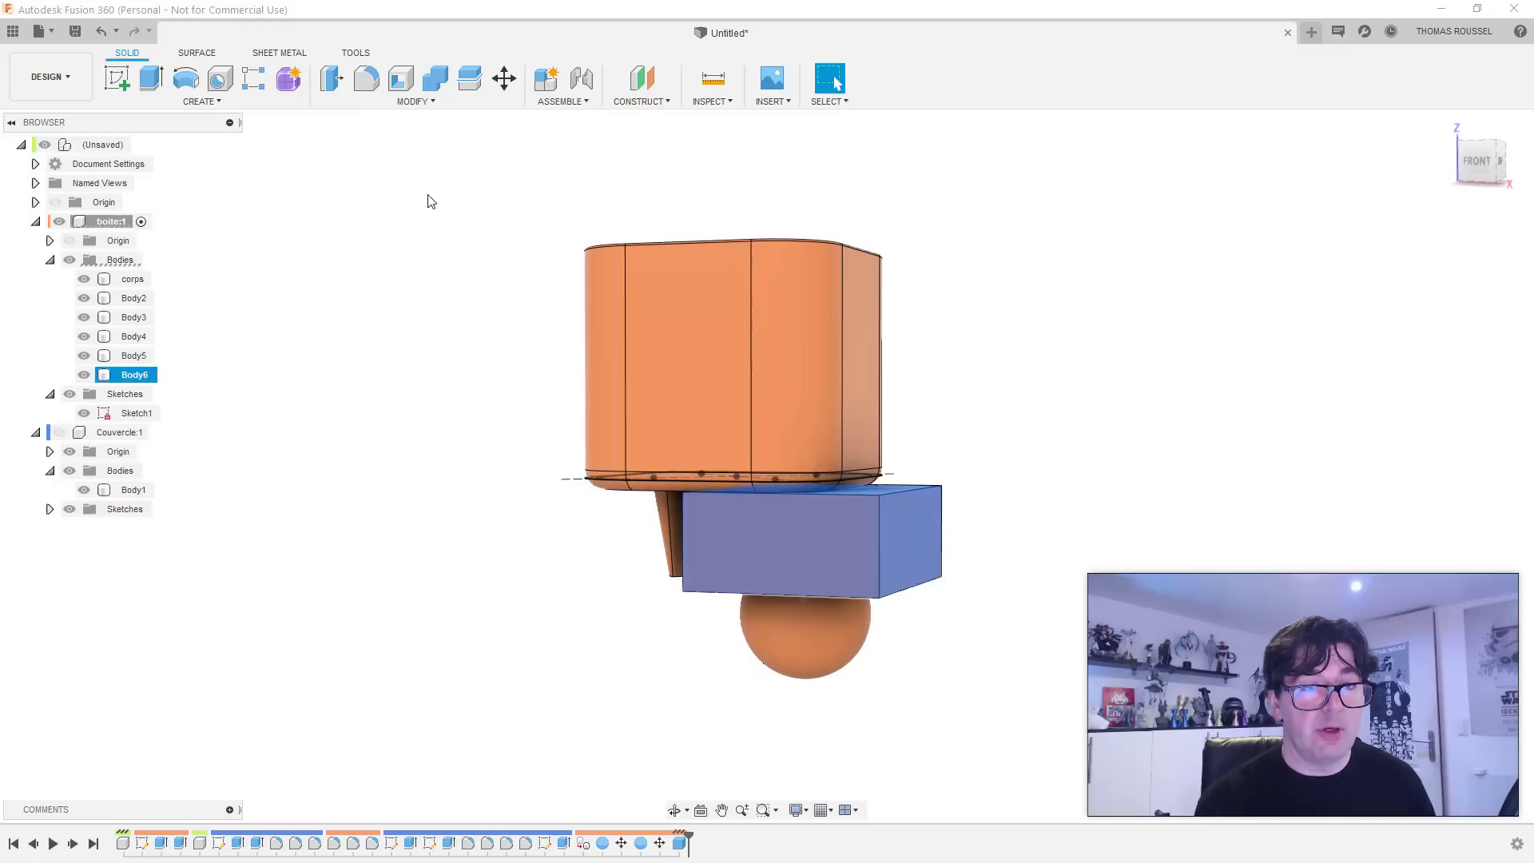
Step: Move the new block down 35 mm and 5 mm in Y so it overlaps both spheres
left_click(504, 80)
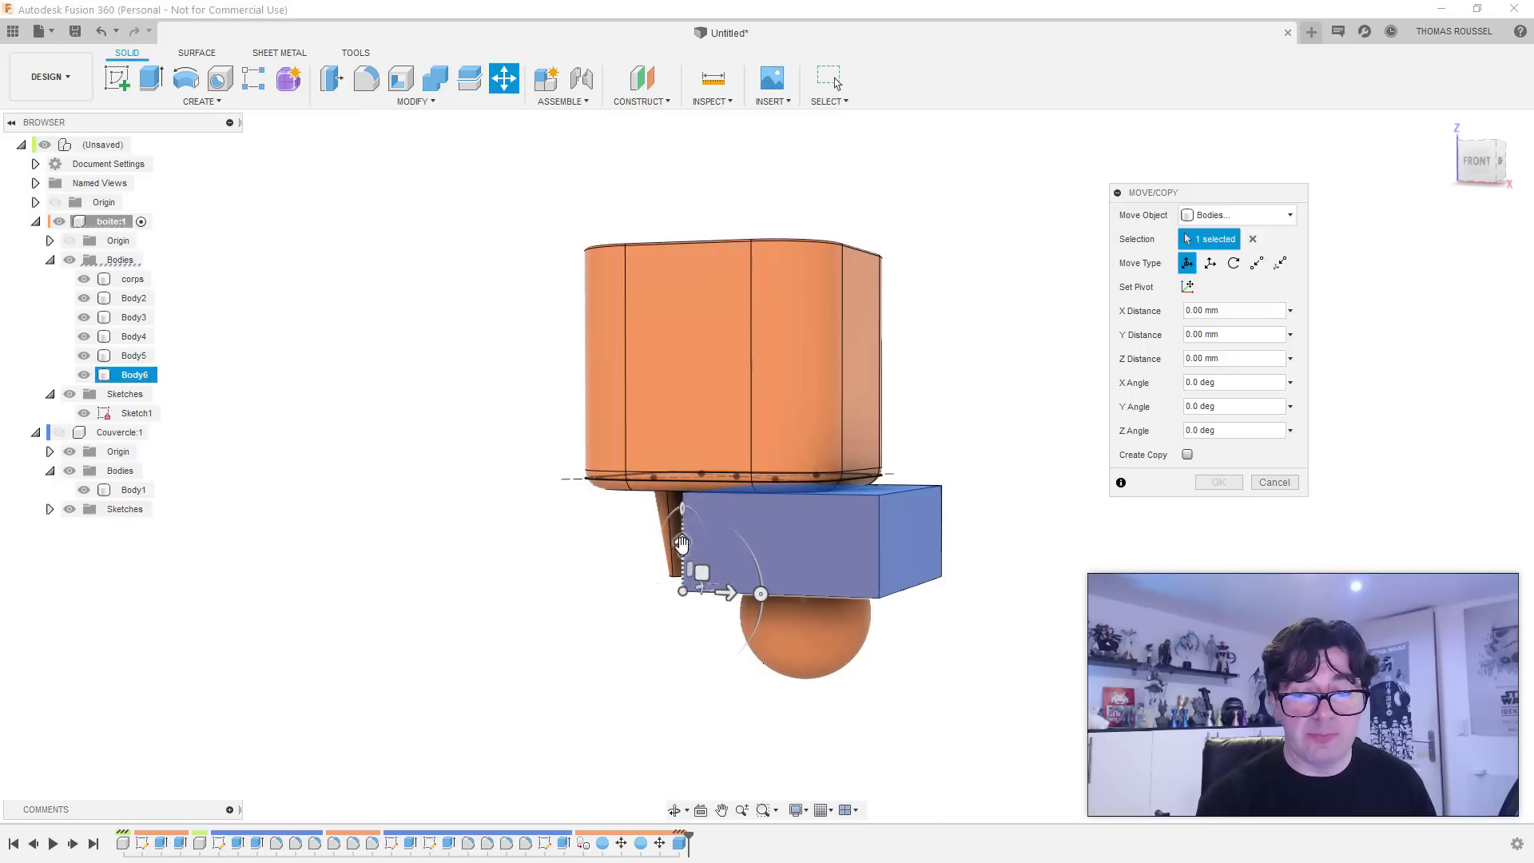
left_click_drag(681, 551, 689, 700)
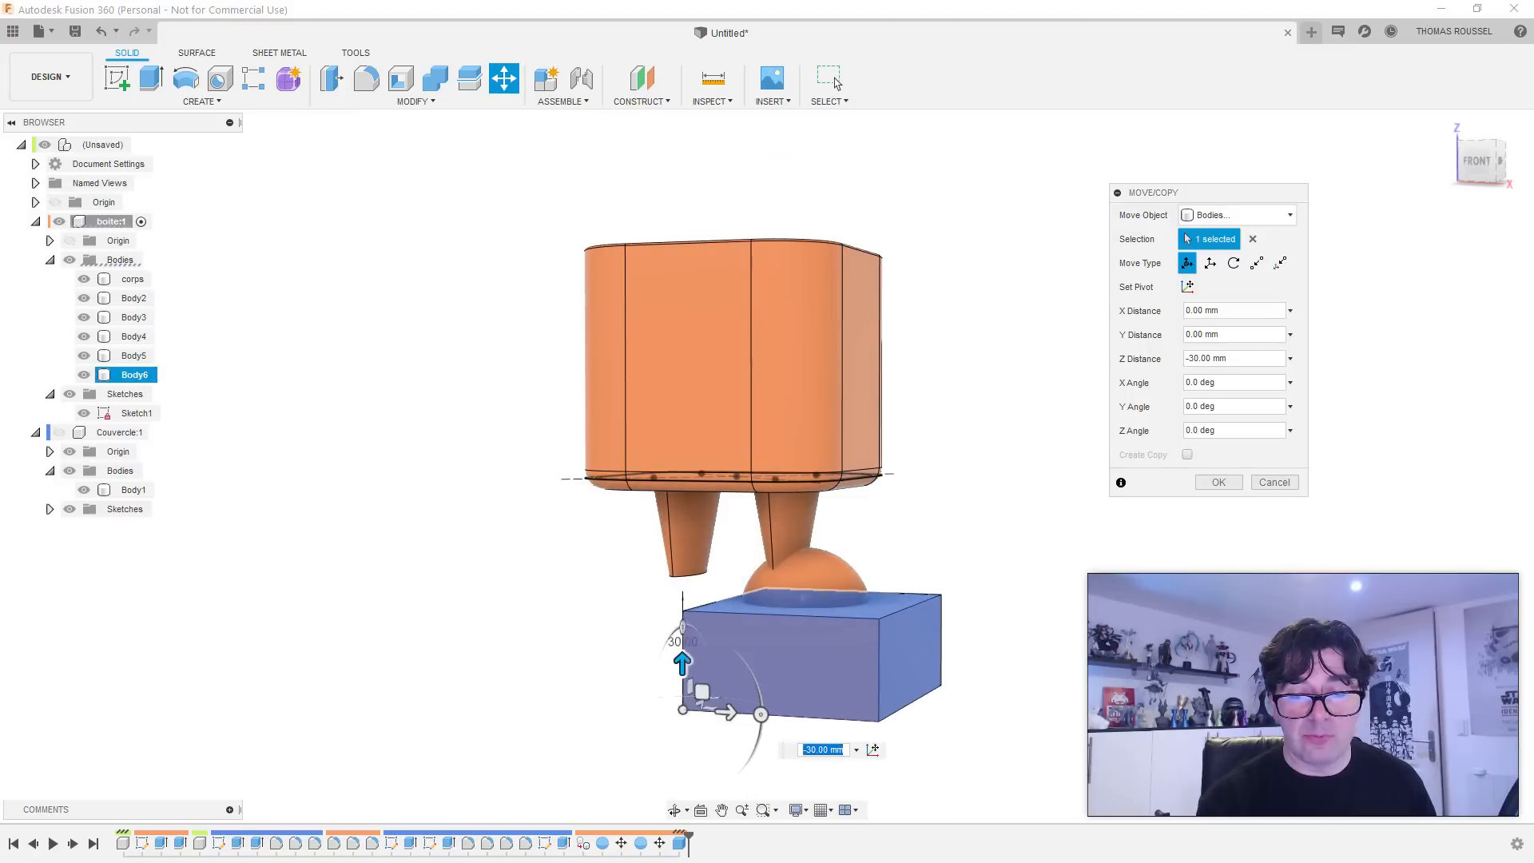
middle_click_drag(703, 707, 1038, 599, "shift")
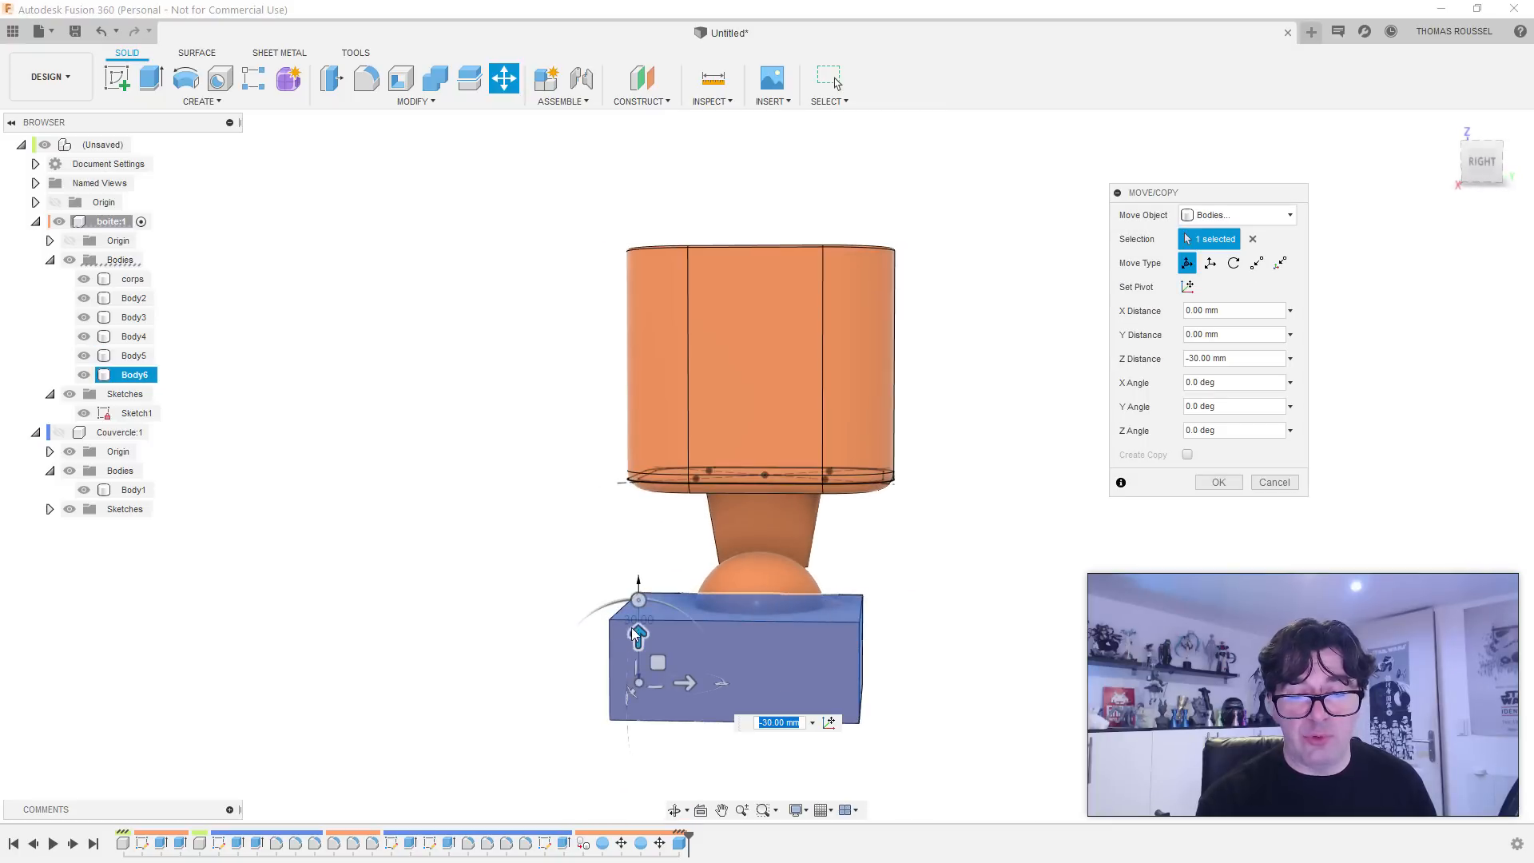
left_click_drag(638, 633, 638, 649)
middle_click_drag(675, 703, 616, 663, "shift")
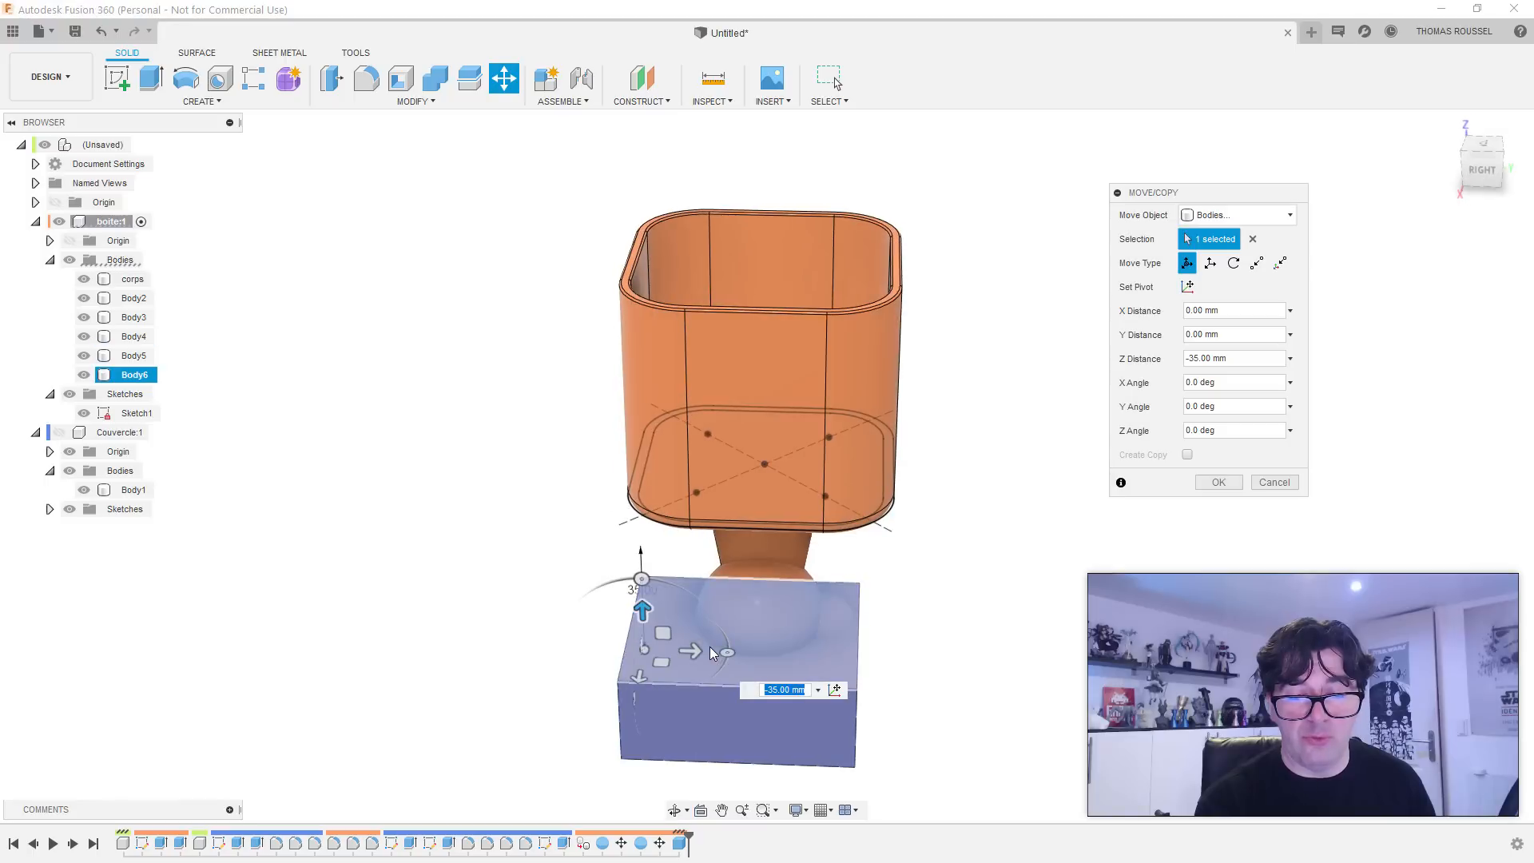
left_click_drag(688, 651, 704, 651)
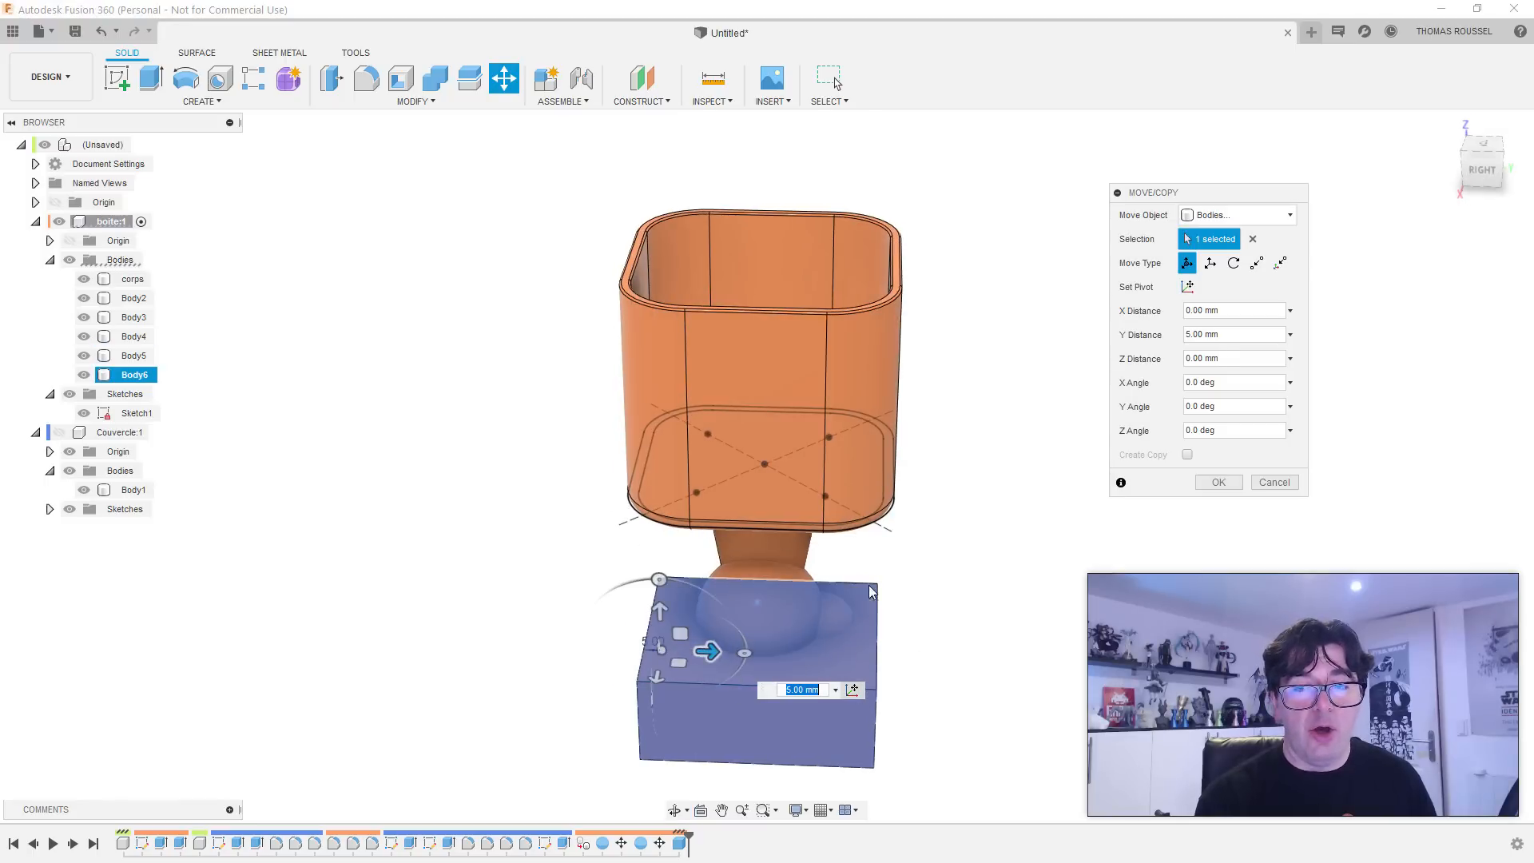
key("Return")
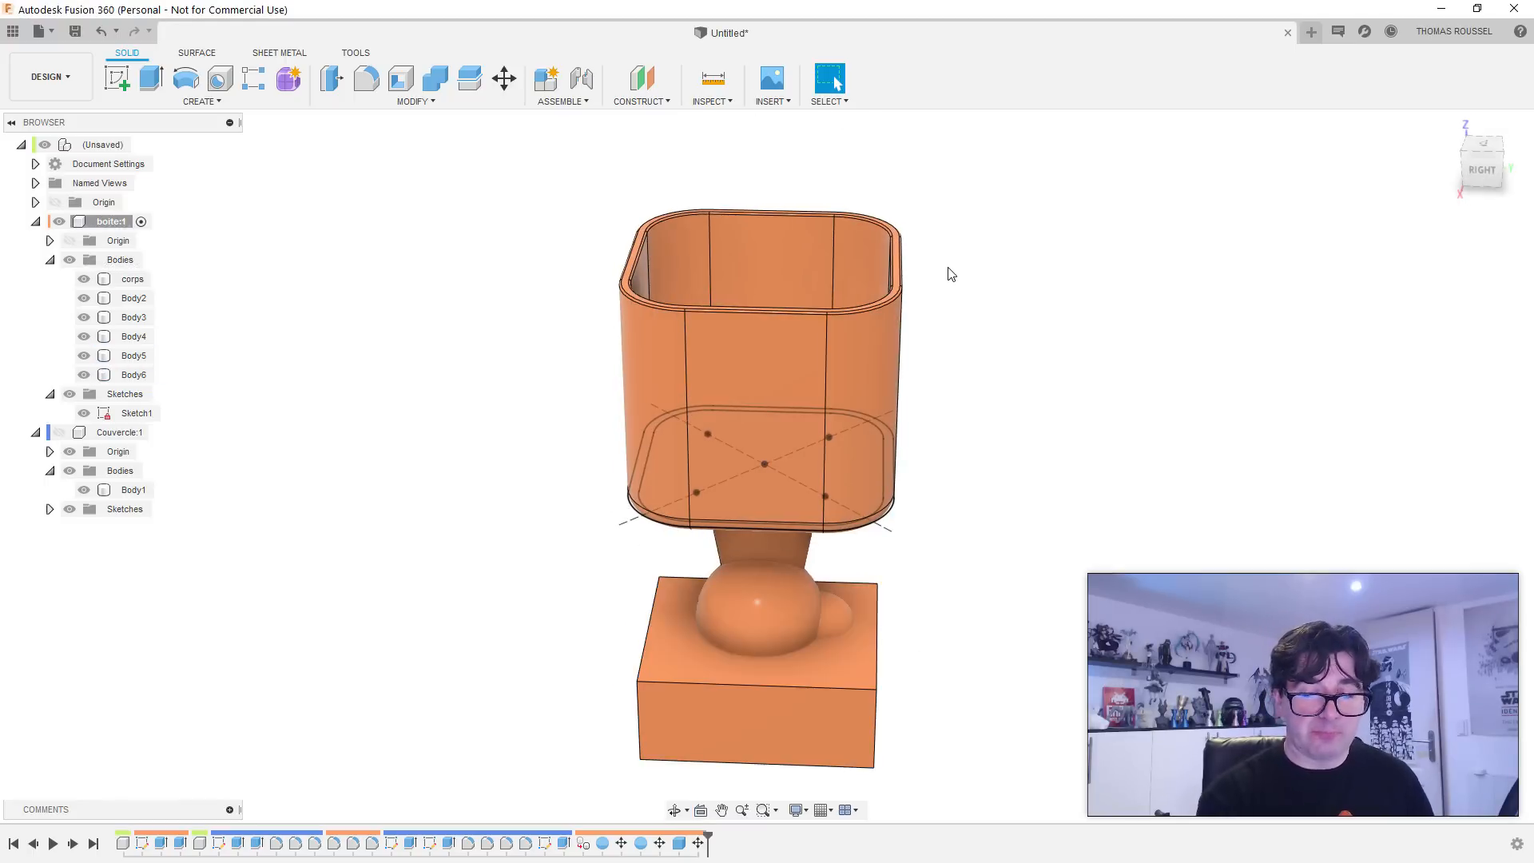
middle_click_drag(993, 551, 909, 508, "shift")
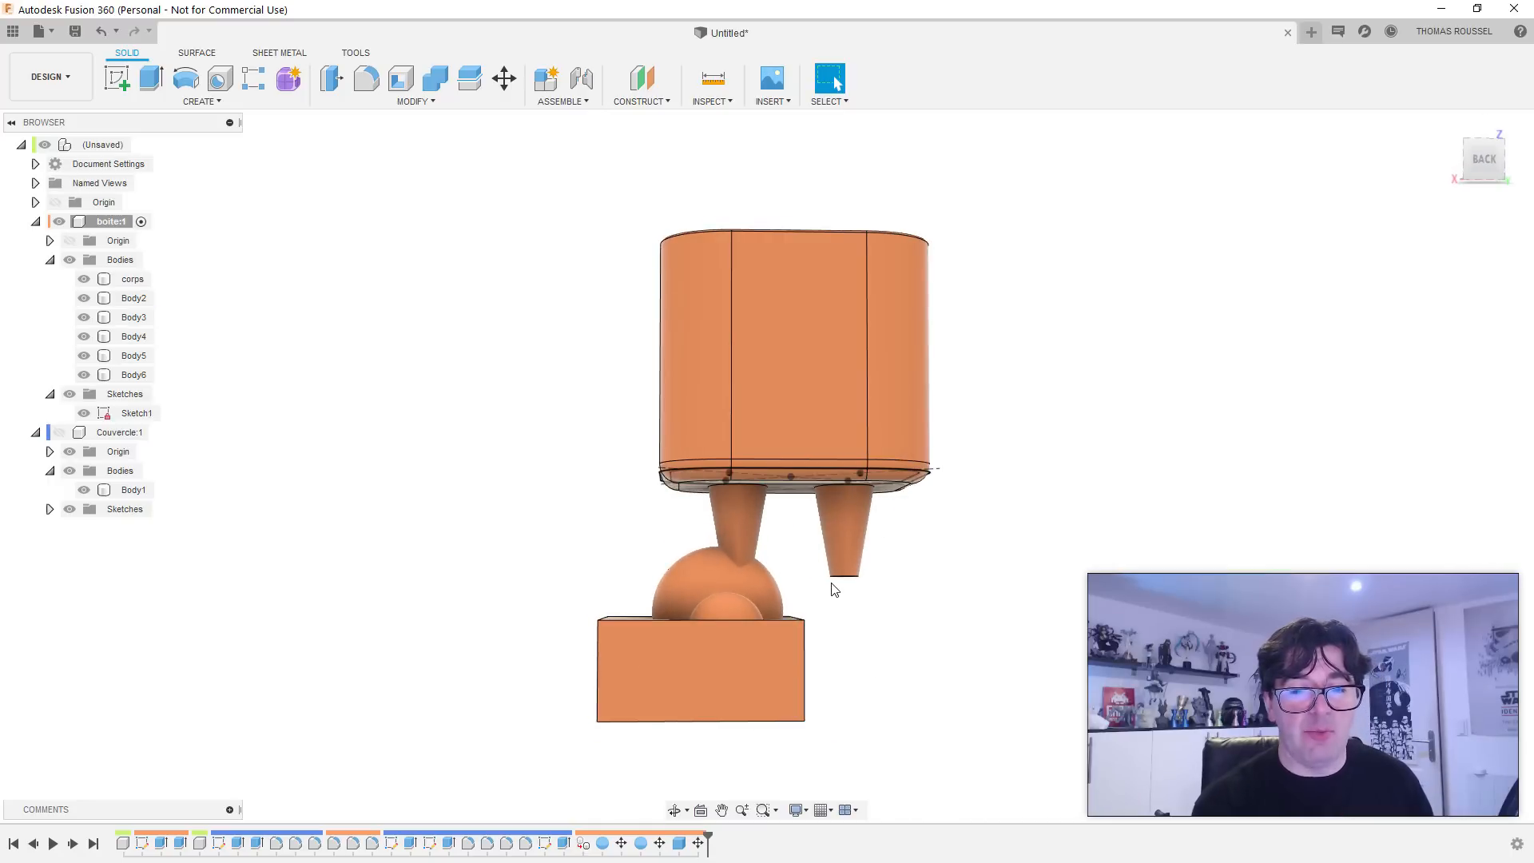
scroll(826, 591, "up", 2)
middle_click_drag(825, 592, 1378, 600, "shift")
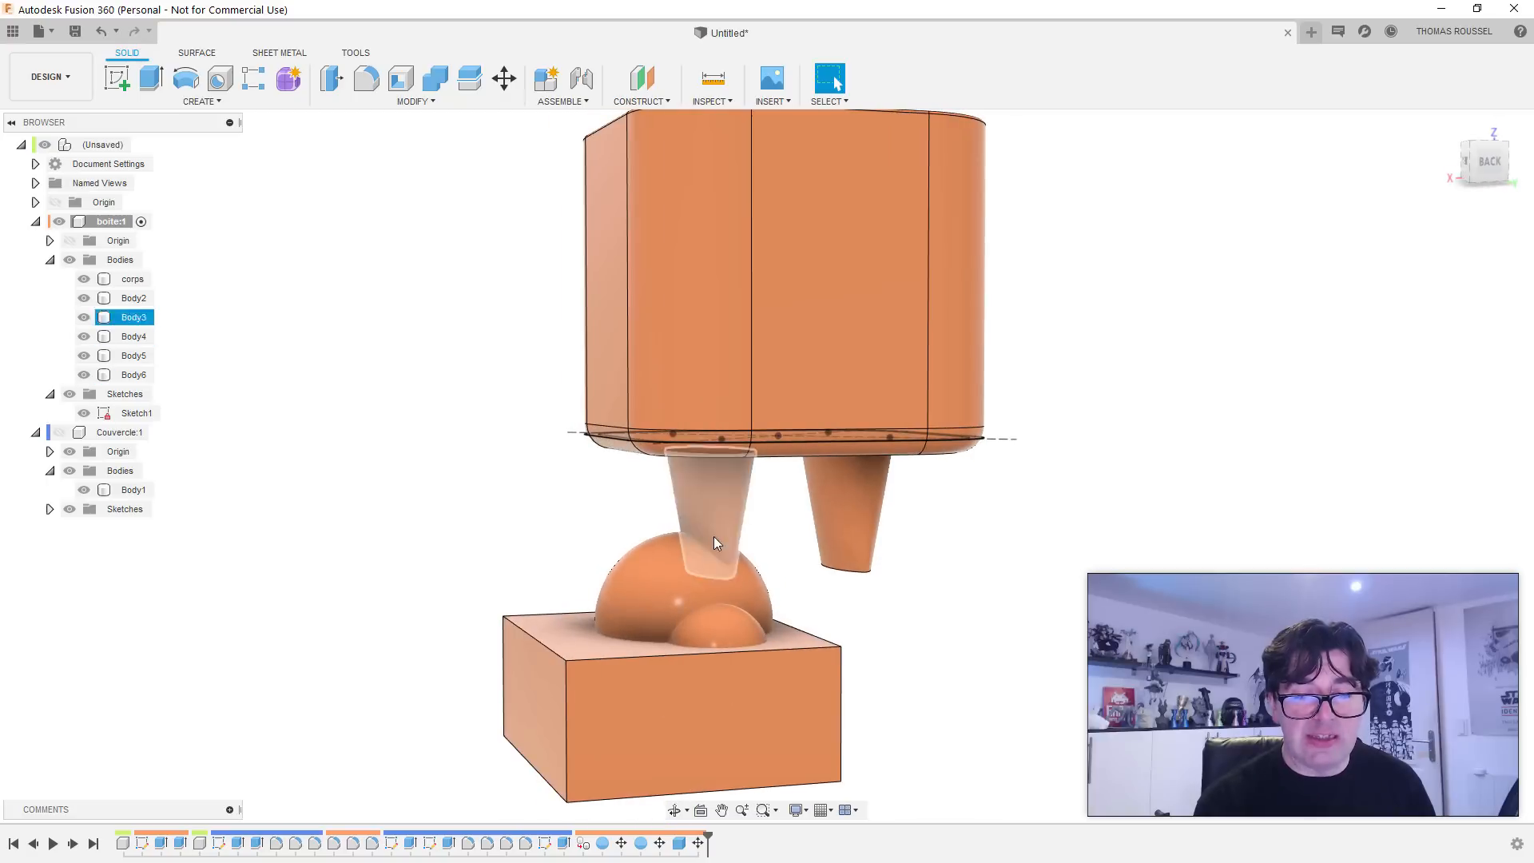
middle_click_drag(801, 610, 951, 626, "shift")
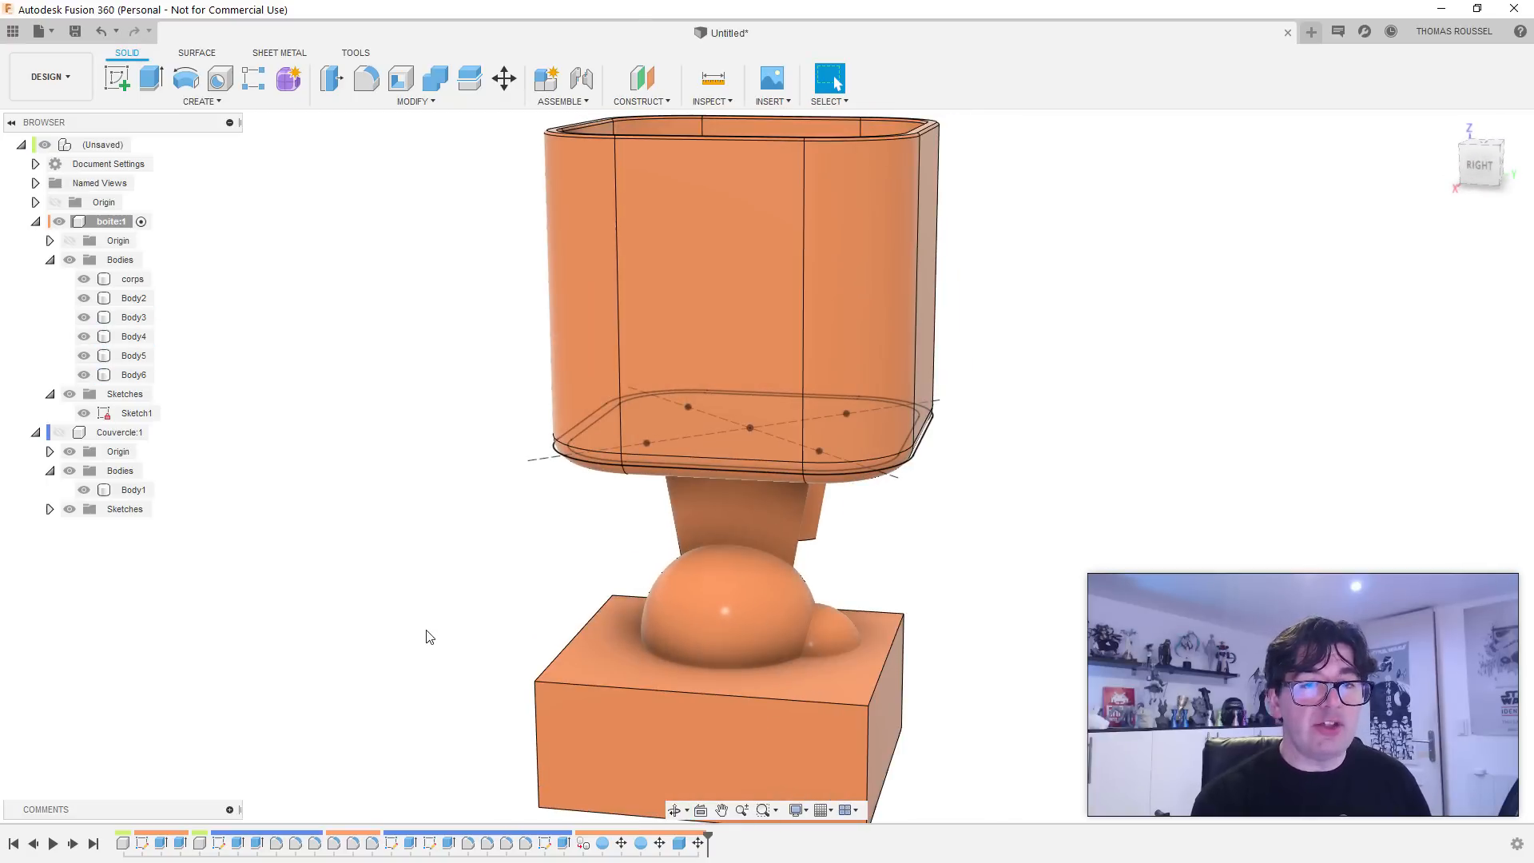
middle_click_drag(428, 634, 445, 577)
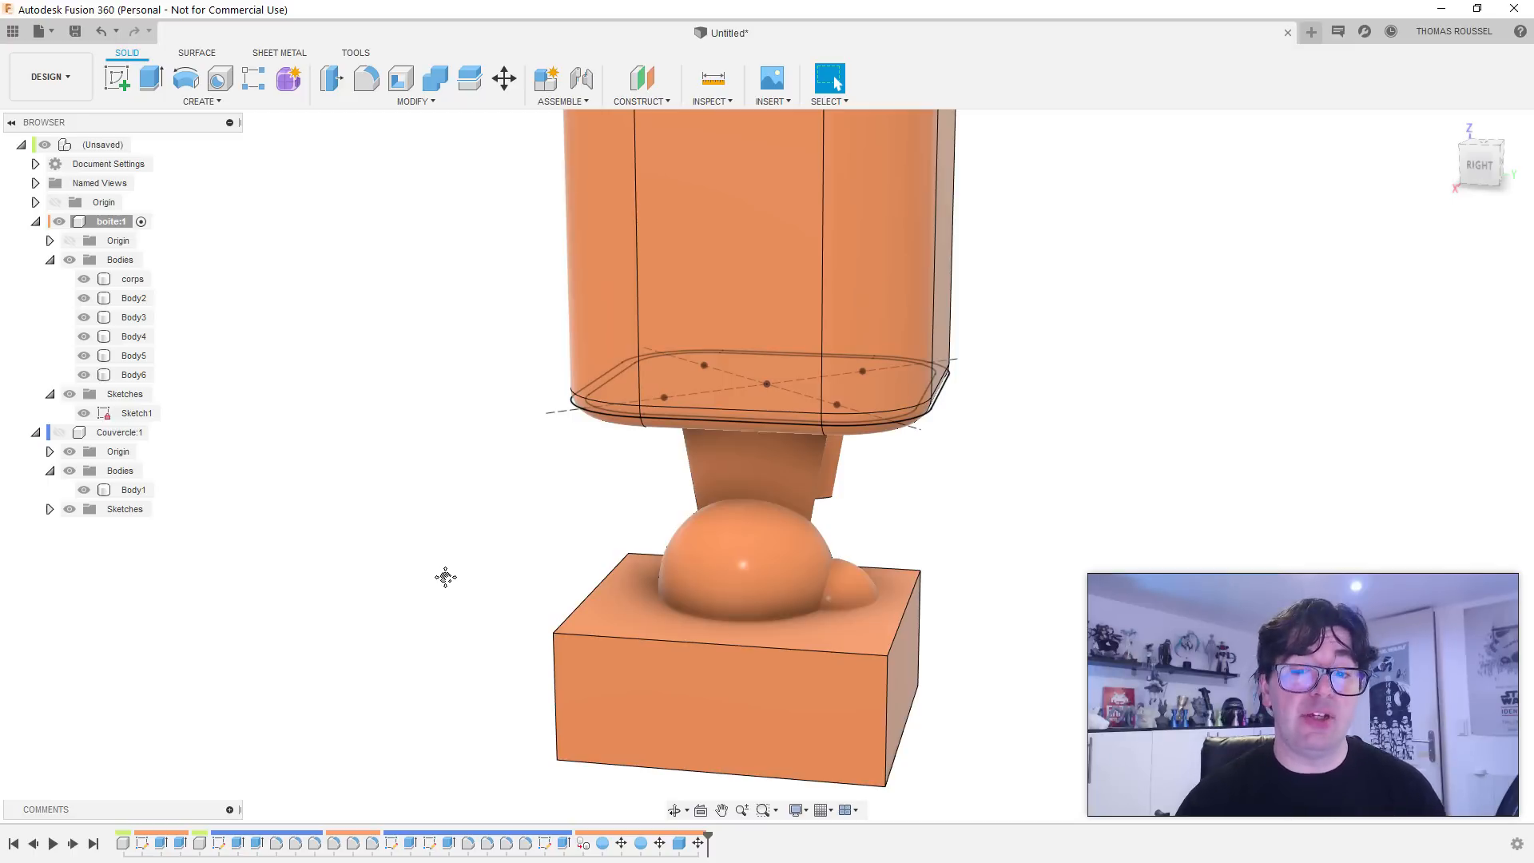
middle_click_drag(887, 524, 1036, 596, "shift")
Step: Combine the large sphere as target with the small sphere as tool using the Join operation
left_click(713, 558)
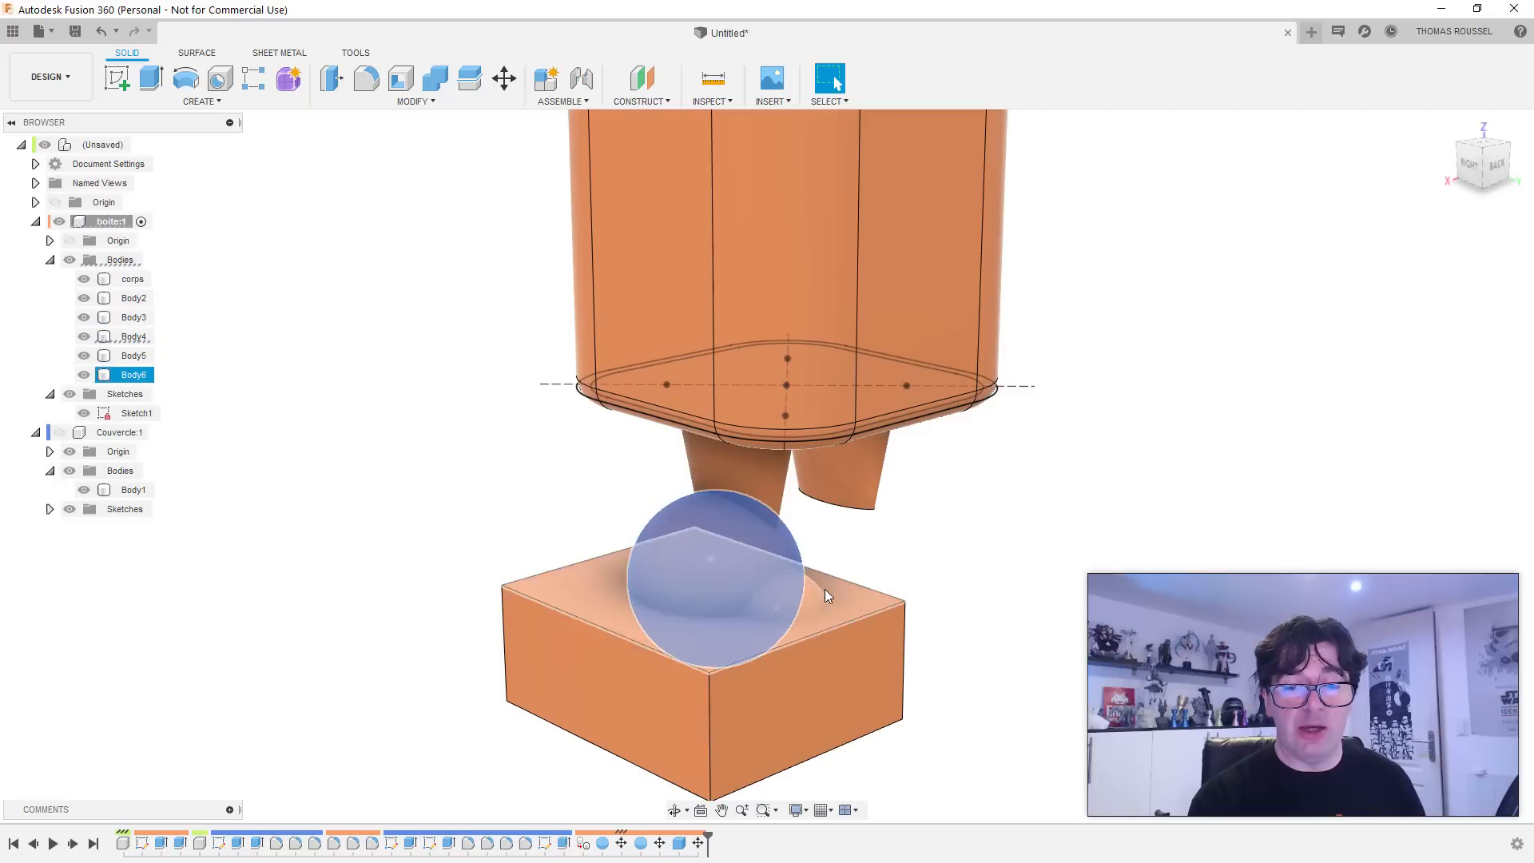
left_click(804, 607)
left_click(719, 568)
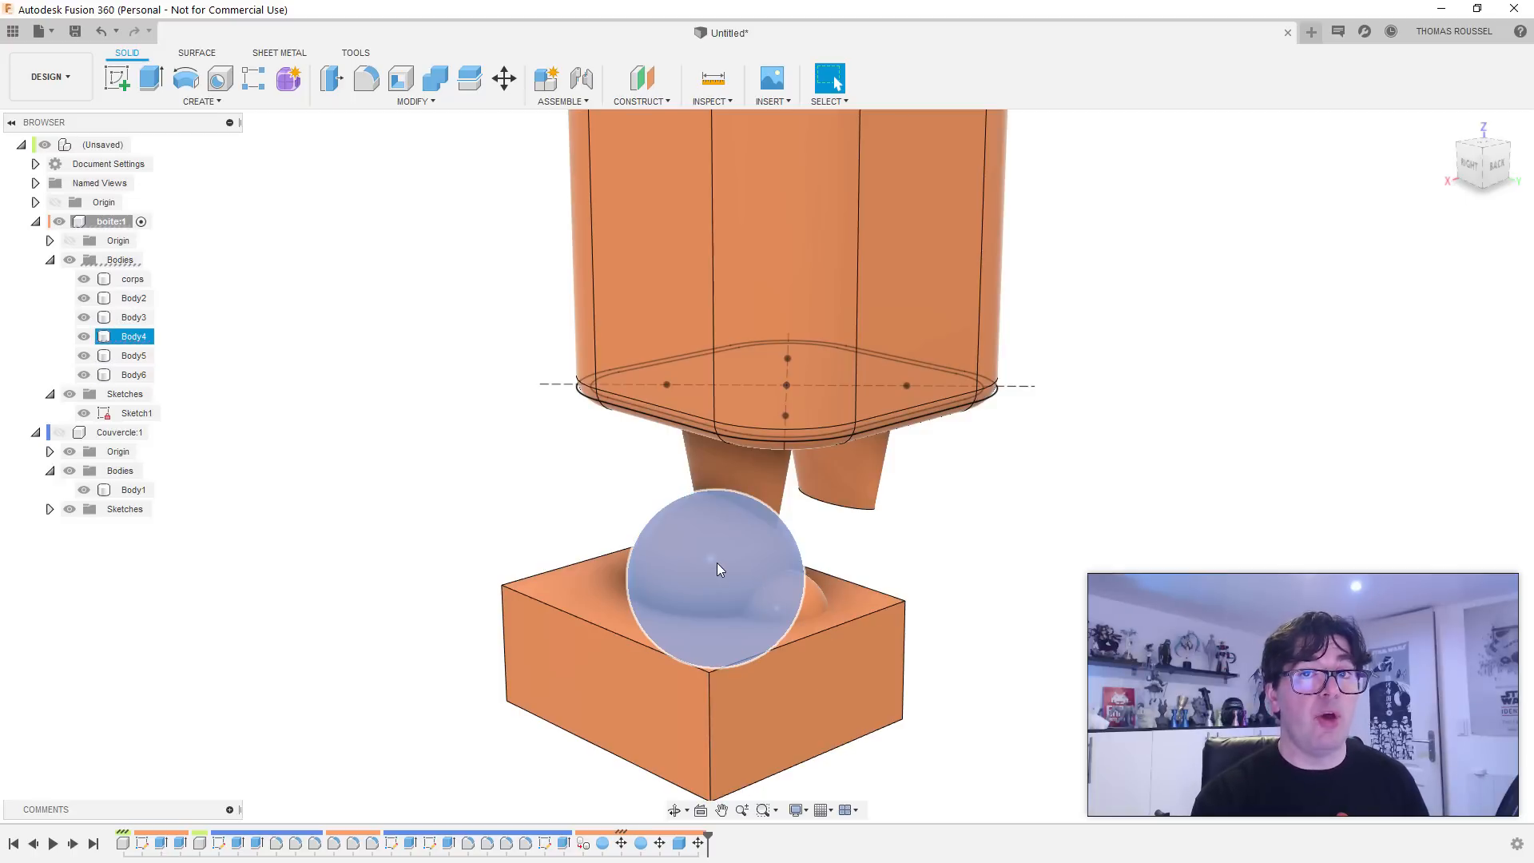
left_click(312, 148)
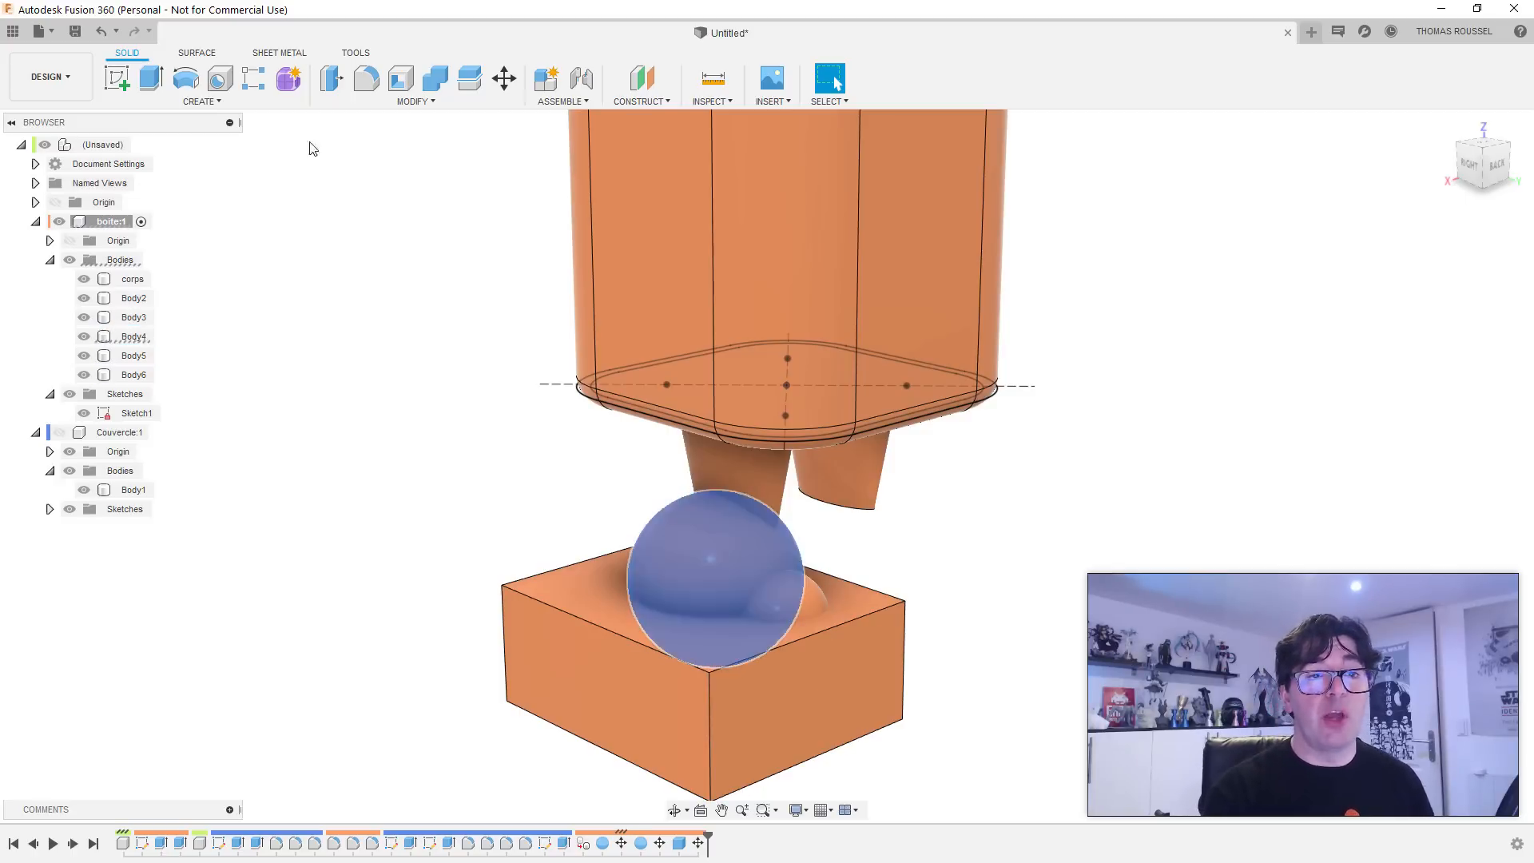
left_click(435, 90)
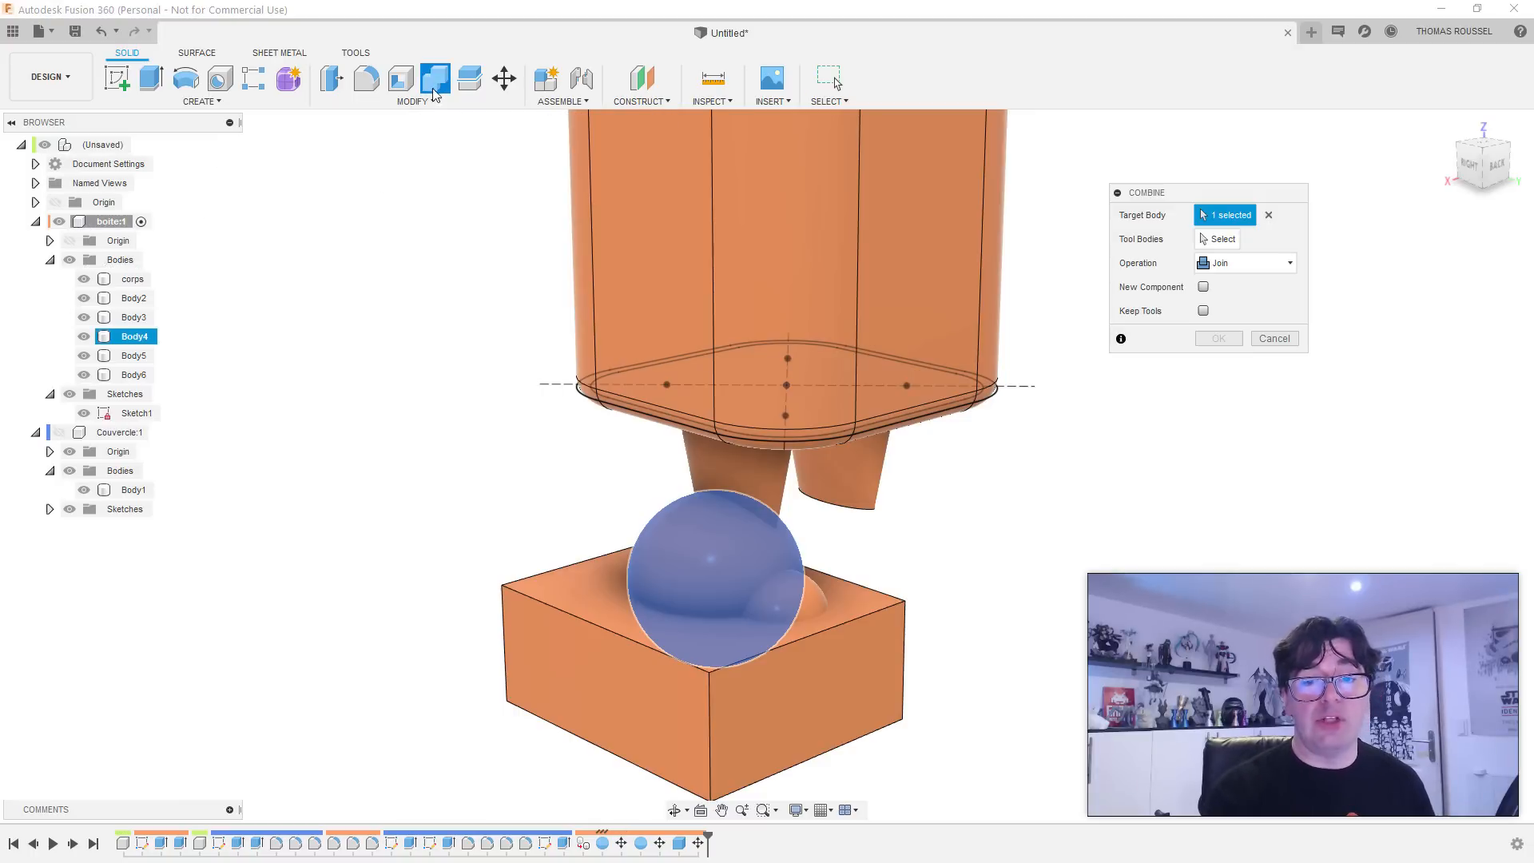
left_click(786, 612)
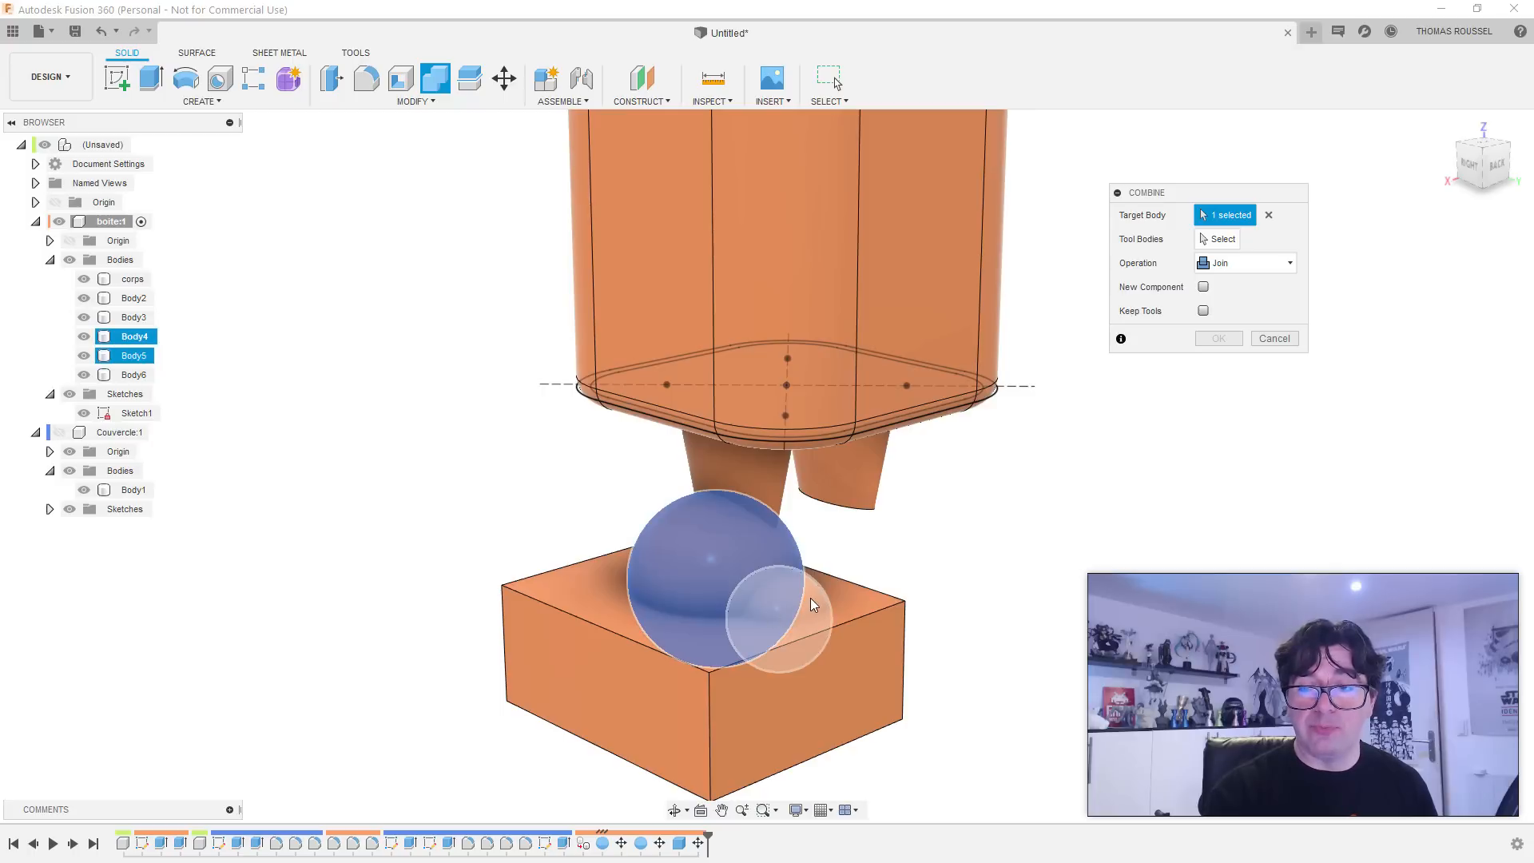
left_click(810, 596)
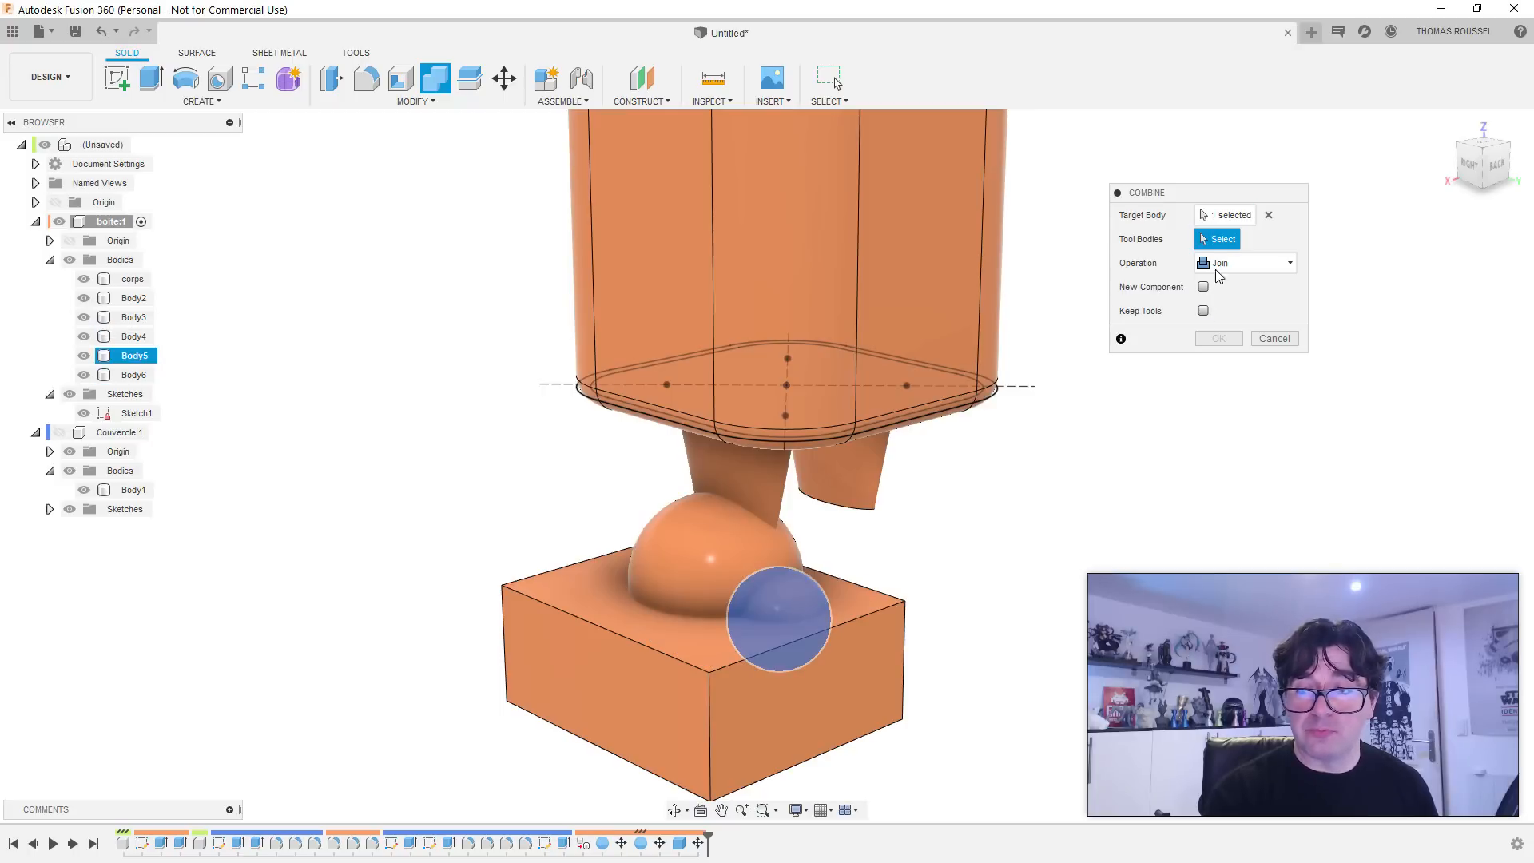
left_click(756, 573)
left_click(685, 572)
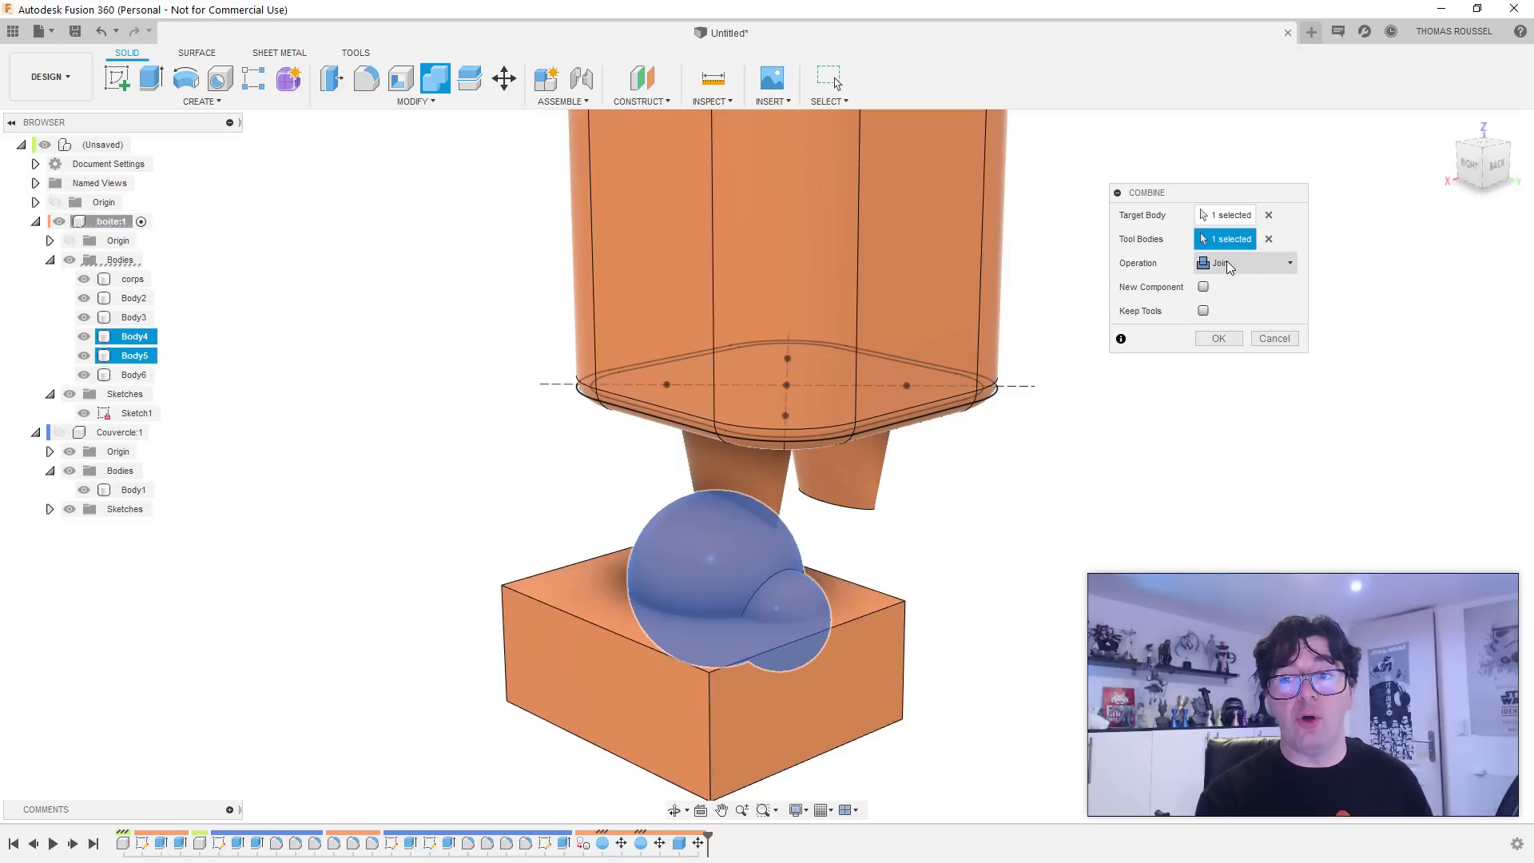
left_click(1218, 338)
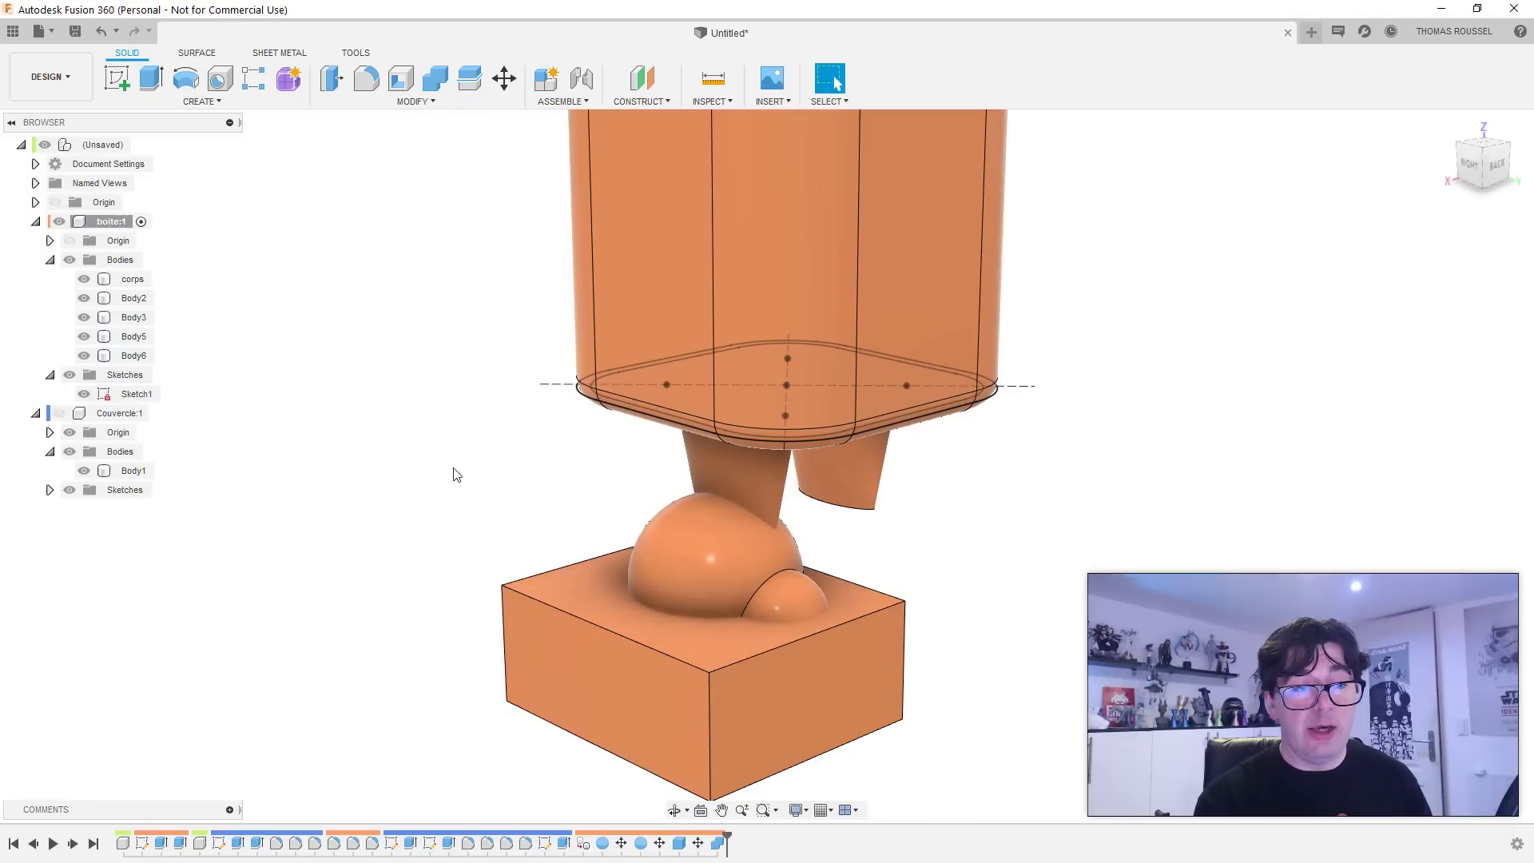
Step: Combine the joined spheres as target with the block as tool using Cut, without keeping the tool, to flatten their underside
left_click(132, 297)
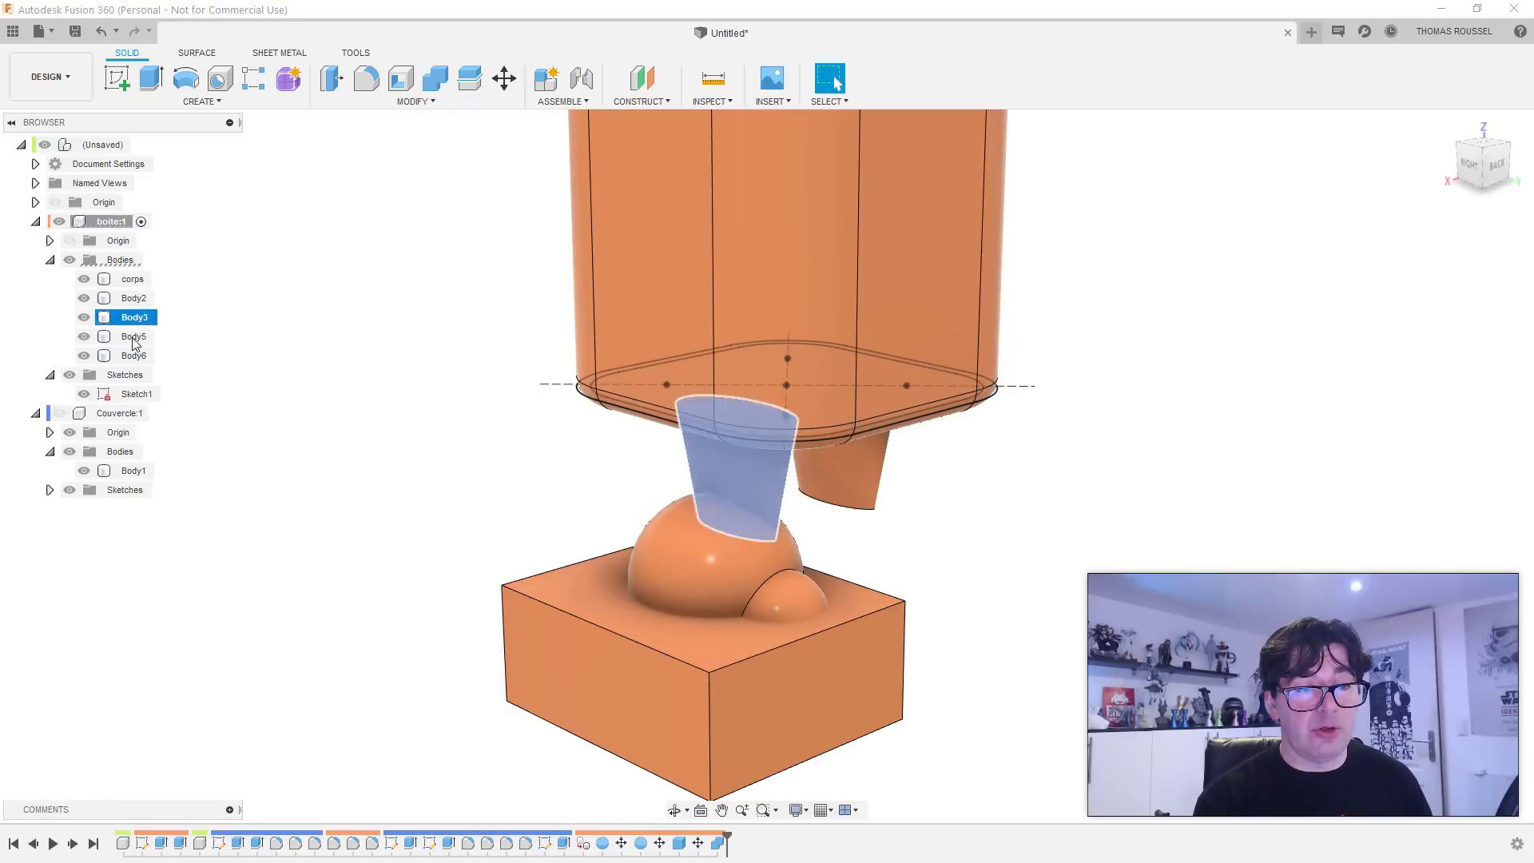
left_click(135, 336)
left_click(133, 355, "ctrl")
middle_click_drag(578, 683, 615, 682, "shift")
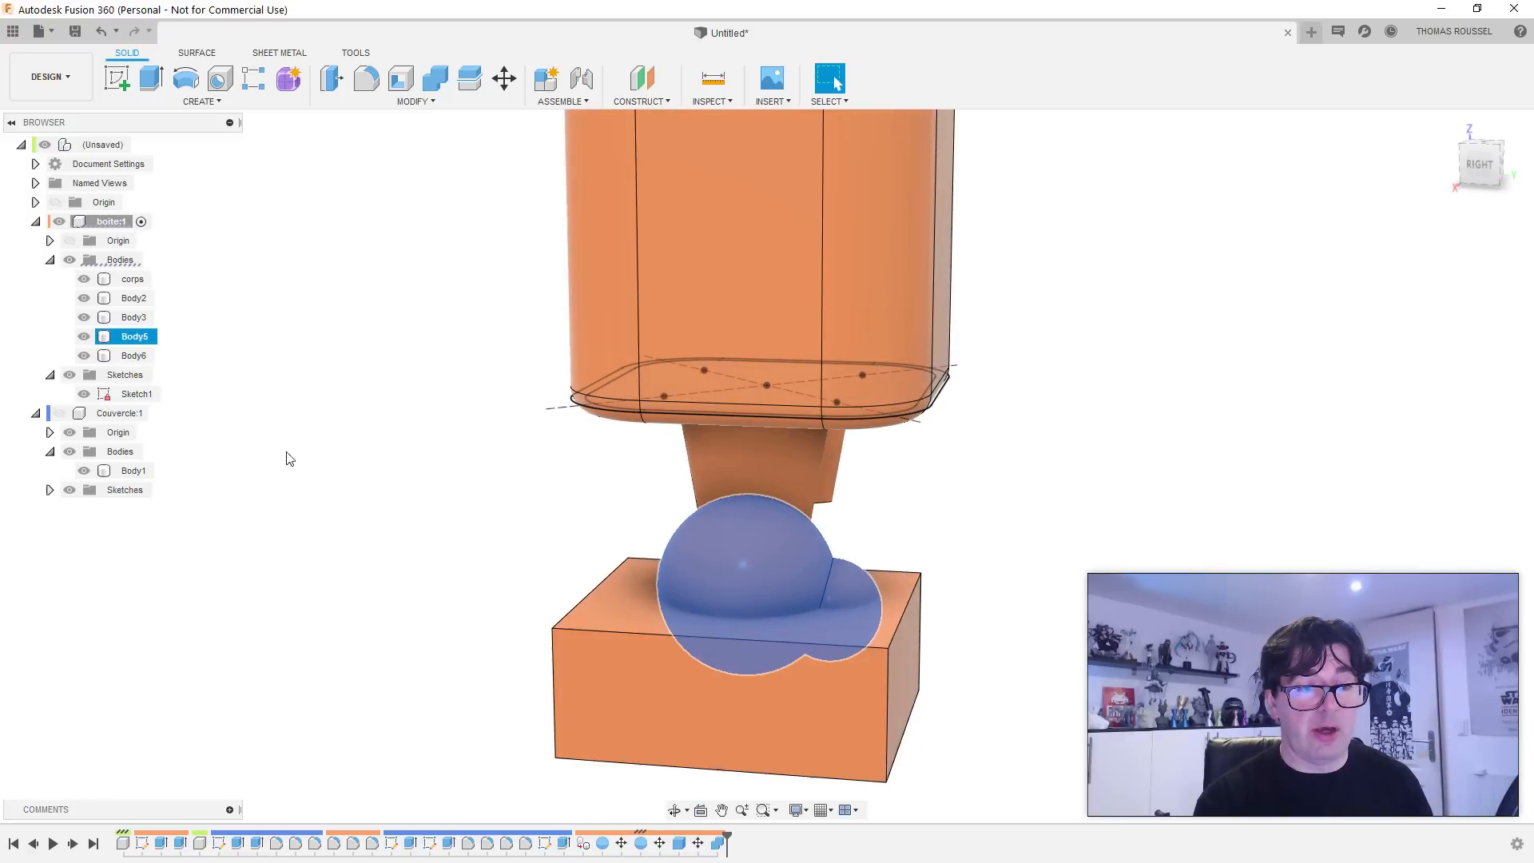
left_click(267, 385)
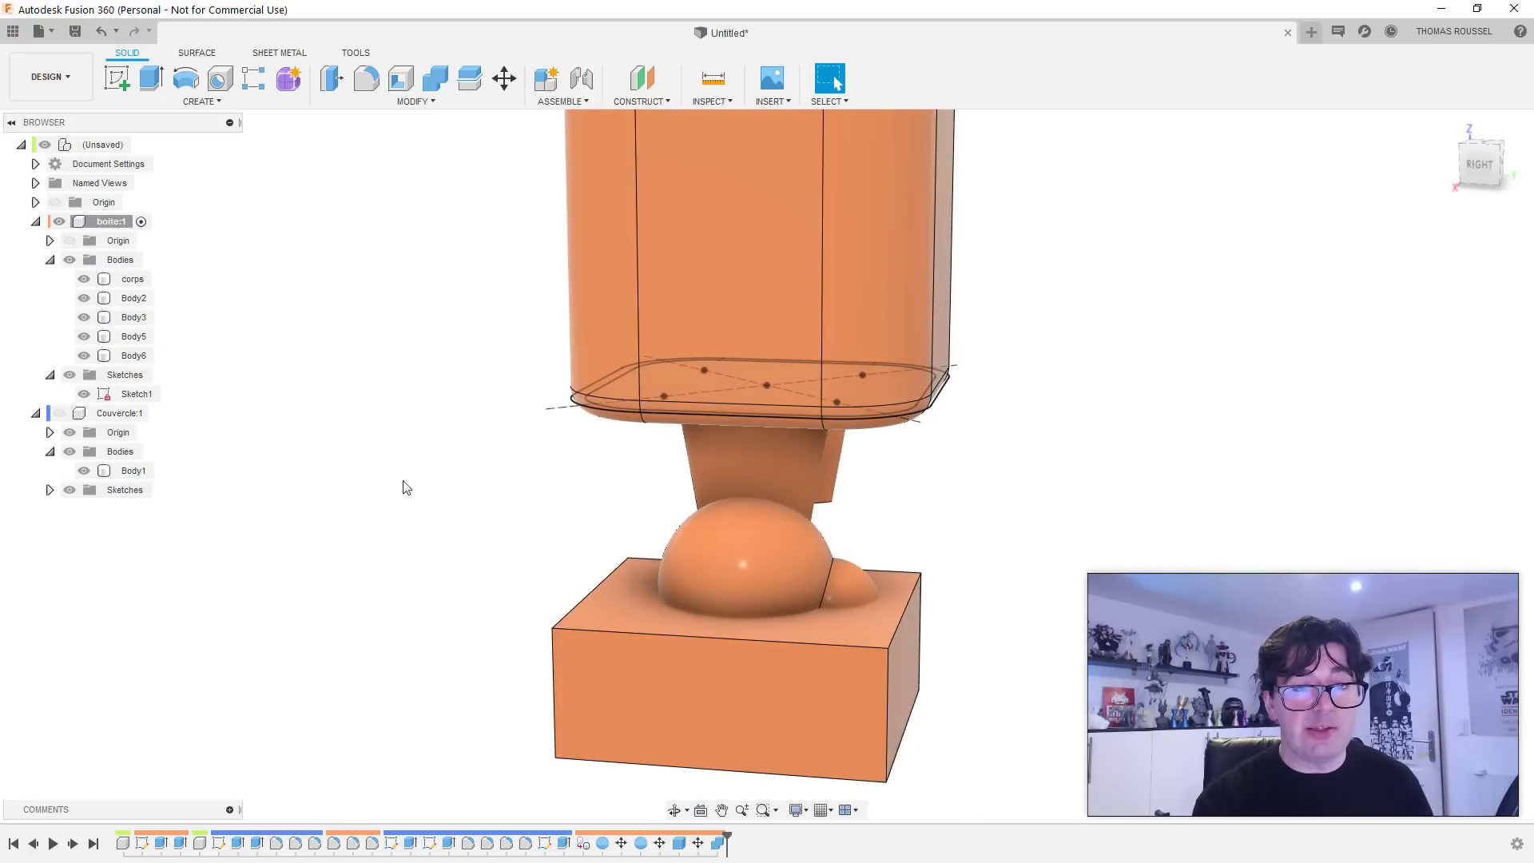
left_click(435, 78)
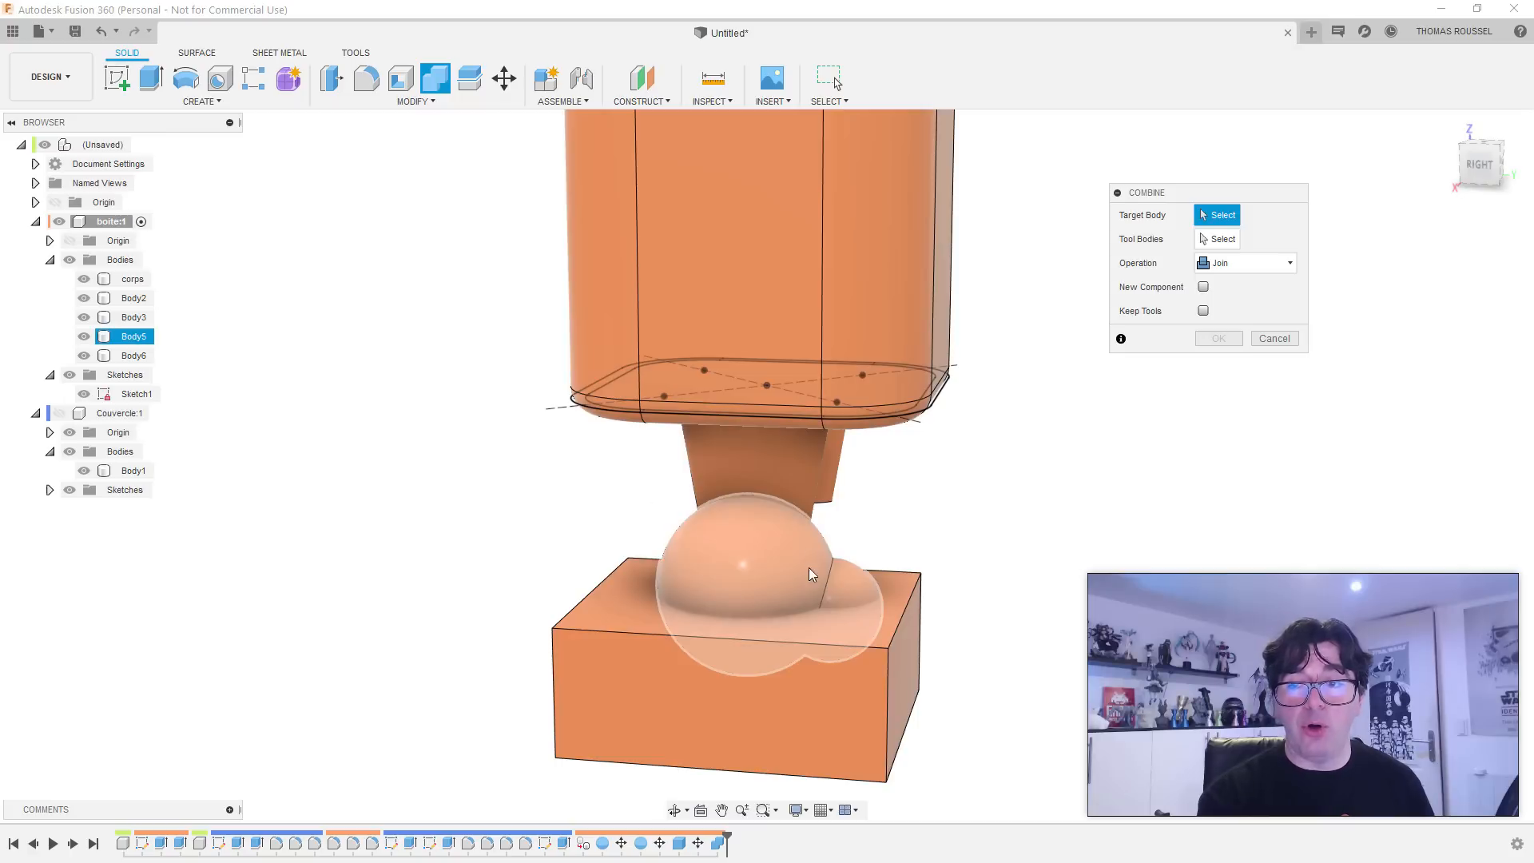
left_click(738, 574)
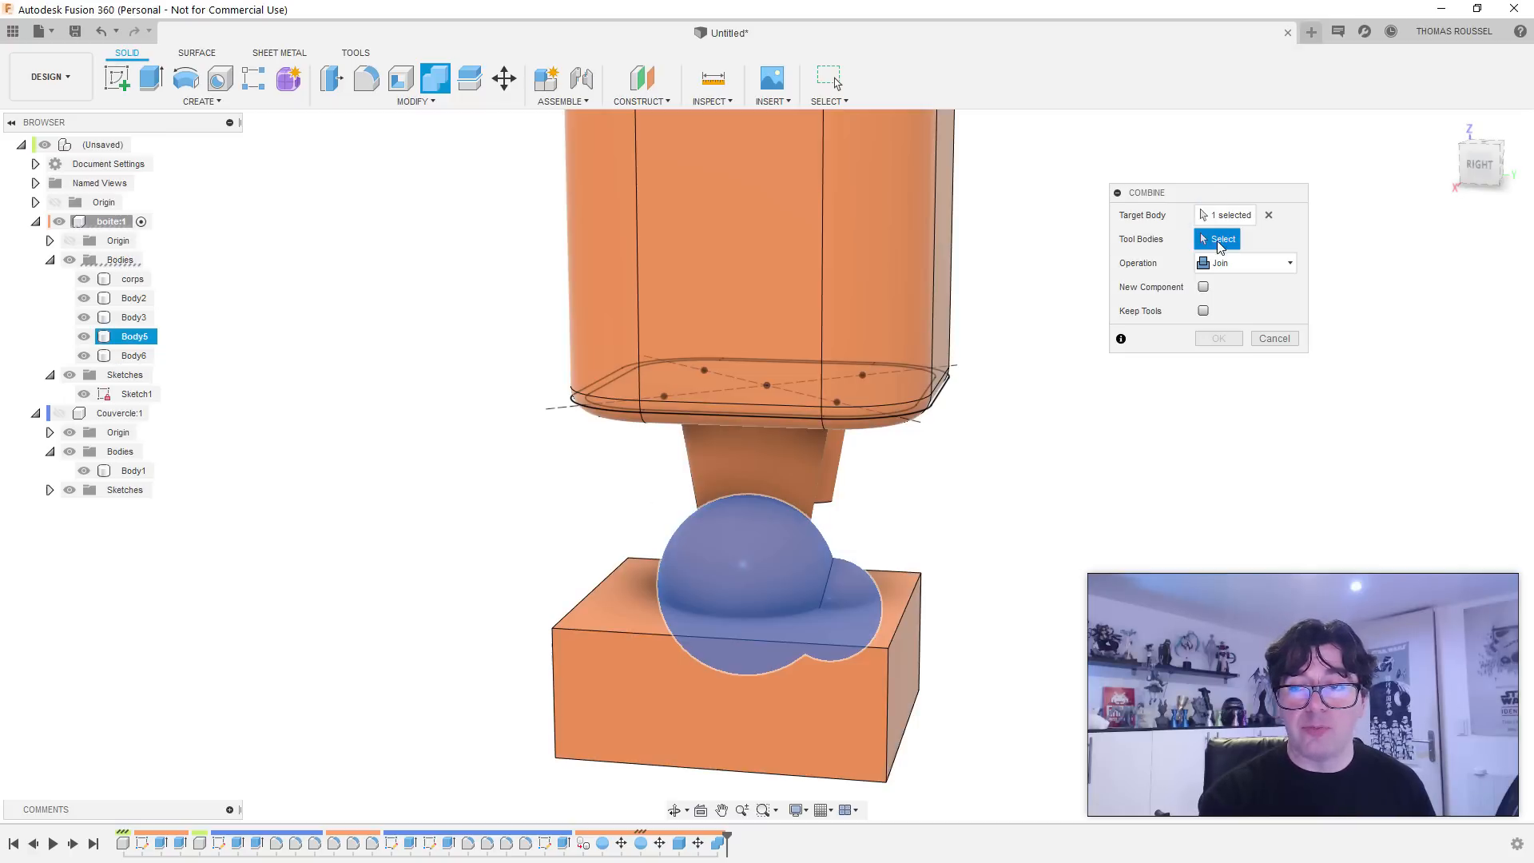
left_click(837, 728)
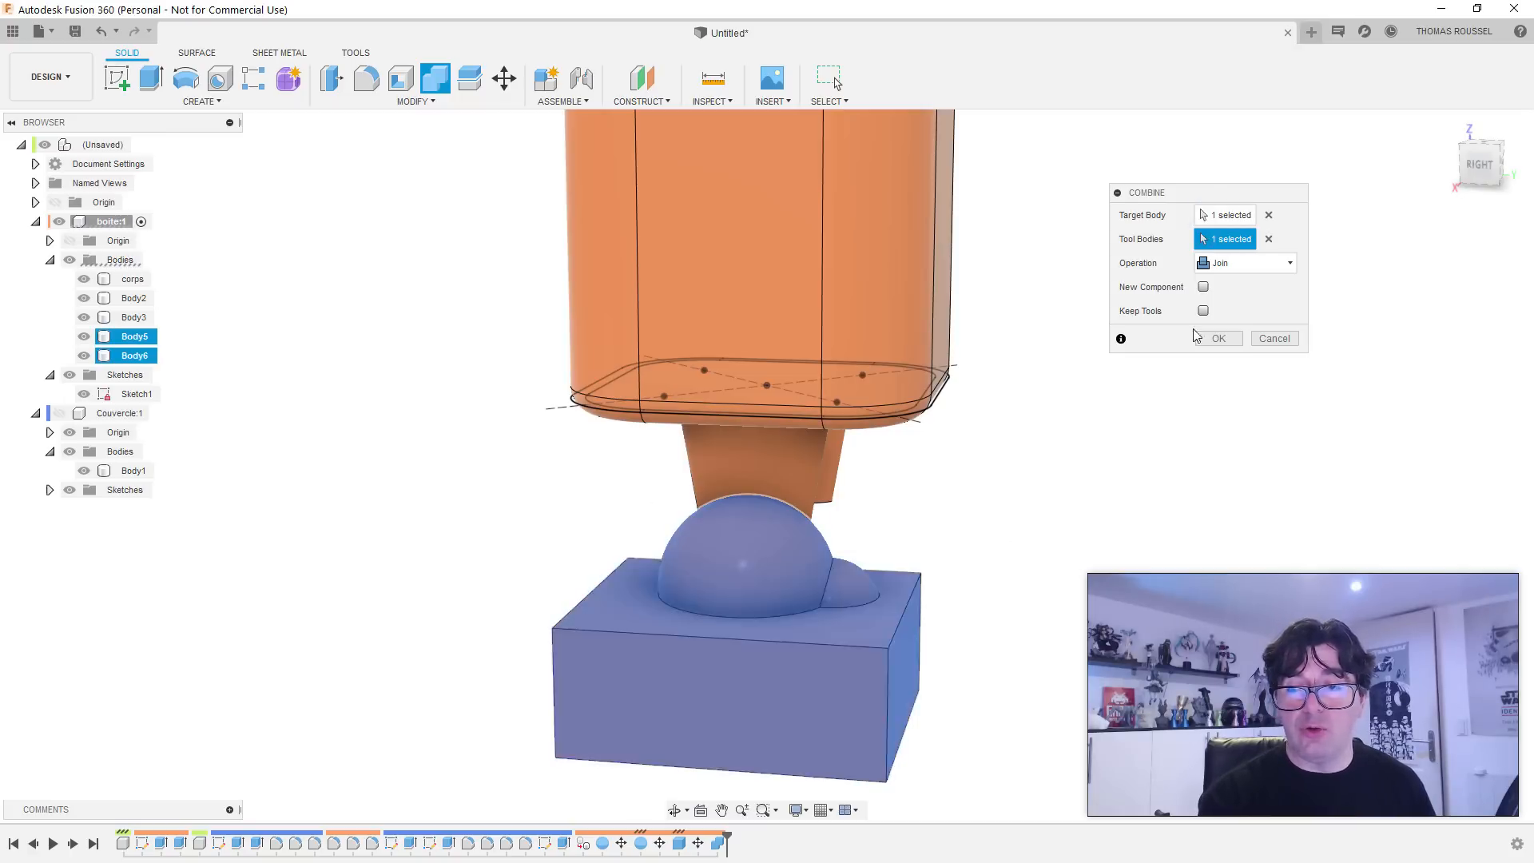
left_click(1229, 263)
left_click(1219, 305)
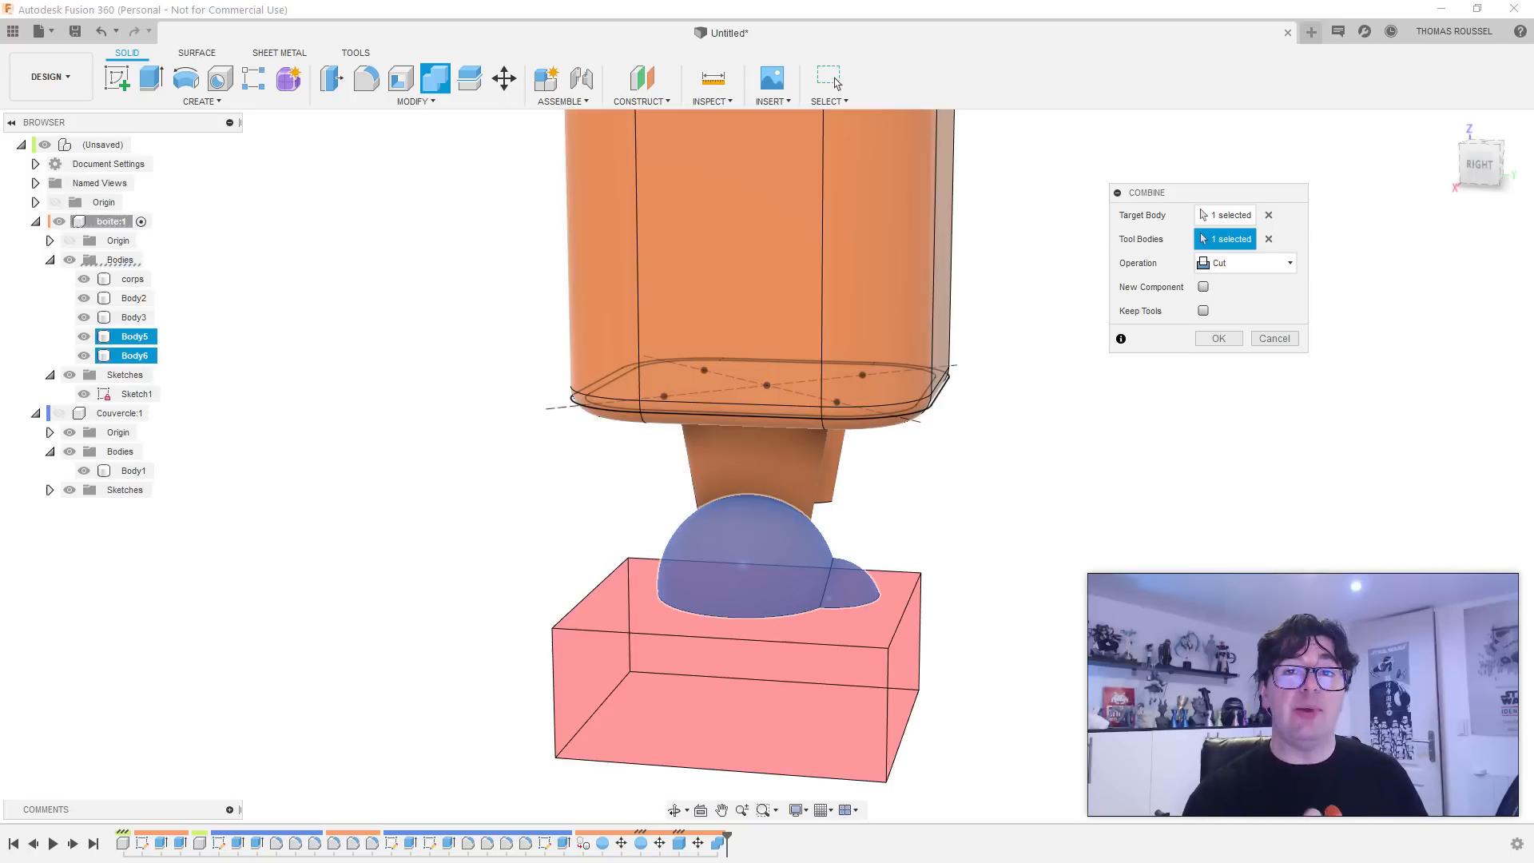
left_click(1218, 339)
Step: Fillet the edge where the small sphere meets the large one with a 23 mm radius
middle_click_drag(1198, 373, 993, 486, "shift")
middle_click_drag(644, 614, 707, 622, "shift")
scroll(737, 602, "up", 3)
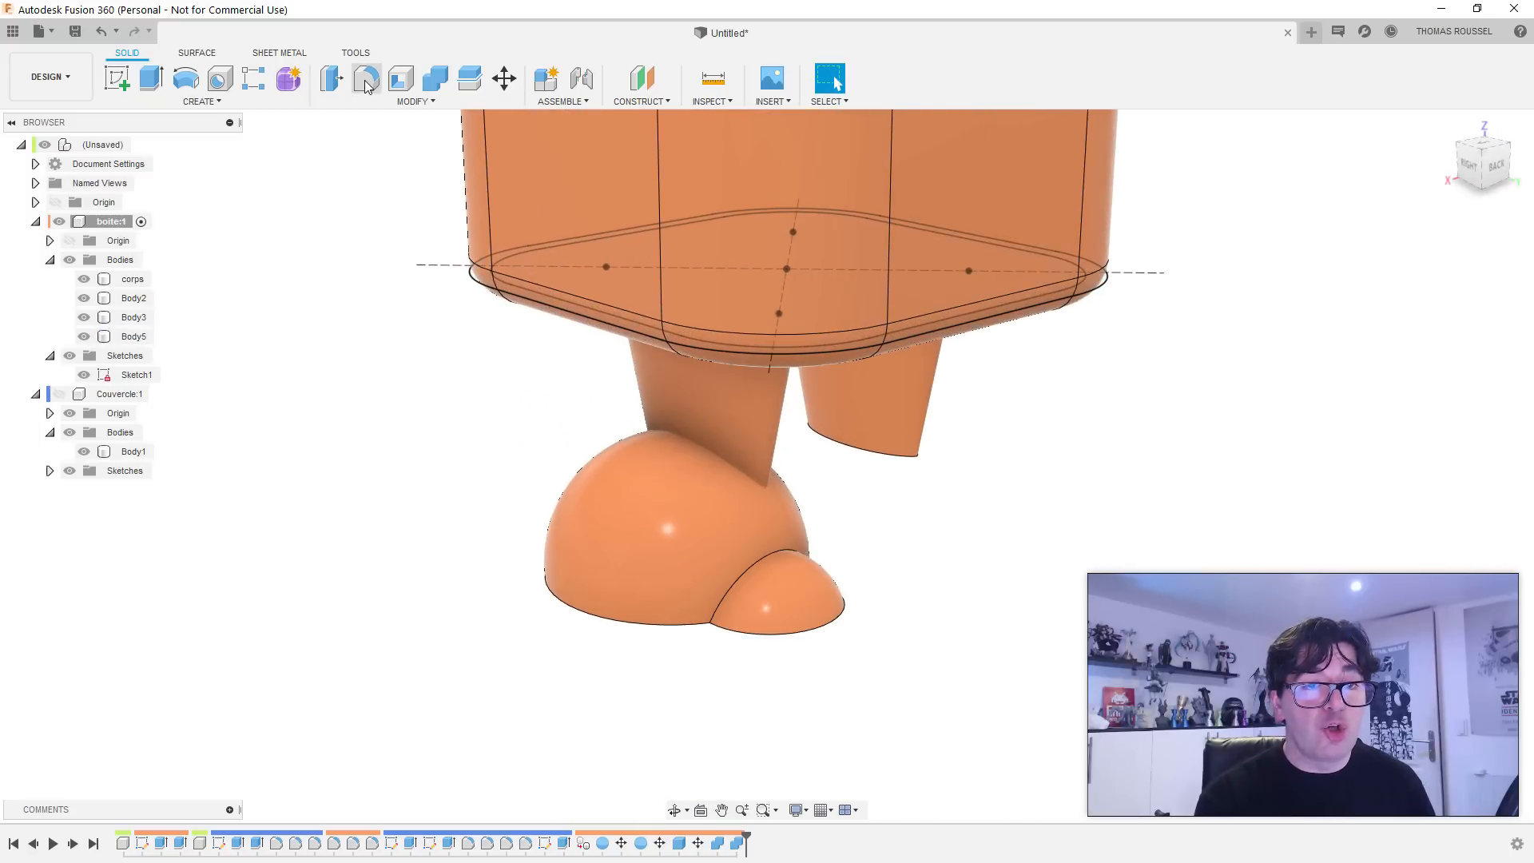
left_click(365, 80)
left_click(735, 585)
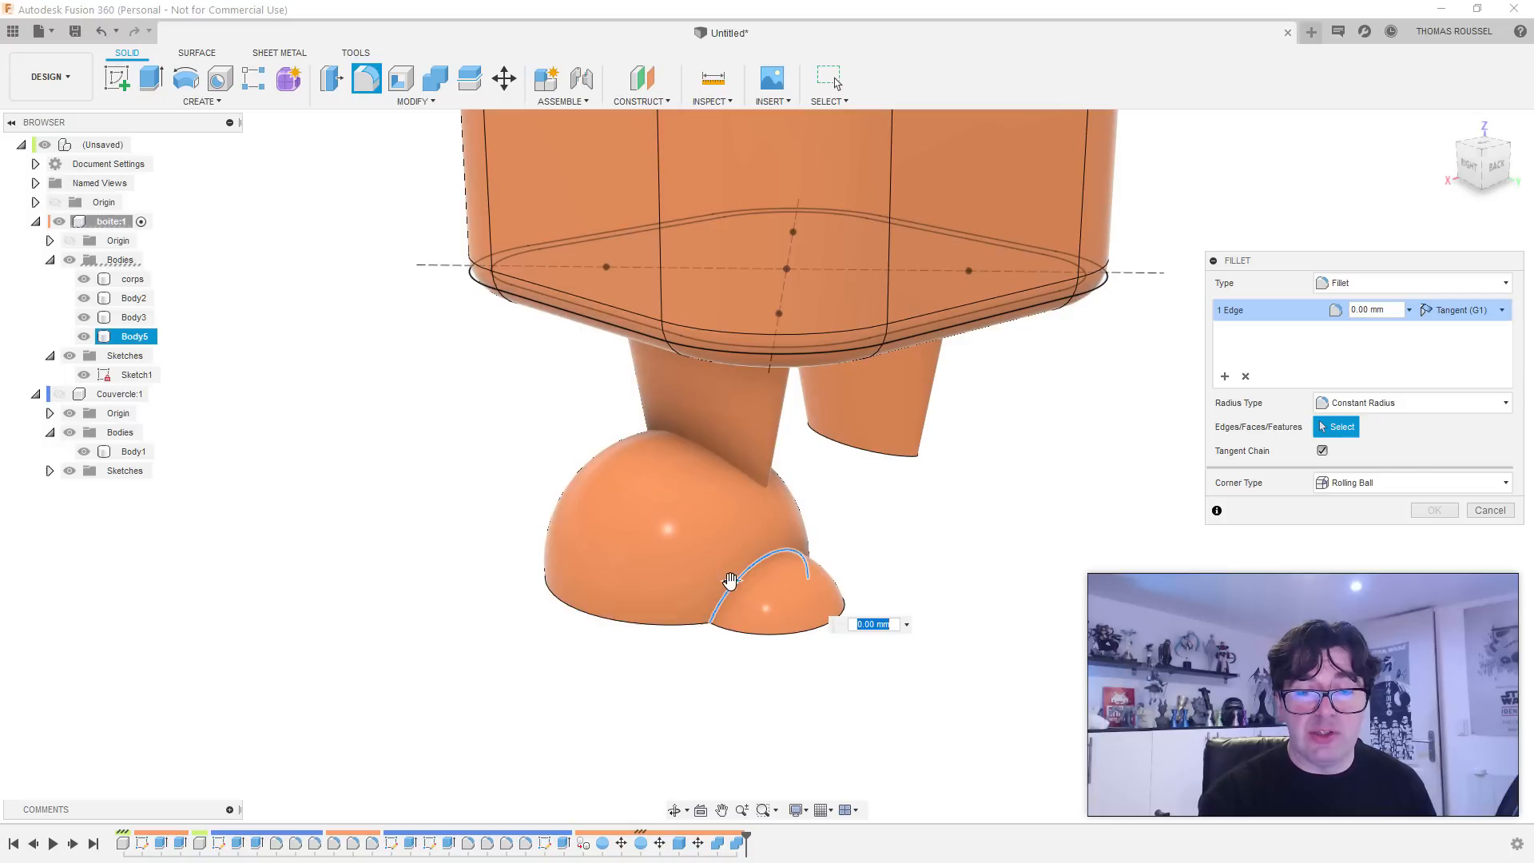
left_click_drag(729, 580, 729, 572)
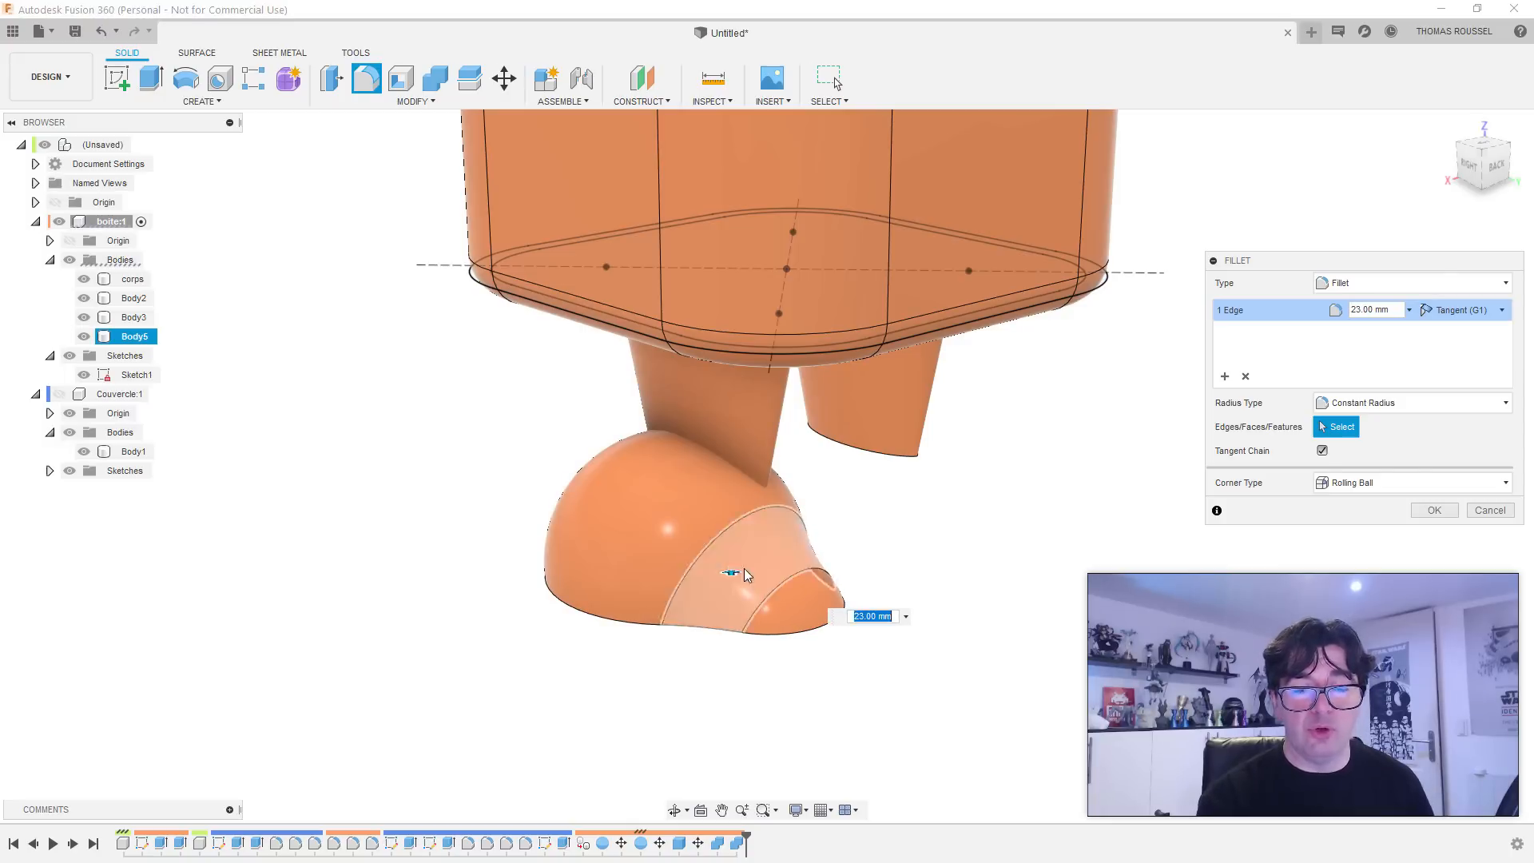
key("Return")
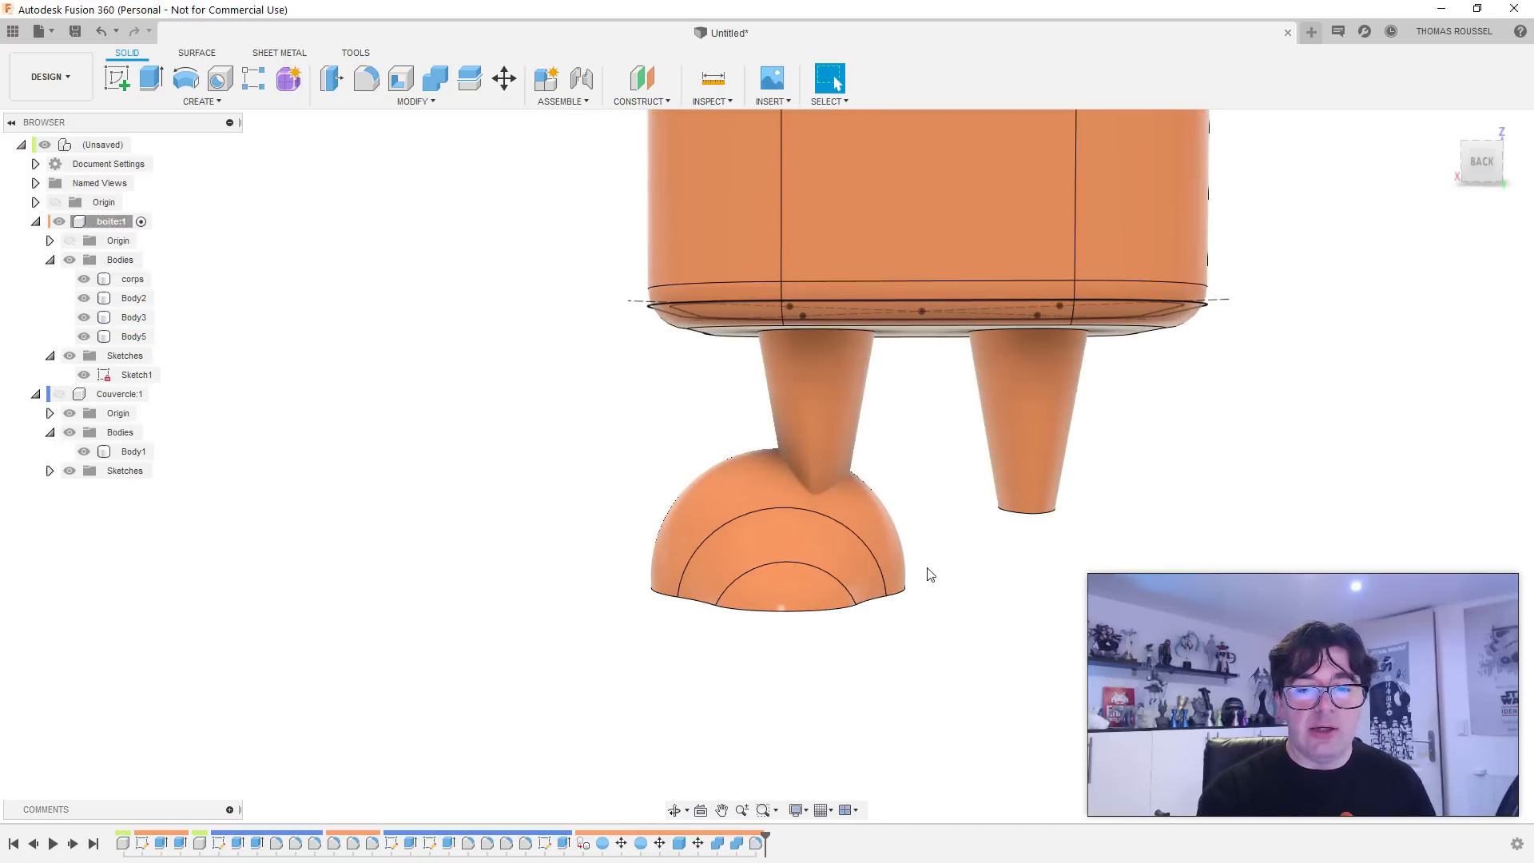
Step: Rename the filleted foot body as pied
middle_click_drag(924, 569, 904, 588, "shift")
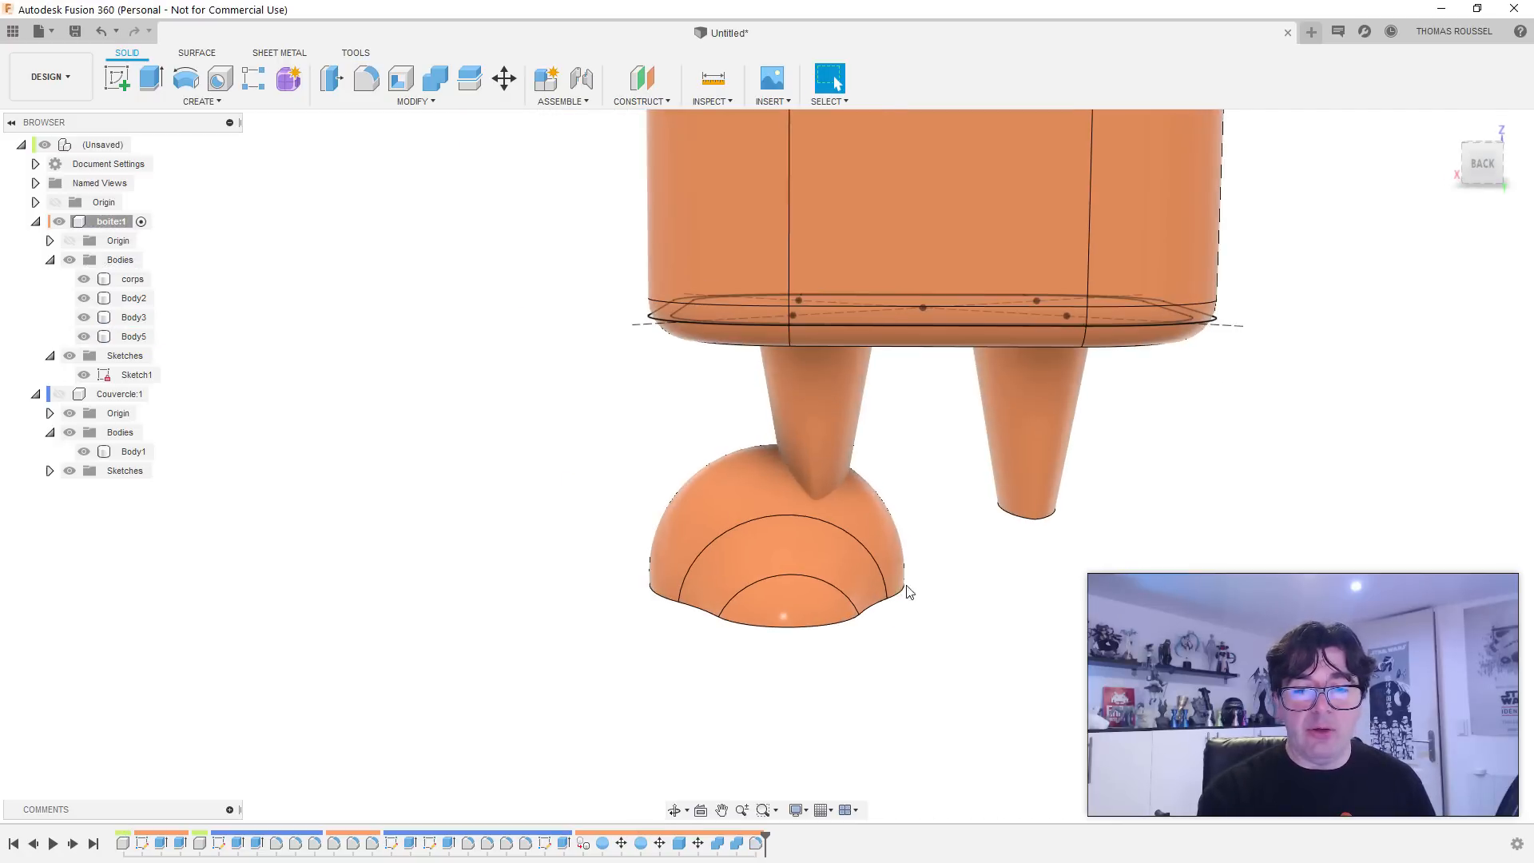
scroll(905, 588, "up", 2)
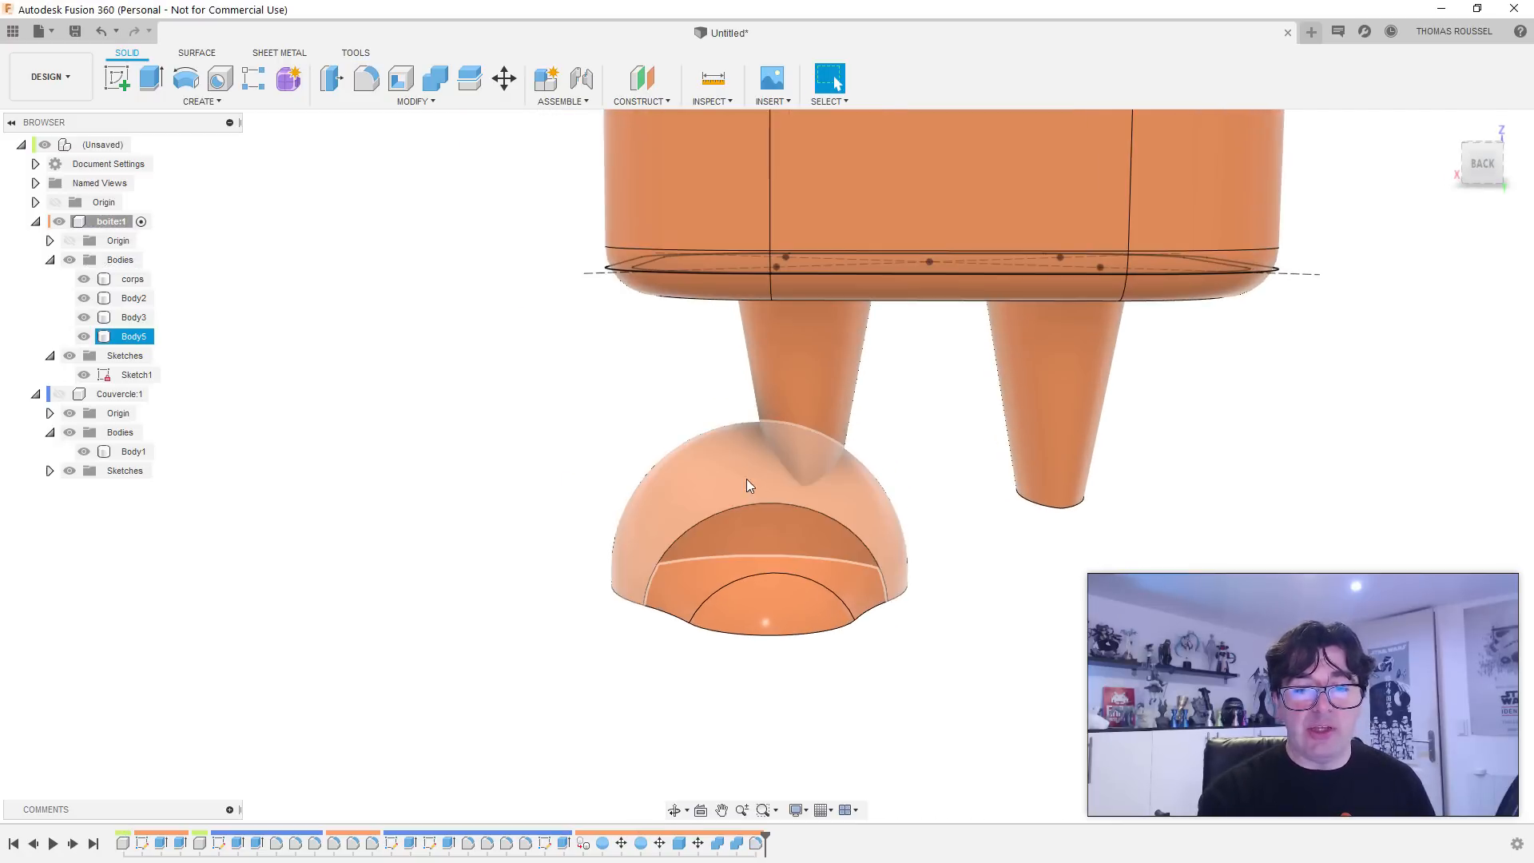
double_click(128, 337)
type("pied")
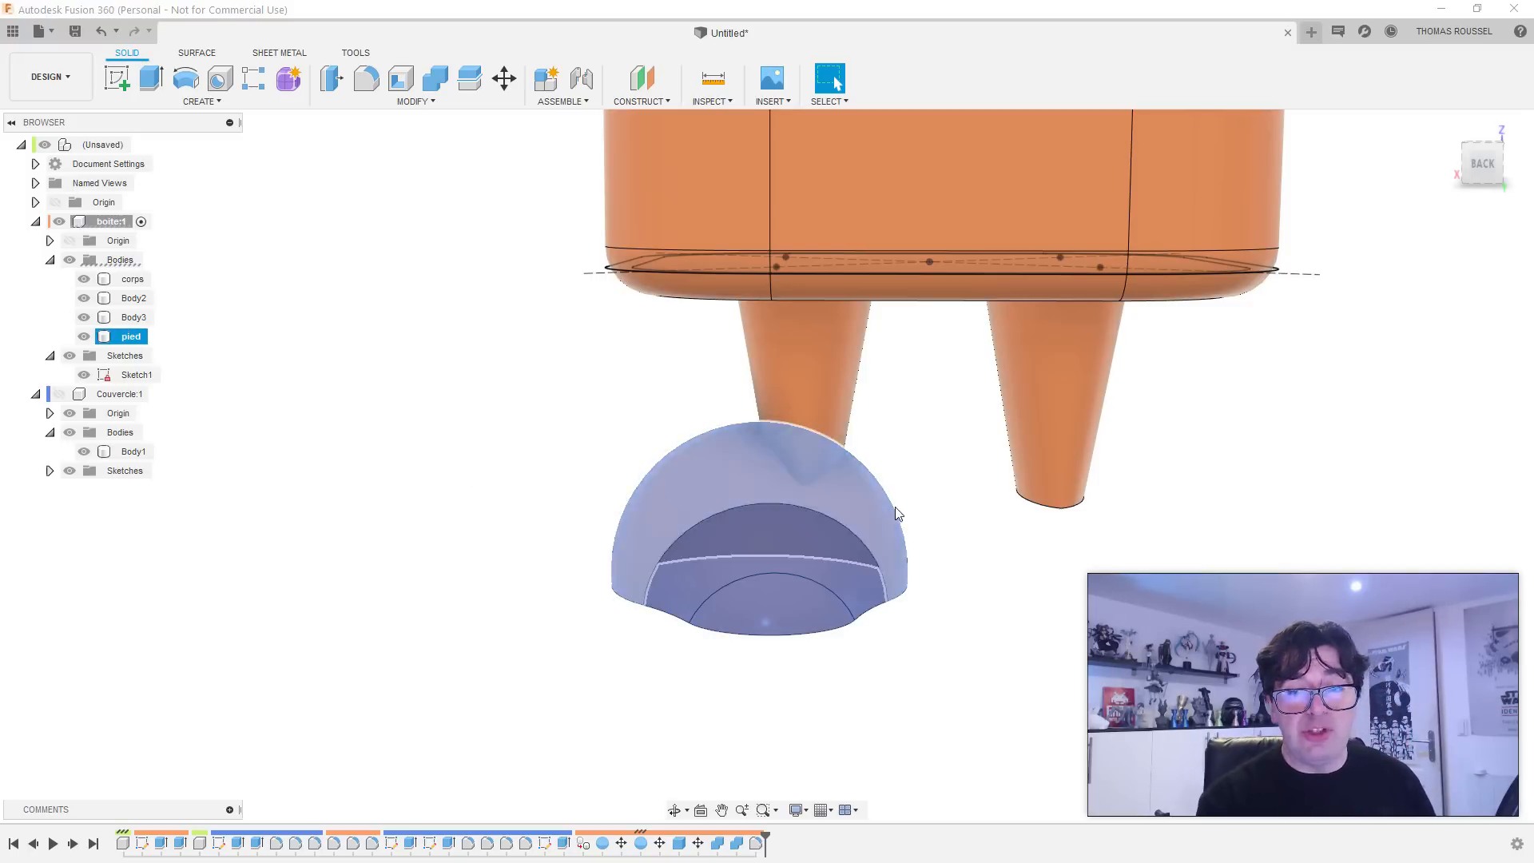
Step: Hide the corps body and mirror the pied body across the vertical YZ origin plane to make the second foot
middle_click_drag(943, 533, 301, 313, "shift")
left_click(188, 99)
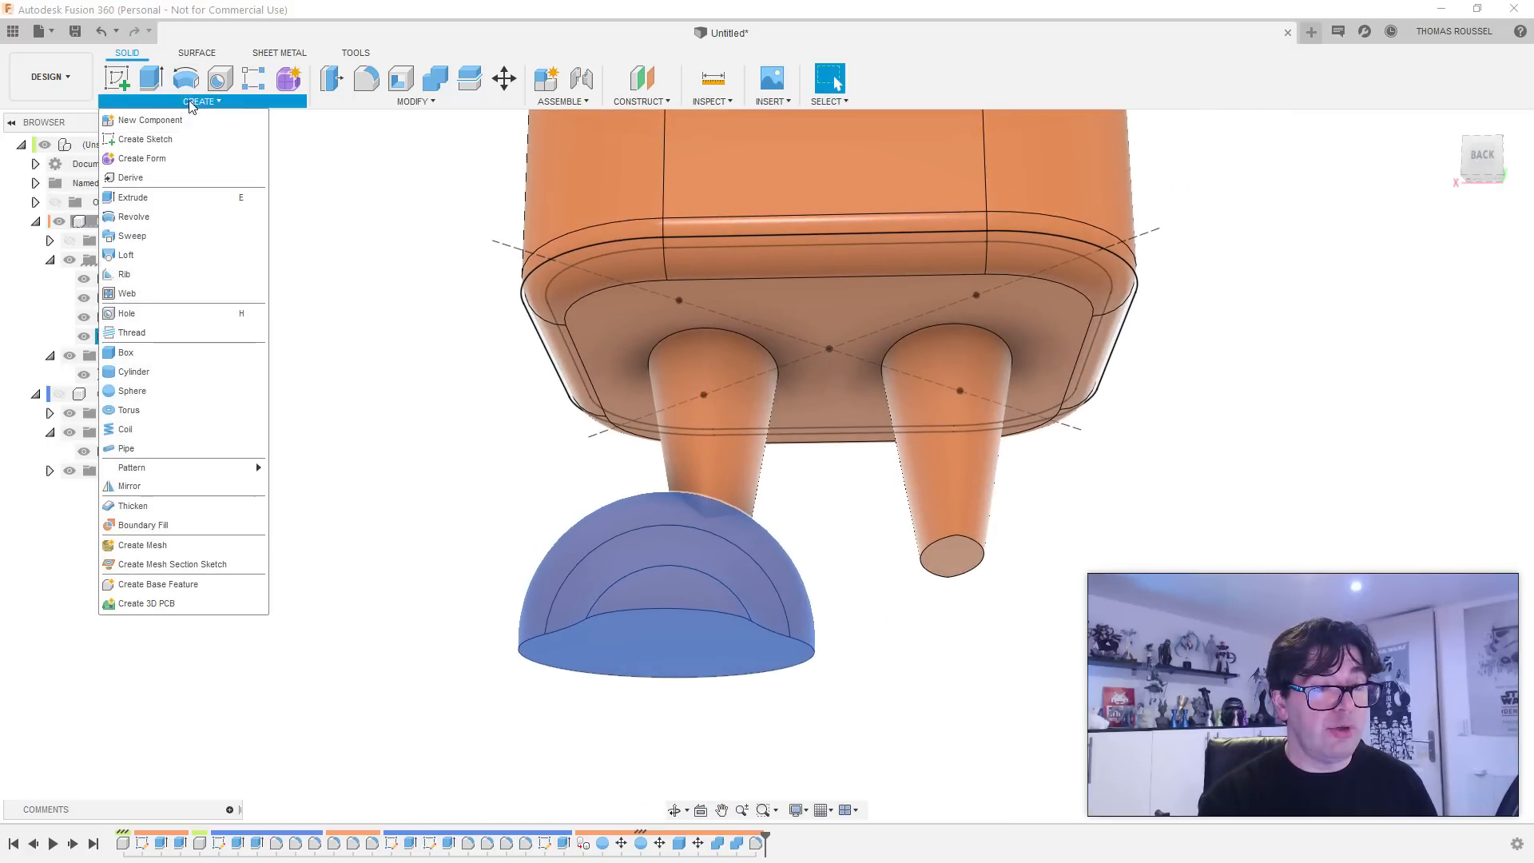
left_click(154, 487)
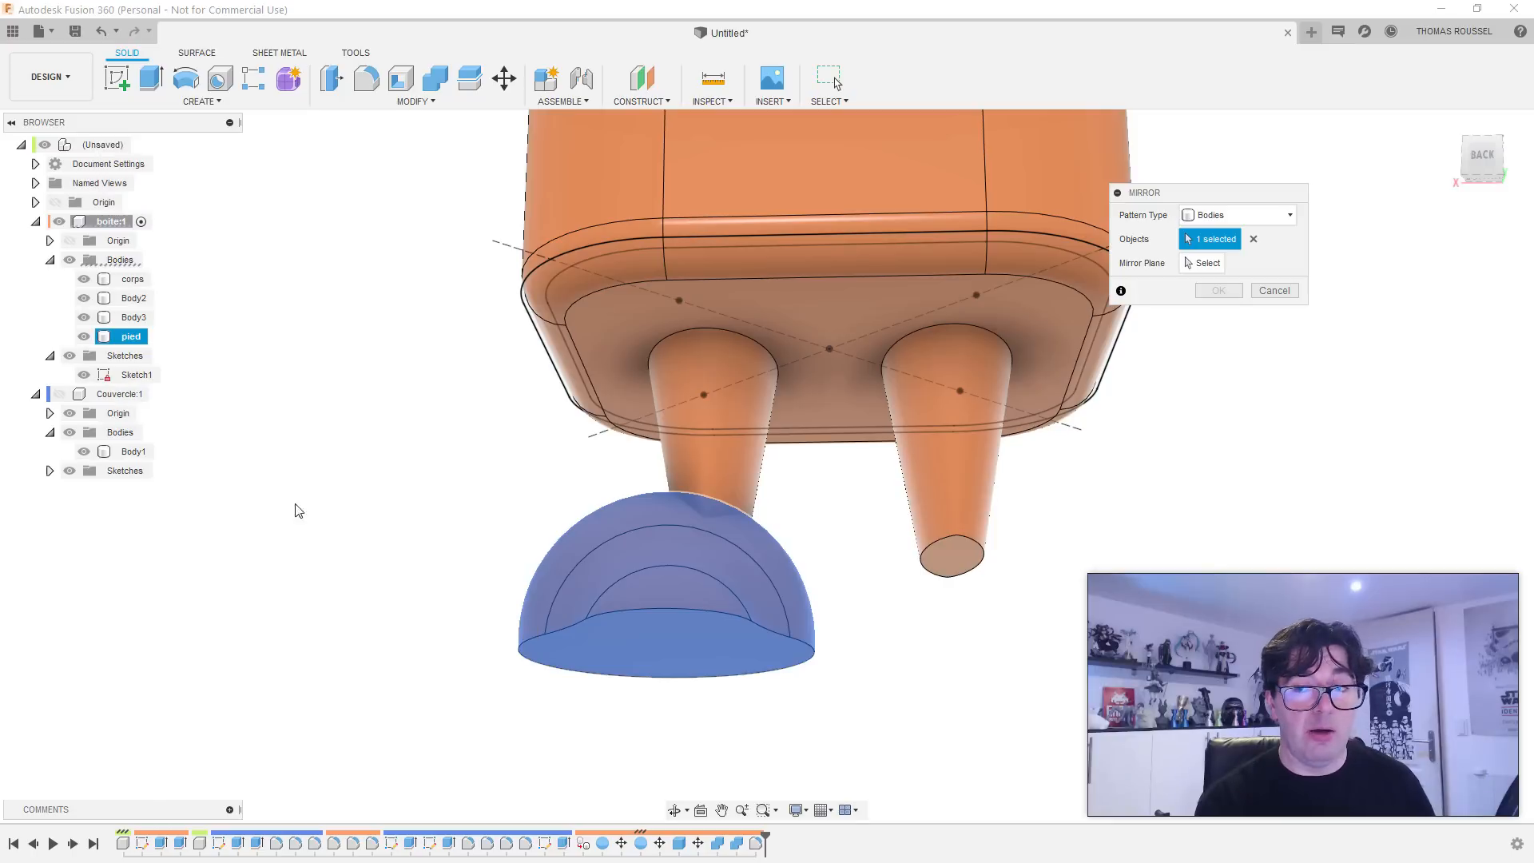
left_click(1208, 263)
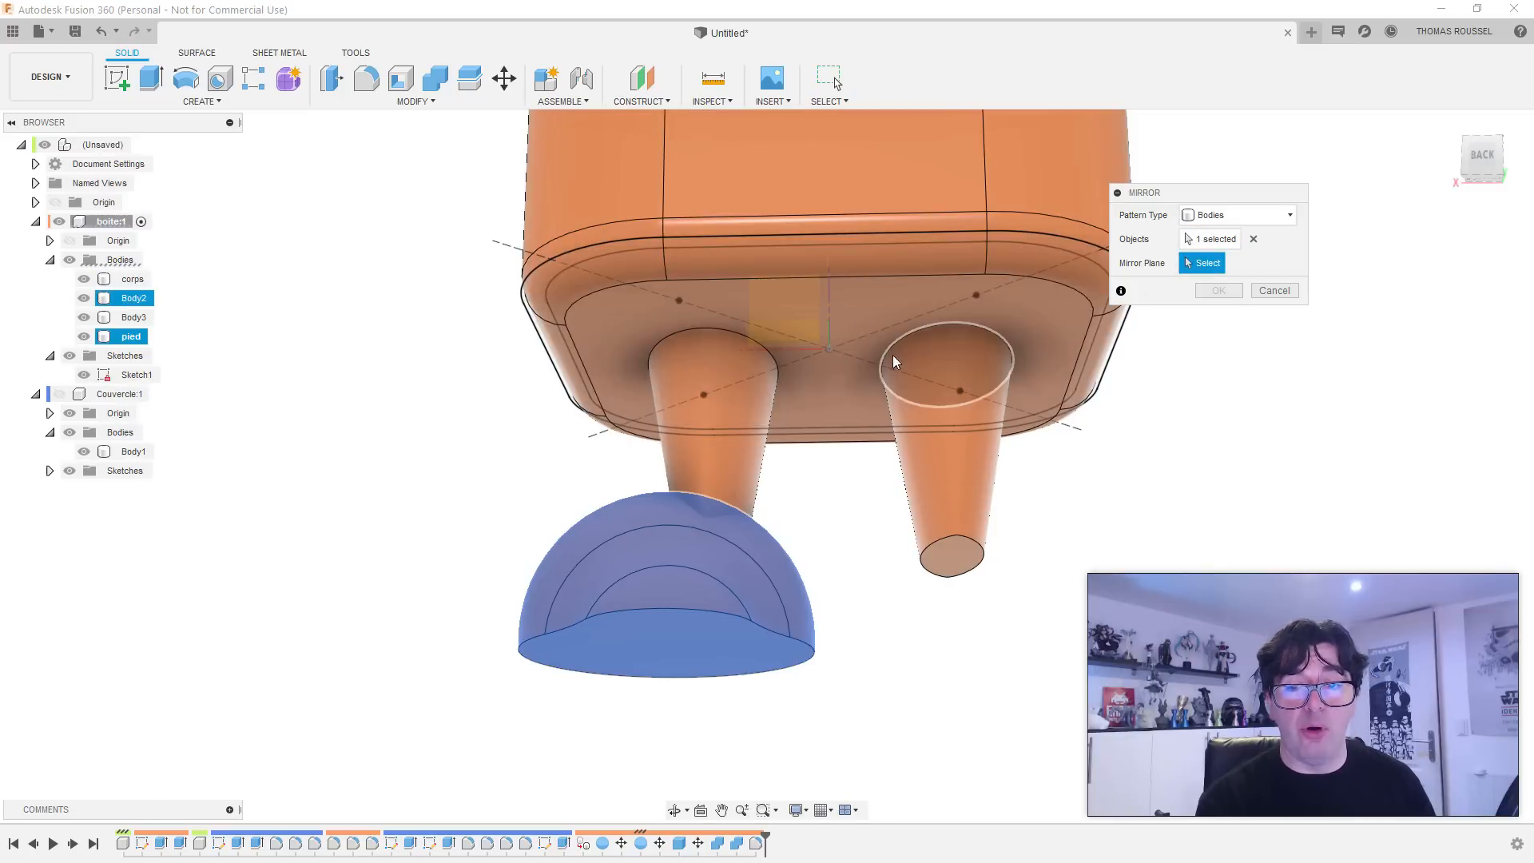
middle_click_drag(821, 407, 789, 348, "shift")
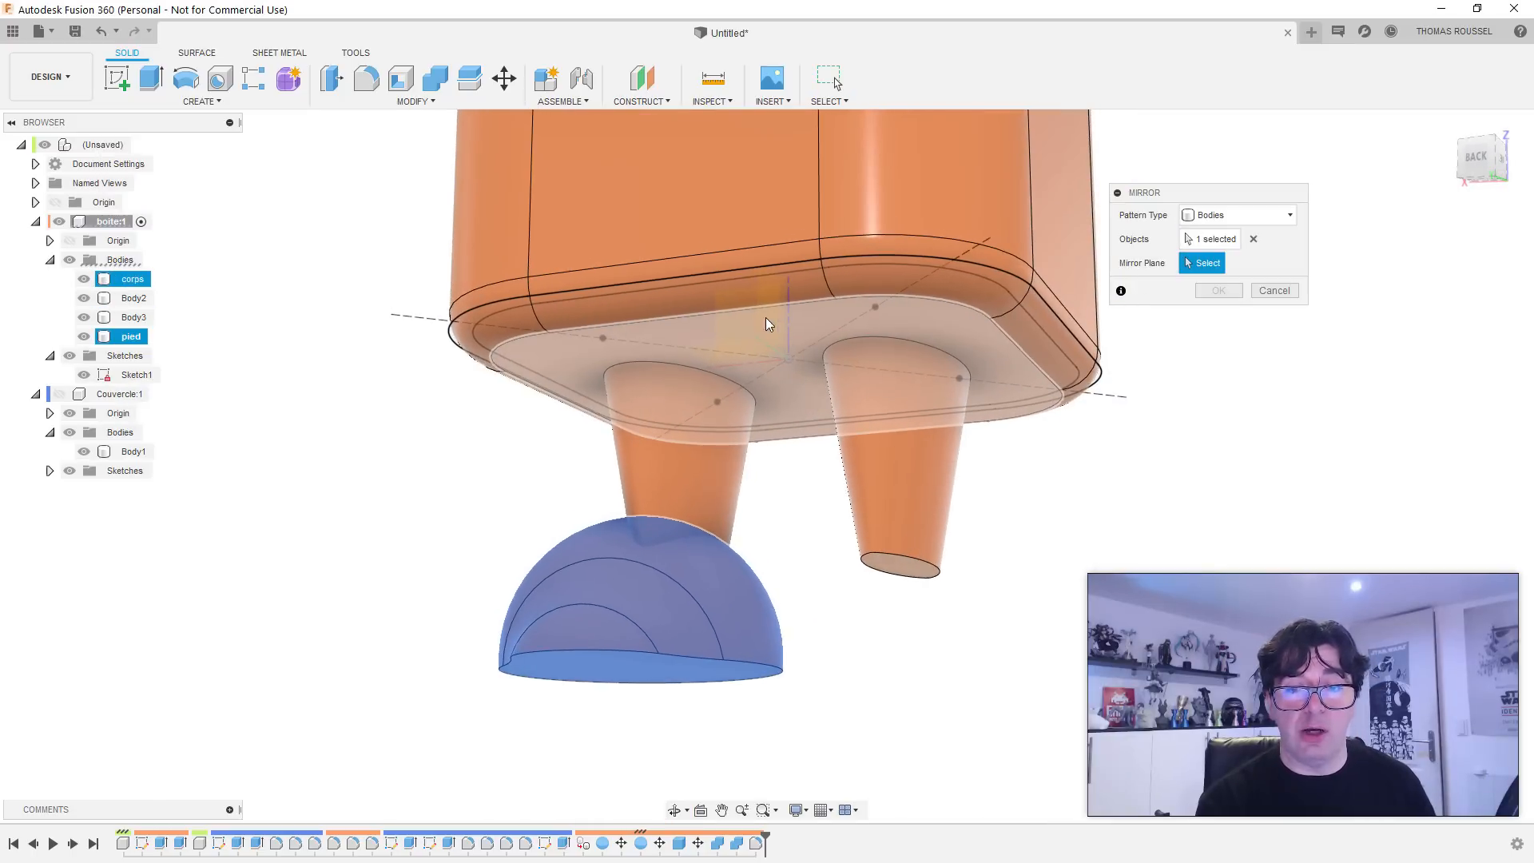
left_click(762, 348)
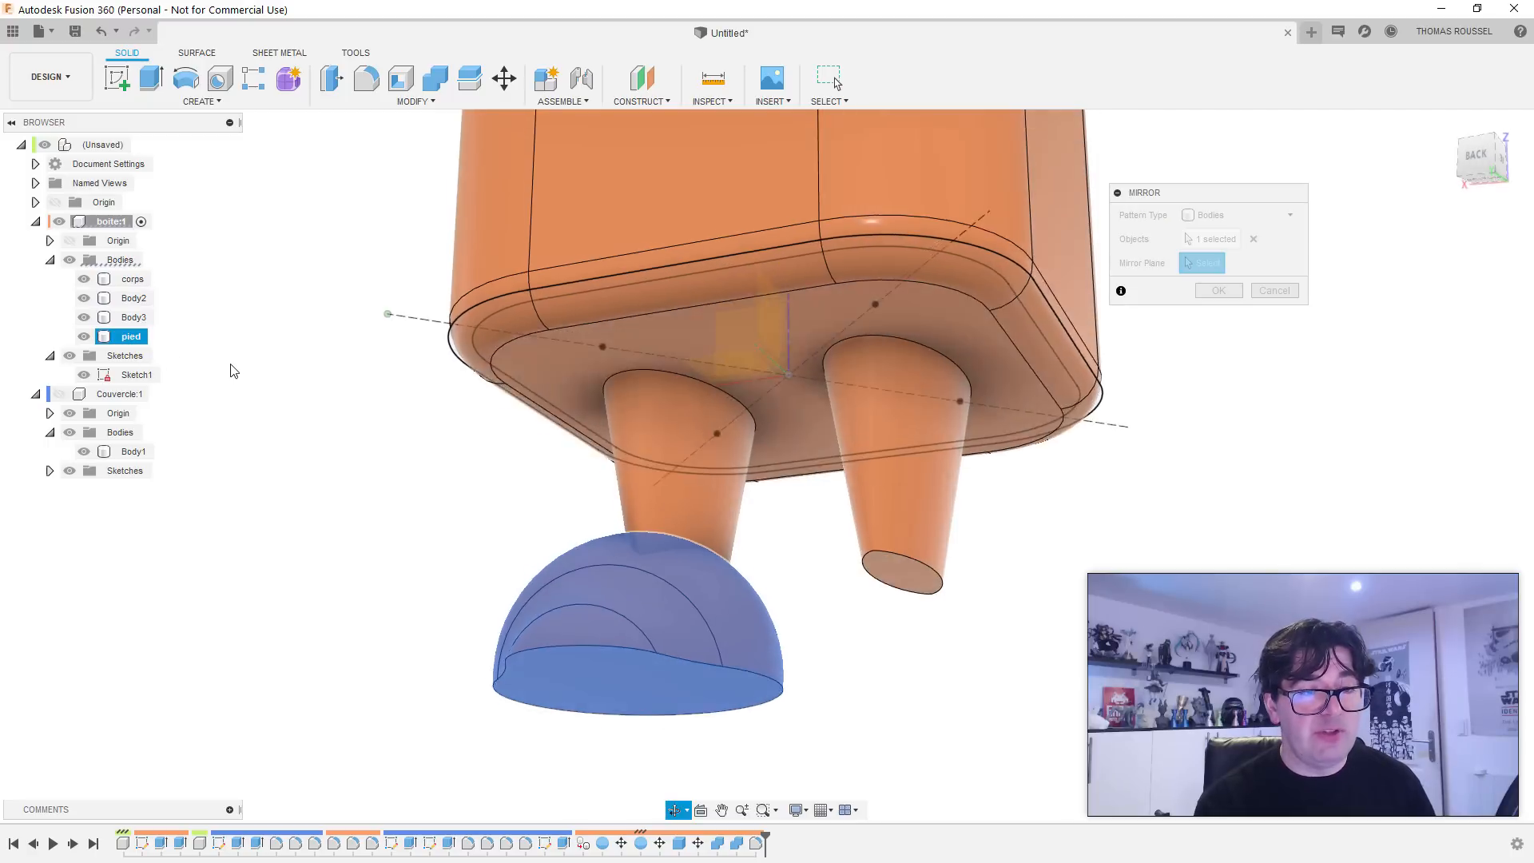
left_click(84, 279)
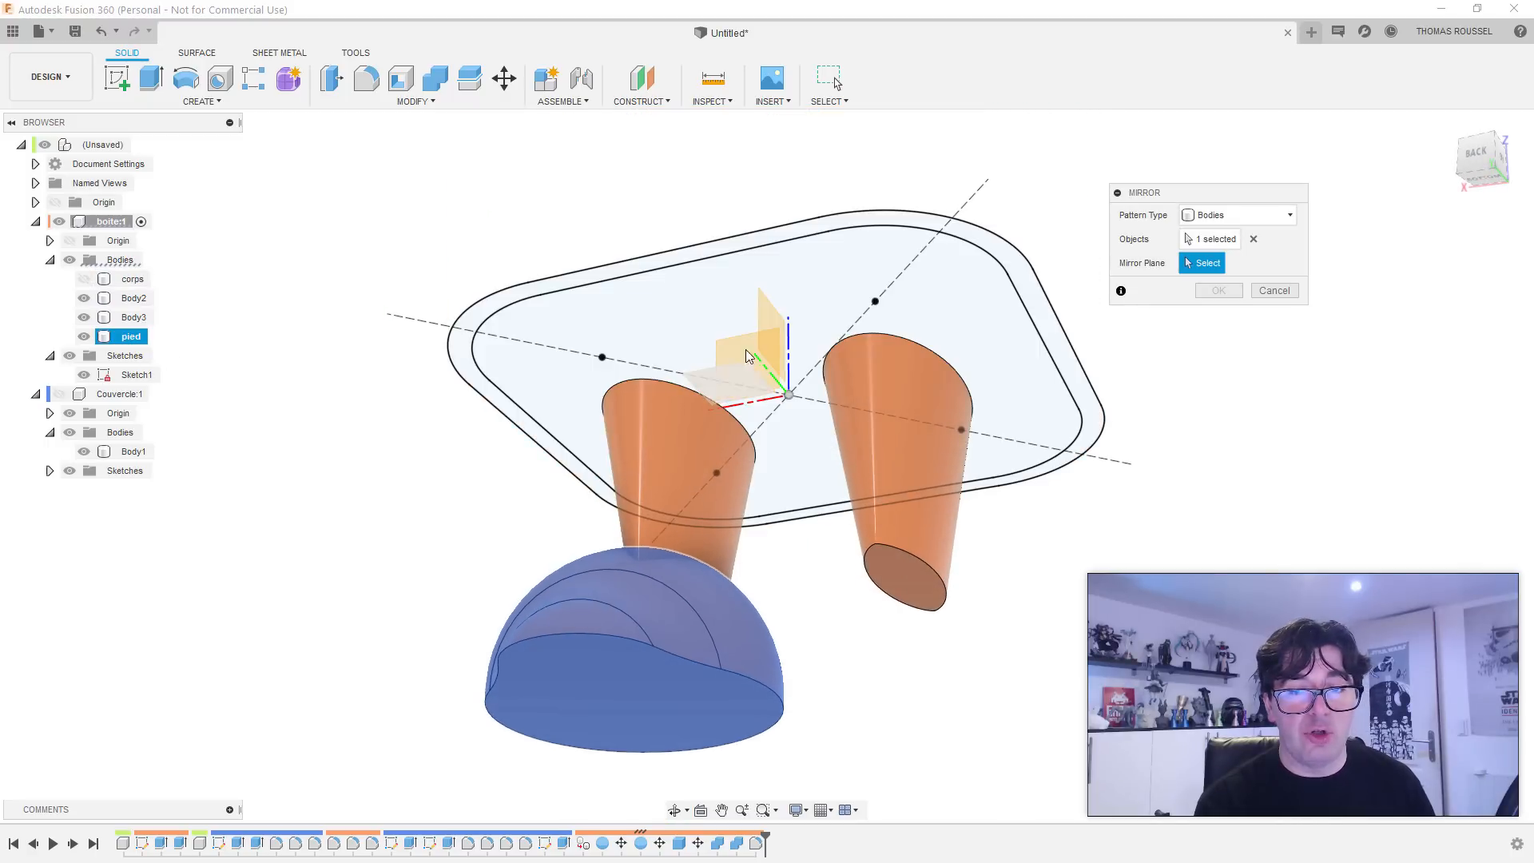
left_click(774, 316)
middle_click_drag(774, 315, 671, 449, "shift")
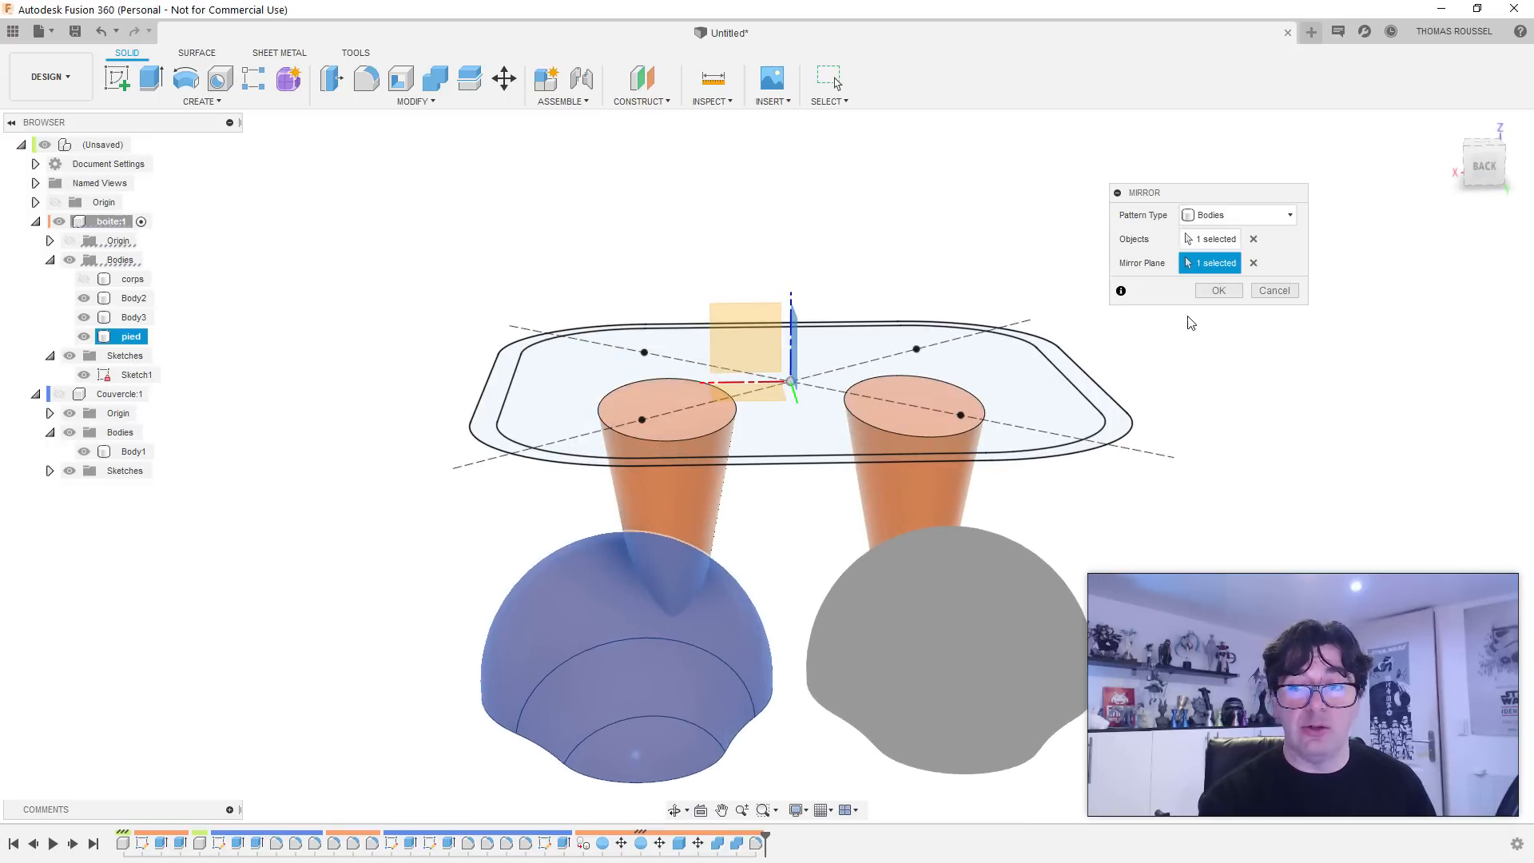
left_click(1218, 290)
Step: Rename the original foot body as pied droit and the mirrored one as pied gauche
middle_click_drag(880, 405, 746, 409, "shift")
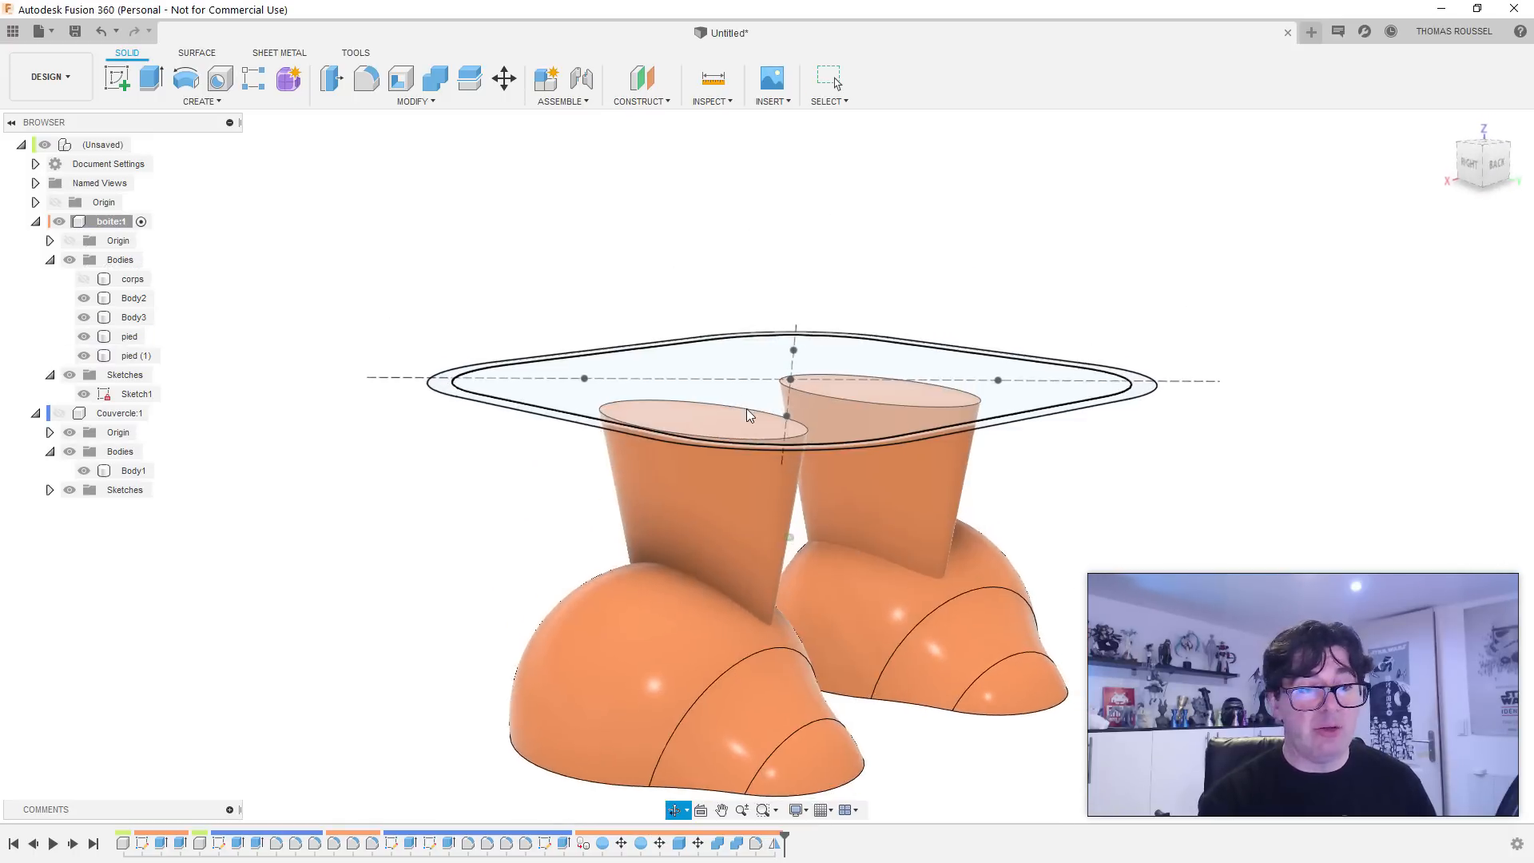
left_click(134, 337)
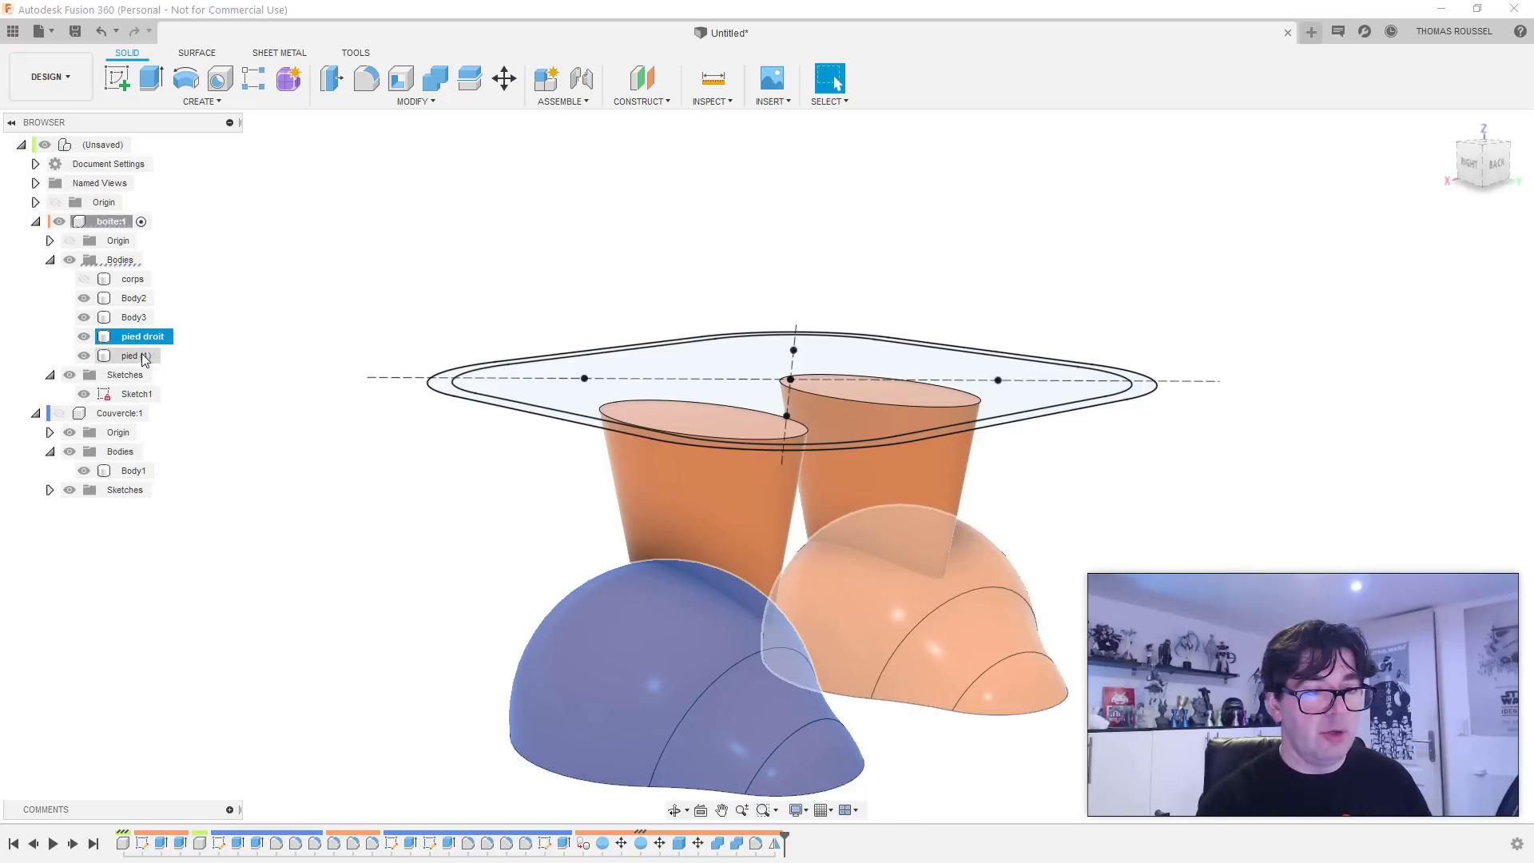
double_click(134, 355)
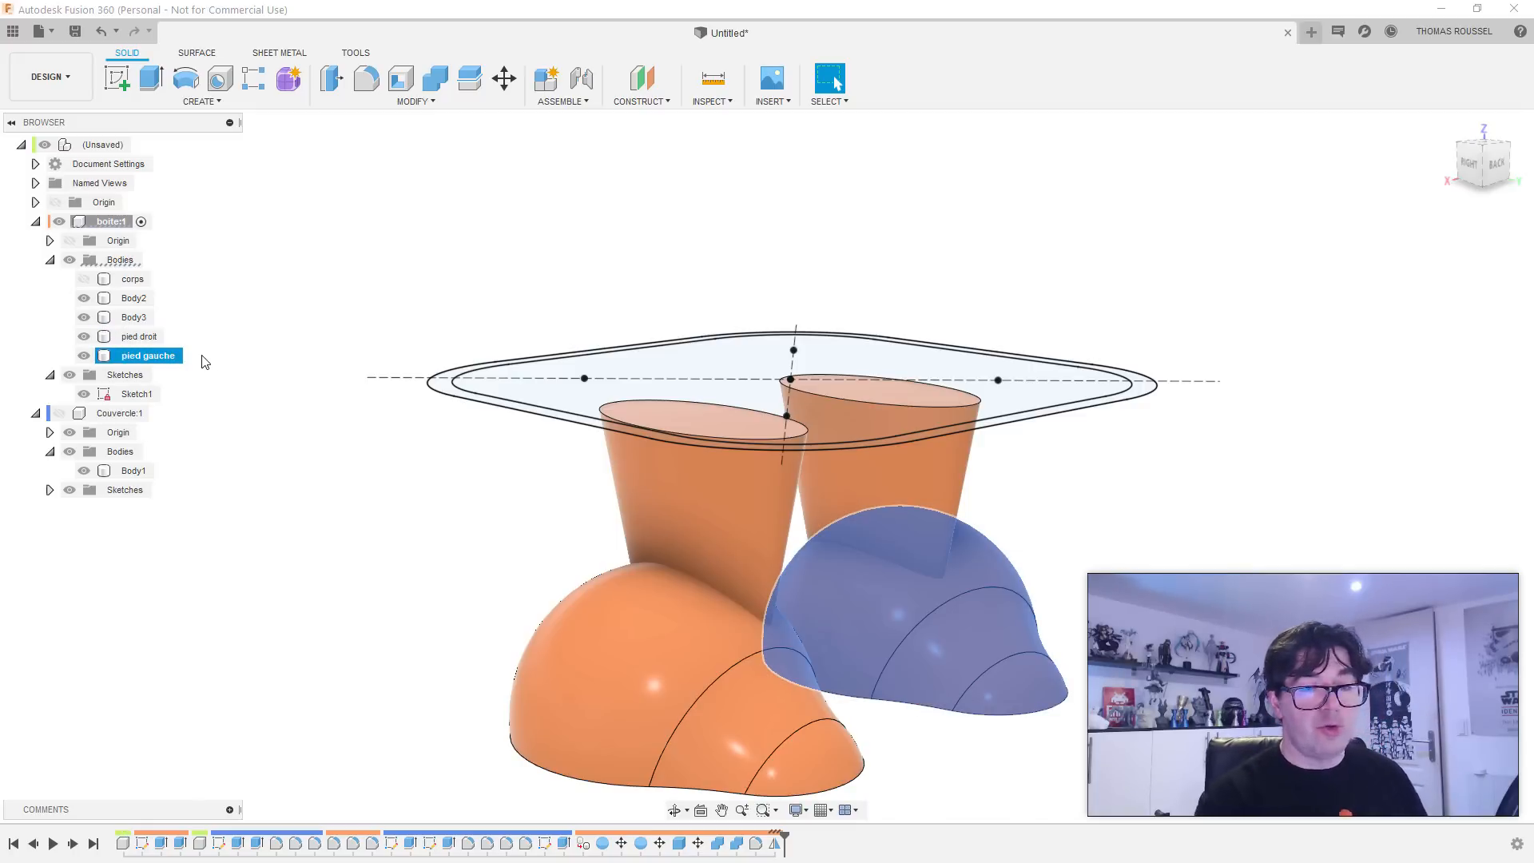
Step: Inspect from several angles how the tapered legs overlap the two feet and whether they are separate bodies
middle_click_drag(521, 498, 435, 489, "shift")
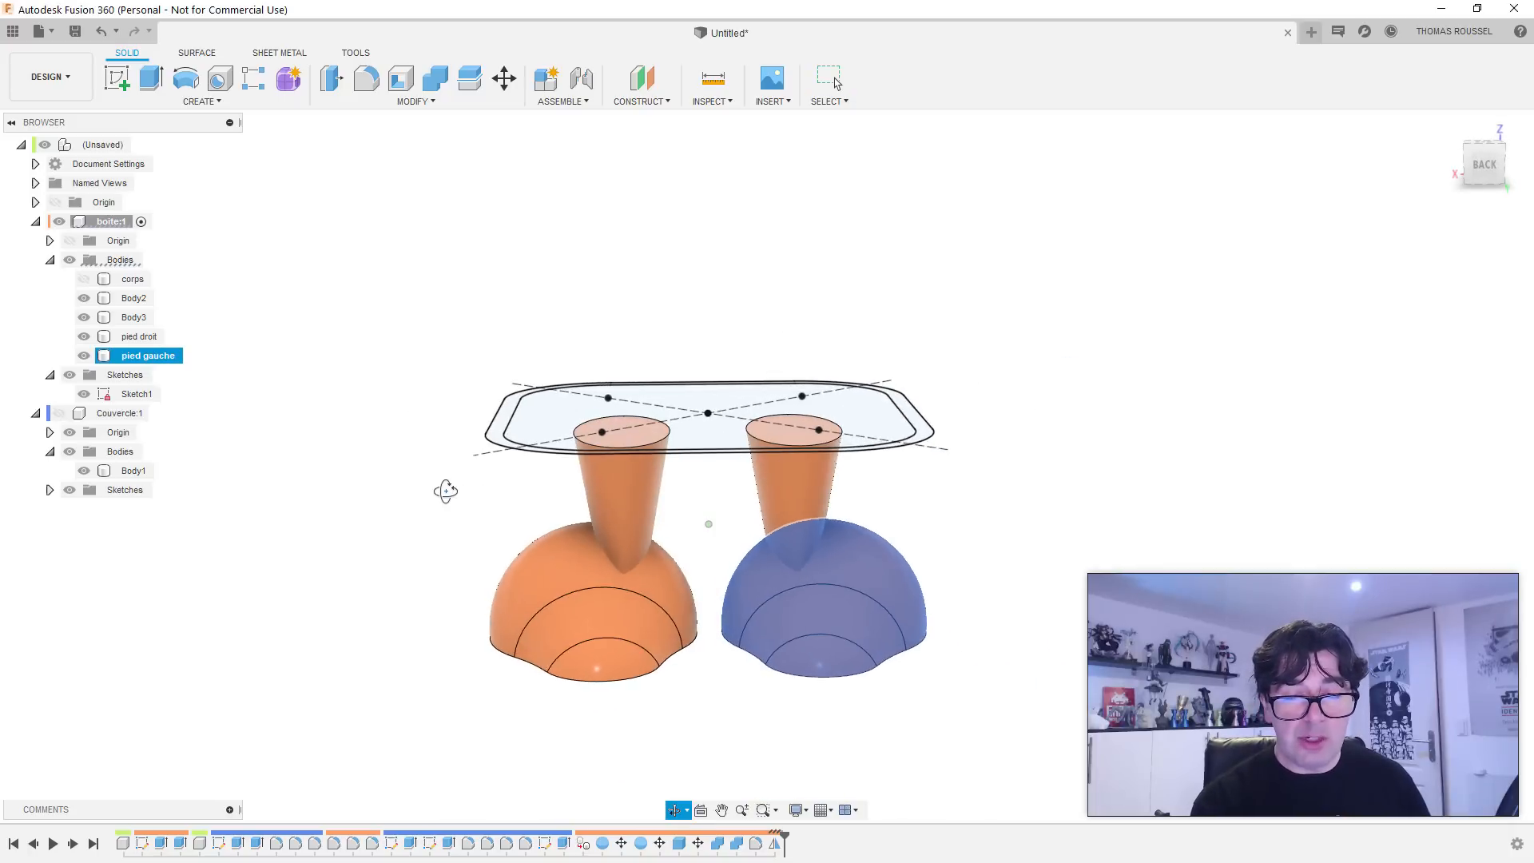
left_click(615, 541, "ctrl")
left_click(625, 510, "ctrl")
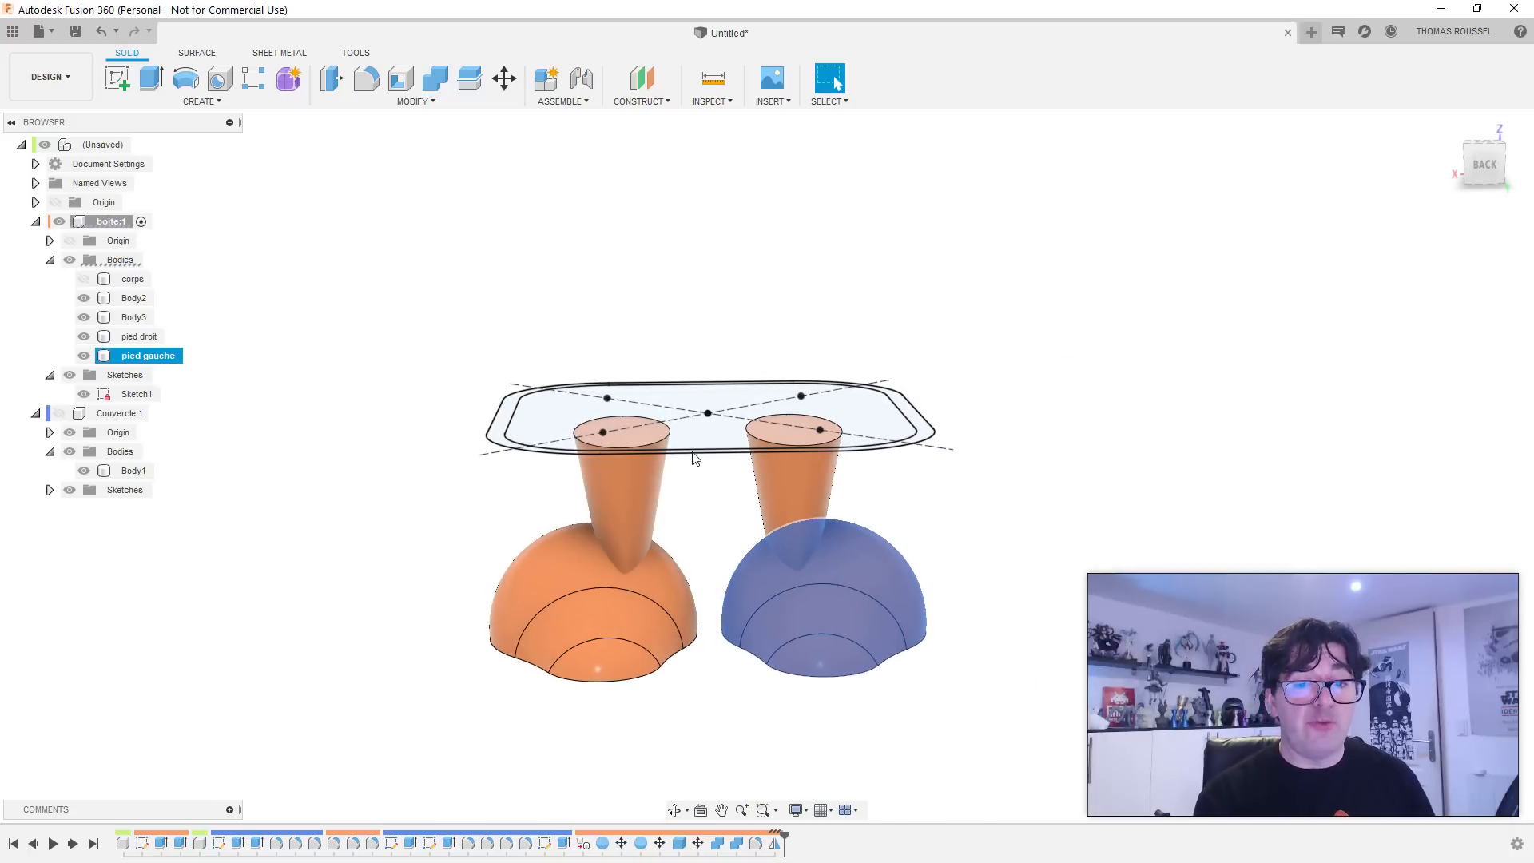
left_click(515, 560, "ctrl")
middle_click_drag(515, 560, 555, 543, "shift")
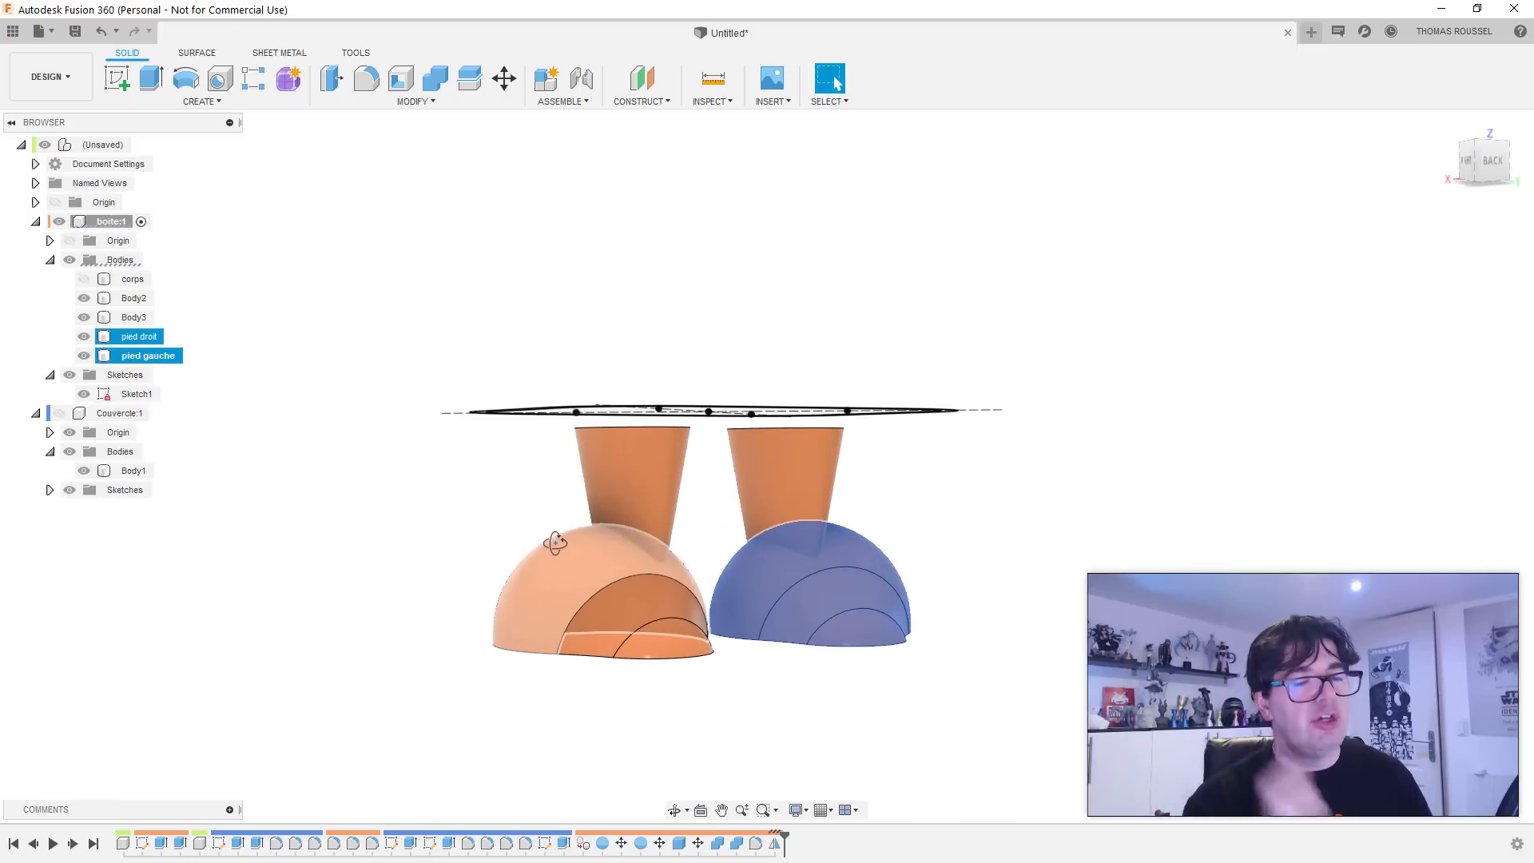
left_click(555, 543, "ctrl")
left_click(625, 506, "ctrl")
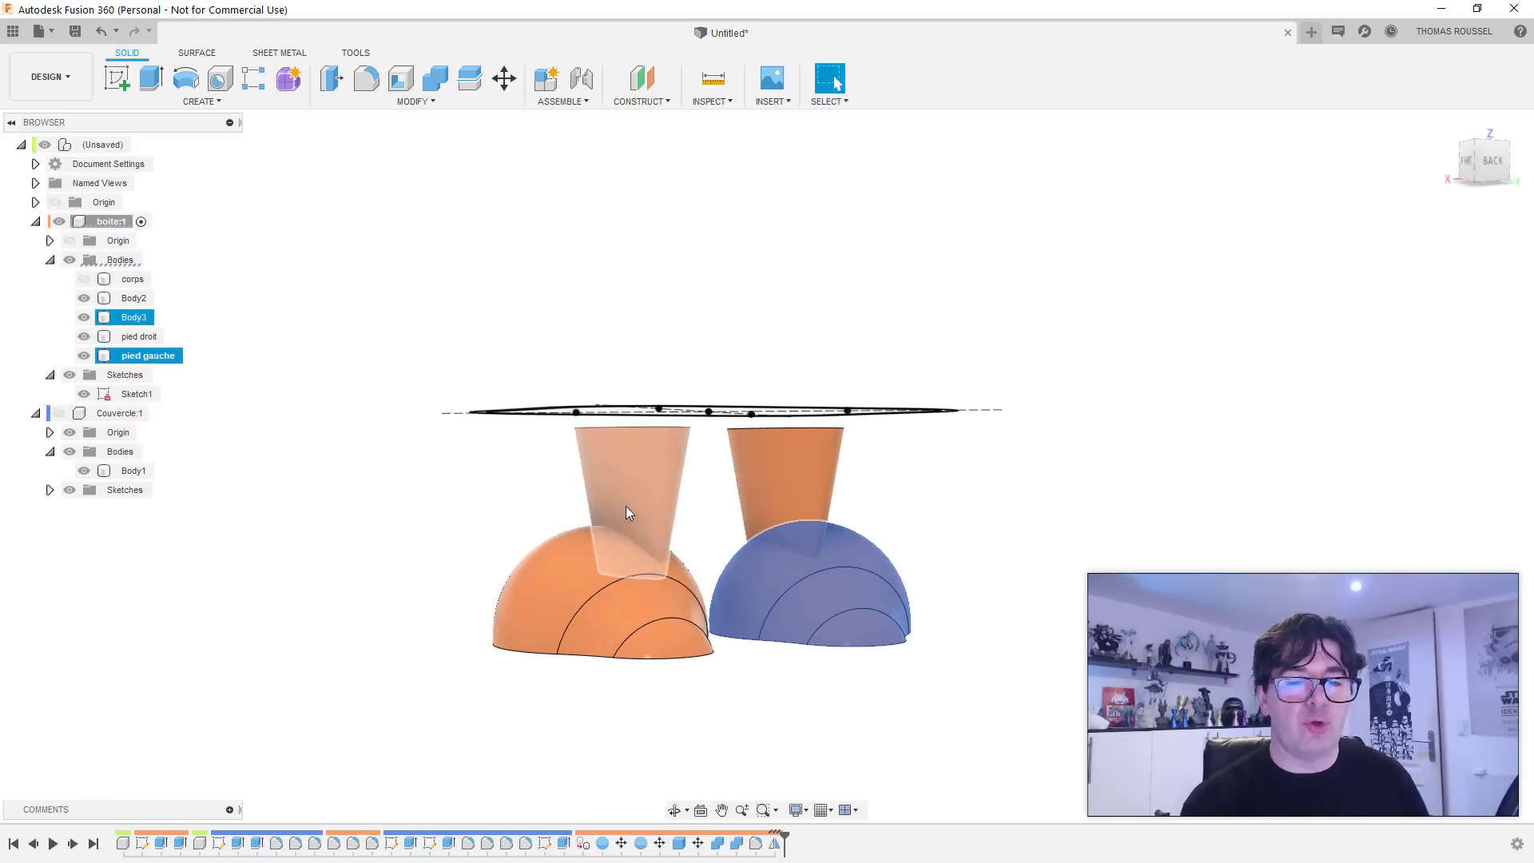
mouse_move(625, 505)
middle_mouse_down("shift")
mouse_move(611, 508)
mouse_move(628, 498)
middle_mouse_up("shift")
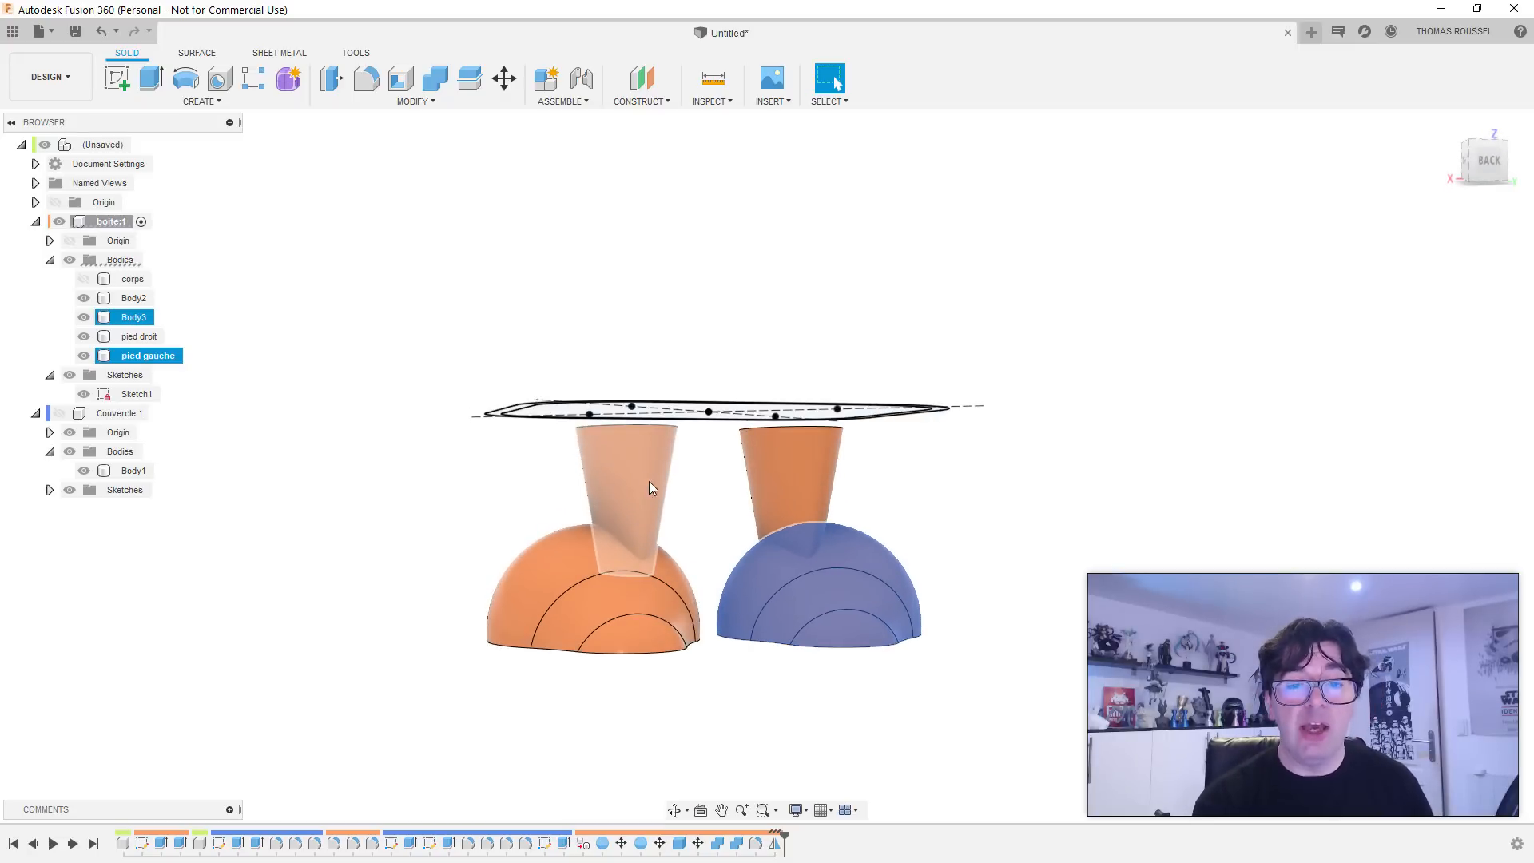
left_click(631, 486, "ctrl")
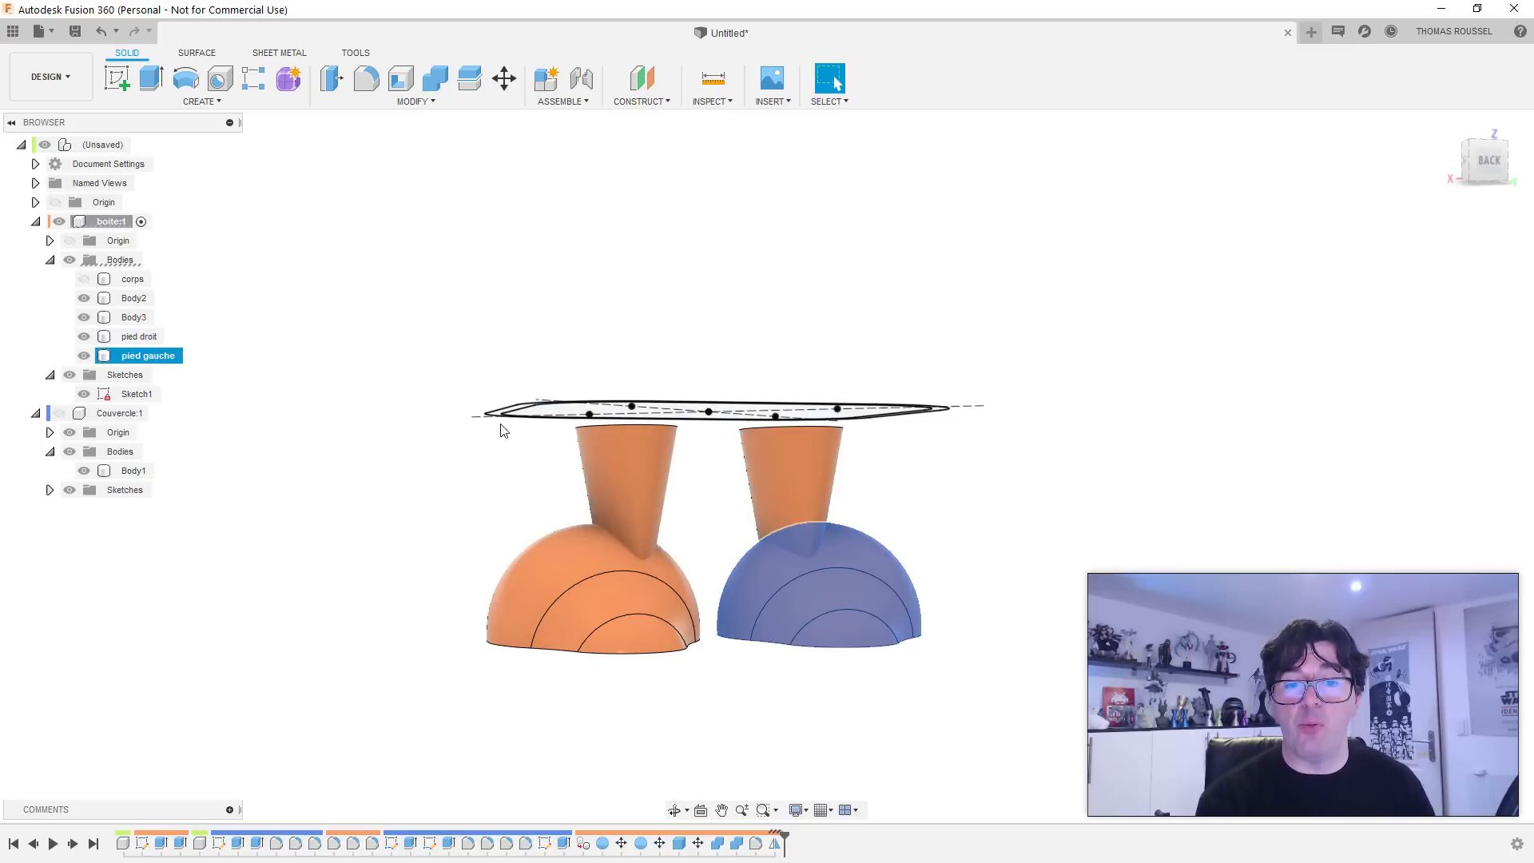
left_click(818, 517, "ctrl")
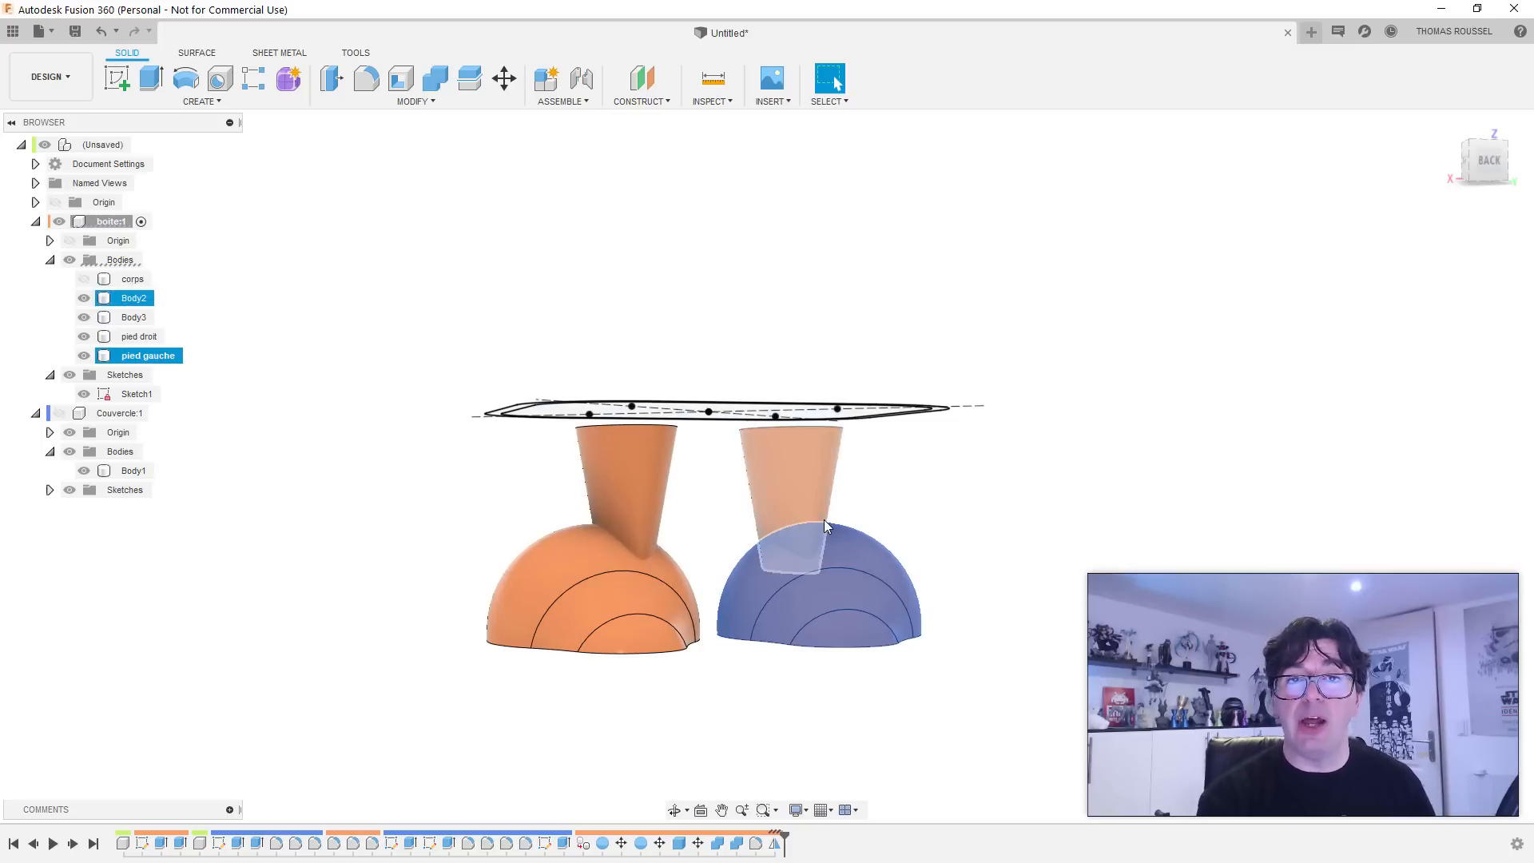
left_click(787, 527, "ctrl")
left_click(624, 515, "ctrl")
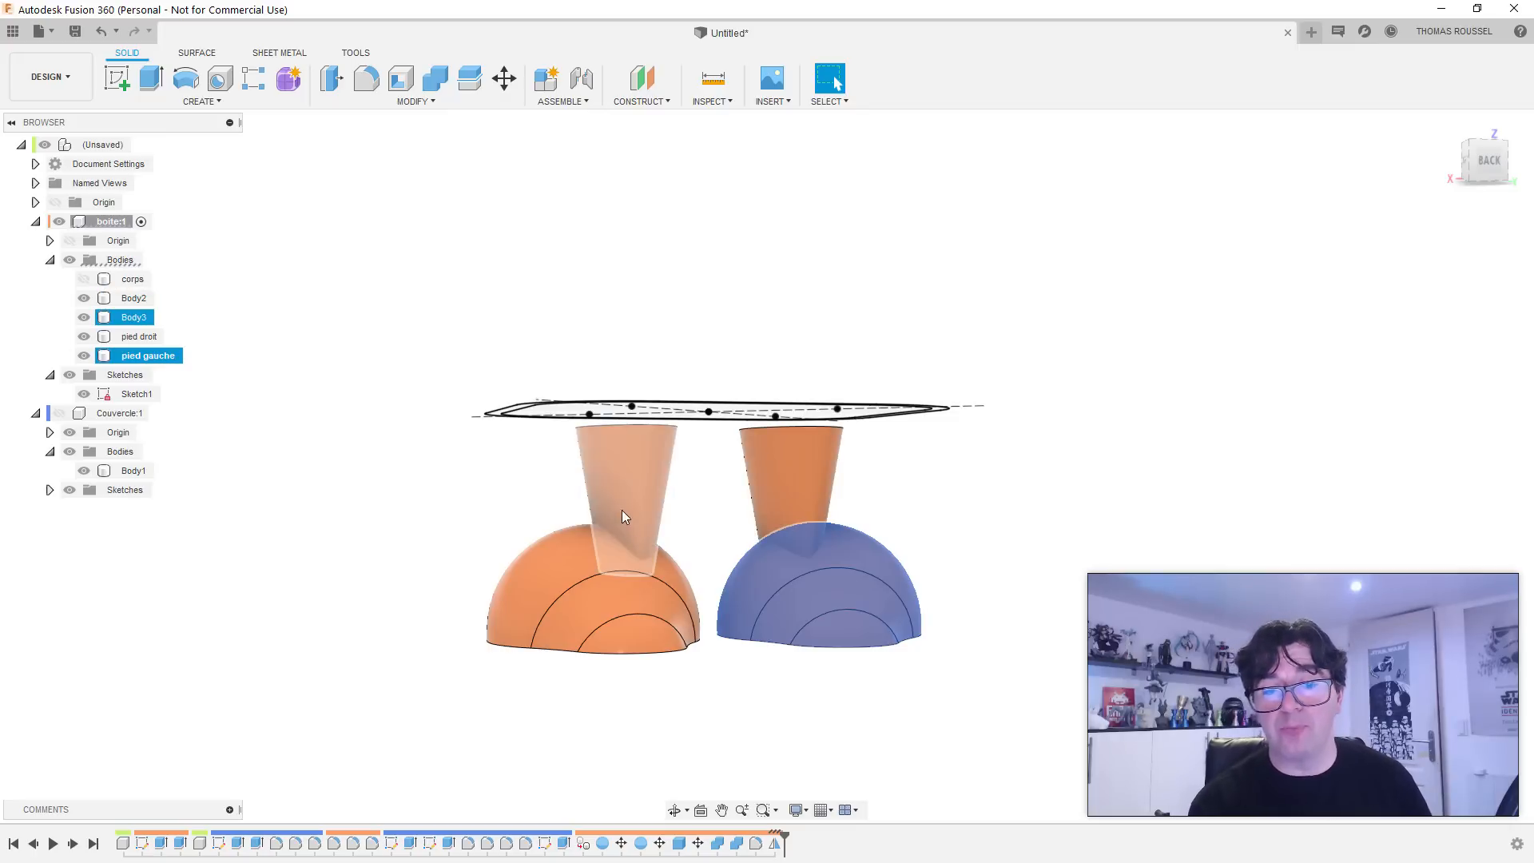
left_click(592, 449, "ctrl")
middle_click_drag(457, 322, 408, 376, "shift")
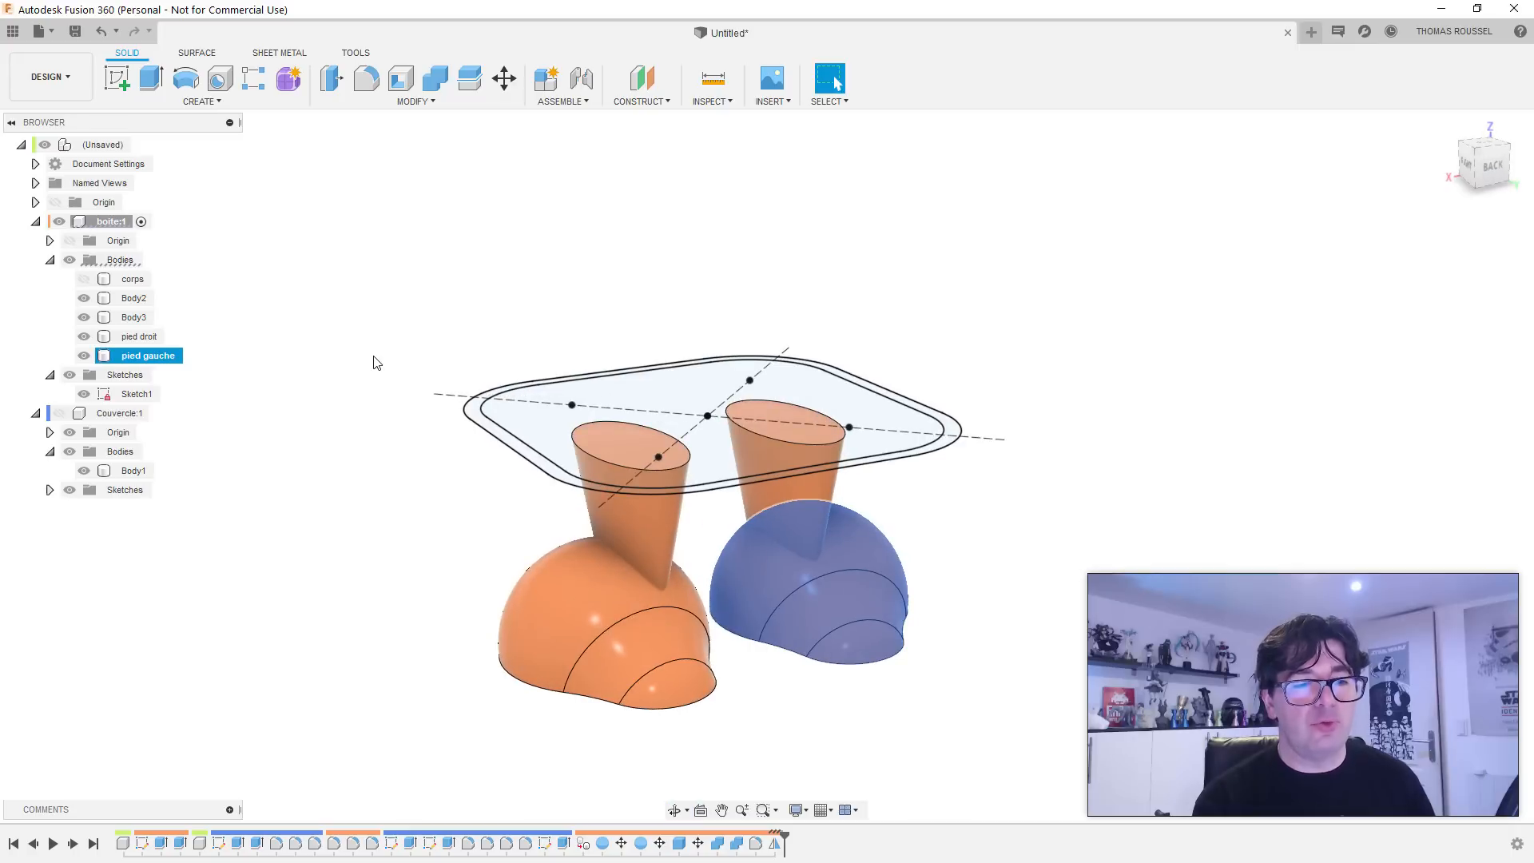
left_click(589, 637, "ctrl")
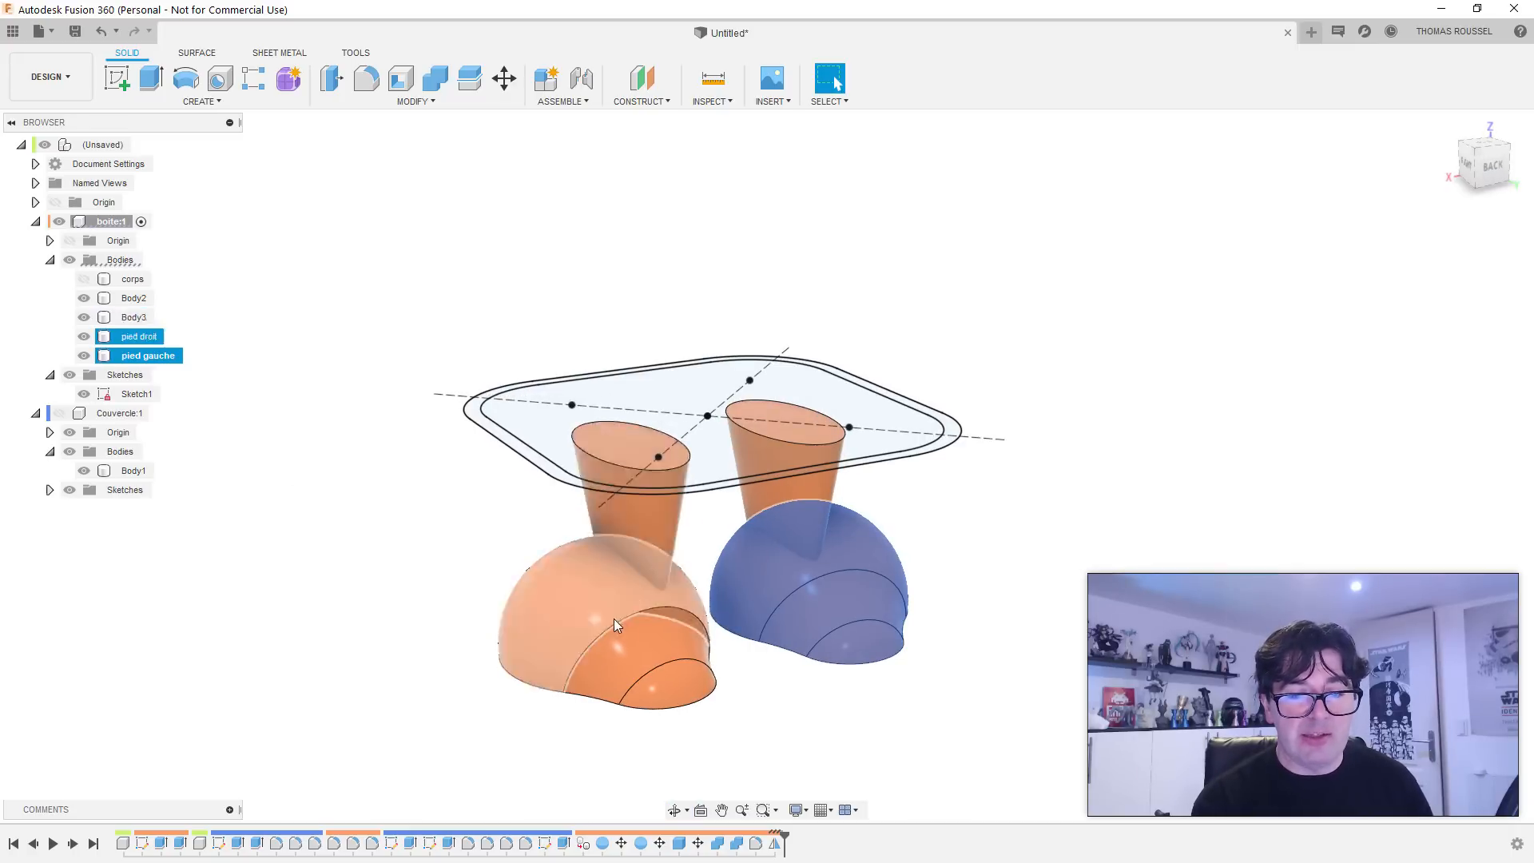
left_click(553, 621)
left_click(448, 559)
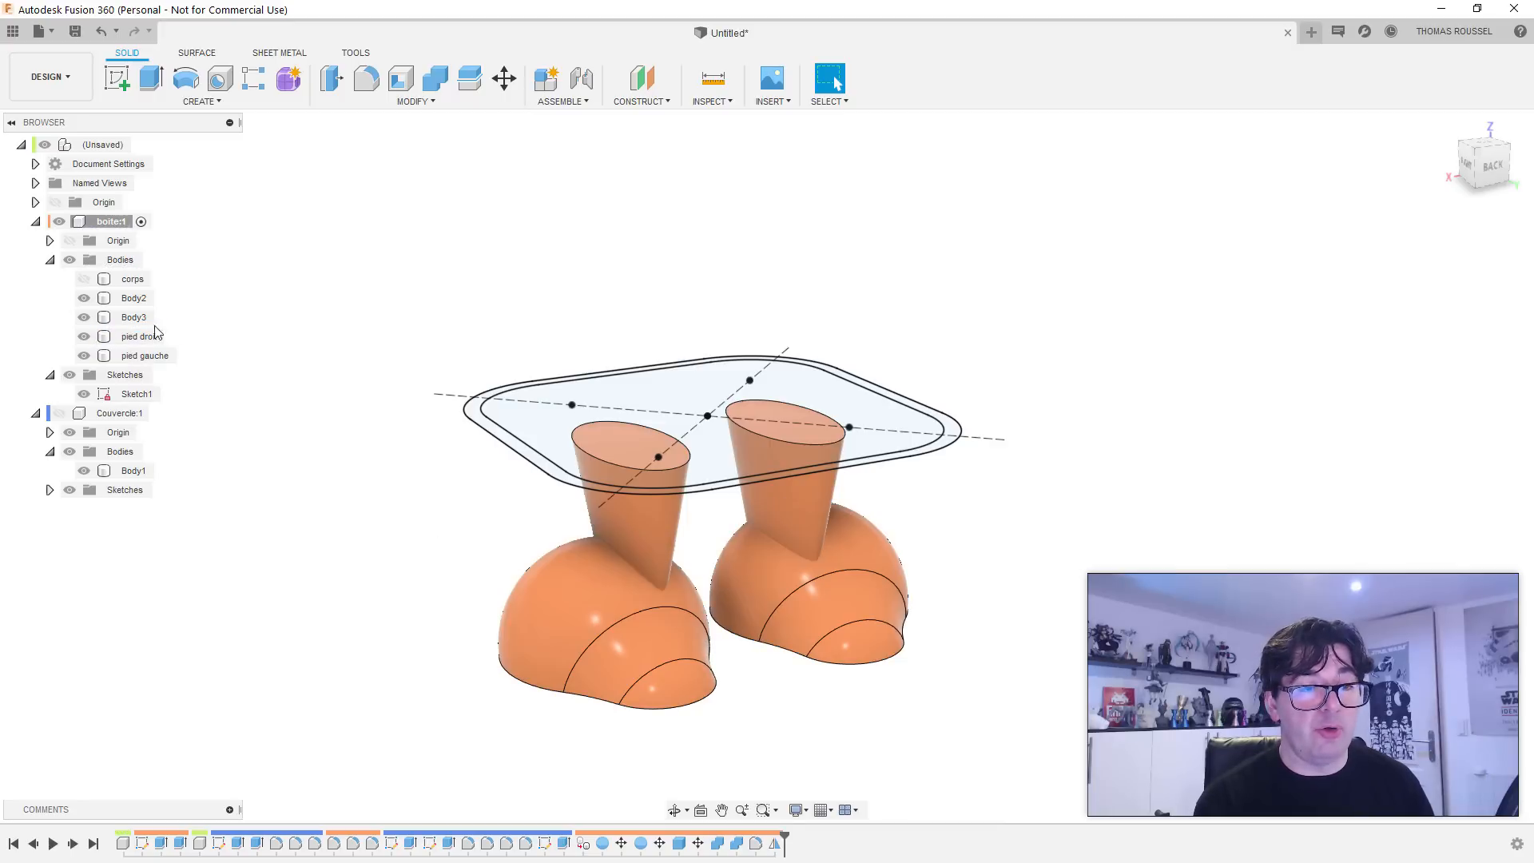
Step: Combine the pied droit foot with the tapered leg above it using the Join operation
left_click(436, 80)
left_click(569, 604)
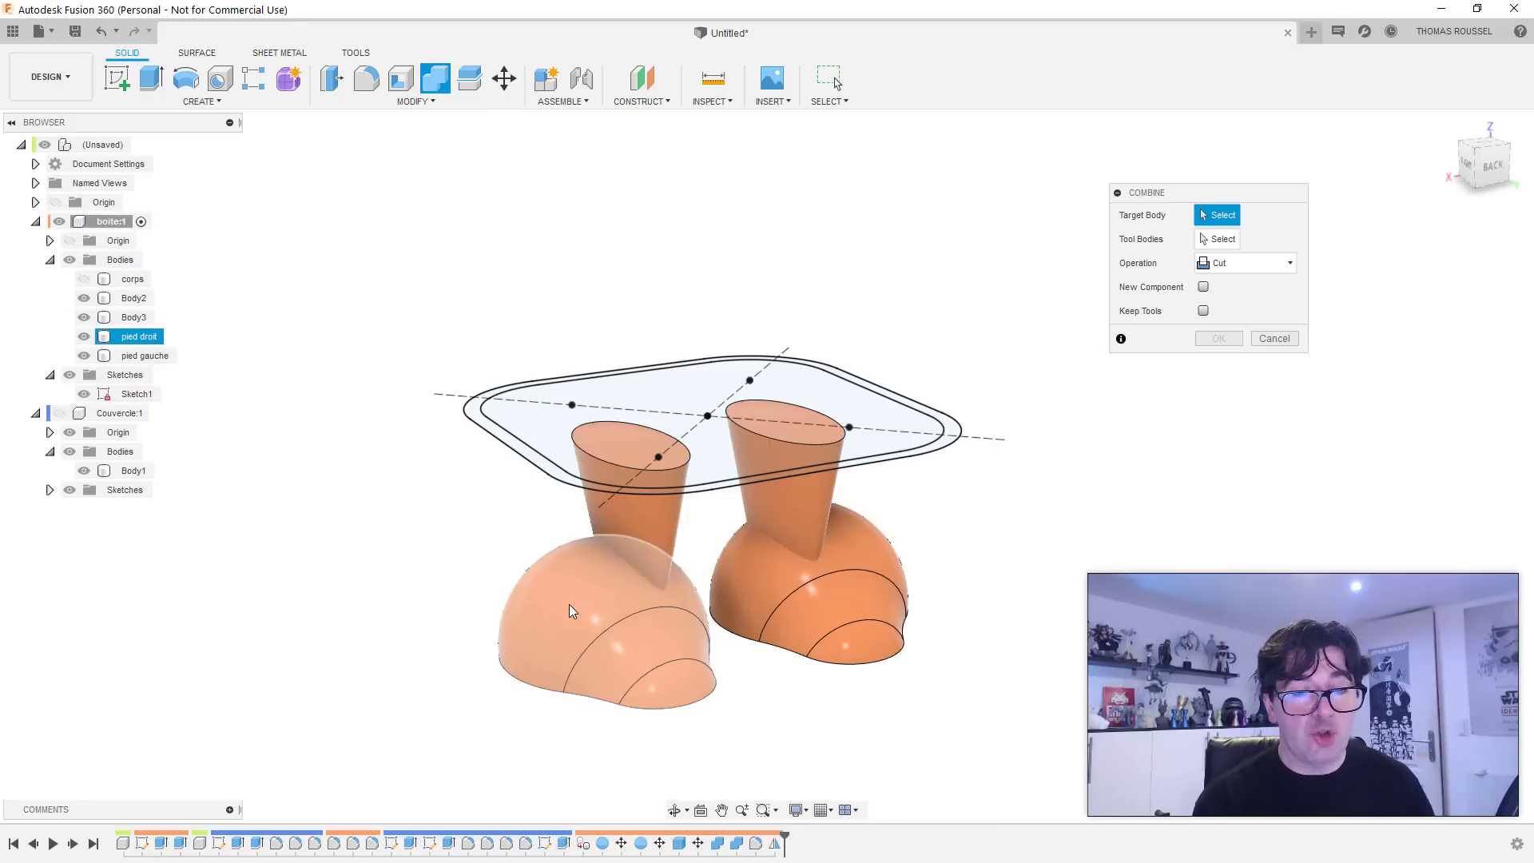
left_click(644, 515)
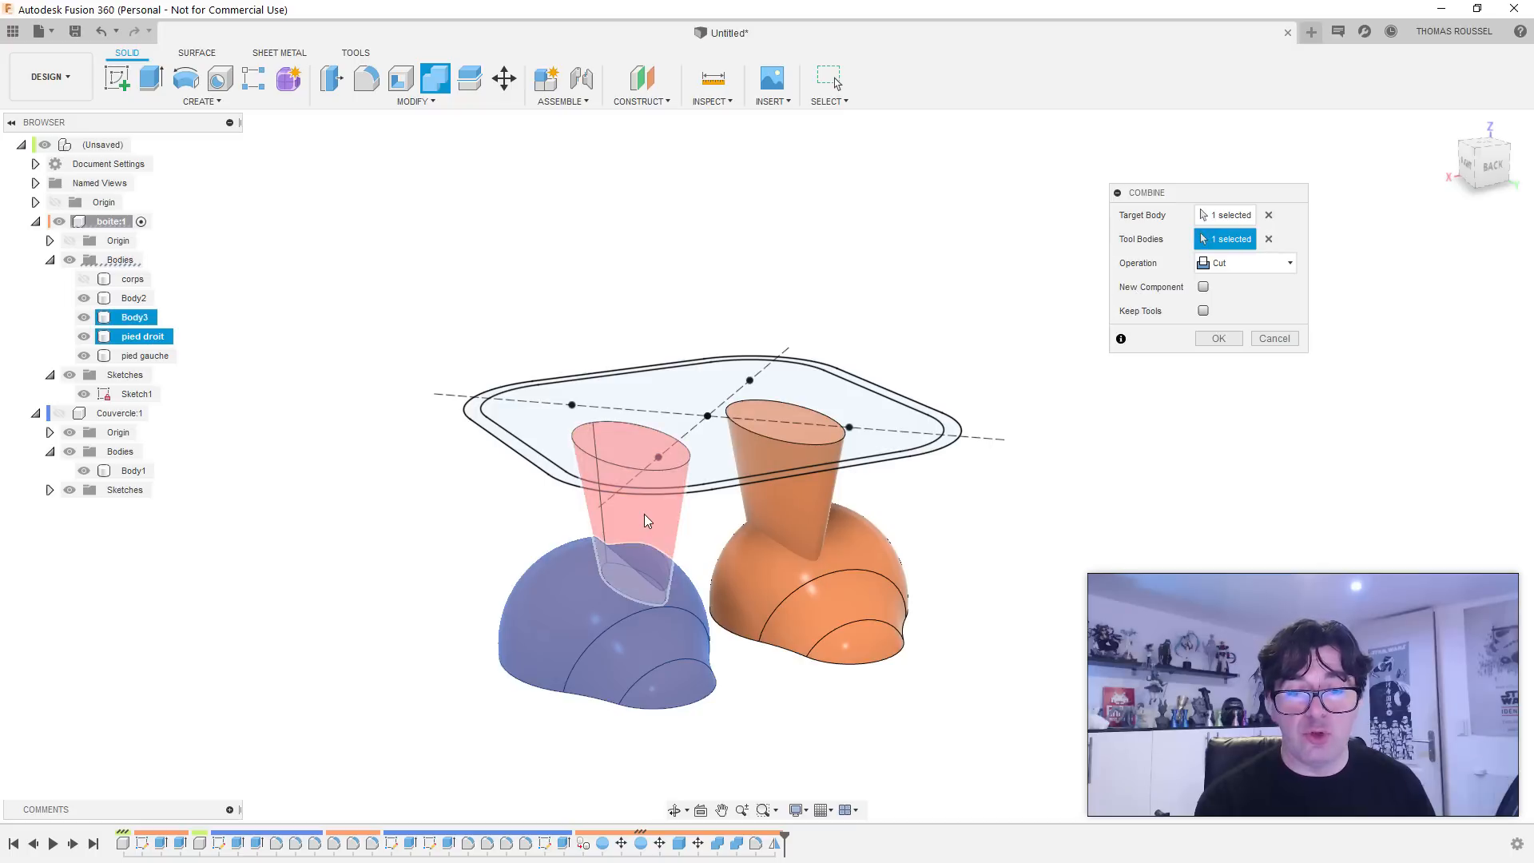
left_click(1234, 264)
left_click(1226, 287)
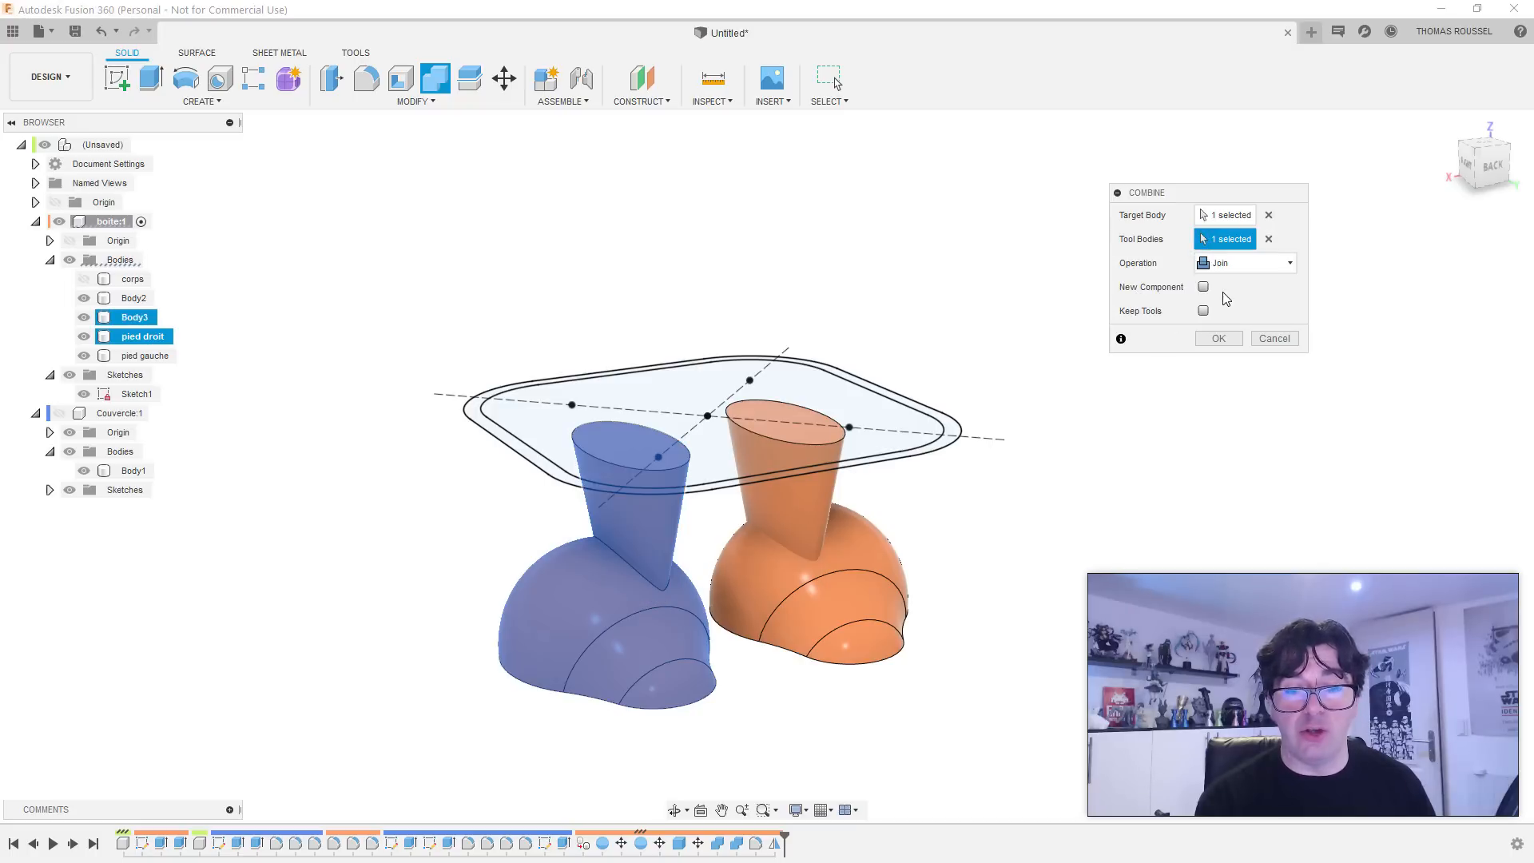
left_click(1218, 341)
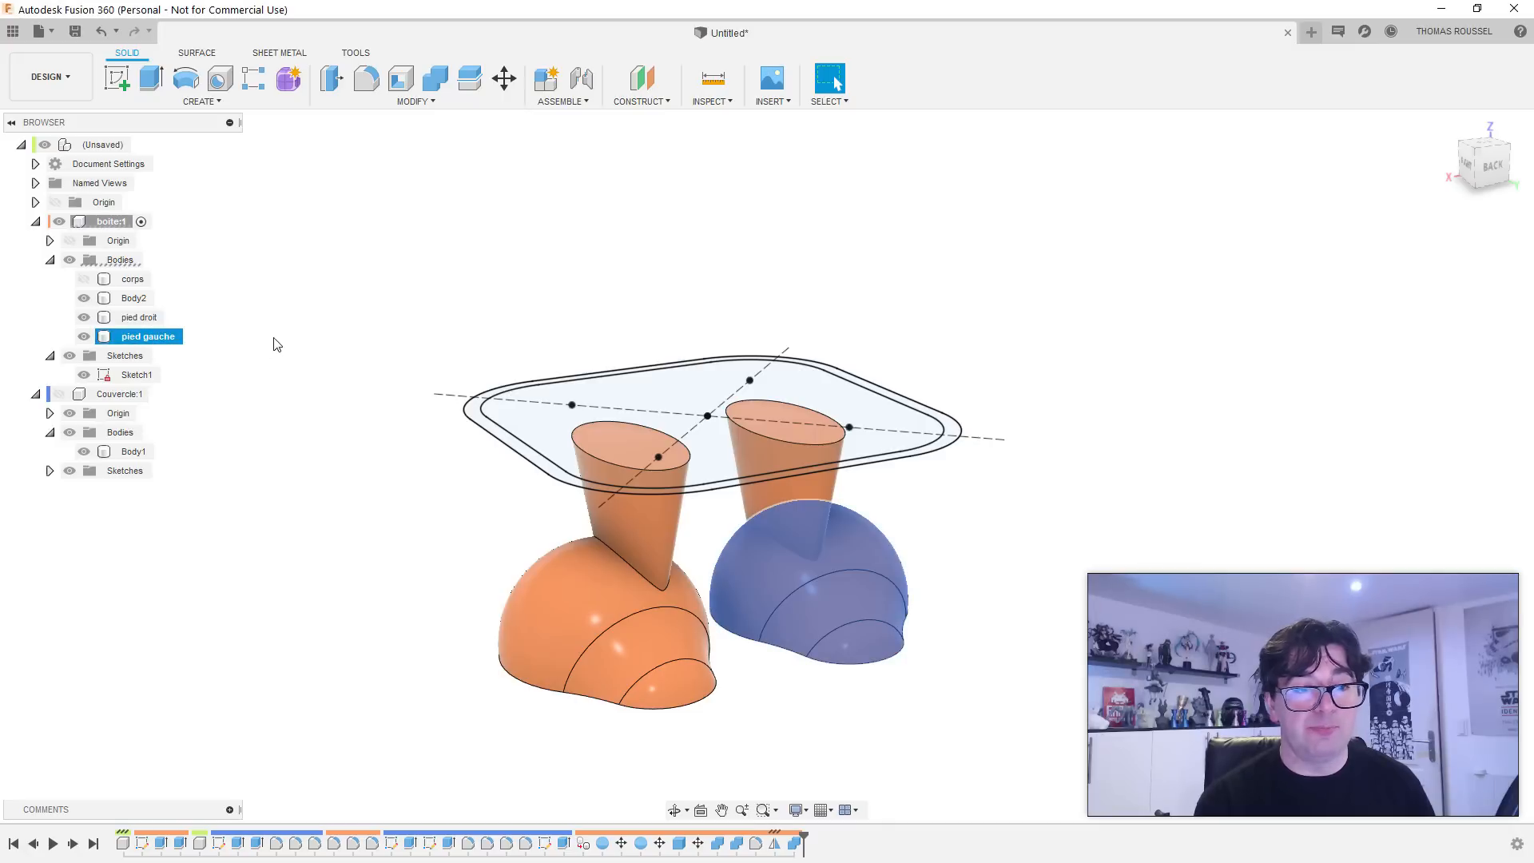
Step: Join the remaining tapered leg to the pied gauche foot with Combine
left_click(428, 80)
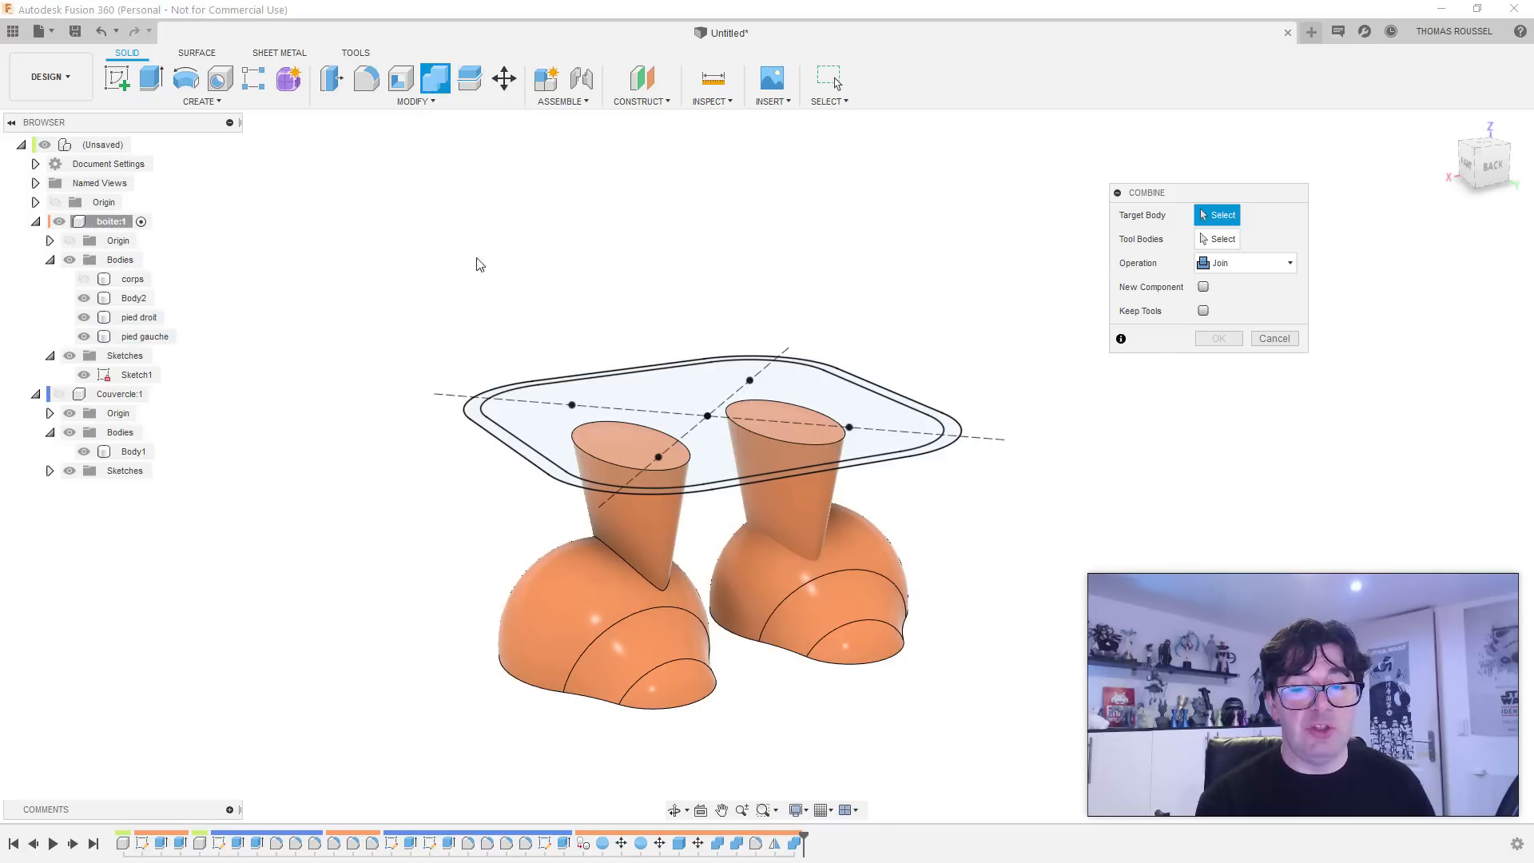
left_click(849, 578)
left_click(807, 484)
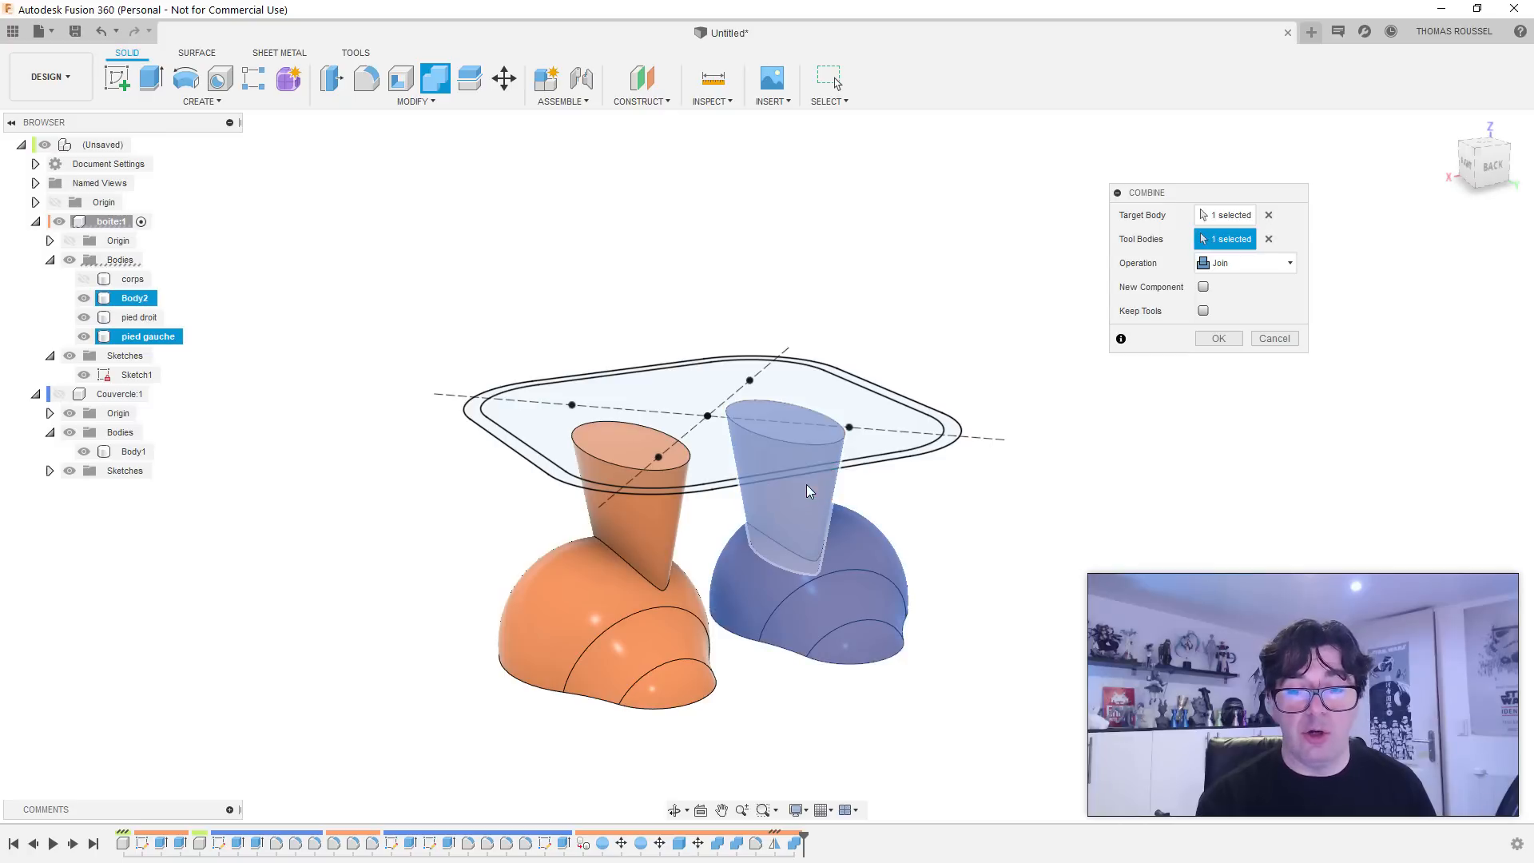
left_click(1218, 338)
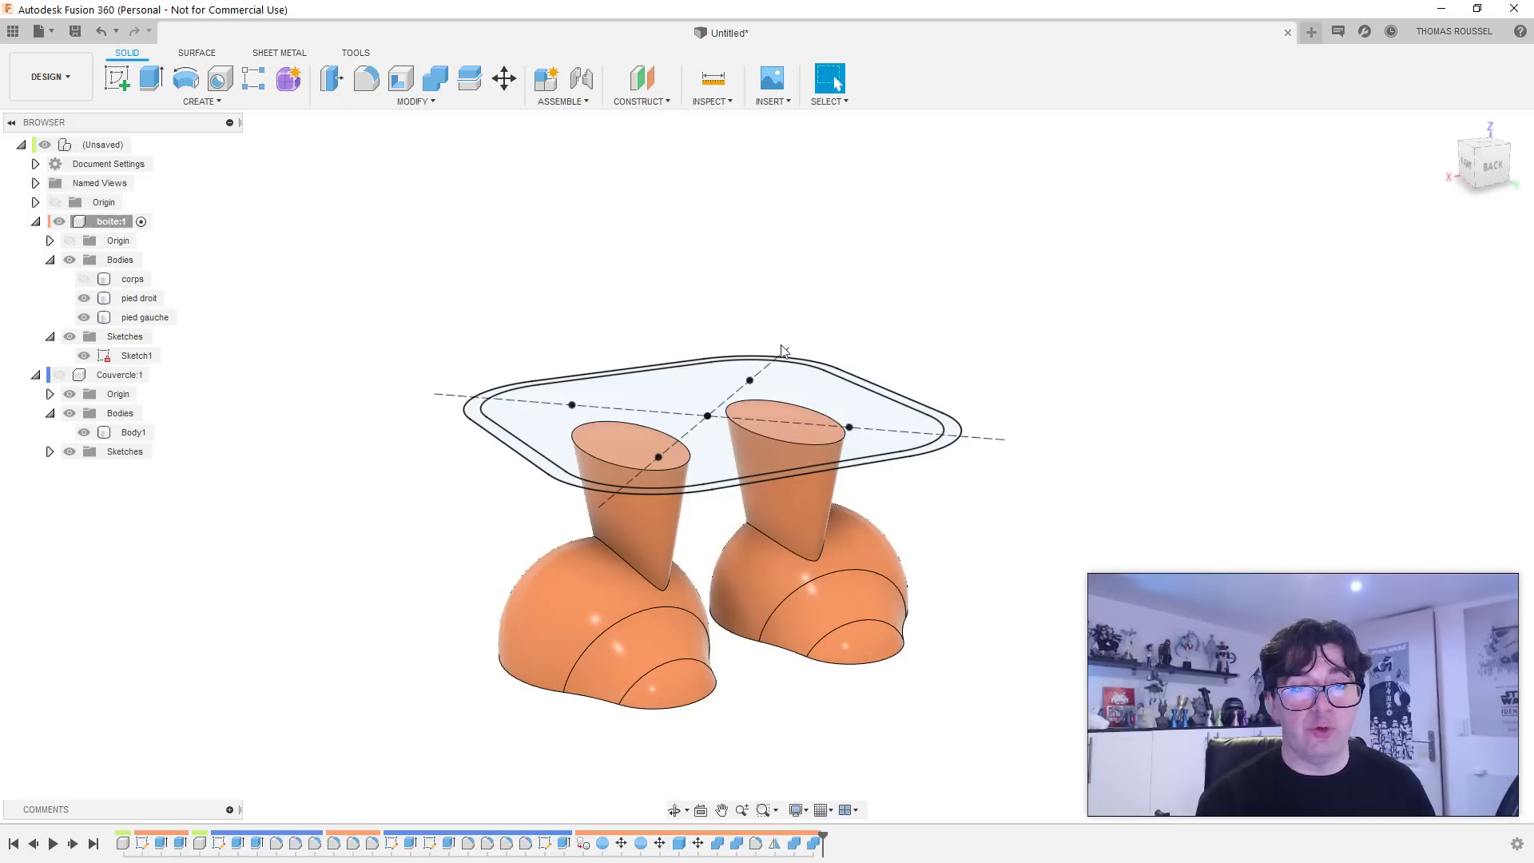
Step: Fillet the edges where both legs meet their feet with a 14 mm radius
left_click(366, 78)
left_click(673, 587)
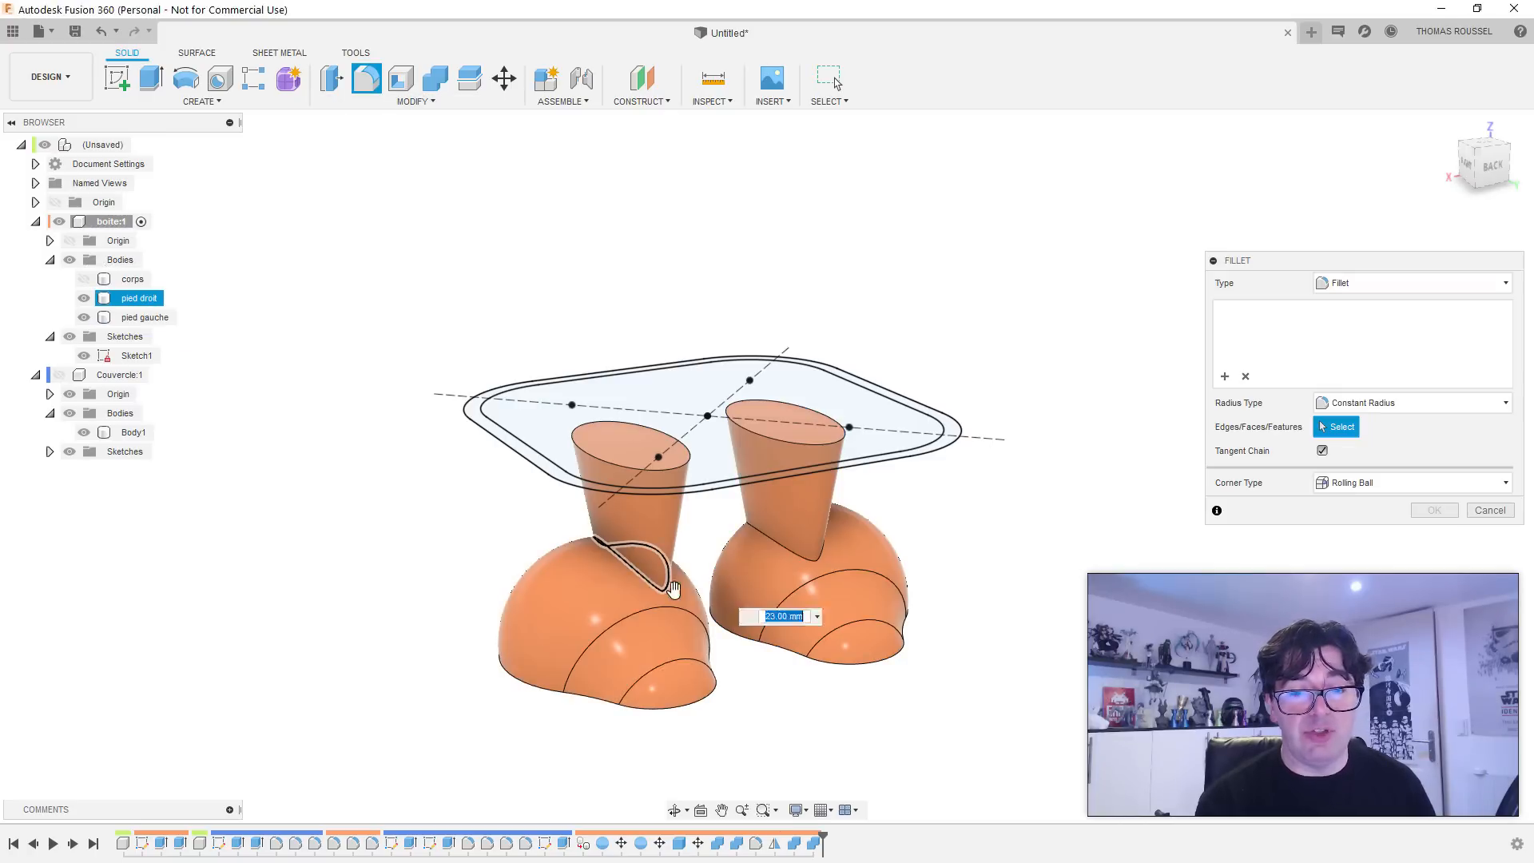
left_click(774, 555)
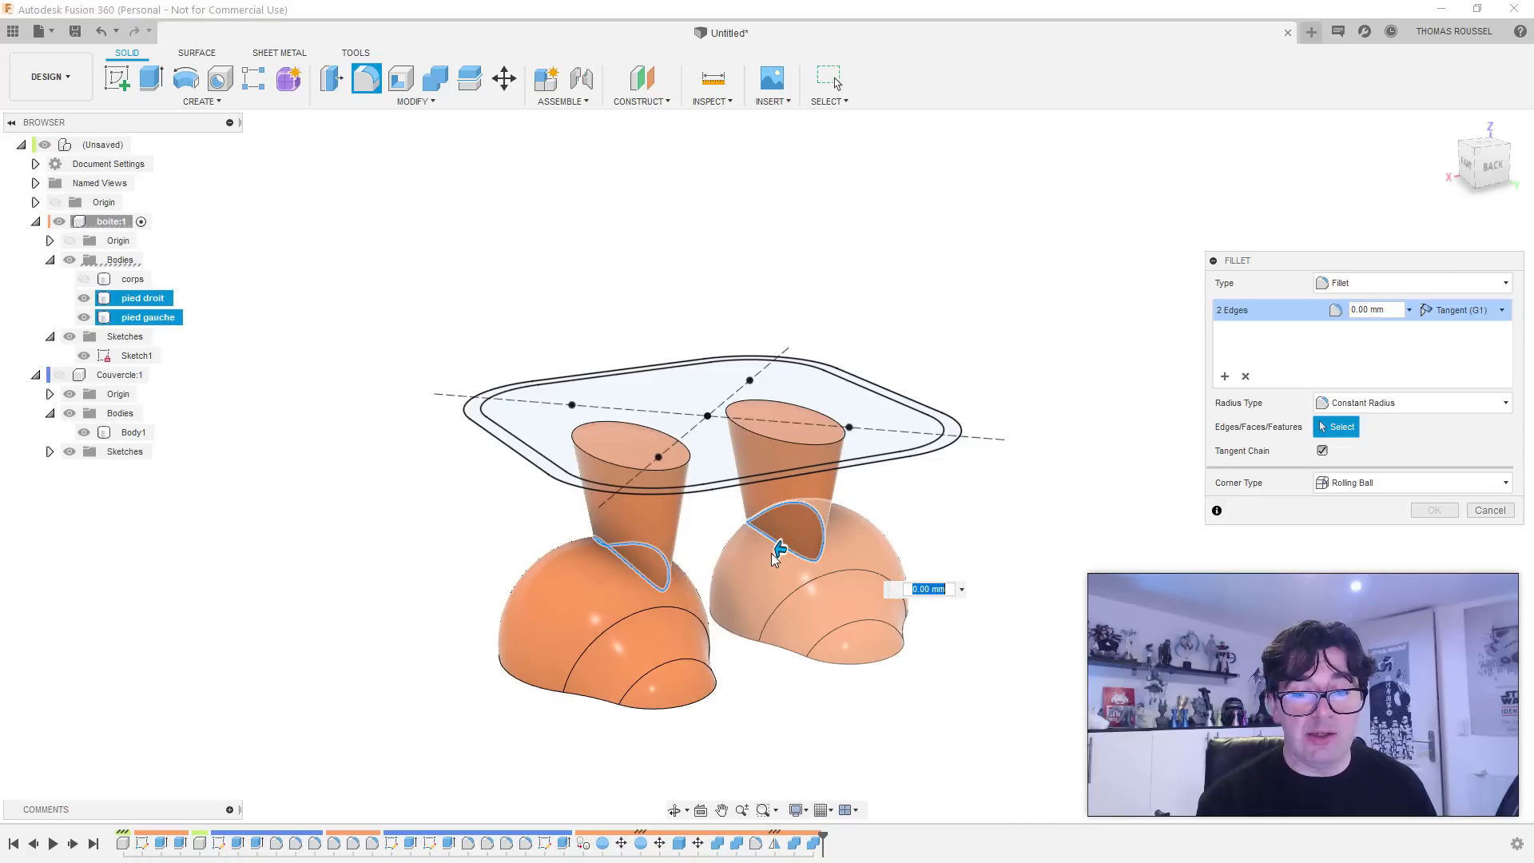
left_click_drag(769, 551, 769, 549)
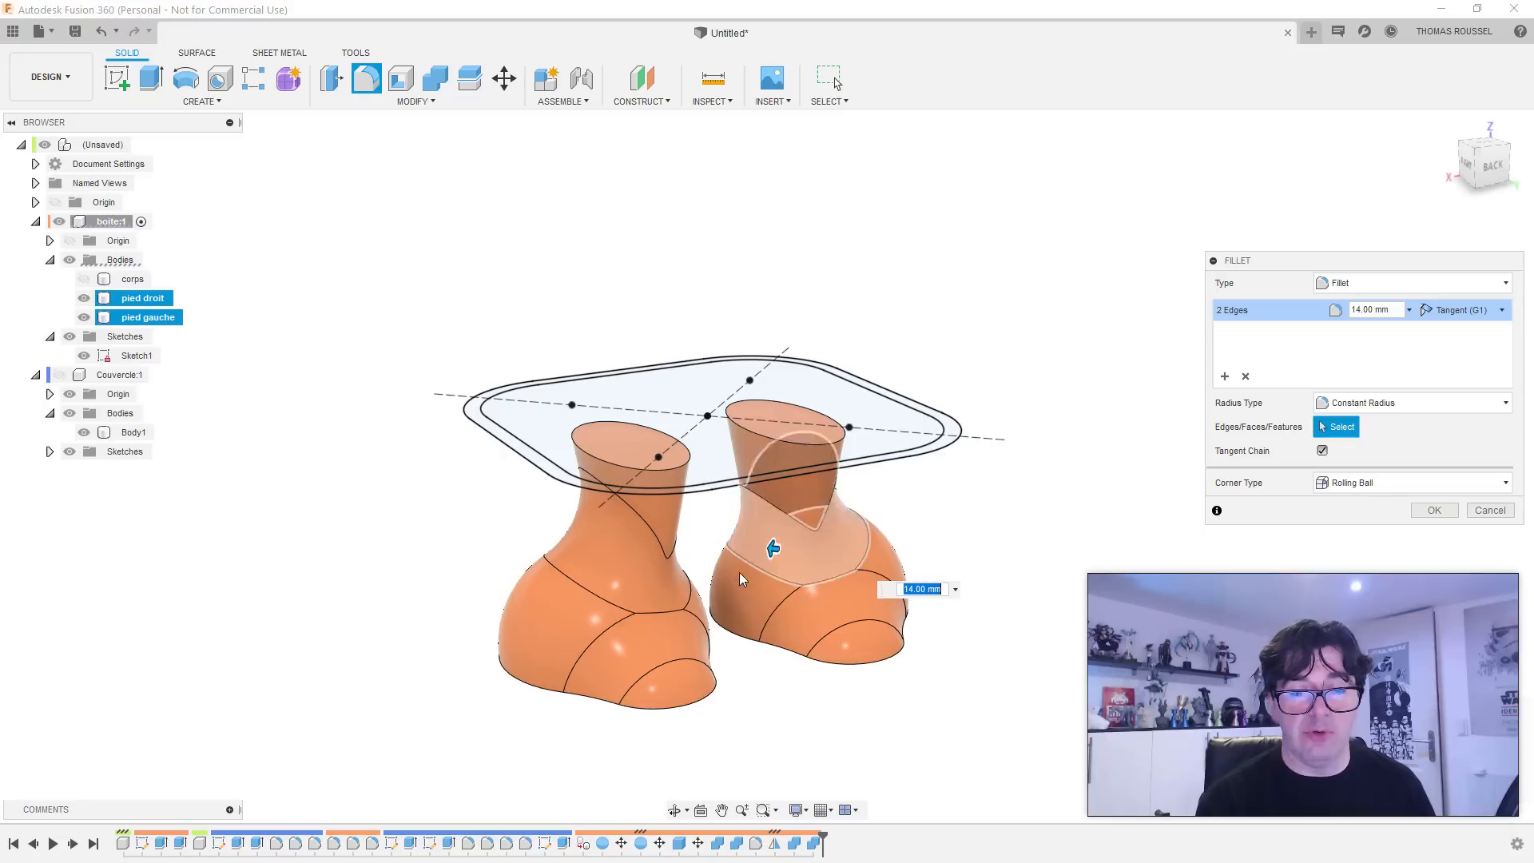
key("Return")
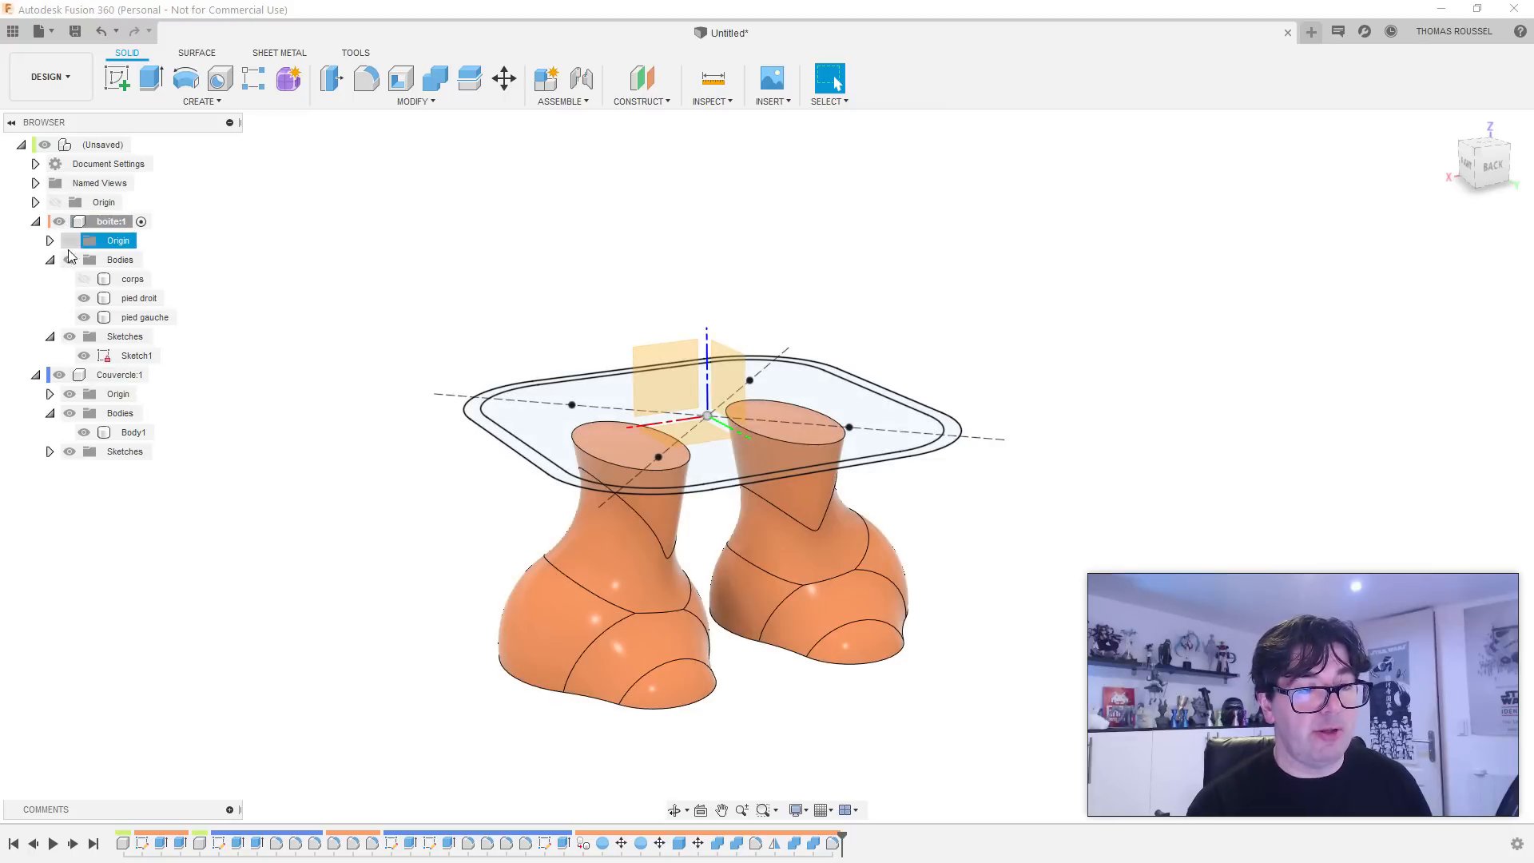
Step: Show the corps body, and hide the sketches of both components and the origin of the Couvercle component
left_click(84, 278)
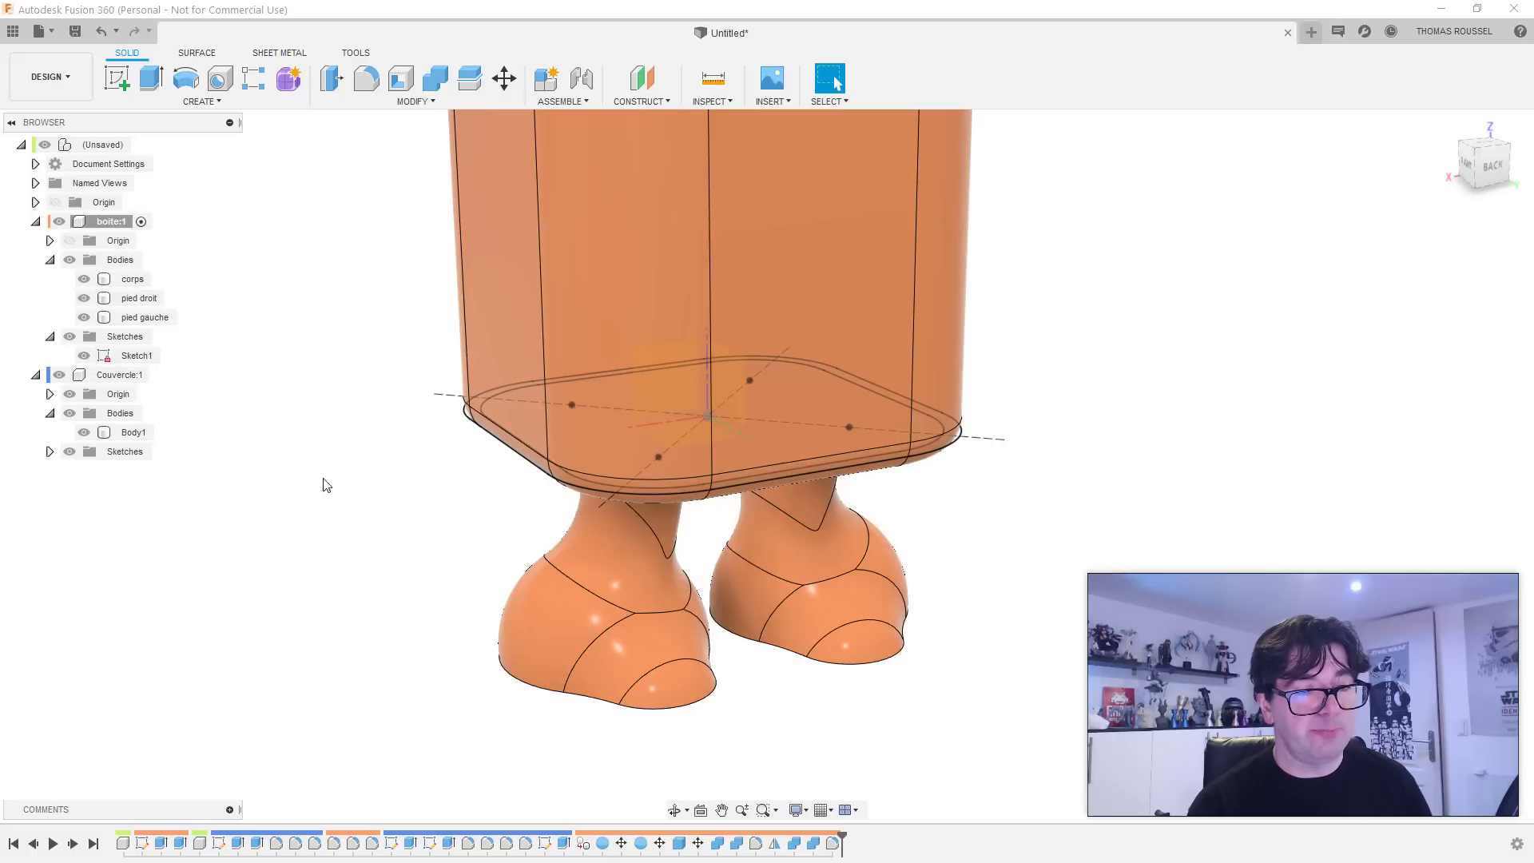
scroll(326, 485, "down", 5)
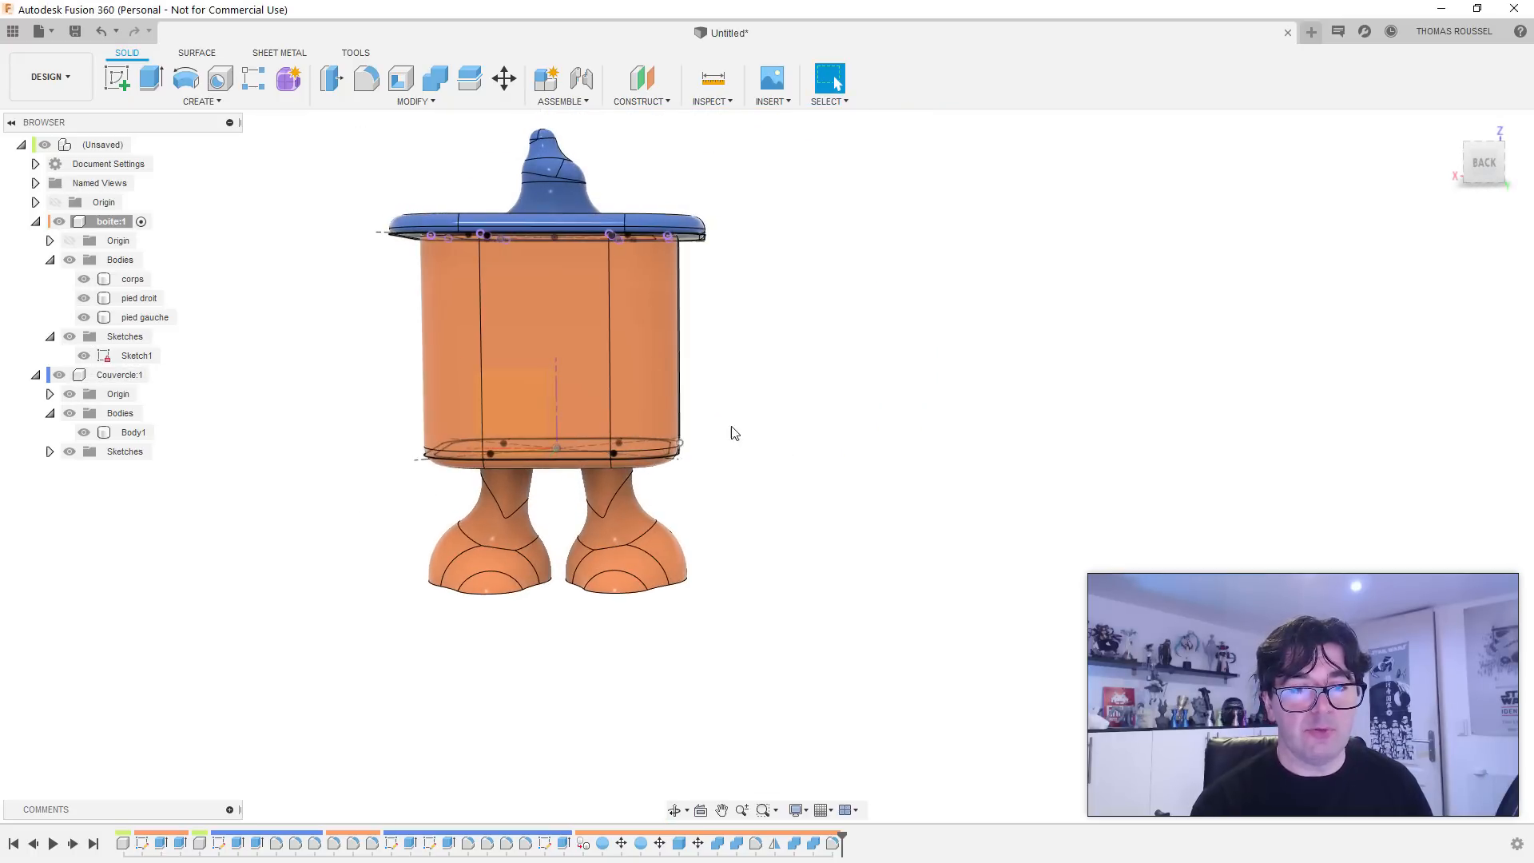
left_click(84, 356)
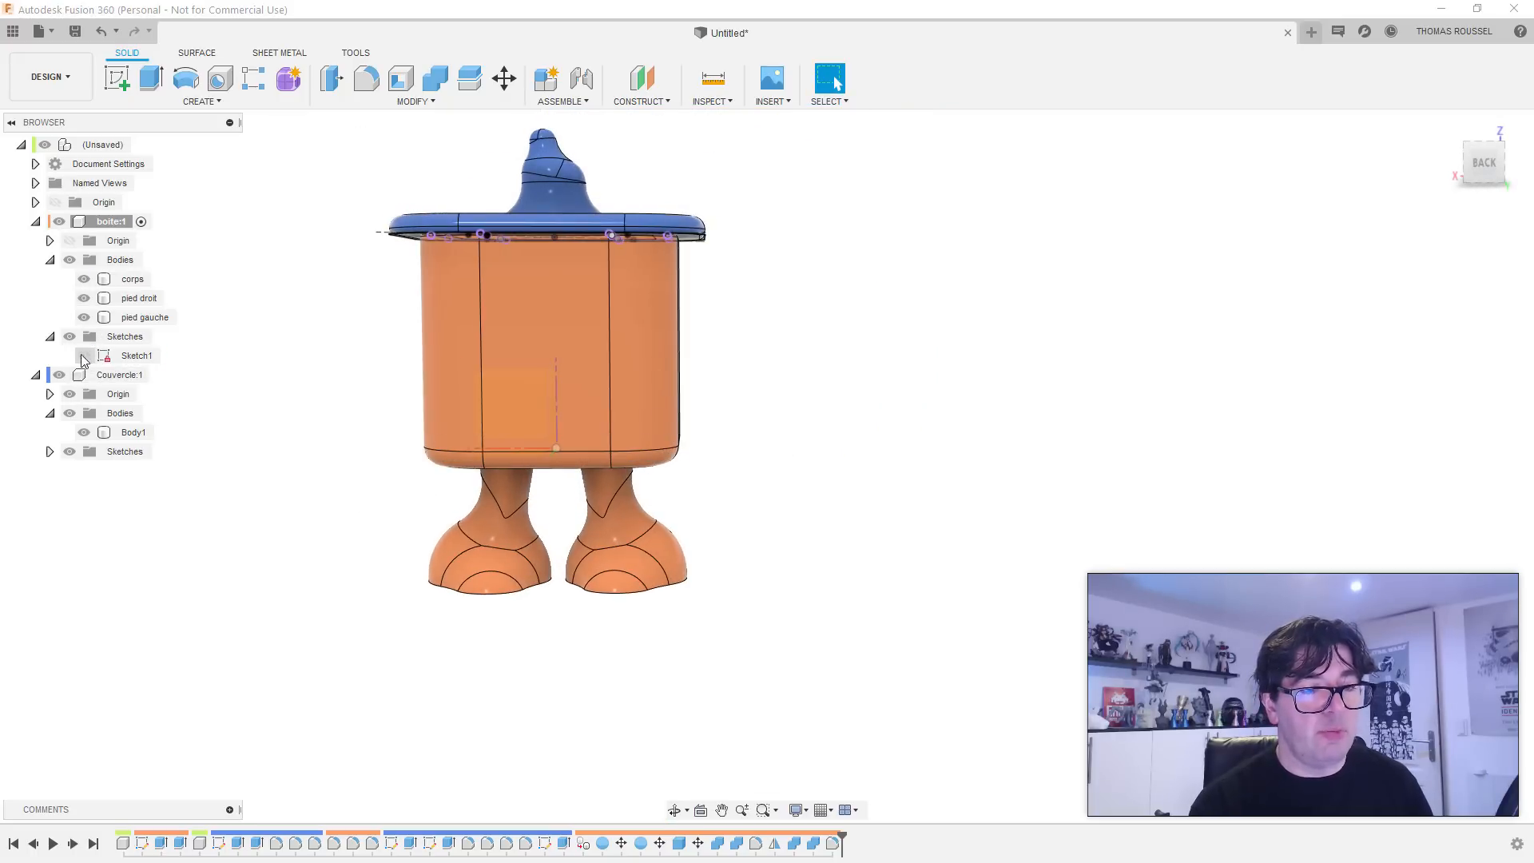
left_click(82, 359)
left_click(70, 338)
mouse_move(256, 388)
middle_mouse_down("shift")
mouse_move(304, 396)
mouse_move(295, 438)
mouse_move(327, 455)
mouse_move(402, 468)
mouse_move(366, 452)
mouse_move(432, 449)
mouse_move(287, 462)
middle_mouse_up("shift")
left_click(70, 452)
left_click(70, 394)
scroll(551, 395, "up", 5)
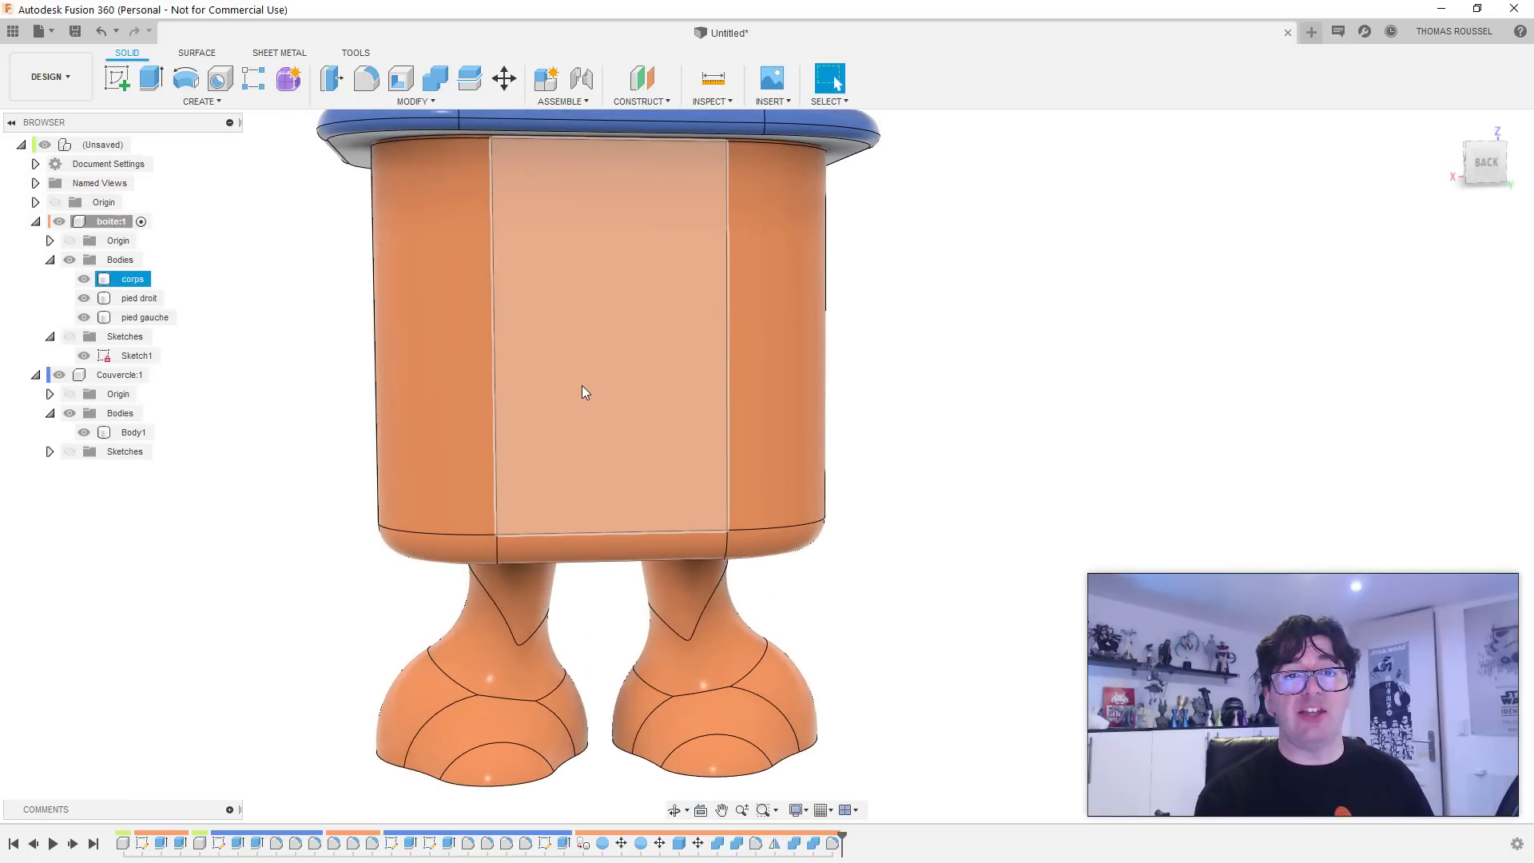
Step: Create a new sketch on the flat central face of the corps body above the toes
right_click(569, 432)
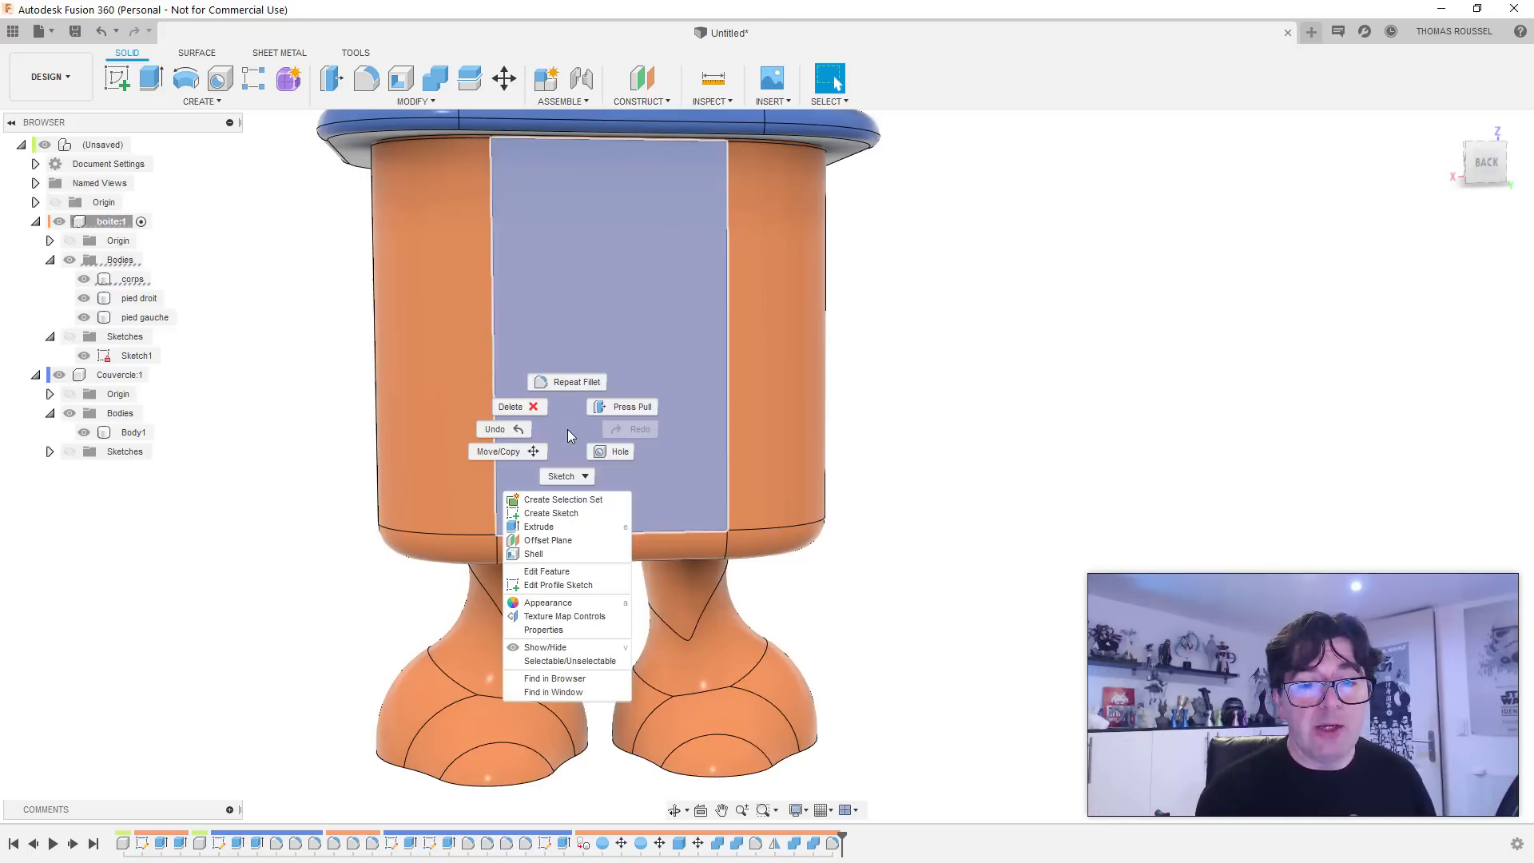
left_click(563, 518)
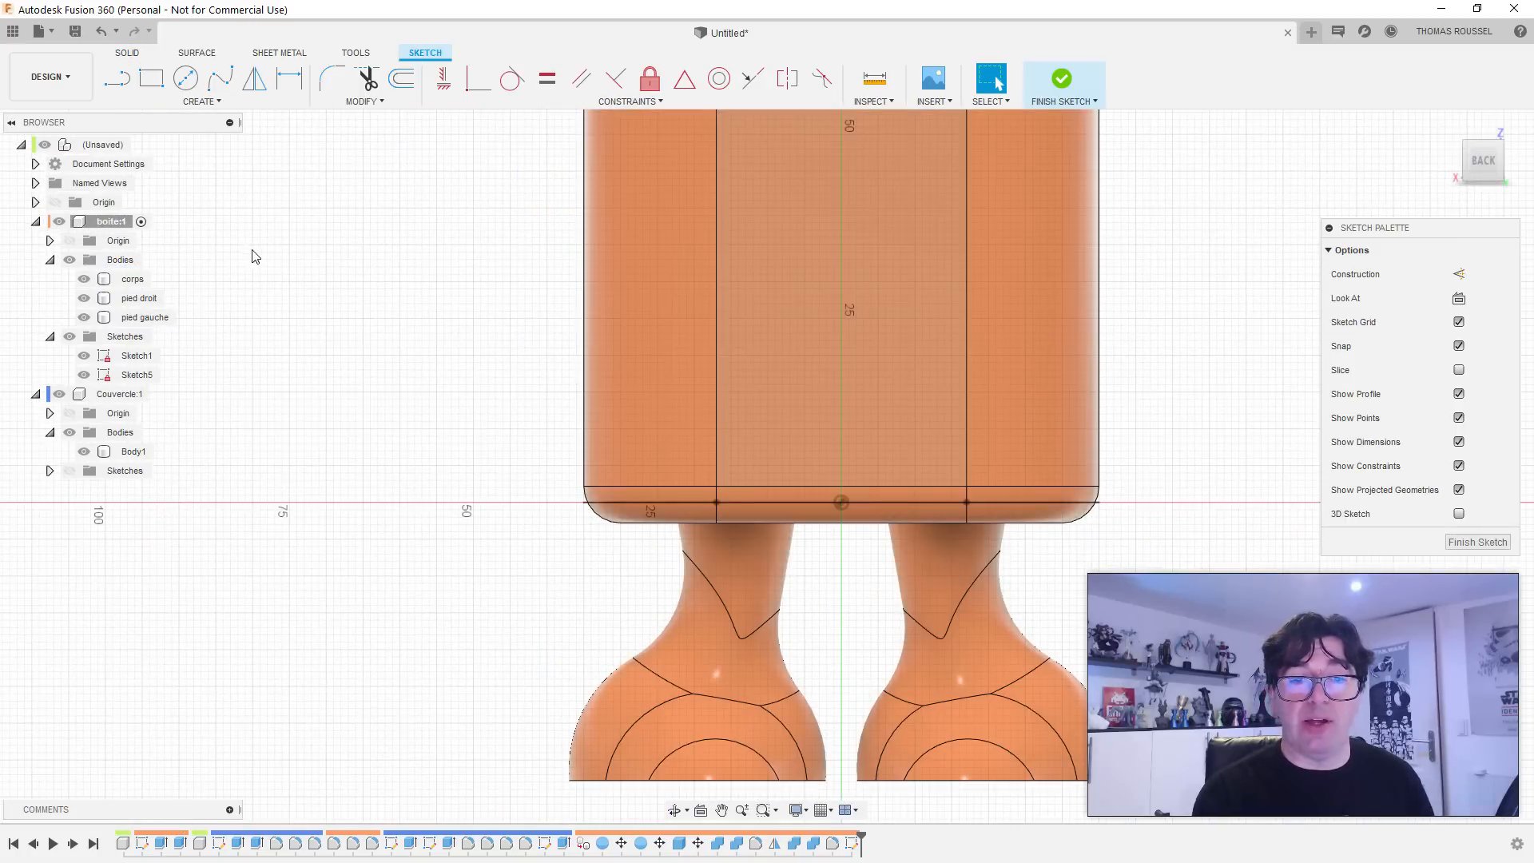
mouse_move(313, 278)
middle_mouse_down()
mouse_move(202, 424)
mouse_move(155, 445)
middle_mouse_up()
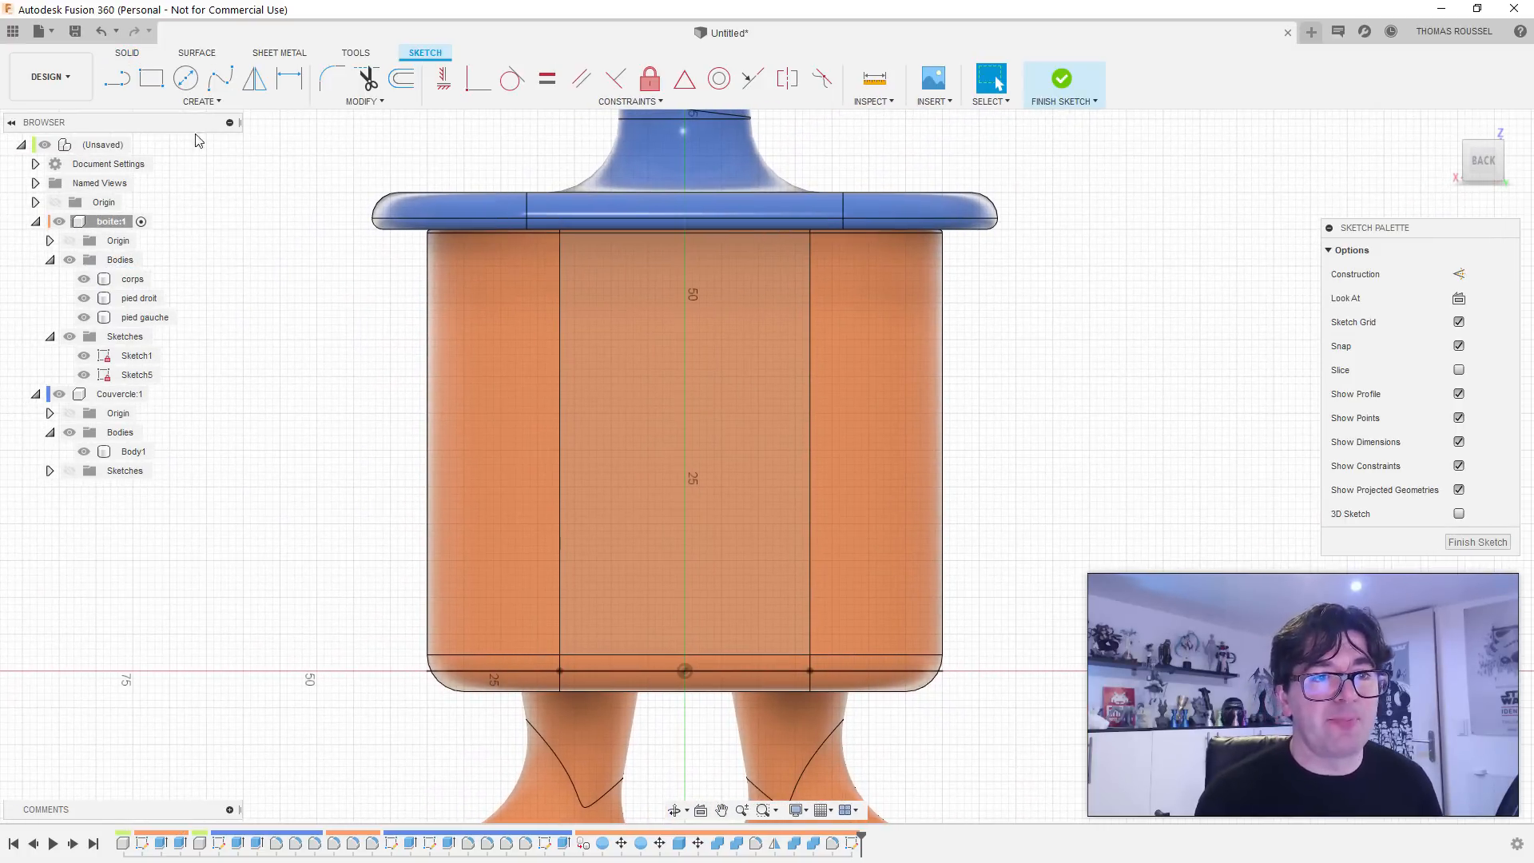
Step: Draw a downward-bulging three-point arc between the face's vertical edges, with ends about 28 mm and lowest point about 17 mm above the sketch origin
left_click(202, 102)
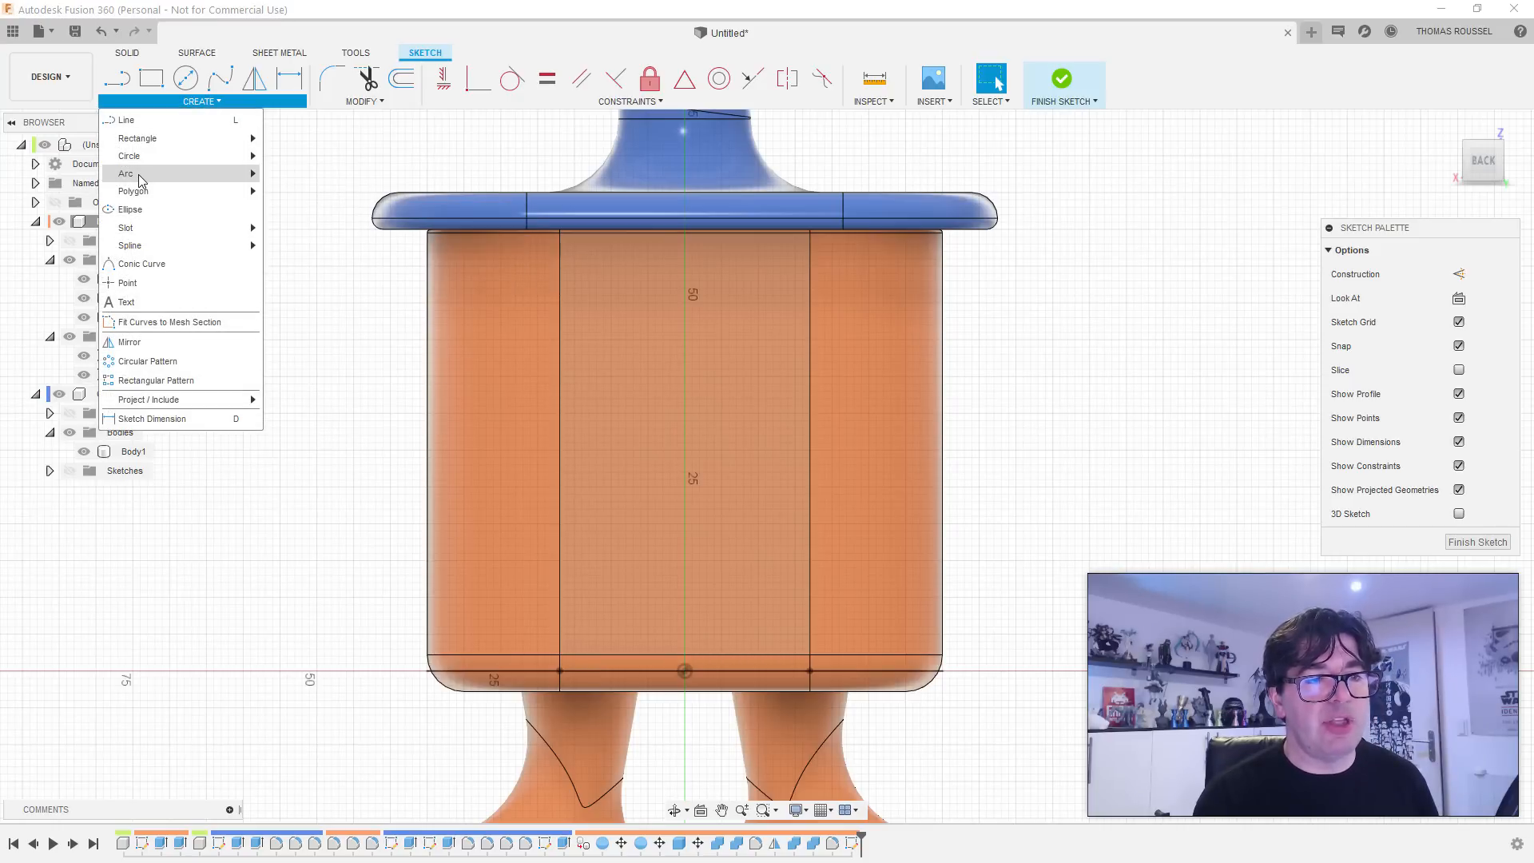
mouse_move(140, 179)
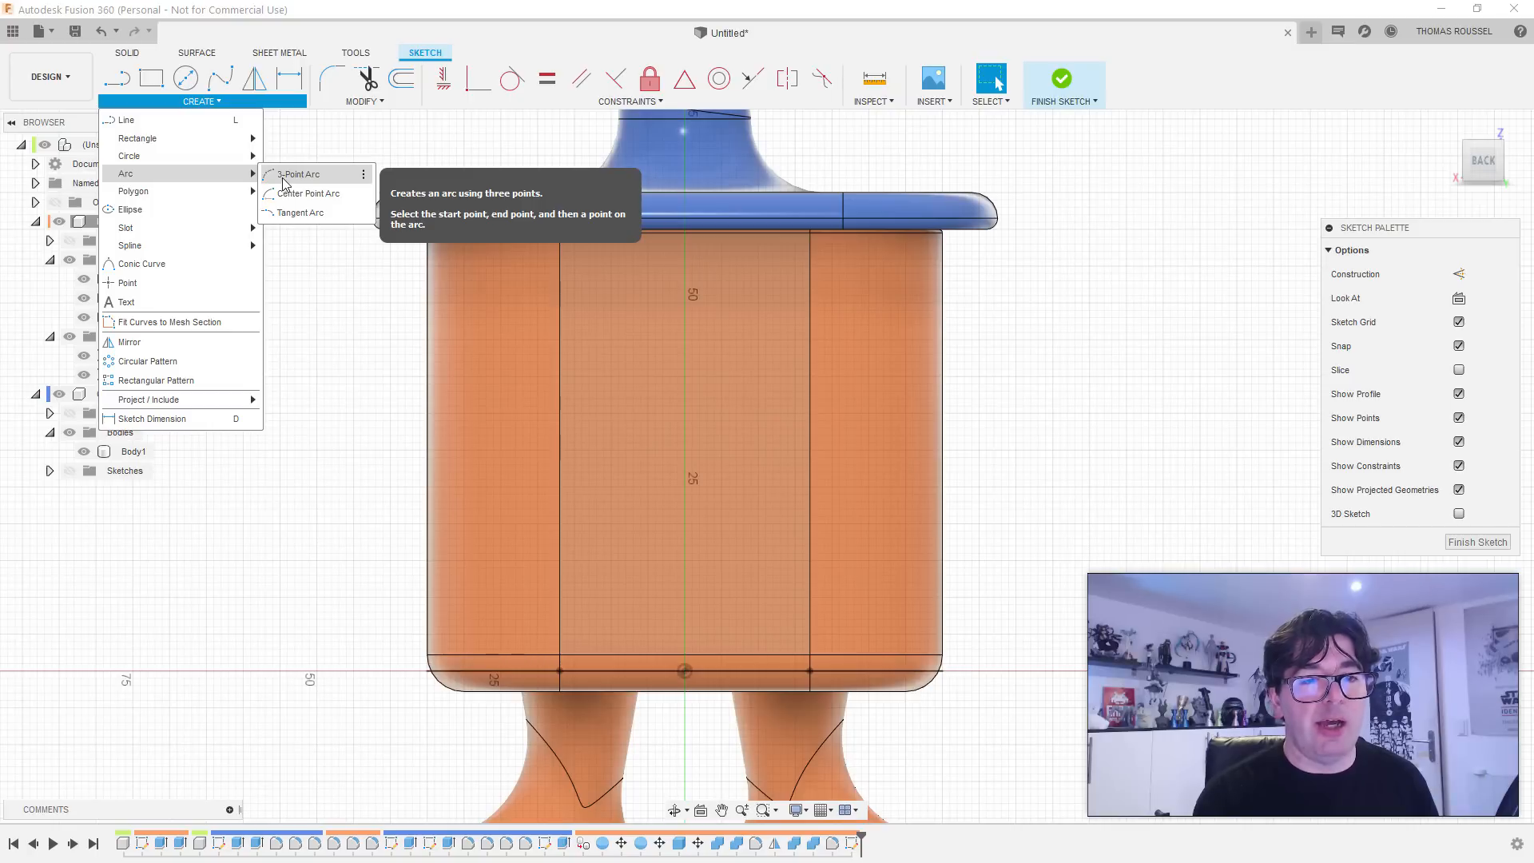
left_click(285, 176)
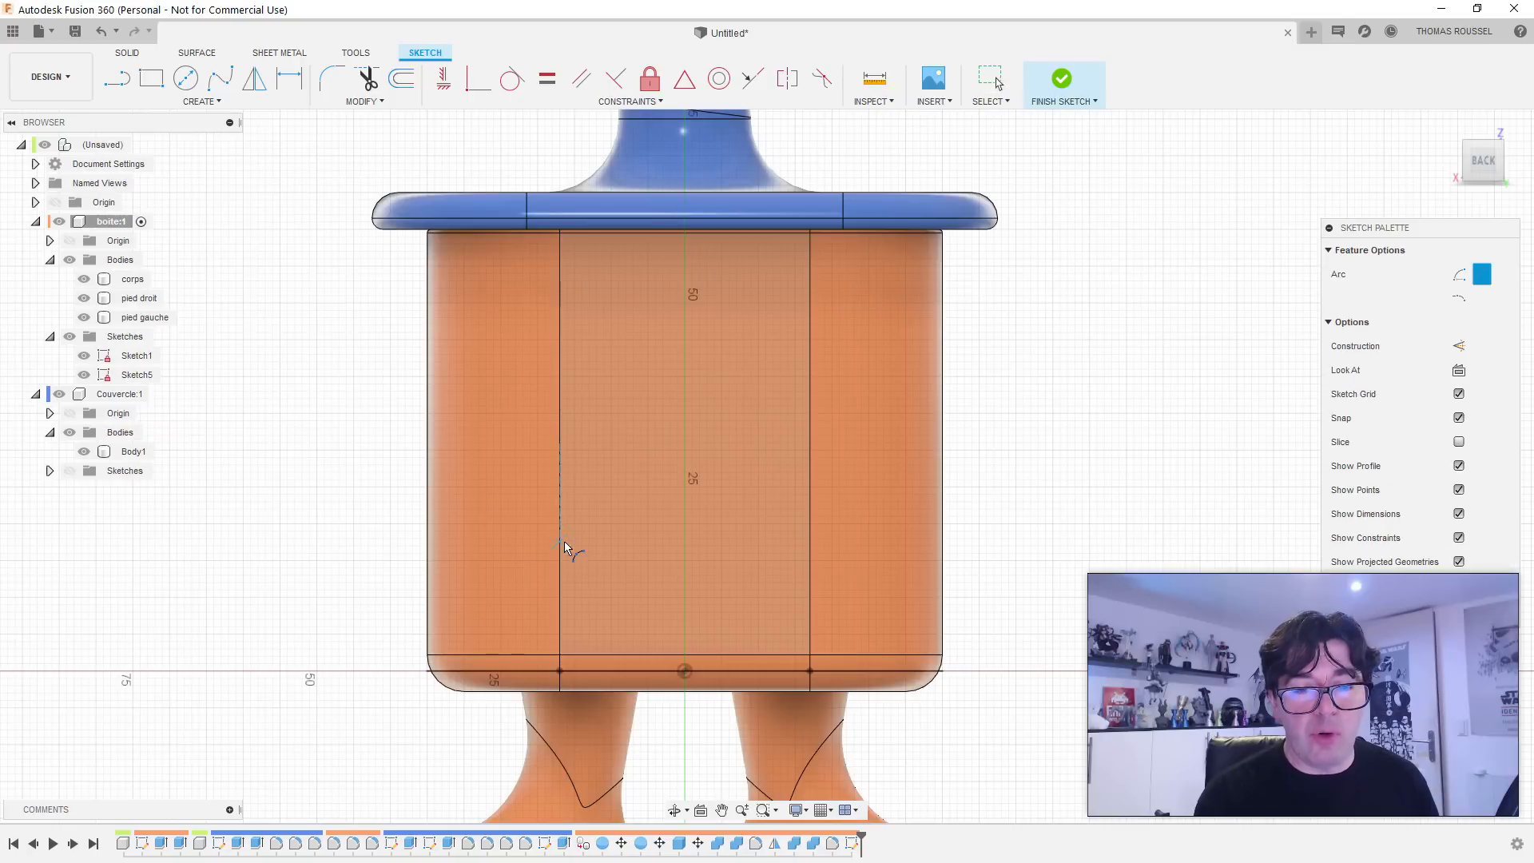
left_click(560, 470)
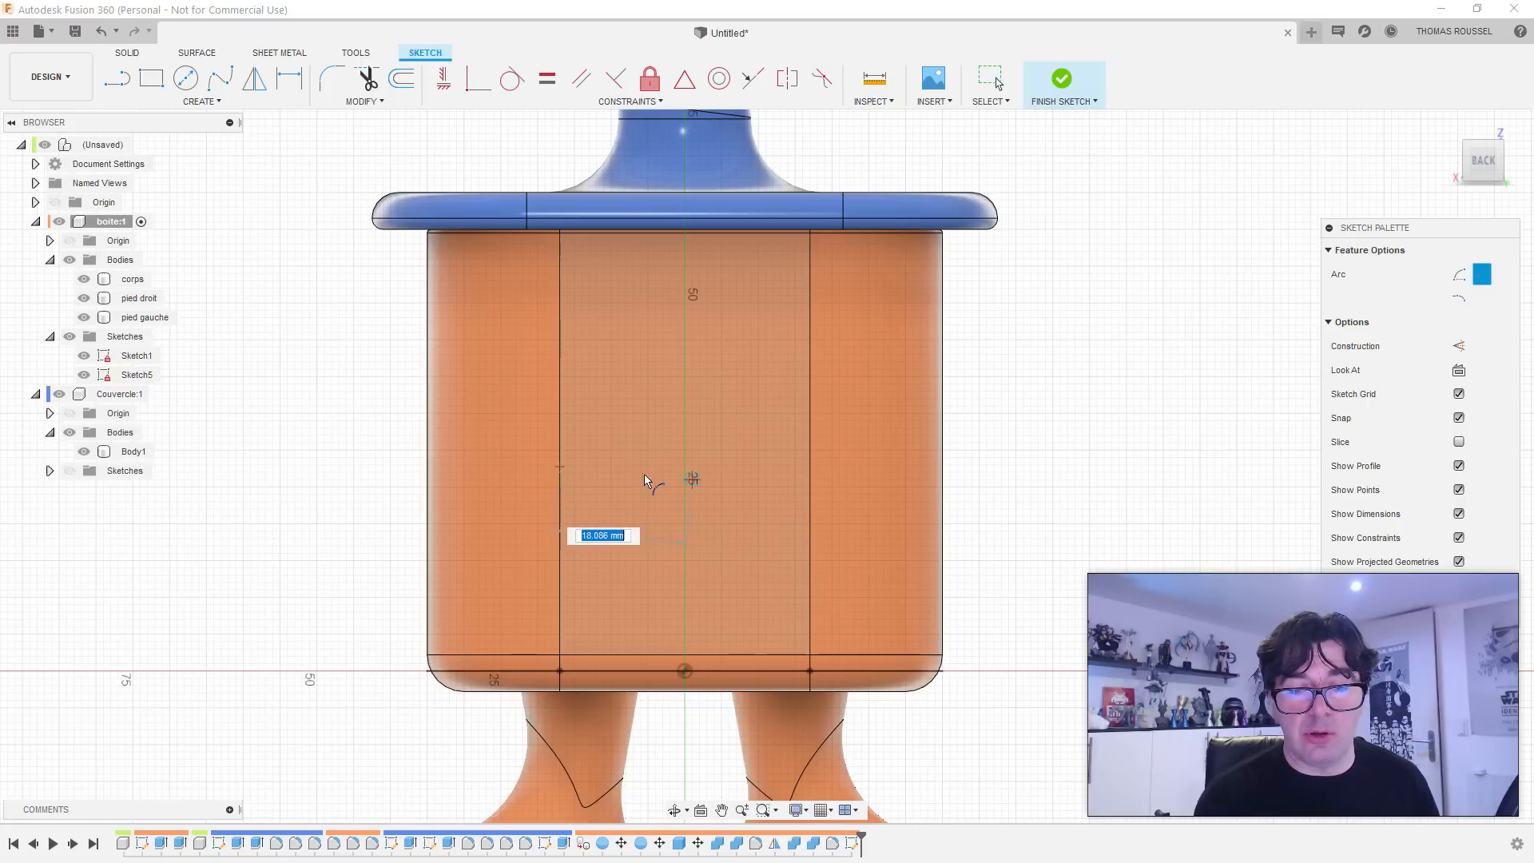
left_click(810, 468)
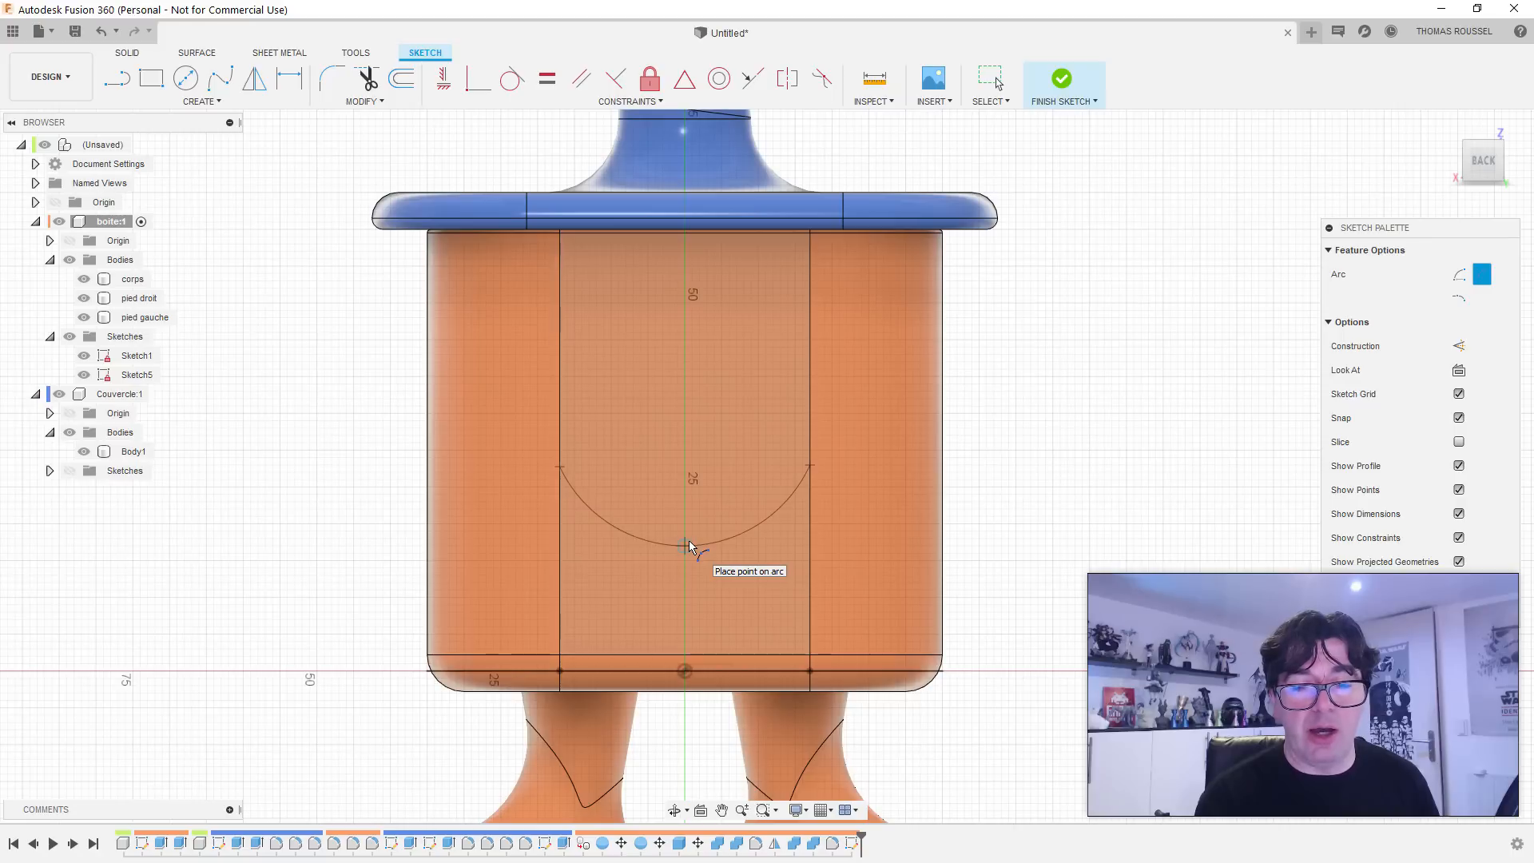
left_click(689, 547)
key("Escape")
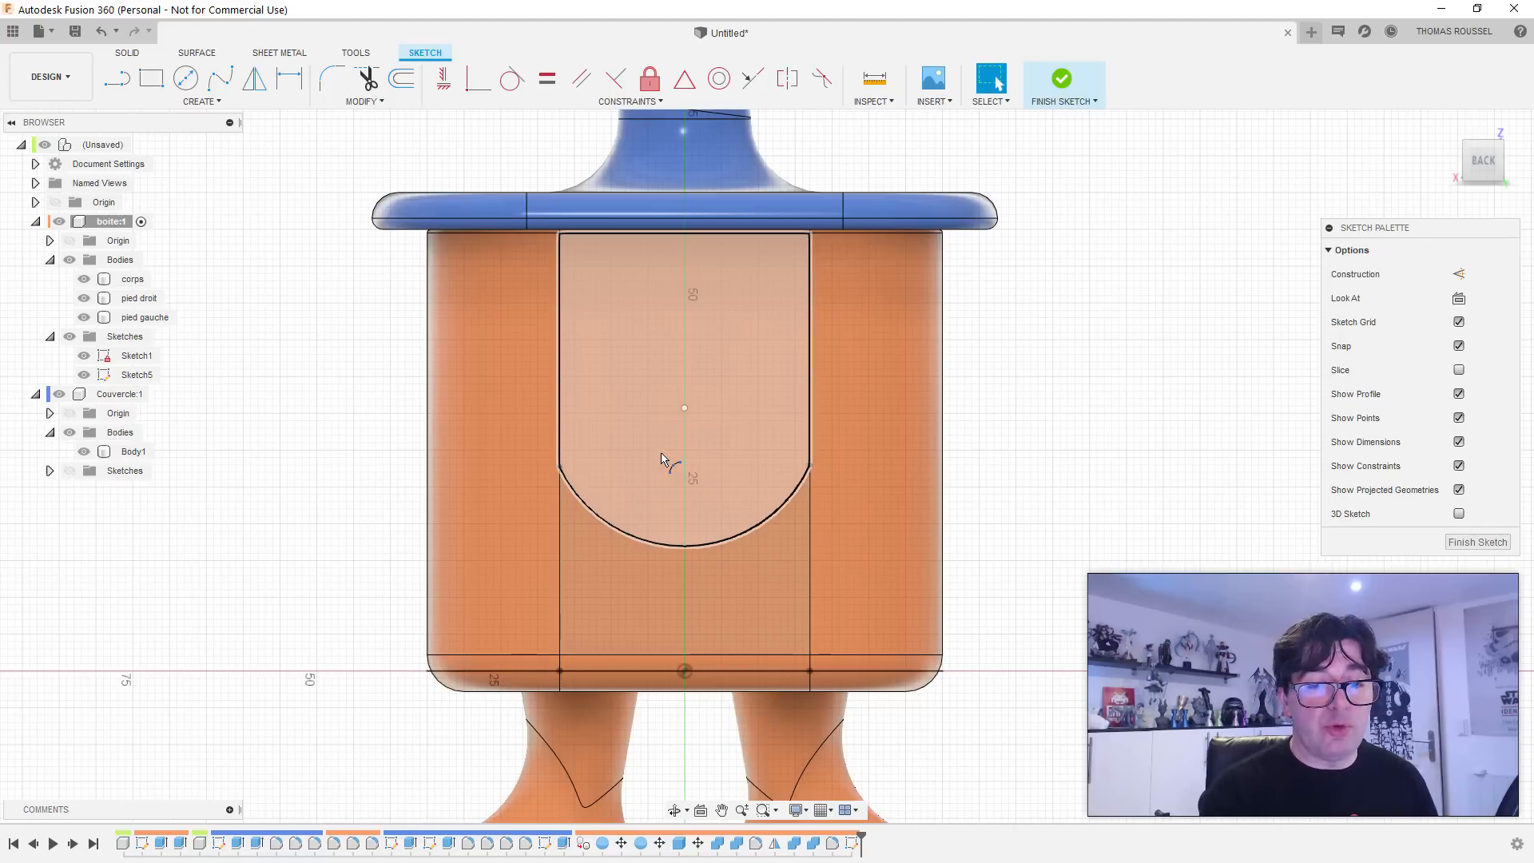
Step: Offset the arc inward by about 3.07 mm to form a second parallel arc above it
left_click(636, 537)
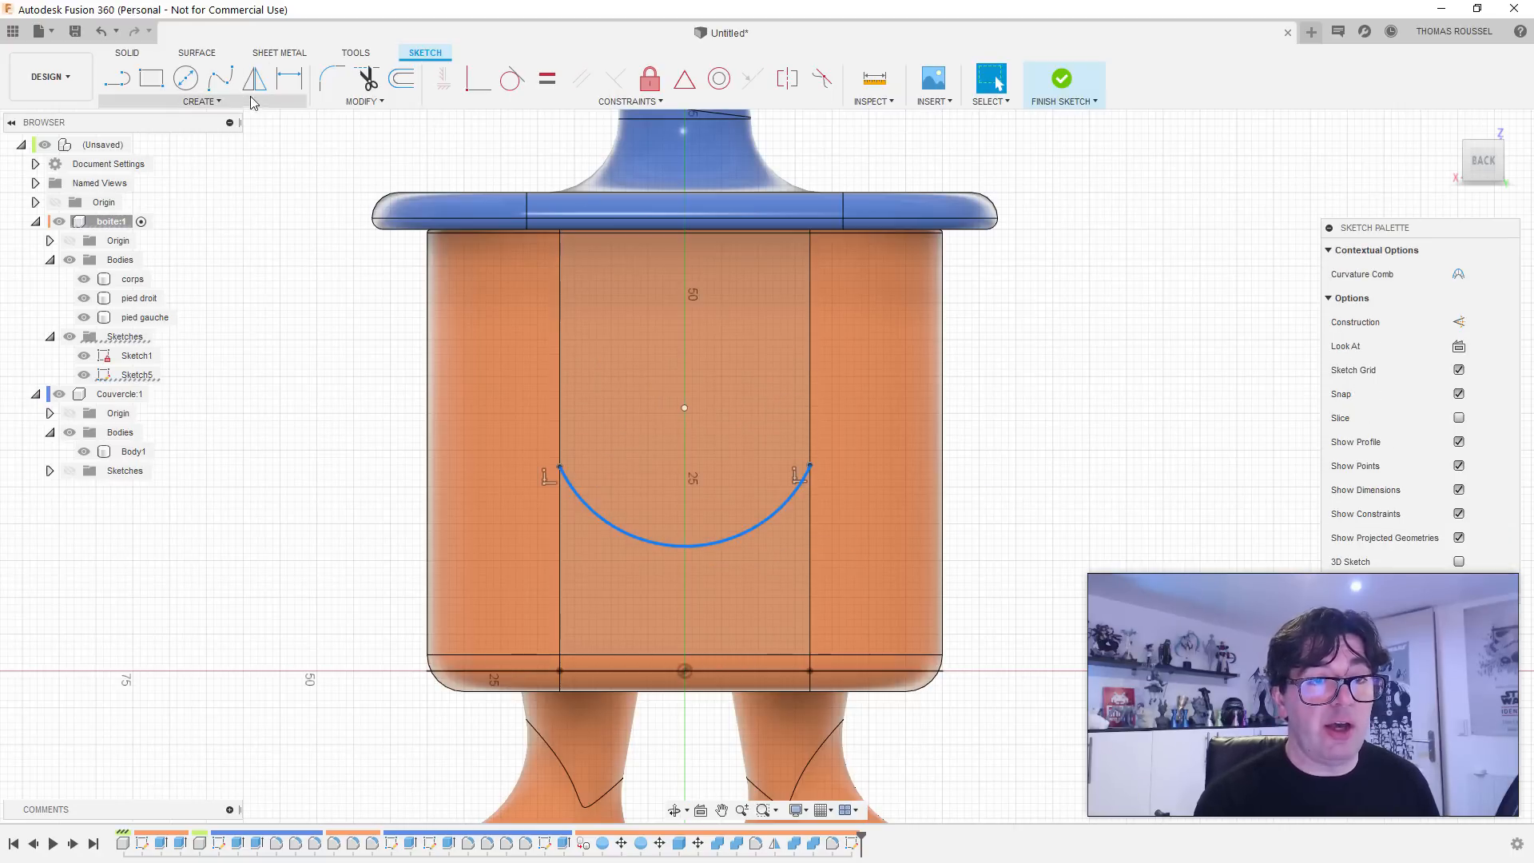
left_click(401, 78)
left_click_drag(637, 547, 649, 519)
key("Return")
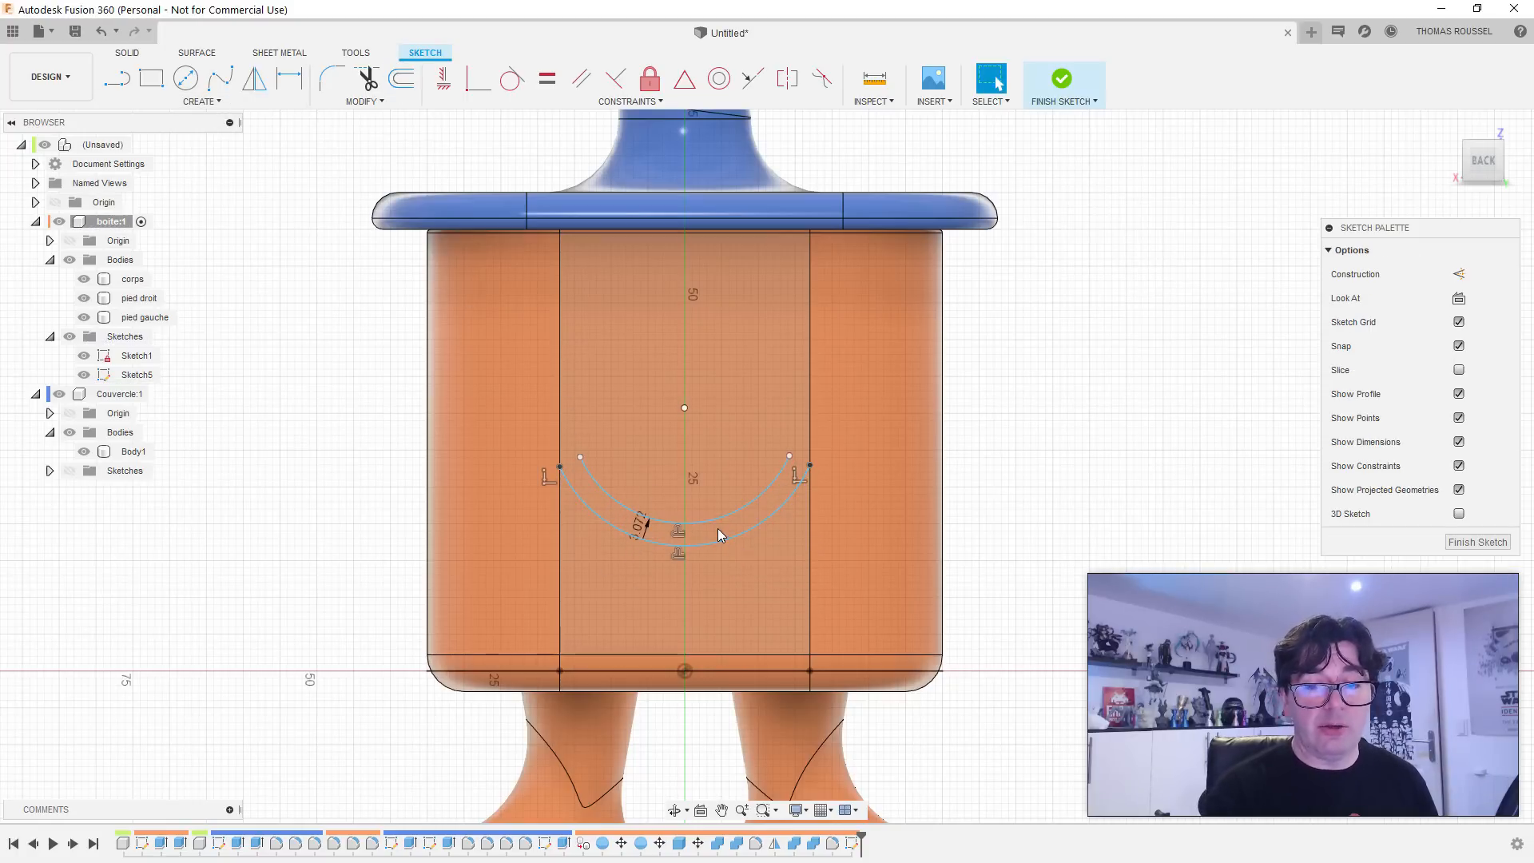
Step: Close the band between the two arcs with a straight line joining their endpoints at each end
scroll(760, 525, "up", 3)
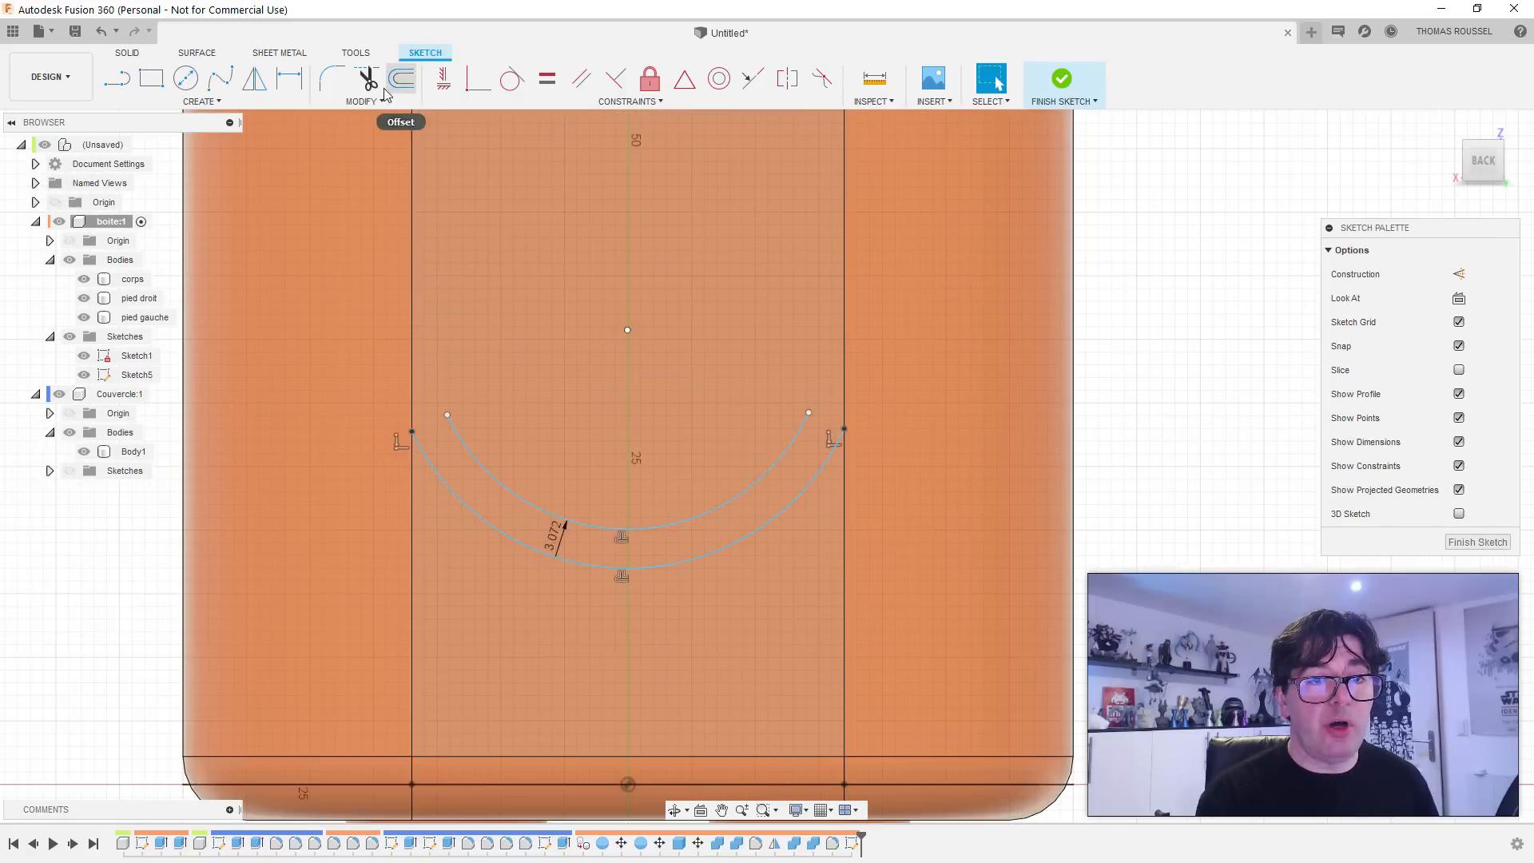
key("l")
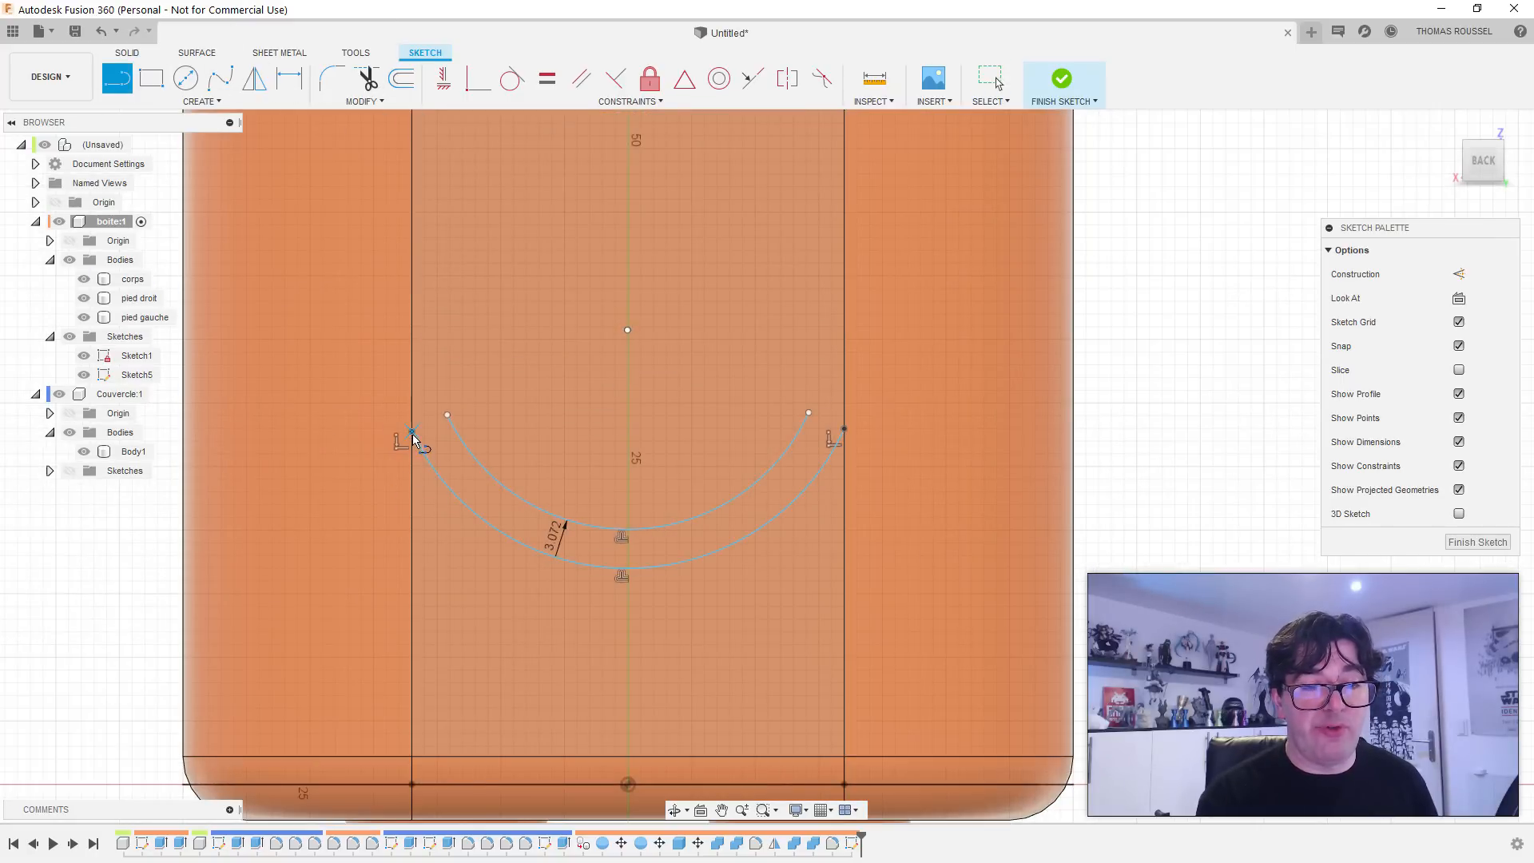
left_click(412, 431)
left_click(447, 415)
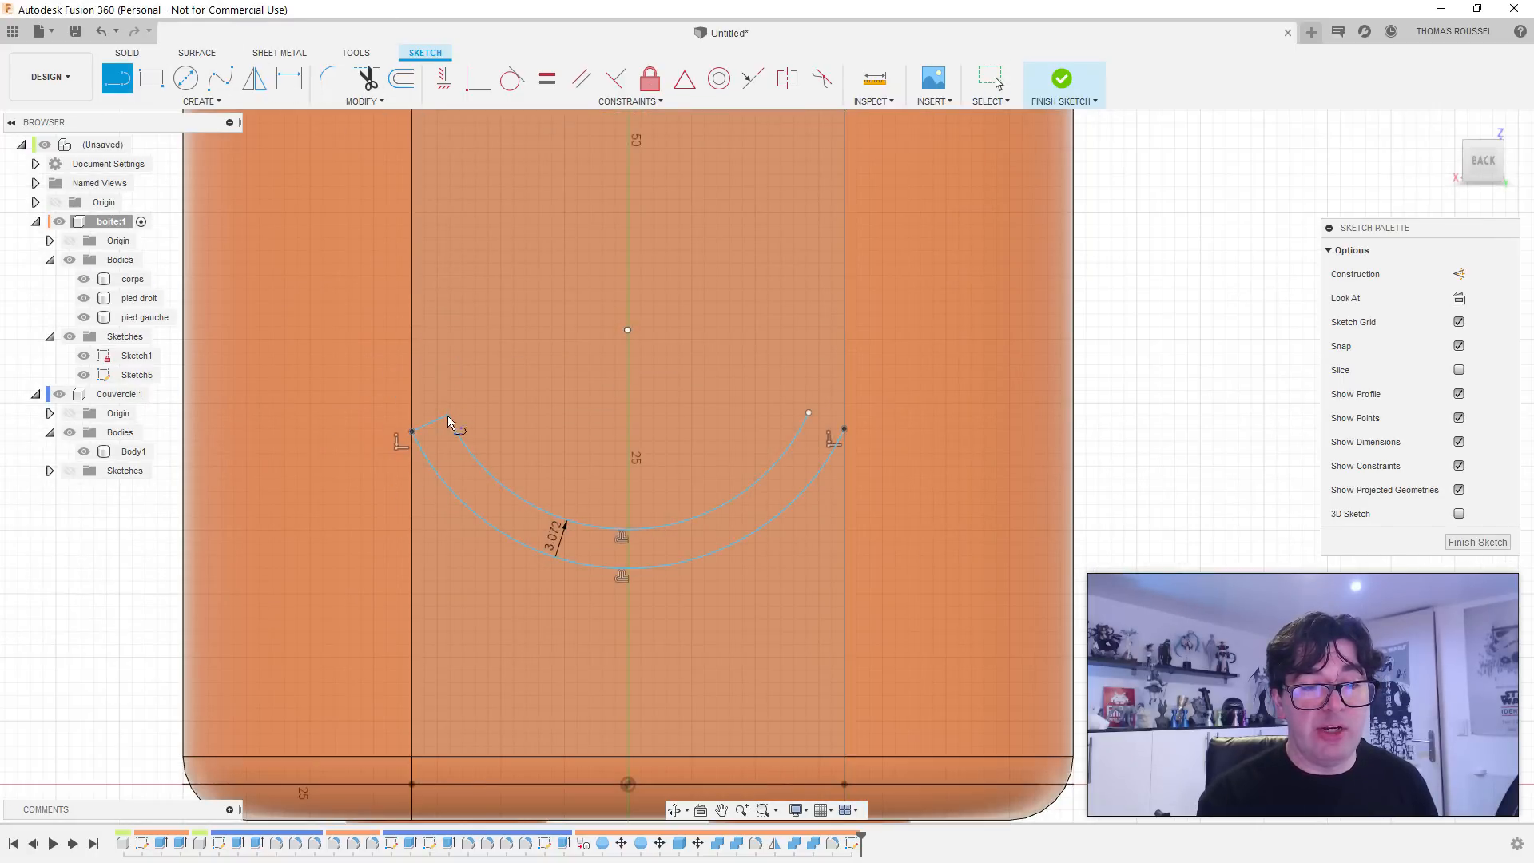
left_click(809, 414)
left_click(843, 430)
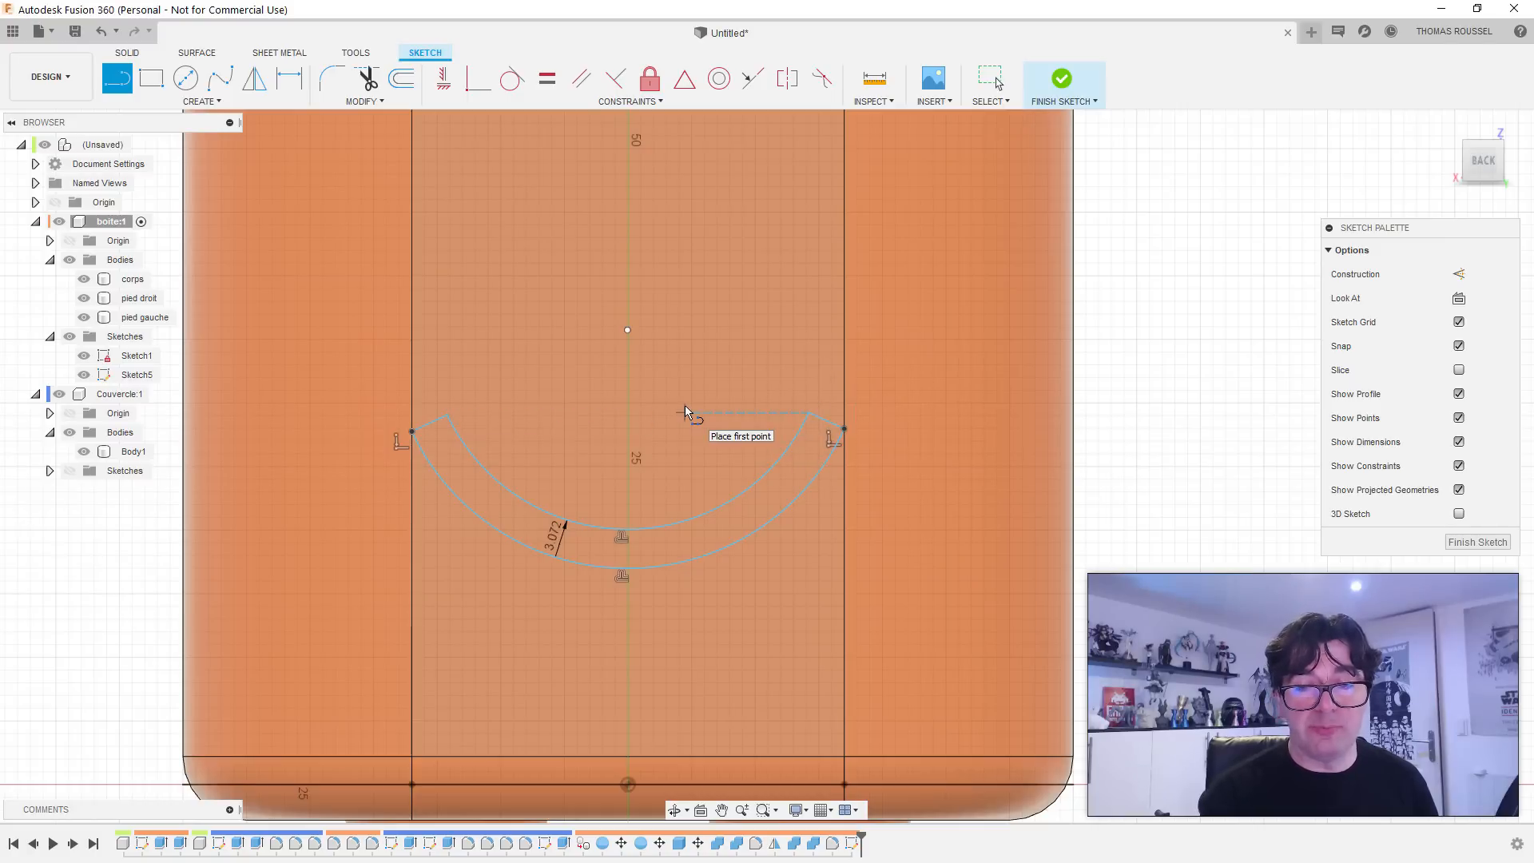
key("Escape")
scroll(835, 424, "up", 5)
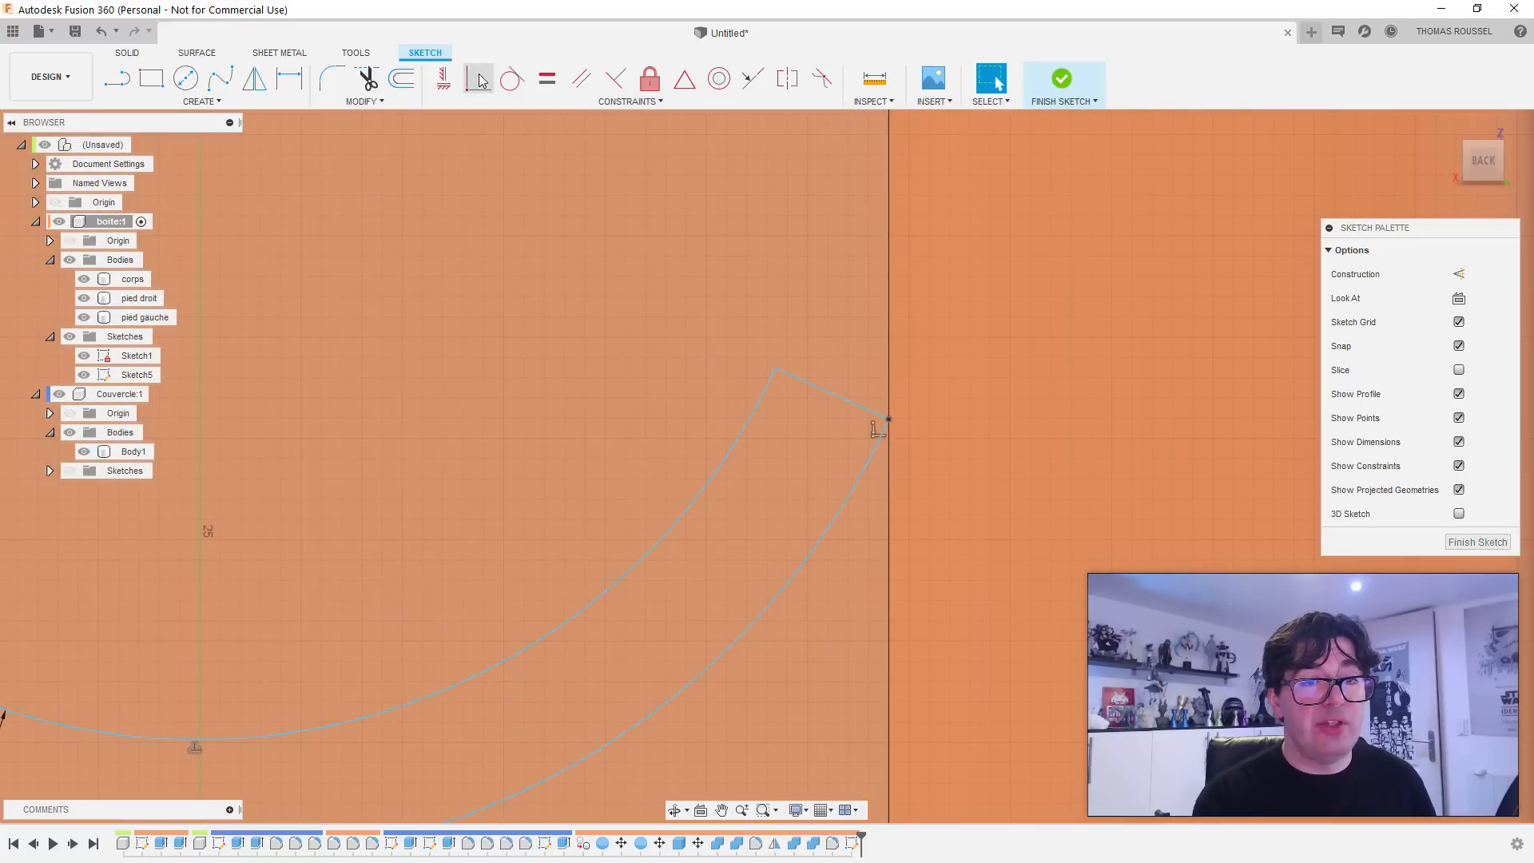
left_click(401, 78)
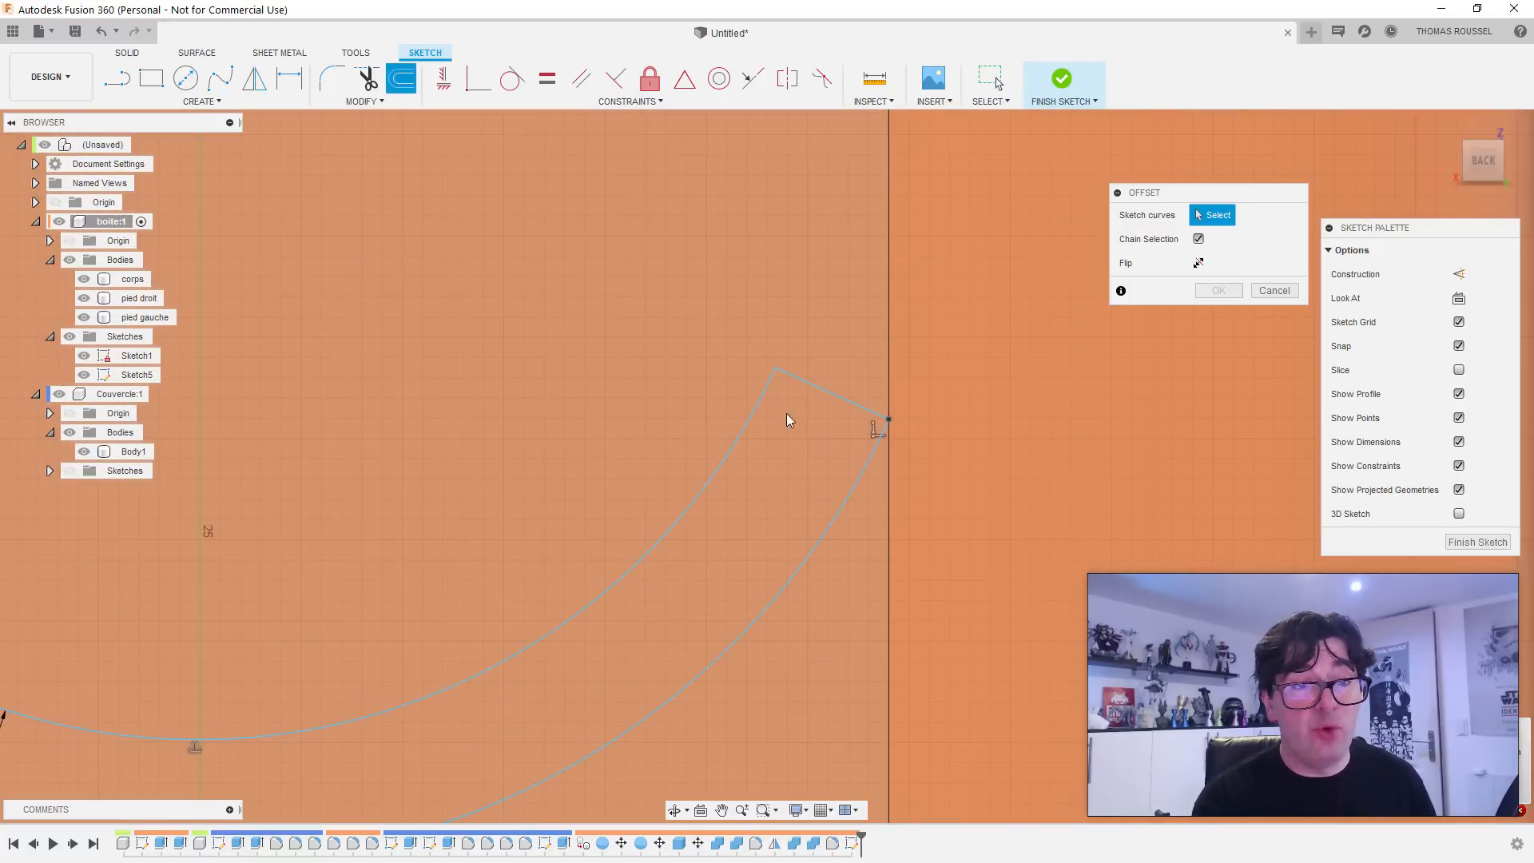
key("Escape")
scroll(733, 552, "down", 5)
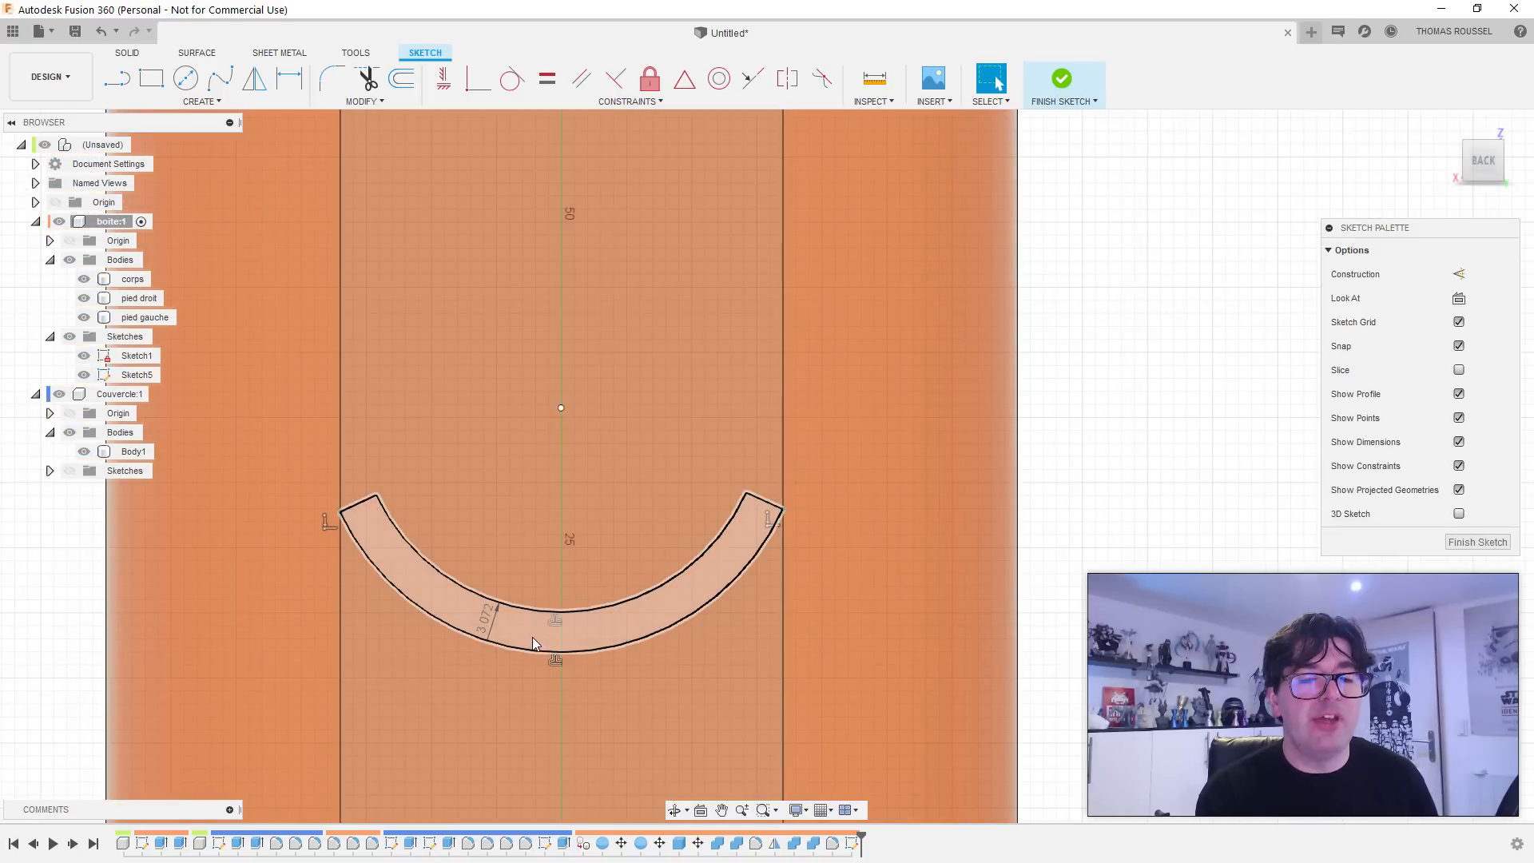
Step: Extrude the closed arc-shaped profile 3 mm outward from the face as a new body
left_click(530, 635)
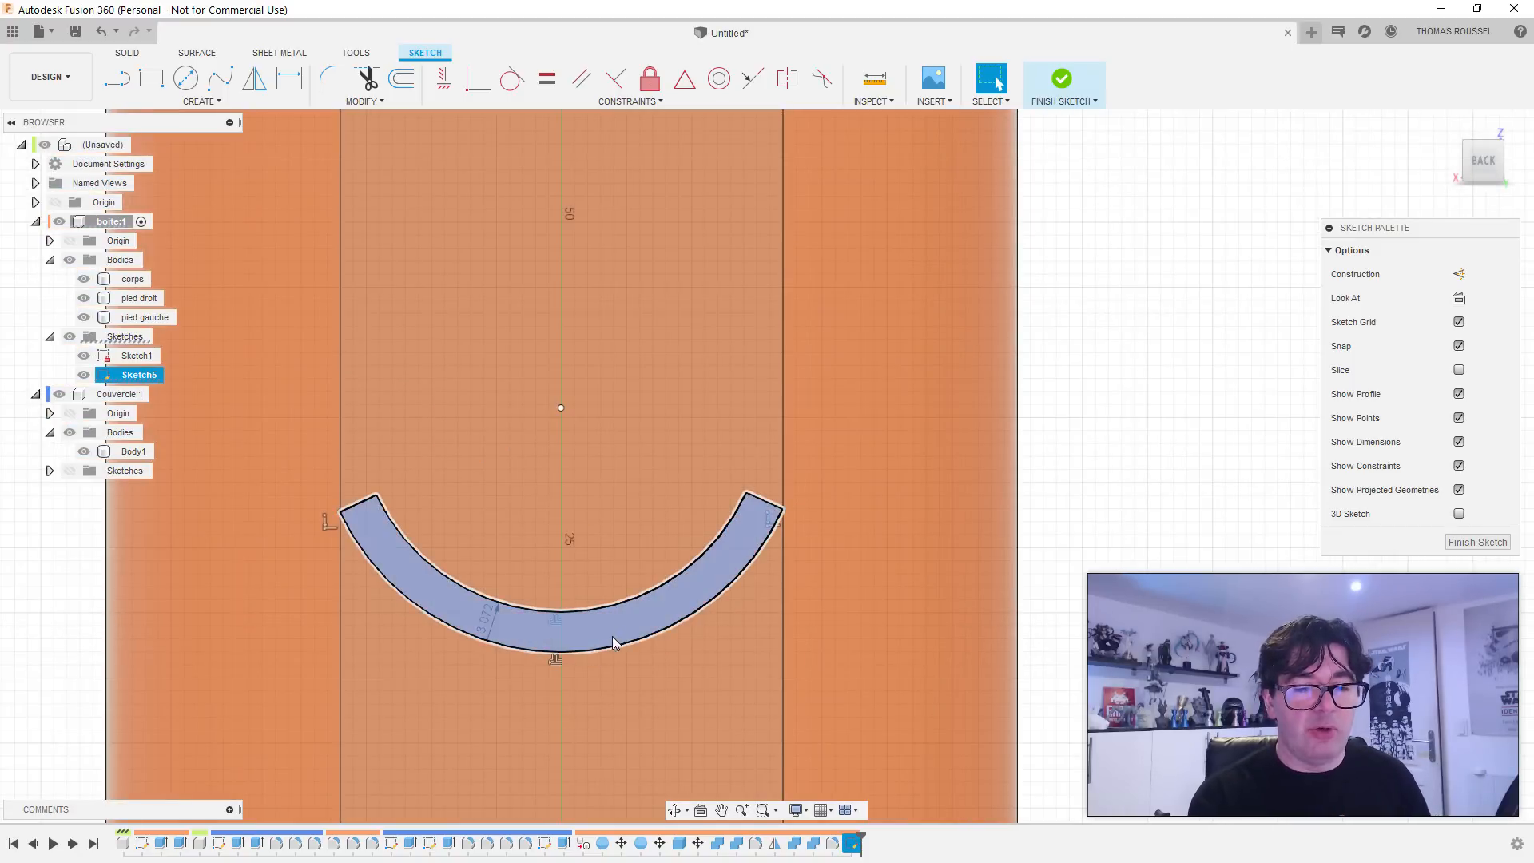
middle_click_drag(530, 636, 548, 627, "shift")
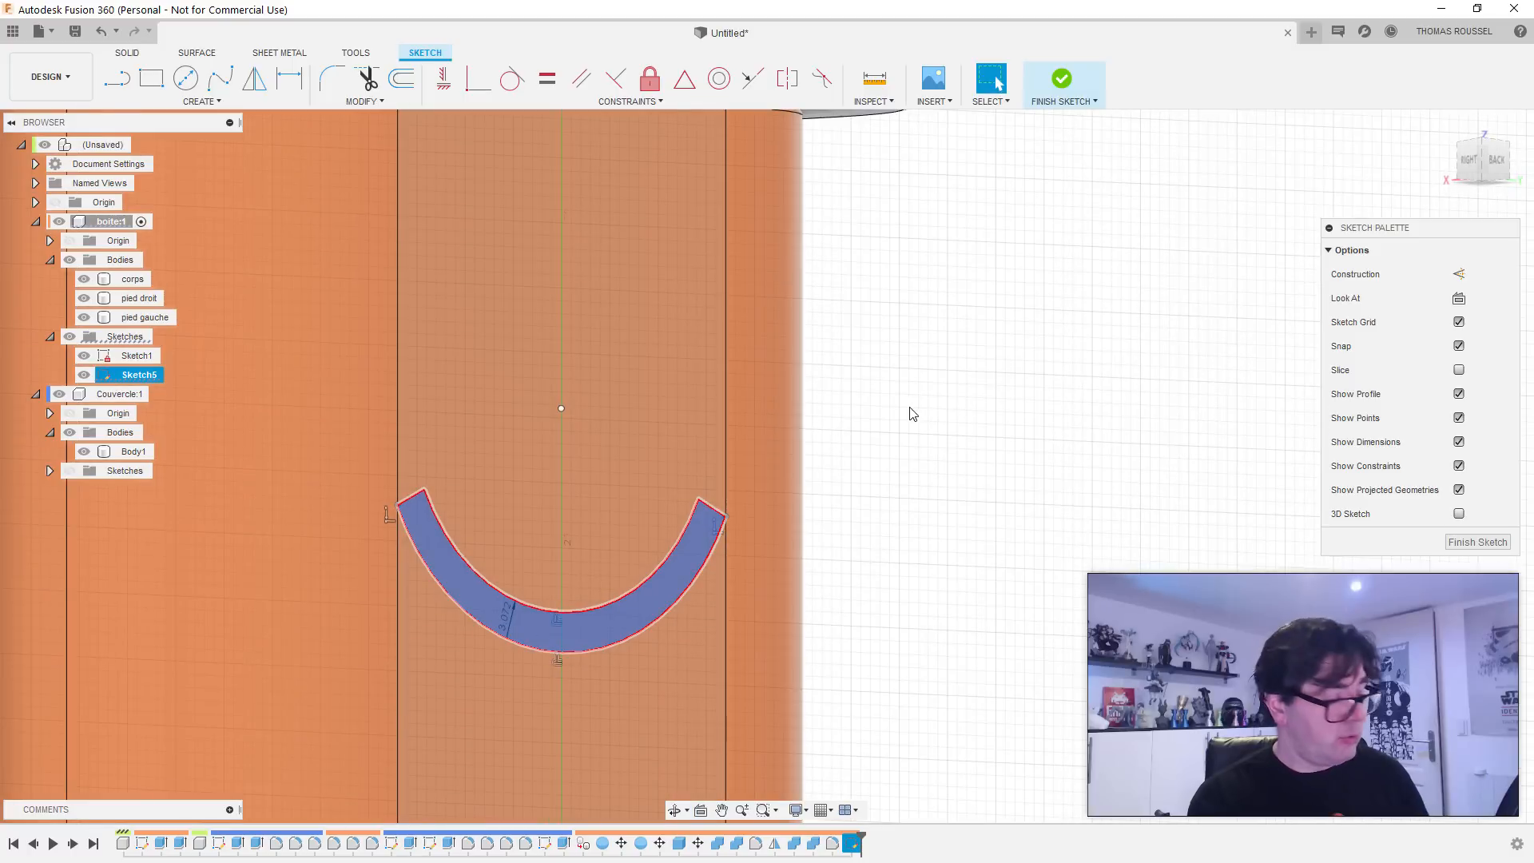
key("e")
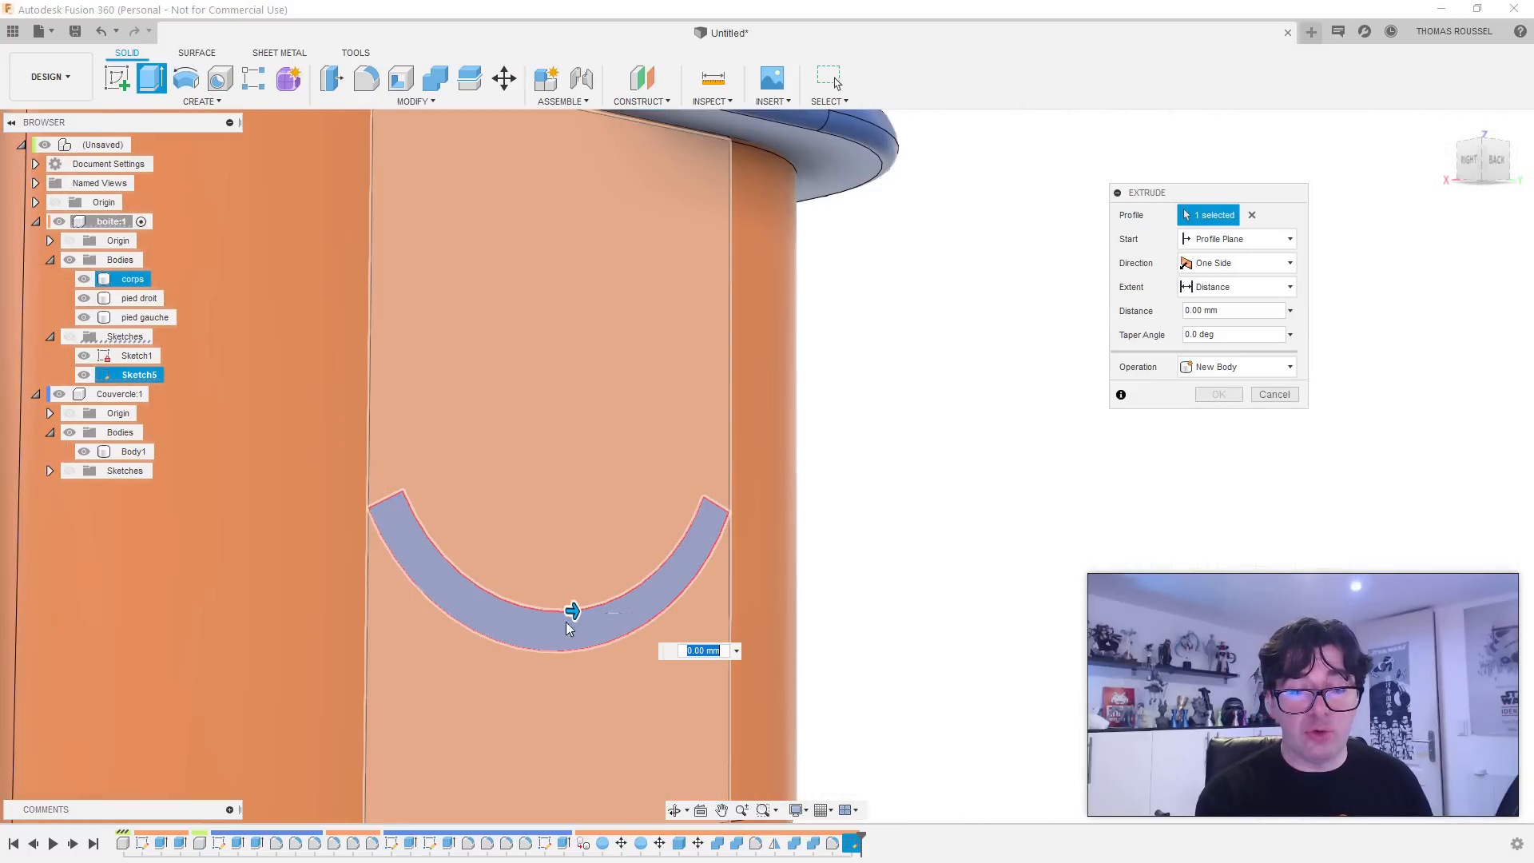
left_click_drag(595, 612, 595, 612)
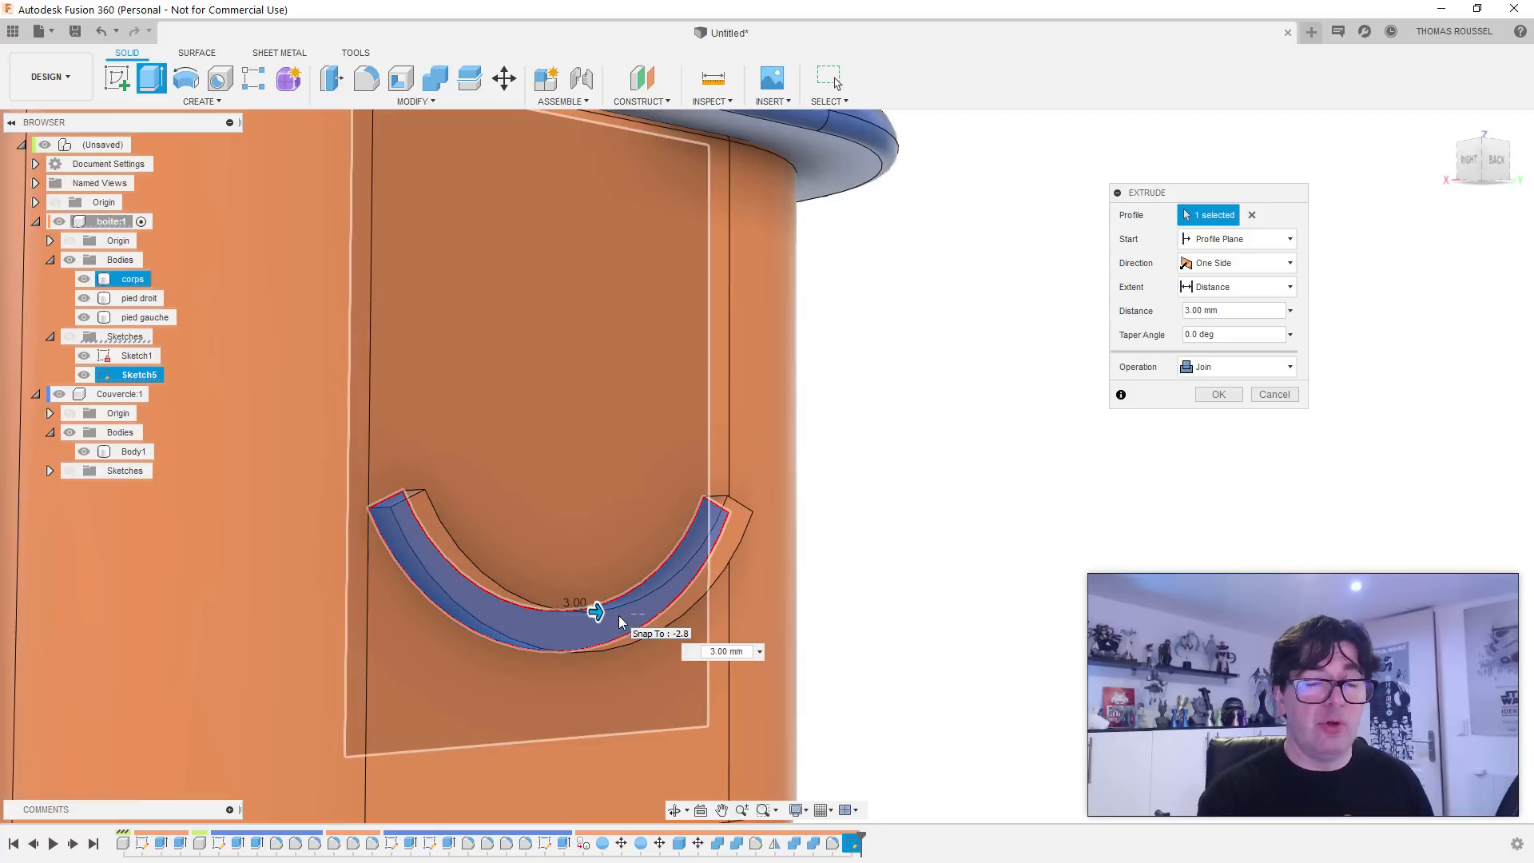
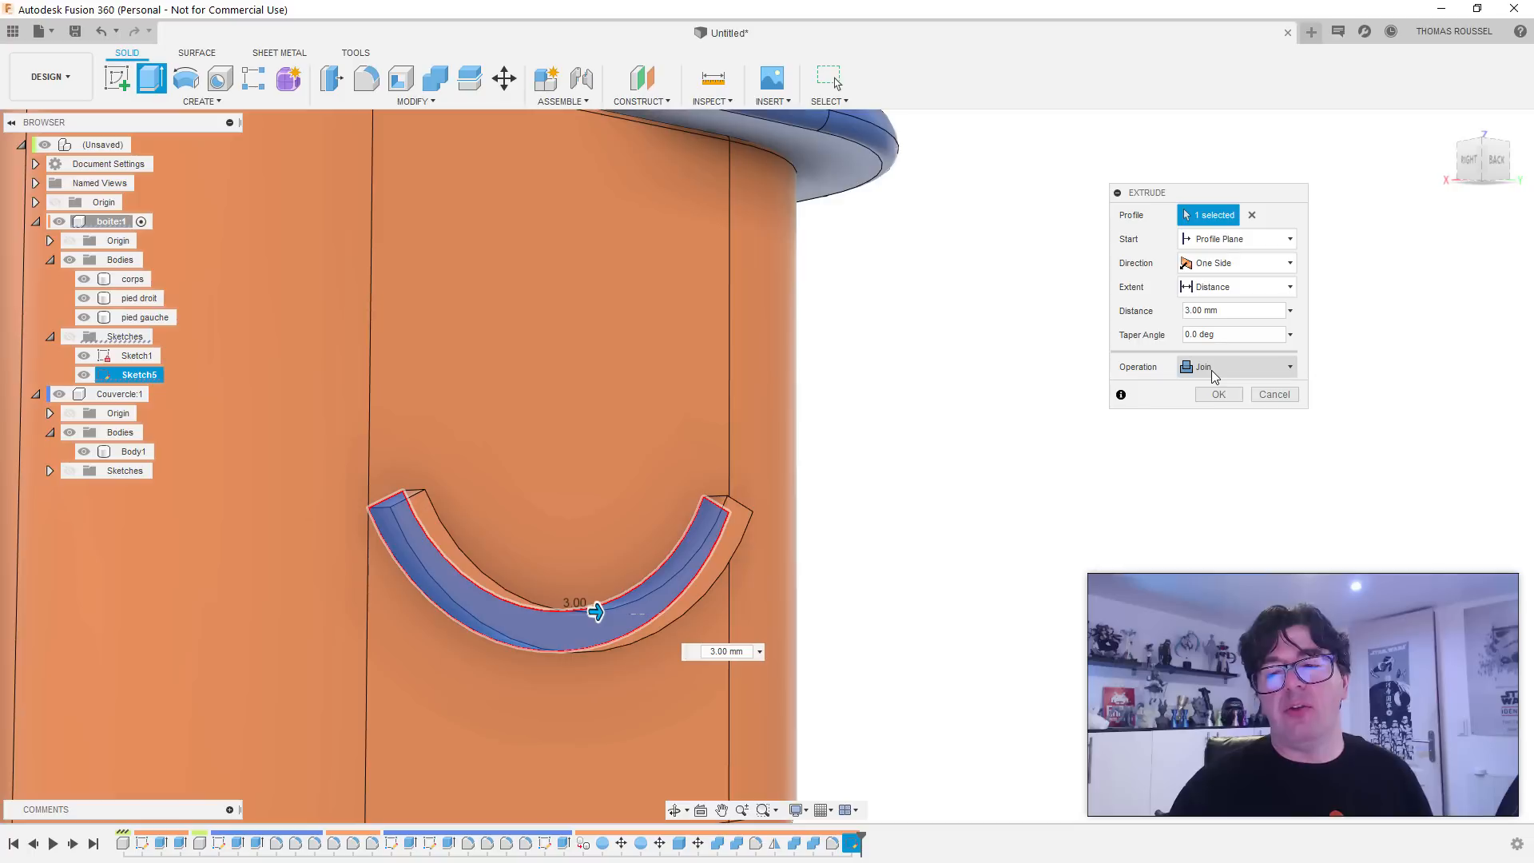
left_click(1214, 375)
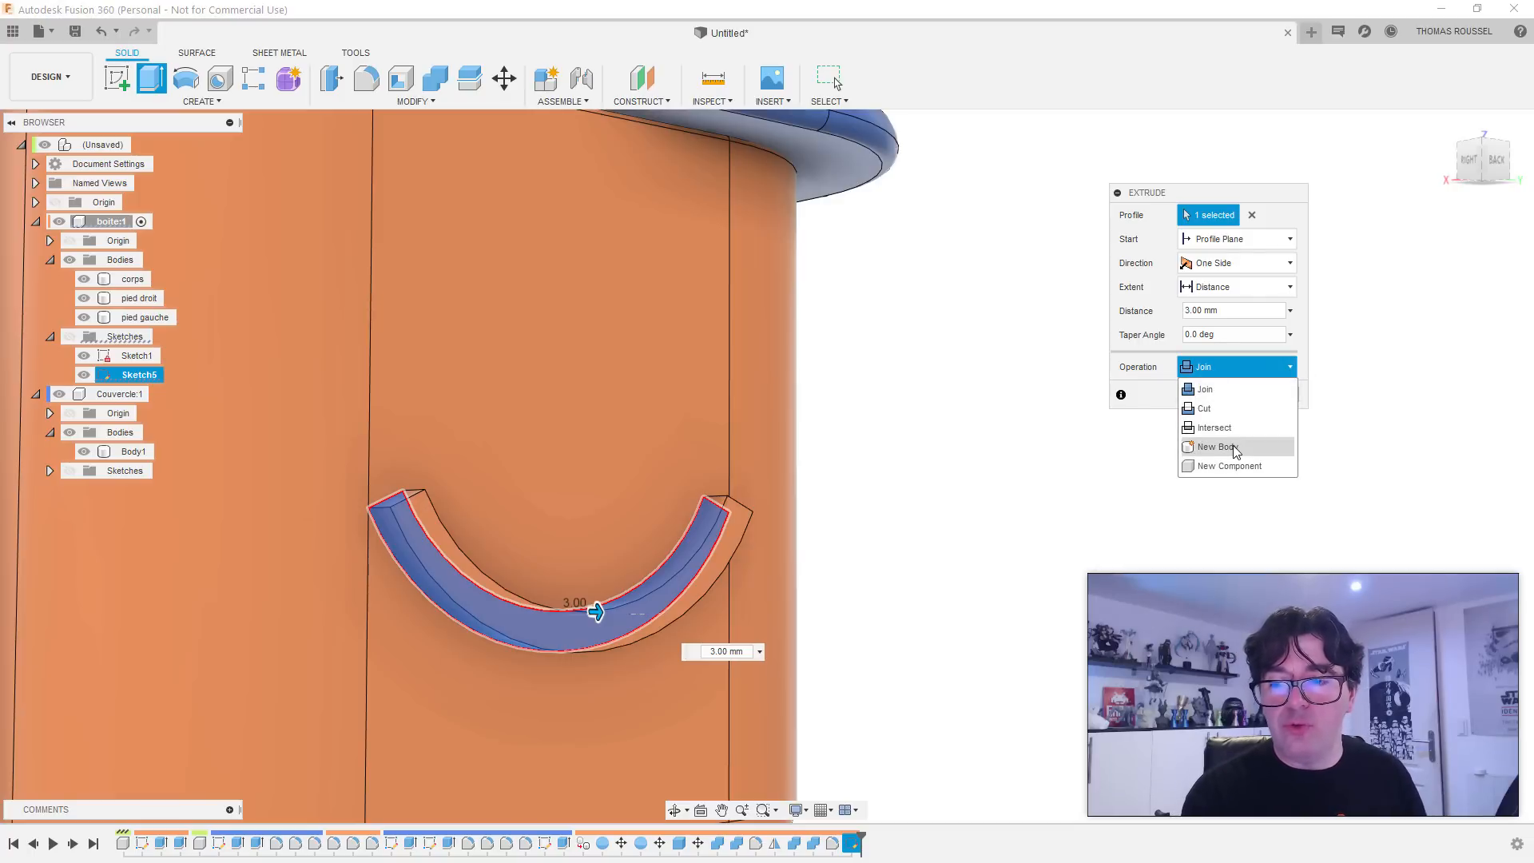
left_click(1234, 442)
left_click(1213, 395)
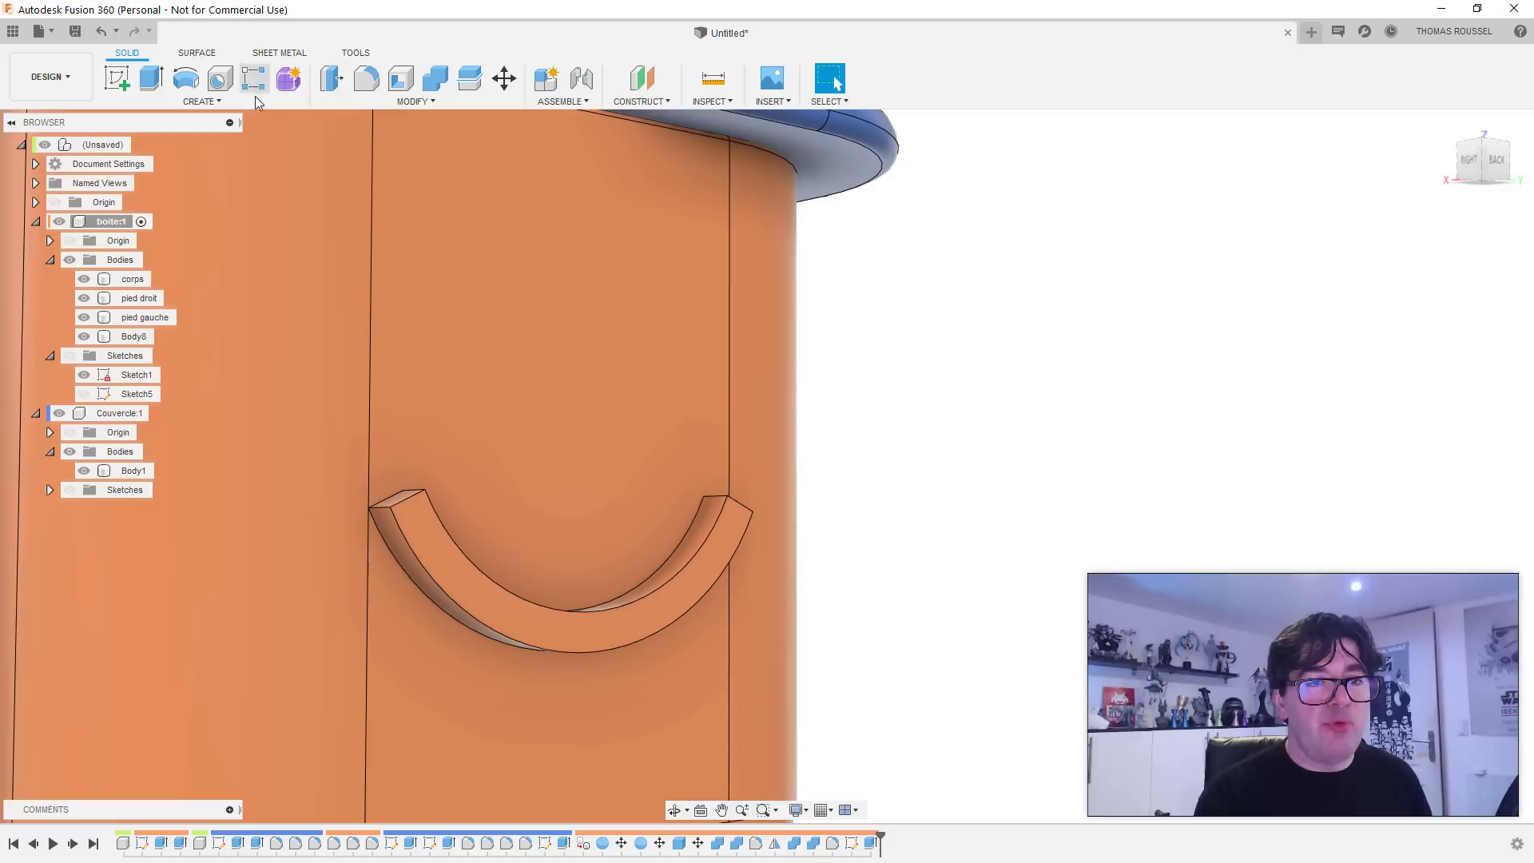
Step: Fillet the front outline edges and the end edges of the smile-shaped body with a 1 mm radius
left_click(366, 77)
left_click(399, 527)
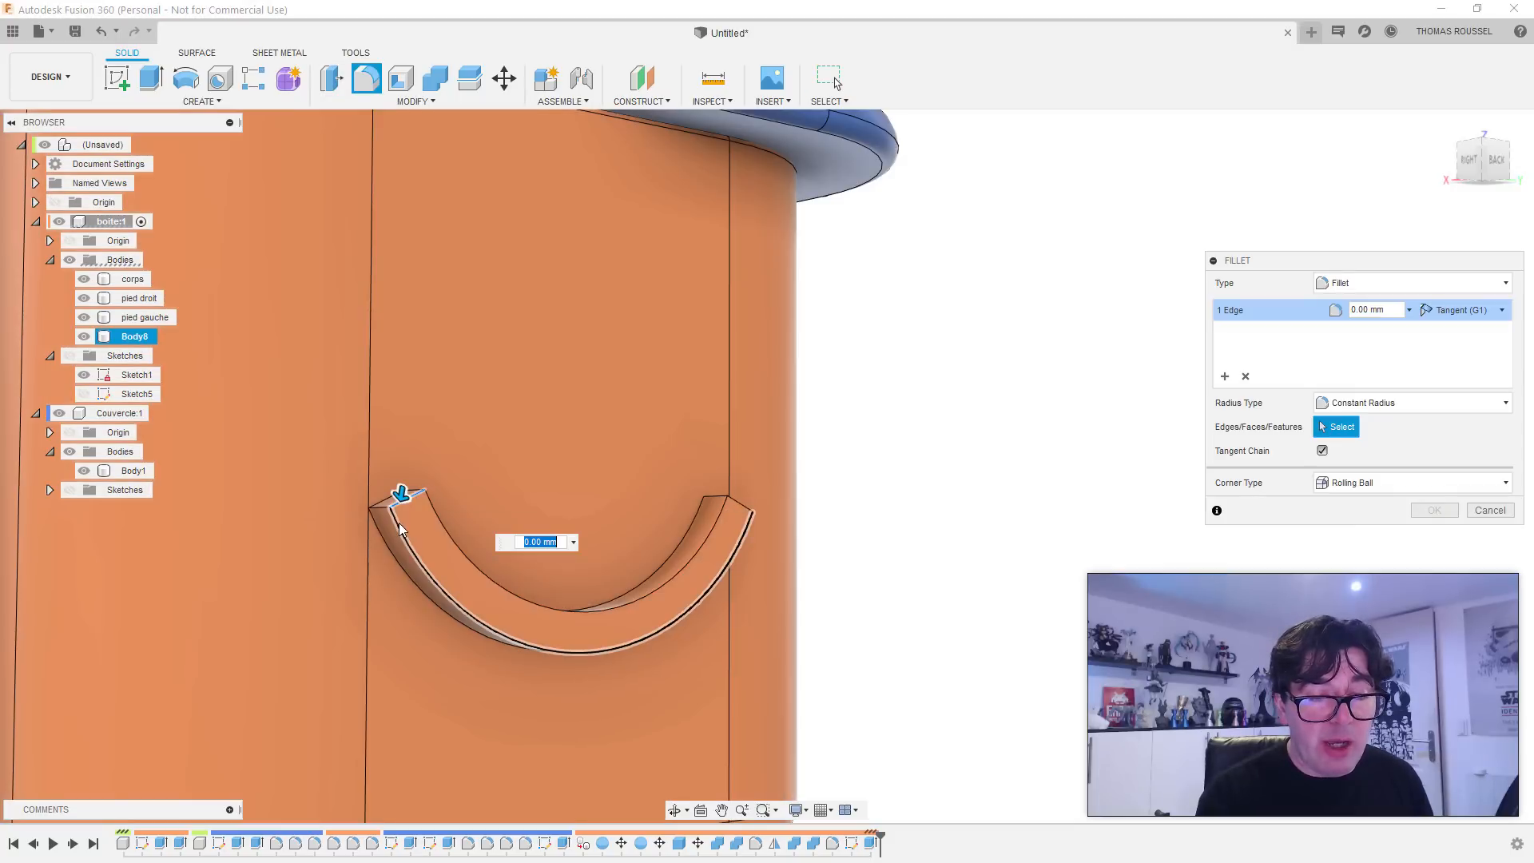
left_click(391, 512)
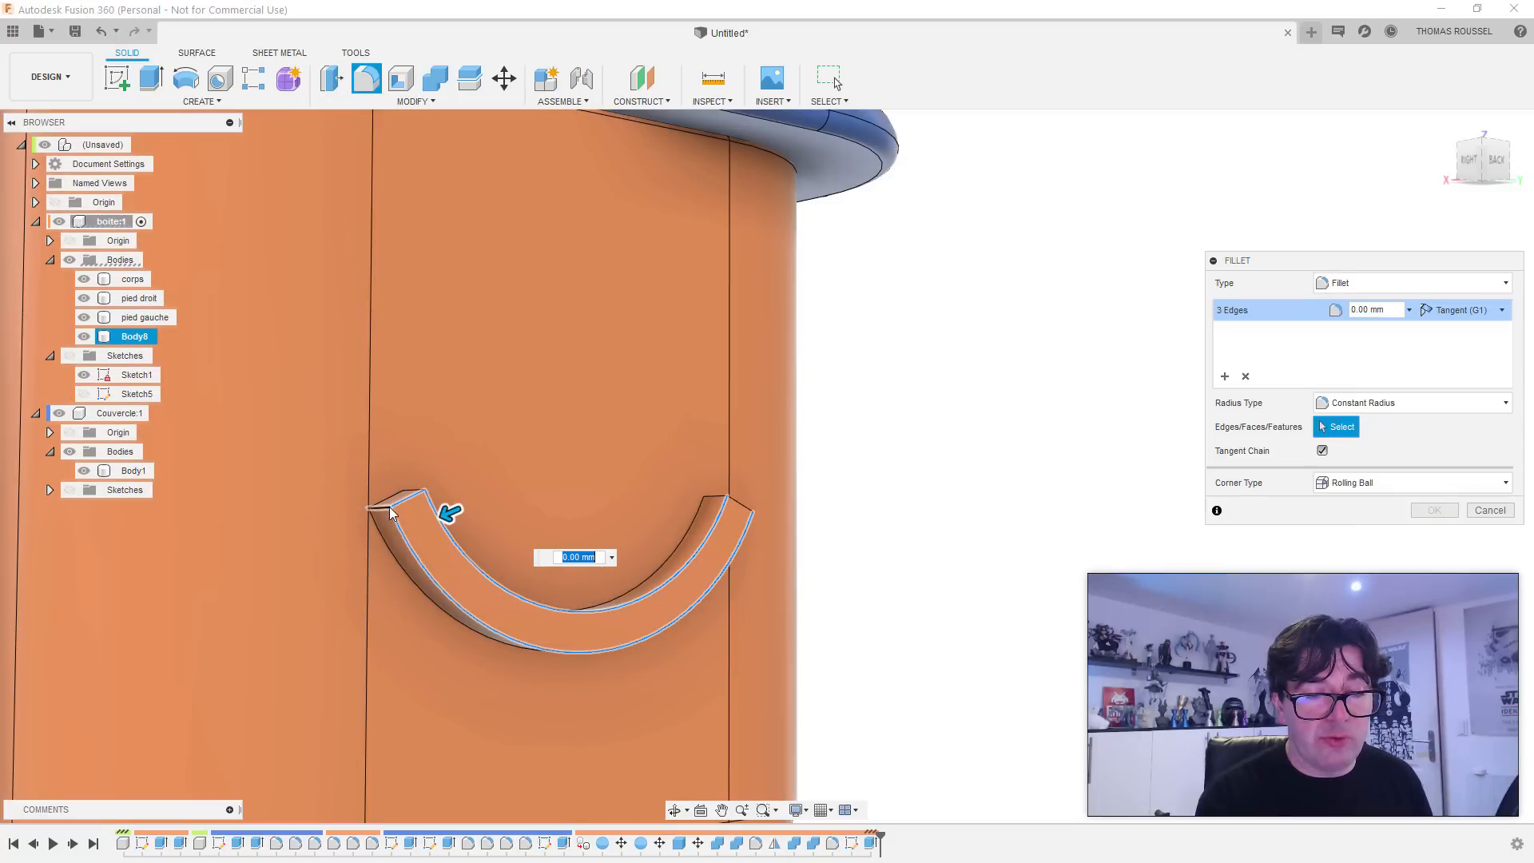
left_click(403, 500)
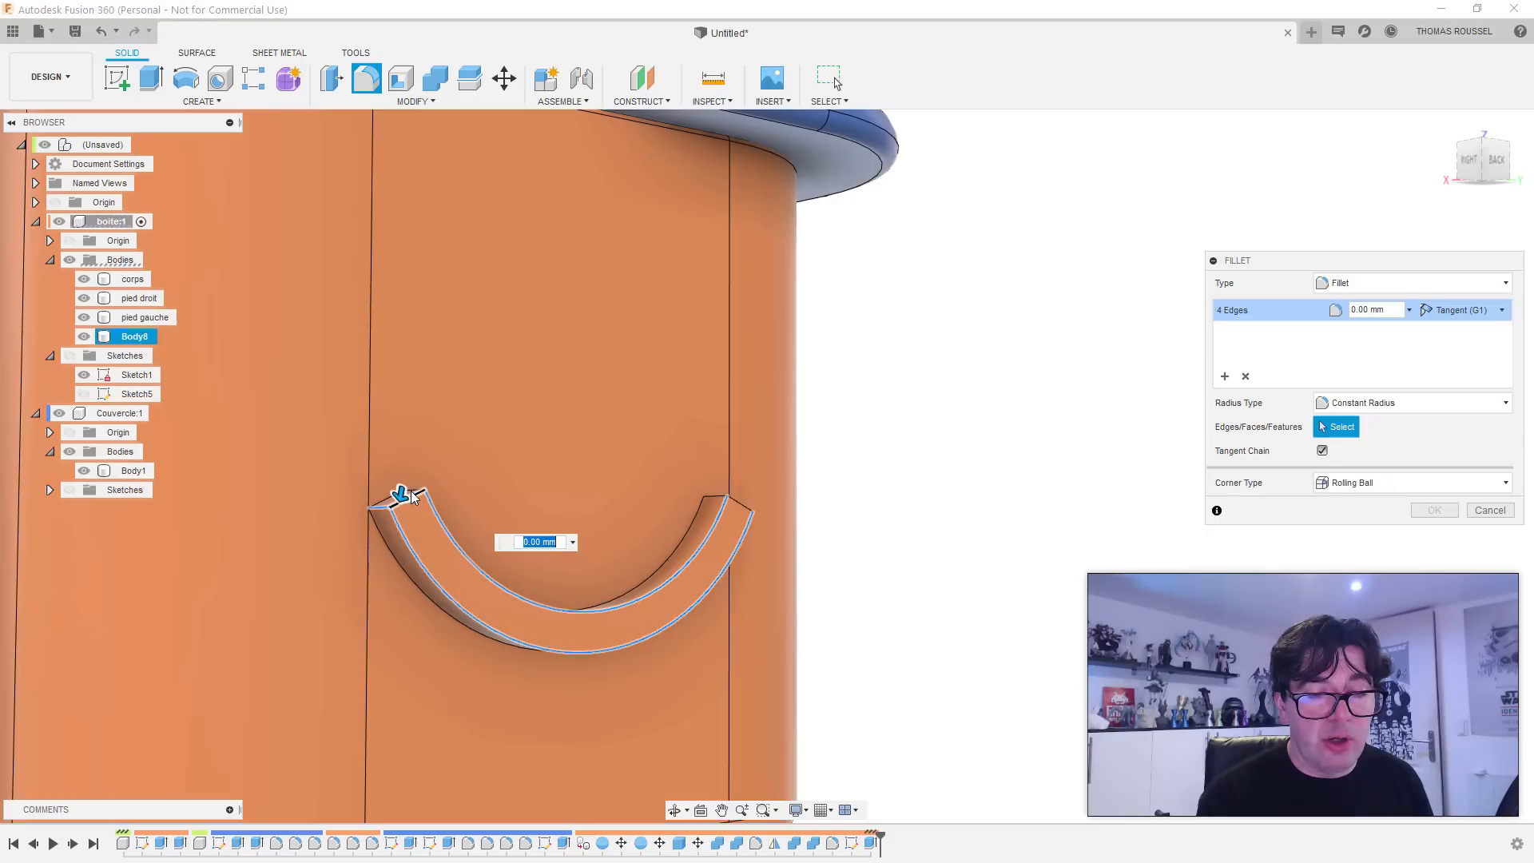
left_click(717, 503)
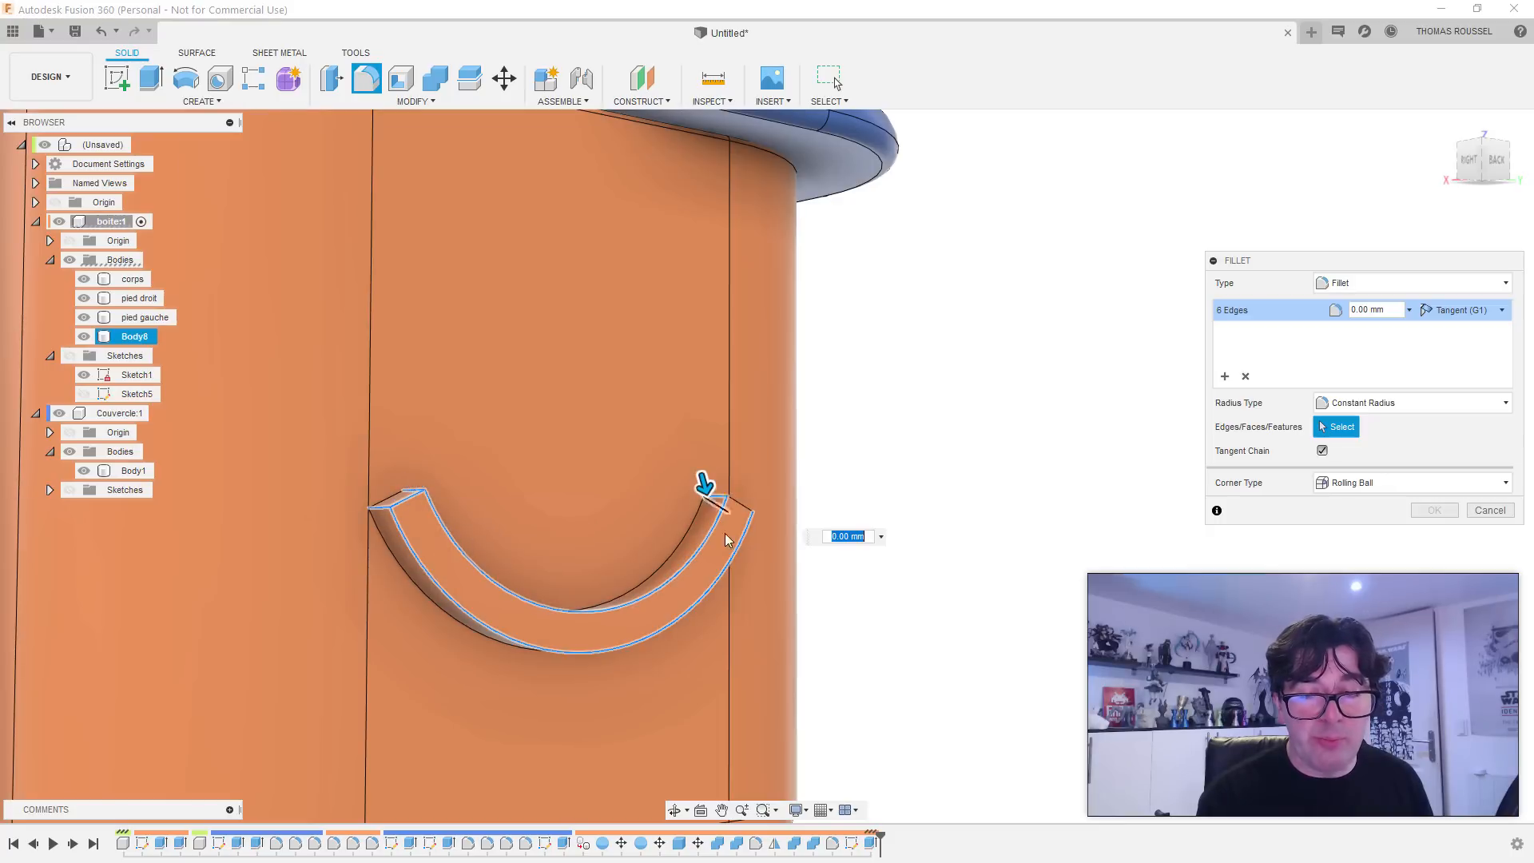
scroll(725, 539, "down", 3)
middle_click_drag(675, 486, 641, 483, "shift")
left_click(669, 519)
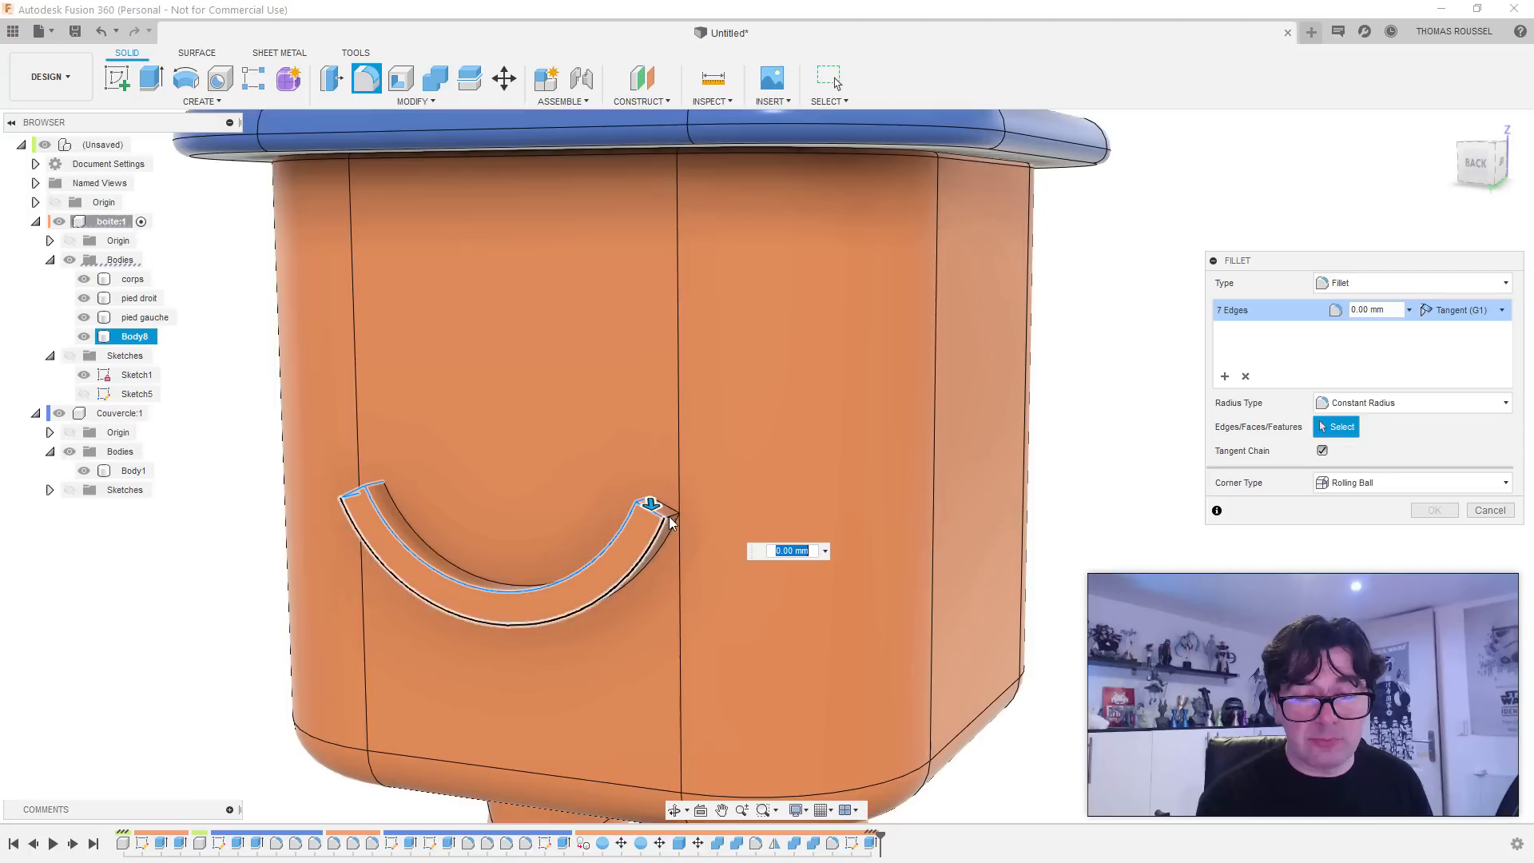
type("1")
key("Return")
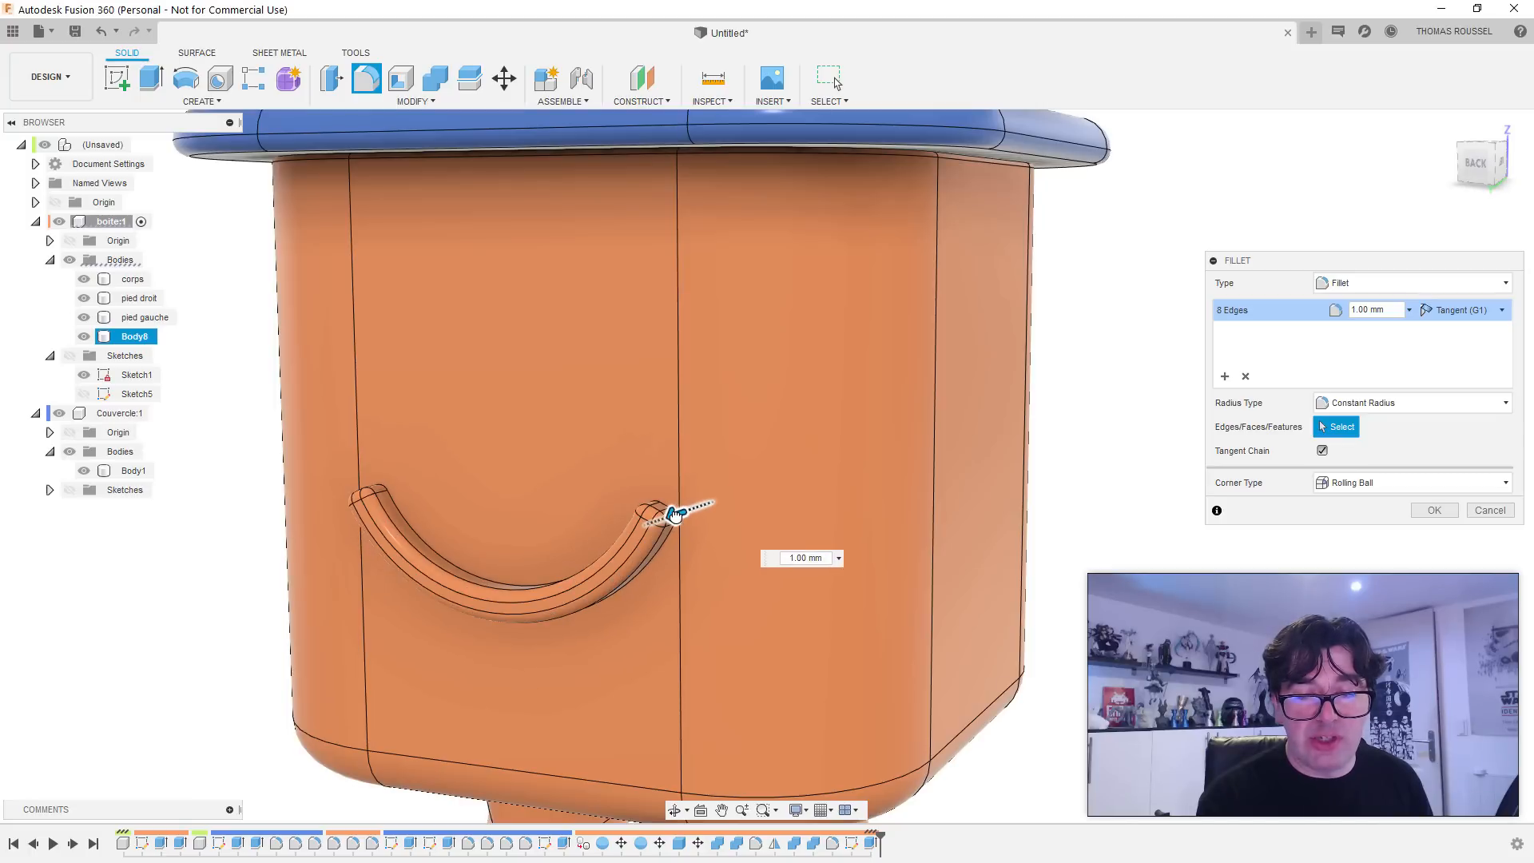
key("Return")
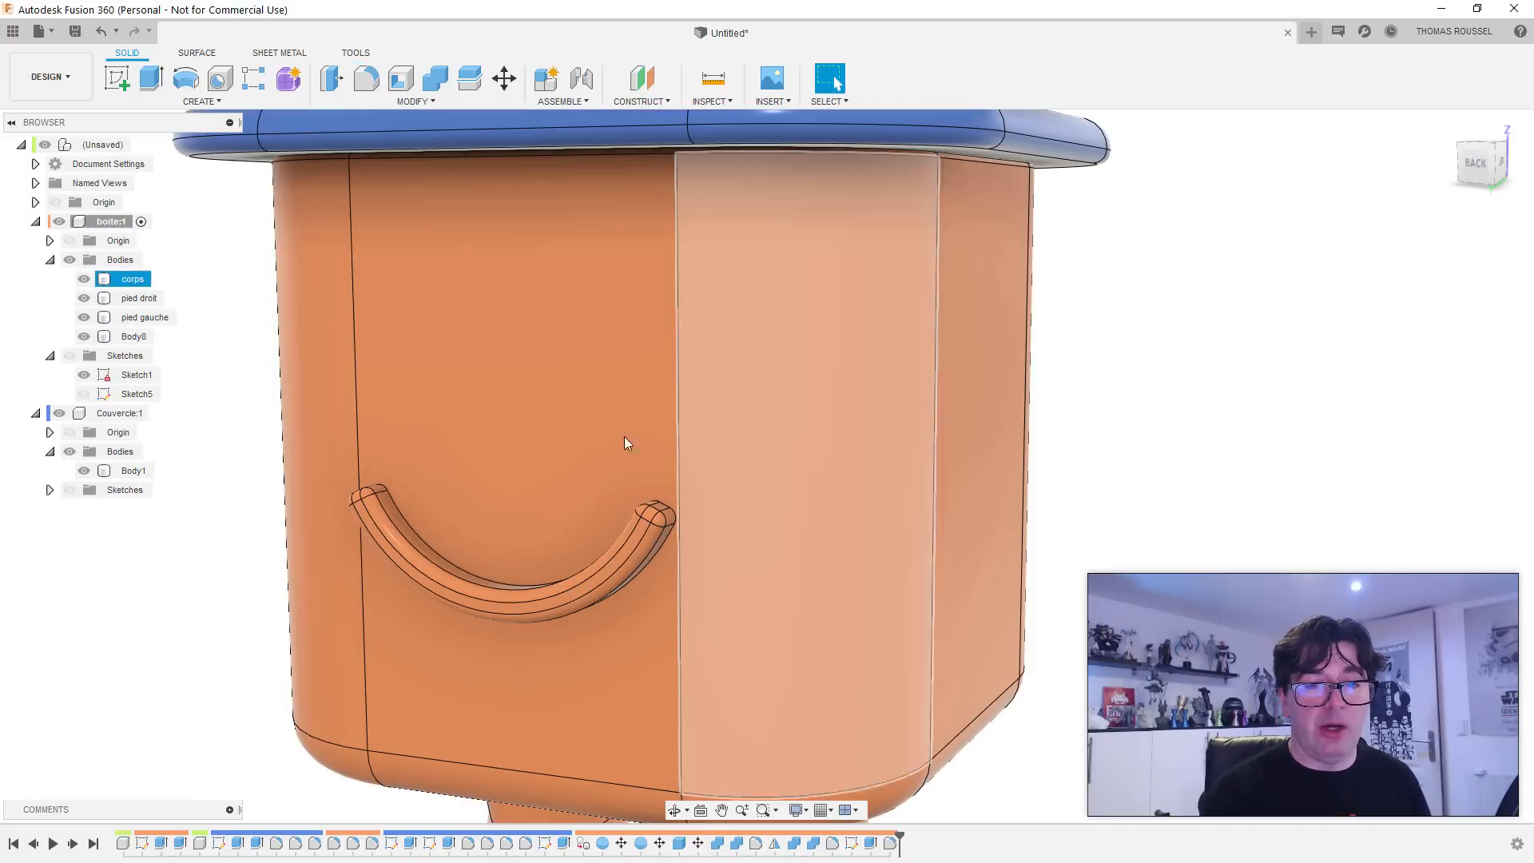
Step: Reopen the sketch containing the smile's arcs for editing
middle_click_drag(624, 436, 470, 387, "shift")
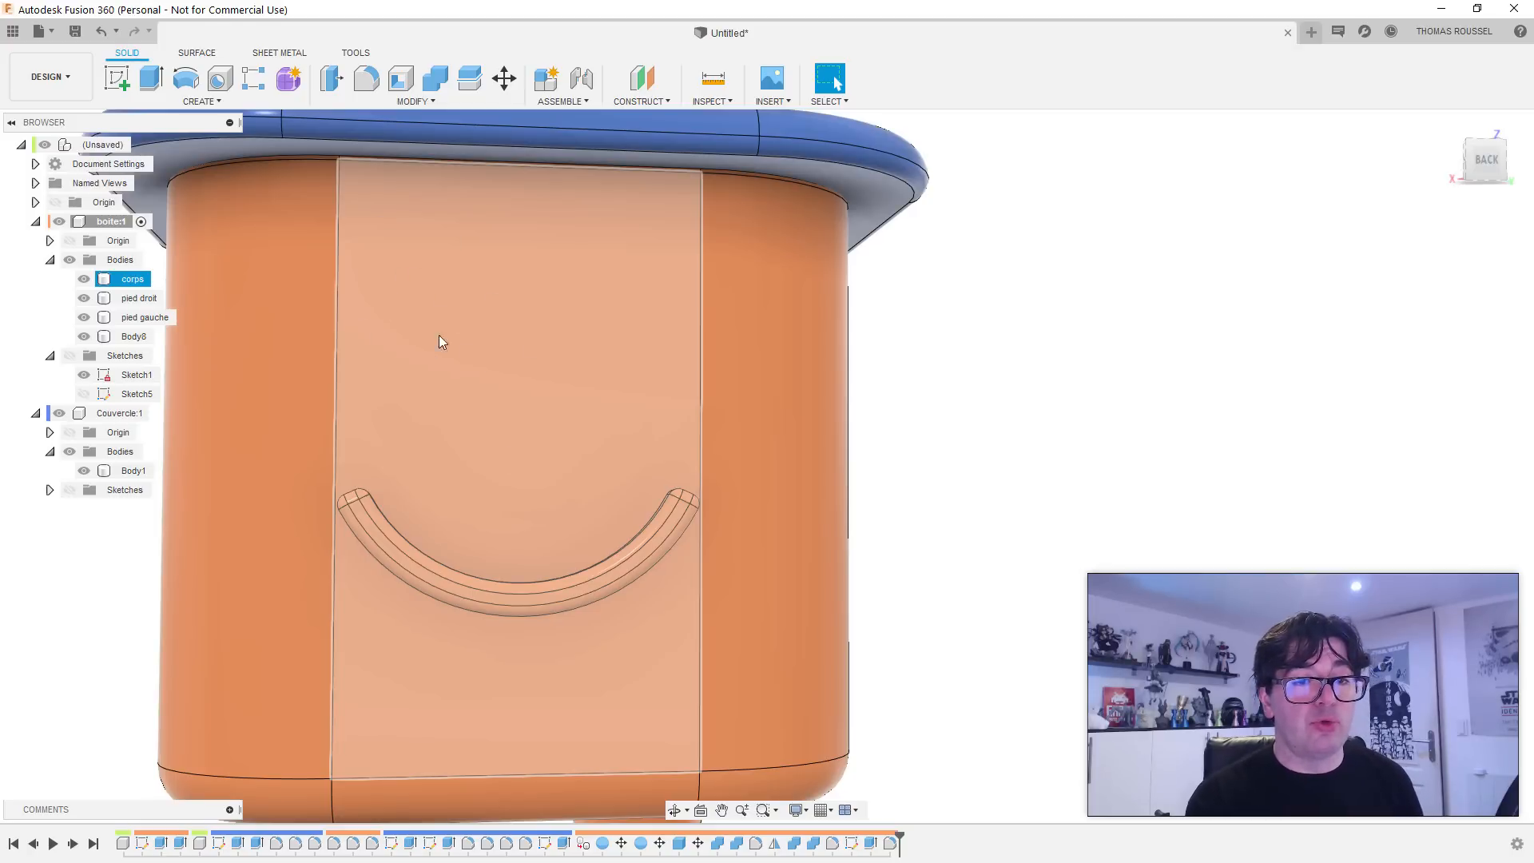
right_click(134, 395)
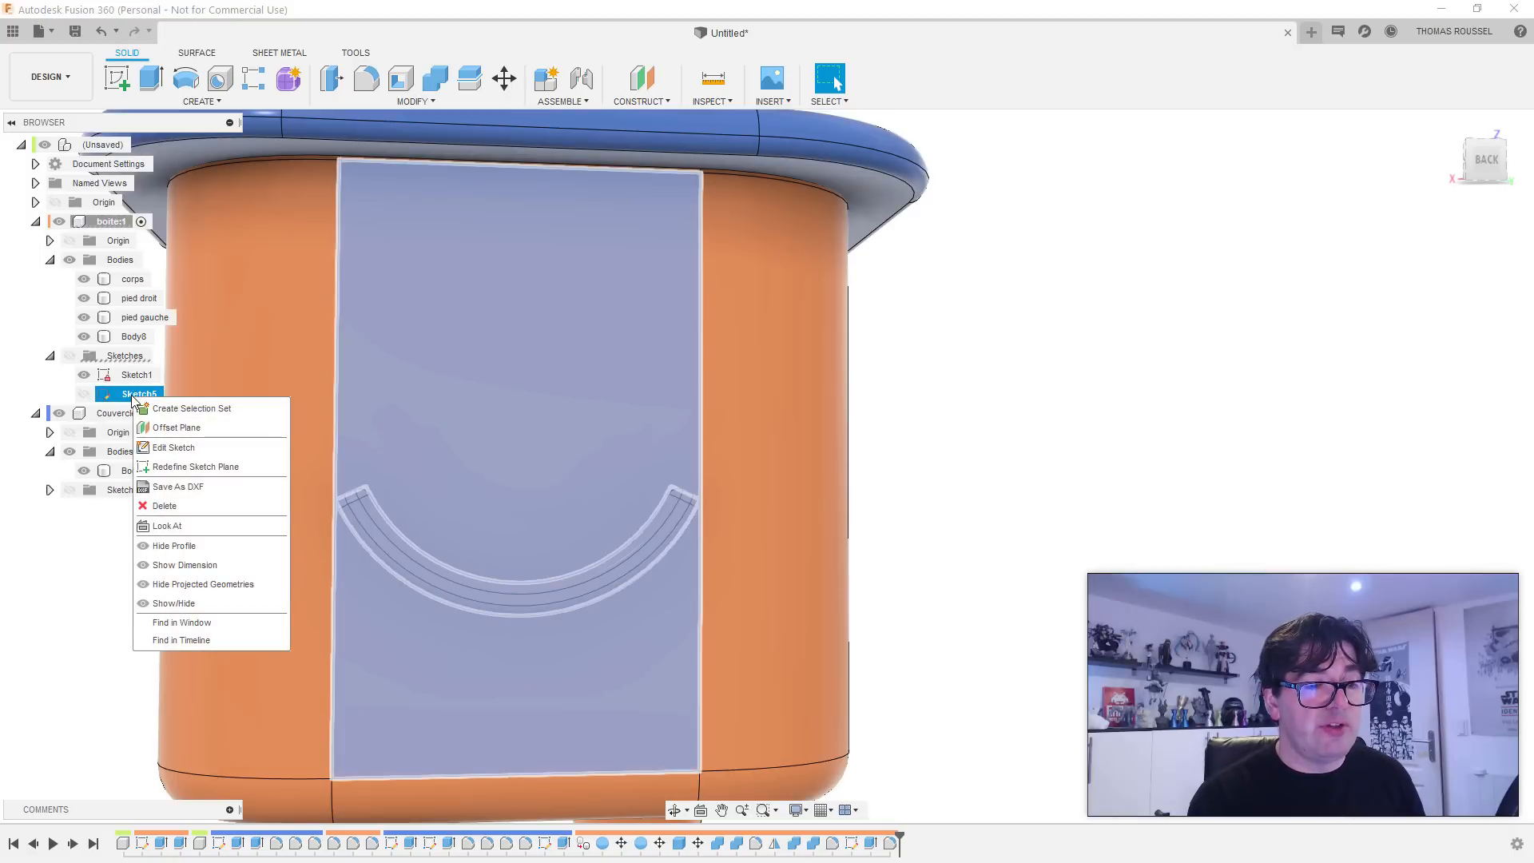
left_click(173, 447)
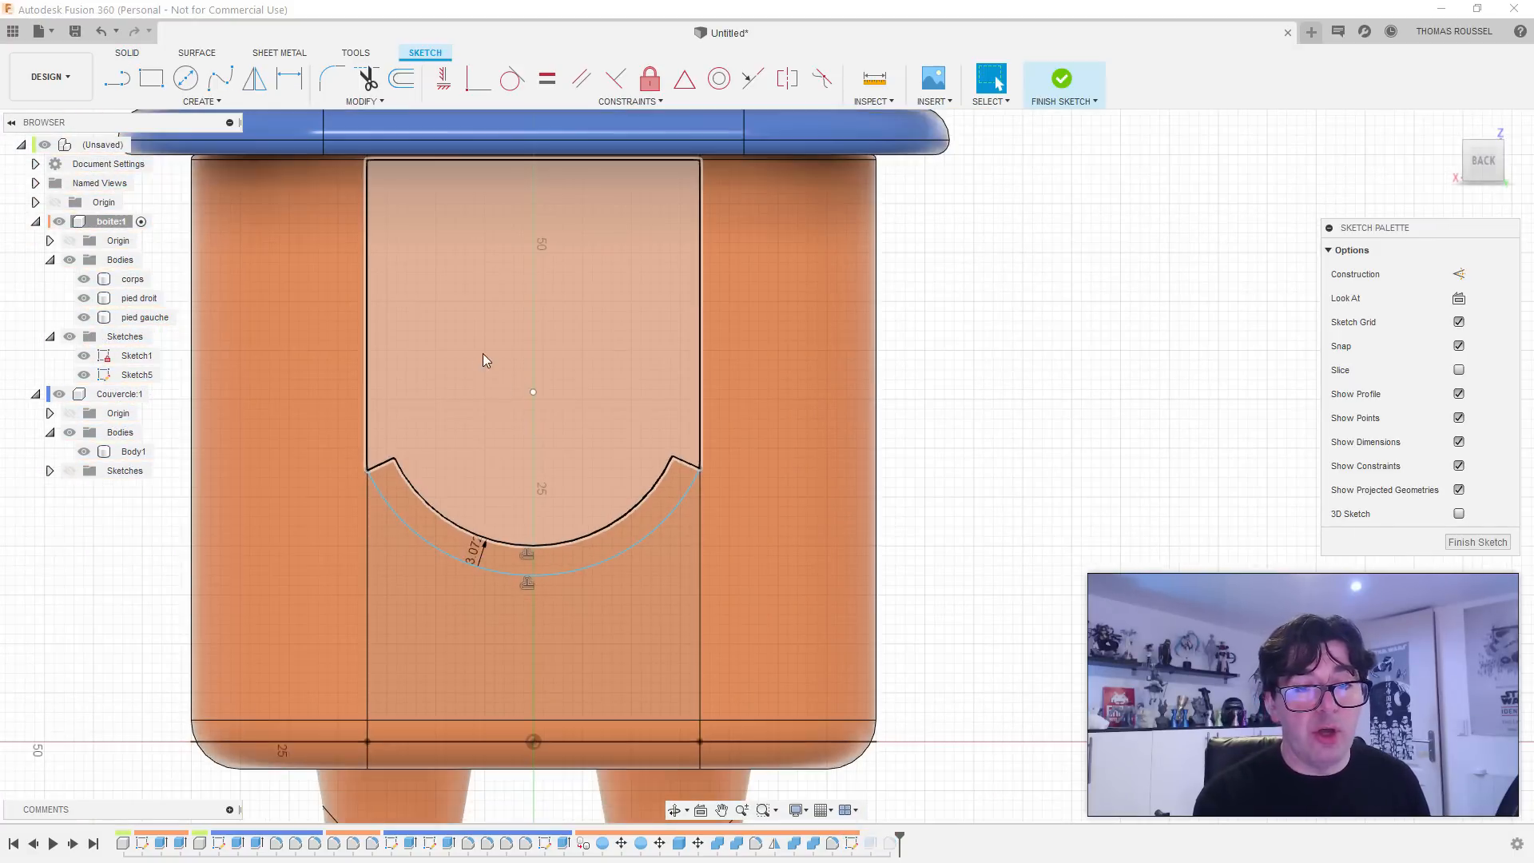
Step: Draw an upright ellipse about 20 mm tall and 12 mm wide above the smile's left end, near the face's upper-left corner
left_click(198, 104)
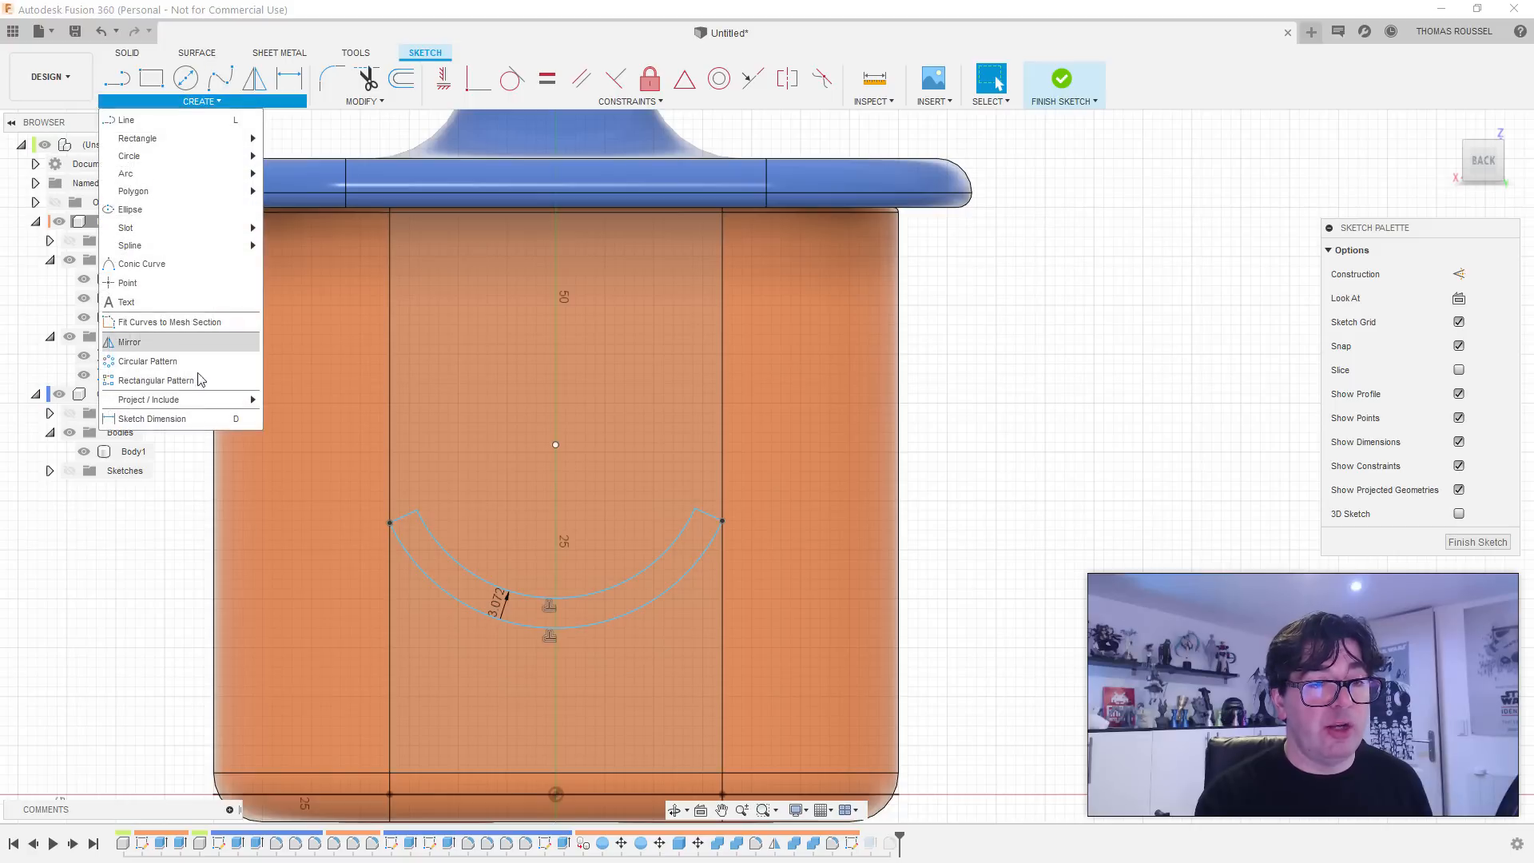
left_click(150, 212)
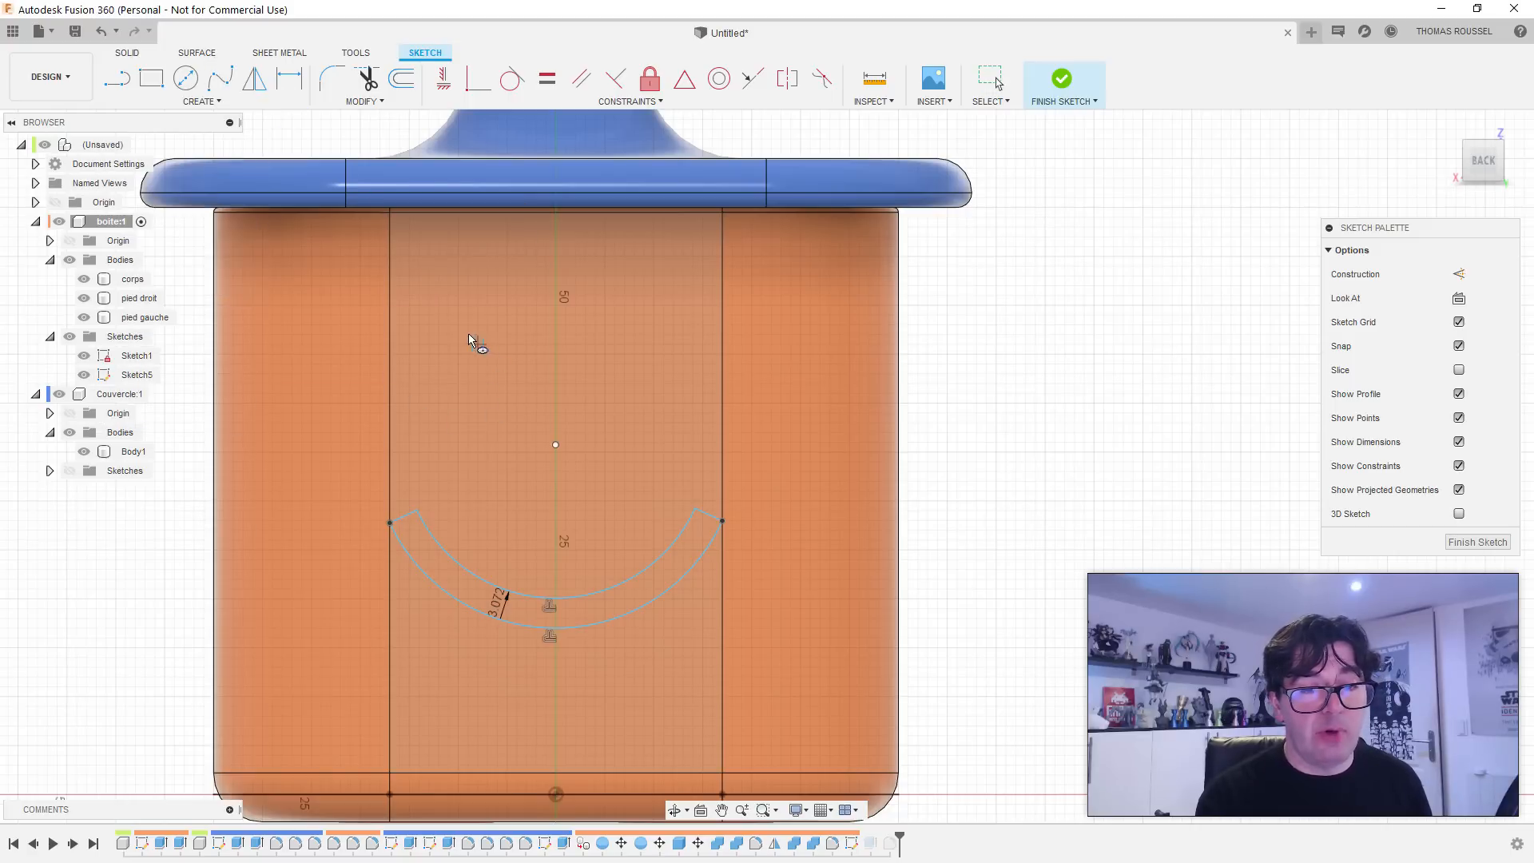
left_click(438, 324)
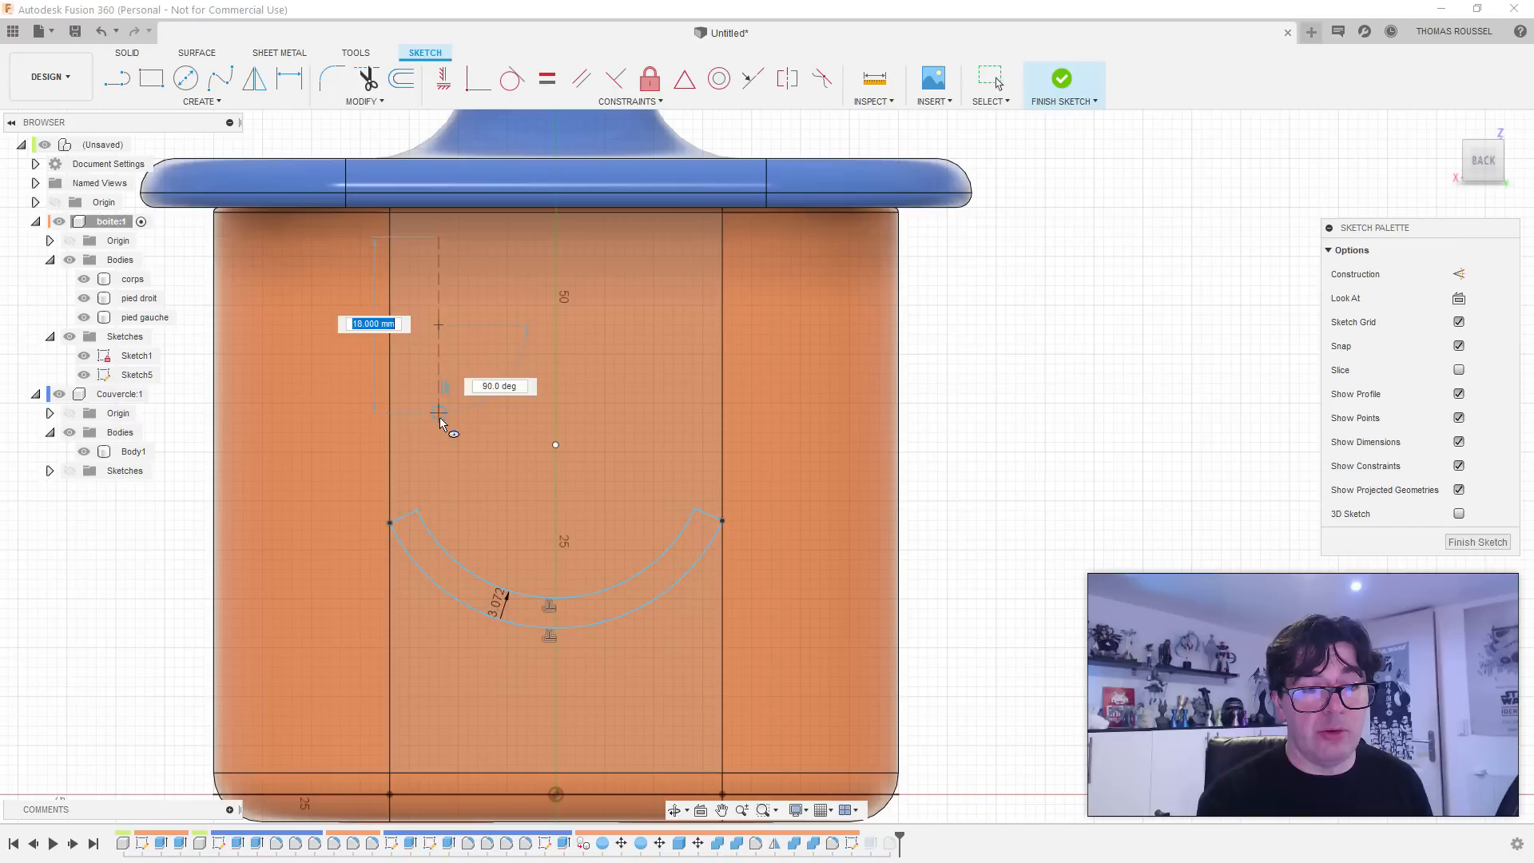
left_click(438, 422)
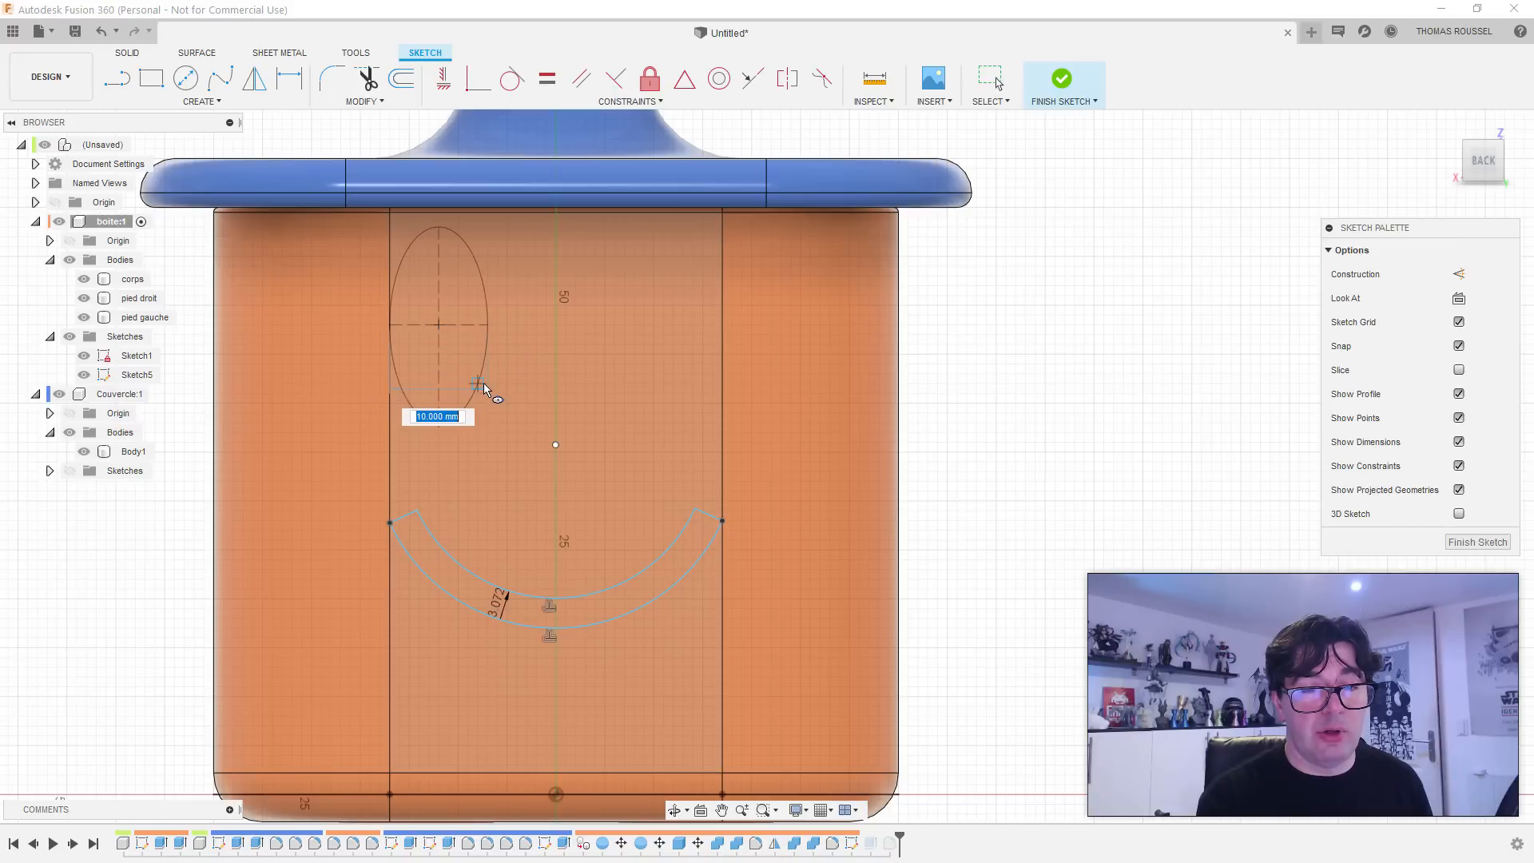
left_click(493, 392)
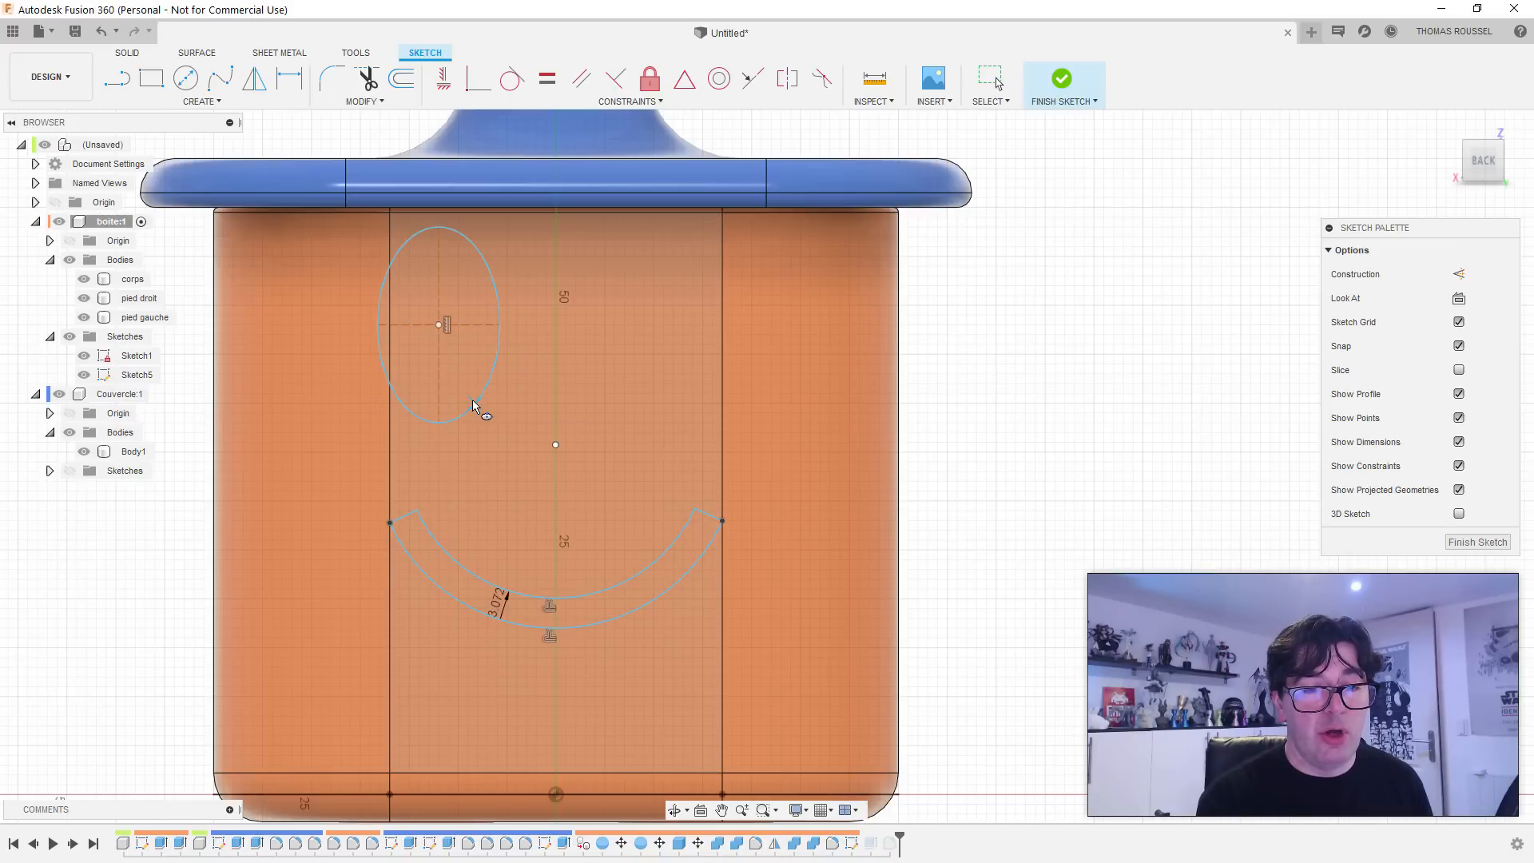
left_click(473, 405)
key("Escape")
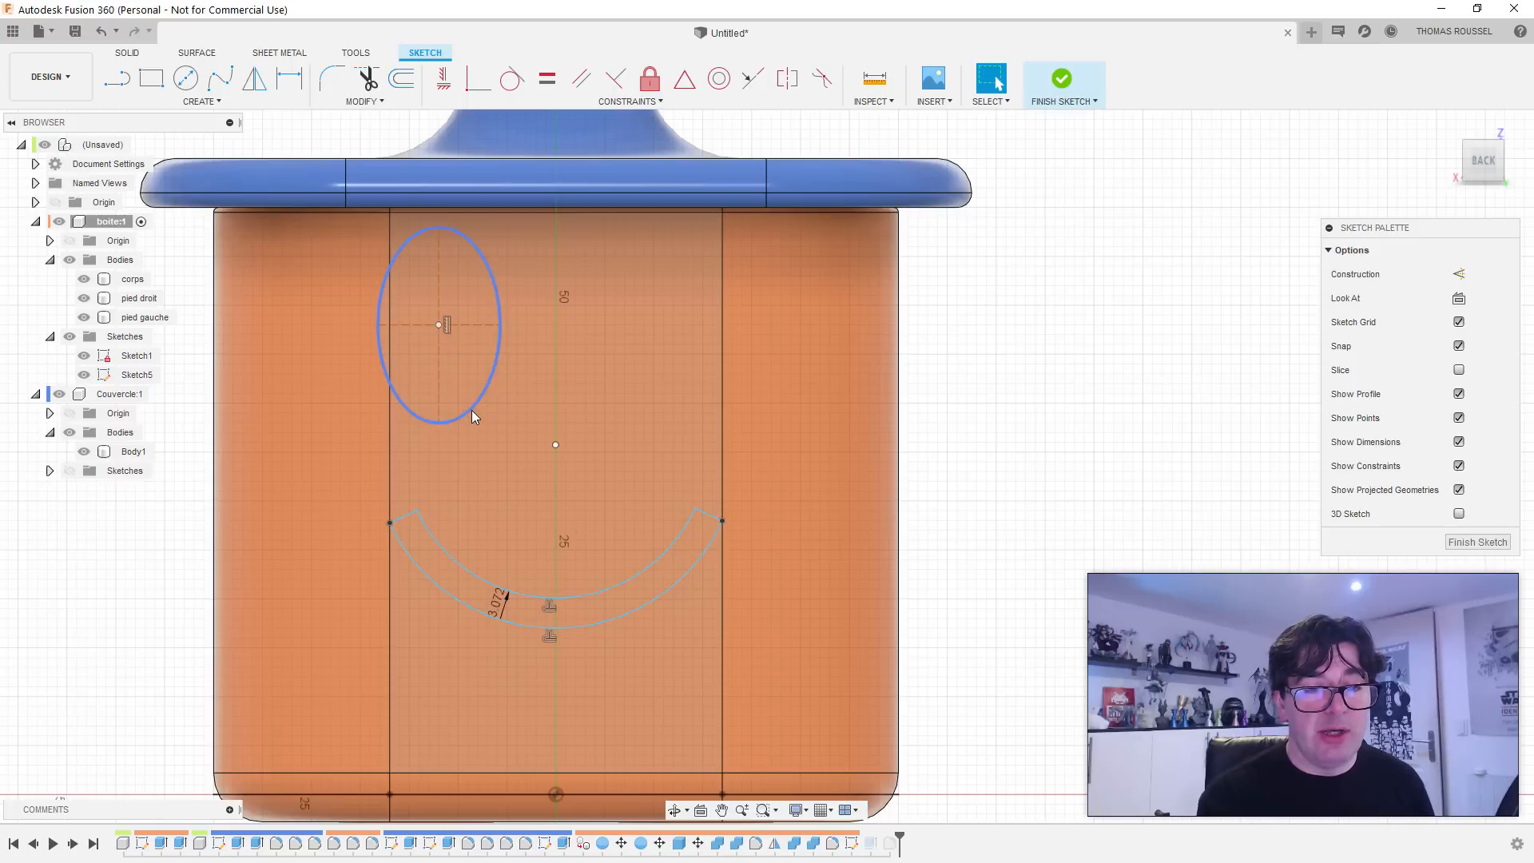
Step: Reshape the ellipse to about 15 mm tall and 9 mm wide, and shift it slightly down and inward within the central face
left_click(471, 405)
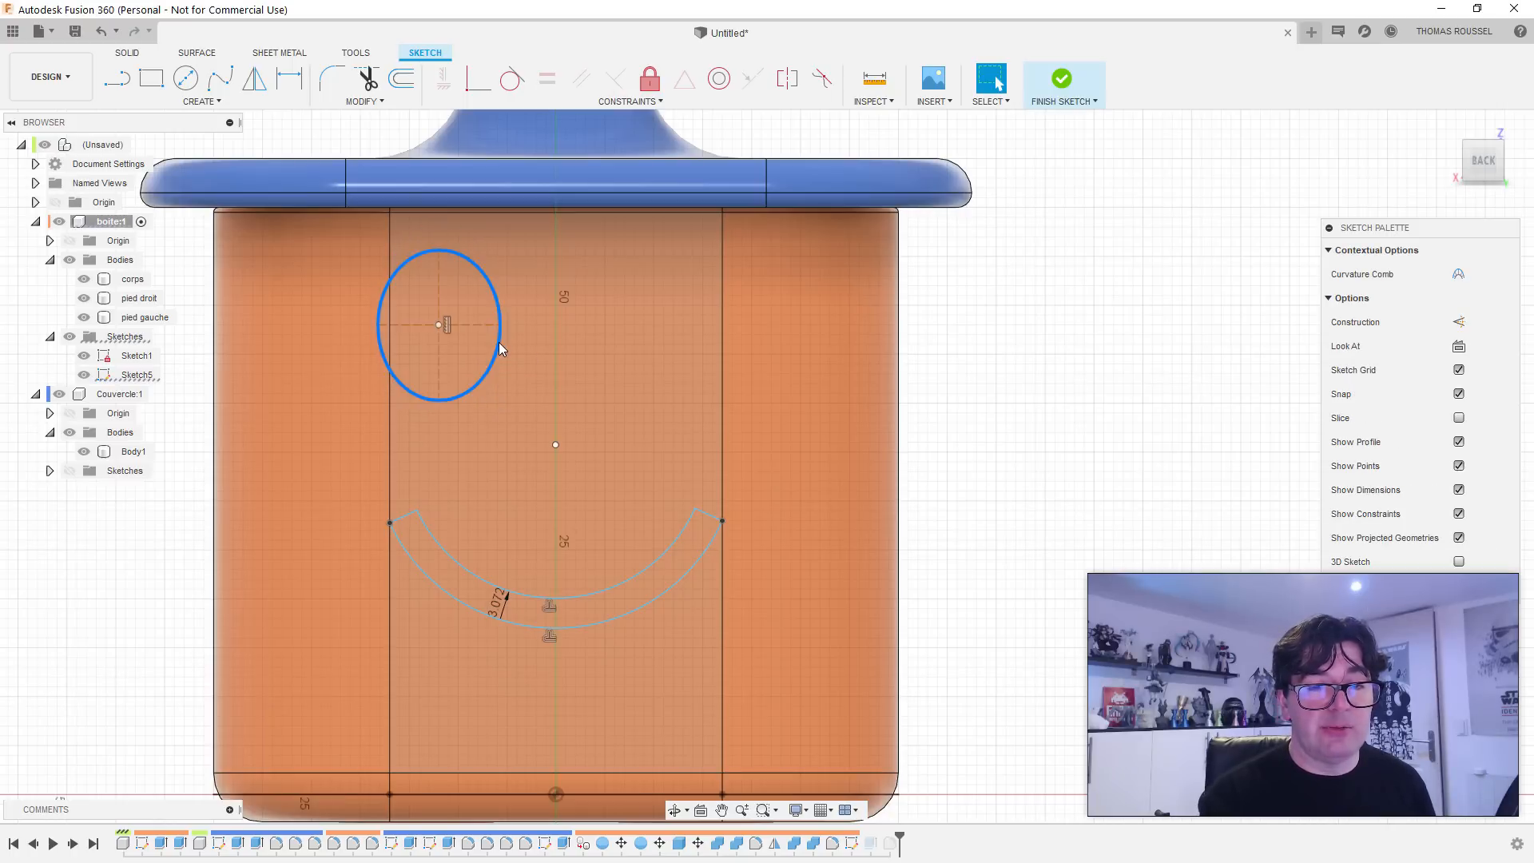
left_click_drag(497, 343, 463, 353)
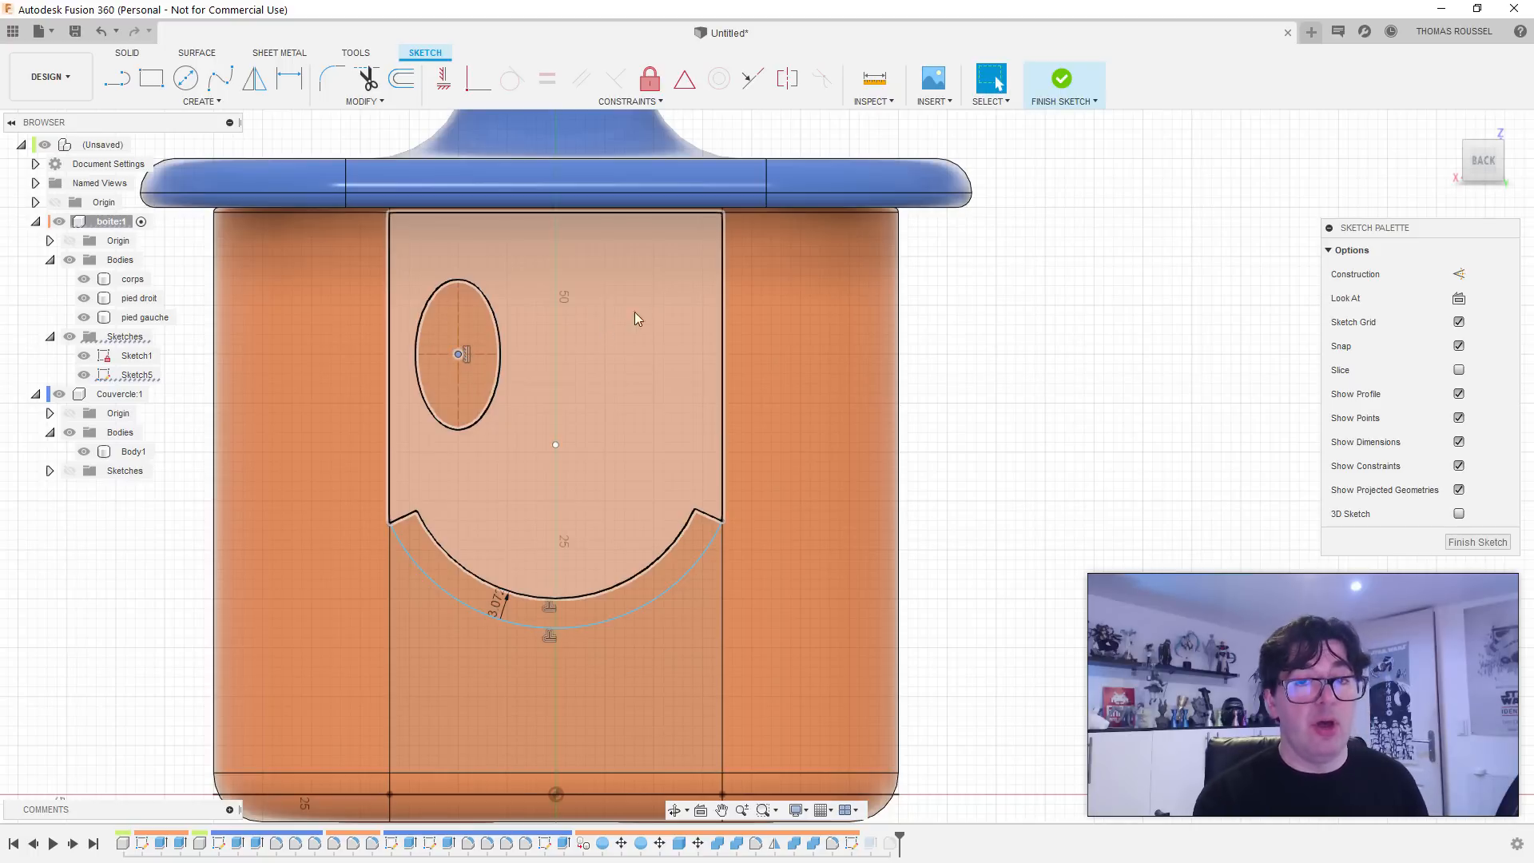
left_click(500, 323)
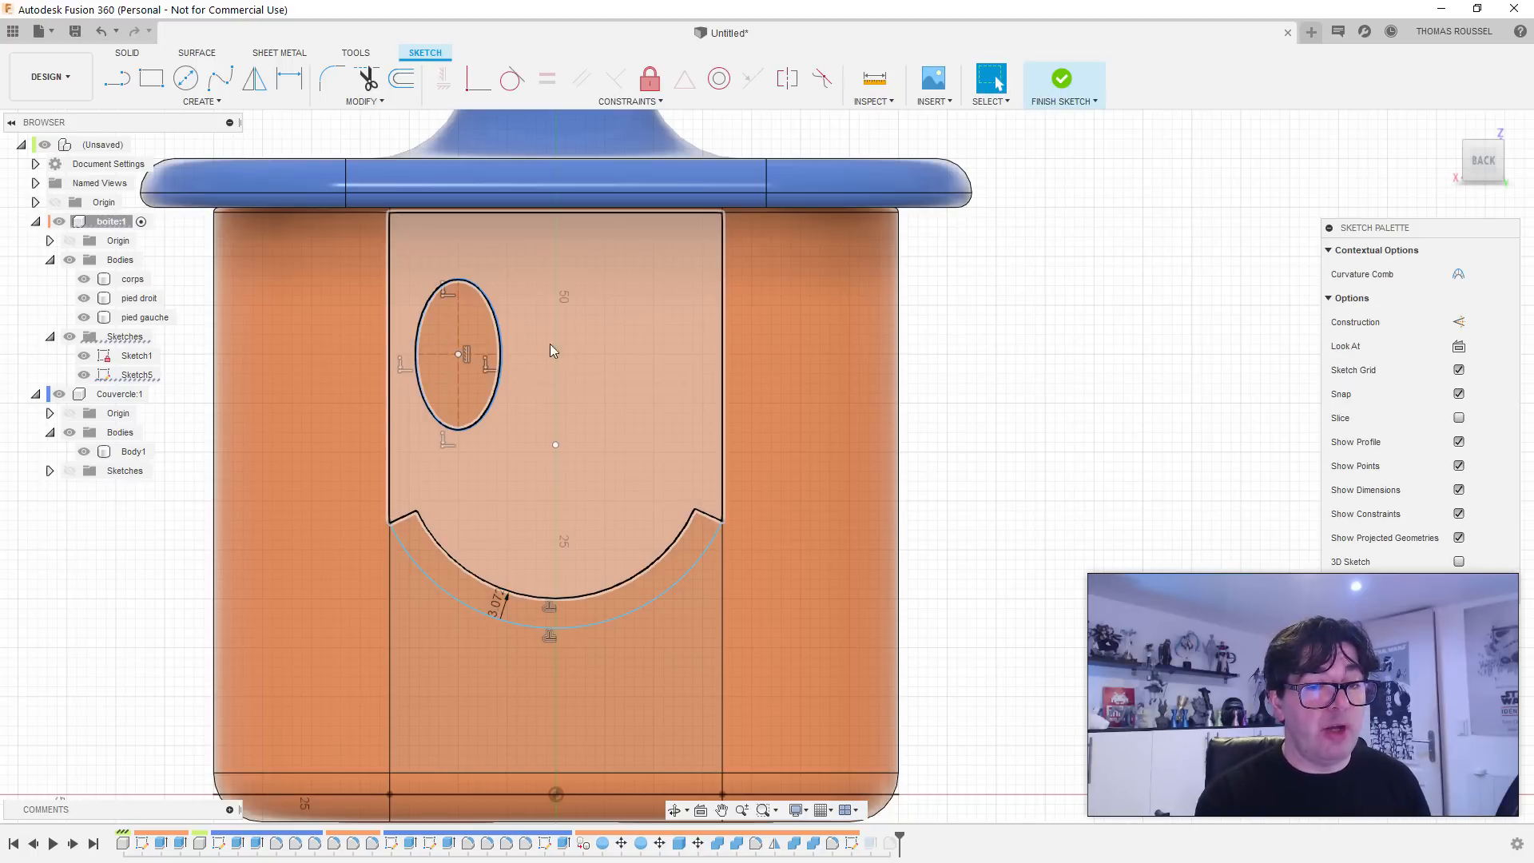
Step: Mirror the eye ellipse across the face's vertical centre axis to sketch the second eye
left_click(200, 101)
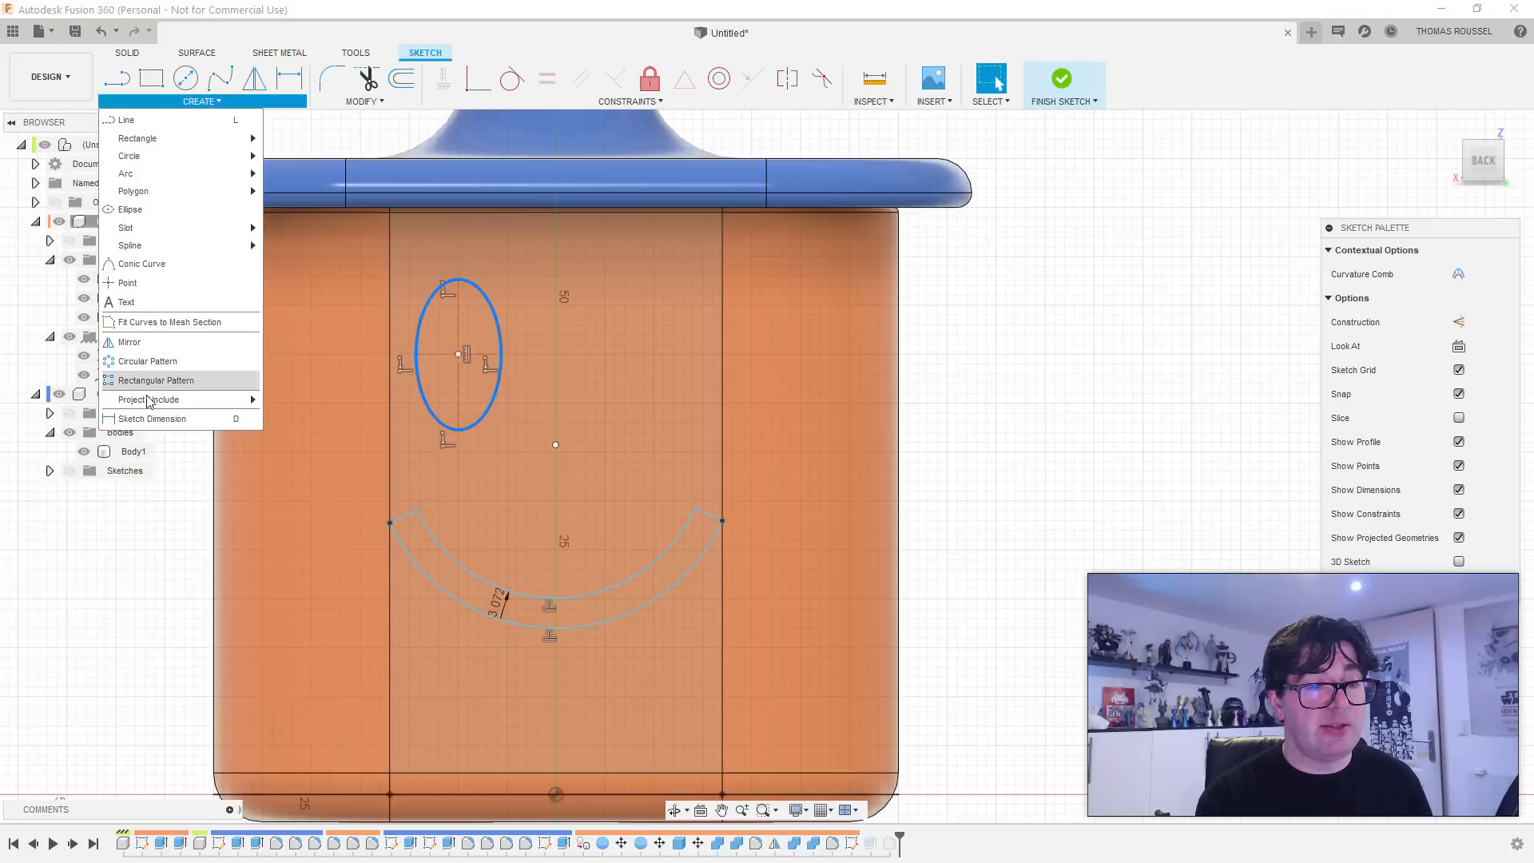
left_click(143, 345)
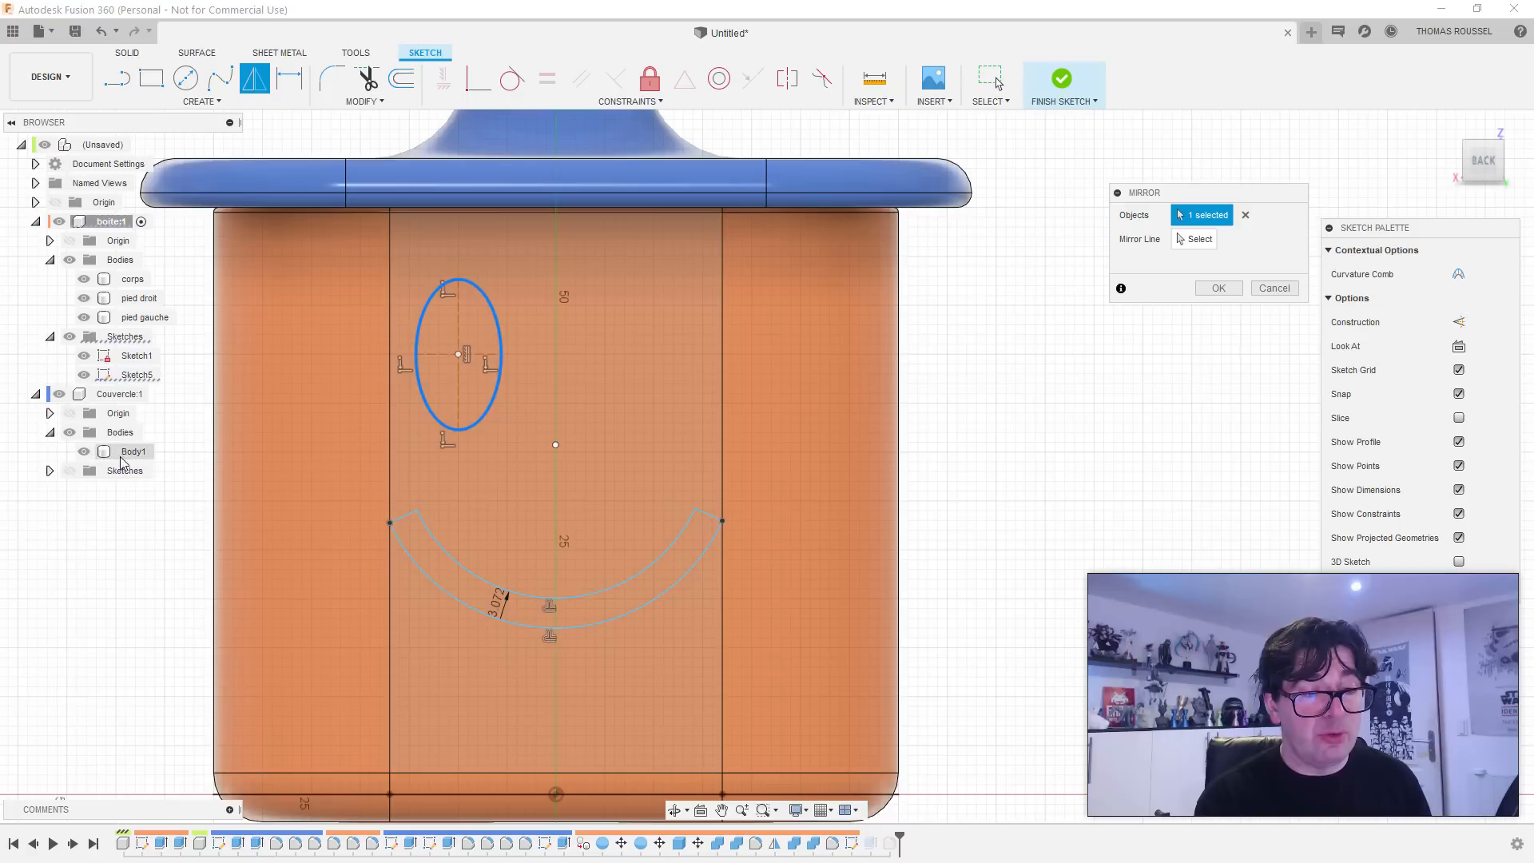
middle_click_drag(534, 543, 507, 595, "shift")
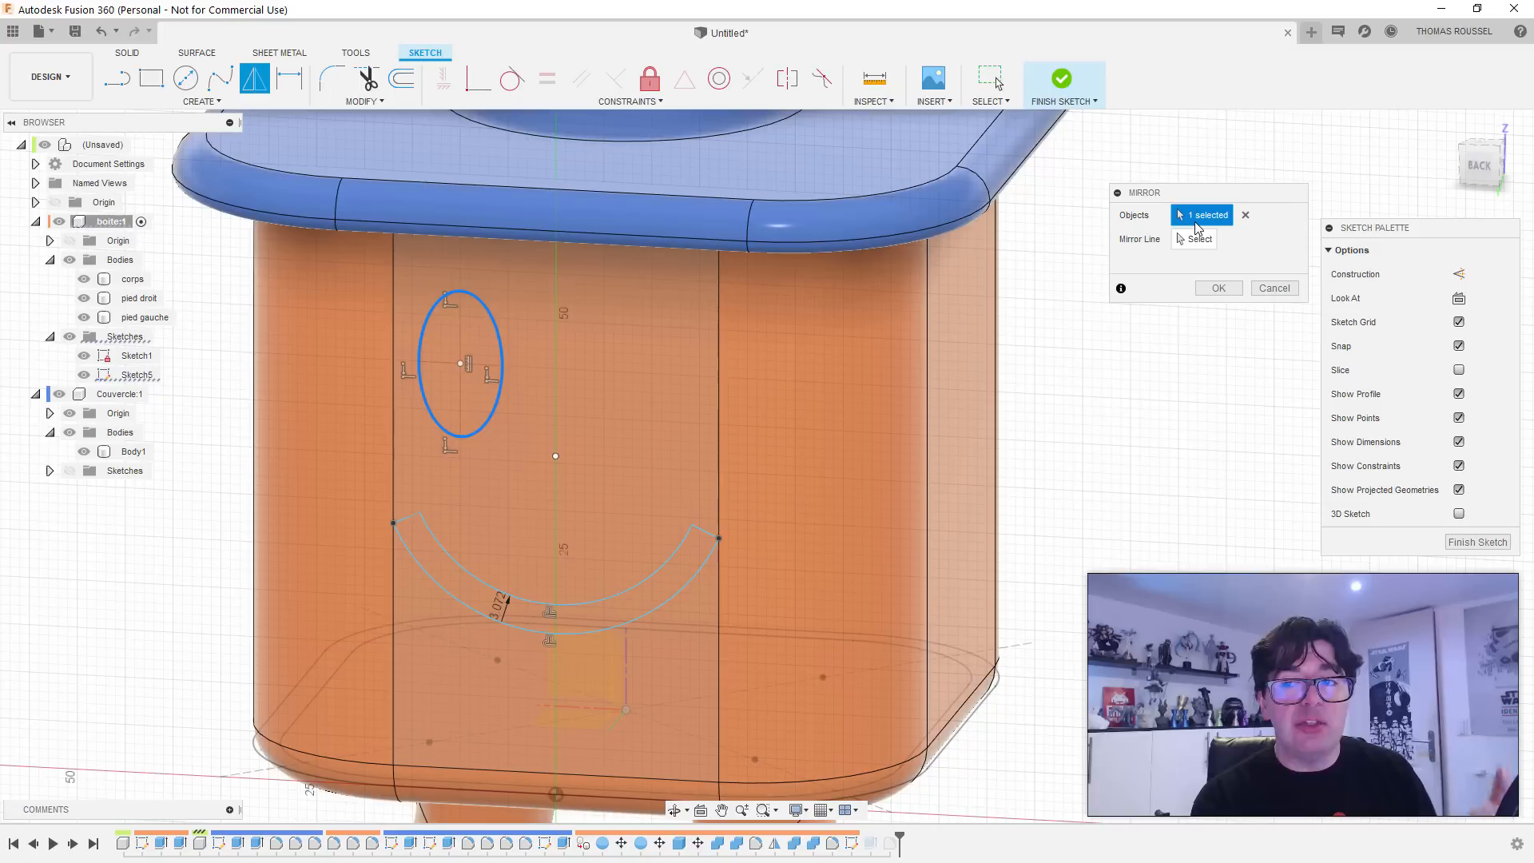
left_click(1195, 239)
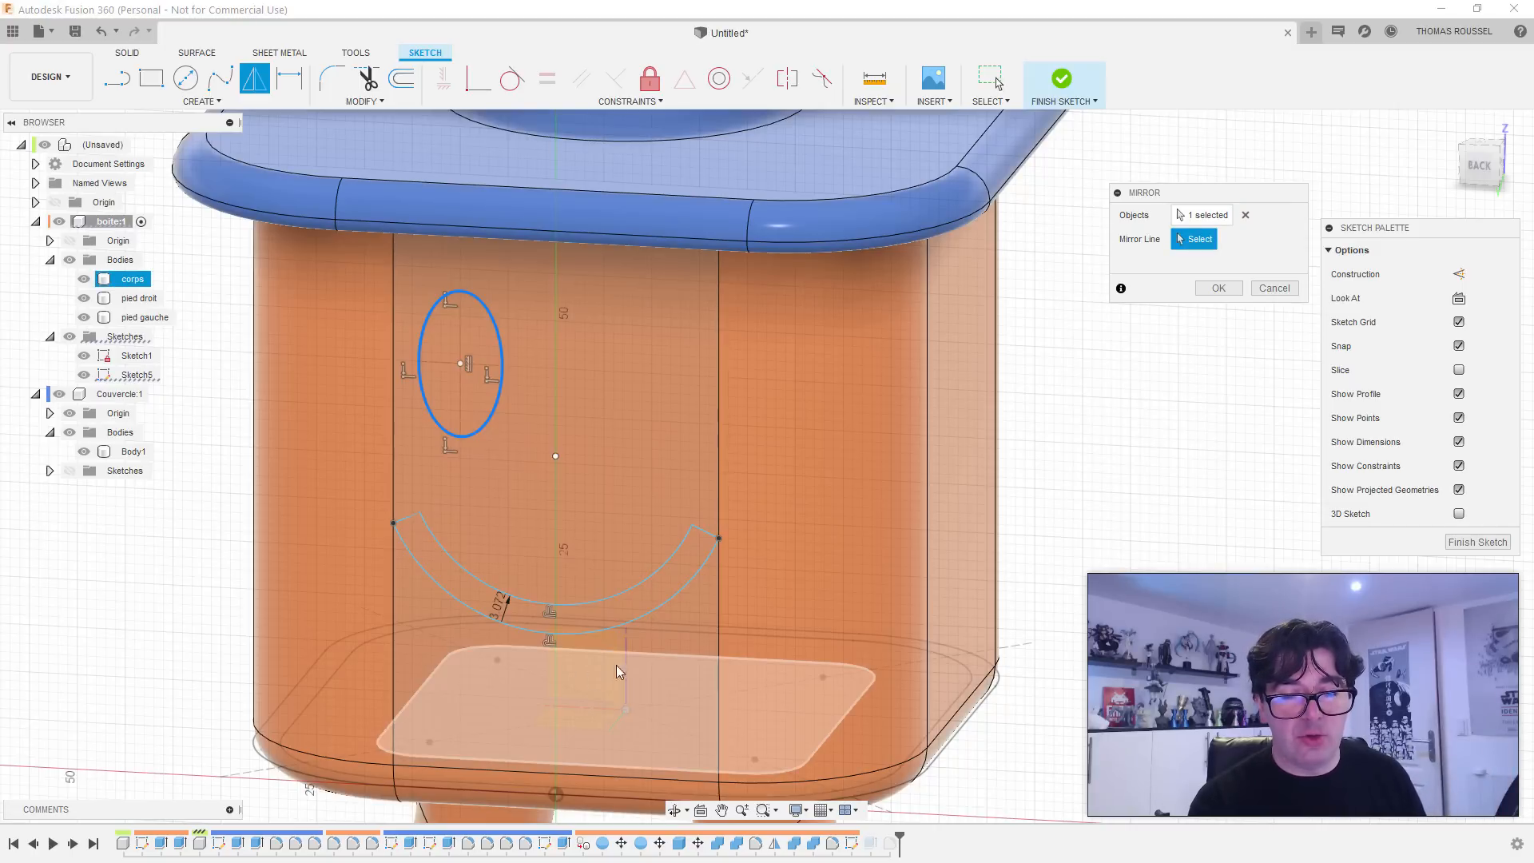
left_click(555, 675)
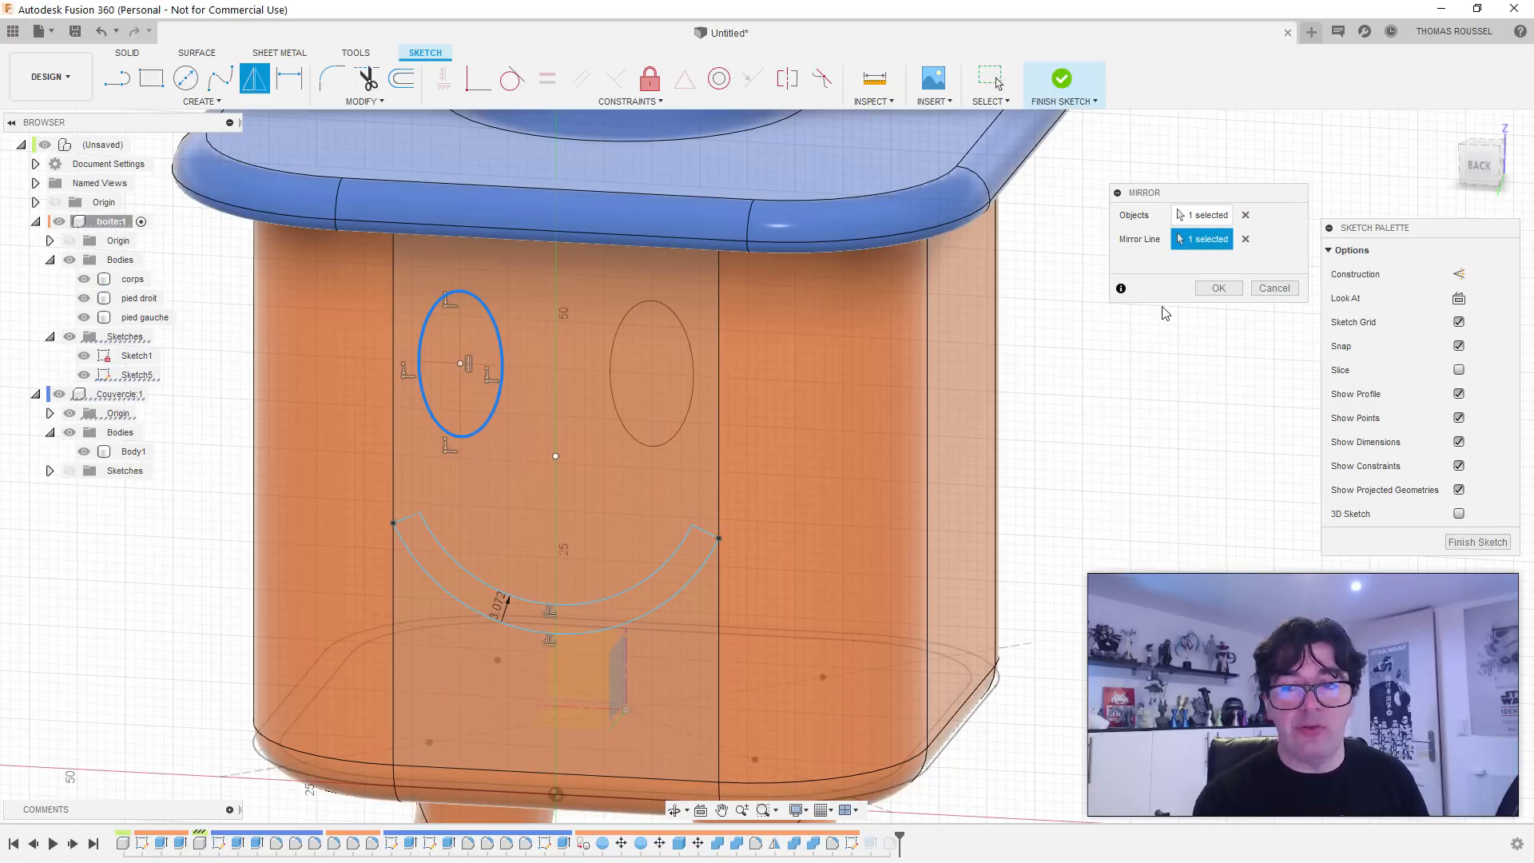
left_click(1217, 288)
Step: Extrude both eye ellipses 4 mm outward from the face as new bodies
middle_click_drag(516, 529, 631, 445, "shift")
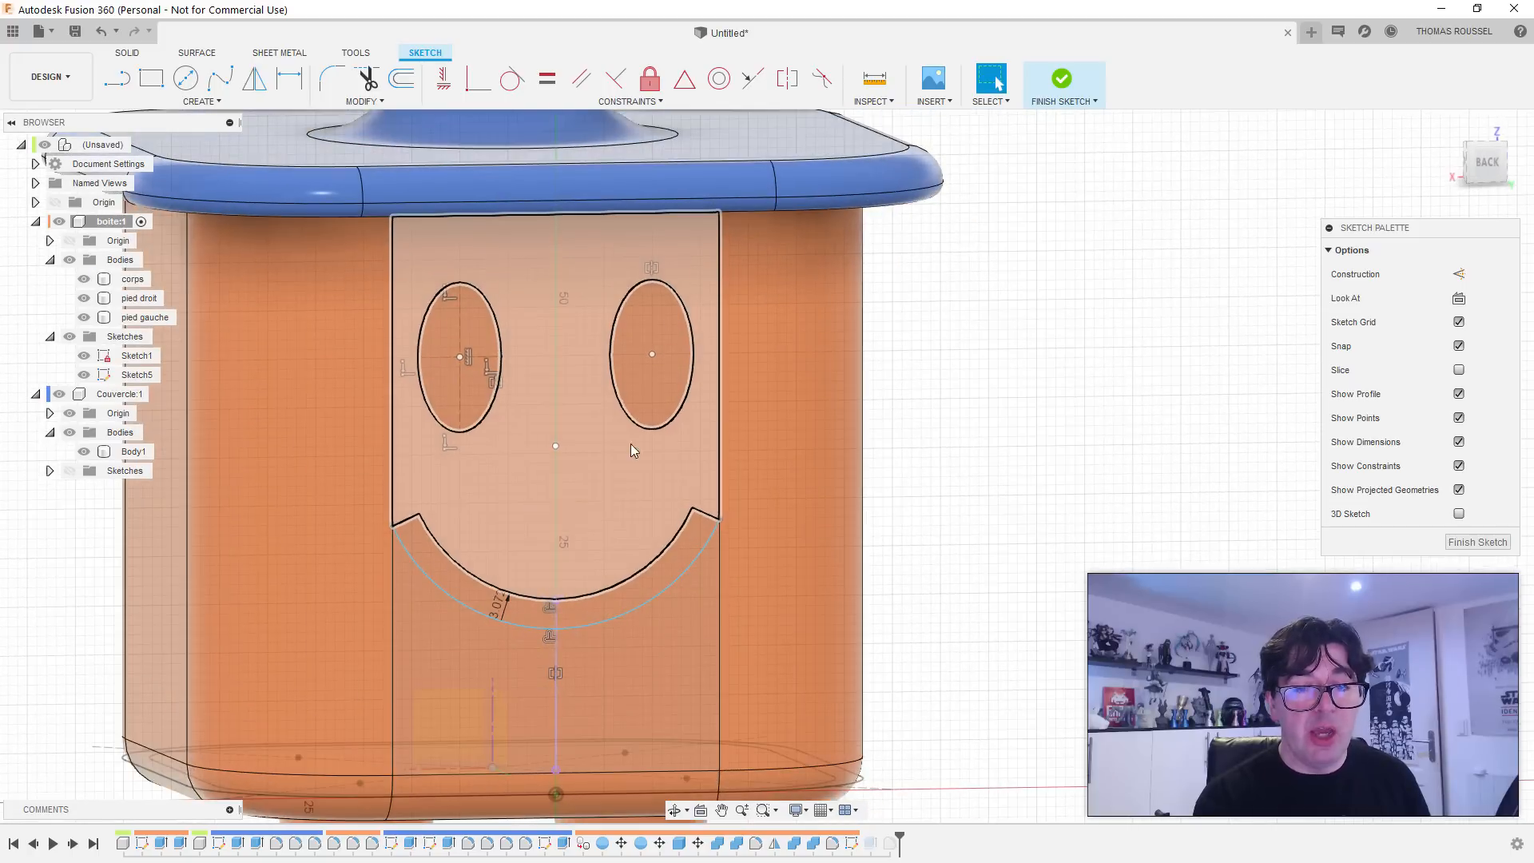
left_click(647, 370)
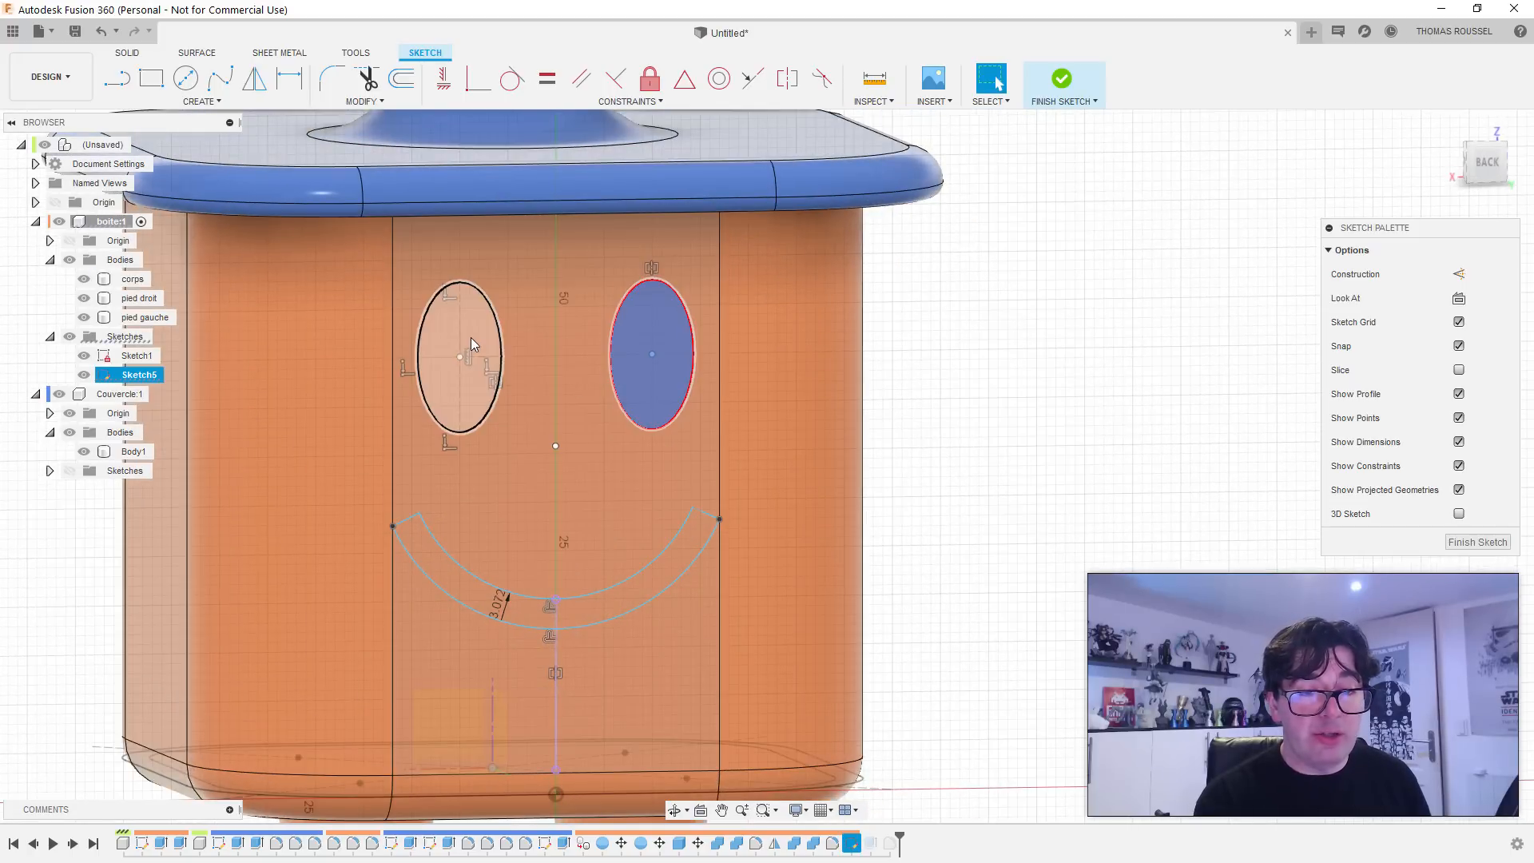
left_click(472, 340)
key("e")
middle_click_drag(509, 476, 583, 495, "shift")
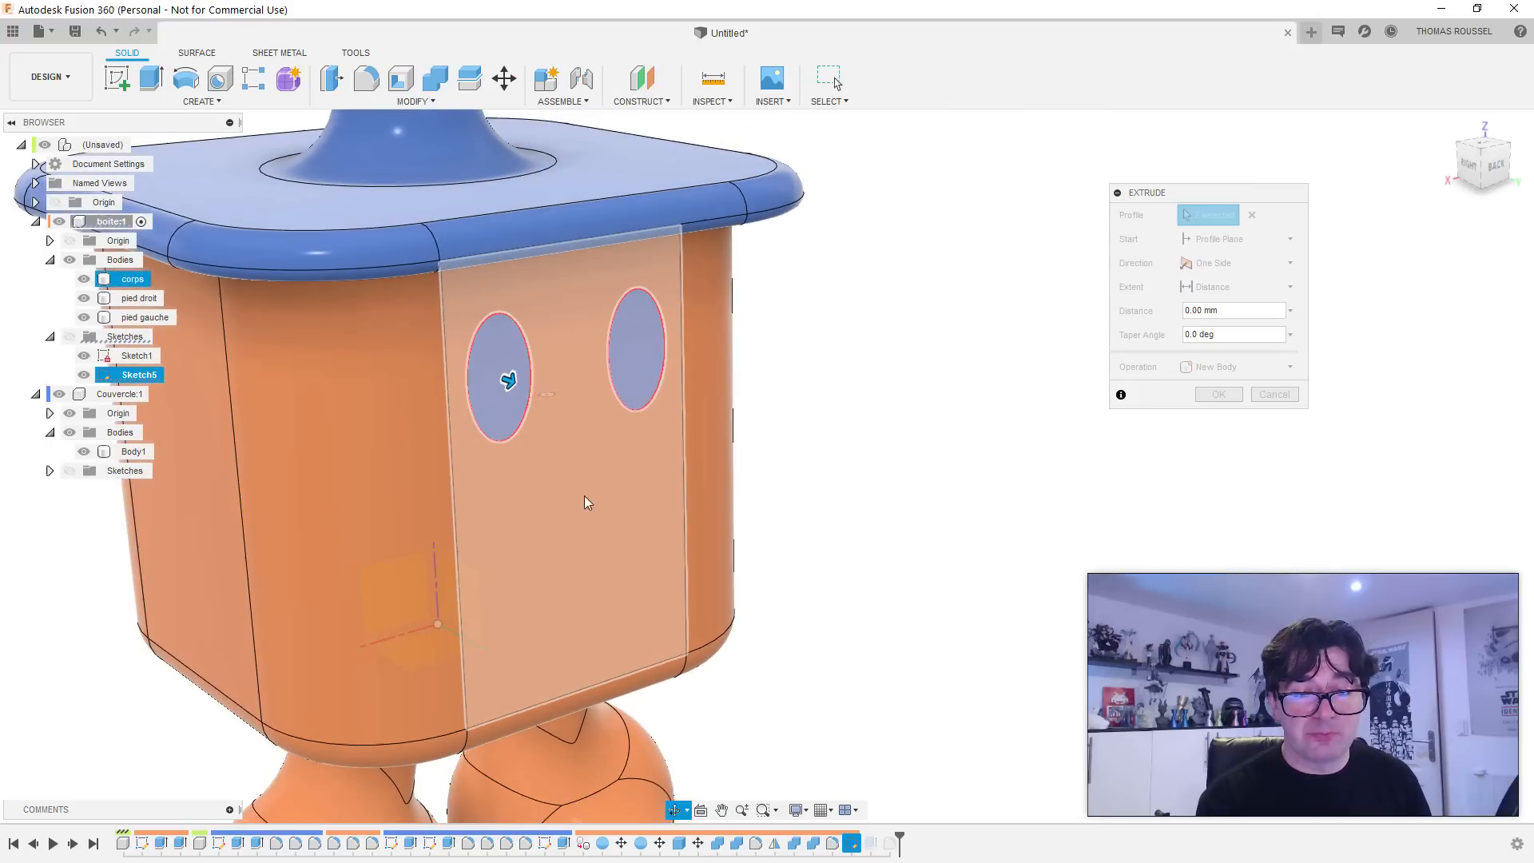
left_click(1214, 368)
left_click(1214, 372)
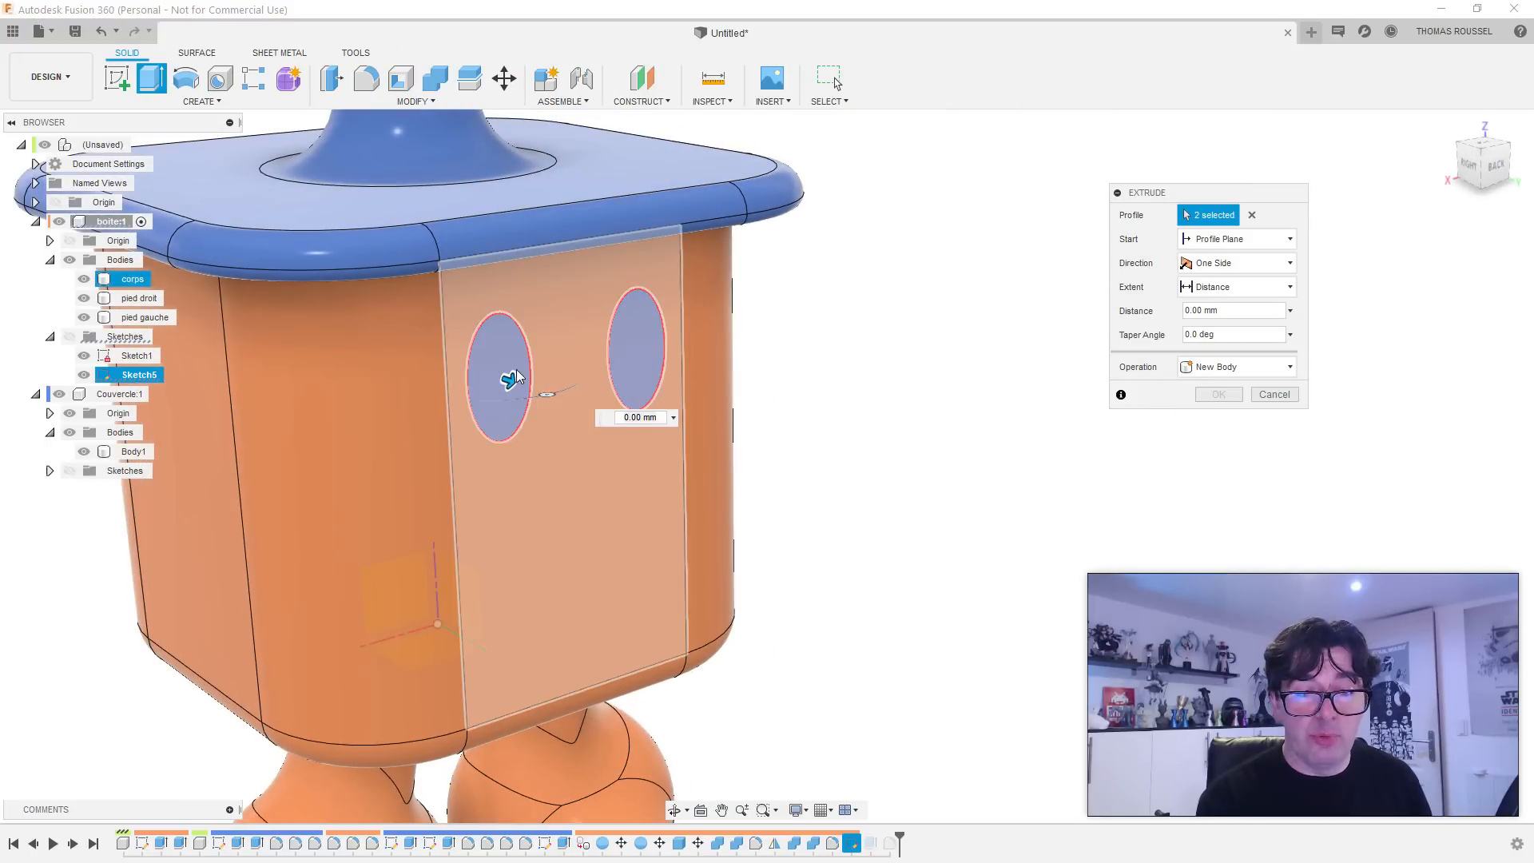
left_click_drag(508, 381, 528, 387)
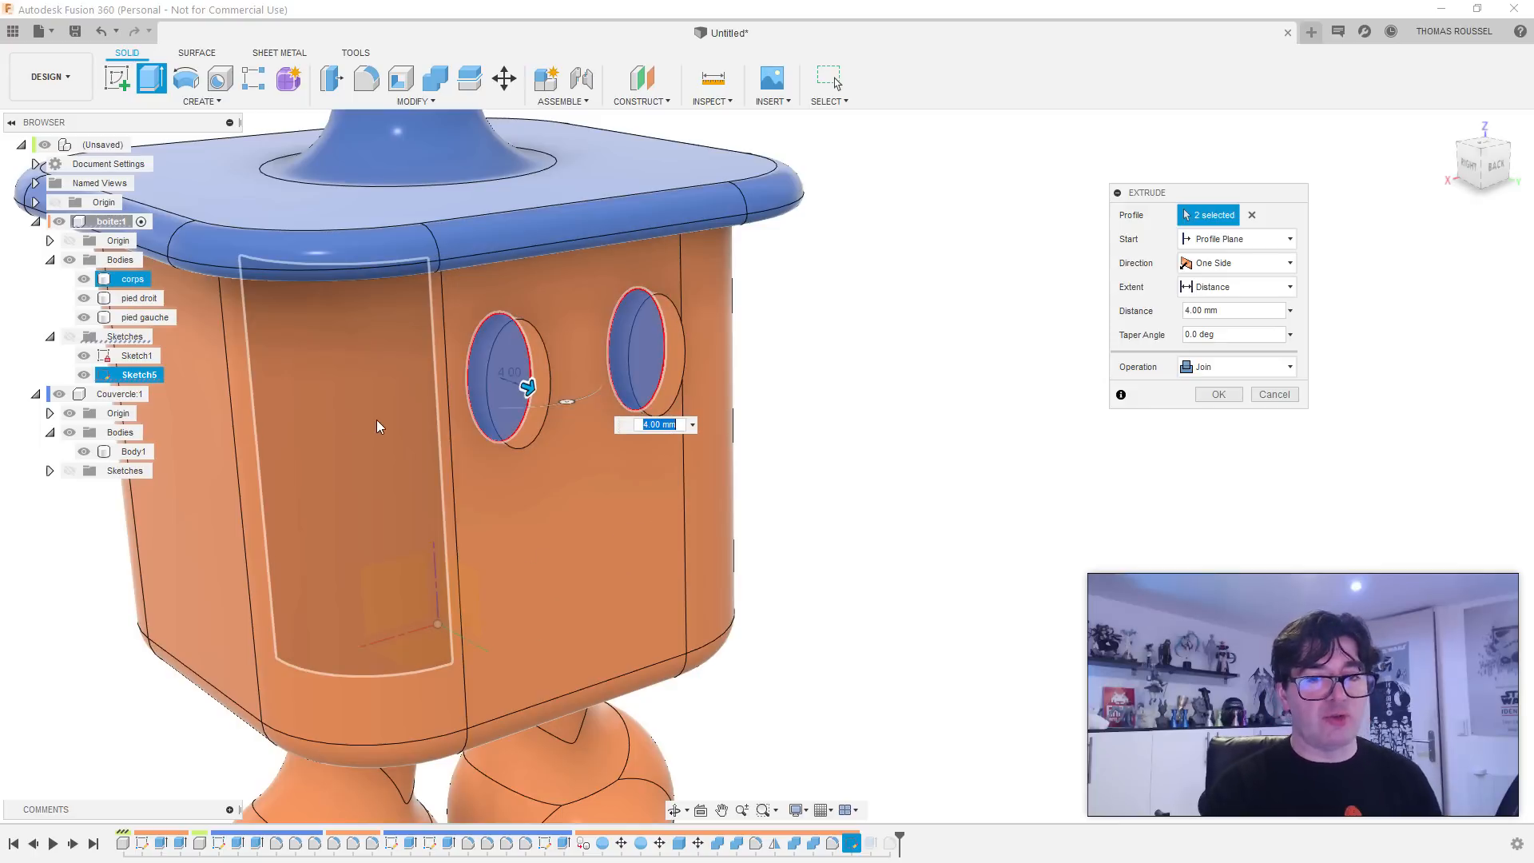
left_click(1230, 365)
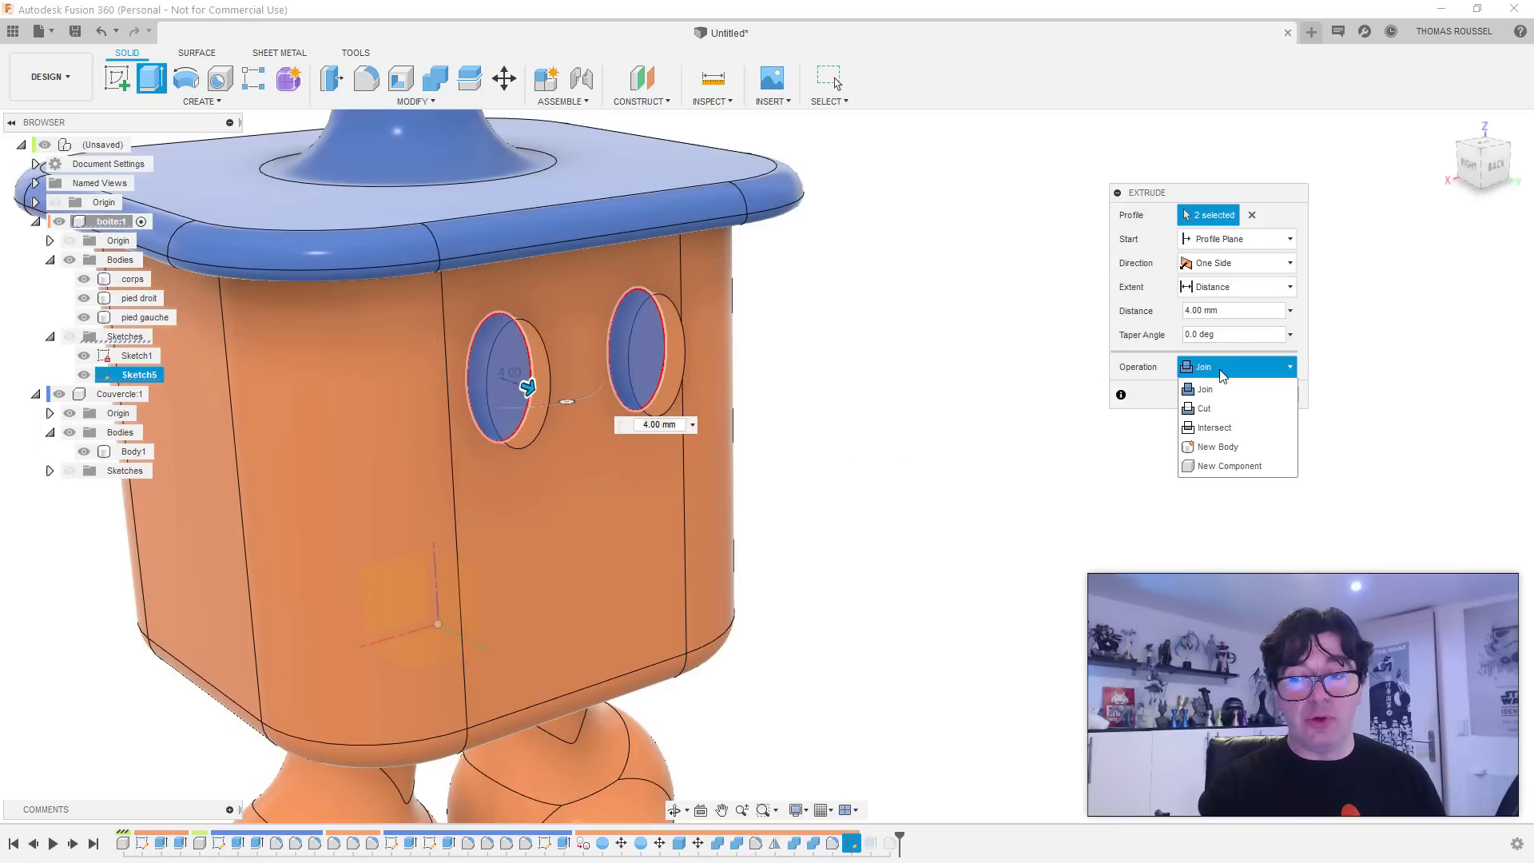
left_click(1208, 448)
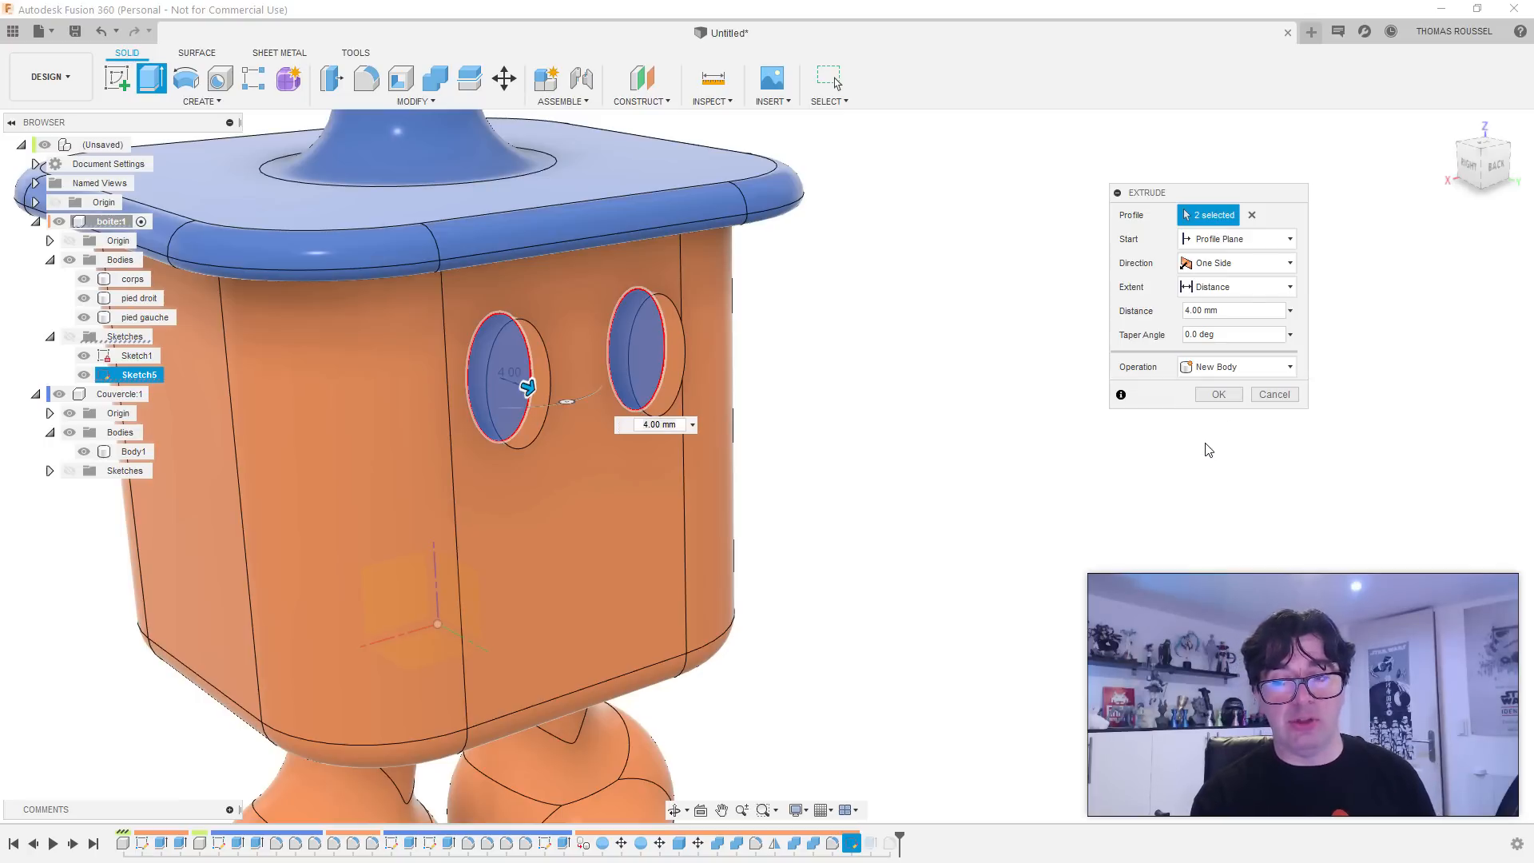
left_click(1218, 395)
Step: Fillet the front outline edges of both eye bodies with a 3.75 mm radius
scroll(529, 396, "up", 5)
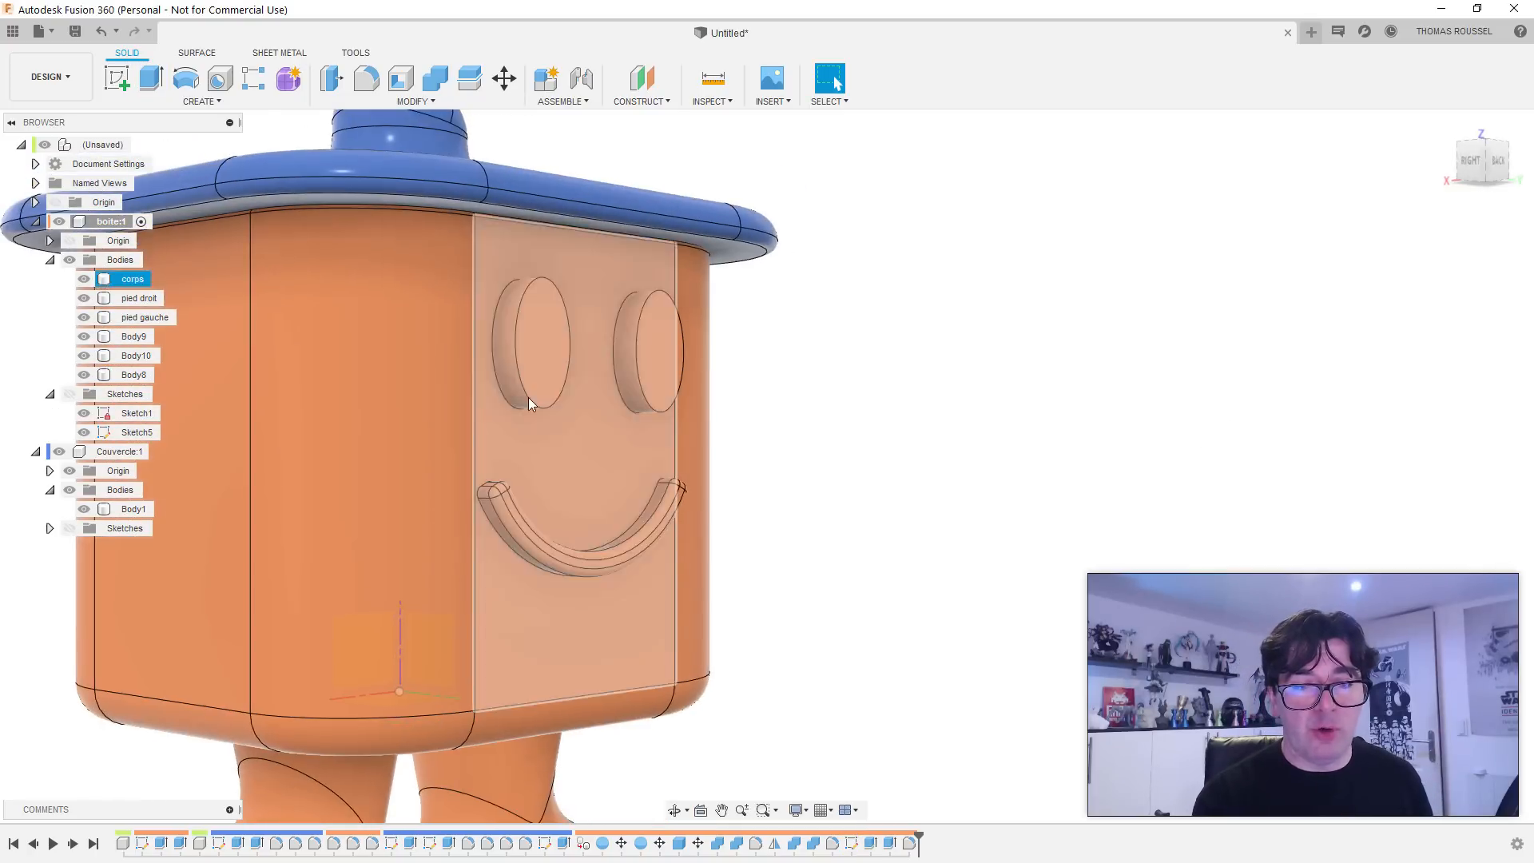
left_click(516, 353)
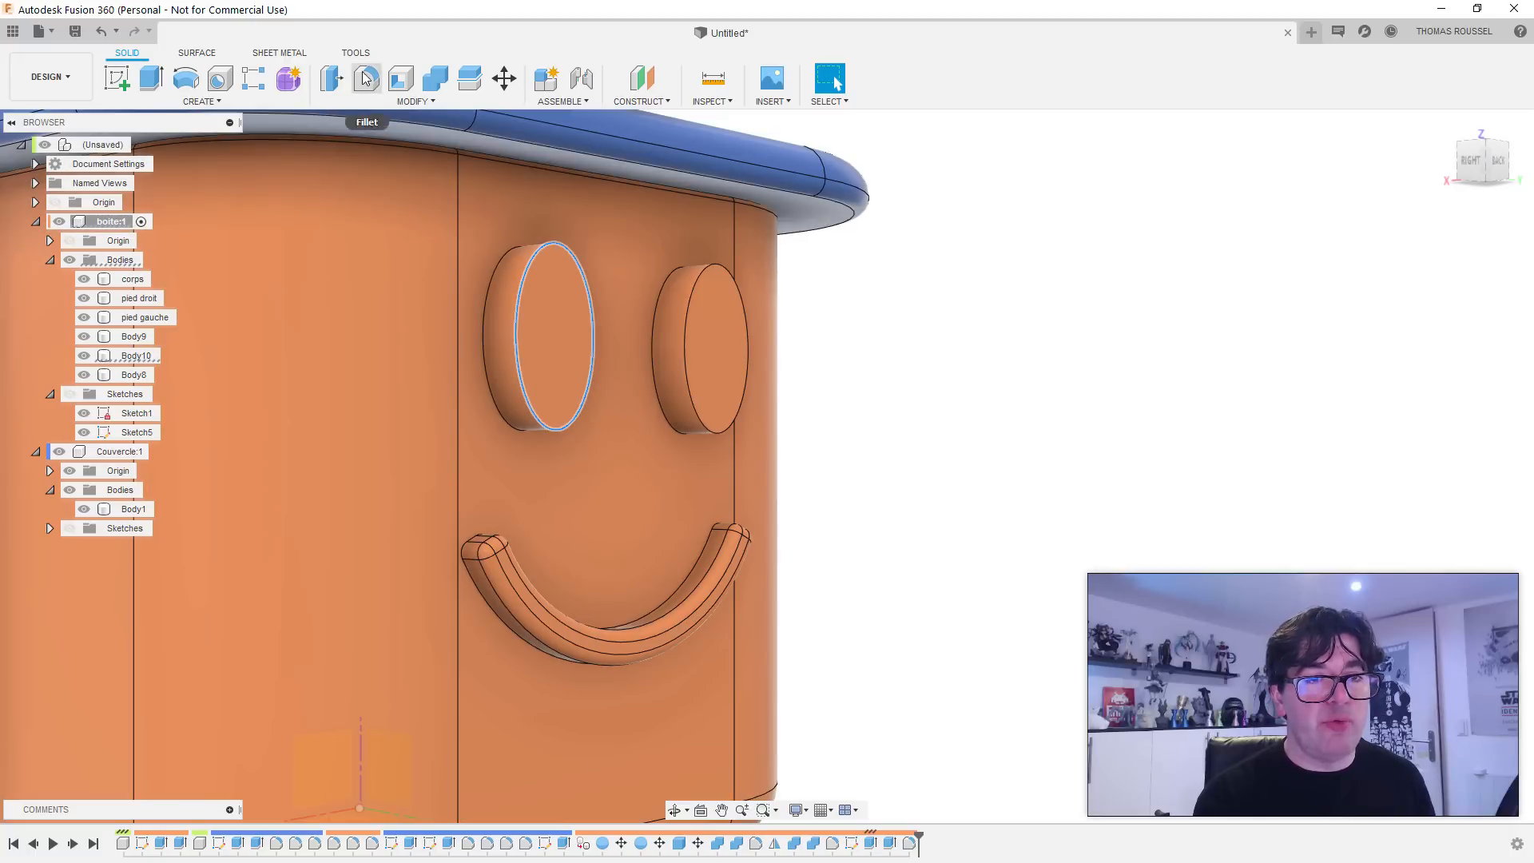
key("f")
left_click(689, 322)
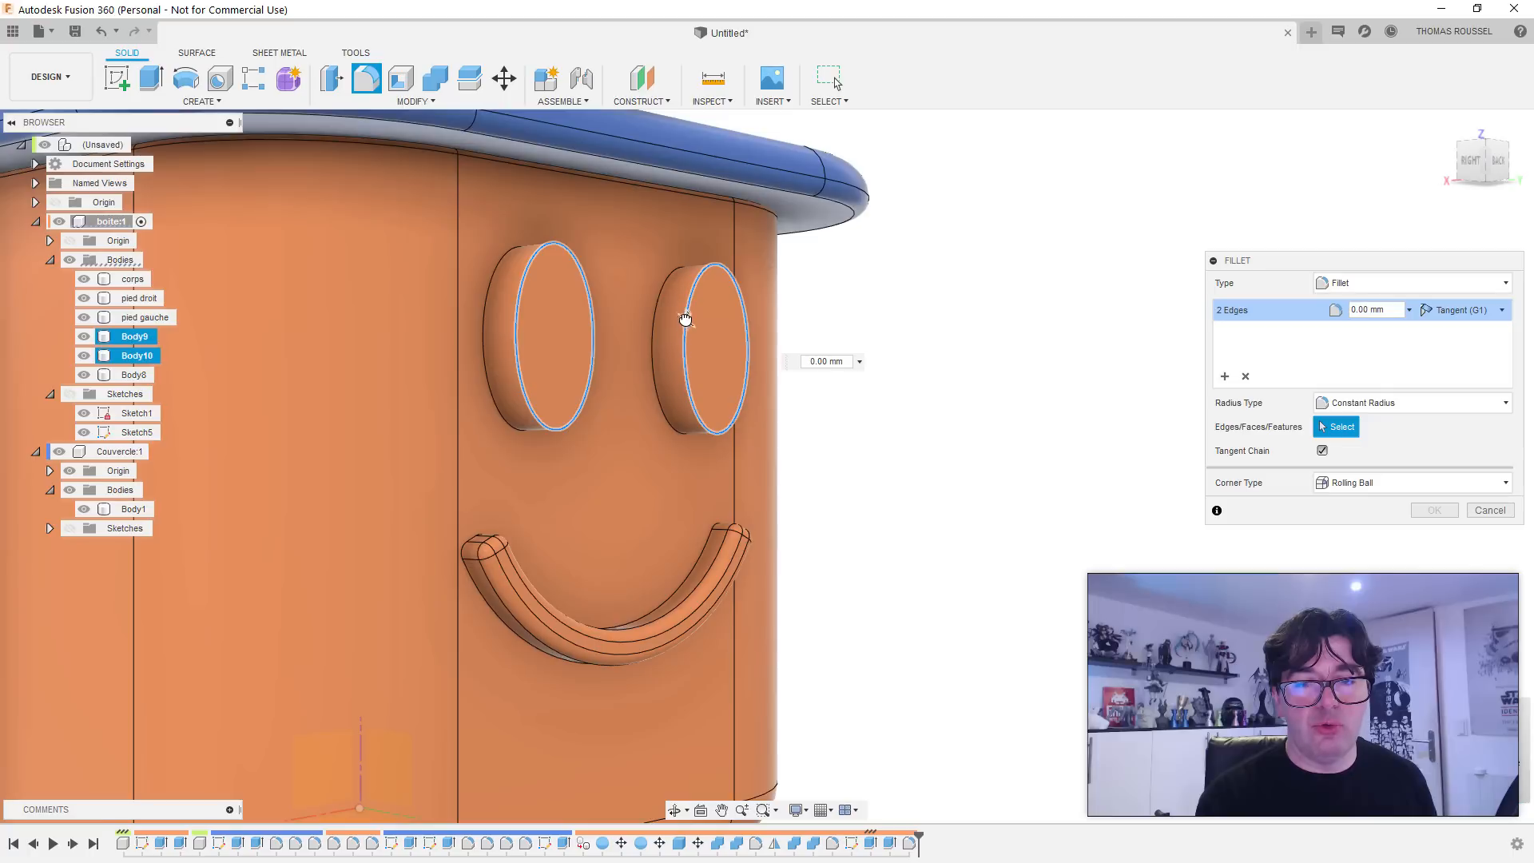
type("4")
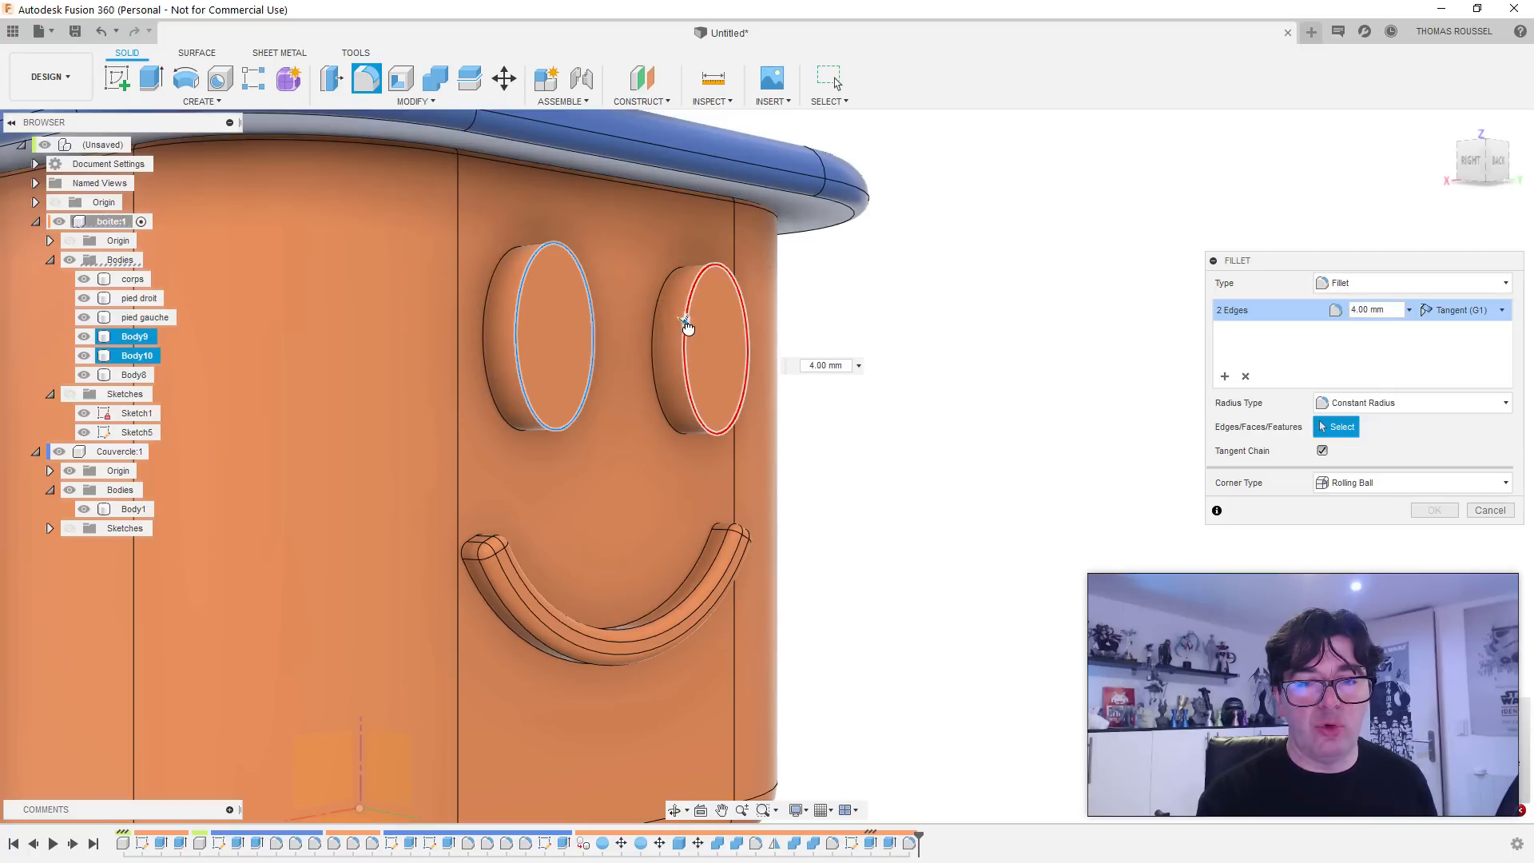
scroll(689, 328, "down", 2)
scroll(685, 328, "up", 5)
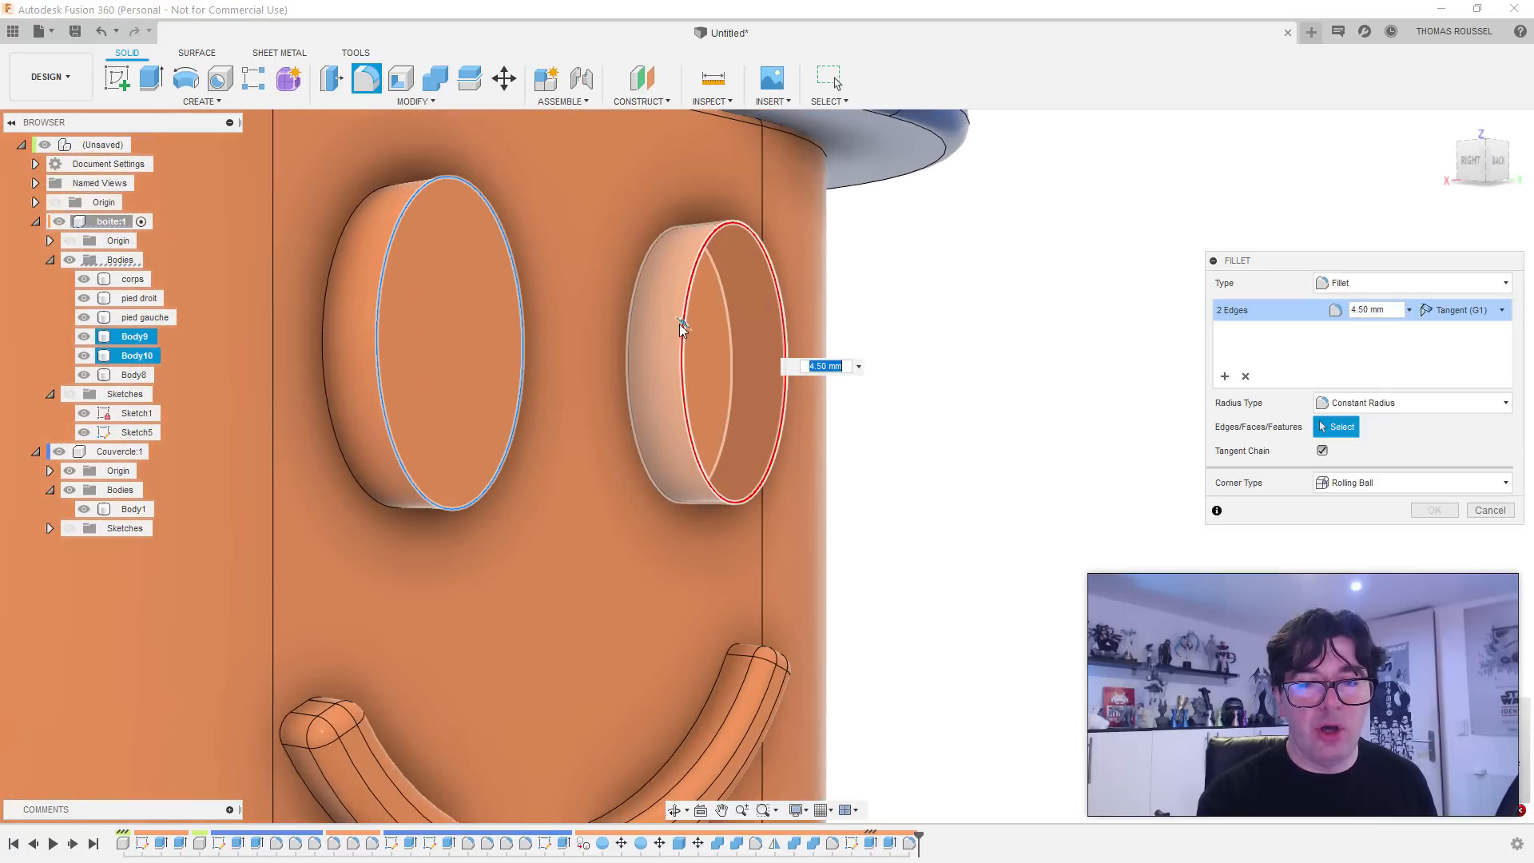
mouse_move(682, 329)
left_mouse_down()
mouse_move(675, 338)
mouse_move(698, 308)
mouse_move(687, 322)
left_mouse_up()
scroll(639, 488, "down", 4)
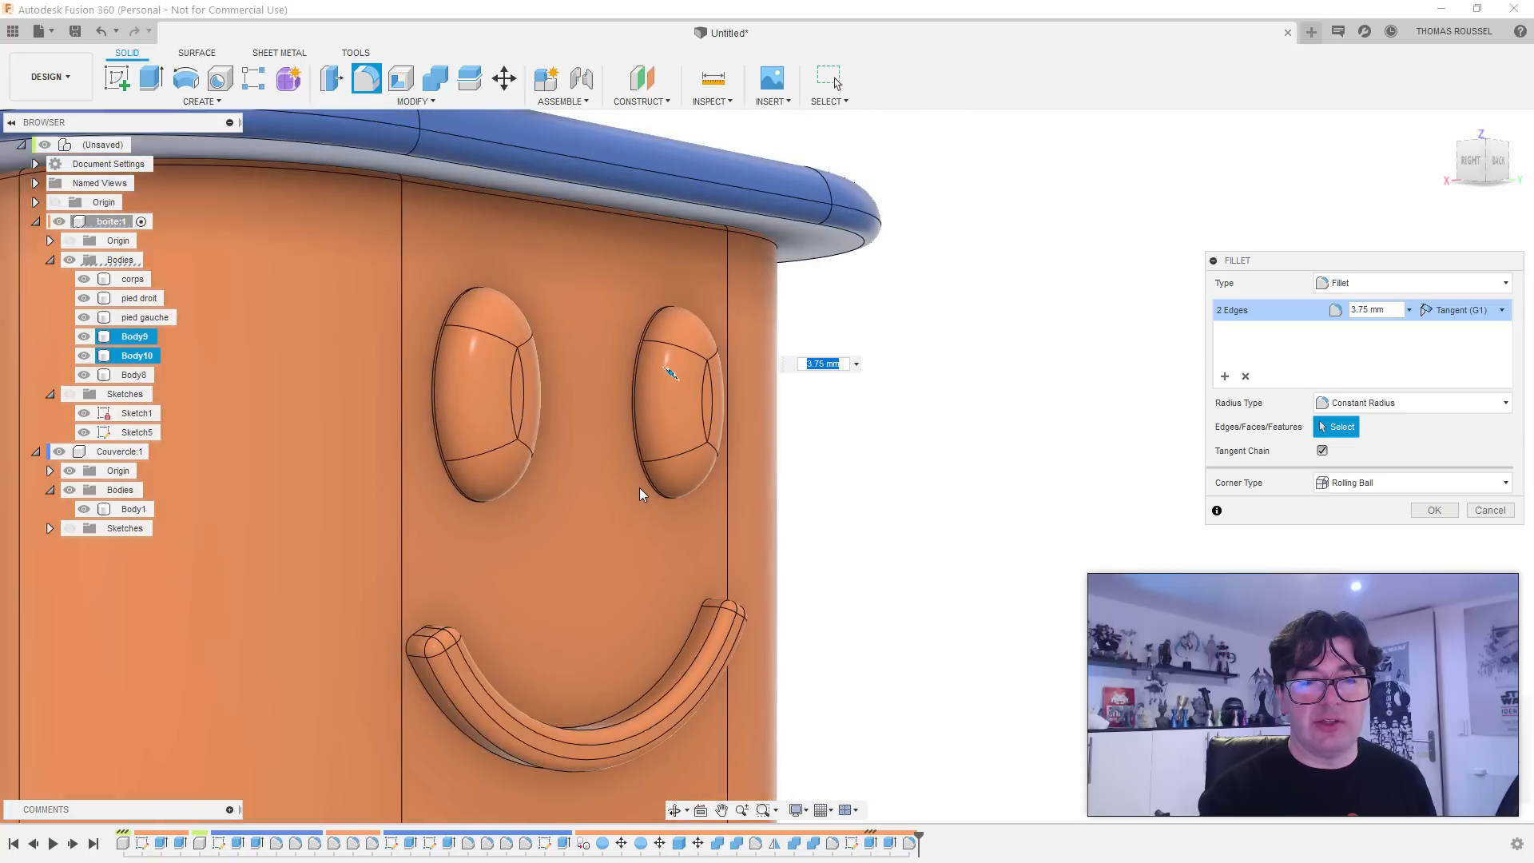
middle_click_drag(885, 521, 844, 534, "shift")
scroll(817, 562, "down", 3)
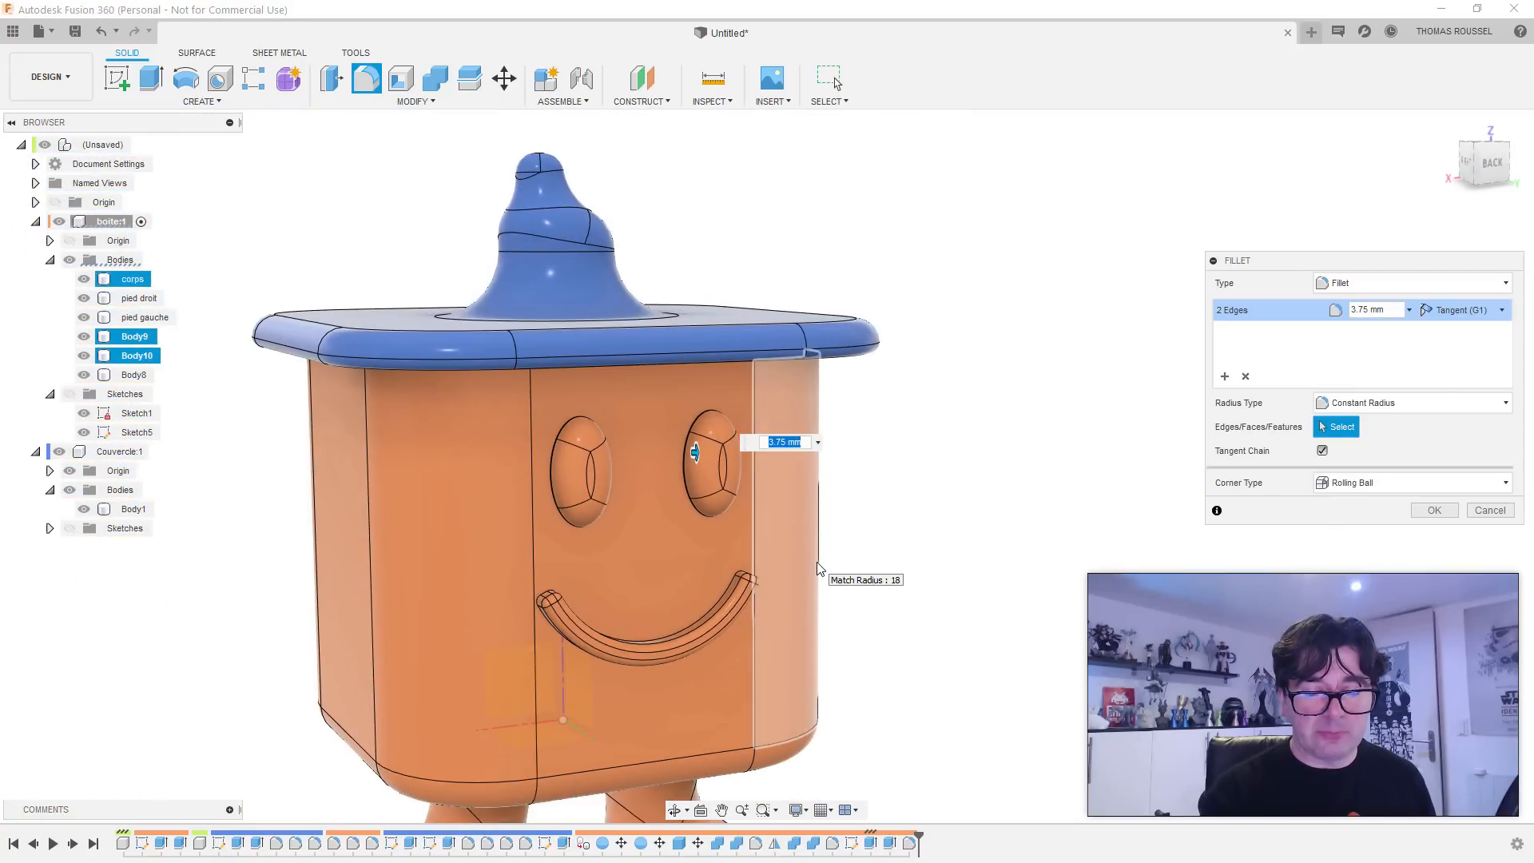
key("Return")
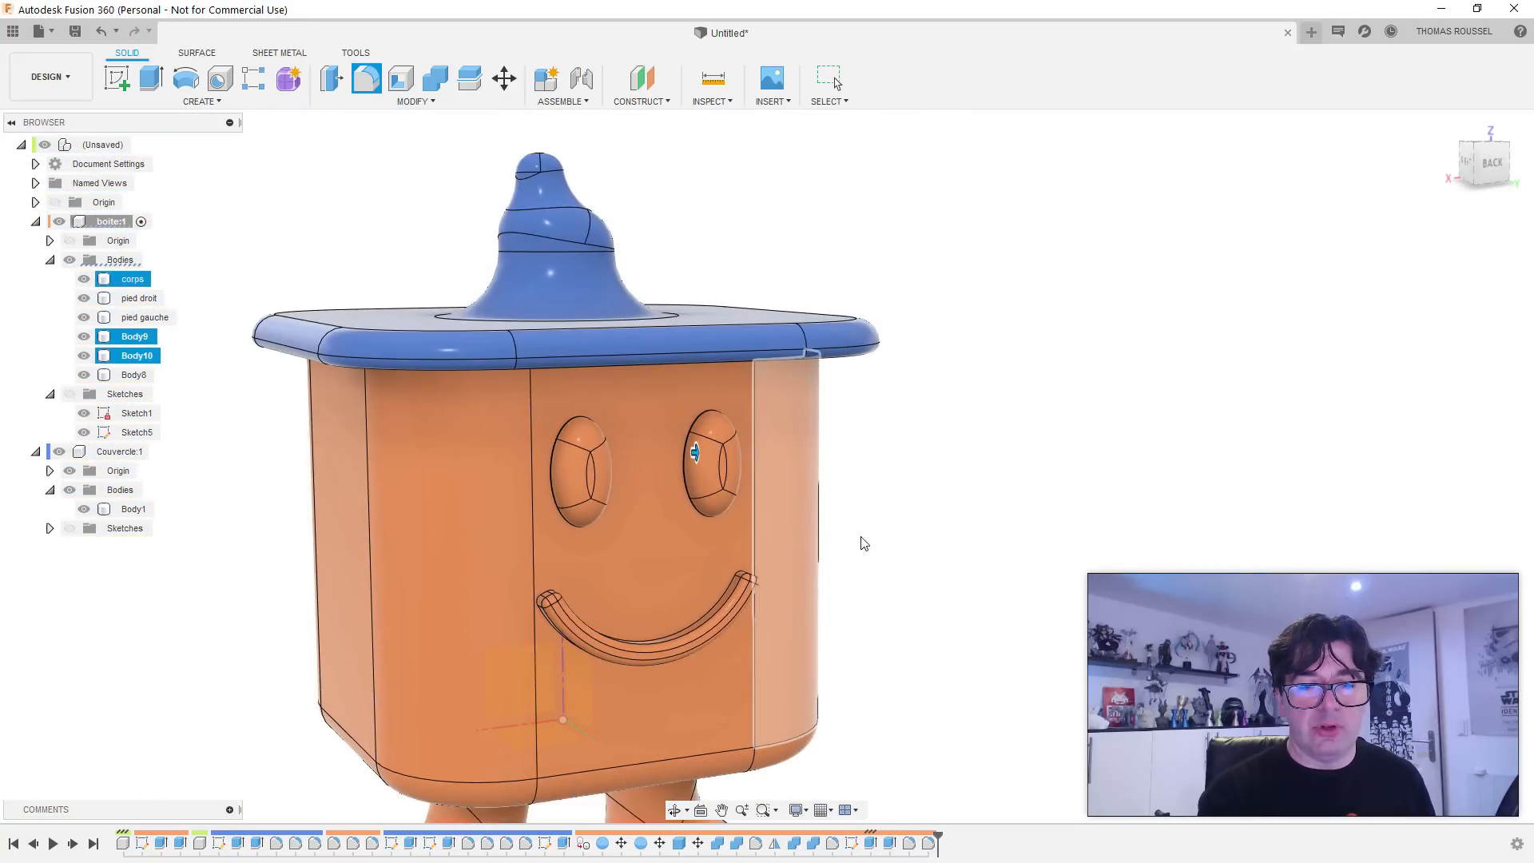
key("Escape")
Step: Collapse the contents of the Couvercle and boite components in the model tree
scroll(863, 543, "down", 5)
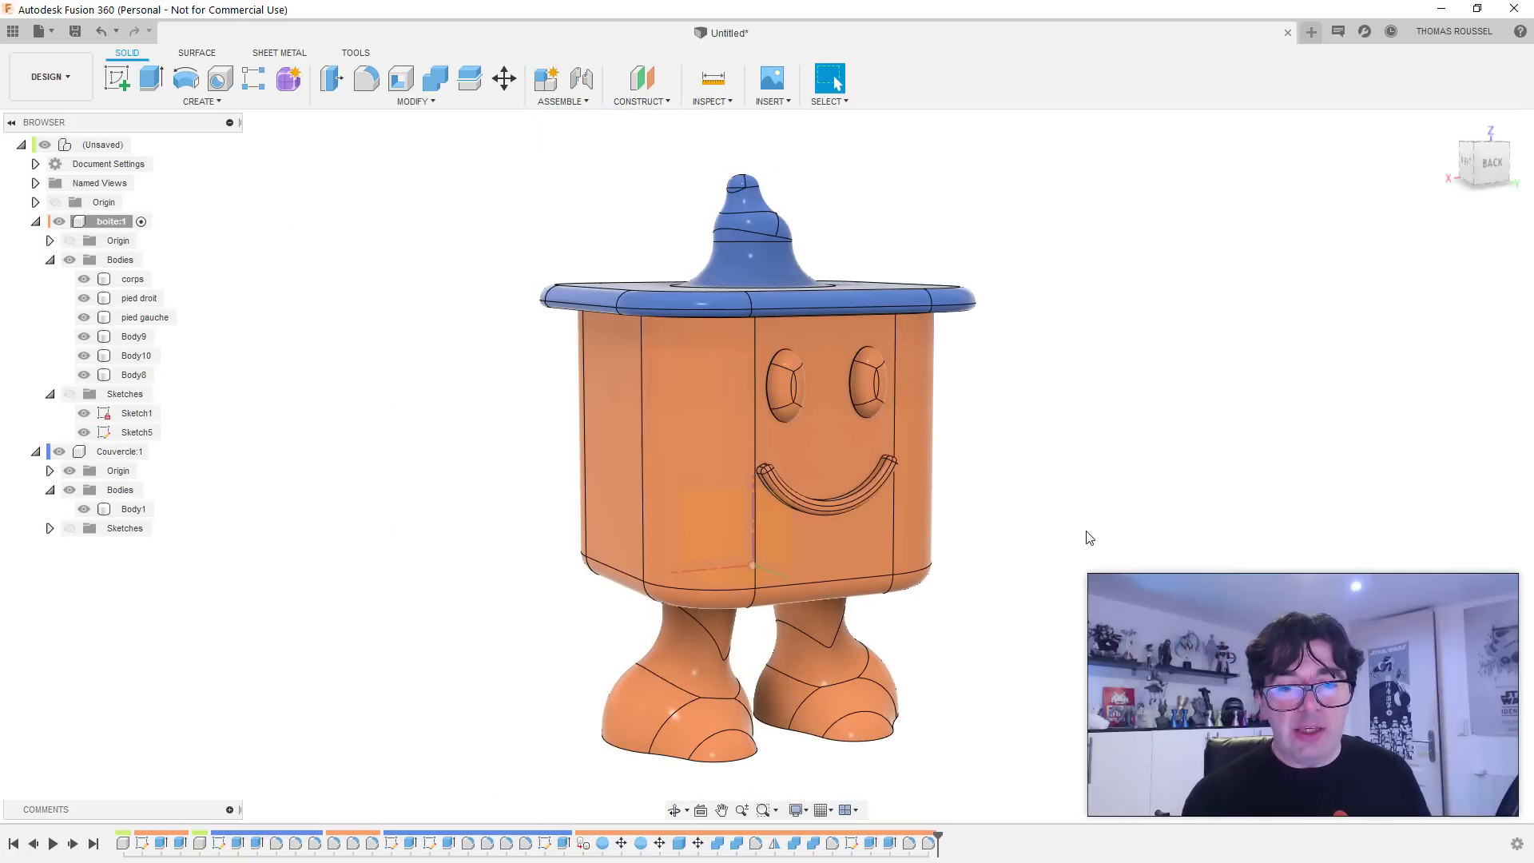
middle_click_drag(1088, 537, 1006, 506, "shift")
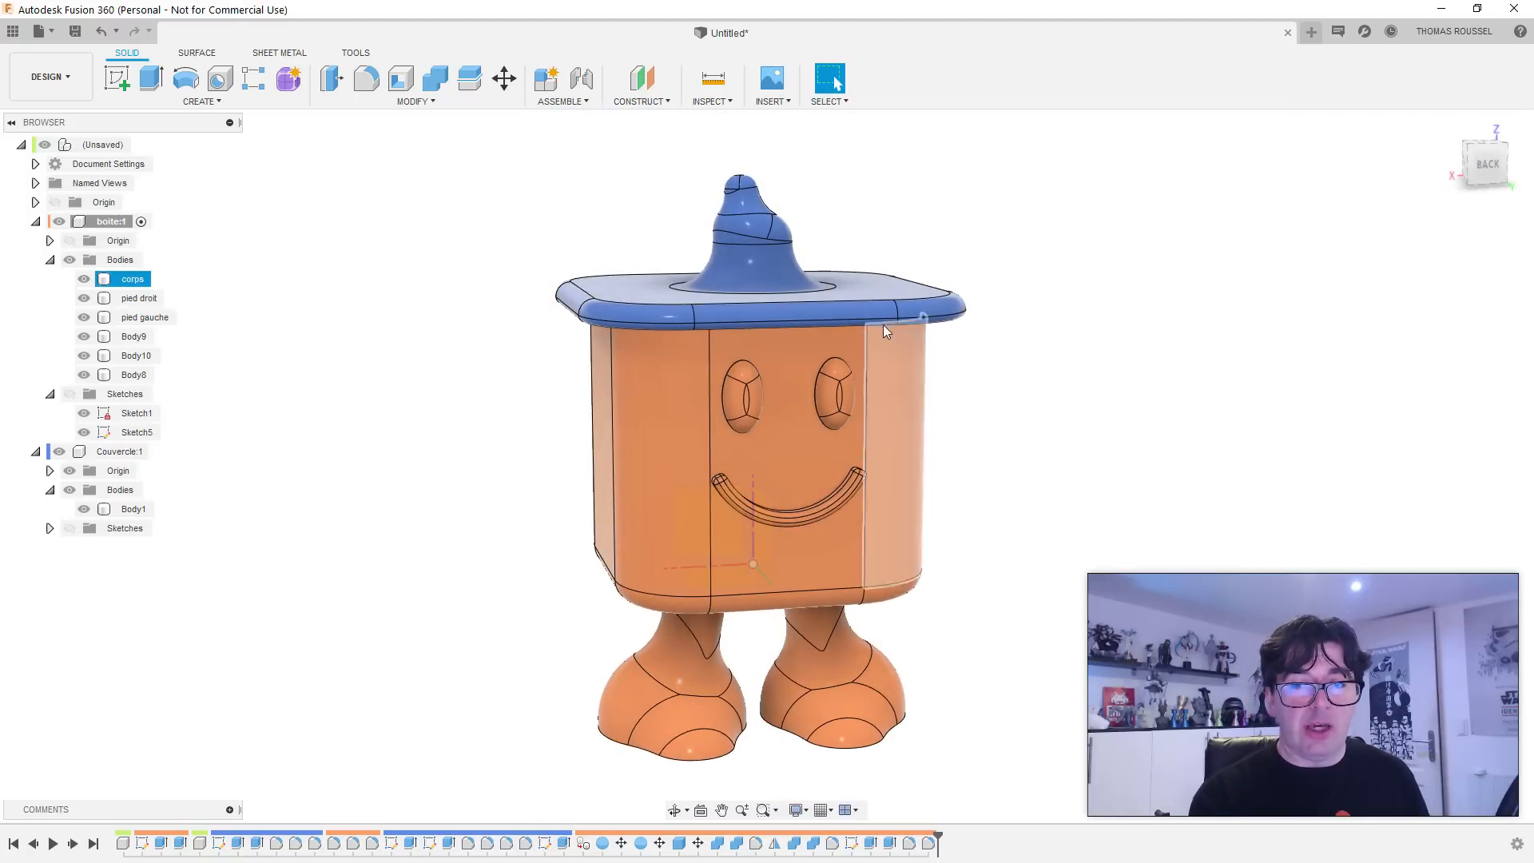
left_click(112, 222)
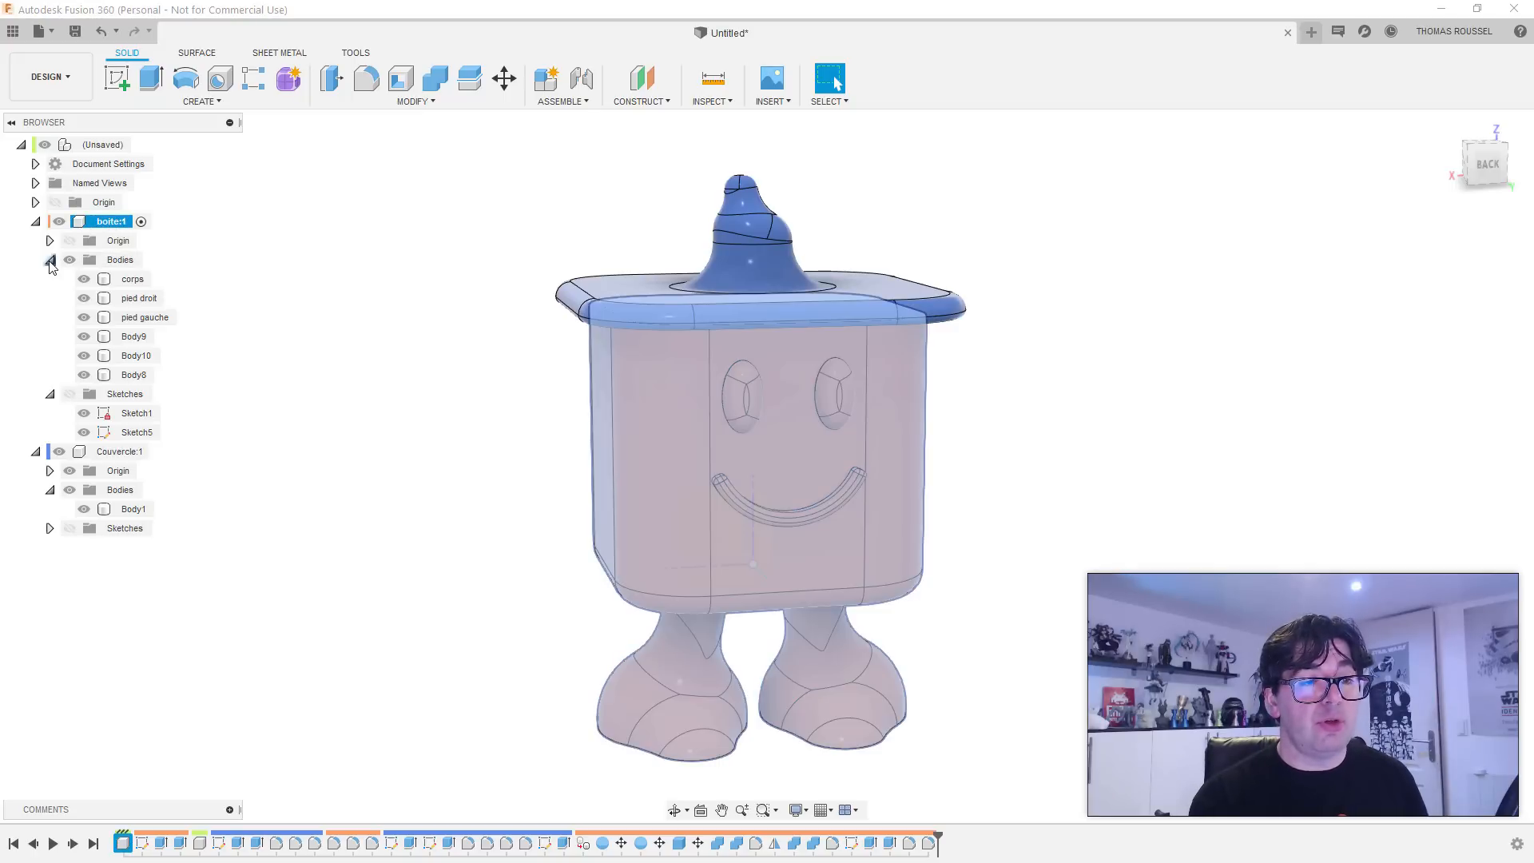
left_click(116, 451)
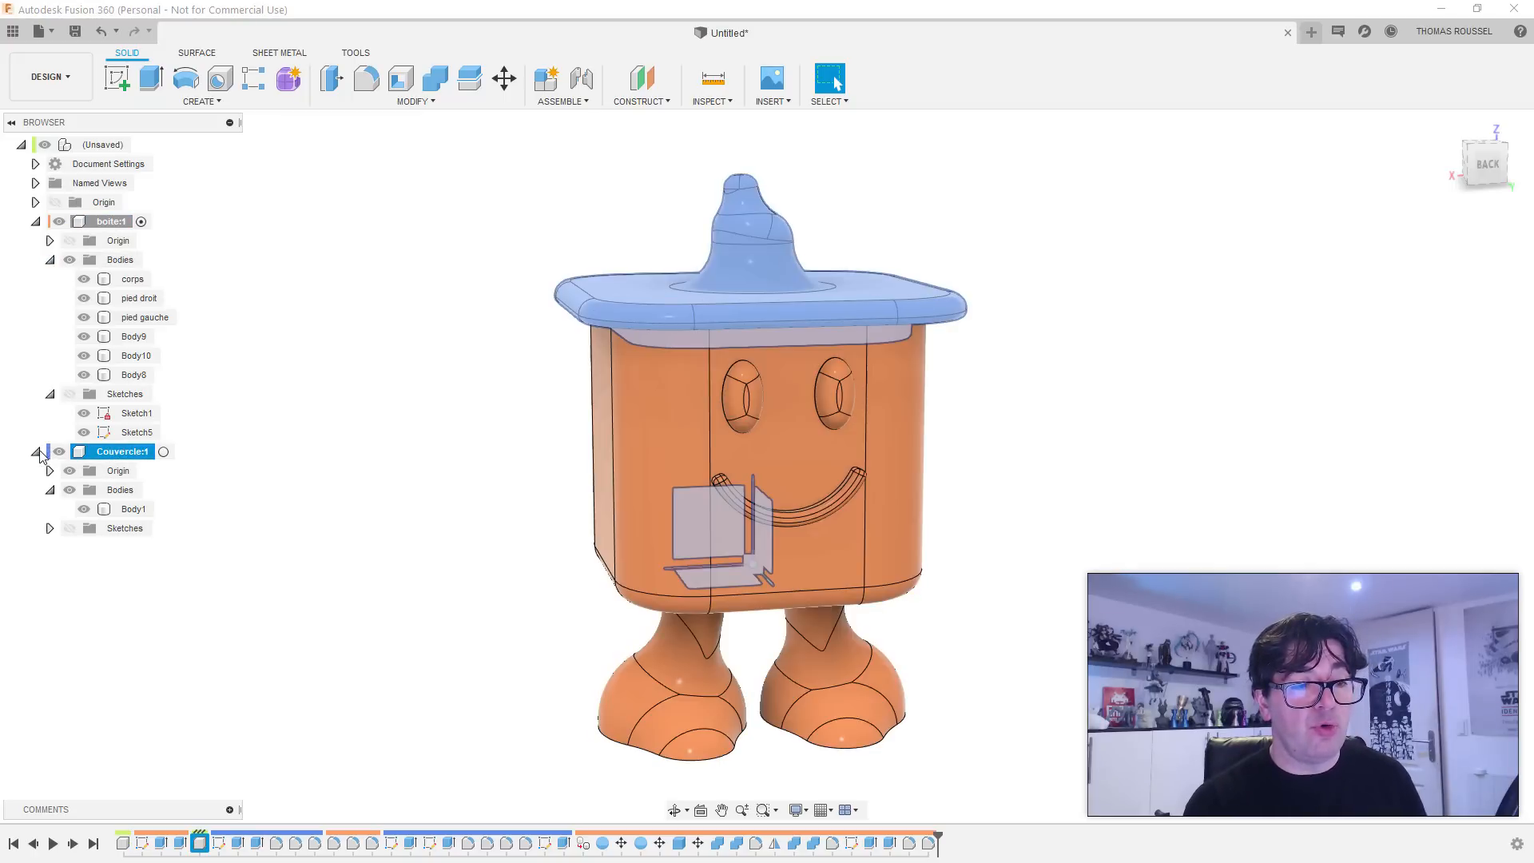
left_click(36, 452)
left_click(328, 466)
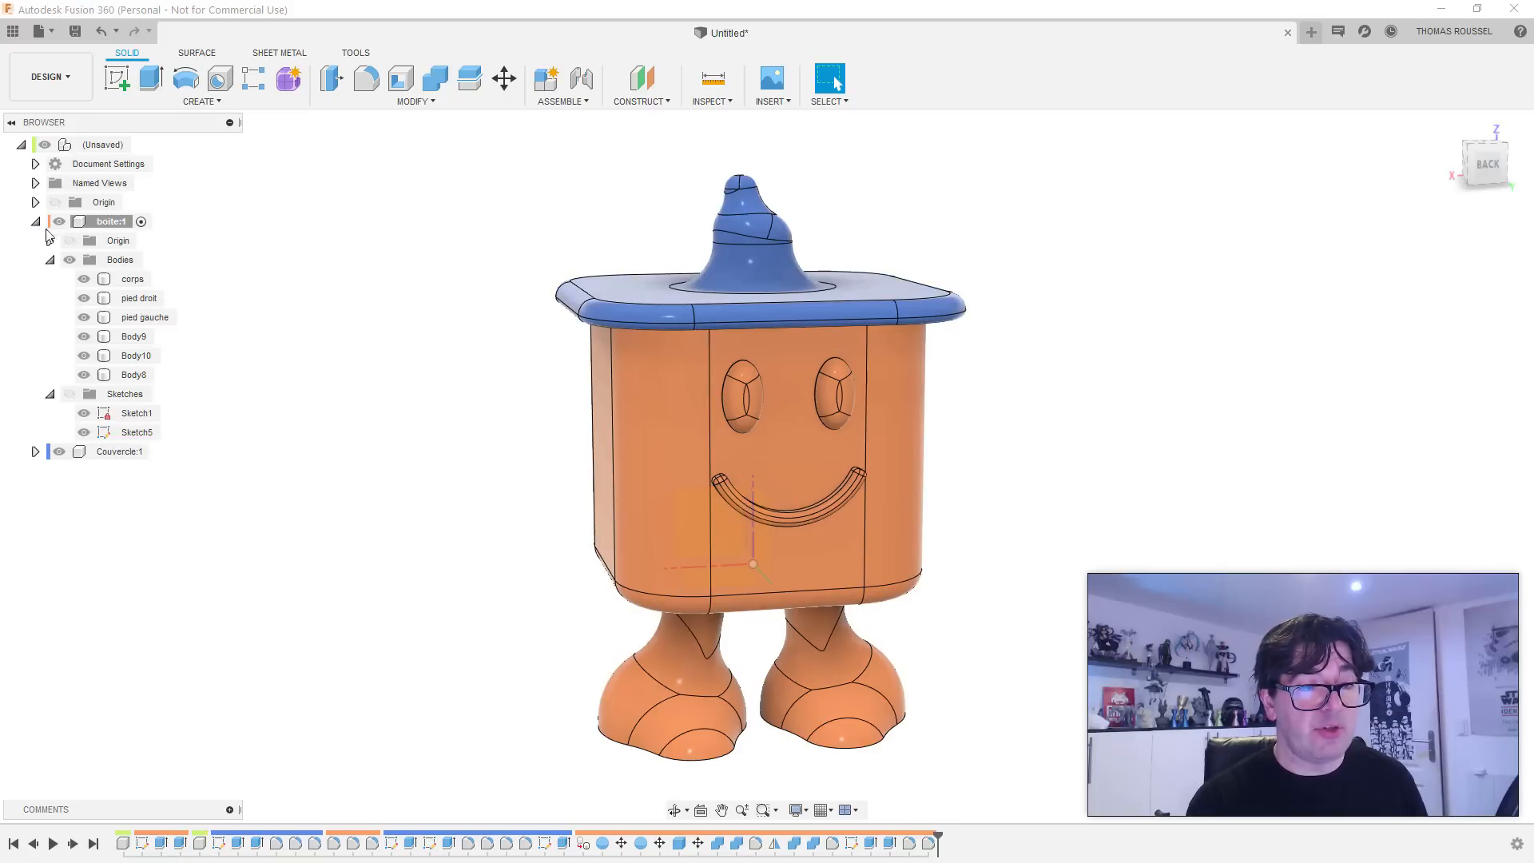
left_click(36, 222)
middle_click_drag(415, 500, 562, 602, "shift")
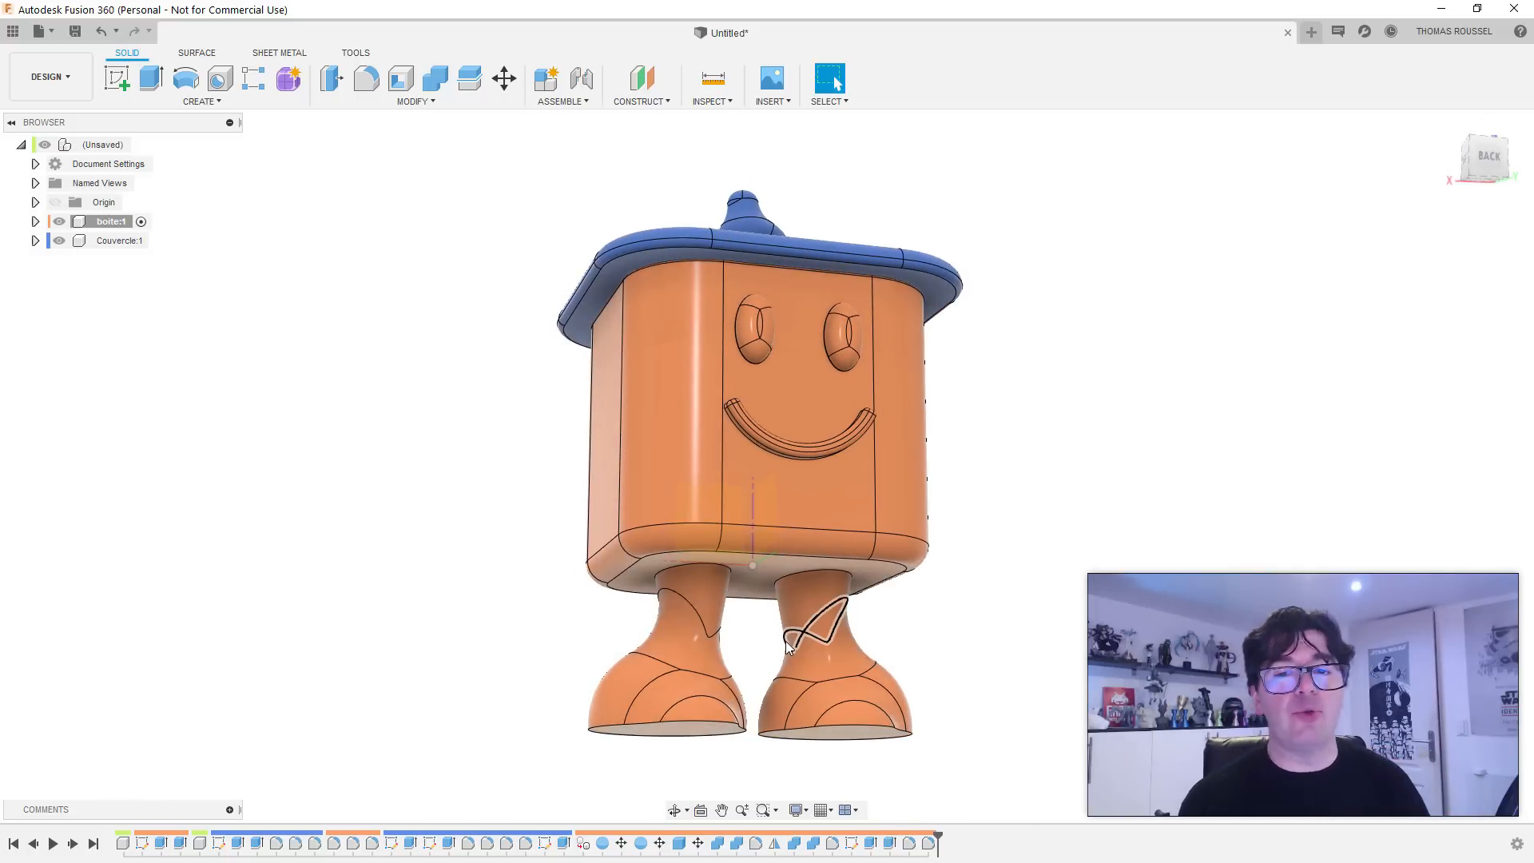
middle_click_drag(651, 377, 673, 399, "shift")
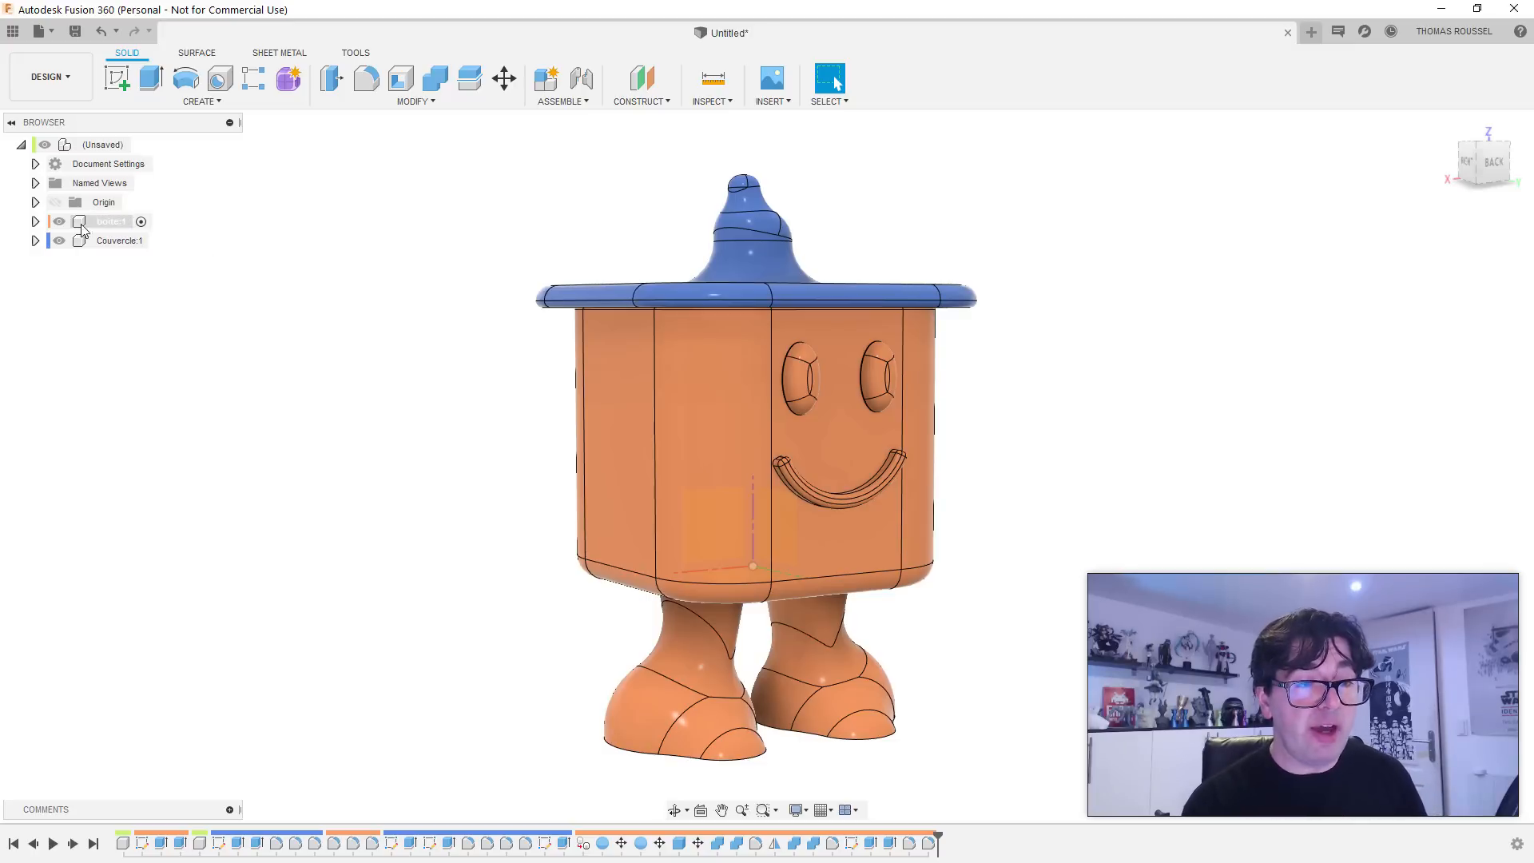
left_click(111, 241)
middle_click_drag(316, 311, 444, 417, "shift")
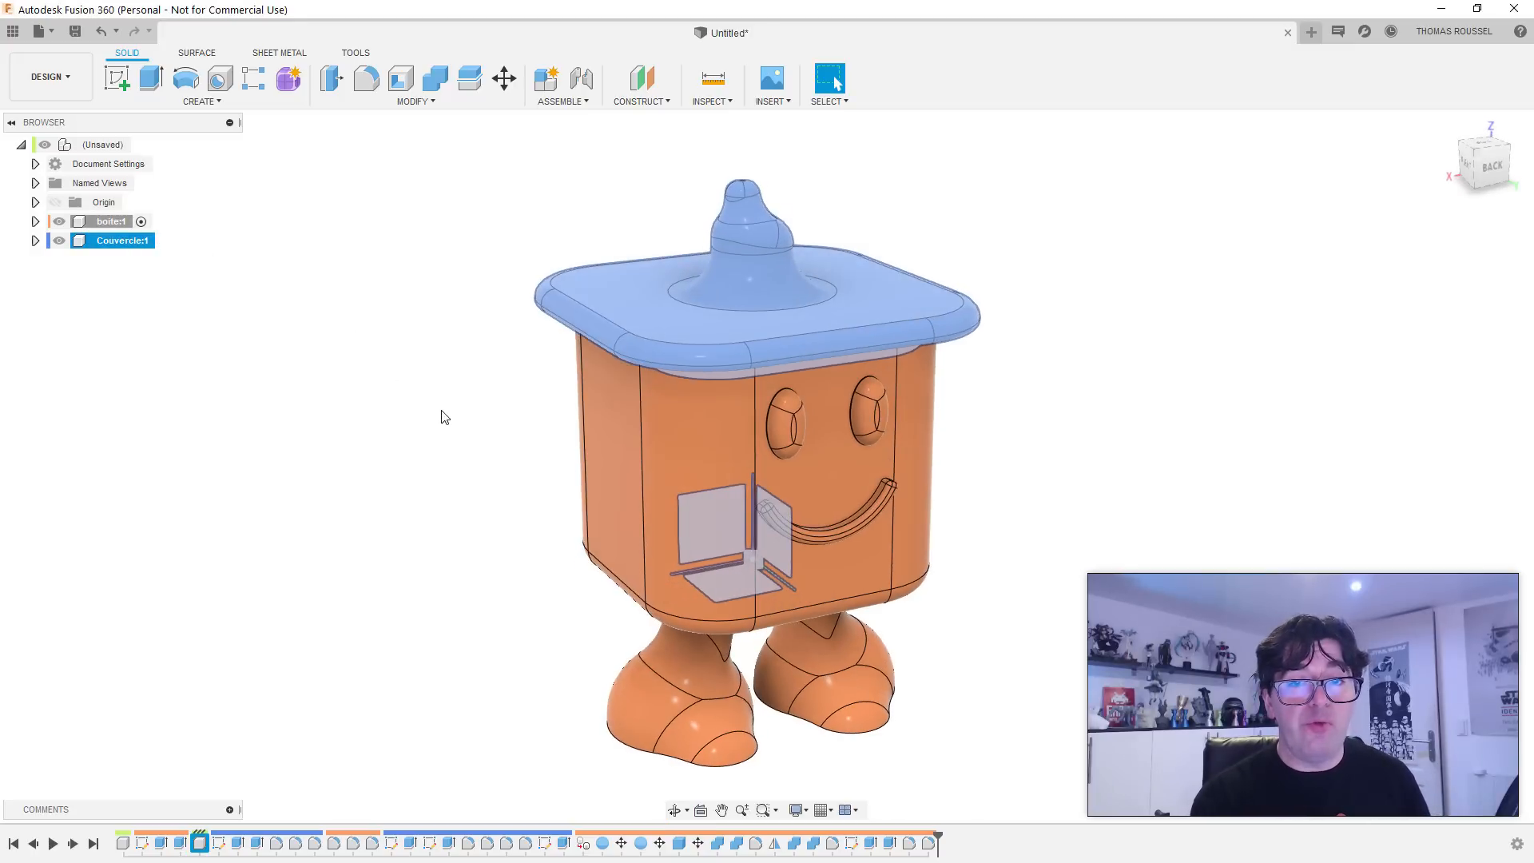
left_click(496, 403)
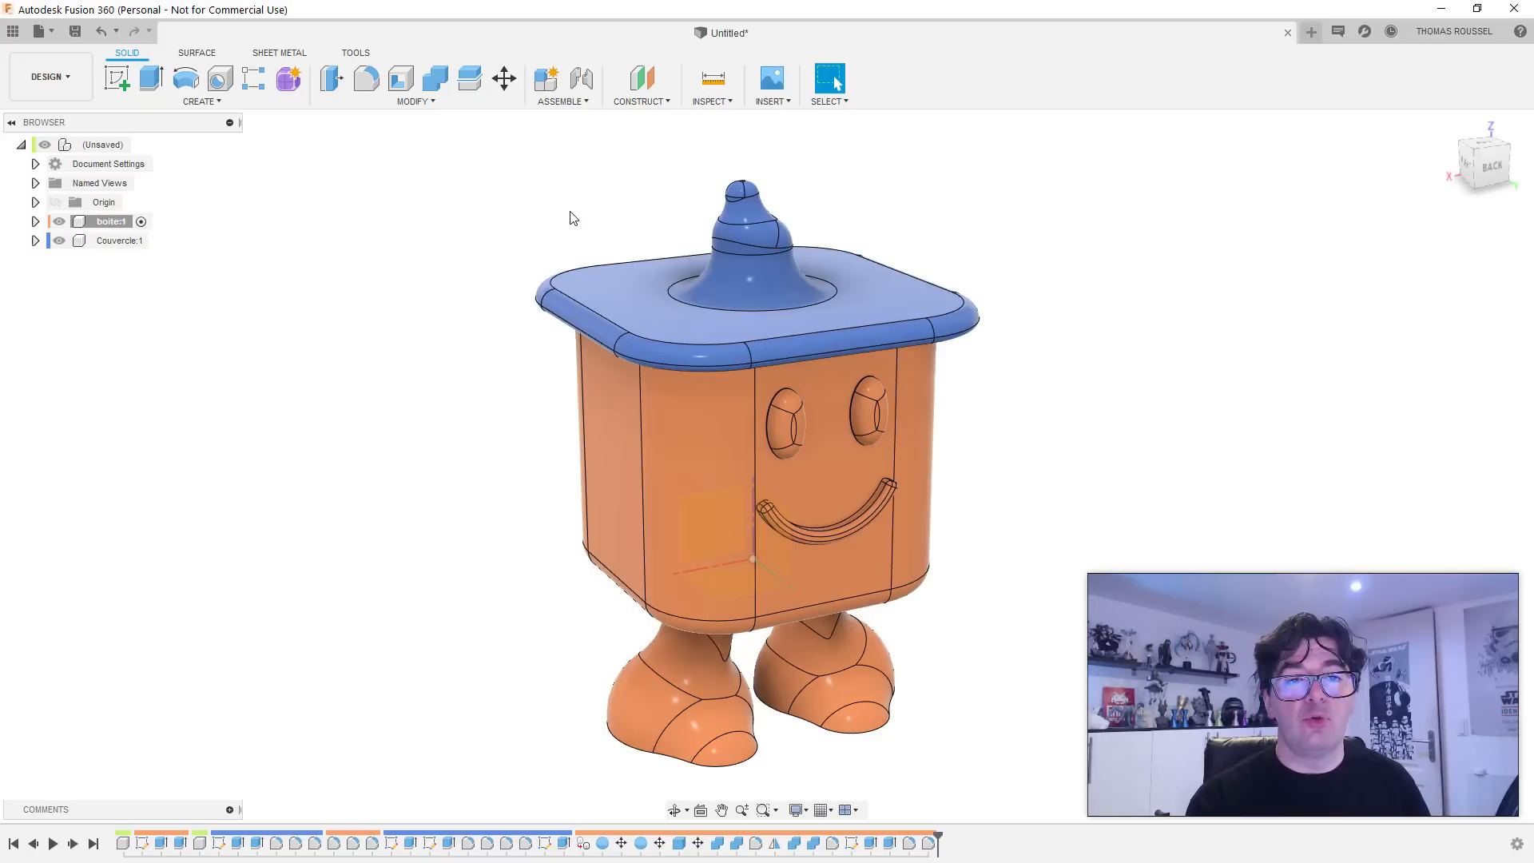
Step: Create an as-built slider joint between the lid and the box, positioned on the box face's vertical edge near the rim, sliding along Z
left_click(551, 102)
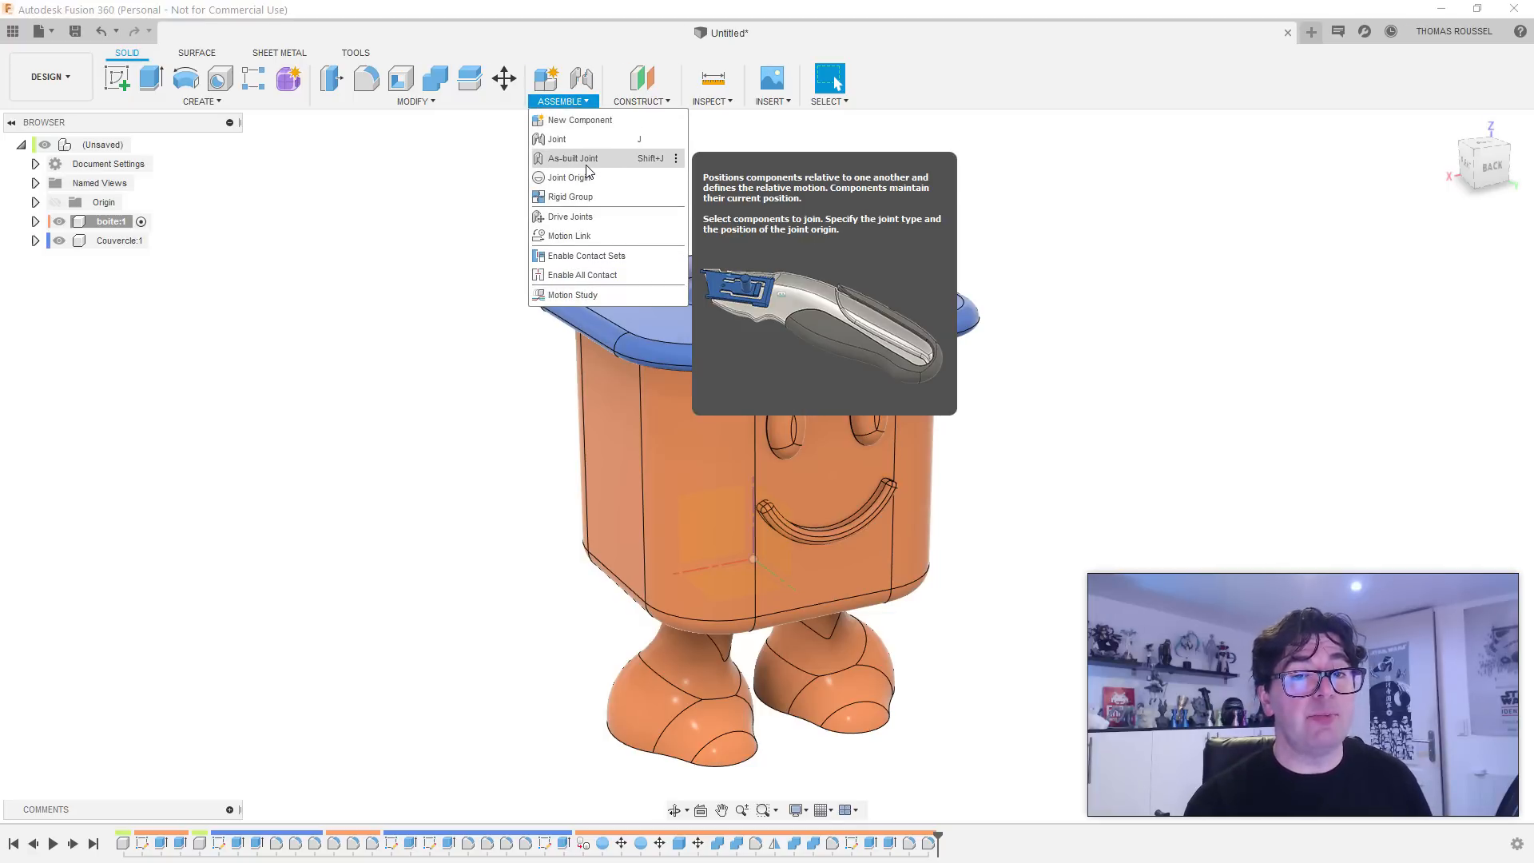
left_click(588, 159)
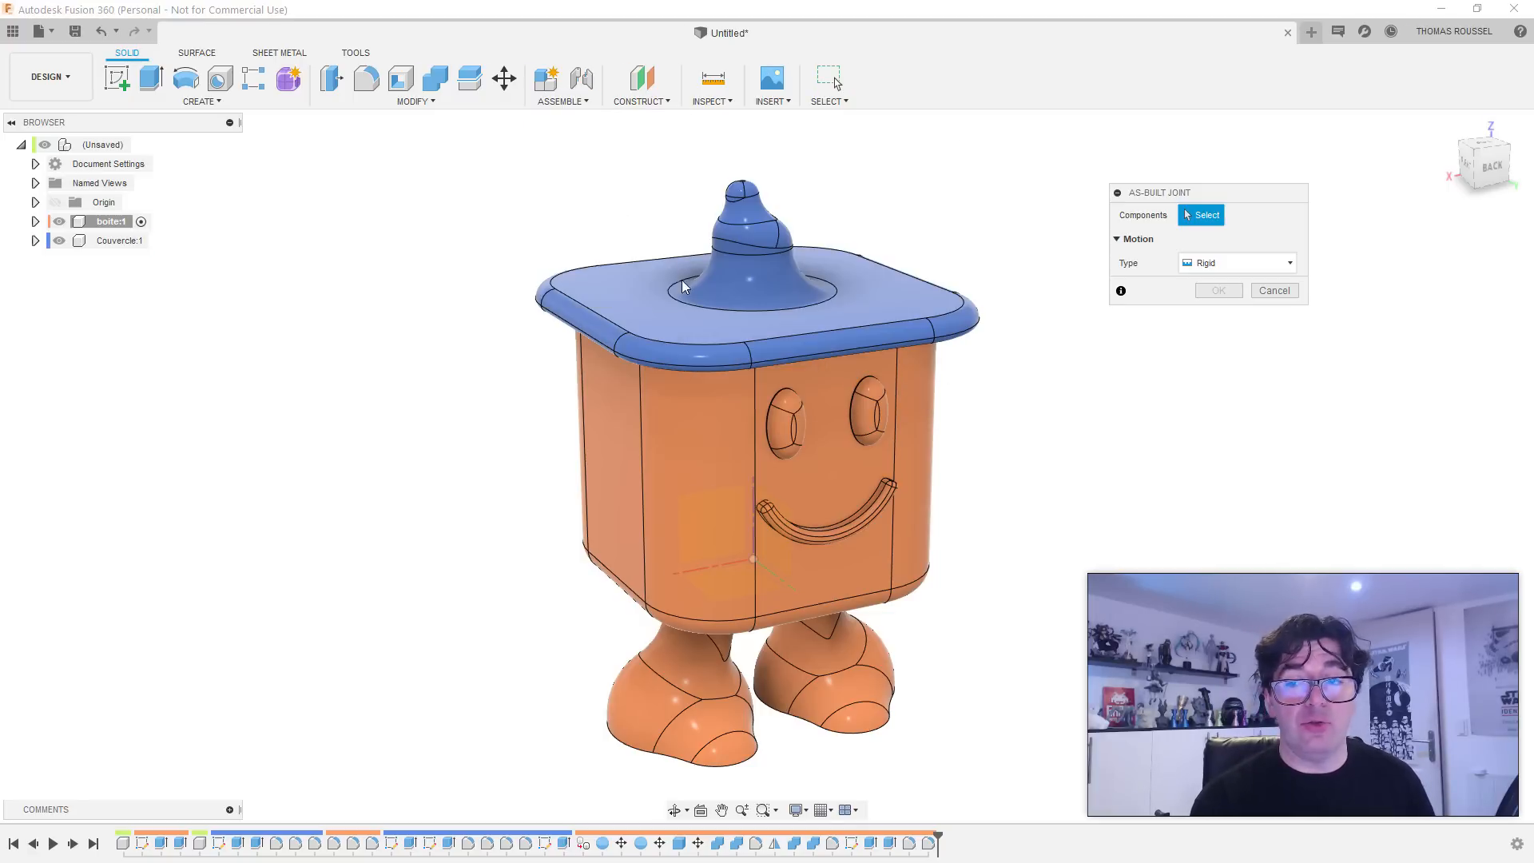
left_click(1202, 269)
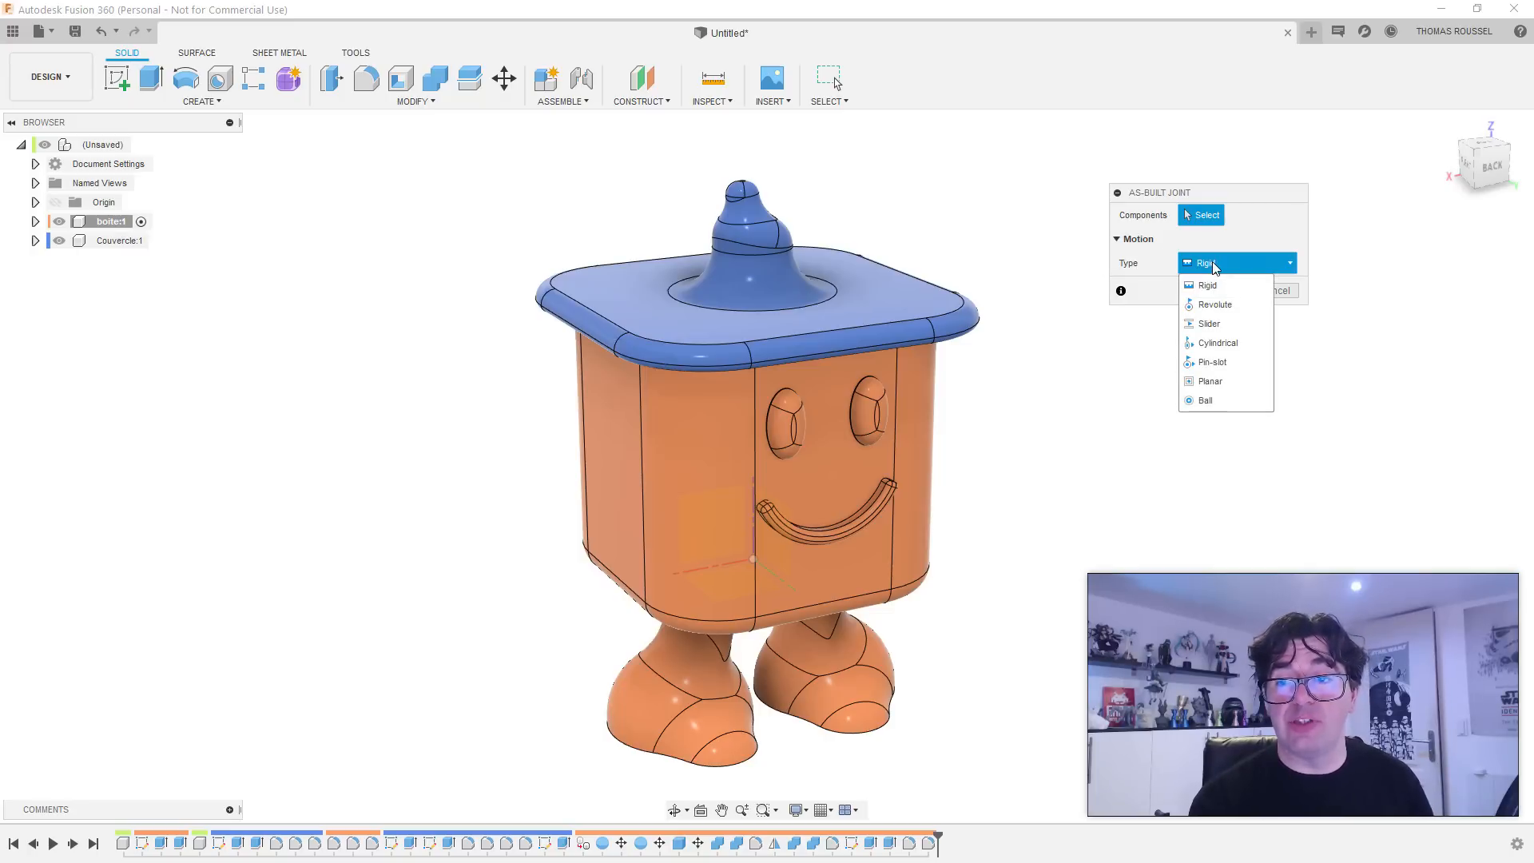
left_click(1227, 324)
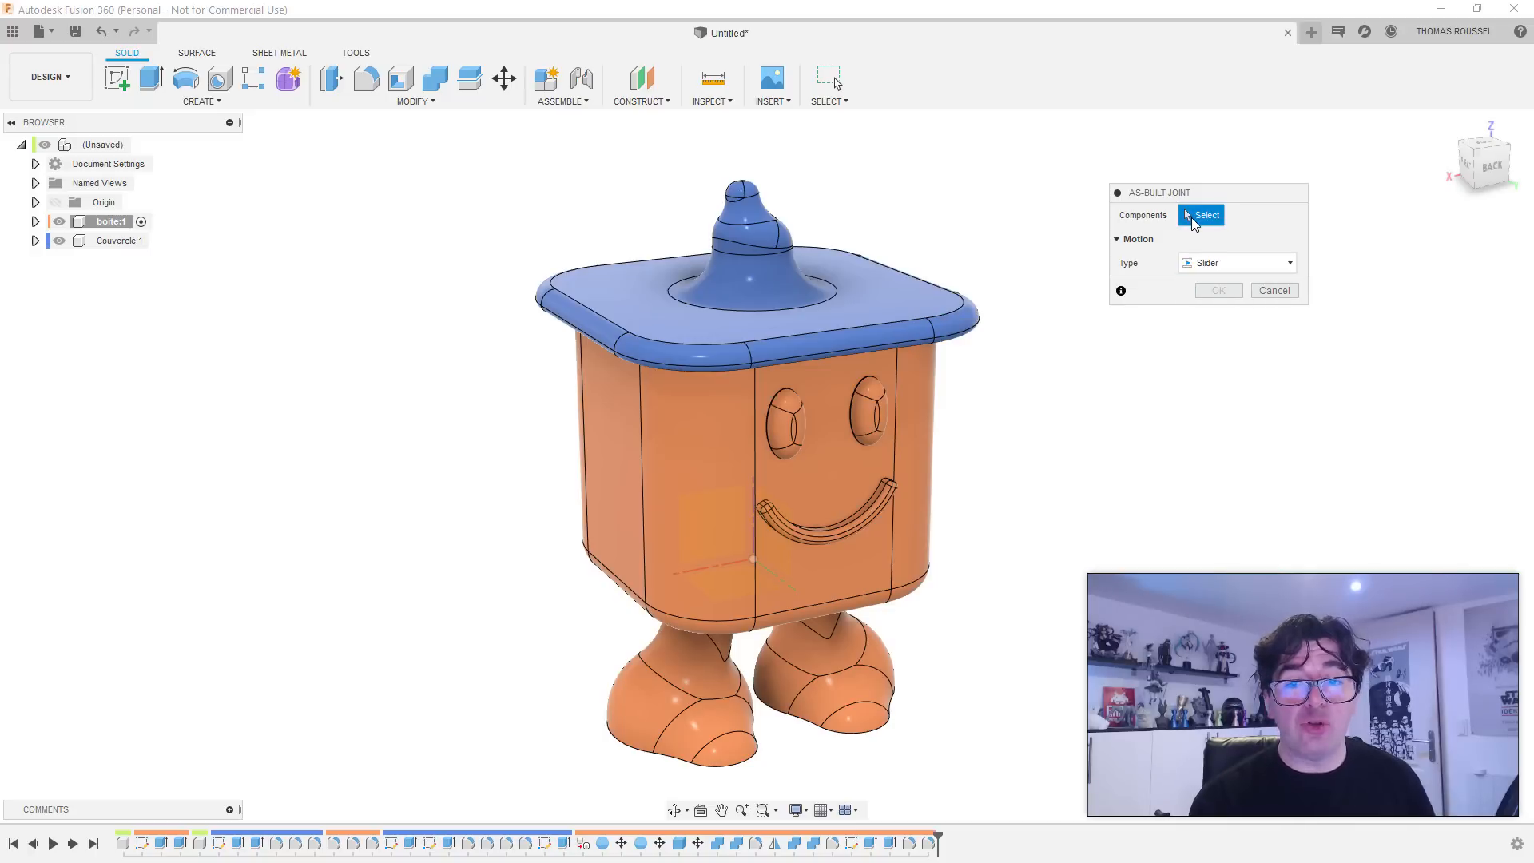
left_click(911, 309)
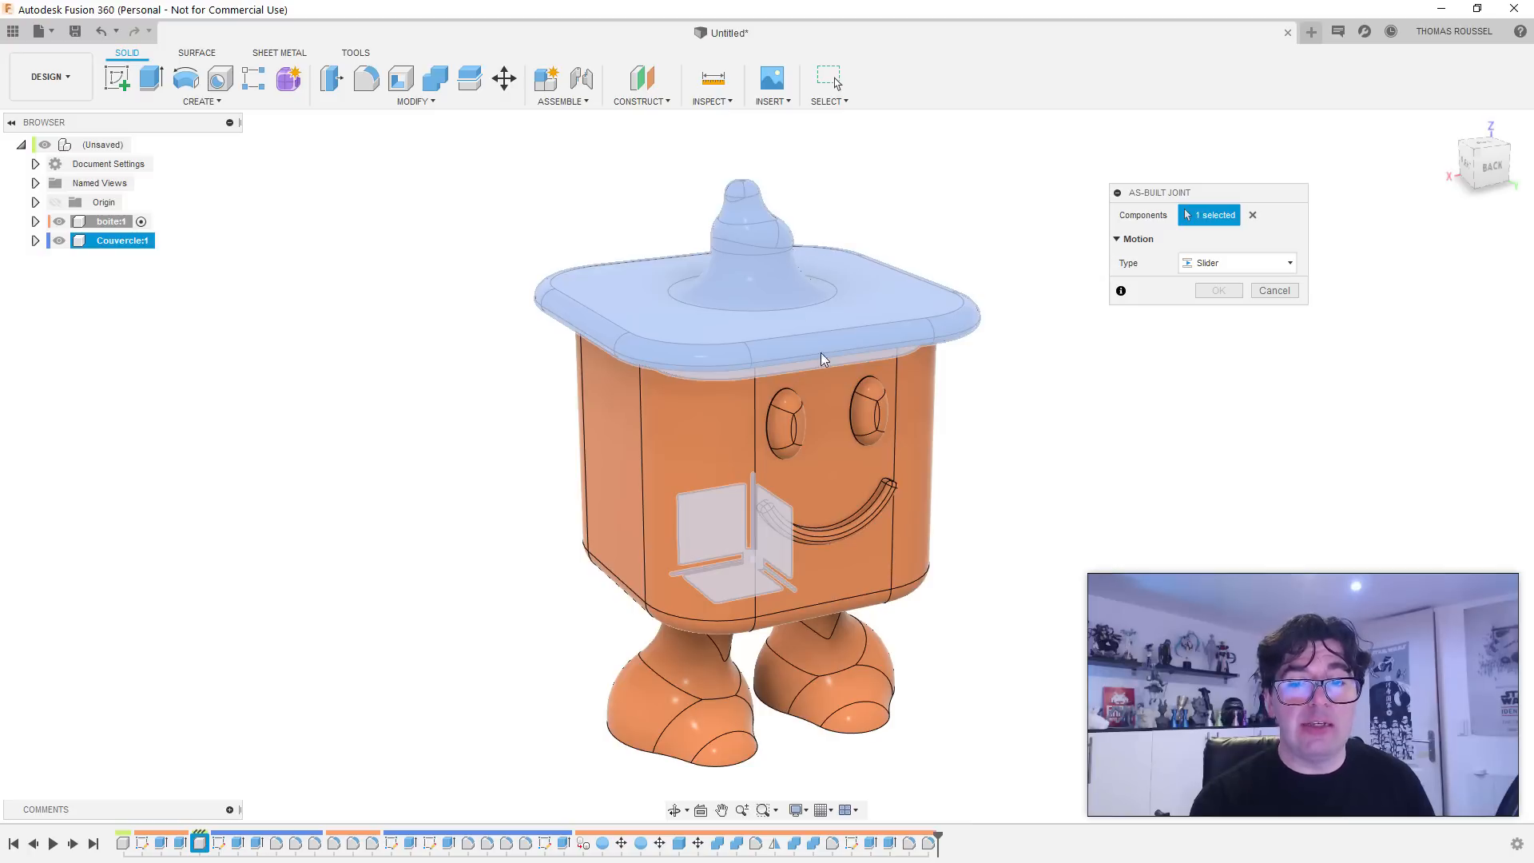
left_click(903, 413)
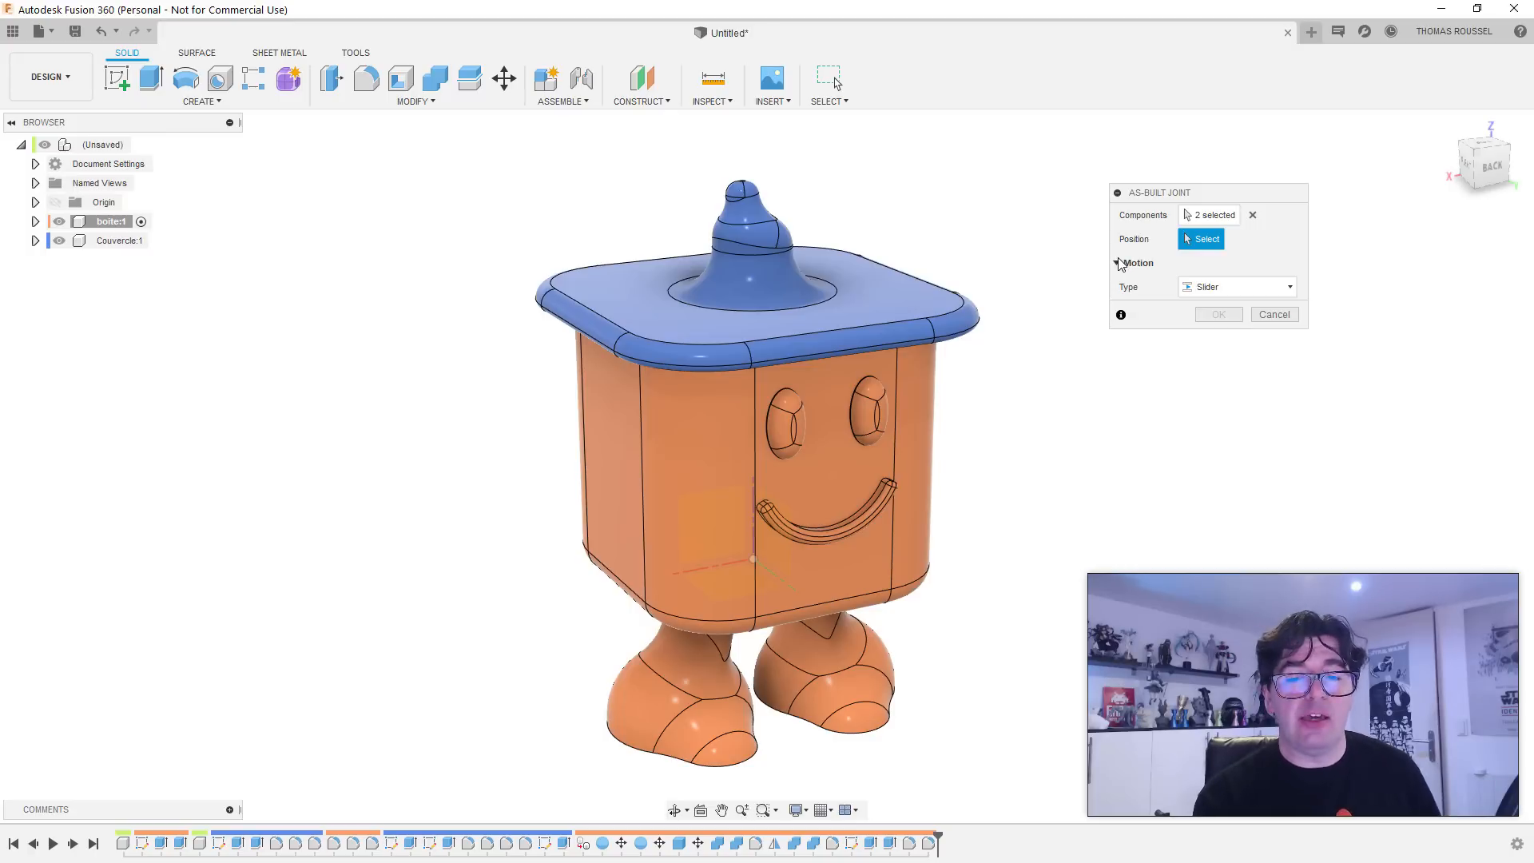
left_click(755, 472)
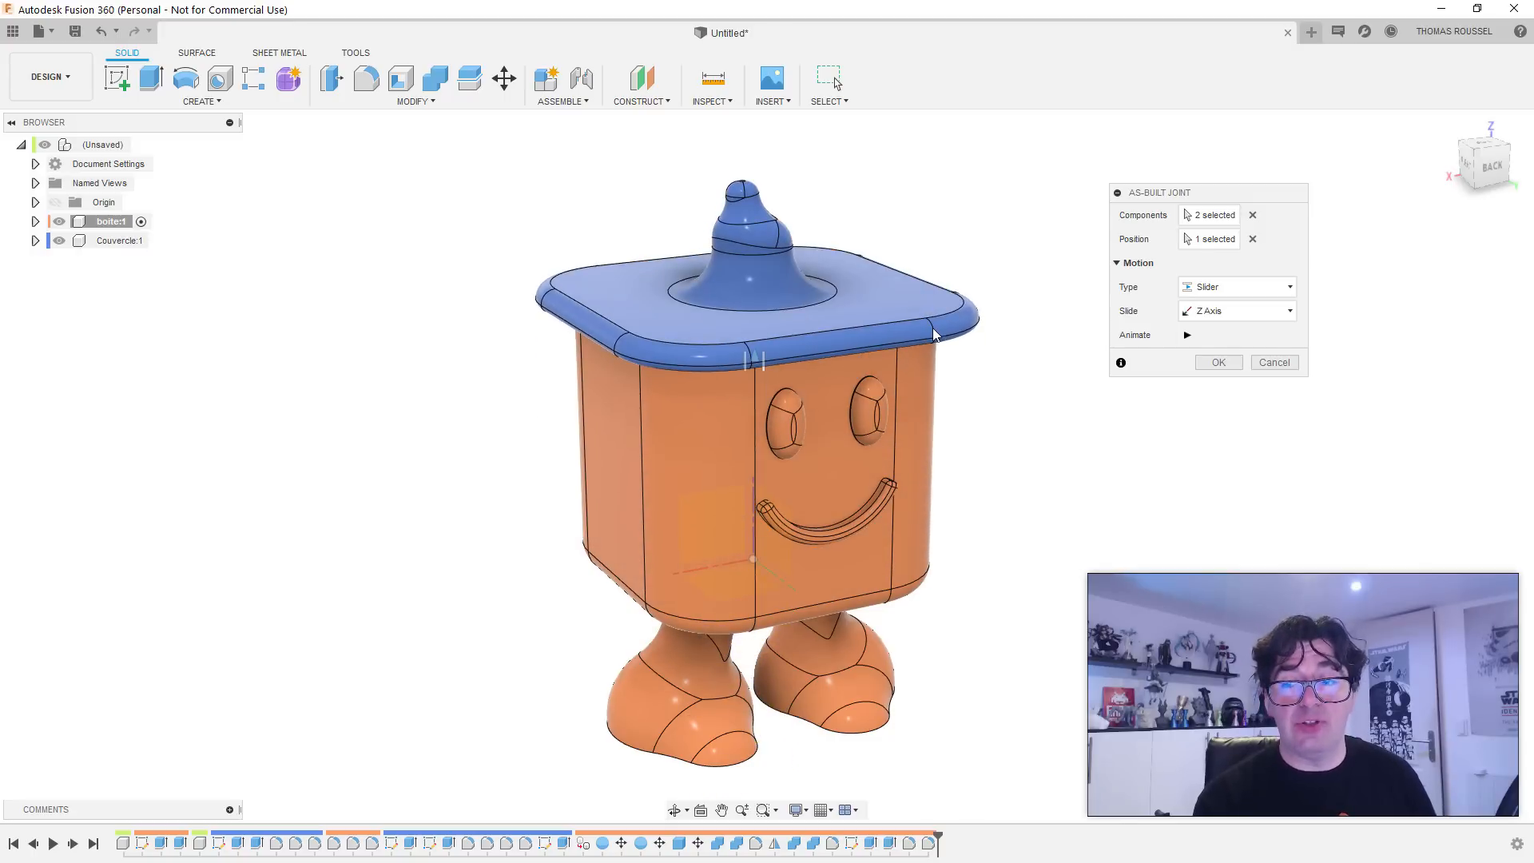
left_click(1226, 364)
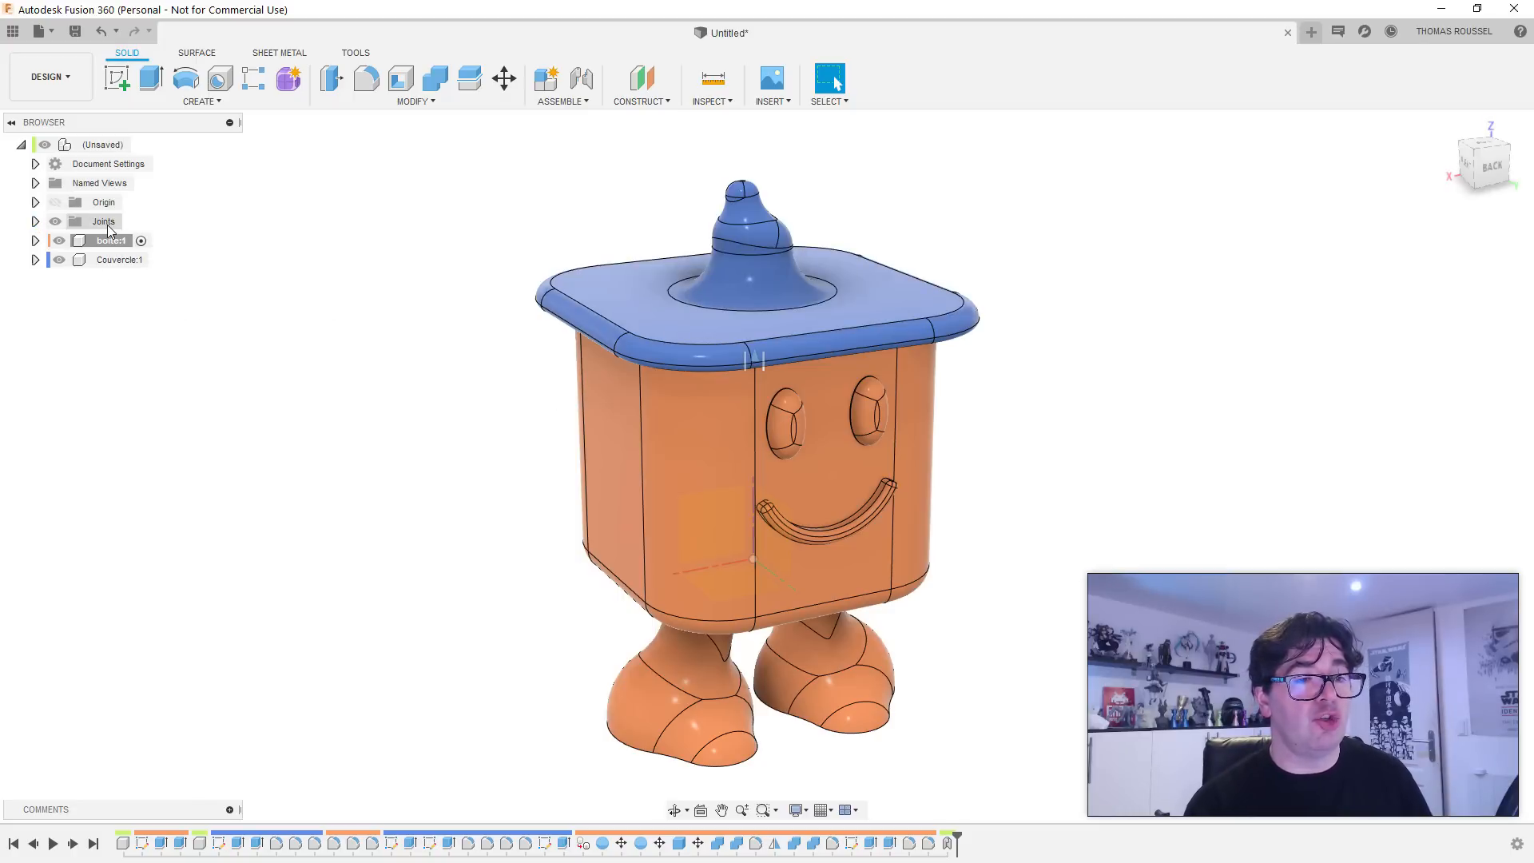
Step: Limit the lid's slider joint to a minimum of 0 mm and a maximum of 25 mm, previewing the motion before accepting
left_click(35, 221)
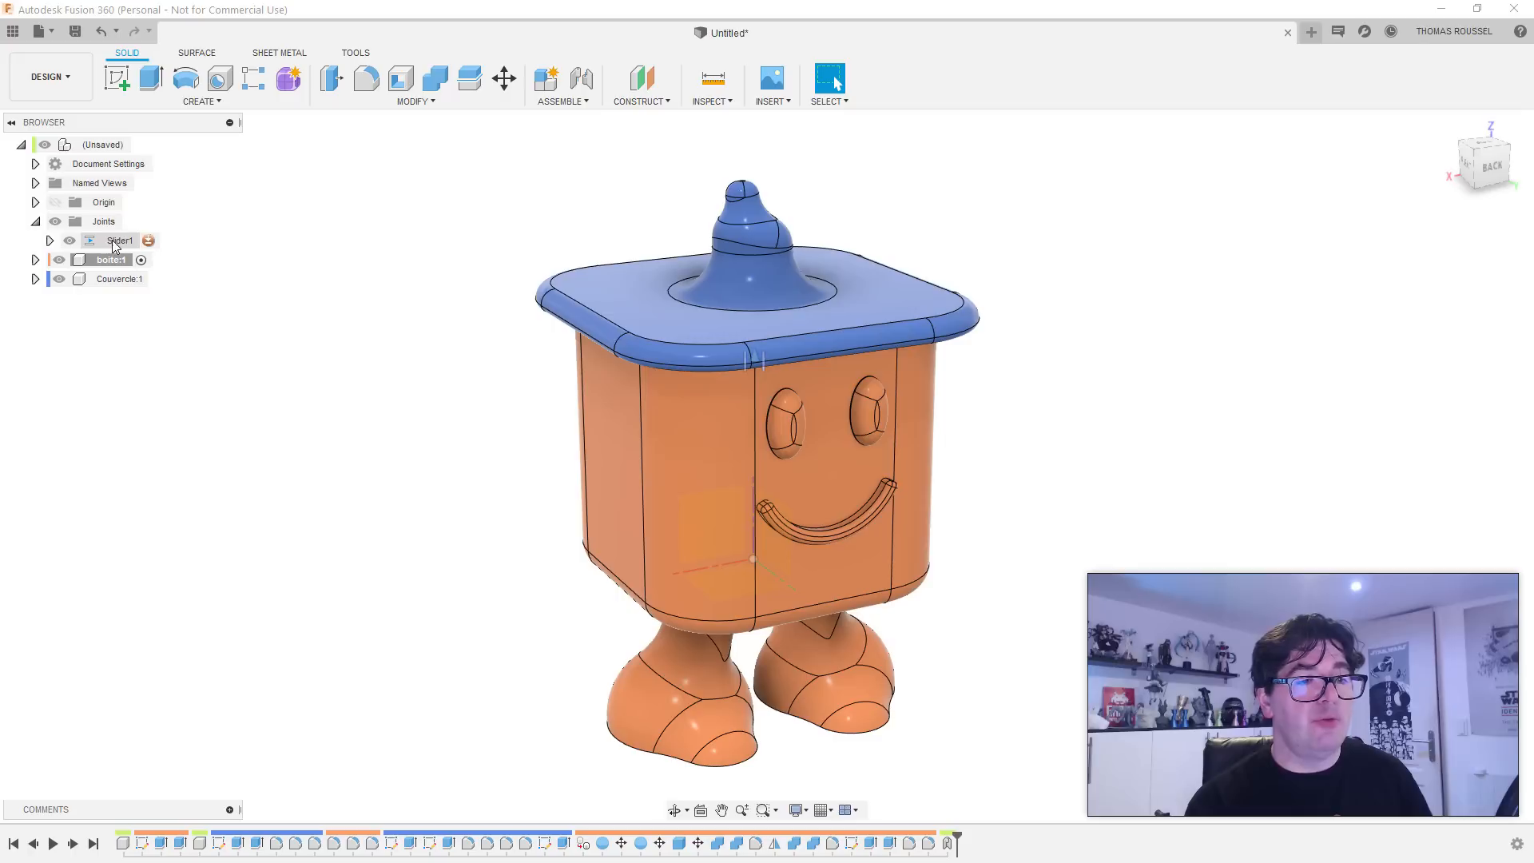
right_click(116, 242)
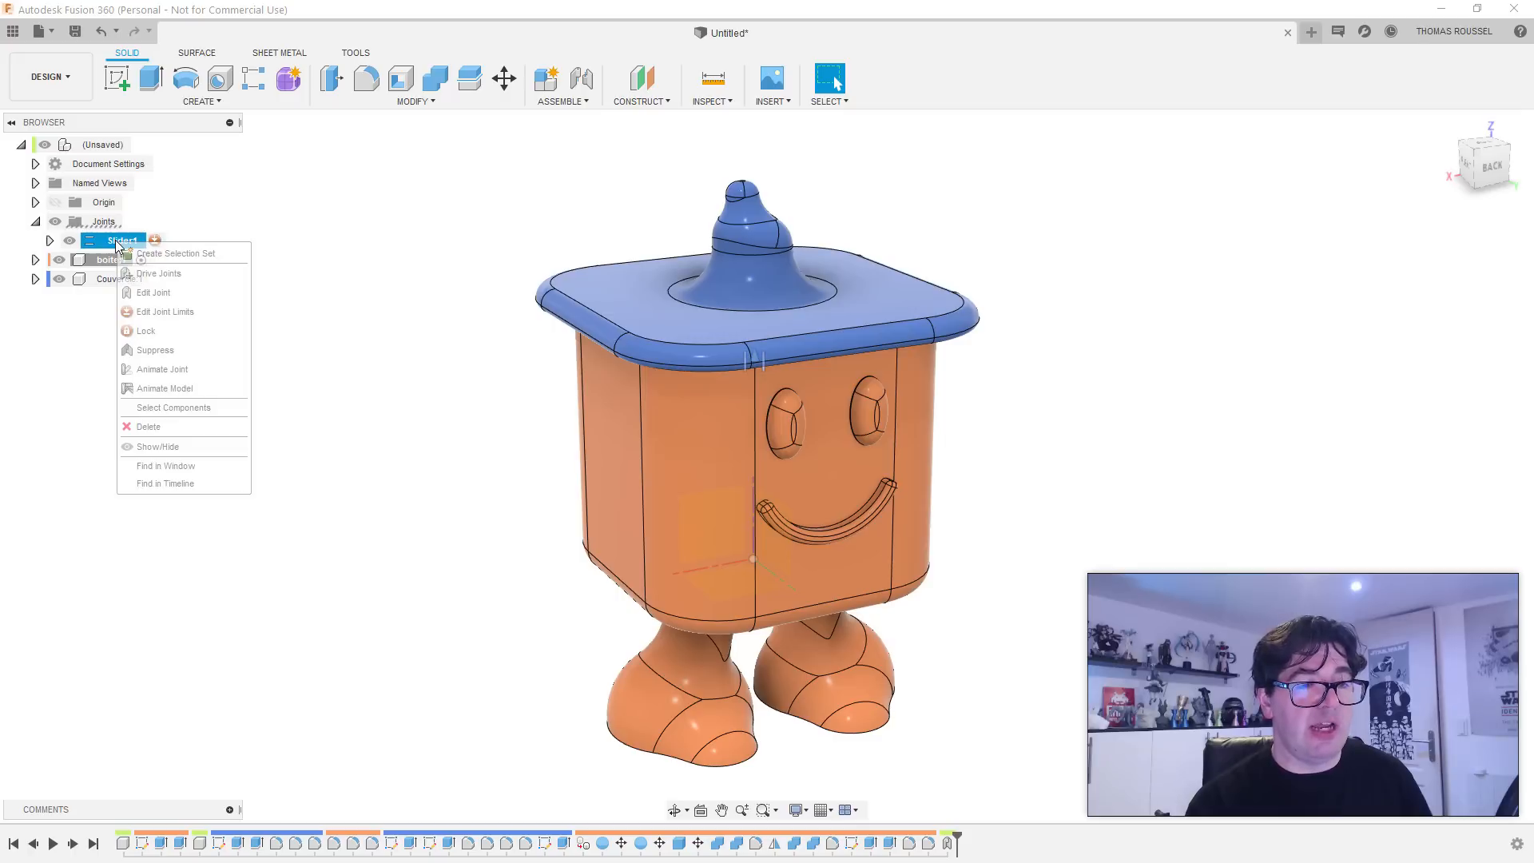
left_click(152, 312)
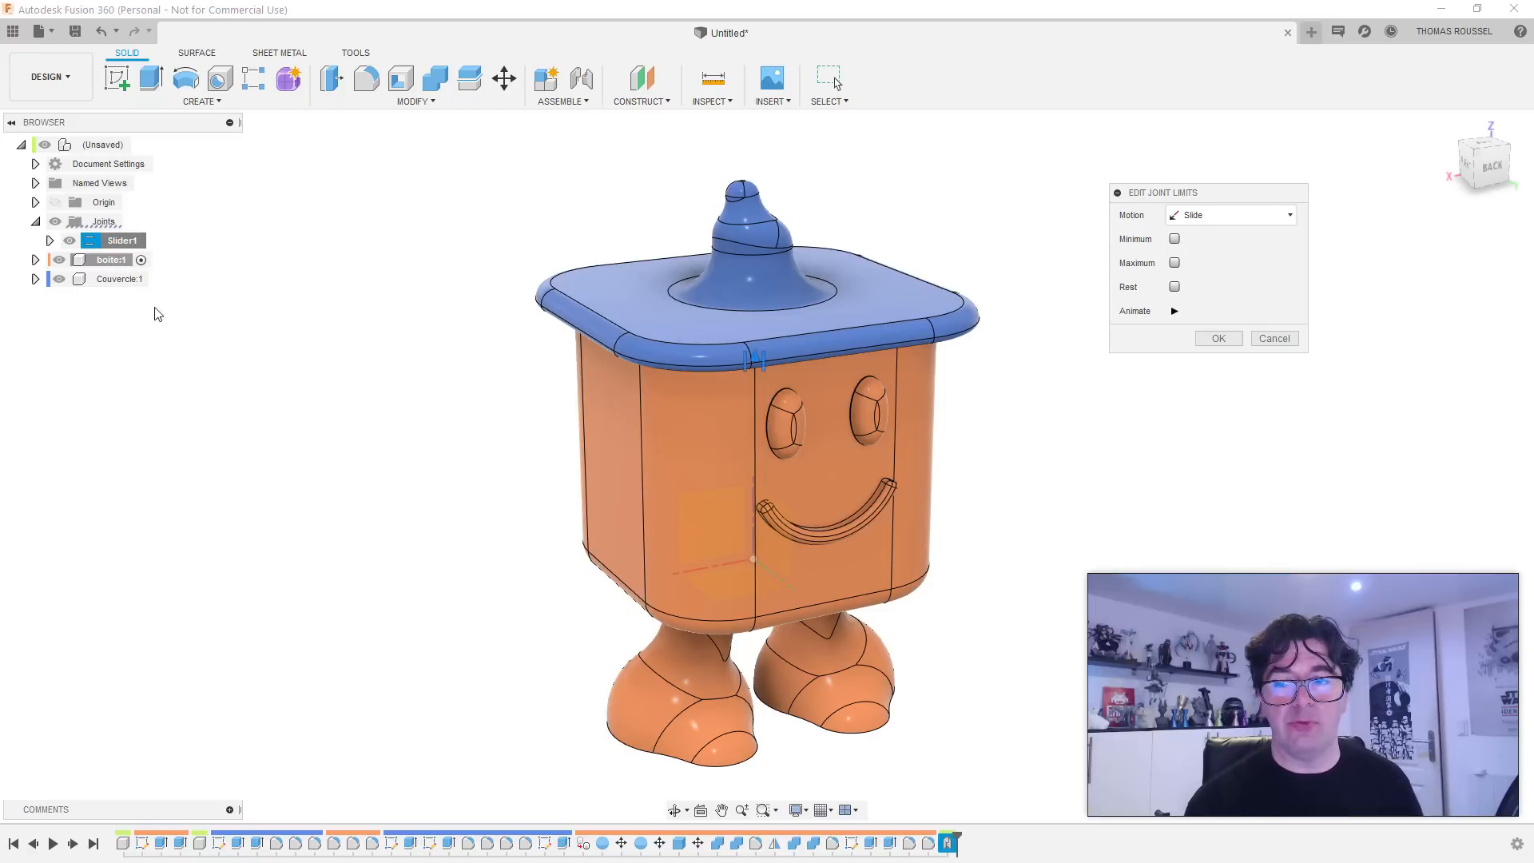
left_click(1174, 238)
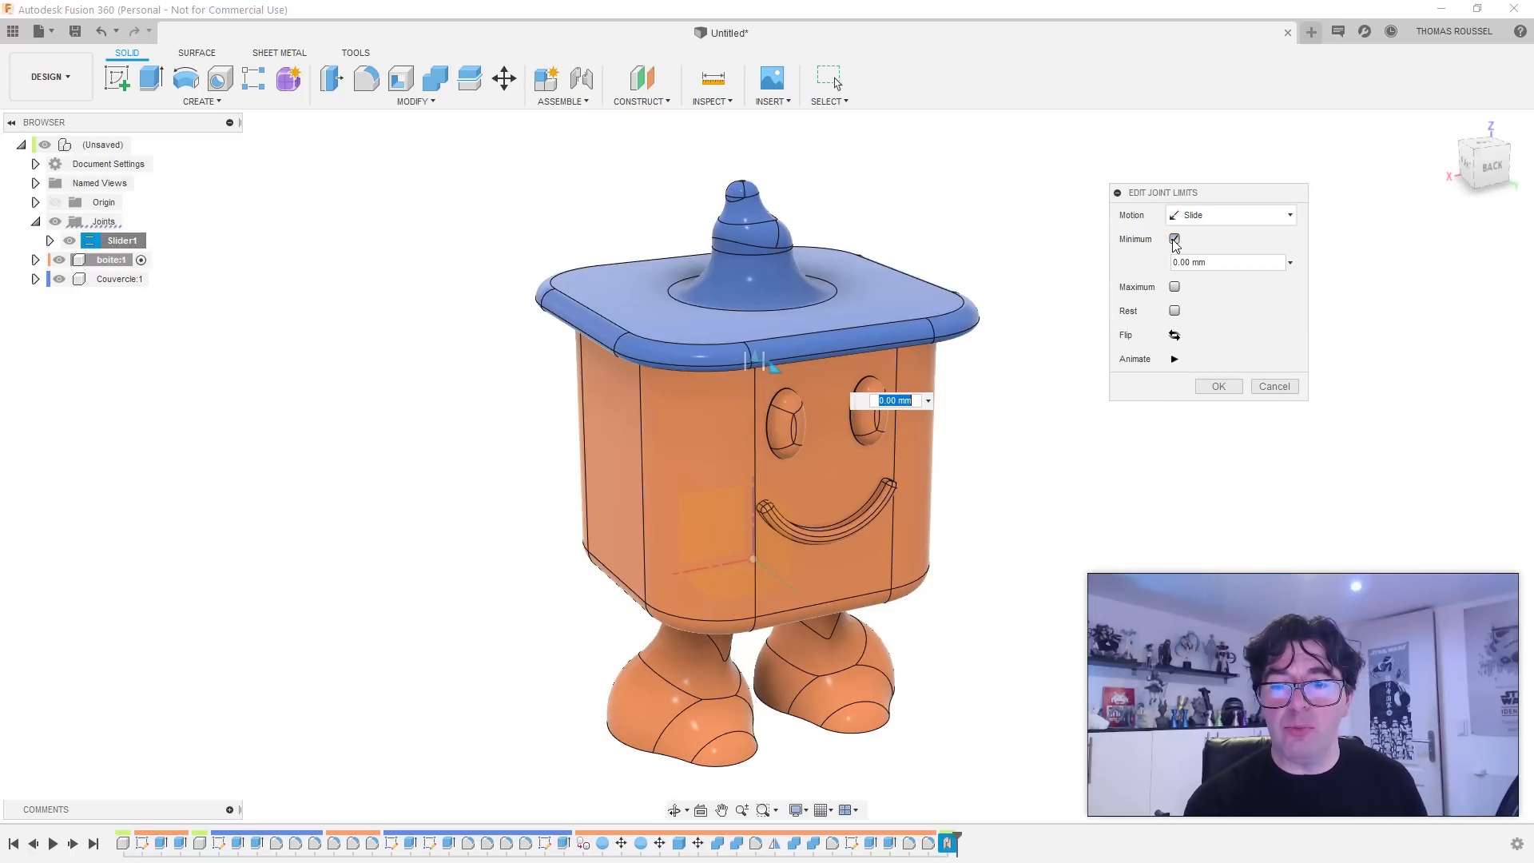
left_click(1174, 286)
left_click_drag(773, 363, 772, 232)
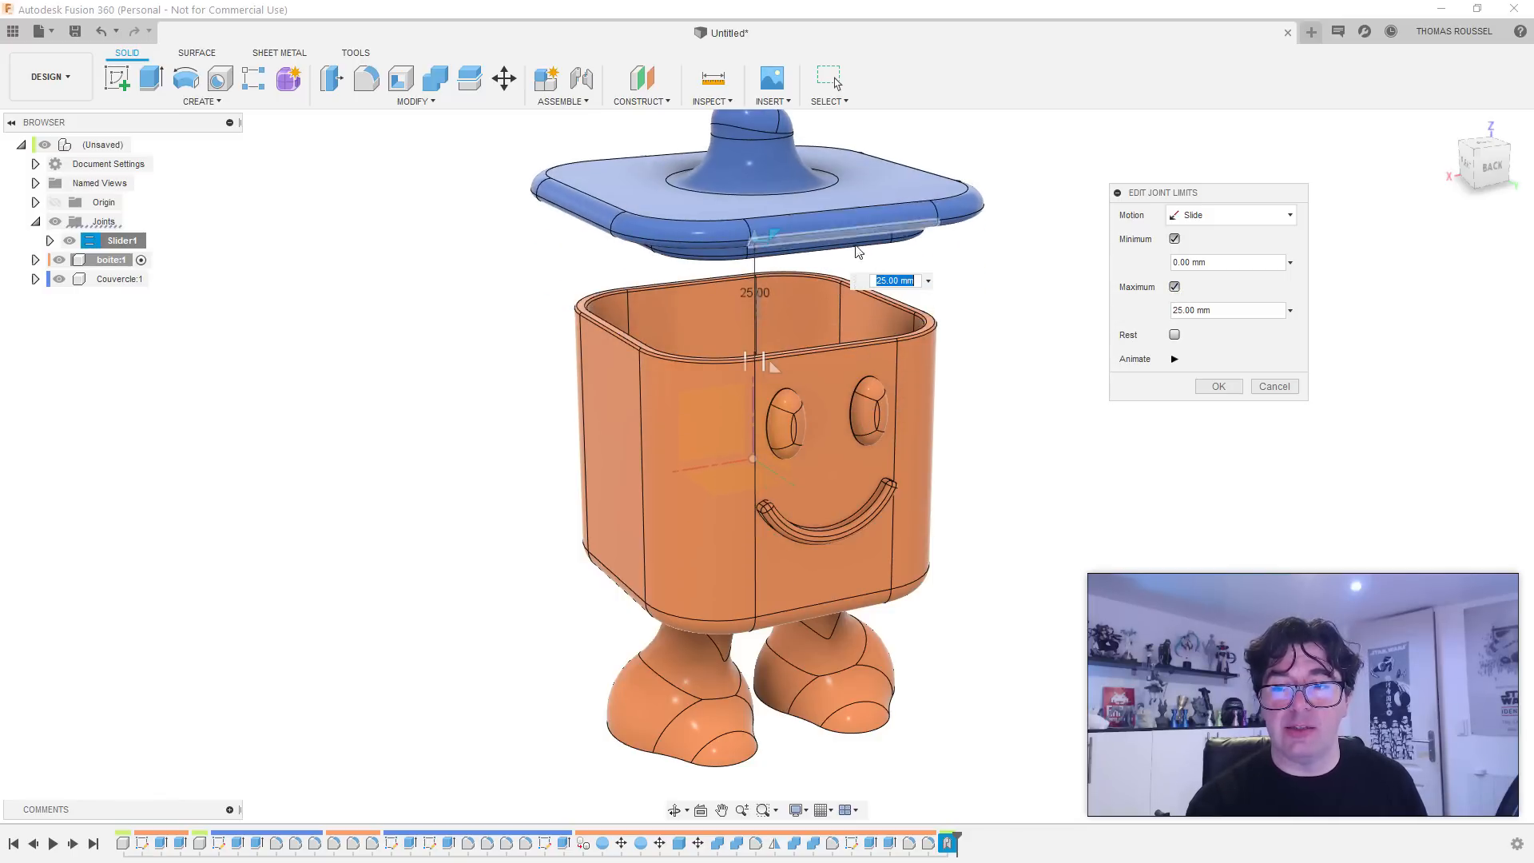
left_click(1173, 359)
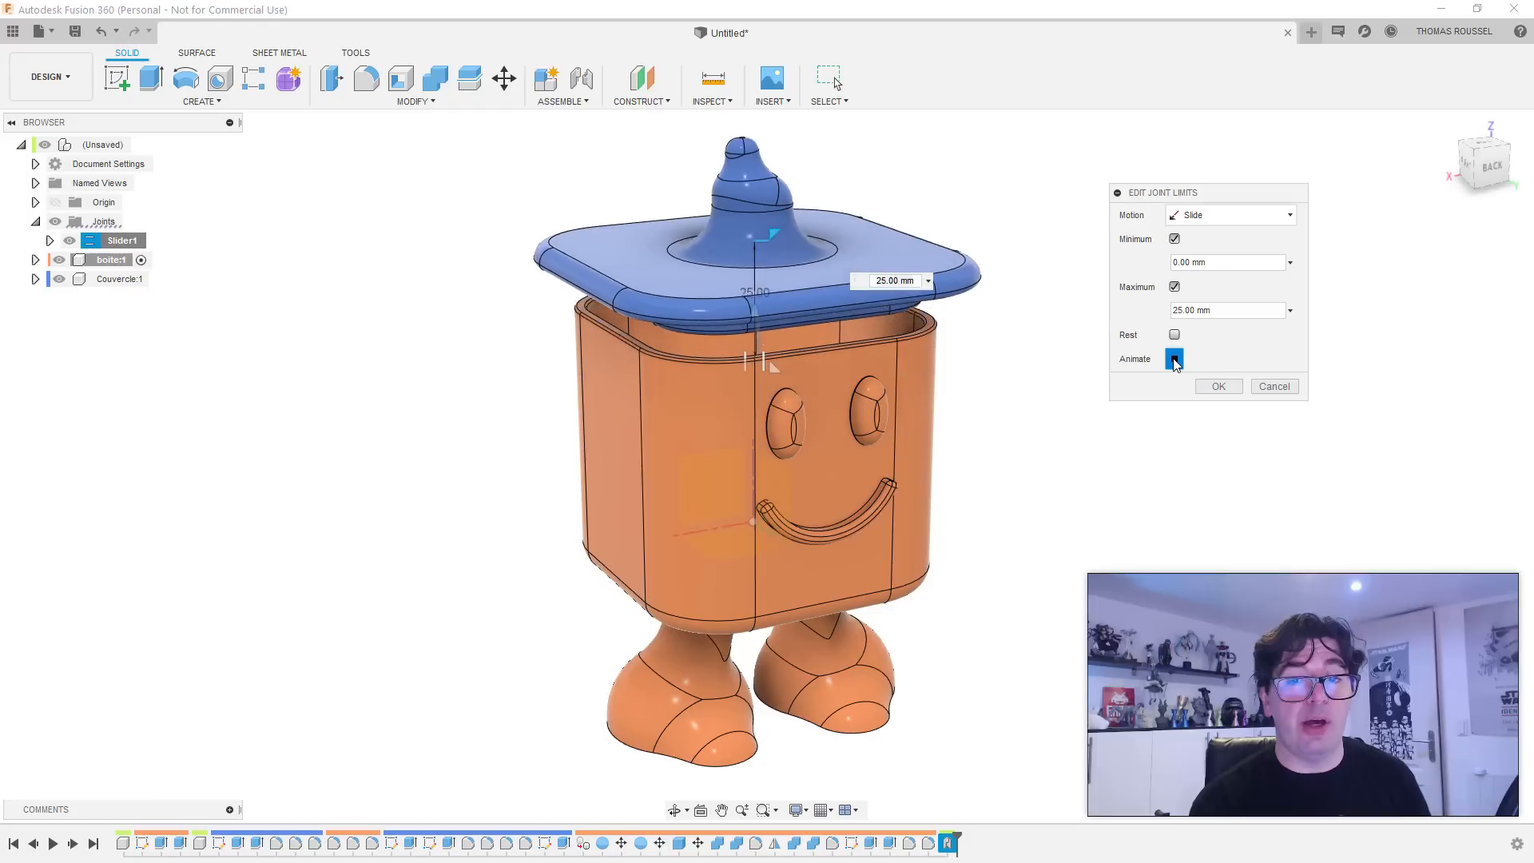
left_click(1175, 359)
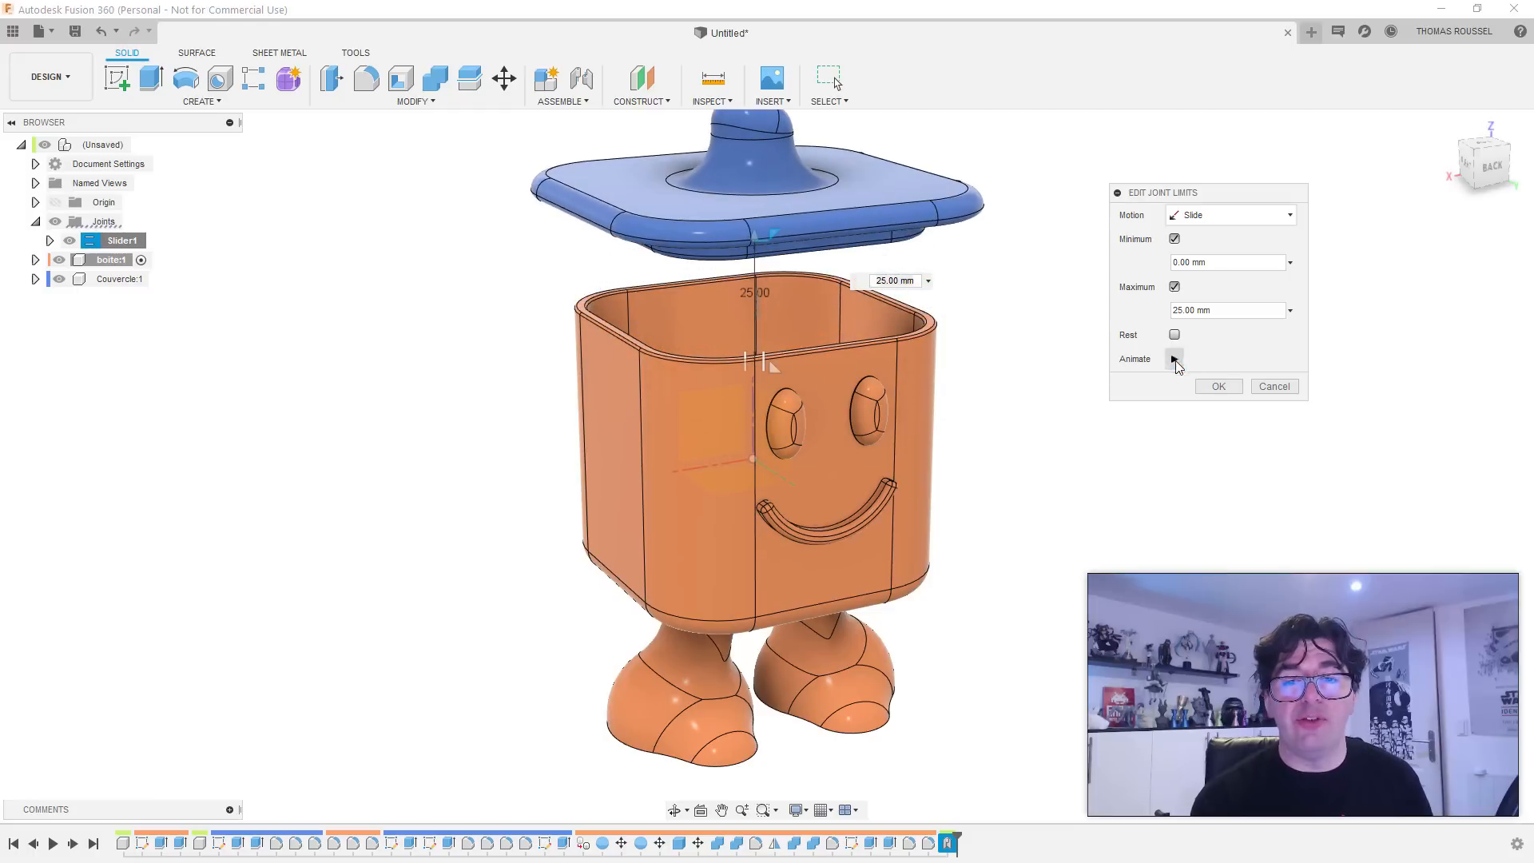
left_click(1218, 387)
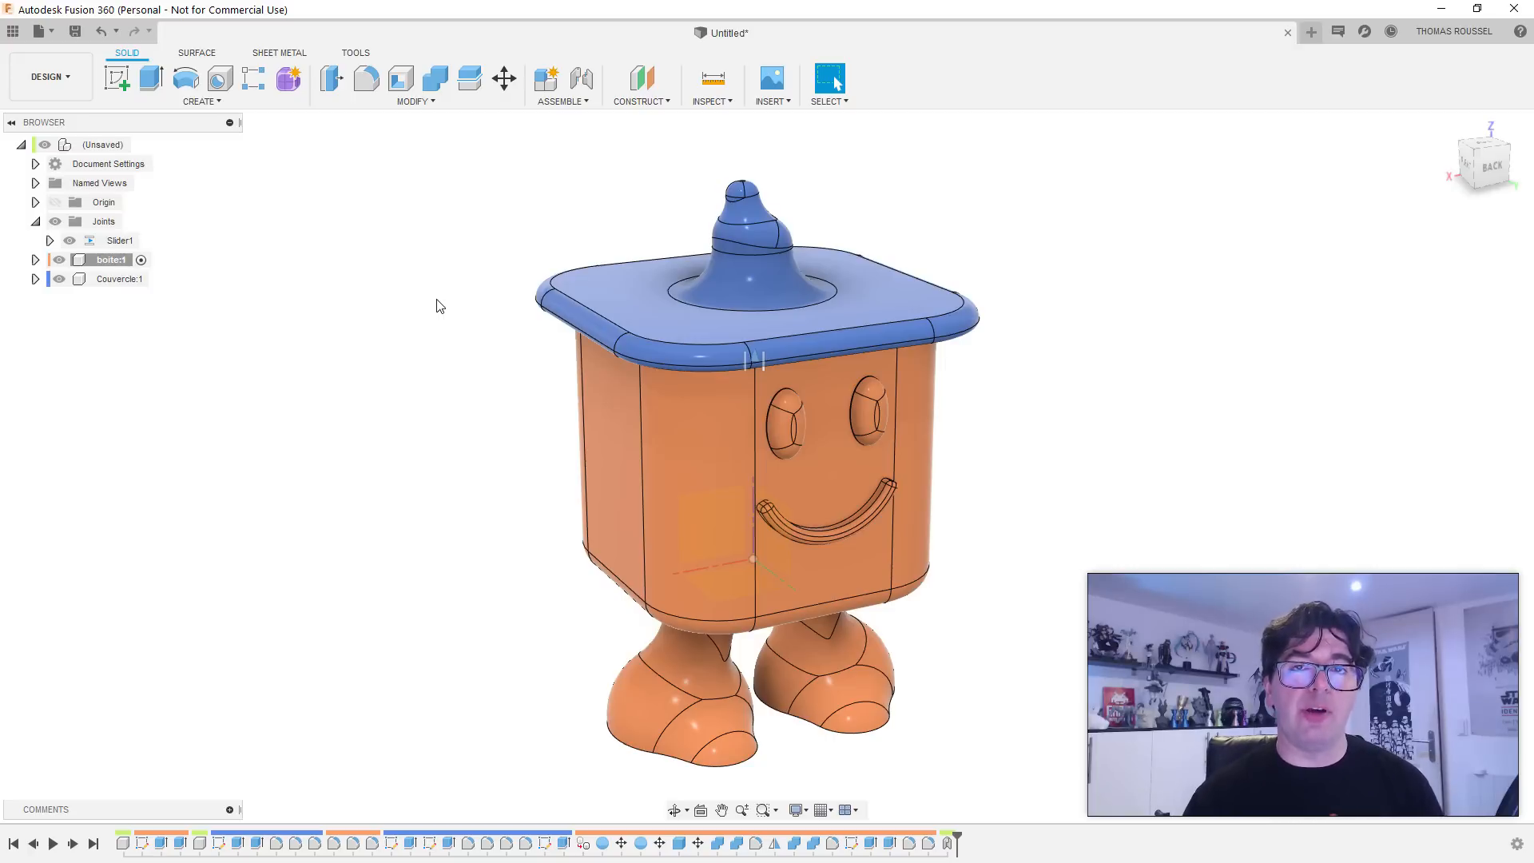
Step: Hide the Couvercle component and examine the open box and its legs from above and below
left_click(59, 278)
middle_click_drag(469, 458, 476, 472, "shift")
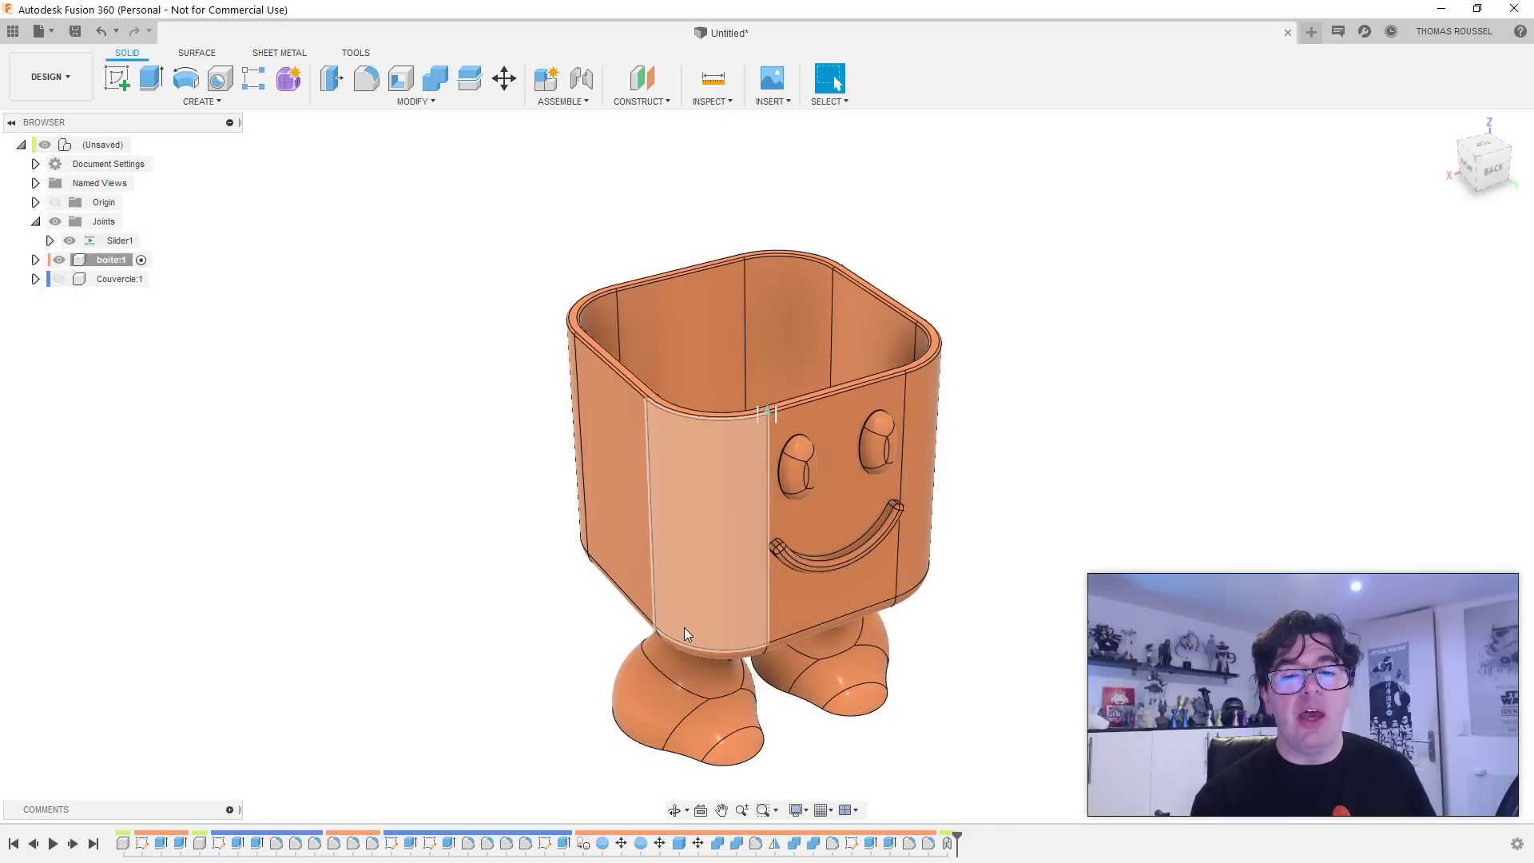
middle_click_drag(711, 631, 835, 82, "shift")
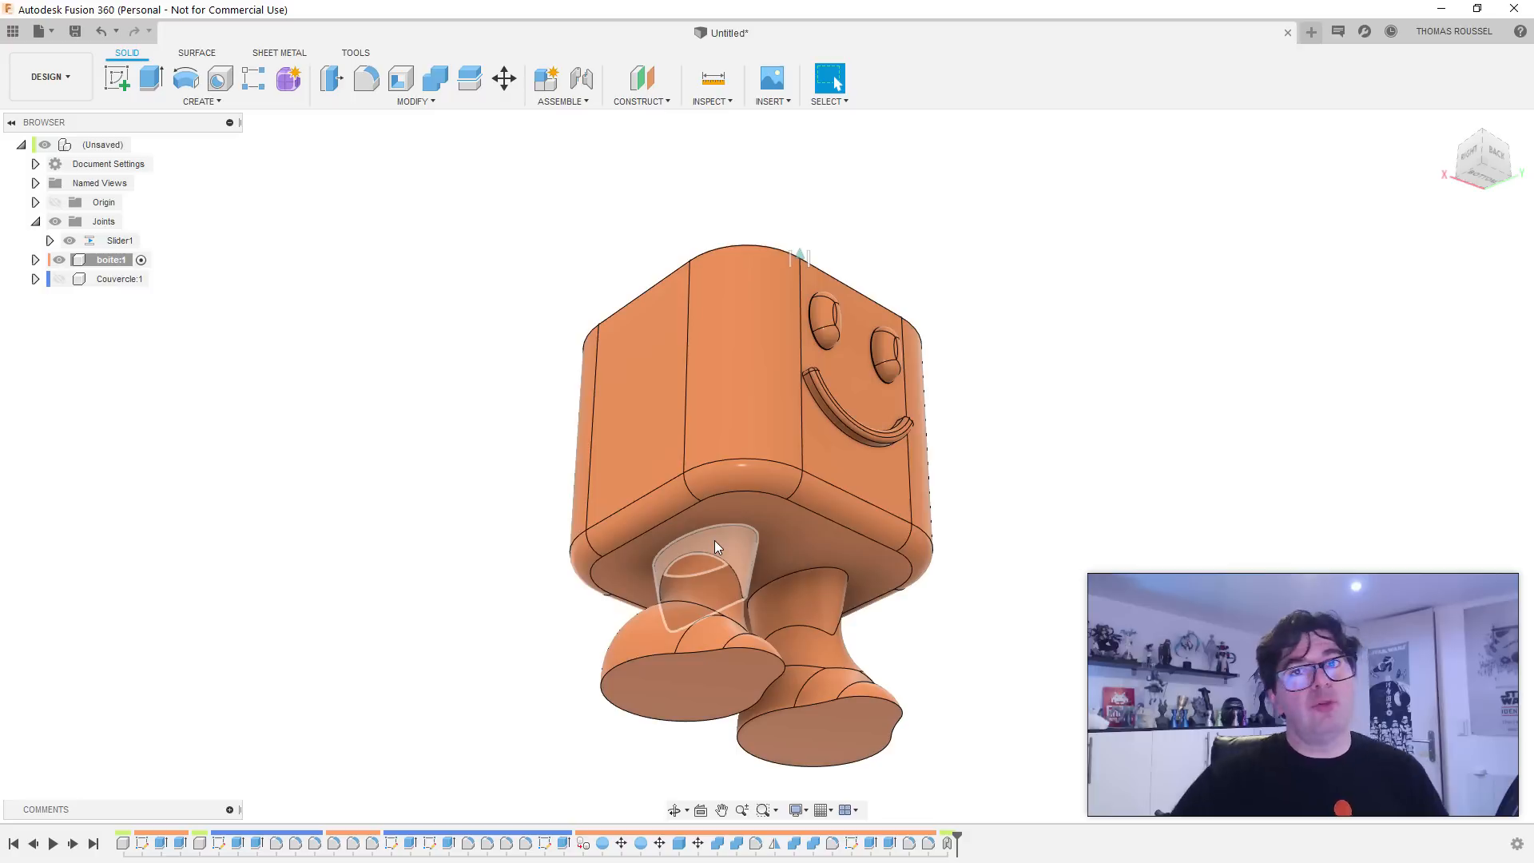
middle_click_drag(732, 500, 1013, 480, "shift")
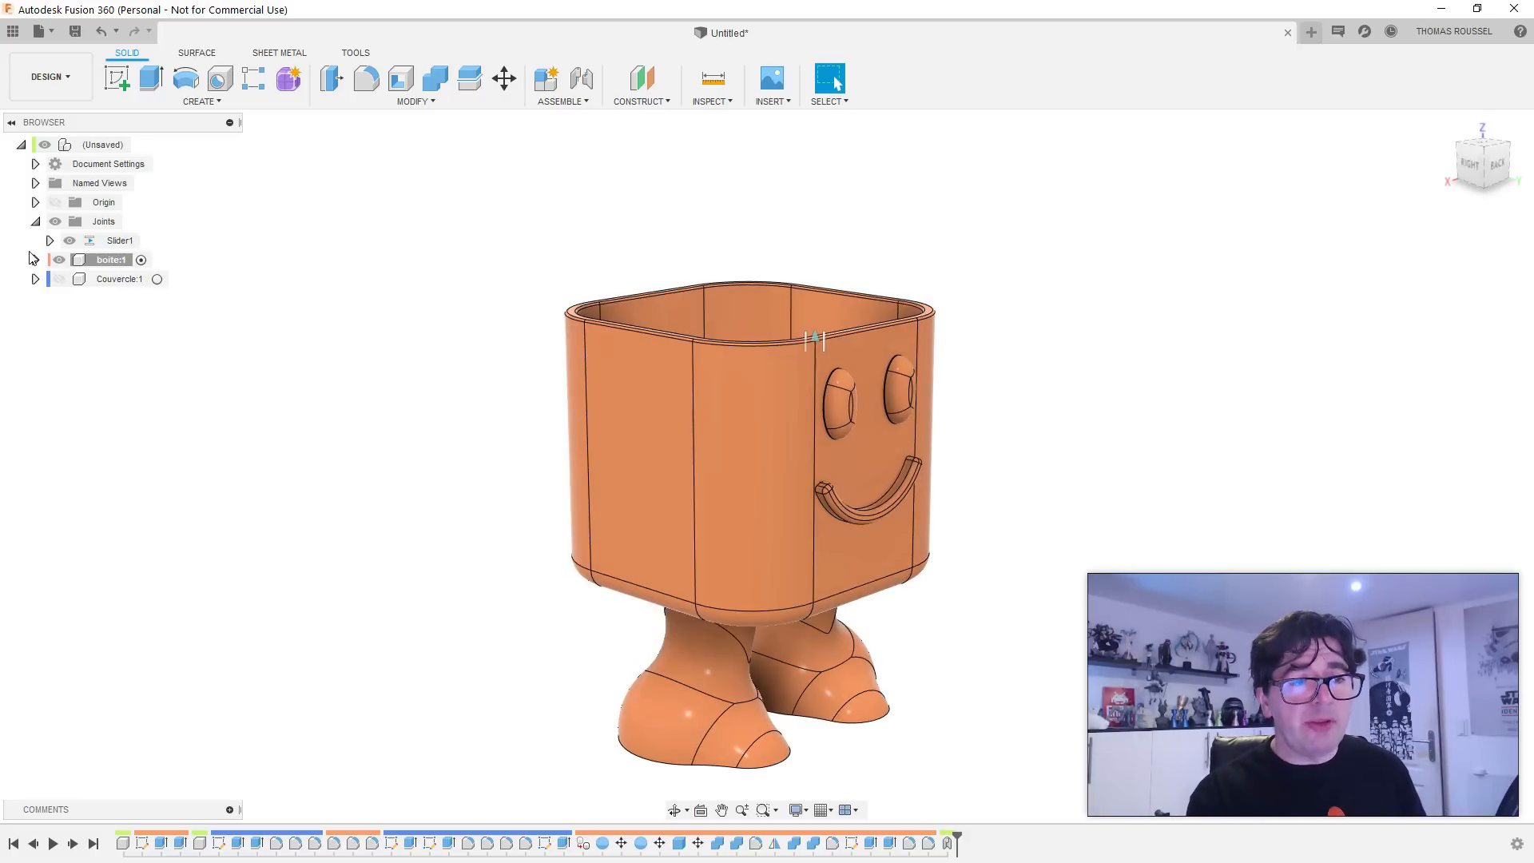
Step: Rename the body inside the Couvercle component as couvercle
left_click(64, 264)
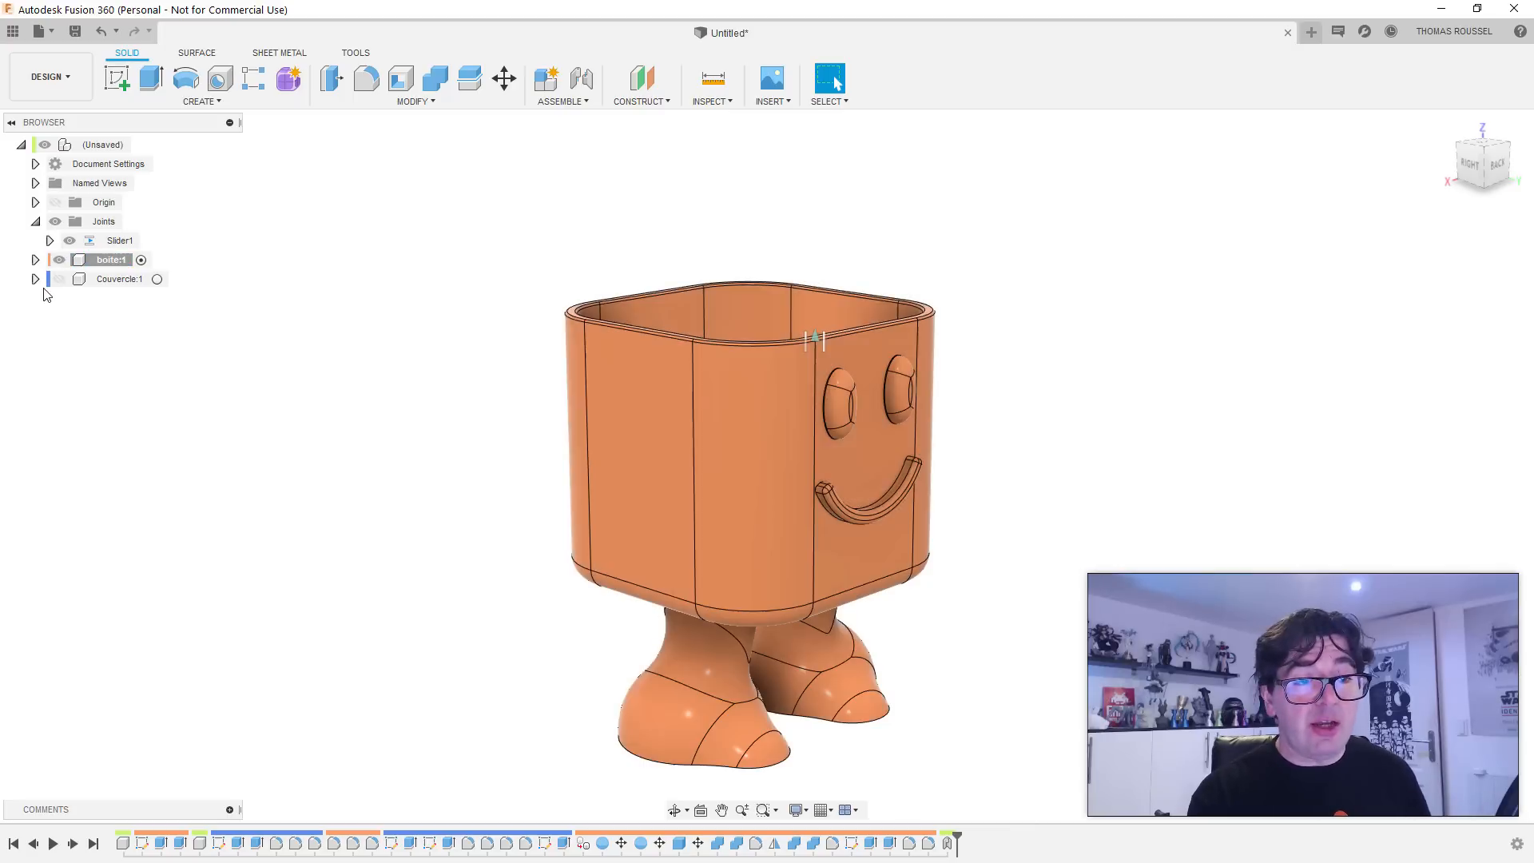
left_click(35, 279)
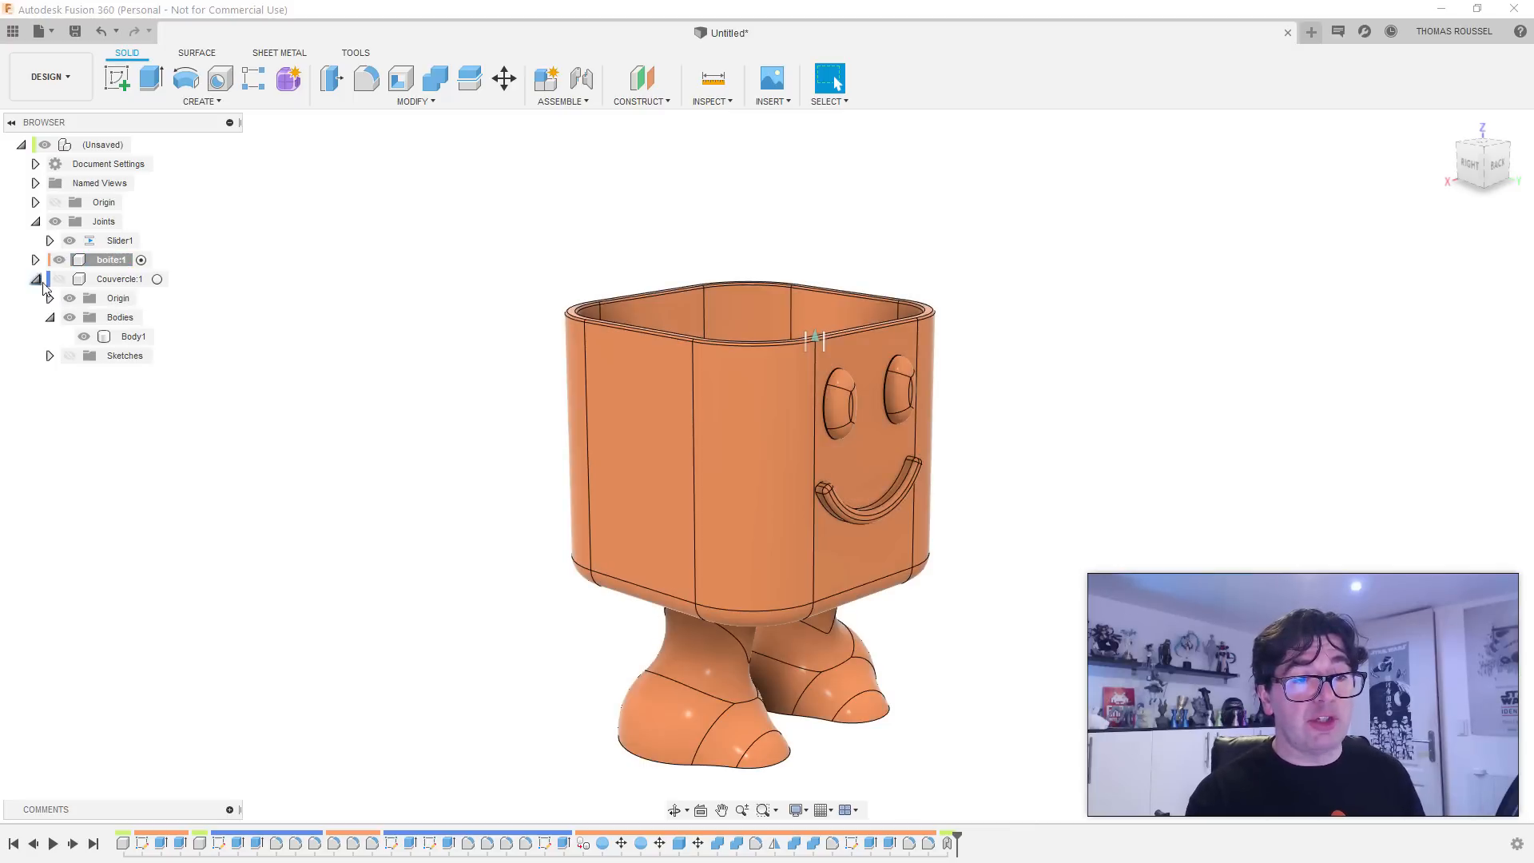
double_click(128, 336)
type("couvercle")
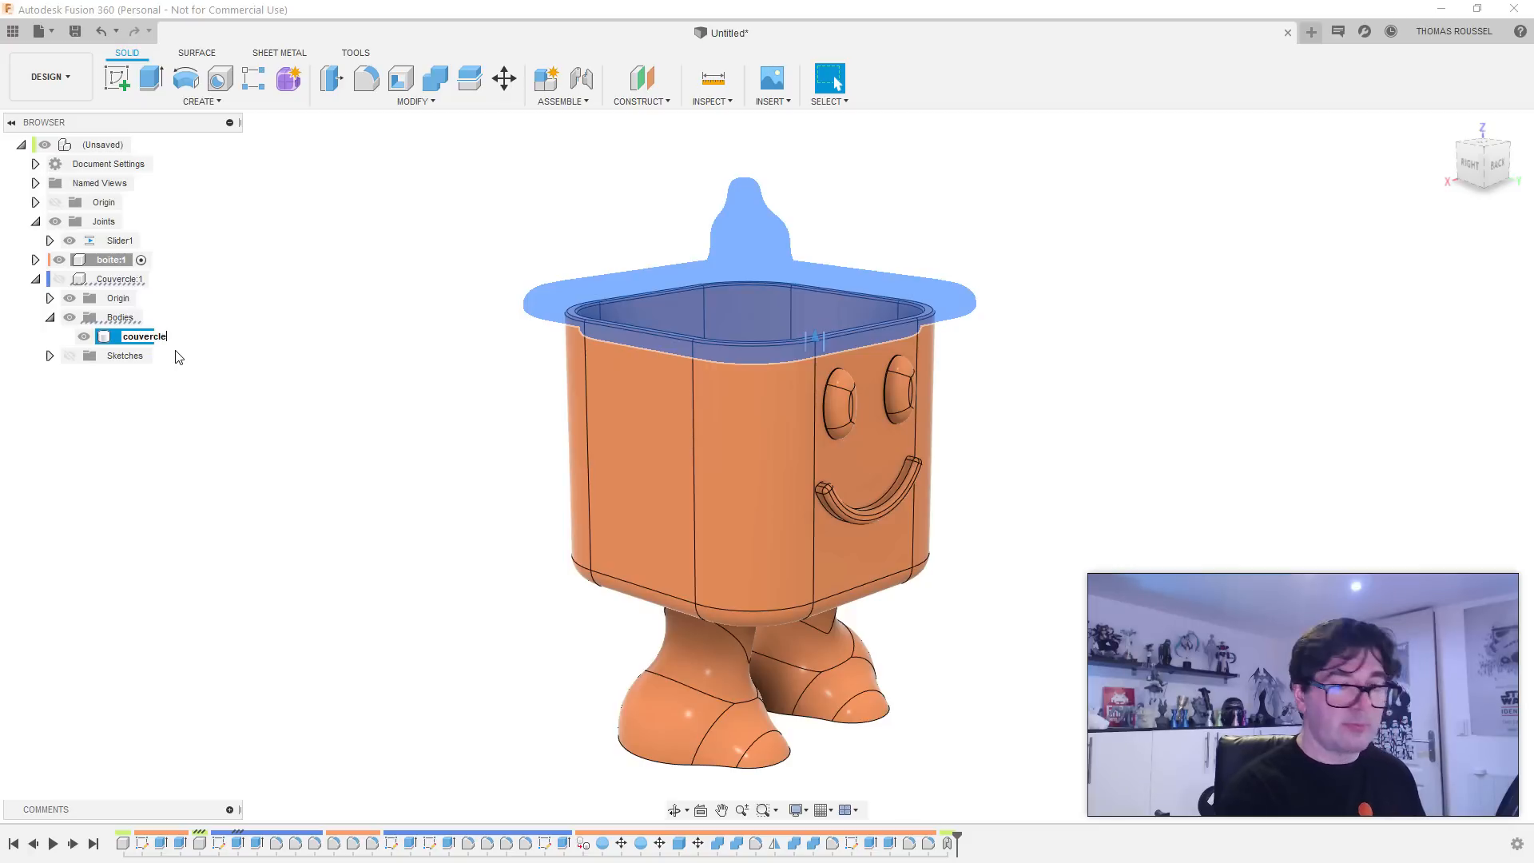
key("Return")
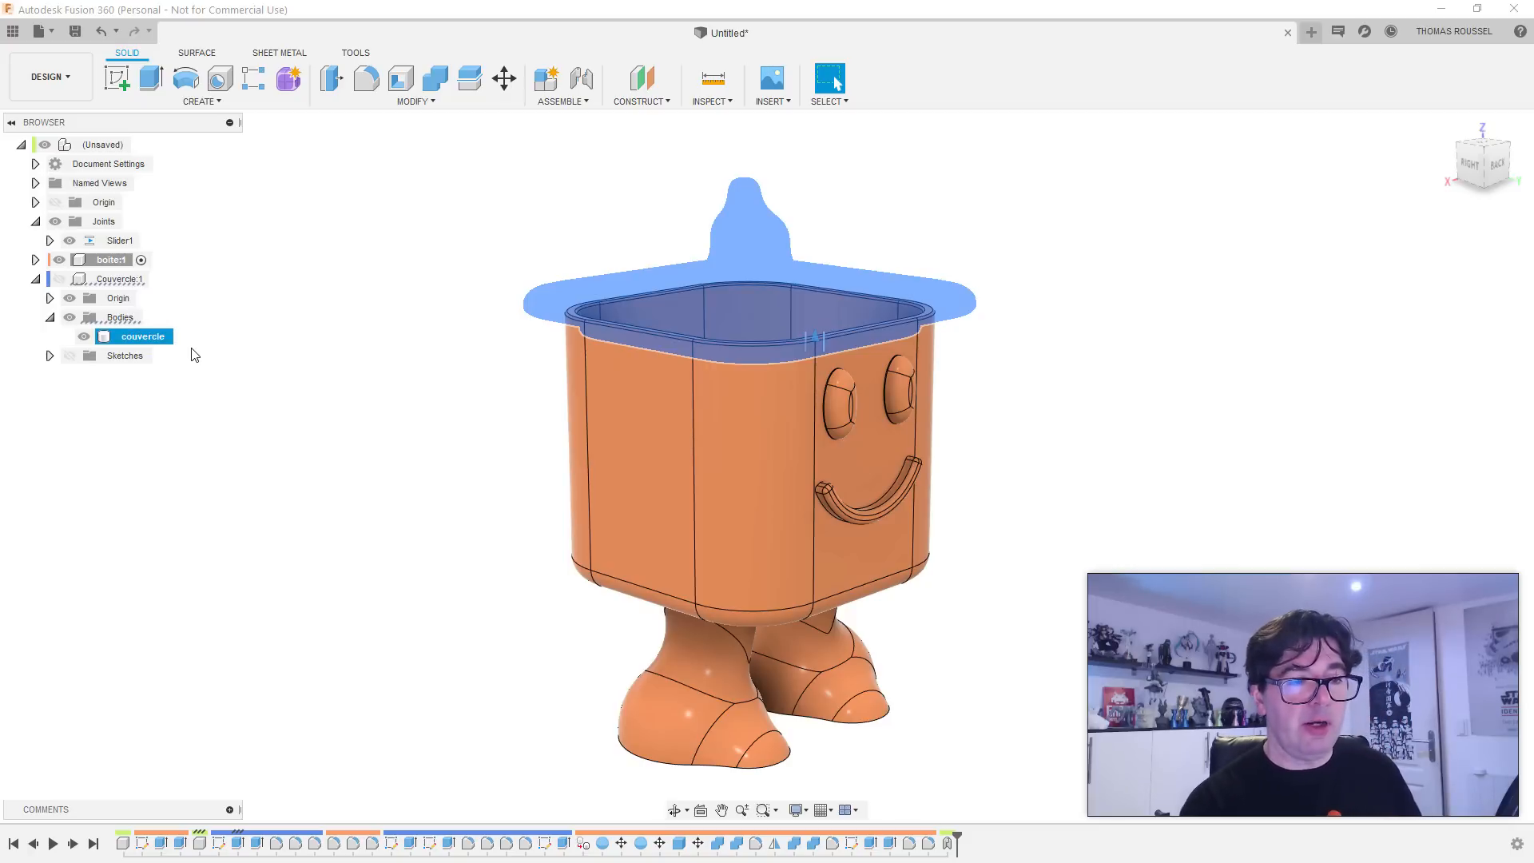
Step: Show the lid without the box and examine its underside and side profile
left_click(59, 259)
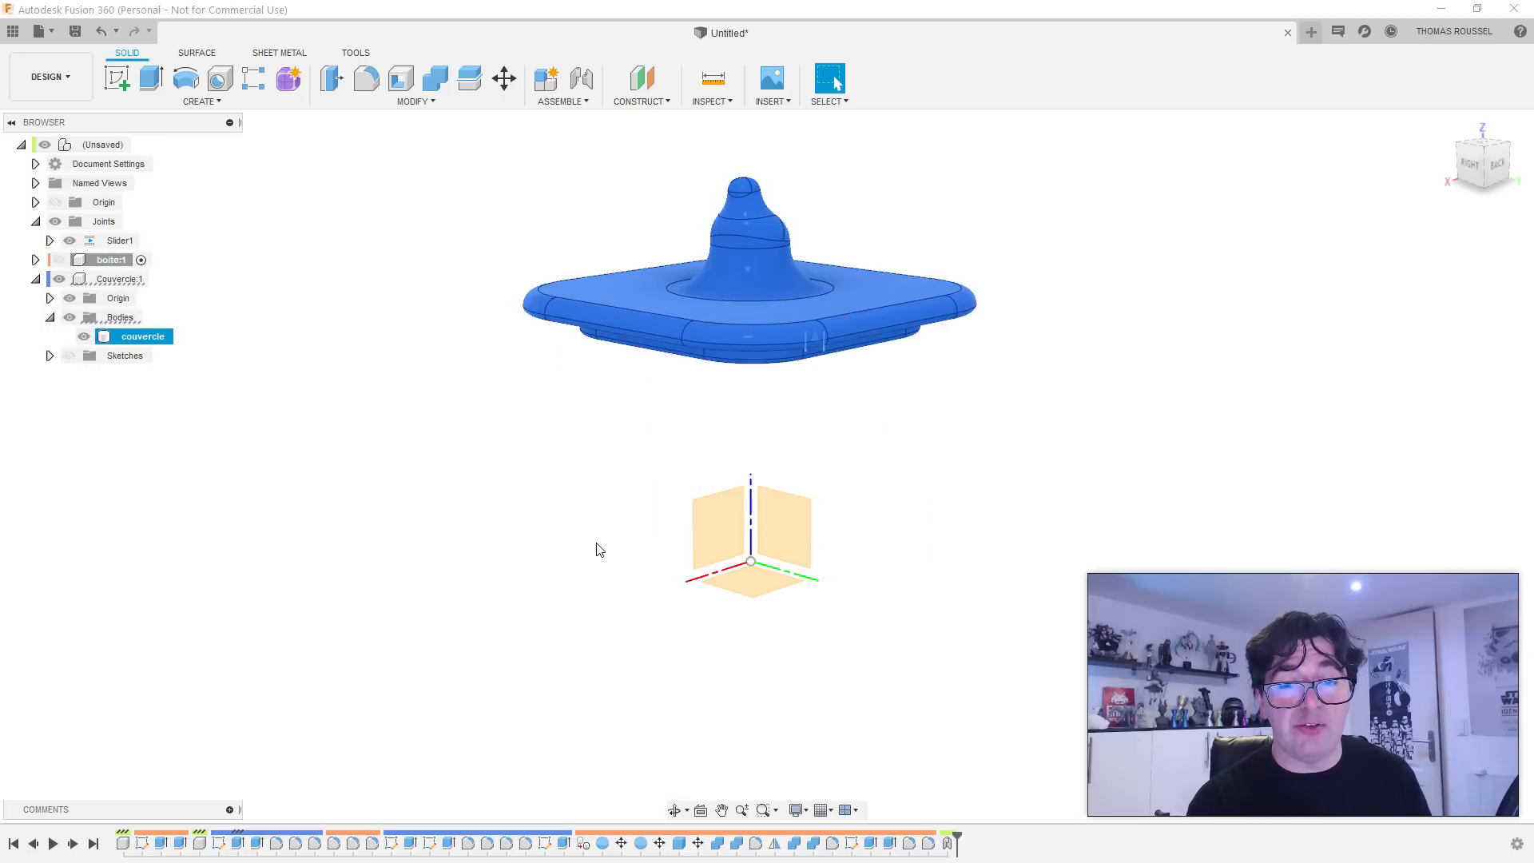
middle_click_drag(596, 548, 661, 252, "shift")
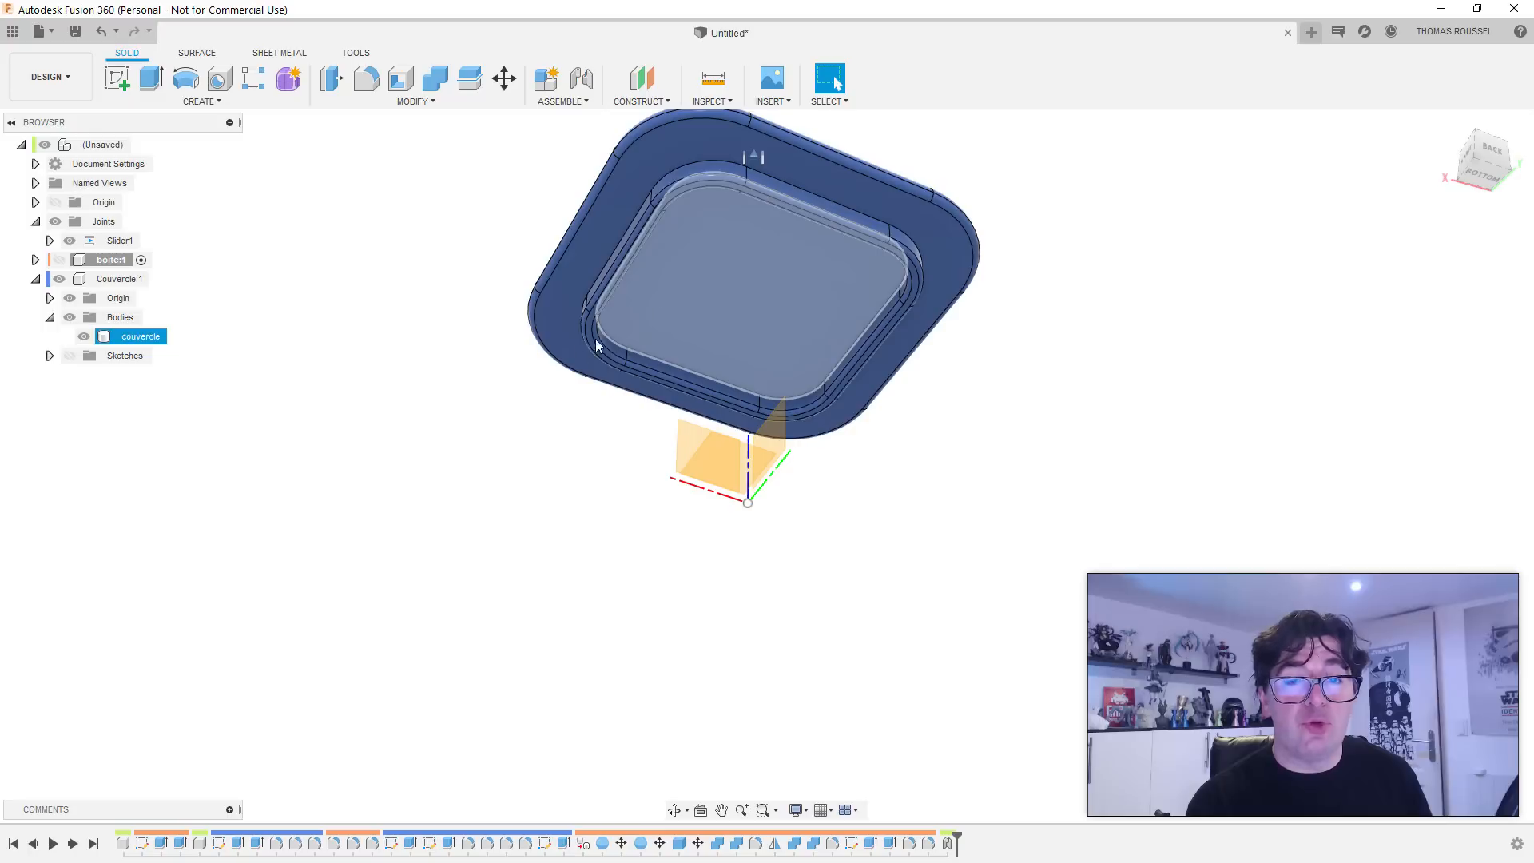
middle_click_drag(500, 361, 503, 412)
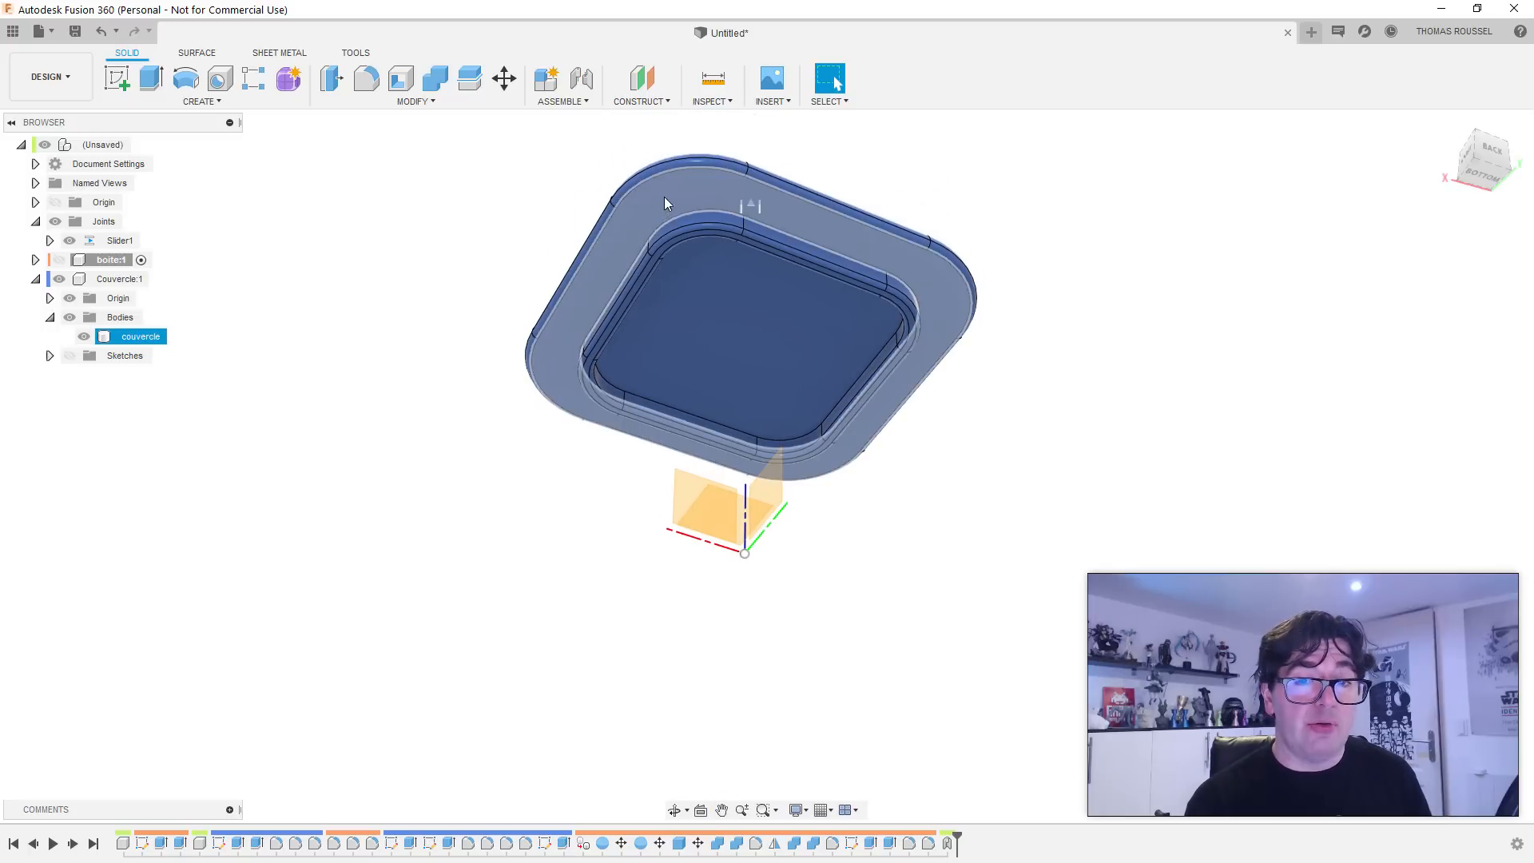
key("Escape")
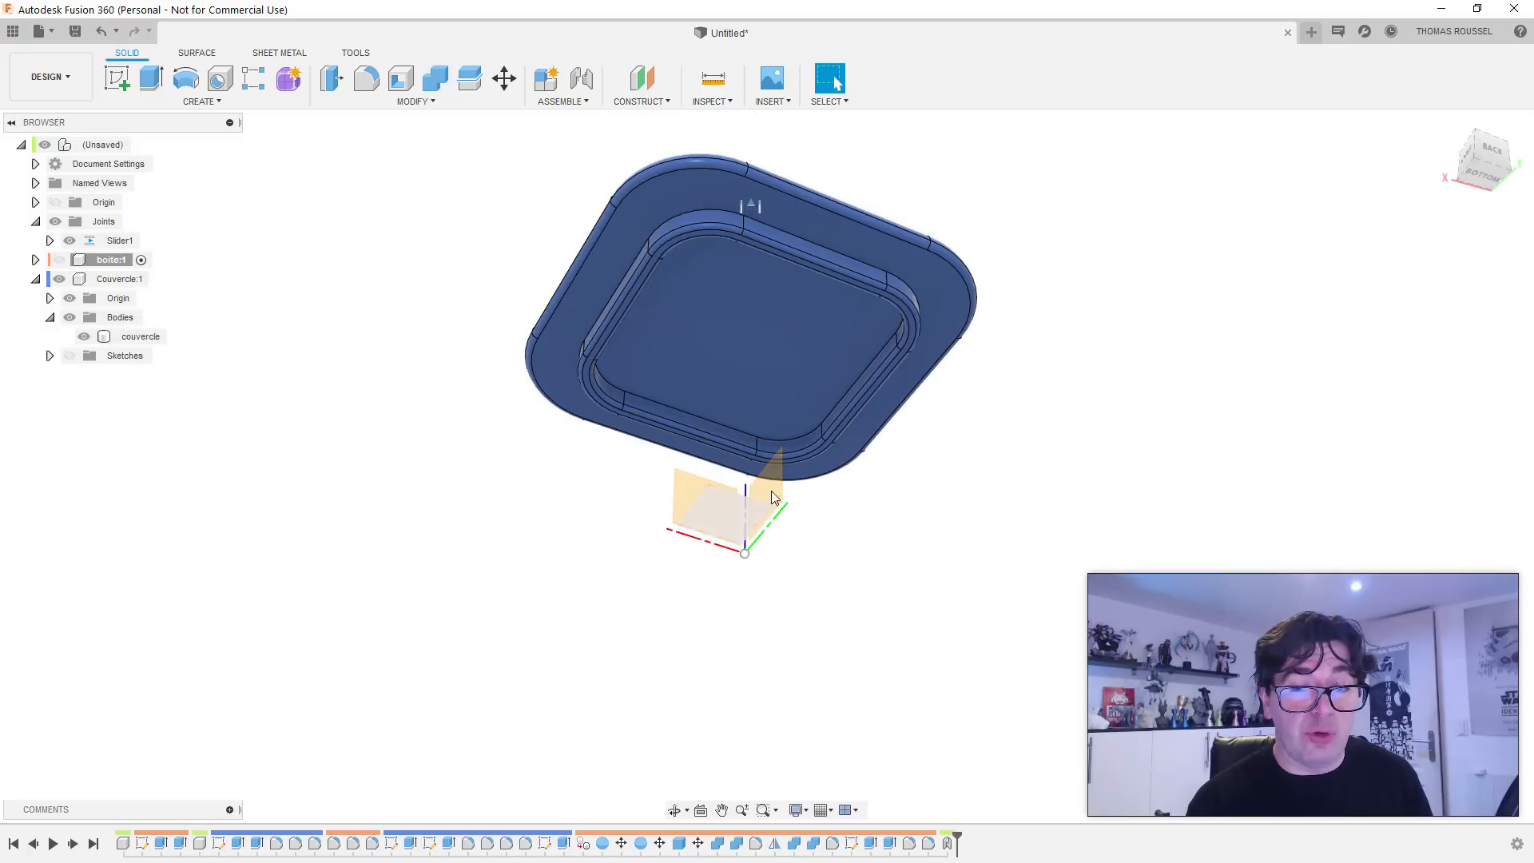
left_click(873, 227)
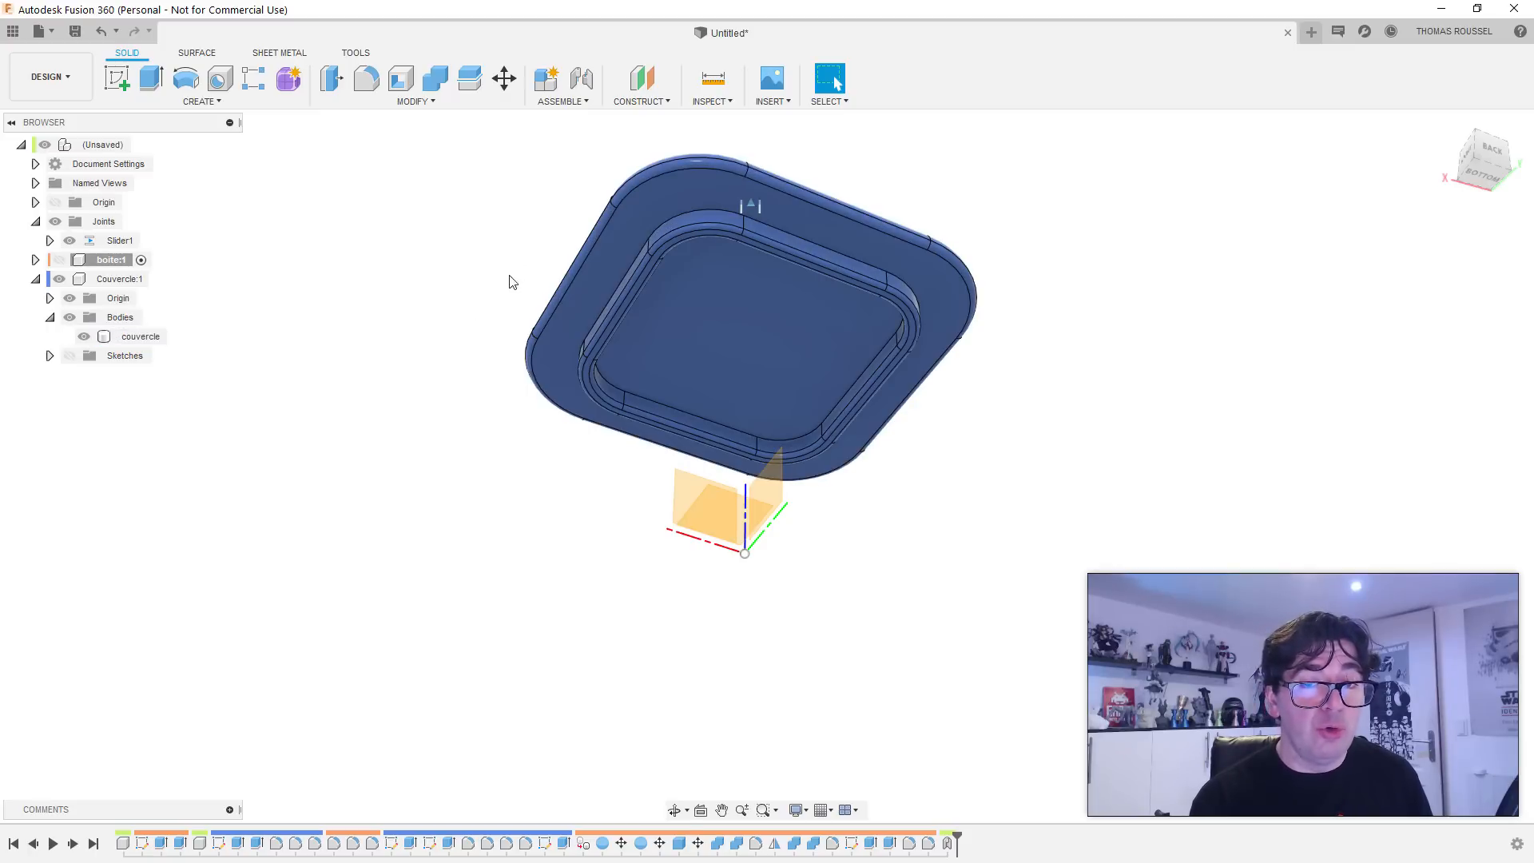
middle_click_drag(512, 282, 493, 360, "shift")
left_click(214, 102)
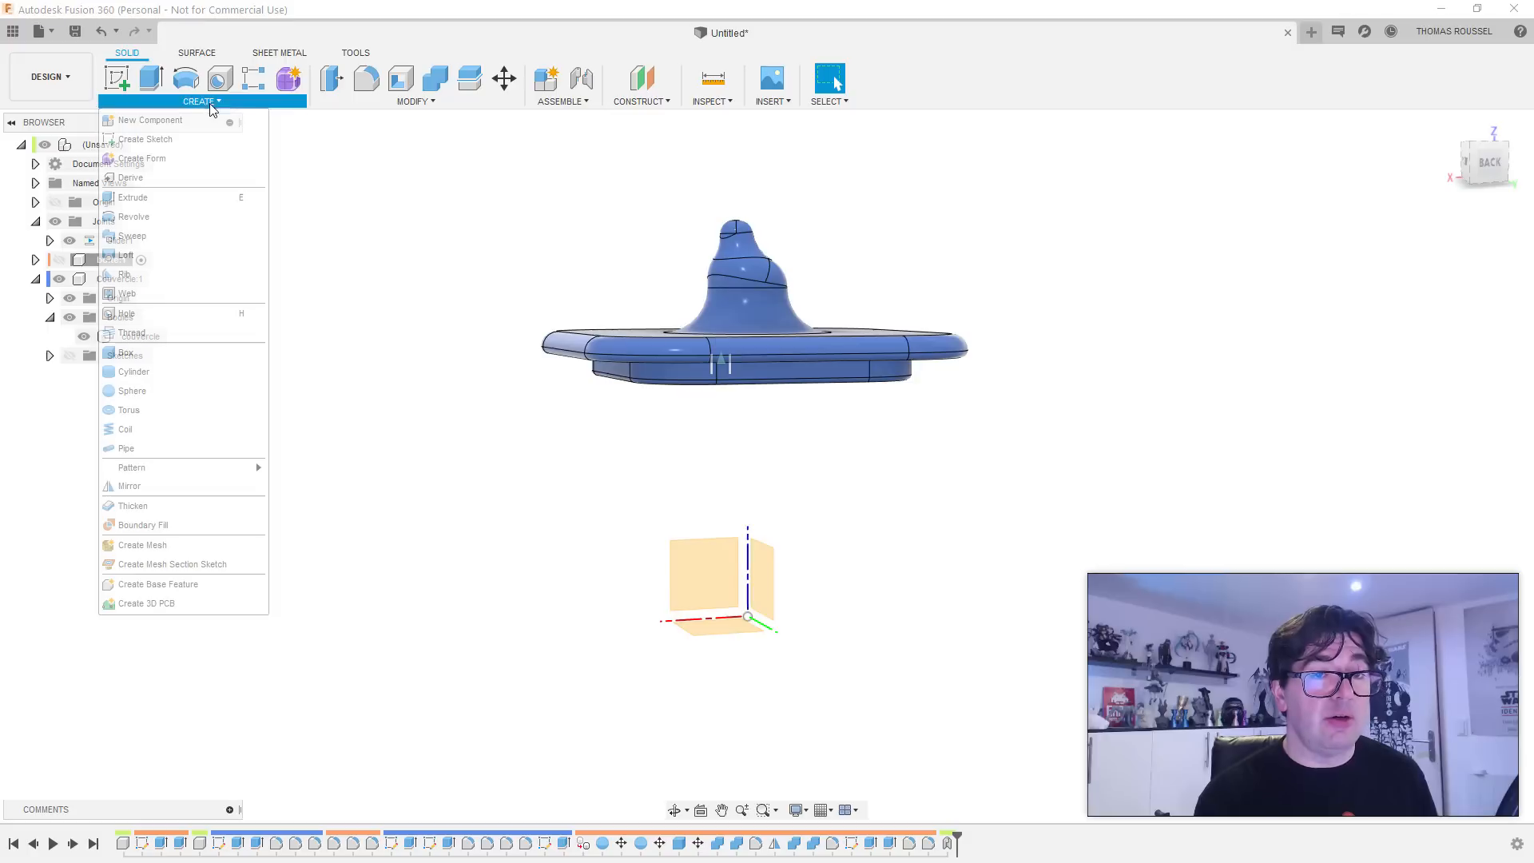
left_click(419, 102)
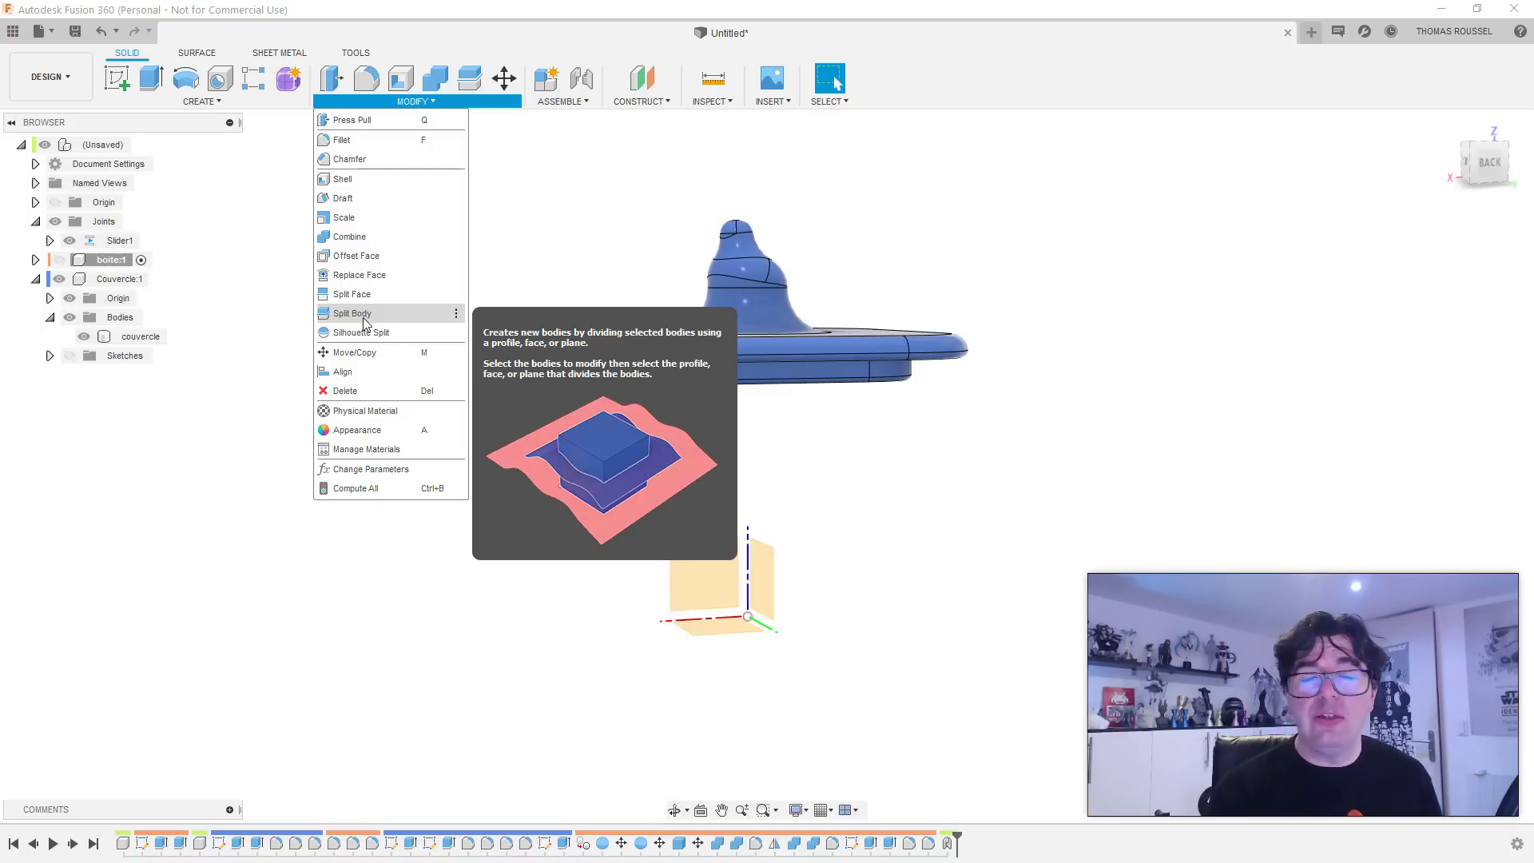
left_click(1005, 62)
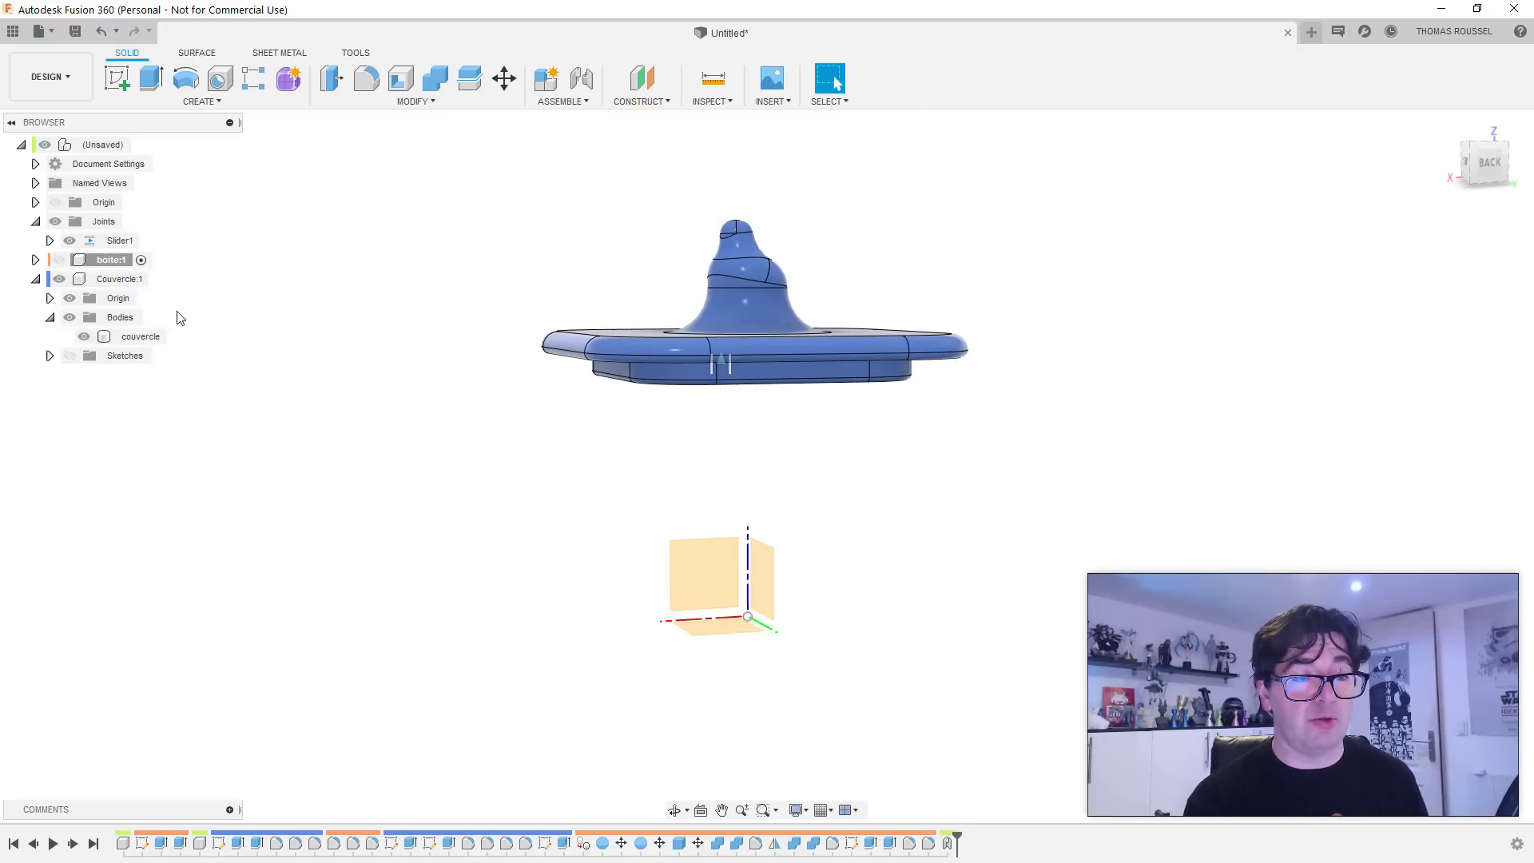
Step: Hide the Couvercle component, show the boite component and expand its contents in the model tree
left_click(64, 279)
left_click(60, 279)
left_click(59, 260)
left_click(36, 260)
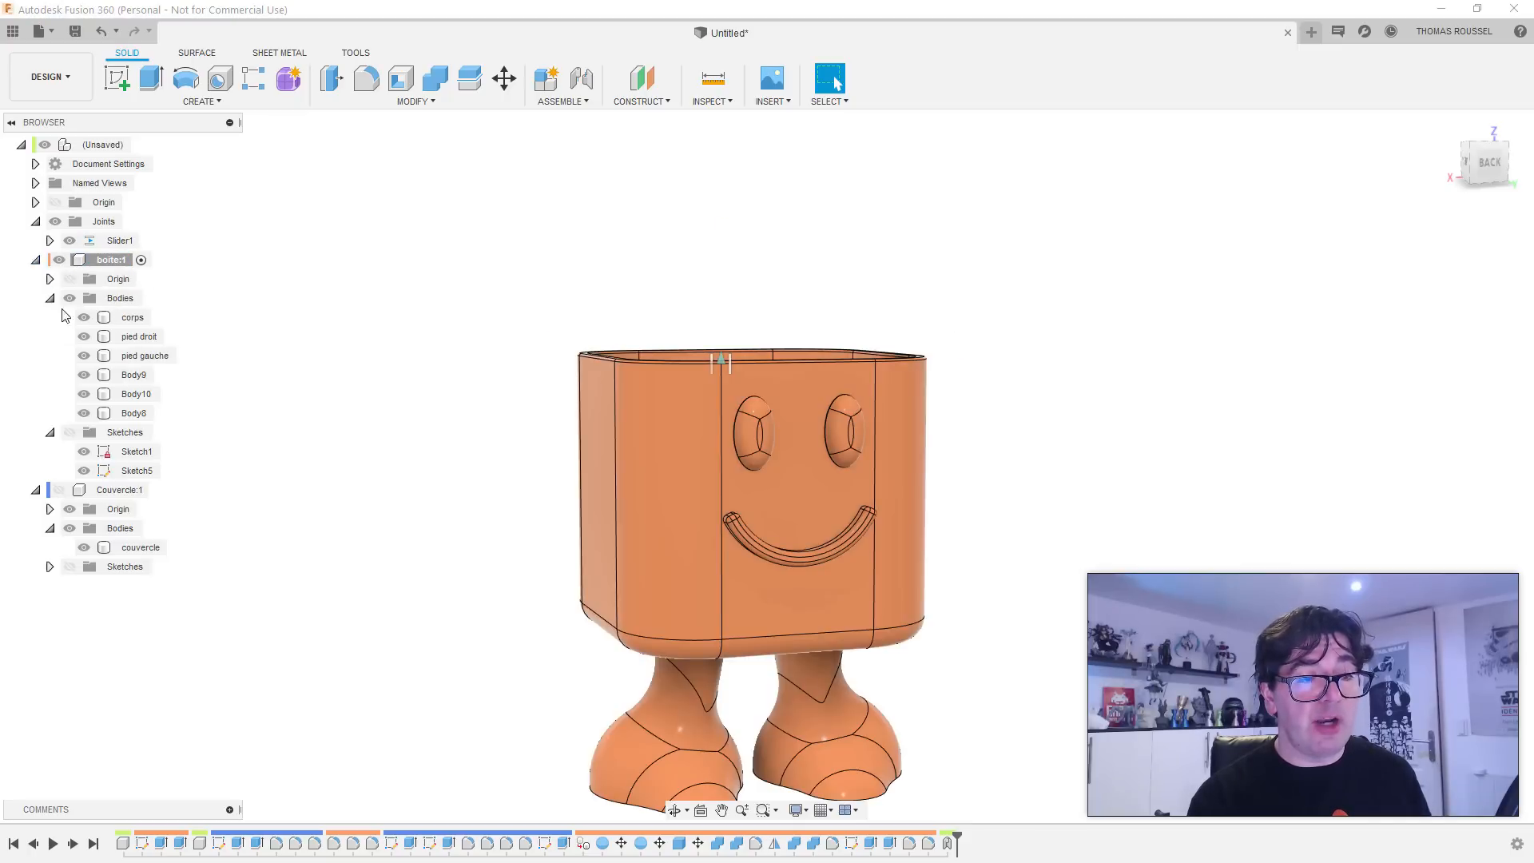
Step: Rename the two eye bodies of the boite component as oeil gauche and oeil droit
left_click(140, 336)
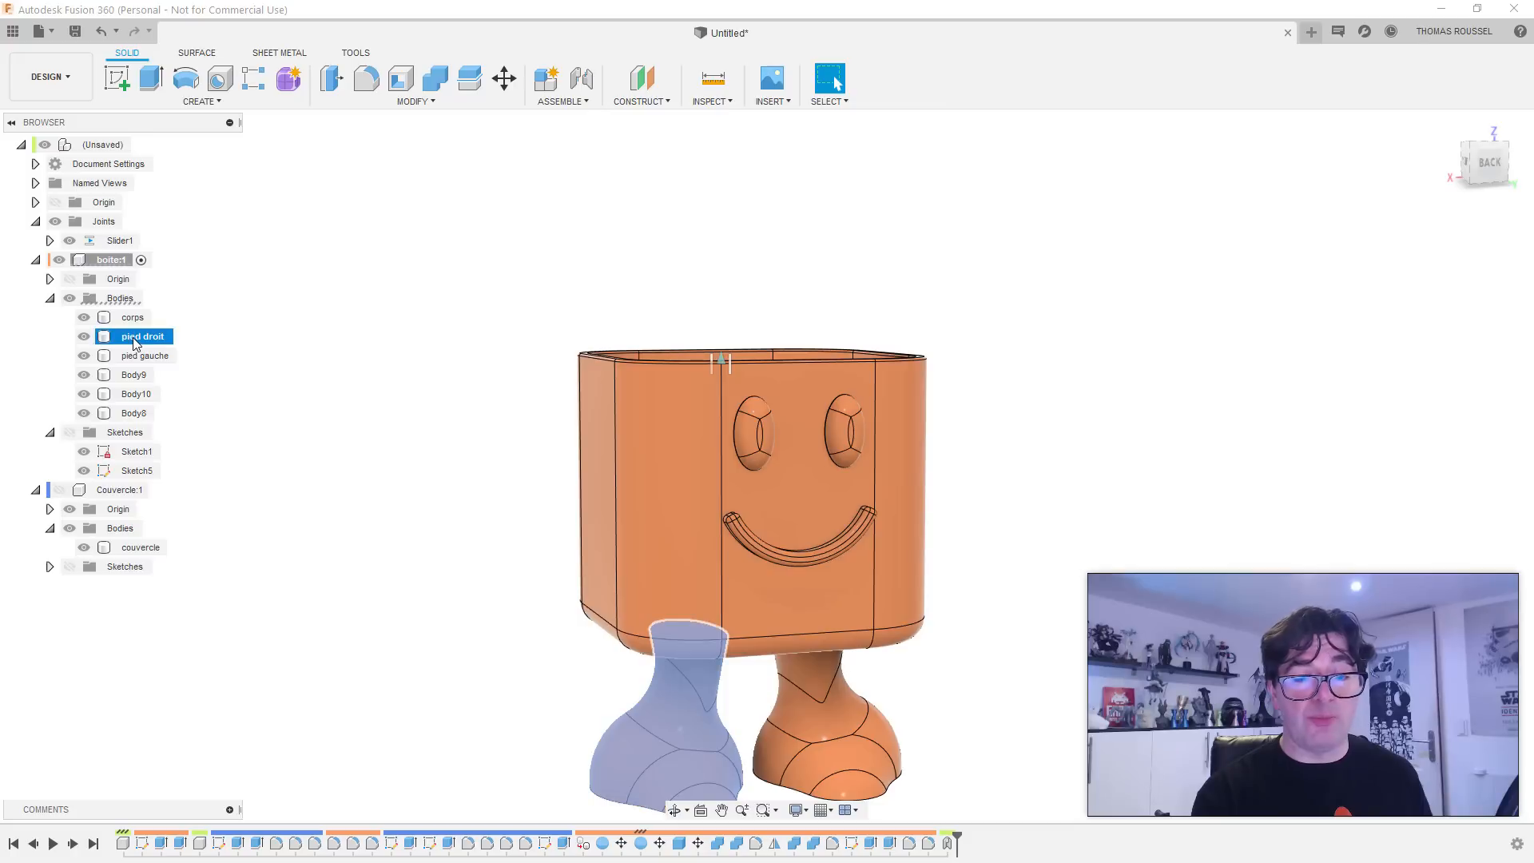
left_click(141, 356)
double_click(135, 375)
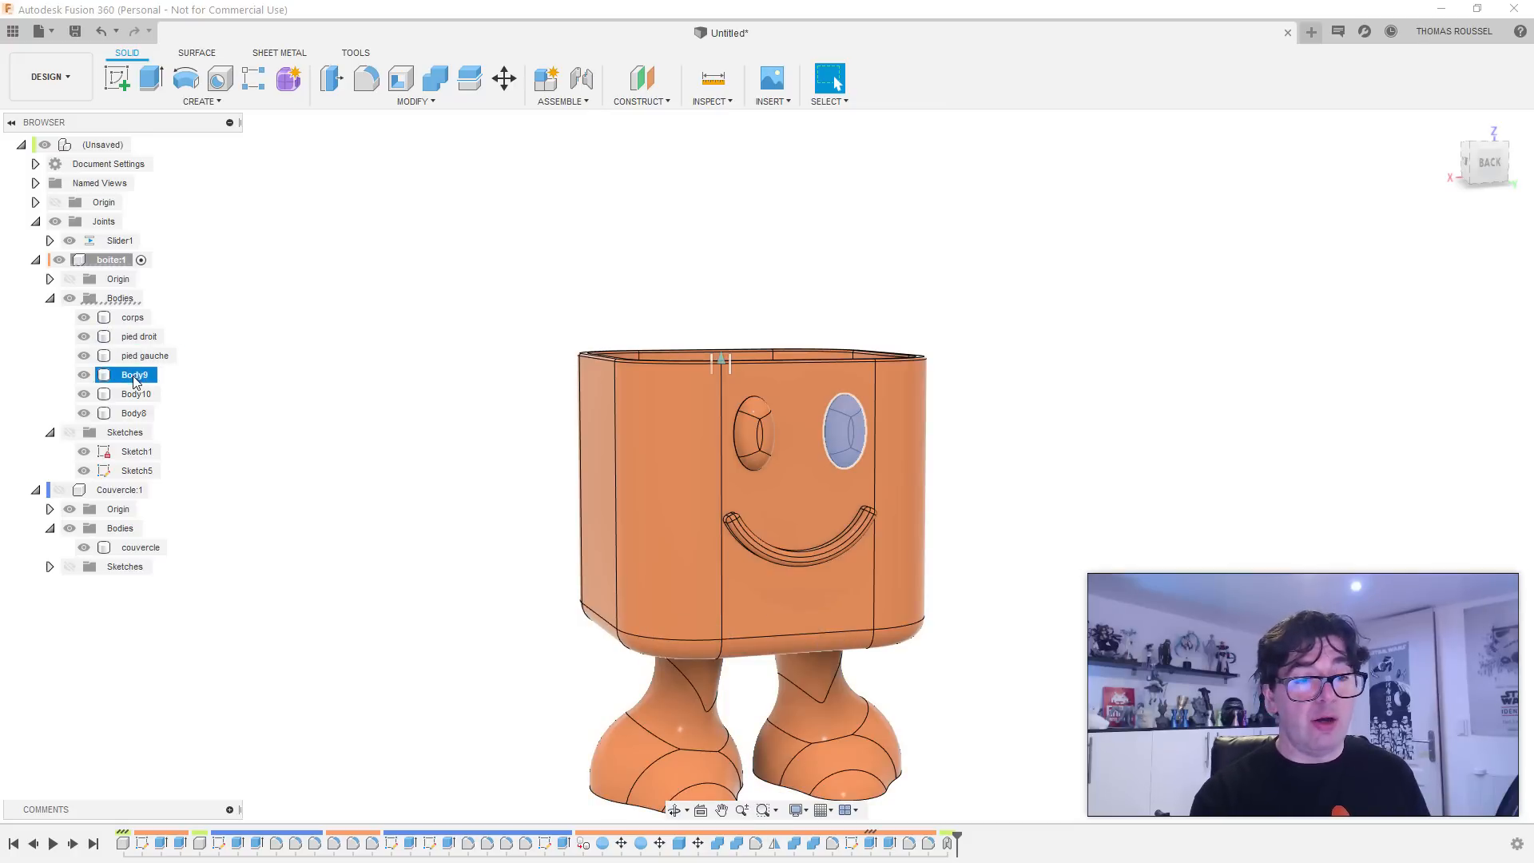
type("o")
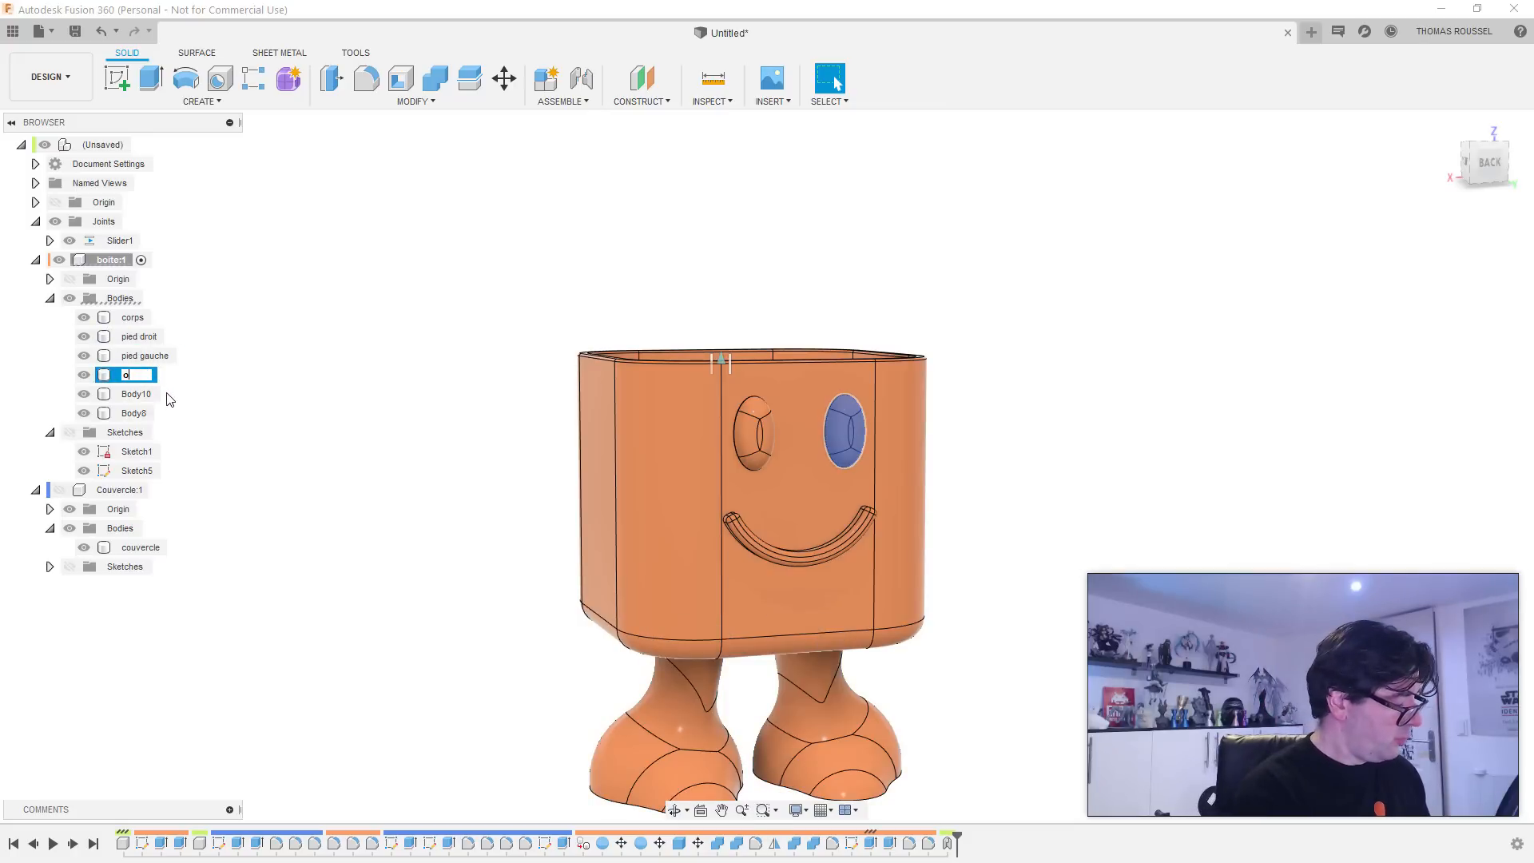
type("eil gauc")
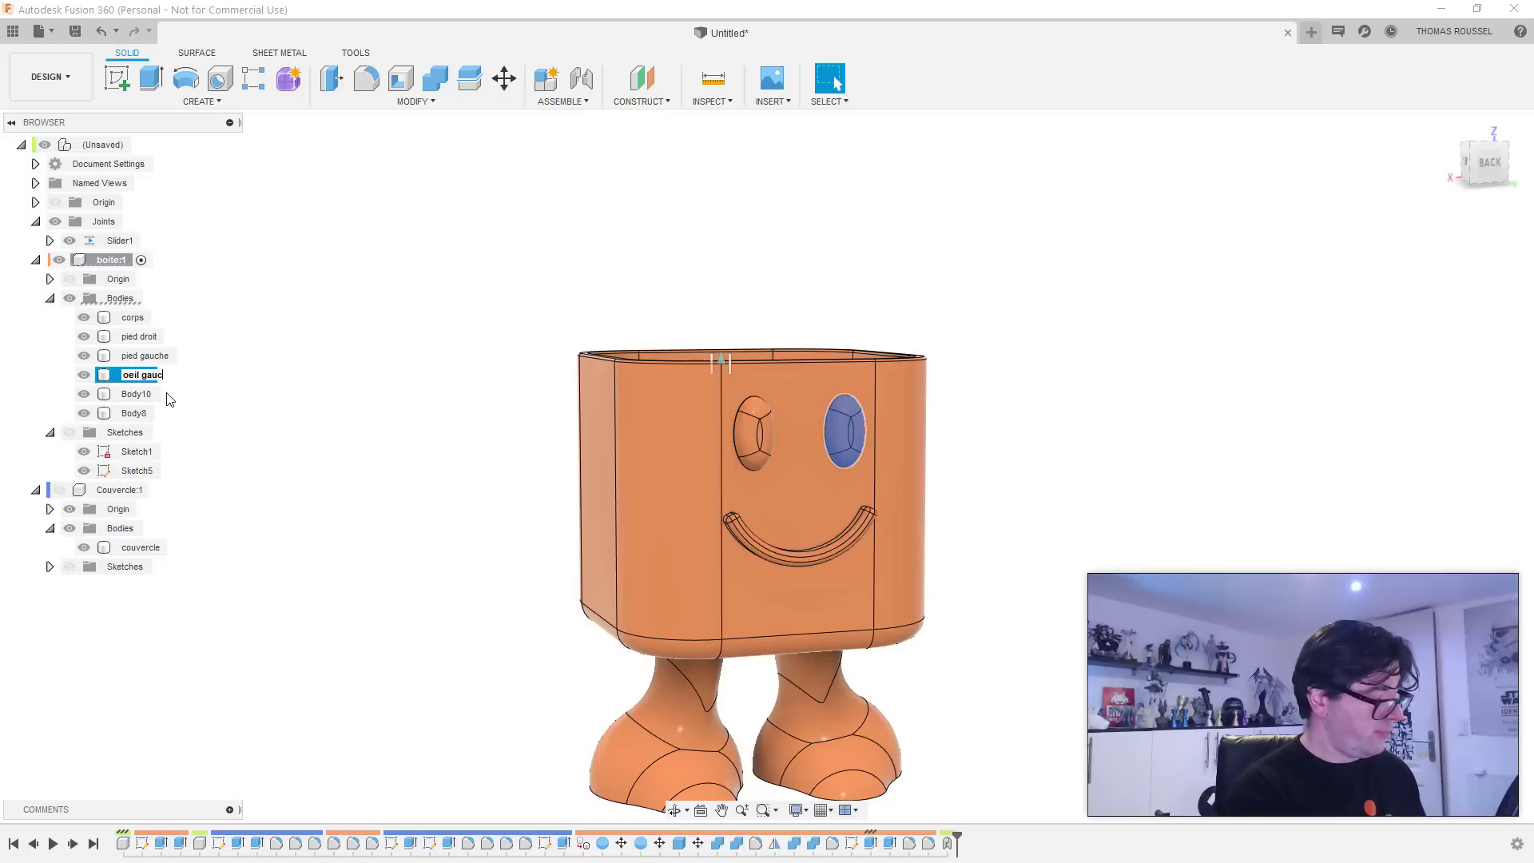
type("he")
key("Return")
left_click(135, 393)
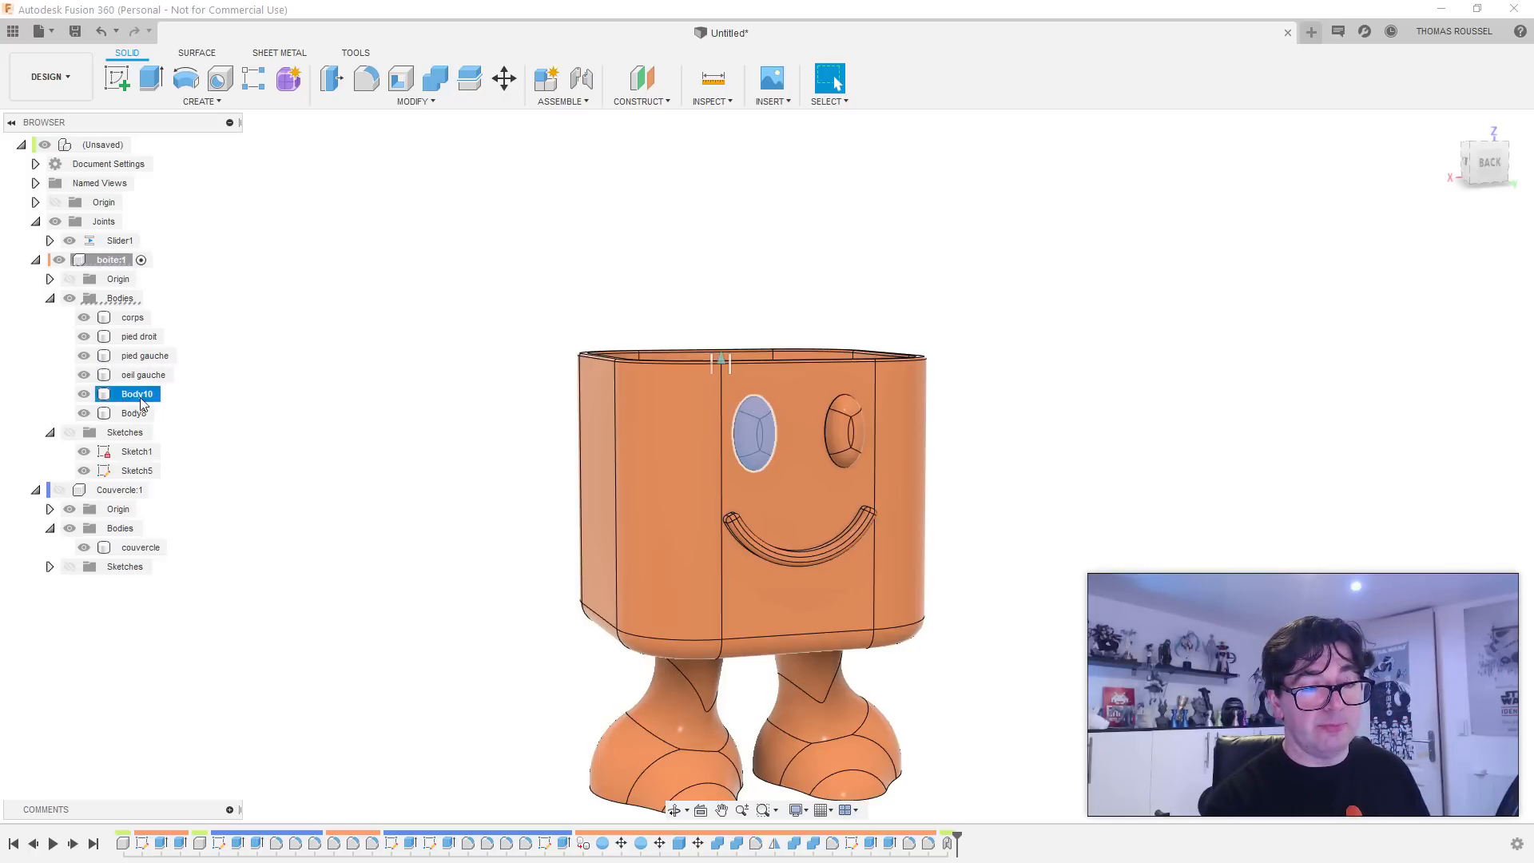
left_click(140, 395)
type("oeil droit")
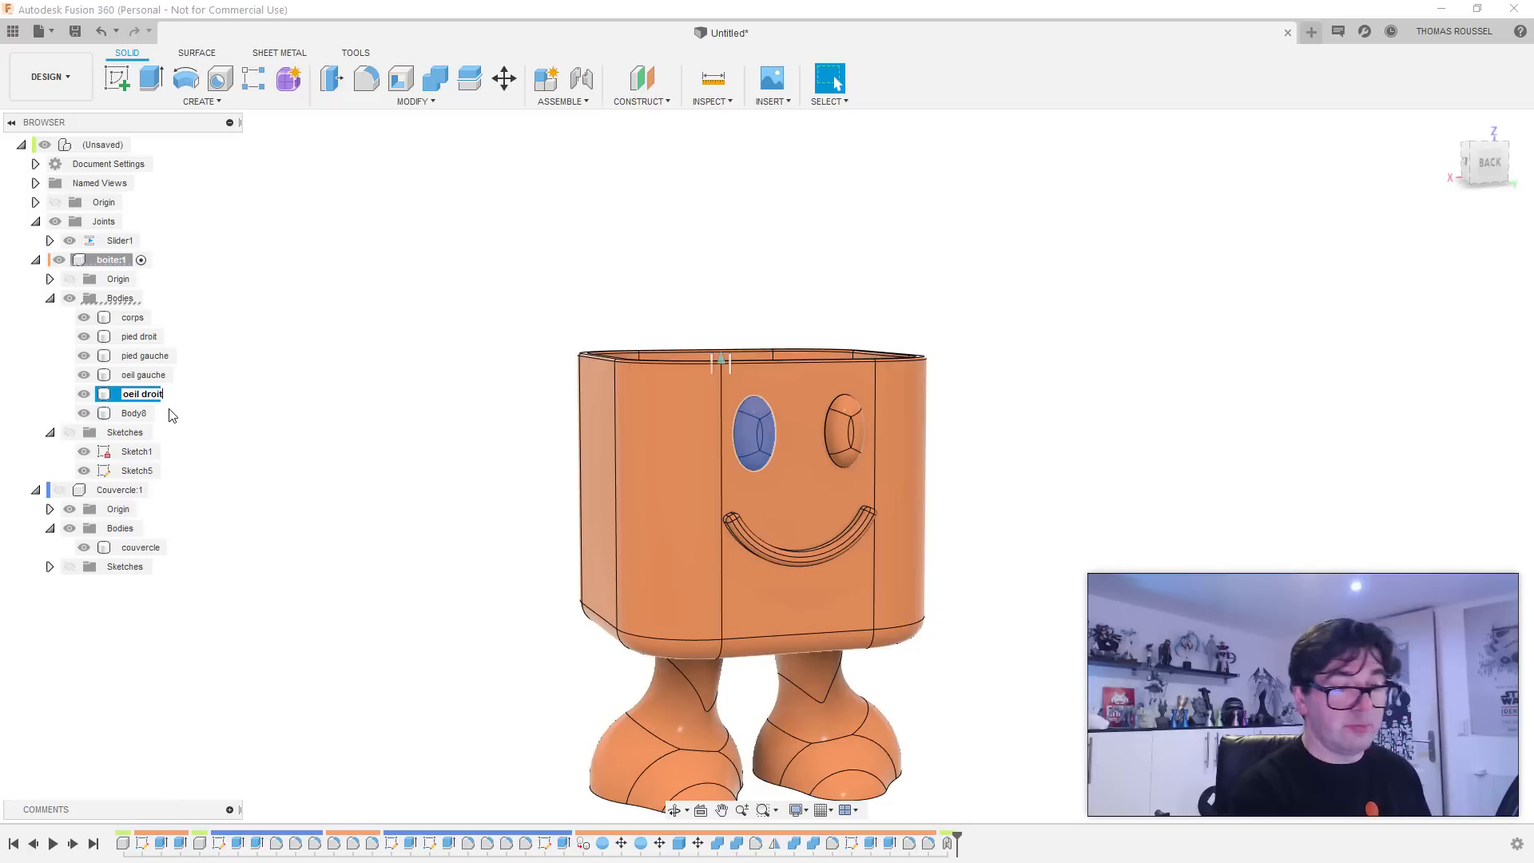
key("Return")
Step: Rename the smile-shaped body of the boite component as bouche
left_click(136, 413)
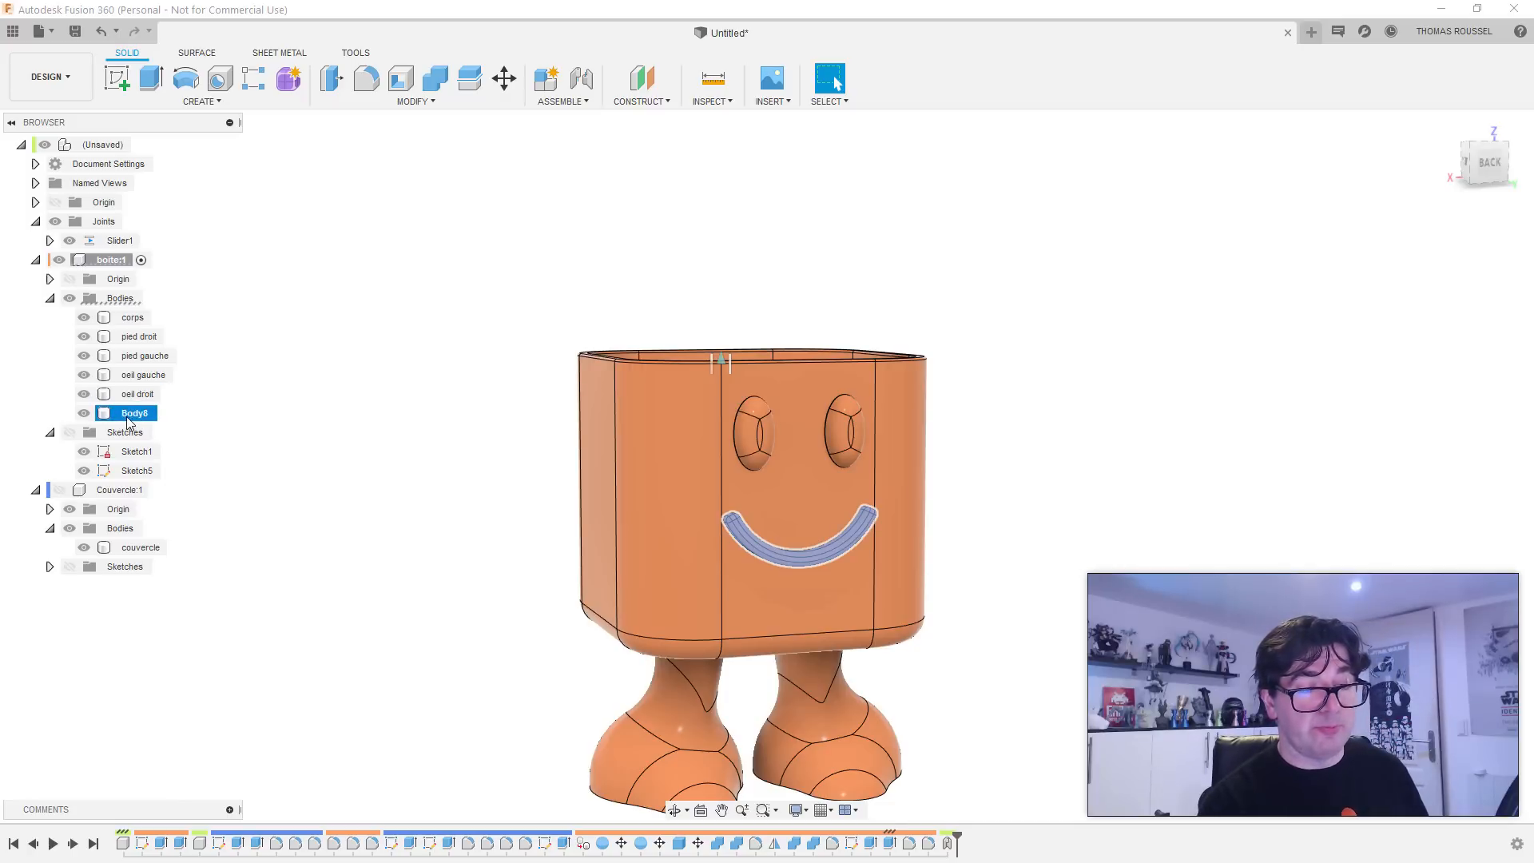
left_click(134, 414)
type("bouche")
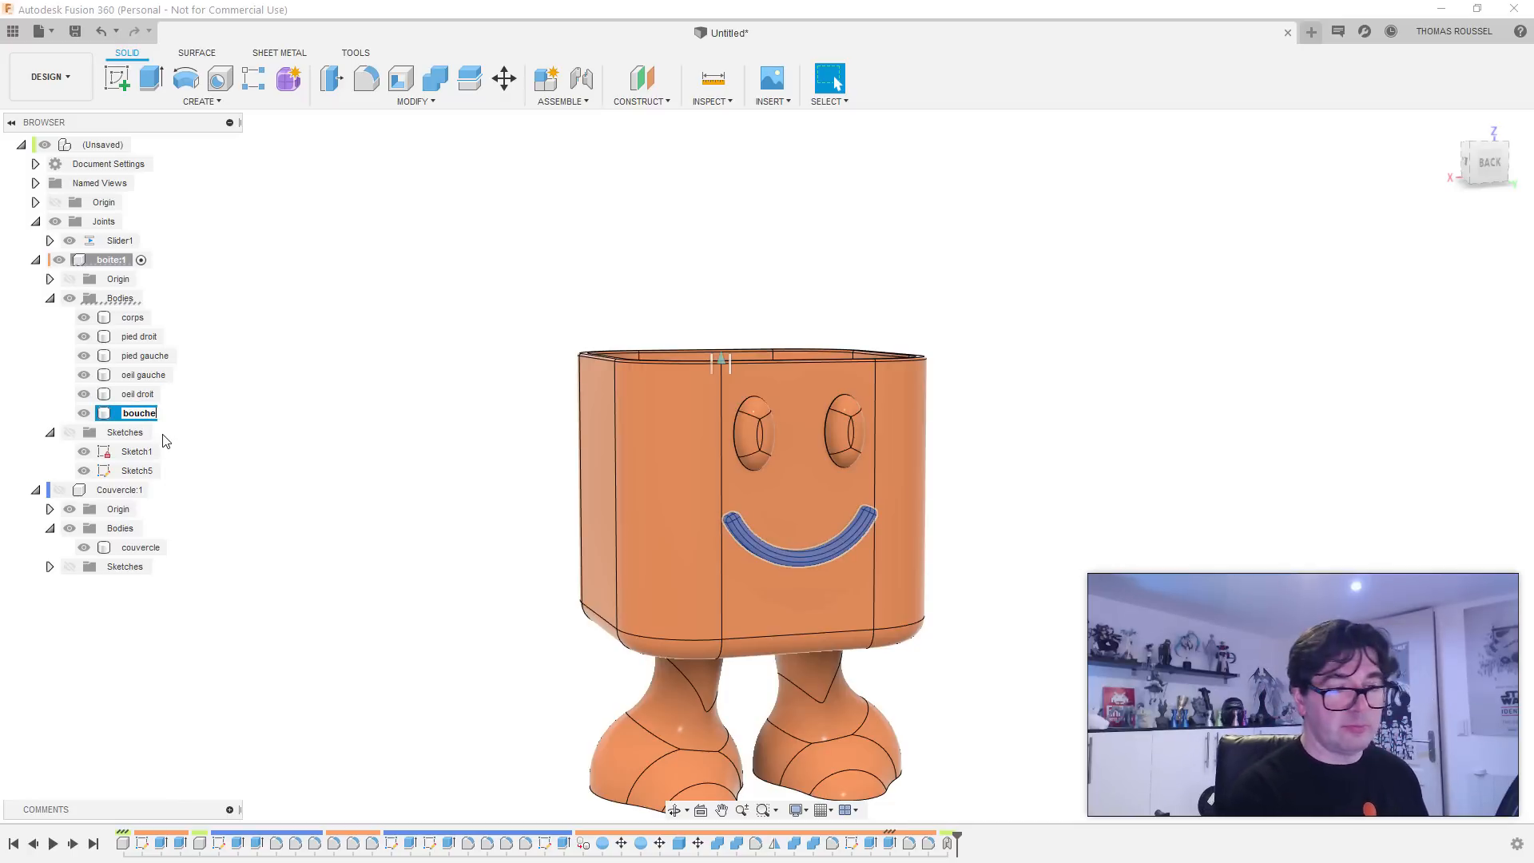
key("Return")
Step: Preview the STL export mesh of the corps body and examine its refinement options without saving a file
middle_click_drag(284, 478, 302, 417)
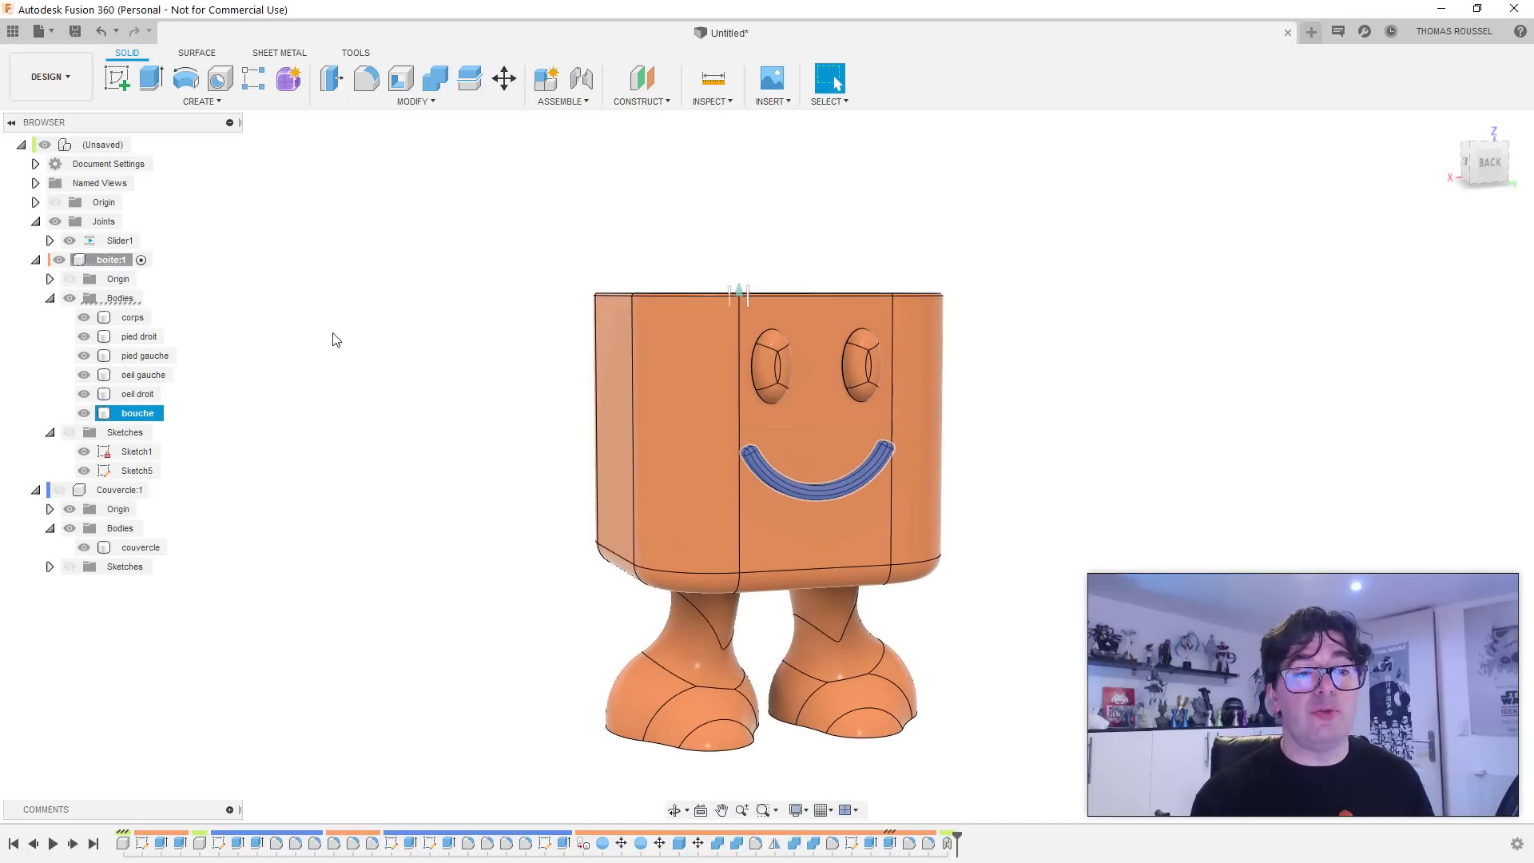
left_click(131, 319)
right_click(129, 321)
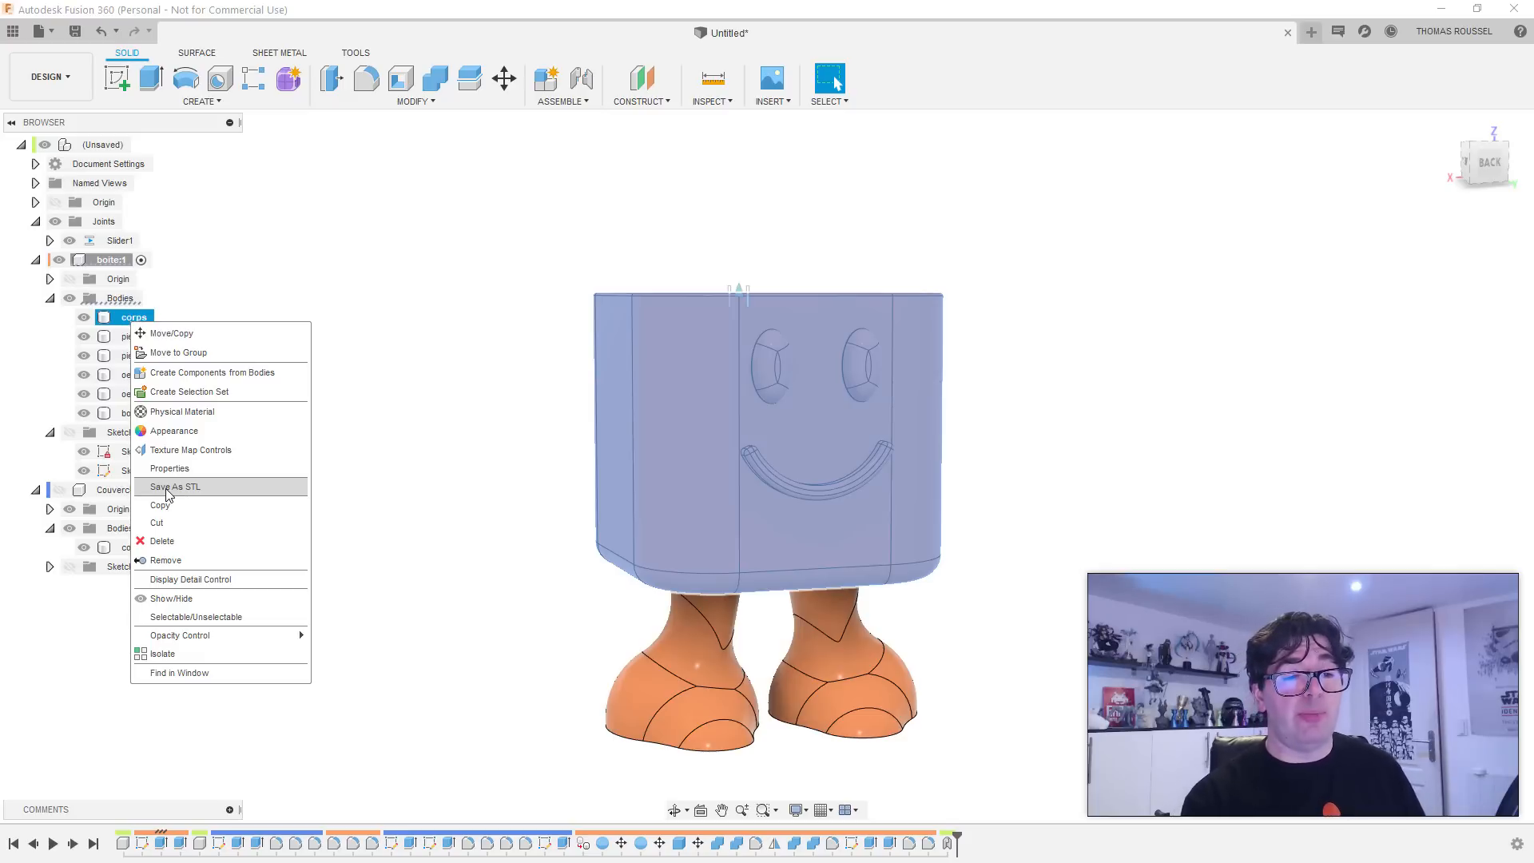
left_click(171, 489)
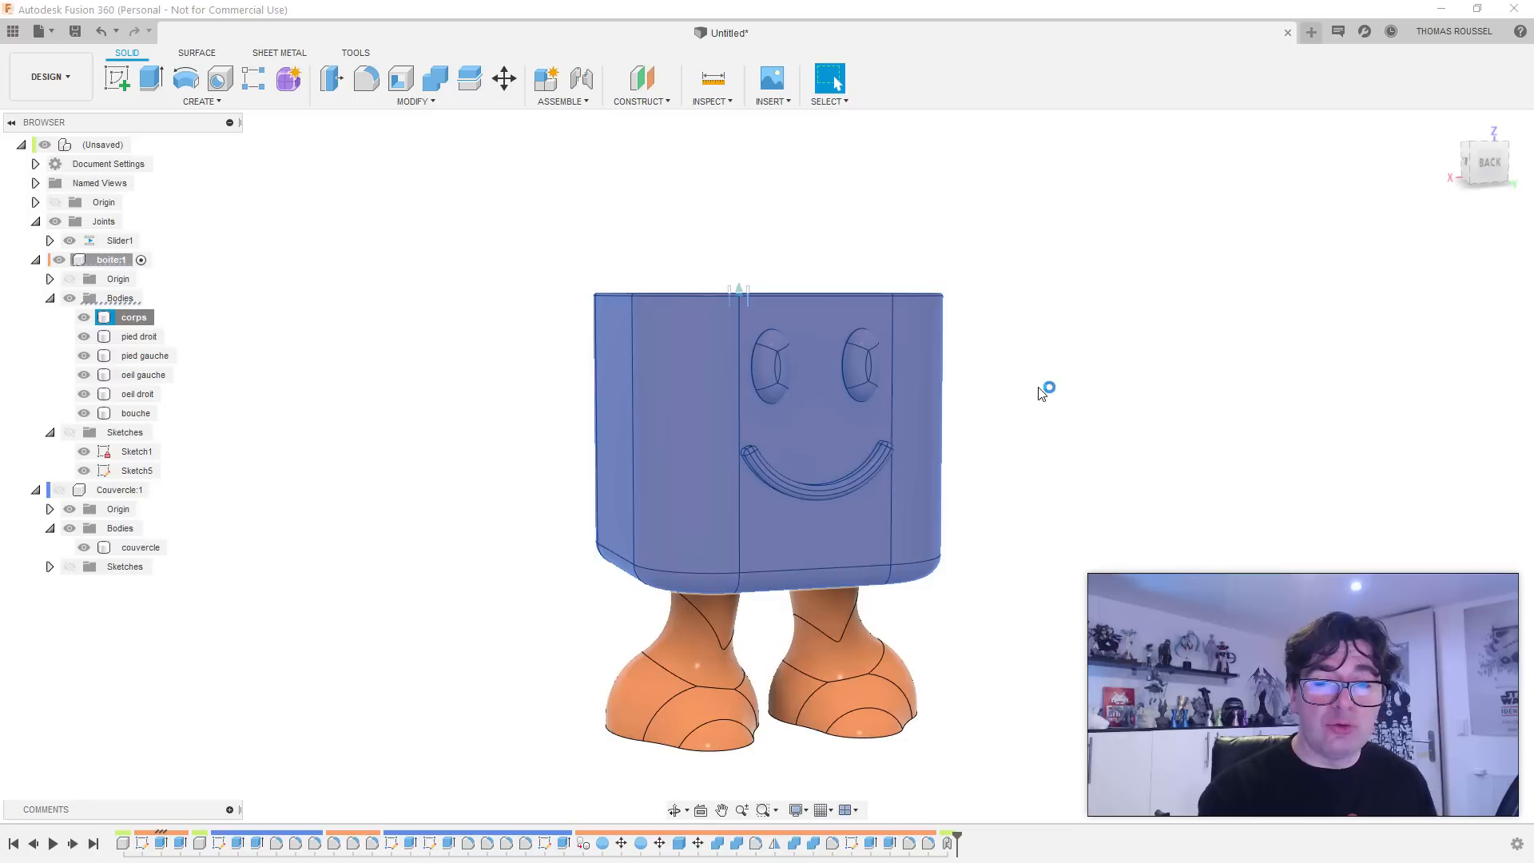
left_click_drag(489, 318, 524, 349)
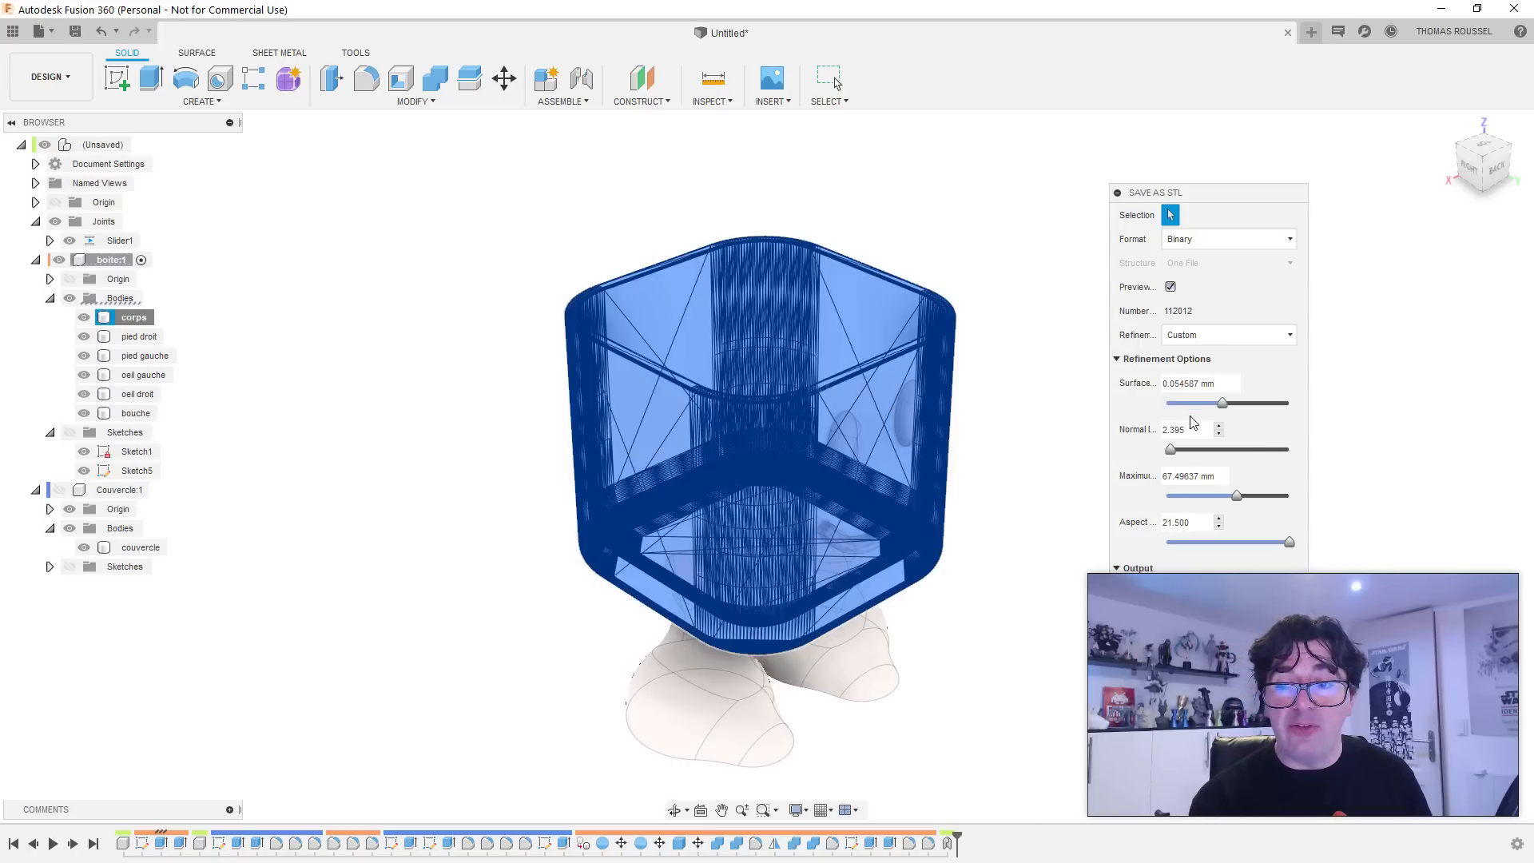
left_click(1195, 336)
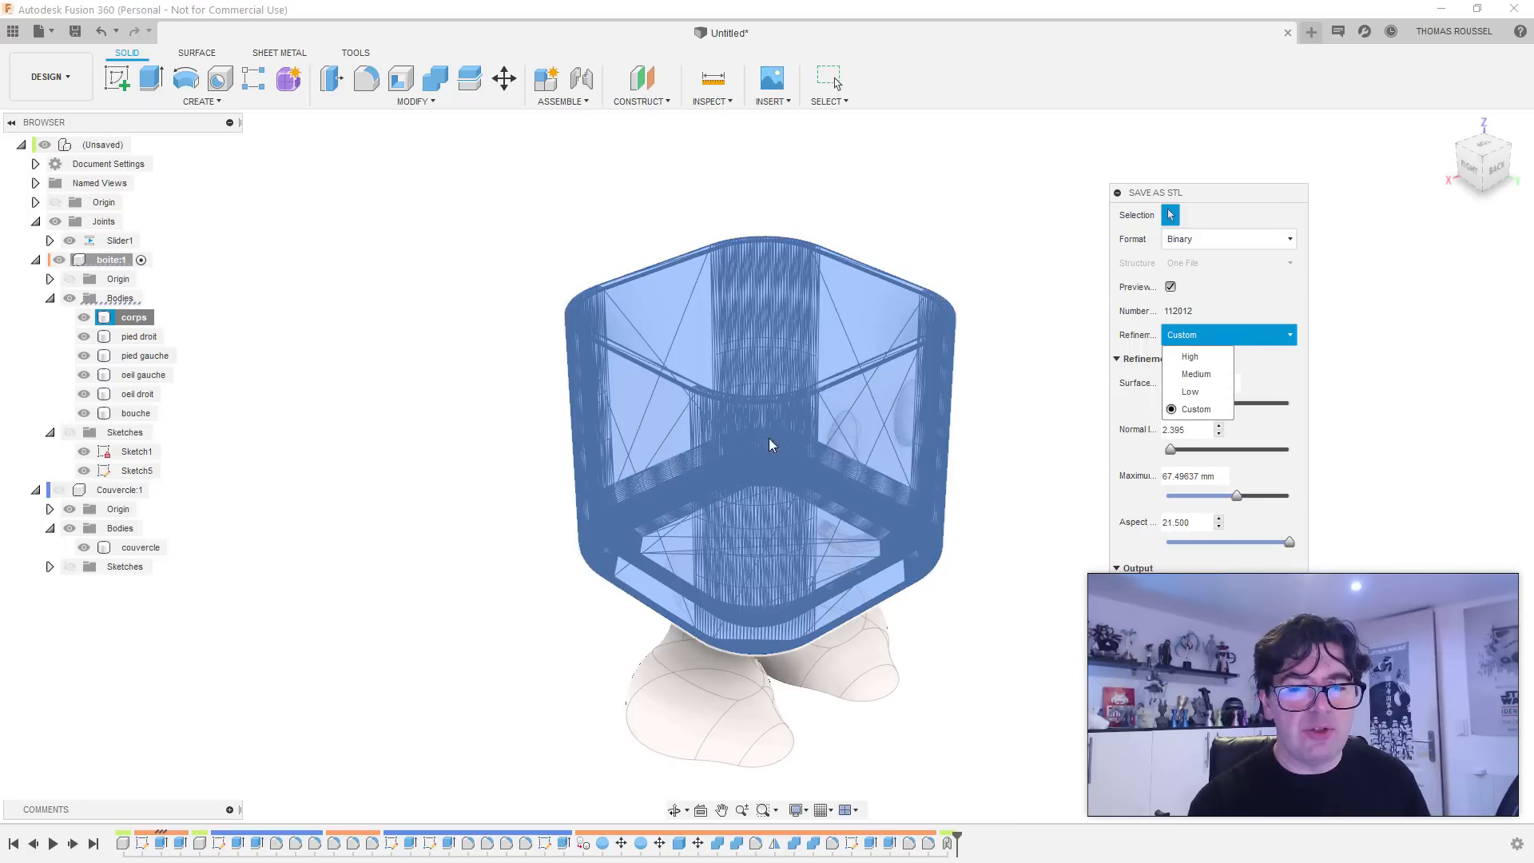
left_click(1236, 290)
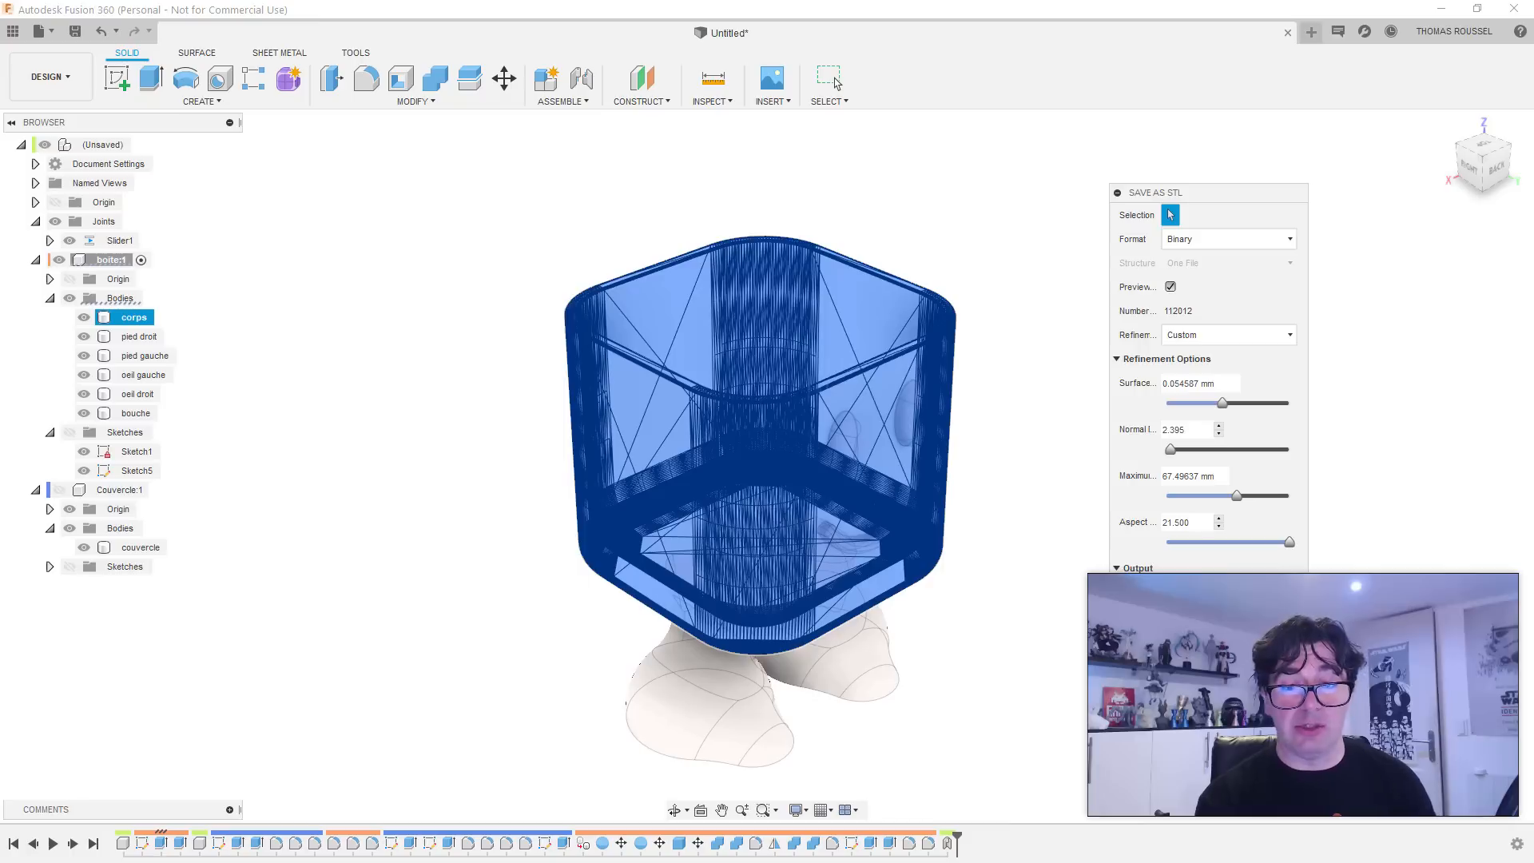
left_click(1232, 643)
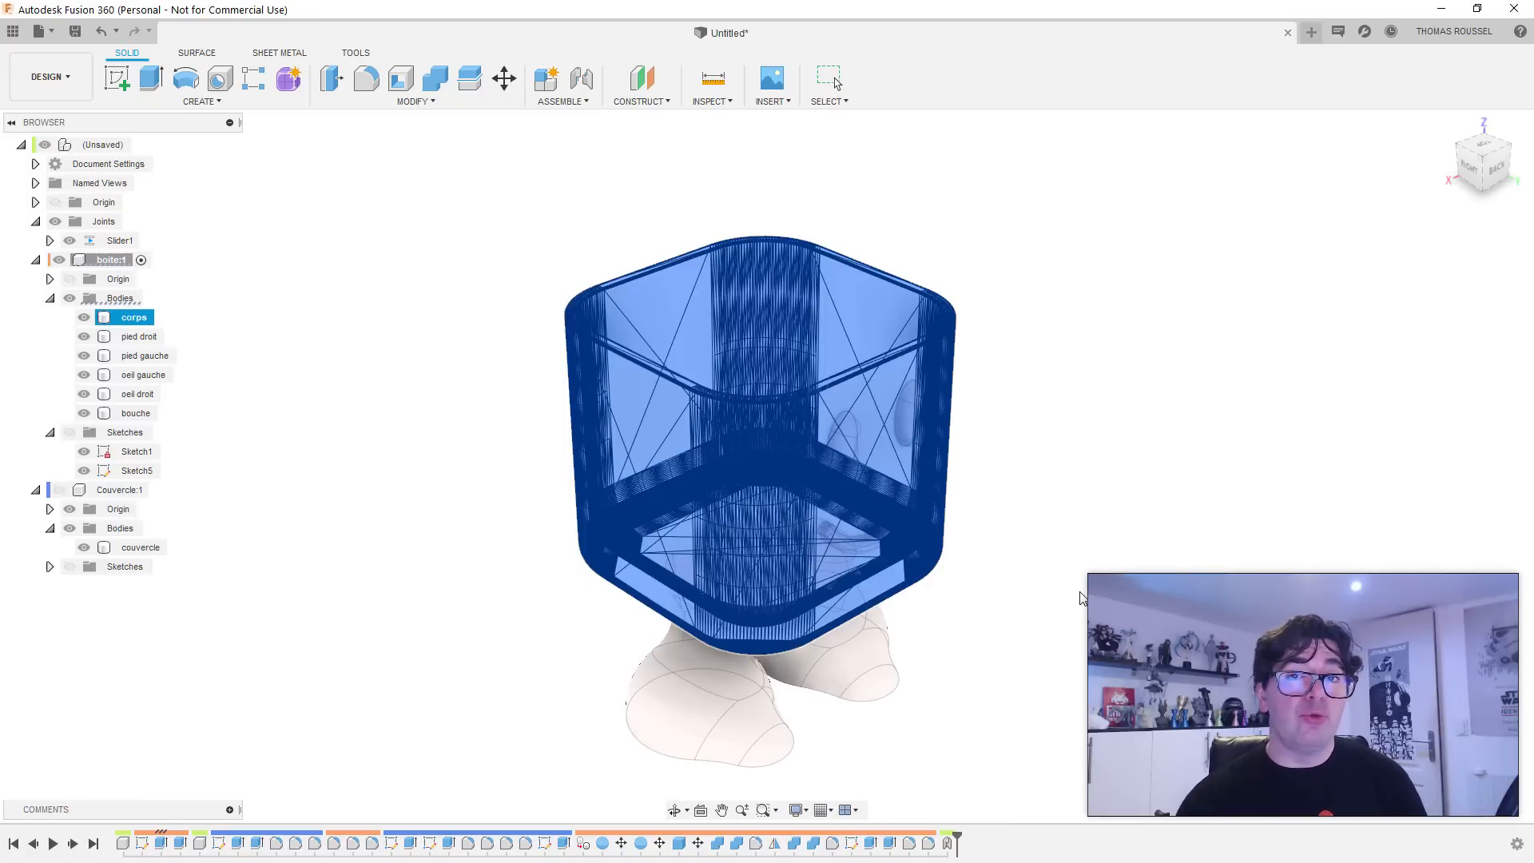
key("Escape")
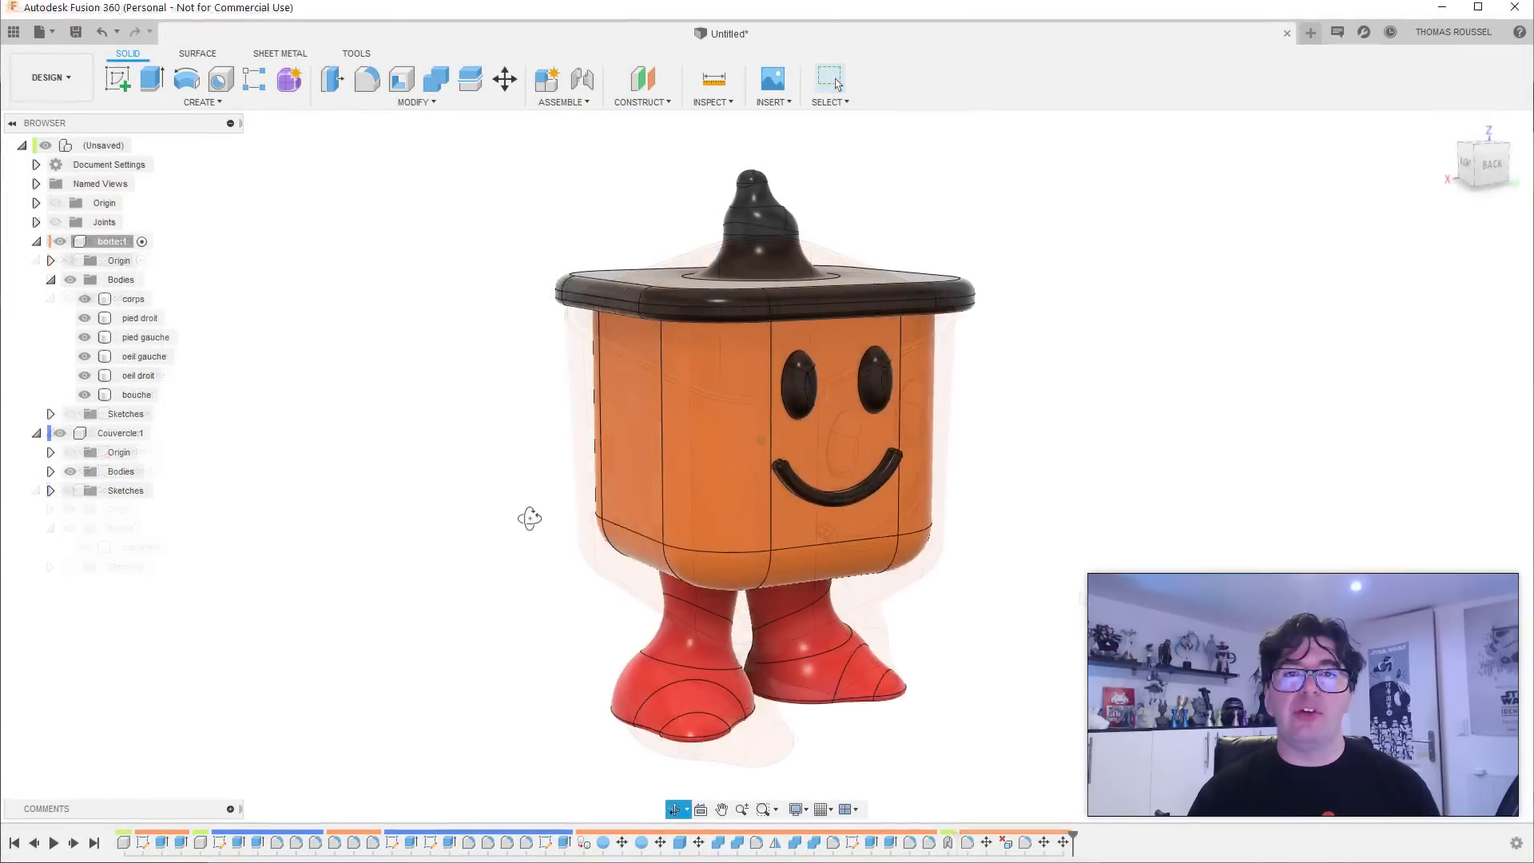
Step: View the coloured character from several sides and open the appearance settings for the box body
left_click_drag(530, 517, 397, 520)
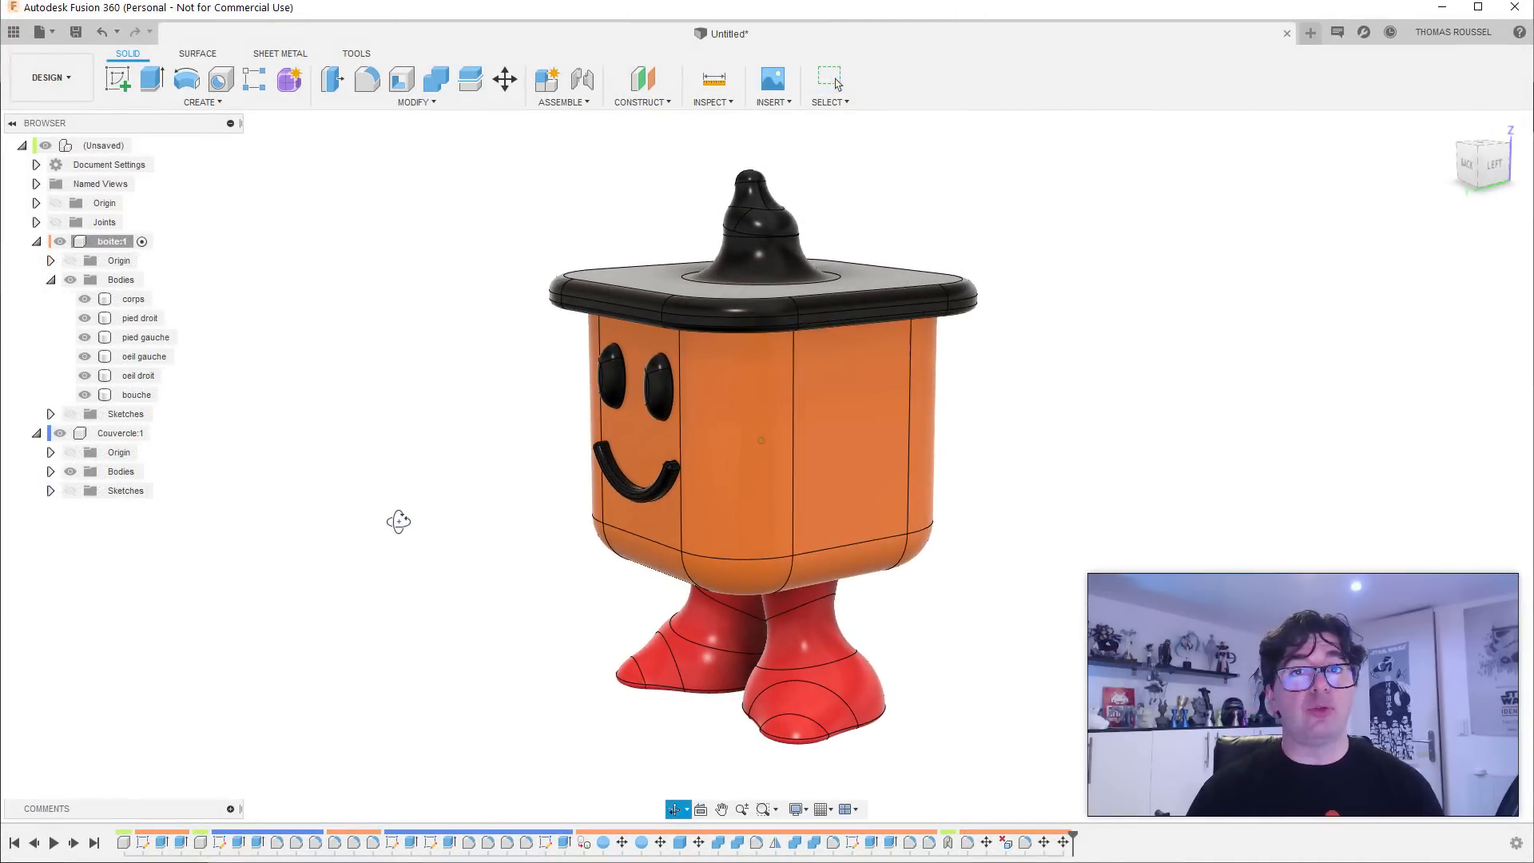
key("Escape")
right_click(812, 400)
left_click(803, 559)
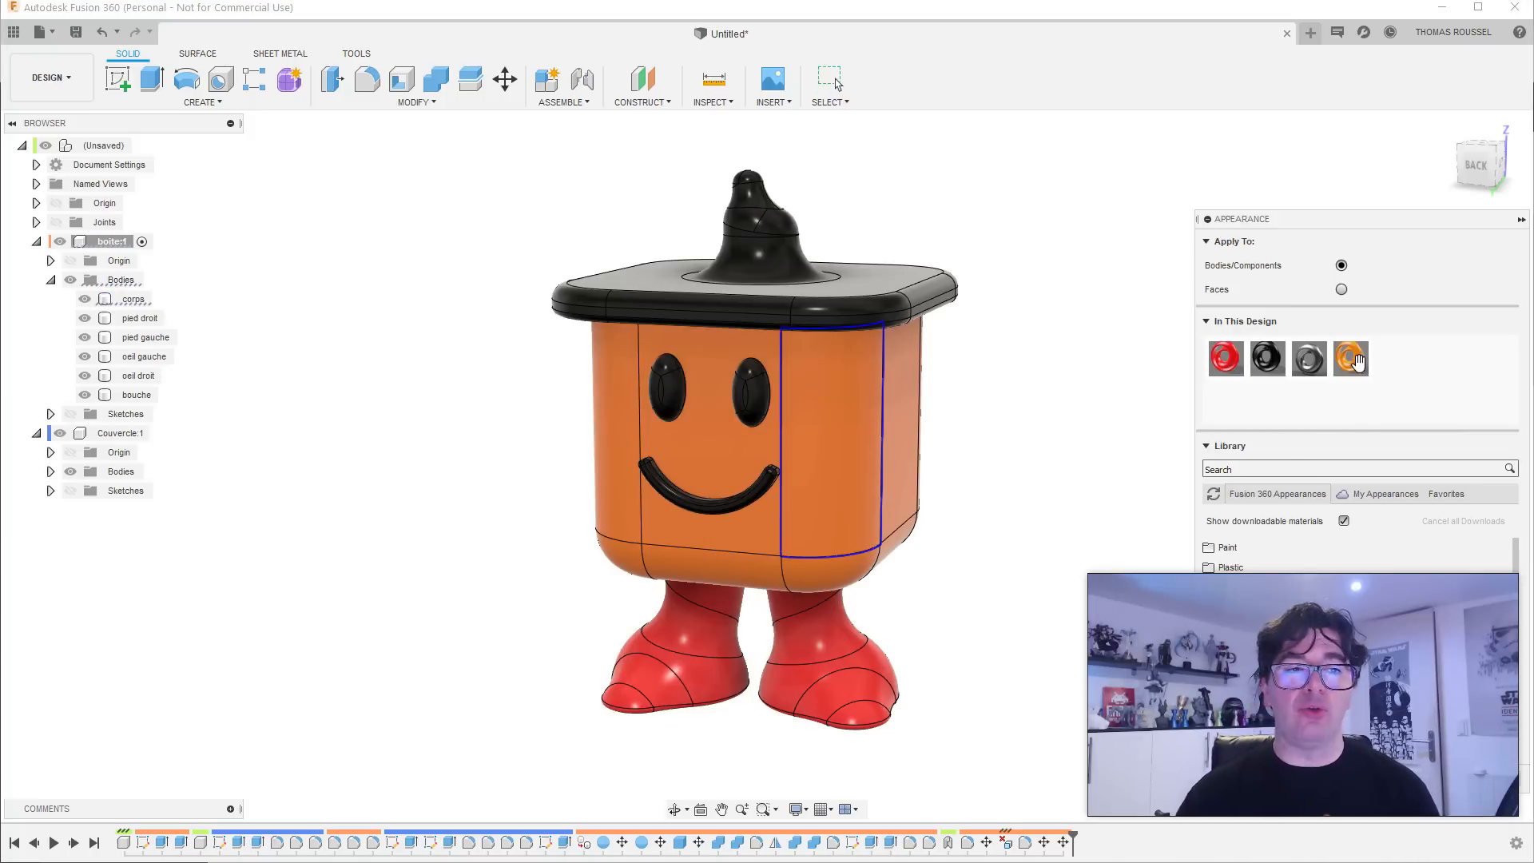
Step: Try brown library appearances on one box face and the whole corps body, removing the appearances applied to faces
scroll(1346, 587, "down", 5)
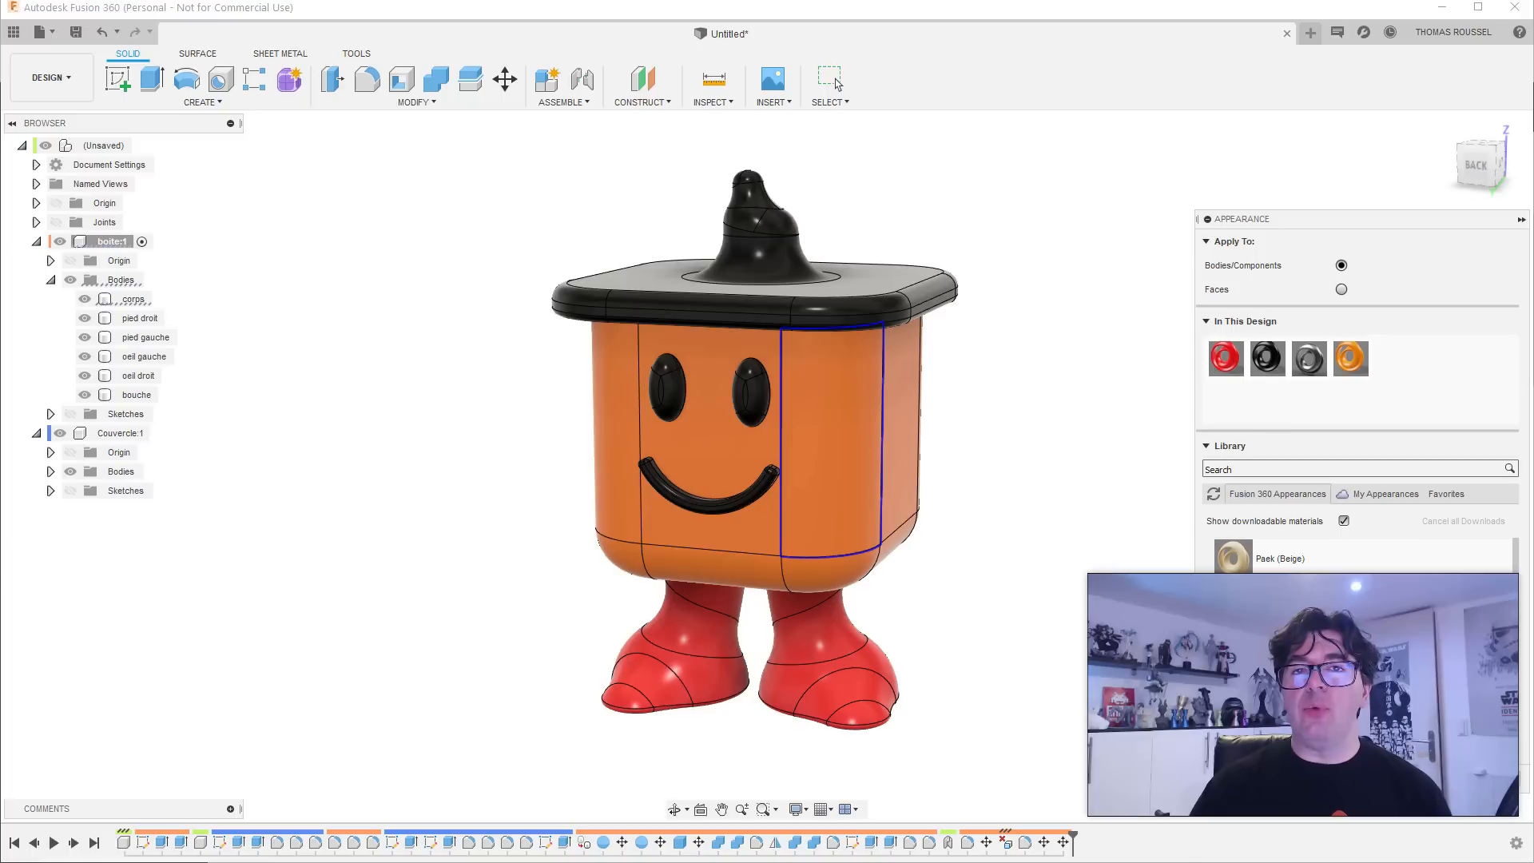
scroll(1358, 559, "up", 5)
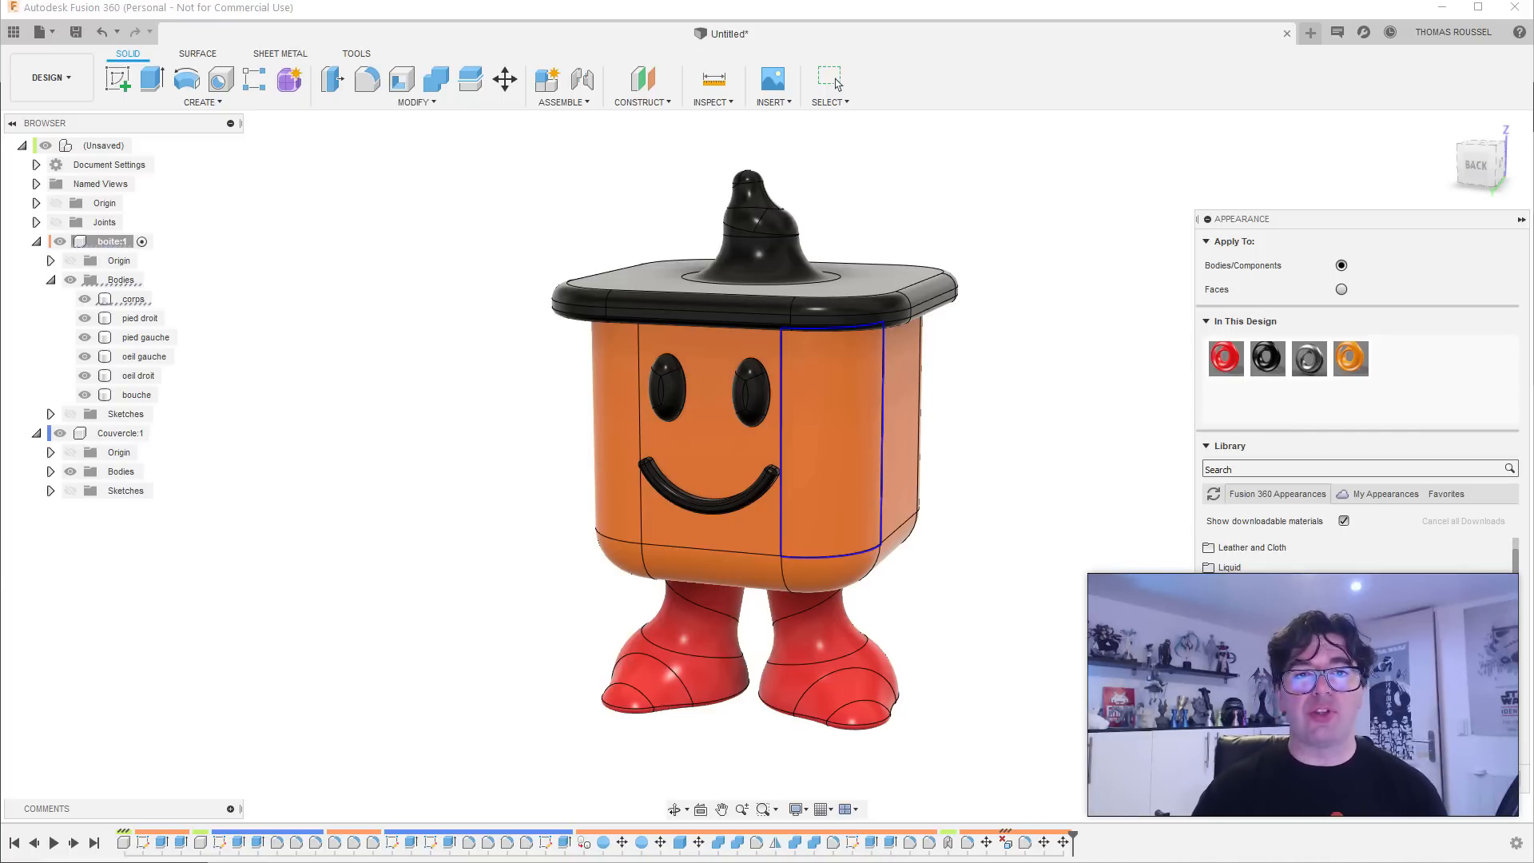
left_click_drag(832, 423, 837, 427)
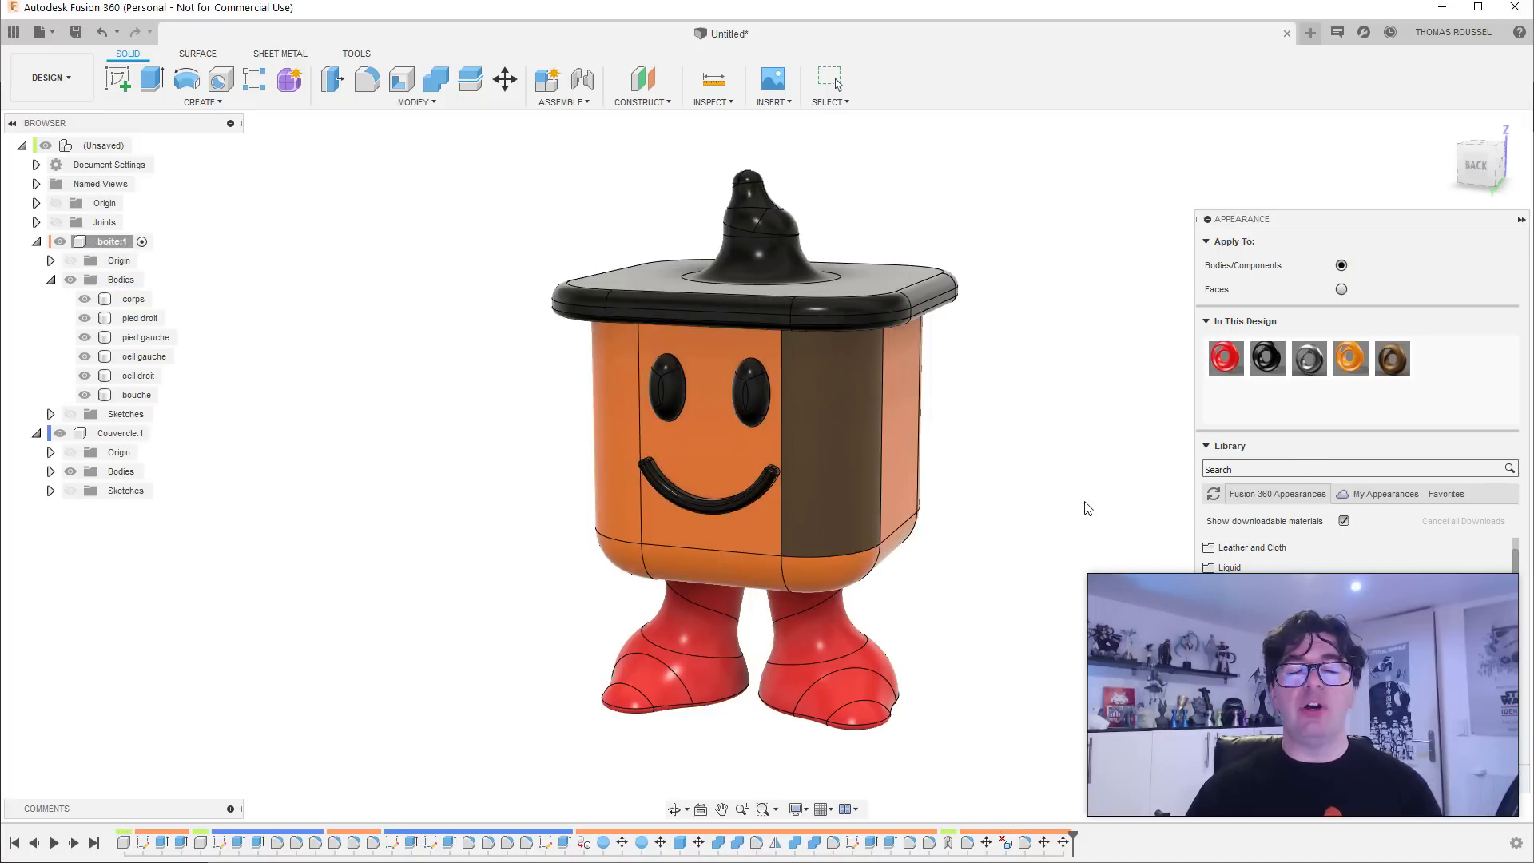
left_click_drag(1392, 358, 842, 520)
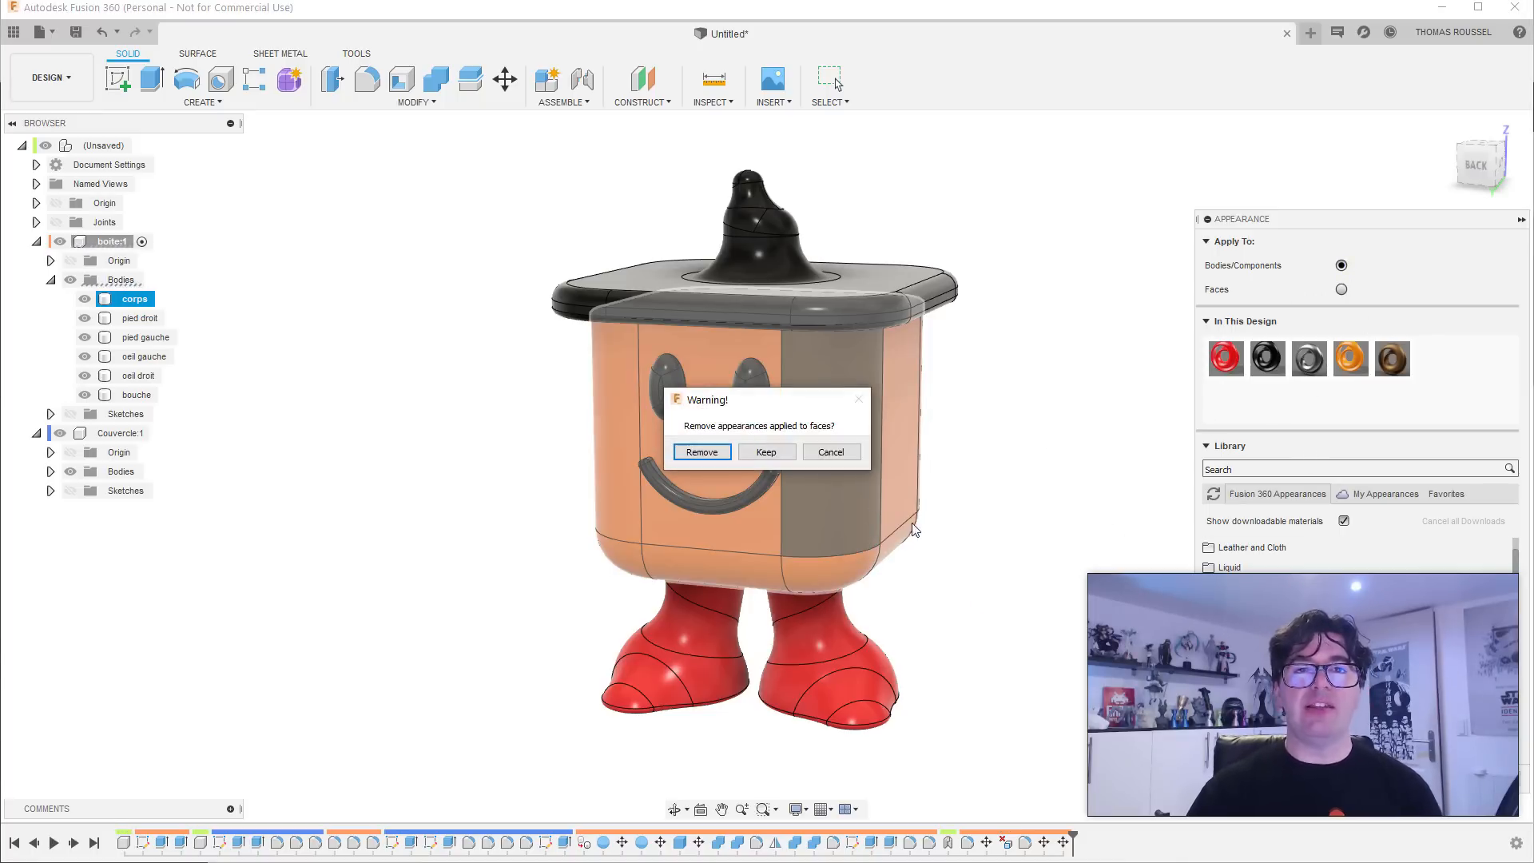
left_click(701, 452)
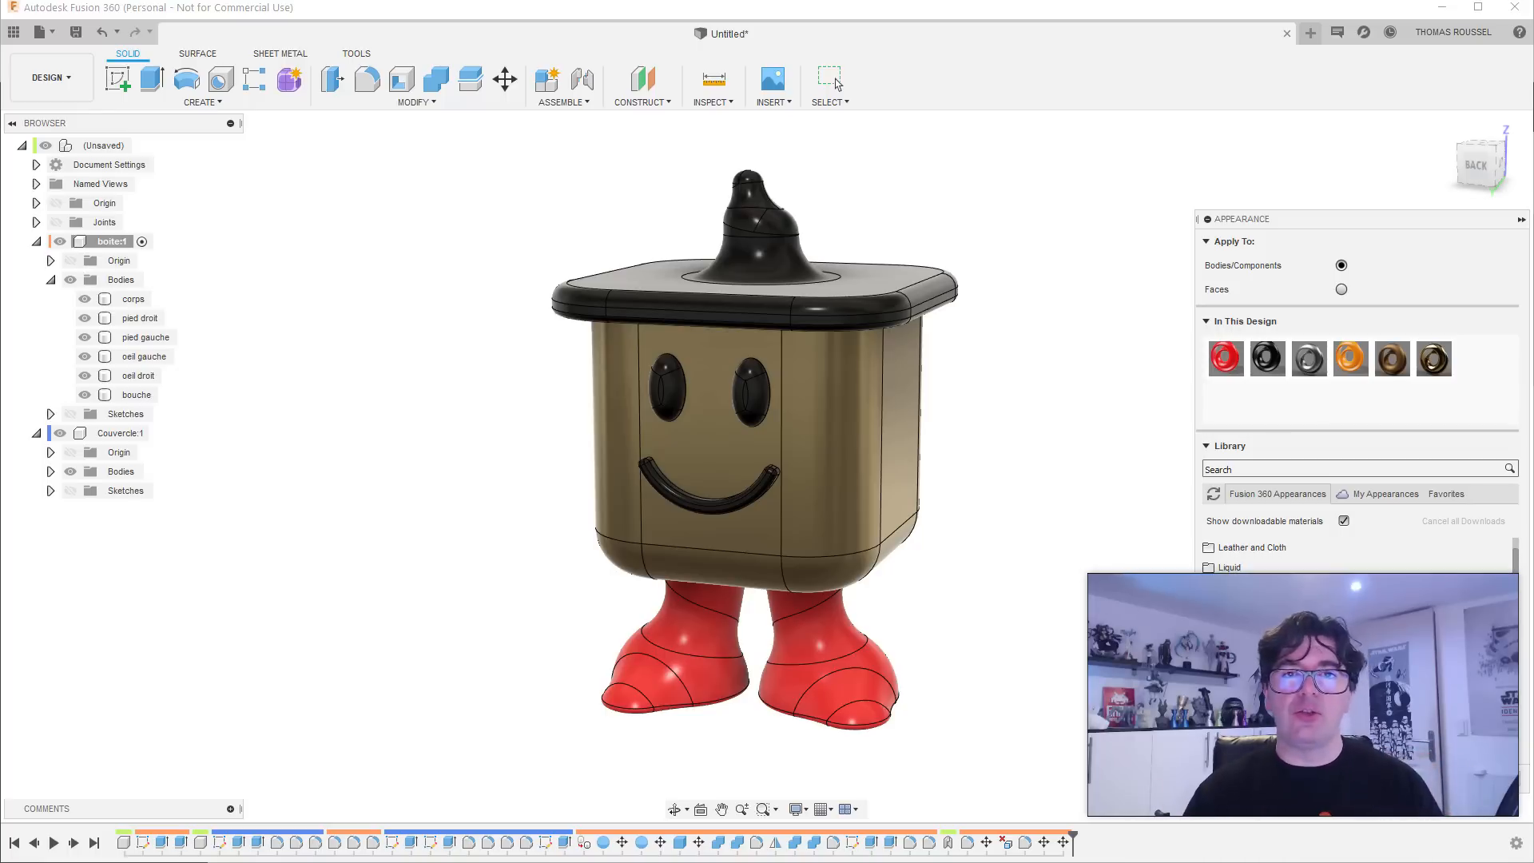
Step: Try a transparent blue appearance on the corps body, and reapply the orange one already in the design
left_click_drag(1246, 623, 842, 491)
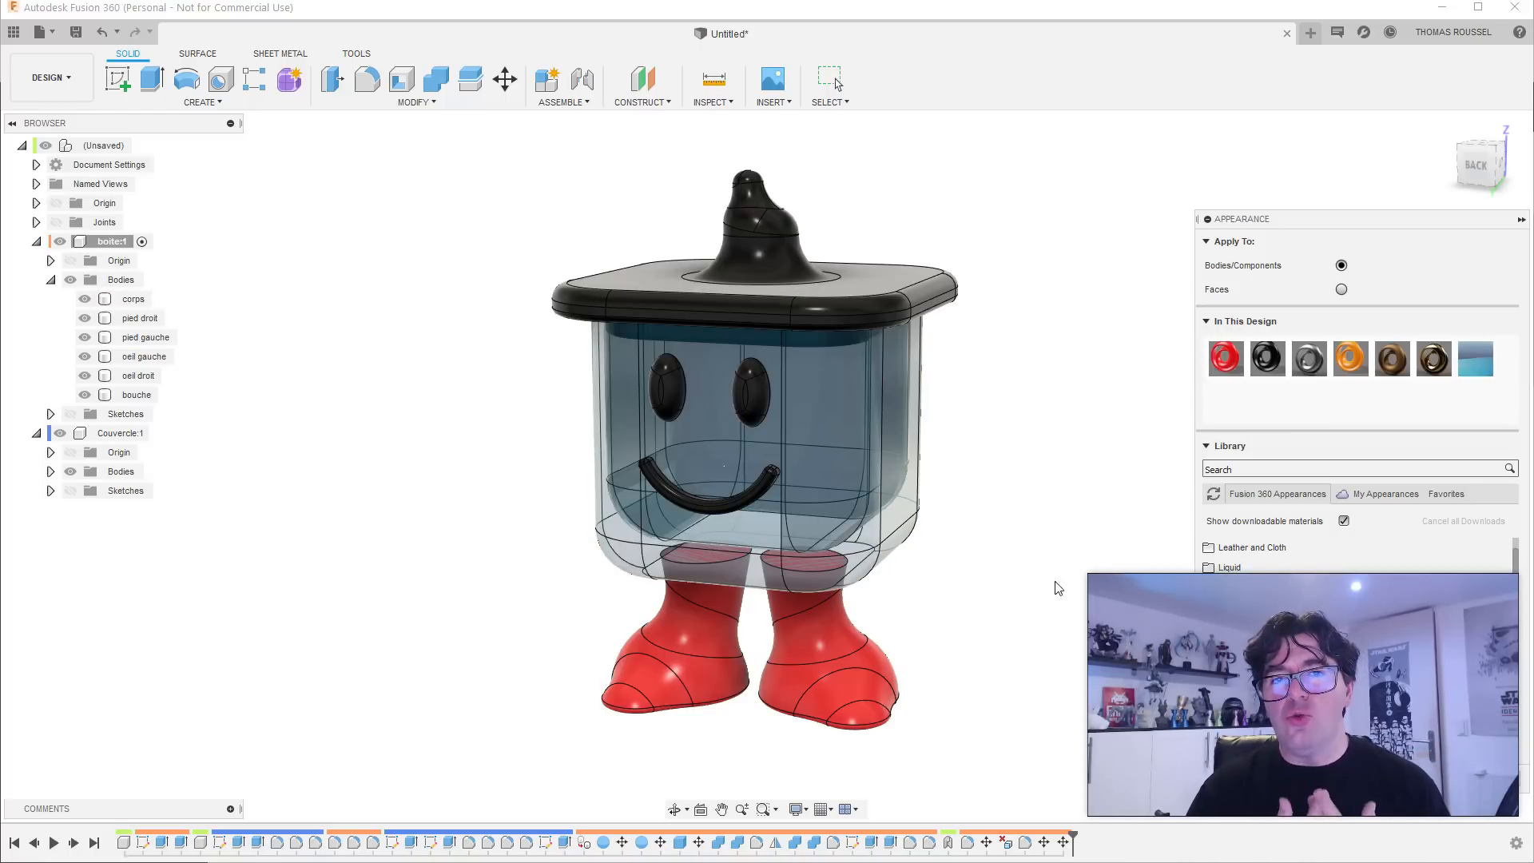
mouse_move(1075, 616)
middle_mouse_down("shift")
mouse_move(1009, 606)
mouse_move(1071, 607)
mouse_move(1030, 605)
mouse_move(1051, 611)
middle_mouse_up("shift")
scroll(1350, 663, "down", 5)
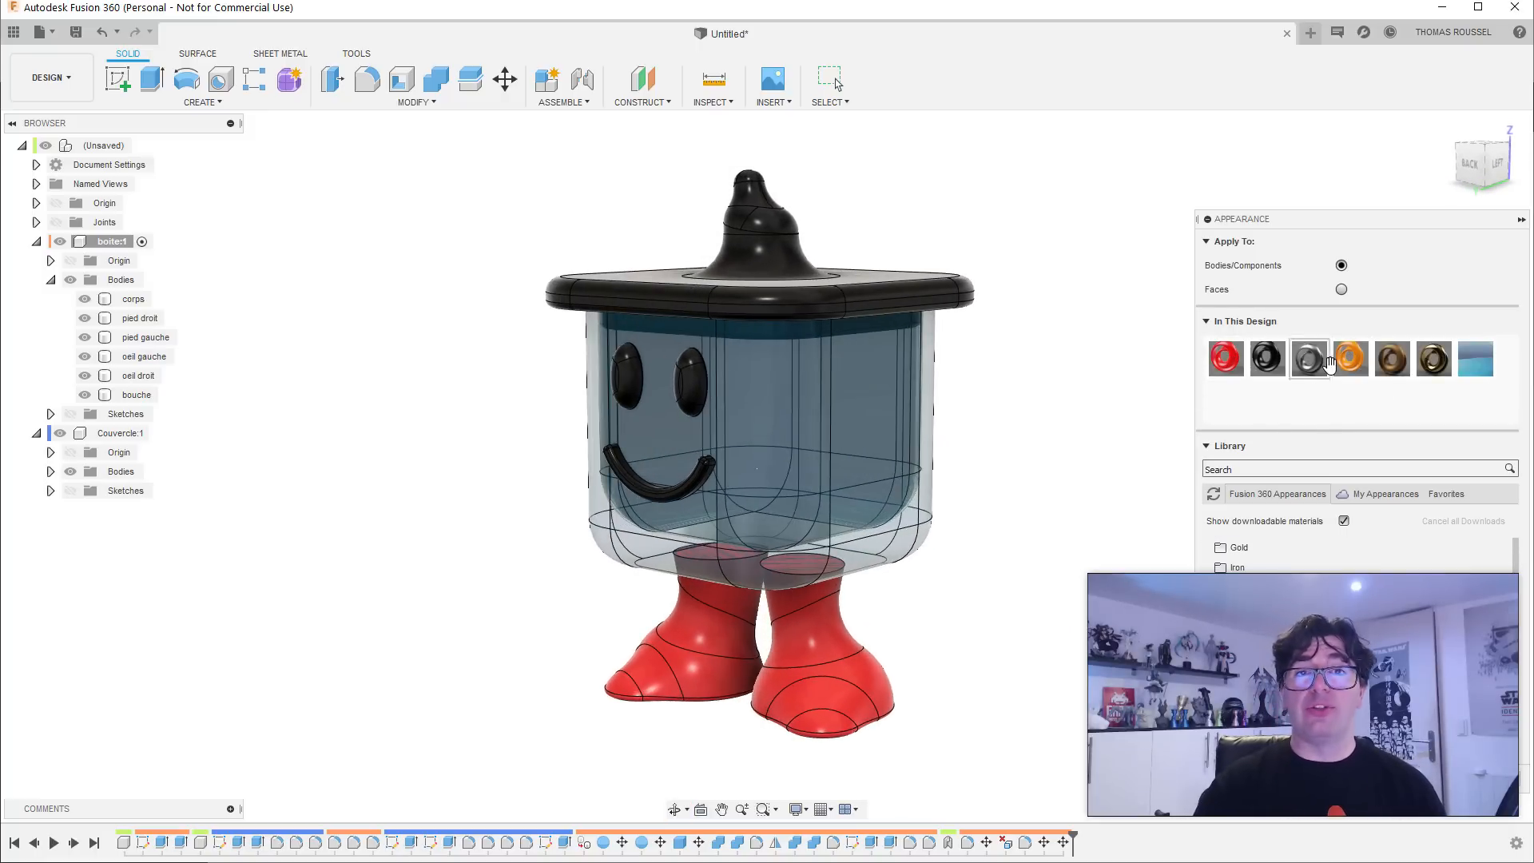
left_click_drag(1350, 366, 923, 428)
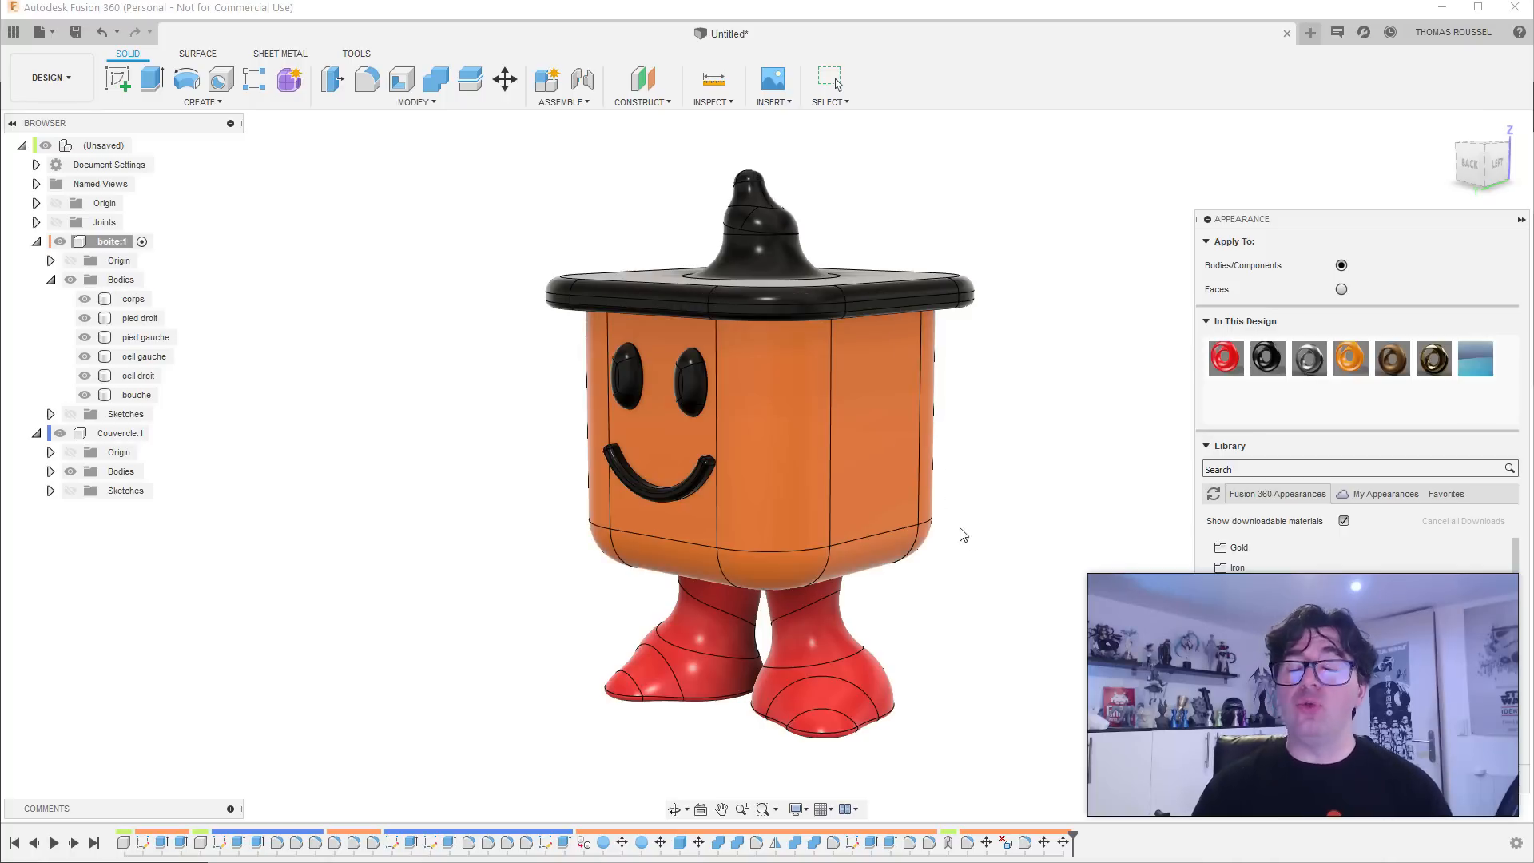
middle_click_drag(1001, 534, 1021, 542, "shift")
Step: Recolour the black ABS (White) (1) appearance used by the lid, eyes and mouth to yellow, RGB 255, 209, 0
scroll(1350, 639, "down", 4)
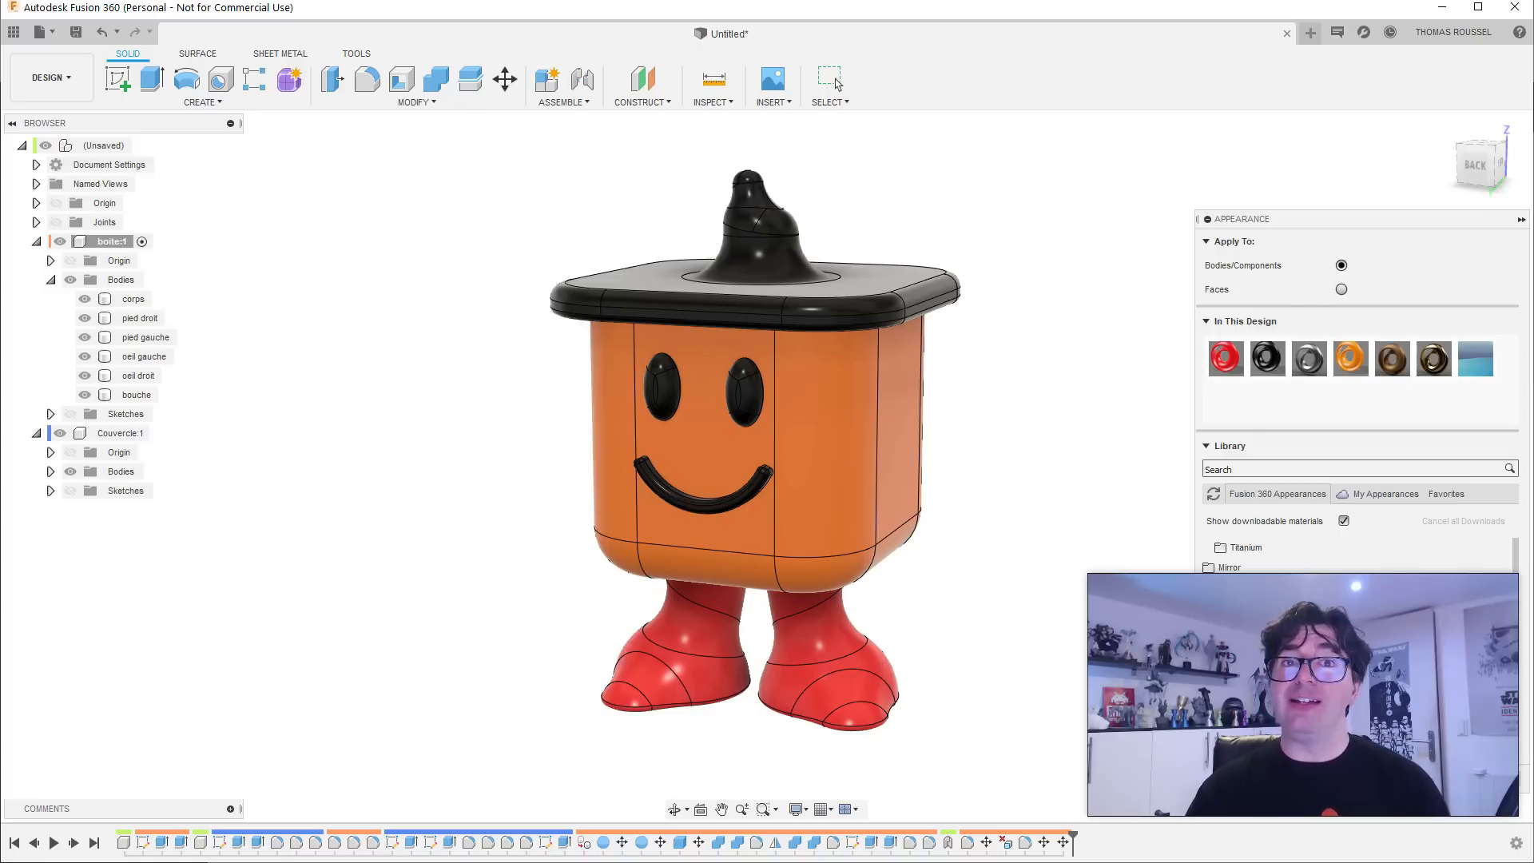
scroll(1358, 555, "up", 3)
double_click(1270, 361)
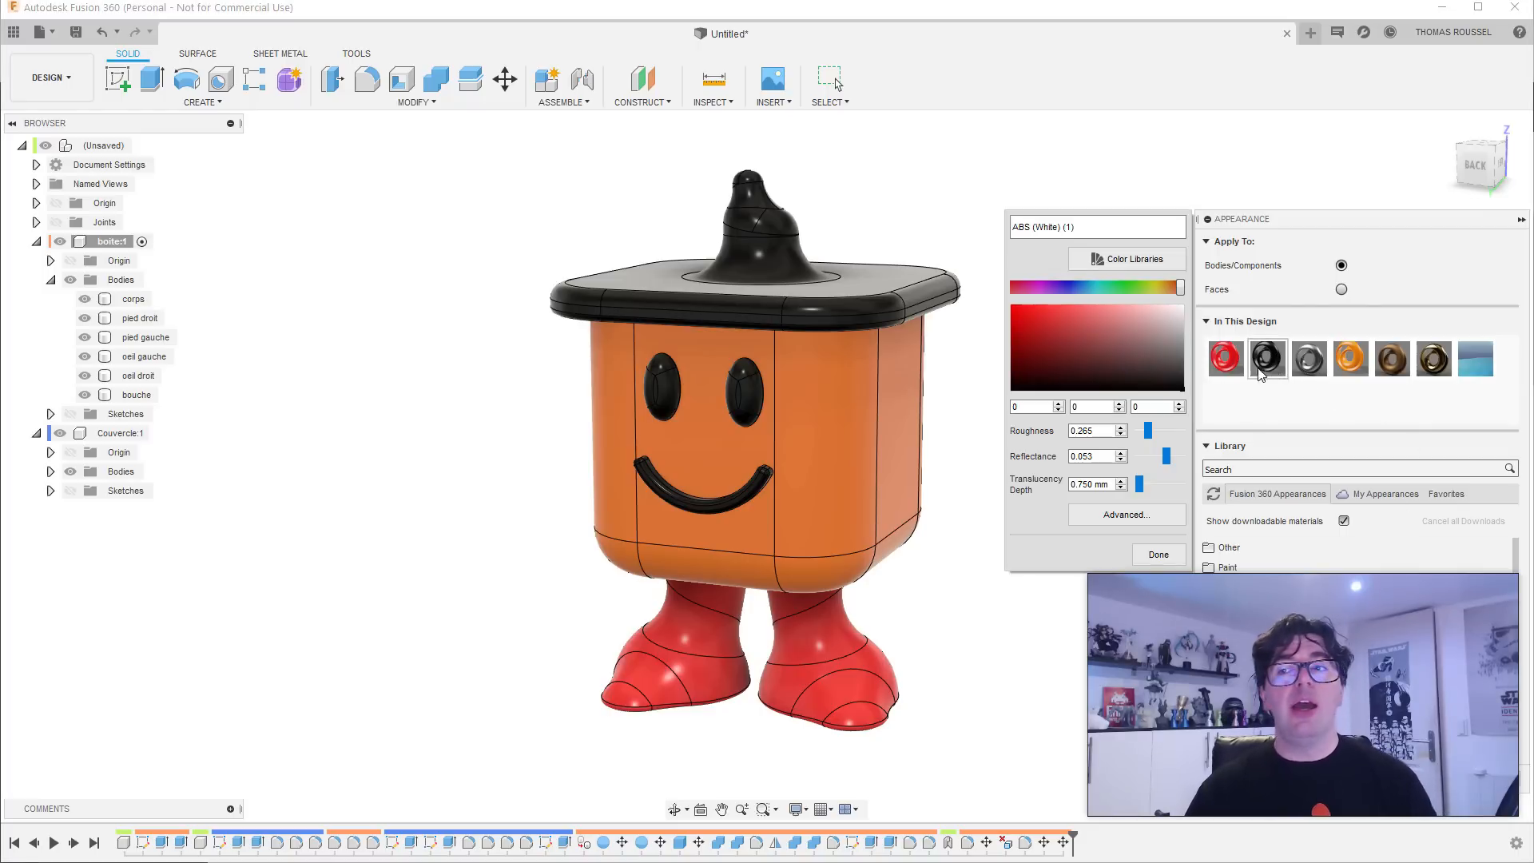
left_click(1104, 290)
left_click(1156, 289)
left_click(1153, 289)
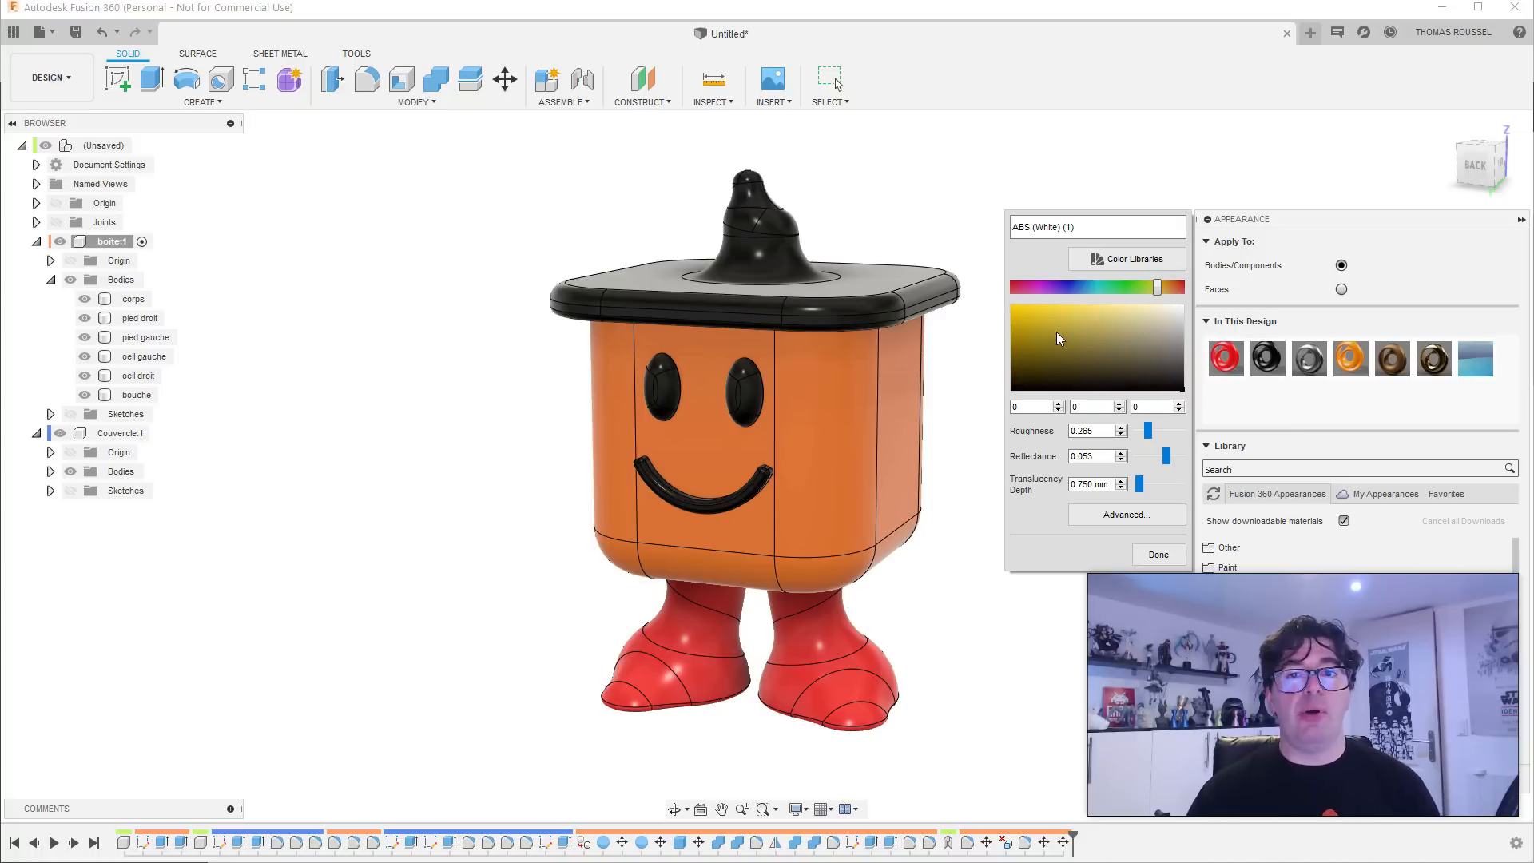
left_click_drag(1055, 331, 1010, 301)
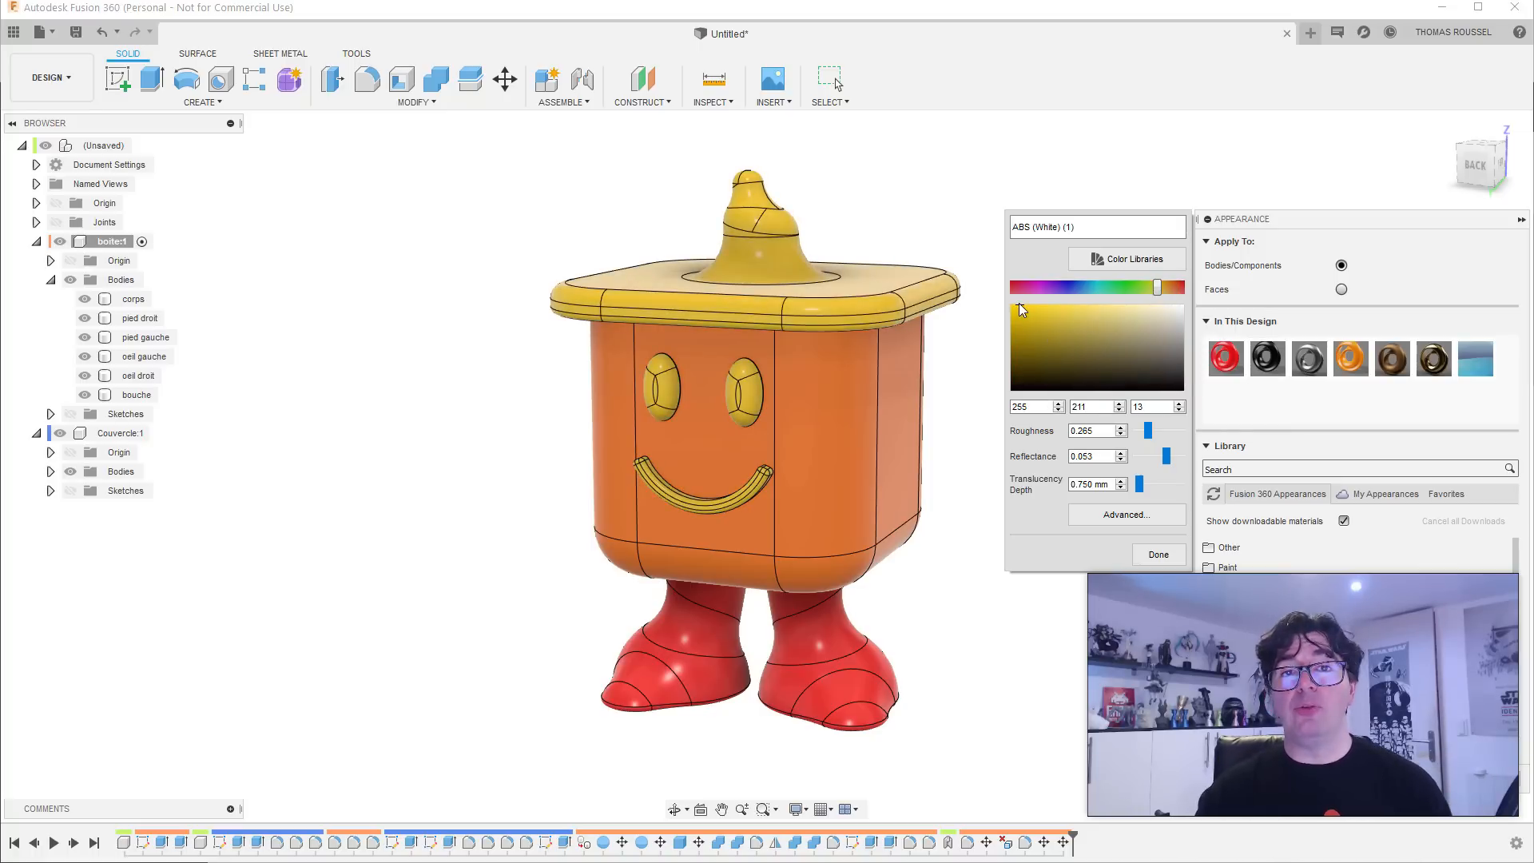
left_click(1159, 554)
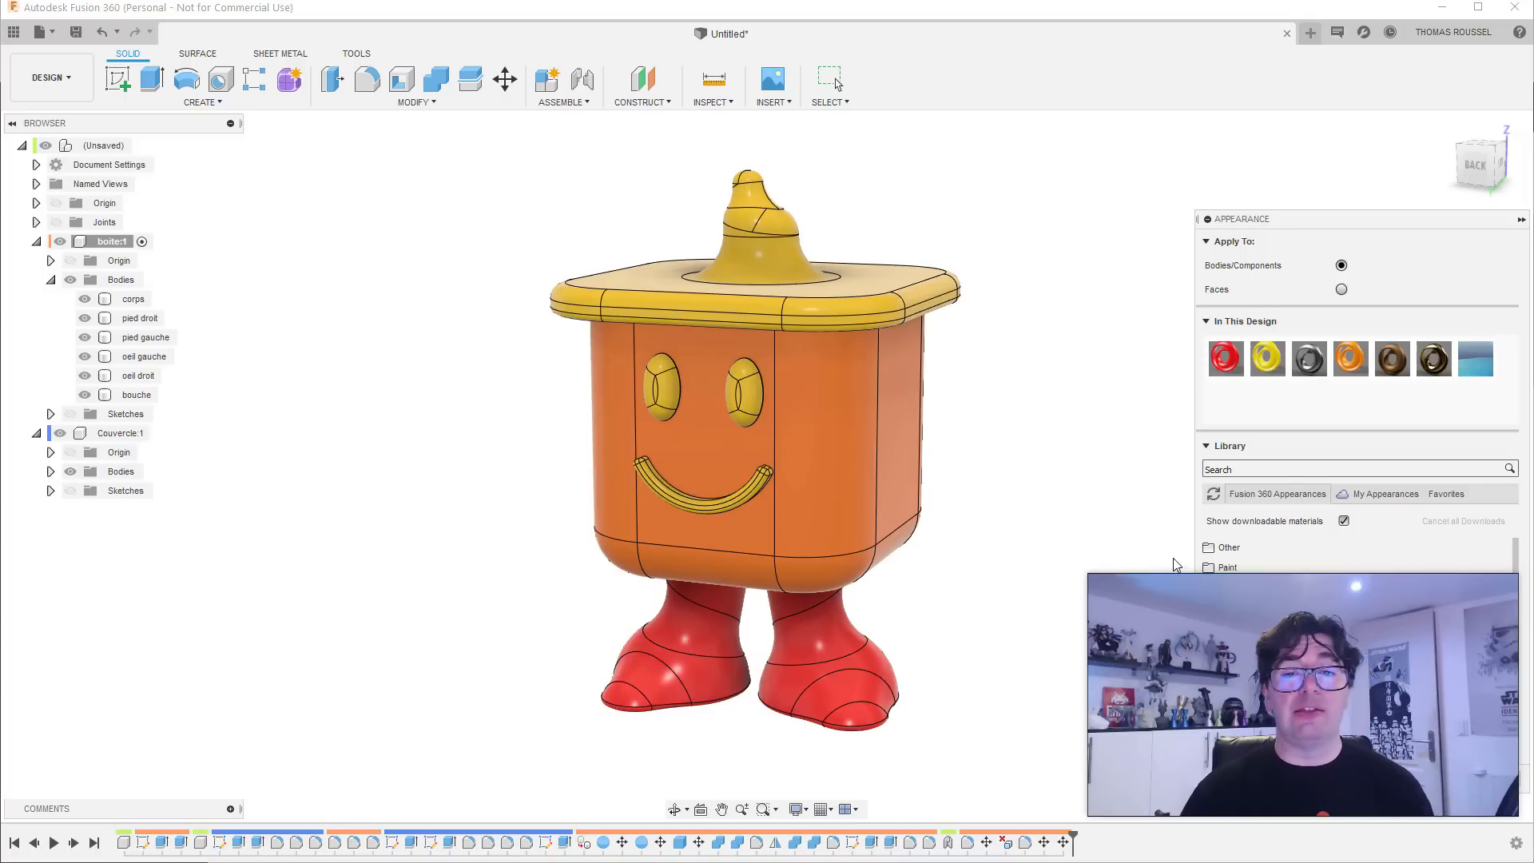
Step: Duplicate the yellow ABS appearance and apply the copy to the oeil gauche body
right_click(1268, 361)
left_click(1282, 389)
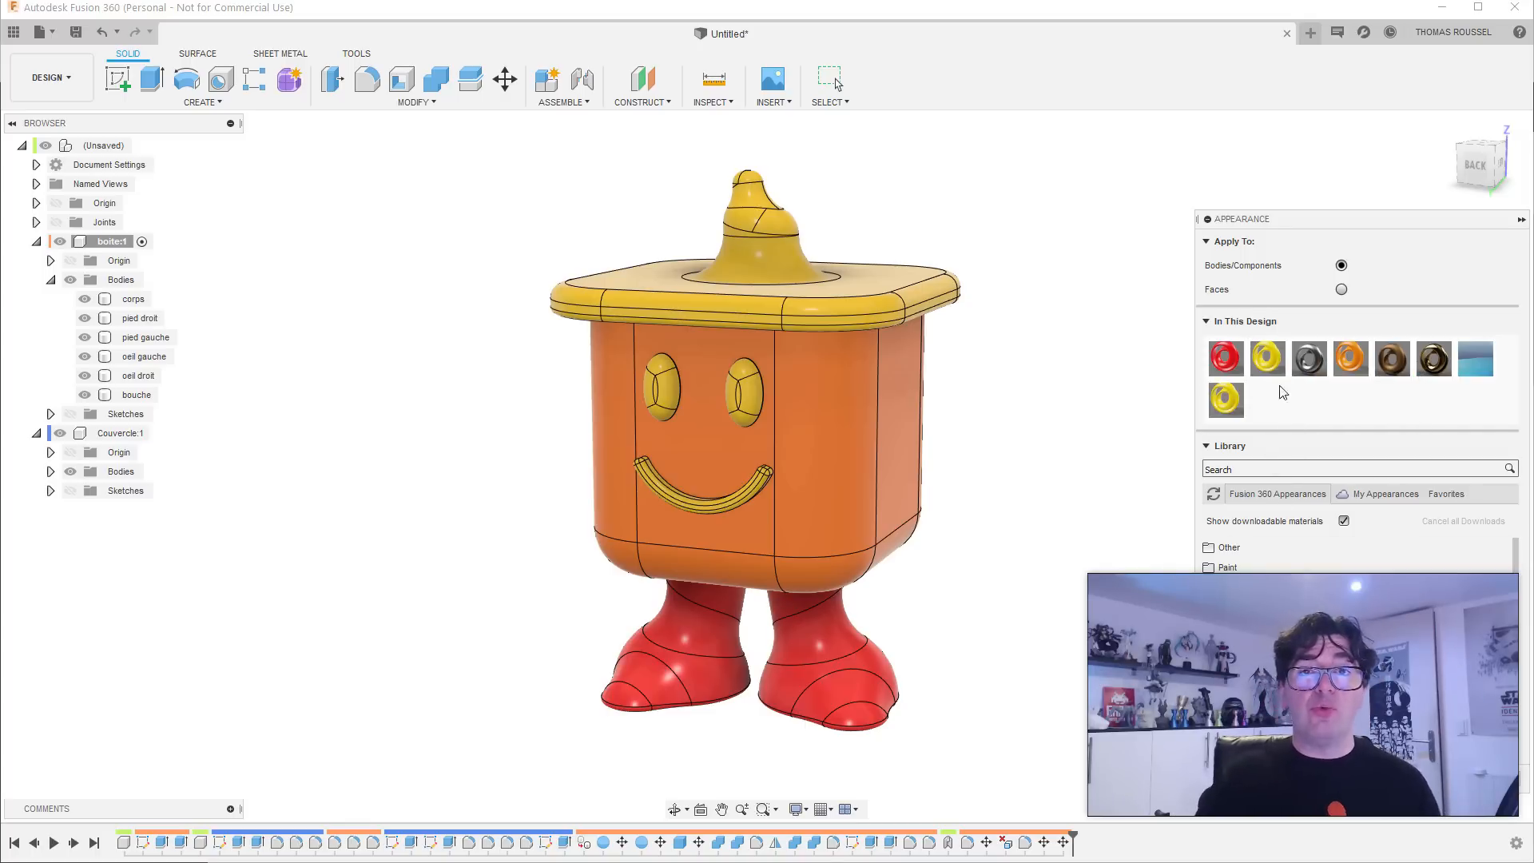
left_click_drag(1224, 400, 748, 405)
Step: Recolour the duplicated ABS appearance to black and apply it to the oeil droit body as well
double_click(1240, 406)
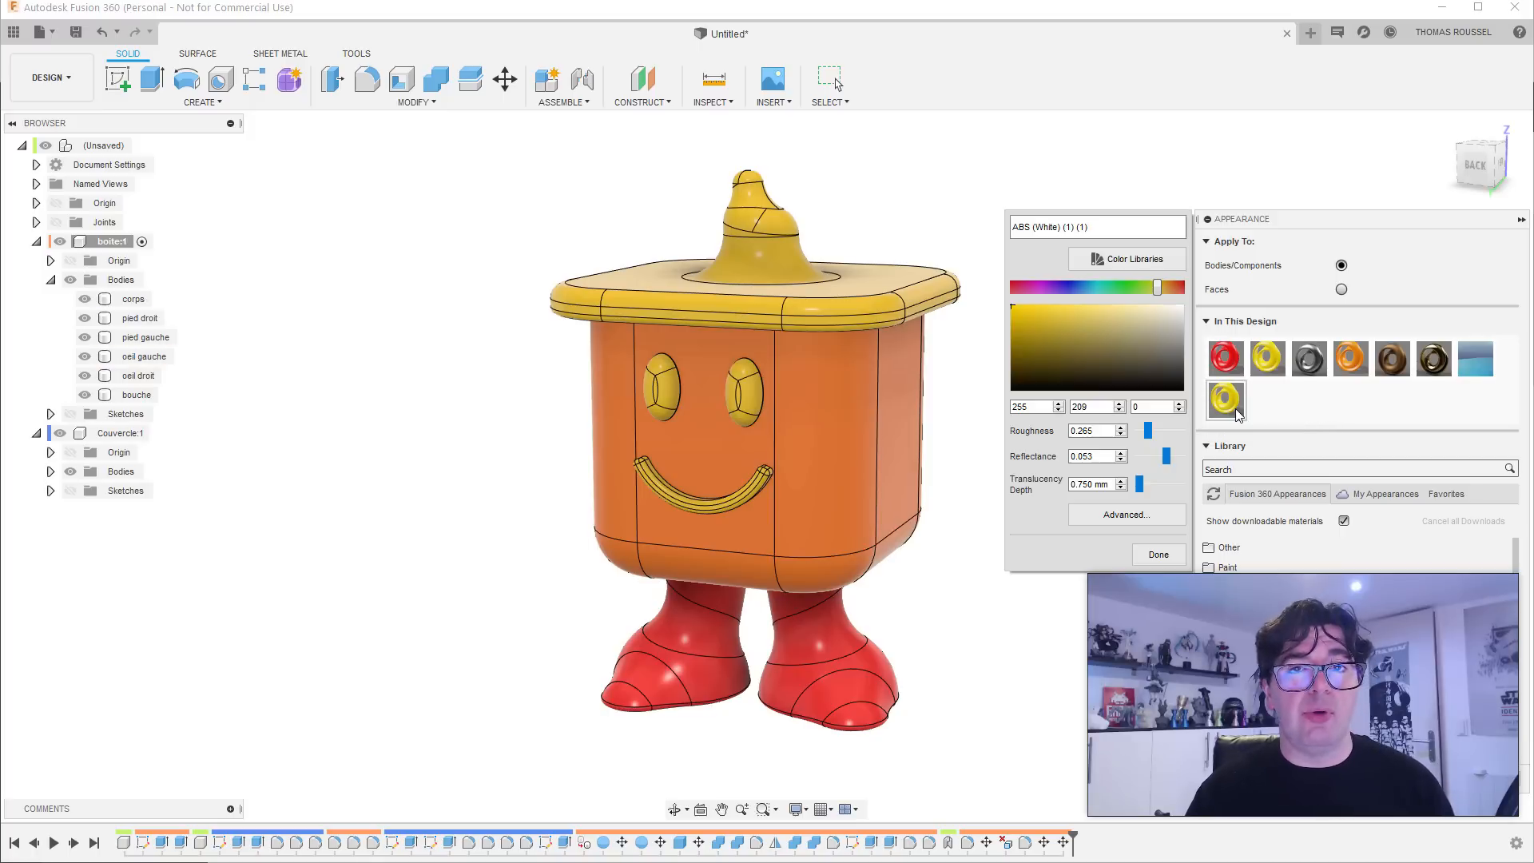
left_click_drag(1124, 372, 1132, 390)
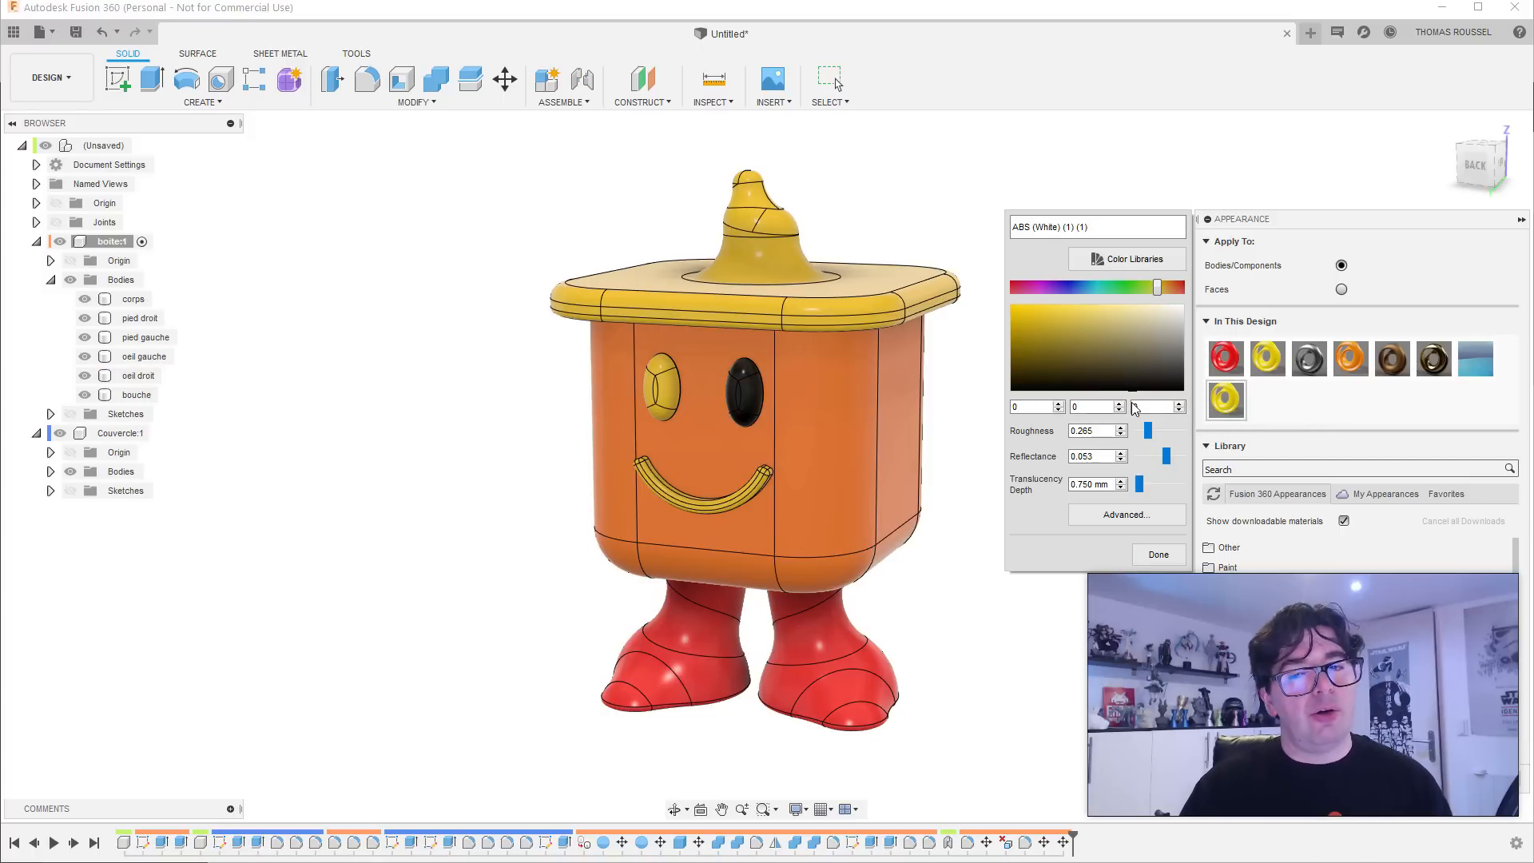
left_click(1158, 555)
left_click_drag(1225, 399, 664, 385)
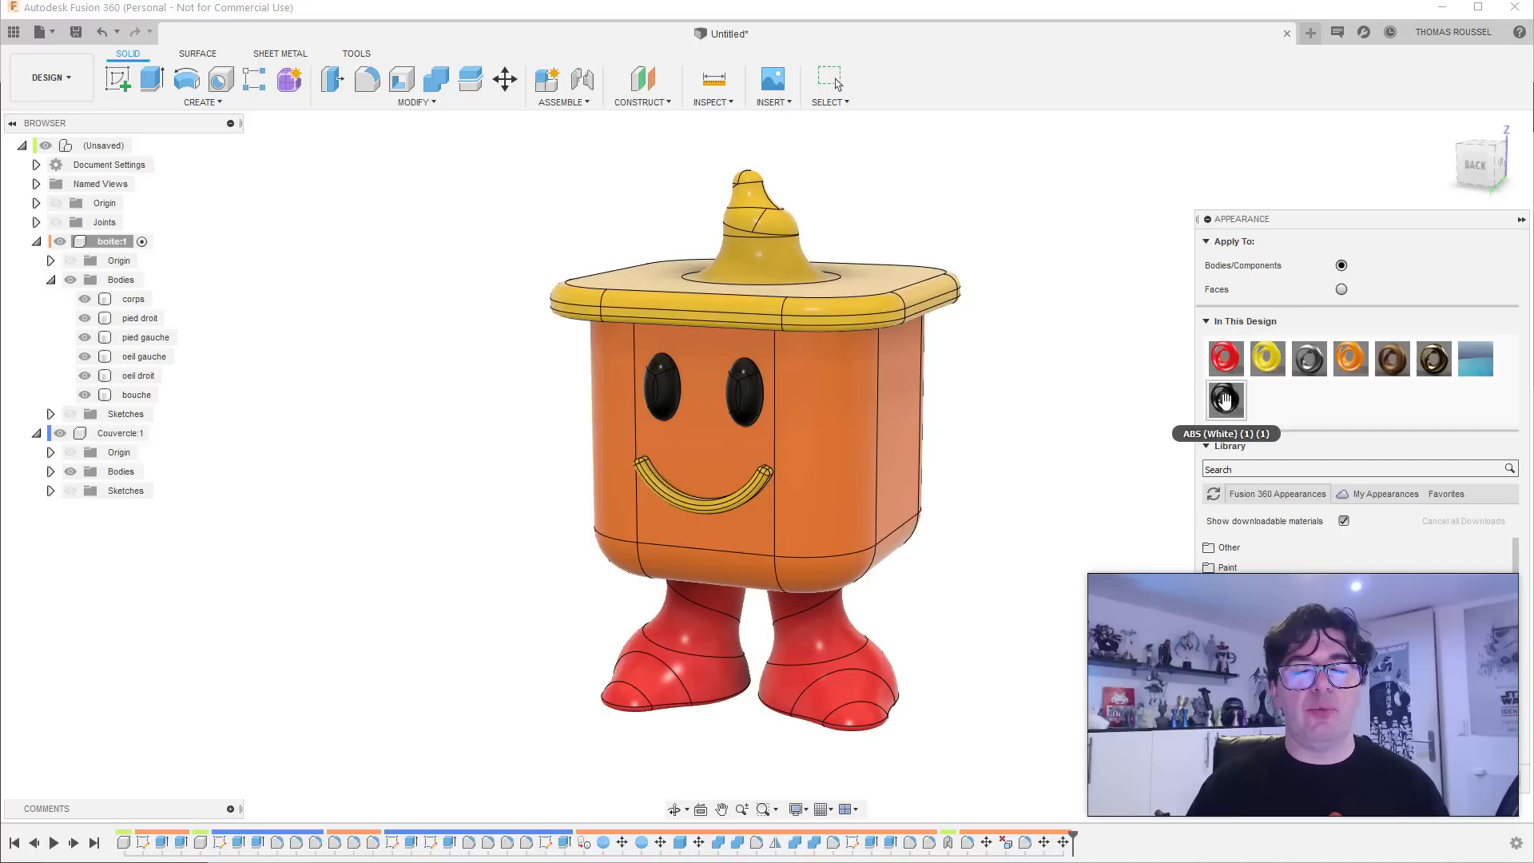
Step: Apply the black ABS (White) (1) (1) appearance to the bouche body and finish editing appearances
left_click_drag(1226, 399, 663, 492)
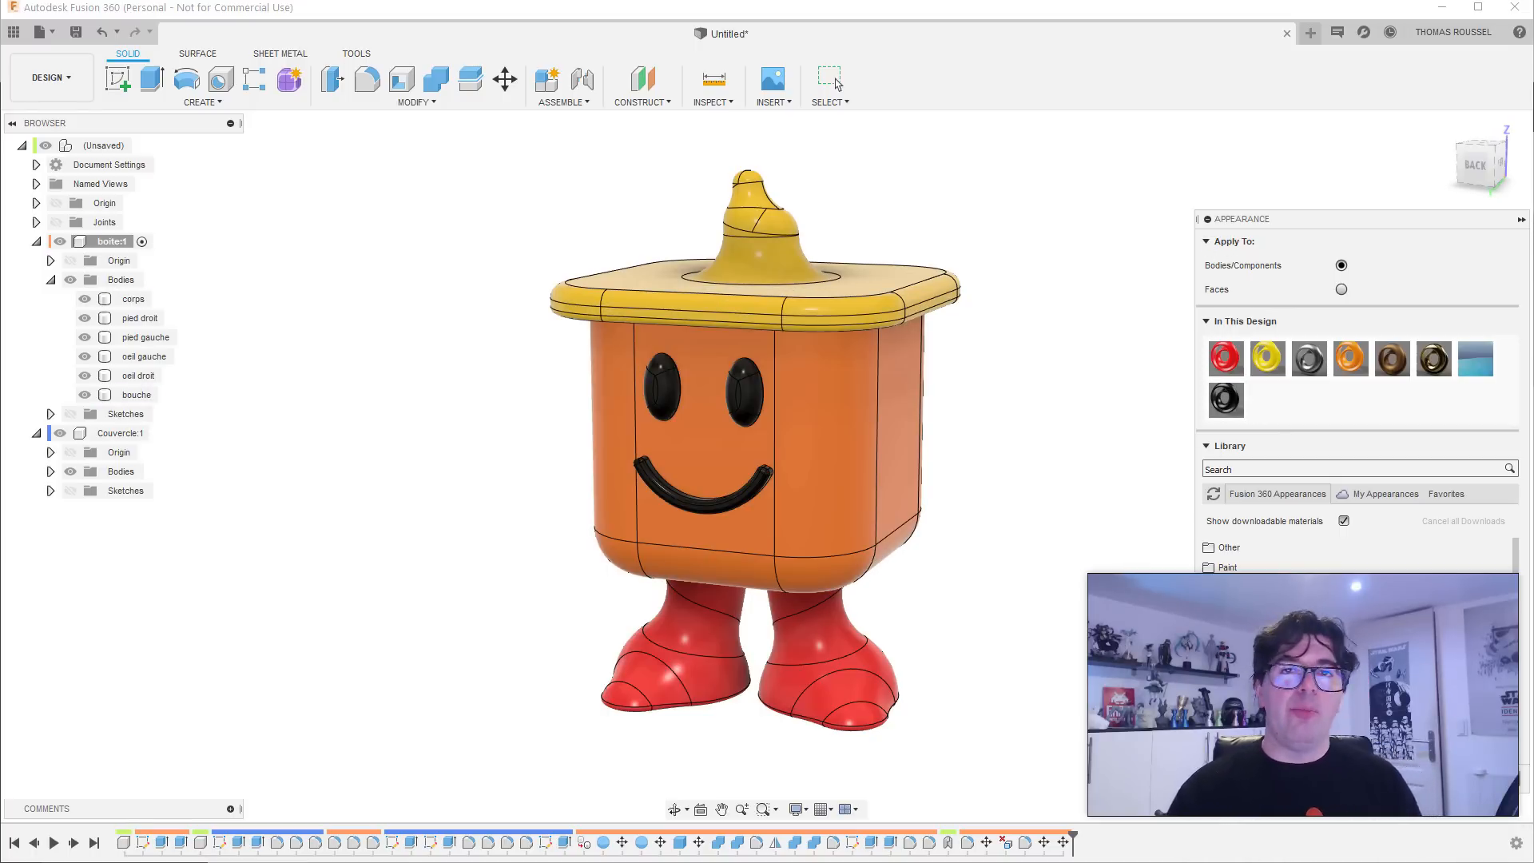
left_click(1497, 779)
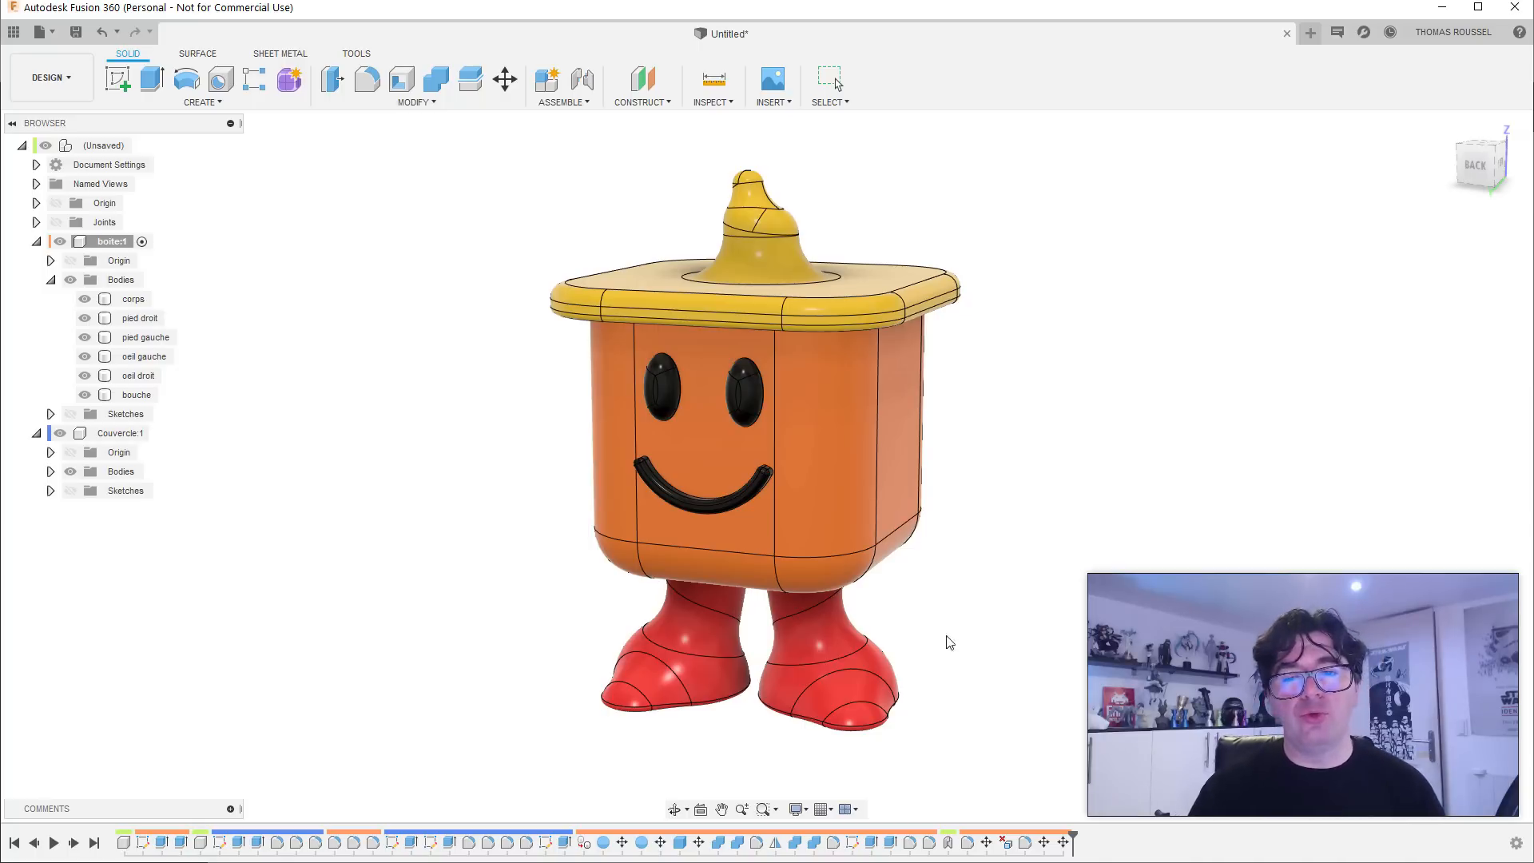
middle_click_drag(948, 640, 675, 667, "shift")
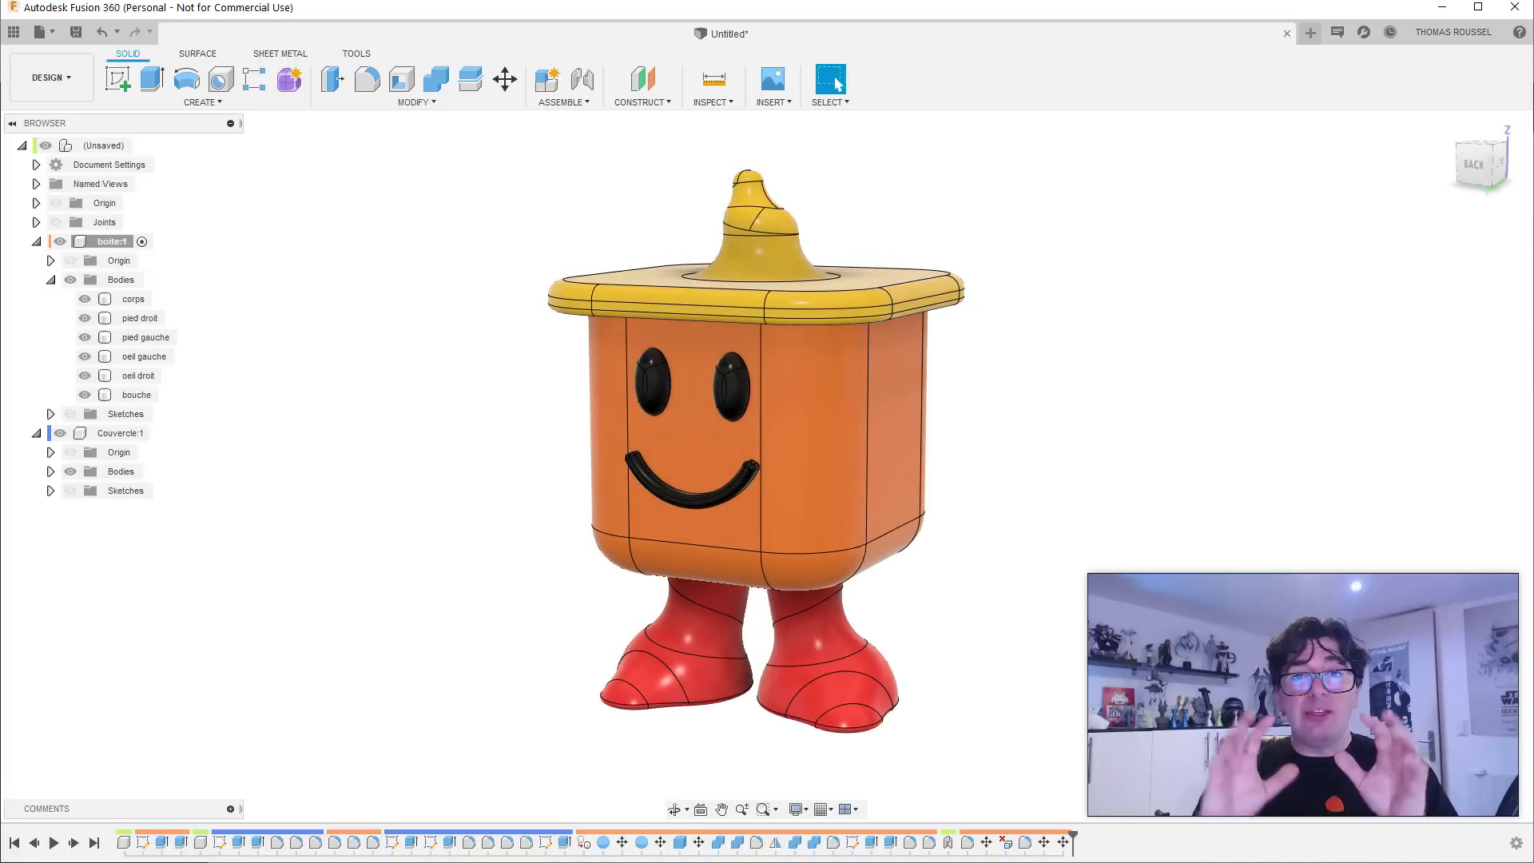
Step: Save the design under the name boiteman in the Divers location
key("ctrl+s")
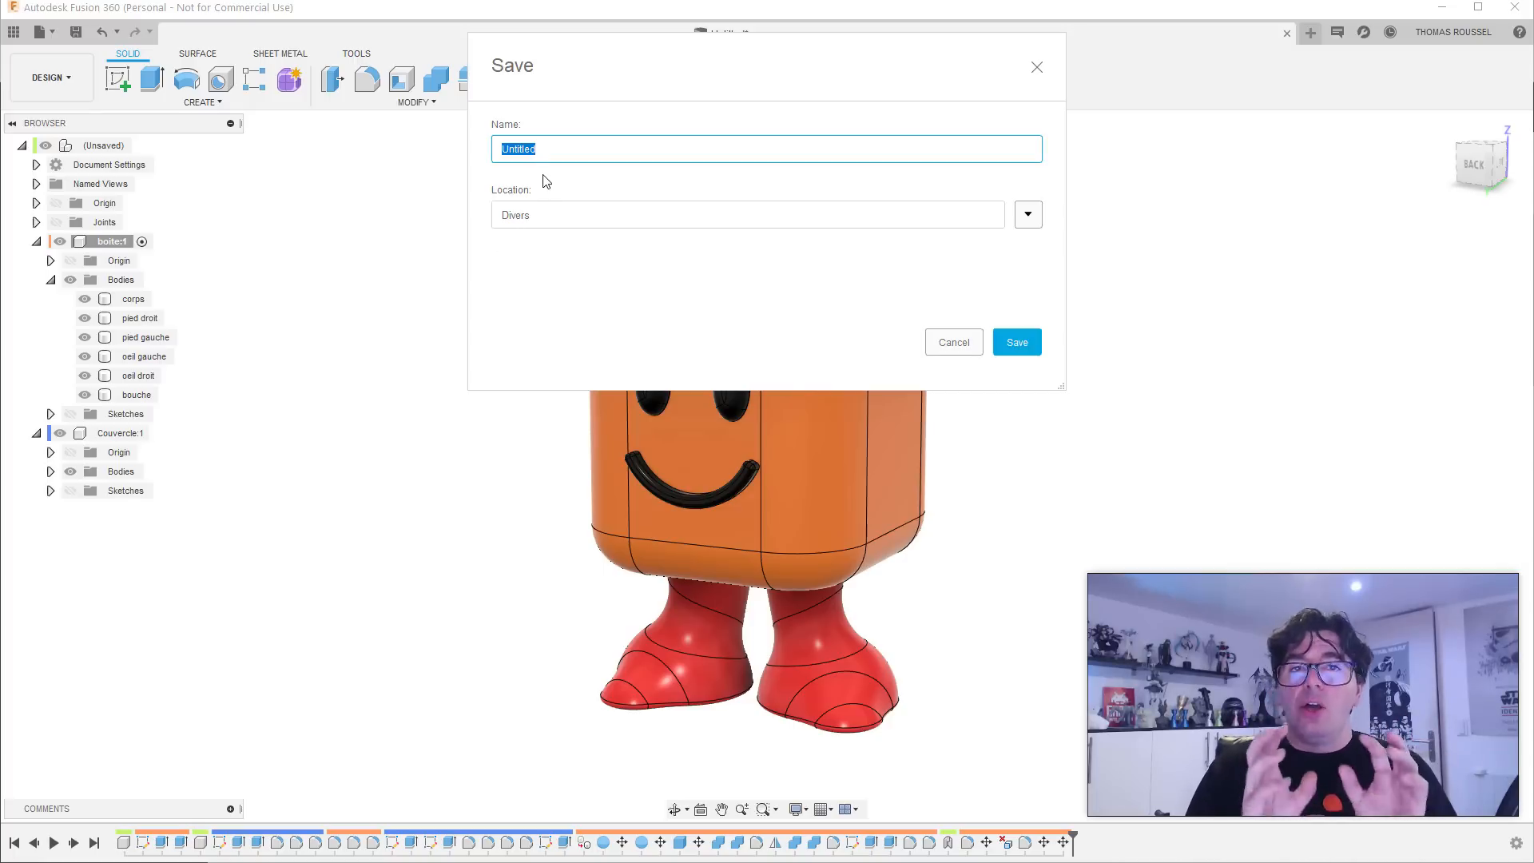
type("boiteman")
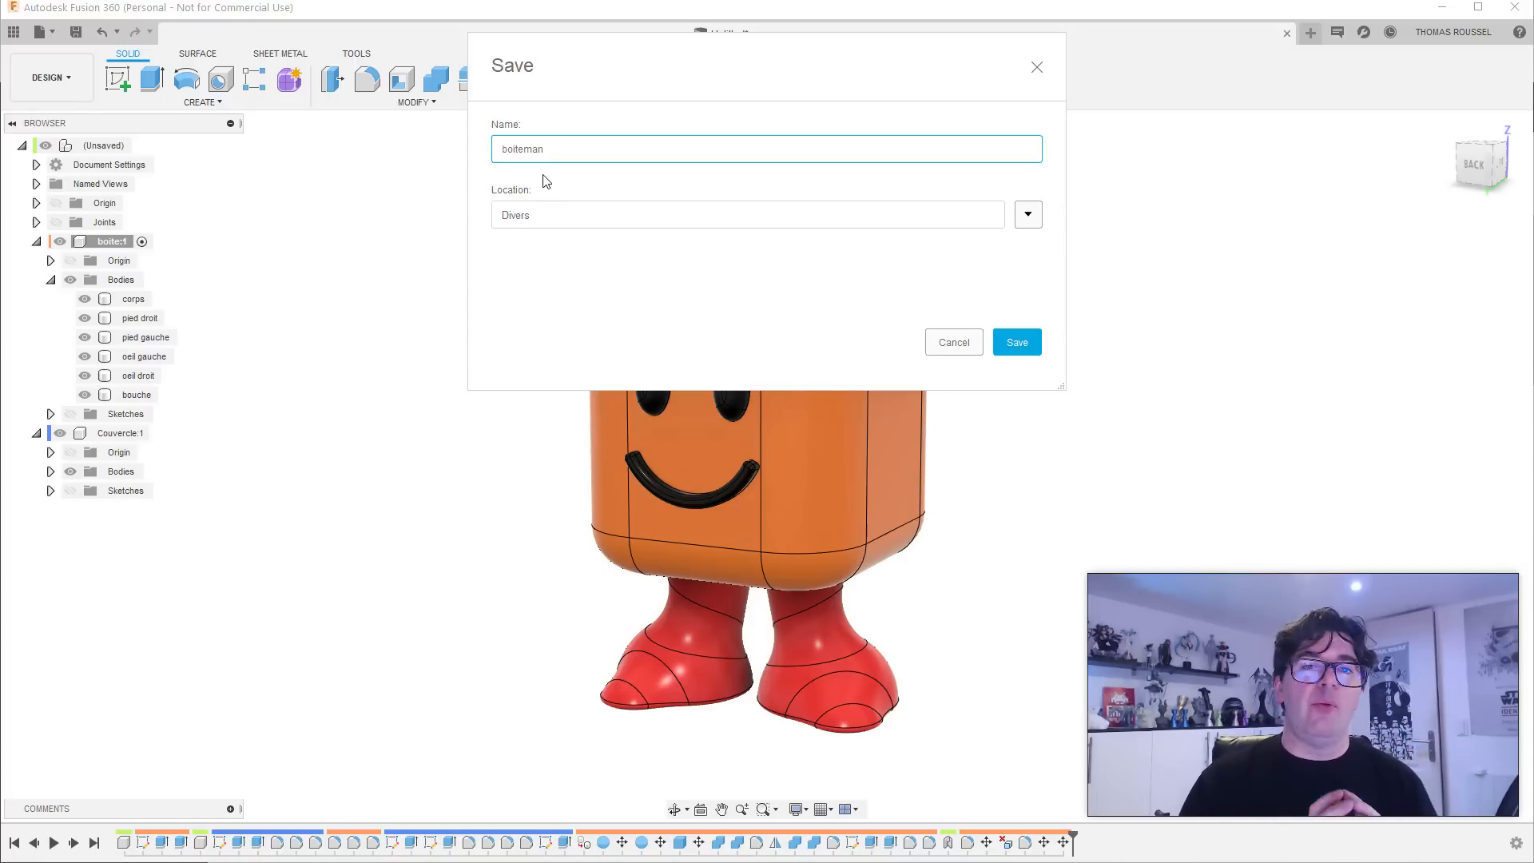
key("Return")
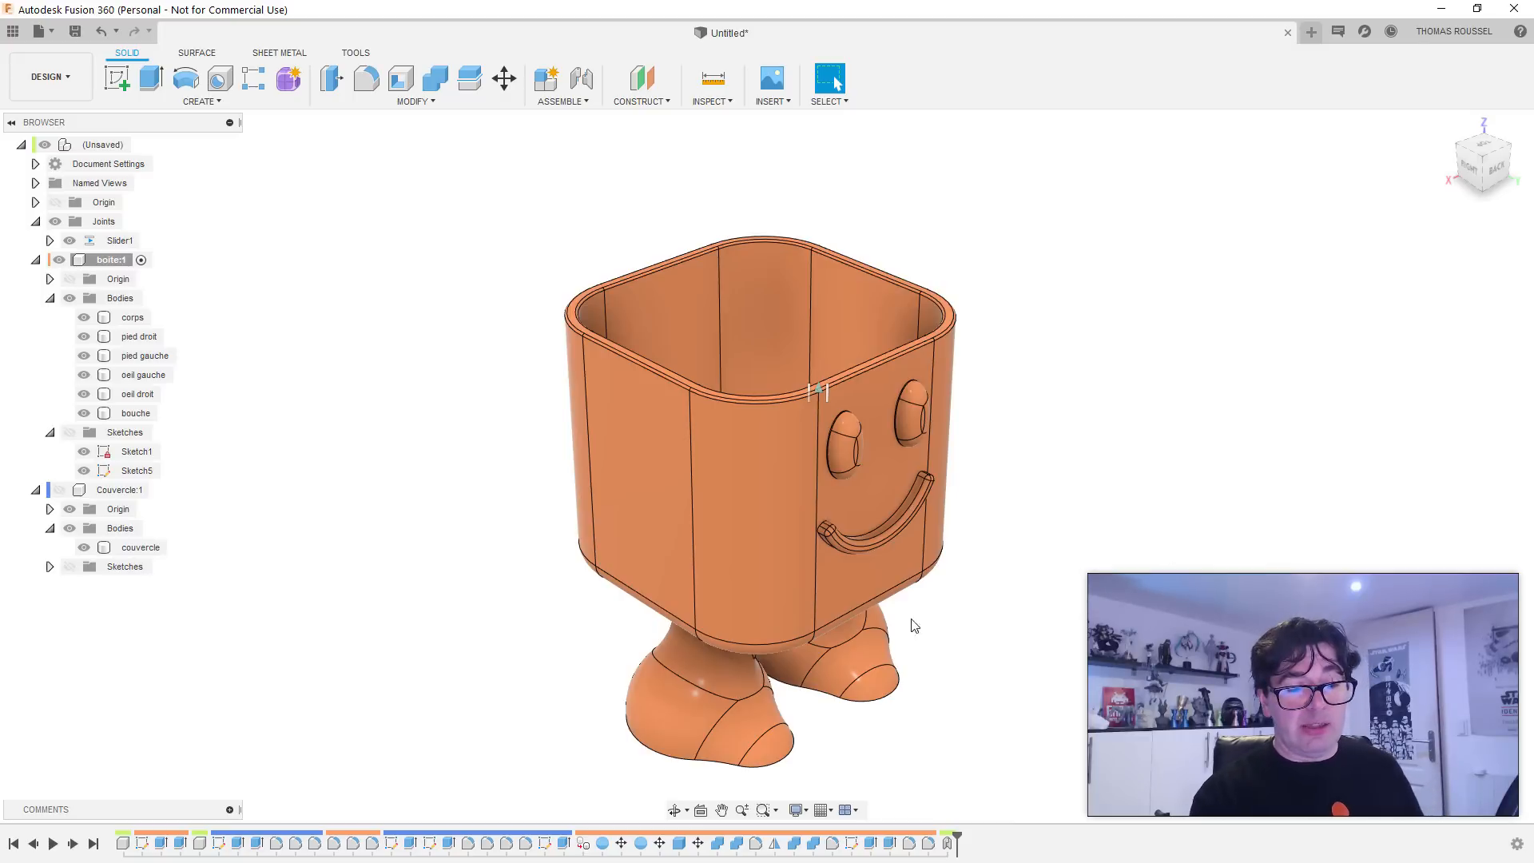
Step: Open the box's first sketch, Sketch1, from the design history to review its dimensions and constraints, and finish the sketch
right_click(143, 845)
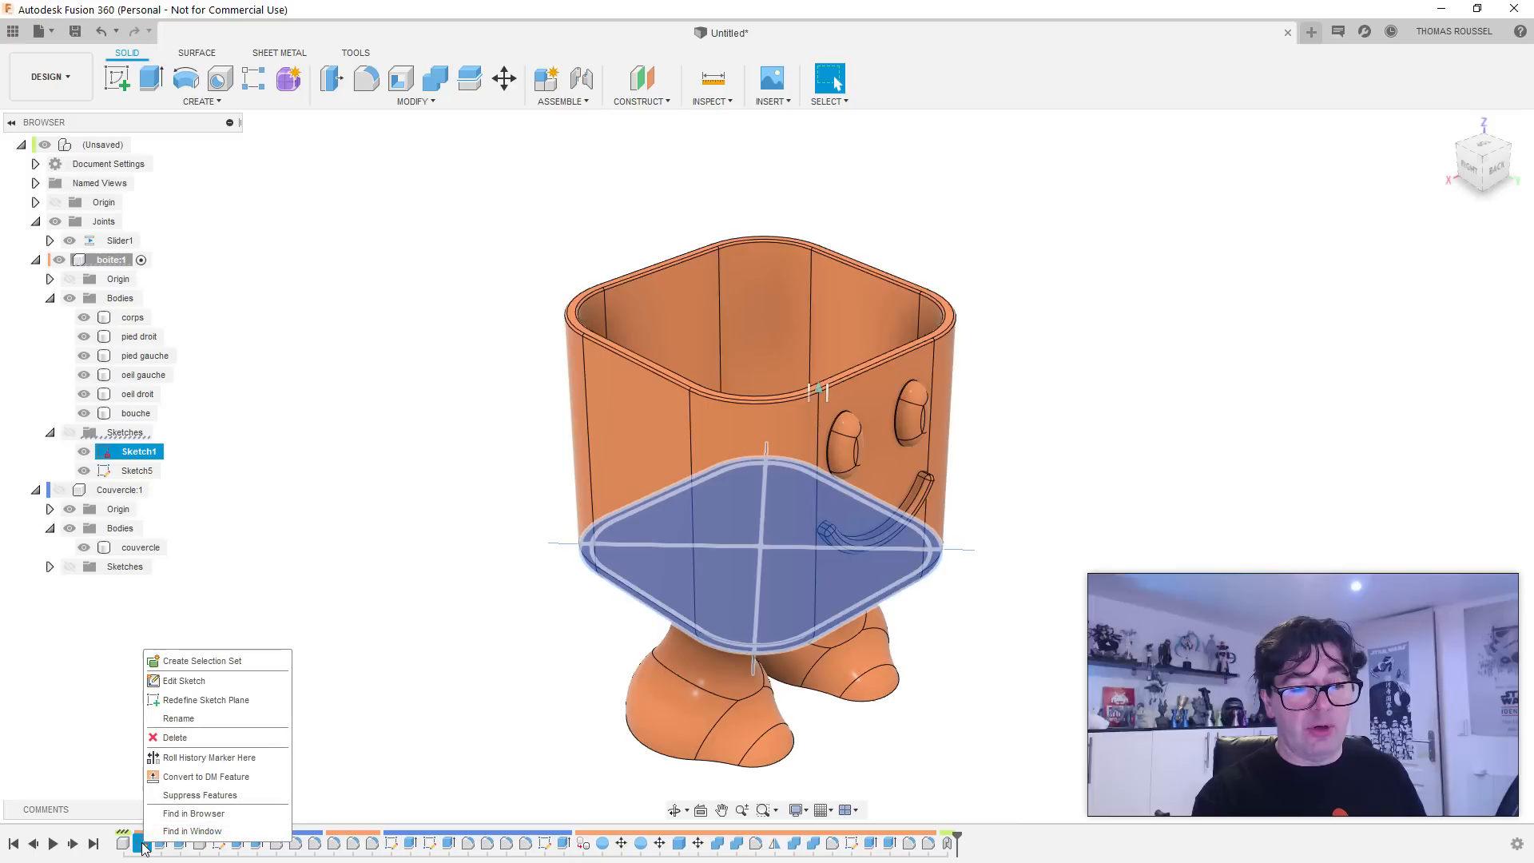
left_click(184, 681)
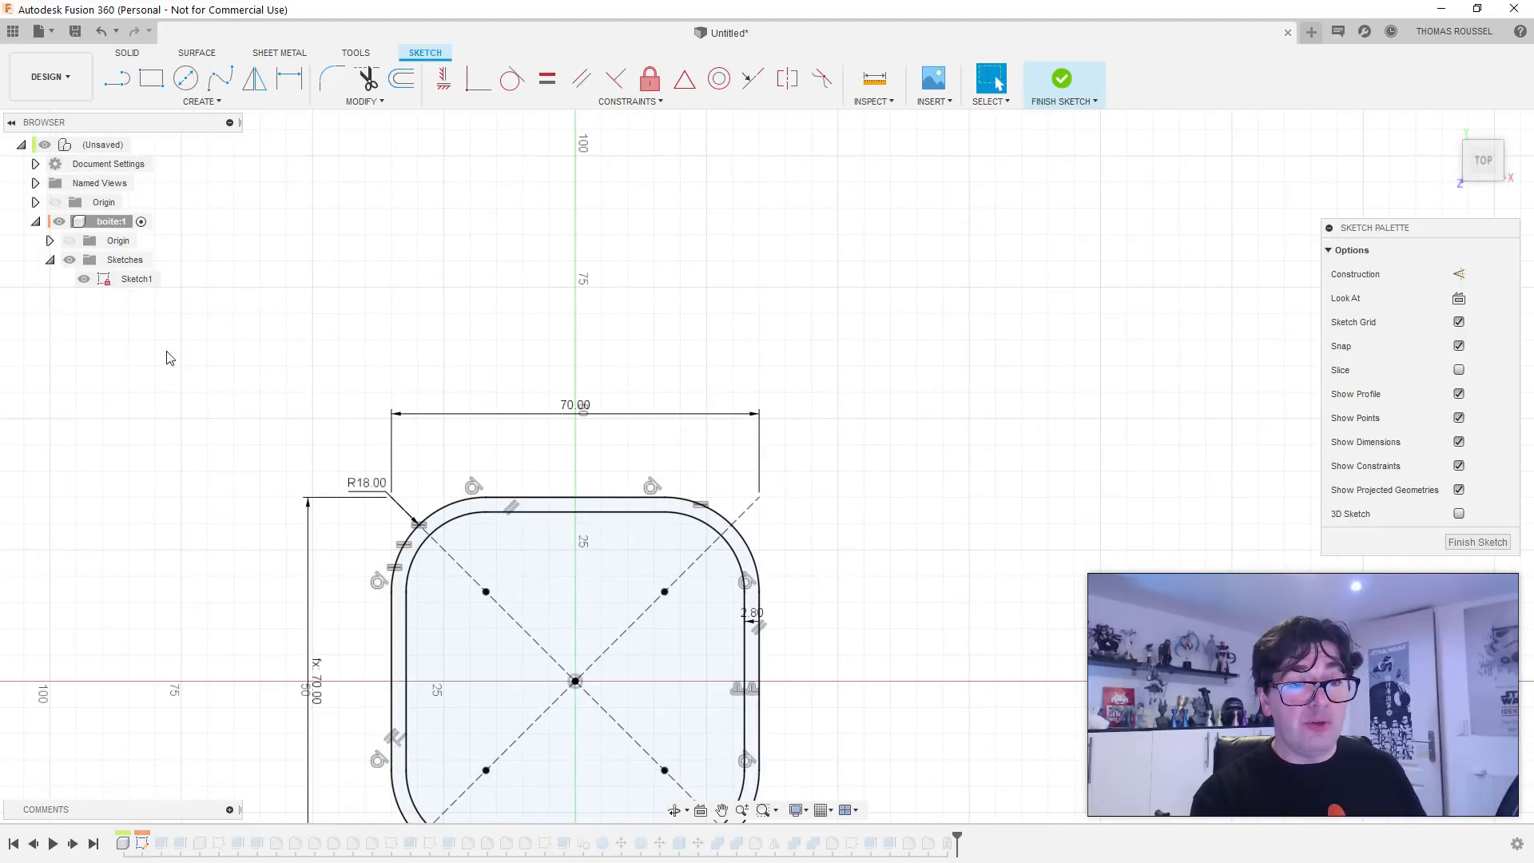
middle_click_drag(267, 582, 342, 490)
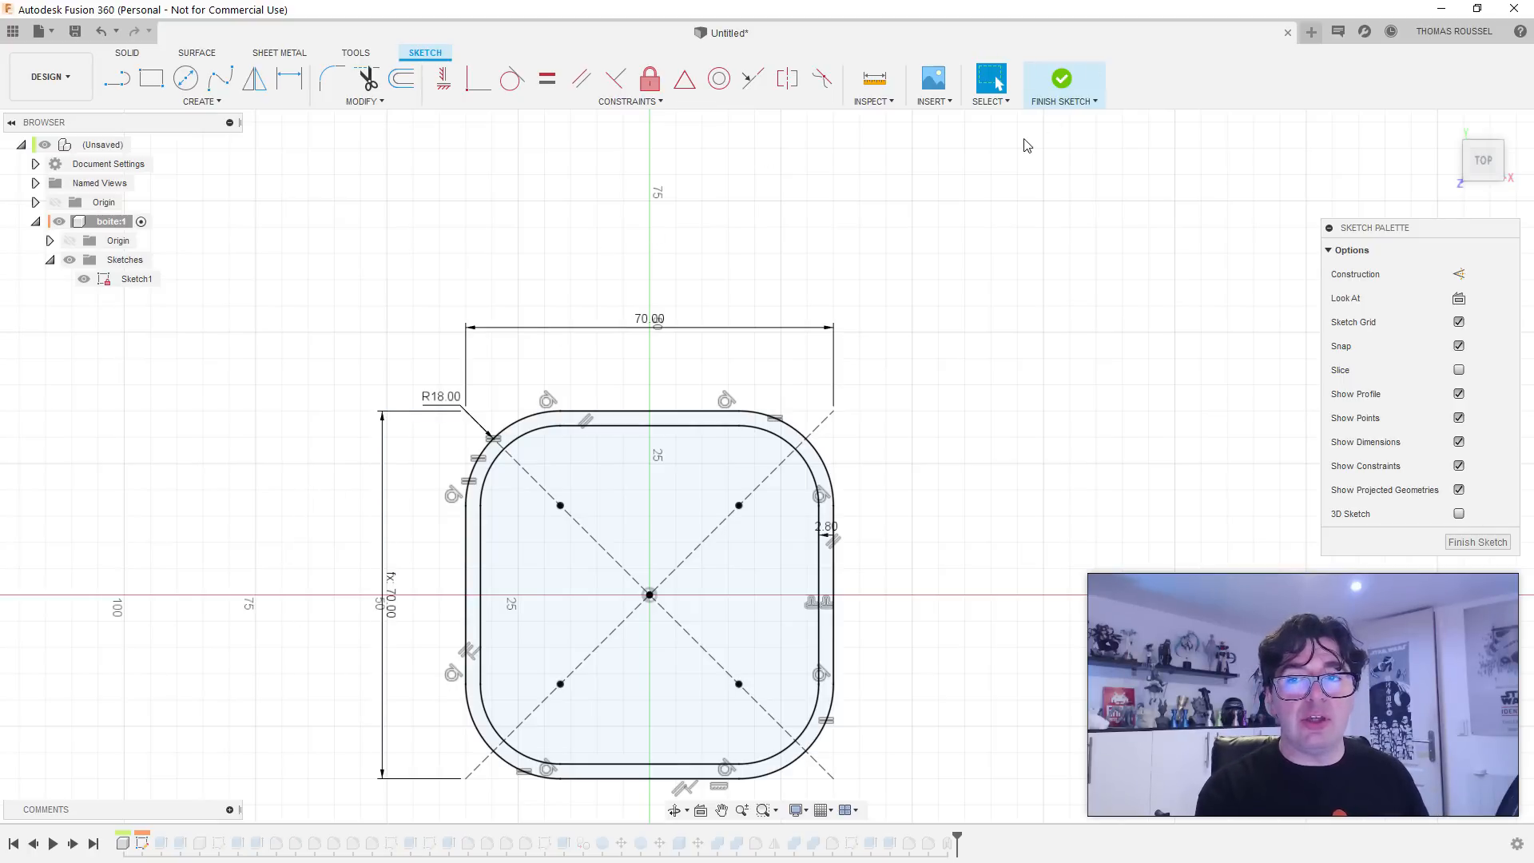
left_click(1060, 80)
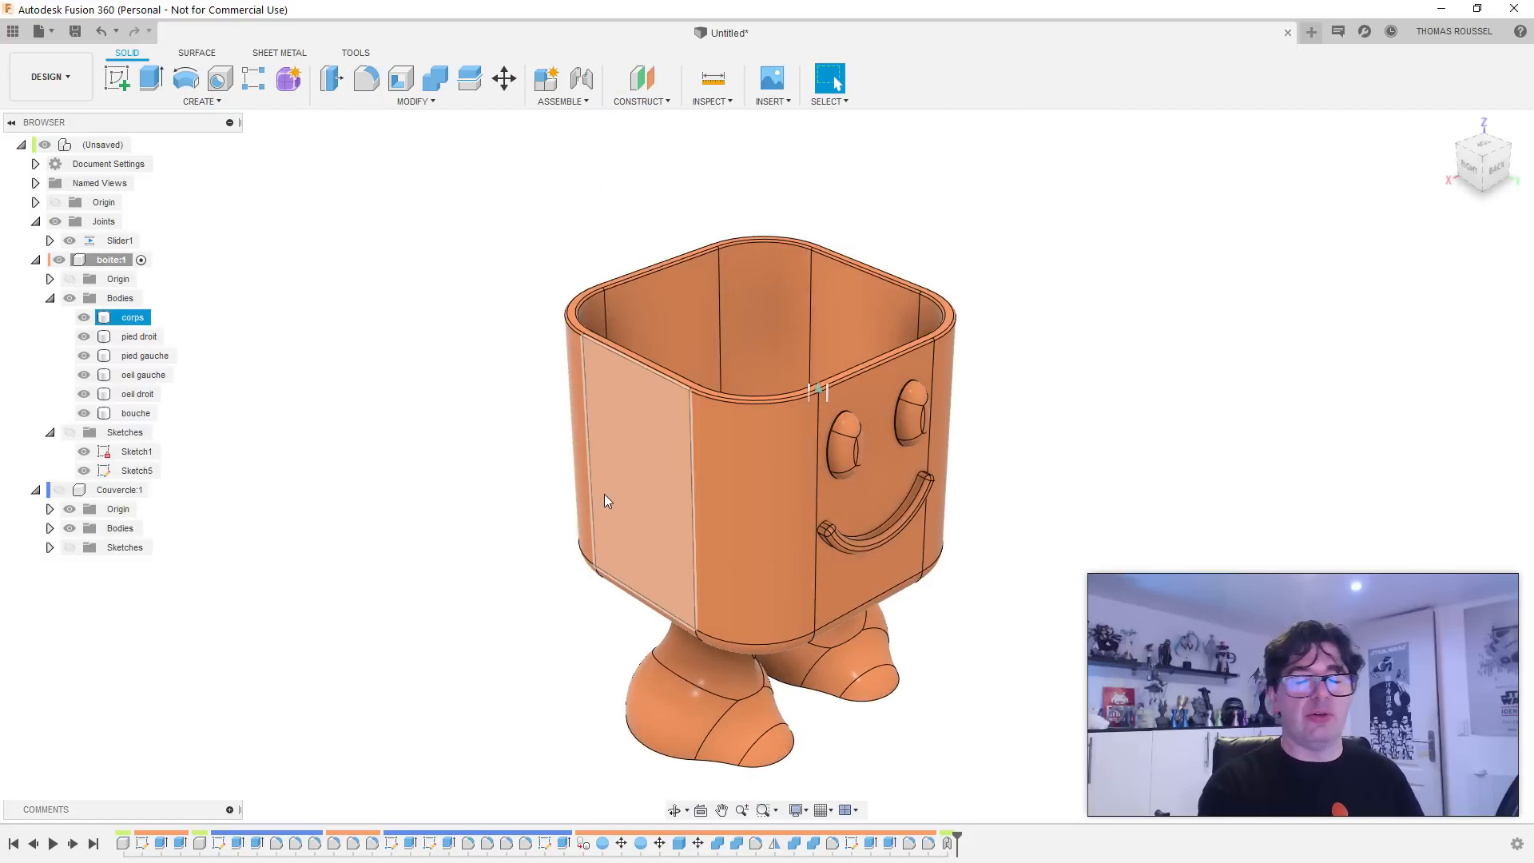
left_click(584, 603)
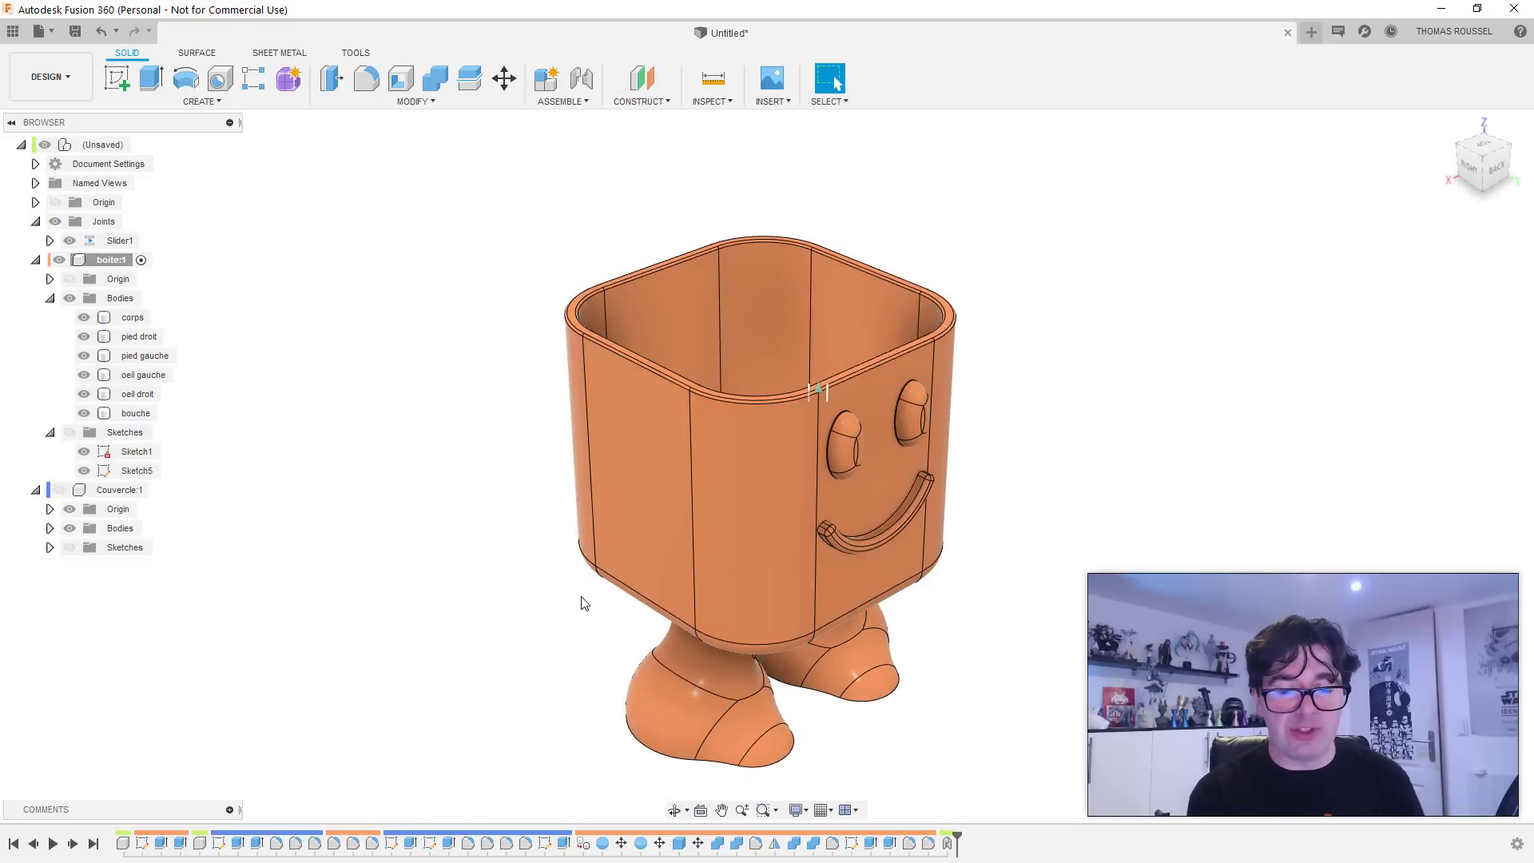
Step: Rename the pied droit Combine feature in the design history as "fusion pied droit"
right_click(721, 845)
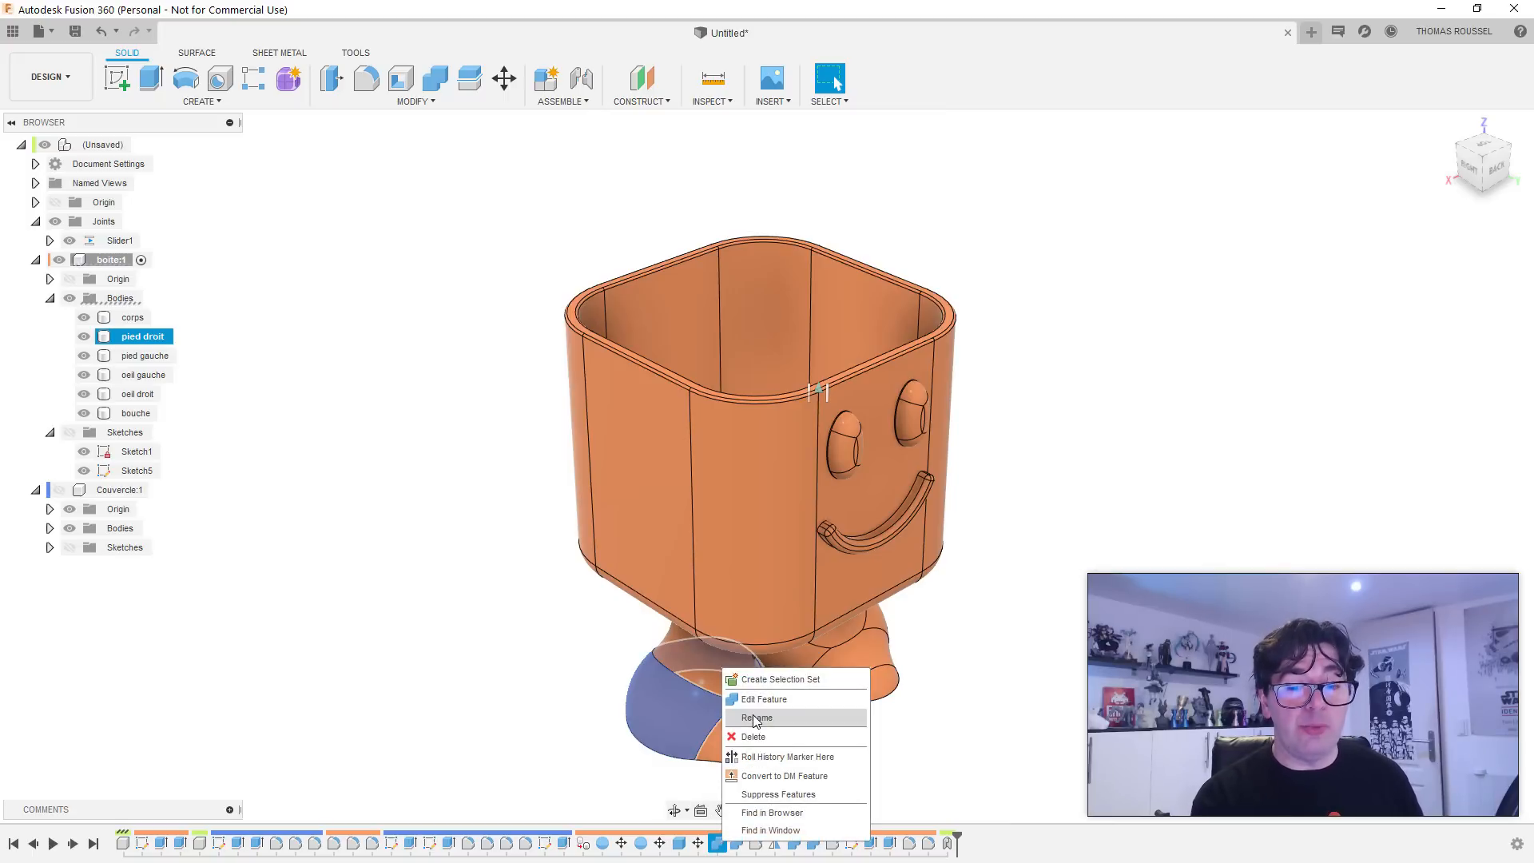
left_click(755, 719)
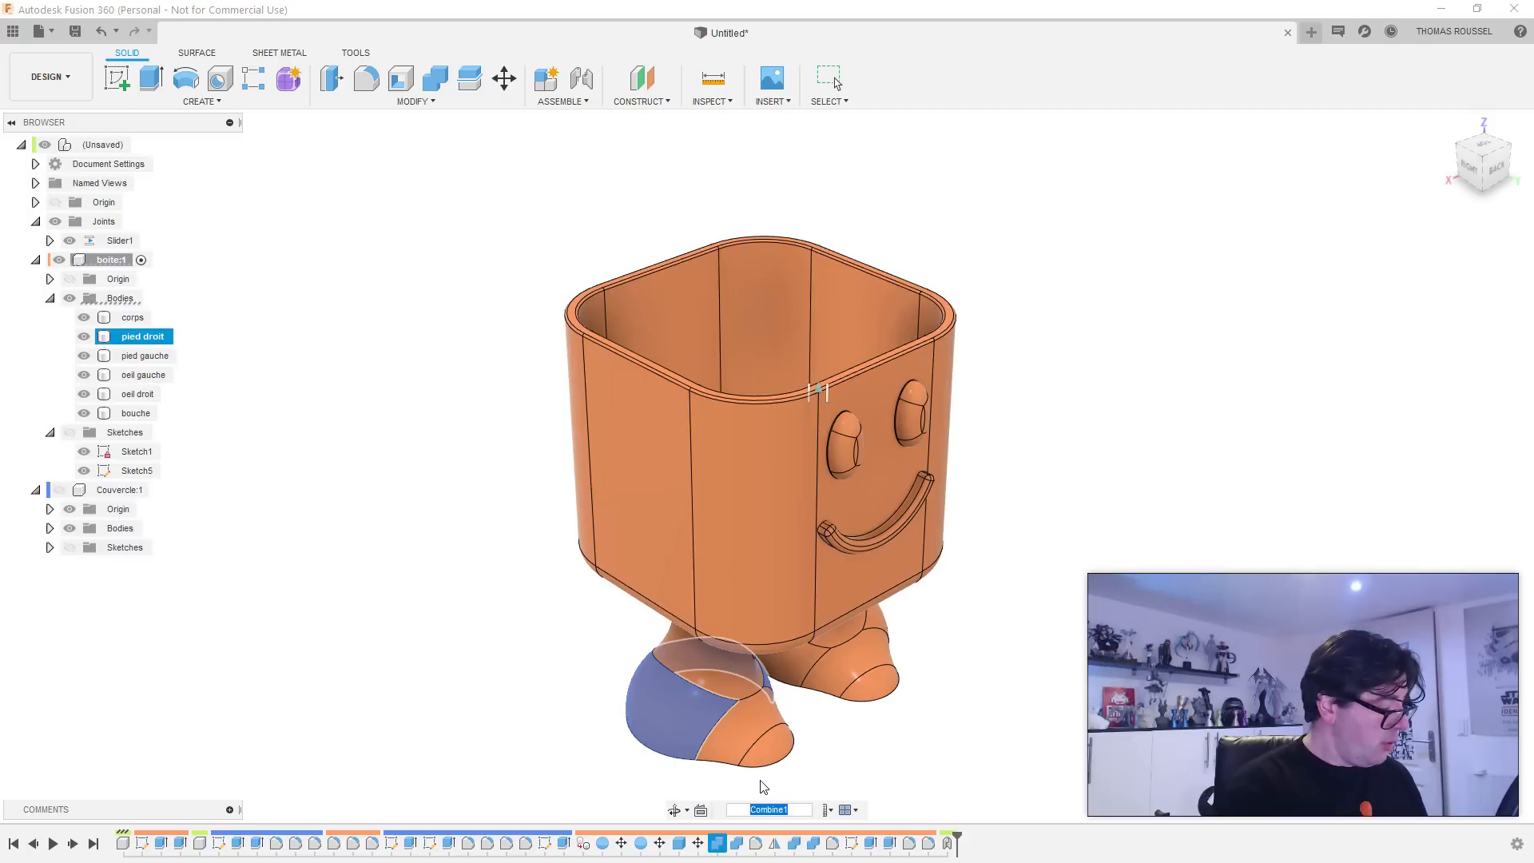
type("fusion pied droit")
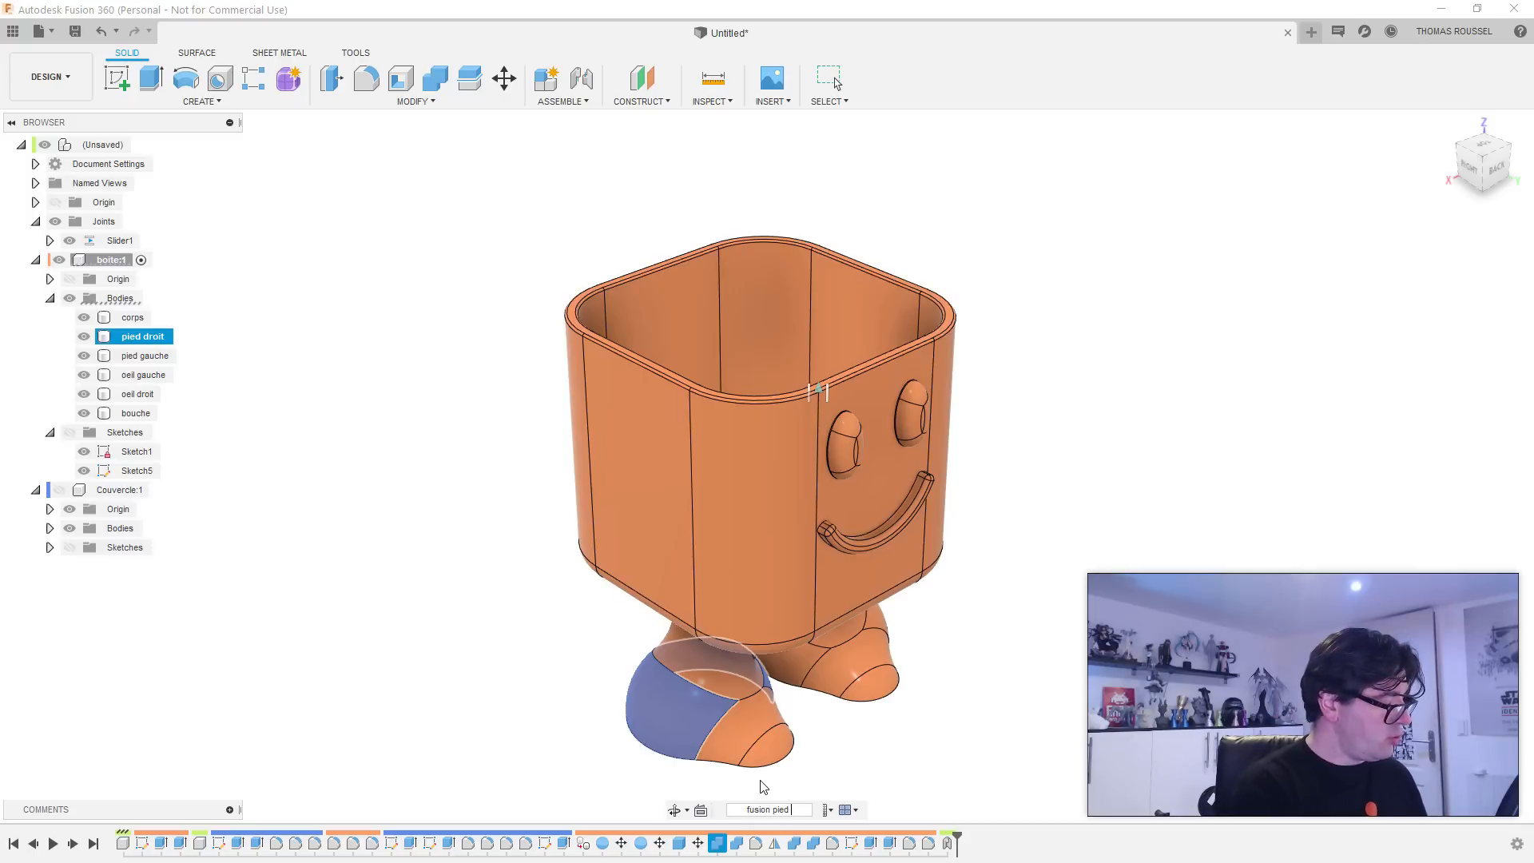
key("Return")
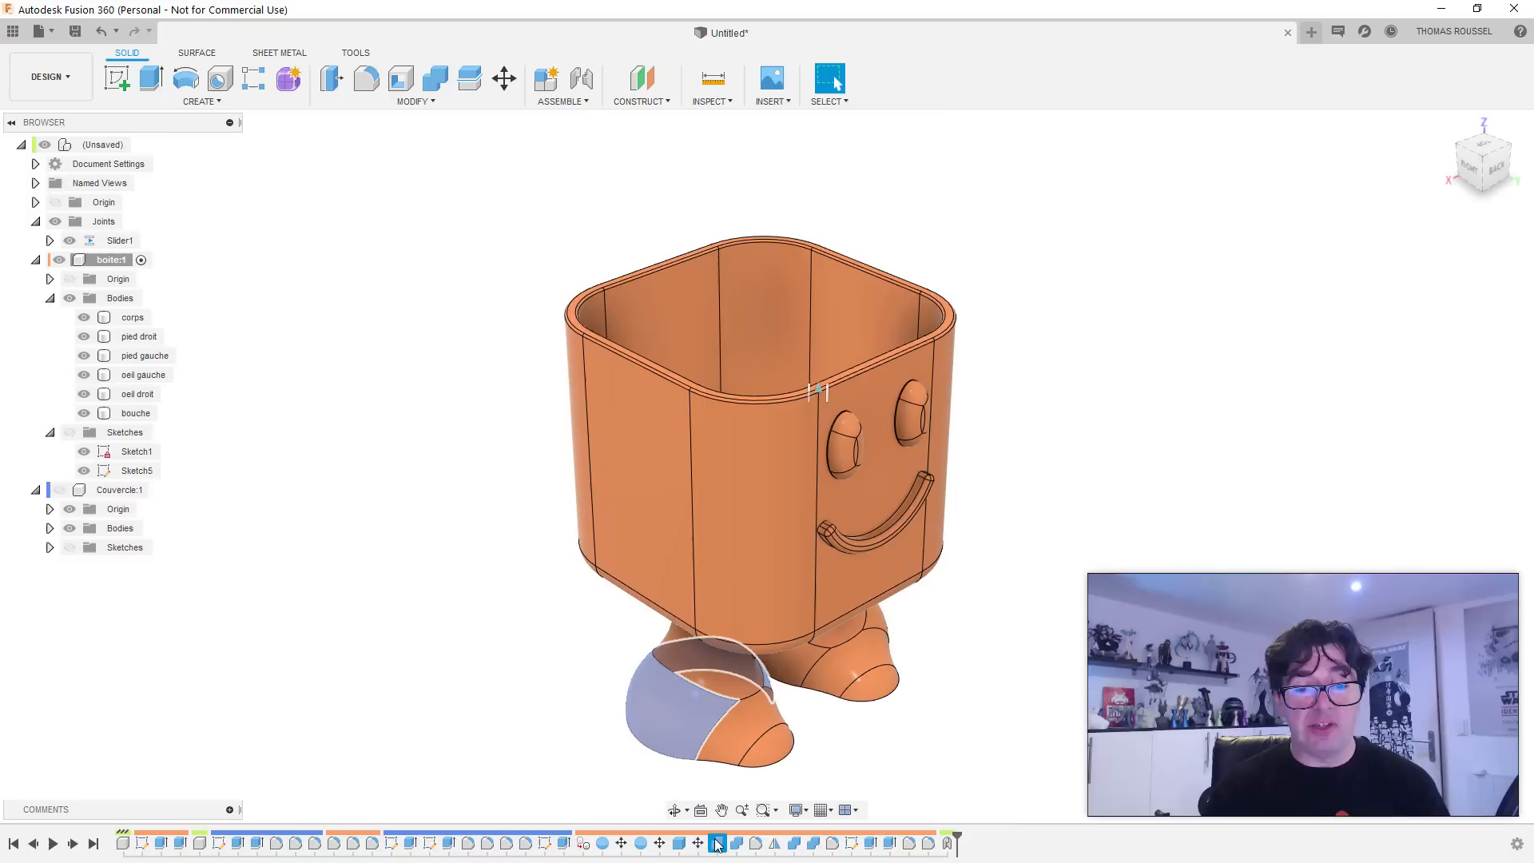
left_click(716, 844)
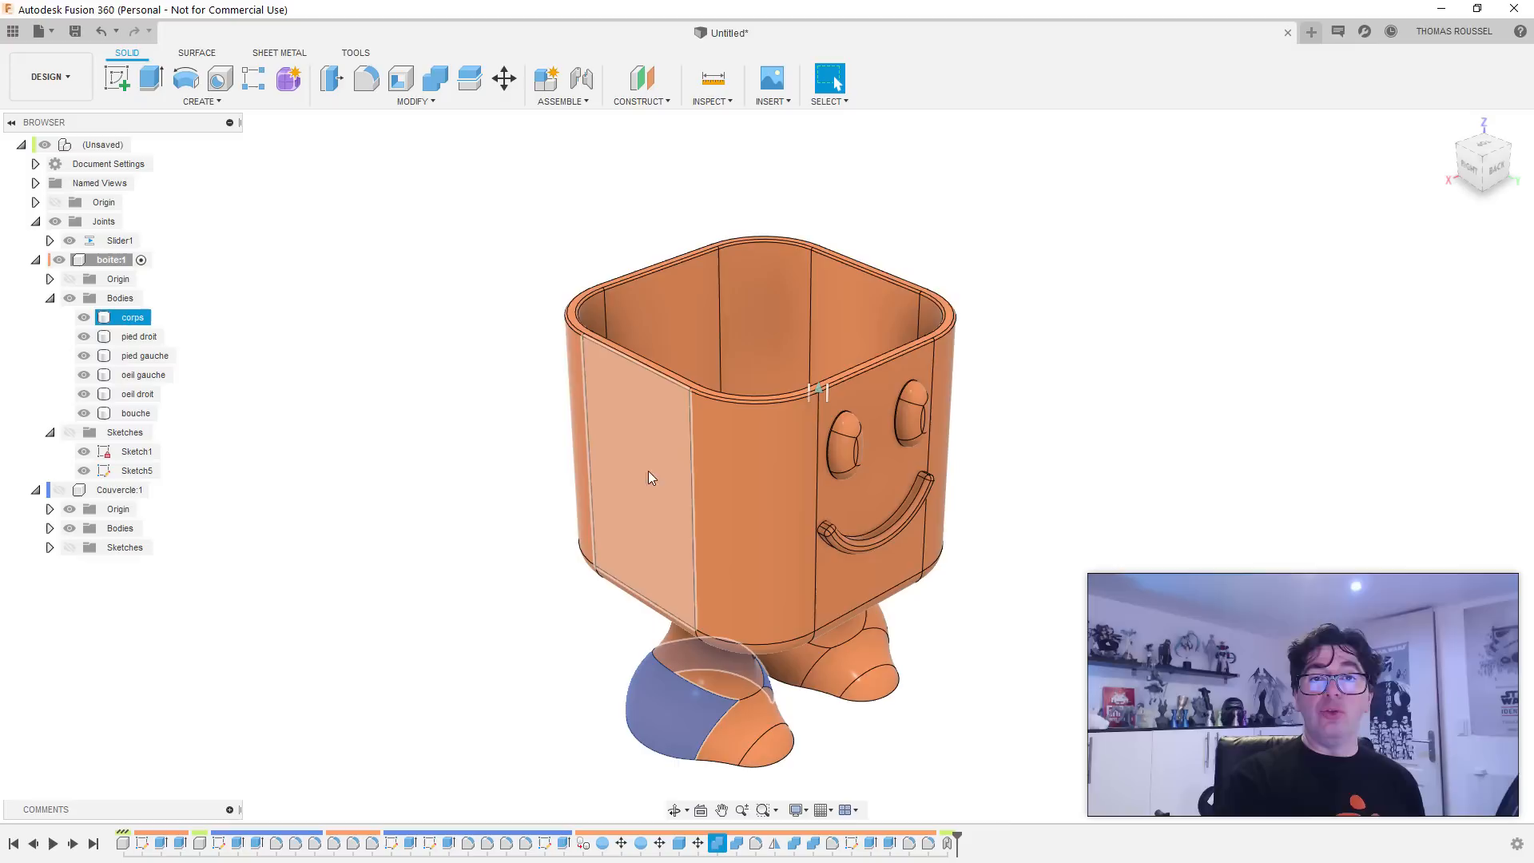
Step: Try extruding the underside face of the corps body 4 mm with the Join operation, and undo it
middle_click_drag(530, 688, 679, 486, "shift")
scroll(810, 457, "up", 3)
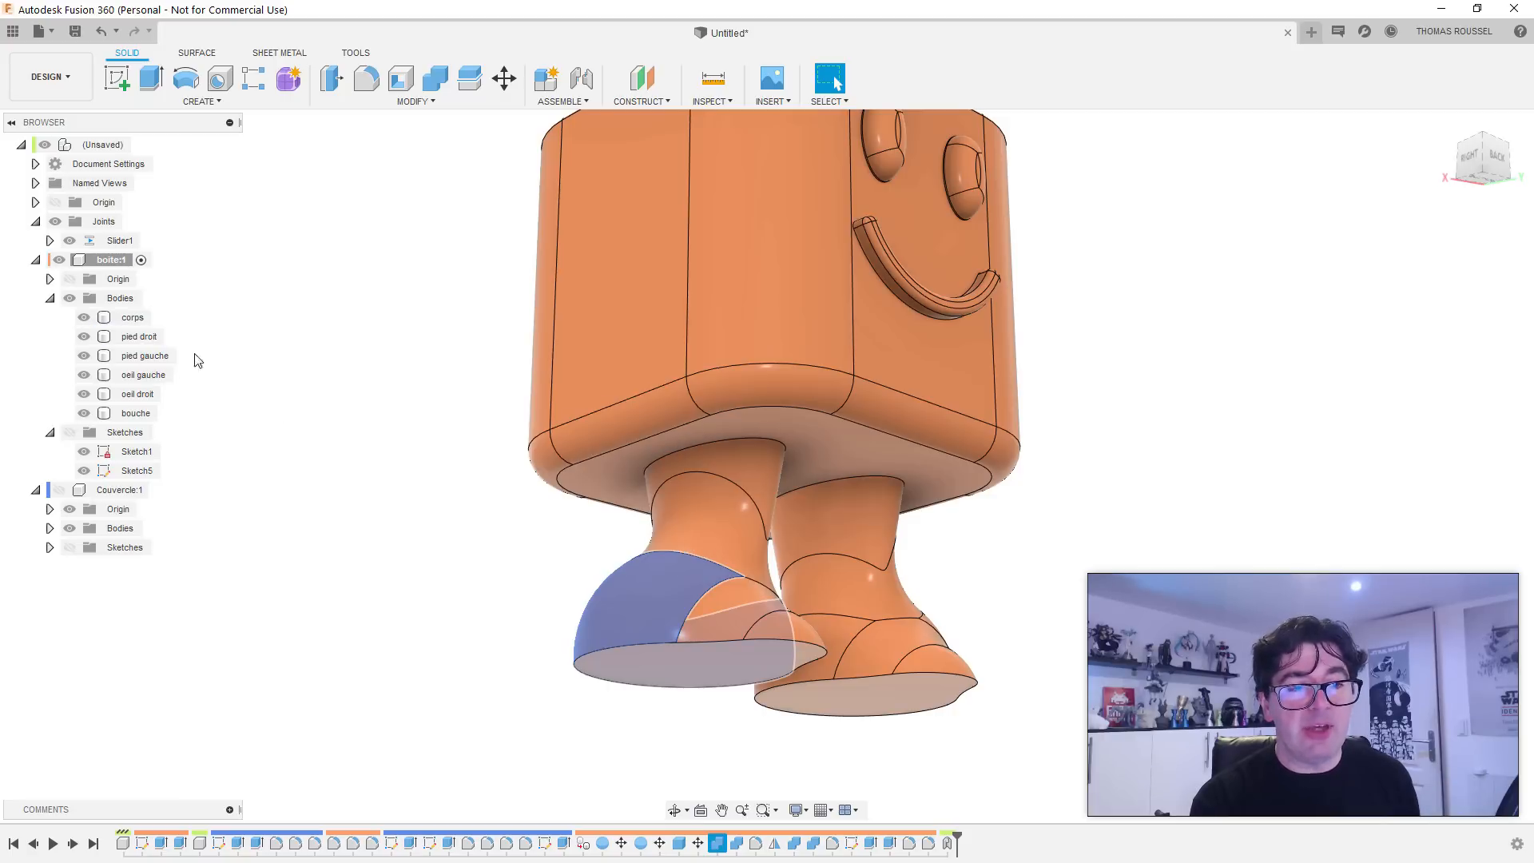
left_click(820, 443)
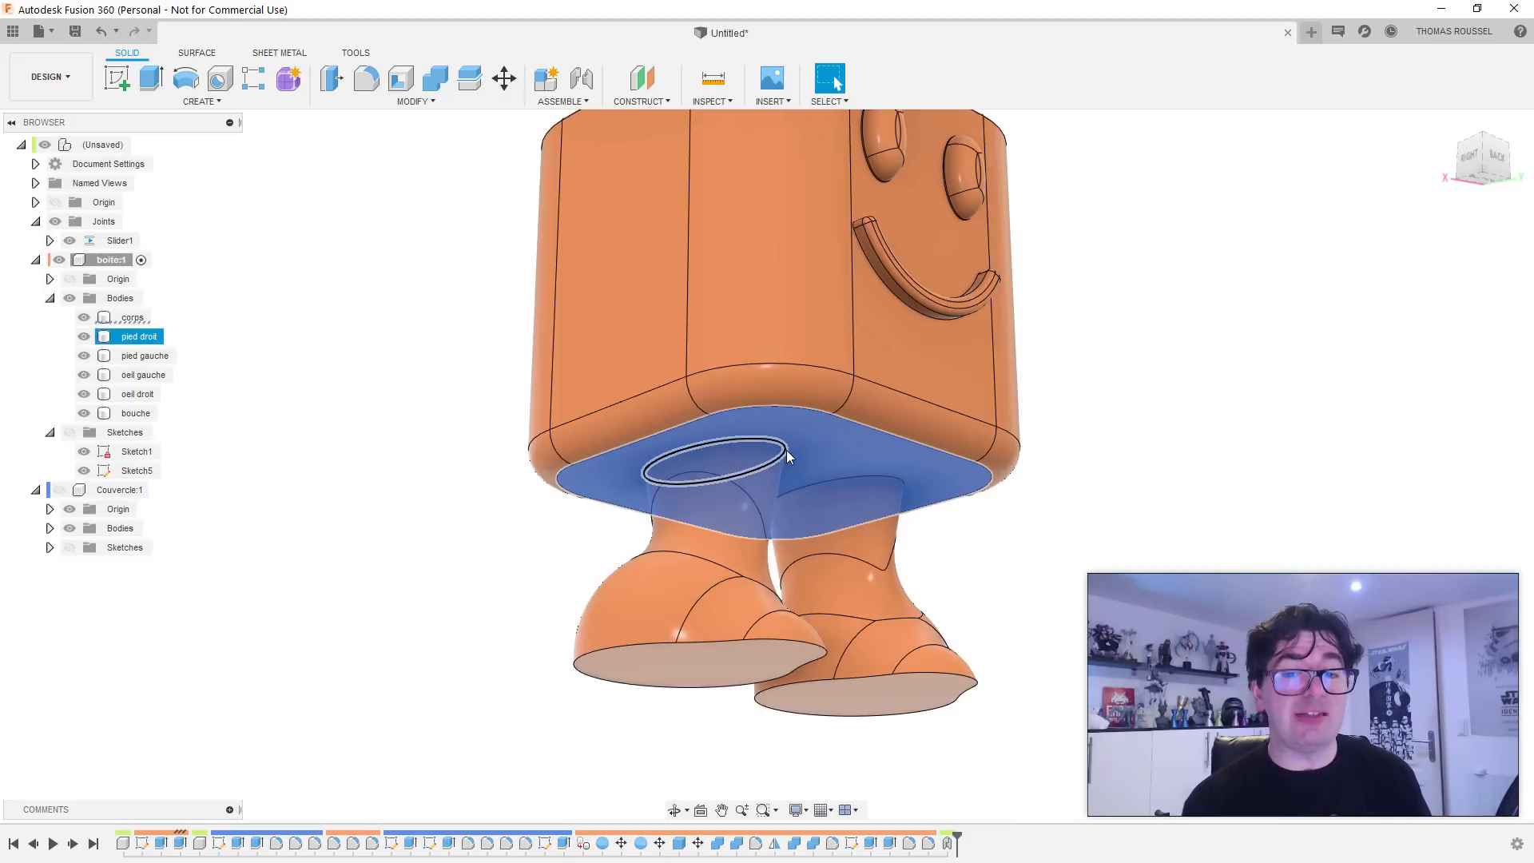
left_click(152, 79)
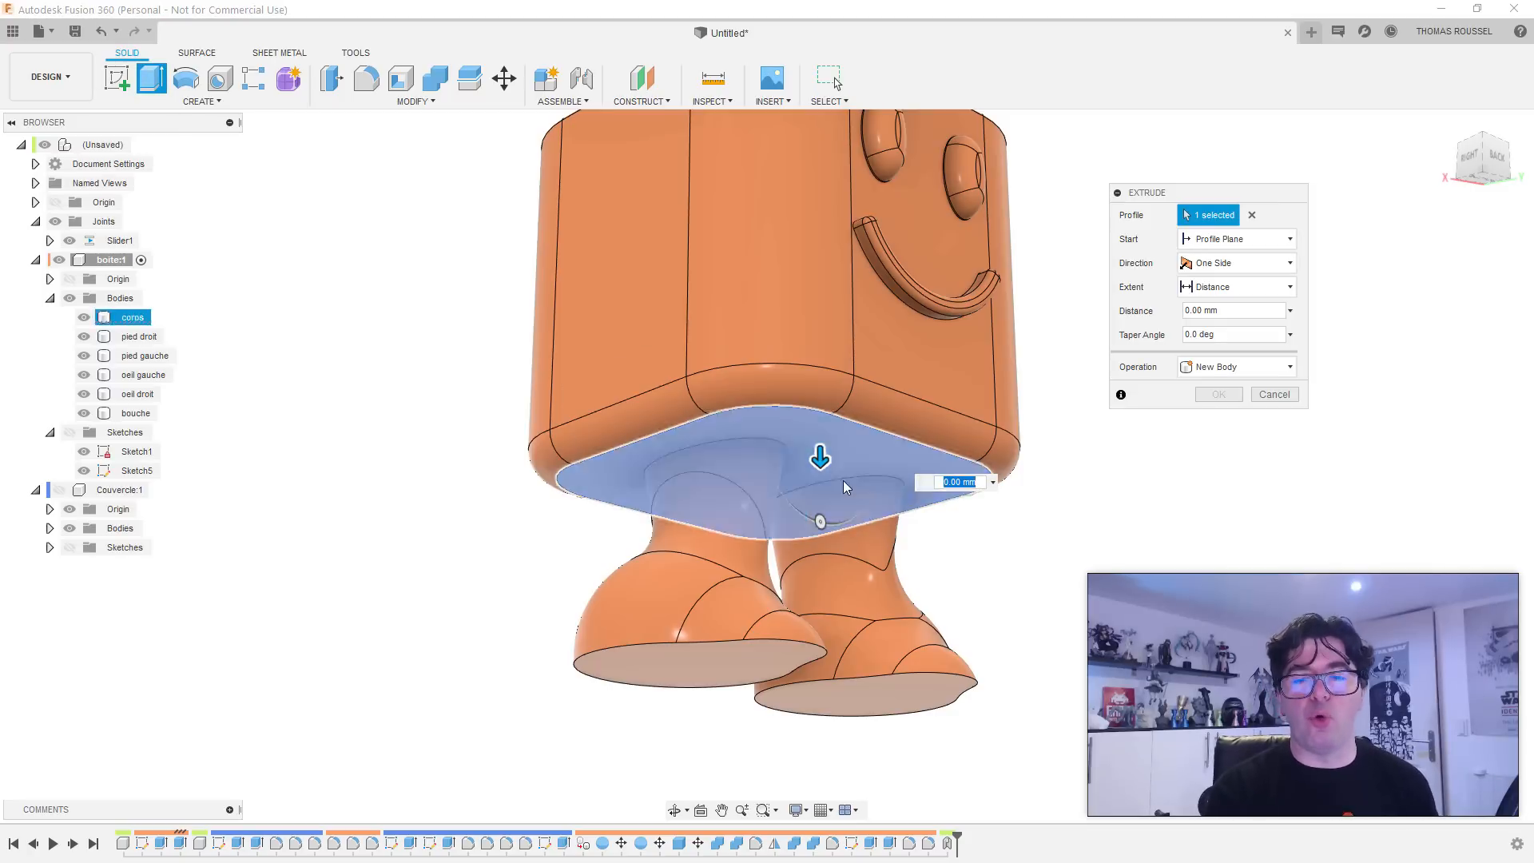
left_click_drag(820, 457, 831, 480)
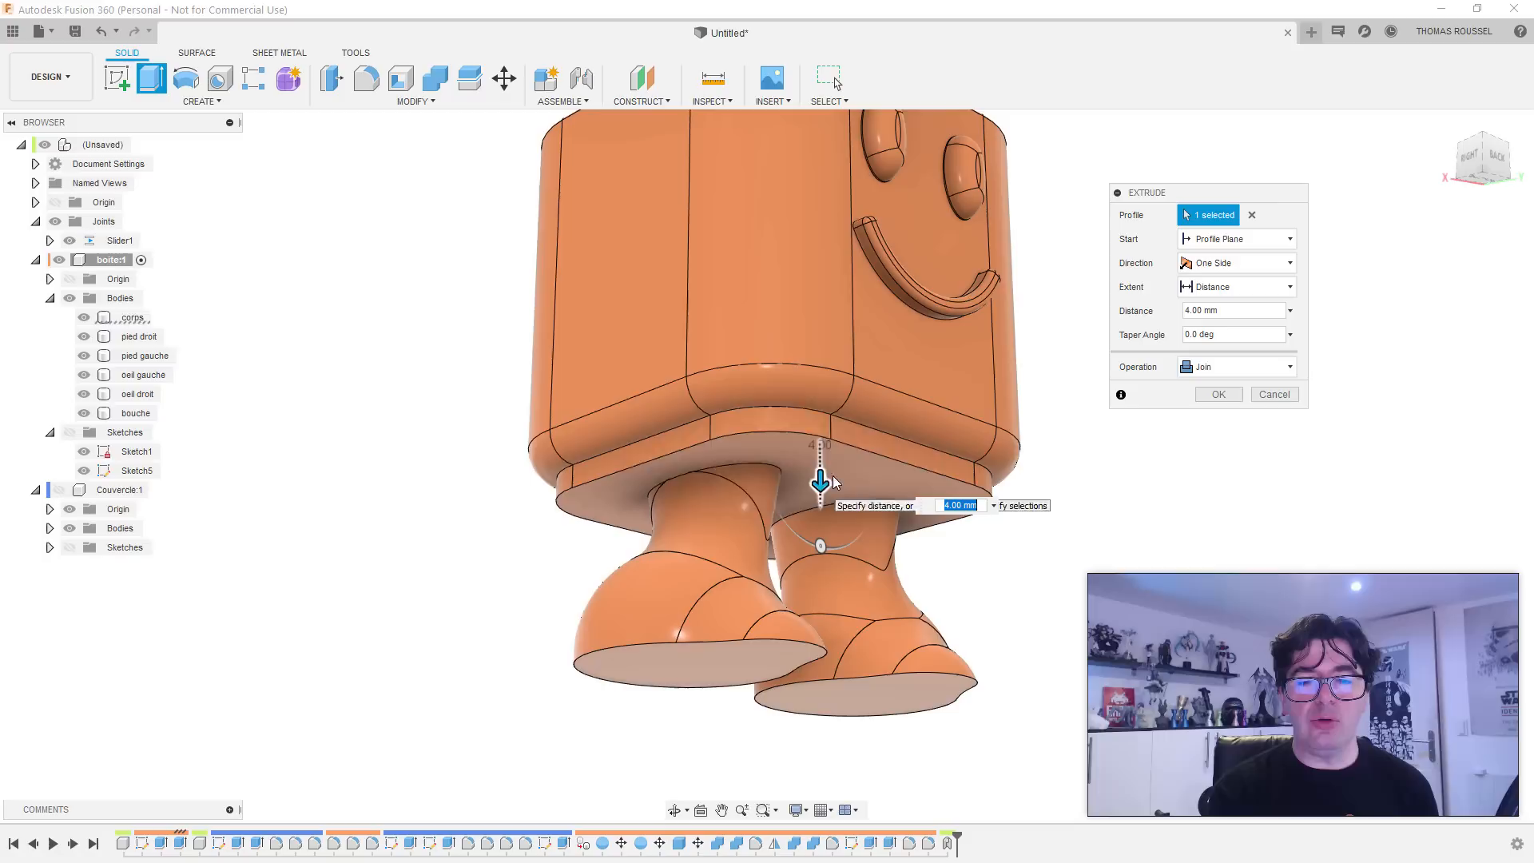
key("Return")
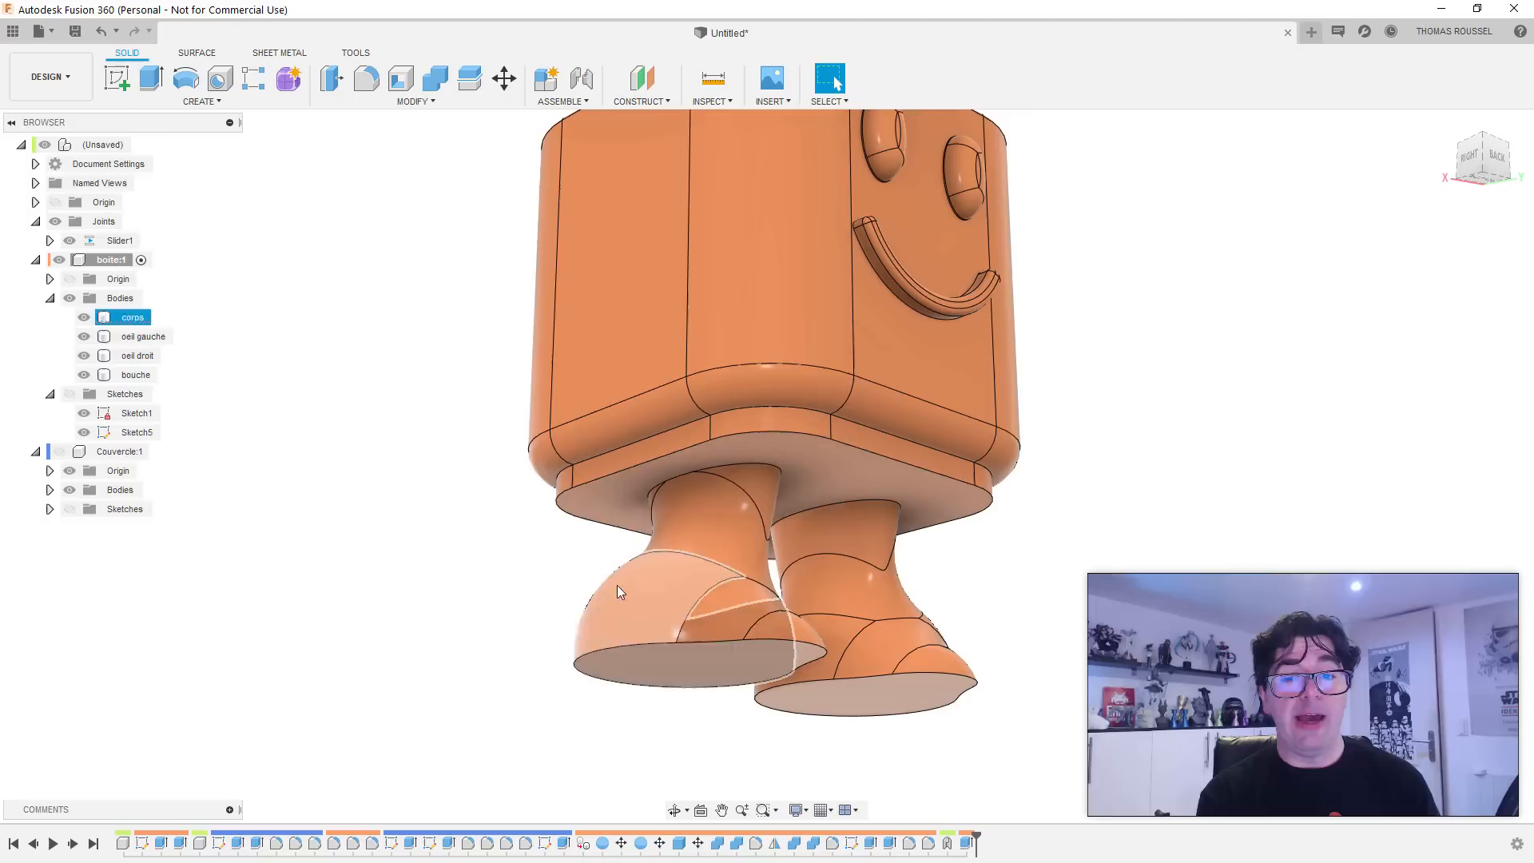
key("ctrl+z")
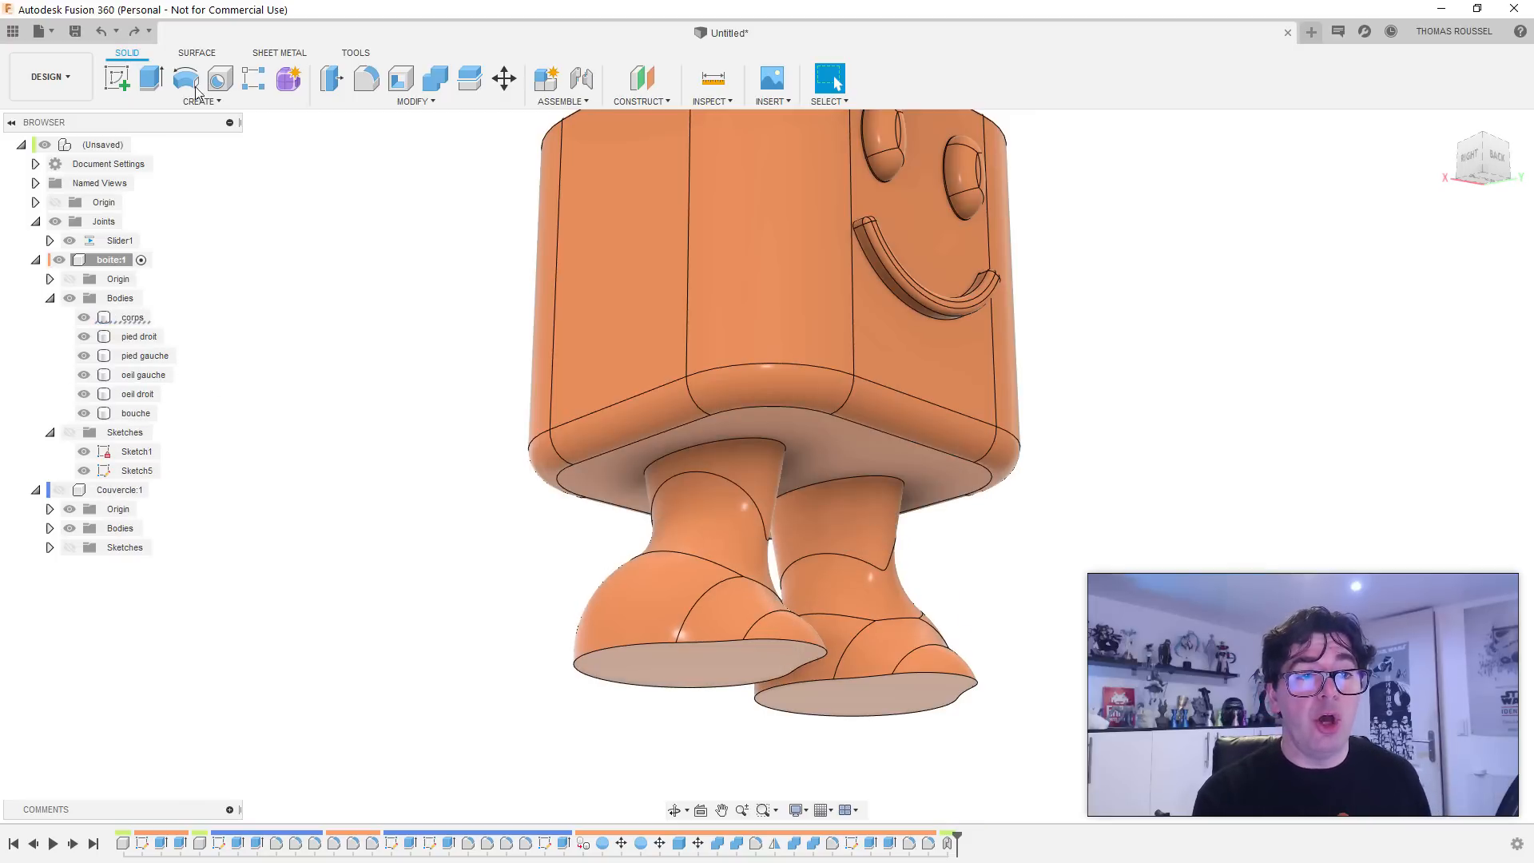
Step: Set up a 6 mm Join extrusion of the corps underside, and preview it with pied droit and pied gauche temporarily hidden
left_click(151, 78)
left_click(802, 461)
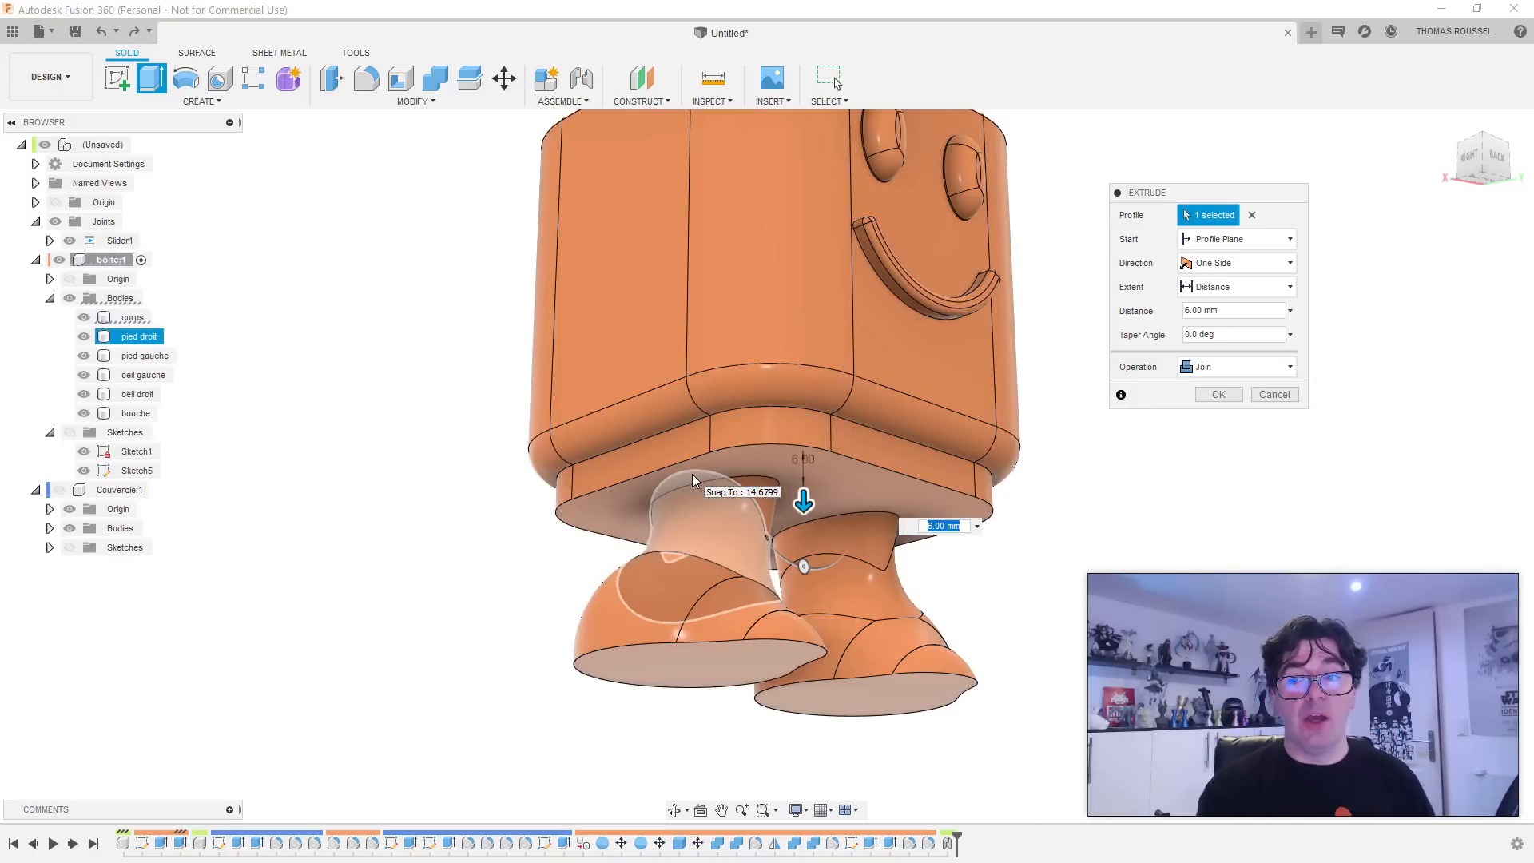
left_click(1220, 369)
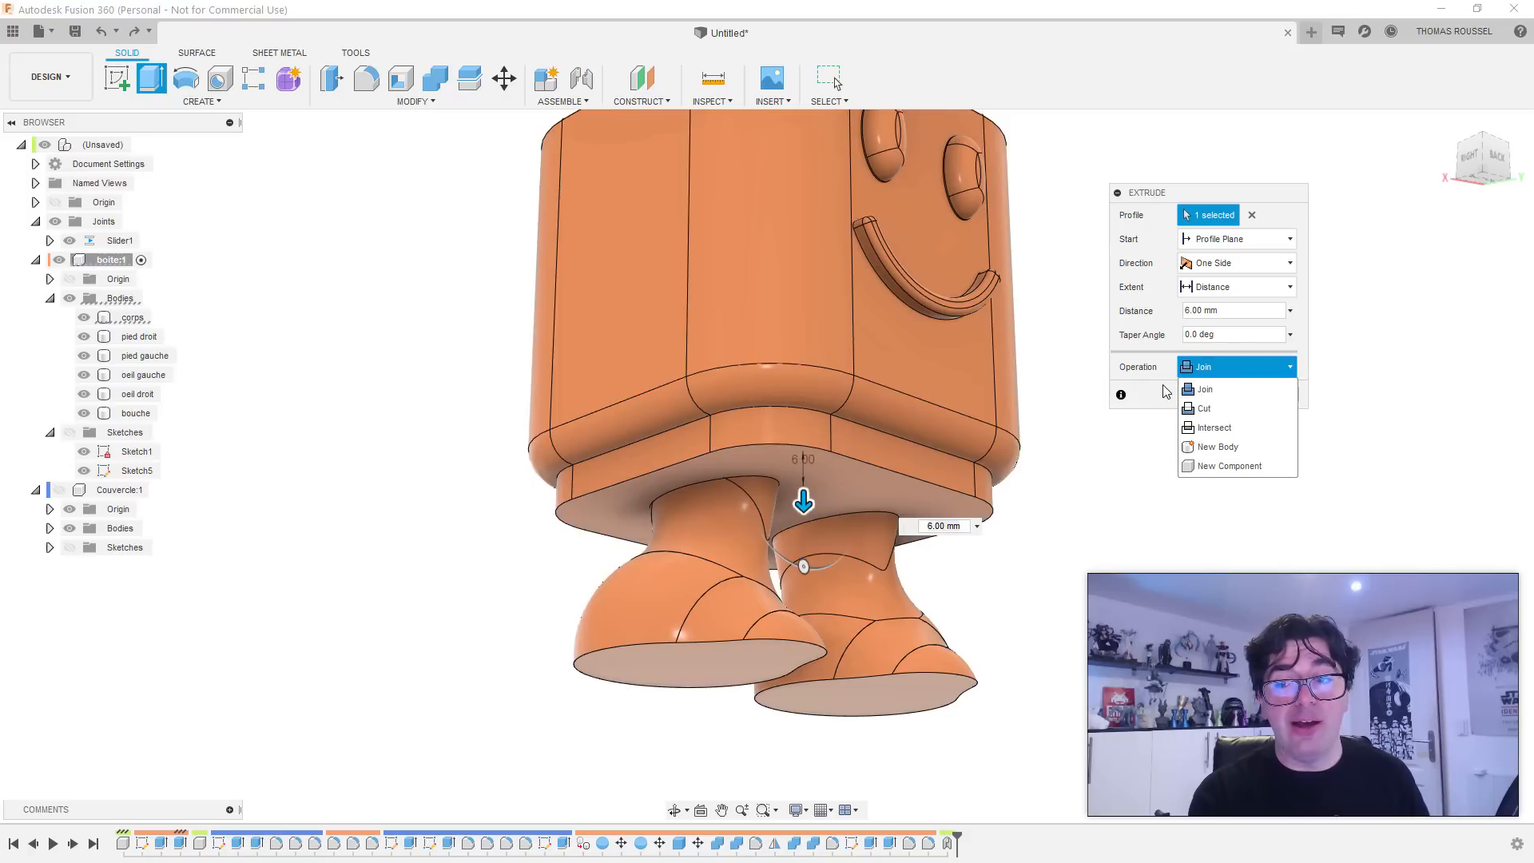
left_click(1160, 407)
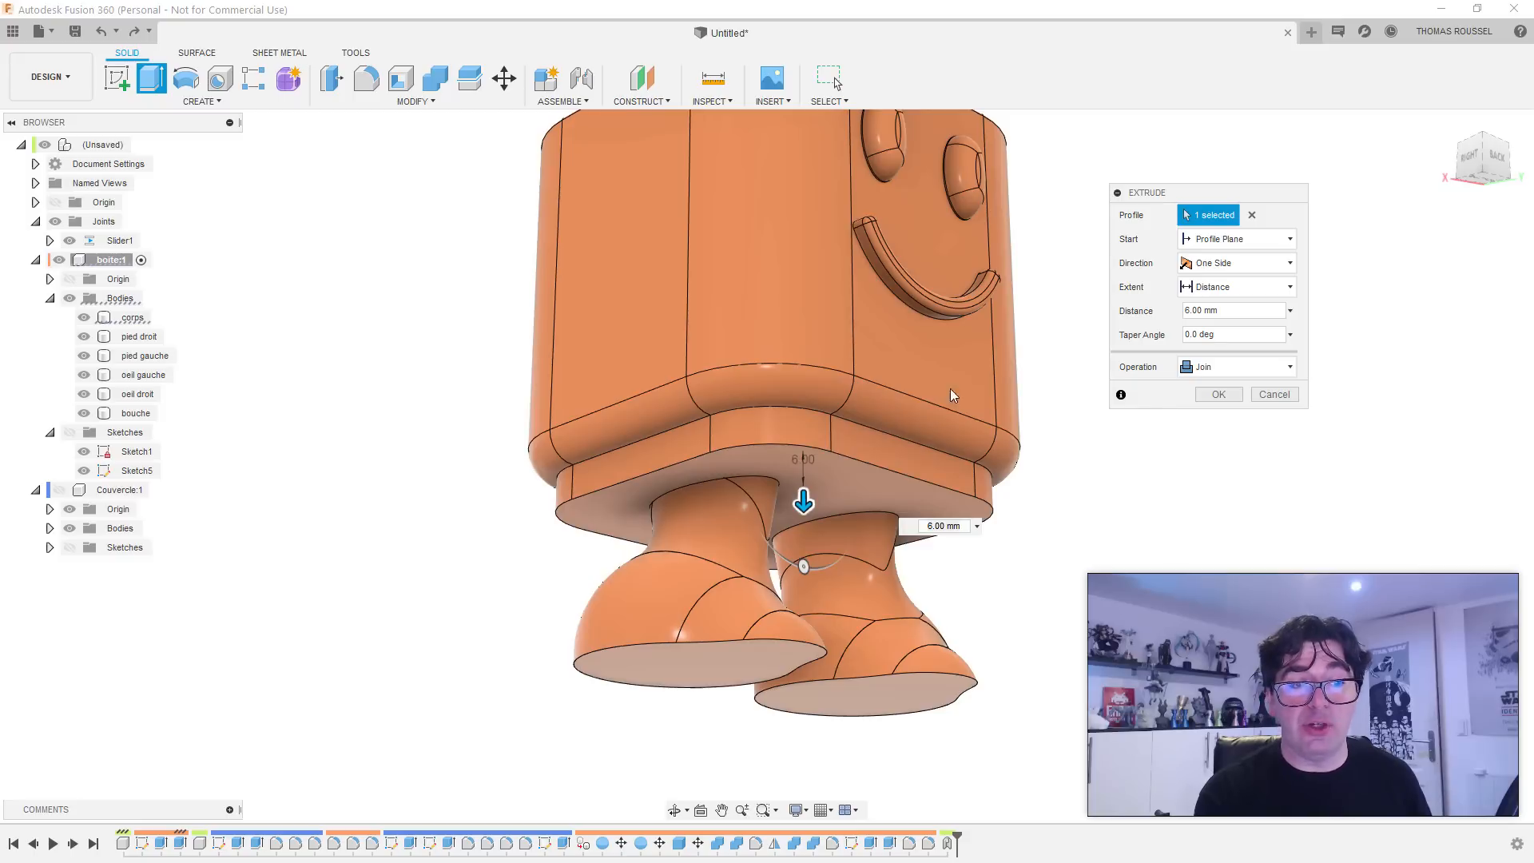
left_click(84, 336)
left_click(84, 356)
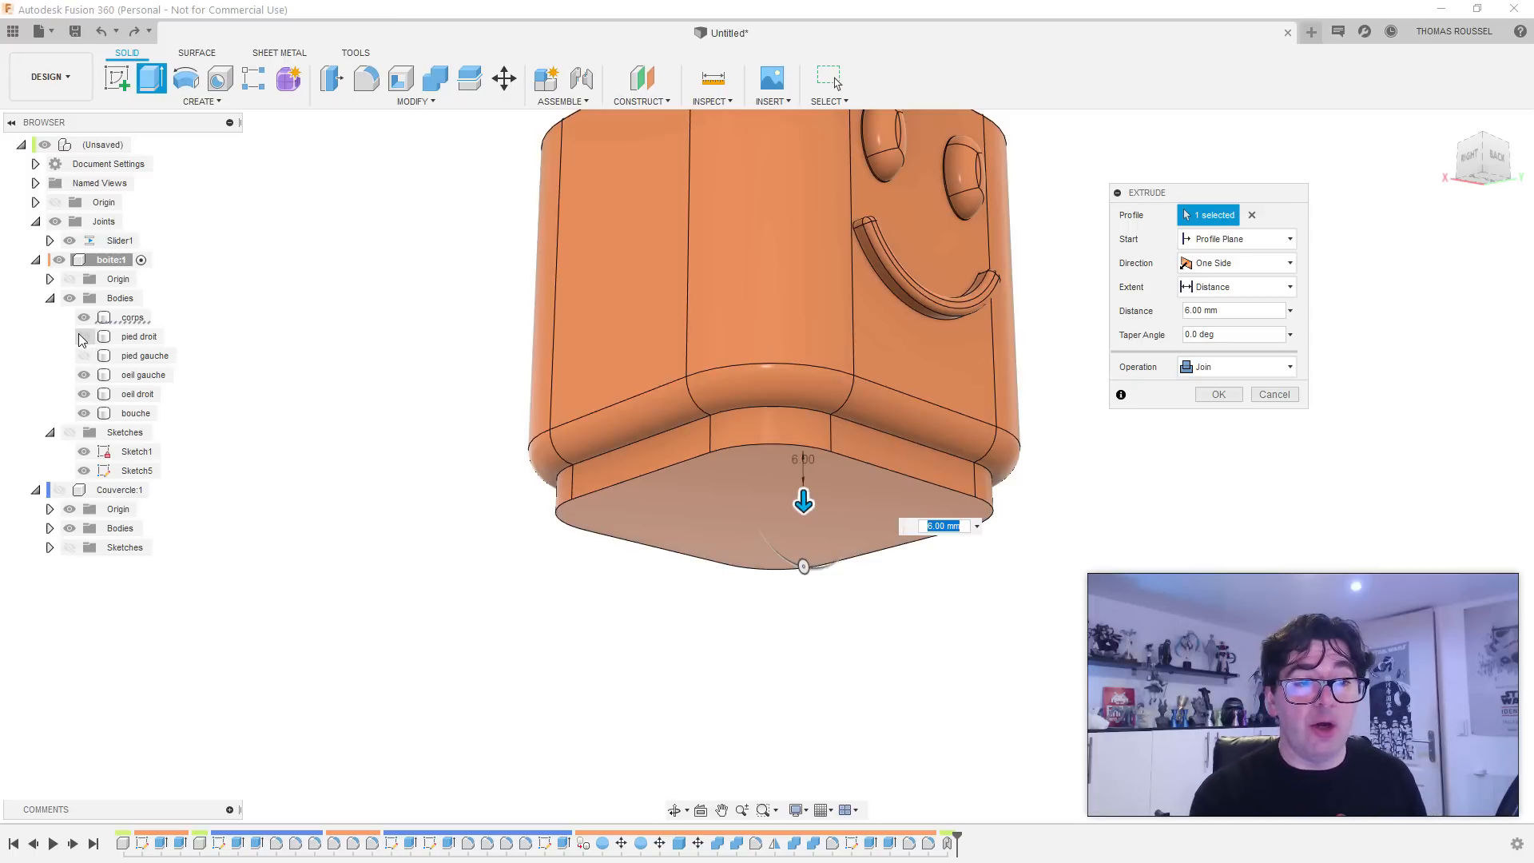
left_click(84, 355)
left_click(84, 336)
Step: Try the underside extrusion as a 2 mm Cut through the tops of the feet, and undo it
left_click(1238, 367)
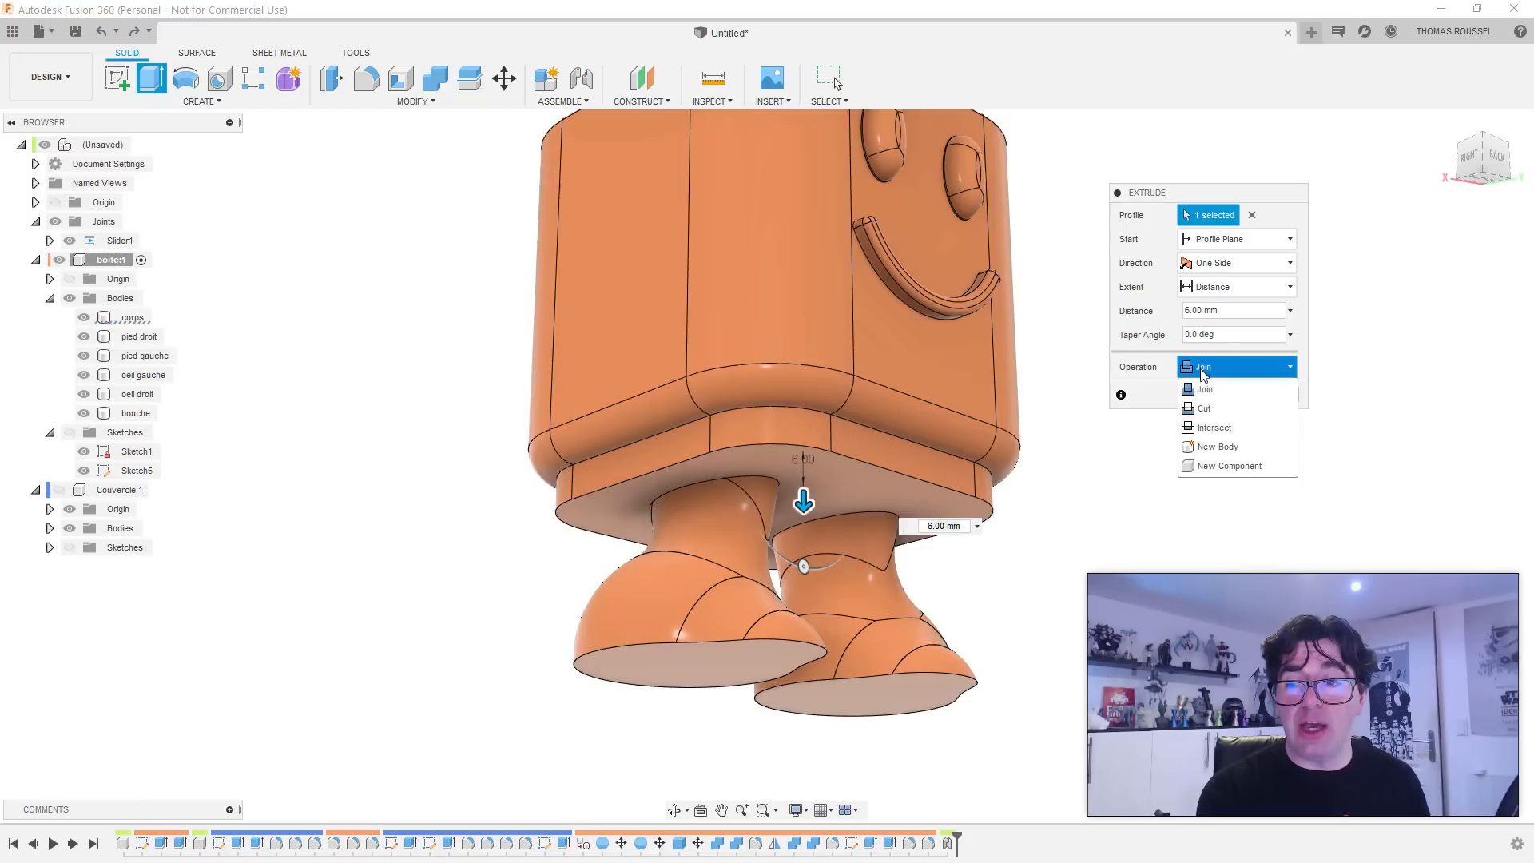
left_click(1210, 411)
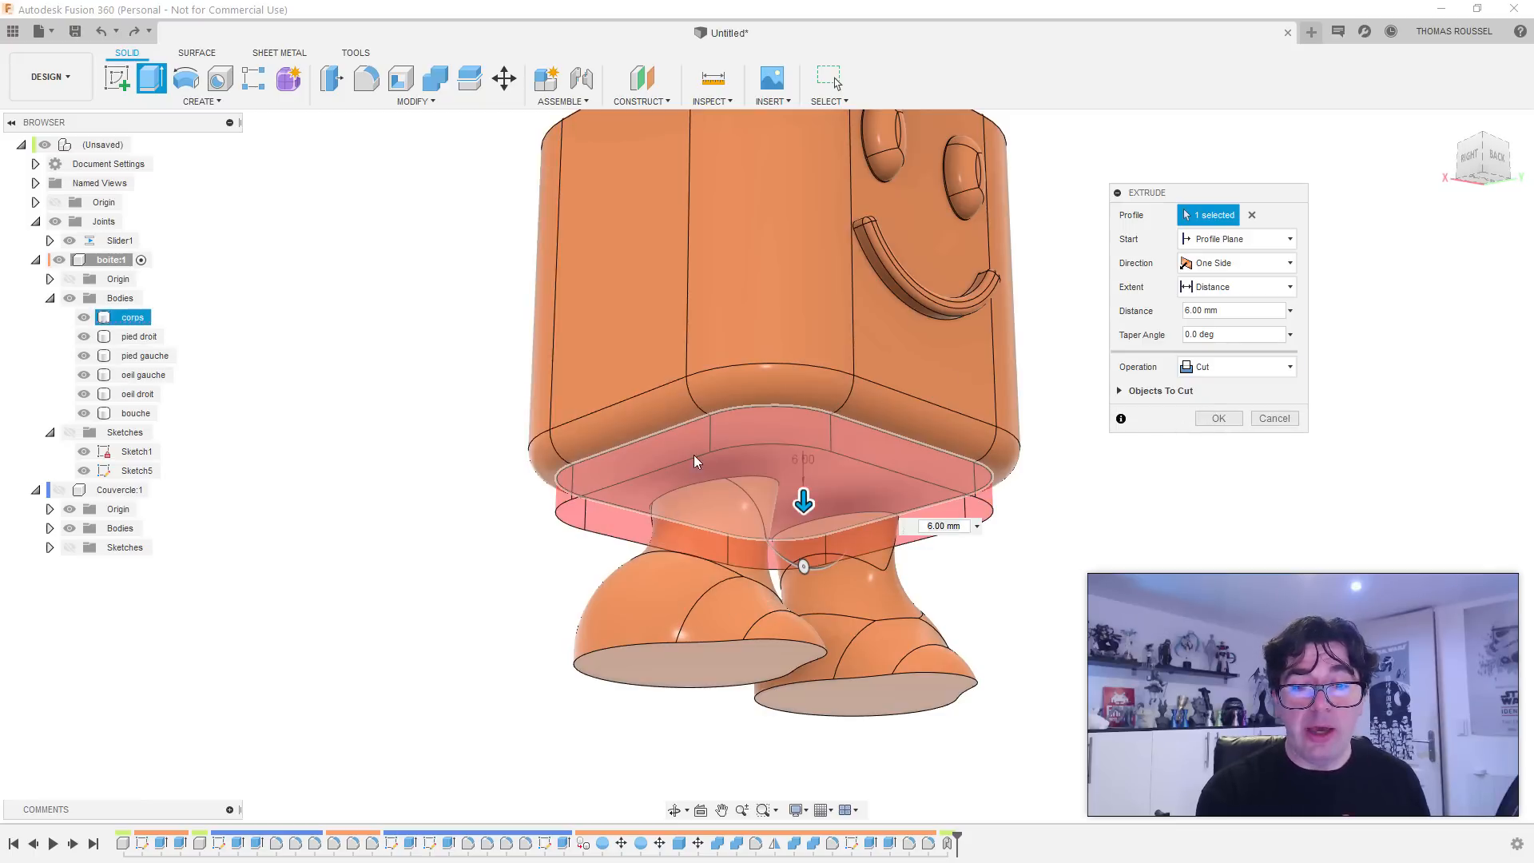
mouse_move(805, 495)
left_mouse_down()
mouse_move(798, 521)
mouse_move(791, 479)
left_mouse_up()
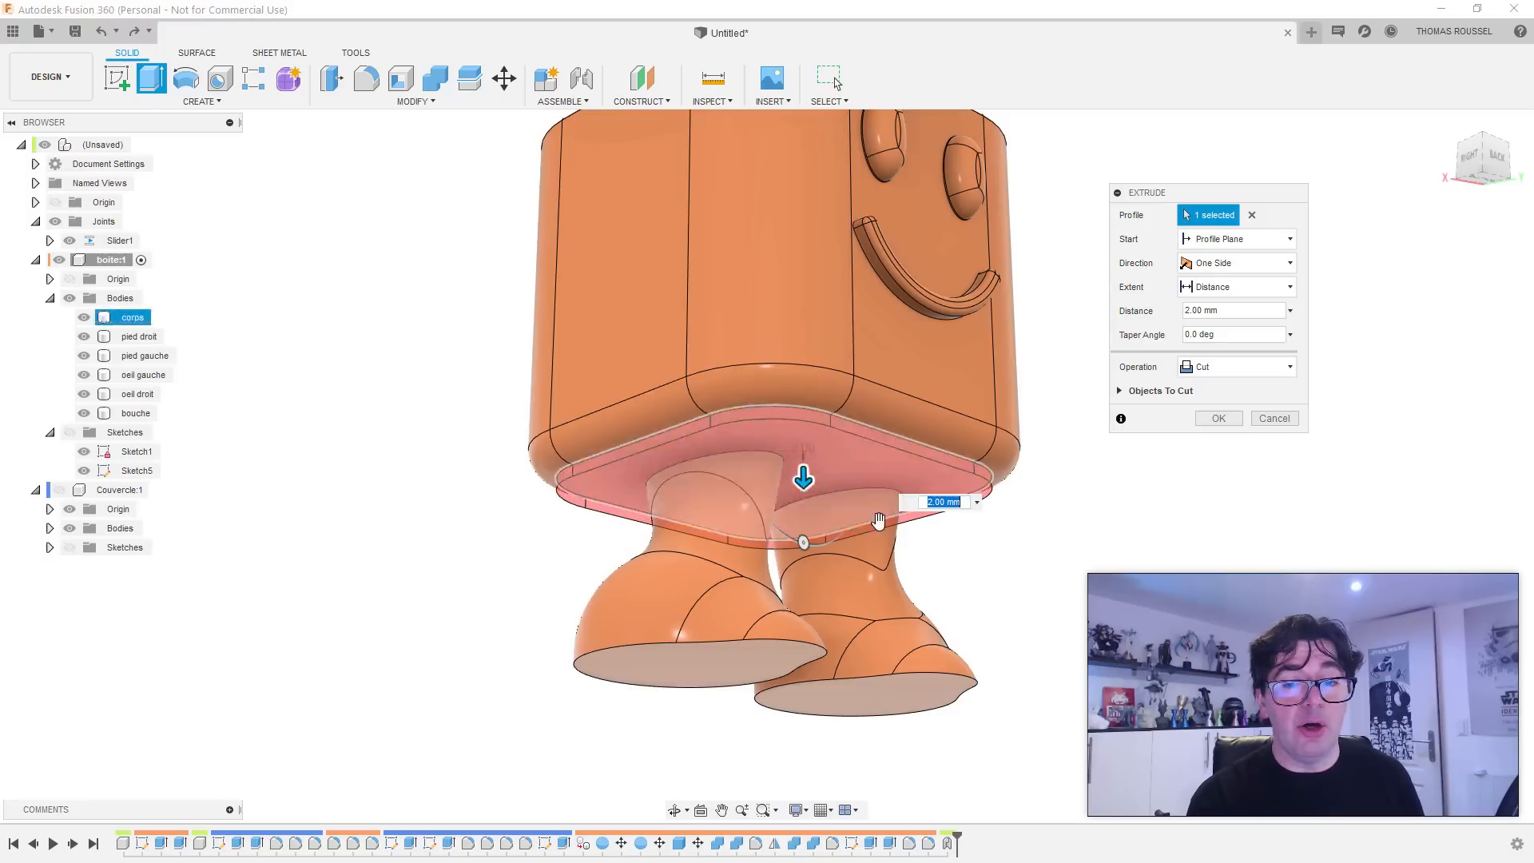
left_click(1218, 418)
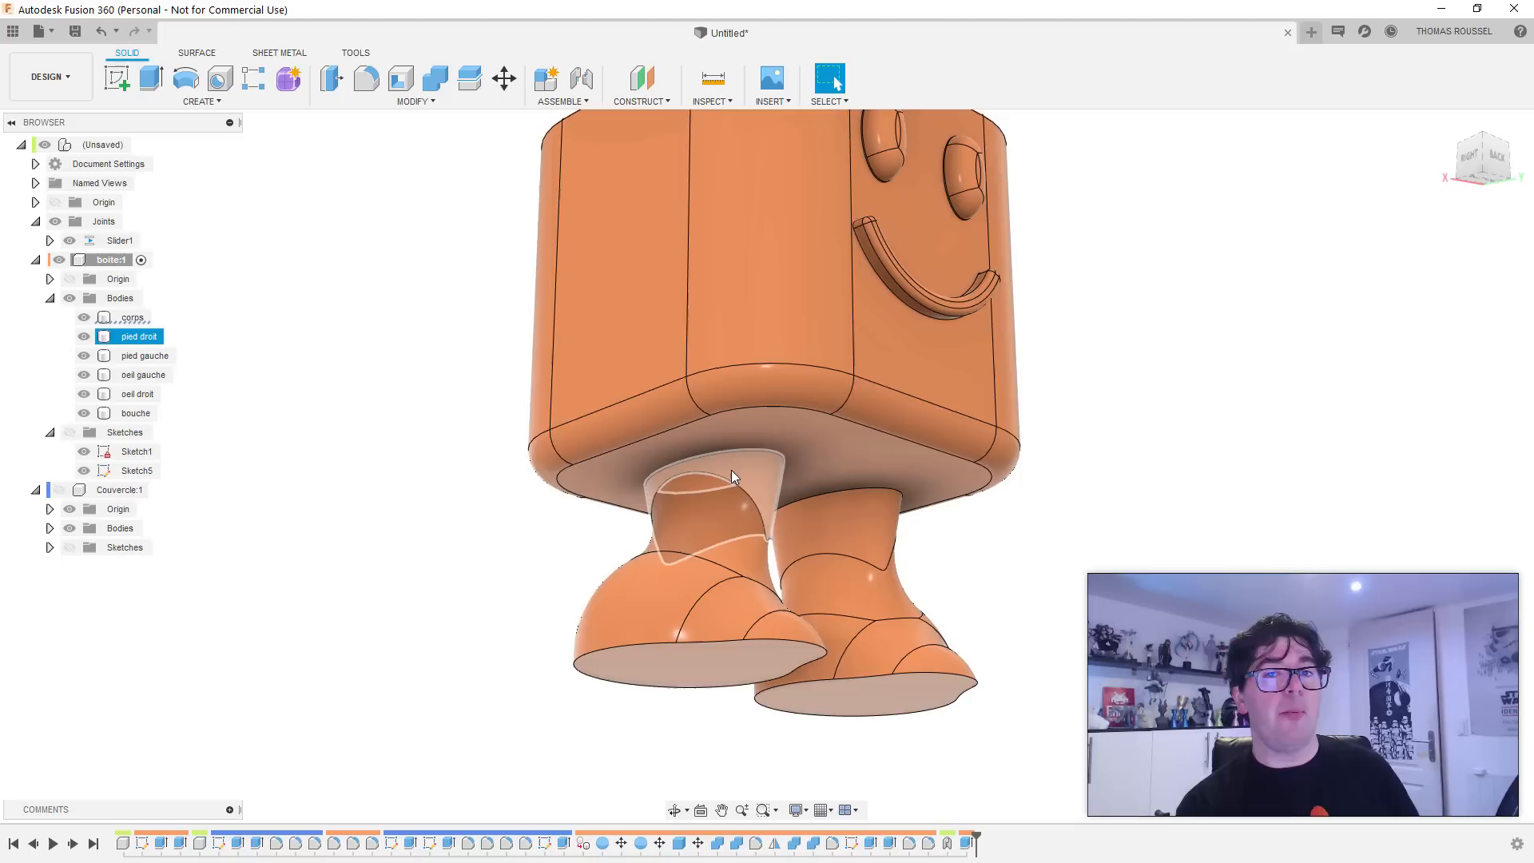
key("ctrl+z")
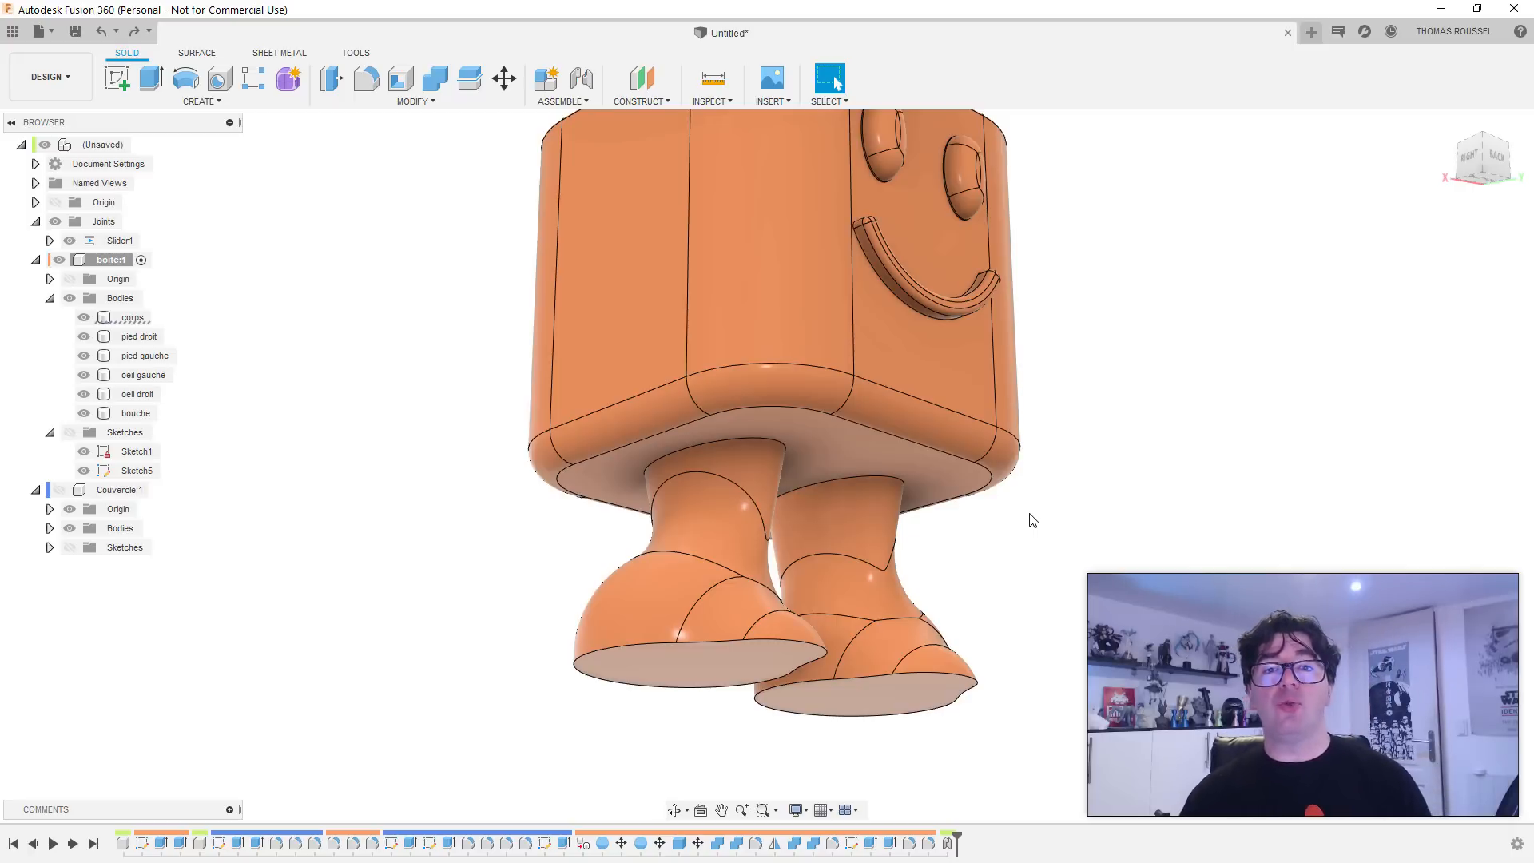
Step: Show the Couvercle component again and view the complete character from the face side
middle_click_drag(1133, 456, 1020, 563)
scroll(1133, 479, "down", 4)
key("Escape")
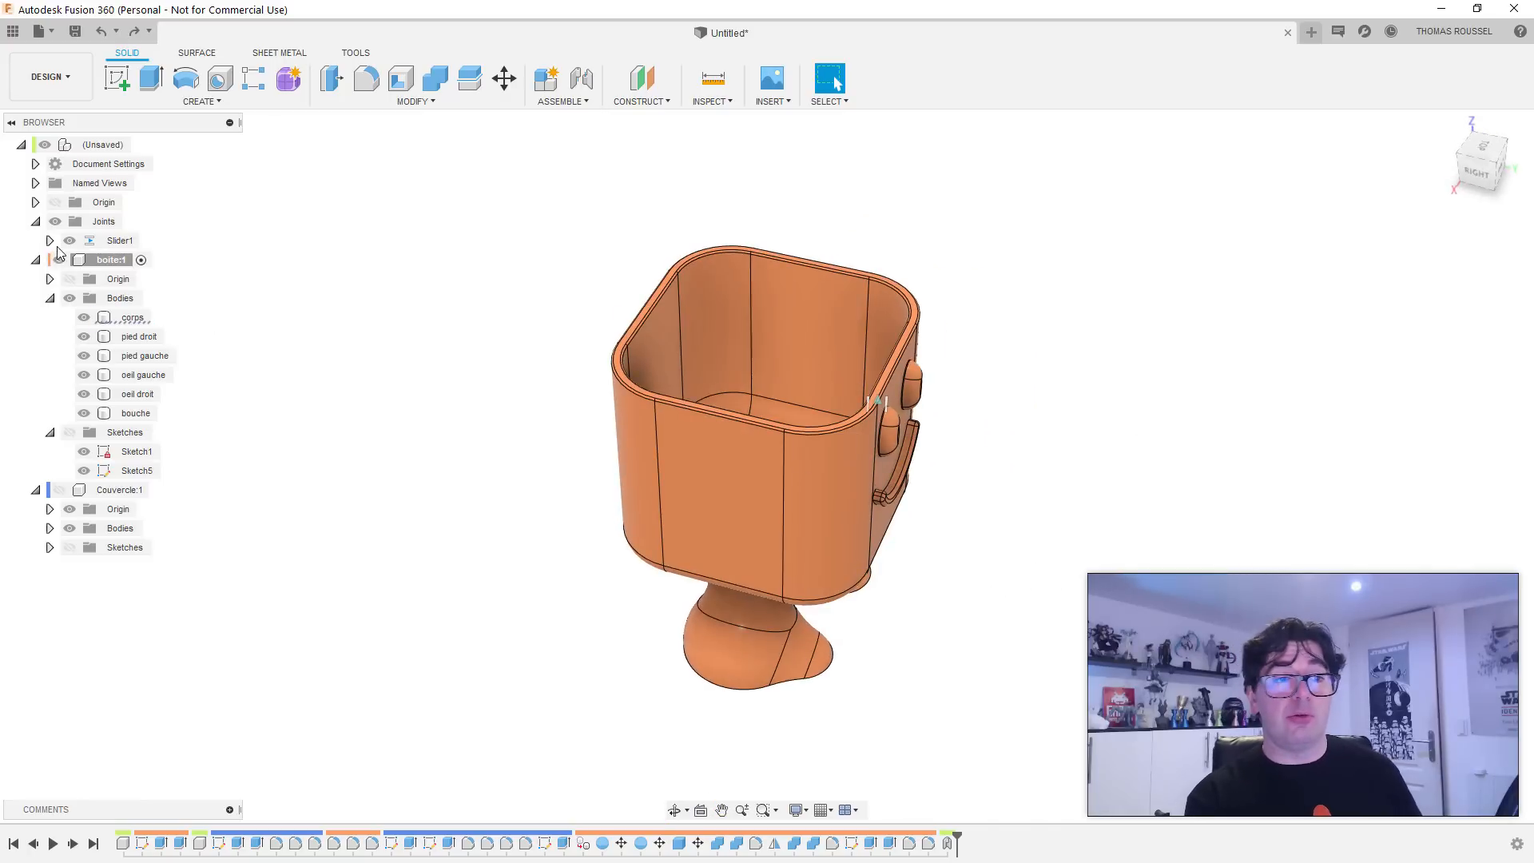
left_click(59, 490)
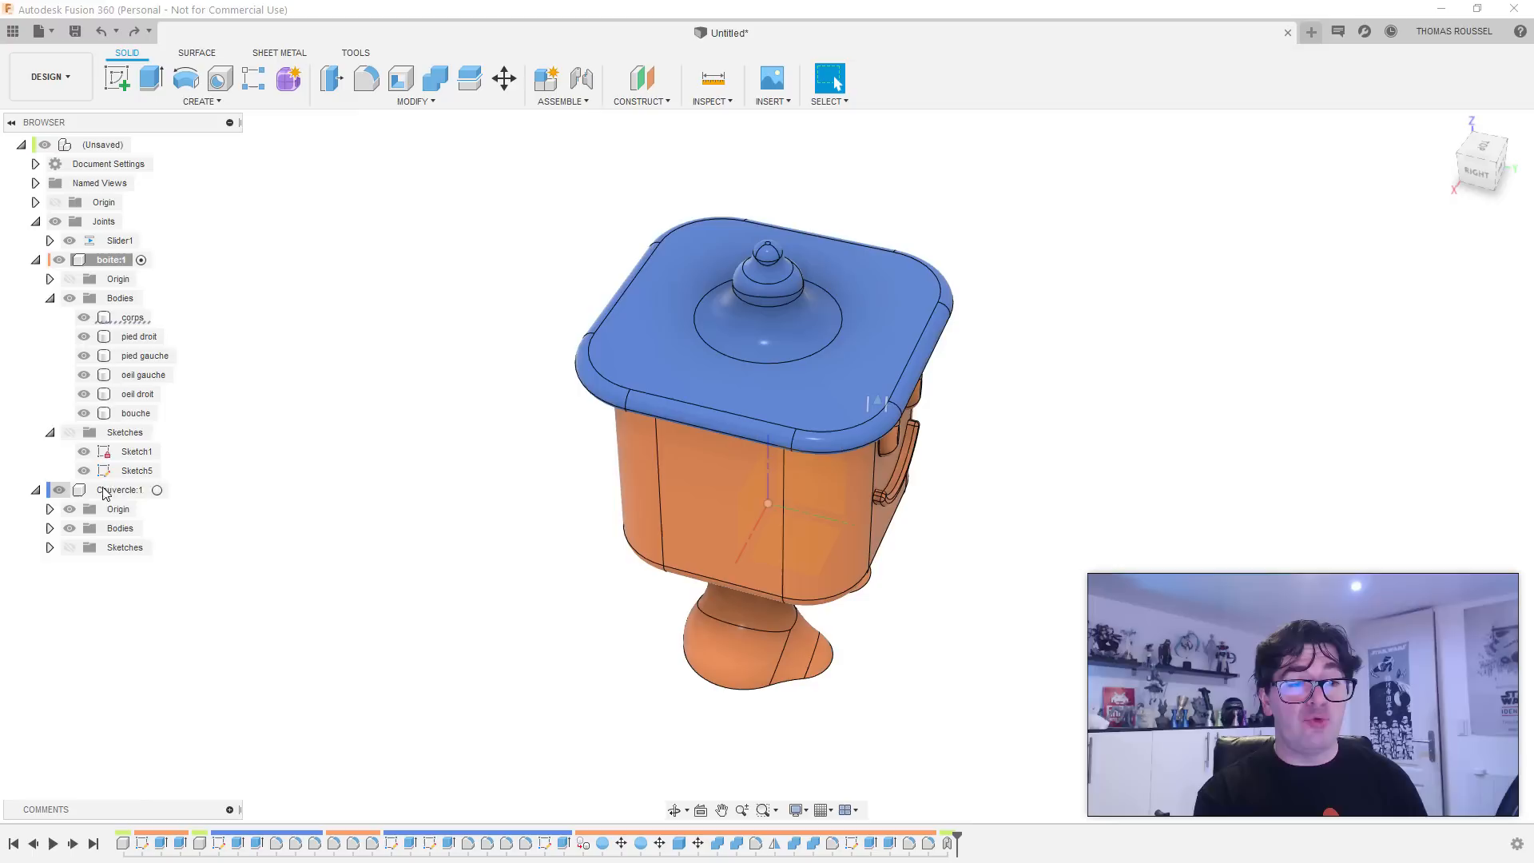
middle_click_drag(513, 451, 427, 402, "shift")
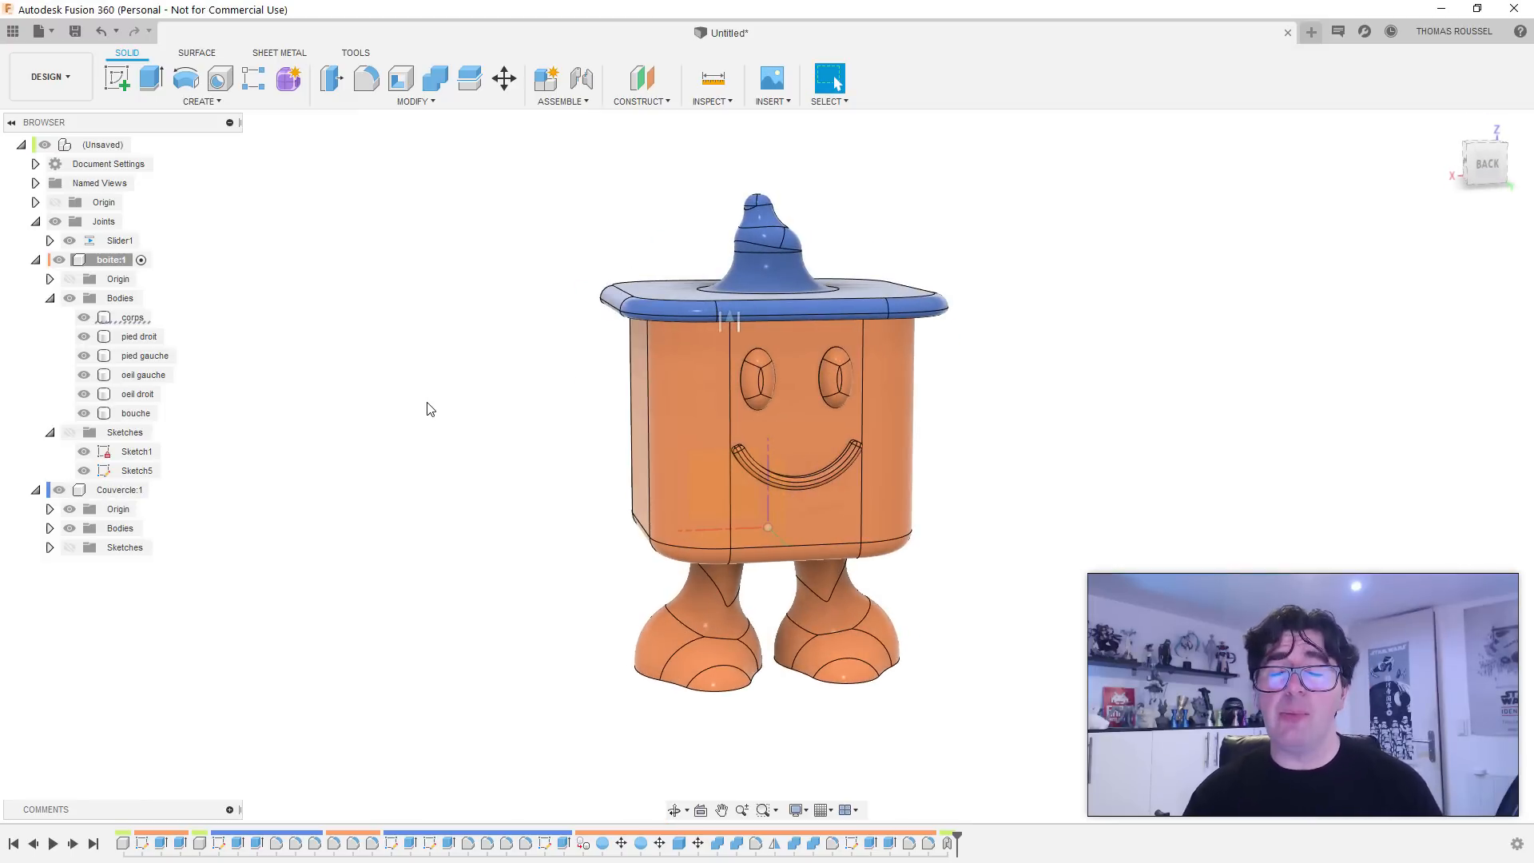